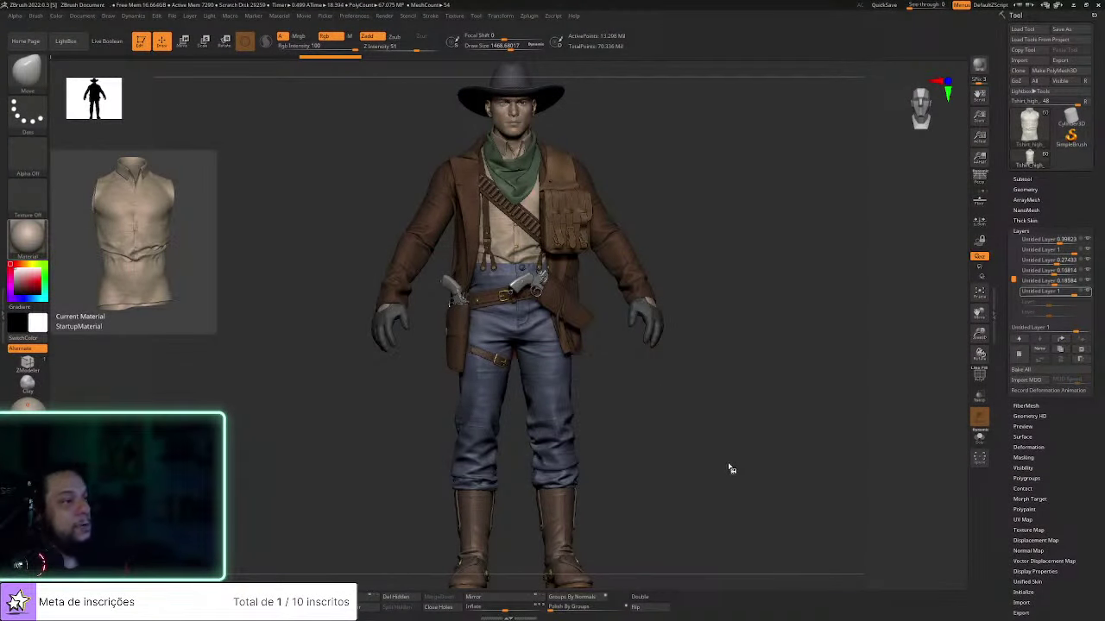
Isolate the shirt from the rest of the cowboy outfit and inspect its folds and seams from several sides
{"action": "left_click_drag", "start_coordinate": [739, 471], "coordinate": [758, 464]}
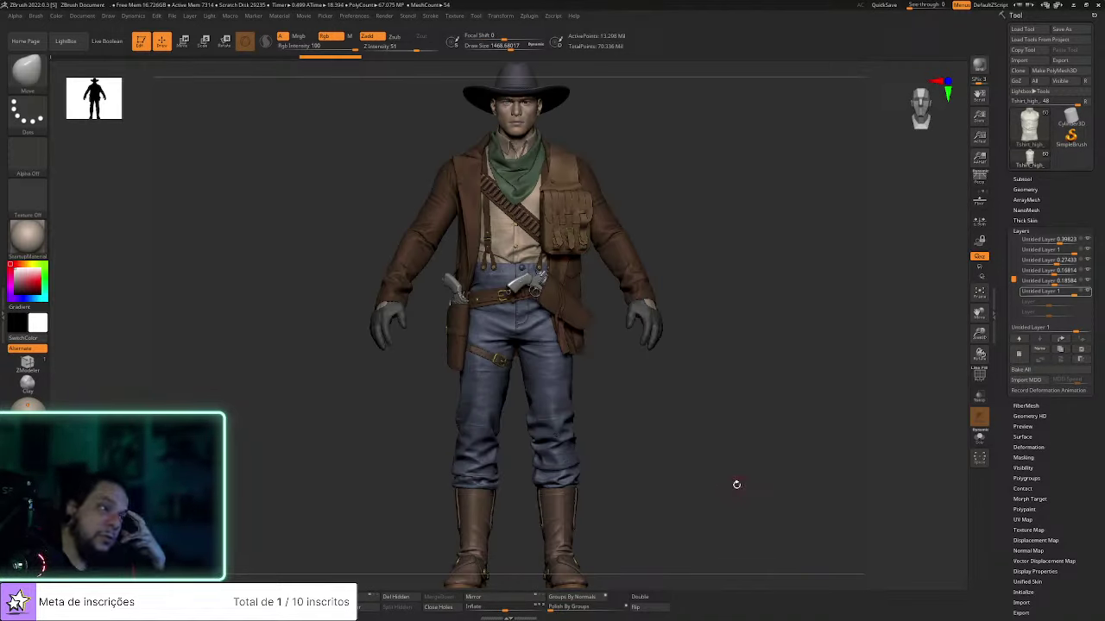
{"action": "left_click_drag", "start_coordinate": [735, 484], "coordinate": [730, 461]}
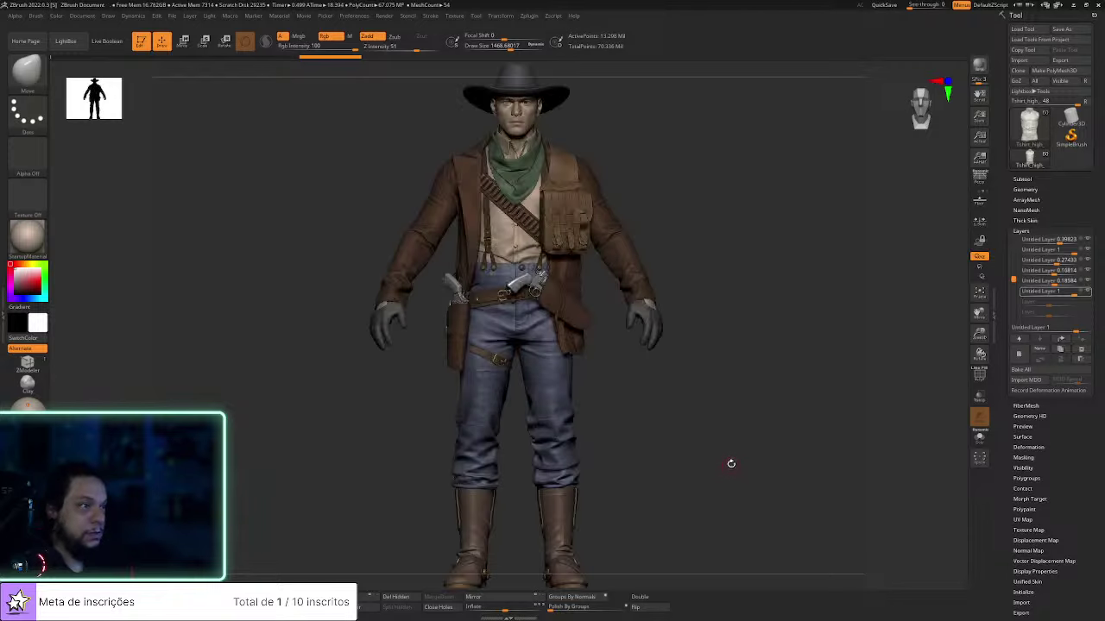
{"action": "left_click", "coordinate": [979, 438]}
{"action": "left_click_drag", "start_coordinate": [819, 426], "coordinate": [849, 497], "text": "alt"}
{"action": "left_click_drag", "start_coordinate": [823, 450], "coordinate": [819, 513], "text": "alt"}
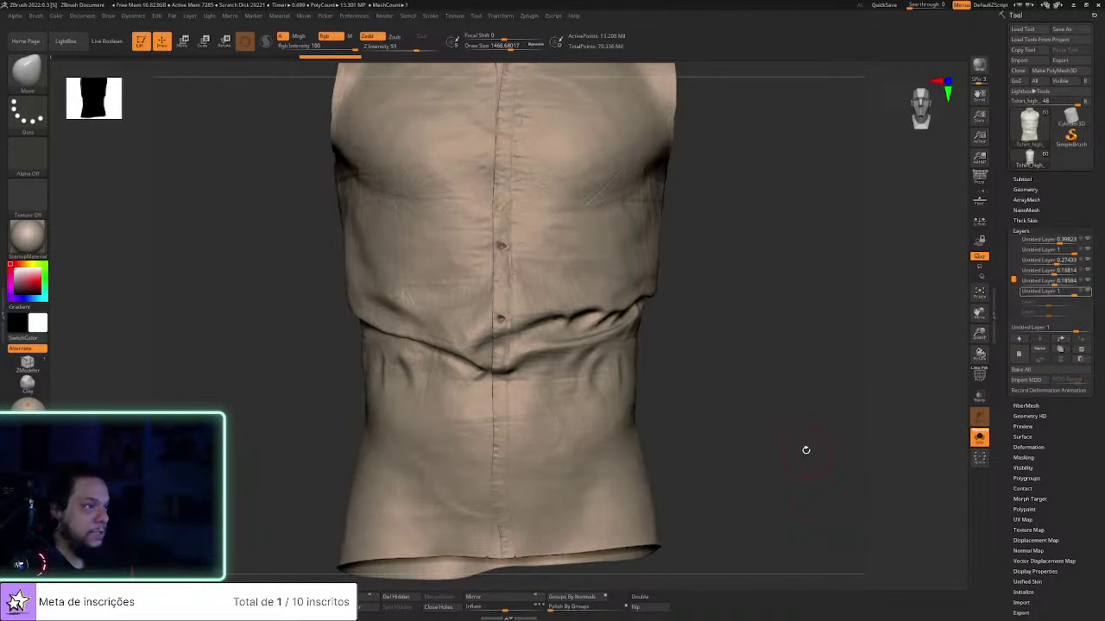
{"action": "left_click_drag", "start_coordinate": [805, 450], "coordinate": [845, 449]}
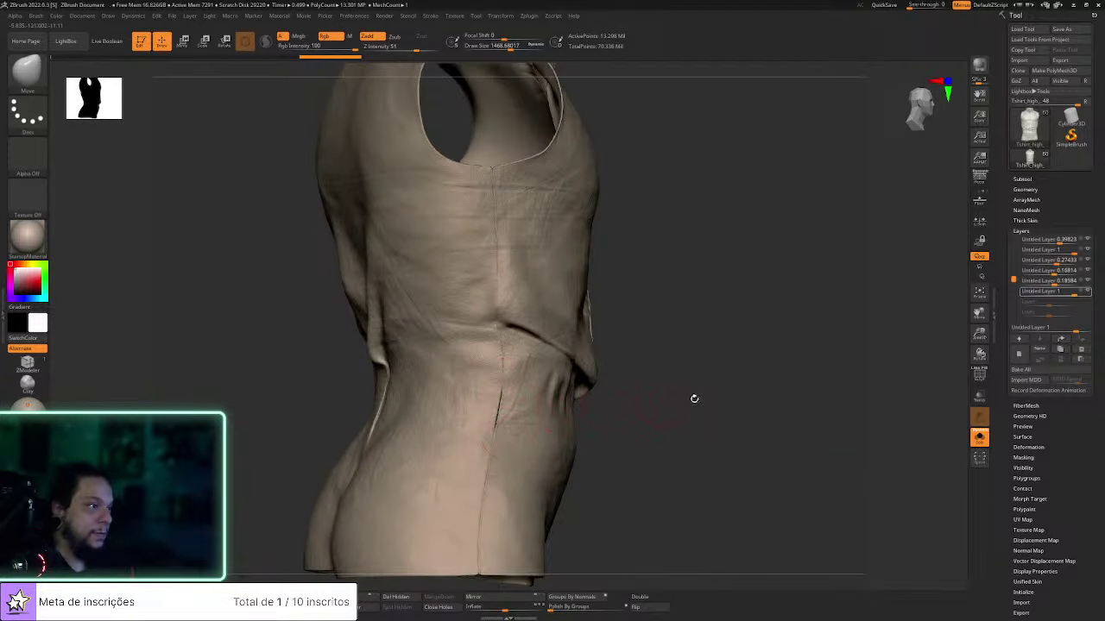
{"action": "left_click_drag", "start_coordinate": [694, 398], "coordinate": [517, 397]}
{"action": "left_click_drag", "start_coordinate": [731, 374], "coordinate": [802, 388]}
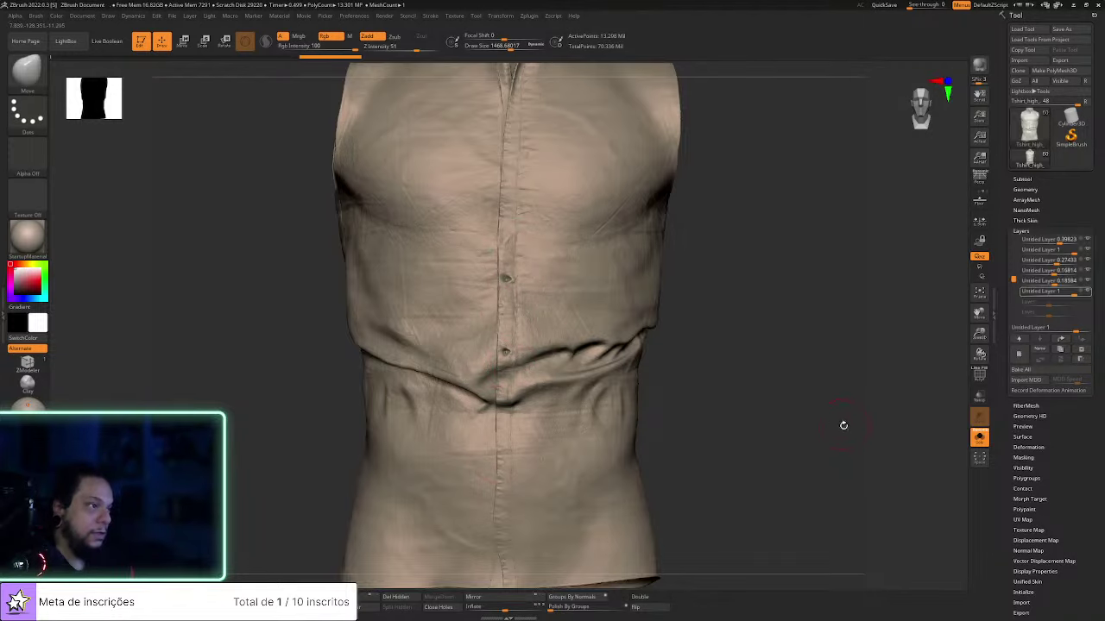
{"action": "left_click", "coordinate": [978, 437]}
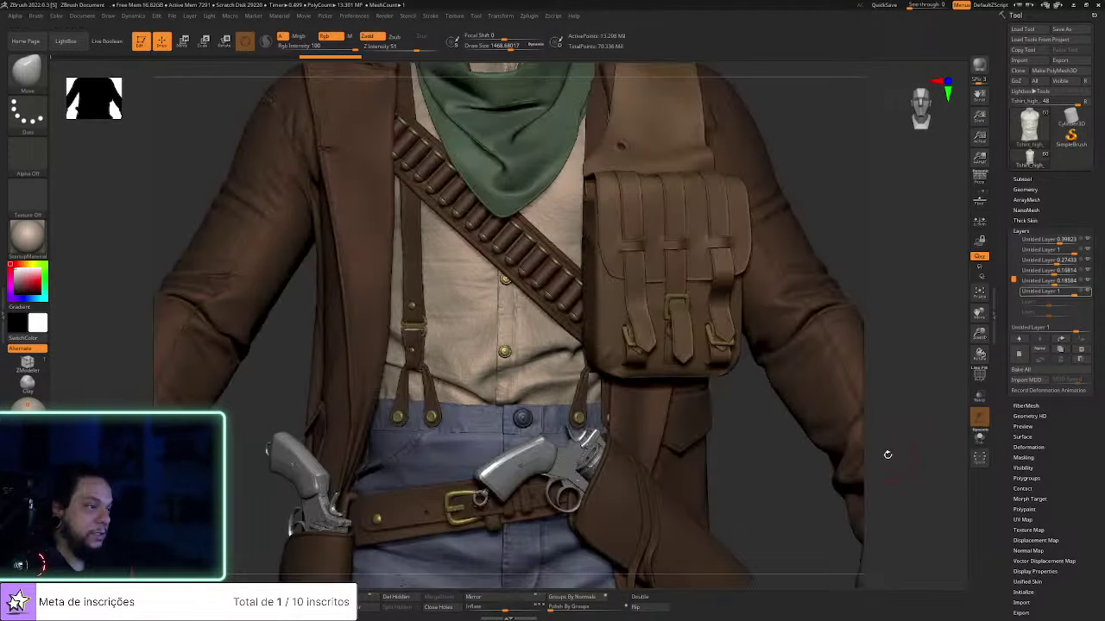
{"action": "left_click", "coordinate": [979, 438]}
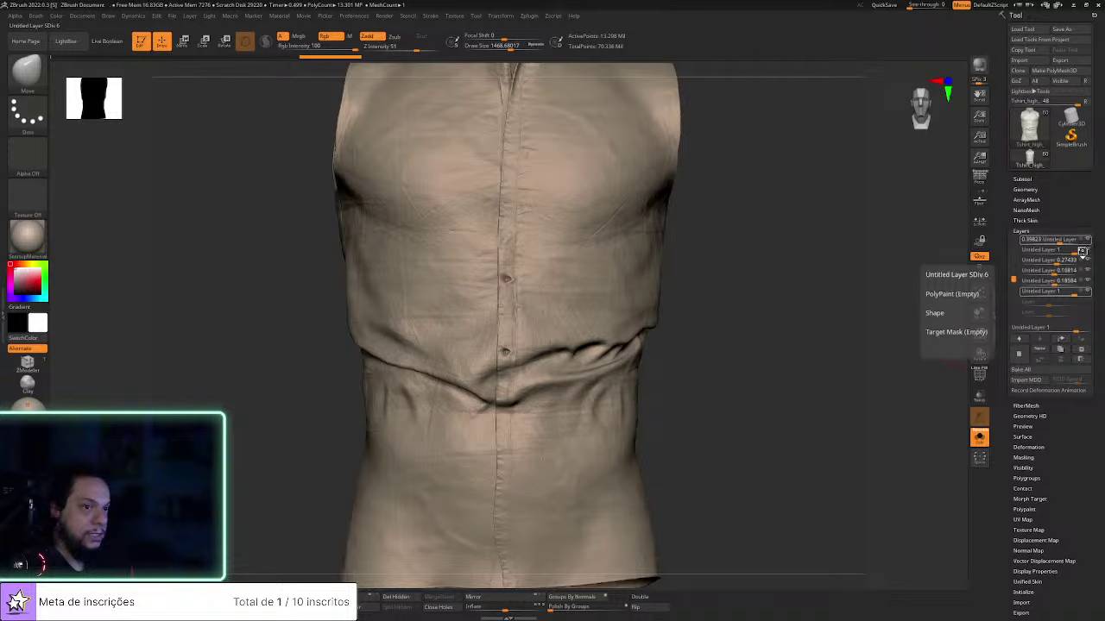
Hide the shirt's other detail layers, keeping the 0.39823 layer with the placket wrinkles visible
{"action": "left_click", "coordinate": [1088, 240]}
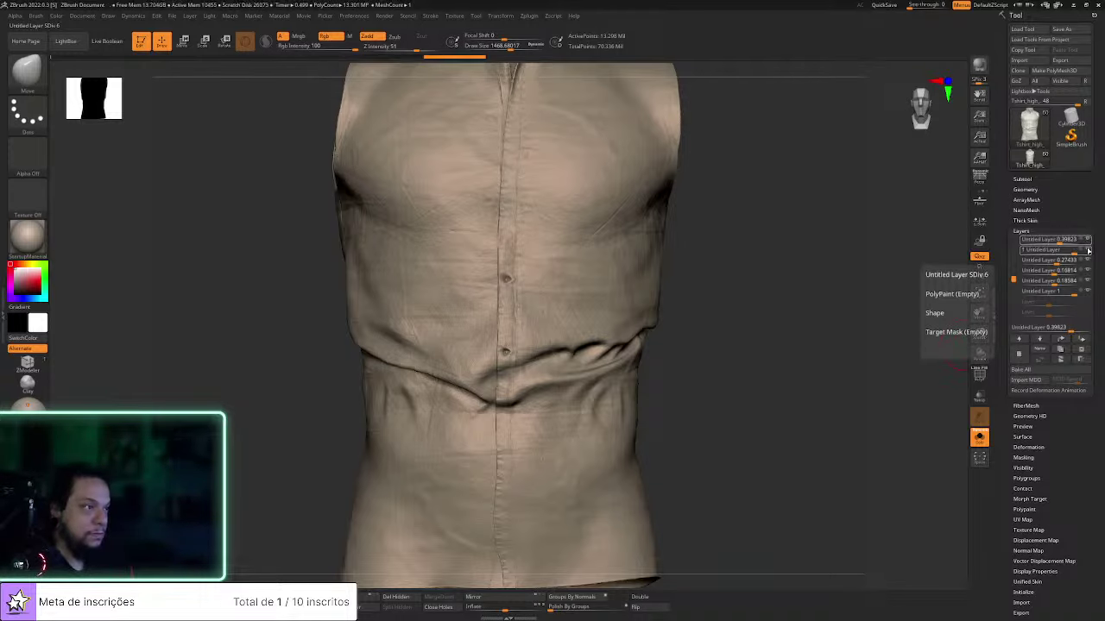
{"action": "left_click", "coordinate": [1089, 251]}
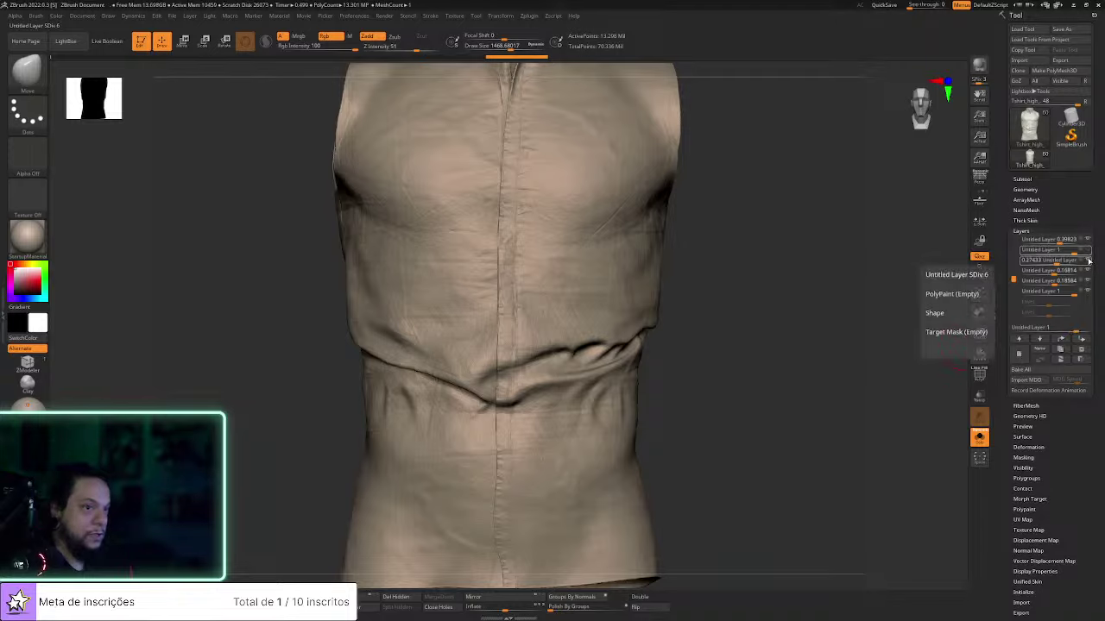
{"action": "left_click", "coordinate": [1089, 260]}
{"action": "left_click", "coordinate": [1089, 284]}
{"action": "left_click", "coordinate": [1086, 292]}
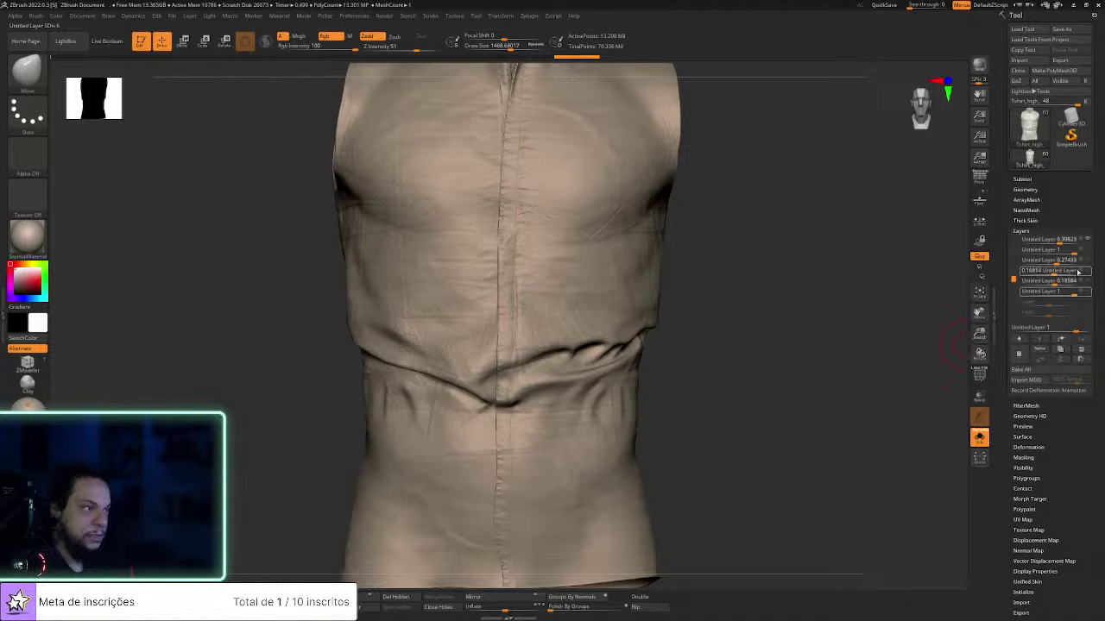
{"action": "left_click_drag", "start_coordinate": [1014, 272], "coordinate": [1014, 240]}
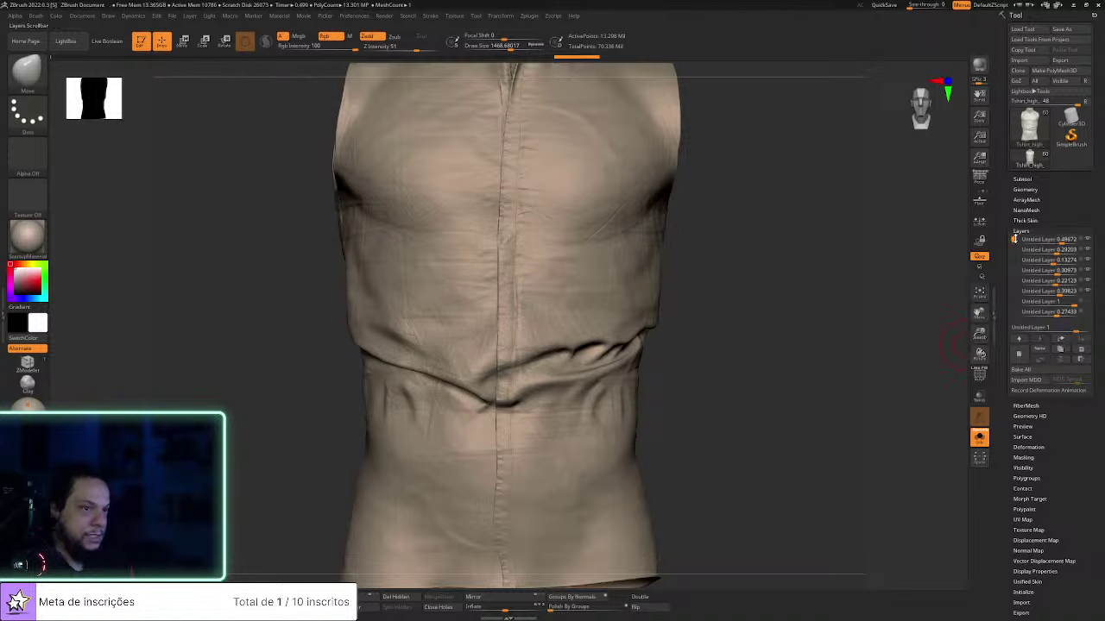
{"action": "left_click", "coordinate": [1087, 250]}
{"action": "left_click", "coordinate": [1087, 280]}
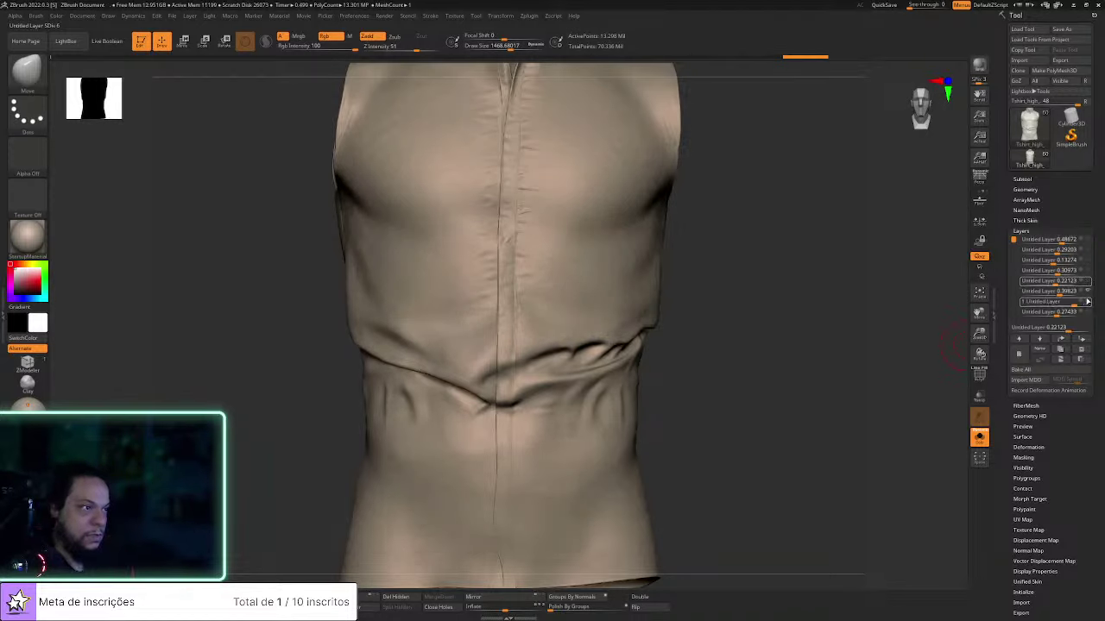
Record on the 0.39823 layer and soften the wrinkles along the upper button placket with the Smooth Stronger brush
{"action": "mouse_move", "coordinate": [1081, 295]}
{"action": "left_click", "coordinate": [1082, 293]}
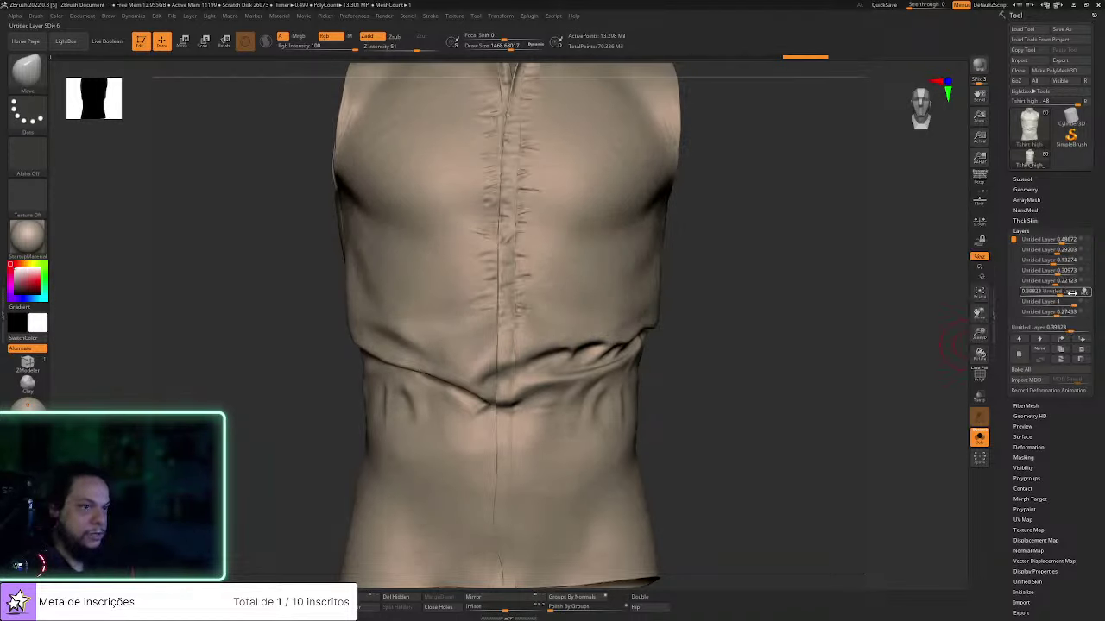
{"action": "mouse_move", "coordinate": [767, 320]}
{"action": "left_mouse_down"}
{"action": "mouse_move", "coordinate": [745, 316]}
{"action": "mouse_move", "coordinate": [749, 369]}
{"action": "left_mouse_up"}
{"action": "mouse_move", "coordinate": [551, 322]}
{"action": "left_mouse_down", "text": "shift"}
{"action": "mouse_move", "coordinate": [536, 320]}
{"action": "mouse_move", "coordinate": [552, 273]}
{"action": "mouse_move", "coordinate": [552, 164]}
{"action": "mouse_move", "coordinate": [517, 159]}
{"action": "mouse_move", "coordinate": [486, 207]}
{"action": "mouse_move", "coordinate": [496, 380]}
{"action": "mouse_move", "coordinate": [484, 369]}
{"action": "mouse_move", "coordinate": [469, 419]}
{"action": "left_mouse_up", "text": "shift"}
{"action": "left_click_drag", "start_coordinate": [552, 362], "coordinate": [509, 332], "text": "shift"}
{"action": "key", "text": "s"}
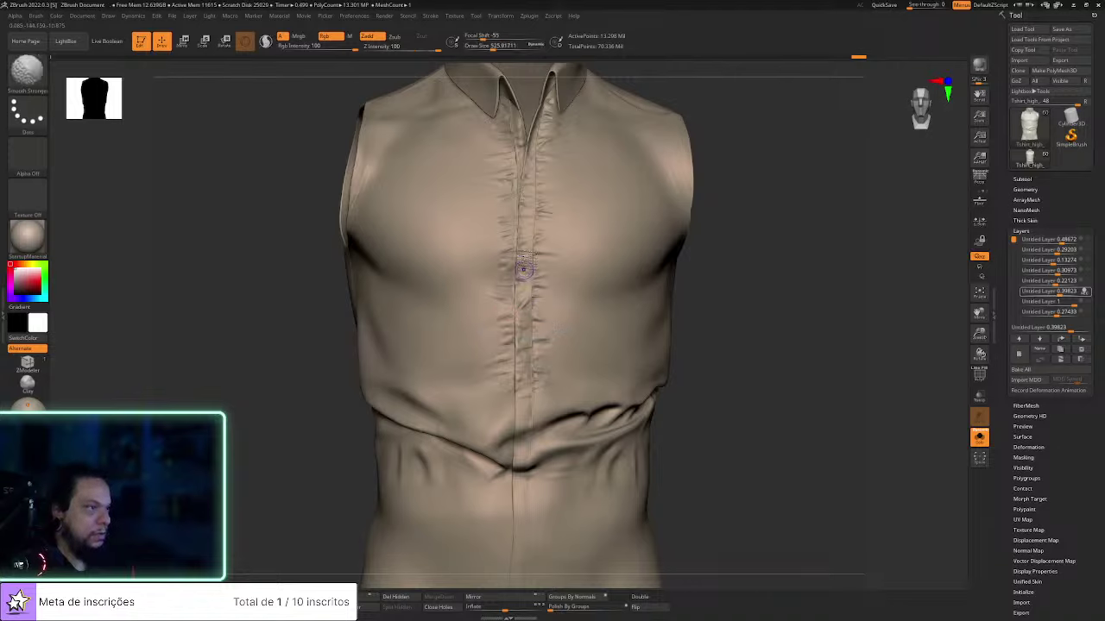
{"action": "left_click_drag", "start_coordinate": [530, 194], "coordinate": [528, 157], "text": "shift"}
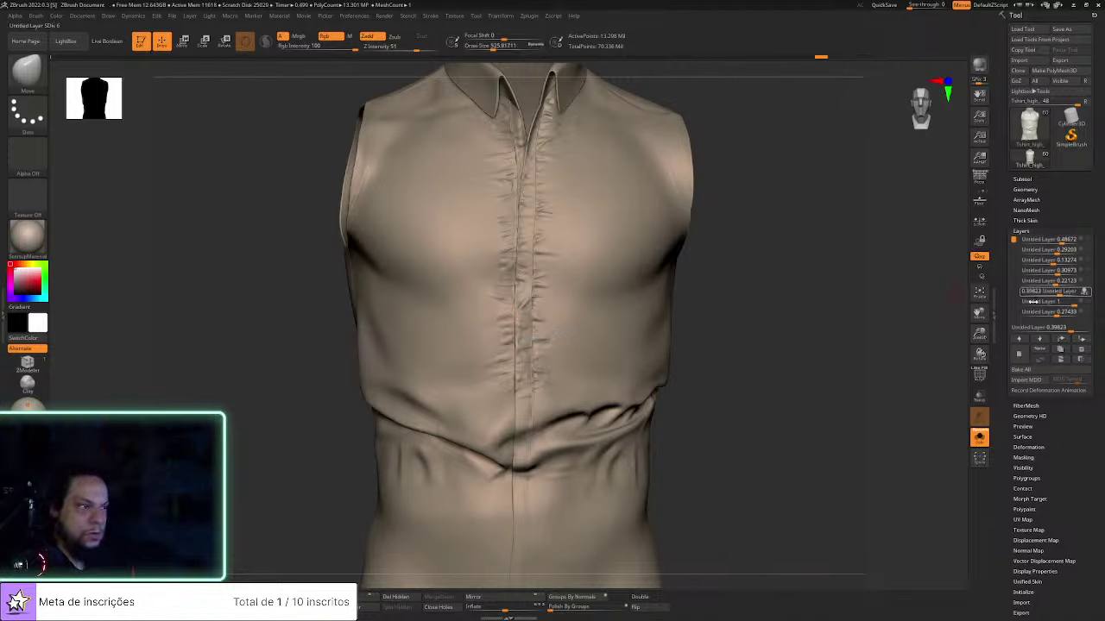
{"action": "left_click_drag", "start_coordinate": [735, 319], "coordinate": [718, 319]}
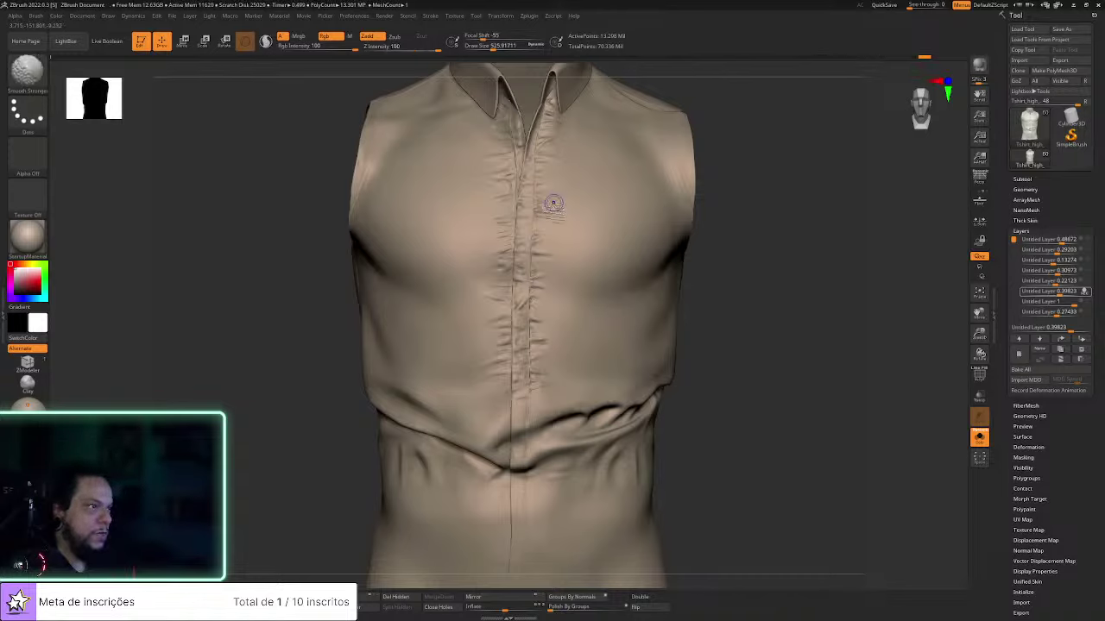
{"action": "mouse_move", "coordinate": [556, 183]}
{"action": "left_mouse_down", "text": "shift"}
{"action": "mouse_move", "coordinate": [518, 152]}
{"action": "mouse_move", "coordinate": [521, 141]}
{"action": "left_mouse_up", "text": "shift"}
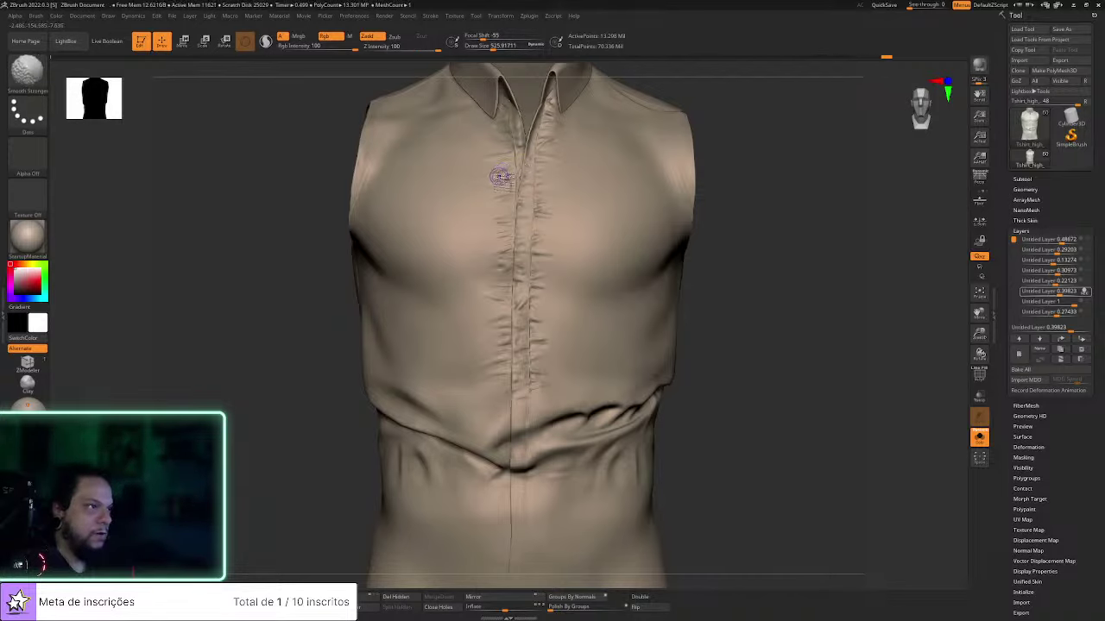
{"action": "left_click_drag", "start_coordinate": [499, 194], "coordinate": [493, 277], "text": "shift"}
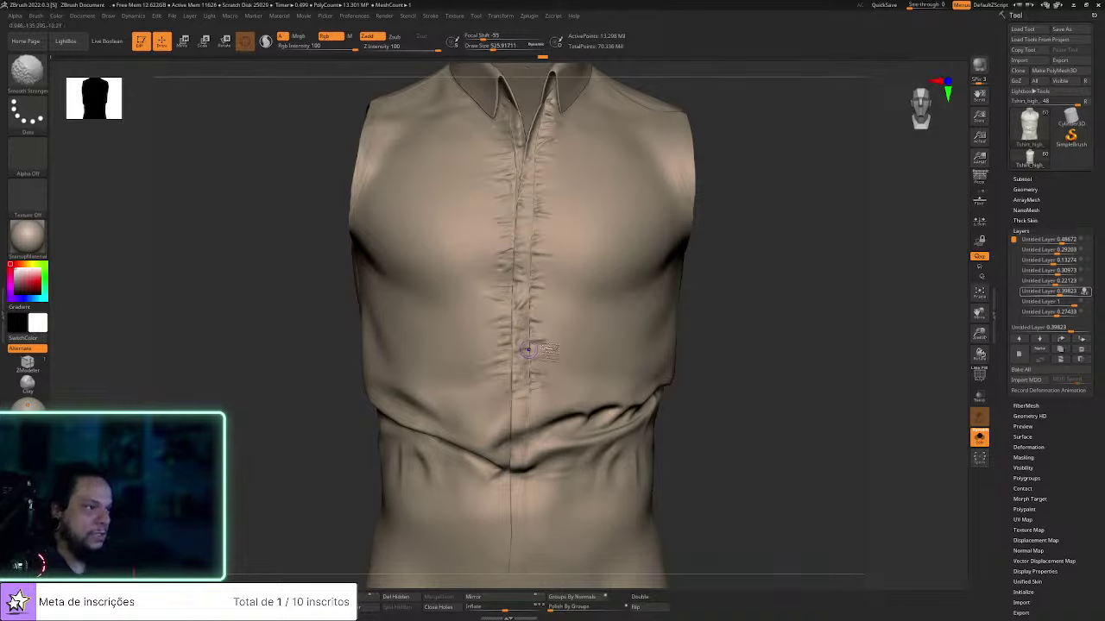
Switch to the hPolish brush, and from there to the Standard brush
{"action": "key", "text": "b"}
{"action": "key", "text": "h"}
{"action": "key", "text": "p"}
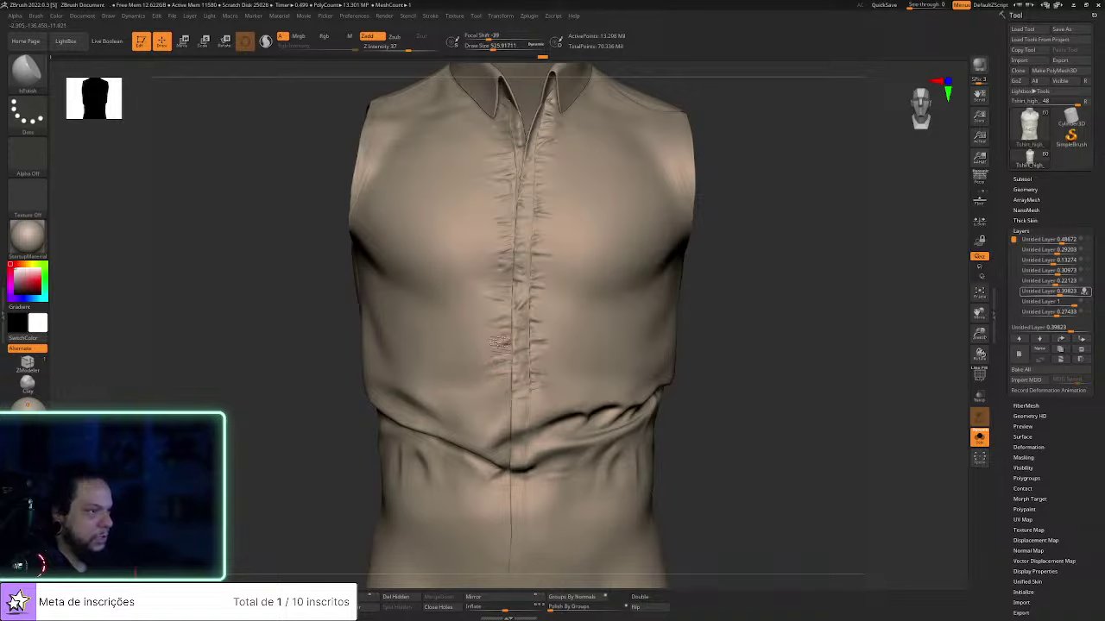
{"action": "key", "text": "shift"}
{"action": "key", "text": "b"}
{"action": "key", "text": "s"}
{"action": "key", "text": "t"}
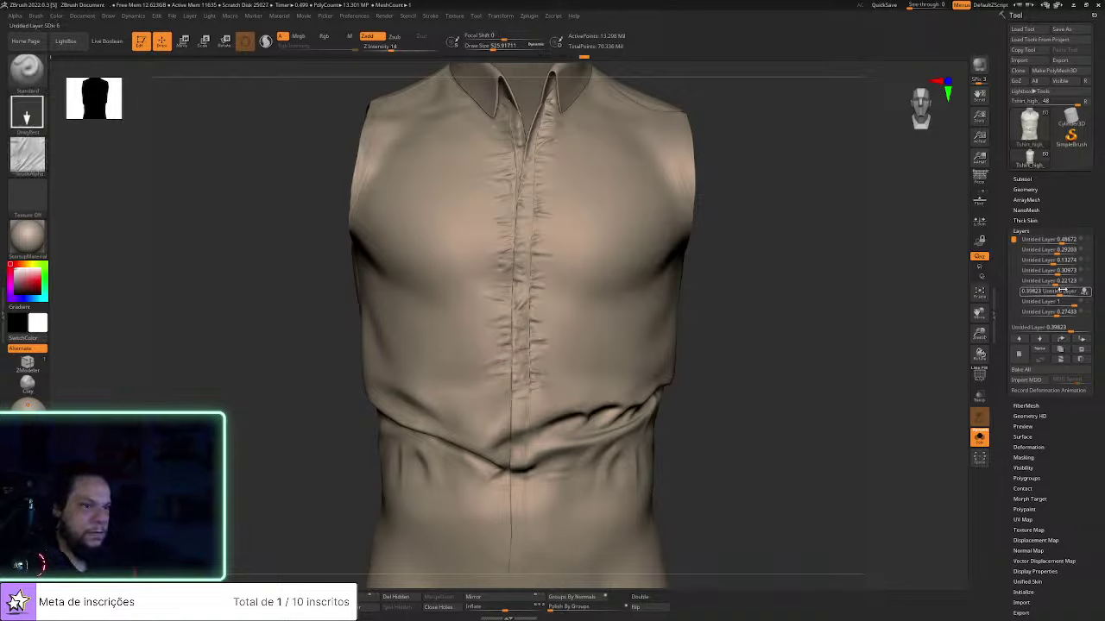
Stop recording the 0.39823 layer and examine the placket wrinkles up close
{"action": "left_click", "coordinate": [1085, 293]}
{"action": "left_click_drag", "start_coordinate": [888, 335], "coordinate": [910, 325]}
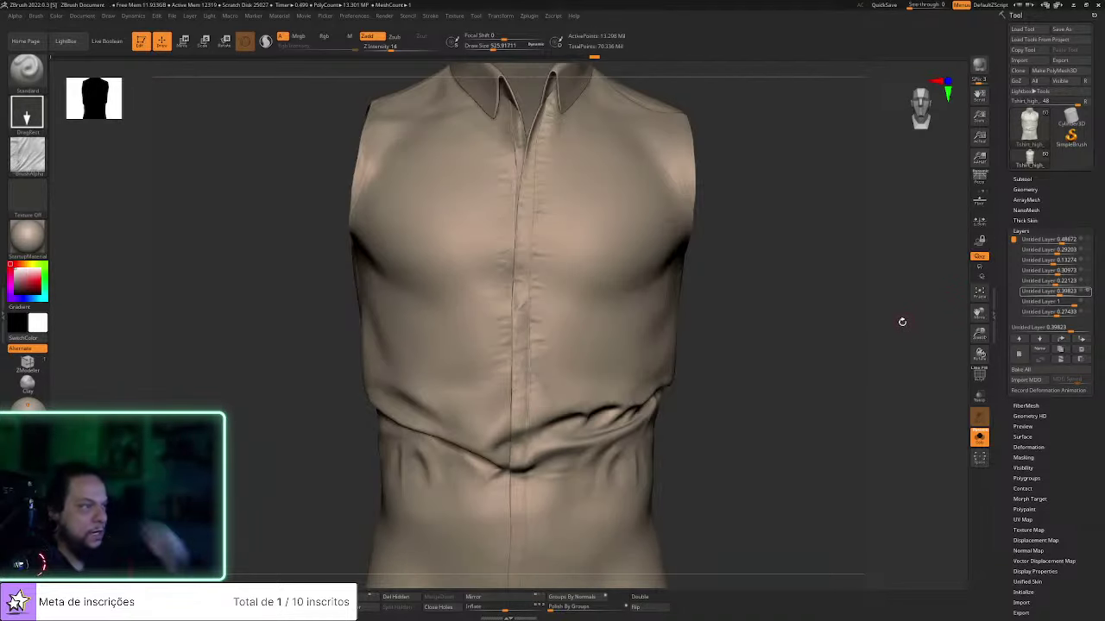
{"action": "left_click_drag", "start_coordinate": [888, 339], "coordinate": [883, 353]}
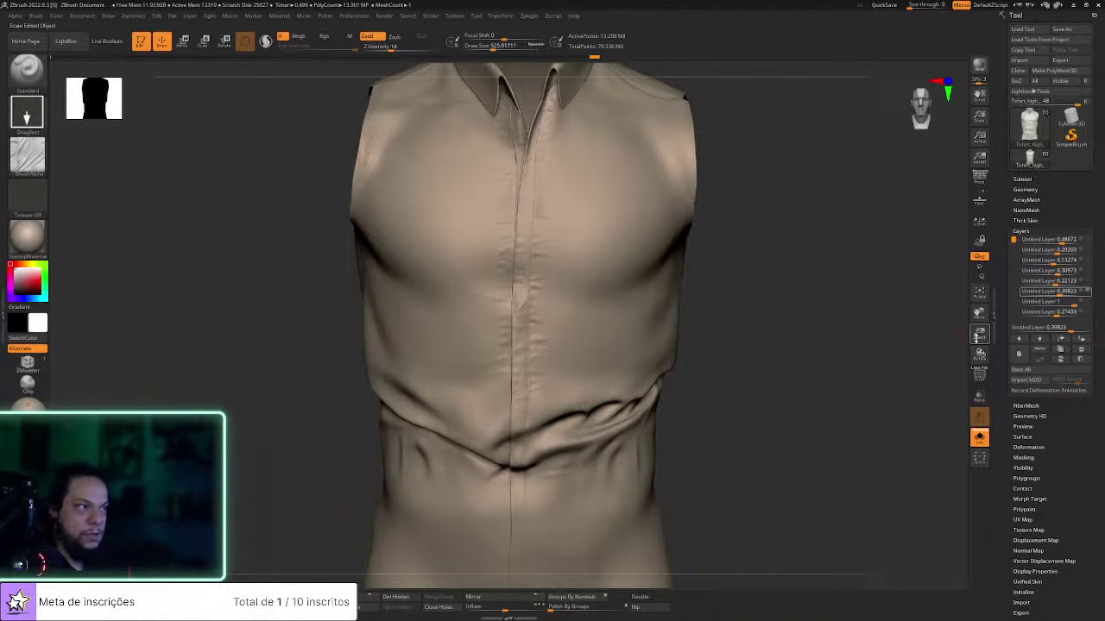
{"action": "mouse_move", "coordinate": [776, 414]}
{"action": "left_mouse_down"}
{"action": "mouse_move", "coordinate": [801, 405]}
{"action": "mouse_move", "coordinate": [835, 435]}
{"action": "left_mouse_up"}
{"action": "left_click_drag", "start_coordinate": [897, 407], "coordinate": [860, 425], "text": "alt"}
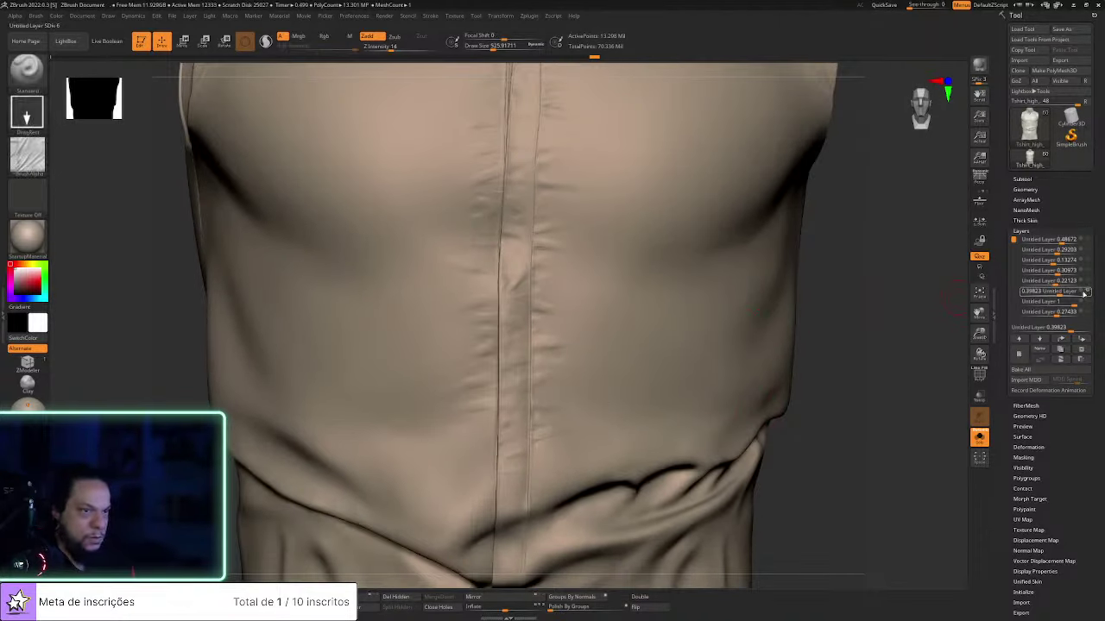
Record on the 0.39823 layer again, smooth the wrinkles around the lower placket, and end the recording
{"action": "left_click", "coordinate": [1084, 292]}
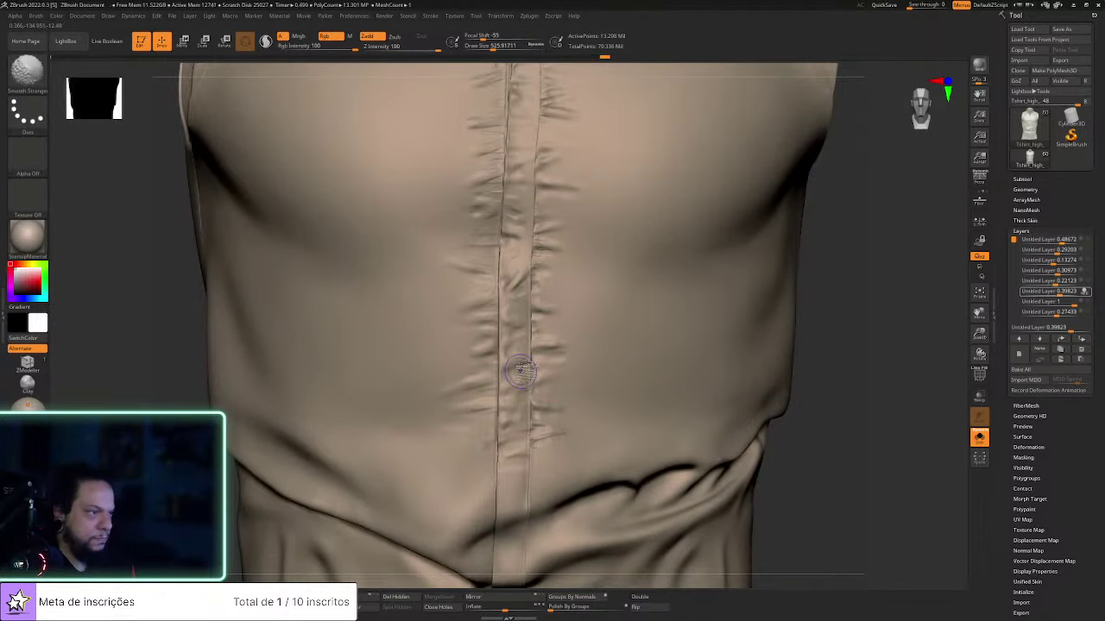
{"action": "mouse_move", "coordinate": [520, 414]}
{"action": "left_mouse_down", "text": "shift"}
{"action": "mouse_move", "coordinate": [520, 471]}
{"action": "mouse_move", "coordinate": [518, 456]}
{"action": "left_mouse_up", "text": "shift"}
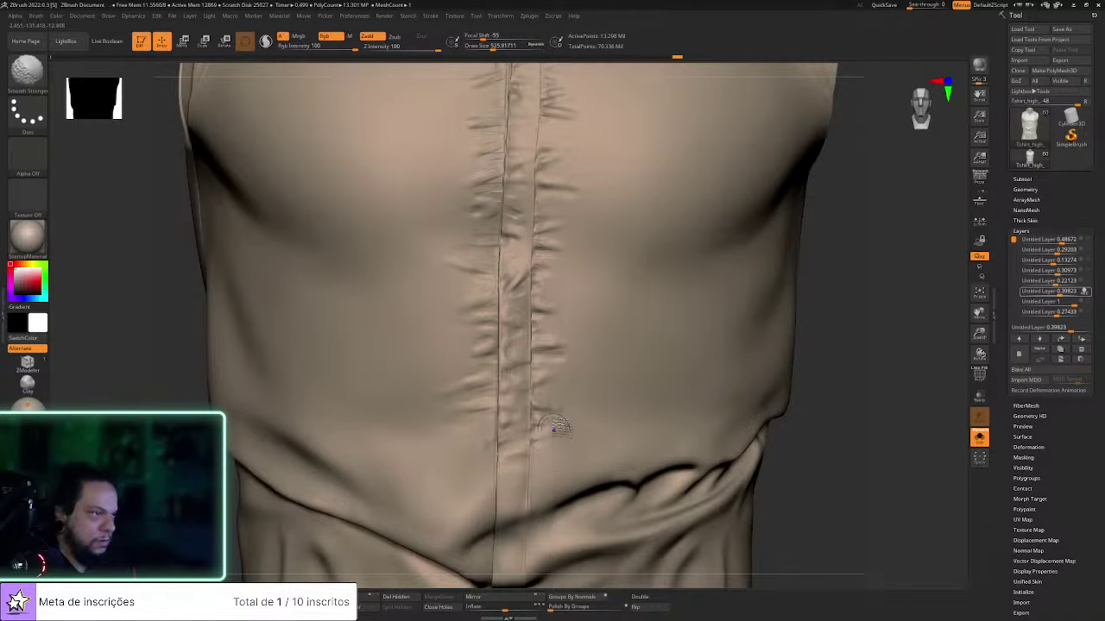
{"action": "left_click_drag", "start_coordinate": [555, 242], "coordinate": [550, 233], "text": "shift"}
{"action": "mouse_move", "coordinate": [830, 354]}
{"action": "right_mouse_down", "text": "ctrl"}
{"action": "mouse_move", "coordinate": [824, 341]}
{"action": "mouse_move", "coordinate": [815, 410]}
{"action": "right_mouse_up", "text": "ctrl"}
{"action": "left_click", "coordinate": [1069, 300]}
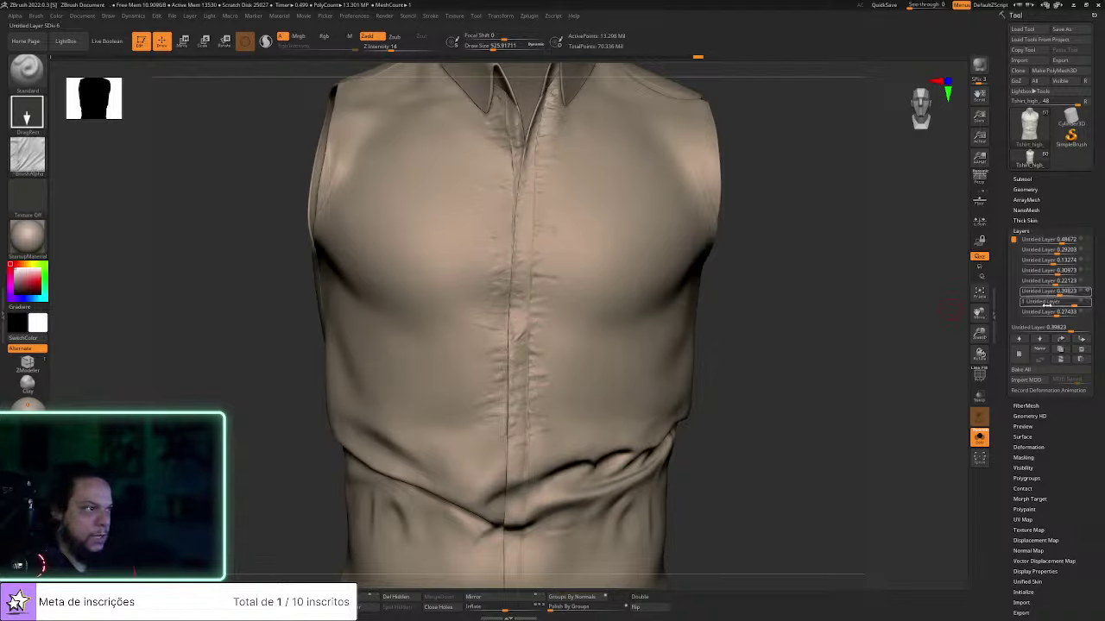
Hide the 0.39823 wrinkle layer and set the shirt's subdivision level to 1
{"action": "left_click", "coordinate": [1086, 293]}
{"action": "left_click", "coordinate": [1086, 294]}
{"action": "left_click", "coordinate": [1027, 189]}
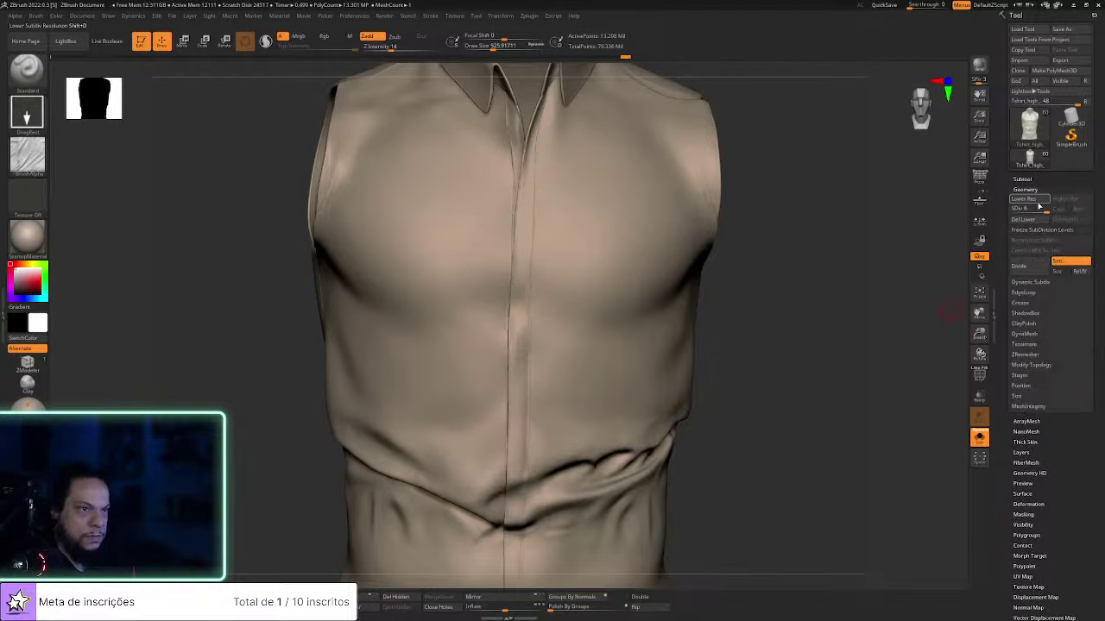
{"action": "left_click", "coordinate": [1013, 209]}
Display the shirt's polyframe, inspect the topology and polygroups around the placket, and open the polygroup options
{"action": "left_click", "coordinate": [980, 375]}
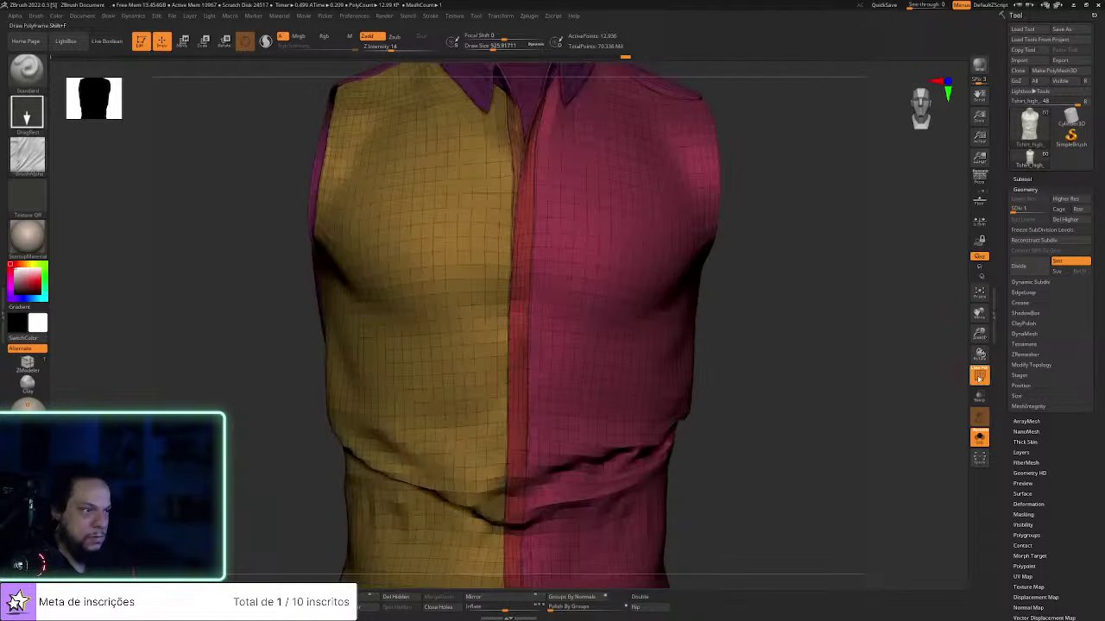
{"action": "left_click", "coordinate": [980, 376]}
{"action": "left_click_drag", "start_coordinate": [891, 468], "coordinate": [938, 452]}
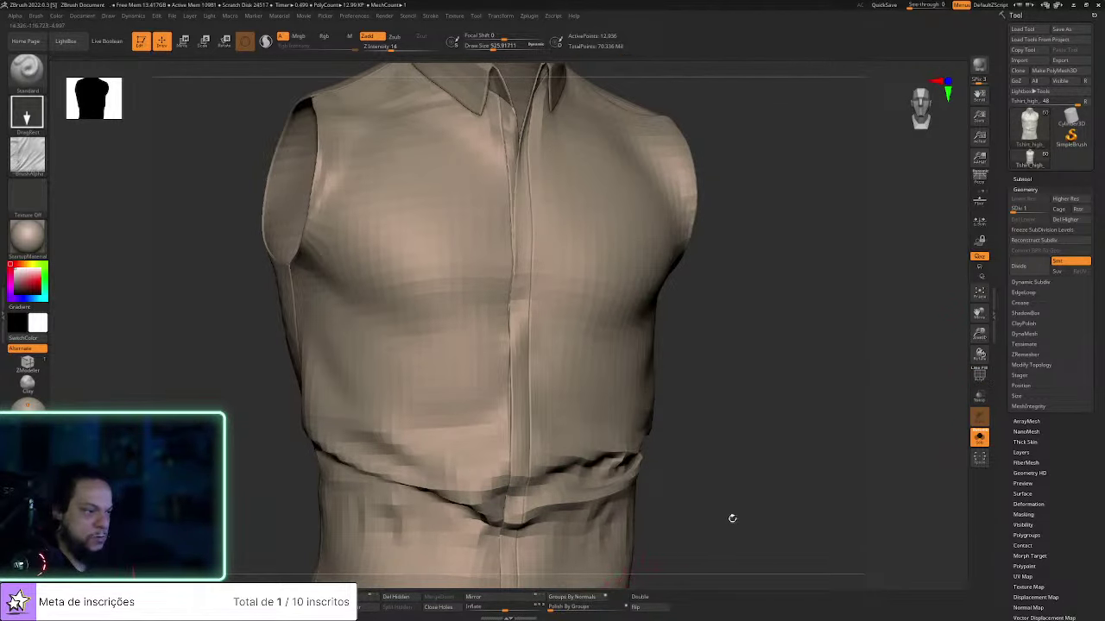
{"action": "left_click", "coordinate": [980, 375]}
{"action": "scroll", "coordinate": [875, 394], "scroll_direction": "up", "scroll_amount": 5}
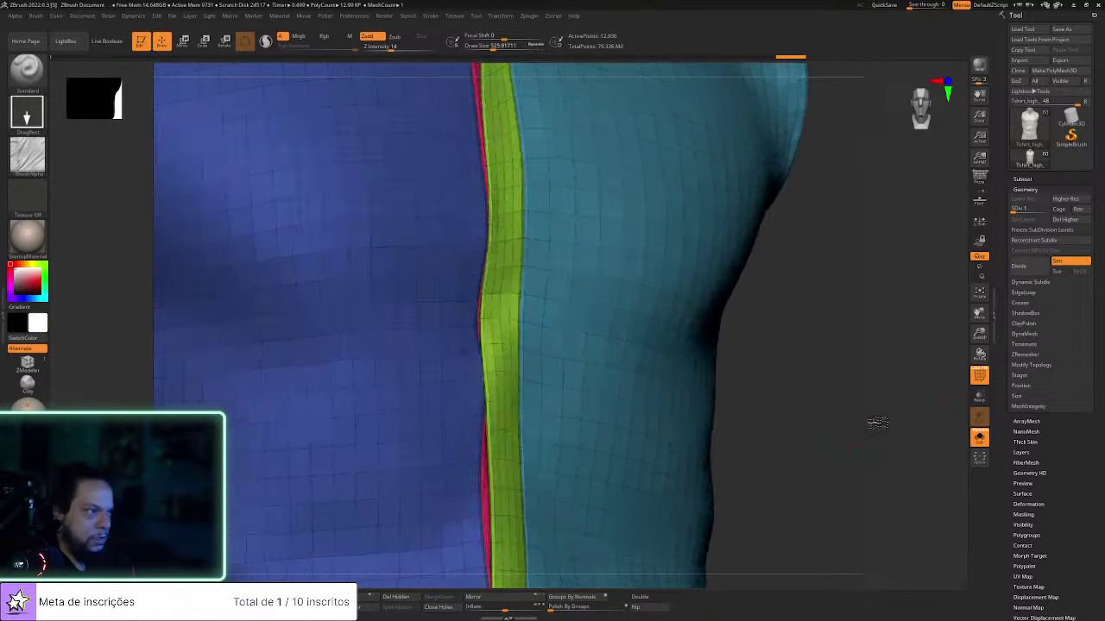
{"action": "left_click_drag", "start_coordinate": [848, 402], "coordinate": [868, 417]}
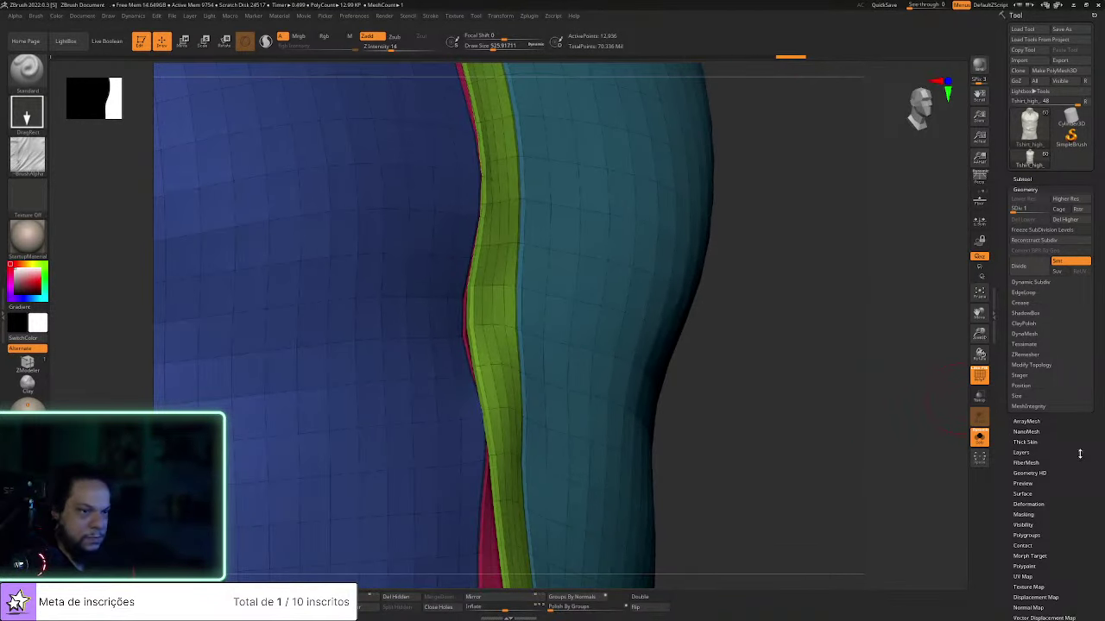
{"action": "left_click_drag", "start_coordinate": [1079, 509], "coordinate": [1070, 409]}
{"action": "left_click", "coordinate": [1026, 427]}
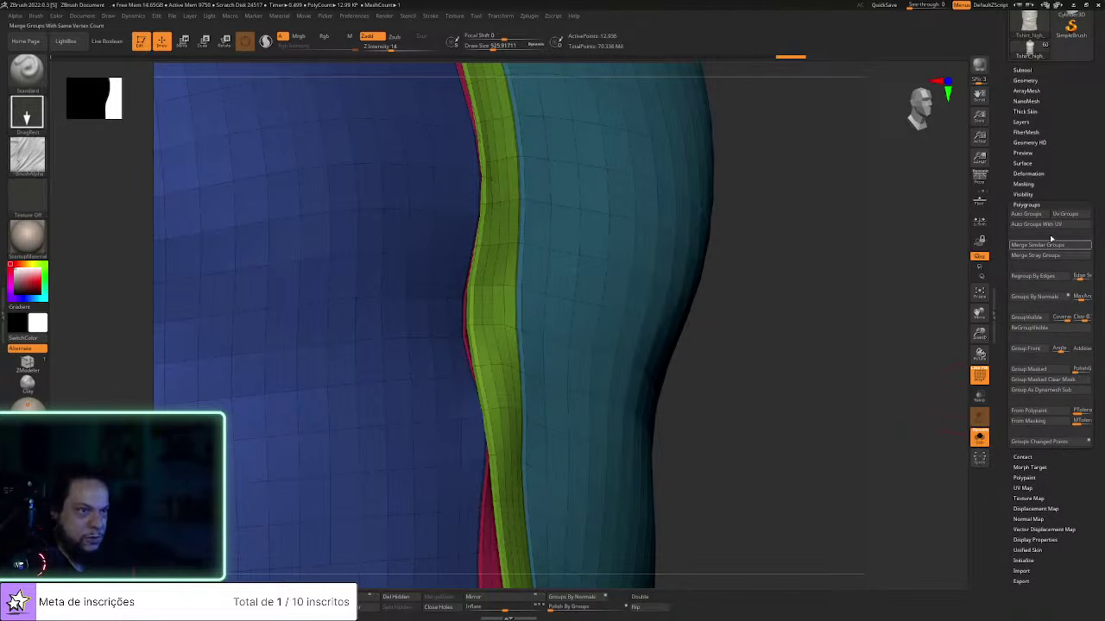
Try regrouping the shirt's polygons with Auto Groups With UV
{"action": "left_click", "coordinate": [1035, 225]}
{"action": "left_click_drag", "start_coordinate": [798, 332], "coordinate": [797, 343]}
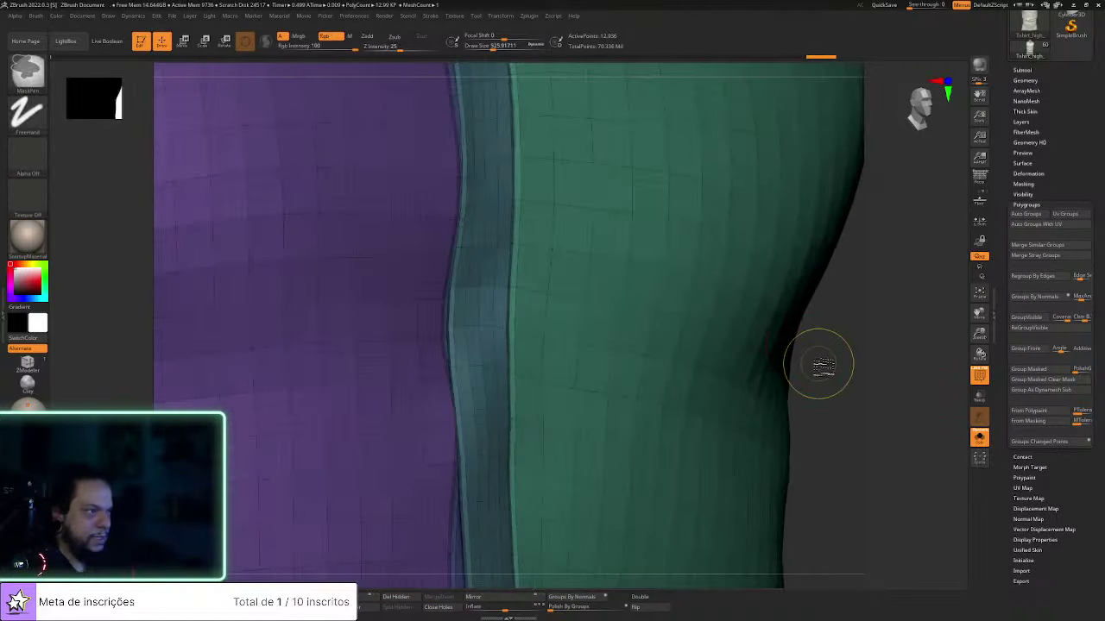
{"action": "key", "text": "ctrl+z"}
Regroup the shirt's polygons with Groups By Normals
{"action": "left_click_drag", "start_coordinate": [827, 380], "coordinate": [858, 380]}
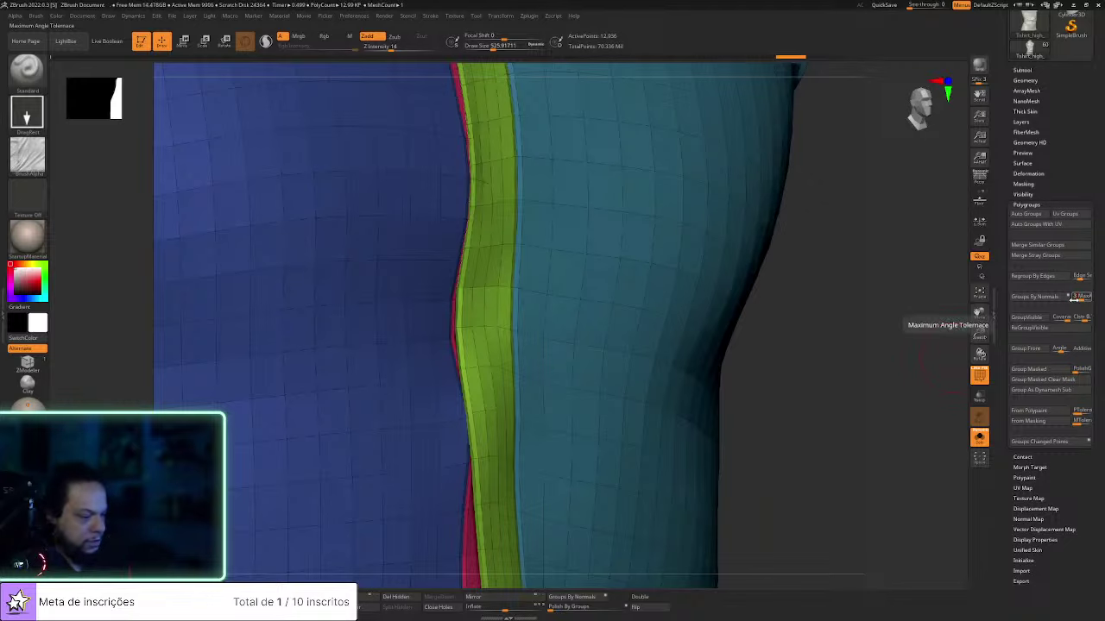
{"action": "left_click", "coordinate": [1031, 297]}
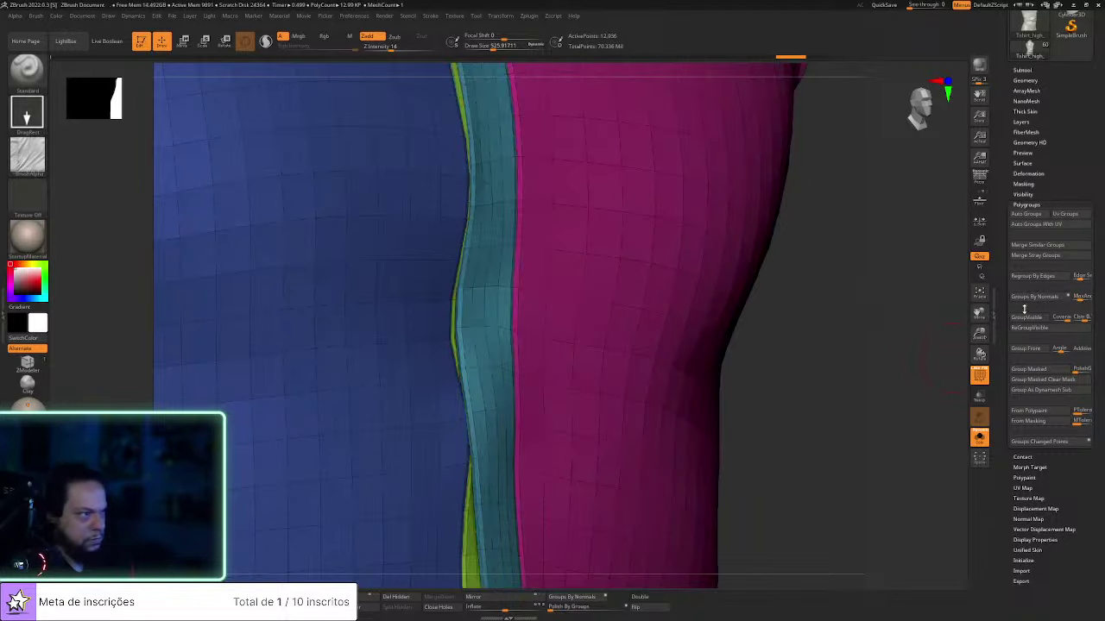
Adjust the maximum angle tolerance and regroup the shirt's polygons with Groups By Normals
{"action": "mouse_move", "coordinate": [818, 388]}
{"action": "left_mouse_down"}
{"action": "mouse_move", "coordinate": [826, 382]}
{"action": "mouse_move", "coordinate": [815, 381]}
{"action": "left_mouse_up"}
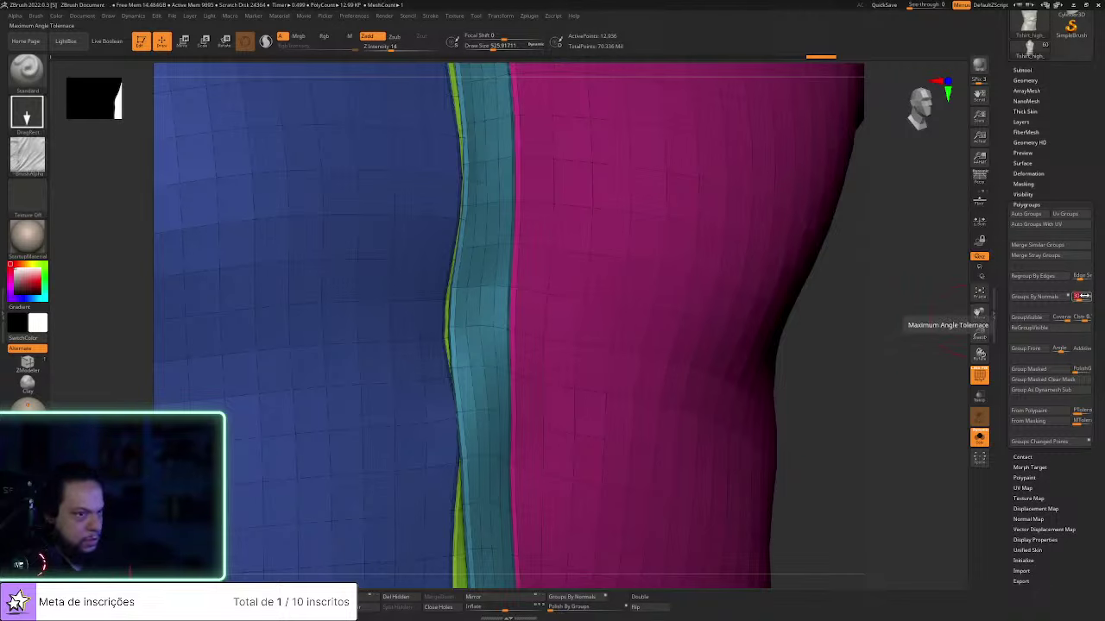
{"action": "left_click", "coordinate": [1034, 297]}
{"action": "left_click_drag", "start_coordinate": [895, 340], "coordinate": [850, 396]}
Reduce the draw size to about 184, then isolate and hide the thin polygroup strips along the placket edge
{"action": "key", "text": "s"}
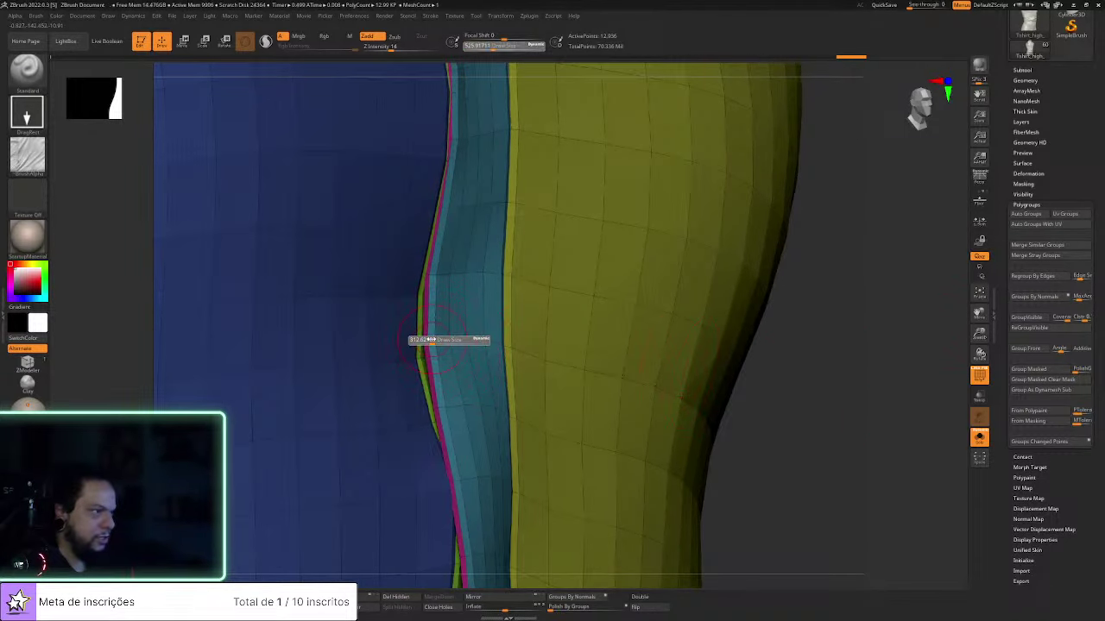
{"action": "left_click", "coordinate": [433, 346], "text": "ctrl+shift"}
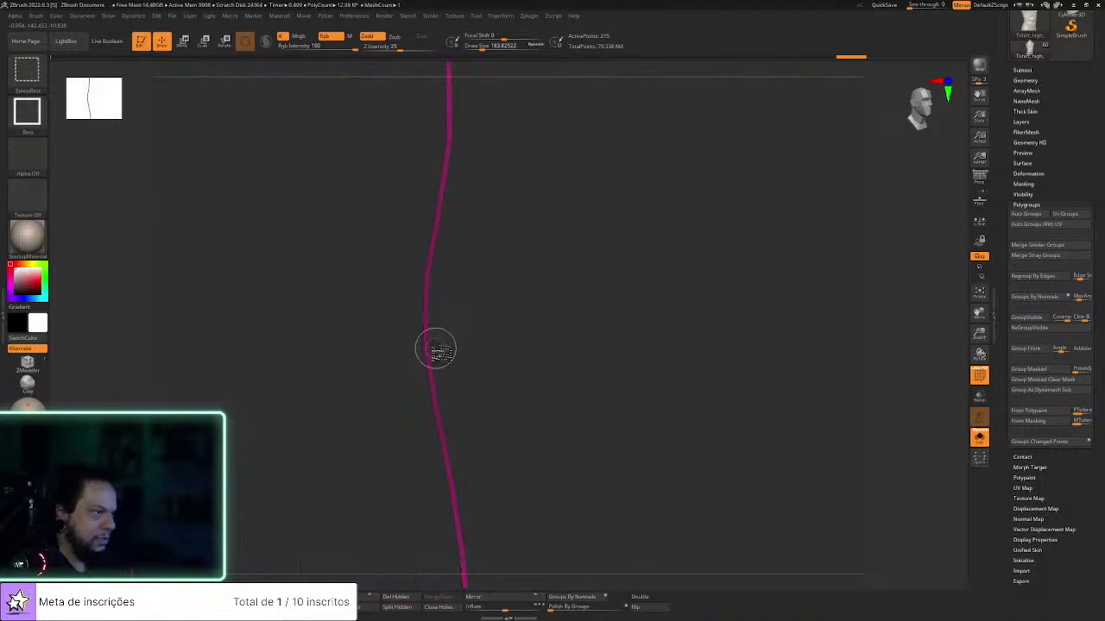
{"action": "left_click", "coordinate": [802, 423], "text": "ctrl+shift"}
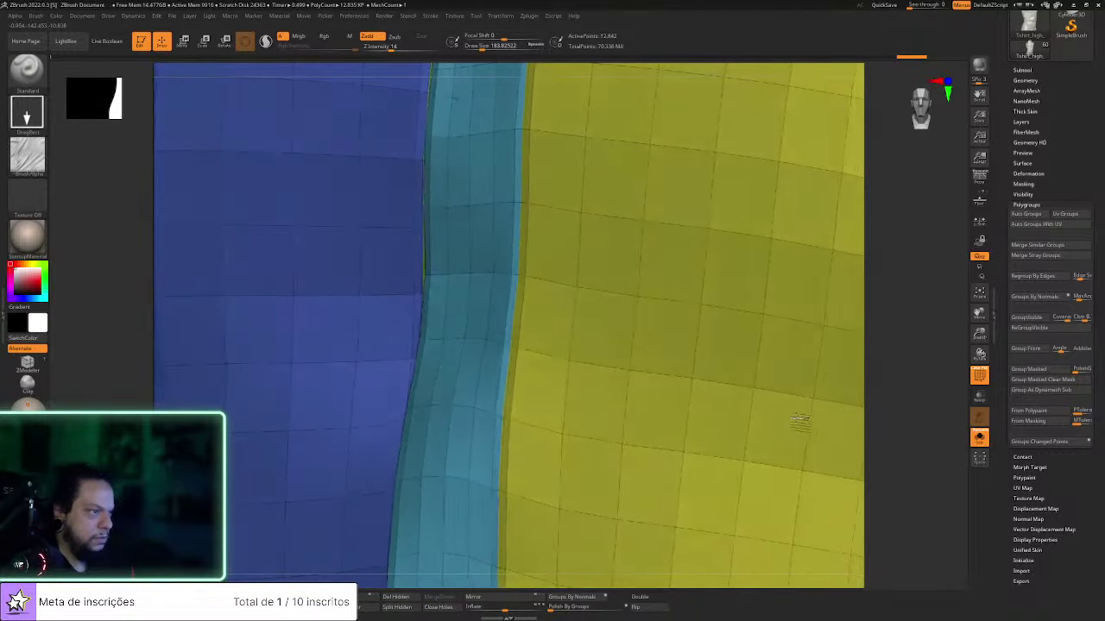
{"action": "right_click_drag", "start_coordinate": [801, 420], "coordinate": [825, 409]}
{"action": "mouse_move", "coordinate": [900, 410]}
{"action": "right_mouse_down"}
{"action": "mouse_move", "coordinate": [858, 308]}
{"action": "mouse_move", "coordinate": [806, 264]}
{"action": "mouse_move", "coordinate": [829, 348]}
{"action": "right_mouse_up"}
{"action": "key", "text": "ctrl+shift+s"}
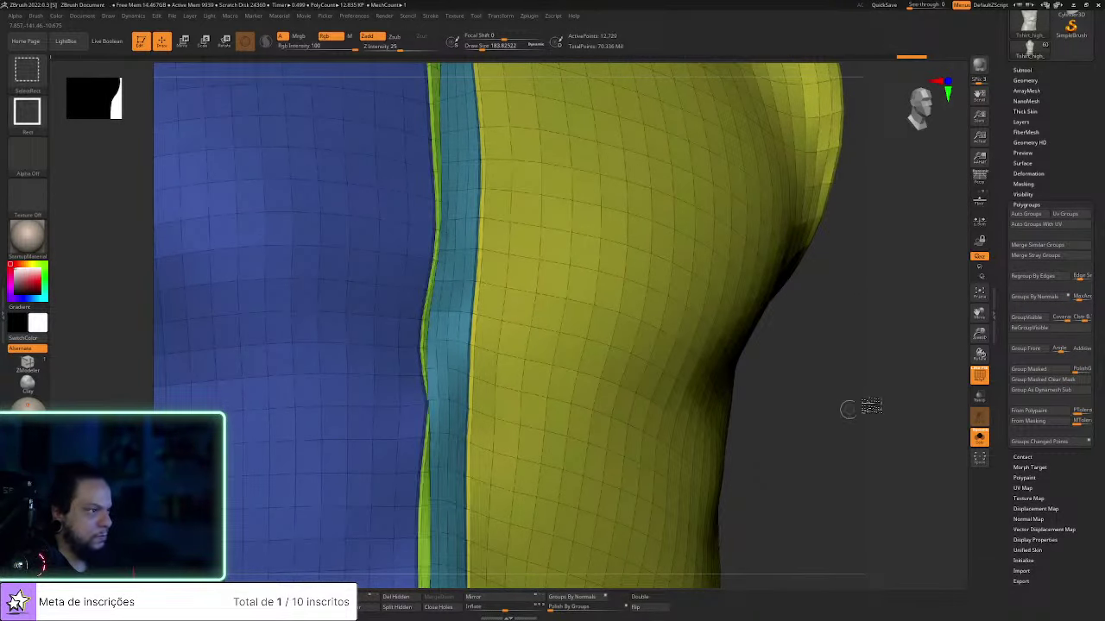
Inspect the placket edges without the polyframe, invert the visibility to check the hidden strips, and restore the full shirt with its polyframe
{"action": "left_click", "coordinate": [976, 383]}
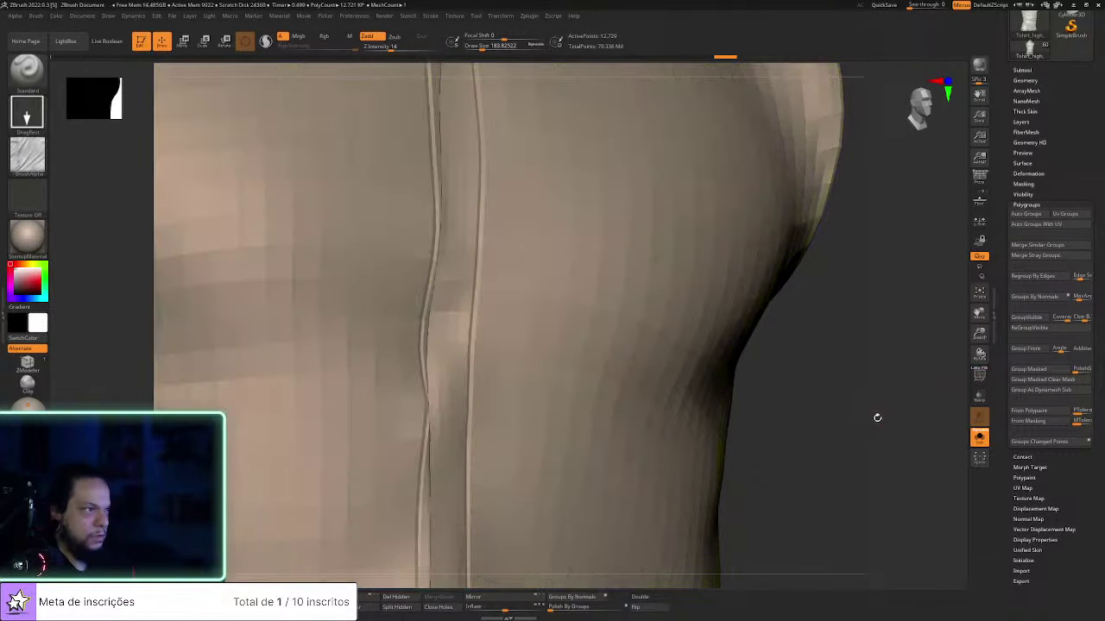
{"action": "right_click_drag", "start_coordinate": [876, 417], "coordinate": [870, 380], "text": "ctrl"}
{"action": "left_click_drag", "start_coordinate": [846, 409], "coordinate": [794, 433], "text": "ctrl+shift"}
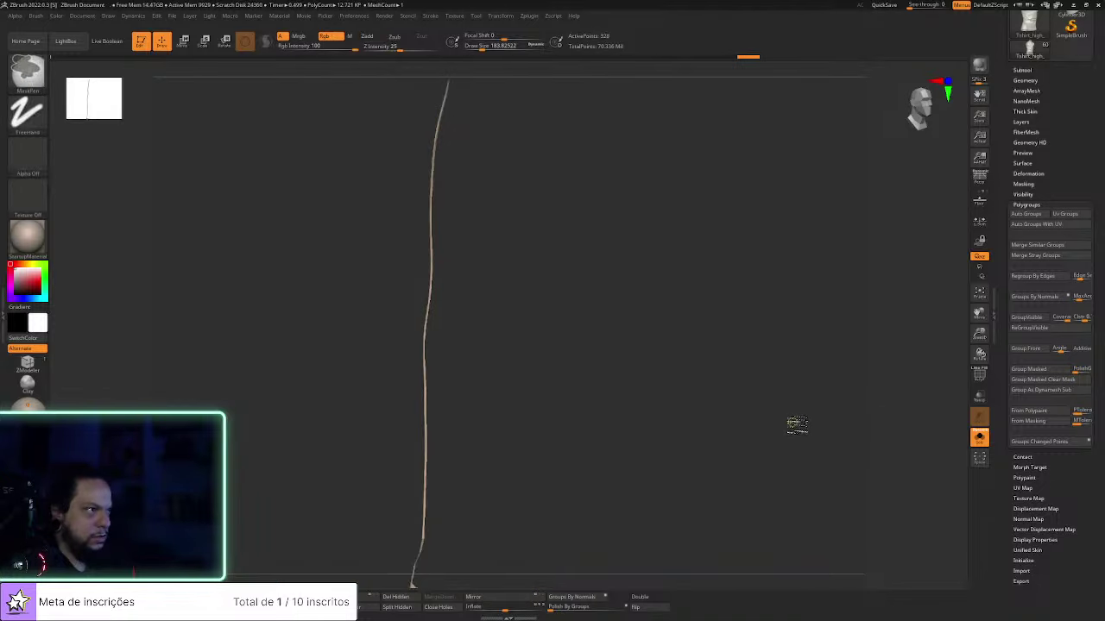
{"action": "left_click", "coordinate": [779, 408], "text": "ctrl+shift"}
{"action": "left_click", "coordinate": [978, 376]}
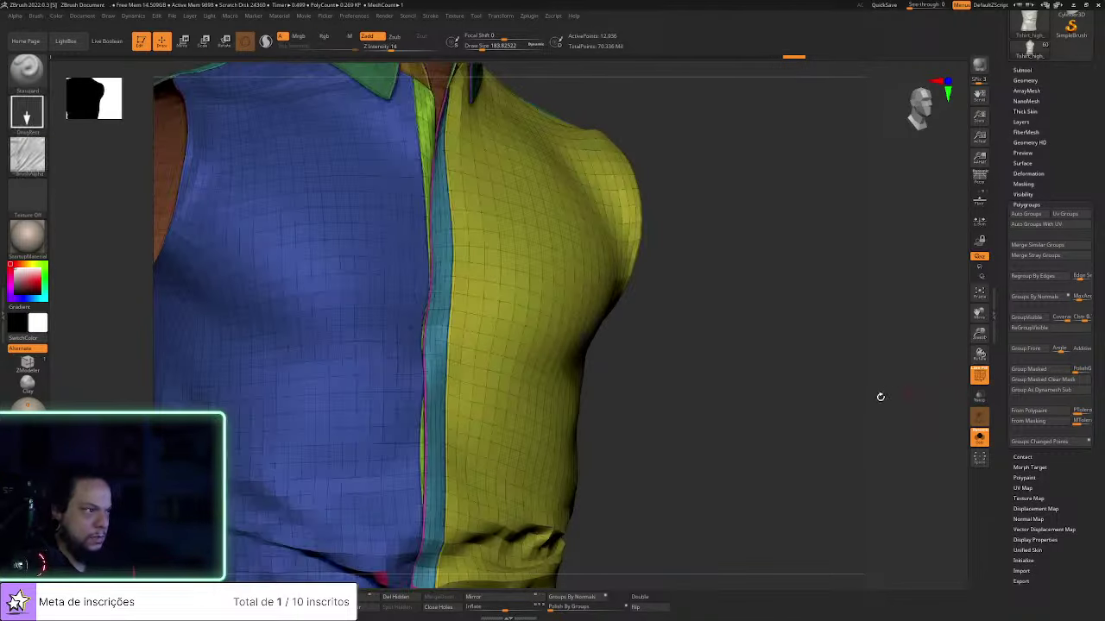
Isolate the placket's front polygroup and choose SelectLasso as the visibility selection brush
{"action": "left_click_drag", "start_coordinate": [888, 392], "coordinate": [846, 404]}
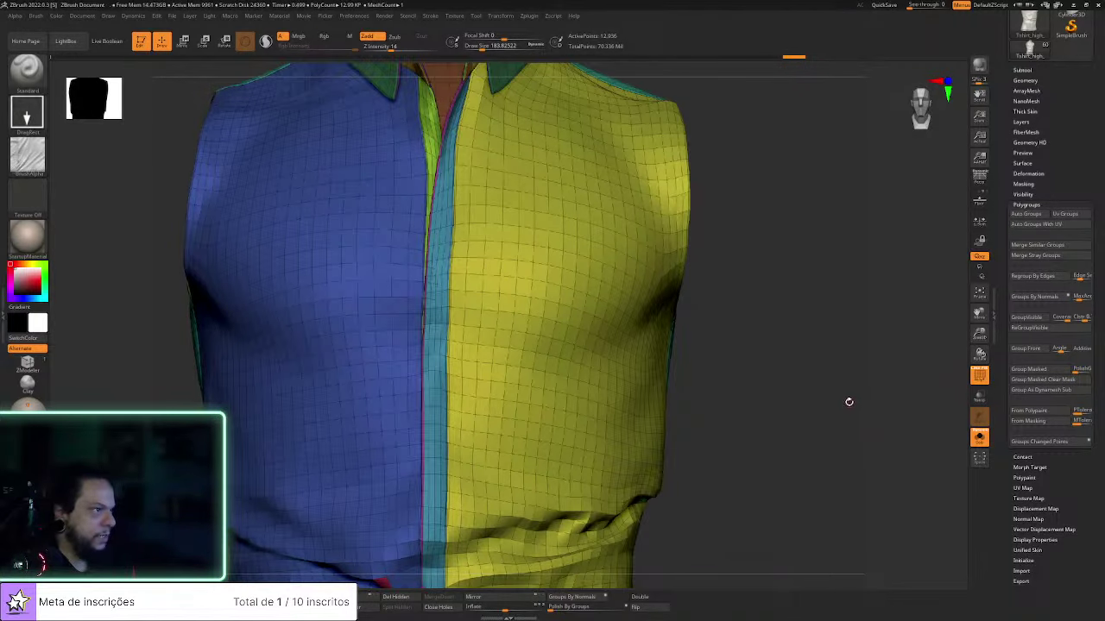
{"action": "right_click_drag", "start_coordinate": [848, 402], "coordinate": [888, 431], "text": "ctrl"}
{"action": "left_click_drag", "start_coordinate": [888, 432], "coordinate": [909, 415]}
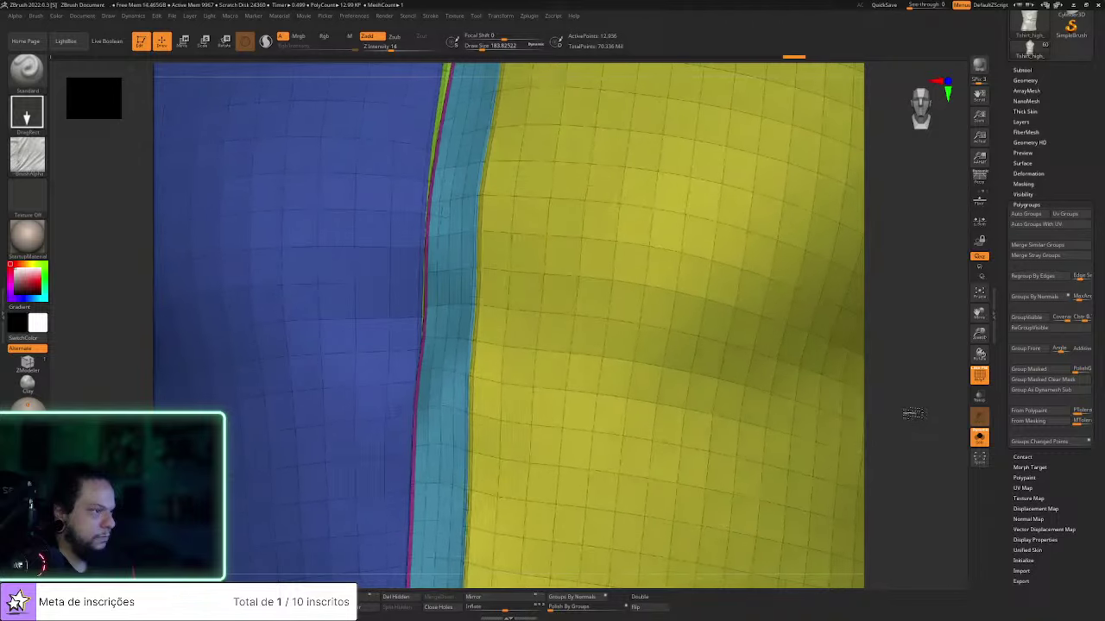
{"action": "left_click", "coordinate": [473, 342], "text": "ctrl+shift"}
{"action": "left_click", "coordinate": [27, 69]}
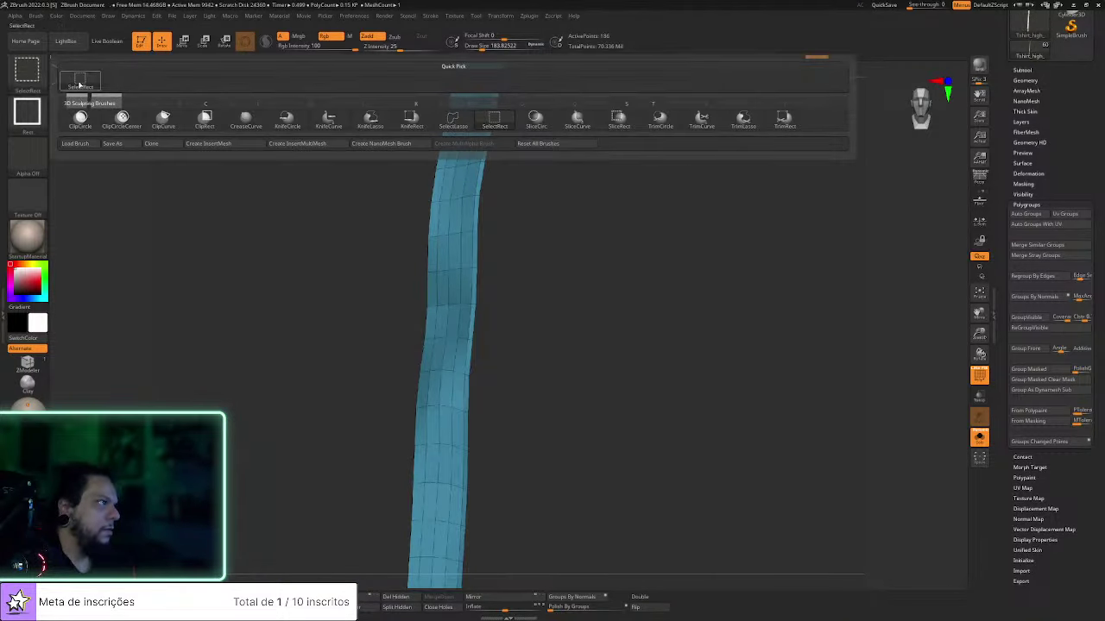
{"action": "left_click", "coordinate": [452, 121]}
Hide the placket's front polygroup to examine the layer underneath and its edges, then restore the whole shirt
{"action": "left_click", "coordinate": [249, 372], "text": "ctrl+shift"}
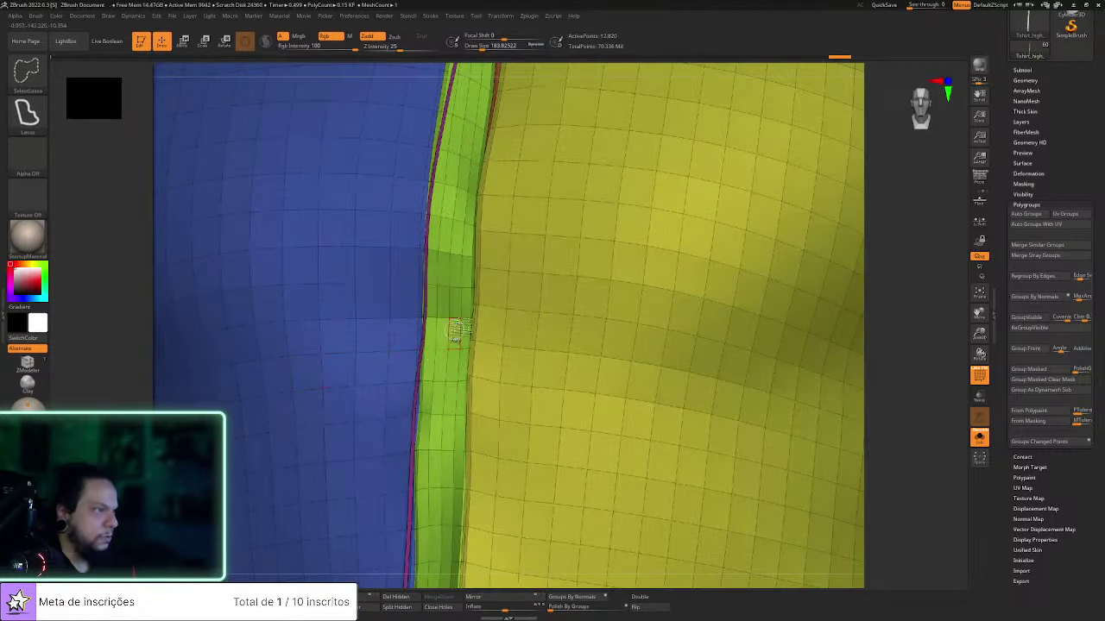
{"action": "right_click_drag", "start_coordinate": [474, 292], "coordinate": [384, 293]}
{"action": "key", "text": "ctrl+shift+z"}
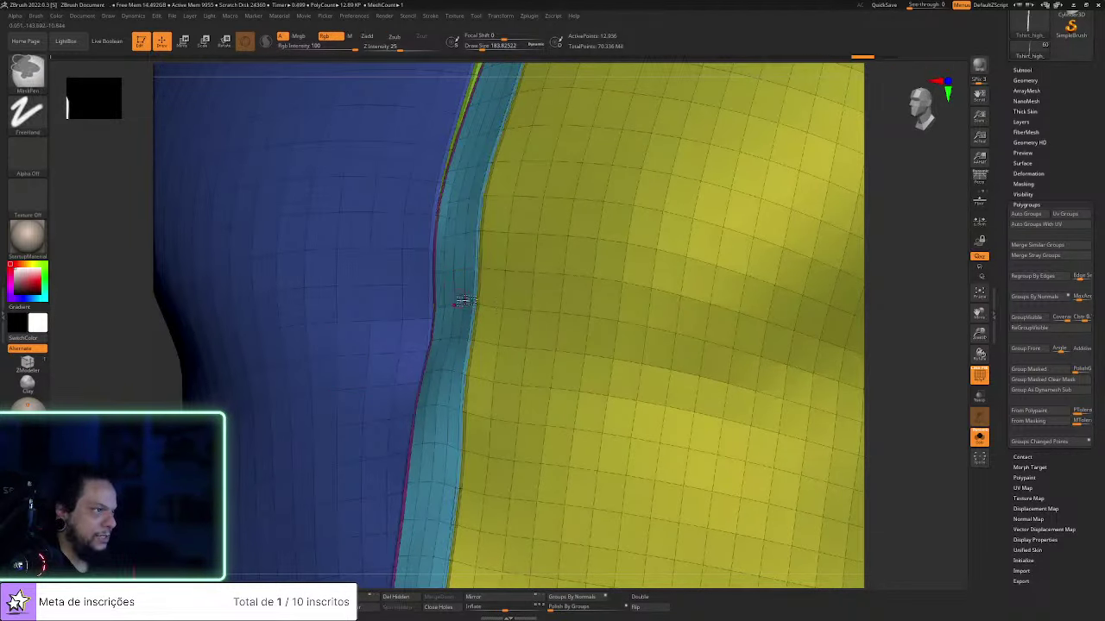
{"action": "left_click_drag", "start_coordinate": [879, 308], "coordinate": [903, 313]}
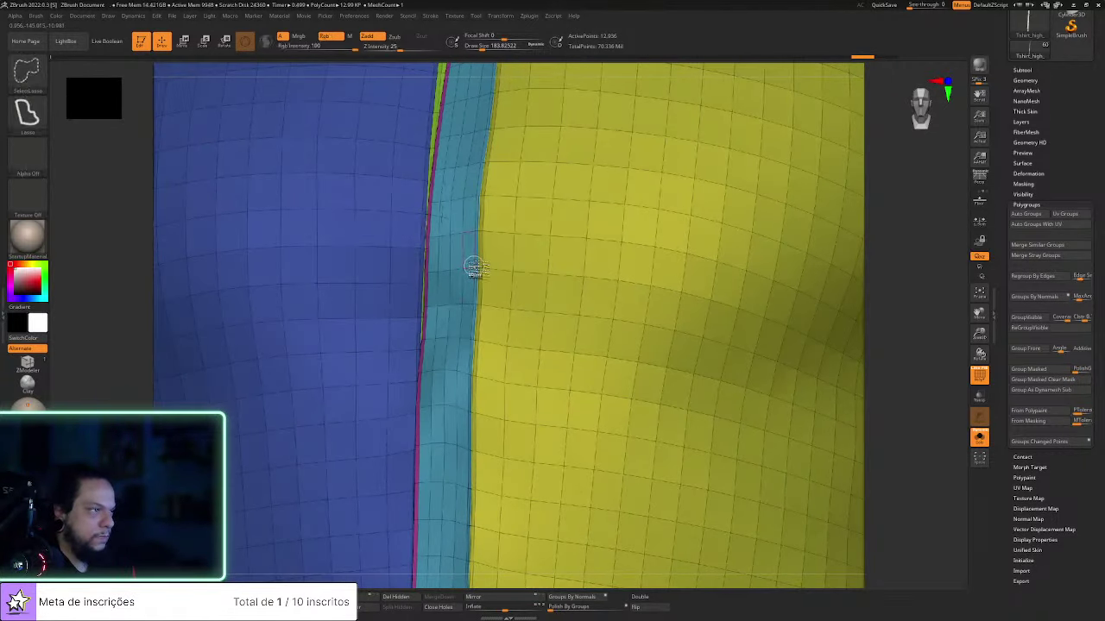
{"action": "left_click", "coordinate": [476, 268], "text": "ctrl+shift"}
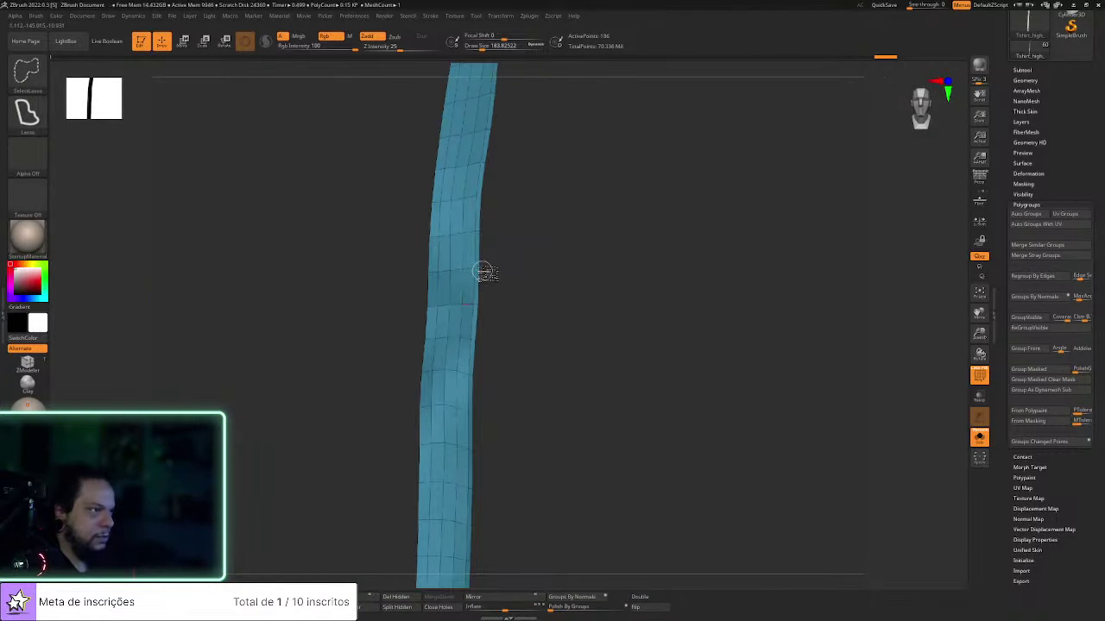
{"action": "left_click", "coordinate": [485, 269], "text": "ctrl+shift"}
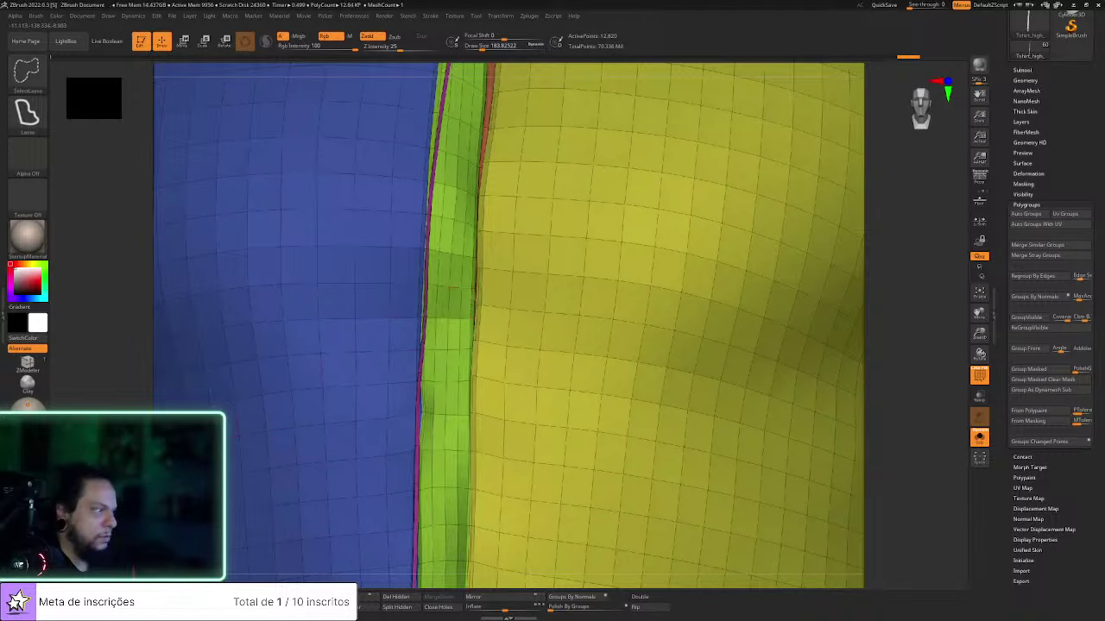
{"action": "right_click_drag", "start_coordinate": [452, 287], "coordinate": [406, 285]}
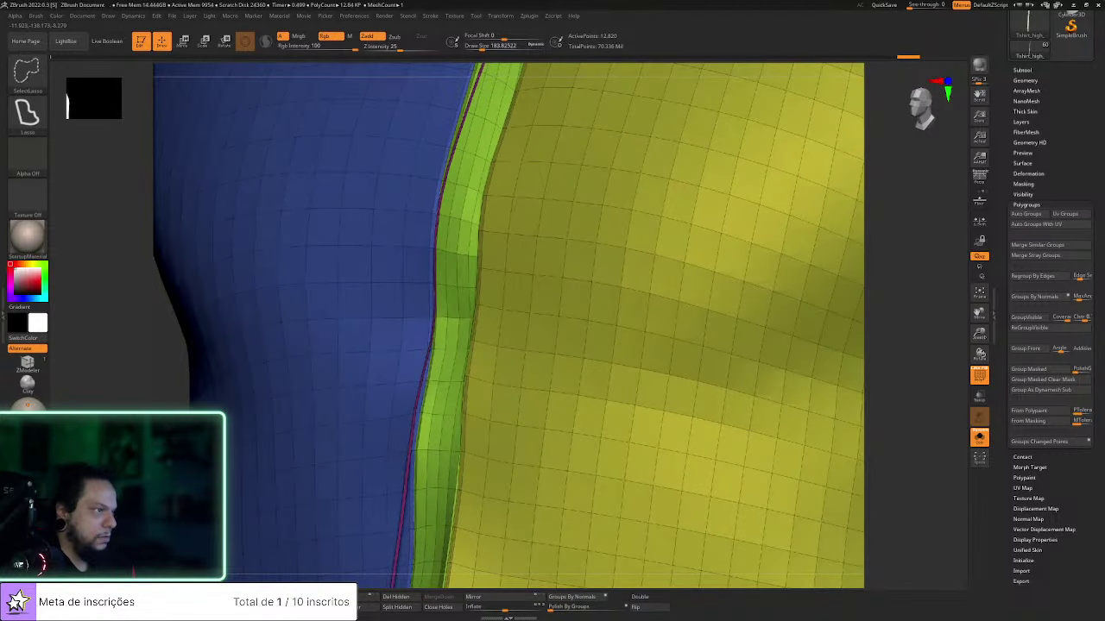
{"action": "left_click", "coordinate": [173, 362], "text": "ctrl+shift"}
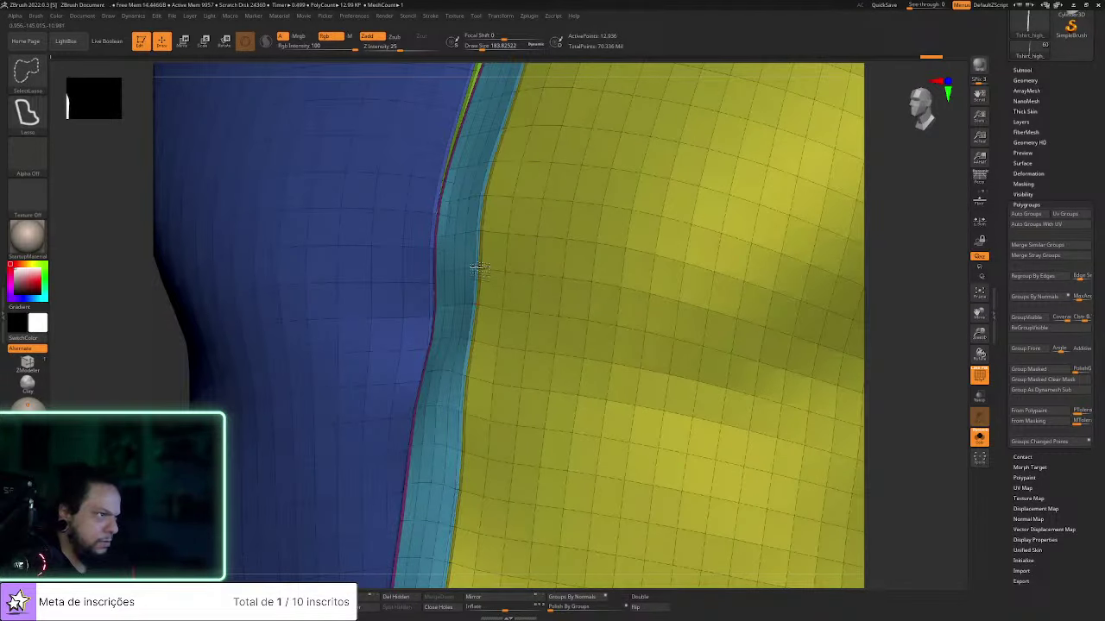
Isolate the two narrow edge loops running along both sides of the placket by hiding them and inverting the visibility
{"action": "left_click", "coordinate": [479, 271], "text": "ctrl+shift"}
{"action": "left_click", "coordinate": [479, 272], "text": "ctrl+shift"}
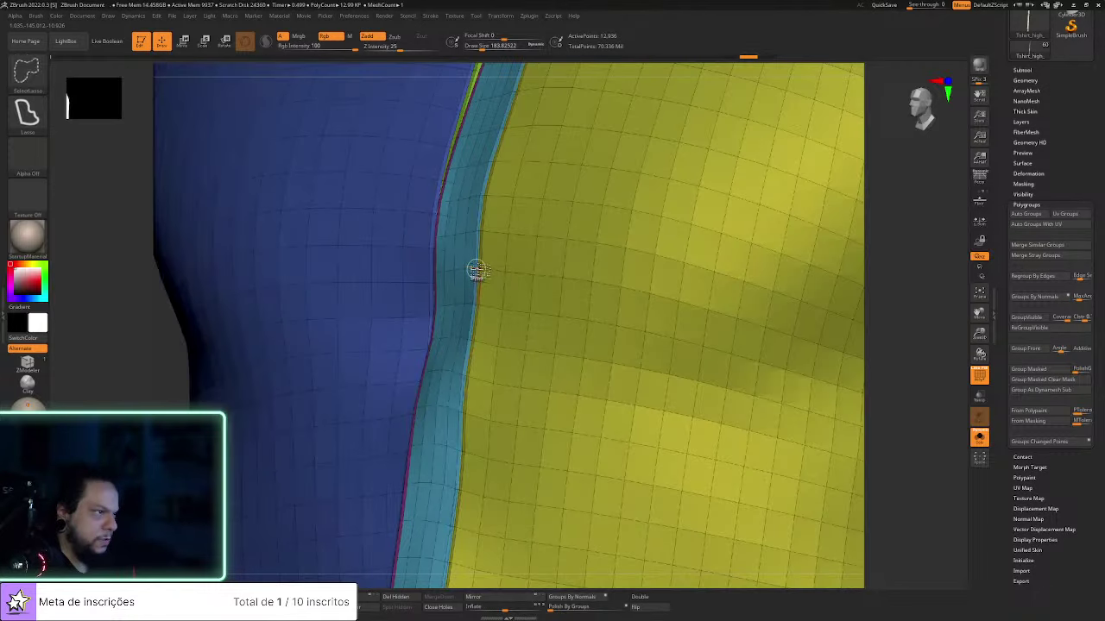
{"action": "left_click", "coordinate": [479, 274], "text": "ctrl+shift"}
{"action": "key", "text": "ctrl+shift+i"}
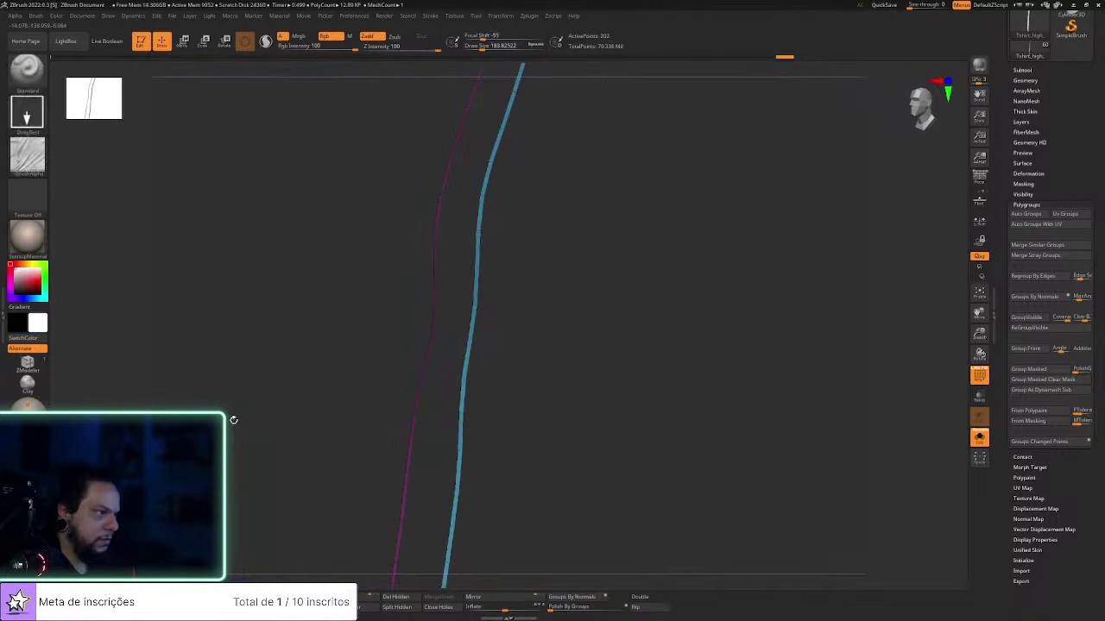
Trim the connecting ends off the isolated placket strips, group the strips into one polygroup, and show the whole shirt
{"action": "left_click_drag", "start_coordinate": [636, 397], "coordinate": [605, 219]}
{"action": "key", "text": "ctrl+shift"}
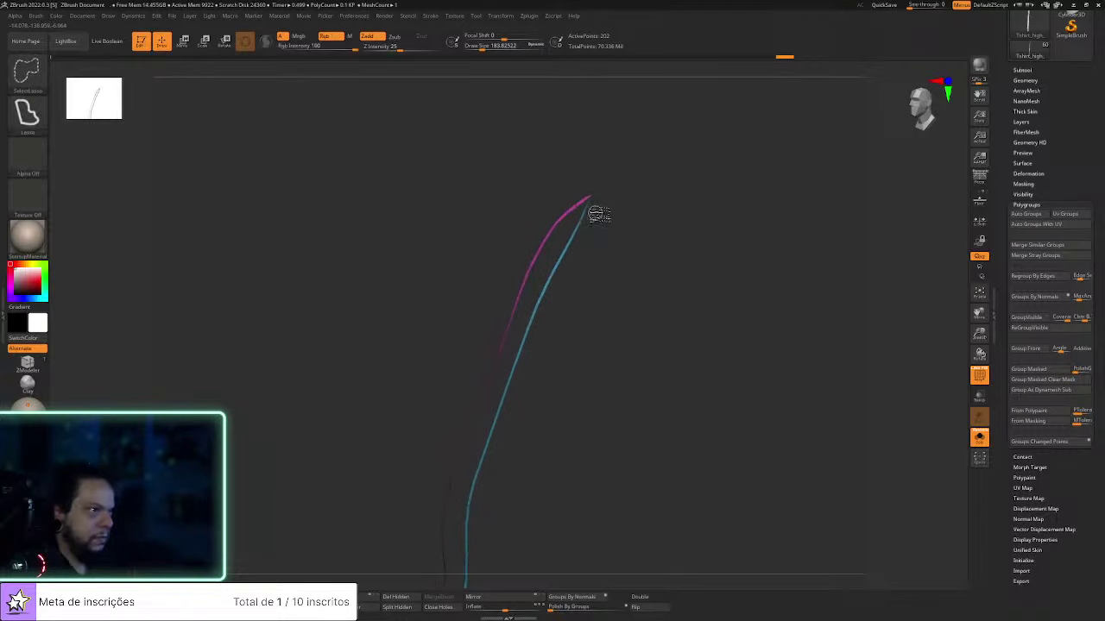
{"action": "left_click_drag", "start_coordinate": [681, 185], "coordinate": [678, 187], "text": "ctrl+alt+shift"}
{"action": "mouse_move", "coordinate": [644, 390]}
{"action": "left_mouse_down"}
{"action": "mouse_move", "coordinate": [604, 249]}
{"action": "mouse_move", "coordinate": [582, 382]}
{"action": "mouse_move", "coordinate": [612, 420]}
{"action": "mouse_move", "coordinate": [596, 326]}
{"action": "left_mouse_up"}
{"action": "key", "text": "ctrl+shift"}
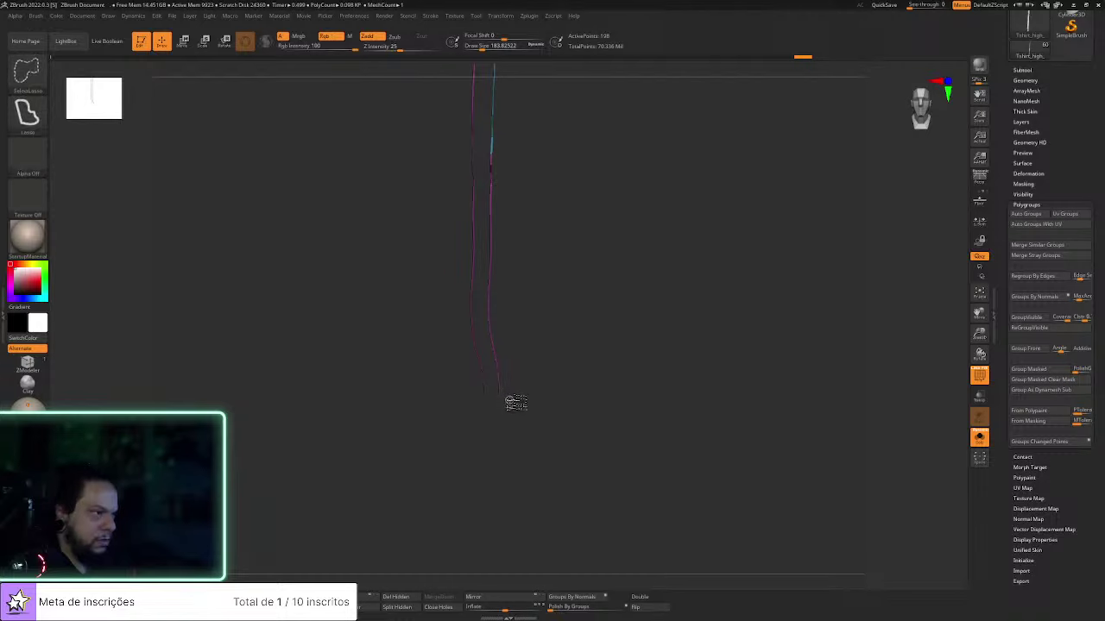
{"action": "key", "text": "ctrl+shift"}
{"action": "left_click", "coordinate": [579, 369], "text": "ctrl+shift"}
Merge the stray red patch by the waist fold and the blue front panel into one polygroup, and show the whole shirt
{"action": "mouse_move", "coordinate": [679, 345]}
{"action": "left_mouse_down"}
{"action": "mouse_move", "coordinate": [757, 456]}
{"action": "mouse_move", "coordinate": [752, 352]}
{"action": "left_mouse_up"}
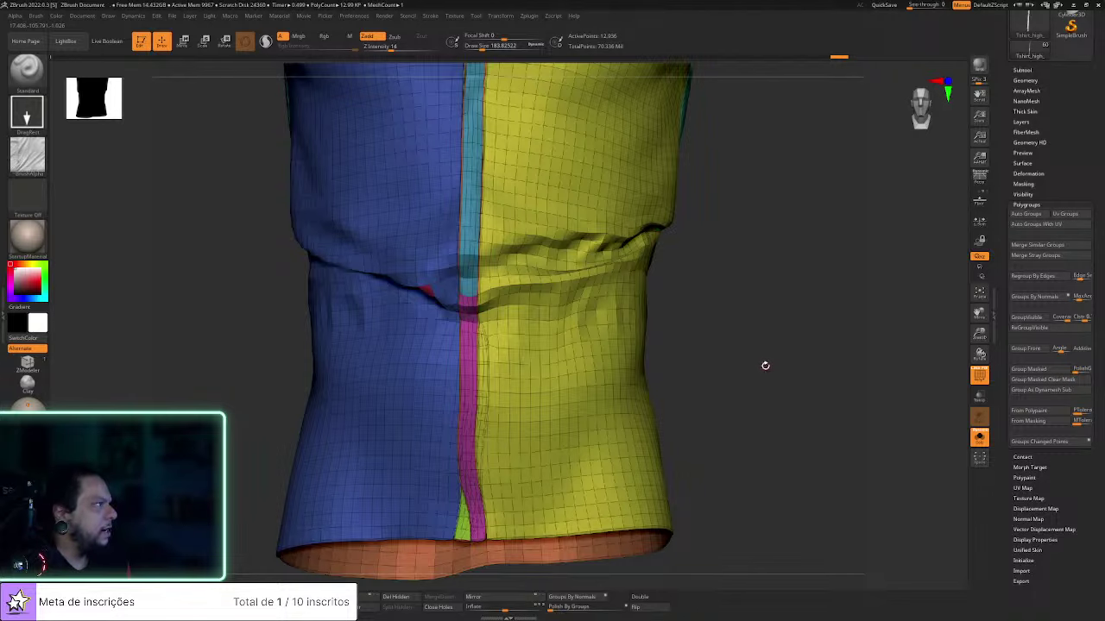
{"action": "left_click_drag", "start_coordinate": [772, 351], "coordinate": [712, 367]}
{"action": "mouse_move", "coordinate": [645, 382]}
{"action": "left_mouse_down"}
{"action": "mouse_move", "coordinate": [784, 350]}
{"action": "mouse_move", "coordinate": [780, 320]}
{"action": "mouse_move", "coordinate": [783, 363]}
{"action": "mouse_move", "coordinate": [774, 343]}
{"action": "mouse_move", "coordinate": [574, 380]}
{"action": "left_mouse_up"}
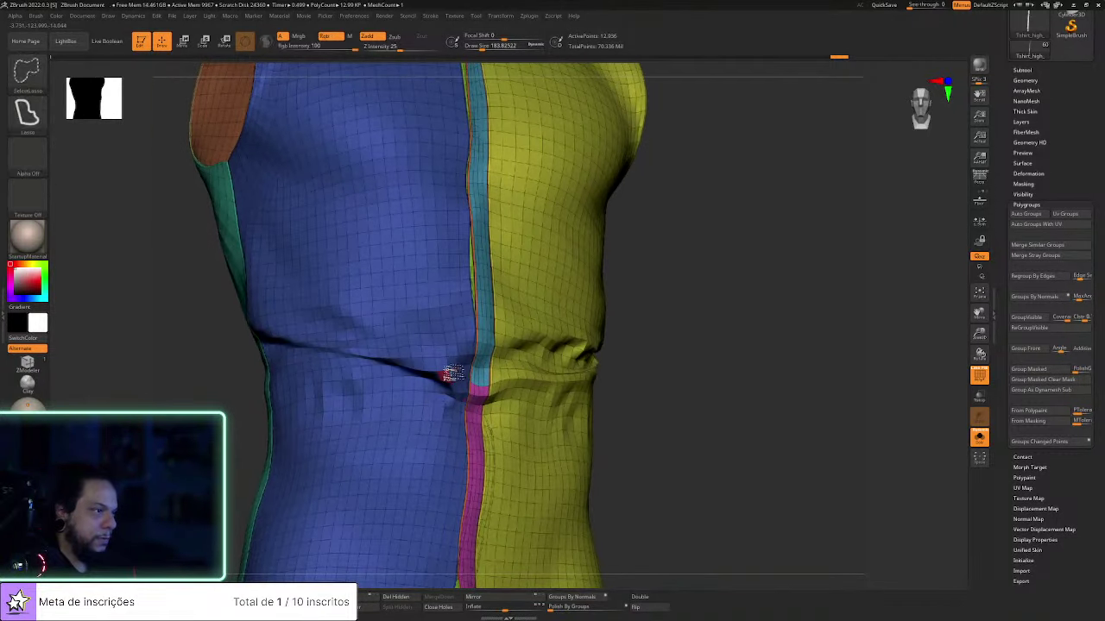
{"action": "left_click", "coordinate": [450, 372], "text": "ctrl+shift"}
{"action": "key", "text": "ctrl+w"}
{"action": "left_click", "coordinate": [734, 345], "text": "ctrl+shift"}
Hide the polyframe and raise the shirt's subdivision level to 8
{"action": "left_click_drag", "start_coordinate": [734, 344], "coordinate": [950, 190]}
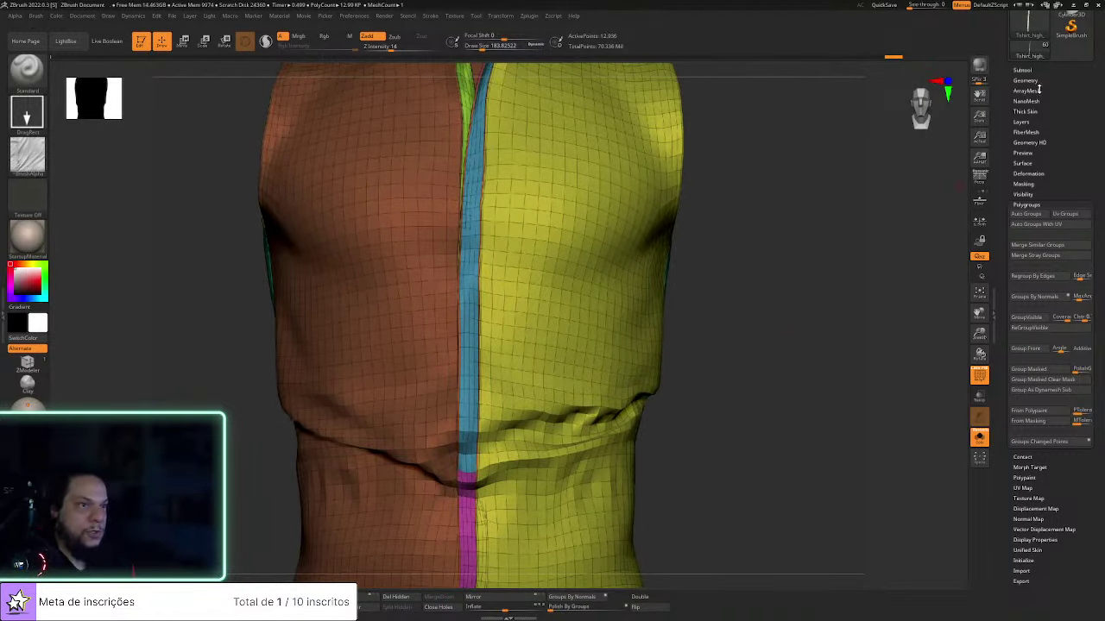
{"action": "left_click", "coordinate": [979, 376]}
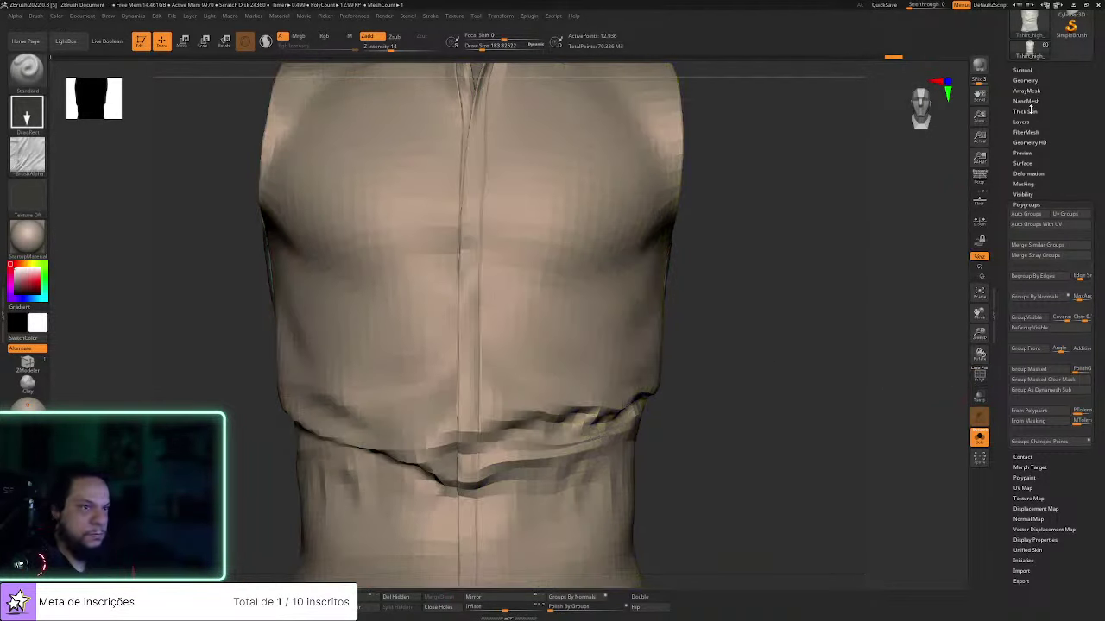
{"action": "left_click", "coordinate": [1039, 81]}
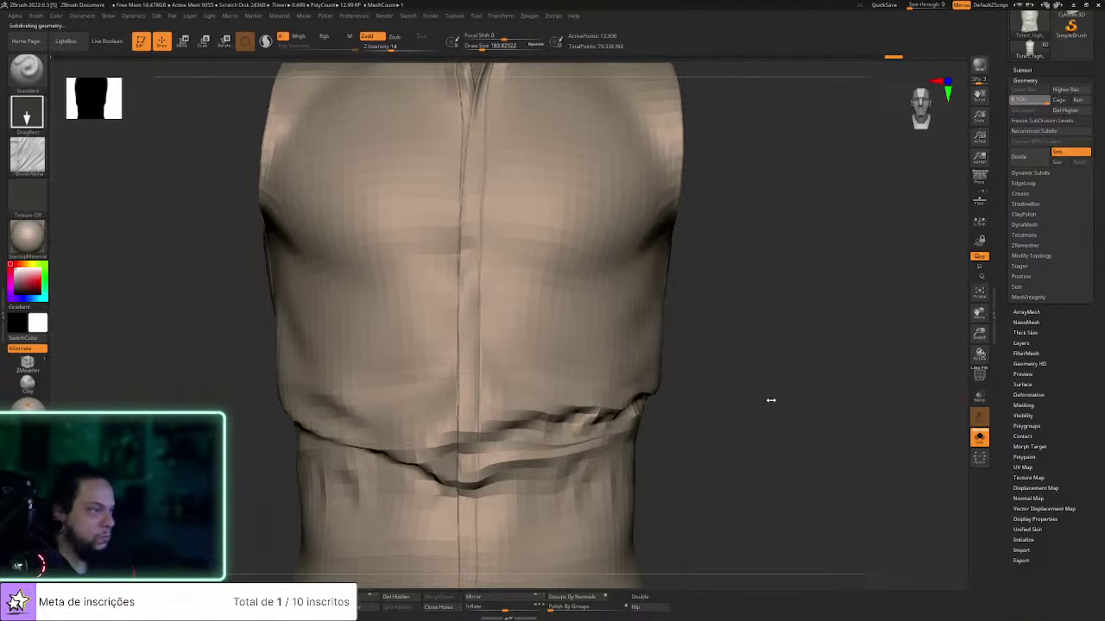
{"action": "key", "text": "d"}
{"action": "left_click_drag", "start_coordinate": [777, 375], "coordinate": [788, 378]}
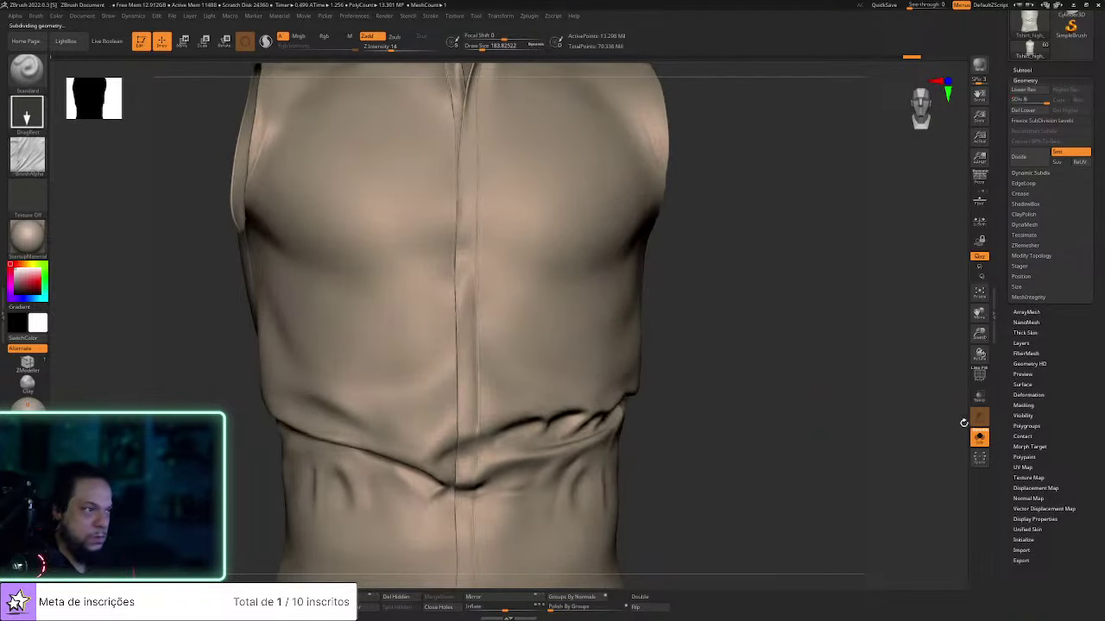
Add a new sculpting layer at the end of the shirt's layer list
{"action": "left_click", "coordinate": [1021, 343]}
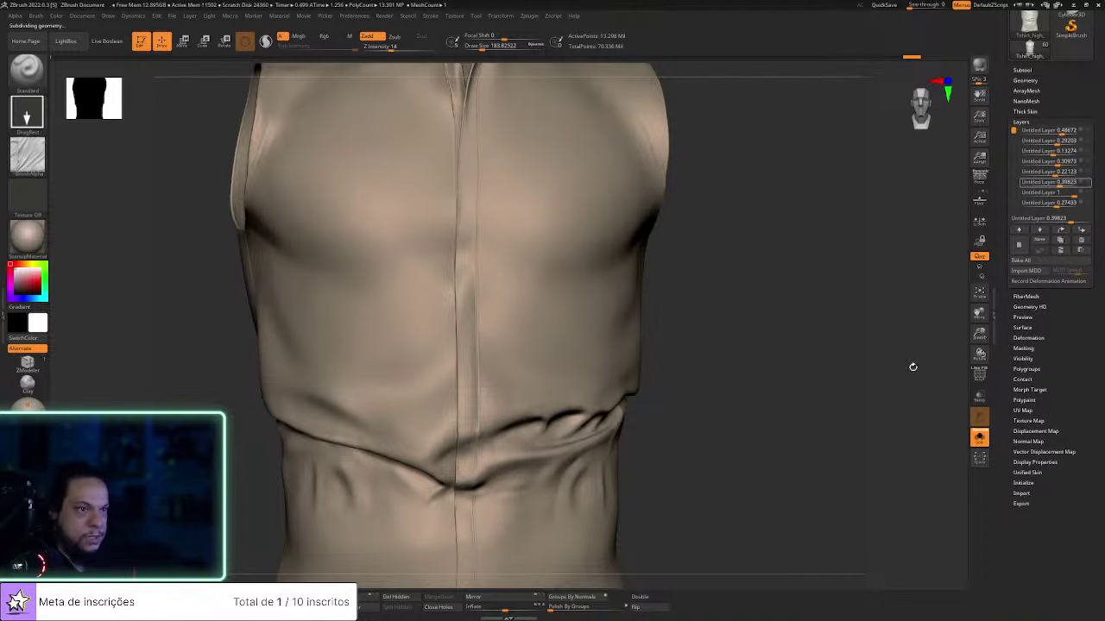
{"action": "left_click_drag", "start_coordinate": [783, 390], "coordinate": [911, 226]}
{"action": "left_click_drag", "start_coordinate": [1015, 136], "coordinate": [1014, 180]}
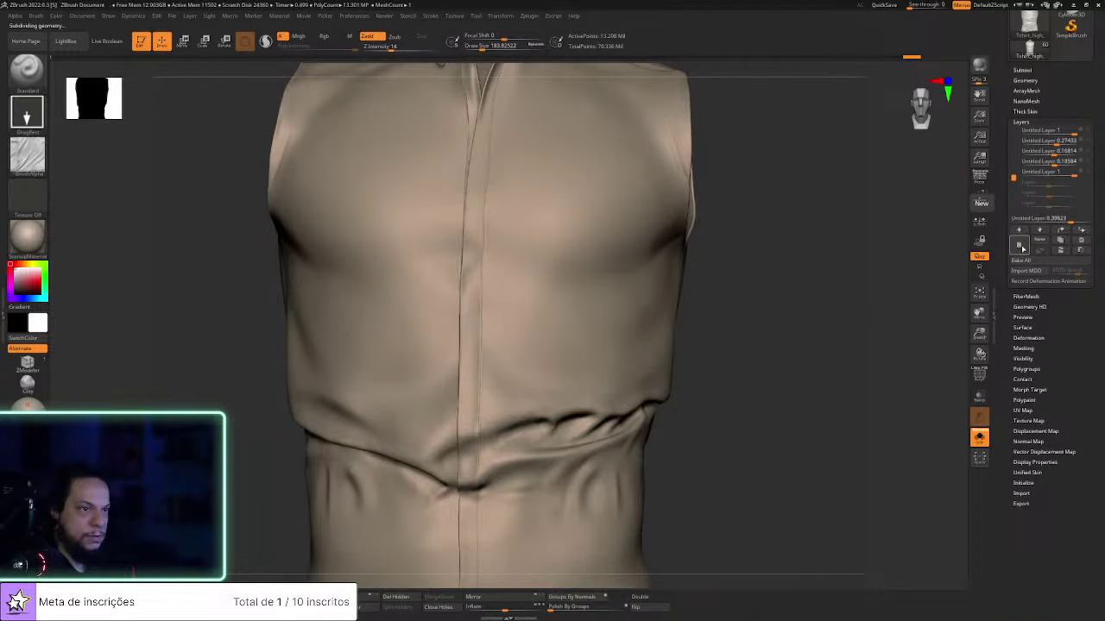
{"action": "left_click_drag", "start_coordinate": [833, 320], "coordinate": [787, 317]}
Change the visibility selection brush to SelectRect
{"action": "key", "text": "ctrl+shift"}
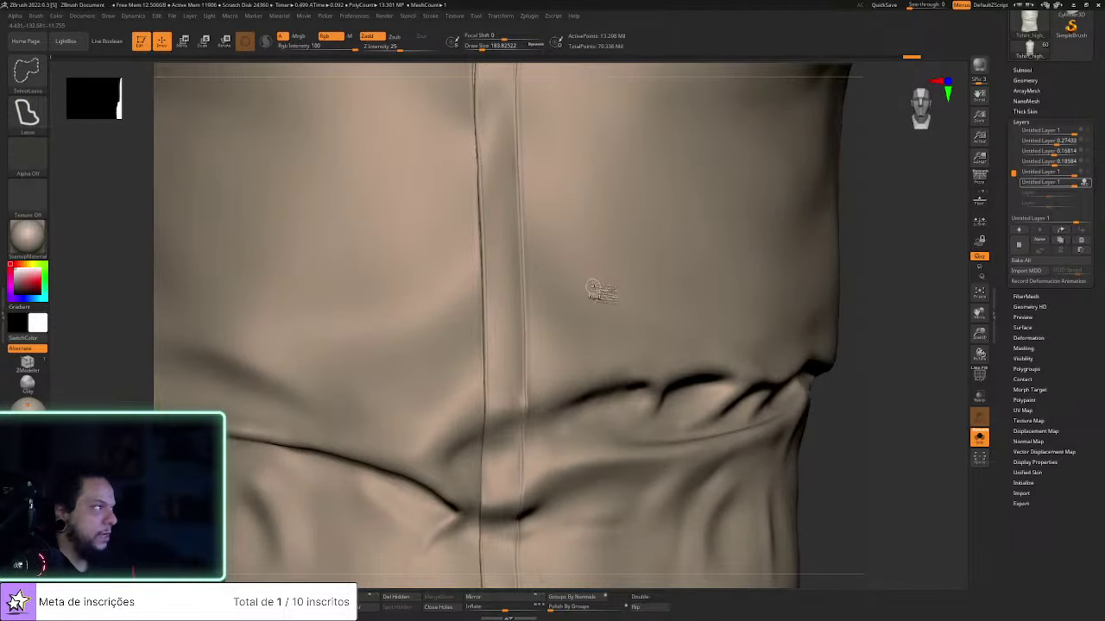
{"action": "left_click", "coordinate": [42, 84], "text": "ctrl+shift"}
{"action": "left_click", "coordinate": [115, 77], "text": "ctrl+shift"}
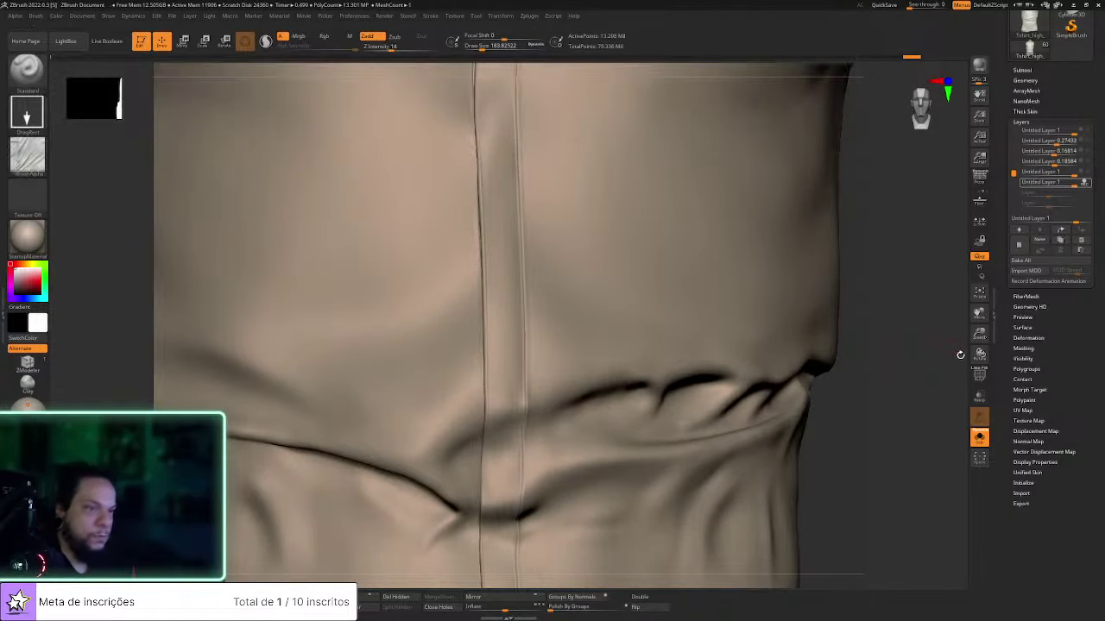
Display the polyframe and isolate the orange polygroup strips along both placket edges
{"action": "left_click", "coordinate": [978, 378]}
{"action": "left_click_drag", "start_coordinate": [916, 370], "coordinate": [854, 380]}
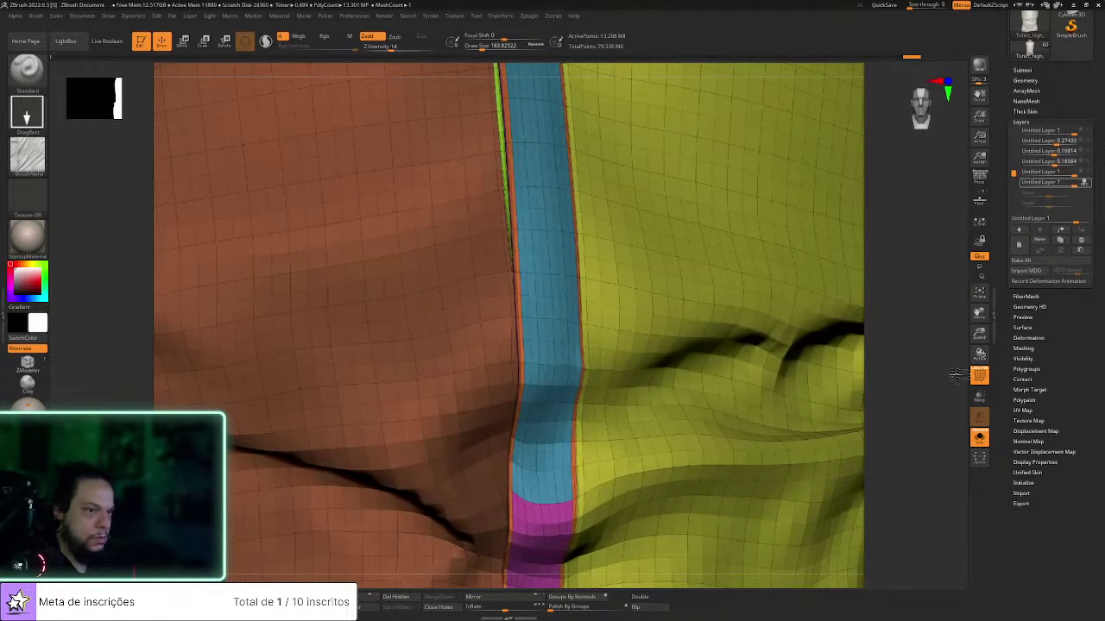
{"action": "left_click", "coordinate": [979, 374]}
{"action": "key", "text": "ctrl+shift"}
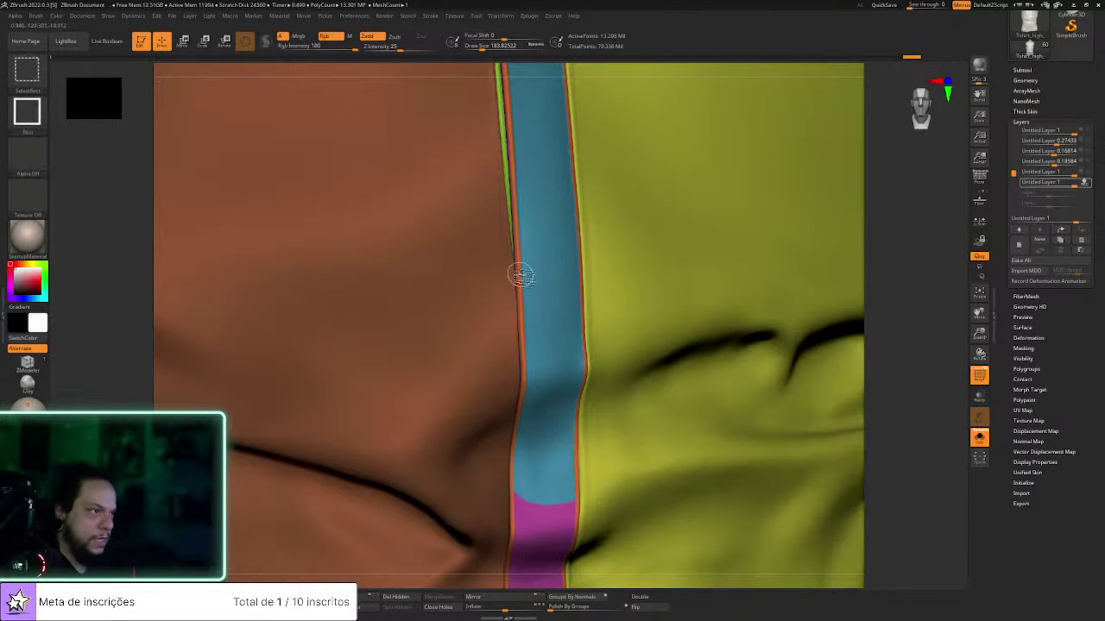
{"action": "left_click", "coordinate": [583, 327], "text": "ctrl+shift"}
{"action": "left_click_drag", "start_coordinate": [875, 346], "coordinate": [806, 305]}
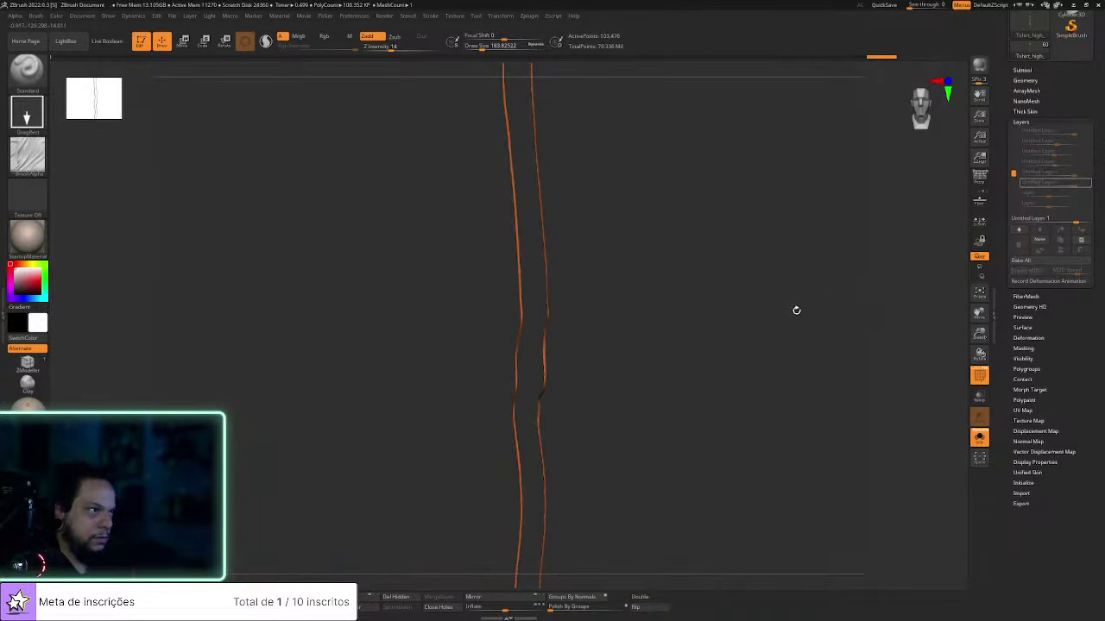
Mask the isolated placket strips, show the whole shirt without polyframe, and invert the mask so only the strips stay editable
{"action": "left_click", "coordinate": [751, 339], "text": "ctrl"}
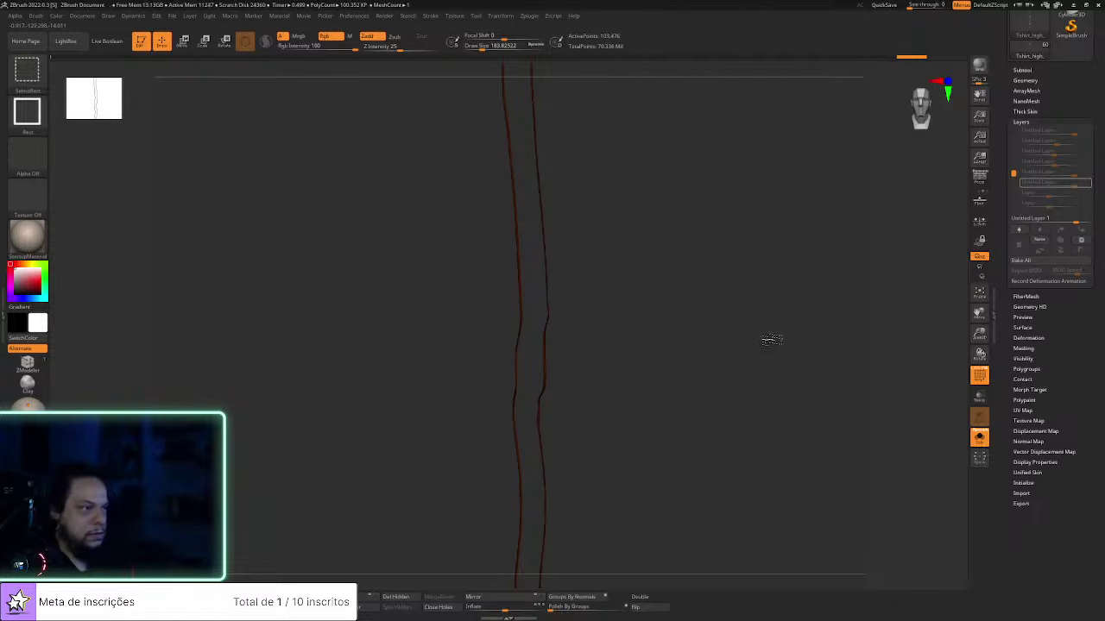
{"action": "left_click", "coordinate": [794, 357], "text": "ctrl+shift"}
{"action": "key", "text": "shift+f"}
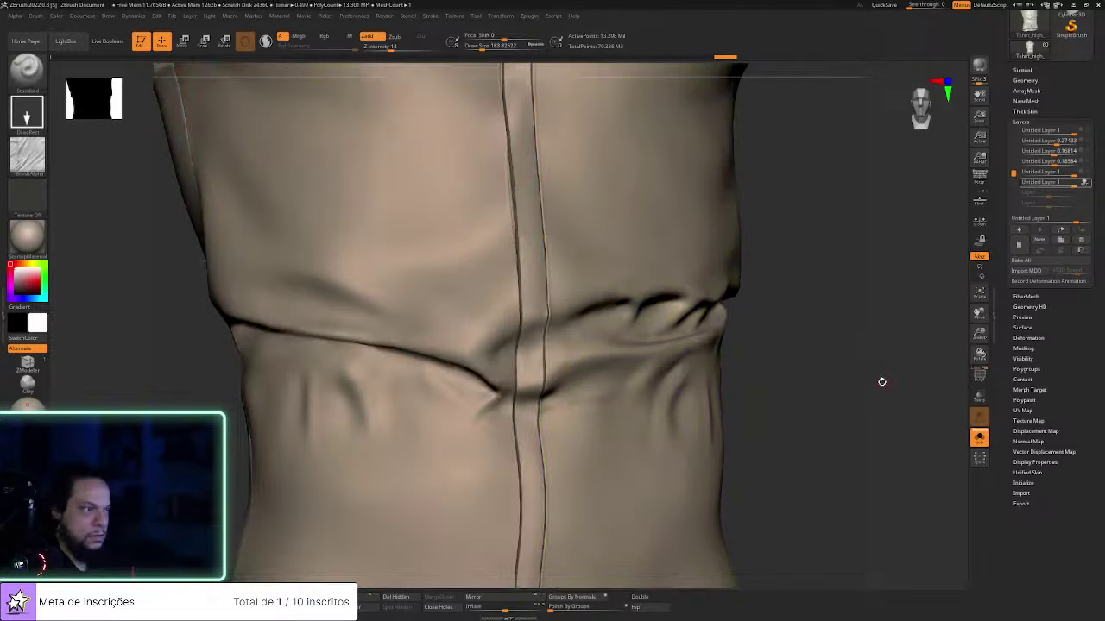
{"action": "left_click_drag", "start_coordinate": [883, 382], "coordinate": [820, 379], "text": "shift"}
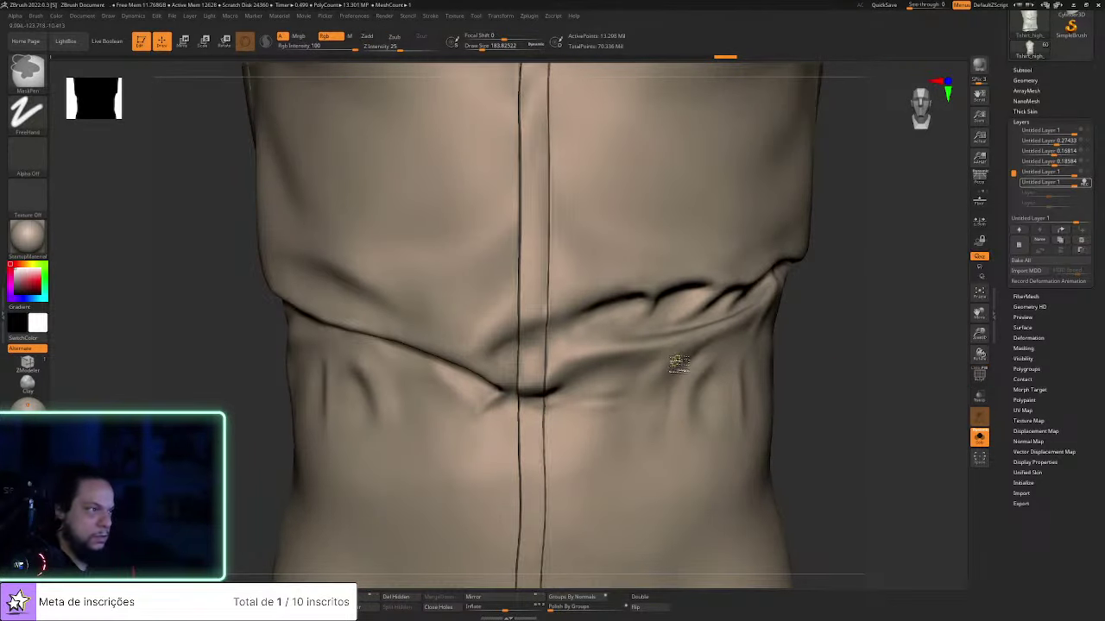
{"action": "left_click", "coordinate": [824, 343], "text": "ctrl"}
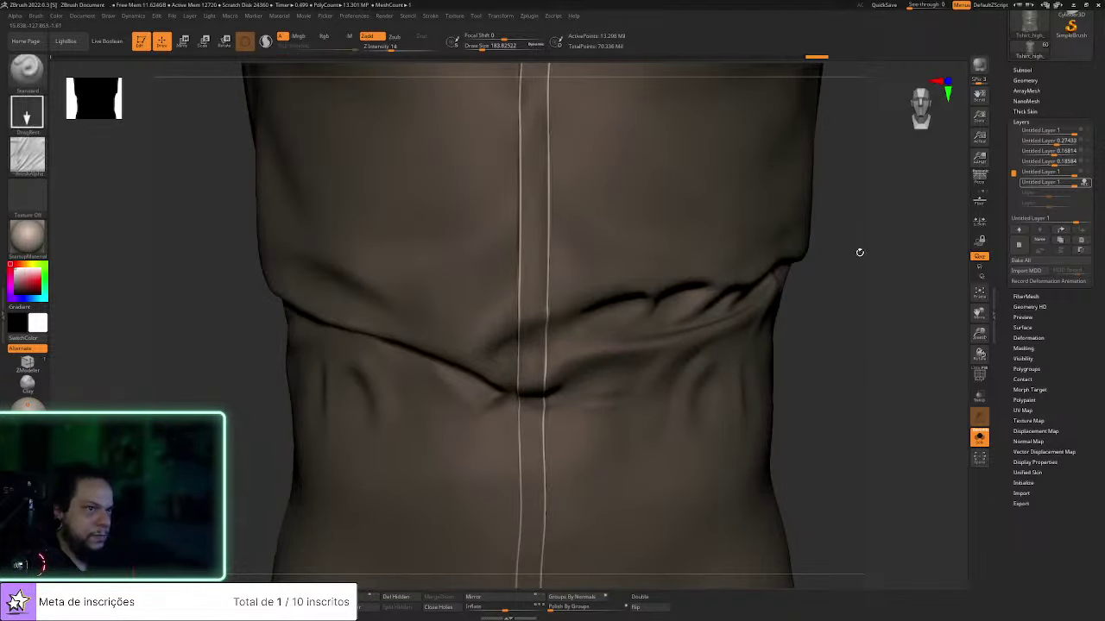
Blur the mask around both placket edge strips
{"action": "left_click", "coordinate": [1023, 122]}
{"action": "left_click", "coordinate": [1023, 184]}
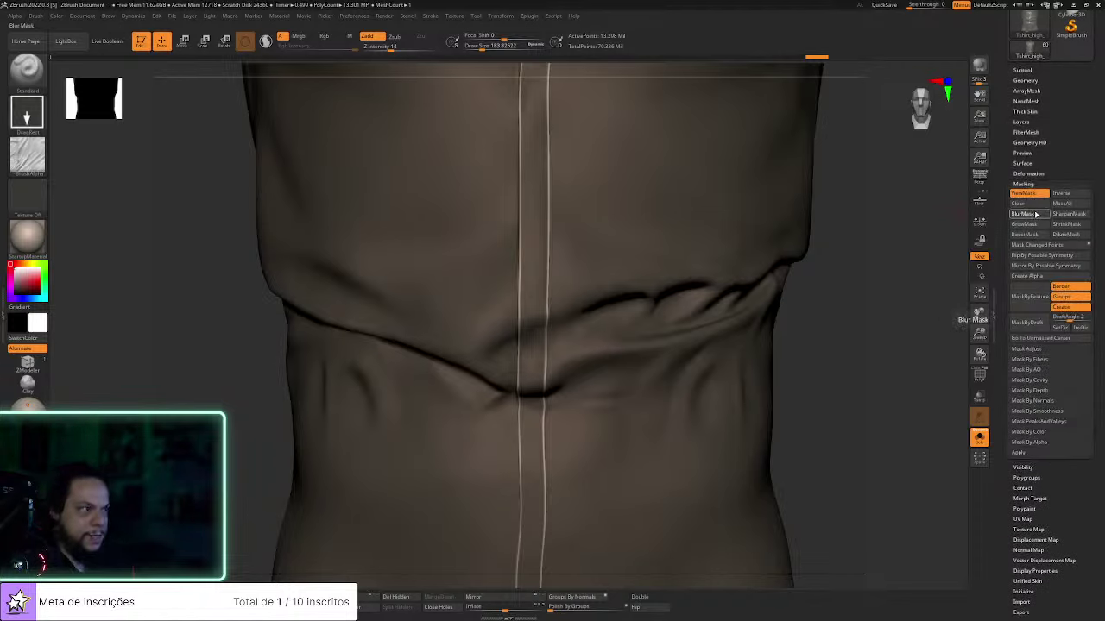
{"action": "left_click", "coordinate": [1032, 215]}
{"action": "left_click_drag", "start_coordinate": [843, 278], "coordinate": [843, 313]}
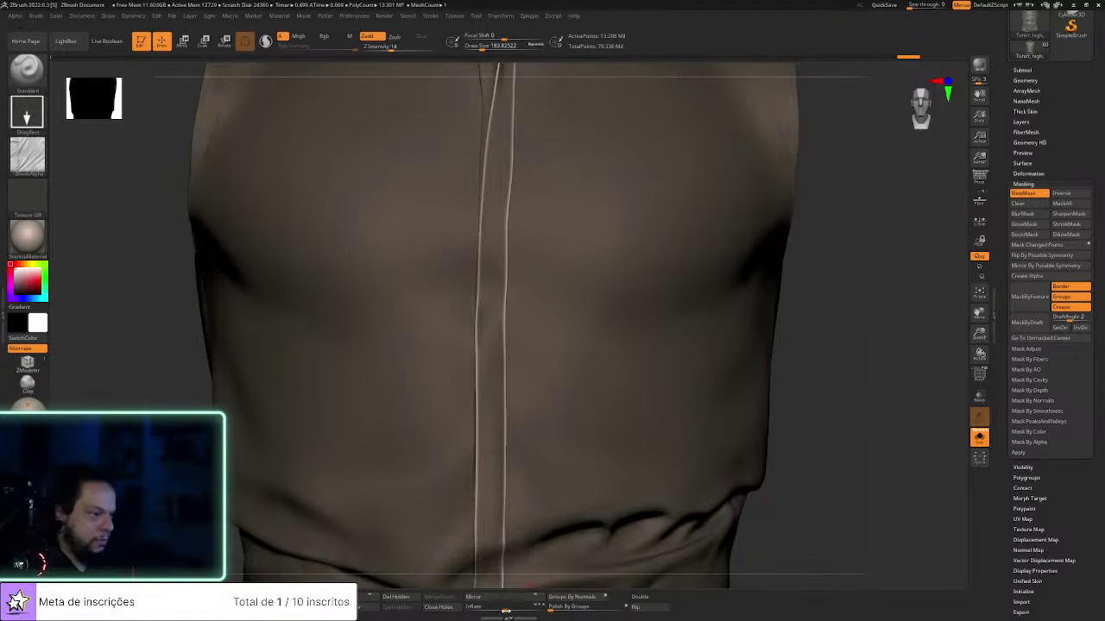
Inflate the unmasked placket edge strips on the recording layer and clear the mask
{"action": "left_click", "coordinate": [1026, 121]}
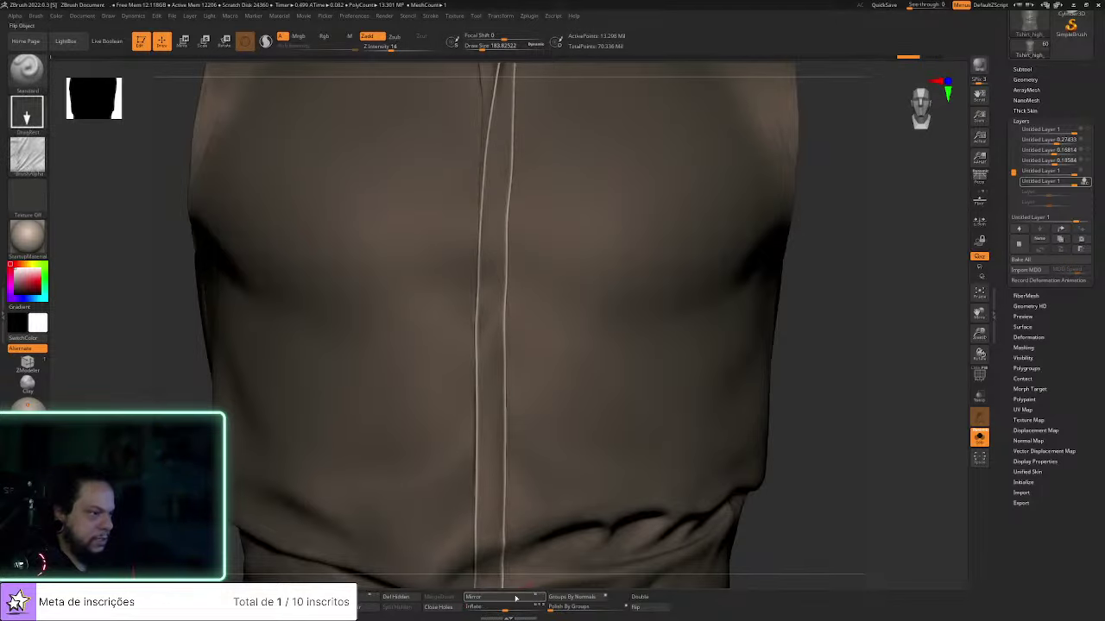
{"action": "left_click_drag", "start_coordinate": [505, 607], "coordinate": [506, 606]}
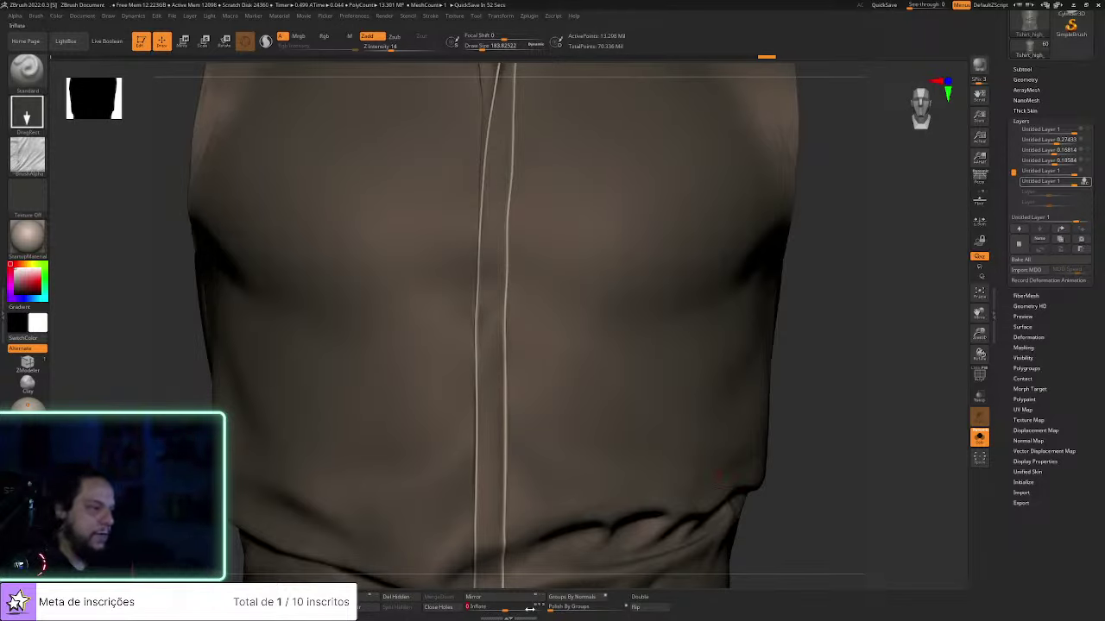
{"action": "left_click_drag", "start_coordinate": [508, 608], "coordinate": [507, 608]}
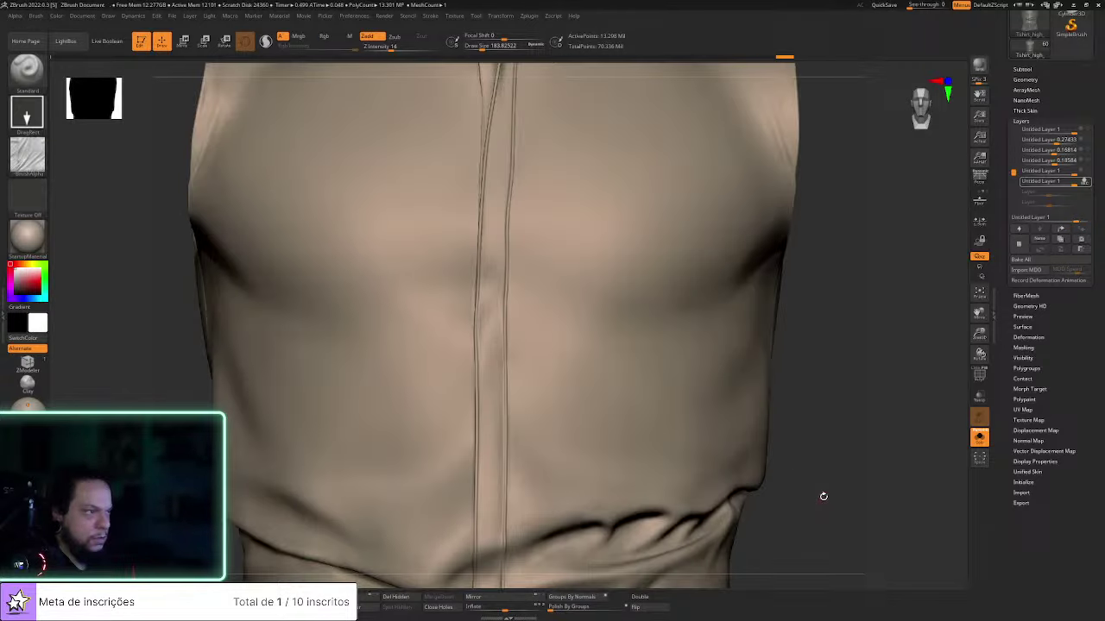
{"action": "key", "text": "f"}
{"action": "right_click_drag", "start_coordinate": [786, 366], "coordinate": [799, 471], "text": "ctrl"}
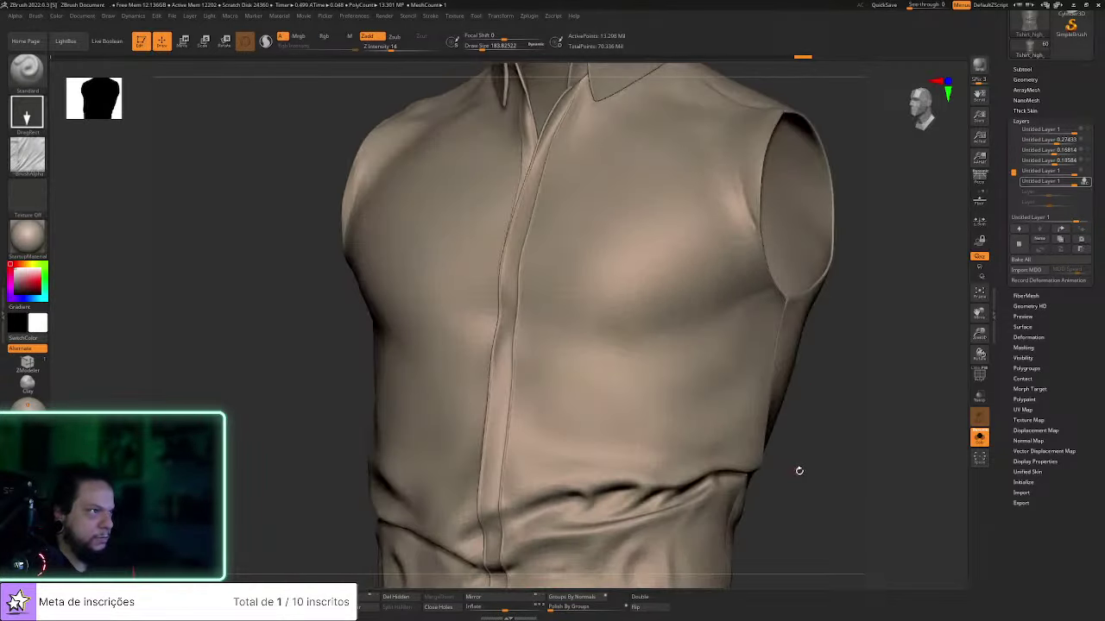
{"action": "left_click_drag", "start_coordinate": [820, 486], "coordinate": [811, 479]}
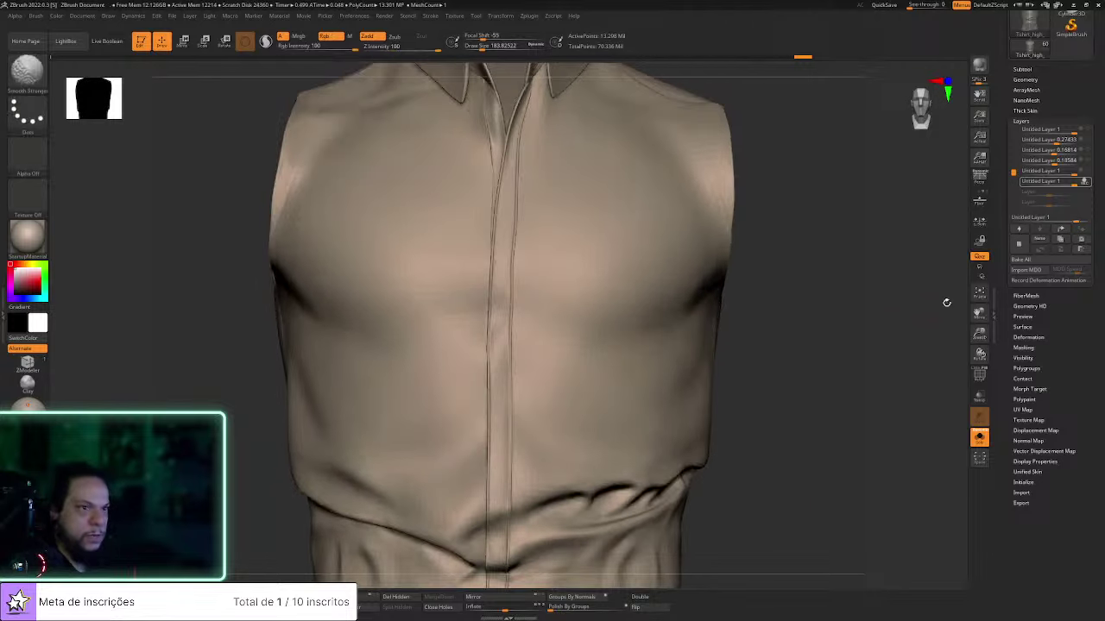
Stop recording on the placket layer and show the fifth layer and the 0.18584 noise layer on the shirt
{"action": "left_click", "coordinate": [1088, 173]}
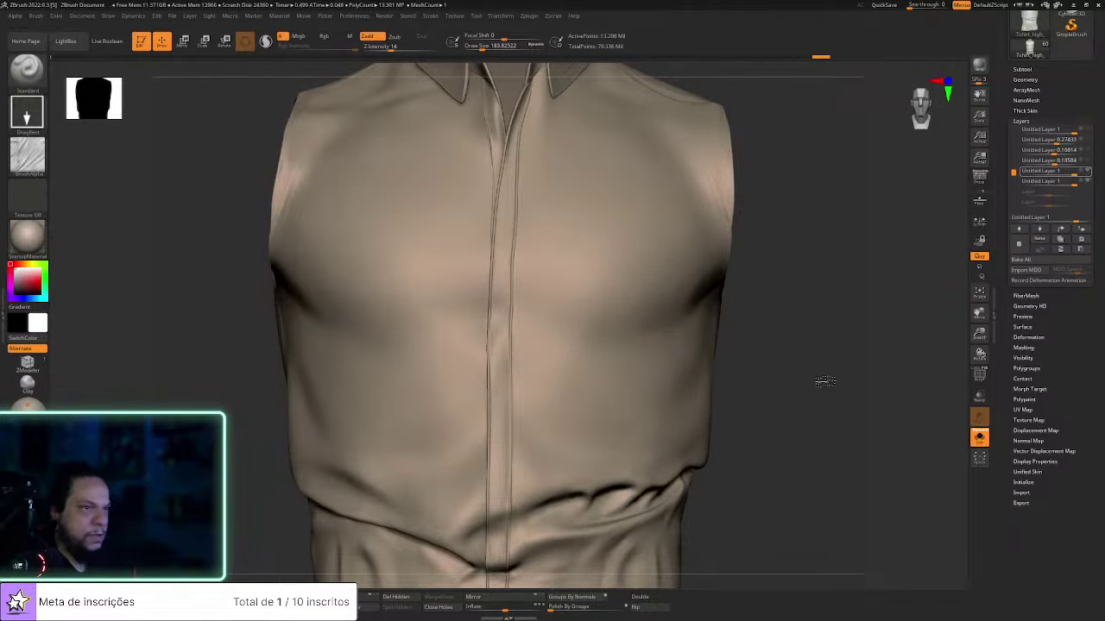
{"action": "left_click_drag", "start_coordinate": [825, 382], "coordinate": [795, 368]}
{"action": "left_click_drag", "start_coordinate": [778, 437], "coordinate": [811, 244], "text": "alt"}
{"action": "left_click_drag", "start_coordinate": [801, 299], "coordinate": [862, 254]}
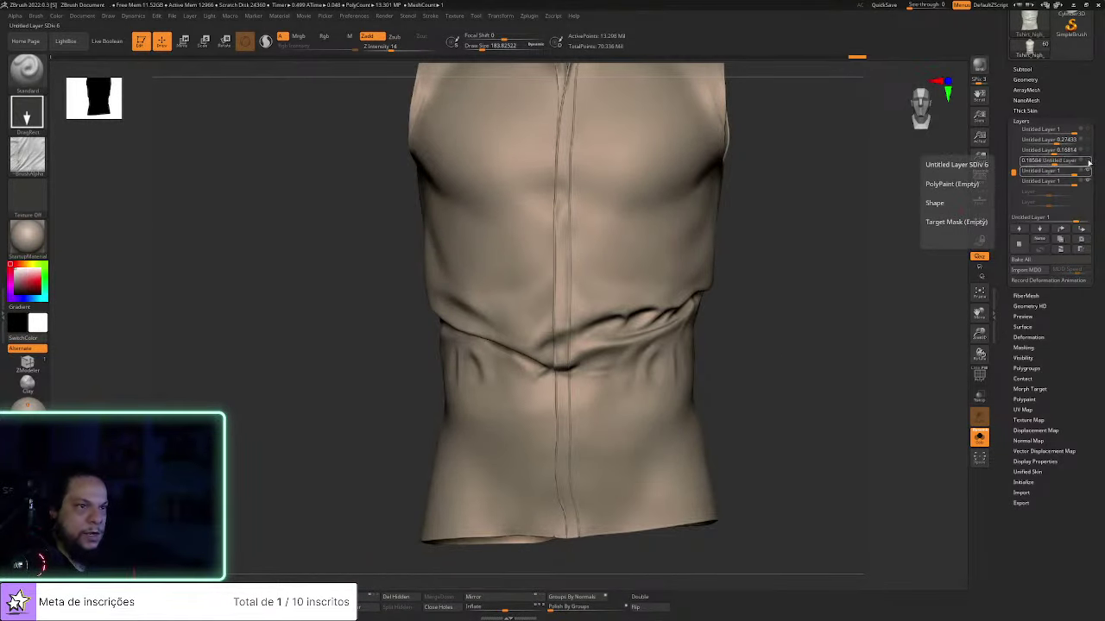
{"action": "left_click", "coordinate": [1088, 161]}
{"action": "right_click_drag", "start_coordinate": [833, 294], "coordinate": [833, 304], "text": "ctrl"}
{"action": "scroll", "coordinate": [832, 304], "scroll_direction": "up", "scroll_amount": 3}
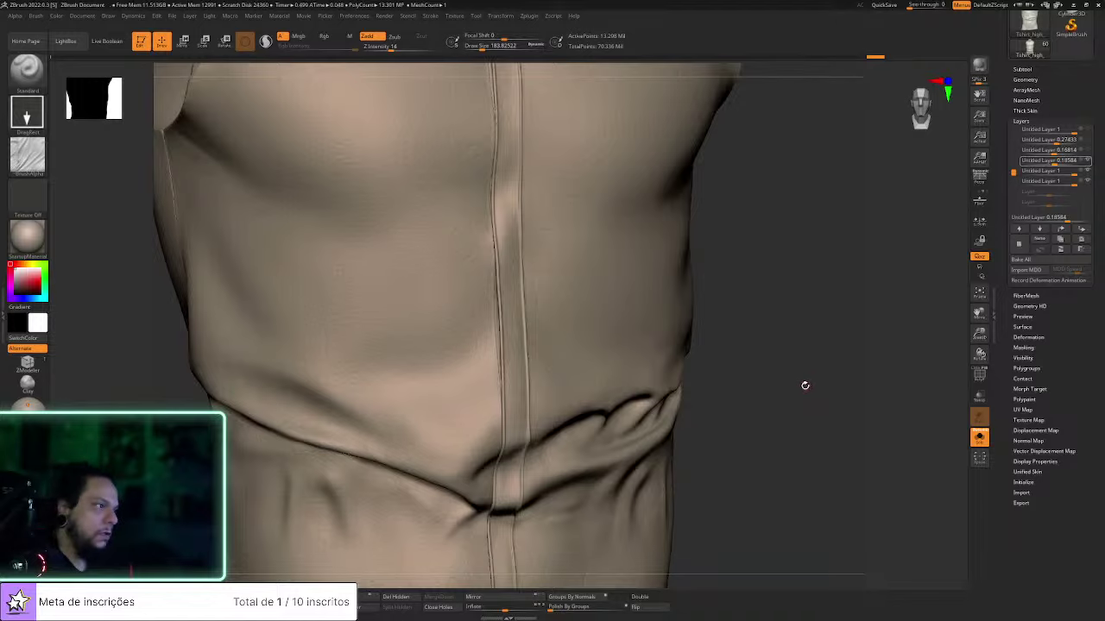
Hide the last layer and switch the 0.18584 noise layer to recording mode
{"action": "left_click", "coordinate": [1087, 180]}
{"action": "left_click", "coordinate": [1087, 161]}
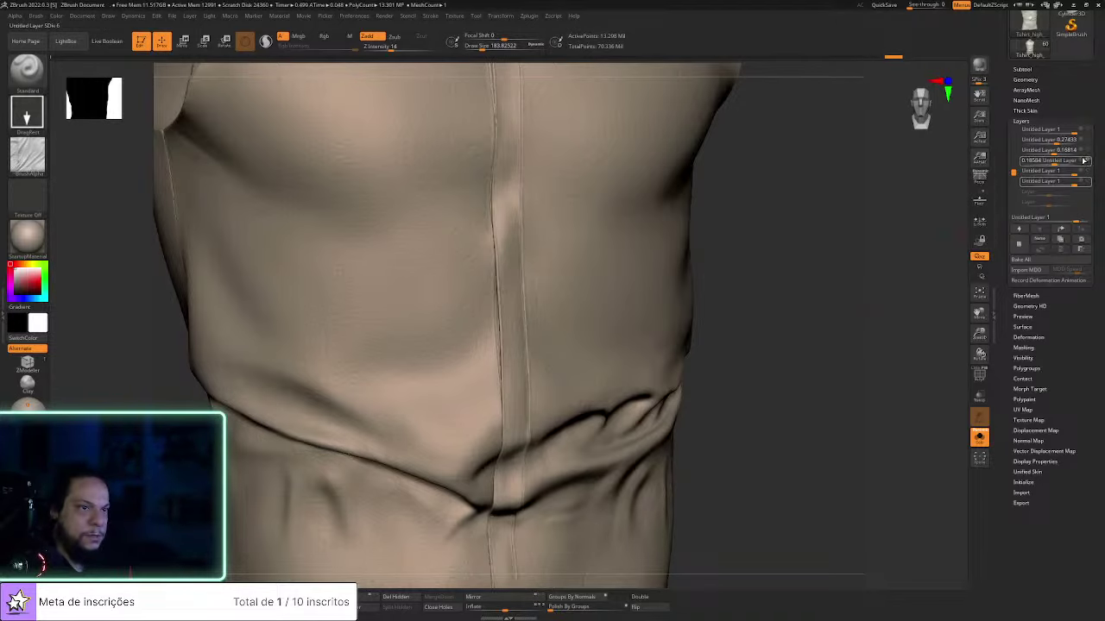
{"action": "left_click", "coordinate": [1079, 162]}
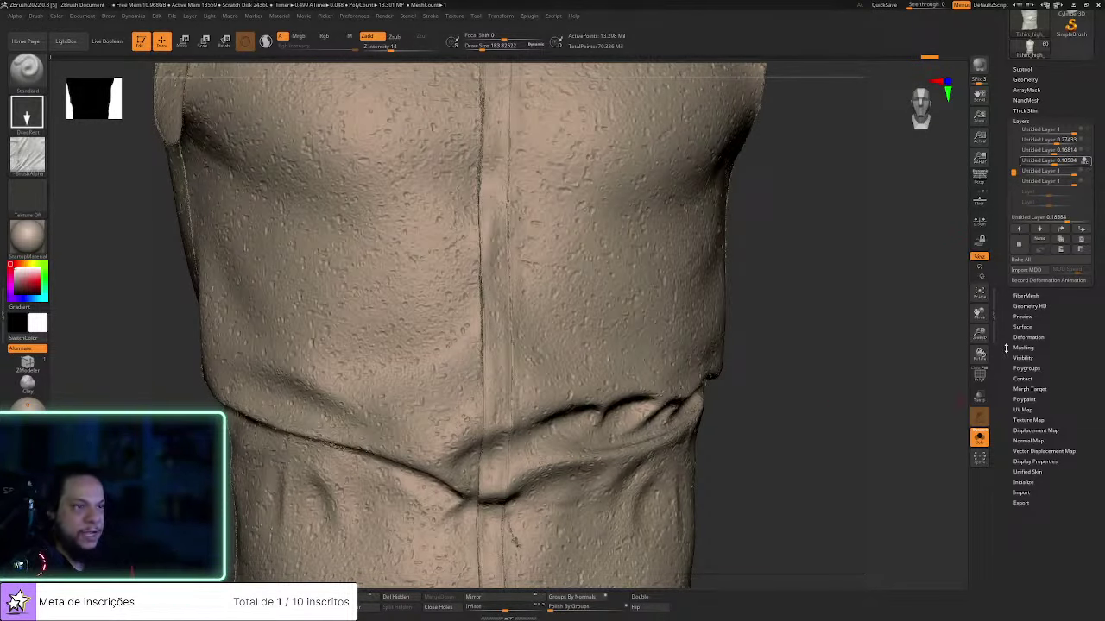
{"action": "right_click_drag", "start_coordinate": [801, 357], "coordinate": [786, 340], "text": "ctrl"}
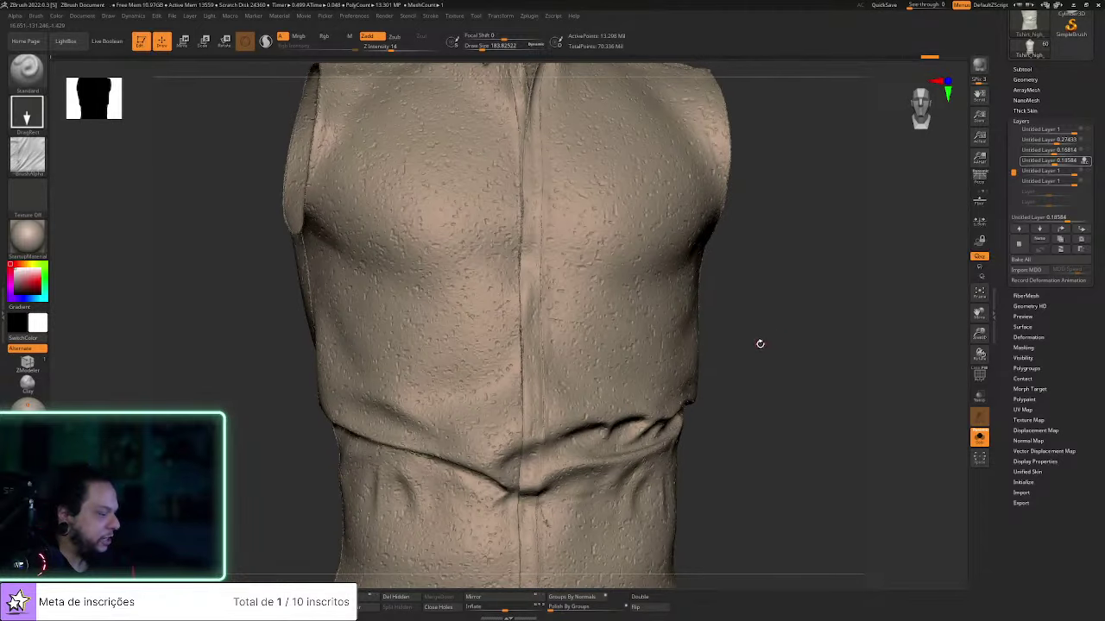
Choose the Morph brush and give it the Color Spray stroke
{"action": "key", "text": "b"}
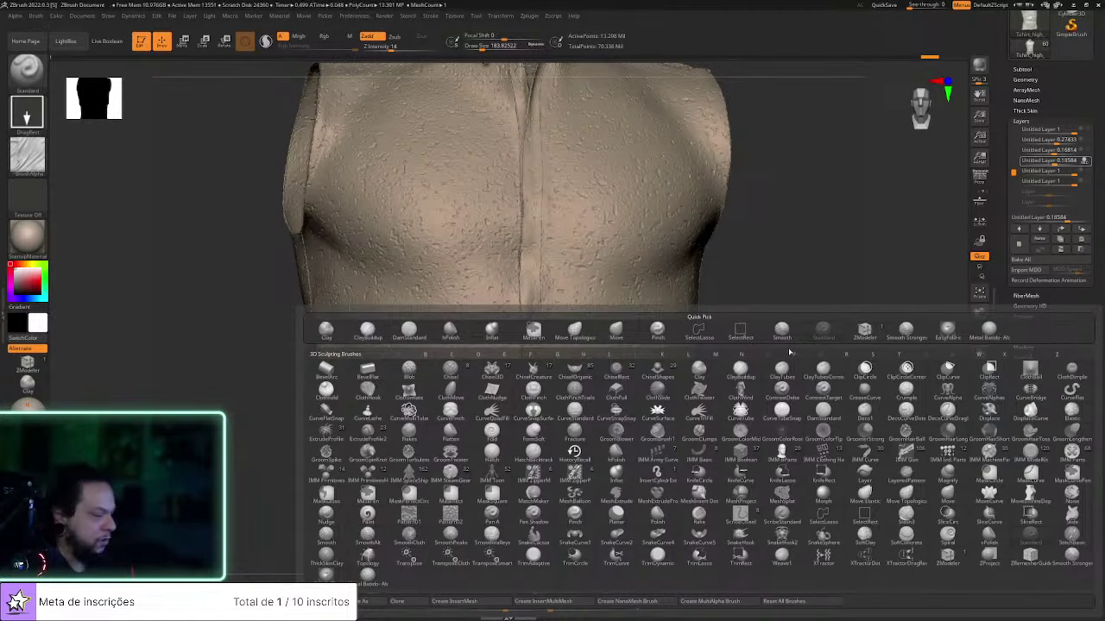
{"action": "left_click", "coordinate": [739, 333]}
{"action": "key", "text": "b"}
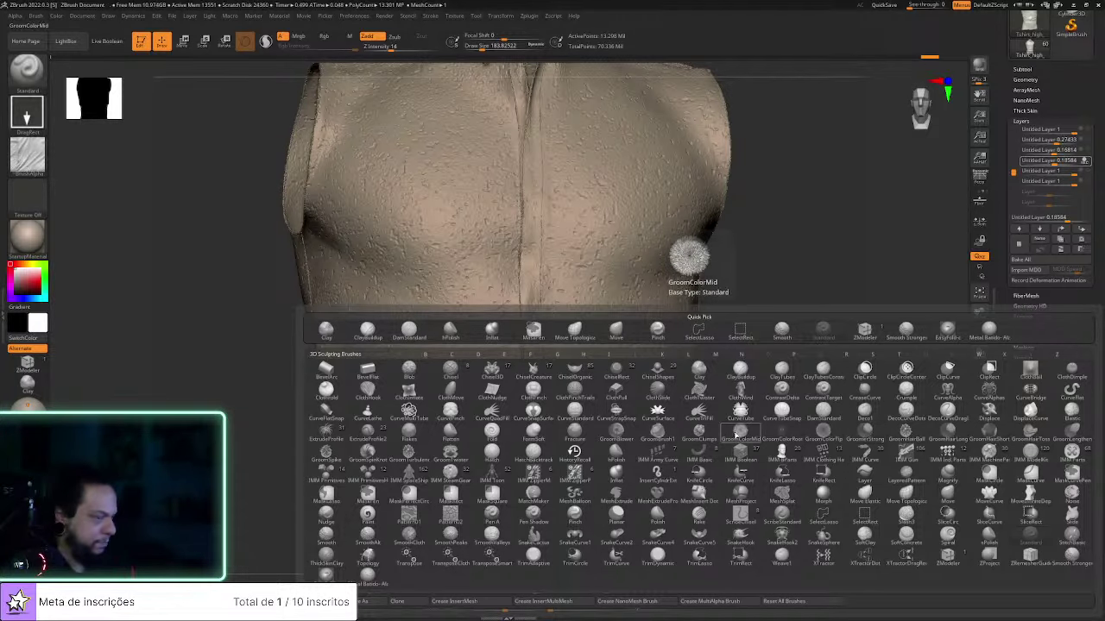
{"action": "key", "text": "m"}
{"action": "left_click", "coordinate": [821, 493]}
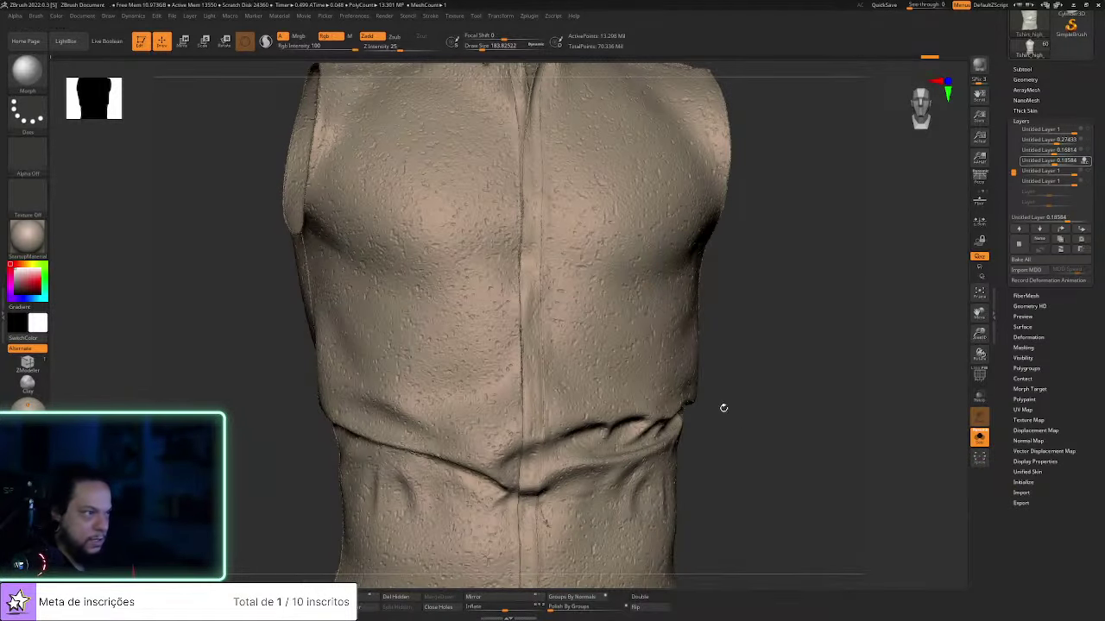
{"action": "left_click", "coordinate": [26, 113]}
{"action": "left_click", "coordinate": [205, 123]}
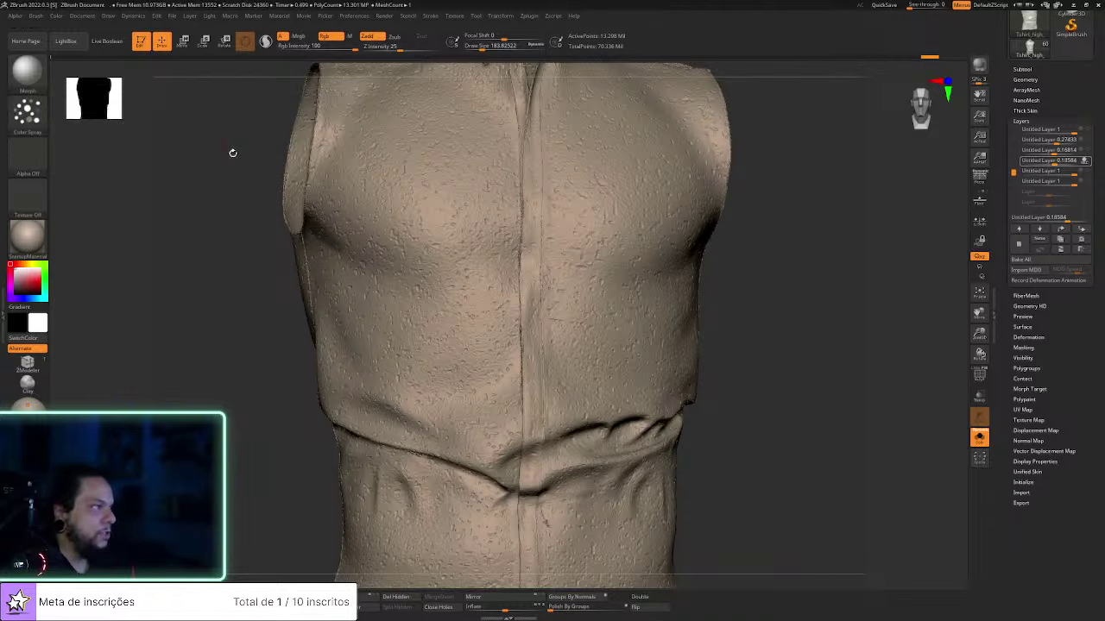
Turn off Rgb for the Morph brush and set its draw size to about 556
{"action": "key", "text": "s"}
{"action": "left_click_drag", "start_coordinate": [416, 264], "coordinate": [451, 261]}
{"action": "left_click", "coordinate": [330, 36]}
{"action": "left_click", "coordinate": [353, 15]}
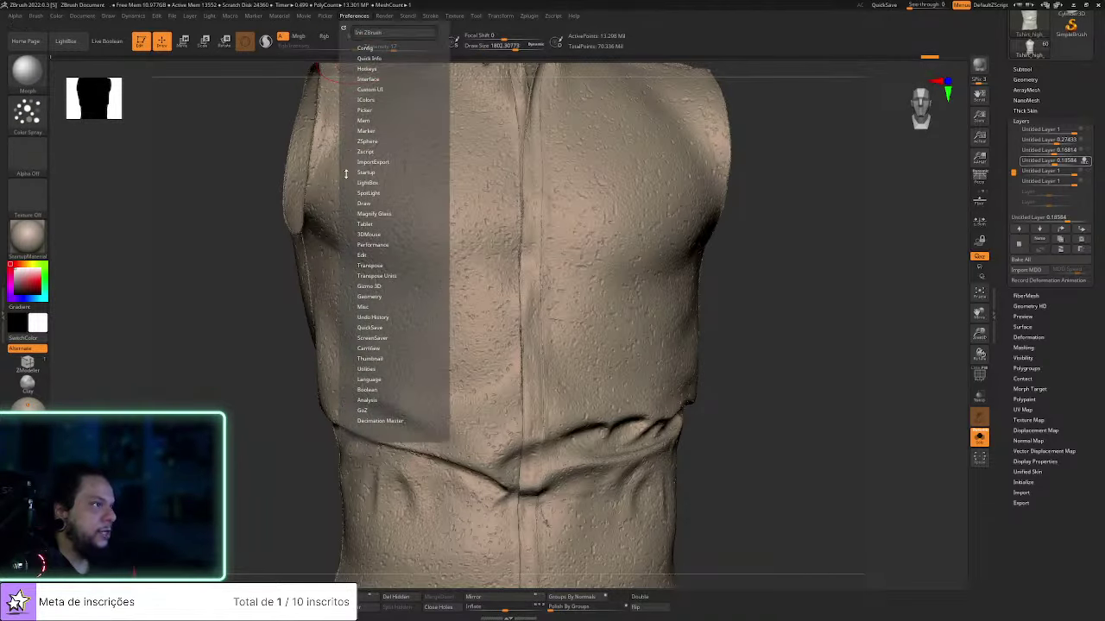
{"action": "left_click", "coordinate": [371, 204]}
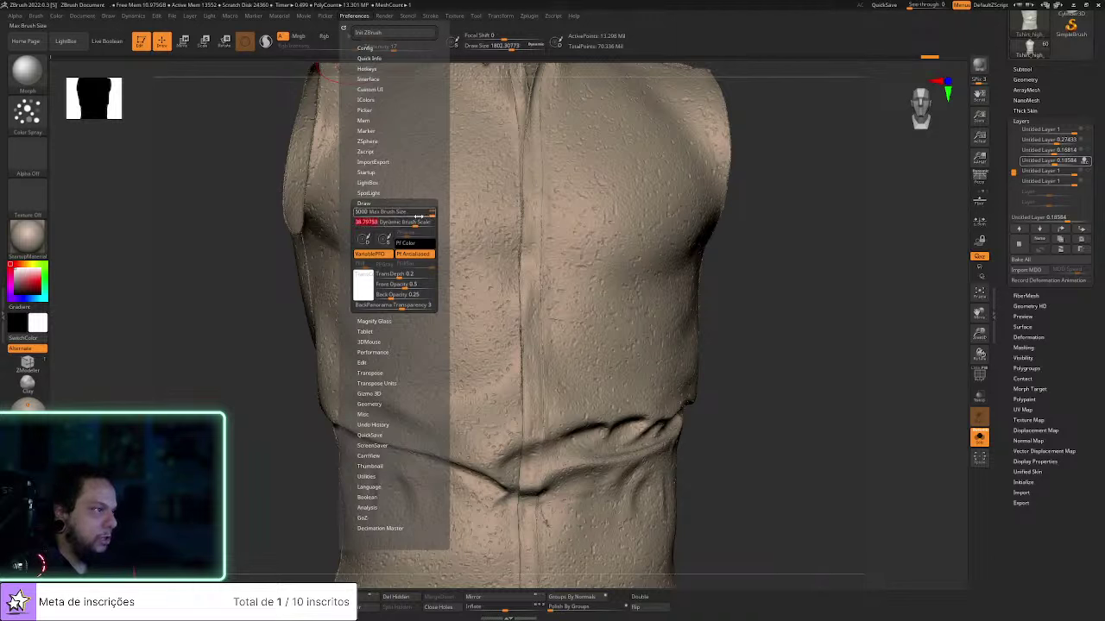
{"action": "key", "text": "s"}
{"action": "left_click_drag", "start_coordinate": [422, 335], "coordinate": [408, 333]}
Assign Alpha 07 to the Morph brush and soften the fabric noise in patches over the front of the shirt
{"action": "left_click", "coordinate": [28, 155]}
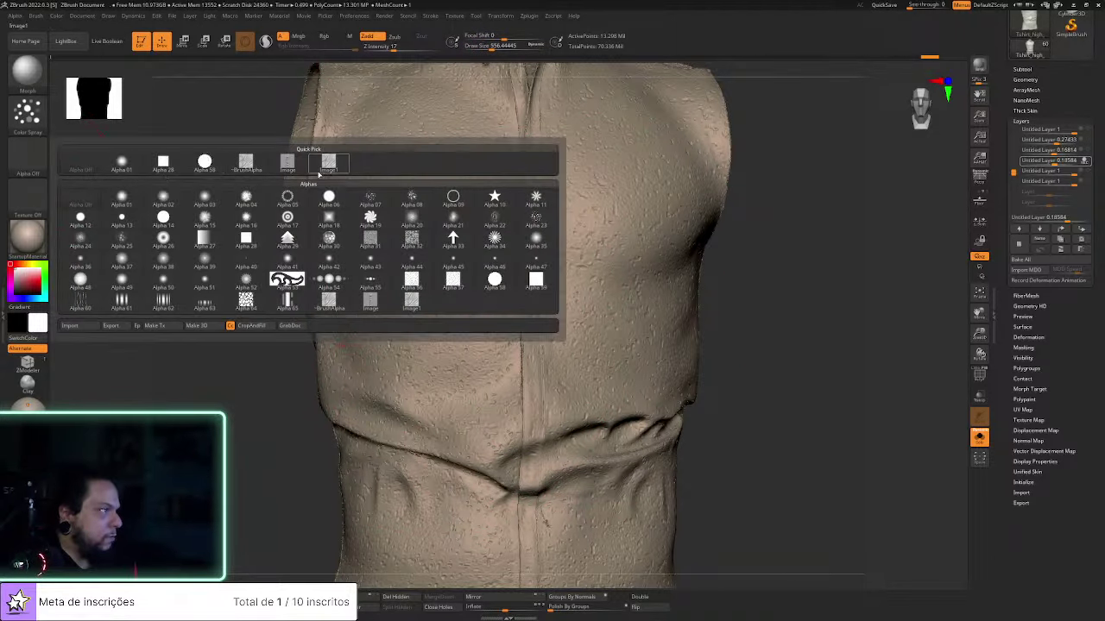
{"action": "left_click", "coordinate": [370, 198]}
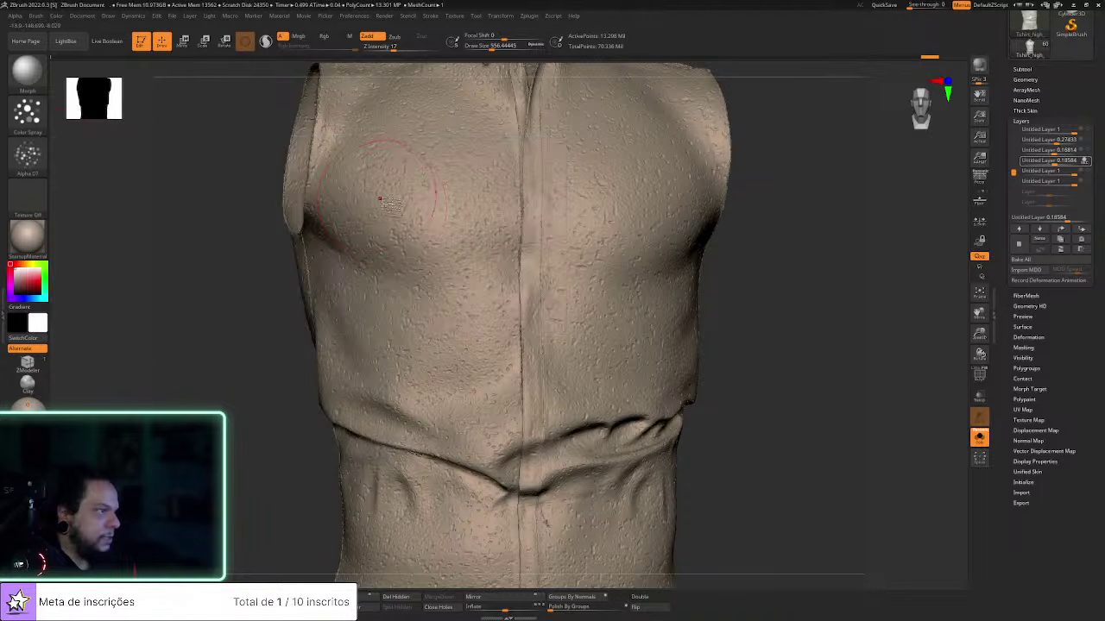
{"action": "mouse_move", "coordinate": [427, 332]}
{"action": "left_mouse_down"}
{"action": "mouse_move", "coordinate": [447, 378]}
{"action": "mouse_move", "coordinate": [399, 381]}
{"action": "left_mouse_up"}
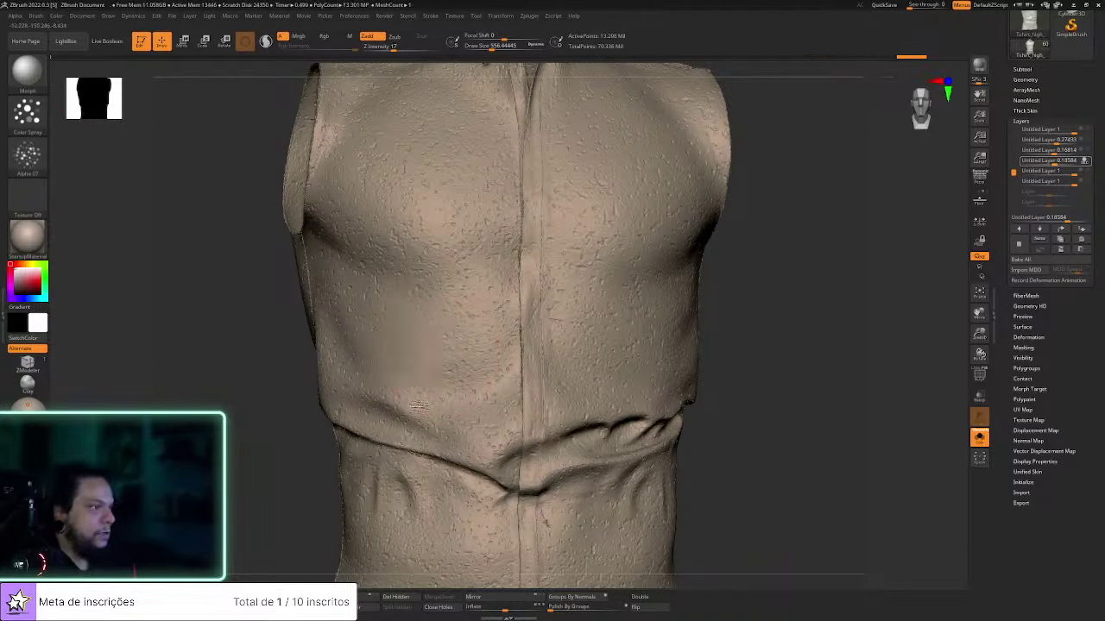
{"action": "left_click_drag", "start_coordinate": [781, 376], "coordinate": [670, 328], "text": "alt"}
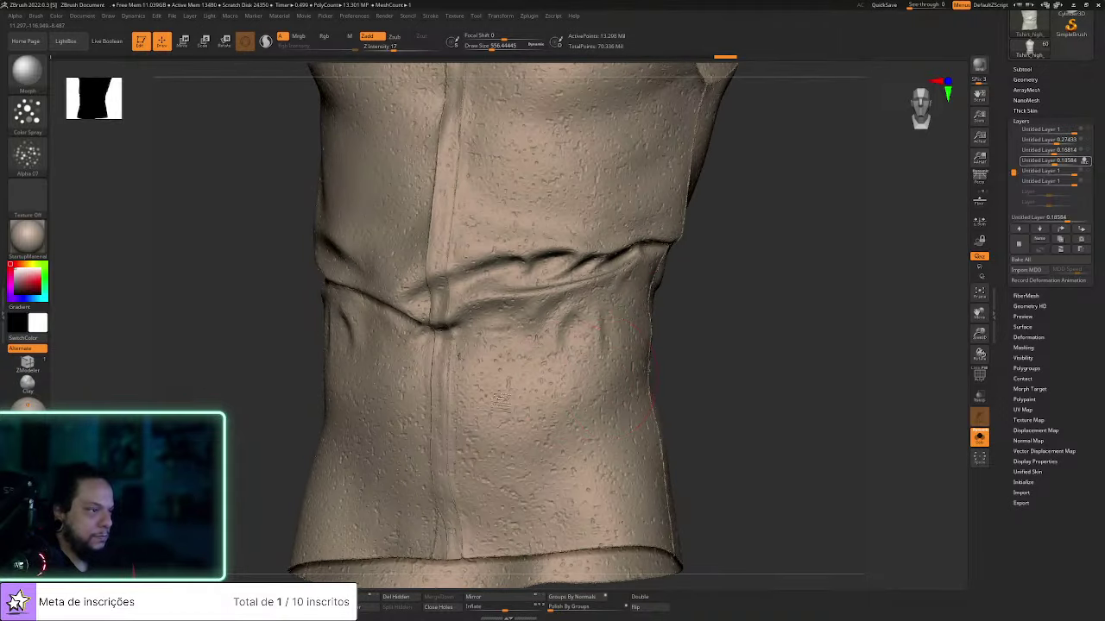
{"action": "left_click_drag", "start_coordinate": [590, 520], "coordinate": [567, 449]}
{"action": "left_click_drag", "start_coordinate": [718, 232], "coordinate": [704, 365], "text": "alt"}
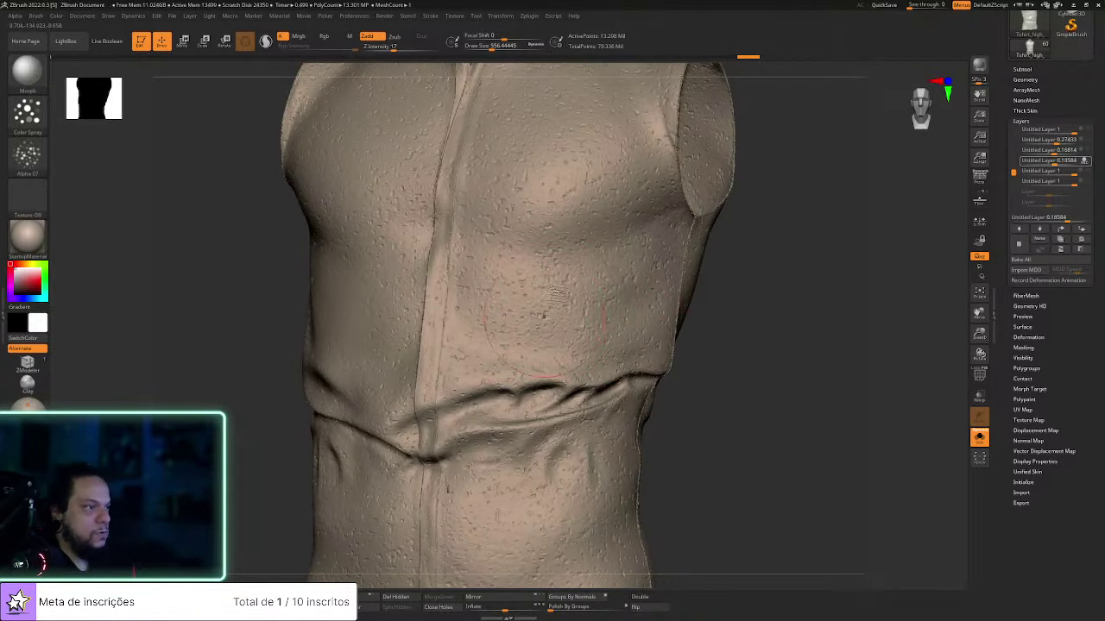
{"action": "left_click_drag", "start_coordinate": [747, 288], "coordinate": [701, 274]}
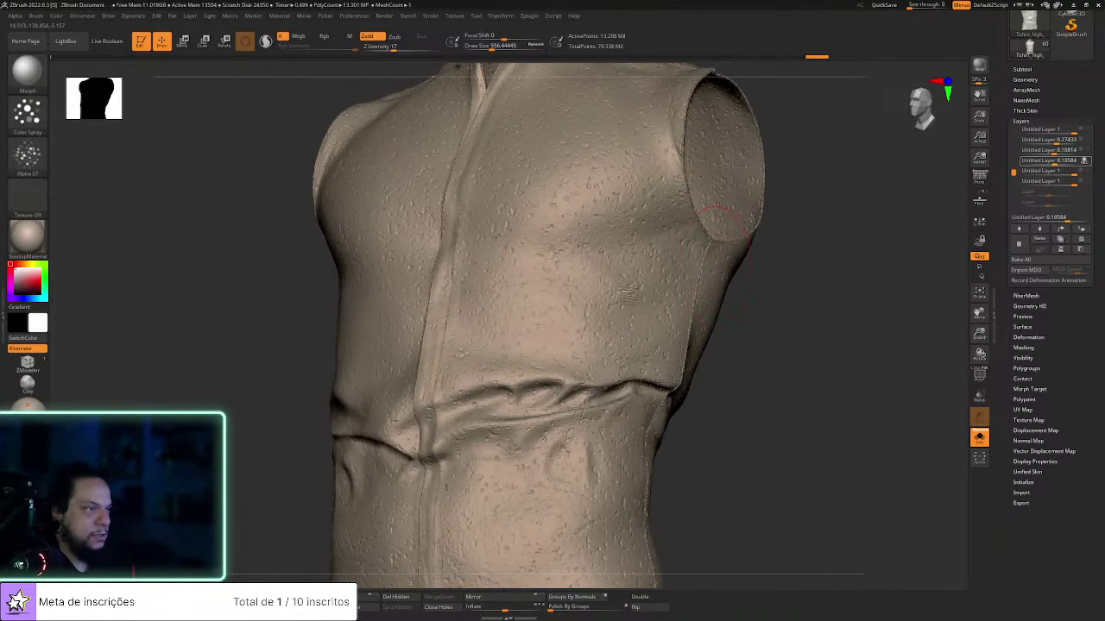
Break up the fabric noise in patches across the chest and the whole back of the shirt with the Alpha 07 Morph brush
{"action": "left_click", "coordinate": [1022, 327]}
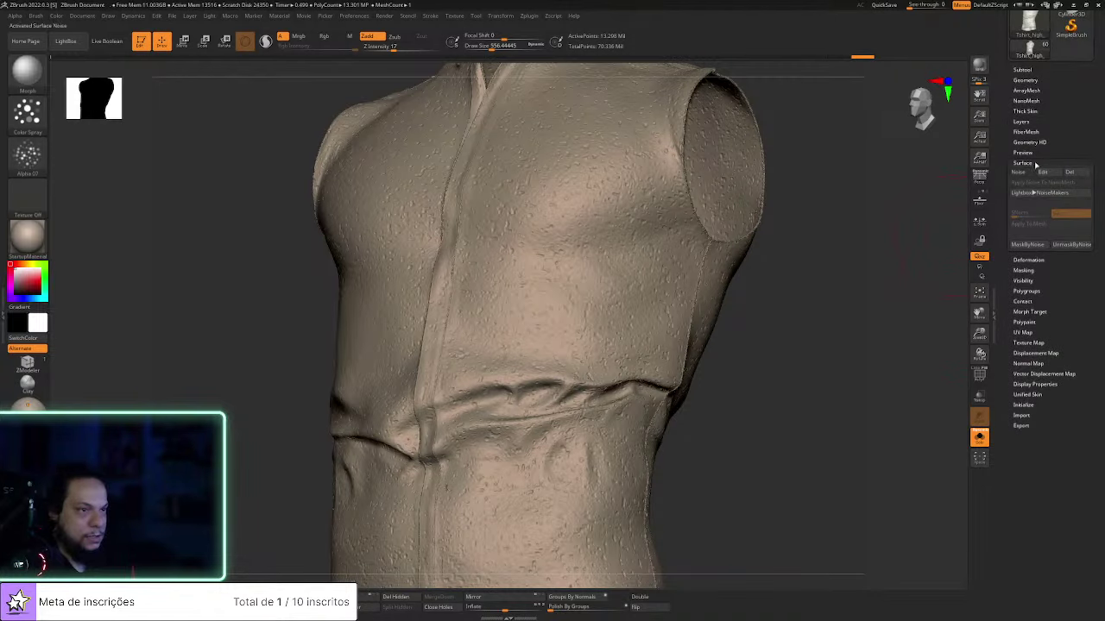
{"action": "mouse_move", "coordinate": [859, 264]}
{"action": "left_mouse_down"}
{"action": "mouse_move", "coordinate": [793, 288]}
{"action": "mouse_move", "coordinate": [516, 321]}
{"action": "left_mouse_up"}
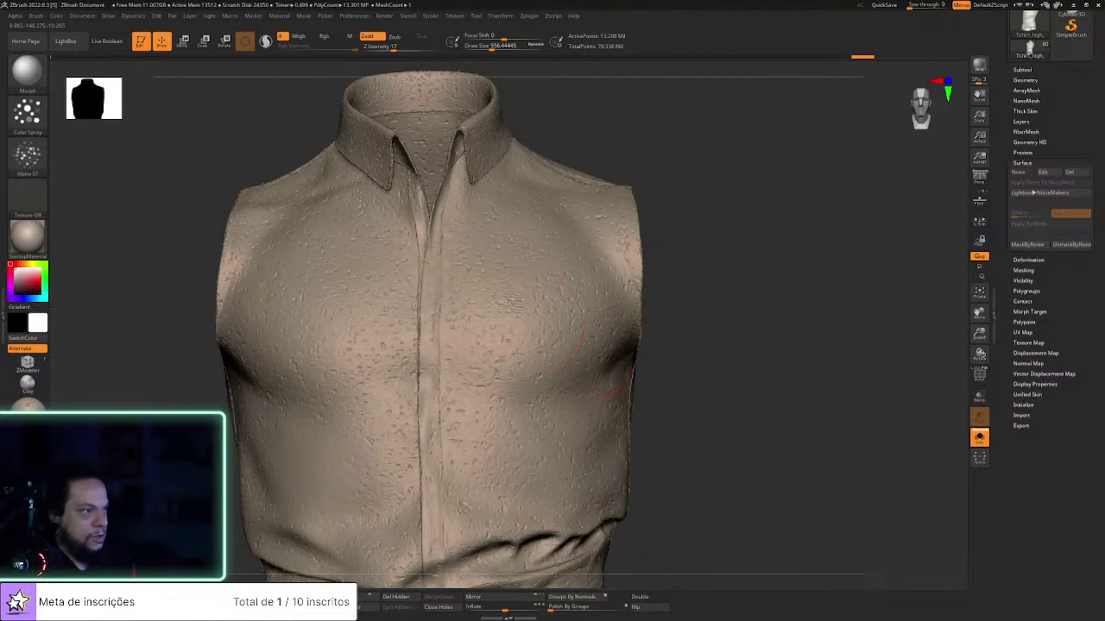
{"action": "left_click_drag", "start_coordinate": [789, 259], "coordinate": [656, 306]}
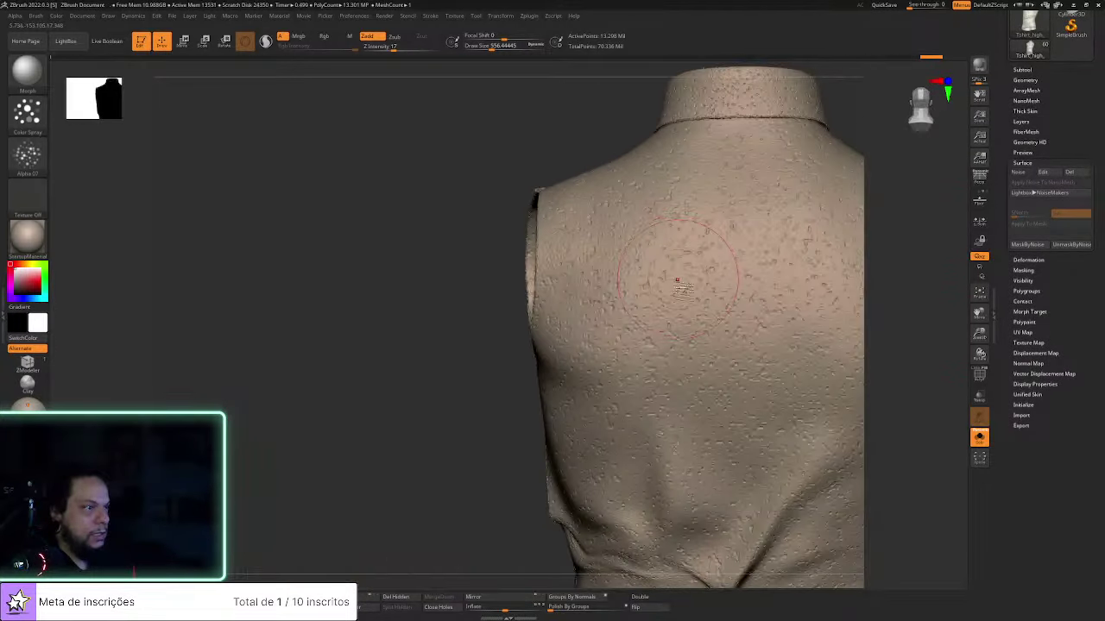
{"action": "left_click_drag", "start_coordinate": [891, 316], "coordinate": [759, 311]}
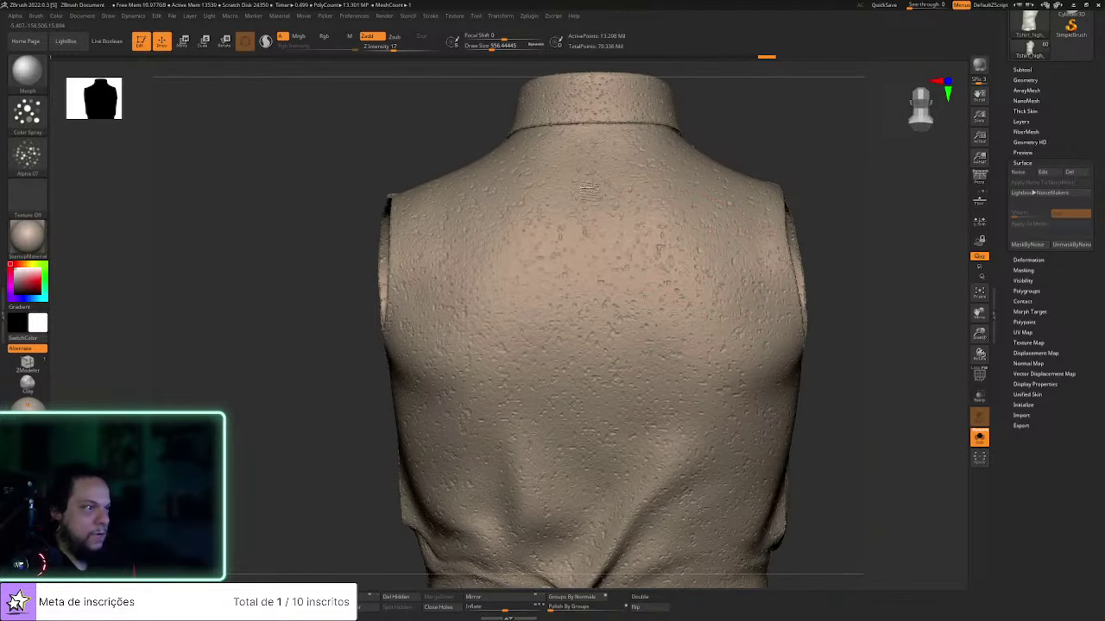
{"action": "mouse_move", "coordinate": [848, 406]}
{"action": "left_mouse_down"}
{"action": "mouse_move", "coordinate": [813, 308]}
{"action": "mouse_move", "coordinate": [626, 307]}
{"action": "left_mouse_up"}
{"action": "mouse_move", "coordinate": [781, 457]}
{"action": "left_mouse_down"}
{"action": "mouse_move", "coordinate": [759, 432]}
{"action": "mouse_move", "coordinate": [734, 345]}
{"action": "left_mouse_up"}
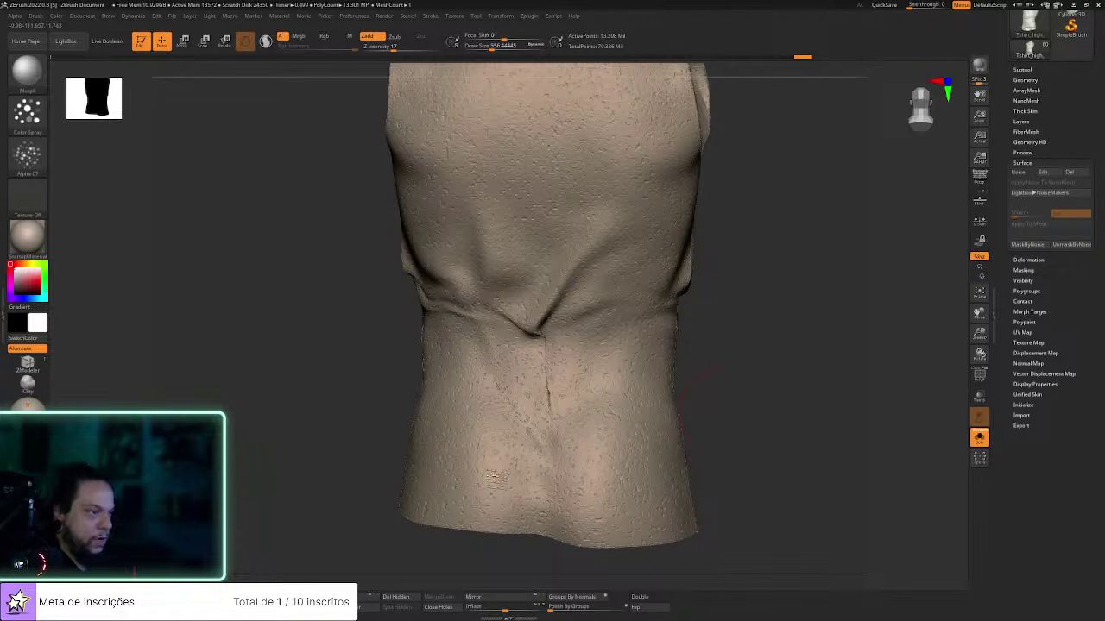
{"action": "left_click_drag", "start_coordinate": [617, 430], "coordinate": [468, 353]}
{"action": "left_click_drag", "start_coordinate": [646, 376], "coordinate": [576, 355]}
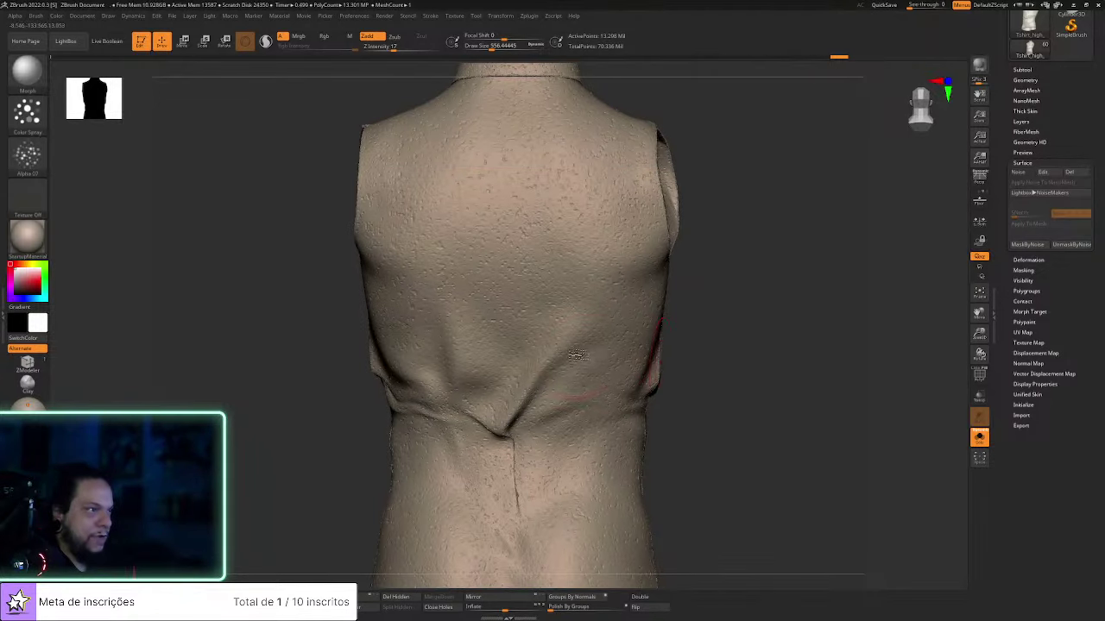
{"action": "left_click_drag", "start_coordinate": [705, 242], "coordinate": [550, 287]}
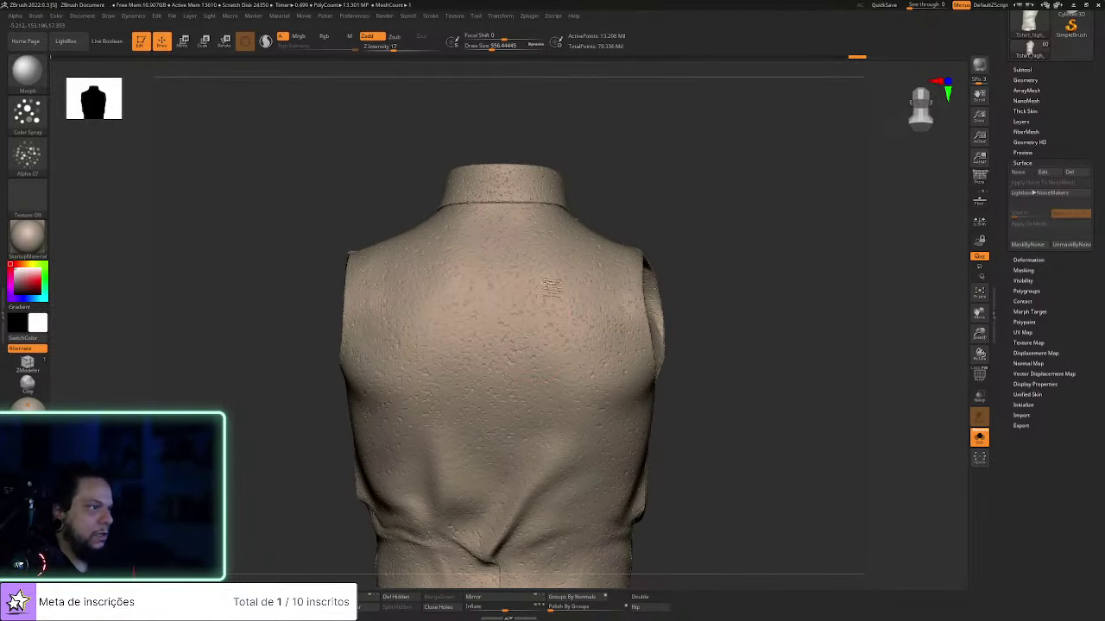
{"action": "left_click_drag", "start_coordinate": [733, 420], "coordinate": [610, 329]}
{"action": "left_click_drag", "start_coordinate": [696, 466], "coordinate": [750, 388]}
Remove the Morph brush's alpha, set its draw size to about 1781 and soften the noise broadly over the shirt's back and side
{"action": "left_click", "coordinate": [28, 157]}
{"action": "left_click", "coordinate": [81, 163]}
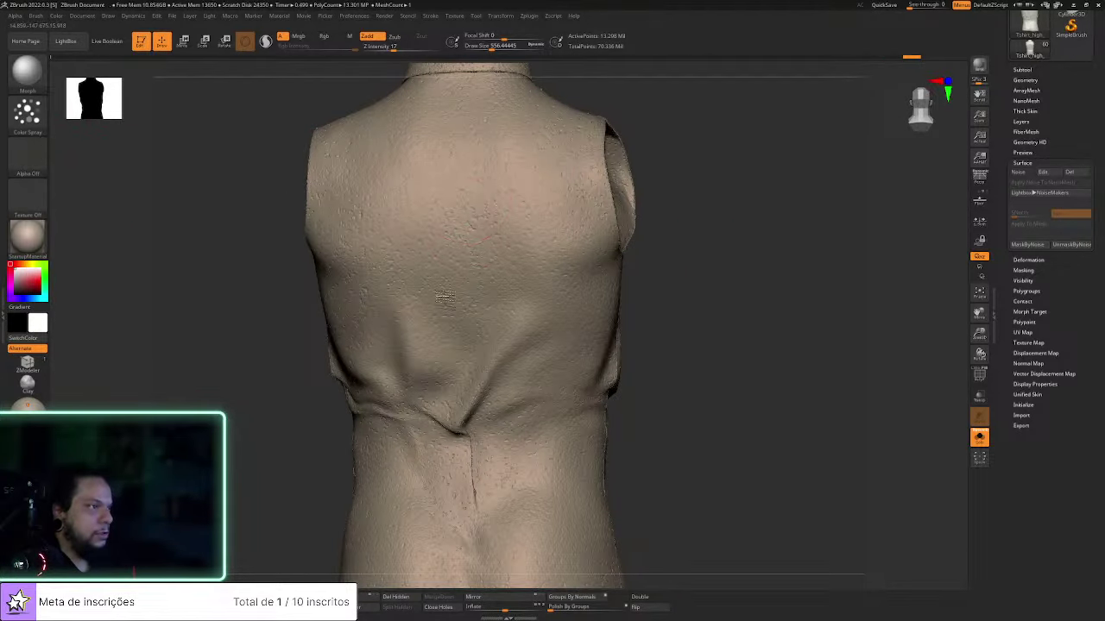
{"action": "key", "text": "s"}
{"action": "left_click_drag", "start_coordinate": [444, 296], "coordinate": [463, 296]}
{"action": "left_click_drag", "start_coordinate": [700, 441], "coordinate": [820, 431]}
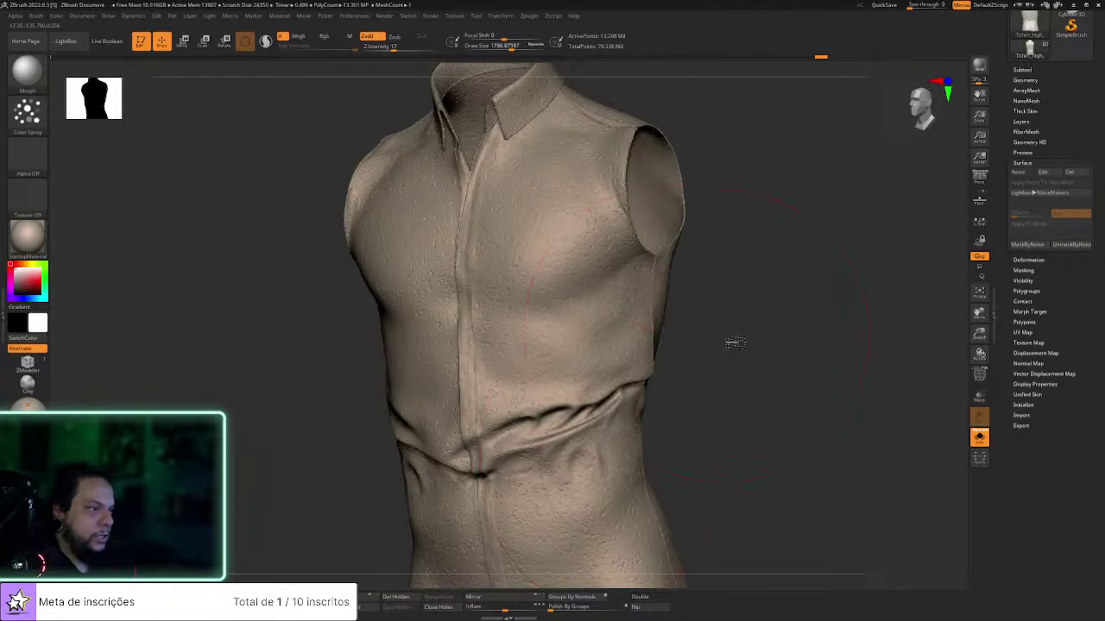
{"action": "left_click_drag", "start_coordinate": [728, 340], "coordinate": [539, 348]}
Set the Morph brush's draw size to about 930 and fade the noise over the front panels, waist and back
{"action": "key", "text": "s"}
{"action": "mouse_move", "coordinate": [468, 350]}
{"action": "left_mouse_down"}
{"action": "mouse_move", "coordinate": [398, 213]}
{"action": "mouse_move", "coordinate": [592, 139]}
{"action": "mouse_move", "coordinate": [369, 373]}
{"action": "mouse_move", "coordinate": [569, 471]}
{"action": "left_mouse_up"}
{"action": "left_click_drag", "start_coordinate": [712, 375], "coordinate": [724, 283], "text": "alt"}
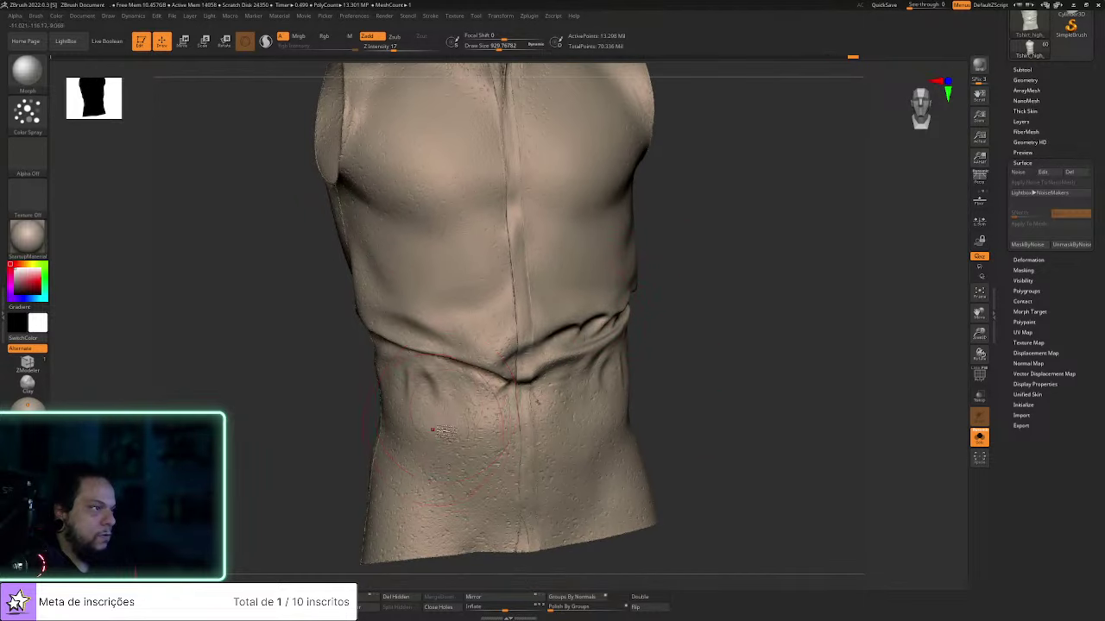
{"action": "left_click_drag", "start_coordinate": [643, 423], "coordinate": [494, 325]}
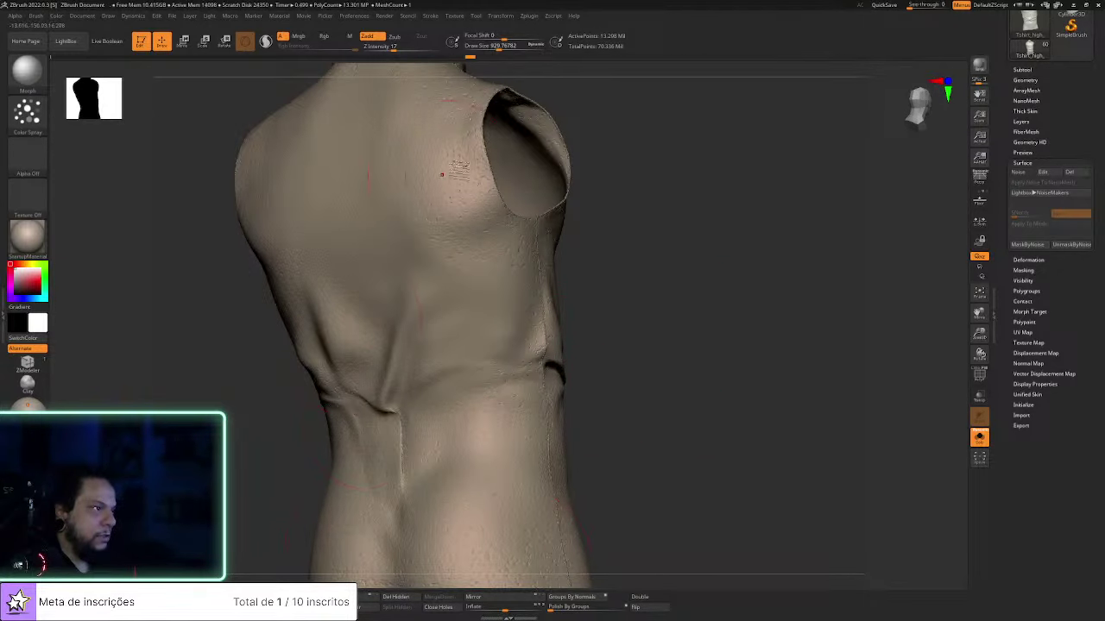
{"action": "left_click_drag", "start_coordinate": [715, 274], "coordinate": [441, 323]}
{"action": "mouse_move", "coordinate": [506, 542]}
{"action": "left_mouse_down"}
{"action": "mouse_move", "coordinate": [646, 458]}
{"action": "mouse_move", "coordinate": [541, 401]}
{"action": "left_mouse_up"}
{"action": "mouse_move", "coordinate": [602, 296]}
{"action": "left_mouse_down"}
{"action": "mouse_move", "coordinate": [691, 284]}
{"action": "mouse_move", "coordinate": [767, 432]}
{"action": "mouse_move", "coordinate": [794, 348]}
{"action": "mouse_move", "coordinate": [785, 283]}
{"action": "mouse_move", "coordinate": [778, 479]}
{"action": "left_mouse_up"}
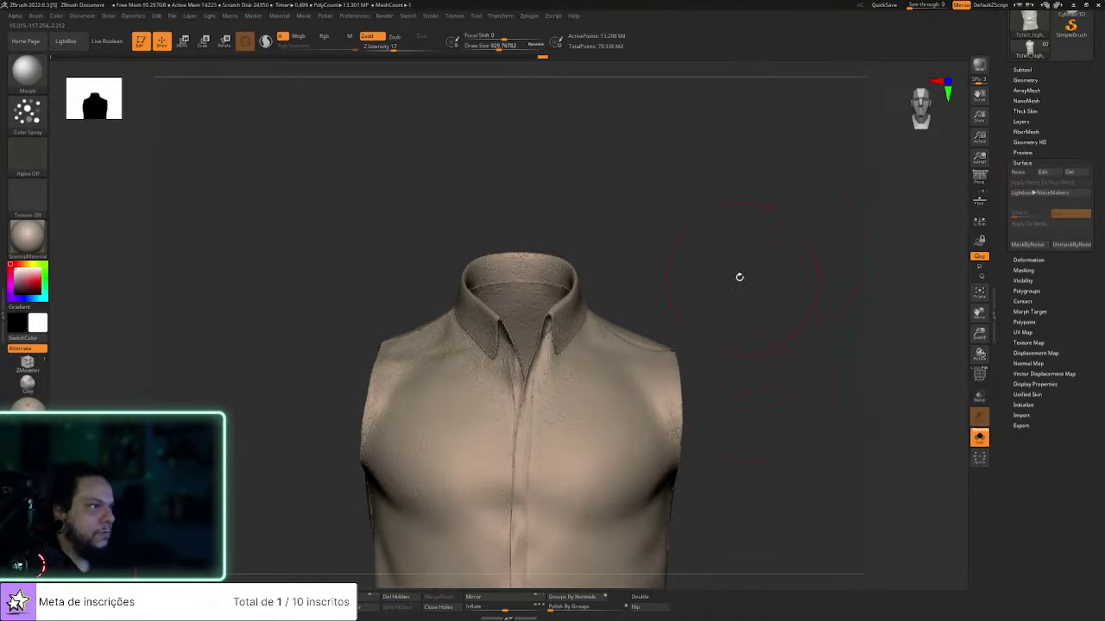
Undo the last Morph stroke, set the draw size to about 239 and soften the noise on the collar
{"action": "left_click_drag", "start_coordinate": [742, 276], "coordinate": [592, 327]}
{"action": "key", "text": "ctrl+z"}
{"action": "key", "text": "s"}
{"action": "left_click_drag", "start_coordinate": [676, 249], "coordinate": [659, 249]}
{"action": "mouse_move", "coordinate": [594, 318]}
{"action": "left_mouse_down"}
{"action": "mouse_move", "coordinate": [598, 305]}
{"action": "mouse_move", "coordinate": [644, 299]}
{"action": "mouse_move", "coordinate": [610, 325]}
{"action": "left_mouse_up"}
{"action": "left_click_drag", "start_coordinate": [590, 247], "coordinate": [682, 257]}
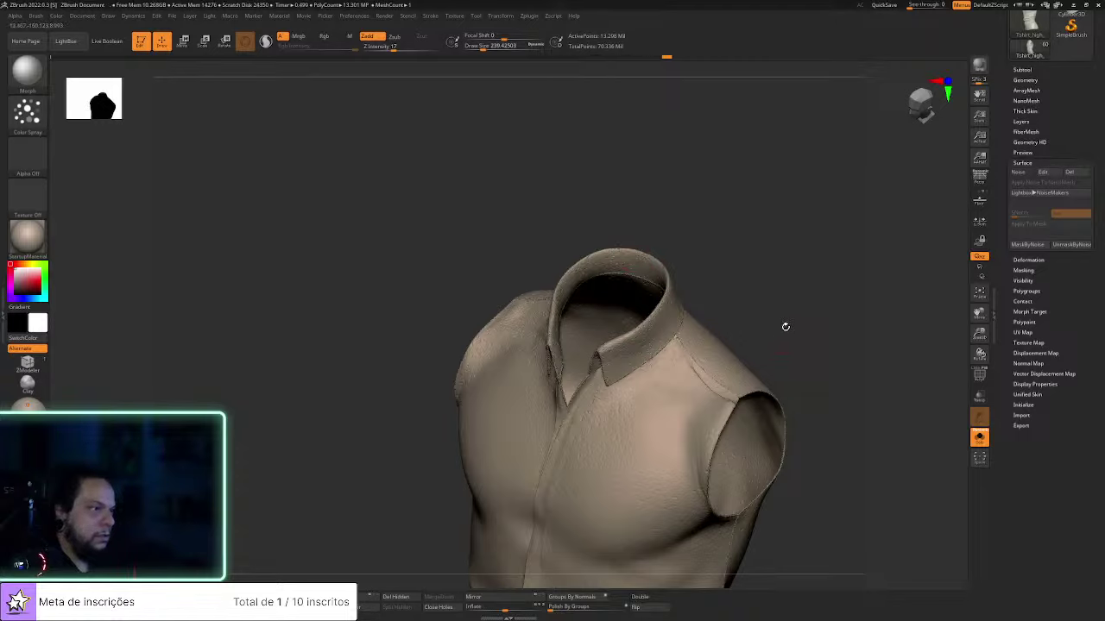
Soften the remaining noise inside the collar, around the neckline and at the upper end of the placket
{"action": "left_click_drag", "start_coordinate": [784, 323], "coordinate": [696, 316]}
{"action": "left_click_drag", "start_coordinate": [776, 254], "coordinate": [632, 312]}
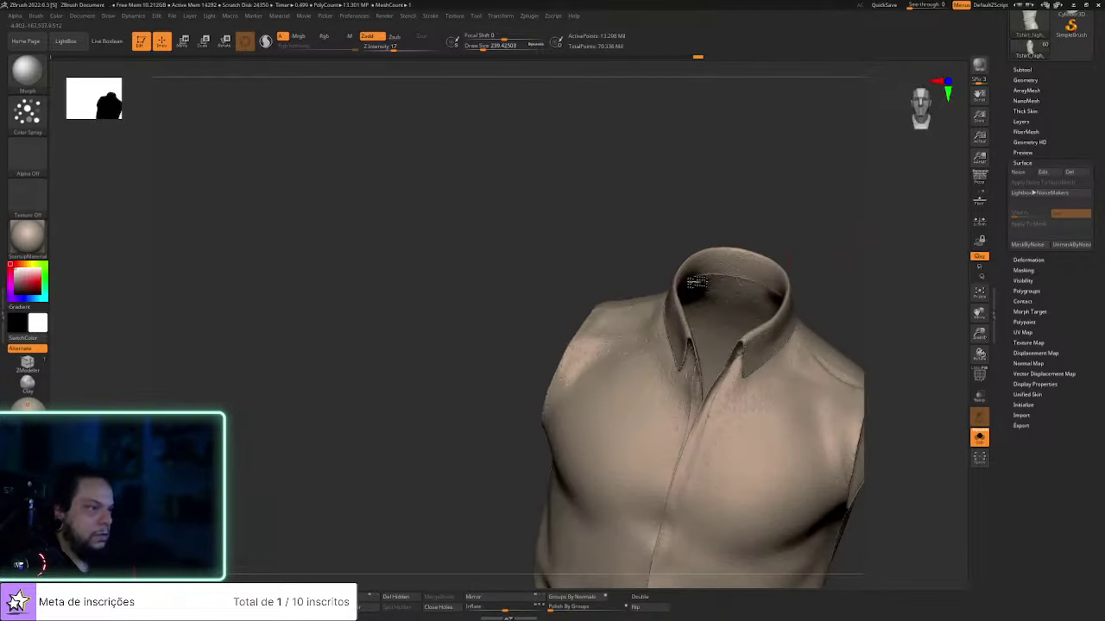
{"action": "left_click_drag", "start_coordinate": [768, 237], "coordinate": [854, 176]}
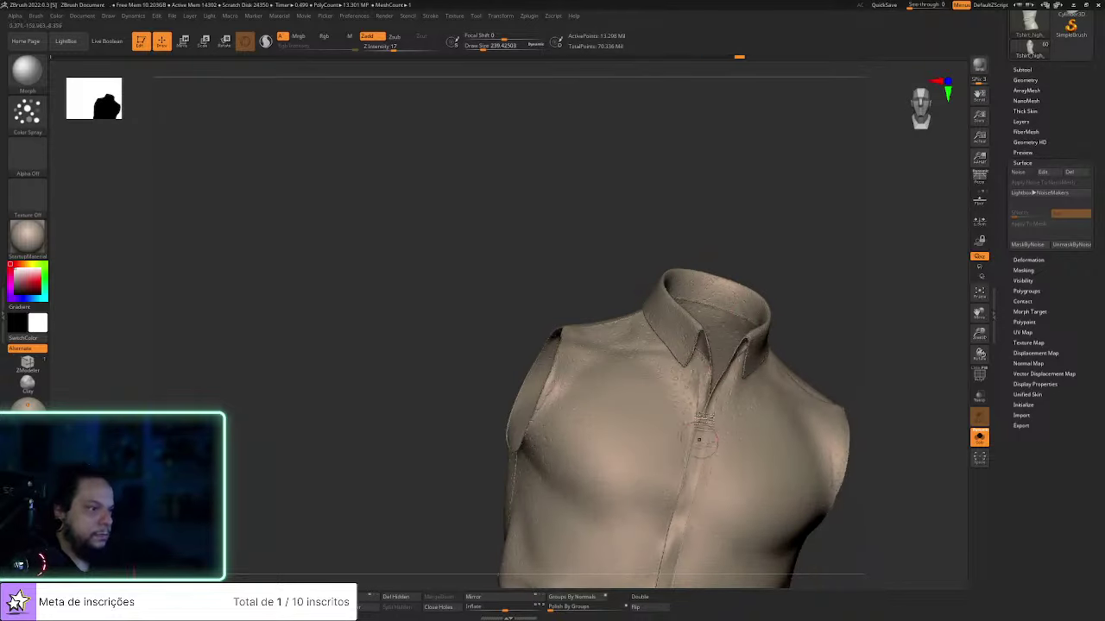
{"action": "left_click_drag", "start_coordinate": [846, 308], "coordinate": [570, 370]}
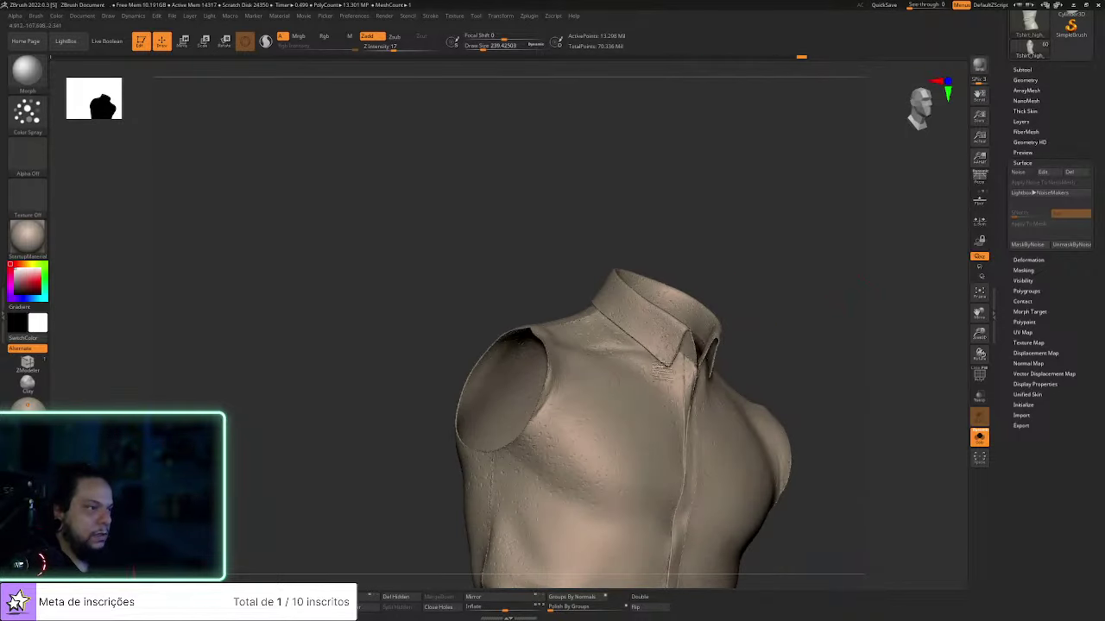
Fade the fabric noise with the Morph brush along the side seam below the armhole
{"action": "left_click_drag", "start_coordinate": [815, 247], "coordinate": [498, 443]}
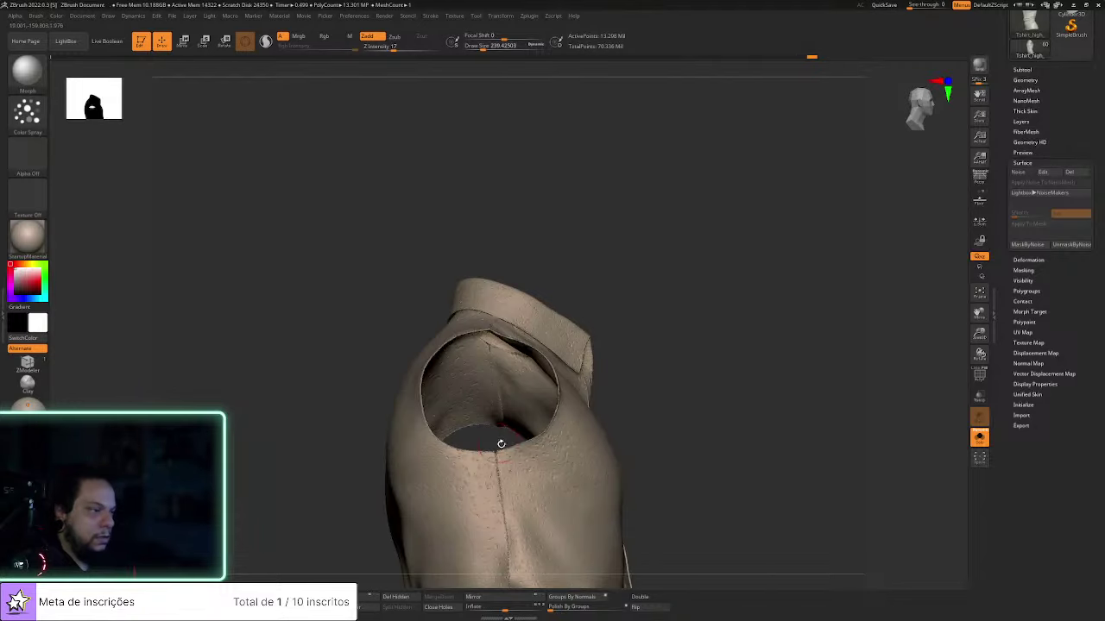
{"action": "left_click_drag", "start_coordinate": [708, 469], "coordinate": [488, 346]}
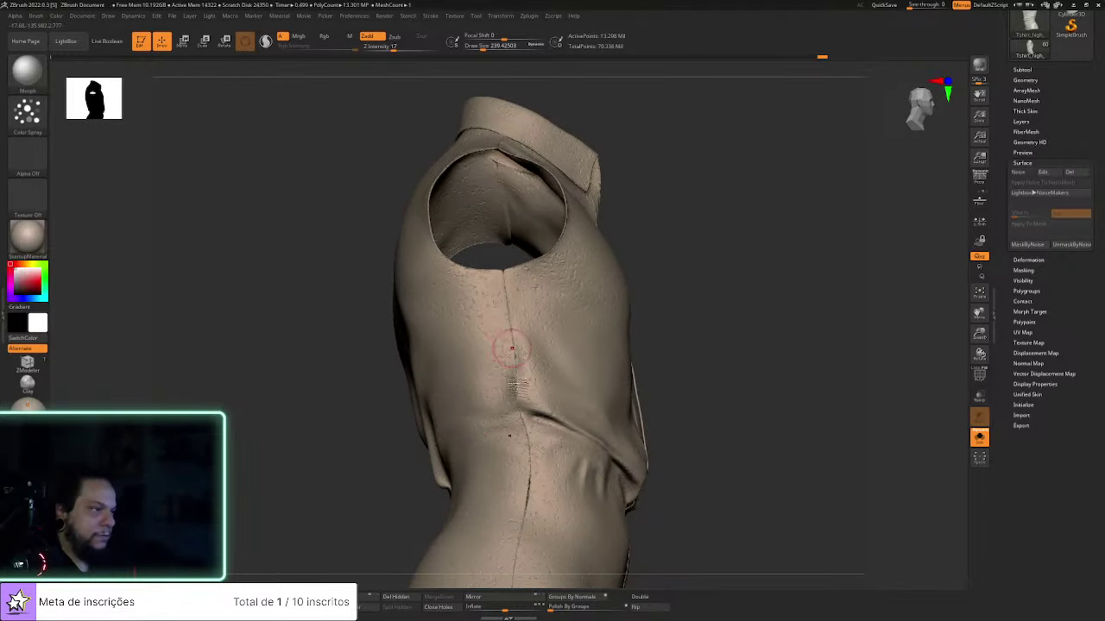
{"action": "left_click_drag", "start_coordinate": [725, 432], "coordinate": [782, 210], "text": "alt"}
{"action": "mouse_move", "coordinate": [673, 432]}
{"action": "left_mouse_down"}
{"action": "mouse_move", "coordinate": [821, 365]}
{"action": "mouse_move", "coordinate": [782, 301]}
{"action": "mouse_move", "coordinate": [874, 242]}
{"action": "mouse_move", "coordinate": [801, 353]}
{"action": "mouse_move", "coordinate": [797, 296]}
{"action": "left_mouse_up"}
{"action": "left_click_drag", "start_coordinate": [866, 293], "coordinate": [749, 252], "text": "alt"}
{"action": "left_click_drag", "start_coordinate": [756, 129], "coordinate": [794, 332], "text": "alt"}
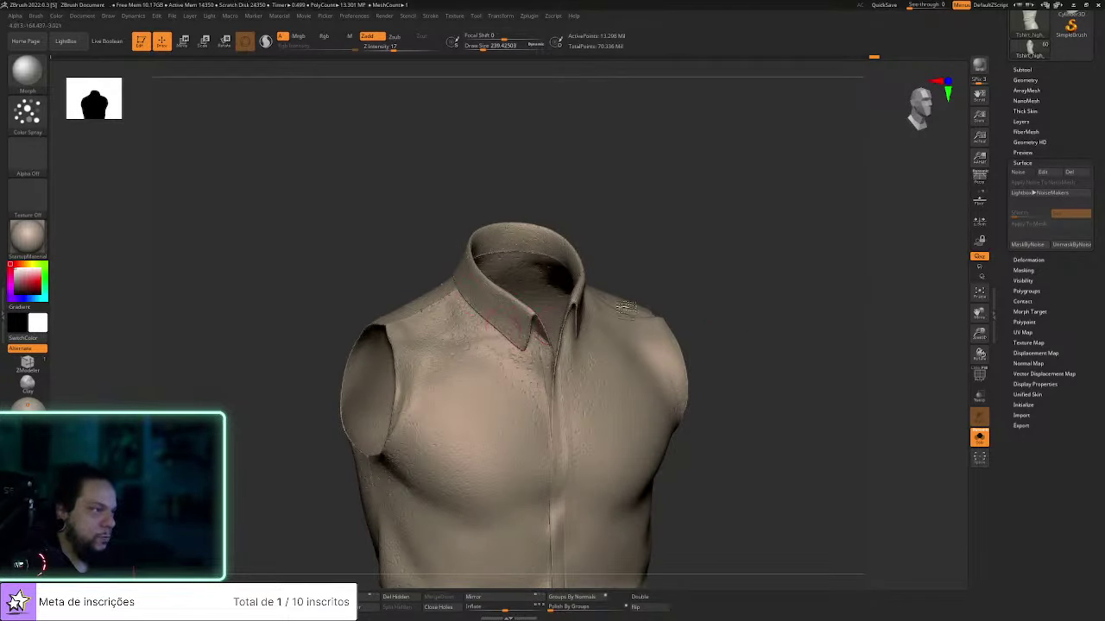
Smooth out the leftover noise on the collar flaps and shoulders from both sides of the shirt
{"action": "mouse_move", "coordinate": [627, 308]}
{"action": "left_mouse_down"}
{"action": "mouse_move", "coordinate": [582, 297]}
{"action": "mouse_move", "coordinate": [604, 263]}
{"action": "left_mouse_up"}
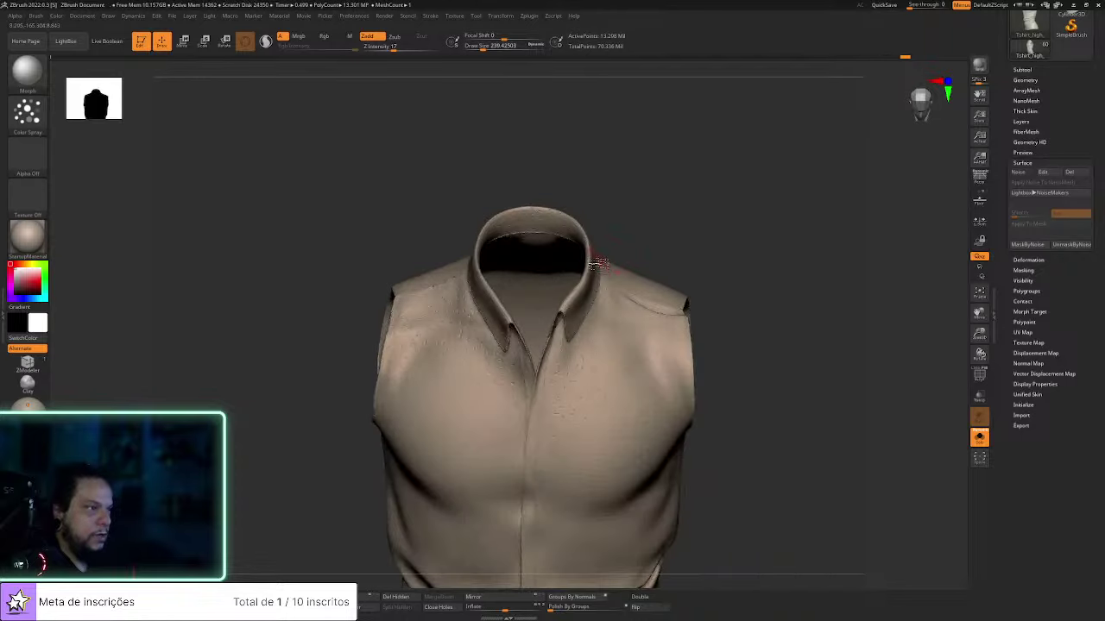
{"action": "left_click_drag", "start_coordinate": [528, 295], "coordinate": [513, 261]}
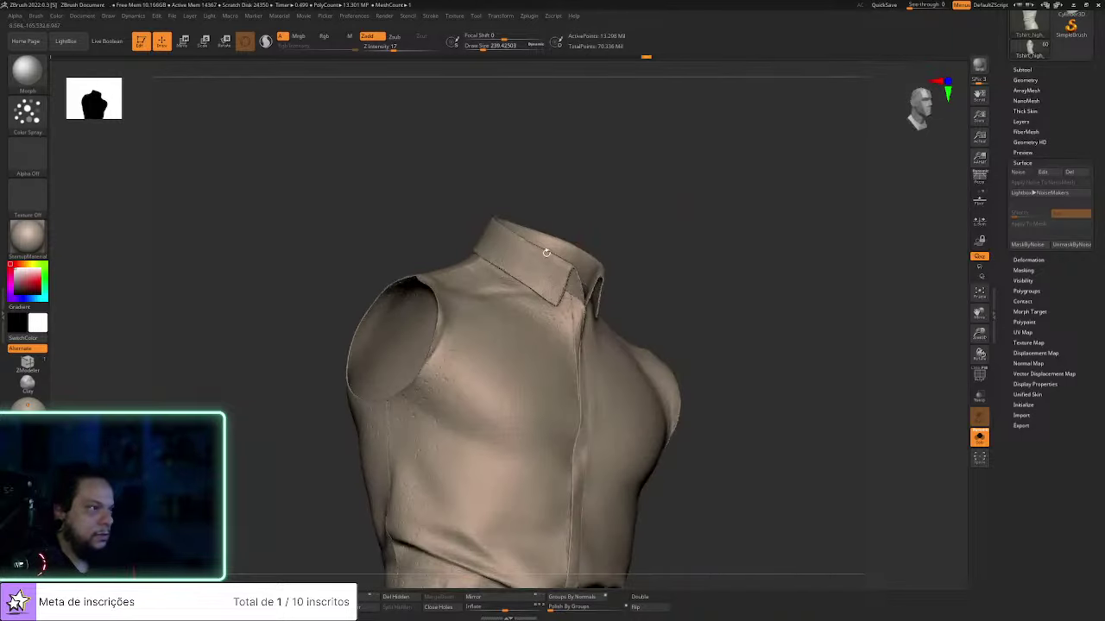
{"action": "left_click_drag", "start_coordinate": [715, 226], "coordinate": [602, 273]}
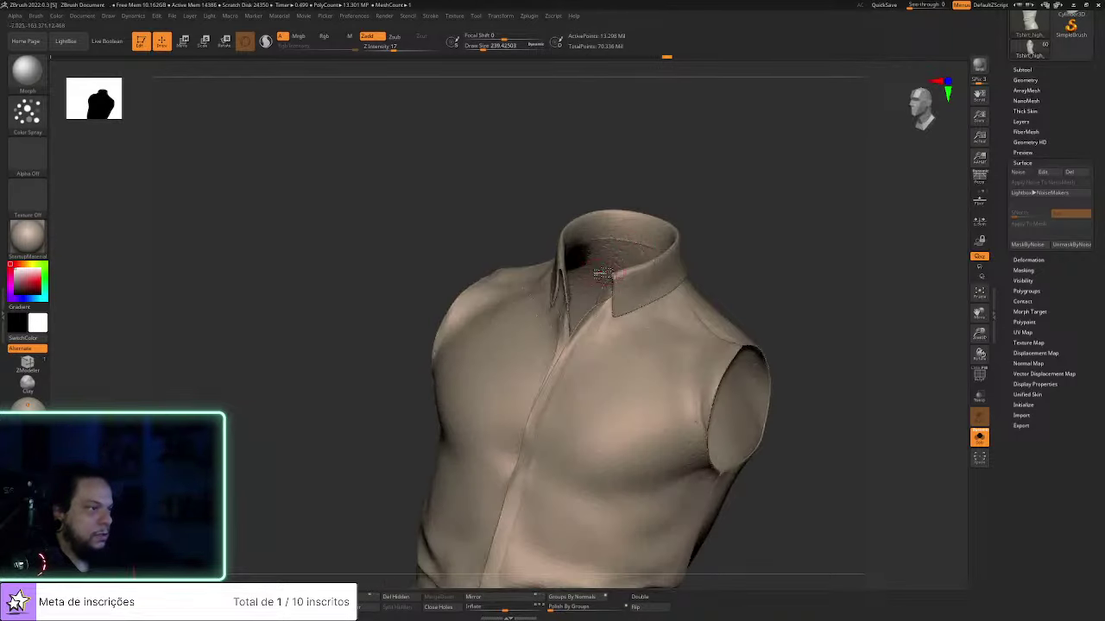
{"action": "left_click_drag", "start_coordinate": [791, 234], "coordinate": [798, 231], "text": "shift"}
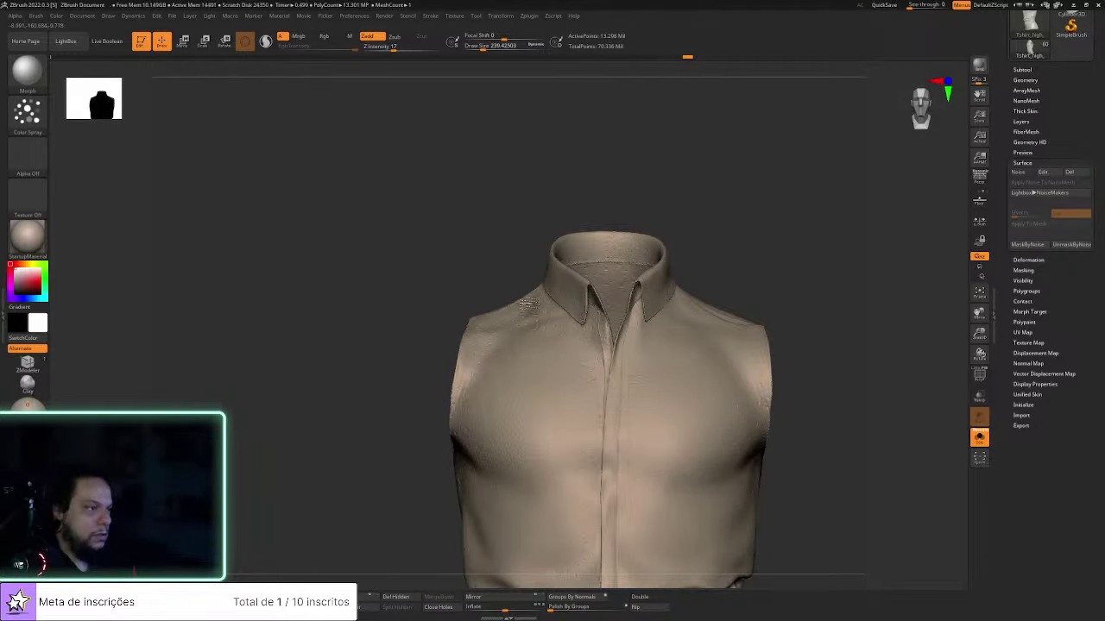
Soften the noise down the placket and below the waist folds on the shirt's front
{"action": "left_click_drag", "start_coordinate": [839, 403], "coordinate": [783, 276], "text": "alt"}
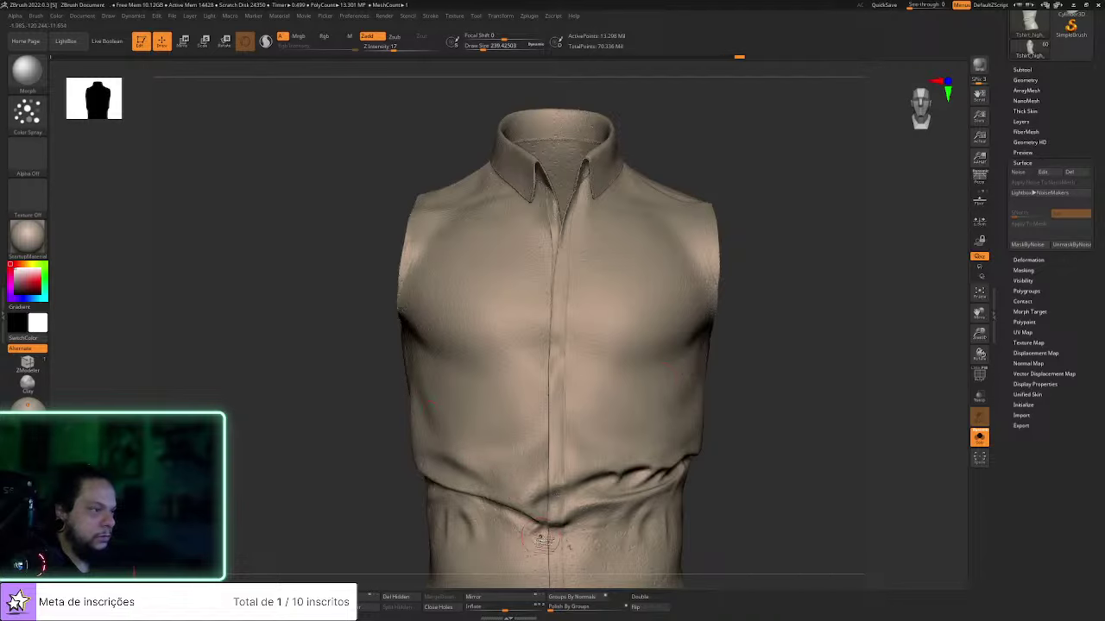
{"action": "left_click_drag", "start_coordinate": [757, 417], "coordinate": [756, 263], "text": "alt"}
{"action": "key", "text": "ctrl+shift+z"}
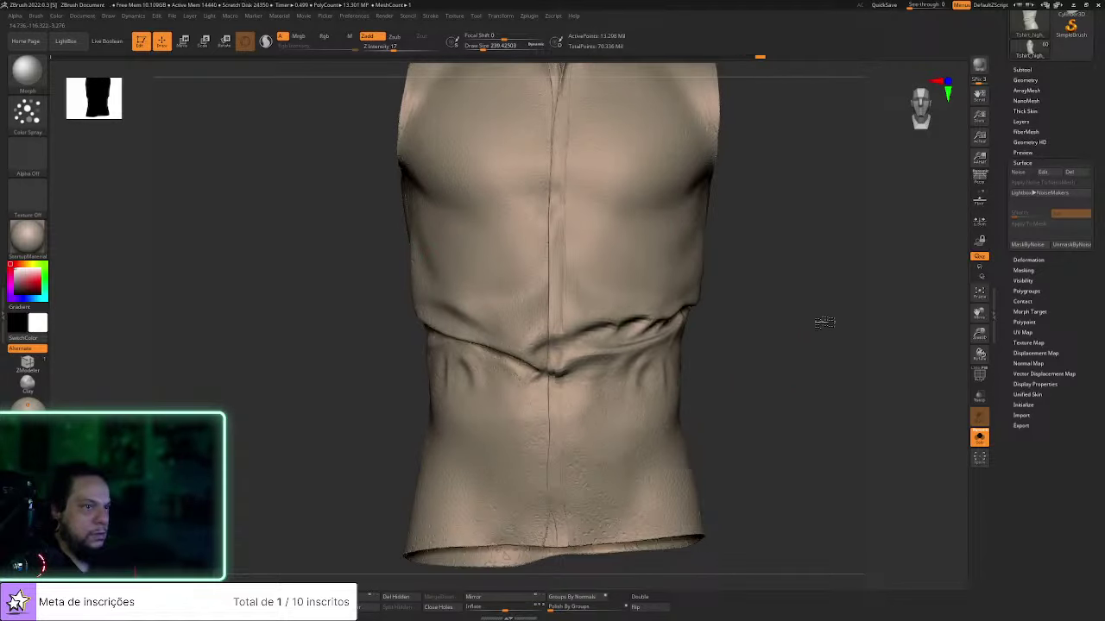
Stop recording on the 0.18584 noise layer, toggle its visibility to compare and raise its intensity to 0.45132
{"action": "left_click_drag", "start_coordinate": [824, 320], "coordinate": [780, 373], "text": "alt"}
{"action": "left_click", "coordinate": [1025, 122]}
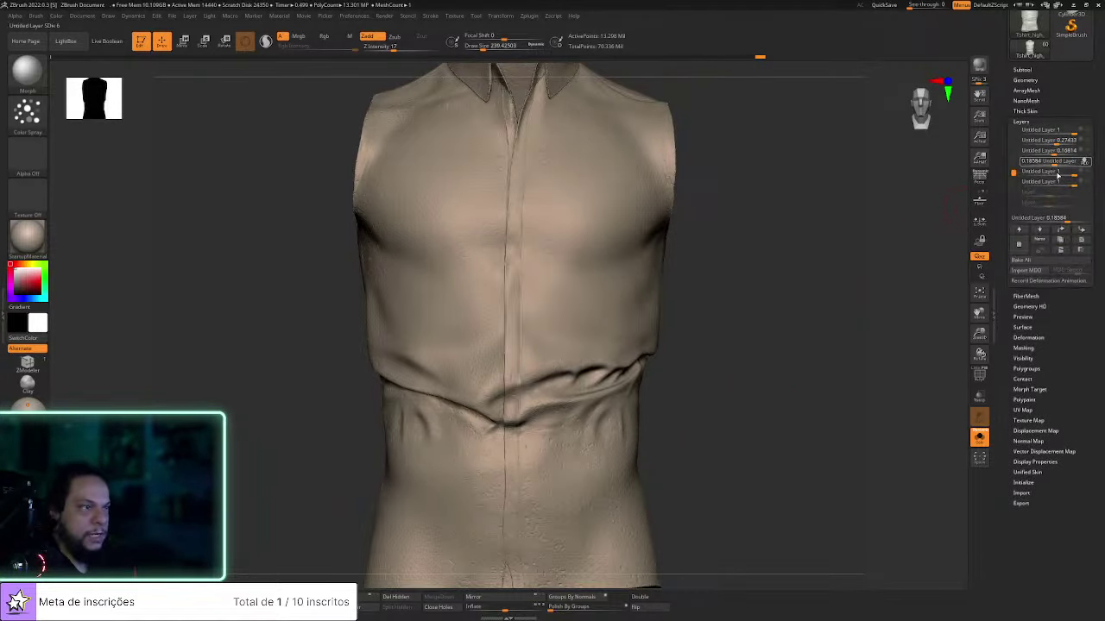
{"action": "left_click_drag", "start_coordinate": [841, 257], "coordinate": [890, 243]}
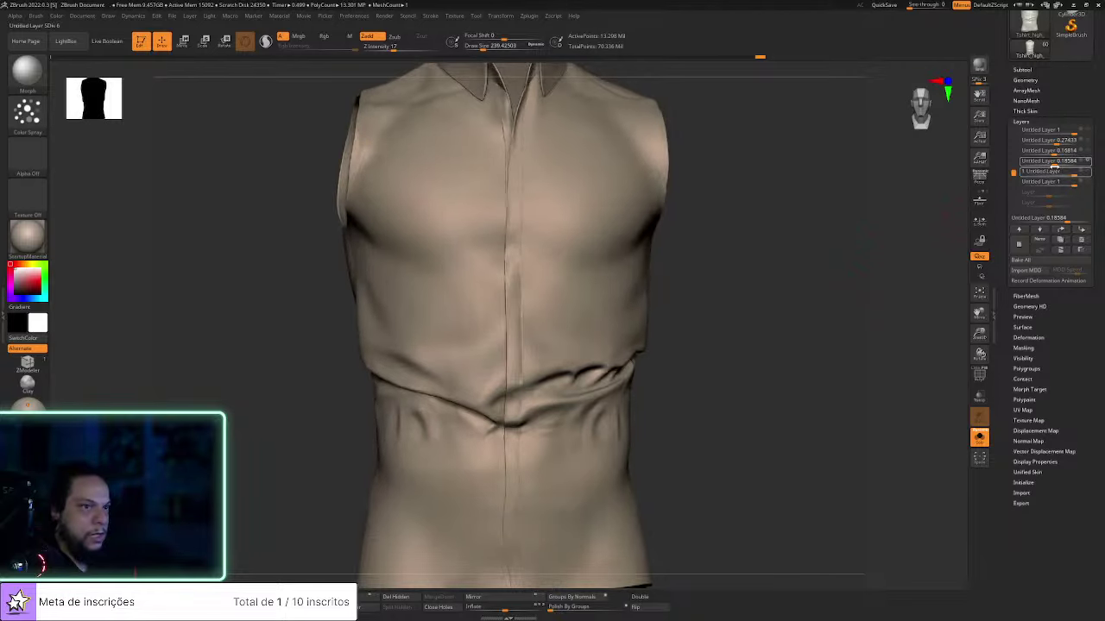
{"action": "left_click", "coordinate": [1087, 162]}
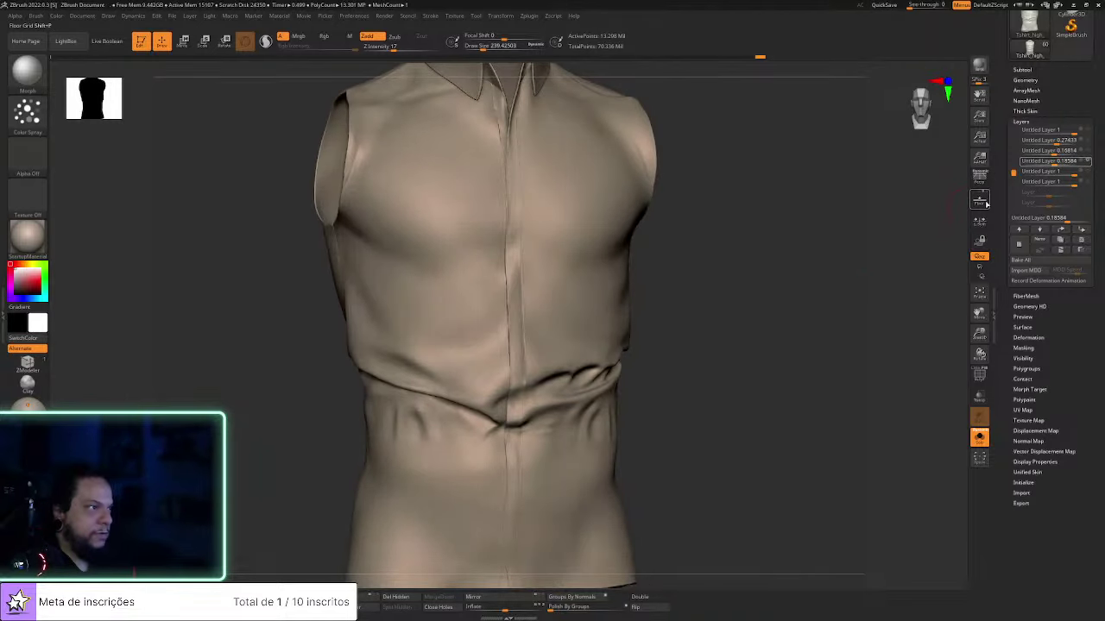
{"action": "left_click", "coordinate": [1087, 163]}
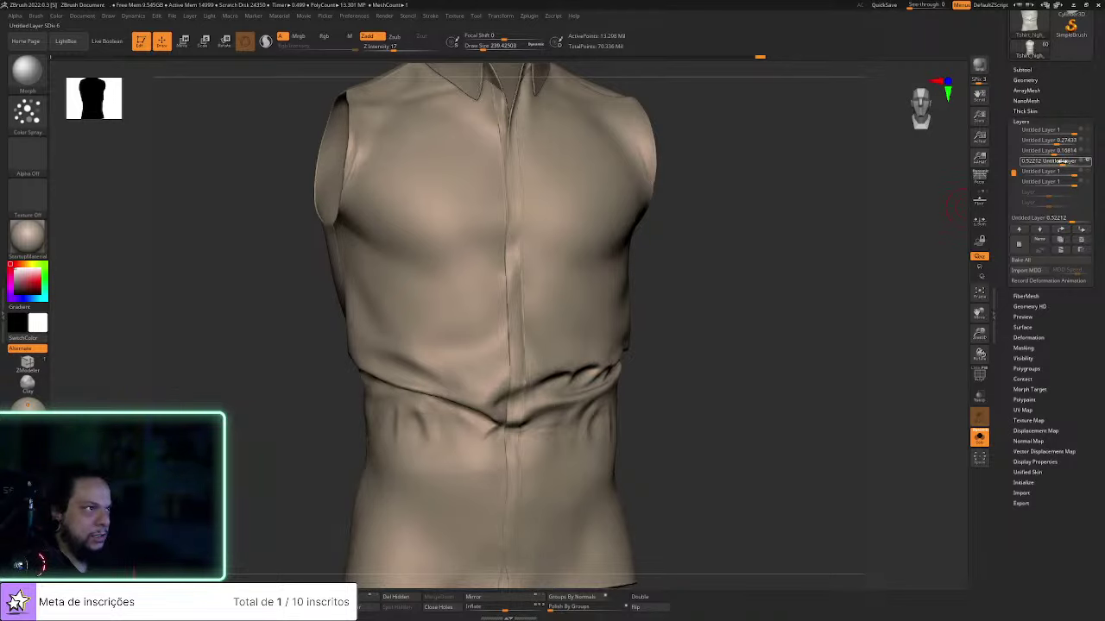
{"action": "left_click_drag", "start_coordinate": [790, 265], "coordinate": [799, 304], "text": "alt"}
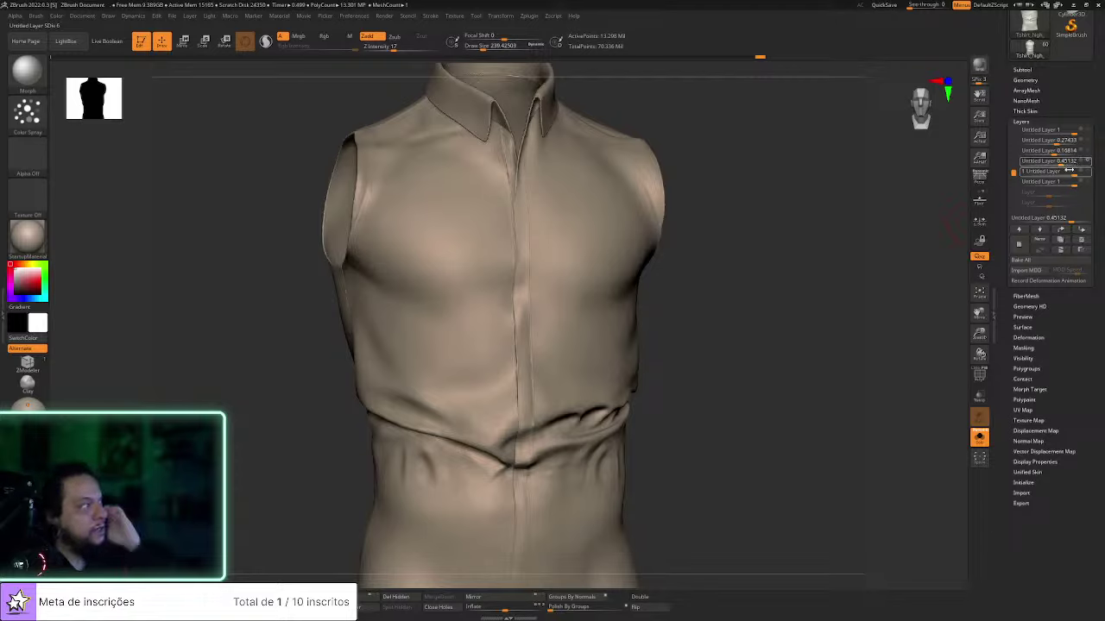
{"action": "mouse_move", "coordinate": [1060, 181]}
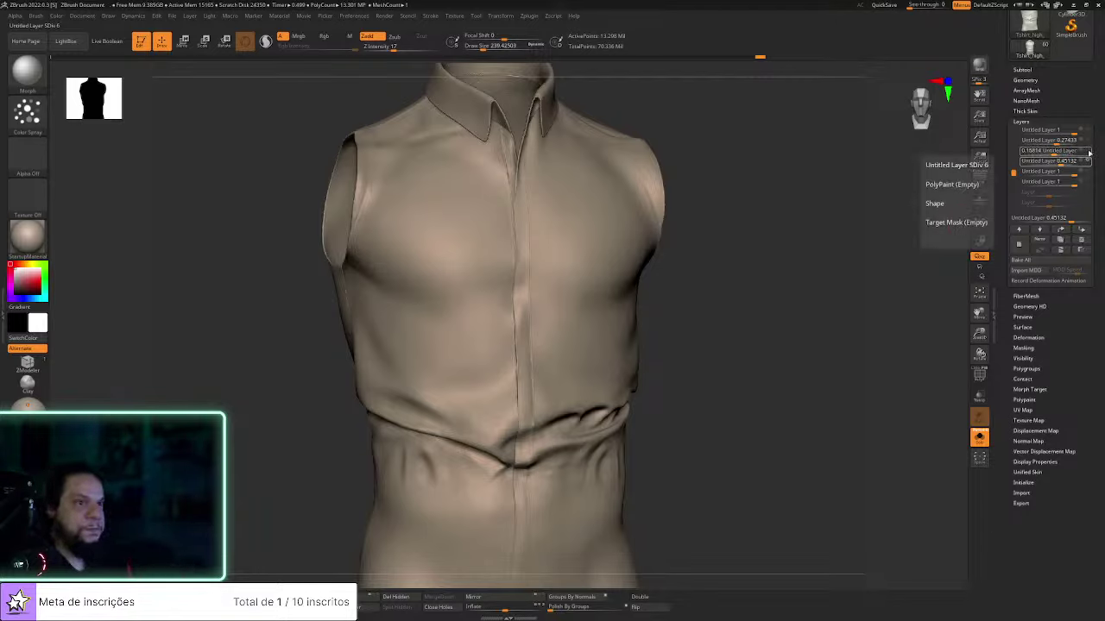
Toggle the 0.16814 and 0.45132 noise layers in turn to compare their effect on the shirt
{"action": "left_click", "coordinate": [1085, 153]}
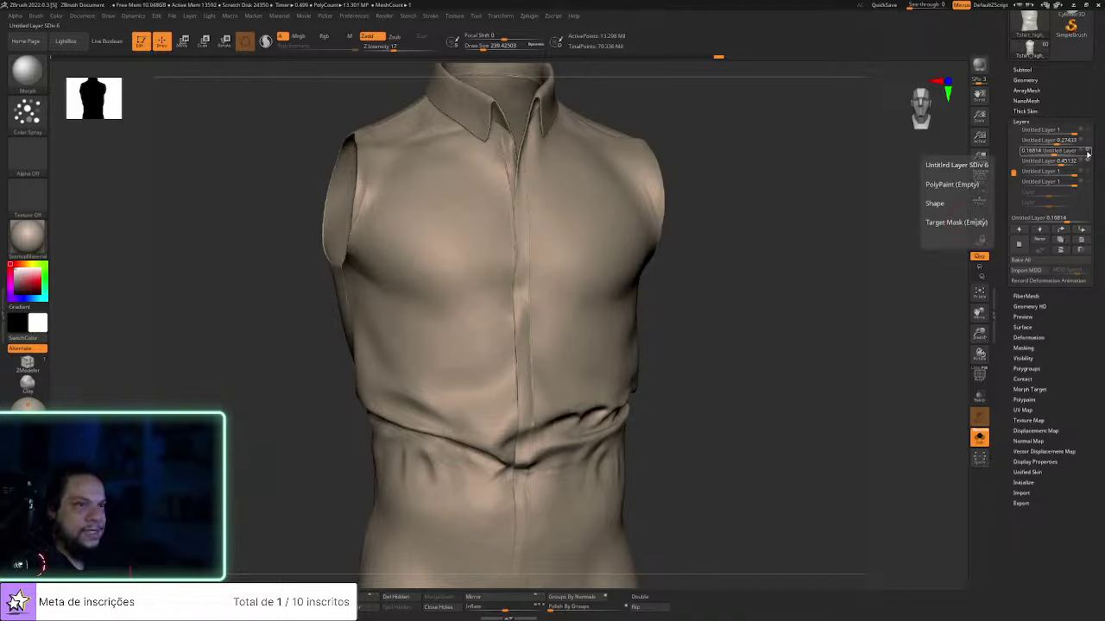
{"action": "left_click", "coordinate": [1086, 160]}
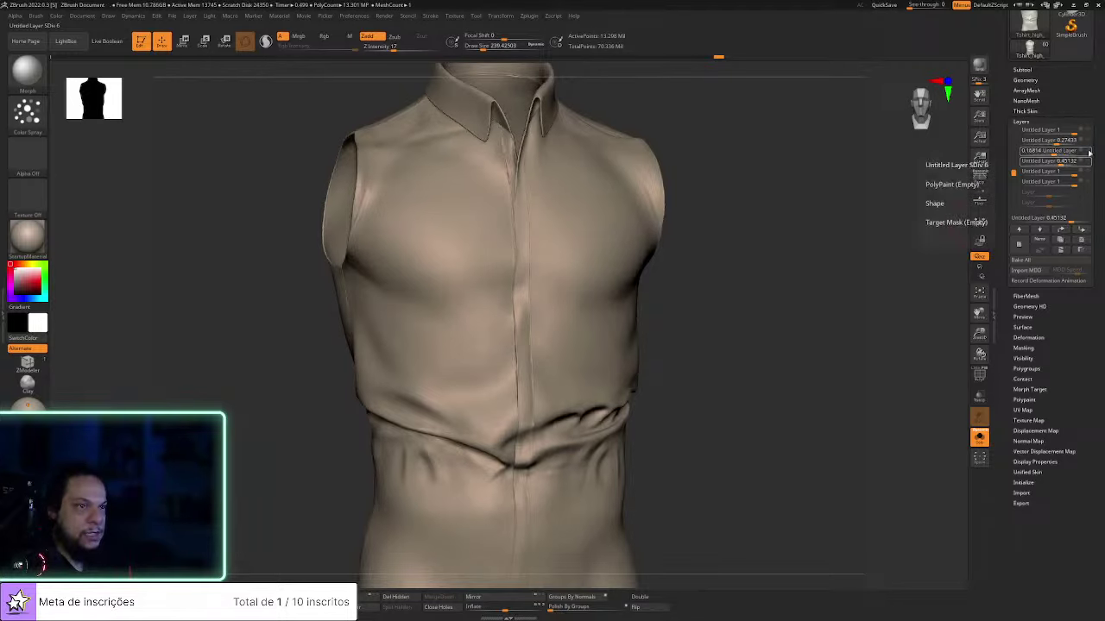
{"action": "left_click", "coordinate": [1087, 151]}
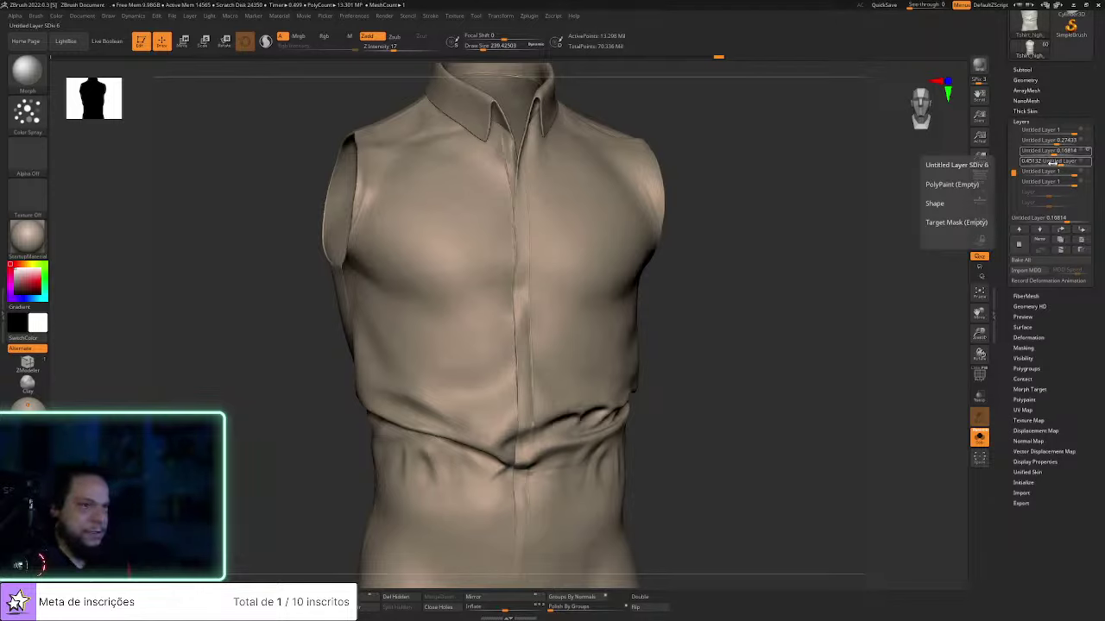
{"action": "left_click", "coordinate": [1088, 153]}
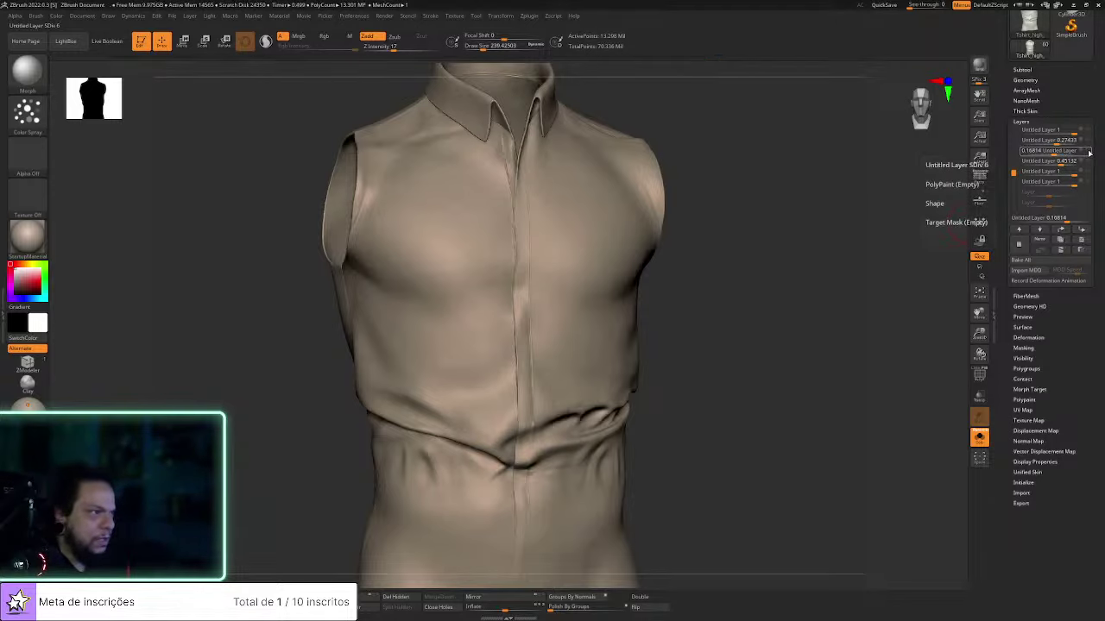
Start recording on the 0.16814 noise layer and flatten the fabric noise on the shirt's front with the hPolish brush
{"action": "left_click", "coordinate": [1086, 152]}
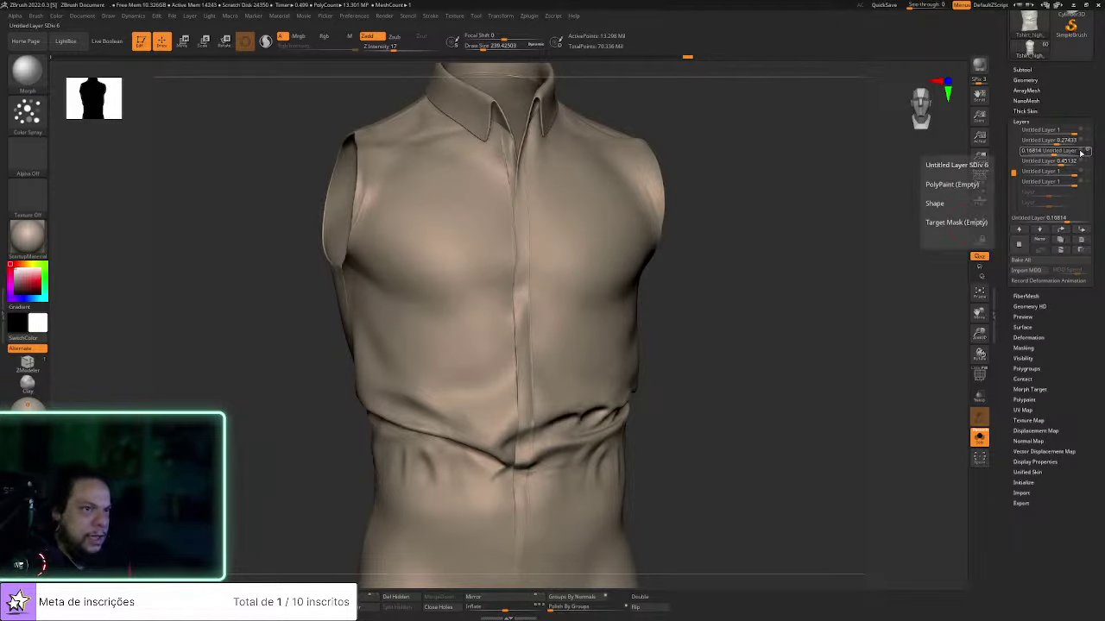
{"action": "key", "text": "b"}
{"action": "key", "text": "h"}
{"action": "key", "text": "p"}
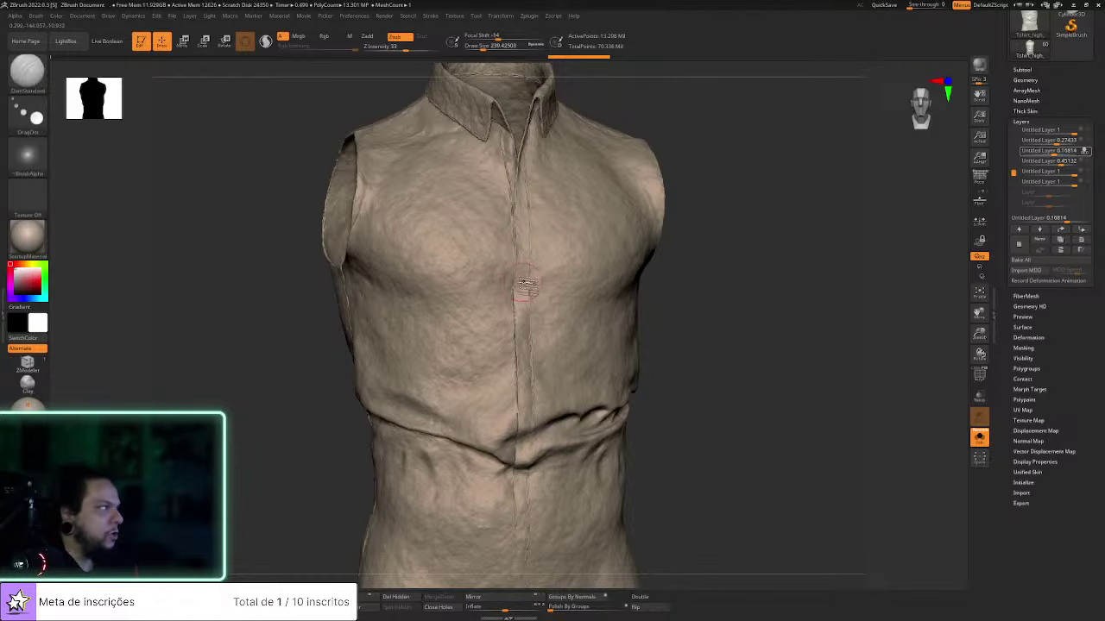
{"action": "left_click_drag", "start_coordinate": [699, 231], "coordinate": [564, 242]}
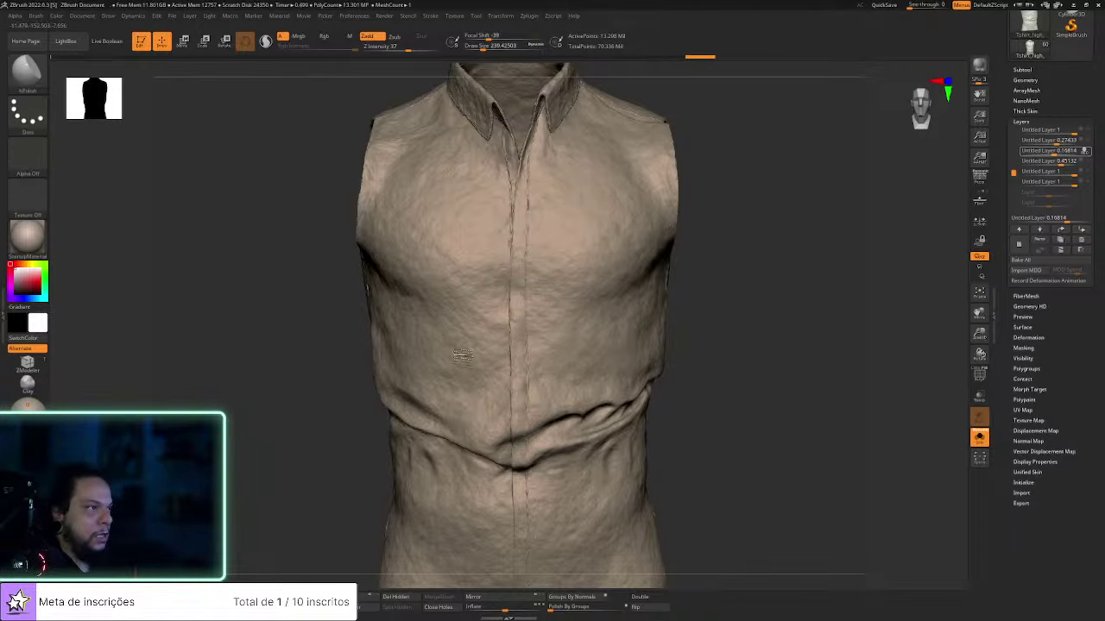
{"action": "left_click_drag", "start_coordinate": [700, 428], "coordinate": [685, 249], "text": "alt"}
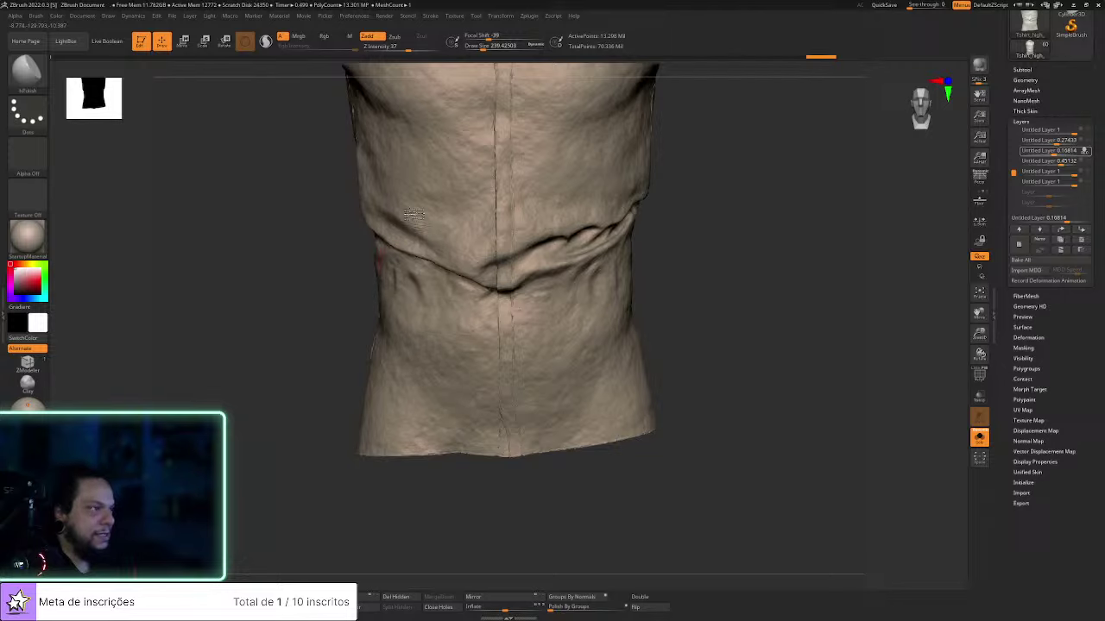
{"action": "left_click_drag", "start_coordinate": [735, 233], "coordinate": [714, 371], "text": "alt"}
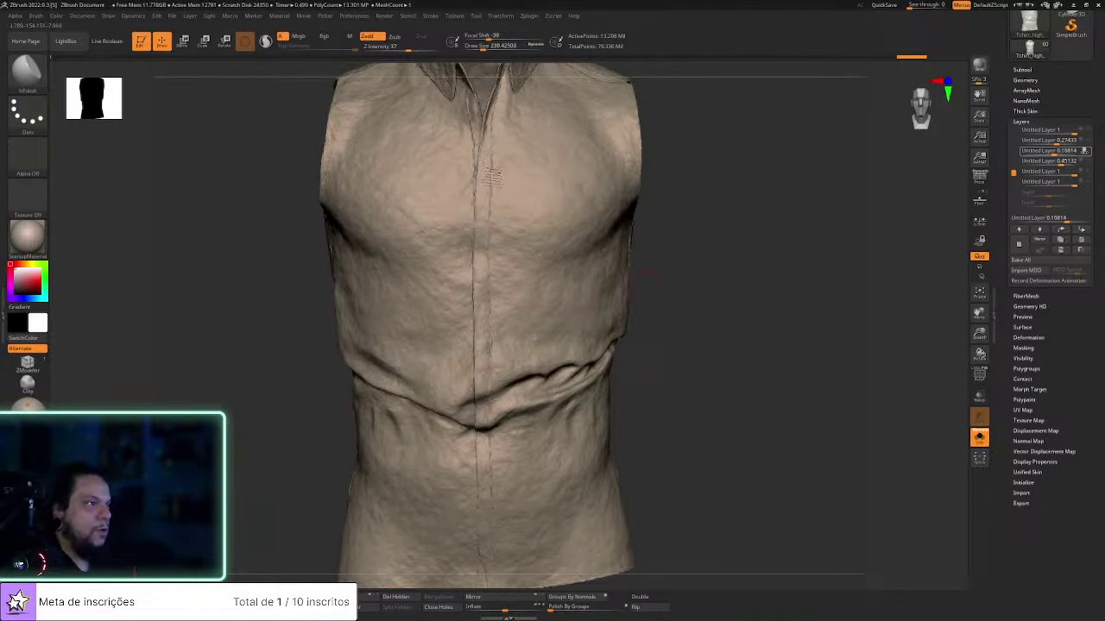
Flatten the noise across the shirt's upper back and beside the armhole with the hPolish brush
{"action": "mouse_move", "coordinate": [480, 317]}
{"action": "right_mouse_down"}
{"action": "mouse_move", "coordinate": [802, 261]}
{"action": "mouse_move", "coordinate": [669, 327]}
{"action": "right_mouse_up"}
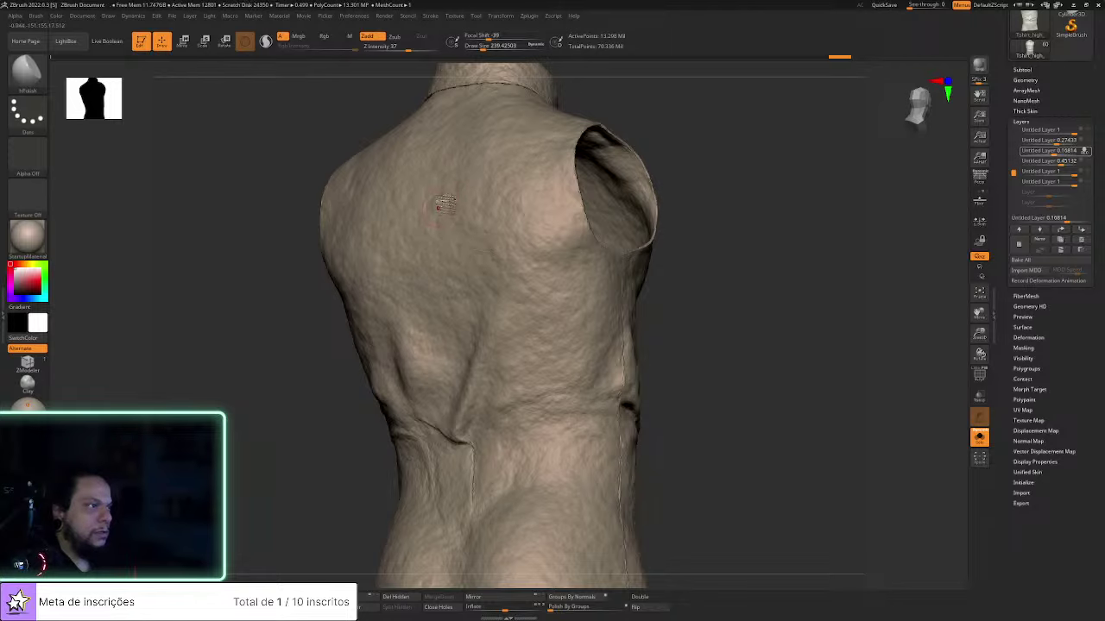
{"action": "key", "text": "s"}
{"action": "left_click_drag", "start_coordinate": [412, 205], "coordinate": [424, 206]}
{"action": "key", "text": "ctrl+shift+z"}
{"action": "left_click_drag", "start_coordinate": [561, 339], "coordinate": [556, 374]}
{"action": "right_click_drag", "start_coordinate": [682, 368], "coordinate": [664, 236], "text": "alt"}
Polish the noise around the lower back folds at a draw size of about 465 and undo the last stroke
{"action": "key", "text": "s"}
{"action": "left_click_drag", "start_coordinate": [559, 340], "coordinate": [552, 340]}
{"action": "mouse_move", "coordinate": [490, 417]}
{"action": "left_mouse_down"}
{"action": "mouse_move", "coordinate": [560, 407]}
{"action": "mouse_move", "coordinate": [526, 333]}
{"action": "left_mouse_up"}
{"action": "right_click_drag", "start_coordinate": [575, 225], "coordinate": [400, 273]}
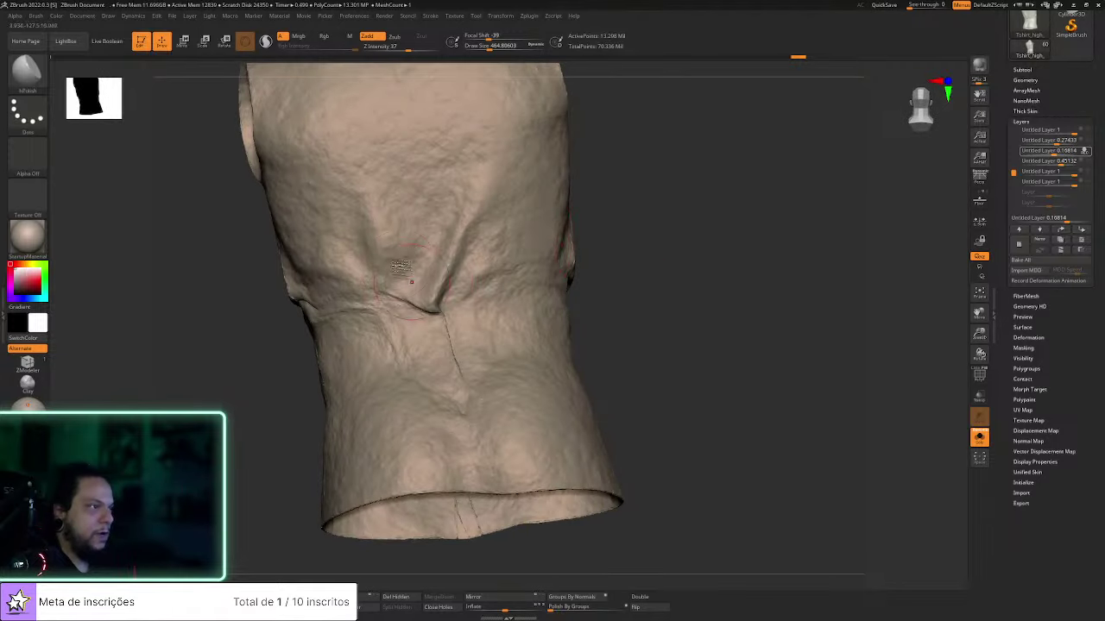
{"action": "mouse_move", "coordinate": [341, 251]}
{"action": "left_mouse_down"}
{"action": "mouse_move", "coordinate": [377, 435]}
{"action": "mouse_move", "coordinate": [366, 411]}
{"action": "mouse_move", "coordinate": [549, 426]}
{"action": "left_mouse_up"}
{"action": "key", "text": "ctrl+z"}
{"action": "right_click_drag", "start_coordinate": [649, 197], "coordinate": [686, 402], "text": "alt"}
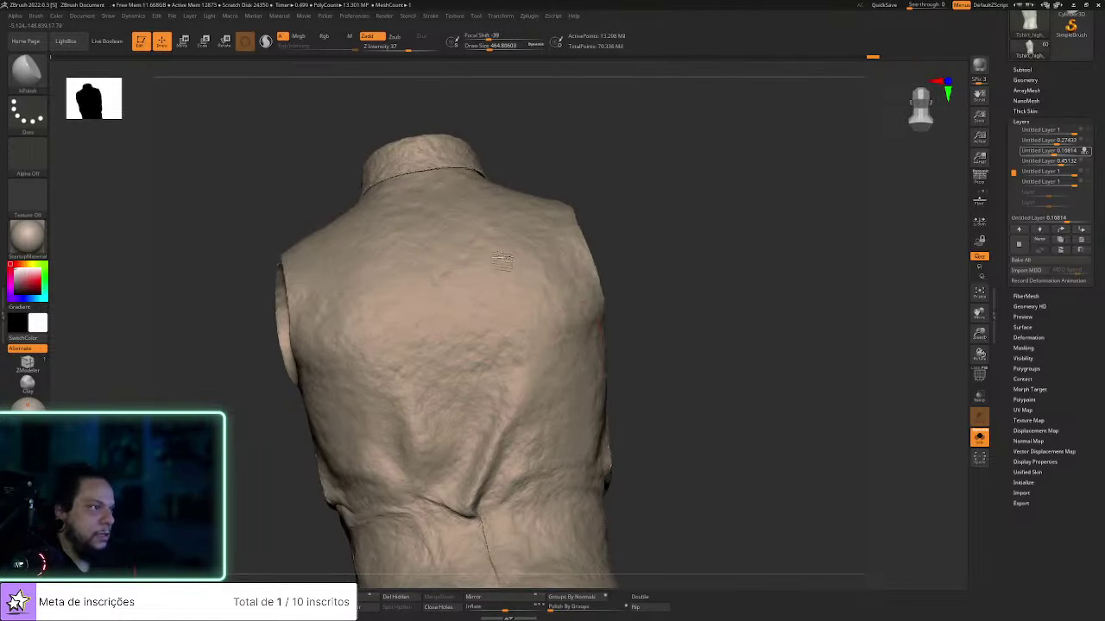
Smooth the back of the collar at a draw size of about 215 and break up its noise with the Morph brush
{"action": "right_click_drag", "start_coordinate": [623, 225], "coordinate": [571, 192]}
{"action": "key", "text": "s"}
{"action": "mouse_move", "coordinate": [429, 128]}
{"action": "left_mouse_down"}
{"action": "mouse_move", "coordinate": [419, 128]}
{"action": "mouse_move", "coordinate": [470, 118]}
{"action": "left_mouse_up"}
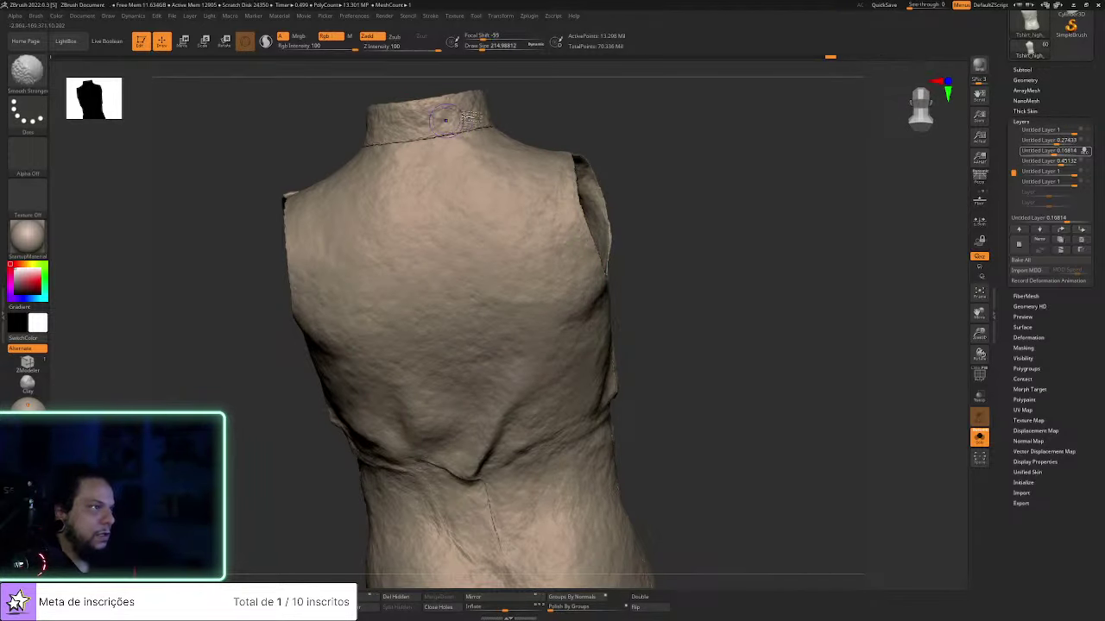
{"action": "key", "text": "b"}
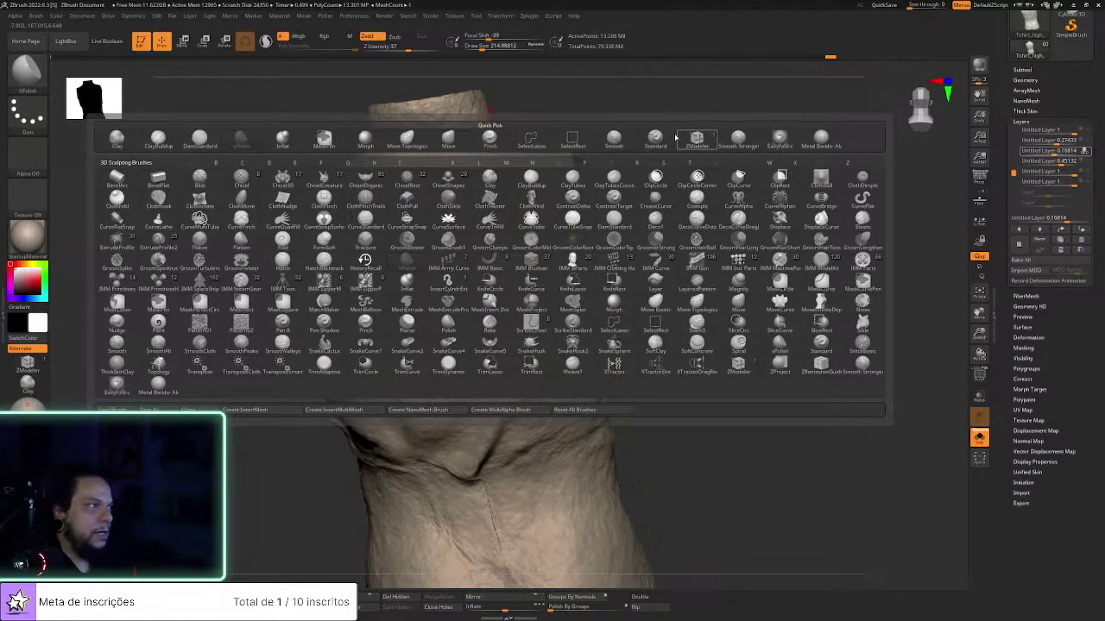
{"action": "left_click", "coordinate": [365, 138]}
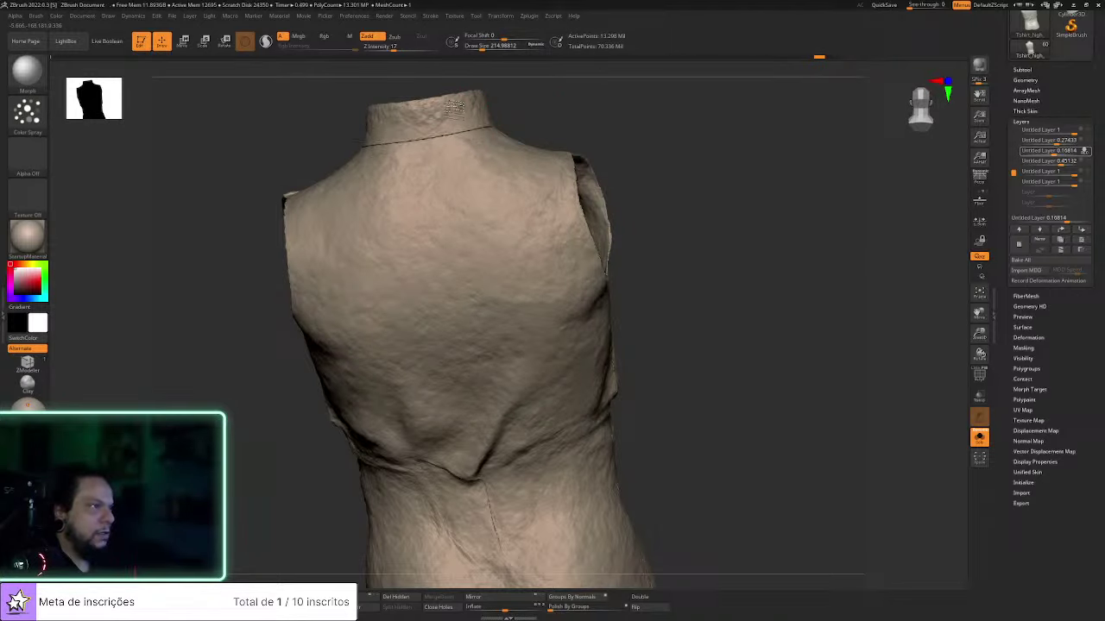
{"action": "mouse_move", "coordinate": [592, 123]}
{"action": "left_mouse_down"}
{"action": "mouse_move", "coordinate": [575, 153]}
{"action": "mouse_move", "coordinate": [535, 138]}
{"action": "mouse_move", "coordinate": [552, 133]}
{"action": "mouse_move", "coordinate": [430, 155]}
{"action": "left_mouse_up"}
Return to the shirt's front and polish the chest with the hPolish brush at a draw size of about 306
{"action": "mouse_move", "coordinate": [592, 210]}
{"action": "left_mouse_down"}
{"action": "mouse_move", "coordinate": [674, 315]}
{"action": "mouse_move", "coordinate": [770, 232]}
{"action": "left_mouse_up"}
{"action": "left_click_drag", "start_coordinate": [768, 145], "coordinate": [750, 238], "text": "alt"}
{"action": "key", "text": "b"}
{"action": "key", "text": "h"}
{"action": "key", "text": "p"}
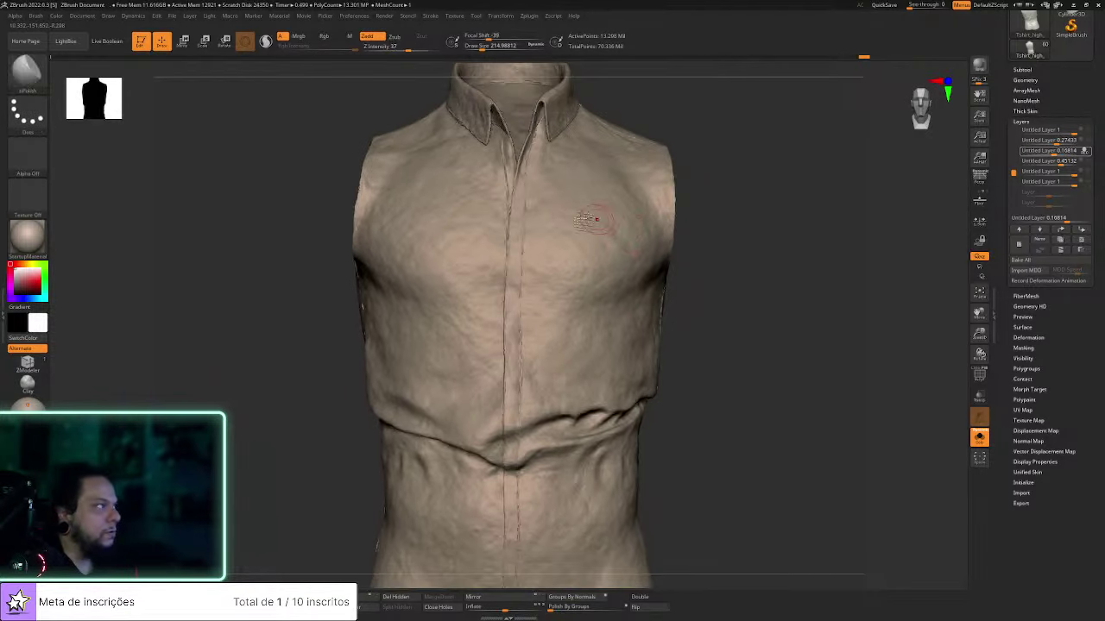
{"action": "key", "text": "s"}
{"action": "left_click_drag", "start_coordinate": [427, 213], "coordinate": [431, 213]}
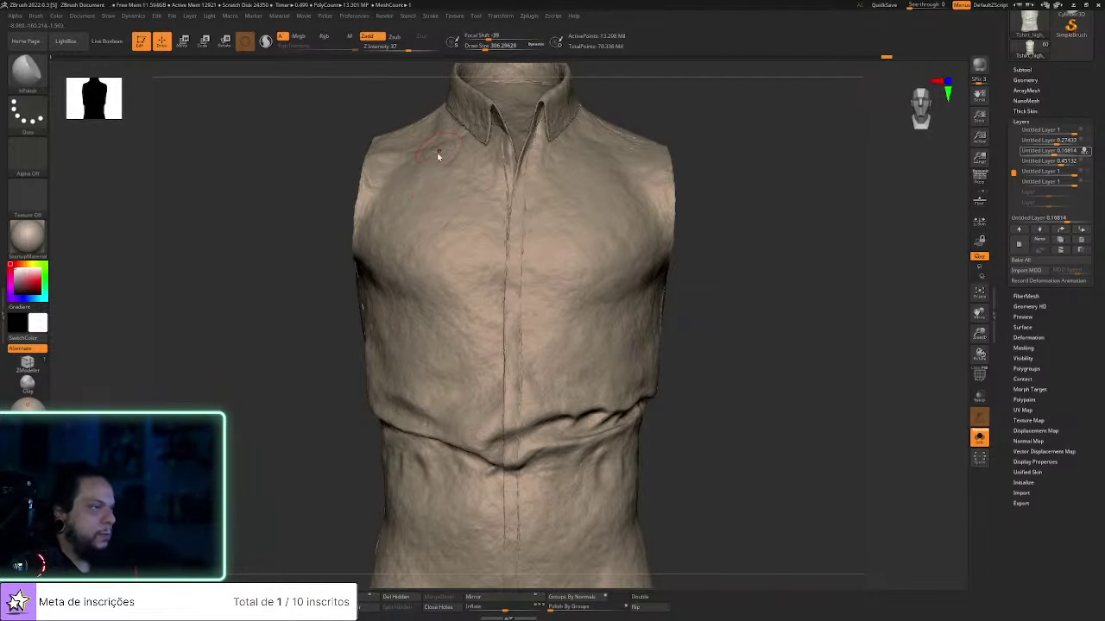
Fade the noise unevenly over the waist, lower front, chest and collar with the Morph brush
{"action": "key", "text": "b"}
{"action": "key", "text": "m"}
{"action": "key", "text": "r"}
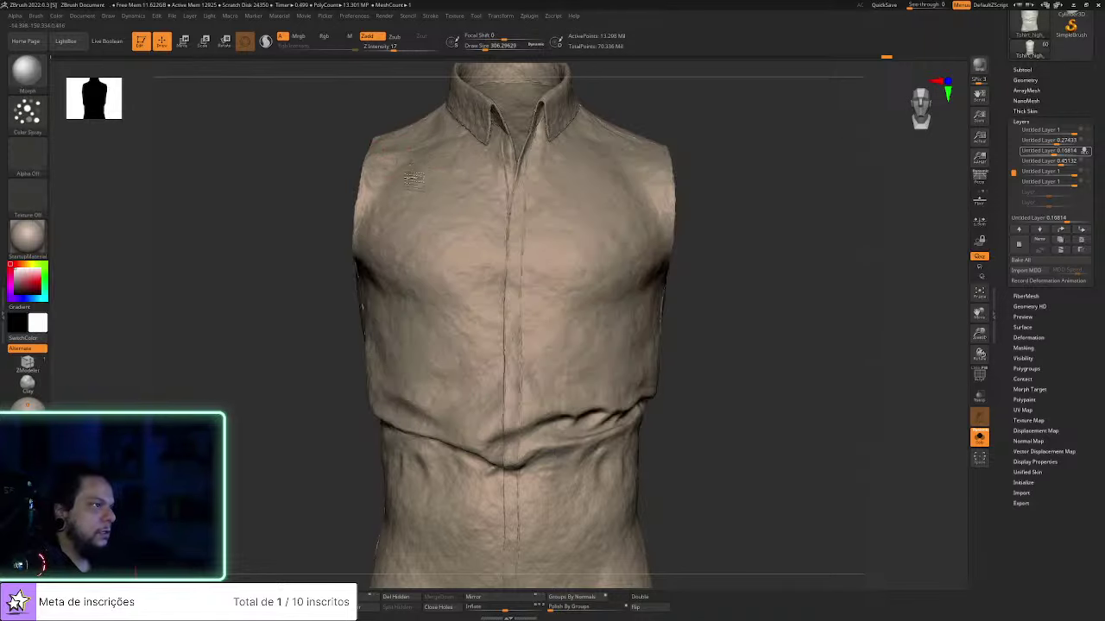
{"action": "right_click_drag", "start_coordinate": [401, 512], "coordinate": [466, 348], "text": "alt"}
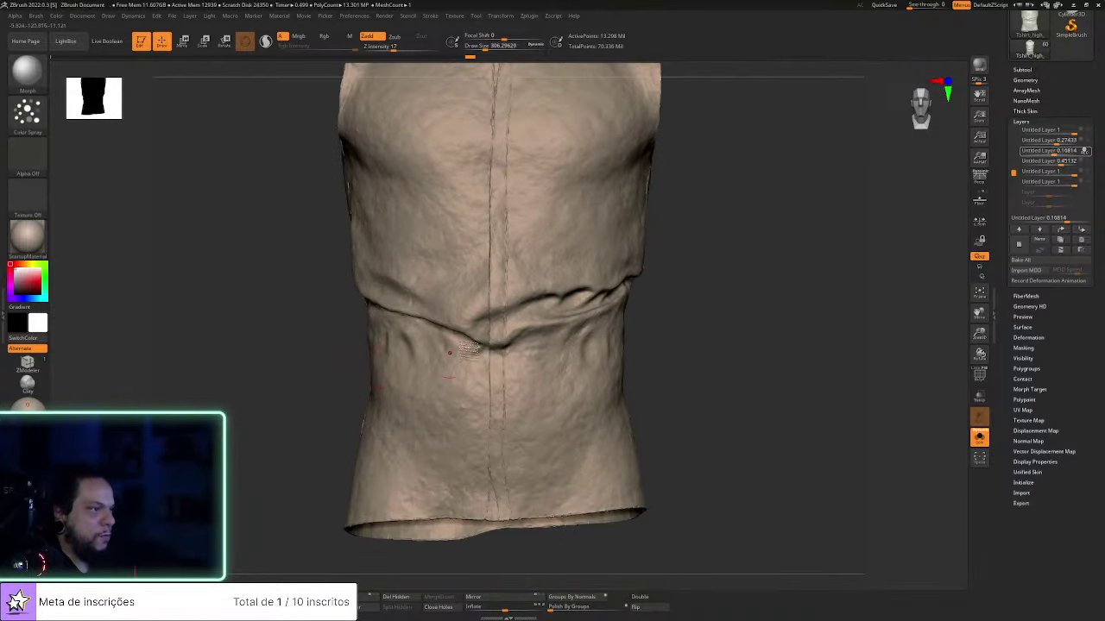
{"action": "left_click_drag", "start_coordinate": [503, 216], "coordinate": [395, 425]}
{"action": "left_click", "coordinate": [538, 493]}
{"action": "right_click_drag", "start_coordinate": [697, 284], "coordinate": [674, 402], "text": "alt"}
{"action": "mouse_move", "coordinate": [623, 167]}
{"action": "left_mouse_down"}
{"action": "mouse_move", "coordinate": [575, 133]}
{"action": "mouse_move", "coordinate": [505, 151]}
{"action": "left_mouse_up"}
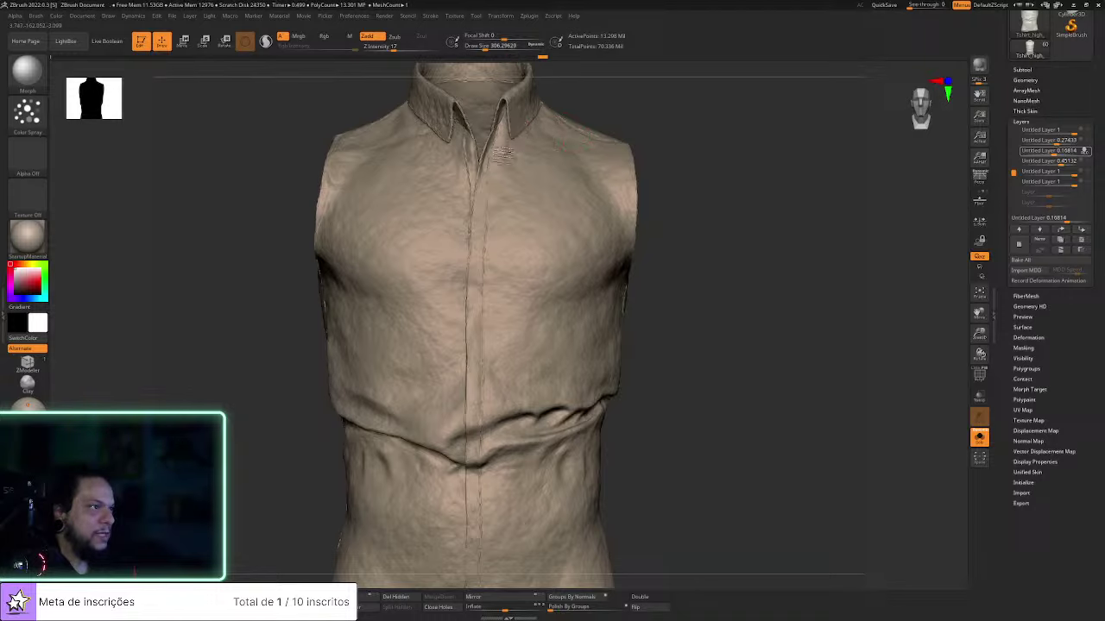
{"action": "left_click_drag", "start_coordinate": [450, 118], "coordinate": [400, 147]}
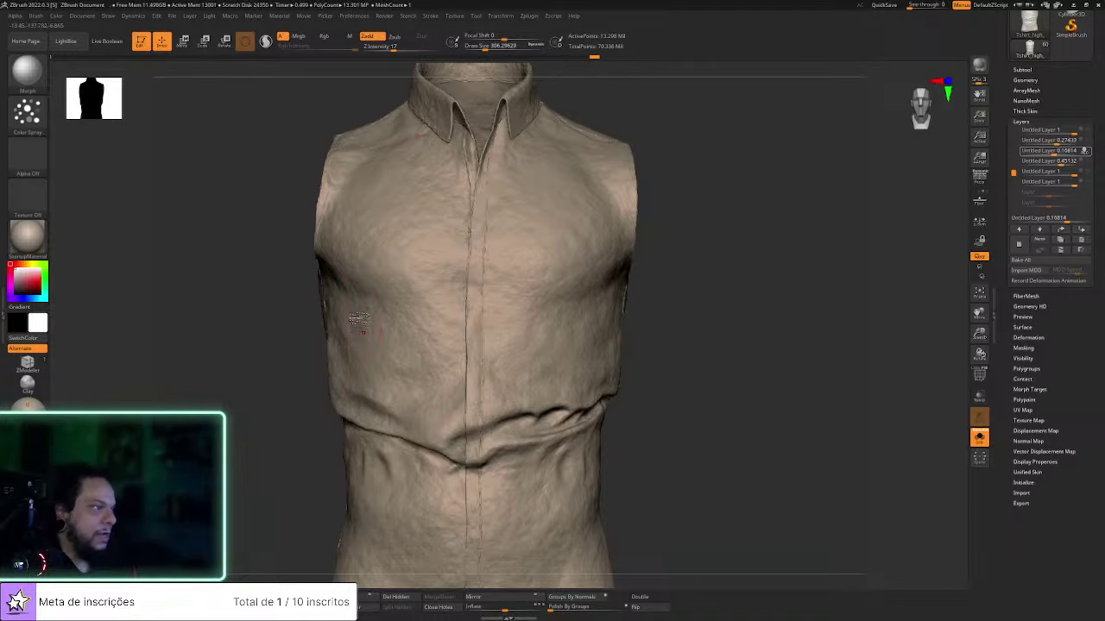
Soften the noise on both sides and the front of the shirt with the Morph brush at a draw size of about 720
{"action": "right_click_drag", "start_coordinate": [366, 324], "coordinate": [349, 326]}
{"action": "right_click_drag", "start_coordinate": [330, 559], "coordinate": [479, 257]}
{"action": "key", "text": "s"}
{"action": "left_click_drag", "start_coordinate": [490, 253], "coordinate": [501, 255]}
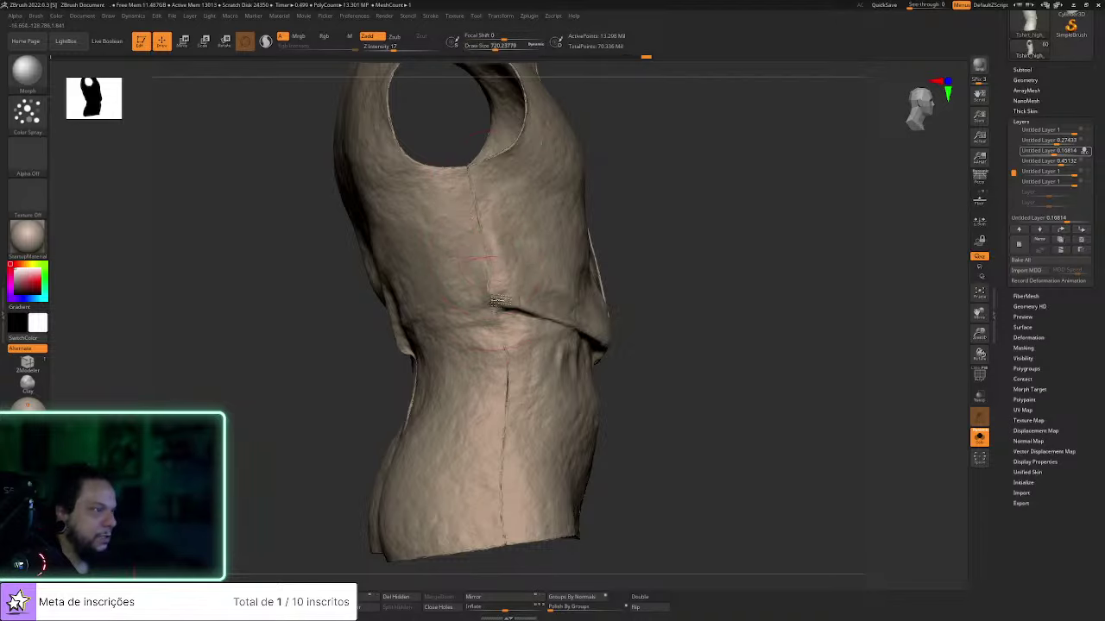
{"action": "right_click_drag", "start_coordinate": [447, 505], "coordinate": [599, 402]}
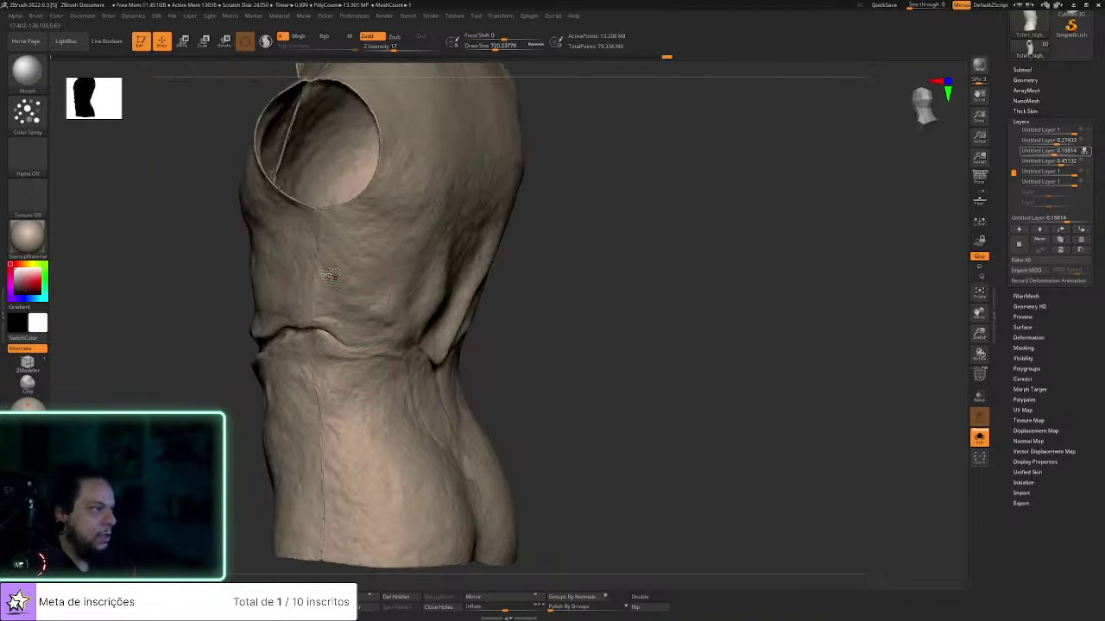
{"action": "right_click_drag", "start_coordinate": [337, 560], "coordinate": [643, 328]}
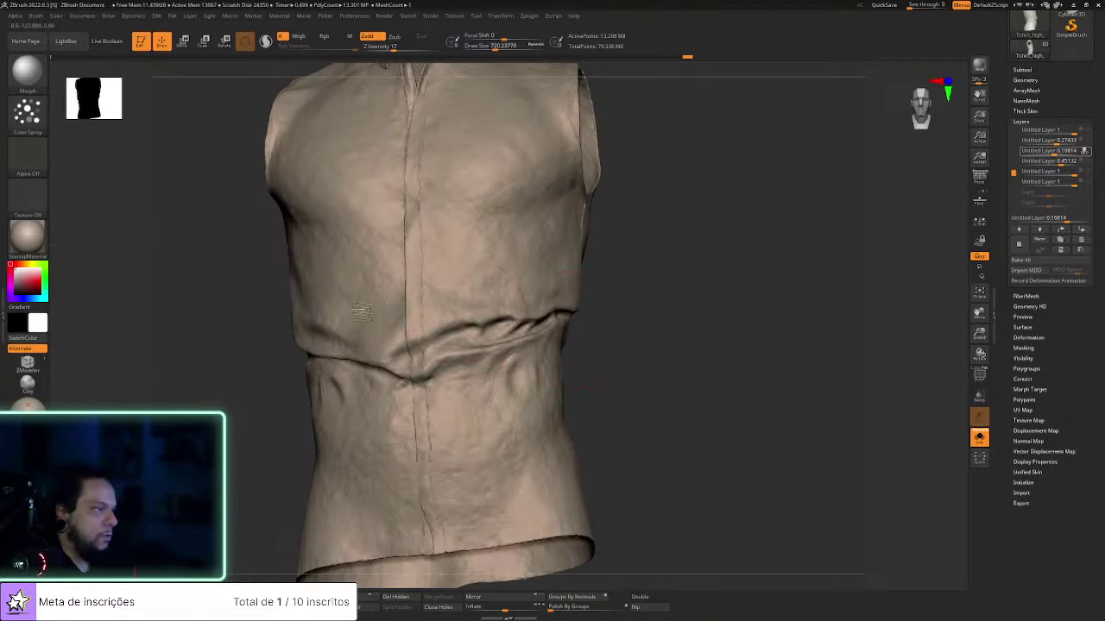
{"action": "right_click_drag", "start_coordinate": [623, 277], "coordinate": [673, 296], "text": "shift"}
Reduce the draw size to about 74, stop recording on the 0.16814 noise layer and raise its intensity to 0.25663
{"action": "key", "text": "s"}
{"action": "left_click_drag", "start_coordinate": [646, 313], "coordinate": [629, 314]}
{"action": "right_click_drag", "start_coordinate": [682, 264], "coordinate": [734, 296], "text": "alt"}
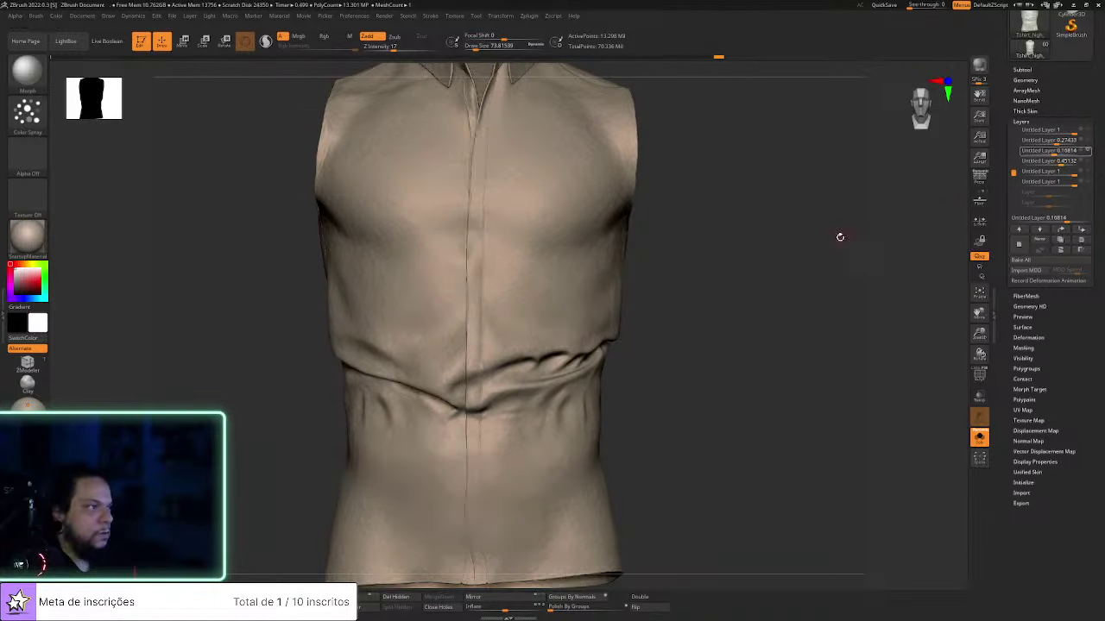
{"action": "right_click_drag", "start_coordinate": [838, 236], "coordinate": [979, 212]}
{"action": "right_click_drag", "start_coordinate": [711, 292], "coordinate": [711, 311]}
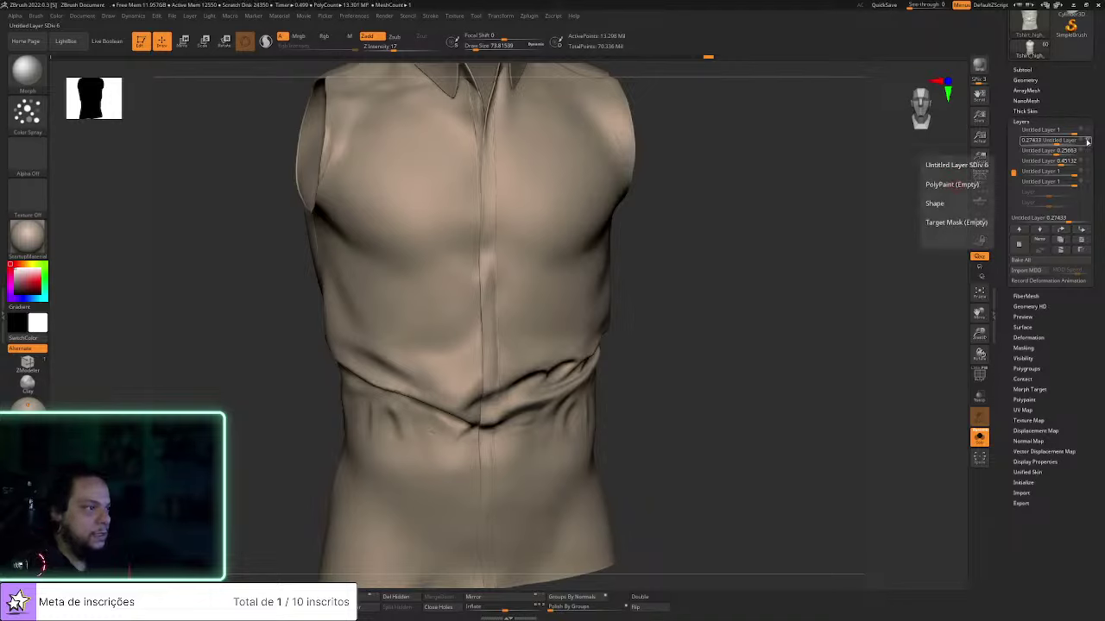
Raise the intensity of the 0.27433 layer to 0.41592
{"action": "left_click_drag", "start_coordinate": [846, 243], "coordinate": [826, 242]}
{"action": "left_click", "coordinate": [1058, 141]}
{"action": "left_click_drag", "start_coordinate": [1017, 178], "coordinate": [1013, 158]}
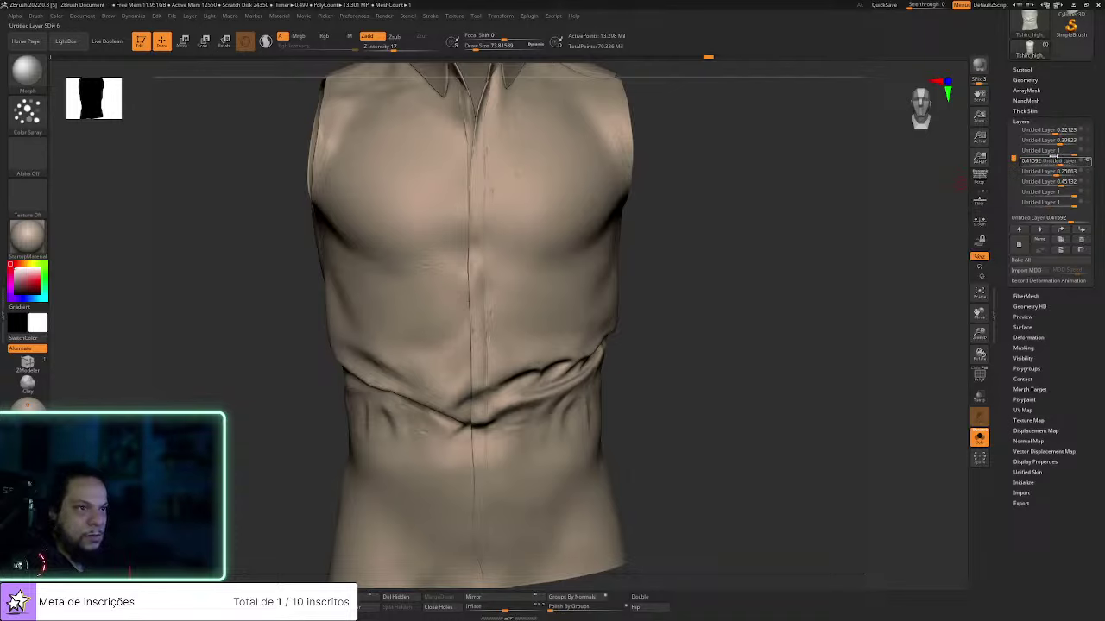
Show the placket button layer at intensity 1 and the 0.39823 placket wrinkle layer
{"action": "left_click", "coordinate": [1087, 151]}
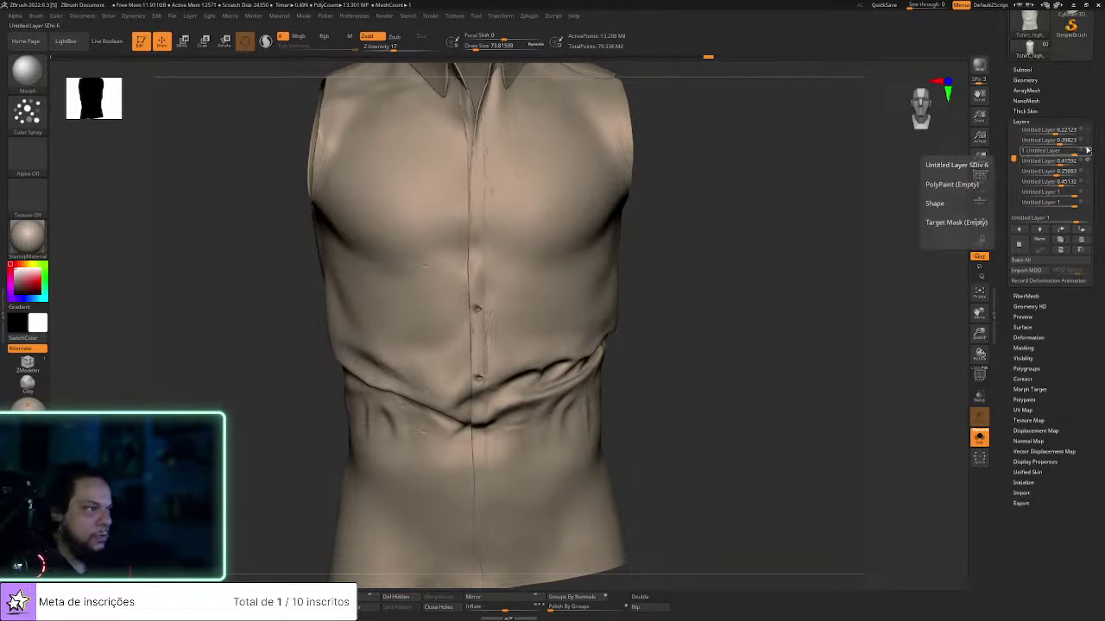
{"action": "left_click", "coordinate": [1088, 141]}
{"action": "left_click", "coordinate": [1087, 143]}
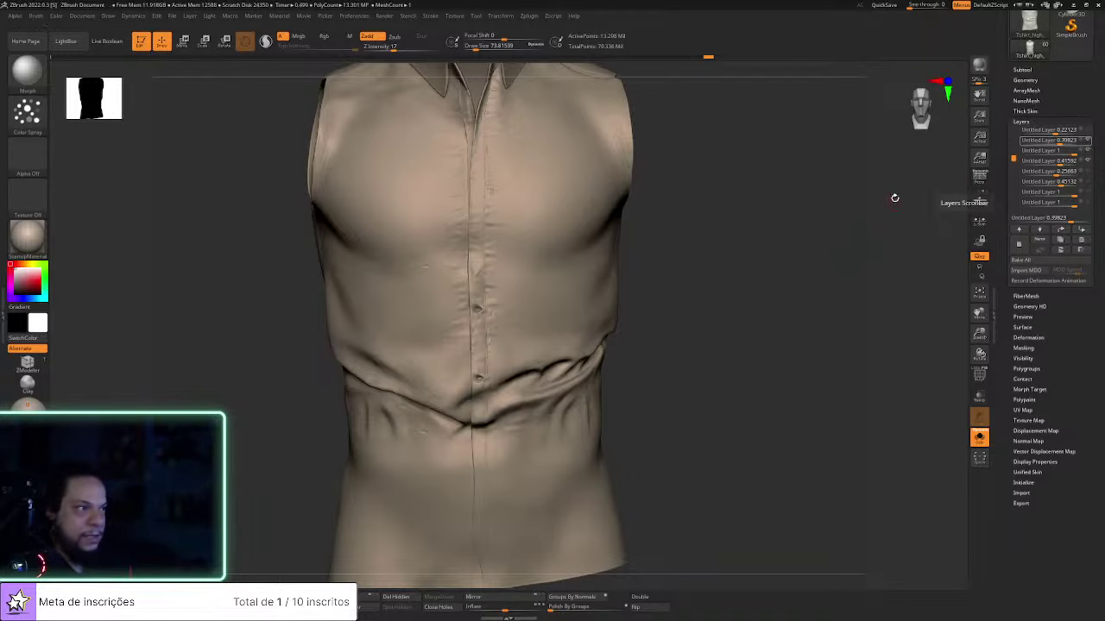
{"action": "left_click_drag", "start_coordinate": [1014, 171], "coordinate": [1013, 147]}
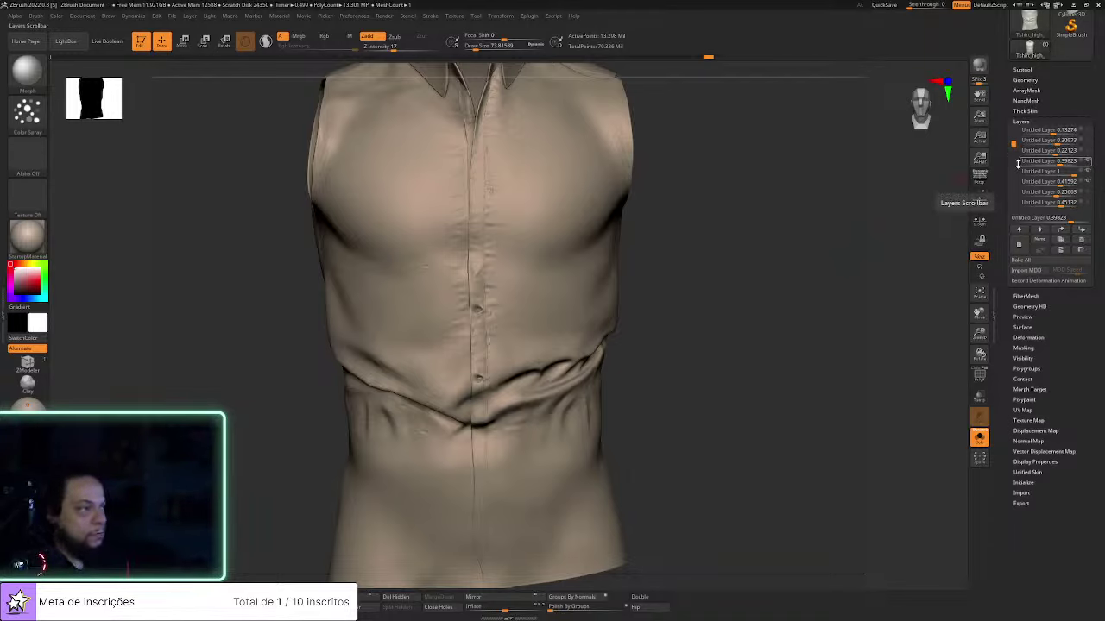
Compare the 0.22123 and 0.30973 layers on the shirt, leaving 0.30973 shown and hiding the 0.22123 and 0.39823 layers
{"action": "left_click", "coordinate": [1089, 152]}
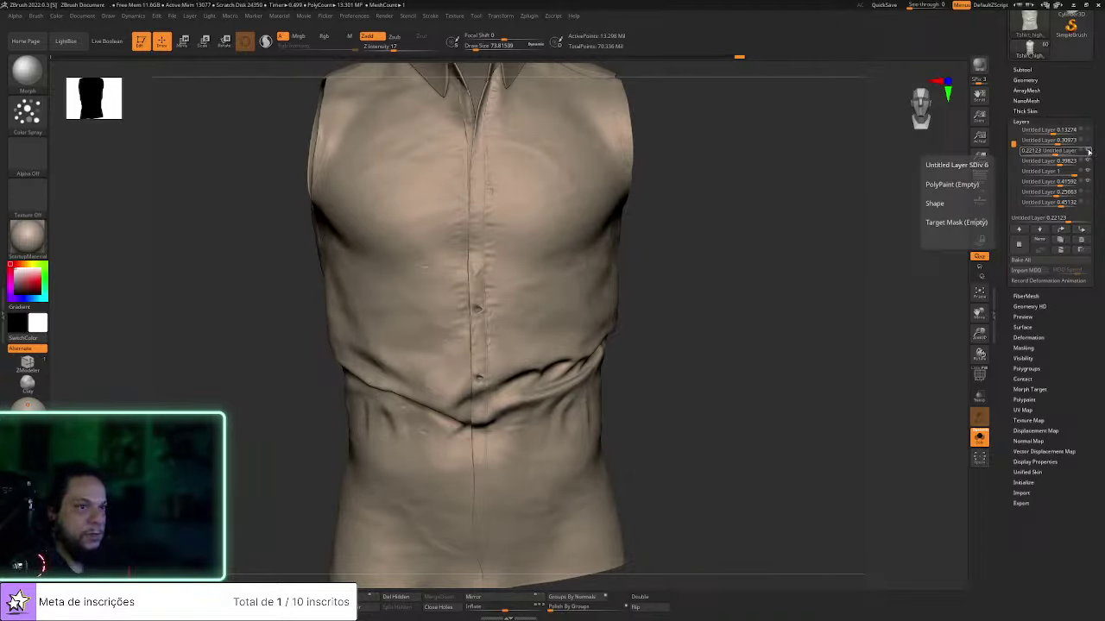
{"action": "left_click", "coordinate": [1088, 151]}
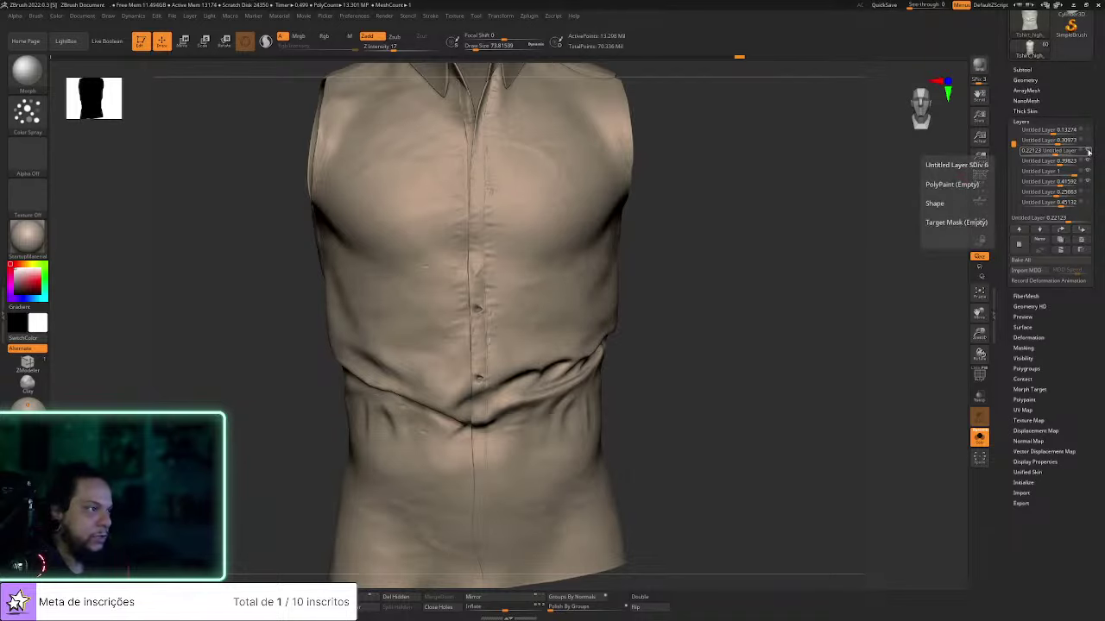
{"action": "left_click", "coordinate": [1086, 141]}
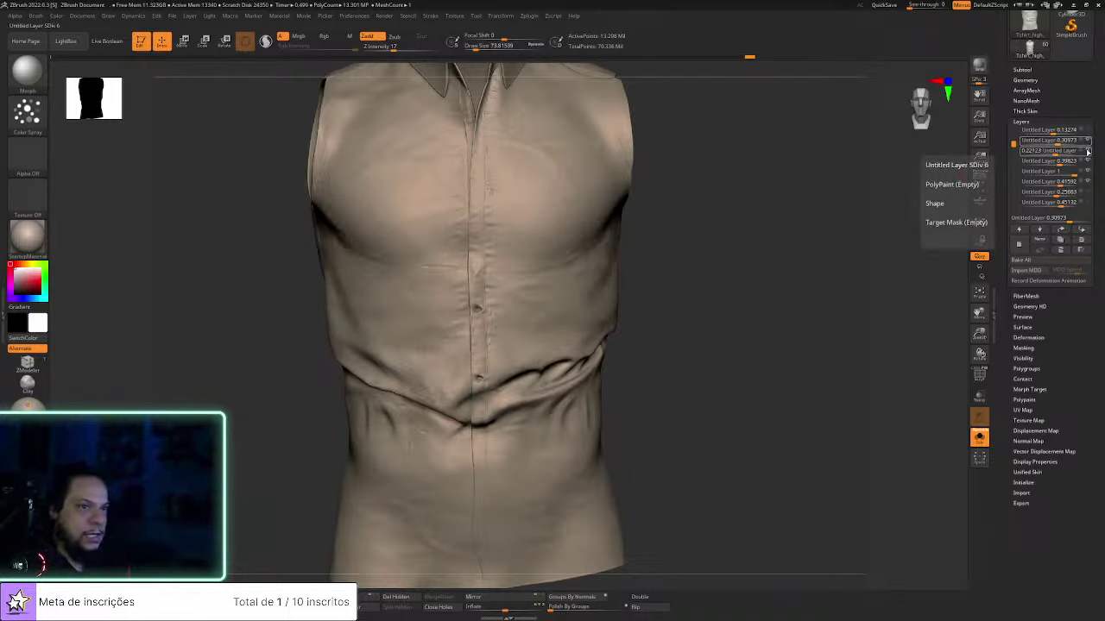
{"action": "left_click", "coordinate": [1086, 152]}
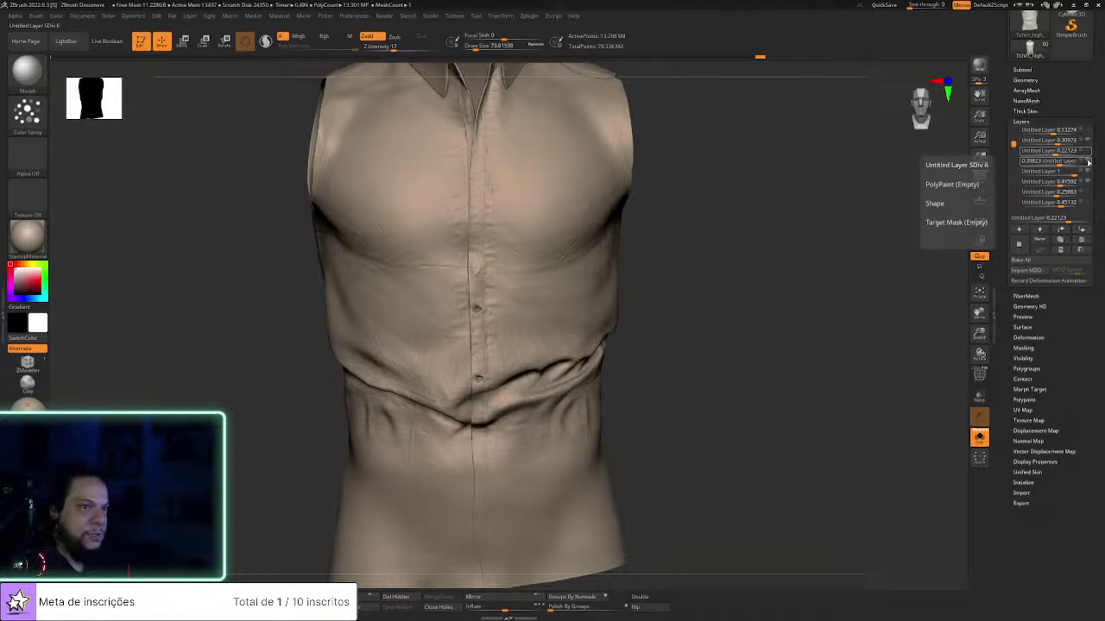
{"action": "left_click", "coordinate": [1088, 162]}
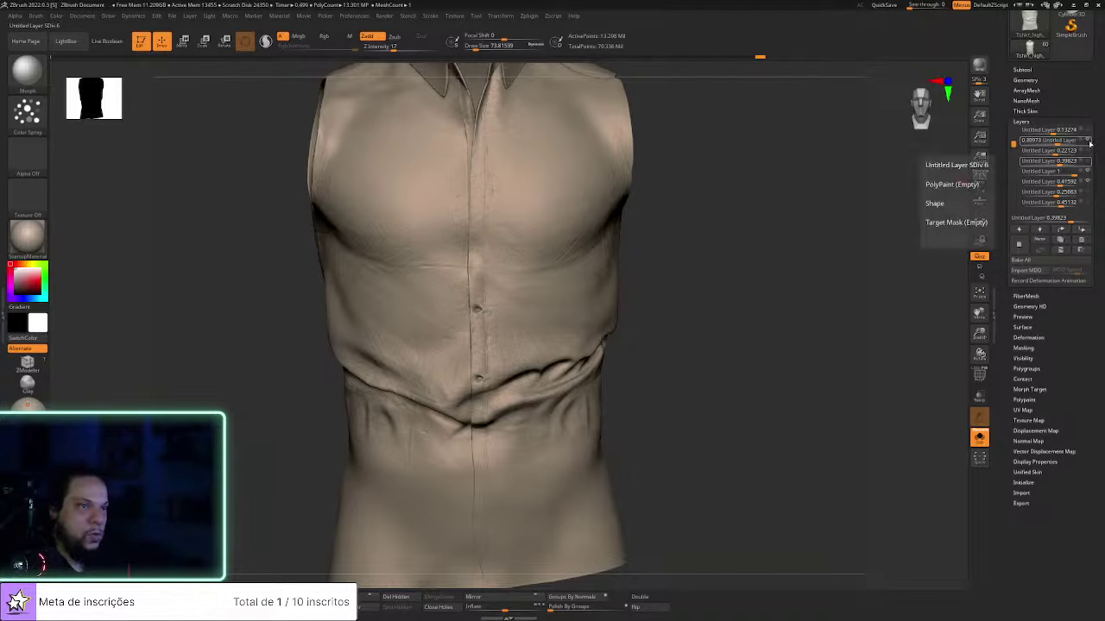
{"action": "left_click", "coordinate": [1088, 141]}
Inspect the shirt's front from slightly different angles, hide the 0.30973 layer and show the 0.13274 layer
{"action": "left_click_drag", "start_coordinate": [880, 259], "coordinate": [909, 250]}
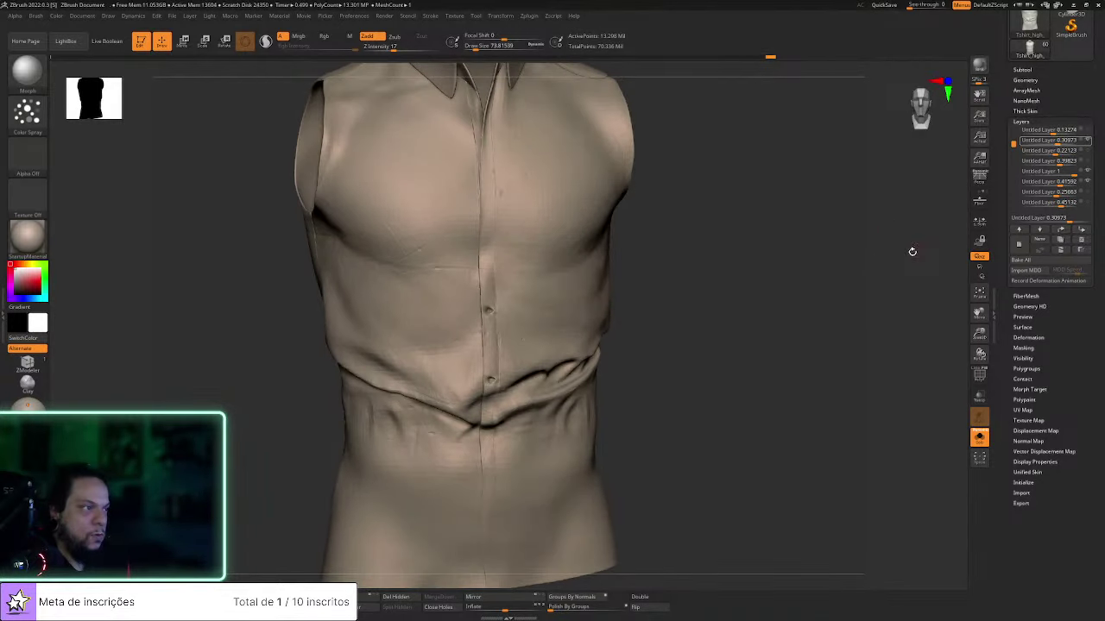
{"action": "mouse_move", "coordinate": [757, 328]}
{"action": "left_mouse_down"}
{"action": "mouse_move", "coordinate": [751, 320]}
{"action": "mouse_move", "coordinate": [765, 318]}
{"action": "mouse_move", "coordinate": [759, 328]}
{"action": "left_mouse_up"}
{"action": "mouse_move", "coordinate": [1088, 140]}
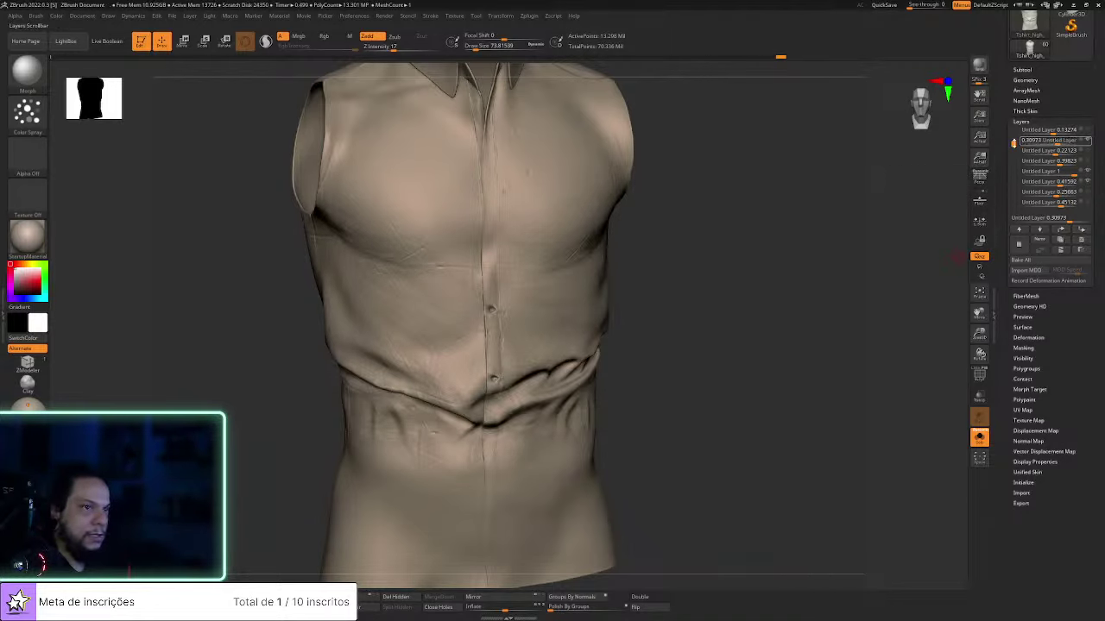
{"action": "left_click_drag", "start_coordinate": [1013, 140], "coordinate": [1012, 130]}
{"action": "left_click_drag", "start_coordinate": [815, 221], "coordinate": [883, 214]}
{"action": "mouse_move", "coordinate": [1083, 154]}
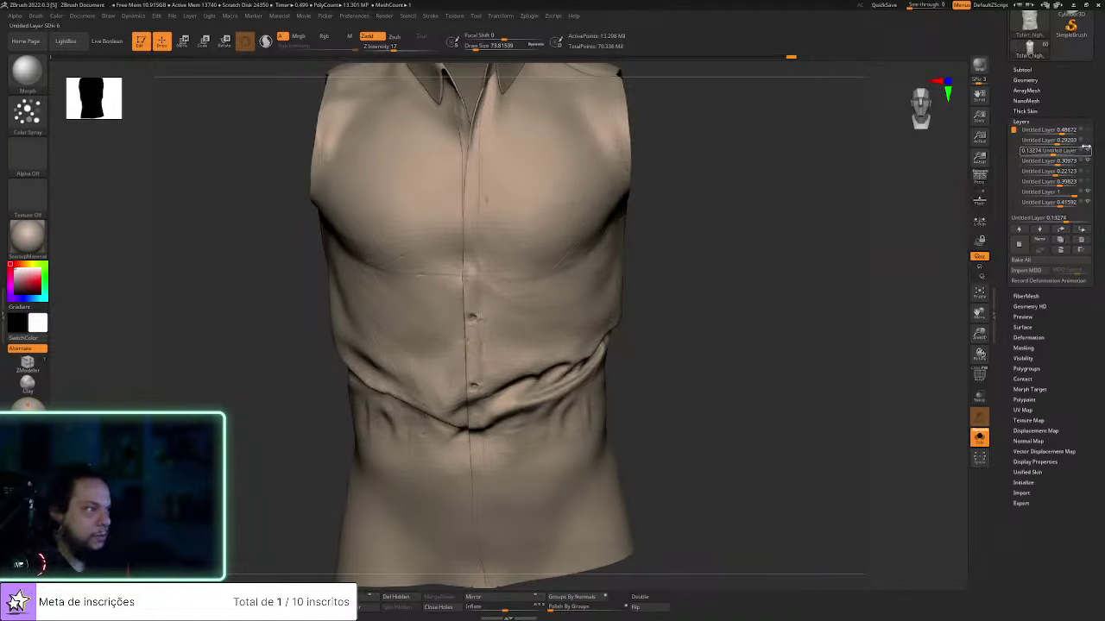
{"action": "left_click", "coordinate": [1085, 151]}
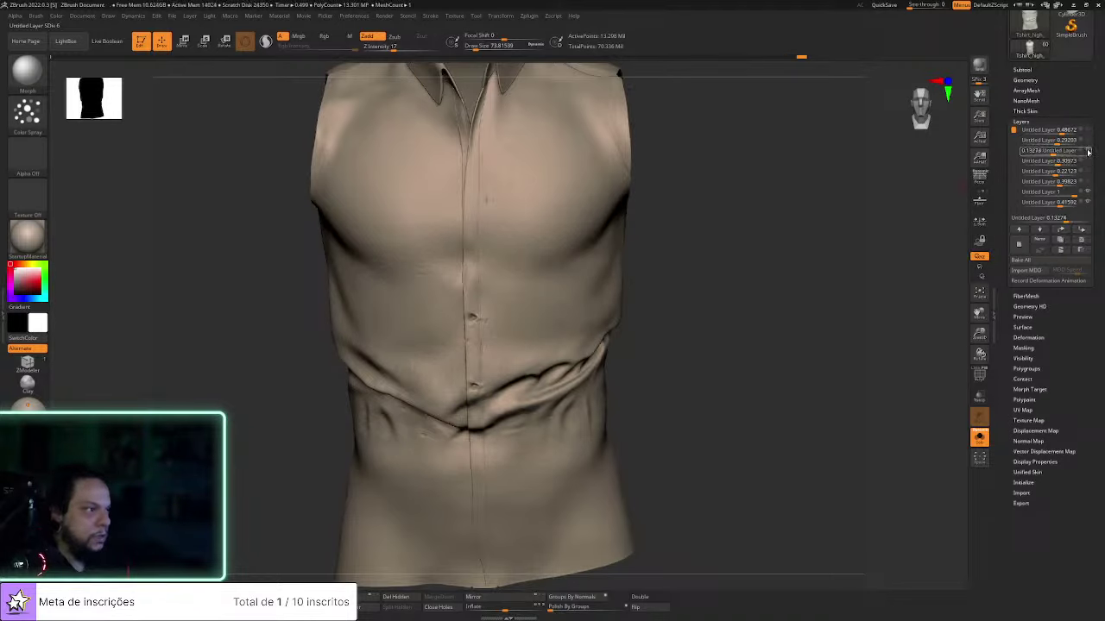
Show the 0.29203 and 0.48672 layers on the shirt and check the front from slightly different angles
{"action": "mouse_move", "coordinate": [1088, 151]}
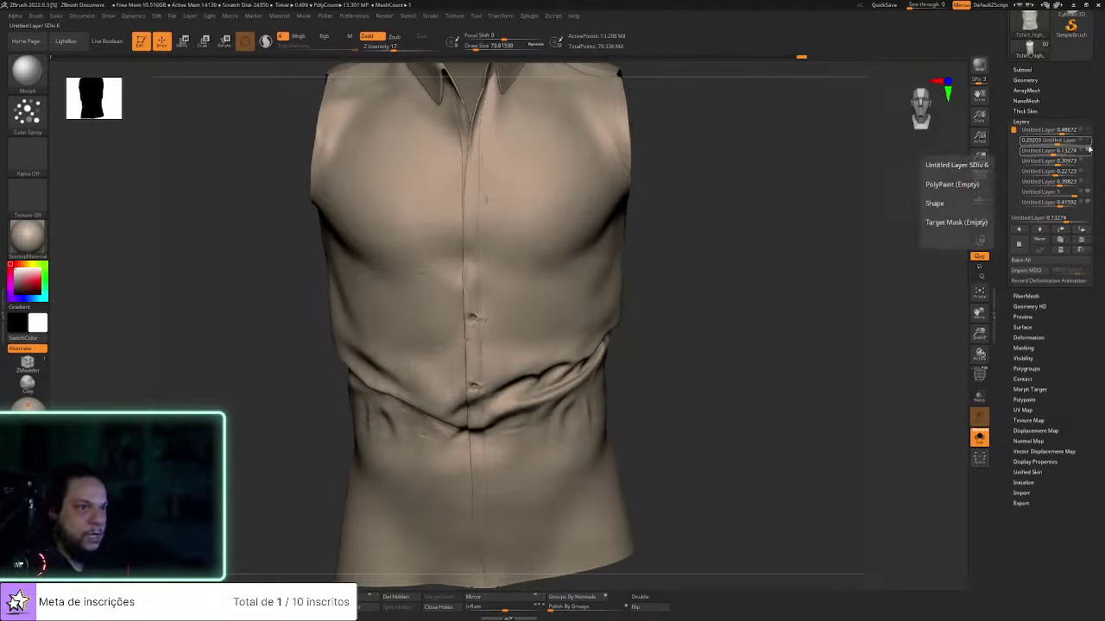
{"action": "left_click", "coordinate": [1089, 140]}
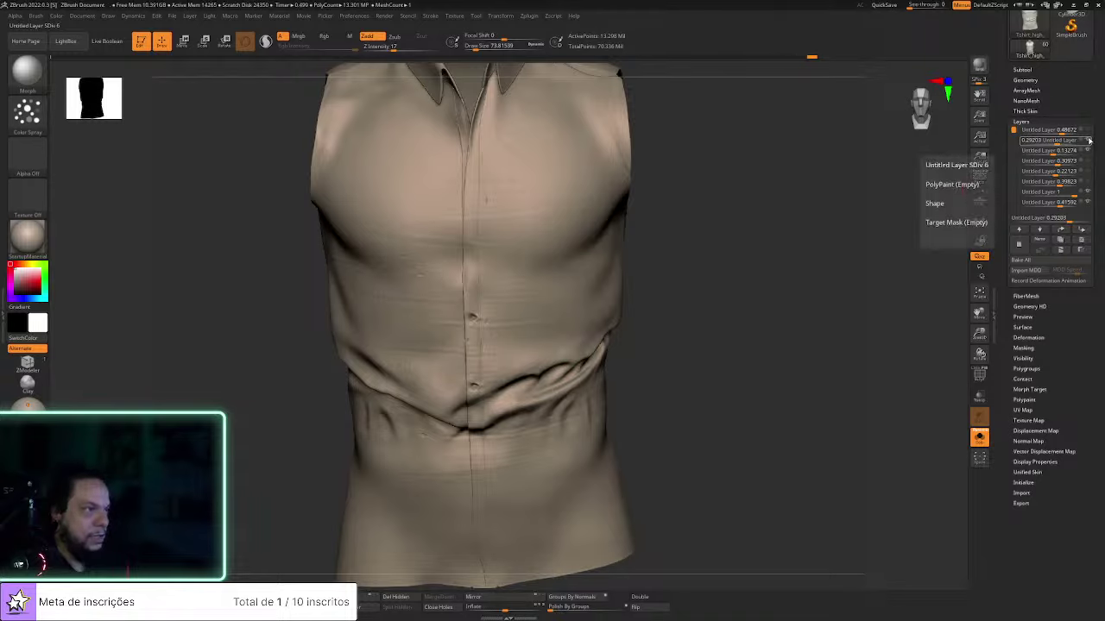
{"action": "mouse_move", "coordinate": [785, 269]}
{"action": "left_mouse_down"}
{"action": "mouse_move", "coordinate": [799, 248]}
{"action": "mouse_move", "coordinate": [787, 254]}
{"action": "mouse_move", "coordinate": [799, 269]}
{"action": "left_mouse_up"}
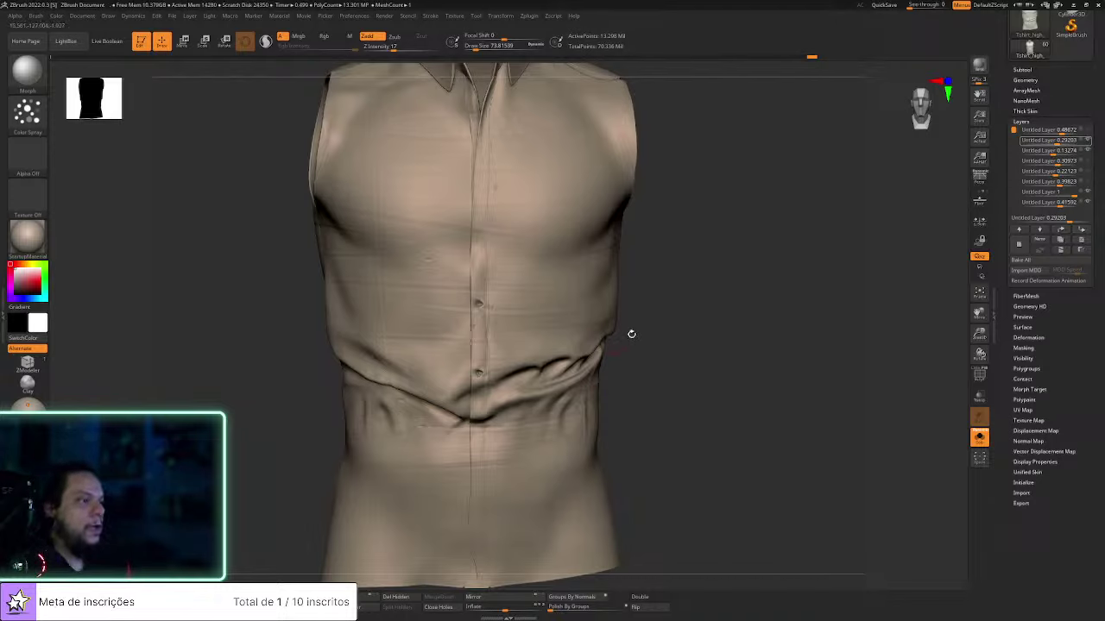
{"action": "left_click_drag", "start_coordinate": [719, 329], "coordinate": [741, 344]}
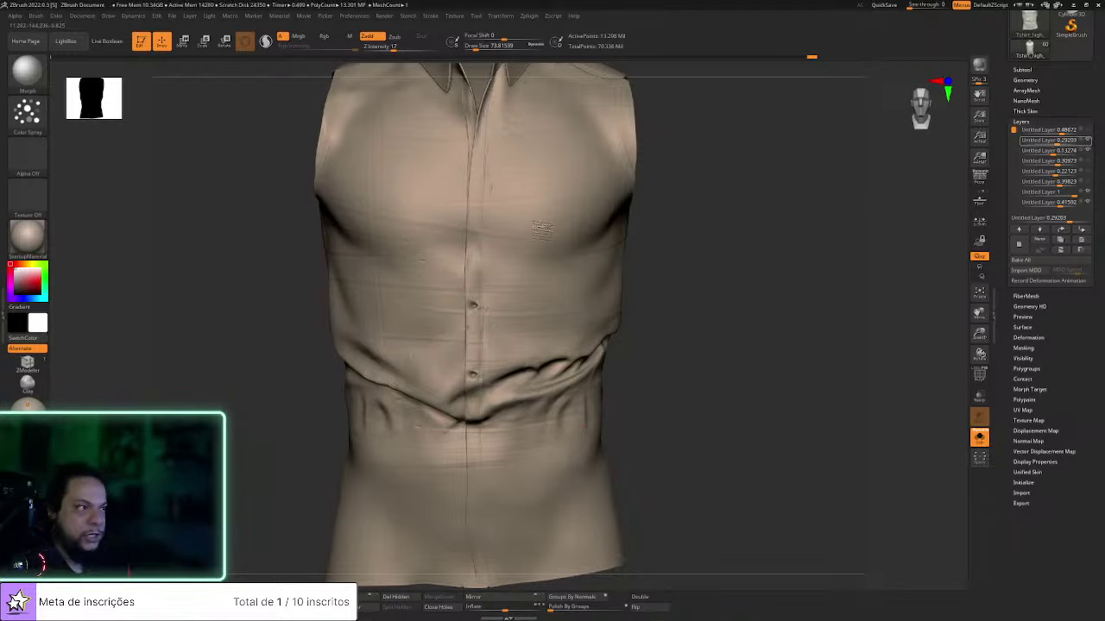
{"action": "left_click", "coordinate": [1079, 130]}
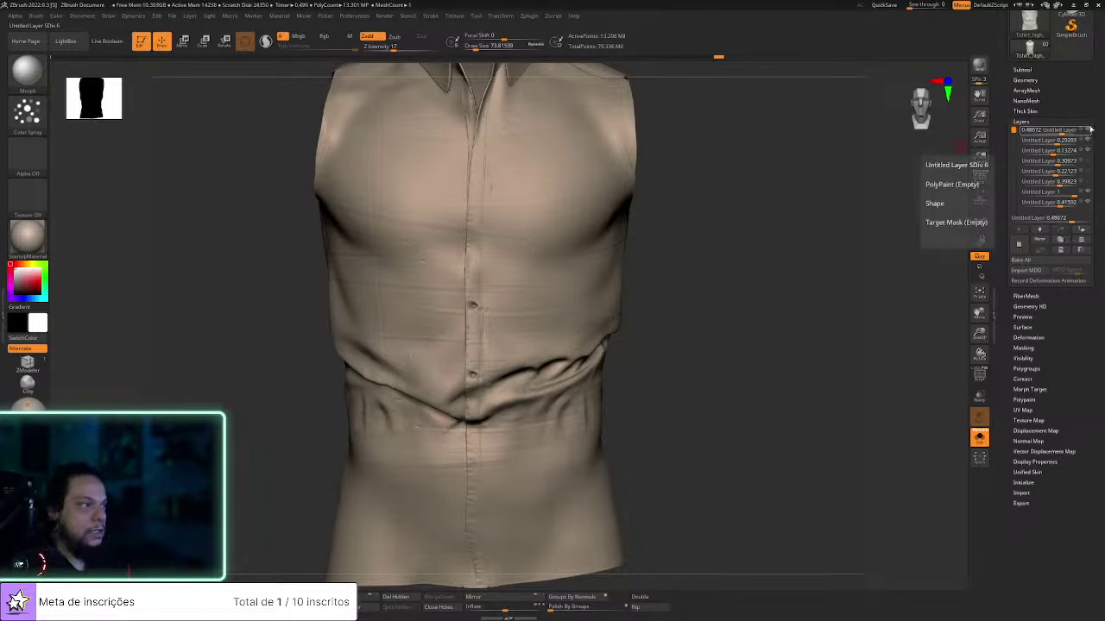
{"action": "left_click_drag", "start_coordinate": [775, 276], "coordinate": [797, 269]}
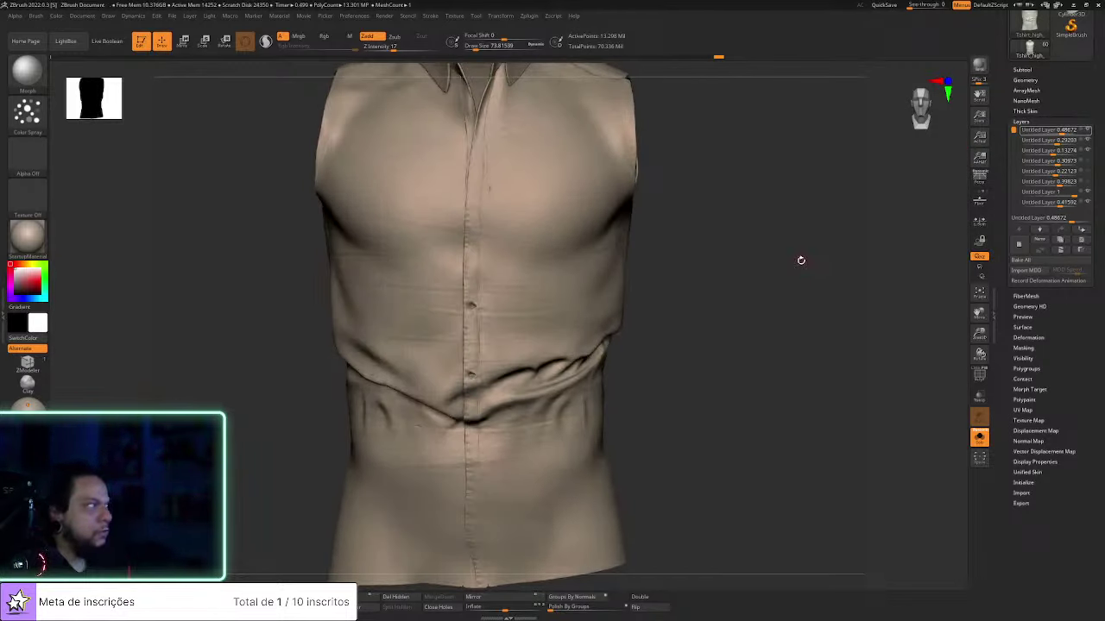
{"action": "left_click_drag", "start_coordinate": [799, 263], "coordinate": [803, 268]}
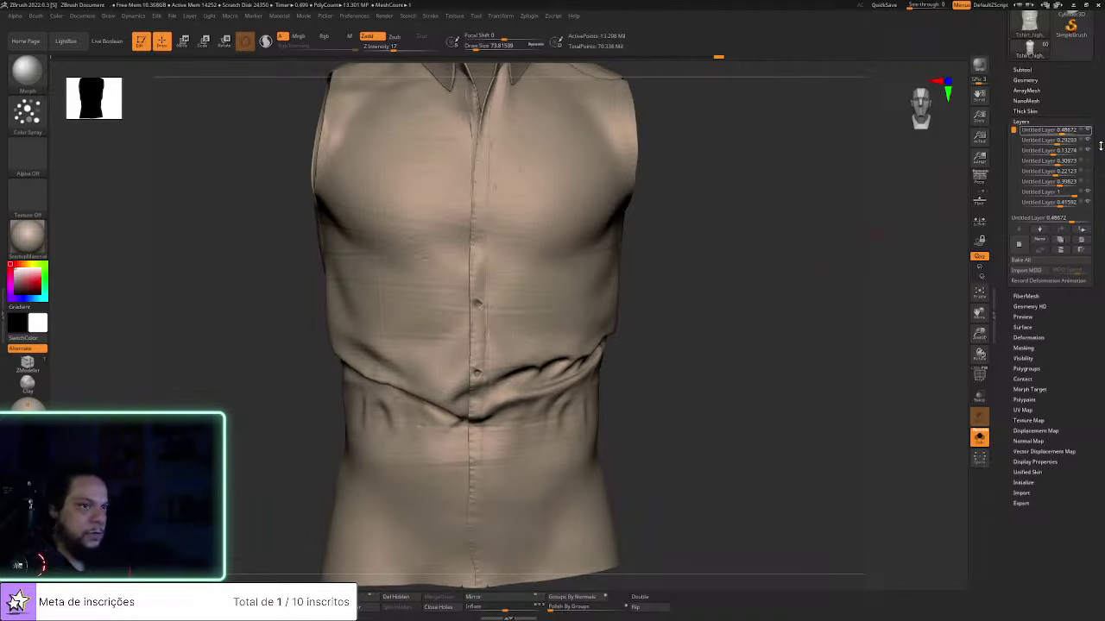
Compare the shirt with the 0.29203, 0.48672 and 0.13274 layers switched off and on, leaving all three shown
{"action": "left_click", "coordinate": [1090, 139]}
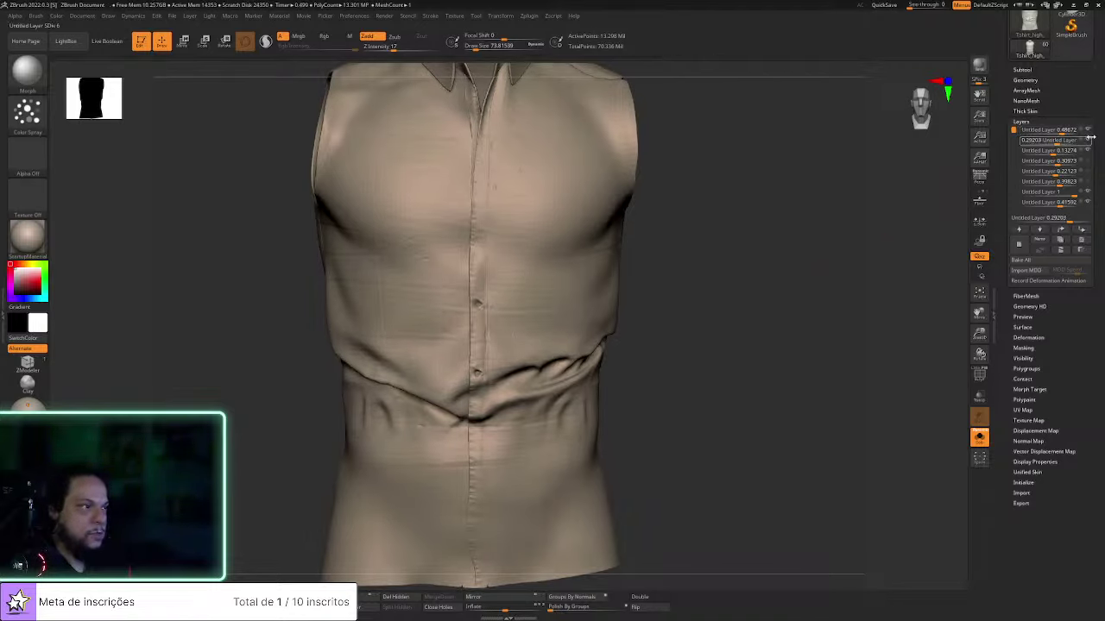
{"action": "mouse_move", "coordinate": [1090, 140]}
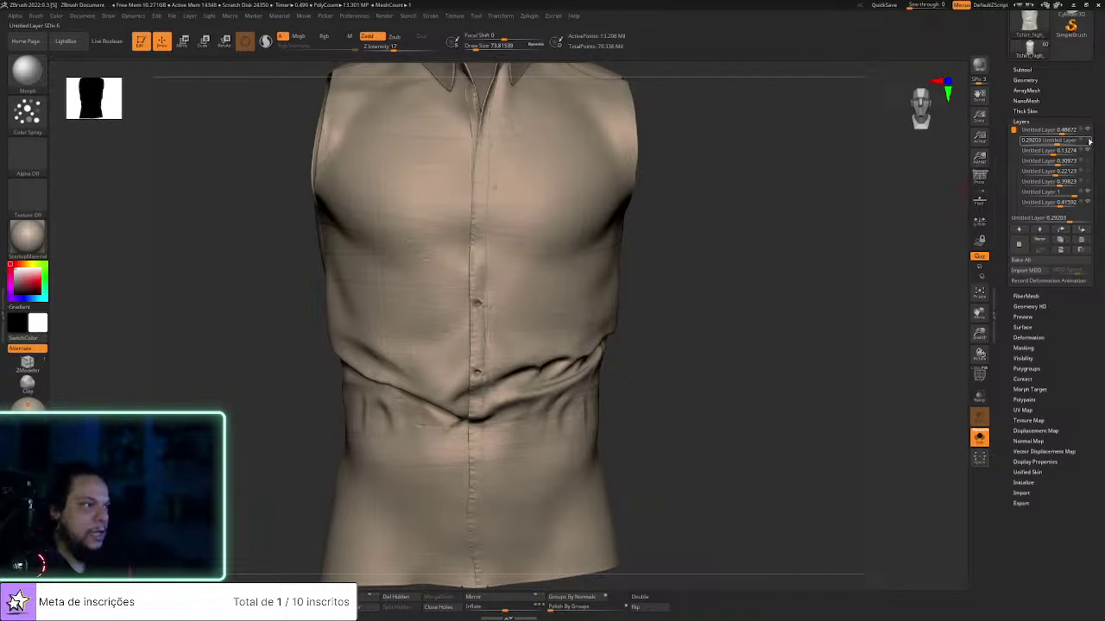
{"action": "left_click", "coordinate": [1088, 130]}
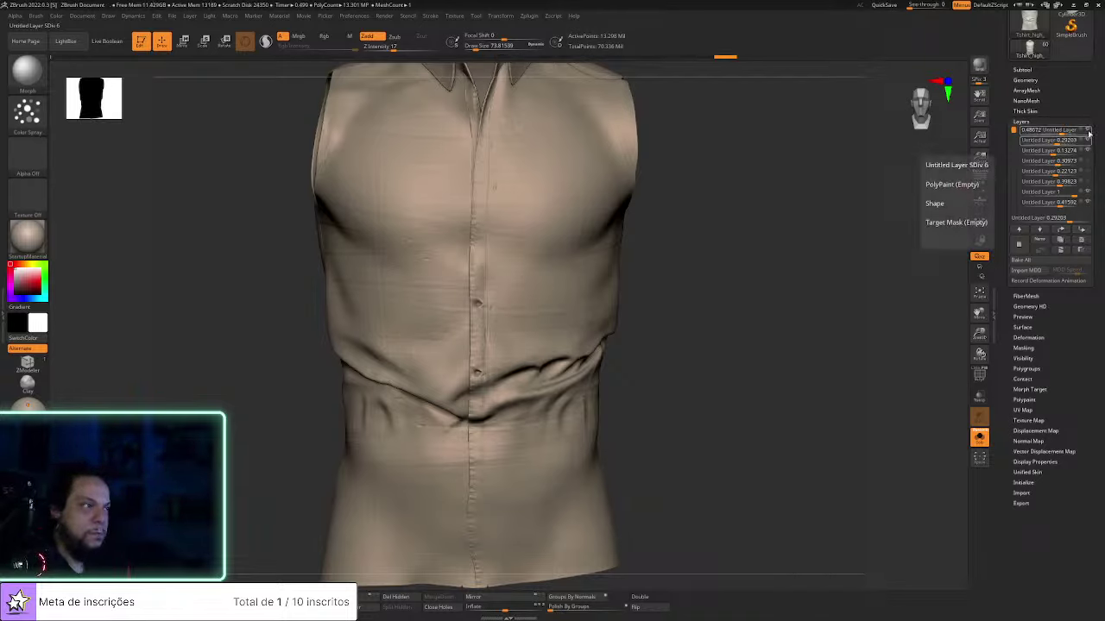
{"action": "left_click", "coordinate": [1088, 131]}
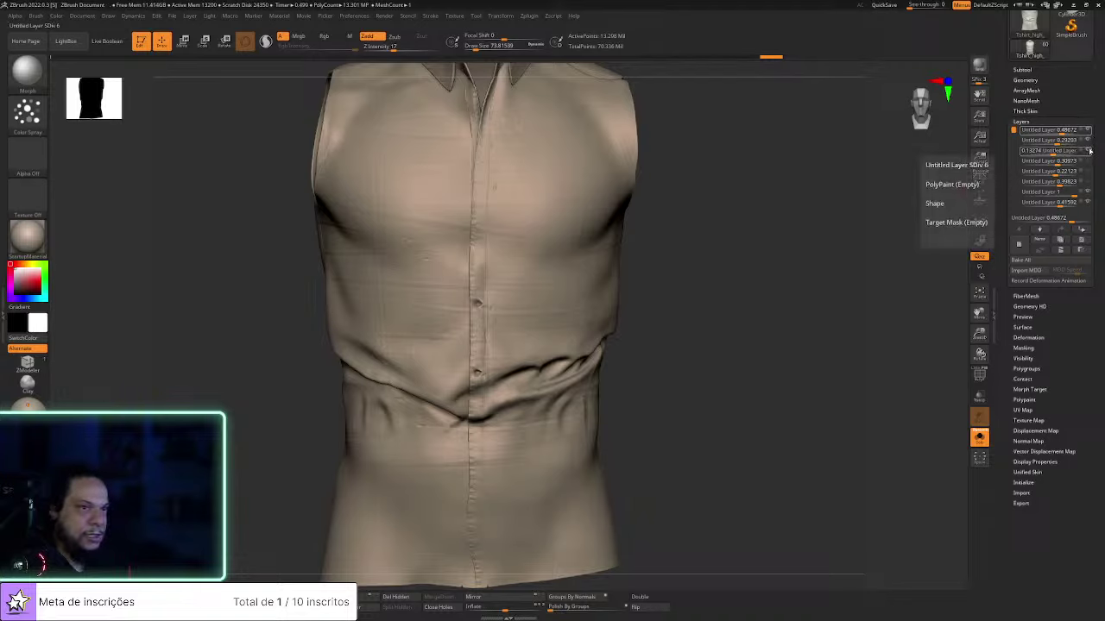
{"action": "left_click", "coordinate": [1089, 151]}
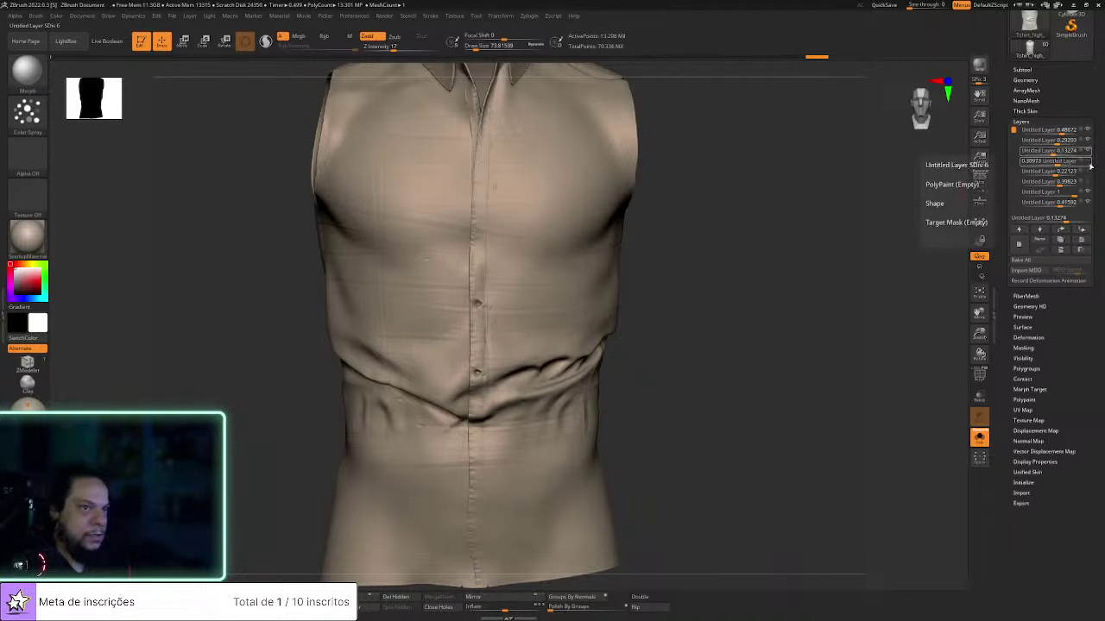
Show the shirt's 0.30973, 0.22123 and 0.39823 layers
{"action": "left_click", "coordinate": [1090, 160]}
{"action": "mouse_move", "coordinate": [1086, 174]}
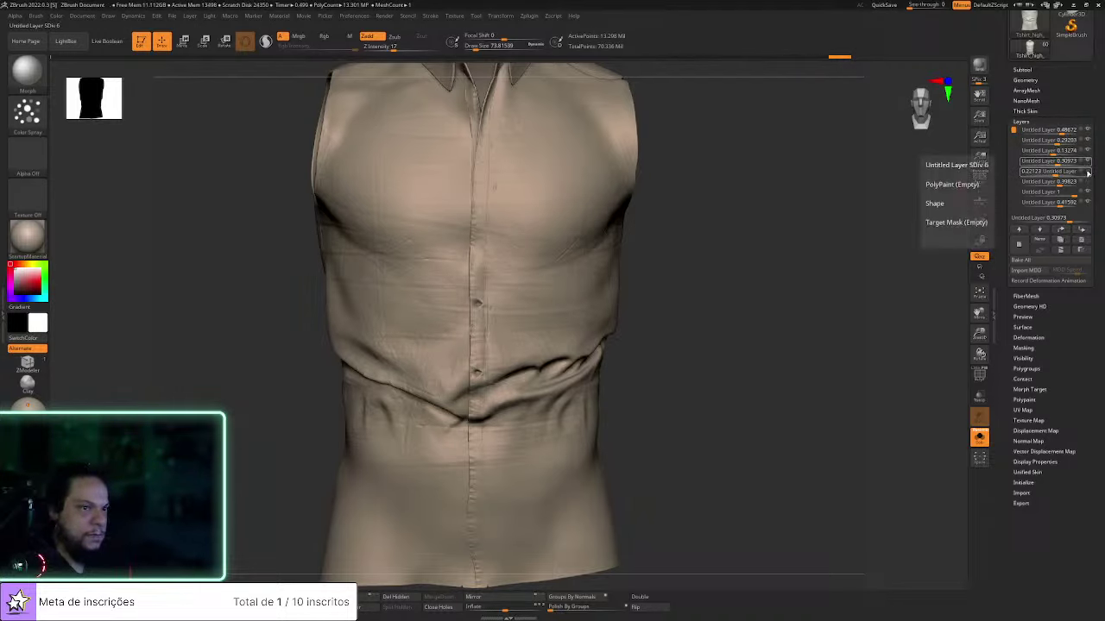
{"action": "left_click", "coordinate": [1087, 171]}
{"action": "left_click", "coordinate": [1089, 182]}
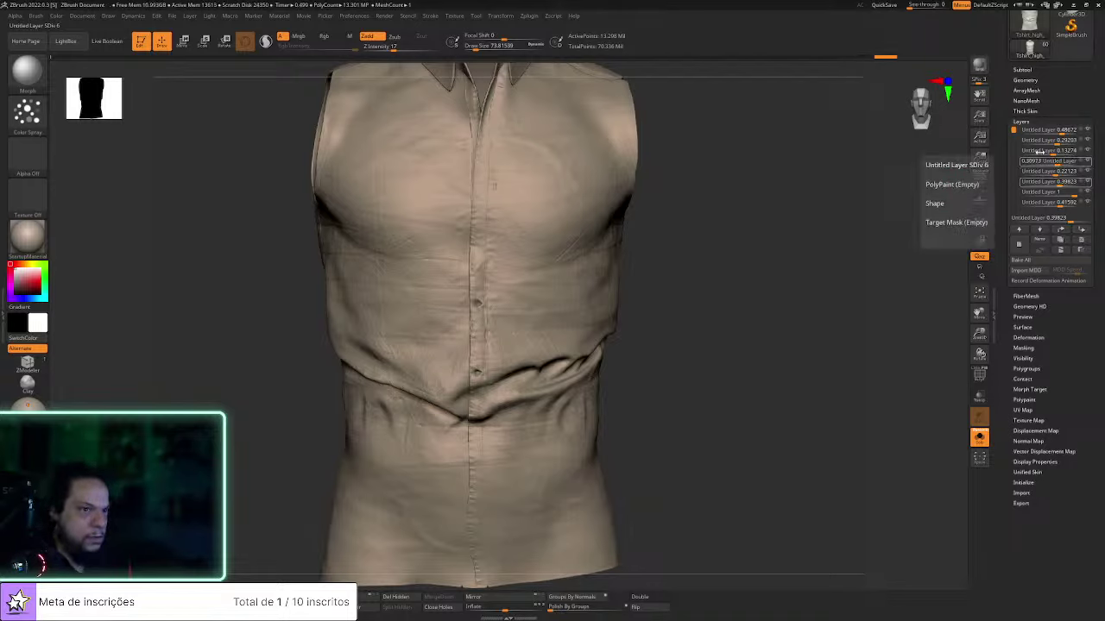
Show the shirt's 0.25663 and 0.45132 layers and the two lowest layers at intensity 1
{"action": "scroll", "coordinate": [1071, 173], "scroll_direction": "down", "scroll_amount": 3}
{"action": "left_click", "coordinate": [1087, 182]}
{"action": "left_click", "coordinate": [1089, 193]}
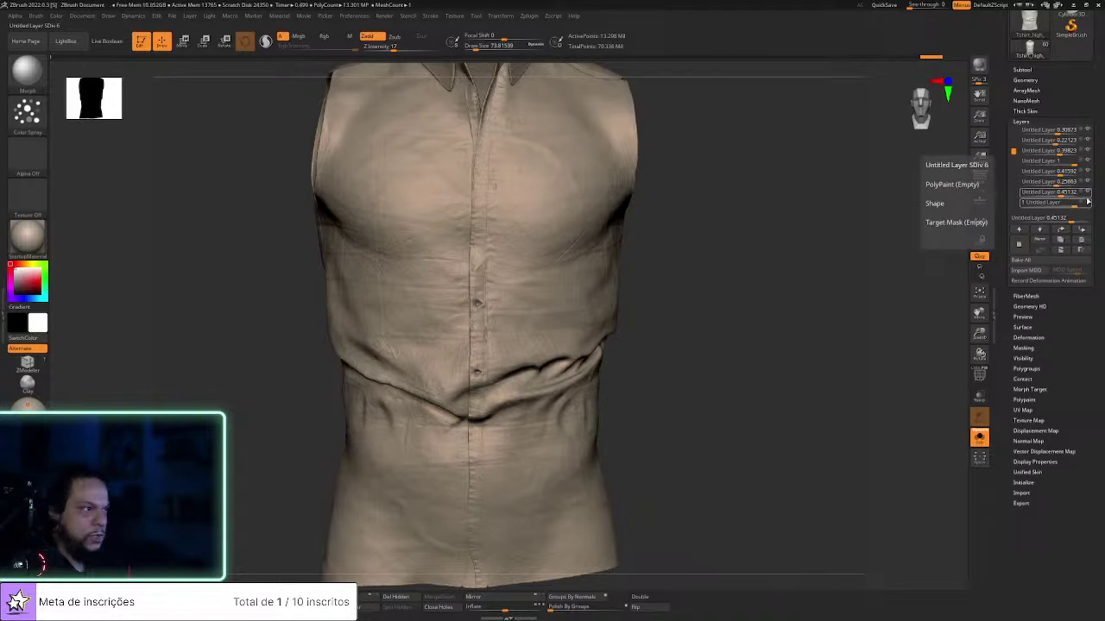
{"action": "left_click", "coordinate": [1087, 202]}
{"action": "left_click_drag", "start_coordinate": [1013, 153], "coordinate": [1013, 174]}
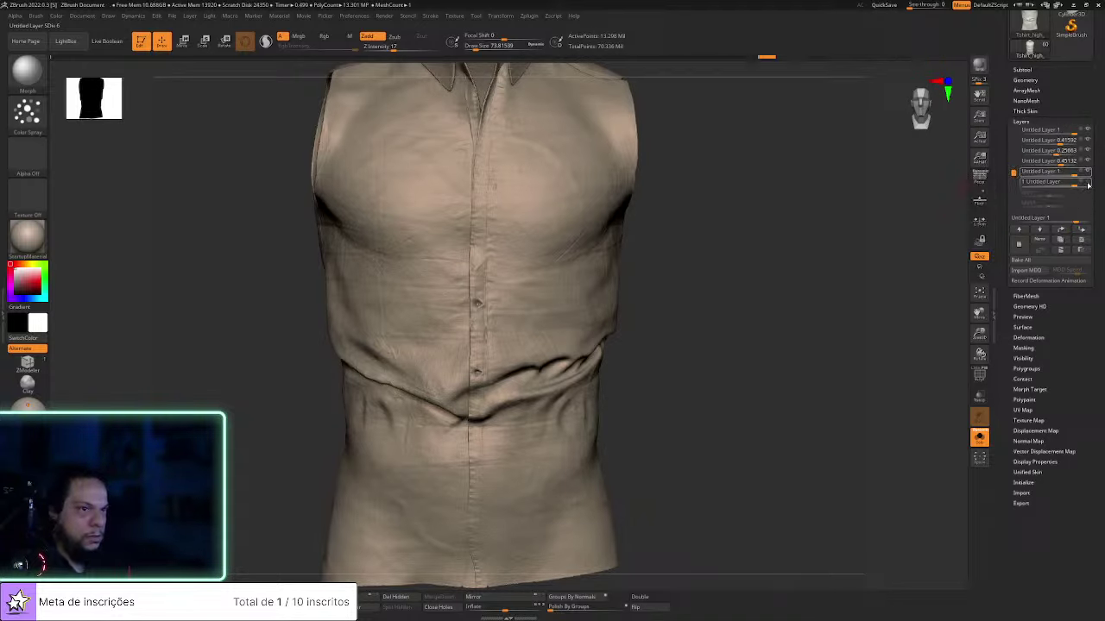
{"action": "left_click", "coordinate": [1075, 187]}
{"action": "left_click_drag", "start_coordinate": [828, 256], "coordinate": [846, 255]}
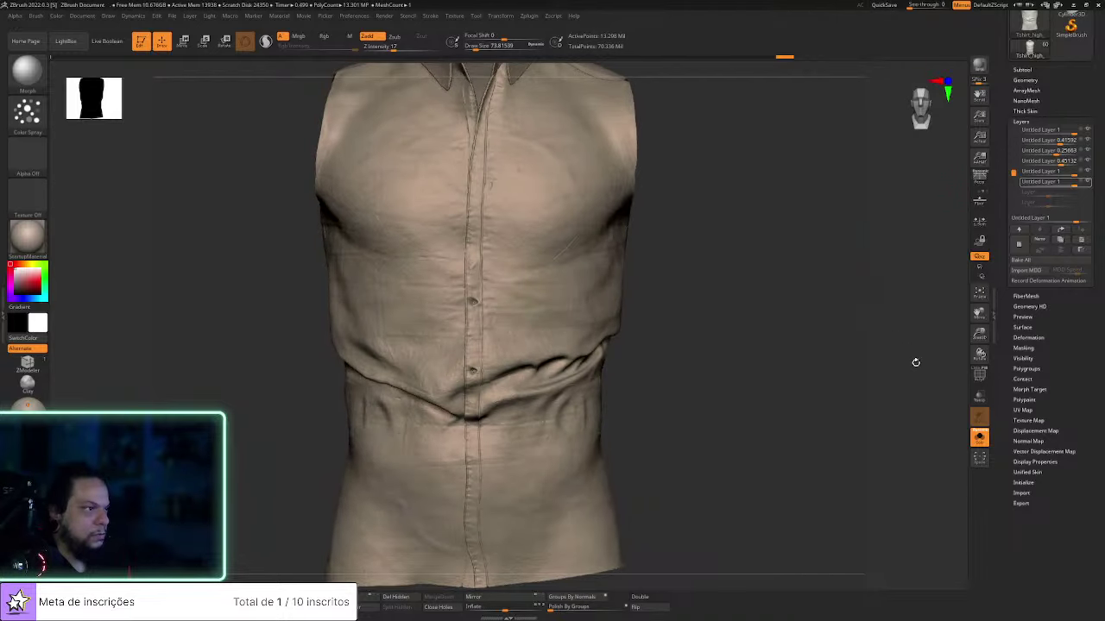
Bring back the whole character and examine the coat's back folds and the outfit's front
{"action": "left_click", "coordinate": [980, 438]}
{"action": "left_click_drag", "start_coordinate": [907, 284], "coordinate": [920, 308]}
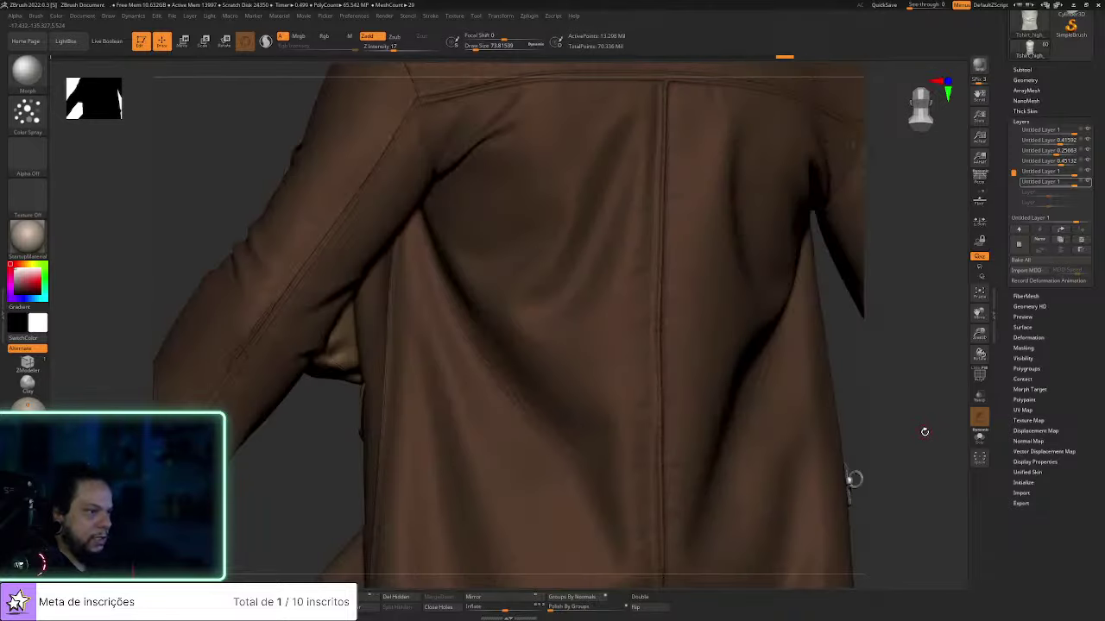
{"action": "left_click_drag", "start_coordinate": [924, 431], "coordinate": [621, 267]}
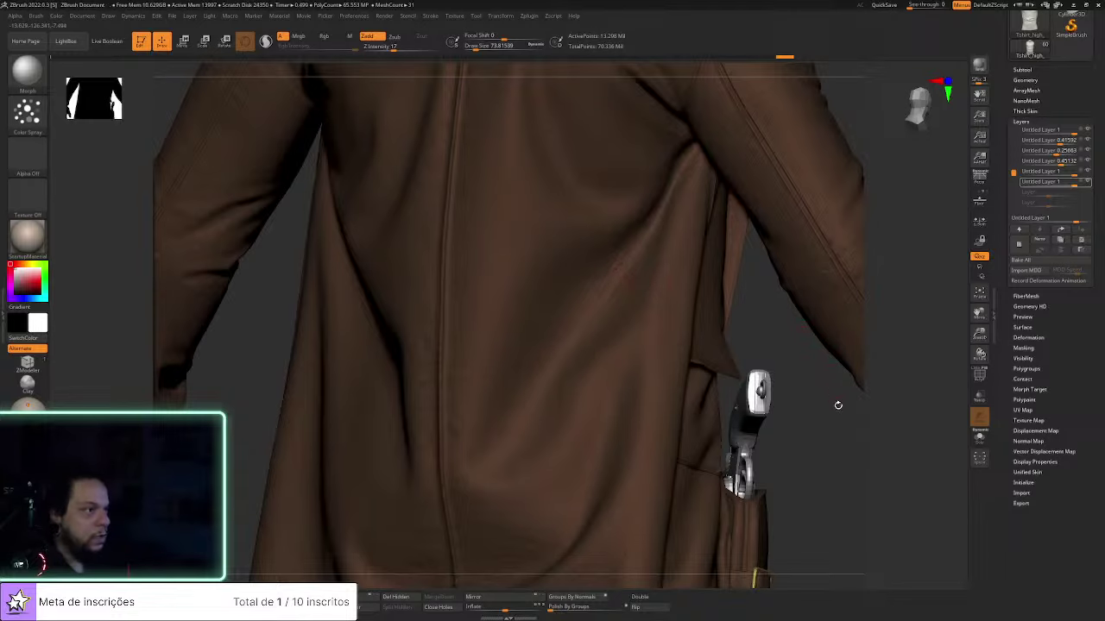
{"action": "left_click_drag", "start_coordinate": [837, 404], "coordinate": [750, 311]}
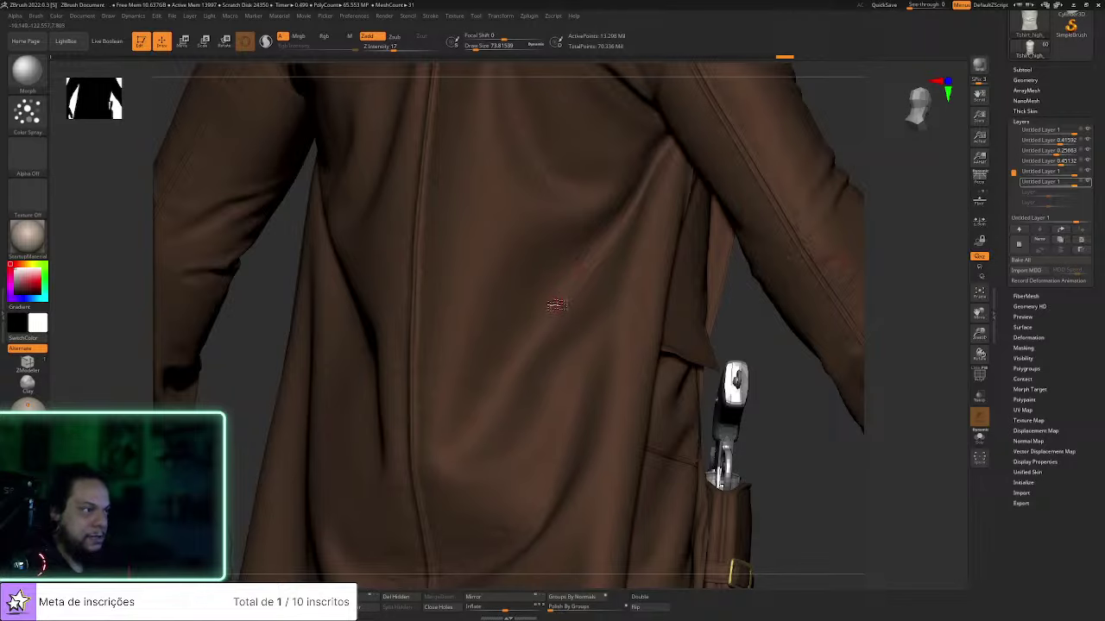
{"action": "mouse_move", "coordinate": [920, 264]}
{"action": "left_mouse_down"}
{"action": "mouse_move", "coordinate": [905, 245]}
{"action": "mouse_move", "coordinate": [913, 253]}
{"action": "left_mouse_up"}
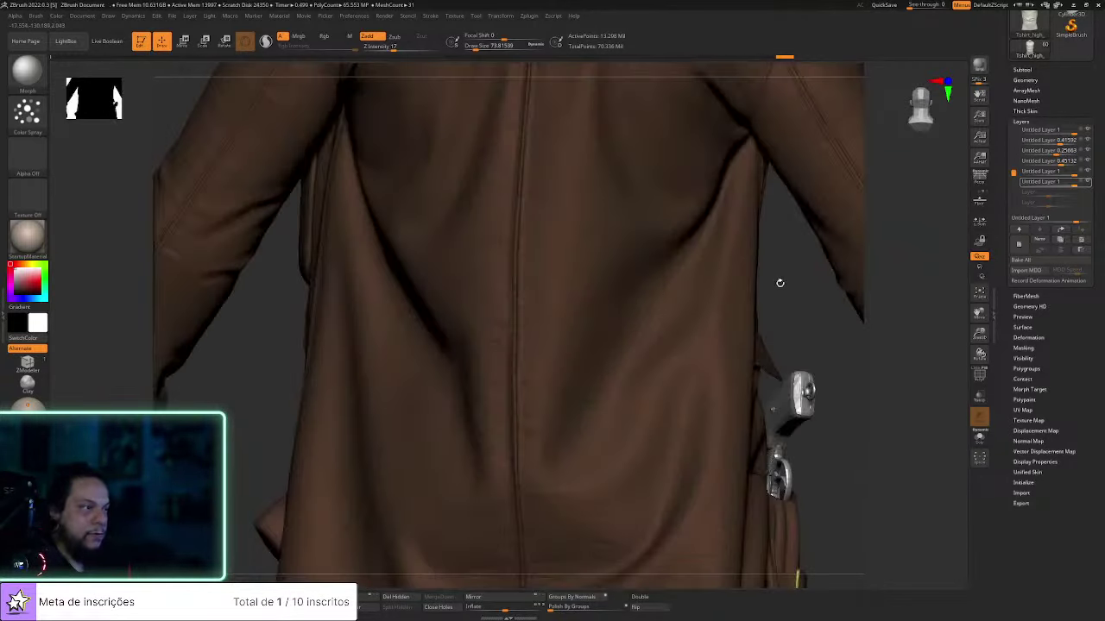
{"action": "left_click_drag", "start_coordinate": [925, 311], "coordinate": [533, 326]}
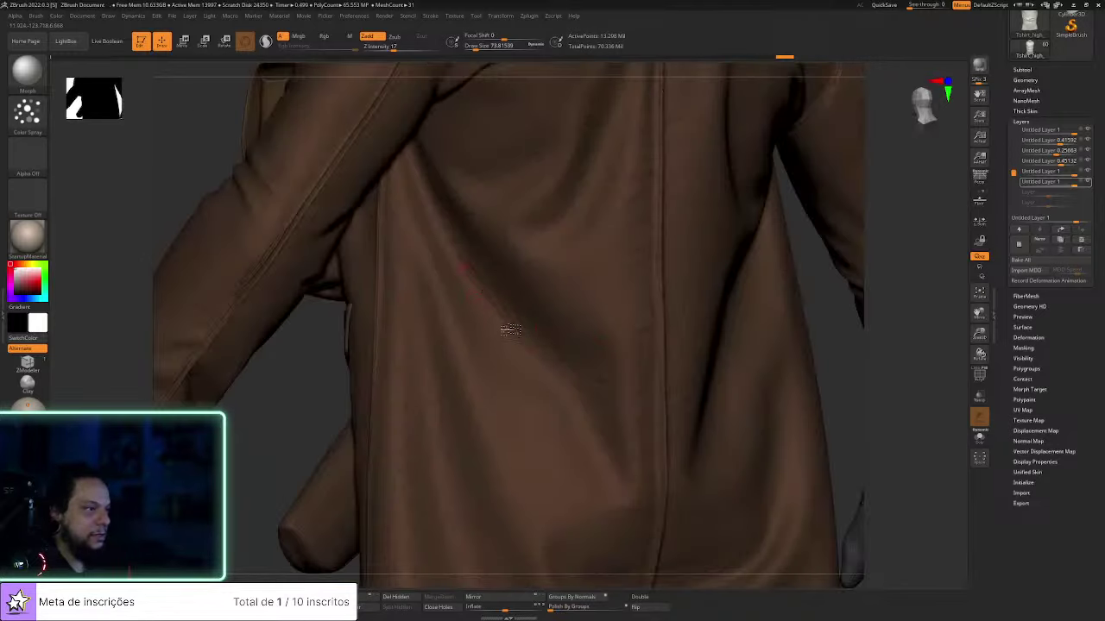
{"action": "left_click_drag", "start_coordinate": [917, 337], "coordinate": [875, 499], "text": "alt"}
{"action": "left_click_drag", "start_coordinate": [871, 302], "coordinate": [866, 344], "text": "alt"}
{"action": "left_click_drag", "start_coordinate": [894, 217], "coordinate": [835, 304]}
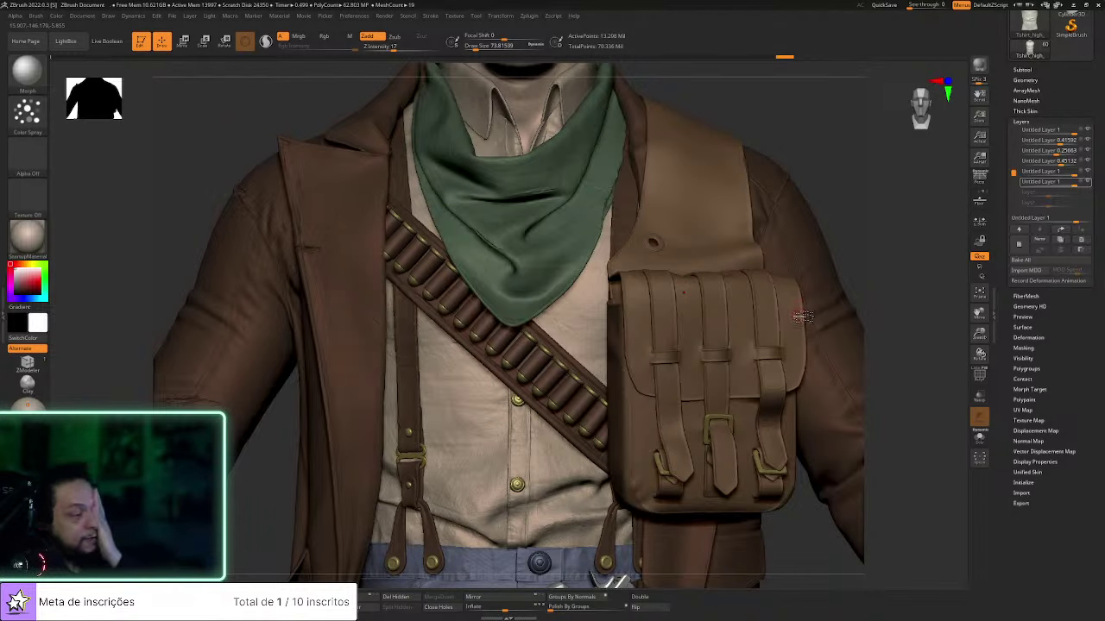
{"action": "left_click_drag", "start_coordinate": [911, 281], "coordinate": [894, 232], "text": "alt"}
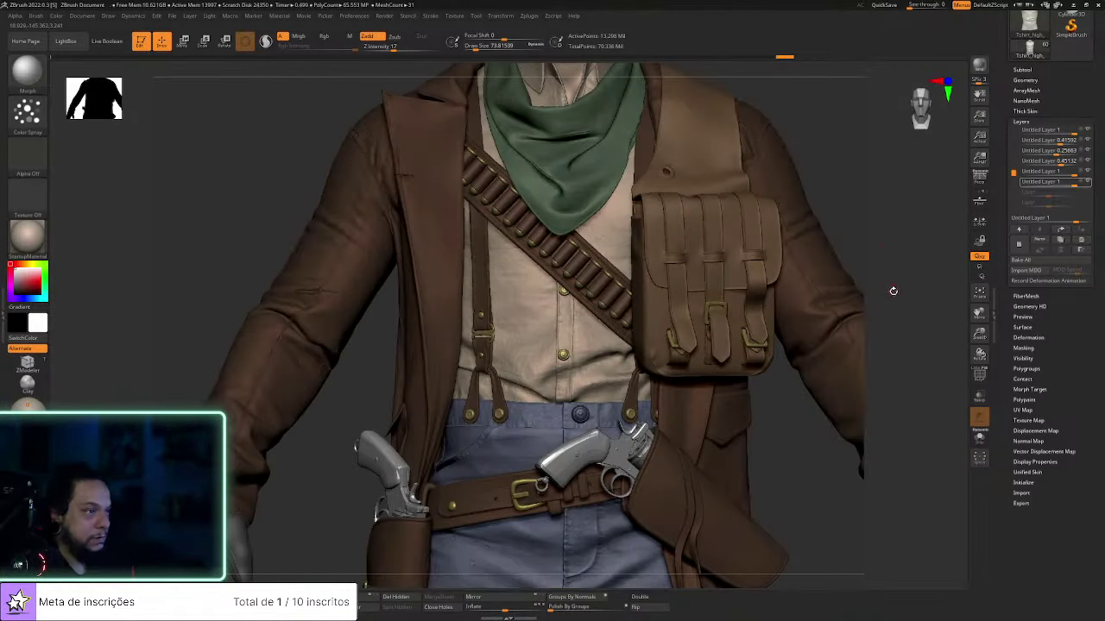
Select the diagonal bullet belt and isolate it from the rest of the character
{"action": "left_click", "coordinate": [599, 261], "text": "alt"}
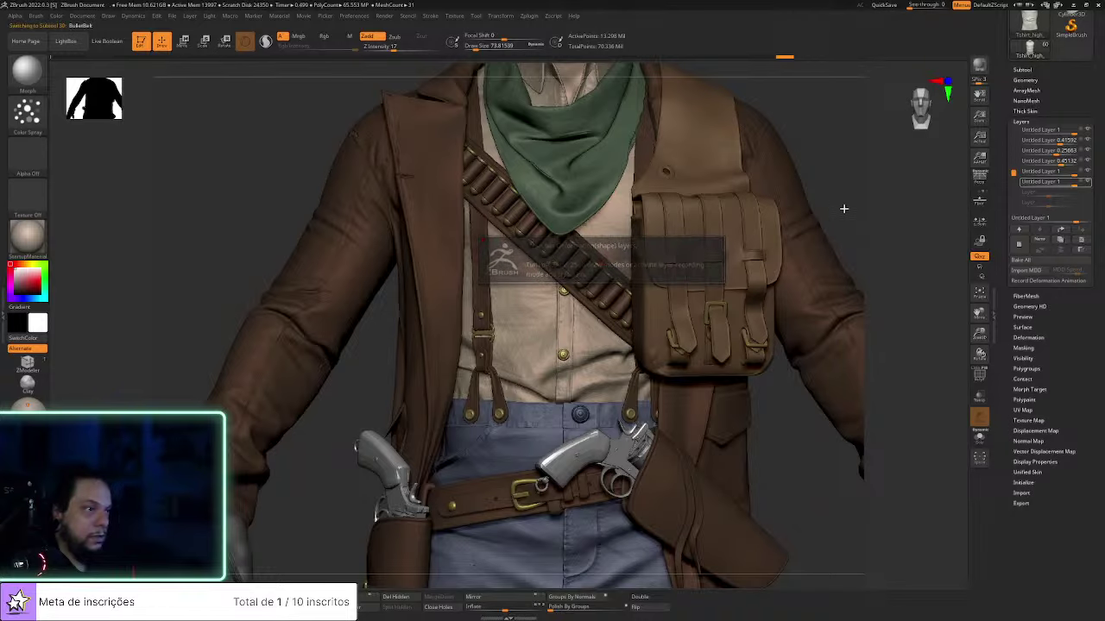
{"action": "left_click", "coordinate": [980, 443]}
{"action": "left_click_drag", "start_coordinate": [900, 399], "coordinate": [846, 341], "text": "alt"}
{"action": "left_click_drag", "start_coordinate": [855, 294], "coordinate": [857, 303]}
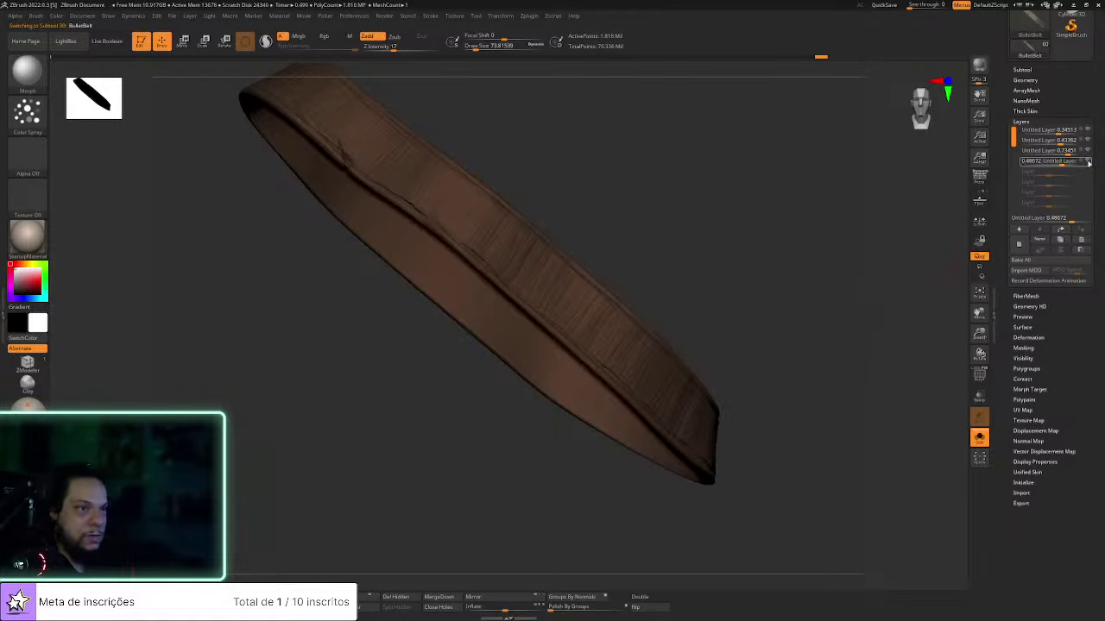
Set the bullet belt's layer intensities, from first to last, to 0.27433, 0.34513, 0.69911 and 0.34513, and show the whole character
{"action": "mouse_move", "coordinate": [1087, 162]}
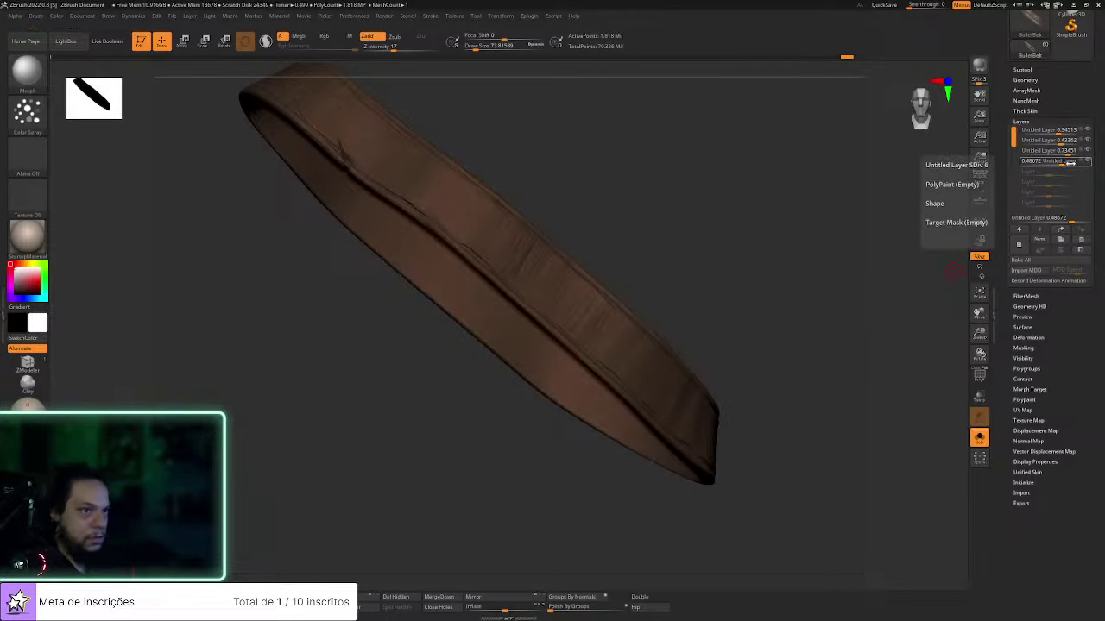
{"action": "left_click", "coordinate": [1058, 162]}
{"action": "left_click", "coordinate": [1060, 151]}
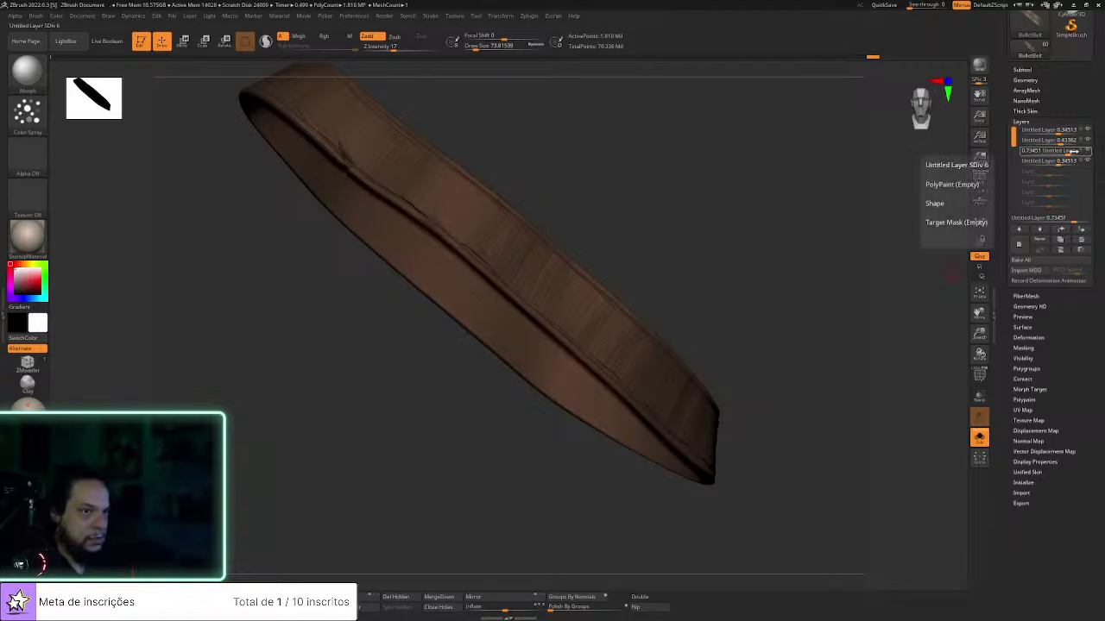
{"action": "left_click_drag", "start_coordinate": [1071, 150], "coordinate": [1085, 148]}
{"action": "left_click", "coordinate": [1088, 141]}
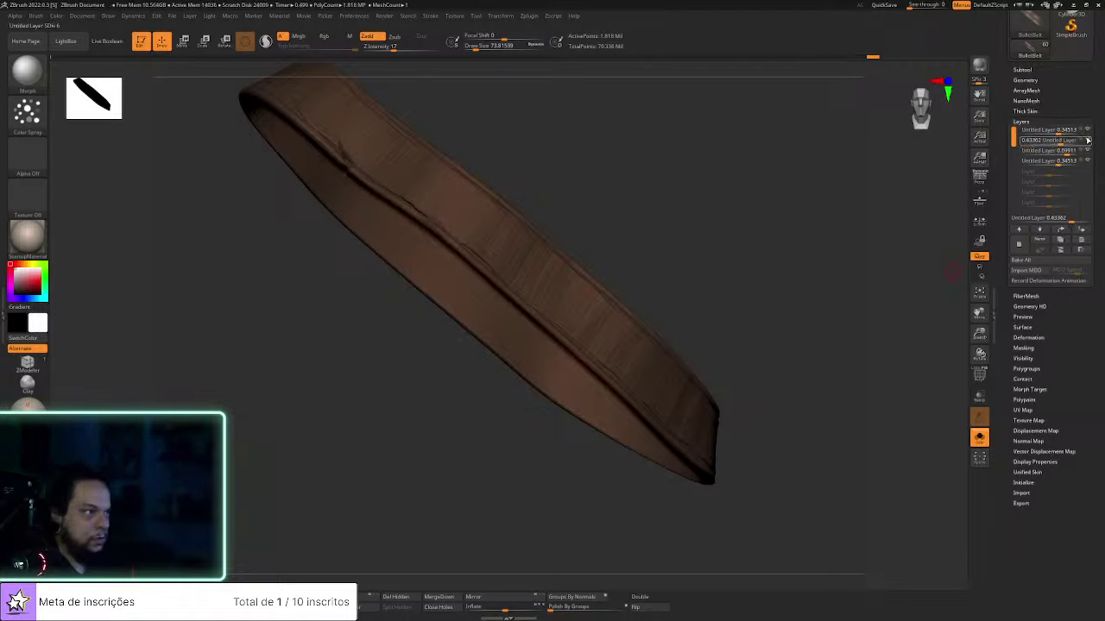
{"action": "left_click", "coordinate": [1055, 130]}
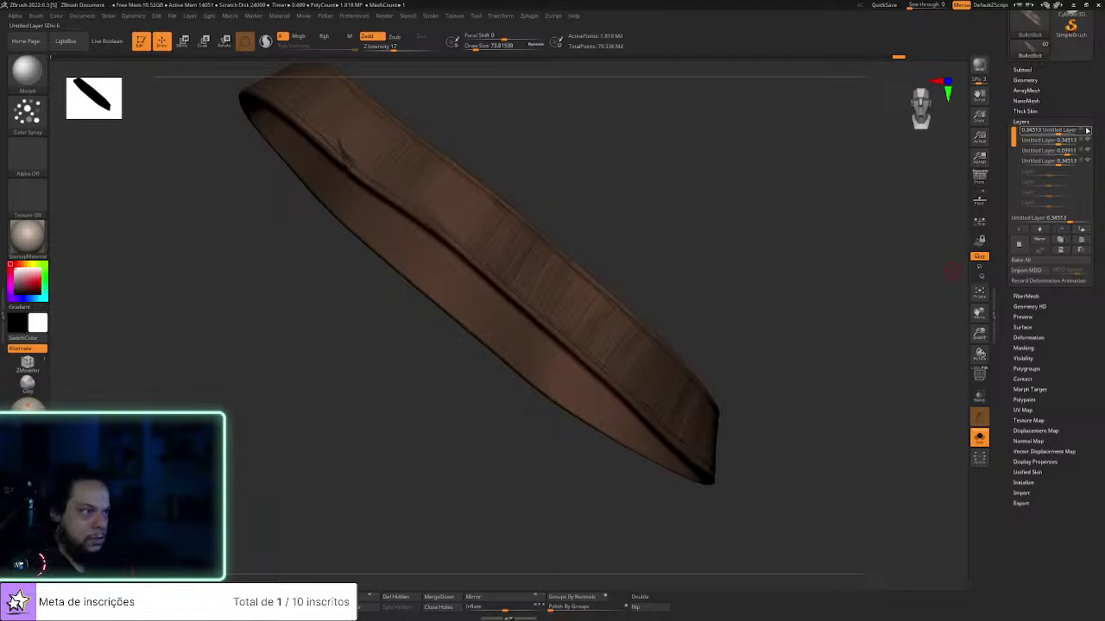
{"action": "left_click_drag", "start_coordinate": [1055, 131], "coordinate": [1052, 131]}
{"action": "left_click_drag", "start_coordinate": [841, 224], "coordinate": [853, 283]}
{"action": "left_click", "coordinate": [979, 437]}
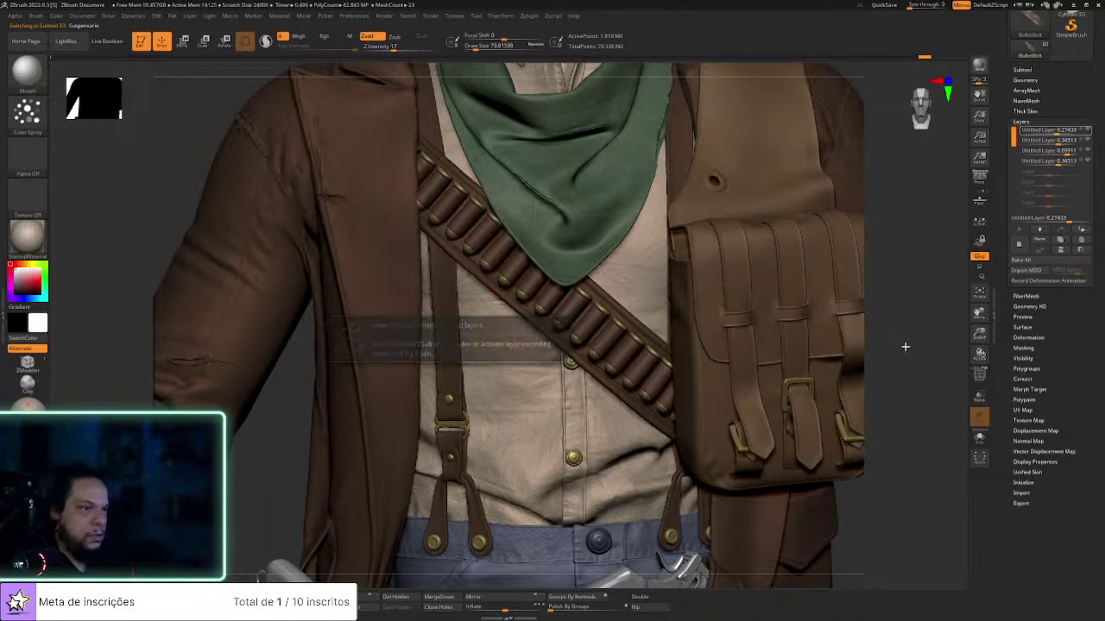
Inspect the suspenders on their own and together with the full outfit
{"action": "left_click", "coordinate": [978, 437]}
{"action": "left_click_drag", "start_coordinate": [930, 391], "coordinate": [898, 389]}
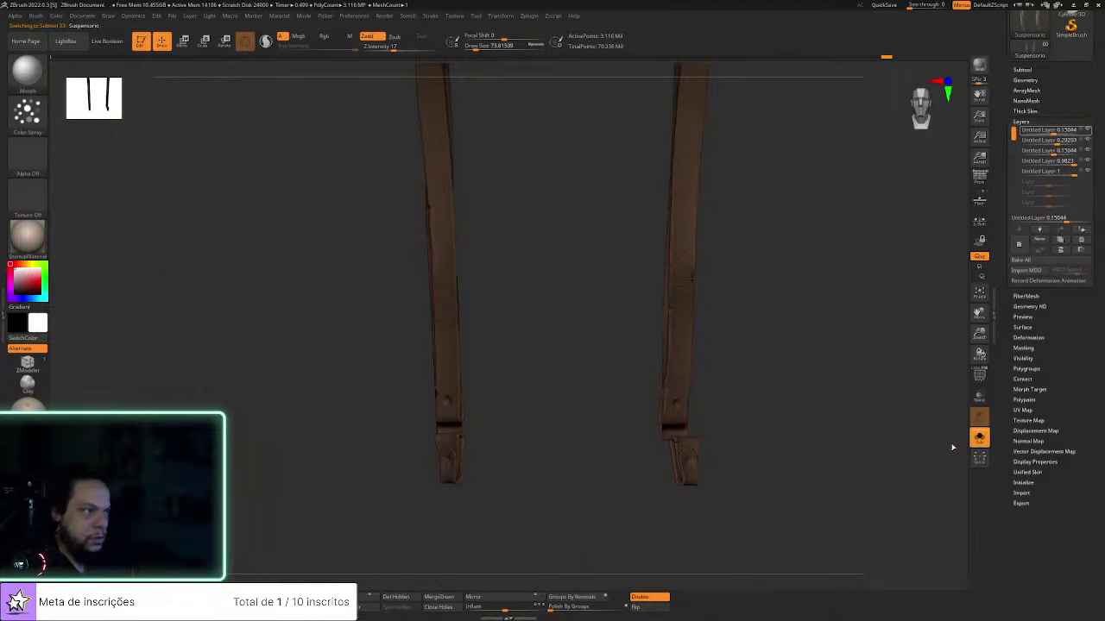
{"action": "left_click", "coordinate": [979, 436]}
{"action": "left_click_drag", "start_coordinate": [936, 436], "coordinate": [929, 320], "text": "alt"}
{"action": "left_click_drag", "start_coordinate": [943, 396], "coordinate": [866, 402]}
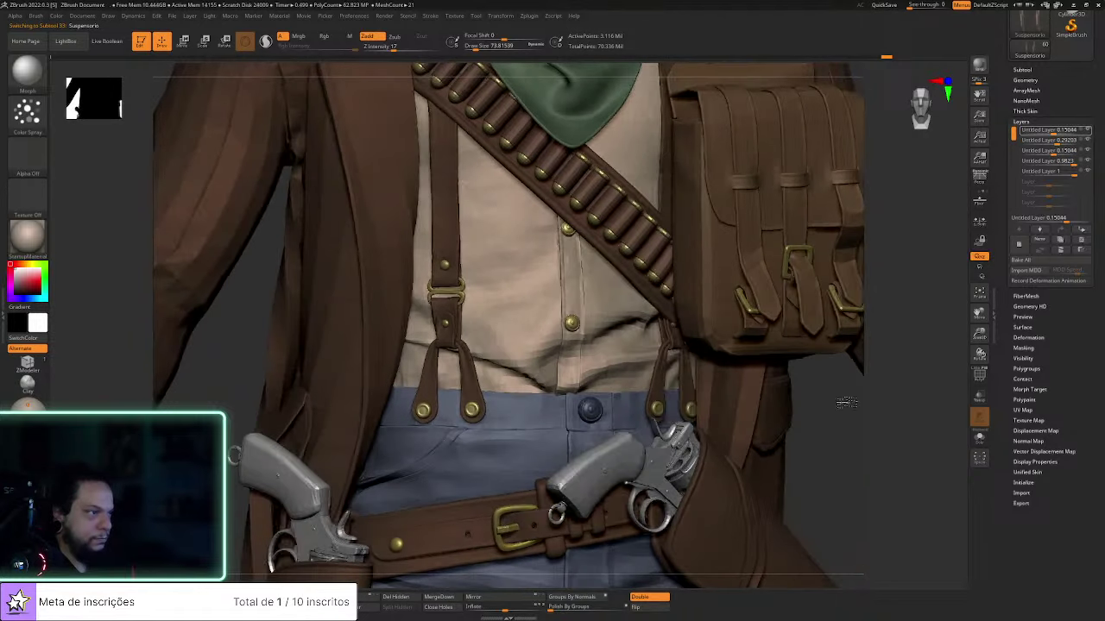
Select the suspenders' lower loop straps and isolate them from the rest of the outfit
{"action": "left_click", "coordinate": [473, 372]}
{"action": "left_click", "coordinate": [867, 437], "text": "alt"}
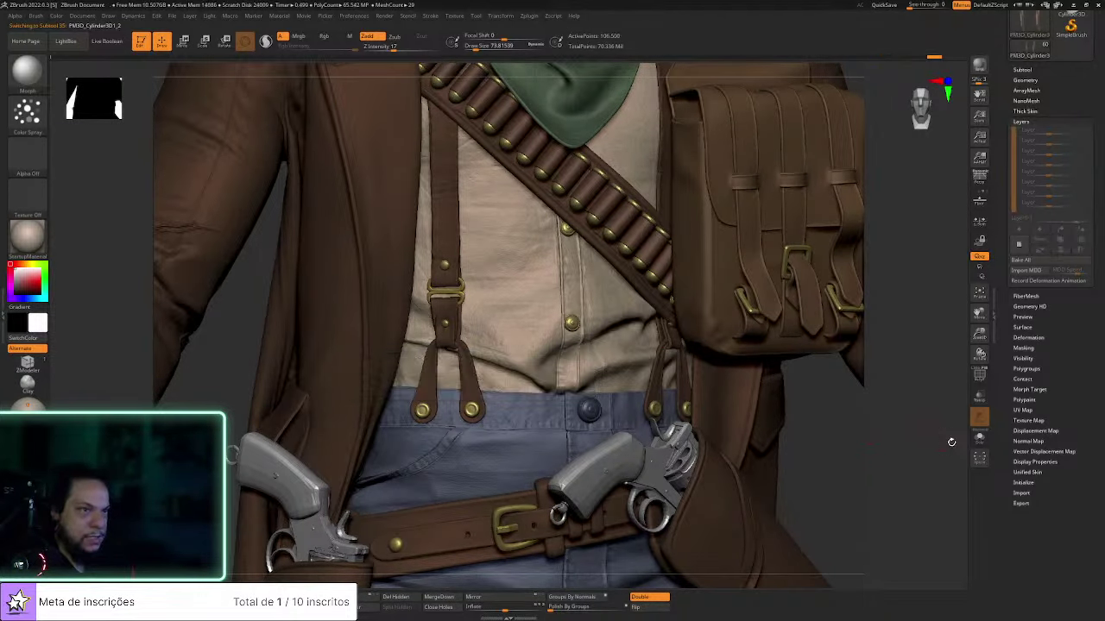
{"action": "left_click", "coordinate": [980, 437]}
{"action": "left_click", "coordinate": [839, 481]}
{"action": "left_click_drag", "start_coordinate": [530, 397], "coordinate": [599, 448], "text": "alt"}
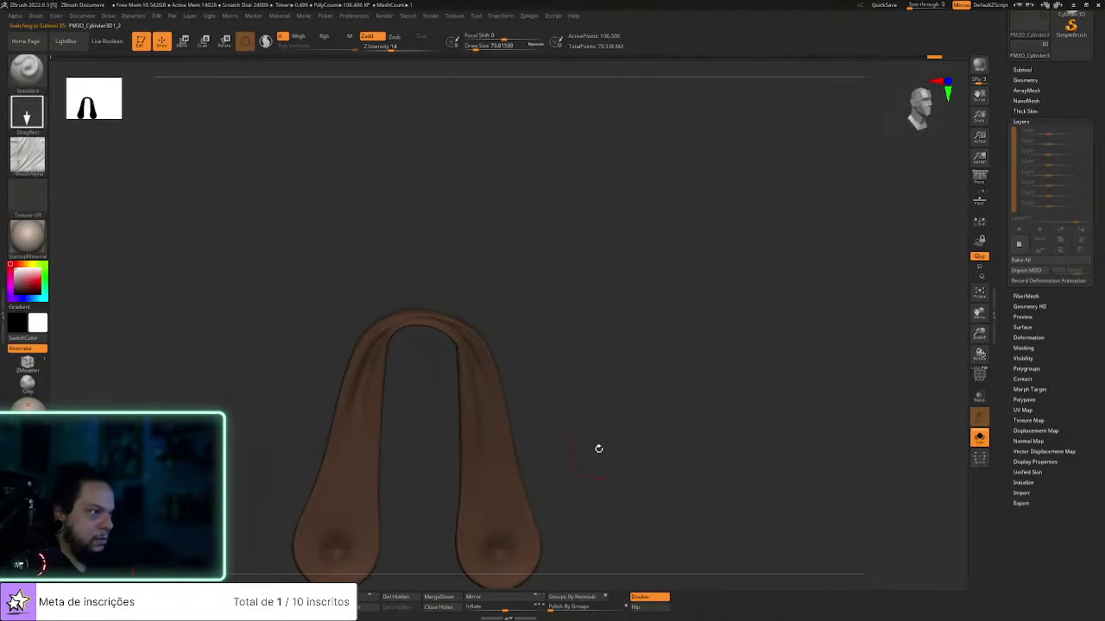
Expand the loop straps' geometry settings and switch to the hPolish brush
{"action": "key", "text": "1"}
{"action": "key", "text": "2"}
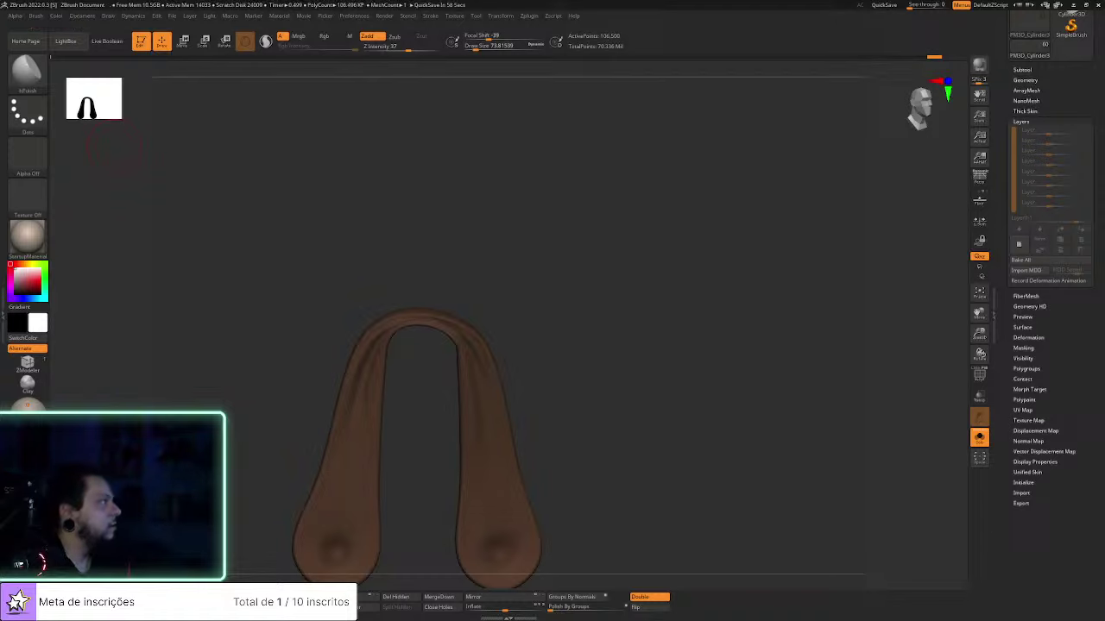
{"action": "left_click_drag", "start_coordinate": [707, 315], "coordinate": [567, 370]}
{"action": "left_click", "coordinate": [1033, 78]}
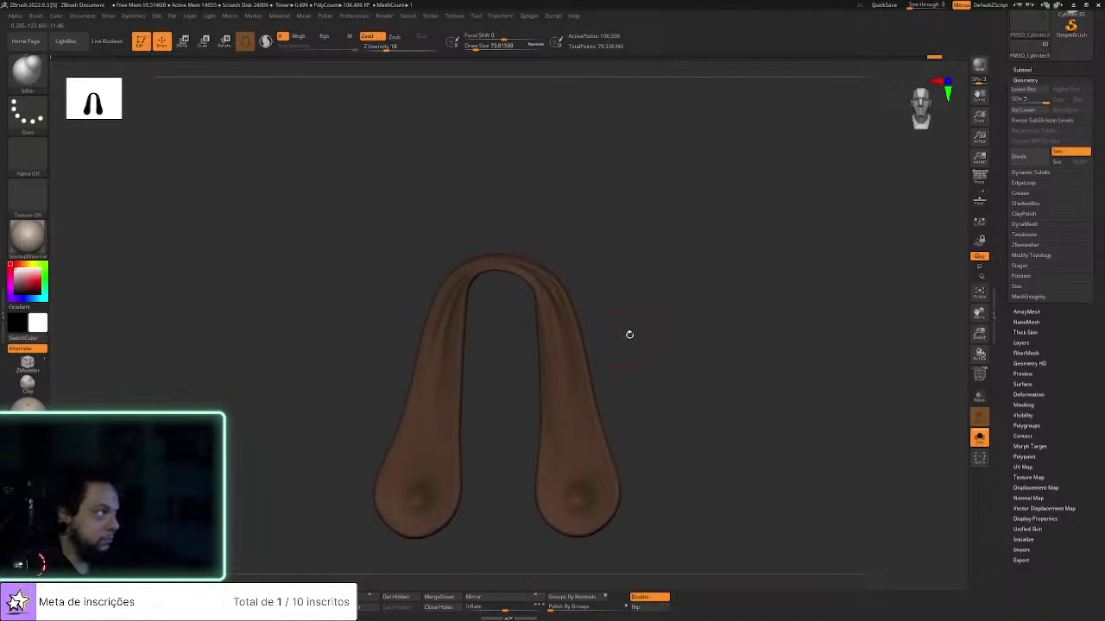
{"action": "key", "text": "b"}
{"action": "key", "text": "d"}
{"action": "key", "text": "s"}
{"action": "left_click_drag", "start_coordinate": [662, 328], "coordinate": [640, 333]}
{"action": "key", "text": "b"}
{"action": "key", "text": "h"}
{"action": "key", "text": "p"}
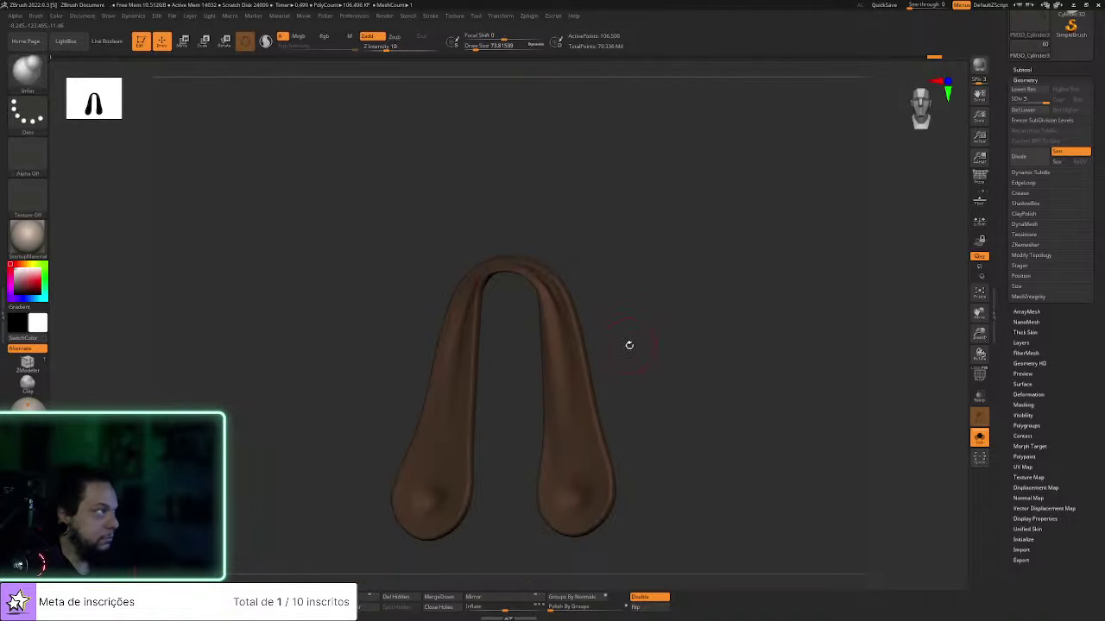
Reduce the hPolish brush size and start flattening the outer edge of the first loop's front leg
{"action": "left_click_drag", "start_coordinate": [631, 362], "coordinate": [612, 367]}
{"action": "key", "text": "s"}
{"action": "left_click", "coordinate": [590, 377]}
{"action": "mouse_move", "coordinate": [596, 397]}
{"action": "left_mouse_down"}
{"action": "mouse_move", "coordinate": [591, 389]}
{"action": "mouse_move", "coordinate": [597, 410]}
{"action": "left_mouse_up"}
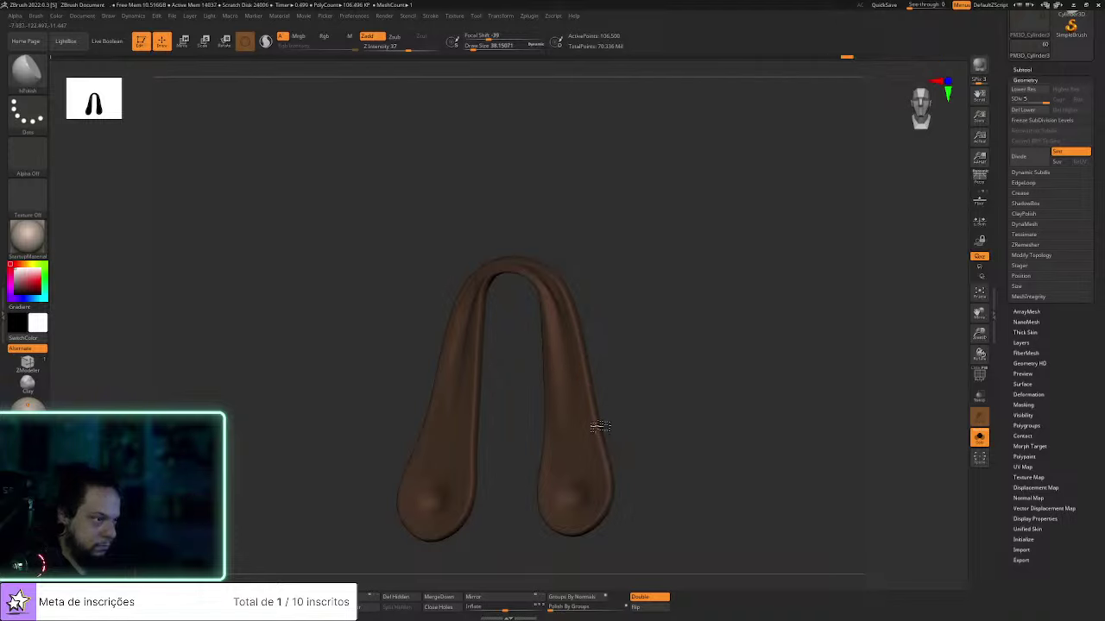
{"action": "left_click_drag", "start_coordinate": [610, 455], "coordinate": [610, 461]}
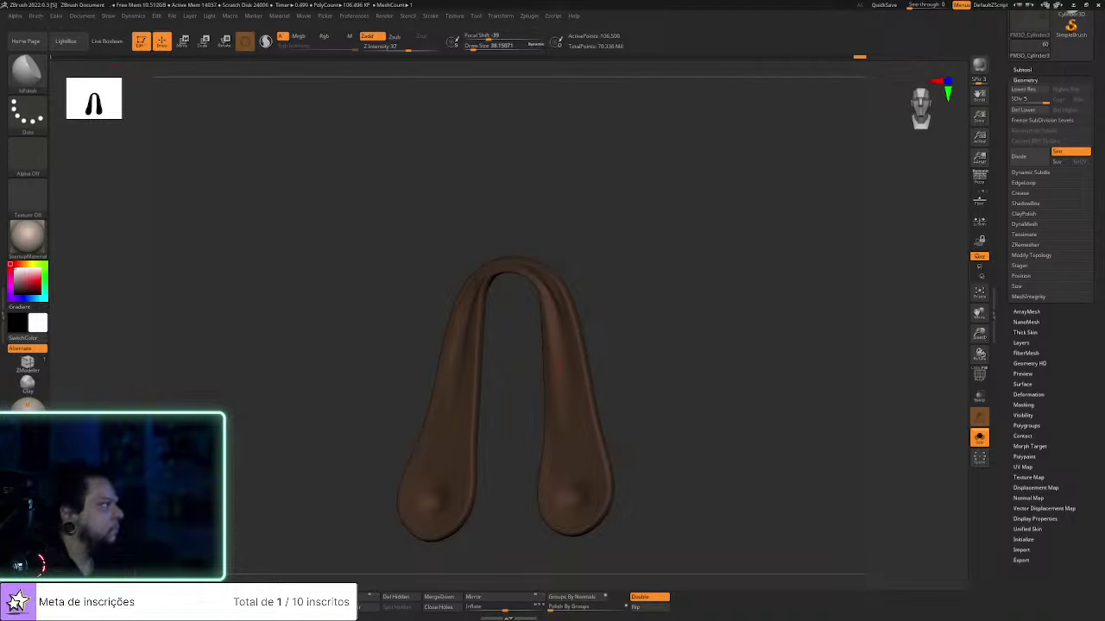
Polish a crisp bevel along the front leg's outer edge, working down from the bend of the first loop
{"action": "left_click_drag", "start_coordinate": [665, 343], "coordinate": [701, 436]}
{"action": "left_click_drag", "start_coordinate": [582, 409], "coordinate": [617, 534], "text": "shift"}
{"action": "left_click_drag", "start_coordinate": [592, 390], "coordinate": [612, 510]}
{"action": "left_click_drag", "start_coordinate": [623, 321], "coordinate": [649, 475], "text": "alt"}
{"action": "mouse_move", "coordinate": [584, 399]}
{"action": "left_mouse_down"}
{"action": "mouse_move", "coordinate": [596, 458]}
{"action": "mouse_move", "coordinate": [587, 510]}
{"action": "left_mouse_up"}
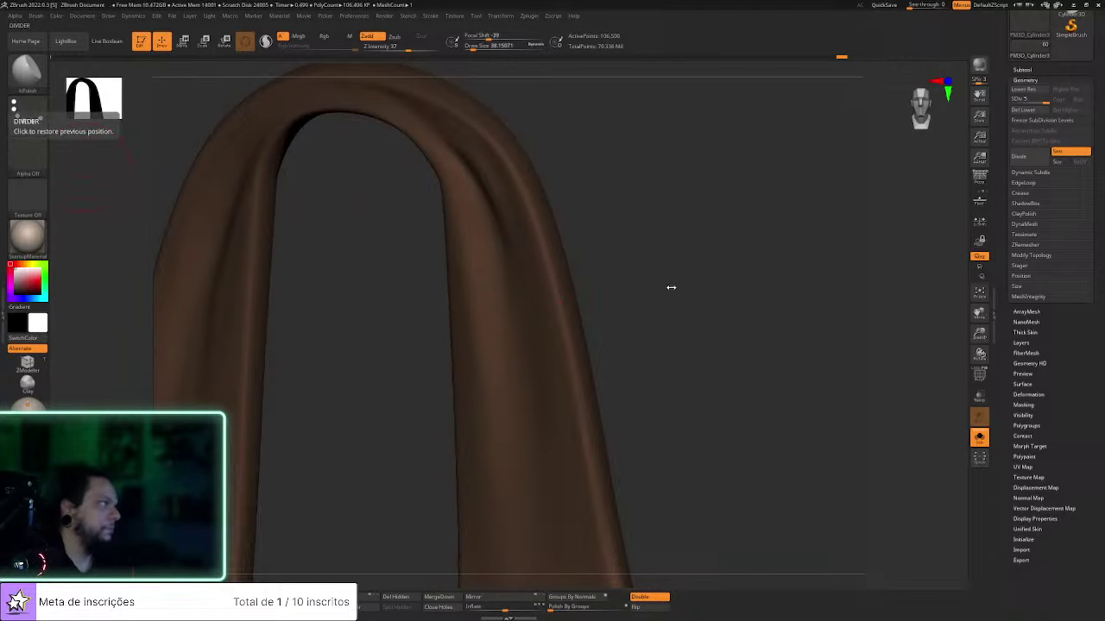
{"action": "left_click_drag", "start_coordinate": [671, 287], "coordinate": [644, 299]}
{"action": "left_click_drag", "start_coordinate": [570, 342], "coordinate": [606, 527]}
Continue the polished bevel down the front leg's lower half and around the rim of its rounded end
{"action": "left_click_drag", "start_coordinate": [663, 475], "coordinate": [644, 312], "text": "alt"}
{"action": "left_click_drag", "start_coordinate": [598, 377], "coordinate": [603, 395]}
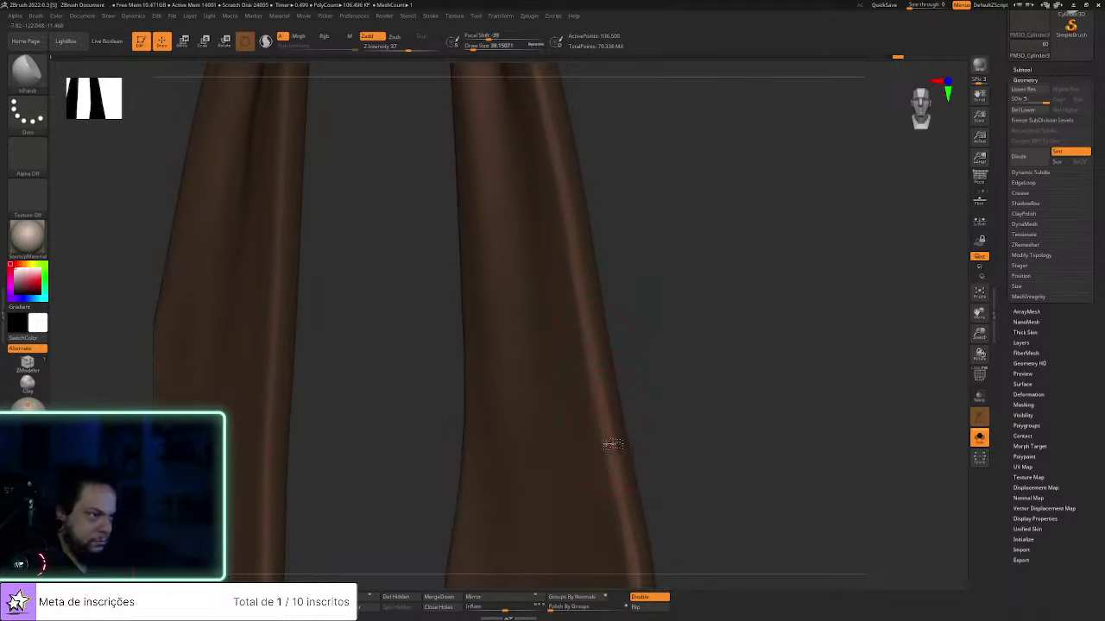
{"action": "left_click_drag", "start_coordinate": [696, 538], "coordinate": [702, 251], "text": "alt"}
{"action": "left_click_drag", "start_coordinate": [646, 377], "coordinate": [641, 392]}
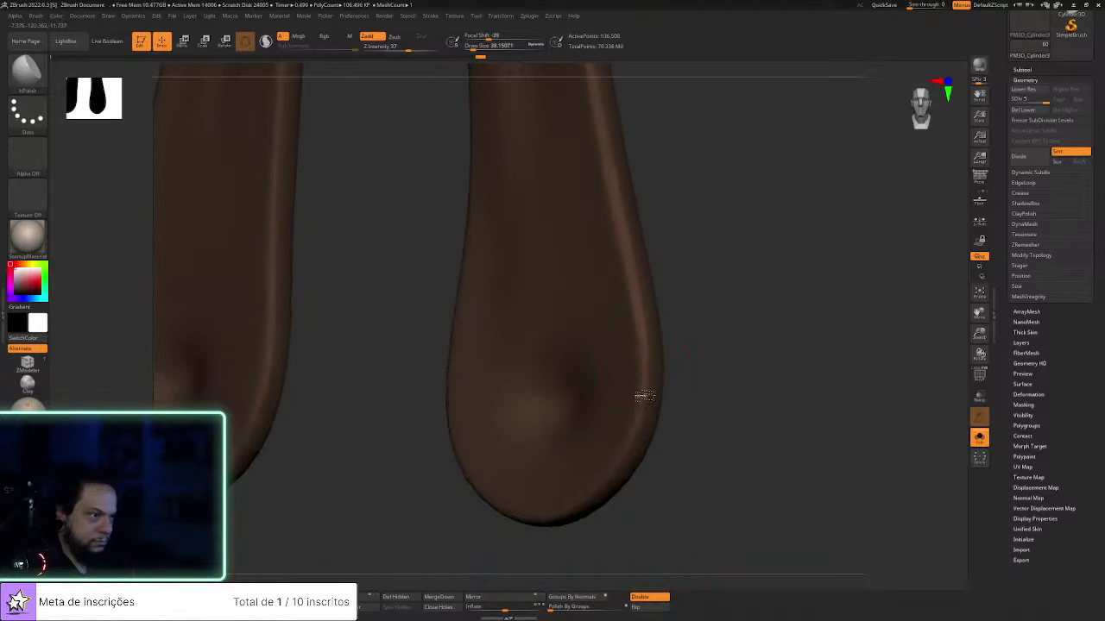
{"action": "left_click_drag", "start_coordinate": [632, 448], "coordinate": [624, 471]}
Compare the loop straps' lower subdivision level with the highest one and subdivide the mesh two more times
{"action": "mouse_move", "coordinate": [794, 368]}
{"action": "left_mouse_down"}
{"action": "mouse_move", "coordinate": [760, 377]}
{"action": "mouse_move", "coordinate": [772, 397]}
{"action": "mouse_move", "coordinate": [724, 423]}
{"action": "mouse_move", "coordinate": [728, 395]}
{"action": "mouse_move", "coordinate": [712, 405]}
{"action": "left_mouse_up"}
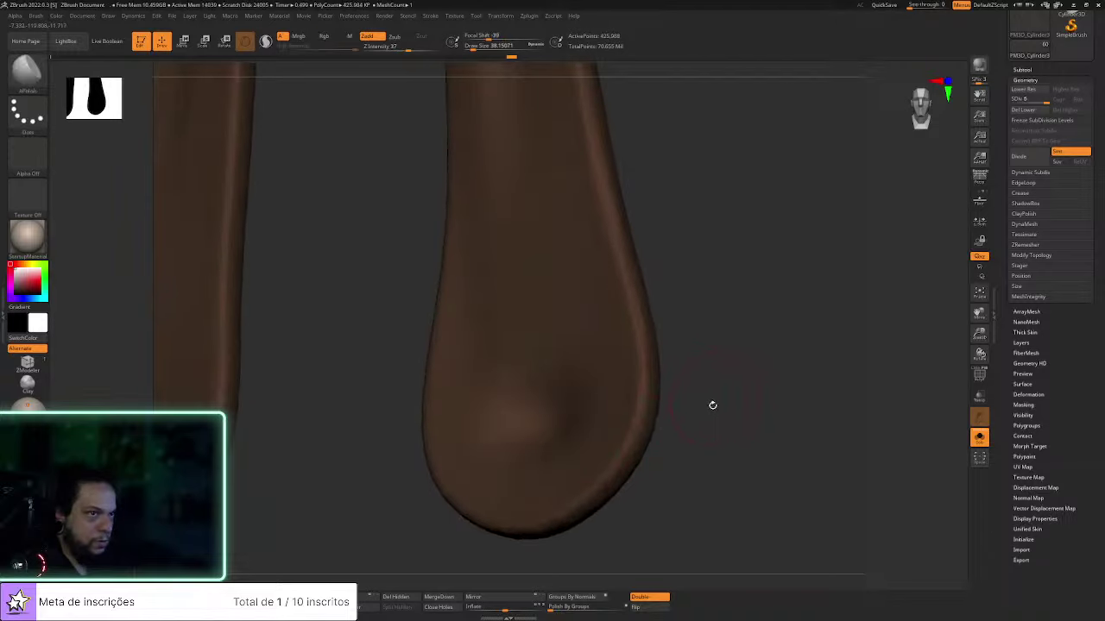
{"action": "left_click", "coordinate": [1018, 99]}
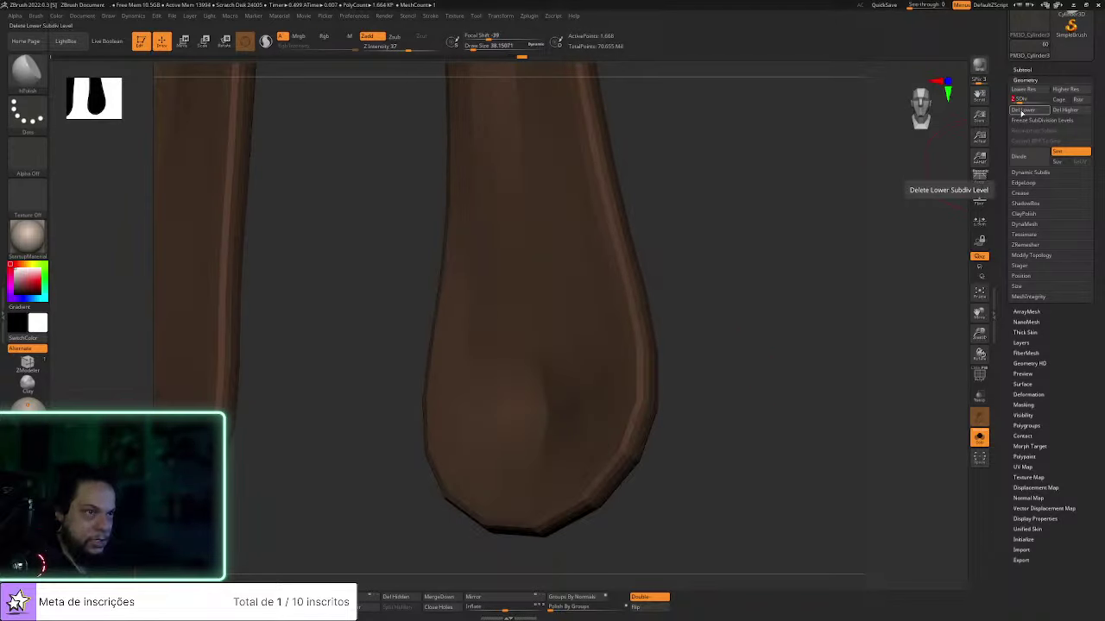
{"action": "left_click", "coordinate": [1020, 111]}
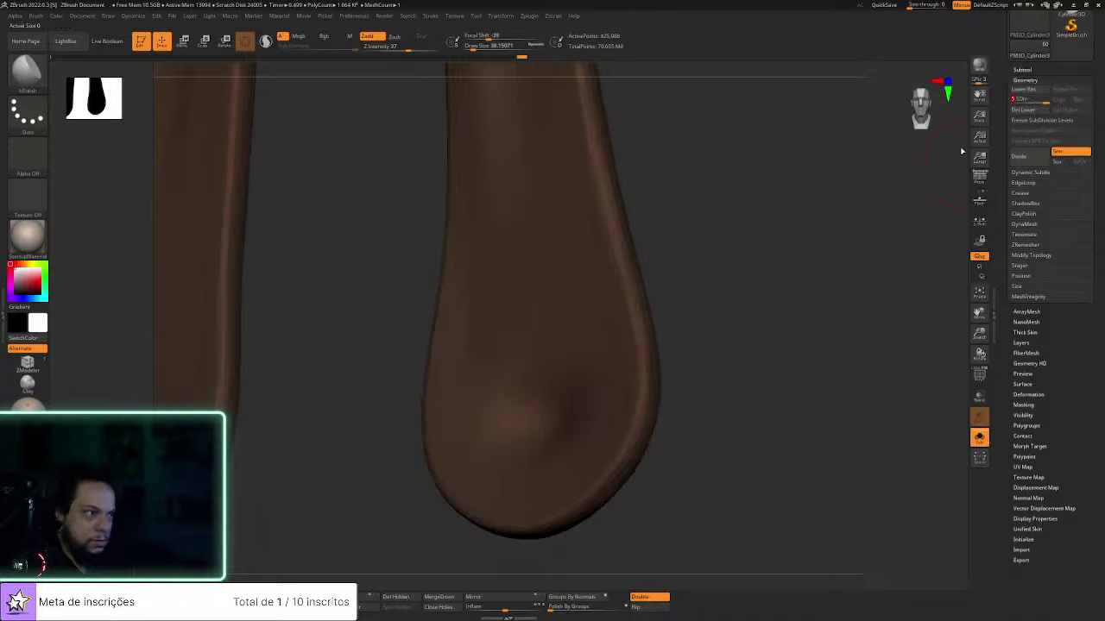
{"action": "key", "text": "ctrl+d"}
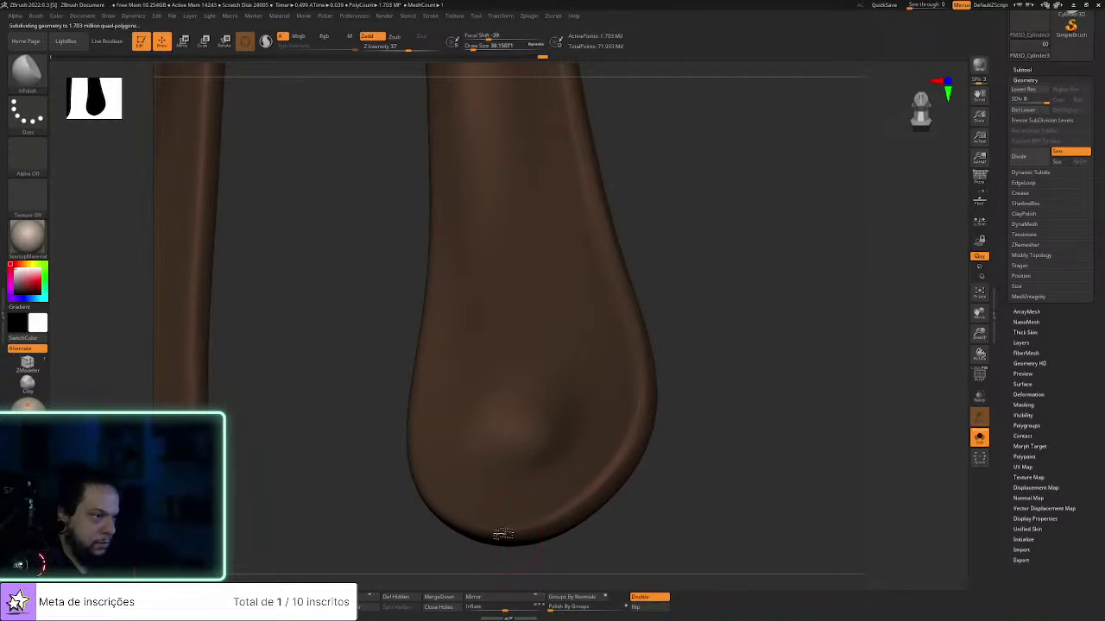
Polish the rims of the first loop's two rounded ends with hPolish
{"action": "right_click_drag", "start_coordinate": [503, 534], "coordinate": [447, 524]}
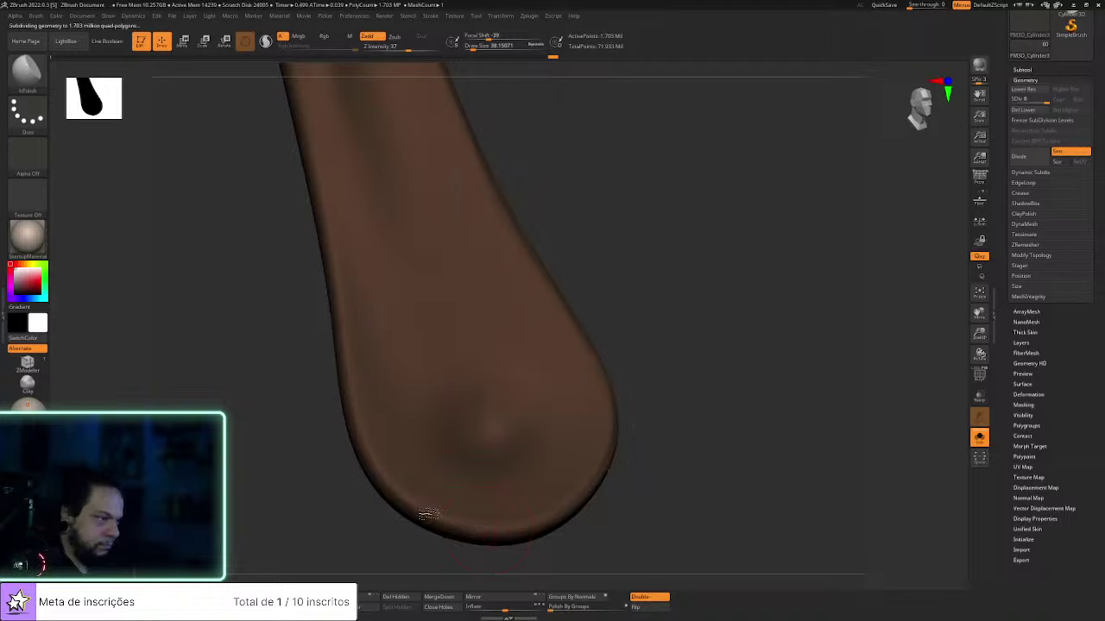
{"action": "mouse_move", "coordinate": [317, 376]}
{"action": "left_mouse_down", "text": "alt"}
{"action": "mouse_move", "coordinate": [365, 541]}
{"action": "mouse_move", "coordinate": [363, 531]}
{"action": "left_mouse_up", "text": "alt"}
{"action": "mouse_move", "coordinate": [567, 279]}
{"action": "right_mouse_down"}
{"action": "mouse_move", "coordinate": [691, 323]}
{"action": "mouse_move", "coordinate": [365, 395]}
{"action": "right_mouse_up"}
{"action": "mouse_move", "coordinate": [626, 367]}
{"action": "right_mouse_down"}
{"action": "mouse_move", "coordinate": [617, 343]}
{"action": "mouse_move", "coordinate": [565, 331]}
{"action": "mouse_move", "coordinate": [514, 376]}
{"action": "right_mouse_up"}
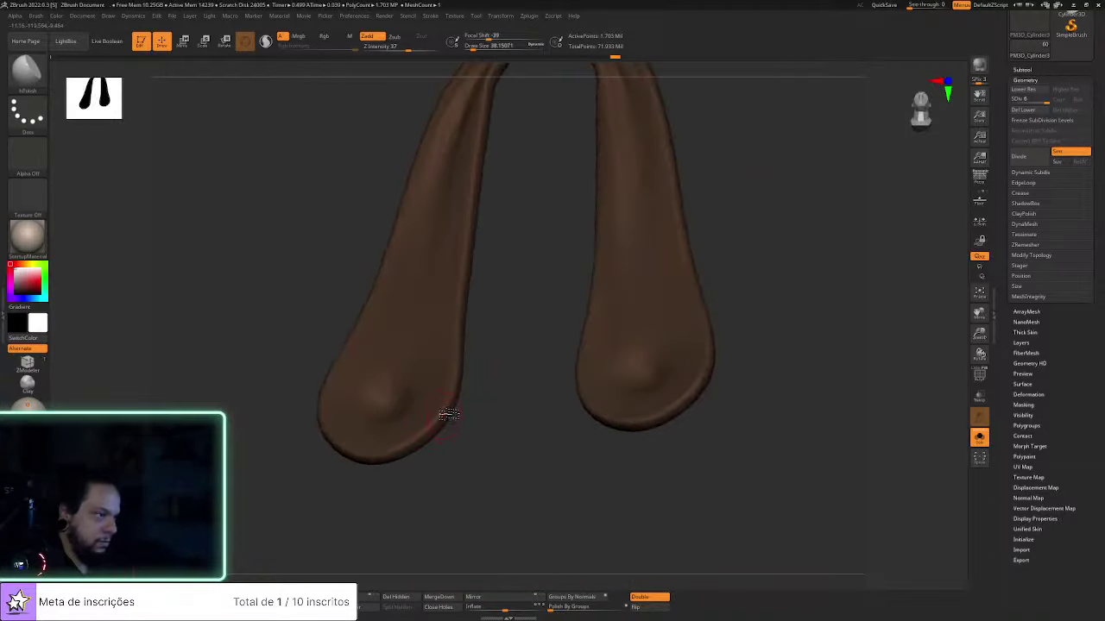
{"action": "mouse_move", "coordinate": [449, 402]}
{"action": "right_mouse_down", "text": "ctrl"}
{"action": "mouse_move", "coordinate": [472, 368]}
{"action": "mouse_move", "coordinate": [443, 417]}
{"action": "right_mouse_up", "text": "ctrl"}
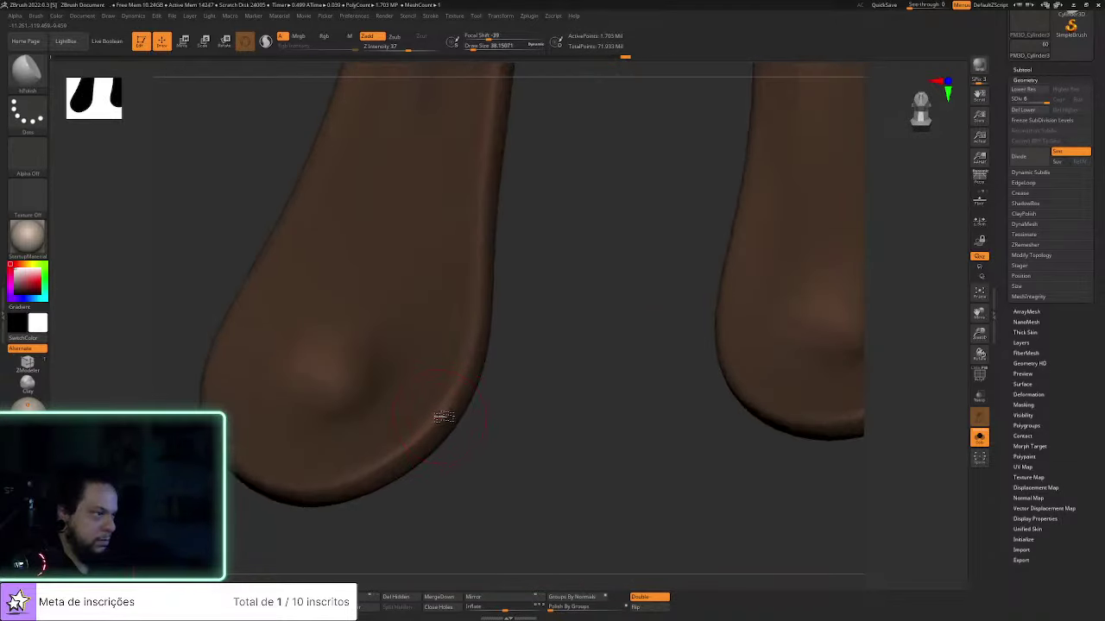
Polish the long side edges of the first loop's second leg, from its rounded end up toward the bend
{"action": "mouse_move", "coordinate": [497, 333]}
{"action": "right_mouse_down"}
{"action": "mouse_move", "coordinate": [515, 380]}
{"action": "mouse_move", "coordinate": [466, 468]}
{"action": "right_mouse_up"}
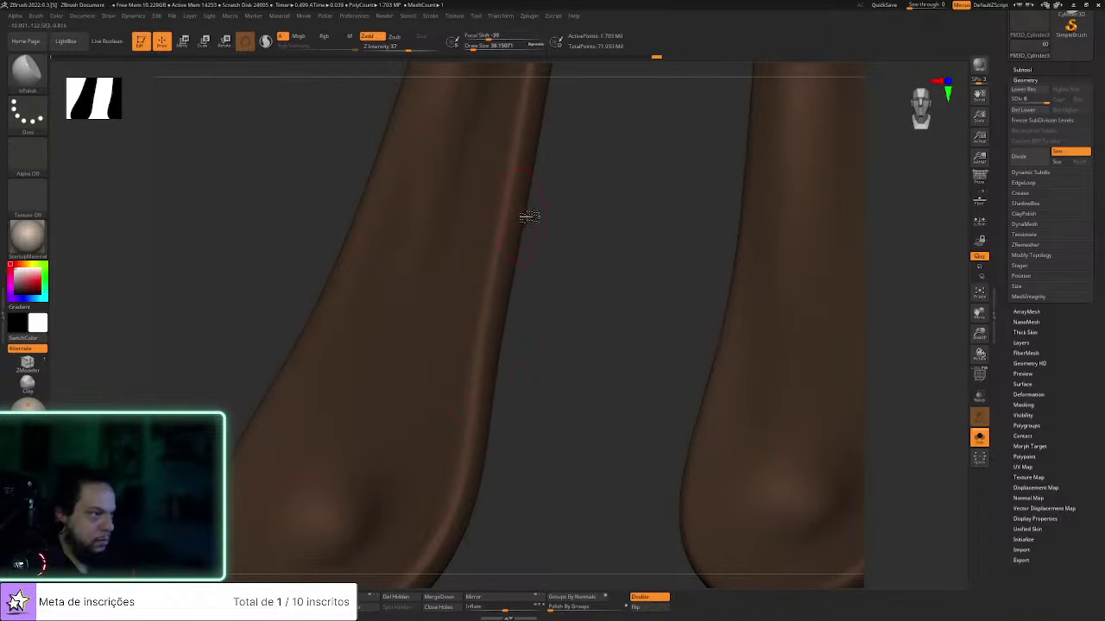
{"action": "right_click_drag", "start_coordinate": [523, 216], "coordinate": [502, 338]}
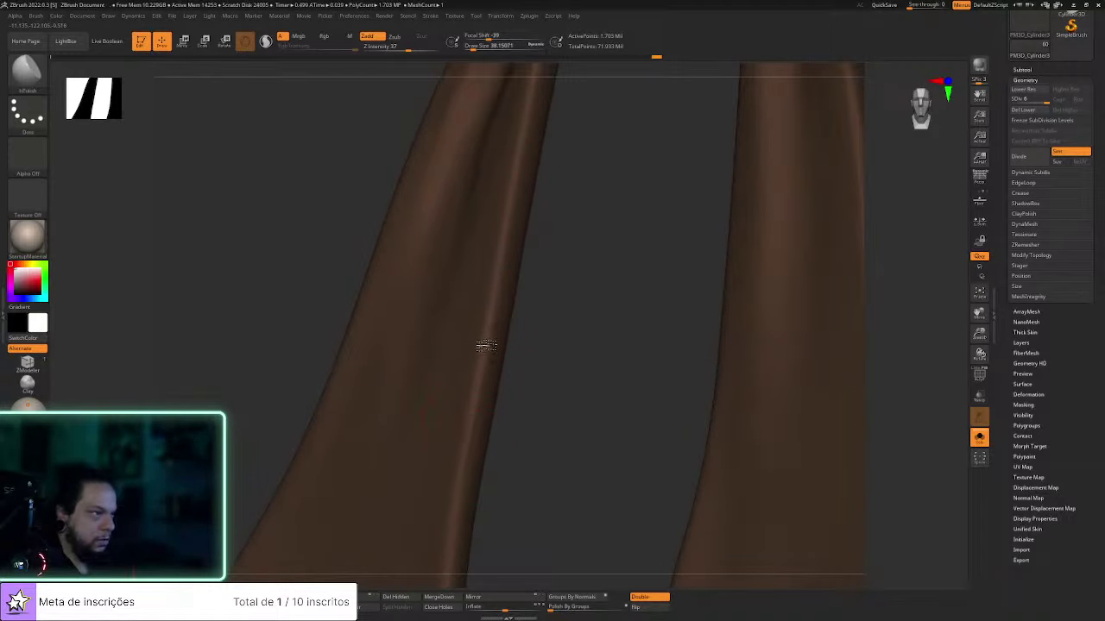
{"action": "right_click_drag", "start_coordinate": [531, 440], "coordinate": [477, 383]}
{"action": "right_click_drag", "start_coordinate": [392, 376], "coordinate": [414, 278]}
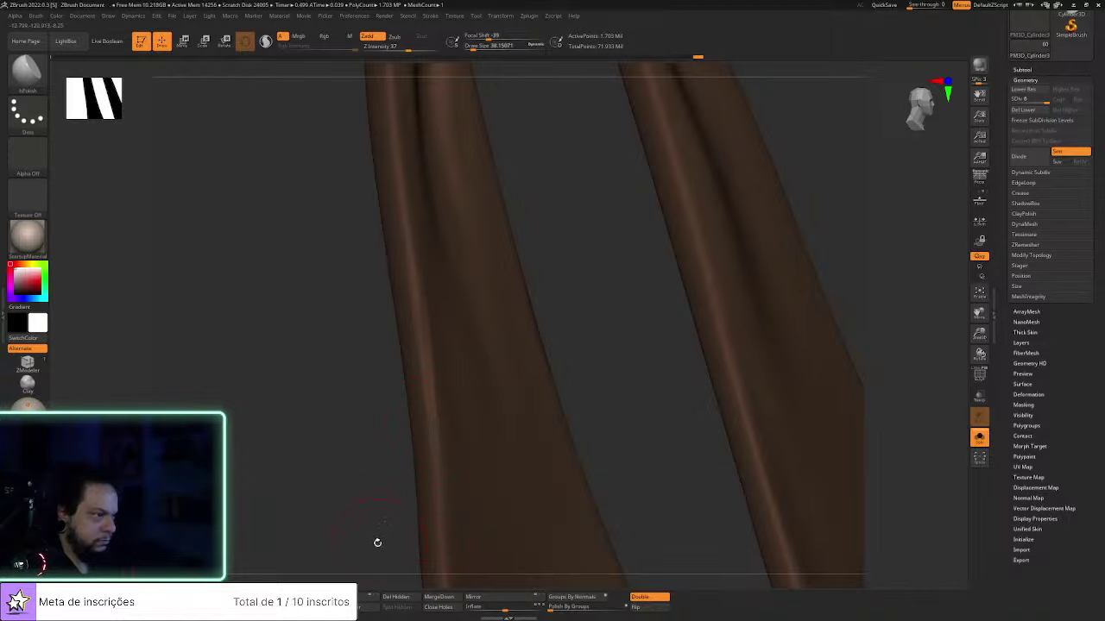
{"action": "right_click_drag", "start_coordinate": [377, 541], "coordinate": [461, 384]}
{"action": "right_click_drag", "start_coordinate": [531, 450], "coordinate": [520, 402]}
Polish the side edges of the second loop's first leg and the rim of its rounded end
{"action": "right_click_drag", "start_coordinate": [598, 356], "coordinate": [510, 436]}
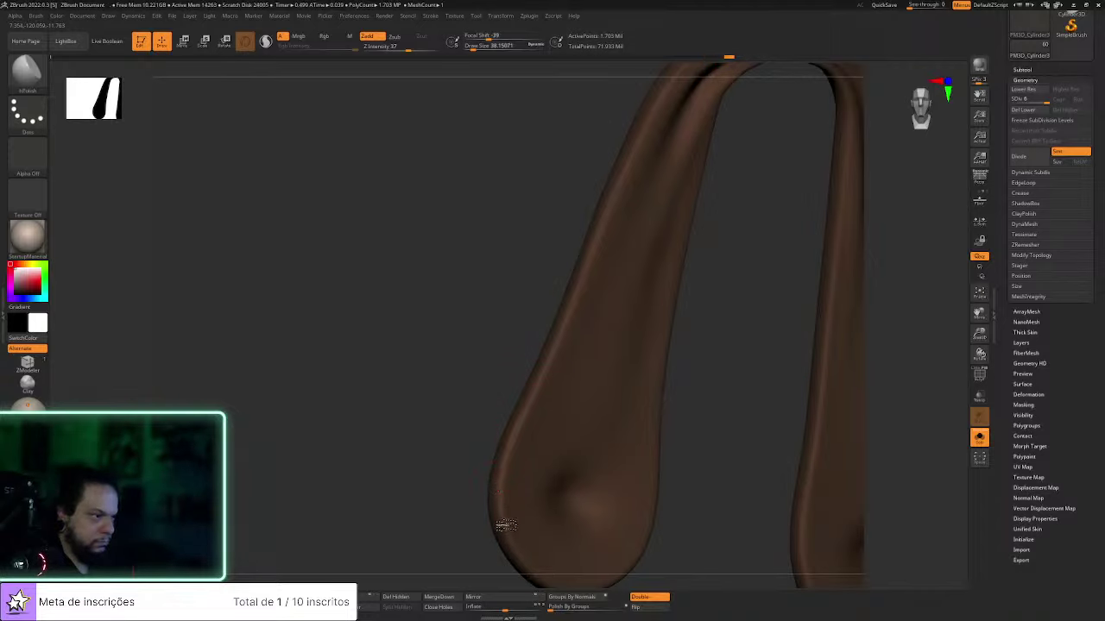
{"action": "right_click_drag", "start_coordinate": [530, 413], "coordinate": [464, 312], "text": "ctrl"}
{"action": "right_click_drag", "start_coordinate": [560, 403], "coordinate": [611, 511], "text": "ctrl"}
{"action": "right_click_drag", "start_coordinate": [663, 267], "coordinate": [665, 291]}
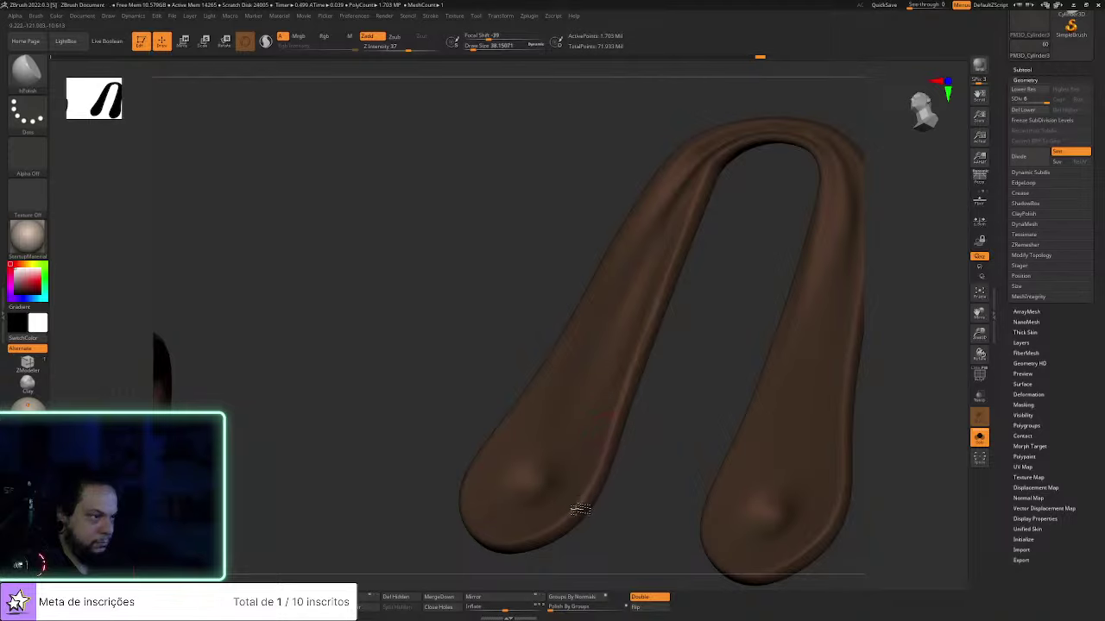
Polish the rim of the rounded end on the second loop's other leg
{"action": "left_click_drag", "start_coordinate": [692, 485], "coordinate": [514, 393], "text": "alt"}
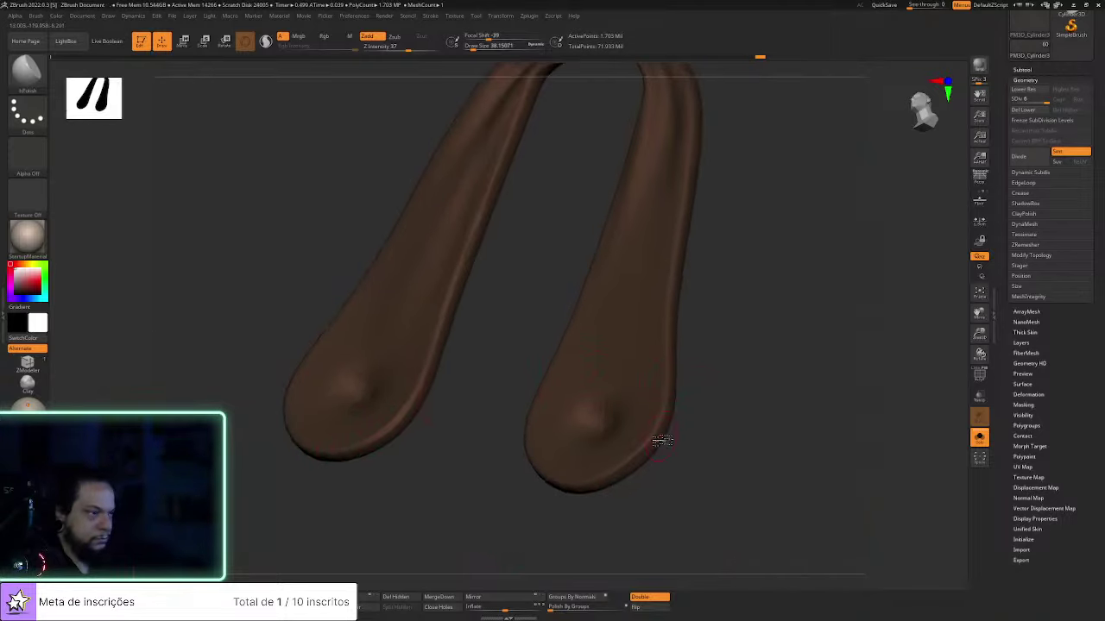
{"action": "right_click_drag", "start_coordinate": [681, 446], "coordinate": [653, 472]}
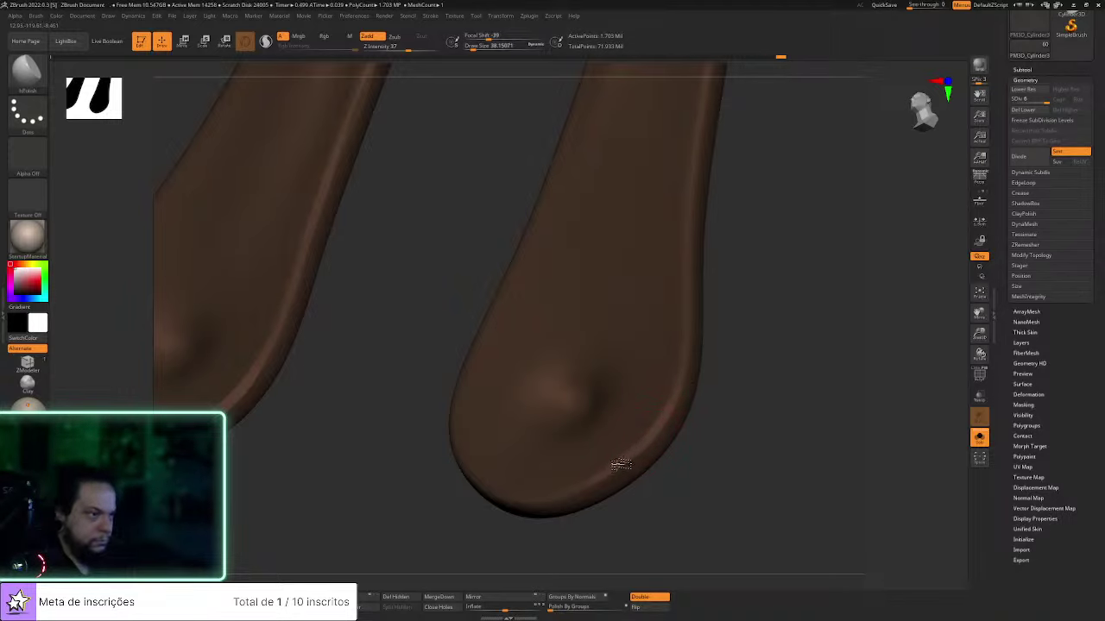
{"action": "mouse_move", "coordinate": [592, 478]}
{"action": "right_mouse_down"}
{"action": "mouse_move", "coordinate": [717, 435]}
{"action": "mouse_move", "coordinate": [568, 499]}
{"action": "right_mouse_up"}
{"action": "left_click_drag", "start_coordinate": [527, 488], "coordinate": [449, 442]}
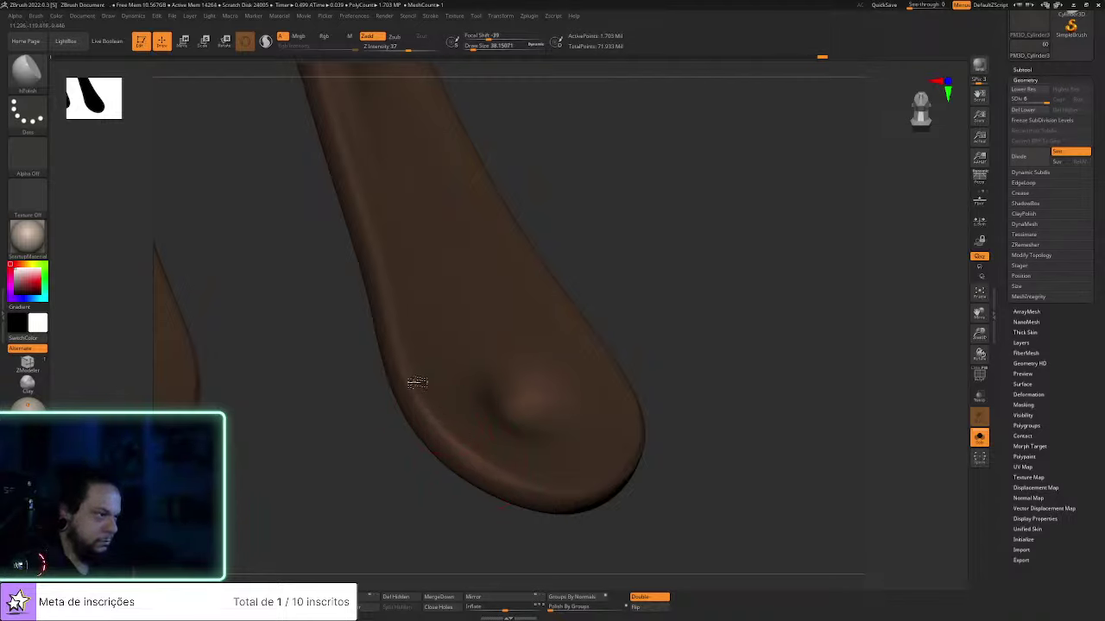
Polish the other leg's long edges on the second loop up to the bend, finishing with a full front view
{"action": "mouse_move", "coordinate": [399, 357]}
{"action": "right_mouse_down"}
{"action": "mouse_move", "coordinate": [653, 365]}
{"action": "mouse_move", "coordinate": [433, 368]}
{"action": "right_mouse_up"}
{"action": "left_click_drag", "start_coordinate": [398, 346], "coordinate": [459, 560]}
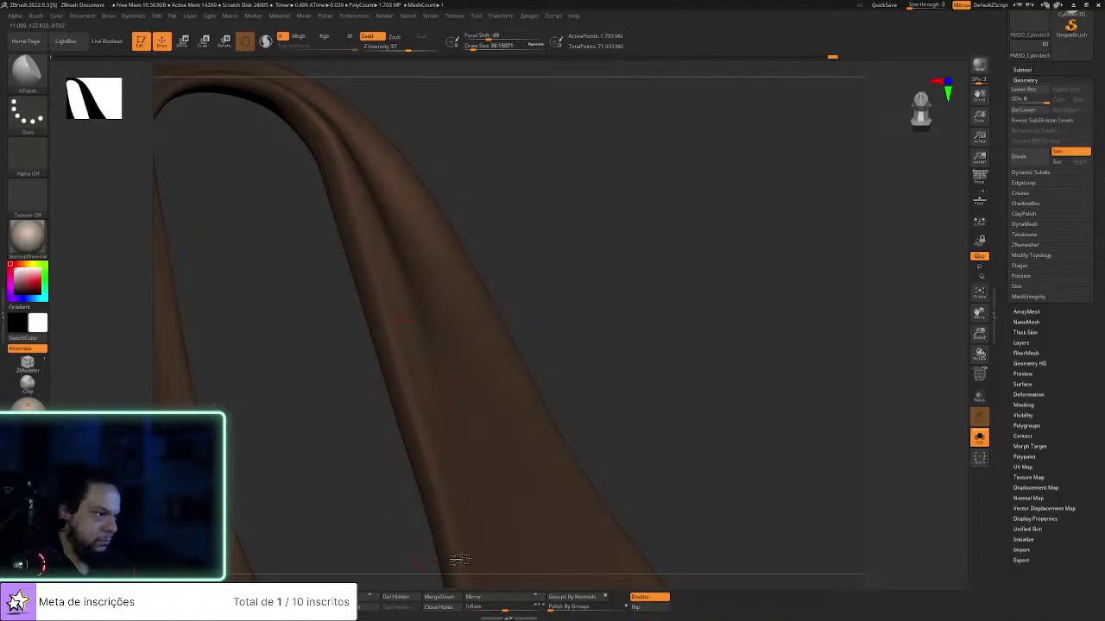
{"action": "mouse_move", "coordinate": [453, 547]}
{"action": "right_mouse_down"}
{"action": "mouse_move", "coordinate": [584, 299]}
{"action": "mouse_move", "coordinate": [525, 296]}
{"action": "right_mouse_up"}
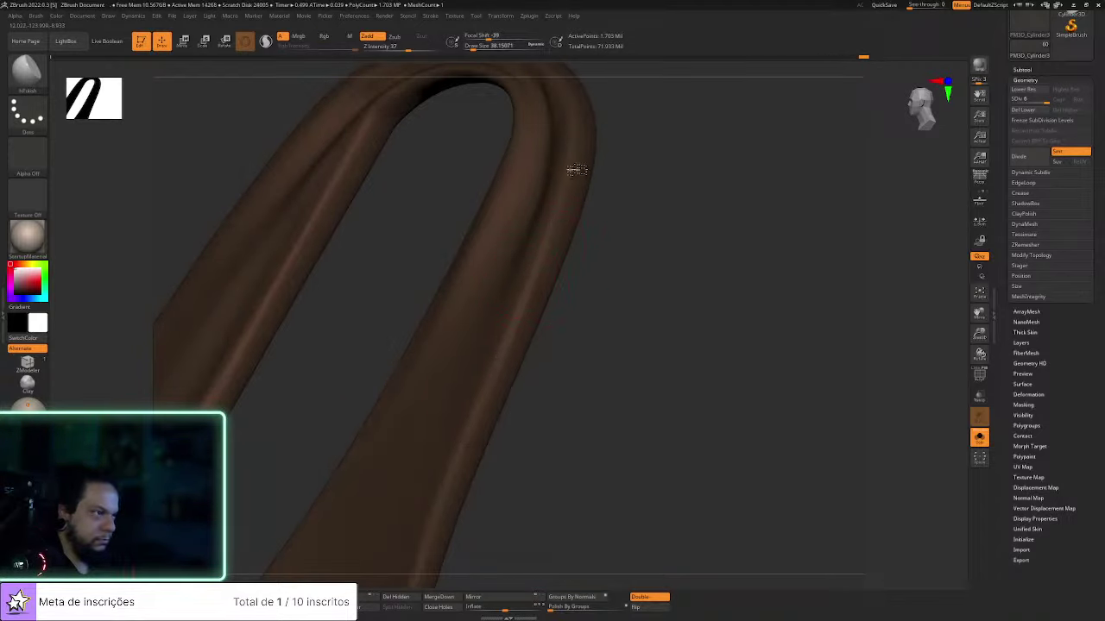
{"action": "mouse_move", "coordinate": [649, 307]}
{"action": "right_mouse_down", "text": "ctrl"}
{"action": "mouse_move", "coordinate": [641, 199]}
{"action": "mouse_move", "coordinate": [661, 301]}
{"action": "right_mouse_up", "text": "ctrl"}
{"action": "right_click_drag", "start_coordinate": [732, 337], "coordinate": [909, 298], "text": "alt"}
{"action": "right_click_drag", "start_coordinate": [484, 426], "coordinate": [643, 410]}
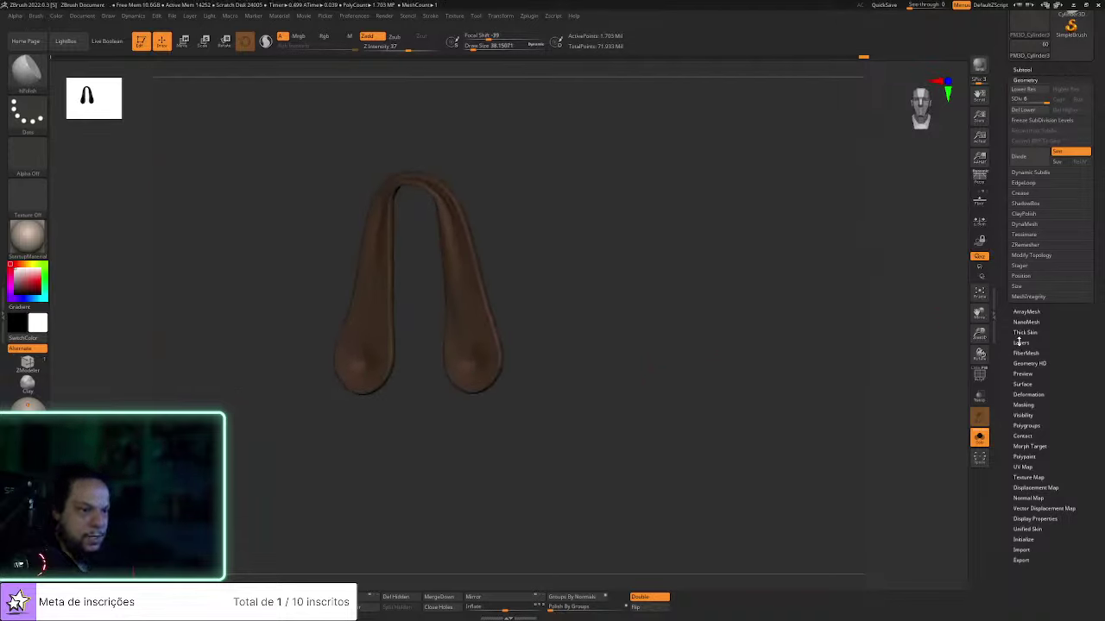
Add a new sculpting layer to the loop straps and frame them in the view
{"action": "left_click", "coordinate": [1021, 342]}
{"action": "left_click", "coordinate": [1018, 245]}
{"action": "right_click_drag", "start_coordinate": [646, 328], "coordinate": [671, 345], "text": "ctrl"}
{"action": "key", "text": "f"}
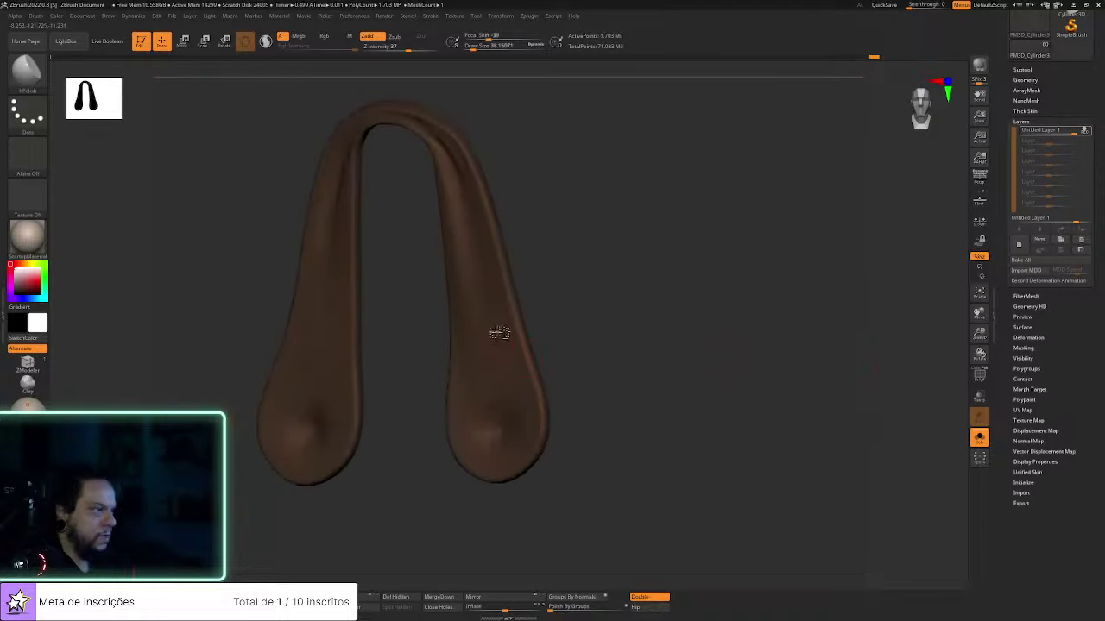
Sculpt a small worn bump on the first loop's outer edge using ClayBuildup at a brush size of about 20
{"action": "key", "text": "b"}
{"action": "key", "text": "c"}
{"action": "key", "text": "b"}
{"action": "key", "text": "s"}
{"action": "left_click", "coordinate": [509, 290]}
{"action": "key", "text": "s"}
{"action": "left_click", "coordinate": [517, 288]}
{"action": "right_click_drag", "start_coordinate": [532, 273], "coordinate": [561, 278]}
{"action": "key", "text": "s"}
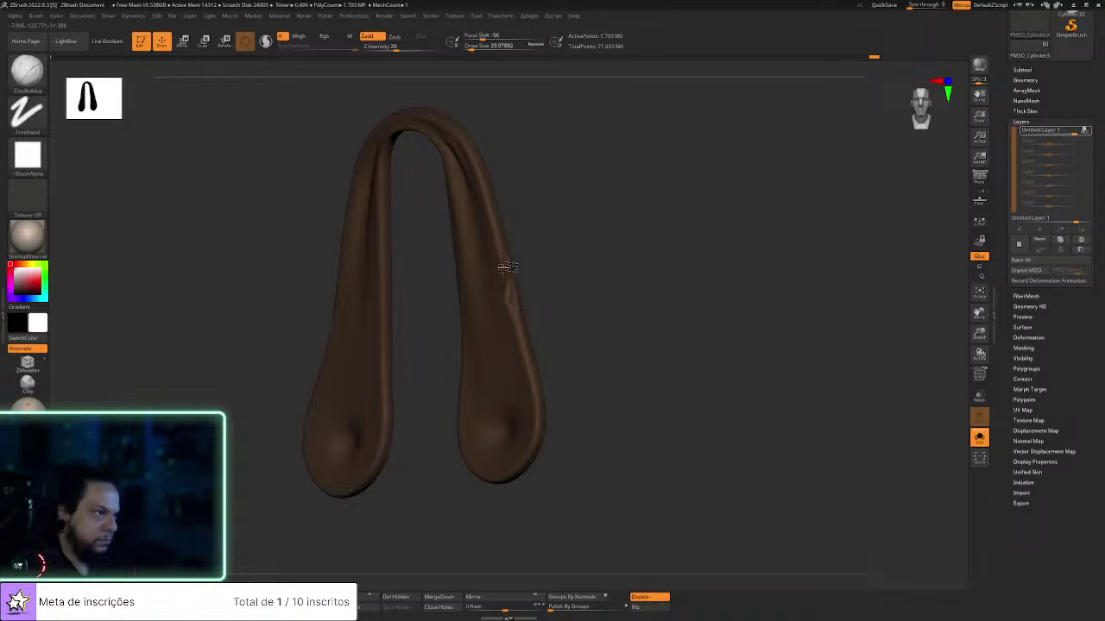
{"action": "left_click_drag", "start_coordinate": [507, 267], "coordinate": [518, 316]}
Flatten the worn spot on the first loop's outer edge with hPolish
{"action": "key", "text": "b"}
{"action": "key", "text": "h"}
{"action": "key", "text": "p"}
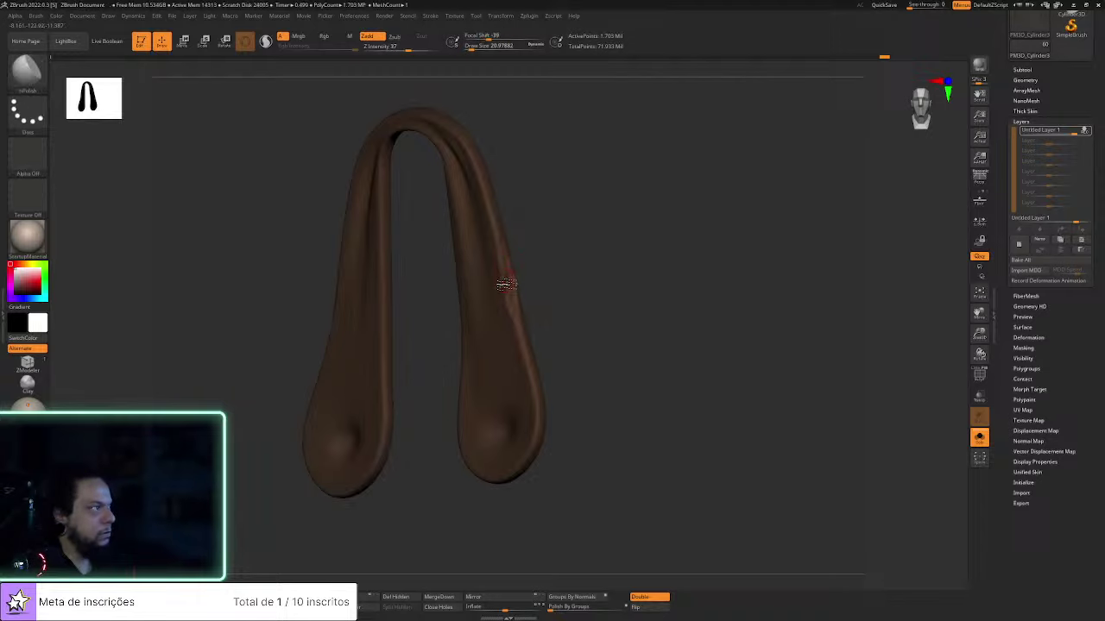
{"action": "mouse_move", "coordinate": [508, 281]}
{"action": "left_mouse_down"}
{"action": "mouse_move", "coordinate": [509, 290]}
{"action": "mouse_move", "coordinate": [562, 296]}
{"action": "mouse_move", "coordinate": [567, 311]}
{"action": "left_mouse_up"}
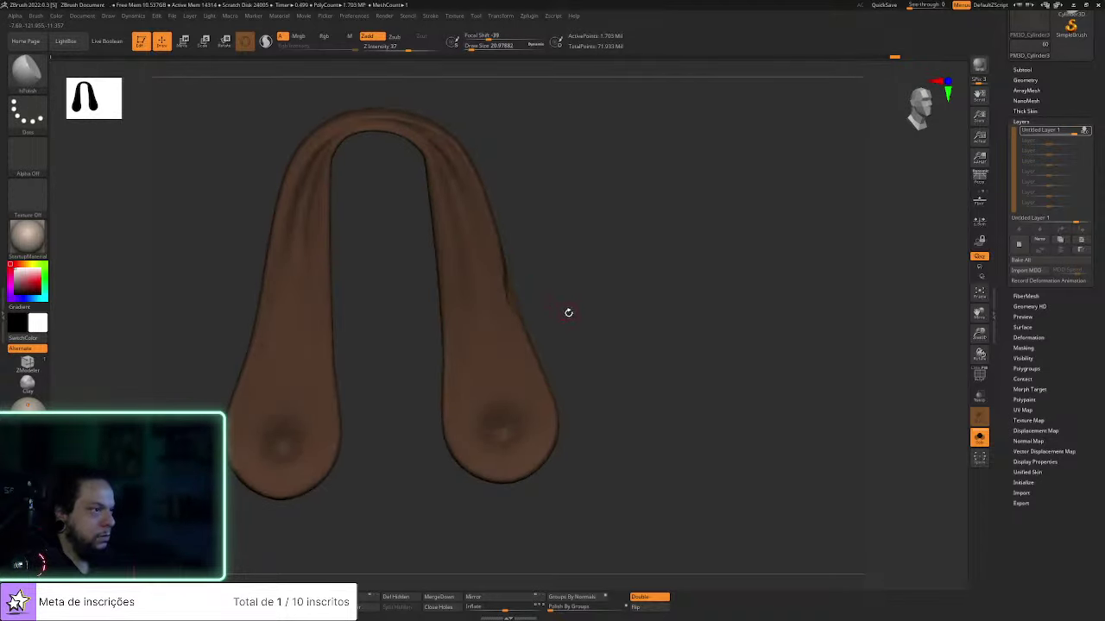
Sculpt a short crease at the button dimple of one of the first loop's rounded ends with ClayBuildup
{"action": "left_click_drag", "start_coordinate": [355, 454], "coordinate": [331, 453], "text": "shift"}
{"action": "key", "text": "b"}
{"action": "key", "text": "c"}
{"action": "key", "text": "b"}
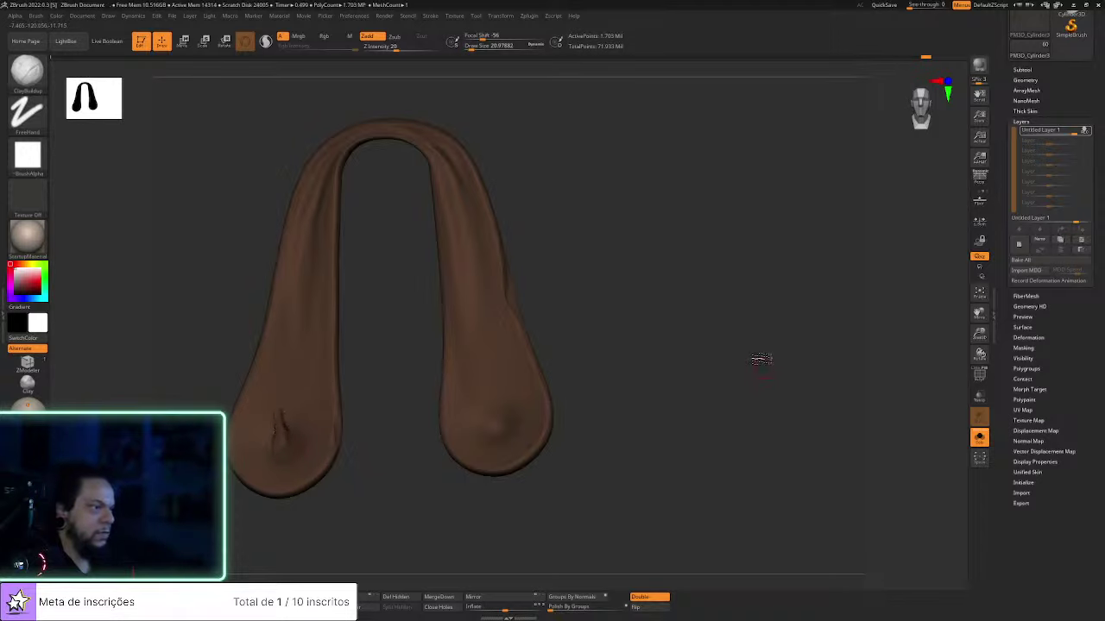
Sculpt a worn spot on the second loop's outer edge with ClayBuildup and flatten it with hPolish
{"action": "left_click_drag", "start_coordinate": [759, 364], "coordinate": [727, 286], "text": "alt"}
{"action": "left_click_drag", "start_coordinate": [769, 321], "coordinate": [647, 304], "text": "alt"}
{"action": "left_click_drag", "start_coordinate": [553, 343], "coordinate": [529, 433], "text": "alt"}
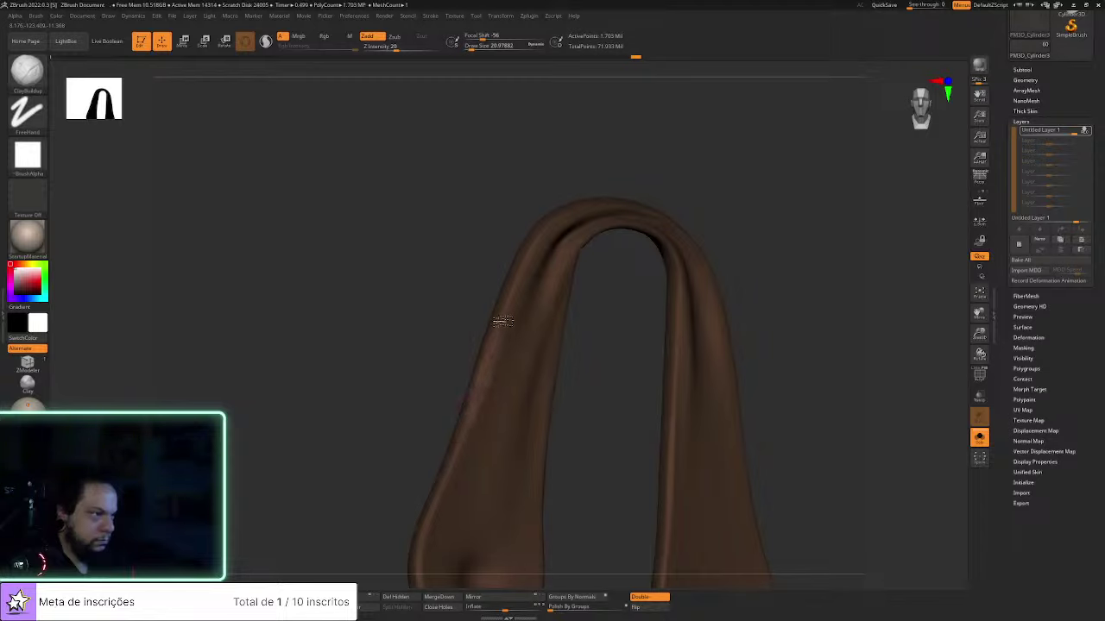
{"action": "left_click_drag", "start_coordinate": [499, 330], "coordinate": [491, 377]}
{"action": "key", "text": "b"}
{"action": "key", "text": "h"}
{"action": "key", "text": "p"}
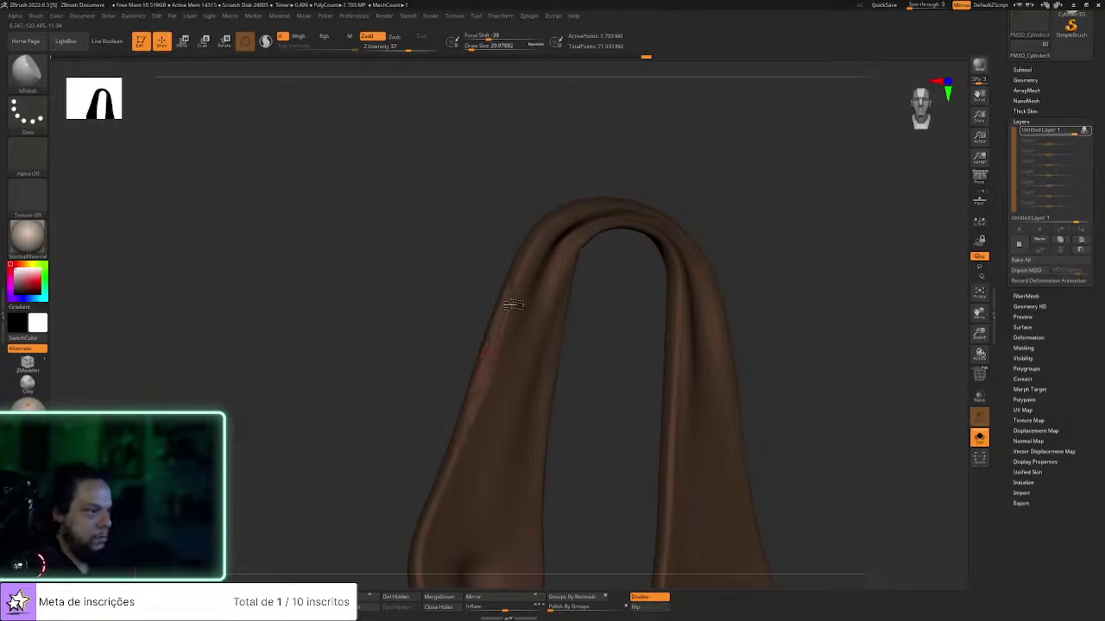
{"action": "right_click_drag", "start_coordinate": [358, 462], "coordinate": [457, 301], "text": "ctrl"}
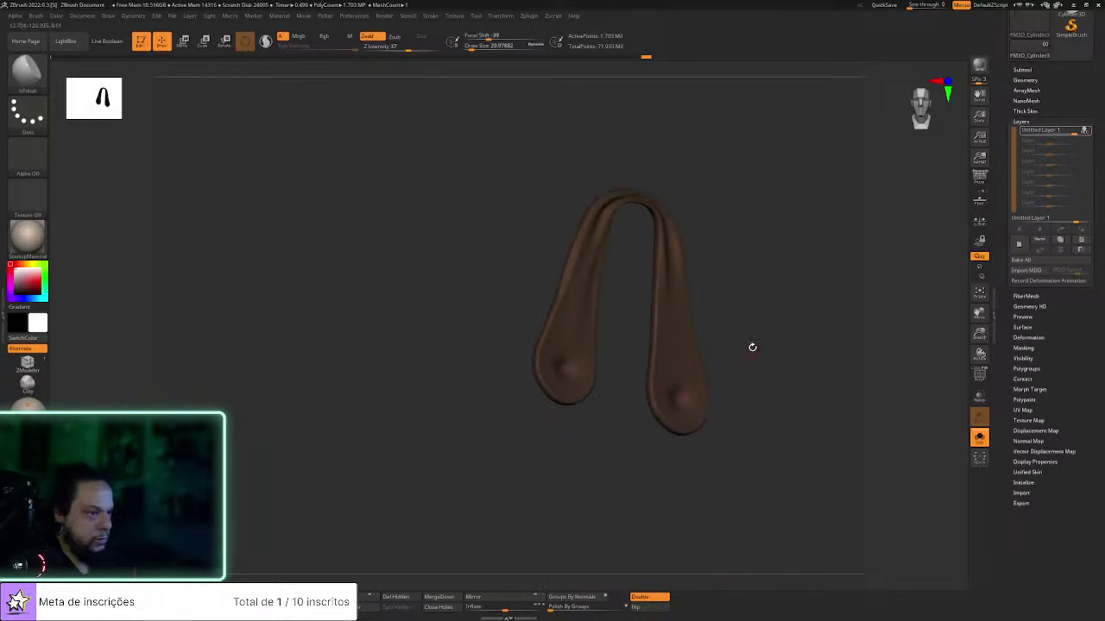
Sculpt a short crease at the button dimple of one of the second loop's rounded ends with ClayBuildup
{"action": "key", "text": "b"}
{"action": "key", "text": "c"}
{"action": "key", "text": "b"}
{"action": "right_click_drag", "start_coordinate": [769, 337], "coordinate": [769, 405], "text": "ctrl"}
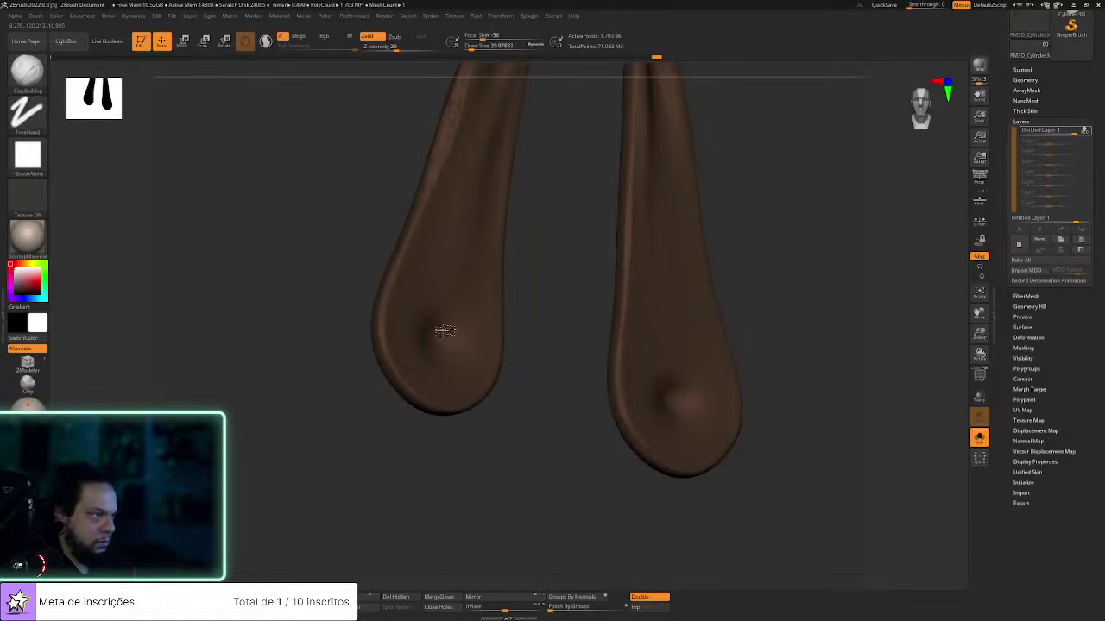
{"action": "mouse_move", "coordinate": [451, 316]}
{"action": "left_mouse_down"}
{"action": "mouse_move", "coordinate": [451, 326]}
{"action": "mouse_move", "coordinate": [458, 281]}
{"action": "mouse_move", "coordinate": [503, 314]}
{"action": "left_mouse_up"}
{"action": "left_click_drag", "start_coordinate": [458, 346], "coordinate": [453, 337]}
{"action": "key", "text": "b"}
{"action": "key", "text": "h"}
{"action": "key", "text": "p"}
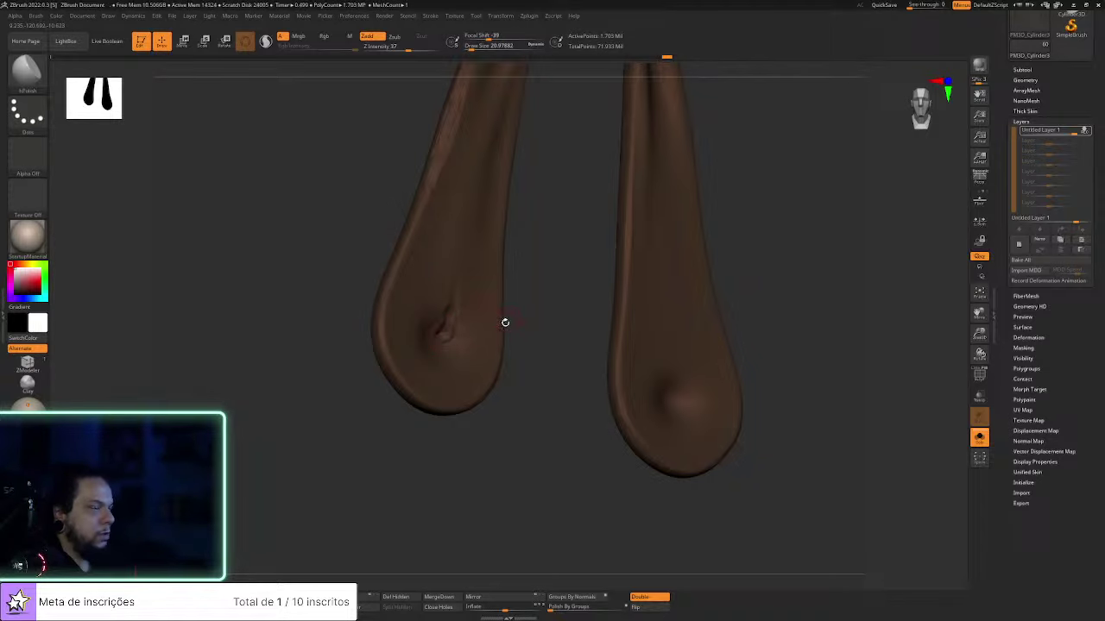
Load the Arranhao scratch brush from the brush library and turn its Rgb colour off
{"action": "left_click", "coordinate": [65, 41]}
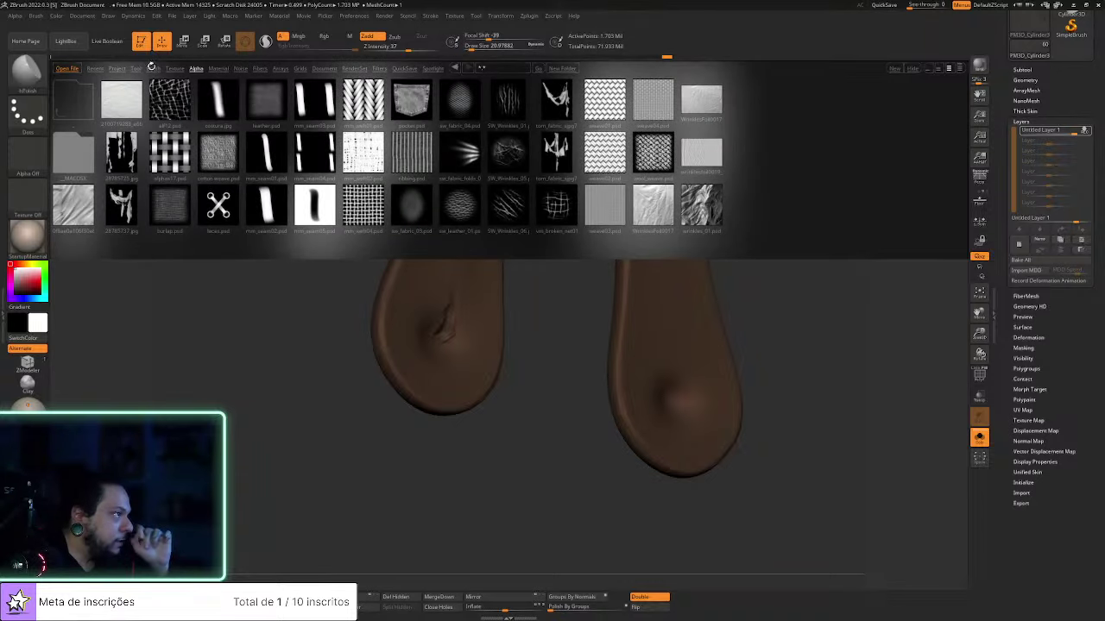
{"action": "left_click", "coordinate": [152, 68]}
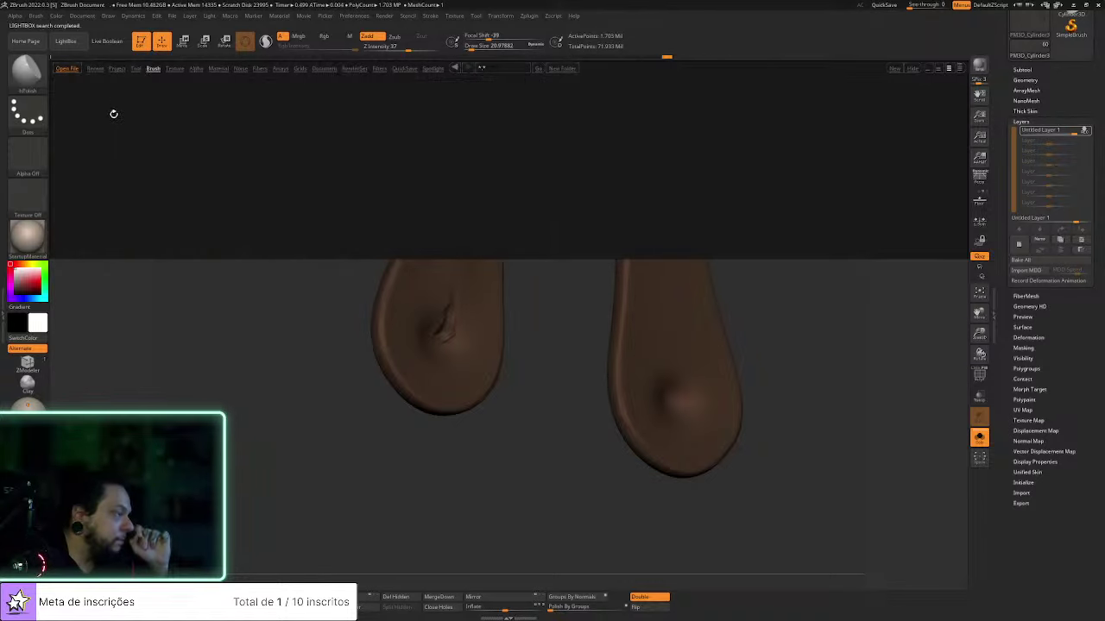
{"action": "double_click", "coordinate": [81, 154]}
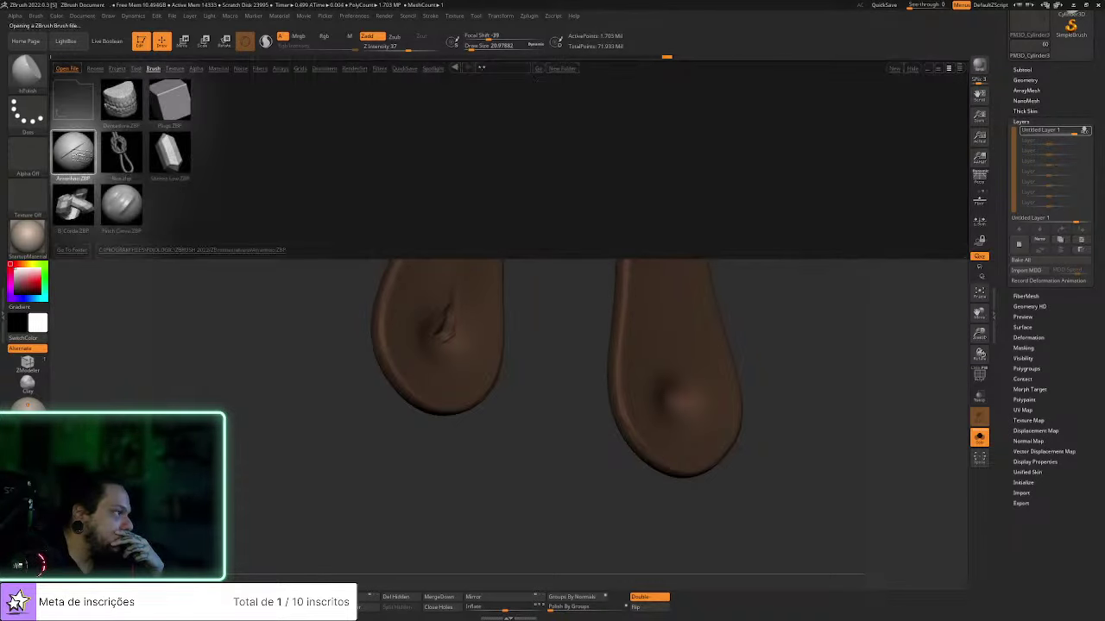
{"action": "double_click", "coordinate": [74, 152]}
{"action": "left_click", "coordinate": [330, 38]}
Scratch fine lines into the second loop's dimple crease and worn outer edge at a brush size of about 14
{"action": "left_click_drag", "start_coordinate": [518, 242], "coordinate": [561, 249]}
{"action": "mouse_move", "coordinate": [451, 306]}
{"action": "left_mouse_down"}
{"action": "mouse_move", "coordinate": [460, 281]}
{"action": "mouse_move", "coordinate": [449, 315]}
{"action": "left_mouse_up"}
{"action": "key", "text": "s"}
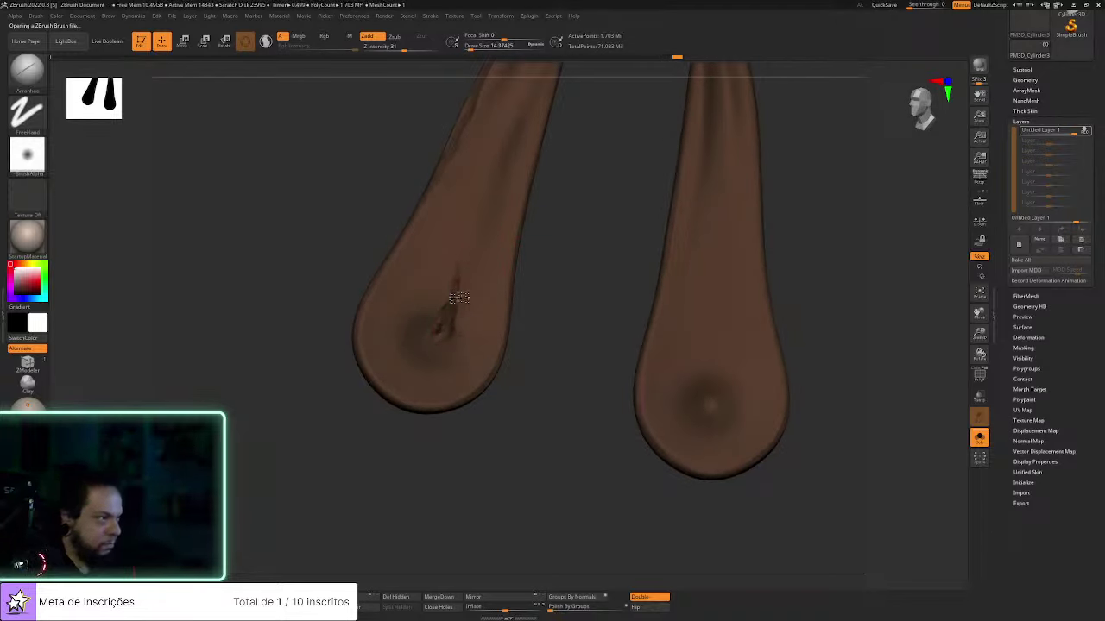
{"action": "left_click_drag", "start_coordinate": [388, 210], "coordinate": [440, 271]}
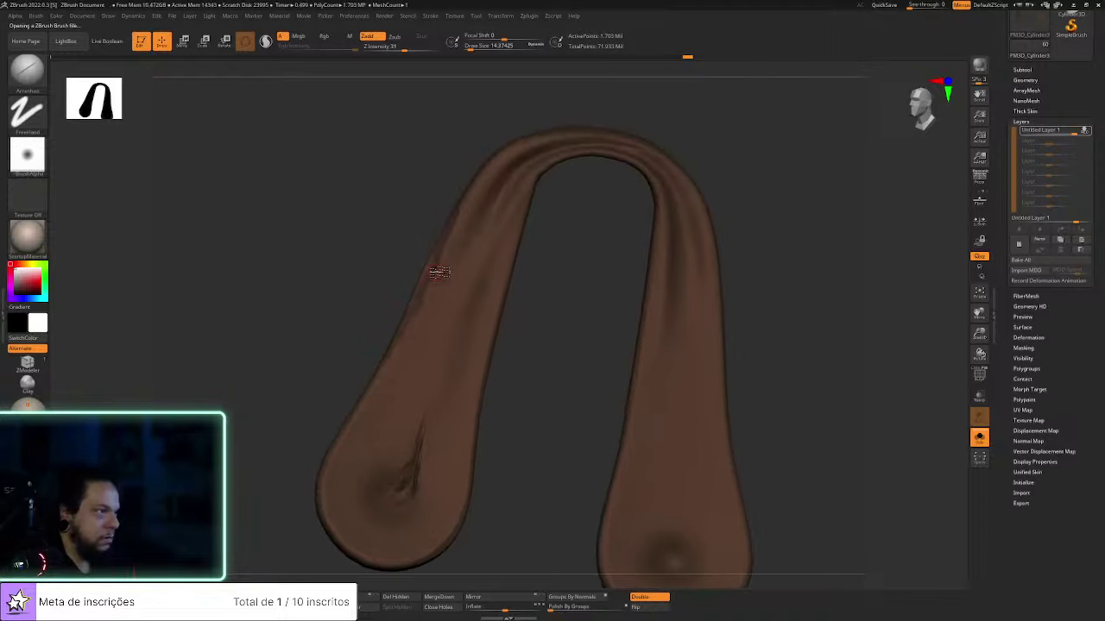
{"action": "left_click_drag", "start_coordinate": [437, 267], "coordinate": [476, 229]}
Scratch the first loop's dimple crease, extending it up the strap, and add scratches along the inner rim of that rounded end
{"action": "left_click_drag", "start_coordinate": [774, 357], "coordinate": [787, 417]}
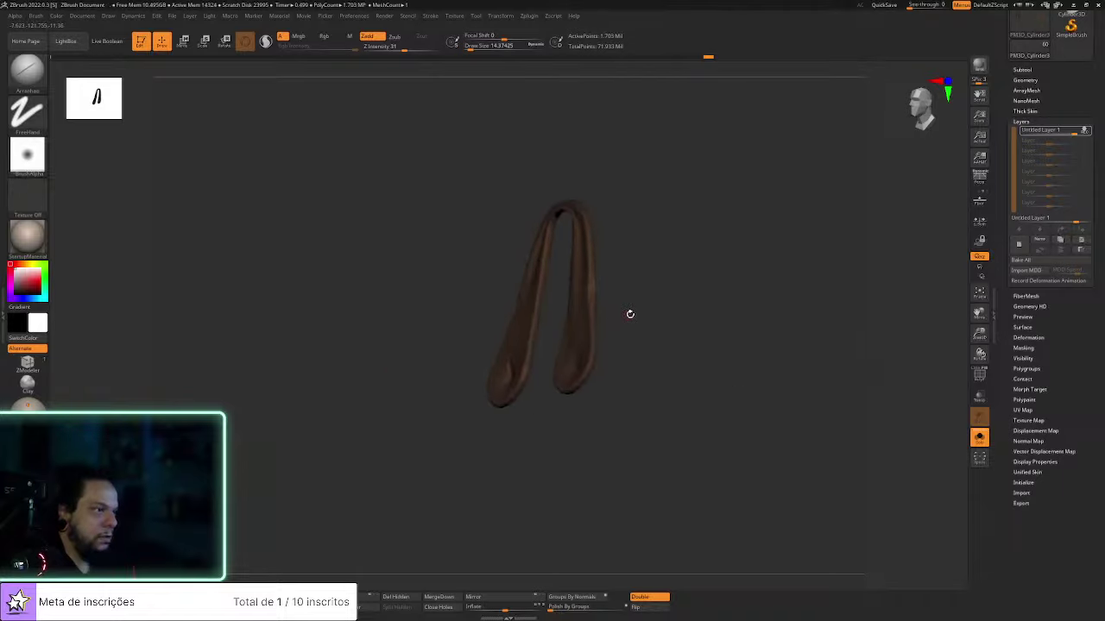
{"action": "left_click_drag", "start_coordinate": [629, 316], "coordinate": [429, 365], "text": "shift"}
{"action": "left_click_drag", "start_coordinate": [362, 325], "coordinate": [433, 406], "text": "alt"}
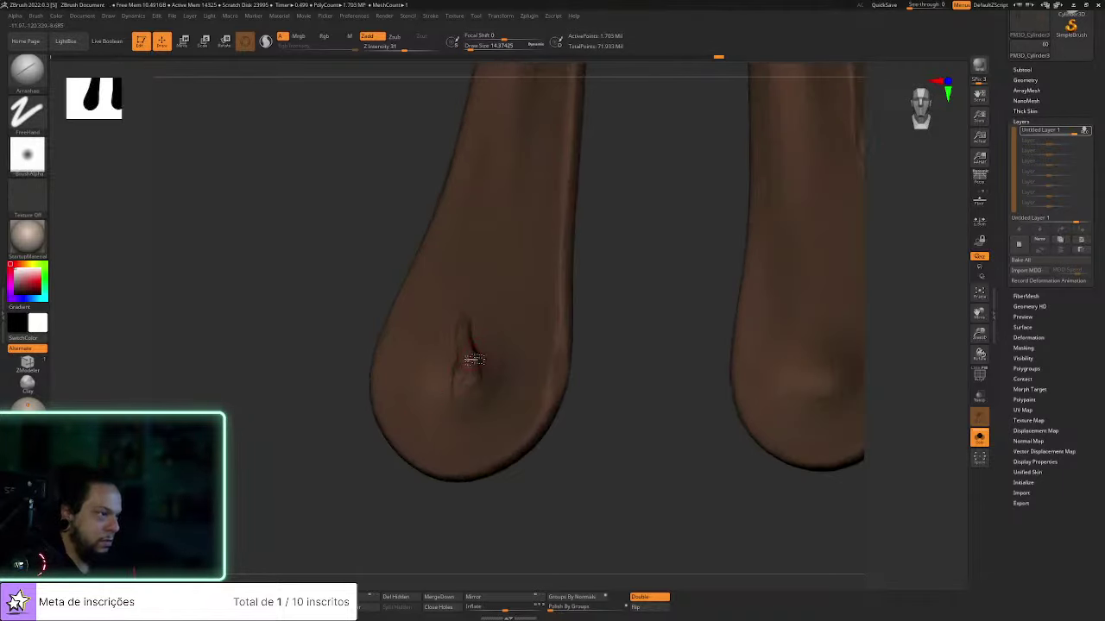
{"action": "left_click_drag", "start_coordinate": [465, 345], "coordinate": [484, 248]}
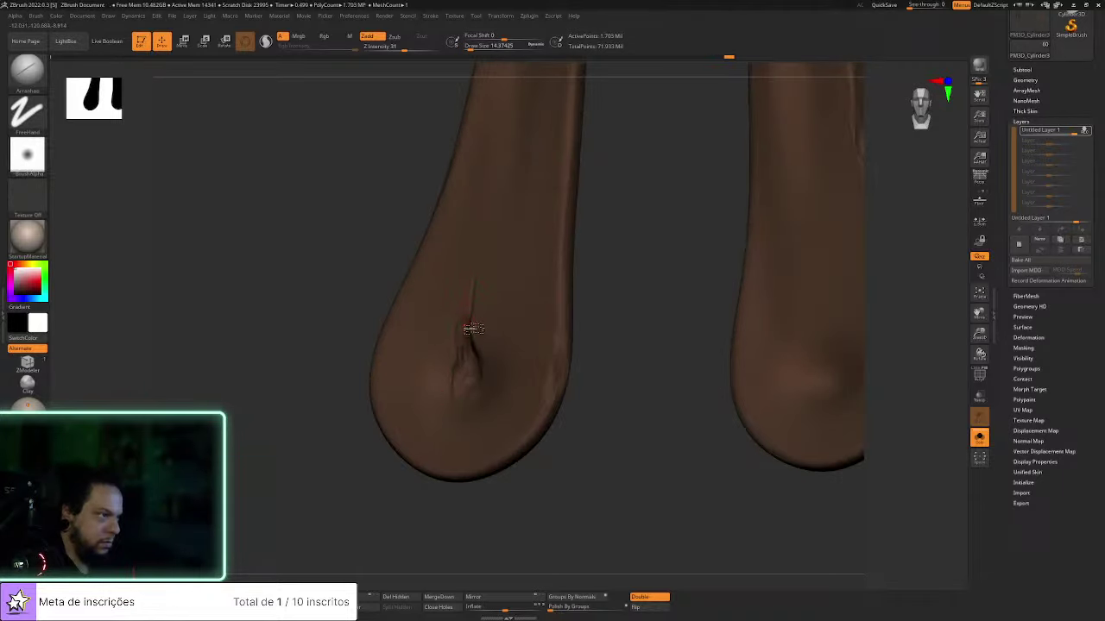
{"action": "right_click_drag", "start_coordinate": [562, 344], "coordinate": [523, 350]}
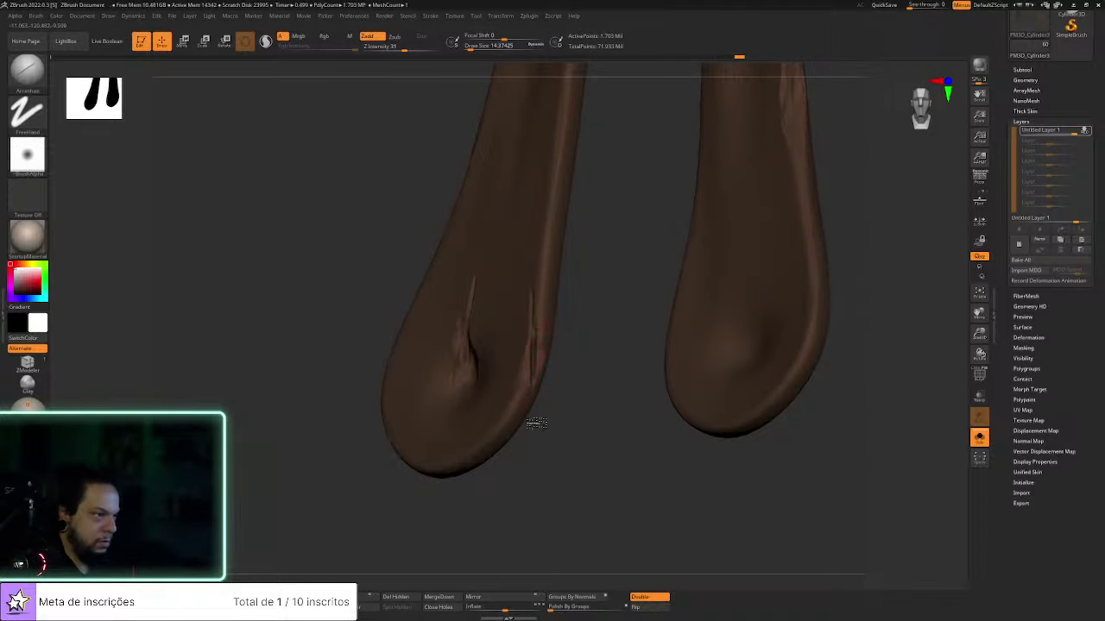
{"action": "left_click_drag", "start_coordinate": [561, 296], "coordinate": [592, 274]}
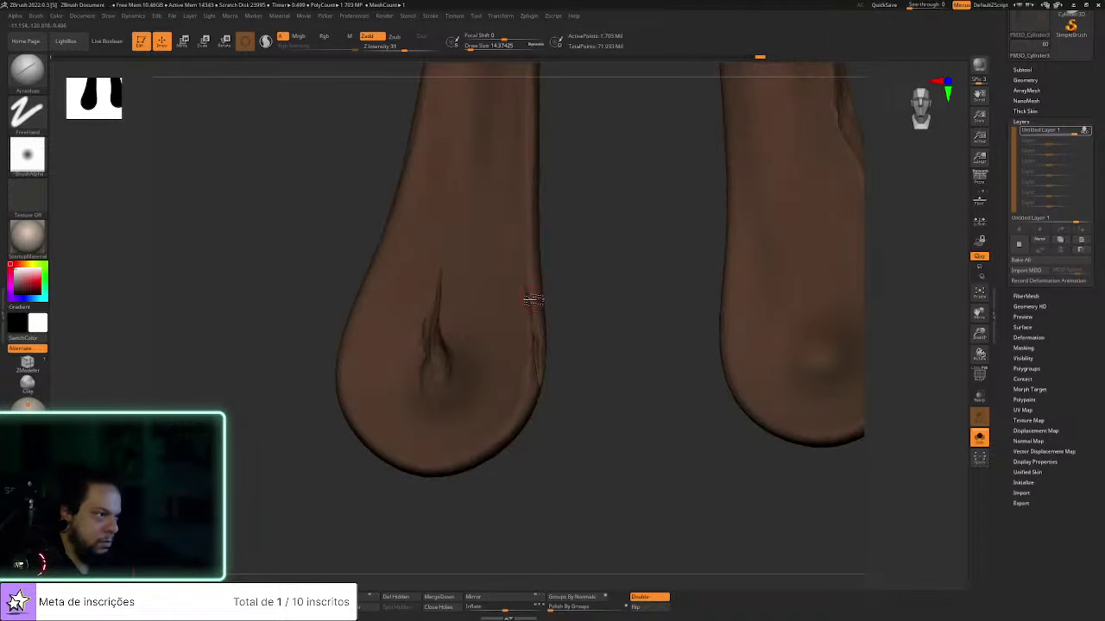
{"action": "left_click_drag", "start_coordinate": [504, 213], "coordinate": [527, 286]}
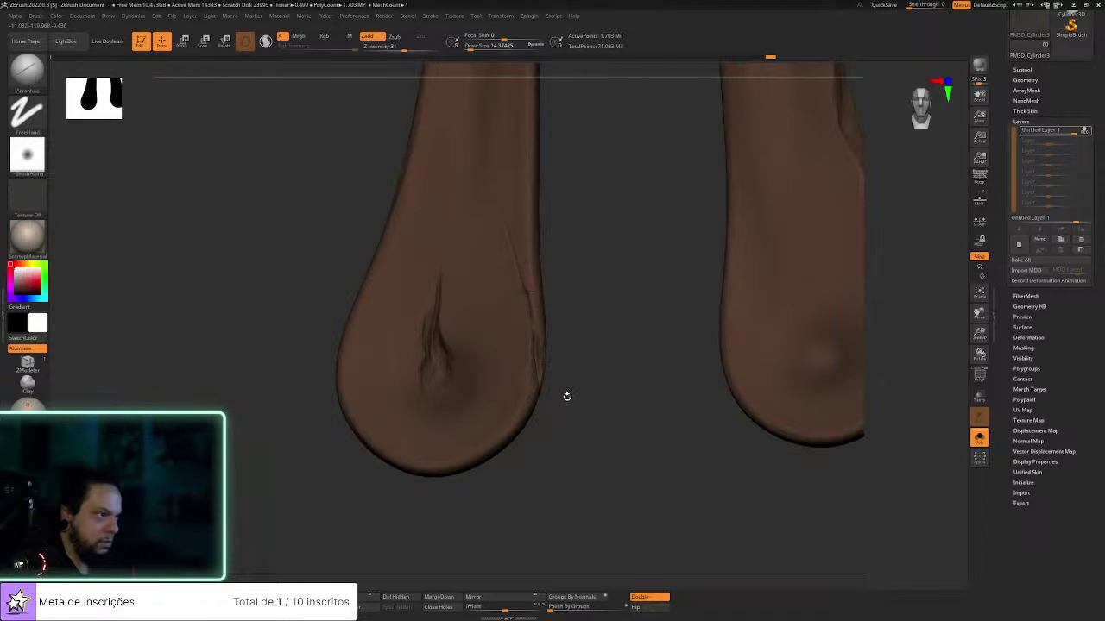
Rework the scratched rim of the first loop's rounded end from the side with ClayBuildup and select DamStandard
{"action": "right_click_drag", "start_coordinate": [561, 402], "coordinate": [539, 347]}
{"action": "right_click_drag", "start_coordinate": [562, 426], "coordinate": [518, 382]}
{"action": "key", "text": "b"}
{"action": "key", "text": "c"}
{"action": "key", "text": "b"}
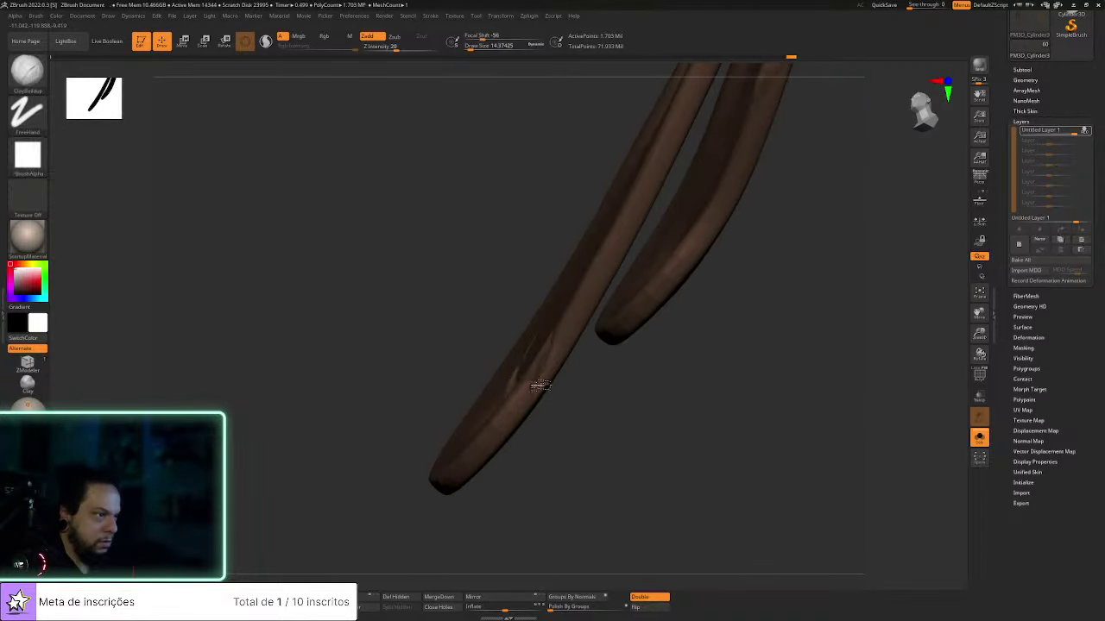
{"action": "mouse_move", "coordinate": [567, 439]}
{"action": "right_mouse_down"}
{"action": "mouse_move", "coordinate": [572, 424]}
{"action": "mouse_move", "coordinate": [538, 389]}
{"action": "right_mouse_up"}
{"action": "key", "text": "b"}
{"action": "key", "text": "i"}
{"action": "key", "text": "n"}
{"action": "key", "text": "b"}
{"action": "key", "text": "d"}
{"action": "key", "text": "s"}
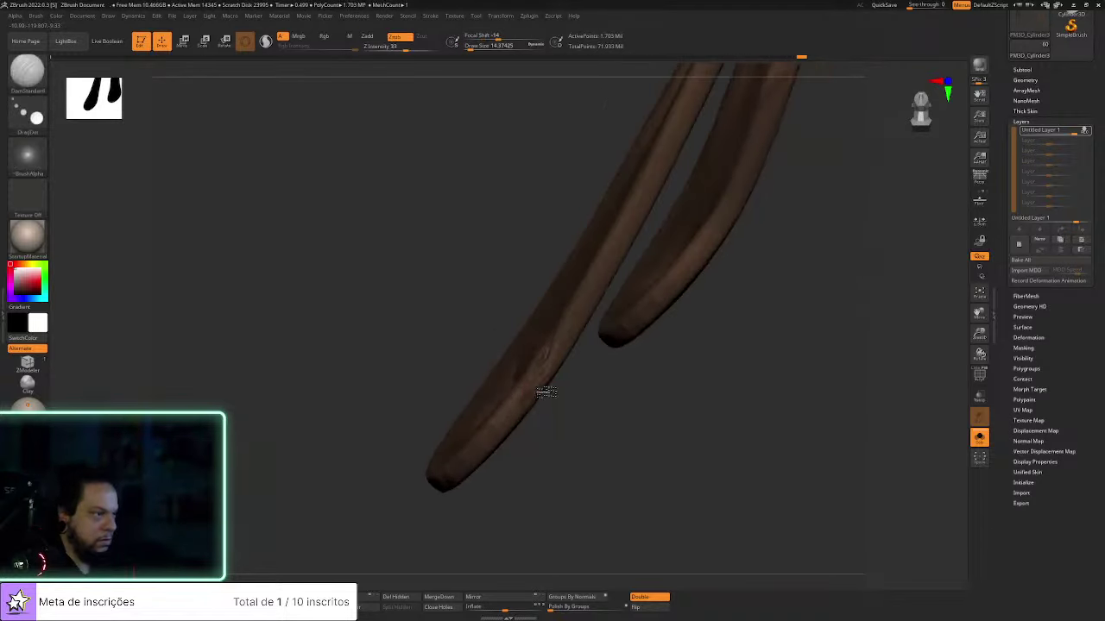
{"action": "right_click_drag", "start_coordinate": [558, 439], "coordinate": [607, 417]}
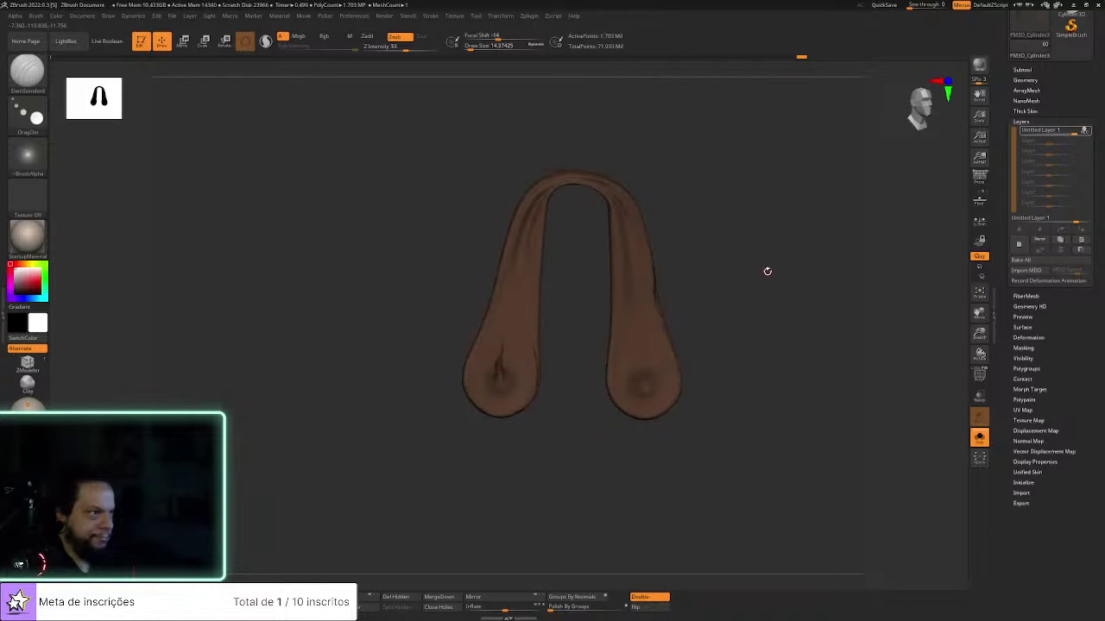
Load The_GIO soft-forms brush from the brush library and set it to Z Intensity 12 and a size of about 43
{"action": "right_click_drag", "start_coordinate": [667, 195], "coordinate": [639, 252], "text": "alt"}
{"action": "key", "text": "b"}
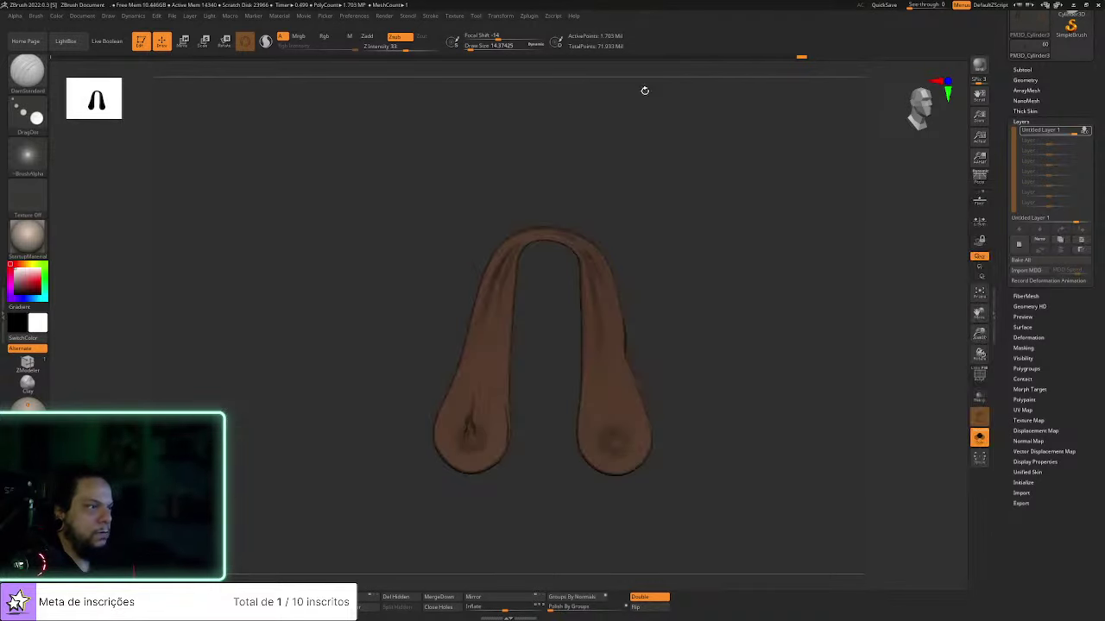
{"action": "right_click_drag", "start_coordinate": [564, 145], "coordinate": [567, 423], "text": "ctrl"}
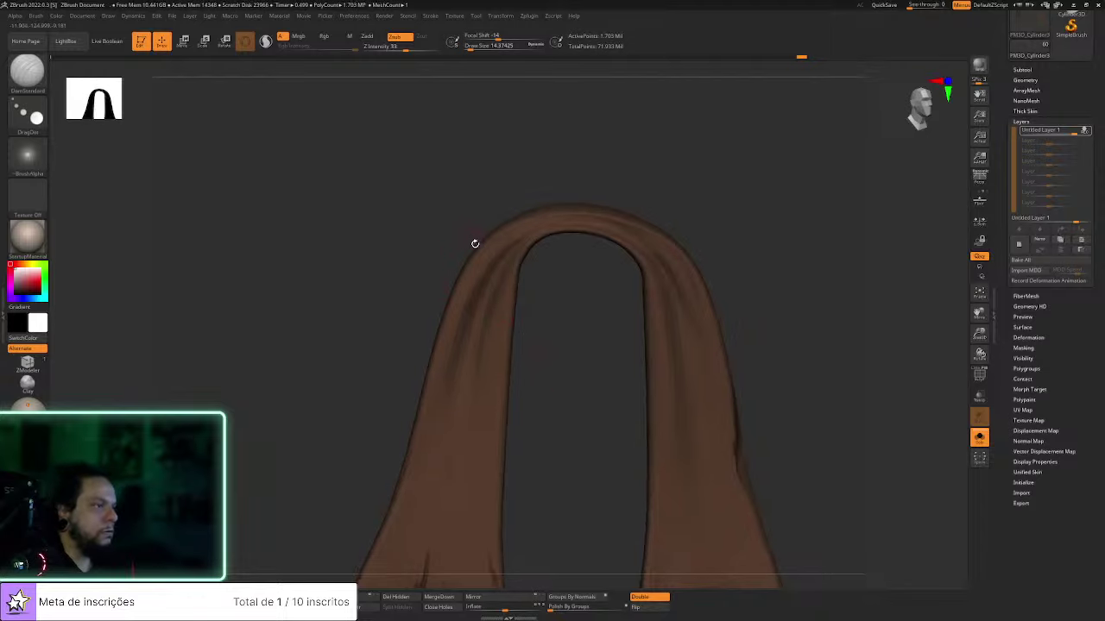
{"action": "left_click", "coordinate": [66, 40]}
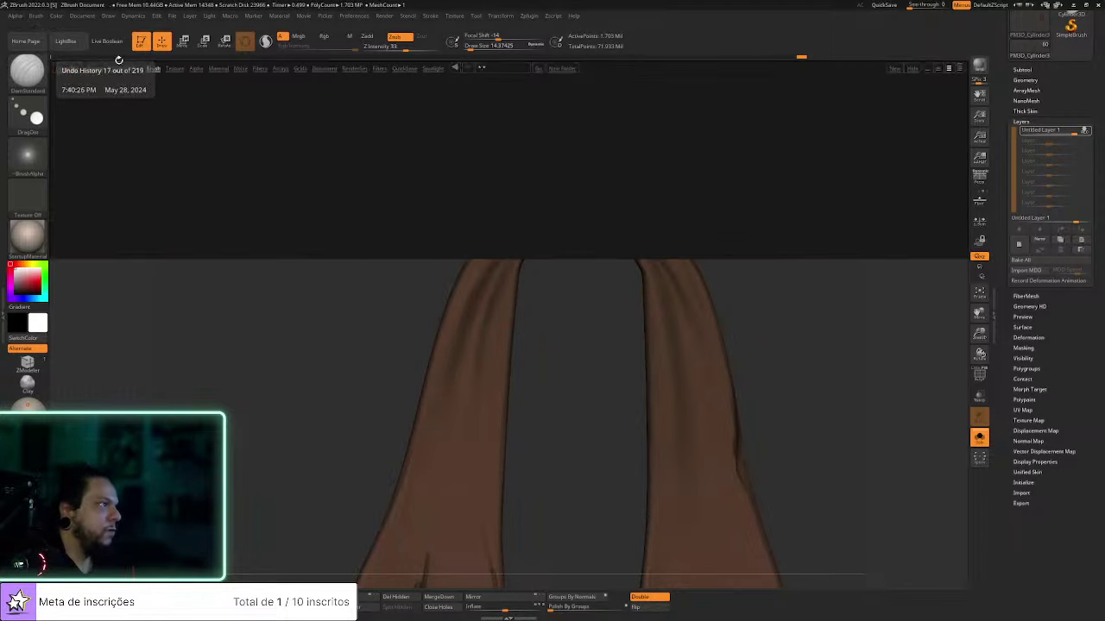
{"action": "double_click", "coordinate": [87, 109]}
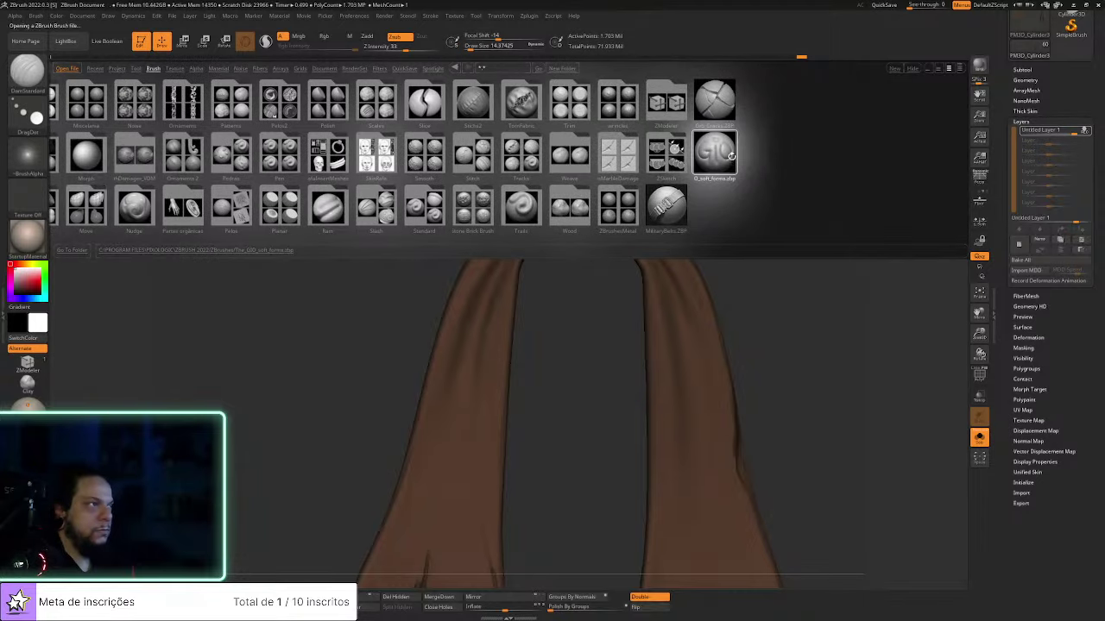
{"action": "double_click", "coordinate": [733, 158]}
{"action": "left_click_drag", "start_coordinate": [388, 49], "coordinate": [389, 49]}
{"action": "key", "text": "s"}
{"action": "left_click_drag", "start_coordinate": [470, 326], "coordinate": [480, 321]}
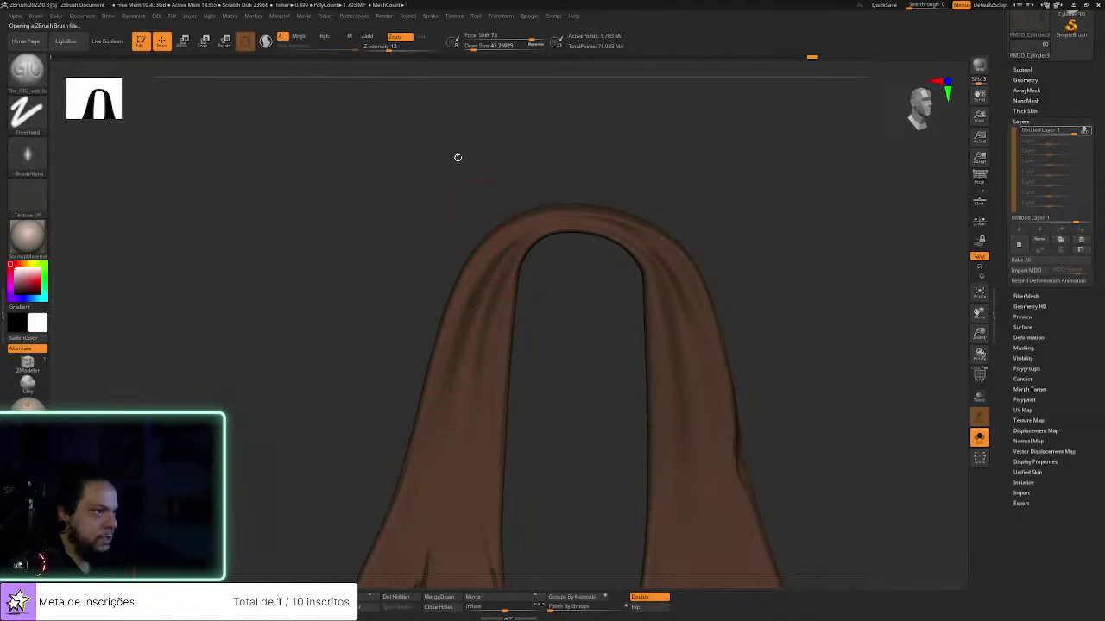
{"action": "left_click", "coordinate": [376, 16]}
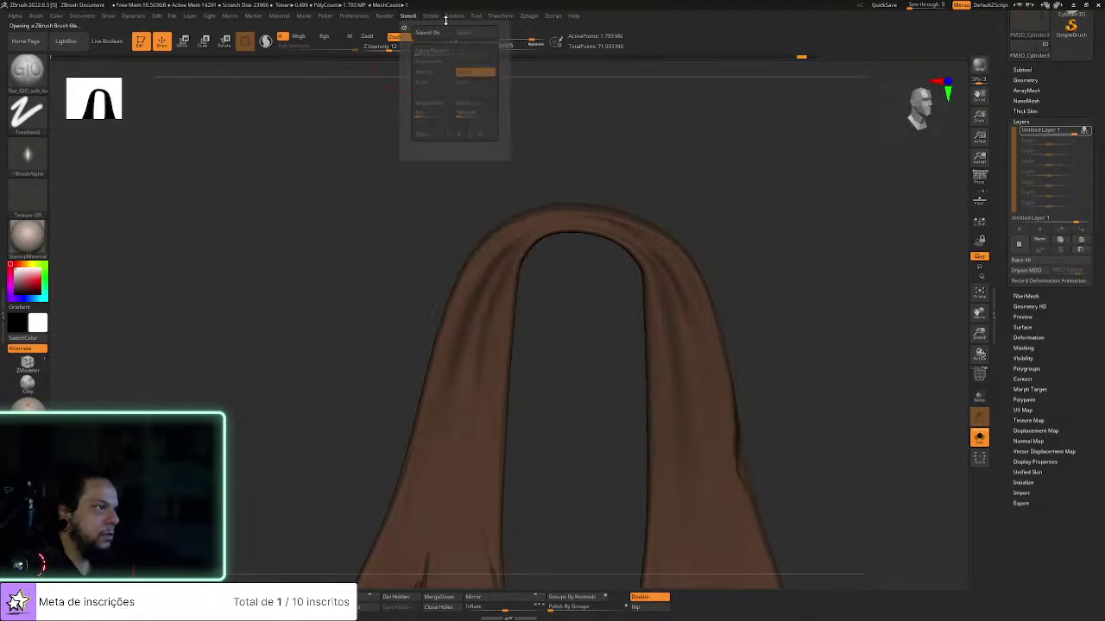
{"action": "mouse_move", "coordinate": [436, 16]}
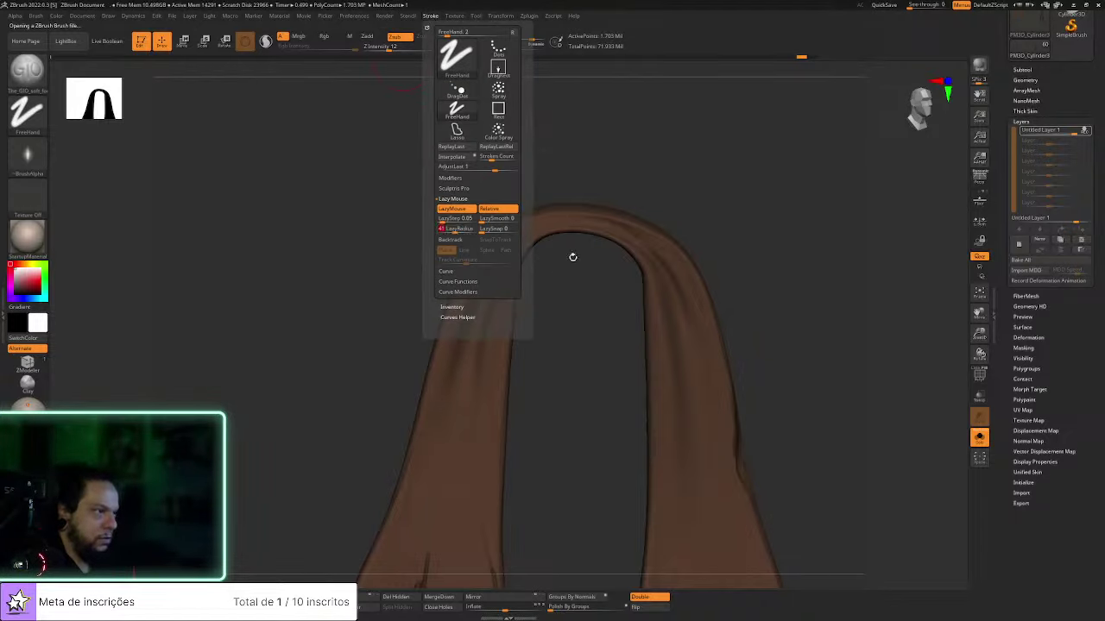
{"action": "key", "text": "ctrl+z"}
Sculpt soft lengthwise folds around the first loop's upper bend and down both straps, undoing the unwanted strokes
{"action": "mouse_move", "coordinate": [483, 306]}
{"action": "left_mouse_down"}
{"action": "mouse_move", "coordinate": [444, 388]}
{"action": "mouse_move", "coordinate": [498, 289]}
{"action": "left_mouse_up"}
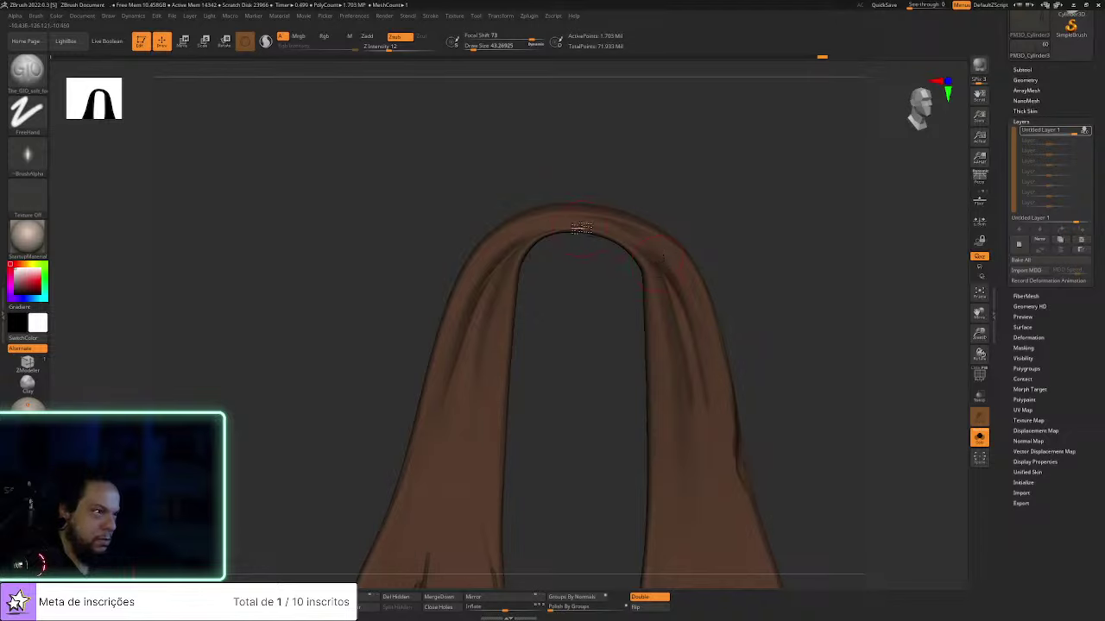
{"action": "key", "text": "shift"}
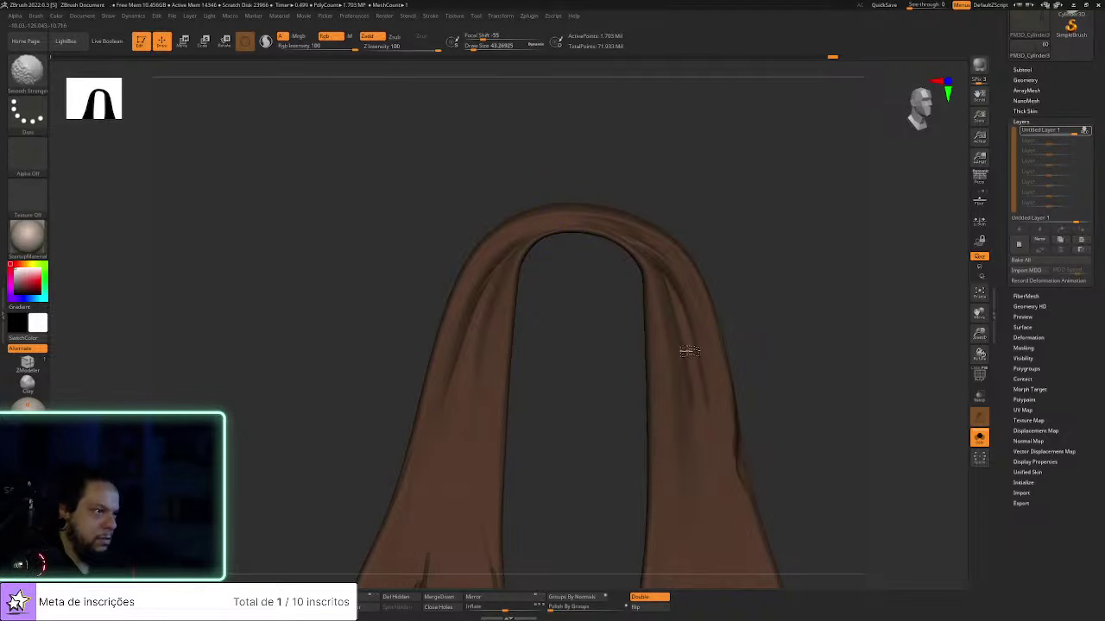
{"action": "left_click_drag", "start_coordinate": [649, 259], "coordinate": [677, 492]}
{"action": "key", "text": "ctrl+z"}
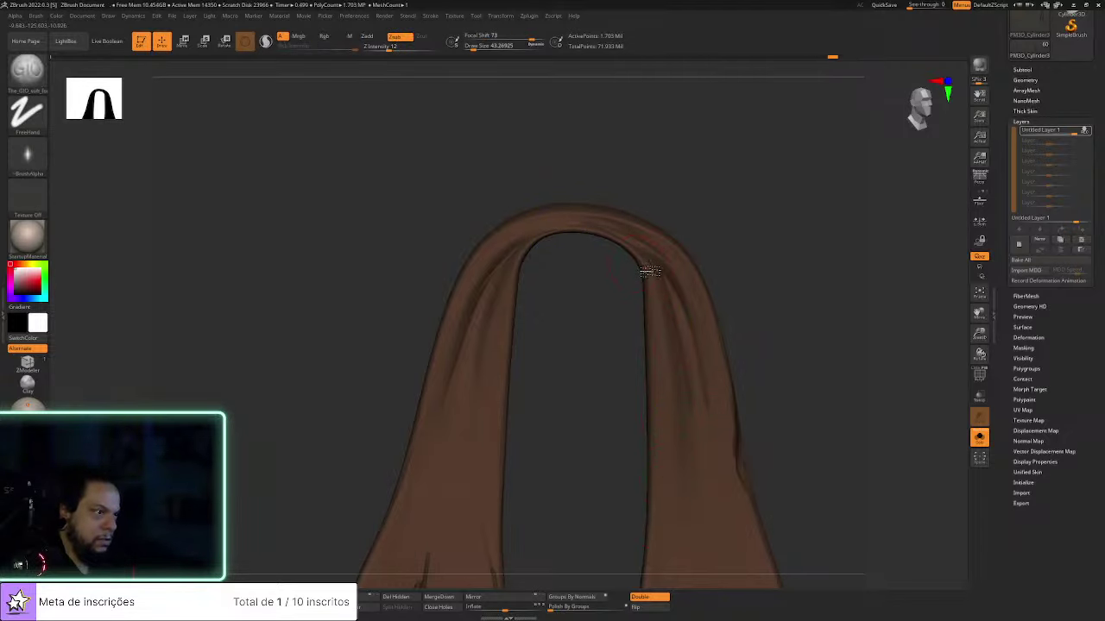
{"action": "key", "text": "ctrl+z"}
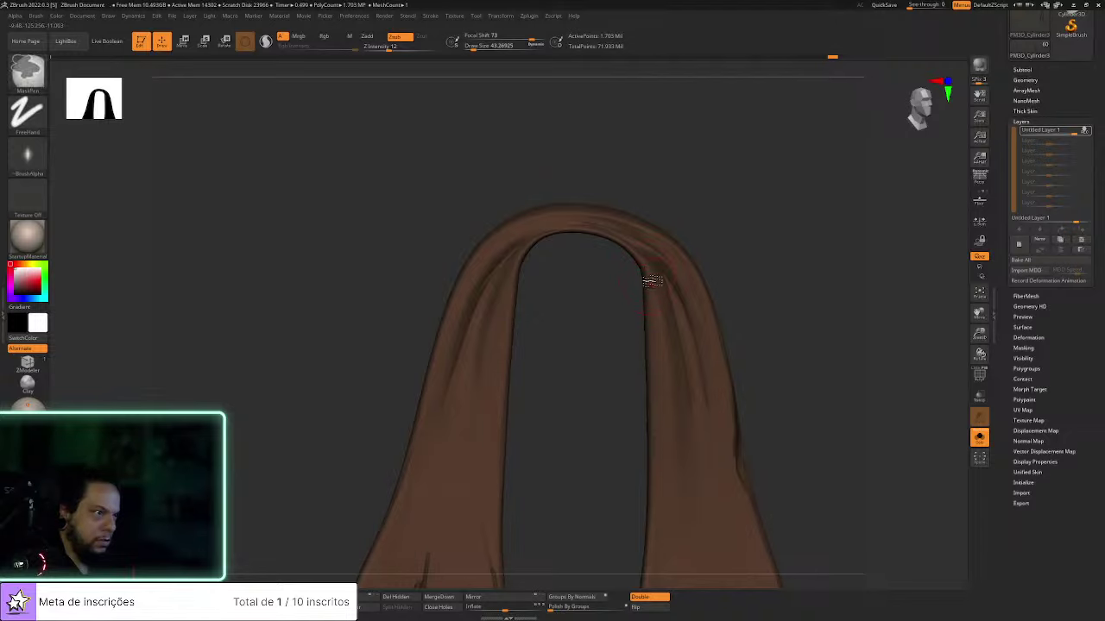
{"action": "key", "text": "shift"}
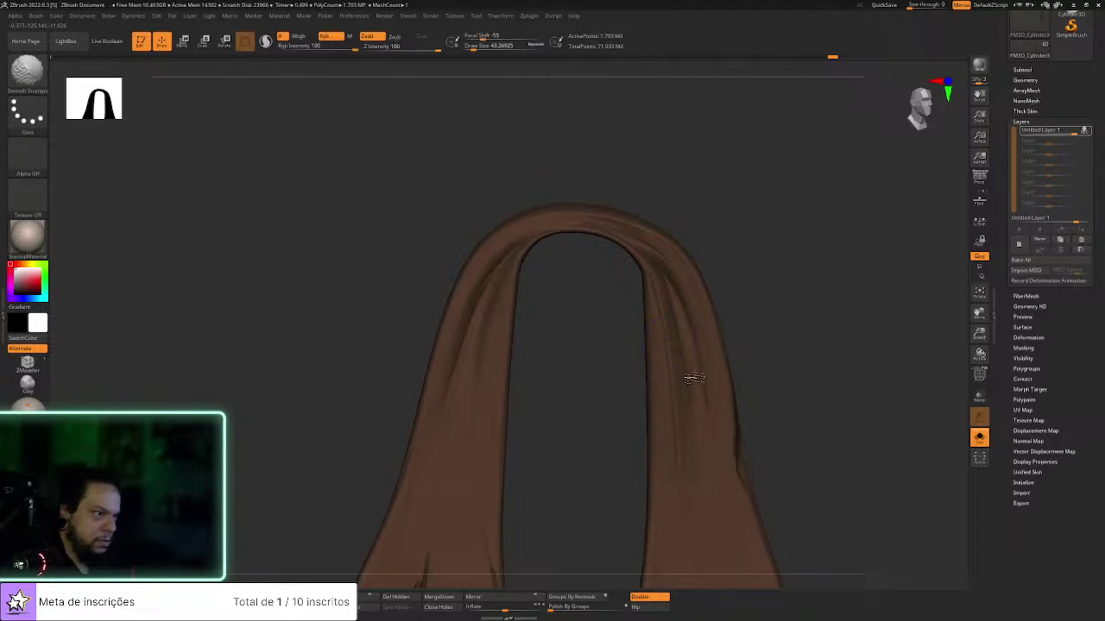
Sculpt soft lengthwise folds around the second loop's upper bend and down both straps with The_GIO soft-forms brush
{"action": "mouse_move", "coordinate": [814, 328]}
{"action": "left_mouse_down", "text": "alt"}
{"action": "mouse_move", "coordinate": [649, 323]}
{"action": "mouse_move", "coordinate": [340, 348]}
{"action": "left_mouse_up", "text": "alt"}
{"action": "left_click_drag", "start_coordinate": [666, 338], "coordinate": [552, 379]}
{"action": "scroll", "coordinate": [526, 368], "scroll_direction": "up", "scroll_amount": 3}
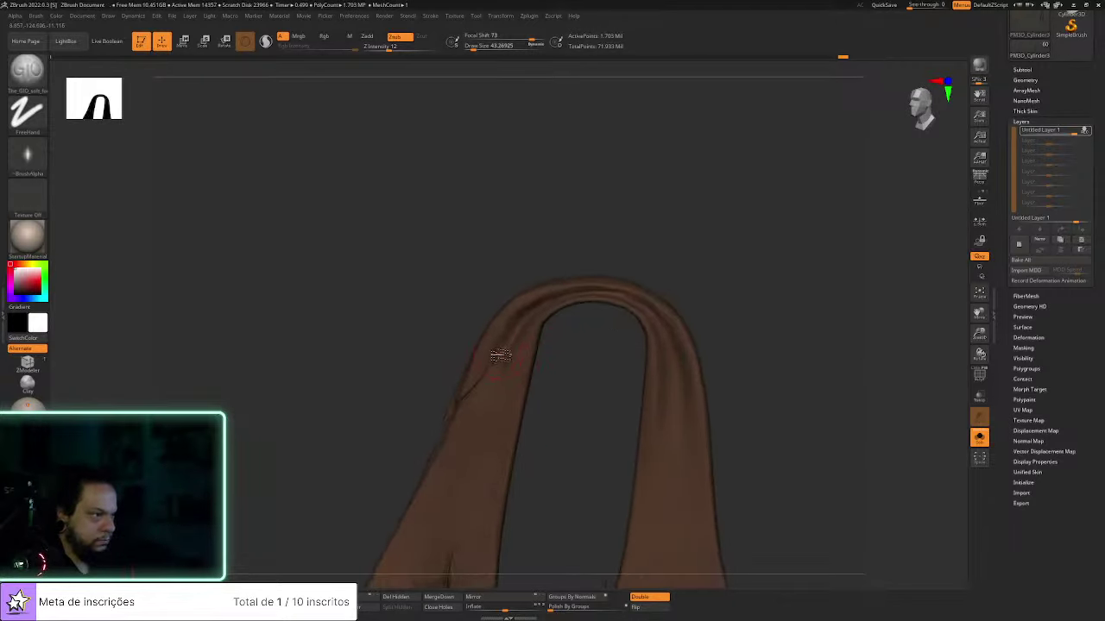
{"action": "left_click_drag", "start_coordinate": [527, 325], "coordinate": [507, 373]}
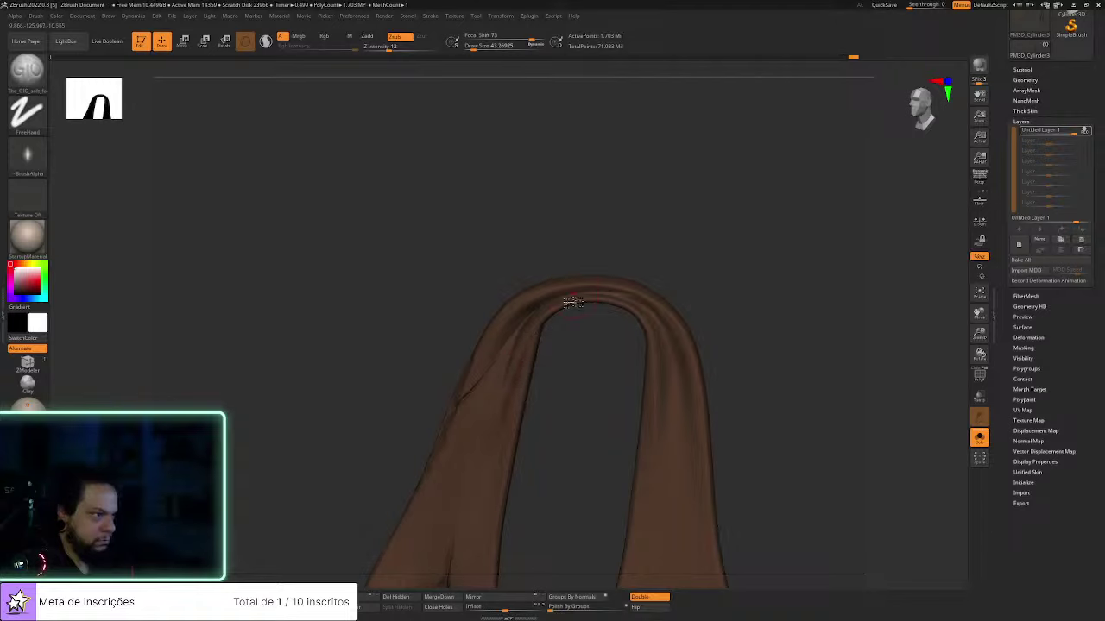
{"action": "mouse_move", "coordinate": [729, 302]}
{"action": "left_mouse_down"}
{"action": "mouse_move", "coordinate": [595, 235]}
{"action": "mouse_move", "coordinate": [624, 250]}
{"action": "mouse_move", "coordinate": [631, 289]}
{"action": "mouse_move", "coordinate": [612, 402]}
{"action": "left_mouse_up"}
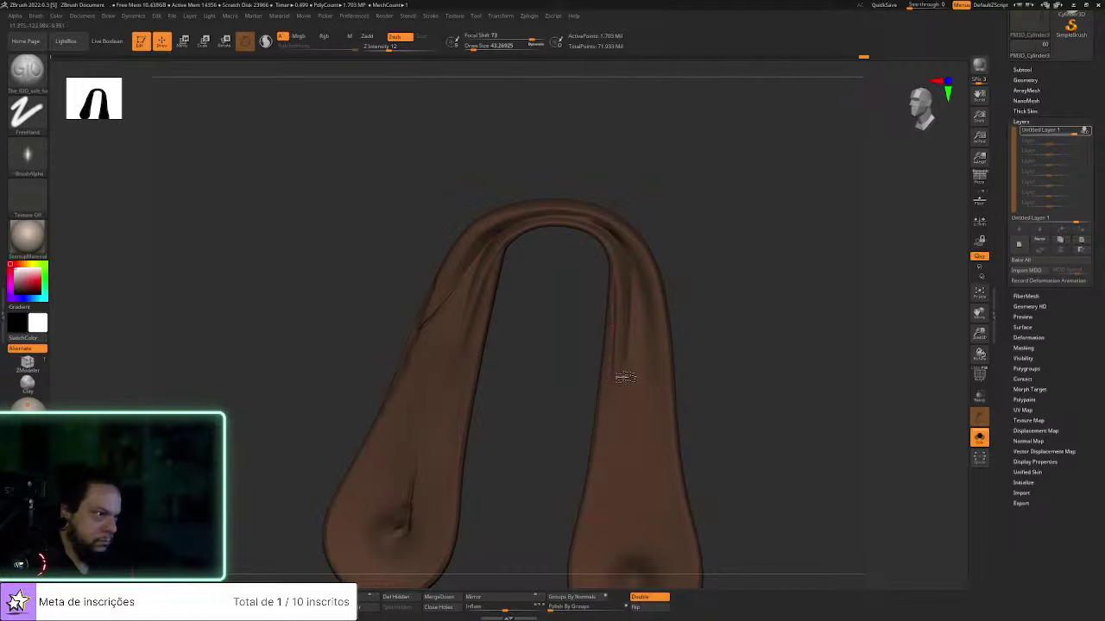
{"action": "left_click_drag", "start_coordinate": [620, 237], "coordinate": [654, 362]}
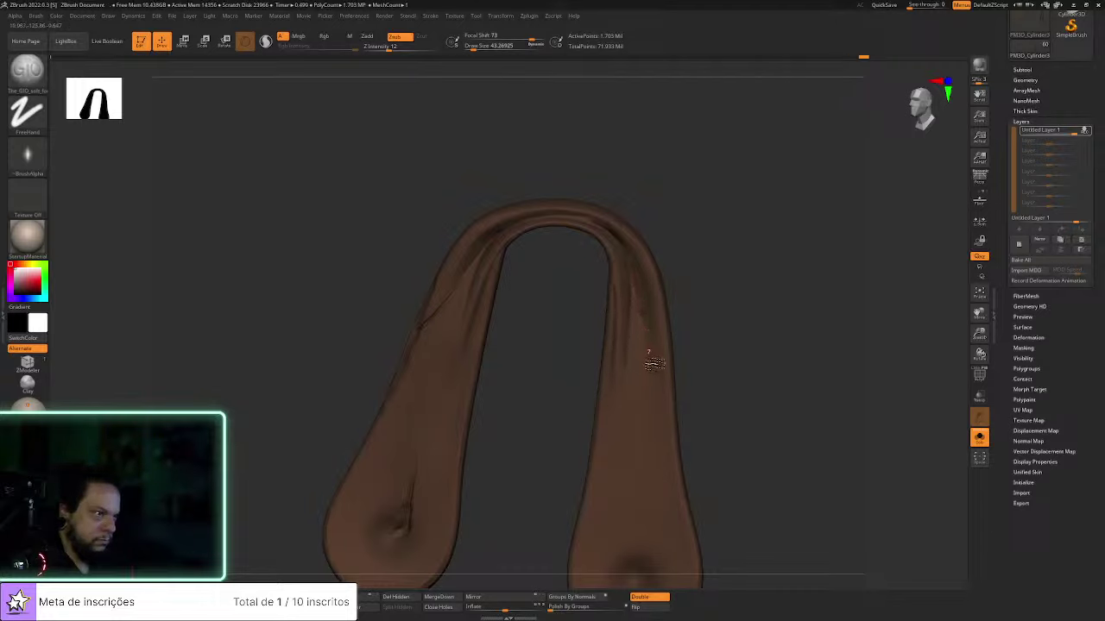
Extend the soft lengthwise folds down the second loop's right-hand strap with The_GIO soft-forms brush and smooth their ends
{"action": "left_click_drag", "start_coordinate": [637, 300], "coordinate": [640, 334]}
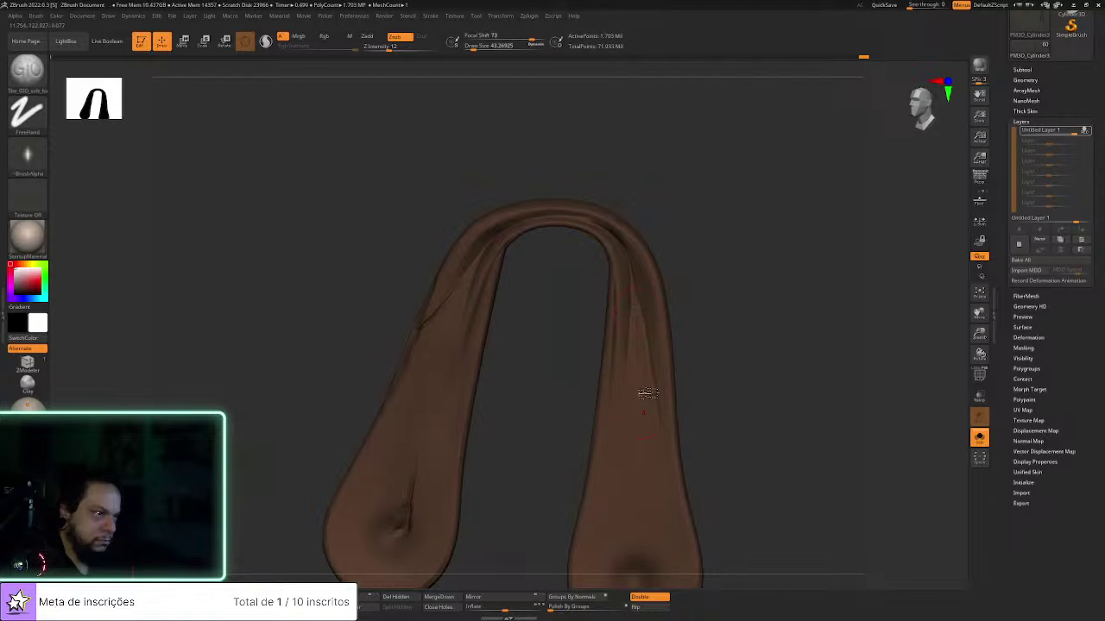
{"action": "key", "text": "shift"}
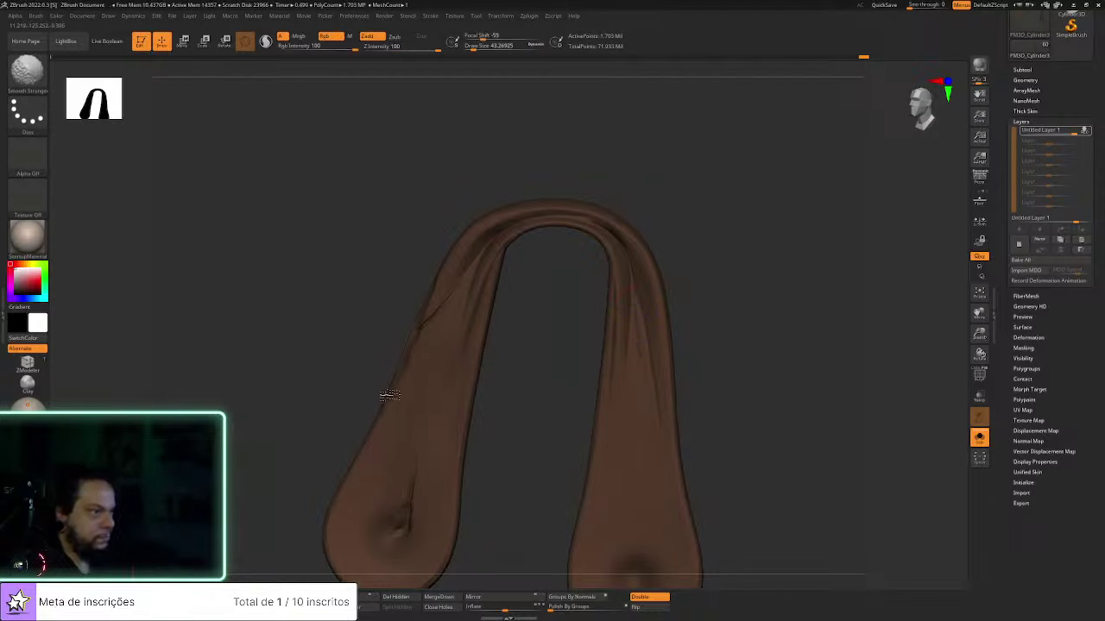
{"action": "left_click_drag", "start_coordinate": [510, 486], "coordinate": [534, 392], "text": "alt"}
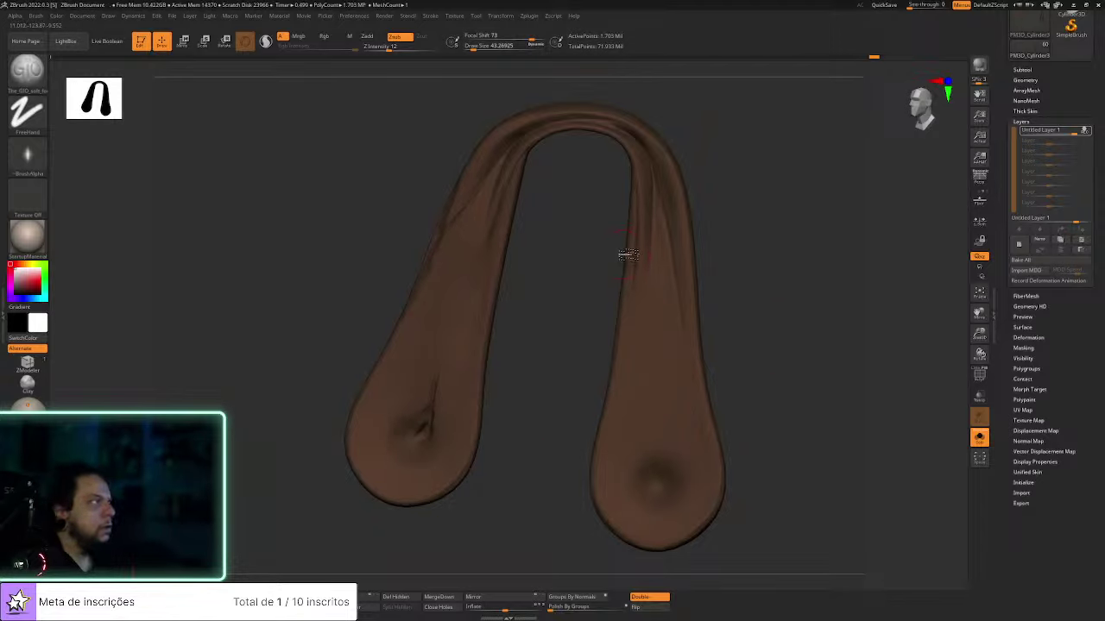
Select the Inflat brush, reduce its size, and puff up the fold ridges around the second loop's bend and straps
{"action": "key", "text": "b"}
{"action": "key", "text": "i"}
{"action": "key", "text": "n"}
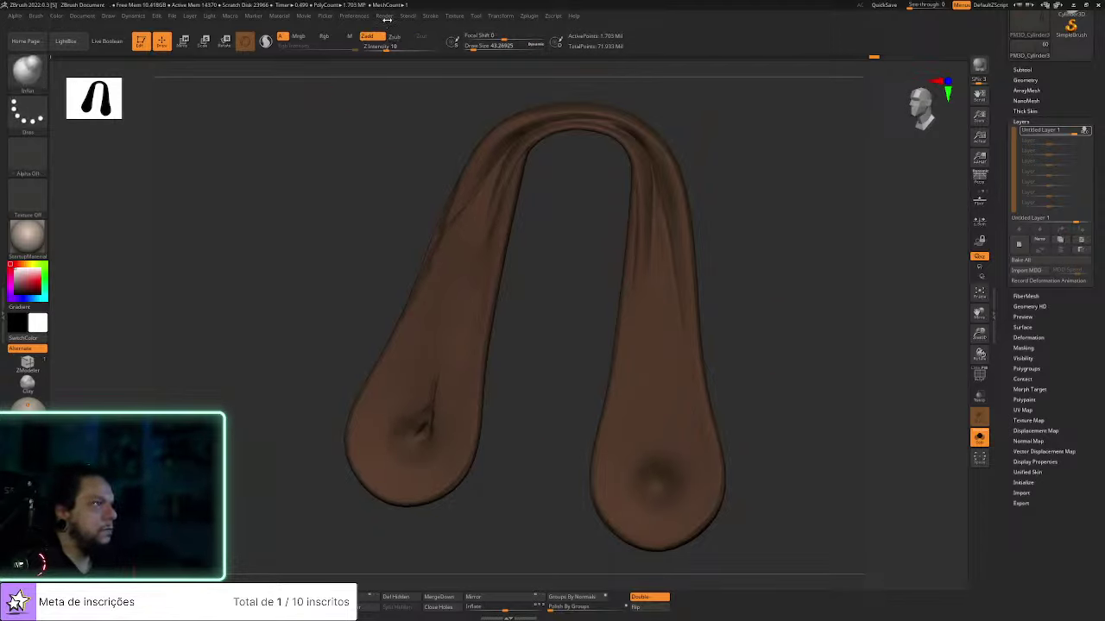
{"action": "left_click", "coordinate": [384, 16]}
{"action": "left_click", "coordinate": [429, 17]}
{"action": "left_click", "coordinate": [450, 209]}
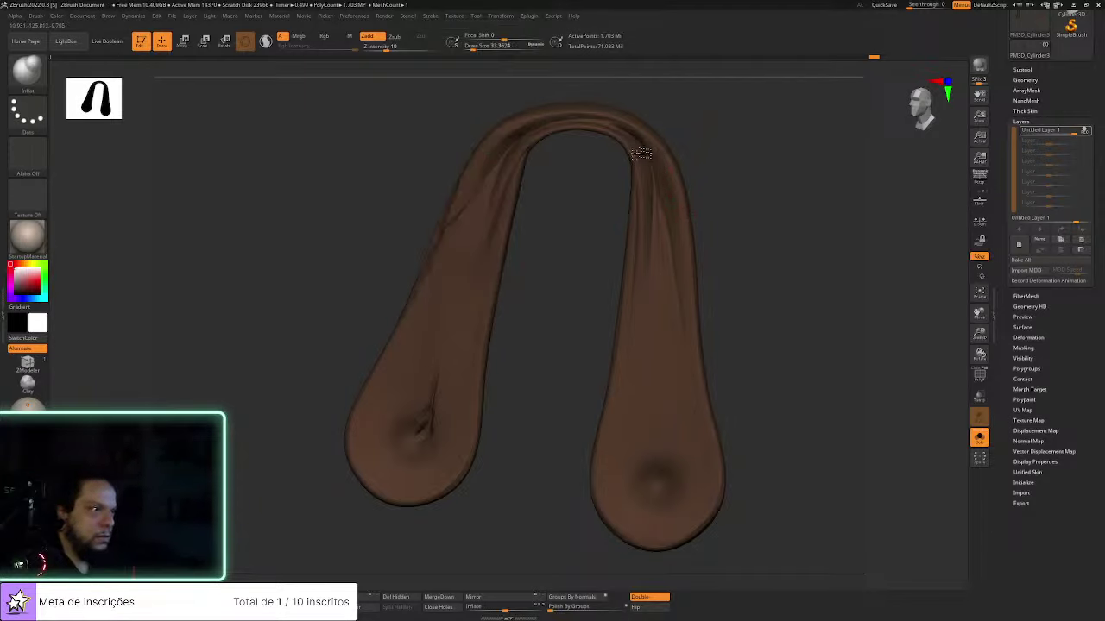
{"action": "key", "text": "s"}
{"action": "left_click_drag", "start_coordinate": [661, 213], "coordinate": [659, 213]}
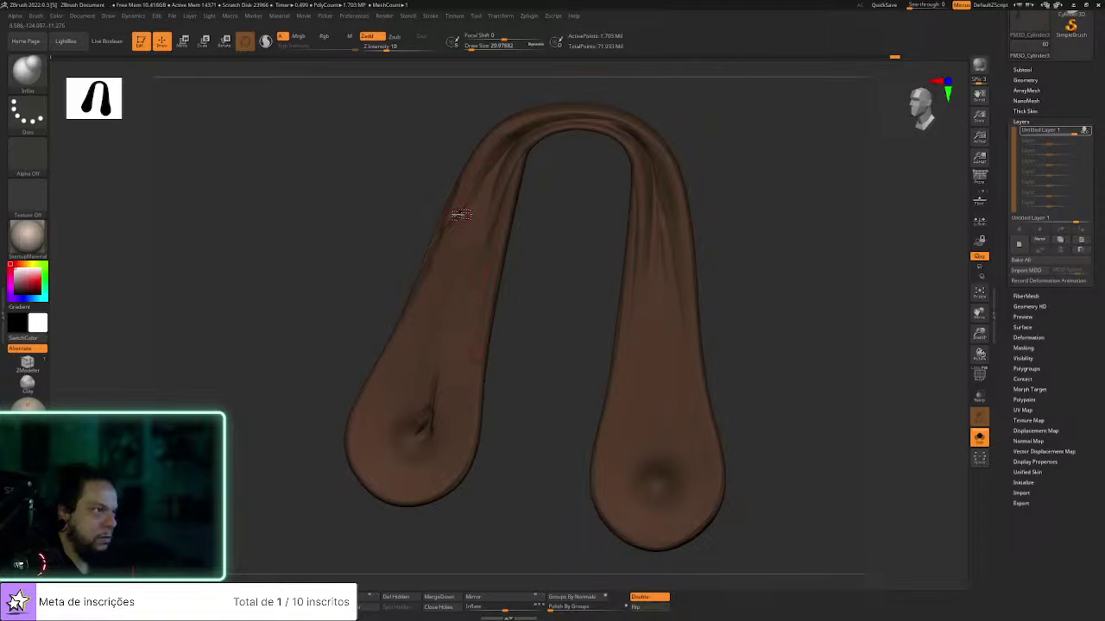
{"action": "left_click_drag", "start_coordinate": [489, 190], "coordinate": [450, 297]}
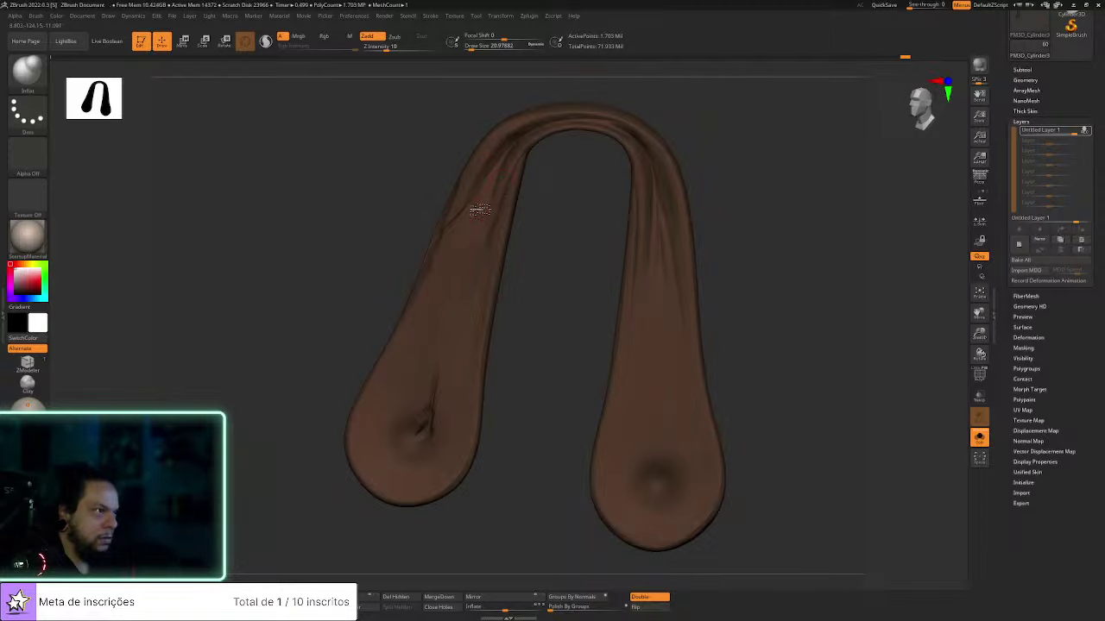
Inflate the fold ridges on the other loop's upper bend and strap, undoing the unwanted stroke
{"action": "left_click_drag", "start_coordinate": [540, 372], "coordinate": [838, 374]}
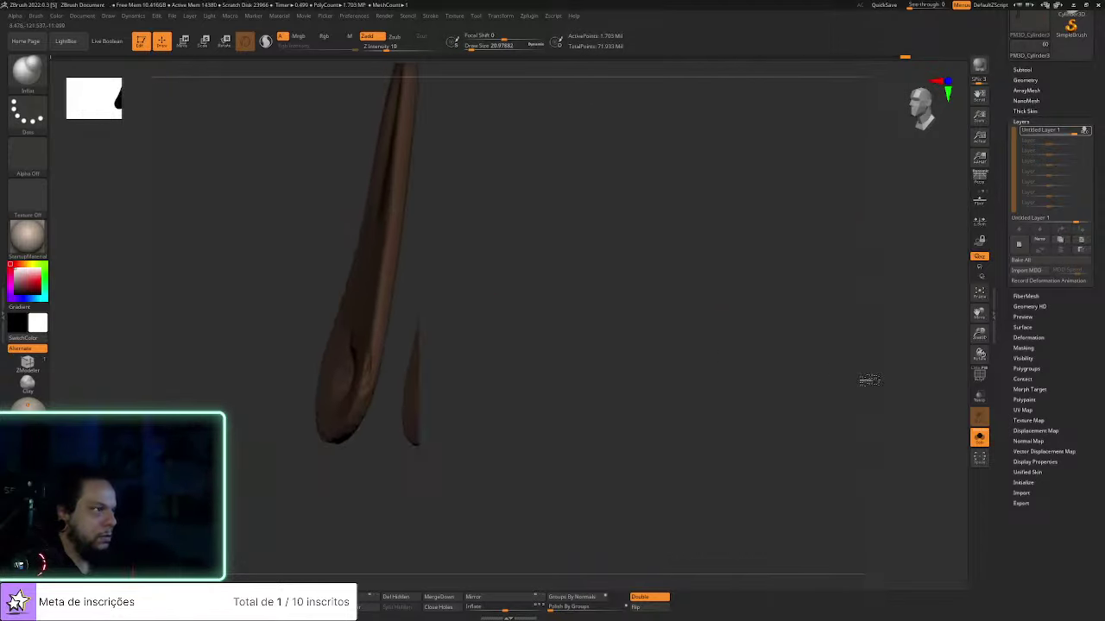
{"action": "left_click_drag", "start_coordinate": [572, 259], "coordinate": [523, 247]}
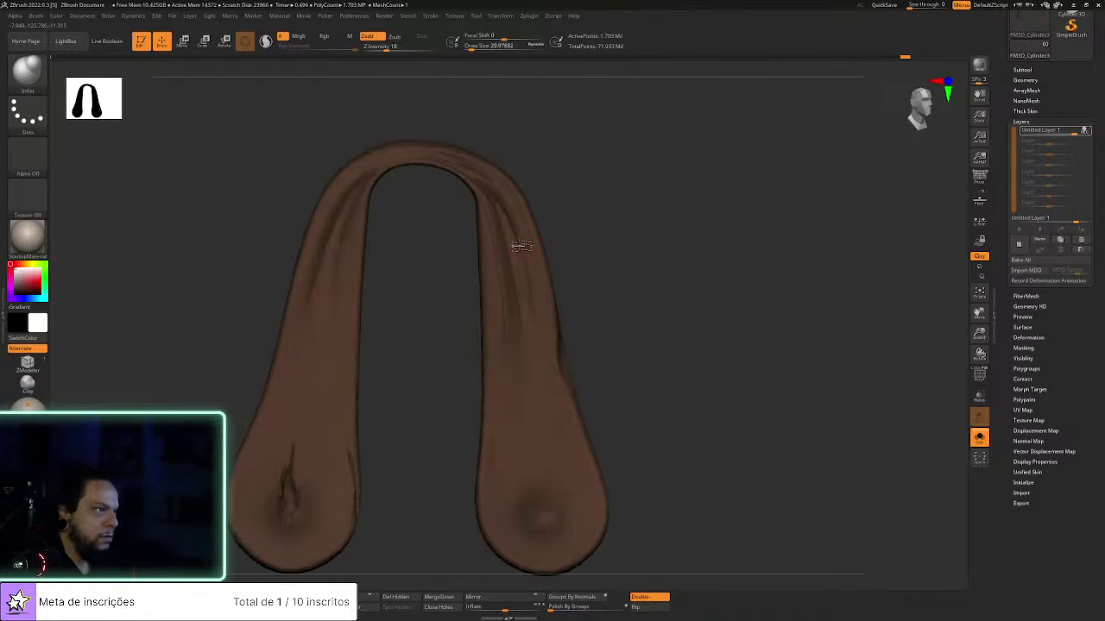
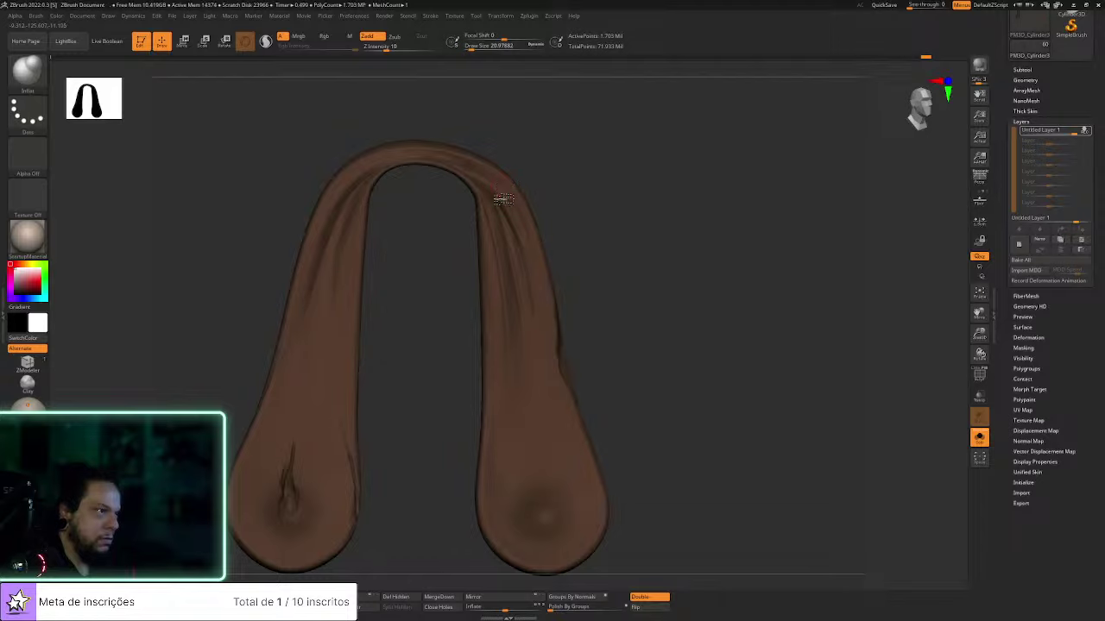
{"action": "key", "text": "ctrl+shift+z"}
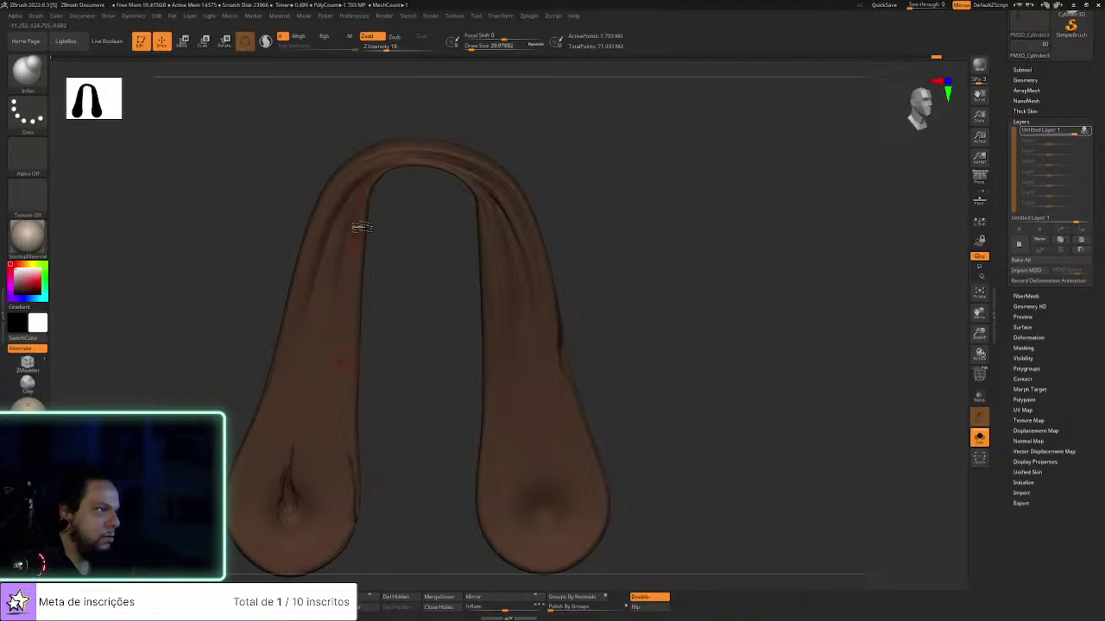
{"action": "key", "text": "ctrl+z"}
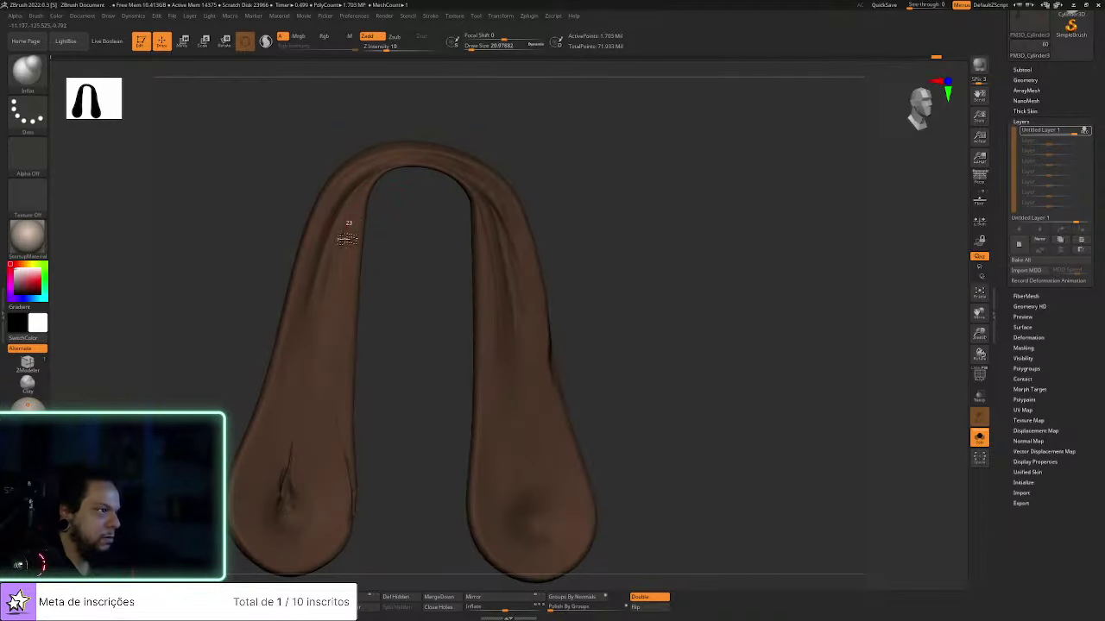
Inflate more ridges along this loop's left-hand strap and across its bend, varying the brush size and ending at about 29
{"action": "left_click_drag", "start_coordinate": [377, 256], "coordinate": [355, 237]}
{"action": "key", "text": "s"}
{"action": "key", "text": "s"}
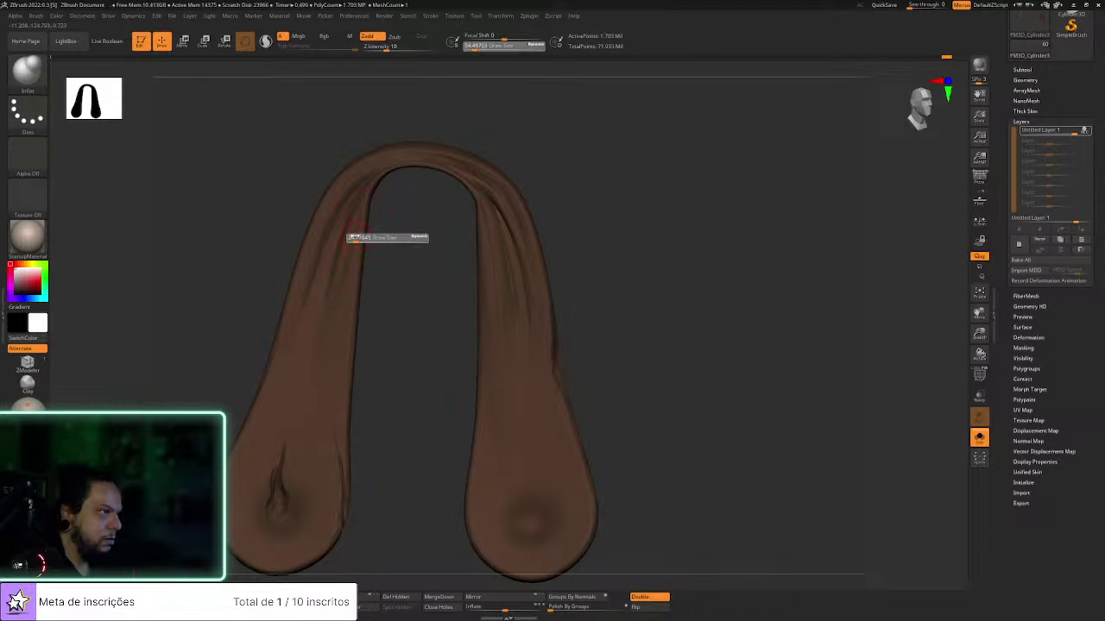
{"action": "left_click_drag", "start_coordinate": [380, 285], "coordinate": [392, 273]}
{"action": "key", "text": "s"}
{"action": "left_click_drag", "start_coordinate": [303, 268], "coordinate": [306, 268]}
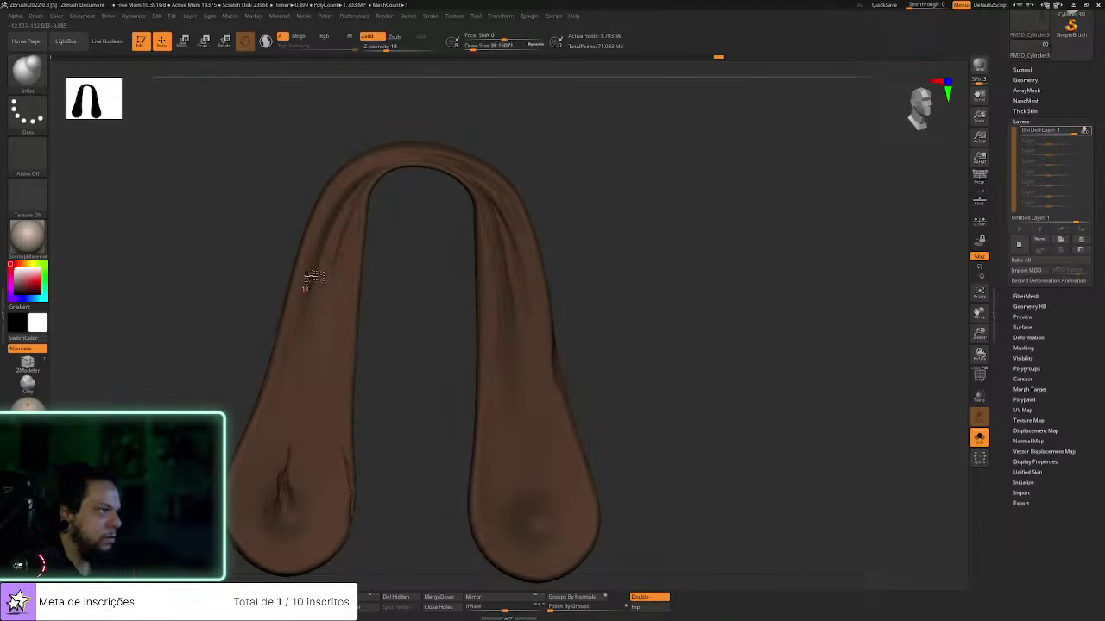
{"action": "key", "text": "s"}
{"action": "left_click_drag", "start_coordinate": [344, 188], "coordinate": [338, 188]}
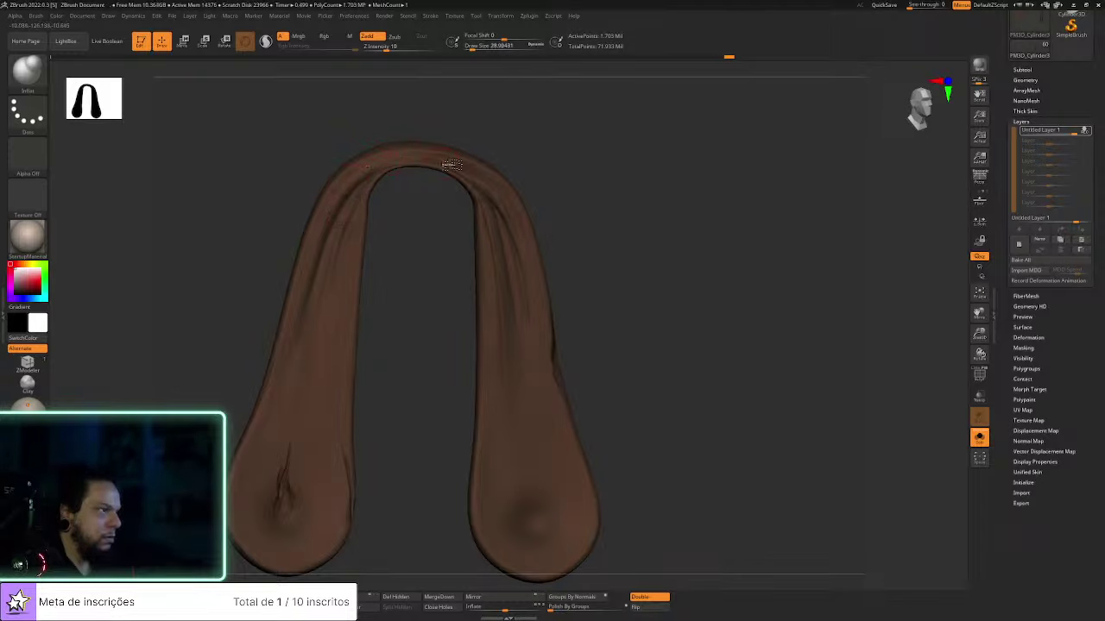
Smooth the inflated folds on both straps of this loop
{"action": "left_click_drag", "start_coordinate": [561, 194], "coordinate": [523, 202]}
{"action": "left_click_drag", "start_coordinate": [332, 211], "coordinate": [309, 264], "text": "shift"}
{"action": "left_click_drag", "start_coordinate": [481, 199], "coordinate": [488, 318], "text": "shift"}
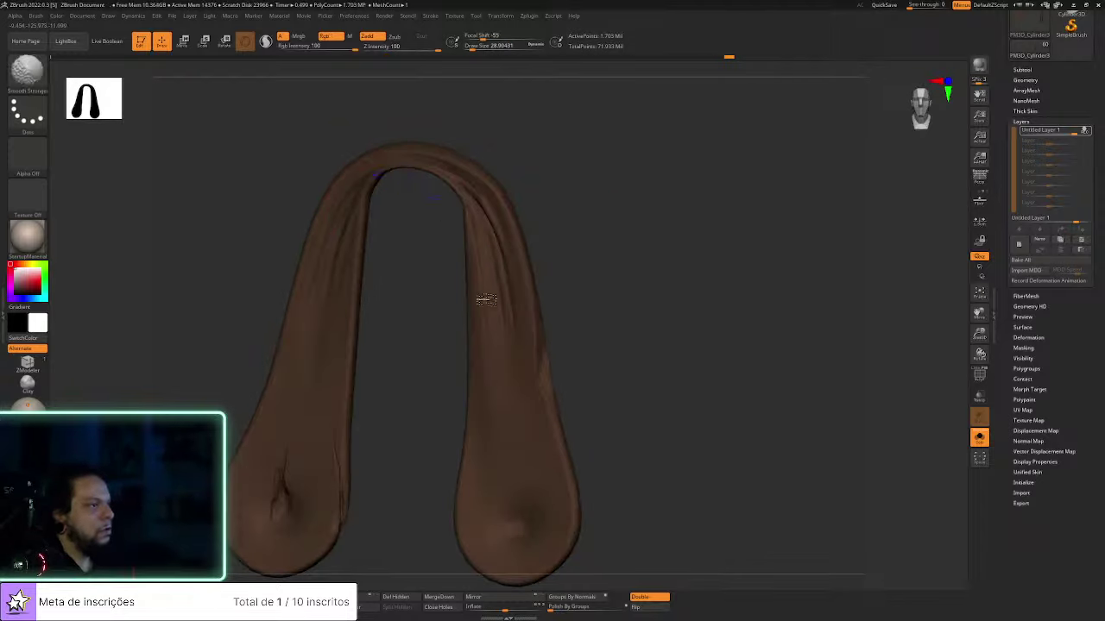
{"action": "mouse_move", "coordinate": [614, 400]}
{"action": "left_mouse_down"}
{"action": "mouse_move", "coordinate": [661, 372]}
{"action": "mouse_move", "coordinate": [640, 326]}
{"action": "left_mouse_up"}
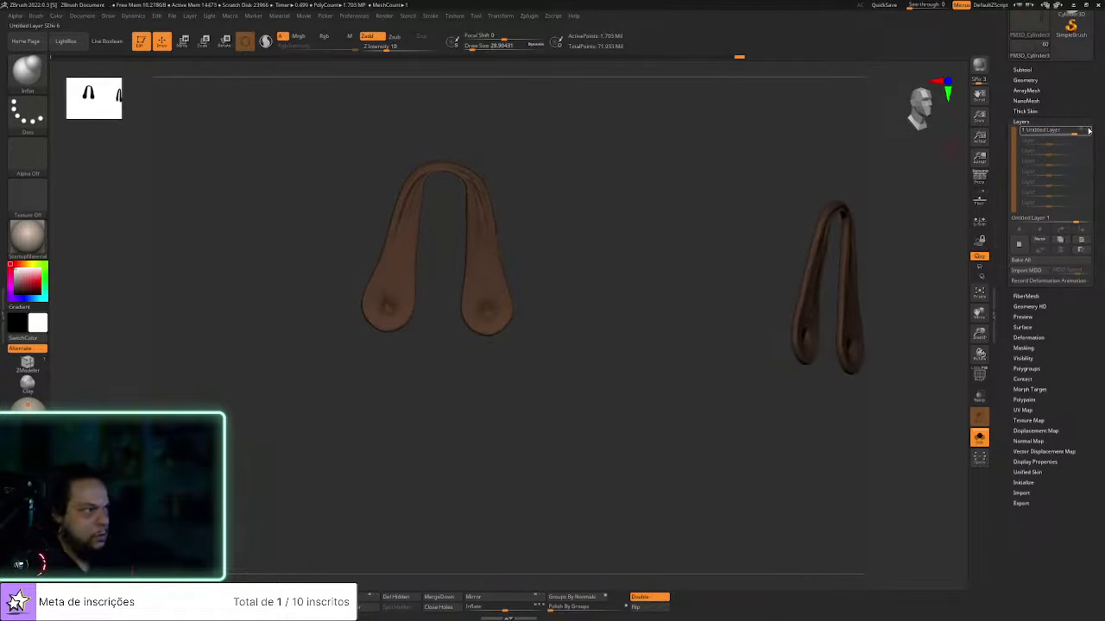
Stop recording the folds layer, check the loops on the whole character, add a new sculpting layer and isolate the loops again
{"action": "left_click", "coordinate": [1088, 131]}
{"action": "left_click", "coordinate": [979, 437]}
{"action": "left_click_drag", "start_coordinate": [955, 378], "coordinate": [950, 382]}
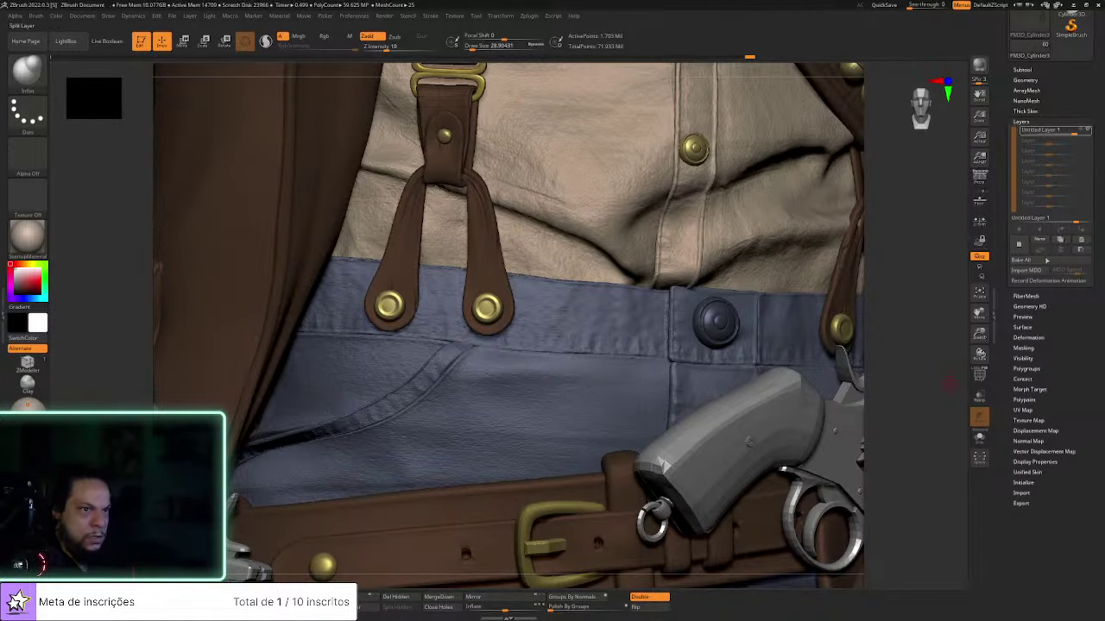
{"action": "left_click", "coordinate": [1019, 245]}
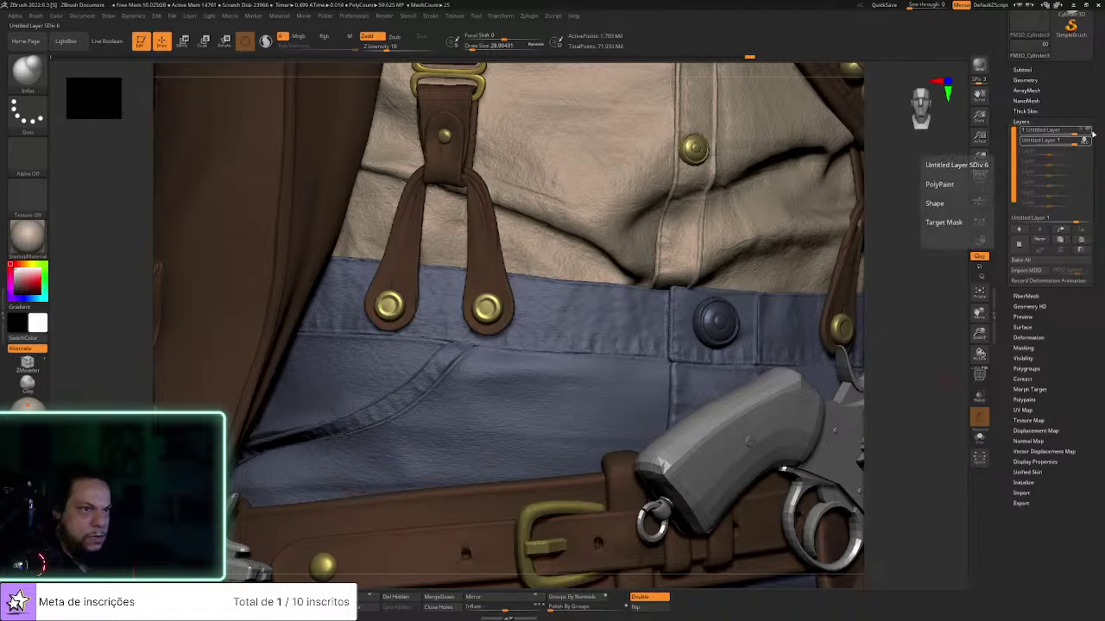
{"action": "left_click", "coordinate": [978, 436]}
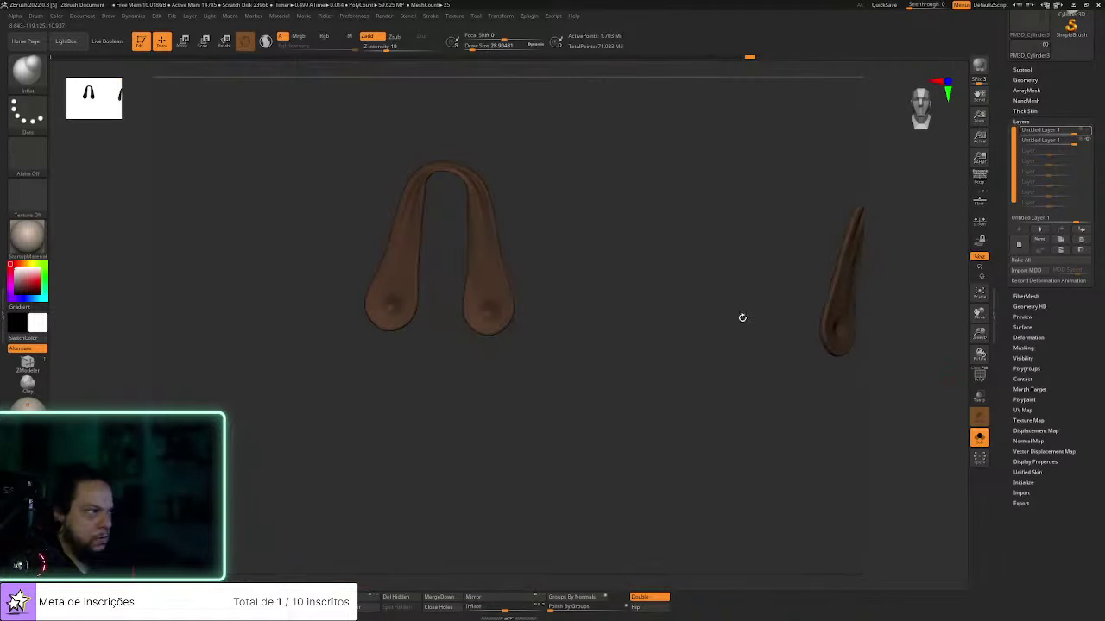
Select the Standard brush with the DragRect stroke and wrinkle alpha, and stamp leather wrinkles over both pairs of straps
{"action": "key", "text": "b"}
{"action": "key", "text": "s"}
{"action": "key", "text": "t"}
{"action": "left_click_drag", "start_coordinate": [573, 232], "coordinate": [656, 234]}
{"action": "left_click_drag", "start_coordinate": [471, 257], "coordinate": [543, 481]}
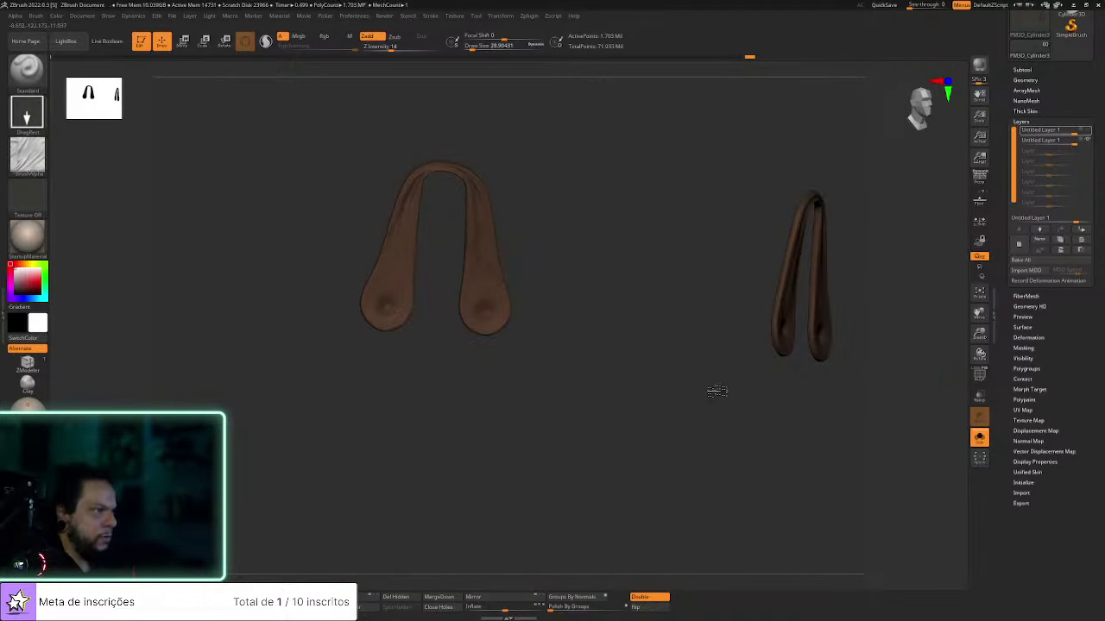
{"action": "left_click_drag", "start_coordinate": [666, 316], "coordinate": [555, 290], "text": "alt"}
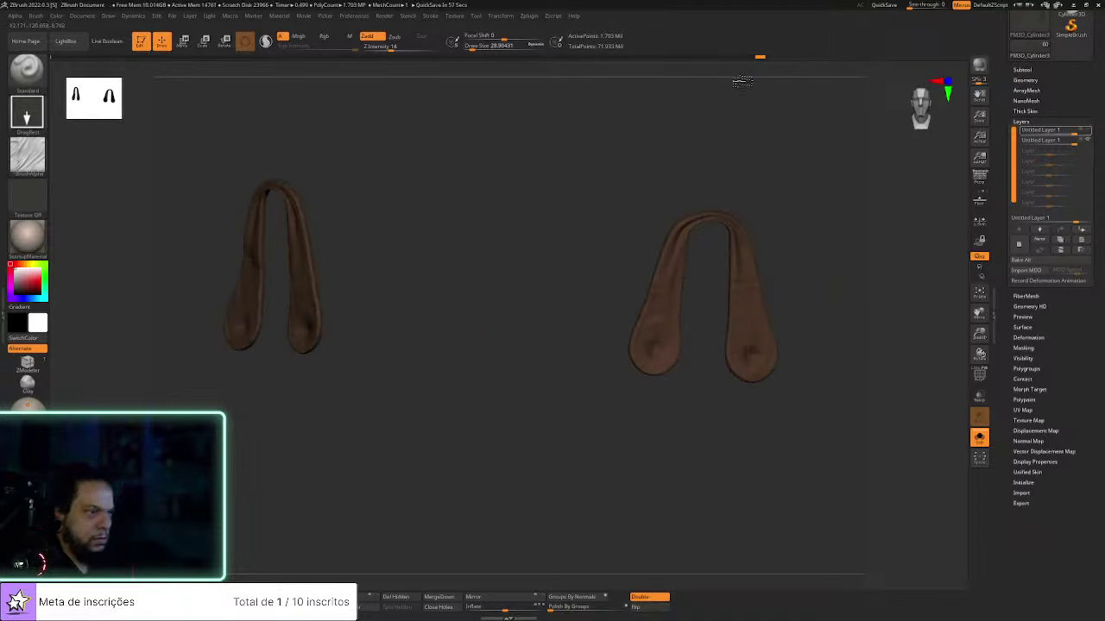
{"action": "left_click_drag", "start_coordinate": [843, 221], "coordinate": [798, 233]}
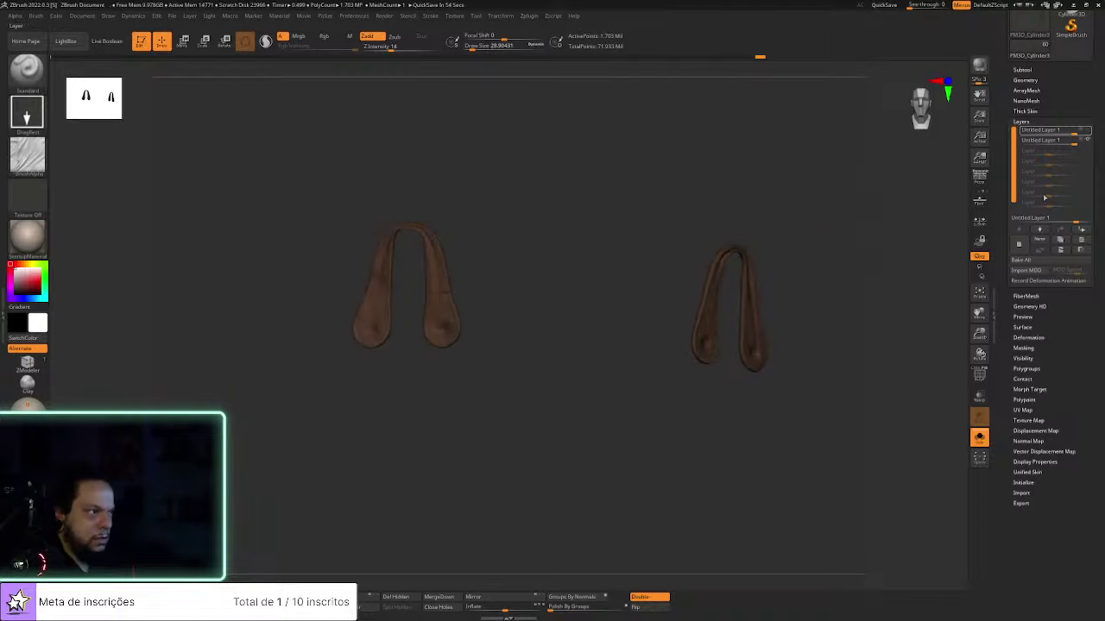
Try the added layer at intensities down to 0.64601, compare it on the loop up close, and delete that layer
{"action": "left_click", "coordinate": [1078, 144]}
{"action": "left_click", "coordinate": [1073, 144]}
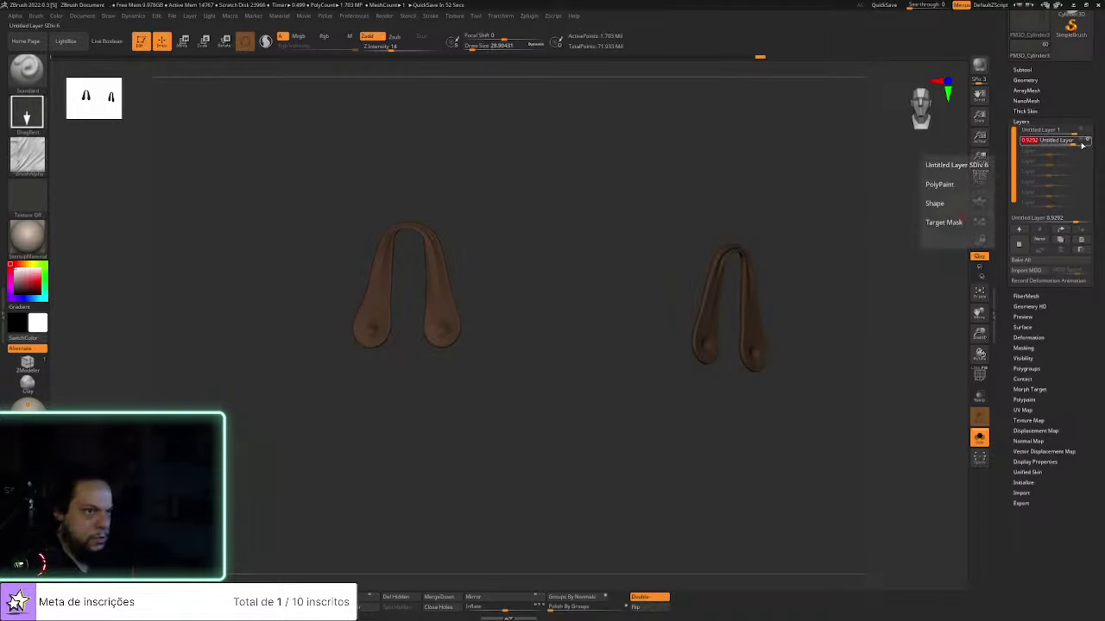
{"action": "left_click", "coordinate": [1065, 144]}
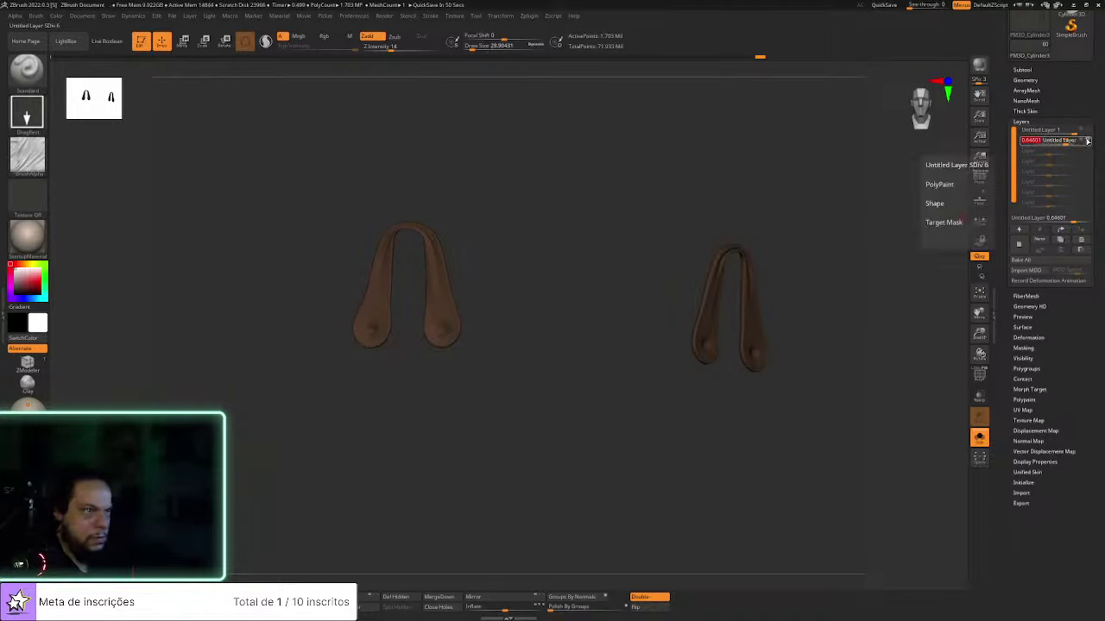
{"action": "left_click_drag", "start_coordinate": [732, 249], "coordinate": [797, 367]}
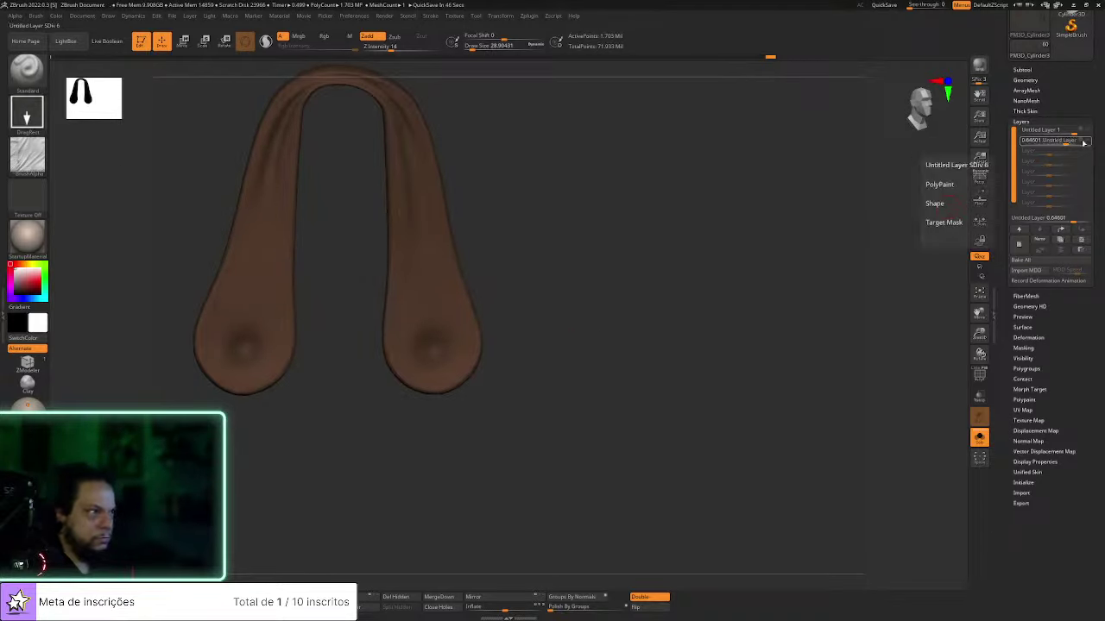
{"action": "left_click", "coordinate": [1082, 243]}
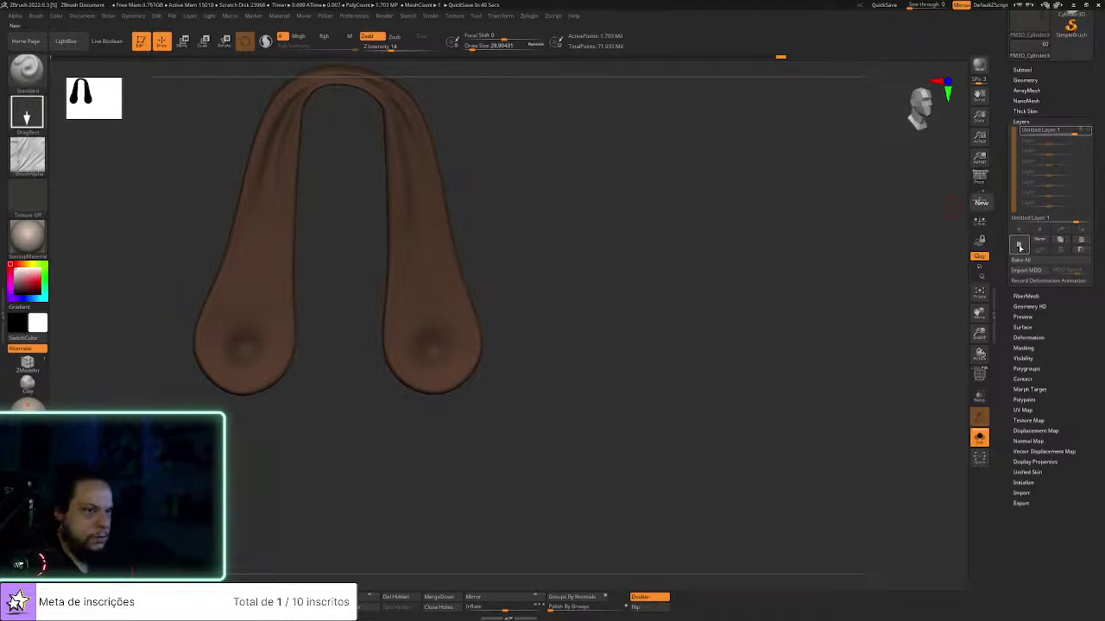
Create a new layer, stamp the leather wrinkle alpha over both loops' straps and stop recording
{"action": "left_click", "coordinate": [1019, 246]}
{"action": "left_click_drag", "start_coordinate": [718, 381], "coordinate": [462, 600]}
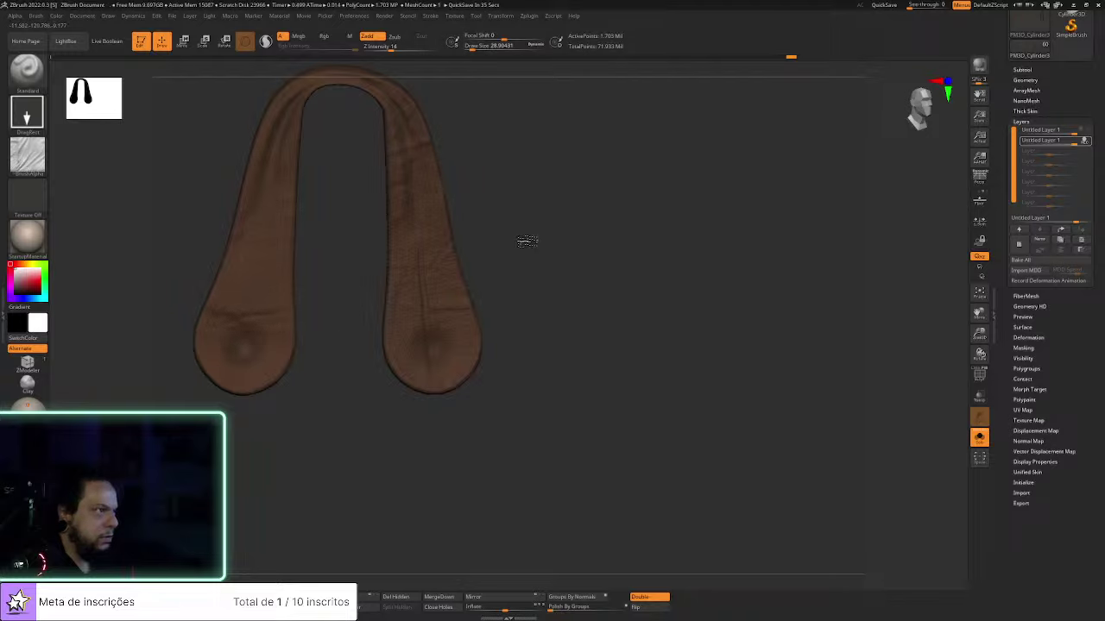
{"action": "left_click_drag", "start_coordinate": [668, 315], "coordinate": [570, 303], "text": "alt"}
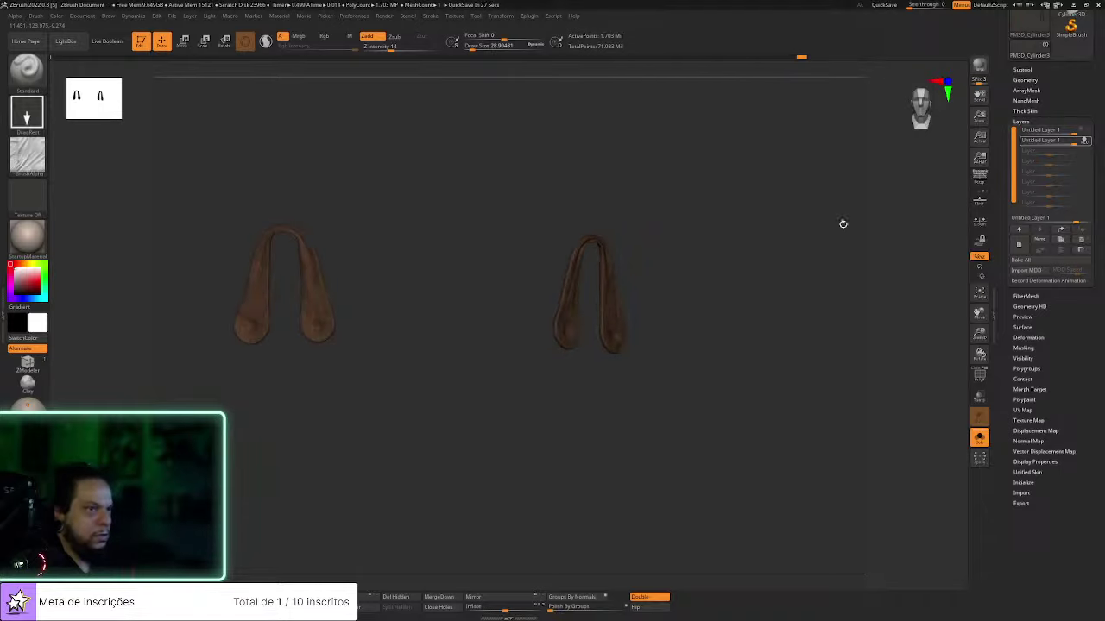
{"action": "right_click_drag", "start_coordinate": [725, 211], "coordinate": [801, 241]}
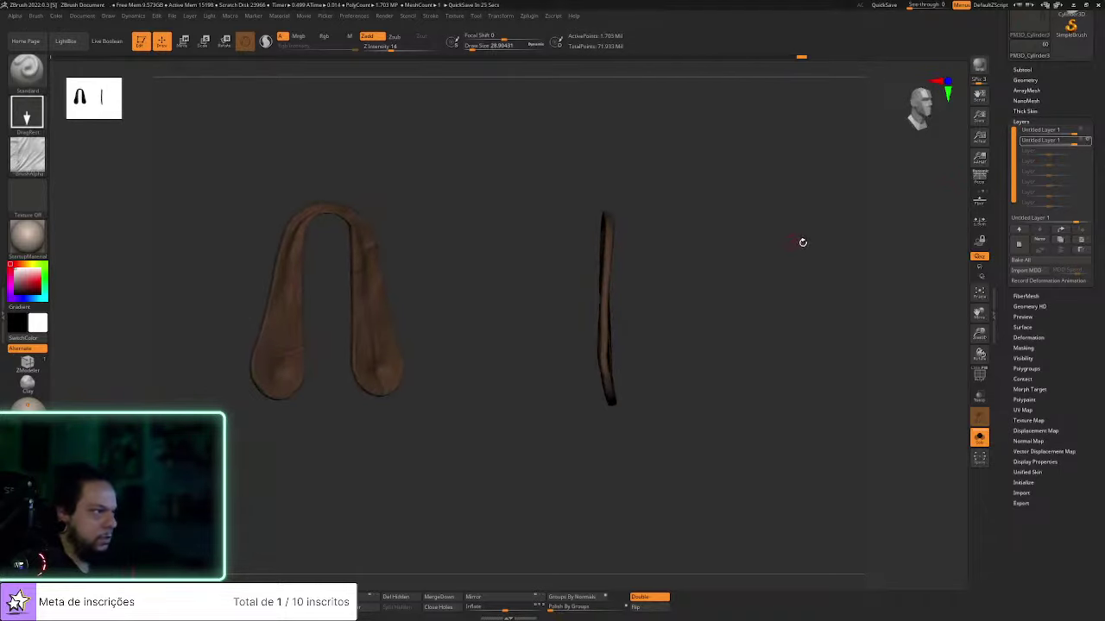
Show the whole outfit and lower the leather wrinkle layer's intensity to 0.32743, checking the straps from several angles
{"action": "left_click_drag", "start_coordinate": [1073, 141], "coordinate": [1063, 140]}
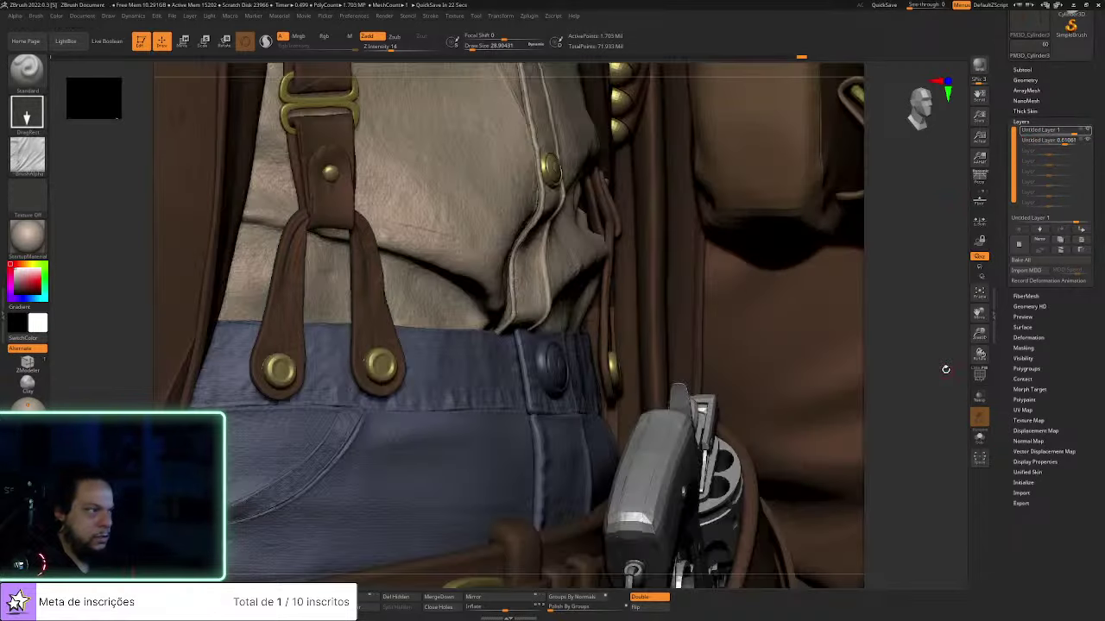
{"action": "left_click_drag", "start_coordinate": [950, 357], "coordinate": [950, 351]}
{"action": "left_click_drag", "start_coordinate": [948, 339], "coordinate": [927, 342]}
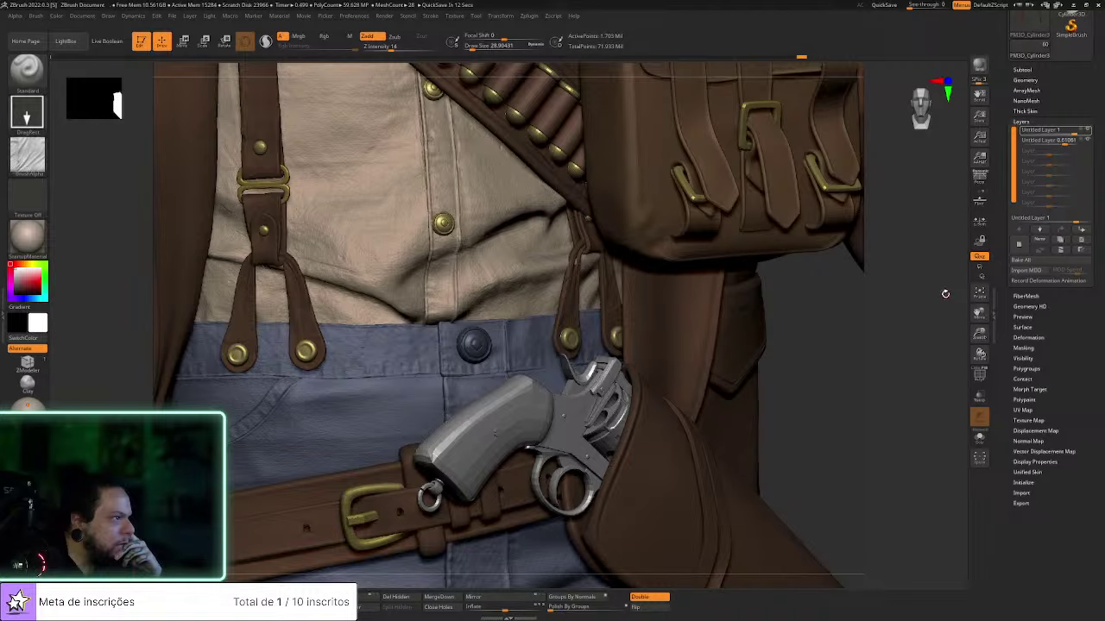
{"action": "left_click_drag", "start_coordinate": [1067, 141], "coordinate": [1061, 141]}
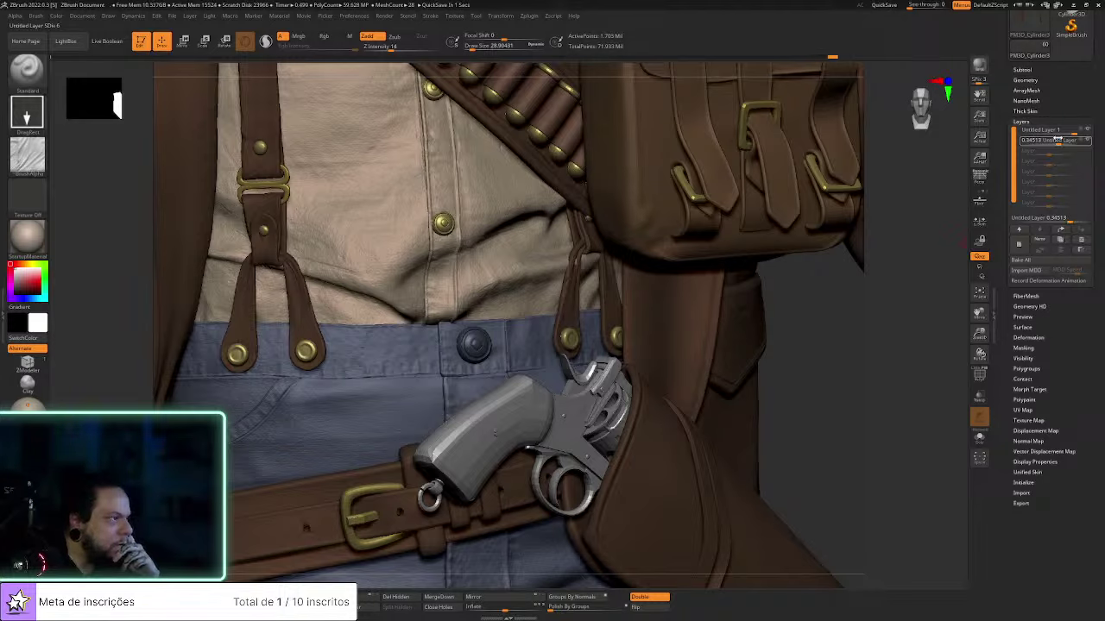
{"action": "left_click_drag", "start_coordinate": [1056, 139], "coordinate": [1055, 139]}
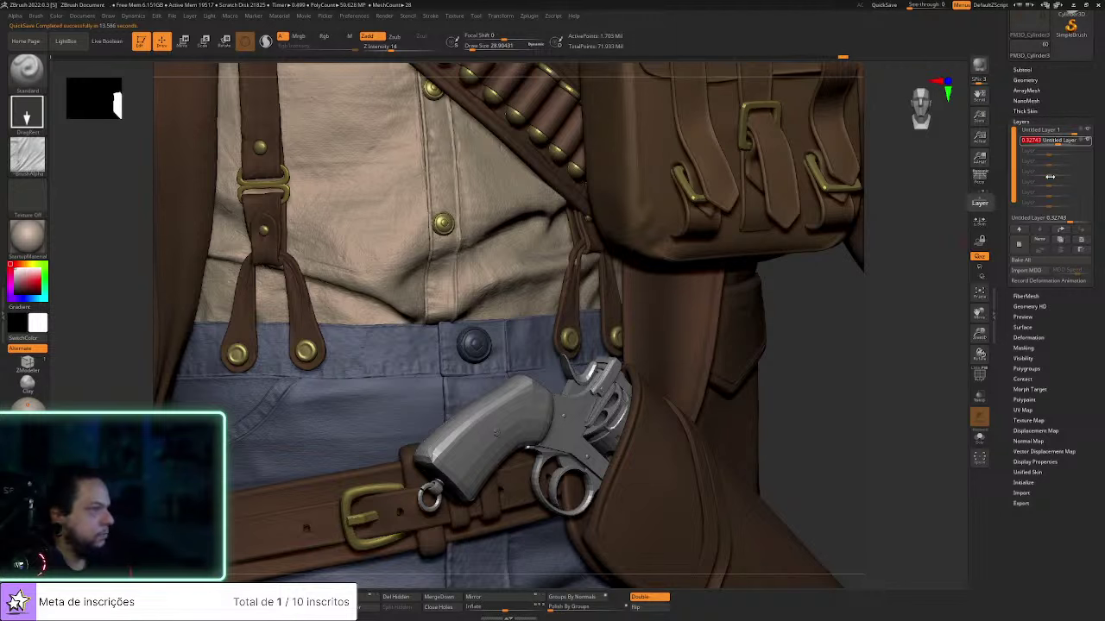
{"action": "left_click_drag", "start_coordinate": [837, 323], "coordinate": [846, 321]}
{"action": "left_click", "coordinate": [844, 323]}
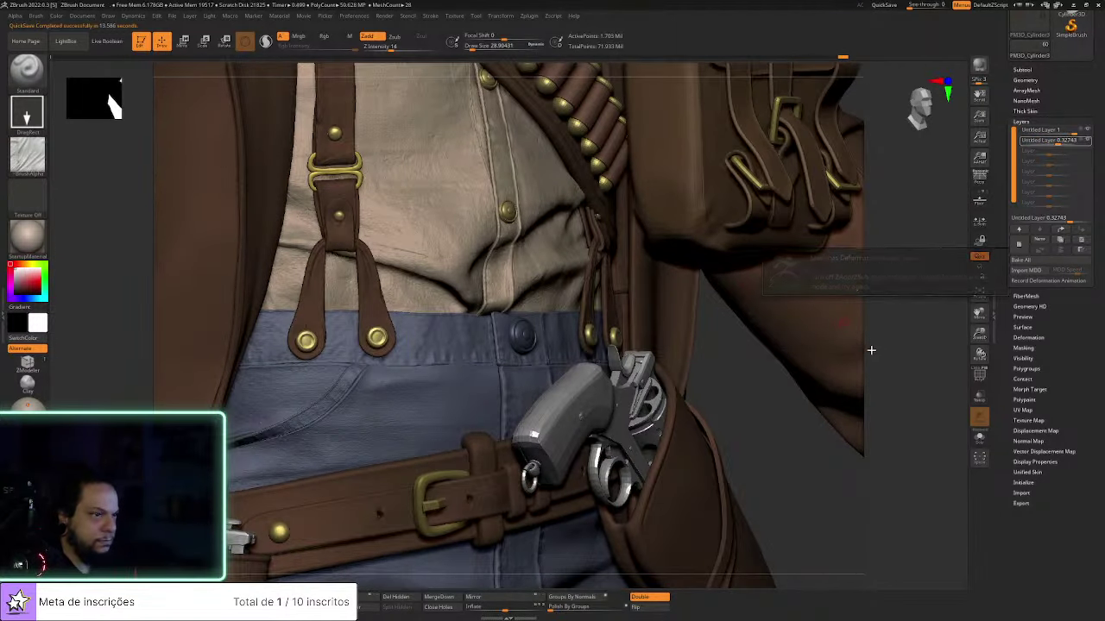
Lower the leather wrinkle layer's intensity to 0.29203 and the first layer's intensity to 0.75221, checking the straps up close
{"action": "left_click_drag", "start_coordinate": [780, 452], "coordinate": [808, 435]}
{"action": "left_click_drag", "start_coordinate": [897, 334], "coordinate": [930, 351], "text": "alt"}
{"action": "right_click_drag", "start_coordinate": [930, 349], "coordinate": [941, 328]}
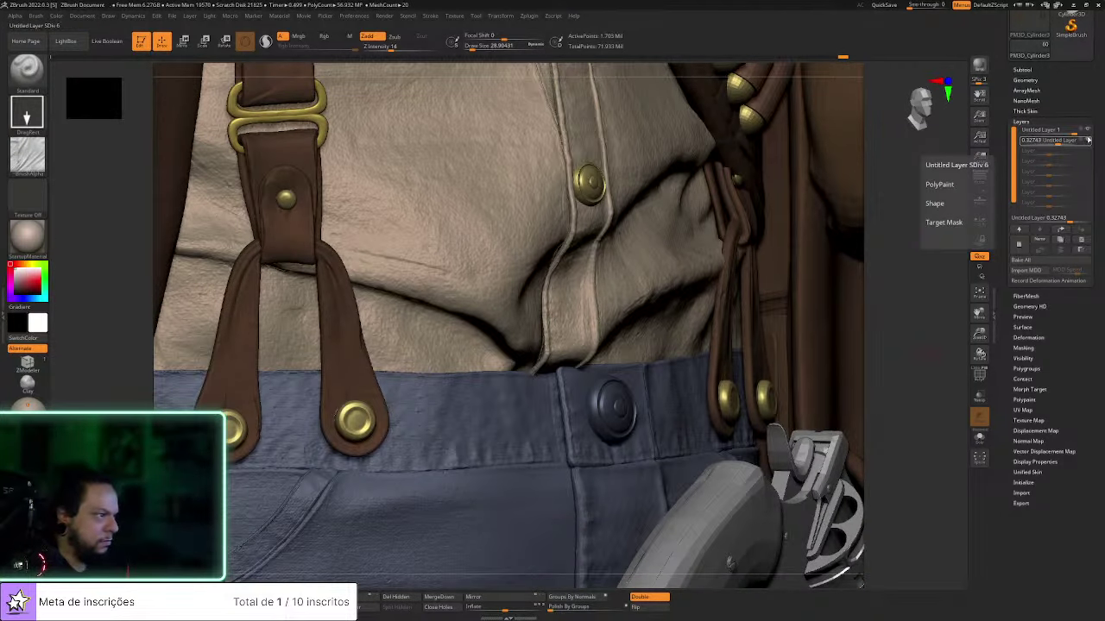
{"action": "left_click", "coordinate": [1057, 144]}
{"action": "left_click", "coordinate": [1083, 132]}
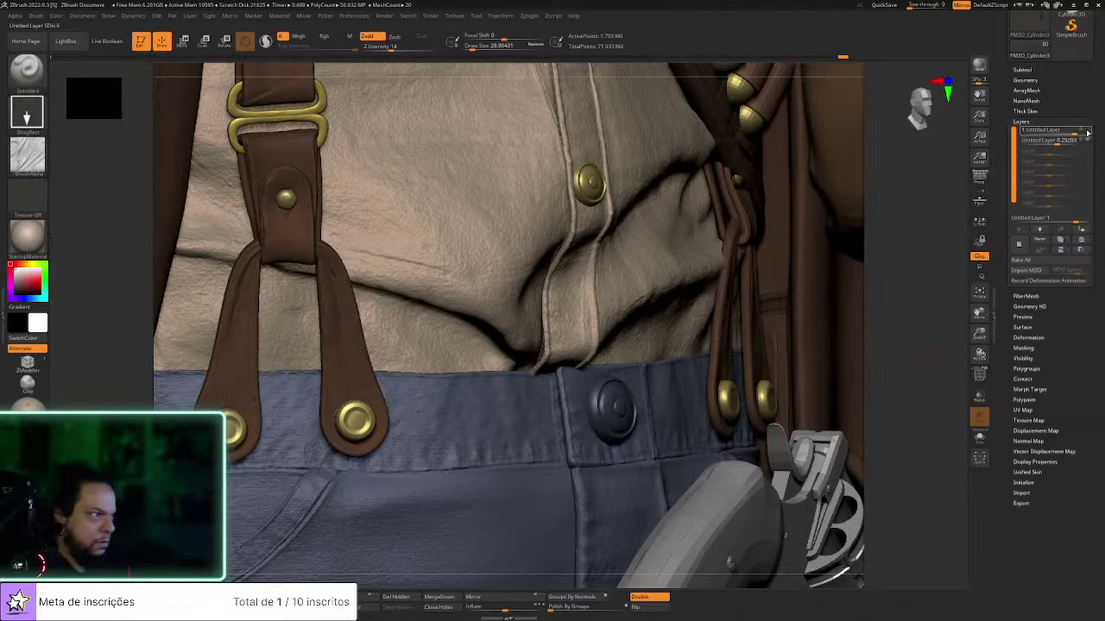
{"action": "left_click_drag", "start_coordinate": [1068, 131], "coordinate": [1064, 132]}
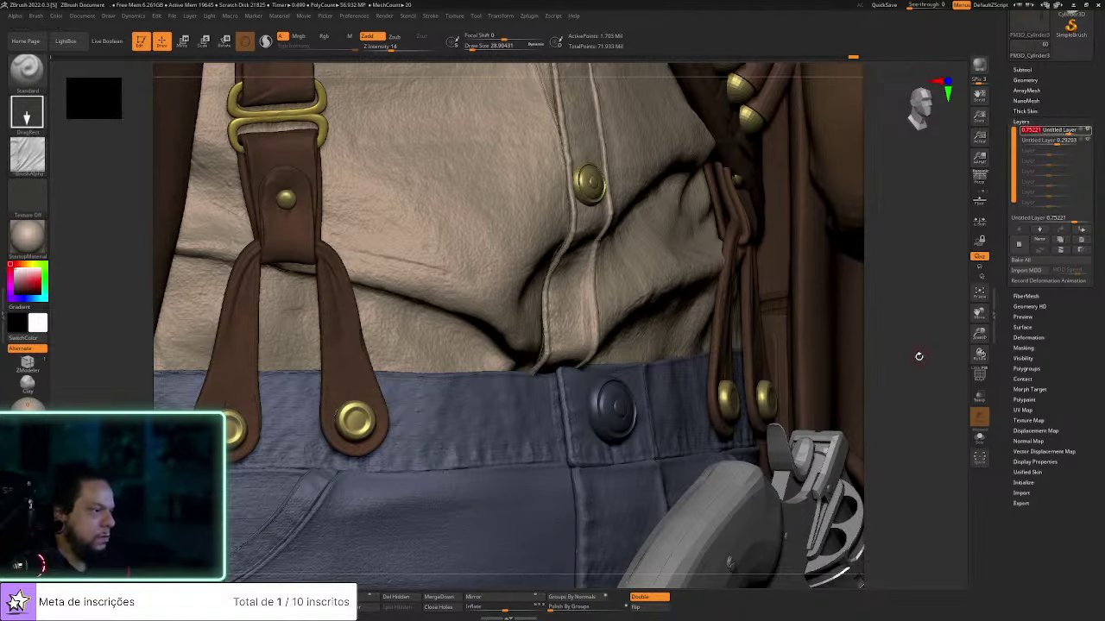
Isolate the loop straps, add a new sculpting layer and load the Slash2 brush from the brush library
{"action": "left_click_drag", "start_coordinate": [919, 357], "coordinate": [906, 363]}
{"action": "left_click", "coordinate": [979, 437]}
{"action": "left_click_drag", "start_coordinate": [513, 473], "coordinate": [691, 421]}
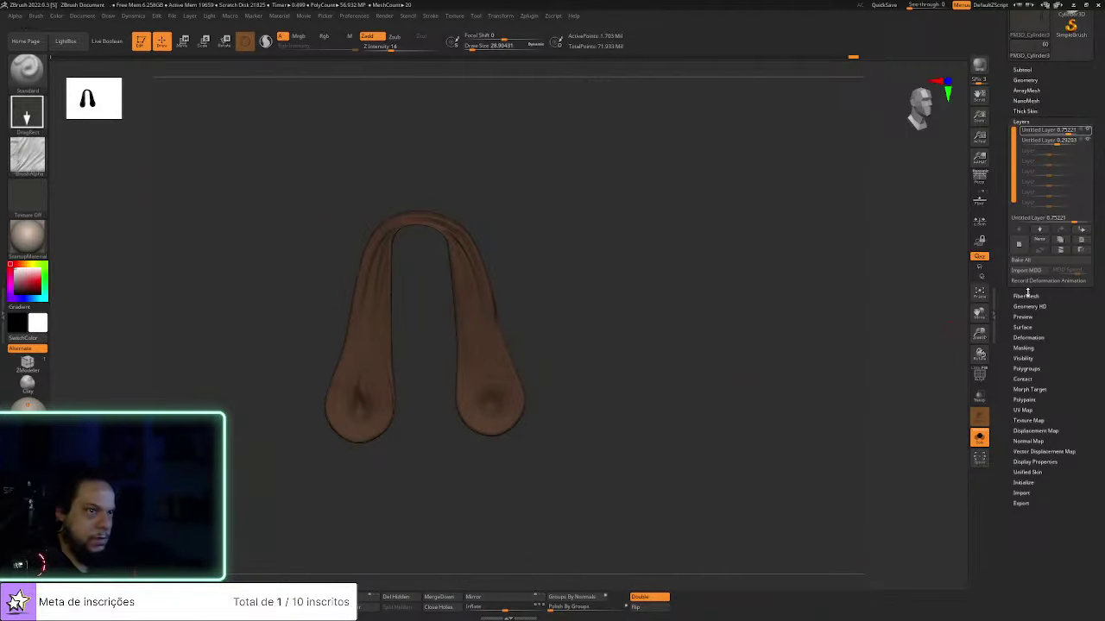
{"action": "left_click", "coordinate": [1019, 246]}
{"action": "key", "text": "b"}
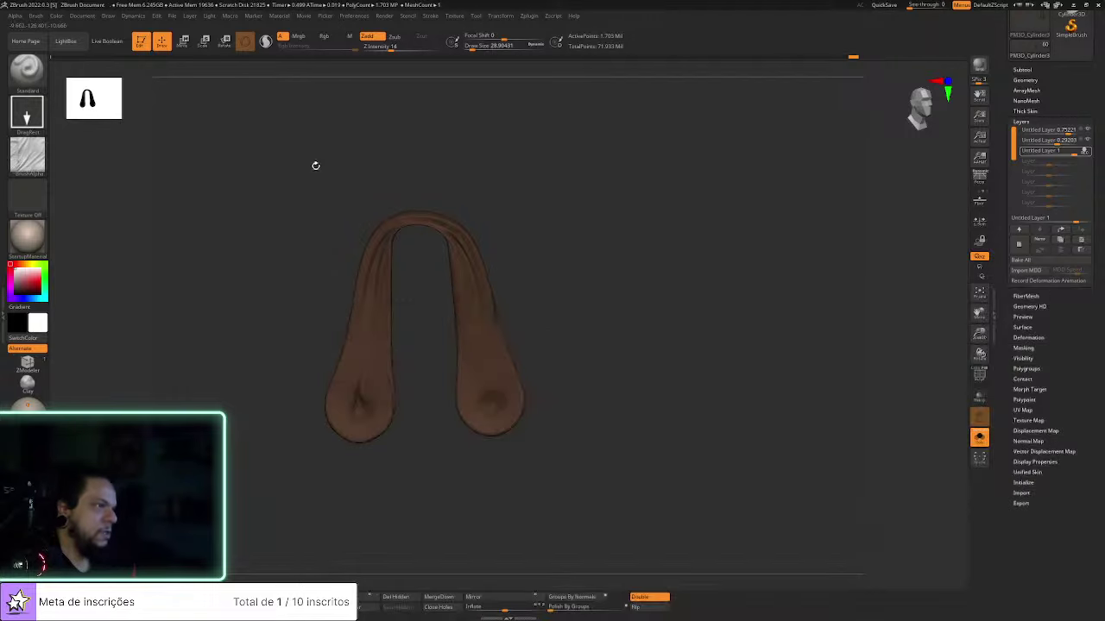
{"action": "left_click", "coordinate": [84, 45]}
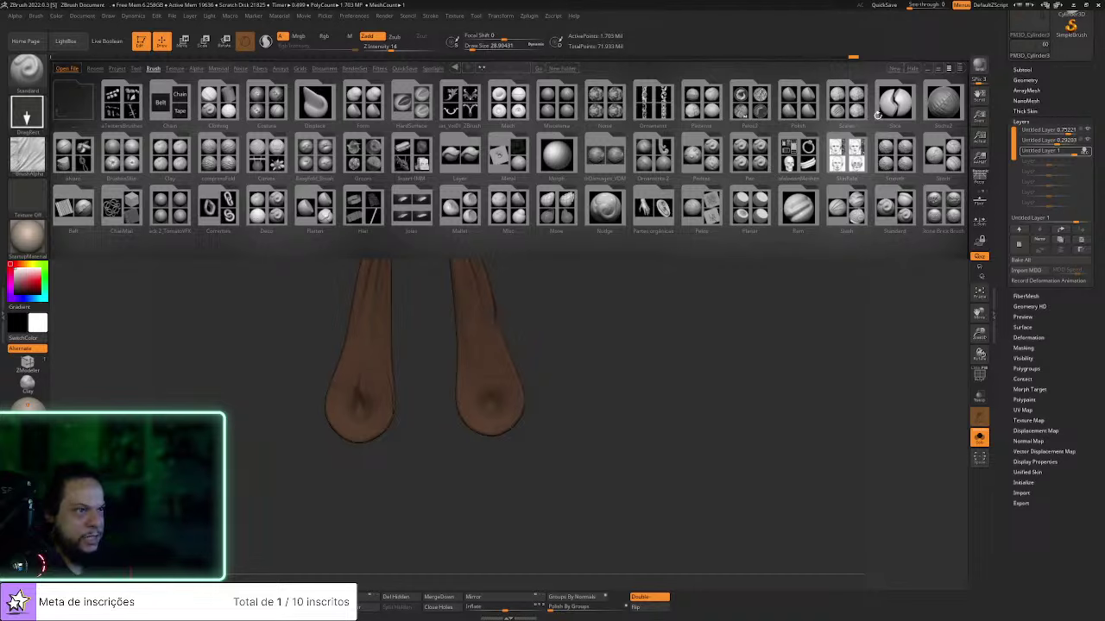
{"action": "double_click", "coordinate": [841, 202]}
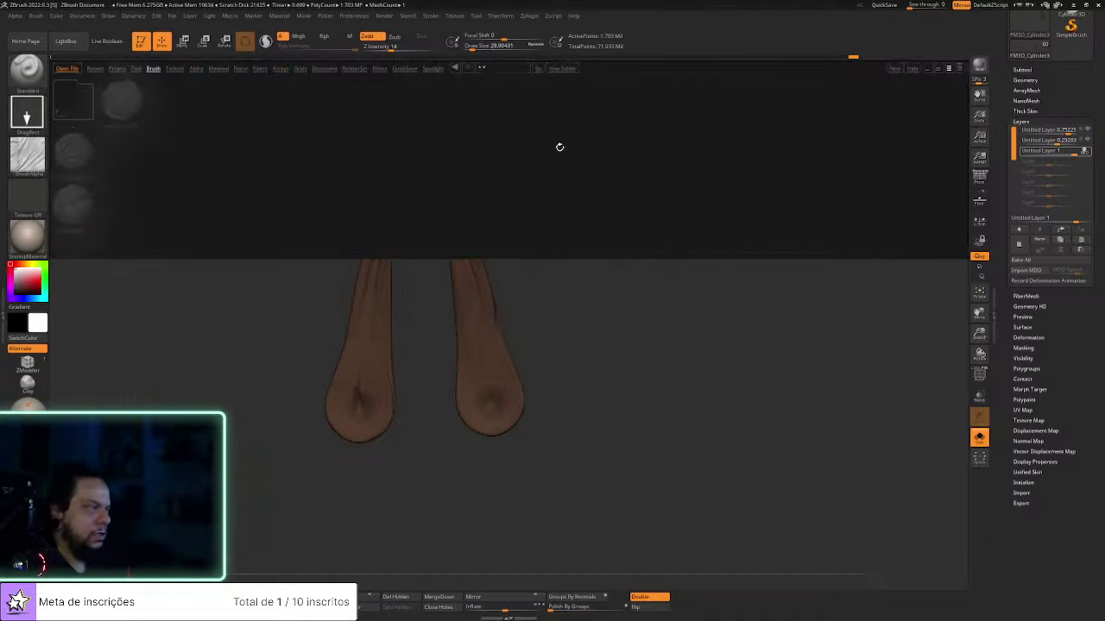
{"action": "double_click", "coordinate": [95, 185]}
Set up the Slash2 brush with a draw size of 121.3683, an adjusted LazyStep and a Z Intensity of 14
{"action": "left_click", "coordinate": [327, 36]}
{"action": "left_click", "coordinate": [399, 46]}
{"action": "left_click", "coordinate": [409, 16]}
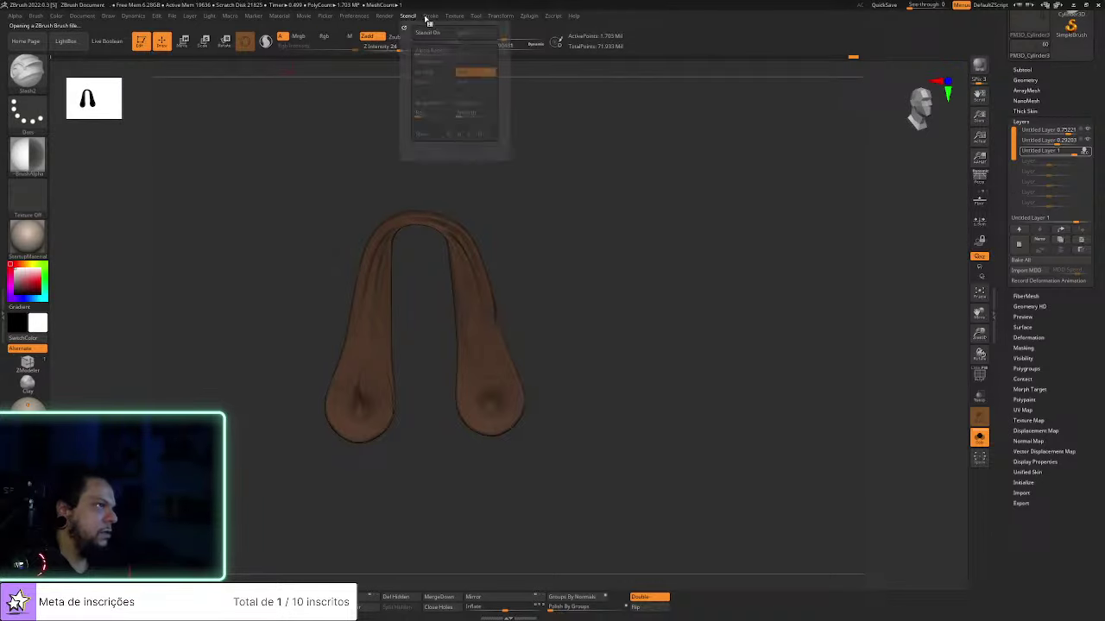
{"action": "mouse_move", "coordinate": [428, 17]}
{"action": "left_click", "coordinate": [450, 211]}
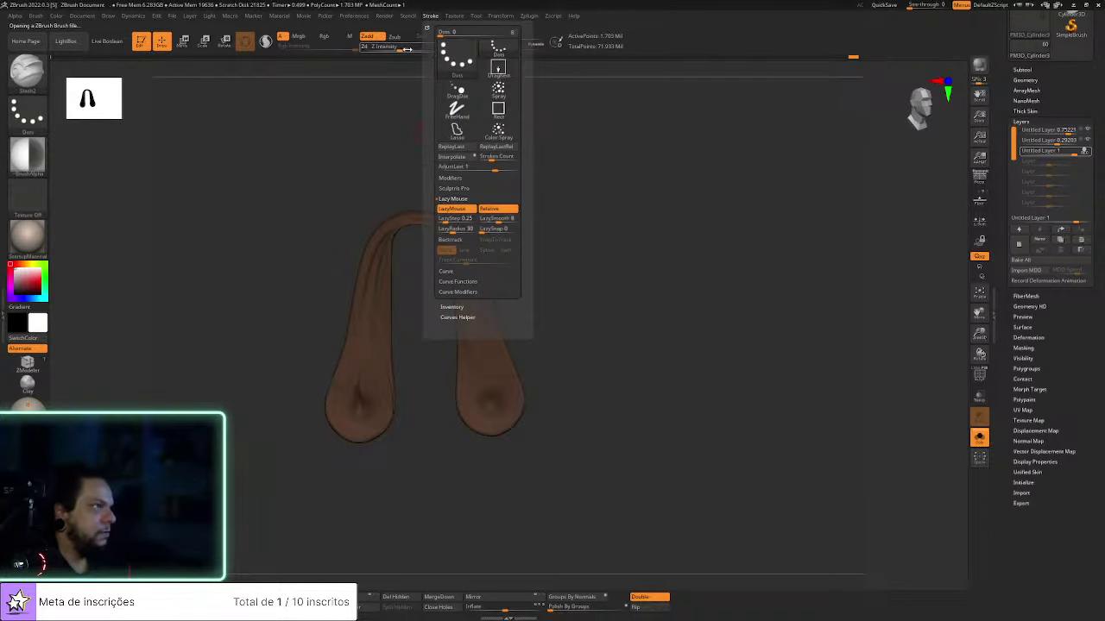
{"action": "left_click_drag", "start_coordinate": [553, 302], "coordinate": [583, 275], "text": "alt"}
{"action": "key", "text": "s"}
{"action": "left_click_drag", "start_coordinate": [515, 327], "coordinate": [523, 326]}
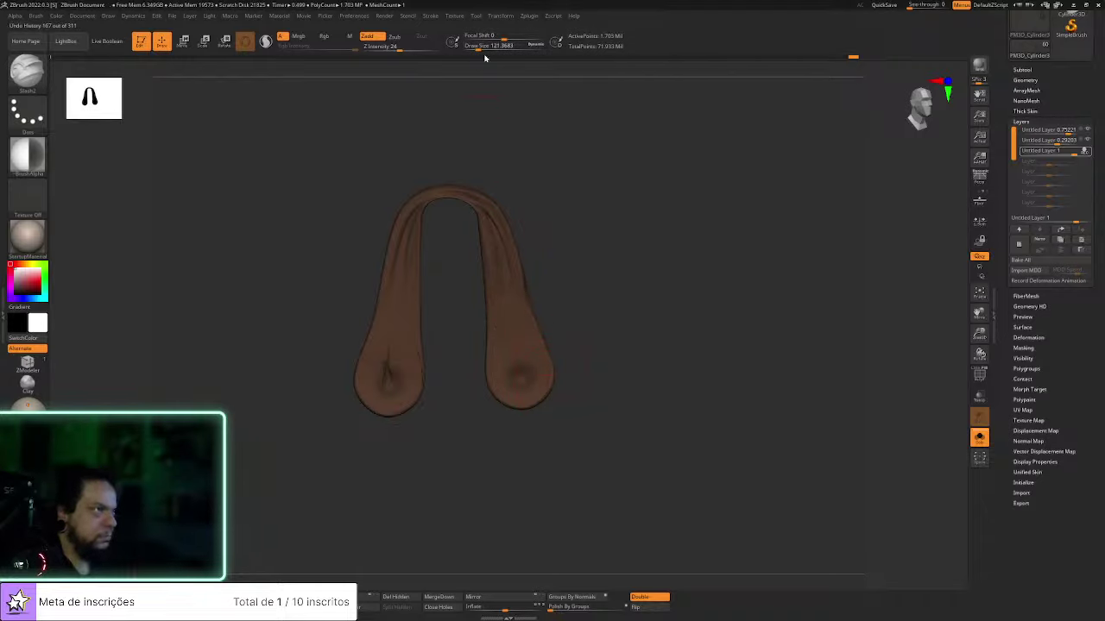
{"action": "left_click", "coordinate": [429, 15]}
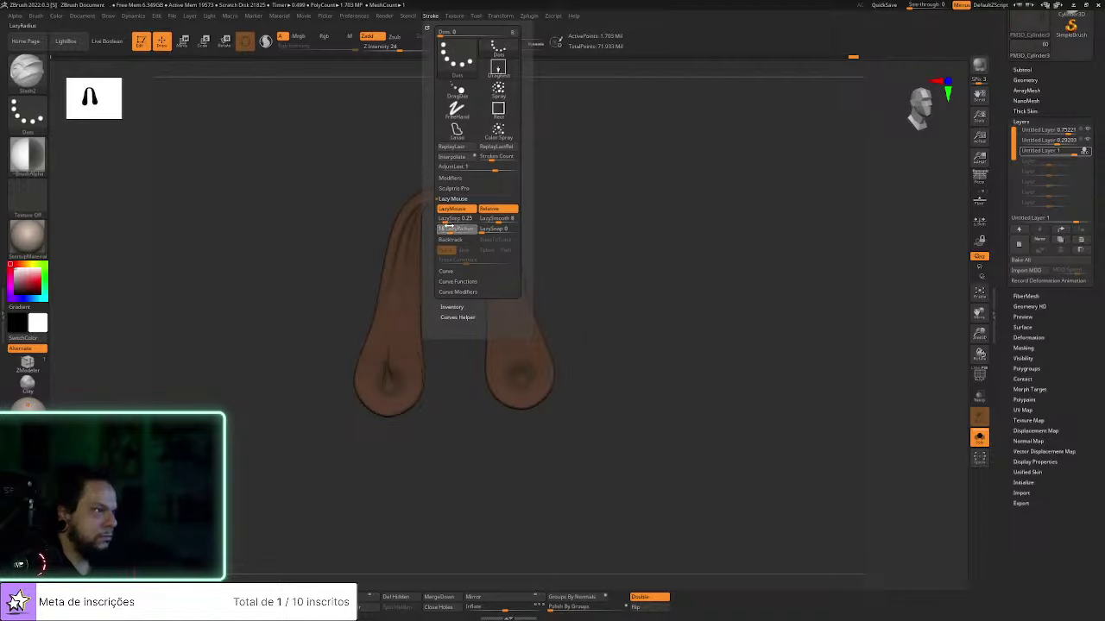
{"action": "left_click", "coordinate": [445, 219]}
{"action": "left_click", "coordinate": [446, 228]}
{"action": "left_click_drag", "start_coordinate": [445, 219], "coordinate": [443, 220]}
{"action": "left_click", "coordinate": [444, 220]}
{"action": "left_click_drag", "start_coordinate": [396, 45], "coordinate": [390, 45]}
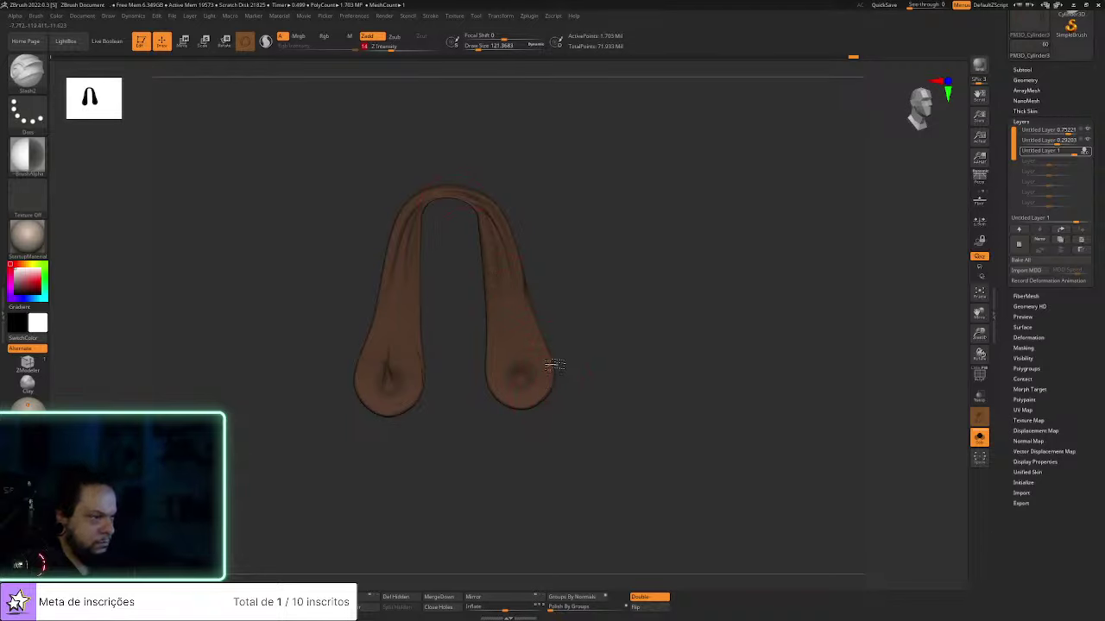
Carve slash marks along the inner and outer edges of the loop straps and around their rounded ends
{"action": "left_click_drag", "start_coordinate": [570, 324], "coordinate": [558, 328]}
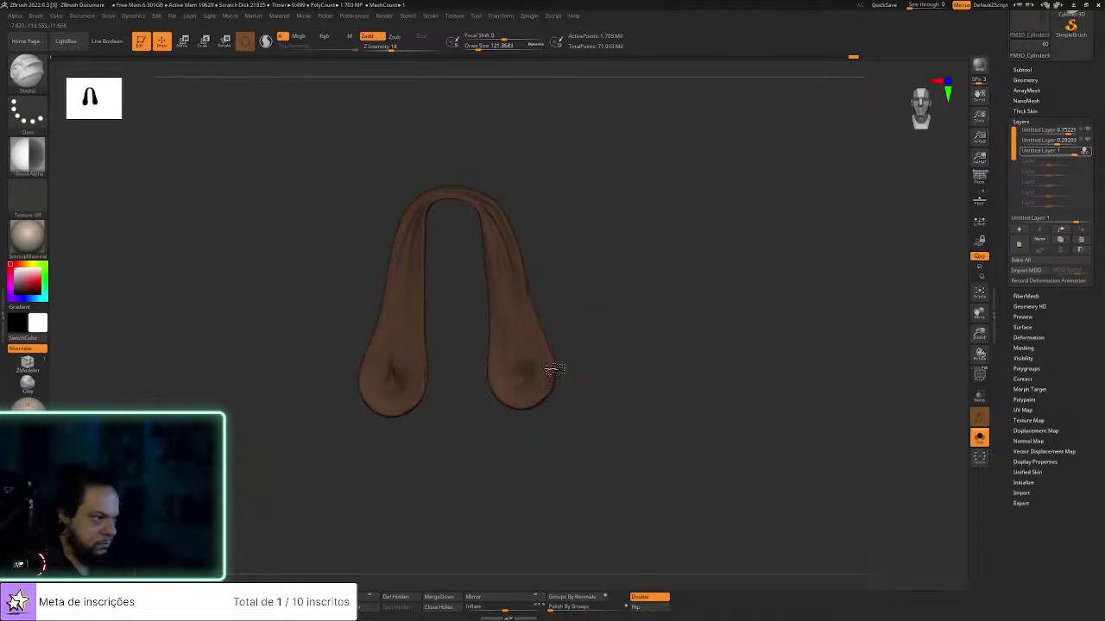
{"action": "right_click_drag", "start_coordinate": [519, 259], "coordinate": [493, 264]}
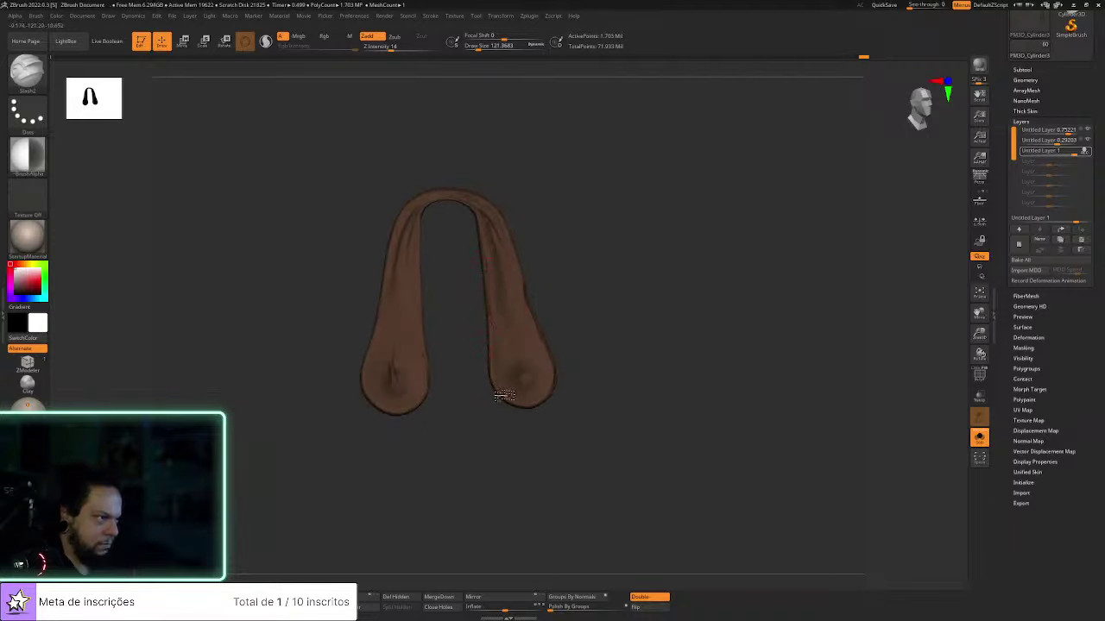
{"action": "left_click_drag", "start_coordinate": [449, 411], "coordinate": [432, 373]}
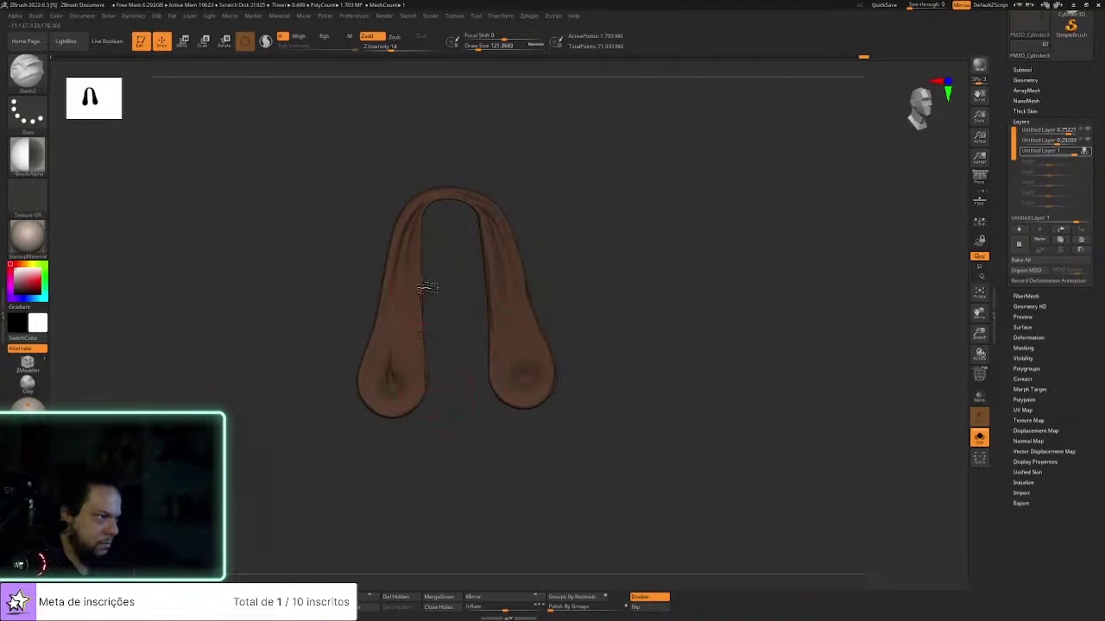
{"action": "right_click_drag", "start_coordinate": [449, 264], "coordinate": [378, 296]}
{"action": "mouse_move", "coordinate": [384, 341]}
{"action": "left_mouse_down"}
{"action": "mouse_move", "coordinate": [372, 365]}
{"action": "mouse_move", "coordinate": [379, 392]}
{"action": "left_mouse_up"}
{"action": "right_click_drag", "start_coordinate": [378, 414], "coordinate": [395, 439]}
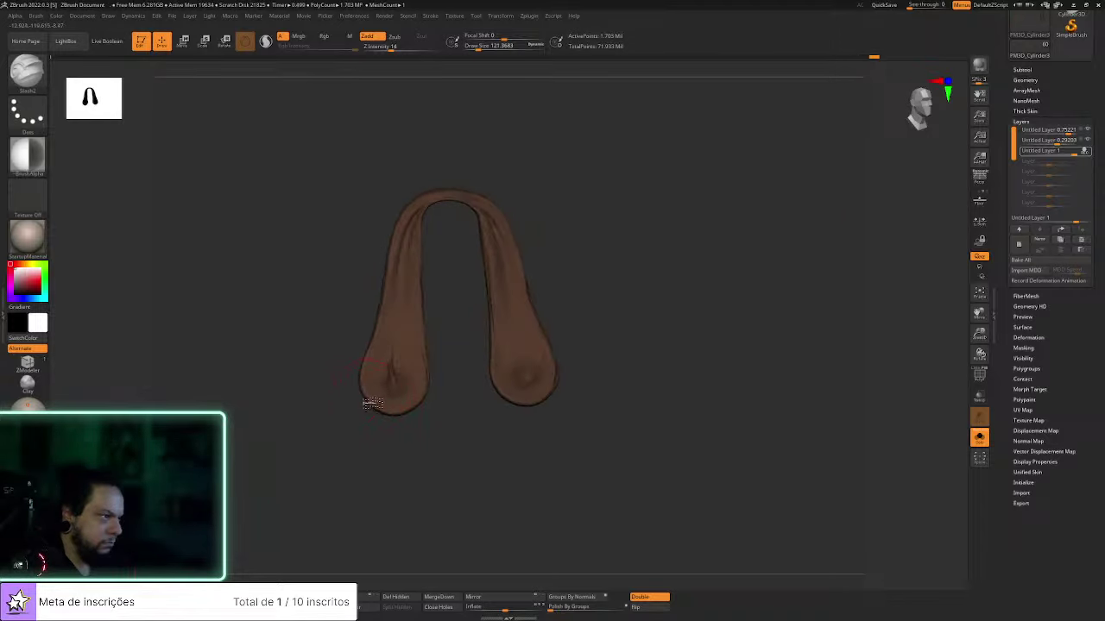
{"action": "right_click_drag", "start_coordinate": [722, 350], "coordinate": [634, 357]}
{"action": "mouse_move", "coordinate": [721, 226]}
{"action": "left_mouse_down"}
{"action": "mouse_move", "coordinate": [688, 263]}
{"action": "mouse_move", "coordinate": [595, 471]}
{"action": "left_mouse_up"}
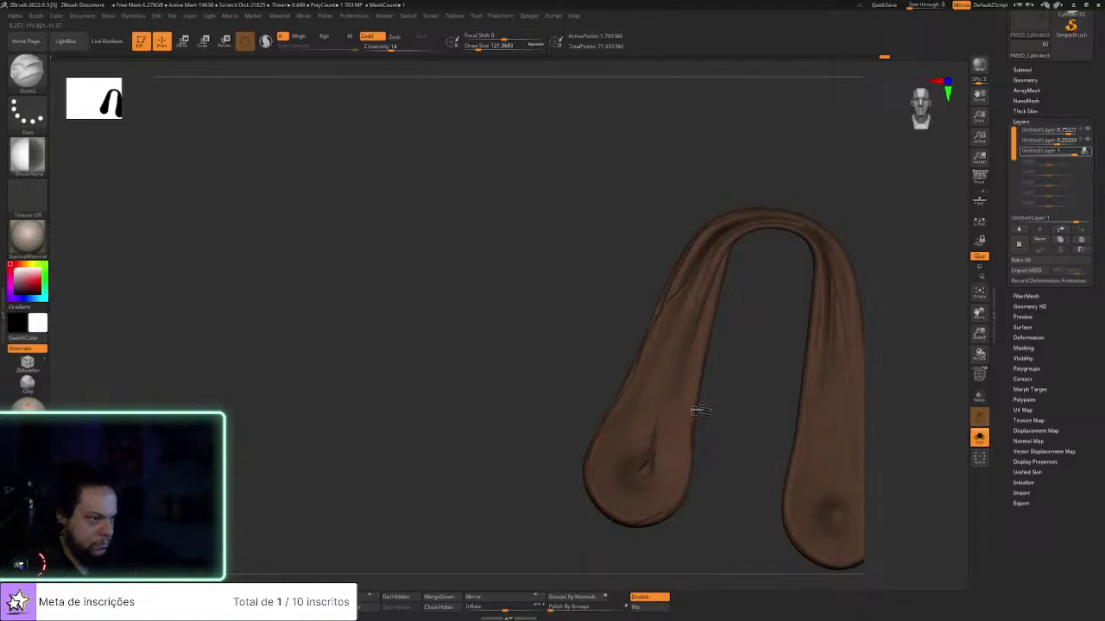
{"action": "left_click_drag", "start_coordinate": [735, 365], "coordinate": [639, 365]}
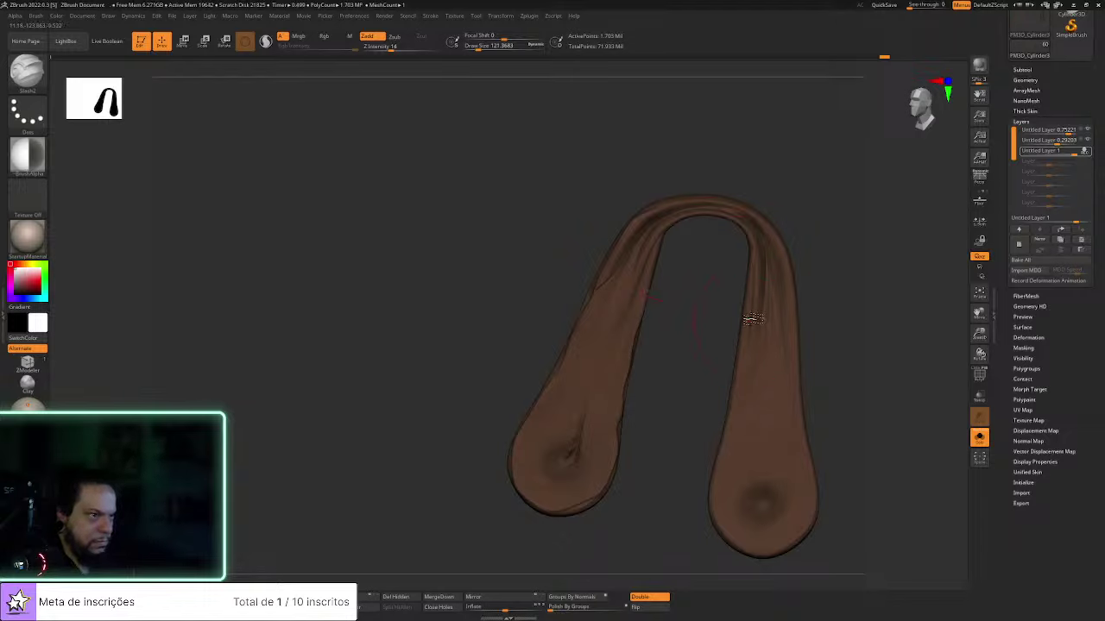
{"action": "mouse_move", "coordinate": [746, 371]}
{"action": "left_mouse_down"}
{"action": "mouse_move", "coordinate": [715, 493]}
{"action": "mouse_move", "coordinate": [721, 525]}
{"action": "mouse_move", "coordinate": [743, 548]}
{"action": "mouse_move", "coordinate": [782, 553]}
{"action": "mouse_move", "coordinate": [803, 534]}
{"action": "mouse_move", "coordinate": [817, 483]}
{"action": "mouse_move", "coordinate": [799, 313]}
{"action": "mouse_move", "coordinate": [762, 210]}
{"action": "left_mouse_up"}
{"action": "left_click_drag", "start_coordinate": [863, 230], "coordinate": [890, 239]}
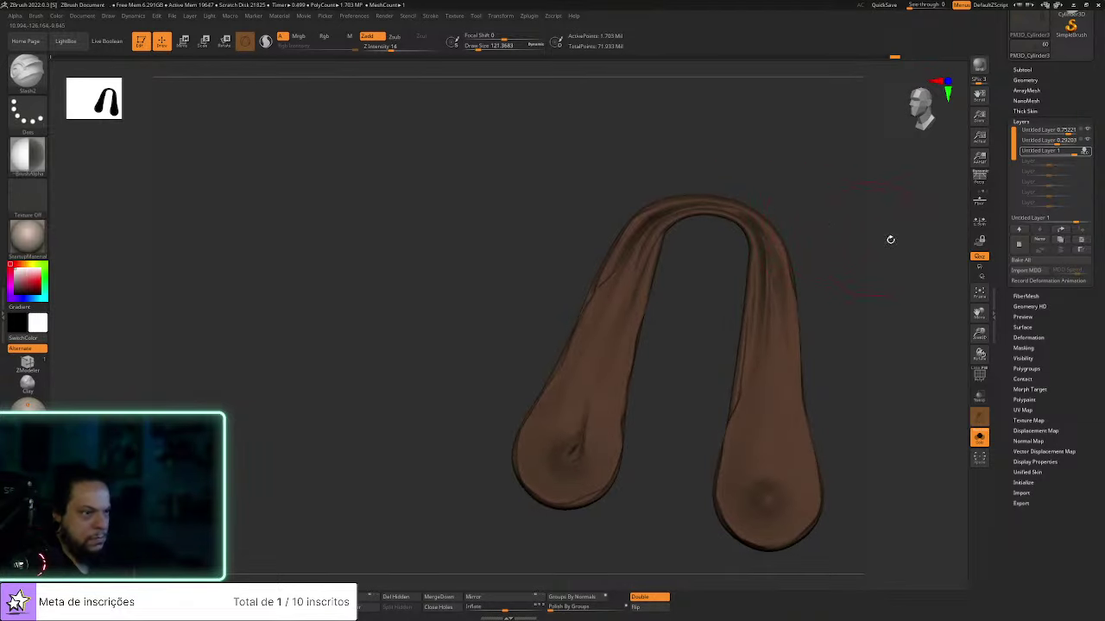
Compare the straps with and without the slash layer, lower its intensity to 0.46902 and check the result on the whole outfit
{"action": "left_click", "coordinate": [1085, 152]}
{"action": "left_click", "coordinate": [1087, 151]}
{"action": "left_click", "coordinate": [1088, 151]}
{"action": "left_click_drag", "start_coordinate": [1075, 156], "coordinate": [1060, 152]}
{"action": "left_click_drag", "start_coordinate": [917, 310], "coordinate": [910, 343], "text": "alt"}
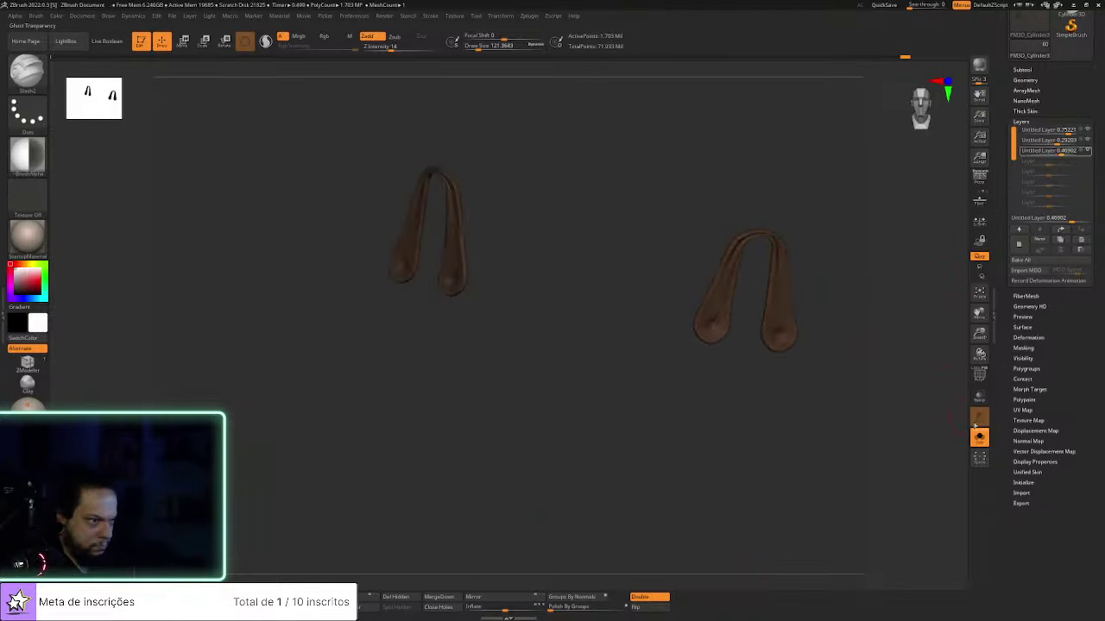
{"action": "left_click", "coordinate": [978, 438]}
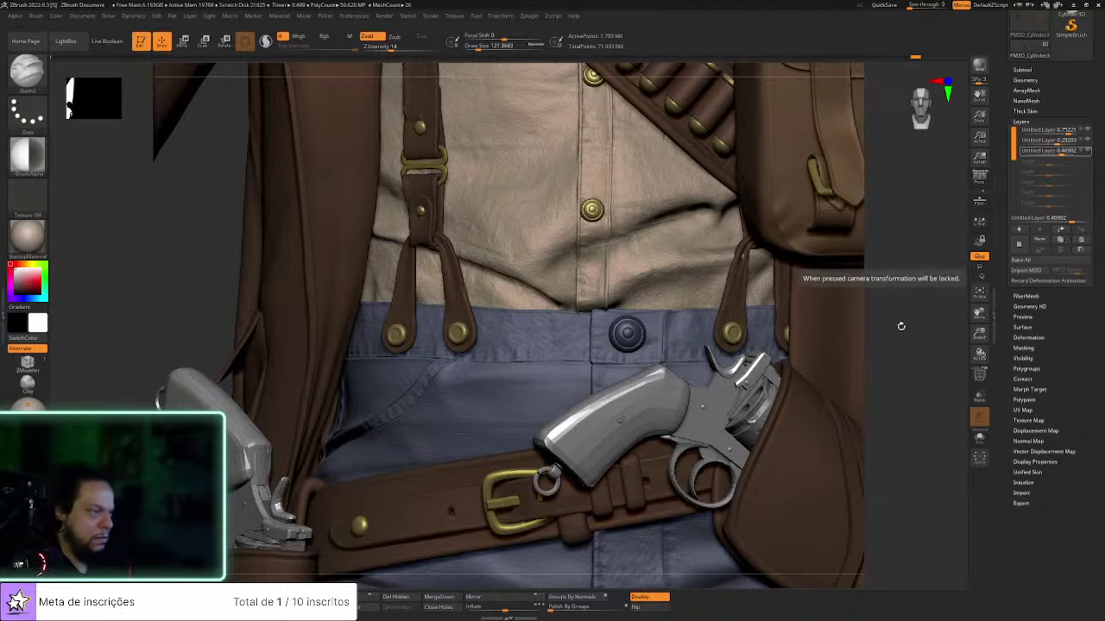
{"action": "left_click_drag", "start_coordinate": [934, 377], "coordinate": [777, 424], "text": "alt"}
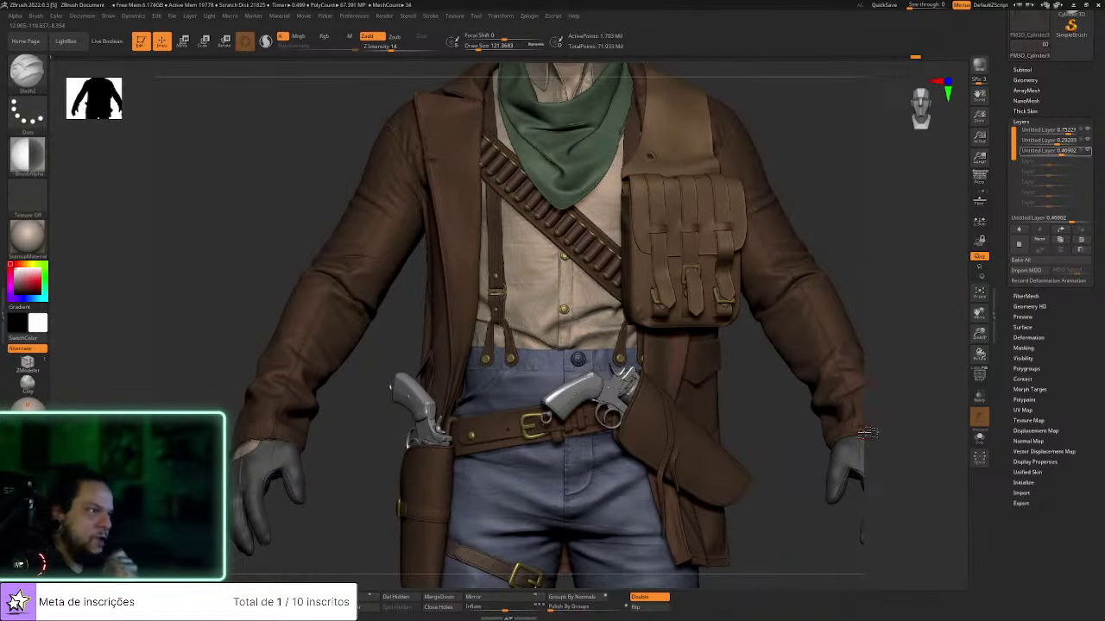
{"action": "left_click_drag", "start_coordinate": [867, 432], "coordinate": [889, 441]}
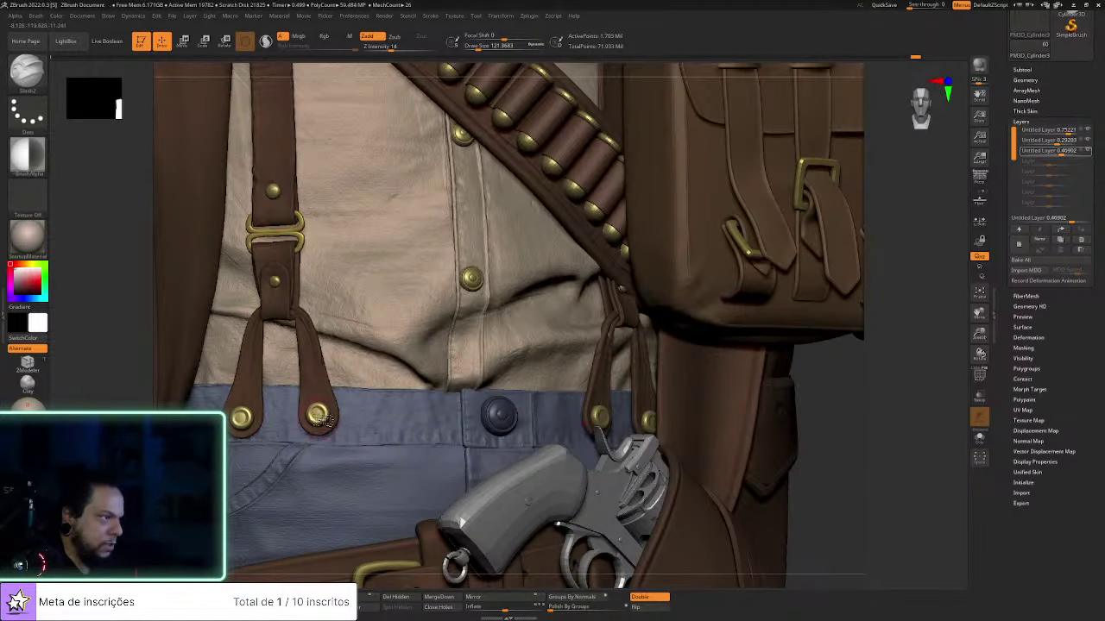
Select the brass buttons on the loop straps, isolate them and choose the Metal Batido brush
{"action": "left_click", "coordinate": [320, 420]}
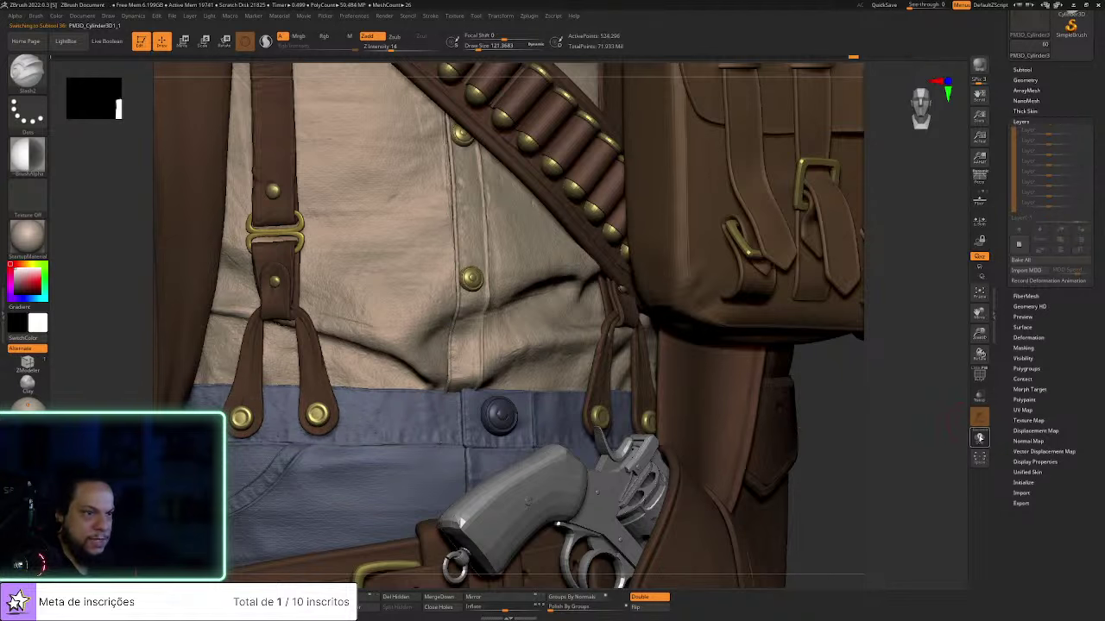
{"action": "left_click", "coordinate": [979, 437]}
{"action": "key", "text": "b"}
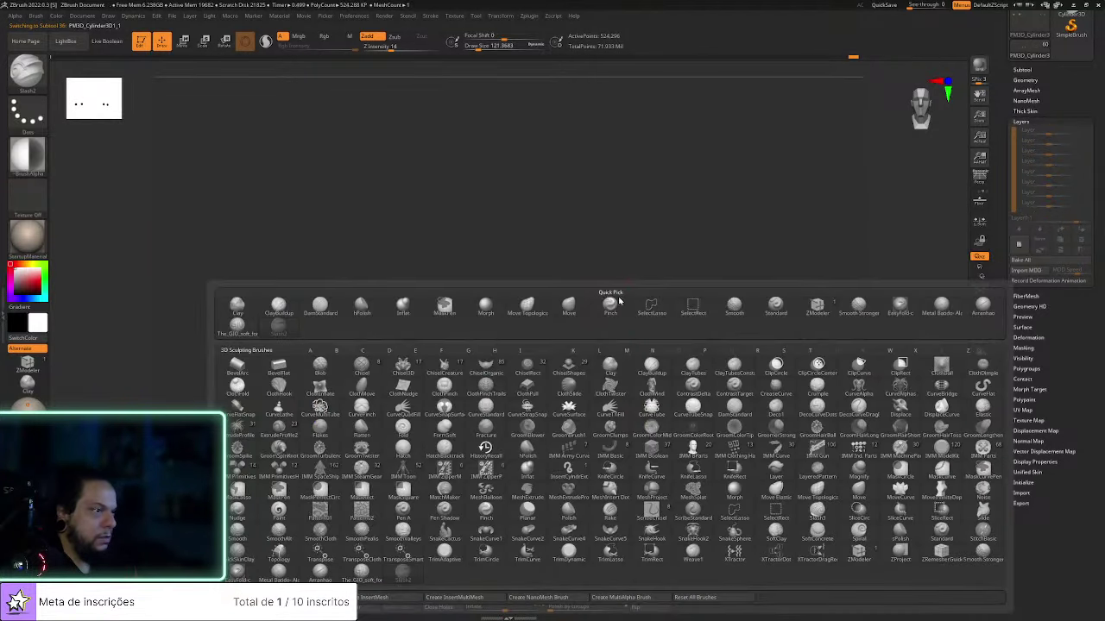
{"action": "left_click", "coordinate": [940, 305]}
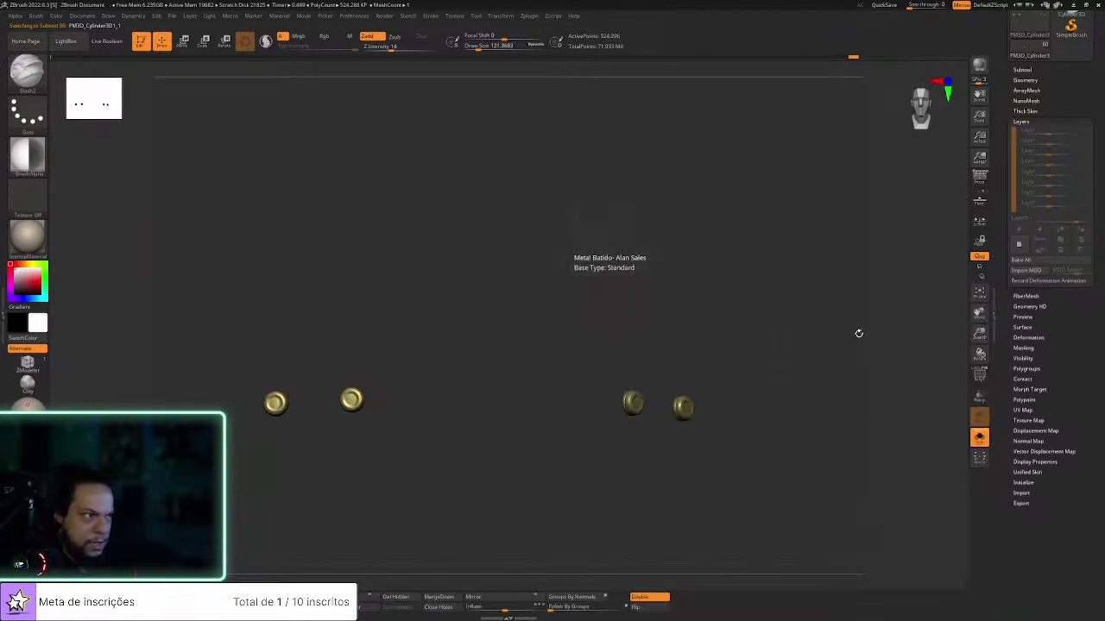
Stamp the hammered metal texture onto the brass buttons of both loops and show the whole outfit again
{"action": "left_click_drag", "start_coordinate": [391, 426], "coordinate": [487, 471]}
{"action": "left_click_drag", "start_coordinate": [275, 403], "coordinate": [284, 412]}
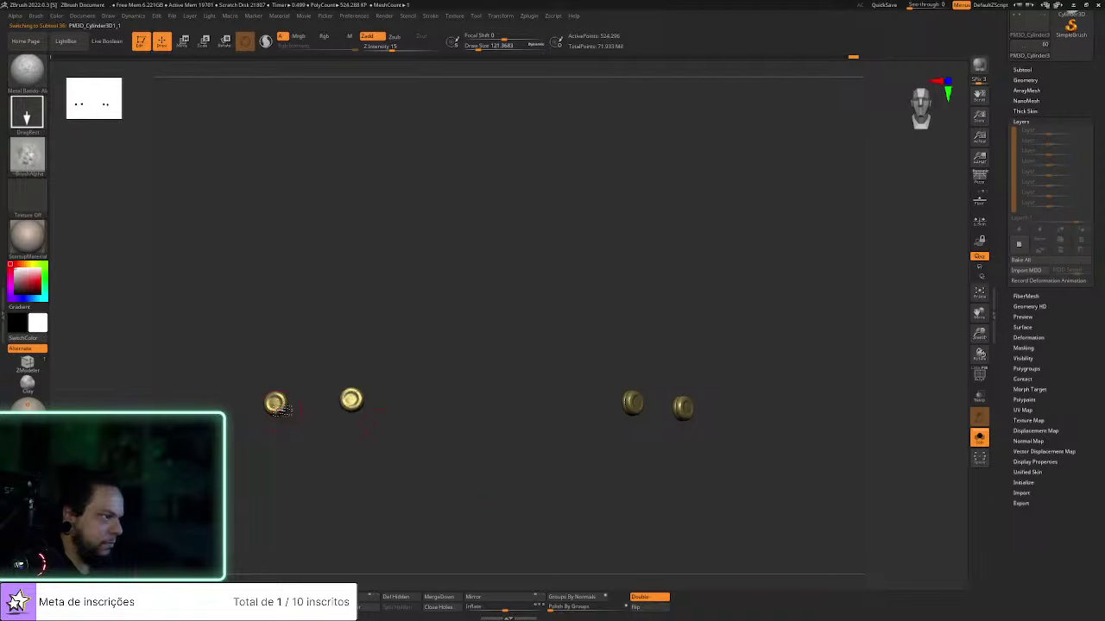
{"action": "left_click_drag", "start_coordinate": [651, 397], "coordinate": [610, 394]}
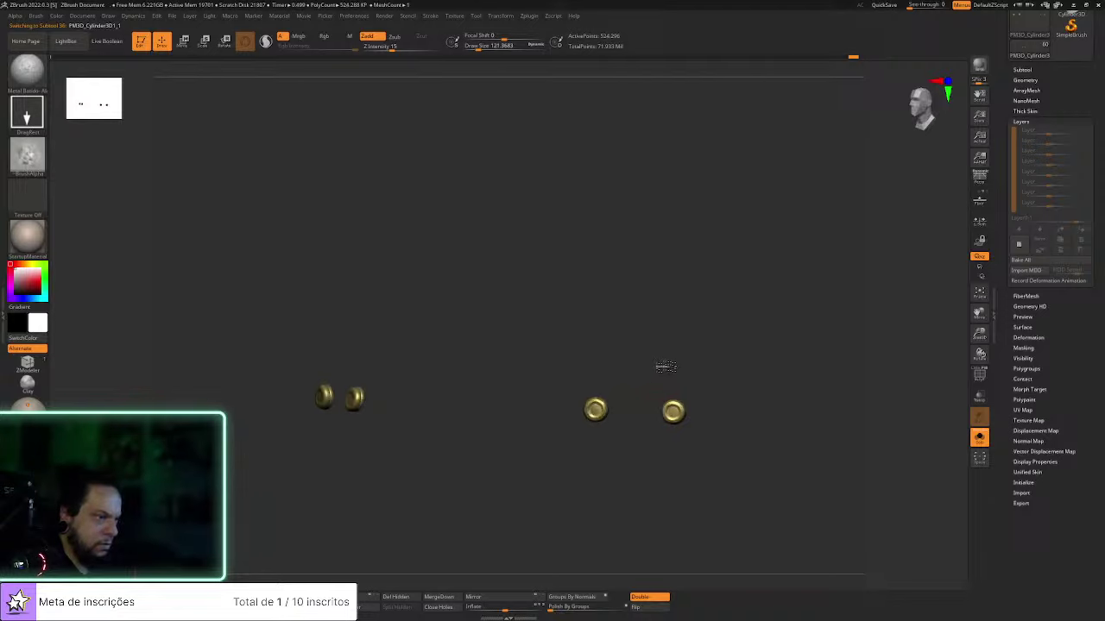
{"action": "left_click_drag", "start_coordinate": [678, 415], "coordinate": [558, 434]}
{"action": "left_click_drag", "start_coordinate": [278, 397], "coordinate": [274, 389]}
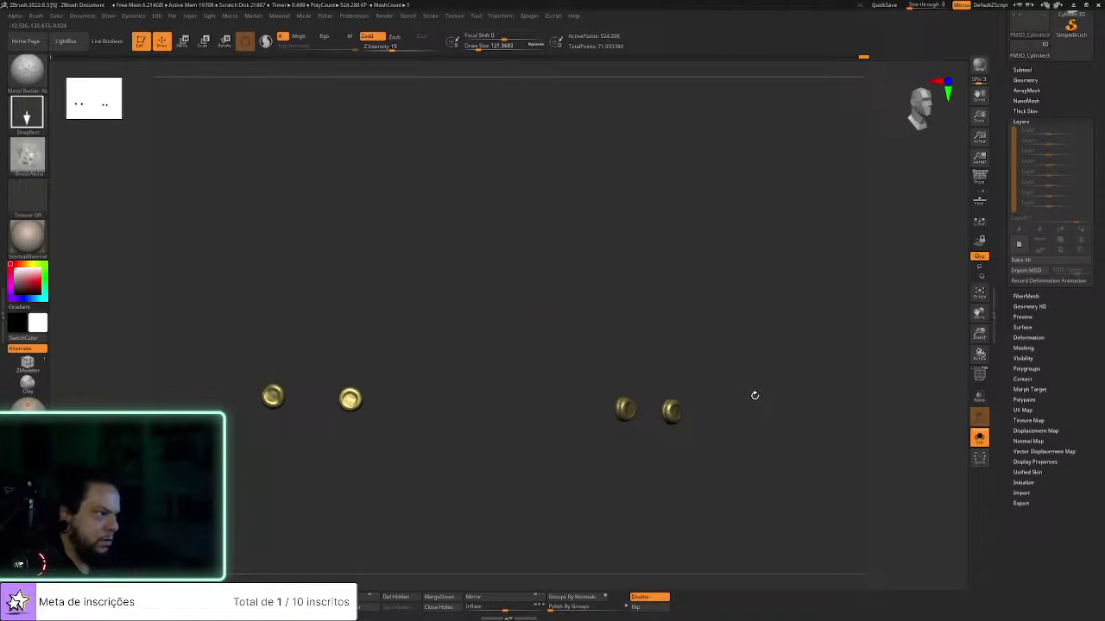
{"action": "left_click", "coordinate": [974, 438]}
{"action": "left_click_drag", "start_coordinate": [944, 423], "coordinate": [868, 343], "text": "alt"}
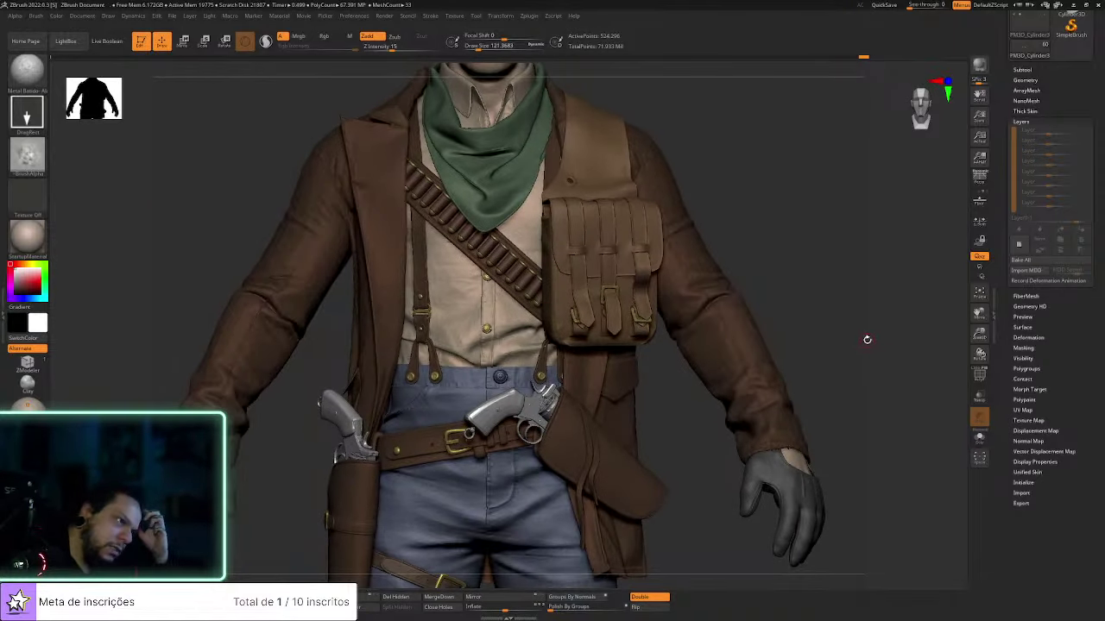
Select the blue pants from the back of the outfit and isolate them
{"action": "left_click_drag", "start_coordinate": [873, 346], "coordinate": [703, 233]}
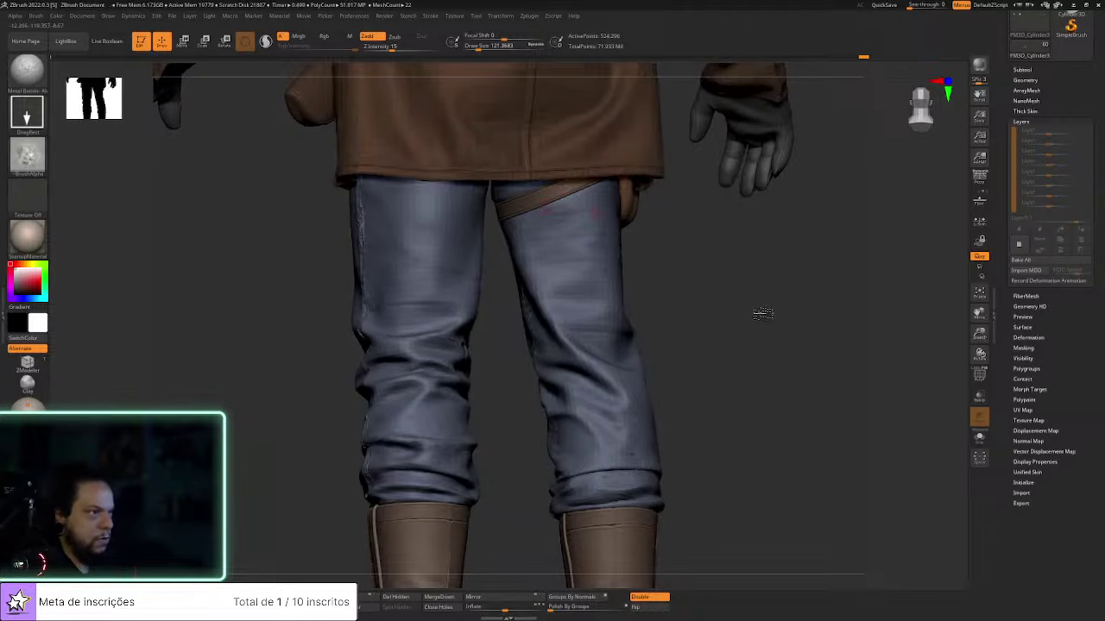
{"action": "left_click_drag", "start_coordinate": [763, 307], "coordinate": [948, 440]}
{"action": "left_click", "coordinate": [596, 345], "text": "alt"}
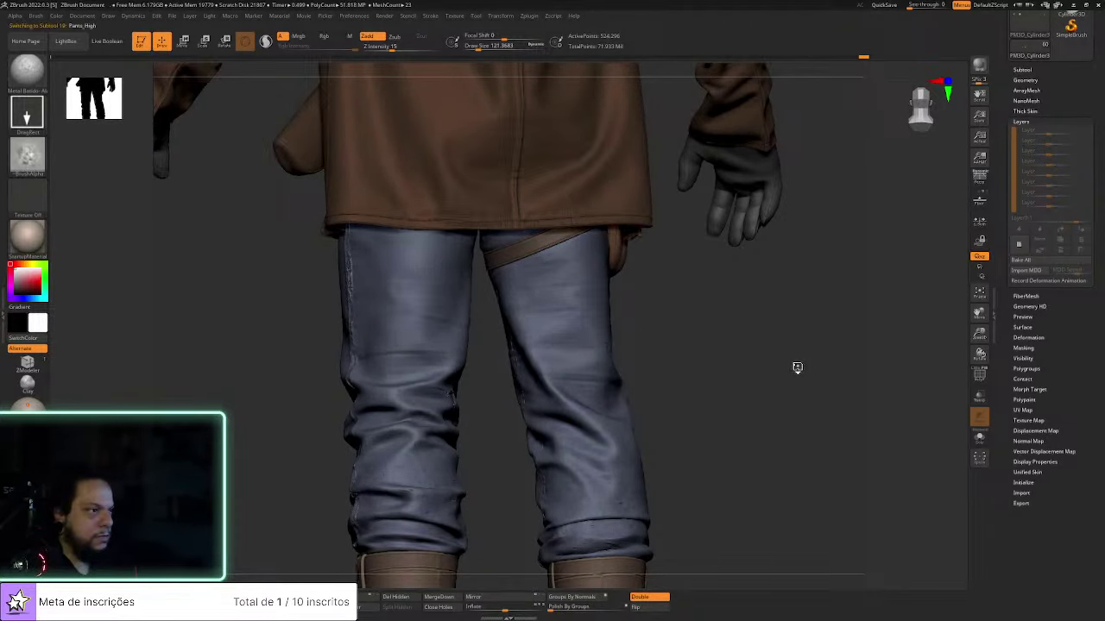
{"action": "mouse_move", "coordinate": [814, 375]}
{"action": "left_mouse_down"}
{"action": "mouse_move", "coordinate": [819, 362]}
{"action": "mouse_move", "coordinate": [809, 380]}
{"action": "left_mouse_up"}
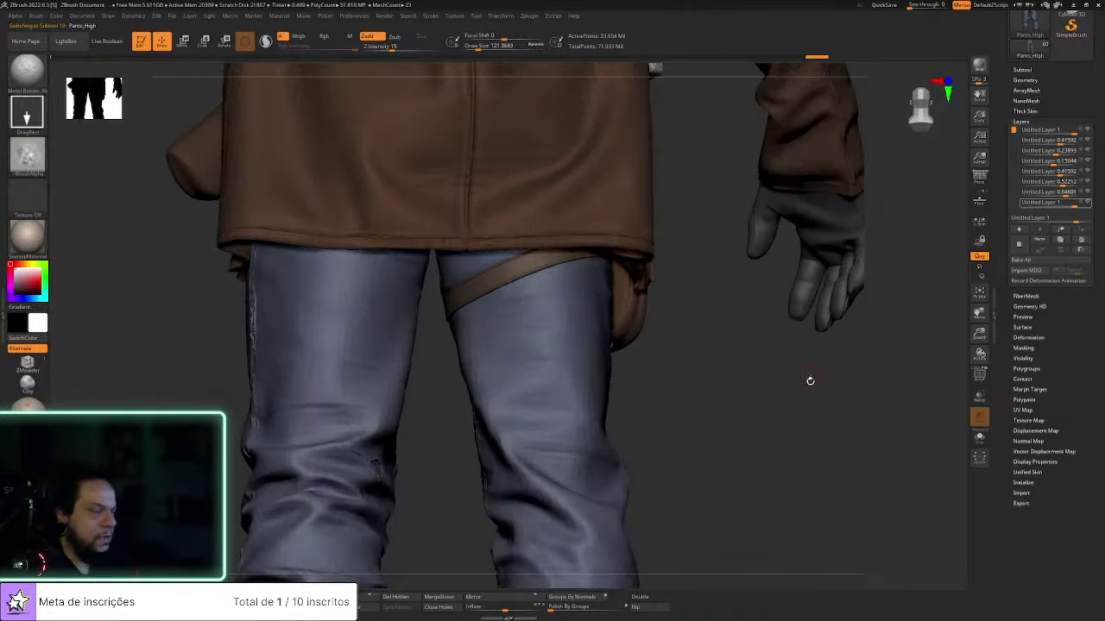
{"action": "left_click", "coordinate": [979, 438]}
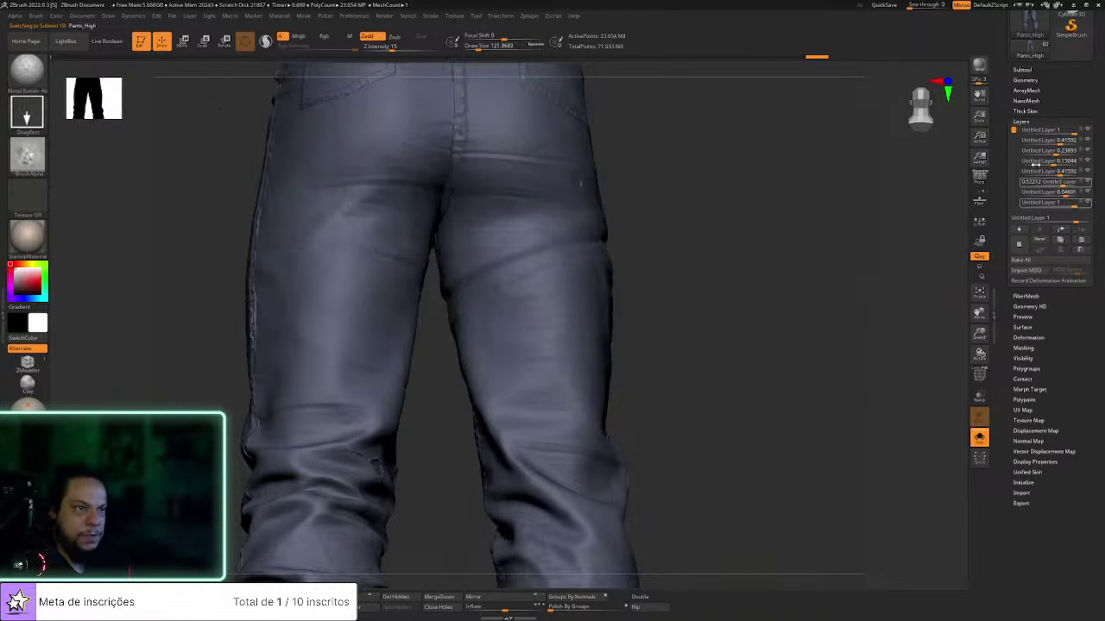
Hide the existing sculpting layers of the pants one by one and add a new layer below them
{"action": "left_click", "coordinate": [1088, 130]}
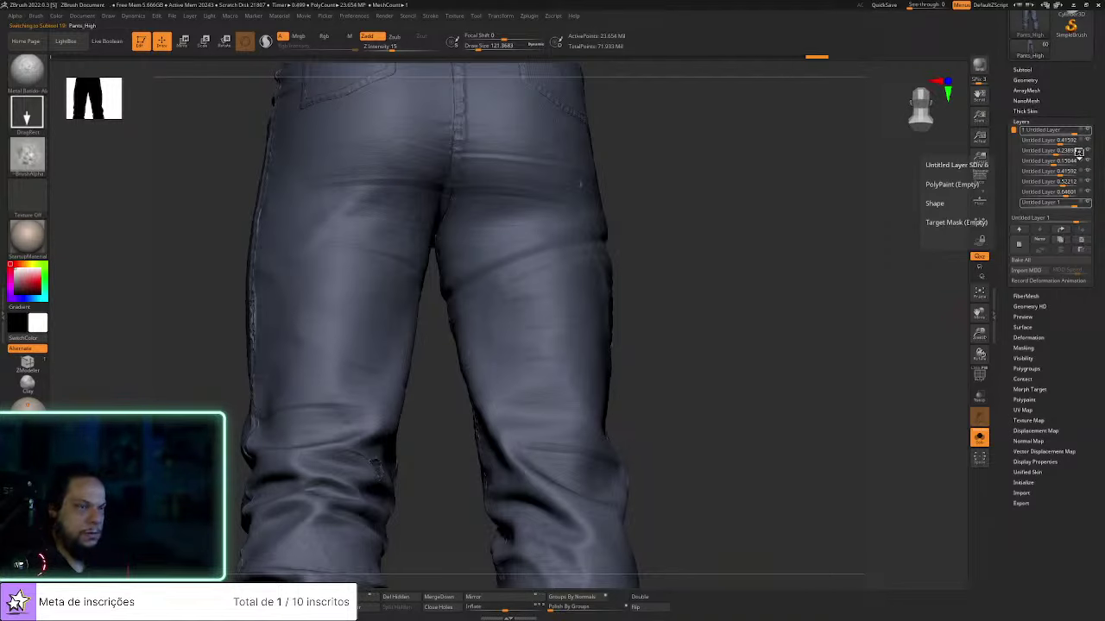
{"action": "left_click", "coordinate": [1087, 140]}
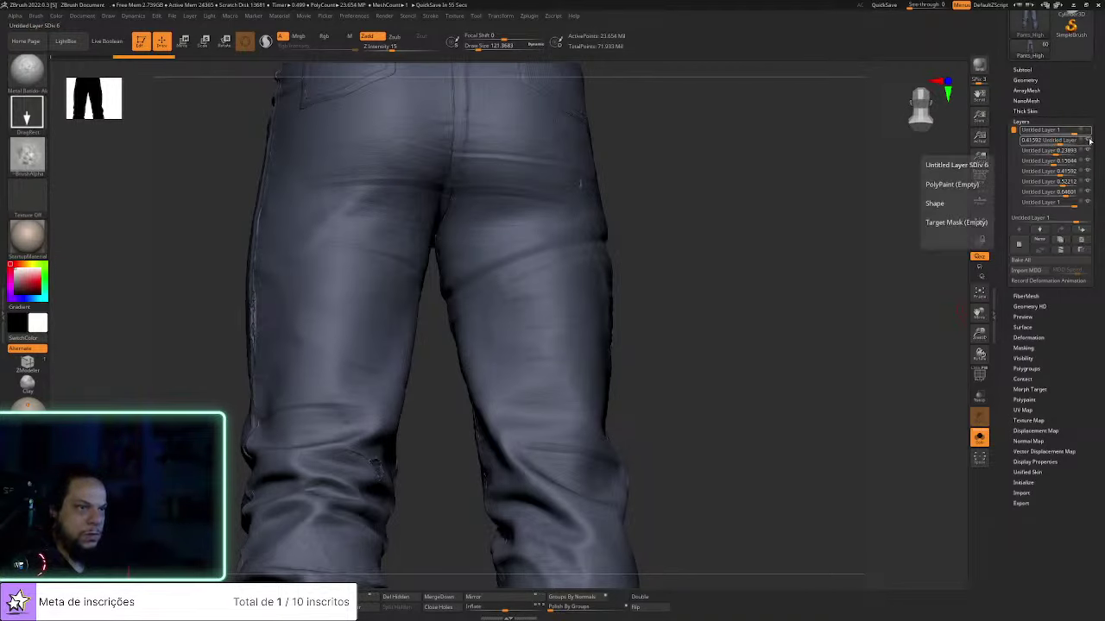
{"action": "left_click", "coordinate": [1088, 151]}
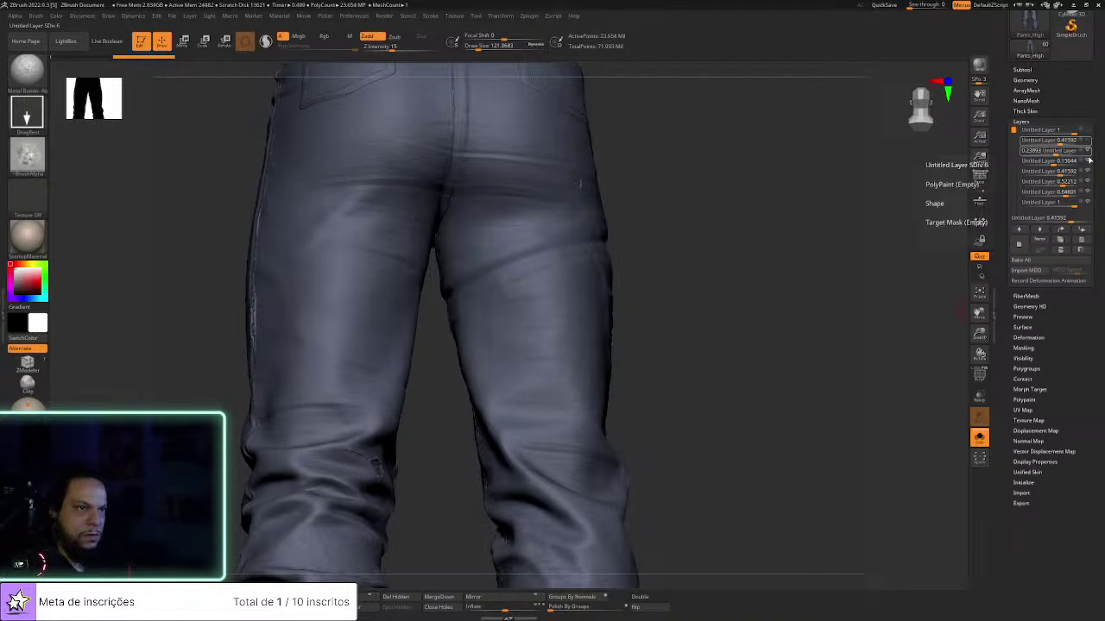
{"action": "left_click", "coordinate": [1088, 162]}
{"action": "left_click", "coordinate": [1088, 172]}
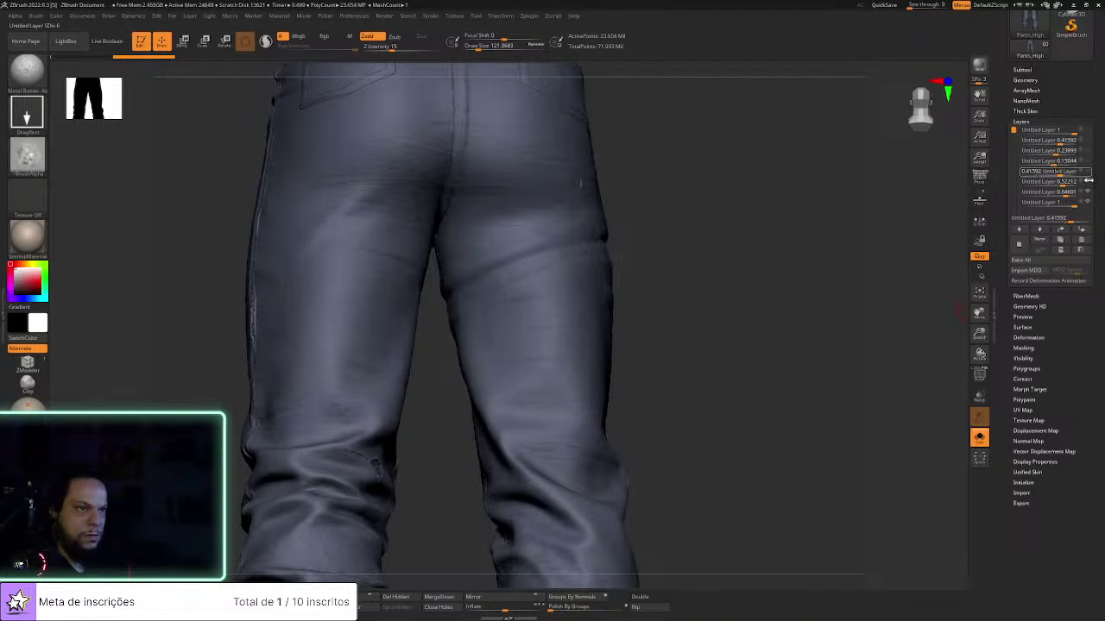
{"action": "left_click", "coordinate": [1086, 193]}
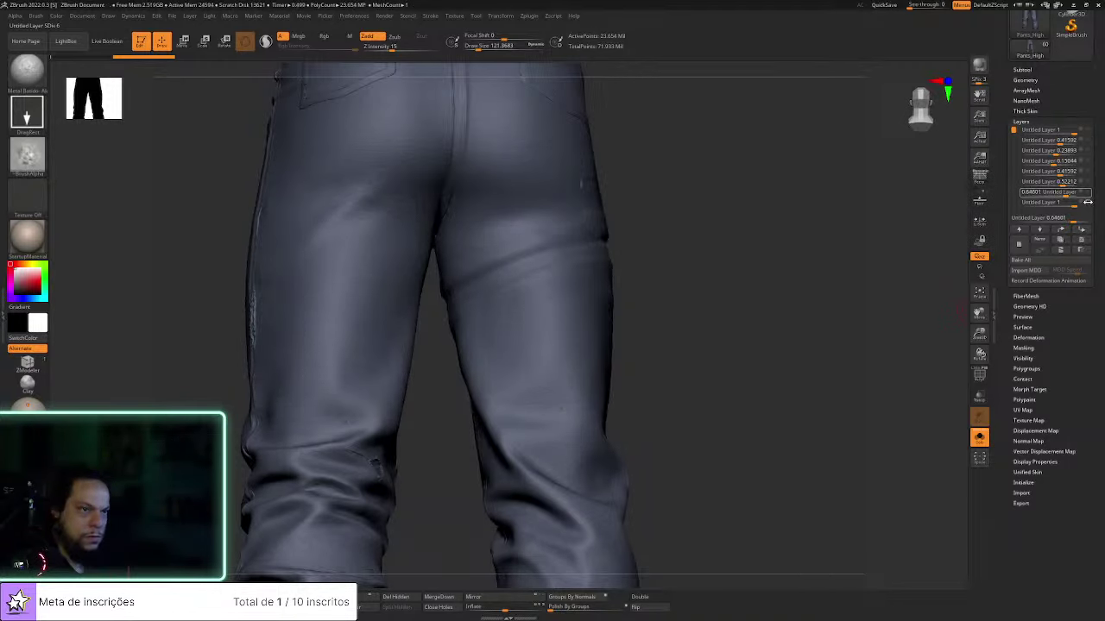
{"action": "left_click_drag", "start_coordinate": [1012, 134], "coordinate": [1013, 161]}
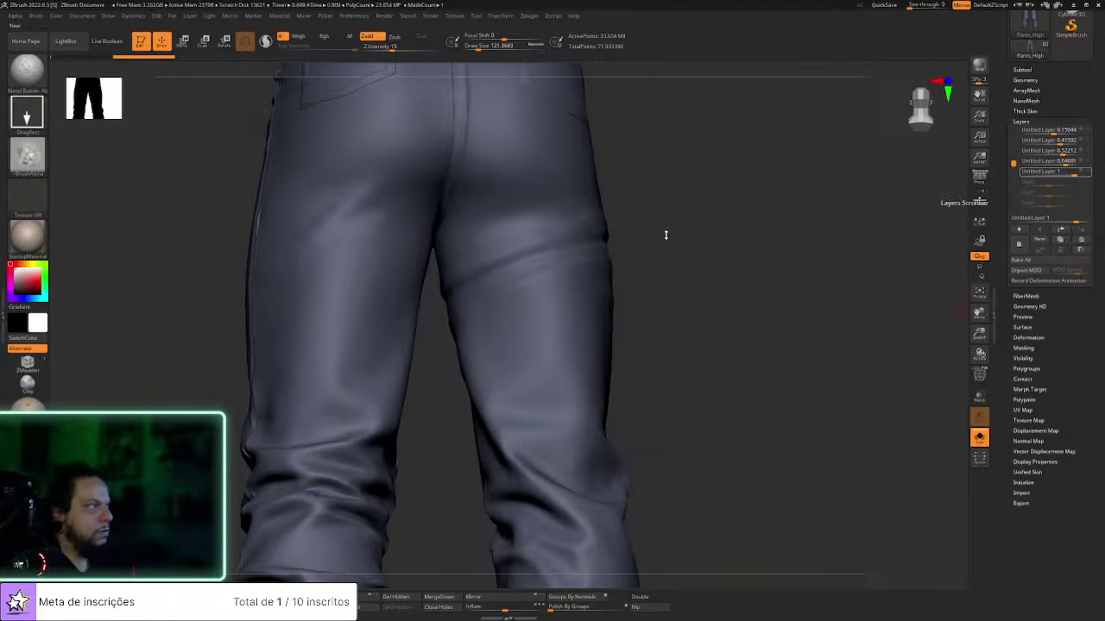
Browse the brush library's fabric wrinkle folder and load the CP_ZZ_Wool brush
{"action": "left_click_drag", "start_coordinate": [663, 235], "coordinate": [644, 234]}
{"action": "key", "text": "b"}
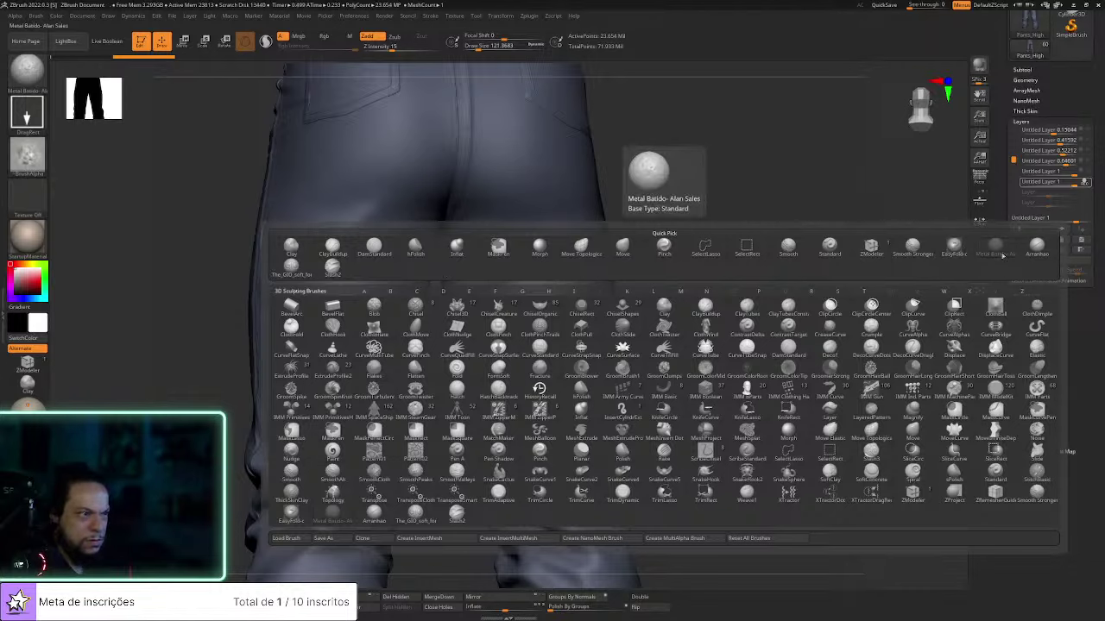
{"action": "left_click", "coordinate": [926, 252]}
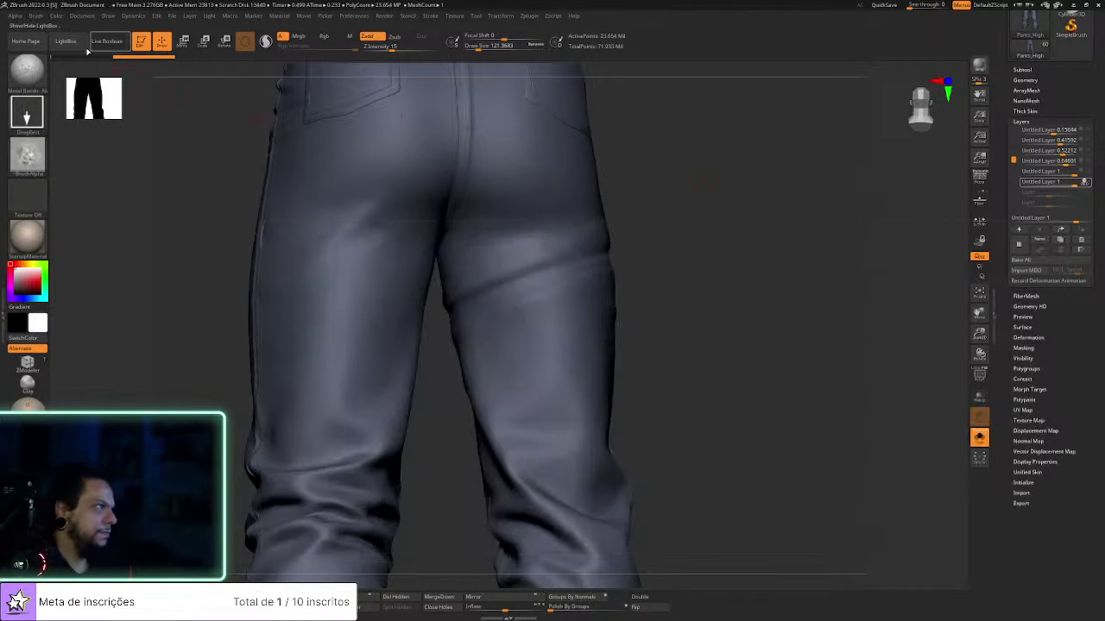
{"action": "left_click", "coordinate": [68, 43]}
{"action": "double_click", "coordinate": [94, 95]}
{"action": "left_click", "coordinate": [215, 158]}
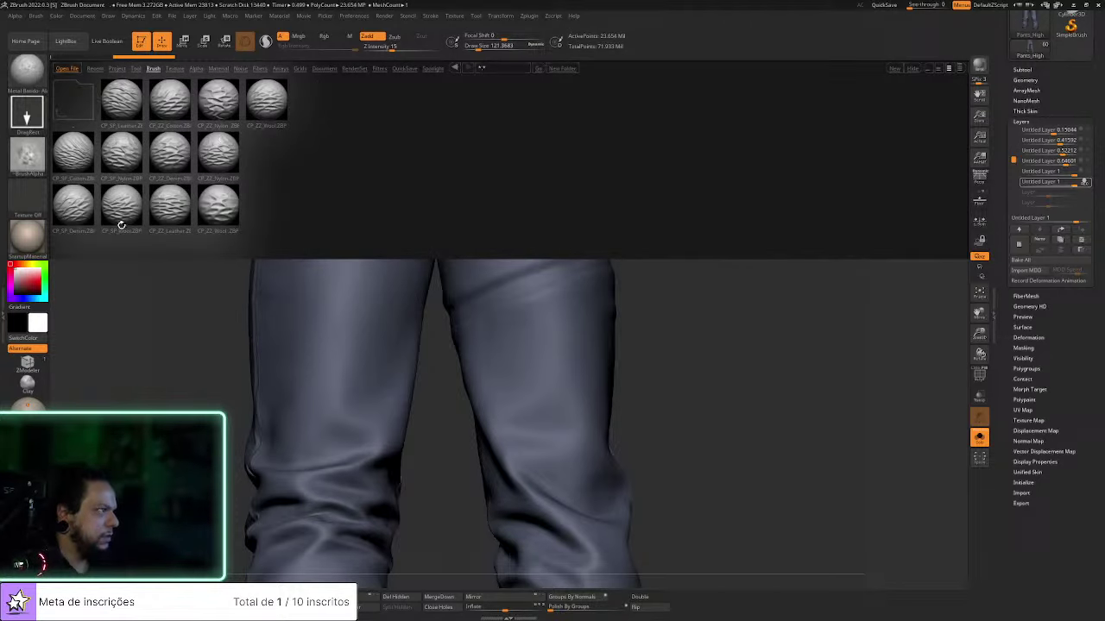
{"action": "double_click", "coordinate": [269, 101]}
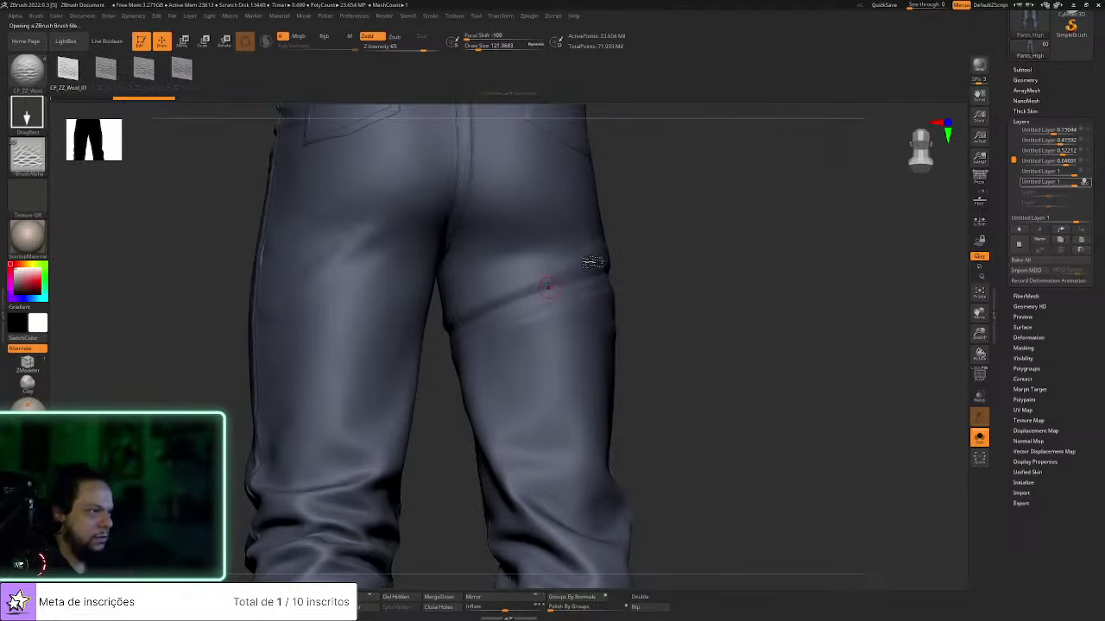
Enlarge the brush to a draw size of about 414, try a wool wrinkle stamp on the back of the right thigh and undo it
{"action": "left_click_drag", "start_coordinate": [661, 287], "coordinate": [648, 282]}
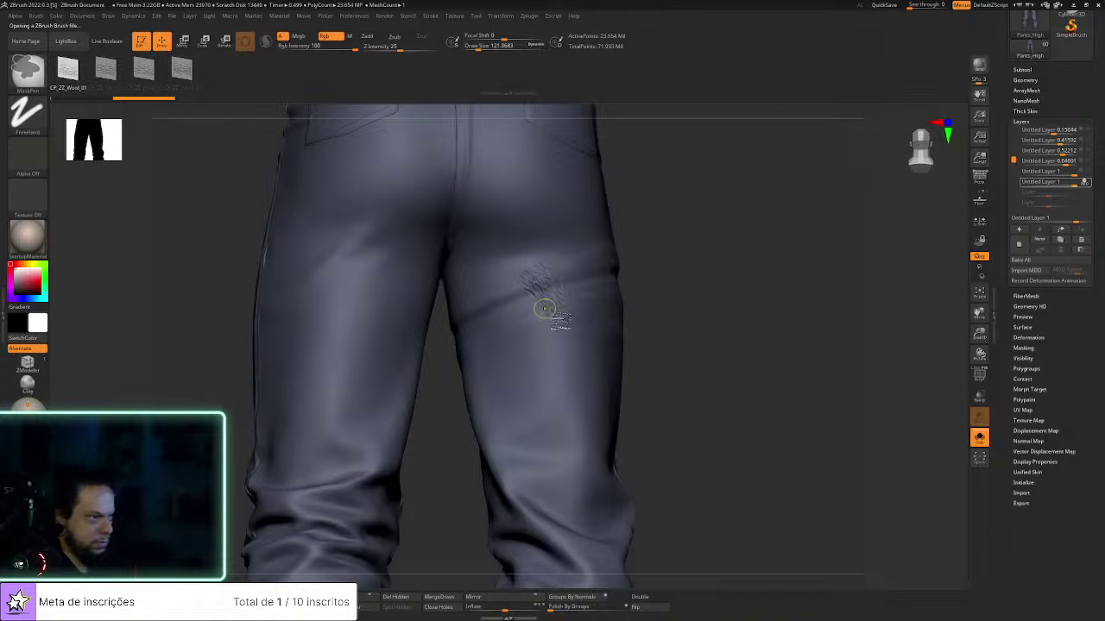
{"action": "key", "text": "s"}
{"action": "mouse_move", "coordinate": [547, 299]}
{"action": "left_mouse_down"}
{"action": "mouse_move", "coordinate": [567, 317]}
{"action": "mouse_move", "coordinate": [649, 291]}
{"action": "left_mouse_up"}
{"action": "key", "text": "space"}
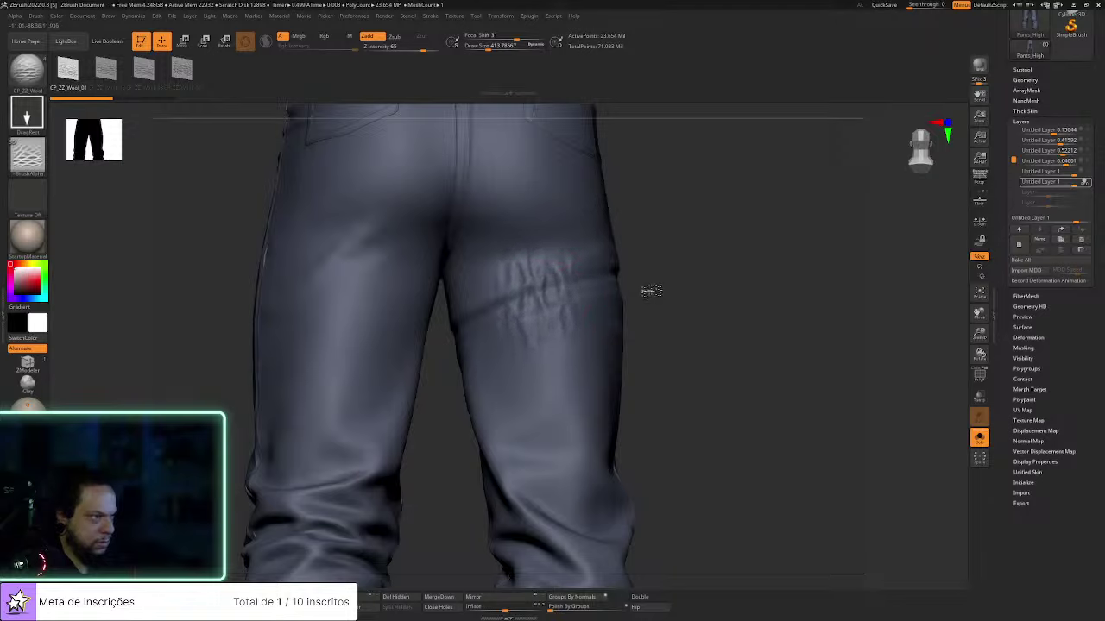
{"action": "key", "text": "ctrl+z"}
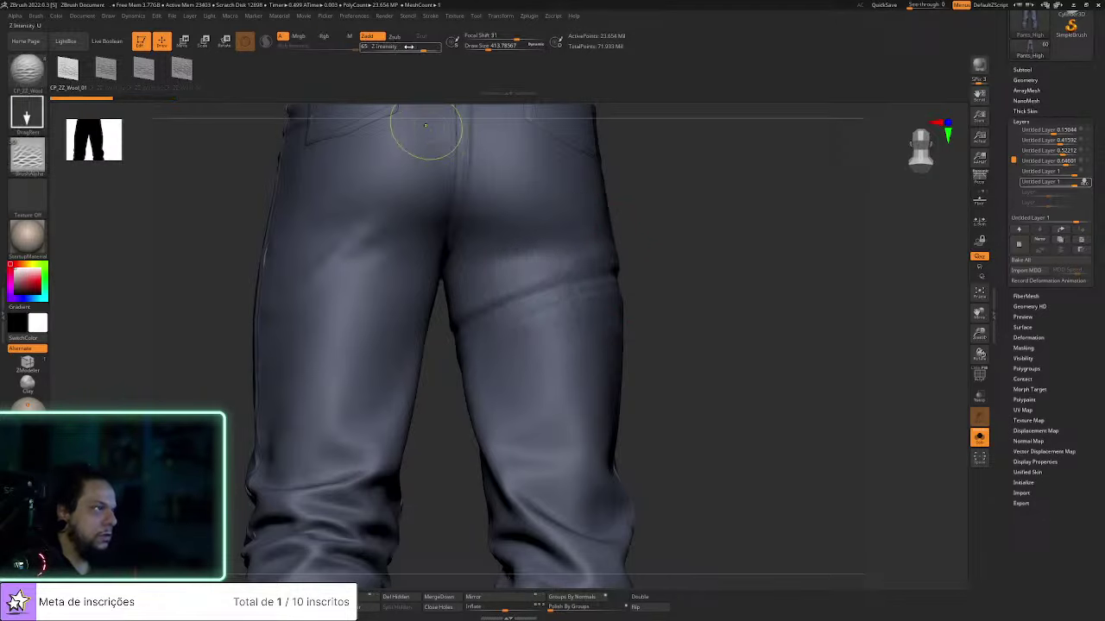
Stamp wool wrinkles around the right thigh along the crease left by the holster strap, covering the back and outer side
{"action": "mouse_move", "coordinate": [509, 313]}
{"action": "left_mouse_down"}
{"action": "mouse_move", "coordinate": [573, 290]}
{"action": "mouse_move", "coordinate": [598, 296]}
{"action": "mouse_move", "coordinate": [495, 316]}
{"action": "left_mouse_up"}
{"action": "left_click_drag", "start_coordinate": [580, 275], "coordinate": [565, 285], "text": "shift"}
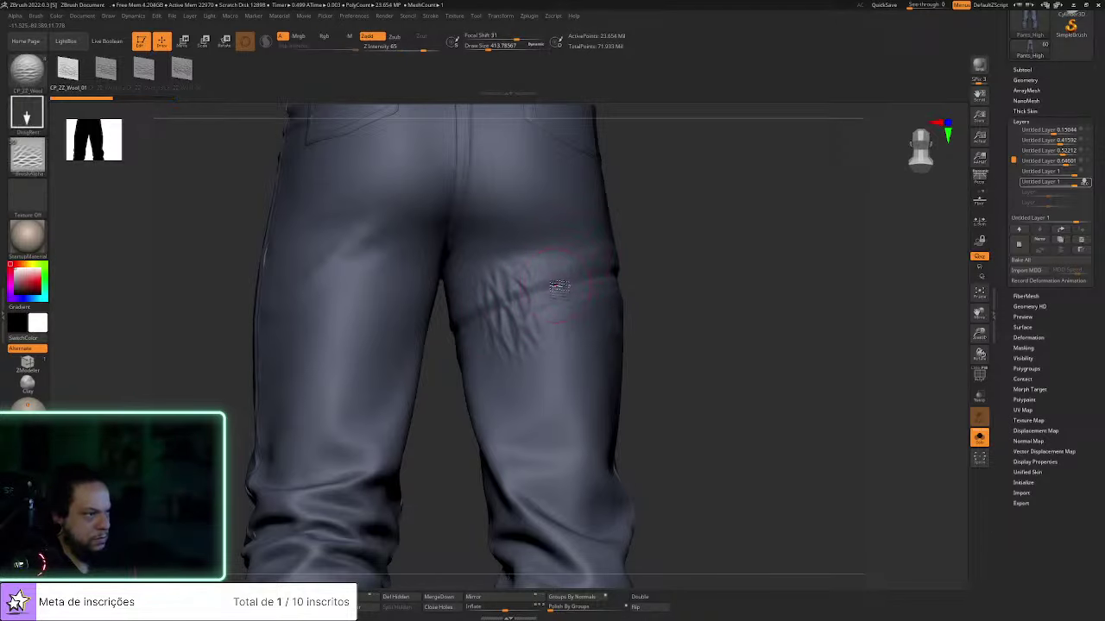
{"action": "left_click_drag", "start_coordinate": [710, 273], "coordinate": [748, 297]}
{"action": "left_click_drag", "start_coordinate": [782, 299], "coordinate": [649, 276]}
{"action": "left_click_drag", "start_coordinate": [883, 298], "coordinate": [968, 371]}
{"action": "mouse_move", "coordinate": [966, 367]}
{"action": "left_mouse_down"}
{"action": "mouse_move", "coordinate": [945, 342]}
{"action": "mouse_move", "coordinate": [674, 316]}
{"action": "left_mouse_up"}
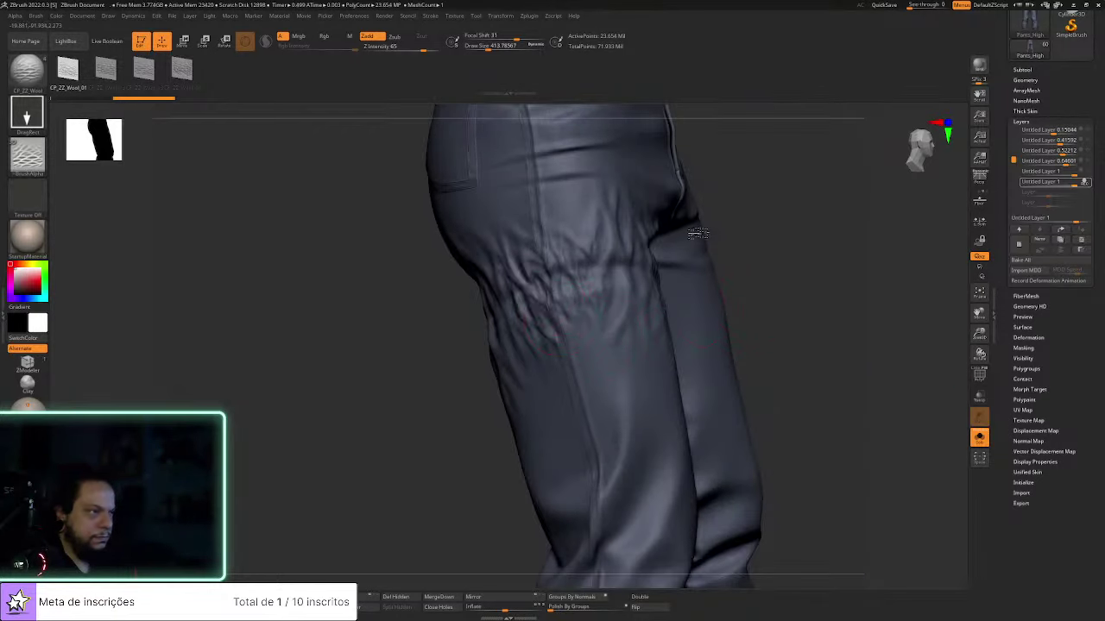
Choose the Morph brush for working on the stamped wrinkles at the back of the right thigh
{"action": "left_click_drag", "start_coordinate": [789, 251], "coordinate": [553, 285]}
{"action": "key", "text": "b"}
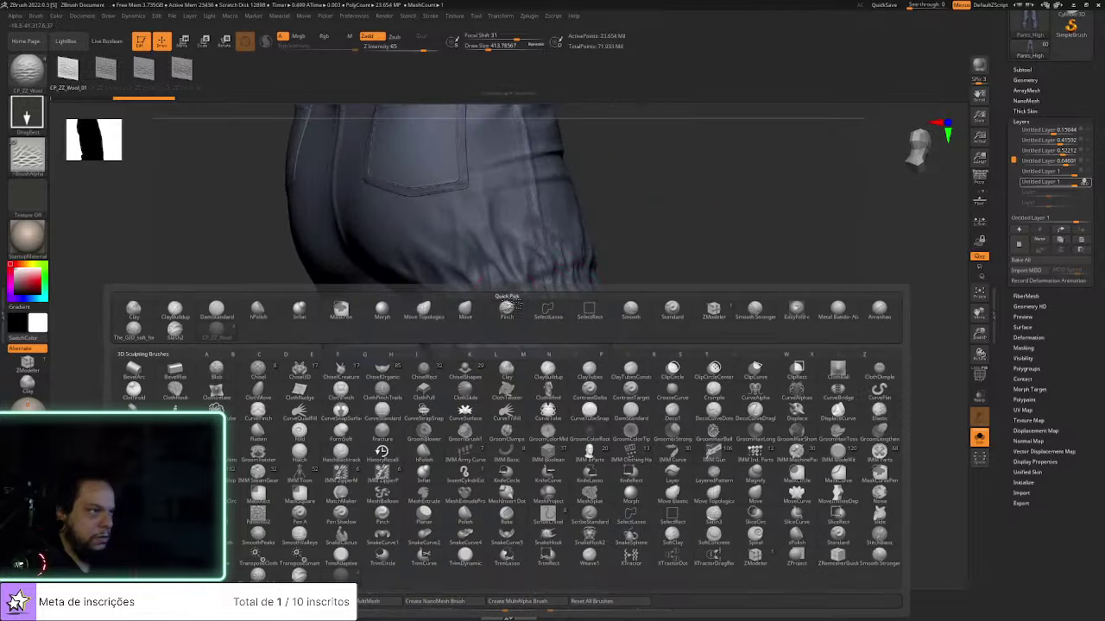
{"action": "left_click", "coordinate": [384, 311]}
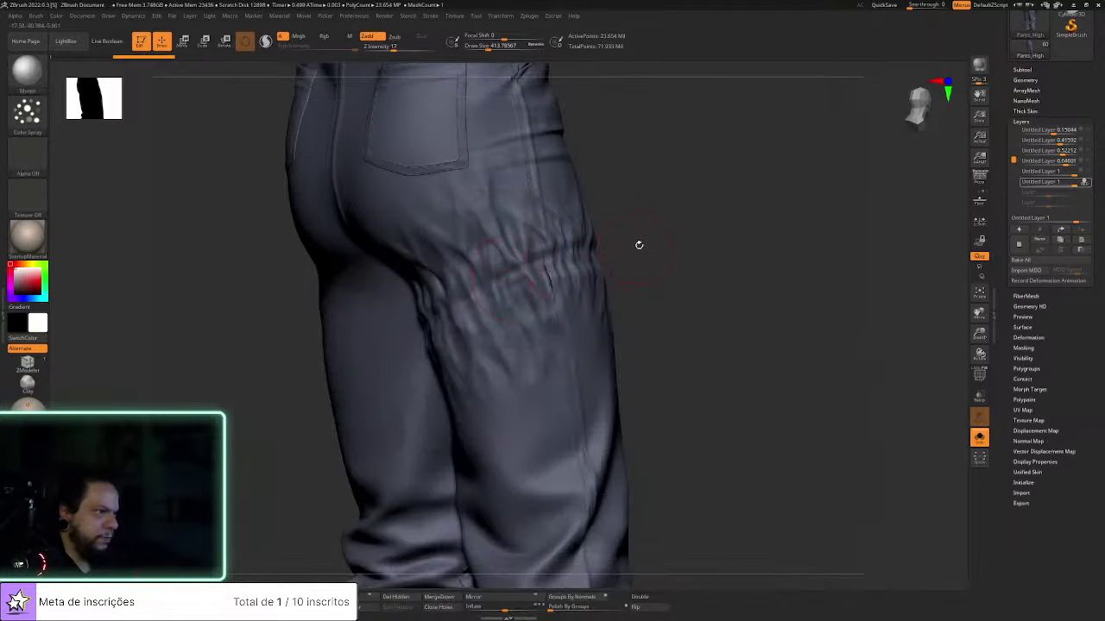
Switch the Morph brush to the FreeHand stroke and soften the wrinkles on the outer side of the upper thigh
{"action": "left_click_drag", "start_coordinate": [638, 247], "coordinate": [563, 240]}
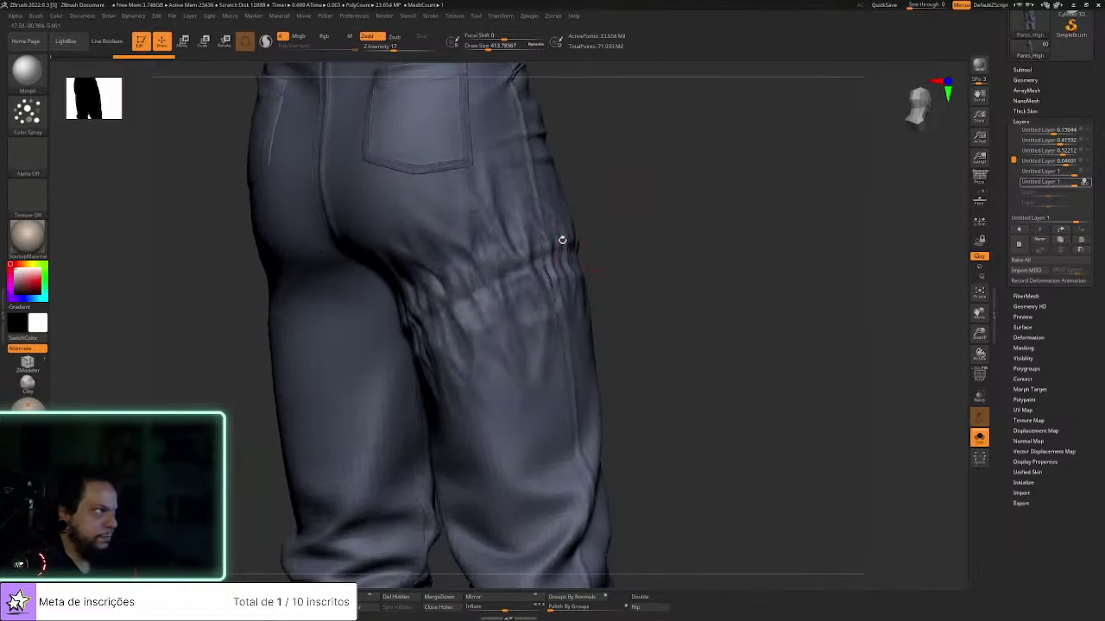
{"action": "left_click", "coordinate": [27, 112]}
{"action": "left_click", "coordinate": [163, 121]}
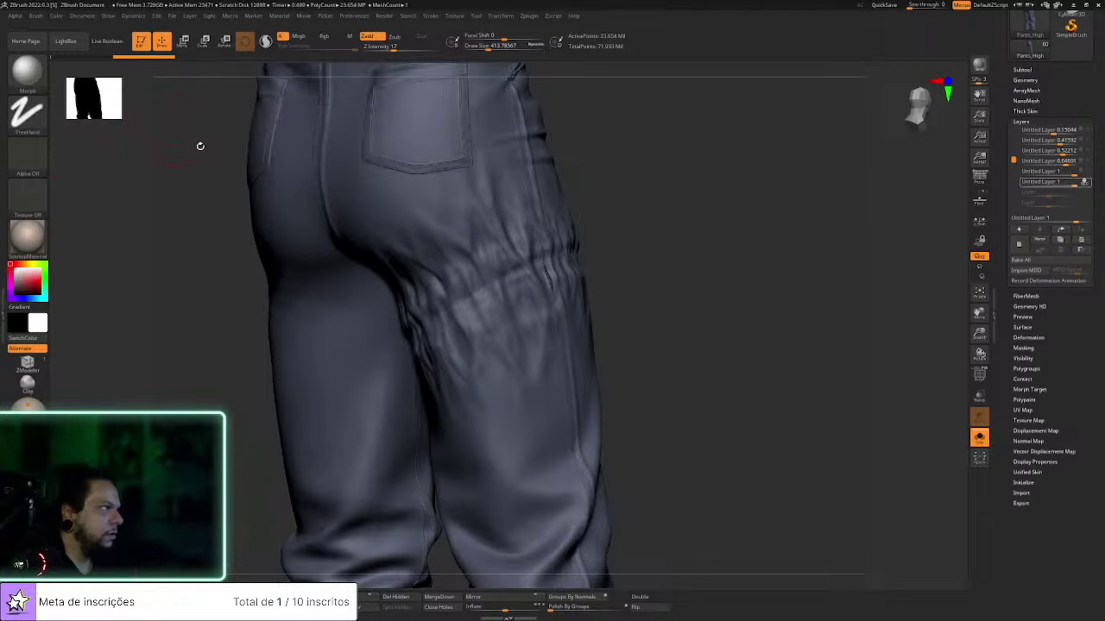
{"action": "key", "text": "s"}
{"action": "left_click_drag", "start_coordinate": [532, 369], "coordinate": [541, 369]}
{"action": "left_click_drag", "start_coordinate": [651, 387], "coordinate": [559, 383]}
{"action": "key", "text": "s"}
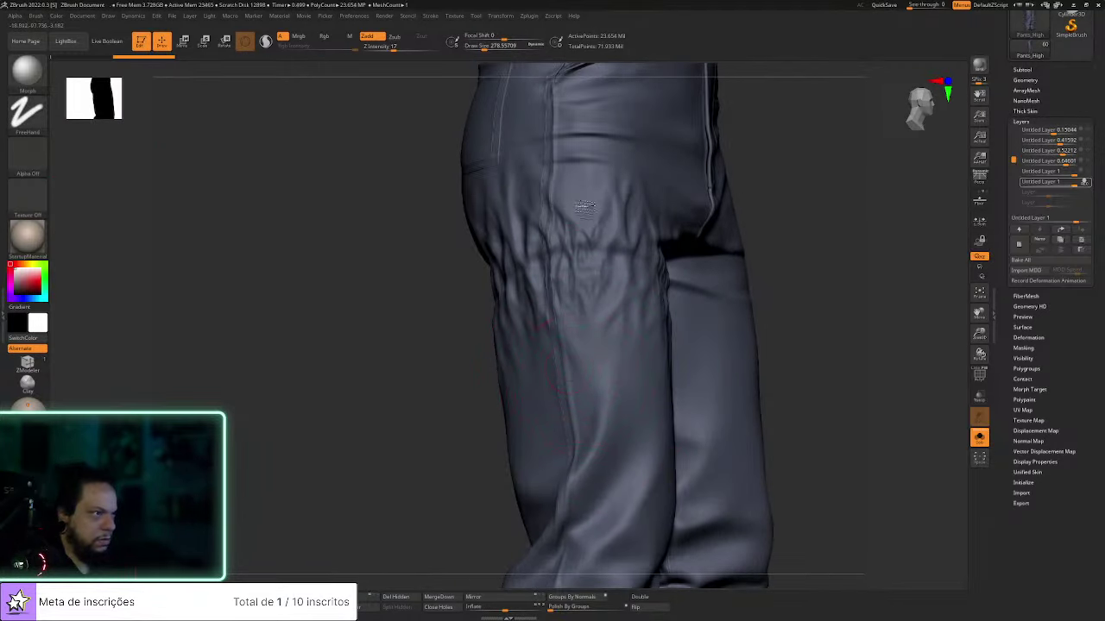
Fade the ends of the wrinkles across the back, inner side and front of the thigh with a larger Morph brush
{"action": "left_click_drag", "start_coordinate": [397, 334], "coordinate": [496, 226]}
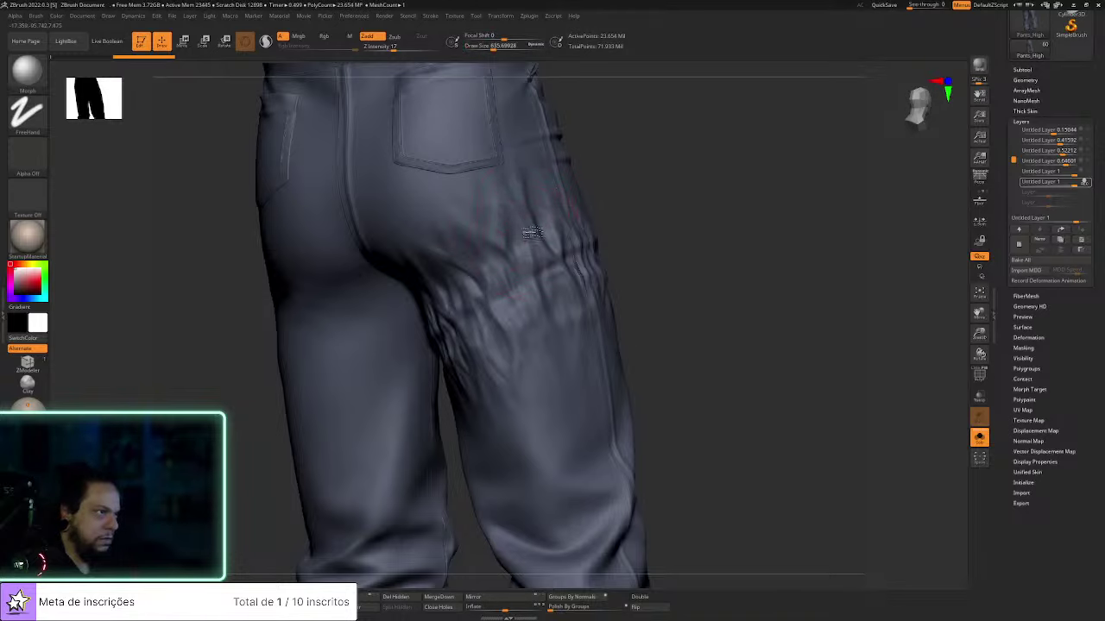
{"action": "right_click_drag", "start_coordinate": [498, 225], "coordinate": [545, 230]}
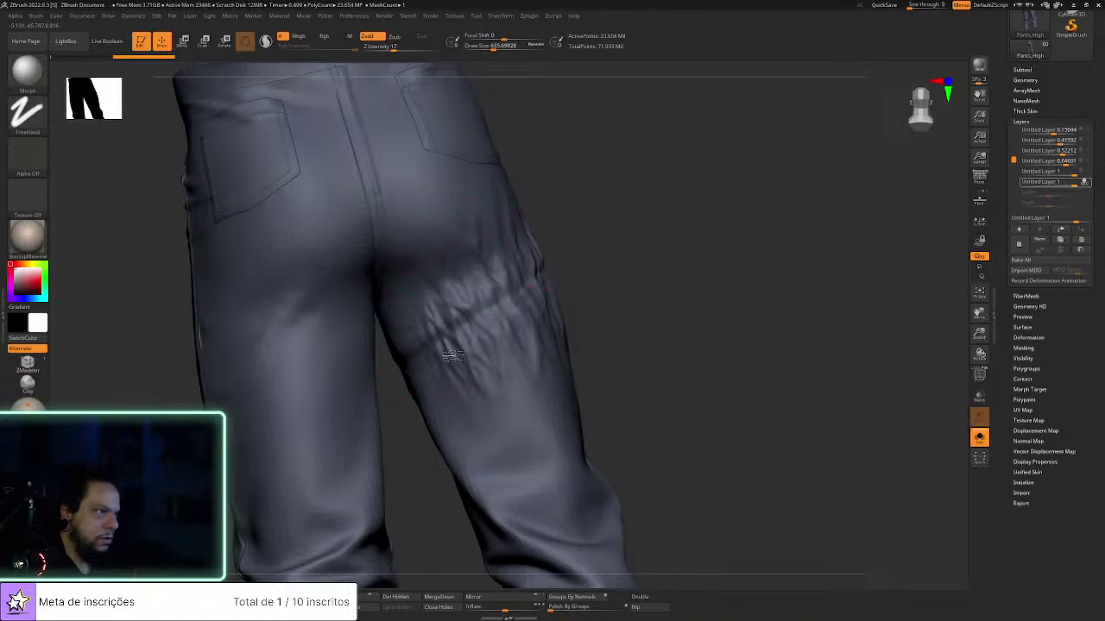
{"action": "right_click_drag", "start_coordinate": [512, 404], "coordinate": [462, 377]}
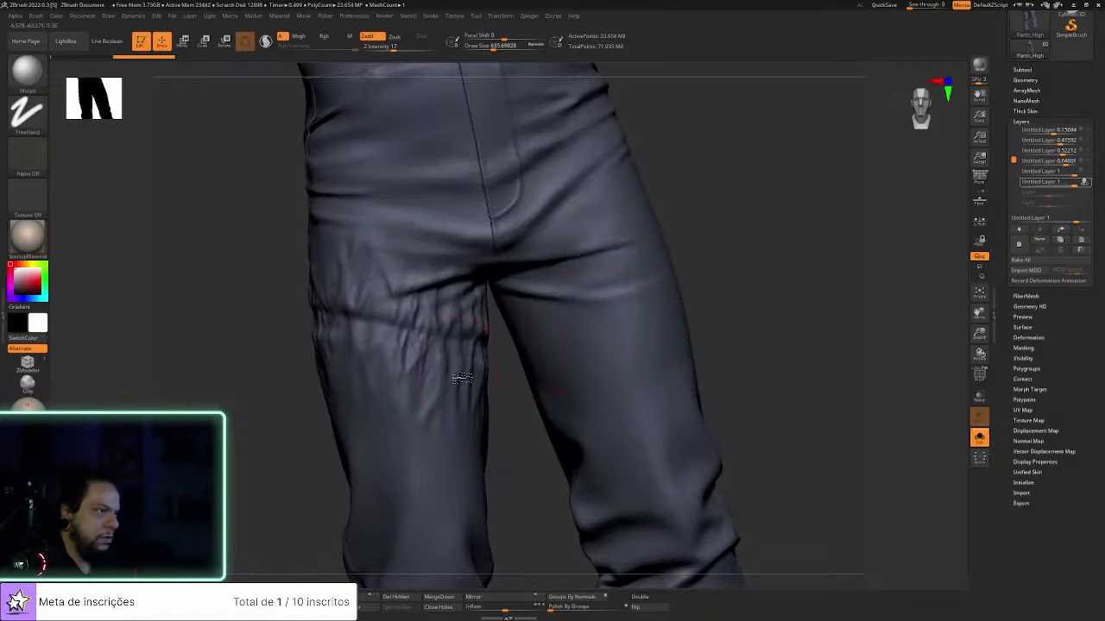
{"action": "right_click_drag", "start_coordinate": [512, 464], "coordinate": [448, 383]}
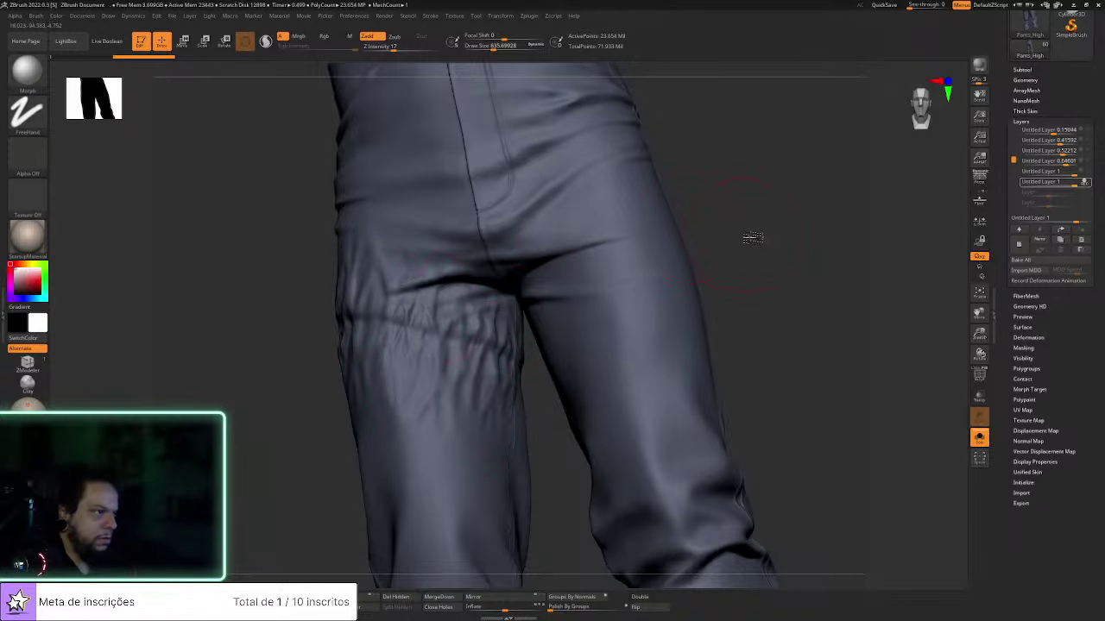
{"action": "right_click_drag", "start_coordinate": [745, 233], "coordinate": [781, 331]}
Show the whole character and adjust the trouser shape around the thigh strap using the Move brush at draw sizes about 227 and 413
{"action": "left_click", "coordinate": [977, 438]}
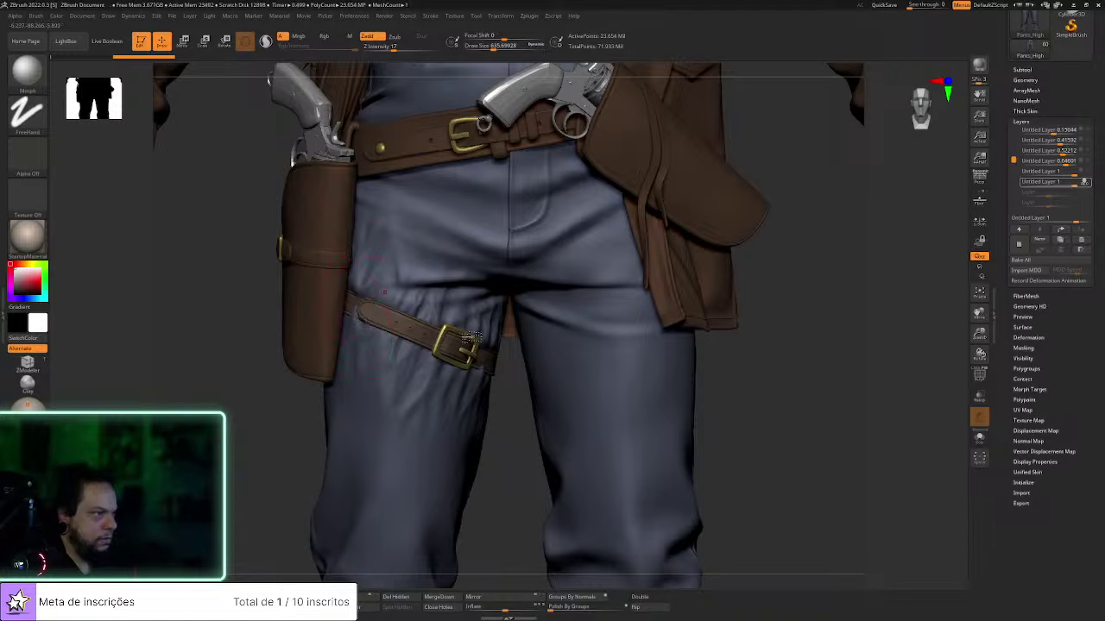
{"action": "key", "text": "b"}
{"action": "key", "text": "m"}
{"action": "key", "text": "v"}
{"action": "key", "text": "s"}
{"action": "left_click_drag", "start_coordinate": [368, 330], "coordinate": [355, 329]}
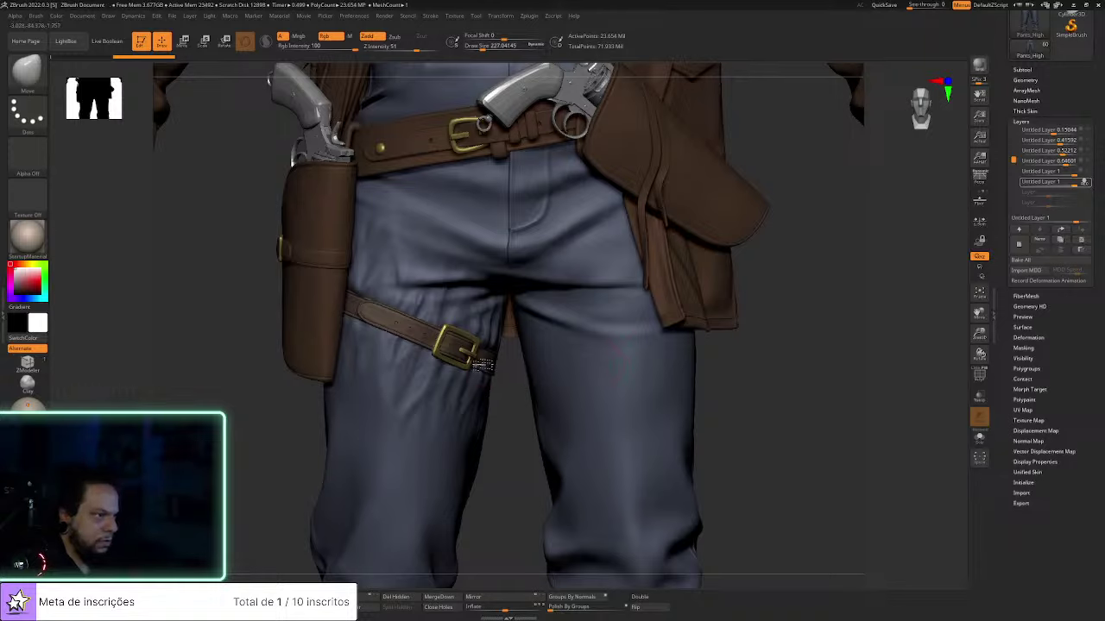
{"action": "key", "text": "s"}
{"action": "left_click_drag", "start_coordinate": [450, 380], "coordinate": [466, 380]}
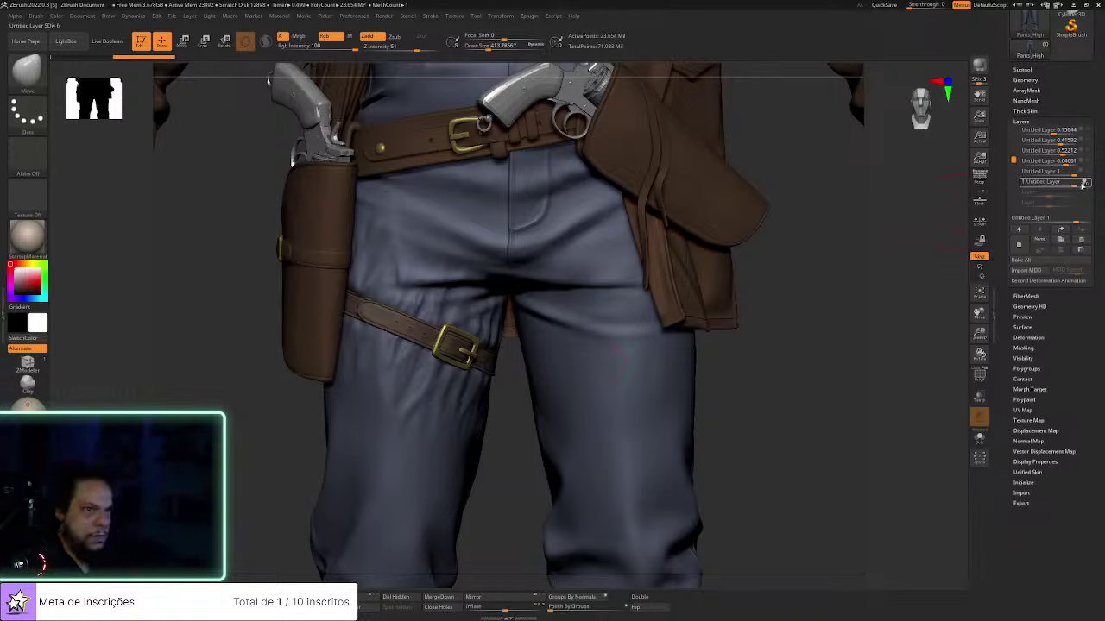
Lower the intensity of the selected trouser wrinkle layer to about 0.27
{"action": "left_click_drag", "start_coordinate": [1085, 182], "coordinate": [1057, 183]}
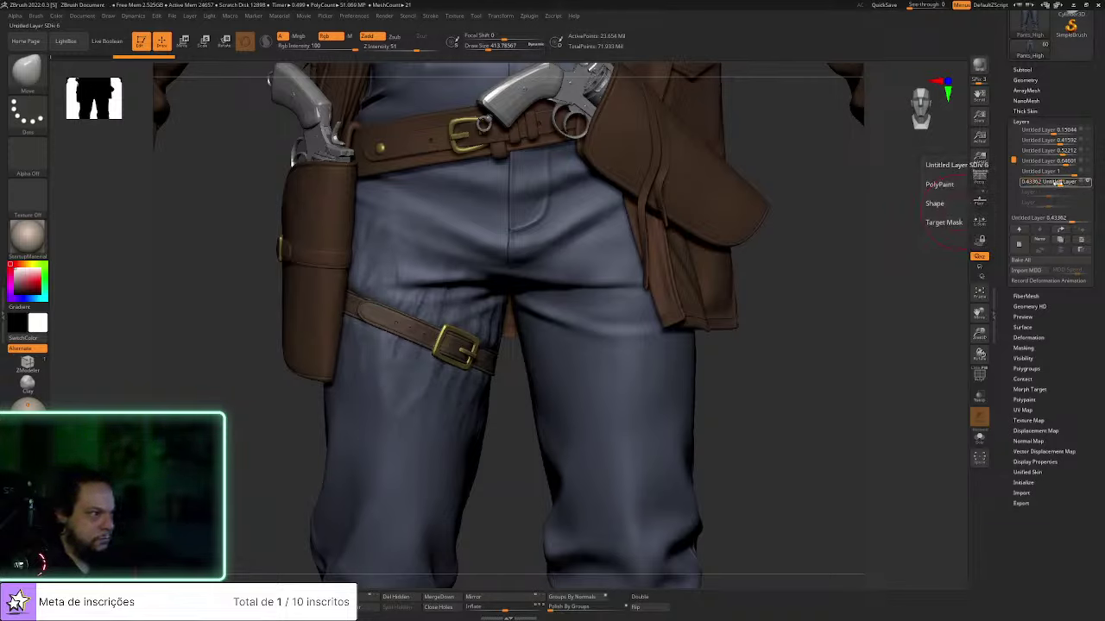
{"action": "left_click_drag", "start_coordinate": [772, 360], "coordinate": [903, 313]}
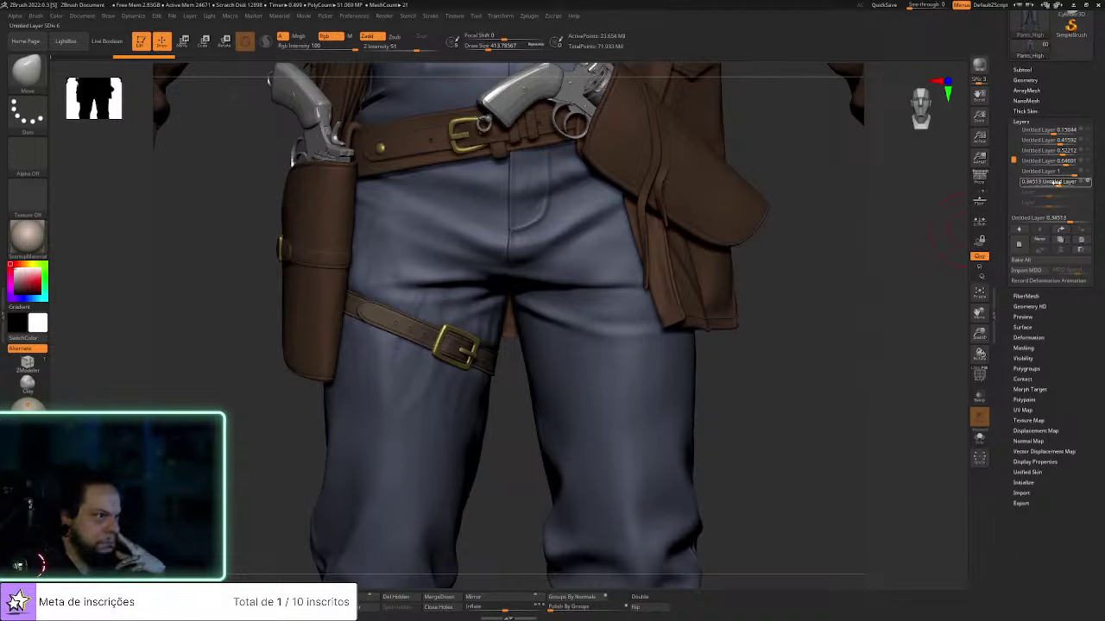
{"action": "left_click_drag", "start_coordinate": [1060, 185], "coordinate": [1070, 183]}
Toggle the wrinkle layer's visibility to compare the thigh folds with and without it
{"action": "left_click", "coordinate": [1087, 183]}
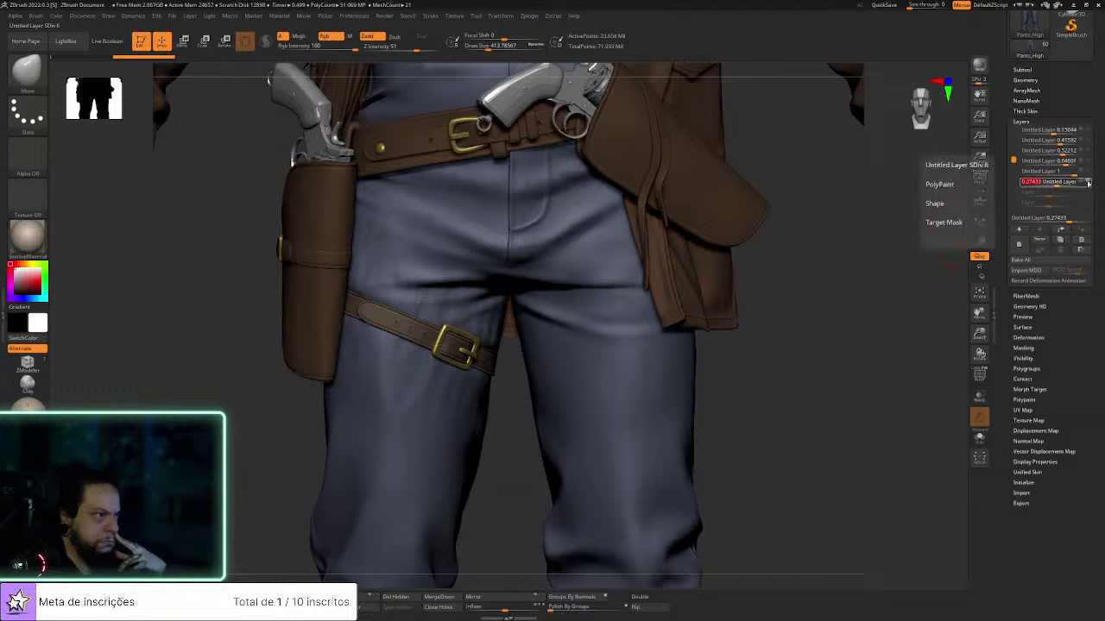
{"action": "left_click", "coordinate": [1087, 183]}
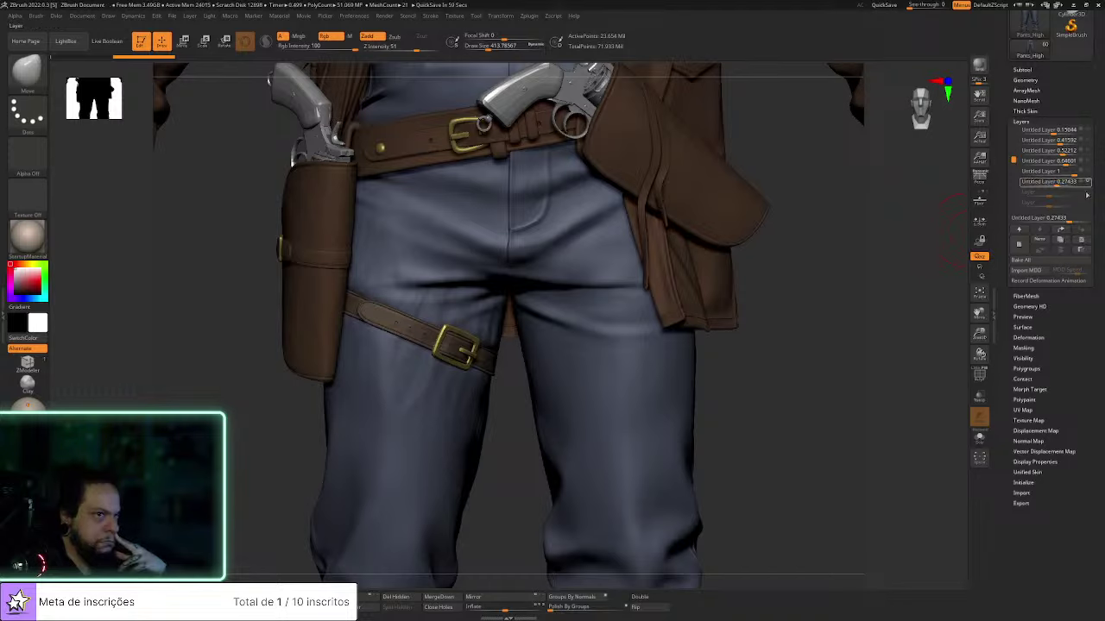
{"action": "left_click", "coordinate": [1088, 183]}
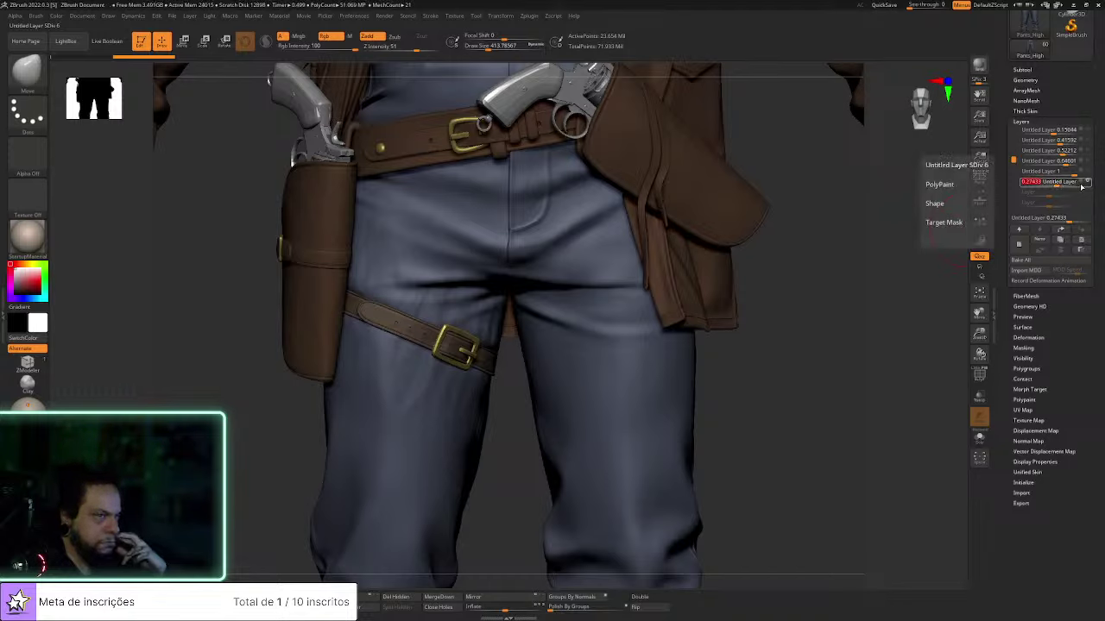
{"action": "left_click", "coordinate": [1087, 183]}
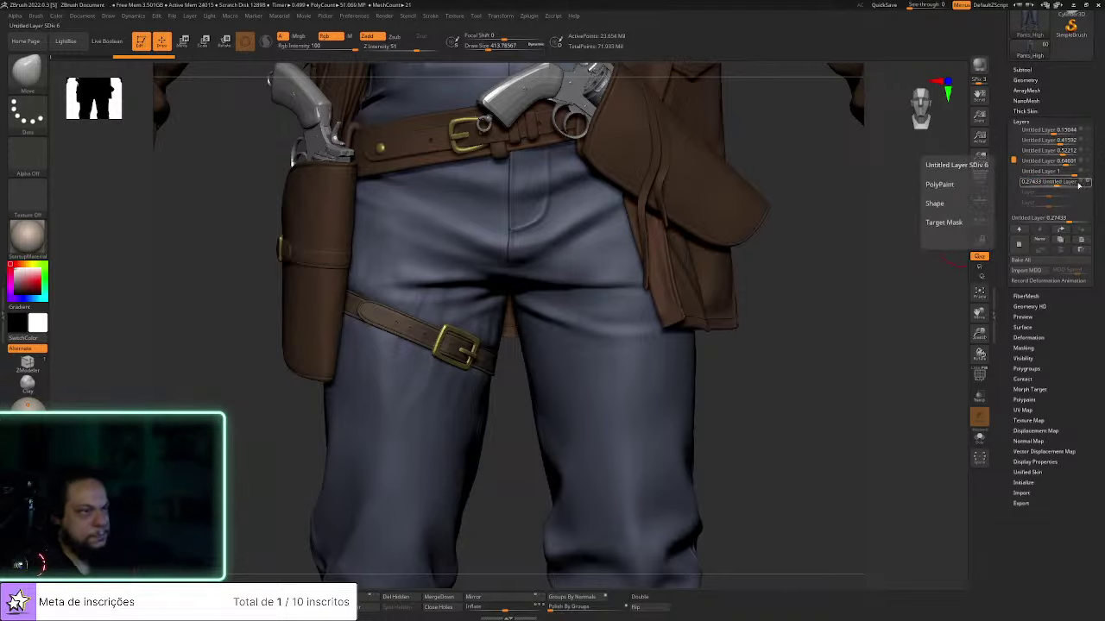
With the wrinkle layer in recording mode, puff up the folds around the front of the thigh strap using the Inflat brush at size about 130
{"action": "key", "text": "b"}
{"action": "key", "text": "i"}
{"action": "key", "text": "n"}
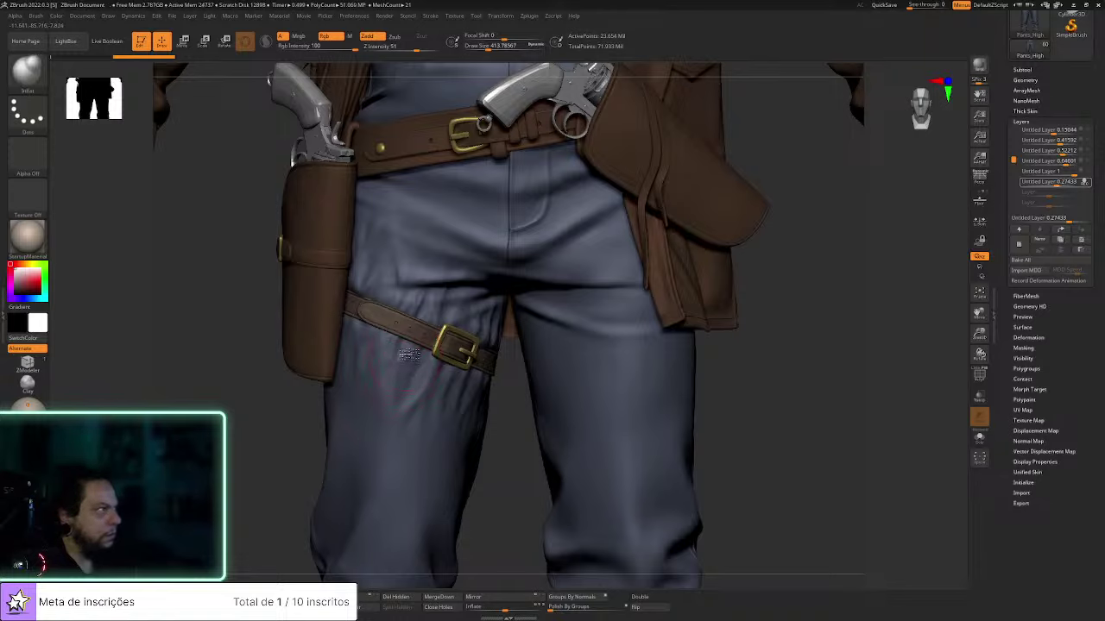
{"action": "key", "text": "s"}
{"action": "left_click_drag", "start_coordinate": [422, 376], "coordinate": [412, 376]}
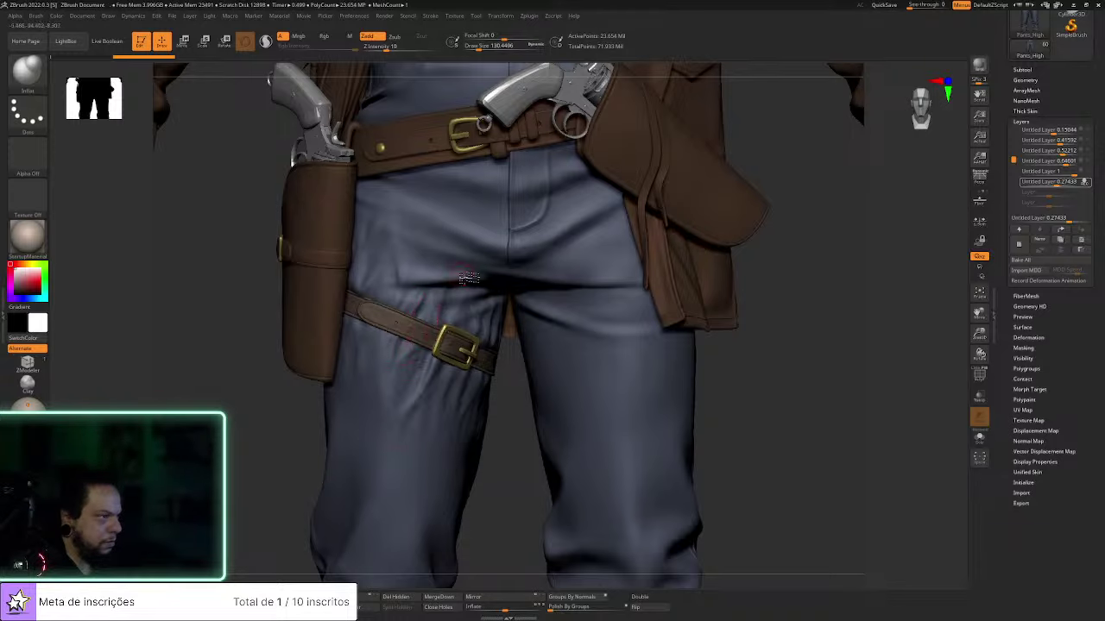
{"action": "right_click_drag", "start_coordinate": [524, 404], "coordinate": [501, 352]}
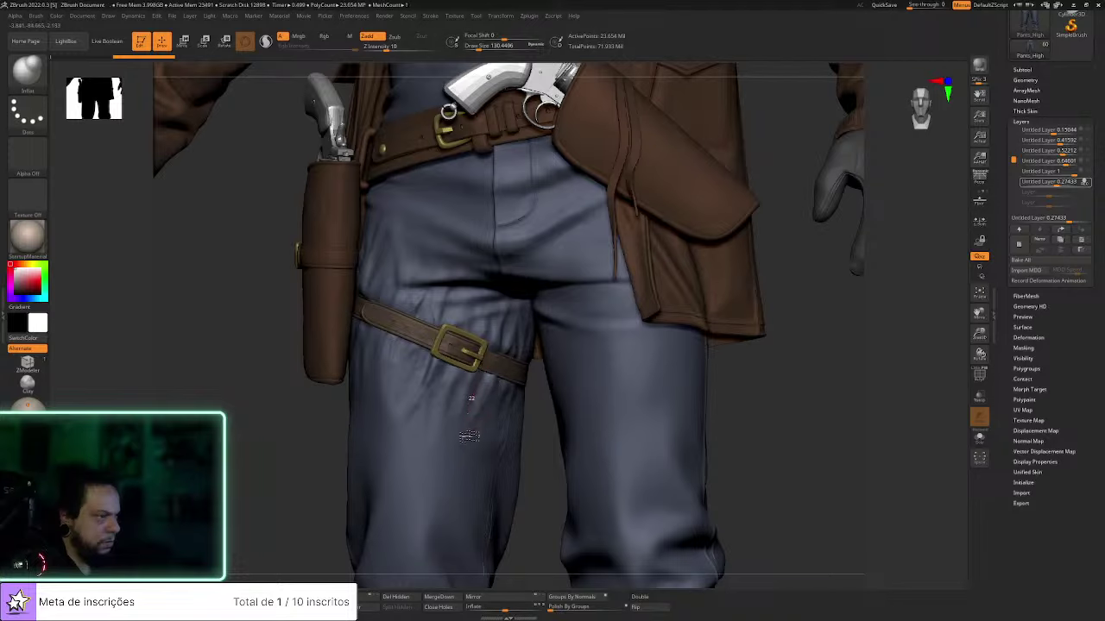
Build up vertical folds below the strap on the back of the thigh using the Inflat brush at sizes about 252 and 228
{"action": "mouse_move", "coordinate": [762, 358]}
{"action": "left_mouse_down"}
{"action": "mouse_move", "coordinate": [646, 377]}
{"action": "mouse_move", "coordinate": [700, 389]}
{"action": "left_mouse_up"}
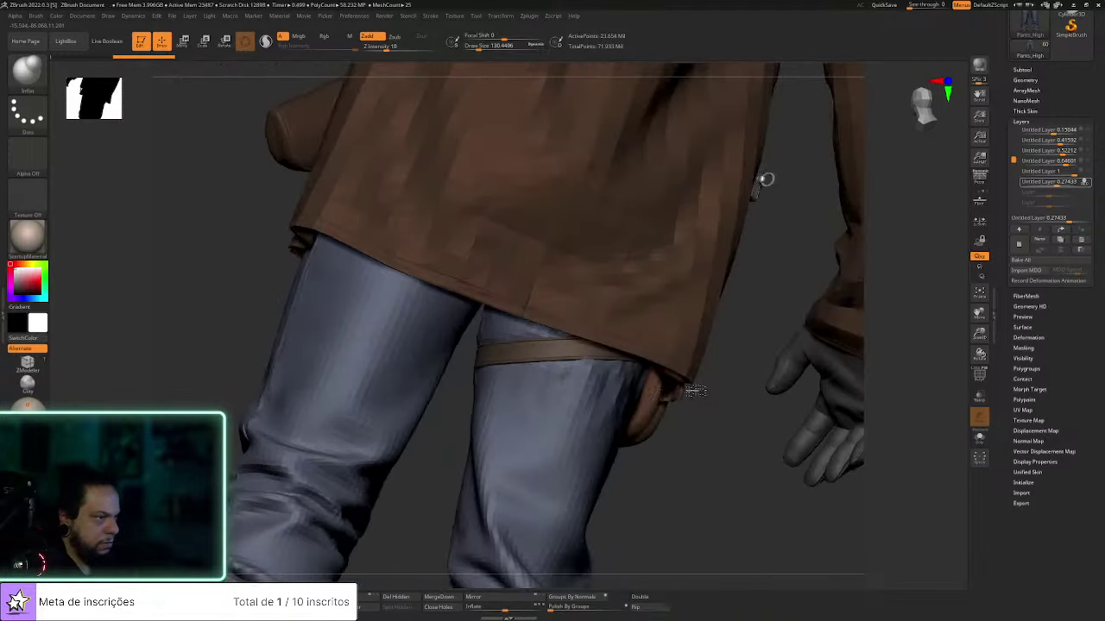
{"action": "key", "text": "s"}
{"action": "mouse_move", "coordinate": [512, 378]}
{"action": "left_mouse_down"}
{"action": "mouse_move", "coordinate": [491, 372]}
{"action": "mouse_move", "coordinate": [493, 513]}
{"action": "left_mouse_up"}
{"action": "key", "text": "s"}
{"action": "key", "text": "["}
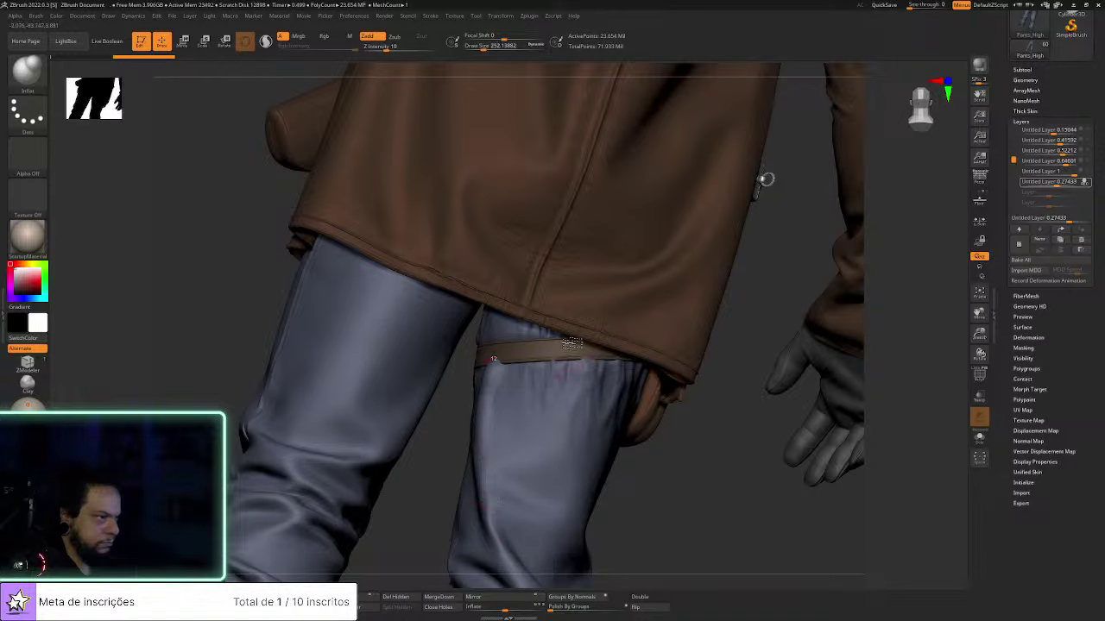
{"action": "key", "text": "["}
{"action": "key", "text": "["}
{"action": "key", "text": "]"}
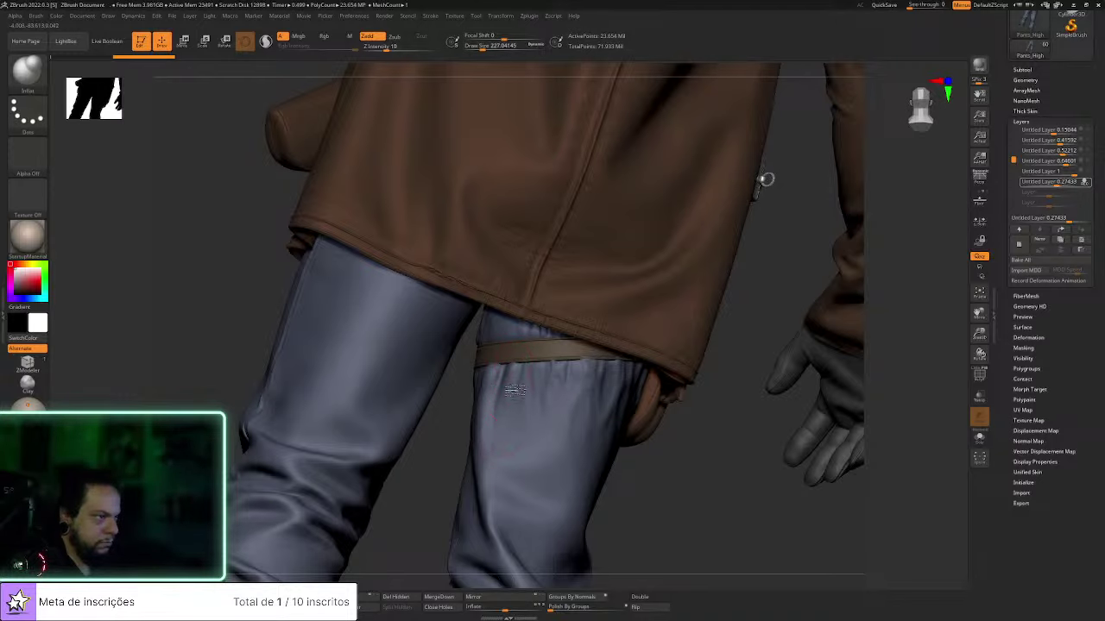
Extend the inflated folds across the back of the thigh toward the holster, reducing the Inflat brush size to about 181
{"action": "left_click_drag", "start_coordinate": [652, 470], "coordinate": [635, 473]}
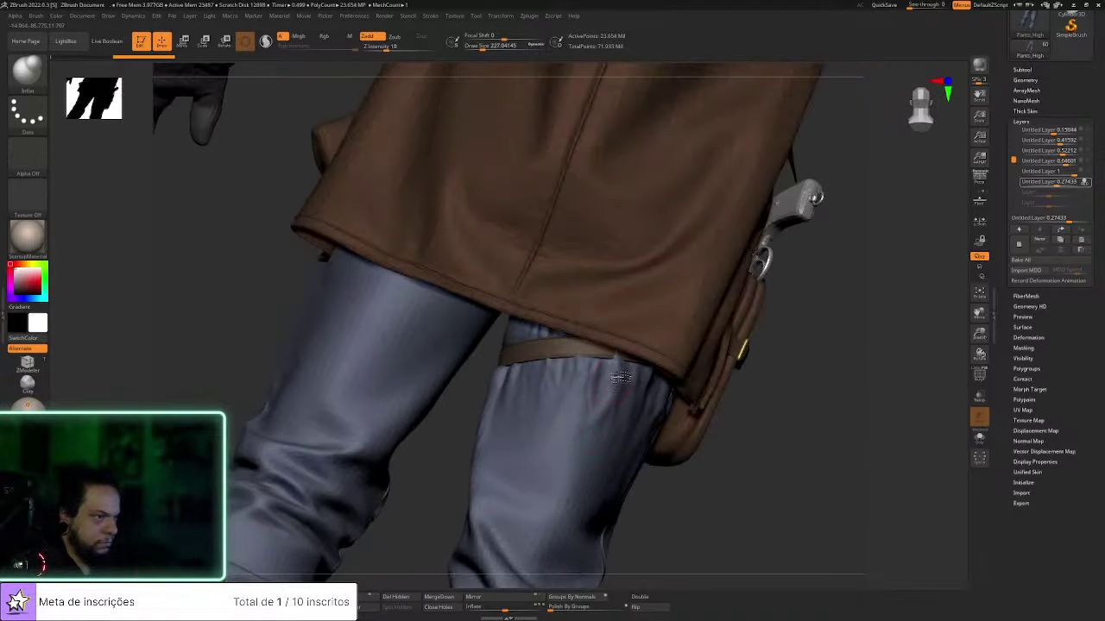
{"action": "left_click_drag", "start_coordinate": [617, 392], "coordinate": [577, 496]}
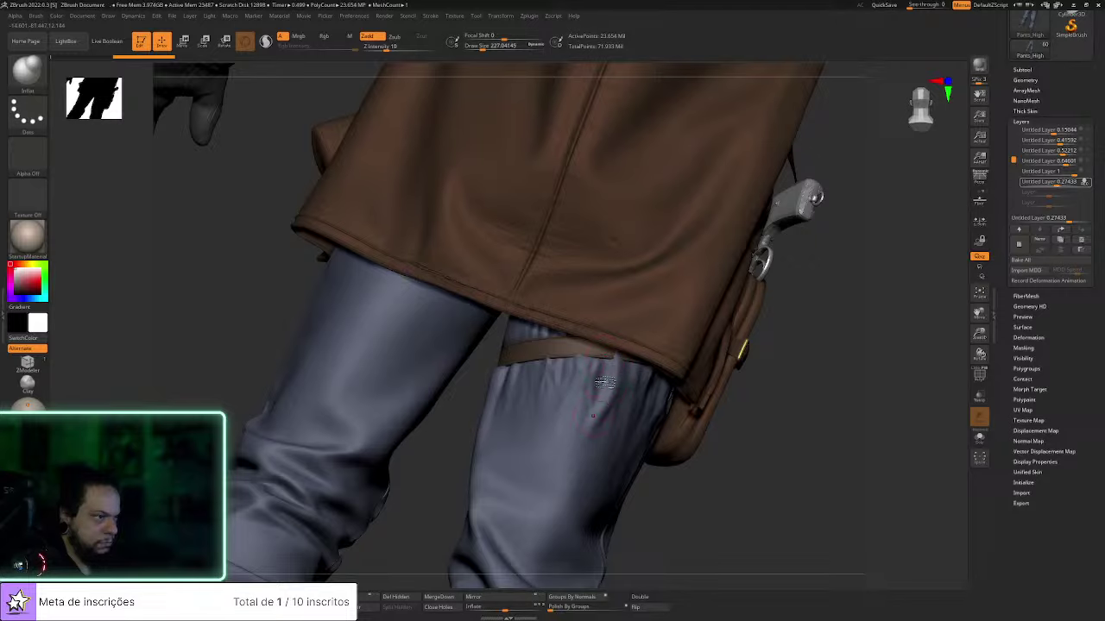
{"action": "key", "text": "s"}
{"action": "left_click_drag", "start_coordinate": [574, 358], "coordinate": [567, 358]}
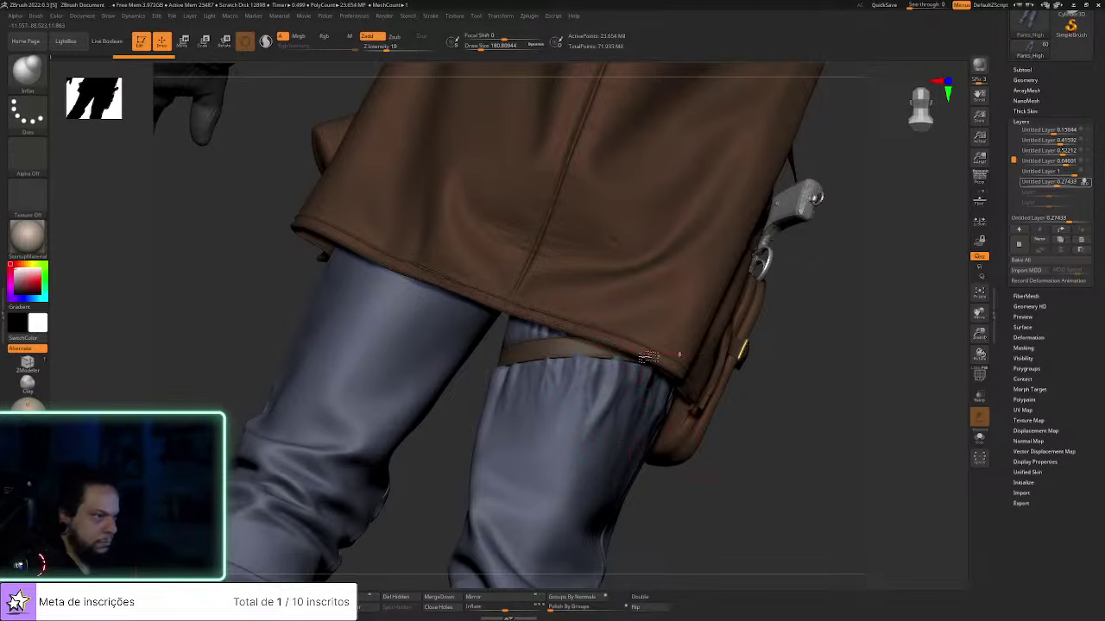
{"action": "left_click_drag", "start_coordinate": [789, 382], "coordinate": [780, 373]}
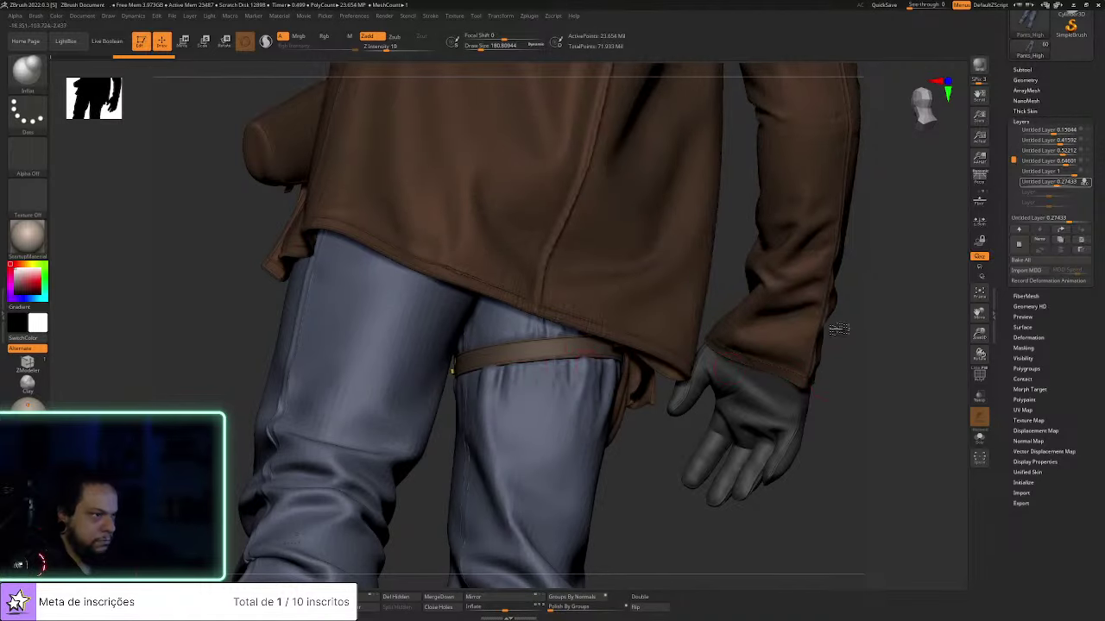
Stop recording the wrinkle layer and toggle it to compare the strap folds from the front at close and full view
{"action": "left_click", "coordinate": [1085, 182]}
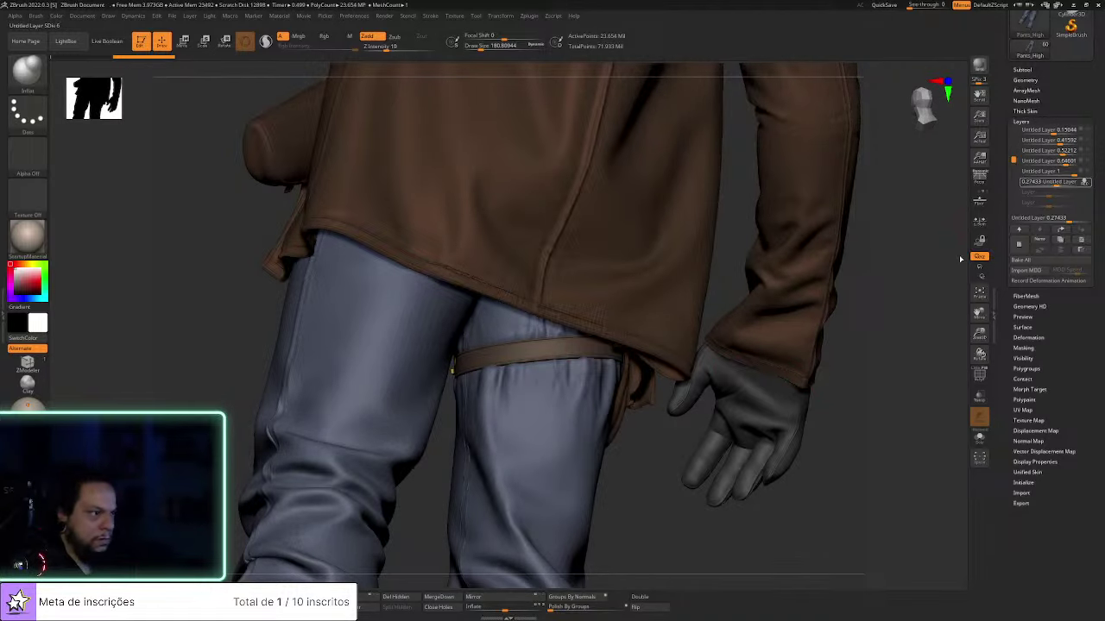
{"action": "left_click_drag", "start_coordinate": [894, 320], "coordinate": [903, 333]}
{"action": "left_click_drag", "start_coordinate": [801, 499], "coordinate": [935, 288]}
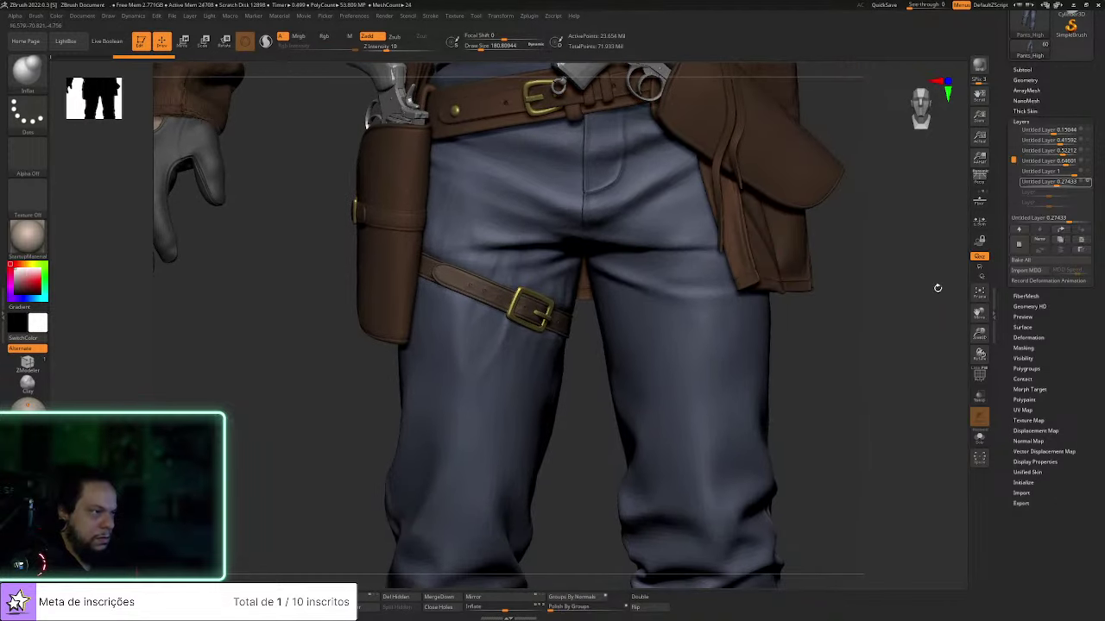
{"action": "mouse_move", "coordinate": [1089, 182]}
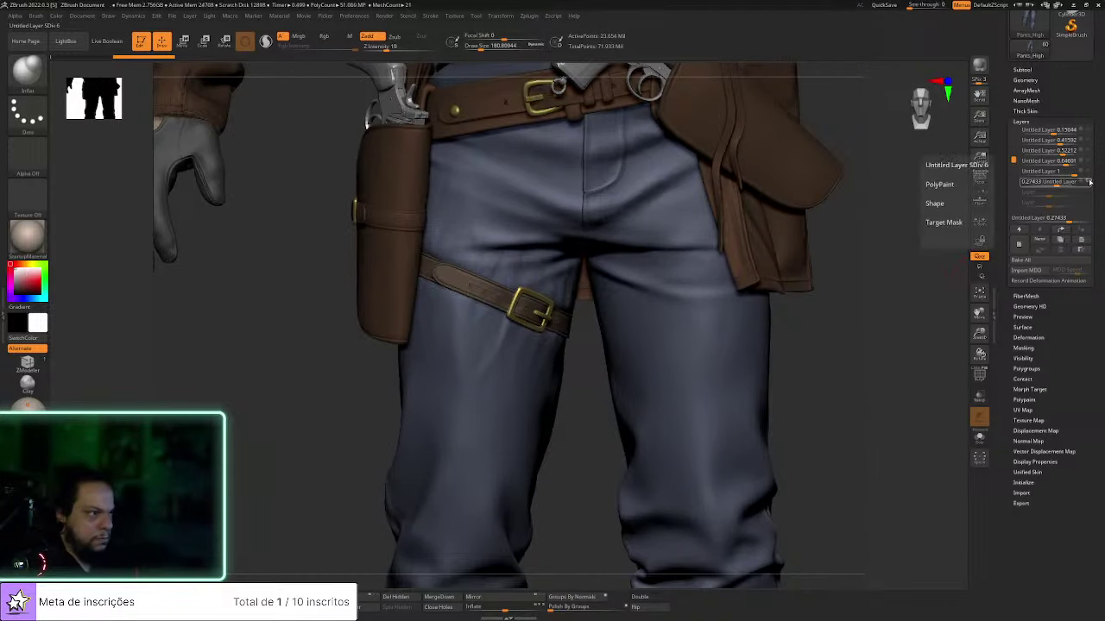
{"action": "left_click_drag", "start_coordinate": [888, 365], "coordinate": [879, 339]}
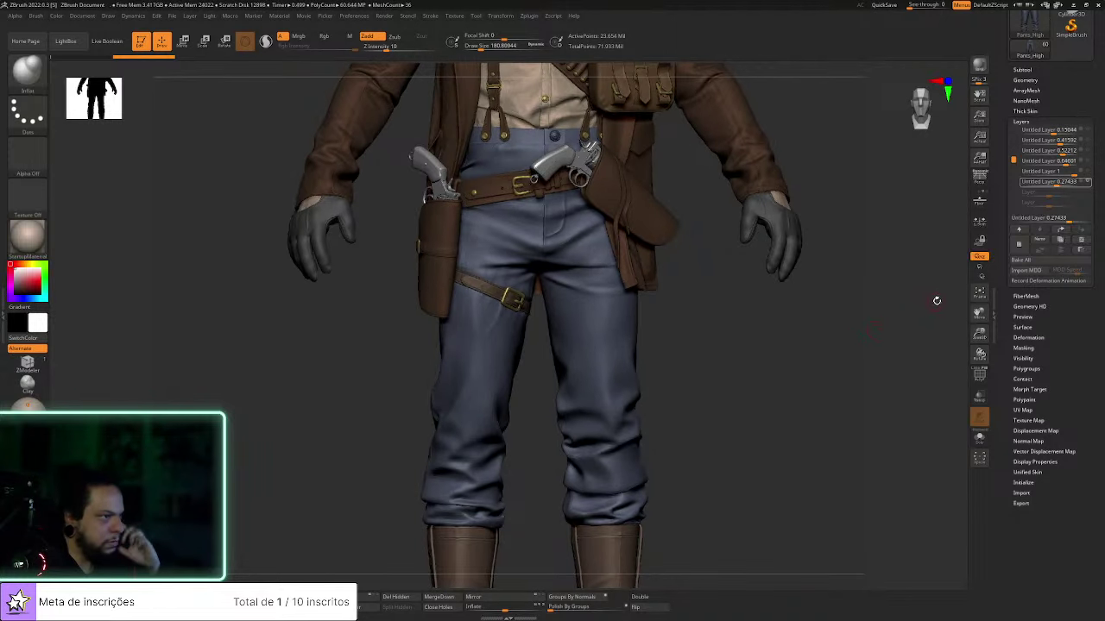
{"action": "mouse_move", "coordinate": [1083, 184]}
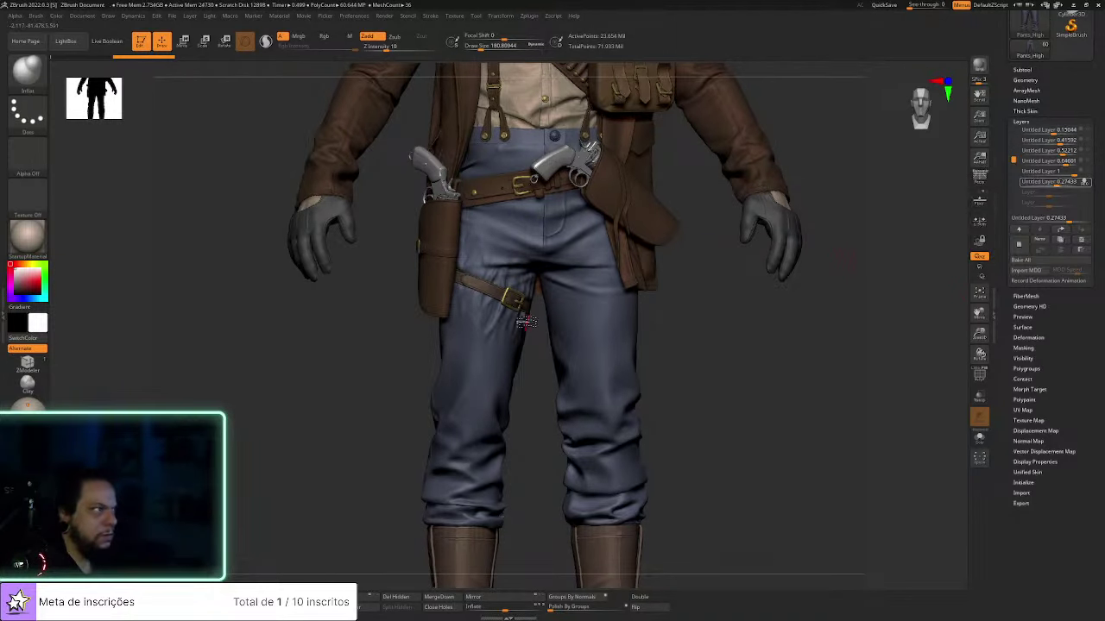
Soften the folds above and below the strap on the front of the thigh using the Morph brush at size about 335
{"action": "key", "text": "b"}
{"action": "left_click", "coordinate": [399, 310]}
{"action": "key", "text": "s"}
{"action": "left_click_drag", "start_coordinate": [485, 290], "coordinate": [502, 290]}
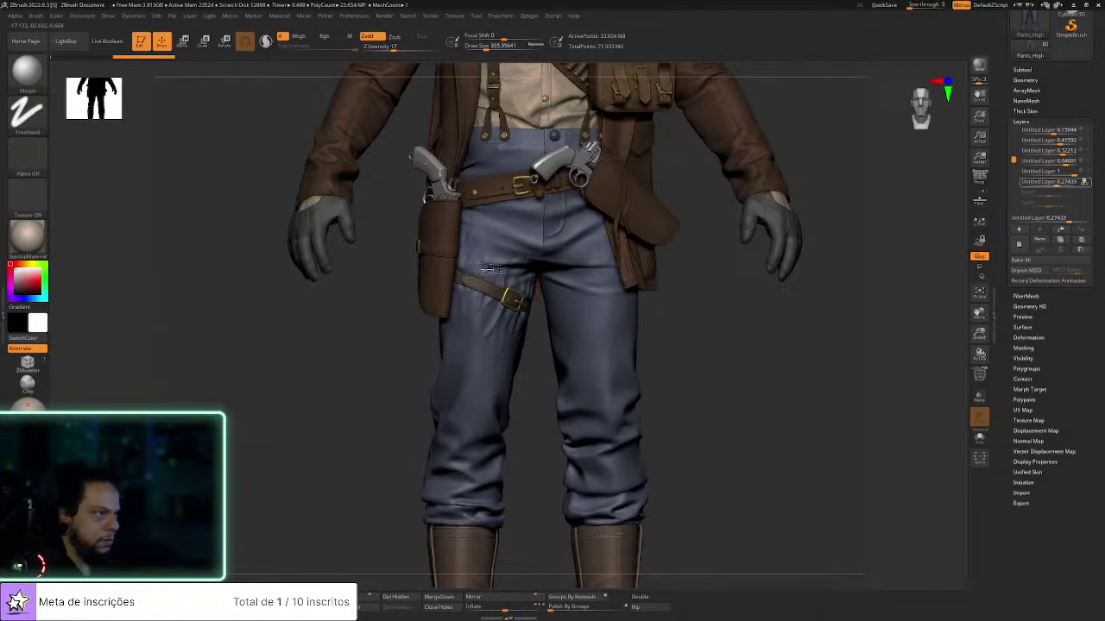
{"action": "right_click_drag", "start_coordinate": [535, 368], "coordinate": [501, 312]}
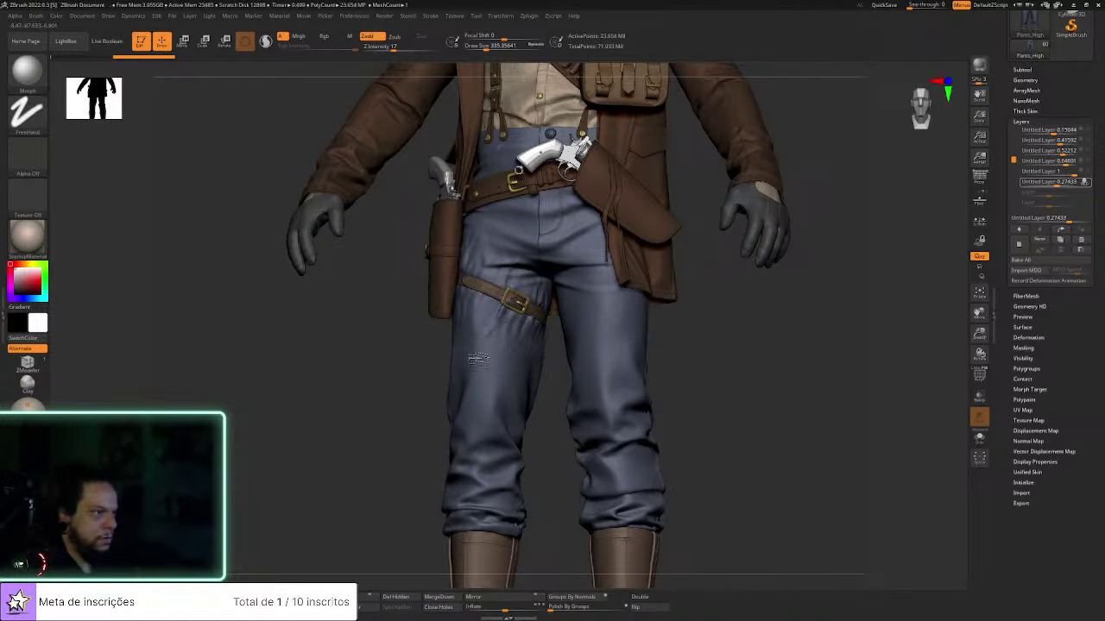
Soften the folds below the strap on the back of the thigh with the Morph brush and isolate the trousers
{"action": "right_click_drag", "start_coordinate": [496, 314], "coordinate": [638, 354]}
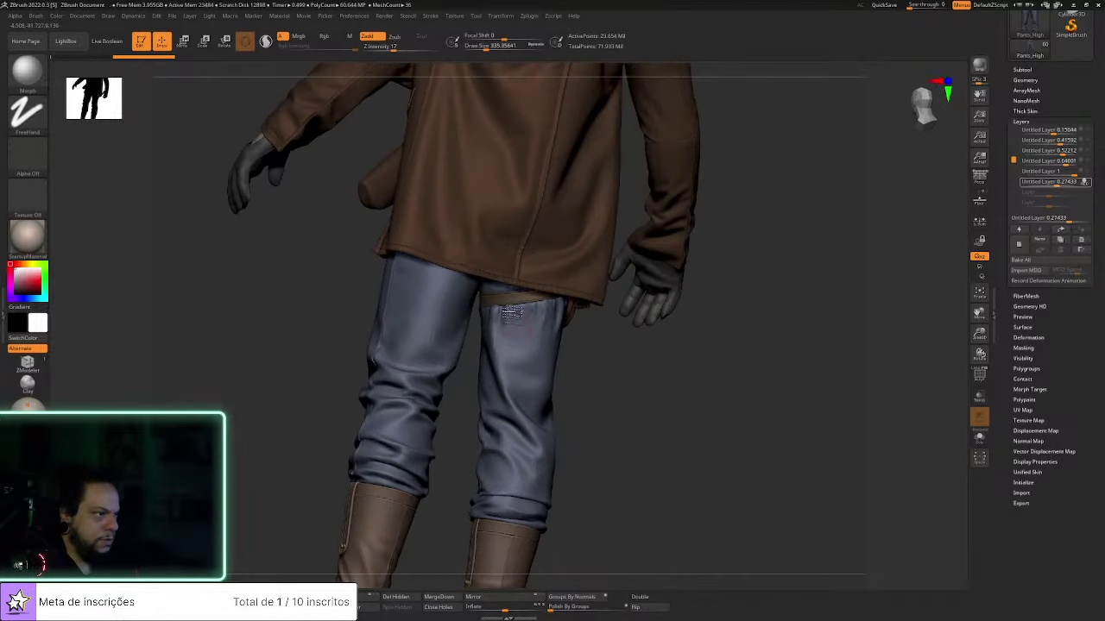
{"action": "right_click_drag", "start_coordinate": [521, 338], "coordinate": [542, 293]}
{"action": "left_click", "coordinate": [979, 438]}
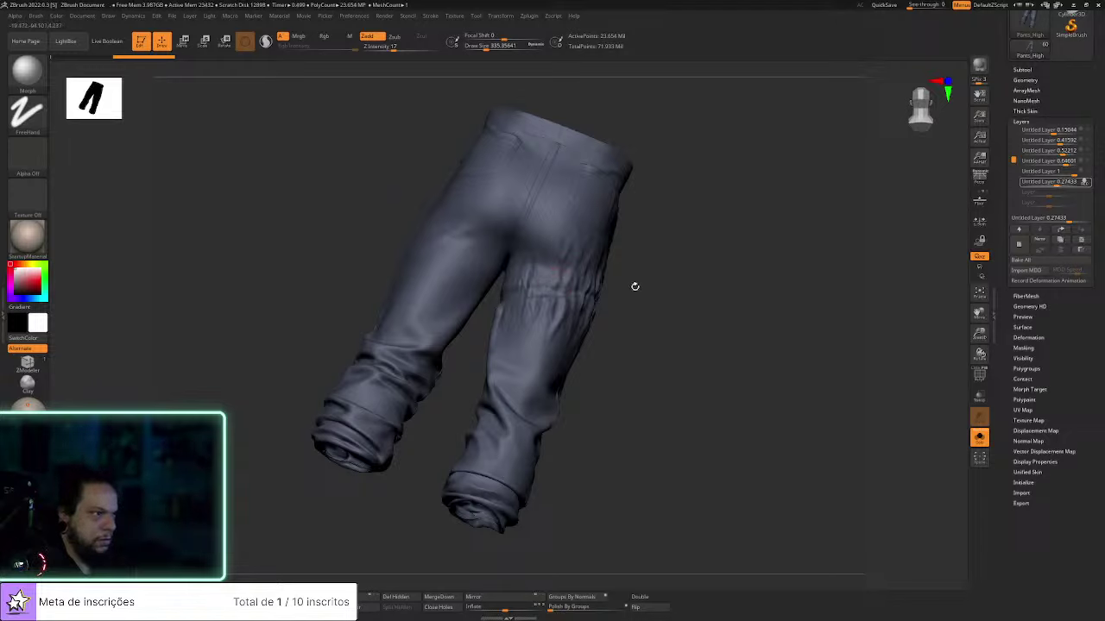
Examine the strap wrinkles around the thigh of the isolated trousers from the back, side and front
{"action": "right_click_drag", "start_coordinate": [633, 286], "coordinate": [593, 266]}
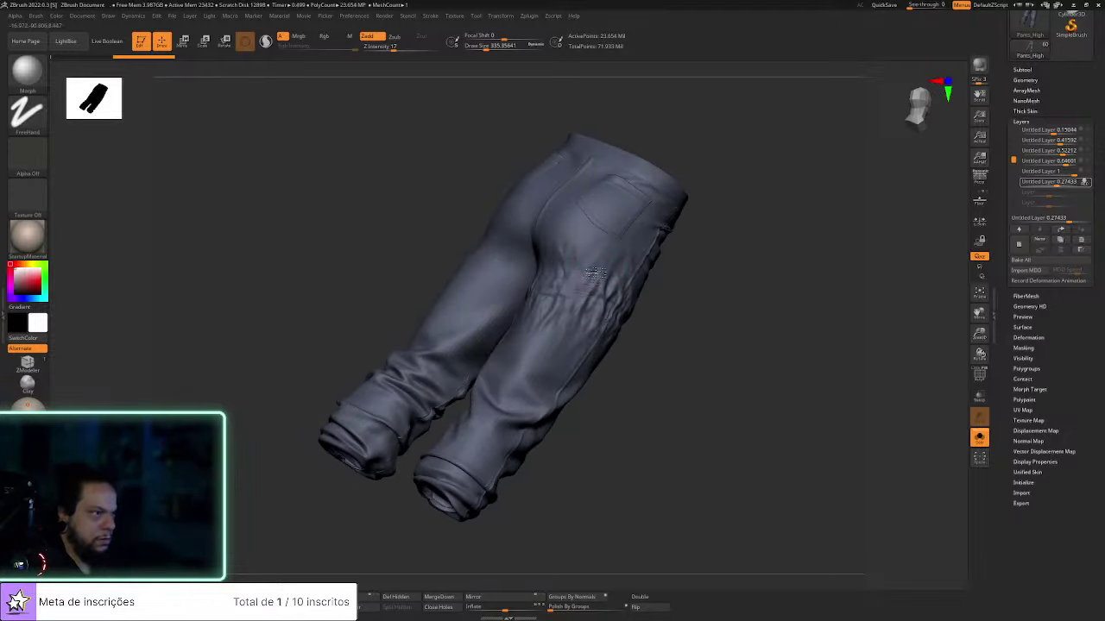
{"action": "right_click_drag", "start_coordinate": [609, 267], "coordinate": [636, 295]}
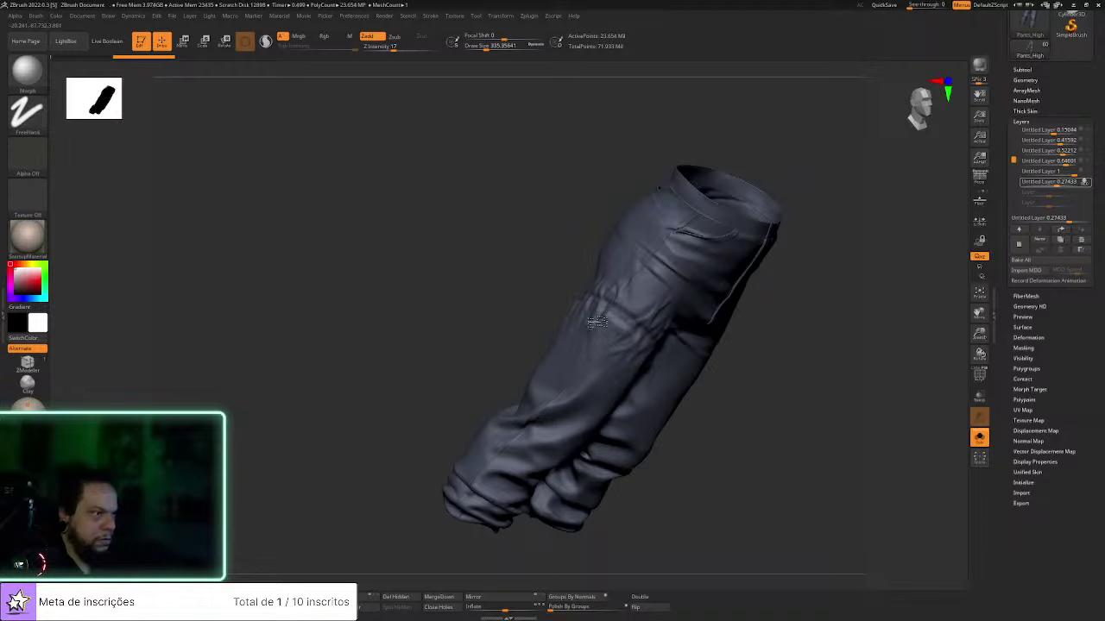
{"action": "right_click_drag", "start_coordinate": [553, 381], "coordinate": [652, 302]}
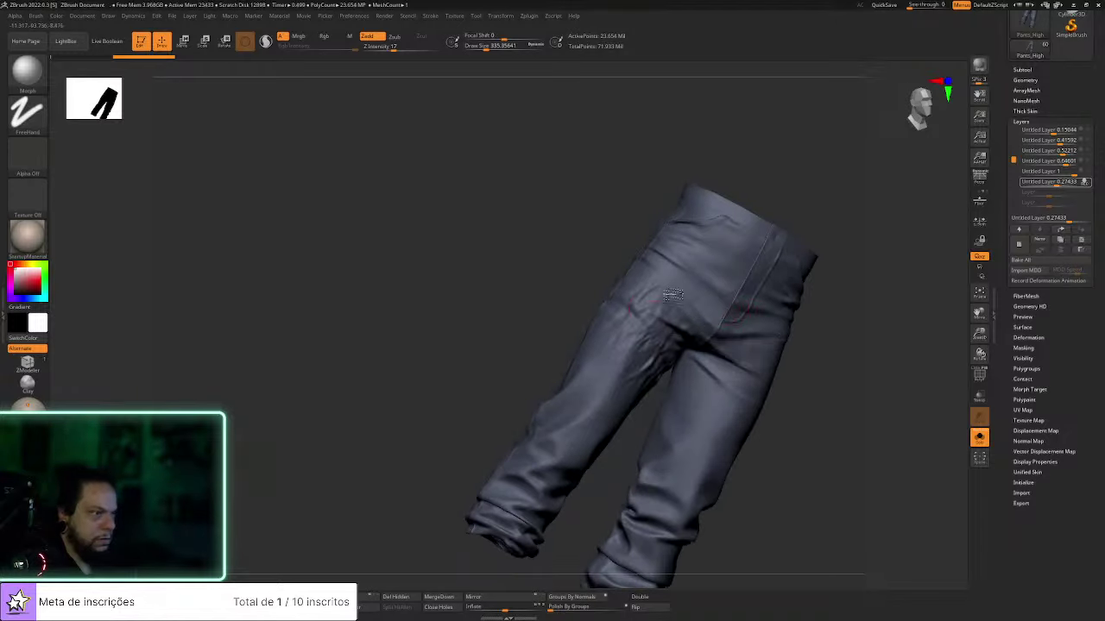
{"action": "right_click_drag", "start_coordinate": [690, 352], "coordinate": [651, 357]}
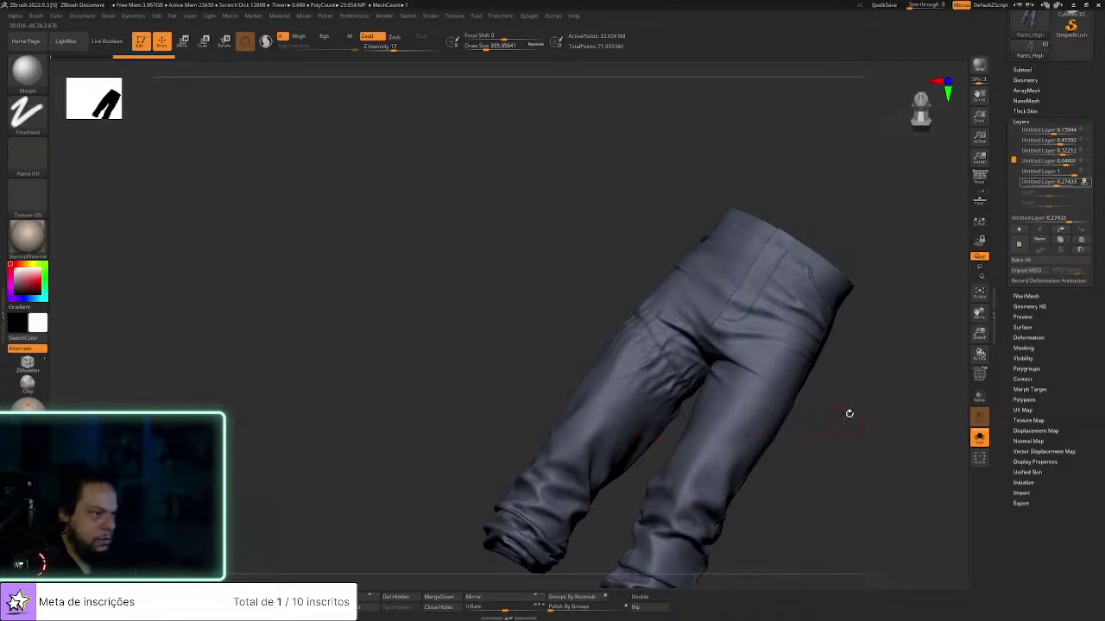
{"action": "right_click_drag", "start_coordinate": [714, 450], "coordinate": [670, 398]}
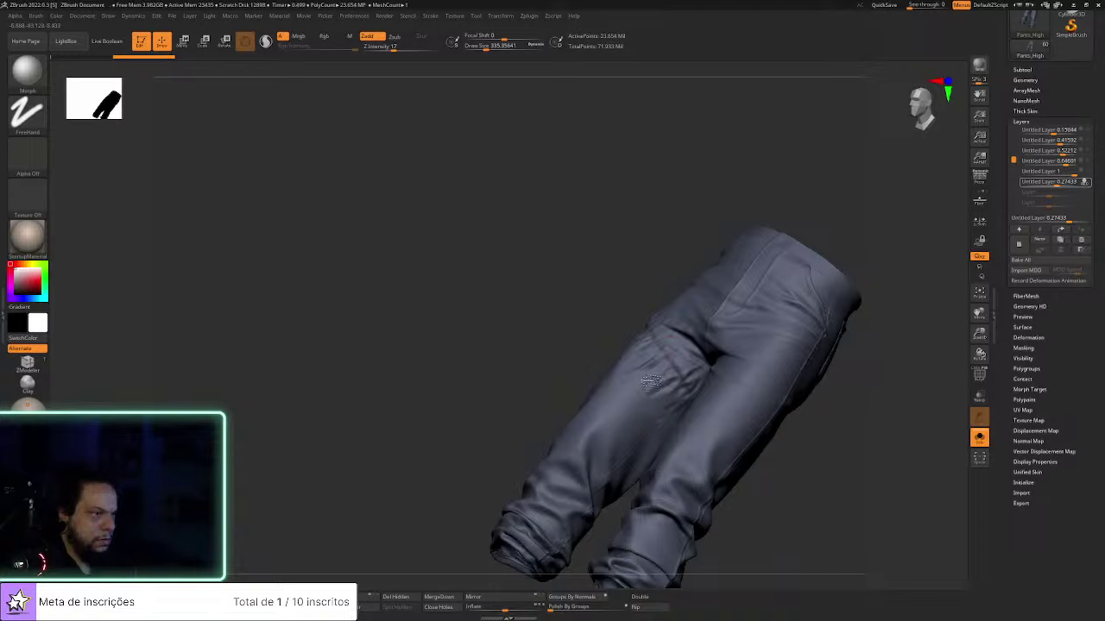
{"action": "mouse_move", "coordinate": [749, 416]}
{"action": "right_mouse_down"}
{"action": "mouse_move", "coordinate": [771, 347]}
{"action": "mouse_move", "coordinate": [646, 406]}
{"action": "right_mouse_up"}
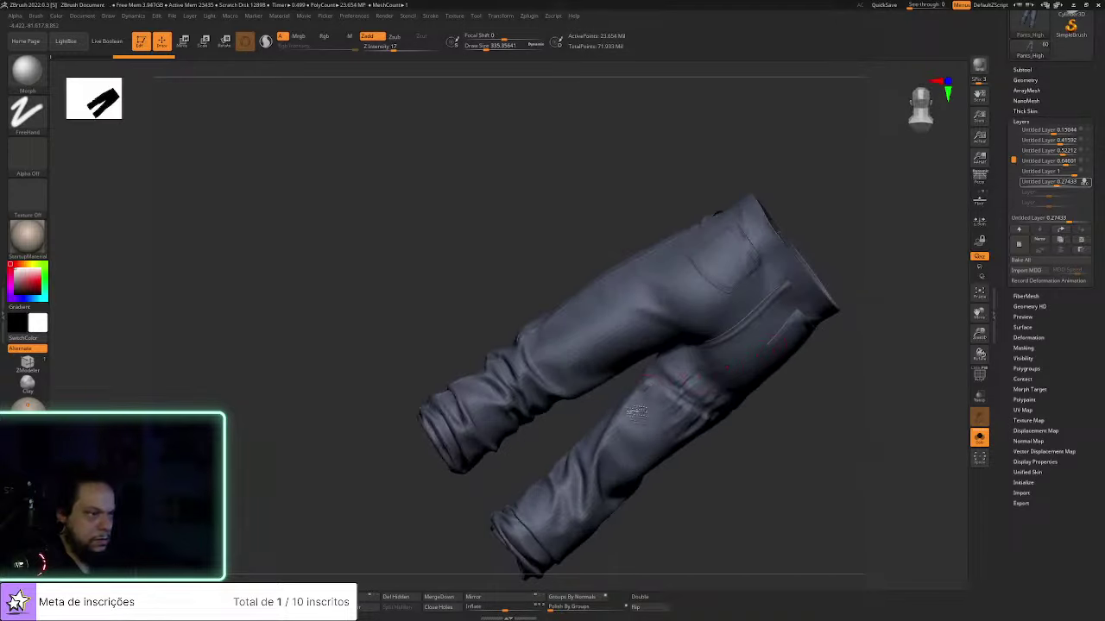
{"action": "left_click_drag", "start_coordinate": [812, 402], "coordinate": [724, 359]}
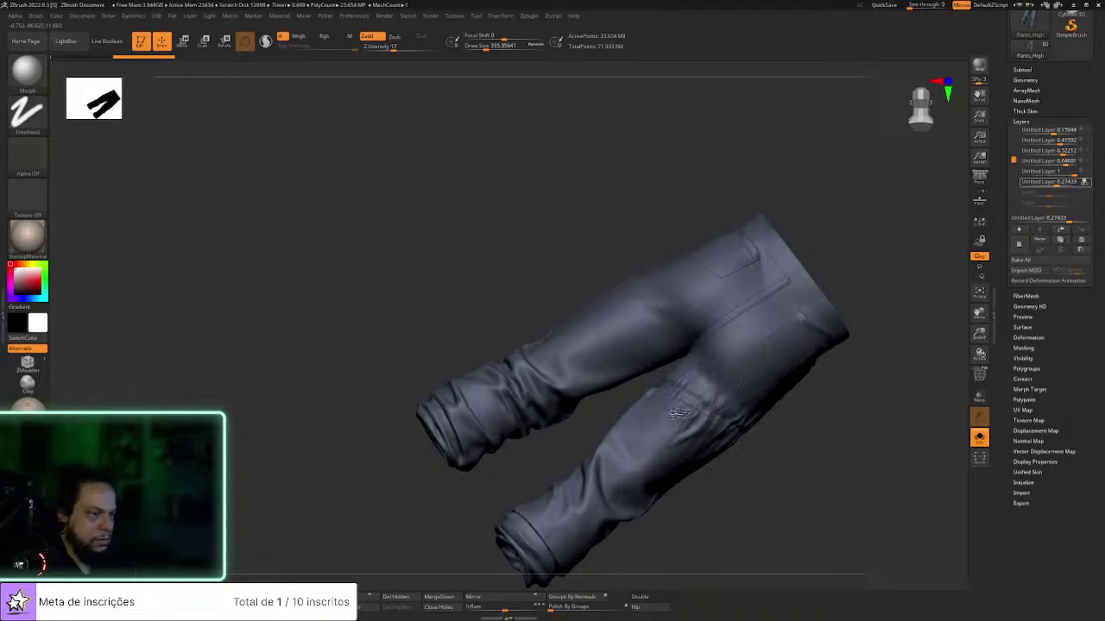
{"action": "right_click_drag", "start_coordinate": [677, 433], "coordinate": [678, 440]}
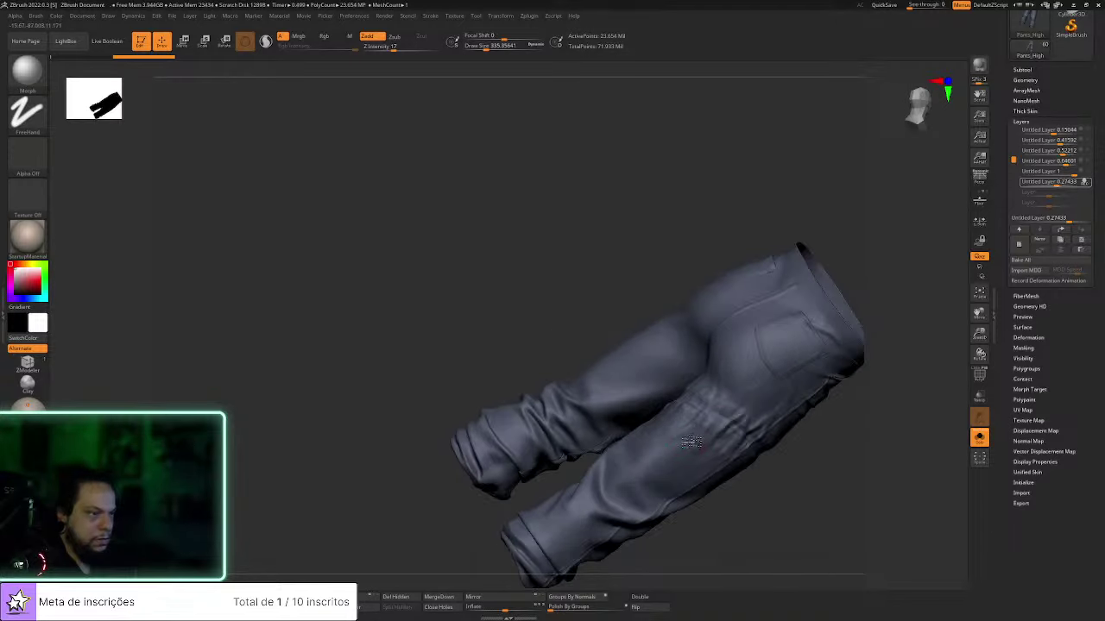
{"action": "right_click_drag", "start_coordinate": [762, 390], "coordinate": [749, 423]}
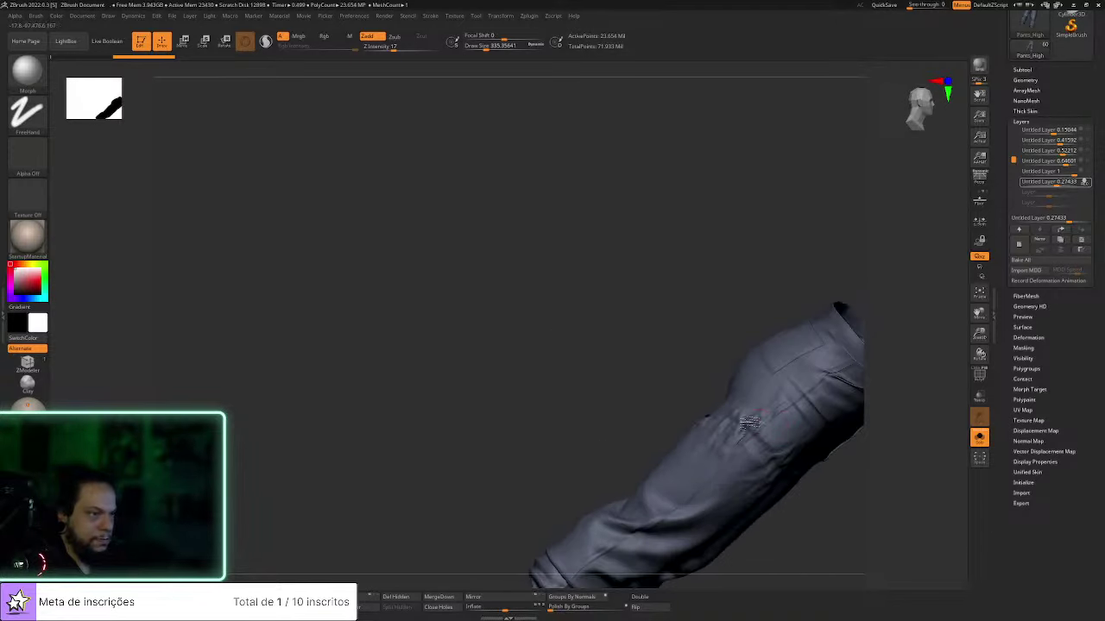
{"action": "right_click_drag", "start_coordinate": [863, 458], "coordinate": [686, 361], "text": "shift"}
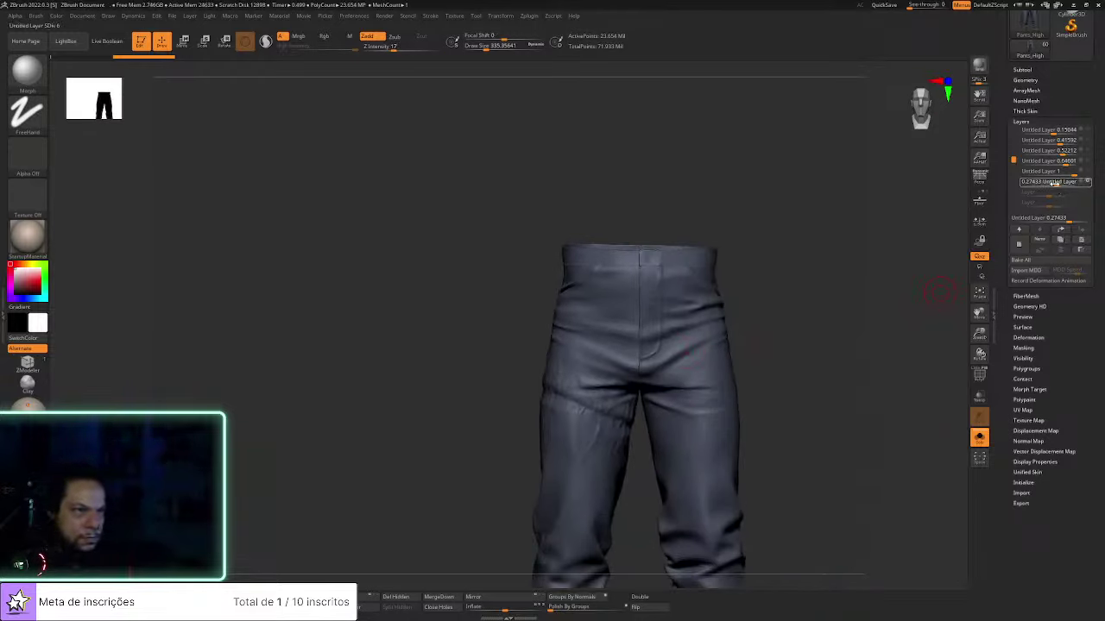
Try lowering the strap wrinkle layer's intensity to 0.13274
{"action": "left_click_drag", "start_coordinate": [1053, 183], "coordinate": [1081, 191]}
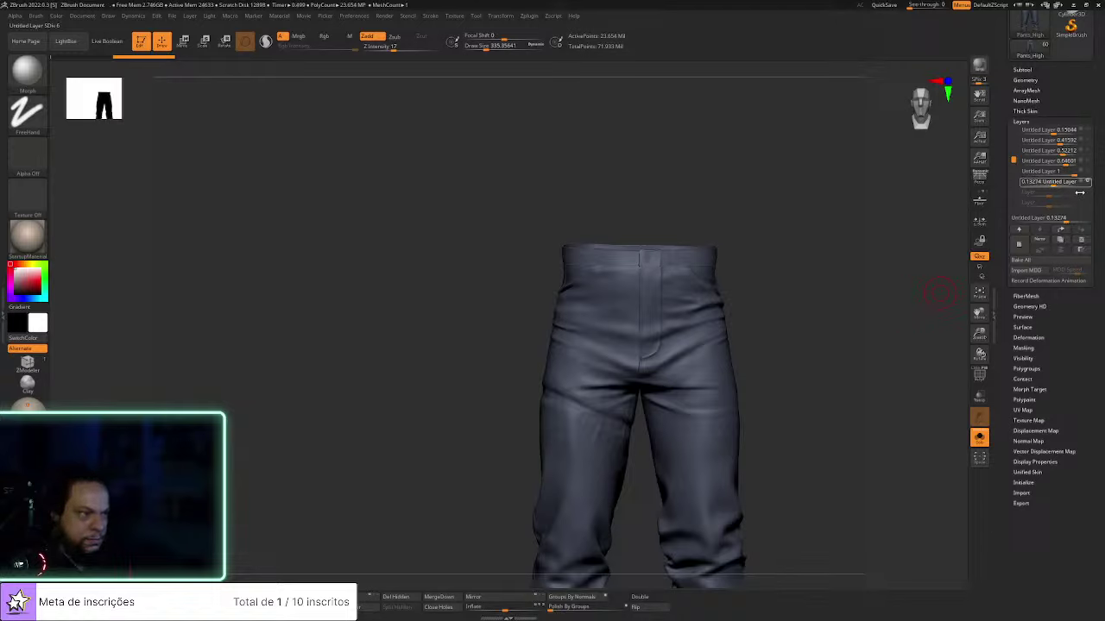
{"action": "left_click_drag", "start_coordinate": [1054, 182], "coordinate": [1047, 194]}
{"action": "left_click", "coordinate": [1055, 183]}
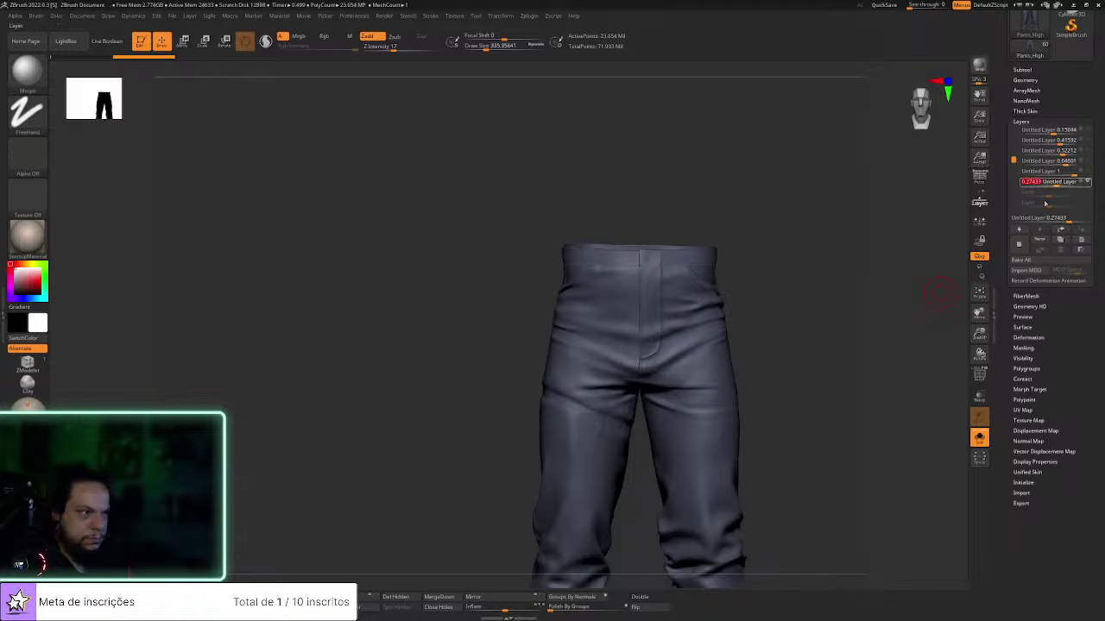
Turn on the visibility of all the trousers' other sculpt layers above the strap wrinkle layer
{"action": "mouse_move", "coordinate": [1086, 176]}
{"action": "left_click", "coordinate": [1086, 172]}
{"action": "left_click", "coordinate": [1085, 163]}
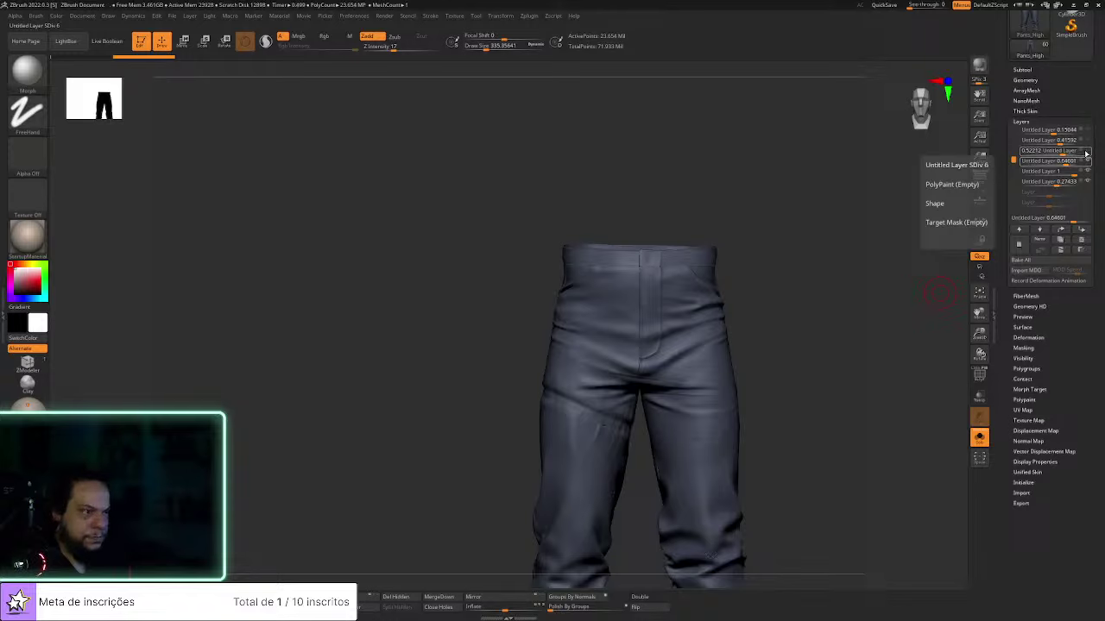
{"action": "left_click", "coordinate": [1085, 153]}
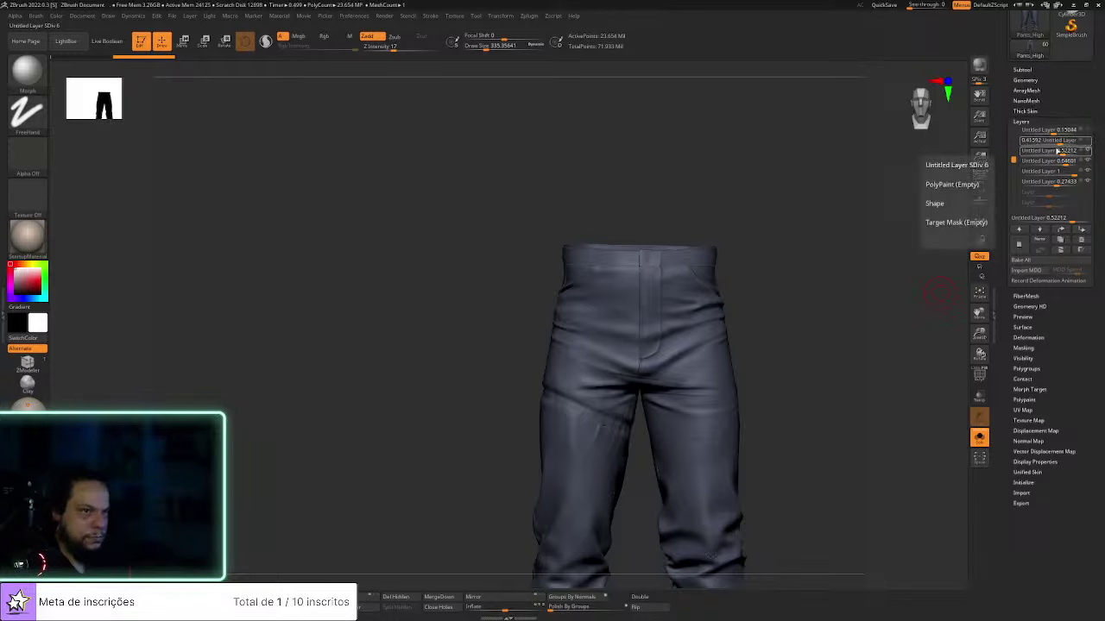
{"action": "left_click", "coordinate": [1086, 140]}
{"action": "left_click", "coordinate": [1086, 130]}
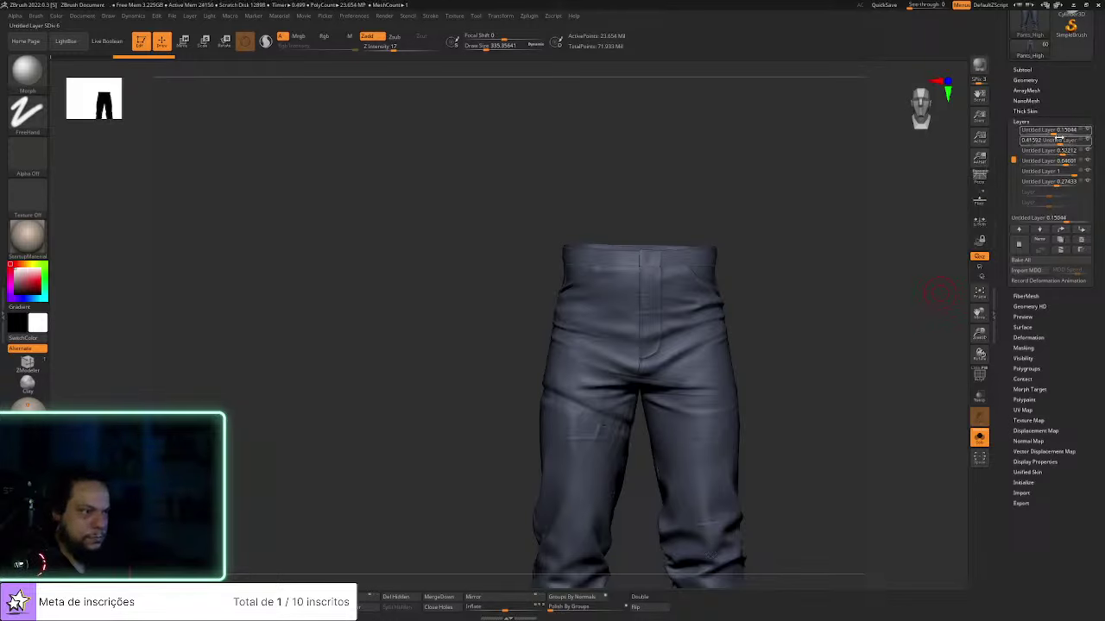
{"action": "left_click_drag", "start_coordinate": [1013, 160], "coordinate": [1013, 129]}
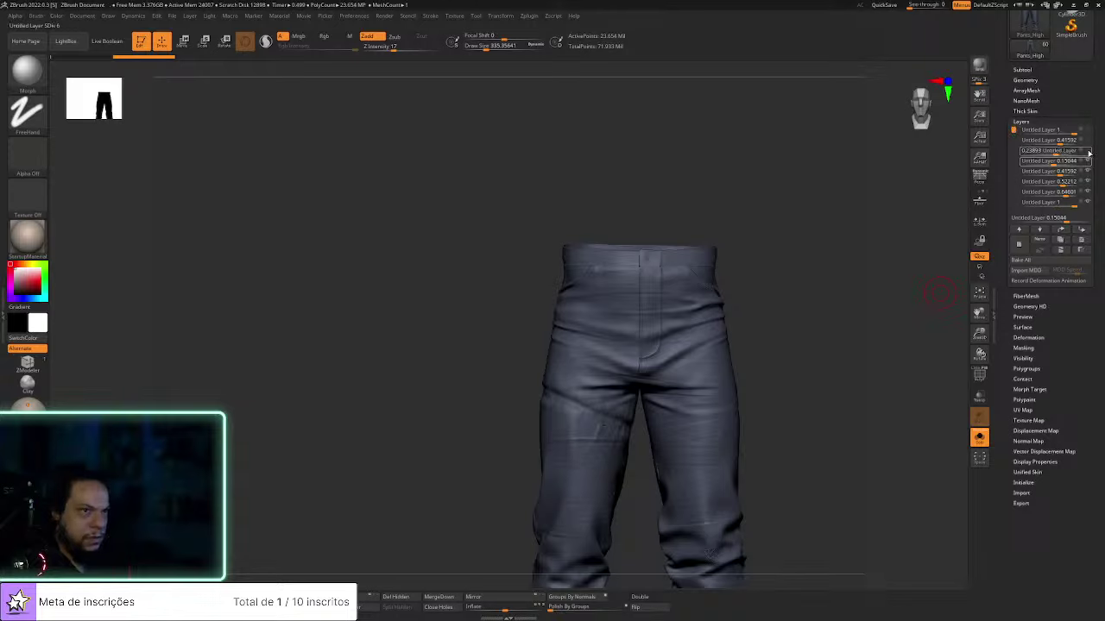
{"action": "left_click", "coordinate": [1091, 147]}
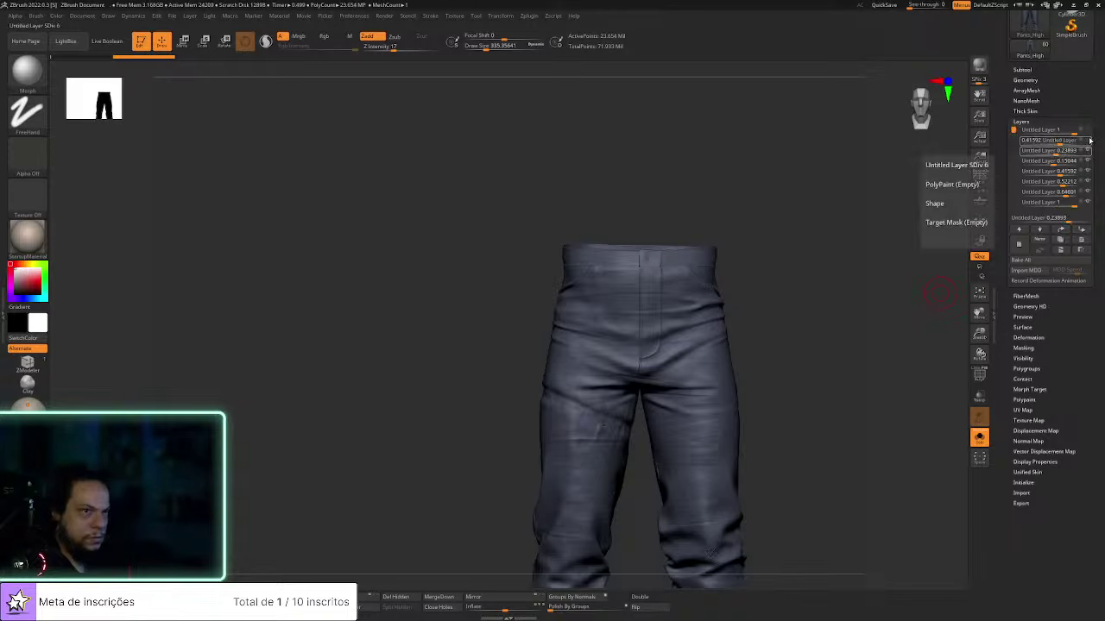
{"action": "left_click", "coordinate": [1089, 139]}
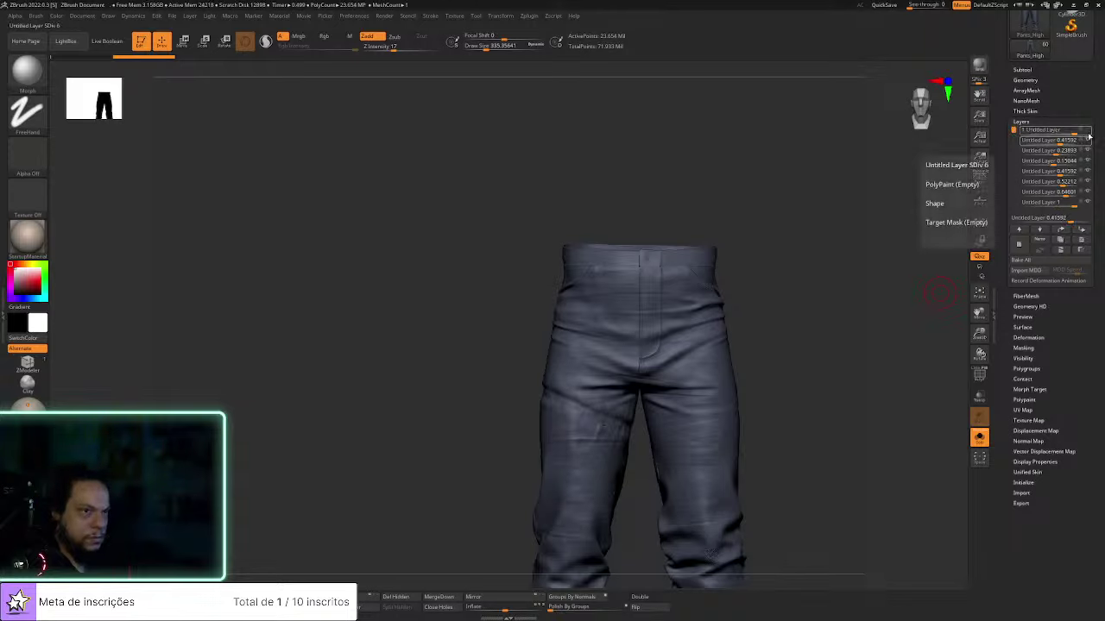
{"action": "left_click_drag", "start_coordinate": [1007, 146], "coordinate": [1008, 159]}
Show the whole character and toggle the strap wrinkle layer to compare the trousers from the front and back
{"action": "left_click_drag", "start_coordinate": [827, 225], "coordinate": [925, 407]}
{"action": "left_click", "coordinate": [978, 436]}
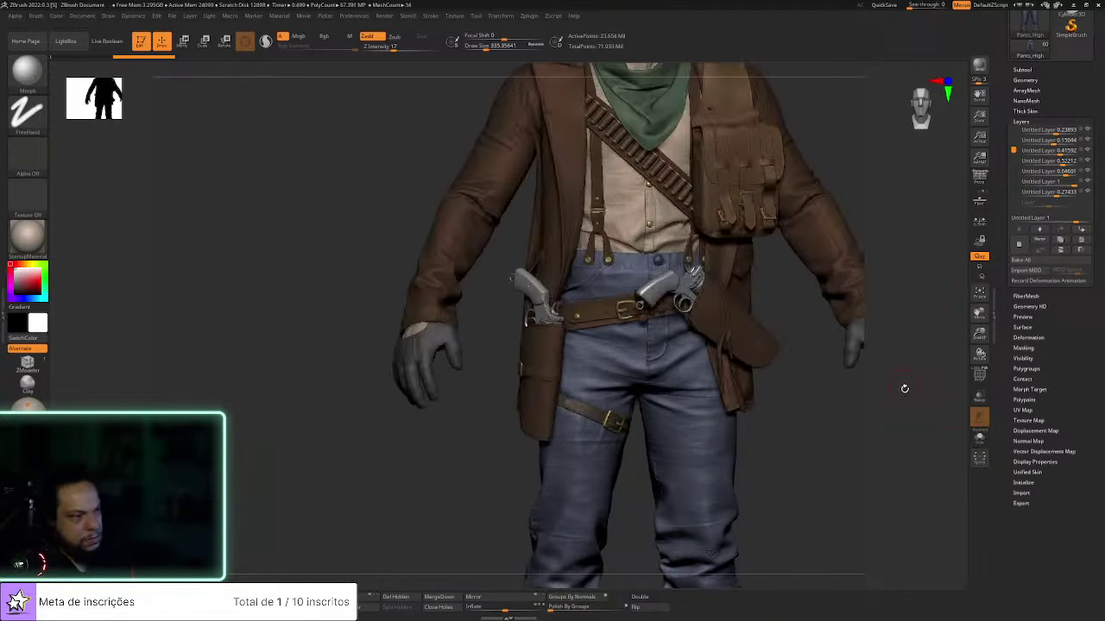
{"action": "right_click_drag", "start_coordinate": [895, 403], "coordinate": [892, 390], "text": "ctrl"}
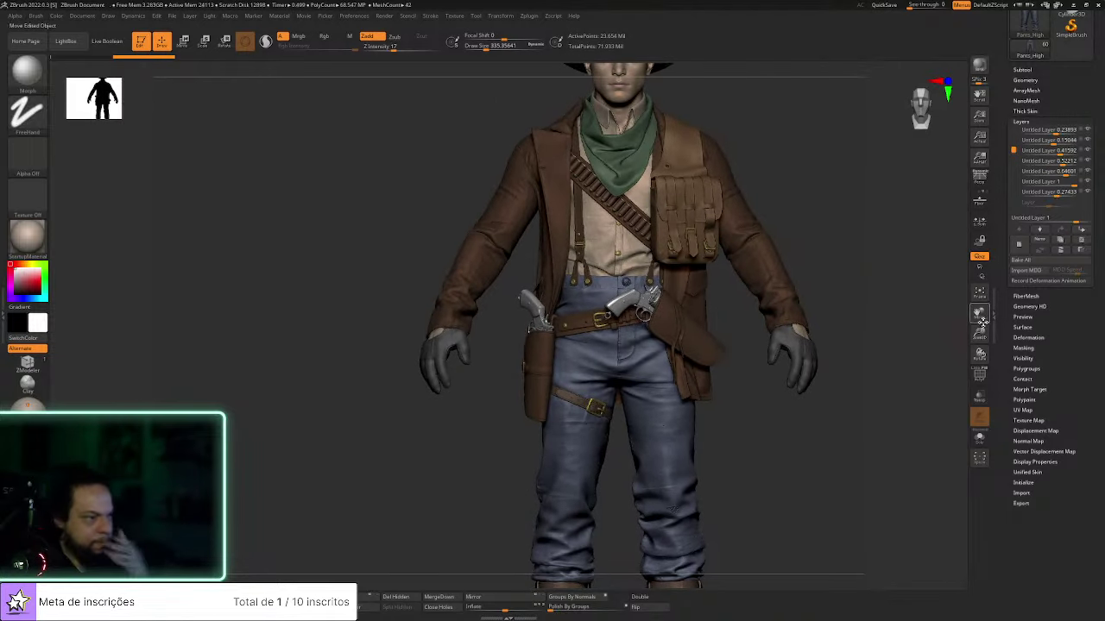
{"action": "mouse_move", "coordinate": [1085, 193]}
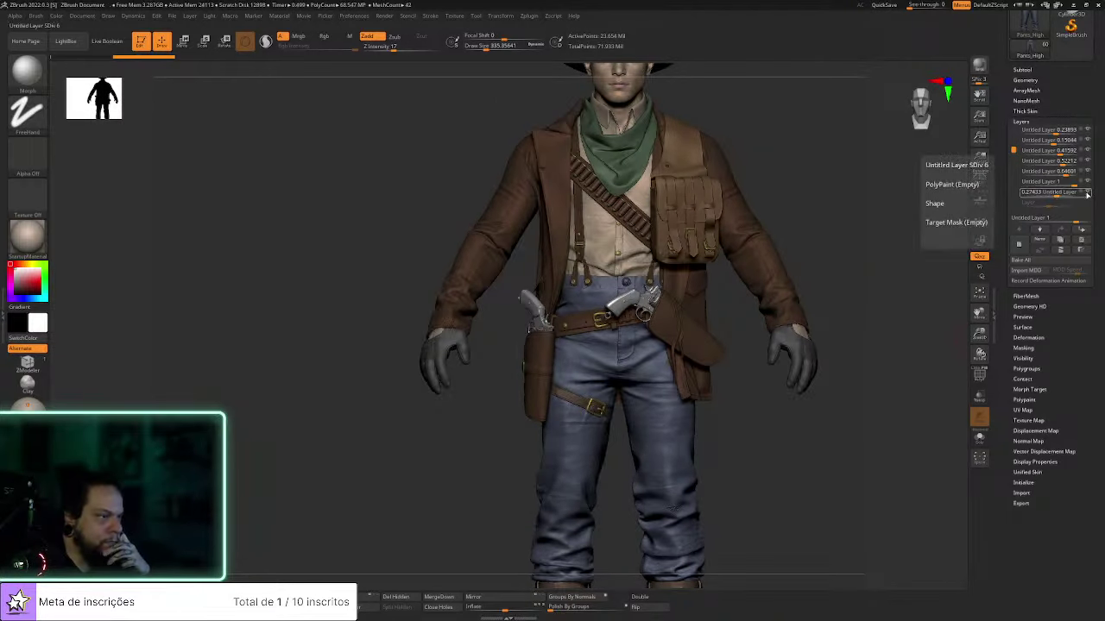
{"action": "left_click", "coordinate": [1086, 193]}
{"action": "left_click_drag", "start_coordinate": [880, 350], "coordinate": [915, 288]}
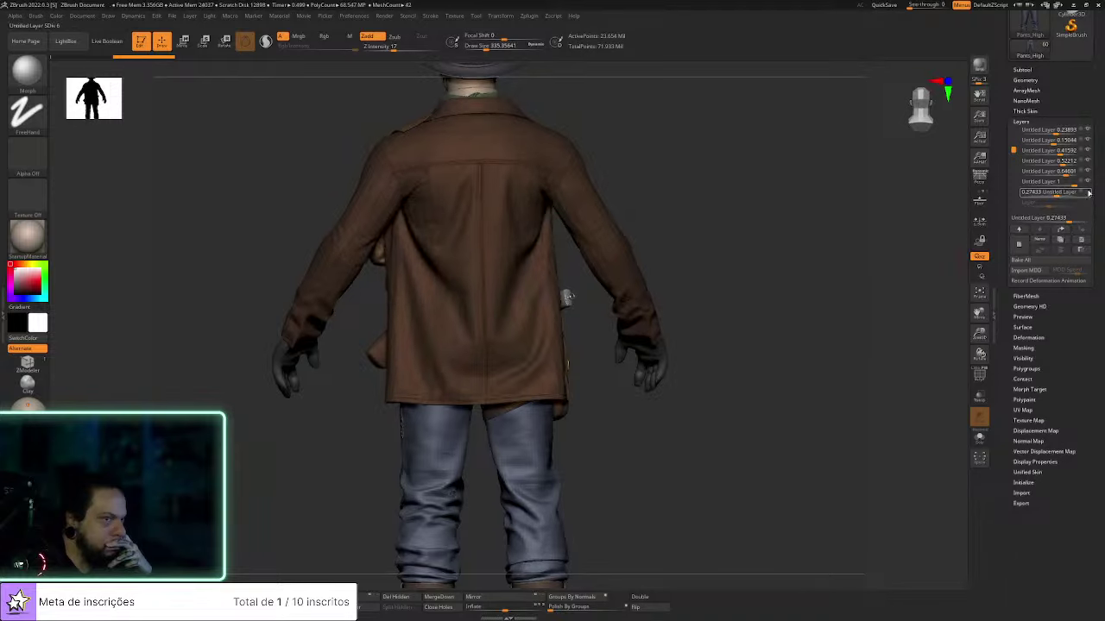
{"action": "mouse_move", "coordinate": [1089, 193]}
{"action": "left_click_drag", "start_coordinate": [844, 338], "coordinate": [901, 317]}
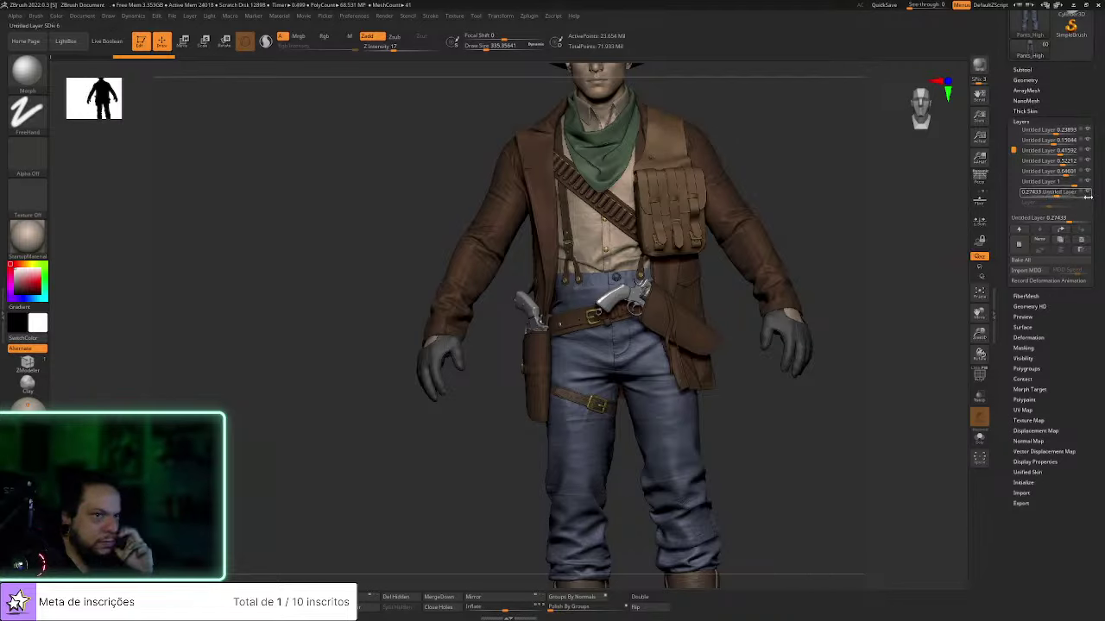
Delete the strap wrinkle layer with intensity 0.27433 and create a new sculpt layer on the trousers
{"action": "left_click", "coordinate": [1055, 252]}
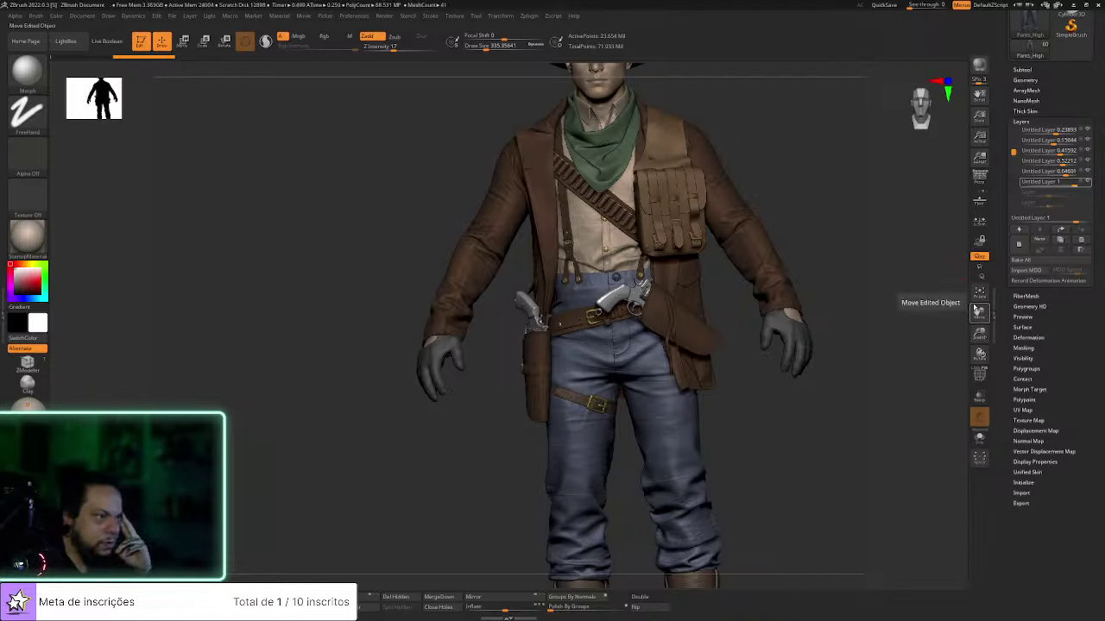
{"action": "left_click", "coordinate": [1018, 246]}
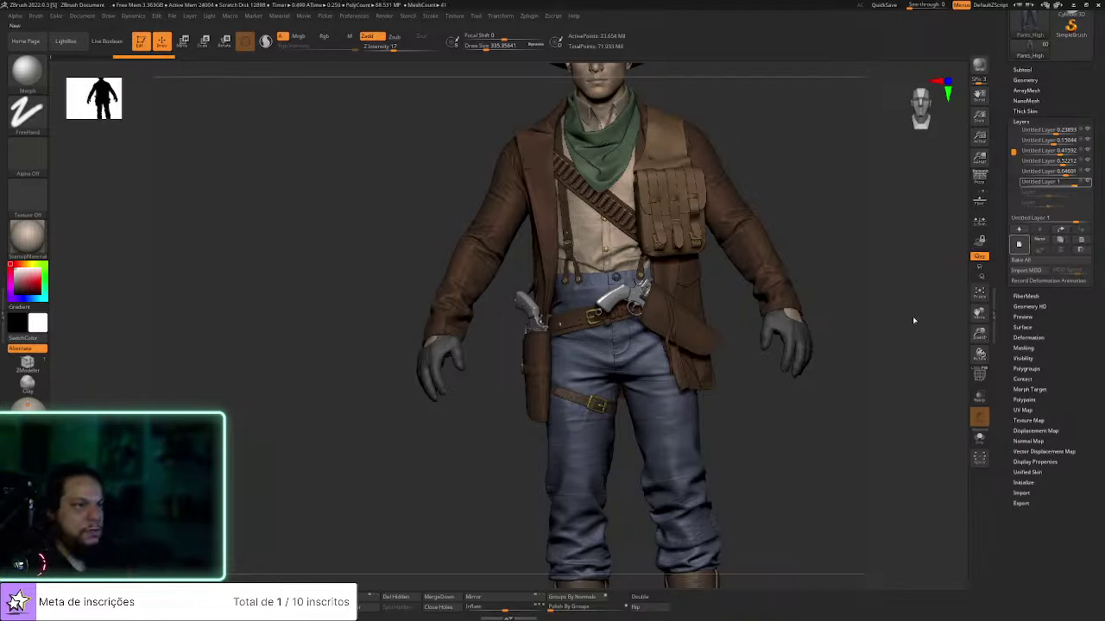
{"action": "left_click_drag", "start_coordinate": [845, 350], "coordinate": [863, 340]}
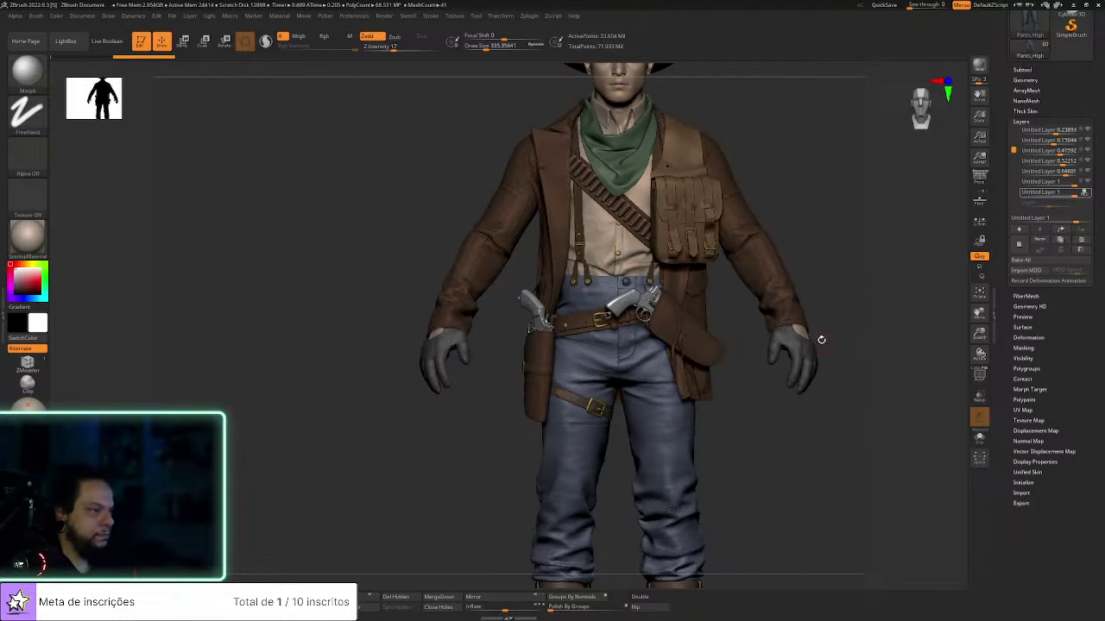
Switch to the Standard brush
{"action": "key", "text": "b"}
{"action": "key", "text": "s"}
{"action": "key", "text": "t"}
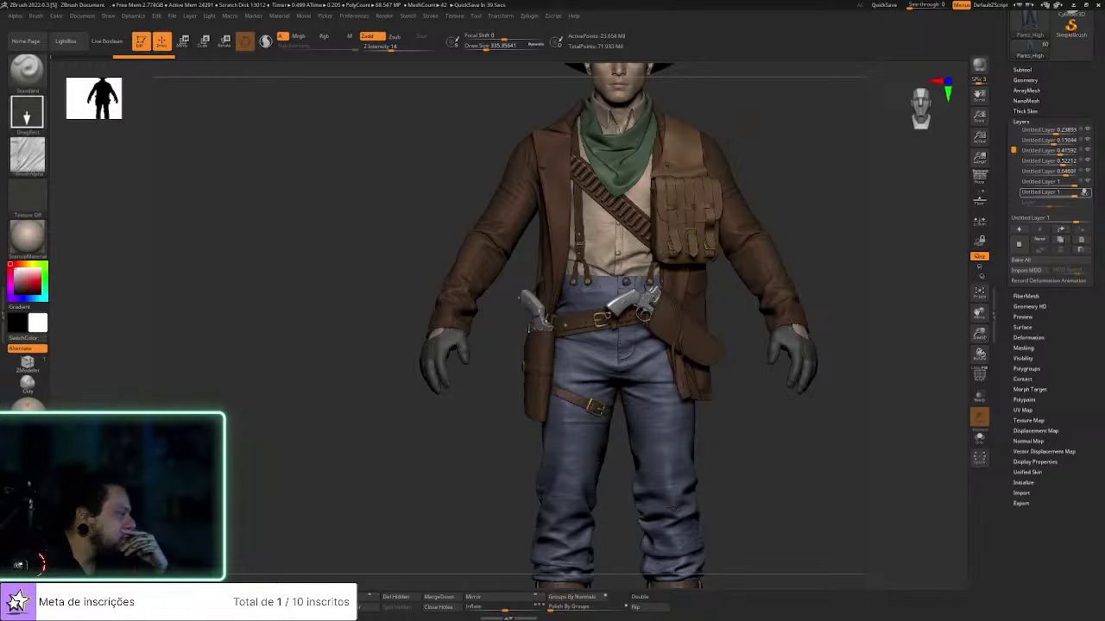
Isolate the trousers and raise a first fold at the back of the inner thigh with the Inflat brush, reducing its size to about 130
{"action": "left_click_drag", "start_coordinate": [784, 452], "coordinate": [955, 447]}
{"action": "left_click", "coordinate": [978, 438]}
{"action": "left_click_drag", "start_coordinate": [683, 466], "coordinate": [706, 500], "text": "alt"}
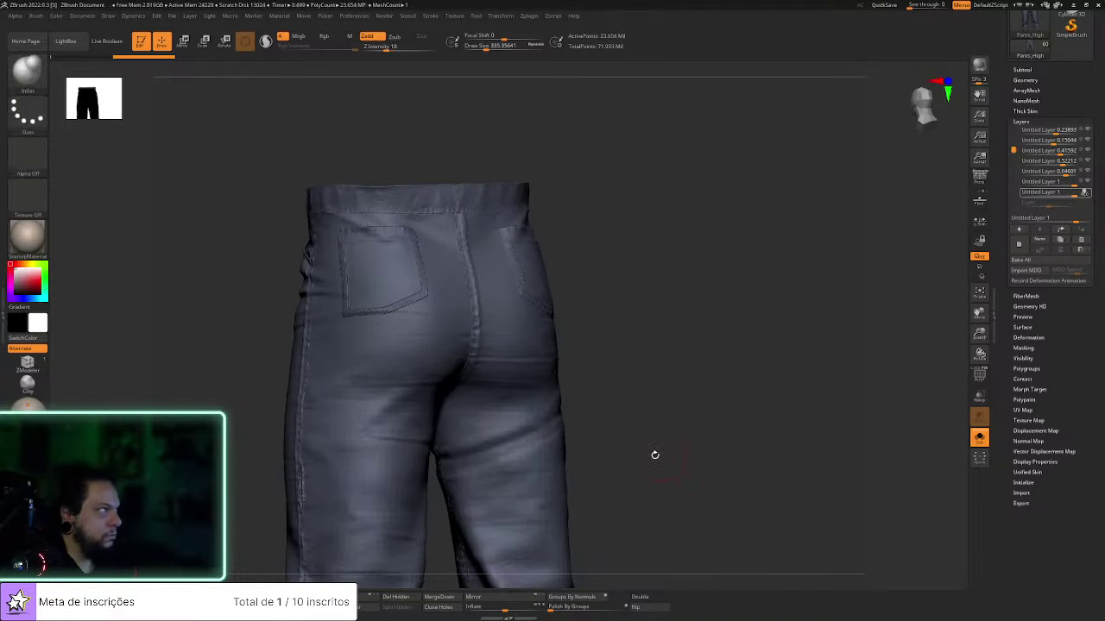
{"action": "left_click_drag", "start_coordinate": [665, 453], "coordinate": [740, 341], "text": "alt"}
{"action": "key", "text": "s"}
{"action": "left_click_drag", "start_coordinate": [539, 368], "coordinate": [536, 367]}
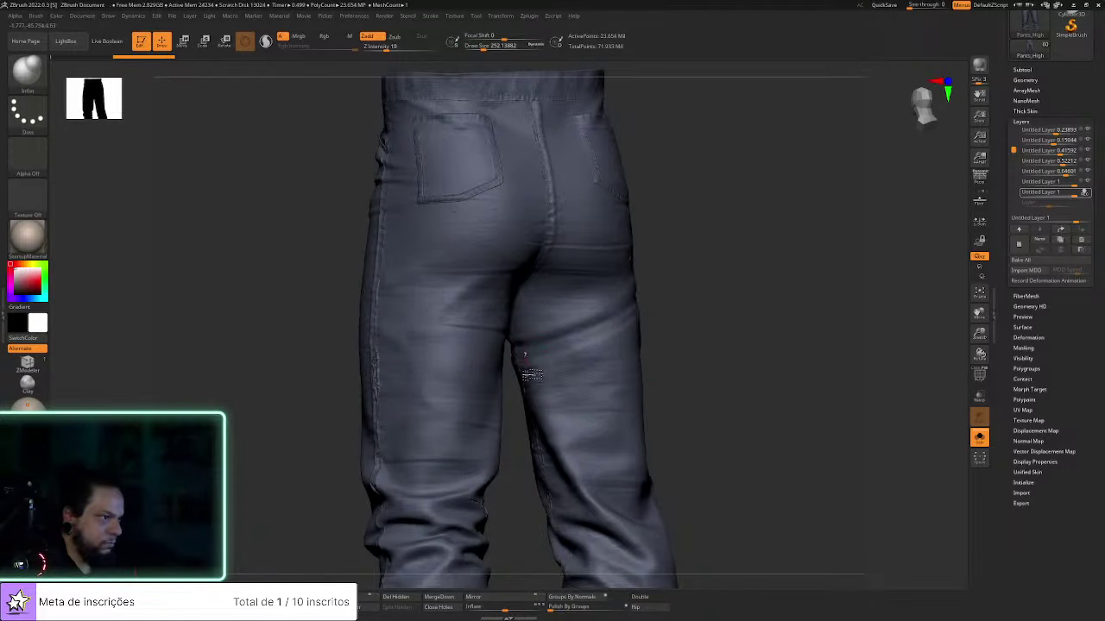
{"action": "key", "text": "s"}
{"action": "left_click_drag", "start_coordinate": [557, 387], "coordinate": [535, 351]}
{"action": "key", "text": "s"}
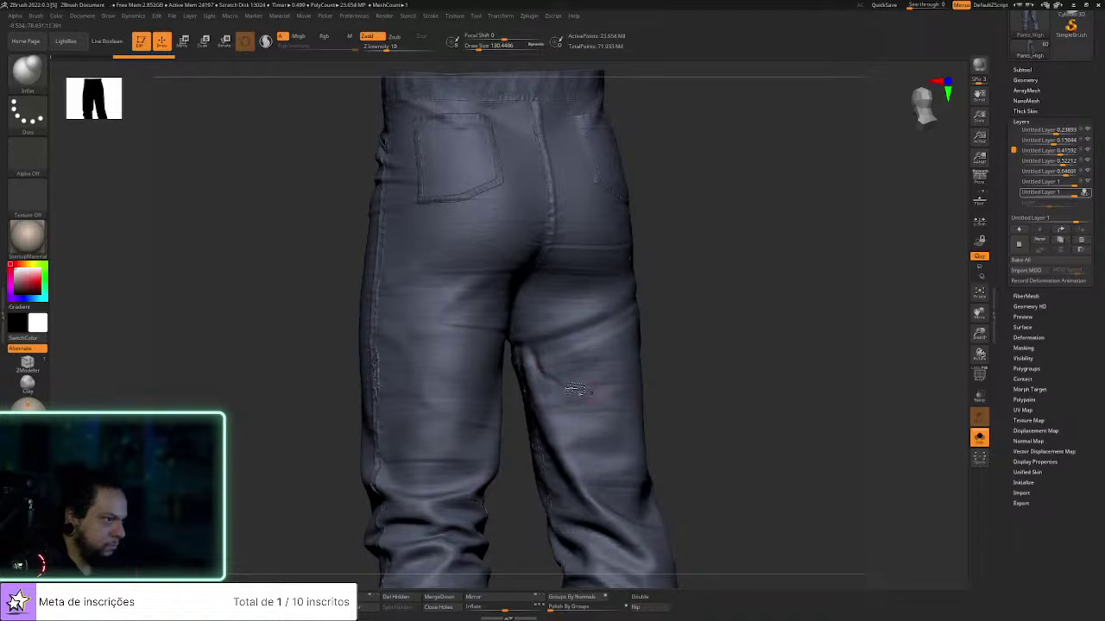
Add neighbouring vertical folds at the back of the inner thigh with the Inflat brush at sizes of about 170 to 182
{"action": "key", "text": "s"}
{"action": "left_click_drag", "start_coordinate": [561, 380], "coordinate": [558, 372]}
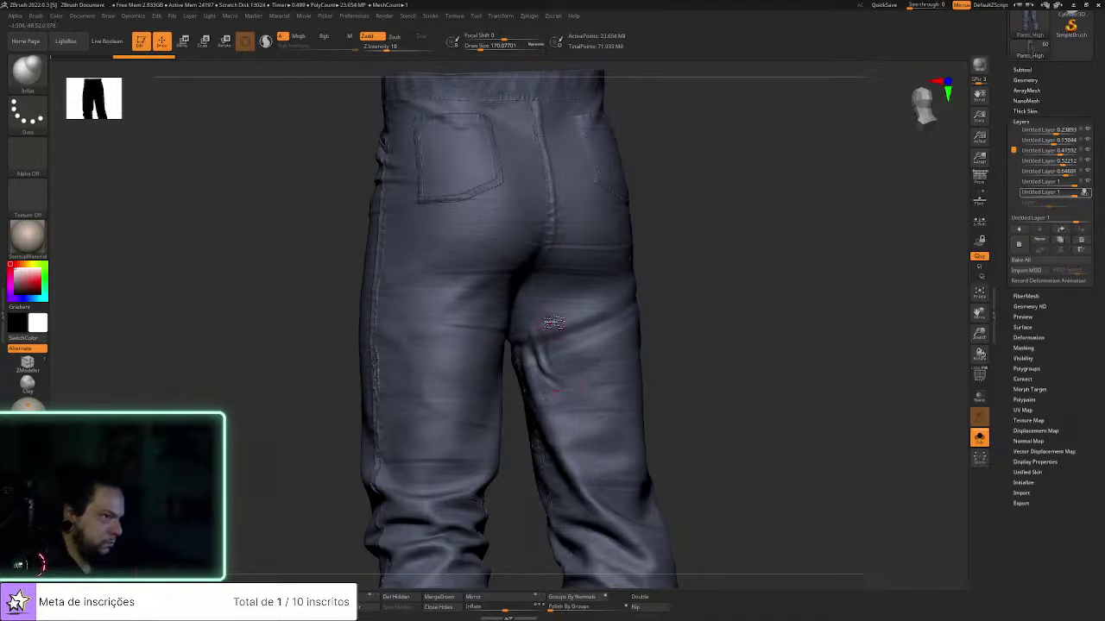
{"action": "left_click_drag", "start_coordinate": [545, 318], "coordinate": [547, 350]}
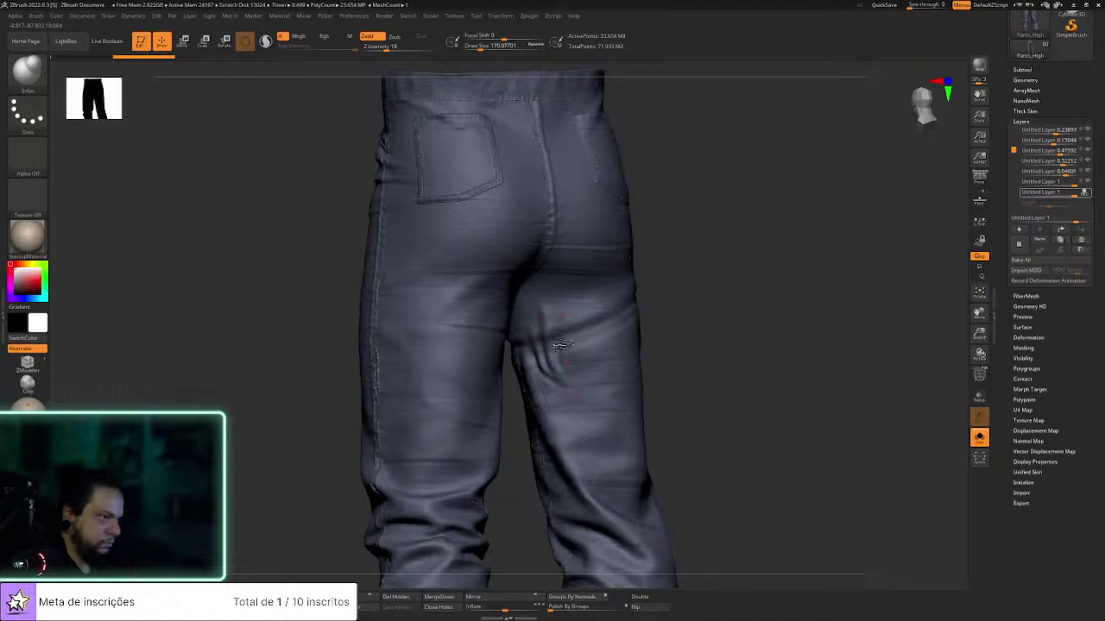
{"action": "key", "text": "s"}
{"action": "left_click_drag", "start_coordinate": [564, 343], "coordinate": [560, 376]}
{"action": "key", "text": "s"}
{"action": "key", "text": "s"}
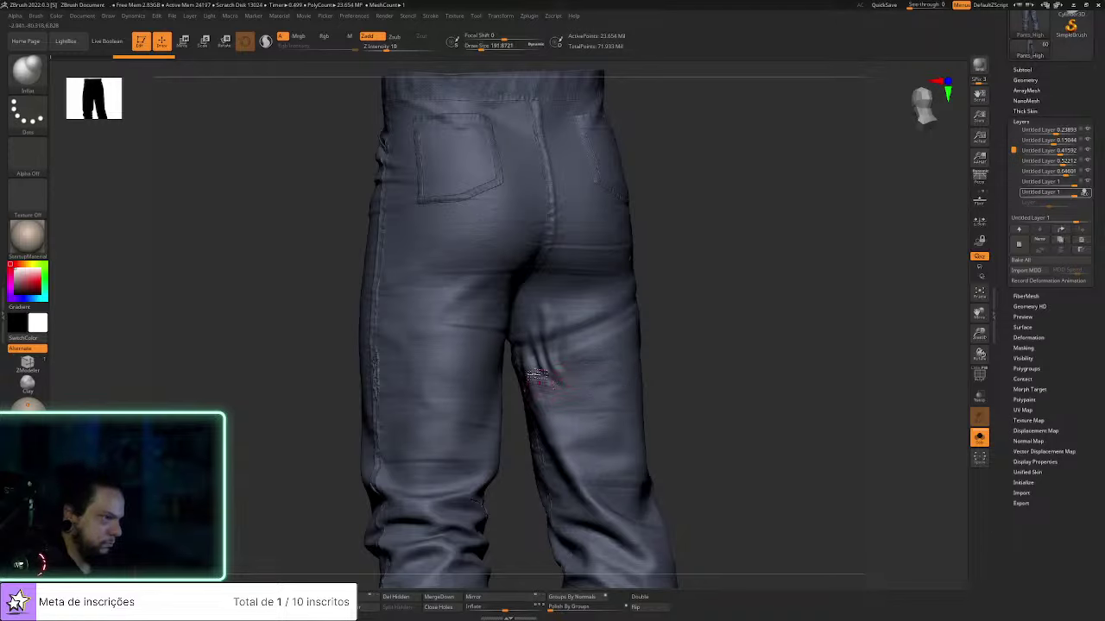
Try to extend the folds at the back of the inner thigh with the Inflat brush at a size of about 181
{"action": "mouse_move", "coordinate": [548, 393]}
{"action": "right_mouse_down"}
{"action": "mouse_move", "coordinate": [595, 384]}
{"action": "mouse_move", "coordinate": [553, 394]}
{"action": "right_mouse_up"}
{"action": "mouse_move", "coordinate": [569, 401]}
{"action": "left_mouse_down"}
{"action": "mouse_move", "coordinate": [644, 422]}
{"action": "mouse_move", "coordinate": [638, 401]}
{"action": "left_mouse_up"}
{"action": "right_click_drag", "start_coordinate": [637, 402], "coordinate": [561, 396]}
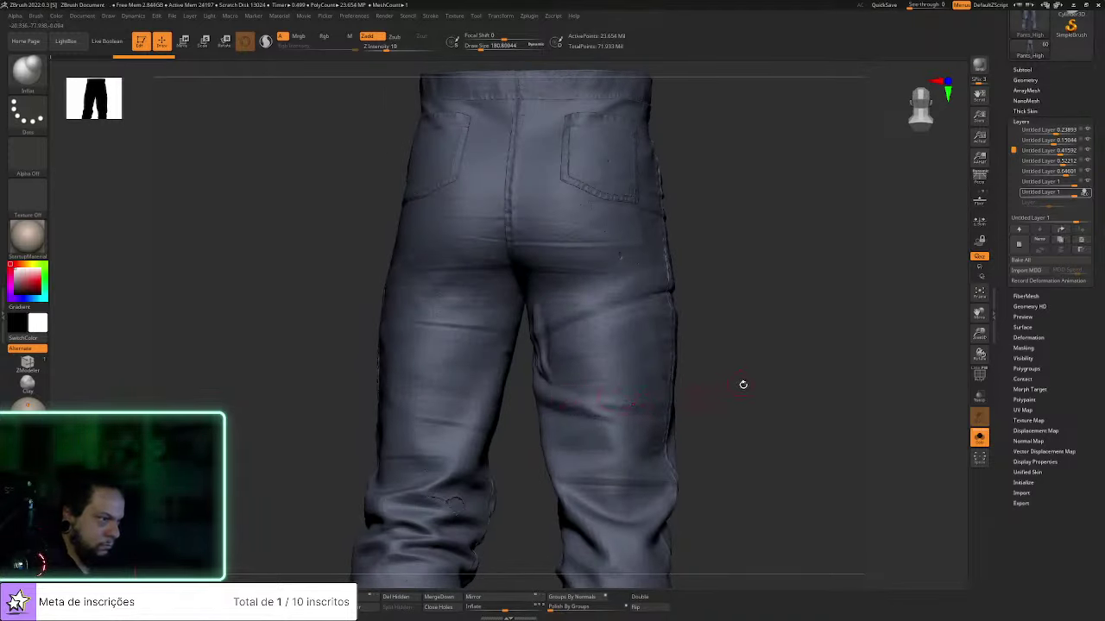
{"action": "left_click_drag", "start_coordinate": [743, 382], "coordinate": [623, 419]}
{"action": "key", "text": "s"}
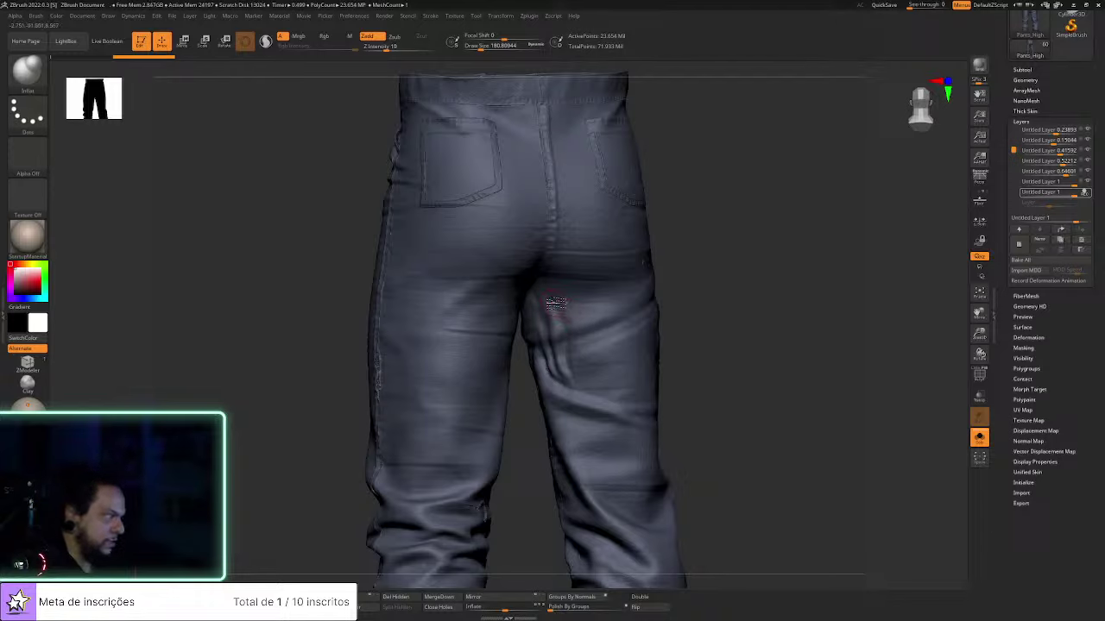
{"action": "left_click_drag", "start_coordinate": [572, 330], "coordinate": [585, 376]}
Try to raise broader folds across the back and outer side of the thigh with the Inflat brush at a size of about 215
{"action": "left_click_drag", "start_coordinate": [705, 336], "coordinate": [621, 366]}
{"action": "key", "text": "s"}
{"action": "left_click", "coordinate": [602, 366]}
{"action": "key", "text": "]"}
{"action": "key", "text": "]"}
{"action": "key", "text": "]"}
{"action": "key", "text": "]"}
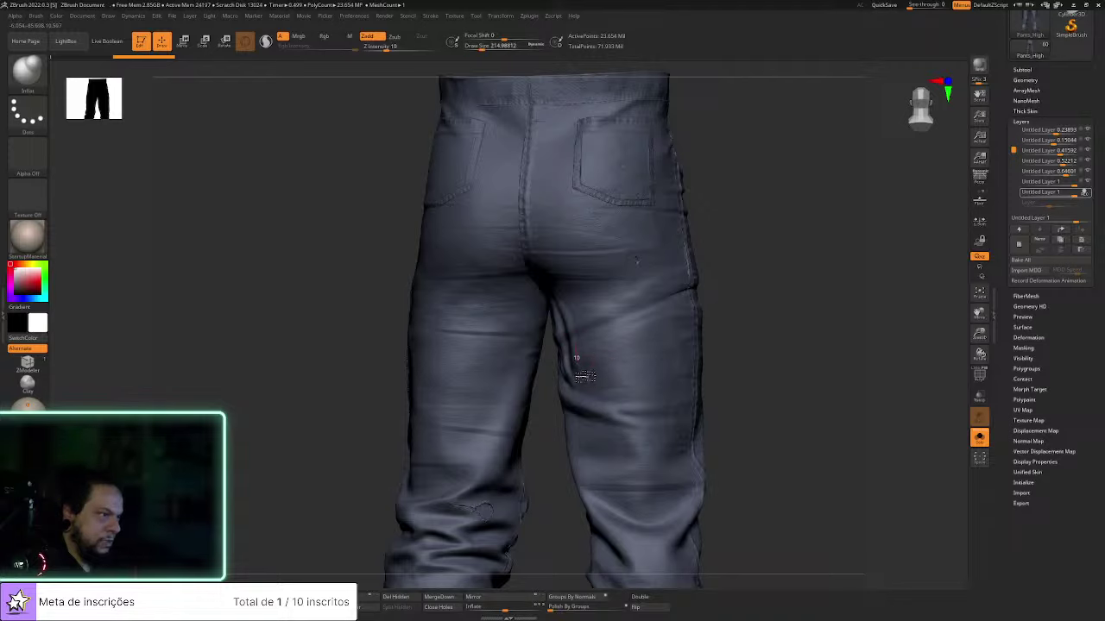
{"action": "left_click_drag", "start_coordinate": [739, 351], "coordinate": [654, 388]}
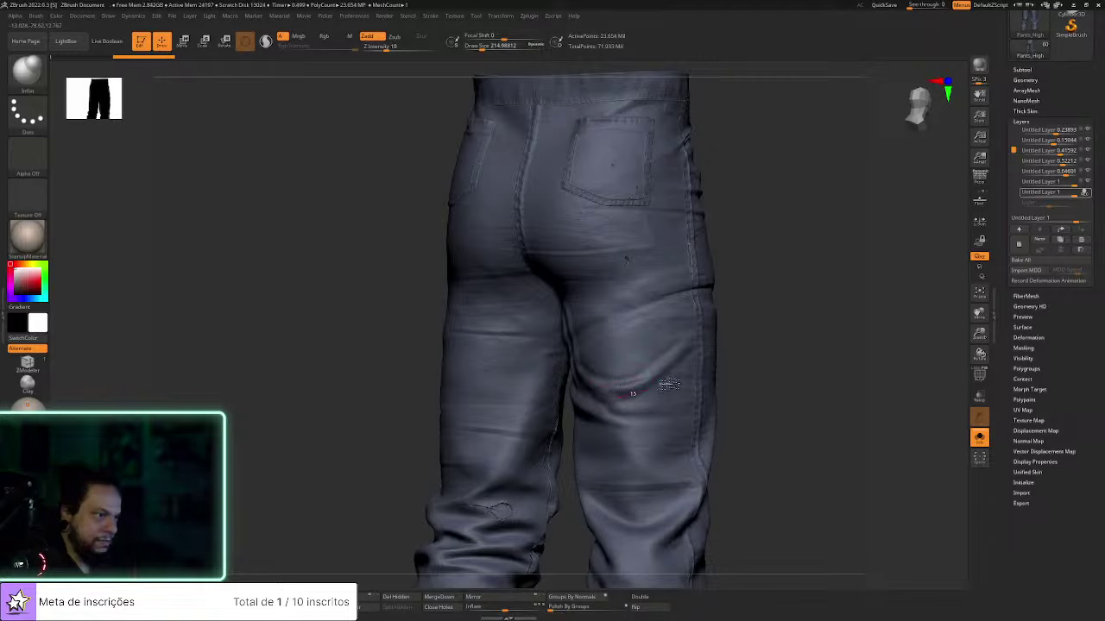
{"action": "mouse_move", "coordinate": [740, 309]}
{"action": "left_mouse_down"}
{"action": "mouse_move", "coordinate": [762, 314]}
{"action": "mouse_move", "coordinate": [632, 346]}
{"action": "left_mouse_up"}
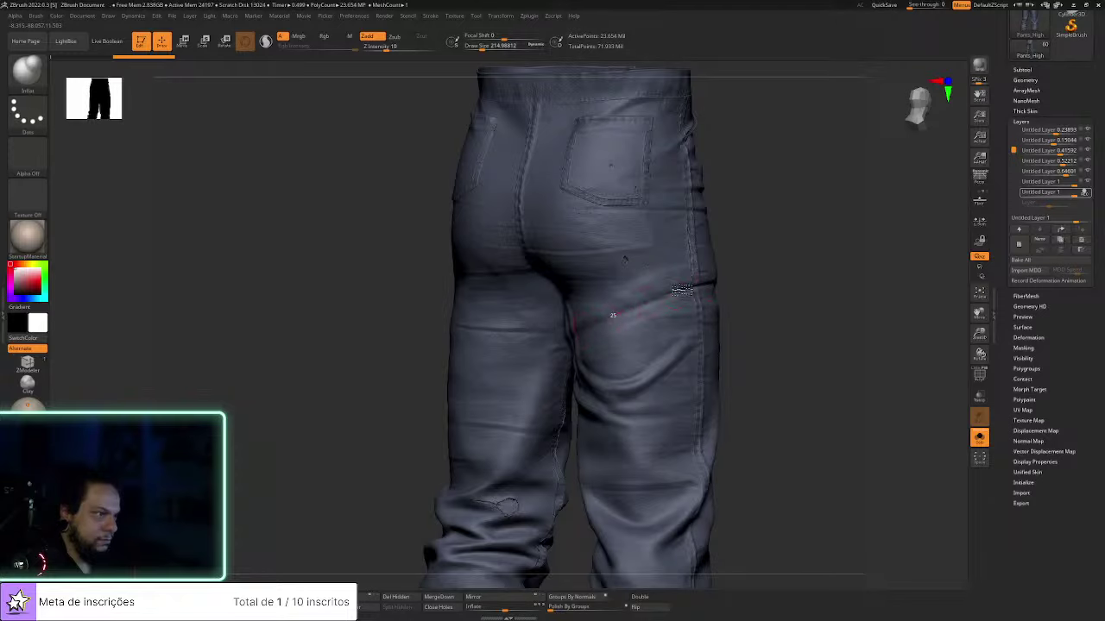
{"action": "left_click_drag", "start_coordinate": [773, 286], "coordinate": [688, 301]}
Try to raise a short vertical fold on the front of the thigh and a ridge along the strap line toward the outer seam
{"action": "mouse_move", "coordinate": [851, 303]}
{"action": "left_mouse_down", "text": "alt"}
{"action": "mouse_move", "coordinate": [772, 288]}
{"action": "mouse_move", "coordinate": [751, 299]}
{"action": "left_mouse_up", "text": "alt"}
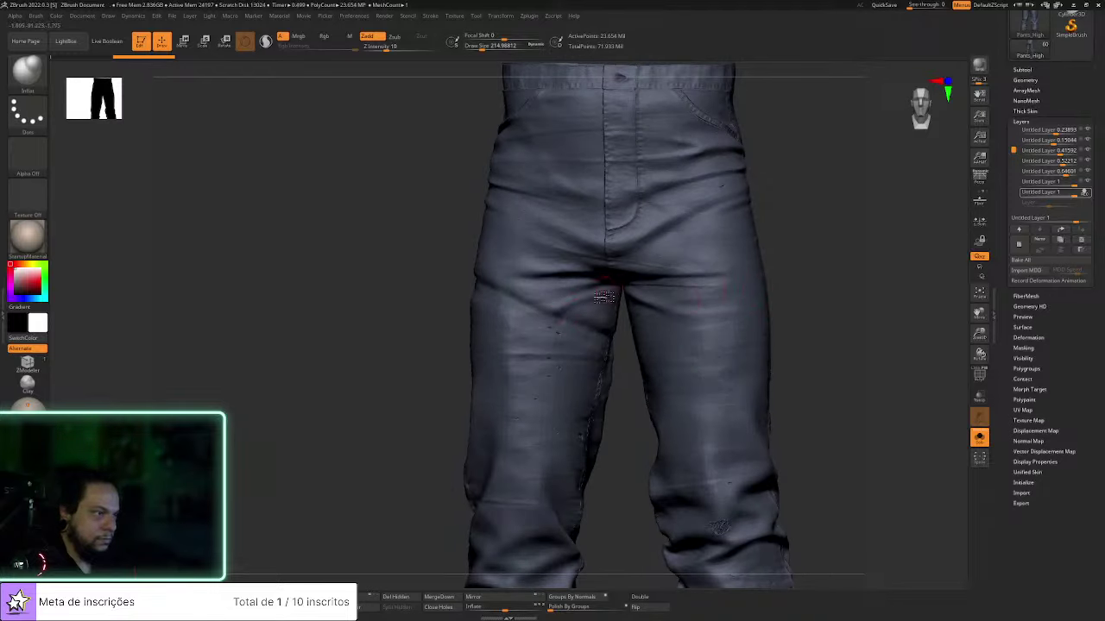
{"action": "left_click_drag", "start_coordinate": [467, 331], "coordinate": [500, 329]}
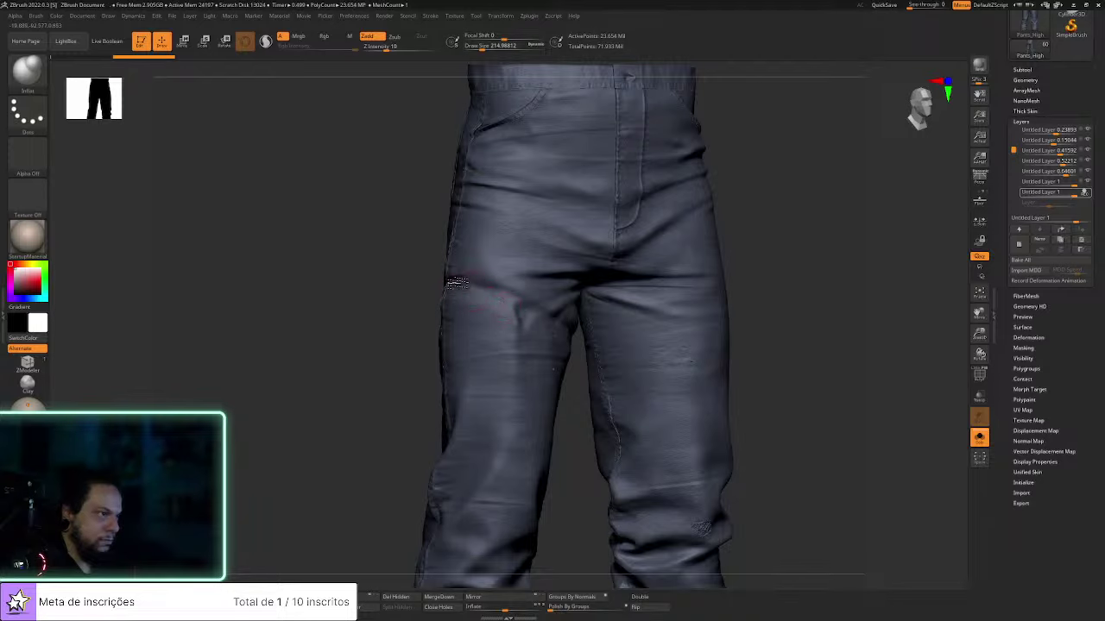
{"action": "right_click_drag", "start_coordinate": [443, 290], "coordinate": [508, 283]}
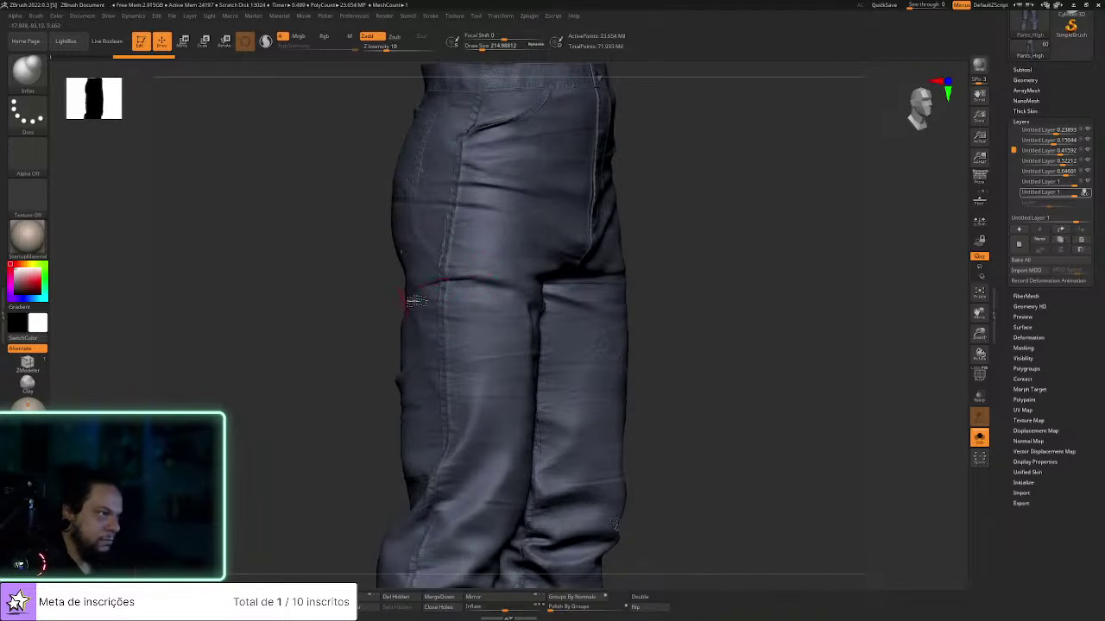
{"action": "left_click_drag", "start_coordinate": [785, 307], "coordinate": [727, 311]}
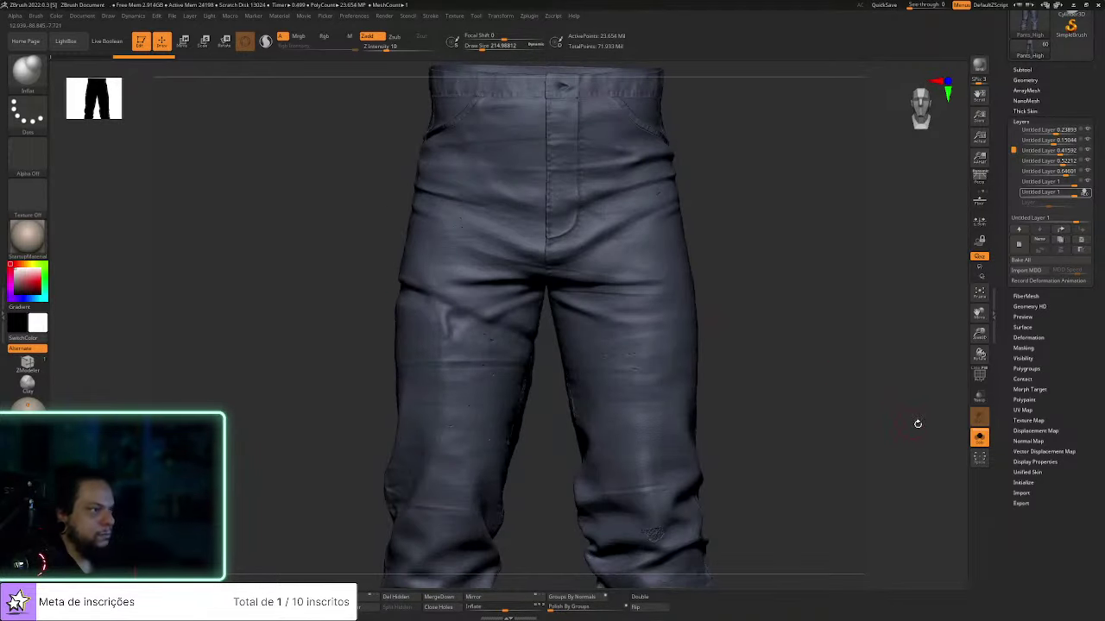
Show the whole character again, try the strap wrinkle layer at intensity 0.73451, and delete that layer
{"action": "left_click", "coordinate": [979, 436]}
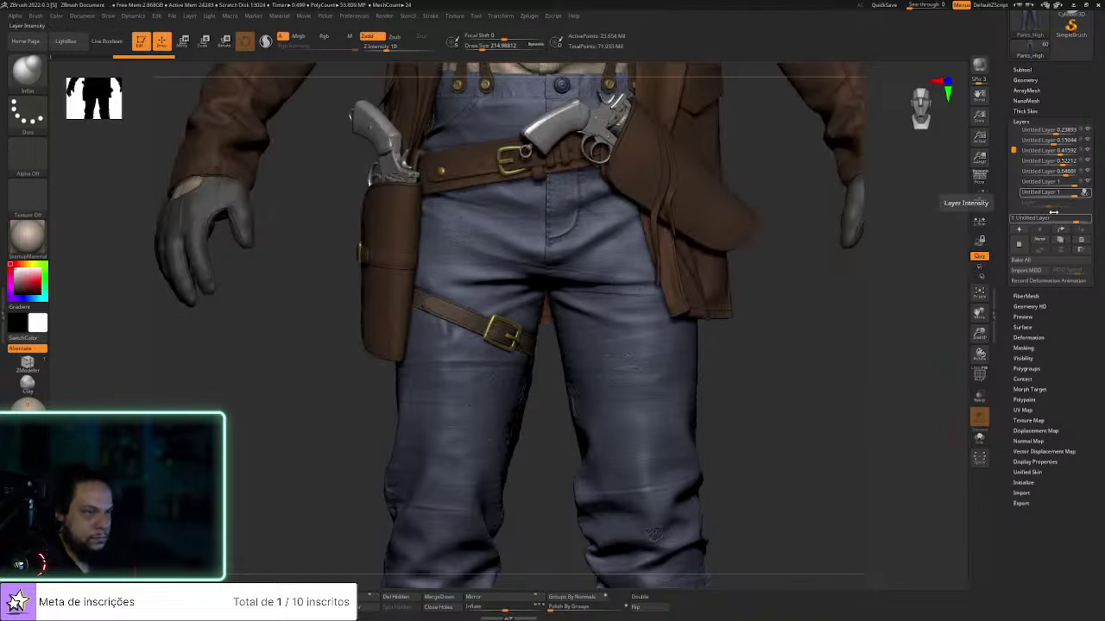
{"action": "mouse_move", "coordinate": [1086, 194]}
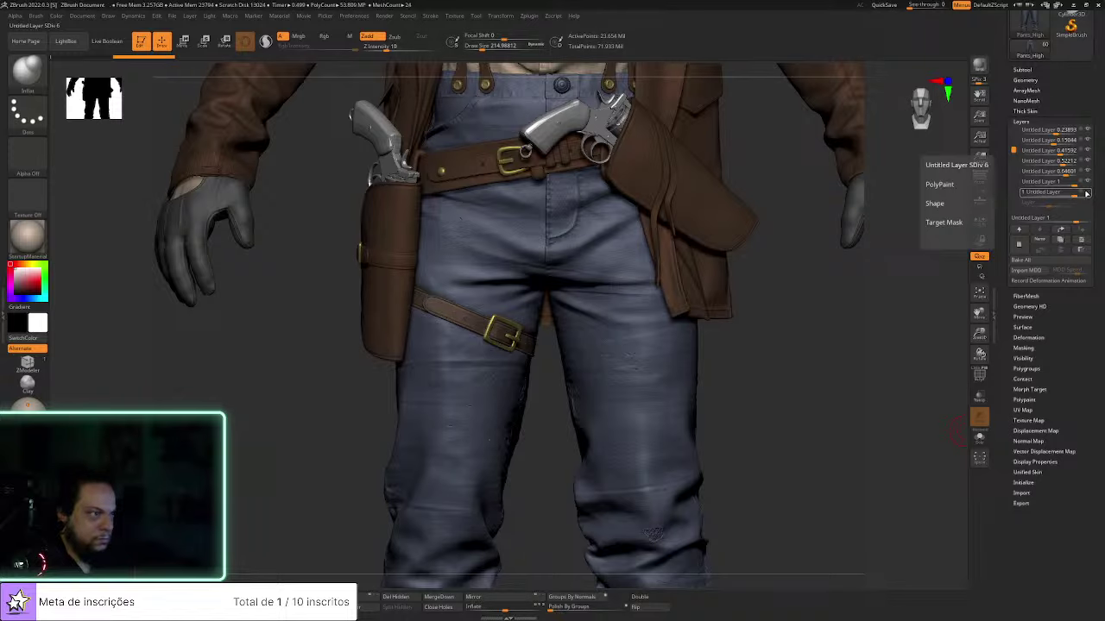
{"action": "left_click_drag", "start_coordinate": [883, 289], "coordinate": [897, 256]}
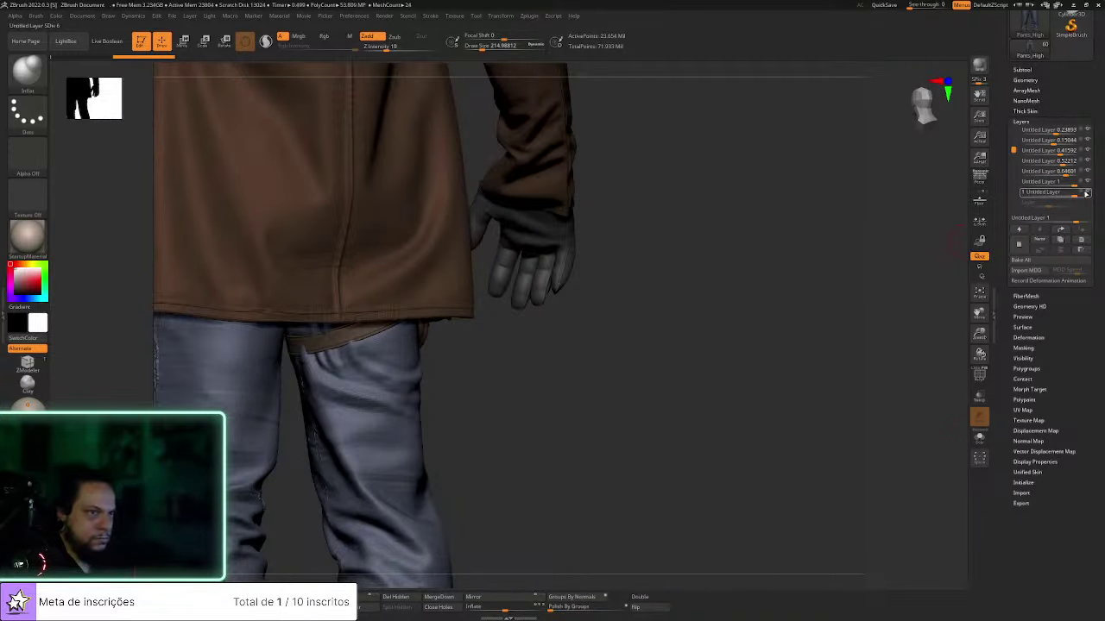
{"action": "left_click_drag", "start_coordinate": [1071, 195], "coordinate": [1068, 195]}
{"action": "left_click_drag", "start_coordinate": [1058, 239], "coordinate": [1046, 224]}
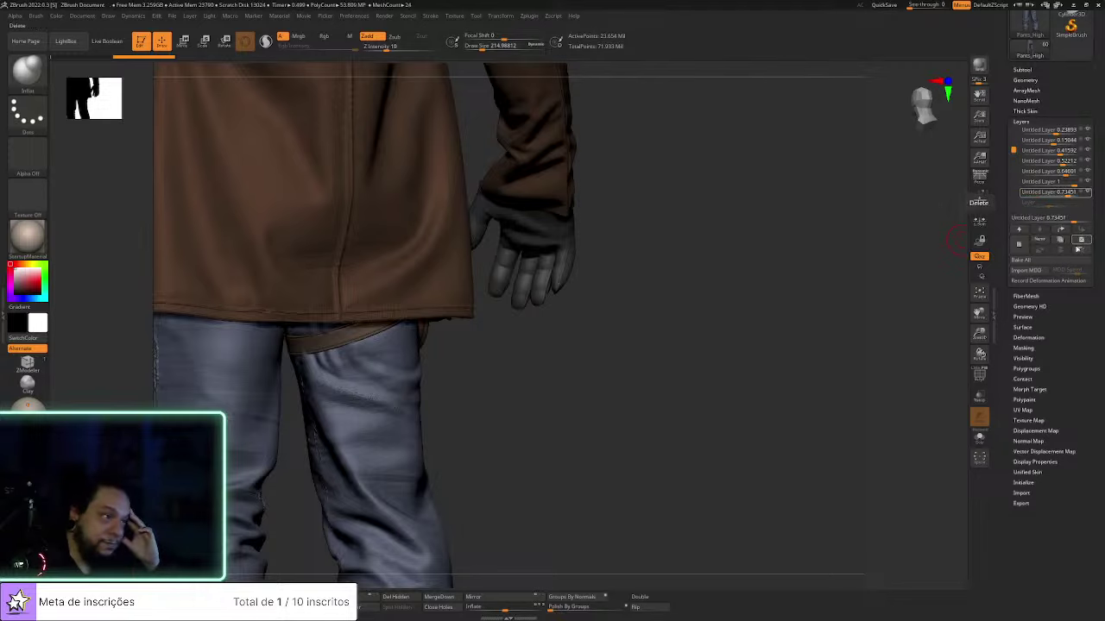
{"action": "left_click", "coordinate": [1079, 241]}
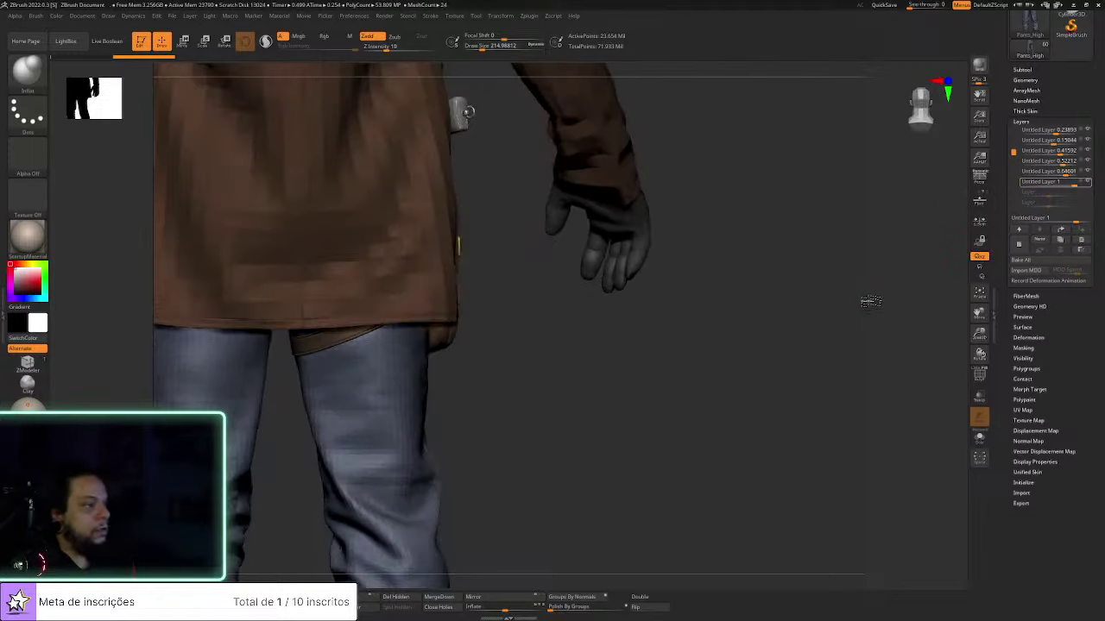
Hide all remaining sculpt layers of the trousers and create a new layer for the strap wrinkles
{"action": "left_click_drag", "start_coordinate": [855, 311], "coordinate": [854, 284]}
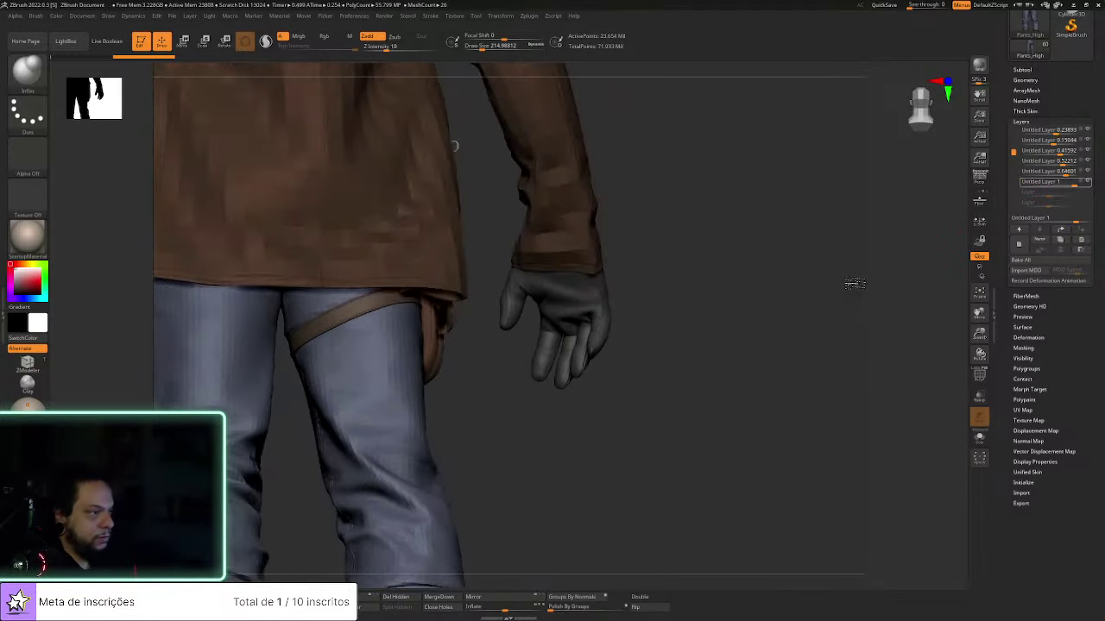
{"action": "left_click", "coordinate": [1088, 172]}
{"action": "left_click", "coordinate": [1089, 162]}
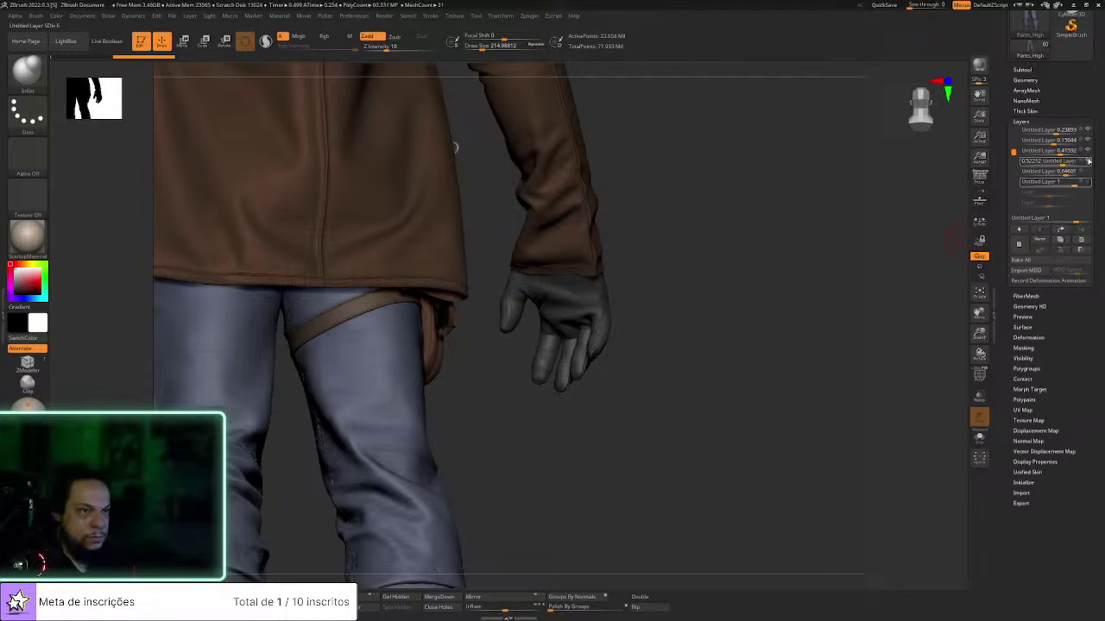
{"action": "left_click", "coordinate": [1088, 152]}
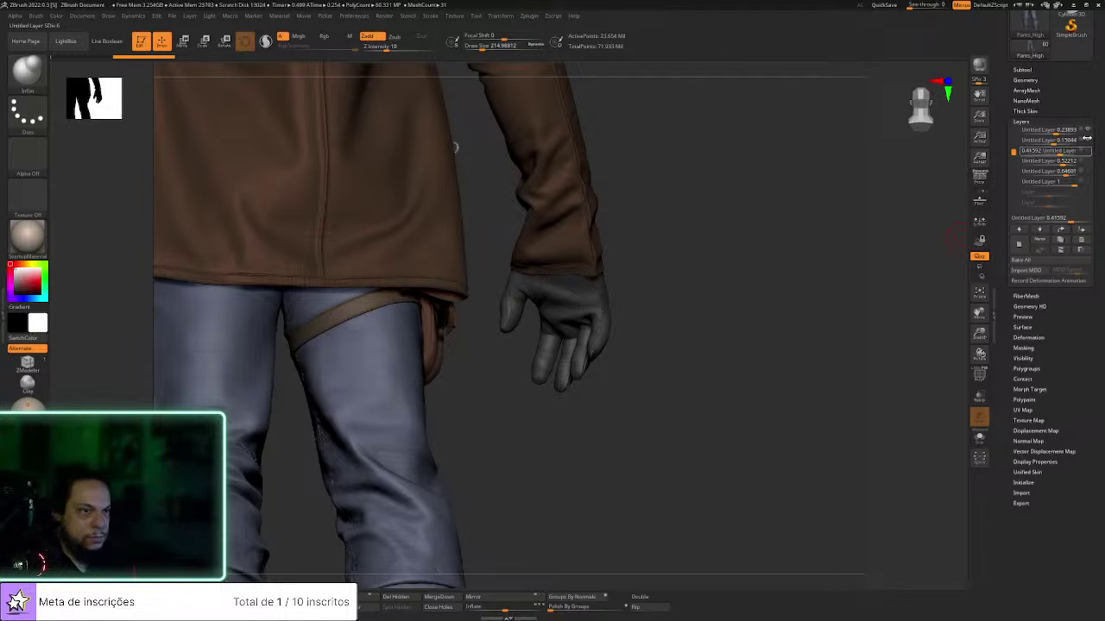
{"action": "left_click", "coordinate": [1047, 141]}
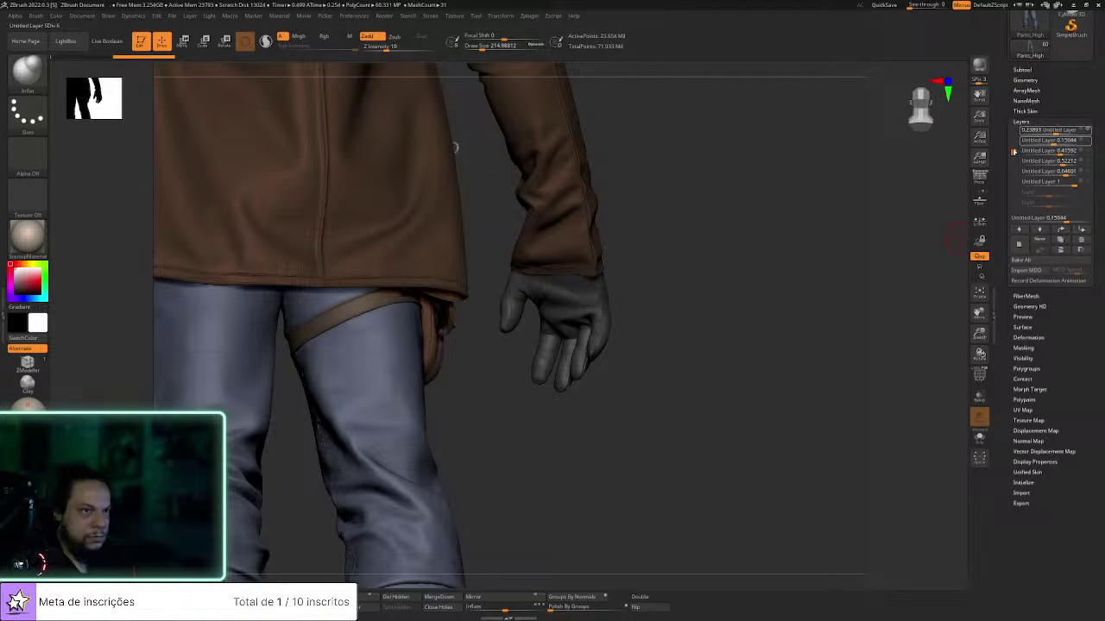
{"action": "left_click_drag", "start_coordinate": [1014, 152], "coordinate": [1015, 125]}
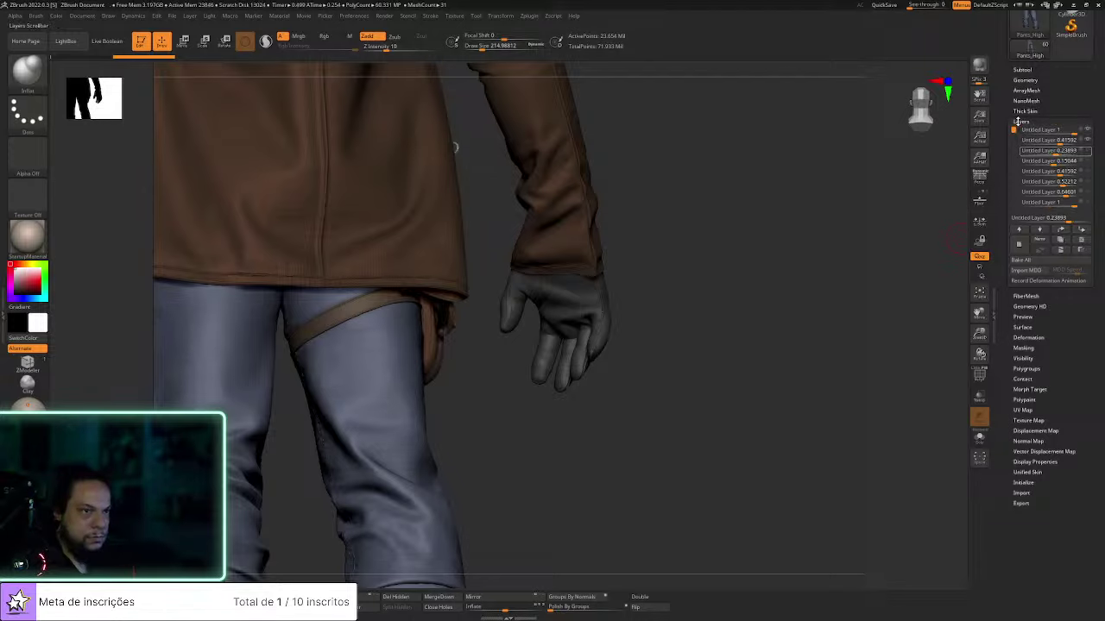
{"action": "left_click", "coordinate": [1088, 132]}
{"action": "left_click_drag", "start_coordinate": [1014, 129], "coordinate": [1011, 155]}
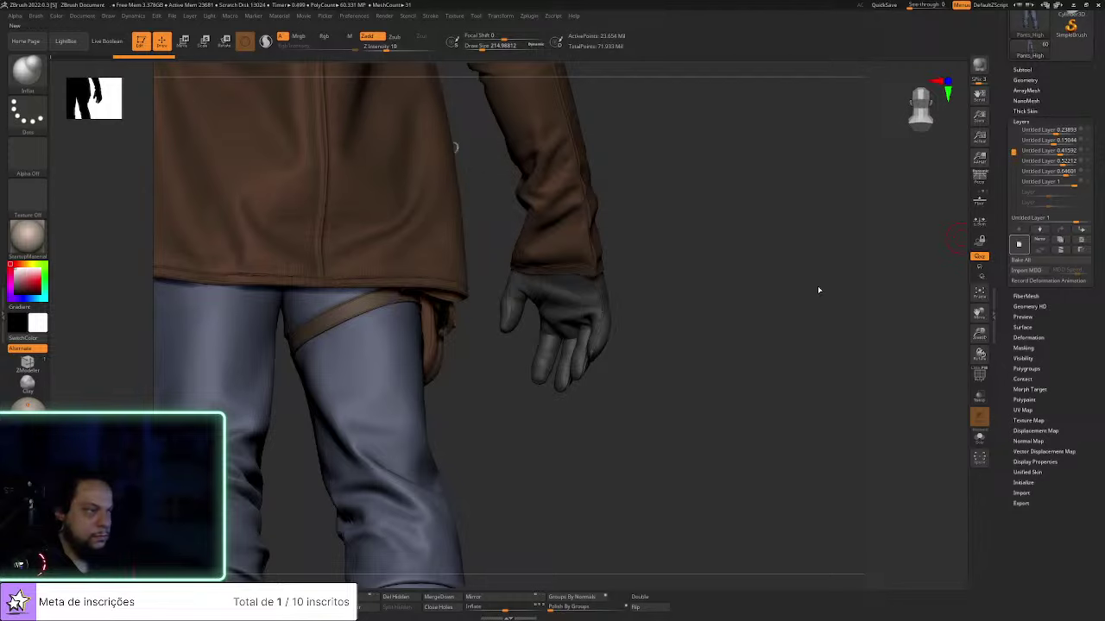
Switch to the Standard brush with the FreeHand stroke and no alpha
{"action": "left_click_drag", "start_coordinate": [750, 301], "coordinate": [661, 337]}
{"action": "key", "text": "1"}
{"action": "left_click", "coordinate": [26, 155]}
{"action": "left_click", "coordinate": [81, 160]}
{"action": "left_click", "coordinate": [26, 115]}
{"action": "left_click", "coordinate": [161, 122]}
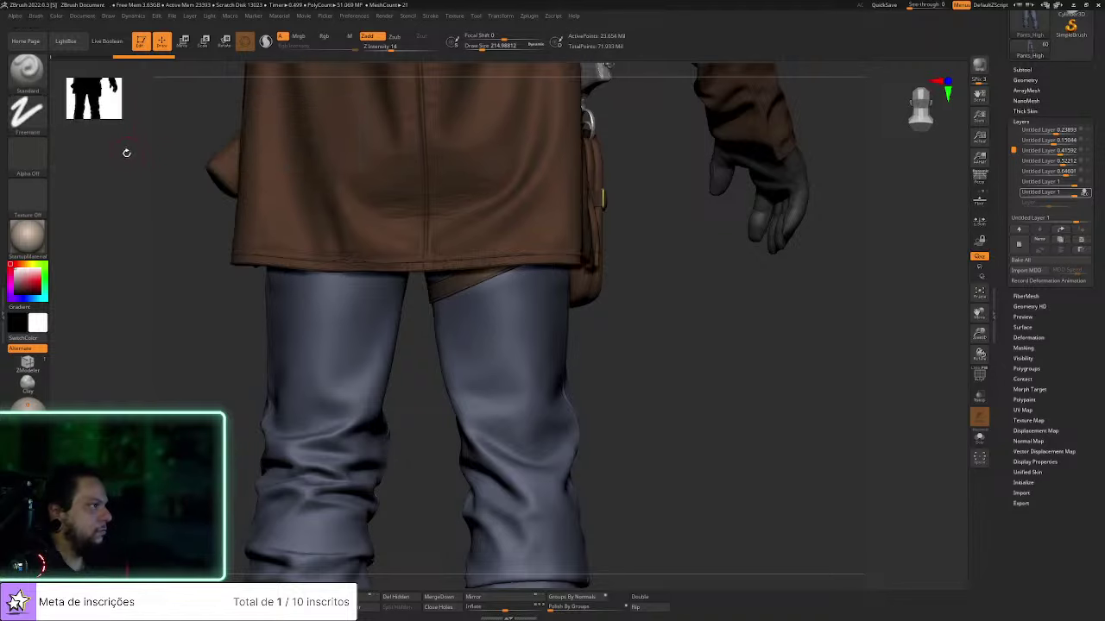
Set Z Intensity to 32 and sculpt a first fold below the strap at the back of the thigh, reducing the size from about 252 to 203
{"action": "left_click_drag", "start_coordinate": [682, 384], "coordinate": [505, 342]}
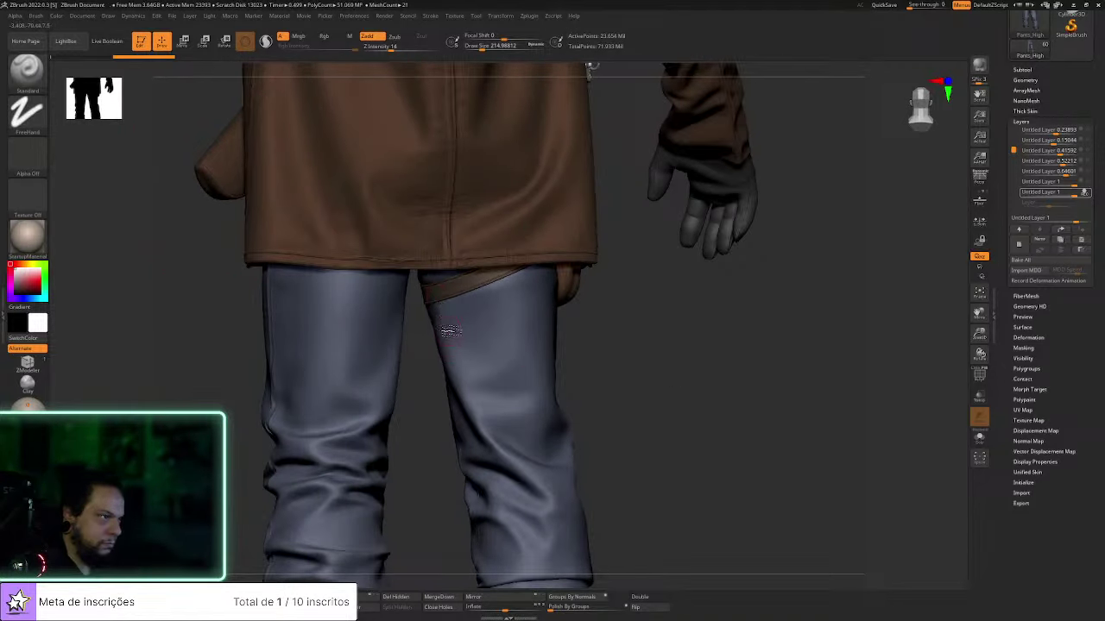
{"action": "left_click_drag", "start_coordinate": [382, 49], "coordinate": [398, 48]}
{"action": "key", "text": "s"}
{"action": "left_click_drag", "start_coordinate": [446, 320], "coordinate": [449, 320]}
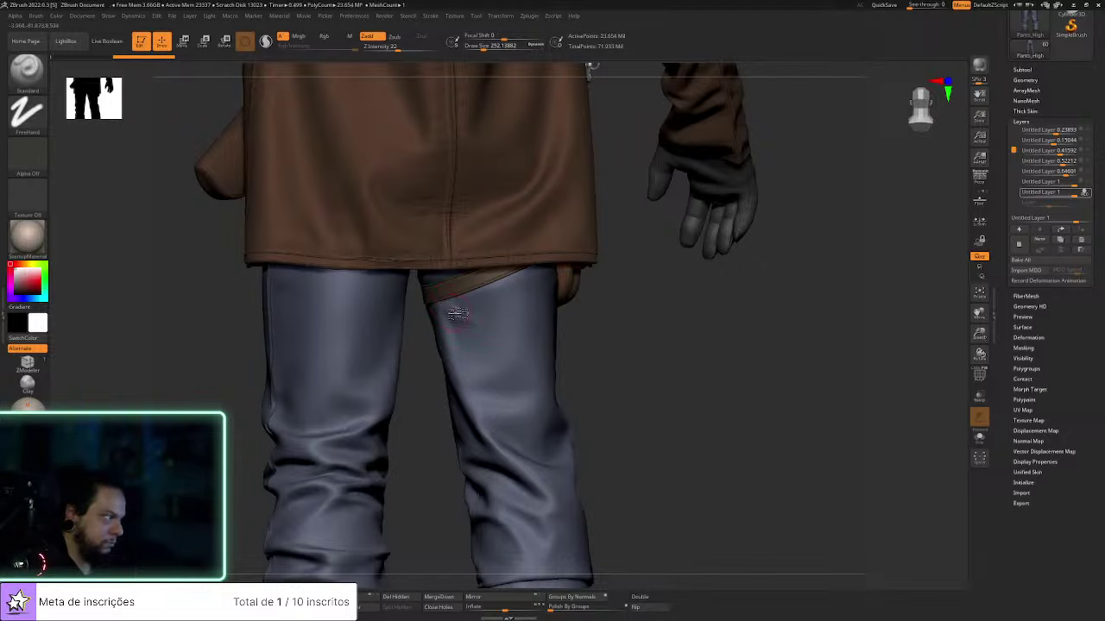
{"action": "left_click_drag", "start_coordinate": [604, 335], "coordinate": [514, 338]}
{"action": "key", "text": "s"}
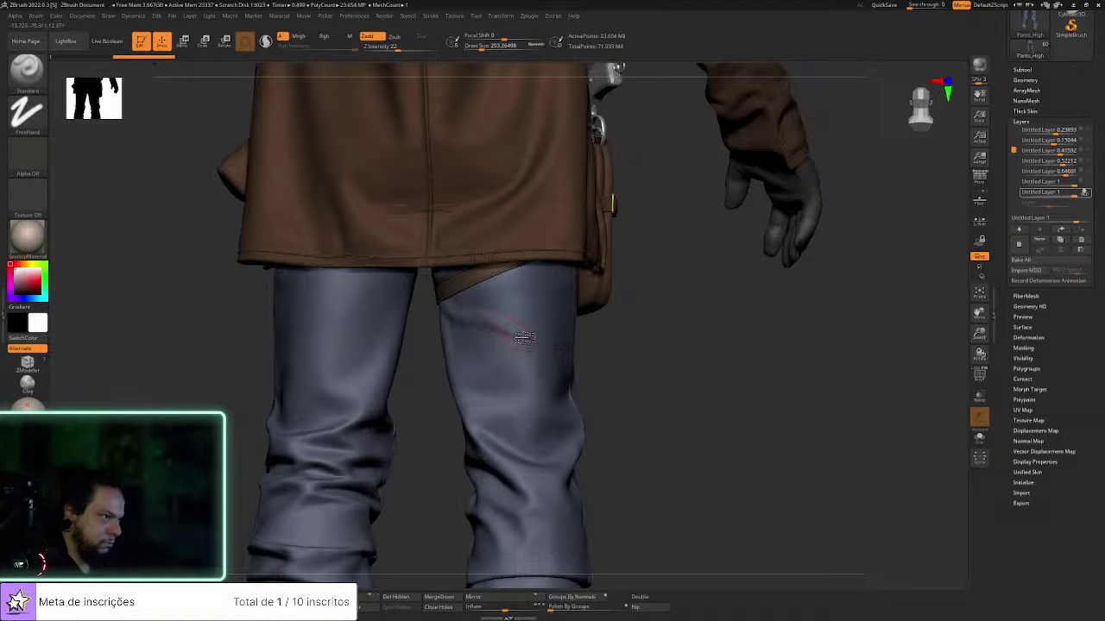
Define the fold below the strap across the back of the thigh with the Standard brush at a size of about 181
{"action": "key", "text": "s"}
{"action": "left_click_drag", "start_coordinate": [457, 307], "coordinate": [453, 308]}
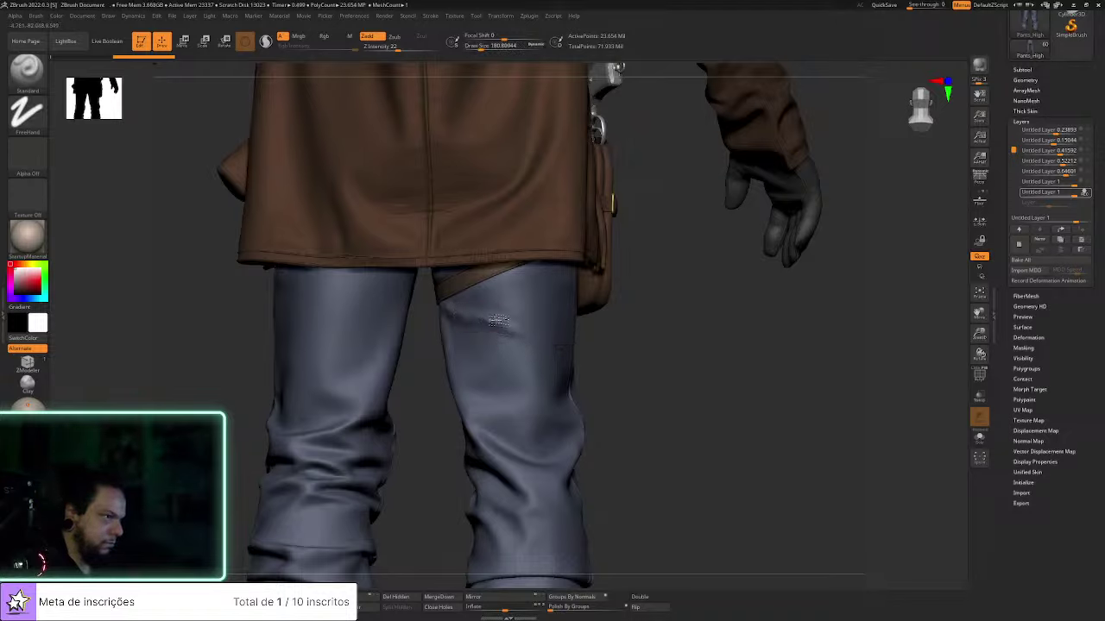
{"action": "left_click_drag", "start_coordinate": [638, 346], "coordinate": [516, 317]}
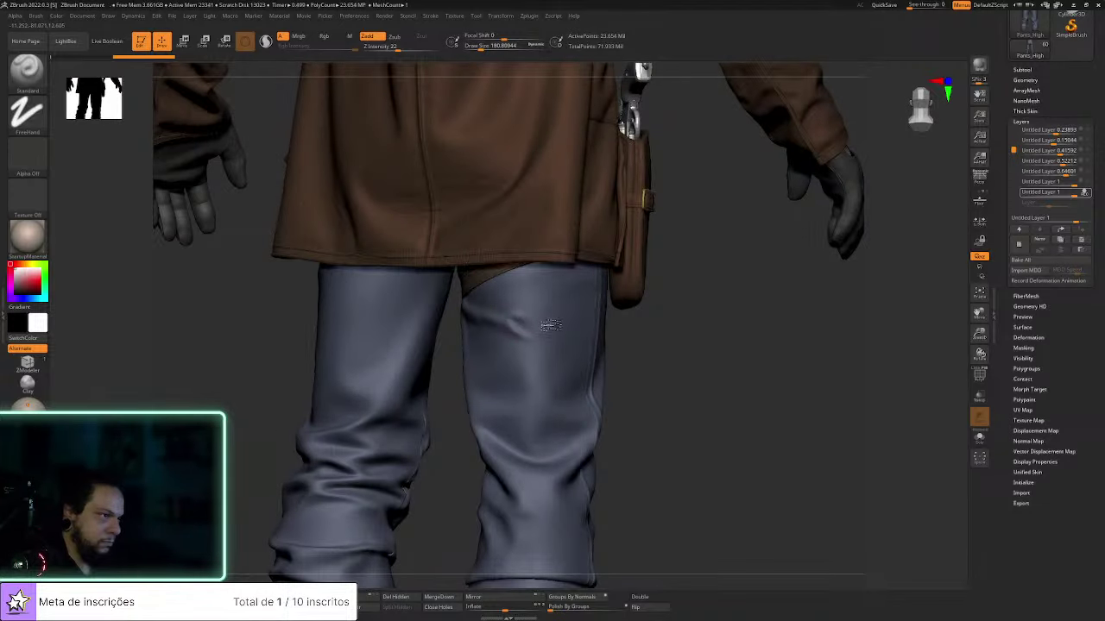
{"action": "left_click_drag", "start_coordinate": [699, 341], "coordinate": [507, 316]}
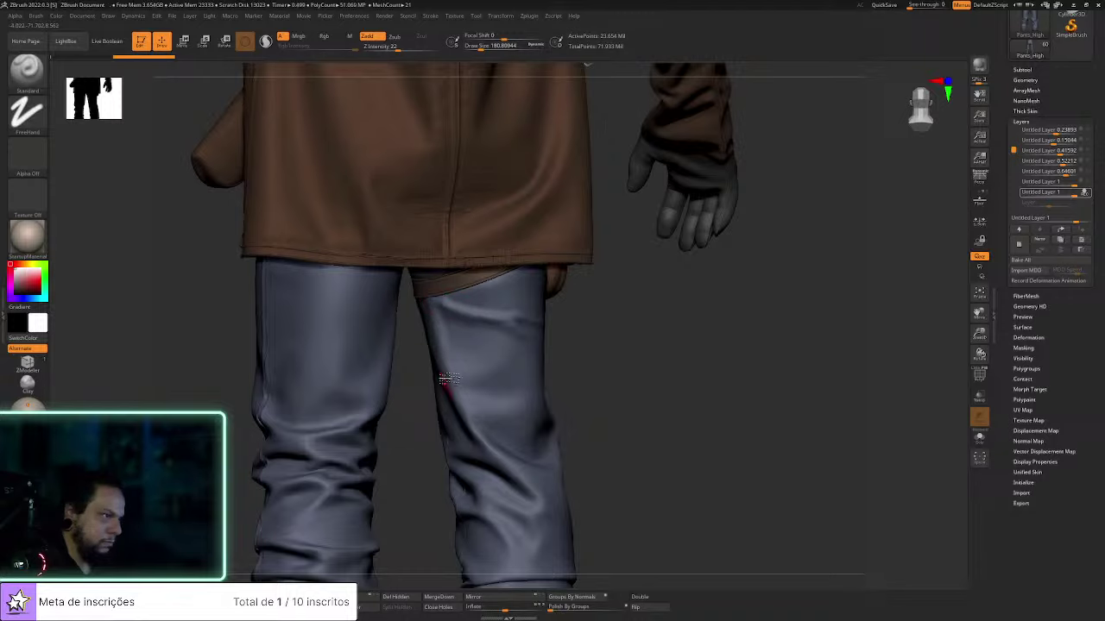
{"action": "left_click_drag", "start_coordinate": [628, 324], "coordinate": [587, 311]}
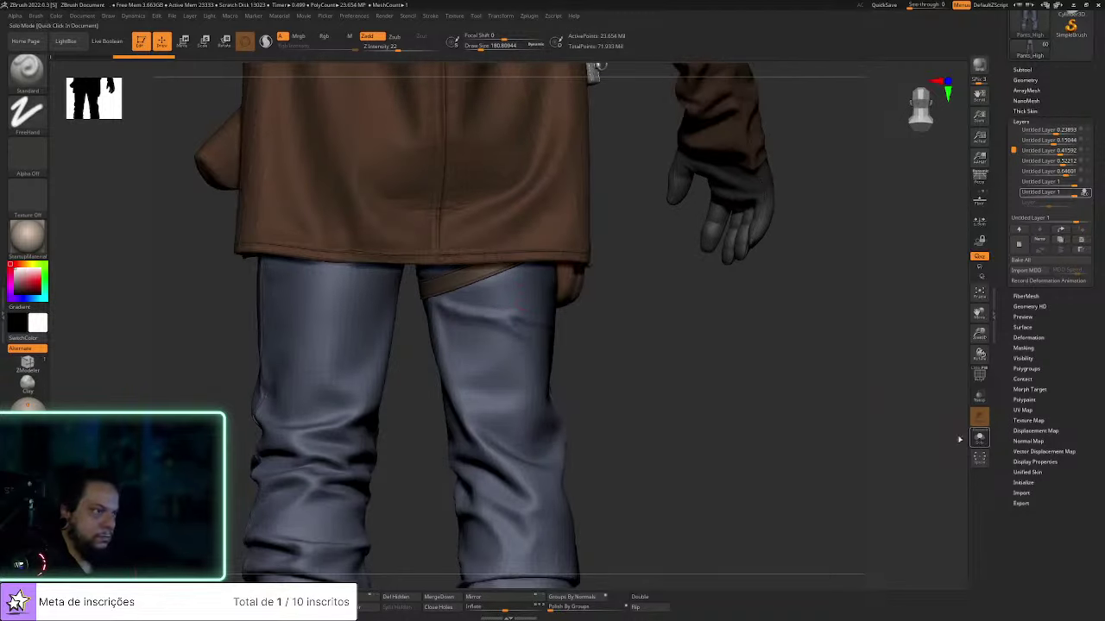
Isolate the trousers and sculpt vertical folds at the back of the inner thigh, between the crotch and the horizontal fold, with the Standard brush
{"action": "left_click", "coordinate": [979, 439]}
{"action": "left_click_drag", "start_coordinate": [767, 372], "coordinate": [799, 411], "text": "alt"}
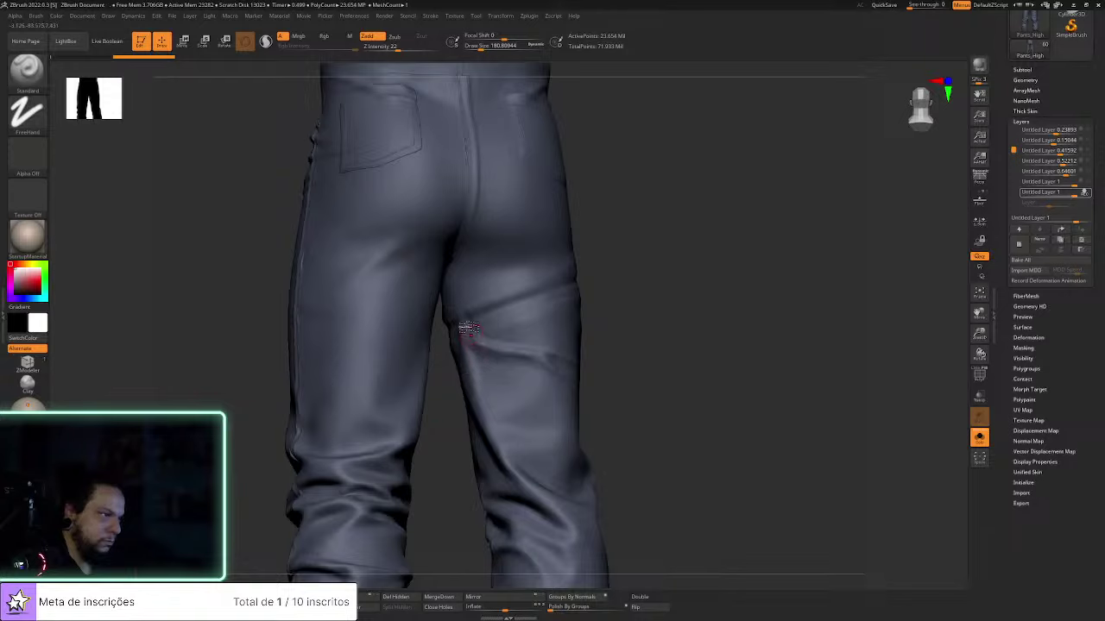
{"action": "left_click_drag", "start_coordinate": [620, 324], "coordinate": [594, 322]}
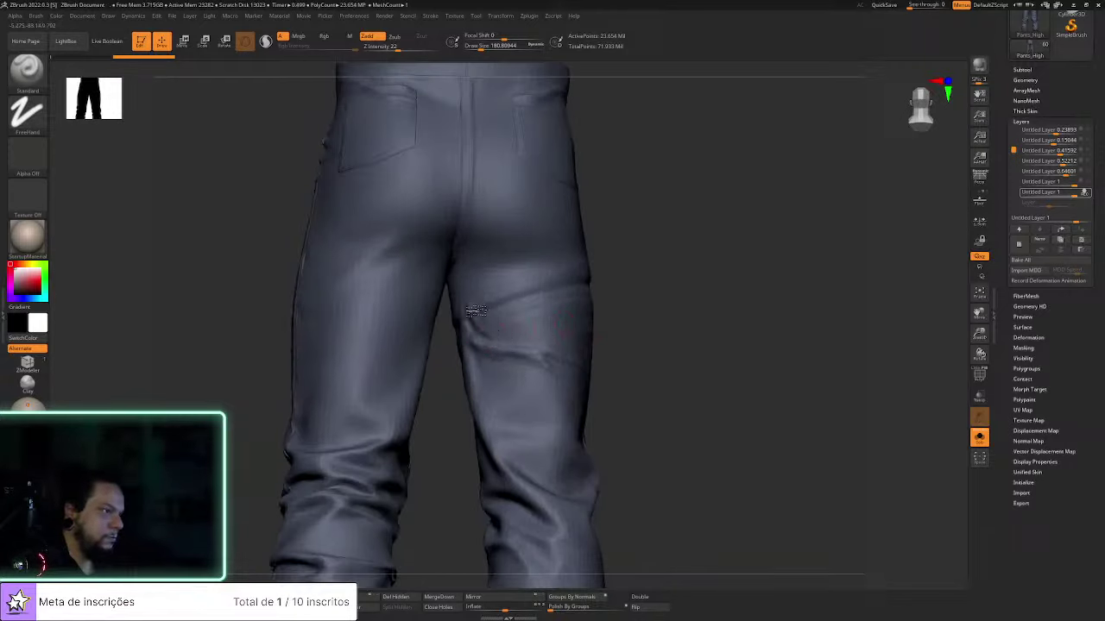
{"action": "left_click_drag", "start_coordinate": [499, 336], "coordinate": [464, 269]}
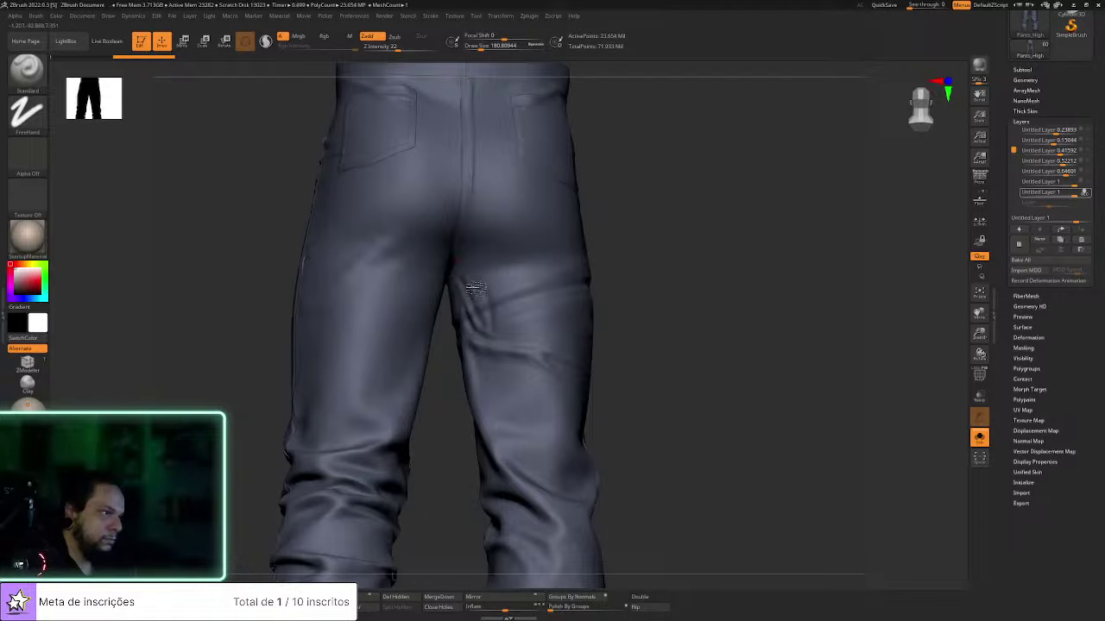
{"action": "left_click_drag", "start_coordinate": [491, 344], "coordinate": [496, 292]}
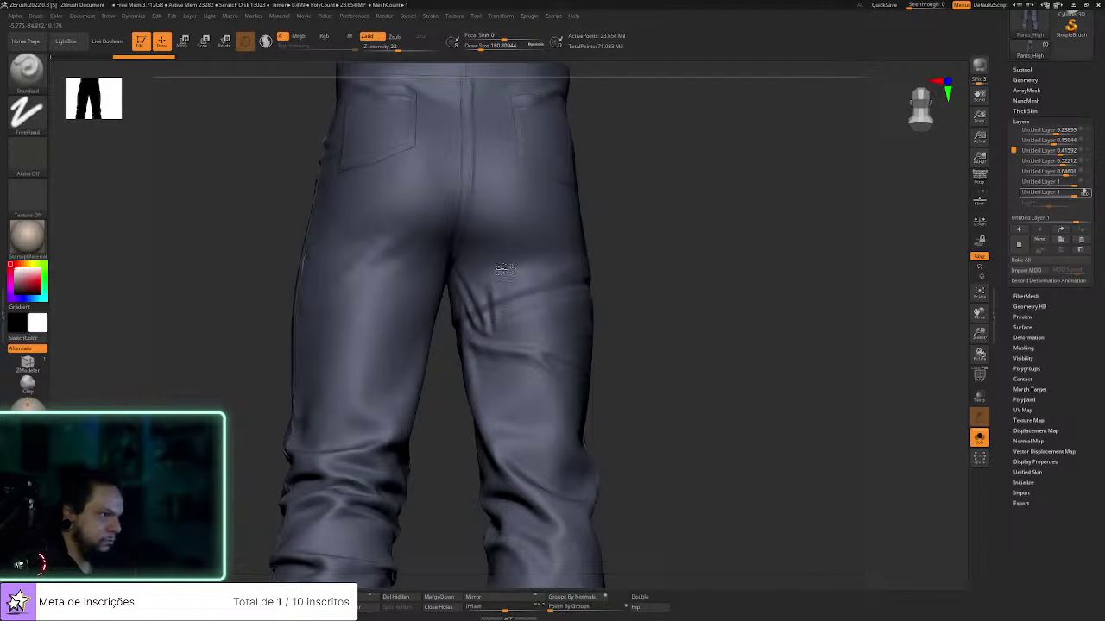
{"action": "left_click_drag", "start_coordinate": [482, 283], "coordinate": [474, 267]}
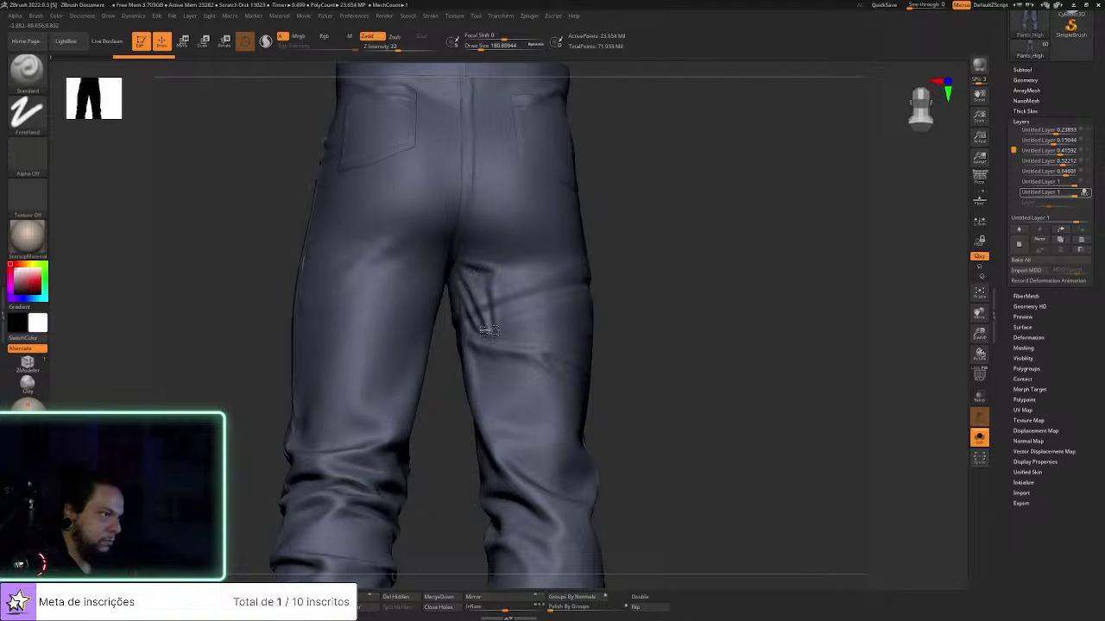
{"action": "left_click_drag", "start_coordinate": [649, 316], "coordinate": [635, 318]}
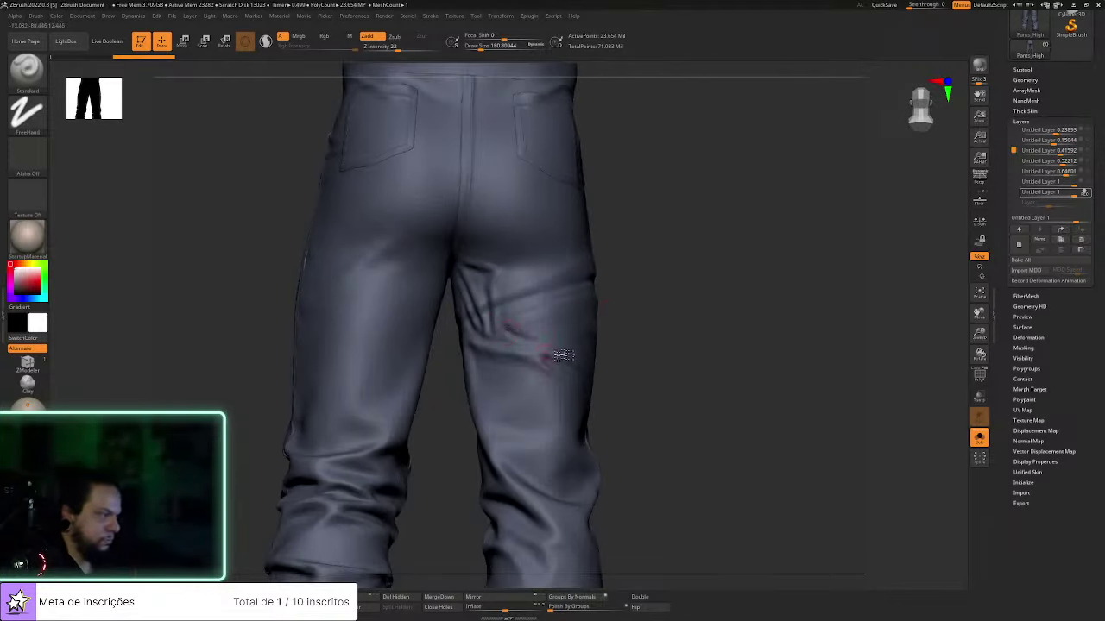
{"action": "left_click_drag", "start_coordinate": [640, 331], "coordinate": [604, 339]}
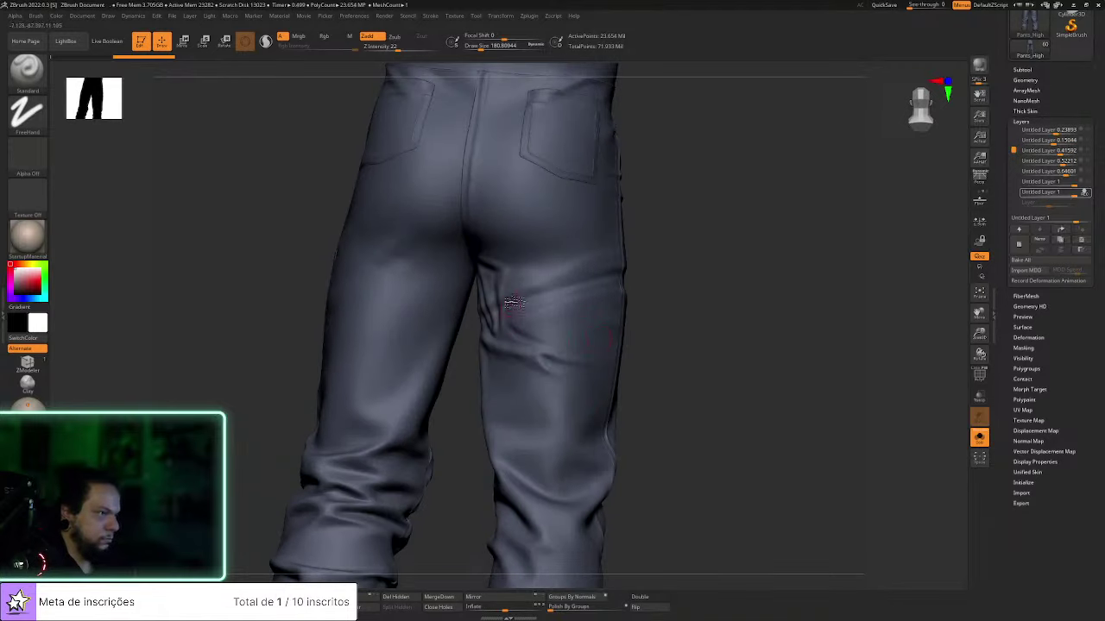
Refine and smooth the vertical folds at the back of the inner thigh with the Standard brush at sizes of about 181 and 252
{"action": "left_click_drag", "start_coordinate": [664, 289], "coordinate": [494, 306]}
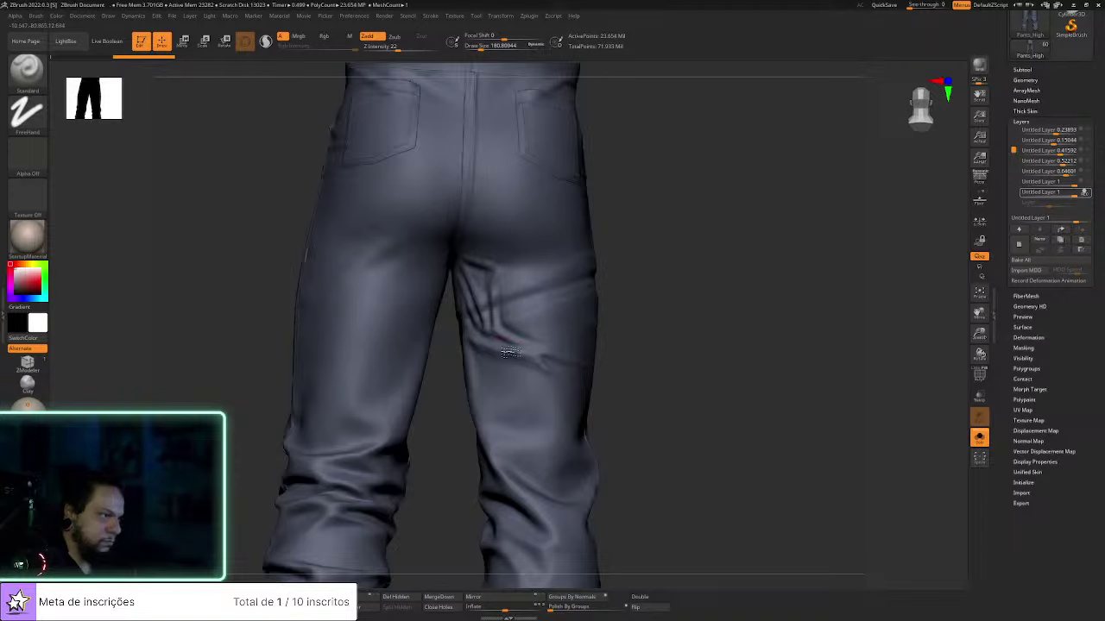
{"action": "left_click_drag", "start_coordinate": [622, 349], "coordinate": [661, 336]}
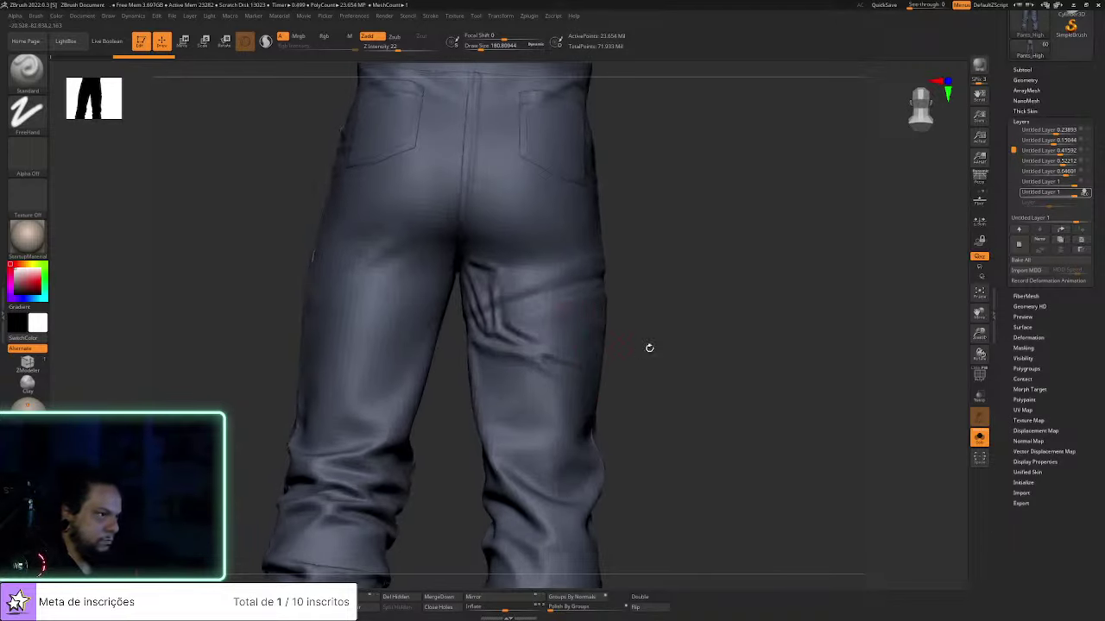
{"action": "left_click_drag", "start_coordinate": [643, 348], "coordinate": [530, 333]}
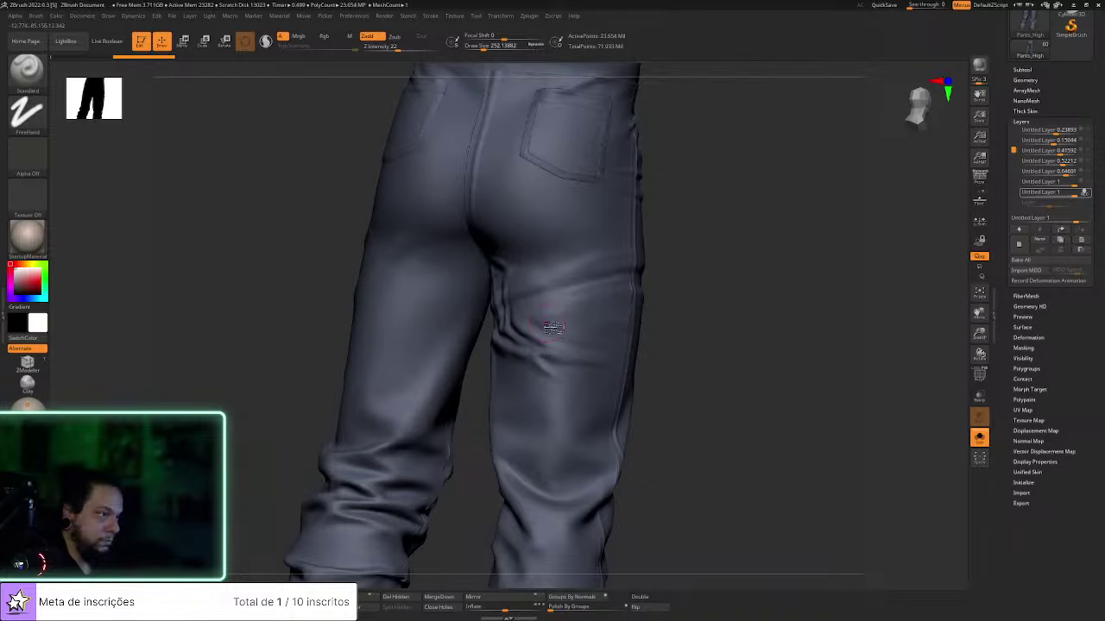
{"action": "key", "text": "shift"}
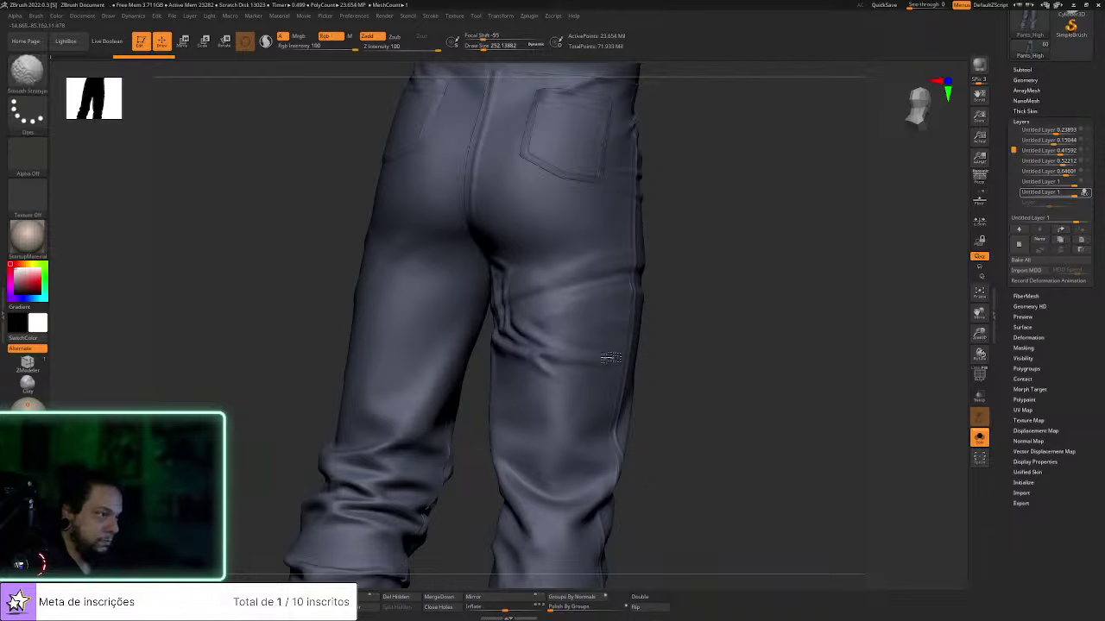
Refine the lower horizontal fold at the back of the thigh with the Standard brush at a size of about 160, smoothing toward the inner leg
{"action": "key", "text": "s"}
{"action": "left_click", "coordinate": [553, 361]}
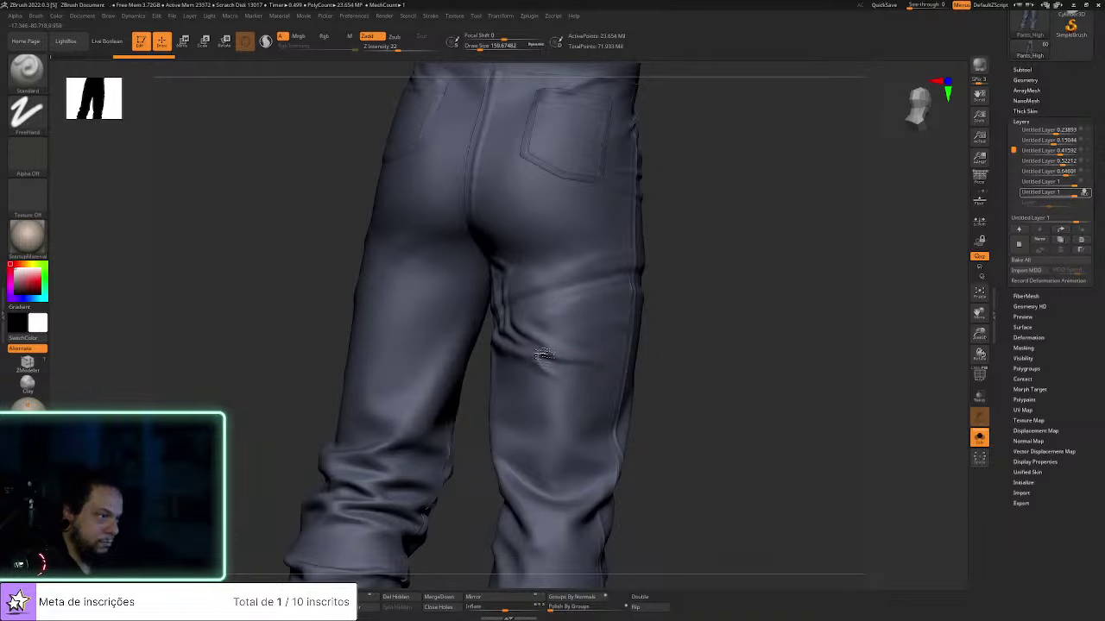
{"action": "left_click_drag", "start_coordinate": [682, 351], "coordinate": [637, 352]}
{"action": "left_click_drag", "start_coordinate": [516, 357], "coordinate": [475, 348], "text": "shift"}
{"action": "left_click_drag", "start_coordinate": [678, 321], "coordinate": [604, 316]}
Deepen the diagonal fold running from the inner thigh to the outer seam at the back, using the Standard brush at a size of about 160
{"action": "key", "text": "s"}
{"action": "left_click_drag", "start_coordinate": [539, 306], "coordinate": [543, 307]}
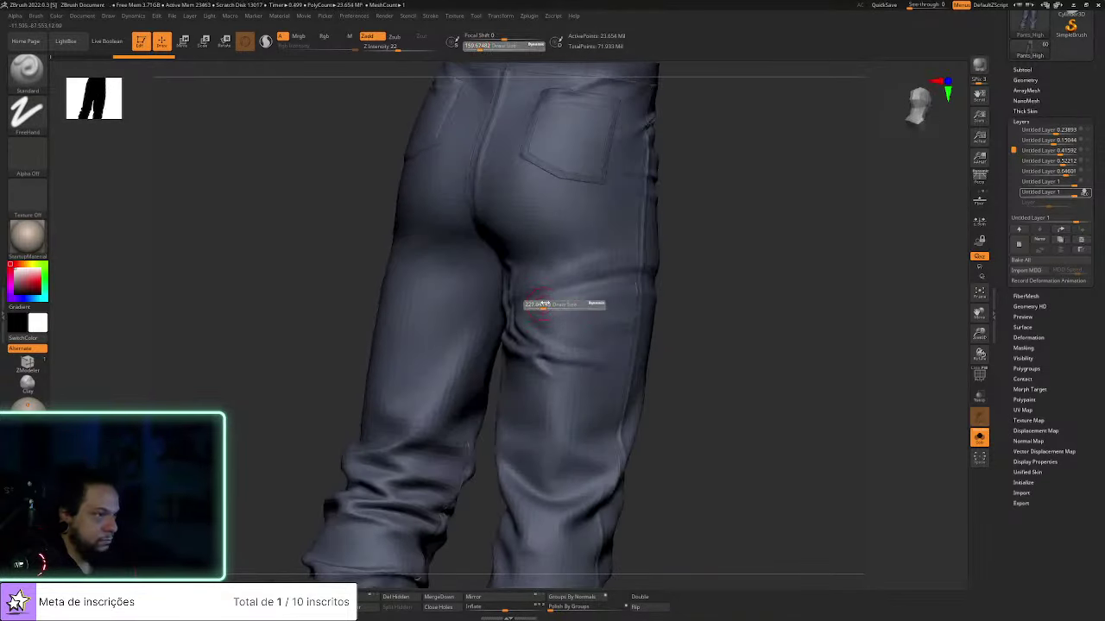
{"action": "left_click_drag", "start_coordinate": [653, 290], "coordinate": [664, 286]}
{"action": "key", "text": "s"}
{"action": "left_click_drag", "start_coordinate": [574, 277], "coordinate": [569, 277]}
{"action": "left_click_drag", "start_coordinate": [646, 268], "coordinate": [601, 270]}
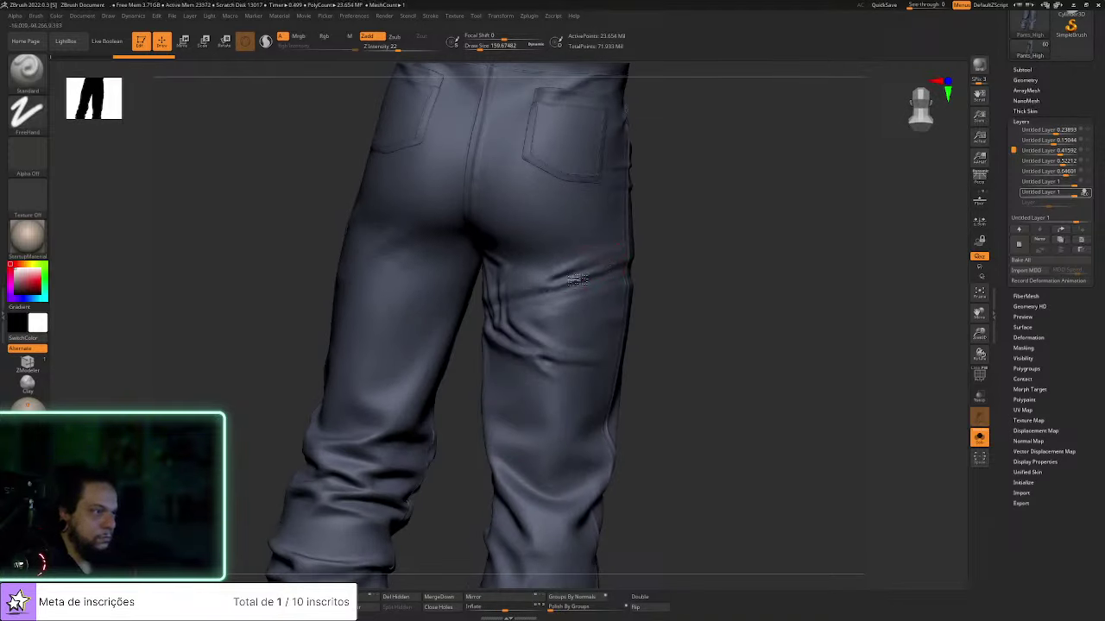
{"action": "left_click_drag", "start_coordinate": [643, 268], "coordinate": [680, 263]}
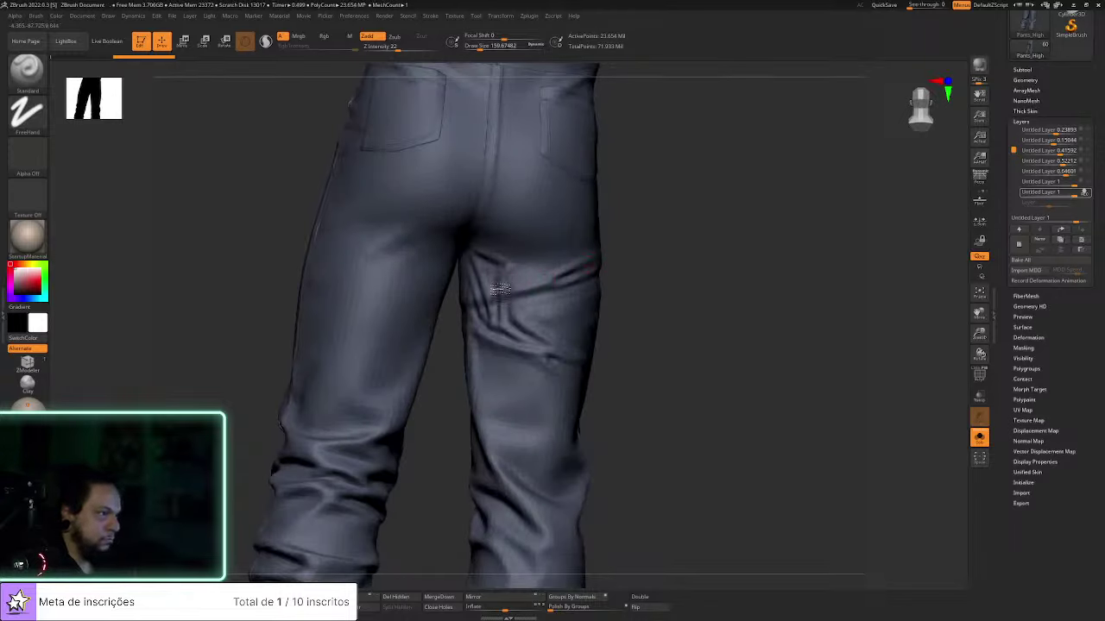
Sculpt and smooth short folds directly below the crotch at the back of the strapped leg with the Standard brush
{"action": "key", "text": "shift"}
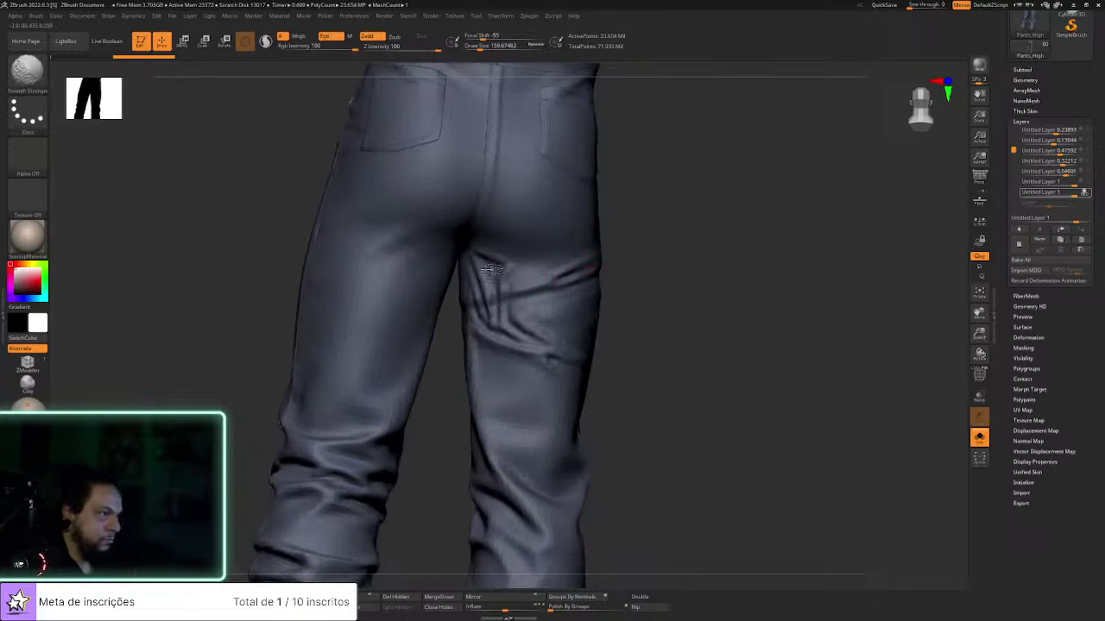
{"action": "left_click_drag", "start_coordinate": [647, 264], "coordinate": [680, 264]}
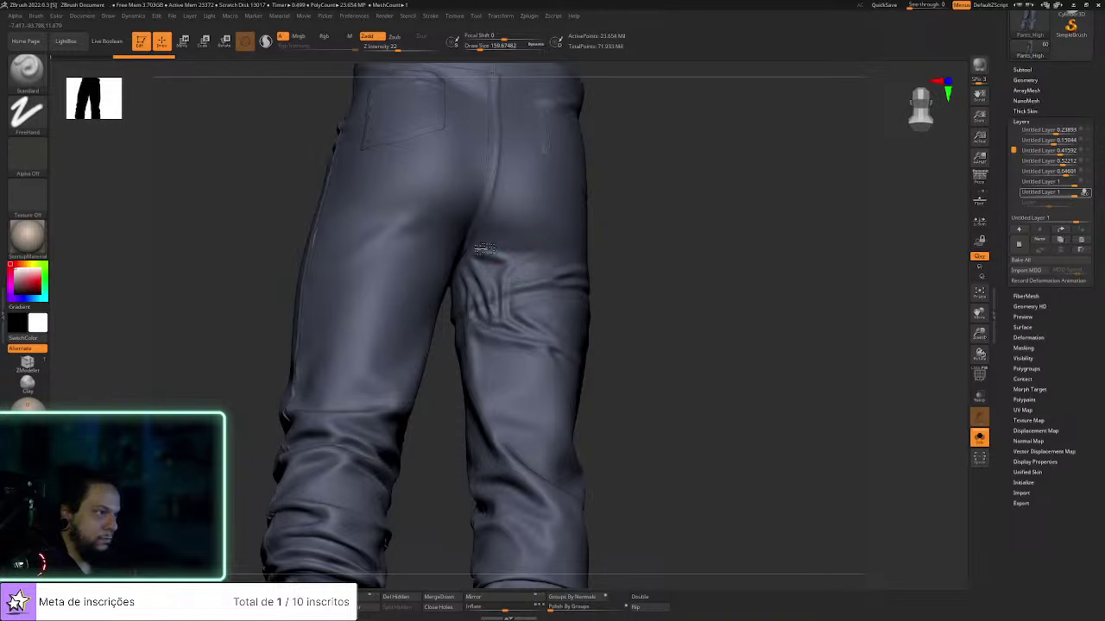
{"action": "left_click_drag", "start_coordinate": [666, 261], "coordinate": [490, 231]}
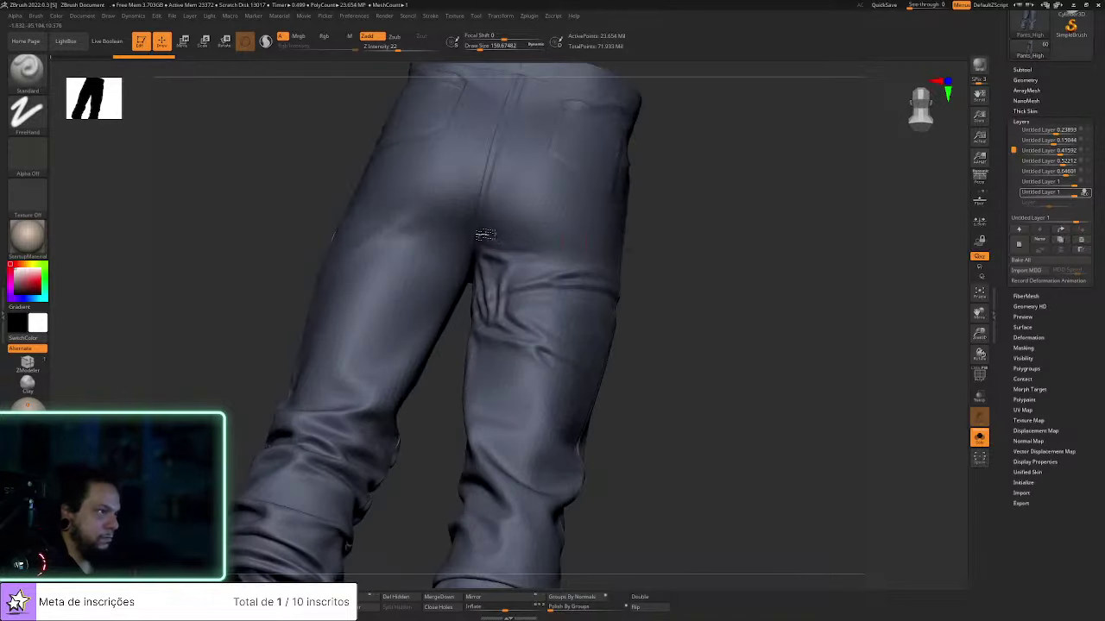
{"action": "mouse_move", "coordinate": [661, 254]}
{"action": "left_mouse_down"}
{"action": "mouse_move", "coordinate": [764, 300]}
{"action": "mouse_move", "coordinate": [767, 249]}
{"action": "left_mouse_up"}
Add folds below the buttock on the opposite leg near the crotch, increasing the Standard brush size from about 182 to 227
{"action": "key", "text": "s"}
{"action": "left_click_drag", "start_coordinate": [480, 256], "coordinate": [483, 256]}
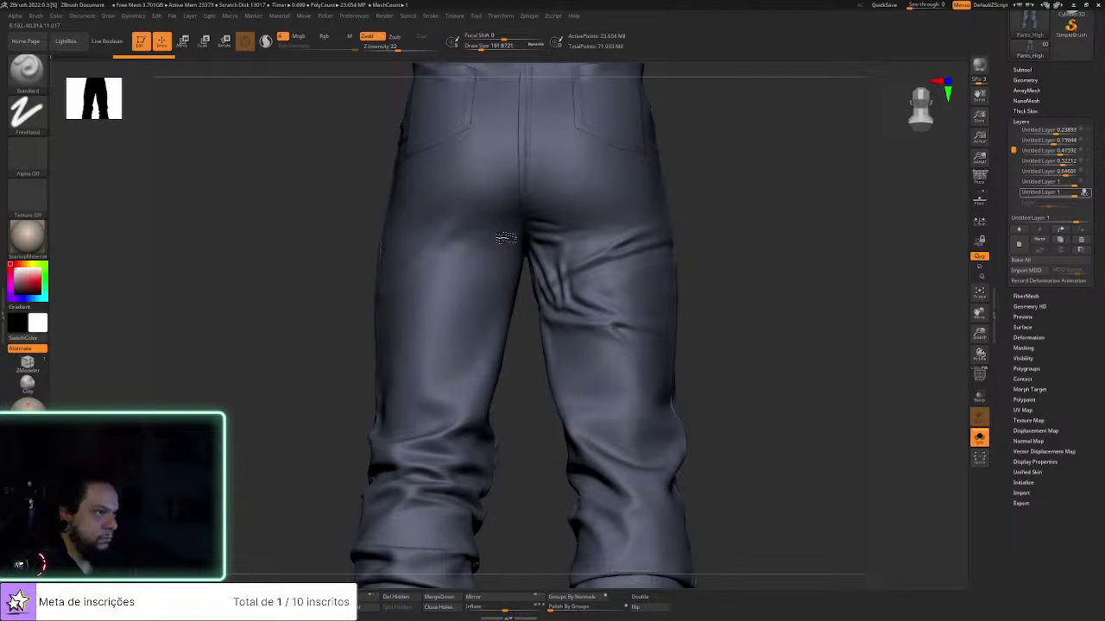
{"action": "key", "text": "s"}
{"action": "left_click_drag", "start_coordinate": [493, 256], "coordinate": [495, 256]}
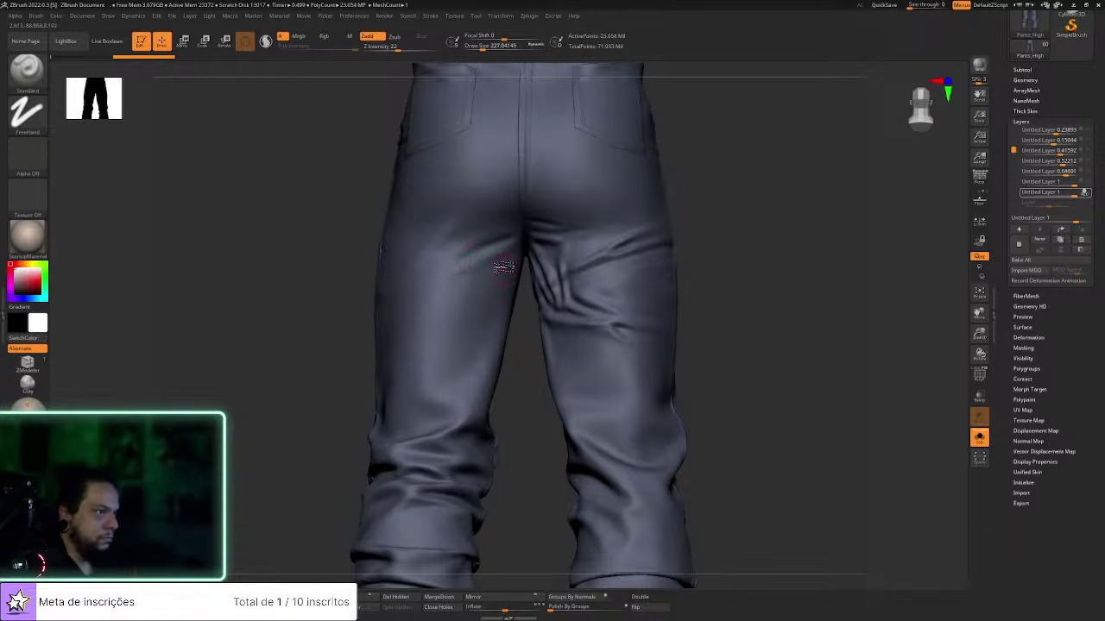
{"action": "key", "text": "shift"}
Sculpt and smooth folds radiating from the crotch across the front of the strapped thigh at a brush size of about 227
{"action": "mouse_move", "coordinate": [296, 323]}
{"action": "left_mouse_down"}
{"action": "mouse_move", "coordinate": [771, 267]}
{"action": "mouse_move", "coordinate": [730, 269]}
{"action": "left_mouse_up"}
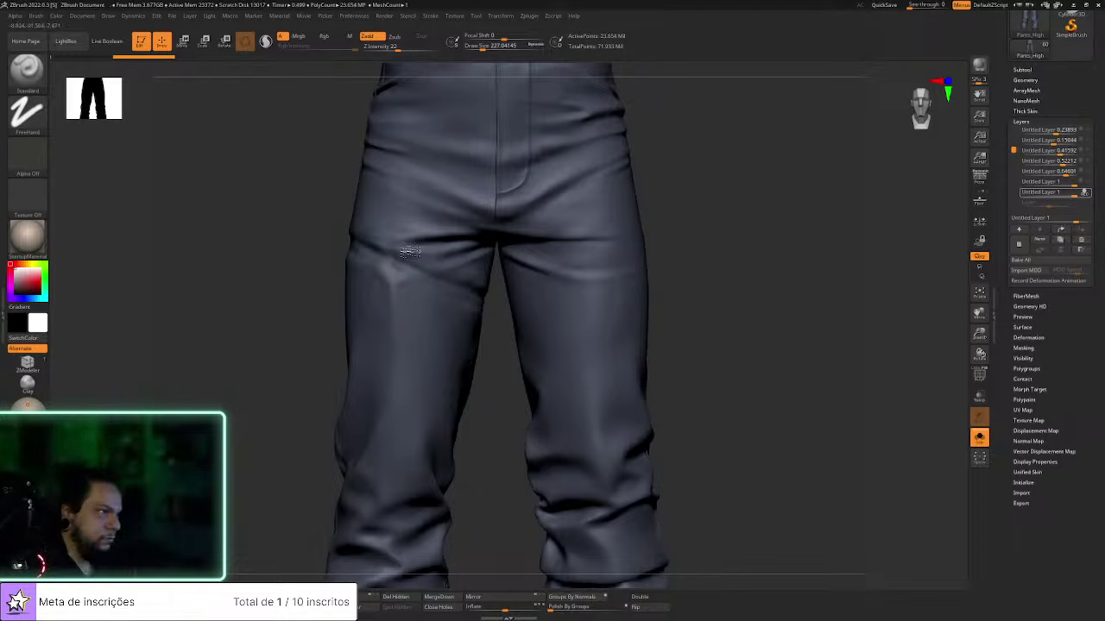
{"action": "key", "text": "shift"}
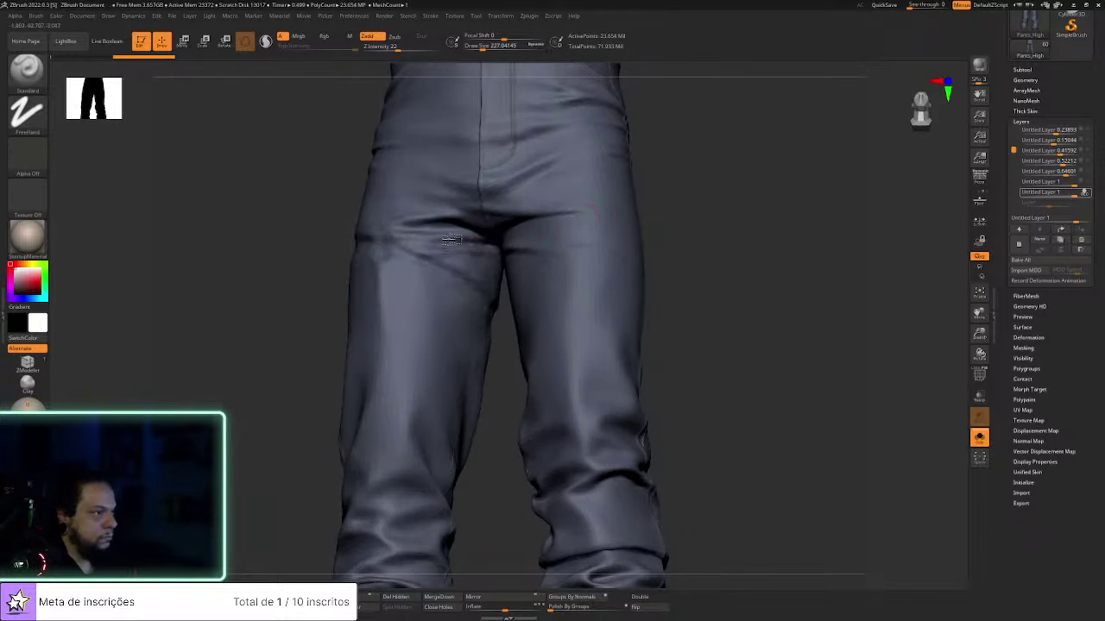
{"action": "key", "text": "shift"}
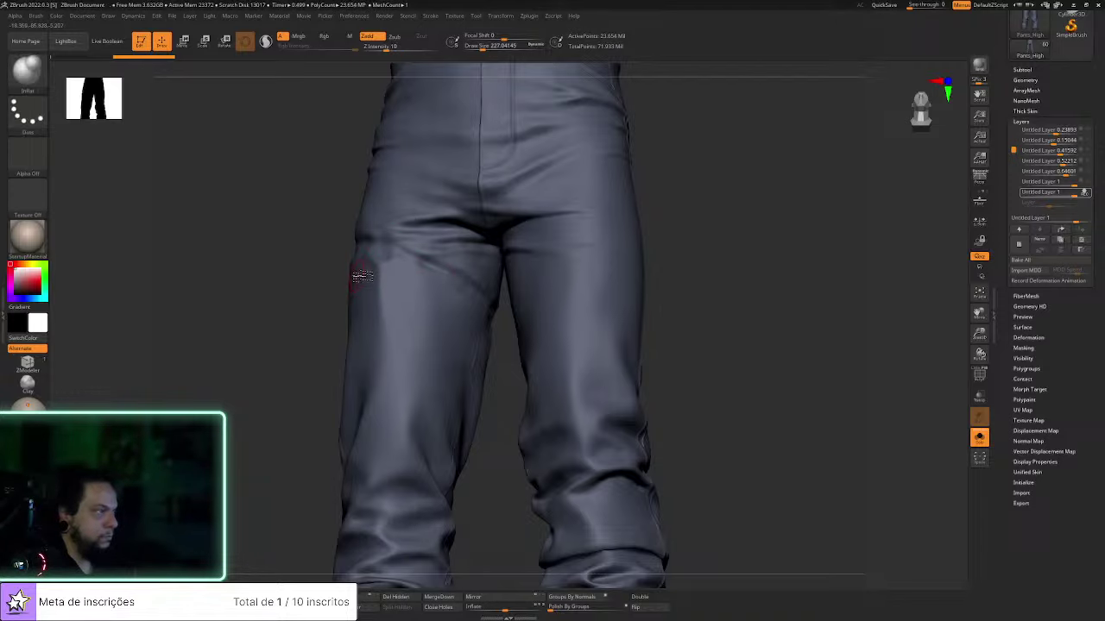
Flatten the front of the thigh around the strap folds with the hPolish brush at a size of about 292
{"action": "left_click_drag", "start_coordinate": [296, 296], "coordinate": [394, 298], "text": "shift"}
{"action": "key", "text": "s"}
{"action": "mouse_move", "coordinate": [786, 261]}
{"action": "left_mouse_down"}
{"action": "mouse_move", "coordinate": [823, 249]}
{"action": "mouse_move", "coordinate": [784, 259]}
{"action": "left_mouse_up"}
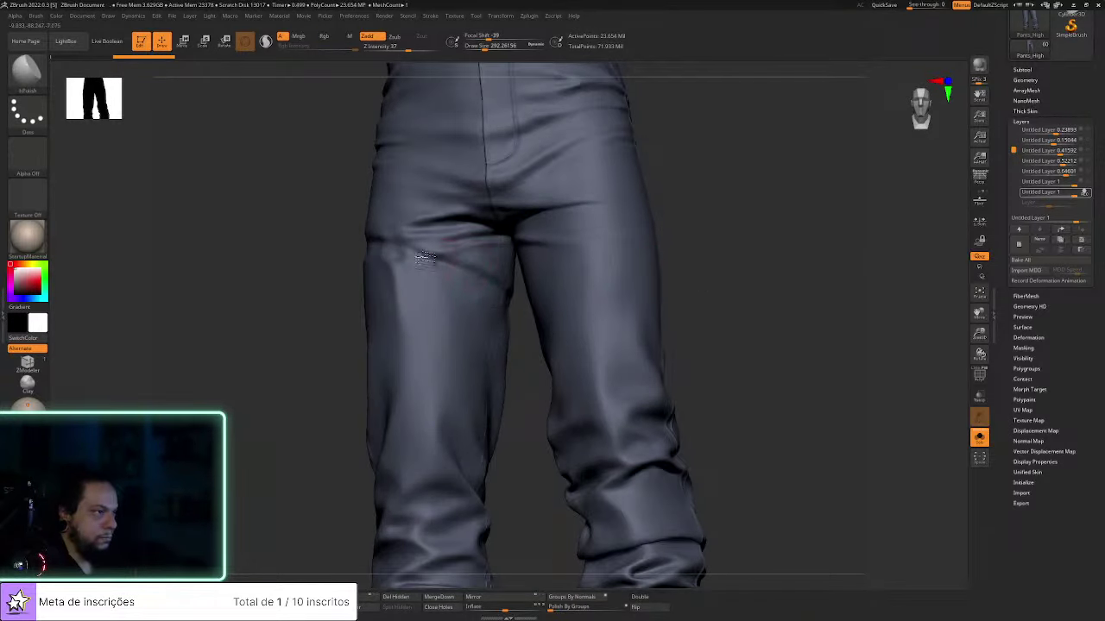
Polish and smooth the surfaces between the folds at the back of the strapped thigh with hPolish and the Smooth brush
{"action": "left_click_drag", "start_coordinate": [742, 269], "coordinate": [436, 306]}
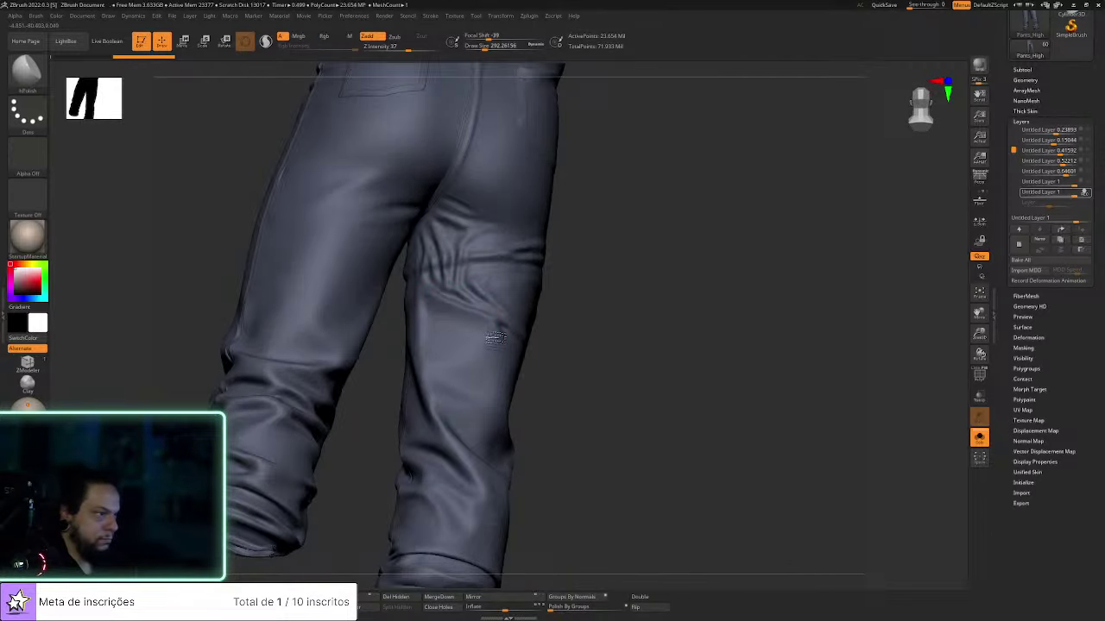
{"action": "key", "text": "shift"}
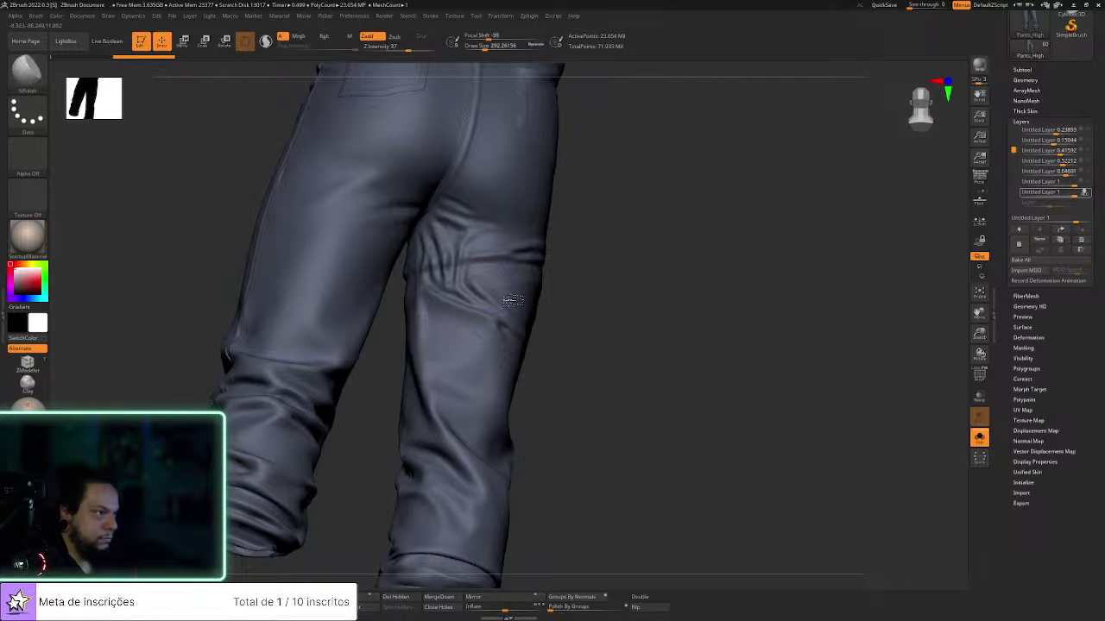
{"action": "left_click_drag", "start_coordinate": [545, 313], "coordinate": [493, 291]}
{"action": "key", "text": "shift"}
{"action": "mouse_move", "coordinate": [564, 351]}
{"action": "left_mouse_down", "text": "shift"}
{"action": "mouse_move", "coordinate": [521, 330]}
{"action": "mouse_move", "coordinate": [577, 305]}
{"action": "left_mouse_up", "text": "shift"}
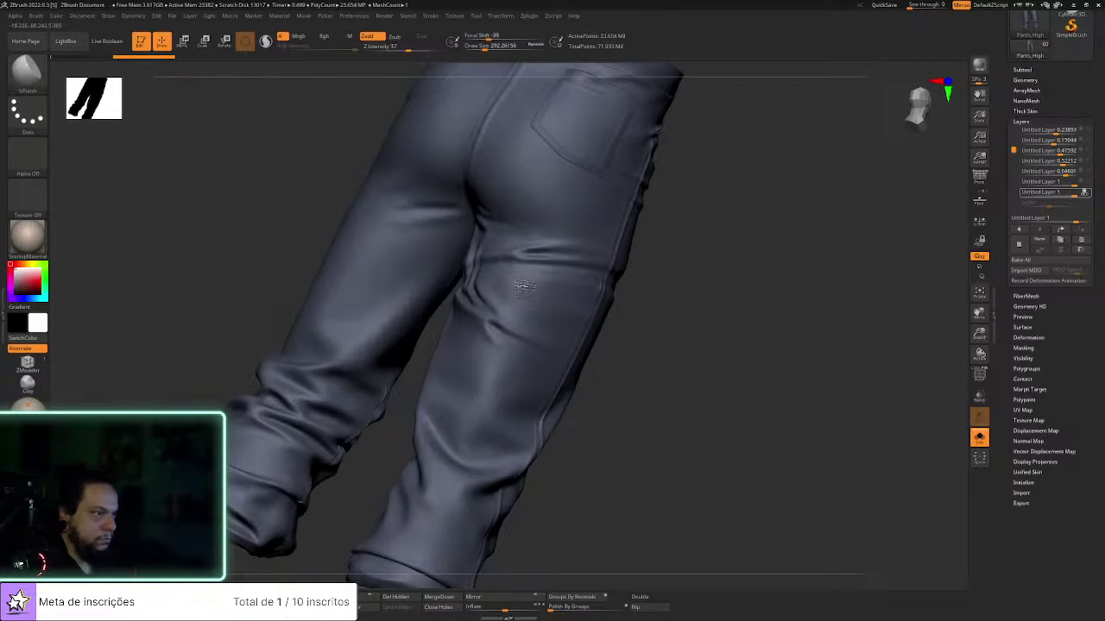
{"action": "right_click_drag", "start_coordinate": [656, 259], "coordinate": [505, 239]}
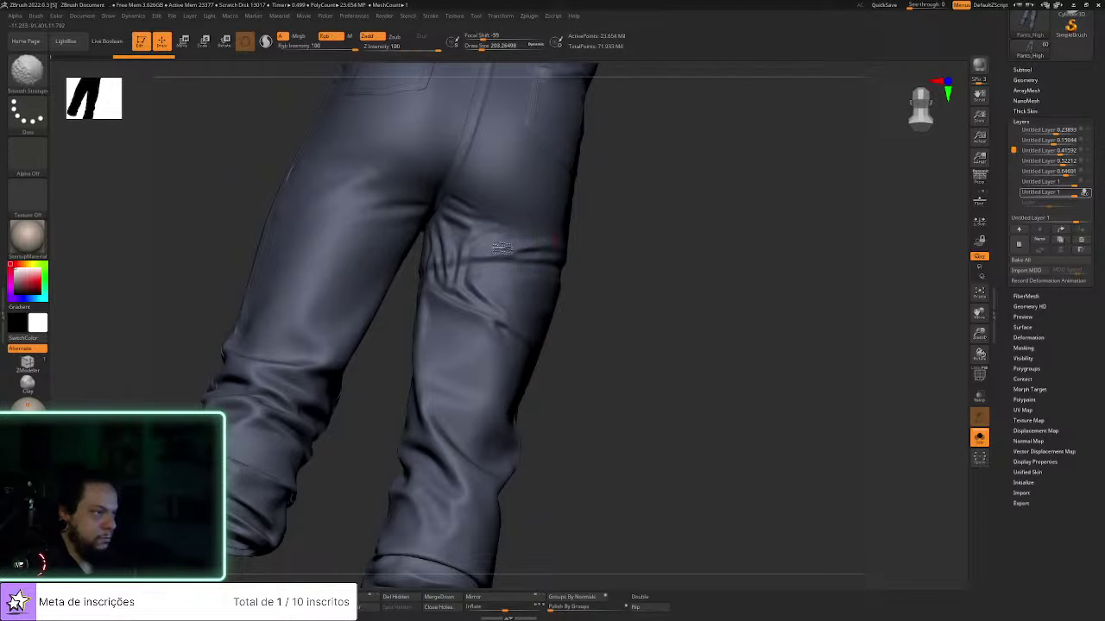
{"action": "mouse_move", "coordinate": [614, 271]}
{"action": "right_mouse_down"}
{"action": "mouse_move", "coordinate": [647, 349]}
{"action": "mouse_move", "coordinate": [698, 264]}
{"action": "mouse_move", "coordinate": [745, 262]}
{"action": "mouse_move", "coordinate": [608, 252]}
{"action": "right_mouse_up"}
Carve the diagonal crease at the back of the thigh with the DamStandard brush, using the Dots stroke and a size of about 239
{"action": "key", "text": "b"}
{"action": "key", "text": "d"}
{"action": "key", "text": "s"}
{"action": "left_click", "coordinate": [27, 116]}
{"action": "left_click", "coordinate": [80, 122]}
{"action": "key", "text": "s"}
{"action": "left_click_drag", "start_coordinate": [495, 276], "coordinate": [539, 258]}
{"action": "left_click_drag", "start_coordinate": [474, 293], "coordinate": [583, 240]}
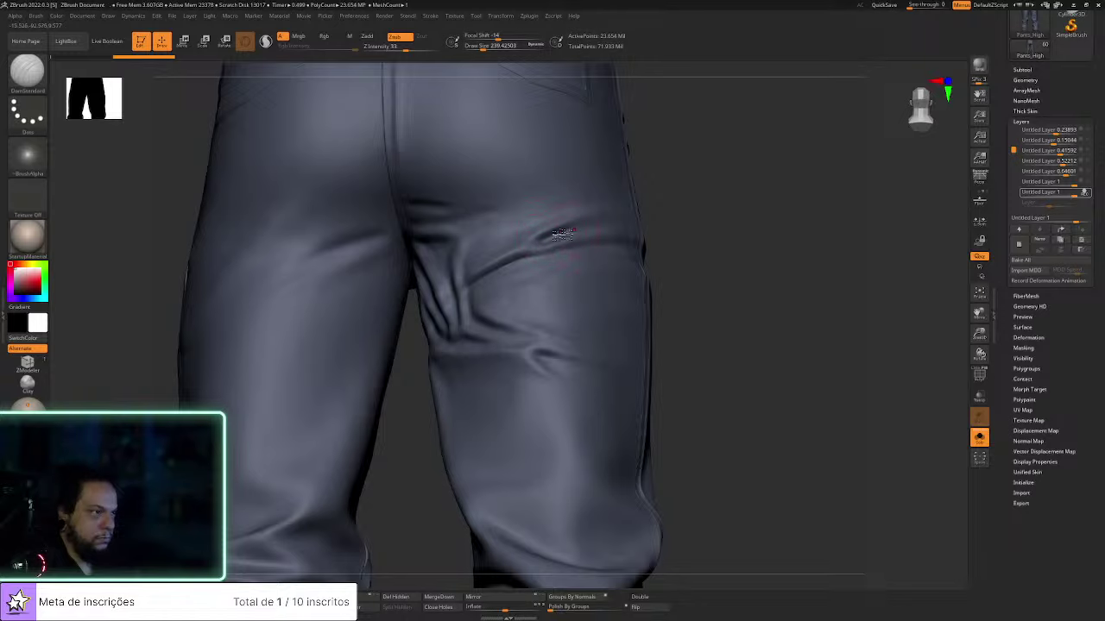
Build up the ridges along the diagonal crease and the folds below the buttock with the Standard brush, reducing its size to about 121
{"action": "left_click_drag", "start_coordinate": [672, 203], "coordinate": [651, 205]}
{"action": "key", "text": "1"}
{"action": "key", "text": "s"}
{"action": "left_click_drag", "start_coordinate": [561, 228], "coordinate": [555, 228]}
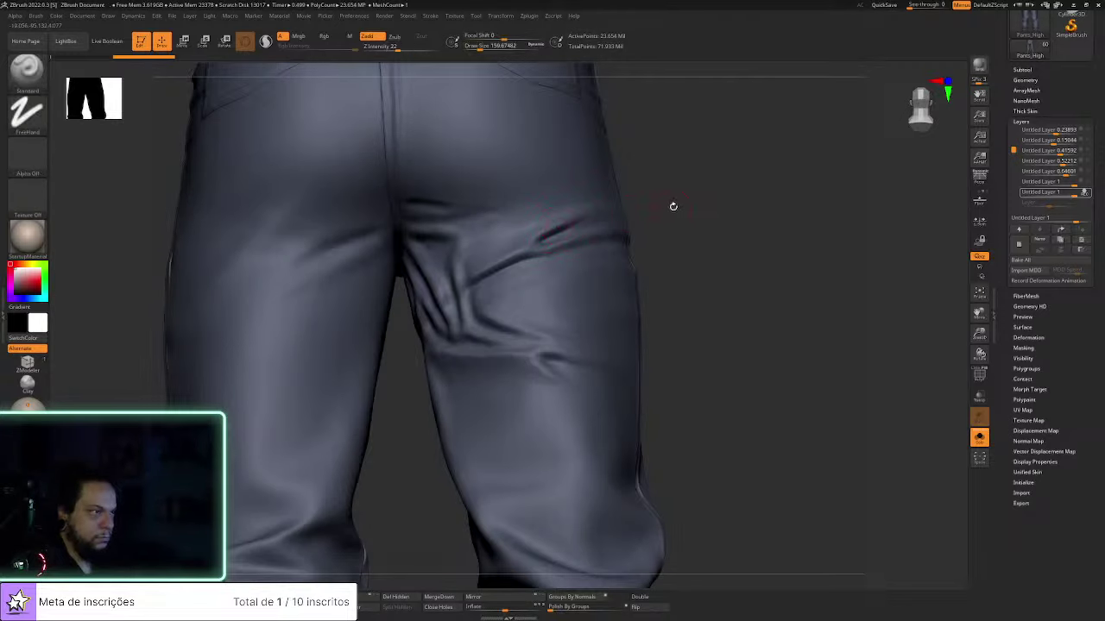
{"action": "left_click_drag", "start_coordinate": [673, 207], "coordinate": [695, 190]}
{"action": "key", "text": "s"}
{"action": "mouse_move", "coordinate": [579, 220]}
{"action": "left_mouse_down"}
{"action": "mouse_move", "coordinate": [584, 228]}
{"action": "mouse_move", "coordinate": [571, 229]}
{"action": "left_mouse_up"}
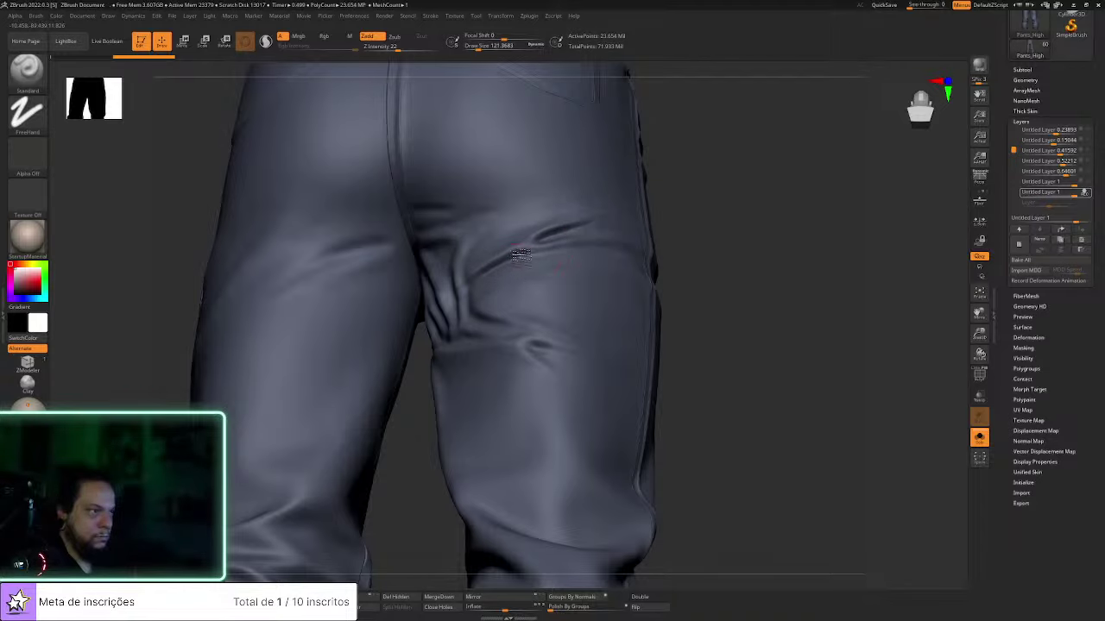
{"action": "right_click_drag", "start_coordinate": [630, 250], "coordinate": [575, 272]}
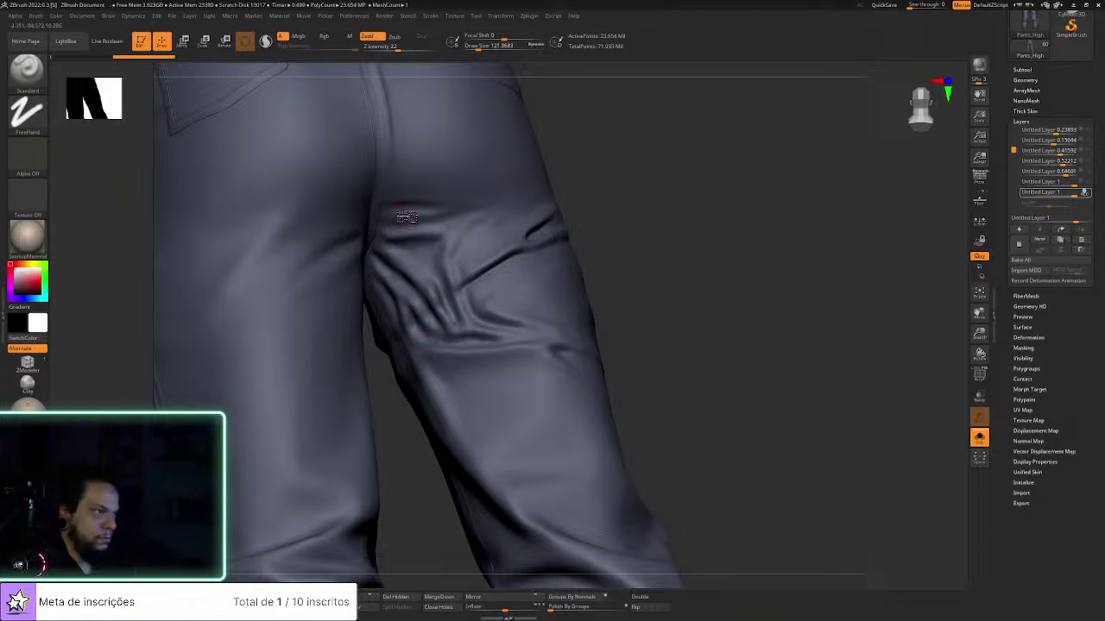
{"action": "left_click_drag", "start_coordinate": [416, 222], "coordinate": [439, 230], "text": "shift"}
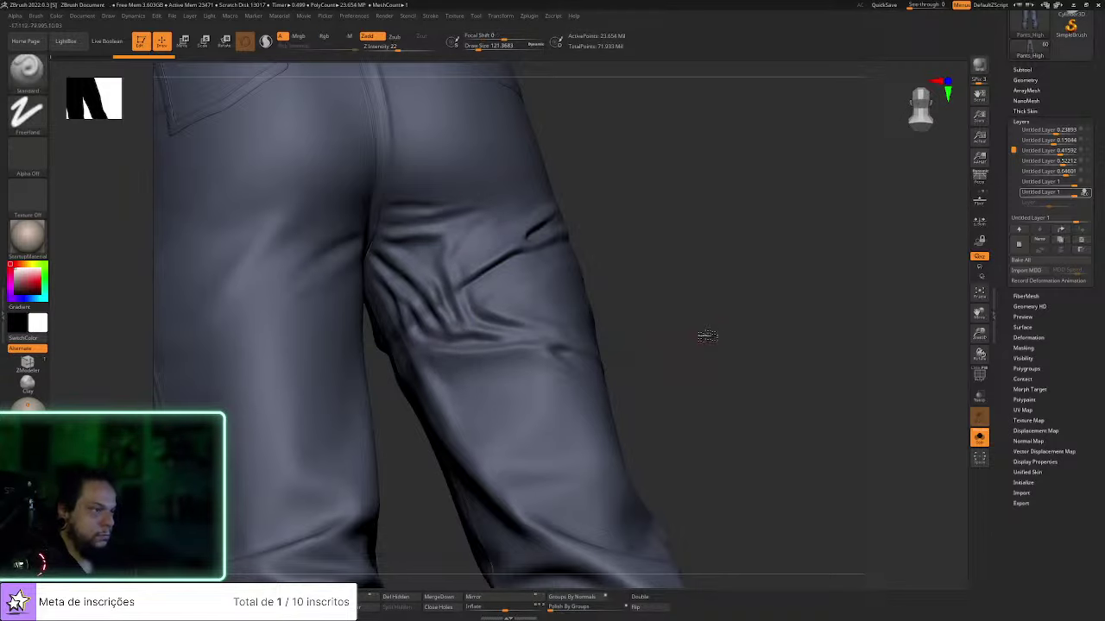
Carve a sharp crease into the lower horizontal fold toward the outer back of the thigh with the DamStandard brush
{"action": "left_click_drag", "start_coordinate": [707, 337], "coordinate": [550, 368]}
{"action": "key", "text": "b"}
{"action": "key", "text": "d"}
{"action": "key", "text": "s"}
{"action": "mouse_move", "coordinate": [716, 337]}
{"action": "left_mouse_down"}
{"action": "mouse_move", "coordinate": [767, 331]}
{"action": "mouse_move", "coordinate": [739, 323]}
{"action": "left_mouse_up"}
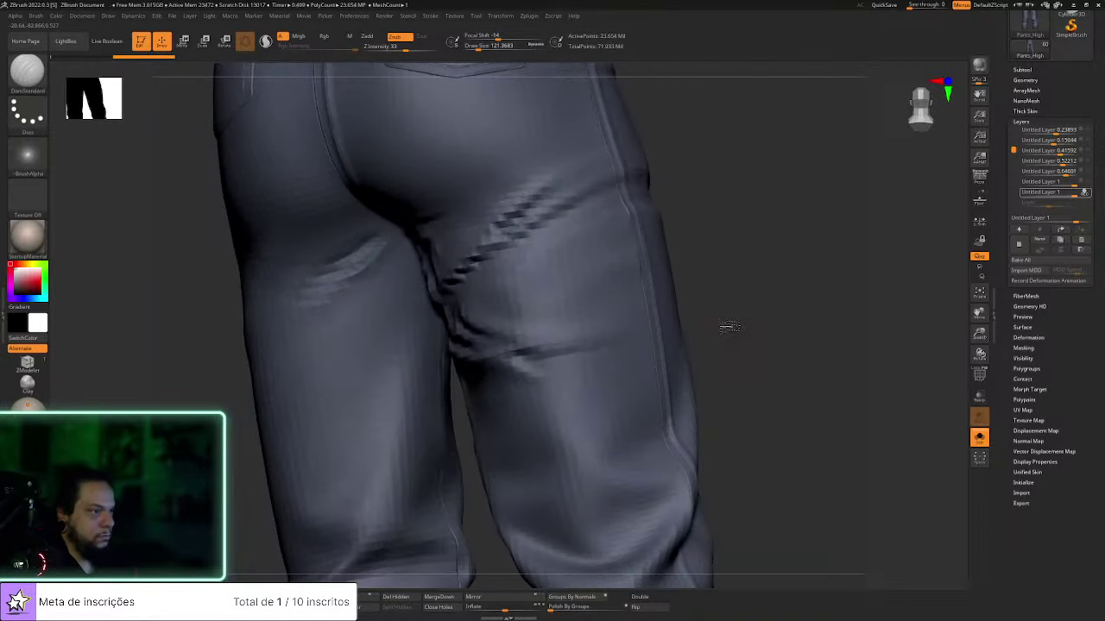
{"action": "key", "text": "s"}
{"action": "left_click_drag", "start_coordinate": [549, 353], "coordinate": [734, 324]}
Build up the lower back fold with the Standard brush and flatten the area beneath it with hPolish at a size of about 265
{"action": "key", "text": "b"}
{"action": "key", "text": "s"}
{"action": "key", "text": "t"}
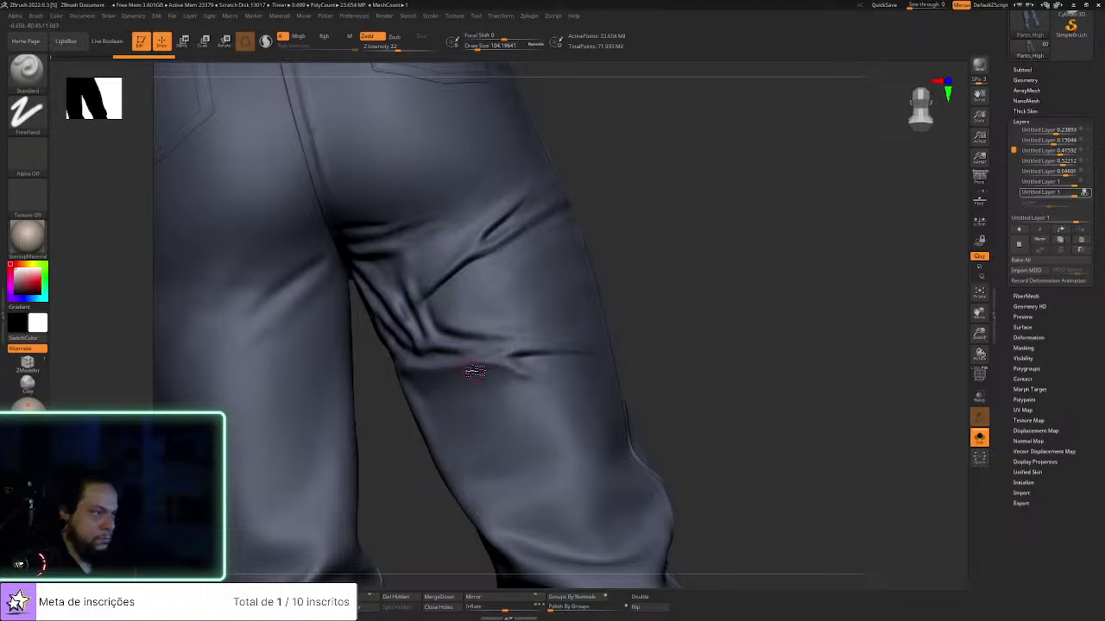
{"action": "key", "text": "shift"}
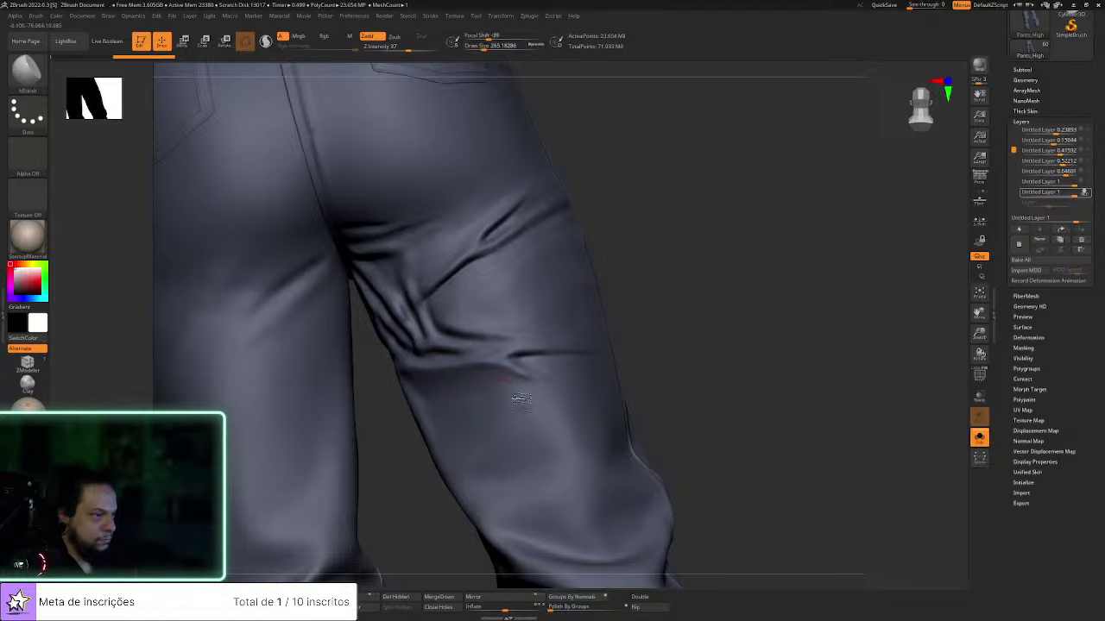
Deepen and connect the strap folds across the front of the thigh, from the outer seam to the crotch, with the Standard brush at about size 150
{"action": "key", "text": "f"}
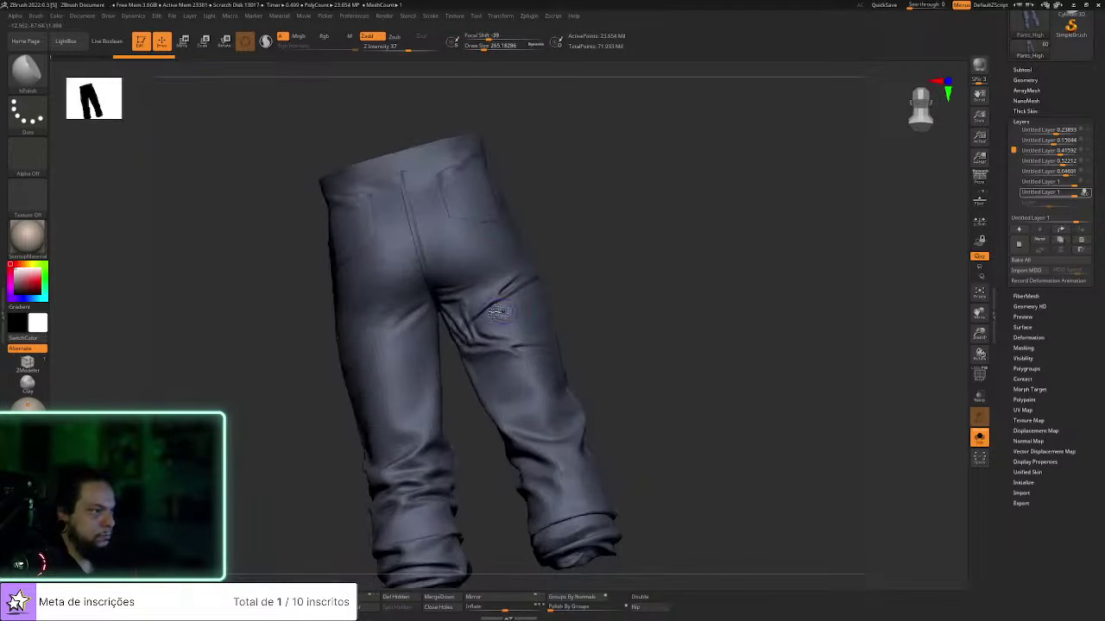
{"action": "mouse_move", "coordinate": [636, 295]}
{"action": "left_mouse_down"}
{"action": "mouse_move", "coordinate": [765, 279]}
{"action": "mouse_move", "coordinate": [663, 280]}
{"action": "left_mouse_up"}
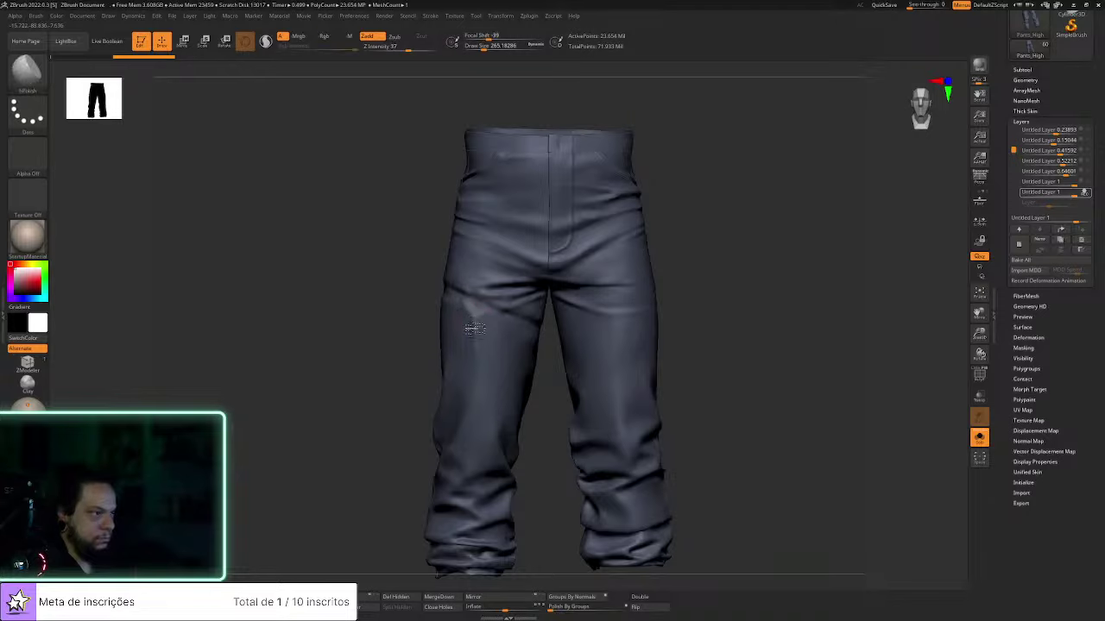
{"action": "left_click_drag", "start_coordinate": [691, 281], "coordinate": [724, 281]}
{"action": "key", "text": "b"}
{"action": "key", "text": "s"}
{"action": "key", "text": "t"}
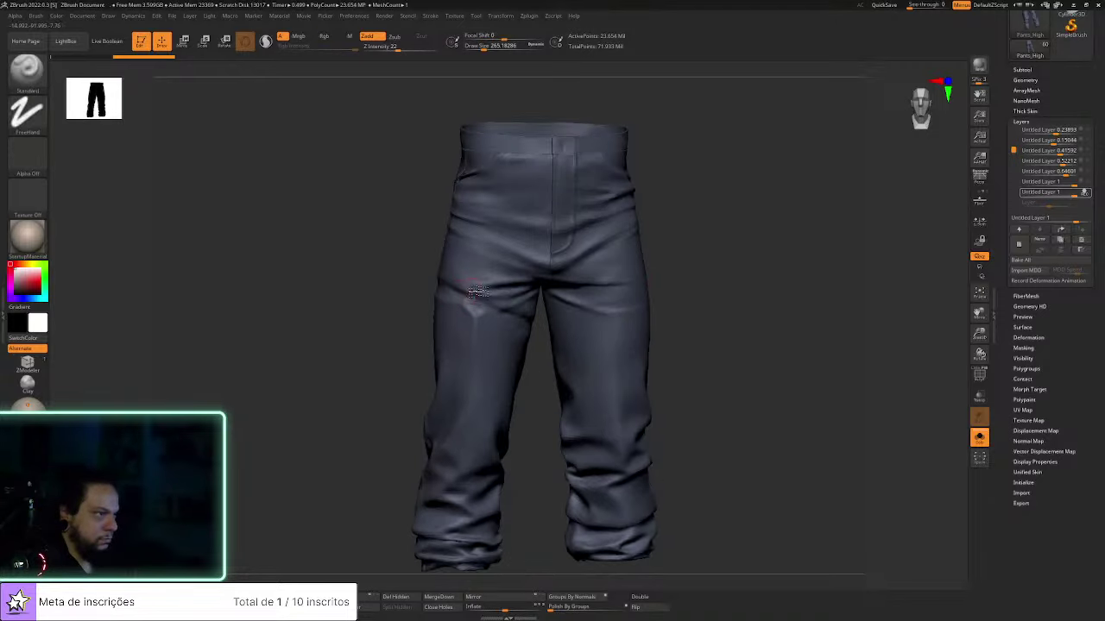
{"action": "right_click_drag", "start_coordinate": [378, 284], "coordinate": [439, 302], "text": "ctrl"}
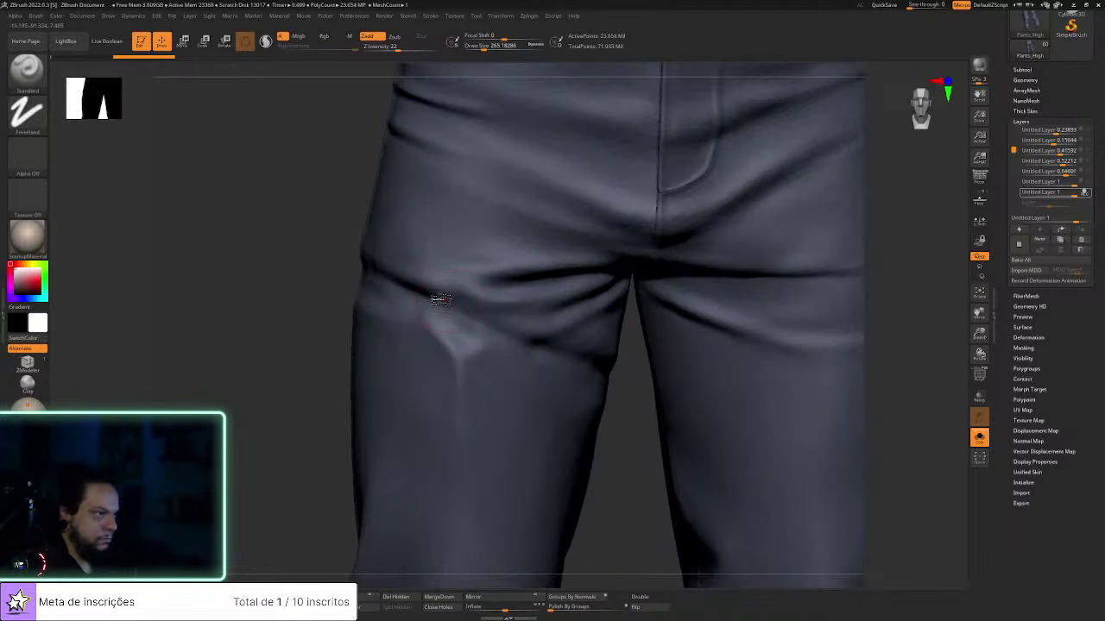
{"action": "right_click_drag", "start_coordinate": [294, 289], "coordinate": [371, 285]}
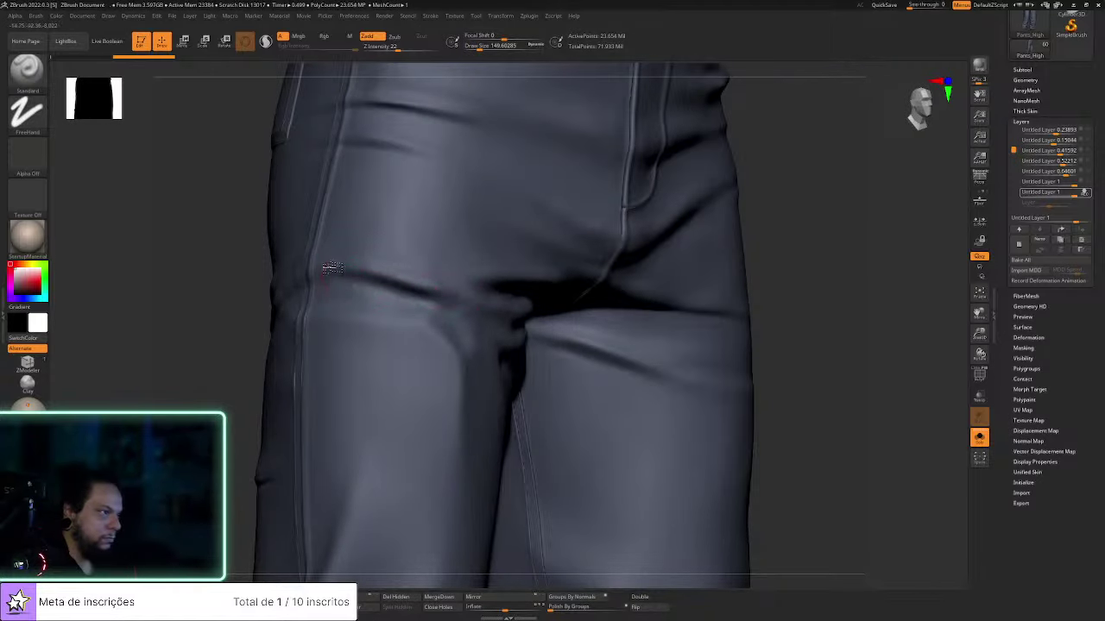
{"action": "key", "text": "shift"}
{"action": "right_click_drag", "start_coordinate": [687, 279], "coordinate": [497, 304]}
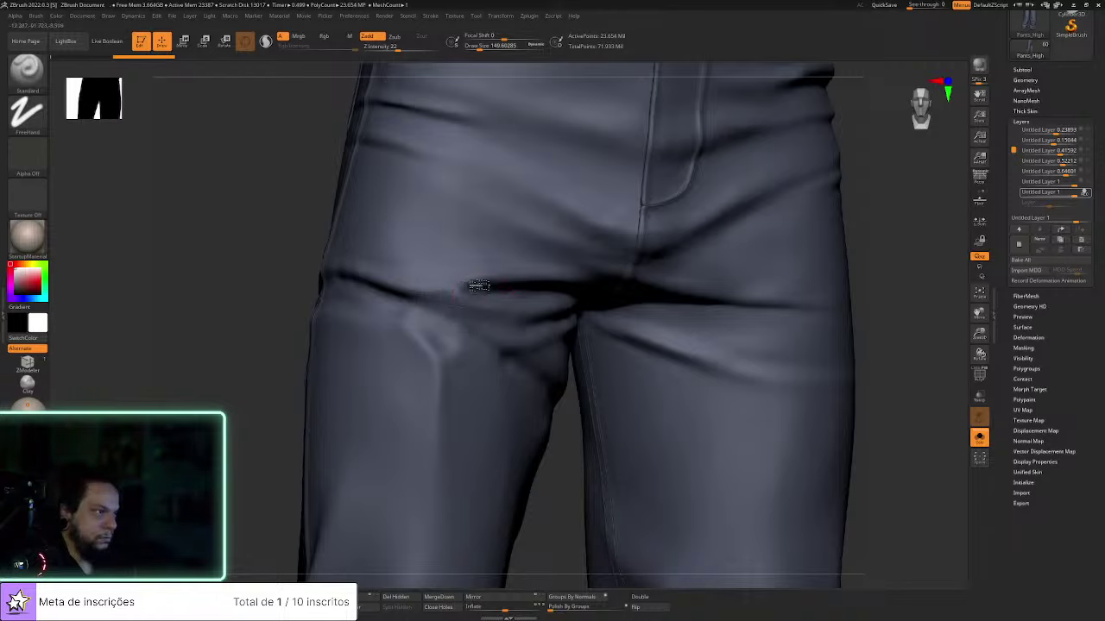
Smooth the strap crease across the front of the thigh and tighten it with the Pinch brush at a size of about 170
{"action": "key", "text": "s"}
{"action": "left_click_drag", "start_coordinate": [571, 269], "coordinate": [575, 269]}
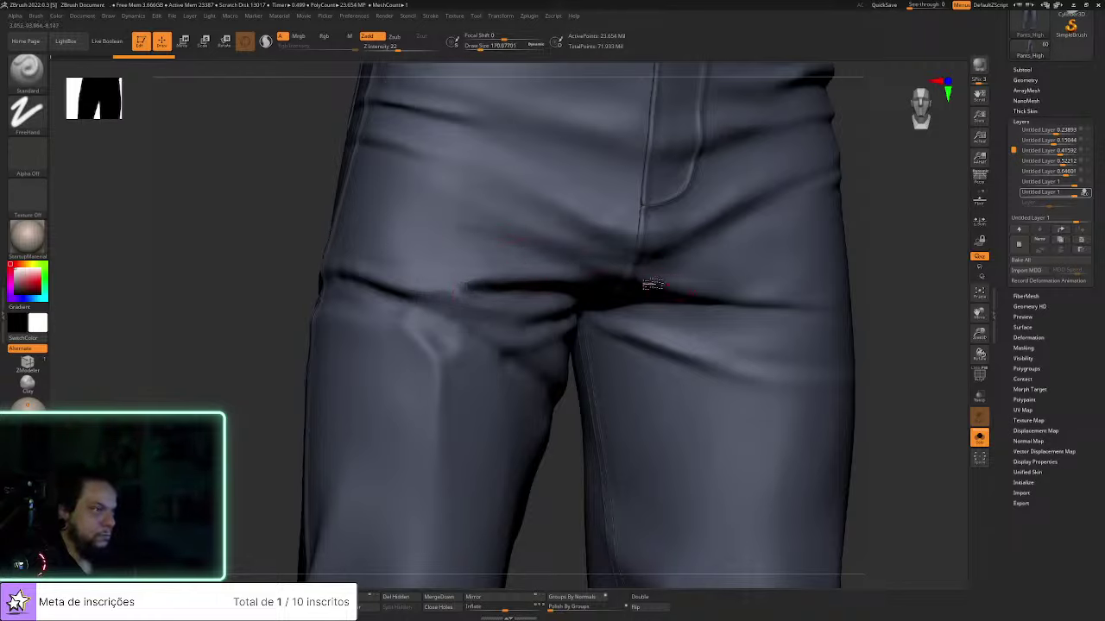
{"action": "key", "text": "shift"}
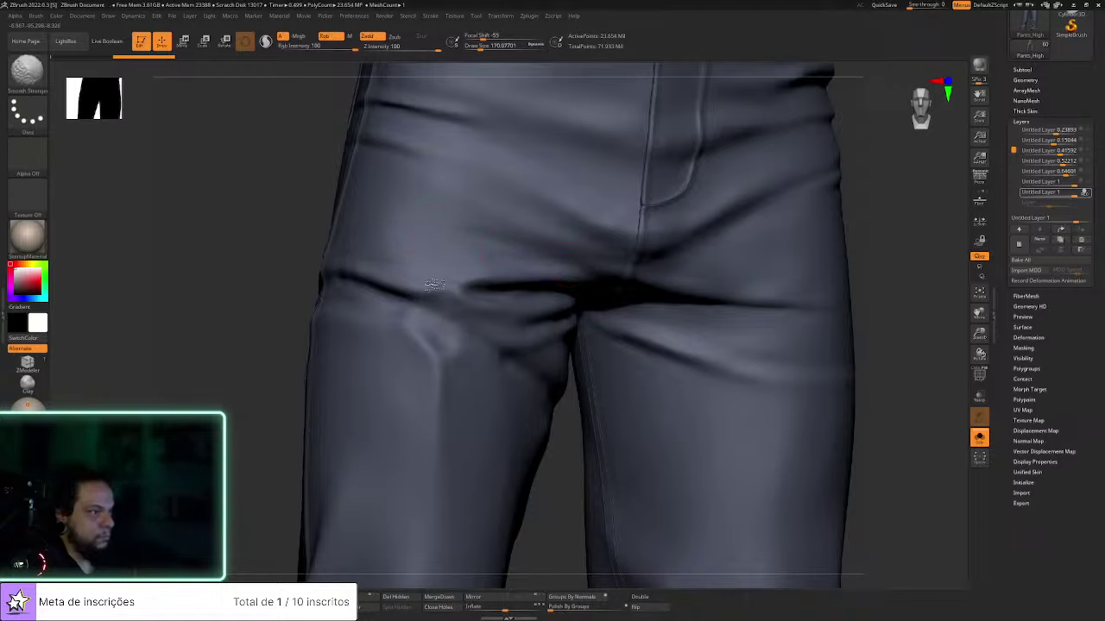
{"action": "key", "text": "2"}
{"action": "key", "text": "3"}
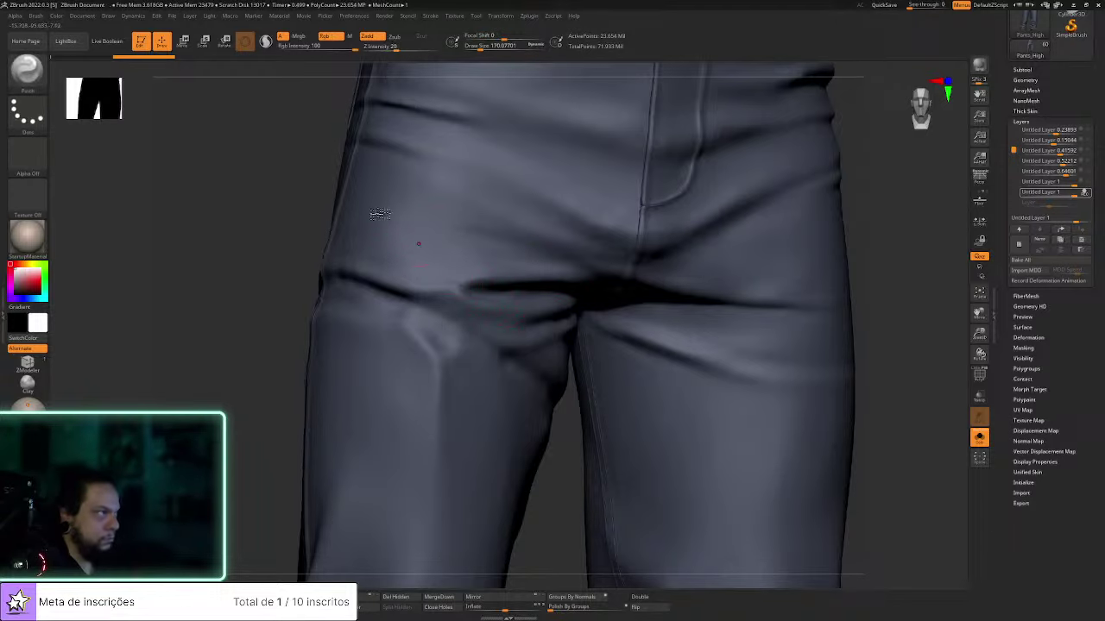
{"action": "left_click", "coordinate": [35, 15]}
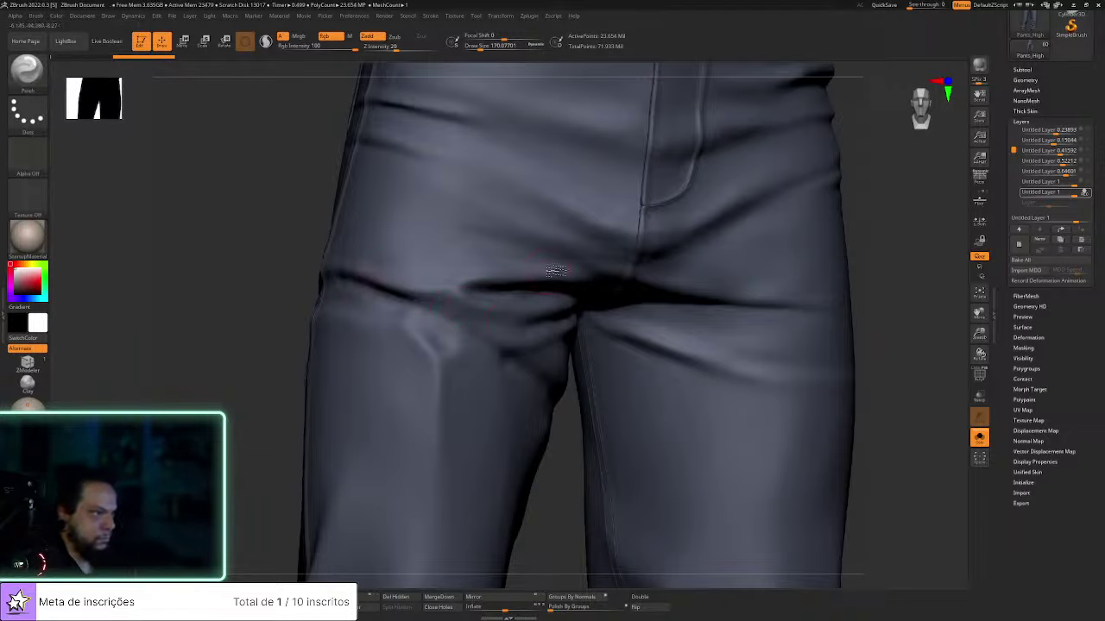
Refine and smooth the folds running from the crotch across the opposite thigh with the Standard brush at a size of about 130
{"action": "key", "text": "b"}
{"action": "key", "text": "s"}
{"action": "key", "text": "t"}
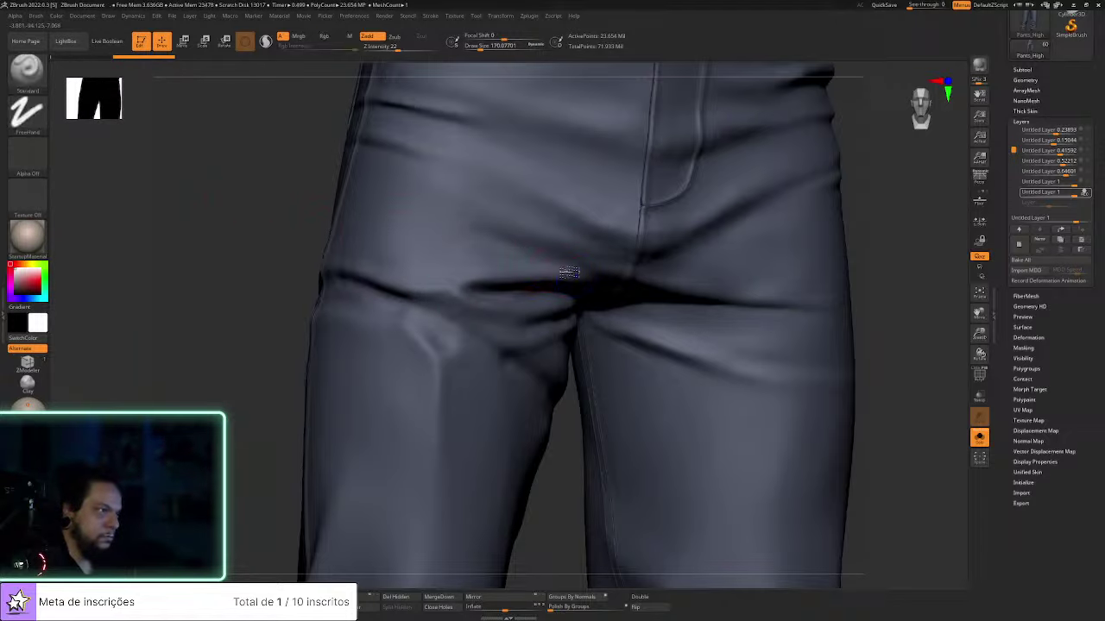
{"action": "key", "text": "shift"}
{"action": "left_click_drag", "start_coordinate": [951, 331], "coordinate": [879, 326]}
{"action": "key", "text": "s"}
{"action": "left_click_drag", "start_coordinate": [618, 369], "coordinate": [691, 386]}
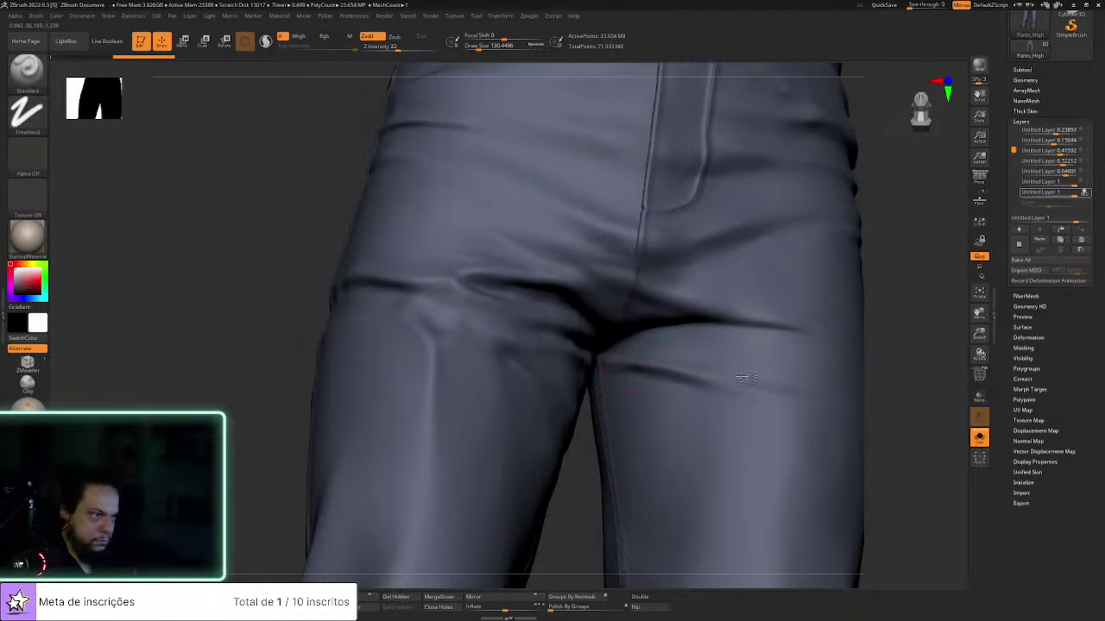
{"action": "key", "text": "shift"}
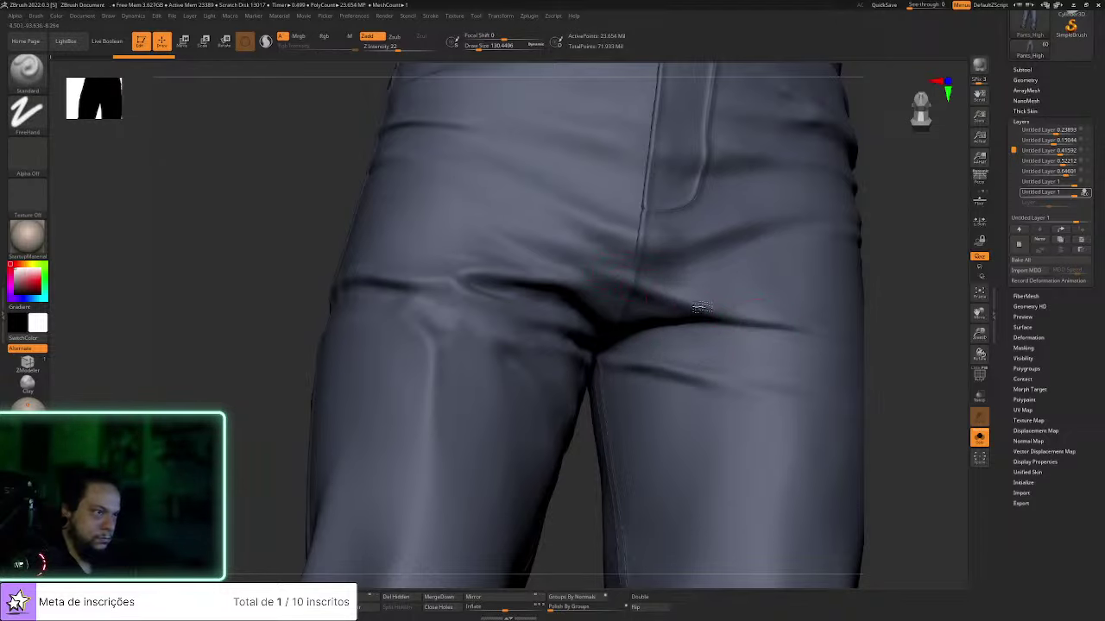
Undo the last stroke at the crotch and soften the diagonal folds across the front of the hip
{"action": "right_click_drag", "start_coordinate": [700, 271], "coordinate": [553, 304]}
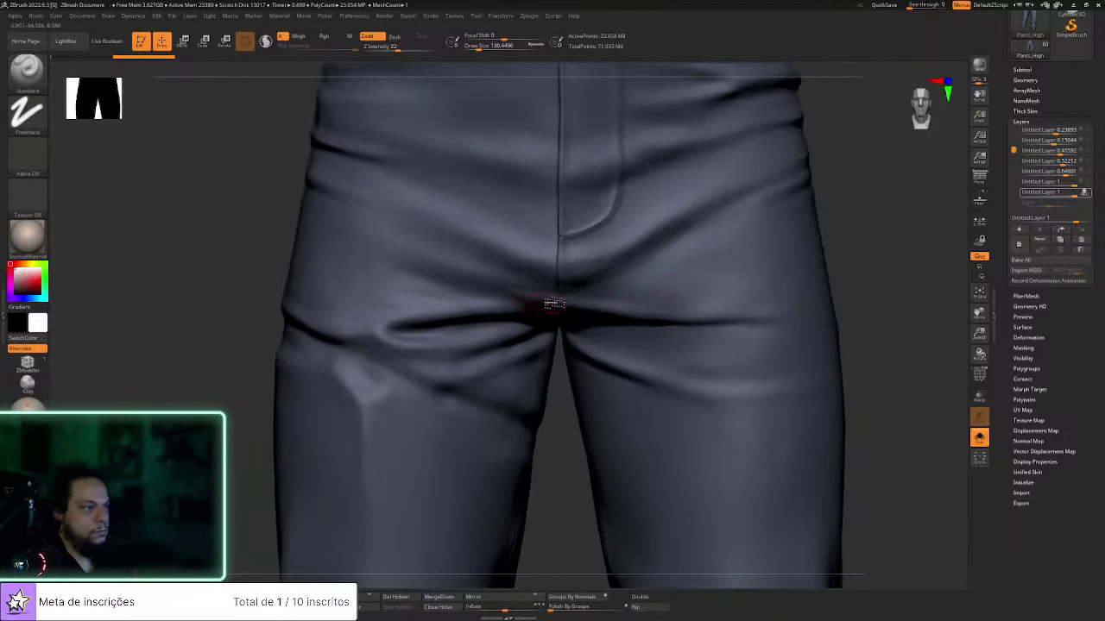
{"action": "key", "text": "ctrl+z"}
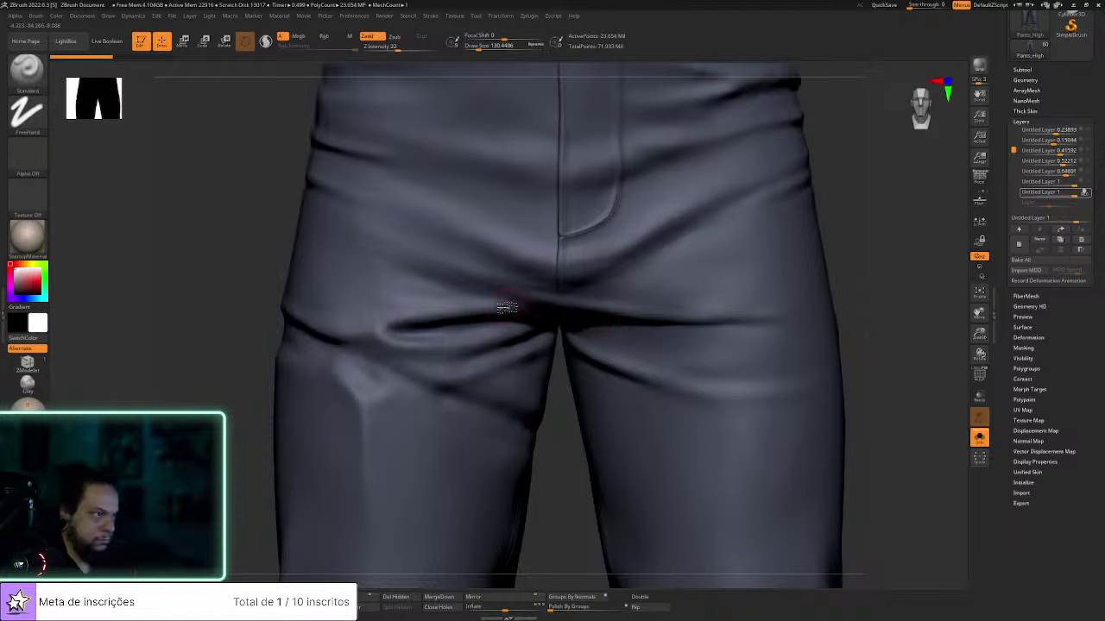
{"action": "key", "text": "shift"}
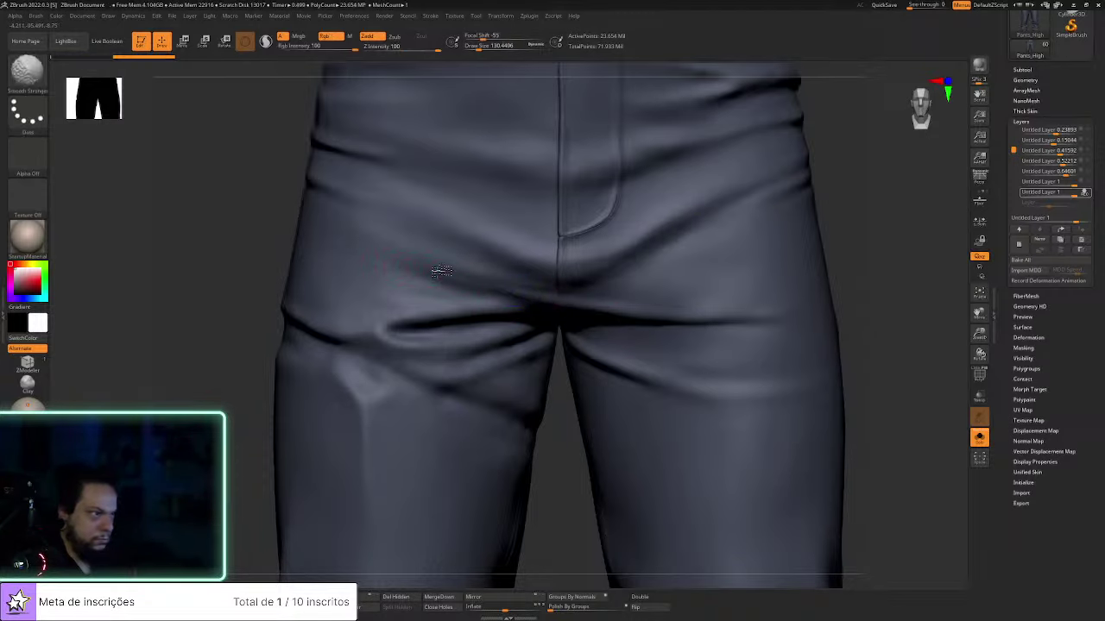
{"action": "right_click_drag", "start_coordinate": [835, 237], "coordinate": [721, 205]}
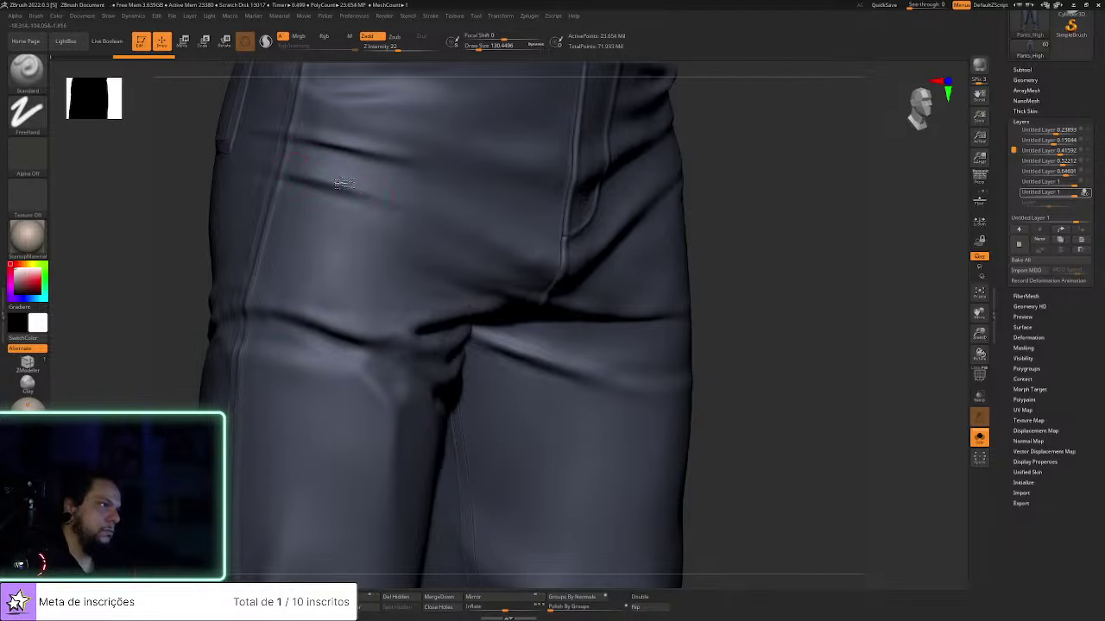
{"action": "left_click_drag", "start_coordinate": [830, 246], "coordinate": [717, 299]}
{"action": "left_click_drag", "start_coordinate": [789, 304], "coordinate": [789, 291], "text": "alt"}
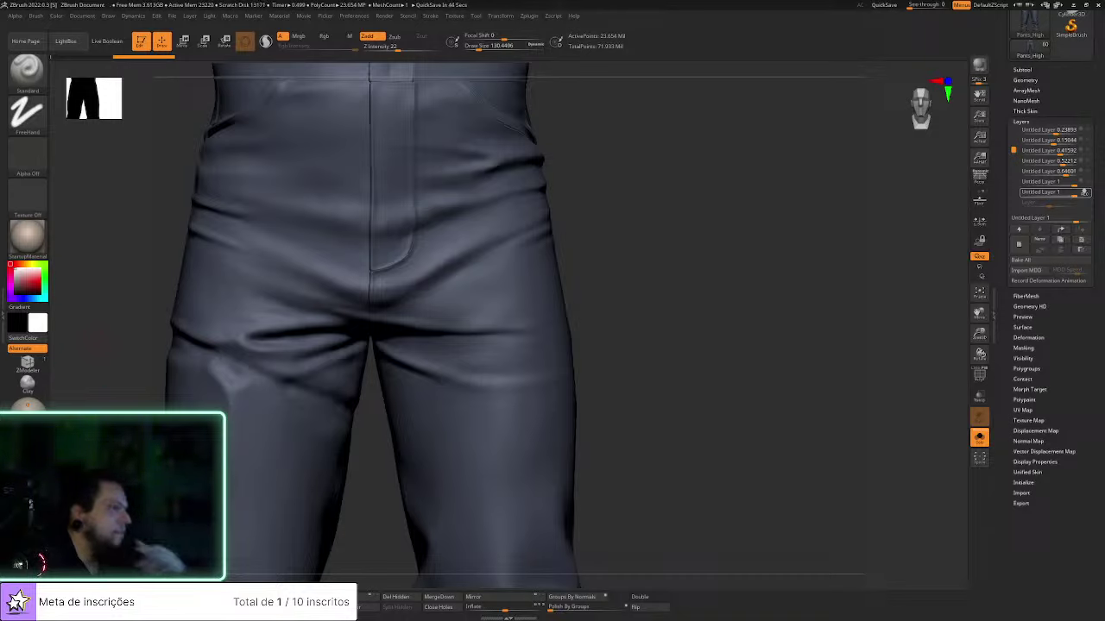
Adjust the curved front pocket opening with the Move Topological brush, reducing its size from about 320 to 265
{"action": "mouse_move", "coordinate": [730, 348]}
{"action": "left_mouse_down"}
{"action": "mouse_move", "coordinate": [713, 350]}
{"action": "mouse_move", "coordinate": [730, 338]}
{"action": "mouse_move", "coordinate": [732, 350]}
{"action": "left_mouse_up"}
{"action": "key", "text": "b"}
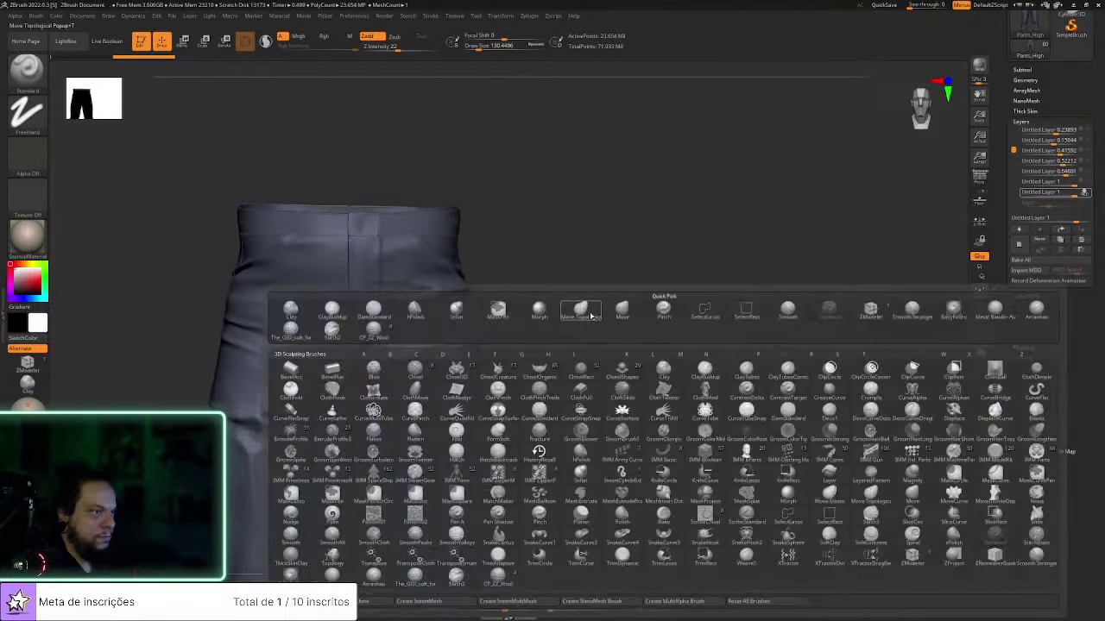
{"action": "key", "text": "m"}
{"action": "key", "text": "t"}
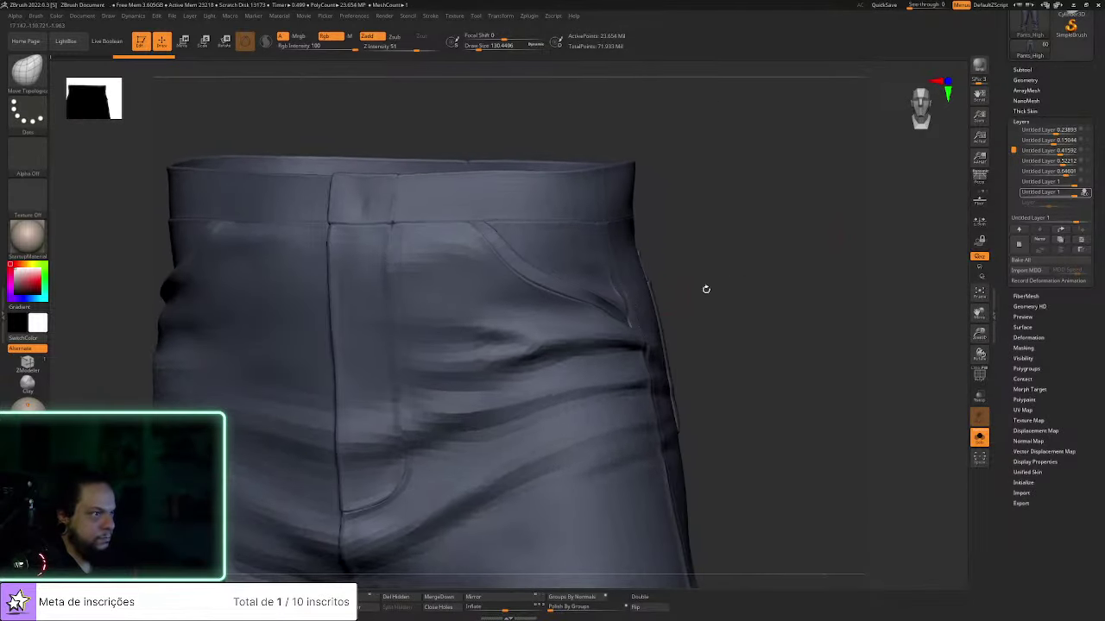
{"action": "key", "text": "s"}
{"action": "left_click_drag", "start_coordinate": [540, 296], "coordinate": [548, 296]}
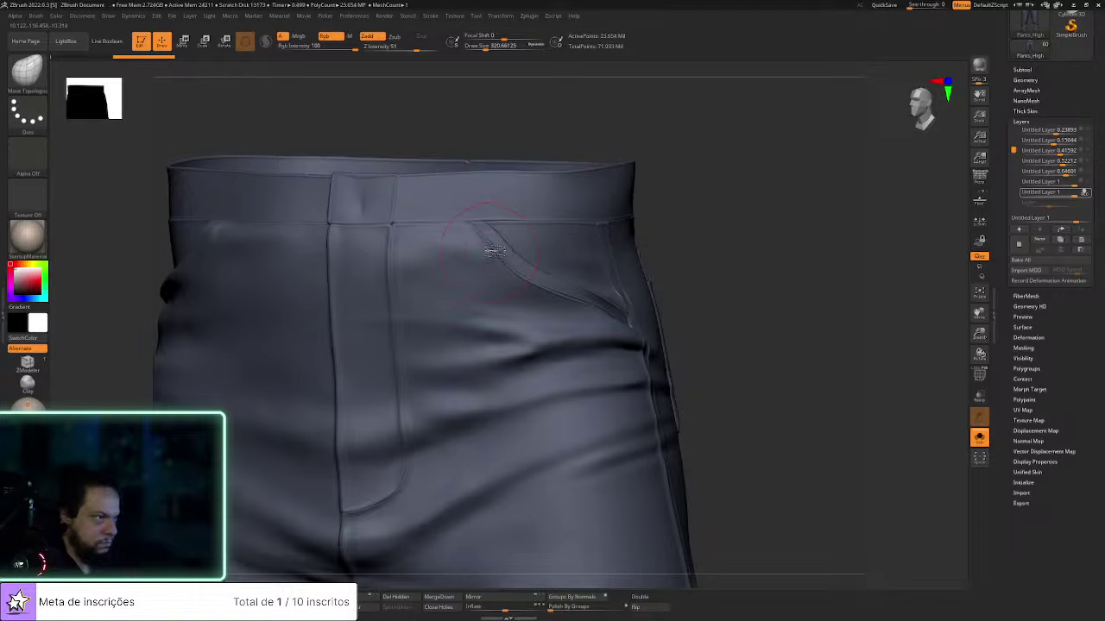
{"action": "key", "text": "s"}
{"action": "left_click", "coordinate": [566, 298]}
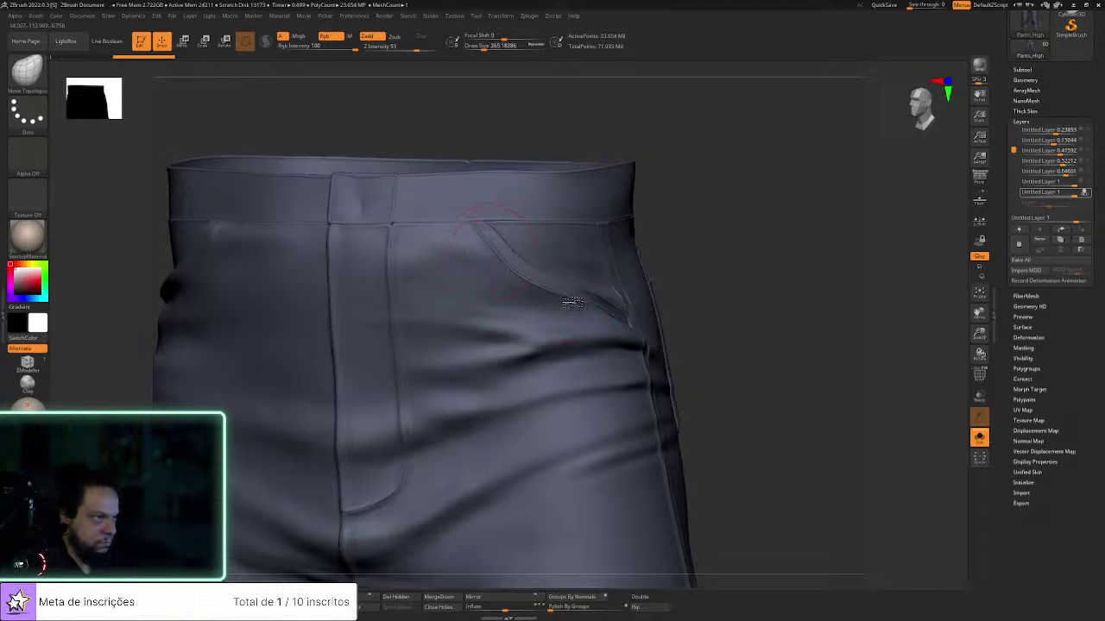
{"action": "left_click_drag", "start_coordinate": [732, 273], "coordinate": [623, 307]}
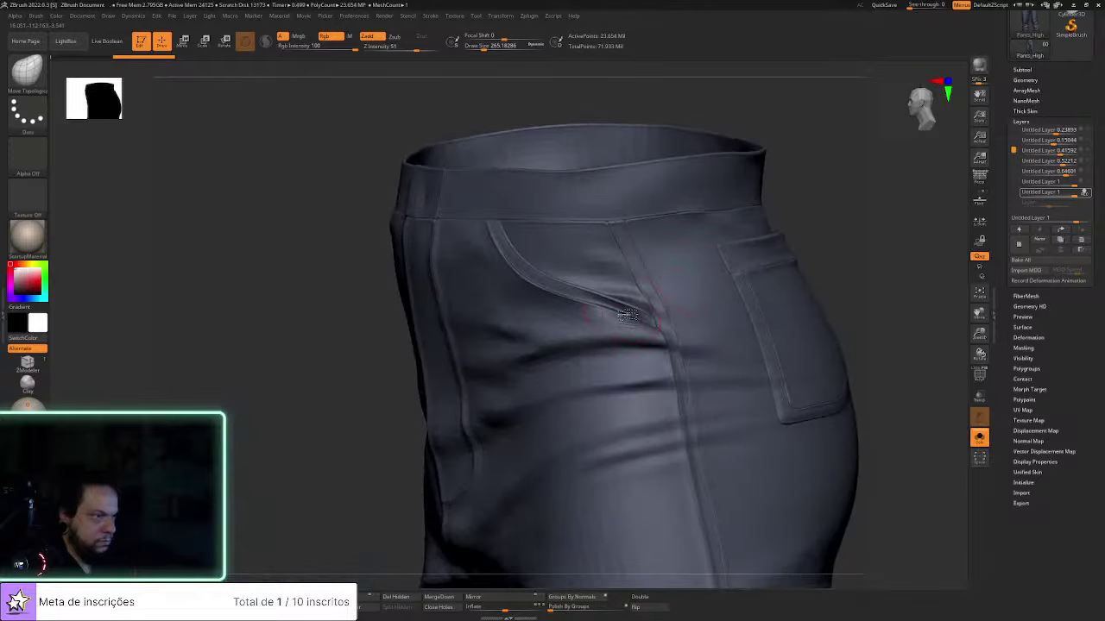
{"action": "left_click_drag", "start_coordinate": [863, 276], "coordinate": [903, 274]}
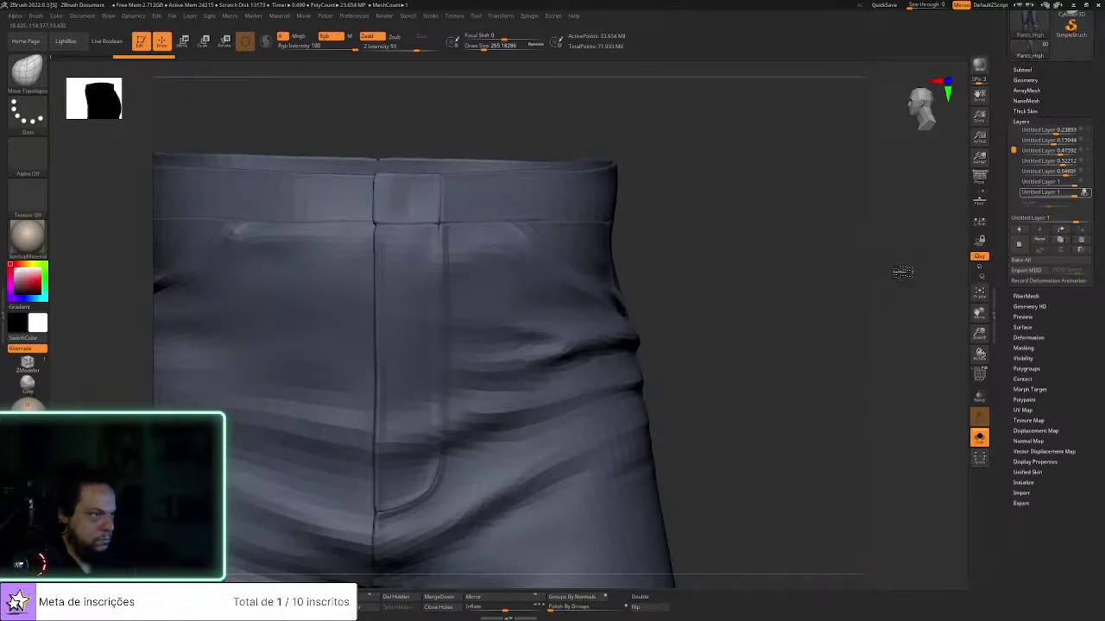
Stop recording on the wrinkle layer and toggle its visibility to compare the trousers with and without the new folds
{"action": "left_click_drag", "start_coordinate": [813, 296], "coordinate": [788, 268], "text": "alt"}
{"action": "left_click_drag", "start_coordinate": [760, 342], "coordinate": [802, 338], "text": "alt"}
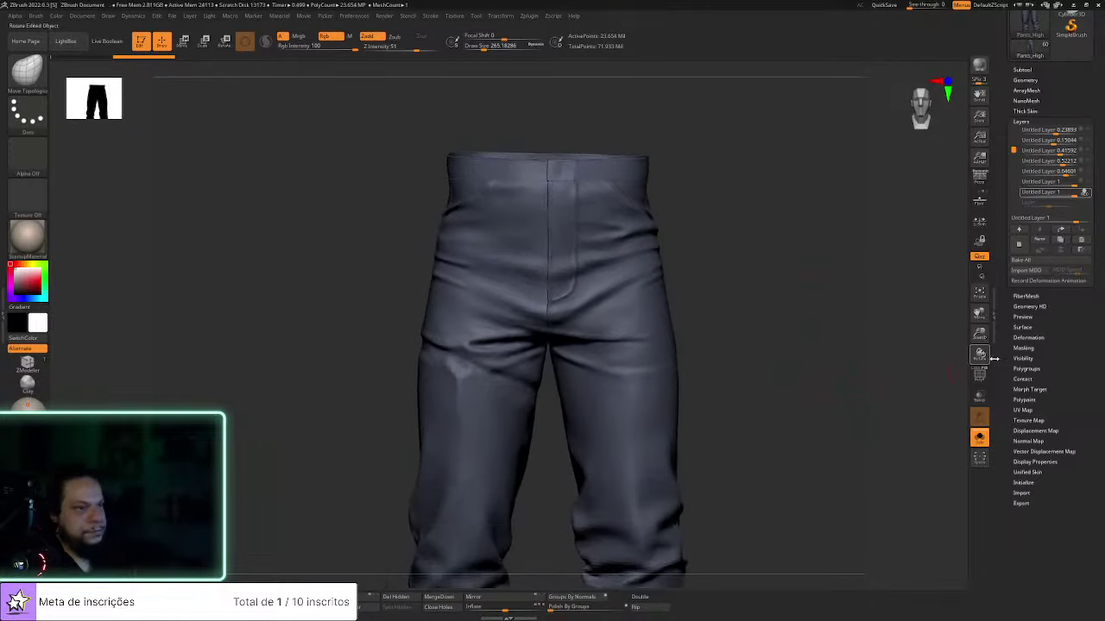
{"action": "left_click", "coordinate": [1075, 195]}
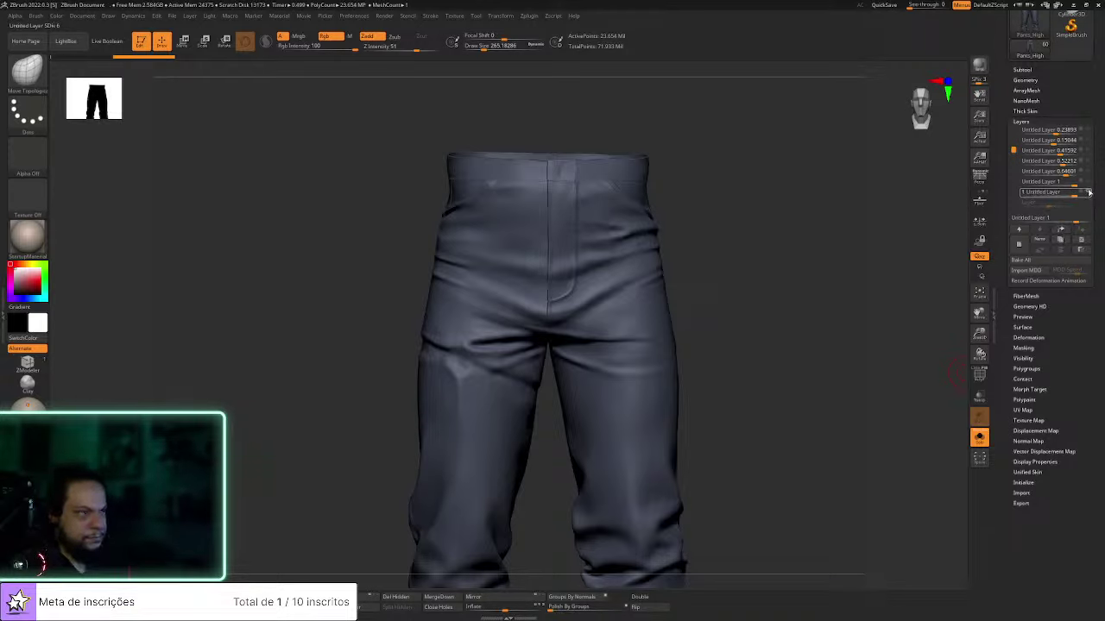
{"action": "left_click", "coordinate": [1087, 193]}
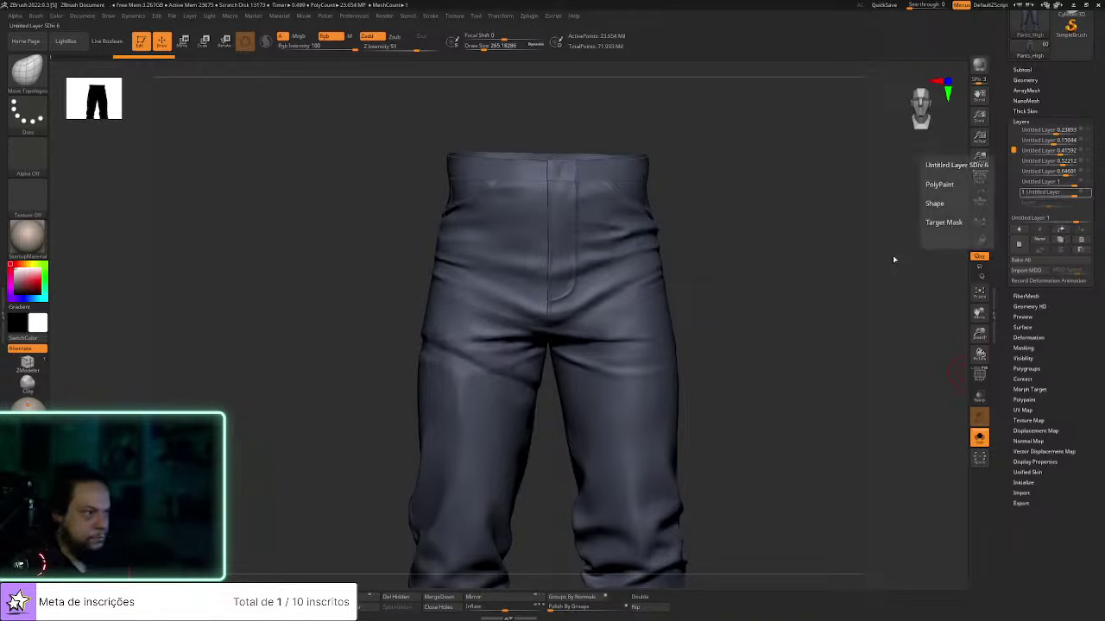
{"action": "left_click_drag", "start_coordinate": [747, 294], "coordinate": [917, 294]}
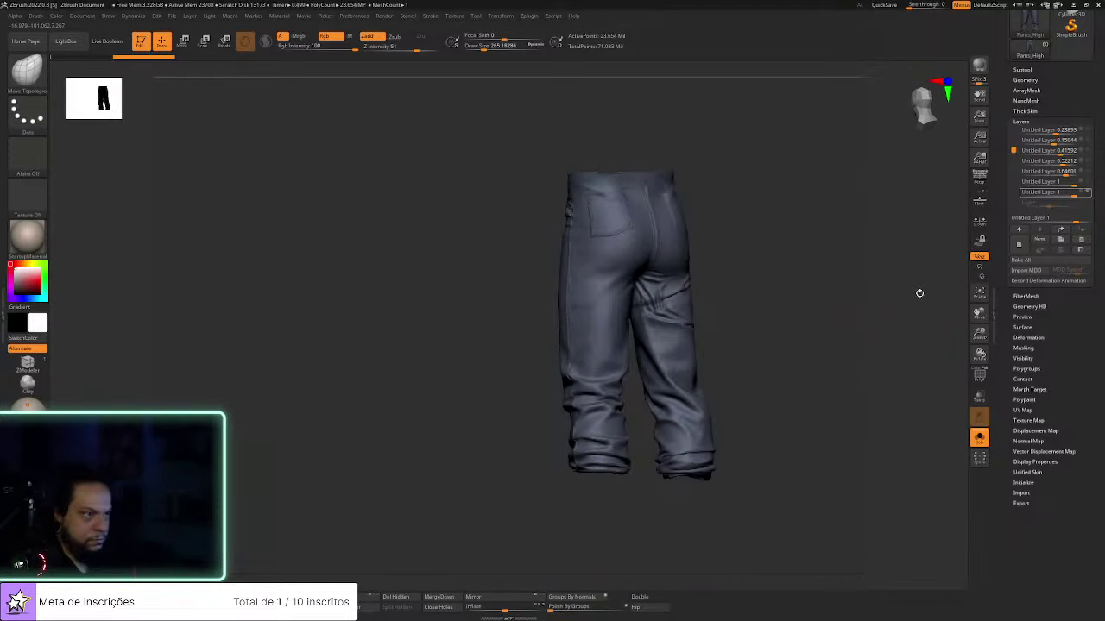
{"action": "left_click", "coordinate": [1088, 196]}
{"action": "left_click", "coordinate": [1088, 193]}
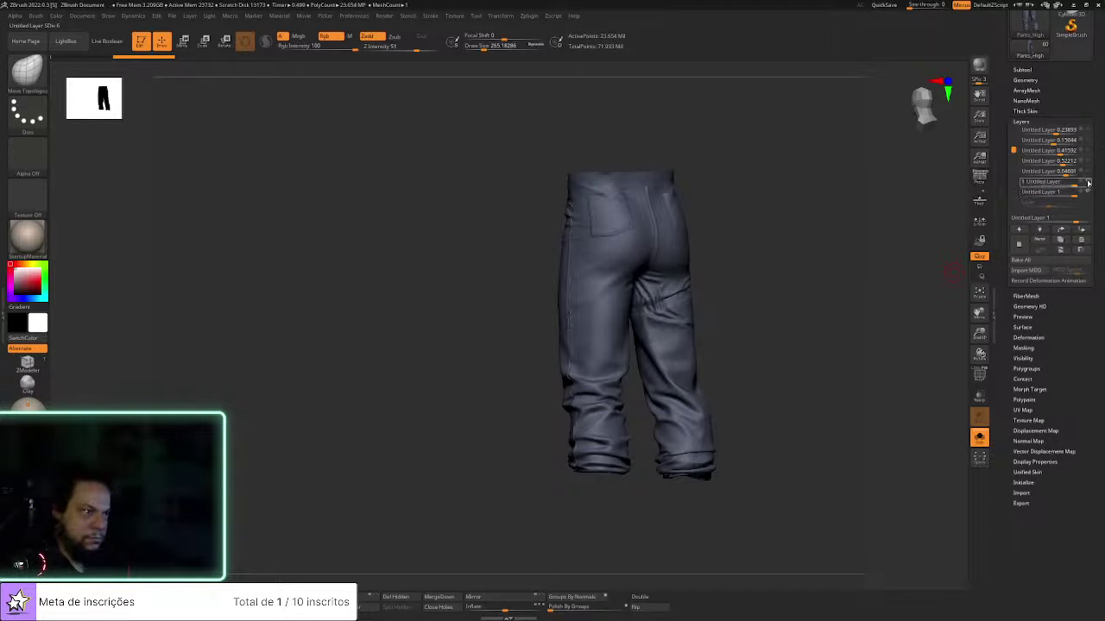
Show the remaining hidden sculpt layers one by one, from the 0.64601 layer up to the first layer in the stack
{"action": "left_click", "coordinate": [1085, 173]}
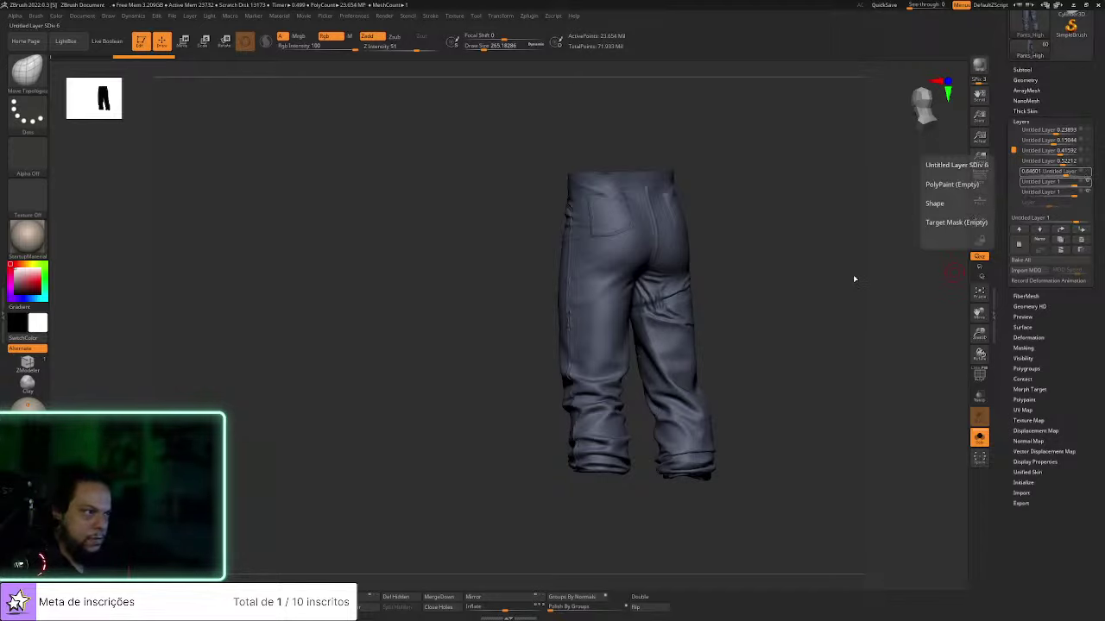
{"action": "left_click_drag", "start_coordinate": [843, 284], "coordinate": [768, 286]}
{"action": "left_click", "coordinate": [1085, 162]}
{"action": "mouse_move", "coordinate": [1086, 163]}
{"action": "left_click_drag", "start_coordinate": [863, 260], "coordinate": [873, 229], "text": "shift"}
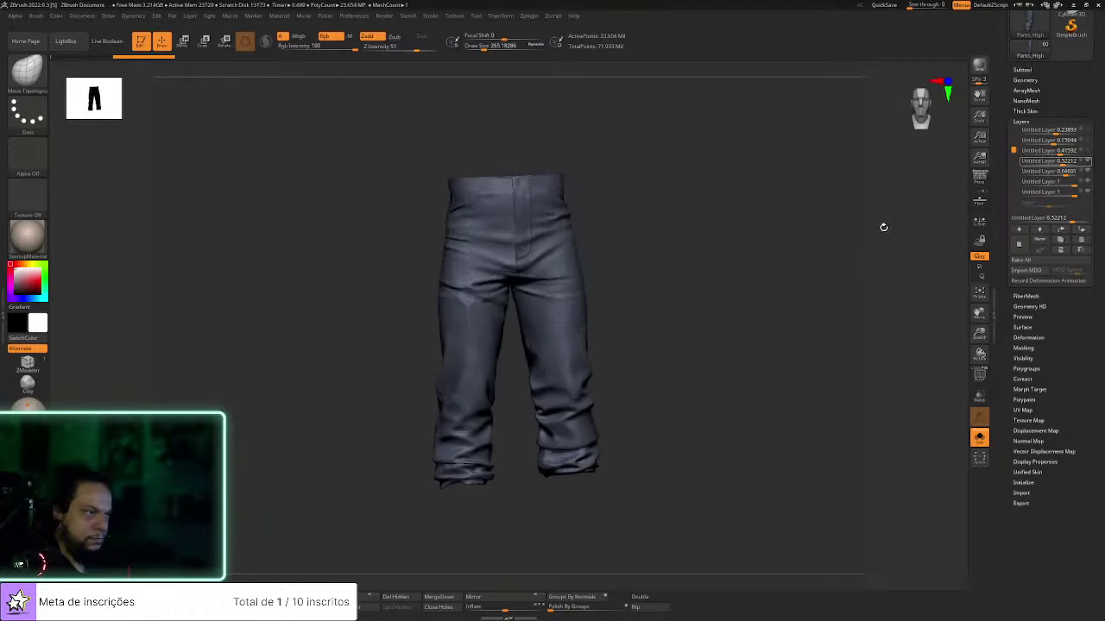
{"action": "left_click", "coordinate": [1089, 151]}
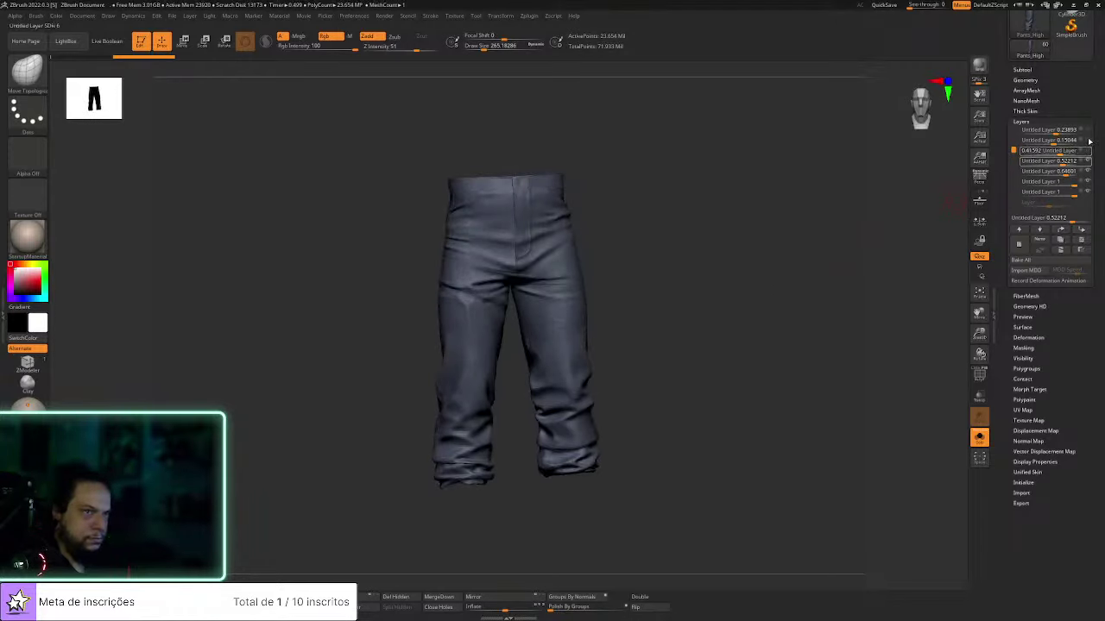
{"action": "left_click", "coordinate": [1051, 140]}
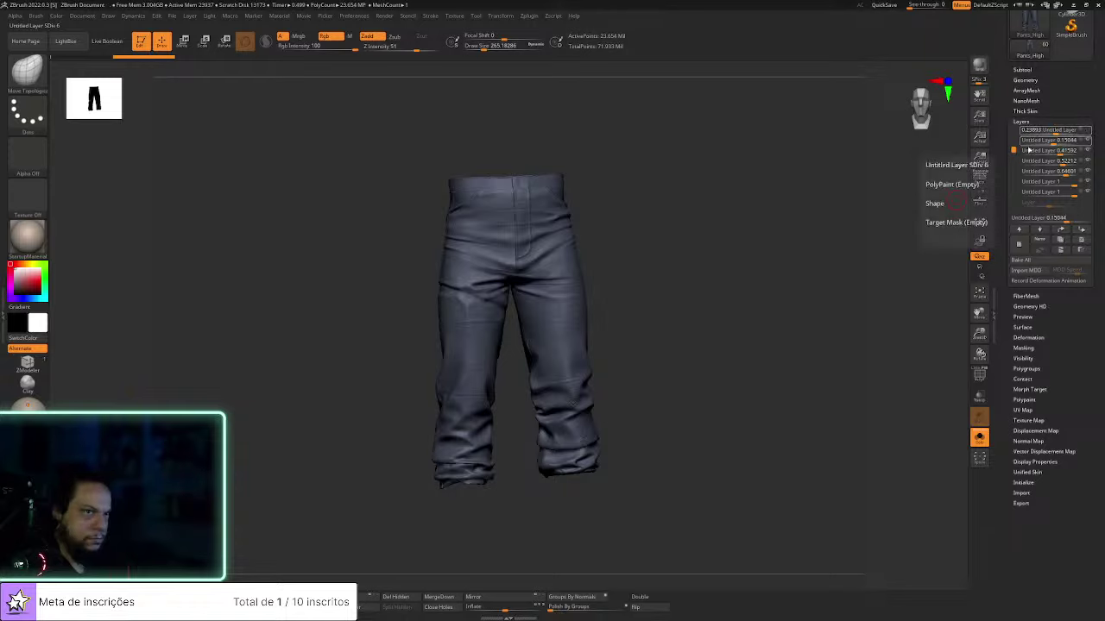
{"action": "left_click_drag", "start_coordinate": [1014, 150], "coordinate": [1013, 130]}
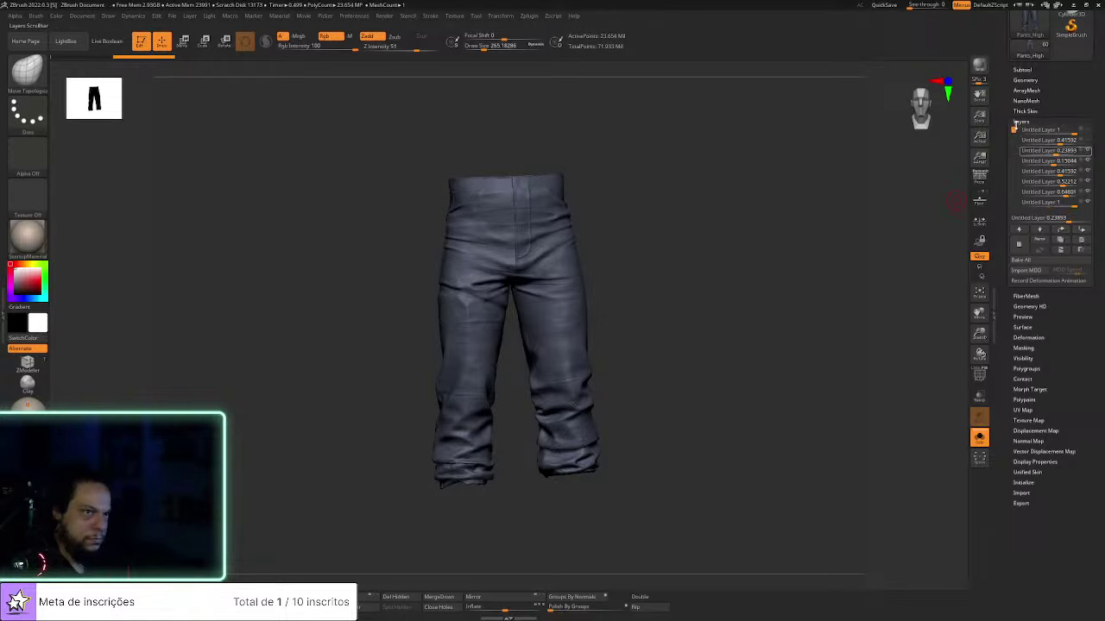
{"action": "left_click", "coordinate": [1089, 139]}
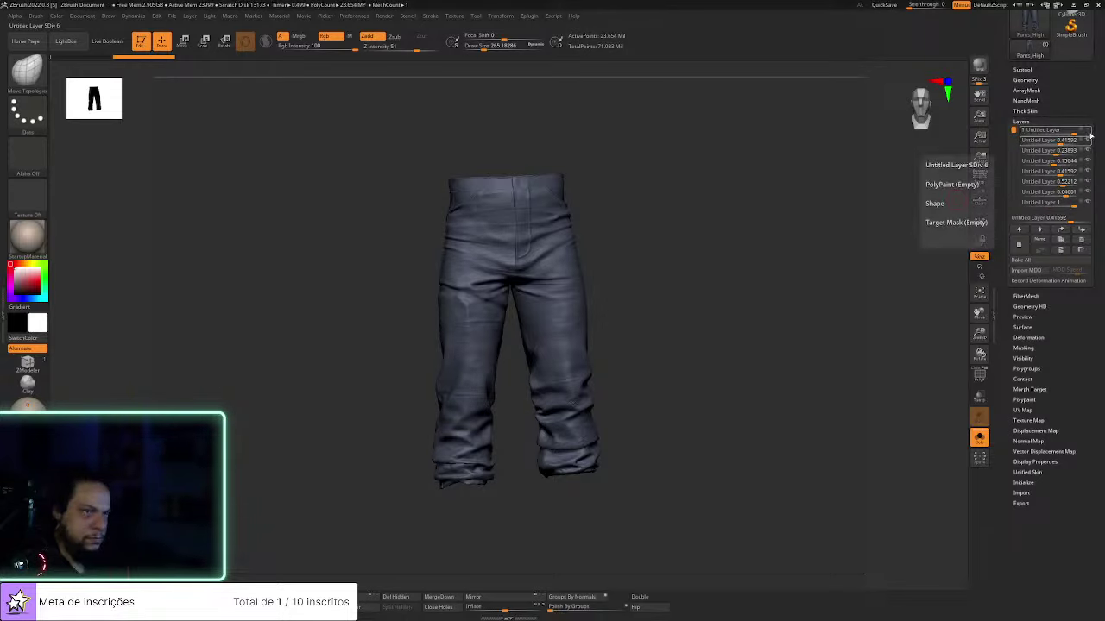
{"action": "left_click", "coordinate": [1089, 131]}
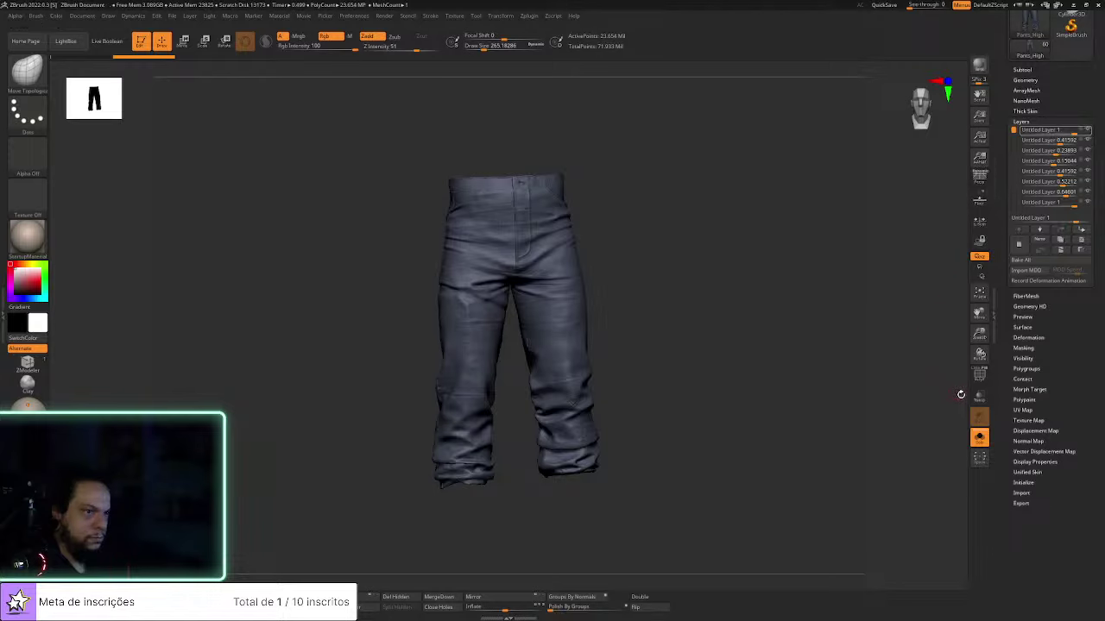
Turn off Solo to show the whole character and inspect the strap folds from the front and back
{"action": "left_click", "coordinate": [979, 438]}
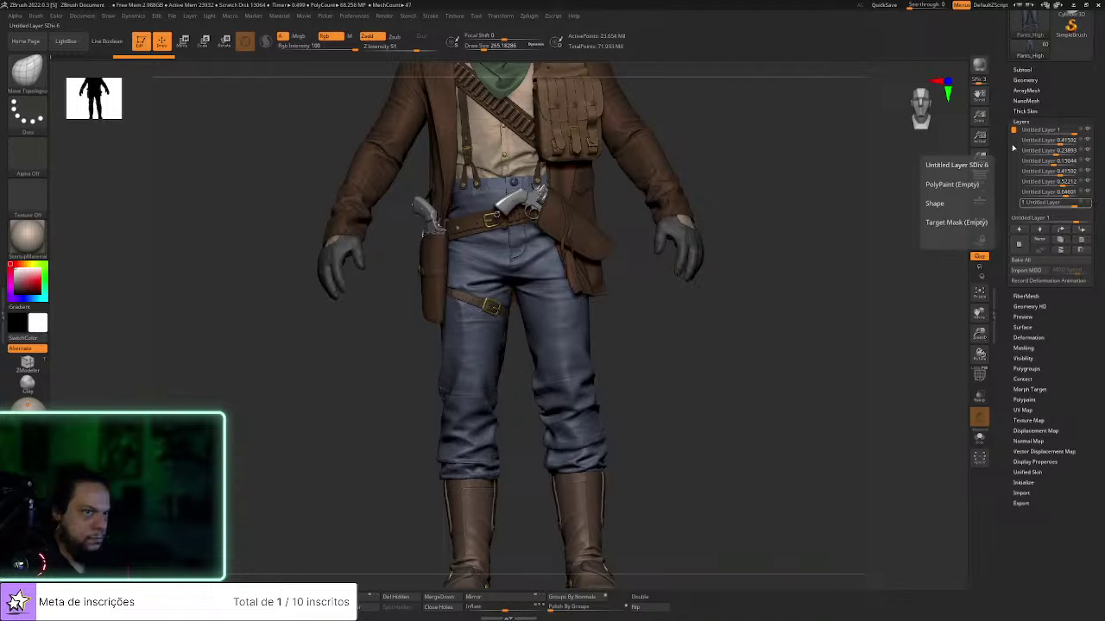
{"action": "left_click_drag", "start_coordinate": [1013, 131], "coordinate": [1013, 151]}
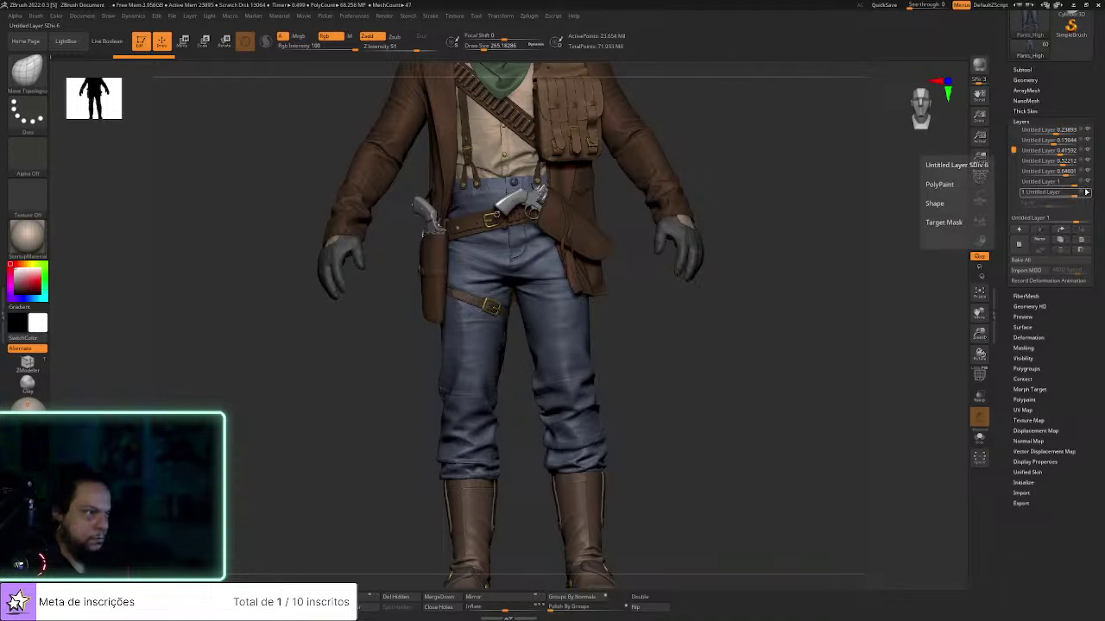
{"action": "mouse_move", "coordinate": [833, 283]}
{"action": "left_mouse_down"}
{"action": "mouse_move", "coordinate": [768, 292]}
{"action": "mouse_move", "coordinate": [818, 276]}
{"action": "left_mouse_up"}
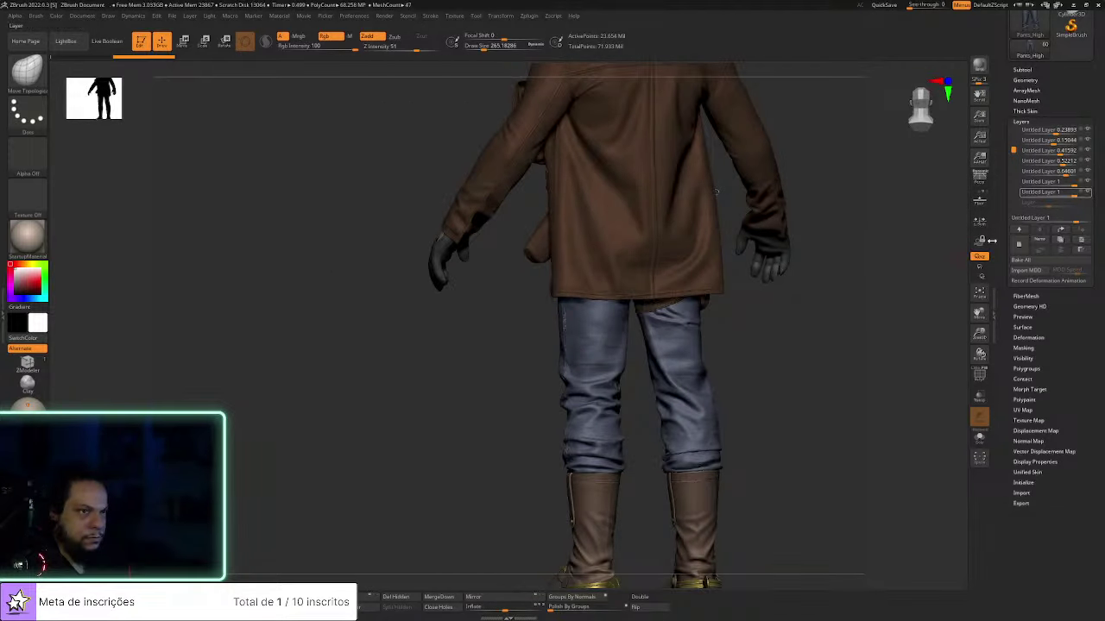
{"action": "mouse_move", "coordinate": [811, 331]}
{"action": "left_mouse_down", "text": "alt"}
{"action": "mouse_move", "coordinate": [898, 422]}
{"action": "mouse_move", "coordinate": [801, 329]}
{"action": "left_mouse_up", "text": "alt"}
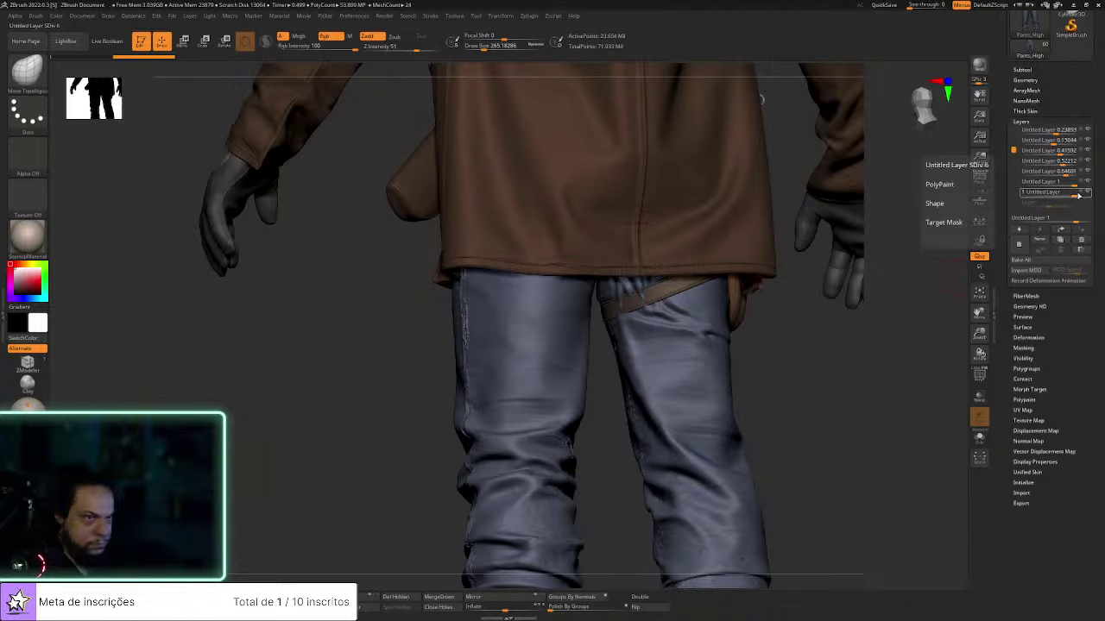
Record on the strap wrinkle layer again and refine the thigh folds around the strap with the Standard brush at about size 192, smoothing them
{"action": "left_click", "coordinate": [1078, 194]}
{"action": "key", "text": "b"}
{"action": "key", "text": "s"}
{"action": "key", "text": "t"}
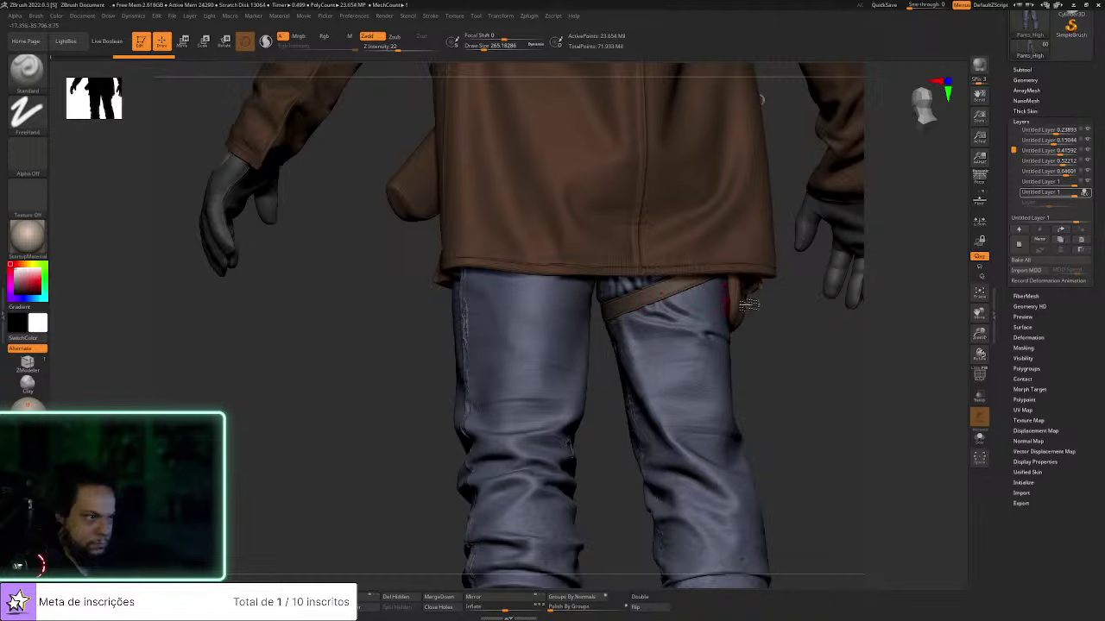
{"action": "left_click_drag", "start_coordinate": [816, 332], "coordinate": [897, 301]}
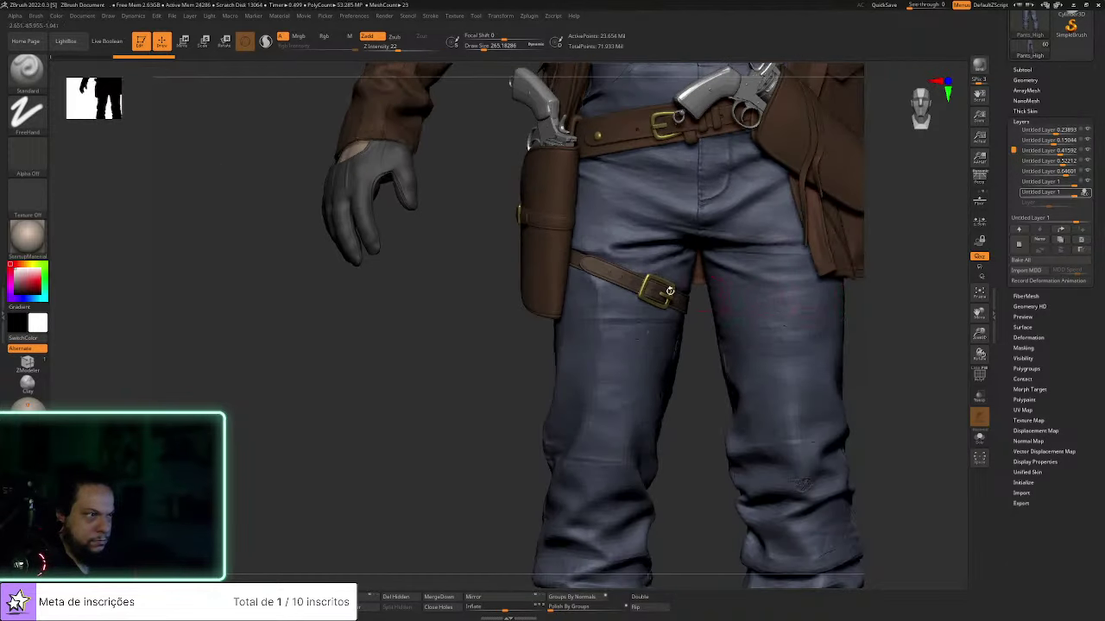
{"action": "key", "text": "s"}
{"action": "left_click_drag", "start_coordinate": [639, 271], "coordinate": [635, 271]}
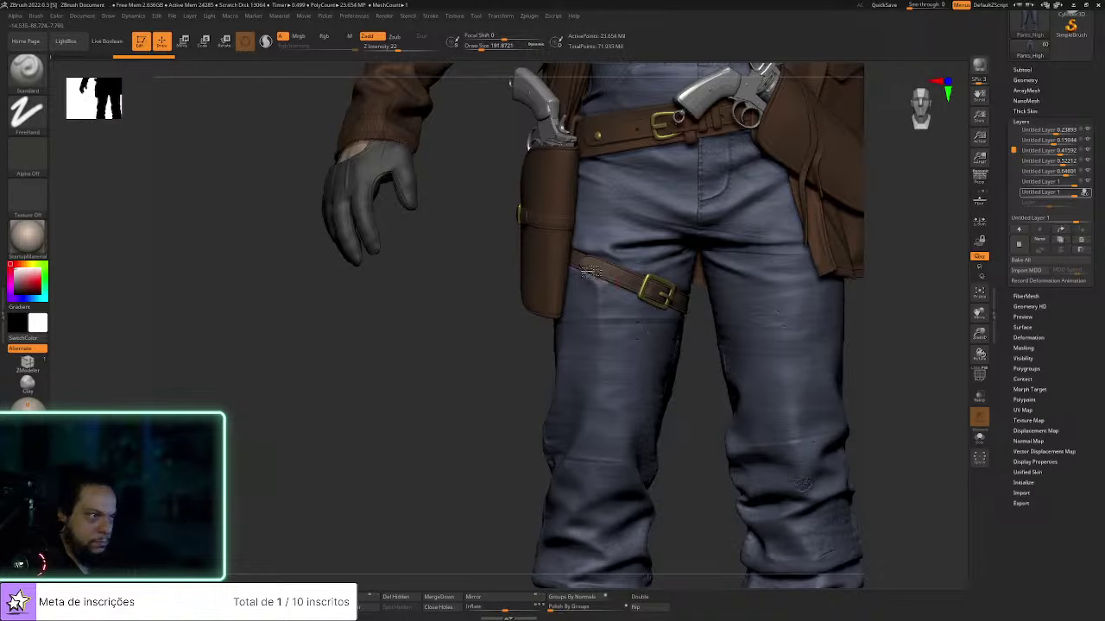
{"action": "key", "text": "shift"}
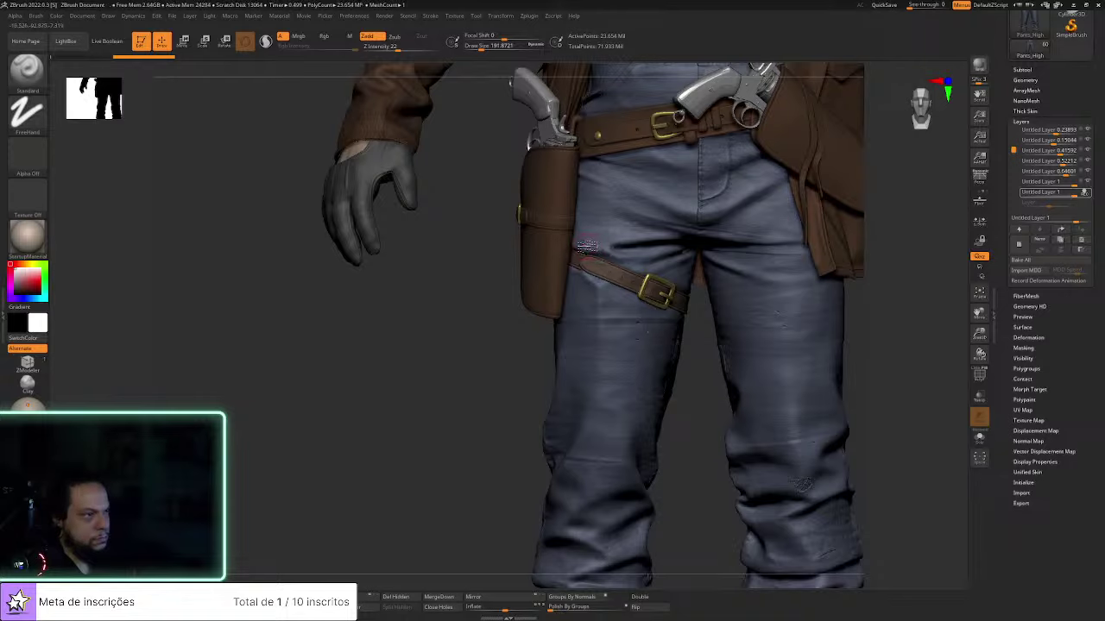
{"action": "key", "text": "shift"}
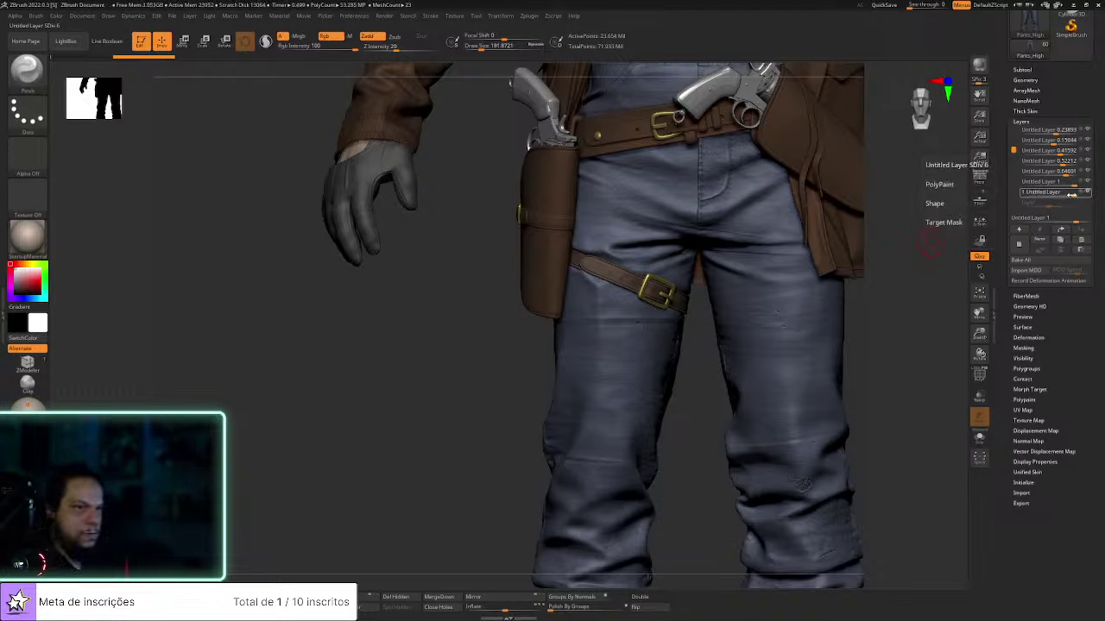
Lower the strap wrinkle layer's intensity to 0.73451 and toggle its visibility to compare the trousers from the back
{"action": "mouse_move", "coordinate": [1070, 194]}
{"action": "left_mouse_down"}
{"action": "mouse_move", "coordinate": [1079, 212]}
{"action": "mouse_move", "coordinate": [1068, 195]}
{"action": "left_mouse_up"}
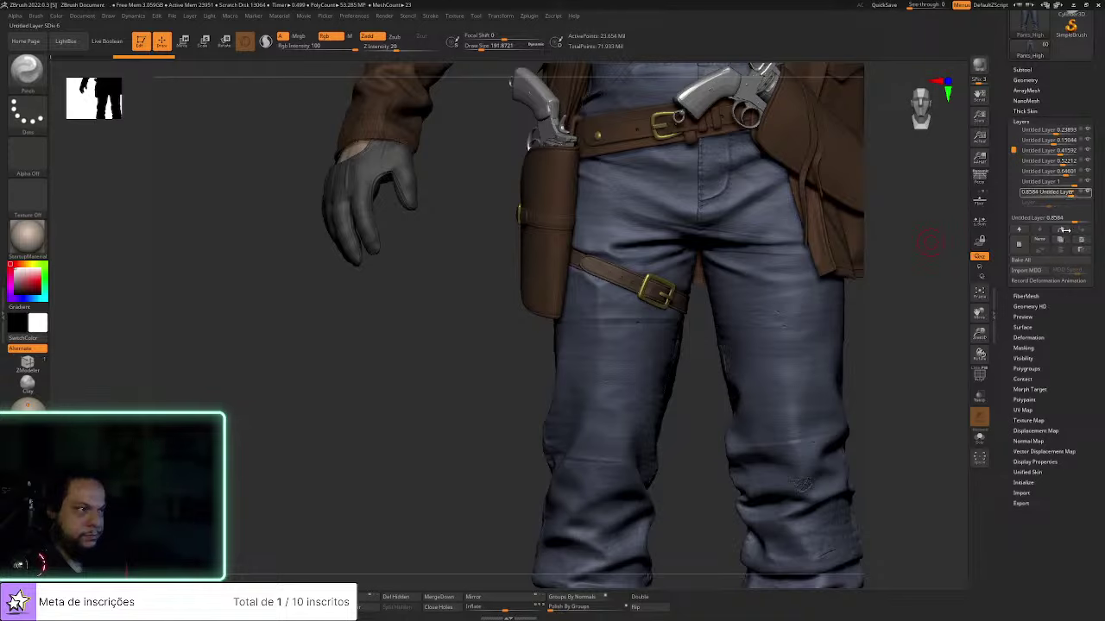
{"action": "left_click_drag", "start_coordinate": [1069, 195], "coordinate": [981, 208]}
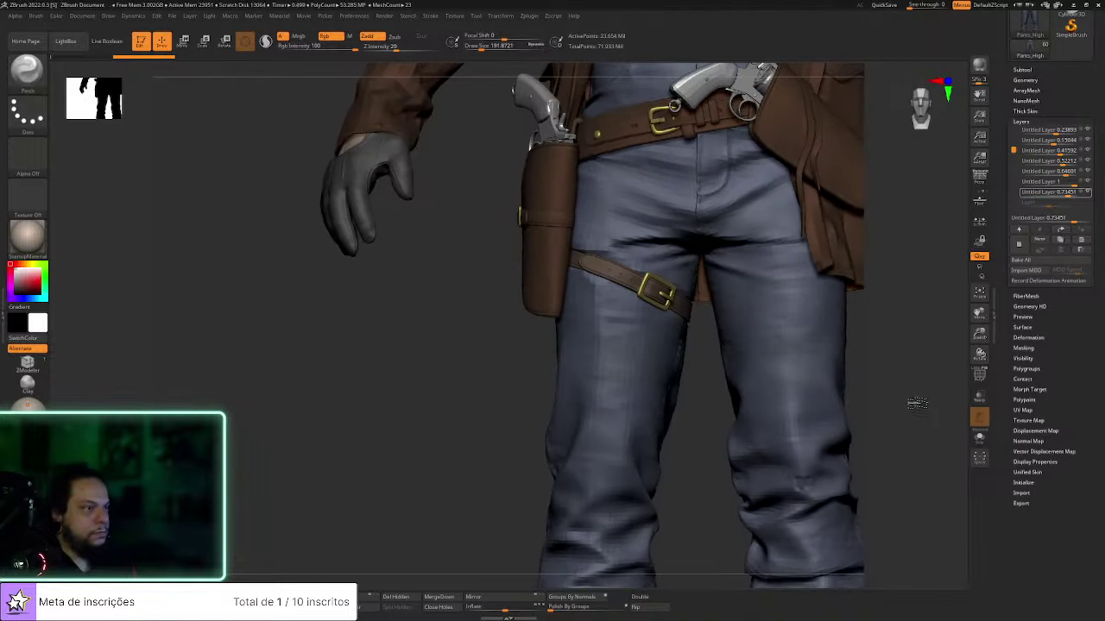
{"action": "left_click_drag", "start_coordinate": [916, 403], "coordinate": [889, 328], "text": "alt"}
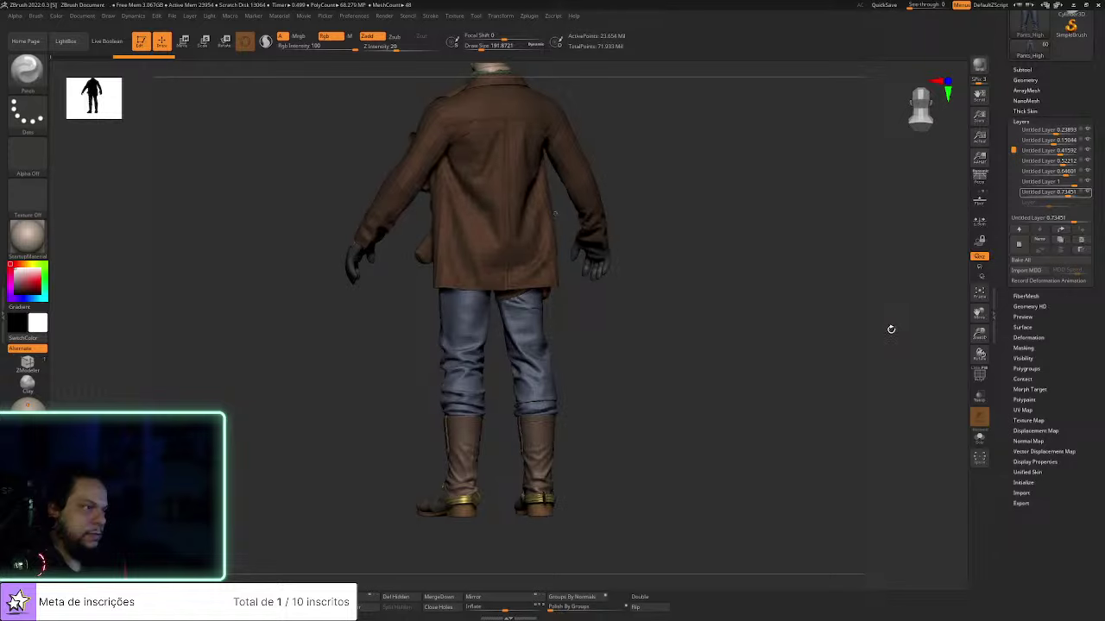
{"action": "left_click", "coordinate": [1088, 193]}
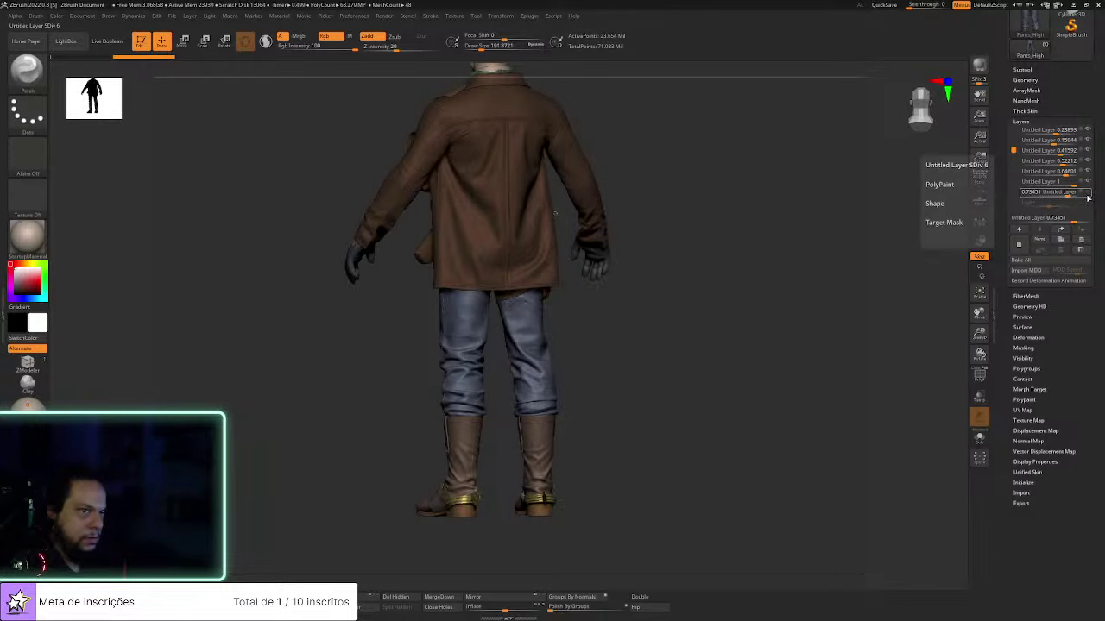
{"action": "left_click", "coordinate": [1086, 193]}
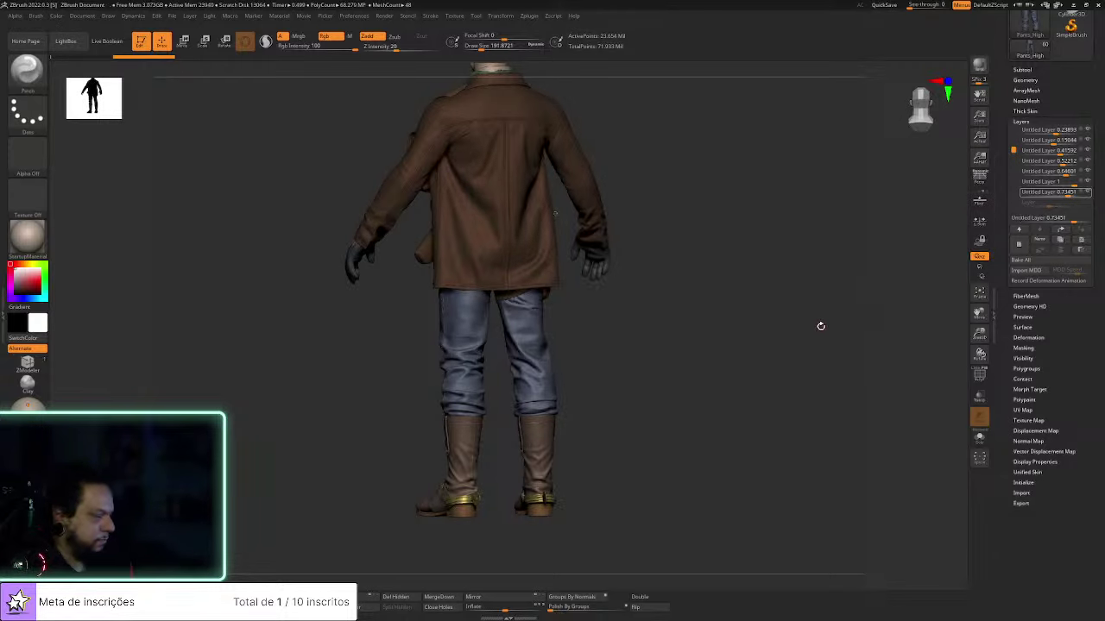
Reduce the strap wrinkle layer's intensity to 0.32743 and check the trousers on the full character from back and front
{"action": "left_click_drag", "start_coordinate": [819, 328], "coordinate": [861, 383], "text": "alt"}
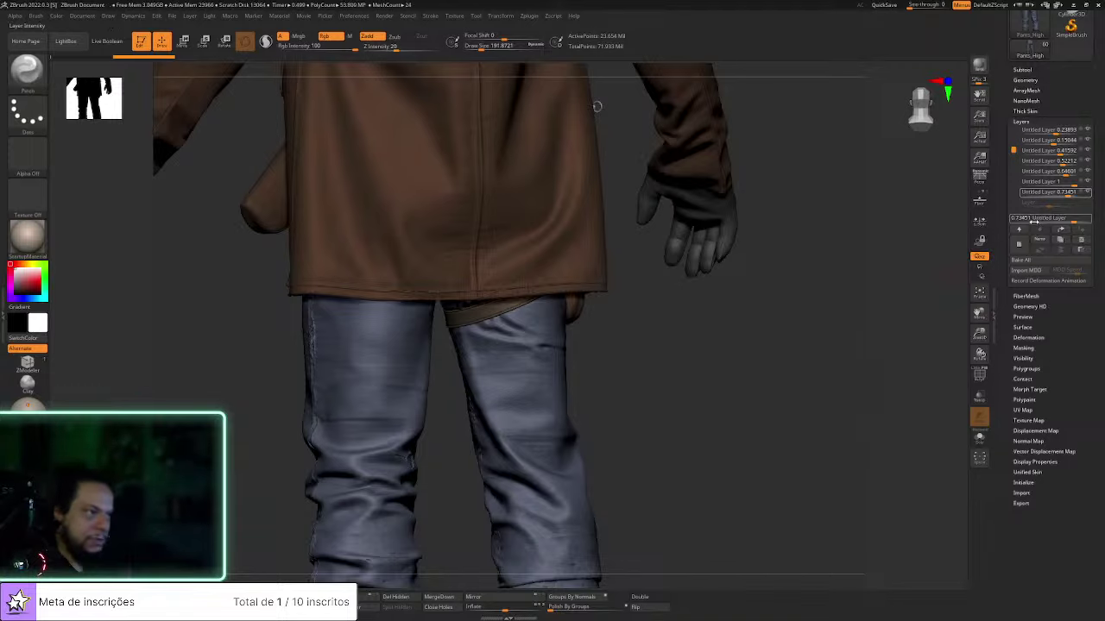
{"action": "mouse_move", "coordinate": [1067, 194]}
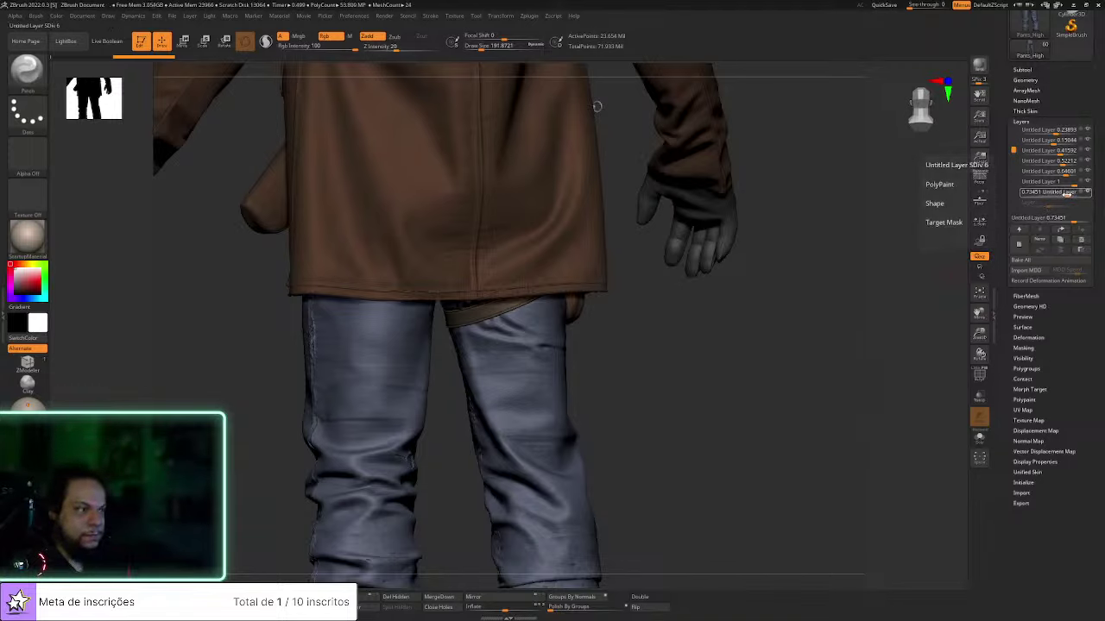
{"action": "mouse_move", "coordinate": [1067, 194]}
{"action": "left_mouse_down"}
{"action": "mouse_move", "coordinate": [1074, 211]}
{"action": "mouse_move", "coordinate": [1086, 195]}
{"action": "left_mouse_up"}
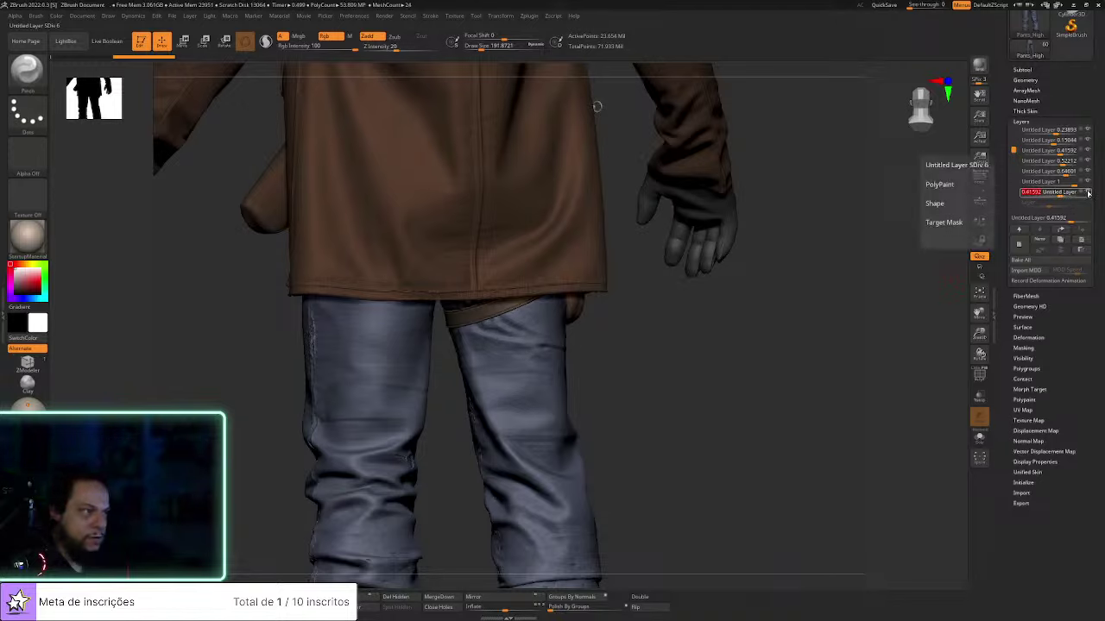
{"action": "left_click", "coordinate": [1087, 193]}
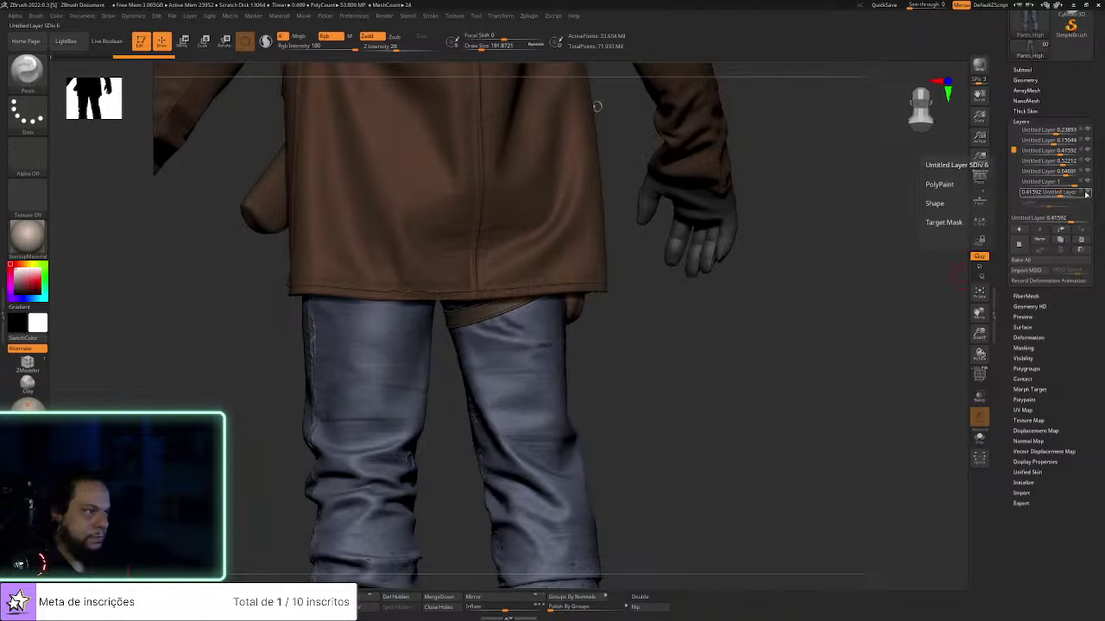
{"action": "left_click", "coordinate": [1057, 194]}
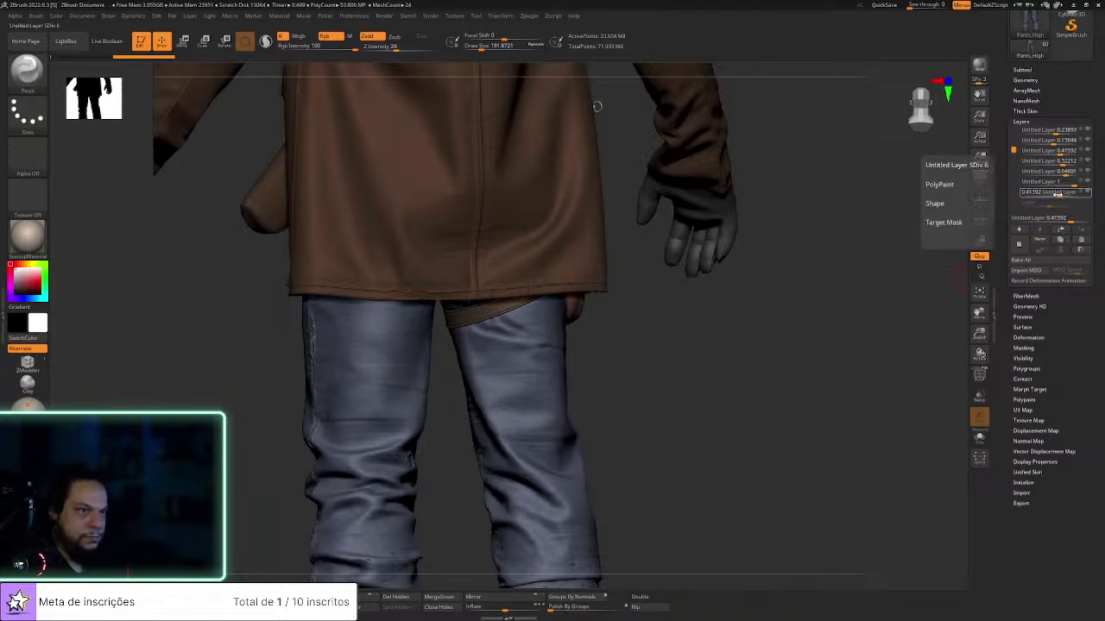
{"action": "left_click_drag", "start_coordinate": [833, 308], "coordinate": [887, 321]}
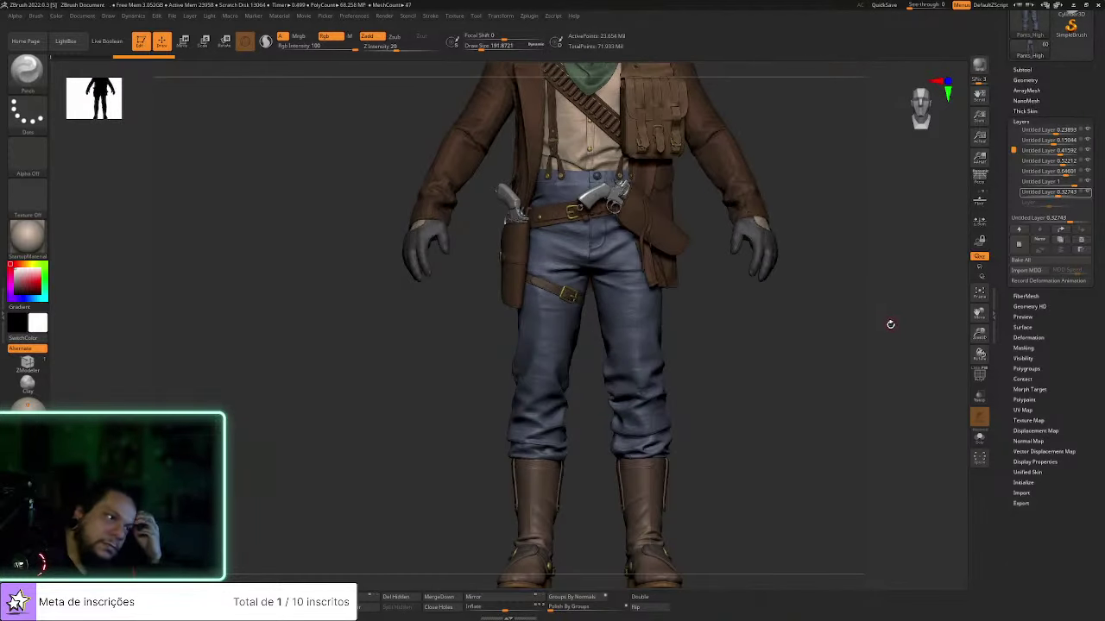
{"action": "left_click_drag", "start_coordinate": [883, 407], "coordinate": [904, 390]}
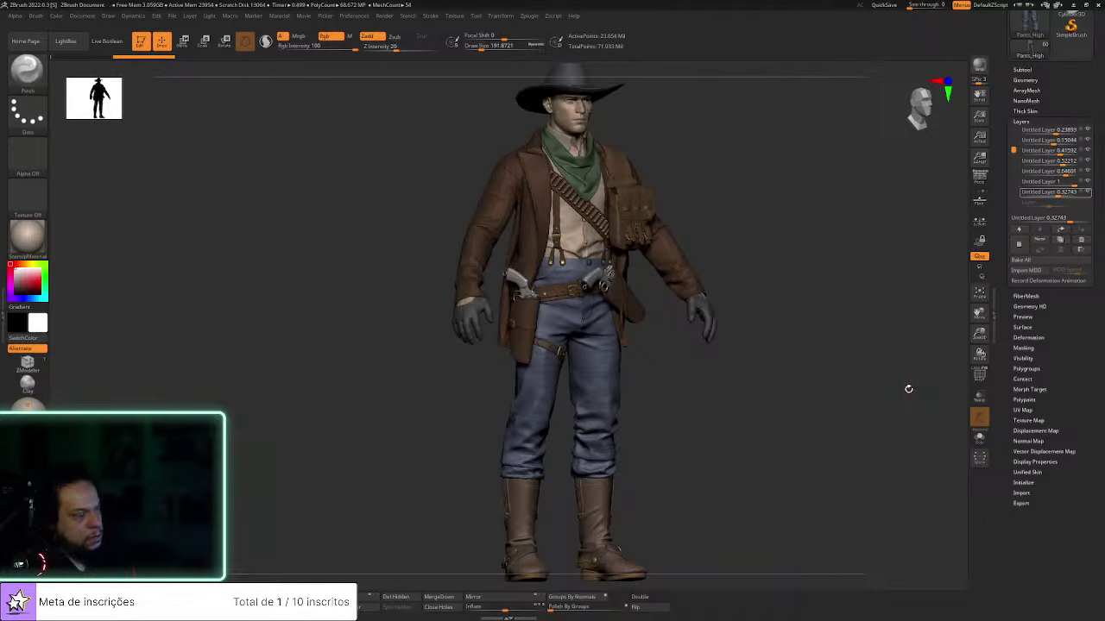
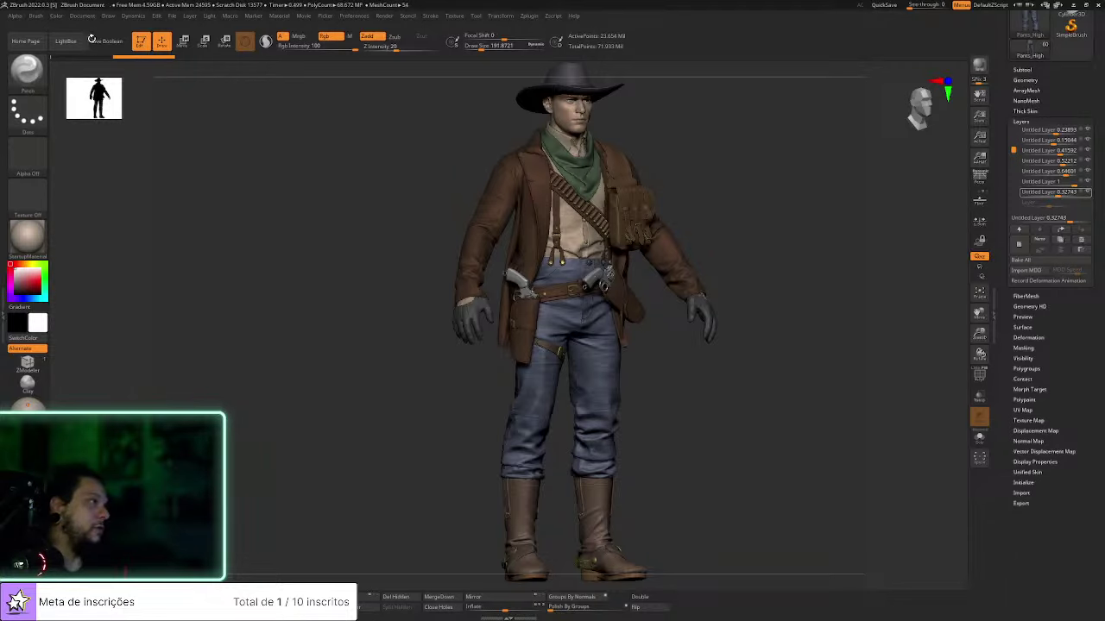
Look through the brush folders in LightBox, then return to the full character
{"action": "left_click", "coordinate": [84, 42]}
{"action": "double_click", "coordinate": [79, 101]}
{"action": "left_click", "coordinate": [913, 209]}
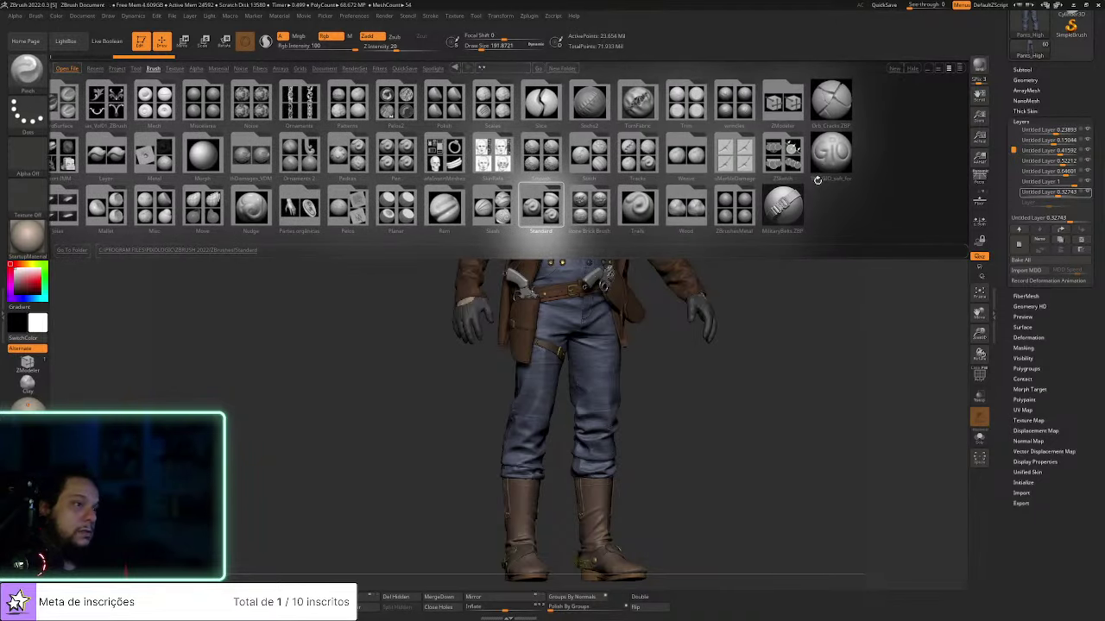
{"action": "left_click", "coordinate": [59, 42]}
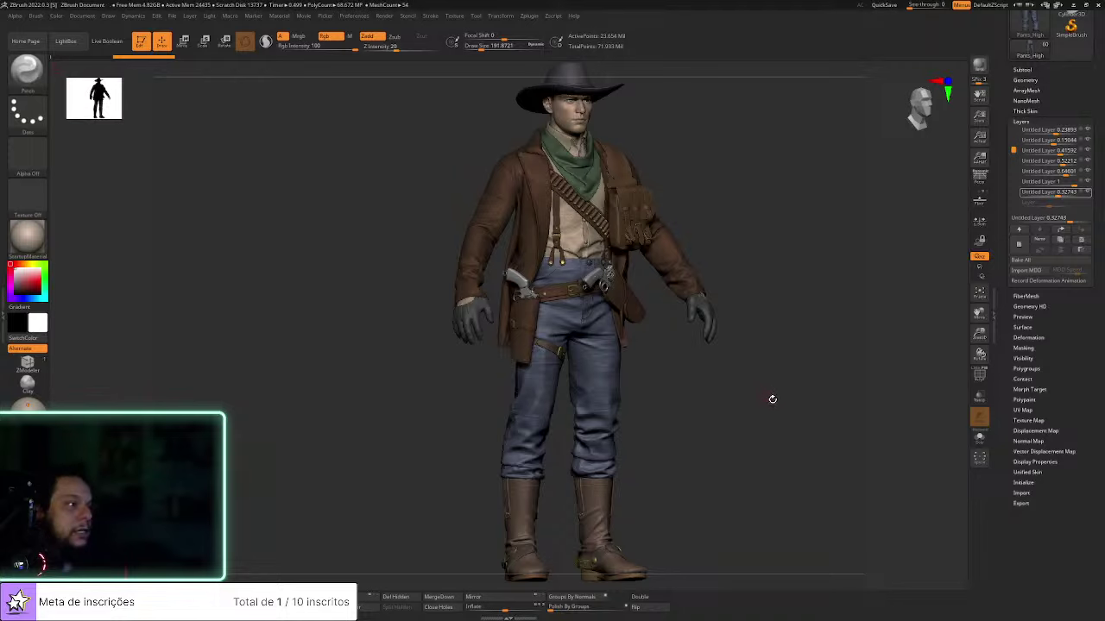
{"action": "left_click_drag", "start_coordinate": [772, 399], "coordinate": [730, 426]}
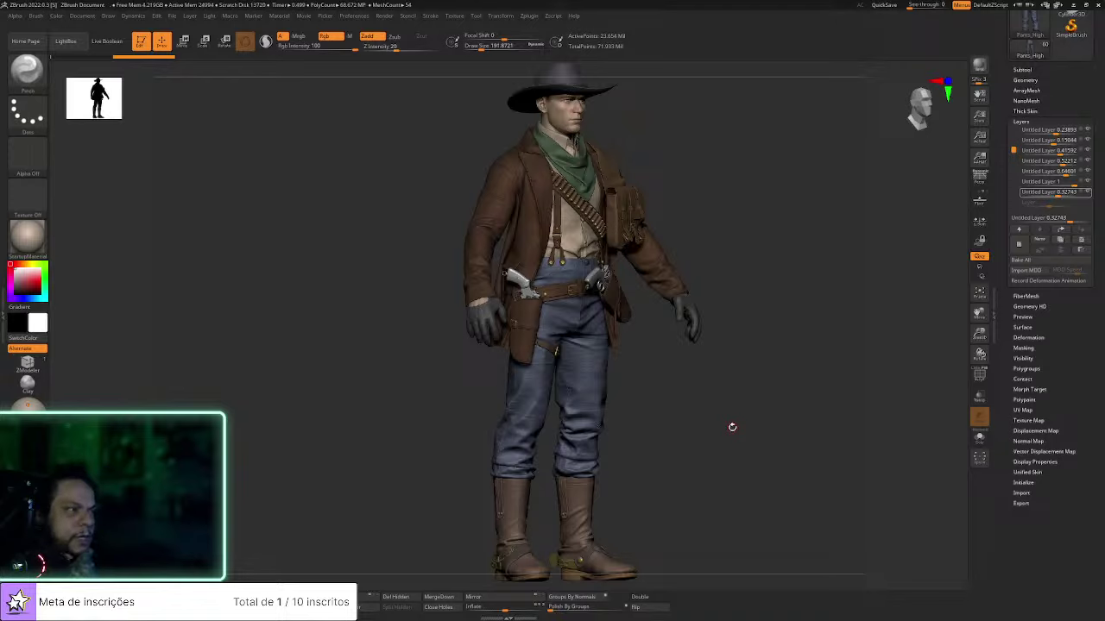
Browse the LightBox alphas and look inside the Bumpy_Skin folder for surface detail textures
{"action": "left_click", "coordinate": [72, 44]}
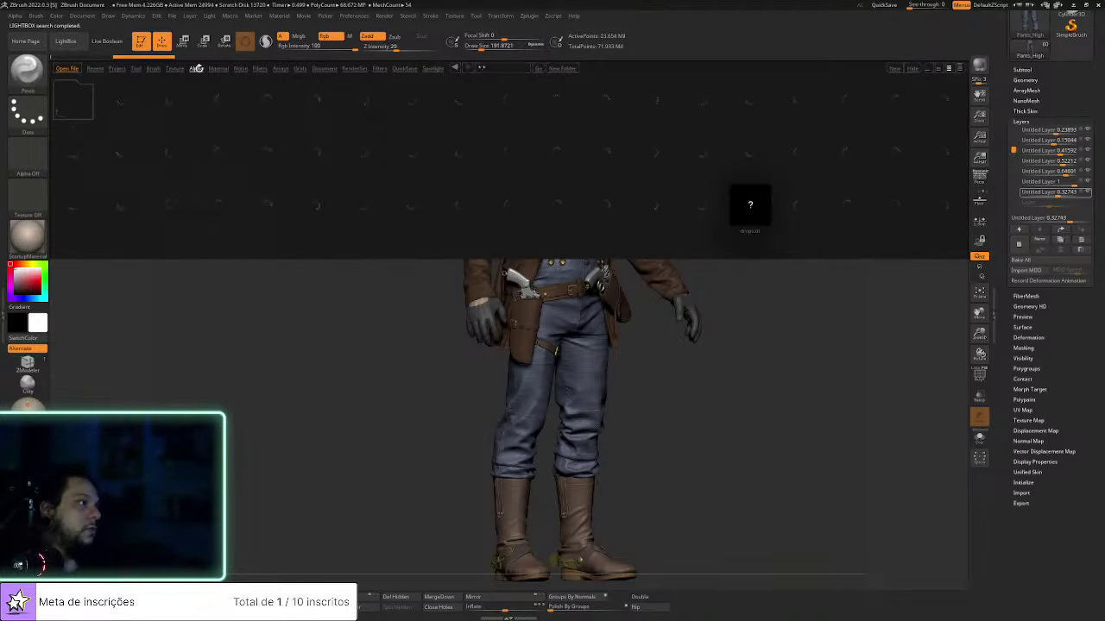
{"action": "left_click", "coordinate": [197, 68]}
{"action": "scroll", "coordinate": [226, 120], "scroll_direction": "down", "scroll_amount": 10}
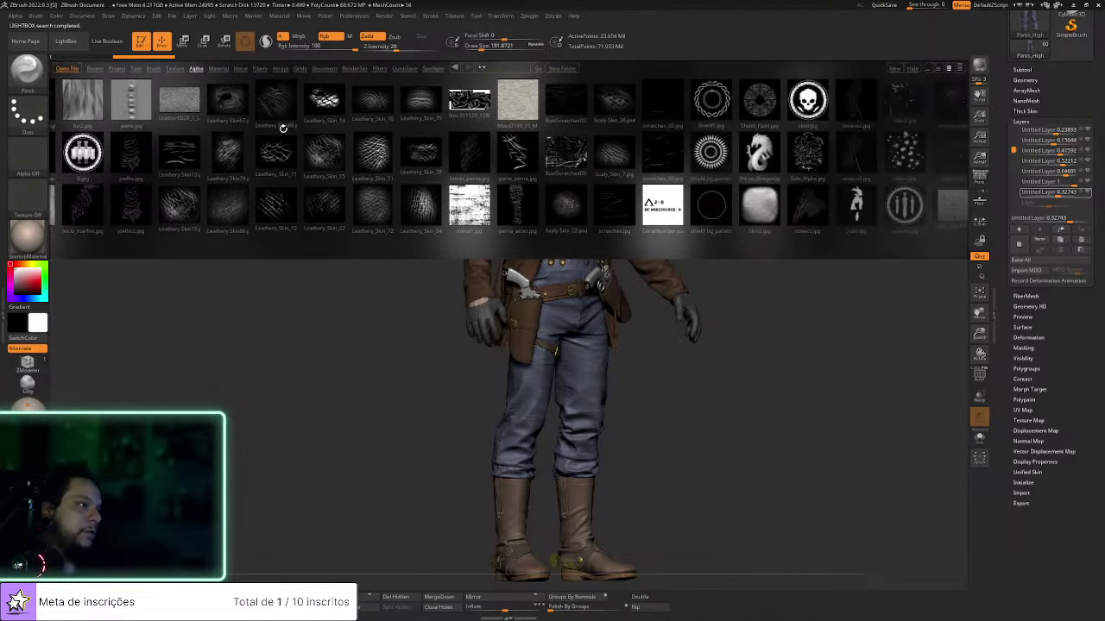
{"action": "left_click_drag", "start_coordinate": [656, 188], "coordinate": [635, 187]}
{"action": "left_click_drag", "start_coordinate": [414, 194], "coordinate": [654, 172]}
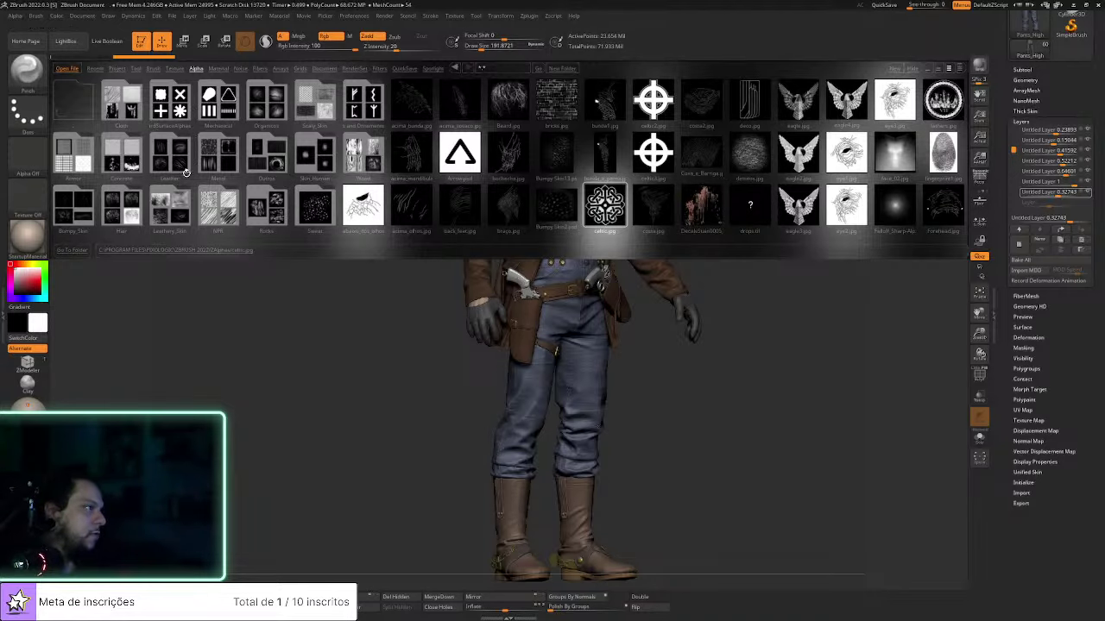
{"action": "double_click", "coordinate": [91, 203]}
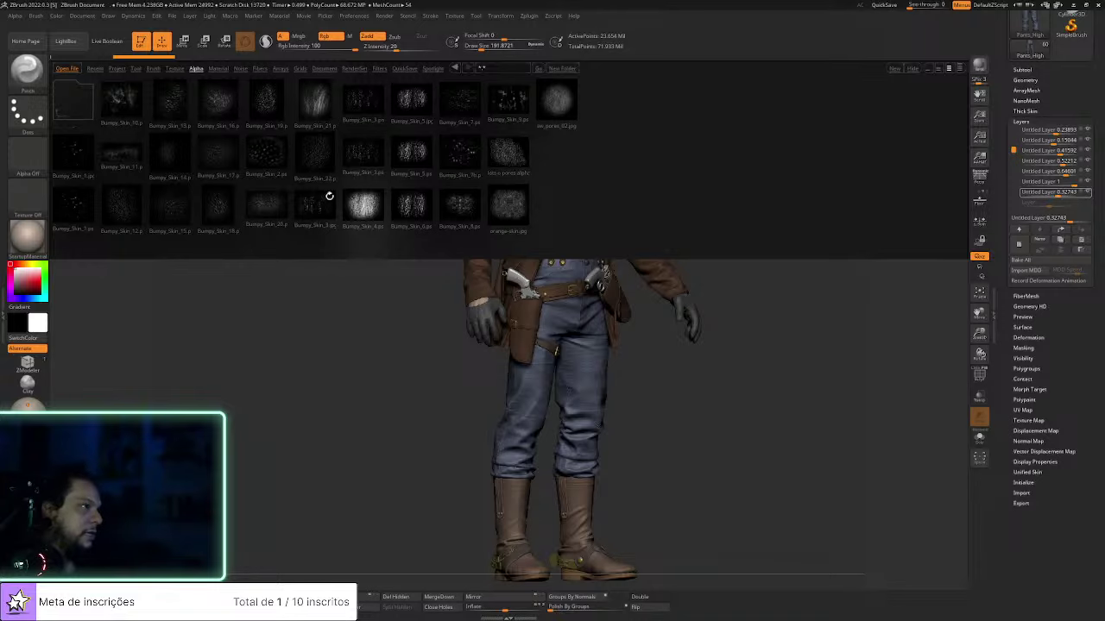
{"action": "left_click", "coordinate": [66, 41]}
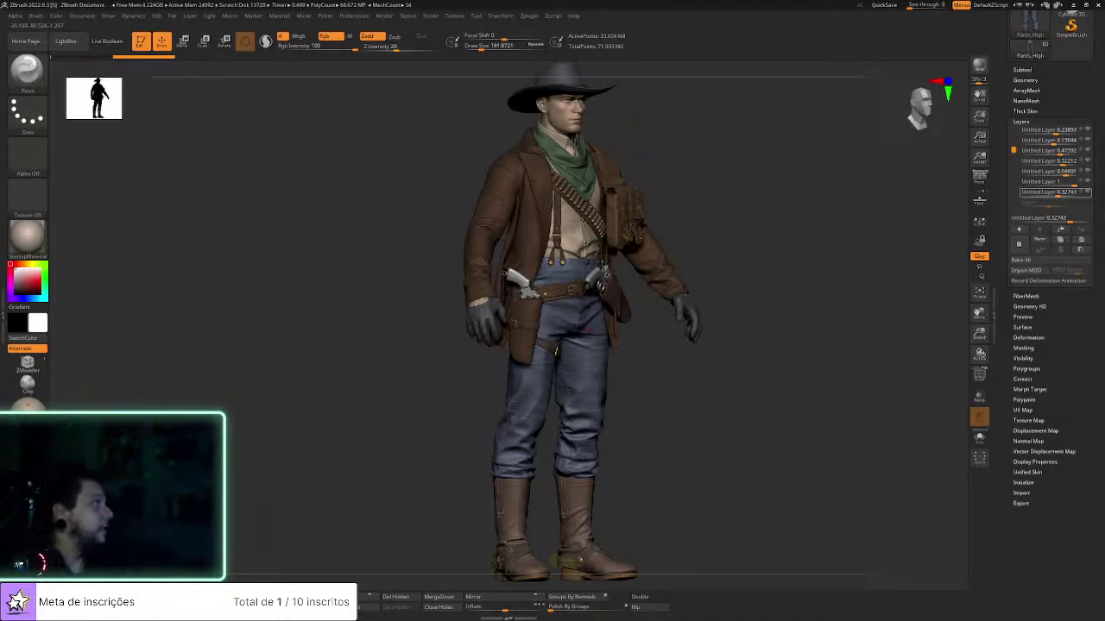
Select the leather holster body on the character's thigh and isolate it with Solo
{"action": "left_click_drag", "start_coordinate": [811, 463], "coordinate": [872, 446], "text": "shift"}
{"action": "left_click", "coordinate": [521, 364], "text": "alt"}
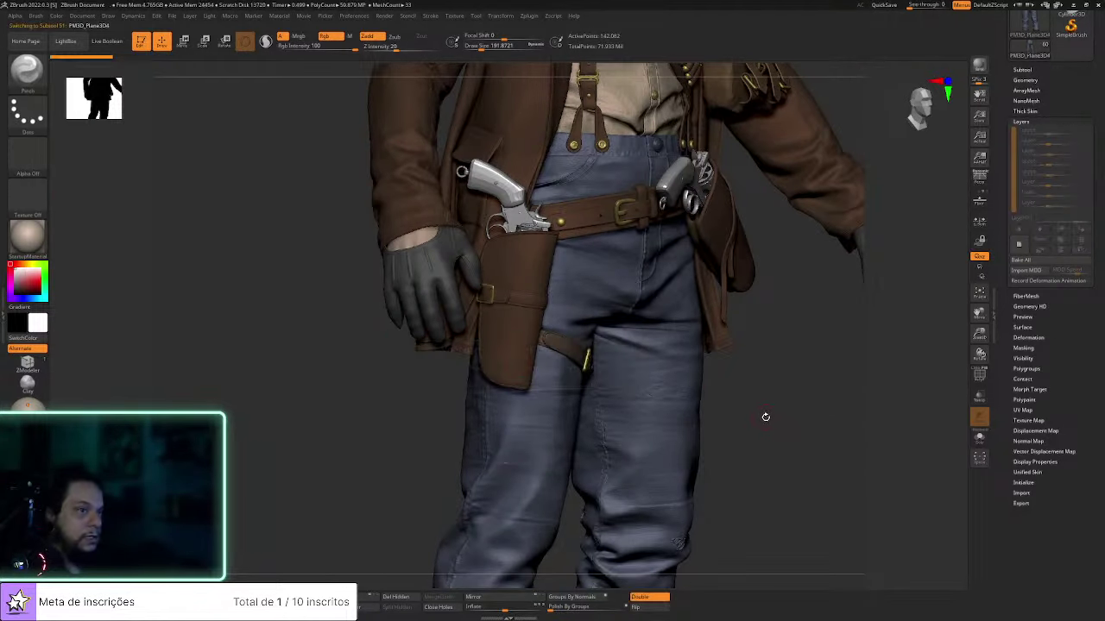
{"action": "left_click", "coordinate": [979, 437]}
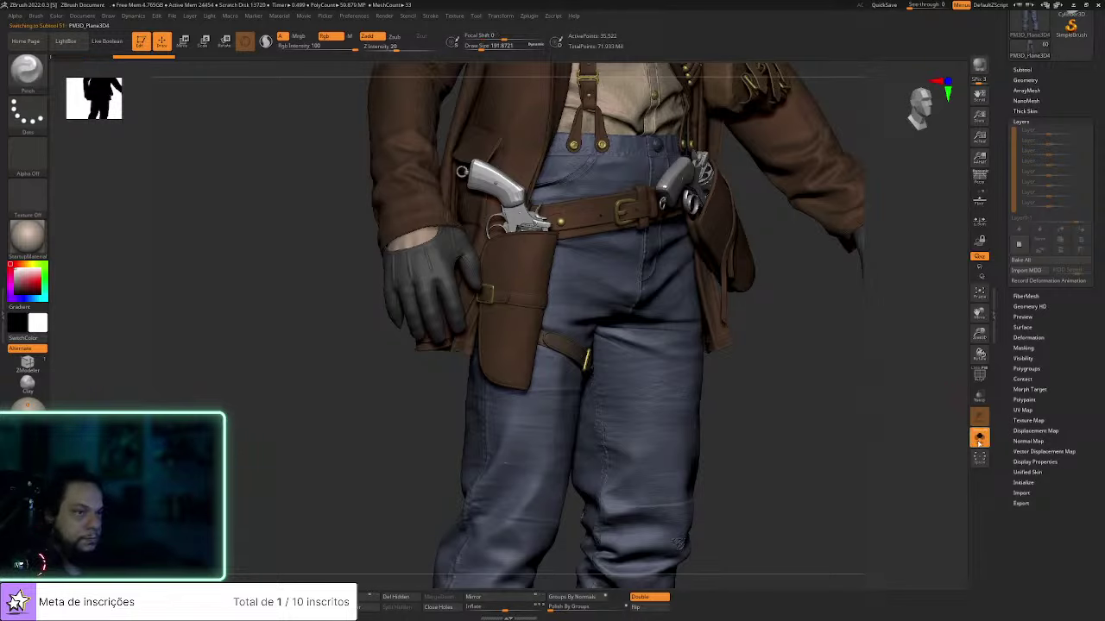
Raise the holster body to subdivision level 5 and divide it once more to level 6
{"action": "left_click", "coordinate": [1025, 80]}
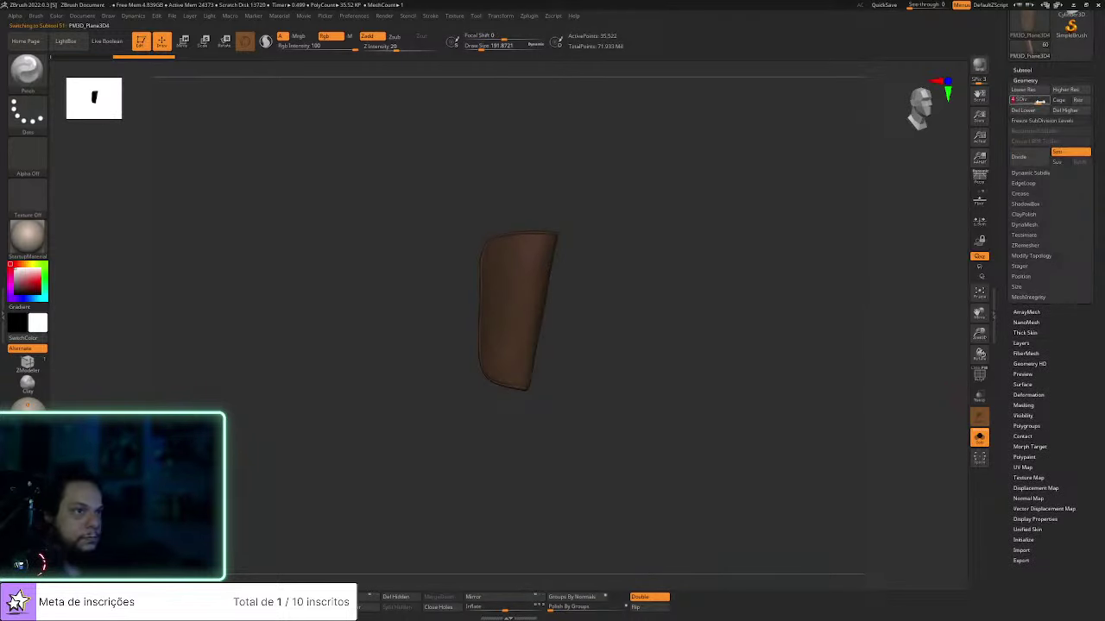
{"action": "left_click", "coordinate": [1042, 100]}
{"action": "mouse_move", "coordinate": [590, 337]}
{"action": "left_mouse_down"}
{"action": "mouse_move", "coordinate": [627, 341]}
{"action": "mouse_move", "coordinate": [688, 380]}
{"action": "mouse_move", "coordinate": [684, 351]}
{"action": "mouse_move", "coordinate": [725, 321]}
{"action": "left_mouse_up"}
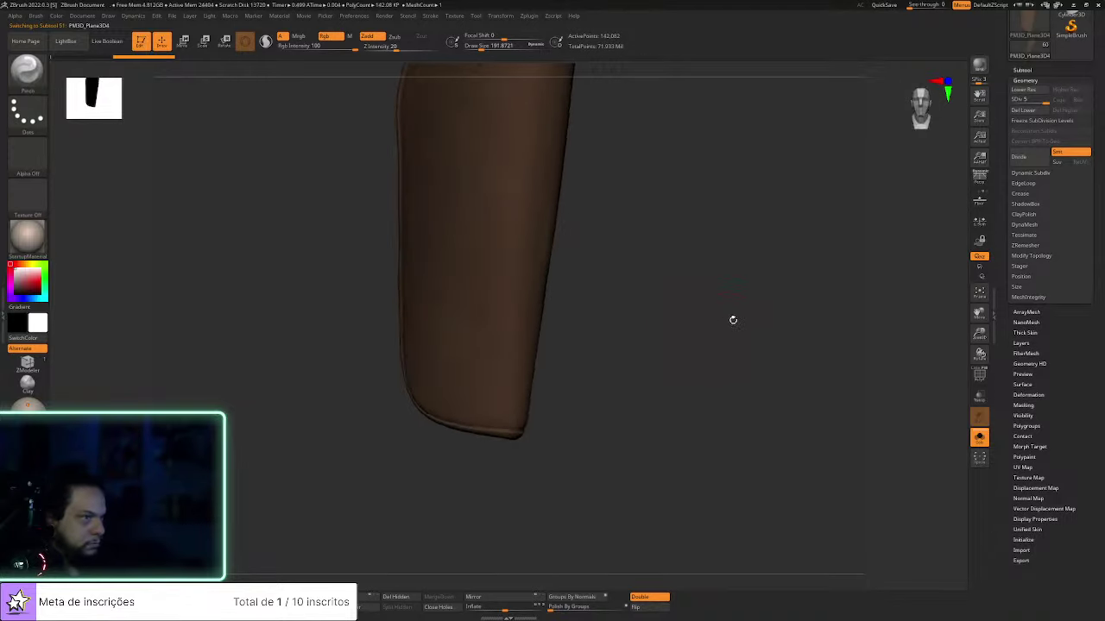
{"action": "mouse_move", "coordinate": [1041, 100]}
{"action": "left_mouse_down"}
{"action": "mouse_move", "coordinate": [1012, 100]}
{"action": "mouse_move", "coordinate": [1045, 101]}
{"action": "left_mouse_up"}
{"action": "left_click_drag", "start_coordinate": [863, 324], "coordinate": [838, 331]}
{"action": "key", "text": "ctrl+d"}
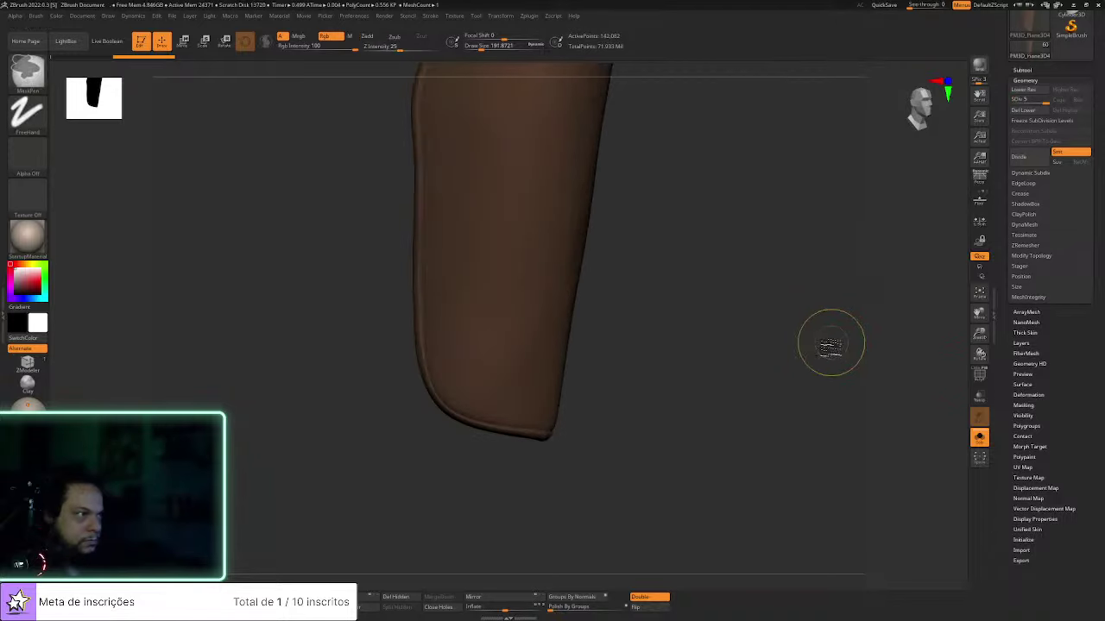
{"action": "left_click_drag", "start_coordinate": [708, 365], "coordinate": [863, 414]}
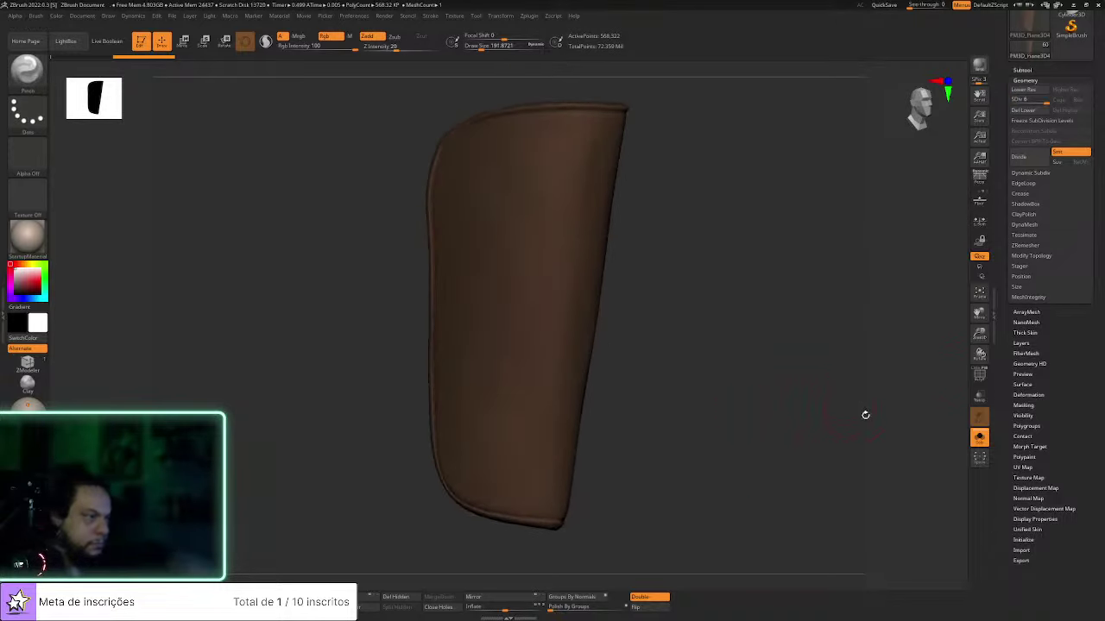
Add a new sculpt layer to the holster body and choose the custom metal brush with the DragRect stroke and BrushAlpha
{"action": "left_click", "coordinate": [1021, 343]}
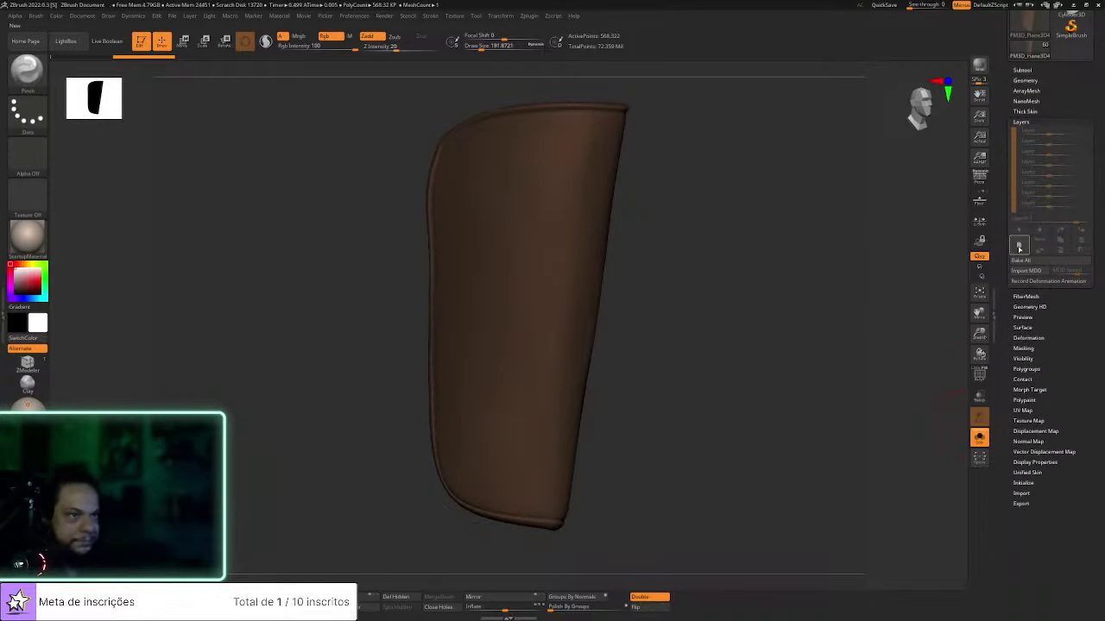
{"action": "left_click", "coordinate": [1019, 245]}
{"action": "key", "text": "b"}
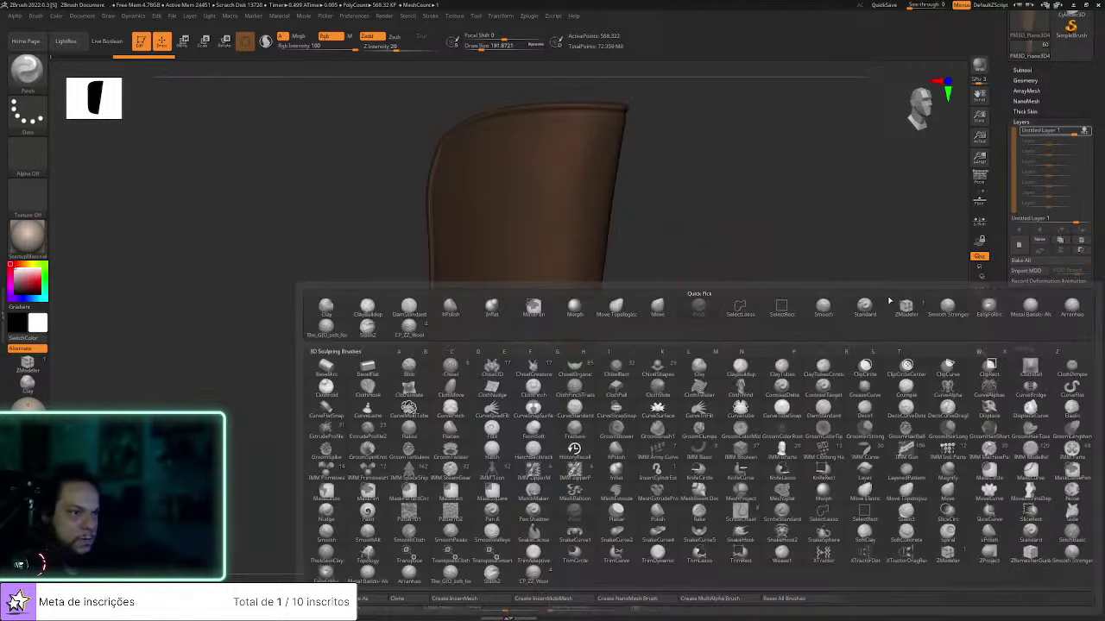
{"action": "left_click", "coordinate": [1025, 312]}
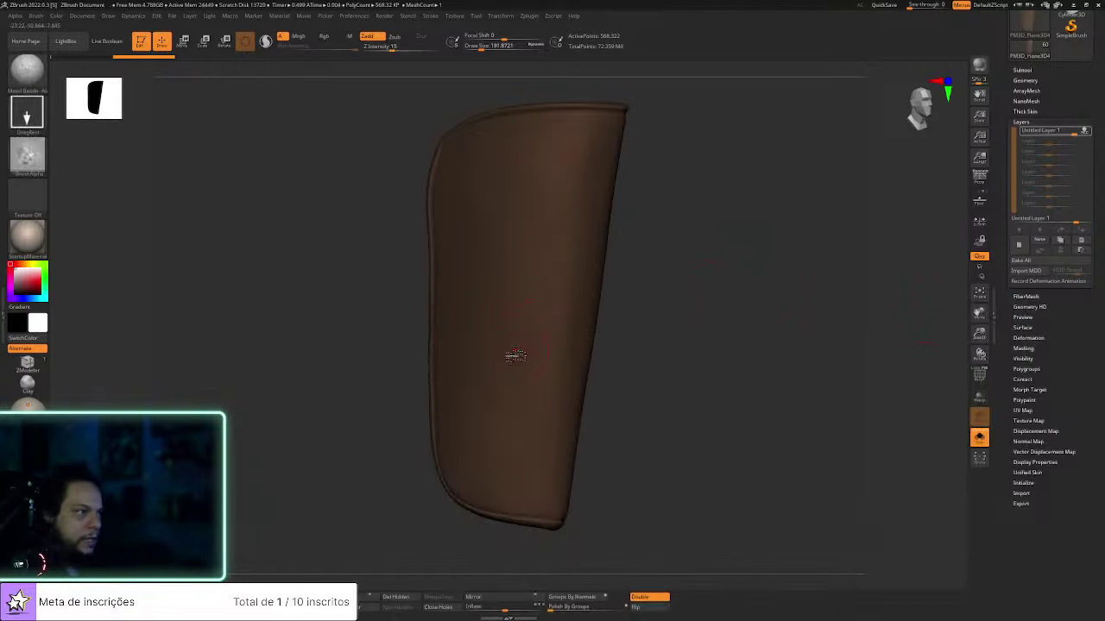
Flatten the bumps on the holster body's narrow side and adjoining face using the hPolish brush at draw size about 160
{"action": "left_click_drag", "start_coordinate": [702, 229], "coordinate": [589, 226]}
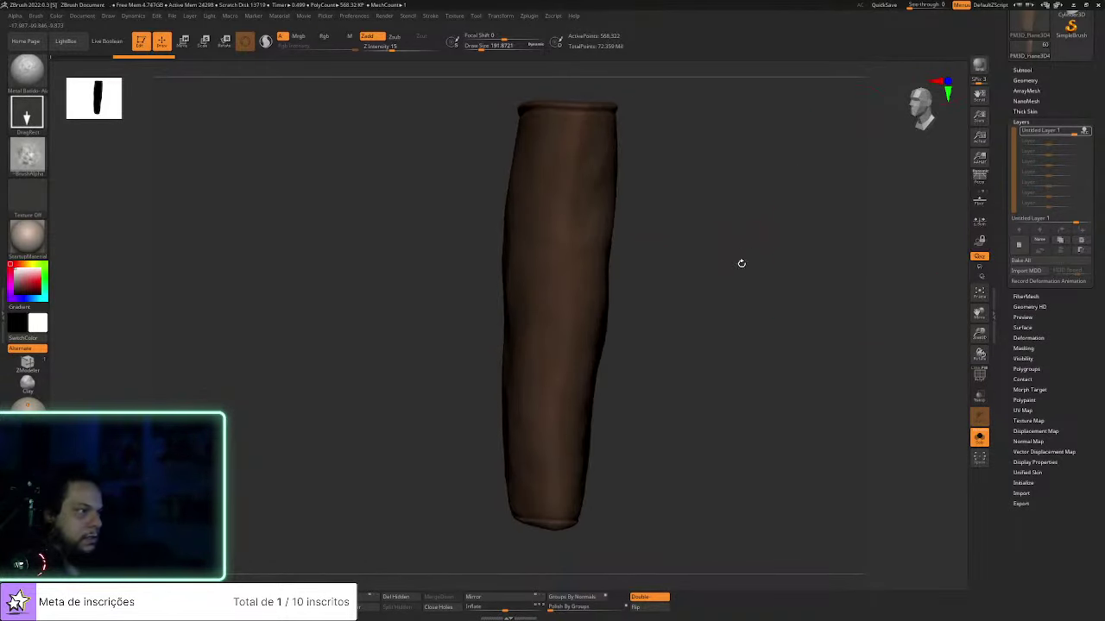
{"action": "left_click_drag", "start_coordinate": [744, 249], "coordinate": [612, 434]}
{"action": "mouse_move", "coordinate": [689, 362]}
{"action": "left_mouse_down"}
{"action": "mouse_move", "coordinate": [760, 313]}
{"action": "mouse_move", "coordinate": [812, 310]}
{"action": "mouse_move", "coordinate": [756, 319]}
{"action": "left_mouse_up"}
{"action": "key", "text": "b"}
{"action": "key", "text": "h"}
{"action": "key", "text": "p"}
{"action": "key", "text": "s"}
{"action": "left_click_drag", "start_coordinate": [690, 471], "coordinate": [687, 471]}
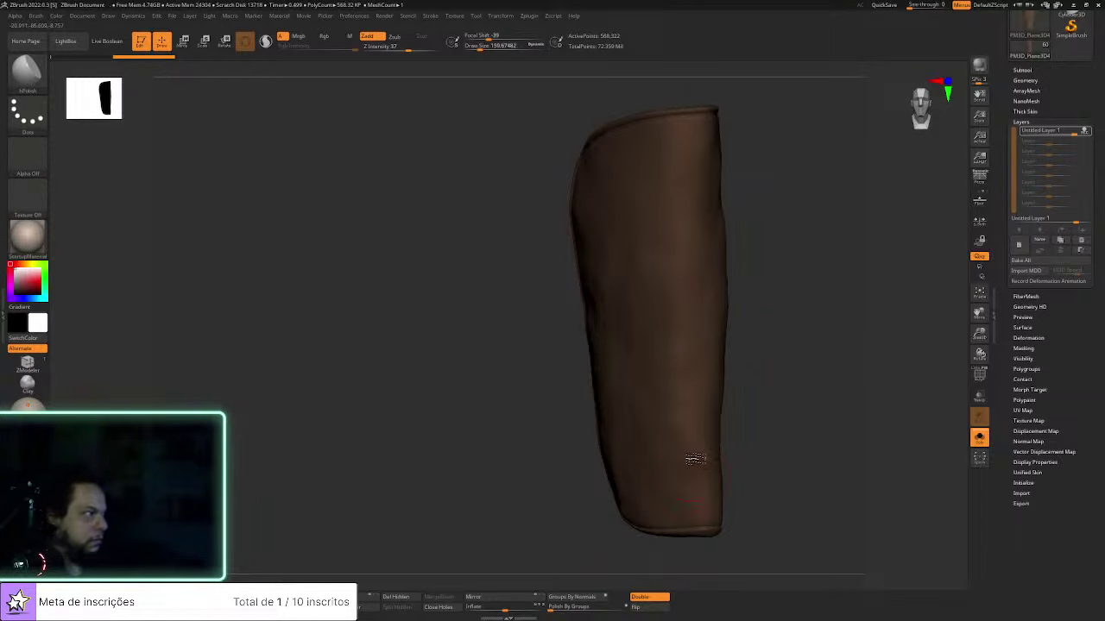
Polish the broad face of the holster body using hPolish at draw size about 350
{"action": "right_click_drag", "start_coordinate": [665, 469], "coordinate": [648, 458]}
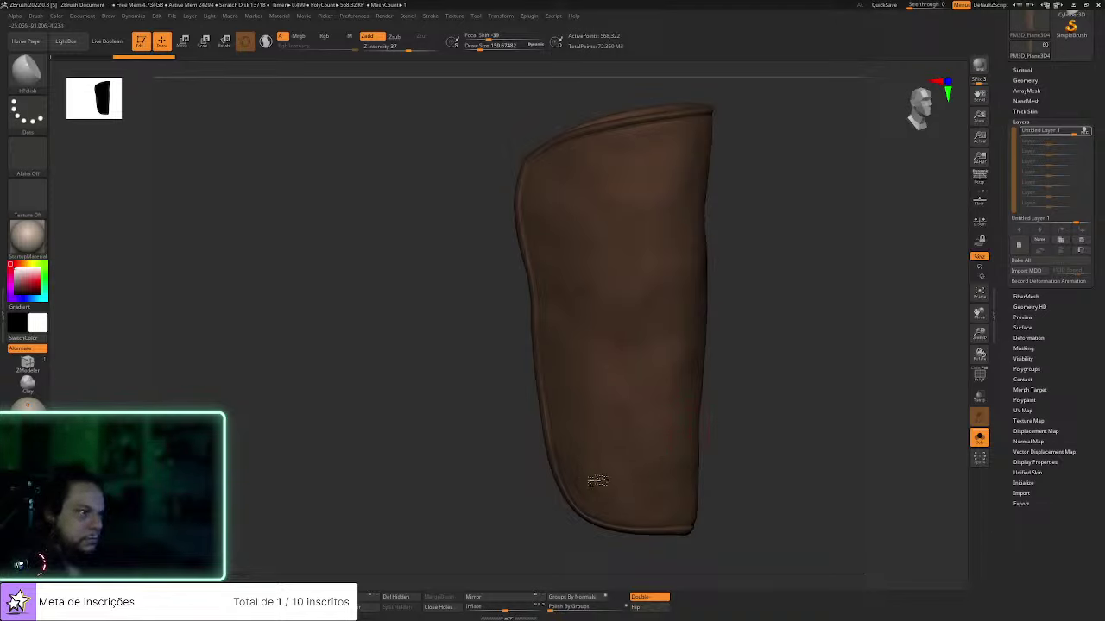
{"action": "key", "text": "s"}
{"action": "left_click_drag", "start_coordinate": [644, 419], "coordinate": [651, 418]}
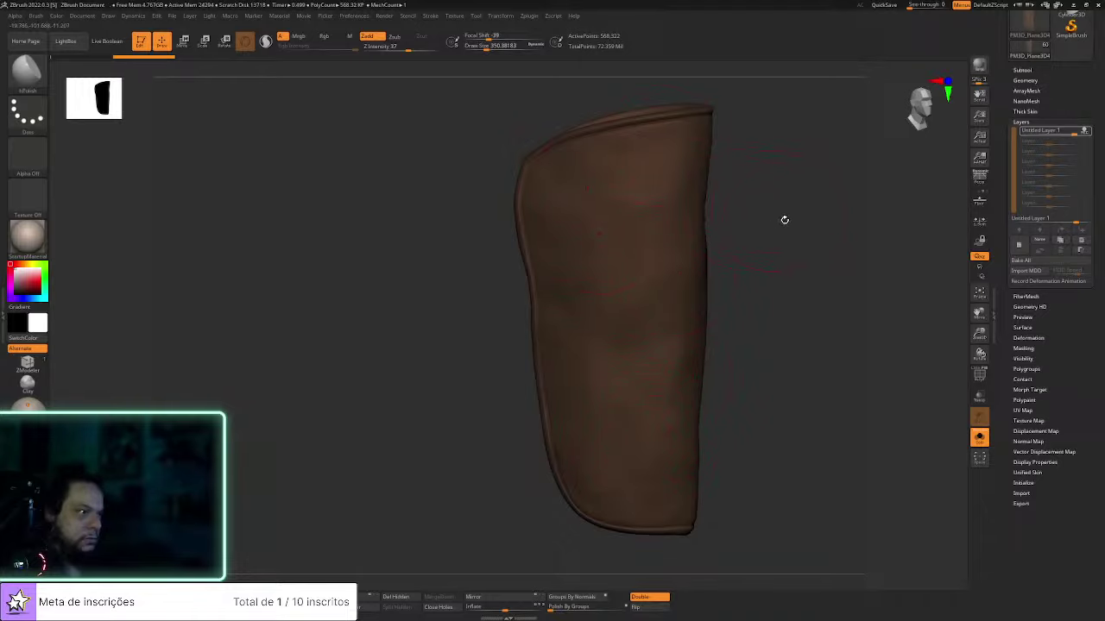
{"action": "left_click_drag", "start_coordinate": [782, 217], "coordinate": [713, 216]}
{"action": "left_click_drag", "start_coordinate": [827, 415], "coordinate": [774, 411]}
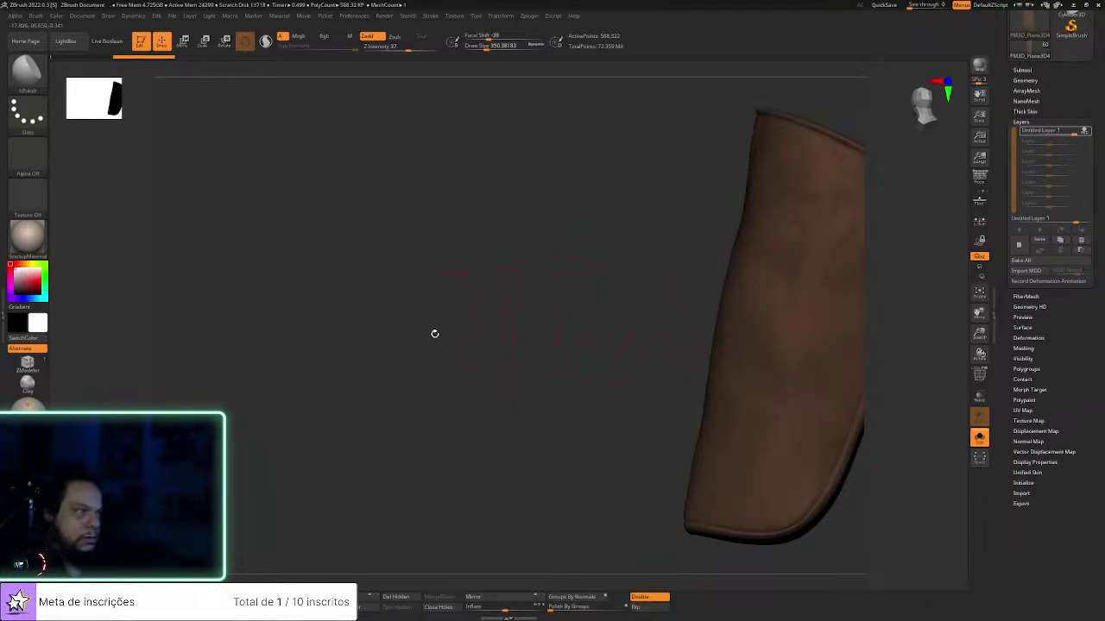
Stamp uneven surface variation onto the holster's opposite face with the custom metal brush at draw size about 350
{"action": "key", "text": "b"}
{"action": "key", "text": "s"}
{"action": "key", "text": "t"}
{"action": "key", "text": "b"}
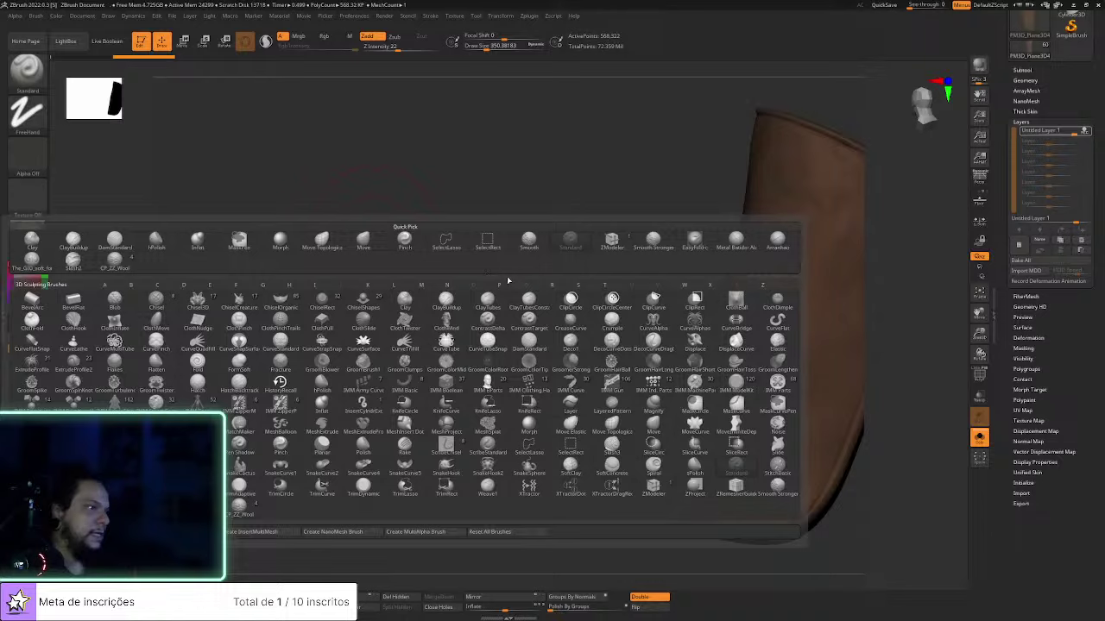
{"action": "left_click", "coordinate": [735, 240]}
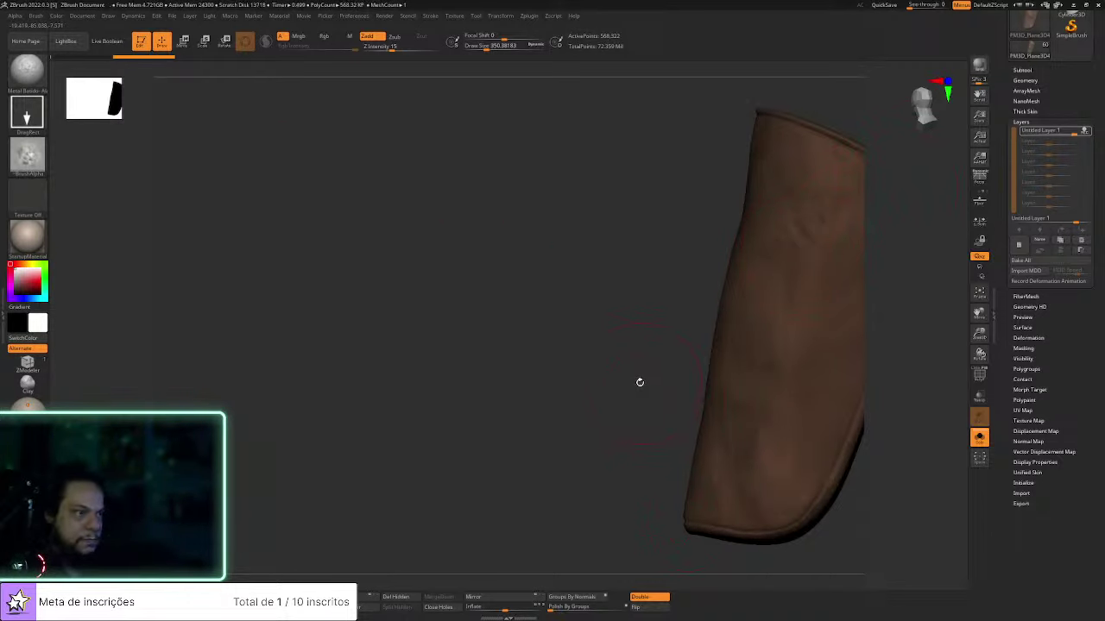
{"action": "left_click_drag", "start_coordinate": [639, 383], "coordinate": [772, 323]}
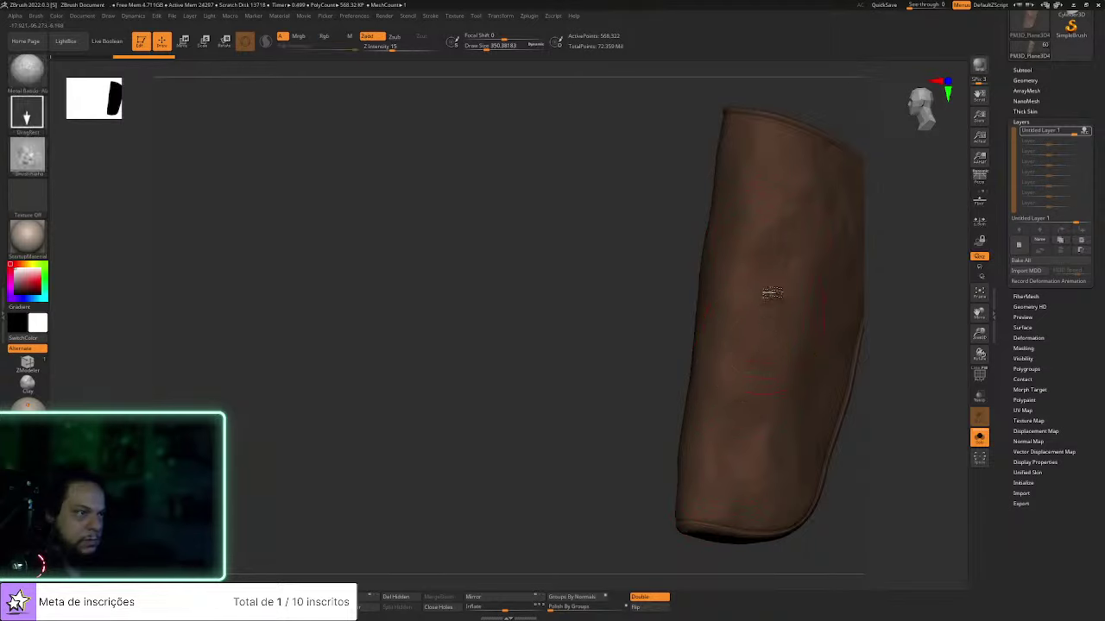
Soften the stamped bumps around the holster with hPolish and reduce the sculpt layer's intensity to about 0.54
{"action": "key", "text": "b"}
{"action": "key", "text": "d"}
{"action": "key", "text": "s"}
{"action": "key", "text": "b"}
{"action": "key", "text": "h"}
{"action": "key", "text": "p"}
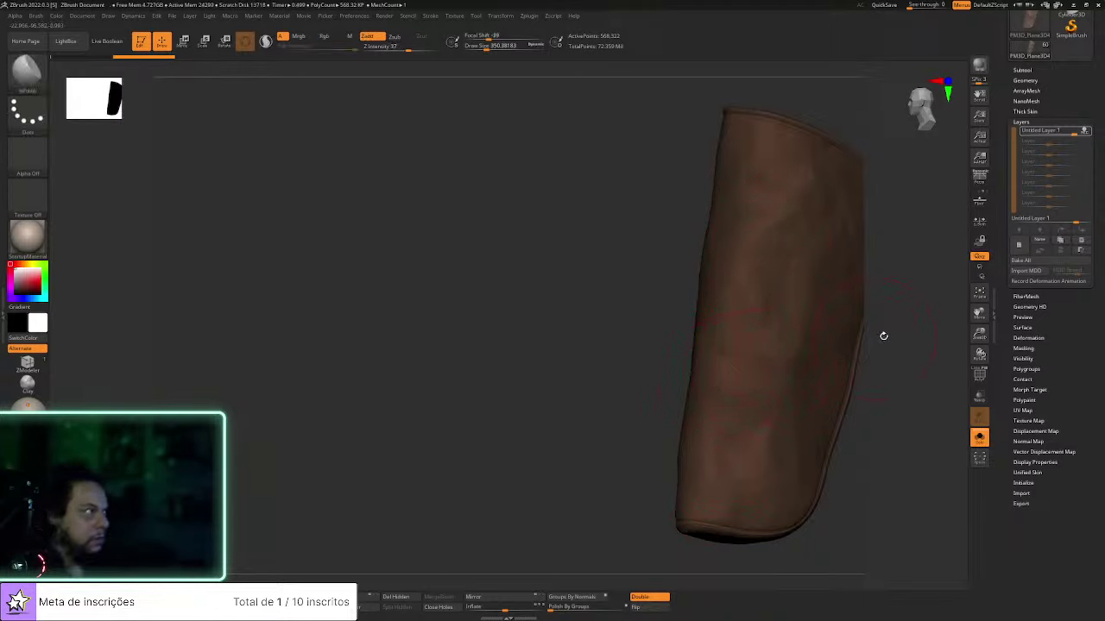
{"action": "left_click_drag", "start_coordinate": [883, 335], "coordinate": [855, 349]}
{"action": "left_click_drag", "start_coordinate": [570, 313], "coordinate": [630, 391]}
{"action": "mouse_move", "coordinate": [771, 397]}
{"action": "left_mouse_down"}
{"action": "mouse_move", "coordinate": [788, 399]}
{"action": "mouse_move", "coordinate": [794, 365]}
{"action": "mouse_move", "coordinate": [814, 401]}
{"action": "mouse_move", "coordinate": [782, 388]}
{"action": "left_mouse_up"}
{"action": "key", "text": "s"}
{"action": "left_click_drag", "start_coordinate": [1085, 132], "coordinate": [1060, 132]}
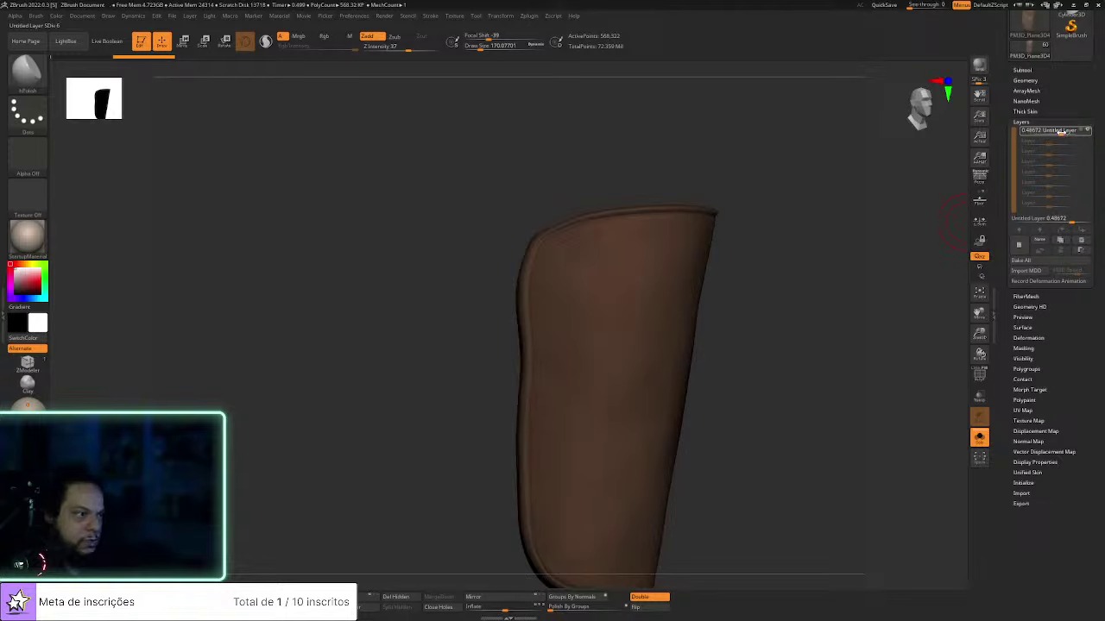
Save the tool over the existing Cowboy_V5 file
{"action": "left_click_drag", "start_coordinate": [1006, 253], "coordinate": [1006, 362]}
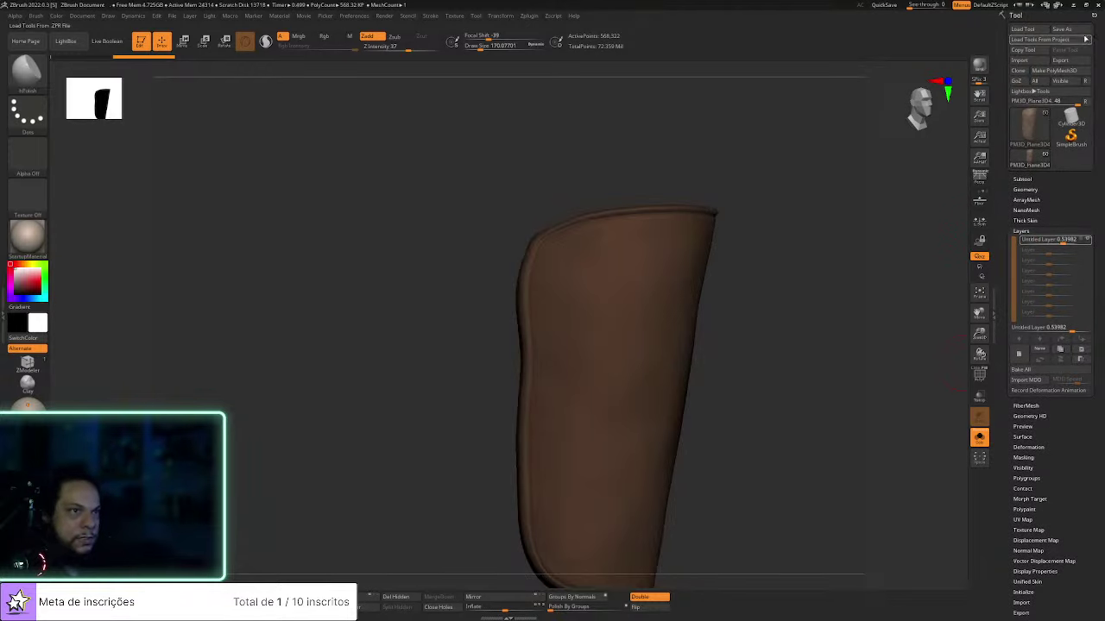
{"action": "left_click", "coordinate": [1069, 30]}
{"action": "left_click", "coordinate": [608, 240]}
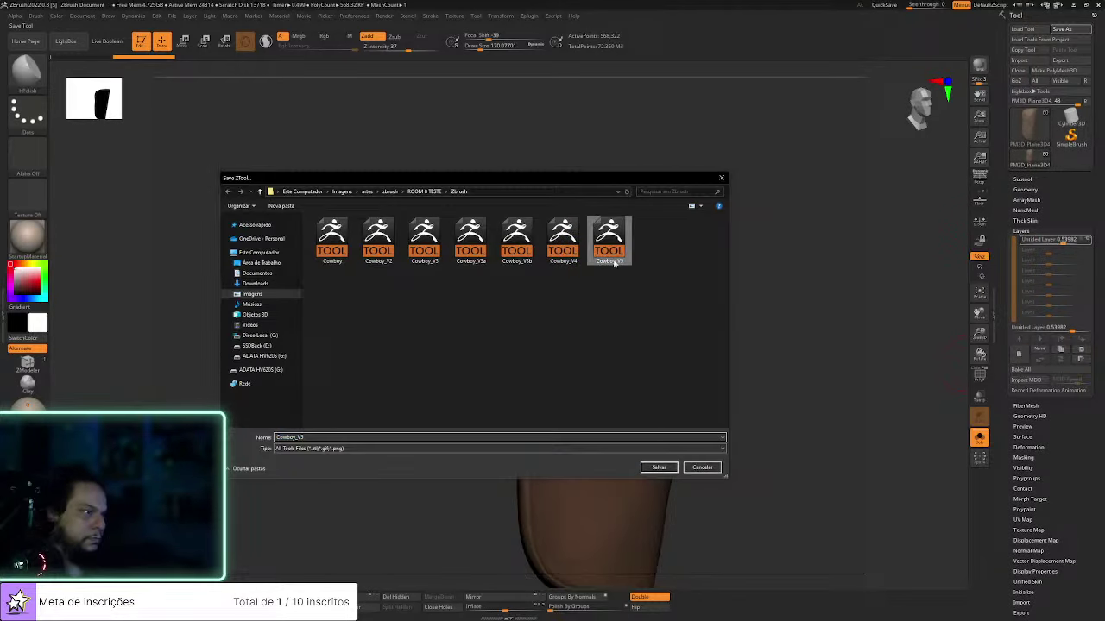
{"action": "left_click", "coordinate": [658, 467]}
{"action": "left_click", "coordinate": [571, 307]}
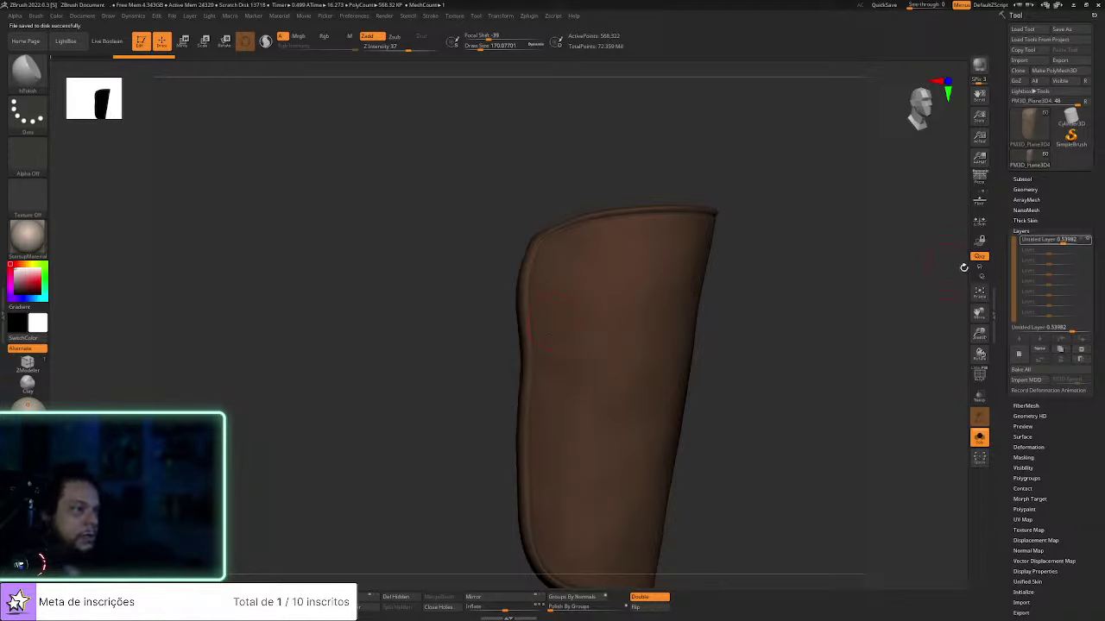
Lower the sculpt layer's intensity to about 0.4 and add a second sculpt layer to the holster body
{"action": "mouse_move", "coordinate": [1079, 243]}
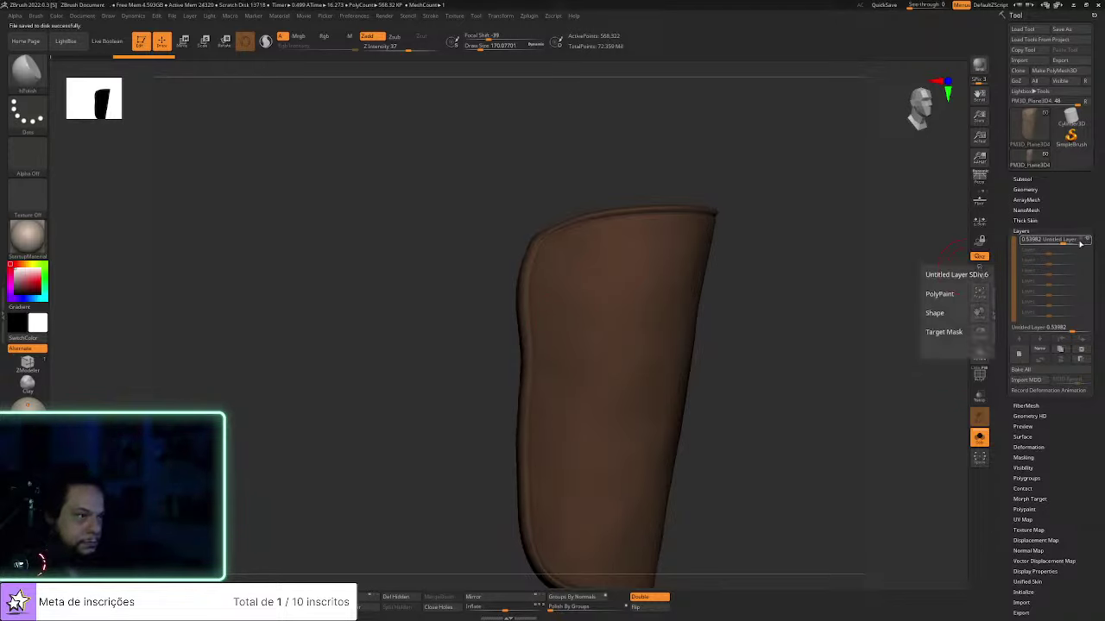
{"action": "left_click_drag", "start_coordinate": [1062, 240], "coordinate": [1064, 240]}
{"action": "left_click_drag", "start_coordinate": [843, 328], "coordinate": [831, 355]}
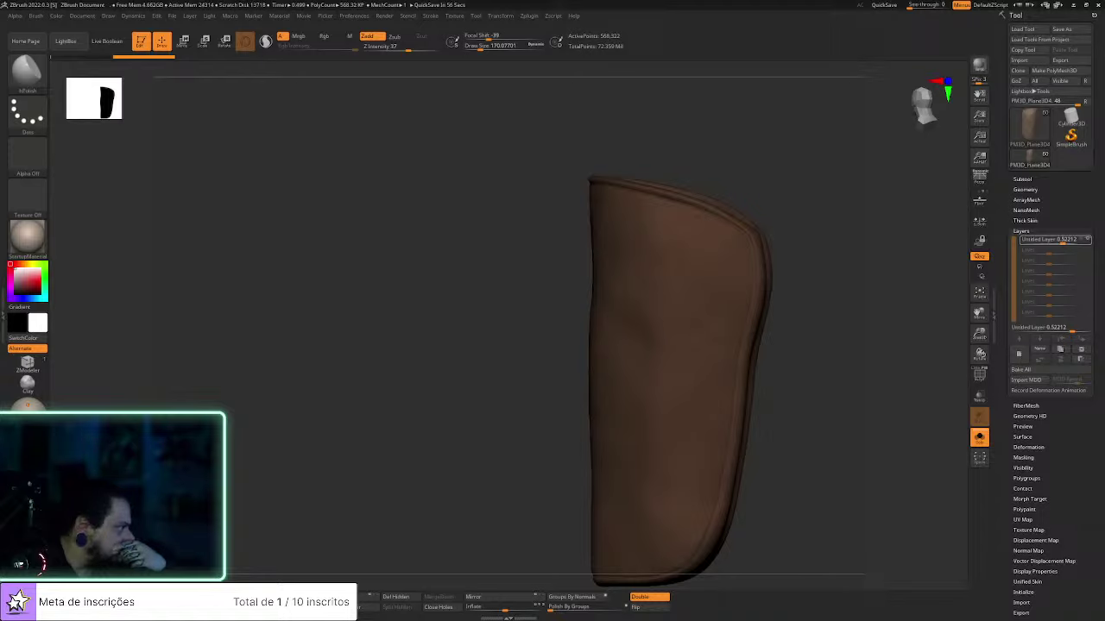
{"action": "left_click_drag", "start_coordinate": [747, 375], "coordinate": [871, 374]}
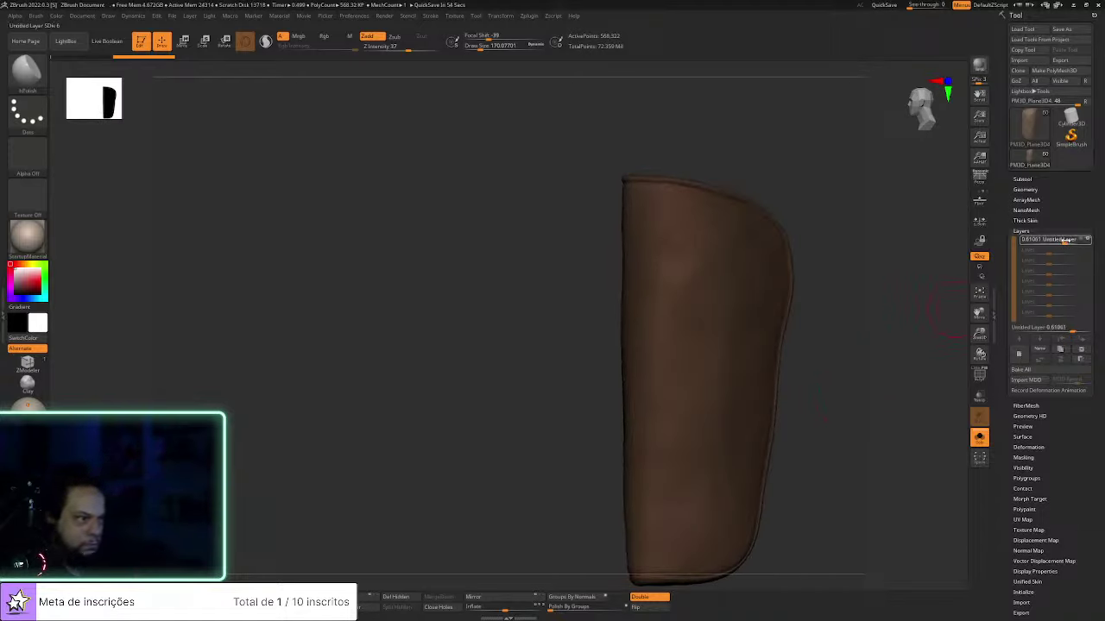
{"action": "left_click_drag", "start_coordinate": [823, 437], "coordinate": [984, 368]}
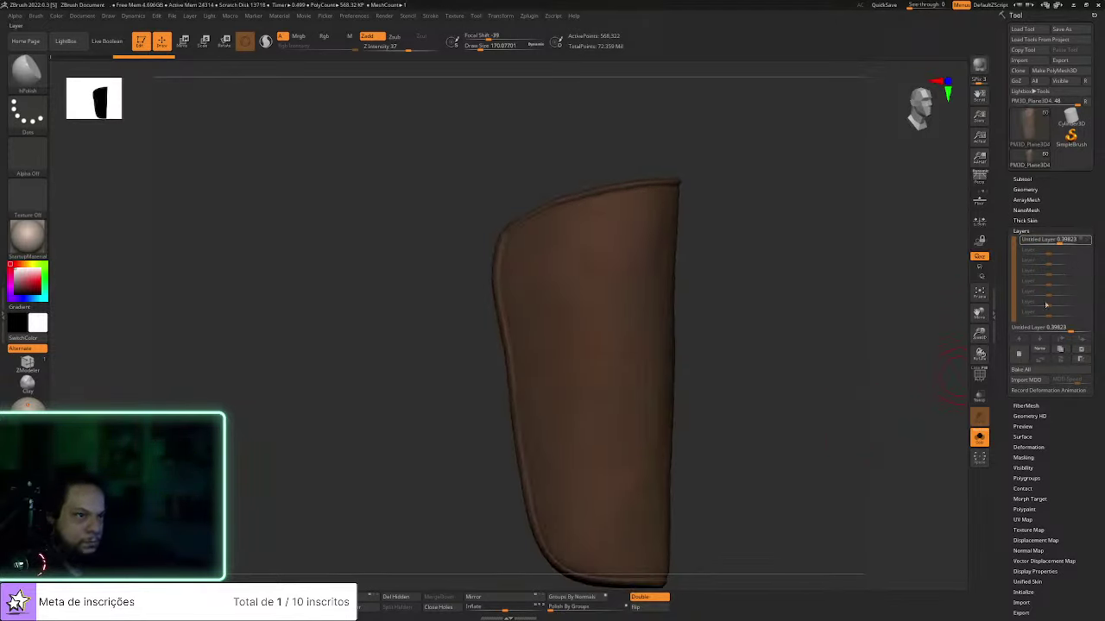
{"action": "left_click", "coordinate": [1020, 355]}
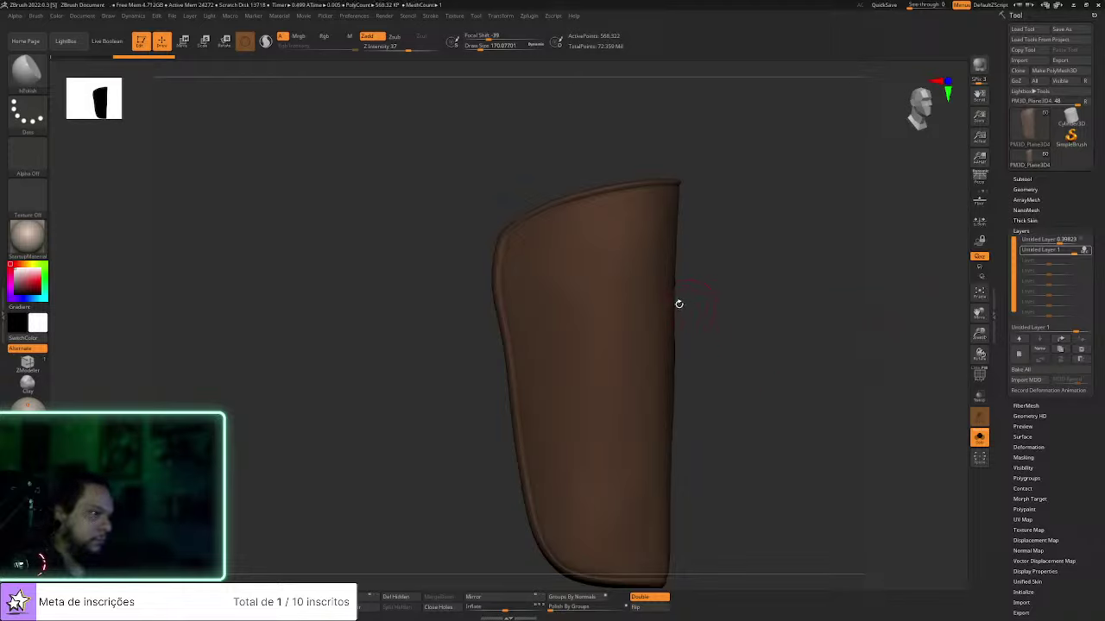
Try the ClayBuildup and Standard brushes at draw size about 96 near the holster's mouth and seamed edge
{"action": "left_click_drag", "start_coordinate": [695, 269], "coordinate": [742, 282]}
{"action": "key", "text": "b"}
{"action": "key", "text": "c"}
{"action": "key", "text": "b"}
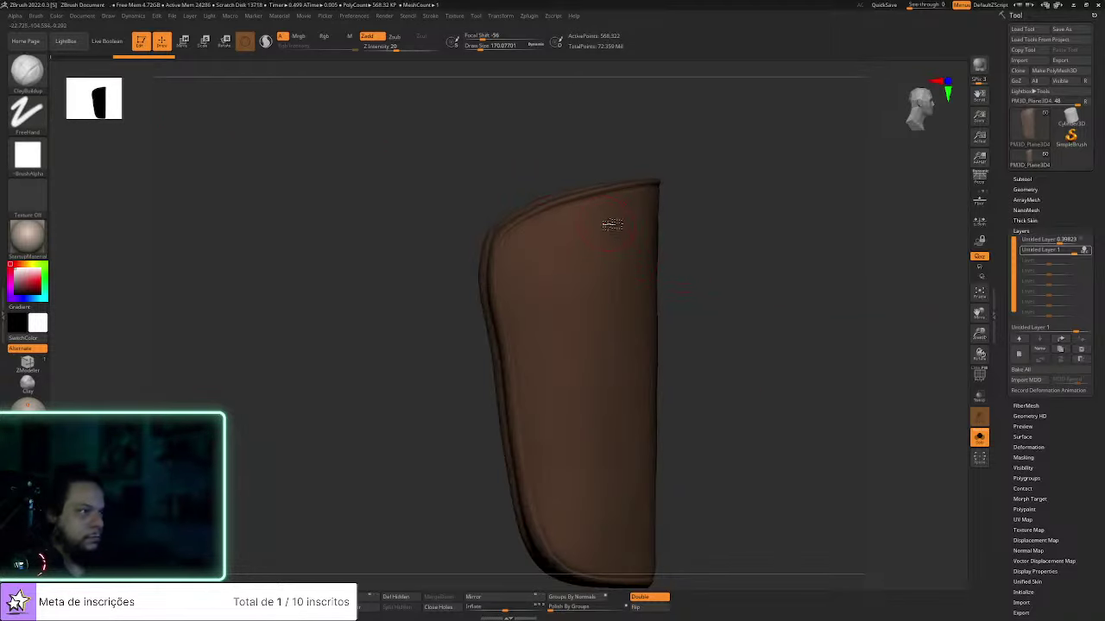
{"action": "mouse_move", "coordinate": [721, 226]}
{"action": "right_mouse_down"}
{"action": "mouse_move", "coordinate": [774, 245]}
{"action": "mouse_move", "coordinate": [771, 327]}
{"action": "mouse_move", "coordinate": [742, 324]}
{"action": "right_mouse_up"}
{"action": "key", "text": "s"}
{"action": "left_click_drag", "start_coordinate": [438, 298], "coordinate": [437, 298]}
{"action": "key", "text": "b"}
{"action": "key", "text": "s"}
{"action": "key", "text": "t"}
{"action": "right_click_drag", "start_coordinate": [689, 222], "coordinate": [629, 237]}
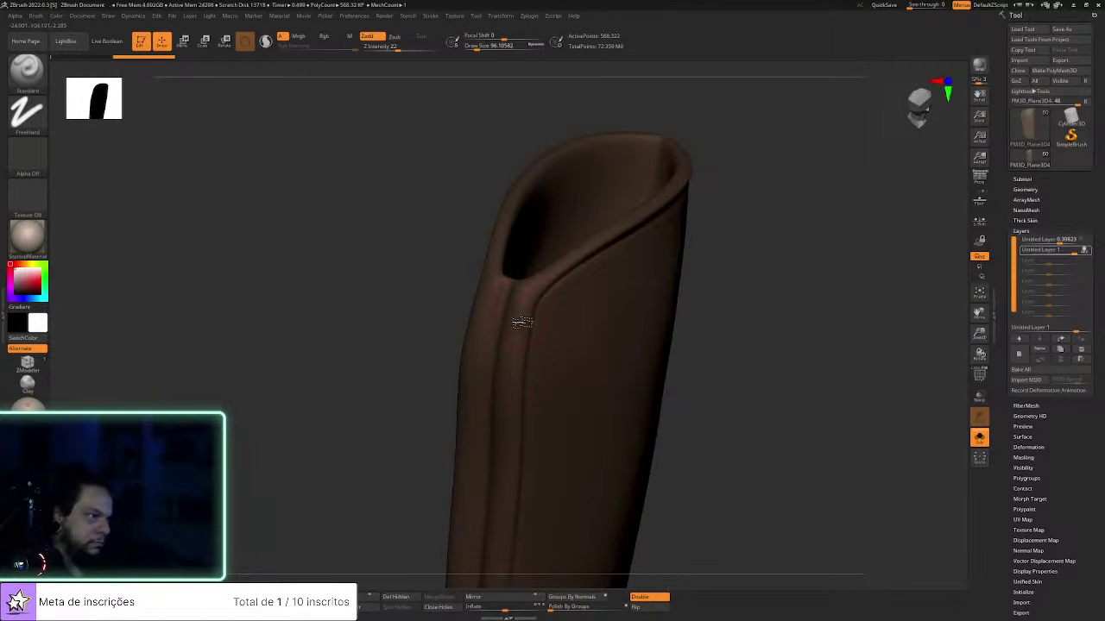
{"action": "right_click_drag", "start_coordinate": [665, 278], "coordinate": [638, 262]}
Deepen the crease beside the raised border near the holster's mouth using ClayBuildup at draw size about 60
{"action": "key", "text": "b"}
{"action": "key", "text": "c"}
{"action": "key", "text": "b"}
{"action": "key", "text": "s"}
{"action": "left_click_drag", "start_coordinate": [562, 293], "coordinate": [563, 281]}
{"action": "key", "text": "s"}
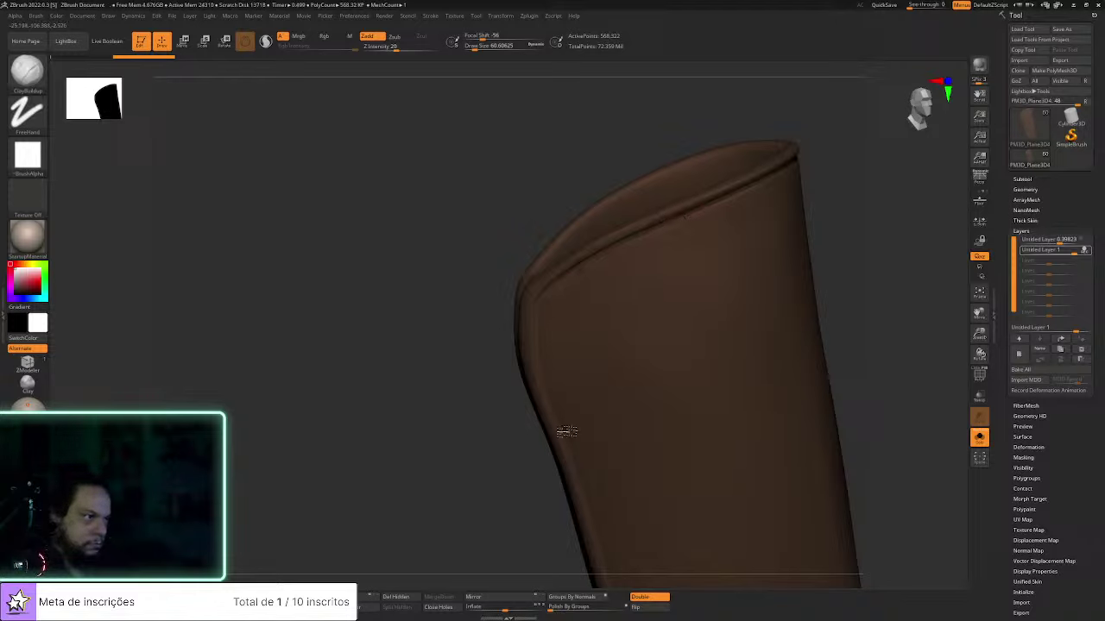
Carve the crease down the holster's long curved edge with ClayBuildup, adjusting the brush size along the border
{"action": "left_click_drag", "start_coordinate": [872, 385], "coordinate": [814, 160], "text": "alt"}
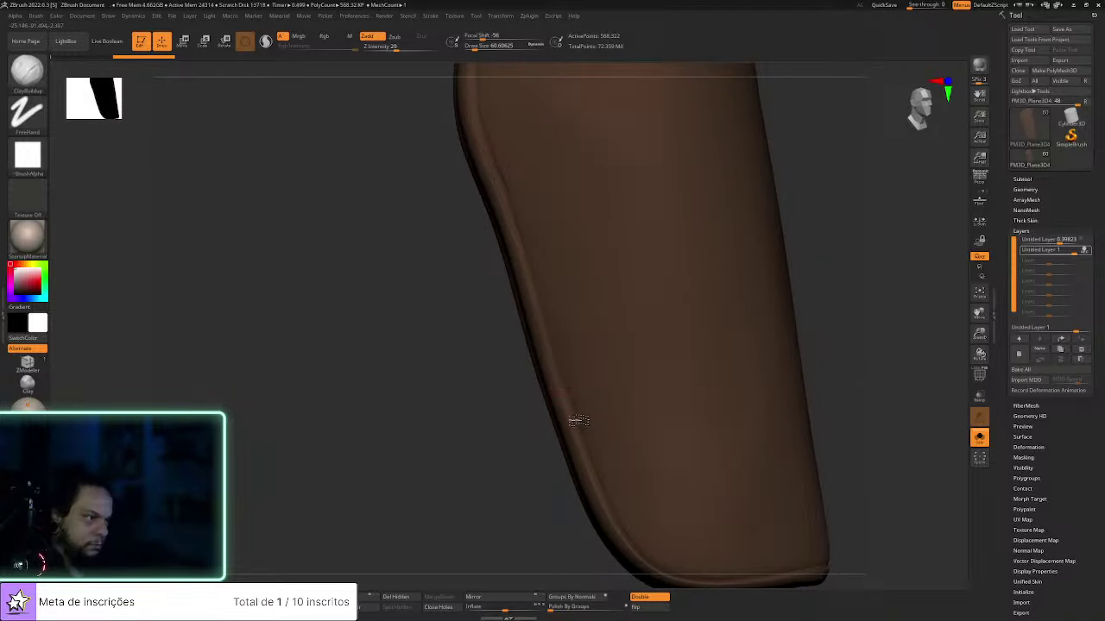
{"action": "key", "text": "s"}
{"action": "left_click_drag", "start_coordinate": [571, 410], "coordinate": [566, 410]}
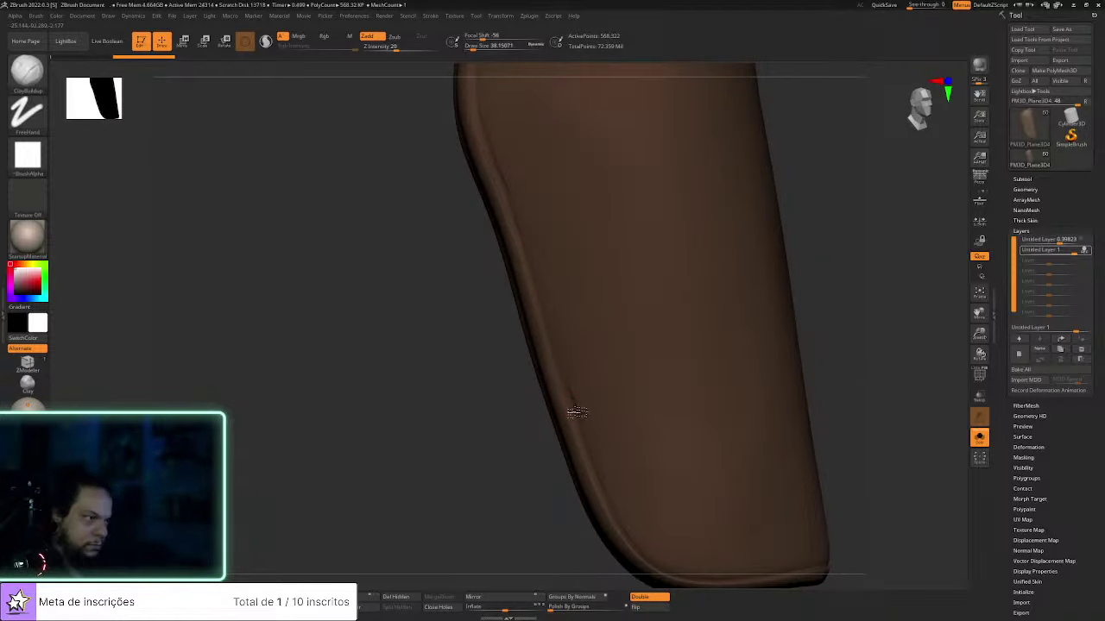
{"action": "key", "text": "s"}
{"action": "left_click", "coordinate": [570, 395]}
{"action": "key", "text": "s"}
{"action": "left_click", "coordinate": [571, 413]}
Define the crease above the holster's lower rim and around its corner using ClayBuildup at draw sizes about 25 and 38
{"action": "mouse_move", "coordinate": [848, 434]}
{"action": "left_mouse_down", "text": "alt"}
{"action": "mouse_move", "coordinate": [769, 237]}
{"action": "mouse_move", "coordinate": [762, 306]}
{"action": "left_mouse_up", "text": "alt"}
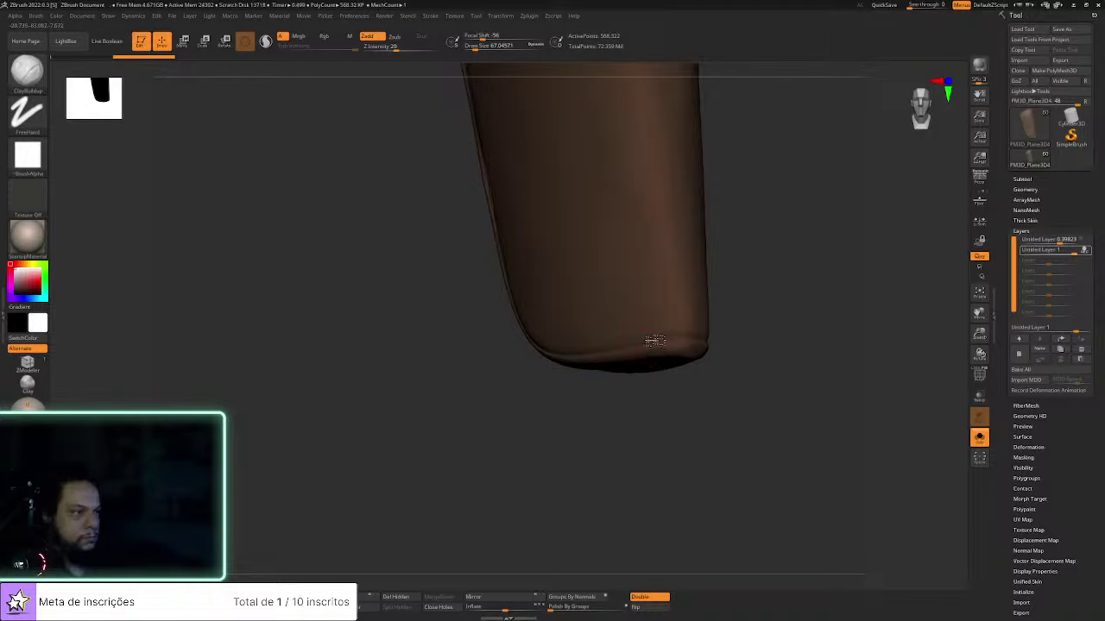
{"action": "key", "text": "s"}
{"action": "left_click", "coordinate": [683, 334]}
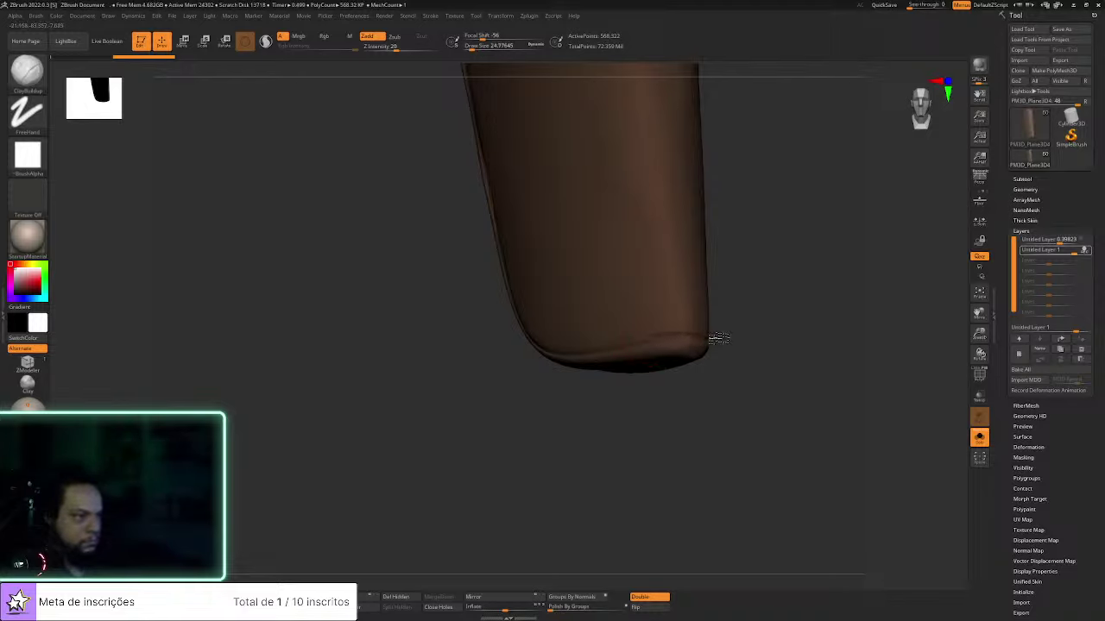
{"action": "right_click_drag", "start_coordinate": [718, 338], "coordinate": [702, 320]}
{"action": "key", "text": "s"}
{"action": "left_click", "coordinate": [694, 331]}
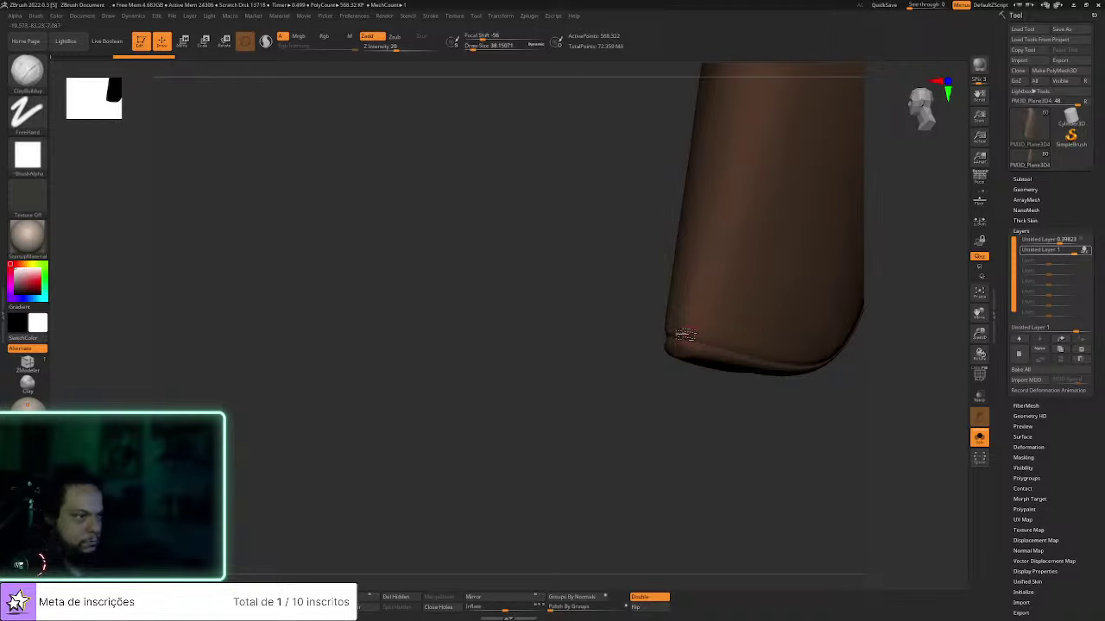
Carry the ClayBuildup crease along the bottom border and rounded corner of the holster's opposite face
{"action": "mouse_move", "coordinate": [723, 347]}
{"action": "right_mouse_down"}
{"action": "mouse_move", "coordinate": [767, 370]}
{"action": "mouse_move", "coordinate": [774, 348]}
{"action": "right_mouse_up"}
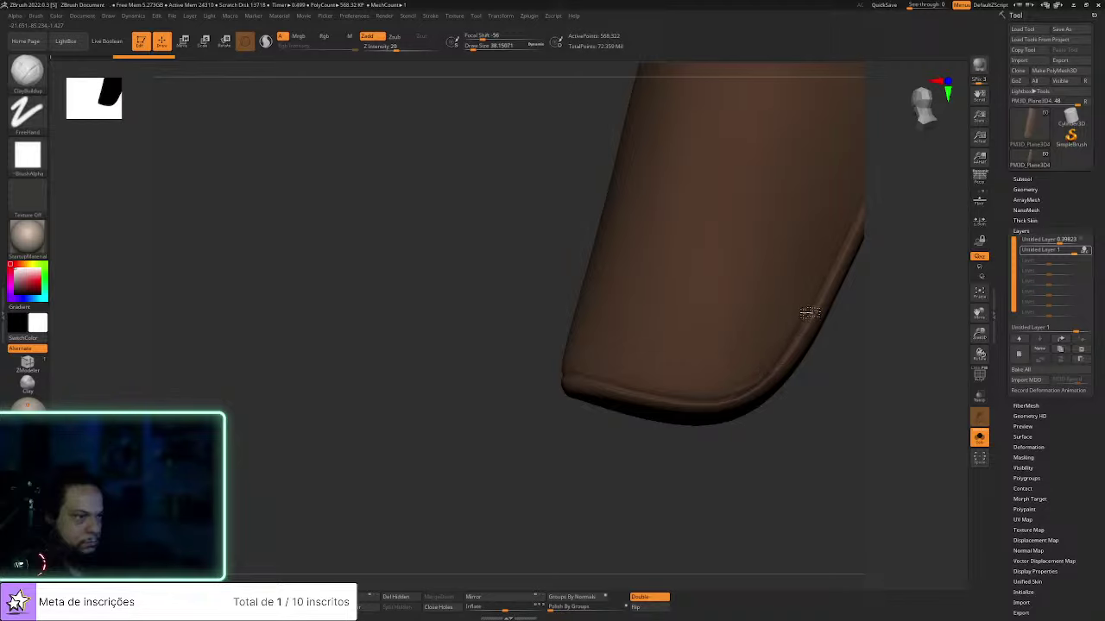
{"action": "mouse_move", "coordinate": [789, 357]}
{"action": "right_mouse_down"}
{"action": "mouse_move", "coordinate": [735, 405]}
{"action": "mouse_move", "coordinate": [699, 370]}
{"action": "right_mouse_up"}
{"action": "left_click_drag", "start_coordinate": [676, 402], "coordinate": [690, 402]}
{"action": "right_click_drag", "start_coordinate": [752, 342], "coordinate": [701, 377]}
Deepen the border crease up the opposite face's long edge to the mouth using ClayBuildup at draw size about 49
{"action": "key", "text": "s"}
{"action": "left_click", "coordinate": [701, 377]}
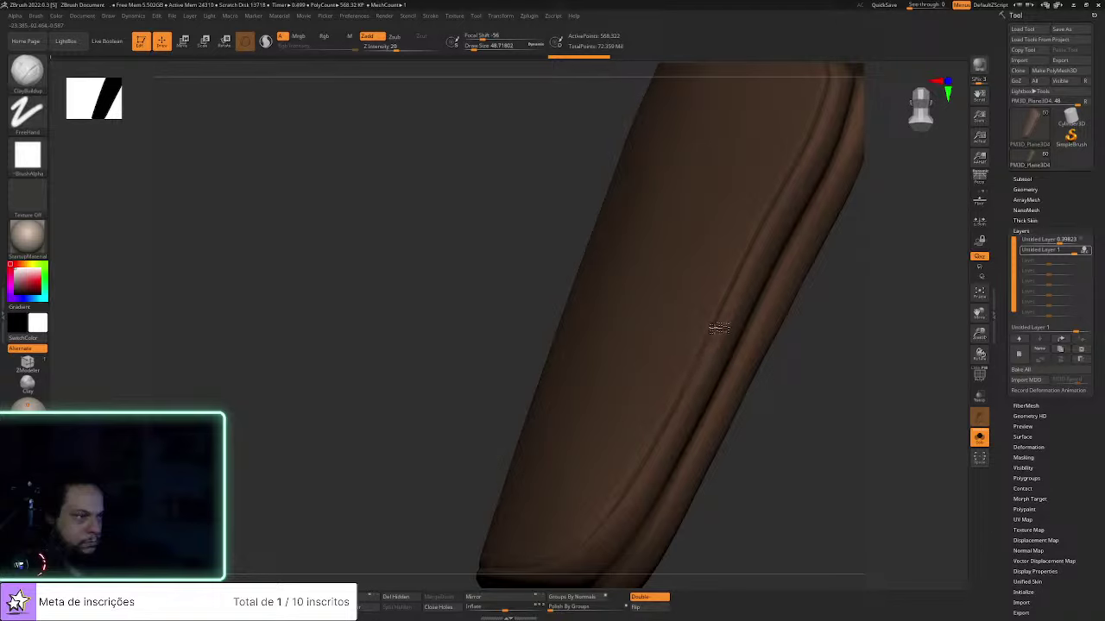
{"action": "right_click_drag", "start_coordinate": [881, 213], "coordinate": [771, 416], "text": "alt"}
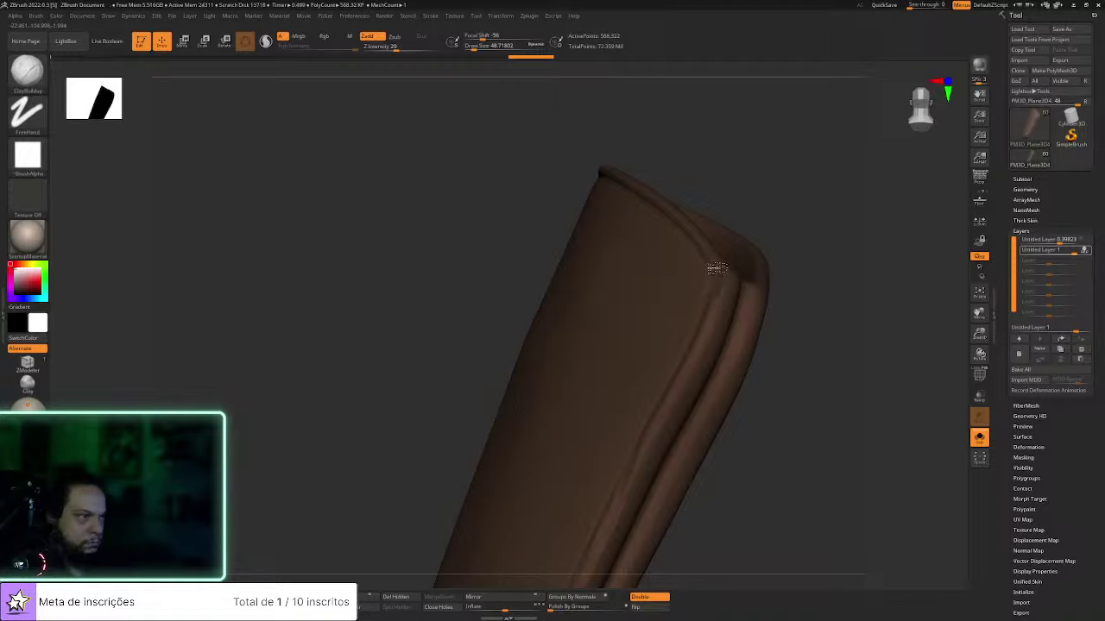
{"action": "right_click_drag", "start_coordinate": [722, 333], "coordinate": [760, 301]}
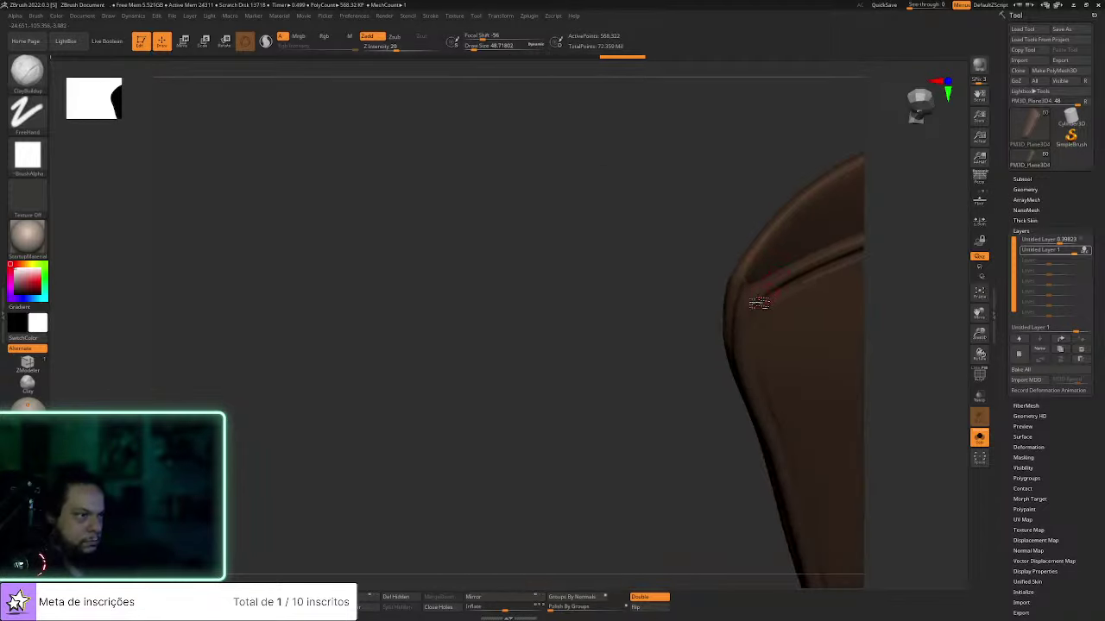
Deepen the crease beneath the holster's mouth rim around the opening using ClayBuildup at draw size about 49
{"action": "right_click_drag", "start_coordinate": [912, 236], "coordinate": [757, 316]}
{"action": "right_click_drag", "start_coordinate": [868, 239], "coordinate": [806, 317]}
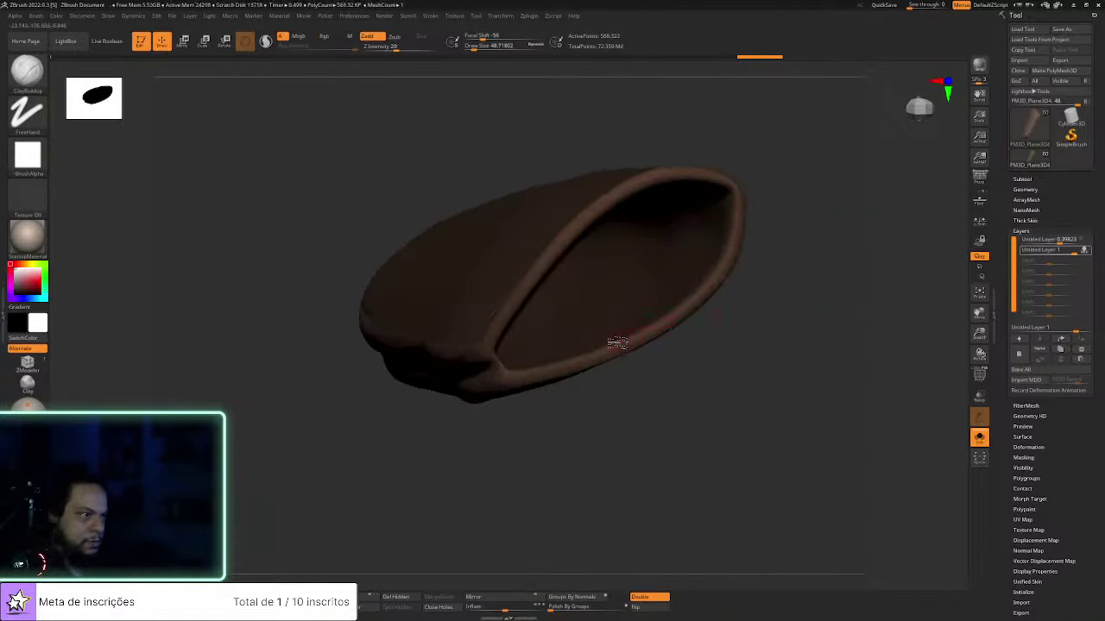
{"action": "right_click_drag", "start_coordinate": [697, 301], "coordinate": [593, 295]}
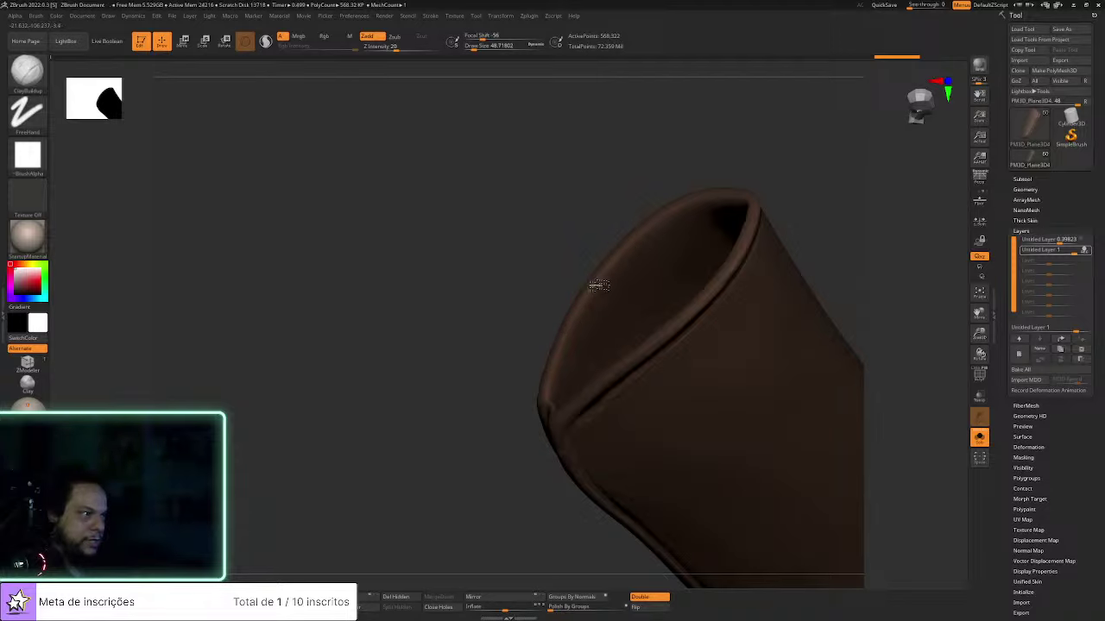
{"action": "right_click_drag", "start_coordinate": [579, 234], "coordinate": [595, 291]}
{"action": "right_click_drag", "start_coordinate": [643, 238], "coordinate": [559, 422]}
{"action": "right_click_drag", "start_coordinate": [578, 337], "coordinate": [601, 316]}
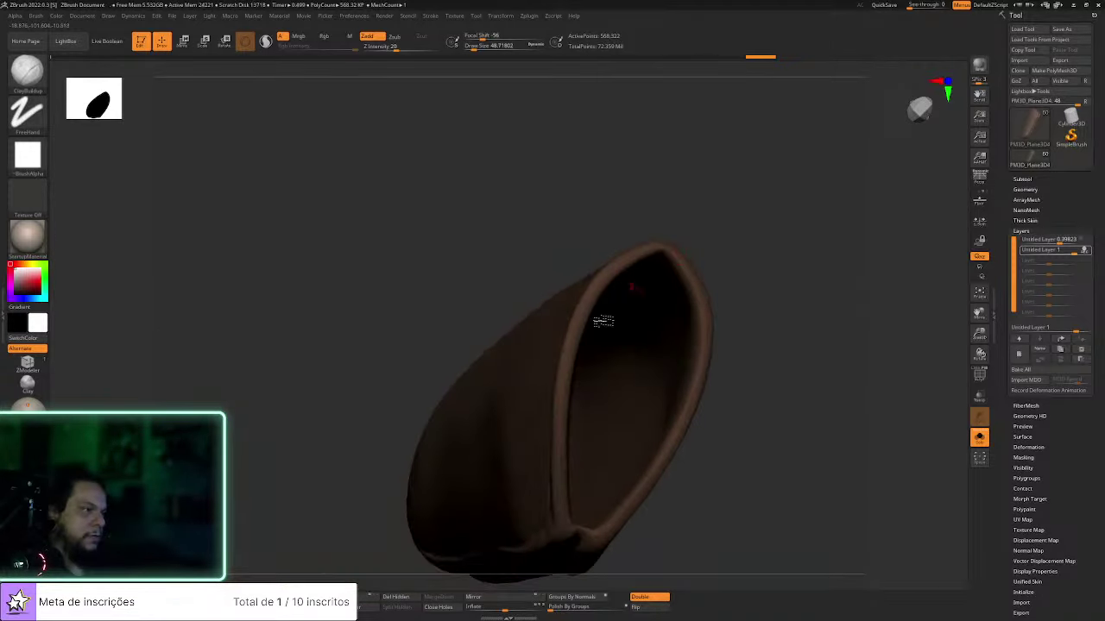
{"action": "right_click_drag", "start_coordinate": [738, 249], "coordinate": [623, 269]}
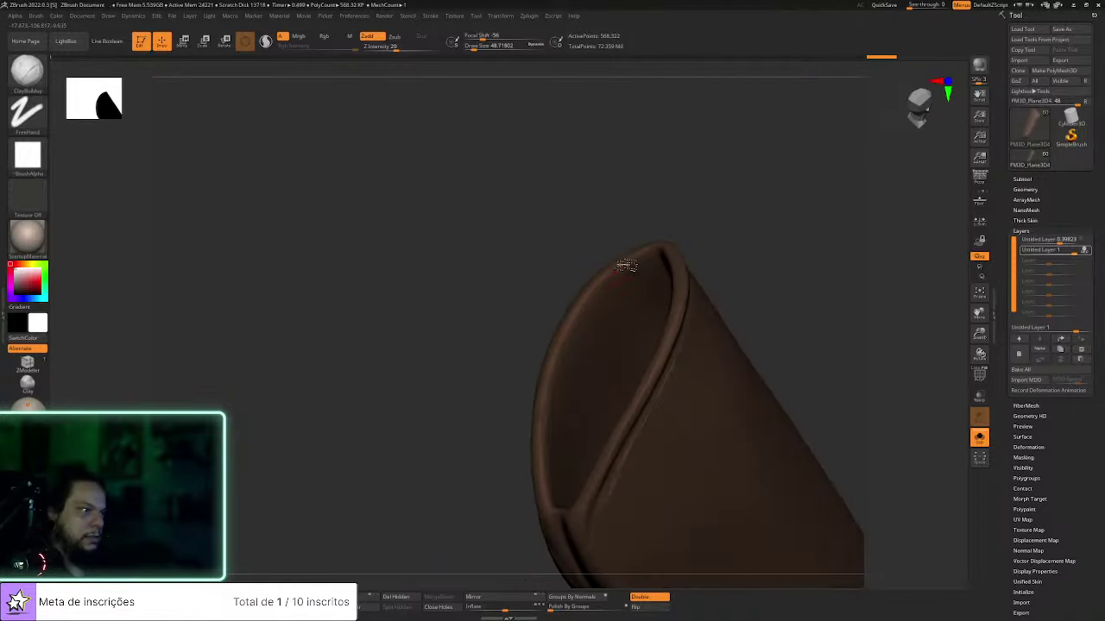
{"action": "right_click_drag", "start_coordinate": [676, 245], "coordinate": [658, 251]}
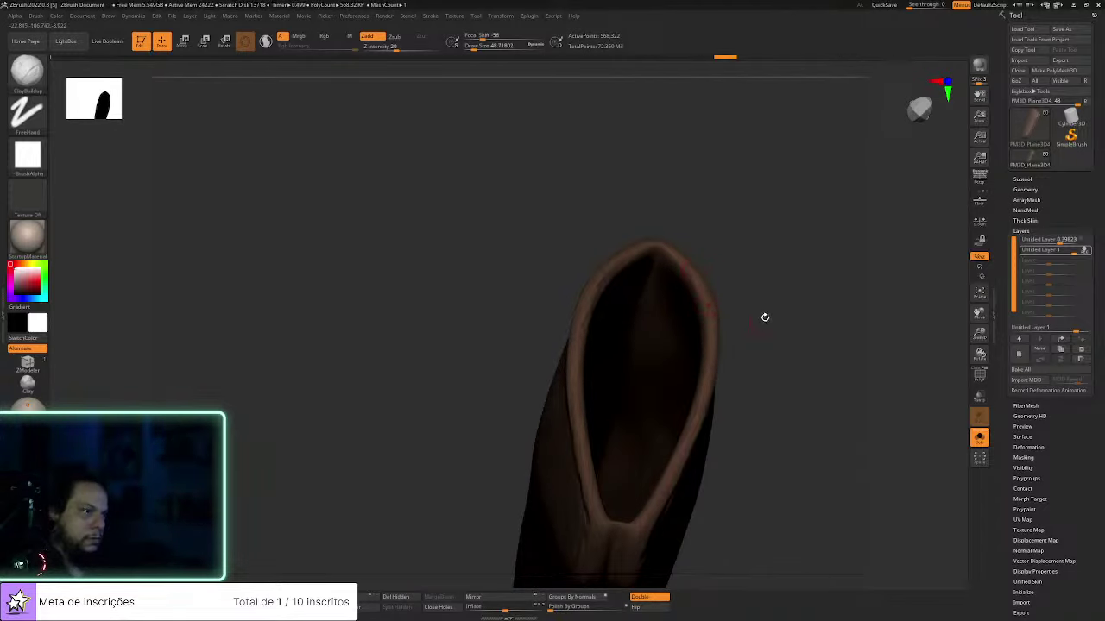
{"action": "right_click_drag", "start_coordinate": [759, 323], "coordinate": [713, 305]}
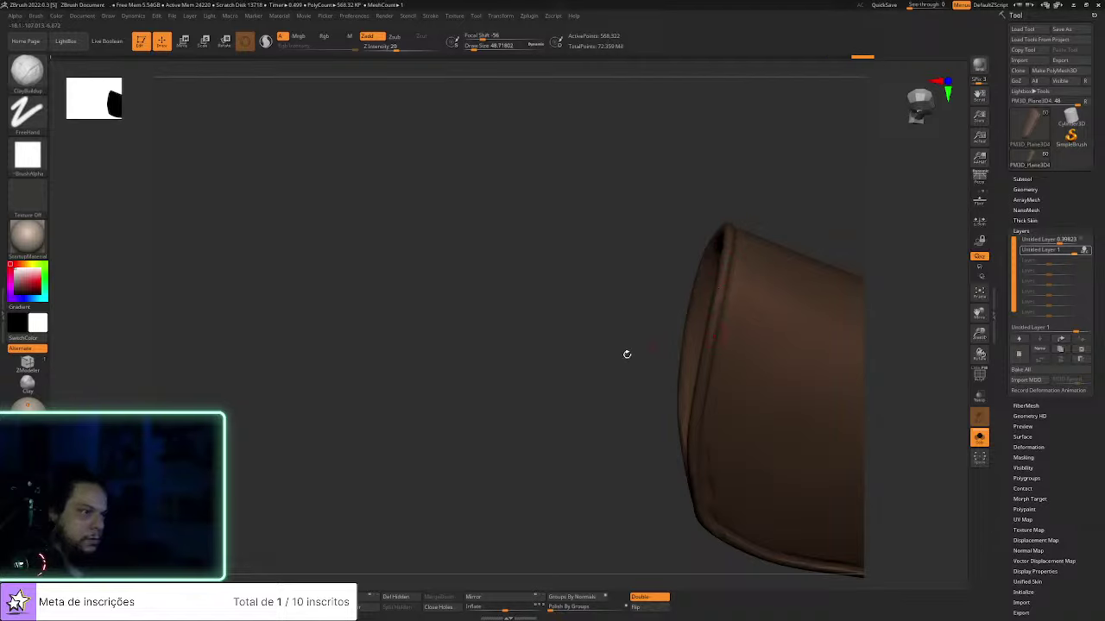
{"action": "right_click_drag", "start_coordinate": [631, 347], "coordinate": [715, 303]}
Flatten the surface beside the holster's mouth rim on both faces using hPolish at draw size about 49
{"action": "key", "text": "b"}
{"action": "key", "text": "d"}
{"action": "key", "text": "s"}
{"action": "key", "text": "b"}
{"action": "key", "text": "h"}
{"action": "key", "text": "p"}
{"action": "right_click_drag", "start_coordinate": [796, 264], "coordinate": [697, 337]}
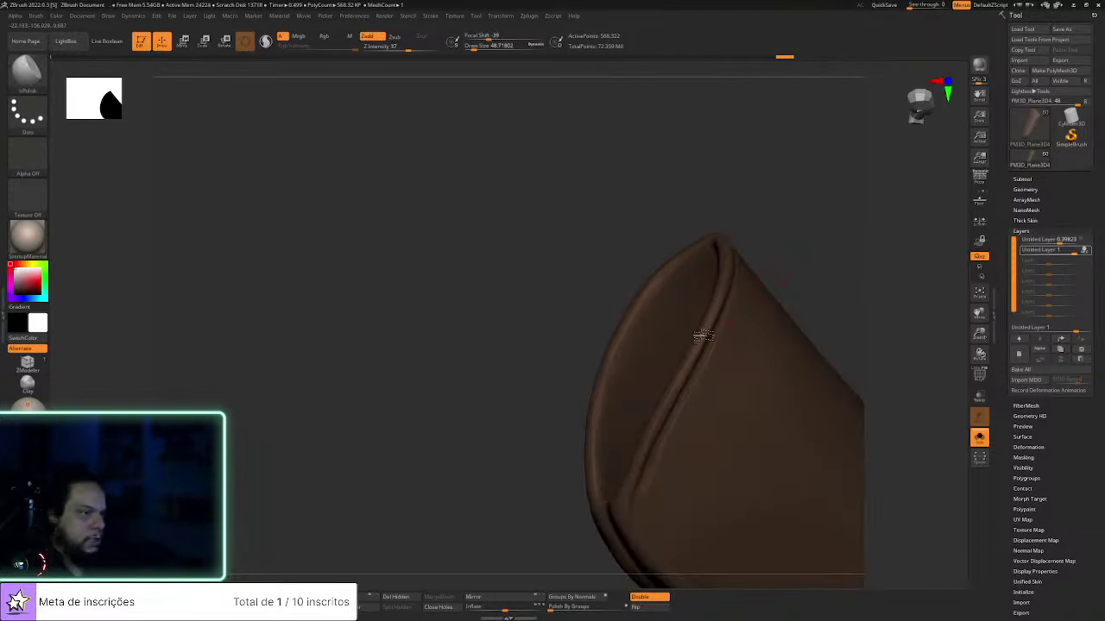
{"action": "right_click_drag", "start_coordinate": [687, 410], "coordinate": [800, 320]}
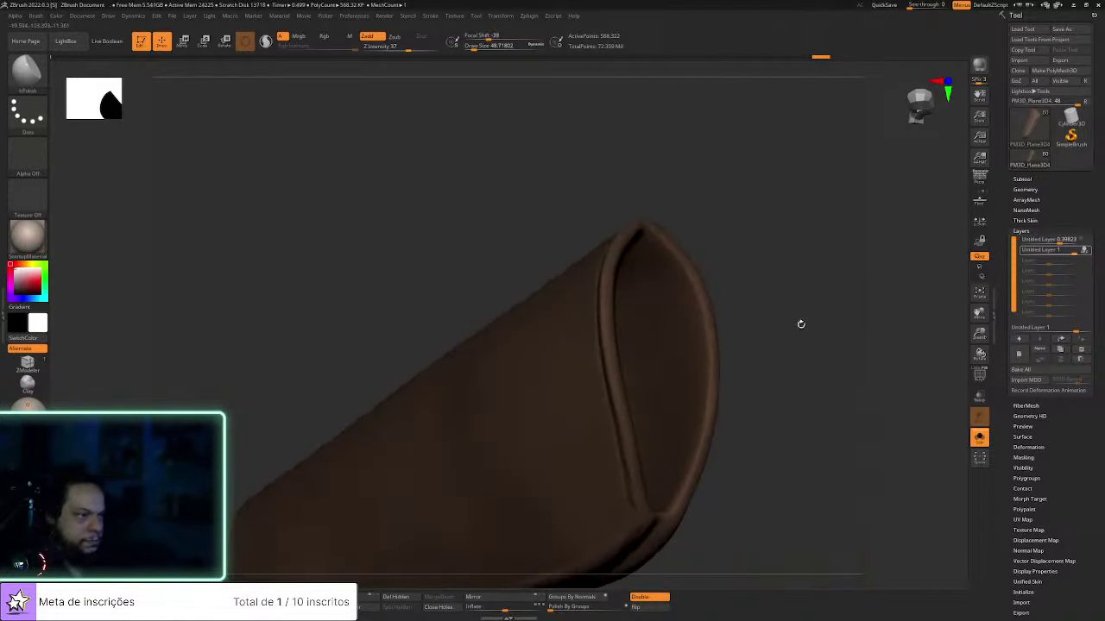
Polish the raised border along the holster's long edge and rounded lower corner using hPolish
{"action": "right_click_drag", "start_coordinate": [783, 395], "coordinate": [561, 399]}
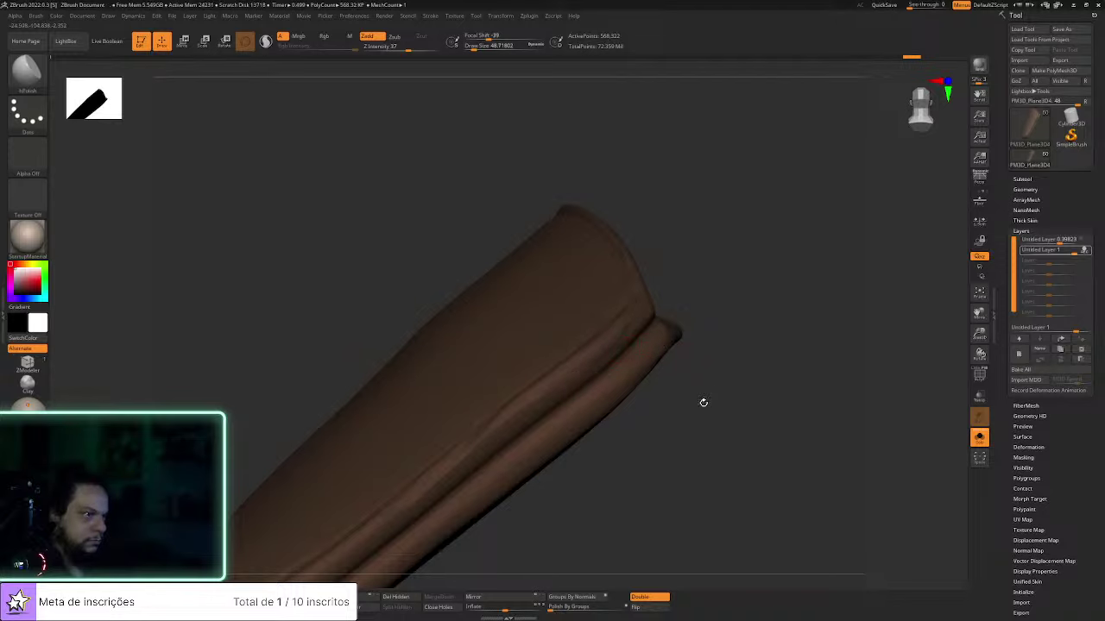
{"action": "right_click_drag", "start_coordinate": [704, 392], "coordinate": [577, 357]}
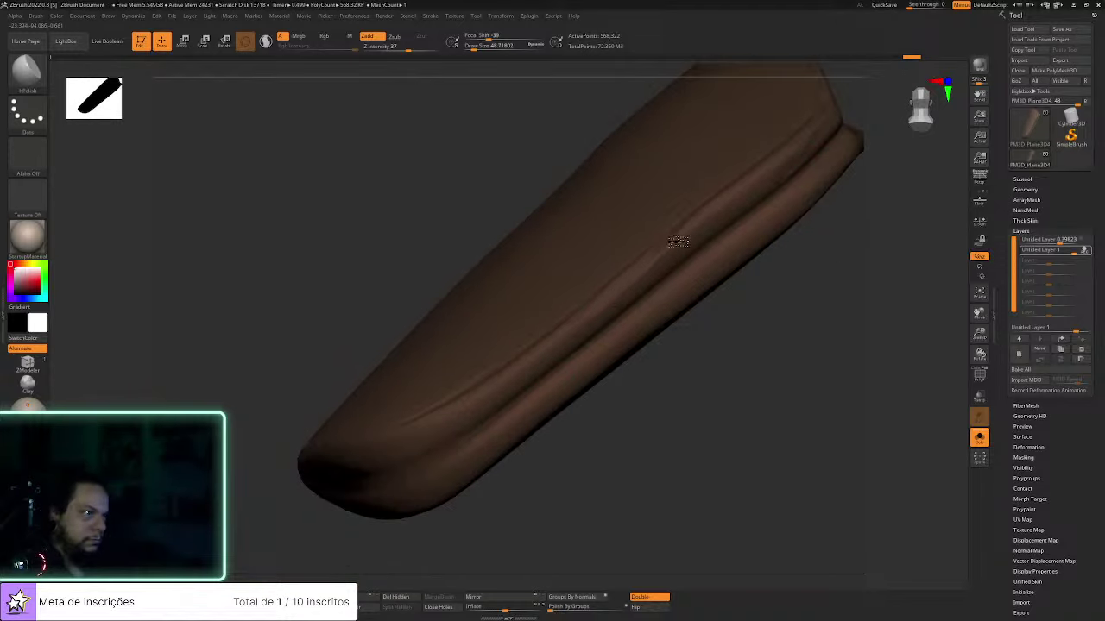
{"action": "right_click_drag", "start_coordinate": [700, 299], "coordinate": [523, 399]}
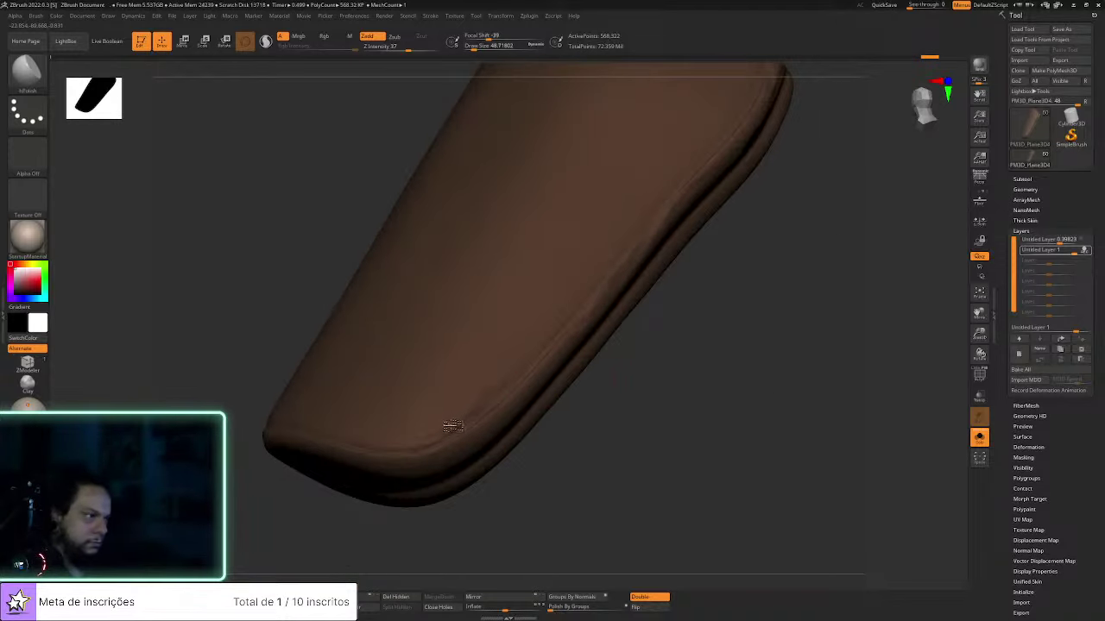
{"action": "right_click_drag", "start_coordinate": [673, 437], "coordinate": [599, 328]}
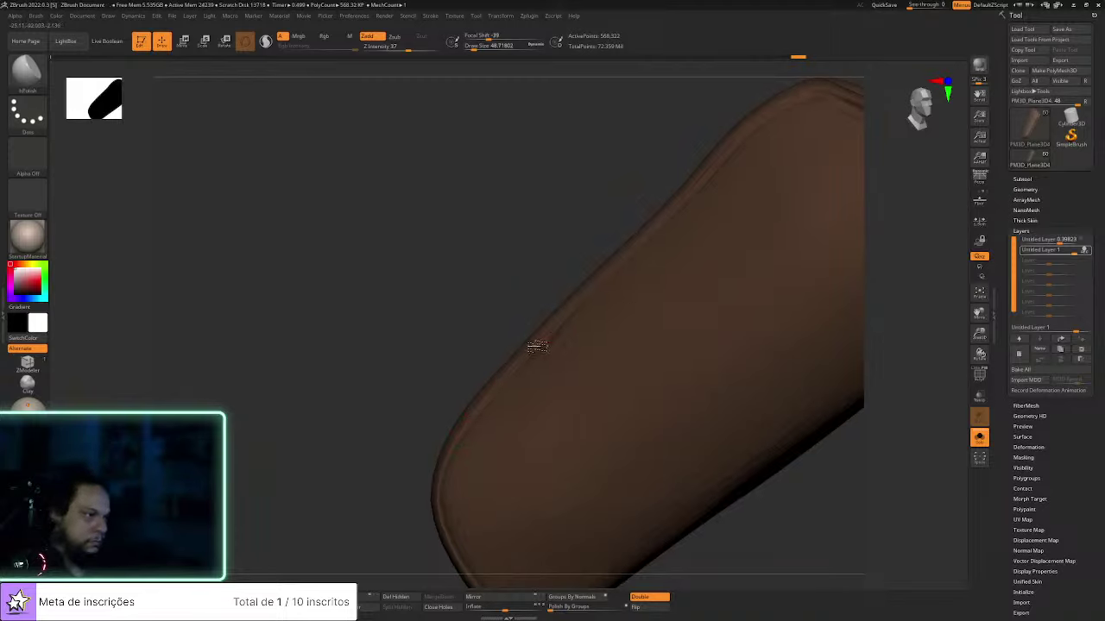
{"action": "right_click_drag", "start_coordinate": [898, 370], "coordinate": [685, 279]}
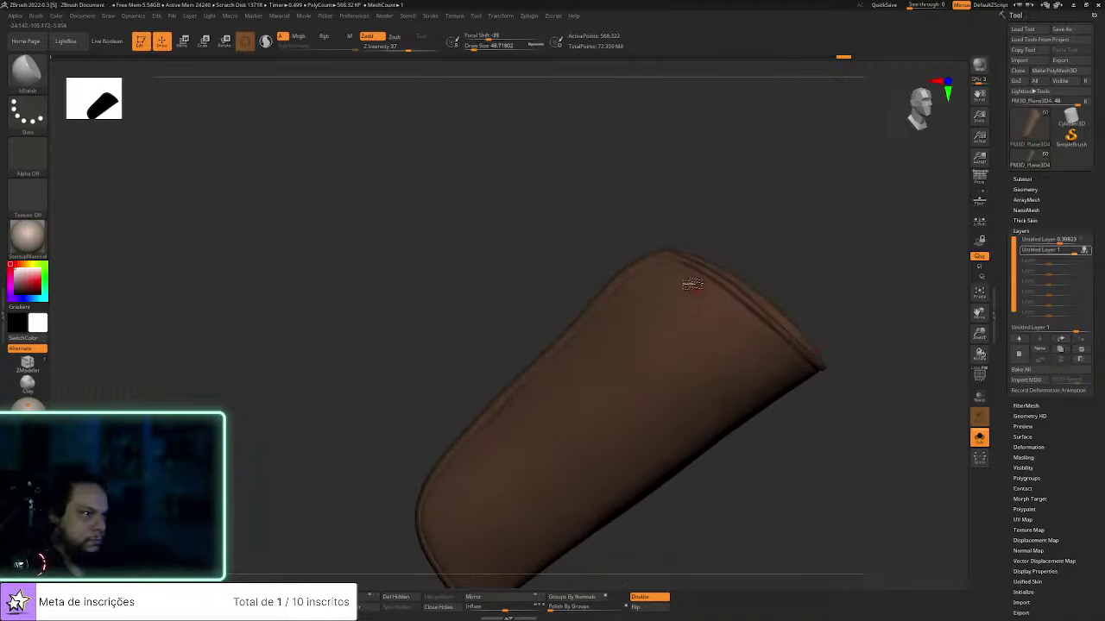
{"action": "mouse_move", "coordinate": [837, 409]}
{"action": "right_mouse_down"}
{"action": "mouse_move", "coordinate": [794, 424]}
{"action": "mouse_move", "coordinate": [785, 388]}
{"action": "right_mouse_up"}
Choose the custom freehand brush with the soft round alpha and set its draw size to about 43 for the upper corner
{"action": "key", "text": "b"}
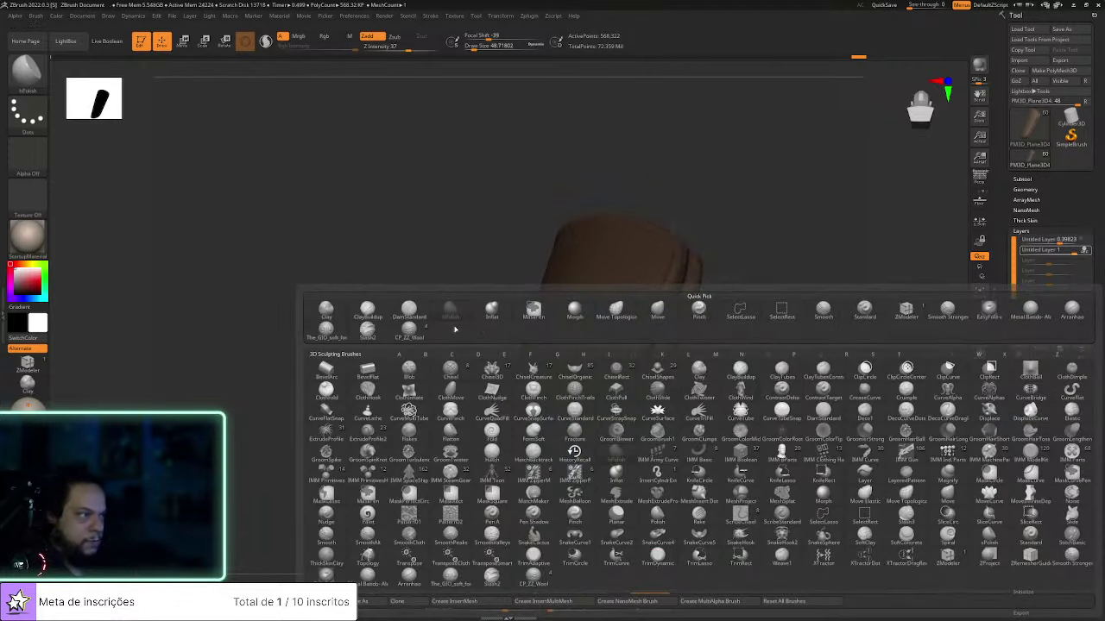
{"action": "left_click", "coordinate": [1071, 310]}
{"action": "right_click_drag", "start_coordinate": [967, 322], "coordinate": [712, 378]}
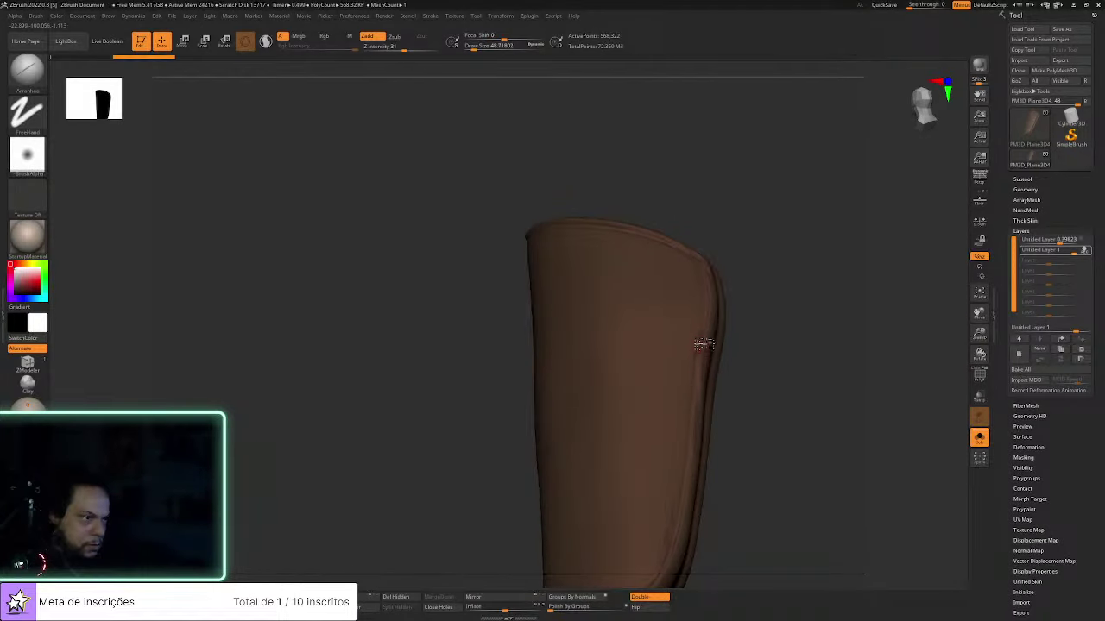
{"action": "right_click_drag", "start_coordinate": [703, 358], "coordinate": [801, 272]}
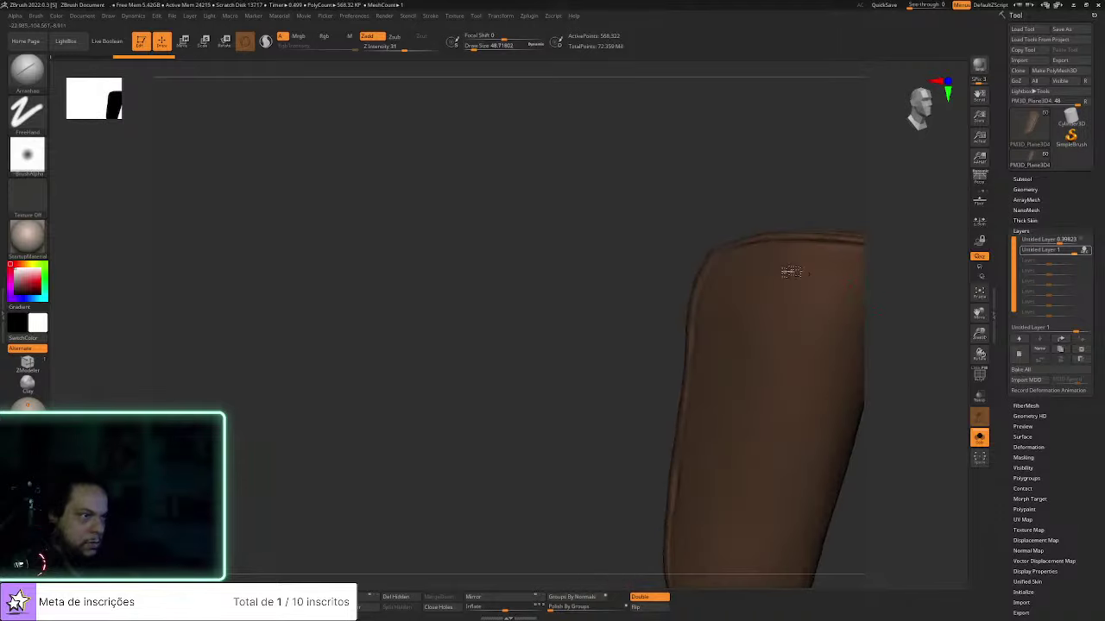
{"action": "right_click_drag", "start_coordinate": [712, 257], "coordinate": [708, 268]}
{"action": "key", "text": "s"}
{"action": "left_click", "coordinate": [729, 277]}
Carve a thin fold line down from the mouth rim onto the holster's face at draw size about 33
{"action": "mouse_move", "coordinate": [895, 216]}
{"action": "right_mouse_down", "text": "alt"}
{"action": "mouse_move", "coordinate": [768, 298]}
{"action": "mouse_move", "coordinate": [858, 296]}
{"action": "mouse_move", "coordinate": [691, 424]}
{"action": "right_mouse_up", "text": "alt"}
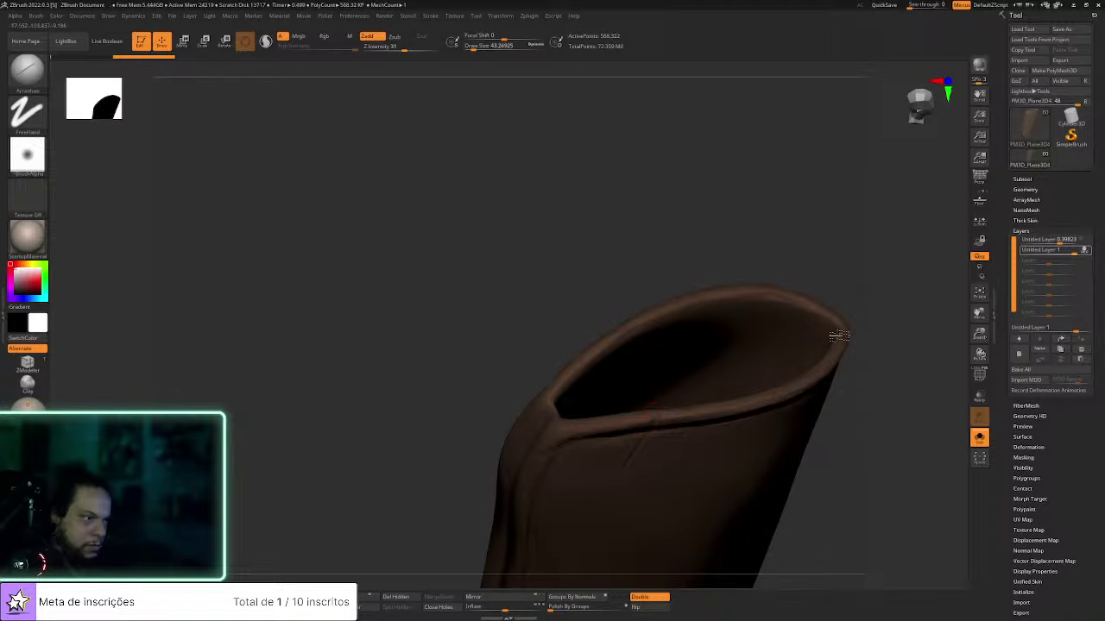
{"action": "right_click_drag", "start_coordinate": [839, 336], "coordinate": [723, 428]}
{"action": "right_click_drag", "start_coordinate": [874, 454], "coordinate": [836, 370]}
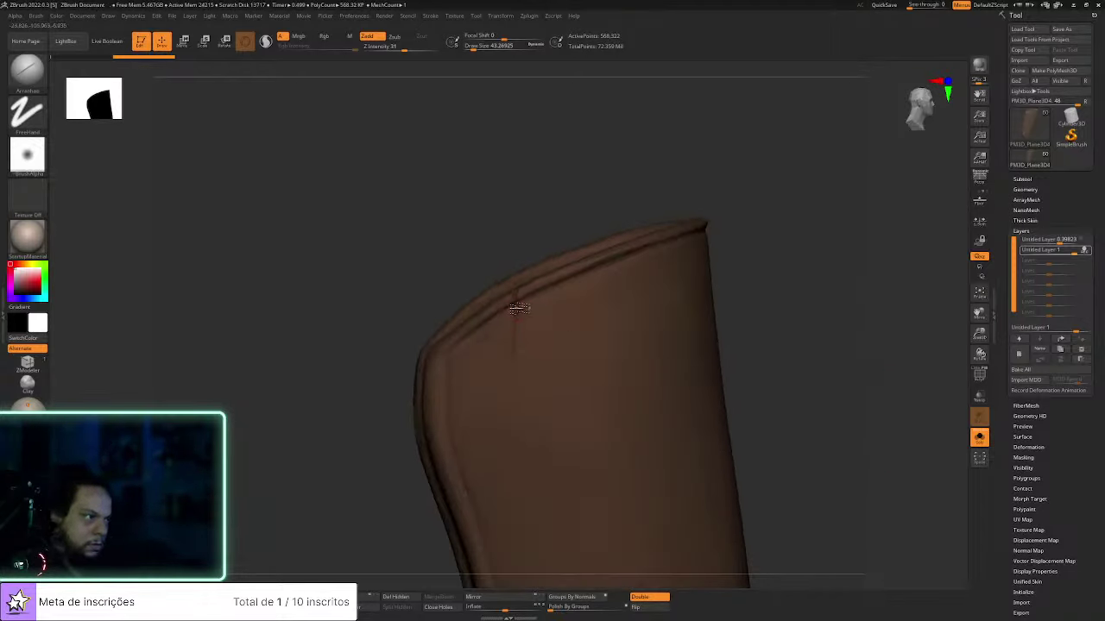
{"action": "key", "text": "s"}
{"action": "left_click_drag", "start_coordinate": [518, 319], "coordinate": [518, 415]}
Turn off the active sculpt layer and divide the holster mesh one more subdivision level
{"action": "left_click", "coordinate": [1089, 250]}
{"action": "left_click", "coordinate": [1025, 189]}
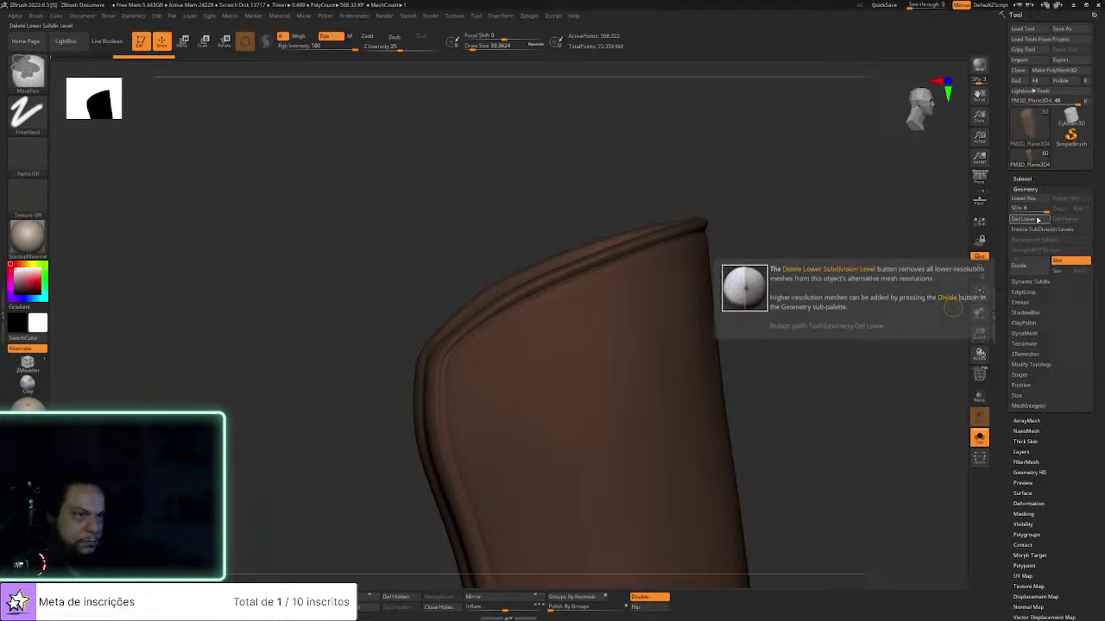
{"action": "left_click", "coordinate": [1018, 265]}
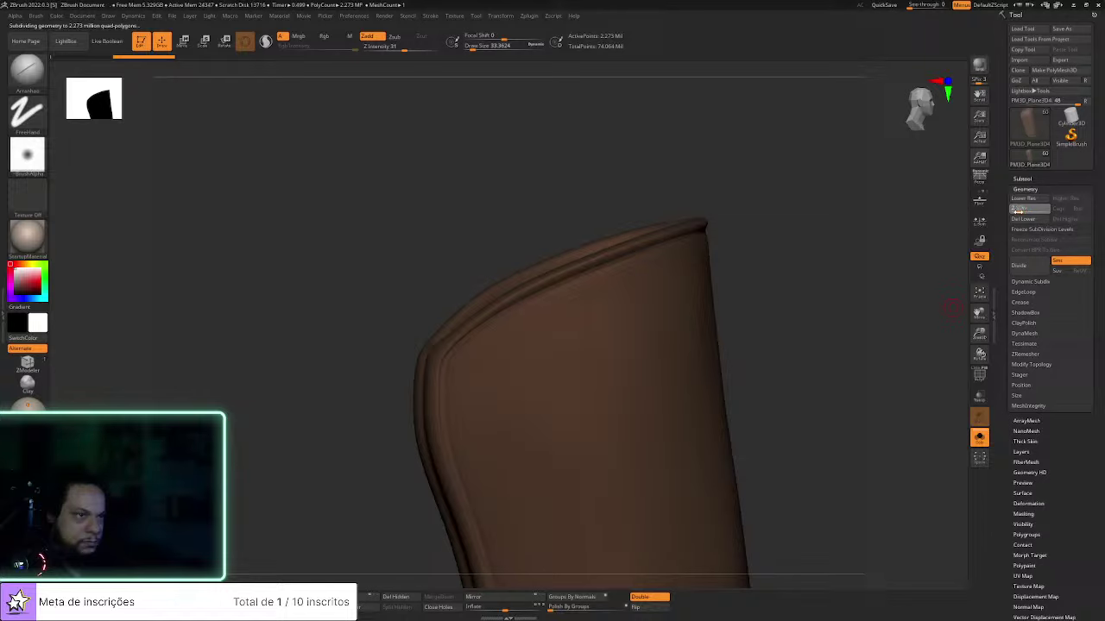
{"action": "left_click", "coordinate": [1018, 210]}
{"action": "left_click", "coordinate": [1048, 207]}
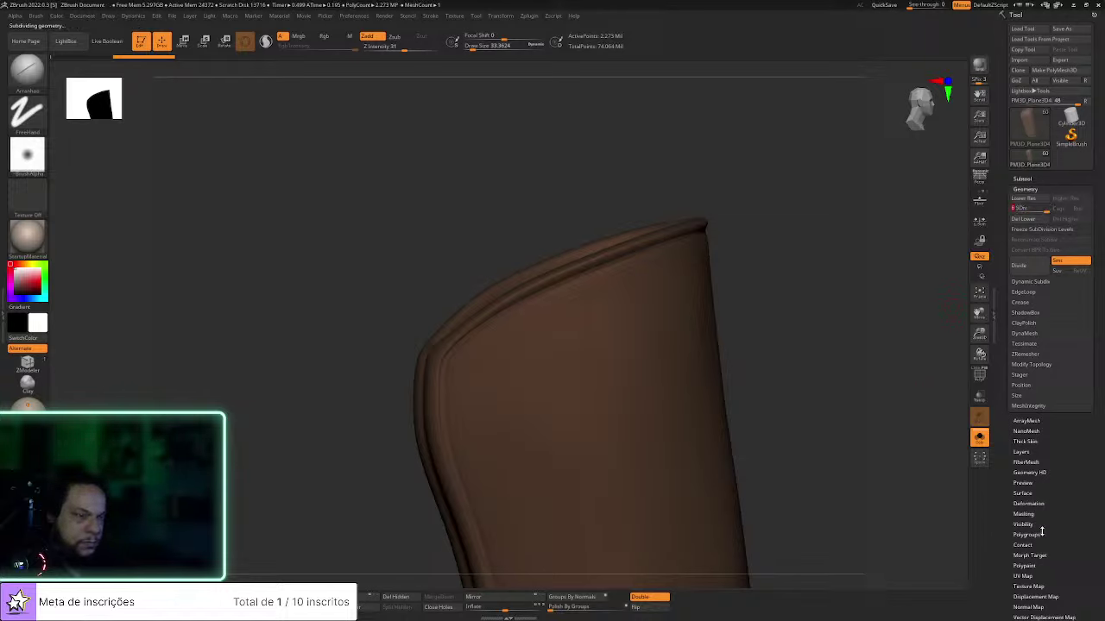
Remove the two existing sculpt layers from the holster and create a fresh layer for recording
{"action": "left_click", "coordinate": [1031, 556]}
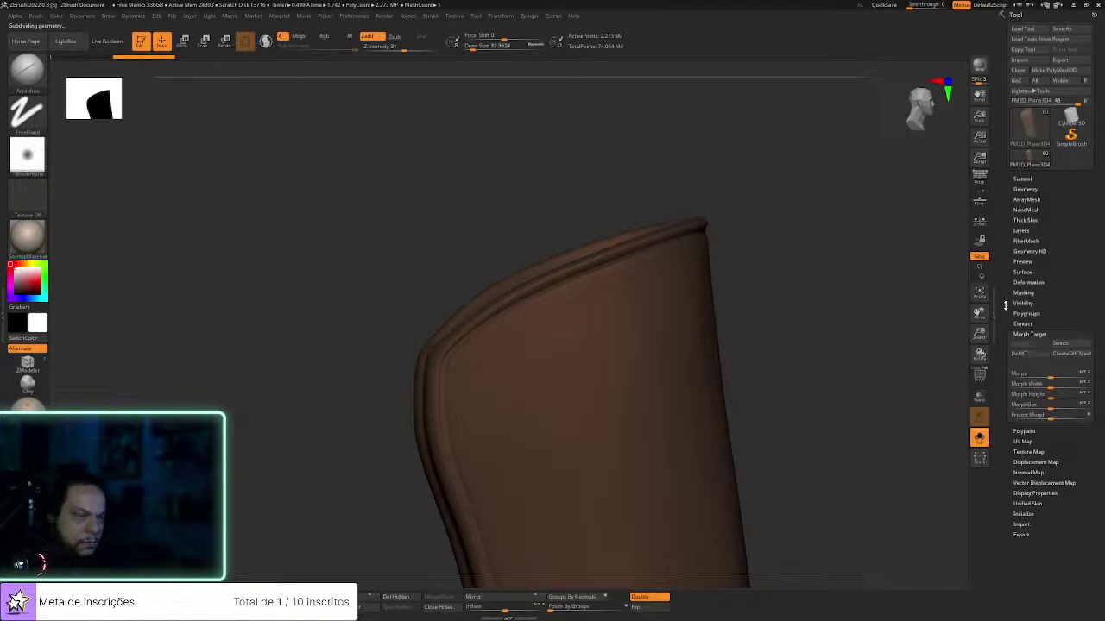
{"action": "left_click", "coordinate": [1022, 231]}
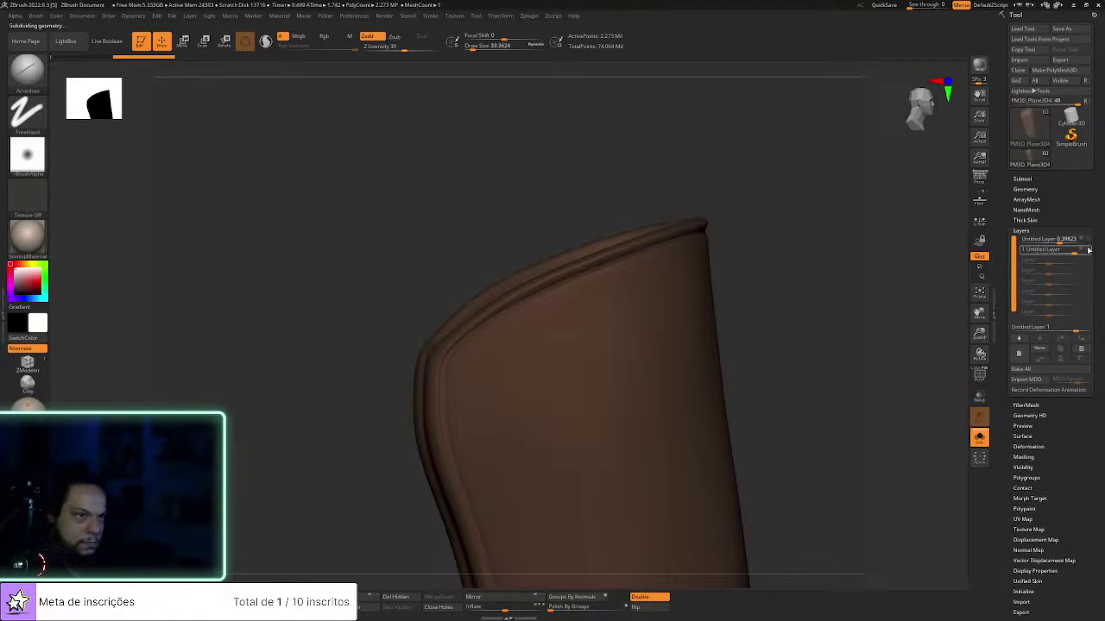
{"action": "left_click", "coordinate": [1089, 249]}
{"action": "left_click_drag", "start_coordinate": [842, 349], "coordinate": [840, 355]}
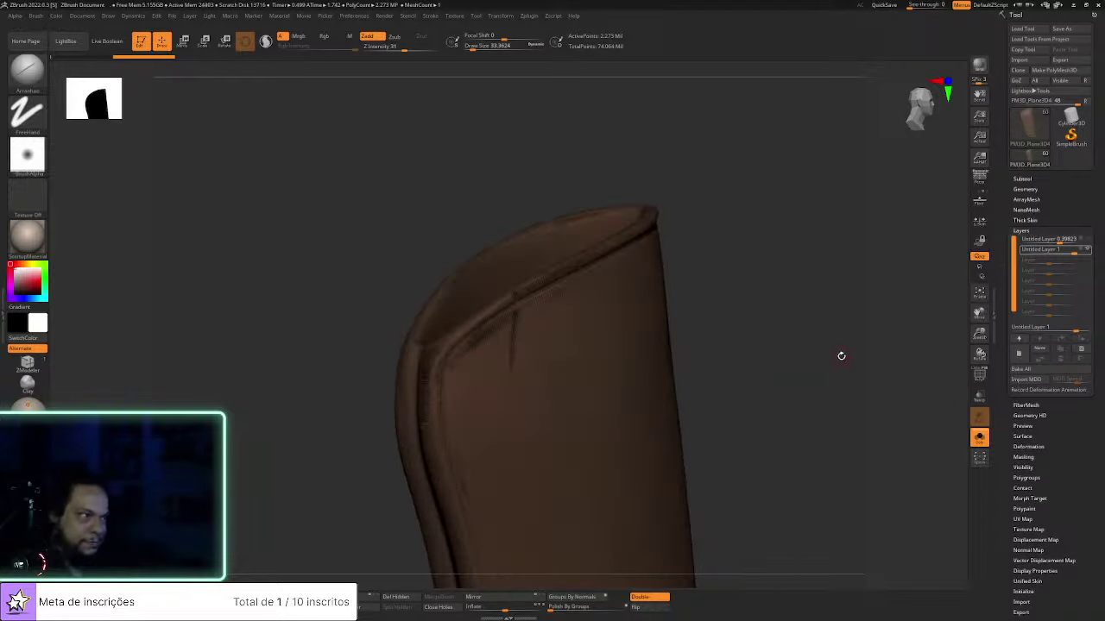
{"action": "left_click_drag", "start_coordinate": [875, 363], "coordinate": [898, 339]}
{"action": "left_click", "coordinate": [1083, 349]}
{"action": "left_click_drag", "start_coordinate": [865, 390], "coordinate": [678, 337]}
{"action": "left_click", "coordinate": [1019, 353]}
{"action": "key", "text": "b"}
{"action": "key", "text": "Escape"}
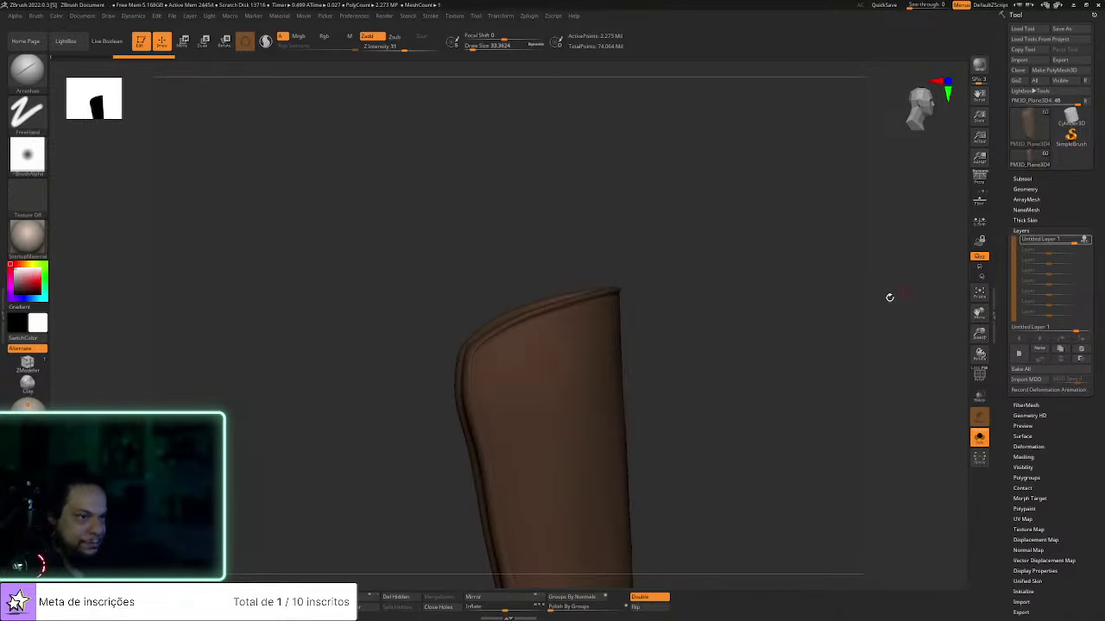
Stamp uneven dents over the holster's first face with the Metal Batido brush at Z Intensity 15
{"action": "key", "text": "b"}
{"action": "left_click", "coordinate": [1030, 311]}
{"action": "left_click_drag", "start_coordinate": [565, 365], "coordinate": [632, 443]}
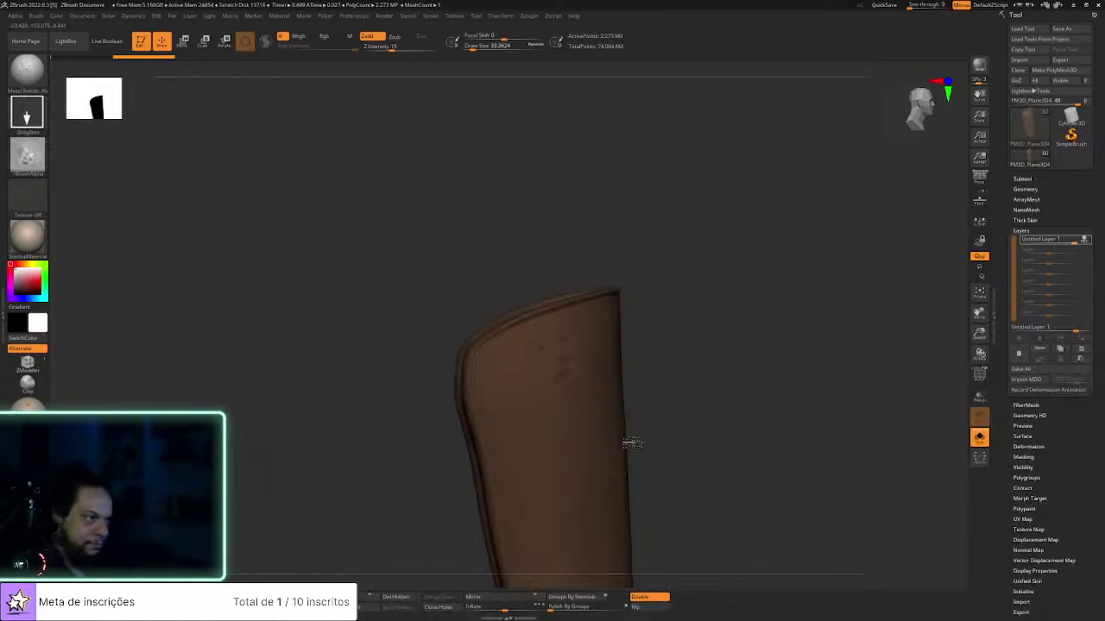
{"action": "left_click_drag", "start_coordinate": [715, 498], "coordinate": [643, 423]}
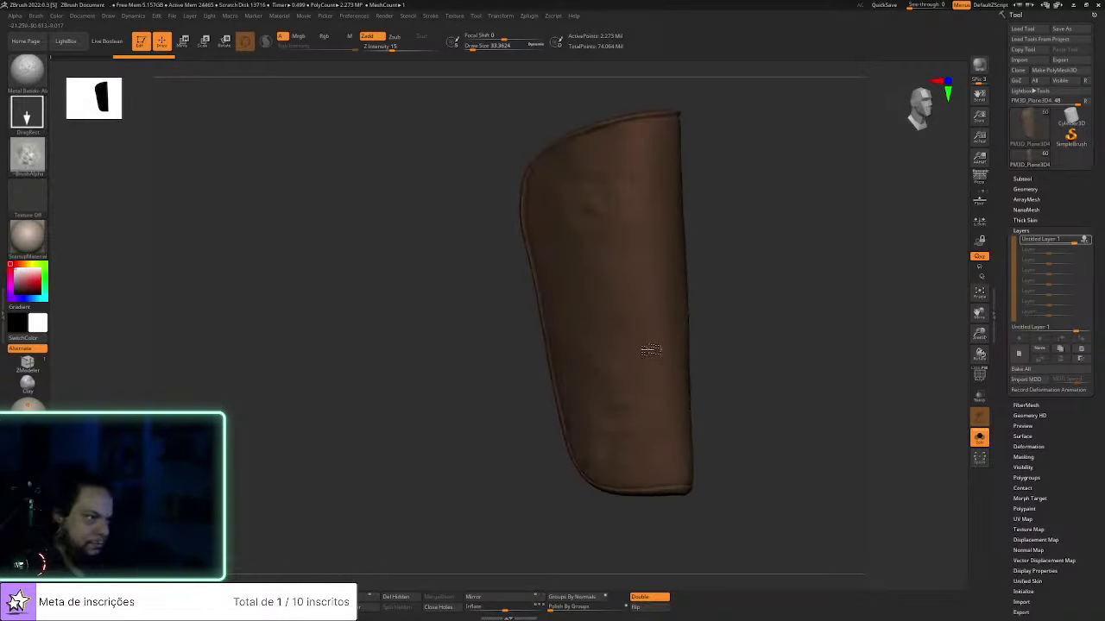
{"action": "left_click_drag", "start_coordinate": [718, 406], "coordinate": [681, 443]}
Cover the holster's opposite face with the same uneven Metal Batido dents at Z Intensity 15
{"action": "left_click_drag", "start_coordinate": [846, 256], "coordinate": [719, 331]}
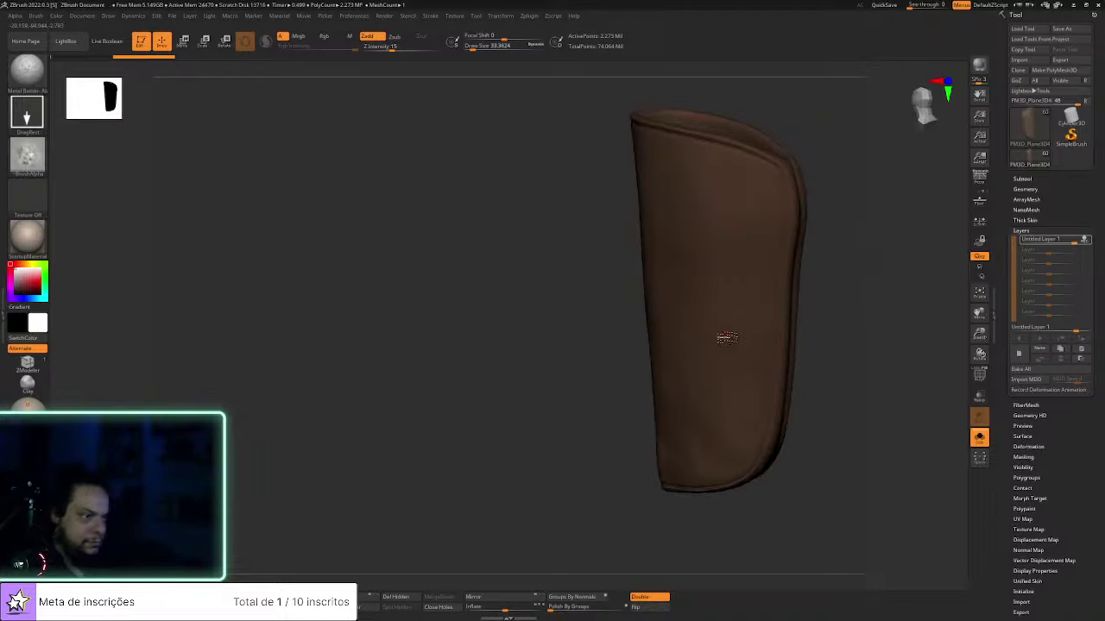
{"action": "left_click_drag", "start_coordinate": [575, 385], "coordinate": [615, 361]}
{"action": "key", "text": "b"}
{"action": "key", "text": "i"}
{"action": "key", "text": "n"}
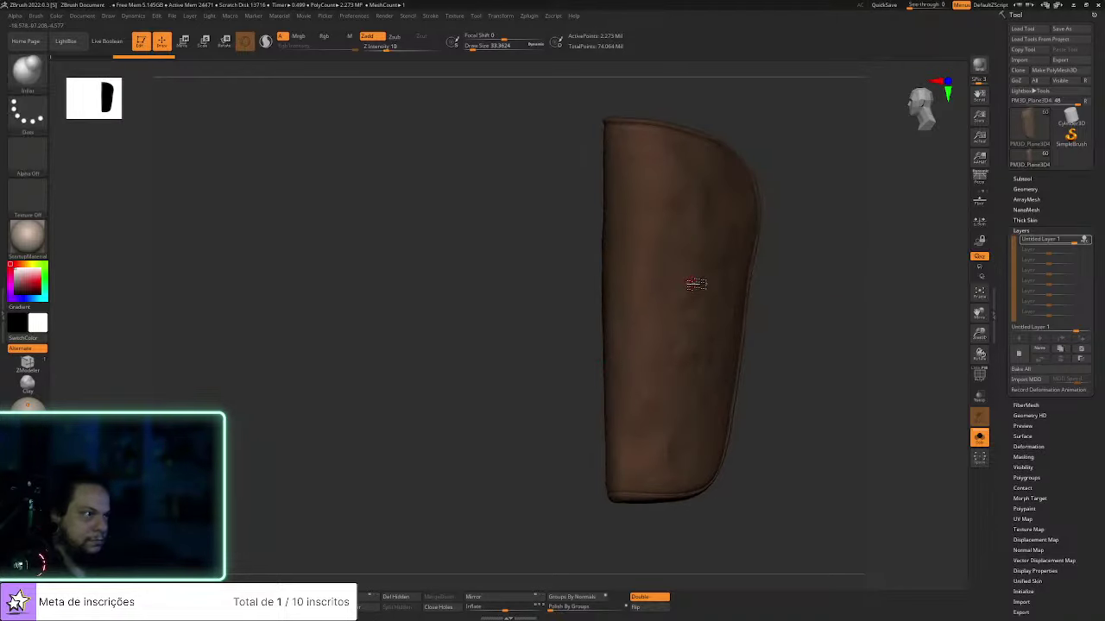
{"action": "key", "text": "b"}
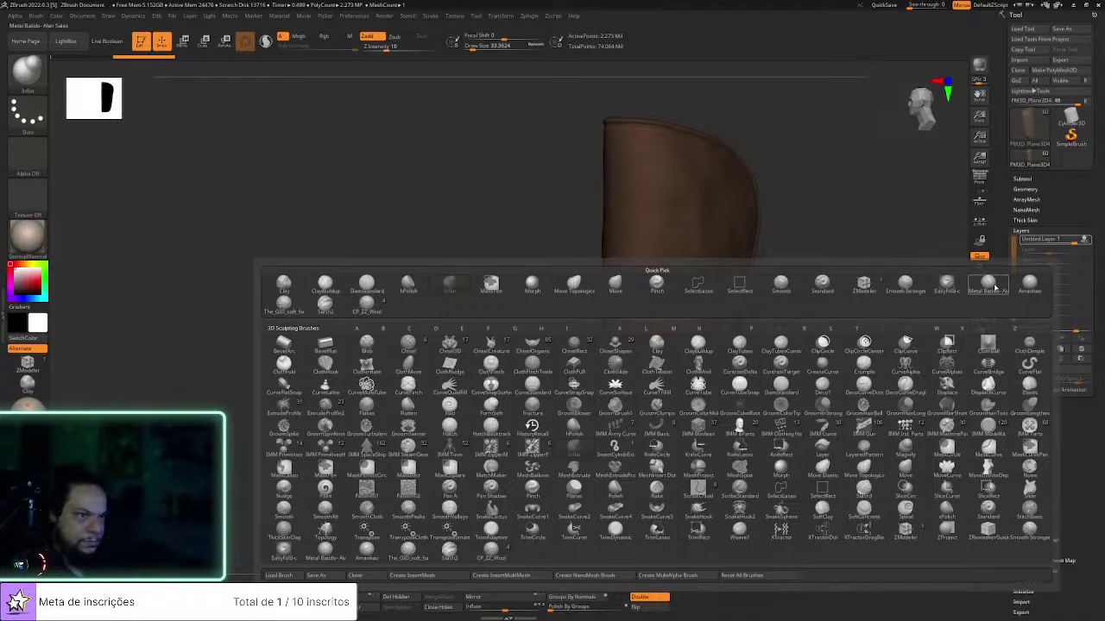
{"action": "left_click", "coordinate": [989, 287]}
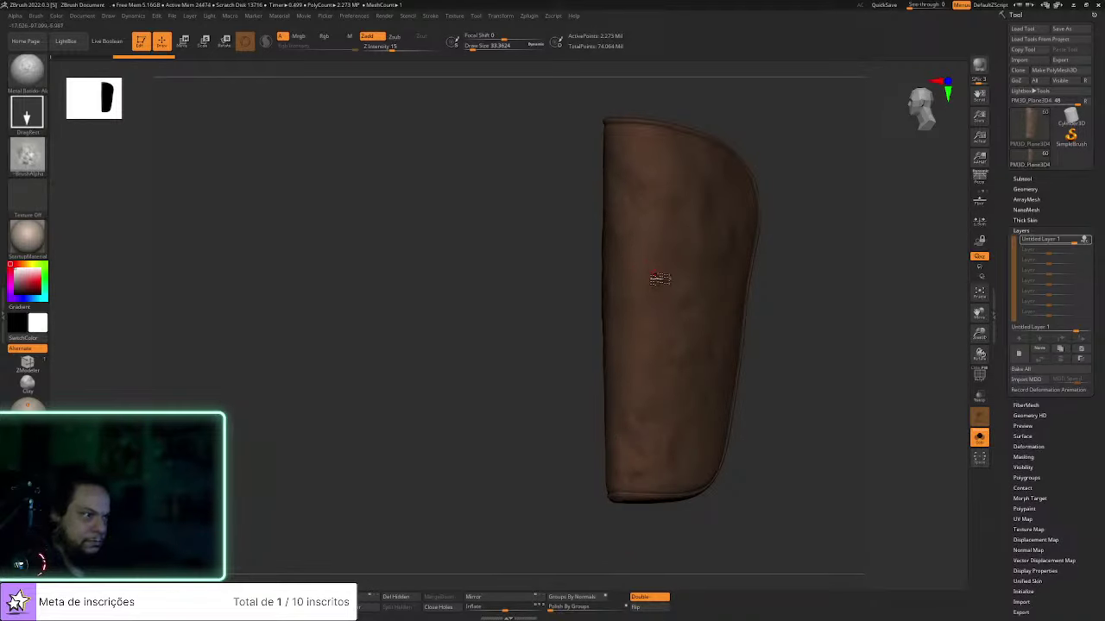
Soften the stamped dents across both holster faces using hPolish at draw sizes about 140 and 203
{"action": "key", "text": "b"}
{"action": "key", "text": "h"}
{"action": "key", "text": "p"}
{"action": "left_click_drag", "start_coordinate": [792, 251], "coordinate": [766, 254]}
{"action": "key", "text": "s"}
{"action": "left_click_drag", "start_coordinate": [635, 316], "coordinate": [647, 316]}
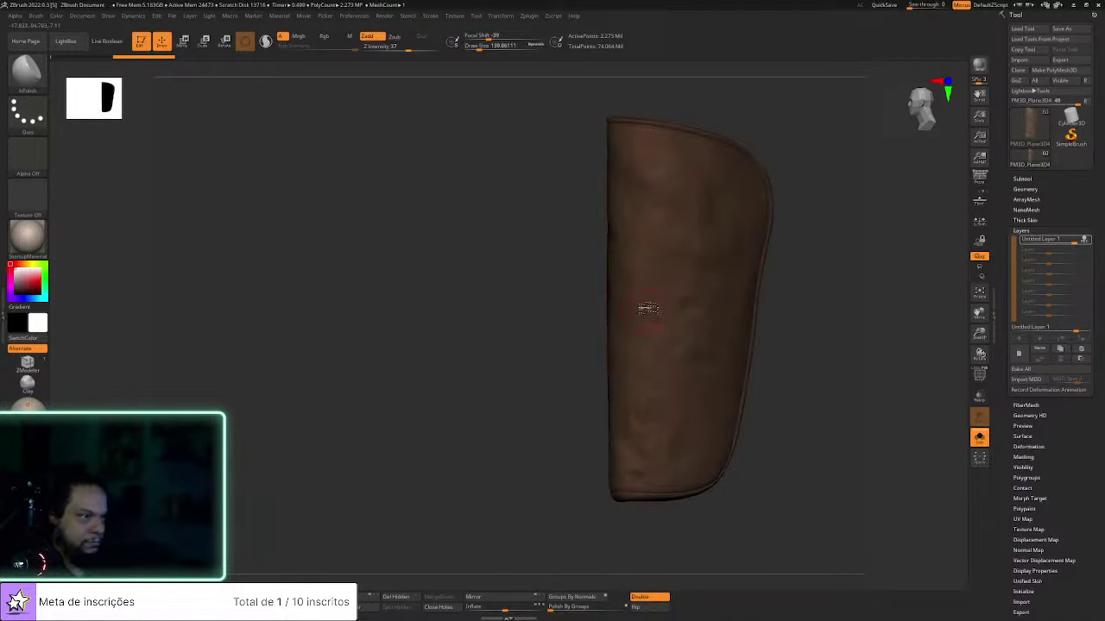
{"action": "key", "text": "s"}
{"action": "left_click", "coordinate": [714, 216]}
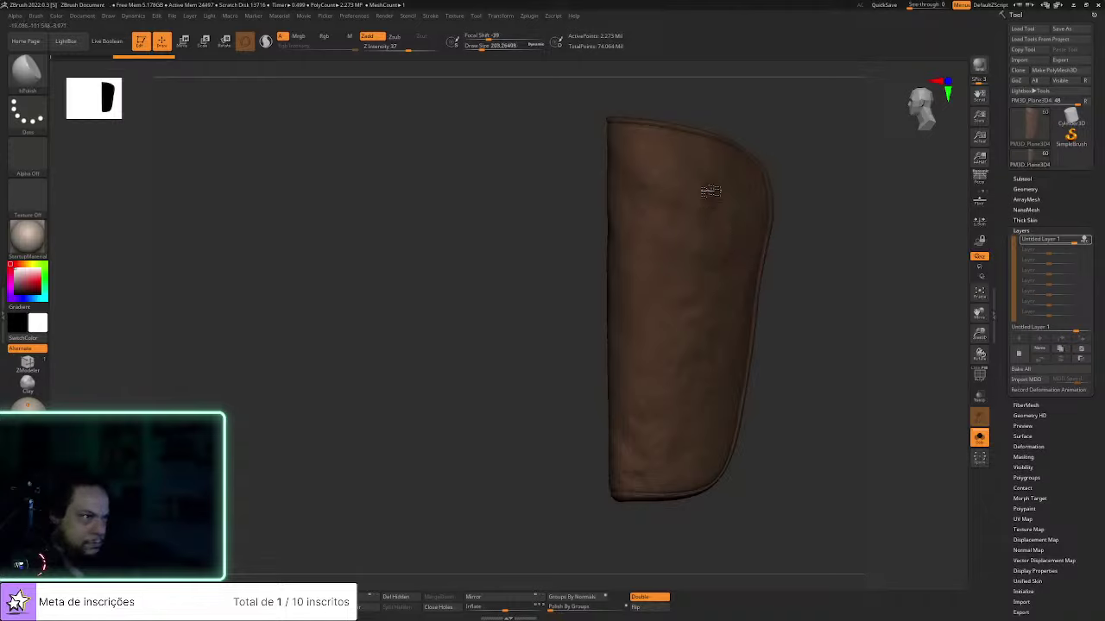
{"action": "mouse_move", "coordinate": [756, 480]}
{"action": "left_mouse_down"}
{"action": "mouse_move", "coordinate": [838, 446]}
{"action": "mouse_move", "coordinate": [746, 431]}
{"action": "left_mouse_up"}
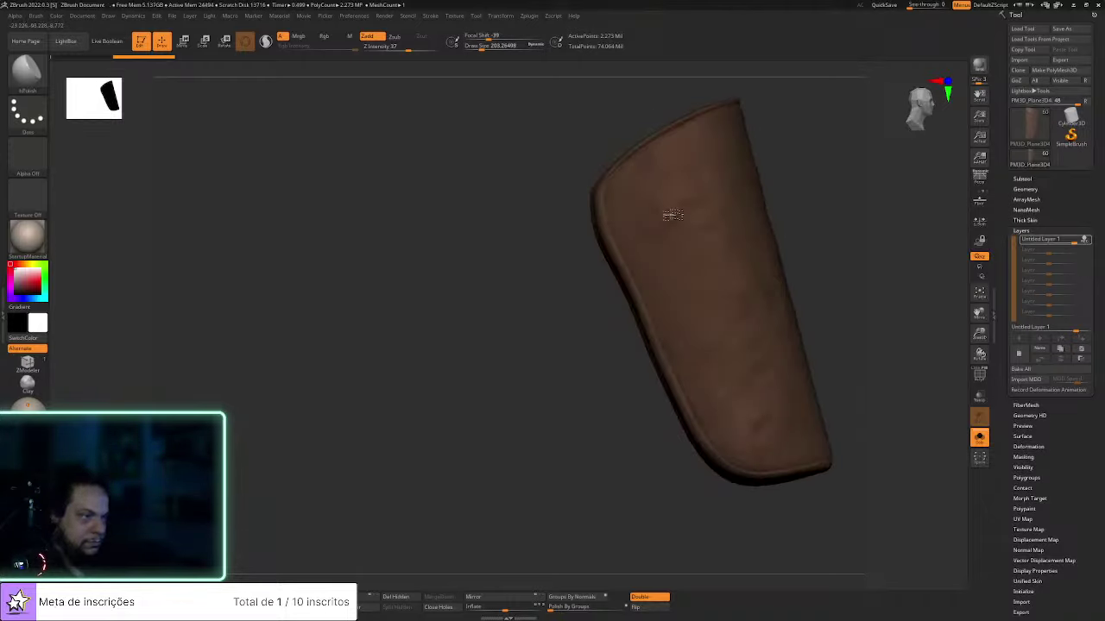
Stop recording the dent layer and set its intensity to about 0.45
{"action": "left_click_drag", "start_coordinate": [906, 246], "coordinate": [806, 318], "text": "alt"}
{"action": "left_click", "coordinate": [1084, 240]}
{"action": "left_click_drag", "start_coordinate": [1071, 243], "coordinate": [1056, 240]}
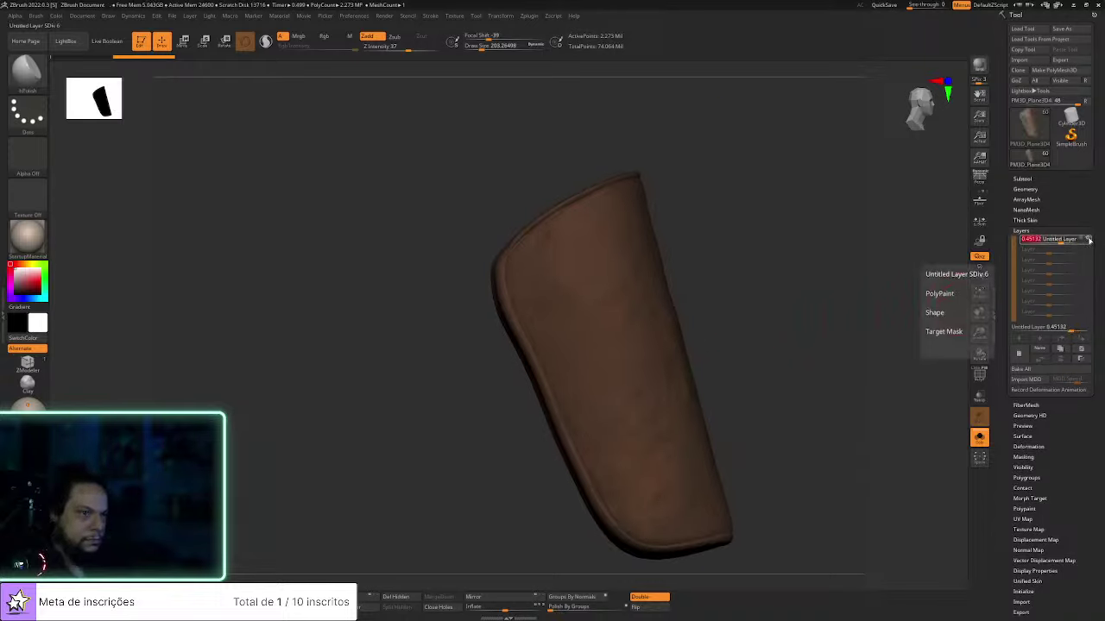
Add a second sculpt layer and roughen the seam below the holster's opening with ClayBuildup at draw size about 29
{"action": "left_click", "coordinate": [1020, 355]}
{"action": "mouse_move", "coordinate": [806, 346]}
{"action": "left_mouse_down"}
{"action": "mouse_move", "coordinate": [792, 355]}
{"action": "mouse_move", "coordinate": [827, 416]}
{"action": "mouse_move", "coordinate": [493, 363]}
{"action": "left_mouse_up"}
{"action": "key", "text": "b"}
{"action": "key", "text": "c"}
{"action": "key", "text": "b"}
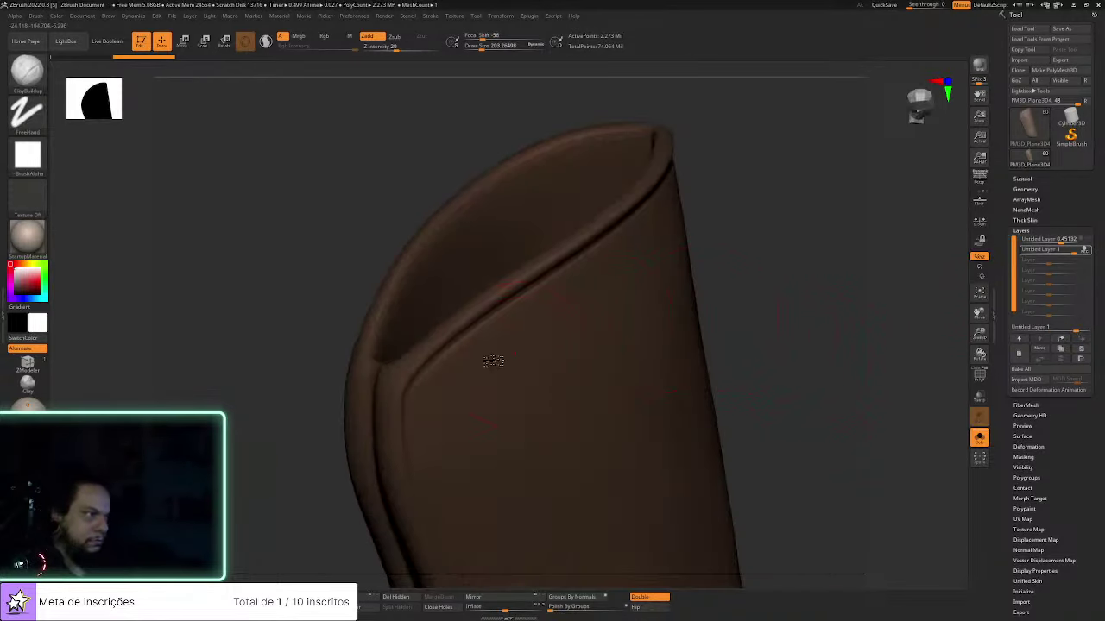
{"action": "key", "text": "s"}
{"action": "left_click", "coordinate": [404, 386]}
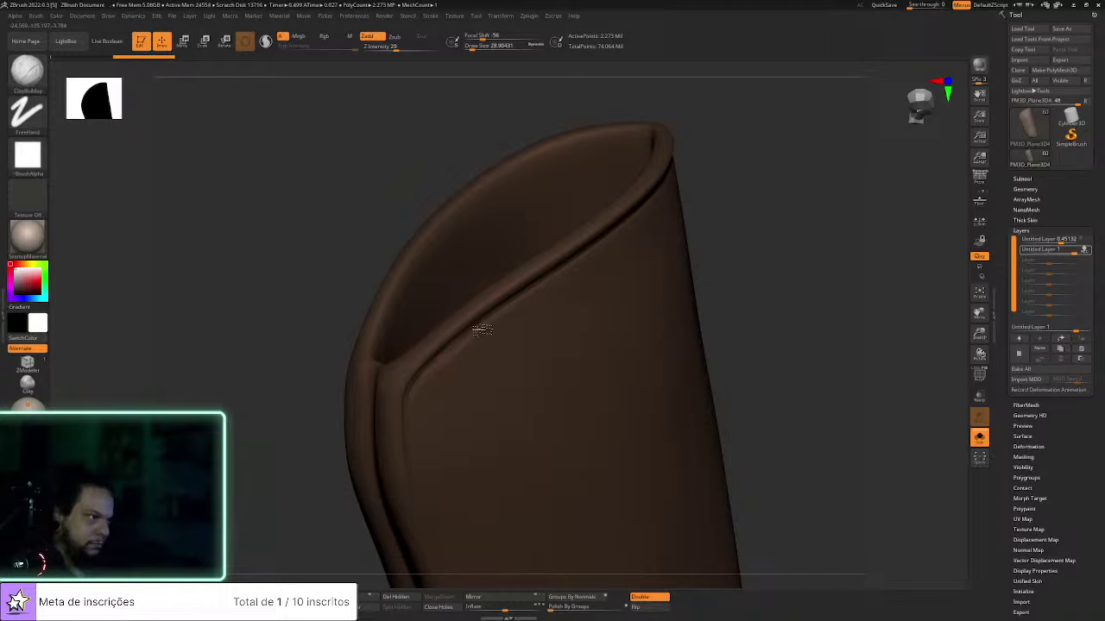
{"action": "right_click_drag", "start_coordinate": [646, 267], "coordinate": [468, 318]}
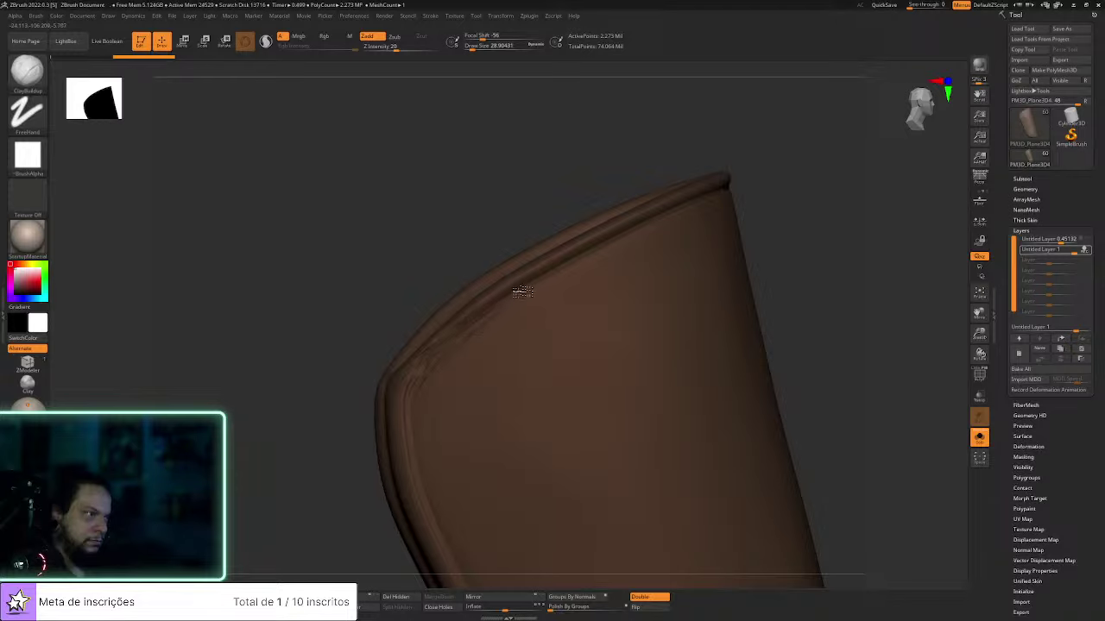
Build irregular ClayBuildup wear along the rim of the holster's opening at draw size about 33
{"action": "right_click_drag", "start_coordinate": [808, 196], "coordinate": [815, 252]}
{"action": "key", "text": "s"}
{"action": "left_click_drag", "start_coordinate": [522, 285], "coordinate": [520, 277]}
{"action": "key", "text": "s"}
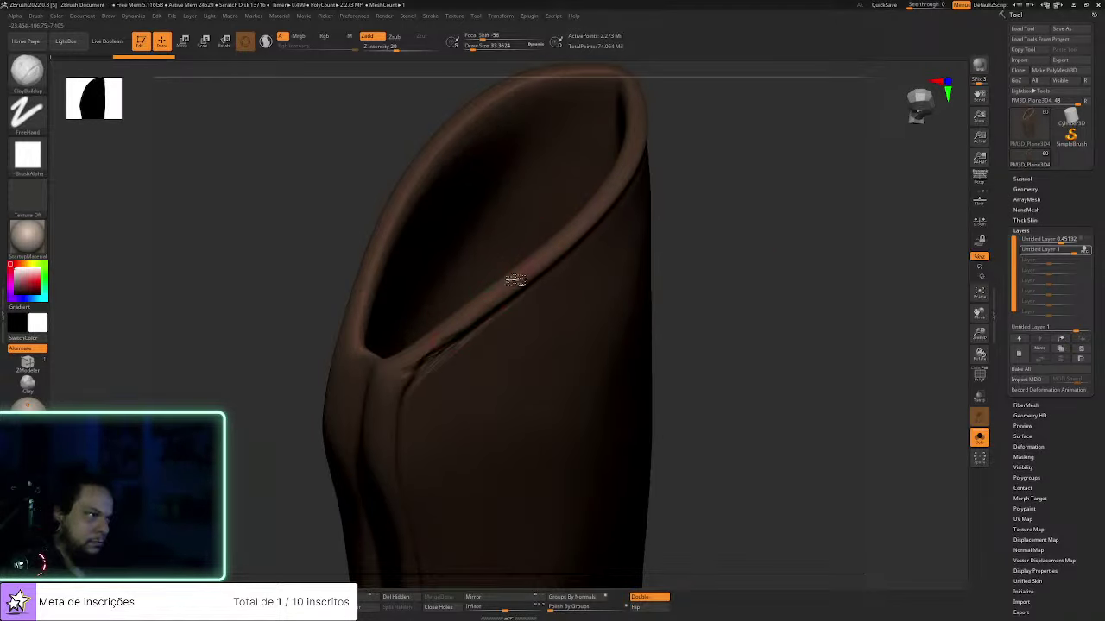
{"action": "mouse_move", "coordinate": [611, 217]}
{"action": "right_mouse_down"}
{"action": "mouse_move", "coordinate": [675, 235]}
{"action": "mouse_move", "coordinate": [547, 241]}
{"action": "right_mouse_up"}
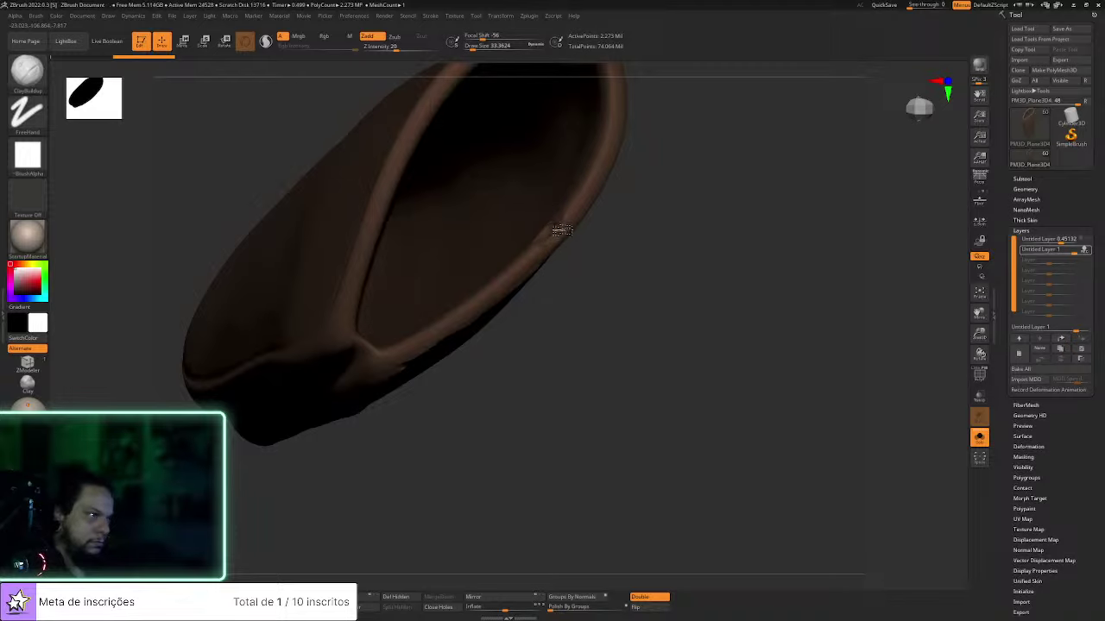
{"action": "right_click_drag", "start_coordinate": [629, 247], "coordinate": [532, 400]}
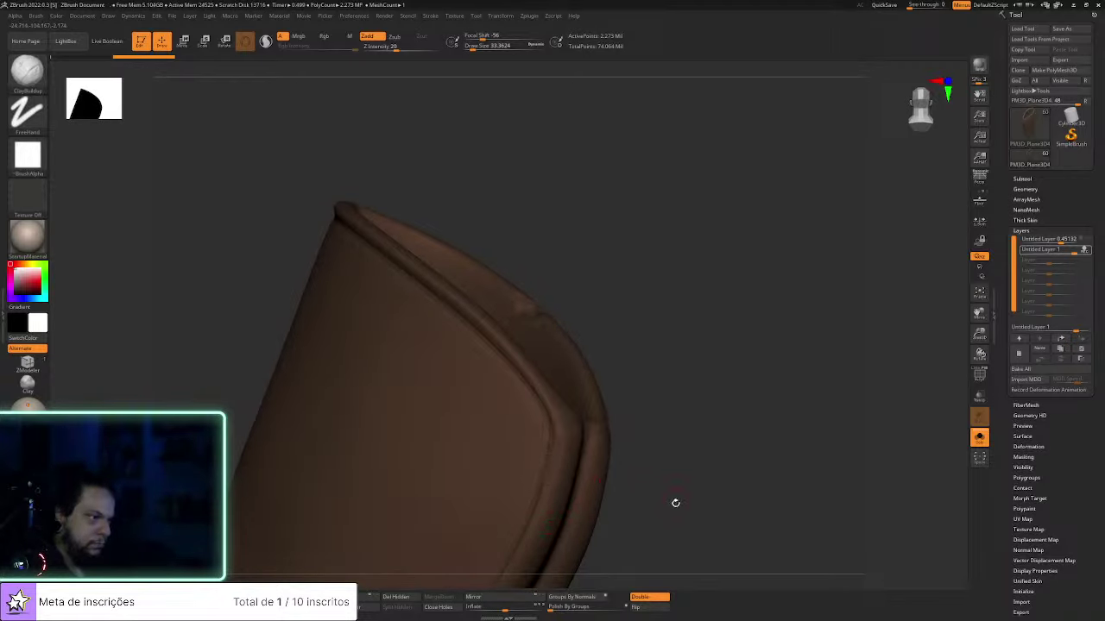
Add broad ClayBuildup unevenness to the double side border near the opening at draw size about 67
{"action": "right_click_drag", "start_coordinate": [674, 503], "coordinate": [697, 284]}
{"action": "key", "text": "s"}
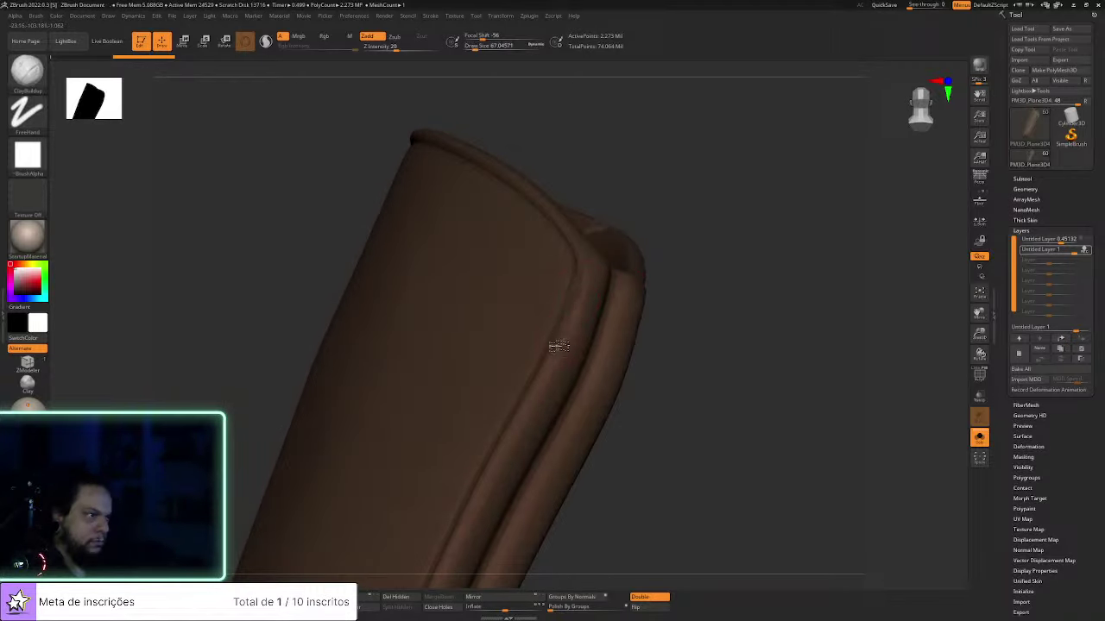
{"action": "right_click_drag", "start_coordinate": [707, 349], "coordinate": [582, 271]}
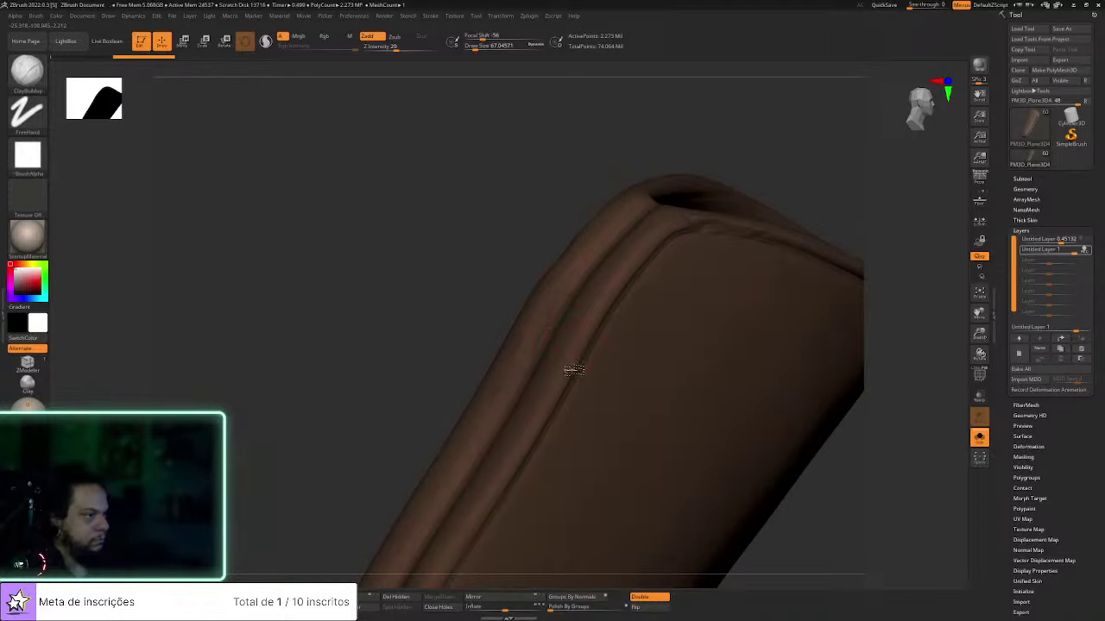
{"action": "right_click_drag", "start_coordinate": [917, 338], "coordinate": [661, 342]}
Roughen the crease along the holster's long side edge with ClayBuildup at draw sizes about 33 and 54
{"action": "key", "text": "s"}
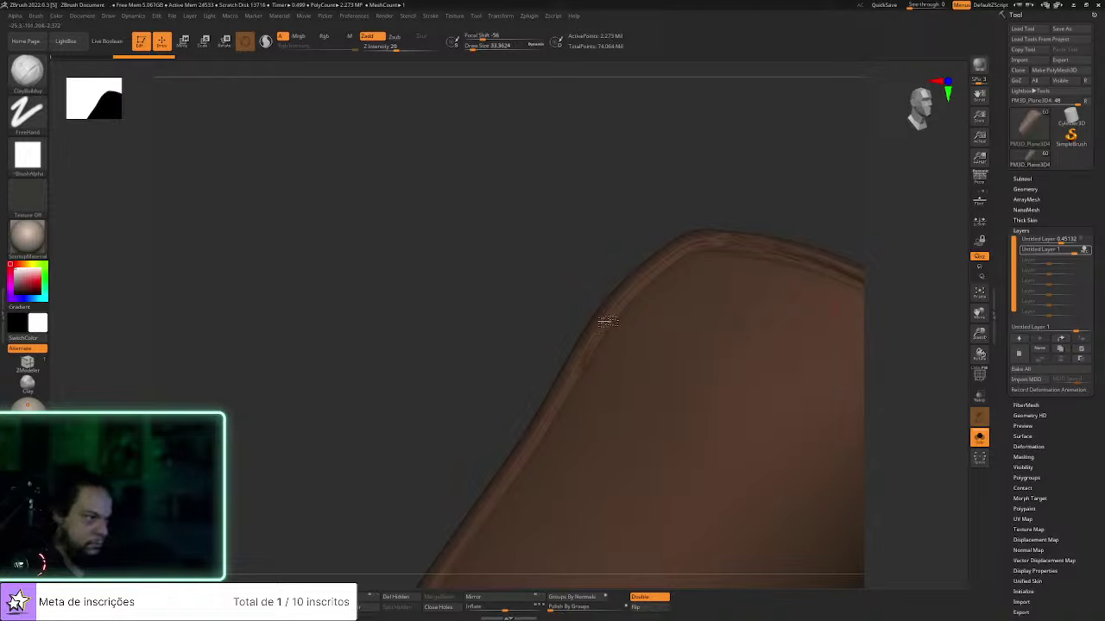
{"action": "right_click_drag", "start_coordinate": [474, 439], "coordinate": [592, 278]}
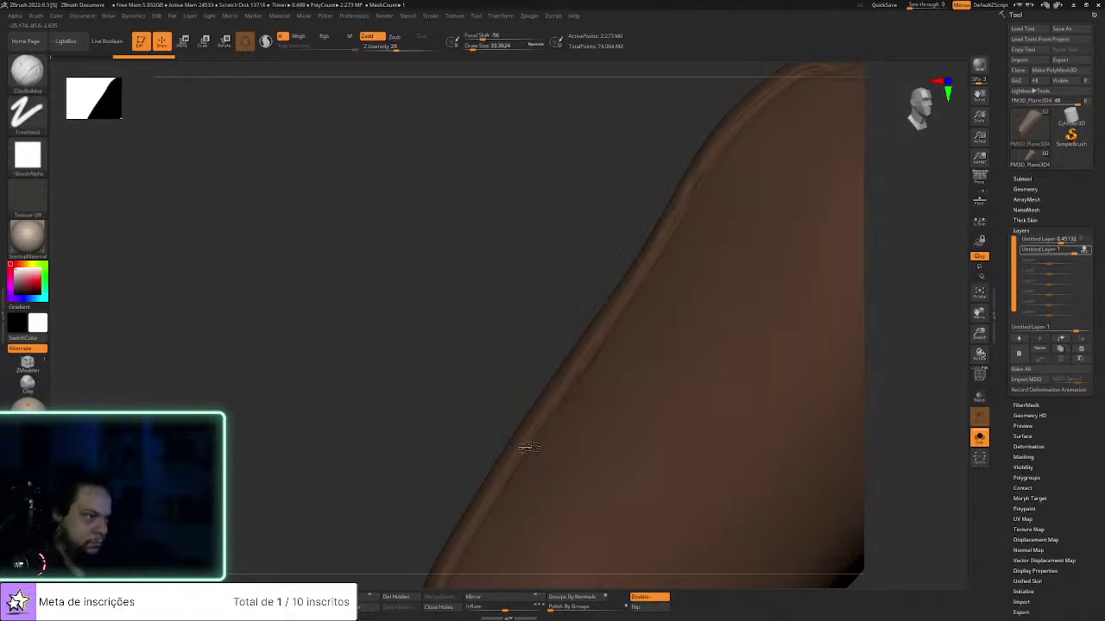
{"action": "right_click_drag", "start_coordinate": [516, 371], "coordinate": [569, 393]}
{"action": "key", "text": "s"}
{"action": "left_click_drag", "start_coordinate": [570, 394], "coordinate": [574, 394]}
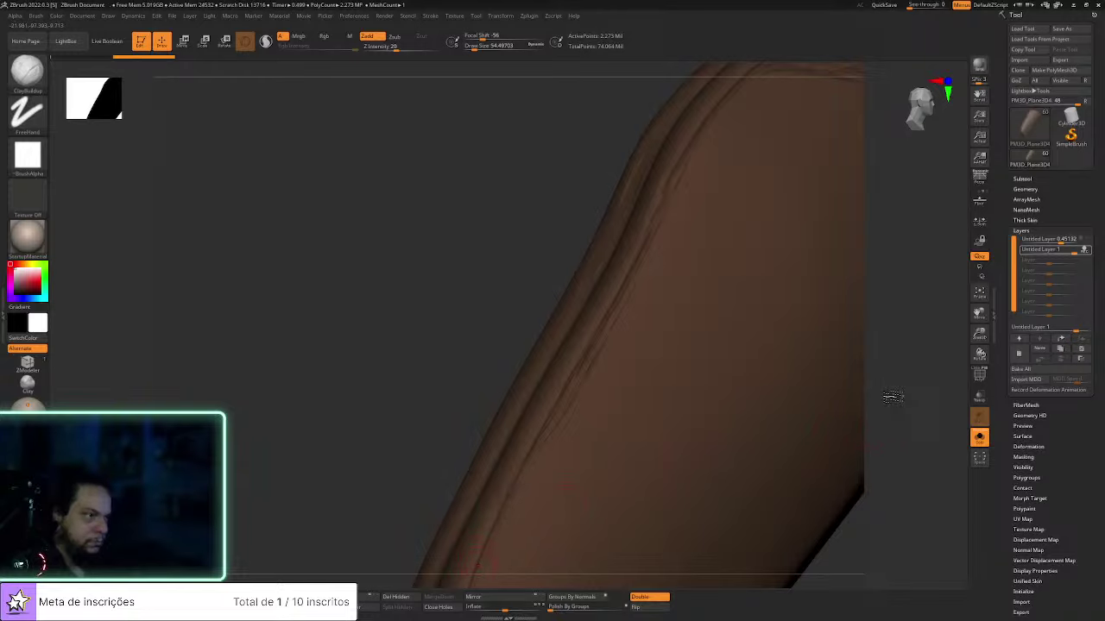
{"action": "left_click_drag", "start_coordinate": [892, 397], "coordinate": [914, 256], "text": "alt"}
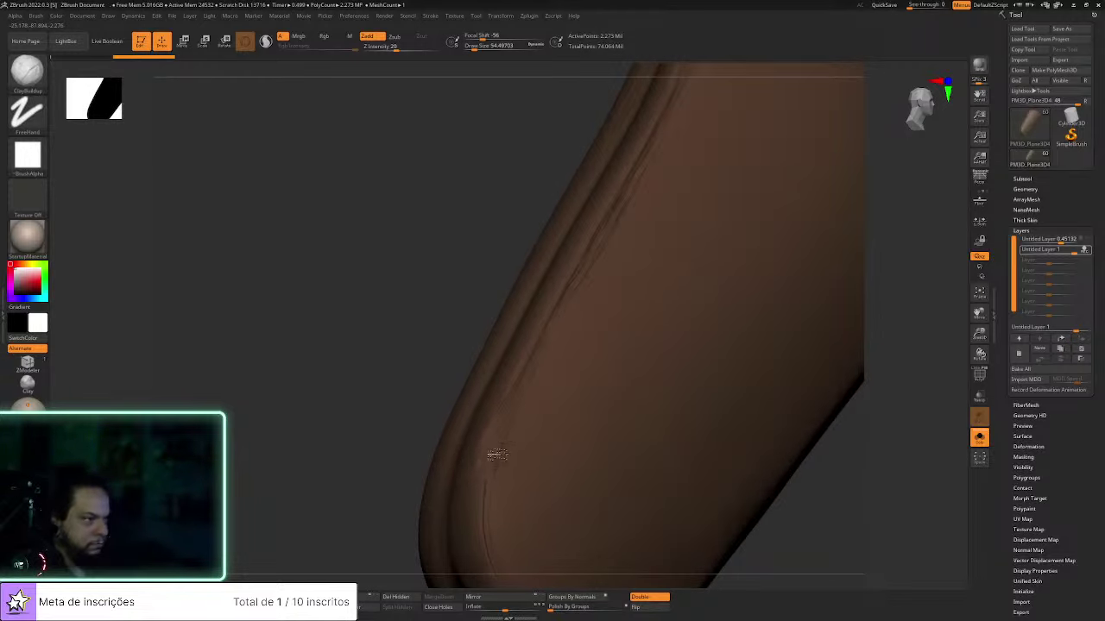
Continue the ClayBuildup irregularities around the holster's closed lower end at draw sizes about 54 and 25
{"action": "right_click_drag", "start_coordinate": [790, 513], "coordinate": [478, 444]}
{"action": "mouse_move", "coordinate": [515, 510]}
{"action": "left_mouse_down"}
{"action": "mouse_move", "coordinate": [506, 513]}
{"action": "mouse_move", "coordinate": [515, 503]}
{"action": "mouse_move", "coordinate": [479, 420]}
{"action": "left_mouse_up"}
{"action": "left_click_drag", "start_coordinate": [510, 491], "coordinate": [495, 463]}
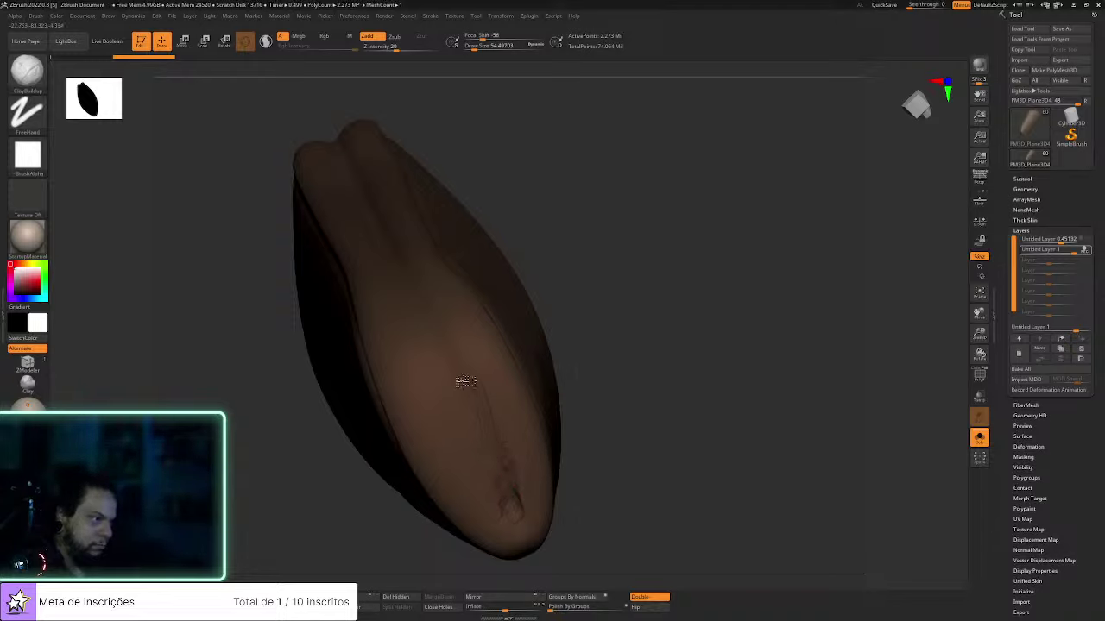
{"action": "left_click_drag", "start_coordinate": [675, 415], "coordinate": [644, 401]}
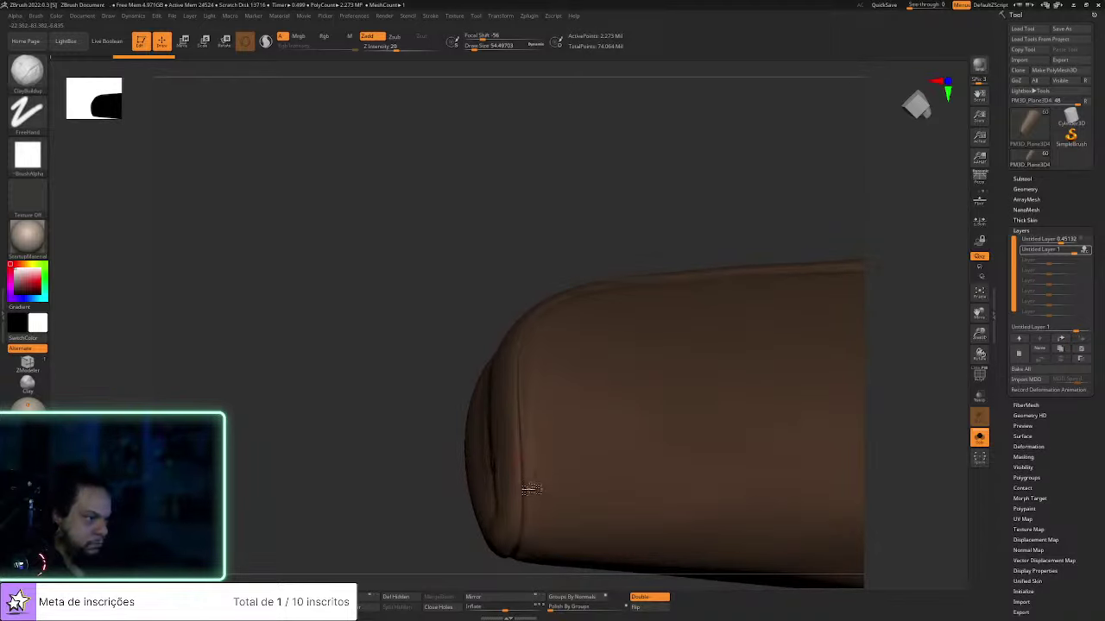
{"action": "key", "text": "s"}
{"action": "left_click_drag", "start_coordinate": [532, 518], "coordinate": [525, 517]}
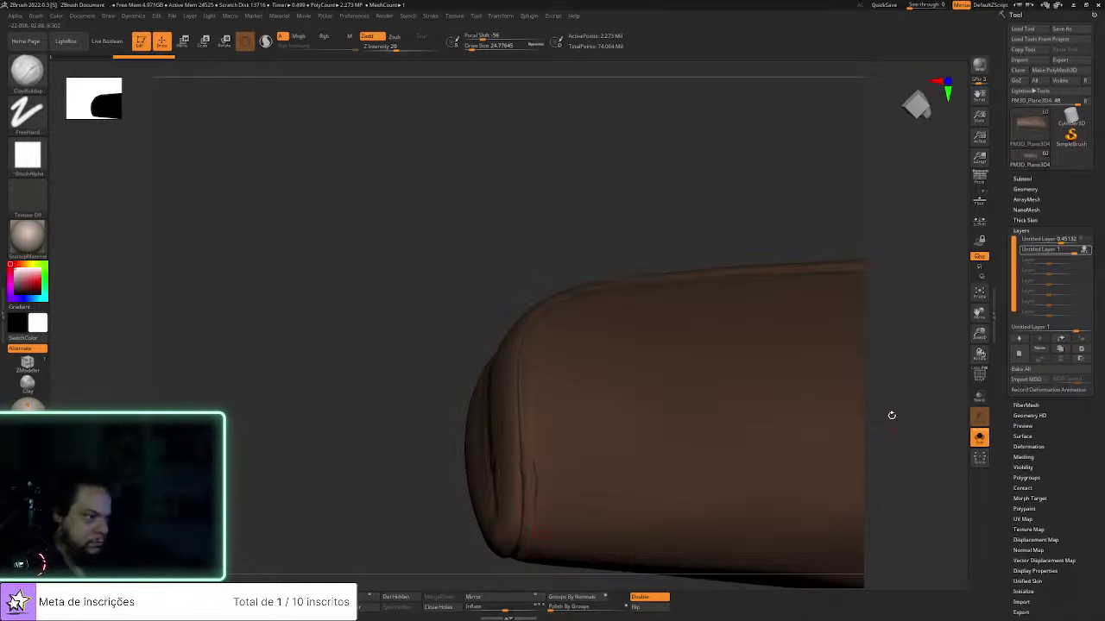
Carry the uneven ClayBuildup strokes along the opposite face's lower border at draw size about 29
{"action": "left_click_drag", "start_coordinate": [890, 420], "coordinate": [513, 461]}
{"action": "mouse_move", "coordinate": [451, 475]}
{"action": "left_mouse_down"}
{"action": "mouse_move", "coordinate": [457, 380]}
{"action": "mouse_move", "coordinate": [579, 345]}
{"action": "left_mouse_up"}
{"action": "left_click_drag", "start_coordinate": [554, 406], "coordinate": [551, 428]}
{"action": "key", "text": "s"}
{"action": "left_click_drag", "start_coordinate": [494, 475], "coordinate": [500, 475]}
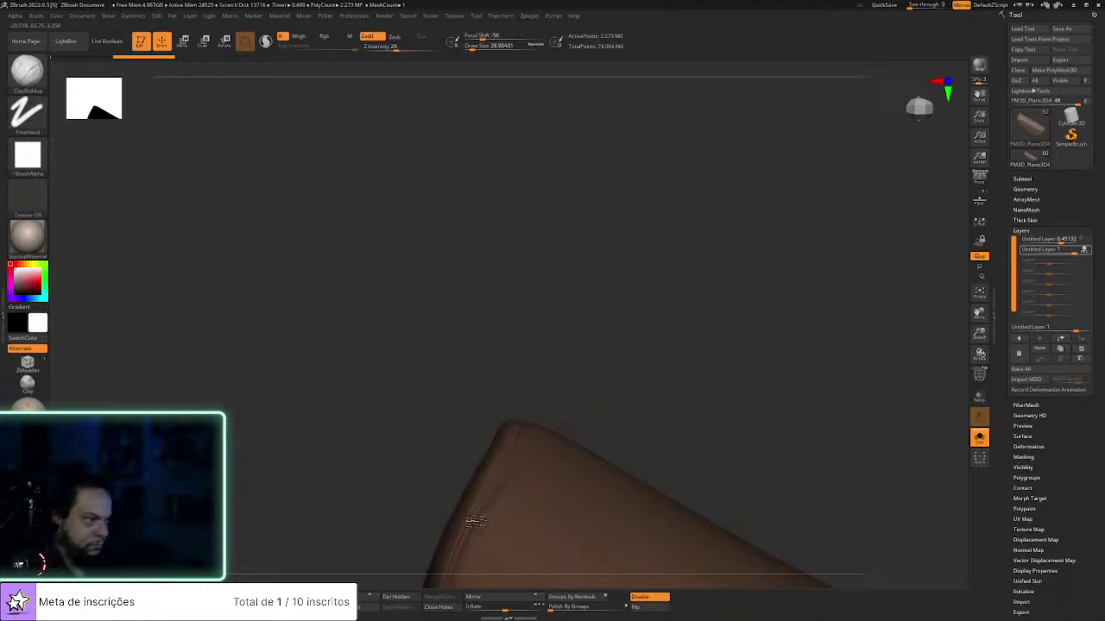
{"action": "mouse_move", "coordinate": [459, 566]}
{"action": "left_mouse_down"}
{"action": "mouse_move", "coordinate": [707, 520]}
{"action": "mouse_move", "coordinate": [752, 480]}
{"action": "mouse_move", "coordinate": [727, 419]}
{"action": "mouse_move", "coordinate": [749, 432]}
{"action": "left_mouse_up"}
Roughen the opposite face's lower corner and long side seam with ClayBuildup at draw size about 54
{"action": "key", "text": "s"}
{"action": "left_click", "coordinate": [422, 537]}
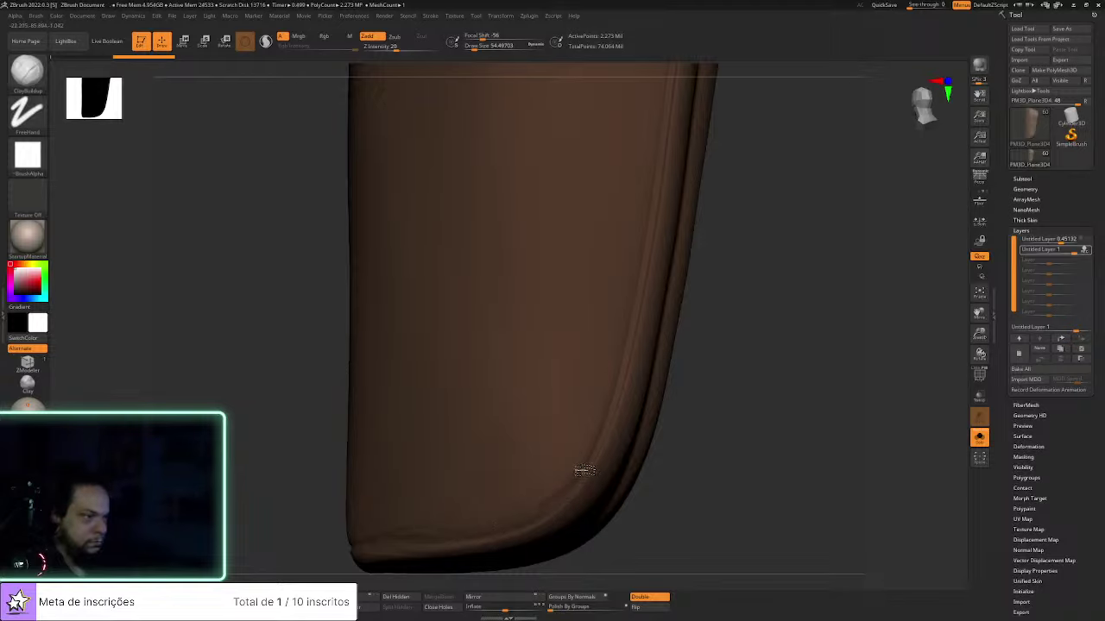
{"action": "left_click_drag", "start_coordinate": [679, 377], "coordinate": [641, 439]}
{"action": "left_click_drag", "start_coordinate": [640, 521], "coordinate": [670, 376]}
{"action": "left_click_drag", "start_coordinate": [865, 360], "coordinate": [920, 402]}
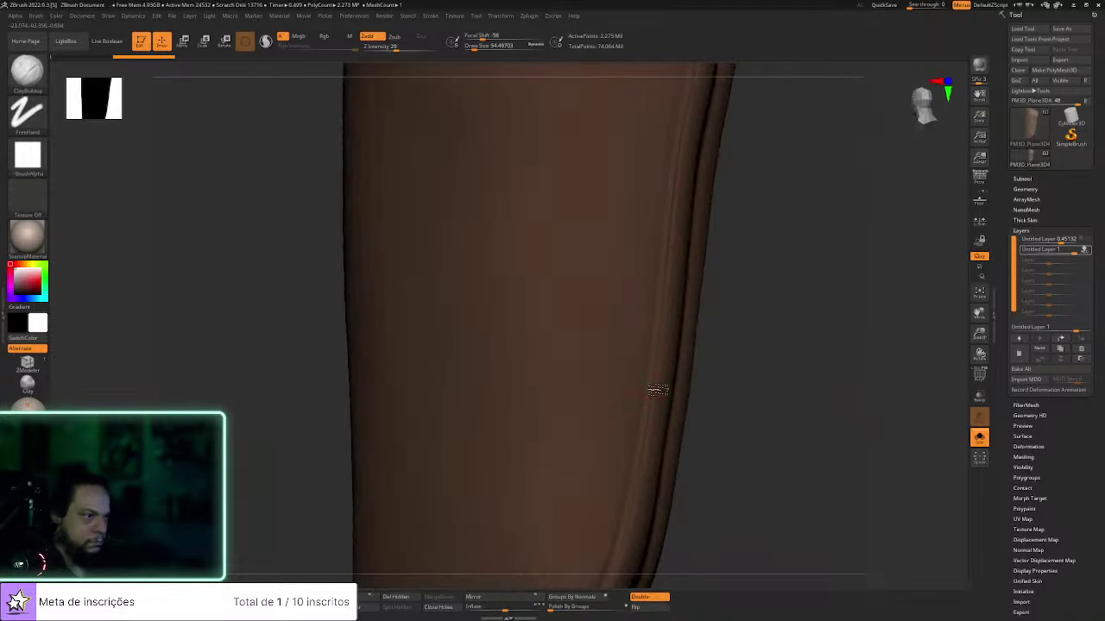
{"action": "left_click_drag", "start_coordinate": [716, 457], "coordinate": [624, 374]}
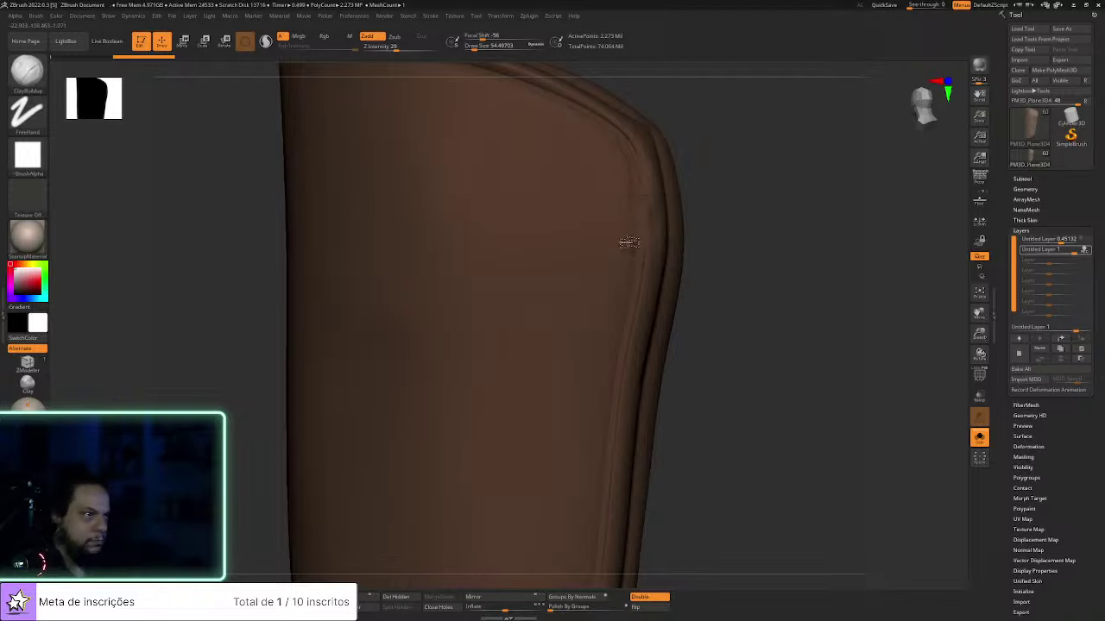
Vary the thickness of the opening's remaining rim and its peak with ClayBuildup at draw size about 54
{"action": "left_click_drag", "start_coordinate": [757, 316], "coordinate": [710, 354]}
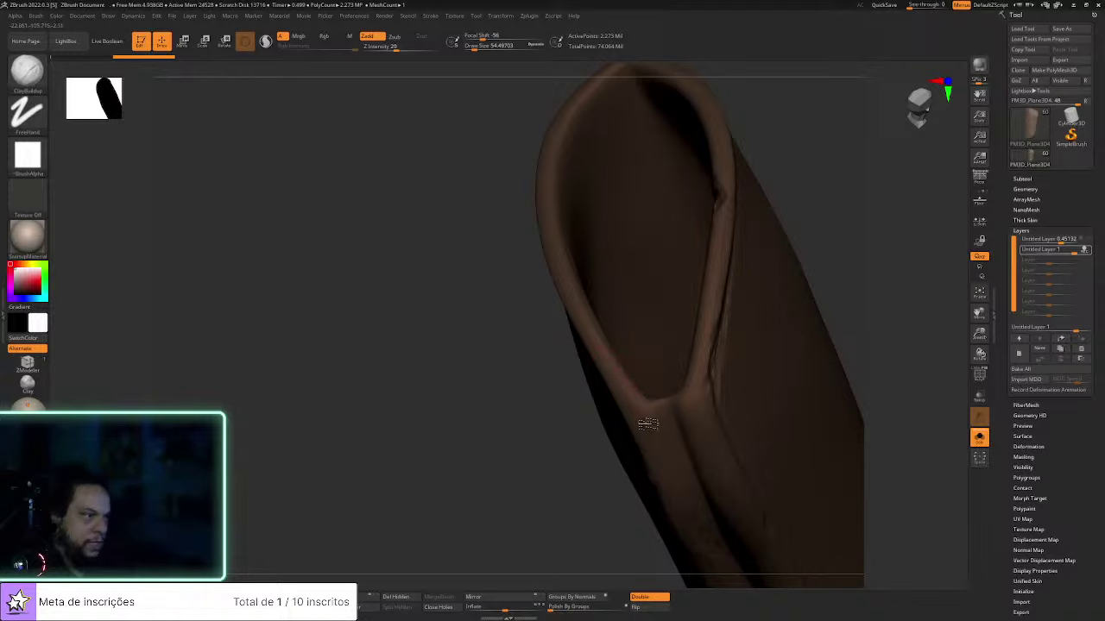
{"action": "left_click_drag", "start_coordinate": [509, 374], "coordinate": [538, 444]}
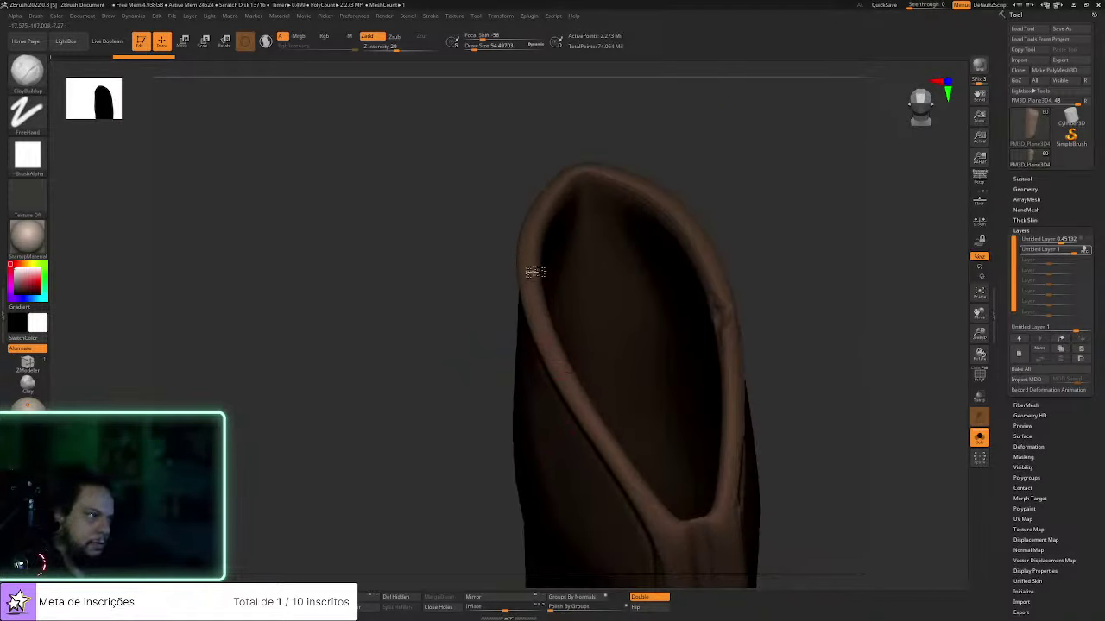
{"action": "left_click_drag", "start_coordinate": [767, 239], "coordinate": [714, 296]}
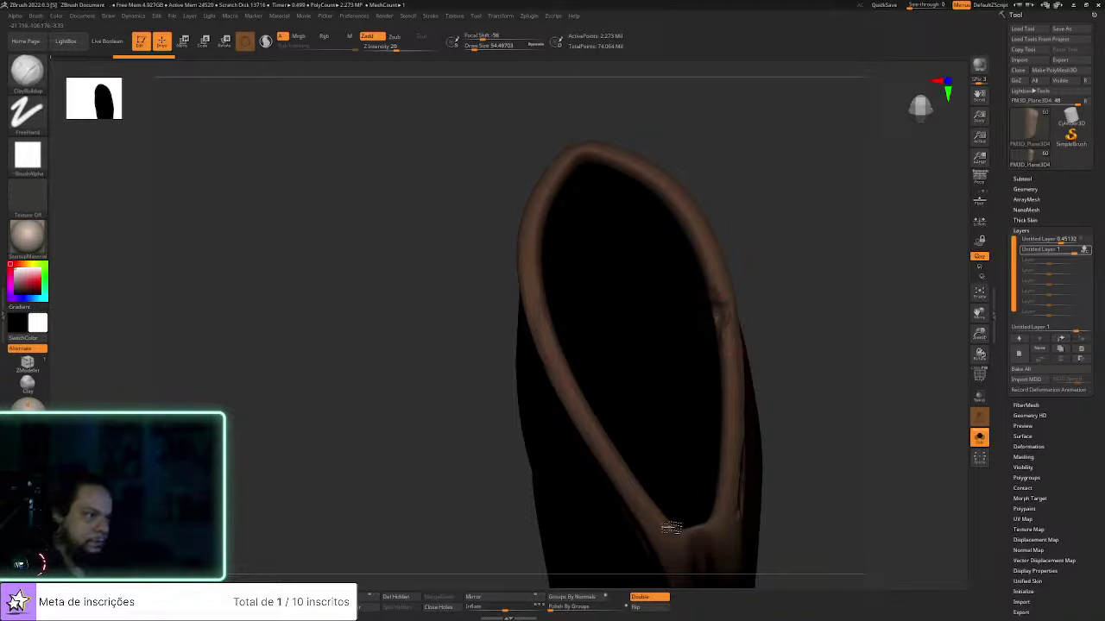
{"action": "left_click_drag", "start_coordinate": [471, 369], "coordinate": [533, 438]}
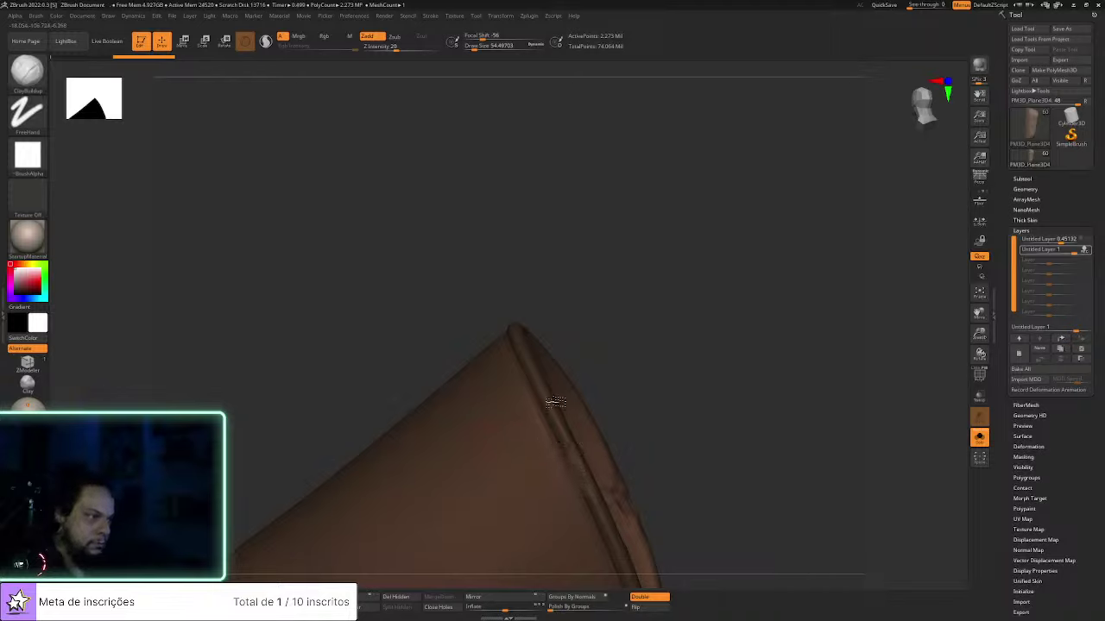
{"action": "right_click_drag", "start_coordinate": [572, 450], "coordinate": [570, 413]}
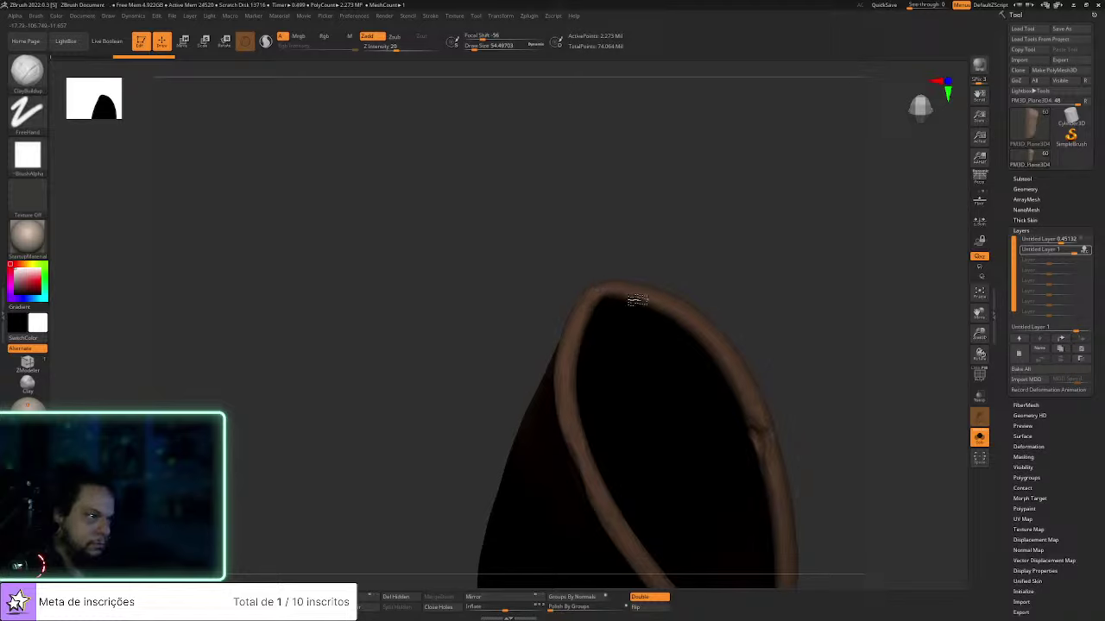
{"action": "right_click_drag", "start_coordinate": [689, 315], "coordinate": [661, 309]}
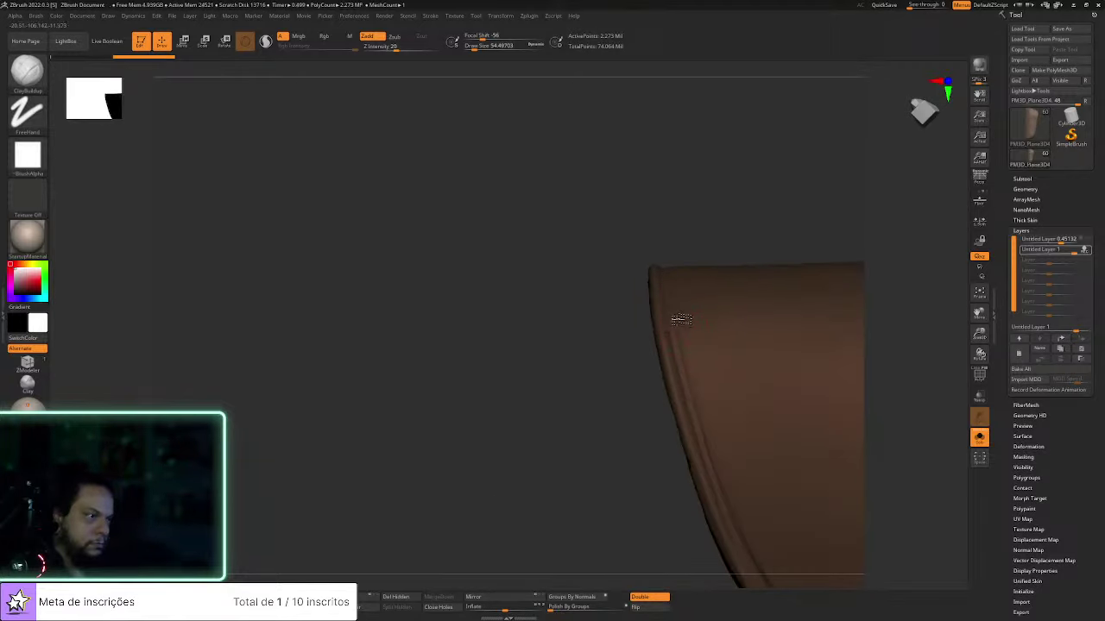
Extend the rough crease beside the opening's peak with ClayBuildup at draw sizes about 29 and 67
{"action": "key", "text": "s"}
{"action": "left_click", "coordinate": [677, 317]}
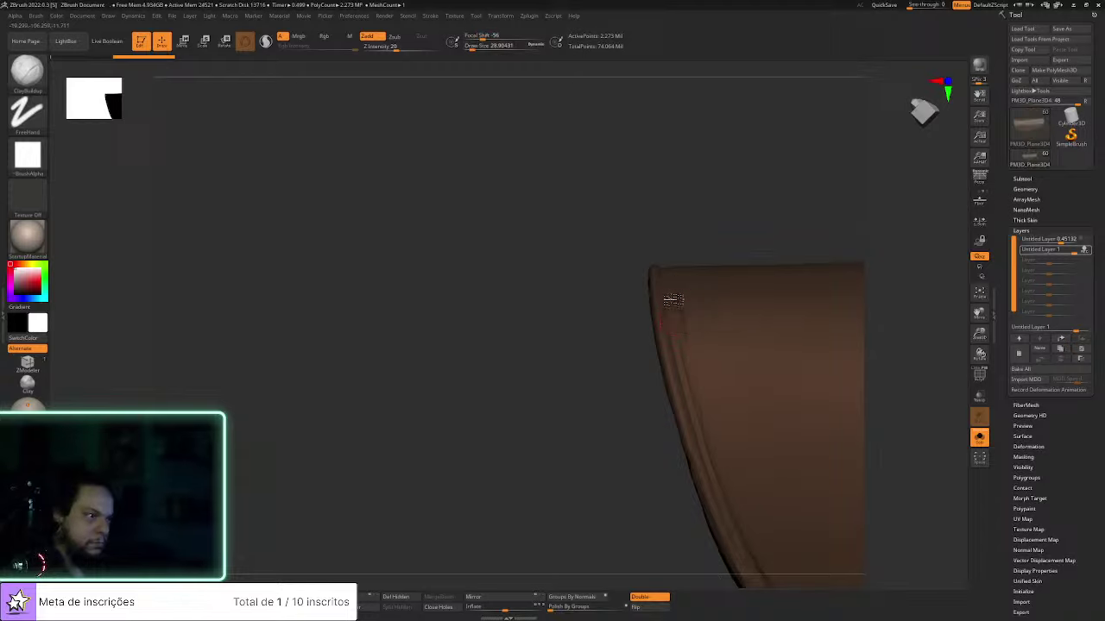
{"action": "key", "text": "s"}
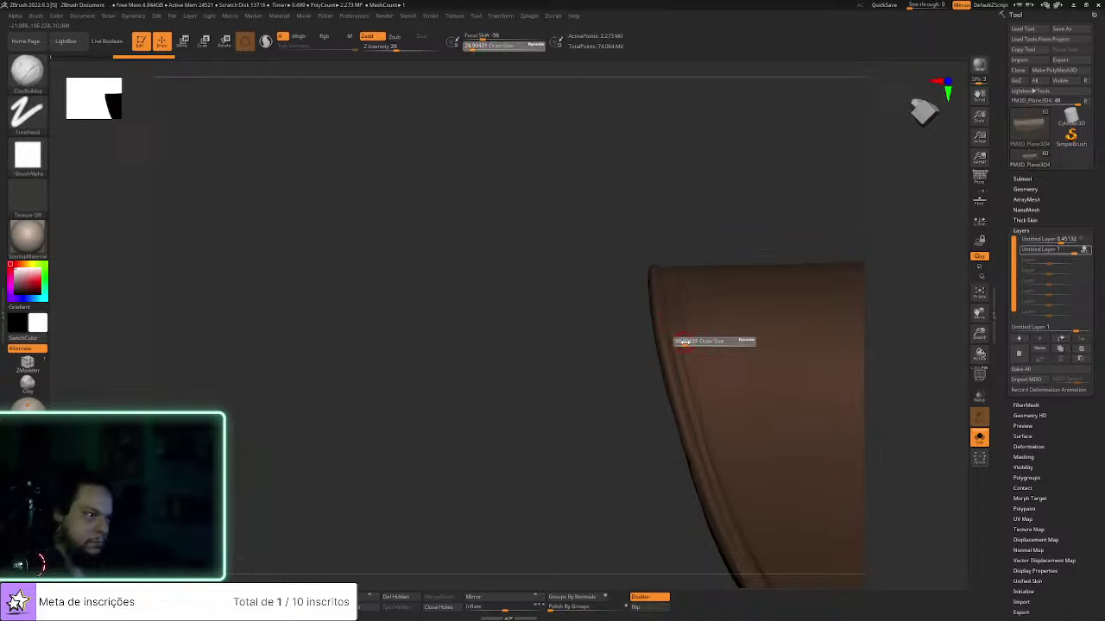
{"action": "left_click", "coordinate": [700, 340]}
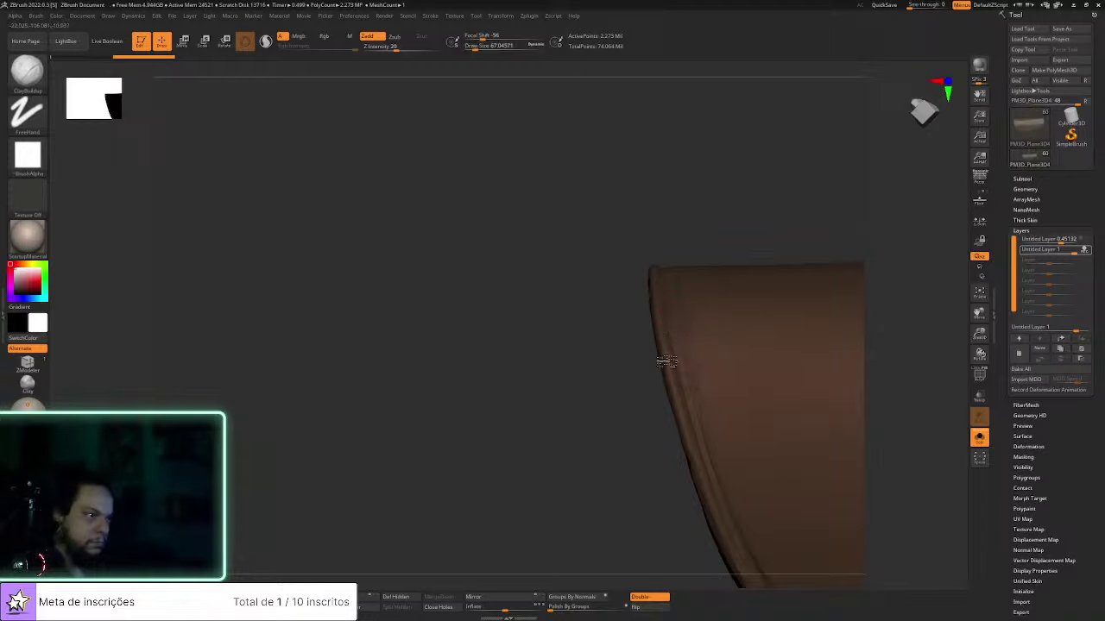
{"action": "right_click_drag", "start_coordinate": [666, 328], "coordinate": [634, 397]}
Flatten the rough clay strokes along the opening's seam using hPolish at draw size about 67
{"action": "key", "text": "b"}
{"action": "key", "text": "h"}
{"action": "key", "text": "p"}
{"action": "right_click_drag", "start_coordinate": [680, 259], "coordinate": [711, 383]}
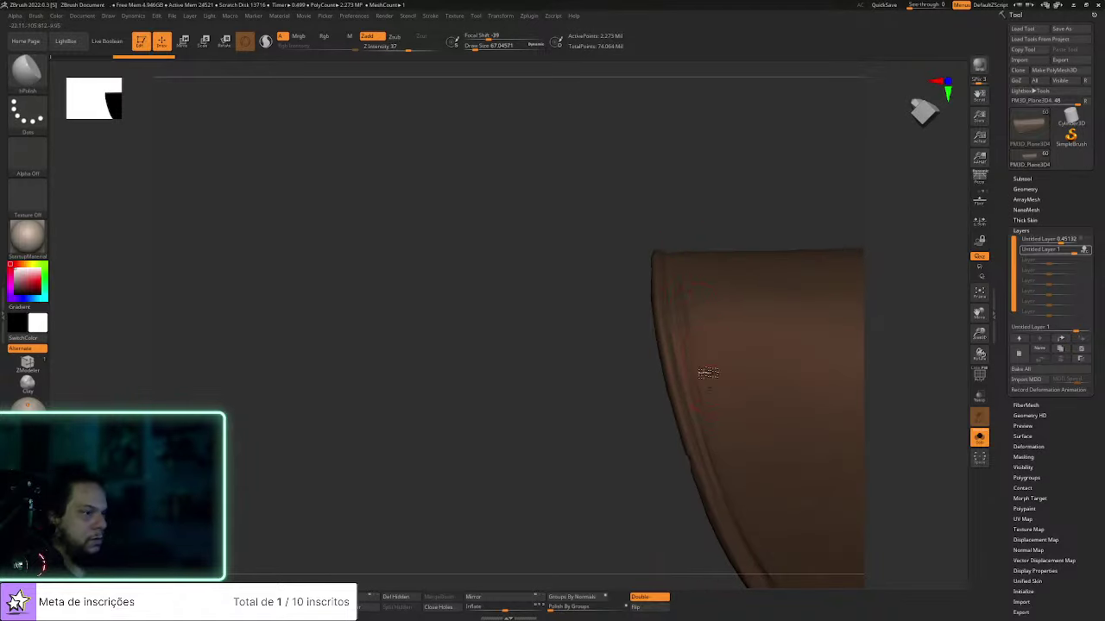
{"action": "right_click_drag", "start_coordinate": [632, 531], "coordinate": [698, 365]}
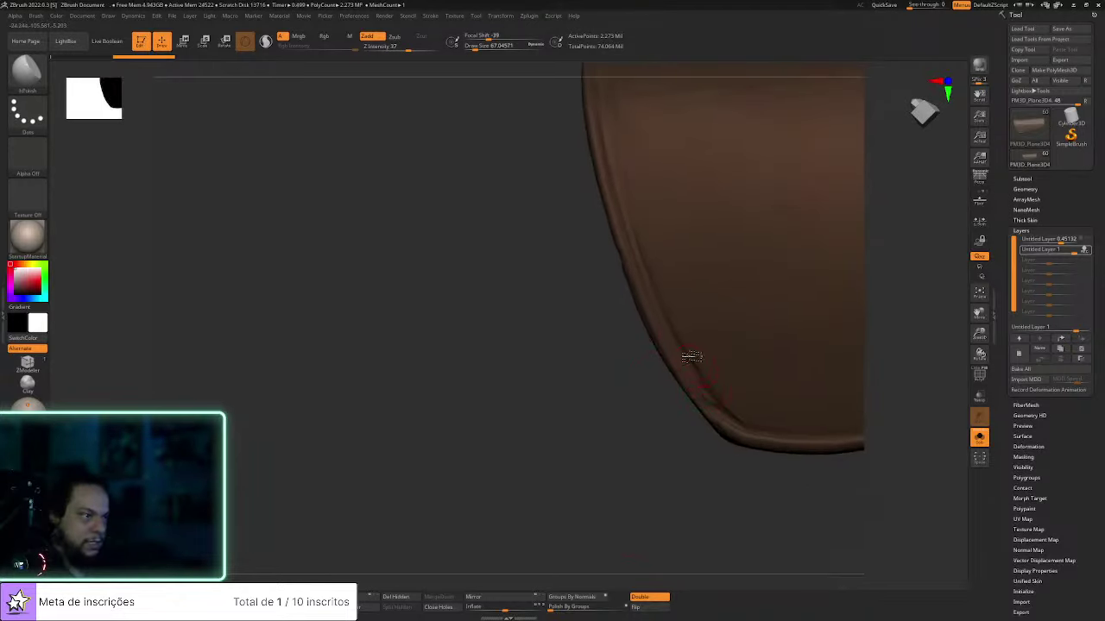
{"action": "right_click_drag", "start_coordinate": [693, 414], "coordinate": [735, 405]}
Polish the opening's corner and rim more finely using hPolish at draw size about 38
{"action": "key", "text": "s"}
{"action": "mouse_move", "coordinate": [735, 404]}
{"action": "left_mouse_down"}
{"action": "mouse_move", "coordinate": [726, 405]}
{"action": "mouse_move", "coordinate": [735, 414]}
{"action": "left_mouse_up"}
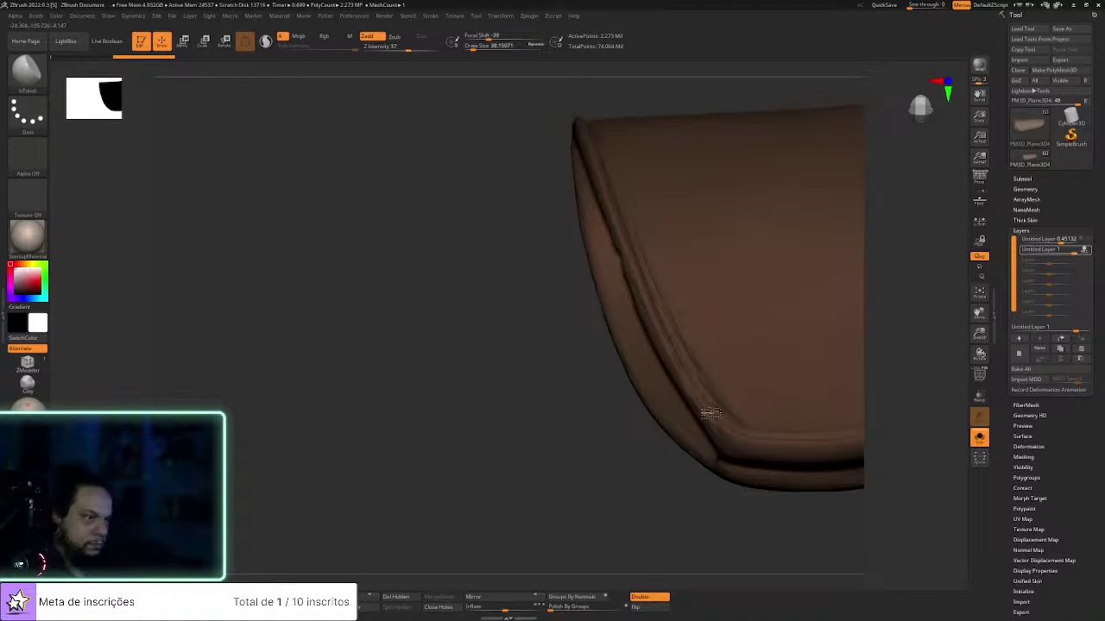
{"action": "right_click_drag", "start_coordinate": [716, 380], "coordinate": [602, 468]}
{"action": "right_click_drag", "start_coordinate": [626, 374], "coordinate": [664, 395]}
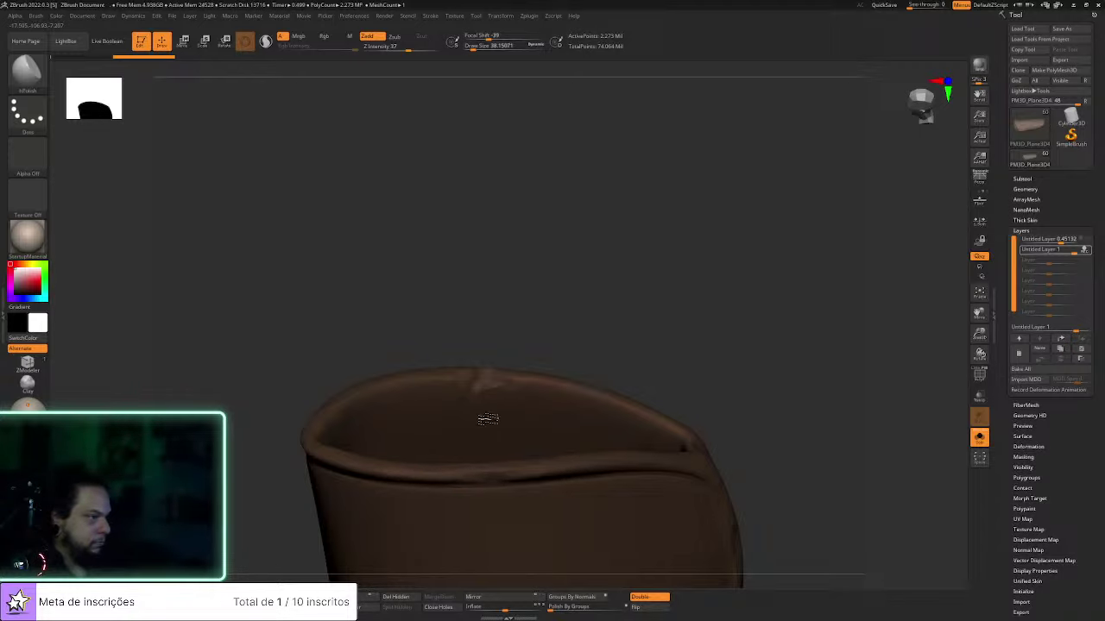
{"action": "mouse_move", "coordinate": [742, 461]}
{"action": "right_mouse_down"}
{"action": "mouse_move", "coordinate": [745, 335]}
{"action": "mouse_move", "coordinate": [584, 284]}
{"action": "right_mouse_up"}
Smooth and polish the raised seam along one side of the holster down to its lower end, using hPolish at draw size about 38
{"action": "key", "text": "shift"}
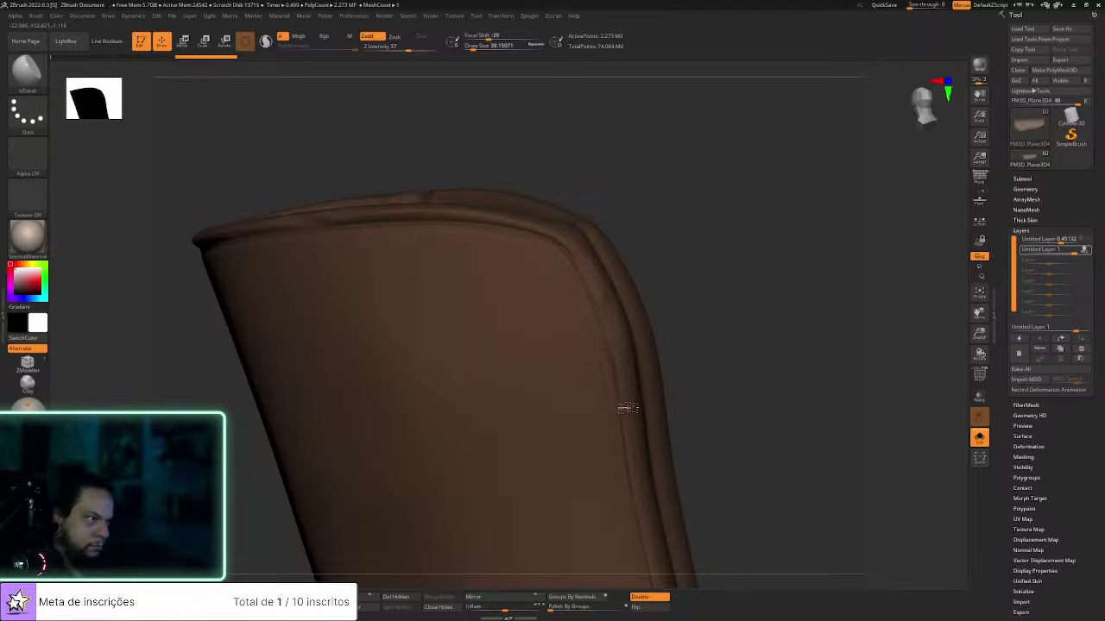
{"action": "right_click_drag", "start_coordinate": [740, 424], "coordinate": [697, 286]}
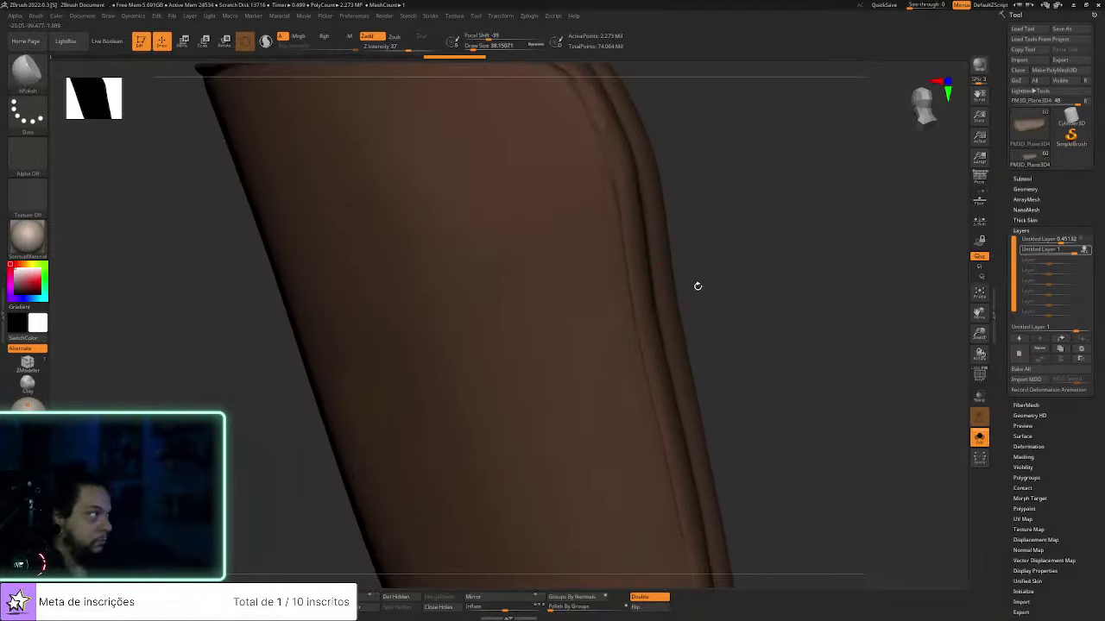
{"action": "mouse_move", "coordinate": [760, 584]}
{"action": "right_mouse_down", "text": "alt"}
{"action": "mouse_move", "coordinate": [732, 283]}
{"action": "mouse_move", "coordinate": [721, 363]}
{"action": "right_mouse_up", "text": "alt"}
{"action": "left_click_drag", "start_coordinate": [646, 353], "coordinate": [658, 374], "text": "shift"}
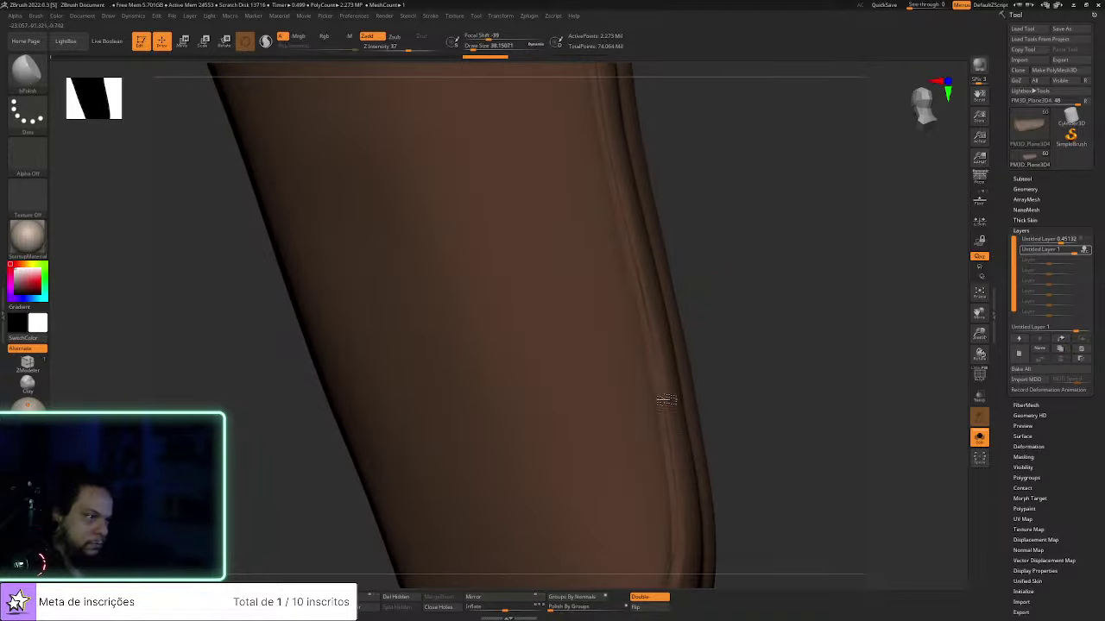
{"action": "right_click_drag", "start_coordinate": [703, 547], "coordinate": [683, 372]}
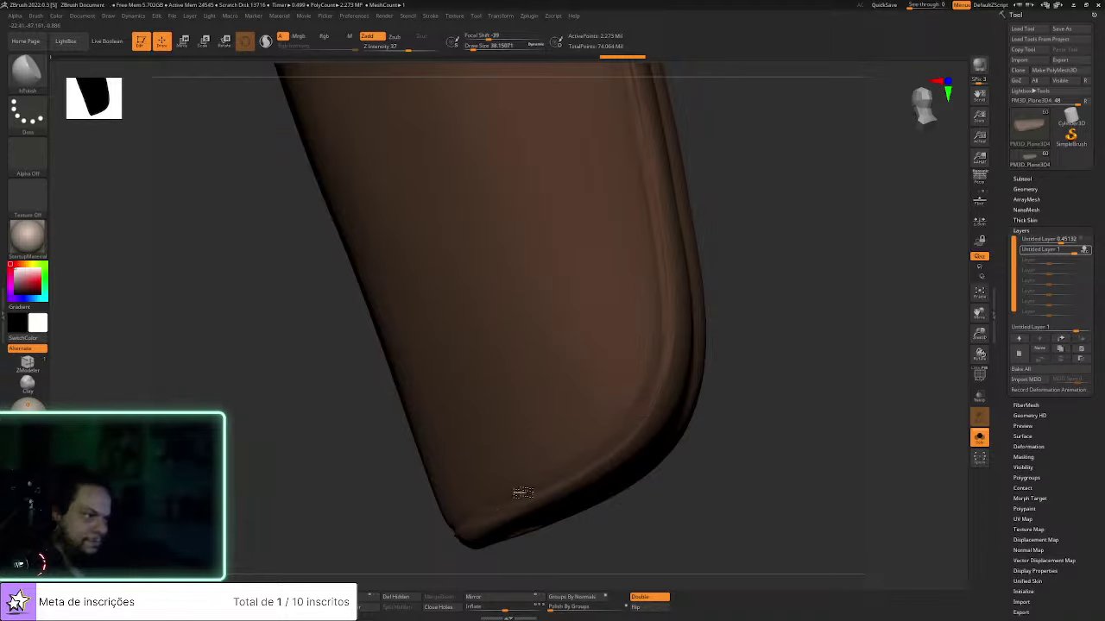
{"action": "key", "text": "shift"}
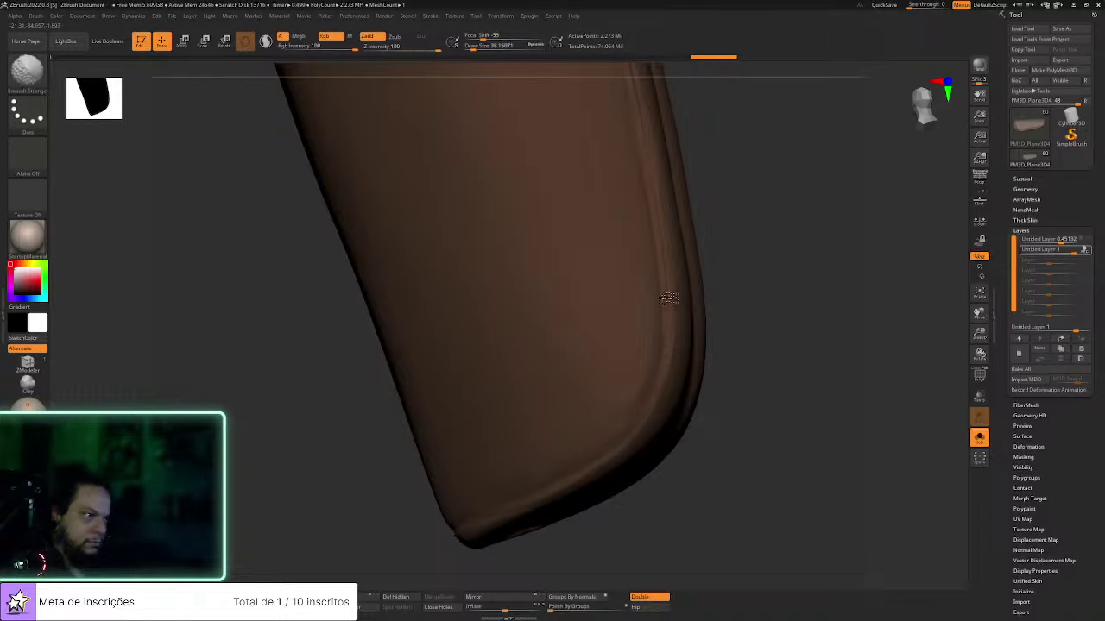
Polish the opposite side's seam crease just above its lower bend with hPolish at draw size about 38
{"action": "mouse_move", "coordinate": [802, 306]}
{"action": "right_mouse_down"}
{"action": "mouse_move", "coordinate": [752, 286]}
{"action": "mouse_move", "coordinate": [701, 344]}
{"action": "right_mouse_up"}
{"action": "key", "text": "ctrl+shift+z"}
{"action": "left_click_drag", "start_coordinate": [706, 273], "coordinate": [696, 283]}
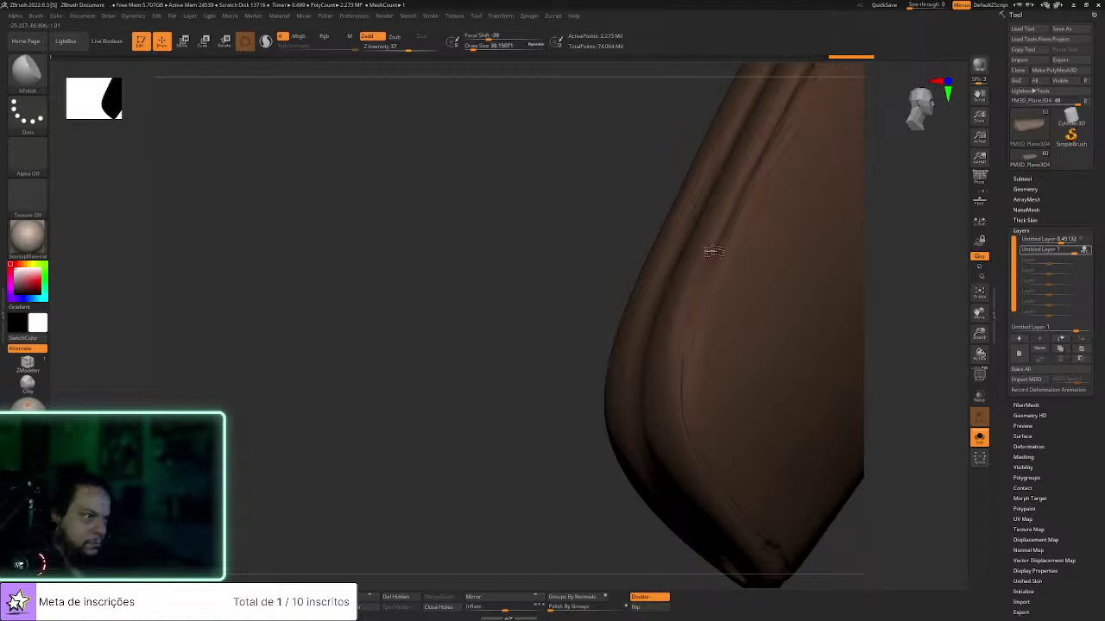
{"action": "left_click_drag", "start_coordinate": [722, 242], "coordinate": [717, 242]}
{"action": "left_click_drag", "start_coordinate": [703, 340], "coordinate": [690, 397]}
Soften the seam crease around the lower bend and toward the holster's tip with alternating smoothing and hPolish strokes
{"action": "mouse_move", "coordinate": [853, 479]}
{"action": "left_mouse_down"}
{"action": "mouse_move", "coordinate": [868, 466]}
{"action": "mouse_move", "coordinate": [818, 399]}
{"action": "left_mouse_up"}
{"action": "left_click_drag", "start_coordinate": [697, 427], "coordinate": [736, 477], "text": "shift"}
{"action": "mouse_move", "coordinate": [688, 411]}
{"action": "left_mouse_down"}
{"action": "mouse_move", "coordinate": [673, 412]}
{"action": "mouse_move", "coordinate": [707, 472]}
{"action": "mouse_move", "coordinate": [673, 406]}
{"action": "mouse_move", "coordinate": [737, 510]}
{"action": "left_mouse_up"}
{"action": "left_click_drag", "start_coordinate": [873, 514], "coordinate": [858, 431]}
{"action": "mouse_move", "coordinate": [730, 500]}
{"action": "left_mouse_down", "text": "shift"}
{"action": "mouse_move", "coordinate": [742, 527]}
{"action": "mouse_move", "coordinate": [718, 537]}
{"action": "left_mouse_up", "text": "shift"}
{"action": "mouse_move", "coordinate": [604, 483]}
{"action": "left_mouse_down"}
{"action": "mouse_move", "coordinate": [548, 419]}
{"action": "mouse_move", "coordinate": [569, 448]}
{"action": "left_mouse_up"}
{"action": "left_click_drag", "start_coordinate": [690, 389], "coordinate": [712, 454], "text": "shift"}
{"action": "left_click_drag", "start_coordinate": [565, 414], "coordinate": [641, 420]}
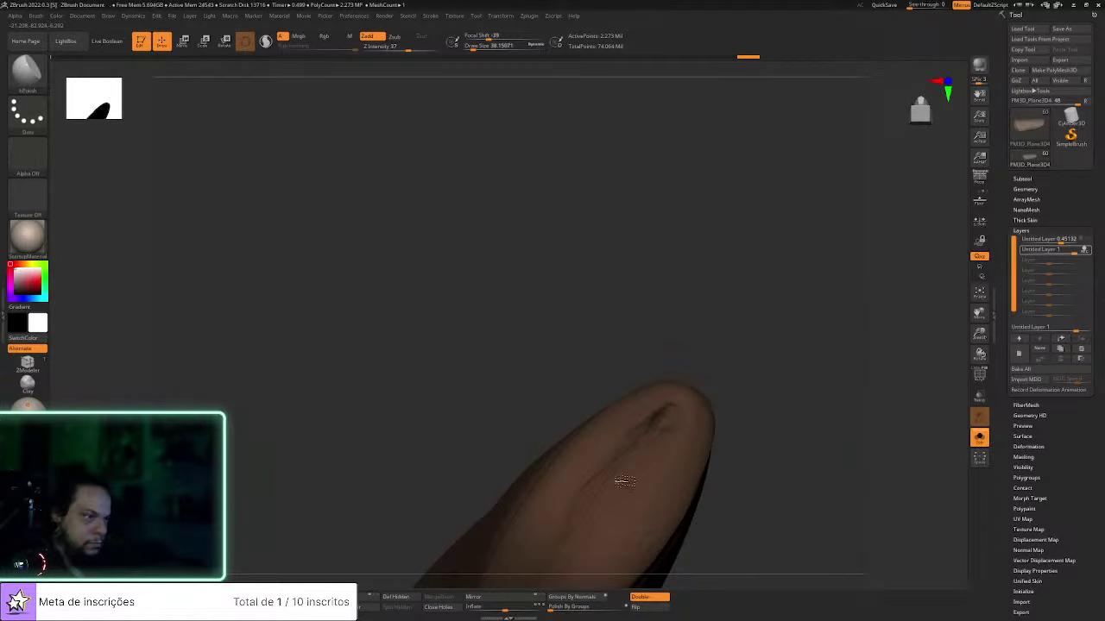
Carve an irregular crease along the lower side seam with the Slash2 brush at draw size about 130 and Z intensity 14
{"action": "mouse_move", "coordinate": [576, 497]}
{"action": "left_mouse_down"}
{"action": "mouse_move", "coordinate": [737, 347]}
{"action": "mouse_move", "coordinate": [796, 419]}
{"action": "mouse_move", "coordinate": [776, 385]}
{"action": "mouse_move", "coordinate": [836, 309]}
{"action": "mouse_move", "coordinate": [797, 326]}
{"action": "mouse_move", "coordinate": [836, 299]}
{"action": "mouse_move", "coordinate": [834, 311]}
{"action": "left_mouse_up"}
{"action": "key", "text": "b"}
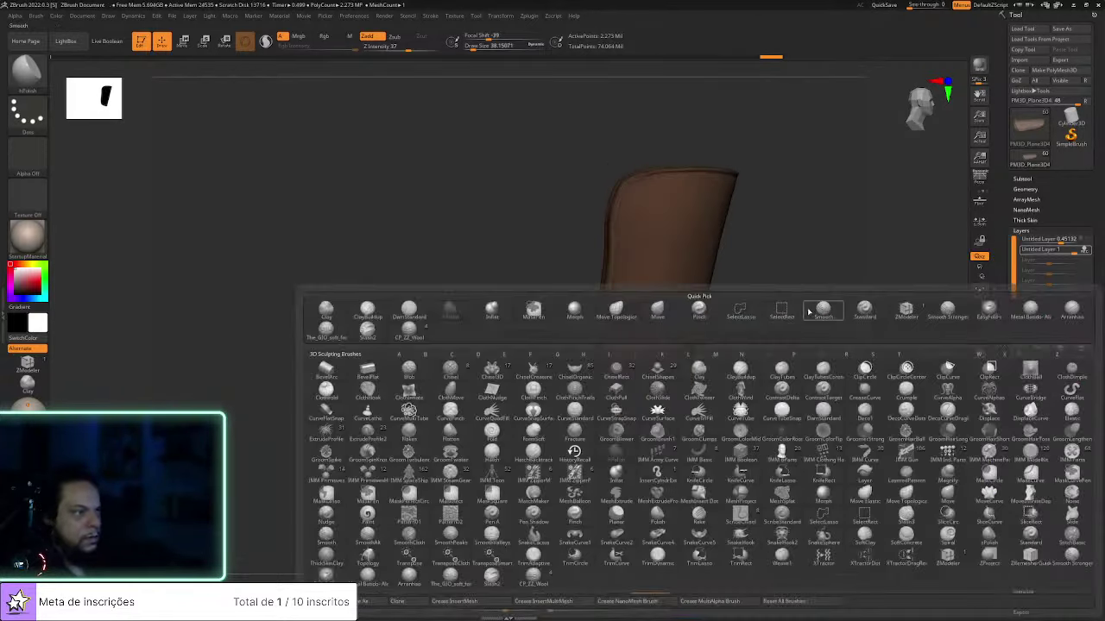
{"action": "left_click", "coordinate": [369, 332]}
{"action": "mouse_move", "coordinate": [781, 325]}
{"action": "left_mouse_down"}
{"action": "mouse_move", "coordinate": [801, 325]}
{"action": "mouse_move", "coordinate": [823, 380]}
{"action": "mouse_move", "coordinate": [719, 370]}
{"action": "left_mouse_up"}
{"action": "key", "text": "s"}
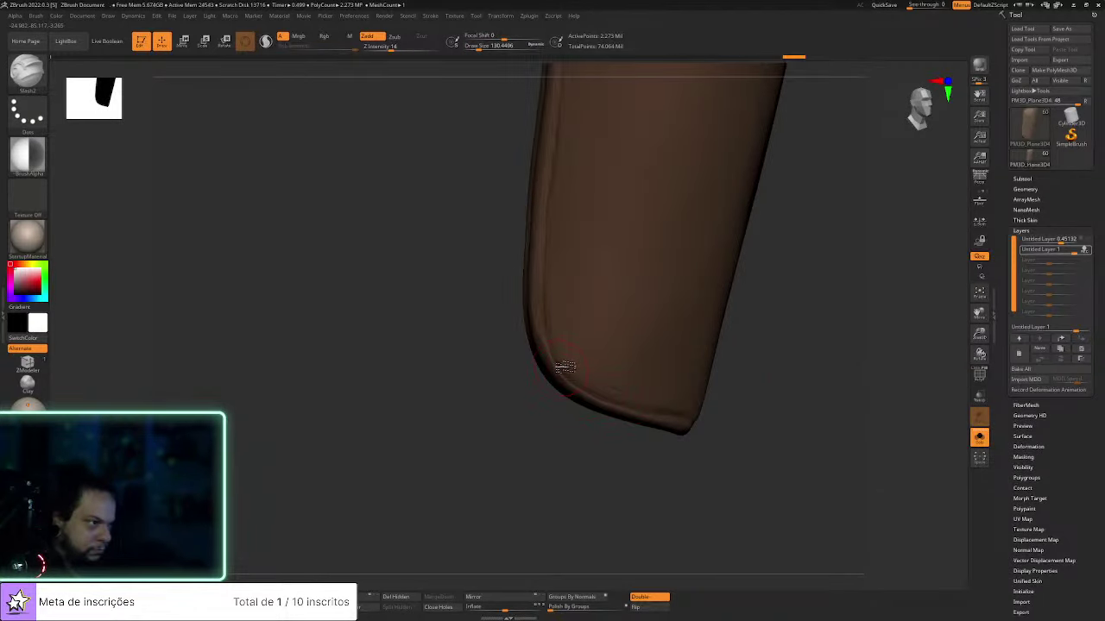
{"action": "left_click_drag", "start_coordinate": [701, 423], "coordinate": [553, 435]}
Continue the irregular Slash2 crease up the same side's seam and around the opening's corner
{"action": "left_click_drag", "start_coordinate": [787, 346], "coordinate": [784, 485], "text": "alt"}
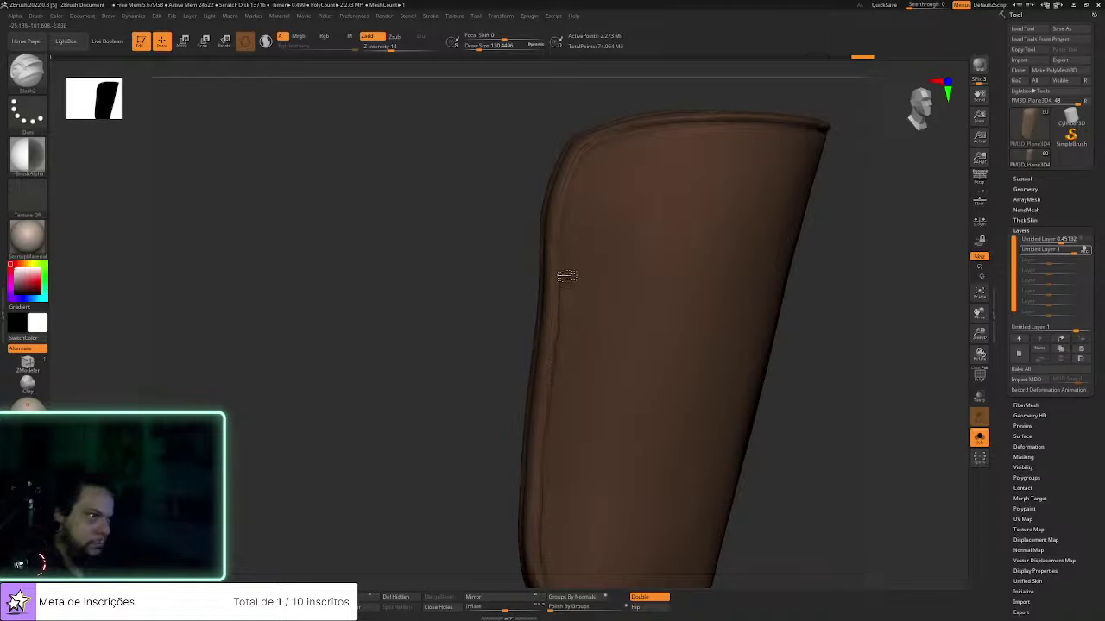
{"action": "left_click_drag", "start_coordinate": [853, 276], "coordinate": [684, 283]}
{"action": "left_click_drag", "start_coordinate": [577, 271], "coordinate": [549, 341]}
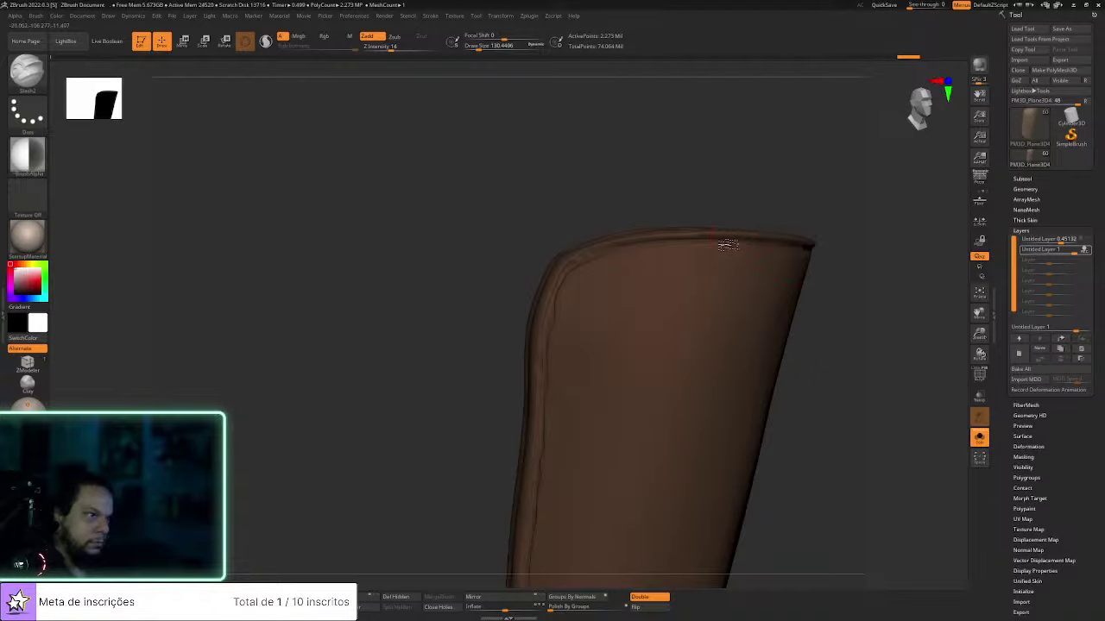
Carve the same Slash2 crease beneath the opening's rim and around the upper seam on the opposite face
{"action": "mouse_move", "coordinate": [850, 255]}
{"action": "left_mouse_down"}
{"action": "mouse_move", "coordinate": [869, 250]}
{"action": "mouse_move", "coordinate": [826, 246]}
{"action": "mouse_move", "coordinate": [895, 249]}
{"action": "mouse_move", "coordinate": [682, 290]}
{"action": "mouse_move", "coordinate": [580, 269]}
{"action": "left_mouse_up"}
{"action": "left_click_drag", "start_coordinate": [792, 257], "coordinate": [756, 300]}
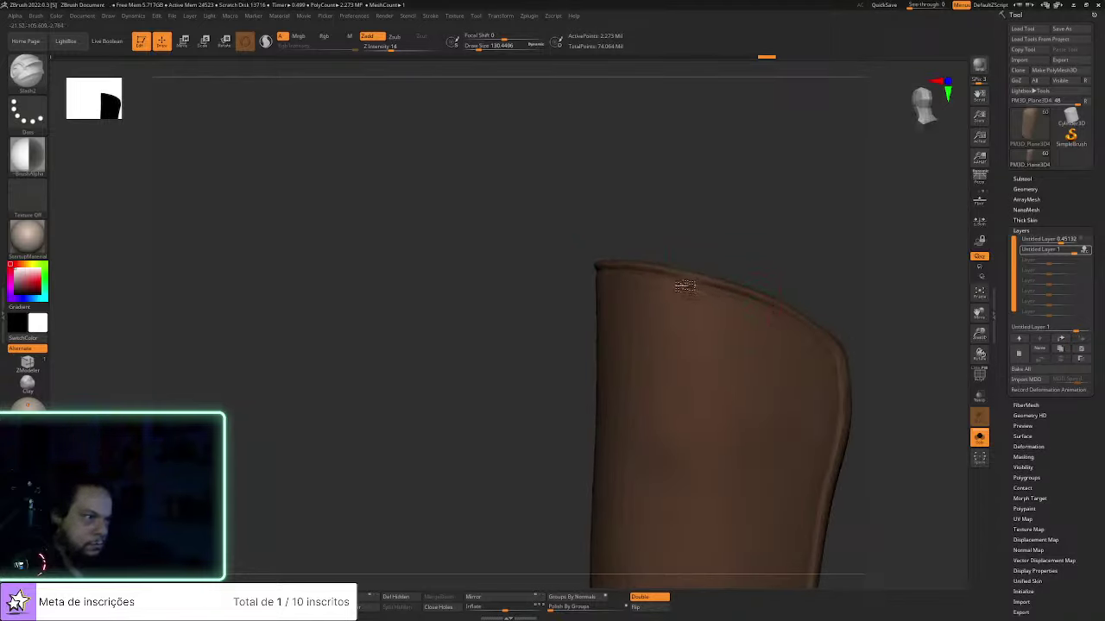
{"action": "mouse_move", "coordinate": [868, 348]}
{"action": "left_mouse_down"}
{"action": "mouse_move", "coordinate": [733, 268]}
{"action": "mouse_move", "coordinate": [661, 373]}
{"action": "left_mouse_up"}
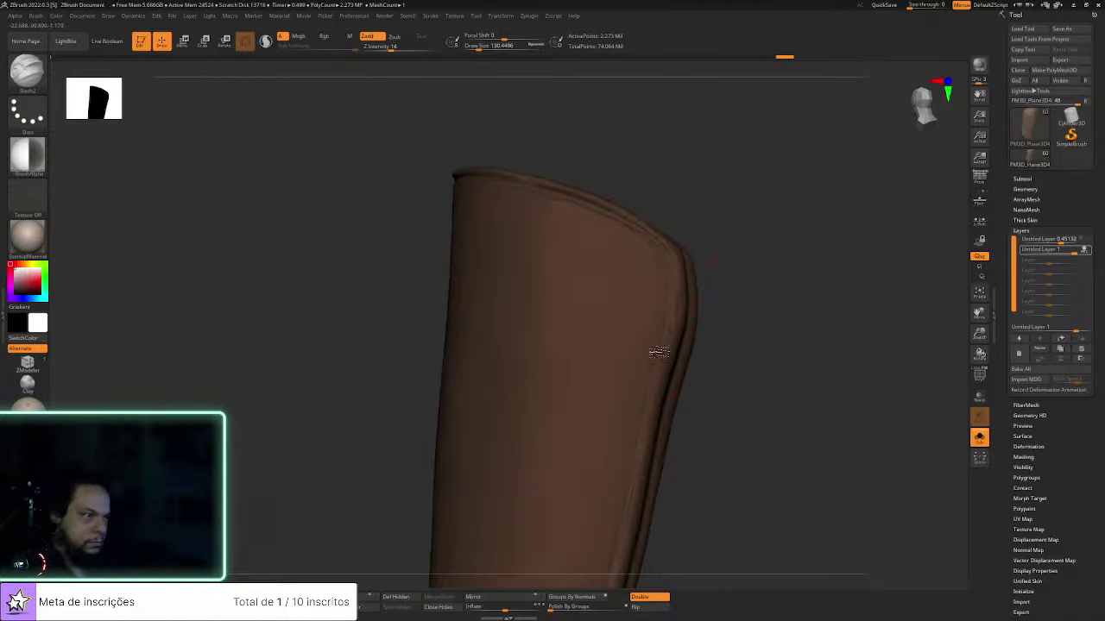
{"action": "mouse_move", "coordinate": [705, 278]}
{"action": "left_mouse_down"}
{"action": "mouse_move", "coordinate": [747, 281]}
{"action": "mouse_move", "coordinate": [661, 338]}
{"action": "left_mouse_up"}
Extend the opposite face's Slash2 crease down the side seam and around the bottom edge
{"action": "left_click_drag", "start_coordinate": [685, 217], "coordinate": [691, 188]}
{"action": "mouse_move", "coordinate": [730, 439]}
{"action": "left_mouse_down"}
{"action": "mouse_move", "coordinate": [663, 461]}
{"action": "mouse_move", "coordinate": [675, 377]}
{"action": "left_mouse_up"}
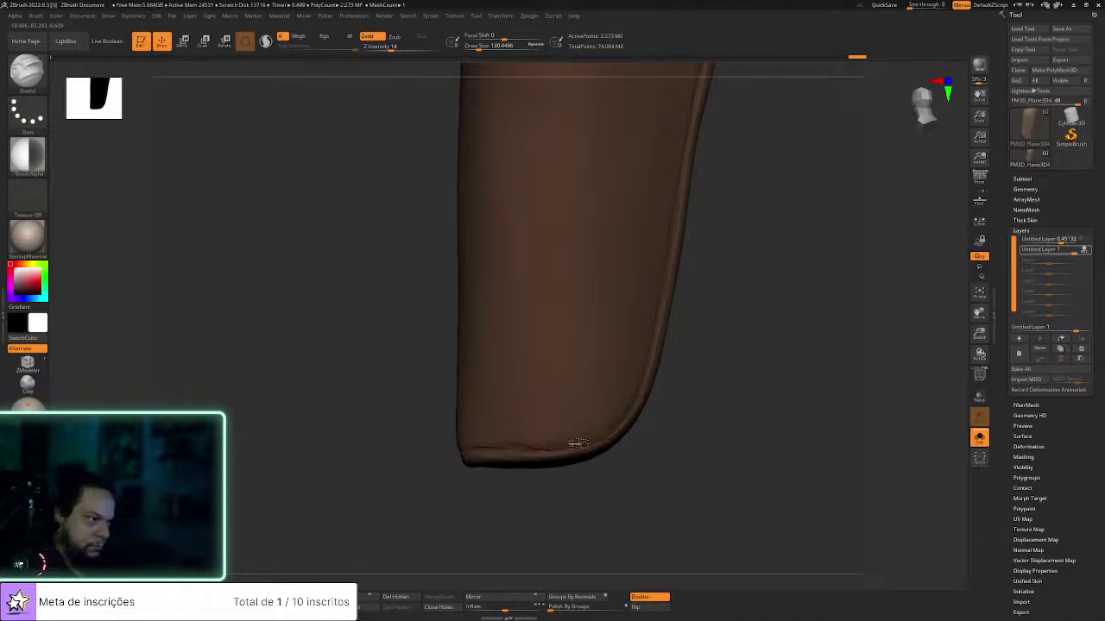
{"action": "left_click_drag", "start_coordinate": [639, 390], "coordinate": [657, 383]}
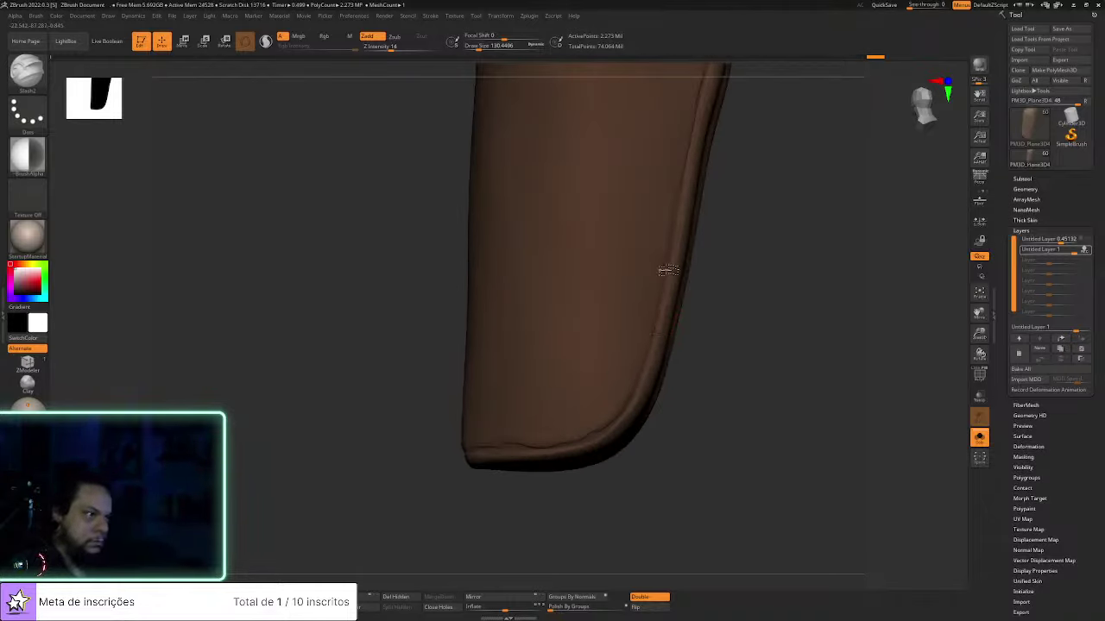
Deepen the crease across the narrow edge at the holster's bottom end with Slash2
{"action": "mouse_move", "coordinate": [733, 328]}
{"action": "left_mouse_down"}
{"action": "mouse_move", "coordinate": [774, 311]}
{"action": "mouse_move", "coordinate": [796, 337]}
{"action": "left_mouse_up"}
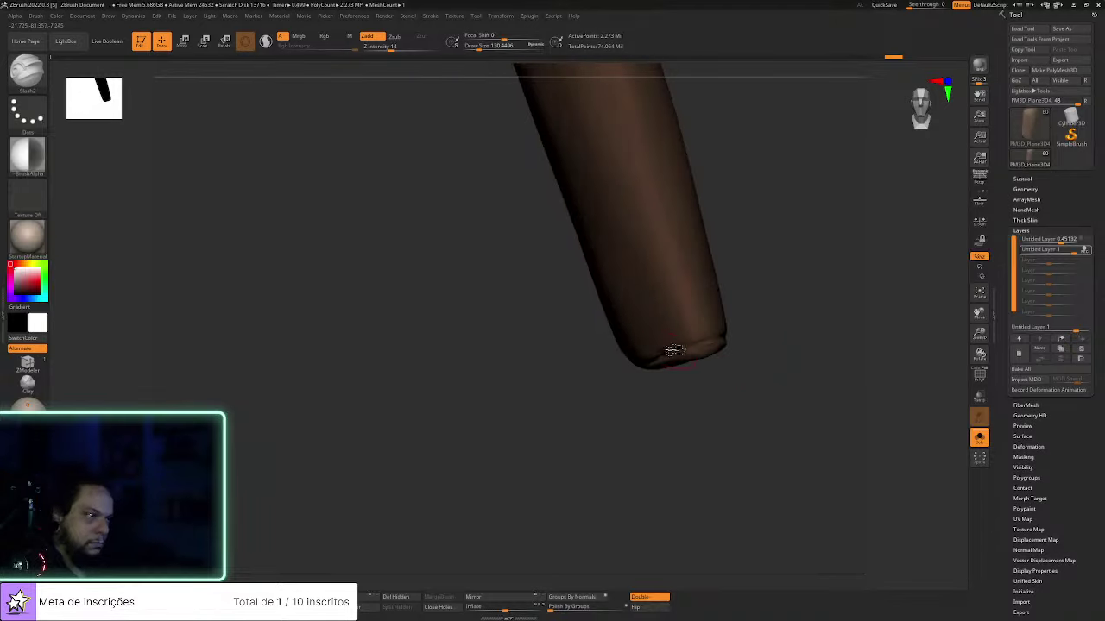
{"action": "left_click_drag", "start_coordinate": [699, 339], "coordinate": [710, 334]}
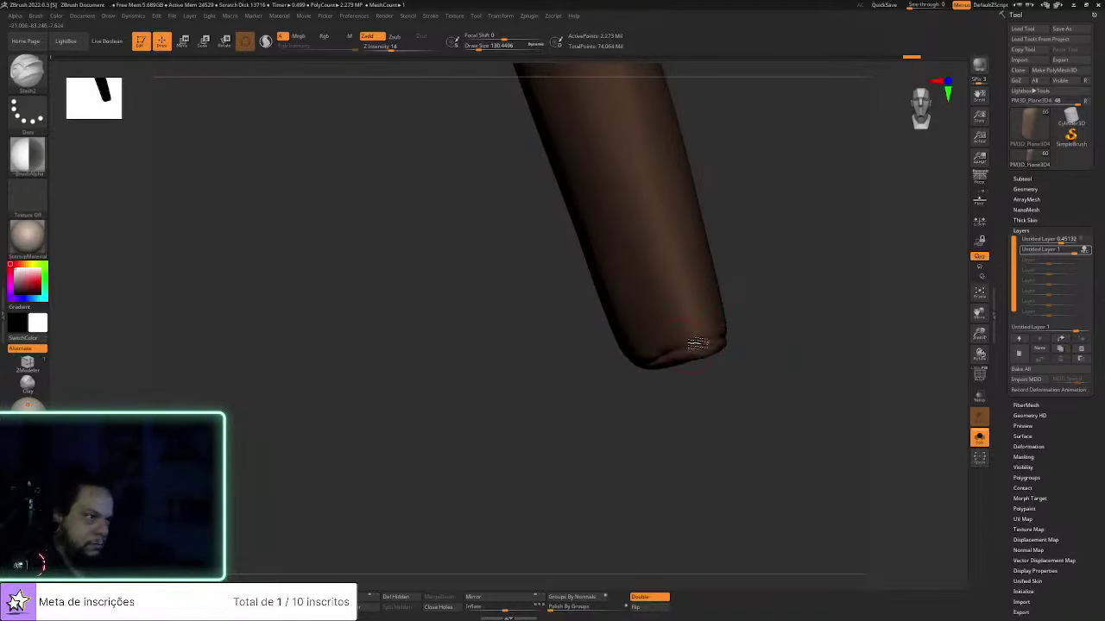
{"action": "mouse_move", "coordinate": [781, 334]}
{"action": "left_mouse_down"}
{"action": "mouse_move", "coordinate": [734, 357]}
{"action": "mouse_move", "coordinate": [867, 314]}
{"action": "mouse_move", "coordinate": [797, 402]}
{"action": "mouse_move", "coordinate": [767, 400]}
{"action": "mouse_move", "coordinate": [762, 357]}
{"action": "mouse_move", "coordinate": [800, 343]}
{"action": "mouse_move", "coordinate": [772, 331]}
{"action": "mouse_move", "coordinate": [802, 346]}
{"action": "mouse_move", "coordinate": [792, 312]}
{"action": "mouse_move", "coordinate": [794, 442]}
{"action": "mouse_move", "coordinate": [763, 393]}
{"action": "left_mouse_up"}
{"action": "key", "text": "b"}
{"action": "key", "text": "d"}
{"action": "key", "text": "s"}
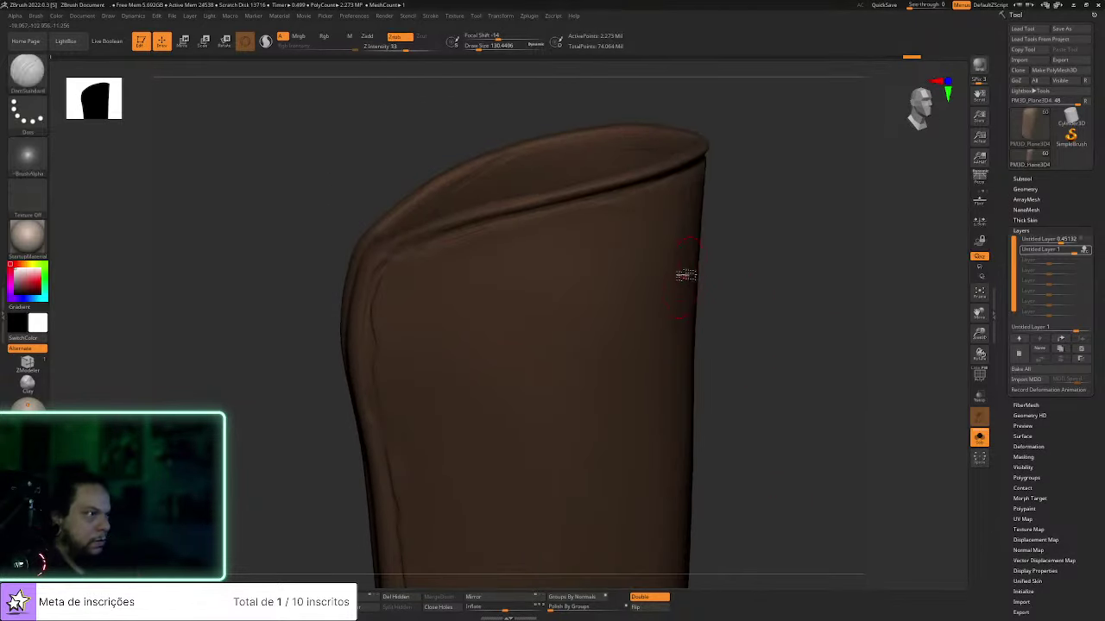
Flatten the crease below the opening's rim near its corner using hPolish at draw size about 54
{"action": "key", "text": "b"}
{"action": "key", "text": "h"}
{"action": "key", "text": "p"}
{"action": "mouse_move", "coordinate": [752, 251]}
{"action": "left_mouse_down"}
{"action": "mouse_move", "coordinate": [777, 359]}
{"action": "mouse_move", "coordinate": [544, 320]}
{"action": "left_mouse_up"}
{"action": "key", "text": "s"}
{"action": "left_click_drag", "start_coordinate": [442, 300], "coordinate": [423, 291]}
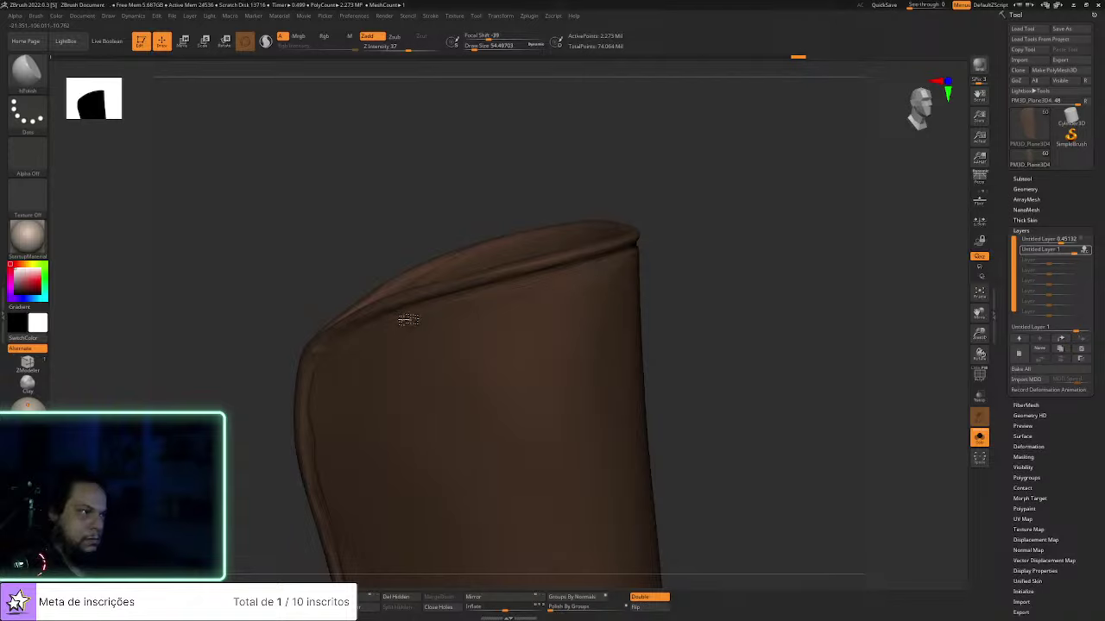
Build up uneven clay along the crease below the opening's rim with ClayBuildup, then flatten it using hPolish at draw size about 54
{"action": "key", "text": "b"}
{"action": "key", "text": "c"}
{"action": "key", "text": "b"}
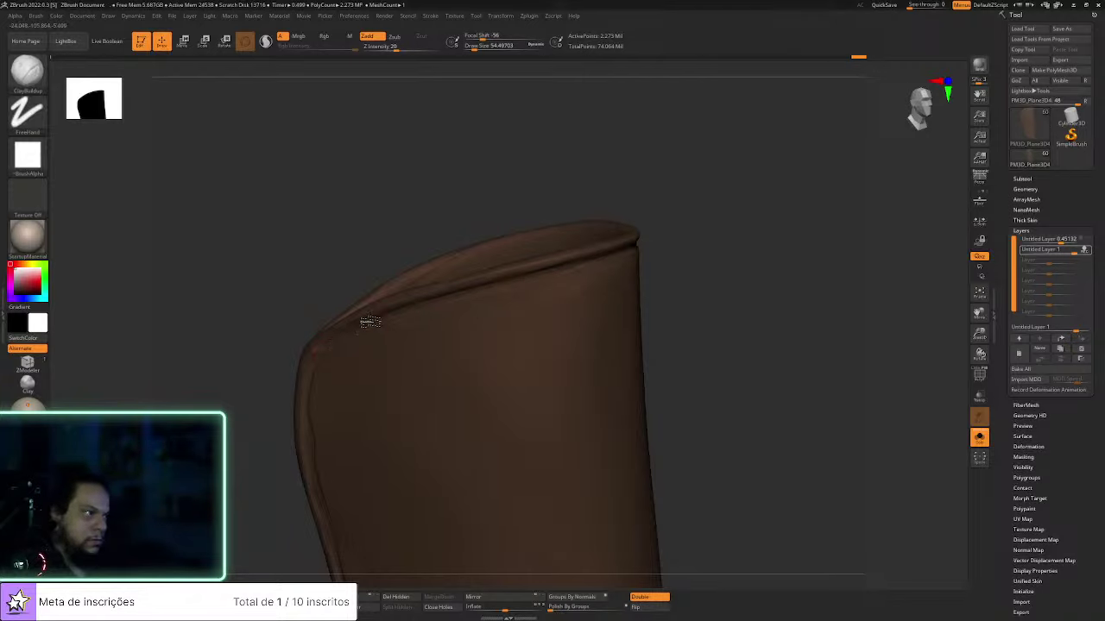
{"action": "mouse_move", "coordinate": [386, 312]}
{"action": "left_mouse_down"}
{"action": "mouse_move", "coordinate": [518, 288]}
{"action": "mouse_move", "coordinate": [579, 260]}
{"action": "left_mouse_up"}
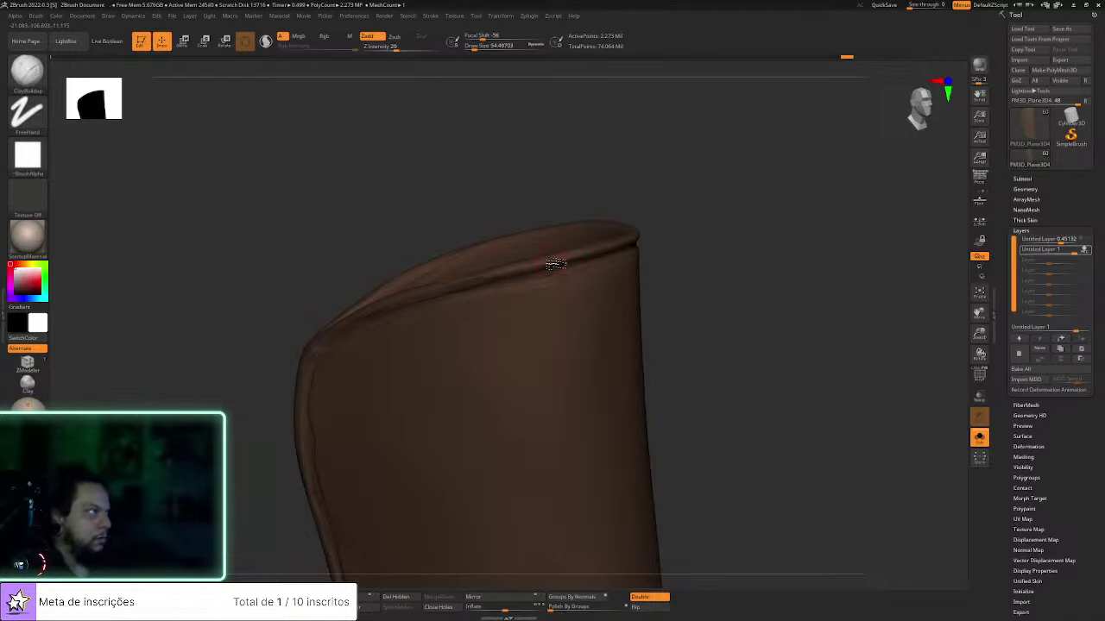
{"action": "key", "text": "b"}
{"action": "key", "text": "h"}
{"action": "key", "text": "p"}
{"action": "left_click_drag", "start_coordinate": [613, 250], "coordinate": [638, 255]}
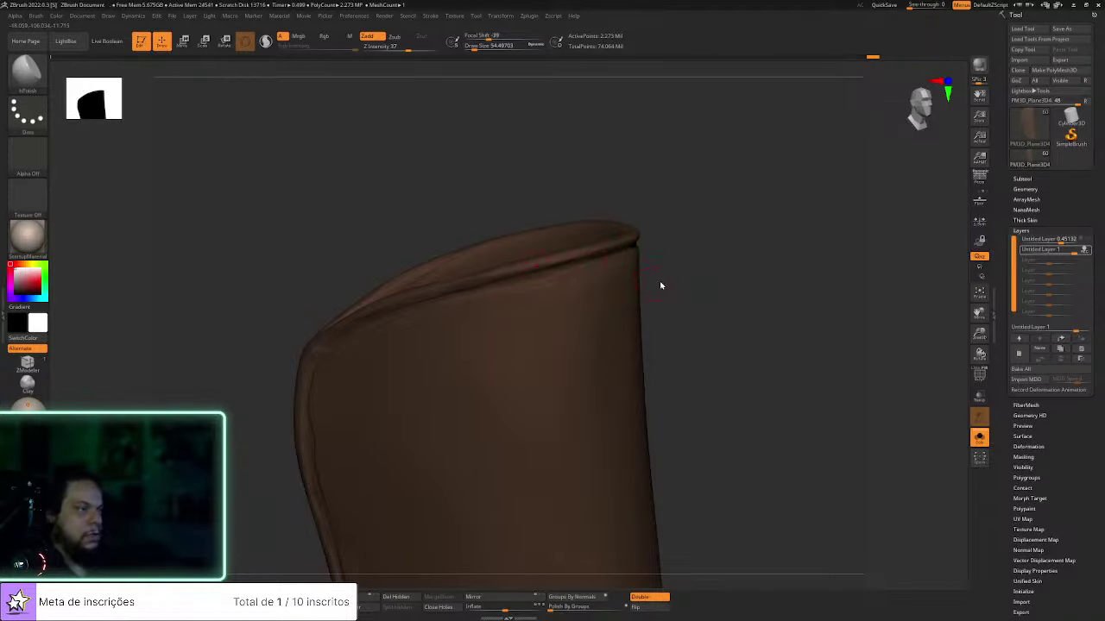
Cut small nicks into both sides of the opening's rim with the custom scratch brush at draw size about 25 and Z intensity 31
{"action": "key", "text": "b"}
{"action": "left_click", "coordinate": [1027, 304]}
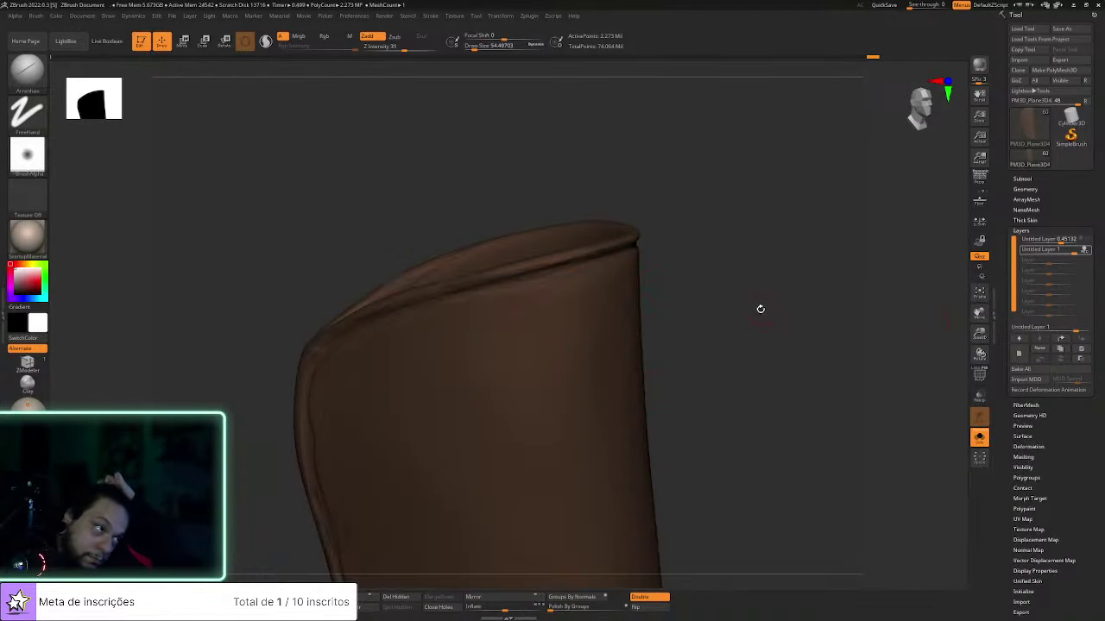
{"action": "mouse_move", "coordinate": [760, 308]}
{"action": "left_mouse_down"}
{"action": "mouse_move", "coordinate": [750, 337]}
{"action": "mouse_move", "coordinate": [534, 356]}
{"action": "left_mouse_up"}
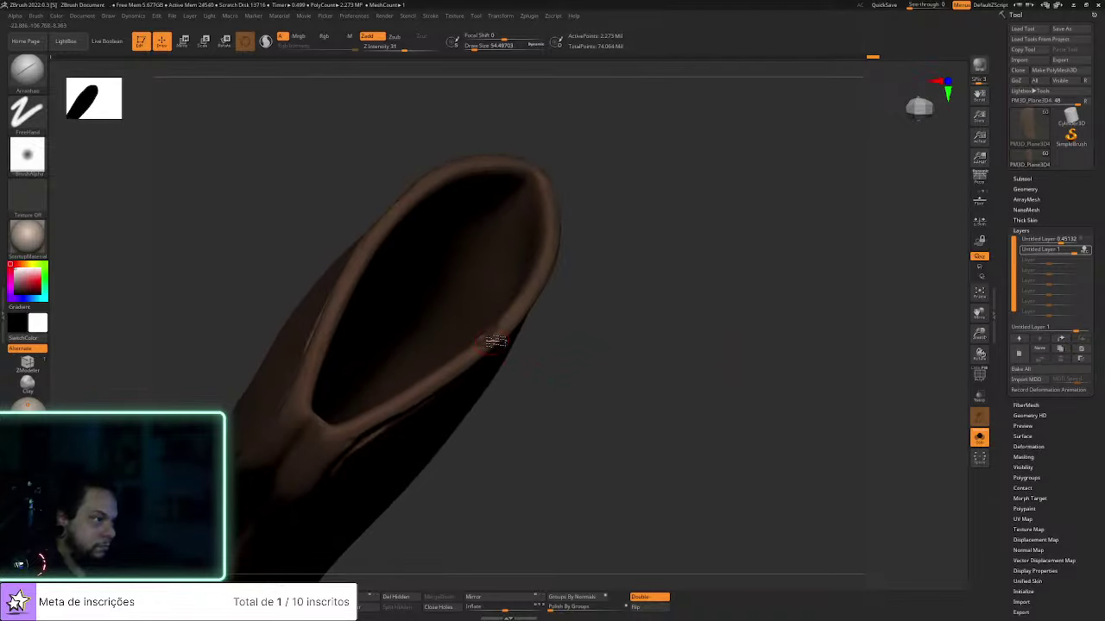
{"action": "mouse_move", "coordinate": [618, 328]}
{"action": "left_mouse_down"}
{"action": "mouse_move", "coordinate": [636, 372]}
{"action": "mouse_move", "coordinate": [509, 392]}
{"action": "mouse_move", "coordinate": [484, 377]}
{"action": "mouse_move", "coordinate": [444, 259]}
{"action": "left_mouse_up"}
{"action": "key", "text": "s"}
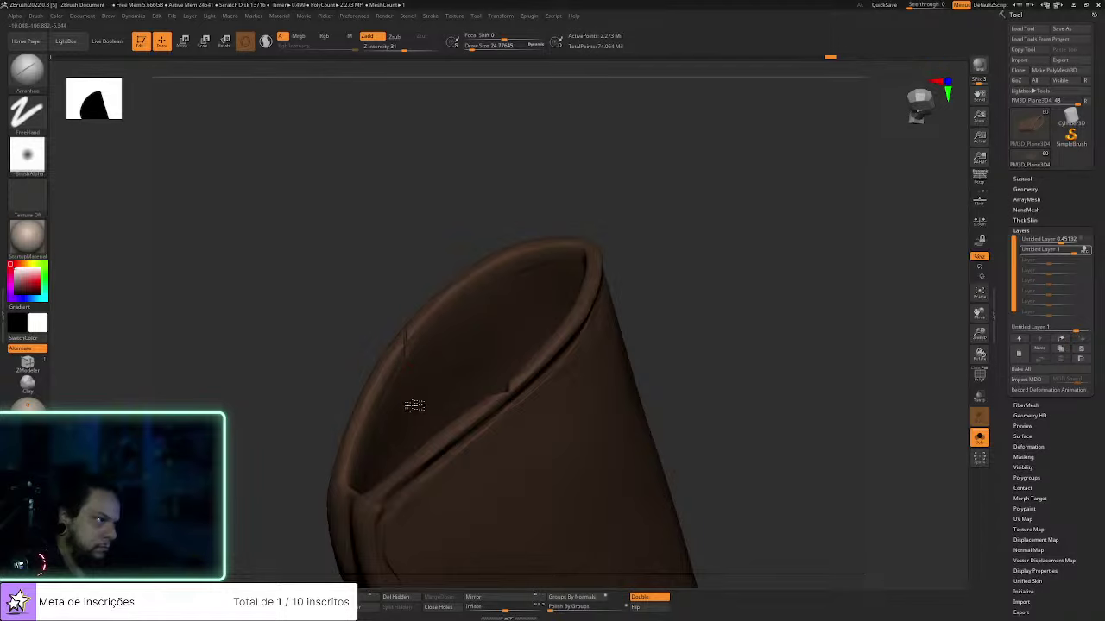
Scratch short cuts across the side seams near the opening's corner on both faces
{"action": "left_click_drag", "start_coordinate": [773, 315], "coordinate": [747, 284]}
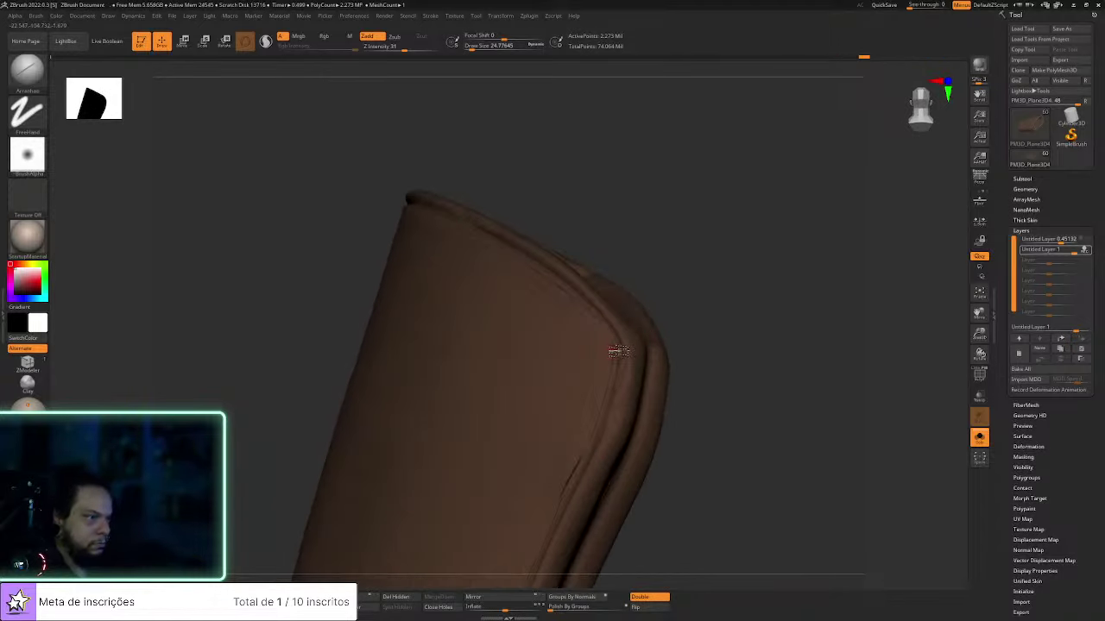
{"action": "left_click_drag", "start_coordinate": [605, 373], "coordinate": [619, 322]}
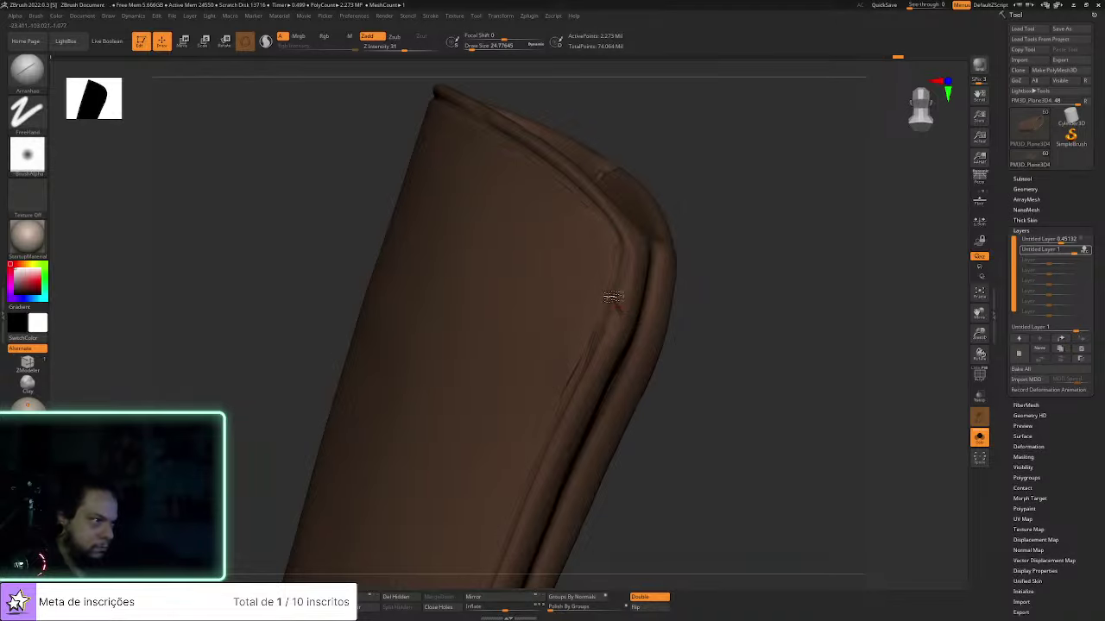
{"action": "left_click_drag", "start_coordinate": [739, 333], "coordinate": [672, 342]}
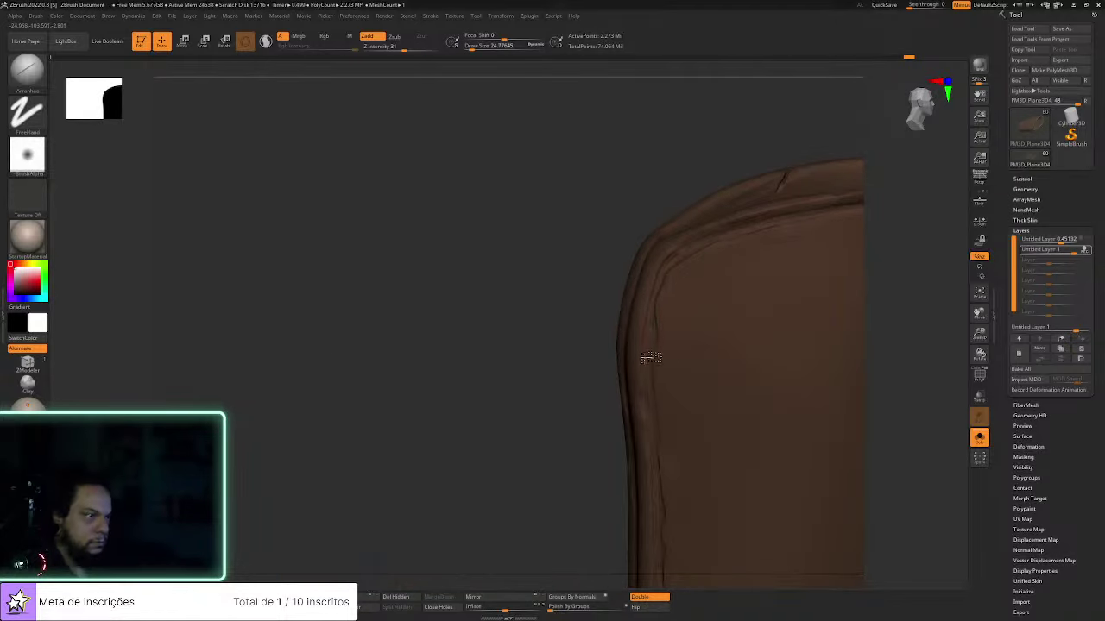
{"action": "left_click_drag", "start_coordinate": [534, 479], "coordinate": [585, 364]}
Add fine scratches at the seam's lower bend and a diagonal cut below the rim on the holster's folded edge
{"action": "left_click_drag", "start_coordinate": [888, 412], "coordinate": [538, 419]}
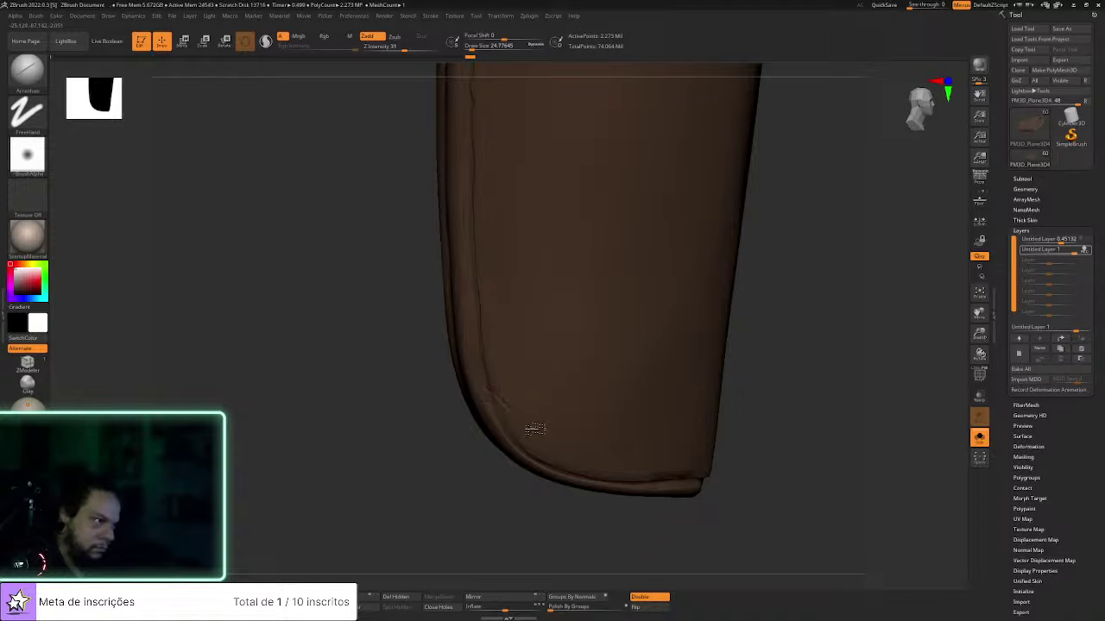
{"action": "left_click_drag", "start_coordinate": [811, 397], "coordinate": [656, 296], "text": "alt"}
{"action": "left_click_drag", "start_coordinate": [592, 224], "coordinate": [633, 289], "text": "alt"}
{"action": "left_click_drag", "start_coordinate": [652, 245], "coordinate": [604, 259]}
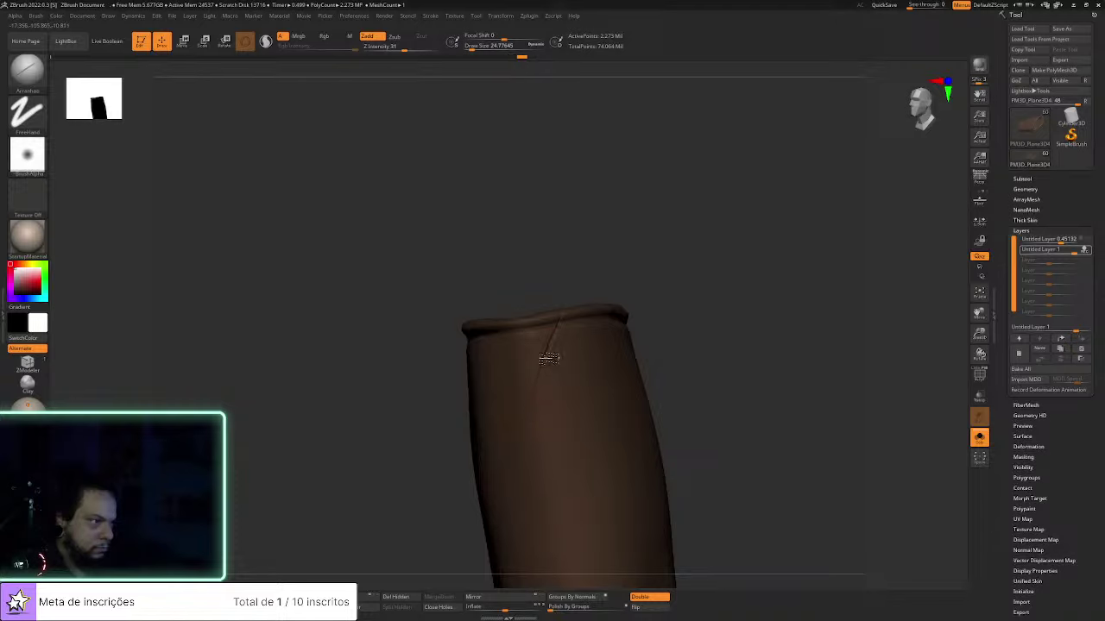
Add short, sparse scratches to the smooth leather faces of the holster body with the scratch brush at draw size about 25
{"action": "left_click_drag", "start_coordinate": [668, 422], "coordinate": [468, 399]}
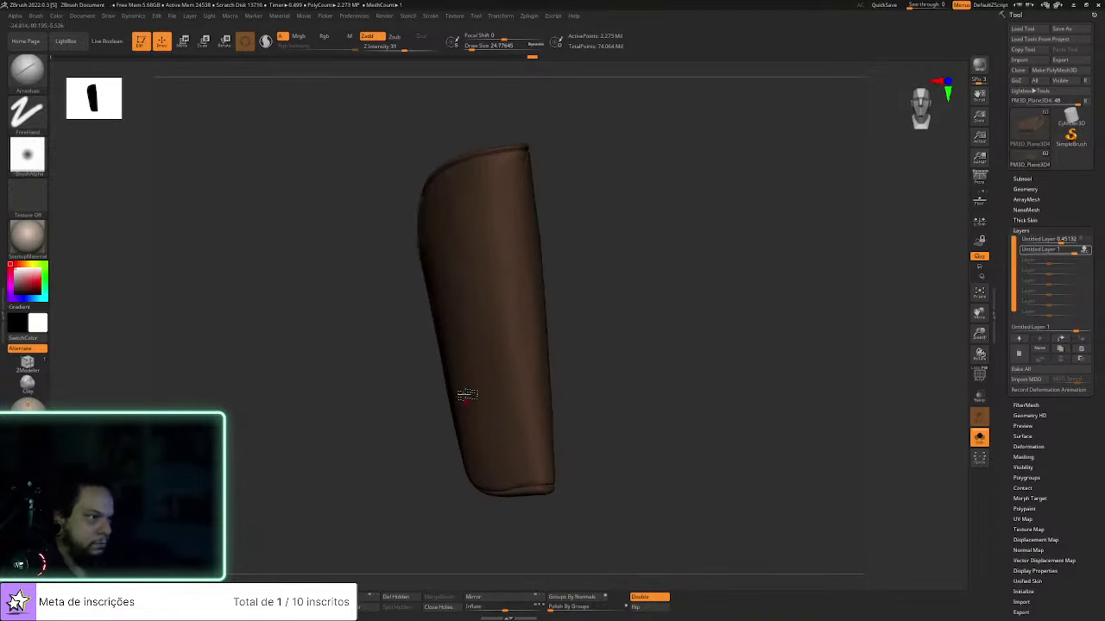
{"action": "left_click_drag", "start_coordinate": [635, 405], "coordinate": [531, 447]}
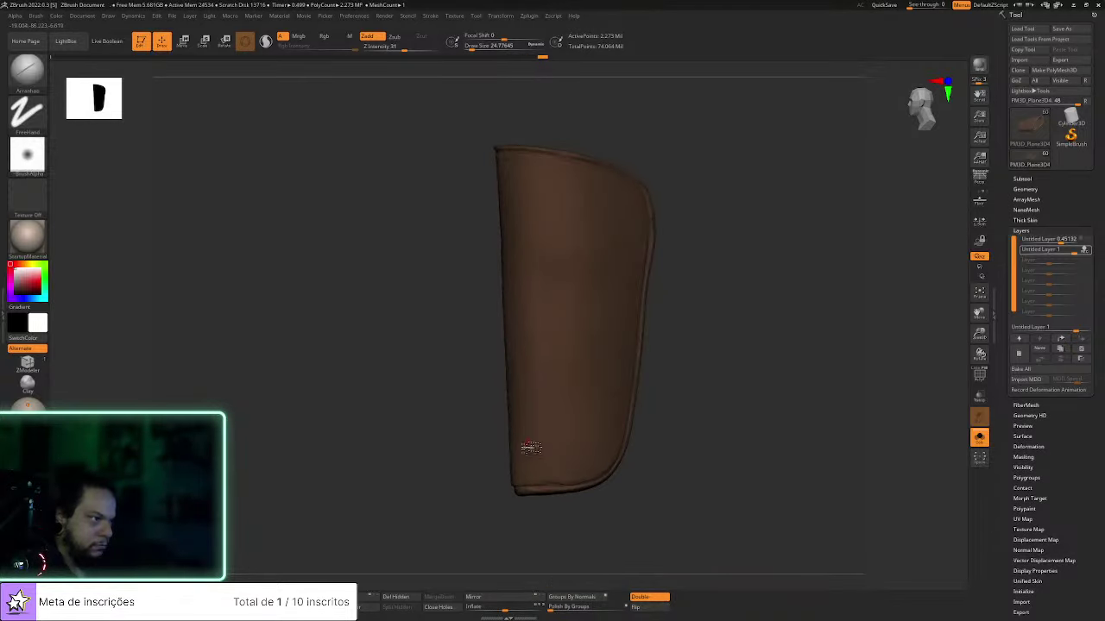
{"action": "left_click_drag", "start_coordinate": [639, 355], "coordinate": [560, 355]}
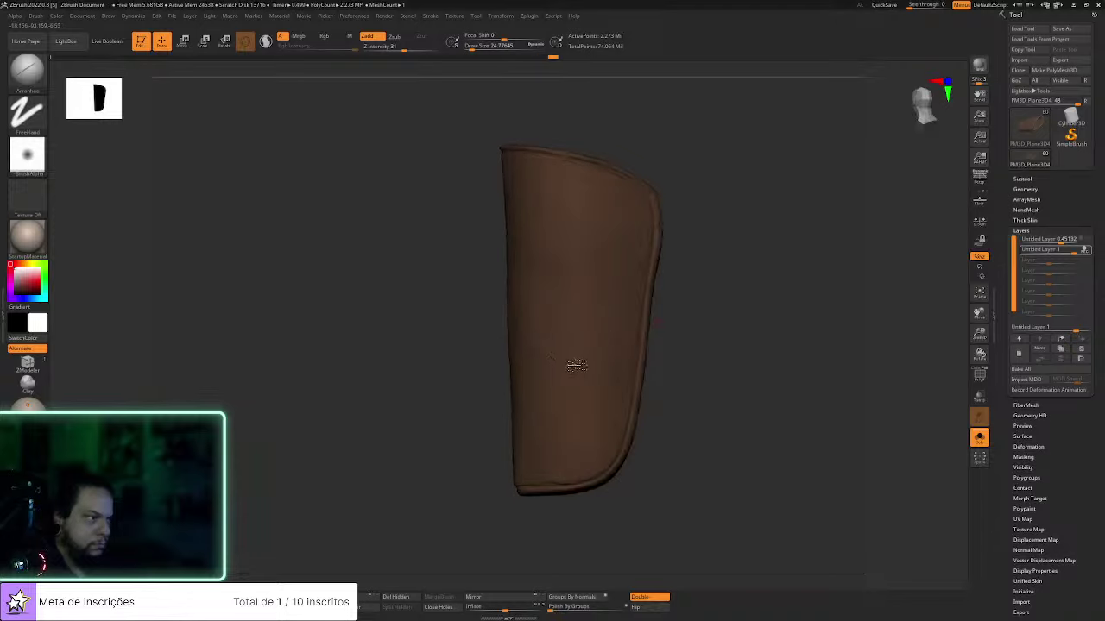
{"action": "left_click_drag", "start_coordinate": [677, 339], "coordinate": [552, 368], "text": "alt"}
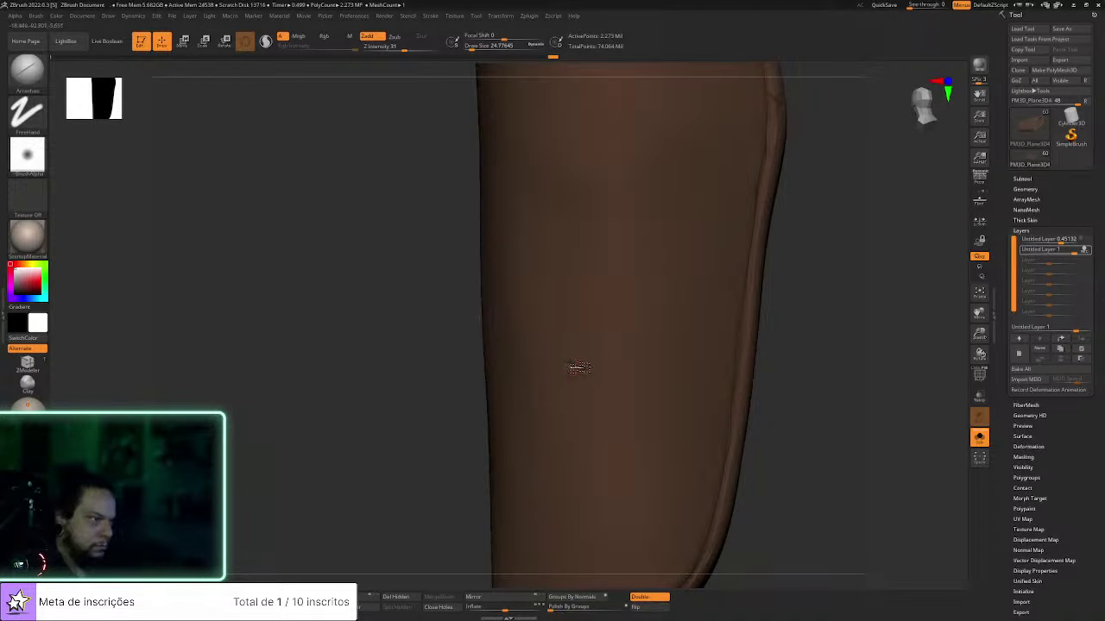
{"action": "right_click_drag", "start_coordinate": [675, 363], "coordinate": [656, 365]}
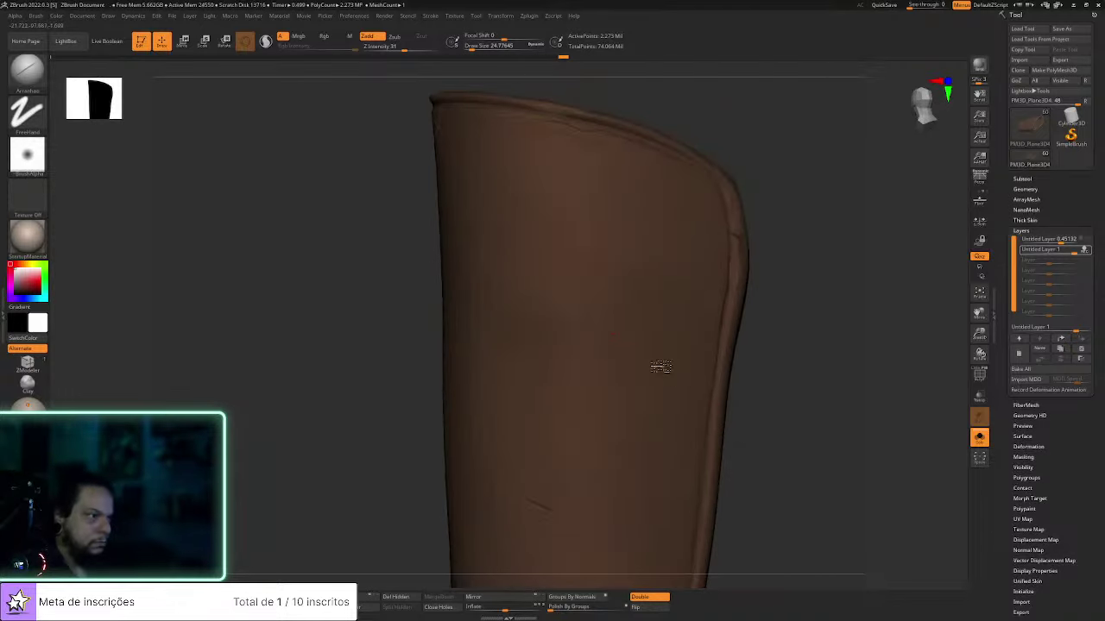
Scratch nicks across the opening's rim and a diagonal cut just below it with the scratch brush at draw size about 25
{"action": "right_click_drag", "start_coordinate": [769, 261], "coordinate": [790, 232]}
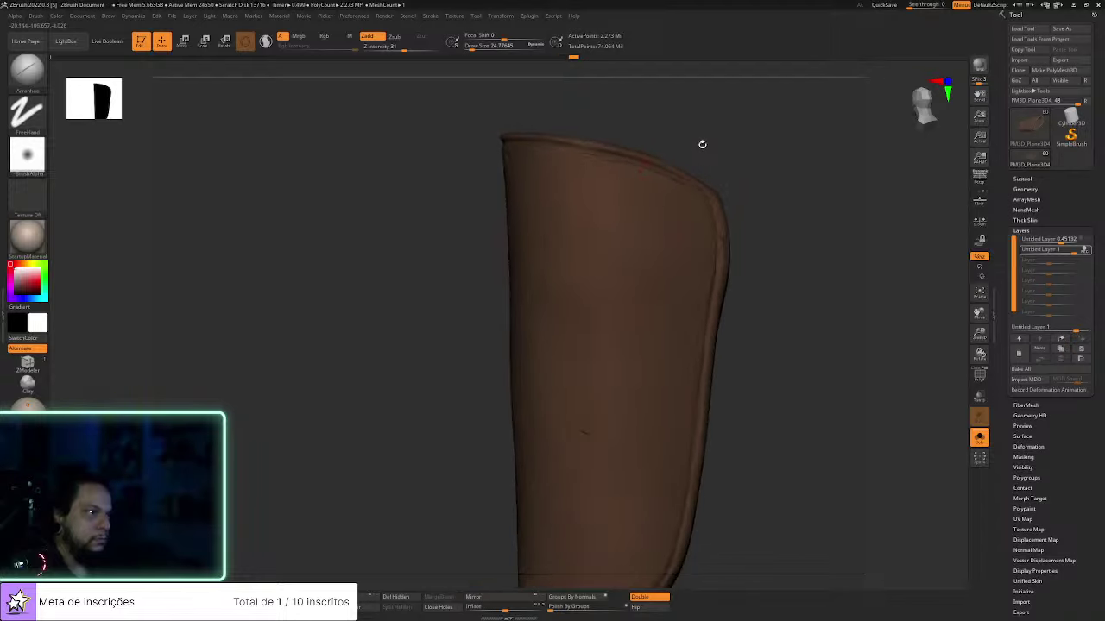
{"action": "right_click_drag", "start_coordinate": [702, 145], "coordinate": [673, 182]}
{"action": "right_click_drag", "start_coordinate": [779, 149], "coordinate": [743, 312], "text": "ctrl"}
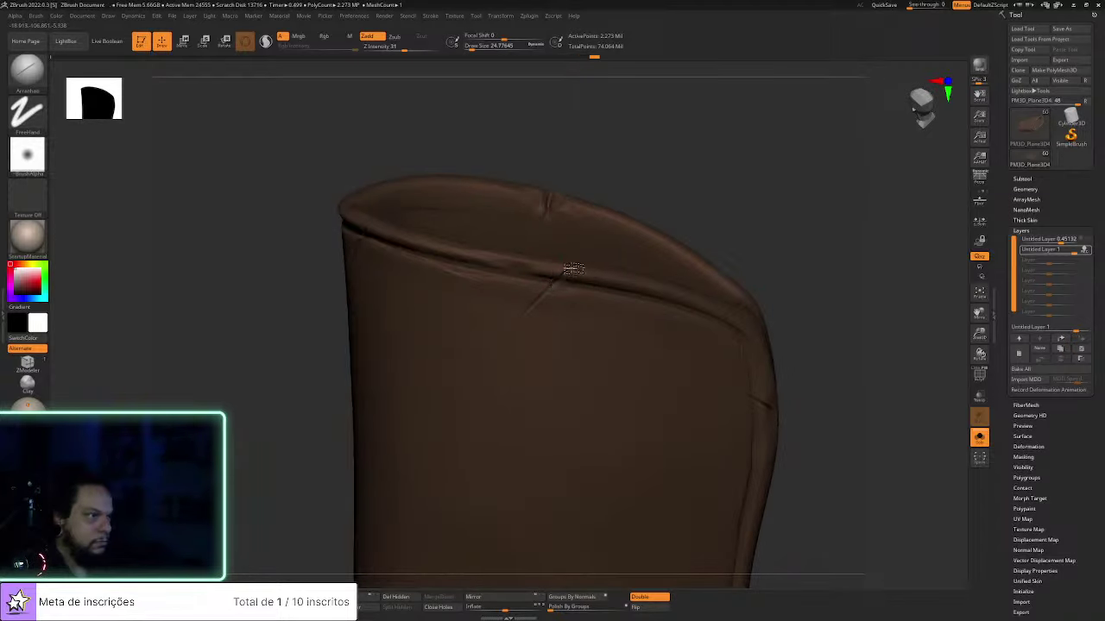
{"action": "right_click_drag", "start_coordinate": [555, 286], "coordinate": [586, 259]}
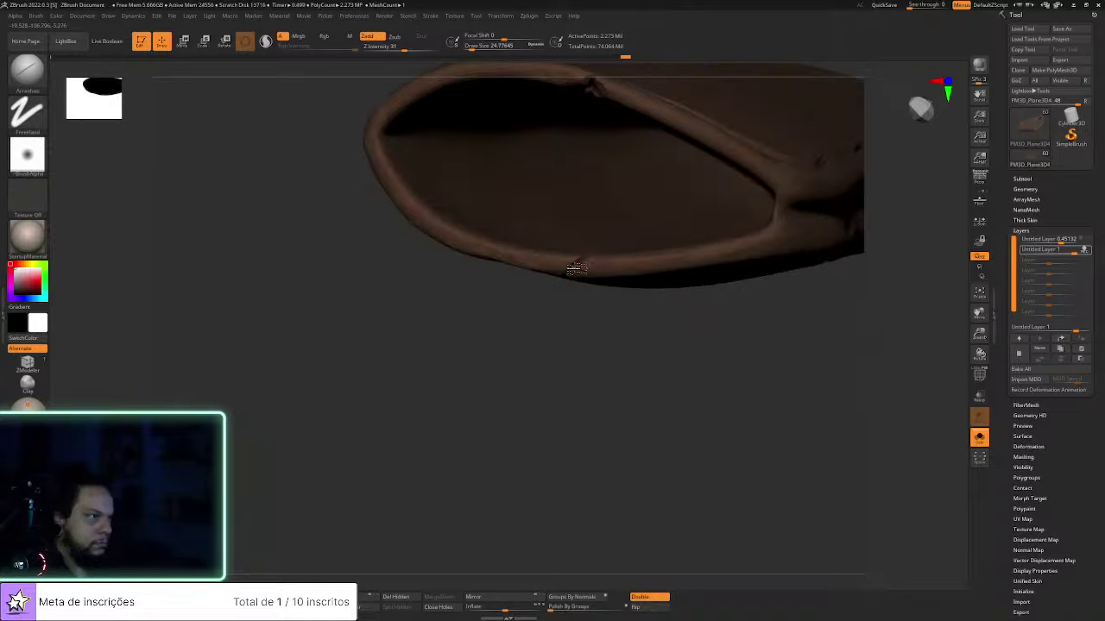
{"action": "right_click_drag", "start_coordinate": [545, 356], "coordinate": [812, 449]}
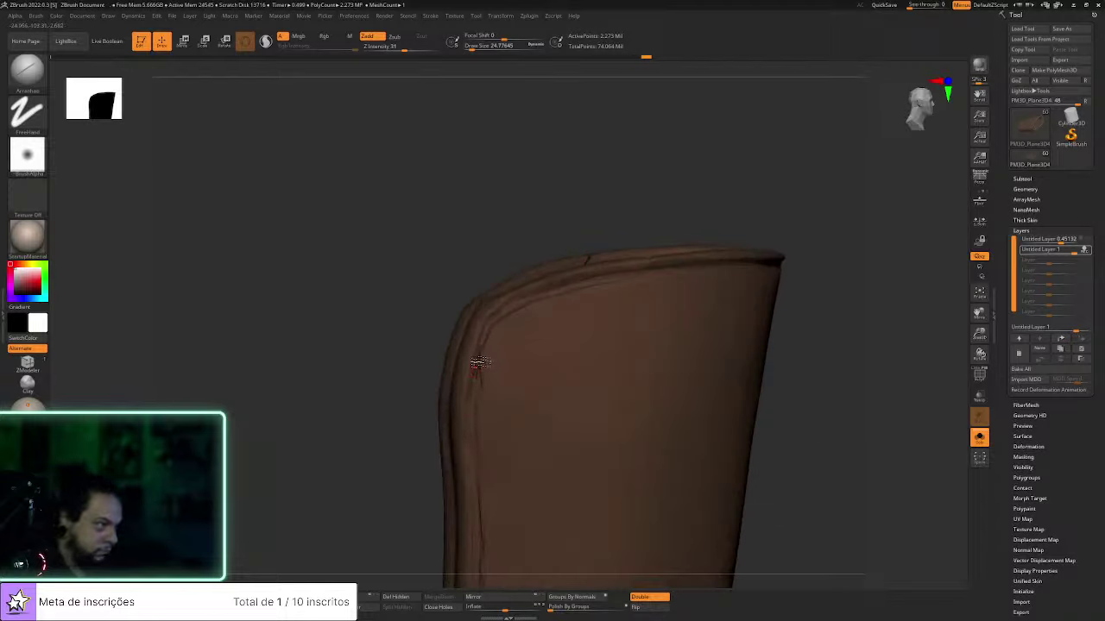
Rework the side seam just below the opening's corner with the hPolish and ClayBuildup brushes at draw size about 25
{"action": "key", "text": "b"}
{"action": "key", "text": "h"}
{"action": "key", "text": "p"}
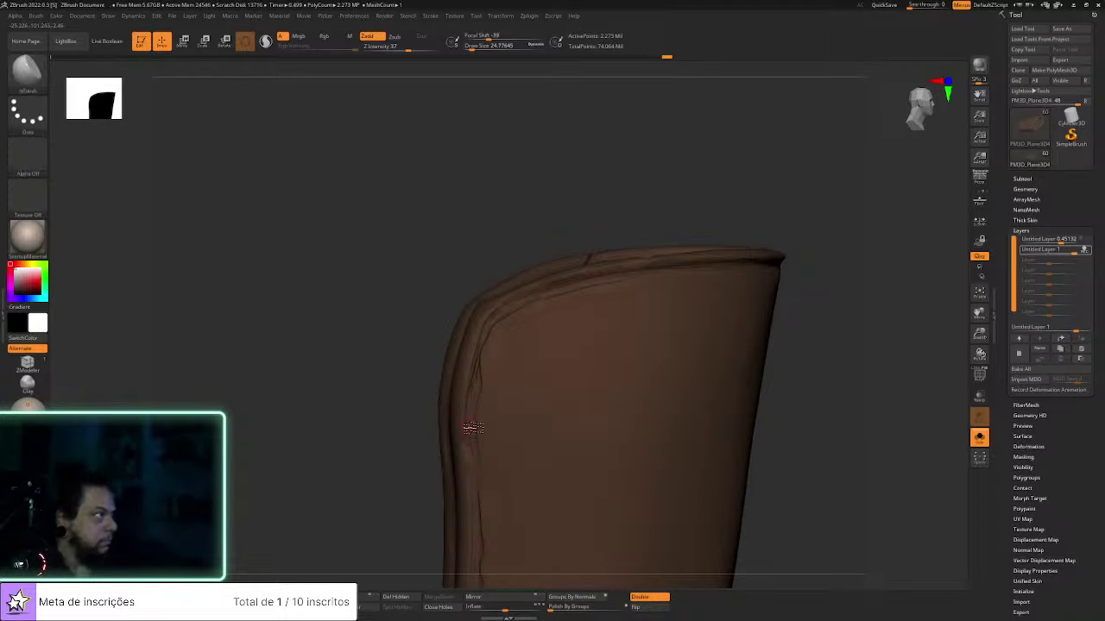
{"action": "key", "text": "b"}
{"action": "key", "text": "c"}
{"action": "key", "text": "b"}
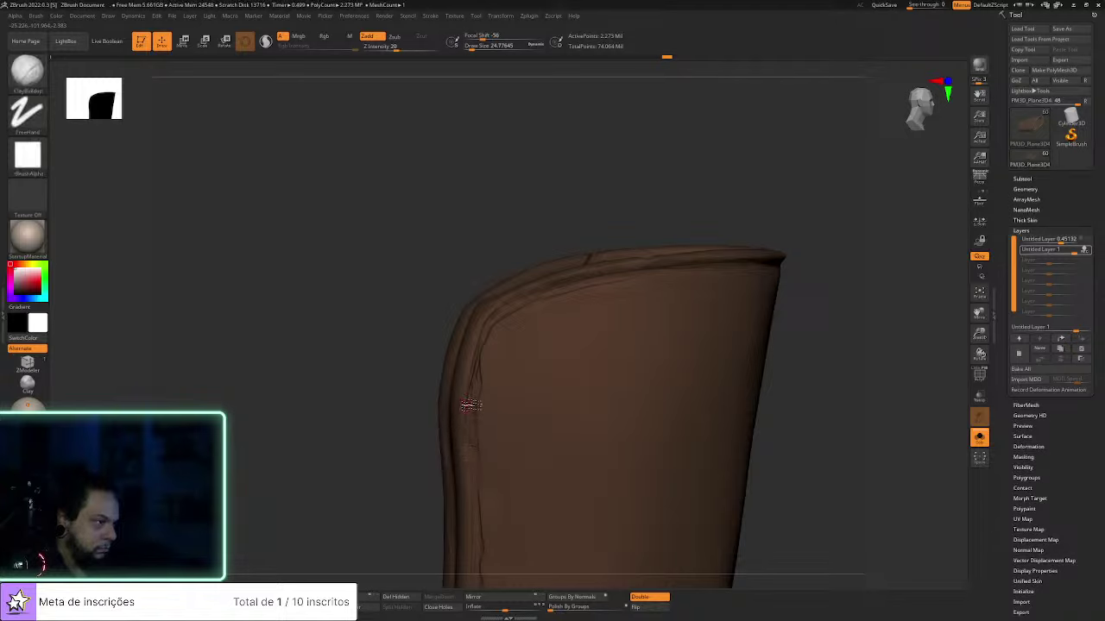
Stop recording the scratch layer, reduce its intensity to about 0.43, and toggle its visibility to compare the holster with and without it
{"action": "left_click_drag", "start_coordinate": [798, 315], "coordinate": [837, 288]}
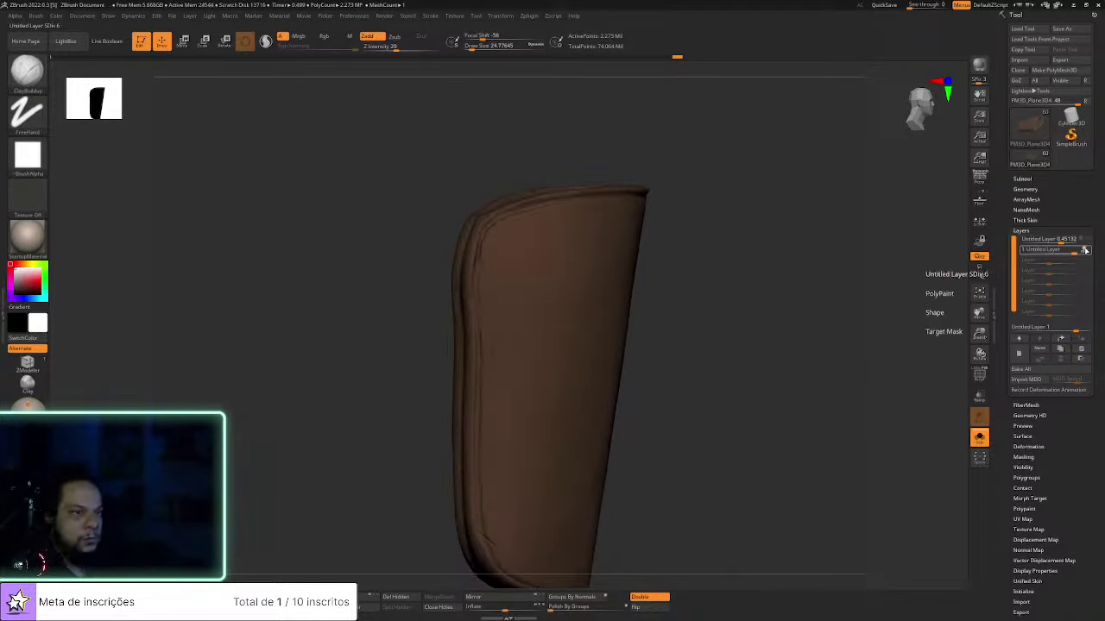
{"action": "left_click_drag", "start_coordinate": [1072, 251], "coordinate": [1067, 250]}
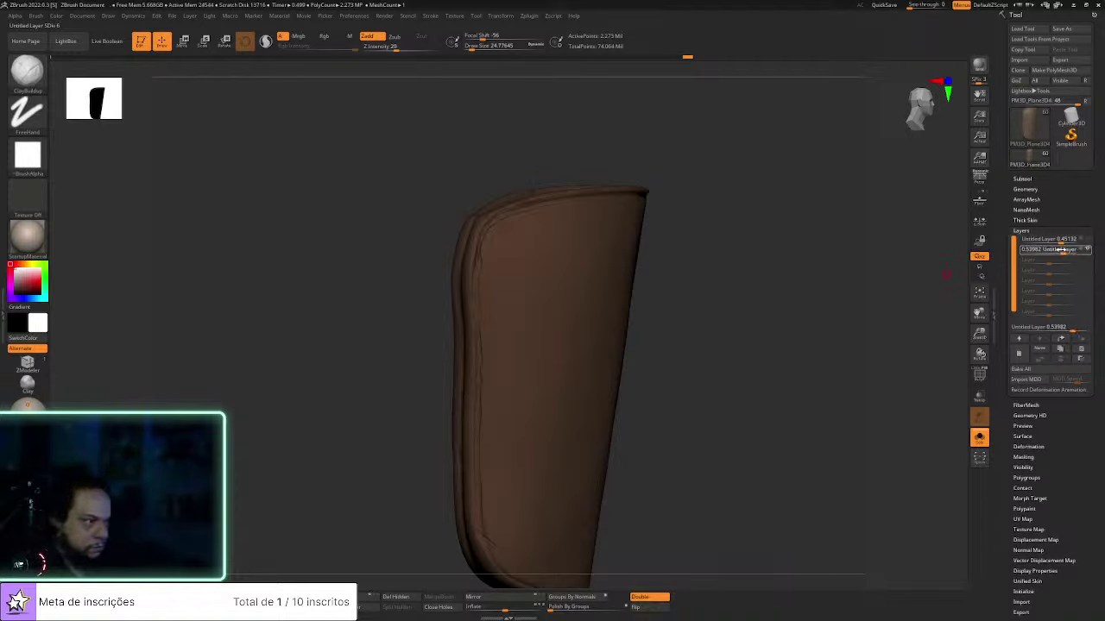
{"action": "left_click_drag", "start_coordinate": [946, 275], "coordinate": [1000, 285]}
{"action": "left_click", "coordinate": [1088, 250]}
{"action": "left_click", "coordinate": [1087, 250]}
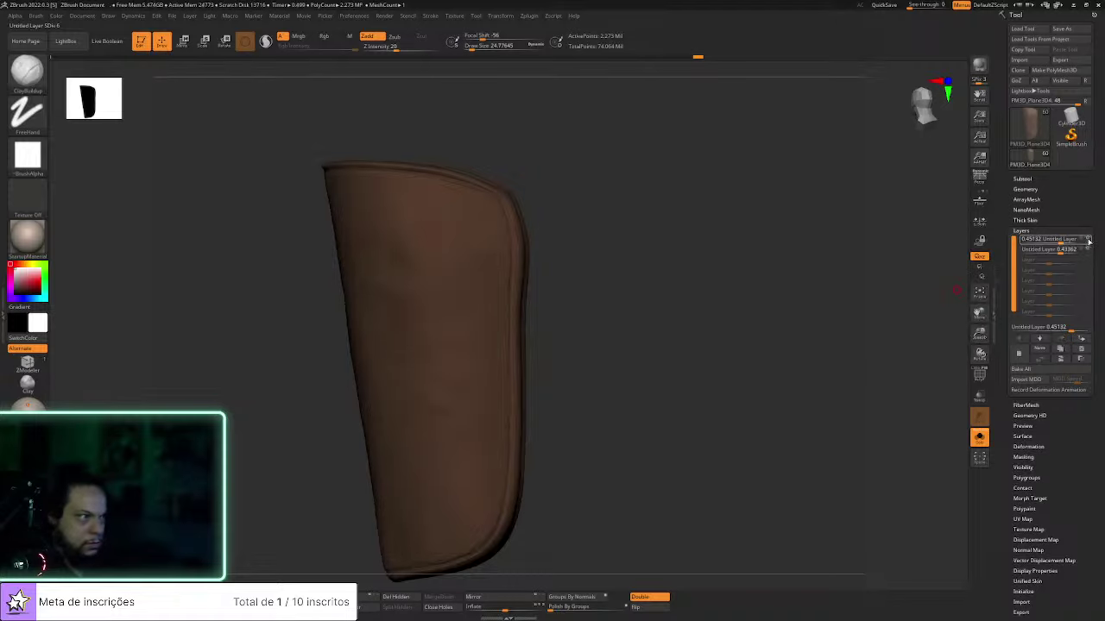
Compare the holster with its two detail layers switched on and off, and add a third sculpt layer set to record
{"action": "left_click_drag", "start_coordinate": [734, 378], "coordinate": [772, 359]}
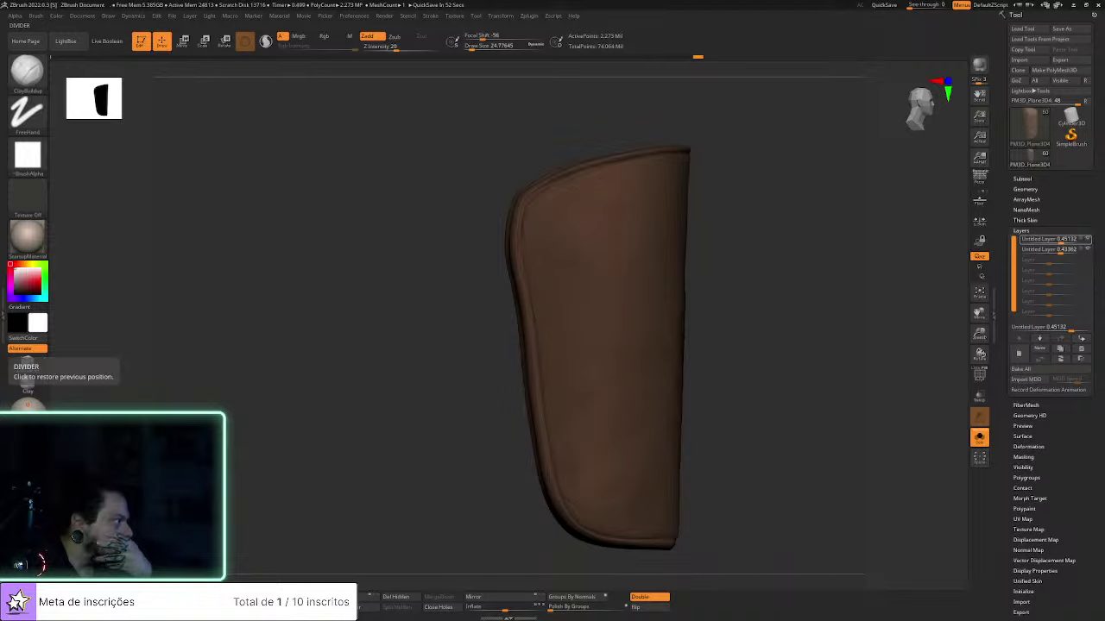
{"action": "mouse_move", "coordinate": [828, 412]}
{"action": "left_mouse_down"}
{"action": "mouse_move", "coordinate": [809, 380]}
{"action": "mouse_move", "coordinate": [785, 377]}
{"action": "mouse_move", "coordinate": [817, 384]}
{"action": "mouse_move", "coordinate": [715, 383]}
{"action": "mouse_move", "coordinate": [836, 387]}
{"action": "mouse_move", "coordinate": [818, 384]}
{"action": "left_mouse_up"}
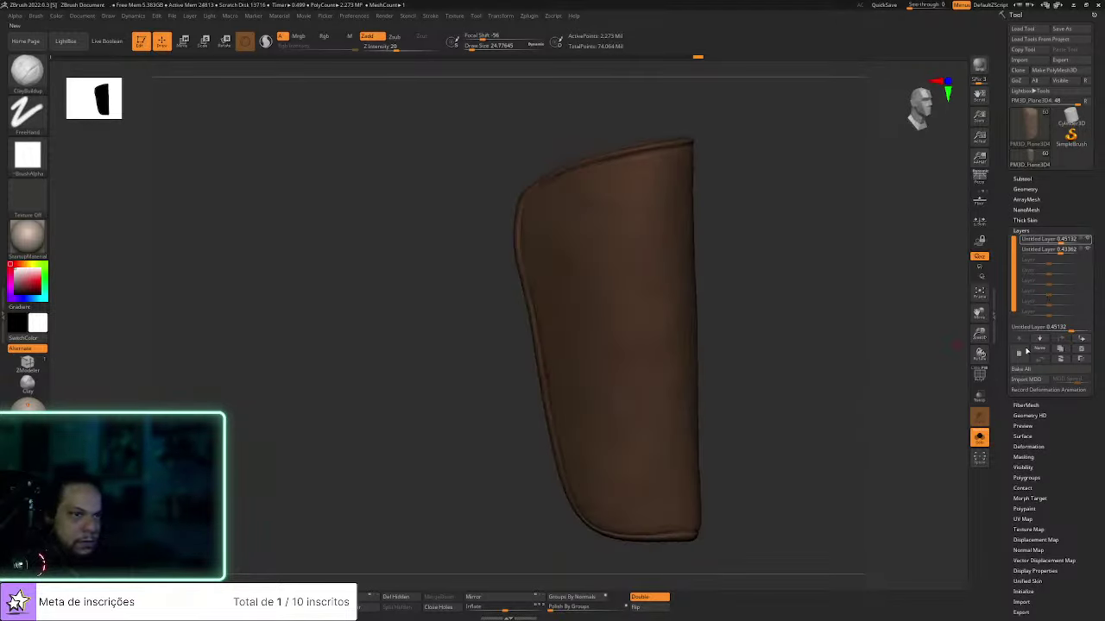
{"action": "left_click", "coordinate": [1087, 249]}
{"action": "left_click", "coordinate": [1086, 239]}
{"action": "left_click", "coordinate": [1019, 355]}
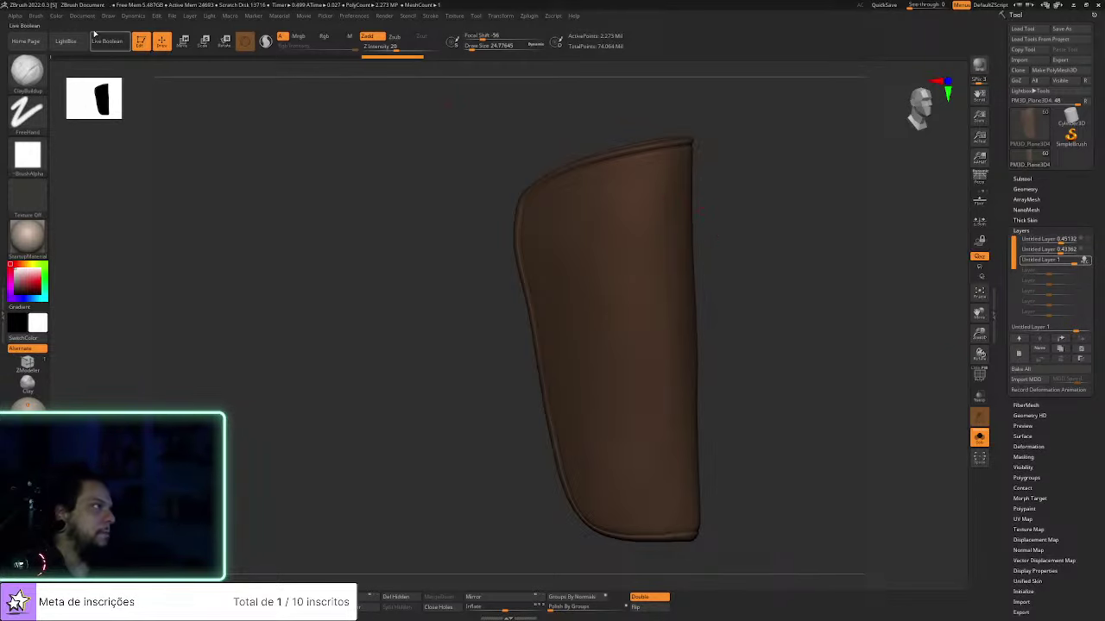
Load the cloth damage brush set from the brush library and stamp a damage detail along the holster's side seam
{"action": "left_click", "coordinate": [65, 42]}
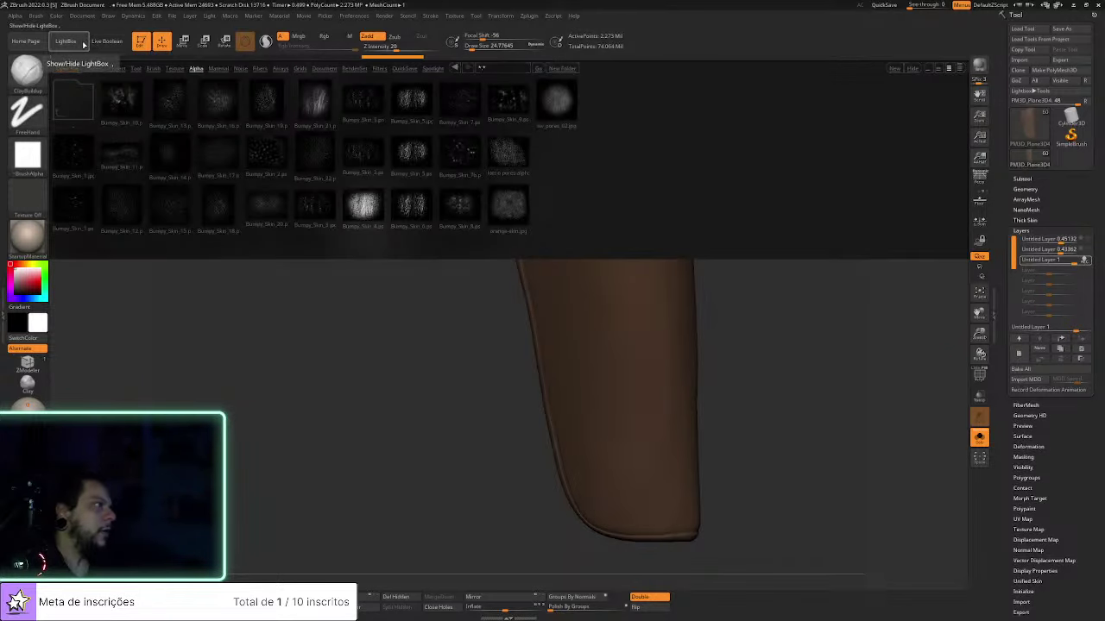
{"action": "left_click", "coordinate": [153, 69]}
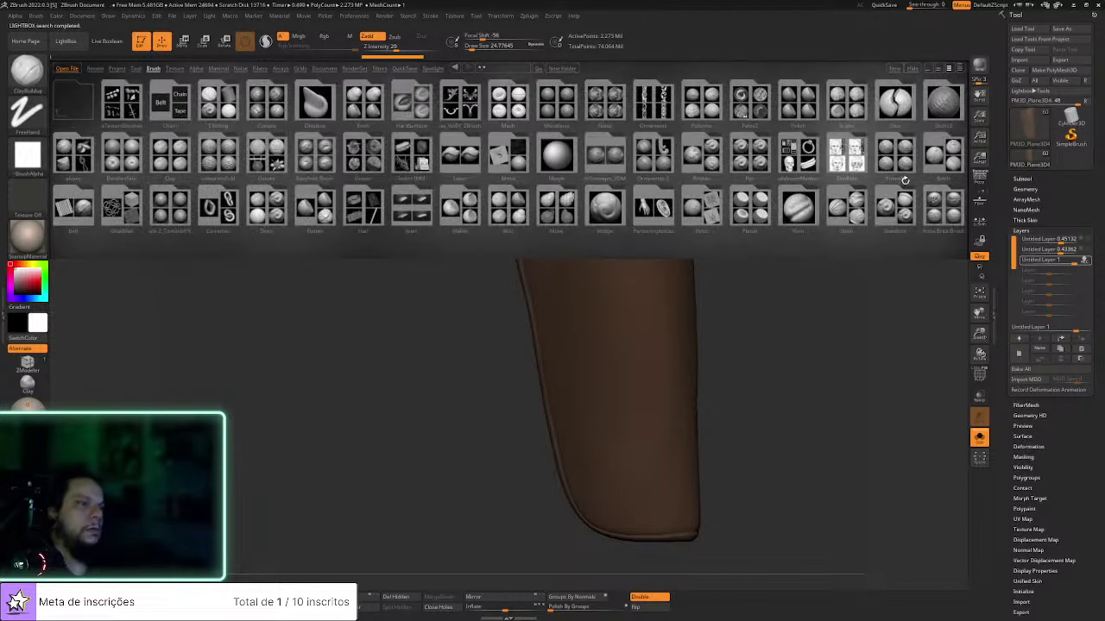
{"action": "scroll", "coordinate": [905, 180], "scroll_direction": "down", "scroll_amount": 3}
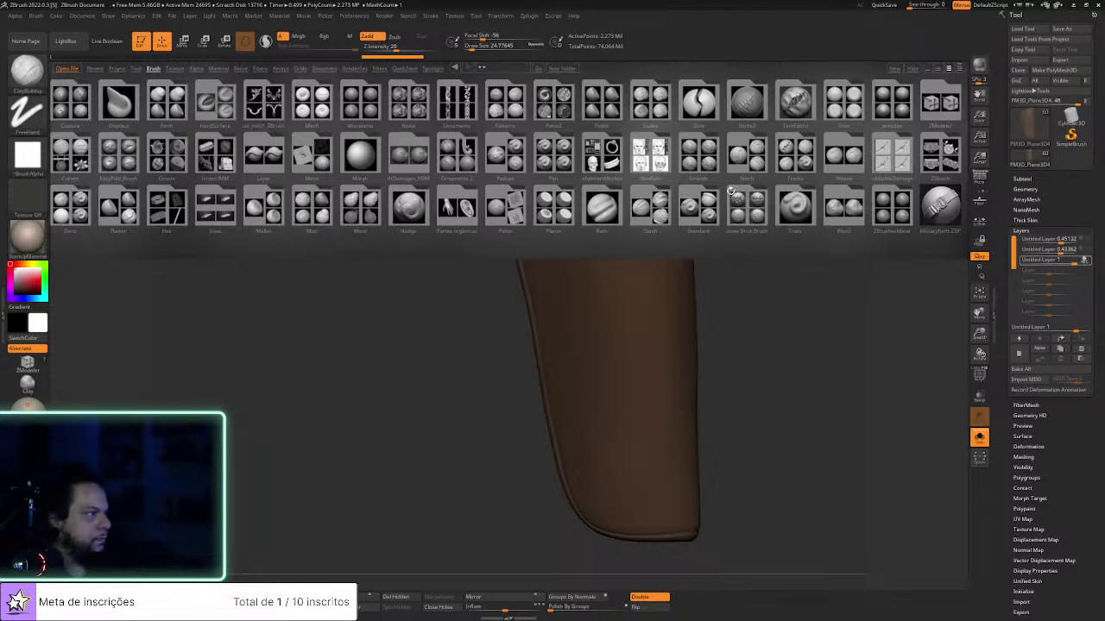
{"action": "double_click", "coordinate": [411, 159]}
{"action": "double_click", "coordinate": [73, 202]}
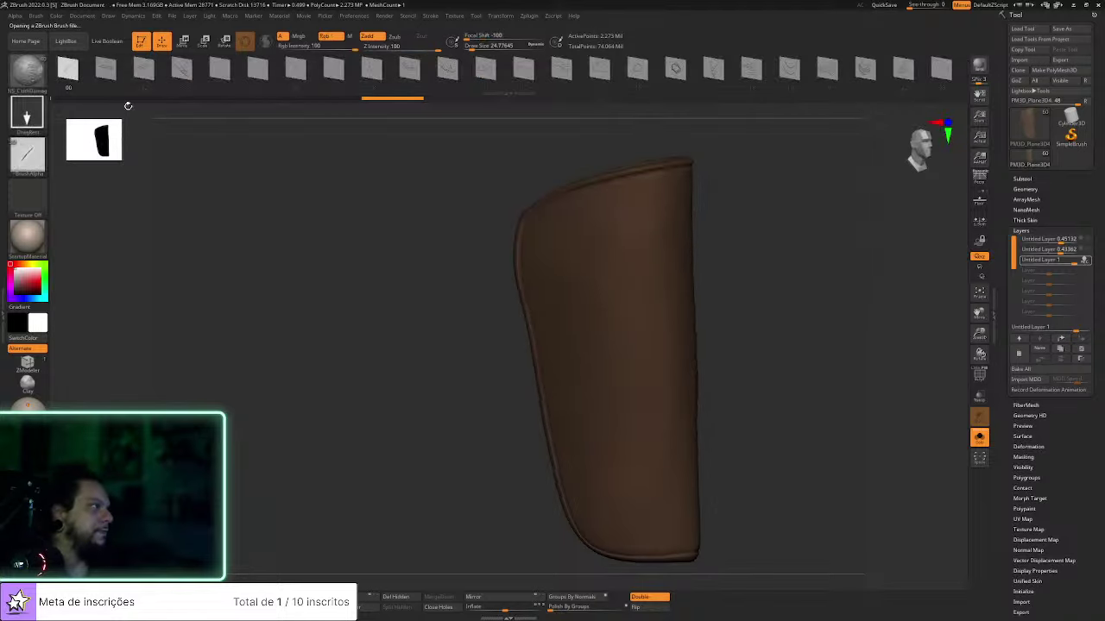
{"action": "left_click_drag", "start_coordinate": [801, 281], "coordinate": [644, 324]}
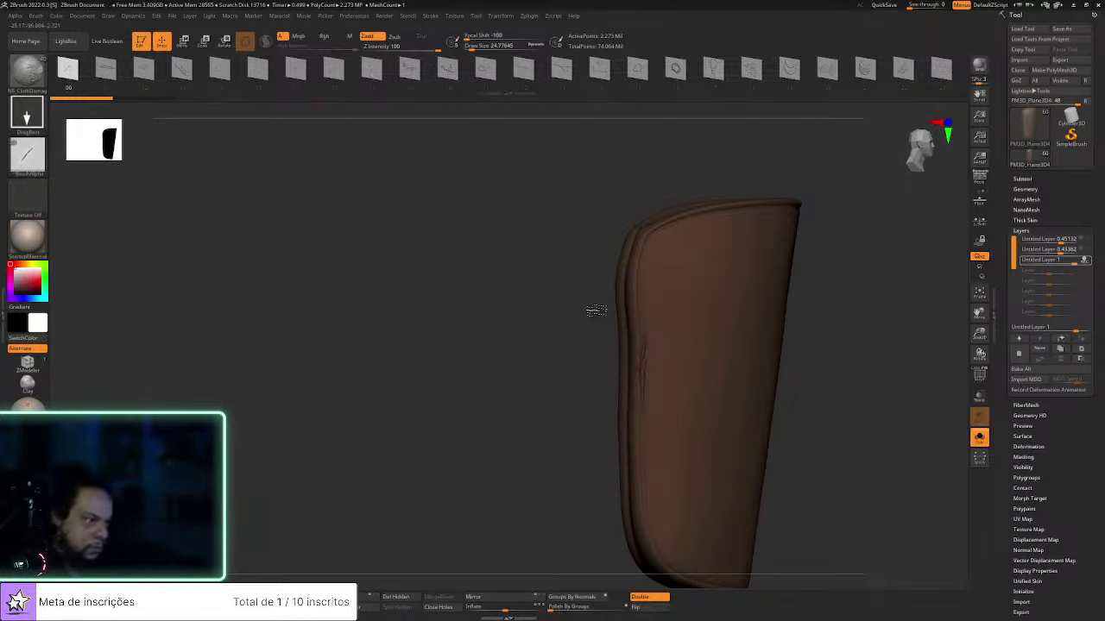
Undo the last damage stamp and stamp cloth damage alpha 01 lengthwise beside the leather guard's side seam
{"action": "mouse_move", "coordinate": [861, 392]}
{"action": "left_mouse_down"}
{"action": "mouse_move", "coordinate": [873, 394]}
{"action": "mouse_move", "coordinate": [848, 394]}
{"action": "left_mouse_up"}
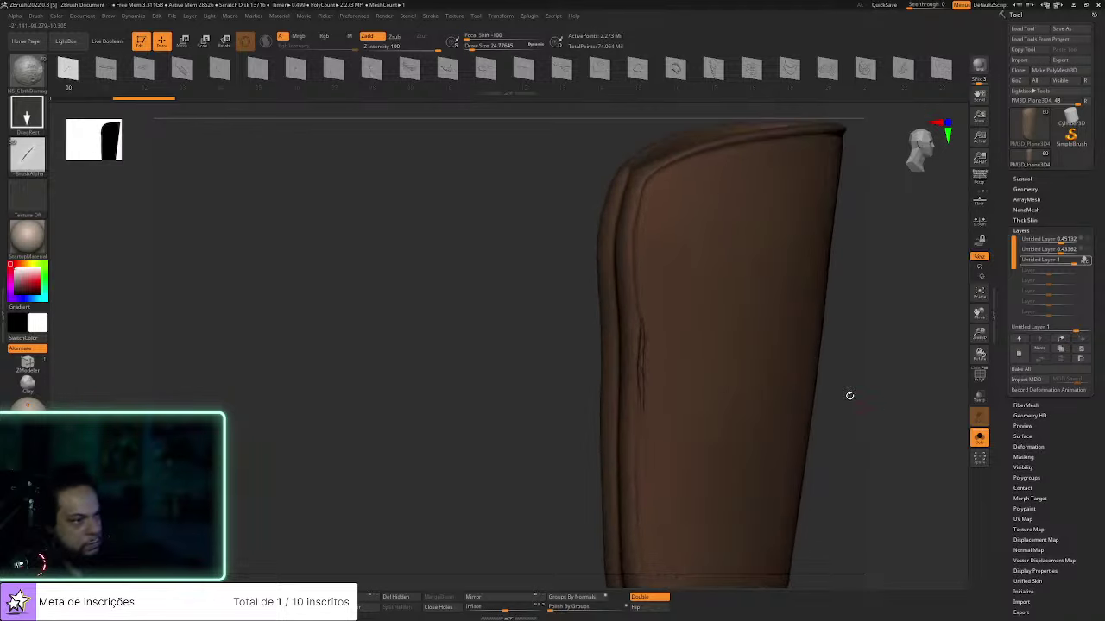
{"action": "key", "text": "ctrl+z"}
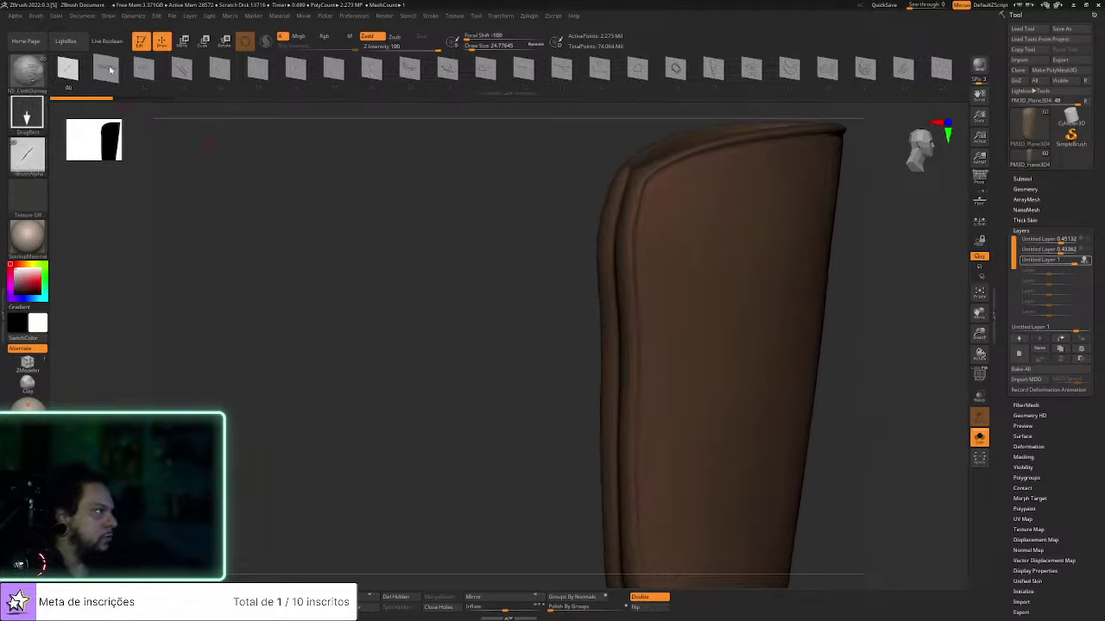
{"action": "left_click", "coordinate": [105, 70]}
{"action": "left_click_drag", "start_coordinate": [633, 380], "coordinate": [686, 362]}
{"action": "left_click_drag", "start_coordinate": [689, 419], "coordinate": [576, 358]}
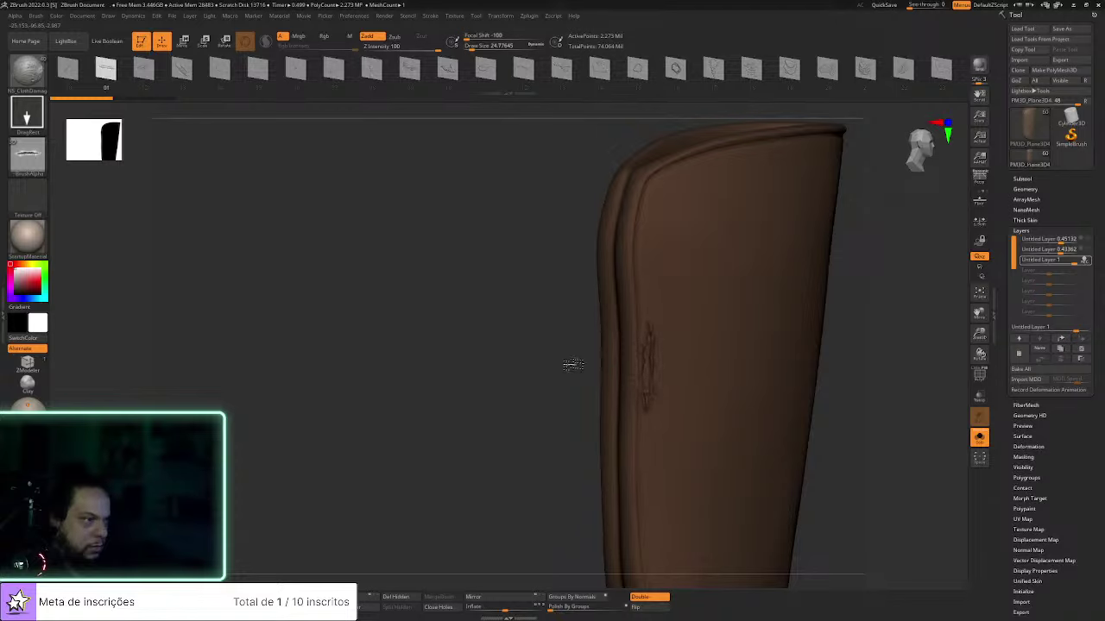
Try more alpha 01 damage stamps around the upper part of the leather guard and undo them
{"action": "left_click_drag", "start_coordinate": [841, 380], "coordinate": [843, 342], "text": "alt"}
{"action": "left_click_drag", "start_coordinate": [848, 302], "coordinate": [833, 397], "text": "alt"}
{"action": "left_click_drag", "start_coordinate": [685, 261], "coordinate": [676, 200]}
{"action": "key", "text": "ctrl+z"}
{"action": "left_click_drag", "start_coordinate": [707, 306], "coordinate": [732, 360]}
{"action": "mouse_move", "coordinate": [897, 342]}
{"action": "left_mouse_down"}
{"action": "mouse_move", "coordinate": [893, 328]}
{"action": "mouse_move", "coordinate": [910, 307]}
{"action": "mouse_move", "coordinate": [939, 294]}
{"action": "left_mouse_up"}
{"action": "key", "text": "ctrl+z"}
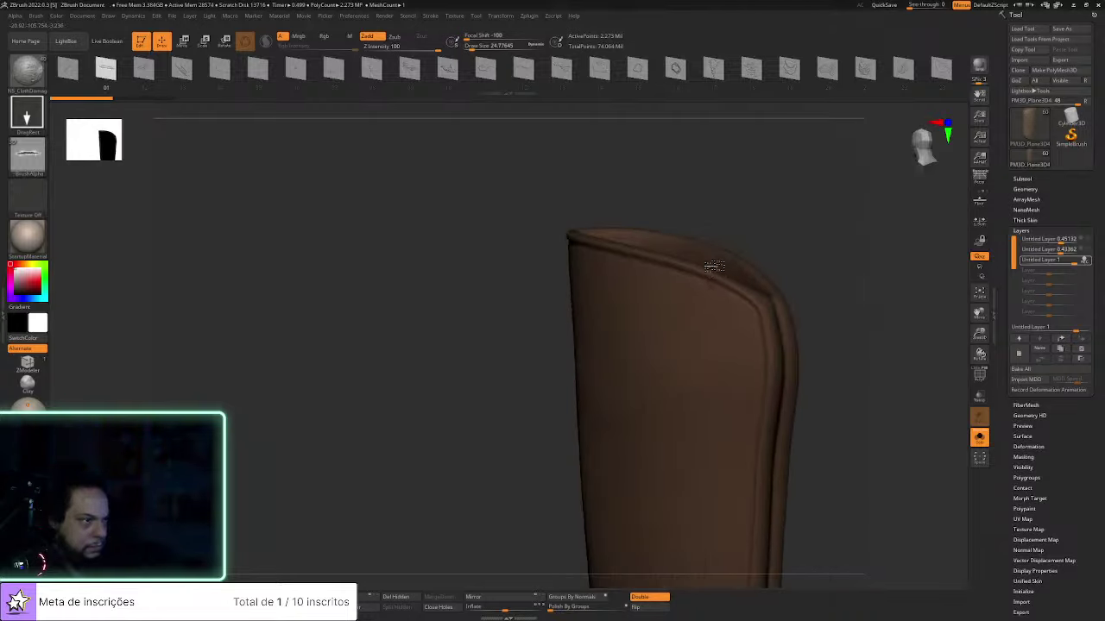
Try cloth damage stamps along the upper rim, replacing alpha 01 with alphas 00 and 02
{"action": "mouse_move", "coordinate": [714, 266]}
{"action": "left_mouse_down"}
{"action": "mouse_move", "coordinate": [732, 250]}
{"action": "mouse_move", "coordinate": [814, 234]}
{"action": "left_mouse_up"}
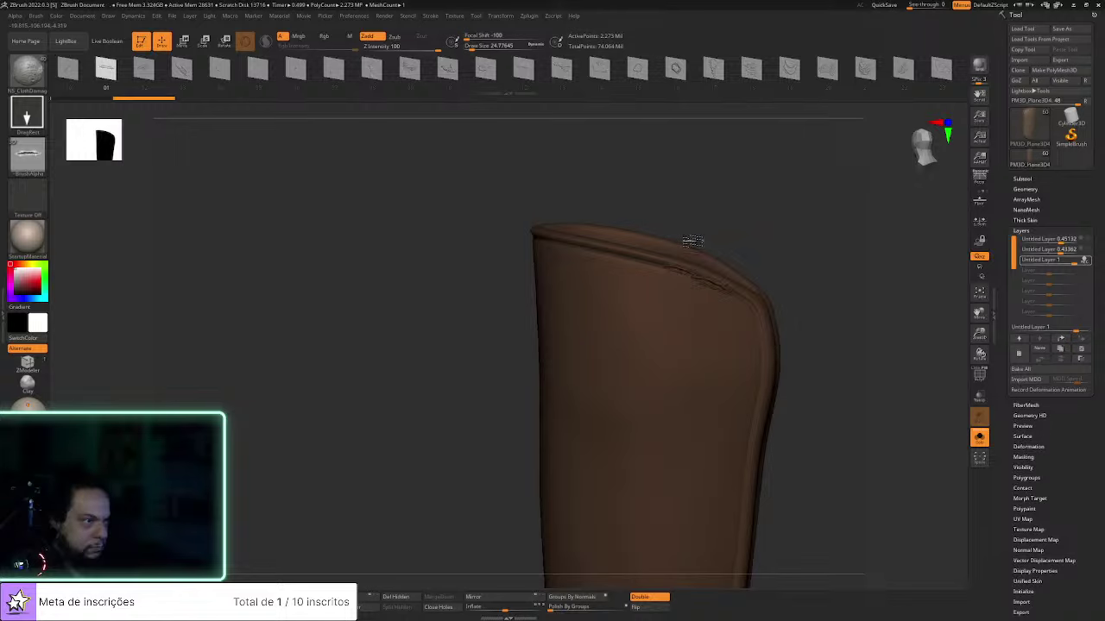
{"action": "key", "text": "ctrl+z"}
{"action": "left_click", "coordinate": [71, 71]}
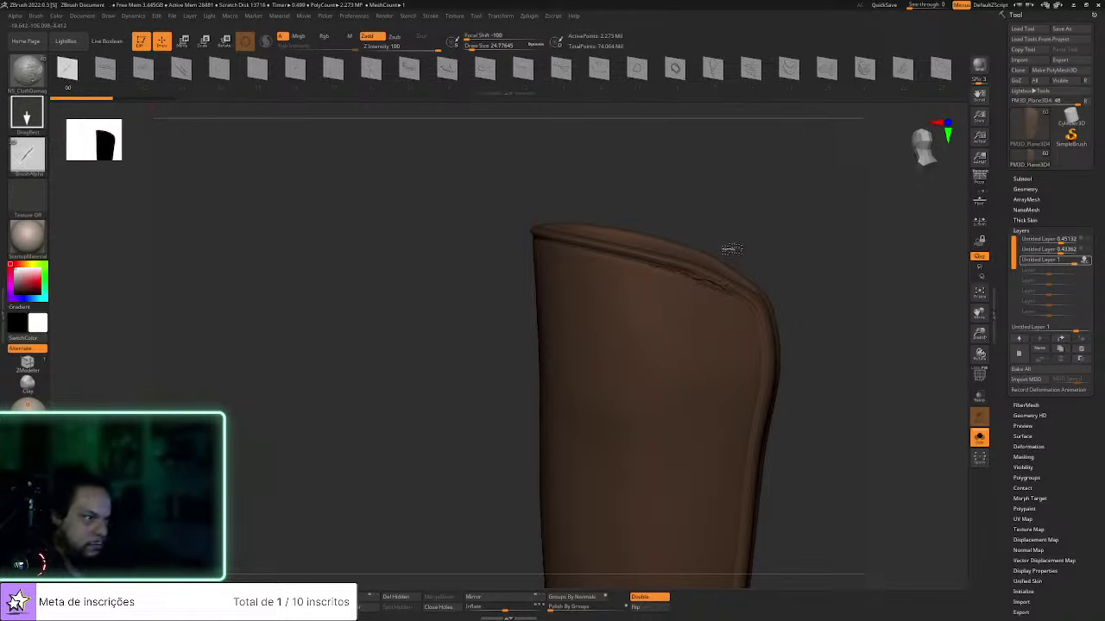
{"action": "left_click", "coordinate": [143, 69]}
{"action": "mouse_move", "coordinate": [644, 269]}
{"action": "left_mouse_down"}
{"action": "mouse_move", "coordinate": [715, 227]}
{"action": "mouse_move", "coordinate": [700, 203]}
{"action": "left_mouse_up"}
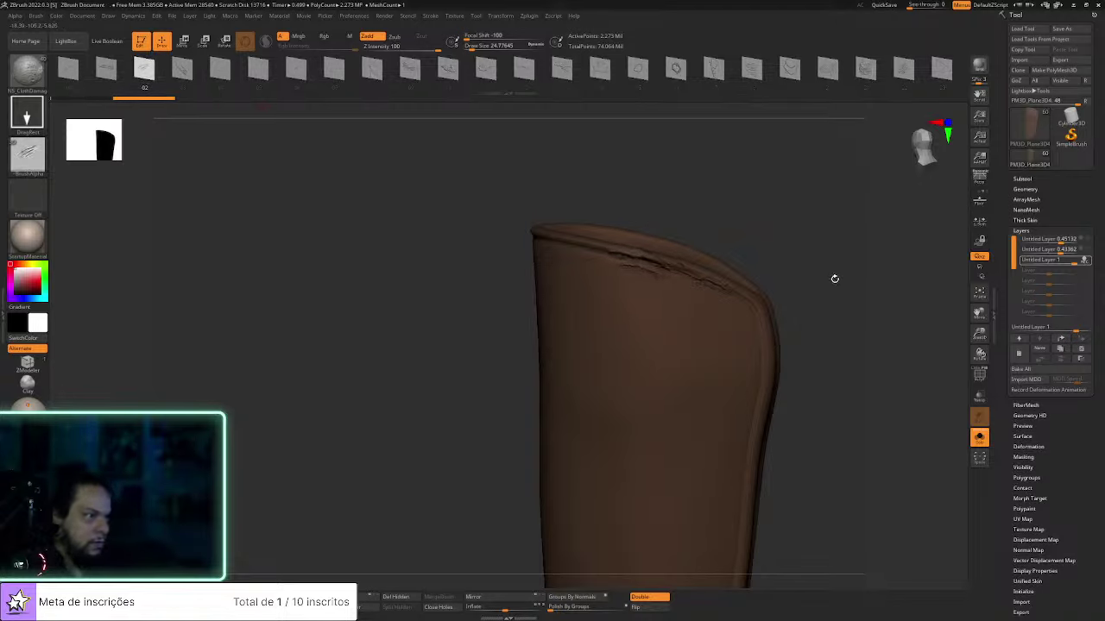
{"action": "left_click_drag", "start_coordinate": [868, 294], "coordinate": [816, 256]}
{"action": "left_click_drag", "start_coordinate": [738, 208], "coordinate": [683, 178]}
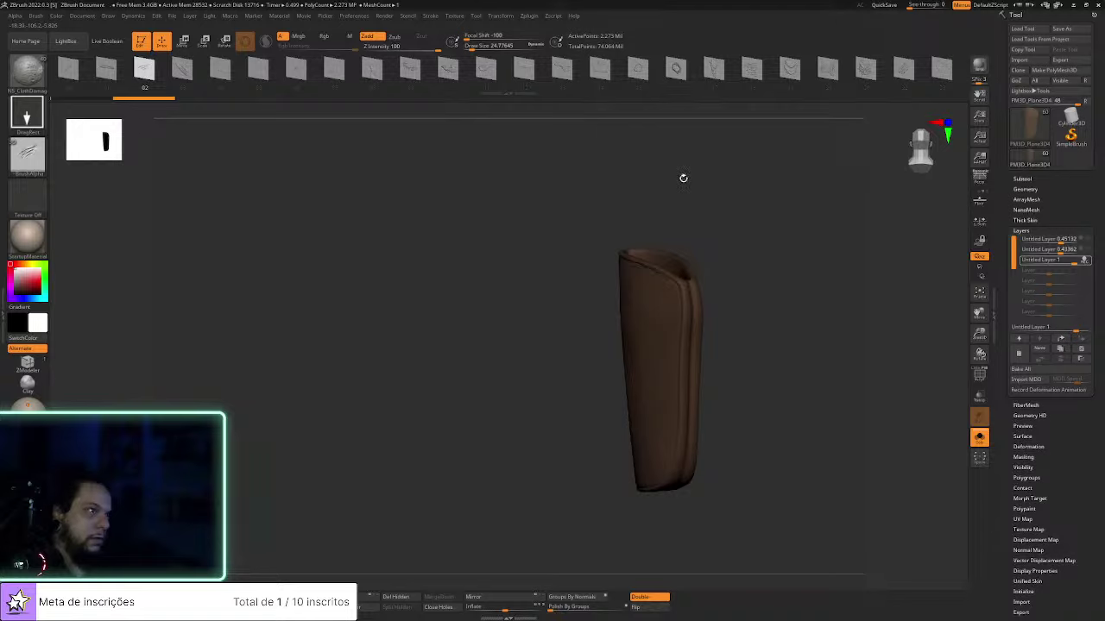
Try cloth damage alpha 05 on the upper rim and undo the last stamp
{"action": "left_click", "coordinate": [258, 69]}
{"action": "left_click_drag", "start_coordinate": [770, 249], "coordinate": [772, 285]}
{"action": "left_click_drag", "start_coordinate": [772, 285], "coordinate": [724, 300]}
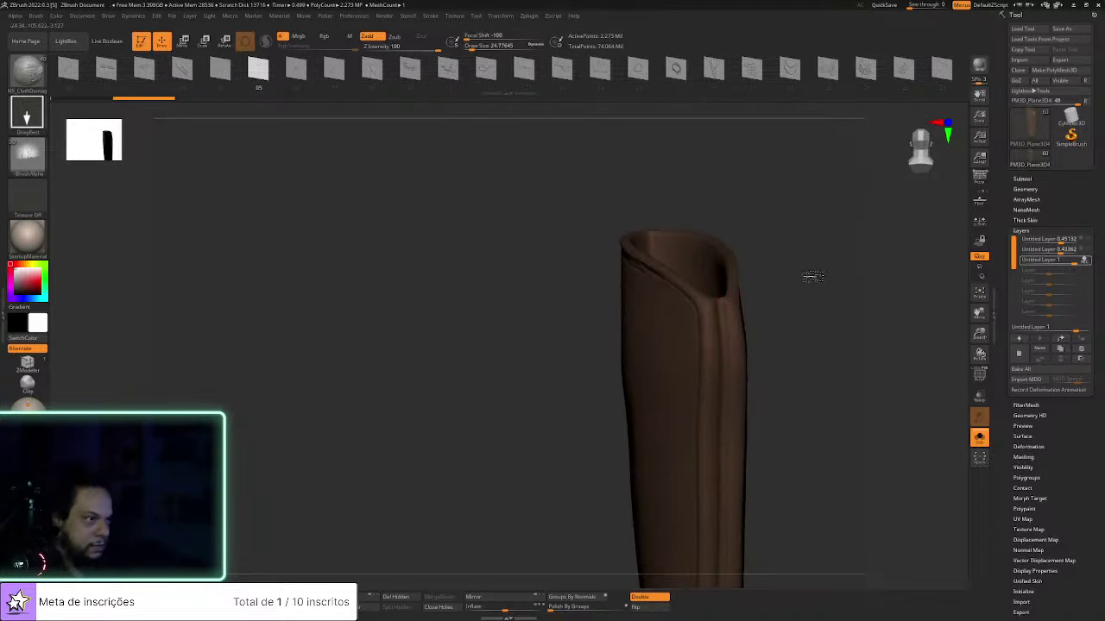
{"action": "left_click_drag", "start_coordinate": [809, 277], "coordinate": [726, 276]}
{"action": "left_click_drag", "start_coordinate": [644, 265], "coordinate": [630, 258]}
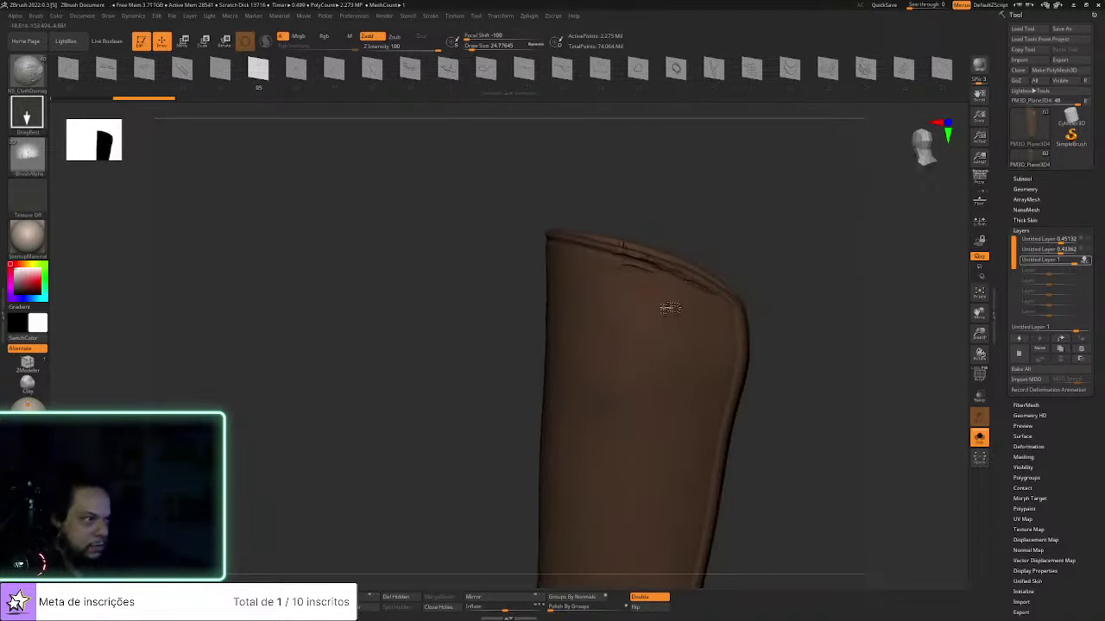
{"action": "mouse_move", "coordinate": [801, 313]}
{"action": "left_mouse_down"}
{"action": "mouse_move", "coordinate": [789, 305]}
{"action": "mouse_move", "coordinate": [863, 294]}
{"action": "mouse_move", "coordinate": [816, 299]}
{"action": "left_mouse_up"}
{"action": "key", "text": "ctrl+z"}
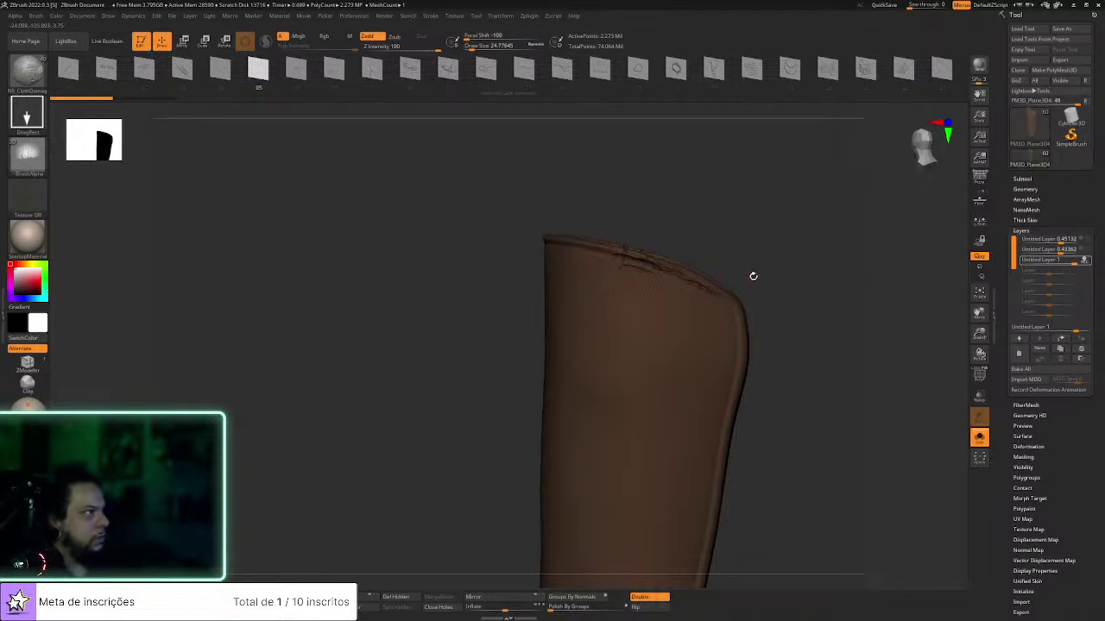
Erase the damage along the upper rim with the Morph brush at a draw size of about 215
{"action": "key", "text": "b"}
{"action": "key", "text": "m"}
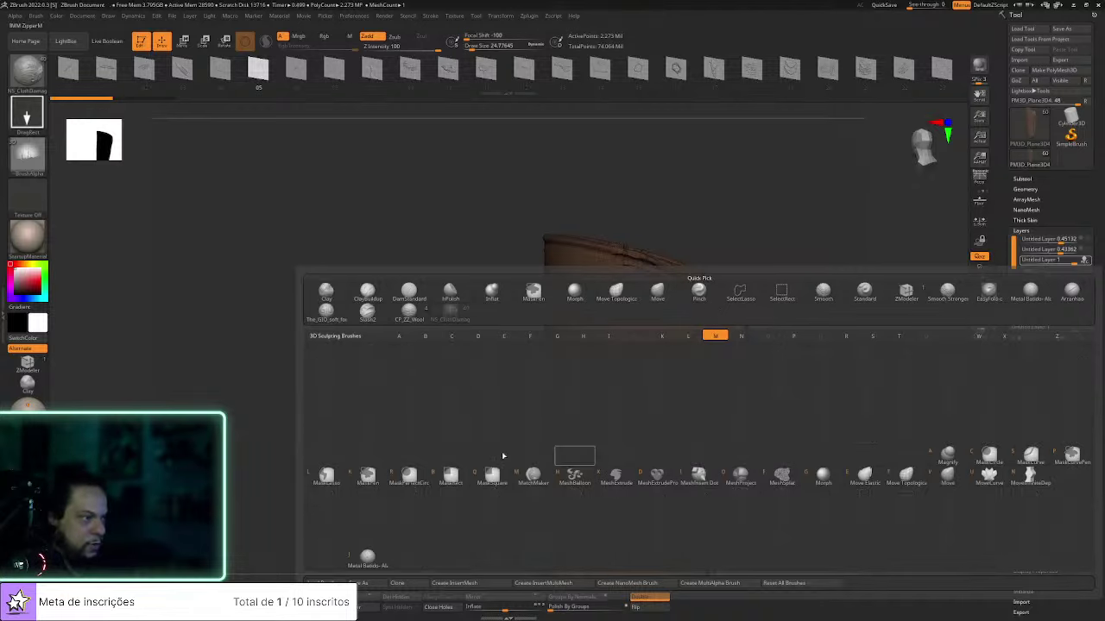
{"action": "left_click", "coordinate": [823, 478]}
{"action": "key", "text": "s"}
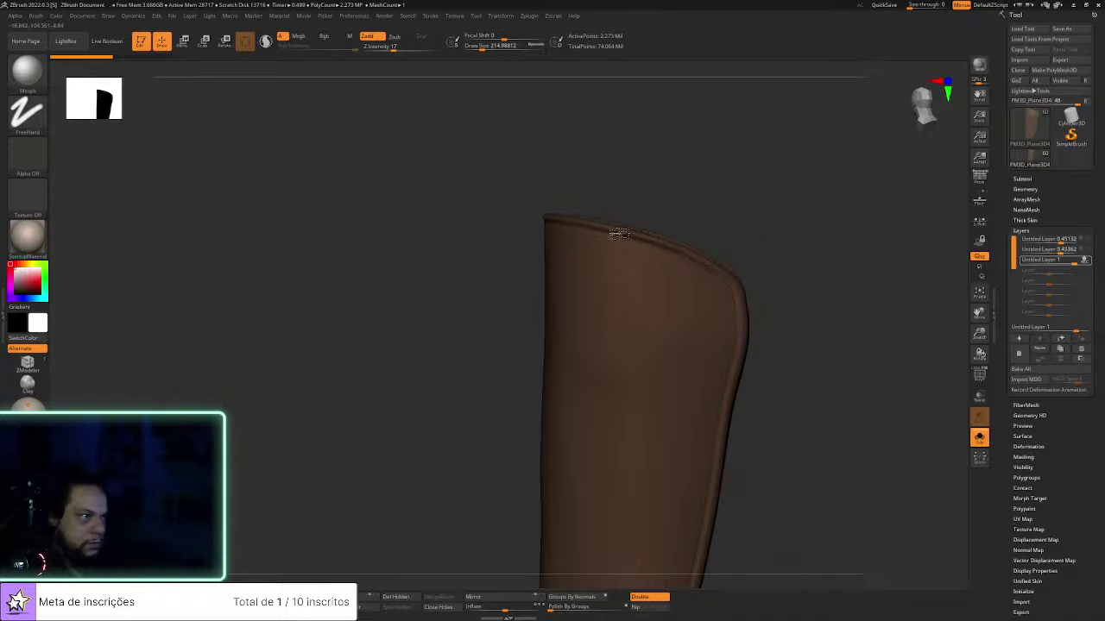
{"action": "right_click_drag", "start_coordinate": [619, 233], "coordinate": [726, 256]}
{"action": "right_click_drag", "start_coordinate": [651, 329], "coordinate": [688, 258]}
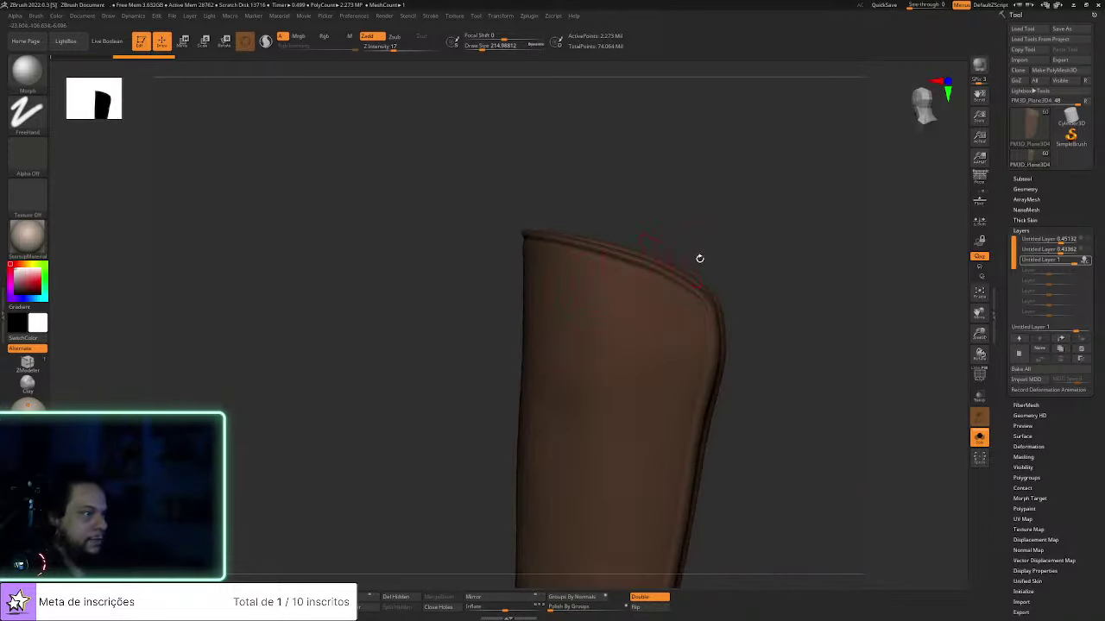
Stamp cloth damage alpha 00 along the upper rim's seam using the cloth damage brush at a draw size of about 88
{"action": "key", "text": "b"}
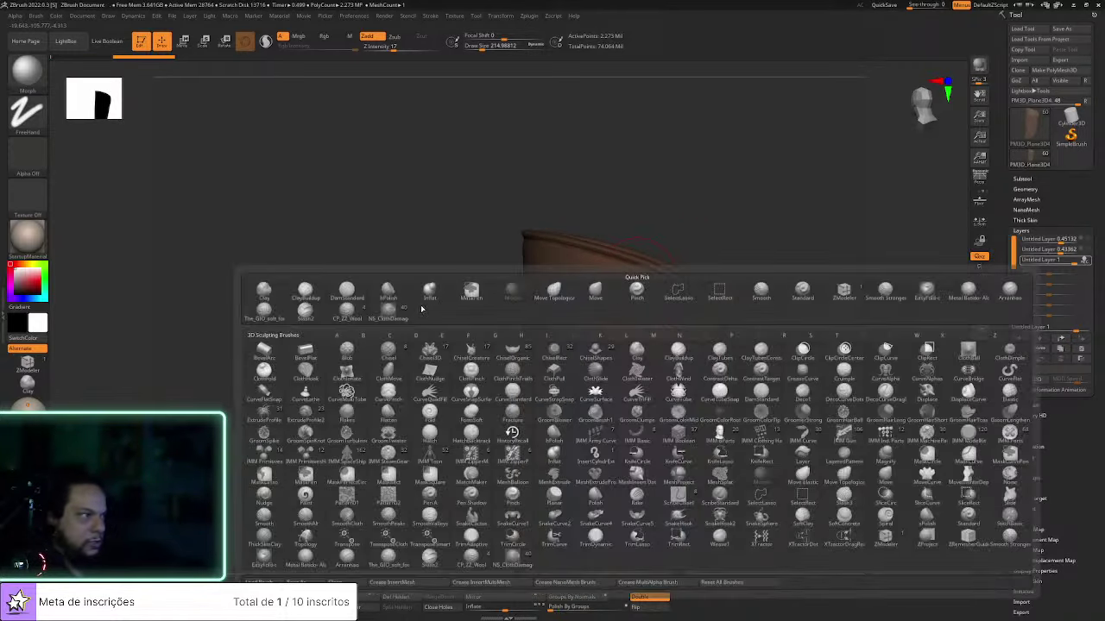
{"action": "left_click", "coordinate": [379, 314]}
{"action": "left_click", "coordinate": [69, 60]}
{"action": "key", "text": "s"}
{"action": "left_click_drag", "start_coordinate": [654, 306], "coordinate": [648, 305]}
{"action": "left_click_drag", "start_coordinate": [763, 269], "coordinate": [709, 294], "text": "alt"}
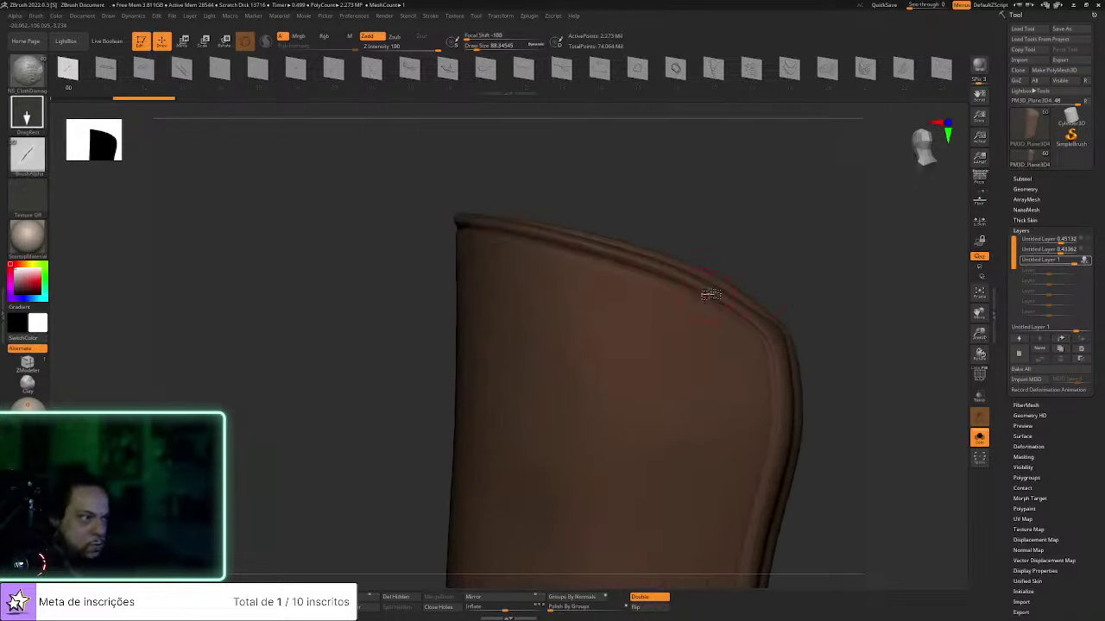
{"action": "left_click_drag", "start_coordinate": [786, 297], "coordinate": [790, 272]}
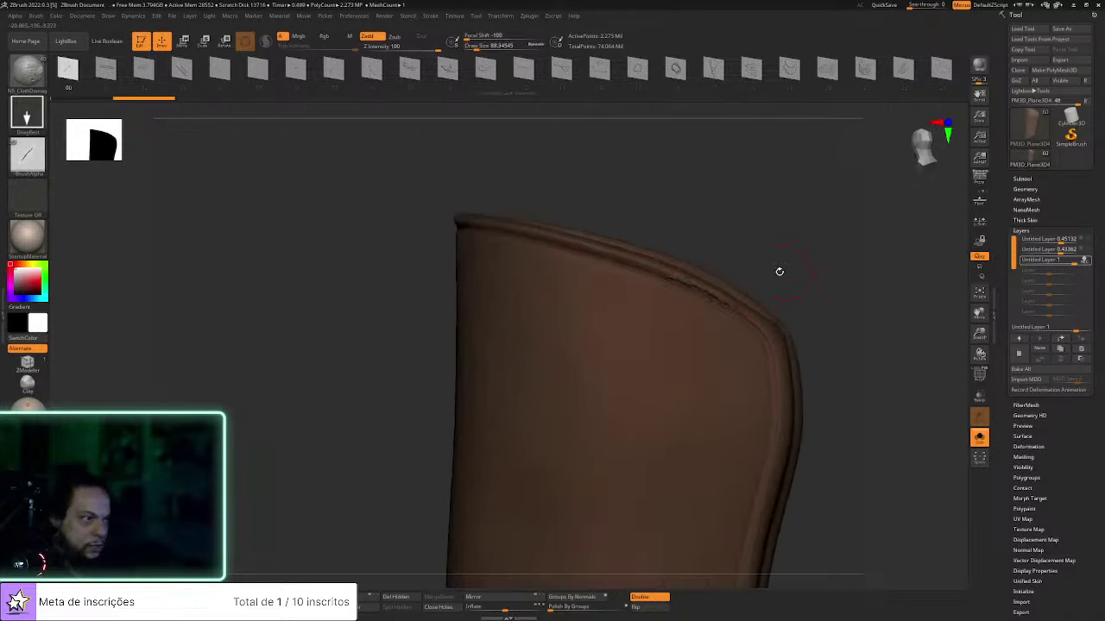
Add a cloth damage stamp with alpha 01 farther along the upper rim's seam
{"action": "left_click", "coordinate": [105, 69]}
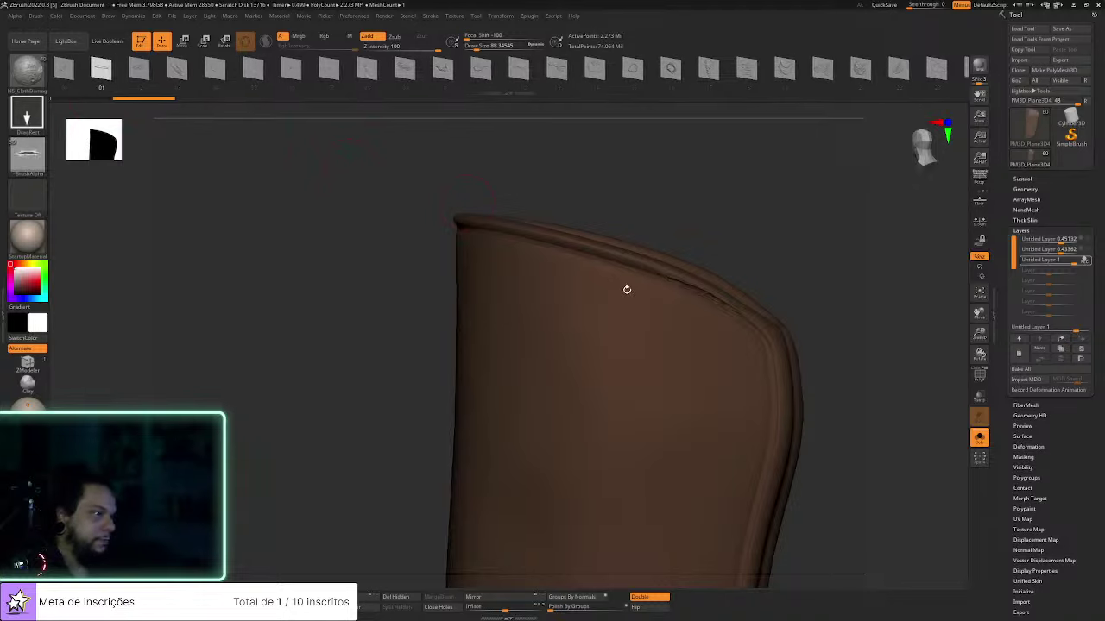
{"action": "left_click_drag", "start_coordinate": [637, 269], "coordinate": [611, 349]}
{"action": "left_click_drag", "start_coordinate": [840, 313], "coordinate": [851, 274]}
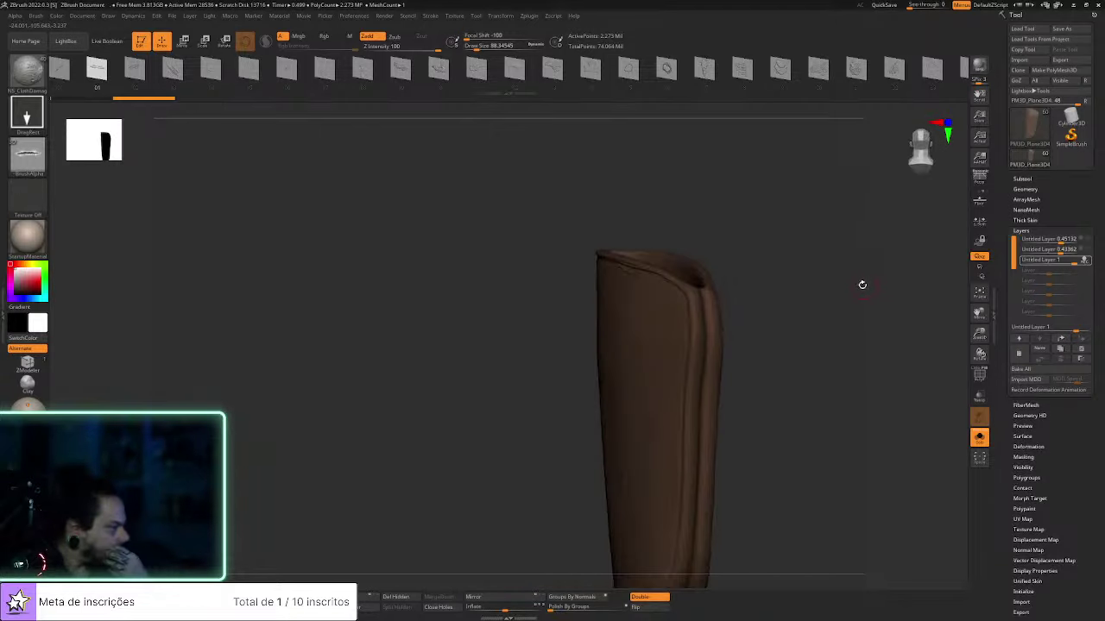
Stamp small dents and scratches with cloth damage alpha 29 across the upper faces of the leather guard
{"action": "left_click", "coordinate": [778, 76]}
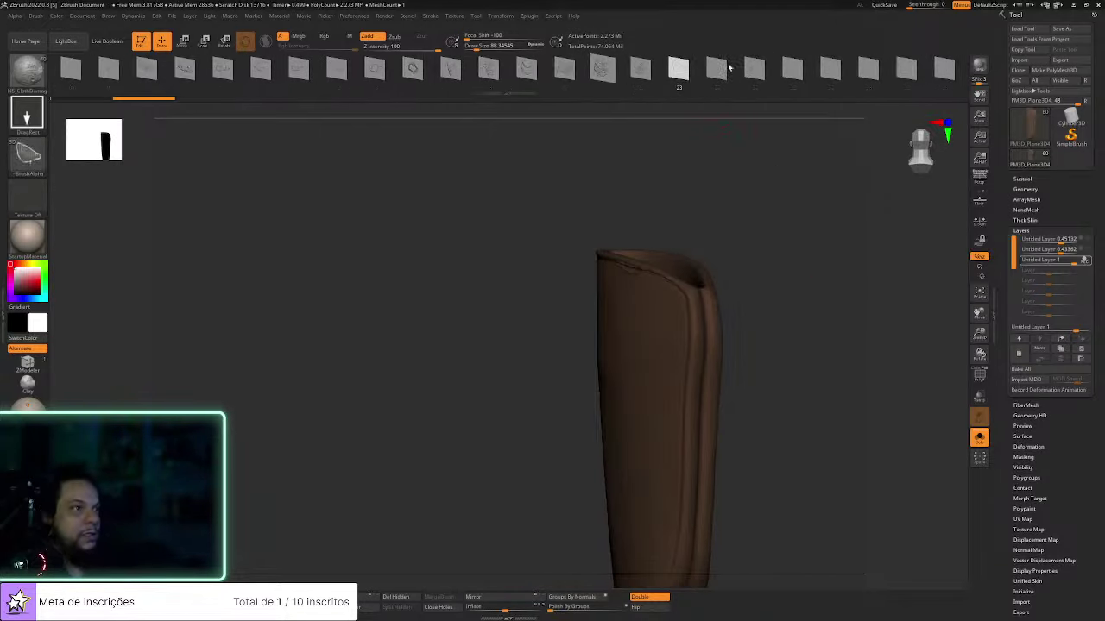
{"action": "left_click", "coordinate": [750, 69]}
{"action": "left_click_drag", "start_coordinate": [757, 135], "coordinate": [698, 402]}
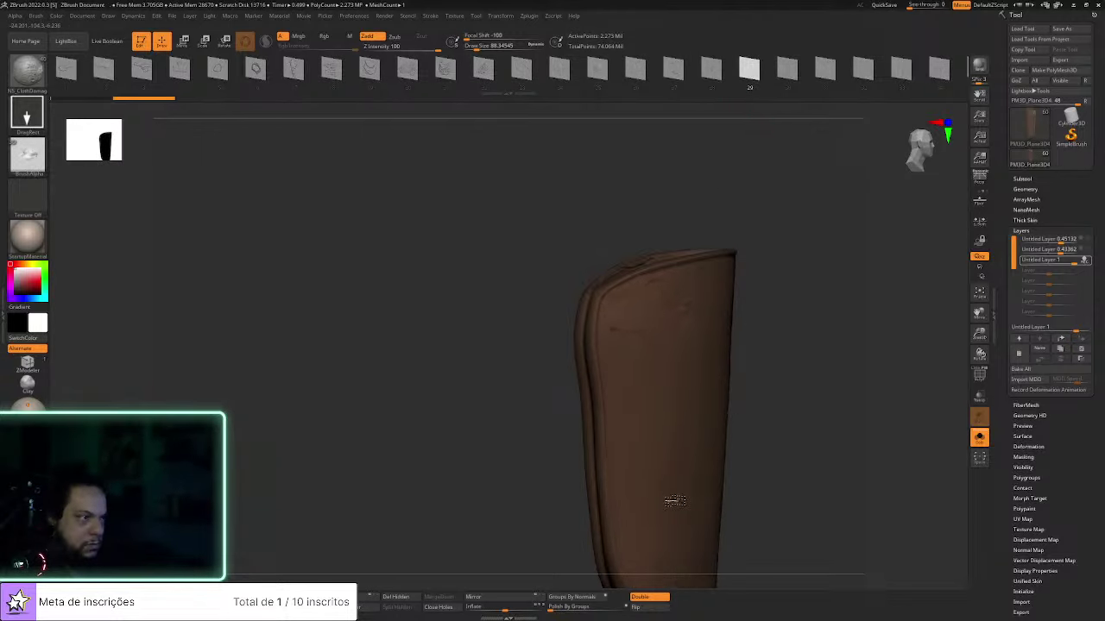
{"action": "left_click_drag", "start_coordinate": [794, 405], "coordinate": [811, 289]}
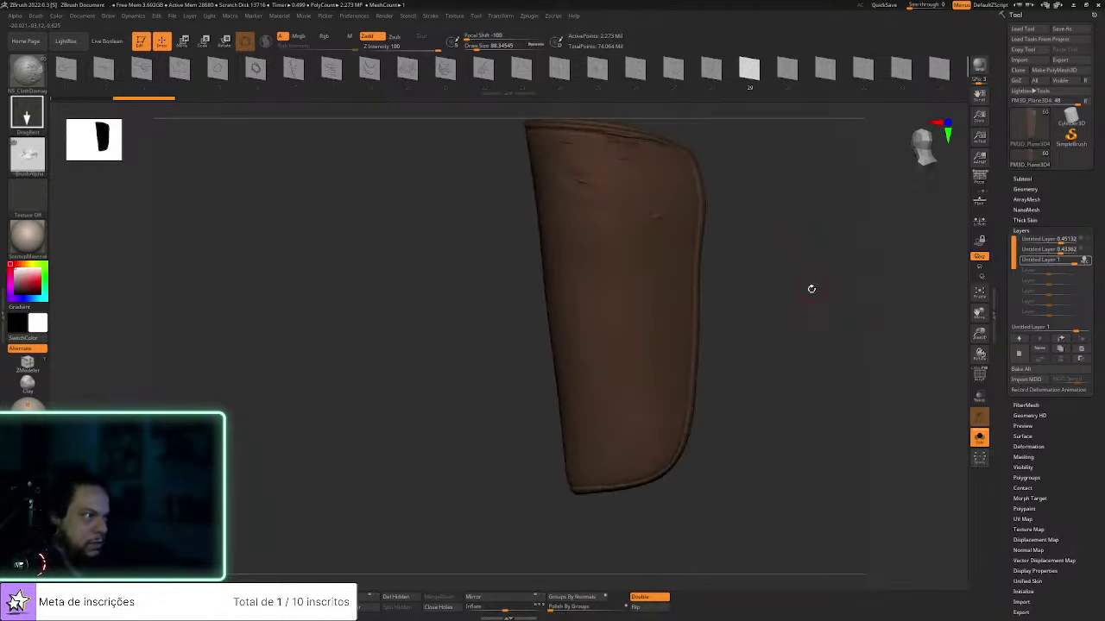
{"action": "key", "text": "ctrl+z"}
{"action": "left_click_drag", "start_coordinate": [747, 234], "coordinate": [552, 325], "text": "alt"}
{"action": "key", "text": "ctrl+shift+z"}
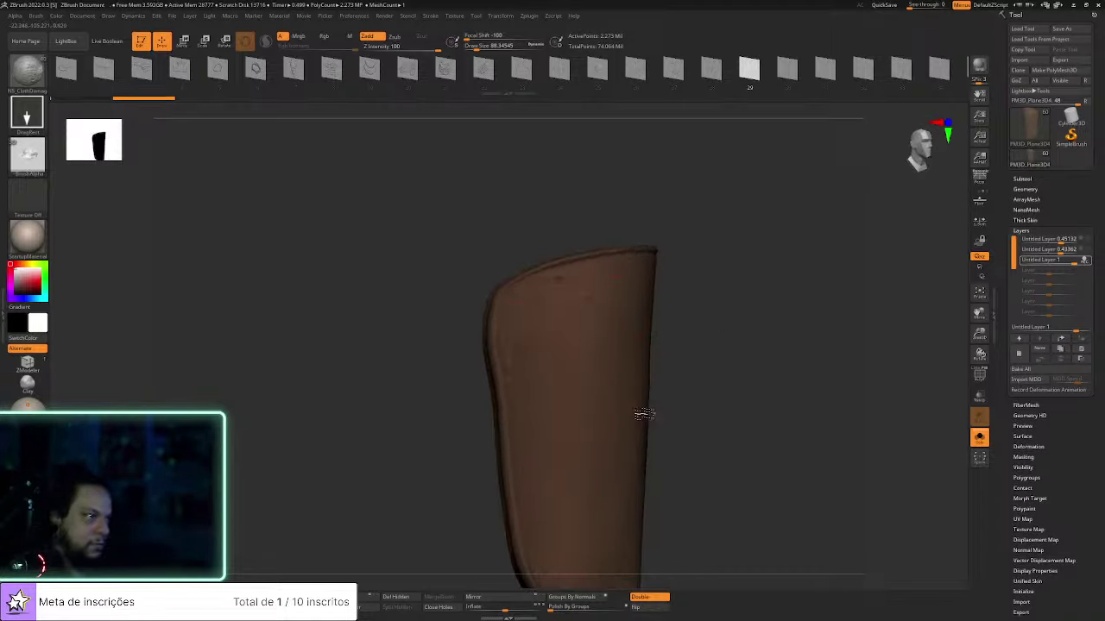
Scatter alpha 29 dents and scratches over the middle and lower faces of the leather guard, undoing an unwanted stamp
{"action": "right_click_drag", "start_coordinate": [743, 400], "coordinate": [623, 363]}
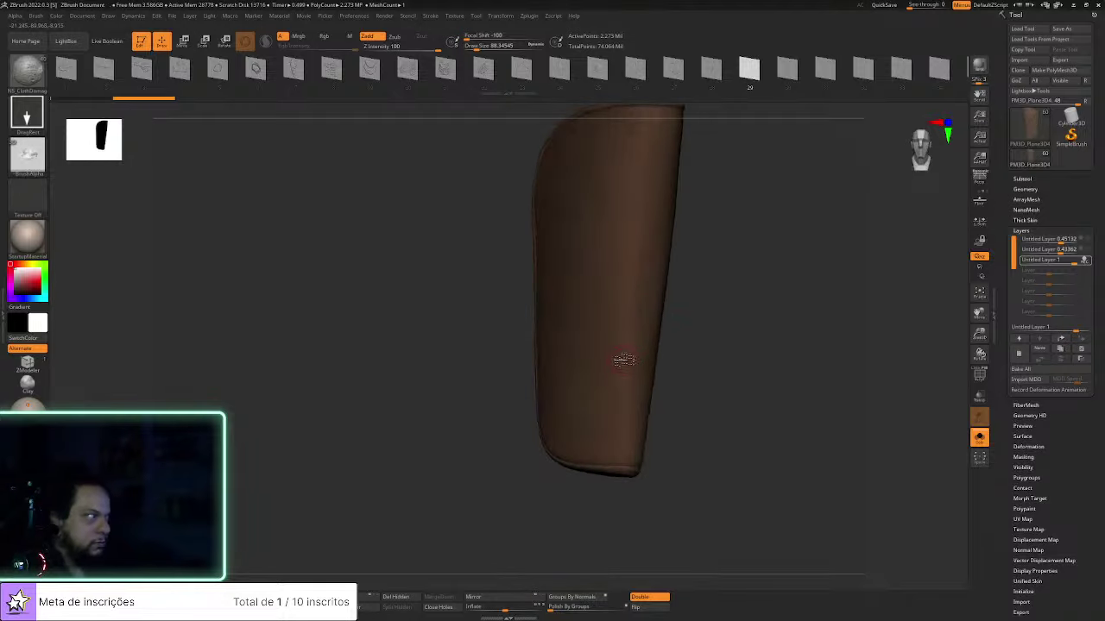
{"action": "right_click_drag", "start_coordinate": [789, 200], "coordinate": [542, 255]}
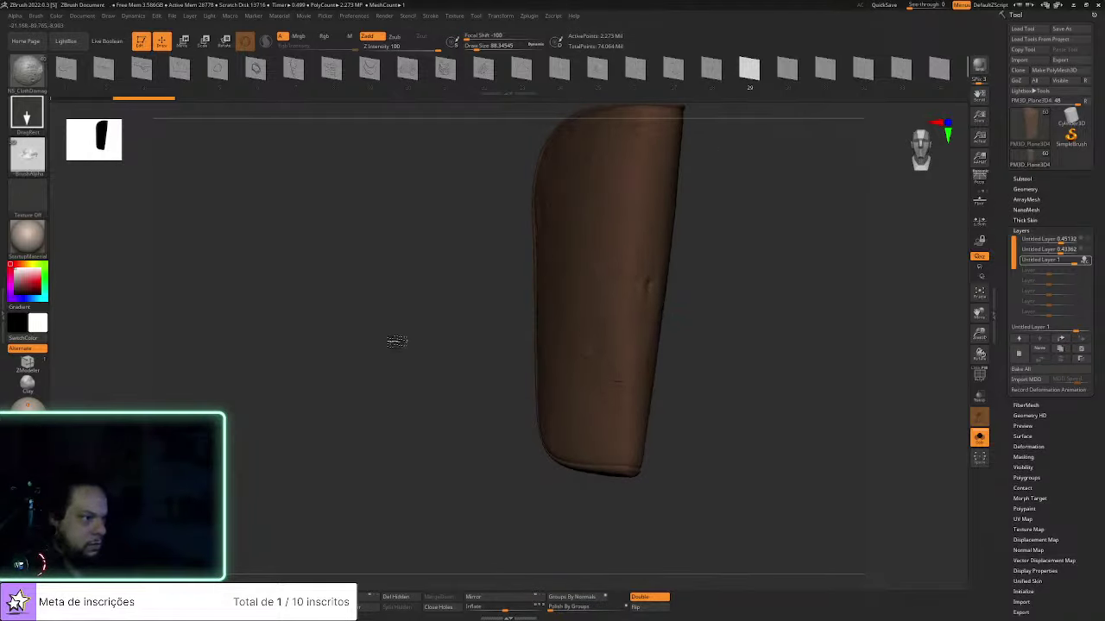
{"action": "right_click_drag", "start_coordinate": [687, 350], "coordinate": [700, 429]}
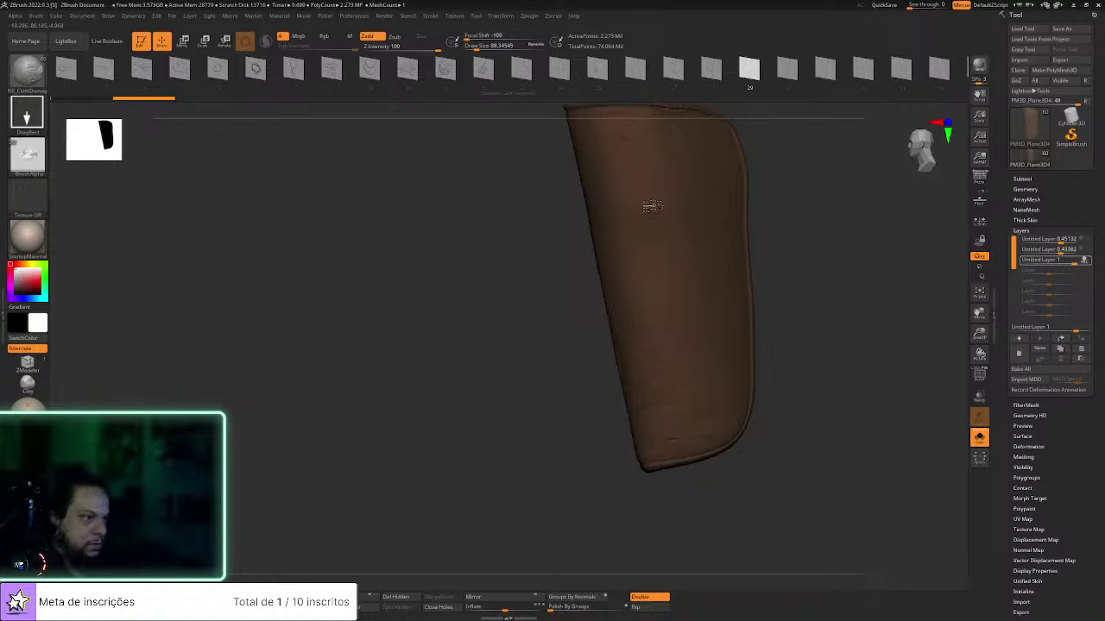
{"action": "key", "text": "ctrl+z"}
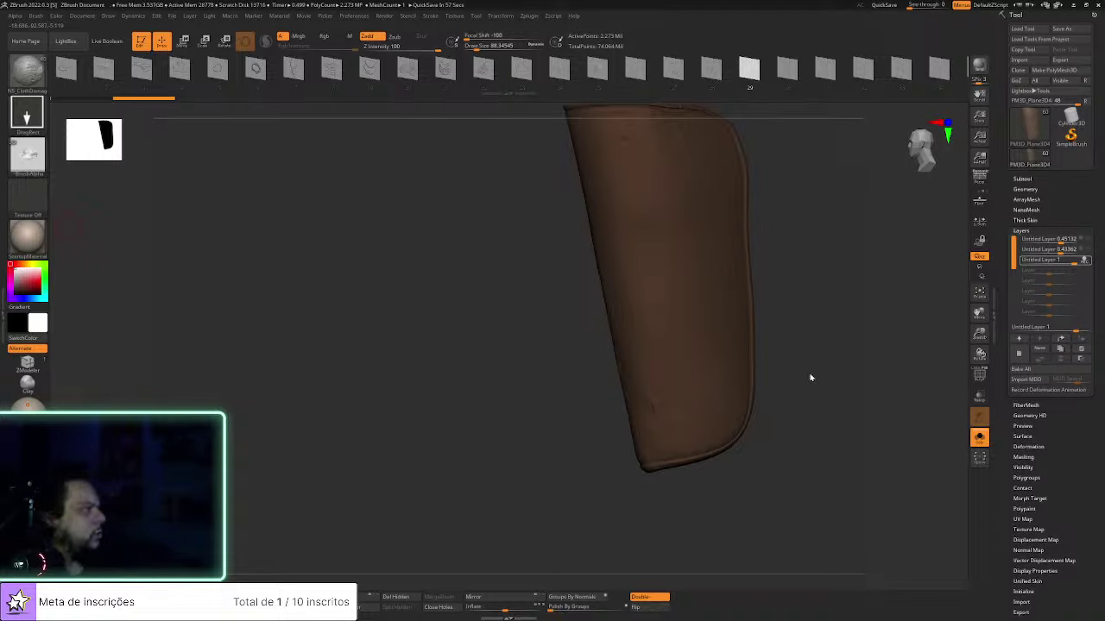
{"action": "left_click_drag", "start_coordinate": [848, 386], "coordinate": [816, 380]}
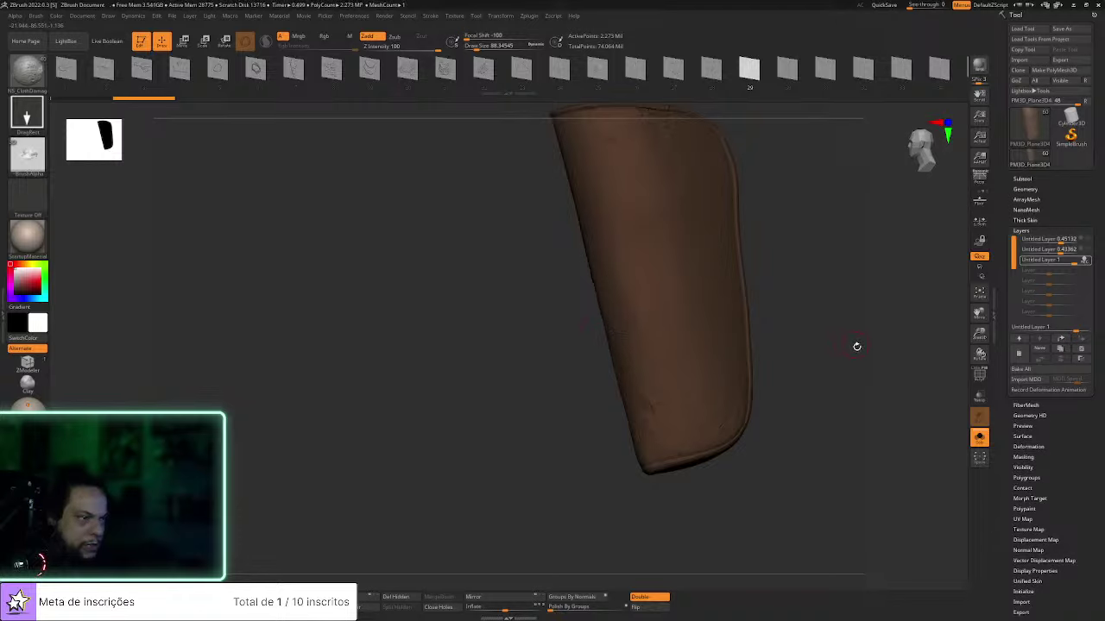
{"action": "left_click_drag", "start_coordinate": [855, 345], "coordinate": [696, 437]}
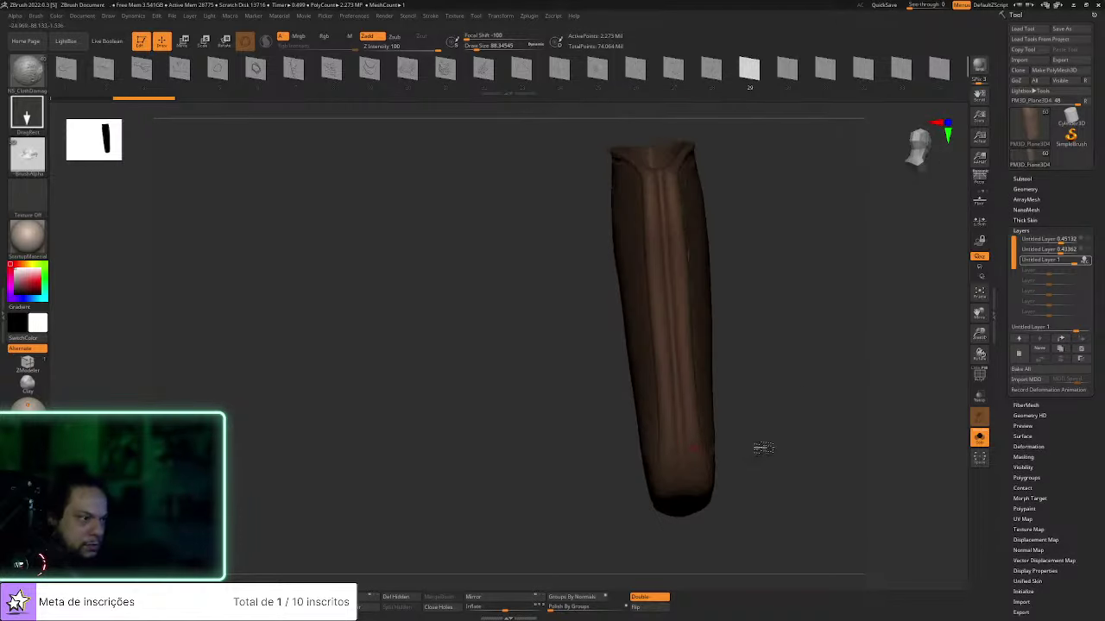
{"action": "left_click_drag", "start_coordinate": [861, 399], "coordinate": [863, 422]}
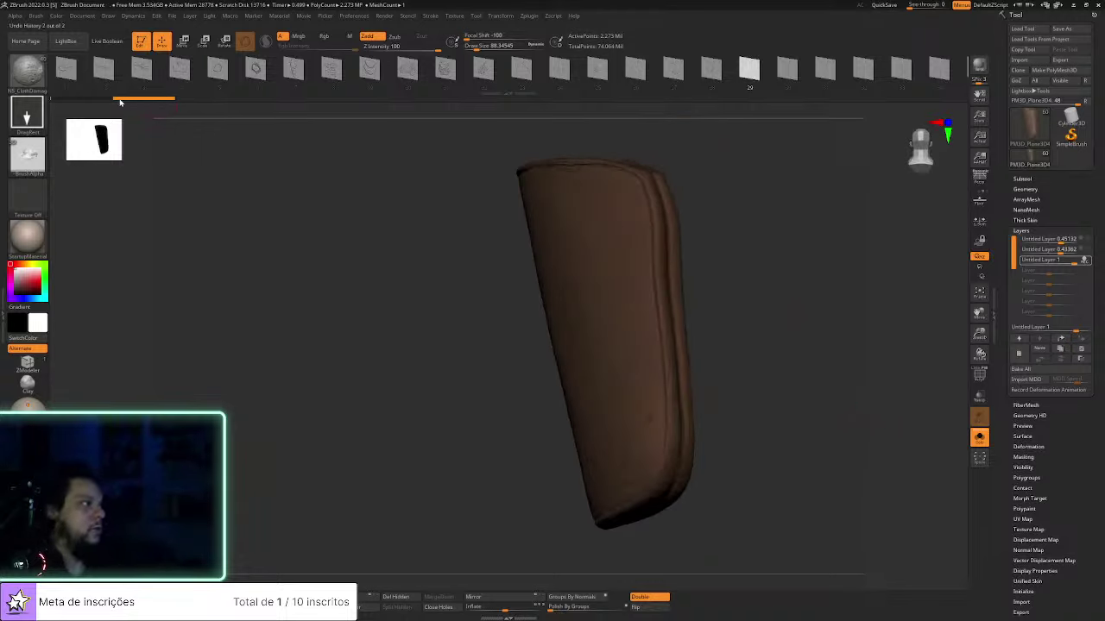
Review the undo history preferences
{"action": "left_click", "coordinate": [353, 15]}
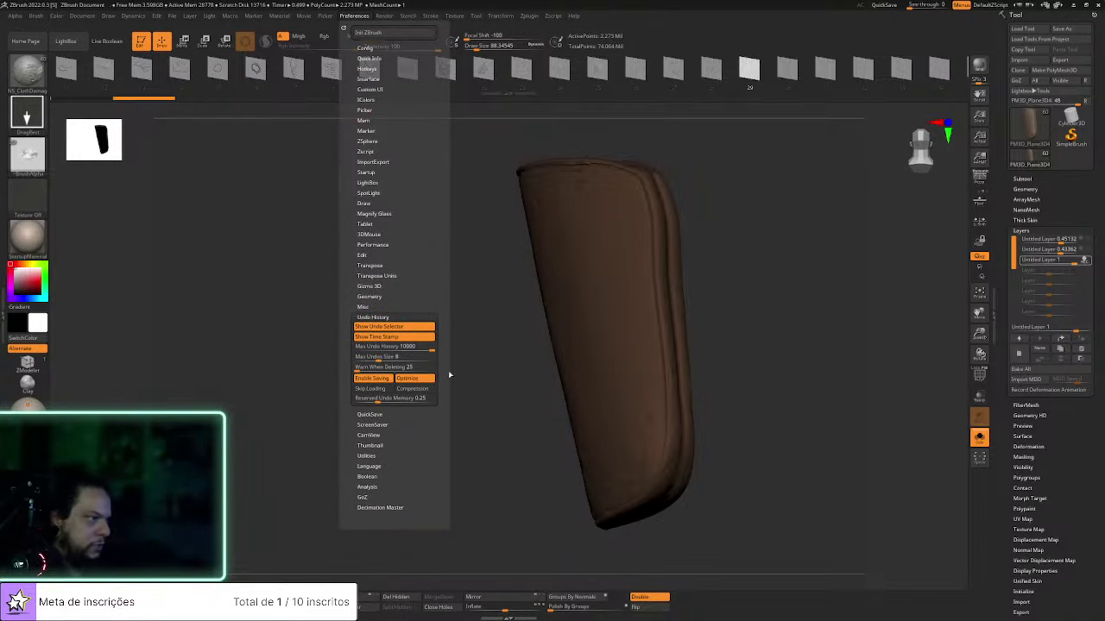
{"action": "left_click_drag", "start_coordinate": [781, 363], "coordinate": [797, 341]}
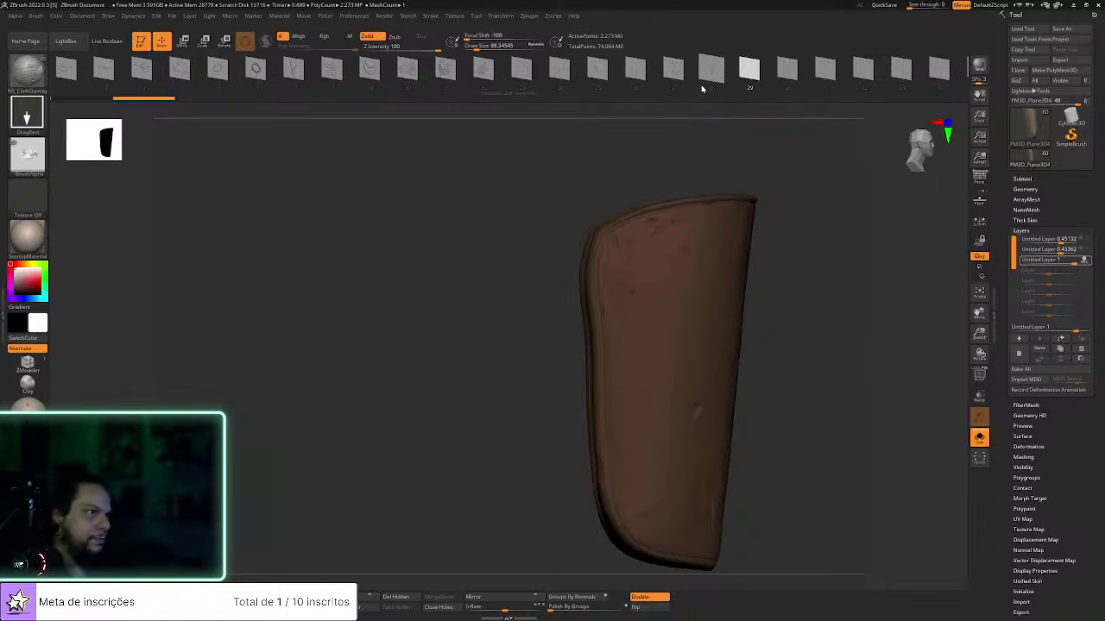
Browse the cloth damage alphas and switch the brush to the single-cut alpha 00
{"action": "left_click", "coordinate": [293, 71]}
{"action": "left_click_drag", "start_coordinate": [535, 73], "coordinate": [611, 73]}
{"action": "left_click", "coordinate": [279, 70]}
{"action": "left_click_drag", "start_coordinate": [285, 71], "coordinate": [440, 71]}
{"action": "left_click", "coordinate": [290, 69]}
{"action": "left_click_drag", "start_coordinate": [353, 64], "coordinate": [432, 66]}
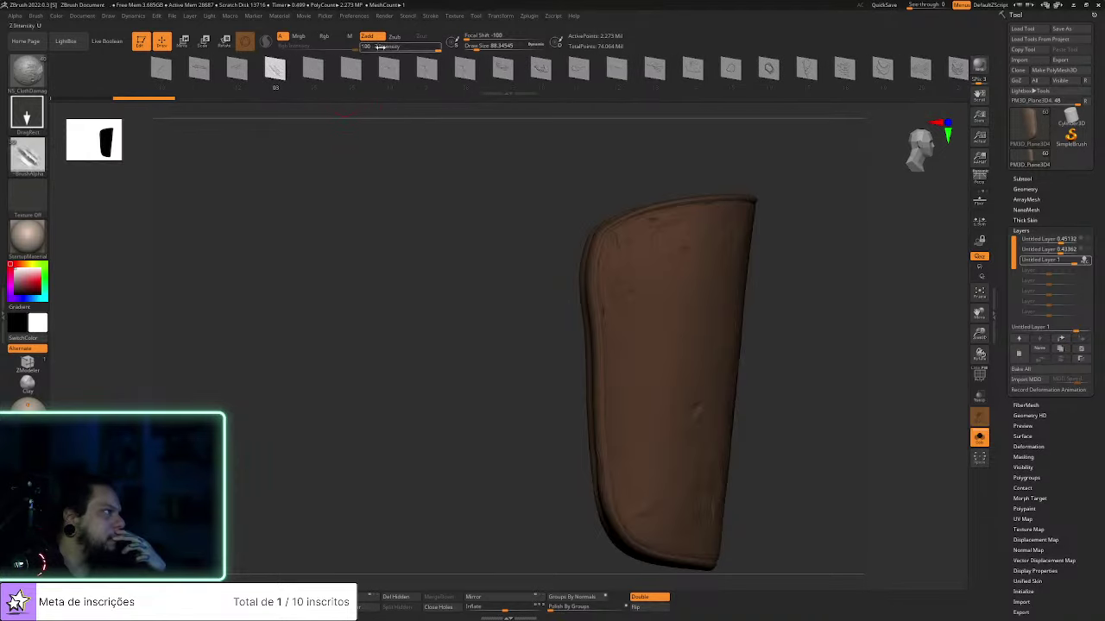
{"action": "left_click", "coordinate": [164, 69]}
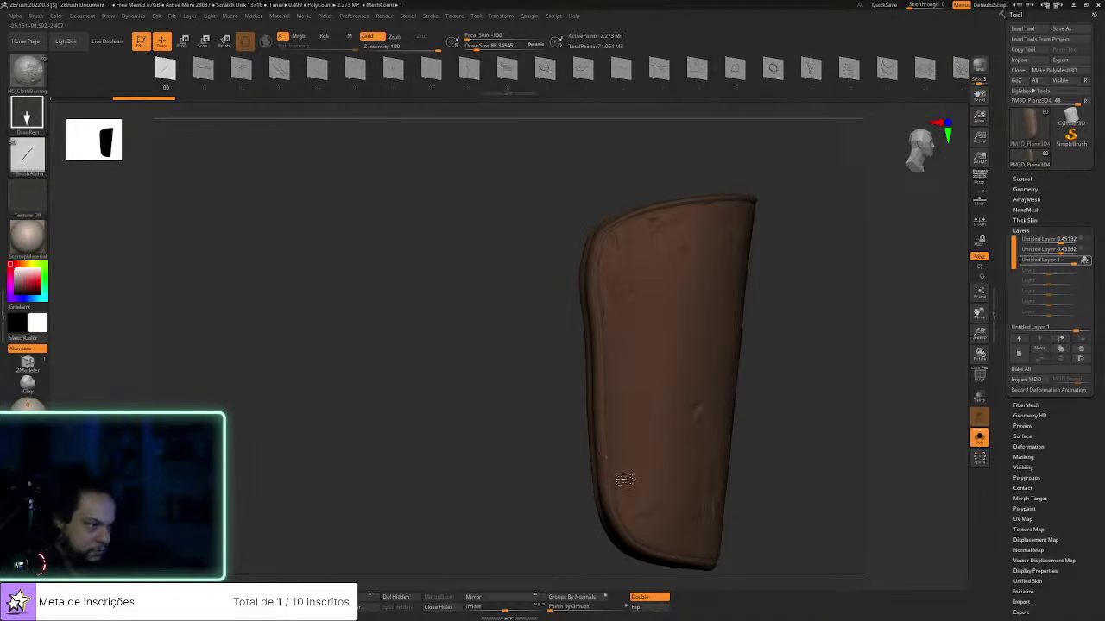
{"action": "mouse_move", "coordinate": [781, 427]}
{"action": "left_mouse_down"}
{"action": "mouse_move", "coordinate": [876, 437]}
{"action": "mouse_move", "coordinate": [868, 444]}
{"action": "left_mouse_up"}
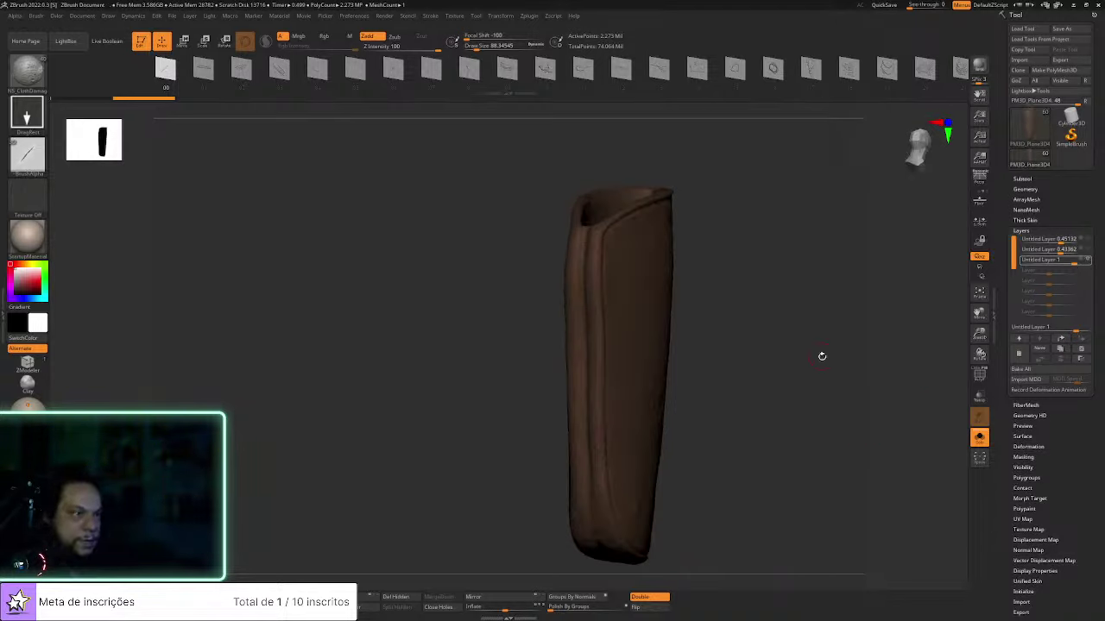
Review the undo history, QuickSave and memory preferences
{"action": "left_click_drag", "start_coordinate": [821, 353], "coordinate": [838, 353]}
{"action": "left_click", "coordinate": [354, 15]}
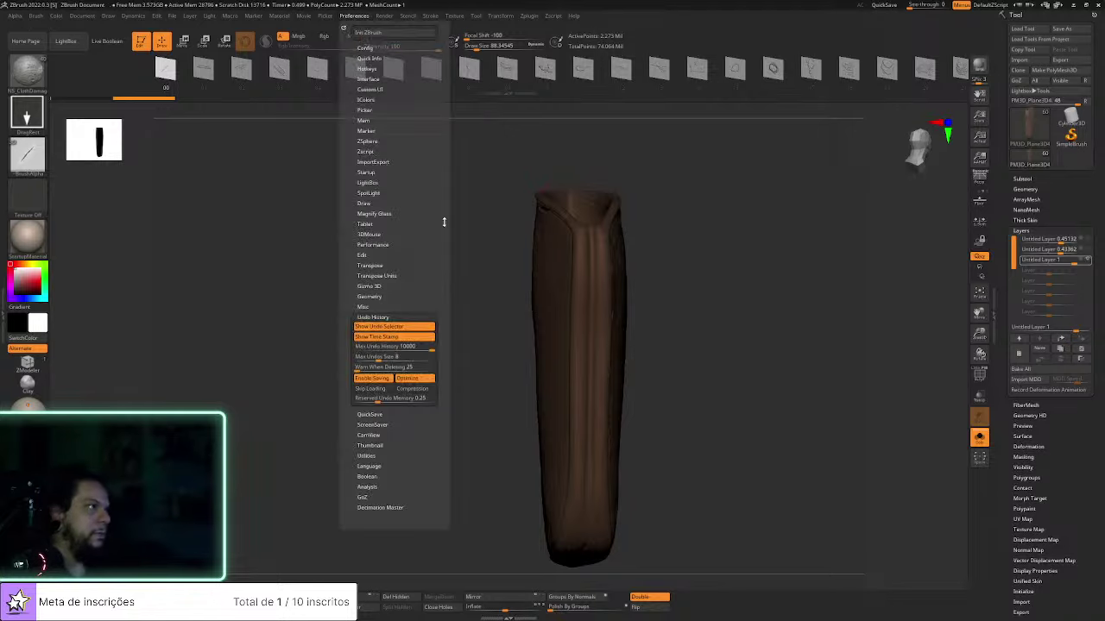
{"action": "left_click", "coordinate": [387, 317]}
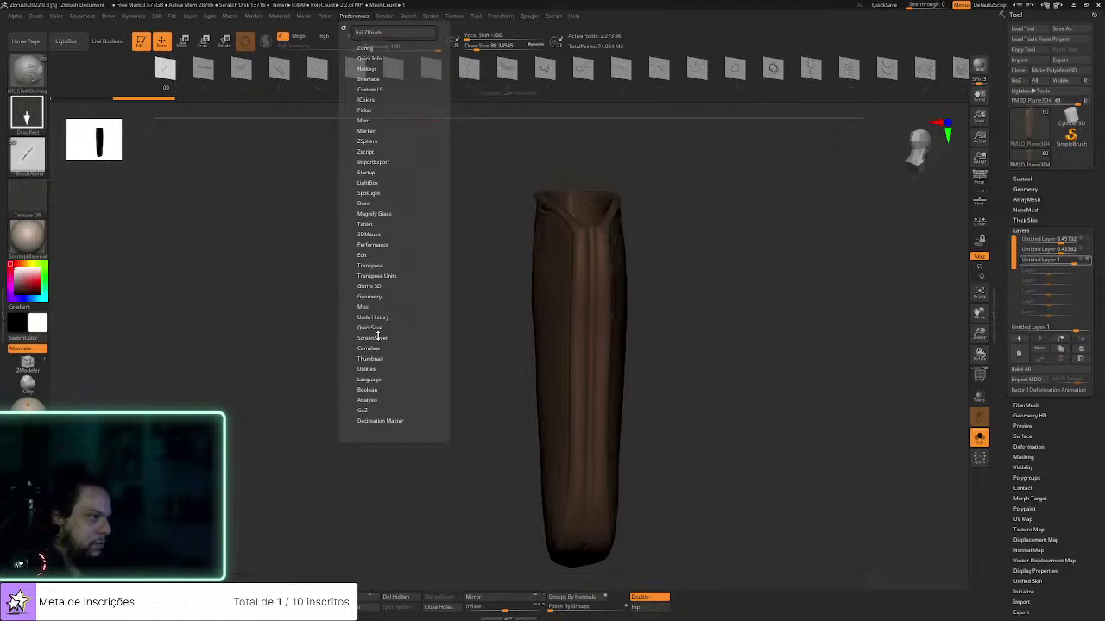
{"action": "left_click", "coordinate": [379, 328]}
{"action": "left_click", "coordinate": [380, 377]}
{"action": "left_click", "coordinate": [320, 395]}
{"action": "left_click_drag", "start_coordinate": [725, 340], "coordinate": [717, 331]}
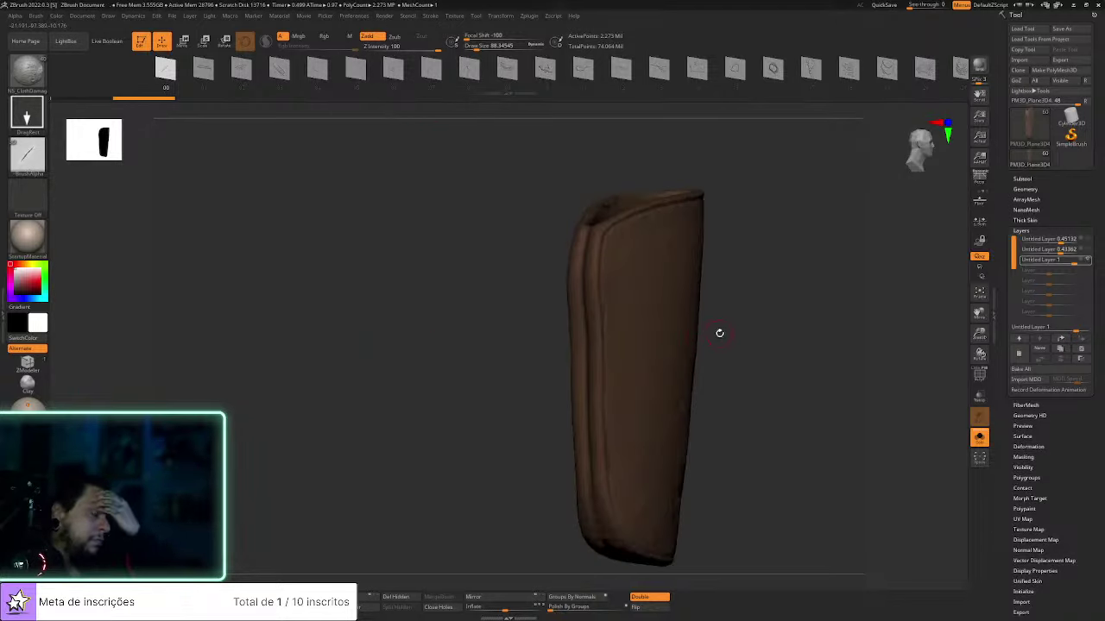
{"action": "left_click", "coordinate": [354, 15]}
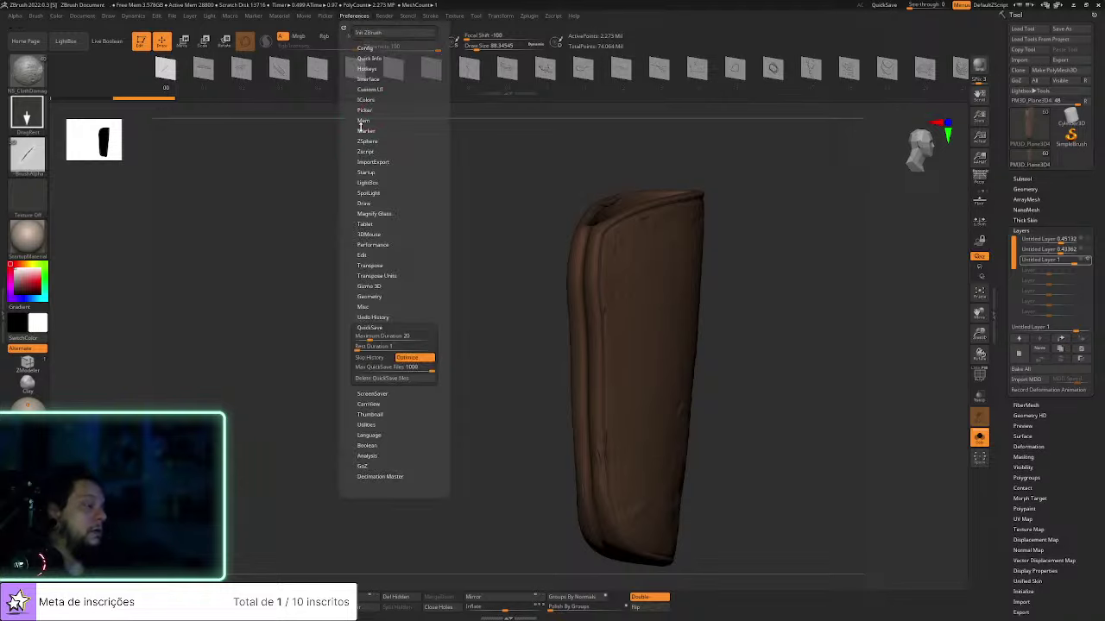
{"action": "left_click", "coordinate": [386, 318]}
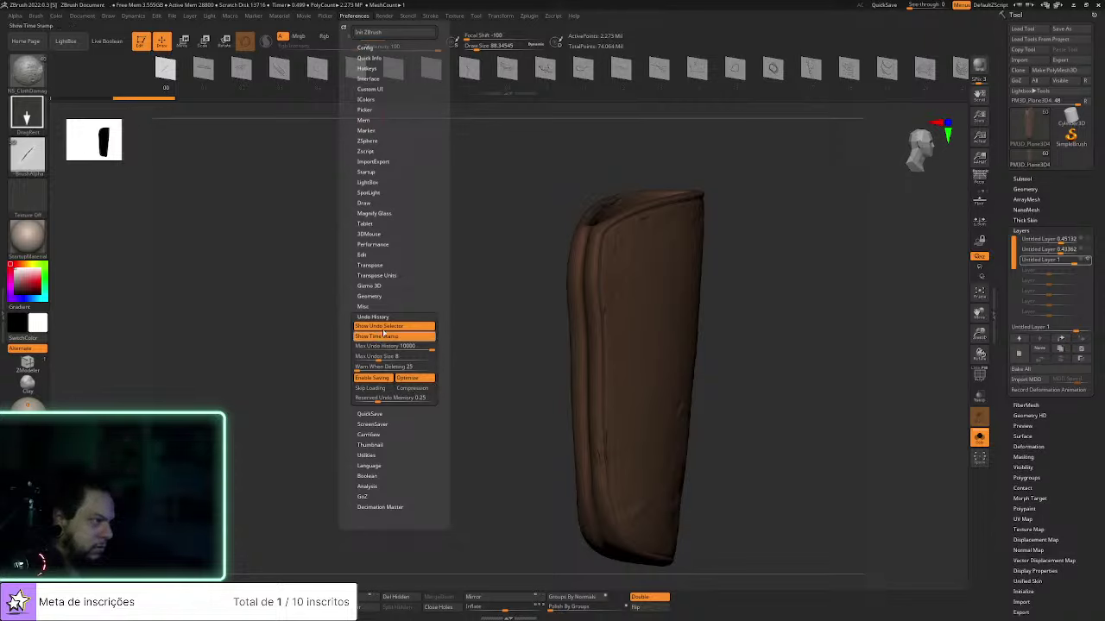
{"action": "left_click", "coordinate": [365, 121]}
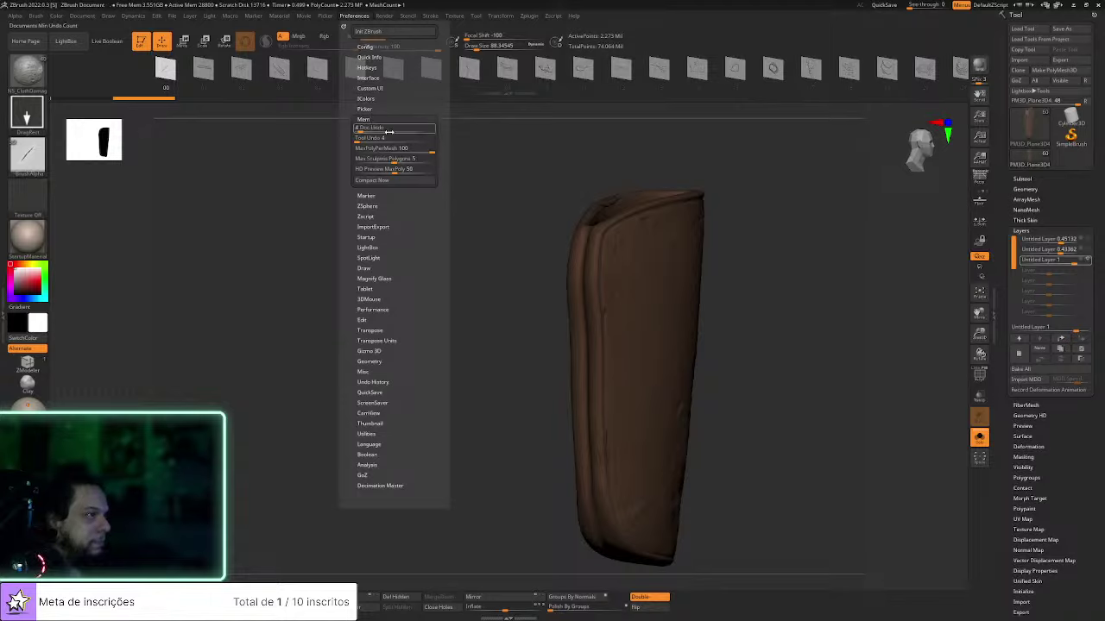
{"action": "left_click", "coordinate": [383, 182]}
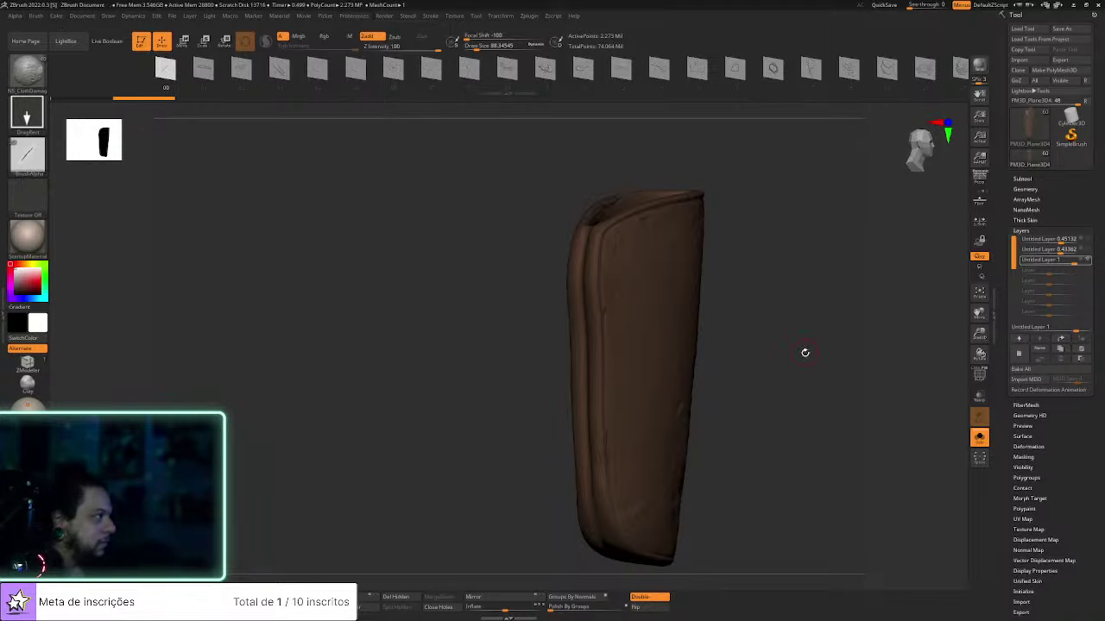
Undo the last history step and switch to the Standard brush
{"action": "key", "text": "ctrl+z"}
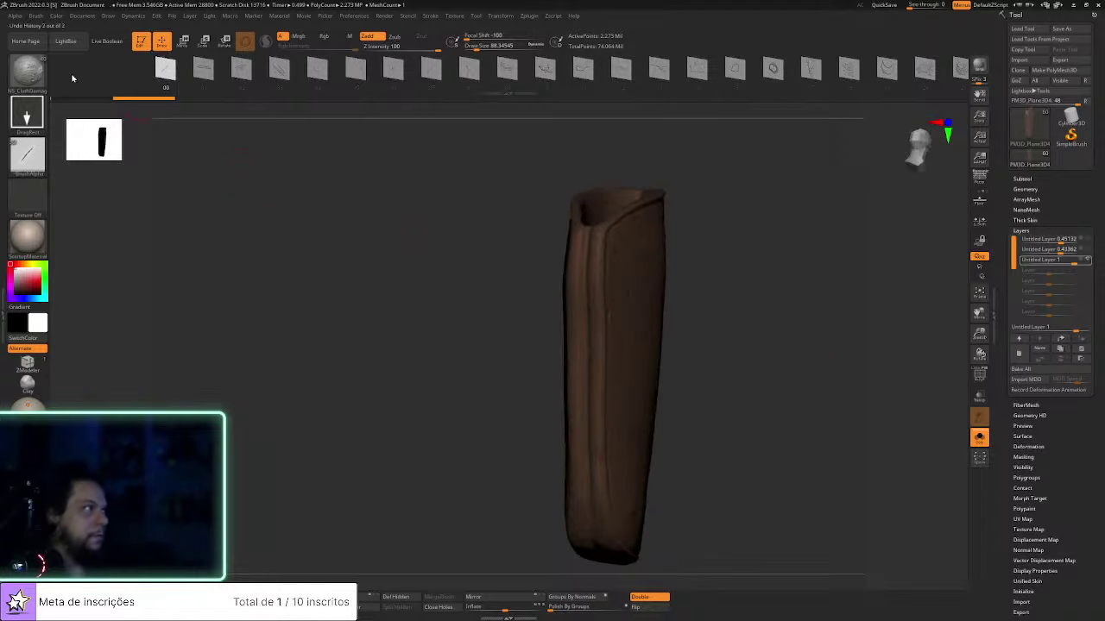
{"action": "left_click", "coordinate": [62, 40]}
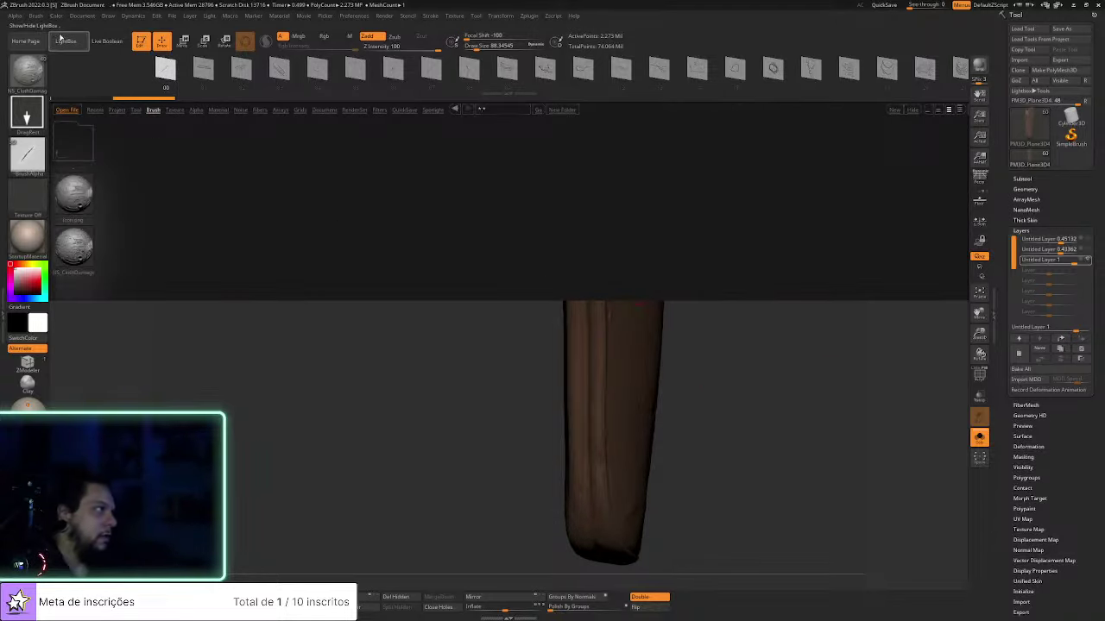
{"action": "left_click", "coordinate": [62, 41]}
{"action": "key", "text": "b"}
{"action": "key", "text": "s"}
{"action": "key", "text": "t"}
{"action": "left_click_drag", "start_coordinate": [754, 365], "coordinate": [805, 359]}
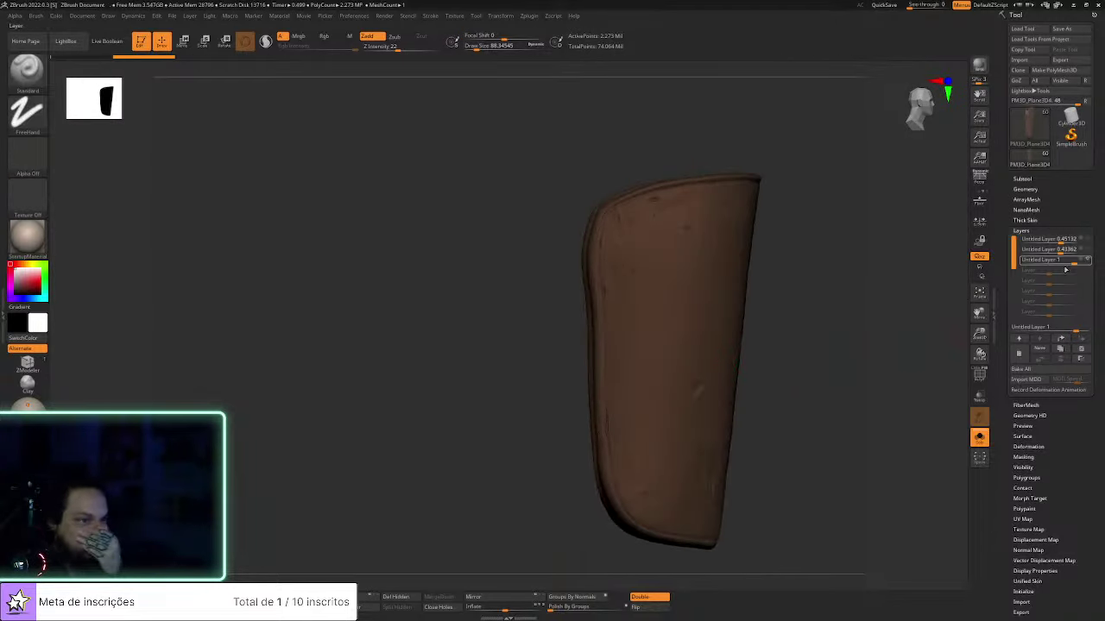
Lower the newest damage layer's intensity to about 0.66 and hide the leather piece's three sculpt layers
{"action": "left_click", "coordinate": [1087, 261]}
{"action": "left_click", "coordinate": [1088, 265]}
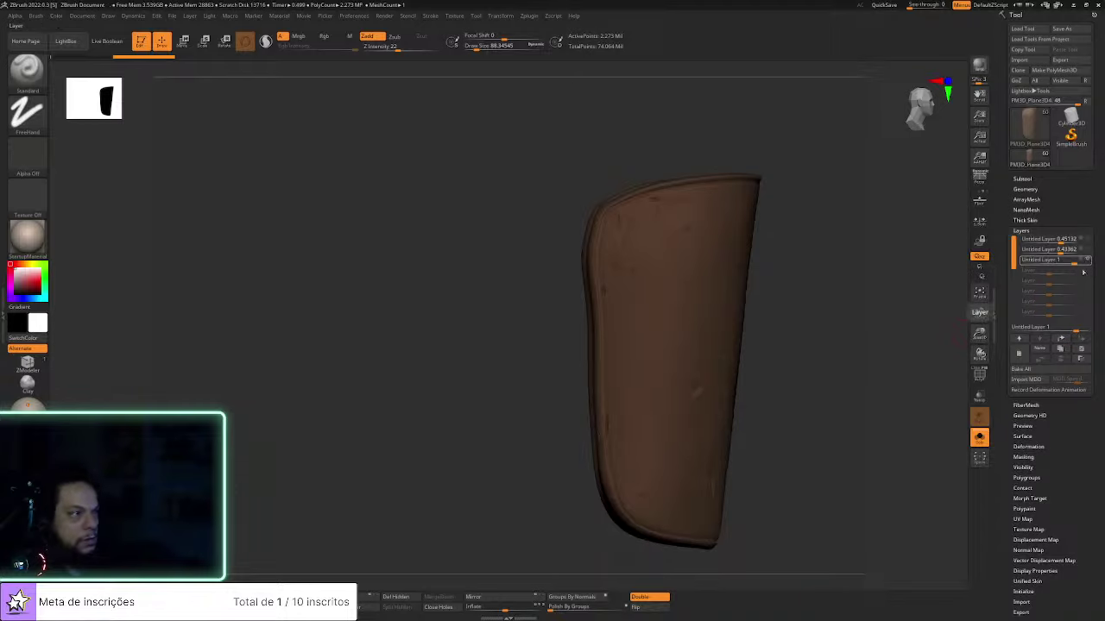
{"action": "left_click_drag", "start_coordinate": [1080, 261], "coordinate": [1066, 261]}
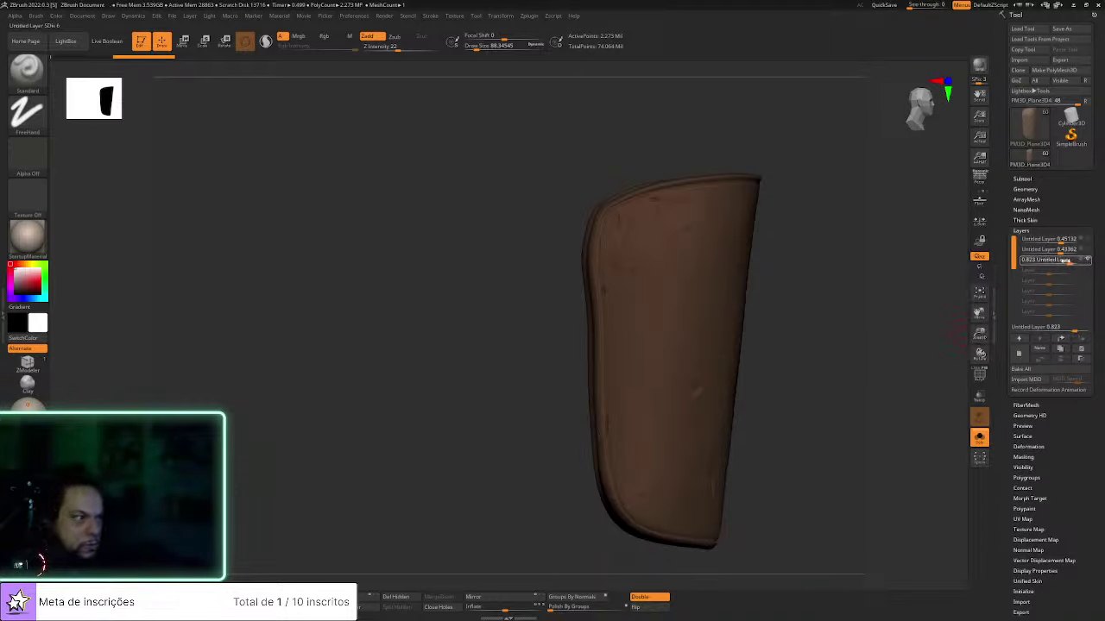
{"action": "left_click", "coordinate": [1059, 249]}
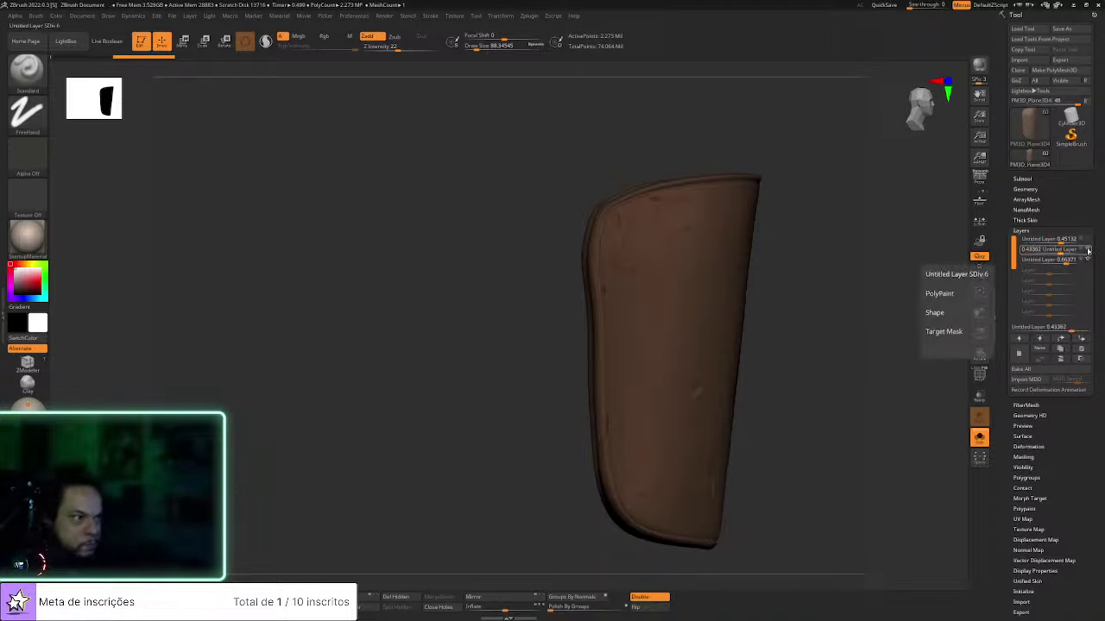
{"action": "left_click", "coordinate": [1070, 240]}
Leave Solo mode and toggle the holster's layers to compare the damage on the full character
{"action": "left_click_drag", "start_coordinate": [811, 330], "coordinate": [856, 356]}
{"action": "left_click", "coordinate": [978, 437]}
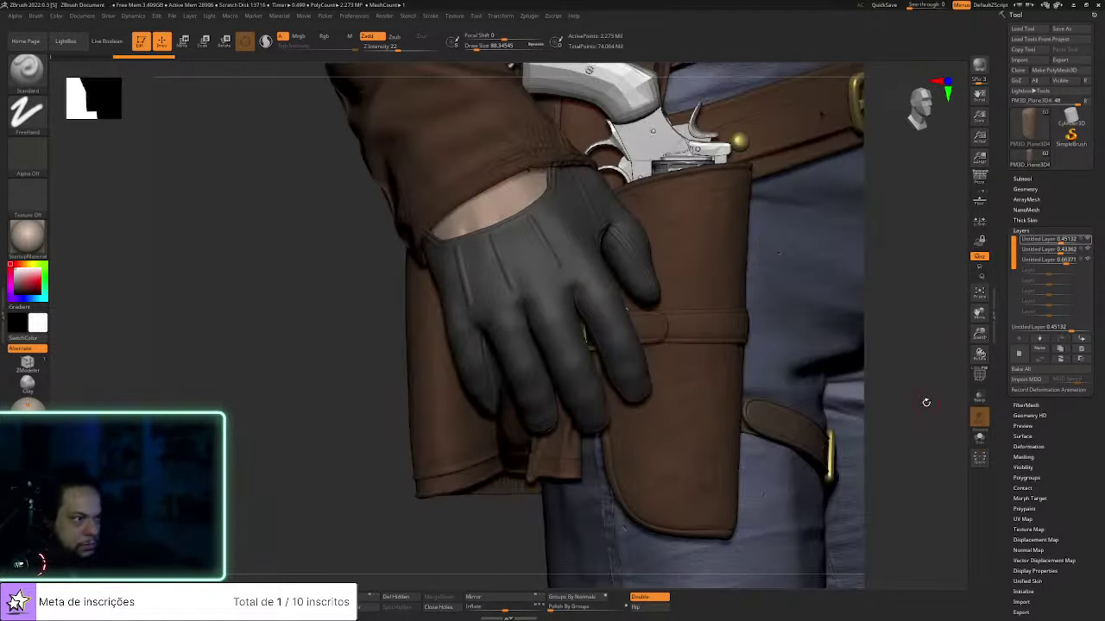
{"action": "left_click_drag", "start_coordinate": [893, 360], "coordinate": [965, 425]}
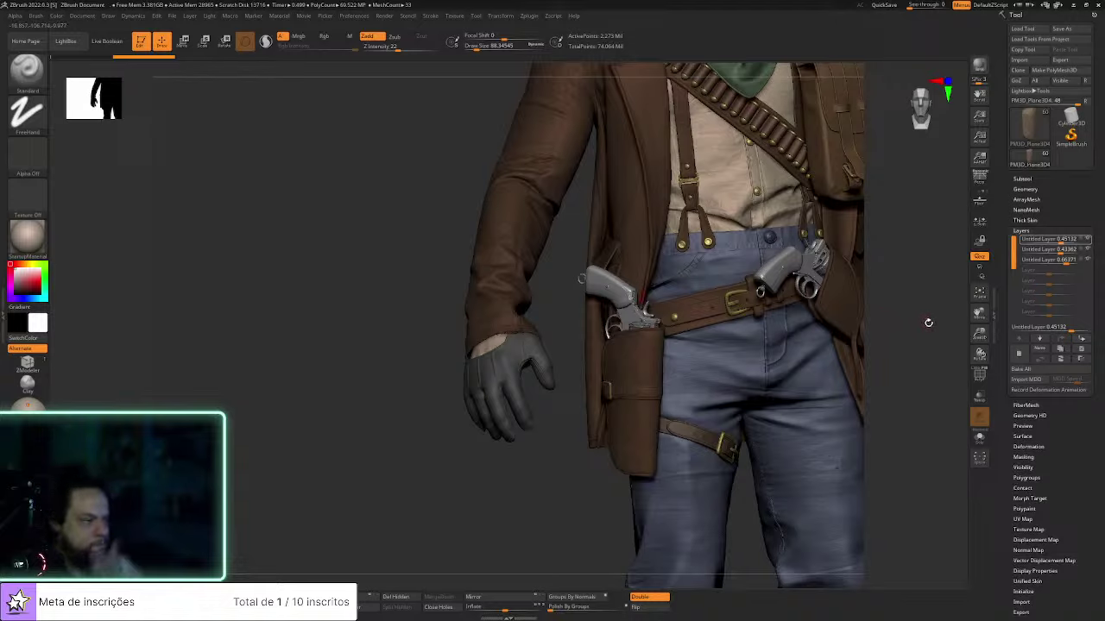
{"action": "left_click", "coordinate": [1086, 260]}
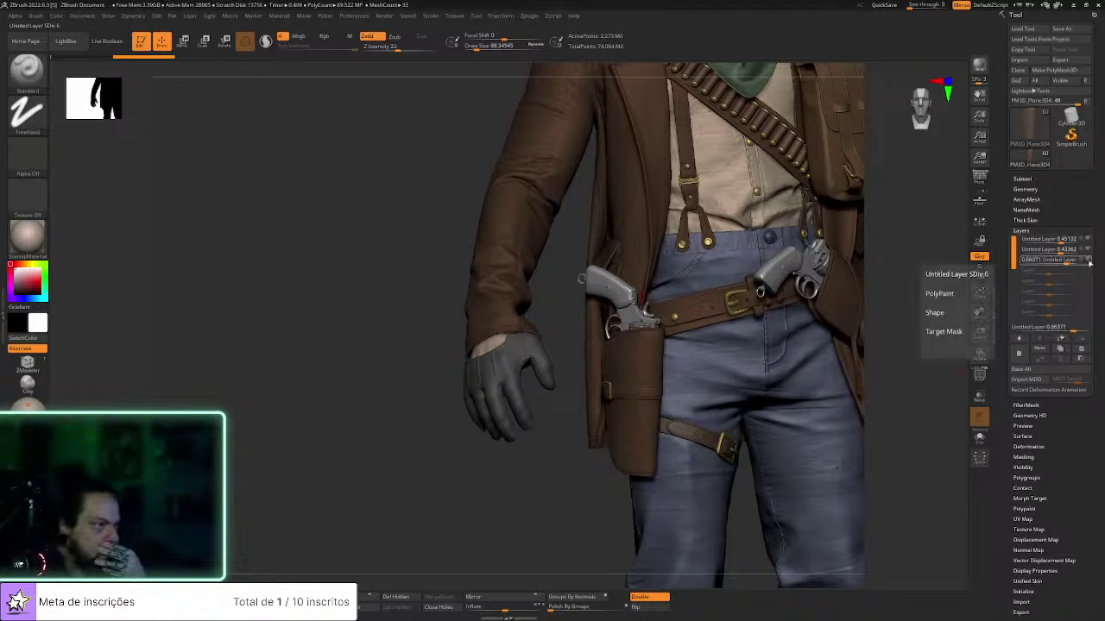
{"action": "left_click", "coordinate": [1084, 249]}
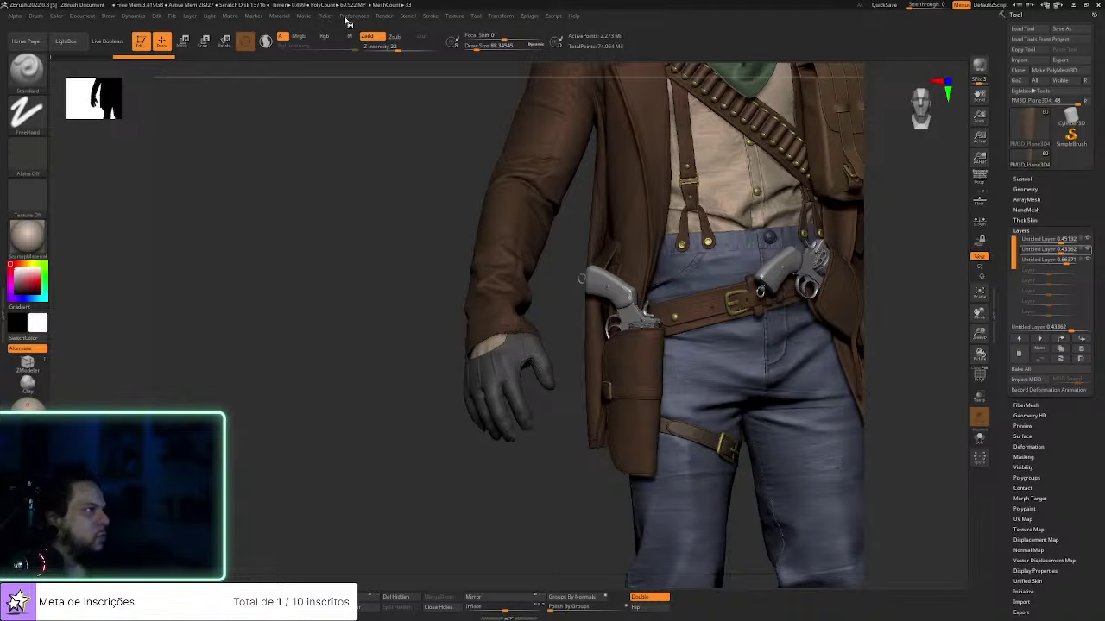
Look through the configuration, Quick Info, memory and undo history preferences for the undo settings
{"action": "left_click", "coordinate": [345, 17]}
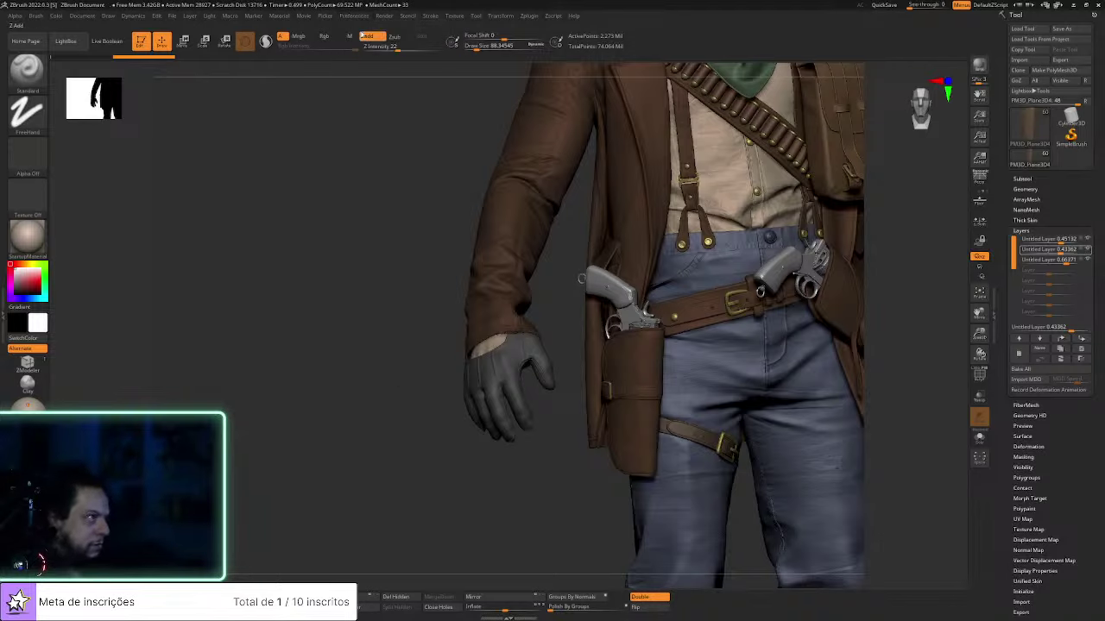
{"action": "left_click", "coordinate": [352, 16]}
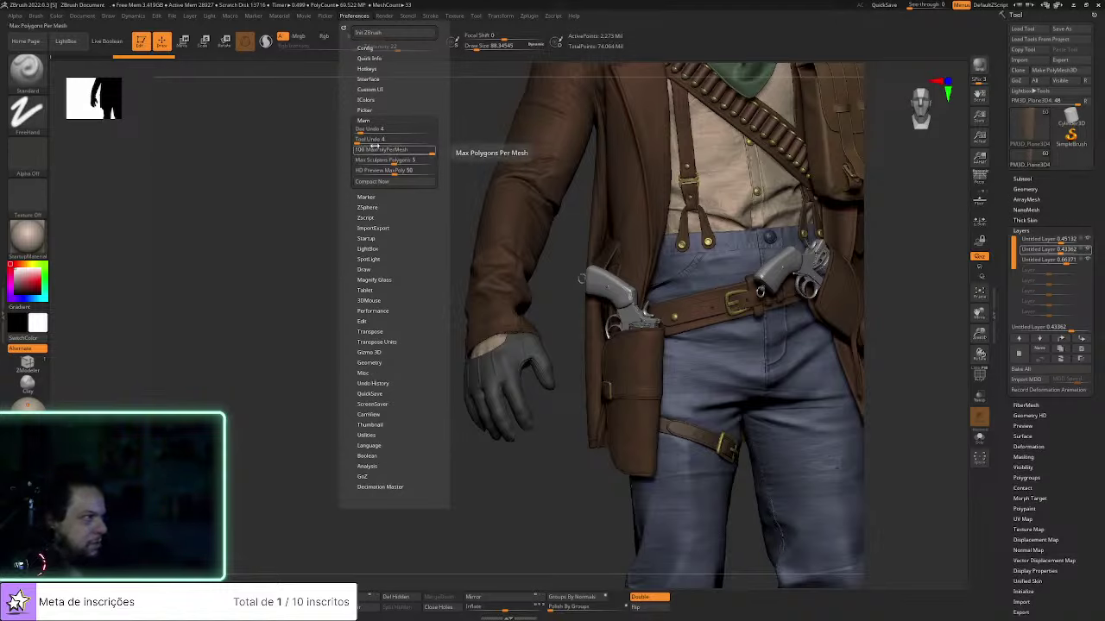
{"action": "left_click", "coordinate": [376, 46]}
{"action": "left_click", "coordinate": [377, 47]}
{"action": "left_click", "coordinate": [376, 47]}
{"action": "left_click", "coordinate": [376, 47]}
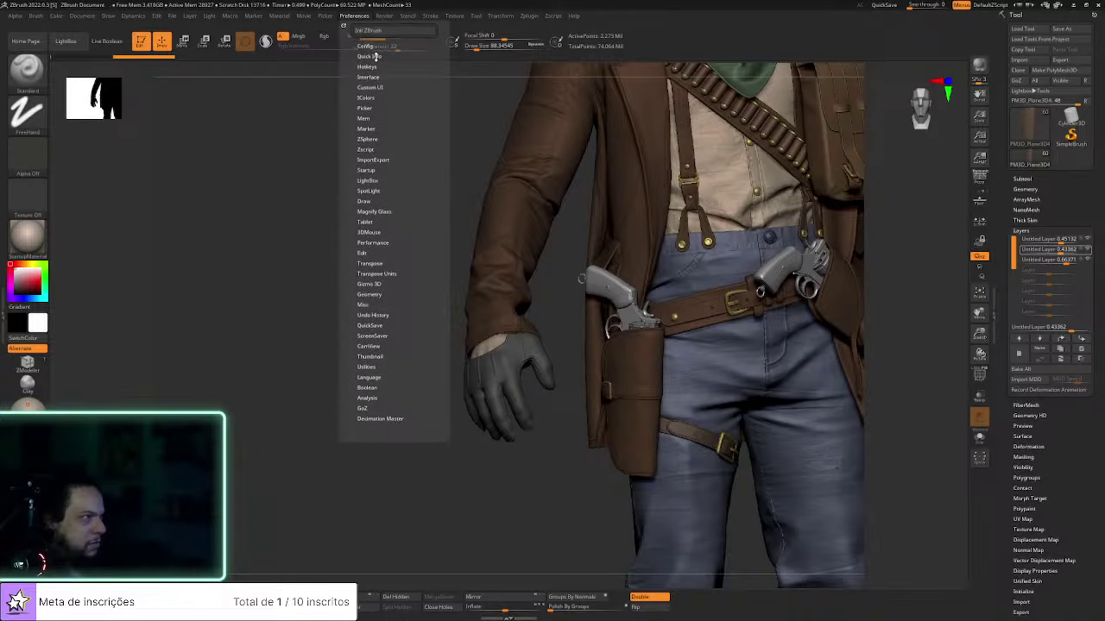
{"action": "left_click", "coordinate": [377, 56]}
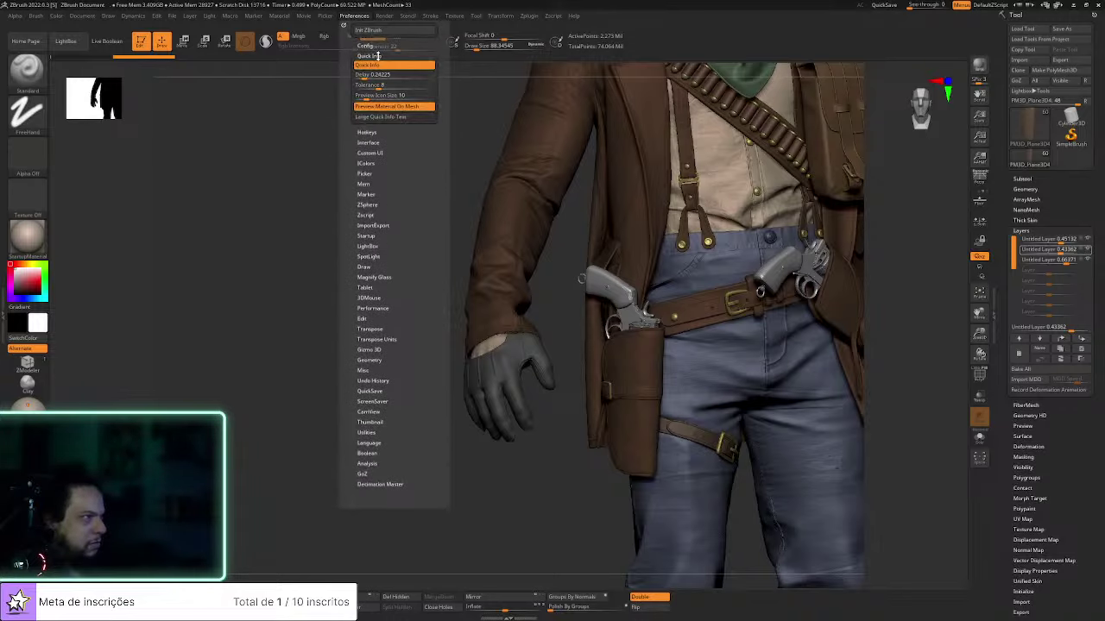
{"action": "left_click", "coordinate": [377, 56]}
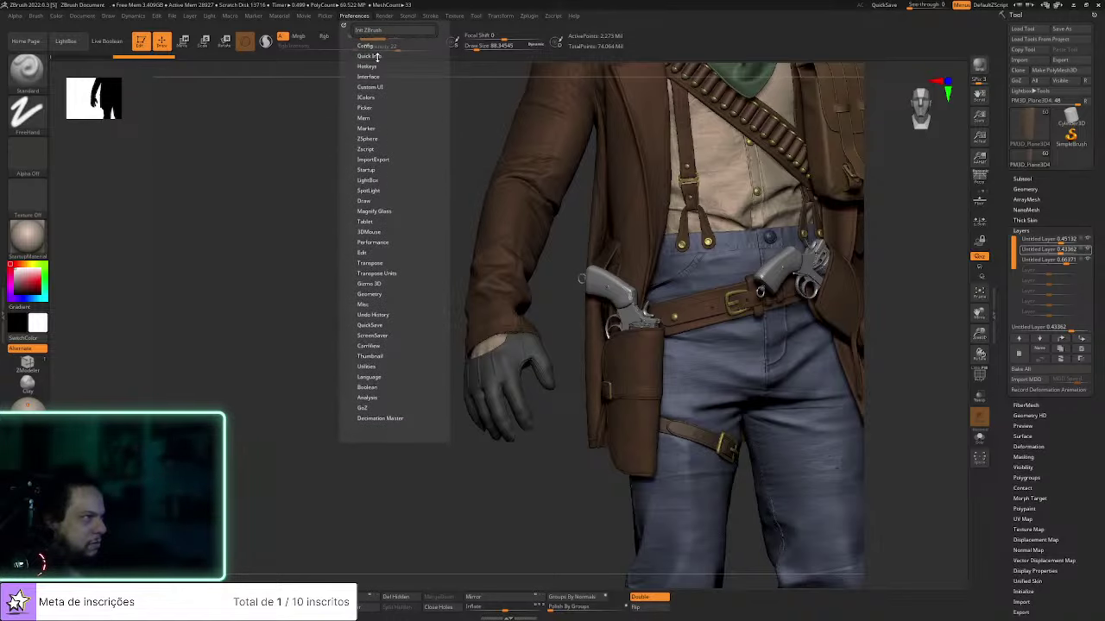
{"action": "left_click", "coordinate": [367, 118]}
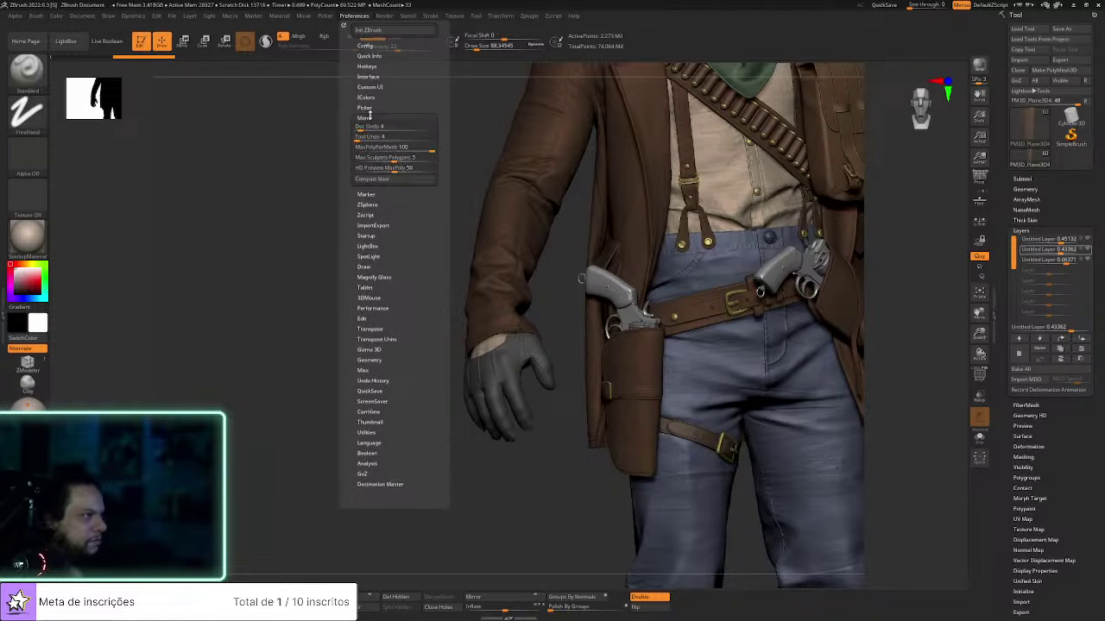
{"action": "left_click", "coordinate": [369, 117]}
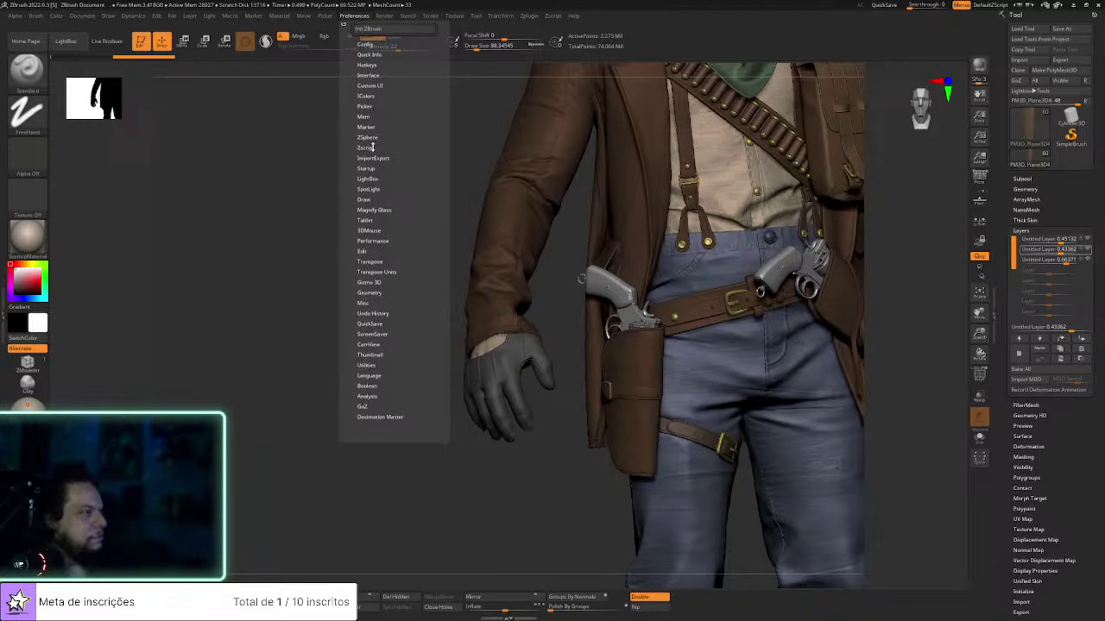
{"action": "left_click", "coordinate": [374, 314]}
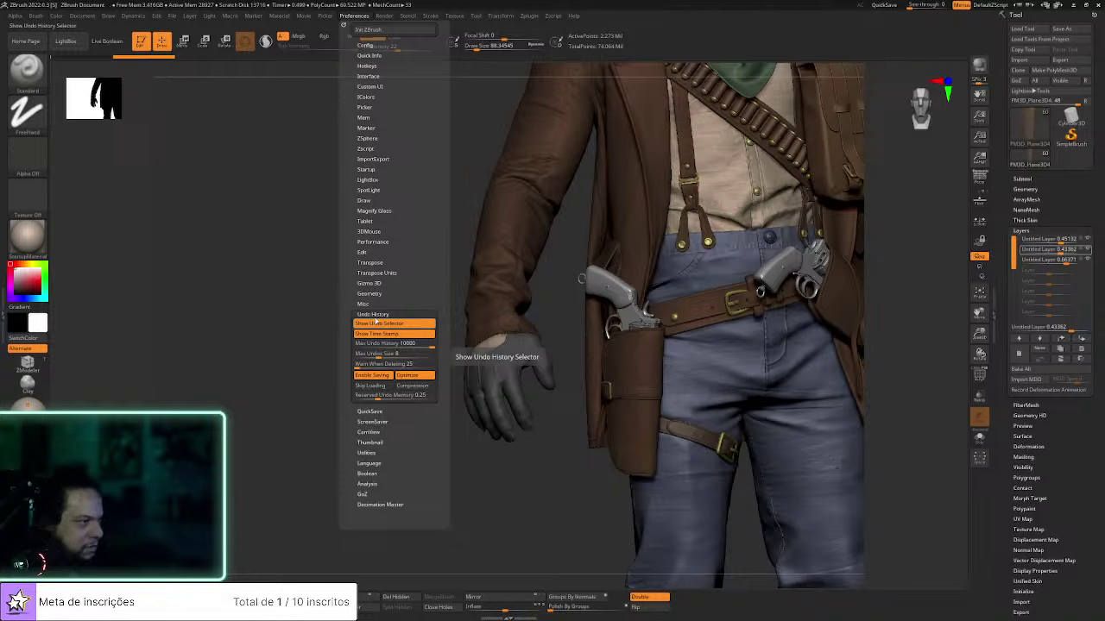
{"action": "left_click", "coordinate": [374, 315]}
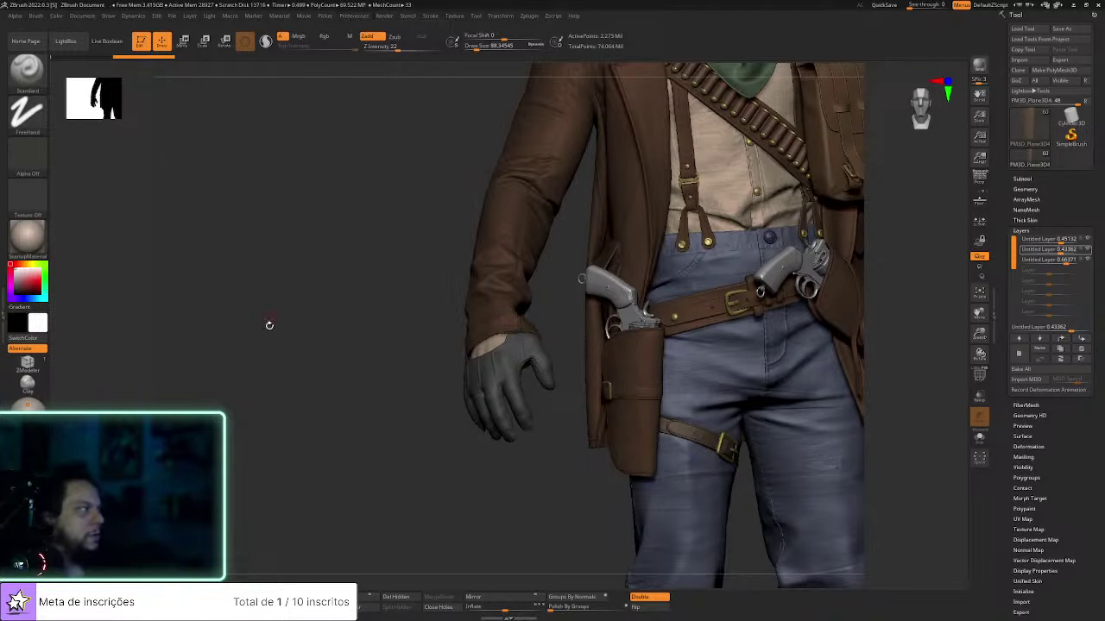
Show the isolated holster's three sculpt layers again and add a new recording layer, then leave Solo mode
{"action": "left_click_drag", "start_coordinate": [924, 348], "coordinate": [931, 418]}
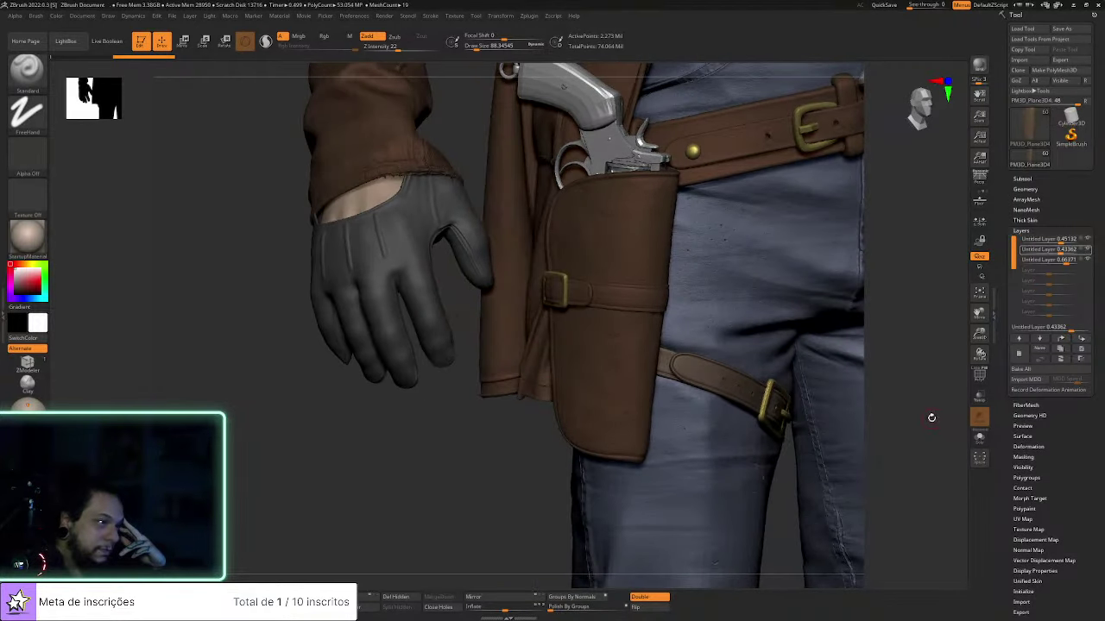
{"action": "left_click", "coordinate": [979, 438]}
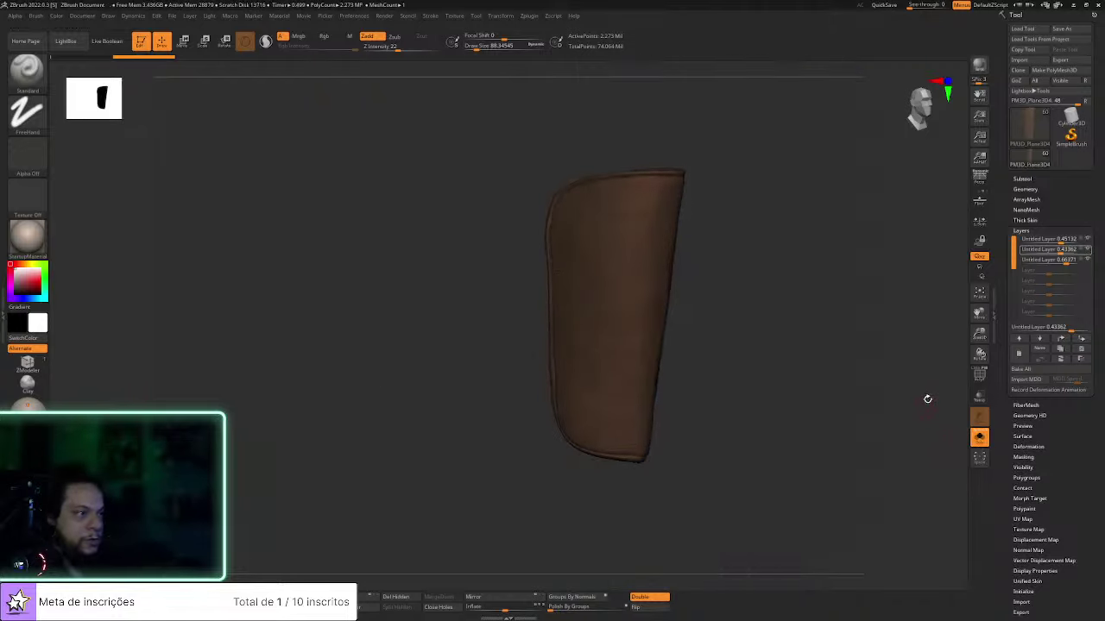
{"action": "left_click", "coordinate": [1048, 260]}
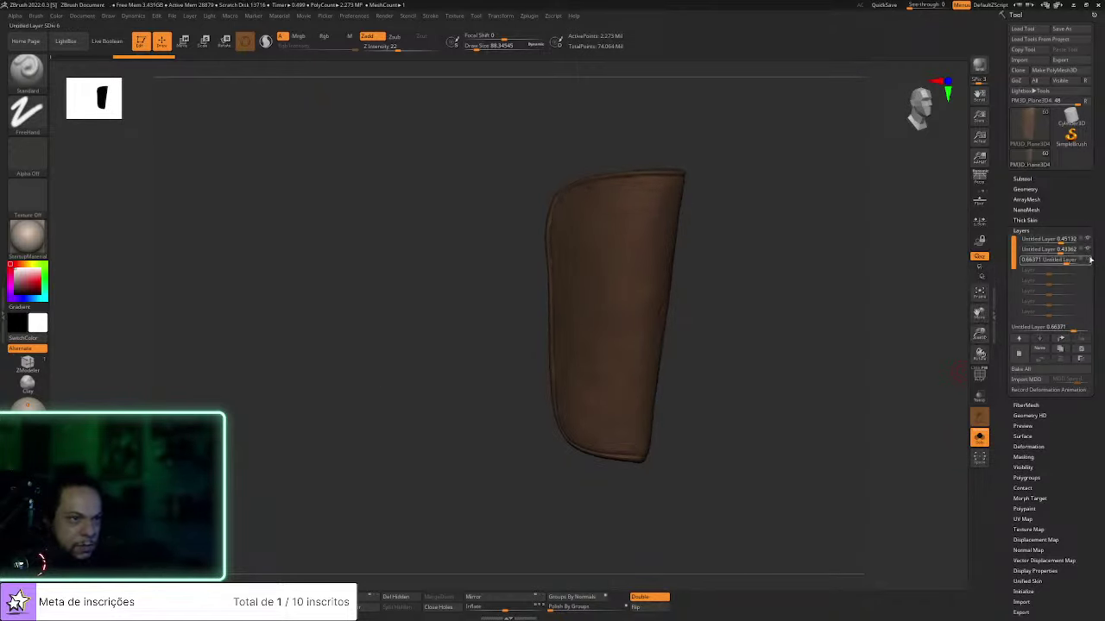
{"action": "mouse_move", "coordinate": [1088, 250]}
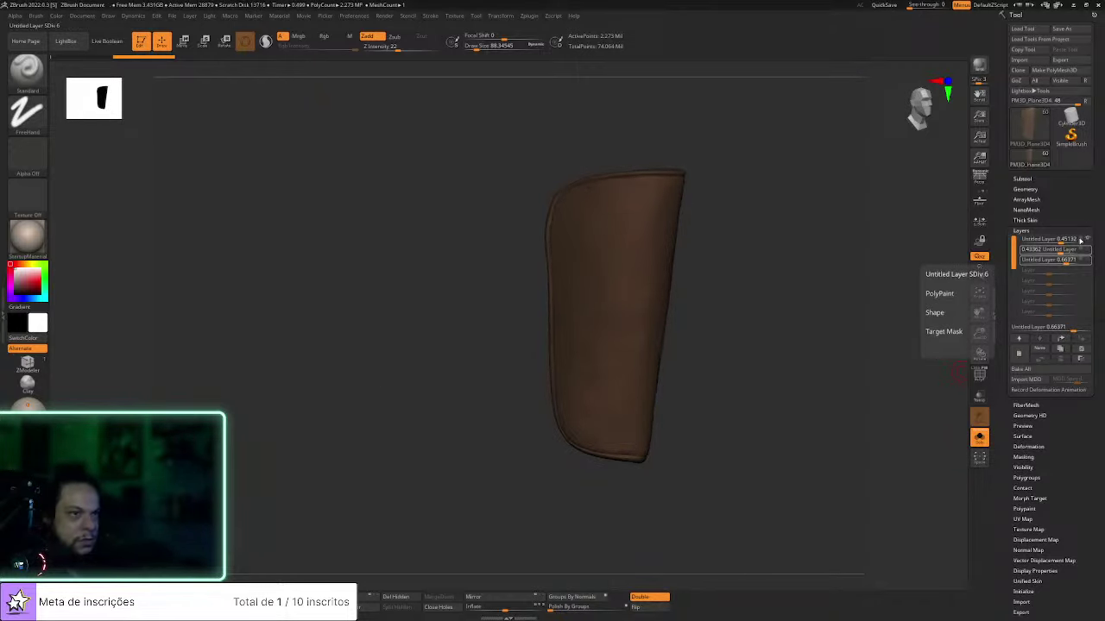
{"action": "left_click", "coordinate": [1077, 240]}
{"action": "left_click", "coordinate": [1019, 355]}
{"action": "left_click", "coordinate": [905, 405]}
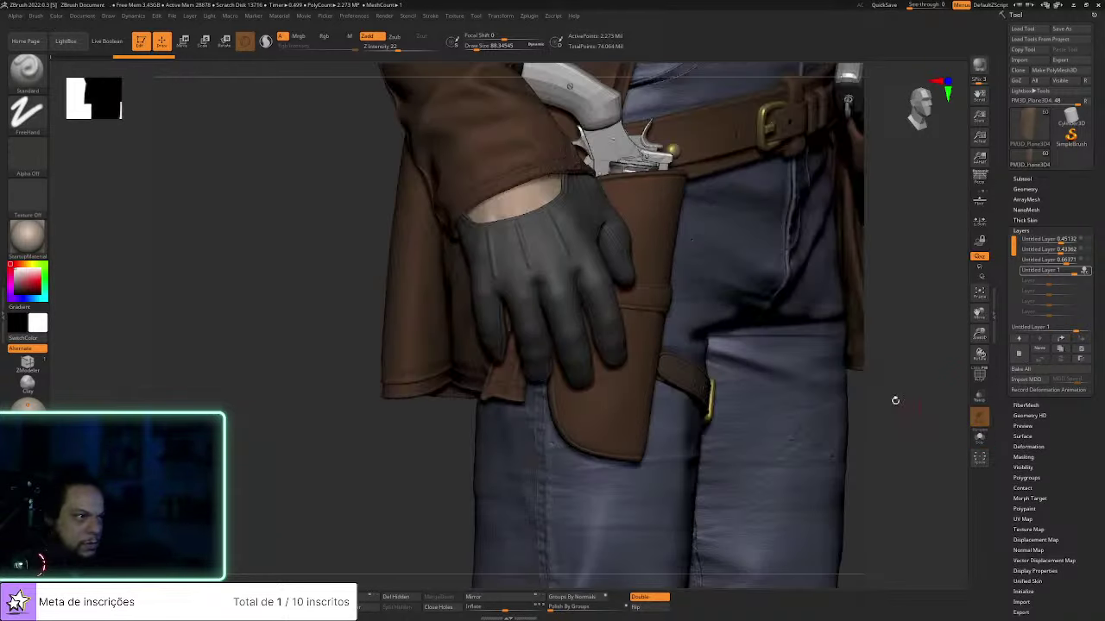
Switch the masking brush to MaskLasso for masking the holster around its strap
{"action": "left_click_drag", "start_coordinate": [924, 377], "coordinate": [885, 375]}
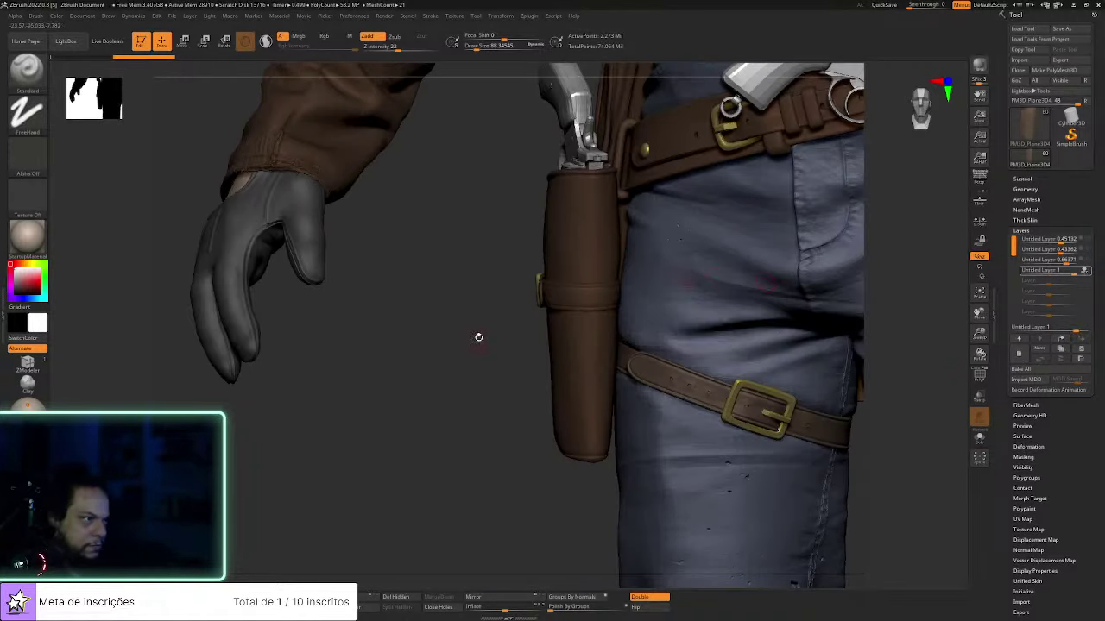
{"action": "left_click_drag", "start_coordinate": [478, 337], "coordinate": [483, 325]}
{"action": "key", "text": "ctrl"}
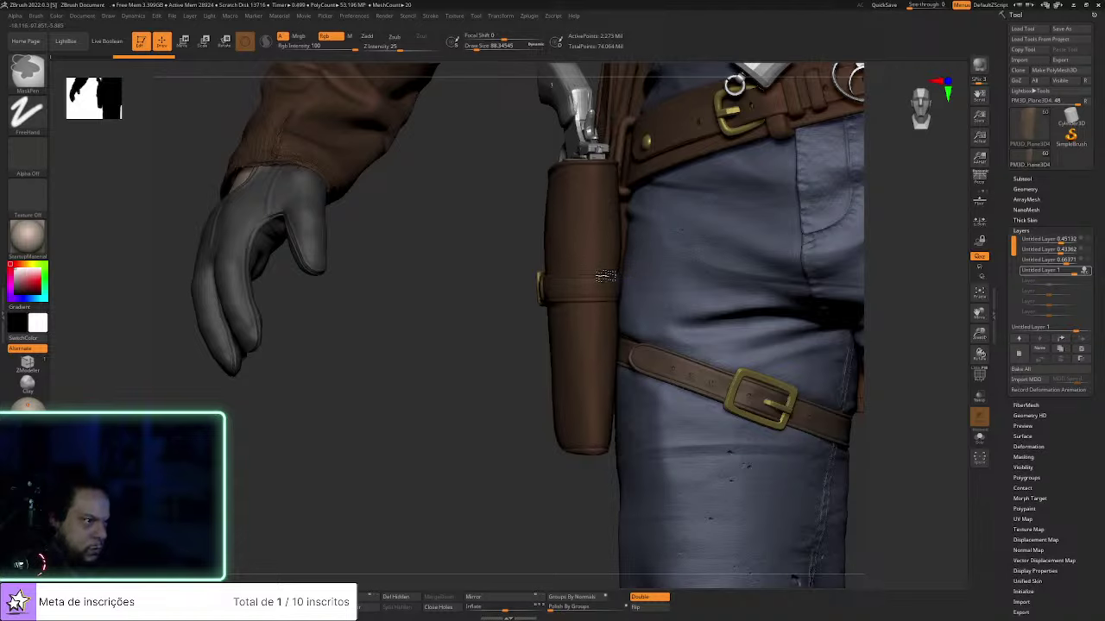
{"action": "left_click", "coordinate": [27, 73]}
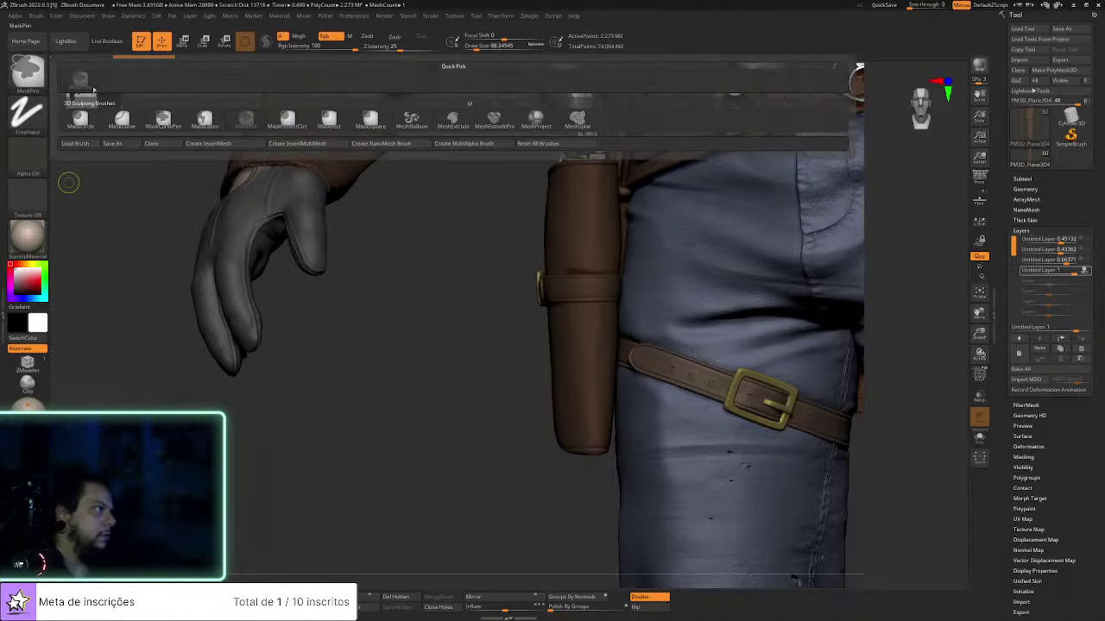
{"action": "left_click", "coordinate": [215, 121]}
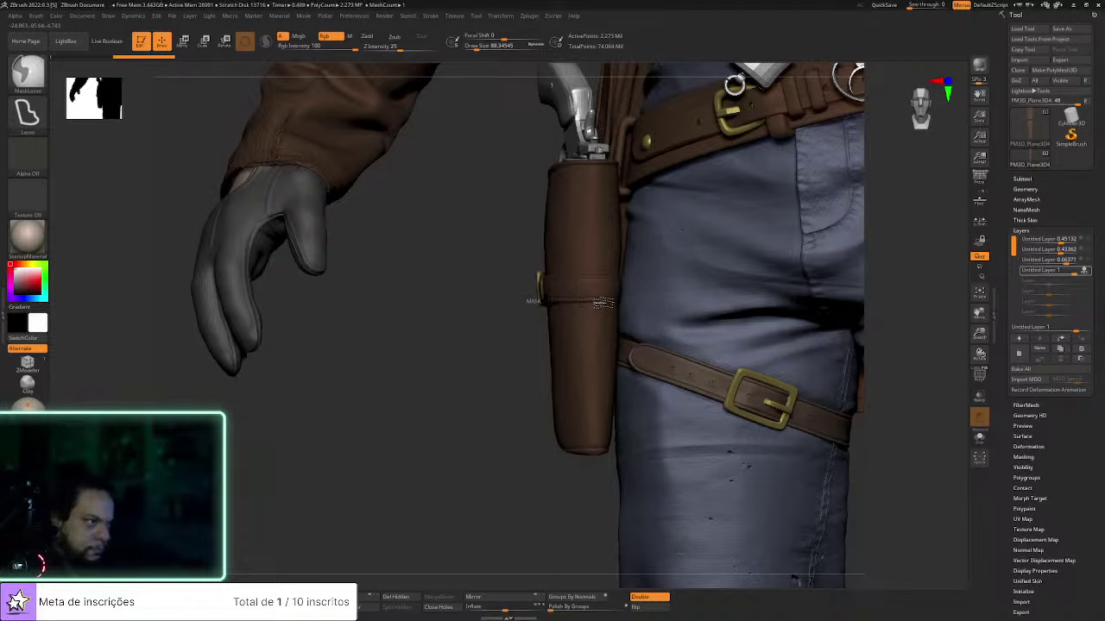
Mask a band around the holster beneath its strap, isolate the holster in Solo mode and soften the mask's edges
{"action": "mouse_move", "coordinate": [634, 301]}
{"action": "left_mouse_down", "text": "ctrl"}
{"action": "mouse_move", "coordinate": [635, 280]}
{"action": "mouse_move", "coordinate": [619, 276]}
{"action": "mouse_move", "coordinate": [509, 282]}
{"action": "mouse_move", "coordinate": [627, 281]}
{"action": "left_mouse_up", "text": "ctrl"}
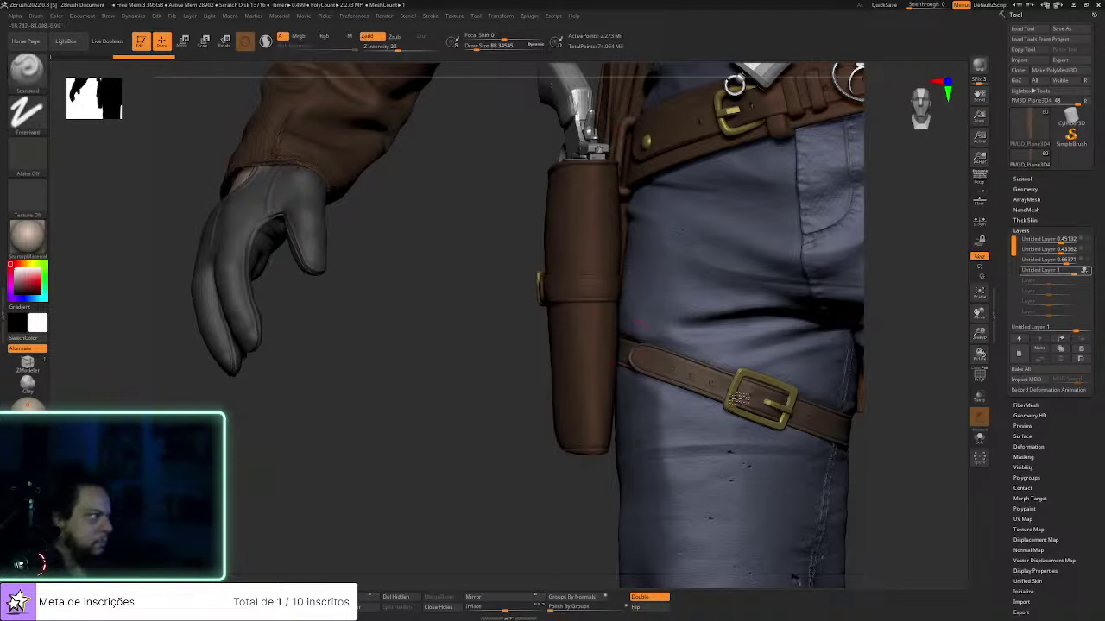
{"action": "left_click", "coordinate": [979, 438]}
{"action": "left_click_drag", "start_coordinate": [889, 432], "coordinate": [811, 328]}
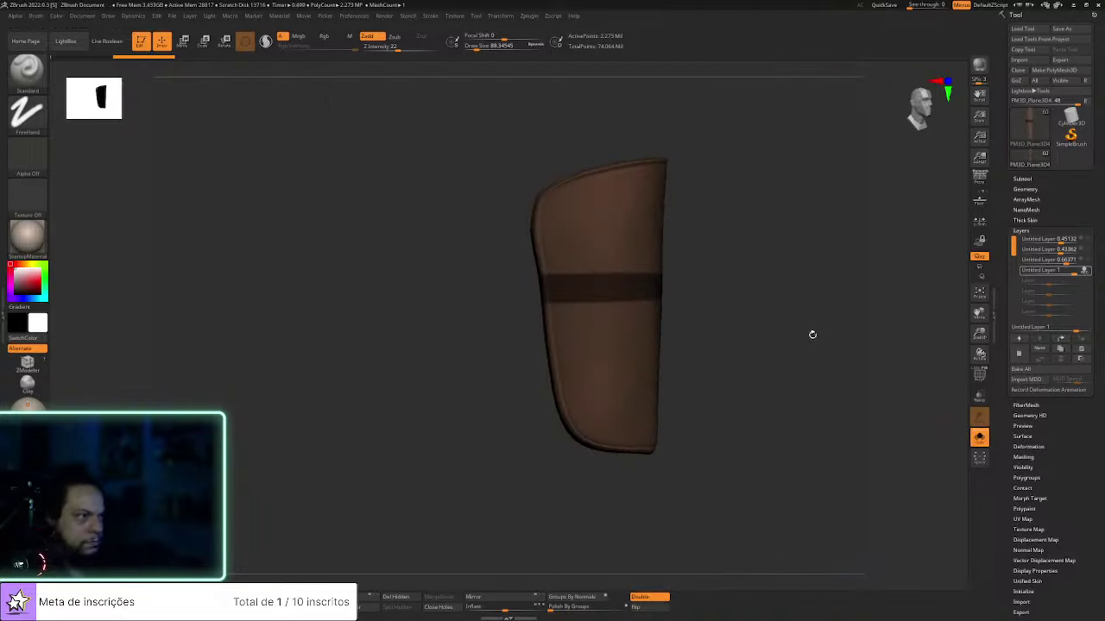
{"action": "left_click", "coordinate": [696, 291], "text": "ctrl"}
{"action": "left_click", "coordinate": [693, 300], "text": "ctrl"}
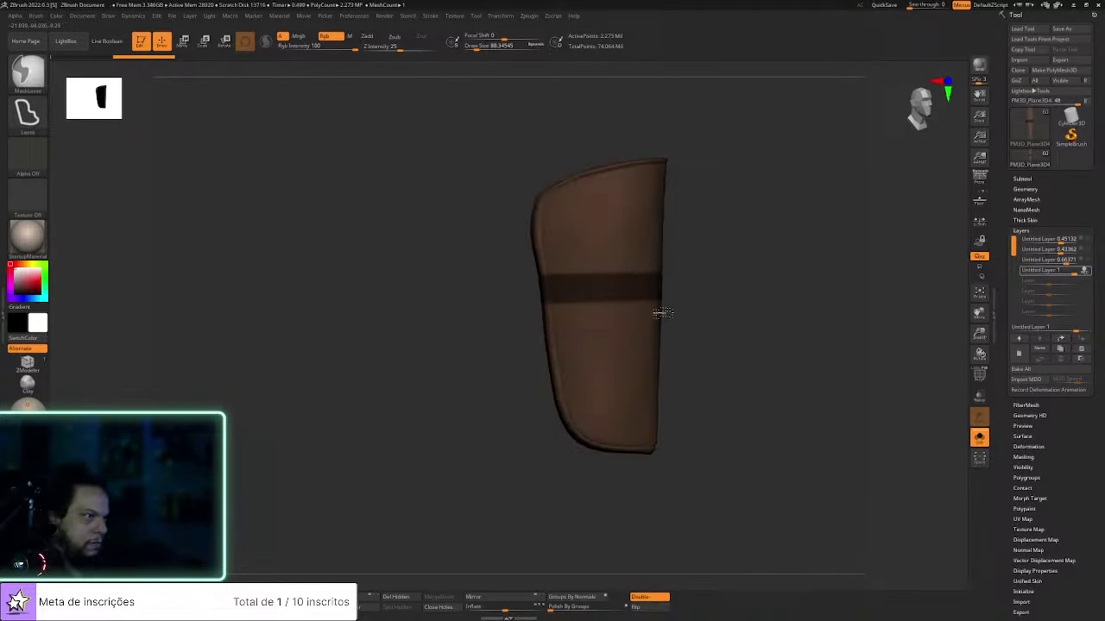
Read what the DelUH and DelOlderUH undo history options do
{"action": "left_click", "coordinate": [158, 17]}
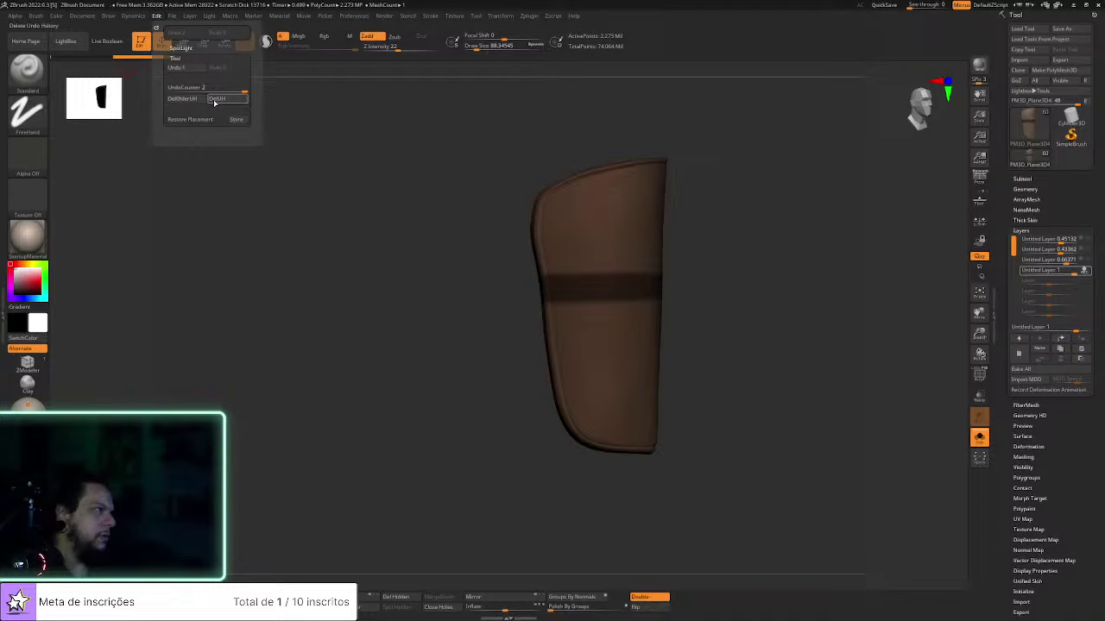
{"action": "key", "text": "shift"}
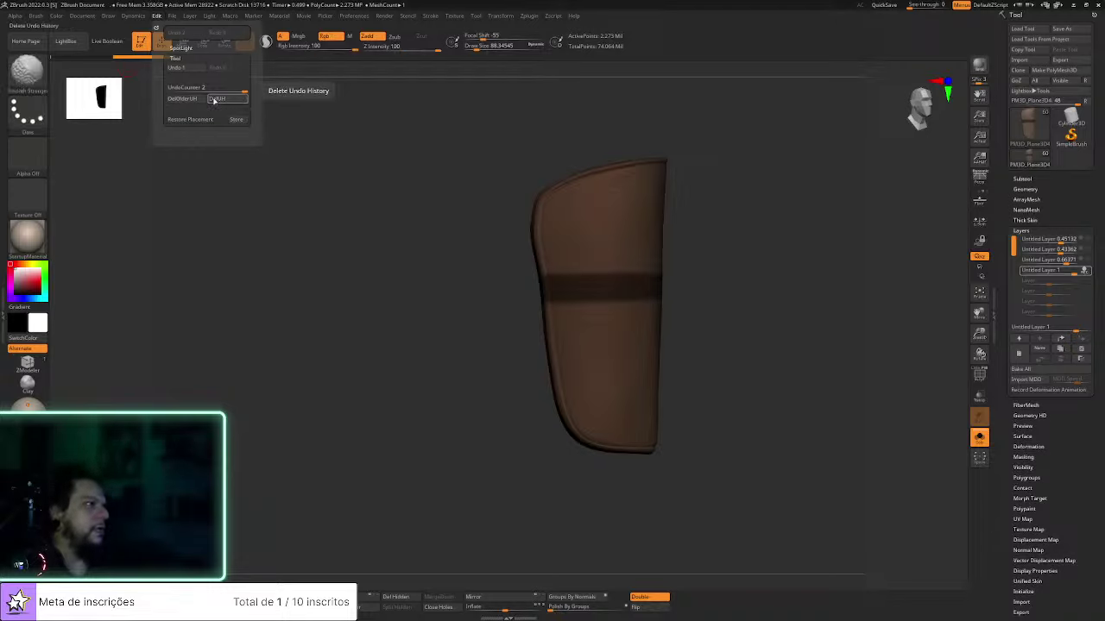
{"action": "key", "text": "ctrl"}
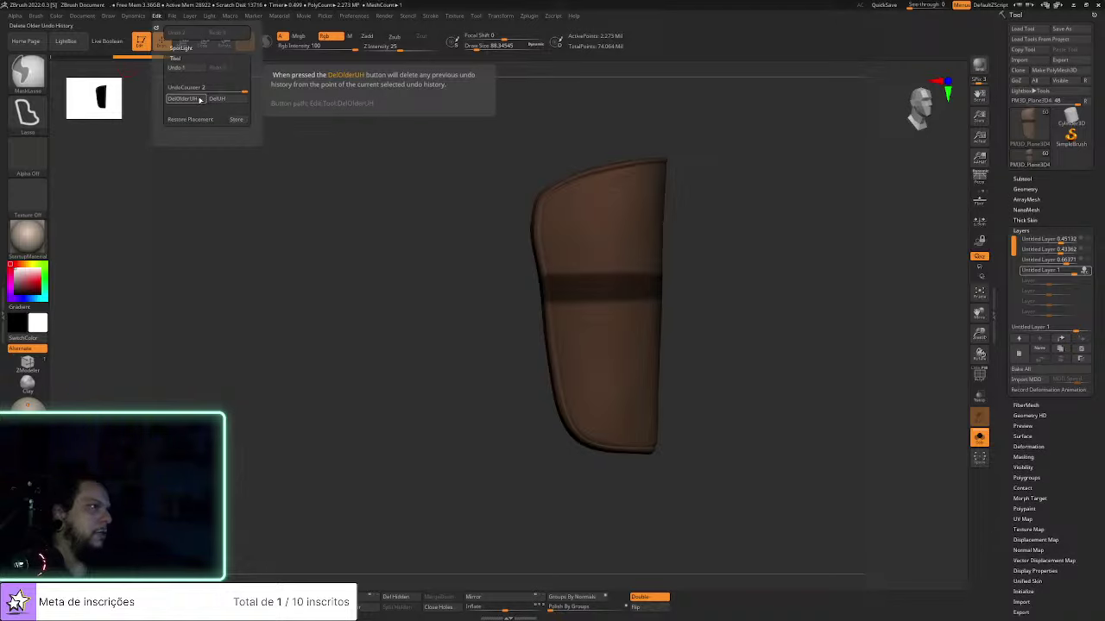
{"action": "key", "text": "ctrl"}
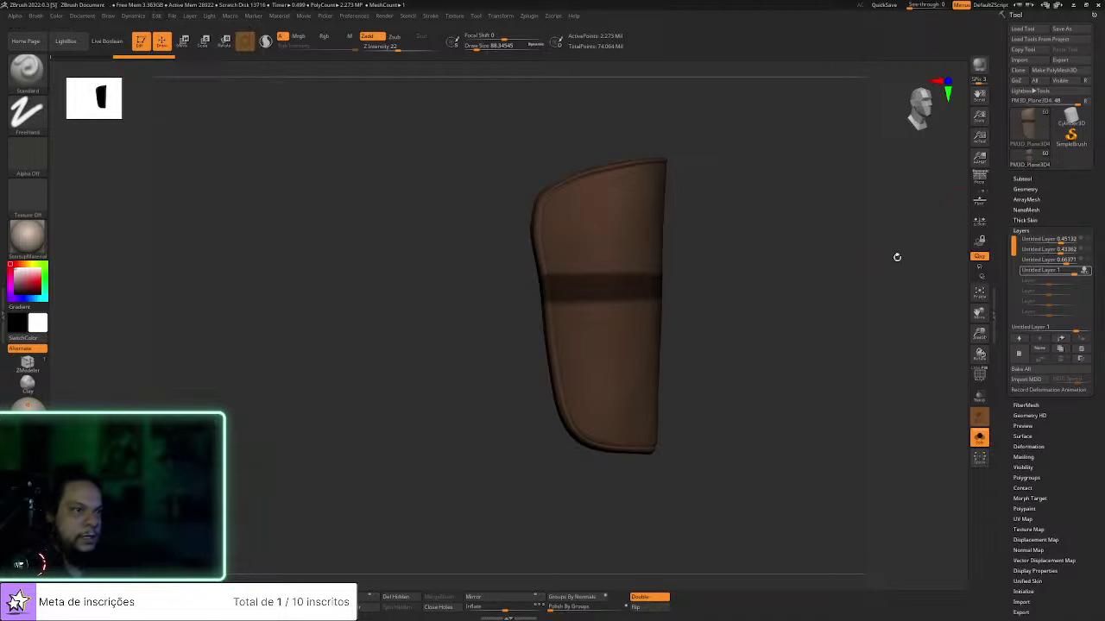
Save the tool over the existing Cowboy_V5 file and recheck the undo history options
{"action": "left_click_drag", "start_coordinate": [895, 256], "coordinate": [817, 322]}
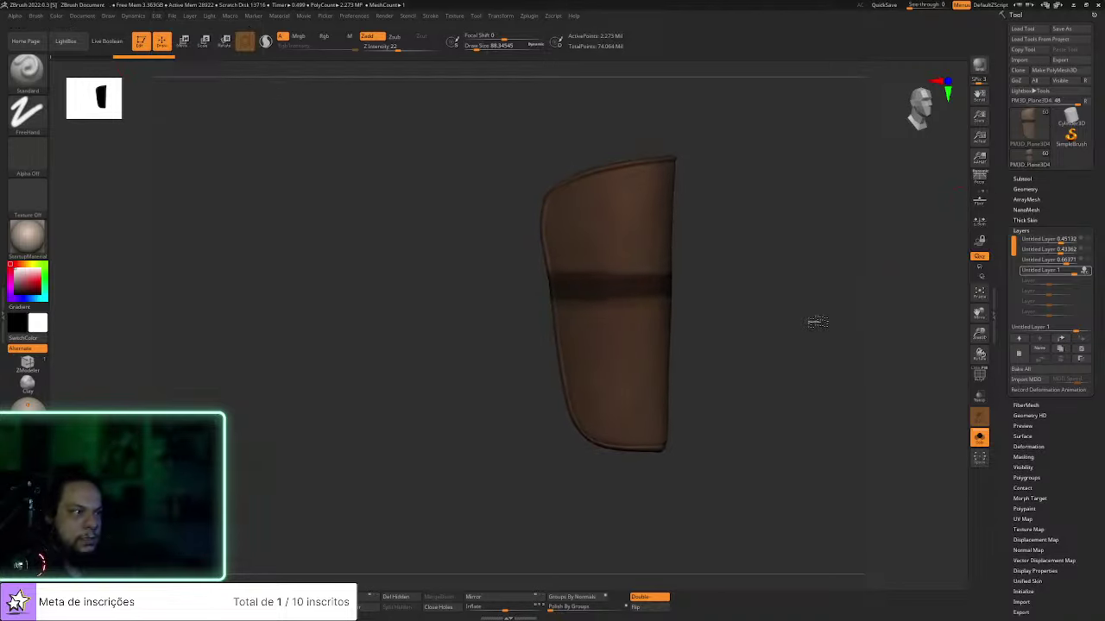
{"action": "left_click", "coordinate": [1080, 32]}
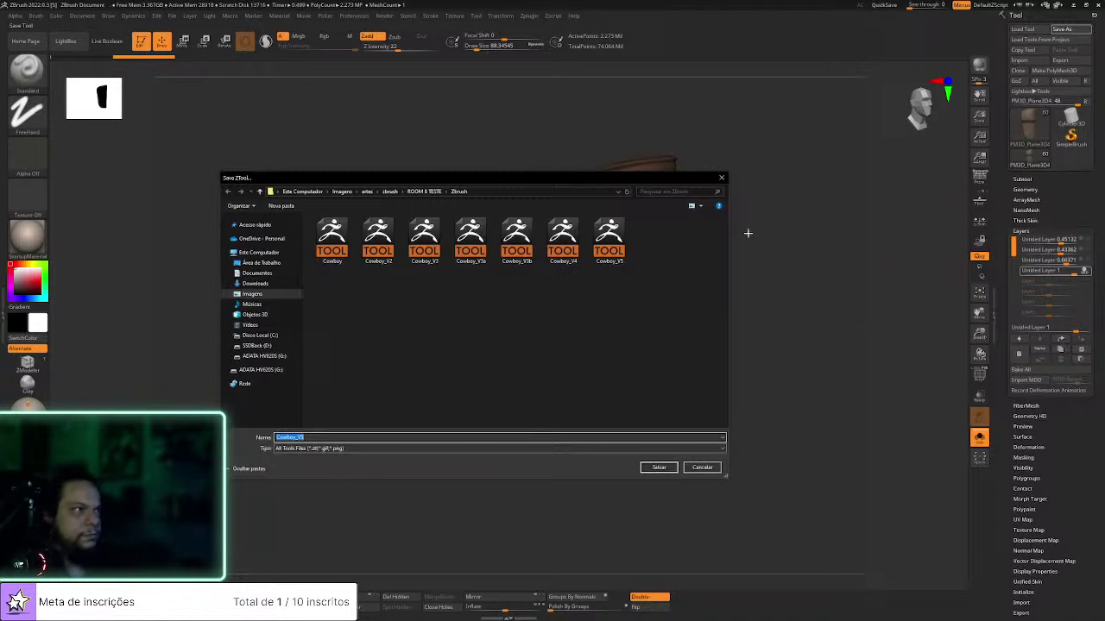
{"action": "left_click", "coordinate": [656, 467]}
{"action": "left_click", "coordinate": [574, 311]}
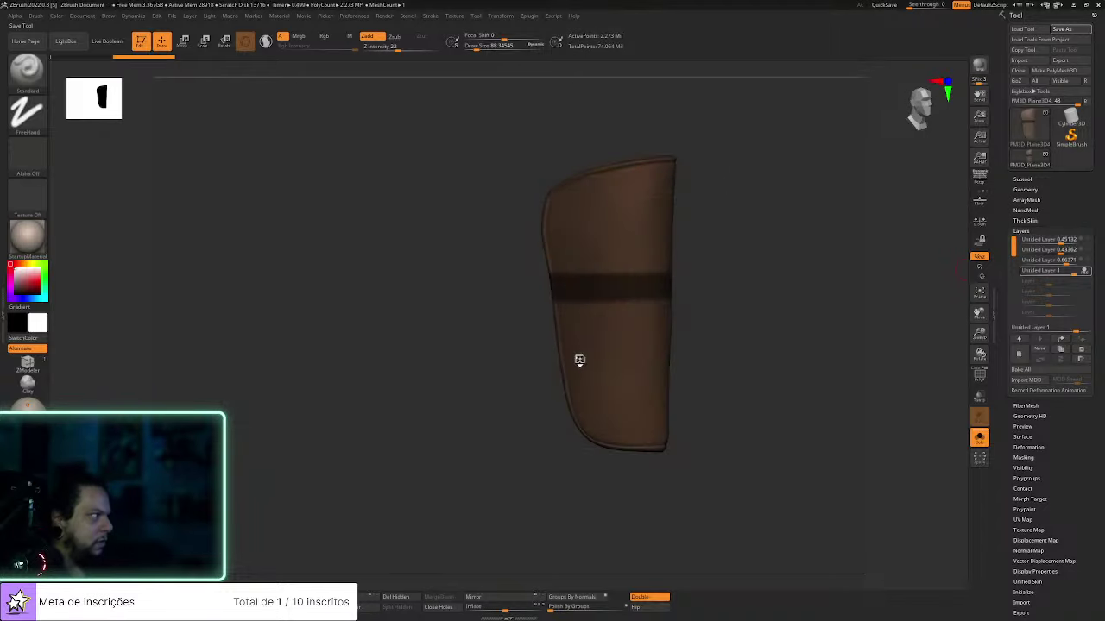
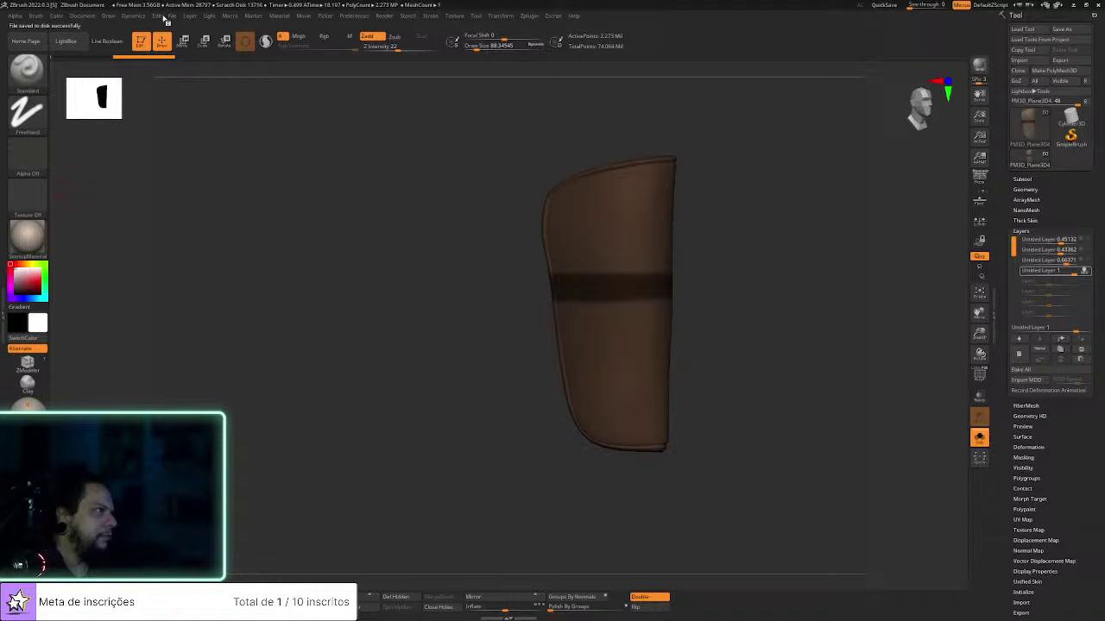
{"action": "left_click", "coordinate": [157, 16]}
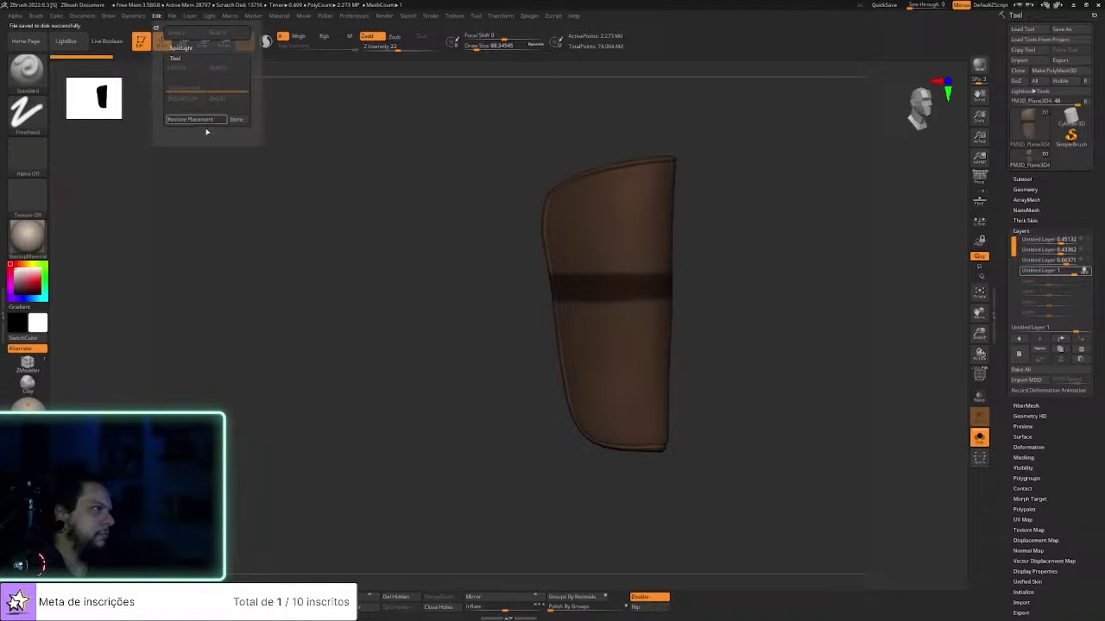
{"action": "left_click", "coordinate": [157, 16]}
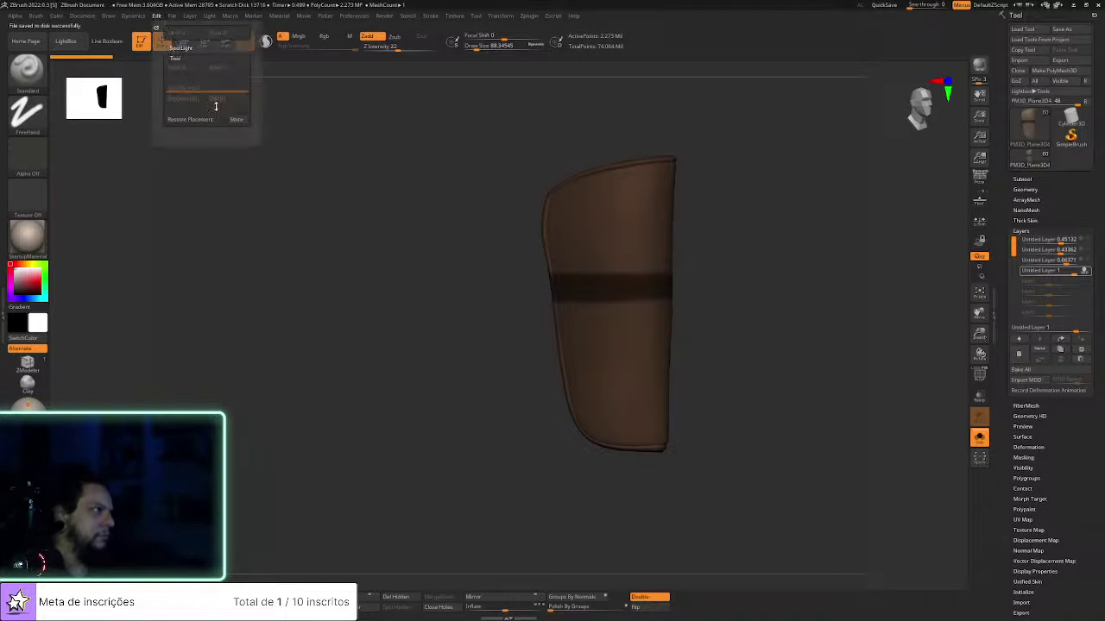
Soften the holster's band mask further and delete the older undo history
{"action": "left_click_drag", "start_coordinate": [808, 443], "coordinate": [740, 399]}
{"action": "key", "text": "ctrl"}
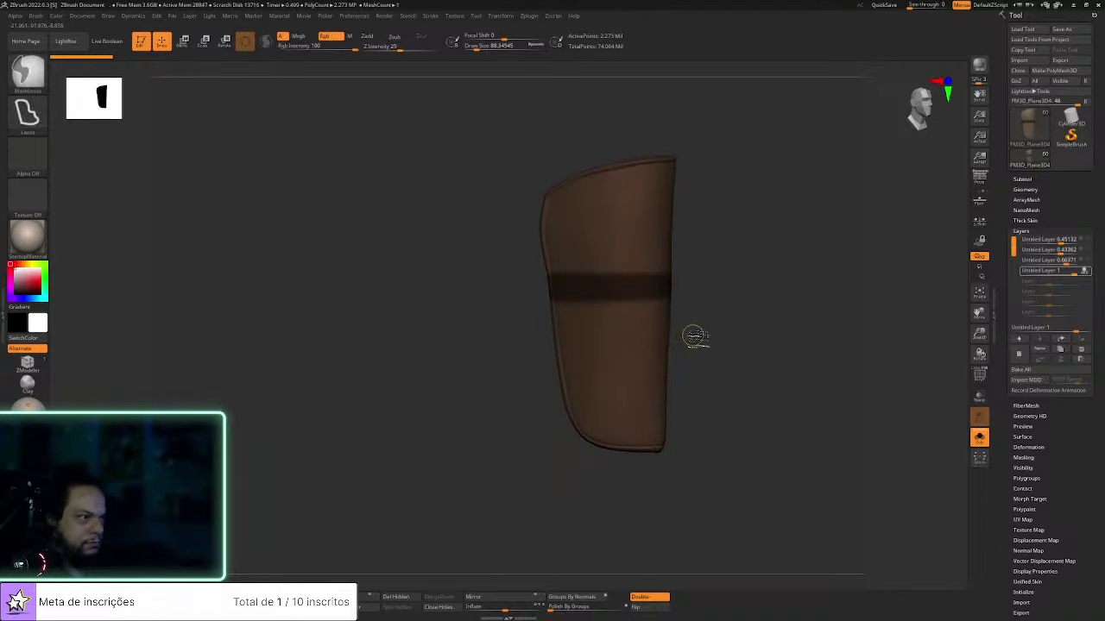
{"action": "left_click", "coordinate": [691, 338], "text": "ctrl"}
{"action": "left_click", "coordinate": [679, 346], "text": "ctrl"}
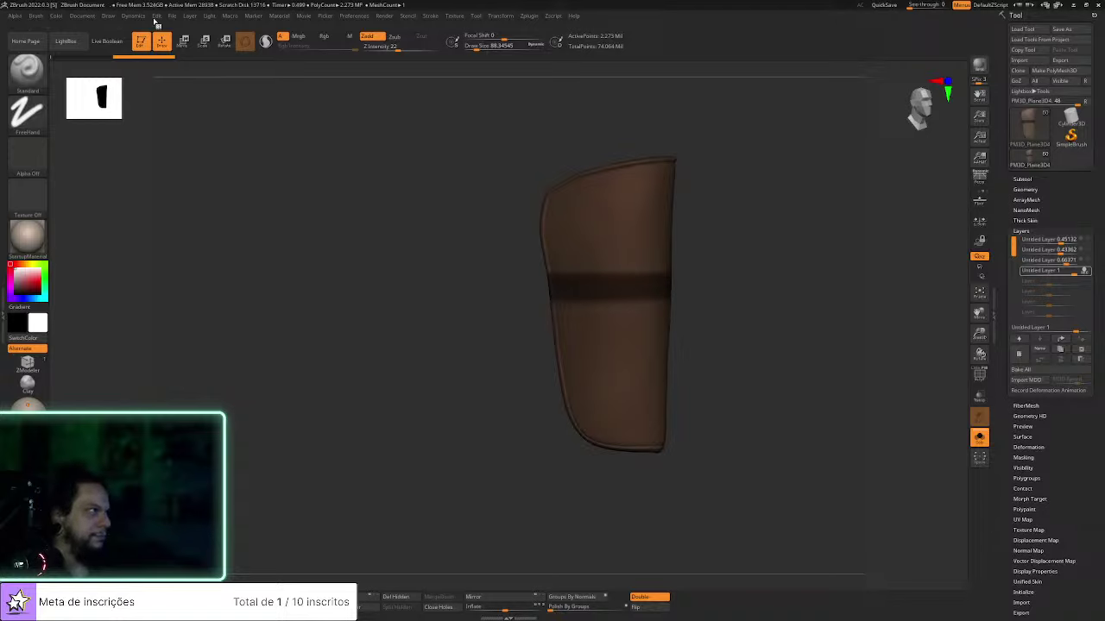
{"action": "left_click", "coordinate": [158, 19]}
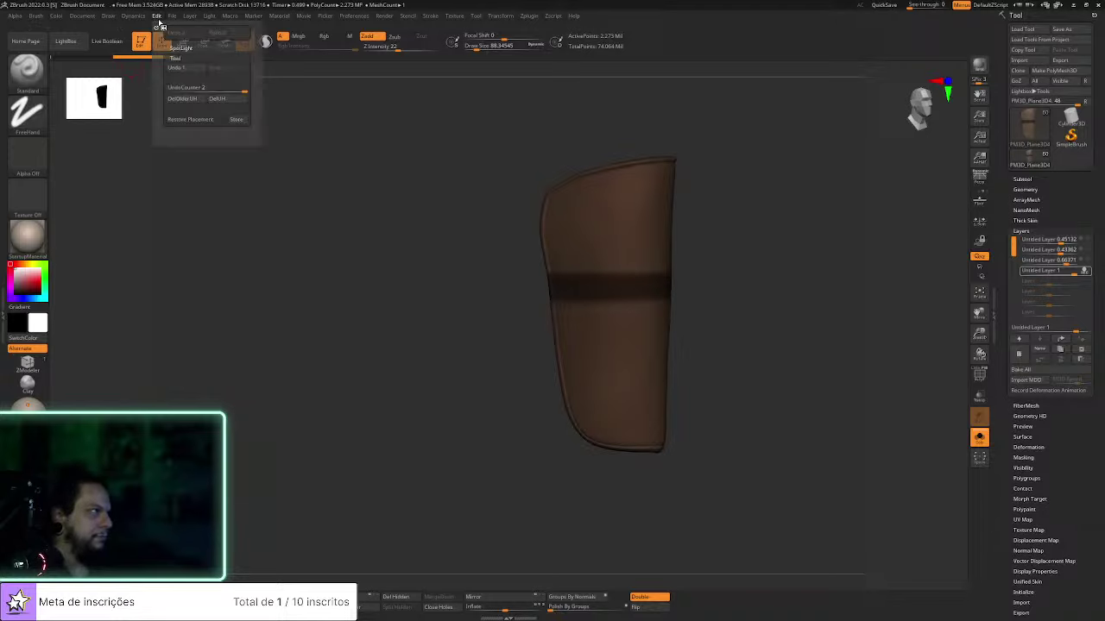
{"action": "left_click", "coordinate": [200, 100]}
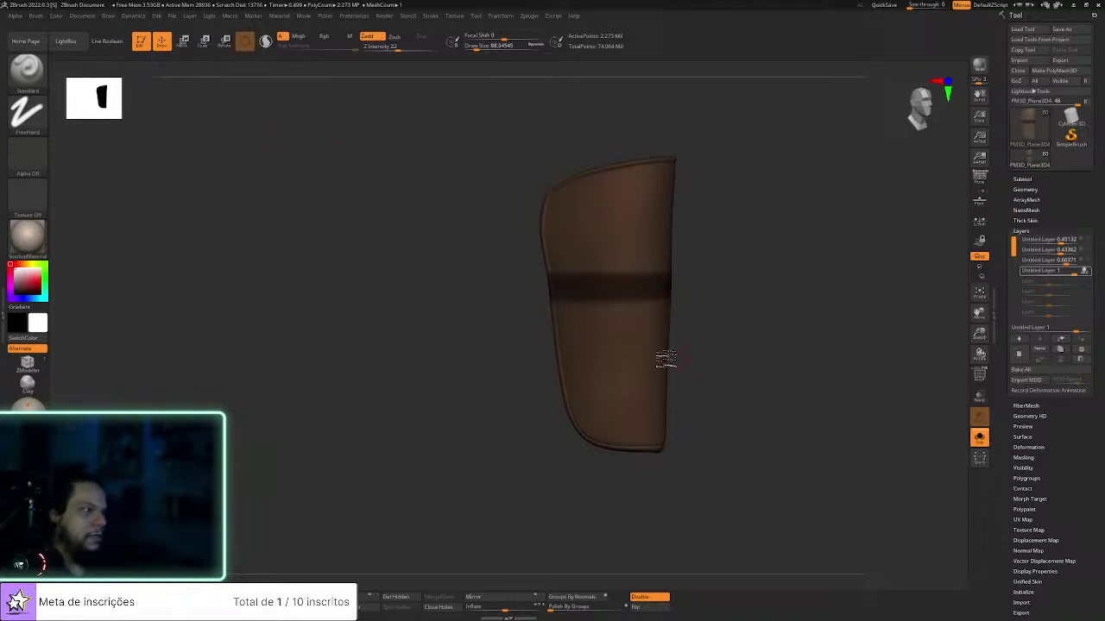
Invert the holster mask, try a slight Inflate deformation on the exposed band, and invert the mask back
{"action": "left_click", "coordinate": [700, 346], "text": "ctrl"}
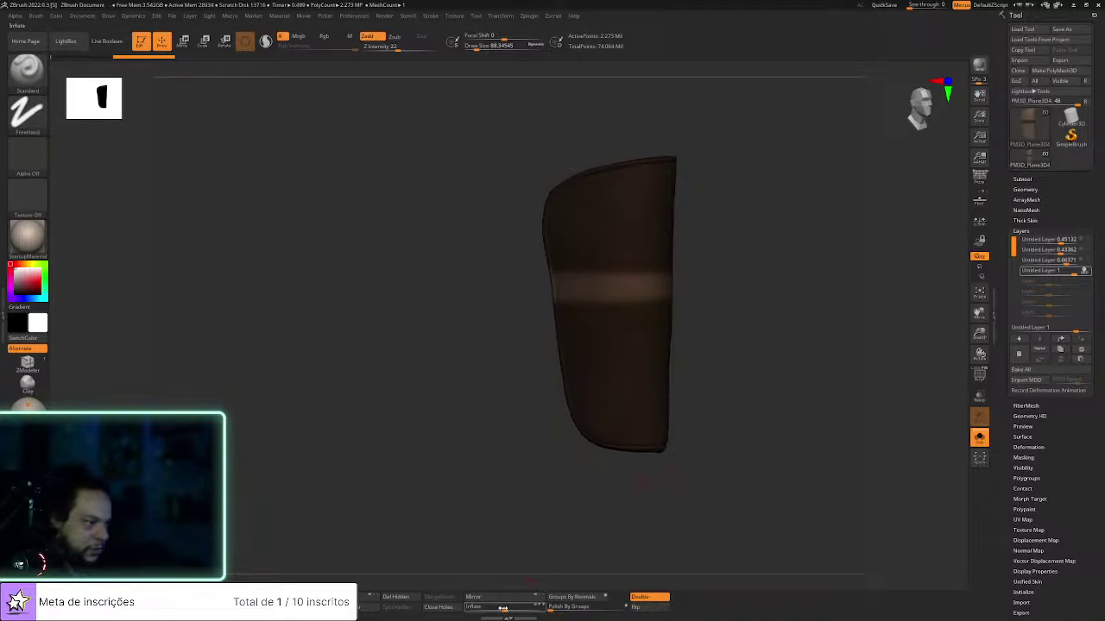
{"action": "left_click_drag", "start_coordinate": [509, 592], "coordinate": [504, 593]}
{"action": "mouse_move", "coordinate": [716, 431]}
{"action": "left_mouse_down"}
{"action": "mouse_move", "coordinate": [732, 434]}
{"action": "mouse_move", "coordinate": [728, 455]}
{"action": "left_mouse_up"}
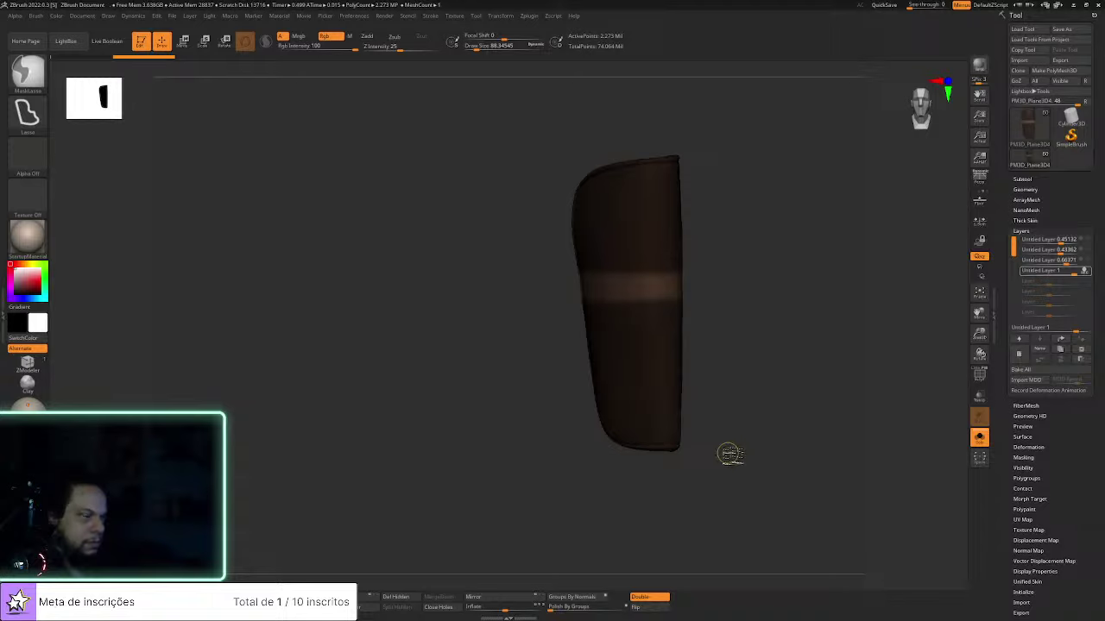
{"action": "left_click", "coordinate": [729, 454], "text": "ctrl"}
Enlarge the Inflat brush's draw size to about 517, test it across the masked band and undo the strokes
{"action": "key", "text": "s"}
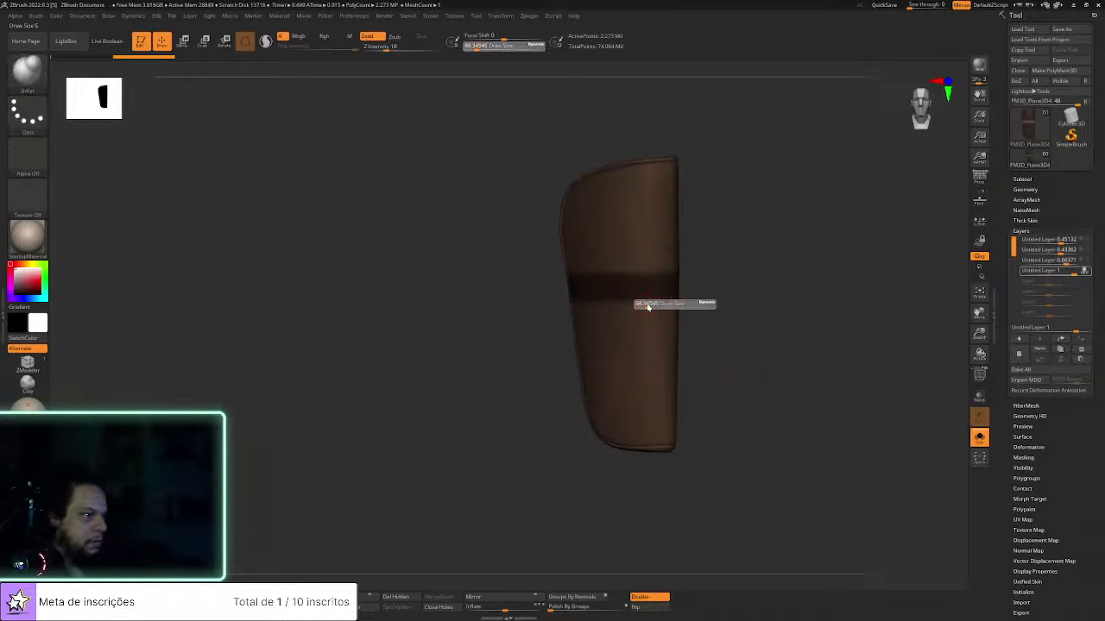
{"action": "mouse_move", "coordinate": [658, 304]}
{"action": "left_mouse_down"}
{"action": "mouse_move", "coordinate": [604, 294]}
{"action": "mouse_move", "coordinate": [756, 306]}
{"action": "left_mouse_up"}
{"action": "key", "text": "ctrl+z"}
{"action": "left_click_drag", "start_coordinate": [619, 291], "coordinate": [751, 288]}
{"action": "key", "text": "ctrl+z"}
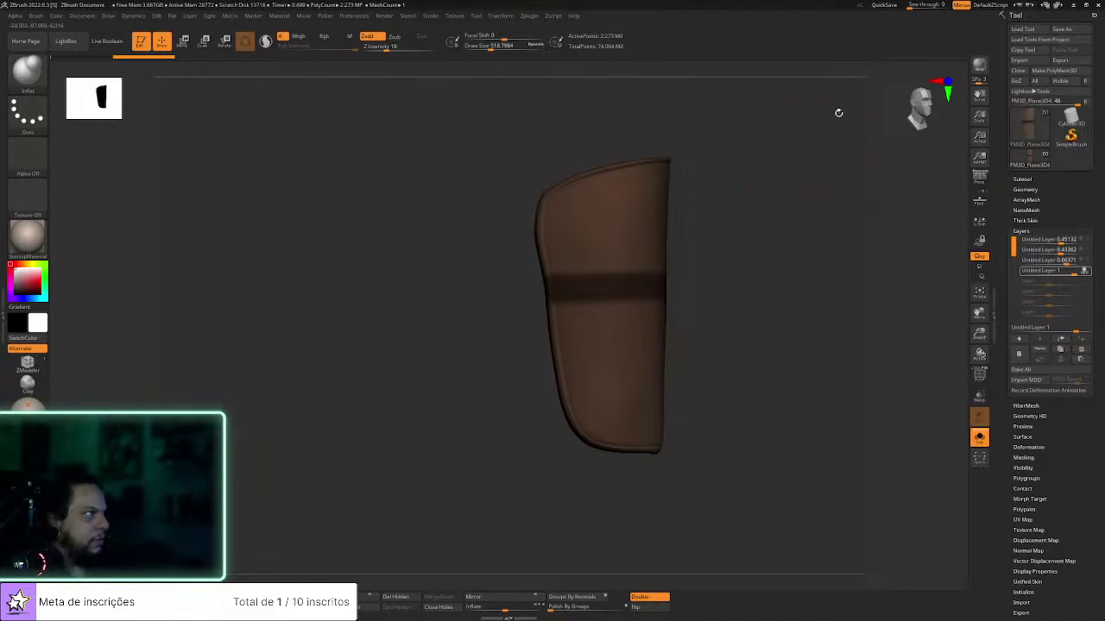
{"action": "left_click", "coordinate": [1073, 5]}
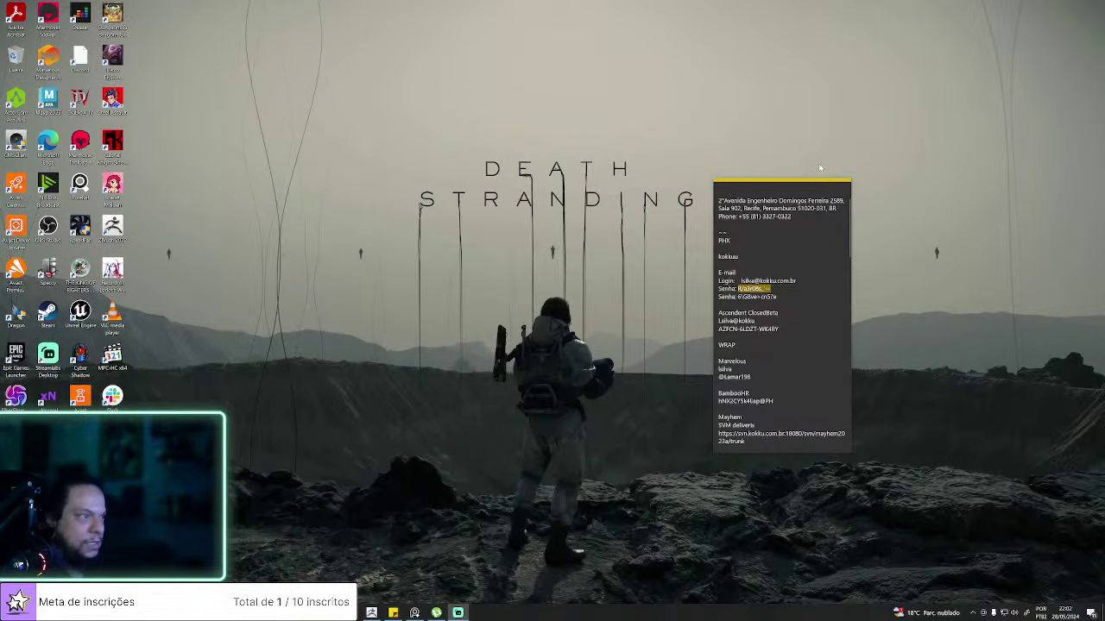
{"action": "left_click", "coordinate": [371, 611]}
Set the brush's Z Intensity to 2, inflate the leather around the masked band from several sides, and clear the mask
{"action": "mouse_move", "coordinate": [727, 276]}
{"action": "left_mouse_down"}
{"action": "mouse_move", "coordinate": [699, 283]}
{"action": "mouse_move", "coordinate": [727, 271]}
{"action": "left_mouse_up"}
{"action": "left_click_drag", "start_coordinate": [387, 49], "coordinate": [370, 45]}
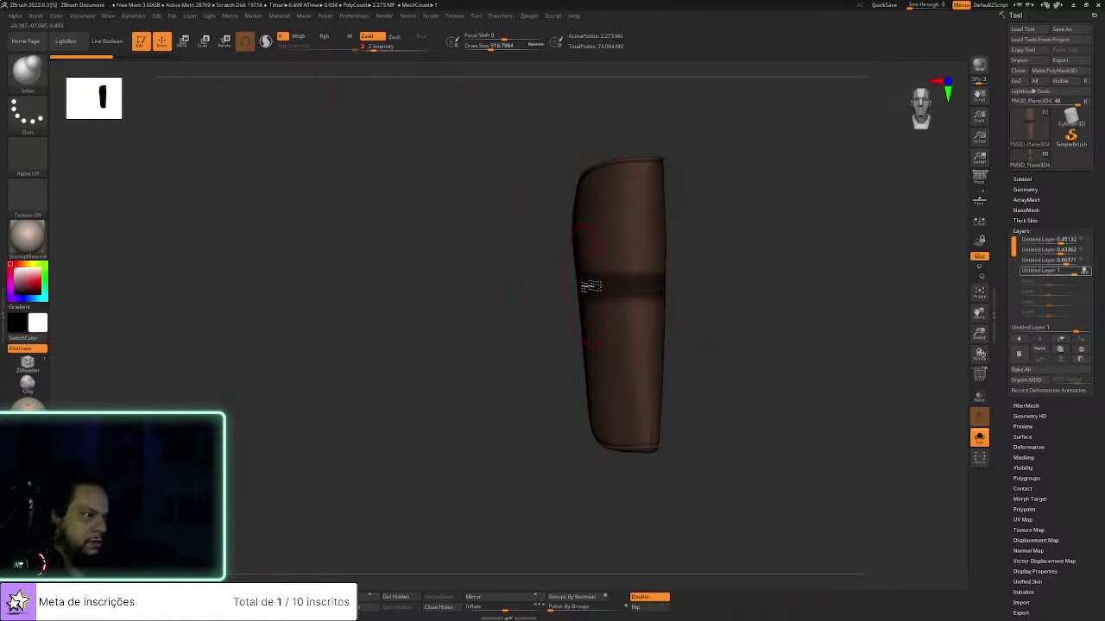
{"action": "left_click_drag", "start_coordinate": [724, 280], "coordinate": [615, 283]}
{"action": "left_click_drag", "start_coordinate": [716, 280], "coordinate": [596, 292]}
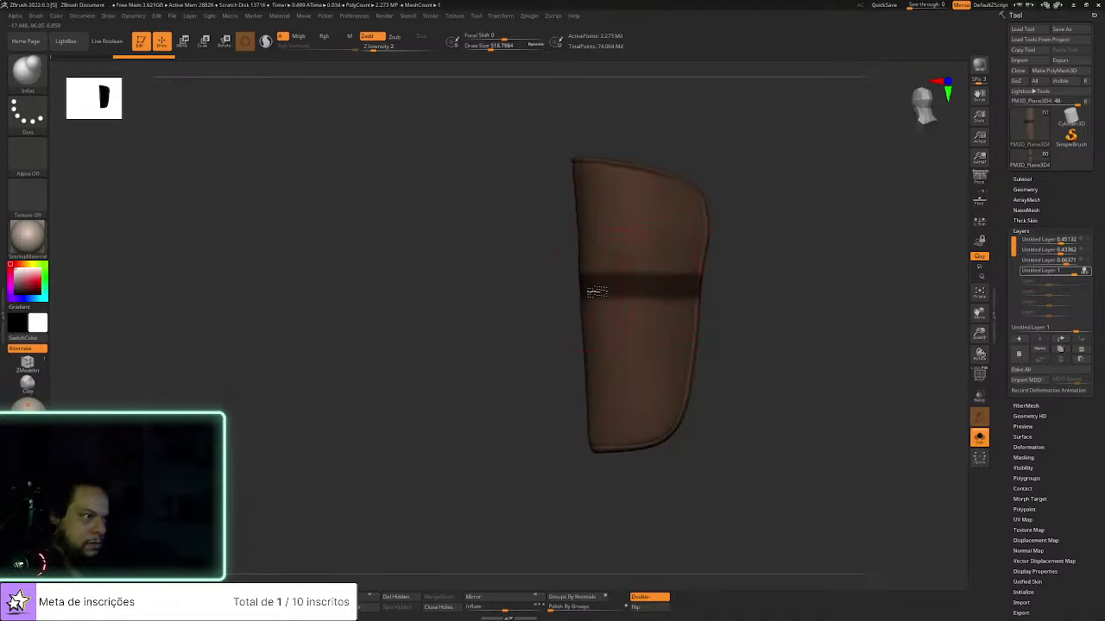
{"action": "left_click_drag", "start_coordinate": [728, 280], "coordinate": [756, 293]}
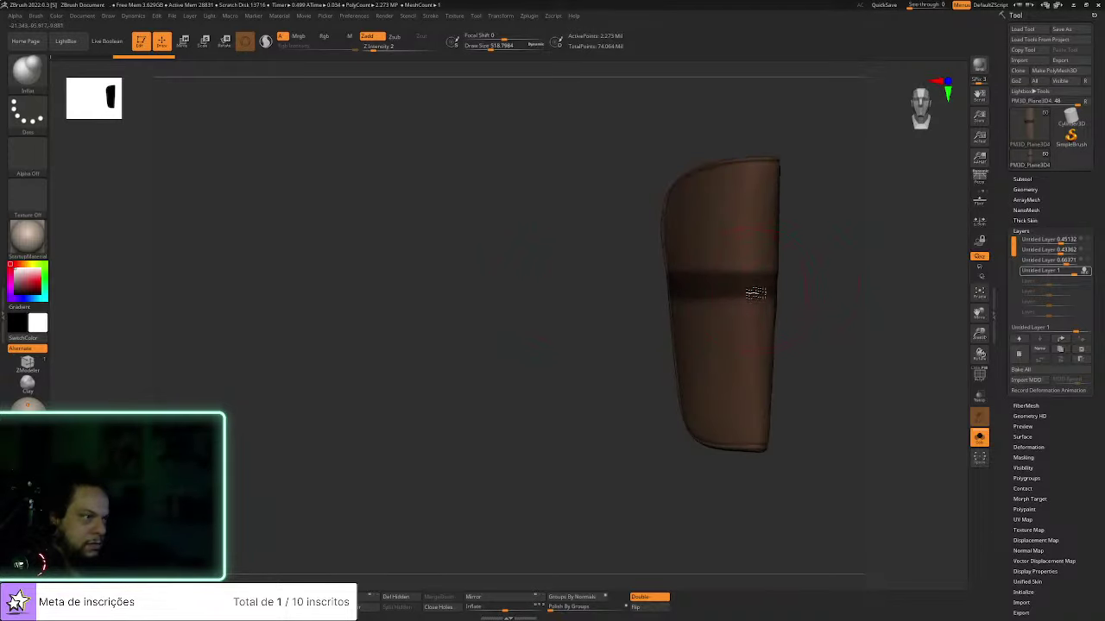
{"action": "left_click", "coordinate": [805, 292], "text": "ctrl"}
{"action": "left_click_drag", "start_coordinate": [849, 278], "coordinate": [659, 296]}
{"action": "mouse_move", "coordinate": [872, 294]}
{"action": "left_mouse_down"}
{"action": "mouse_move", "coordinate": [725, 314]}
{"action": "mouse_move", "coordinate": [745, 336]}
{"action": "mouse_move", "coordinate": [733, 310]}
{"action": "mouse_move", "coordinate": [836, 296]}
{"action": "left_mouse_up"}
Leave Solo mode to examine the holster around its strap on the full character, and isolate the holster again
{"action": "left_click", "coordinate": [978, 439]}
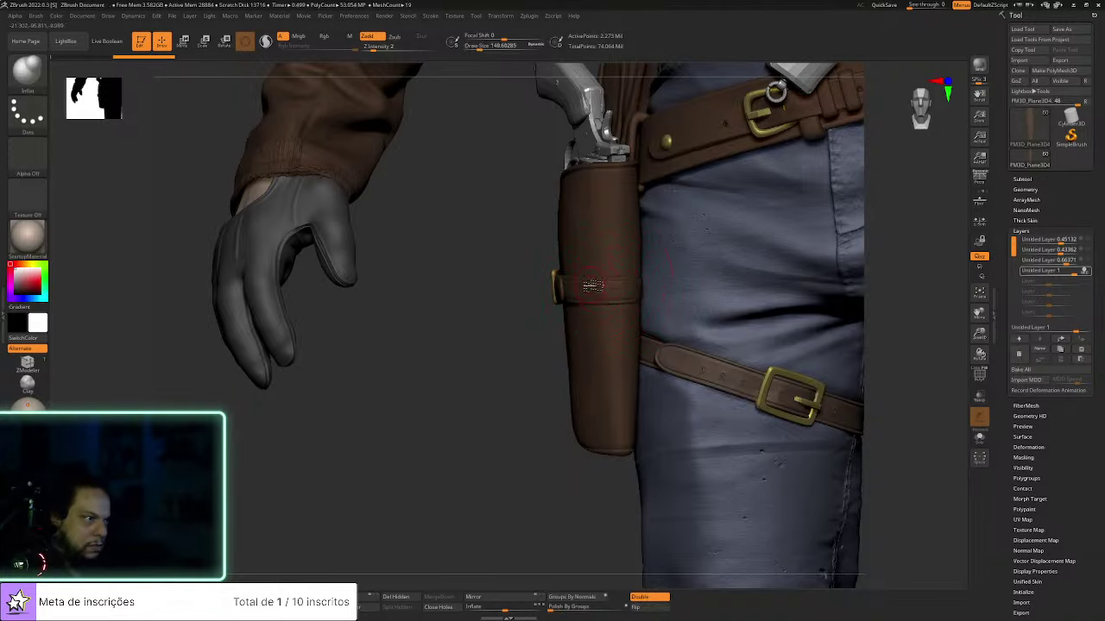
{"action": "right_click_drag", "start_coordinate": [673, 285], "coordinate": [595, 307]}
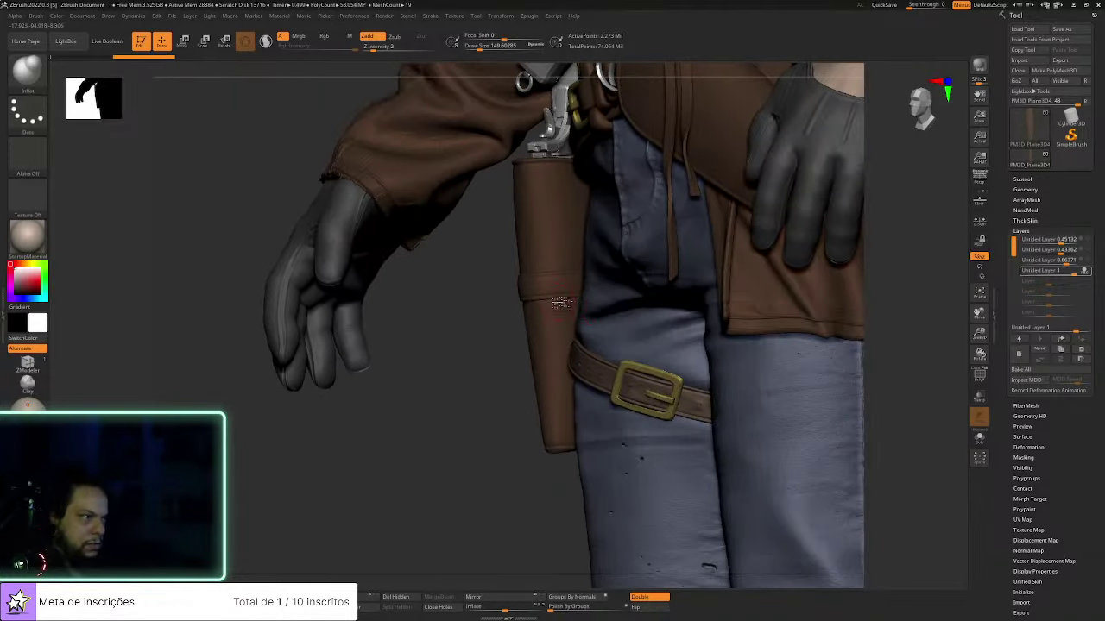
{"action": "right_click_drag", "start_coordinate": [466, 336], "coordinate": [538, 330]}
{"action": "left_click", "coordinate": [978, 437]}
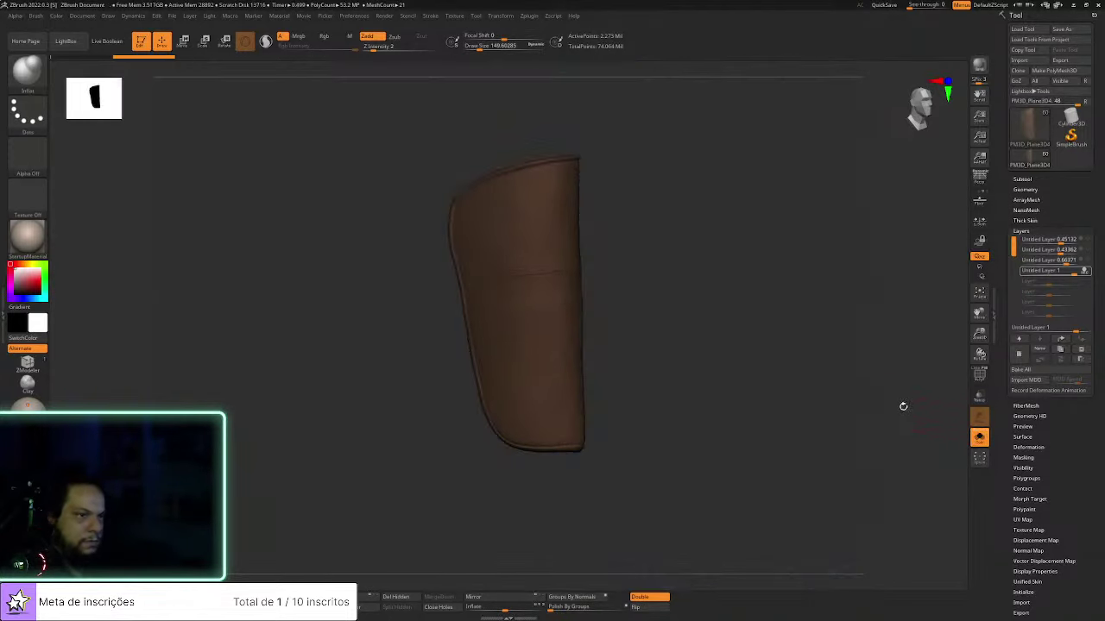
Switch to the Standard brush with the DragRect stroke for working on the isolated holster
{"action": "right_click_drag", "start_coordinate": [782, 352], "coordinate": [840, 385], "text": "alt"}
{"action": "key", "text": "b"}
{"action": "key", "text": "s"}
{"action": "key", "text": "t"}
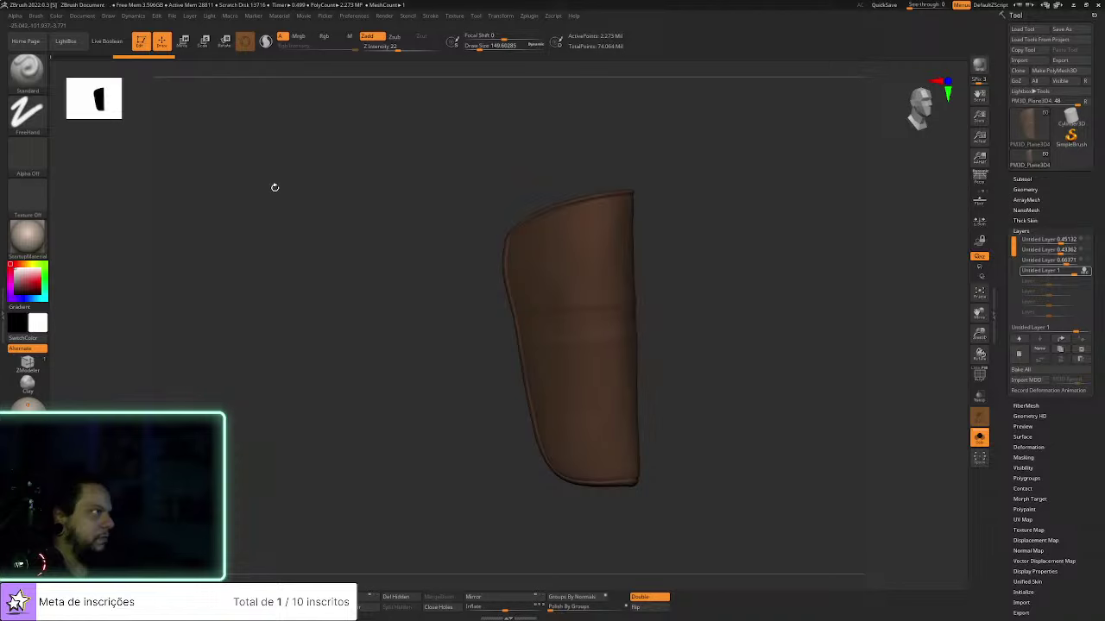
{"action": "left_click", "coordinate": [31, 112]}
{"action": "left_click", "coordinate": [121, 120]}
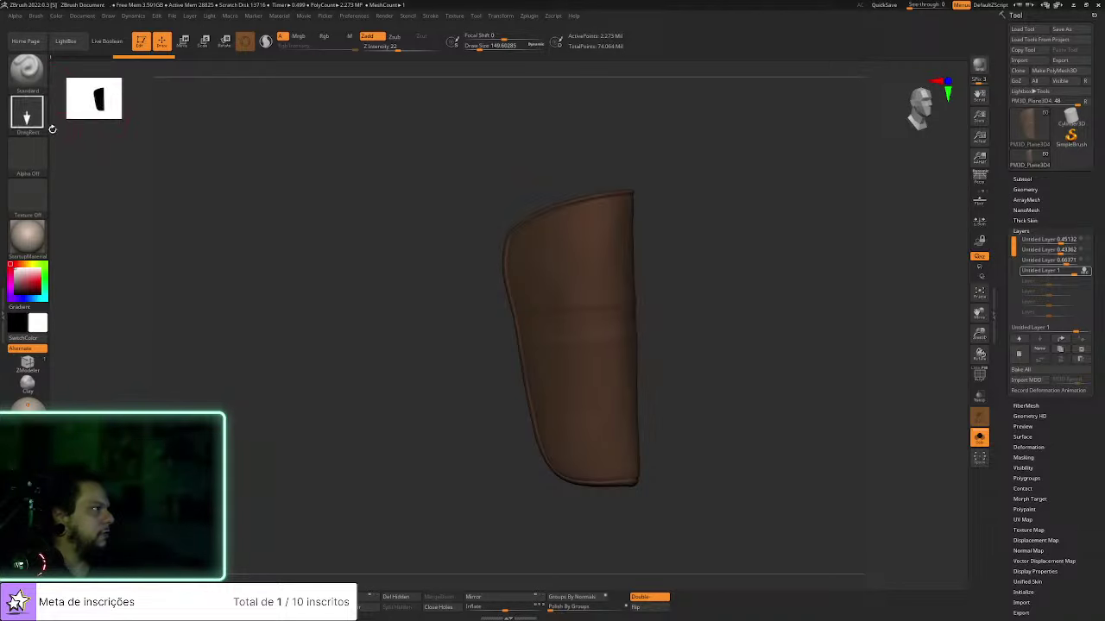
Load the SW_Wrinkles_05 image from the Leather alpha folder in LightBox
{"action": "left_click", "coordinate": [66, 41]}
{"action": "left_click", "coordinate": [197, 69]}
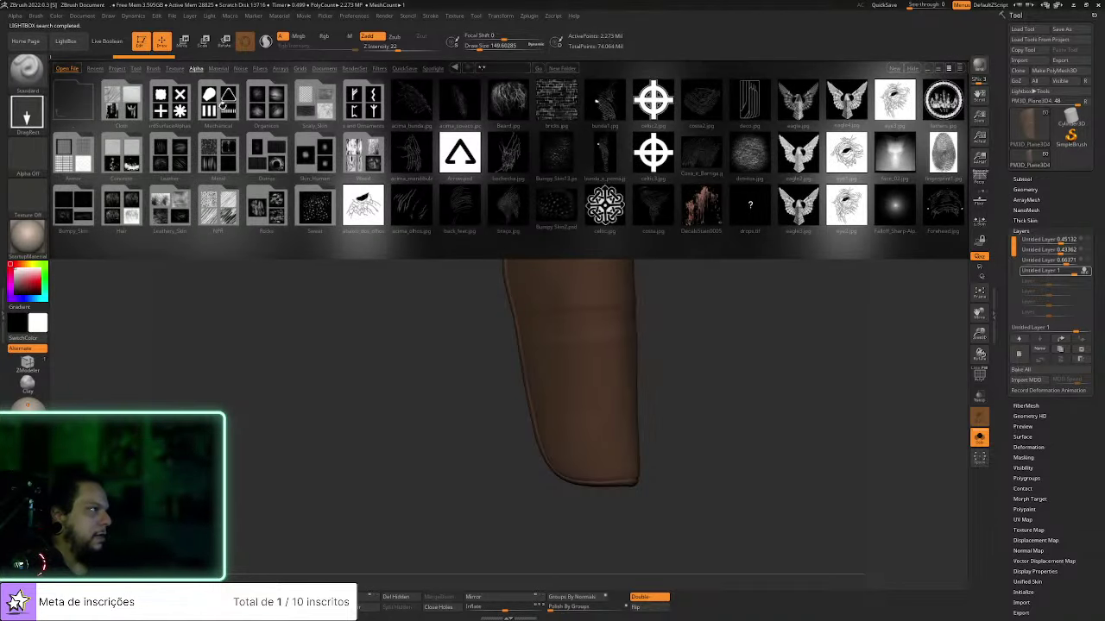
{"action": "left_click", "coordinate": [172, 162]}
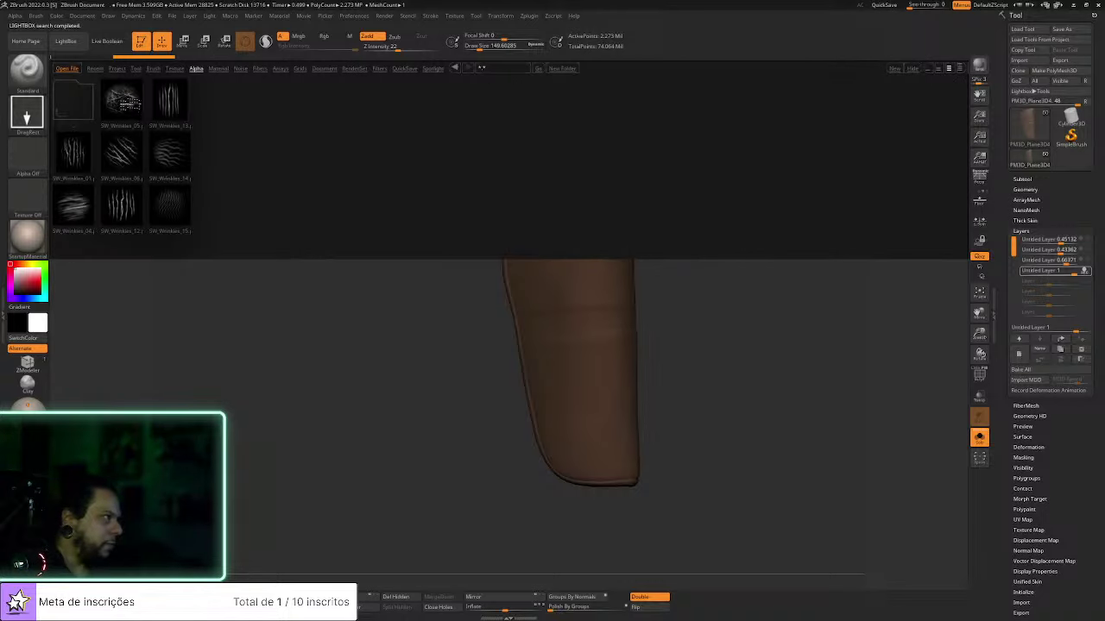
{"action": "double_click", "coordinate": [124, 99]}
{"action": "left_click", "coordinate": [62, 42]}
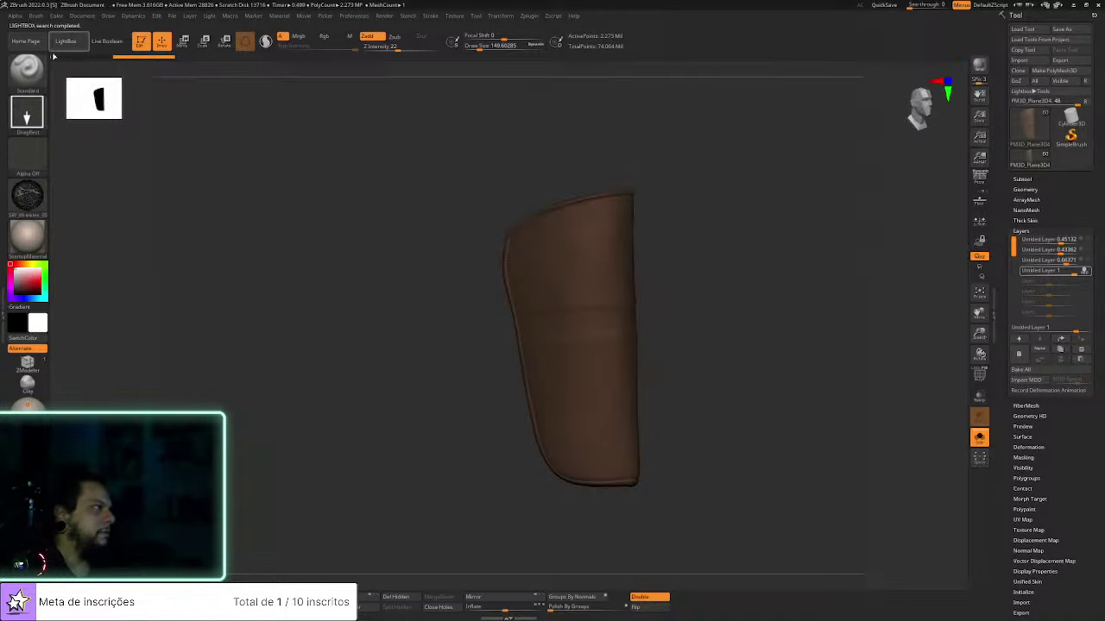
Assign SW_Wrinkles_05 as the brush alpha, turn the texture off and set Z Intensity to 16
{"action": "left_click", "coordinate": [26, 155]}
{"action": "left_click", "coordinate": [196, 346]}
{"action": "left_click", "coordinate": [26, 196]}
{"action": "left_click", "coordinate": [79, 205]}
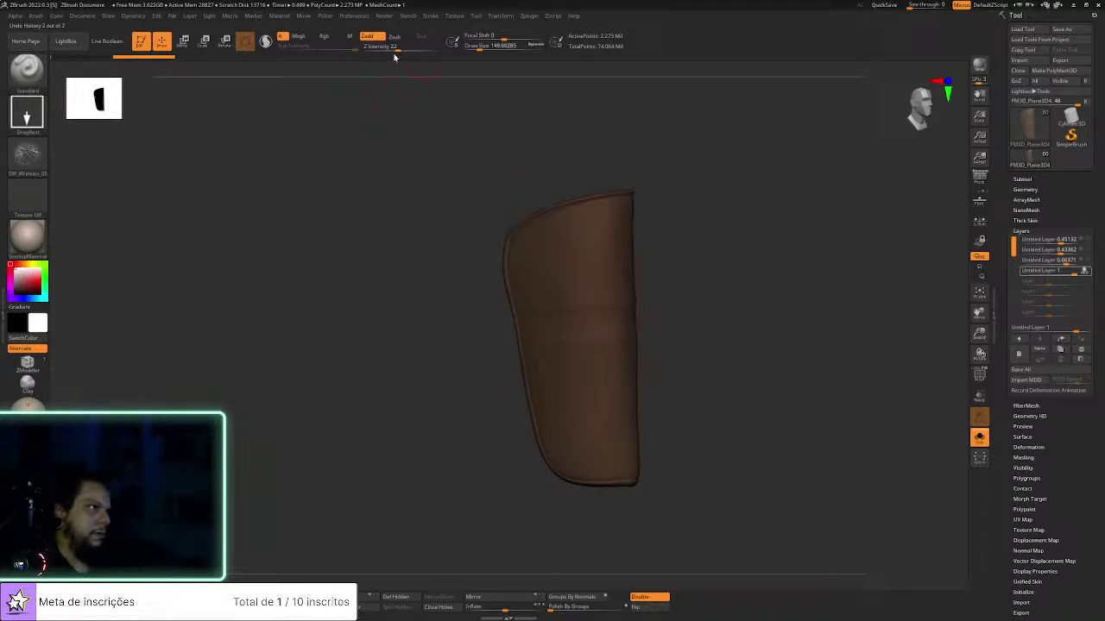
{"action": "left_click", "coordinate": [393, 49]}
{"action": "right_click_drag", "start_coordinate": [705, 345], "coordinate": [708, 396], "text": "ctrl"}
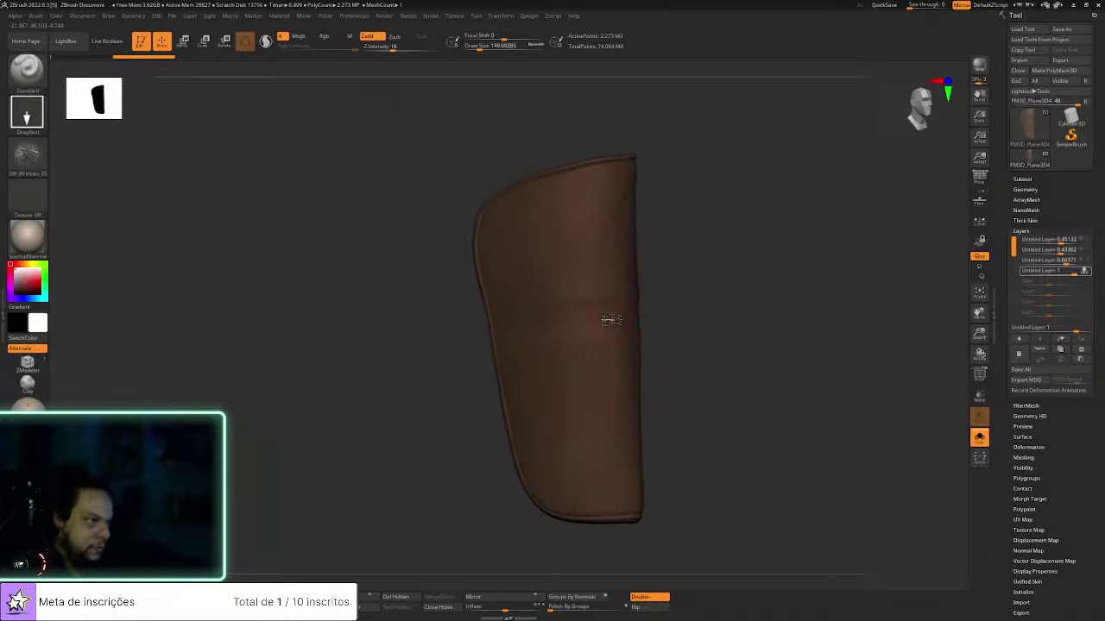
Stamp SW_Wrinkles_05 creases in varied sizes onto the pressed strap band across the holster's front face
{"action": "left_click_drag", "start_coordinate": [676, 343], "coordinate": [722, 365], "text": "alt"}
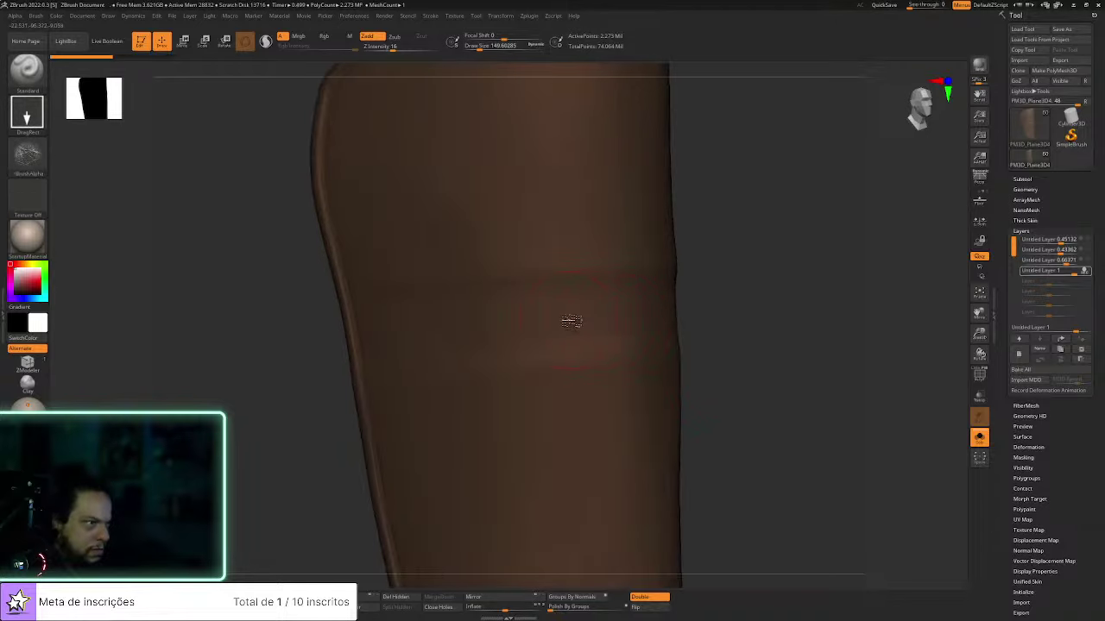
{"action": "left_click_drag", "start_coordinate": [647, 324], "coordinate": [678, 398]}
{"action": "left_click_drag", "start_coordinate": [754, 340], "coordinate": [725, 348]}
{"action": "key", "text": "ctrl+z"}
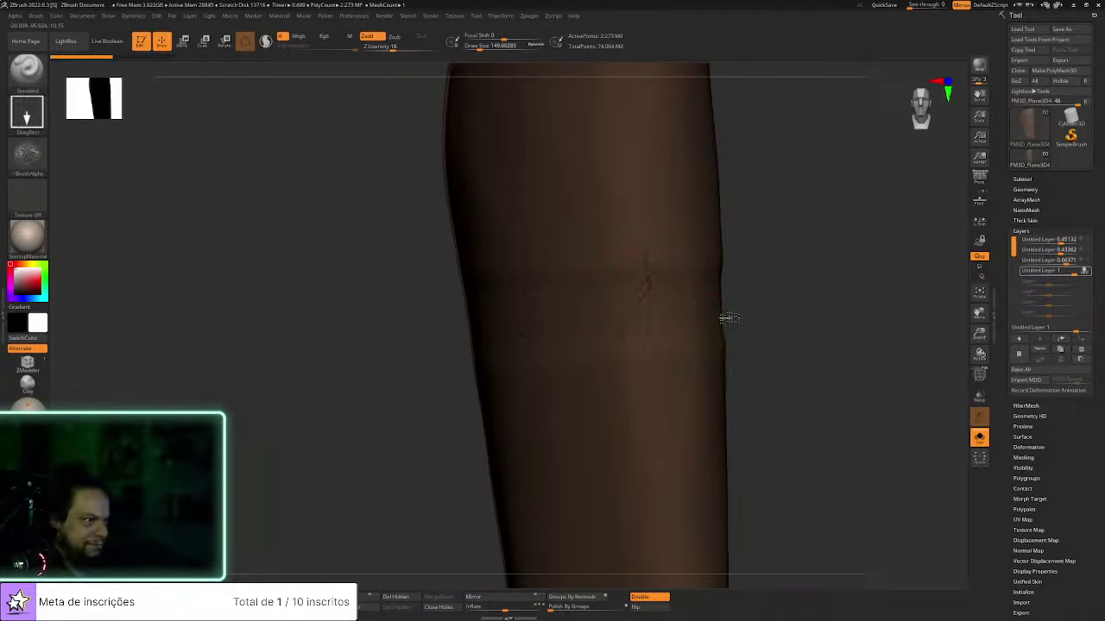
{"action": "key", "text": "ctrl+shift+z"}
{"action": "key", "text": "ctrl+shift+z"}
{"action": "key", "text": "ctrl+shift+z"}
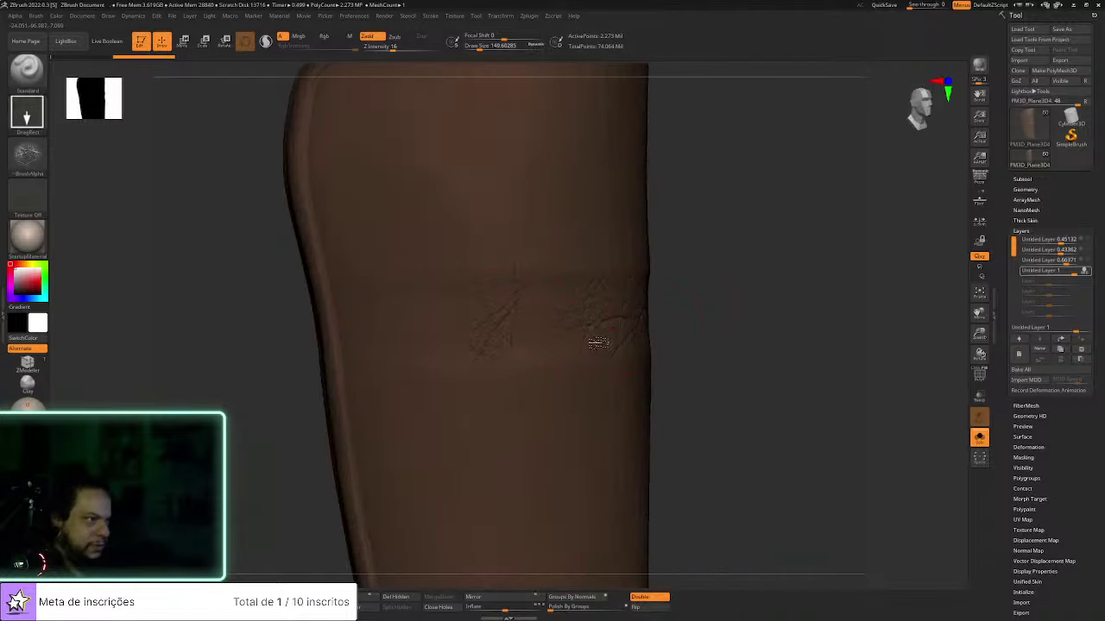
{"action": "left_click_drag", "start_coordinate": [549, 412], "coordinate": [560, 242]}
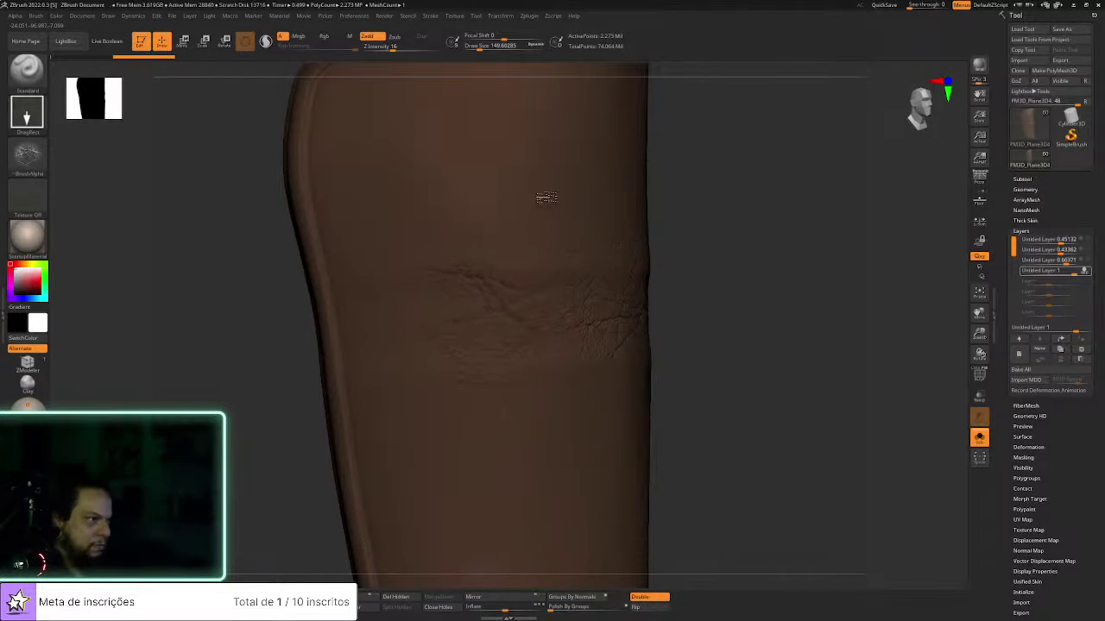
Continue the SW_Wrinkles_05 stamps along the strap band around the holster's narrow side and opposite face
{"action": "left_click_drag", "start_coordinate": [768, 285], "coordinate": [581, 321]}
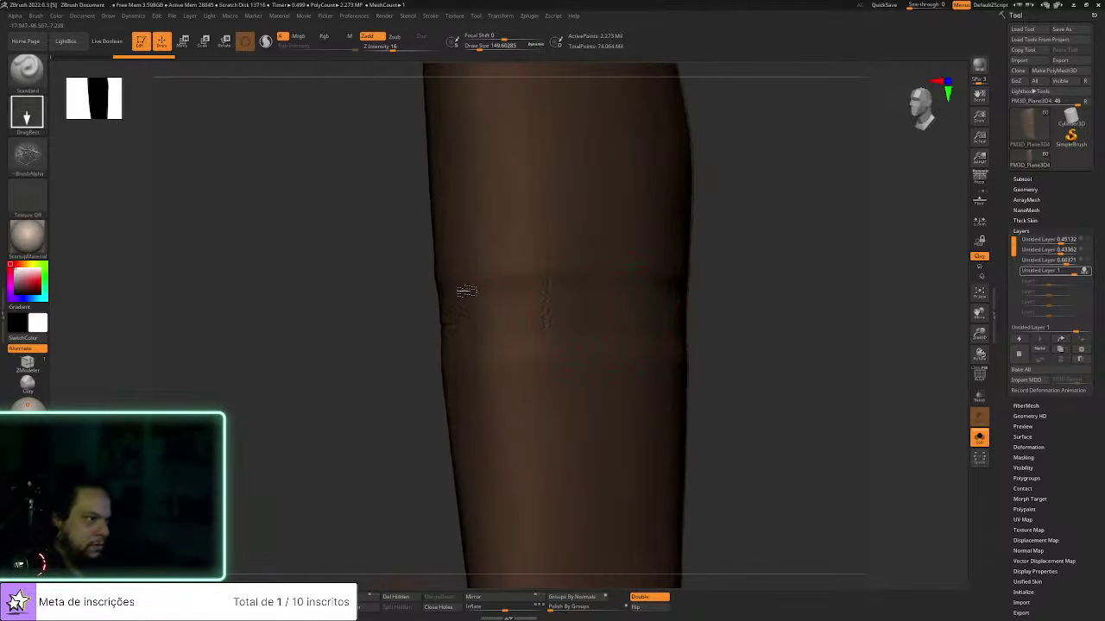
{"action": "key", "text": "ctrl+shift+z"}
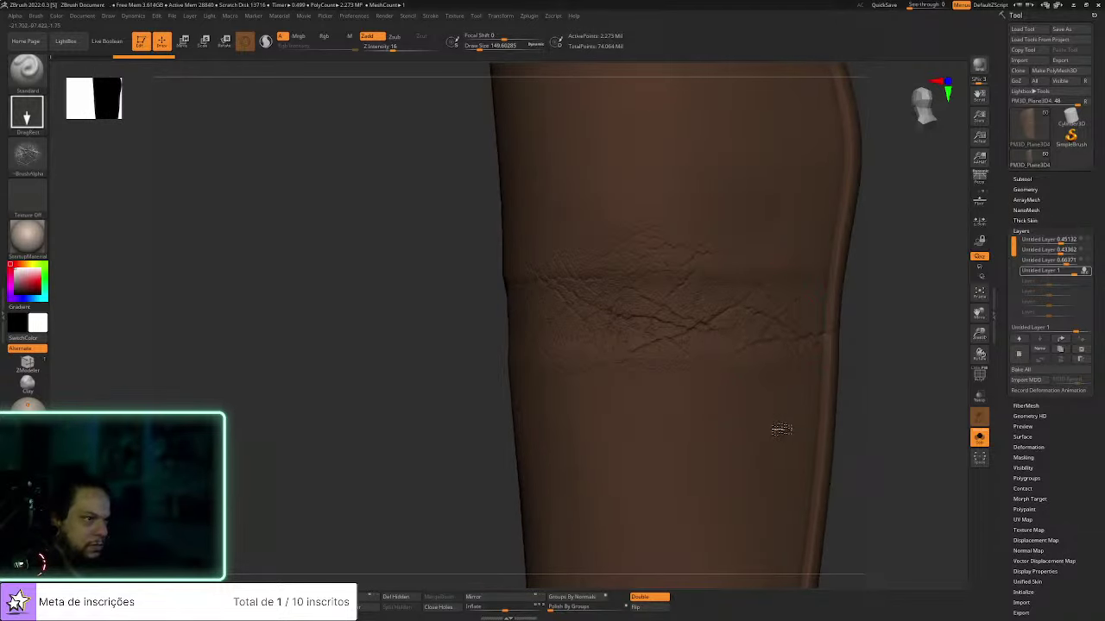
{"action": "left_click_drag", "start_coordinate": [888, 379], "coordinate": [774, 328]}
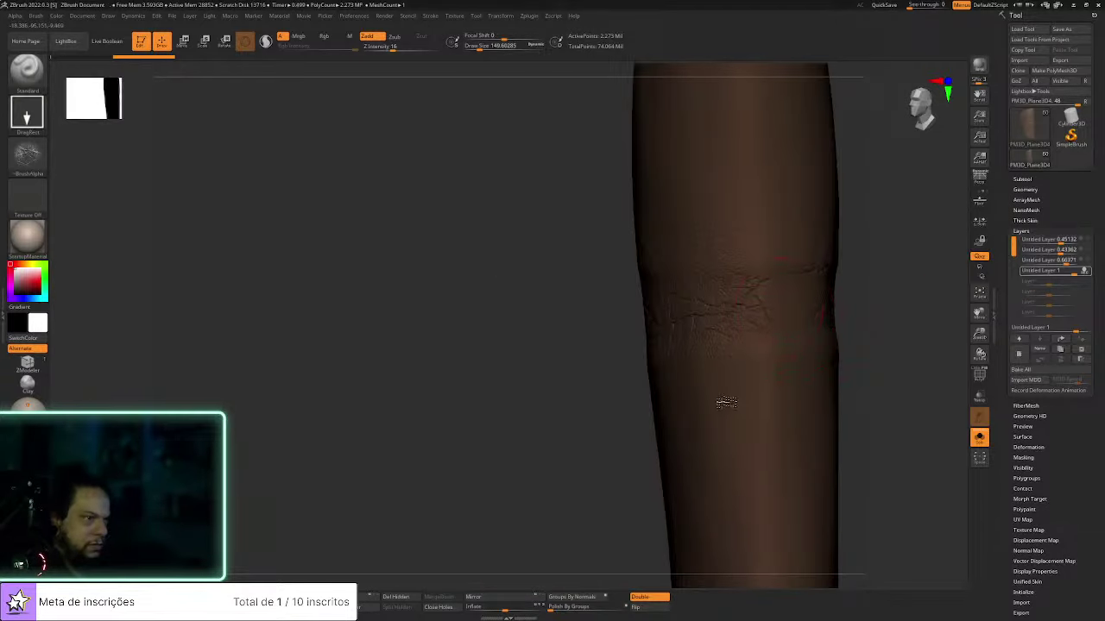
Switch to the Morph brush and give it the Color Spray stroke with Alpha 08
{"action": "key", "text": "b"}
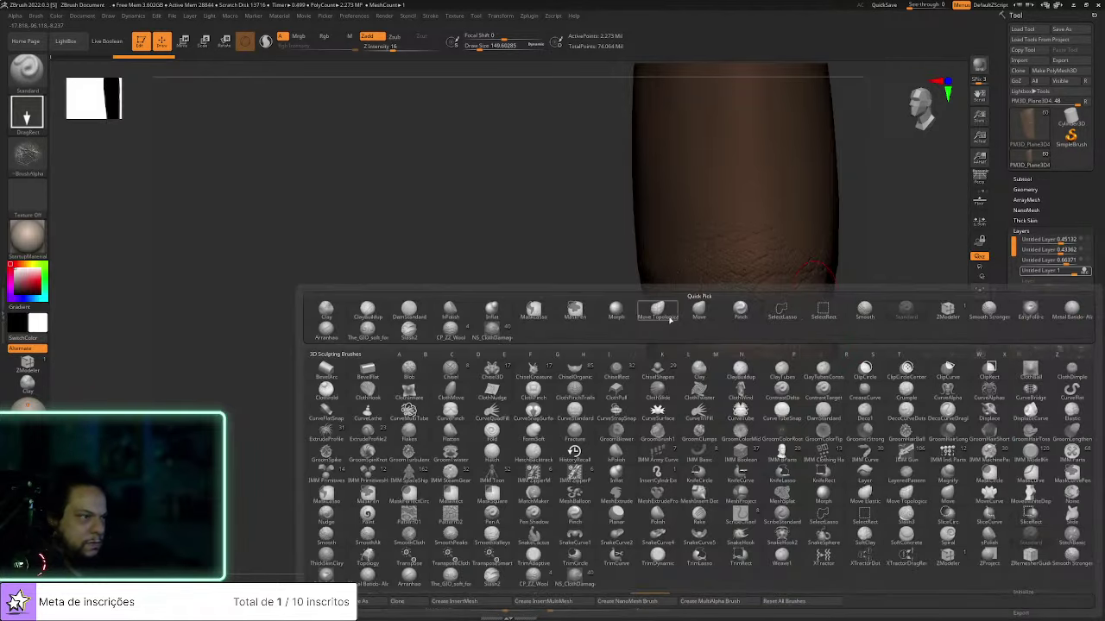
{"action": "left_click", "coordinate": [614, 310]}
{"action": "left_click", "coordinate": [26, 112]}
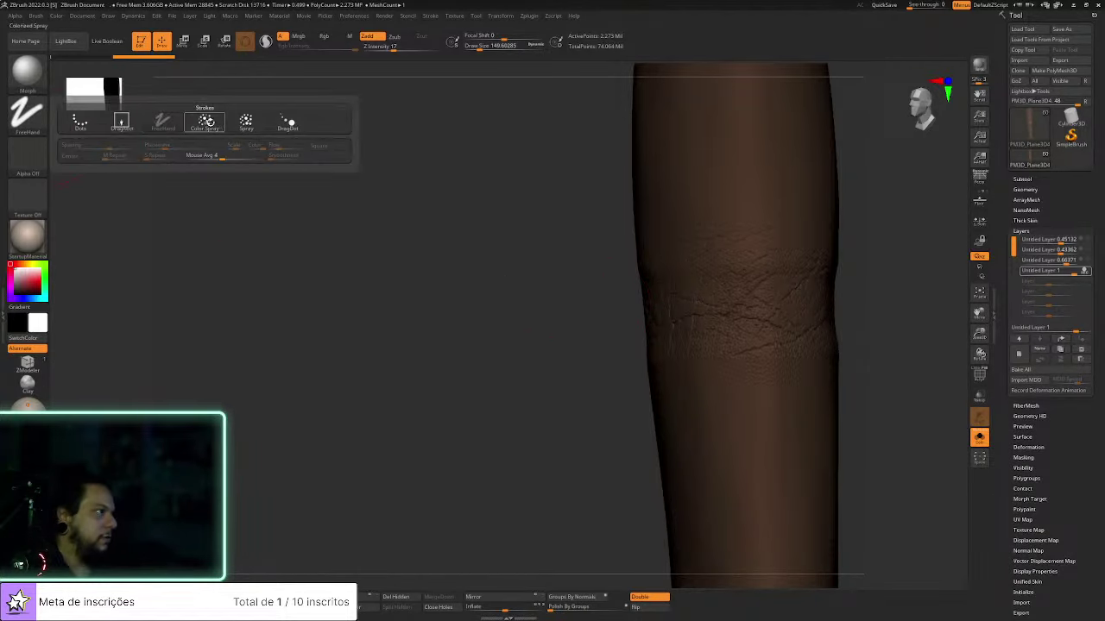
{"action": "left_click", "coordinate": [216, 126]}
{"action": "left_click", "coordinate": [26, 159]}
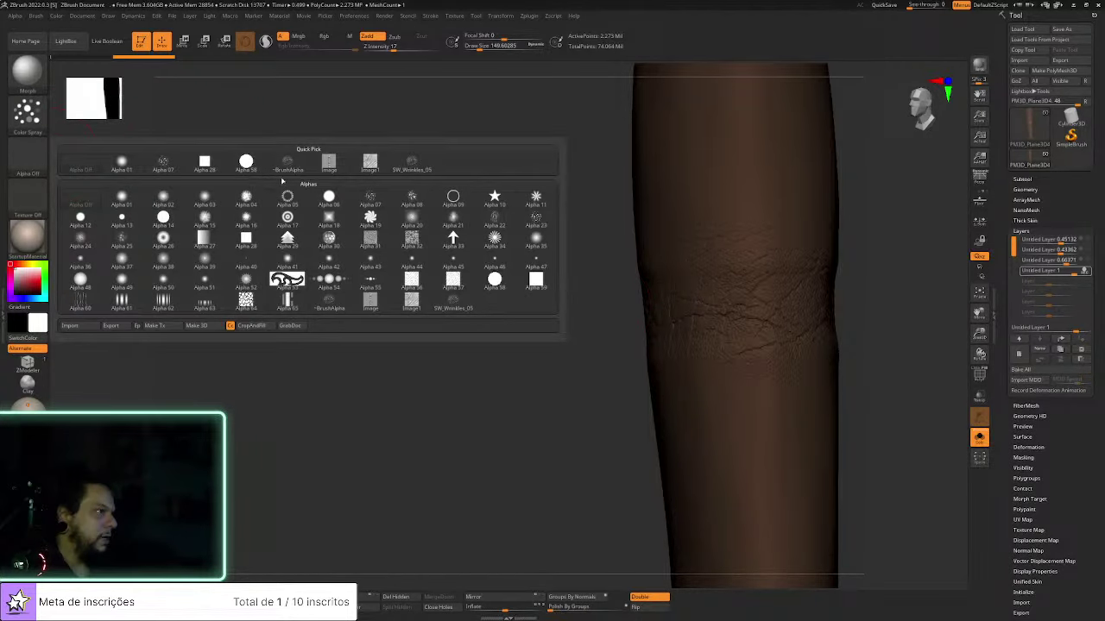
{"action": "left_click", "coordinate": [399, 200]}
Partly fade the stamped wrinkles with the Morph brush all around the holster's strap band
{"action": "left_click_drag", "start_coordinate": [552, 441], "coordinate": [689, 435]}
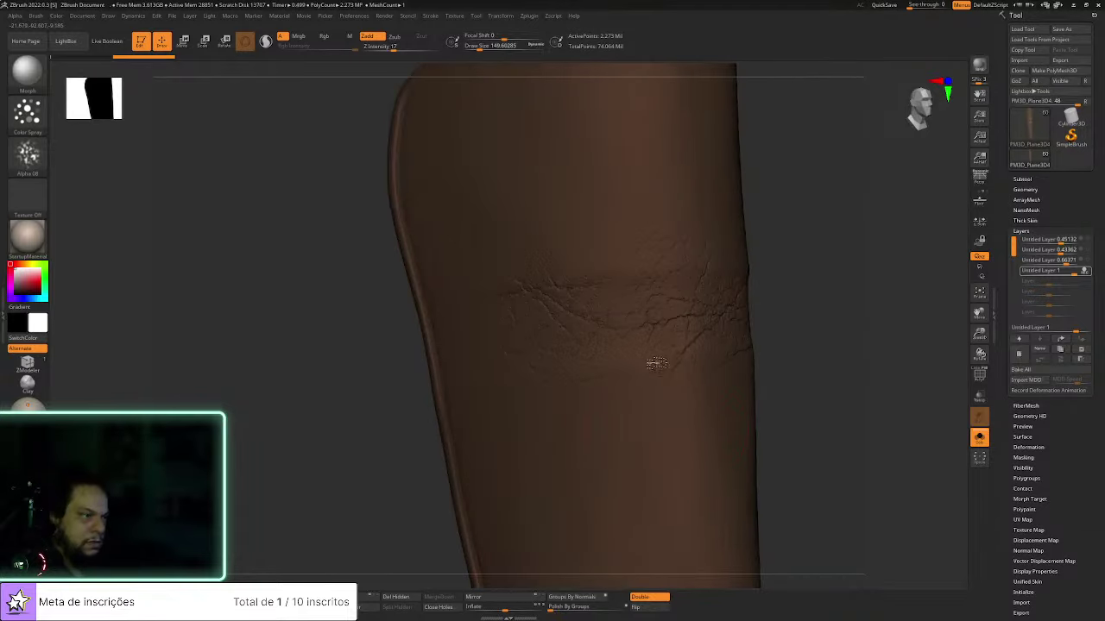
{"action": "right_click_drag", "start_coordinate": [583, 395], "coordinate": [523, 396]}
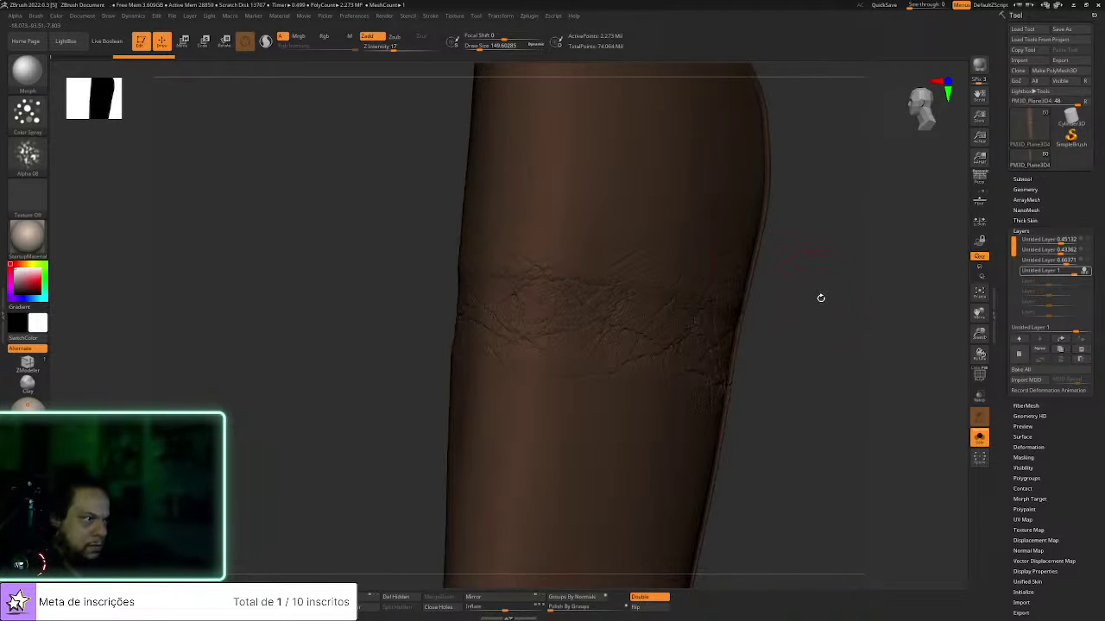
{"action": "right_click_drag", "start_coordinate": [821, 298], "coordinate": [759, 271]}
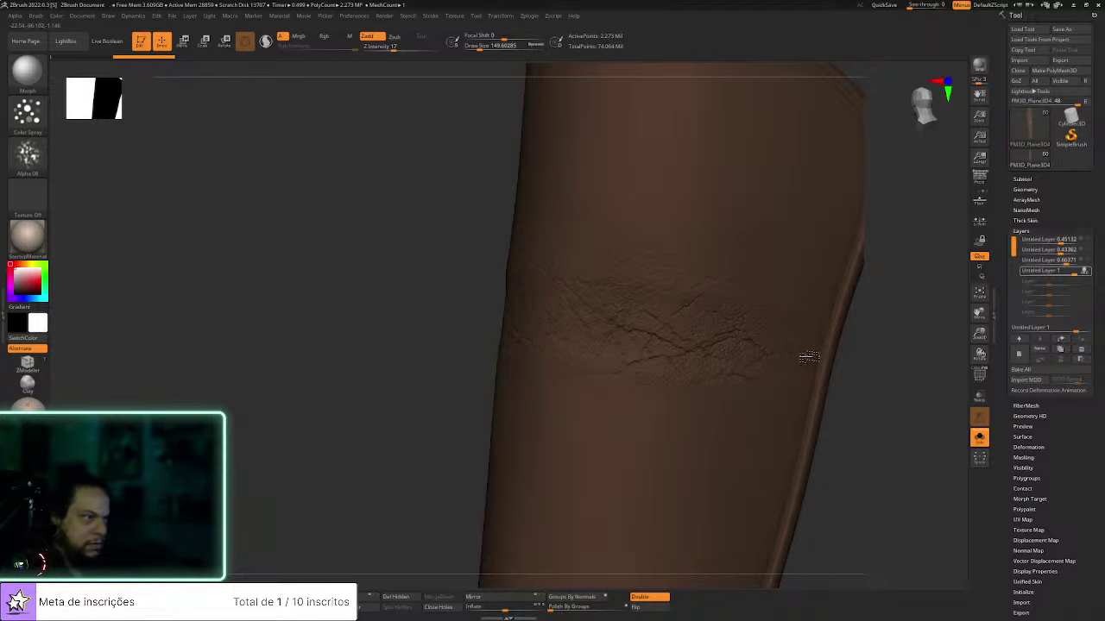
{"action": "right_click_drag", "start_coordinate": [436, 322], "coordinate": [580, 345]}
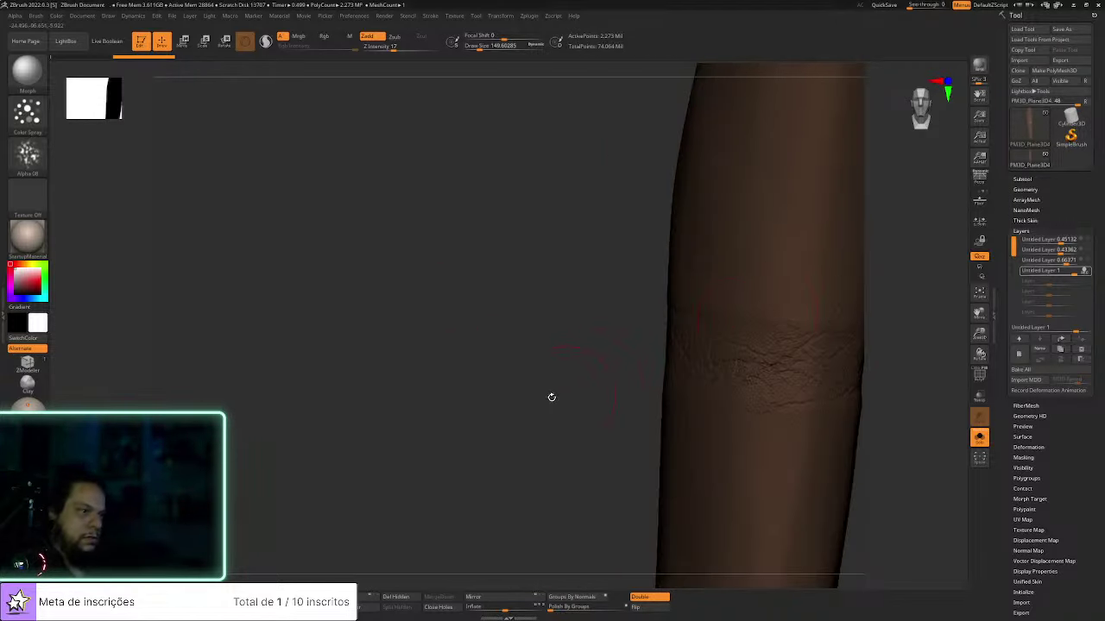
{"action": "right_click_drag", "start_coordinate": [556, 396], "coordinate": [495, 456]}
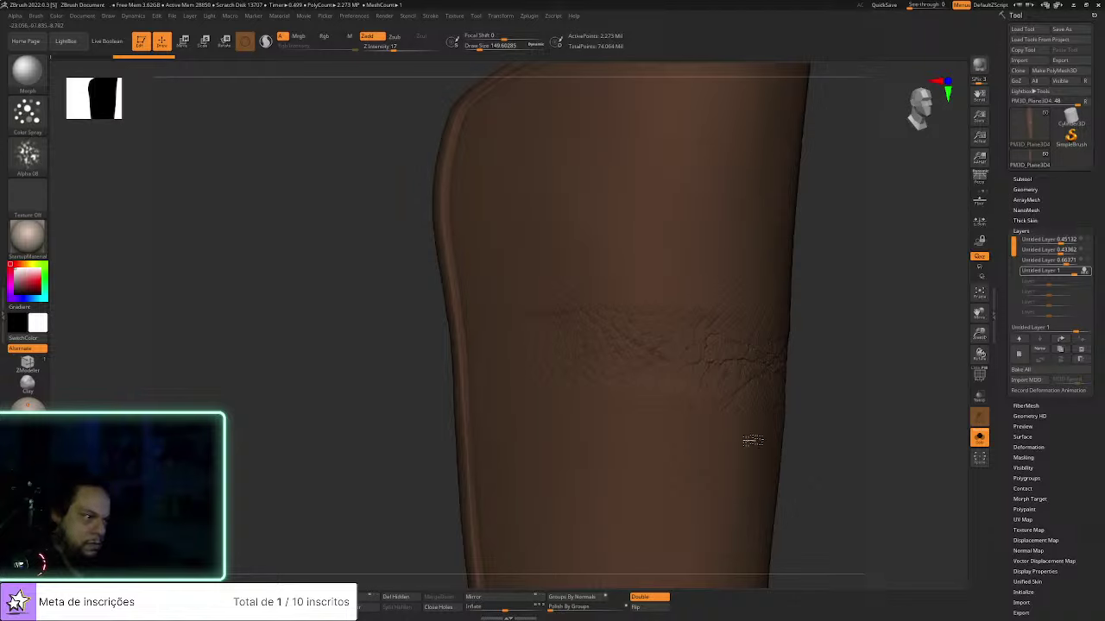
{"action": "right_click_drag", "start_coordinate": [715, 472], "coordinate": [853, 409]}
Return to the Standard brush and load the SW_Wrinkles_01 image from the Leather alphas in LightBox
{"action": "key", "text": "b"}
{"action": "key", "text": "s"}
{"action": "key", "text": "t"}
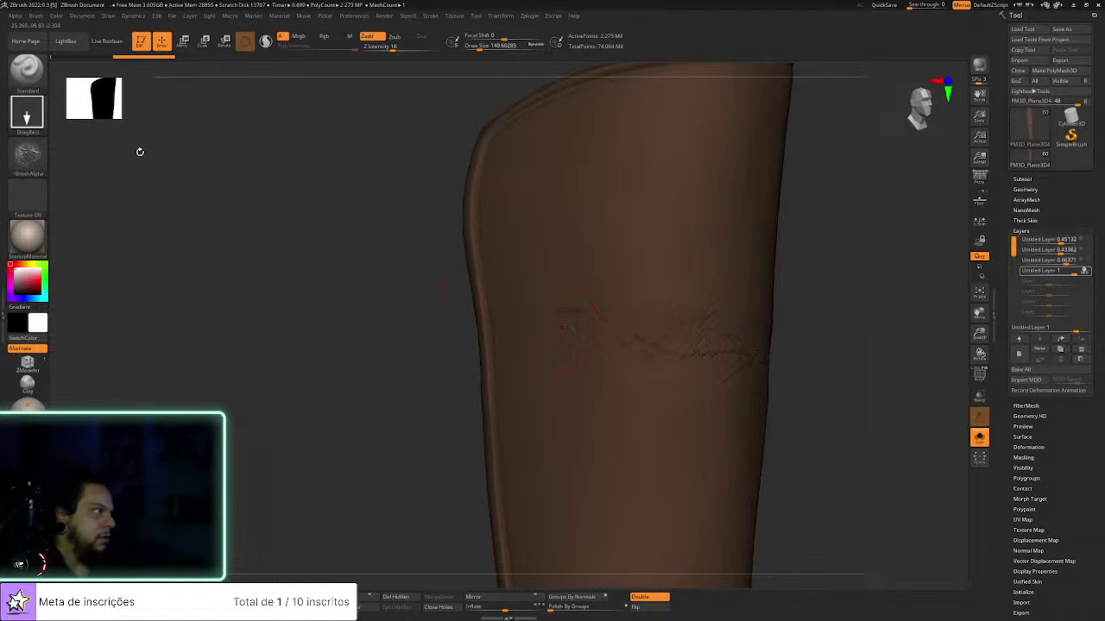
{"action": "left_click", "coordinate": [66, 41]}
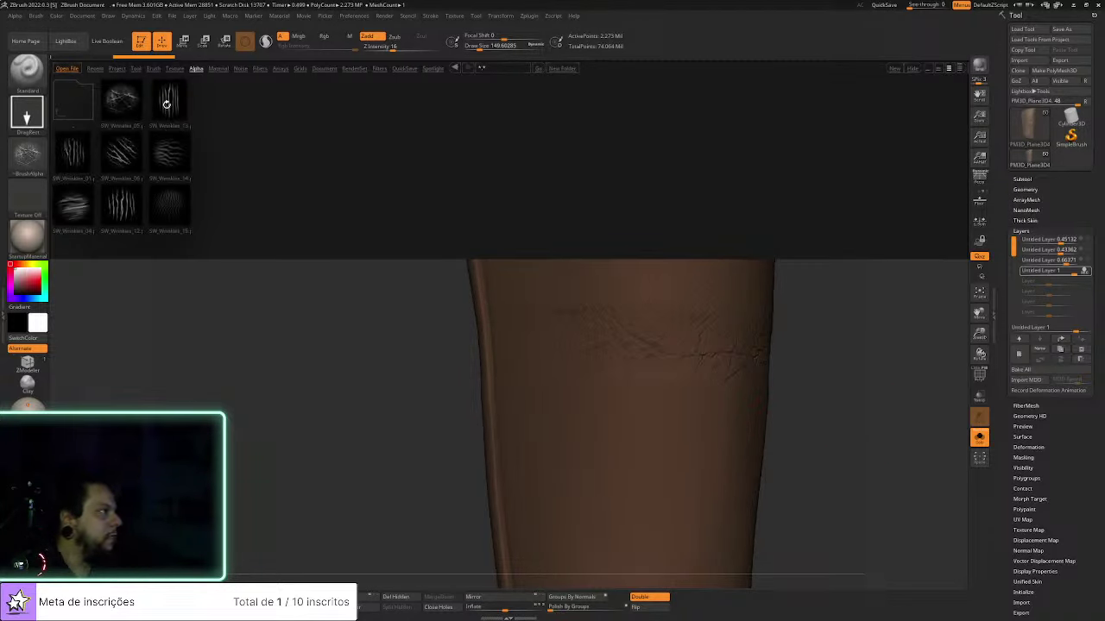
{"action": "left_click", "coordinate": [79, 151]}
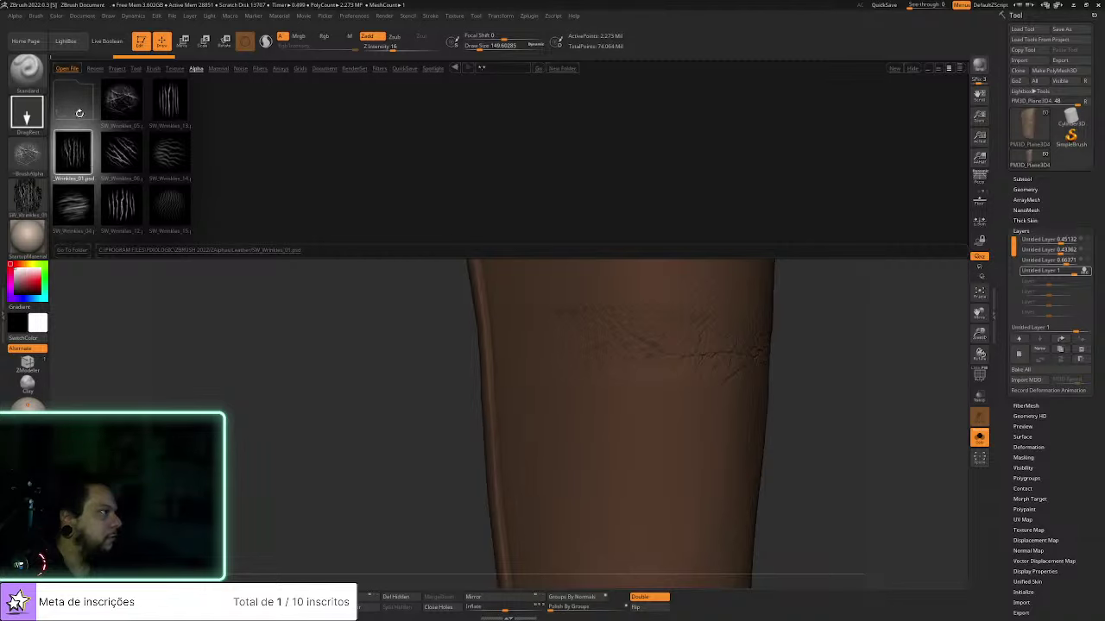
{"action": "left_click", "coordinate": [66, 40]}
Convert the SW_Wrinkles_01 texture into the brush alpha and turn the texture off
{"action": "left_click", "coordinate": [35, 198]}
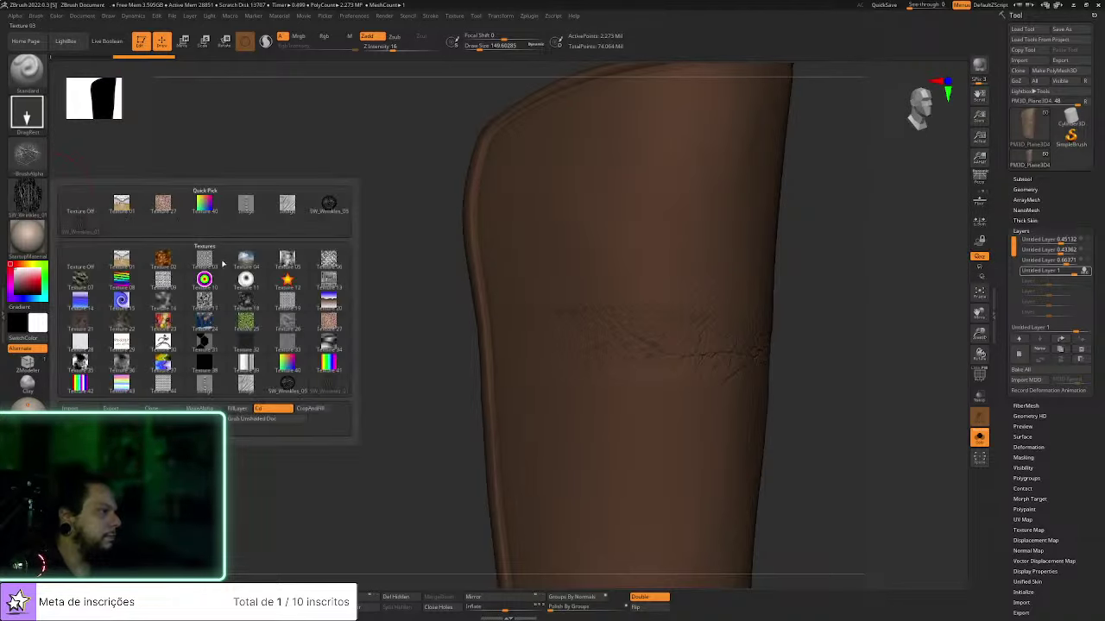
{"action": "left_click", "coordinate": [197, 409]}
{"action": "left_click", "coordinate": [32, 200]}
{"action": "left_click", "coordinate": [74, 209]}
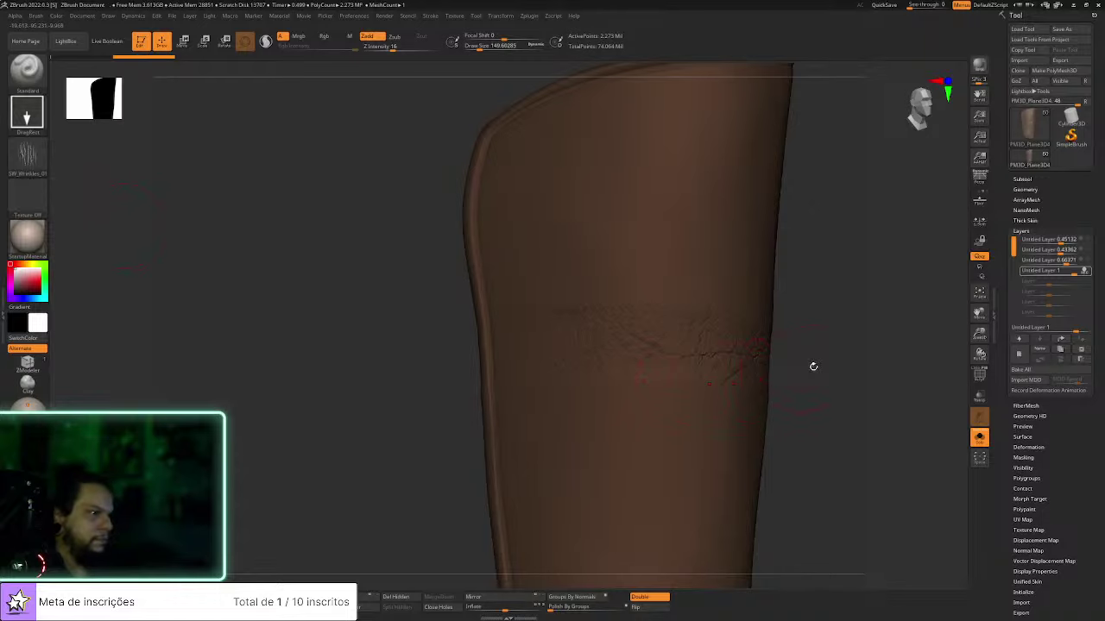
Stamp SW_Wrinkles_01 creases running lengthwise along the strap band on both faces of the holster
{"action": "left_click_drag", "start_coordinate": [813, 367], "coordinate": [565, 365]}
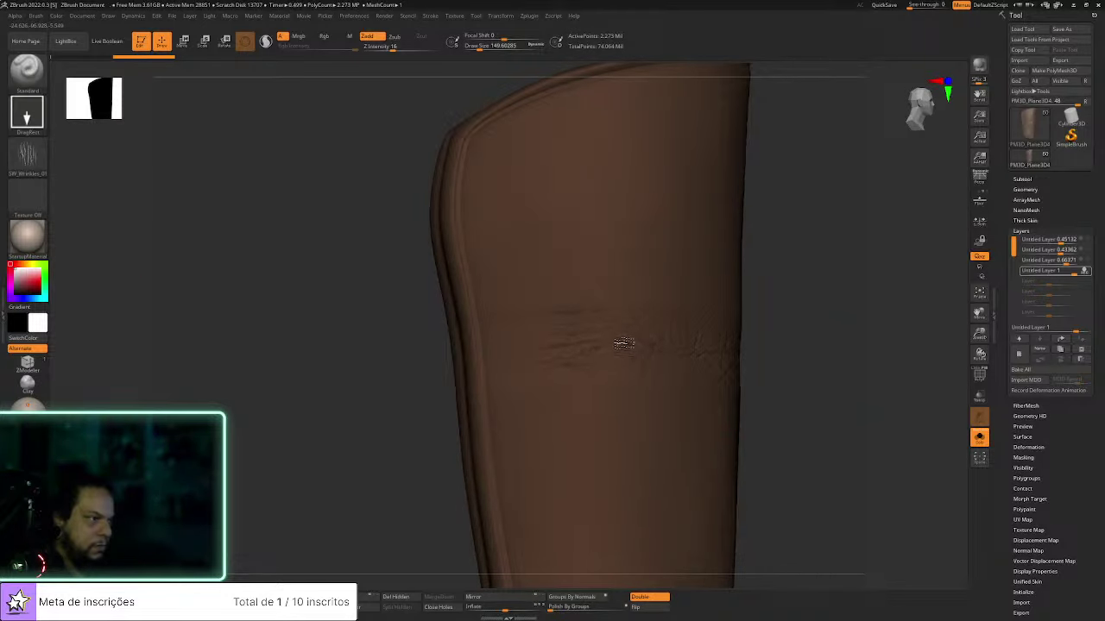
{"action": "left_click_drag", "start_coordinate": [592, 347], "coordinate": [695, 342]}
{"action": "left_click_drag", "start_coordinate": [790, 341], "coordinate": [636, 344]}
{"action": "left_click_drag", "start_coordinate": [798, 342], "coordinate": [682, 341]}
{"action": "left_click_drag", "start_coordinate": [873, 366], "coordinate": [852, 349]}
{"action": "left_click_drag", "start_coordinate": [922, 360], "coordinate": [767, 363]}
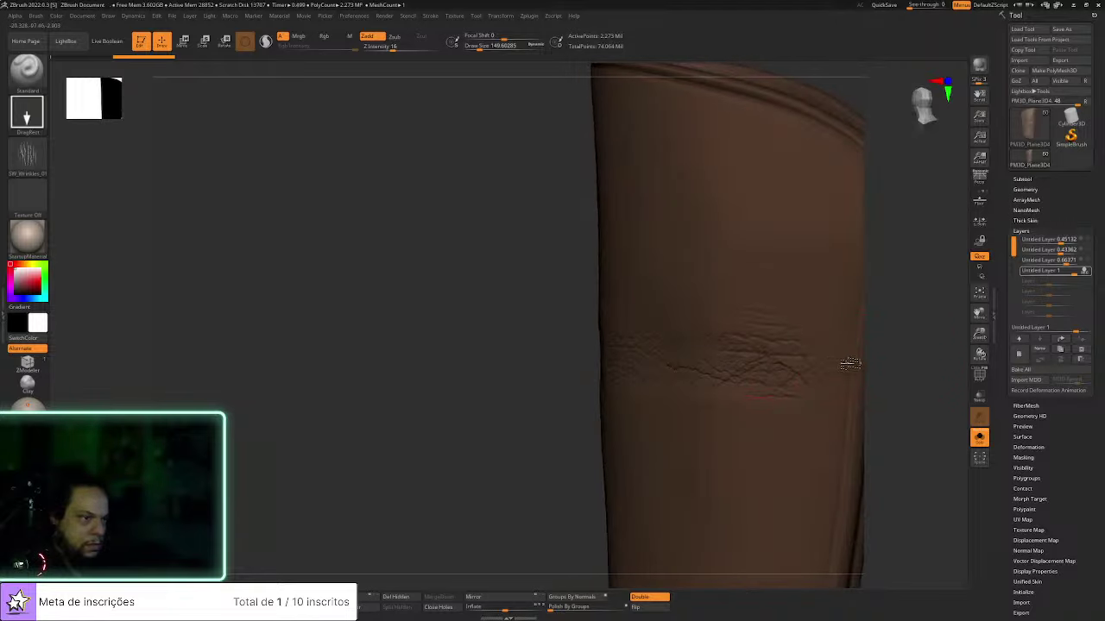
{"action": "left_click_drag", "start_coordinate": [878, 362], "coordinate": [824, 383]}
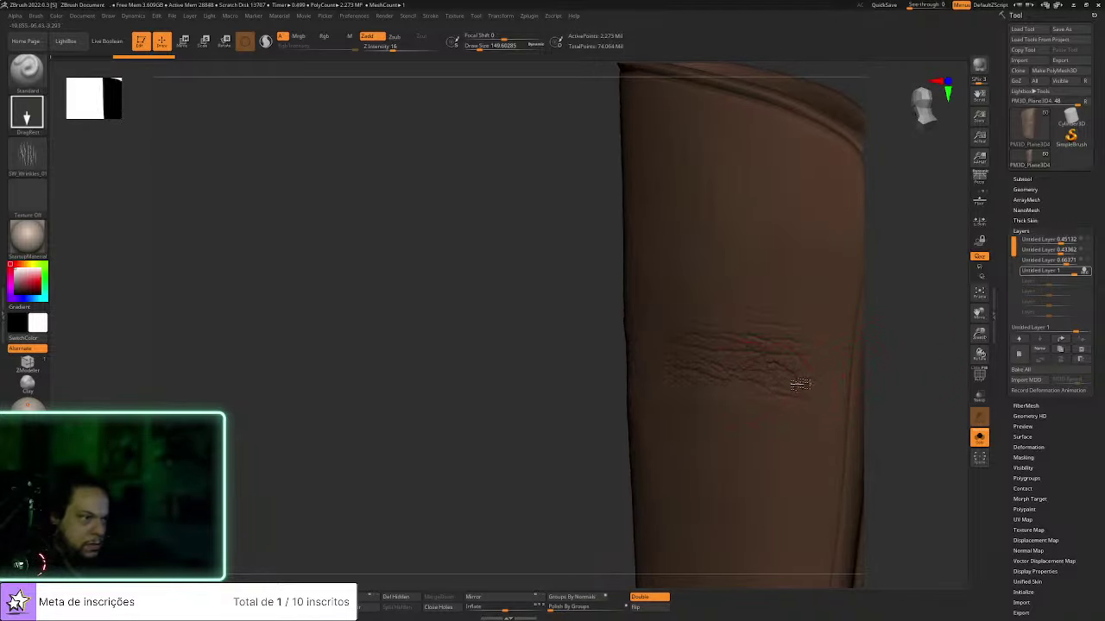
{"action": "left_click_drag", "start_coordinate": [896, 382], "coordinate": [914, 377]}
Break up and soften the new lengthwise creases along the strap band with the Morph brush
{"action": "key", "text": "b"}
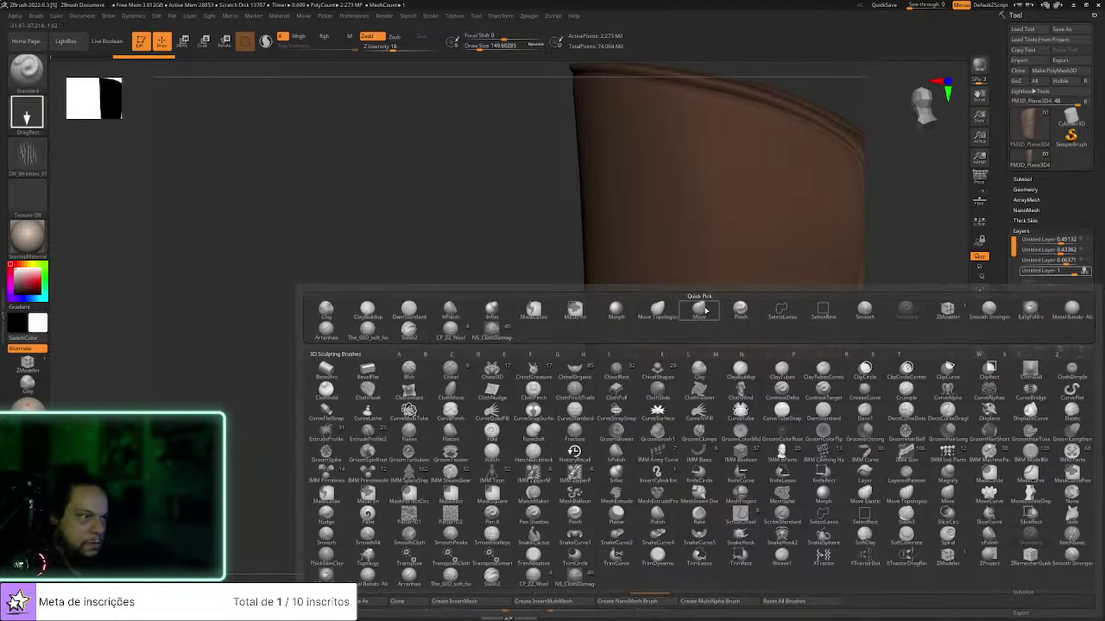
{"action": "left_click", "coordinate": [615, 309]}
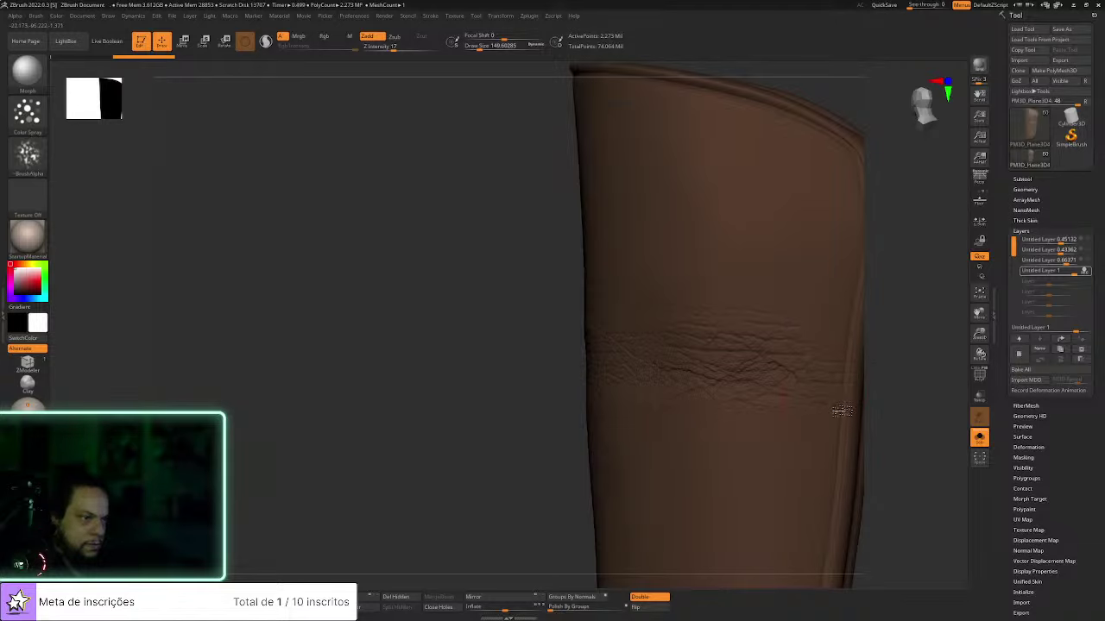
{"action": "left_click_drag", "start_coordinate": [878, 418], "coordinate": [788, 415]}
{"action": "left_click_drag", "start_coordinate": [880, 406], "coordinate": [727, 407]}
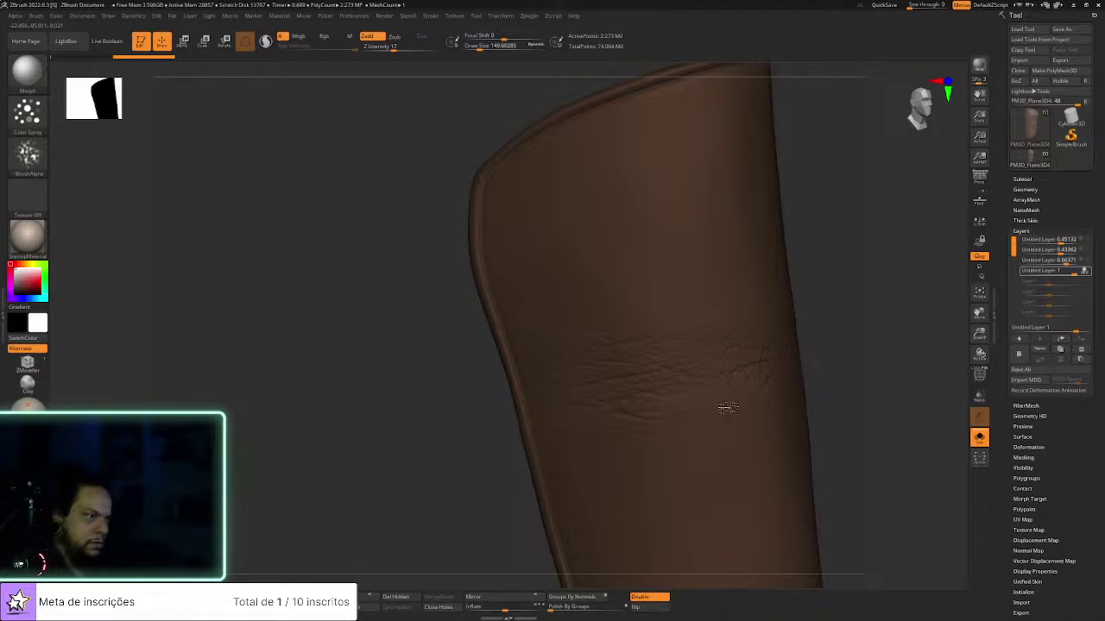
Leave Solo mode to examine the holster on the full character, isolate it again and resume recording on the current layer
{"action": "left_click_drag", "start_coordinate": [891, 435], "coordinate": [950, 345], "text": "alt"}
{"action": "left_click_drag", "start_coordinate": [851, 363], "coordinate": [929, 328]}
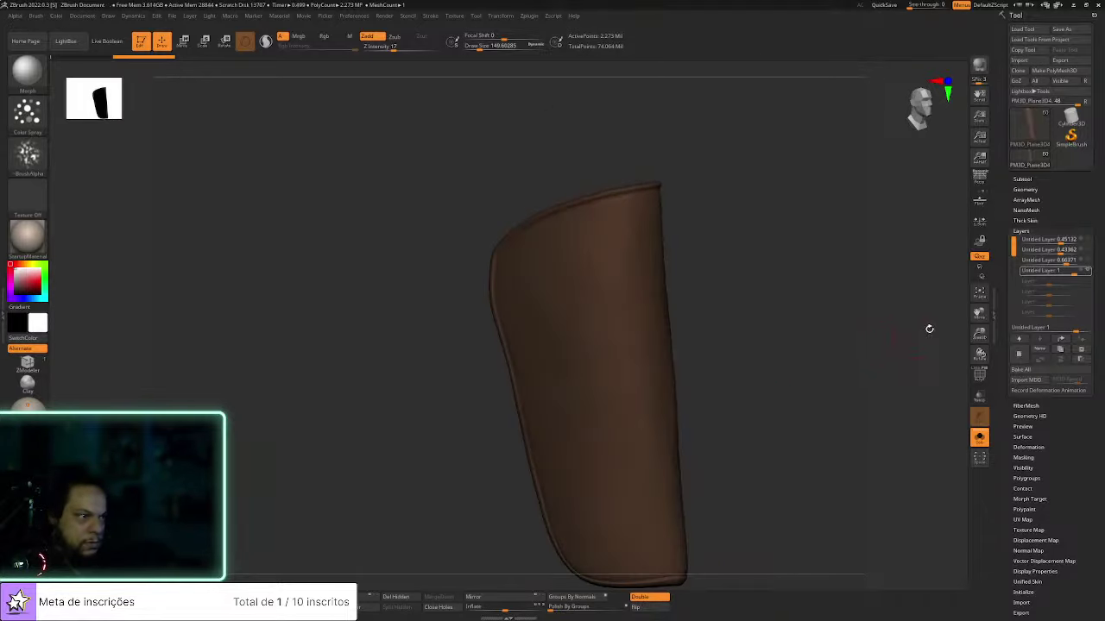
{"action": "left_click", "coordinate": [978, 437]}
{"action": "left_click_drag", "start_coordinate": [941, 434], "coordinate": [958, 422]}
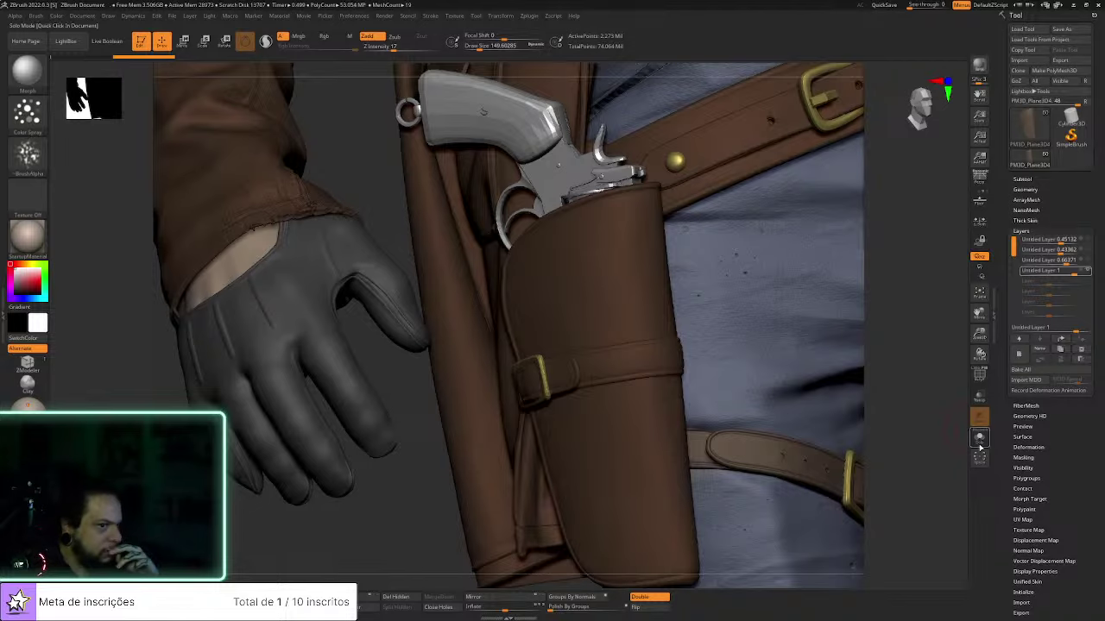
{"action": "left_click", "coordinate": [979, 437]}
{"action": "left_click", "coordinate": [1084, 270]}
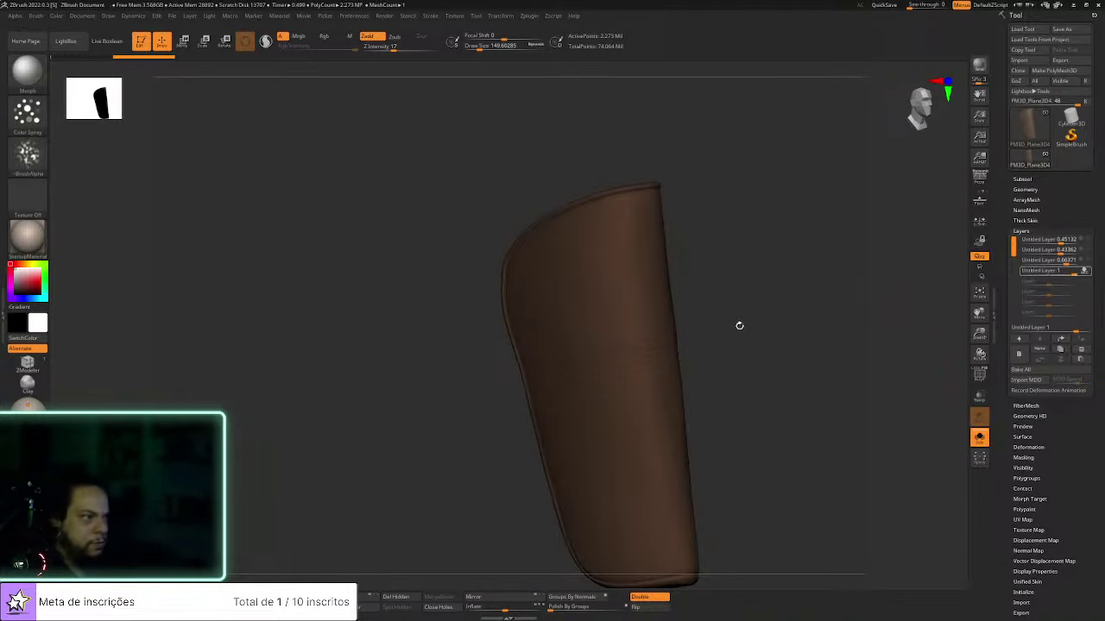
Stamp larger wrinkles around the strap area with the Standard brush and the SW_Wrinkles_05 alpha
{"action": "key", "text": "b"}
{"action": "key", "text": "s"}
{"action": "key", "text": "t"}
{"action": "left_click", "coordinate": [31, 157]}
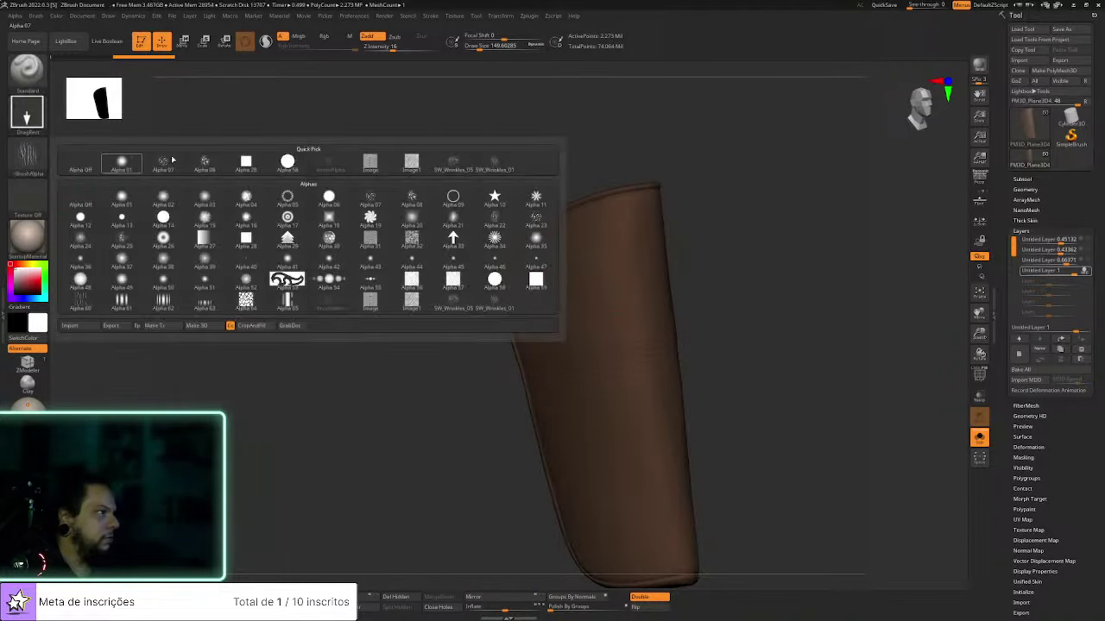
{"action": "left_click", "coordinate": [454, 162]}
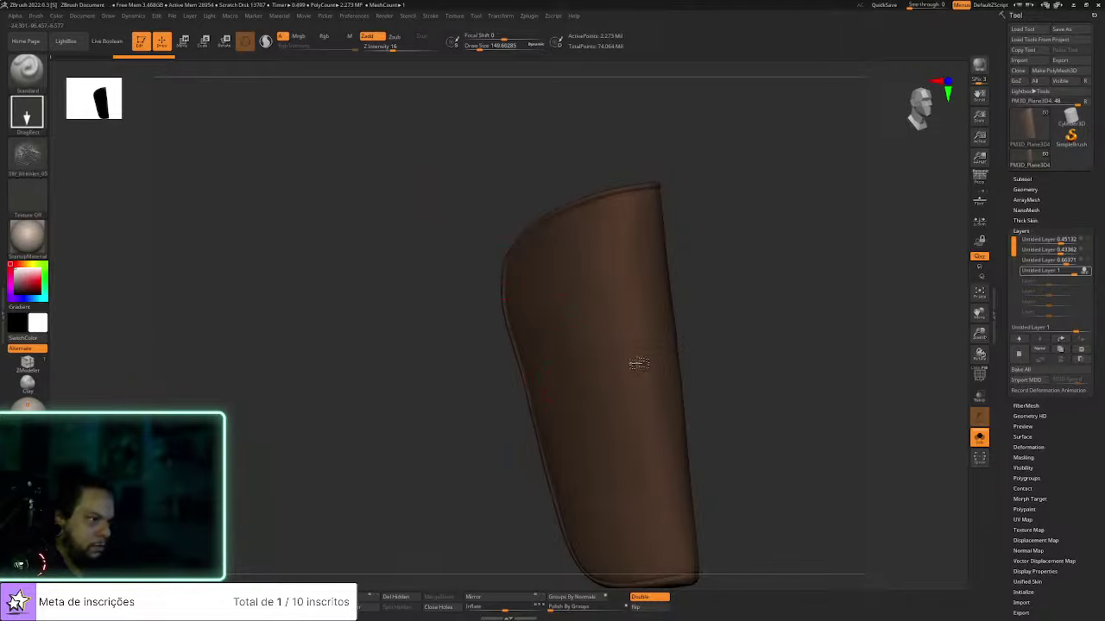
{"action": "left_click_drag", "start_coordinate": [729, 361], "coordinate": [634, 376]}
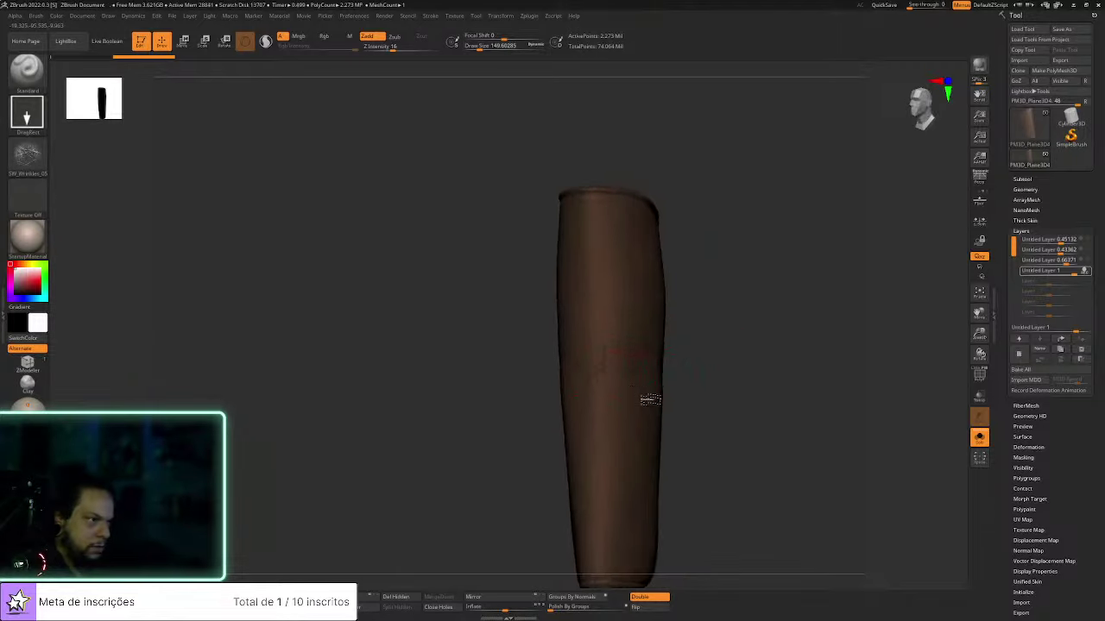
{"action": "left_click_drag", "start_coordinate": [721, 404], "coordinate": [669, 462]}
Enlarge the Morph brush to a draw size of about 292 and fade the large wrinkles around the strap area
{"action": "key", "text": "b"}
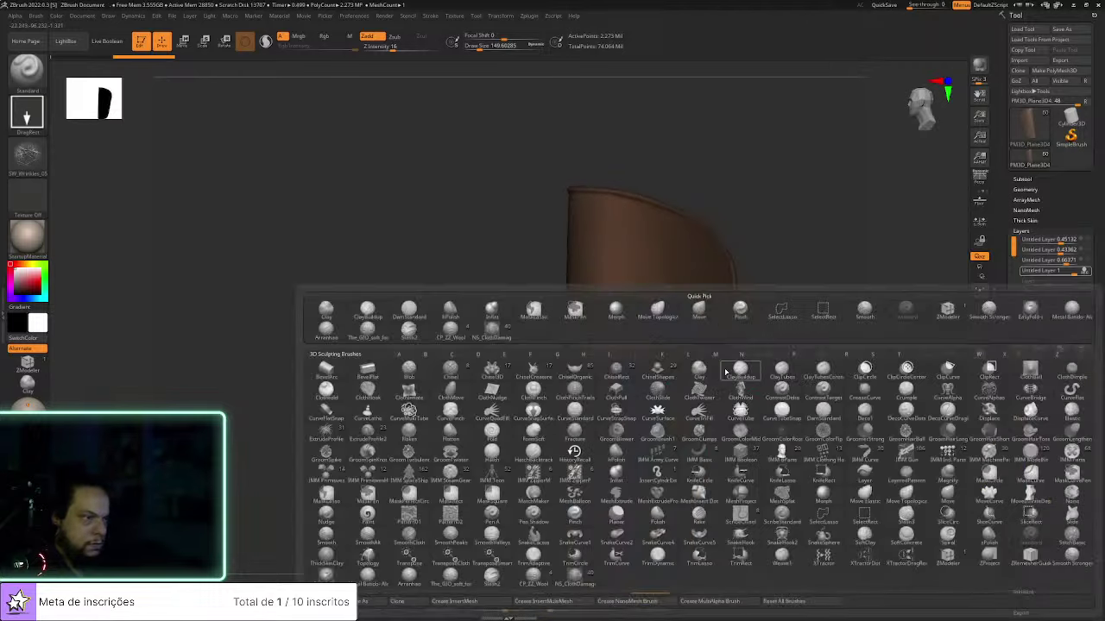
{"action": "left_click", "coordinate": [624, 314]}
{"action": "key", "text": "s"}
{"action": "left_click_drag", "start_coordinate": [633, 403], "coordinate": [639, 403]}
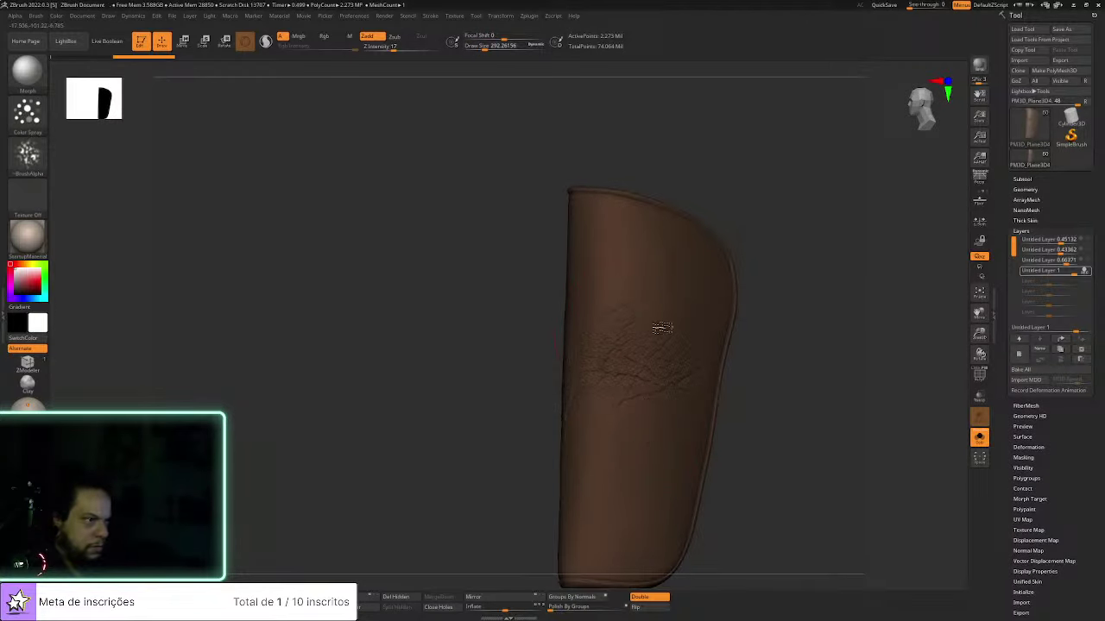
{"action": "left_click_drag", "start_coordinate": [772, 358], "coordinate": [674, 429]}
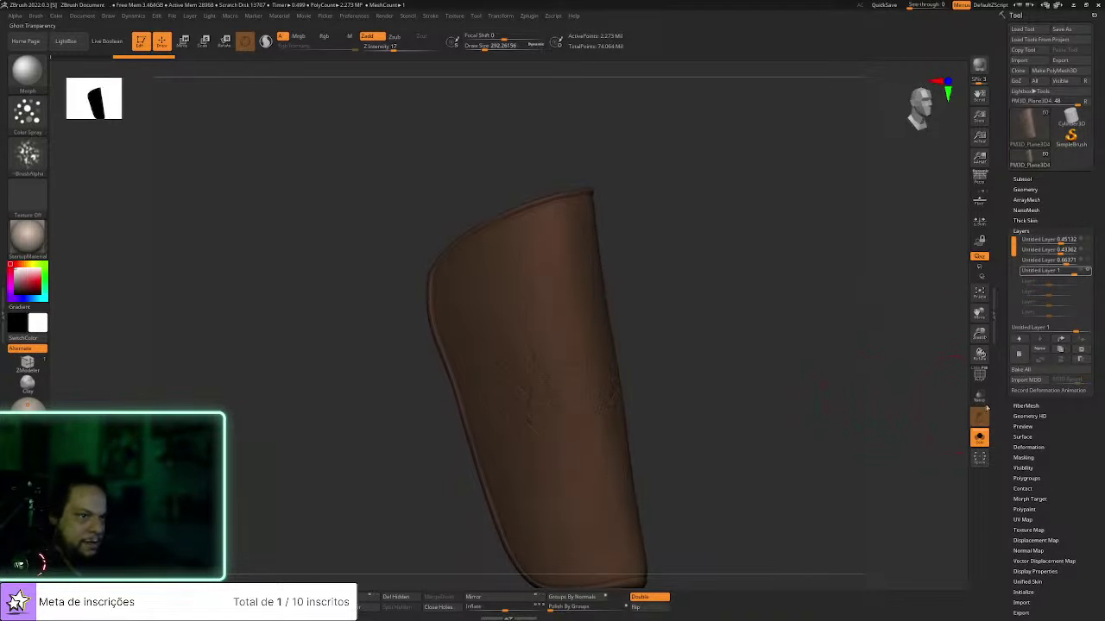
Leave Solo mode, lower the current layer's intensity to about 0.38, check the holster on the character, isolate it again and resume layer recording
{"action": "left_click", "coordinate": [978, 437]}
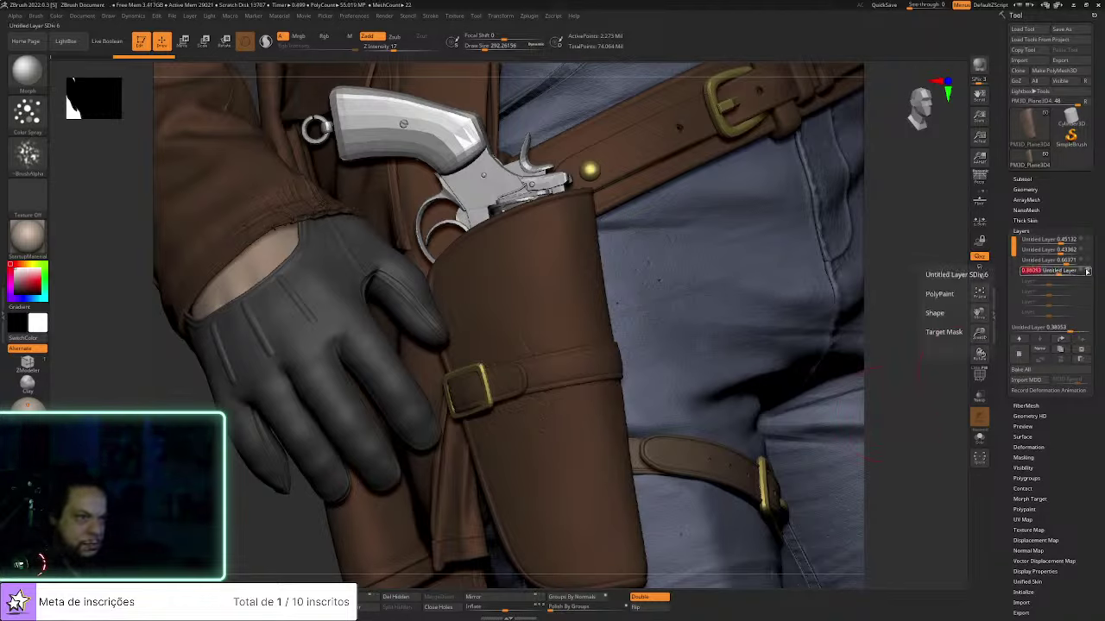
{"action": "left_click", "coordinate": [1088, 271]}
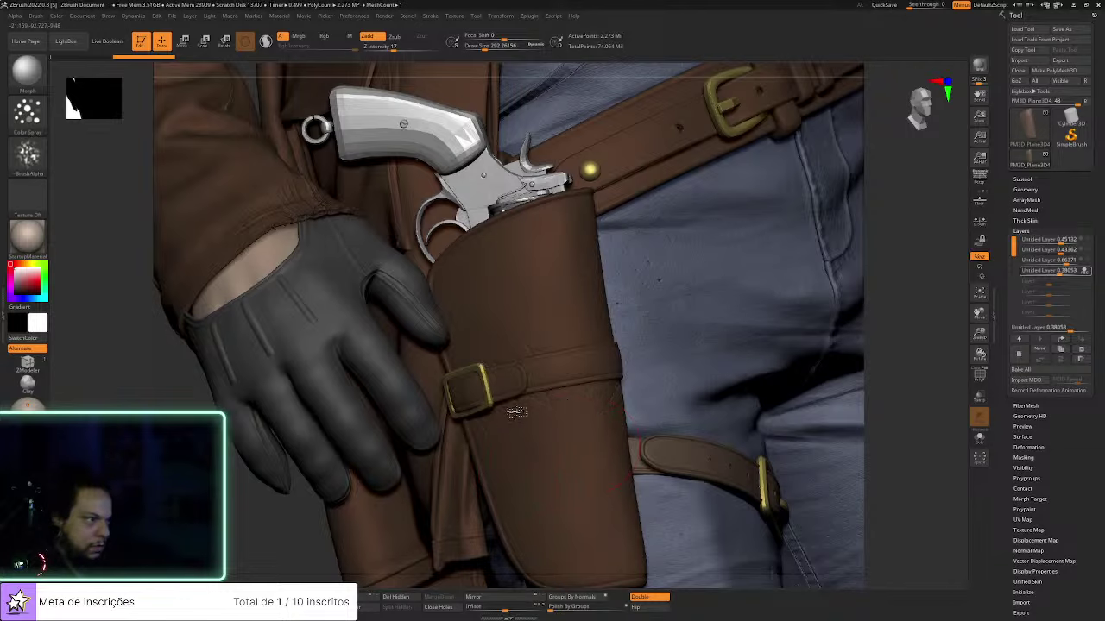
{"action": "left_click_drag", "start_coordinate": [947, 364], "coordinate": [639, 424]}
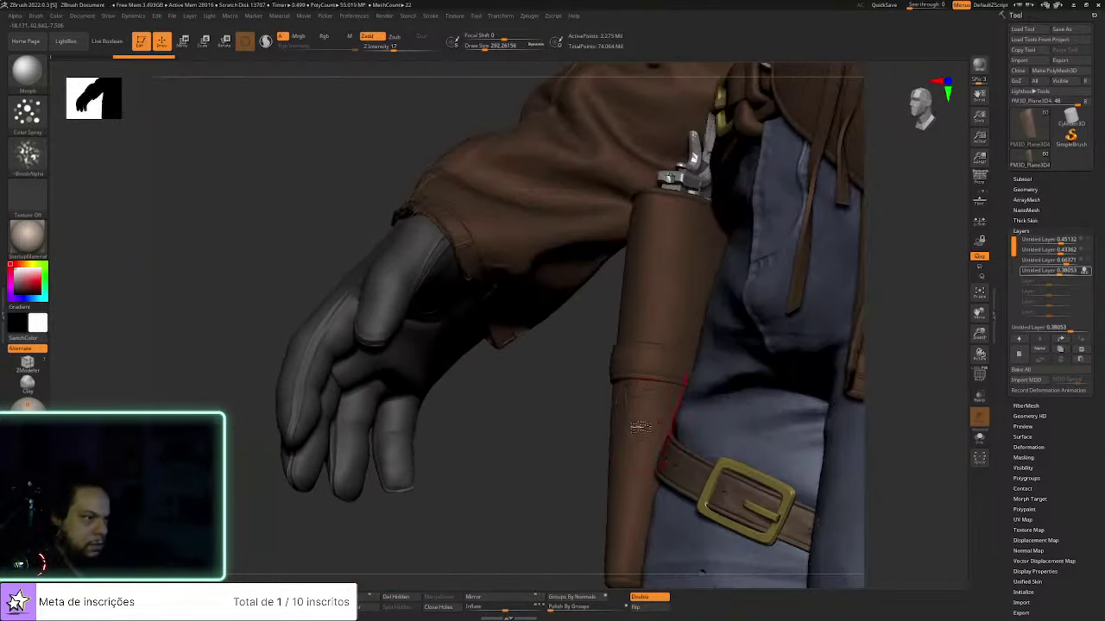
{"action": "left_click_drag", "start_coordinate": [538, 441], "coordinate": [577, 425]}
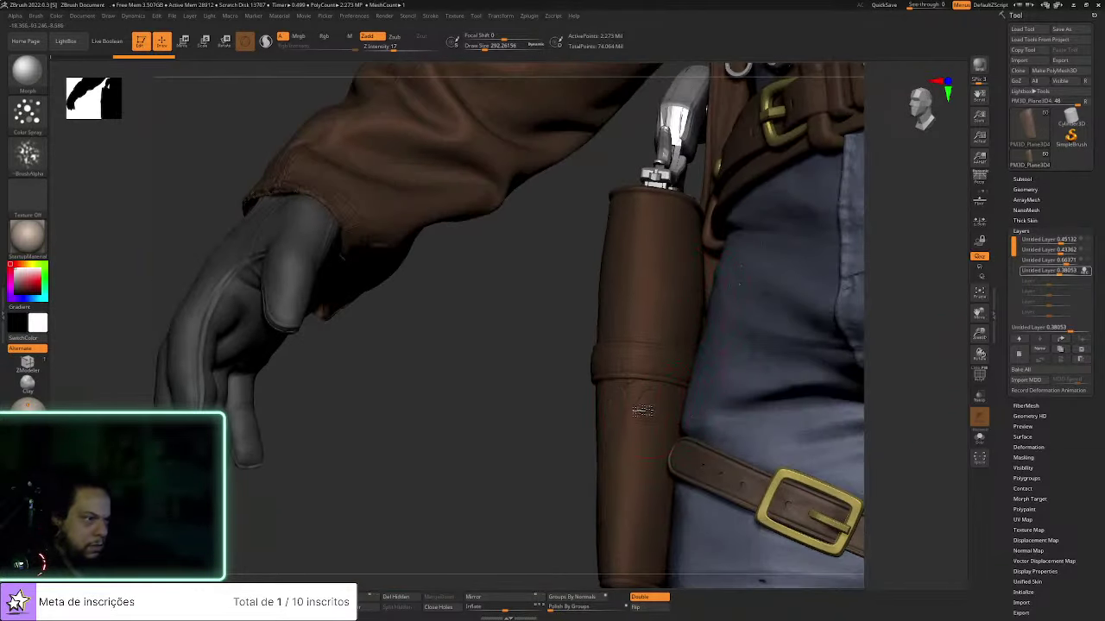
{"action": "left_click", "coordinate": [979, 436]}
{"action": "right_click_drag", "start_coordinate": [912, 449], "coordinate": [706, 454]}
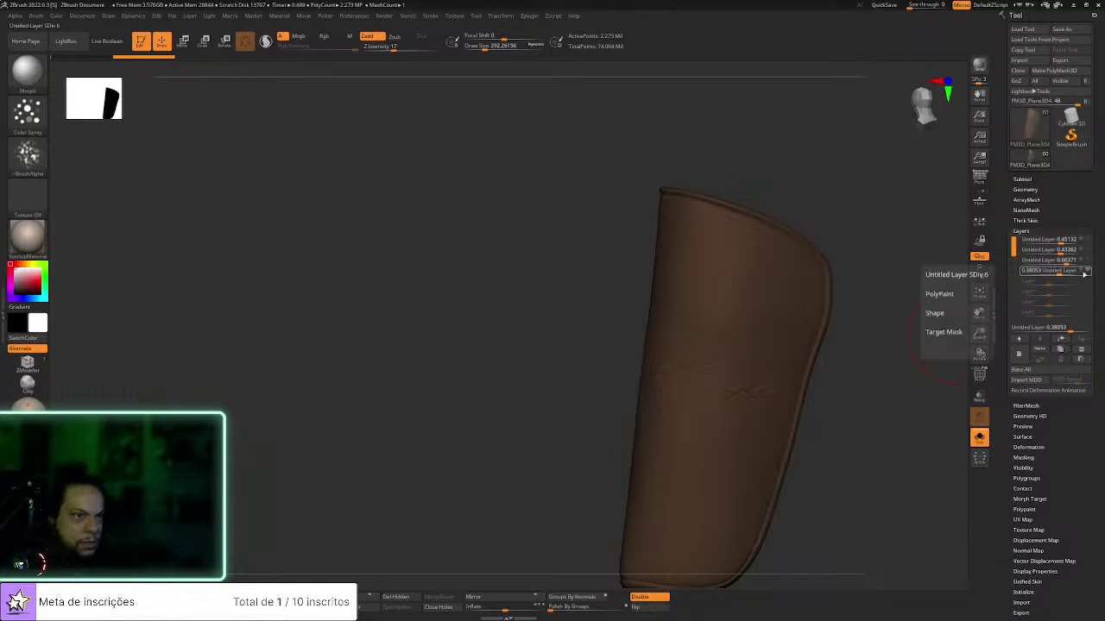
Switch to the Clay brush and close in on the wrinkled strap area of the holster
{"action": "right_click_drag", "start_coordinate": [837, 377], "coordinate": [773, 364]}
{"action": "key", "text": "b"}
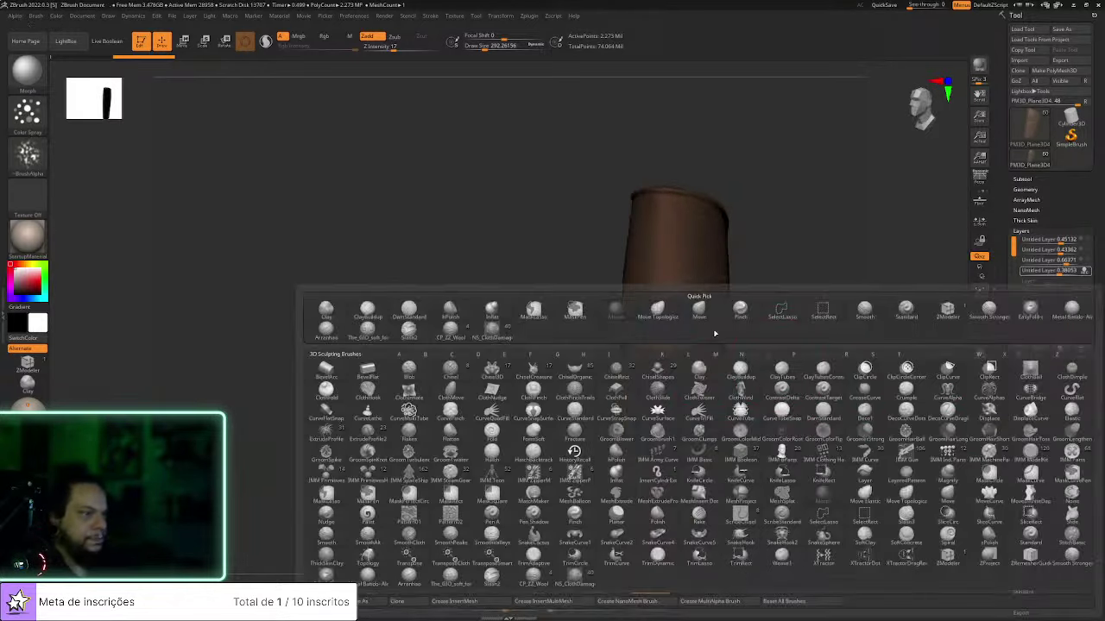
{"action": "key", "text": "c"}
{"action": "key", "text": "l"}
{"action": "mouse_move", "coordinate": [789, 398]}
{"action": "right_mouse_down"}
{"action": "mouse_move", "coordinate": [826, 383]}
{"action": "mouse_move", "coordinate": [779, 424]}
{"action": "right_mouse_up"}
{"action": "key", "text": "b"}
{"action": "key", "text": "c"}
{"action": "key", "text": "b"}
{"action": "right_click_drag", "start_coordinate": [819, 350], "coordinate": [789, 233], "text": "alt"}
{"action": "left_click", "coordinate": [28, 385]}
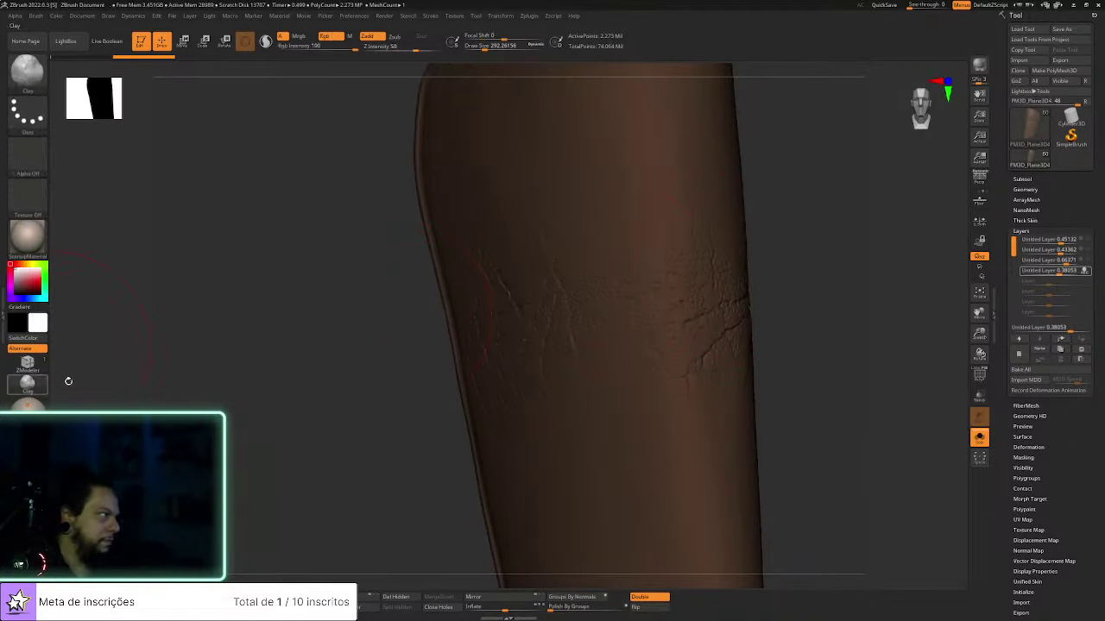
Set the Clay brush's draw size to about 81, undo a test stroke and turn off Rgb colour painting
{"action": "key", "text": "s"}
{"action": "left_click_drag", "start_coordinate": [695, 382], "coordinate": [686, 382]}
{"action": "right_click_drag", "start_coordinate": [764, 344], "coordinate": [824, 318]}
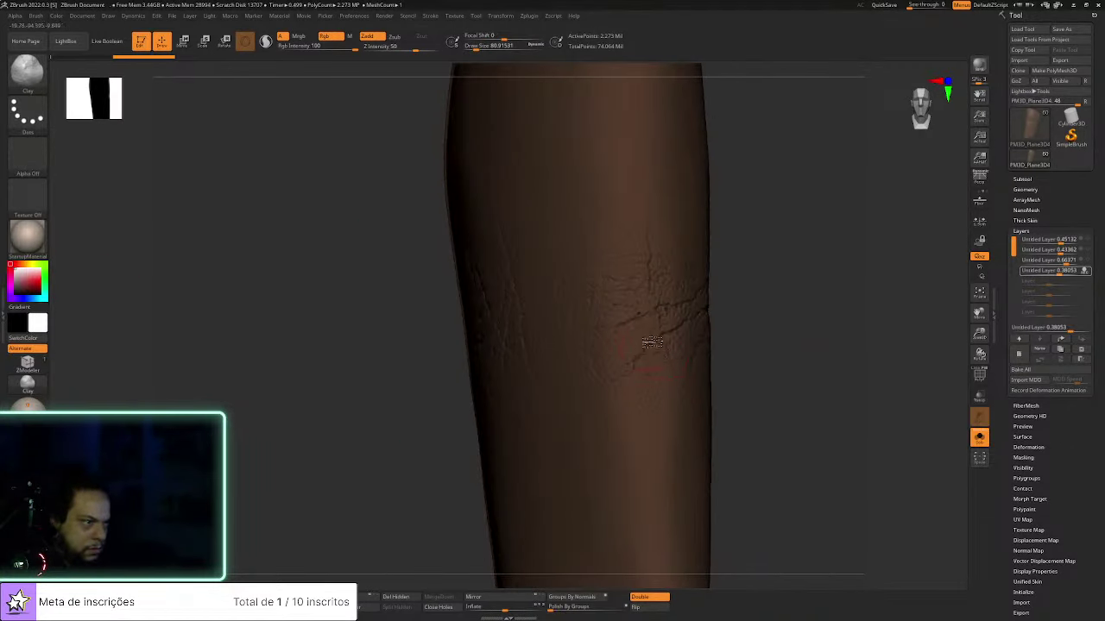
{"action": "left_click_drag", "start_coordinate": [651, 338], "coordinate": [642, 343]}
{"action": "key", "text": "ctrl+z"}
{"action": "left_click", "coordinate": [324, 36]}
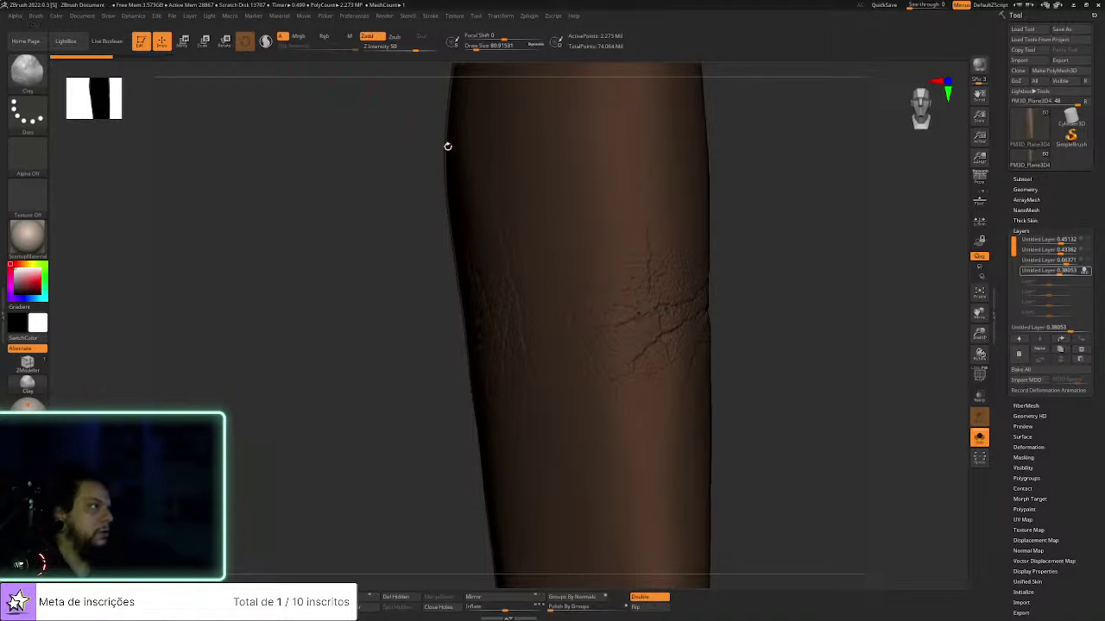
Build up soft volume along the lower wrinkles on the holster's narrow side and front with the Clay brush, using draw sizes up to about 88
{"action": "key", "text": "s"}
{"action": "left_click_drag", "start_coordinate": [654, 339], "coordinate": [655, 336]}
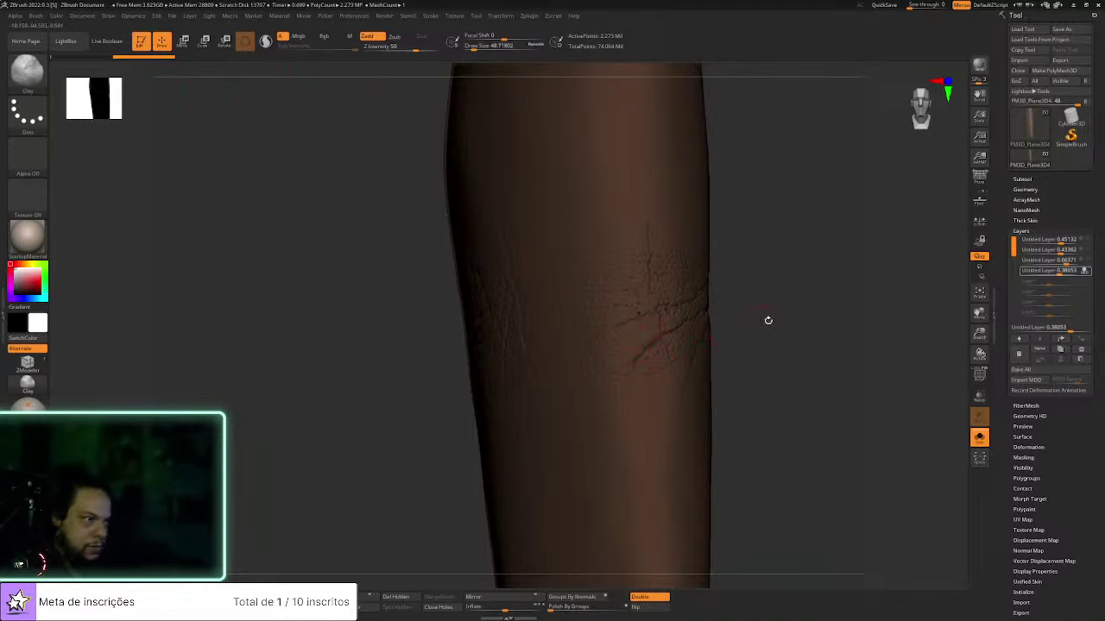
{"action": "right_click_drag", "start_coordinate": [768, 320], "coordinate": [616, 365]}
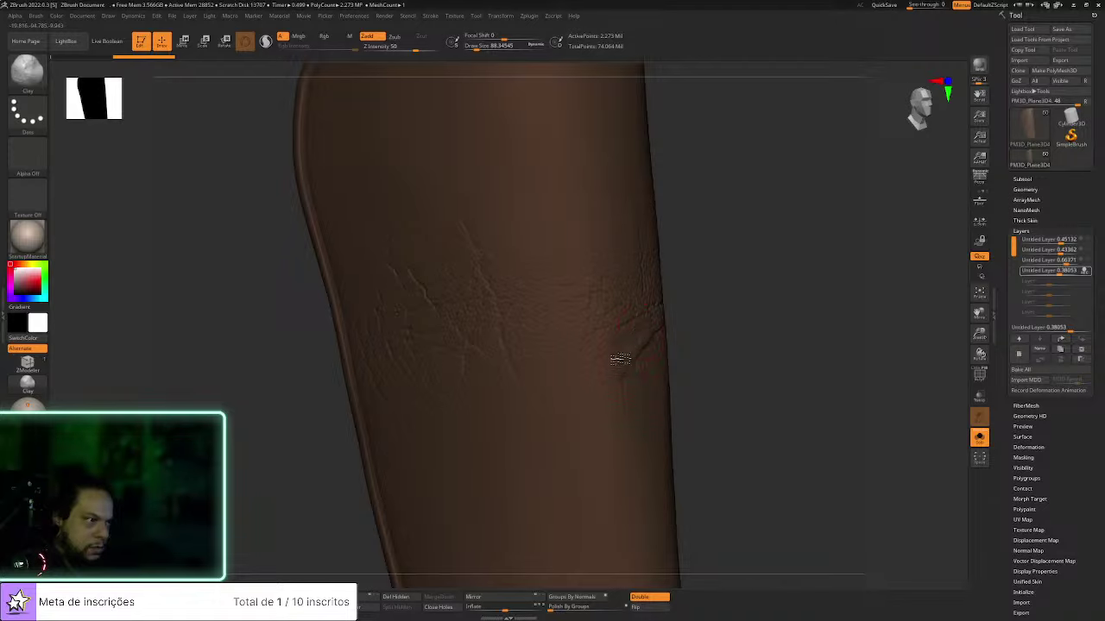
{"action": "left_click_drag", "start_coordinate": [607, 375], "coordinate": [596, 357]}
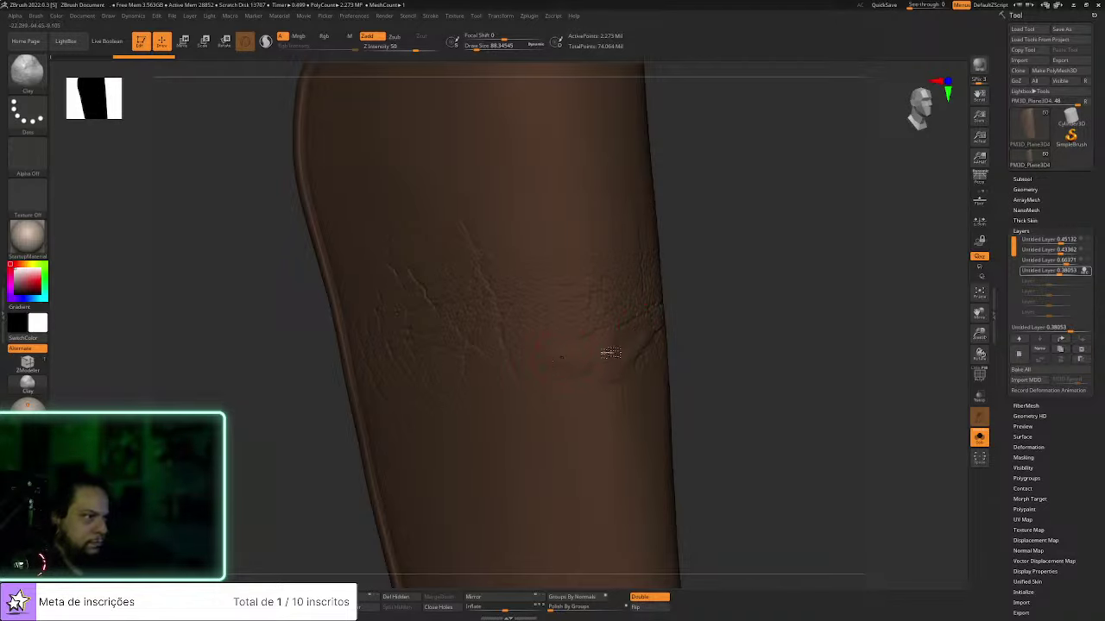
{"action": "right_click_drag", "start_coordinate": [579, 358], "coordinate": [544, 365]}
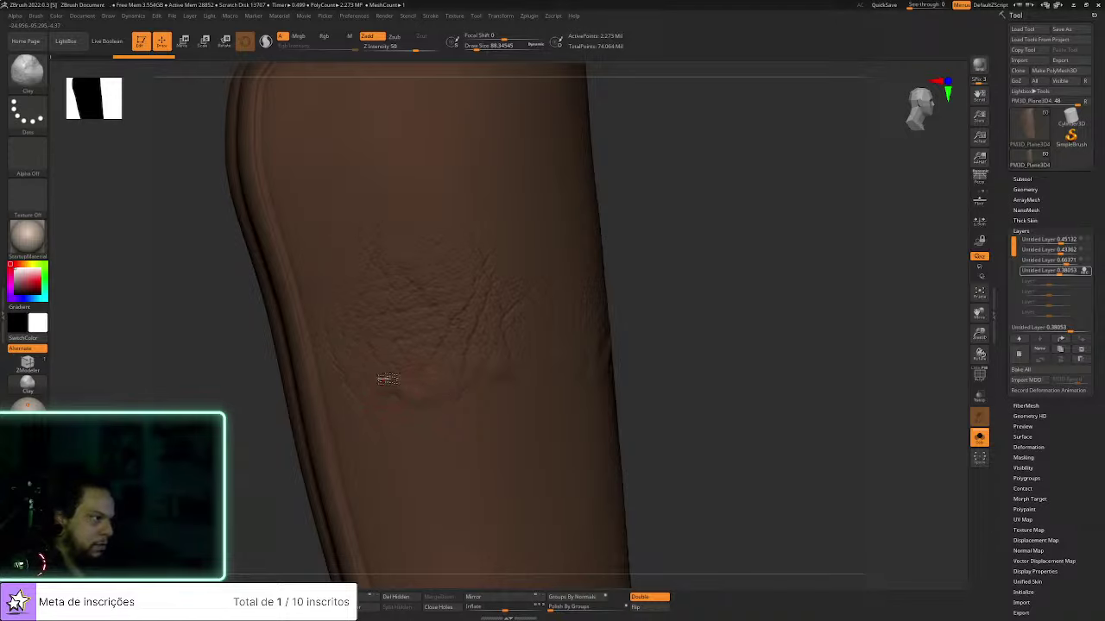
{"action": "mouse_move", "coordinate": [683, 337]}
{"action": "right_mouse_down"}
{"action": "mouse_move", "coordinate": [500, 383]}
{"action": "mouse_move", "coordinate": [543, 345]}
{"action": "mouse_move", "coordinate": [553, 318]}
{"action": "mouse_move", "coordinate": [556, 332]}
{"action": "right_mouse_up"}
Reduce the Clay brush to a draw size of about 43 and add small bulges beneath the strap-area wrinkles
{"action": "key", "text": "s"}
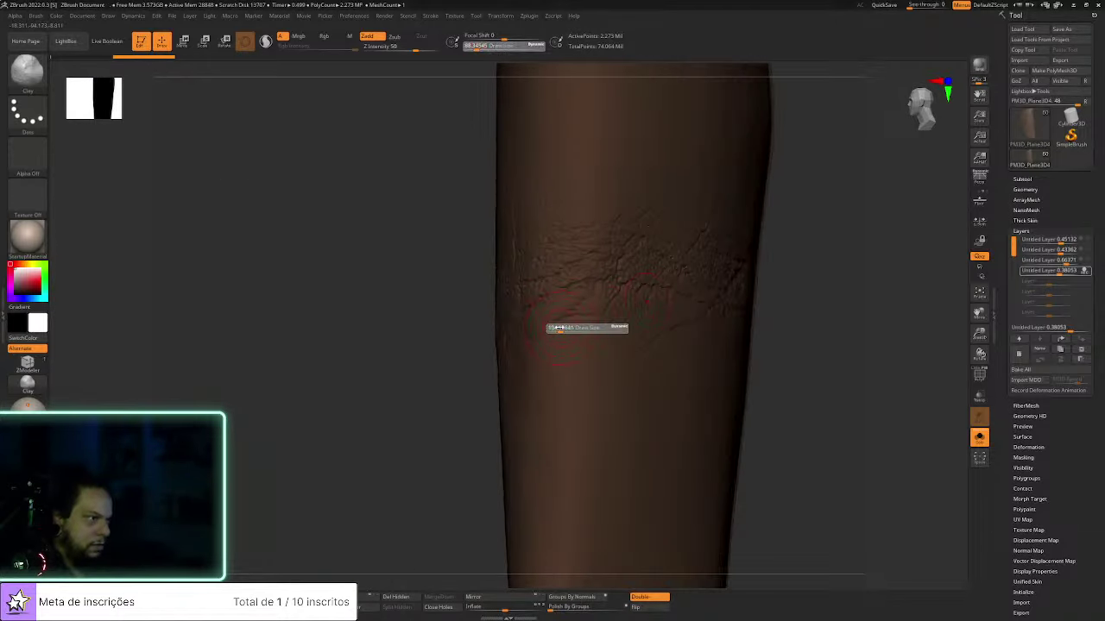
{"action": "left_click_drag", "start_coordinate": [555, 324], "coordinate": [553, 324]}
{"action": "key", "text": "s"}
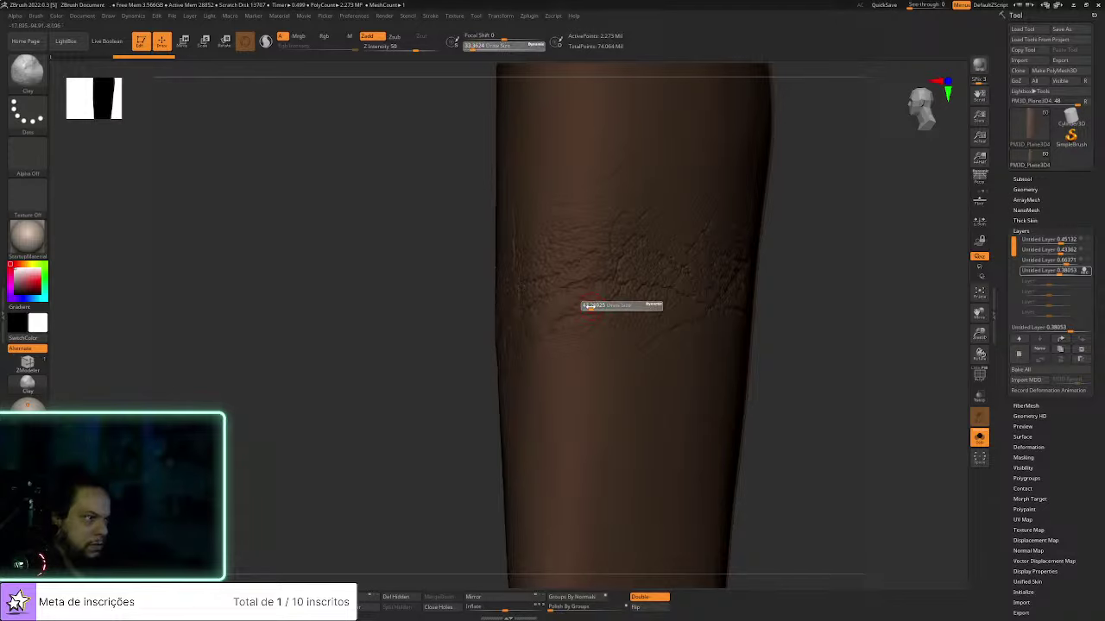
{"action": "left_click", "coordinate": [604, 304]}
{"action": "left_click_drag", "start_coordinate": [802, 314], "coordinate": [734, 303]}
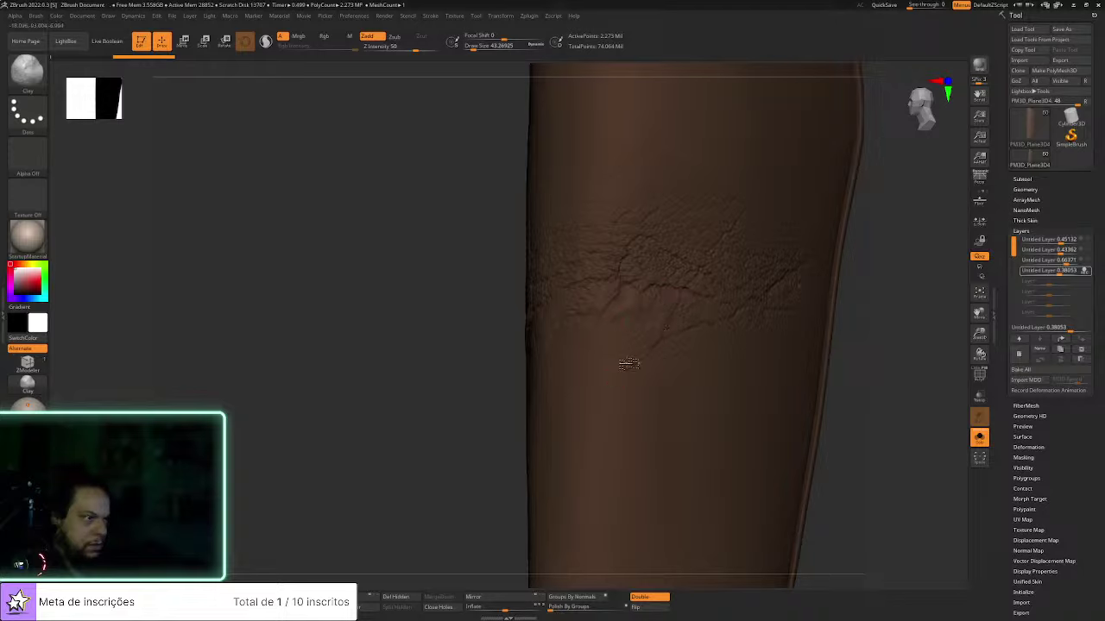
Add bulges between and below the deeper creases on the holster's other face, varying the Clay draw size from about 38 to 139
{"action": "key", "text": "s"}
{"action": "left_click_drag", "start_coordinate": [881, 353], "coordinate": [685, 338]}
{"action": "key", "text": "bracketleft"}
{"action": "key", "text": "bracketleft"}
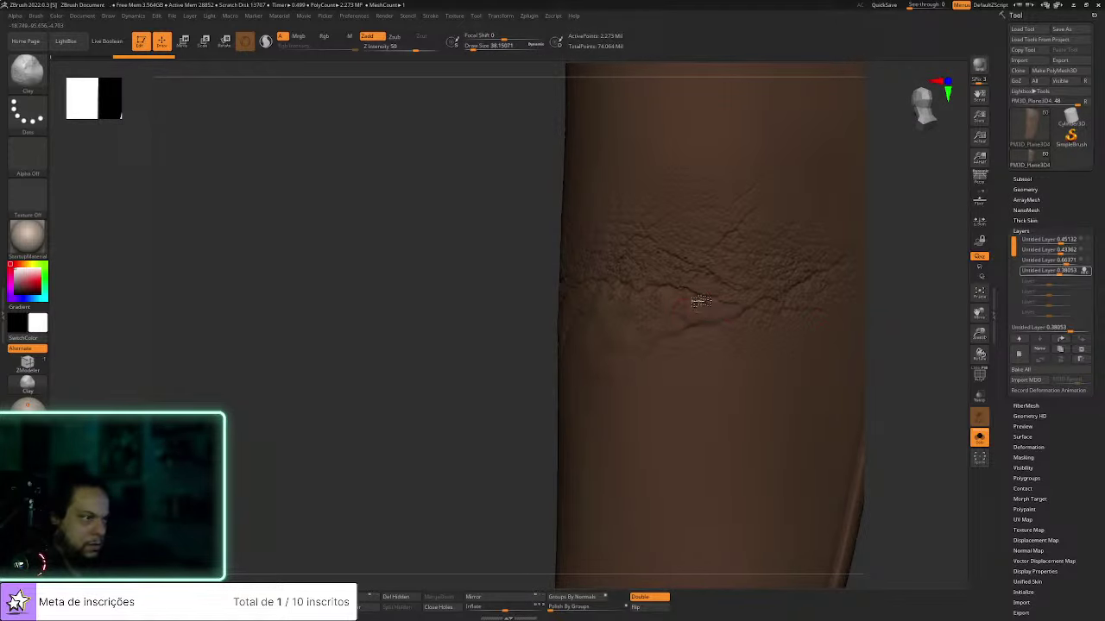
{"action": "key", "text": "s"}
{"action": "mouse_move", "coordinate": [687, 335]}
{"action": "left_mouse_down"}
{"action": "mouse_move", "coordinate": [699, 355]}
{"action": "mouse_move", "coordinate": [659, 368]}
{"action": "mouse_move", "coordinate": [710, 382]}
{"action": "left_mouse_up"}
{"action": "key", "text": "s"}
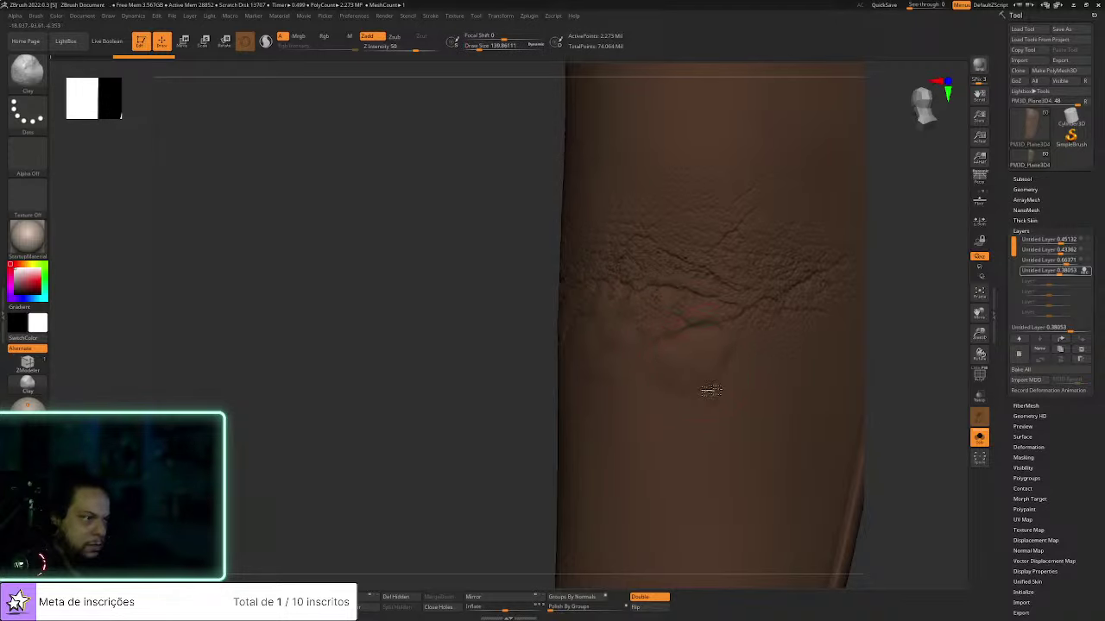
Extend the clay bulges toward the holster's stitched edge, varying the draw size between about 25 and 149
{"action": "mouse_move", "coordinate": [923, 379]}
{"action": "left_mouse_down"}
{"action": "mouse_move", "coordinate": [875, 345]}
{"action": "mouse_move", "coordinate": [854, 349]}
{"action": "left_mouse_up"}
{"action": "key", "text": "s"}
{"action": "left_click", "coordinate": [615, 328]}
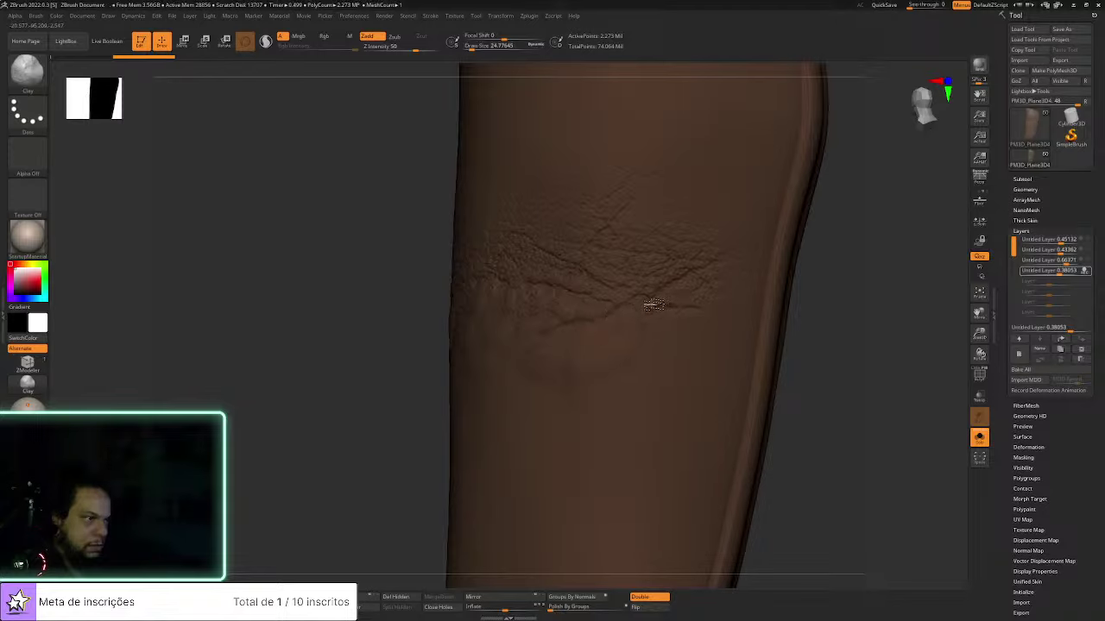
{"action": "key", "text": "s"}
{"action": "key", "text": "s"}
{"action": "left_click", "coordinate": [652, 335]}
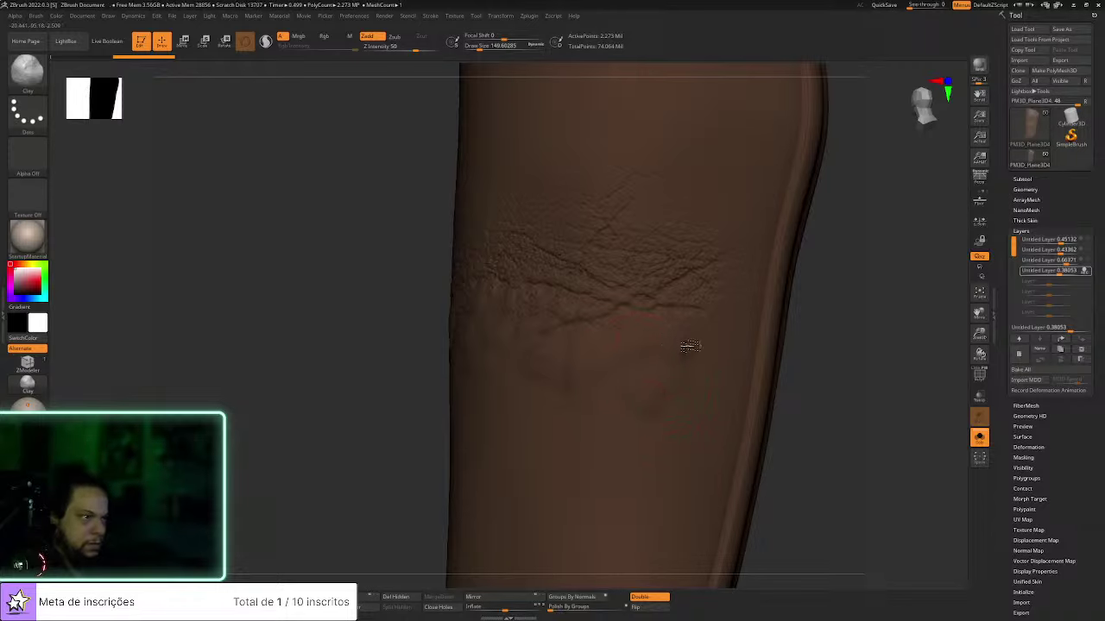
{"action": "key", "text": "s"}
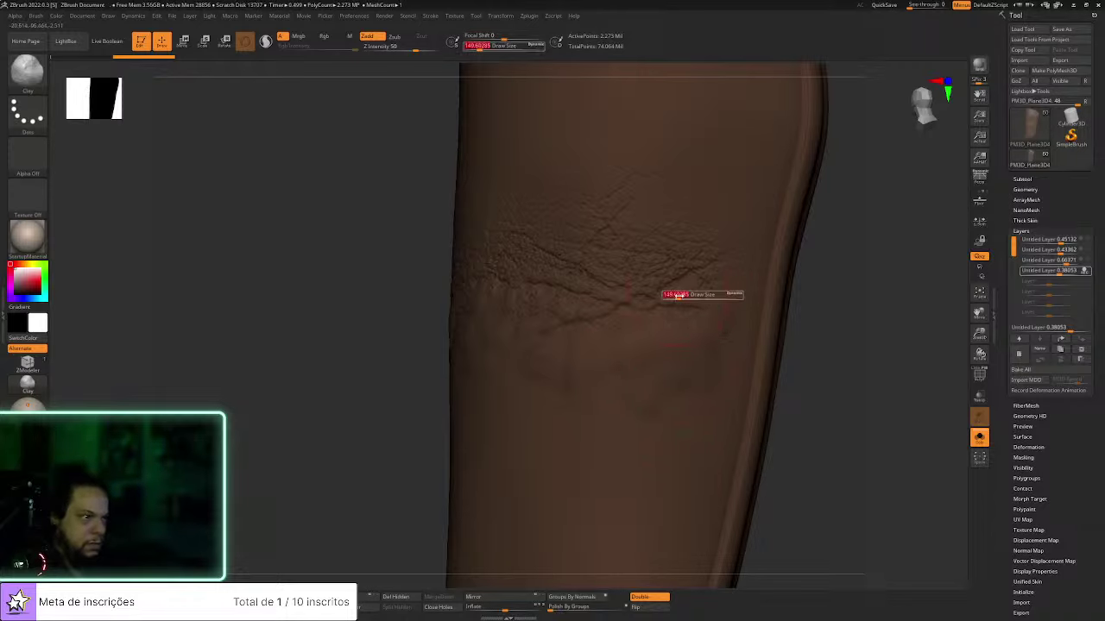
{"action": "left_click", "coordinate": [674, 296]}
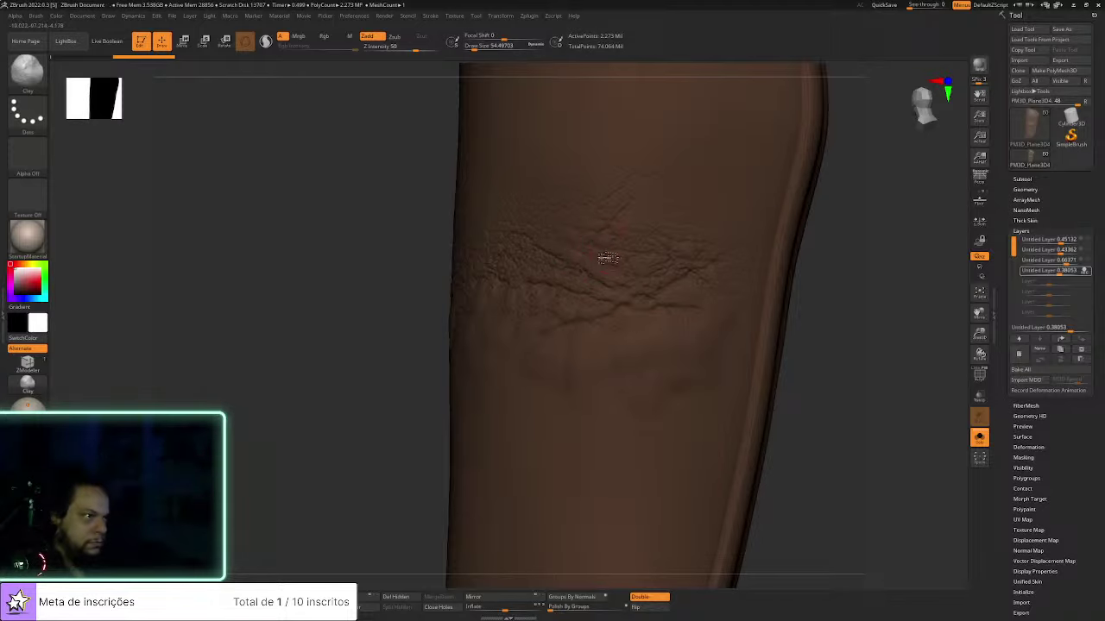
Build up the folds along the wrinkle band's upper edge around the holster with the Clay brush at a draw size of about 54
{"action": "mouse_move", "coordinate": [799, 258]}
{"action": "left_mouse_down"}
{"action": "mouse_move", "coordinate": [826, 316]}
{"action": "mouse_move", "coordinate": [585, 301]}
{"action": "left_mouse_up"}
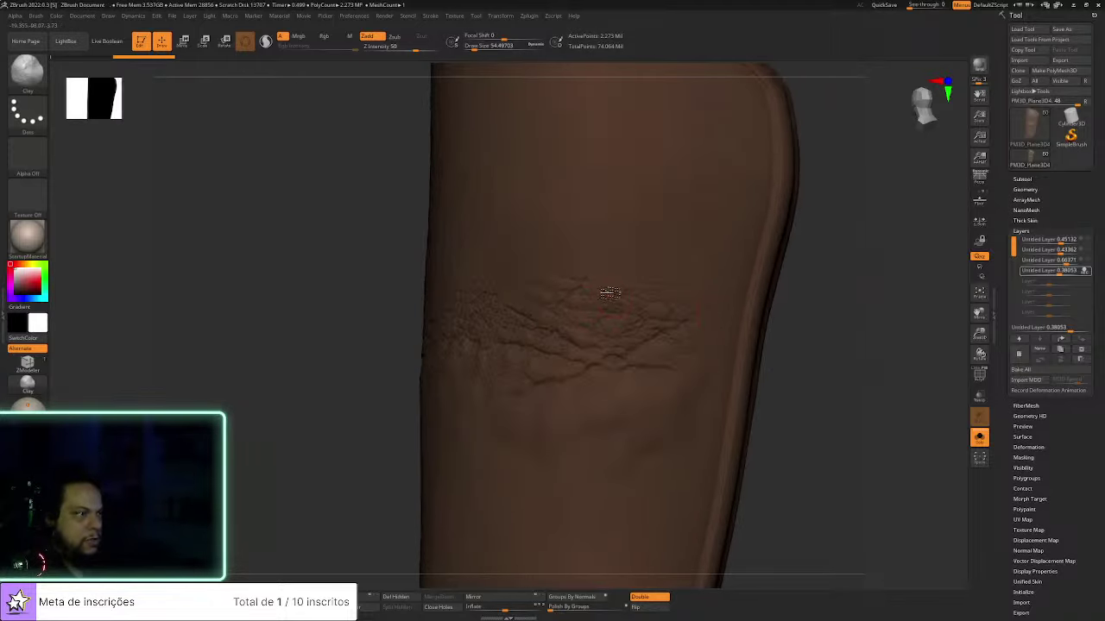
{"action": "mouse_move", "coordinate": [807, 340]}
{"action": "left_mouse_down"}
{"action": "mouse_move", "coordinate": [848, 345]}
{"action": "mouse_move", "coordinate": [846, 336]}
{"action": "mouse_move", "coordinate": [815, 341]}
{"action": "left_mouse_up"}
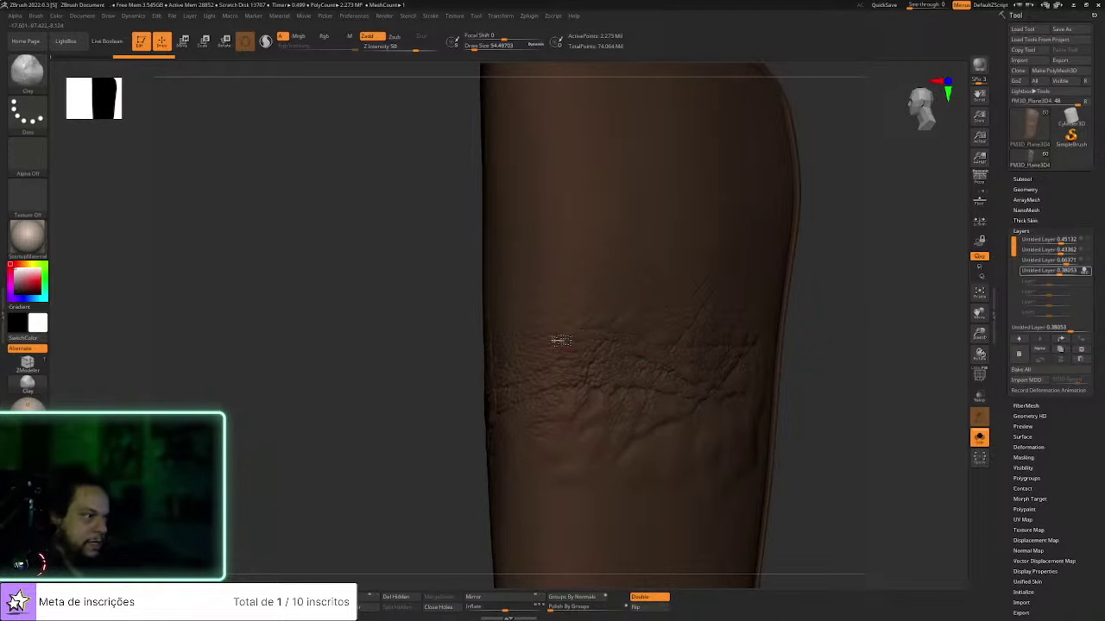
{"action": "mouse_move", "coordinate": [811, 320]}
{"action": "left_mouse_down"}
{"action": "mouse_move", "coordinate": [836, 308]}
{"action": "mouse_move", "coordinate": [644, 333]}
{"action": "left_mouse_up"}
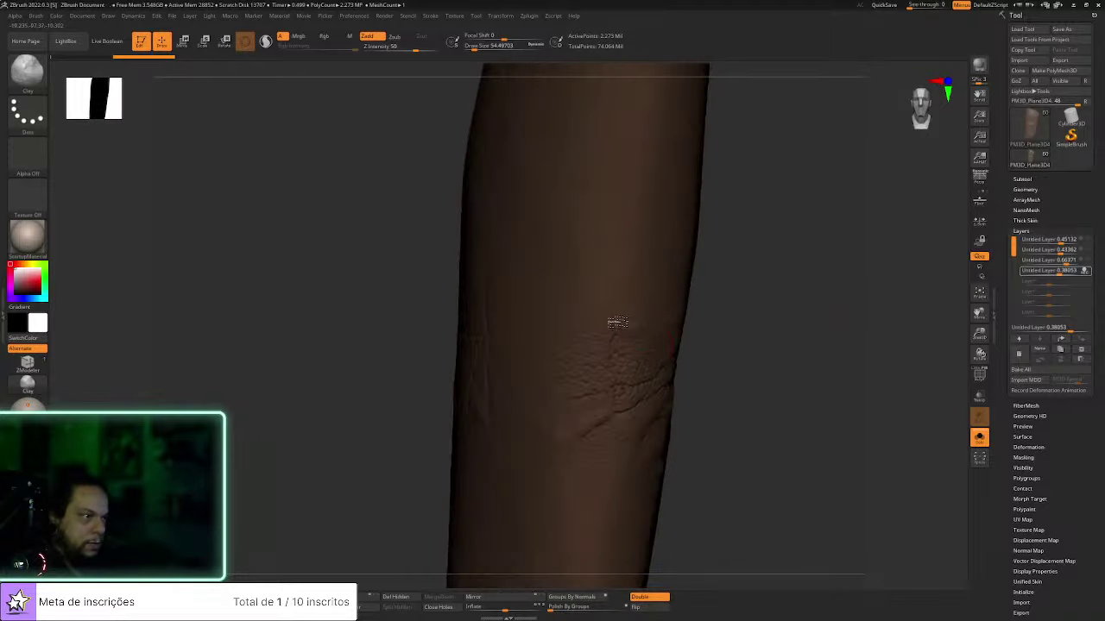
{"action": "left_click_drag", "start_coordinate": [730, 305], "coordinate": [621, 389]}
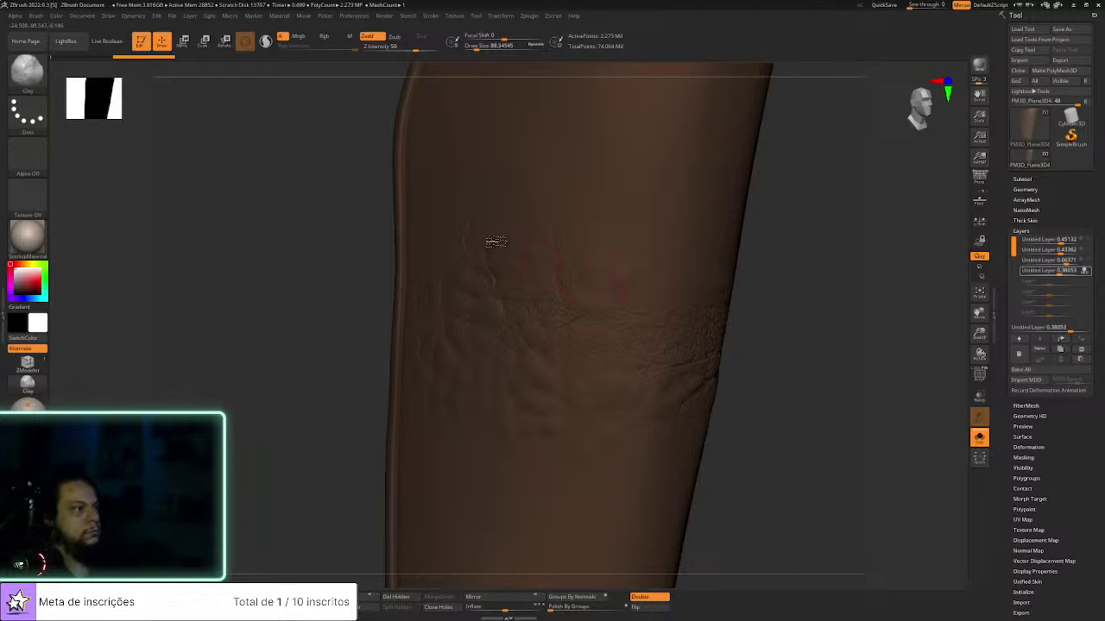
Add broader clay volume above and below the wrinkle band around the holster, enlarging the draw size from about 88 to 181
{"action": "left_click_drag", "start_coordinate": [791, 313], "coordinate": [506, 296]}
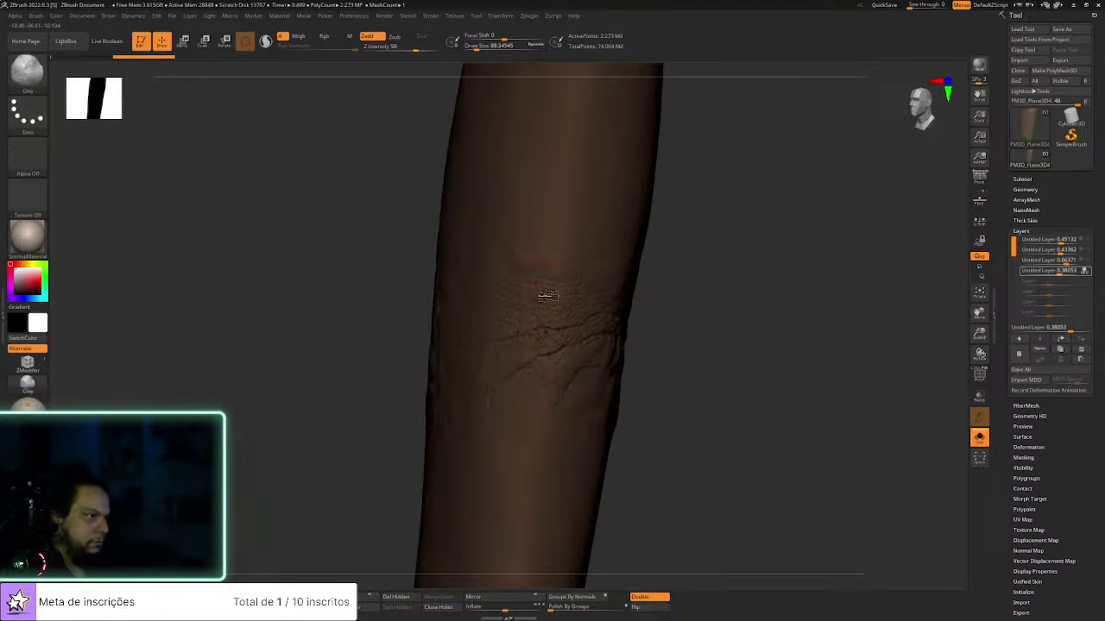
{"action": "left_click_drag", "start_coordinate": [726, 455], "coordinate": [461, 437]}
{"action": "key", "text": "s"}
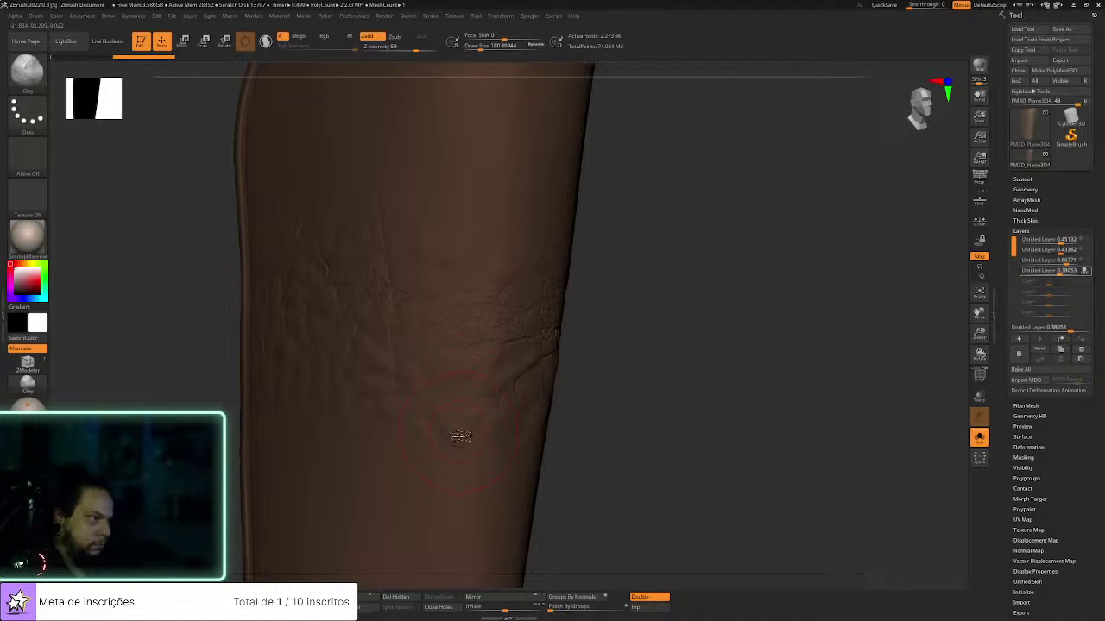
{"action": "right_click_drag", "start_coordinate": [649, 361], "coordinate": [470, 287]}
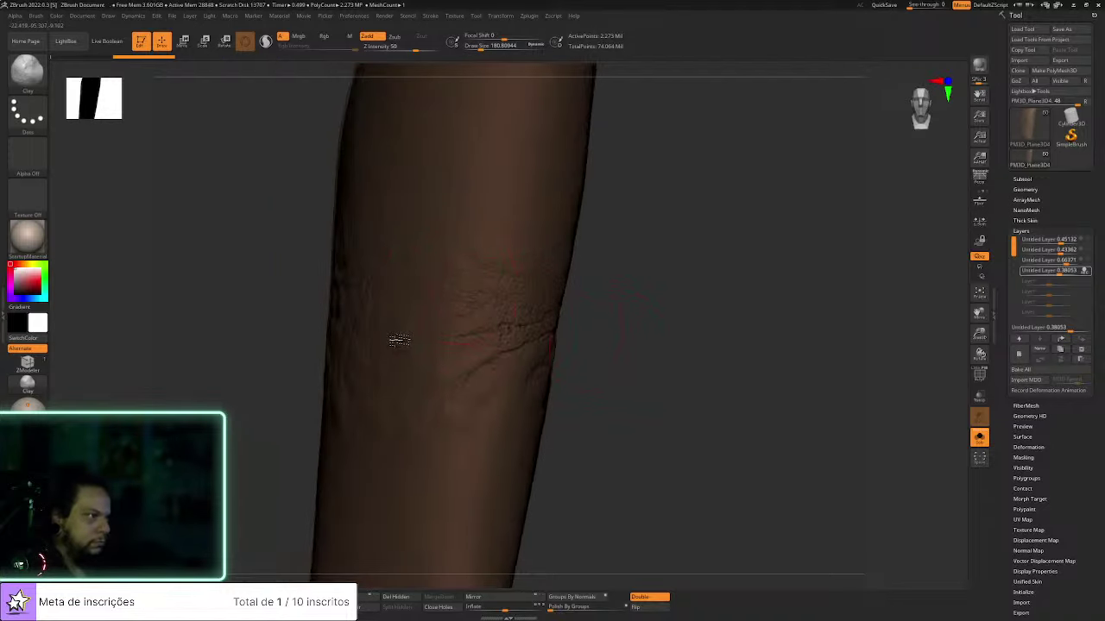
{"action": "mouse_move", "coordinate": [647, 298]}
{"action": "right_mouse_down"}
{"action": "mouse_move", "coordinate": [757, 348]}
{"action": "mouse_move", "coordinate": [646, 333]}
{"action": "right_mouse_up"}
Switch to the Morph brush at a draw size of about 320 and soften the new bulges and wrinkles around the strap area
{"action": "key", "text": "b"}
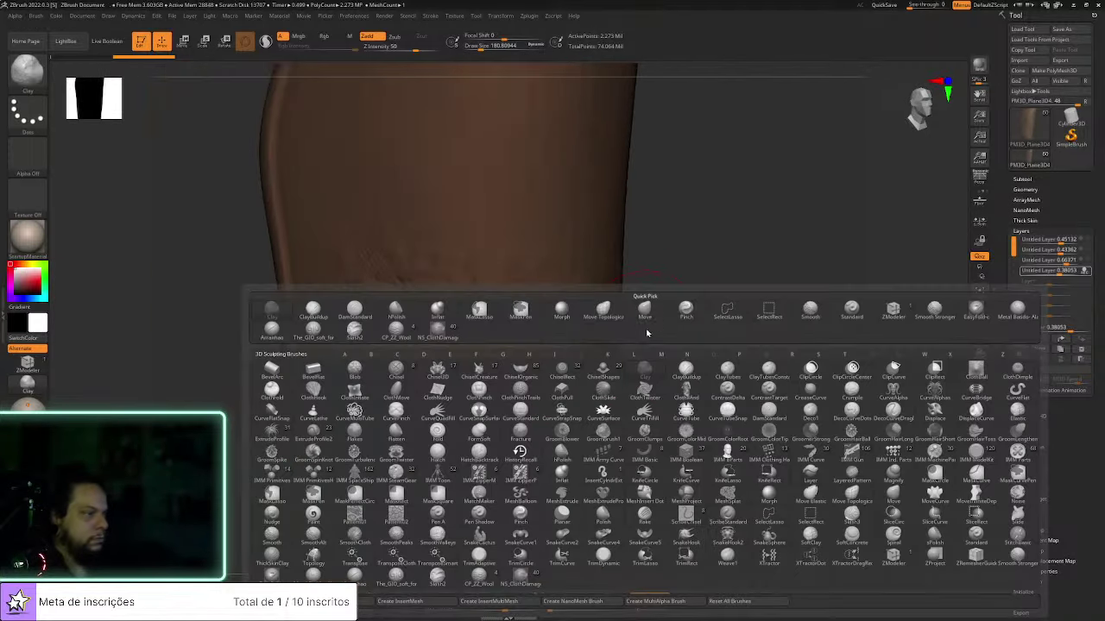
{"action": "left_click", "coordinate": [592, 318]}
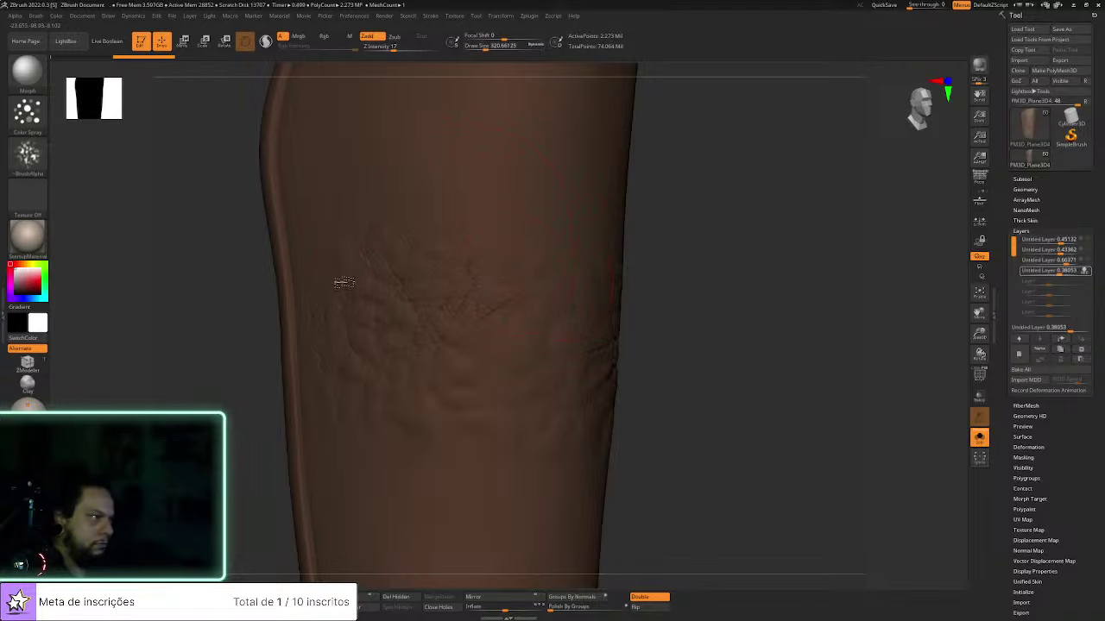
{"action": "right_click_drag", "start_coordinate": [656, 454], "coordinate": [394, 474]}
{"action": "right_click_drag", "start_coordinate": [623, 480], "coordinate": [642, 260]}
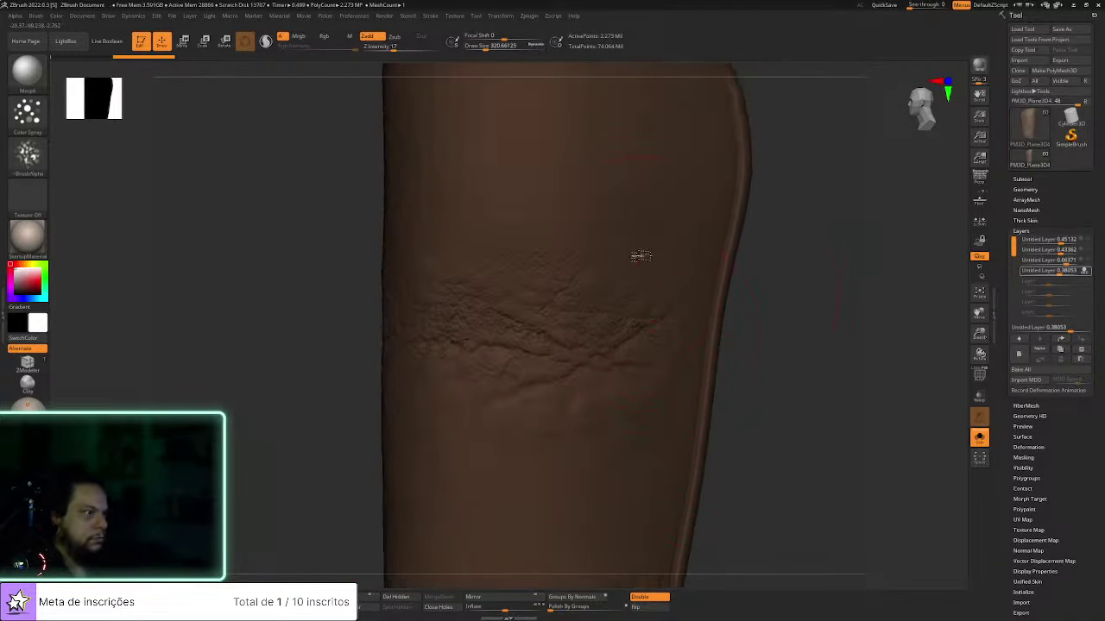
Show the full character again and turn on the holster's sculpt layers to compare their combined wrinkle detail around the strap
{"action": "right_click_drag", "start_coordinate": [498, 526], "coordinate": [868, 353]}
{"action": "left_click", "coordinate": [979, 437]}
{"action": "right_click_drag", "start_coordinate": [919, 409], "coordinate": [608, 425]}
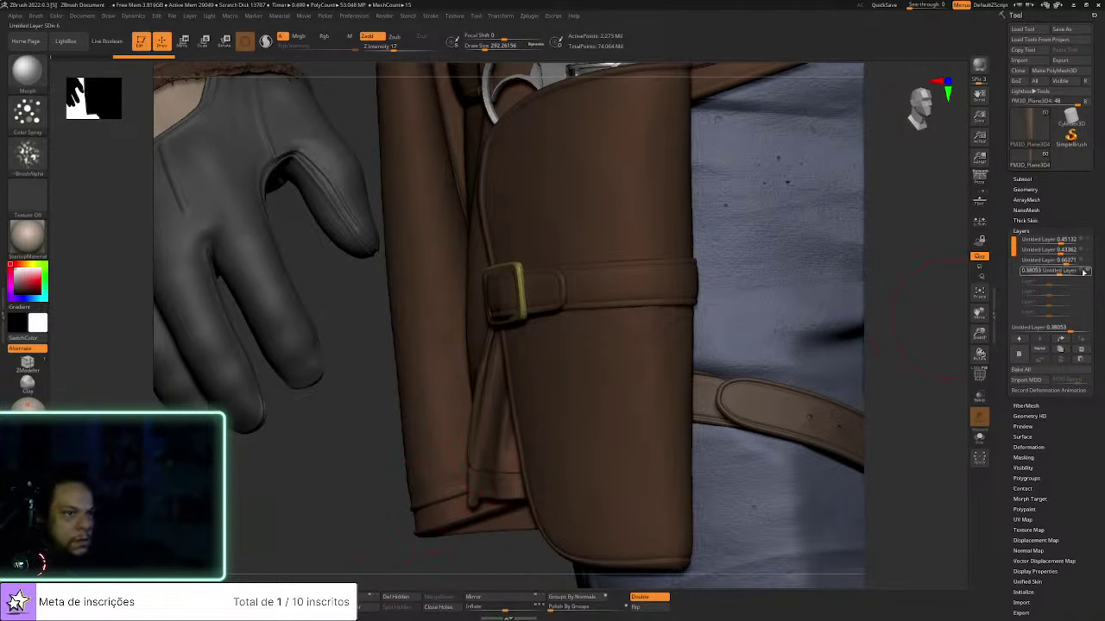
{"action": "mouse_move", "coordinate": [1089, 271]}
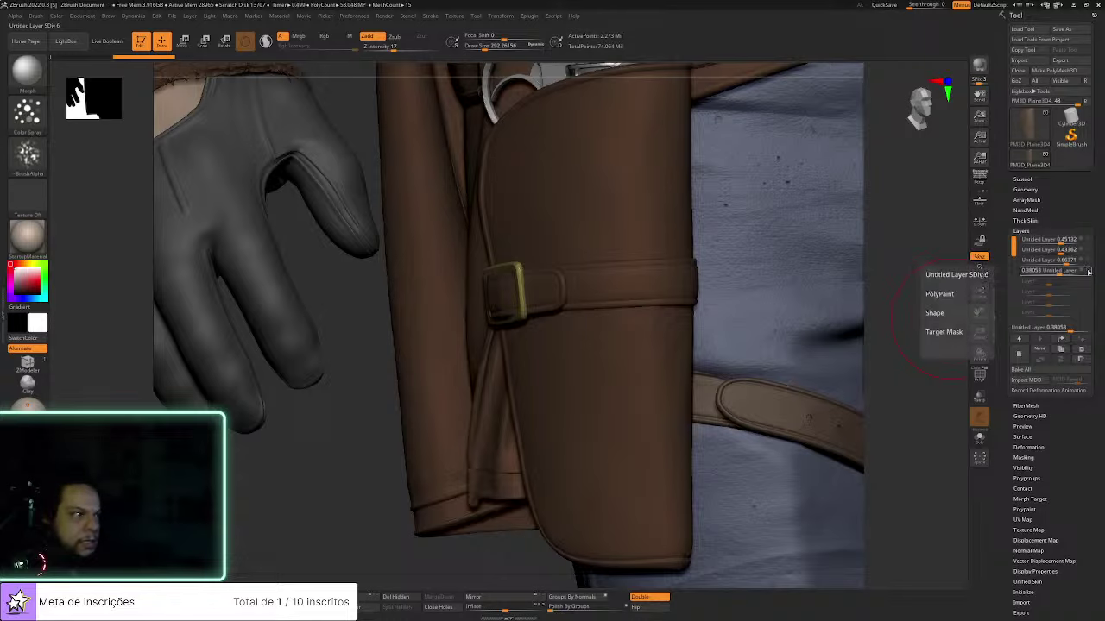
{"action": "left_click", "coordinate": [1089, 260]}
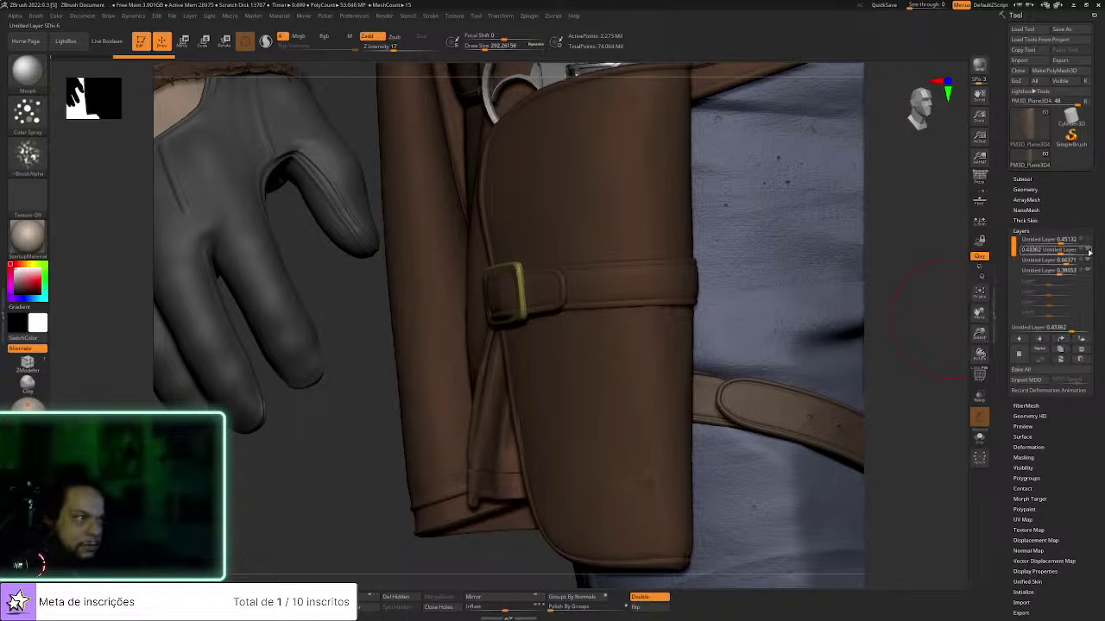
{"action": "left_click", "coordinate": [1089, 241]}
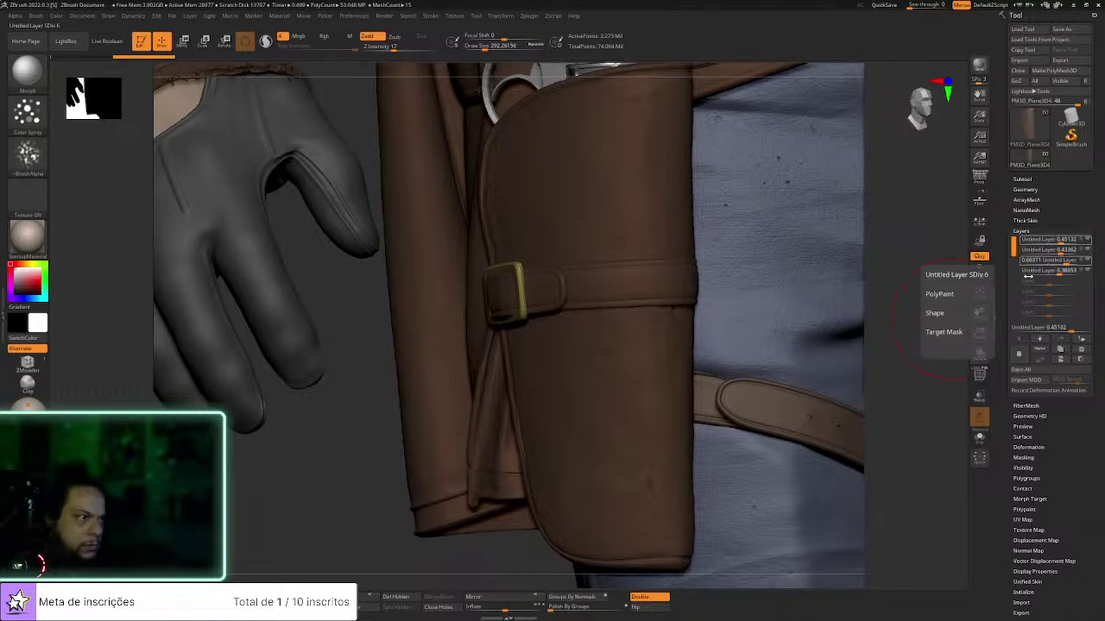
{"action": "mouse_move", "coordinate": [921, 390]}
{"action": "left_mouse_down"}
{"action": "mouse_move", "coordinate": [892, 387]}
{"action": "mouse_move", "coordinate": [928, 379]}
{"action": "left_mouse_up"}
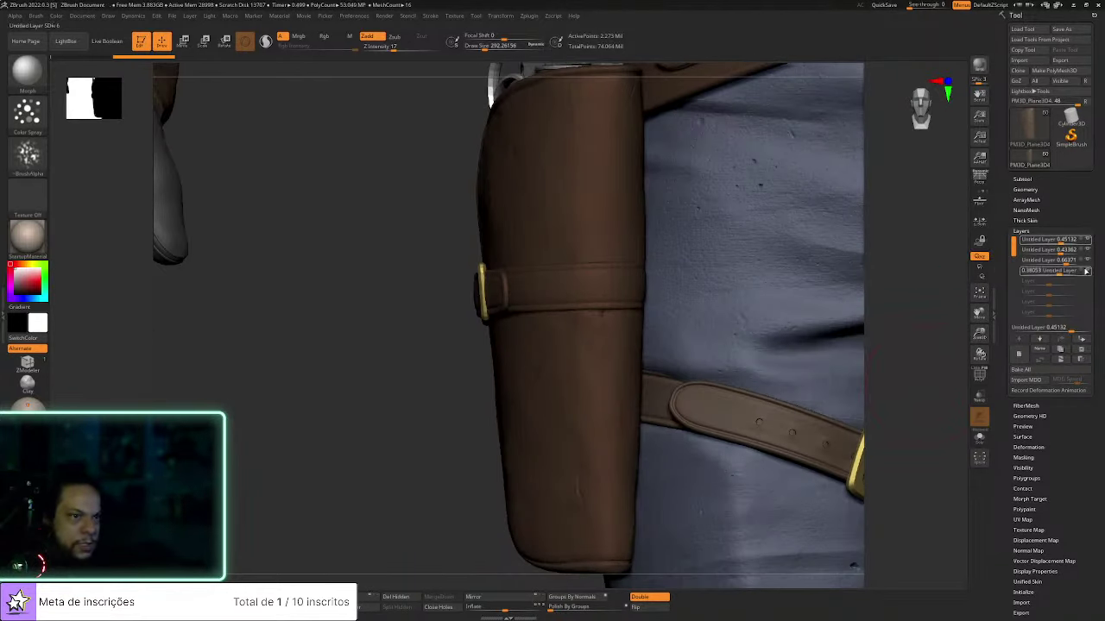
Check the holster with individual sculpt layers toggled, and start recording on the 0.66371 layer
{"action": "left_click", "coordinate": [1089, 249]}
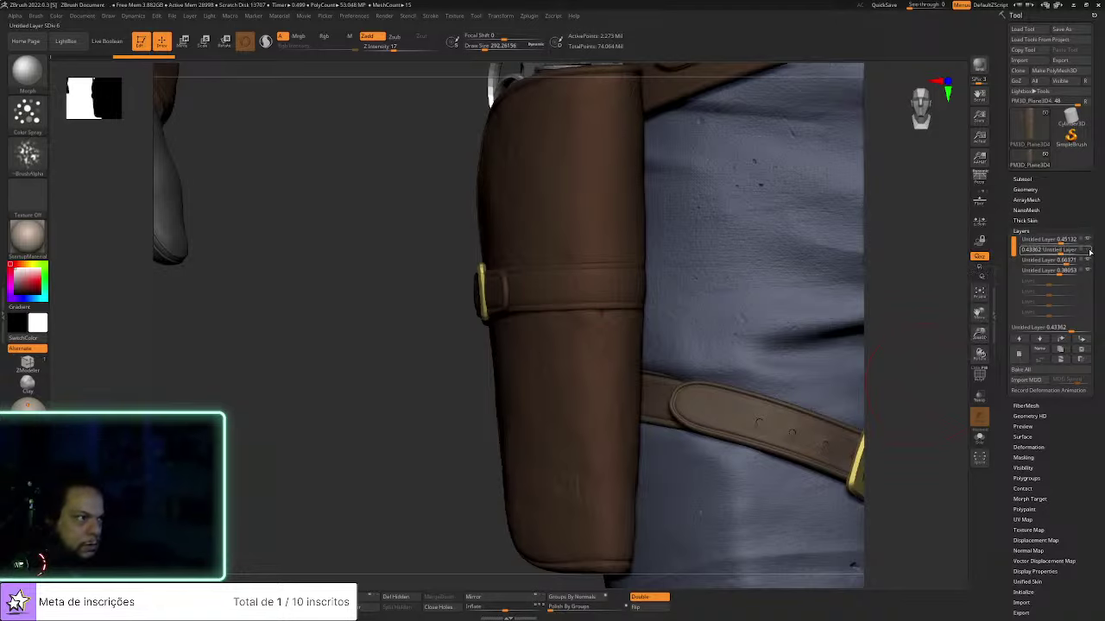
{"action": "left_click", "coordinate": [1085, 261]}
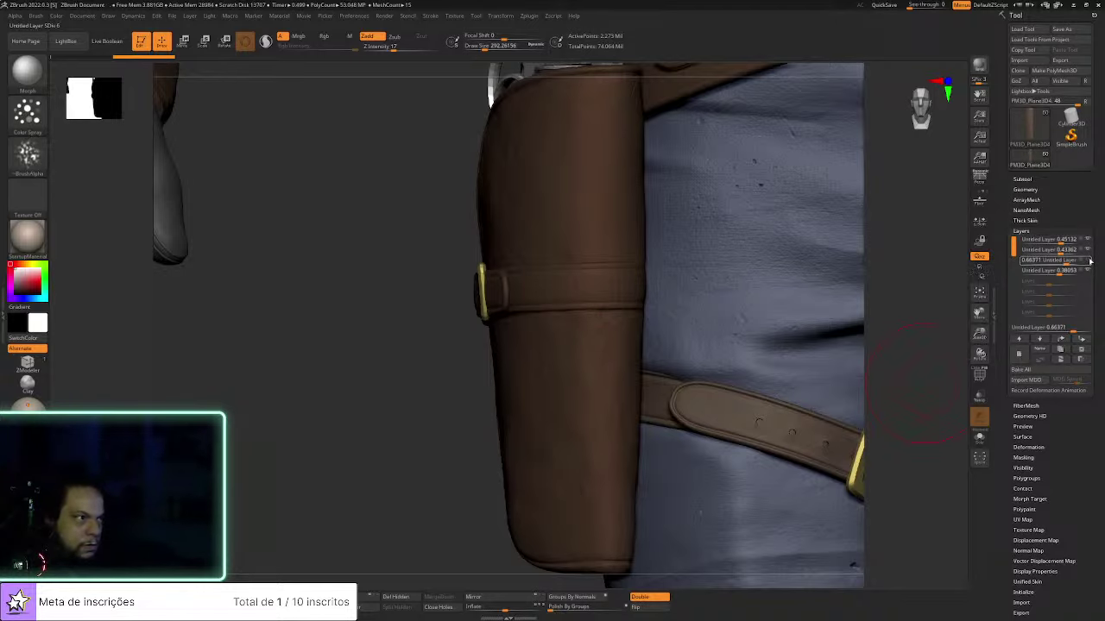
{"action": "left_click", "coordinate": [1085, 261]}
Try to stamp cloth-damage wrinkles just below the holster strap with the second alpha of the NS cloth damage brush
{"action": "key", "text": "n"}
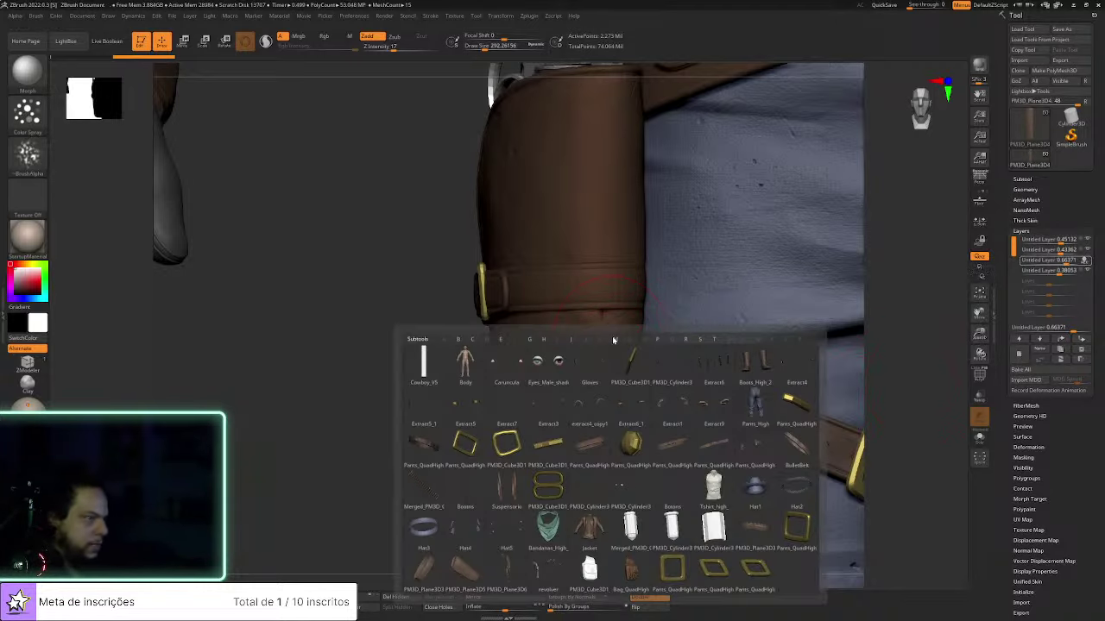
{"action": "key", "text": "b"}
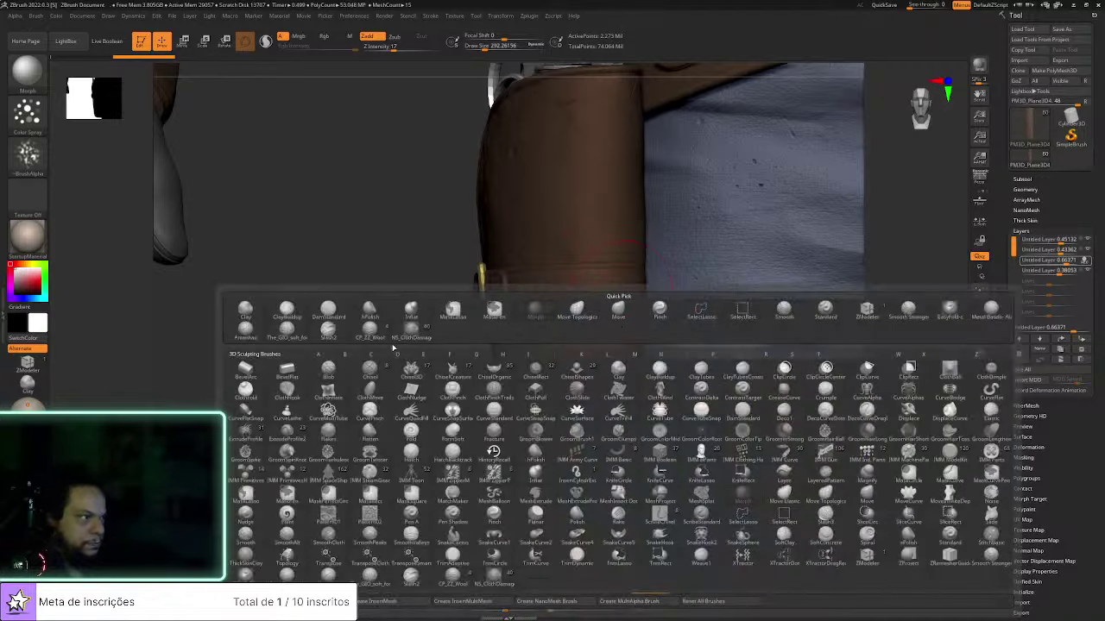
{"action": "left_click", "coordinate": [409, 333]}
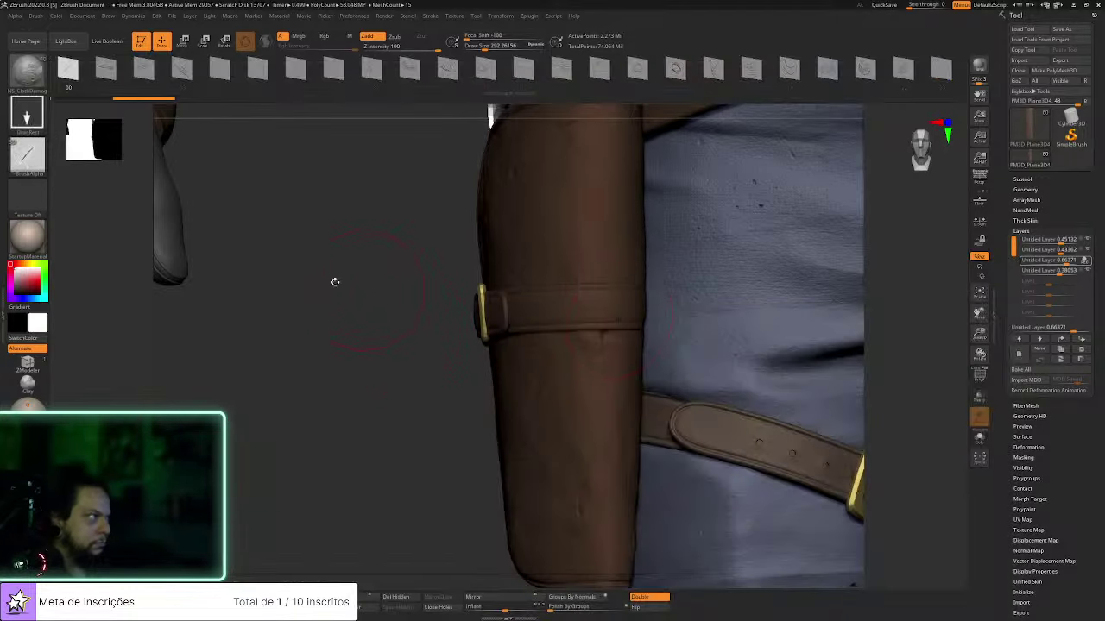
{"action": "left_click", "coordinate": [106, 71]}
{"action": "left_click_drag", "start_coordinate": [345, 406], "coordinate": [483, 388]}
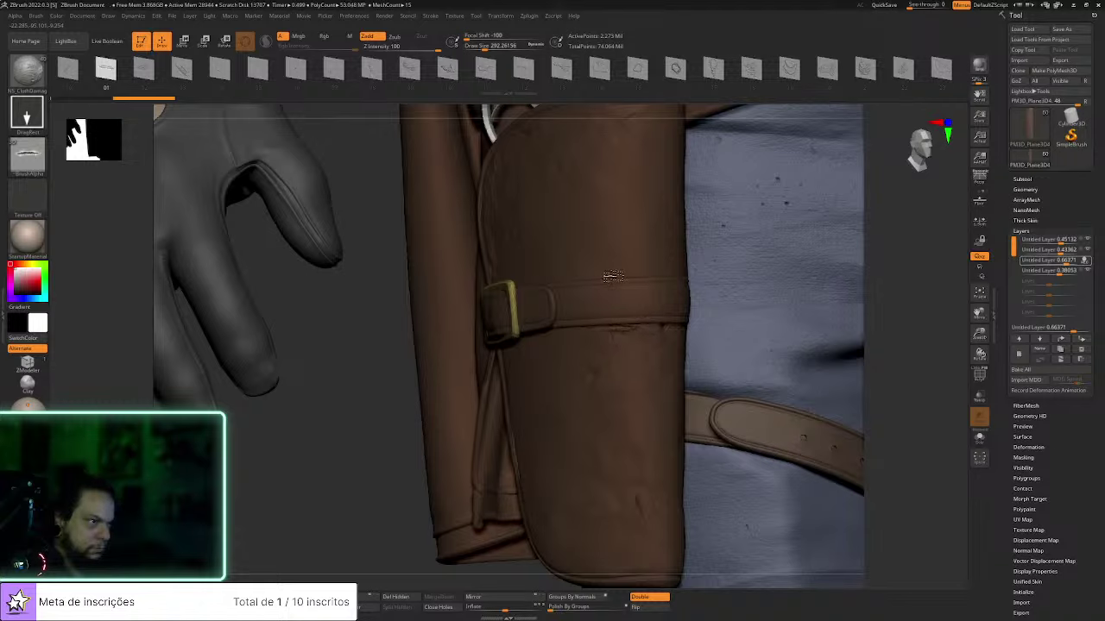
{"action": "mouse_move", "coordinate": [627, 331]}
{"action": "left_mouse_down"}
{"action": "mouse_move", "coordinate": [626, 385]}
{"action": "mouse_move", "coordinate": [601, 405]}
{"action": "left_mouse_up"}
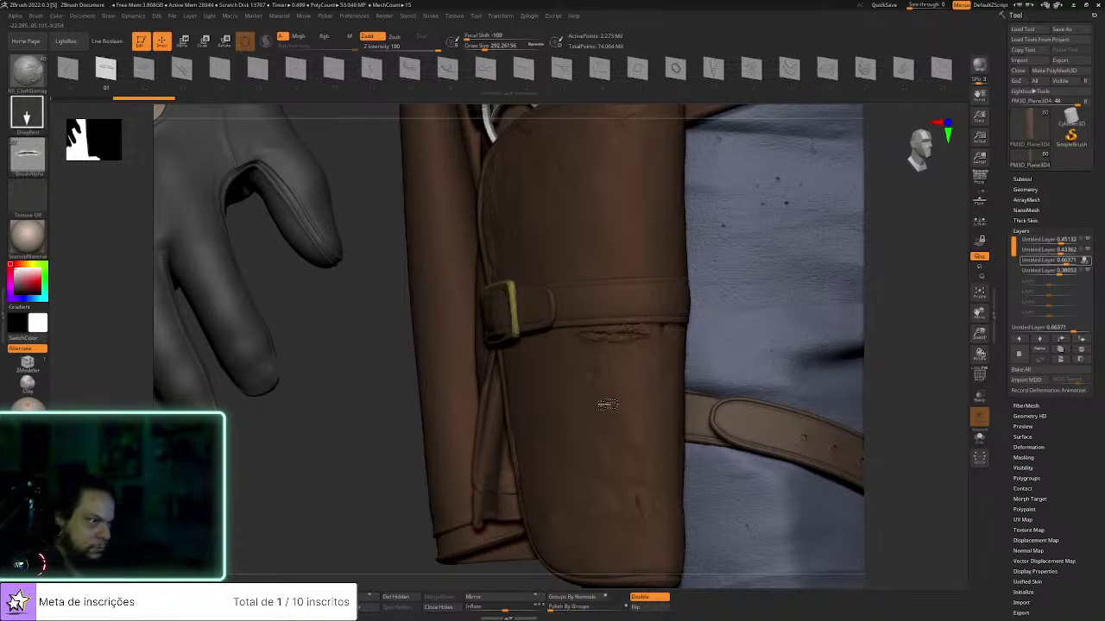
{"action": "key", "text": "ctrl+z"}
{"action": "key", "text": "ctrl+z"}
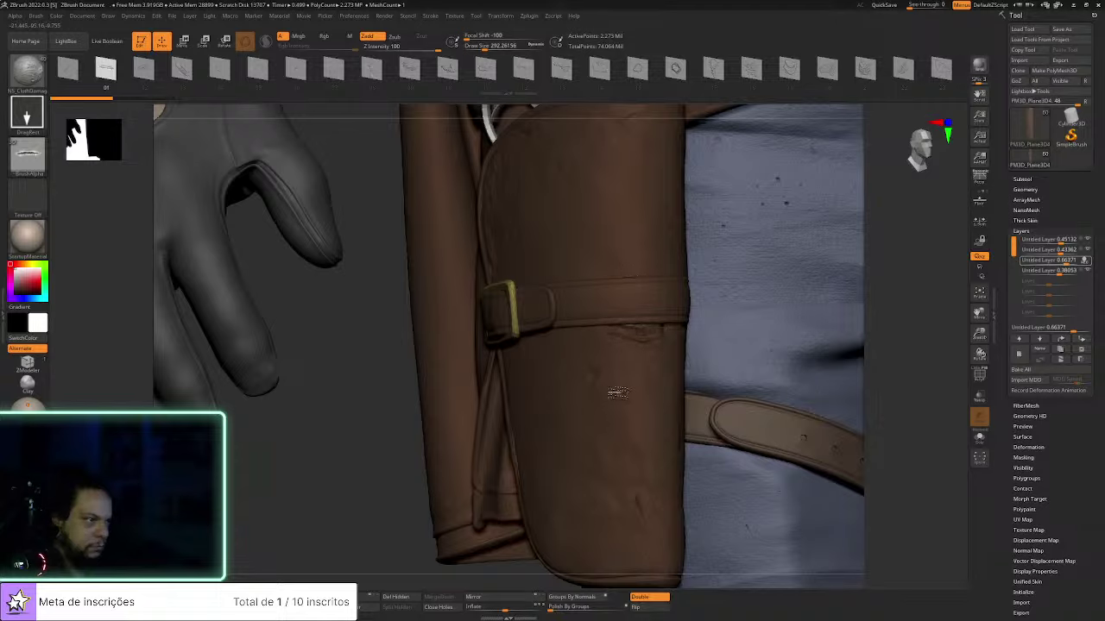
{"action": "left_click", "coordinate": [609, 306]}
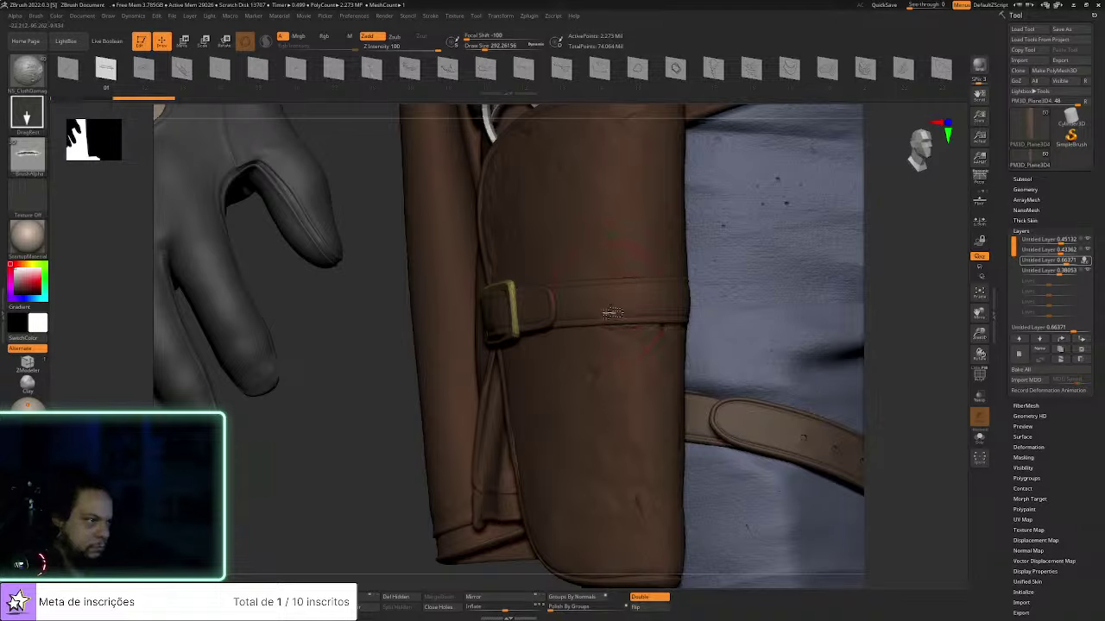
{"action": "key", "text": "ctrl+z"}
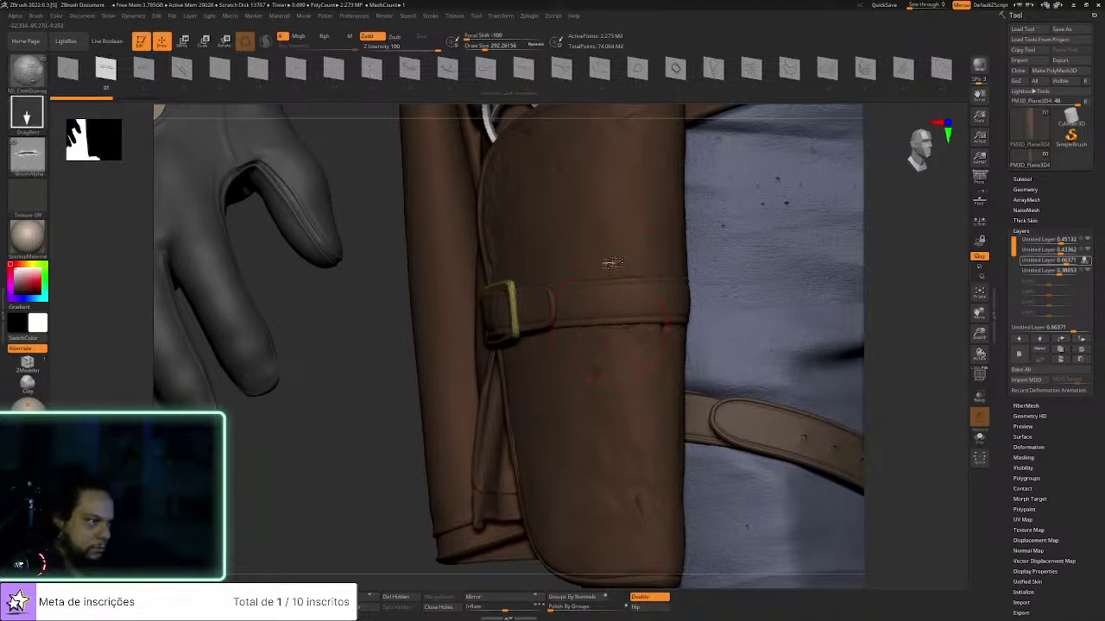
Switch to the Standard brush and review the holster from the side and against the surrounding belt and jeans
{"action": "left_click_drag", "start_coordinate": [915, 308], "coordinate": [947, 372], "text": "alt"}
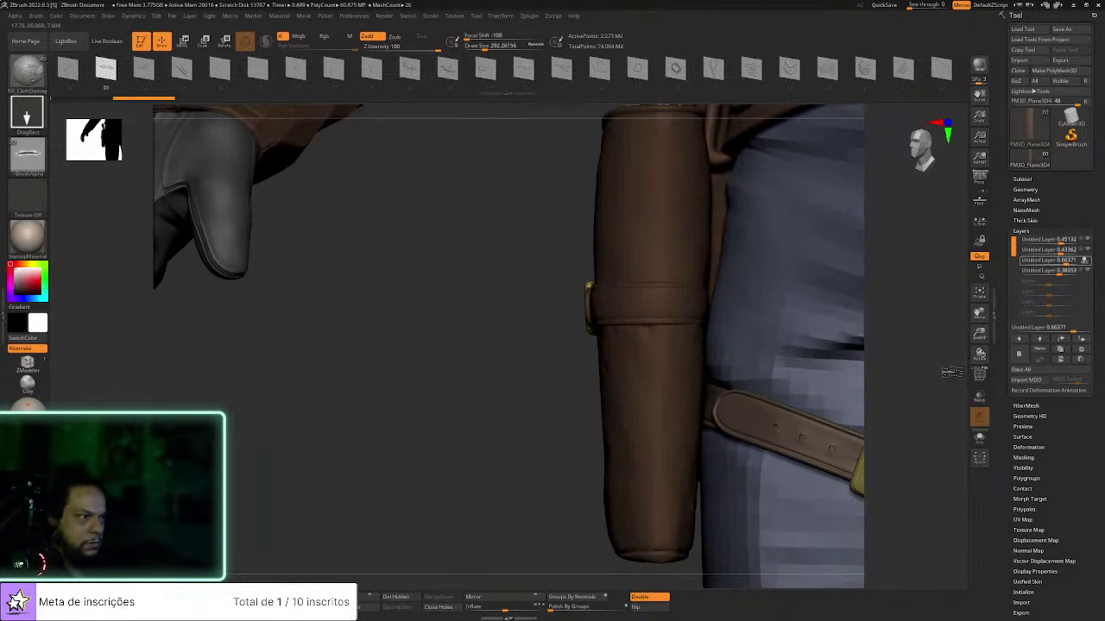
{"action": "key", "text": "b"}
{"action": "key", "text": "s"}
{"action": "key", "text": "t"}
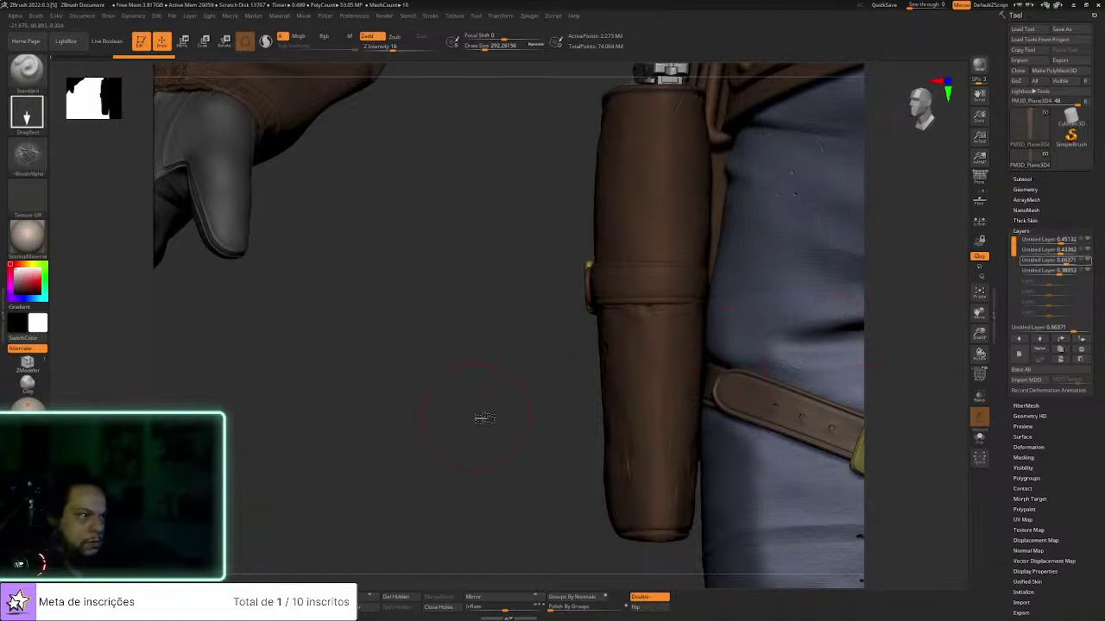
{"action": "scroll", "coordinate": [481, 419], "scroll_direction": "down", "scroll_amount": 5}
{"action": "mouse_move", "coordinate": [939, 399]}
{"action": "left_mouse_down"}
{"action": "mouse_move", "coordinate": [949, 383]}
{"action": "mouse_move", "coordinate": [925, 401]}
{"action": "mouse_move", "coordinate": [949, 387]}
{"action": "left_mouse_up"}
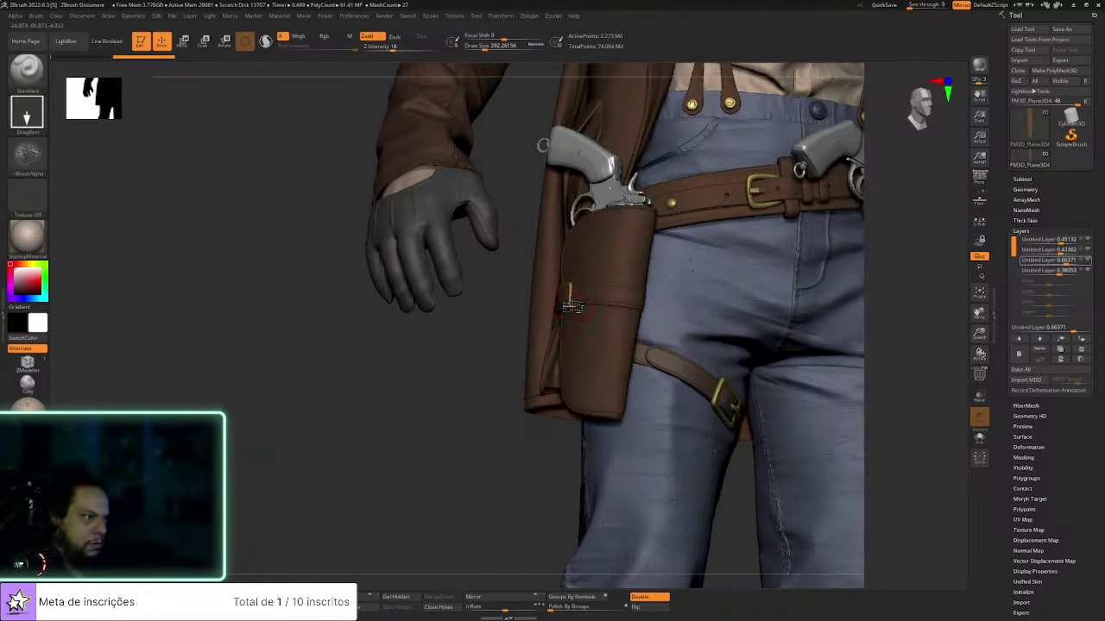
Isolate the holster strap's metal buckle and raise it to subdivision level 6
{"action": "left_click", "coordinate": [571, 307], "text": "alt"}
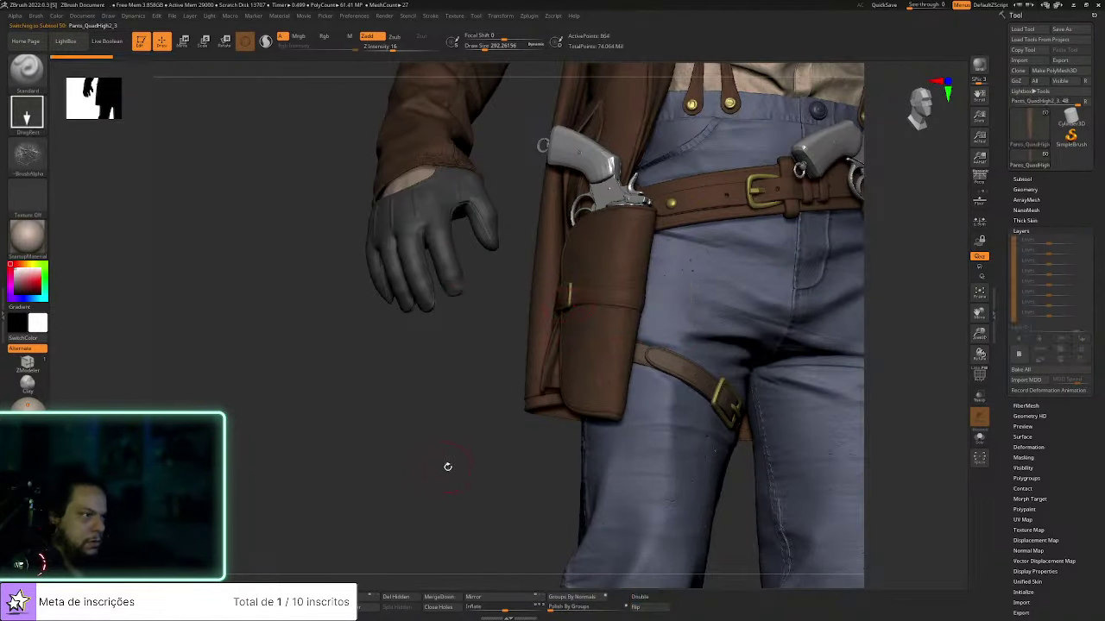
{"action": "left_click_drag", "start_coordinate": [946, 407], "coordinate": [906, 414]}
{"action": "left_click", "coordinate": [979, 437]}
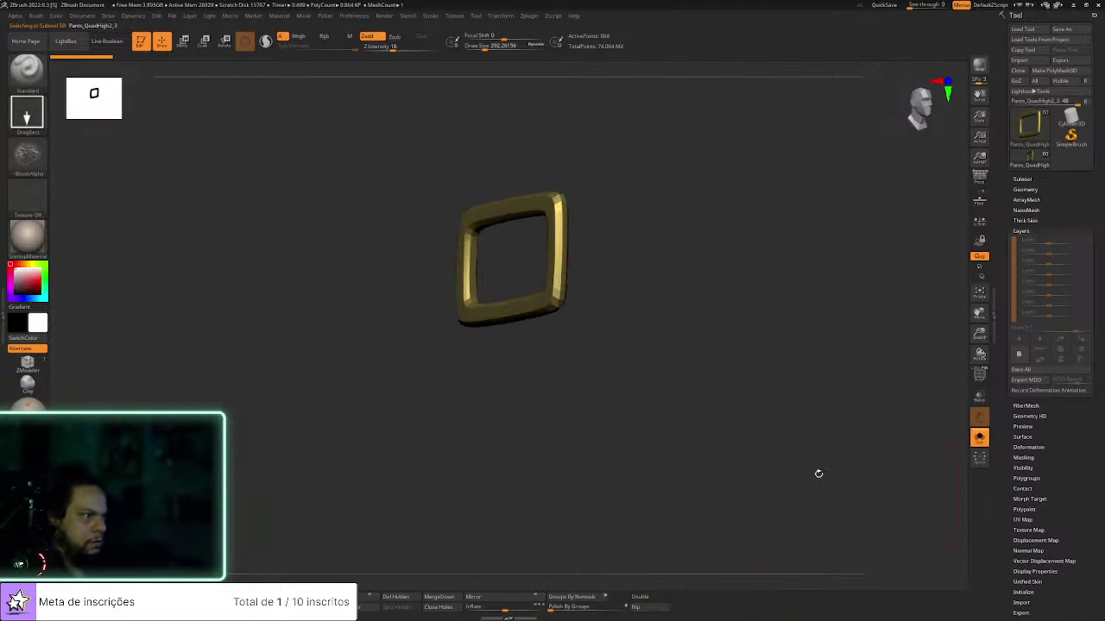
{"action": "left_click", "coordinate": [1026, 190]}
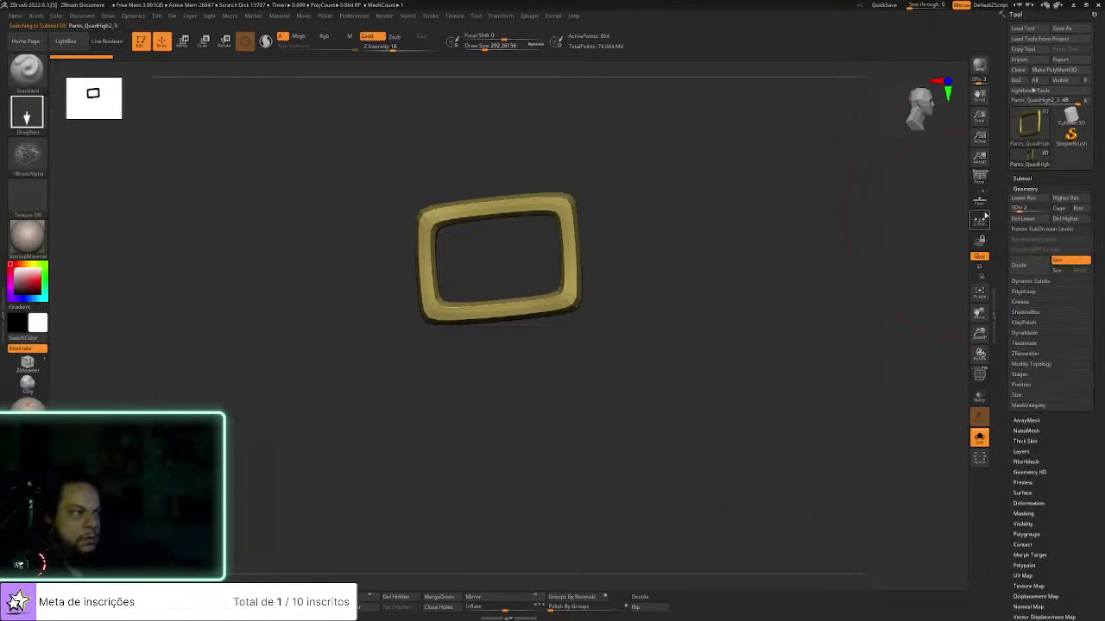
{"action": "left_click_drag", "start_coordinate": [1042, 208], "coordinate": [759, 326]}
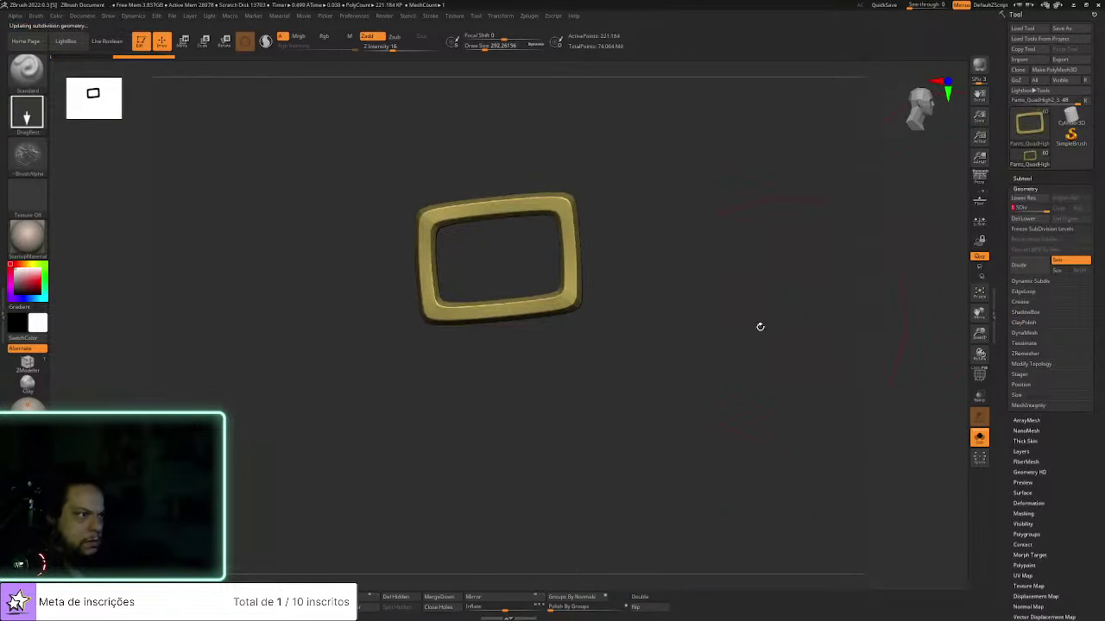
{"action": "right_click_drag", "start_coordinate": [724, 371], "coordinate": [619, 264], "text": "ctrl"}
{"action": "mouse_move", "coordinate": [696, 311]}
{"action": "right_mouse_down", "text": "ctrl"}
{"action": "mouse_move", "coordinate": [725, 400]}
{"action": "mouse_move", "coordinate": [655, 357]}
{"action": "right_mouse_up", "text": "ctrl"}
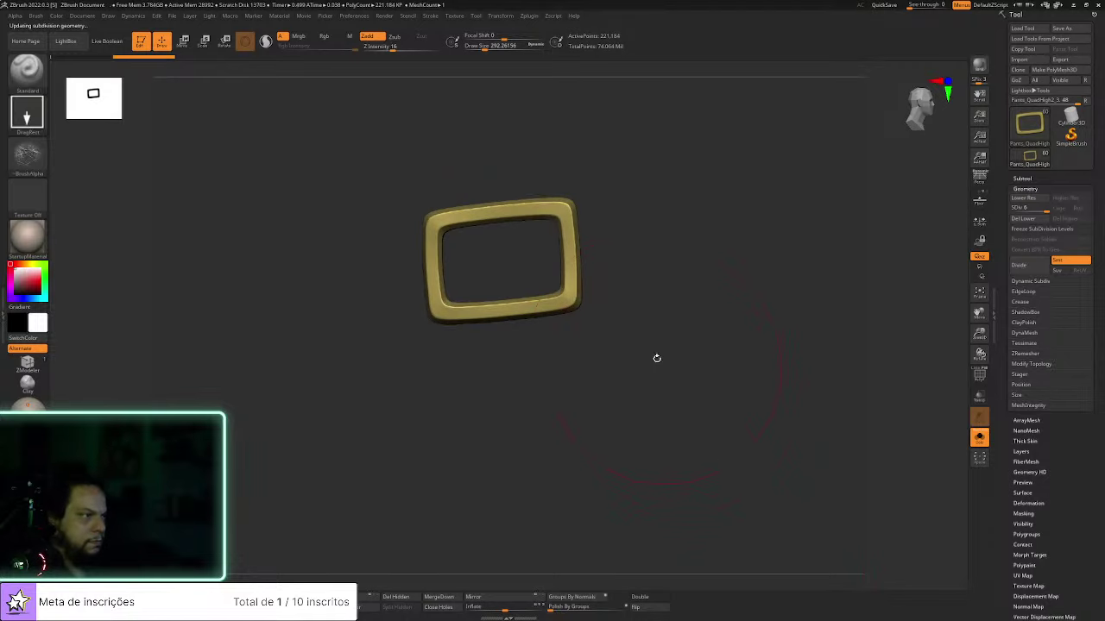
Switch to the hPolish brush and reduce its draw size to about 54 for the buckle
{"action": "key", "text": "b"}
{"action": "key", "text": "d"}
{"action": "key", "text": "s"}
{"action": "key", "text": "b"}
{"action": "key", "text": "h"}
{"action": "key", "text": "p"}
{"action": "right_click_drag", "start_coordinate": [628, 316], "coordinate": [664, 398], "text": "alt"}
{"action": "key", "text": "s"}
{"action": "left_click_drag", "start_coordinate": [623, 385], "coordinate": [606, 385]}
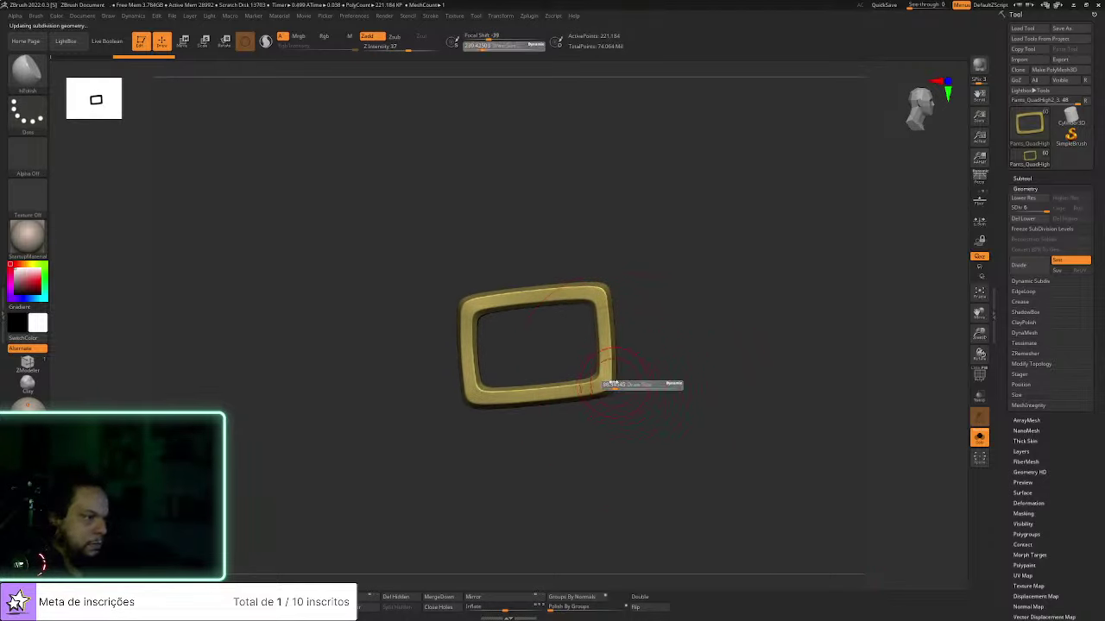
{"action": "right_click_drag", "start_coordinate": [656, 376], "coordinate": [614, 365]}
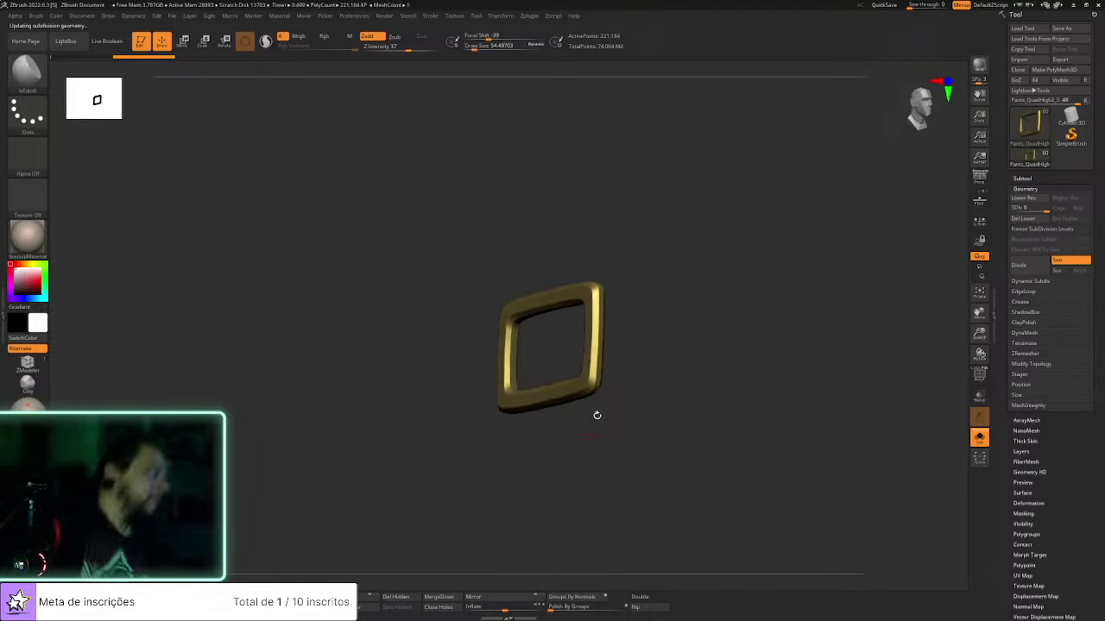
{"action": "left_click_drag", "start_coordinate": [604, 293], "coordinate": [677, 303]}
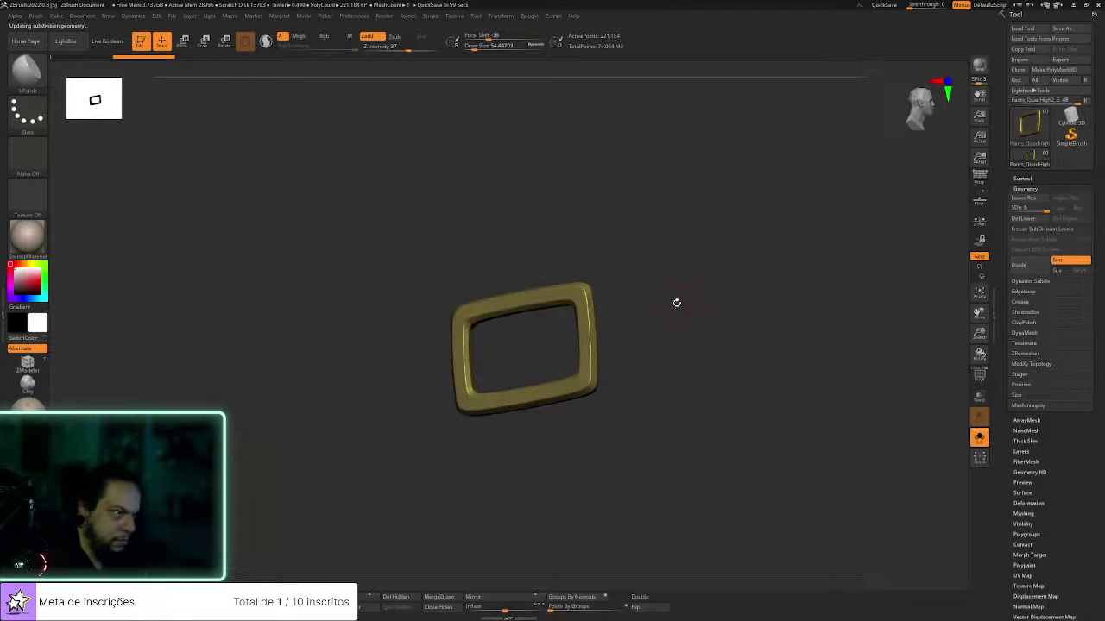
Polish the buckle's short outer edge and adjoining lower corner with a draw size of about 21
{"action": "right_click_drag", "start_coordinate": [672, 342], "coordinate": [592, 368], "text": "ctrl"}
{"action": "key", "text": "s"}
{"action": "key", "text": "s"}
{"action": "mouse_move", "coordinate": [584, 346]}
{"action": "left_mouse_down"}
{"action": "mouse_move", "coordinate": [595, 348]}
{"action": "mouse_move", "coordinate": [581, 365]}
{"action": "mouse_move", "coordinate": [590, 362]}
{"action": "mouse_move", "coordinate": [592, 395]}
{"action": "mouse_move", "coordinate": [588, 291]}
{"action": "left_mouse_up"}
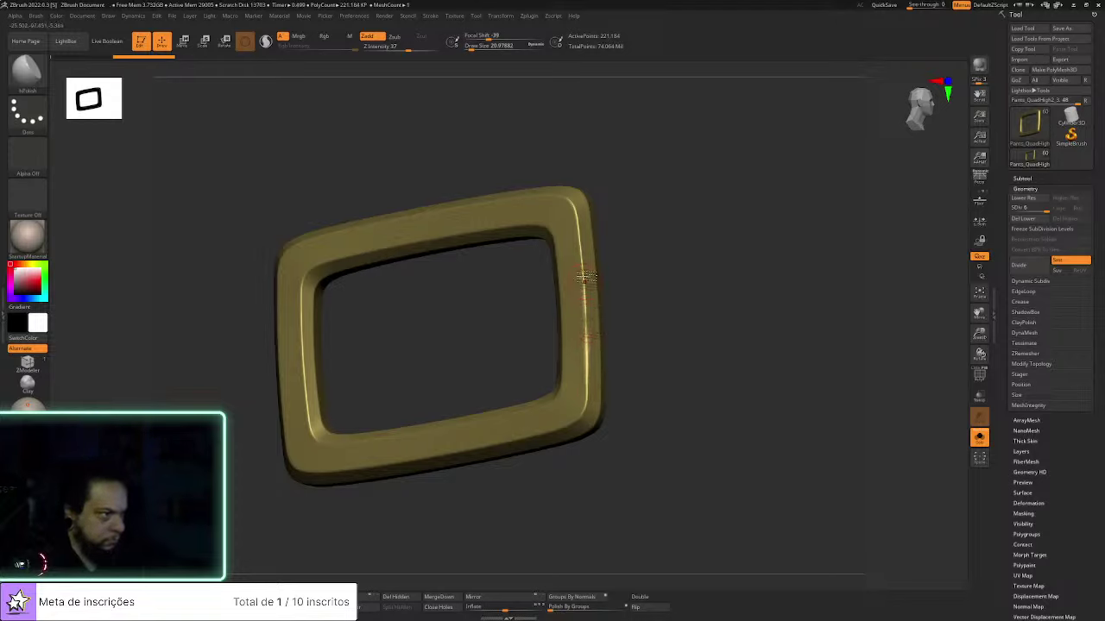
{"action": "mouse_move", "coordinate": [603, 412]}
{"action": "left_mouse_down"}
{"action": "mouse_move", "coordinate": [592, 374]}
{"action": "mouse_move", "coordinate": [578, 404]}
{"action": "left_mouse_up"}
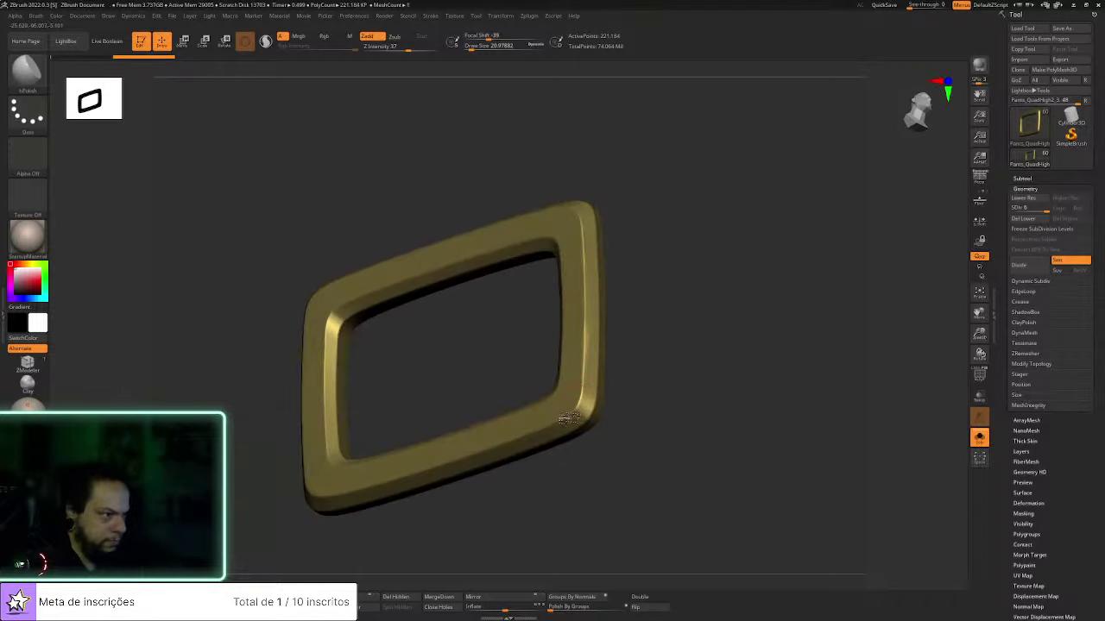
{"action": "left_click_drag", "start_coordinate": [647, 388], "coordinate": [656, 299]}
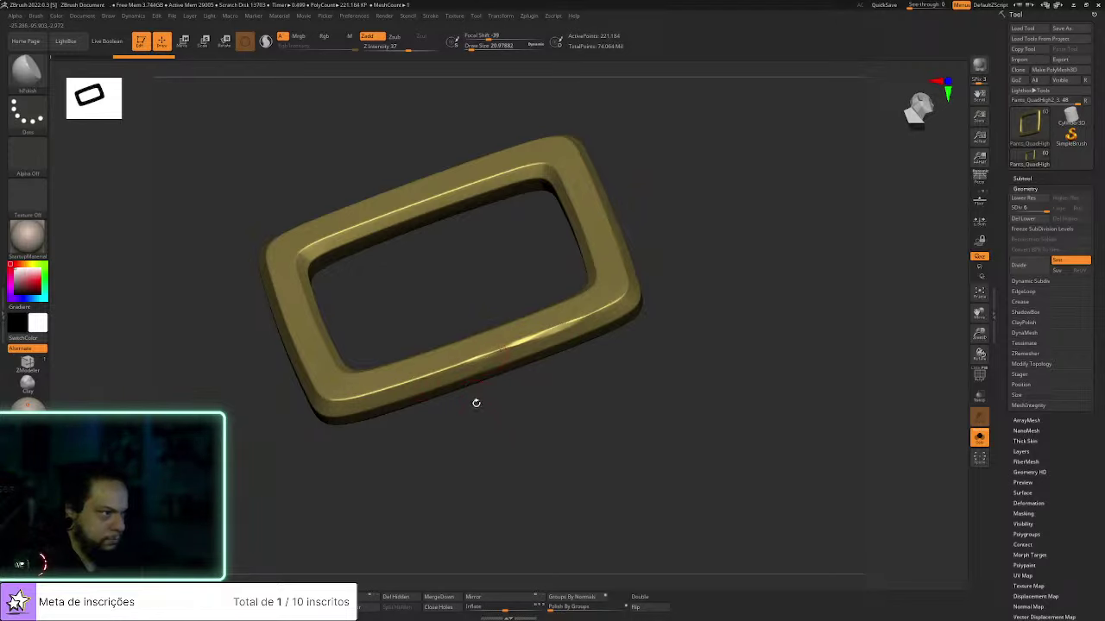
Flatten the edges of the buckle's front face and inner rim, changing the draw size from about 43 to 14
{"action": "left_click_drag", "start_coordinate": [474, 396], "coordinate": [507, 374]}
{"action": "mouse_move", "coordinate": [451, 331]}
{"action": "left_mouse_down"}
{"action": "mouse_move", "coordinate": [503, 264]}
{"action": "mouse_move", "coordinate": [439, 370]}
{"action": "left_mouse_up"}
{"action": "key", "text": "s"}
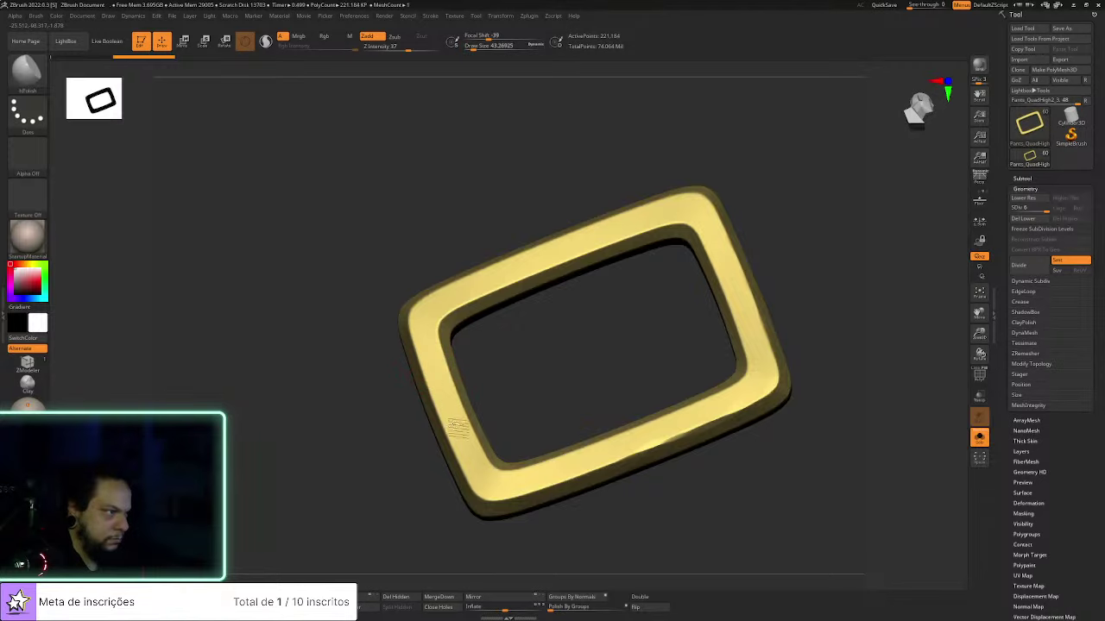
{"action": "key", "text": "s"}
{"action": "left_click_drag", "start_coordinate": [499, 295], "coordinate": [492, 296]}
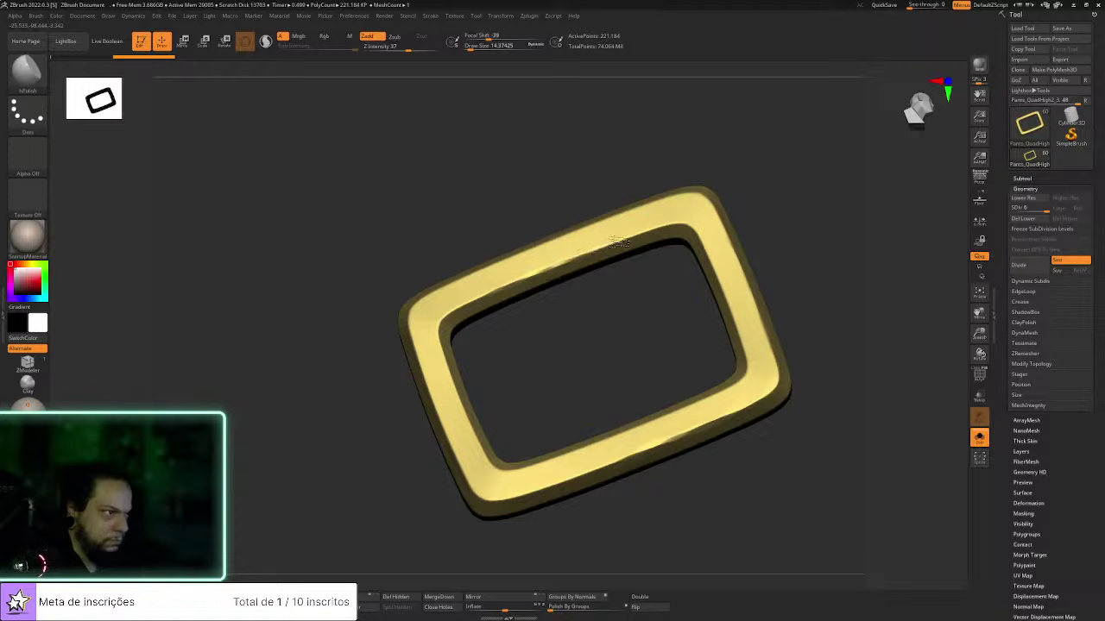
Polish the buckle's side bevels from an edge-on view, enlarging the hPolish draw size to about 43
{"action": "left_click_drag", "start_coordinate": [785, 207], "coordinate": [730, 241]}
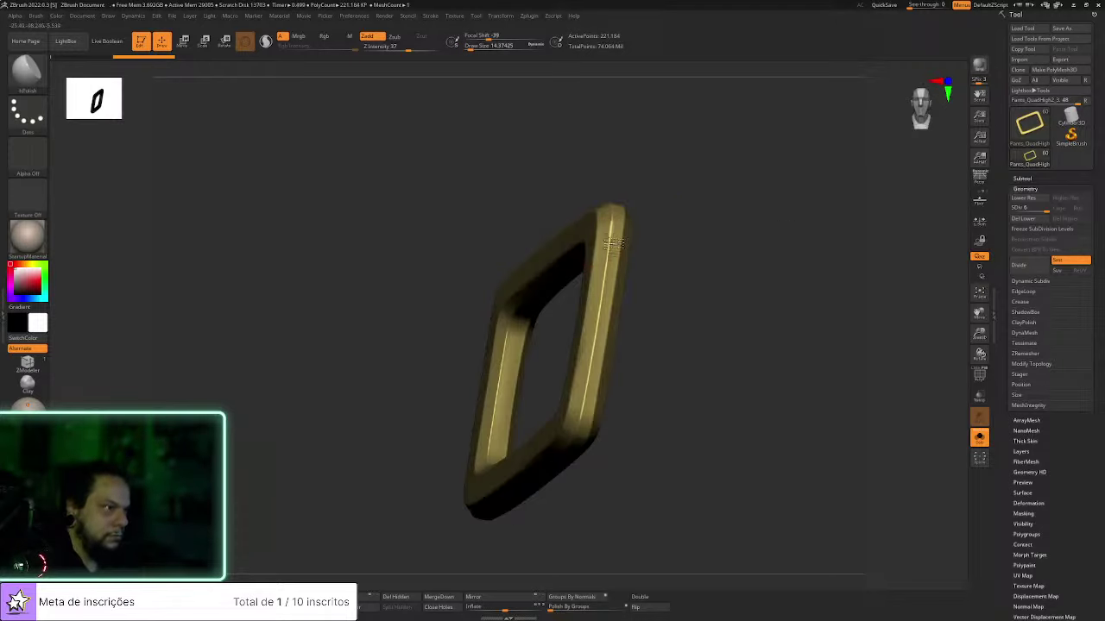
{"action": "left_click_drag", "start_coordinate": [658, 268], "coordinate": [615, 284]}
{"action": "mouse_move", "coordinate": [681, 281]}
{"action": "left_mouse_down"}
{"action": "mouse_move", "coordinate": [647, 277]}
{"action": "mouse_move", "coordinate": [635, 289]}
{"action": "left_mouse_up"}
{"action": "key", "text": "s"}
{"action": "left_click_drag", "start_coordinate": [619, 351], "coordinate": [648, 276]}
{"action": "left_click_drag", "start_coordinate": [730, 175], "coordinate": [677, 242]}
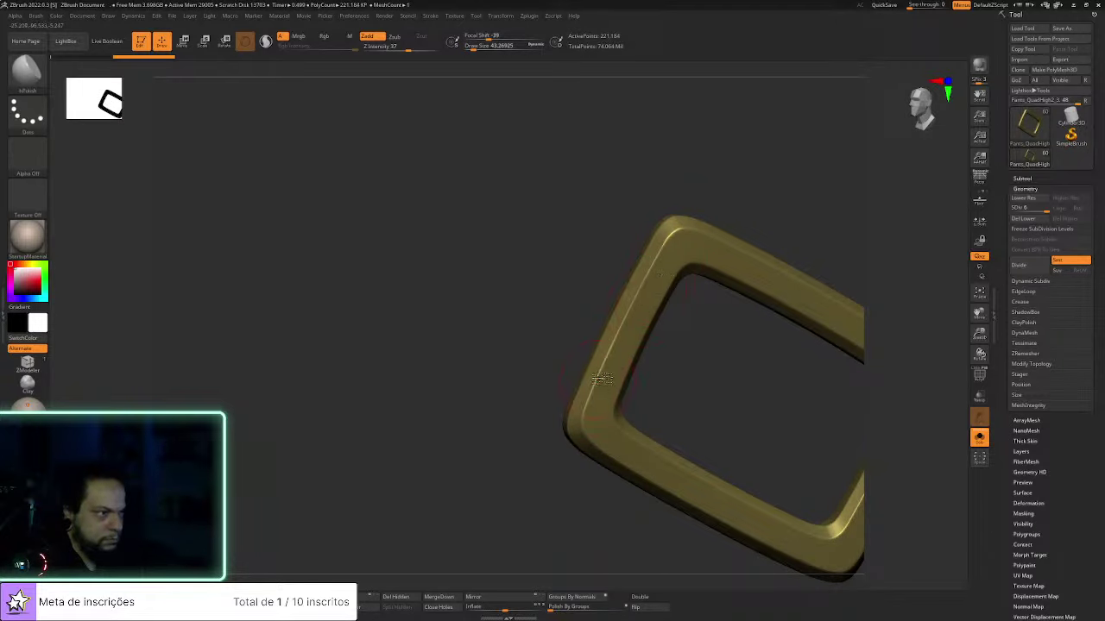
Flatten the remaining bevels and corners around the buckle frame with a draw size of about 25
{"action": "key", "text": "s"}
{"action": "mouse_move", "coordinate": [602, 371]}
{"action": "left_mouse_down"}
{"action": "mouse_move", "coordinate": [587, 333]}
{"action": "mouse_move", "coordinate": [680, 269]}
{"action": "mouse_move", "coordinate": [739, 176]}
{"action": "mouse_move", "coordinate": [576, 252]}
{"action": "left_mouse_up"}
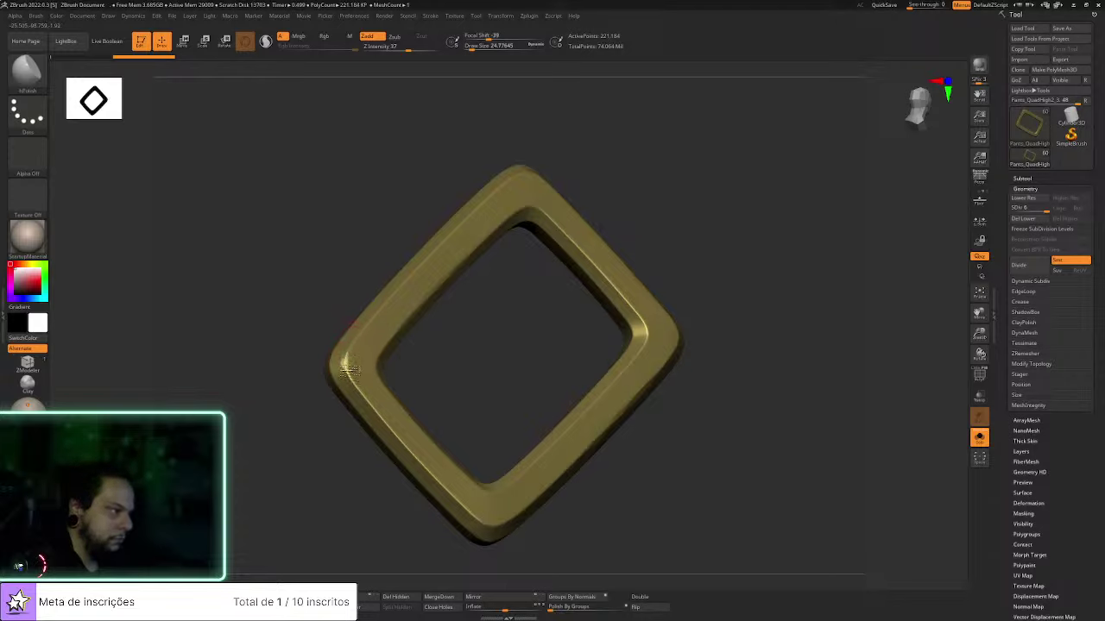
{"action": "left_click_drag", "start_coordinate": [466, 430], "coordinate": [395, 354]}
{"action": "right_click_drag", "start_coordinate": [511, 246], "coordinate": [530, 282], "text": "ctrl"}
{"action": "left_click_drag", "start_coordinate": [636, 311], "coordinate": [685, 325]}
{"action": "right_click_drag", "start_coordinate": [496, 293], "coordinate": [478, 258], "text": "ctrl"}
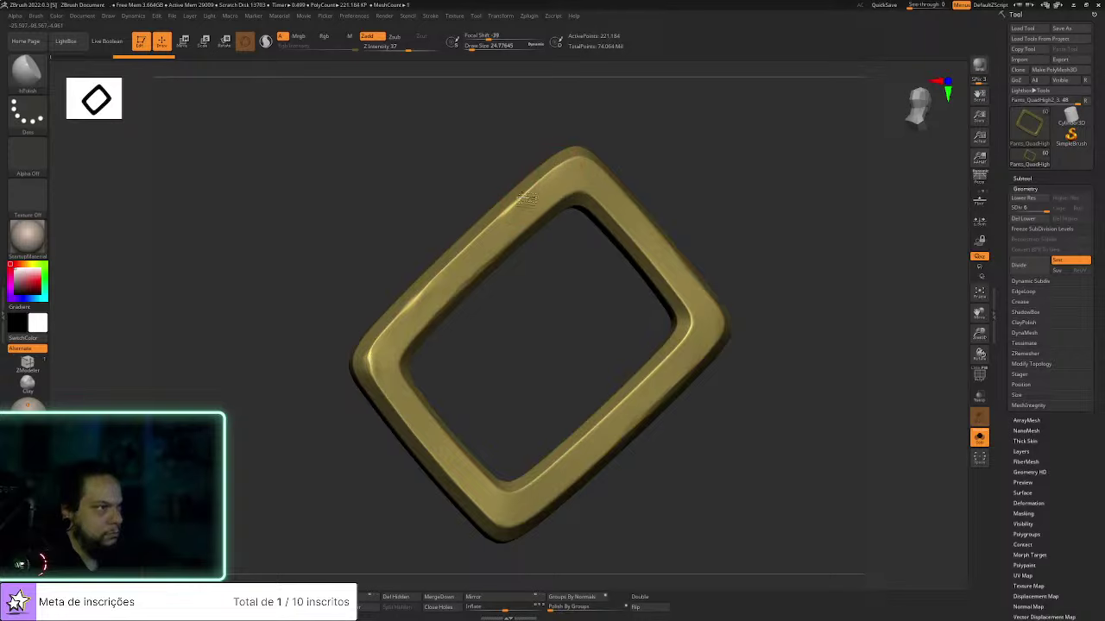
Subdivide the buckle to level 7 and polish its upper corner and adjoining bevels with hPolish
{"action": "left_click_drag", "start_coordinate": [747, 370], "coordinate": [747, 325], "text": "alt"}
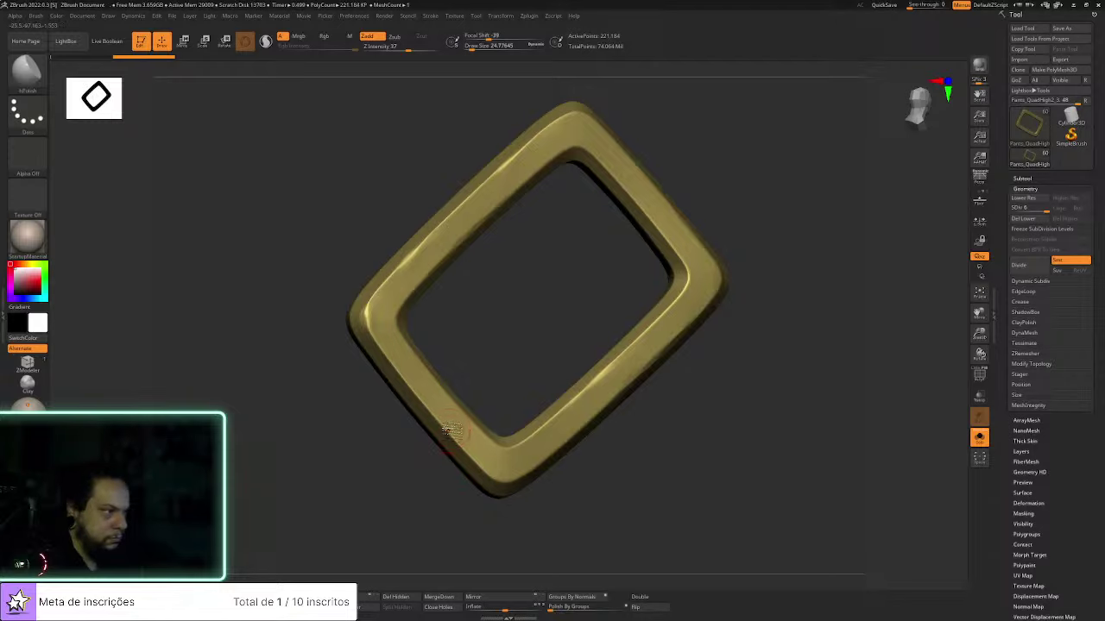
{"action": "left_click_drag", "start_coordinate": [472, 378], "coordinate": [434, 373]}
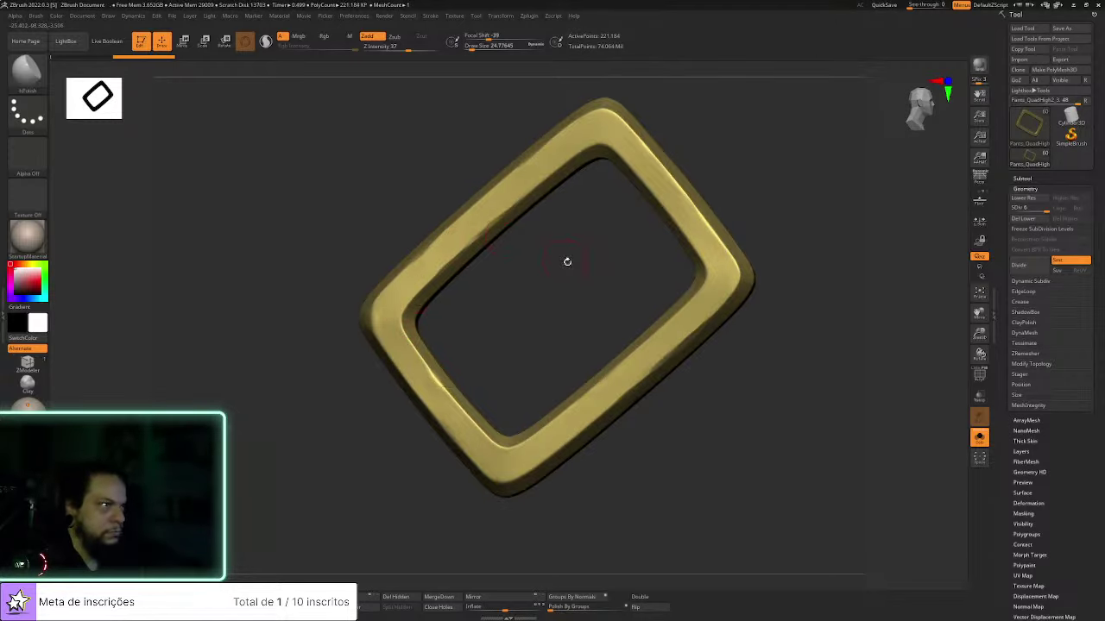
{"action": "left_click_drag", "start_coordinate": [565, 261], "coordinate": [580, 221], "text": "alt"}
{"action": "mouse_move", "coordinate": [650, 159]}
{"action": "left_mouse_down", "text": "alt"}
{"action": "mouse_move", "coordinate": [665, 237]}
{"action": "mouse_move", "coordinate": [587, 257]}
{"action": "left_mouse_up", "text": "alt"}
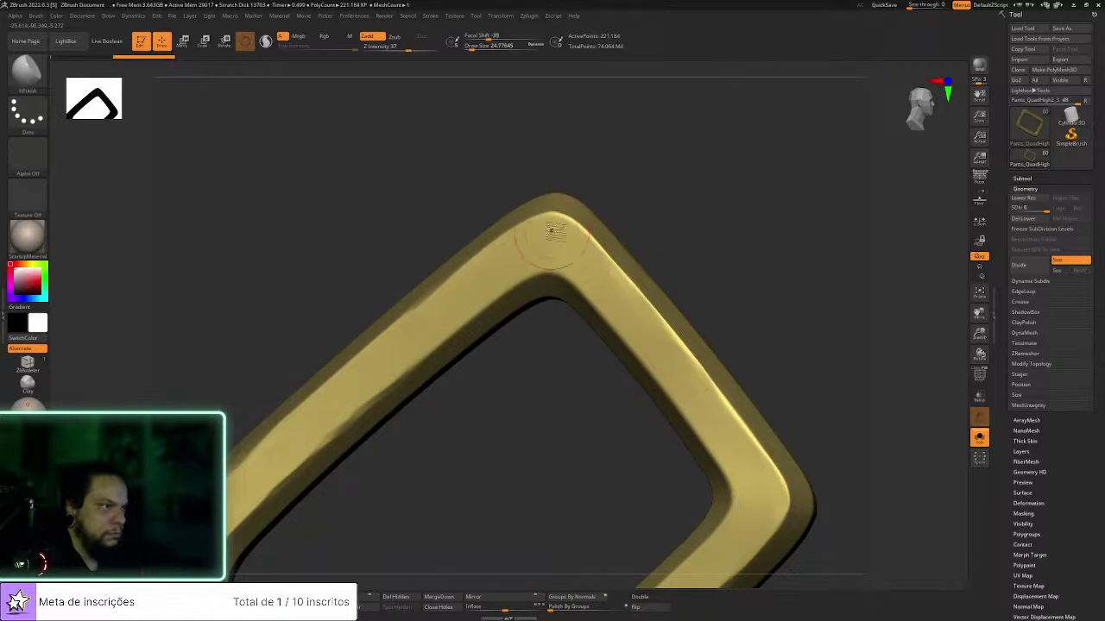
{"action": "key", "text": "ctrl+d"}
{"action": "left_click_drag", "start_coordinate": [653, 190], "coordinate": [638, 226]}
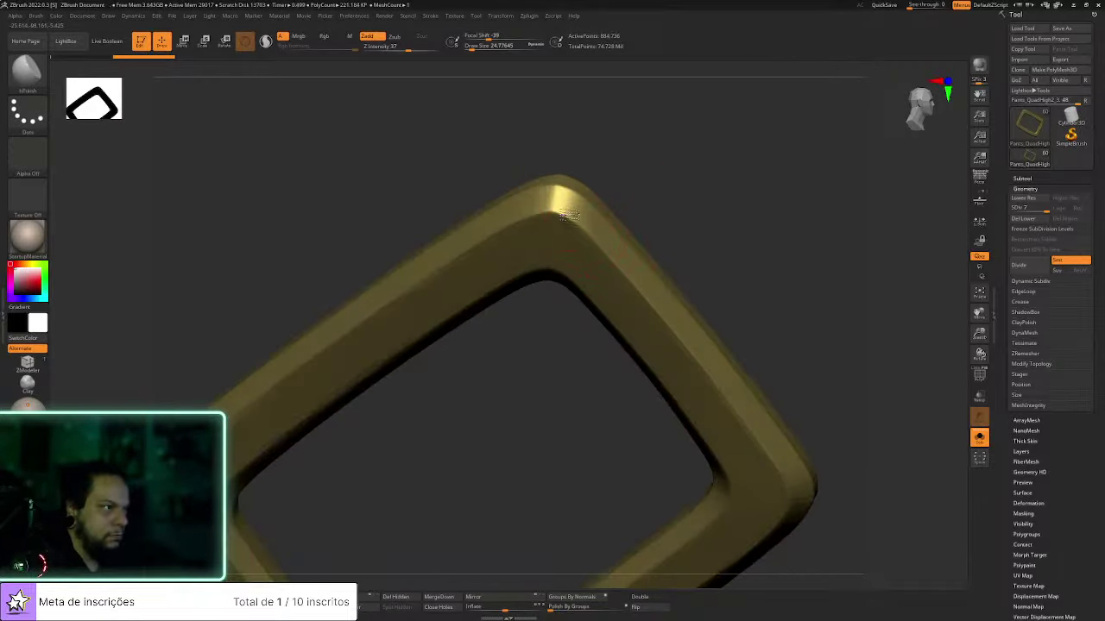
{"action": "mouse_move", "coordinate": [658, 254]}
{"action": "left_mouse_down", "text": "alt"}
{"action": "mouse_move", "coordinate": [646, 190]}
{"action": "mouse_move", "coordinate": [678, 204]}
{"action": "mouse_move", "coordinate": [639, 258]}
{"action": "left_mouse_up", "text": "alt"}
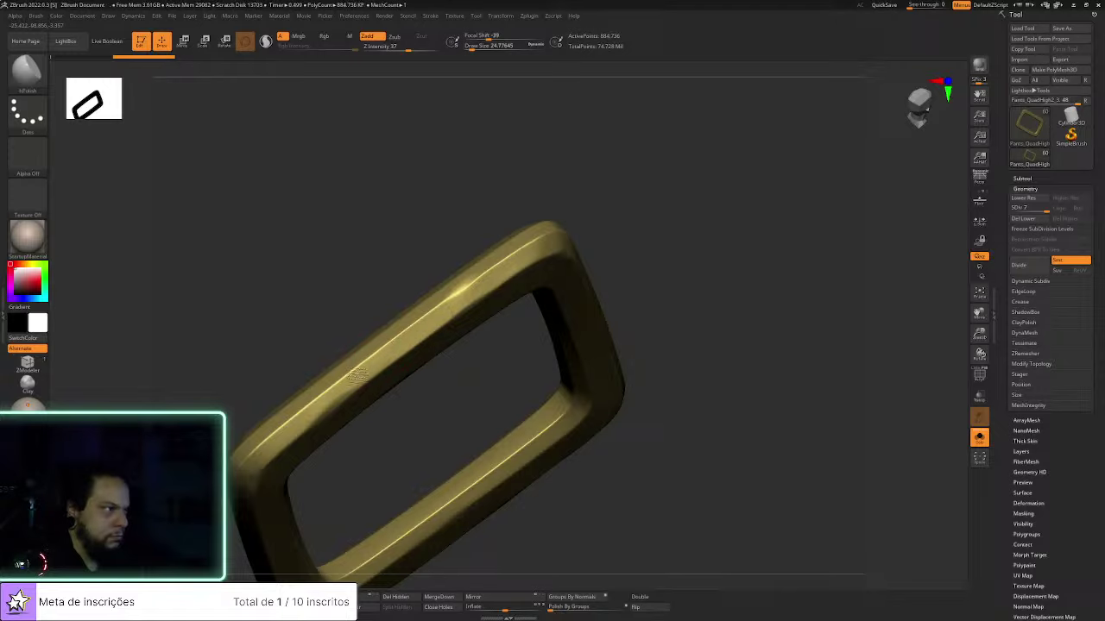
Polish the buckle's long-side bevels and its short outer edge at a draw size of about 25
{"action": "left_click_drag", "start_coordinate": [483, 318], "coordinate": [538, 266]}
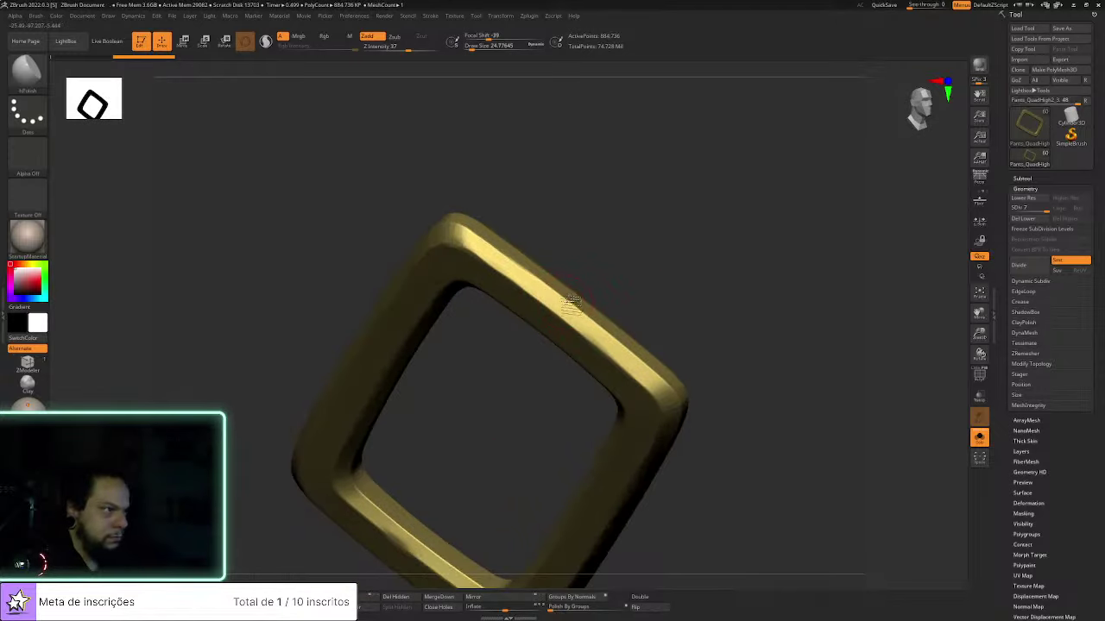
{"action": "mouse_move", "coordinate": [699, 390]}
{"action": "left_mouse_down"}
{"action": "mouse_move", "coordinate": [678, 264]}
{"action": "mouse_move", "coordinate": [610, 279]}
{"action": "mouse_move", "coordinate": [625, 298]}
{"action": "left_mouse_up"}
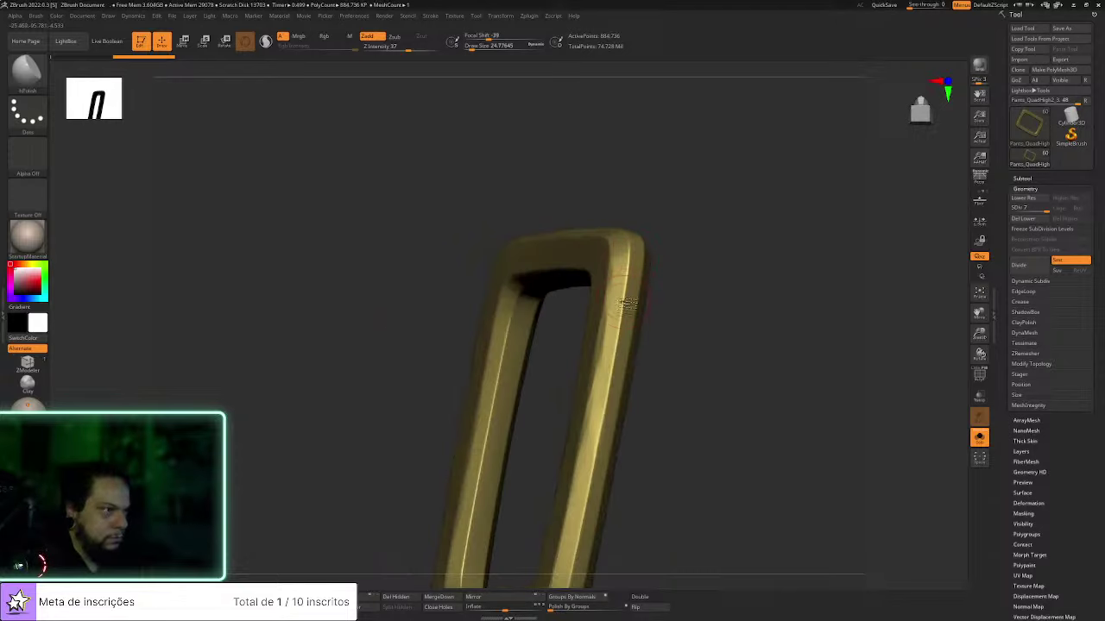
{"action": "left_click_drag", "start_coordinate": [604, 440], "coordinate": [655, 299]}
{"action": "left_click_drag", "start_coordinate": [596, 370], "coordinate": [565, 388]}
{"action": "mouse_move", "coordinate": [642, 359]}
{"action": "left_mouse_down"}
{"action": "mouse_move", "coordinate": [670, 377]}
{"action": "mouse_move", "coordinate": [679, 405]}
{"action": "mouse_move", "coordinate": [523, 383]}
{"action": "left_mouse_up"}
Sharpen the outer edge of the buckle's lower long side with the draw size reduced to about 14
{"action": "key", "text": "s"}
{"action": "left_click", "coordinate": [482, 373]}
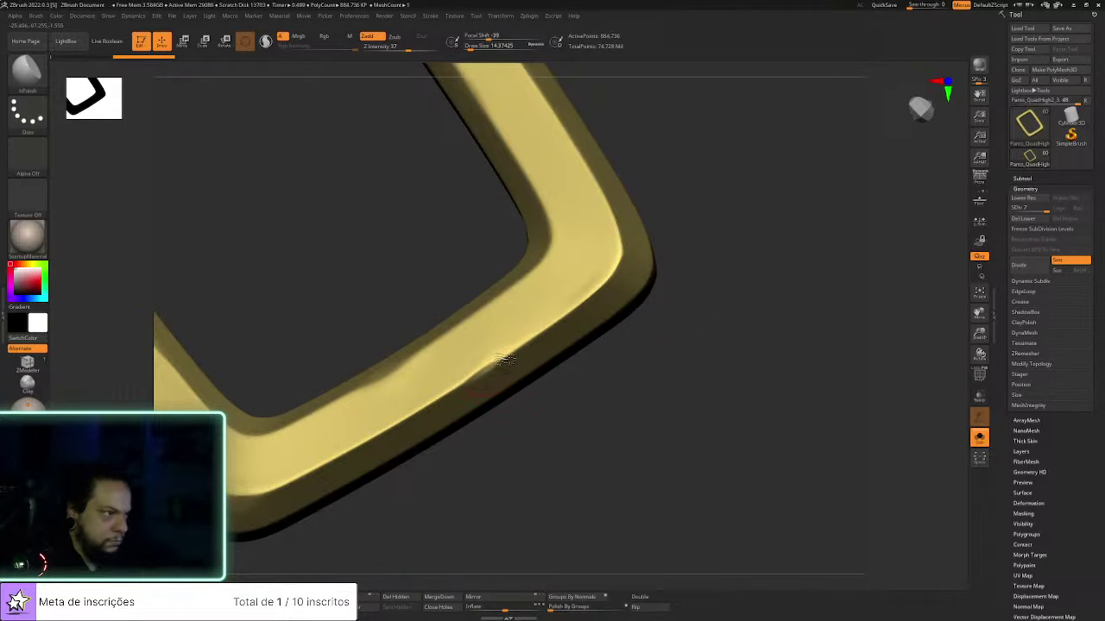
{"action": "left_click_drag", "start_coordinate": [479, 371], "coordinate": [385, 429]}
{"action": "mouse_move", "coordinate": [653, 358]}
{"action": "left_mouse_down", "text": "alt"}
{"action": "mouse_move", "coordinate": [642, 348]}
{"action": "mouse_move", "coordinate": [699, 314]}
{"action": "mouse_move", "coordinate": [663, 283]}
{"action": "mouse_move", "coordinate": [744, 239]}
{"action": "mouse_move", "coordinate": [774, 276]}
{"action": "left_mouse_up", "text": "alt"}
{"action": "left_click_drag", "start_coordinate": [843, 287], "coordinate": [794, 357]}
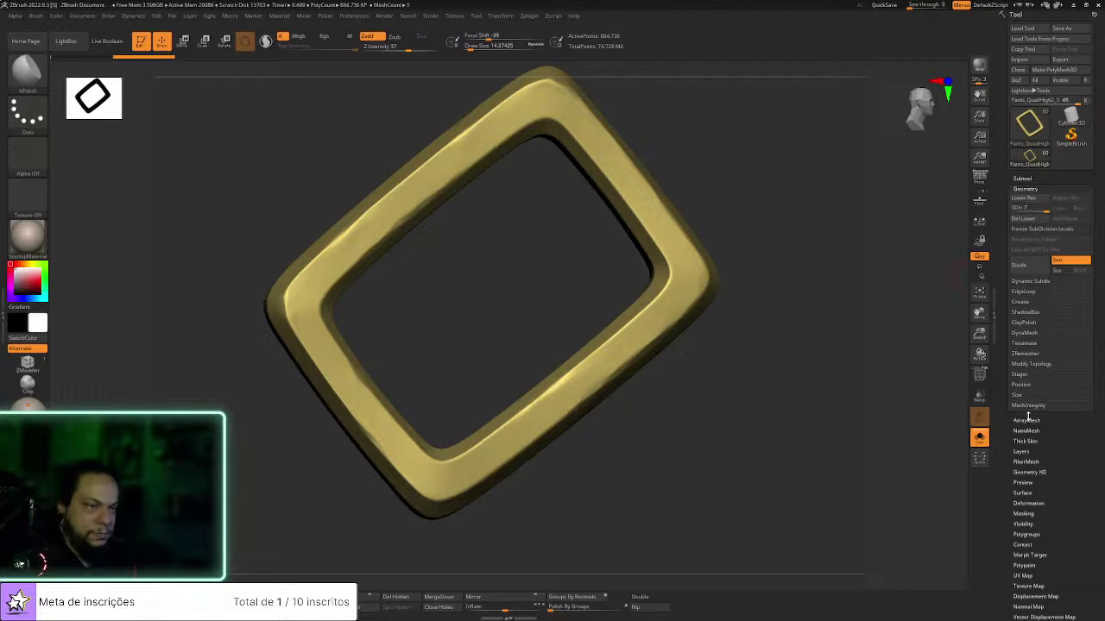
Add a sculpting layer to the buckle and choose the custom Metal brush with its alpha
{"action": "left_click", "coordinate": [1021, 452]}
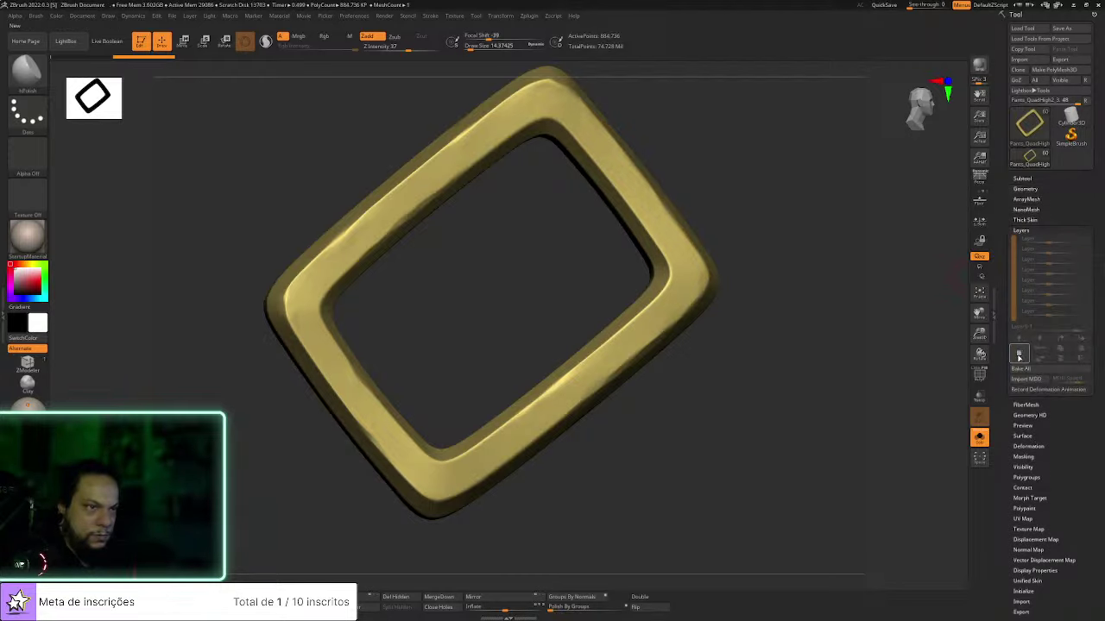
{"action": "key", "text": "b"}
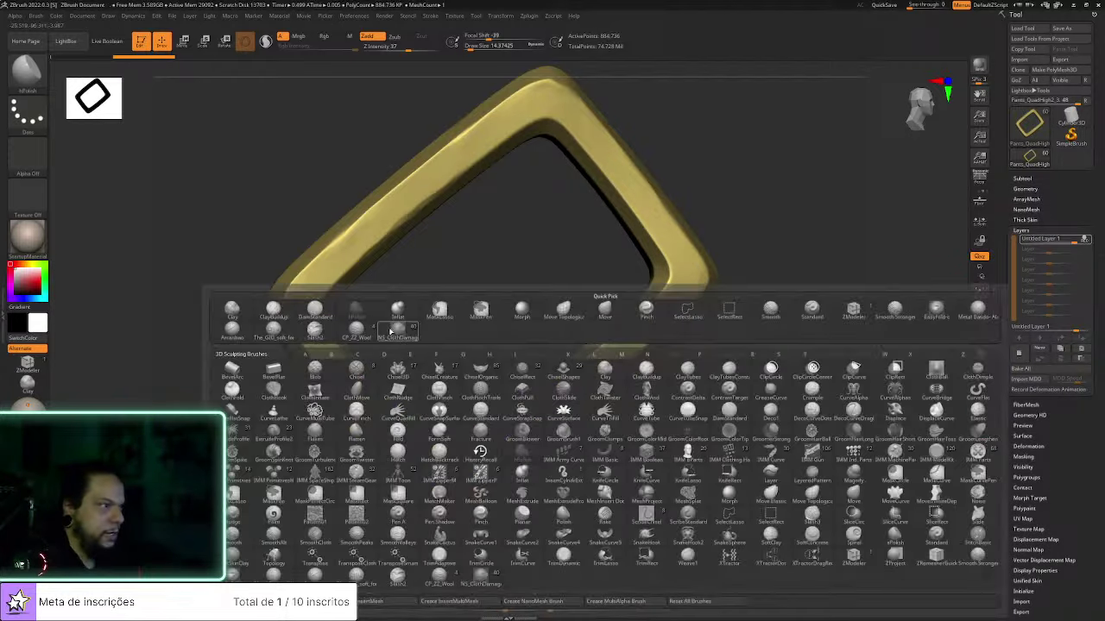
{"action": "left_click", "coordinate": [980, 310]}
{"action": "left_click_drag", "start_coordinate": [678, 276], "coordinate": [668, 575]}
{"action": "left_click_drag", "start_coordinate": [726, 398], "coordinate": [709, 319], "text": "alt"}
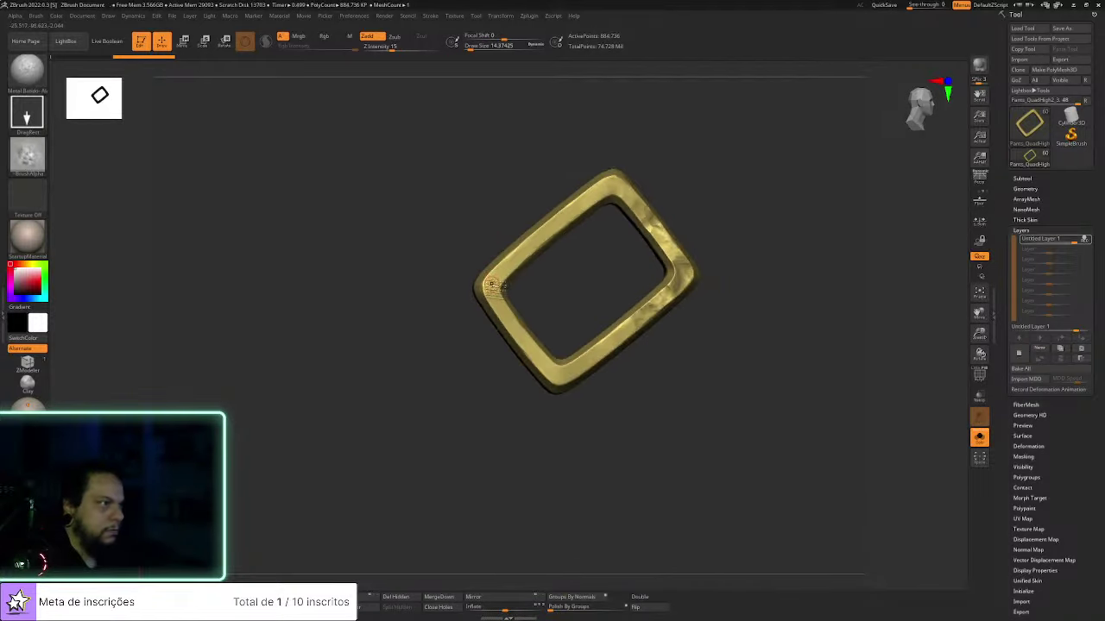
{"action": "mouse_move", "coordinate": [495, 287]}
{"action": "left_mouse_down"}
{"action": "mouse_move", "coordinate": [656, 187]}
{"action": "mouse_move", "coordinate": [572, 239]}
{"action": "left_mouse_up"}
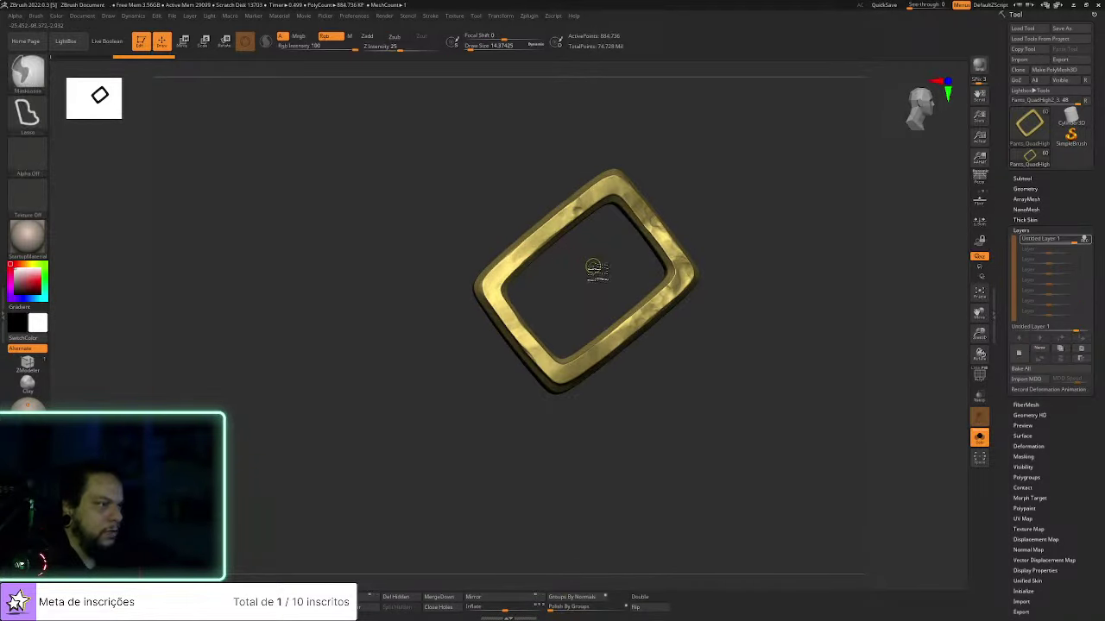
{"action": "key", "text": "ctrl+z"}
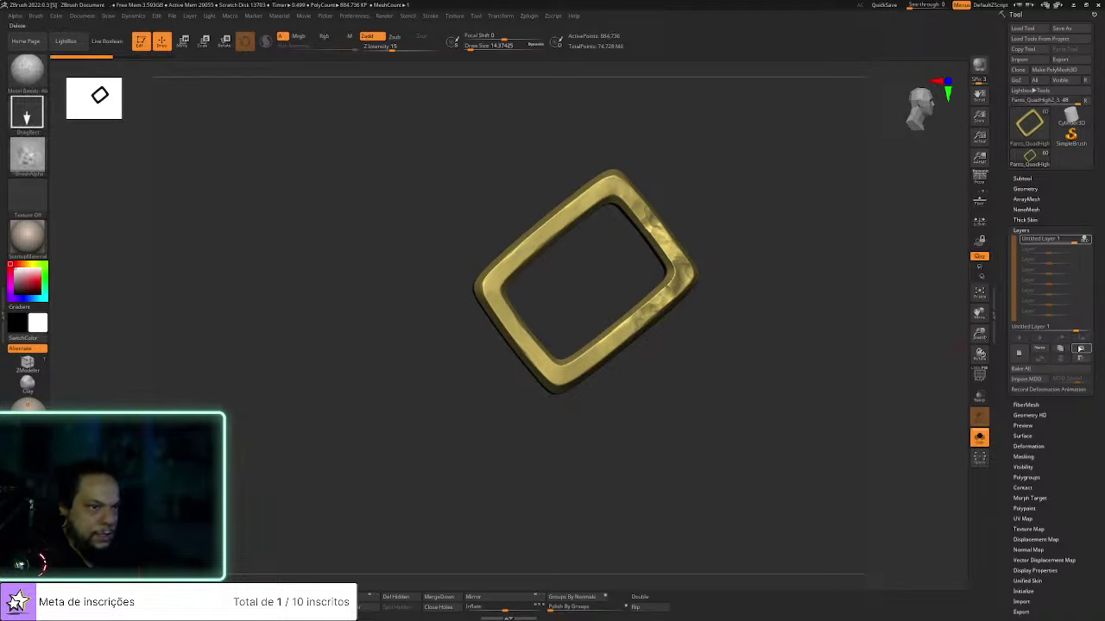
{"action": "left_click", "coordinate": [1079, 348]}
Create a new buckle layer, stamp worn-metal texture across the frame, and lower the layer's intensity to about 0.38
{"action": "left_click", "coordinate": [1018, 353]}
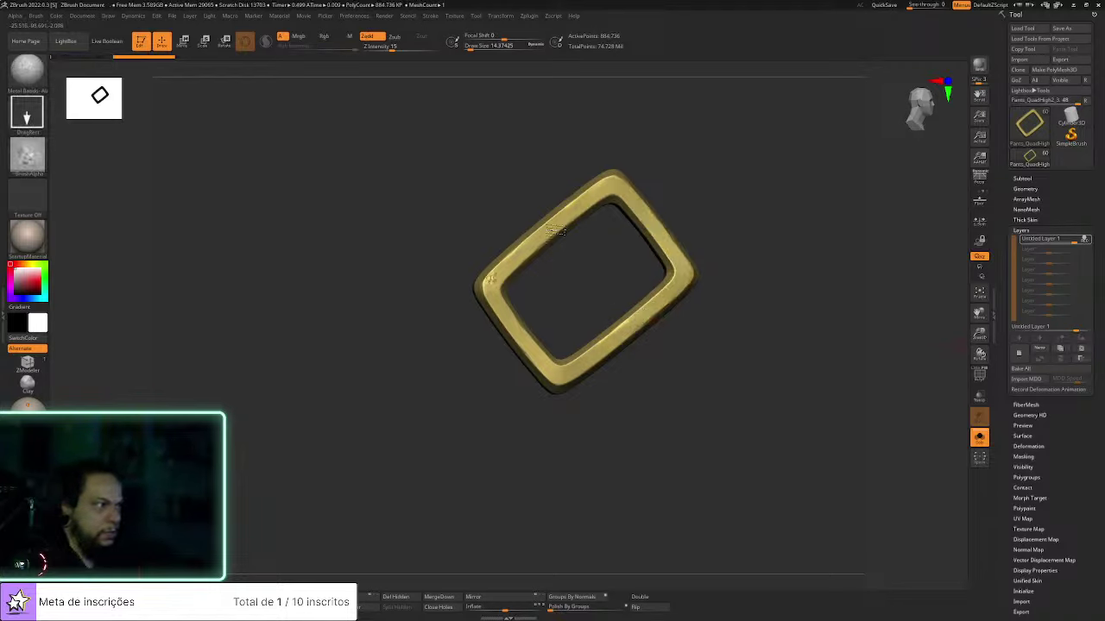
{"action": "left_click_drag", "start_coordinate": [524, 254], "coordinate": [722, 201]}
{"action": "left_click", "coordinate": [1084, 239]}
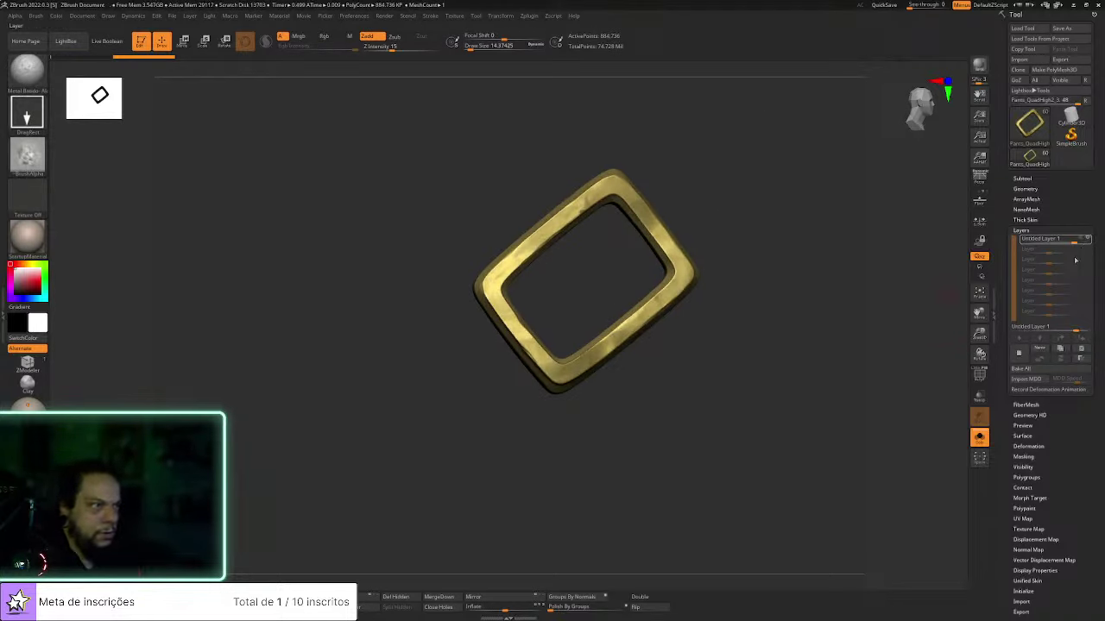
{"action": "left_click_drag", "start_coordinate": [1082, 242], "coordinate": [1054, 242]}
Switch to the holster strap subtool, isolate it and check its polygroups in the polyframe display
{"action": "left_click_drag", "start_coordinate": [949, 296], "coordinate": [906, 399]}
{"action": "left_click", "coordinate": [722, 328], "text": "alt"}
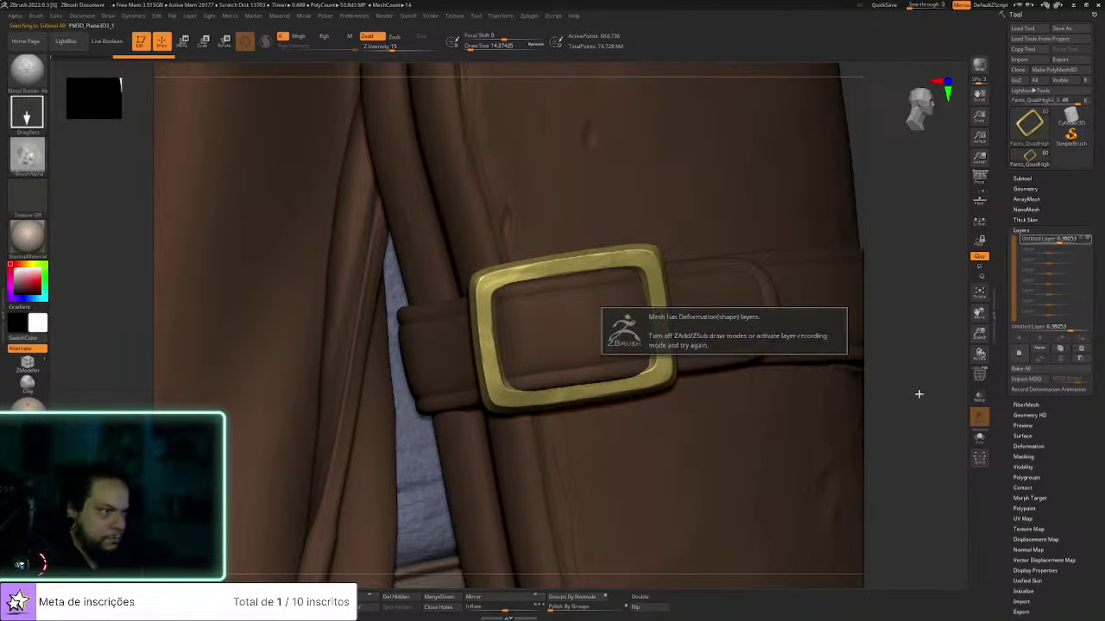
{"action": "left_click", "coordinate": [979, 437]}
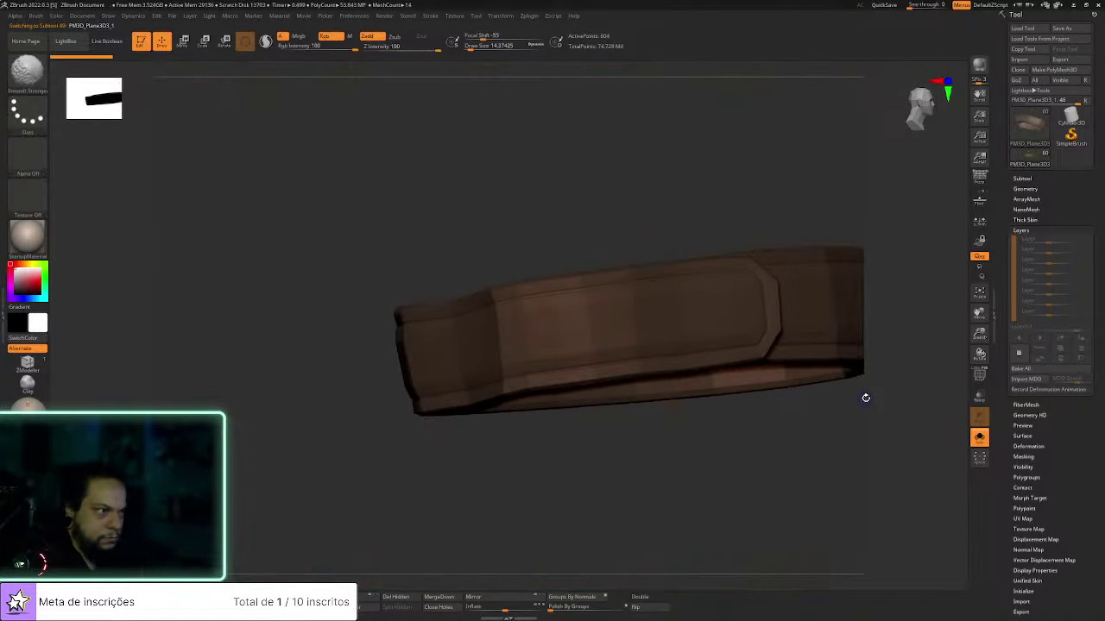
{"action": "left_click", "coordinate": [1026, 188]}
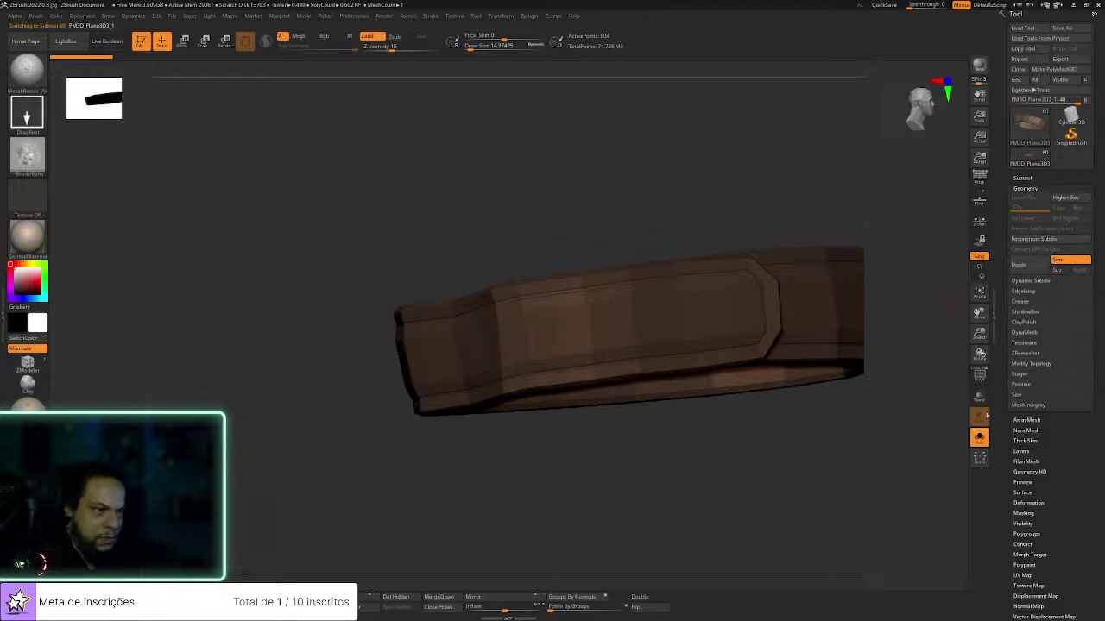
{"action": "left_click", "coordinate": [980, 375]}
{"action": "left_click", "coordinate": [979, 374]}
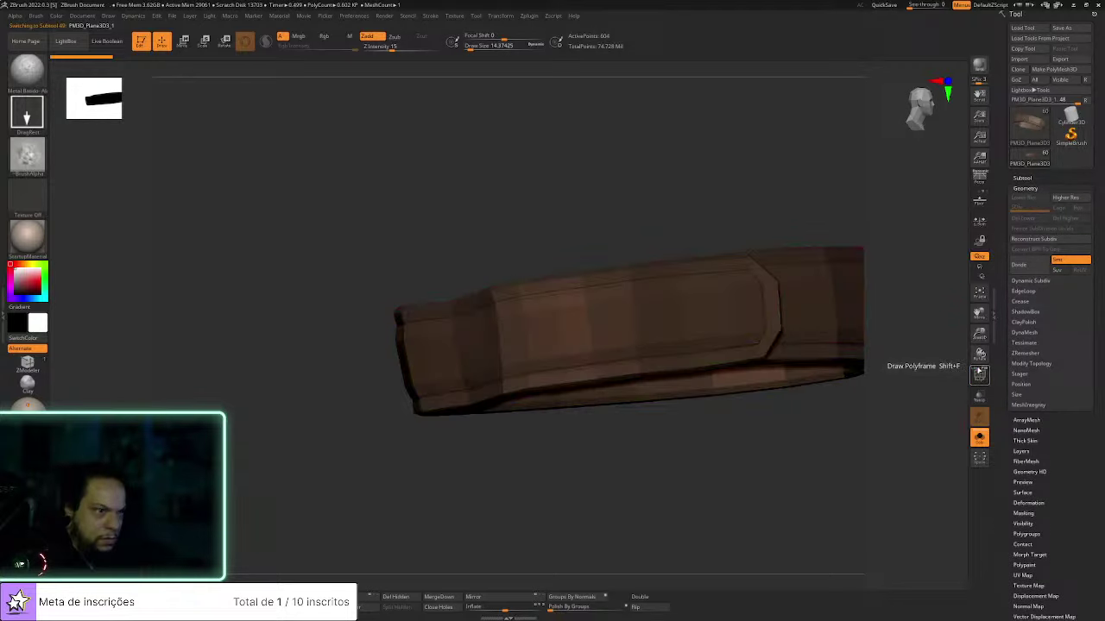
{"action": "left_click", "coordinate": [979, 377]}
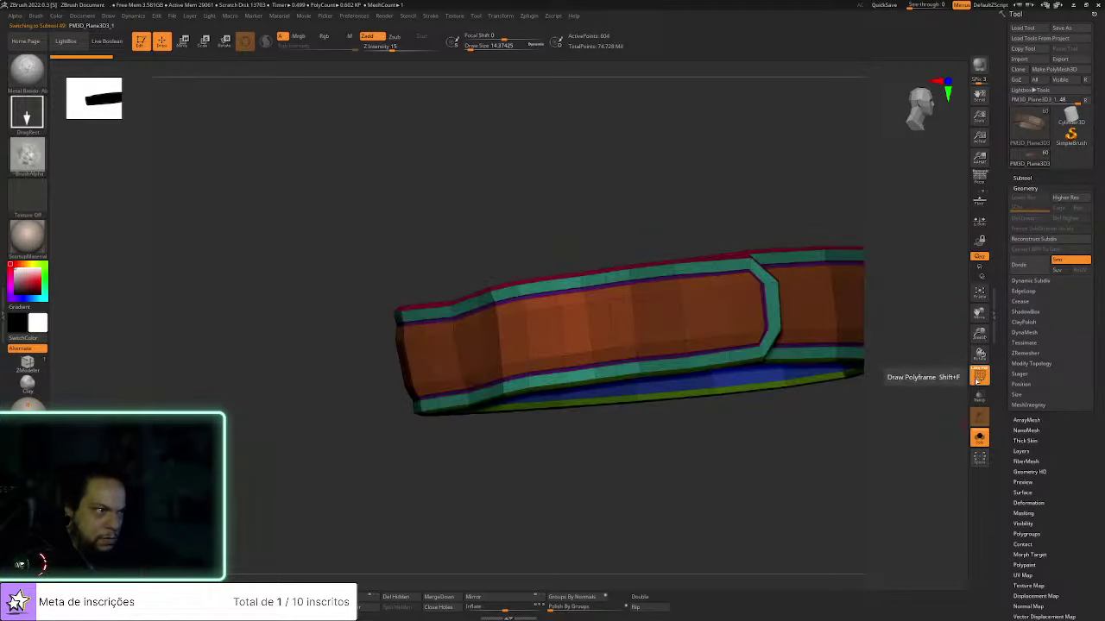
{"action": "left_click", "coordinate": [978, 377]}
Subdivide the holster strap up to level 7, viewing it in place on the character
{"action": "key", "text": "ctrl+d"}
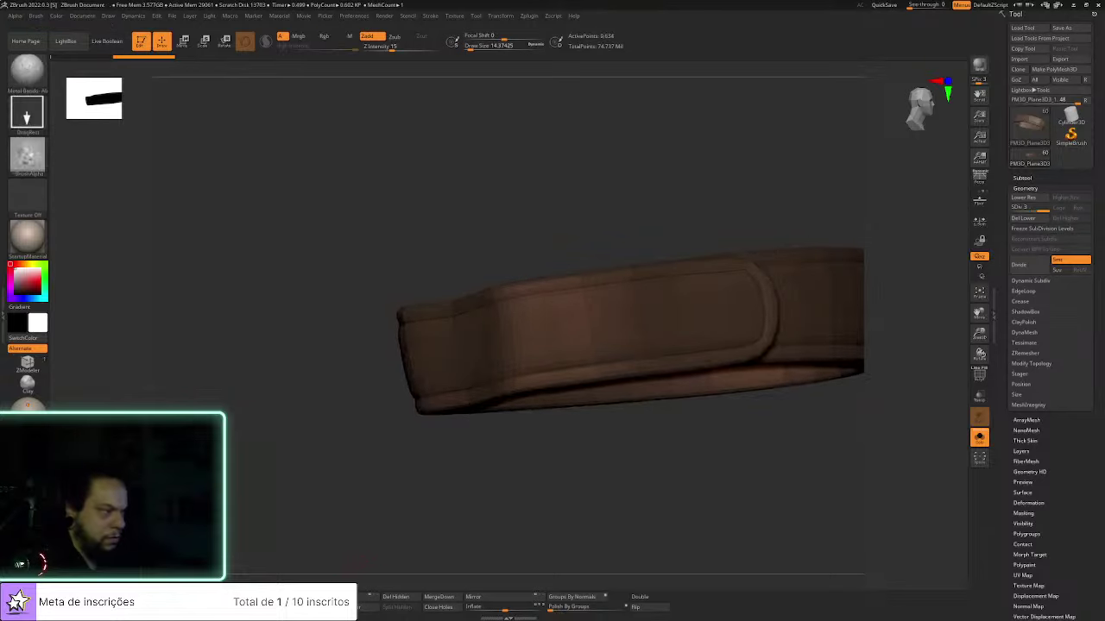
{"action": "key", "text": "ctrl+d"}
{"action": "key", "text": "ctrl+d"}
{"action": "key", "text": "ctrl+d"}
{"action": "left_click_drag", "start_coordinate": [654, 492], "coordinate": [767, 446], "text": "alt"}
{"action": "left_click", "coordinate": [979, 438]}
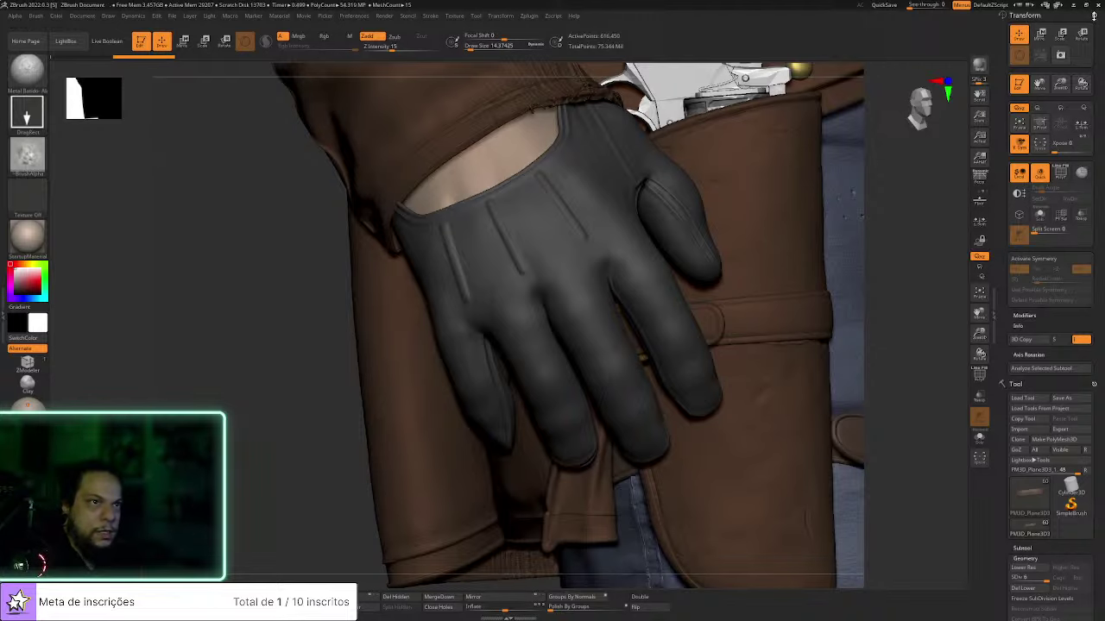
{"action": "left_click", "coordinate": [1093, 15]}
{"action": "left_click_drag", "start_coordinate": [908, 229], "coordinate": [756, 279], "text": "alt"}
{"action": "mouse_move", "coordinate": [917, 308]}
{"action": "left_mouse_down"}
{"action": "mouse_move", "coordinate": [891, 310]}
{"action": "mouse_move", "coordinate": [920, 313]}
{"action": "left_mouse_up"}
{"action": "key", "text": "ctrl+d"}
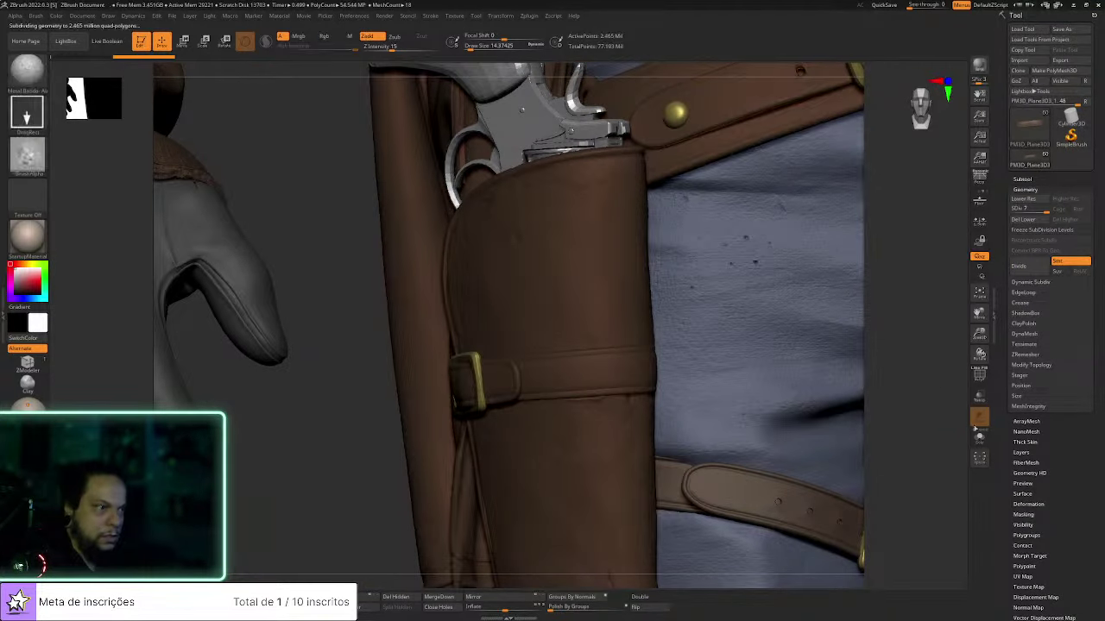
Isolate the strap, choose the Slash2 brush and add a new sculpting layer
{"action": "left_click", "coordinate": [979, 437]}
{"action": "left_click_drag", "start_coordinate": [912, 444], "coordinate": [737, 422]}
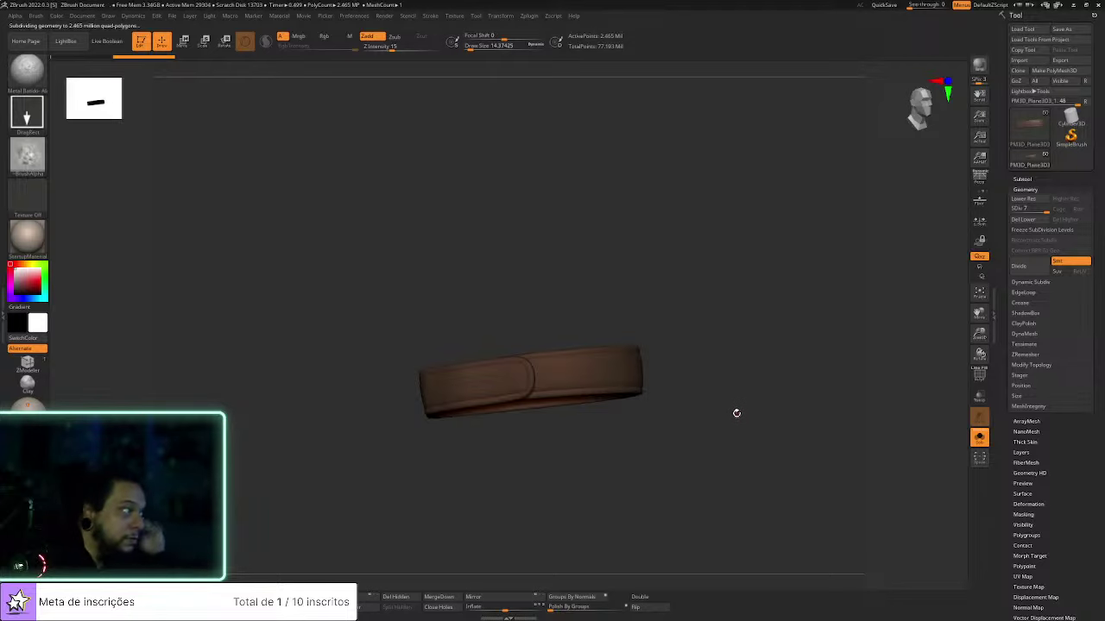
{"action": "mouse_move", "coordinate": [747, 382]}
{"action": "left_mouse_down"}
{"action": "mouse_move", "coordinate": [764, 394]}
{"action": "mouse_move", "coordinate": [861, 353]}
{"action": "mouse_move", "coordinate": [791, 328]}
{"action": "left_mouse_up"}
{"action": "key", "text": "b"}
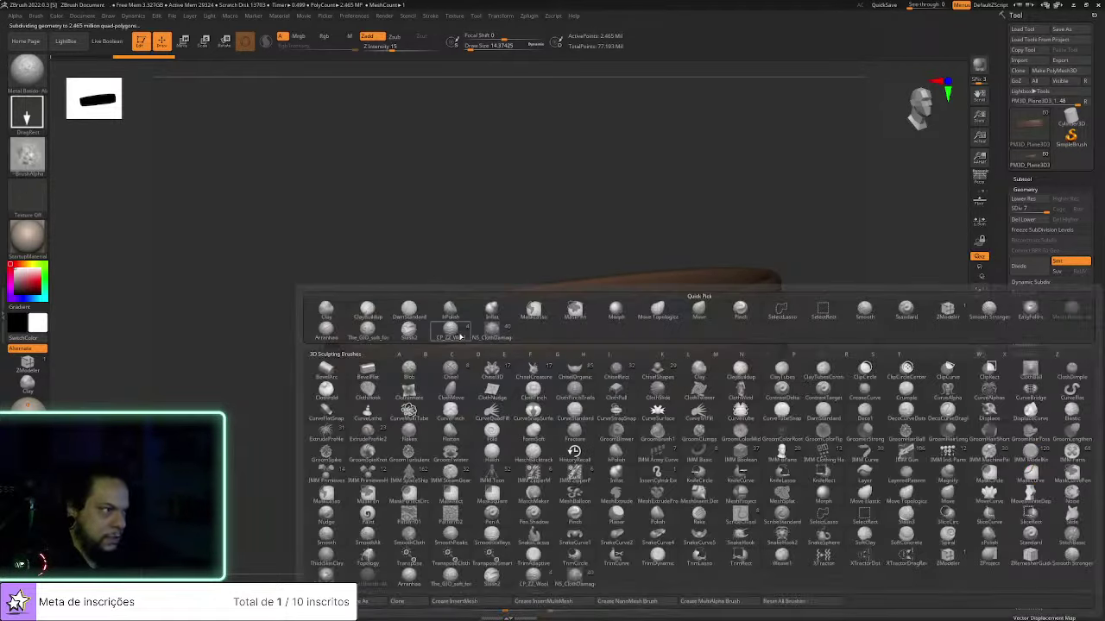
{"action": "left_click", "coordinate": [408, 329]}
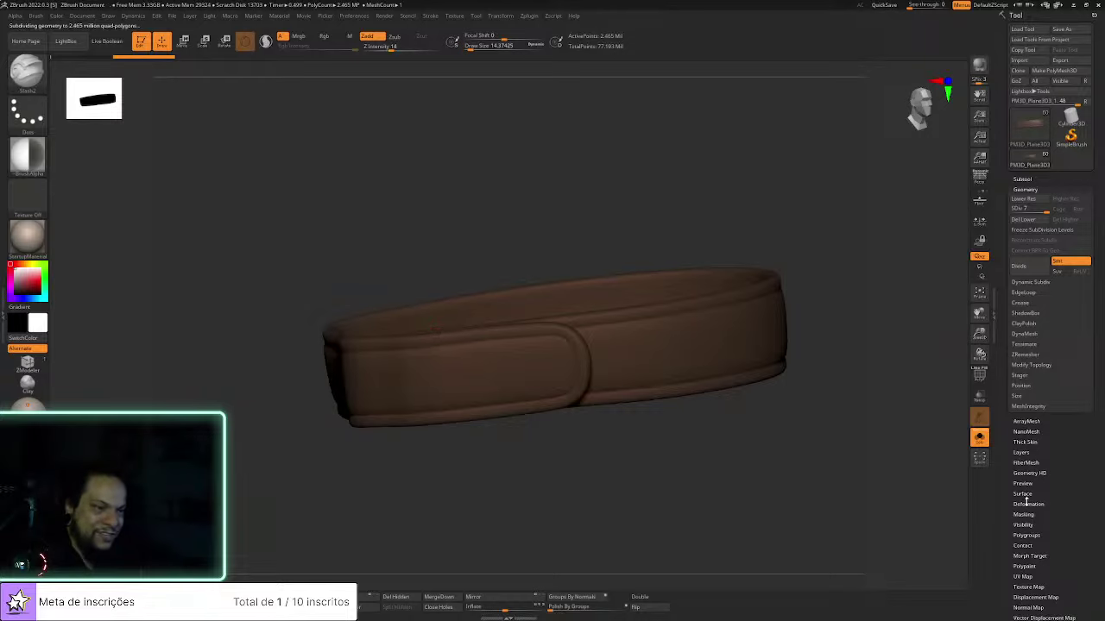
{"action": "left_click", "coordinate": [1021, 450]}
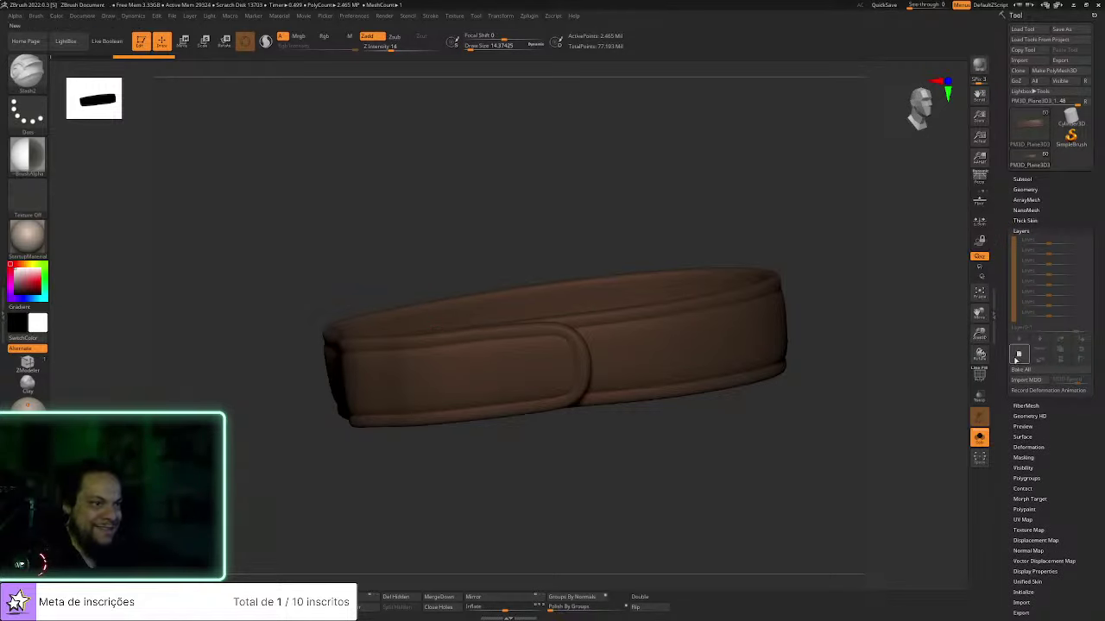
{"action": "left_click", "coordinate": [1016, 359]}
Carve fine creases along the strap's upper and lower borders with a Slash2 draw size of about 121
{"action": "mouse_move", "coordinate": [854, 436]}
{"action": "left_mouse_down"}
{"action": "mouse_move", "coordinate": [848, 485]}
{"action": "mouse_move", "coordinate": [872, 464]}
{"action": "mouse_move", "coordinate": [764, 486]}
{"action": "mouse_move", "coordinate": [716, 406]}
{"action": "left_mouse_up"}
{"action": "key", "text": "s"}
{"action": "left_click_drag", "start_coordinate": [498, 374], "coordinate": [506, 375]}
{"action": "left_click_drag", "start_coordinate": [747, 268], "coordinate": [728, 303]}
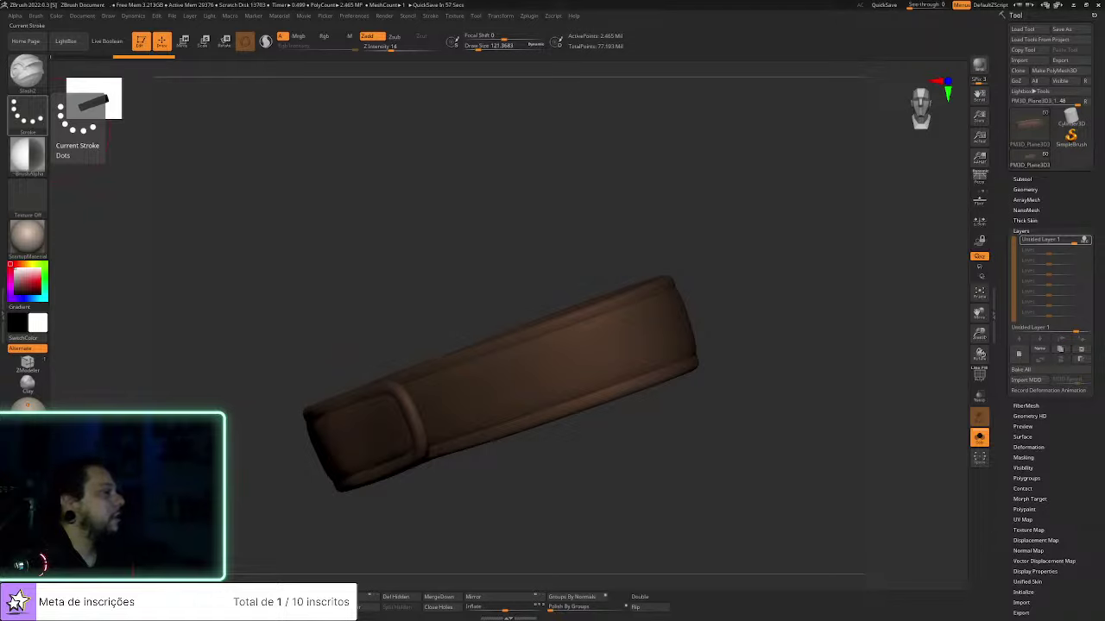
{"action": "left_click_drag", "start_coordinate": [564, 454], "coordinate": [573, 452]}
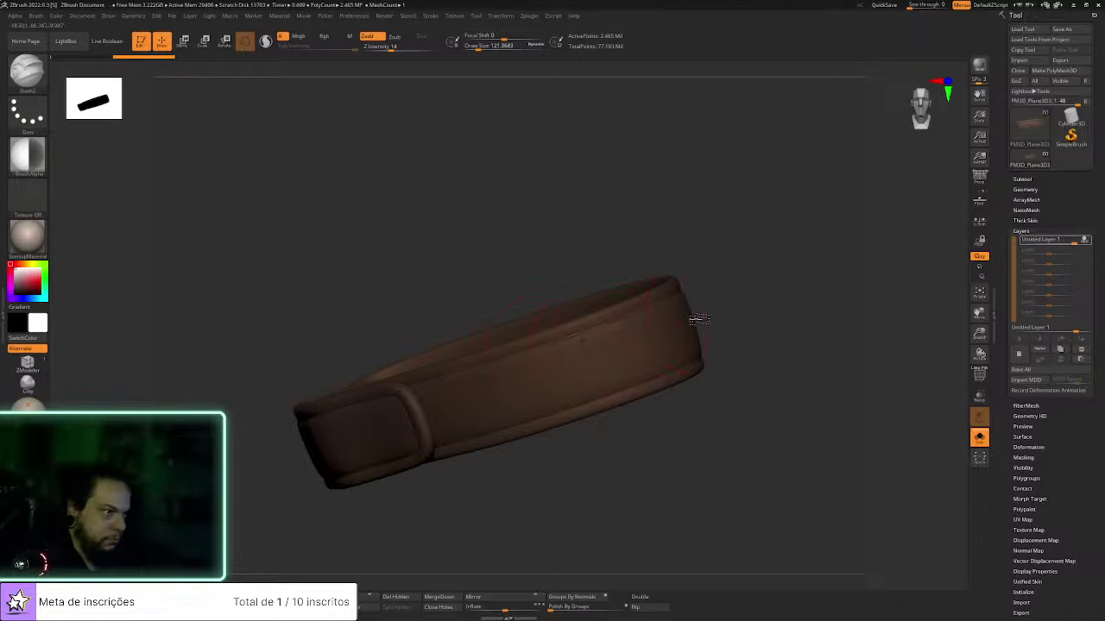
{"action": "left_click_drag", "start_coordinate": [700, 320], "coordinate": [460, 444]}
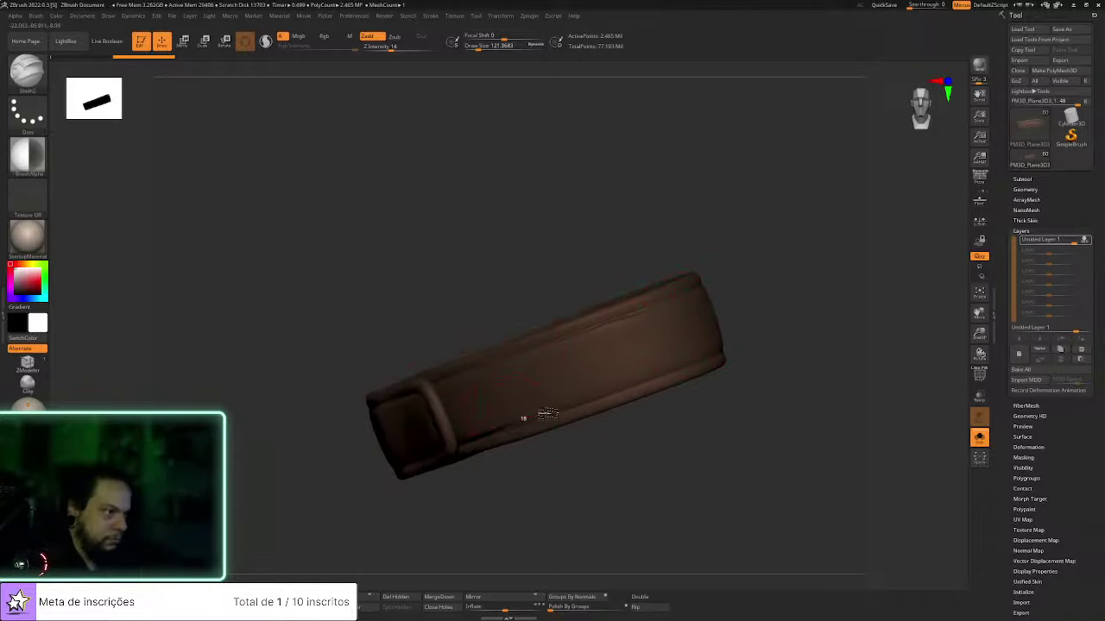
Extend the crease along the strap's lower border with the draw size reduced to about 43
{"action": "key", "text": "s"}
{"action": "left_click_drag", "start_coordinate": [629, 390], "coordinate": [625, 387]}
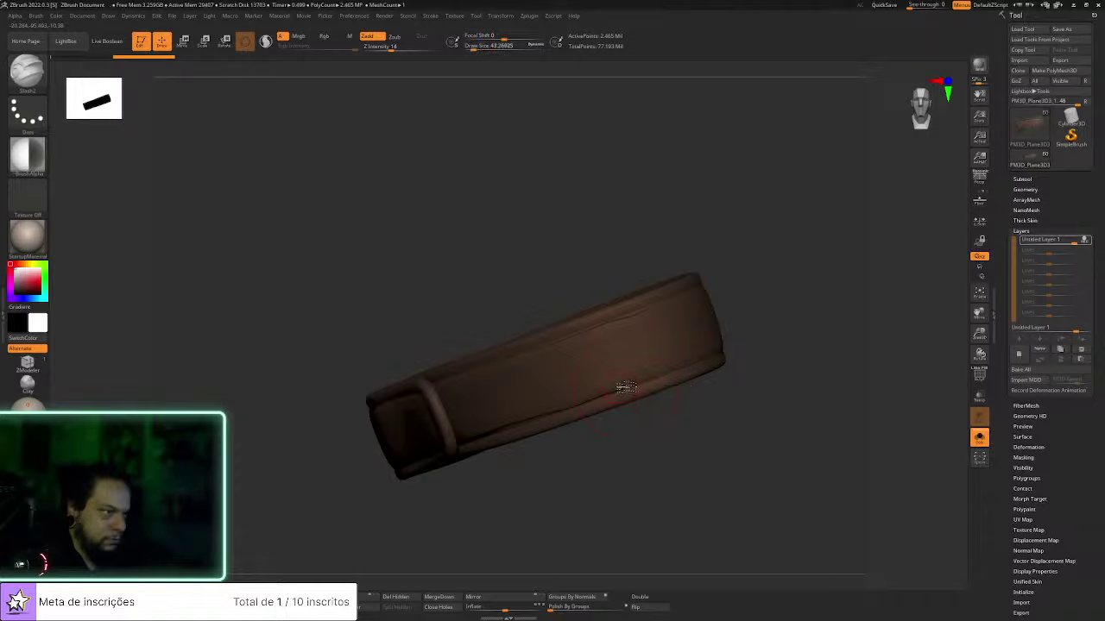
{"action": "left_click_drag", "start_coordinate": [751, 334], "coordinate": [707, 353]}
Carve more Slash2 creases along the strap's upper and lower borders with a draw size of about 121
{"action": "key", "text": "s"}
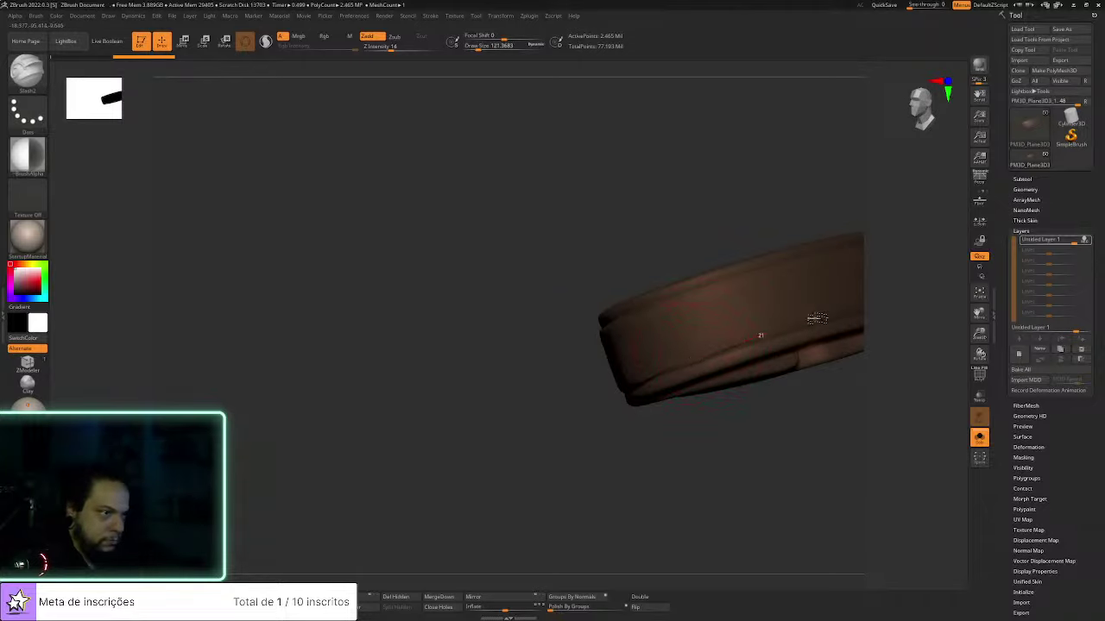
{"action": "left_click_drag", "start_coordinate": [900, 297], "coordinate": [713, 340], "text": "alt"}
{"action": "left_click_drag", "start_coordinate": [823, 321], "coordinate": [636, 385]}
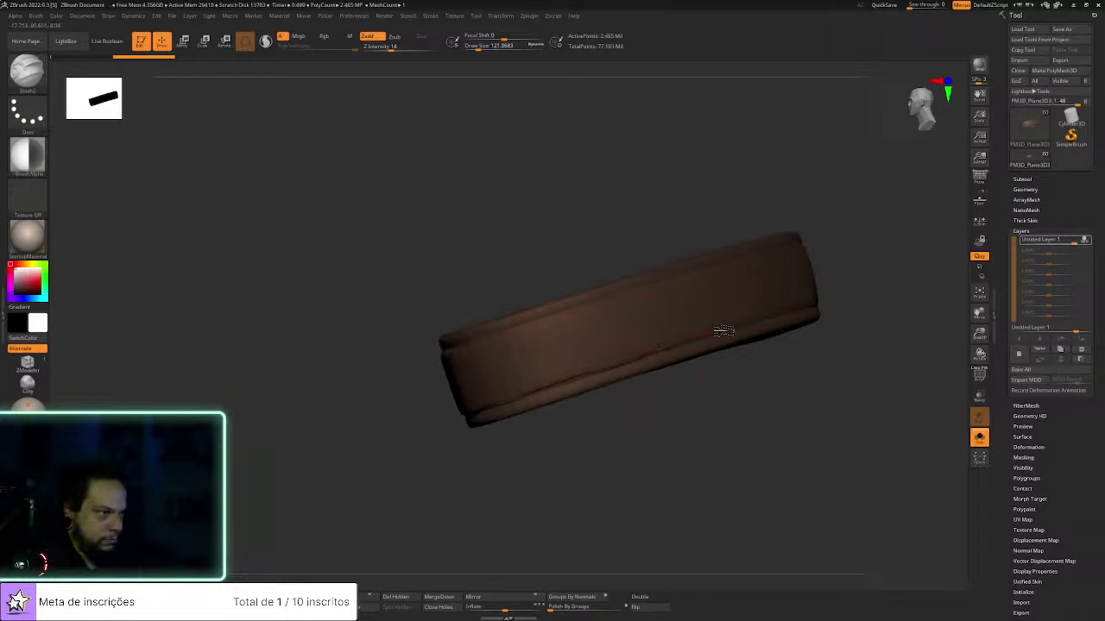
{"action": "left_click_drag", "start_coordinate": [779, 313], "coordinate": [466, 362]}
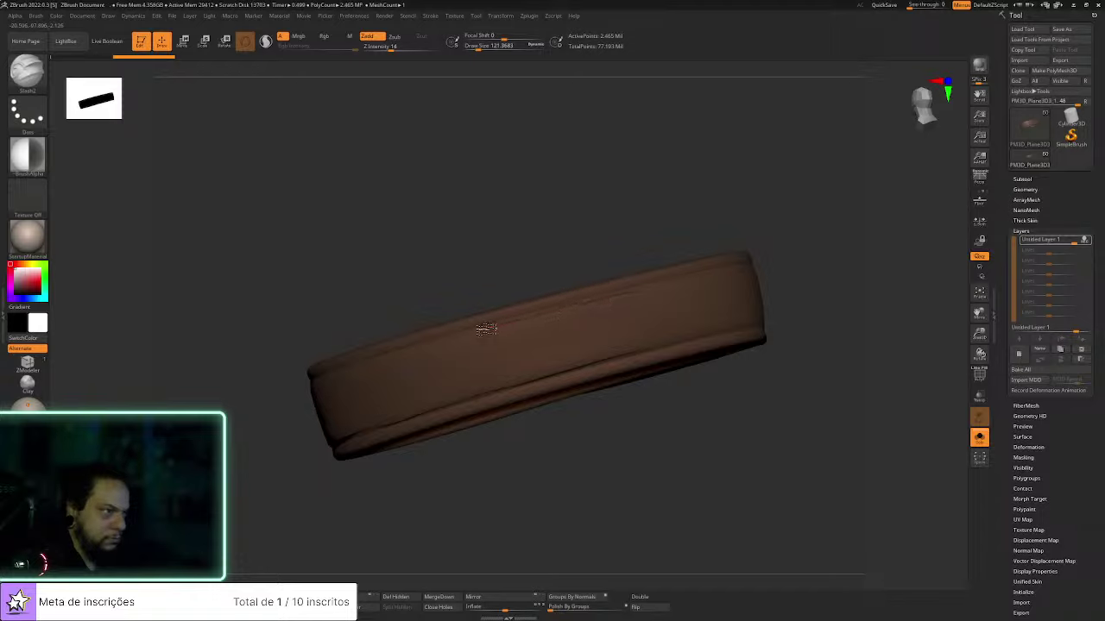
{"action": "left_click_drag", "start_coordinate": [506, 289], "coordinate": [609, 304]}
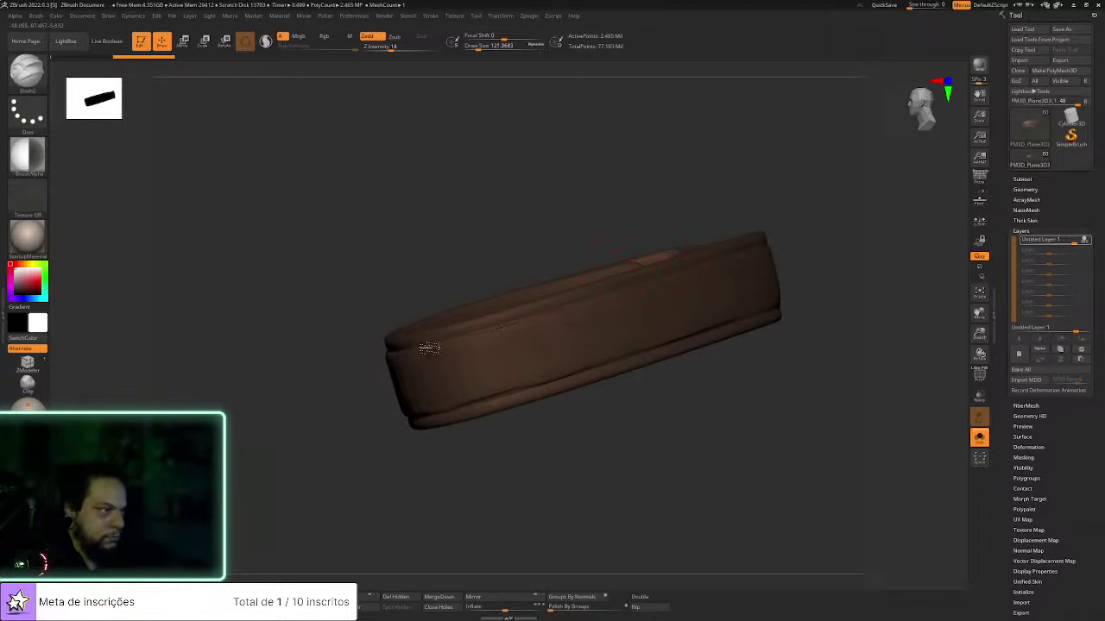
{"action": "left_click_drag", "start_coordinate": [838, 233], "coordinate": [763, 261]}
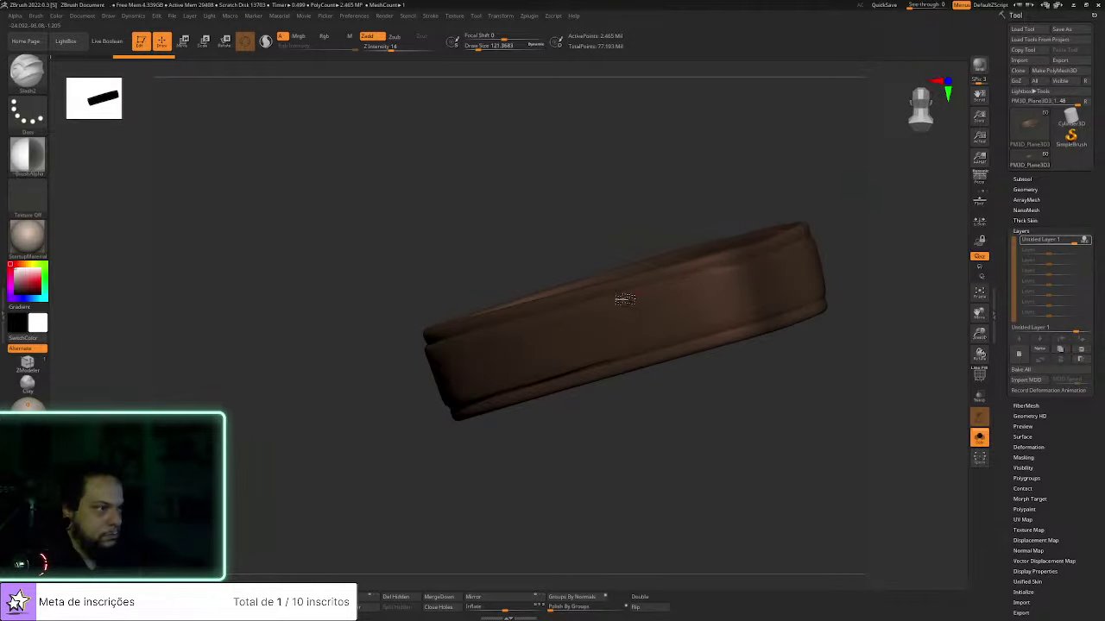
{"action": "left_click_drag", "start_coordinate": [868, 277], "coordinate": [678, 313], "text": "alt"}
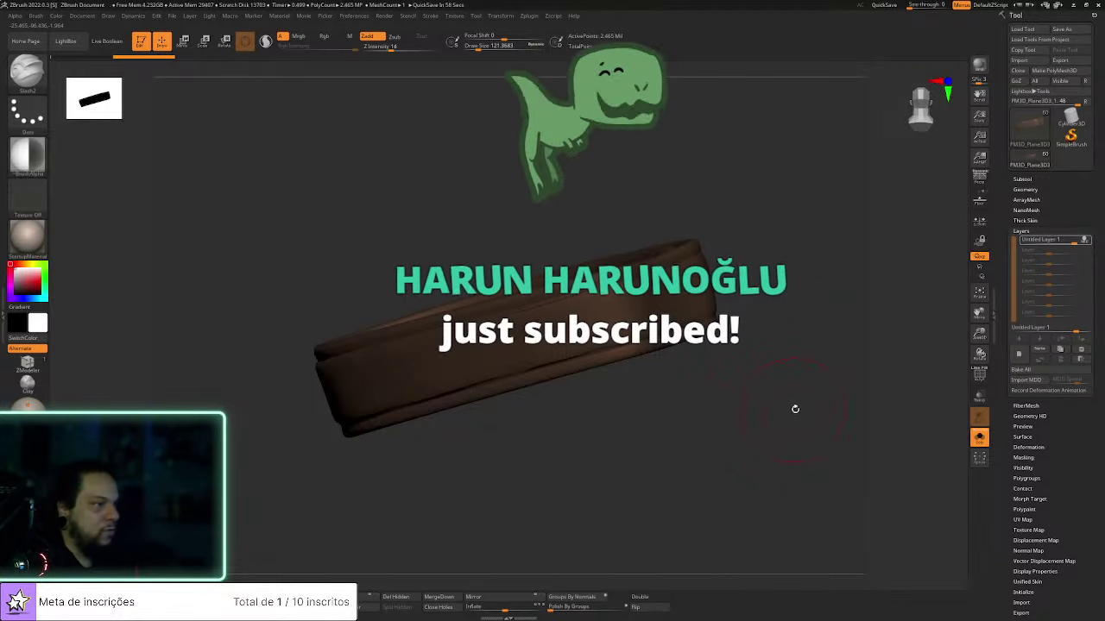
{"action": "left_click_drag", "start_coordinate": [794, 409], "coordinate": [707, 356]}
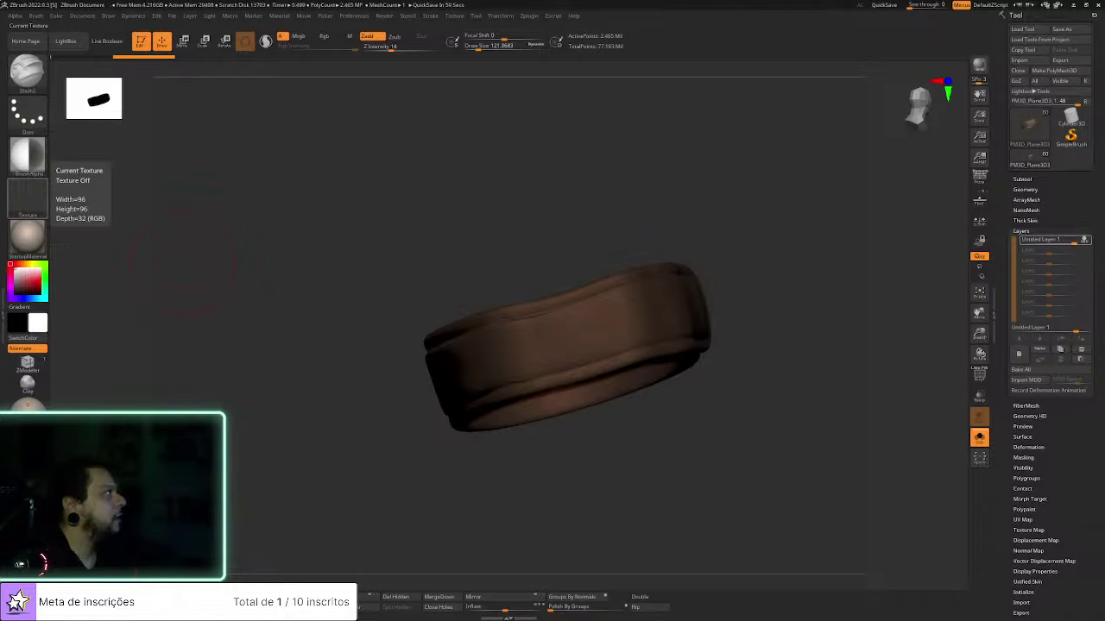
{"action": "left_click_drag", "start_coordinate": [770, 348], "coordinate": [737, 426]}
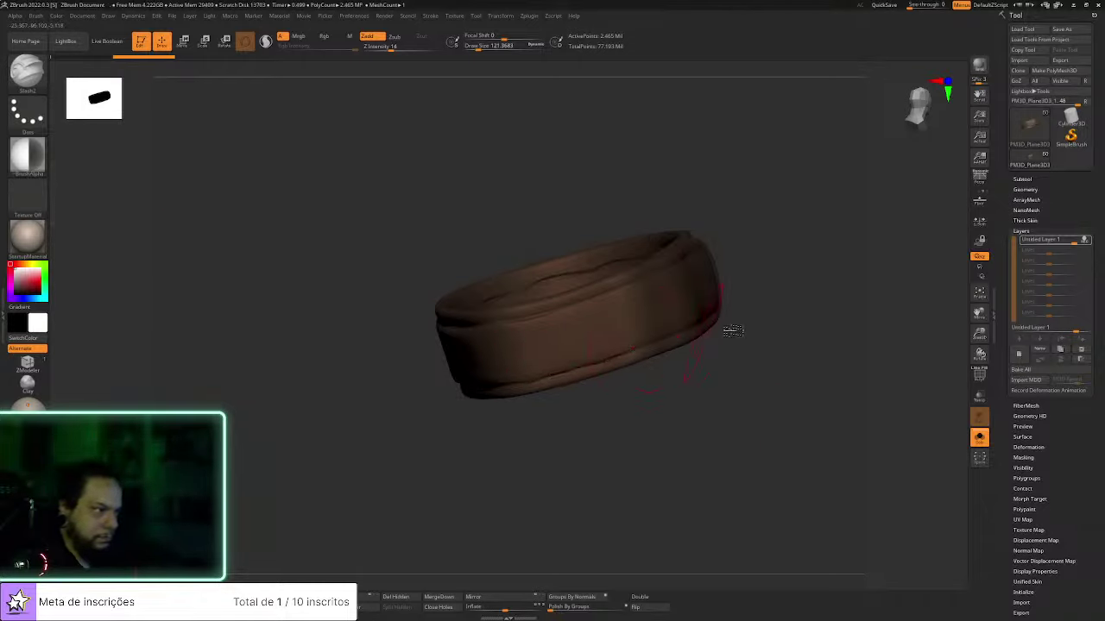
{"action": "left_click_drag", "start_coordinate": [727, 323], "coordinate": [661, 340]}
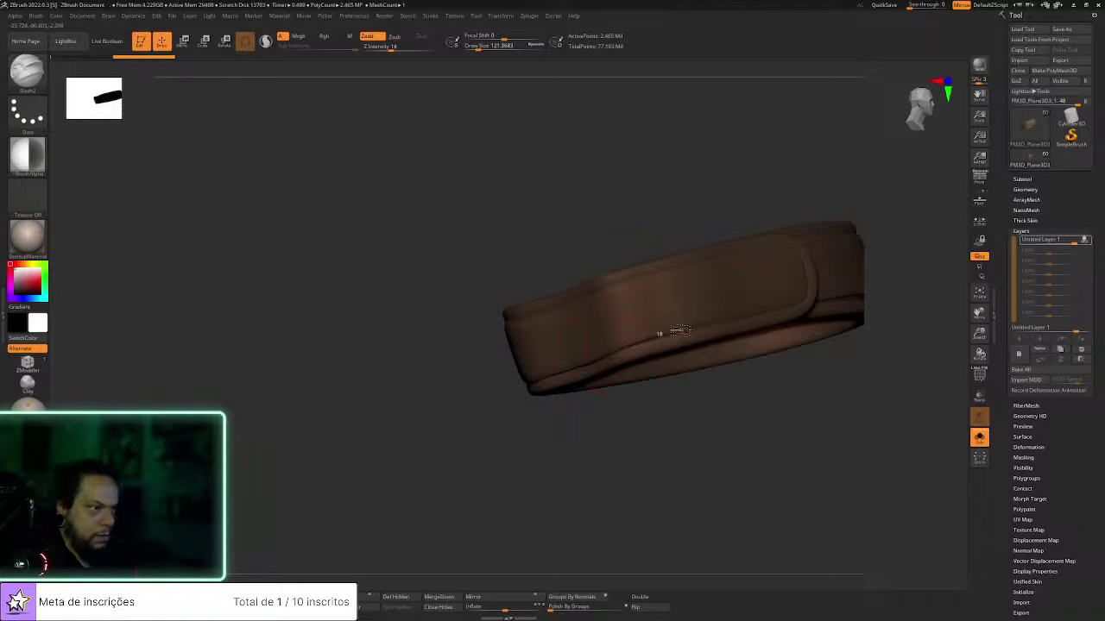
Carve finer Slash2 creases around the strap's rounded overlapping end and its borders with a draw size of about 67
{"action": "key", "text": "s"}
{"action": "left_click_drag", "start_coordinate": [708, 328], "coordinate": [702, 326]}
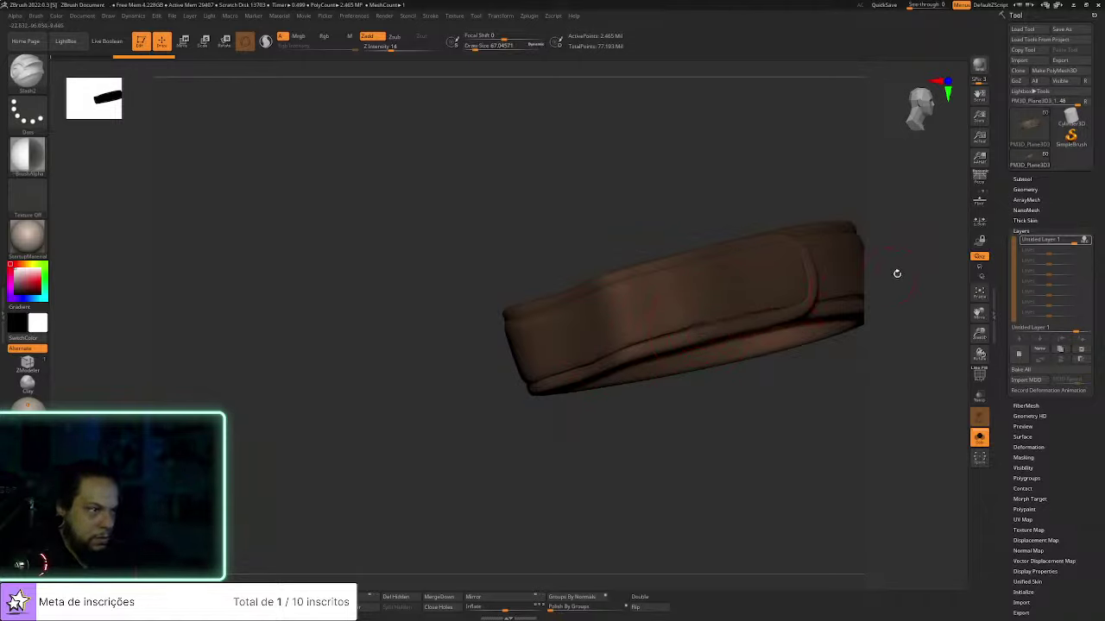
{"action": "left_click_drag", "start_coordinate": [895, 273], "coordinate": [690, 358]}
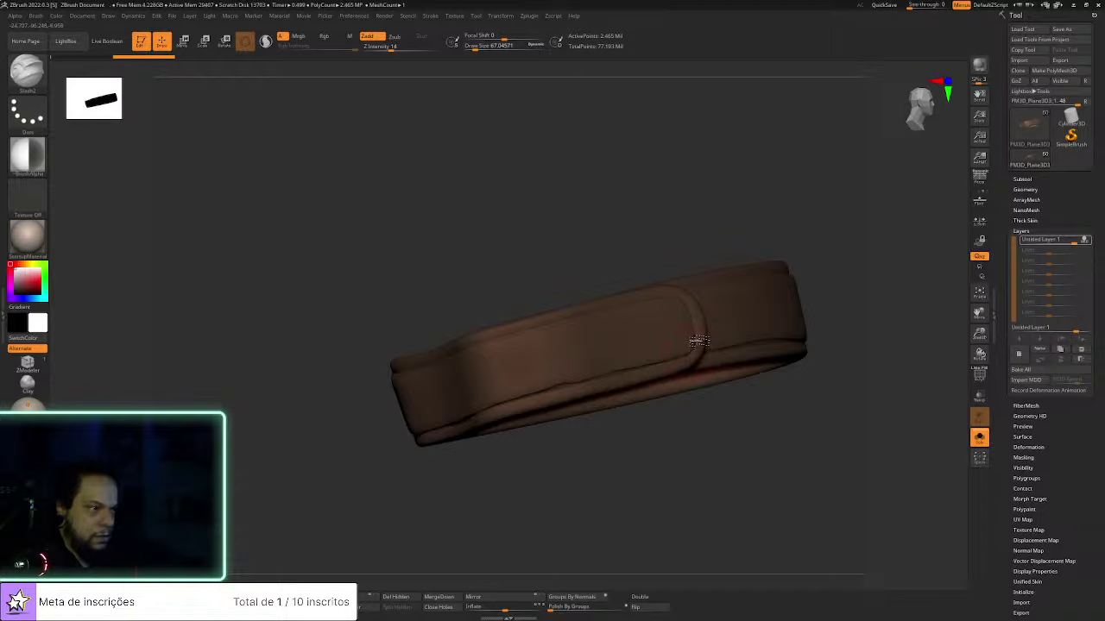
{"action": "left_click_drag", "start_coordinate": [818, 268], "coordinate": [697, 321]}
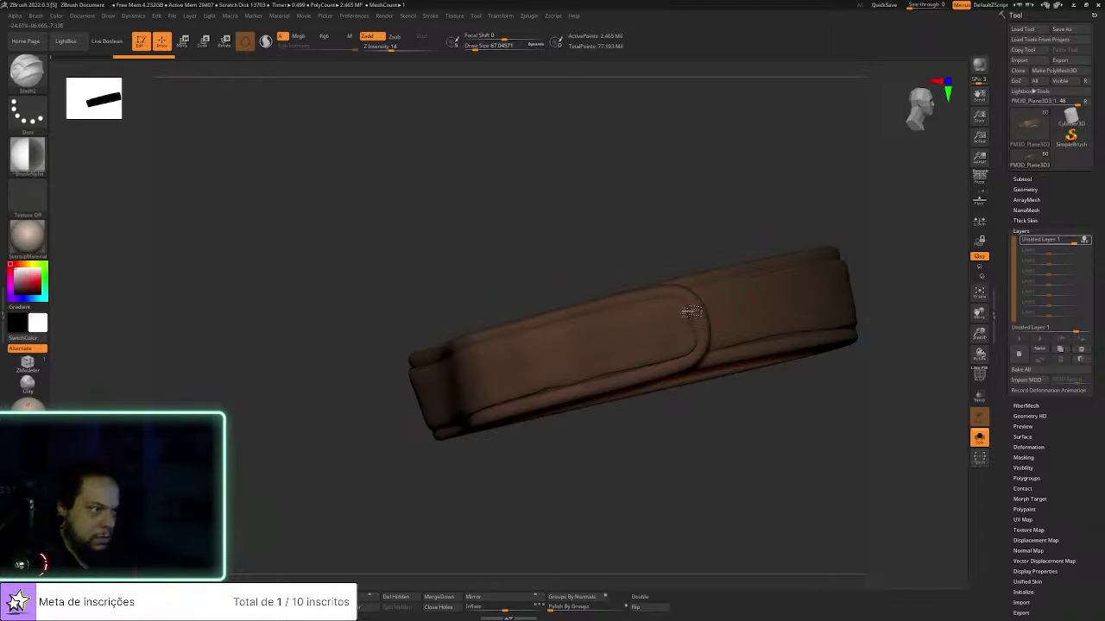
{"action": "left_click_drag", "start_coordinate": [680, 244], "coordinate": [699, 247]}
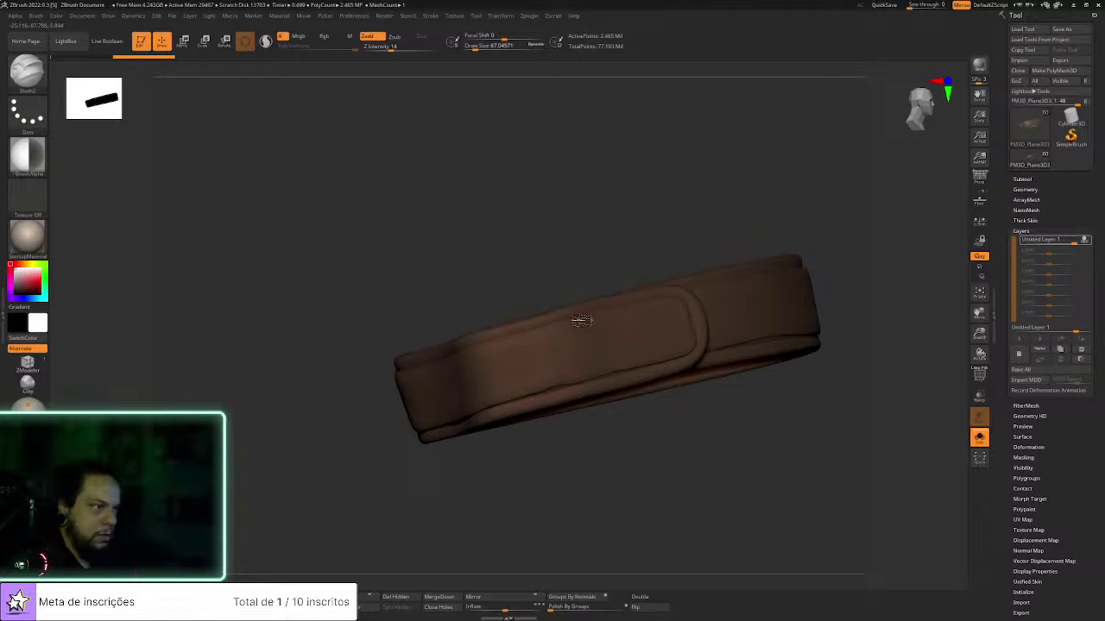
{"action": "left_click_drag", "start_coordinate": [559, 294], "coordinate": [582, 281]}
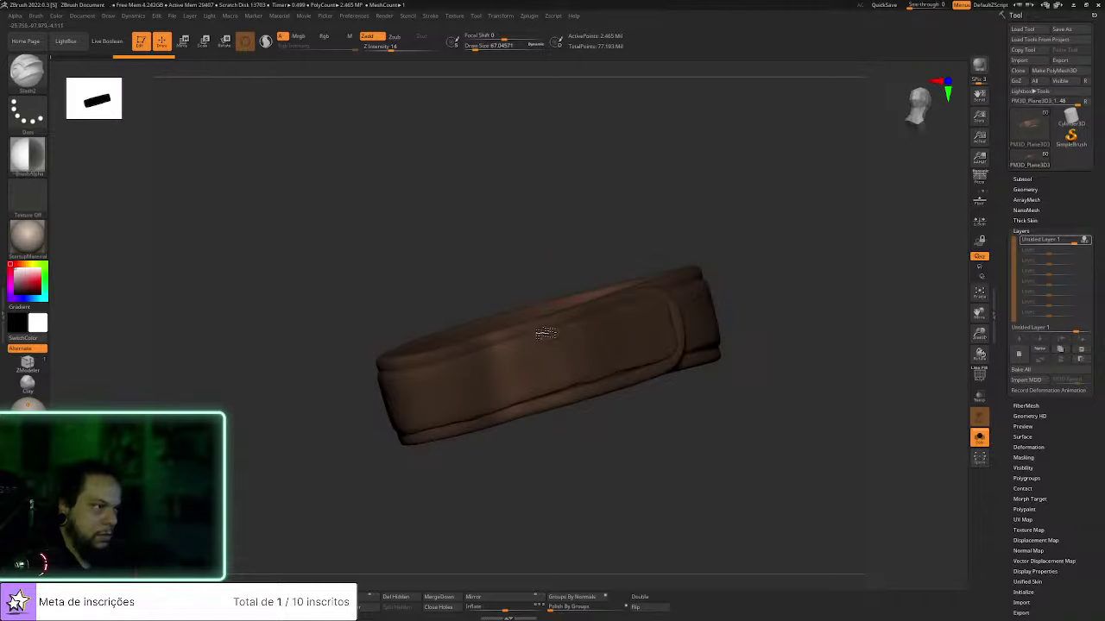
{"action": "left_click_drag", "start_coordinate": [515, 289], "coordinate": [524, 337]}
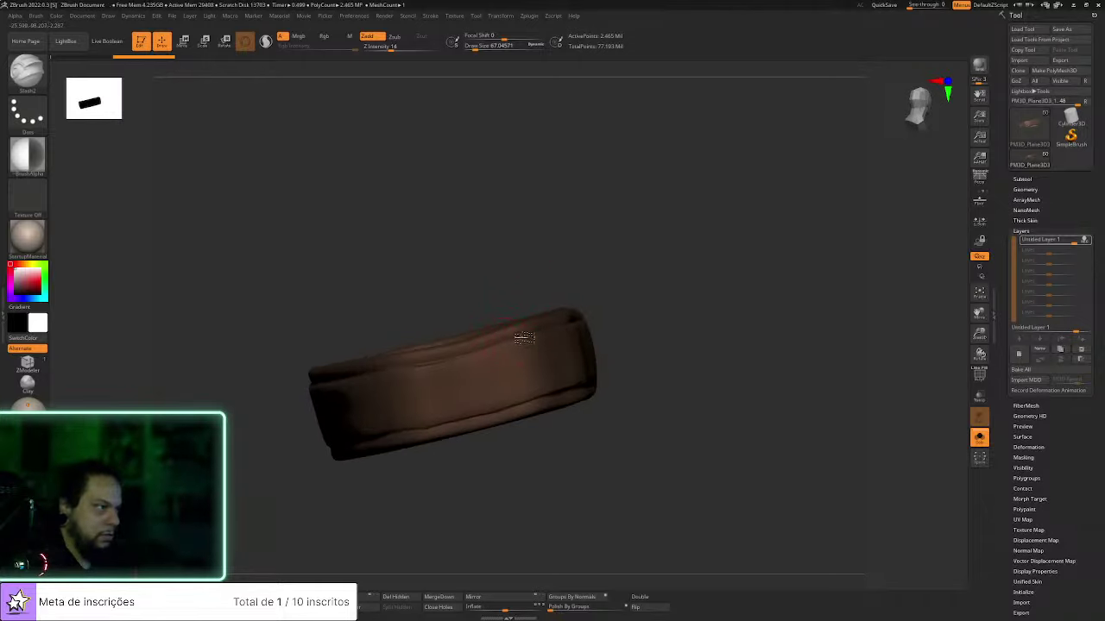
{"action": "left_click_drag", "start_coordinate": [750, 313], "coordinate": [712, 396]}
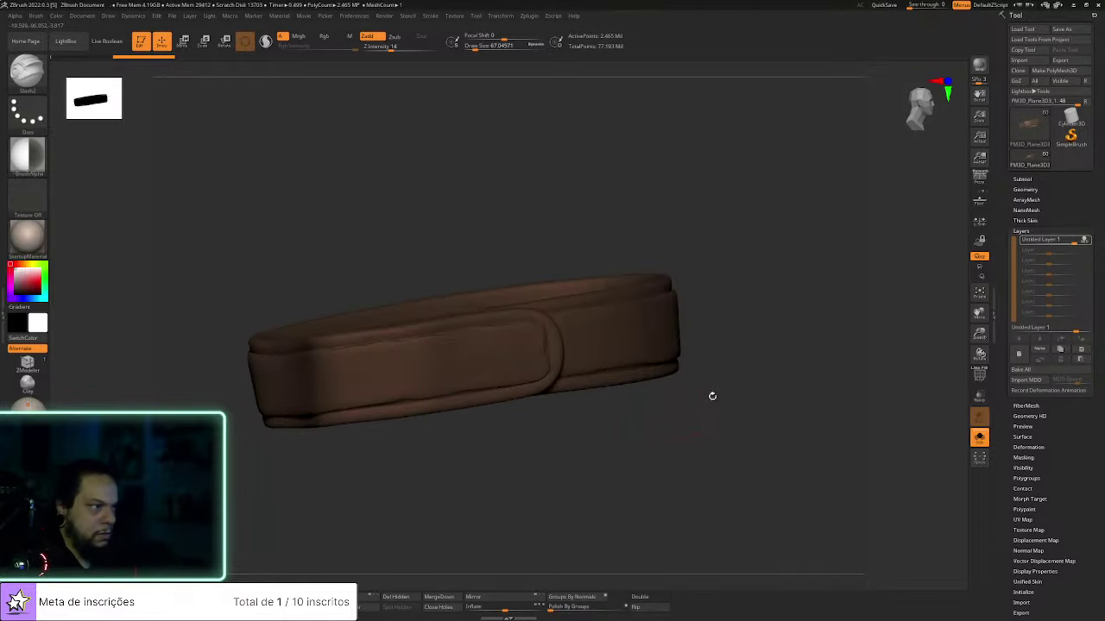
Switch to the ClayBuildup brush and add fine wear on the overlapping end's rounded edge with a draw size of about 14
{"action": "mouse_move", "coordinate": [833, 281]}
{"action": "left_mouse_down"}
{"action": "mouse_move", "coordinate": [740, 274]}
{"action": "mouse_move", "coordinate": [740, 311]}
{"action": "left_mouse_up"}
{"action": "key", "text": "b"}
{"action": "key", "text": "c"}
{"action": "key", "text": "b"}
{"action": "key", "text": "s"}
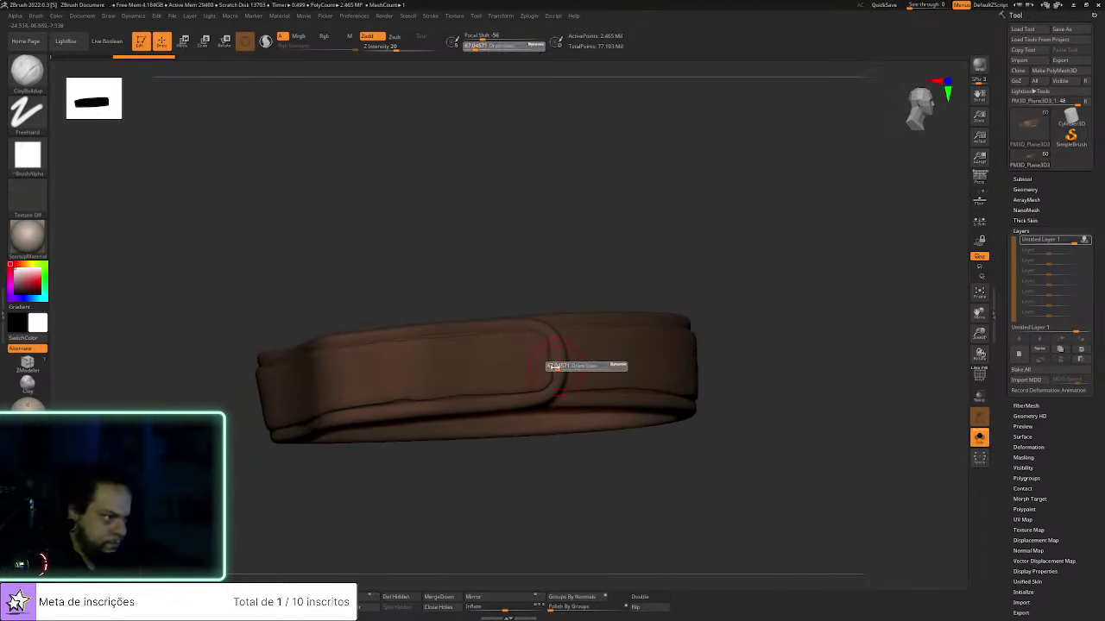
{"action": "left_click_drag", "start_coordinate": [552, 366], "coordinate": [552, 374]}
{"action": "key", "text": "s"}
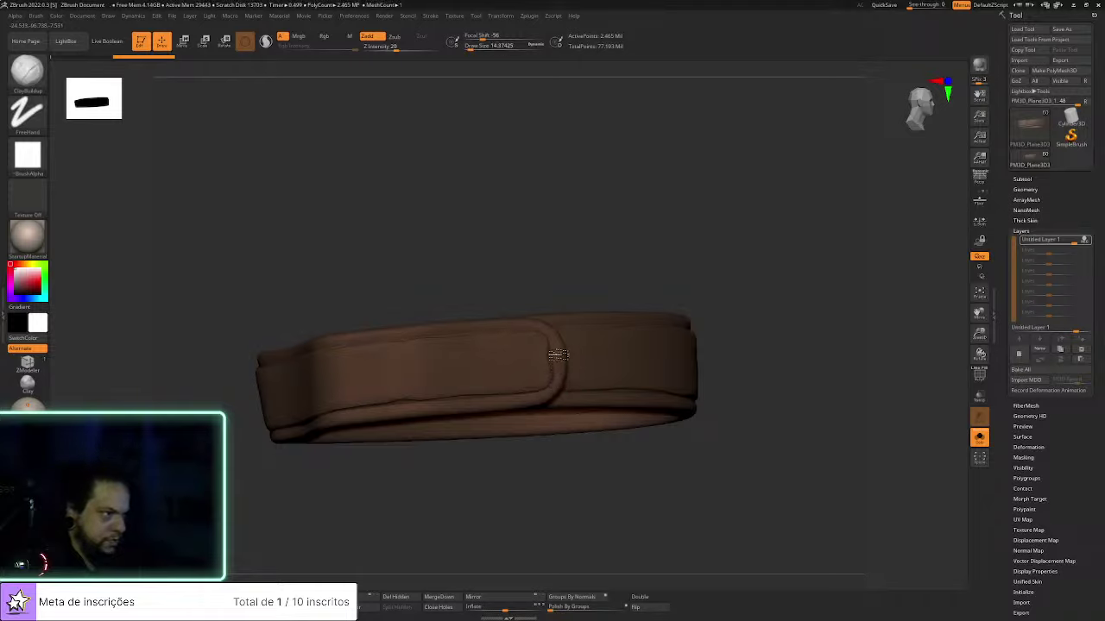
{"action": "mouse_move", "coordinate": [506, 468]}
{"action": "left_mouse_down"}
{"action": "mouse_move", "coordinate": [535, 488]}
{"action": "mouse_move", "coordinate": [560, 441]}
{"action": "mouse_move", "coordinate": [597, 249]}
{"action": "mouse_move", "coordinate": [577, 259]}
{"action": "left_mouse_up"}
Build up small irregularities along the border creases around the back of the strap with a ClayBuildup draw size of about 25
{"action": "key", "text": "s"}
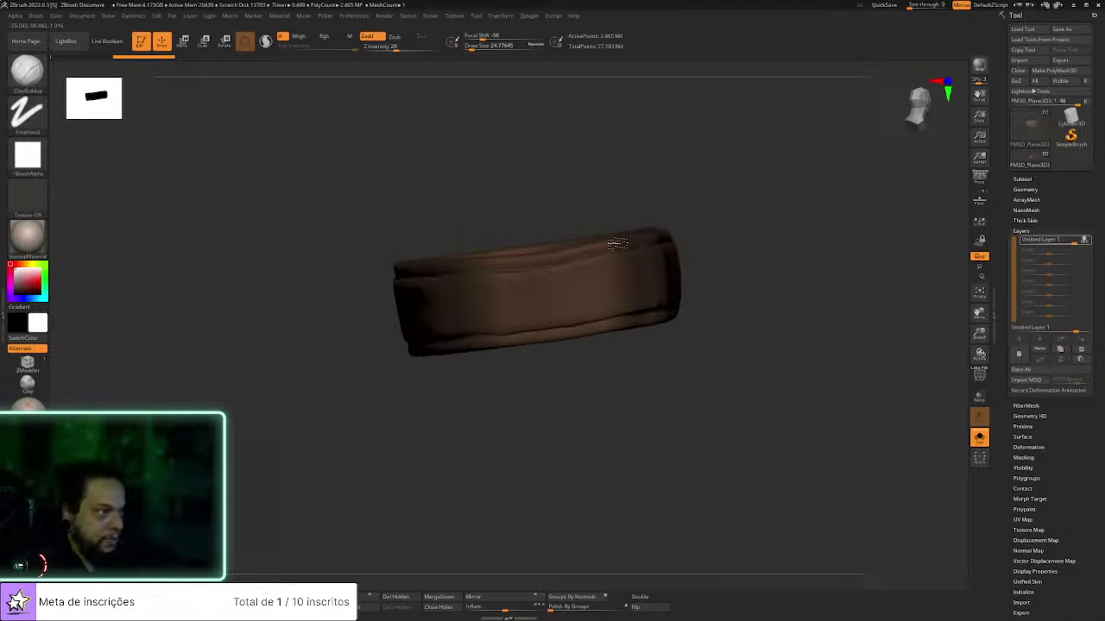
{"action": "left_click_drag", "start_coordinate": [525, 233], "coordinate": [552, 222]}
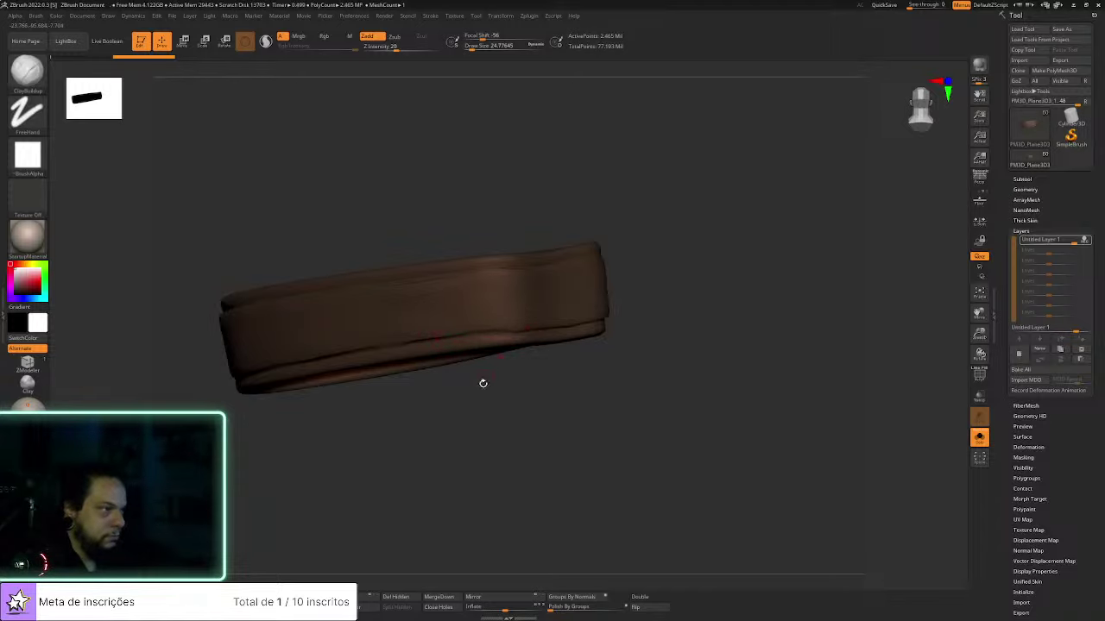
{"action": "right_click_drag", "start_coordinate": [481, 383], "coordinate": [552, 299]}
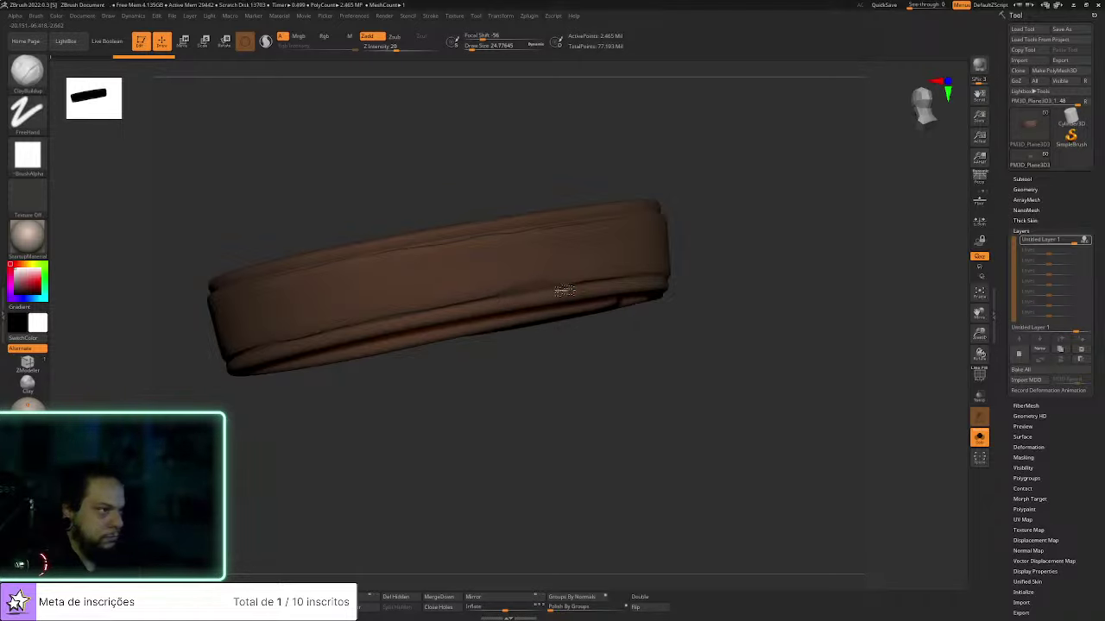
{"action": "right_click_drag", "start_coordinate": [479, 403], "coordinate": [646, 363], "text": "alt"}
{"action": "right_click_drag", "start_coordinate": [647, 364], "coordinate": [522, 296]}
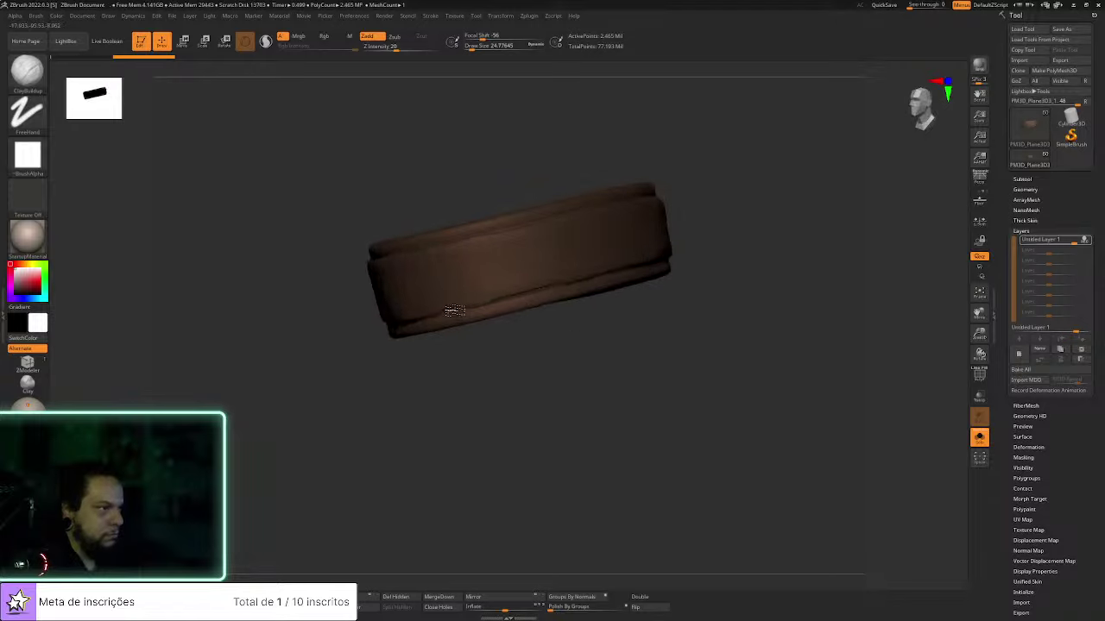
{"action": "right_click_drag", "start_coordinate": [547, 363], "coordinate": [560, 286]}
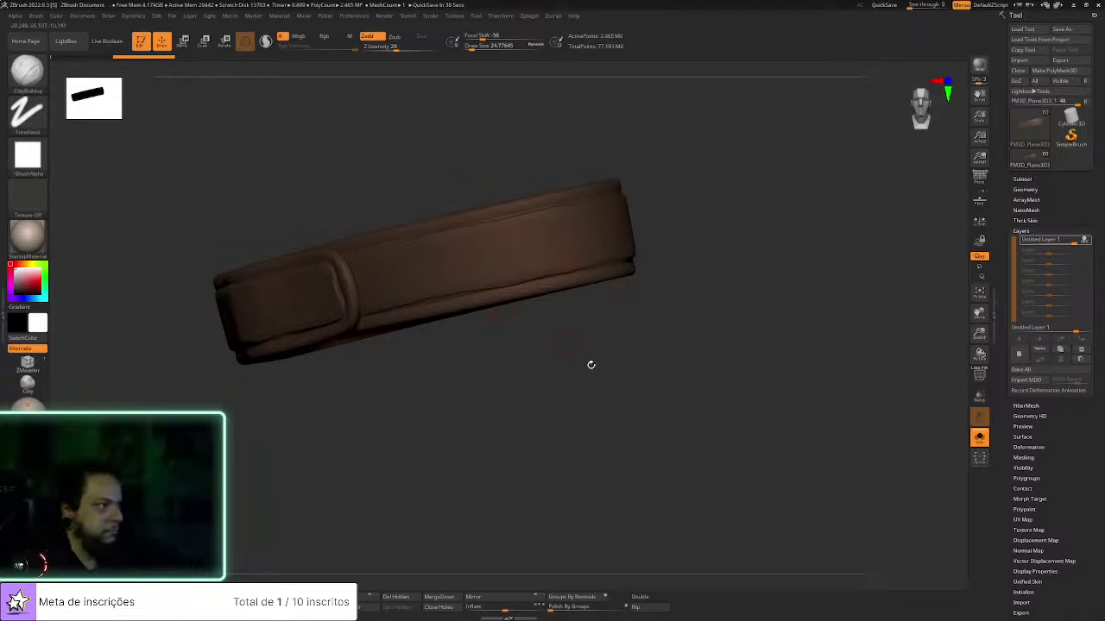
Add ClayBuildup wear along the strap's upper and lower borders beside the overlapping end
{"action": "mouse_move", "coordinate": [590, 365]}
{"action": "left_mouse_down"}
{"action": "mouse_move", "coordinate": [618, 388]}
{"action": "mouse_move", "coordinate": [595, 384]}
{"action": "left_mouse_up"}
{"action": "left_click_drag", "start_coordinate": [485, 393], "coordinate": [514, 425], "text": "alt"}
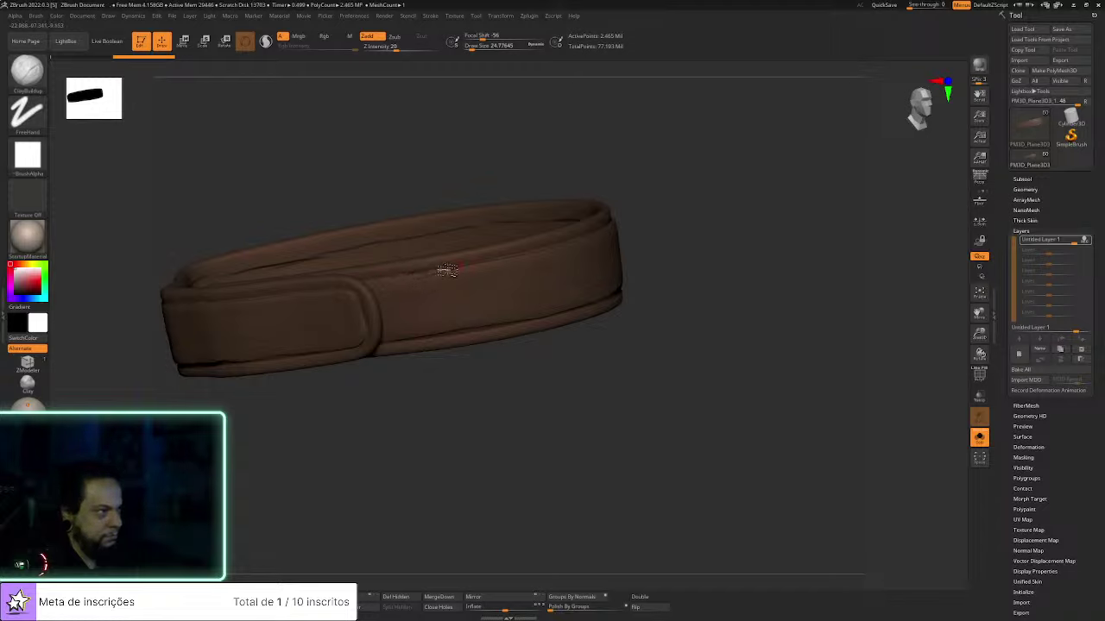
{"action": "right_click_drag", "start_coordinate": [550, 249], "coordinate": [673, 244]}
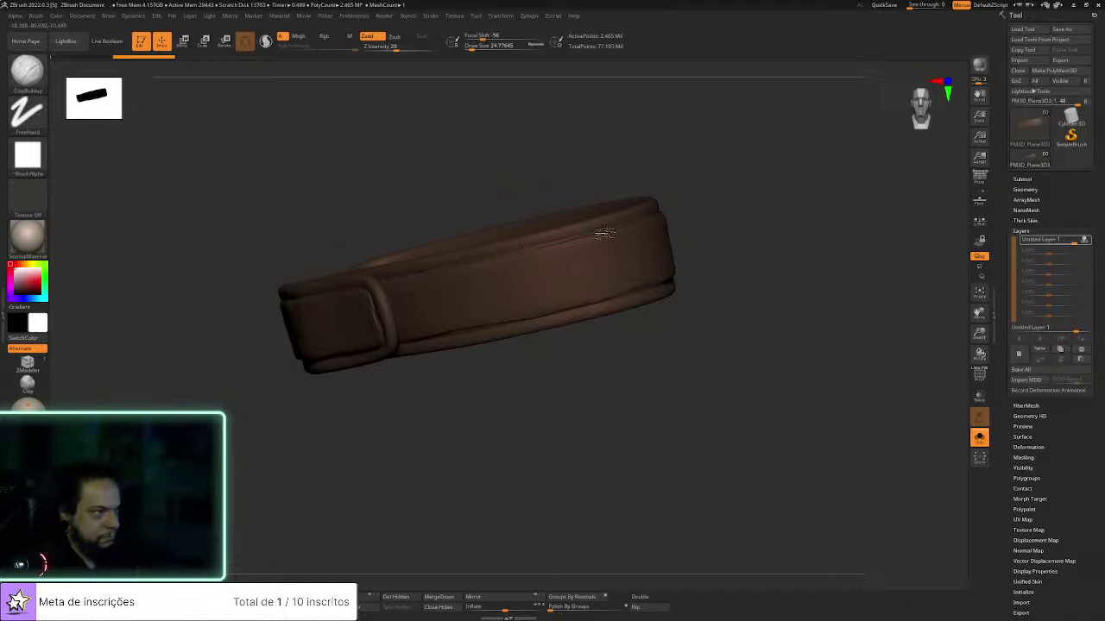
{"action": "right_click_drag", "start_coordinate": [742, 227], "coordinate": [632, 295]}
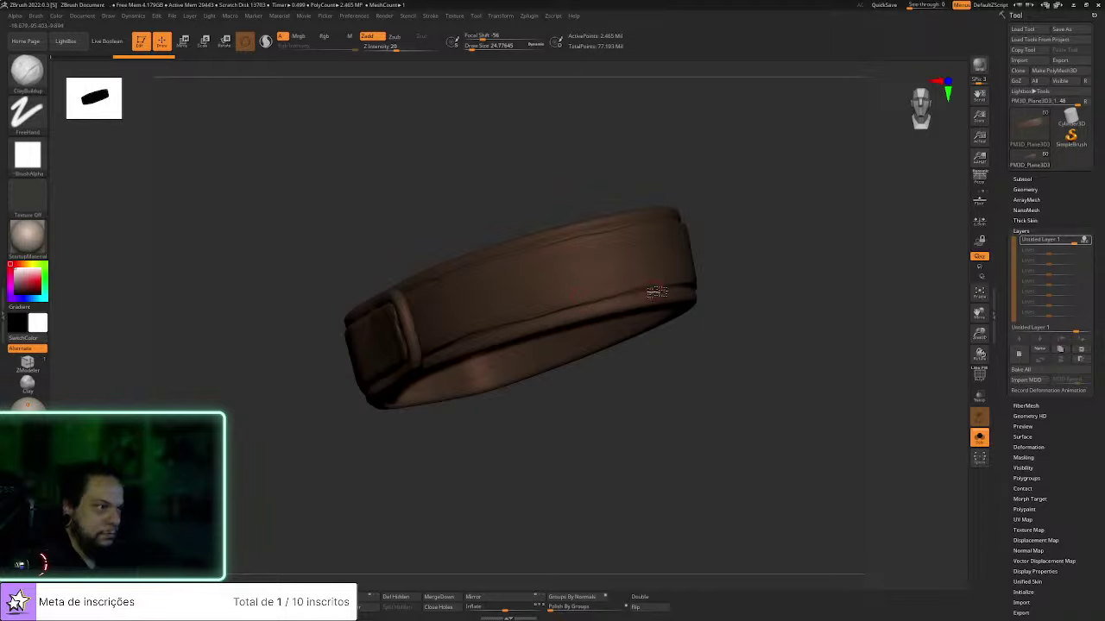
{"action": "left_click_drag", "start_coordinate": [716, 285], "coordinate": [695, 264]}
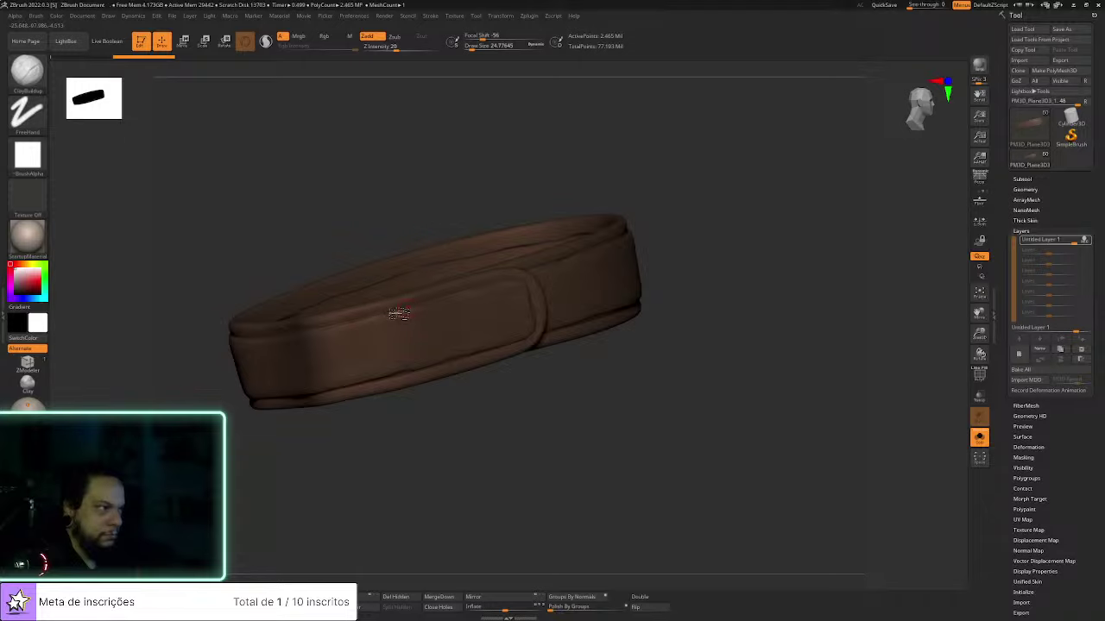
{"action": "left_click_drag", "start_coordinate": [710, 291], "coordinate": [780, 251]}
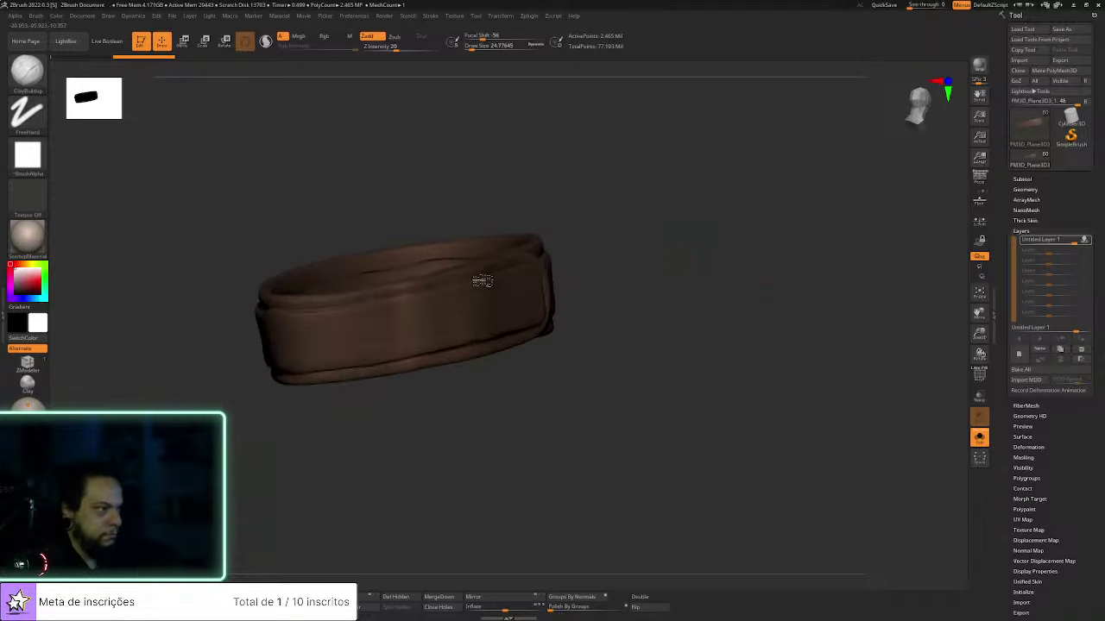
Switch to the hPolish brush and flatten worn spots along the strap's border creases
{"action": "mouse_move", "coordinate": [611, 259]}
{"action": "left_mouse_down"}
{"action": "mouse_move", "coordinate": [658, 244]}
{"action": "mouse_move", "coordinate": [725, 249]}
{"action": "mouse_move", "coordinate": [676, 254]}
{"action": "mouse_move", "coordinate": [796, 246]}
{"action": "mouse_move", "coordinate": [787, 250]}
{"action": "left_mouse_up"}
{"action": "key", "text": "b"}
{"action": "key", "text": "i"}
{"action": "key", "text": "n"}
{"action": "key", "text": "b"}
{"action": "key", "text": "h"}
{"action": "key", "text": "p"}
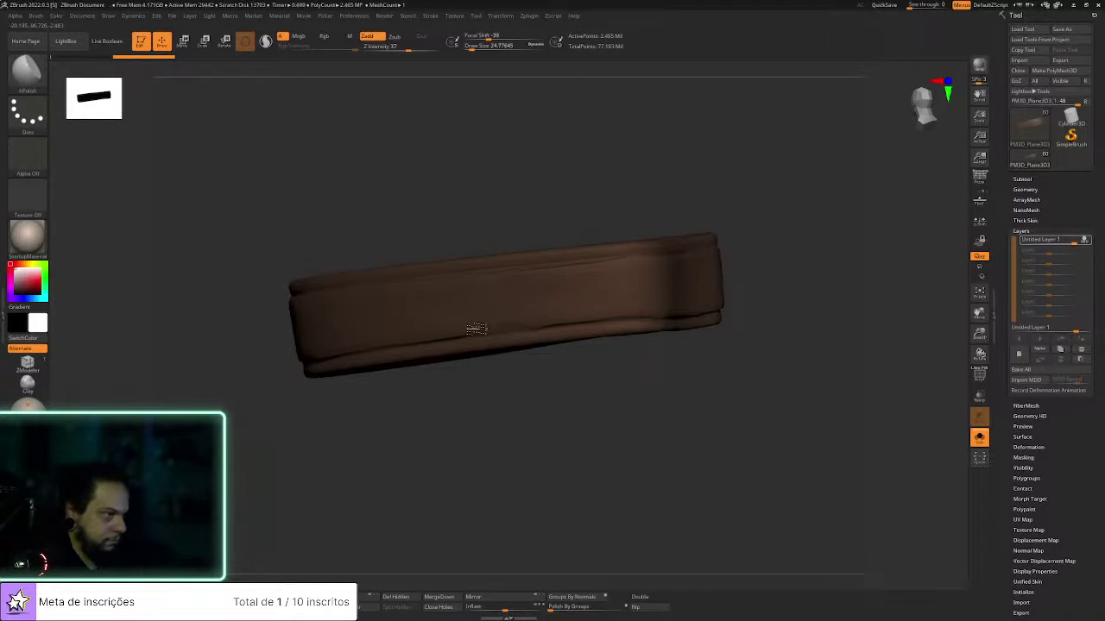
{"action": "left_click_drag", "start_coordinate": [565, 273], "coordinate": [682, 337]}
{"action": "left_click_drag", "start_coordinate": [343, 426], "coordinate": [442, 311]}
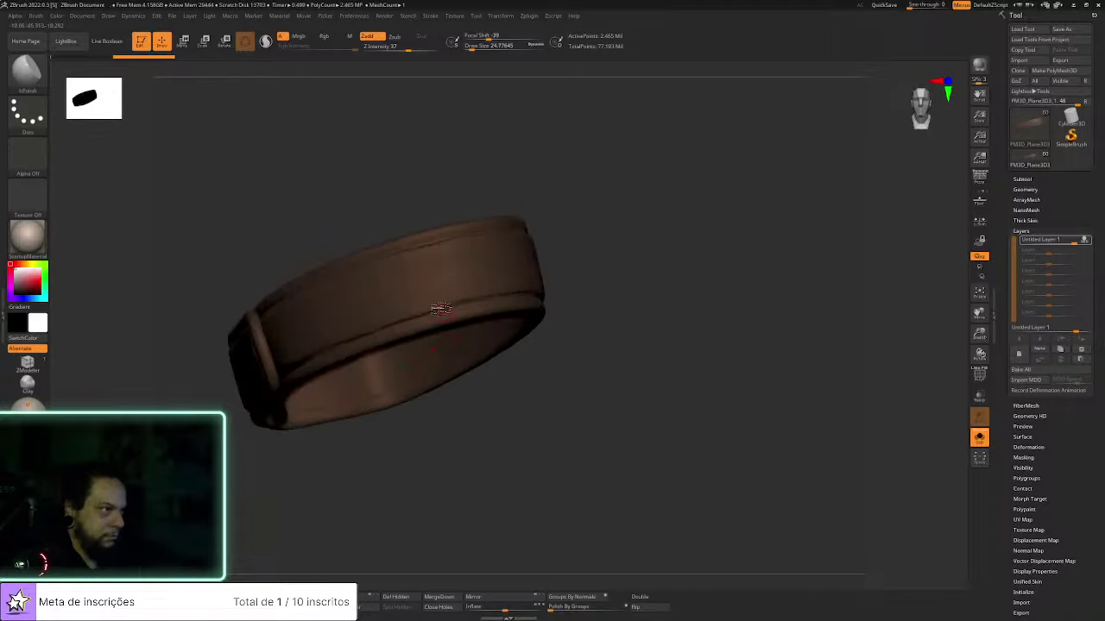
Polish the border edges beside and around the strap's overlapping end with hPolish
{"action": "left_click_drag", "start_coordinate": [632, 270], "coordinate": [559, 289]}
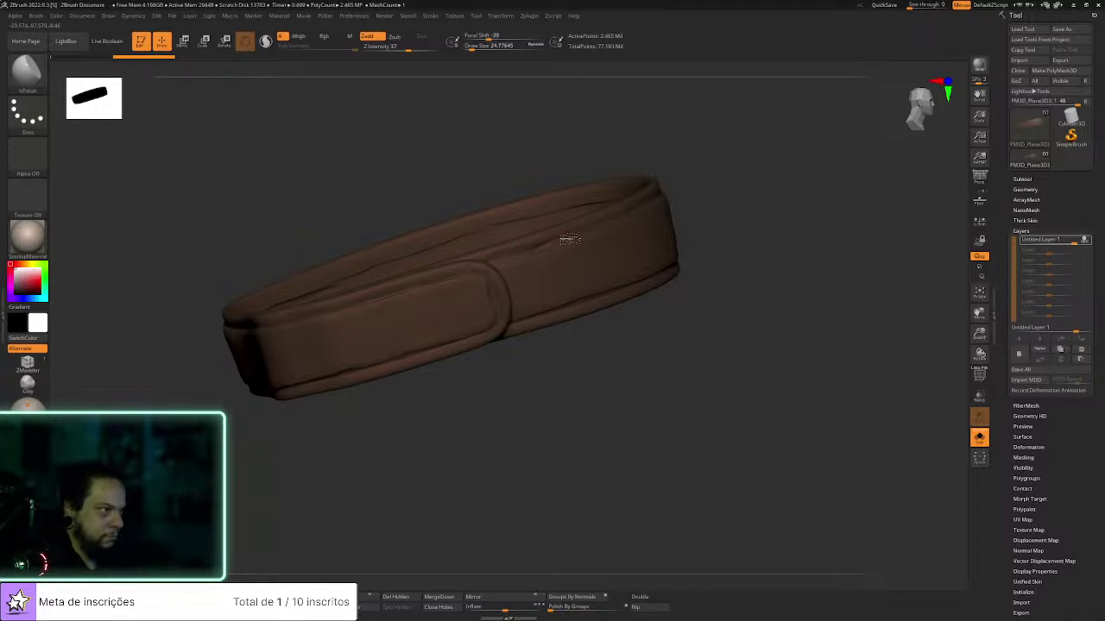
{"action": "left_click_drag", "start_coordinate": [730, 199], "coordinate": [716, 200]}
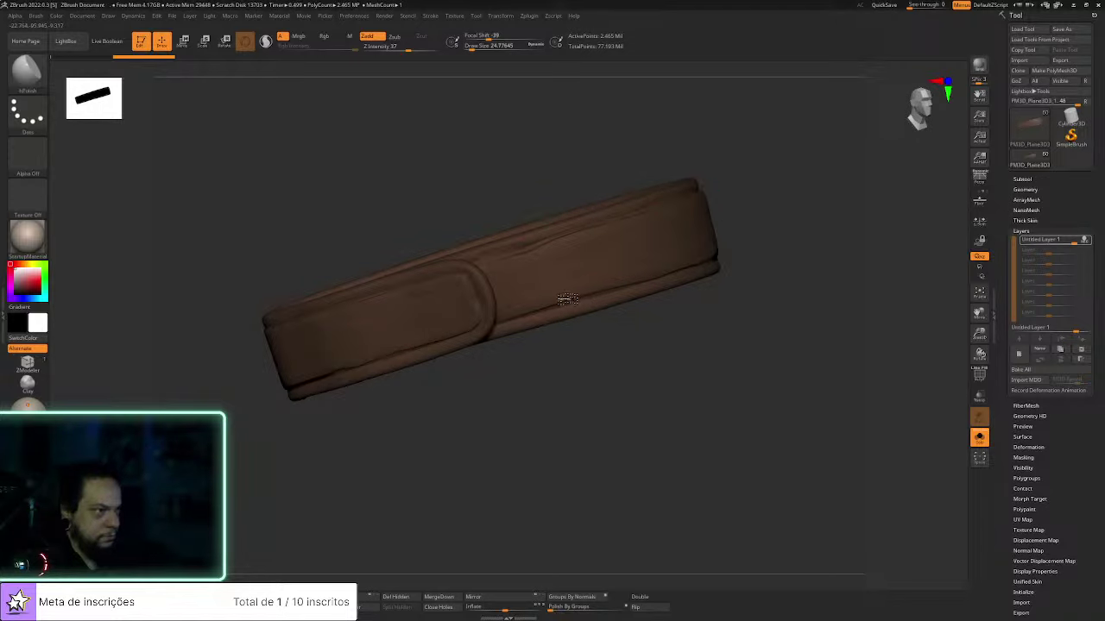
{"action": "right_click_drag", "start_coordinate": [609, 394], "coordinate": [703, 259]}
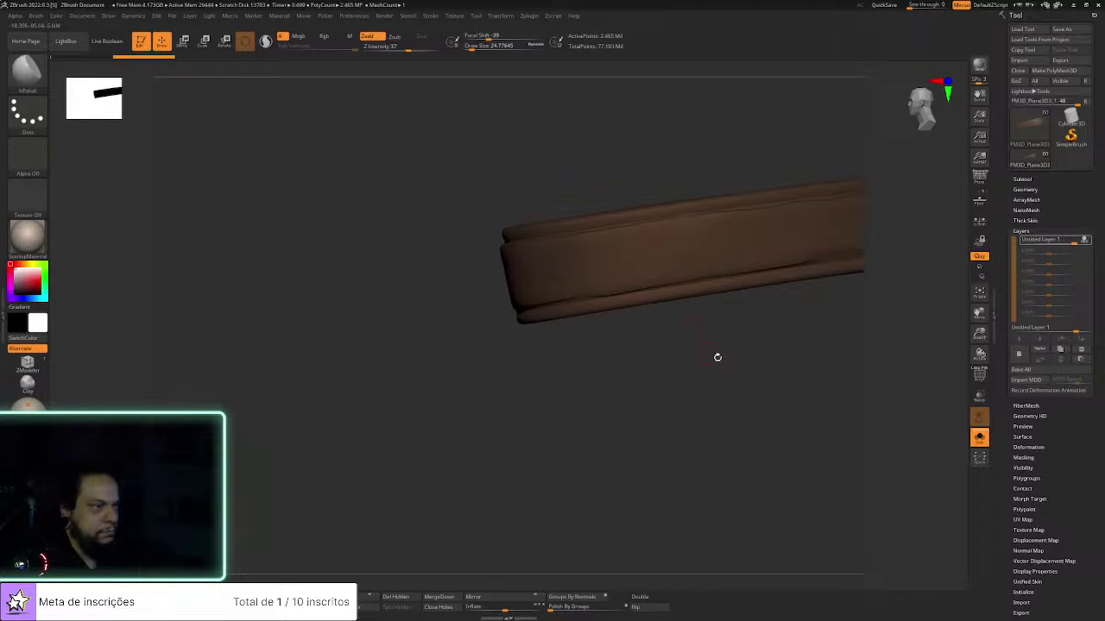
Stop recording on the strap's sculpting layer and lower its intensity to about 0.43
{"action": "right_click_drag", "start_coordinate": [716, 356], "coordinate": [796, 358]}
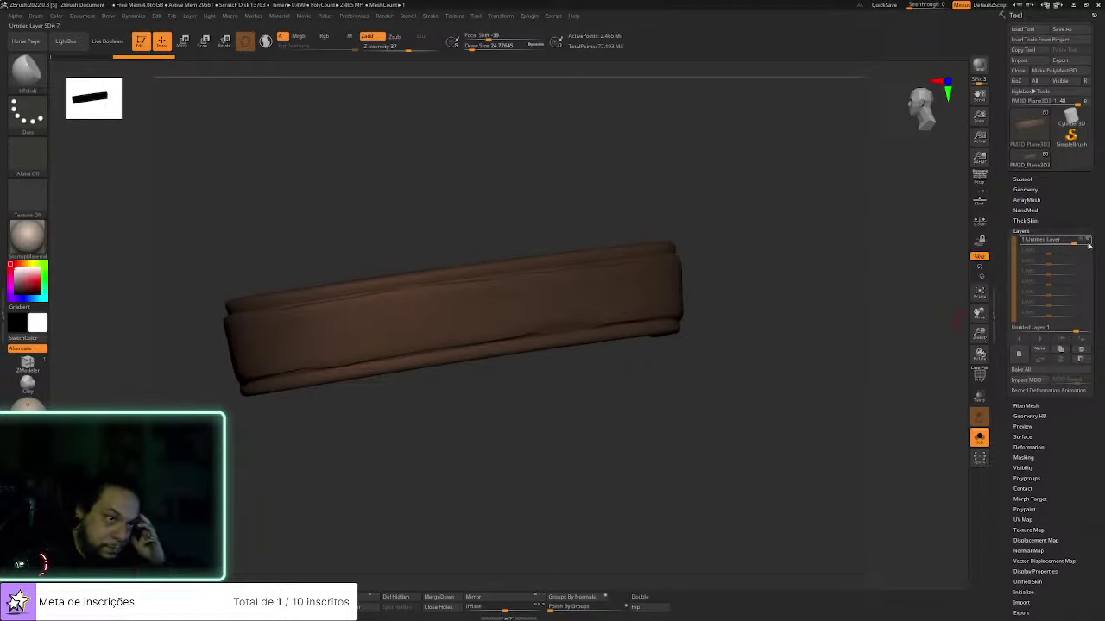
{"action": "left_click_drag", "start_coordinate": [1089, 245], "coordinate": [1068, 241]}
{"action": "left_click_drag", "start_coordinate": [749, 351], "coordinate": [1029, 282]}
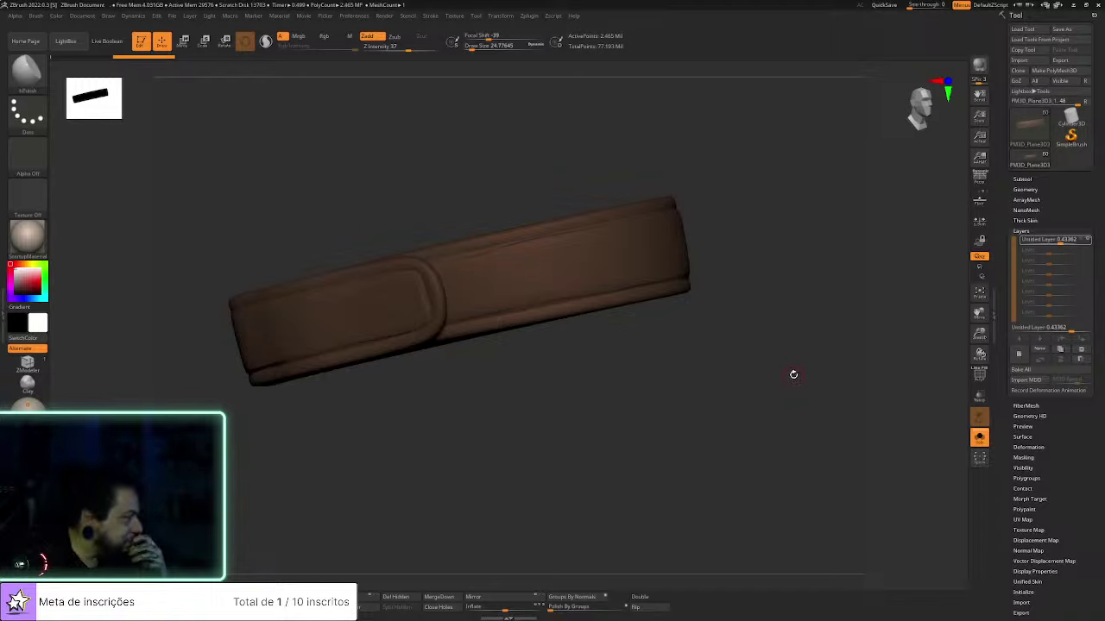
Add a second sculpting layer to the strap and set up the Standard brush with Alpha 62
{"action": "left_click_drag", "start_coordinate": [794, 385], "coordinate": [790, 384]}
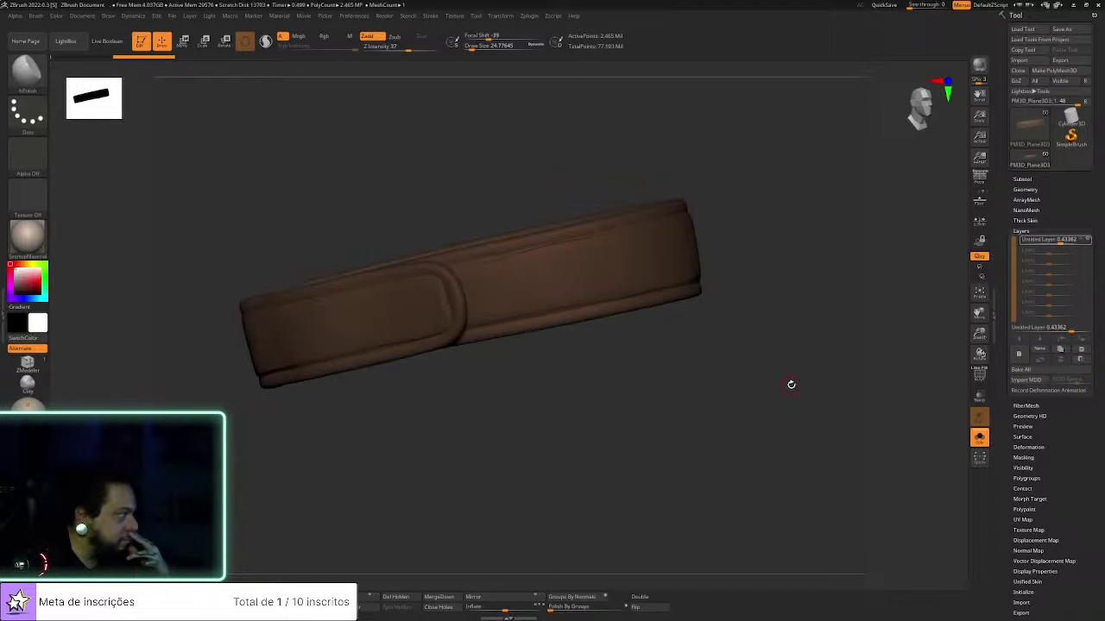
{"action": "left_click", "coordinate": [976, 440]}
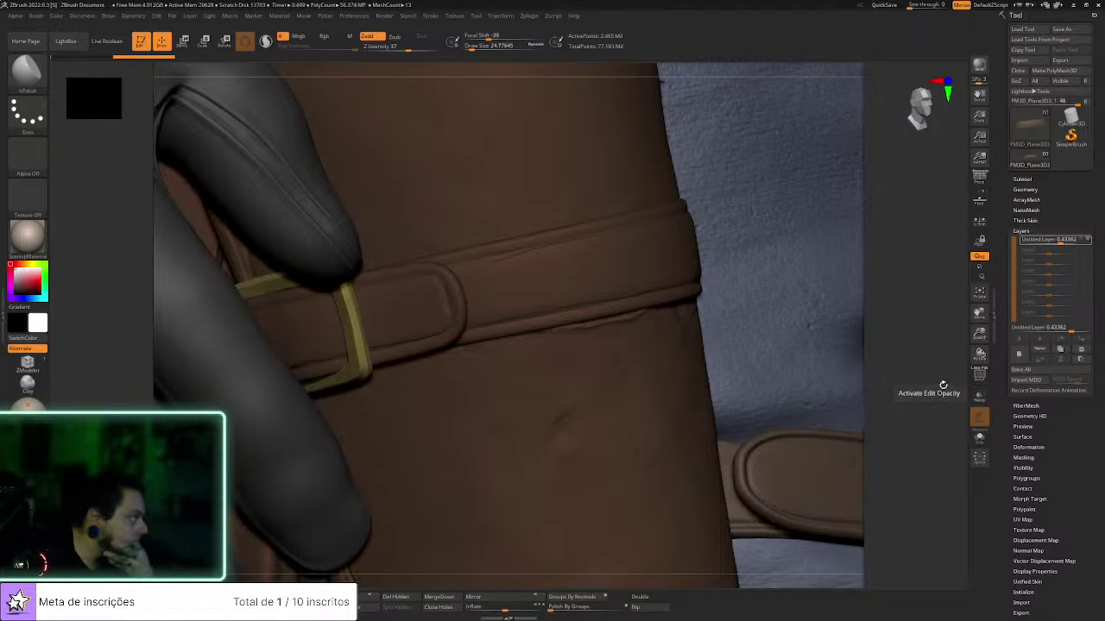
{"action": "mouse_move", "coordinate": [910, 340]}
{"action": "left_mouse_down"}
{"action": "mouse_move", "coordinate": [932, 323]}
{"action": "mouse_move", "coordinate": [925, 337]}
{"action": "left_mouse_up"}
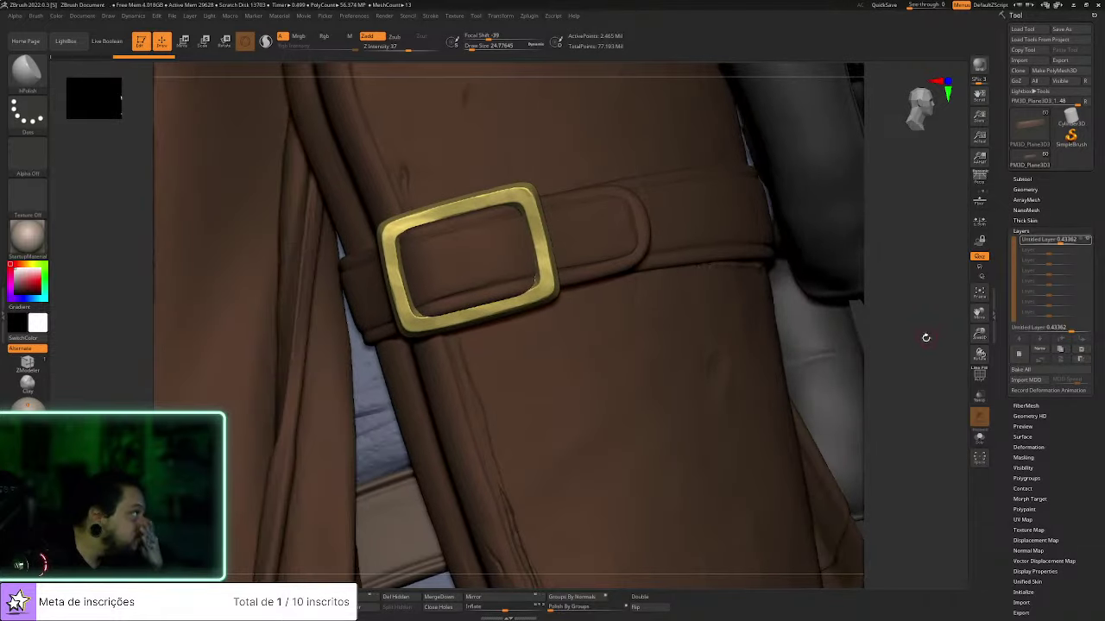
{"action": "left_click", "coordinate": [979, 436]}
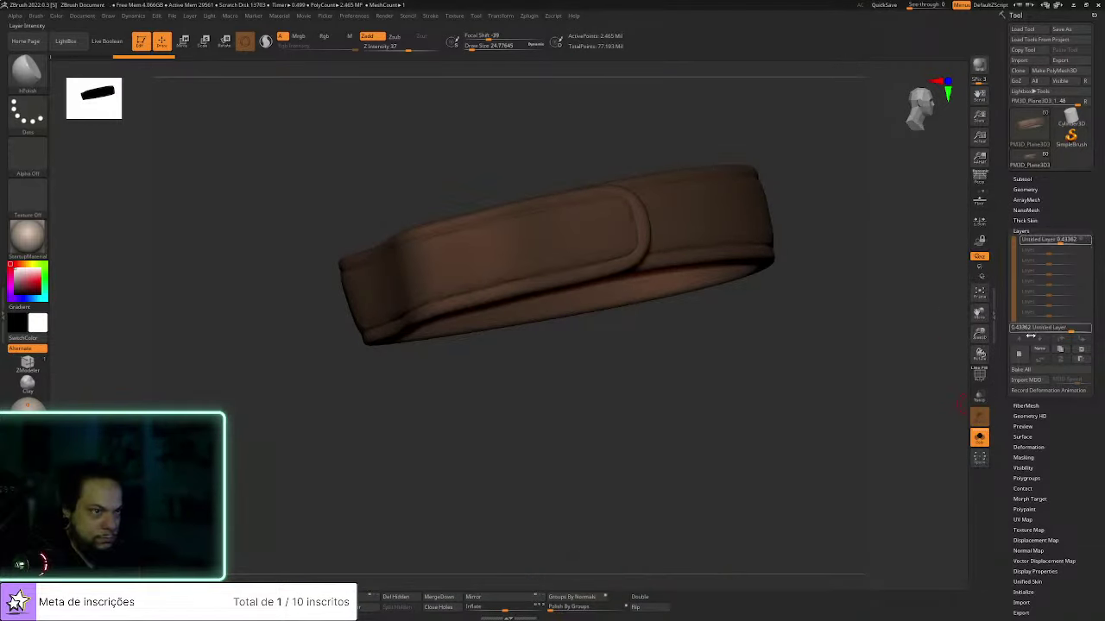
{"action": "left_click", "coordinate": [1019, 354]}
{"action": "key", "text": "b"}
{"action": "key", "text": "s"}
{"action": "key", "text": "t"}
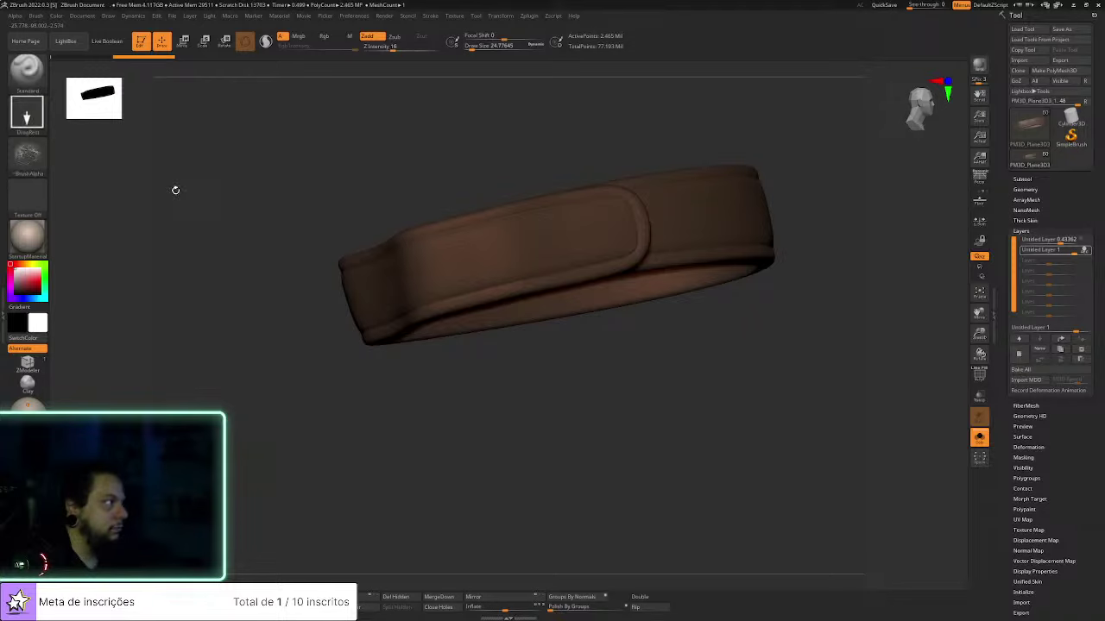
{"action": "left_click", "coordinate": [41, 162]}
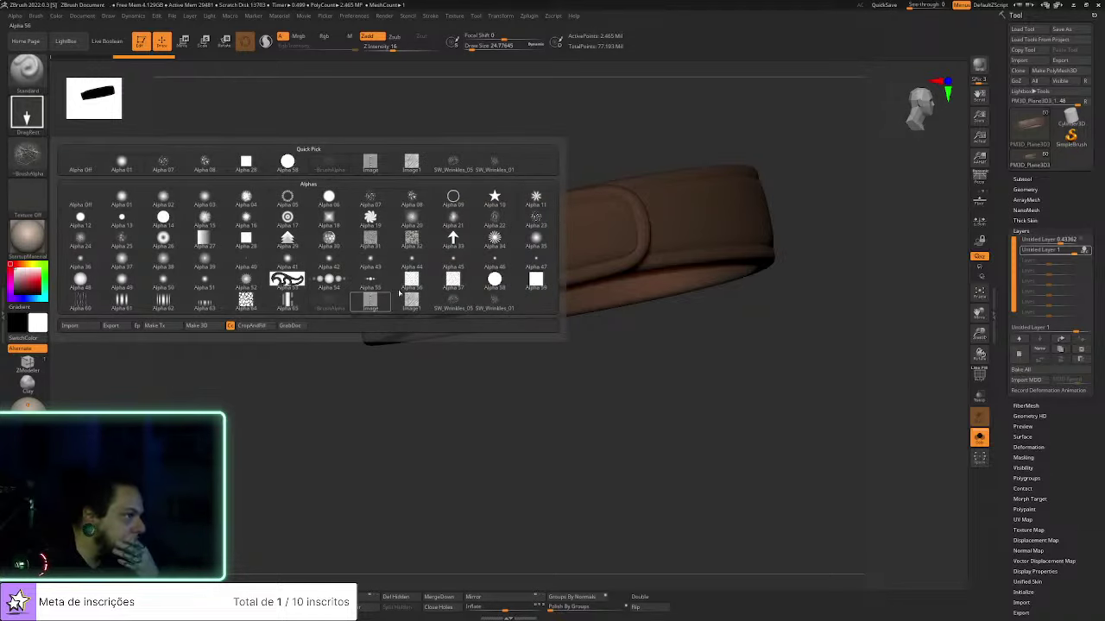
{"action": "left_click", "coordinate": [163, 299]}
Stamp Alpha 62 vertical folds around the whole strap, covering its front, back and overlapping end
{"action": "left_click_drag", "start_coordinate": [193, 308], "coordinate": [462, 431]}
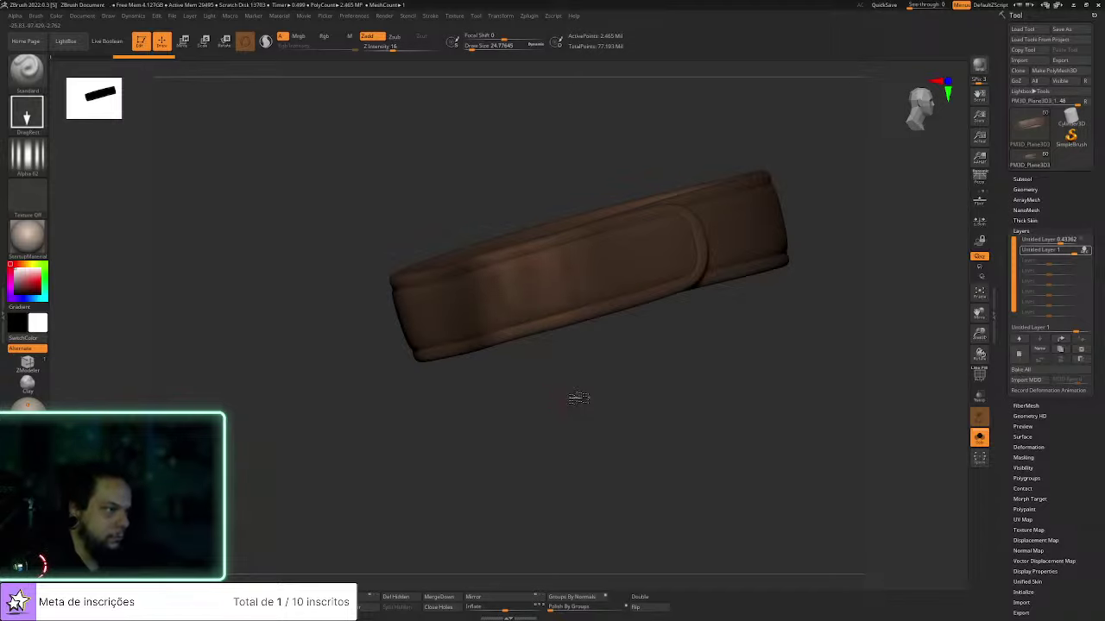
{"action": "left_click_drag", "start_coordinate": [578, 398], "coordinate": [439, 316]}
{"action": "left_click_drag", "start_coordinate": [461, 426], "coordinate": [449, 360]}
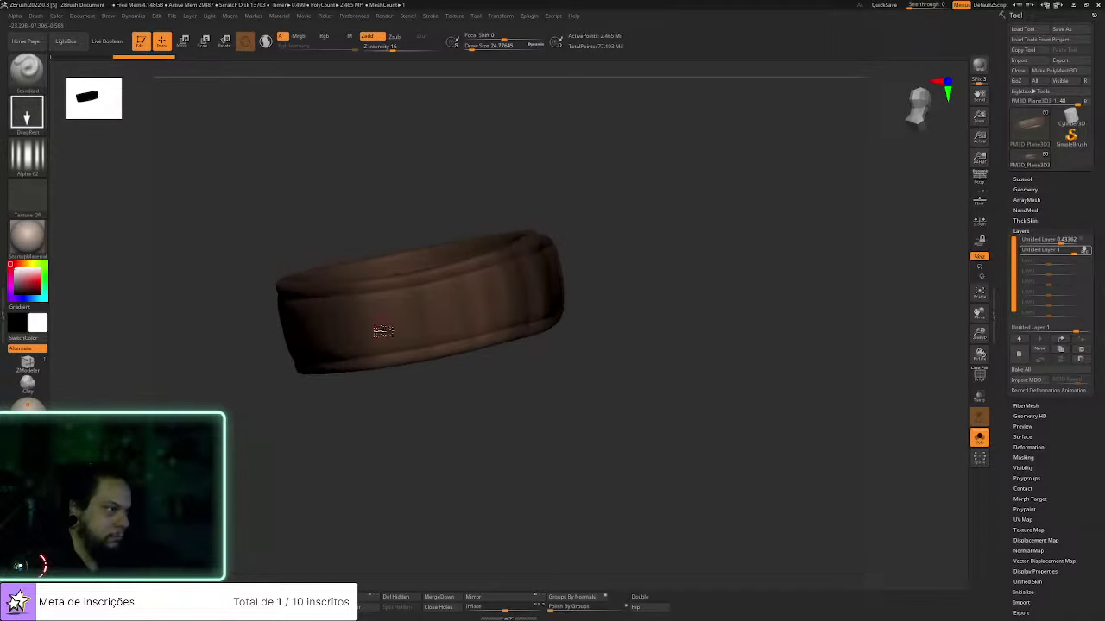
{"action": "left_click_drag", "start_coordinate": [412, 429], "coordinate": [457, 370]}
{"action": "left_click_drag", "start_coordinate": [446, 414], "coordinate": [457, 383]}
{"action": "left_click_drag", "start_coordinate": [399, 437], "coordinate": [476, 405]}
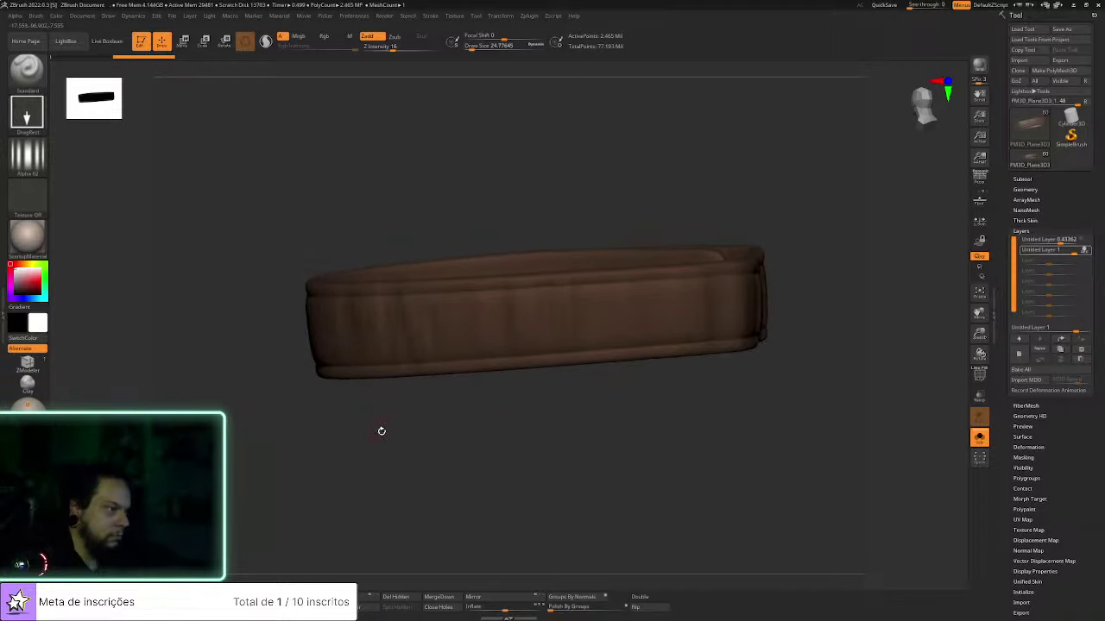
{"action": "left_click_drag", "start_coordinate": [382, 431], "coordinate": [439, 409]}
{"action": "left_click_drag", "start_coordinate": [379, 459], "coordinate": [429, 373]}
{"action": "left_click_drag", "start_coordinate": [363, 444], "coordinate": [370, 366]}
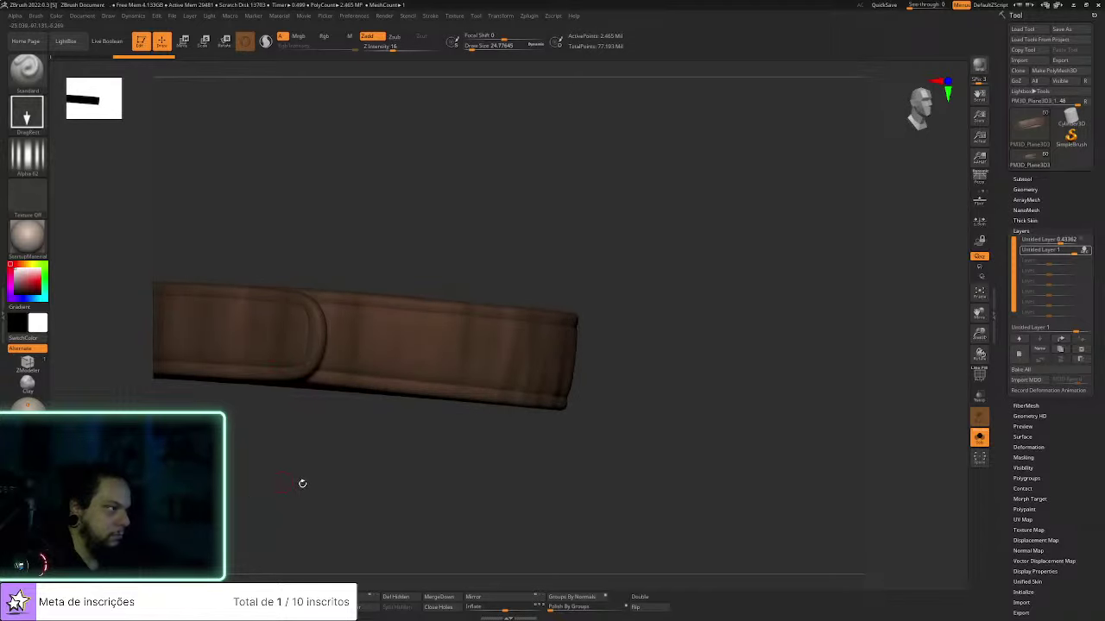
{"action": "left_click_drag", "start_coordinate": [681, 325], "coordinate": [693, 256]}
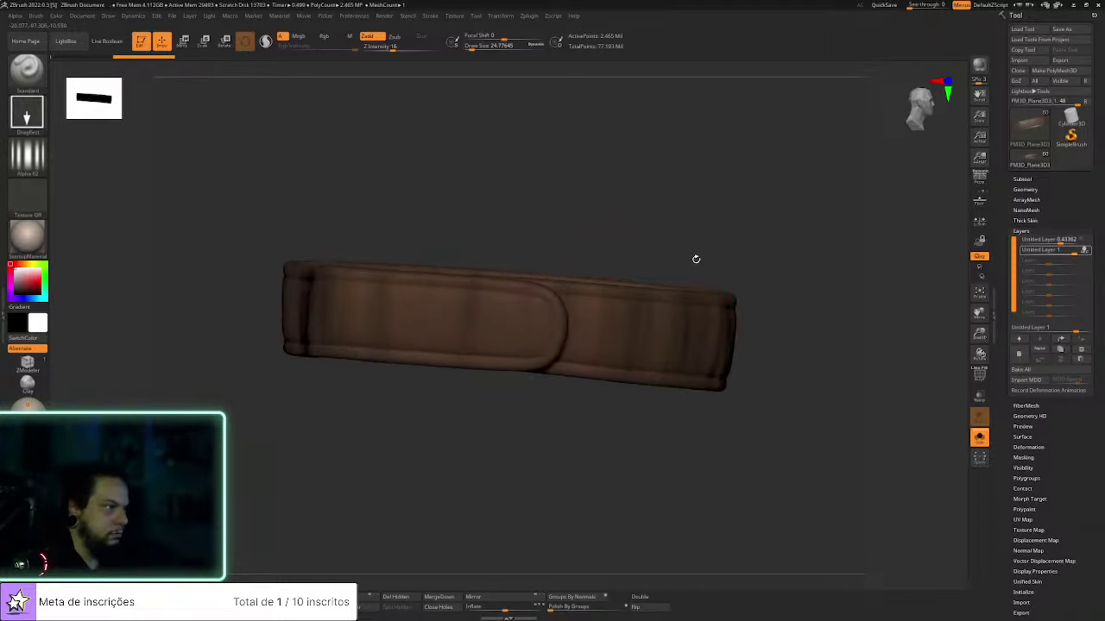
Stamp stronger folds on the strap inside the buckle at Z Intensity 22, and lower the layer's intensity to about 0.29
{"action": "left_click", "coordinate": [980, 439]}
{"action": "left_click_drag", "start_coordinate": [940, 387], "coordinate": [851, 365]}
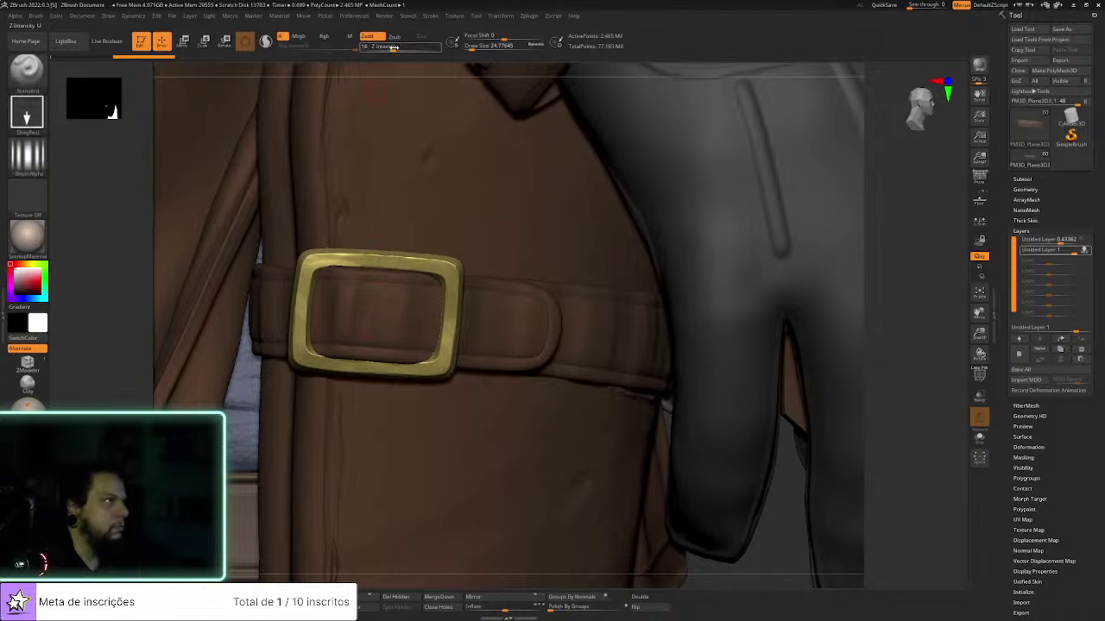
{"action": "left_click_drag", "start_coordinate": [393, 48], "coordinate": [398, 47]}
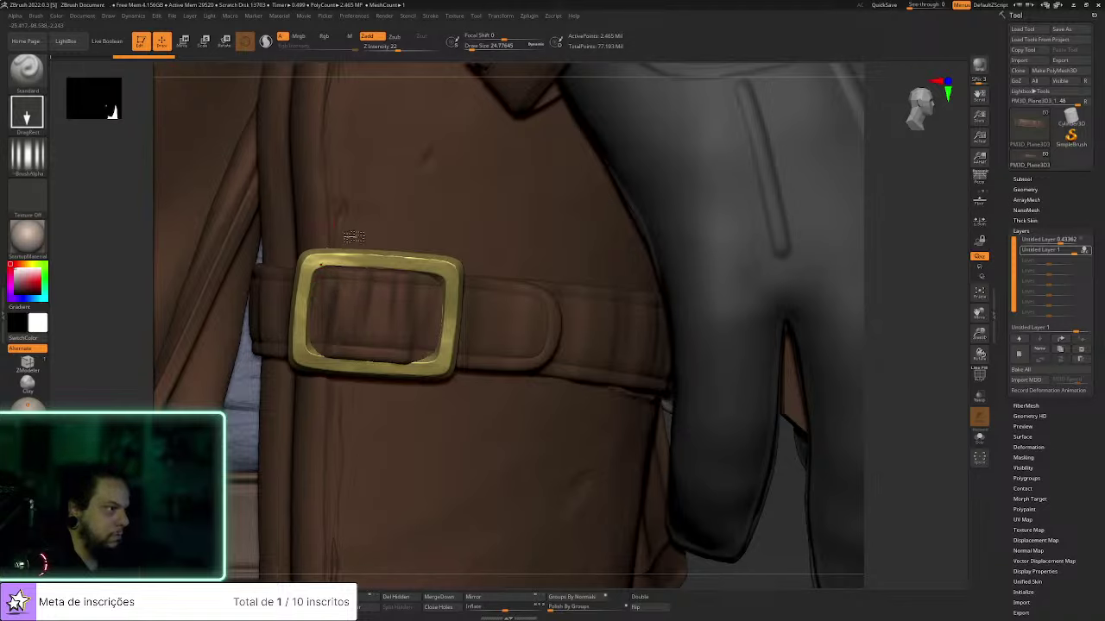
{"action": "mouse_move", "coordinate": [1085, 256]}
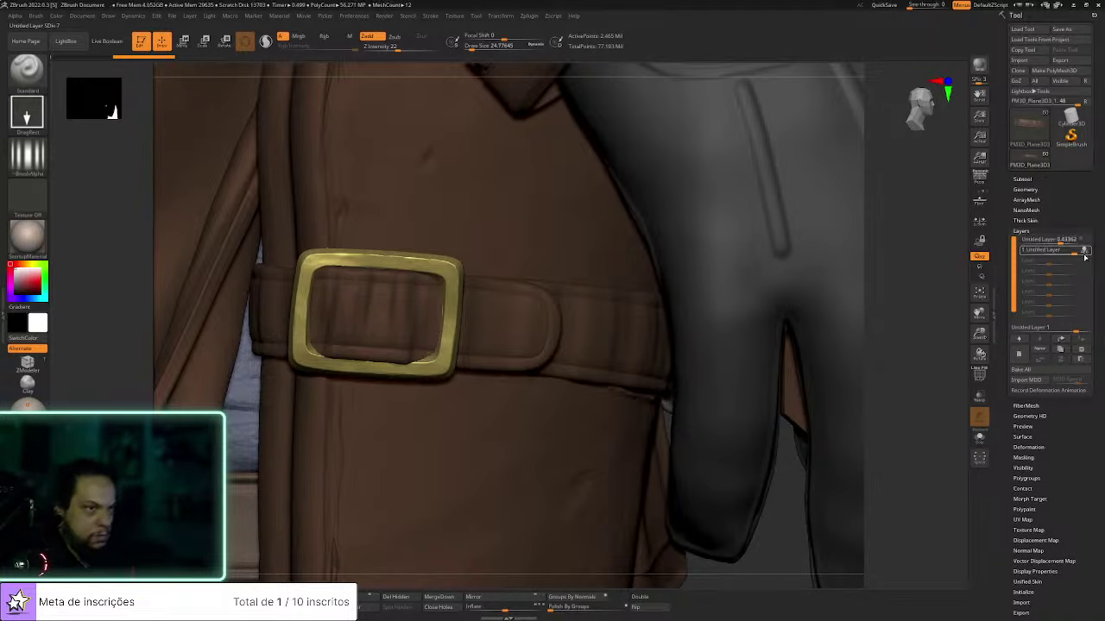
{"action": "left_click_drag", "start_coordinate": [1075, 251], "coordinate": [1061, 251]}
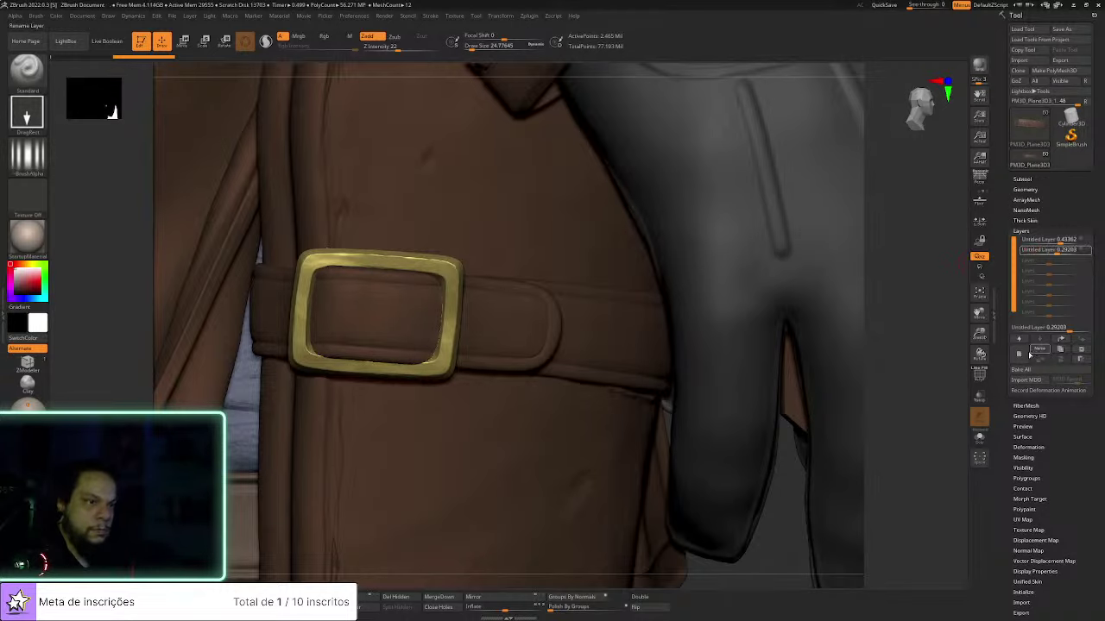
Add a third layer and stamp the SW_Wrinkles_01 alpha on the strap inside the buckle at Z Intensity 11
{"action": "left_click", "coordinate": [1019, 353]}
{"action": "left_click", "coordinate": [26, 156]}
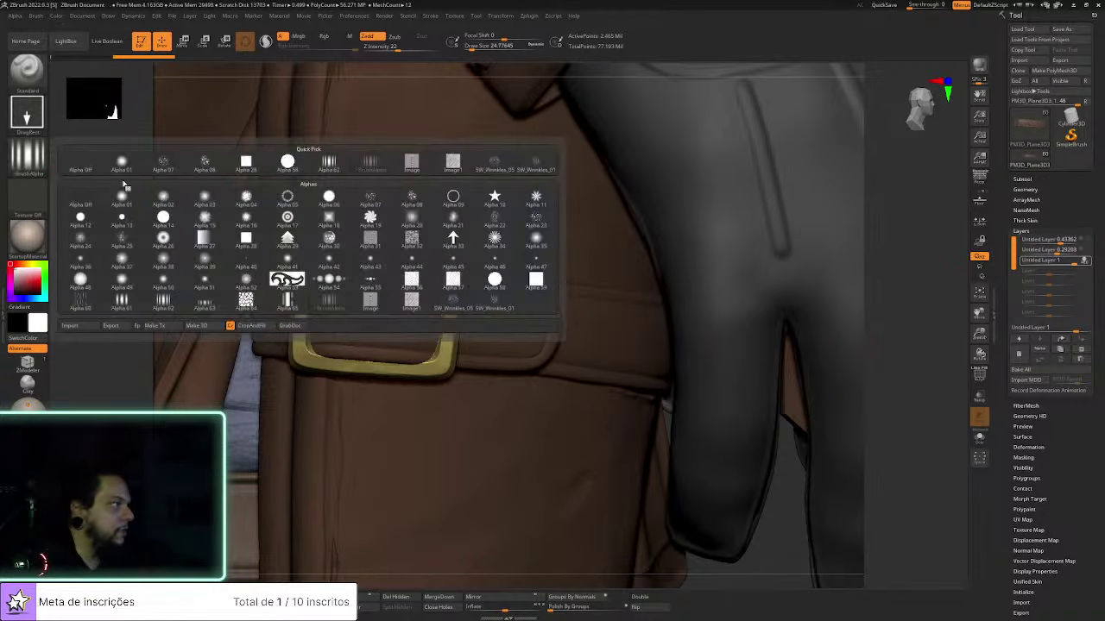
{"action": "left_click", "coordinate": [536, 162]}
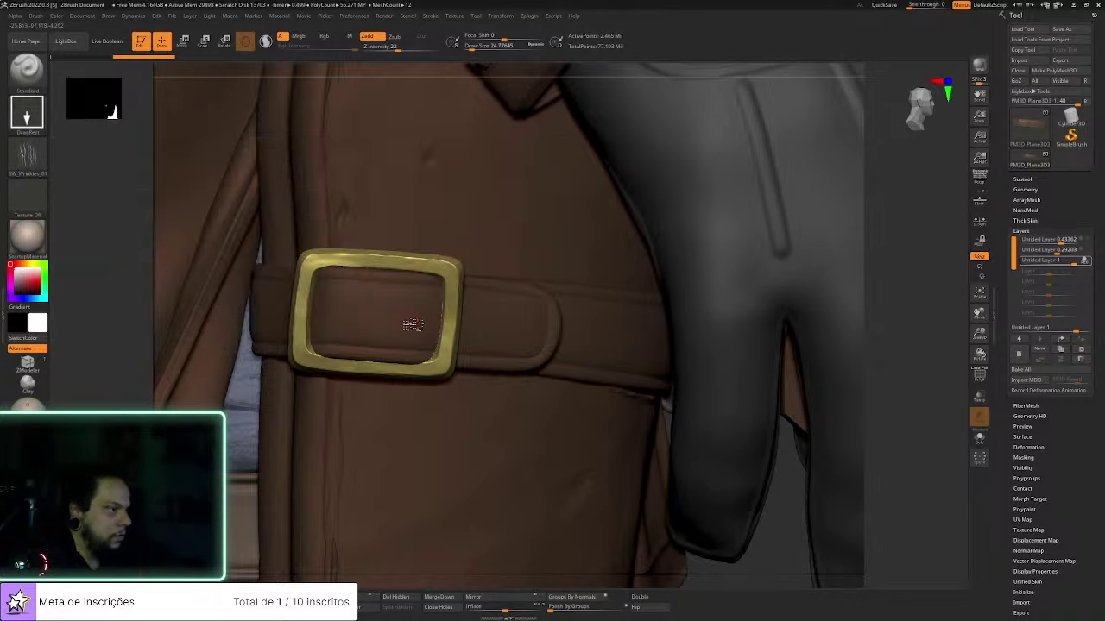
{"action": "left_click_drag", "start_coordinate": [400, 45], "coordinate": [387, 46]}
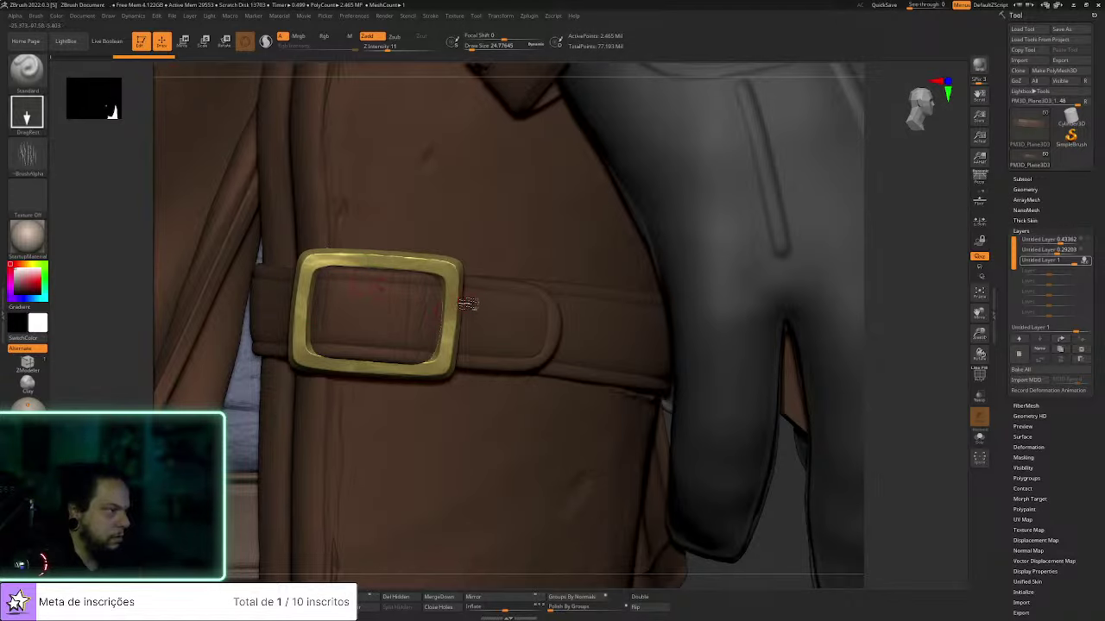
Isolate the strap and build up vertical leather wrinkles between the bend and the overlapping end with the Clay brush
{"action": "left_click", "coordinate": [980, 438]}
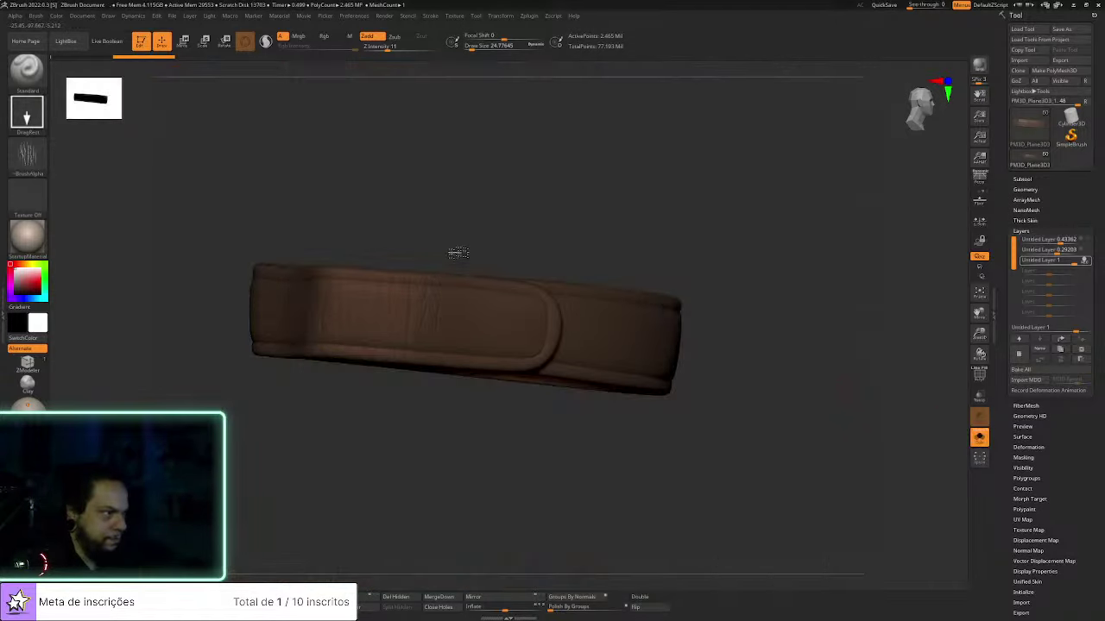
{"action": "key", "text": "b"}
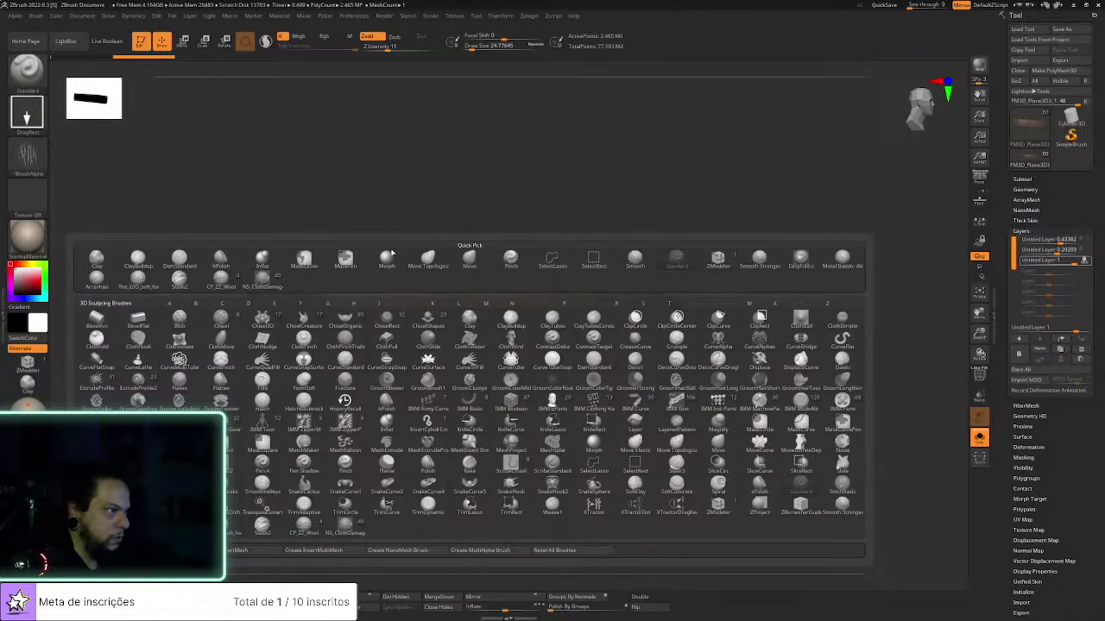
{"action": "left_click", "coordinate": [28, 384]}
{"action": "right_click_drag", "start_coordinate": [449, 197], "coordinate": [458, 227], "text": "ctrl"}
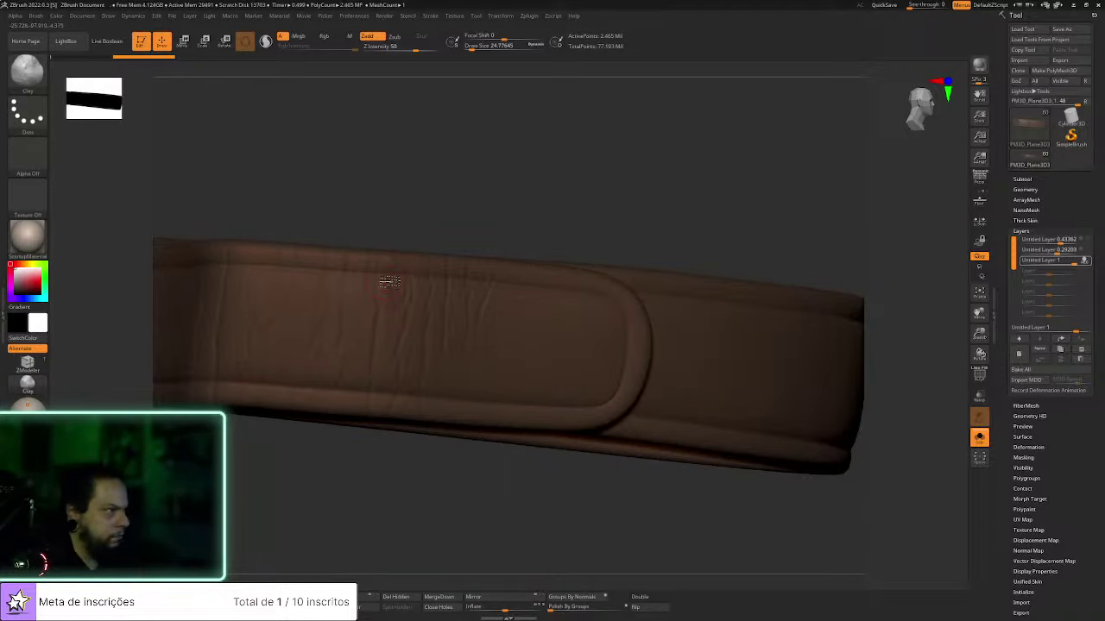
{"action": "mouse_move", "coordinate": [469, 161]}
{"action": "right_mouse_down", "text": "alt"}
{"action": "mouse_move", "coordinate": [614, 202]}
{"action": "mouse_move", "coordinate": [584, 206]}
{"action": "right_mouse_up", "text": "alt"}
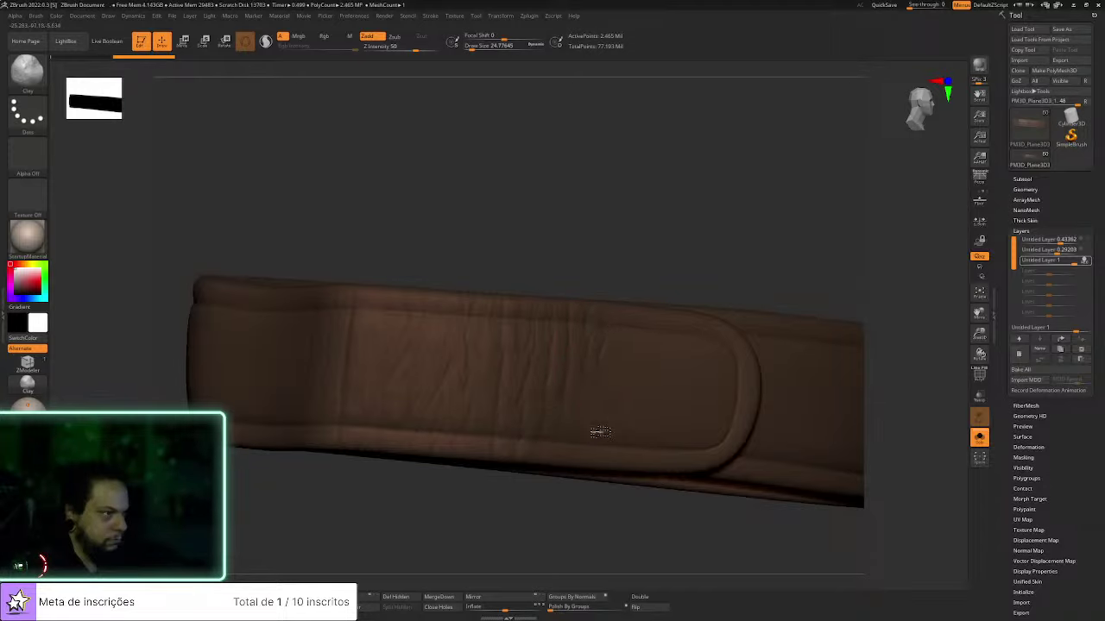
{"action": "mouse_move", "coordinate": [636, 242]}
{"action": "left_mouse_down"}
{"action": "mouse_move", "coordinate": [688, 241]}
{"action": "mouse_move", "coordinate": [678, 239]}
{"action": "left_mouse_up"}
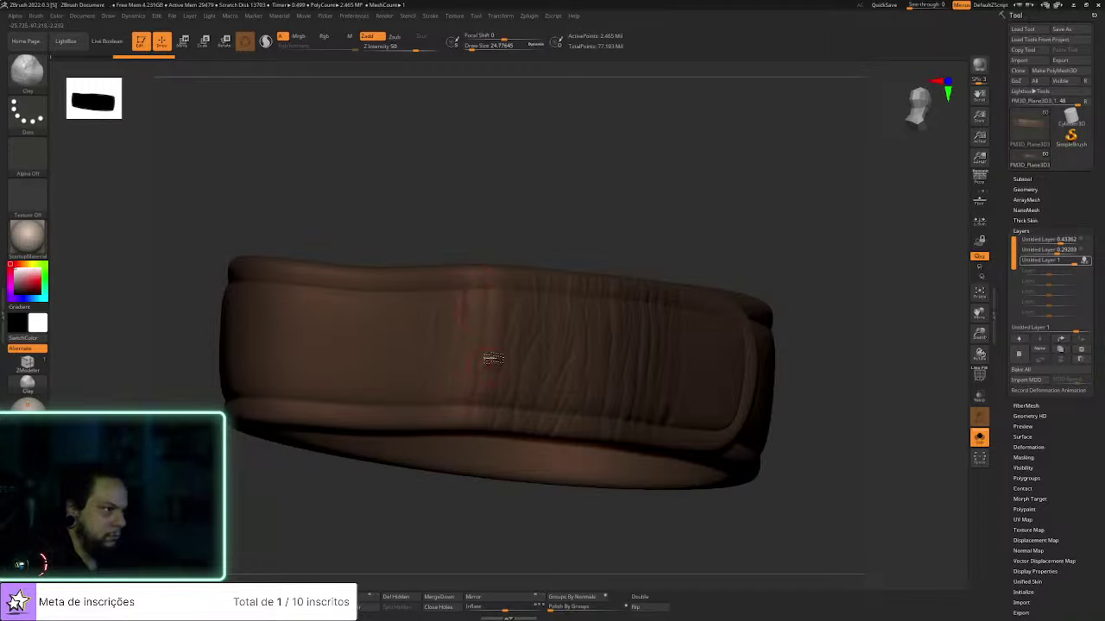
{"action": "left_click_drag", "start_coordinate": [631, 218], "coordinate": [592, 204]}
{"action": "mouse_move", "coordinate": [492, 386]}
{"action": "right_mouse_down"}
{"action": "mouse_move", "coordinate": [624, 224]}
{"action": "mouse_move", "coordinate": [503, 388]}
{"action": "right_mouse_up"}
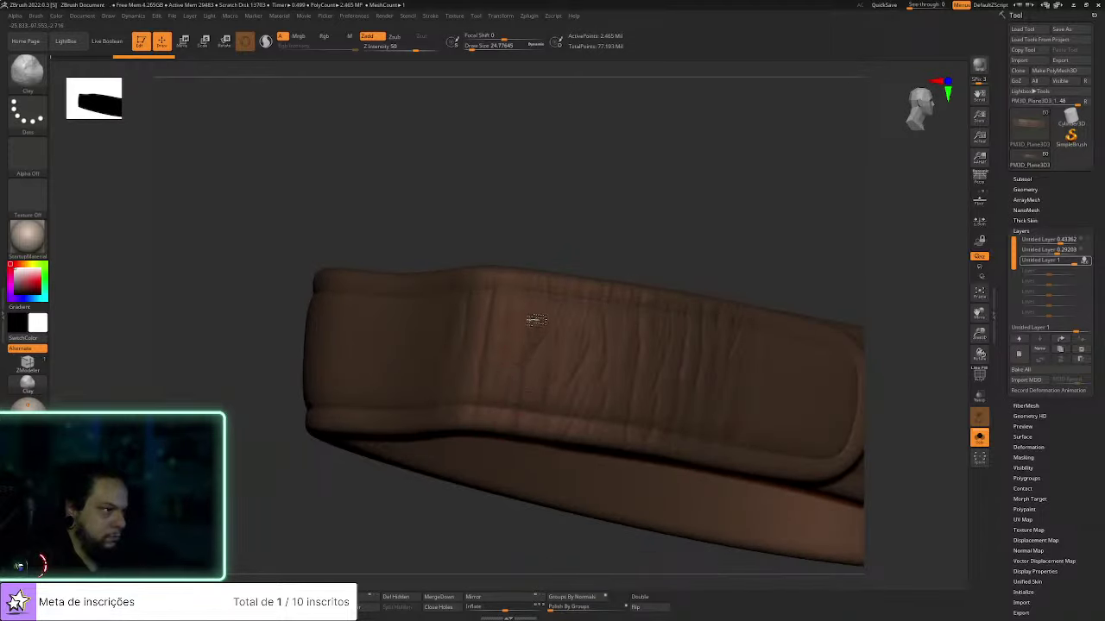
{"action": "right_click_drag", "start_coordinate": [523, 291], "coordinate": [546, 367]}
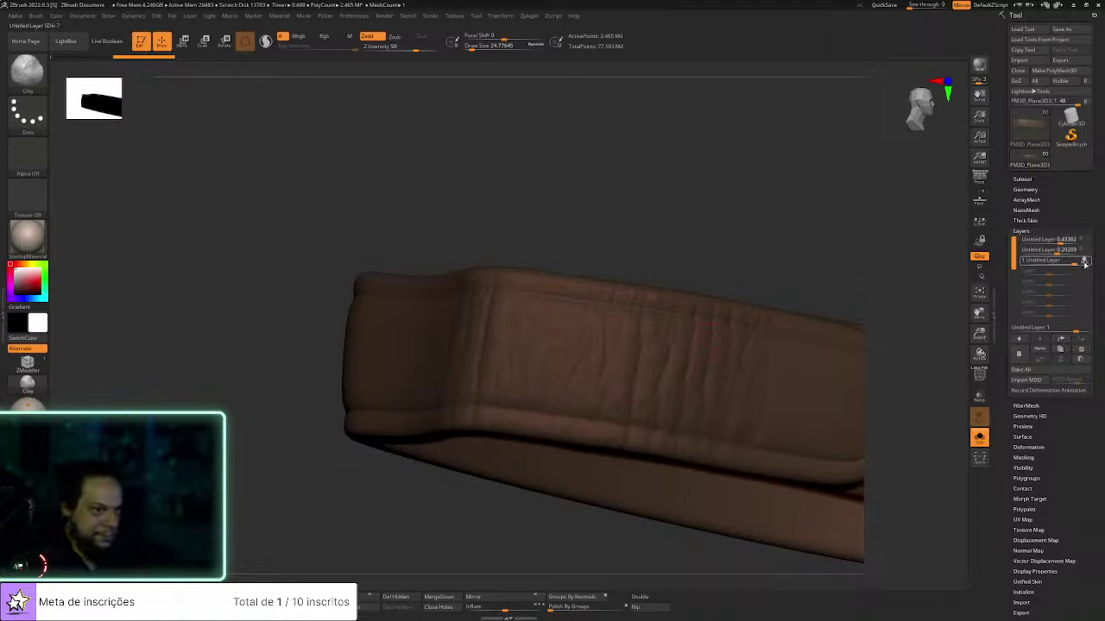
Stop recording on the wrinkle layer, lower its intensity to about 0.43 and hide it
{"action": "left_click_drag", "start_coordinate": [848, 284], "coordinate": [894, 270]}
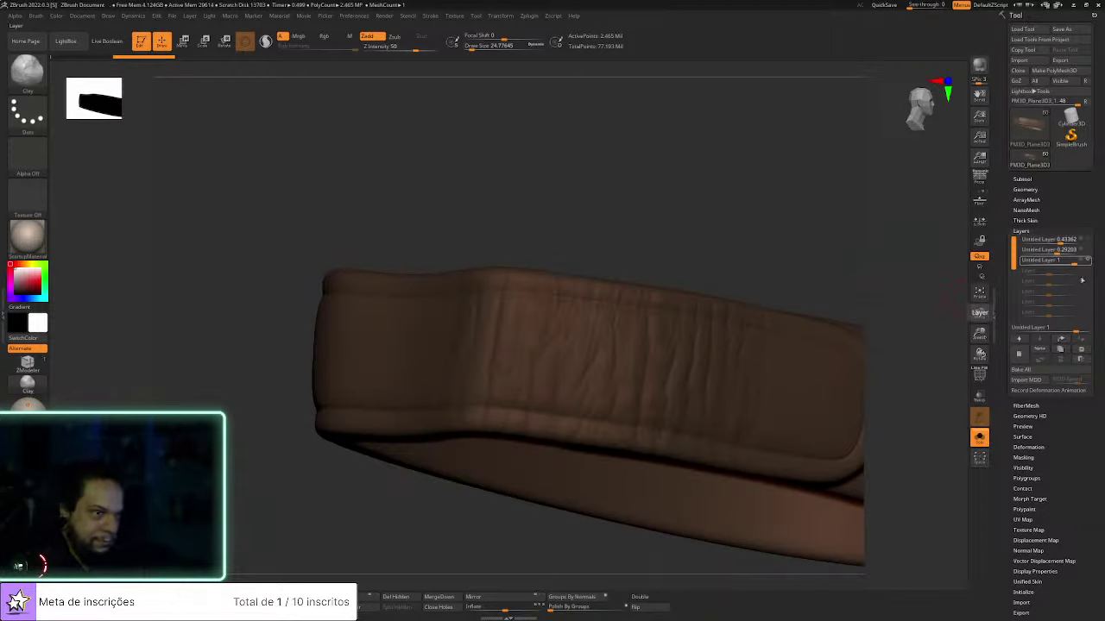
{"action": "left_click", "coordinate": [1088, 259]}
{"action": "left_click", "coordinate": [1088, 259]}
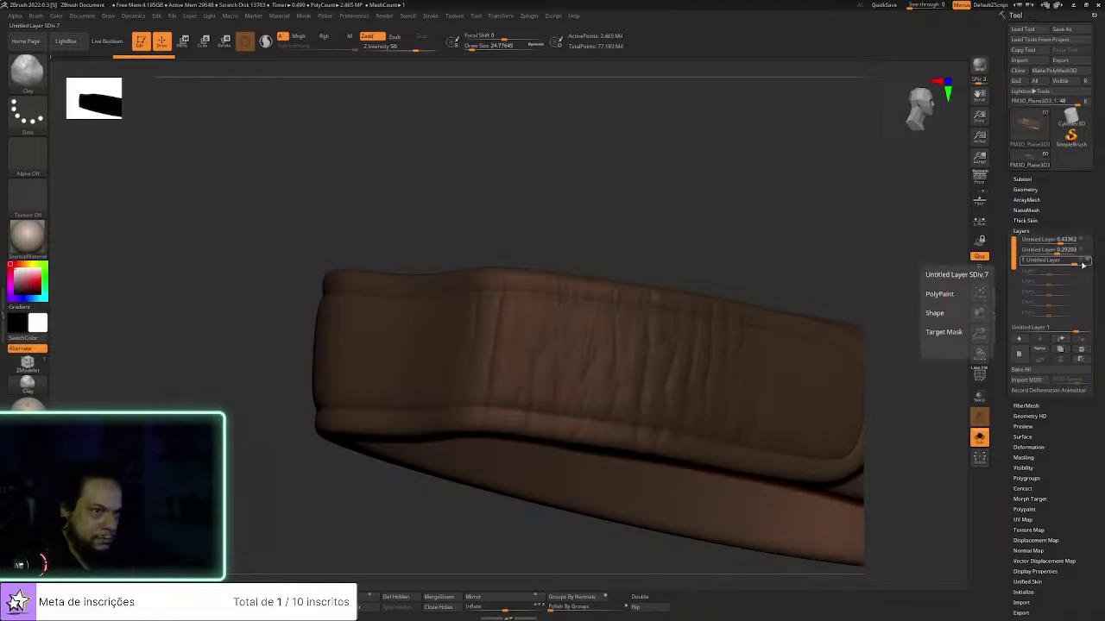
{"action": "left_click_drag", "start_coordinate": [1073, 262], "coordinate": [1062, 263]}
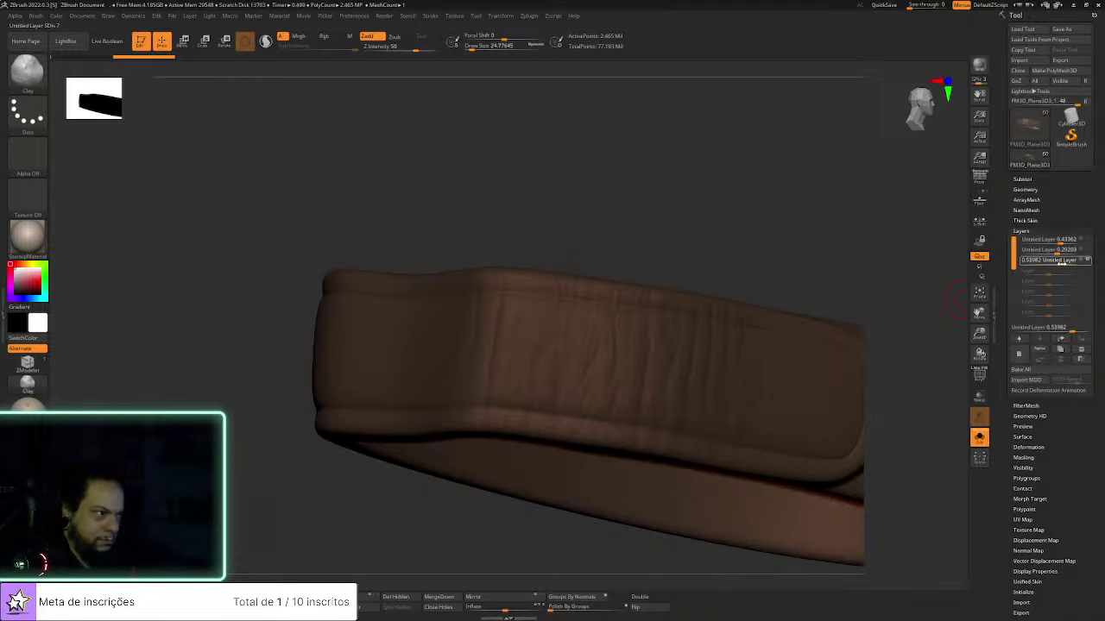
{"action": "left_click_drag", "start_coordinate": [865, 283], "coordinate": [835, 254]}
{"action": "left_click_drag", "start_coordinate": [754, 179], "coordinate": [816, 204]}
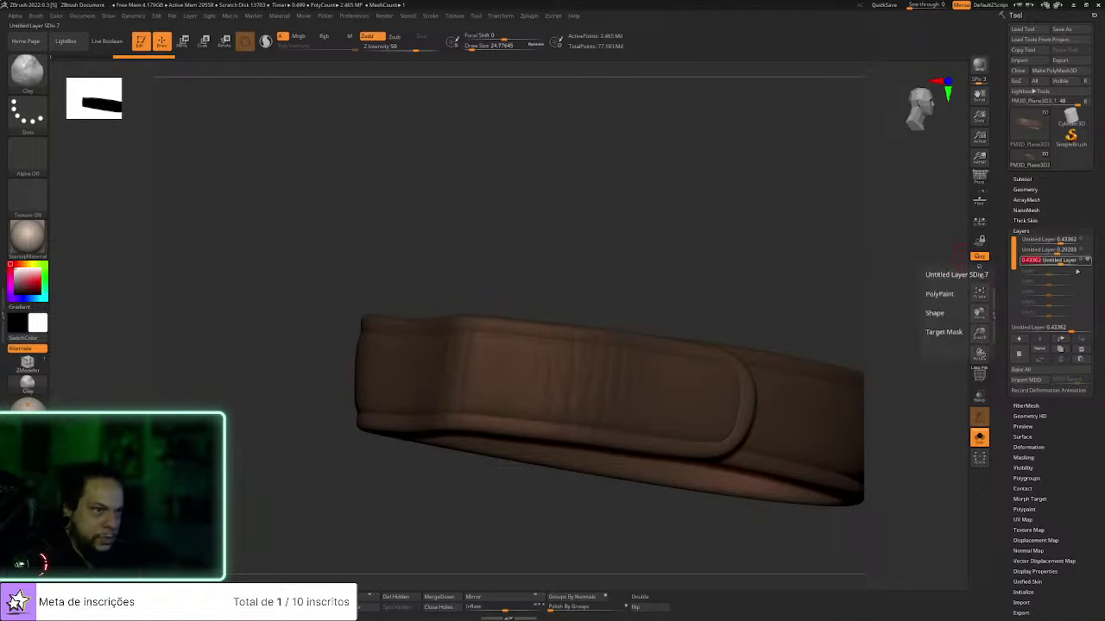
Add a fourth layer and carve thin vertical creases across the overlapping strap with the Arranhao brush at draw size about 9
{"action": "left_click", "coordinate": [1019, 353]}
{"action": "key", "text": "b"}
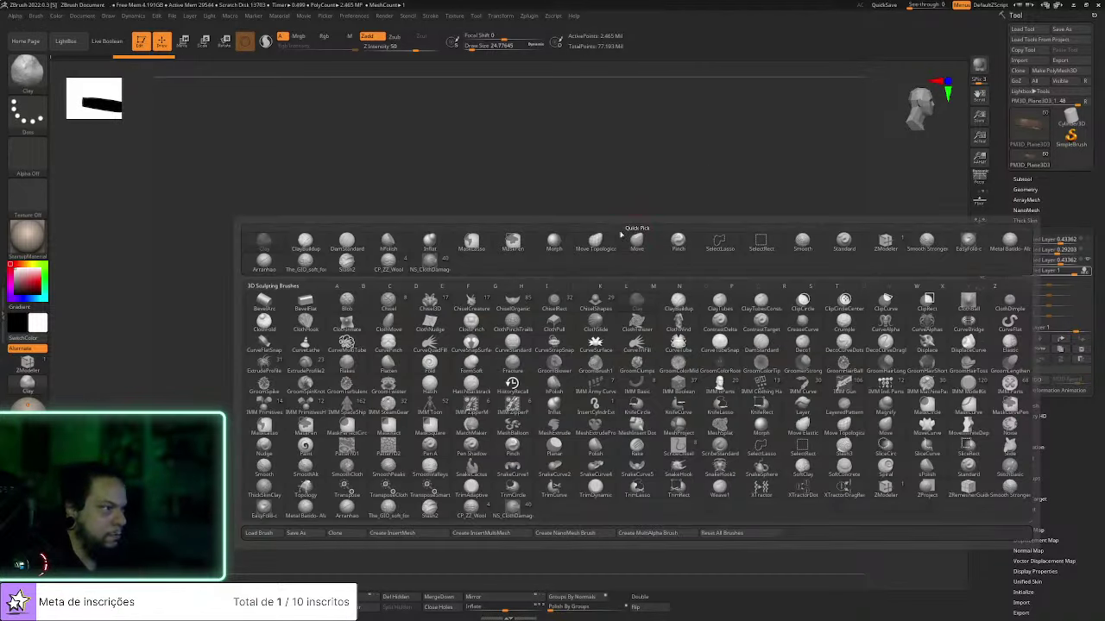
{"action": "left_click", "coordinate": [266, 262]}
{"action": "right_click_drag", "start_coordinate": [529, 195], "coordinate": [535, 247], "text": "ctrl"}
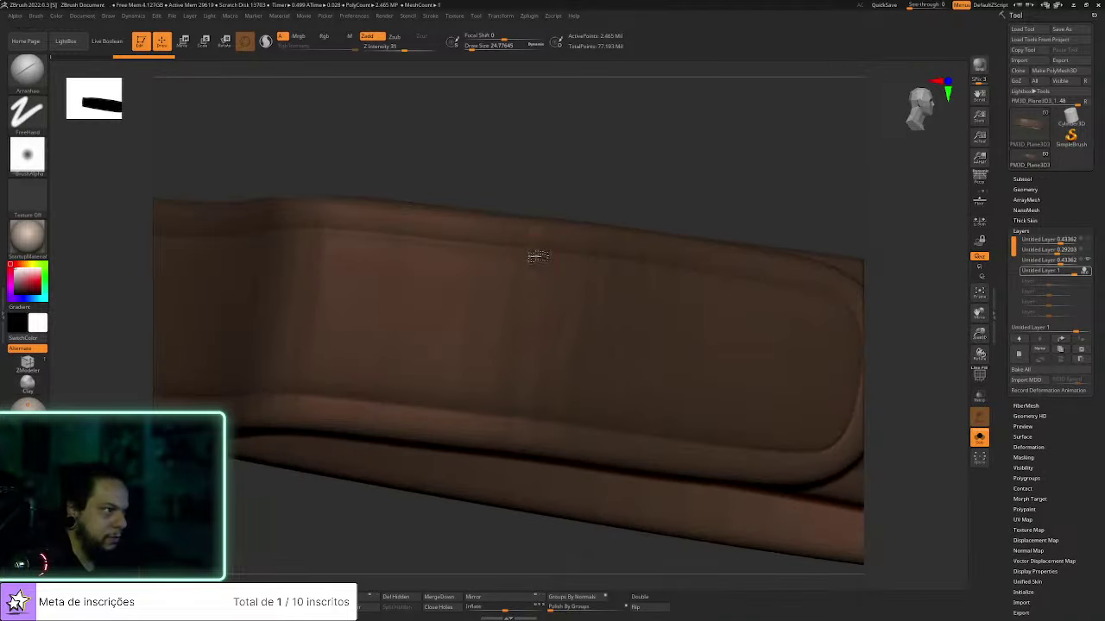
{"action": "key", "text": "s"}
{"action": "mouse_move", "coordinate": [487, 226]}
{"action": "left_mouse_down"}
{"action": "mouse_move", "coordinate": [476, 290]}
{"action": "mouse_move", "coordinate": [474, 271]}
{"action": "mouse_move", "coordinate": [479, 326]}
{"action": "left_mouse_up"}
{"action": "key", "text": "s"}
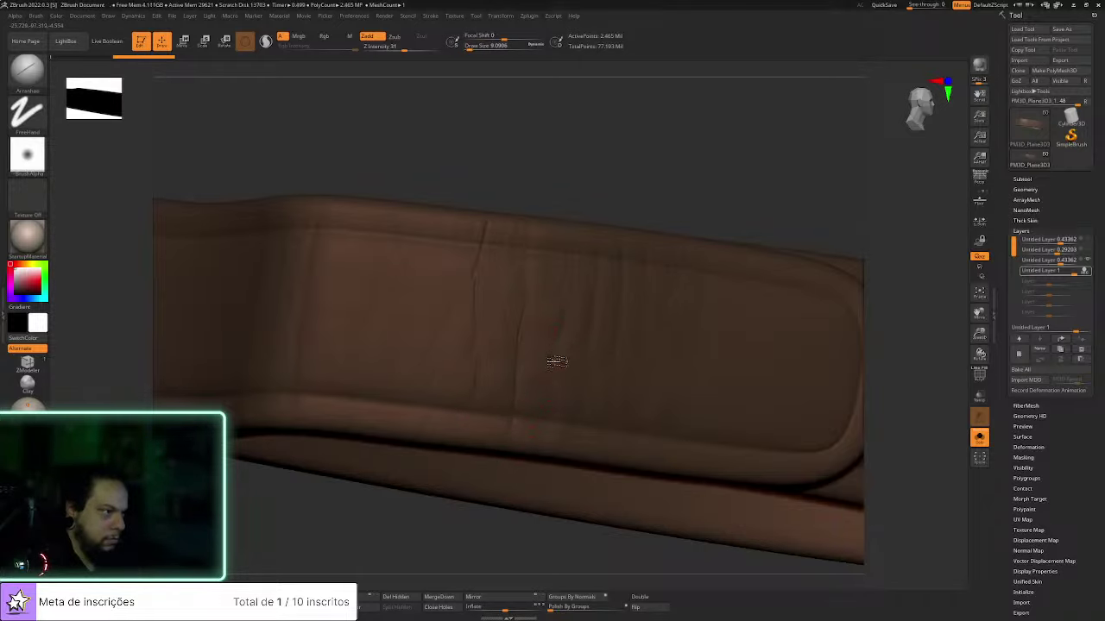
Carve more fine creases at the strap's bend and across its upper and lower borders with the Arranhao brush
{"action": "left_click_drag", "start_coordinate": [611, 170], "coordinate": [671, 184]}
{"action": "left_click_drag", "start_coordinate": [431, 229], "coordinate": [431, 259]}
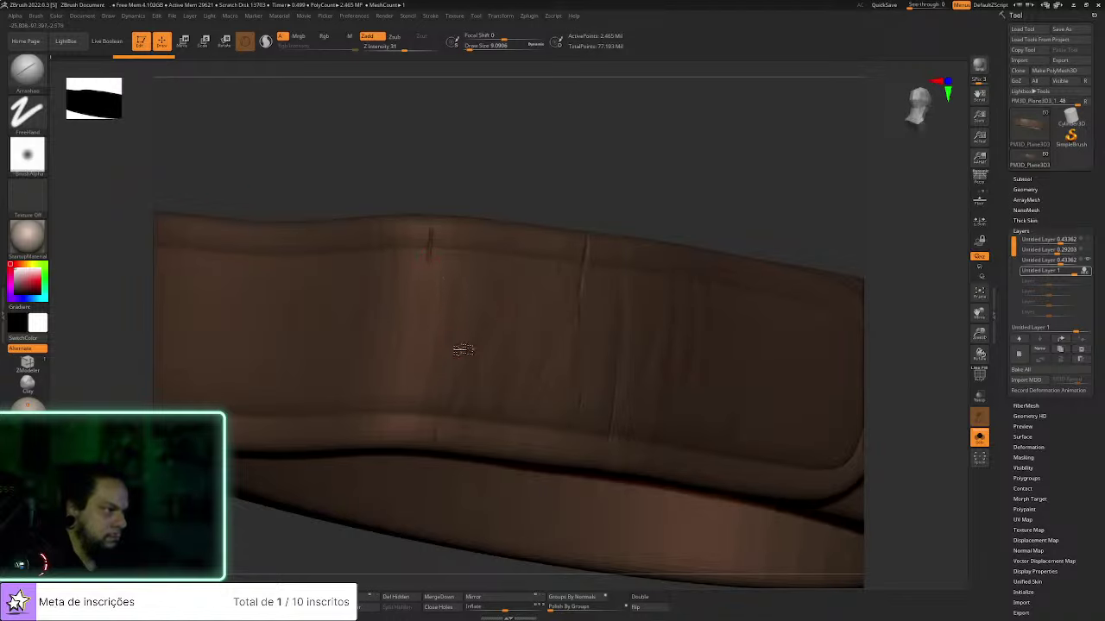
{"action": "left_click_drag", "start_coordinate": [675, 185], "coordinate": [535, 230]}
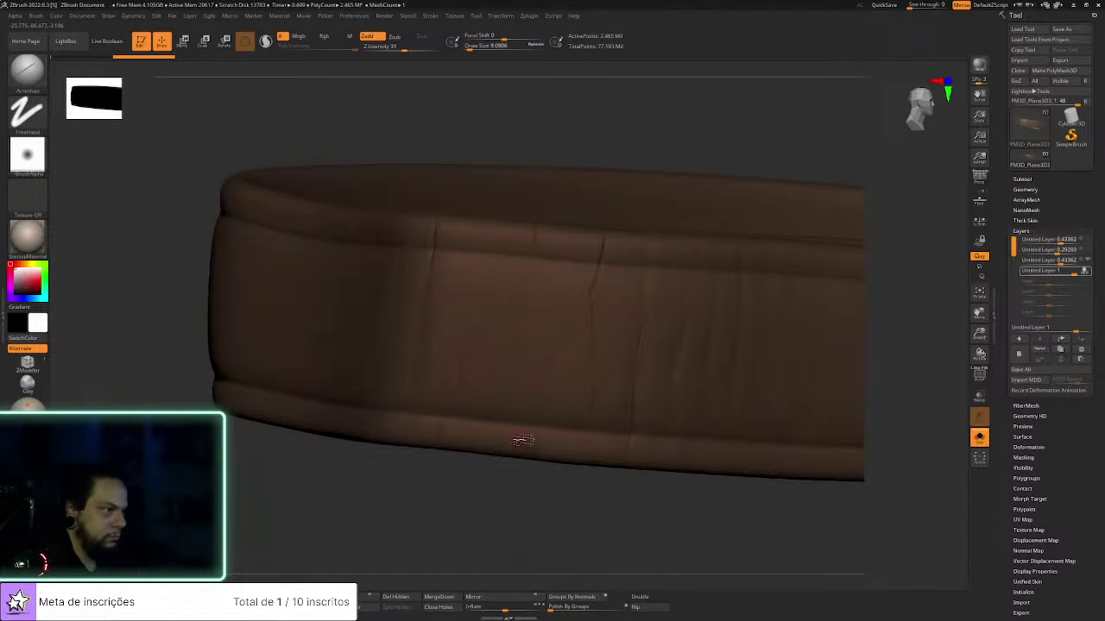
{"action": "left_click_drag", "start_coordinate": [586, 493], "coordinate": [599, 458]}
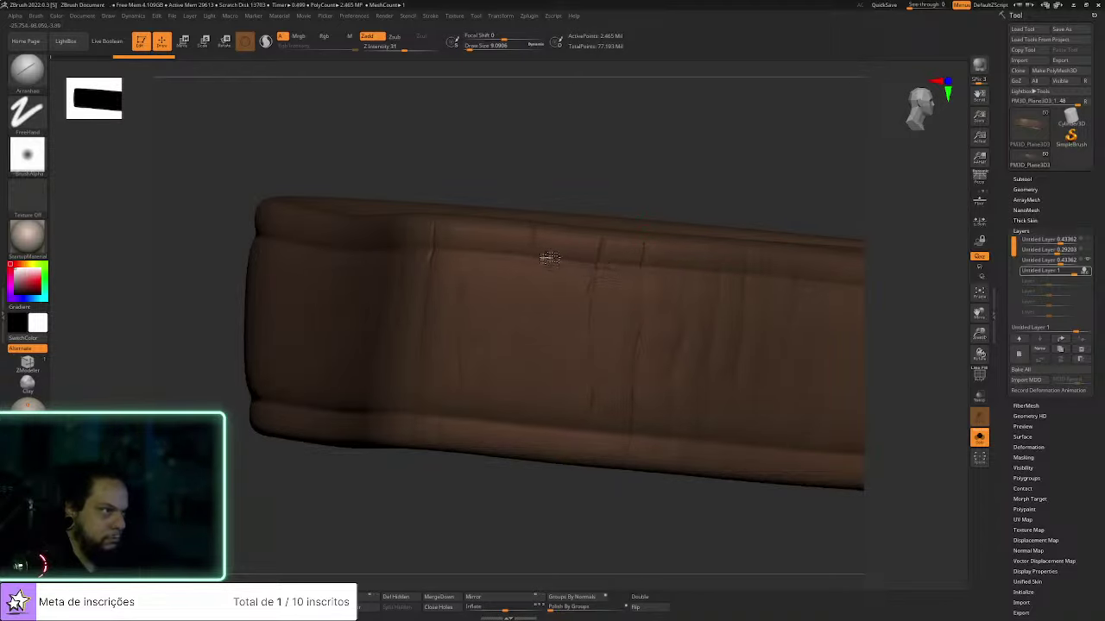
Carve more creases along the strap's remaining outer faces and borders with the Arranhao brush at draw size about 20
{"action": "mouse_move", "coordinate": [654, 523]}
{"action": "left_mouse_down"}
{"action": "mouse_move", "coordinate": [567, 506]}
{"action": "mouse_move", "coordinate": [545, 453]}
{"action": "left_mouse_up"}
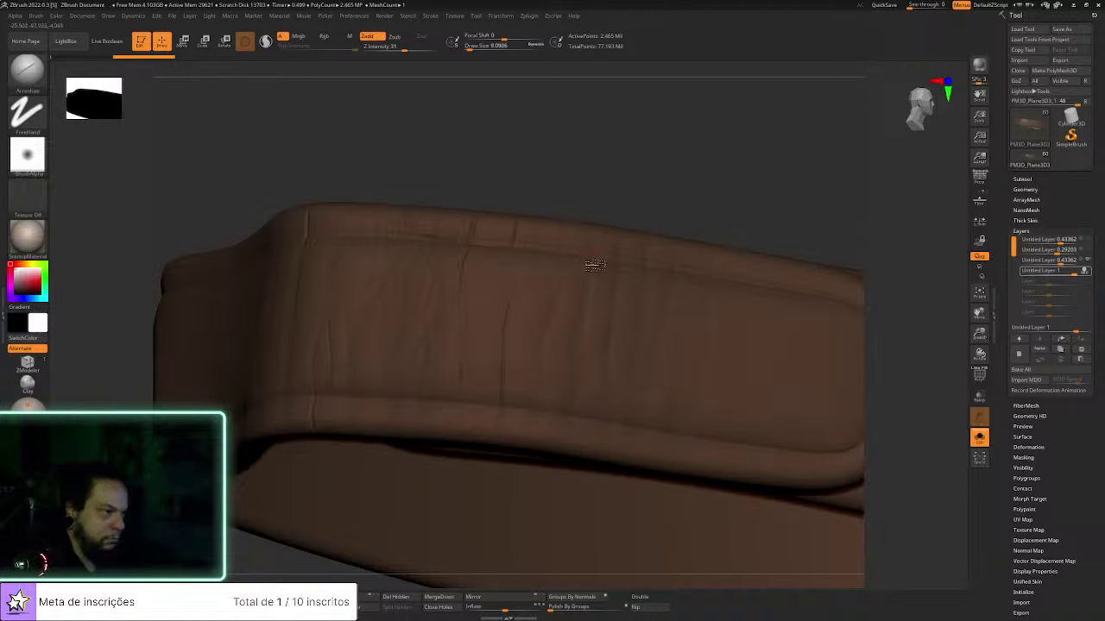
{"action": "left_click_drag", "start_coordinate": [691, 196], "coordinate": [505, 231]}
{"action": "key", "text": "s"}
{"action": "left_click_drag", "start_coordinate": [477, 290], "coordinate": [480, 290]}
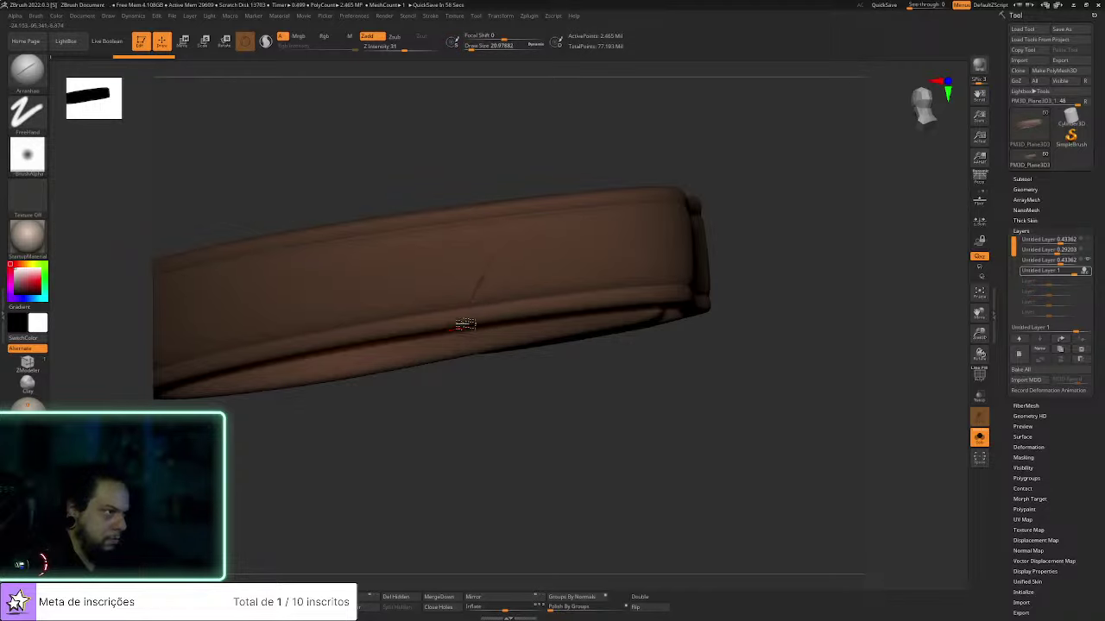
{"action": "left_click_drag", "start_coordinate": [481, 436], "coordinate": [791, 247], "text": "alt"}
{"action": "left_click_drag", "start_coordinate": [790, 247], "coordinate": [692, 327]}
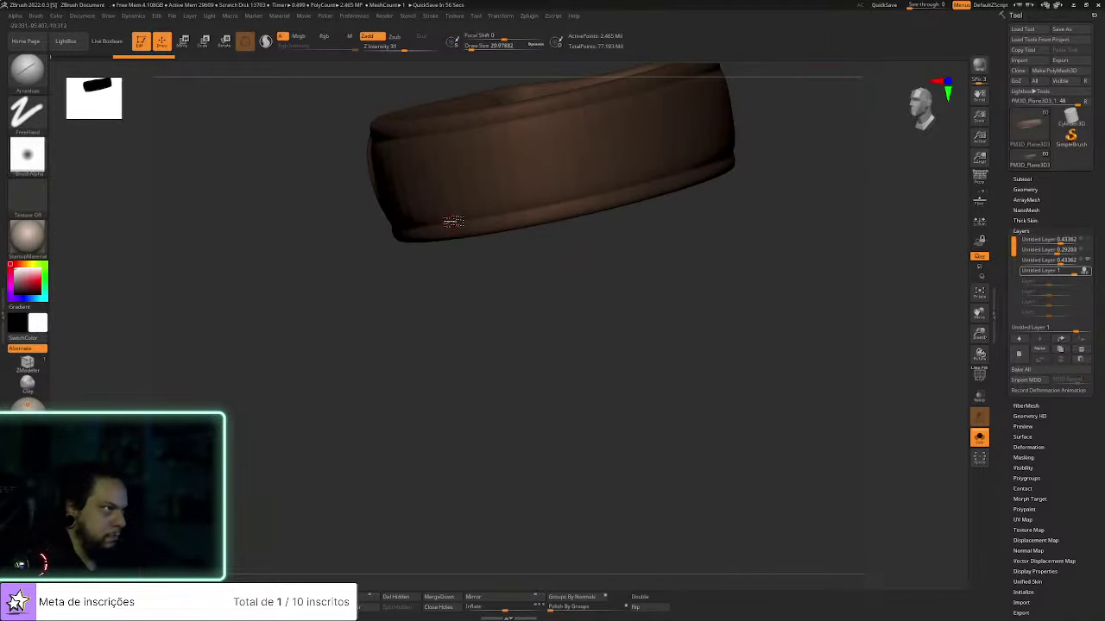
{"action": "right_click_drag", "start_coordinate": [541, 311], "coordinate": [471, 227]}
{"action": "mouse_move", "coordinate": [594, 216]}
{"action": "right_mouse_down"}
{"action": "mouse_move", "coordinate": [485, 212]}
{"action": "mouse_move", "coordinate": [537, 227]}
{"action": "right_mouse_up"}
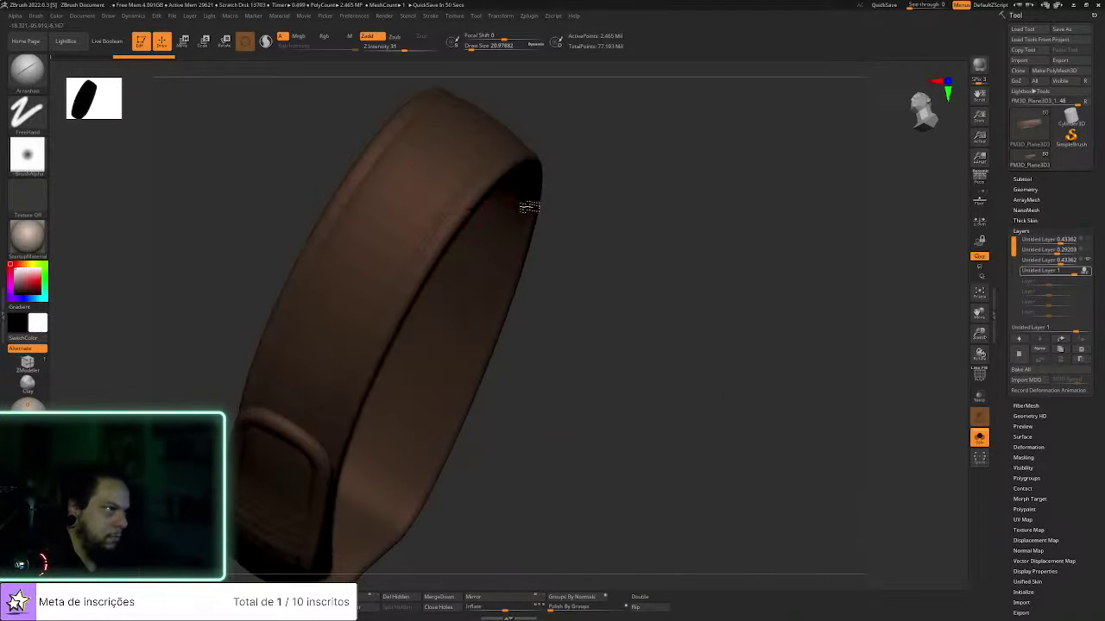
{"action": "right_click_drag", "start_coordinate": [580, 183], "coordinate": [592, 209]}
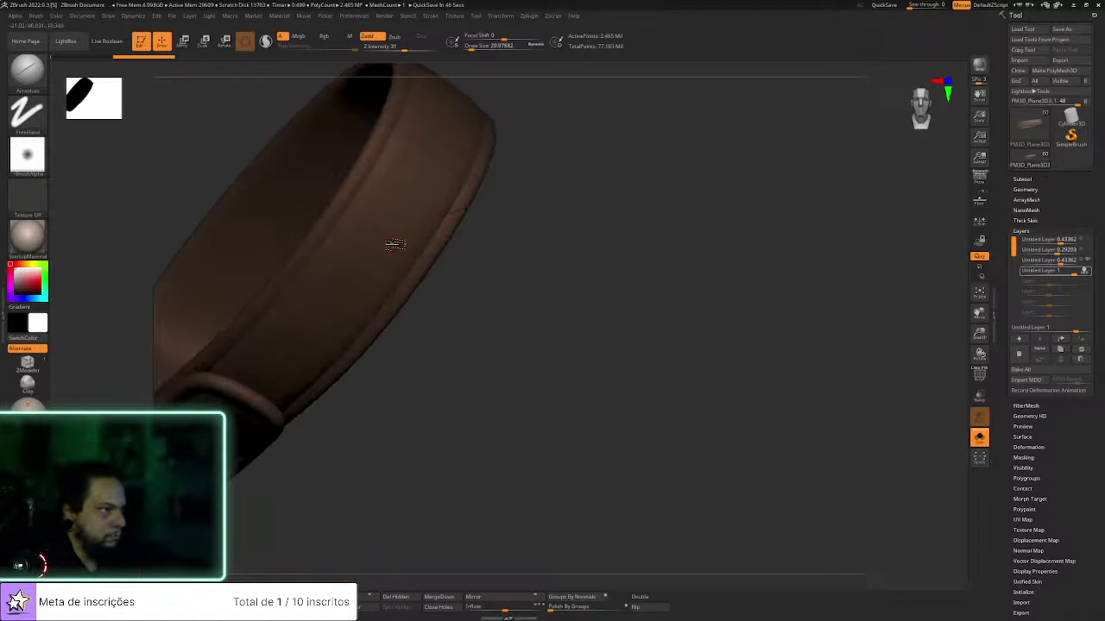
{"action": "right_click_drag", "start_coordinate": [552, 315], "coordinate": [569, 238], "text": "ctrl"}
{"action": "right_click_drag", "start_coordinate": [570, 237], "coordinate": [616, 291]}
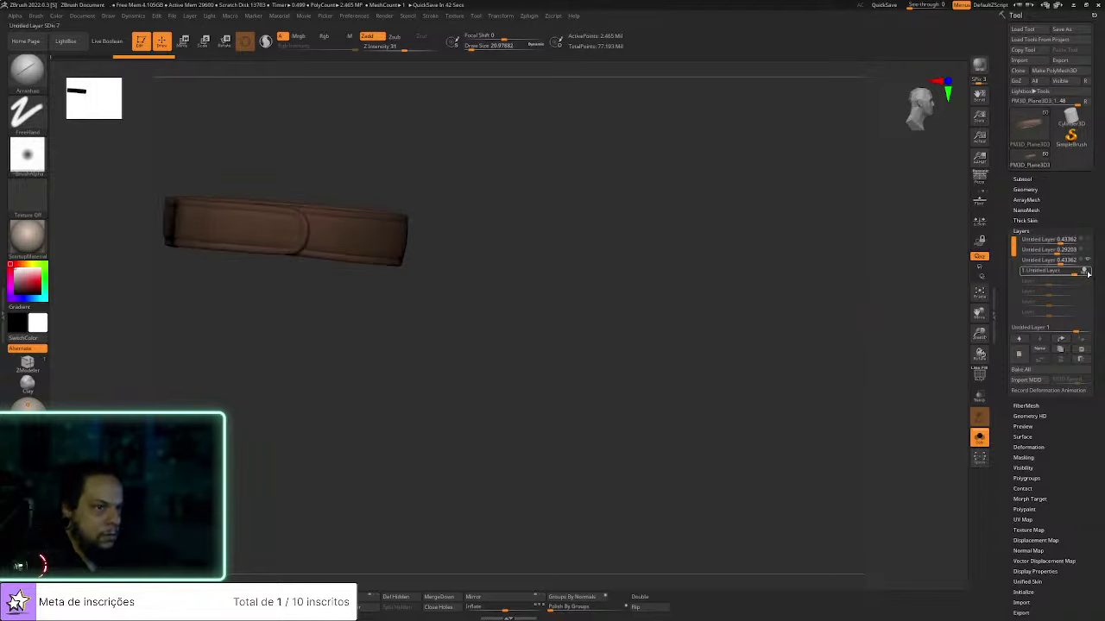
Stop recording on the crease layer, set its intensity to about 0.91 and show the strap's hidden layers
{"action": "right_click_drag", "start_coordinate": [693, 310], "coordinate": [801, 304]}
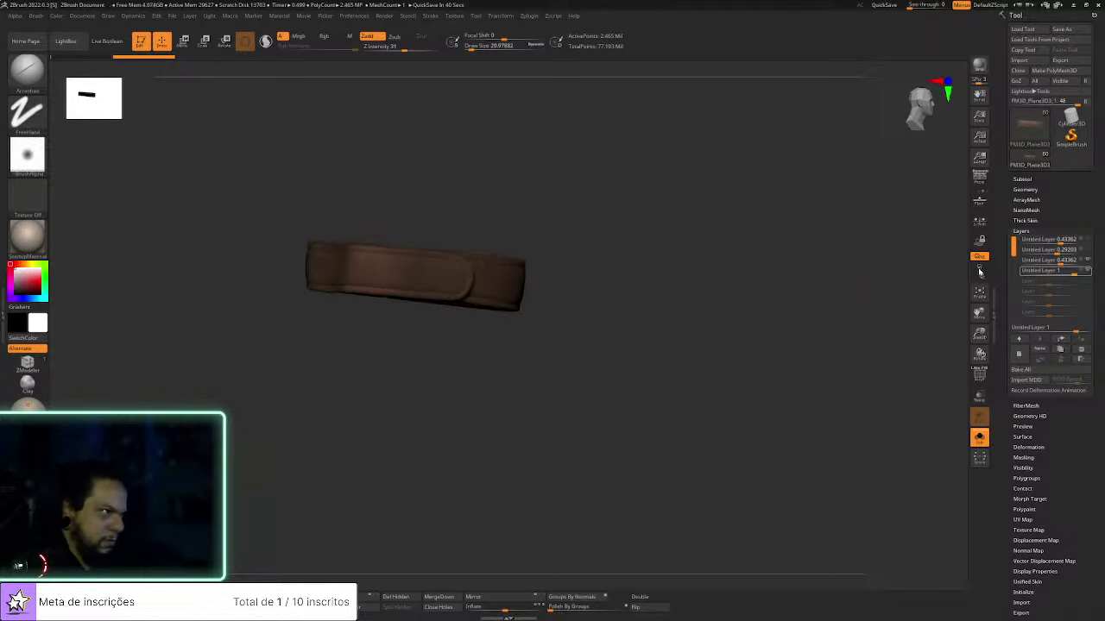
{"action": "left_click", "coordinate": [1072, 271]}
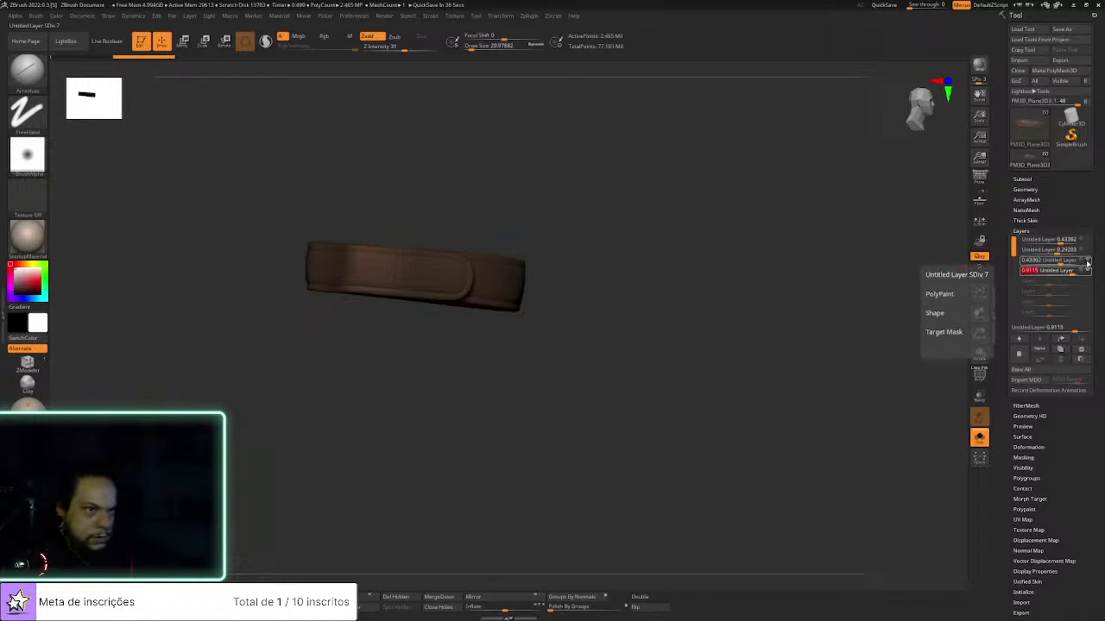
{"action": "left_click", "coordinate": [1087, 248]}
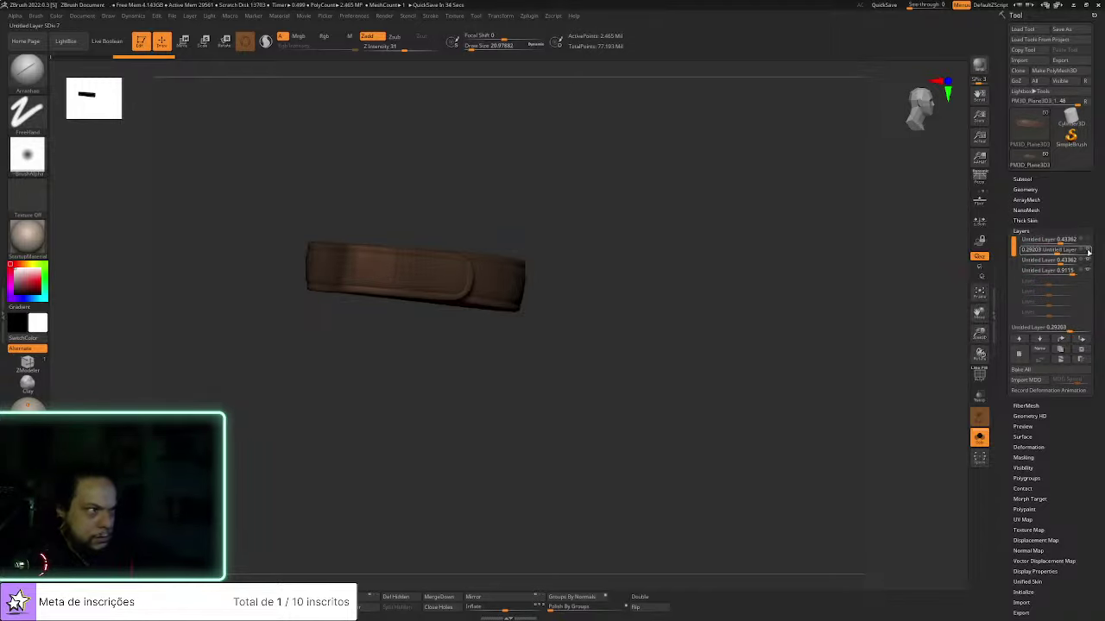
{"action": "left_click", "coordinate": [1087, 240]}
{"action": "right_click_drag", "start_coordinate": [872, 323], "coordinate": [844, 324]}
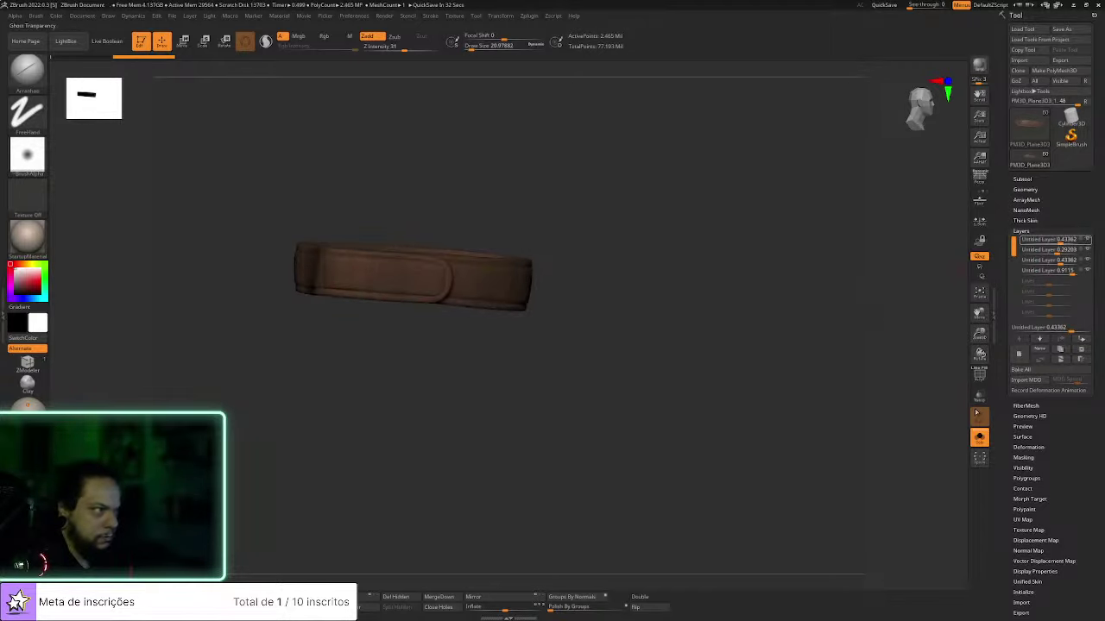
Show the full character again and balance the strap's second, third and fourth layers to intensities of about 0.26, 0.31 and 0.84
{"action": "left_click", "coordinate": [979, 438]}
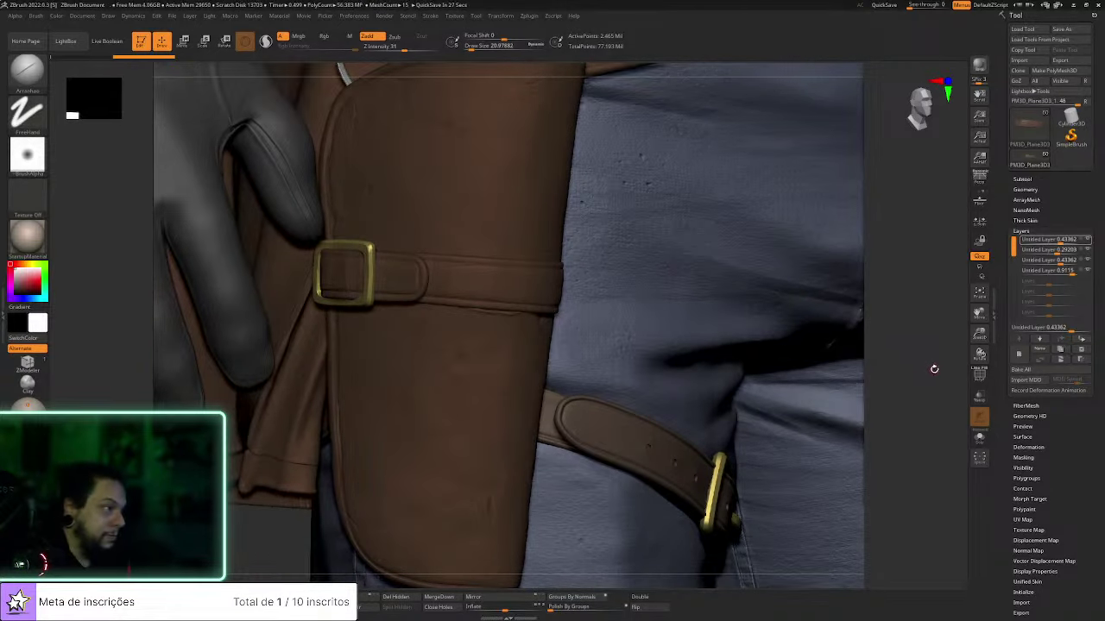
{"action": "left_click_drag", "start_coordinate": [1058, 261], "coordinate": [1057, 261]}
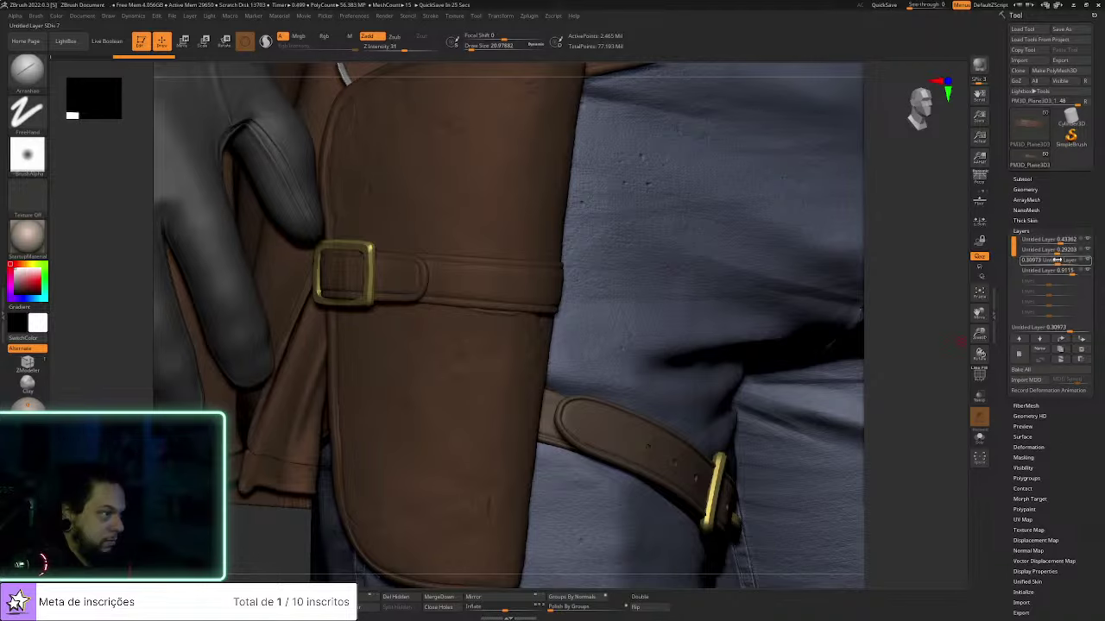
{"action": "left_click", "coordinate": [1084, 250]}
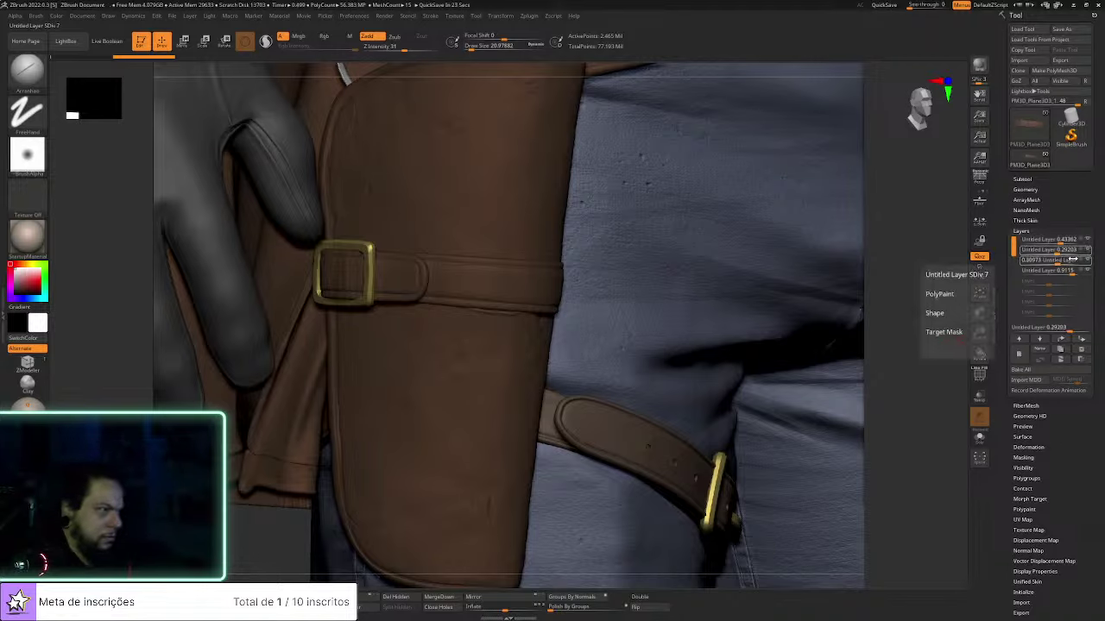
{"action": "left_click_drag", "start_coordinate": [1057, 250], "coordinate": [1055, 250]}
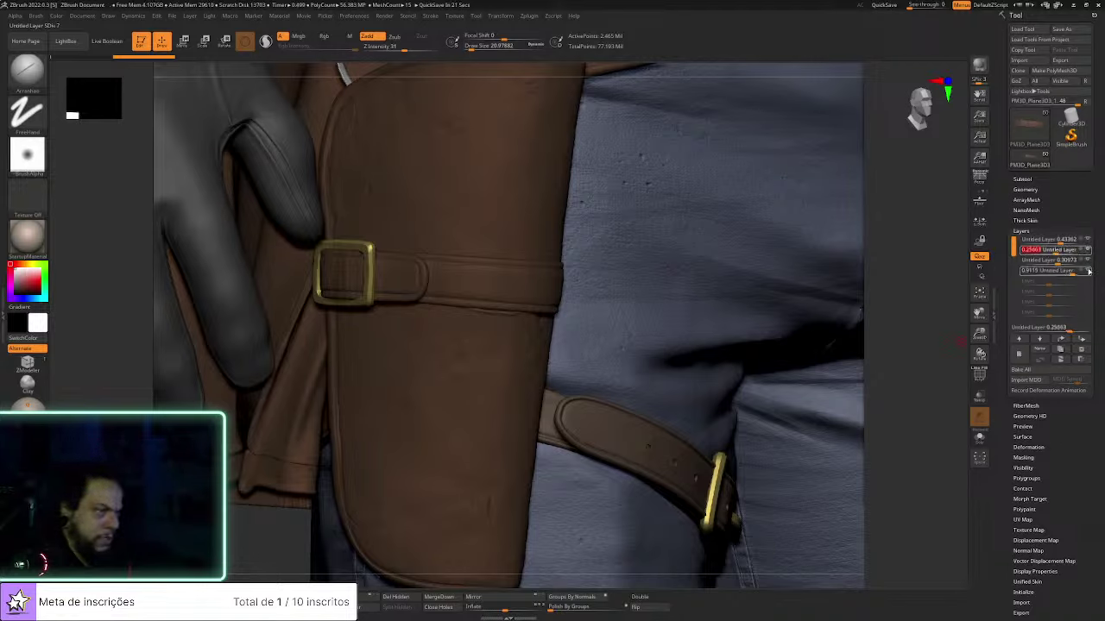
{"action": "left_click", "coordinate": [1086, 271]}
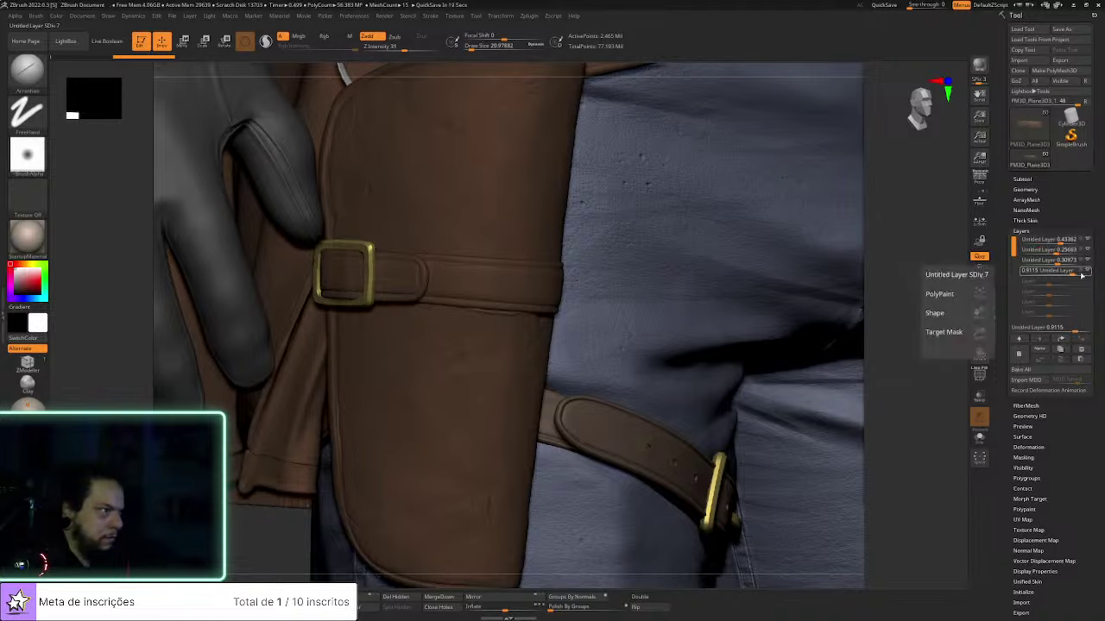
{"action": "left_click_drag", "start_coordinate": [1082, 271], "coordinate": [1076, 271]}
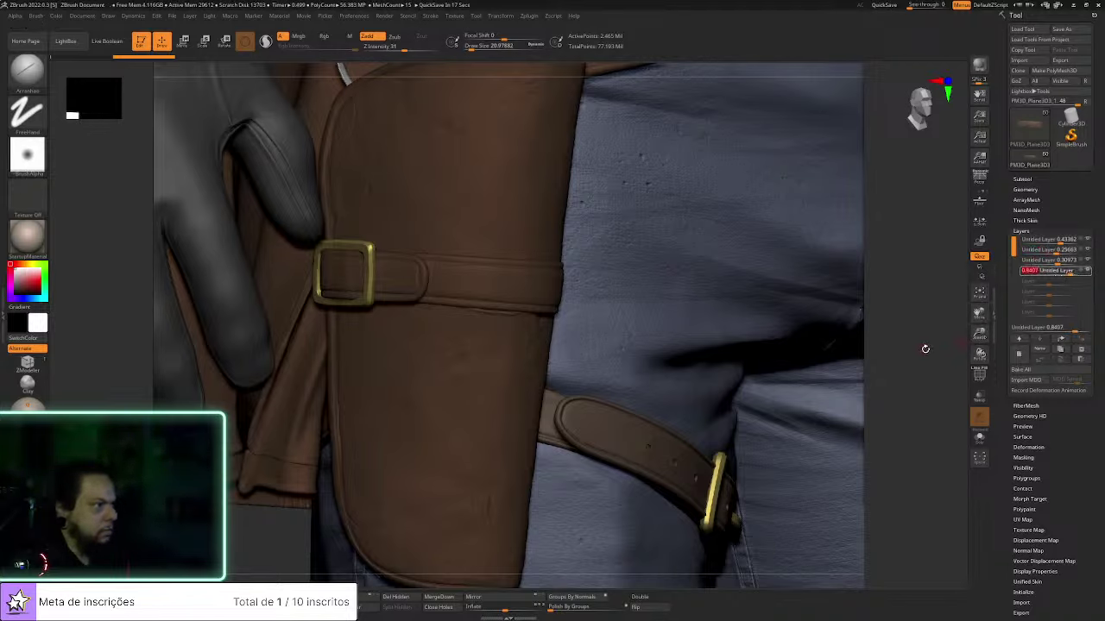
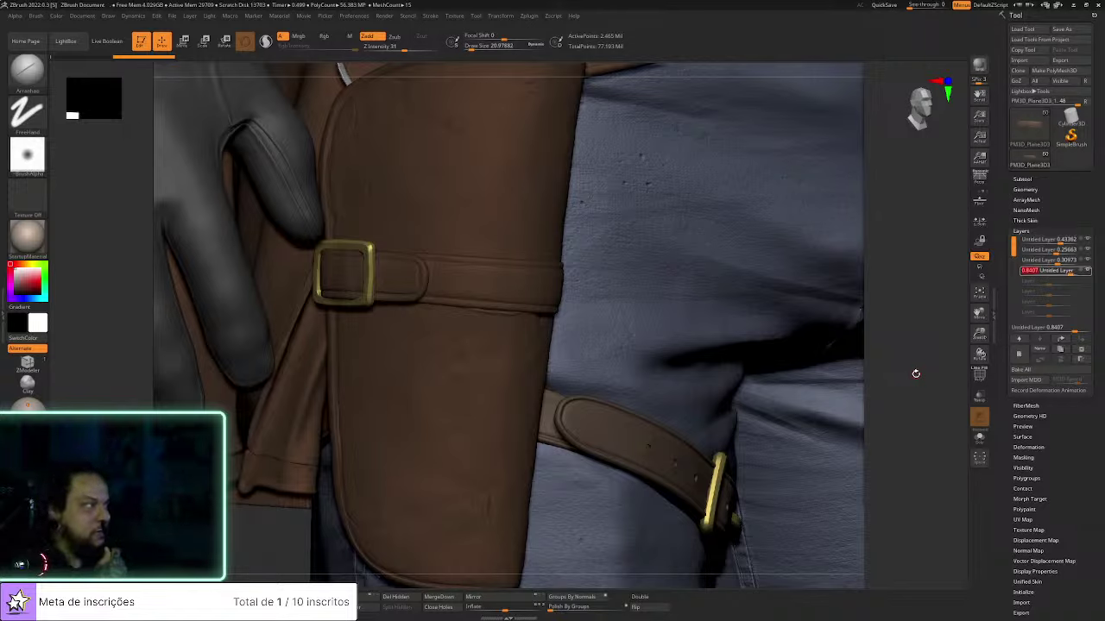
Select the leather strap around the thigh, isolate it and display its wireframe and polygroups
{"action": "left_click_drag", "start_coordinate": [900, 392], "coordinate": [924, 431]}
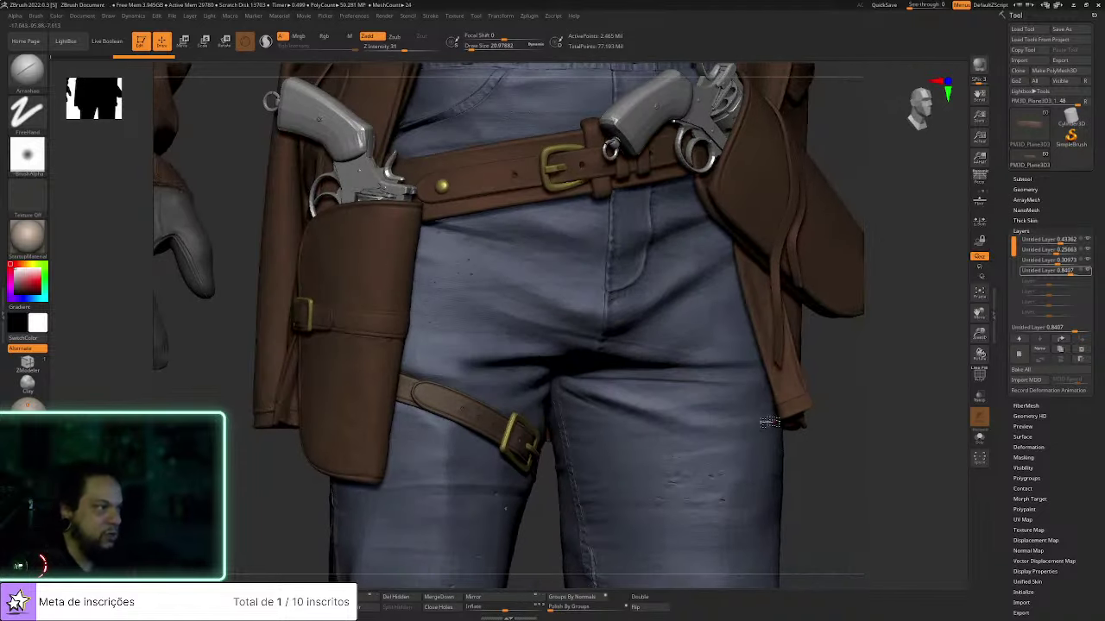
{"action": "left_click_drag", "start_coordinate": [895, 451], "coordinate": [836, 446]}
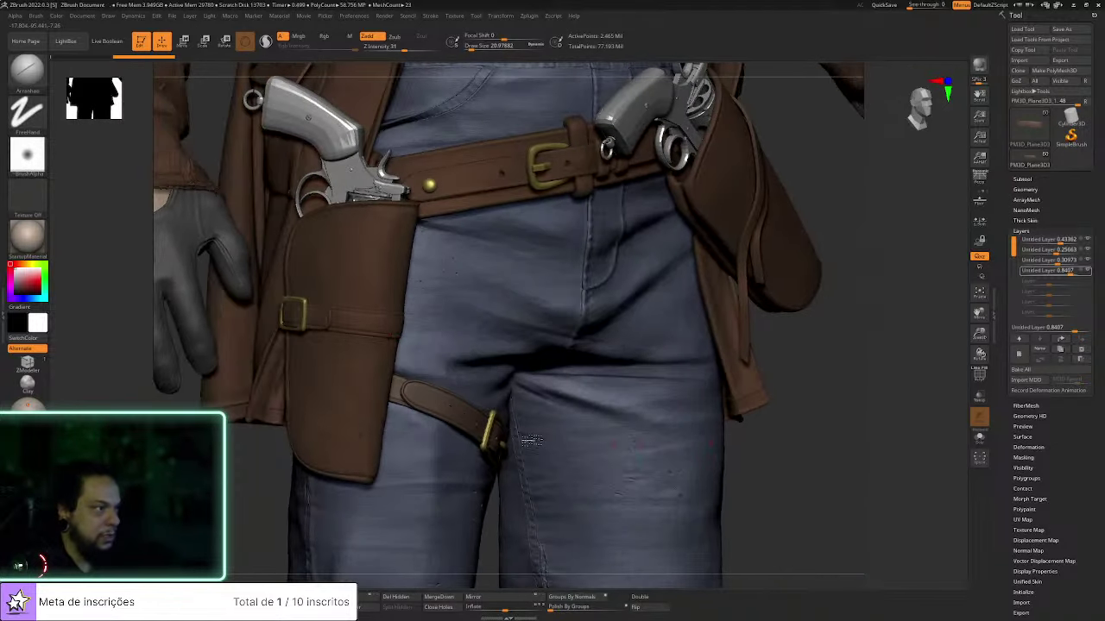
{"action": "left_click", "coordinate": [452, 405], "text": "alt"}
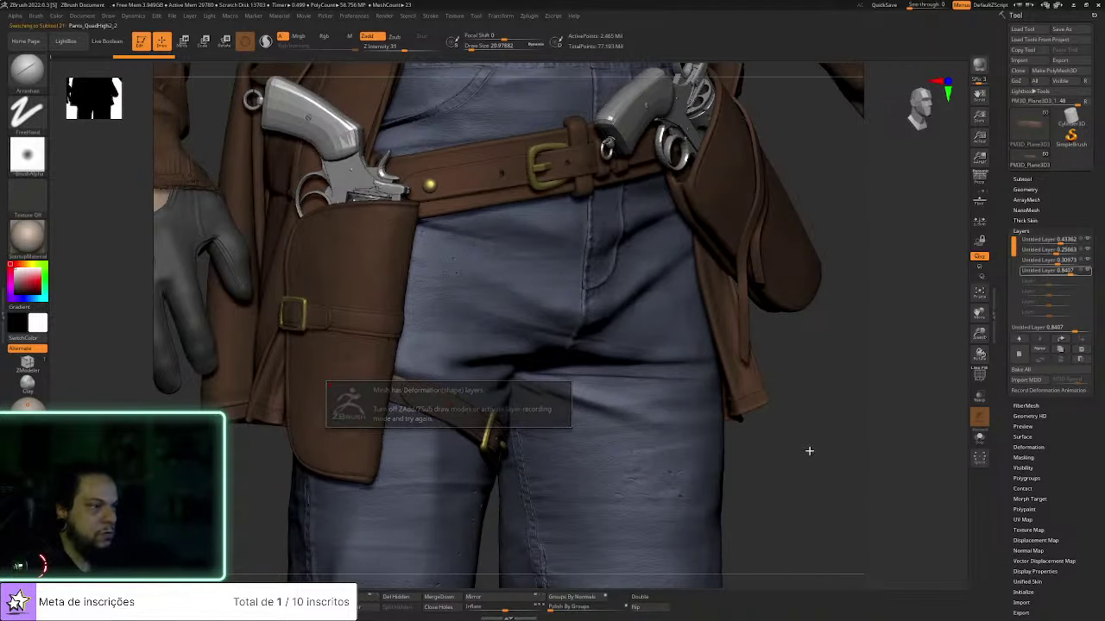
{"action": "left_click", "coordinate": [980, 437]}
{"action": "left_click", "coordinate": [979, 374]}
{"action": "left_click_drag", "start_coordinate": [760, 406], "coordinate": [784, 363]}
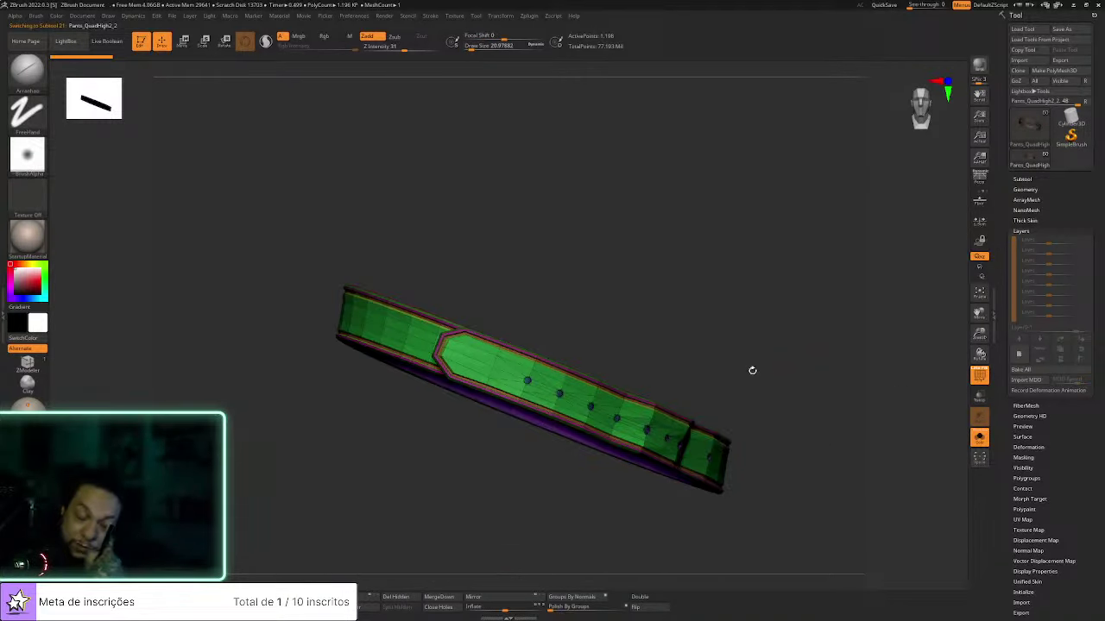
Subdivide the thigh strap up to subdivision level 6 and turn off the wireframe display
{"action": "left_click_drag", "start_coordinate": [697, 360], "coordinate": [610, 400], "text": "shift"}
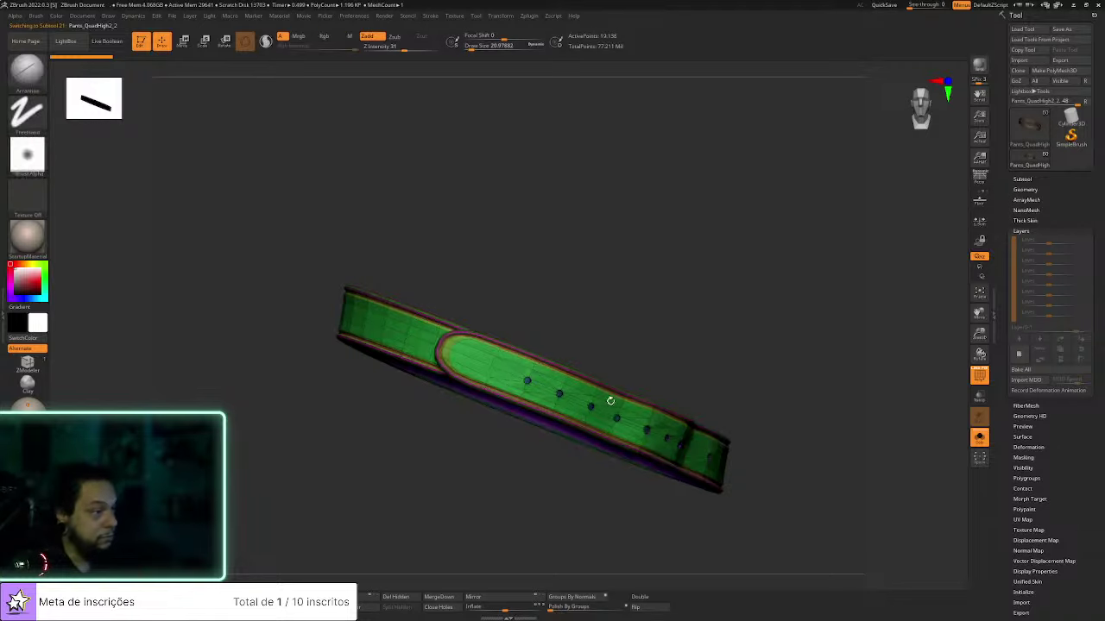
{"action": "key", "text": "ctrl"}
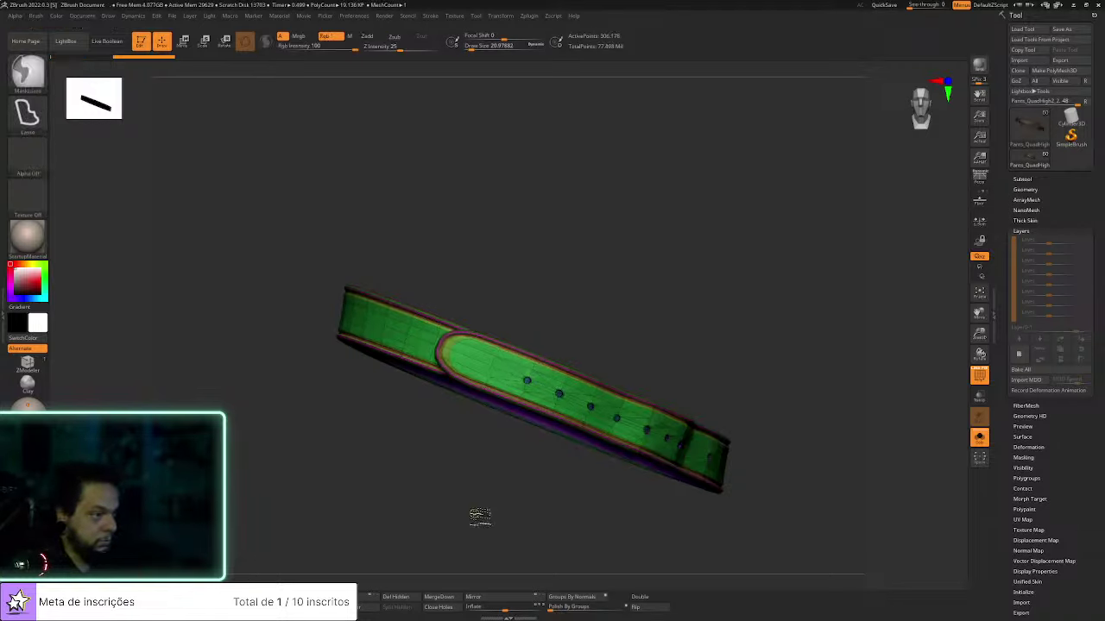
{"action": "key", "text": "ctrl+d"}
{"action": "left_click", "coordinate": [1025, 189]}
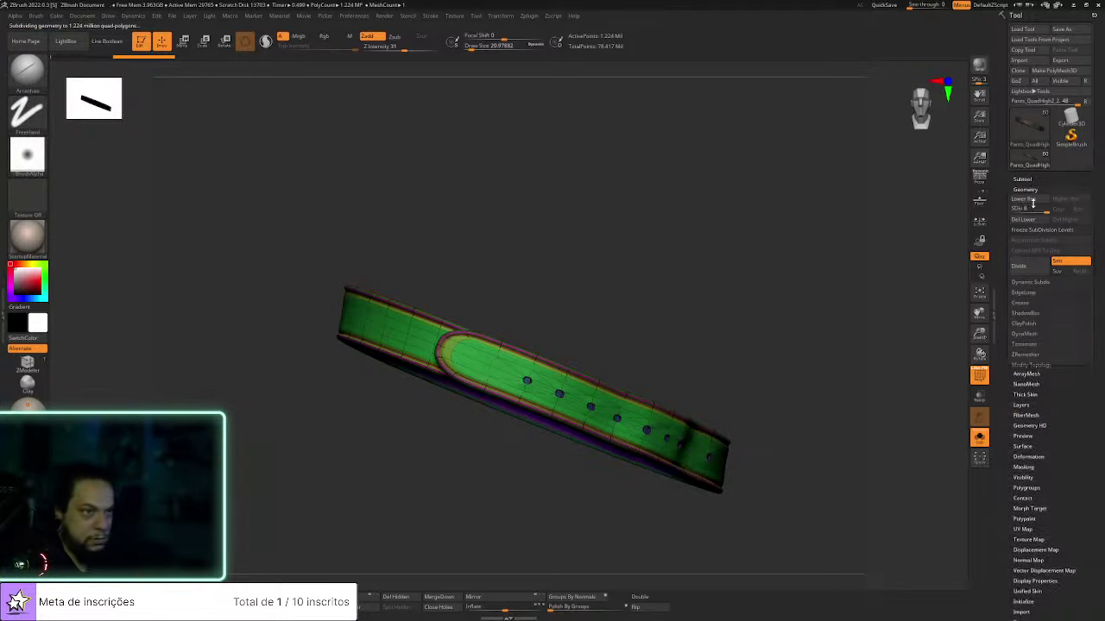
{"action": "left_click", "coordinate": [980, 376]}
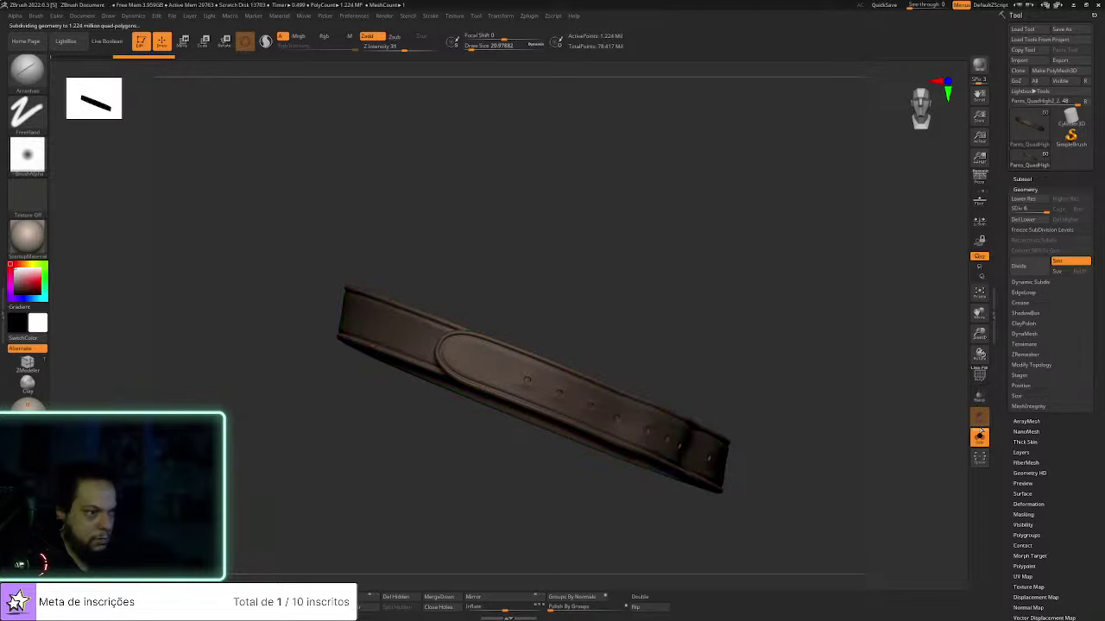
Polish and smooth the leather around the holes near the strap's rounded tip with the hPolish brush at draw size about 49
{"action": "mouse_move", "coordinate": [894, 433]}
{"action": "left_mouse_down", "text": "alt"}
{"action": "mouse_move", "coordinate": [620, 335]}
{"action": "mouse_move", "coordinate": [611, 308]}
{"action": "mouse_move", "coordinate": [625, 328]}
{"action": "mouse_move", "coordinate": [625, 305]}
{"action": "mouse_move", "coordinate": [583, 247]}
{"action": "left_mouse_up", "text": "alt"}
{"action": "key", "text": "b"}
{"action": "key", "text": "h"}
{"action": "key", "text": "p"}
{"action": "key", "text": "s"}
{"action": "left_click", "coordinate": [459, 422]}
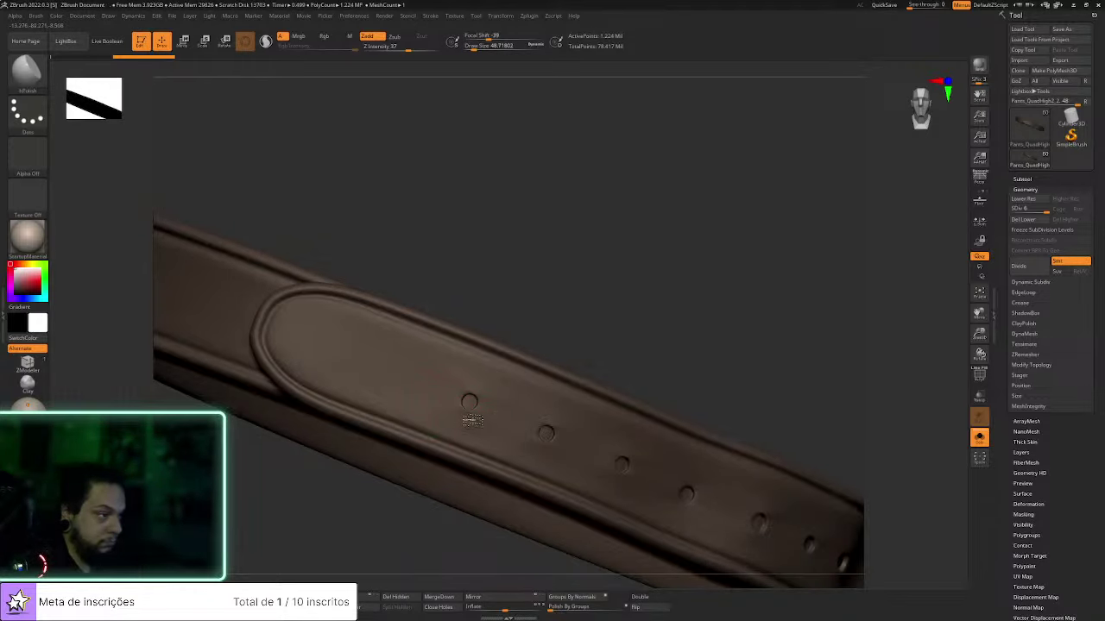
{"action": "left_click_drag", "start_coordinate": [631, 334], "coordinate": [586, 324], "text": "alt"}
{"action": "right_click_drag", "start_coordinate": [587, 324], "coordinate": [440, 385]}
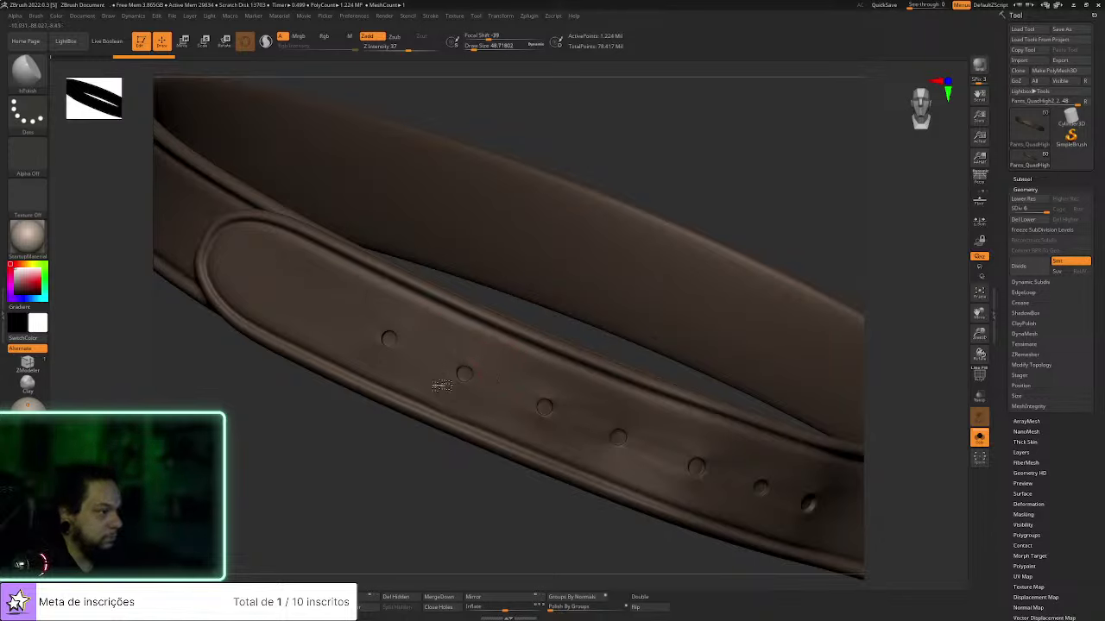
{"action": "key", "text": "shift"}
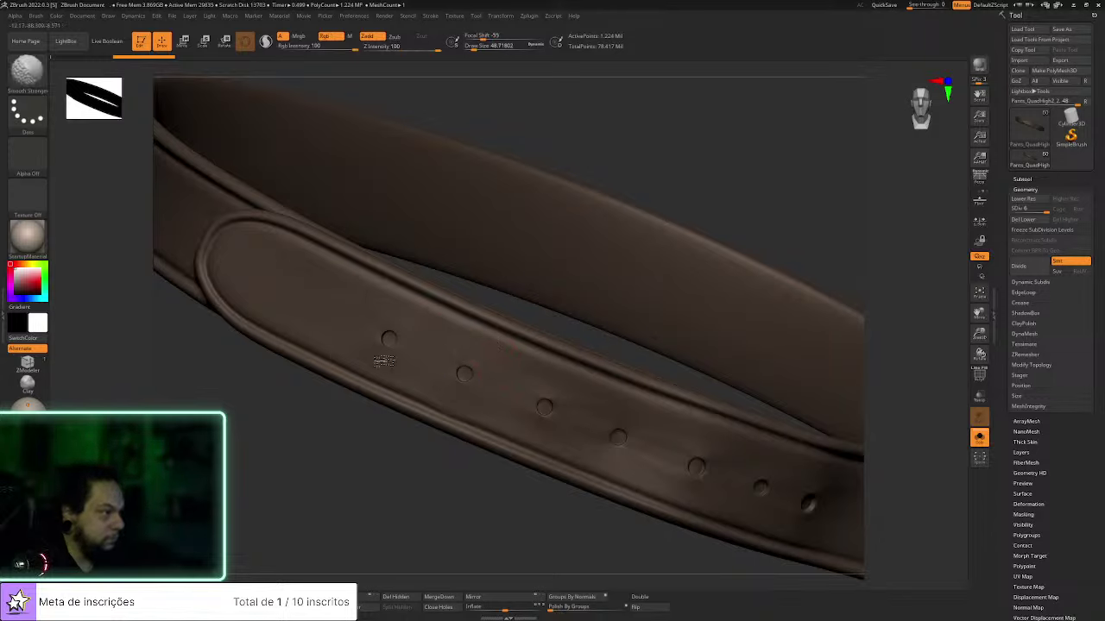
{"action": "key", "text": "shift"}
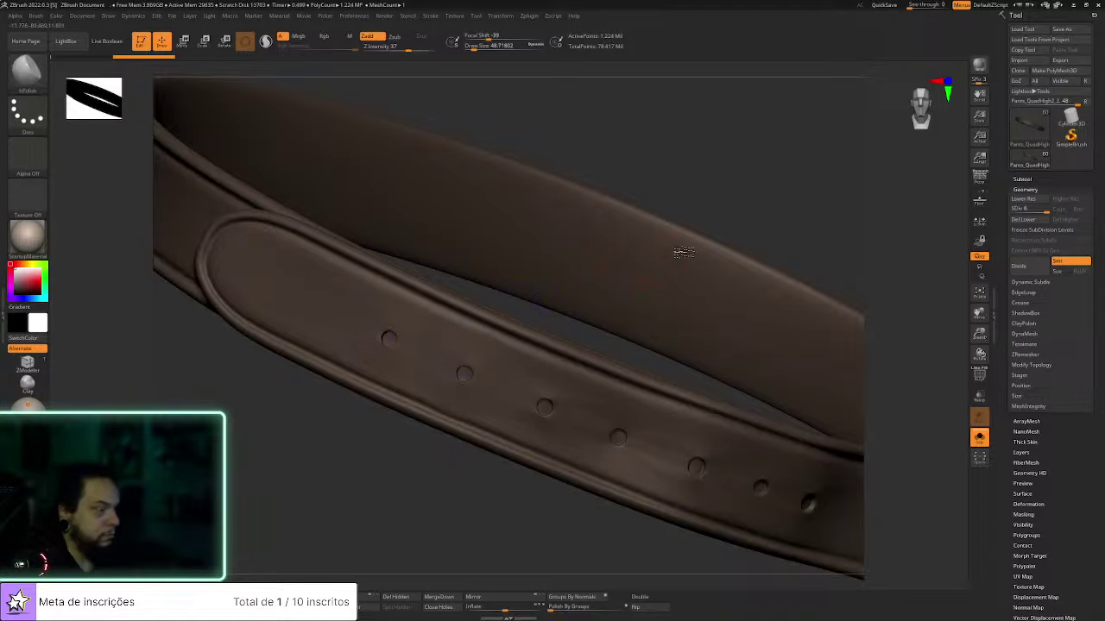
Polish and smooth the leather around the middle holes of the thigh strap with hPolish at draw size about 49
{"action": "left_click_drag", "start_coordinate": [766, 175], "coordinate": [732, 190]}
{"action": "mouse_move", "coordinate": [656, 293]}
{"action": "left_mouse_down", "text": "alt"}
{"action": "mouse_move", "coordinate": [581, 277]}
{"action": "mouse_move", "coordinate": [560, 333]}
{"action": "left_mouse_up", "text": "alt"}
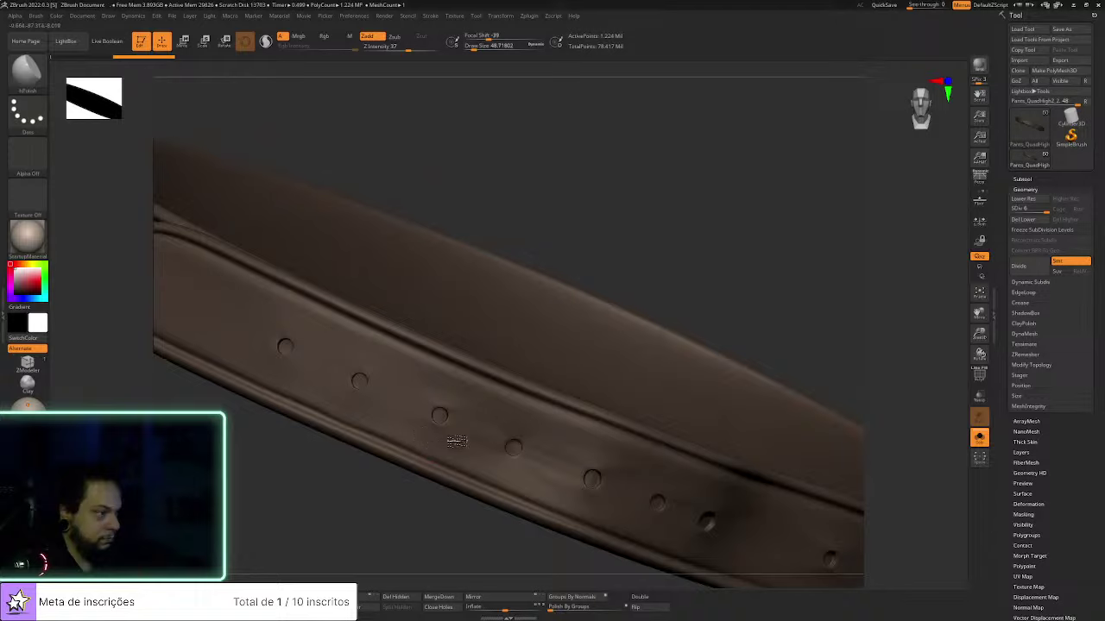
{"action": "key", "text": "shift"}
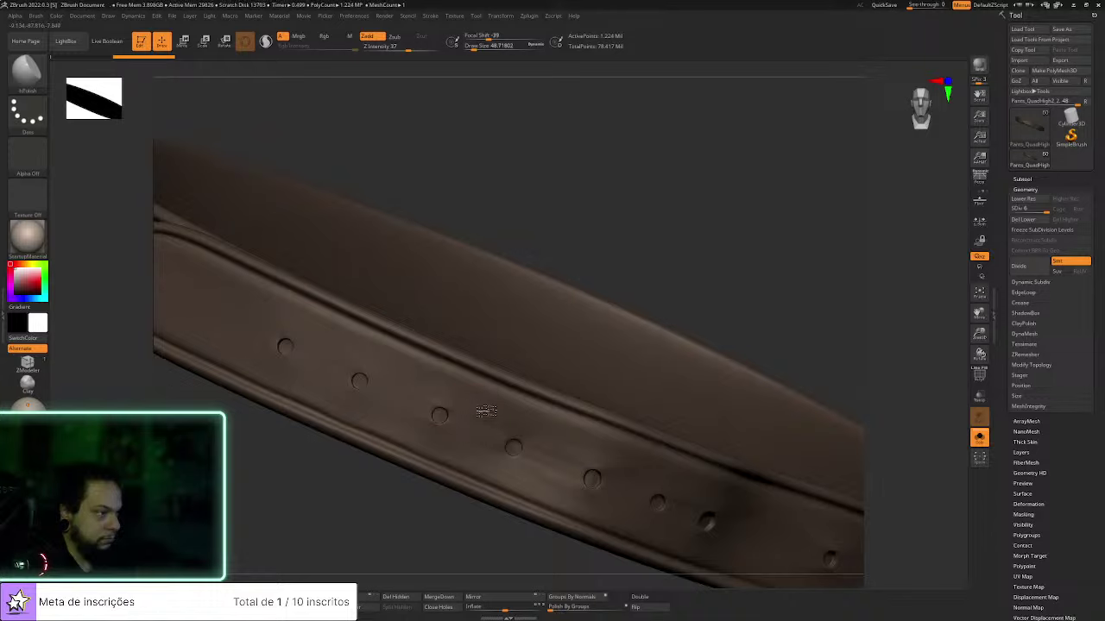
{"action": "key", "text": "shift"}
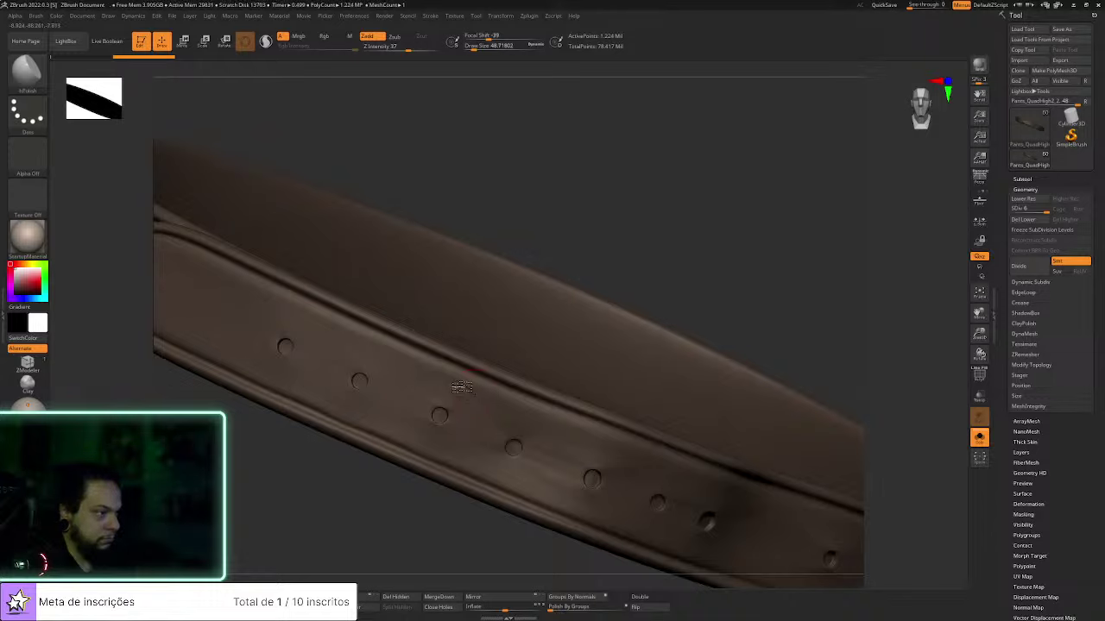
{"action": "key", "text": "s"}
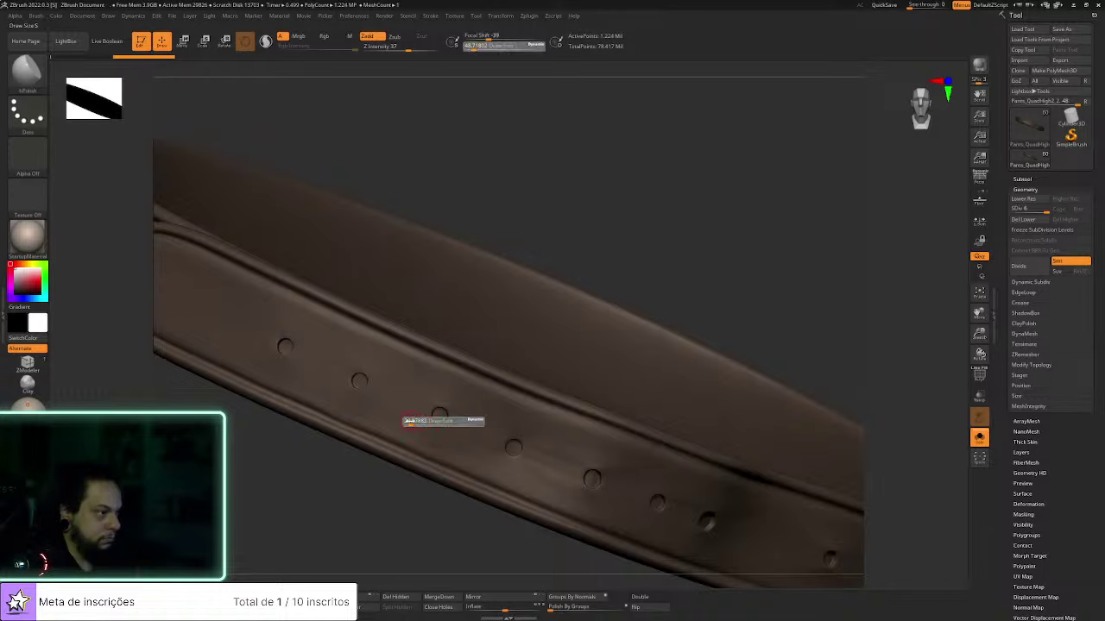
{"action": "key", "text": "s"}
{"action": "left_click", "coordinate": [434, 428]}
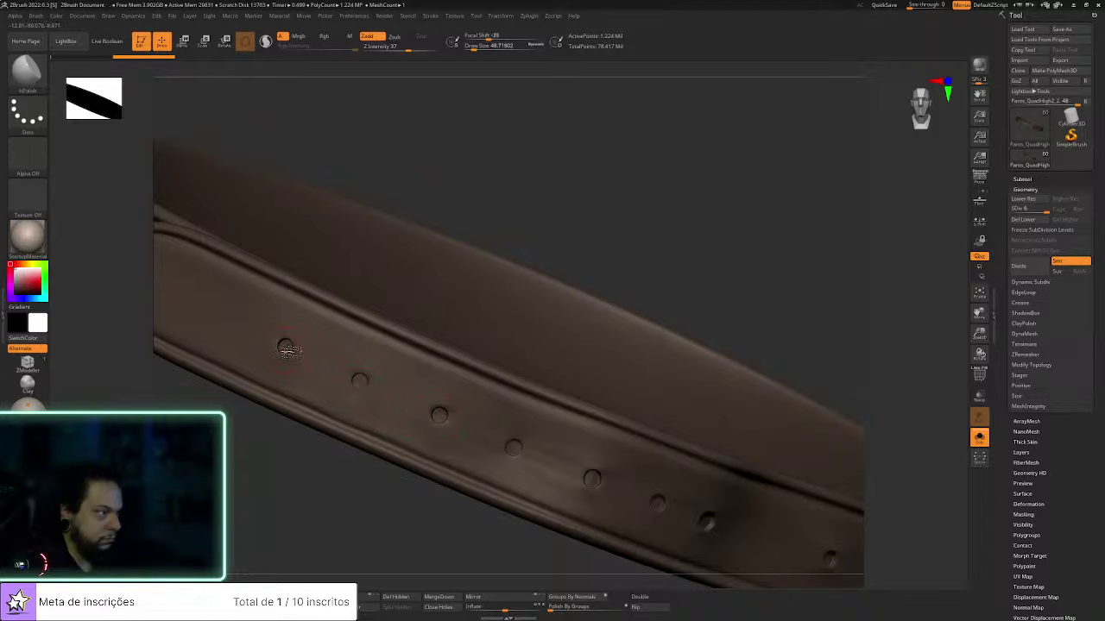
{"action": "left_click_drag", "start_coordinate": [616, 287], "coordinate": [533, 234], "text": "alt"}
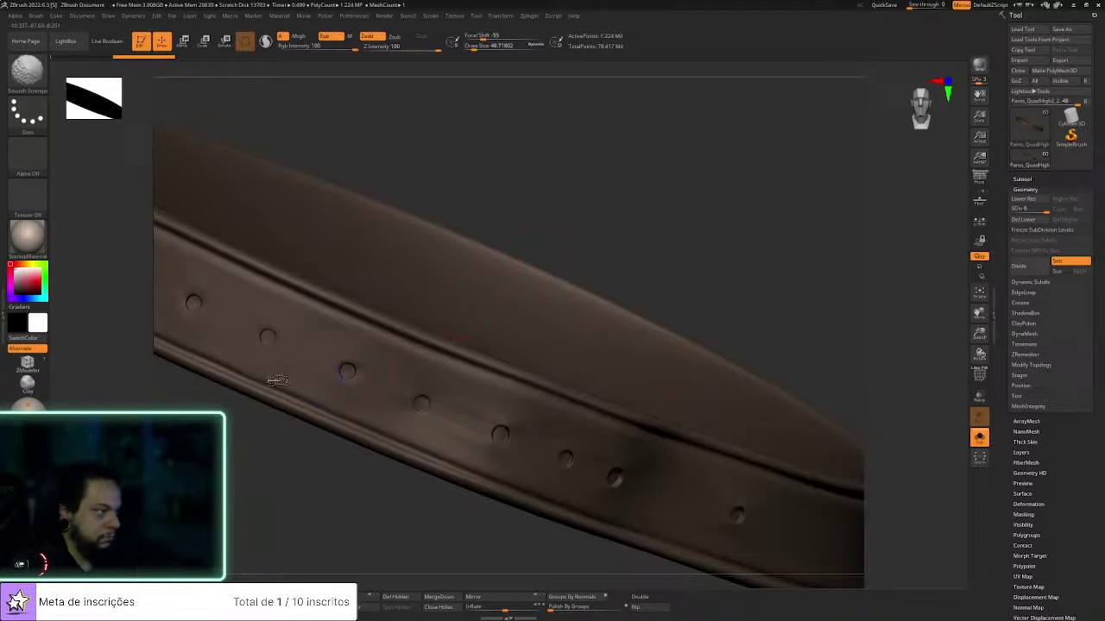
{"action": "left_click_drag", "start_coordinate": [645, 247], "coordinate": [595, 252]}
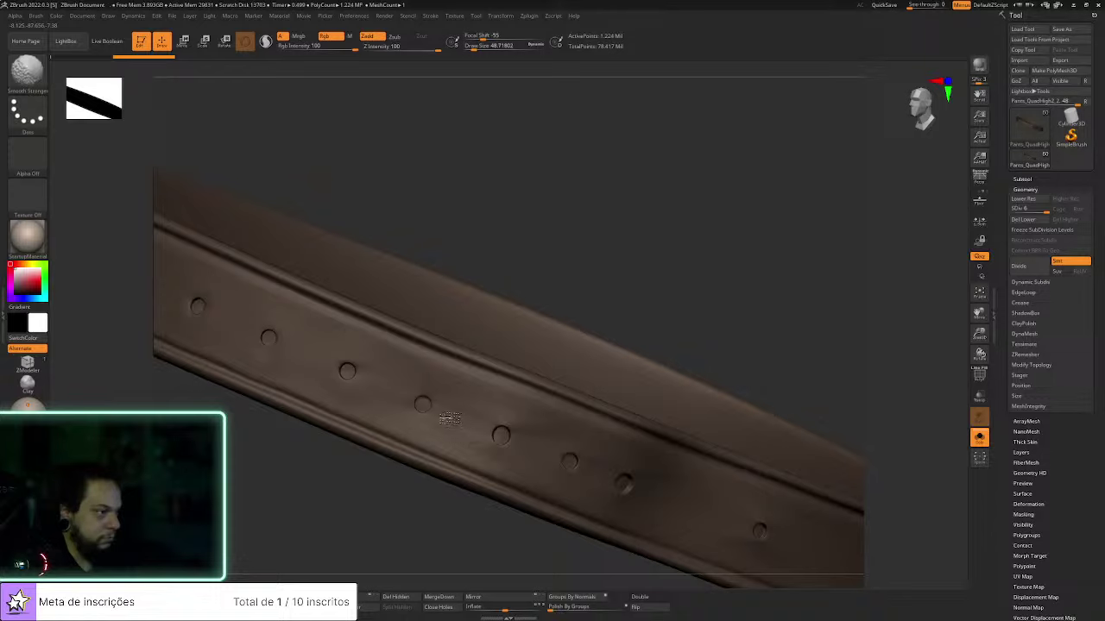
Set the draw size to about 61 and flatten and smooth the leather between the holes and the strap's lower edge
{"action": "key", "text": "s"}
{"action": "left_click_drag", "start_coordinate": [444, 410], "coordinate": [436, 409]}
{"action": "key", "text": "]"}
{"action": "key", "text": "]"}
{"action": "key", "text": "]"}
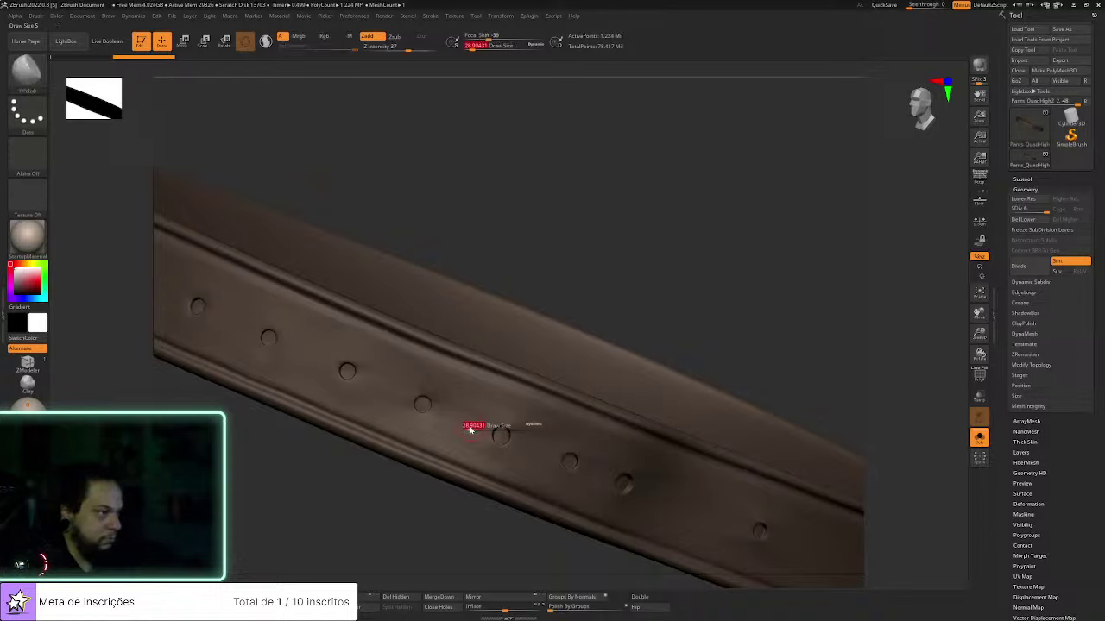
{"action": "mouse_move", "coordinate": [737, 263]}
{"action": "left_mouse_down", "text": "alt"}
{"action": "mouse_move", "coordinate": [664, 219]}
{"action": "mouse_move", "coordinate": [663, 195]}
{"action": "left_mouse_up", "text": "alt"}
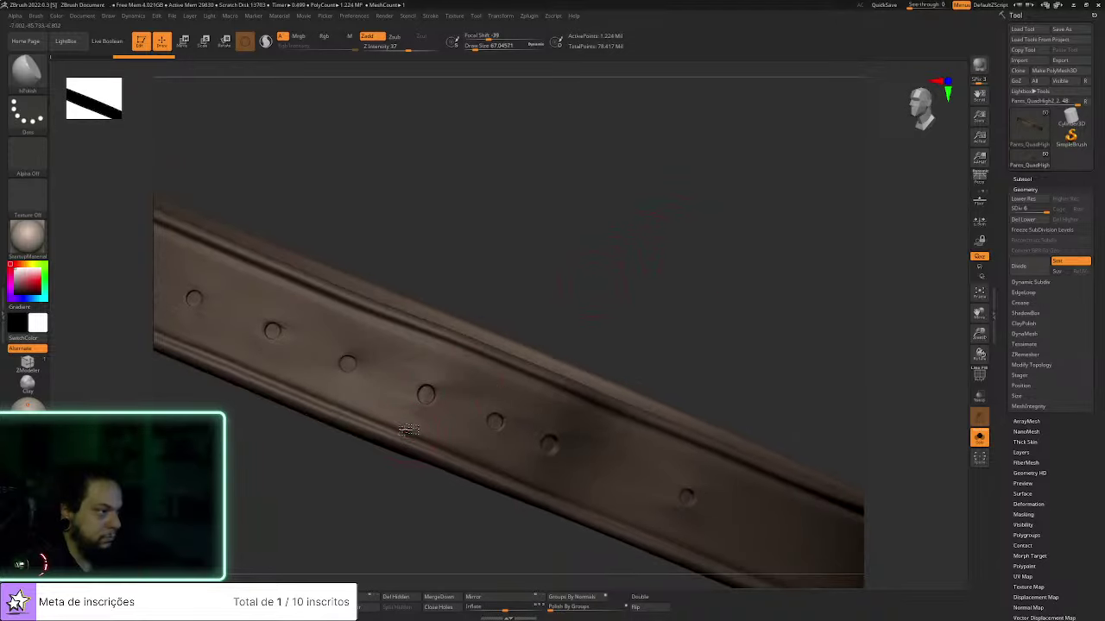
{"action": "key", "text": "s"}
{"action": "left_click", "coordinate": [419, 422]}
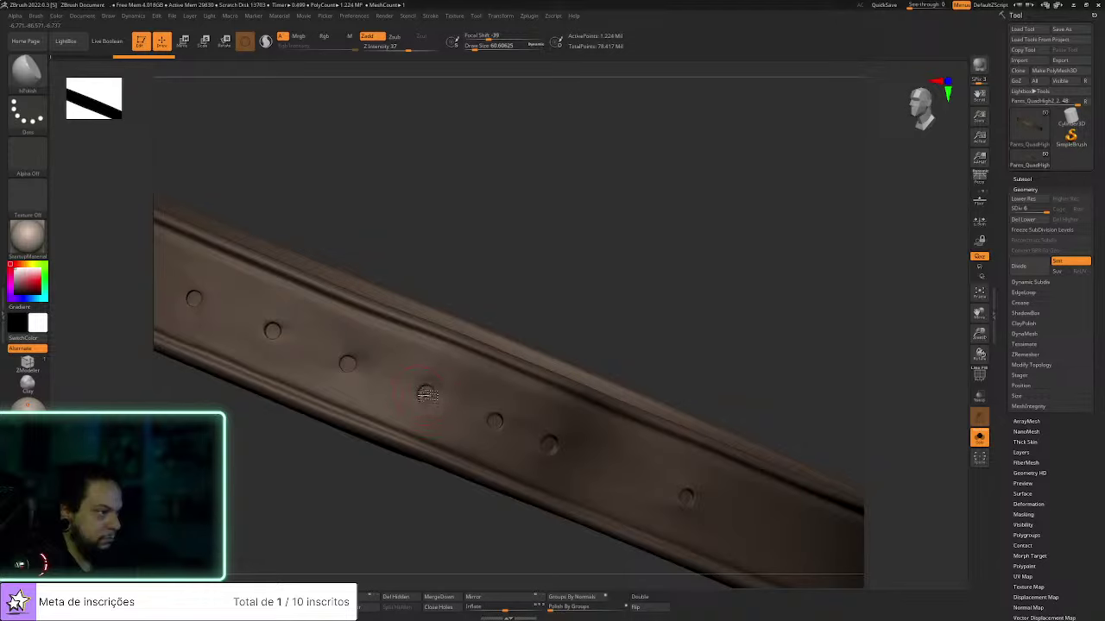
{"action": "key", "text": "shift"}
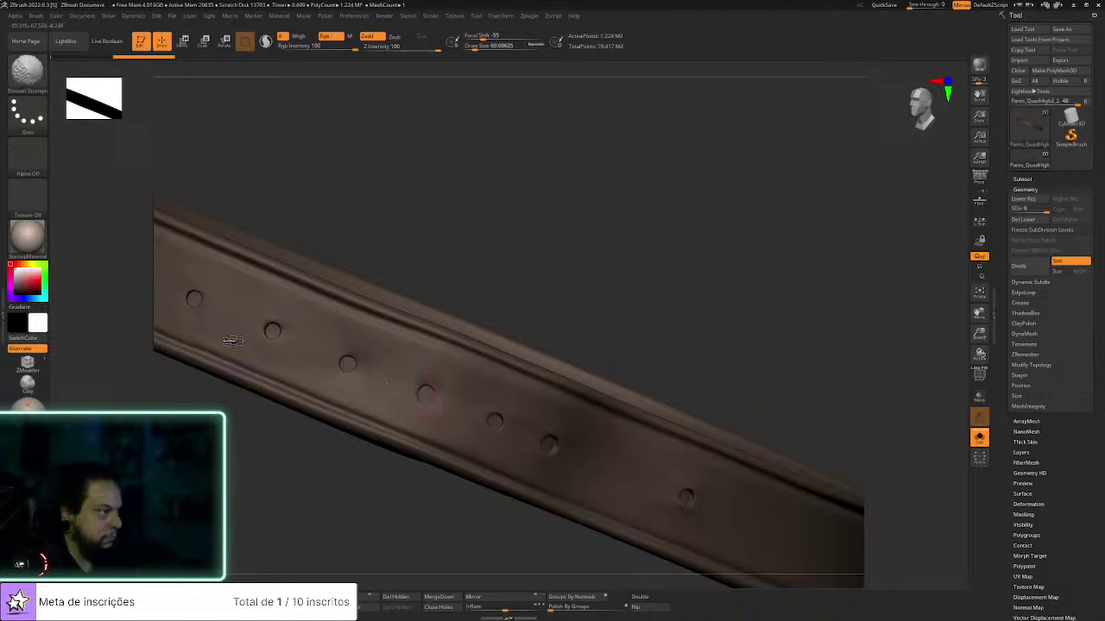
{"action": "key", "text": "shift"}
Reduce the draw size to about 33 and refine the leather closely around the individual strap holes
{"action": "key", "text": "s"}
{"action": "left_click_drag", "start_coordinate": [295, 340], "coordinate": [287, 339]}
{"action": "key", "text": "shift"}
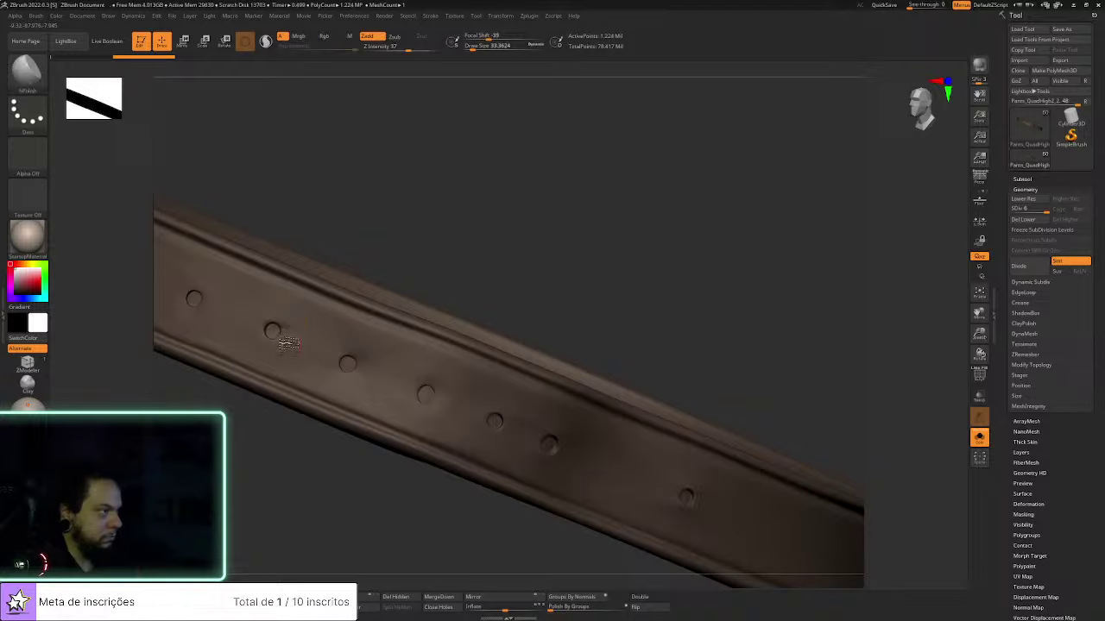
{"action": "key", "text": "shift"}
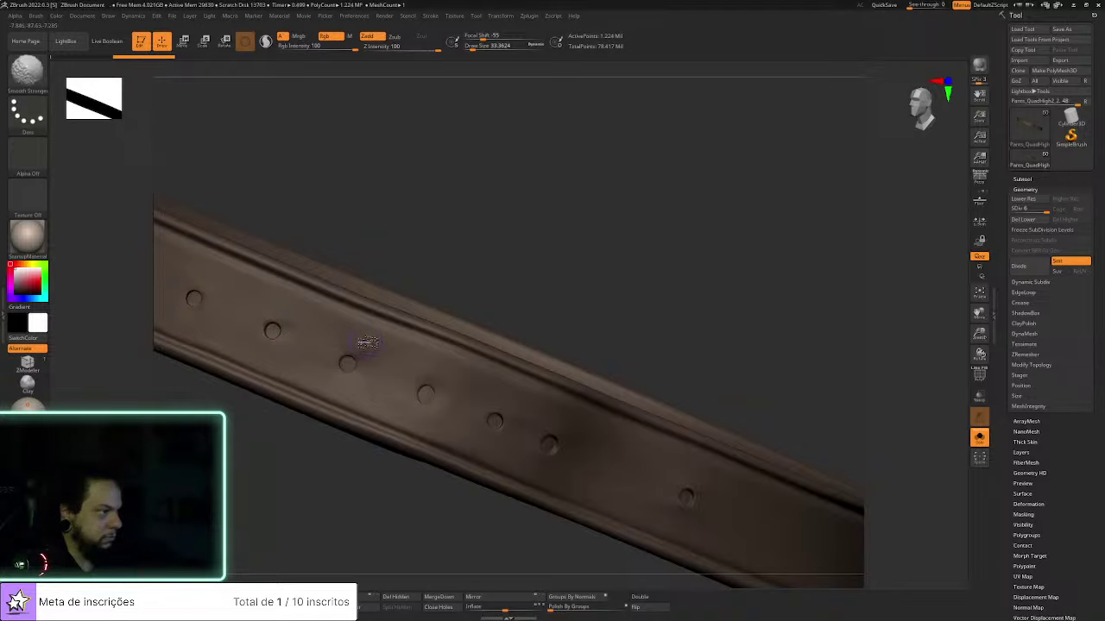
{"action": "key", "text": "shift"}
Smooth the leather between the holes and the strap's upper stitched border at draw size about 43
{"action": "left_click_drag", "start_coordinate": [599, 244], "coordinate": [554, 244], "text": "alt"}
{"action": "key", "text": "shift"}
{"action": "key", "text": "shift"}
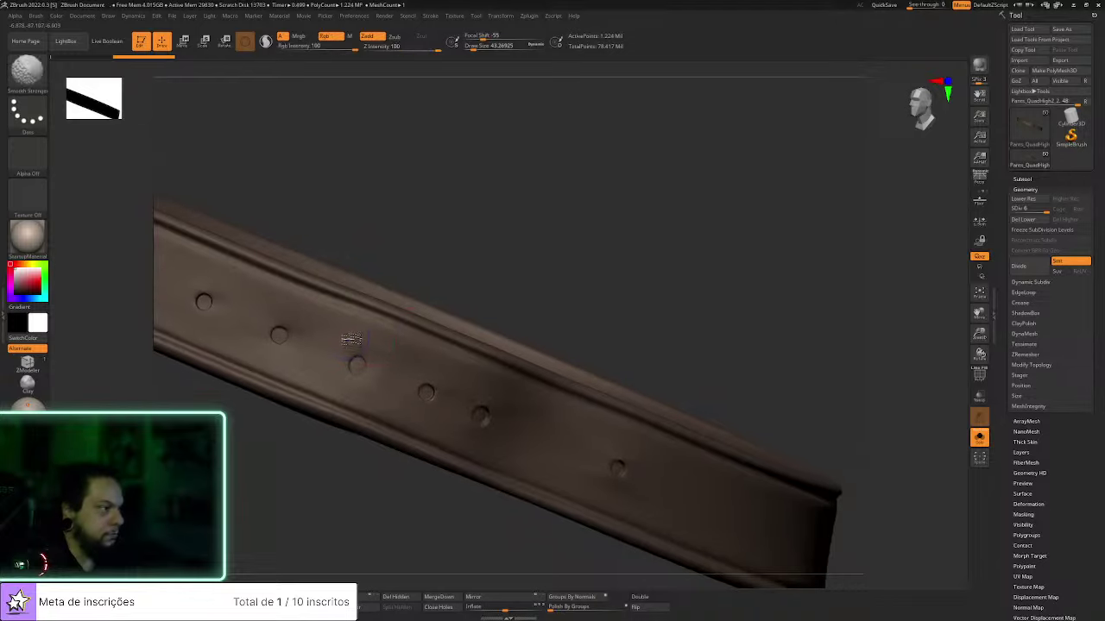
Raise the draw size to about 61 and polish and smooth the leather around the holes farther from the strap's rounded tip
{"action": "key", "text": "s"}
{"action": "left_click_drag", "start_coordinate": [379, 345], "coordinate": [385, 345]}
{"action": "left_click_drag", "start_coordinate": [574, 252], "coordinate": [409, 333]}
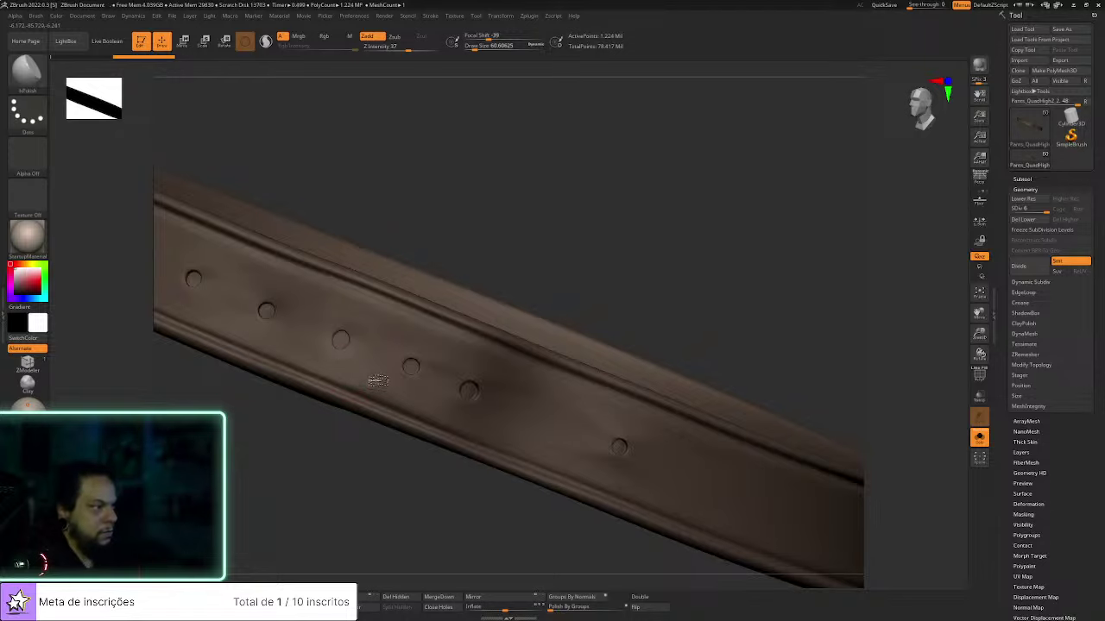
{"action": "left_click_drag", "start_coordinate": [646, 209], "coordinate": [341, 375], "text": "alt"}
{"action": "key", "text": "shift"}
{"action": "key", "text": "shift"}
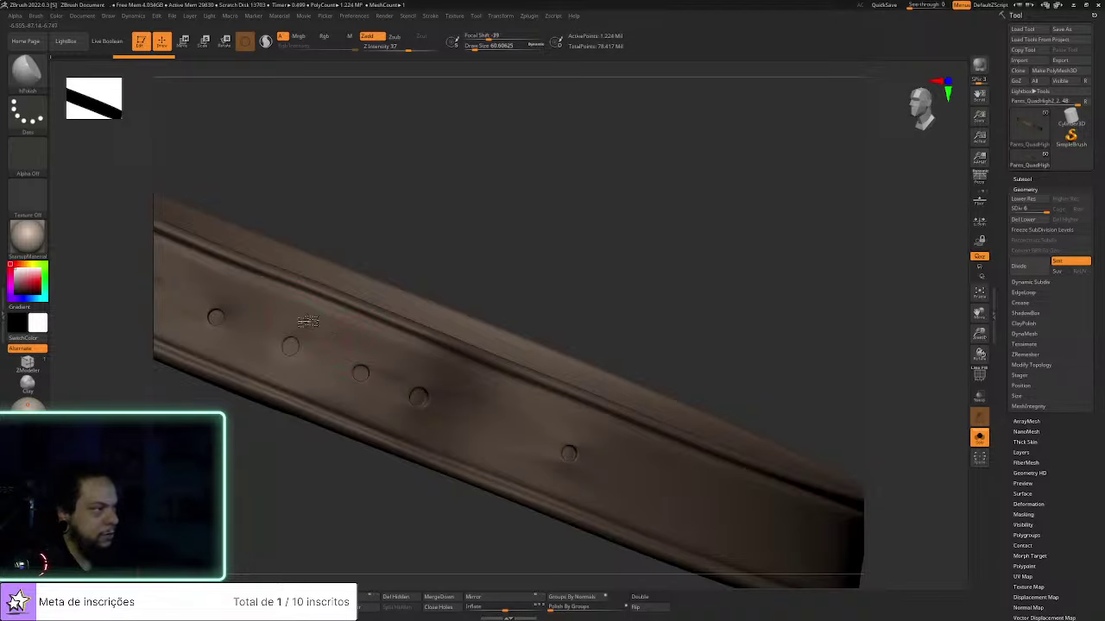
{"action": "left_click_drag", "start_coordinate": [505, 278], "coordinate": [518, 319]}
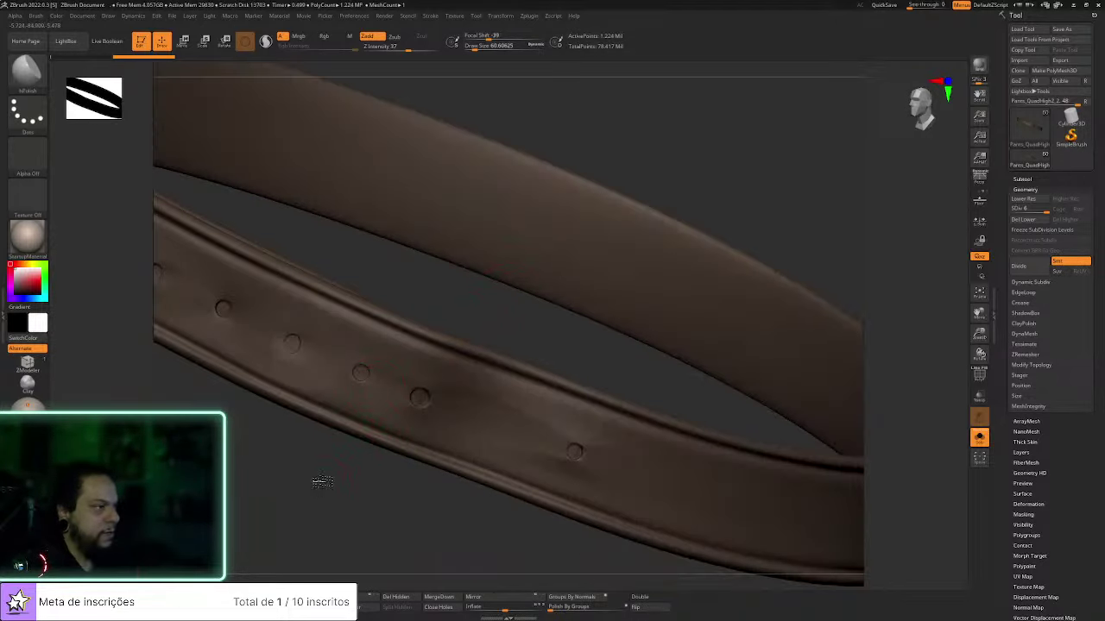
{"action": "left_click_drag", "start_coordinate": [322, 482], "coordinate": [279, 362]}
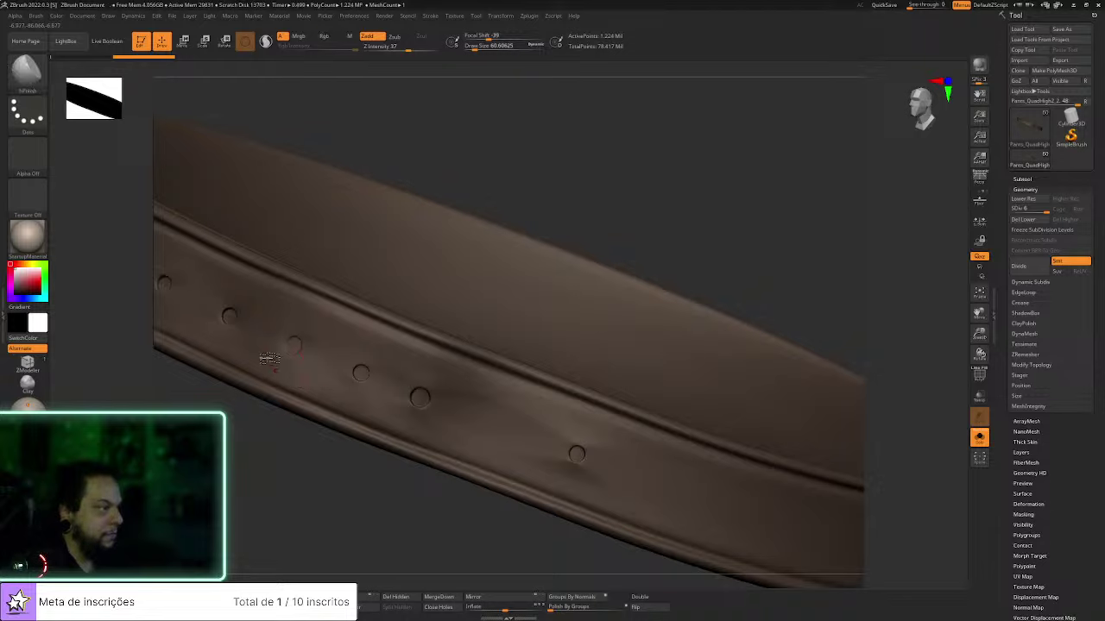
Set the hPolish brush size to about 54 and smooth away the isolated hole beyond the row on the belt strap
{"action": "key", "text": "s"}
{"action": "left_click_drag", "start_coordinate": [207, 326], "coordinate": [212, 325]}
{"action": "key", "text": "s"}
{"action": "left_click", "coordinate": [205, 316]}
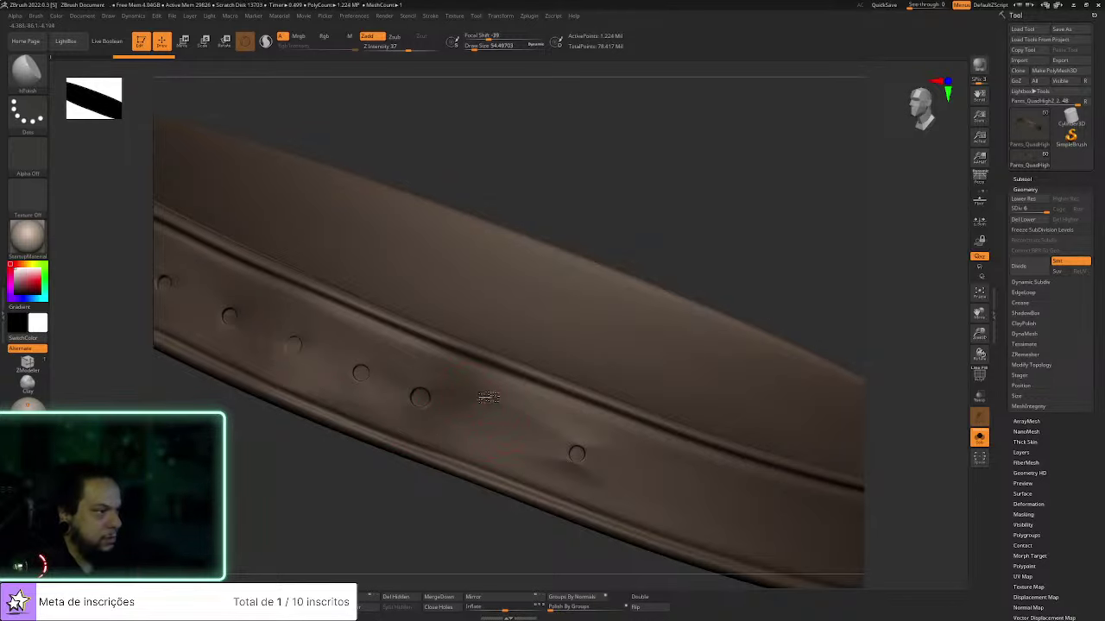
{"action": "left_click_drag", "start_coordinate": [680, 218], "coordinate": [648, 202], "text": "alt"}
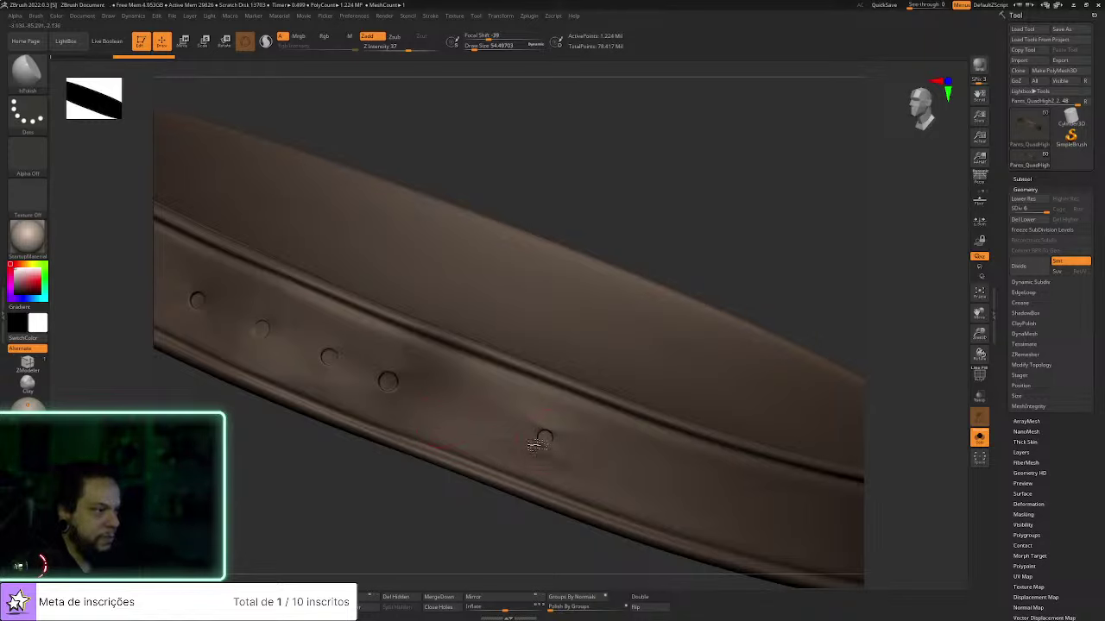
{"action": "key", "text": "shift"}
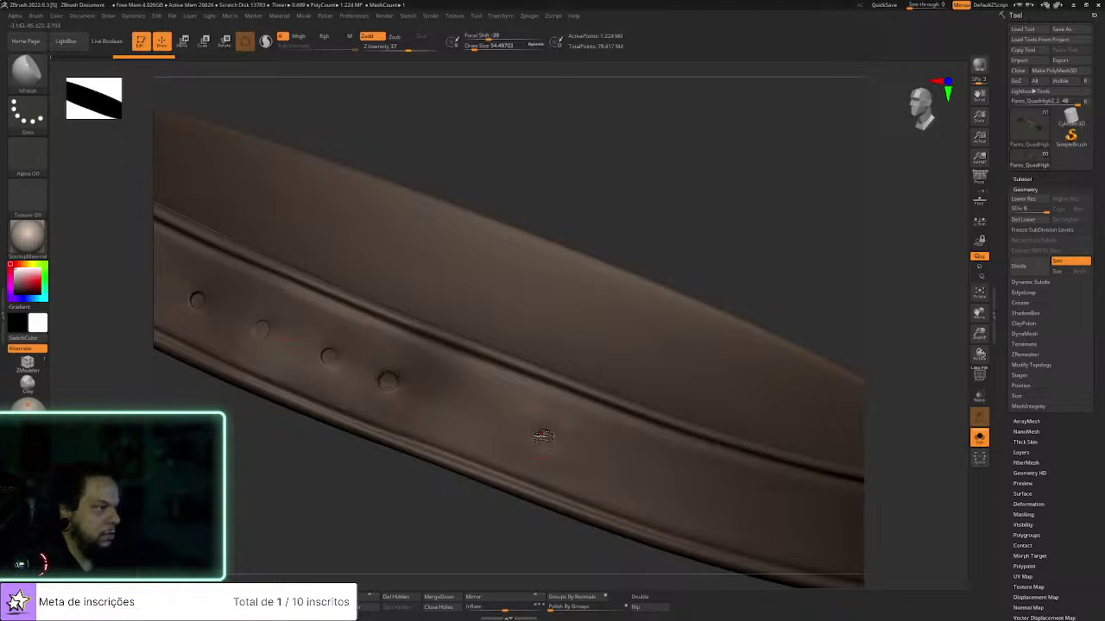
Check the strap's perforated side and subdivide the belt mesh once more to subdivision level 7
{"action": "left_click_drag", "start_coordinate": [542, 509], "coordinate": [552, 393], "text": "alt"}
{"action": "left_click_drag", "start_coordinate": [673, 362], "coordinate": [704, 299]}
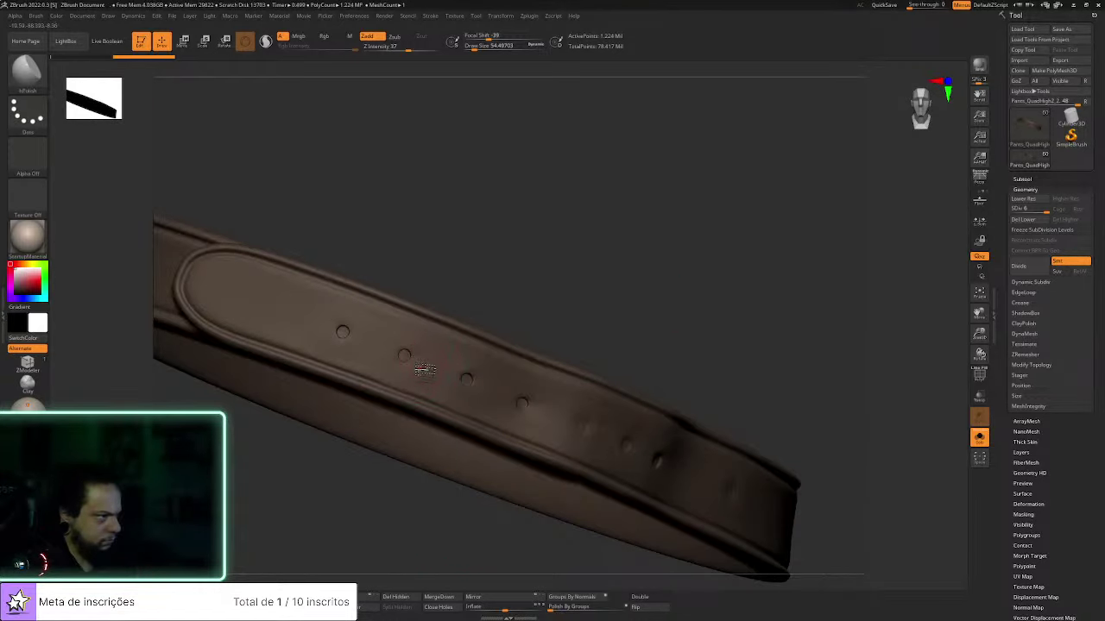
{"action": "mouse_move", "coordinate": [576, 272]}
{"action": "right_mouse_down"}
{"action": "mouse_move", "coordinate": [776, 246]}
{"action": "mouse_move", "coordinate": [796, 269]}
{"action": "right_mouse_up"}
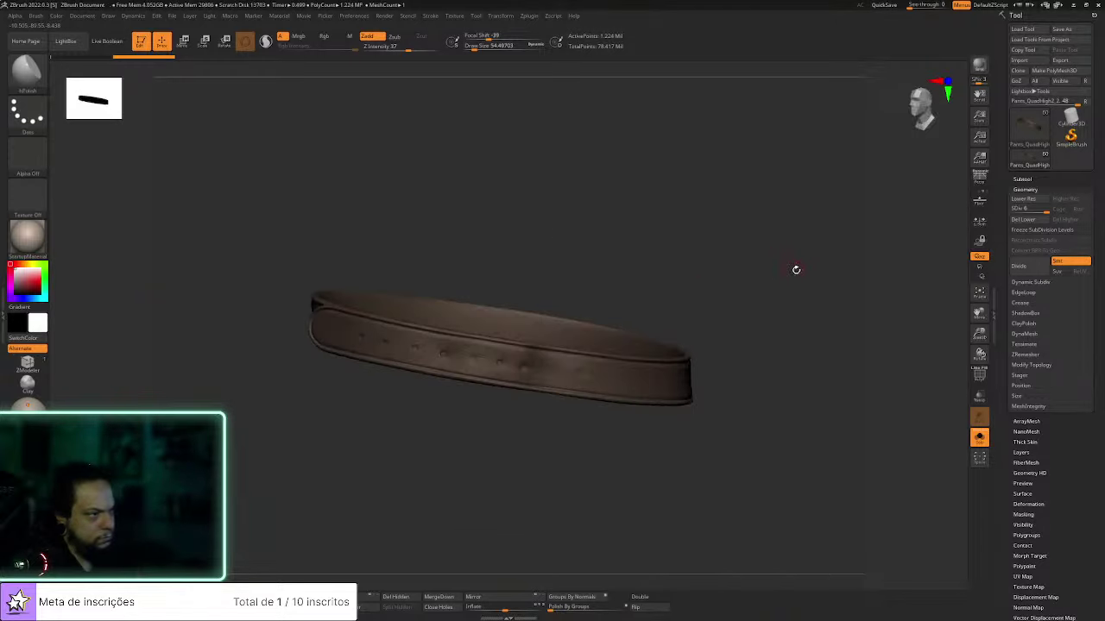
{"action": "right_click_drag", "start_coordinate": [834, 321], "coordinate": [843, 357], "text": "ctrl"}
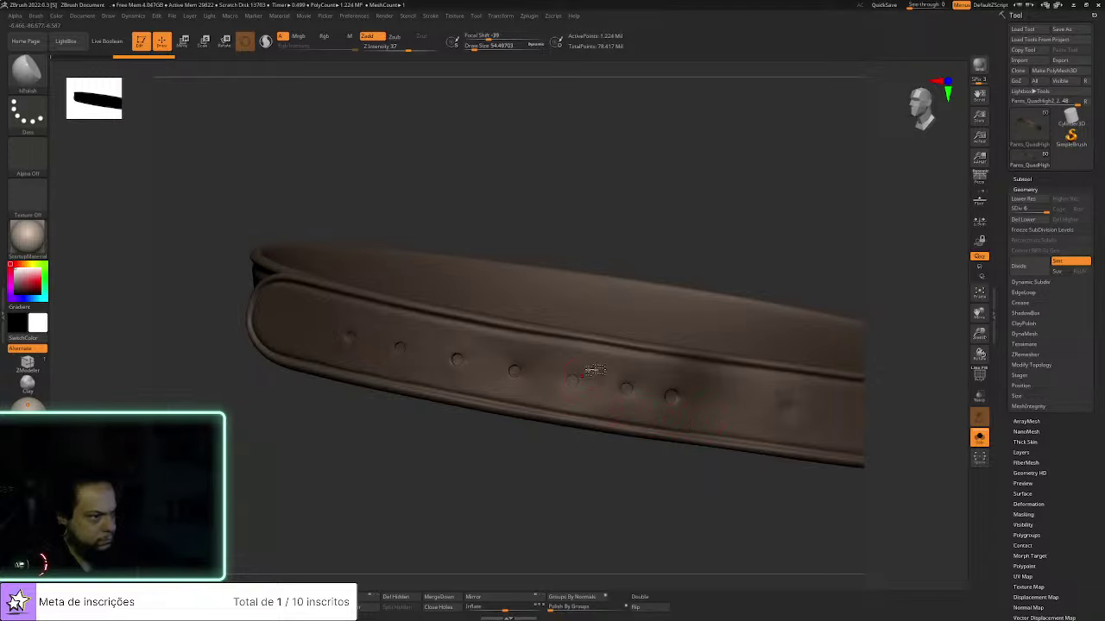
{"action": "left_click_drag", "start_coordinate": [542, 466], "coordinate": [575, 475]}
{"action": "key", "text": "ctrl+d"}
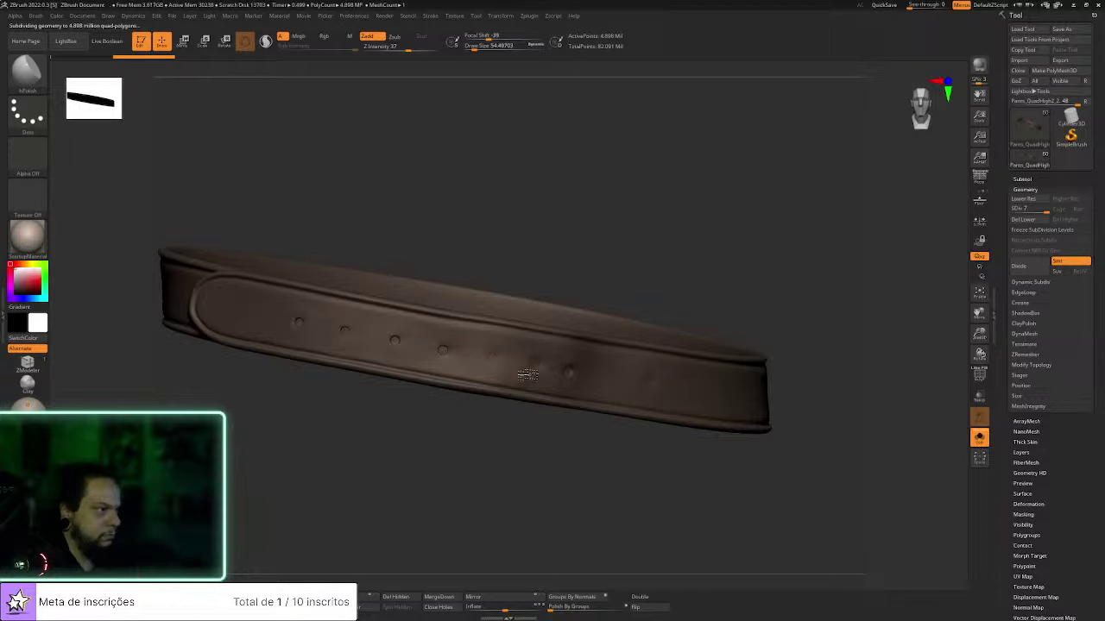
Examine the subdivided strap up close and compare it with the buckle and trousers by toggling Solo mode
{"action": "mouse_move", "coordinate": [779, 350]}
{"action": "left_mouse_down"}
{"action": "mouse_move", "coordinate": [791, 298]}
{"action": "mouse_move", "coordinate": [805, 296]}
{"action": "mouse_move", "coordinate": [608, 373]}
{"action": "left_mouse_up"}
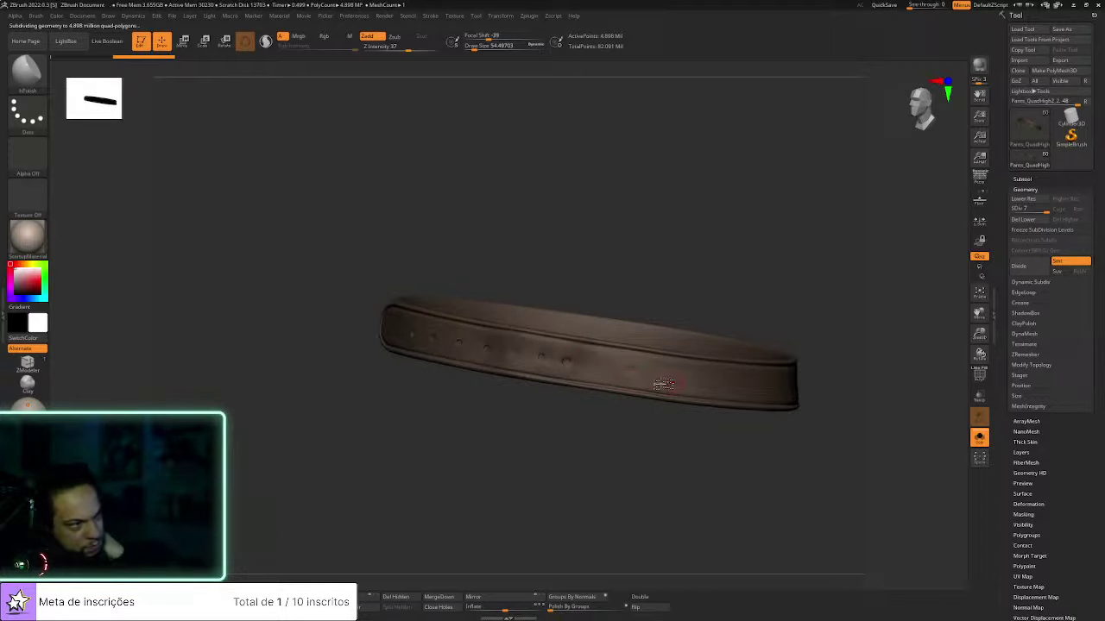
{"action": "mouse_move", "coordinate": [635, 429]}
{"action": "left_mouse_down"}
{"action": "mouse_move", "coordinate": [609, 439]}
{"action": "mouse_move", "coordinate": [636, 444]}
{"action": "mouse_move", "coordinate": [606, 445]}
{"action": "mouse_move", "coordinate": [621, 527]}
{"action": "left_mouse_up"}
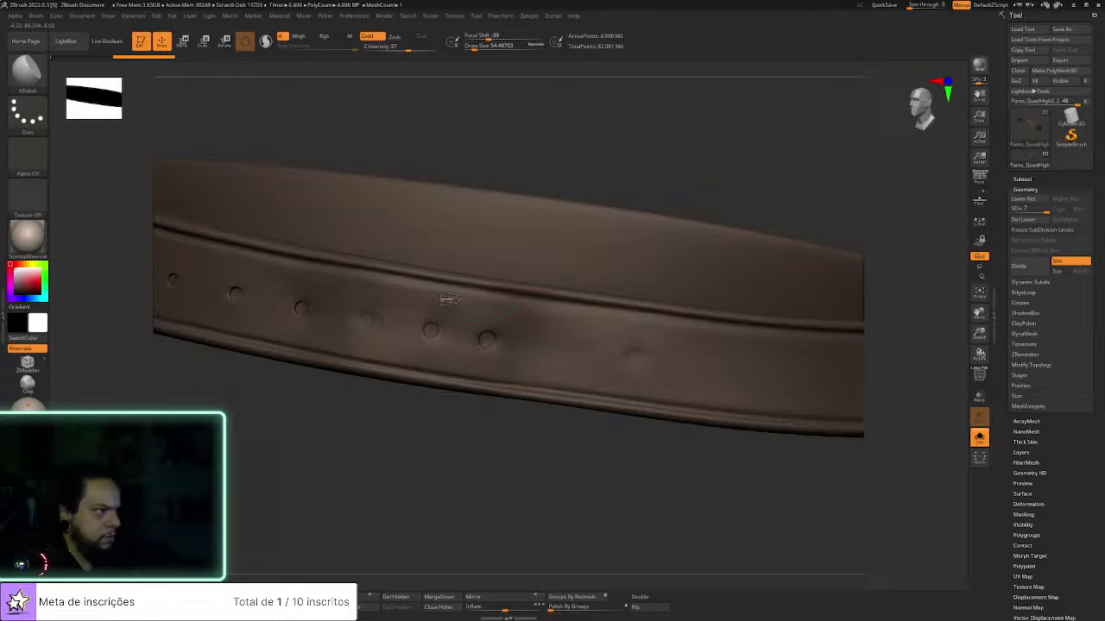
{"action": "left_click_drag", "start_coordinate": [466, 414], "coordinate": [471, 441]}
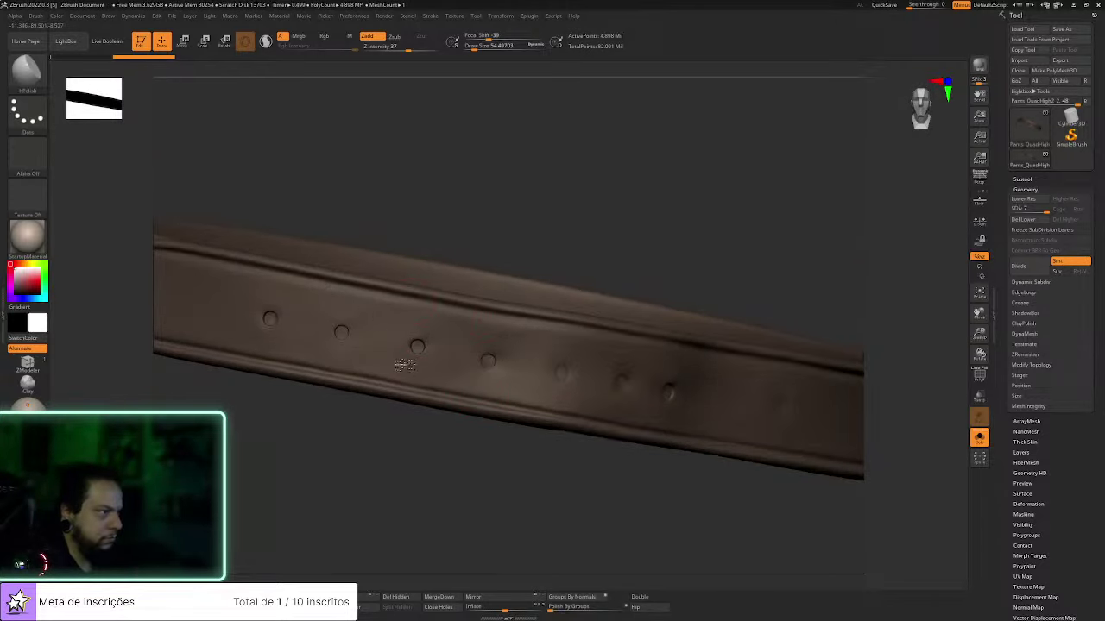
{"action": "left_click_drag", "start_coordinate": [345, 471], "coordinate": [378, 405]}
{"action": "left_click", "coordinate": [981, 376]}
{"action": "left_click", "coordinate": [980, 375]}
{"action": "left_click", "coordinate": [981, 438]}
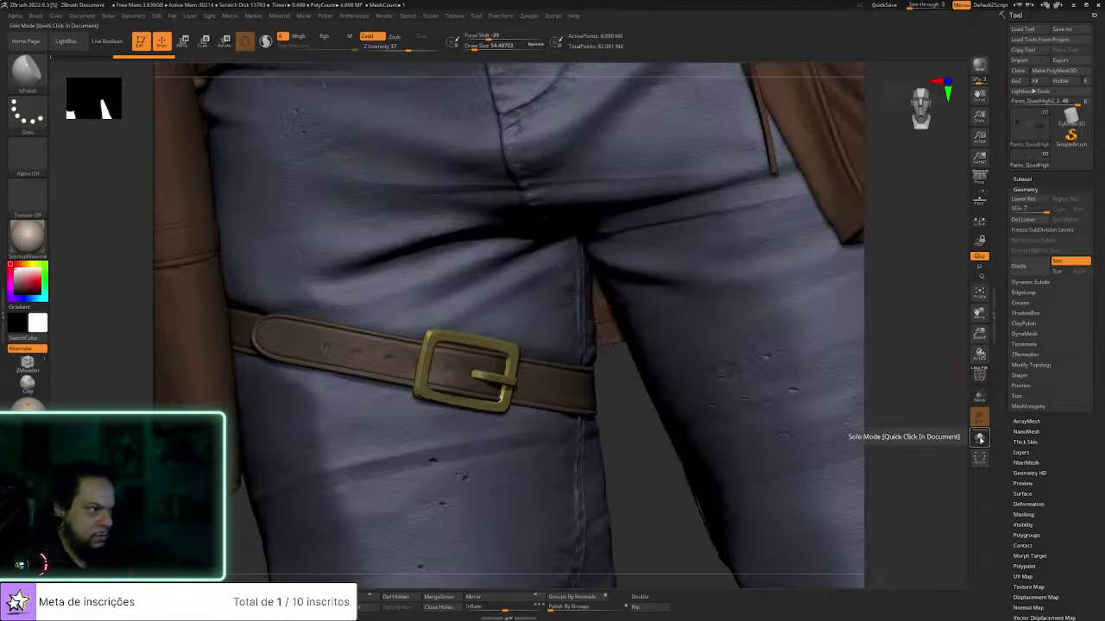
{"action": "left_click", "coordinate": [980, 438]}
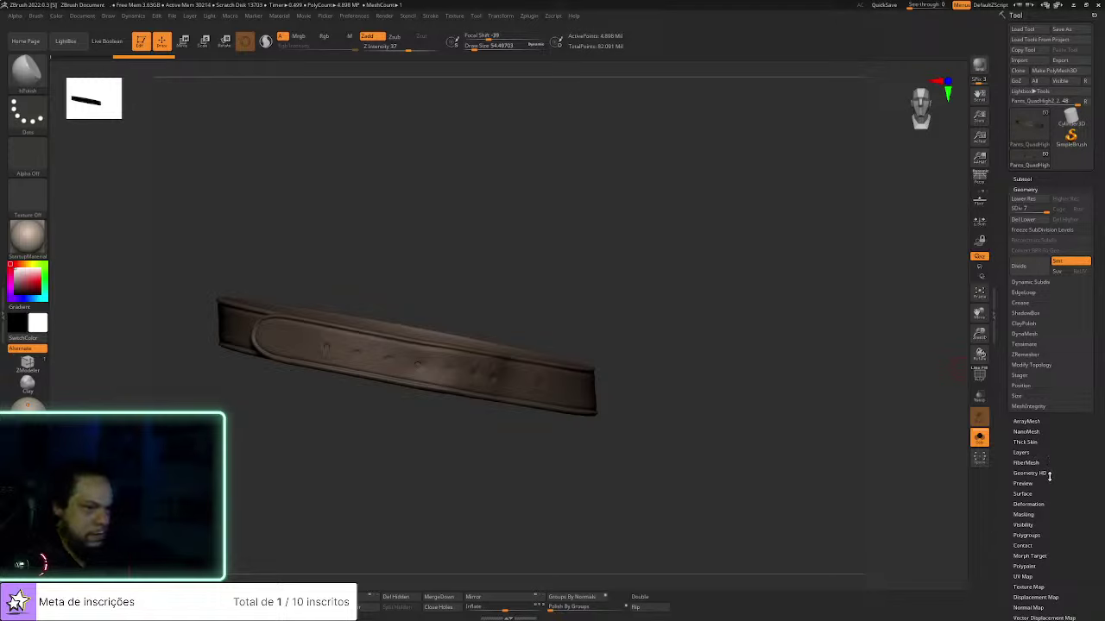
Store a morph target for the belt strap and add a new sculpting layer
{"action": "left_click", "coordinate": [1036, 556]}
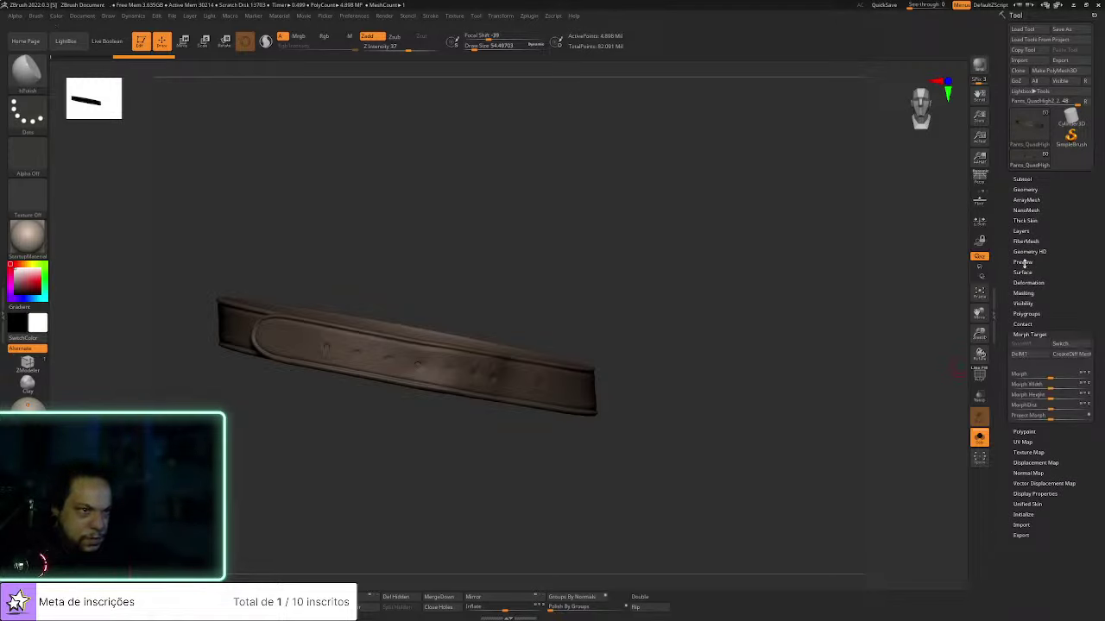
{"action": "left_click", "coordinate": [1023, 230]}
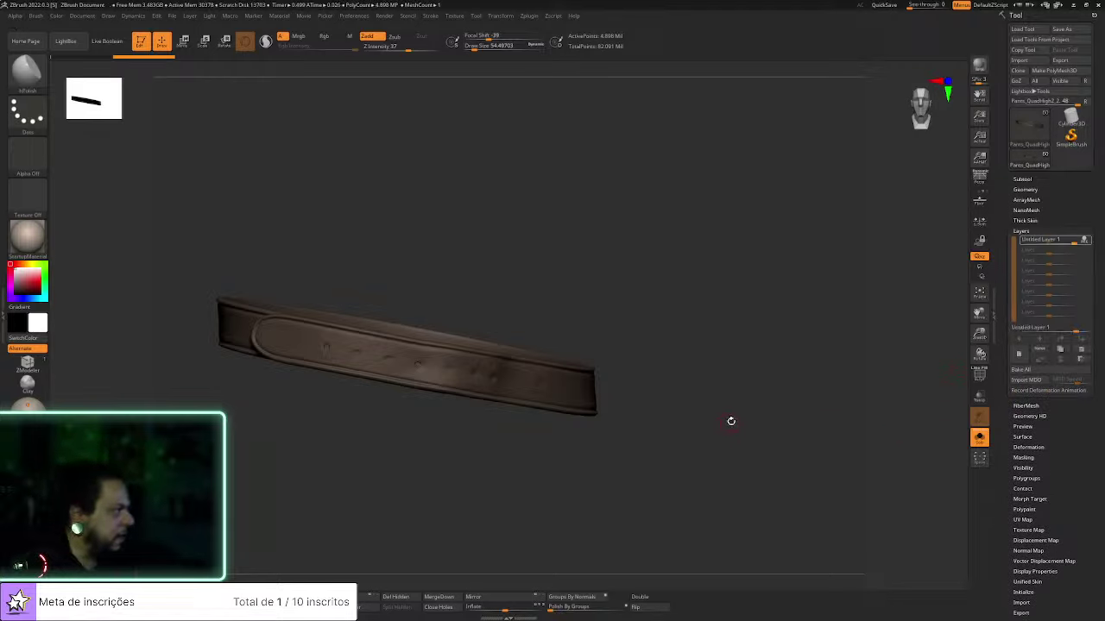
{"action": "left_click_drag", "start_coordinate": [727, 390], "coordinate": [768, 410], "text": "alt"}
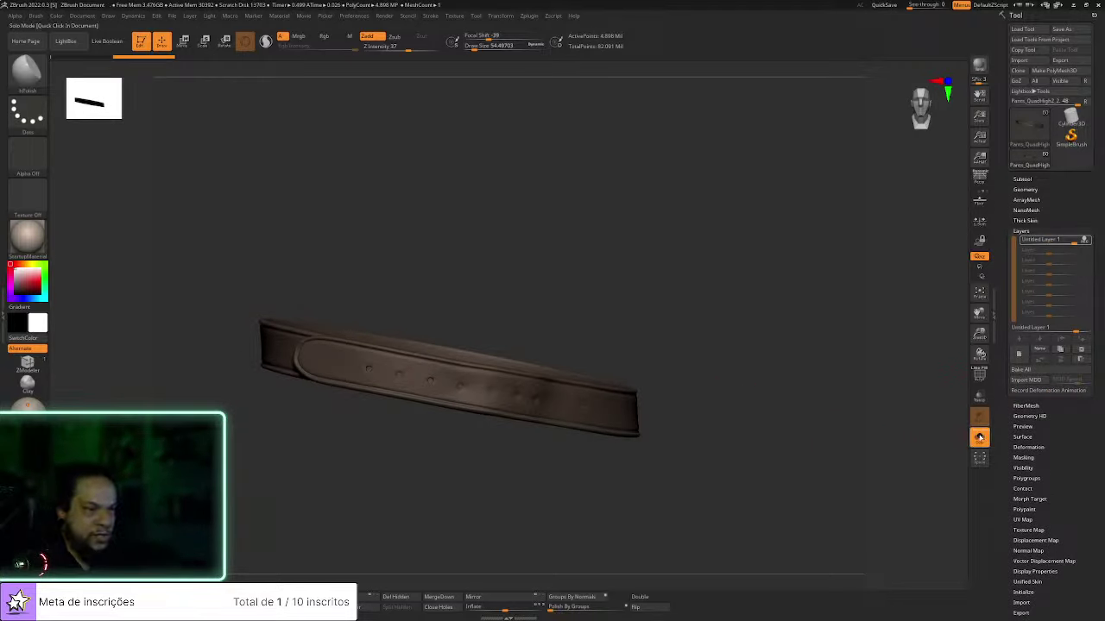
{"action": "left_click_drag", "start_coordinate": [817, 438], "coordinate": [755, 446], "text": "alt"}
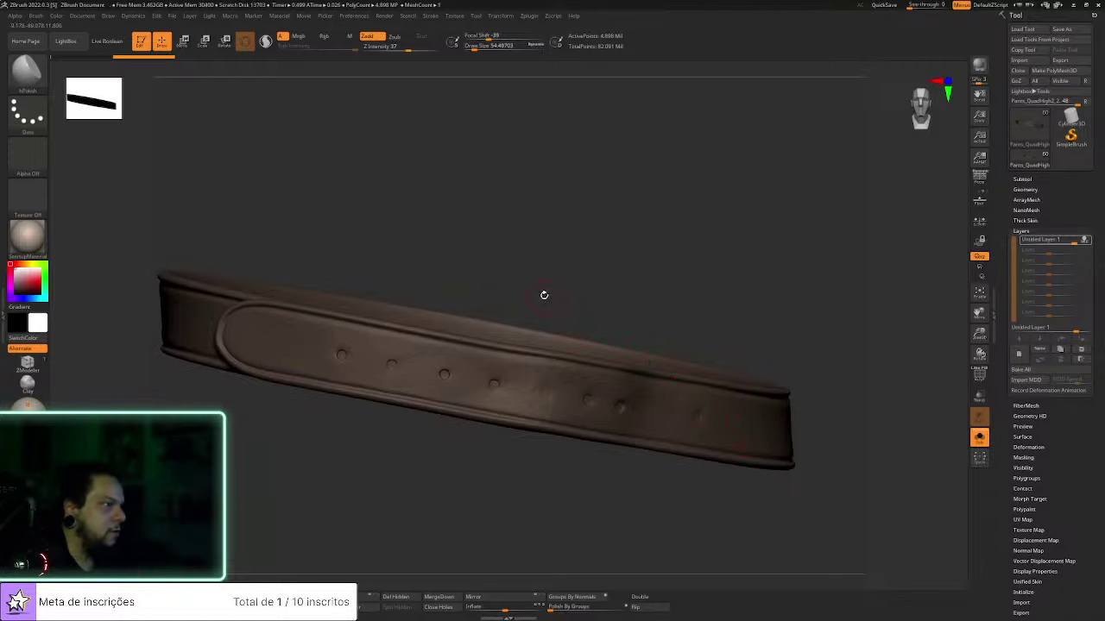
Switch to the Slash2 brush and set its draw size to about 113
{"action": "key", "text": "b"}
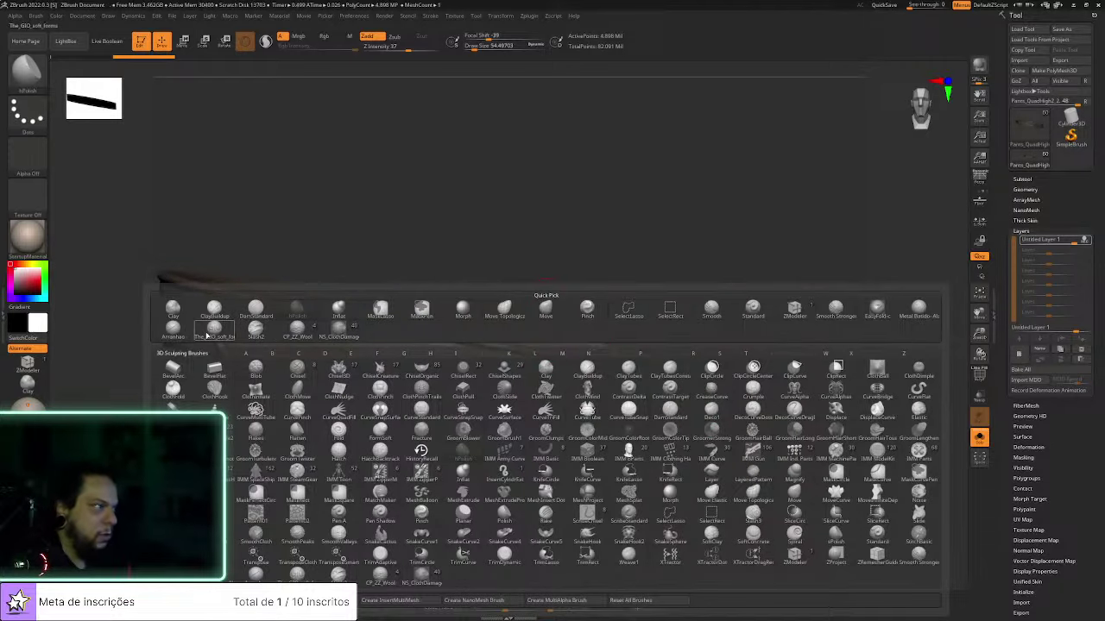
{"action": "left_click", "coordinate": [214, 329]}
{"action": "key", "text": "b"}
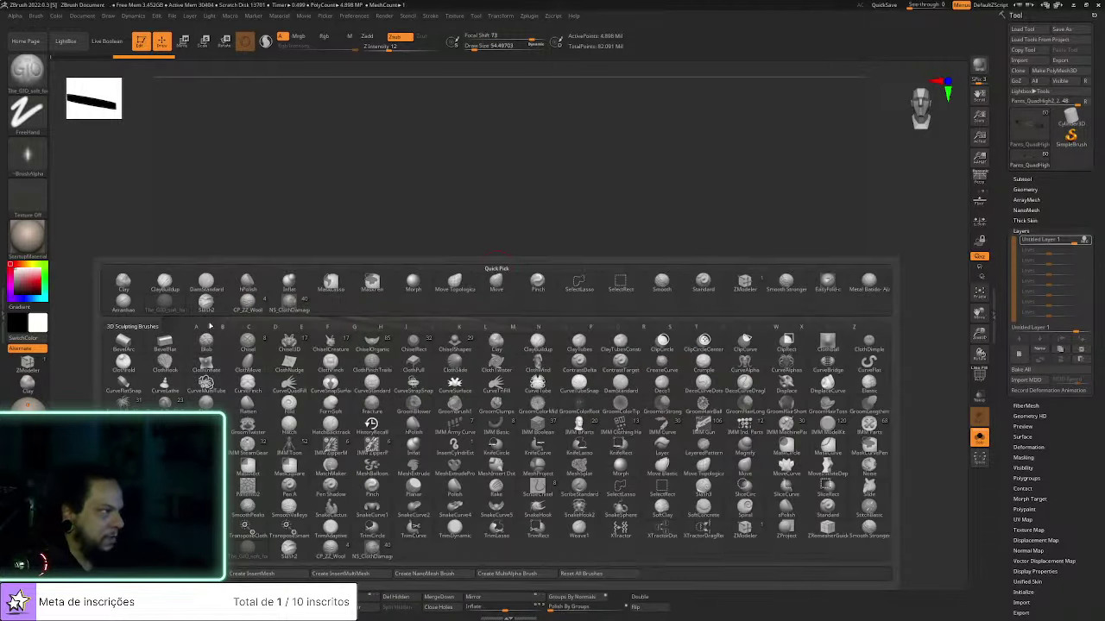
{"action": "left_click", "coordinate": [208, 304]}
{"action": "mouse_move", "coordinate": [645, 271]}
{"action": "left_mouse_down"}
{"action": "mouse_move", "coordinate": [651, 243]}
{"action": "mouse_move", "coordinate": [705, 276]}
{"action": "mouse_move", "coordinate": [710, 340]}
{"action": "mouse_move", "coordinate": [678, 322]}
{"action": "left_mouse_up"}
{"action": "key", "text": "s"}
{"action": "left_click_drag", "start_coordinate": [416, 308], "coordinate": [436, 298]}
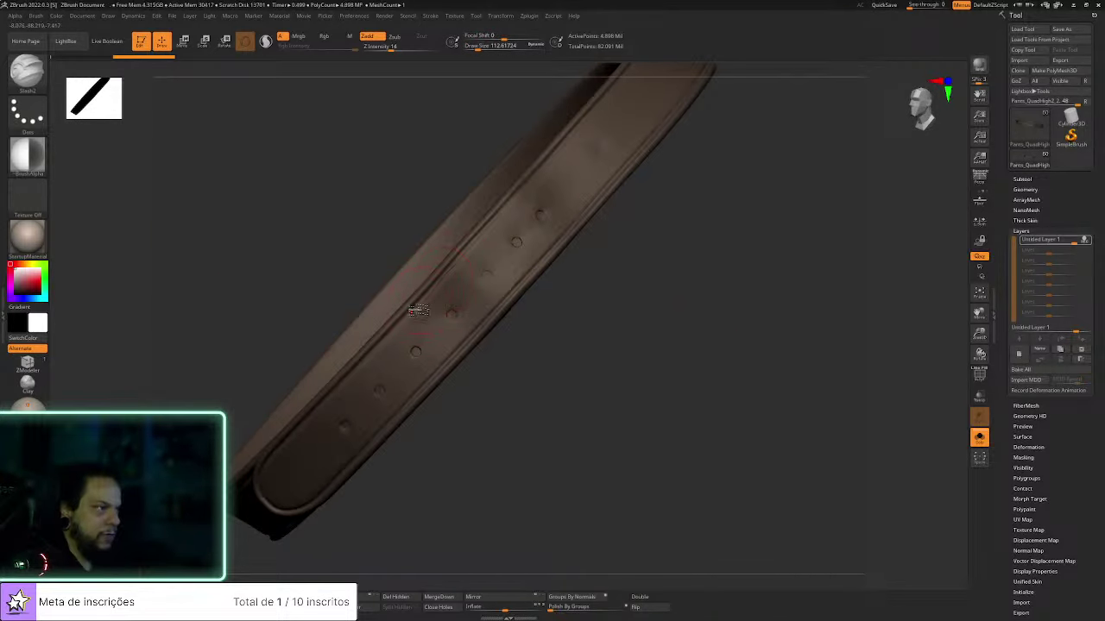
Sculpt uneven wear with the Slash2 brush along both borders of the strap's rounded, perforated end
{"action": "left_click_drag", "start_coordinate": [541, 420], "coordinate": [471, 298]}
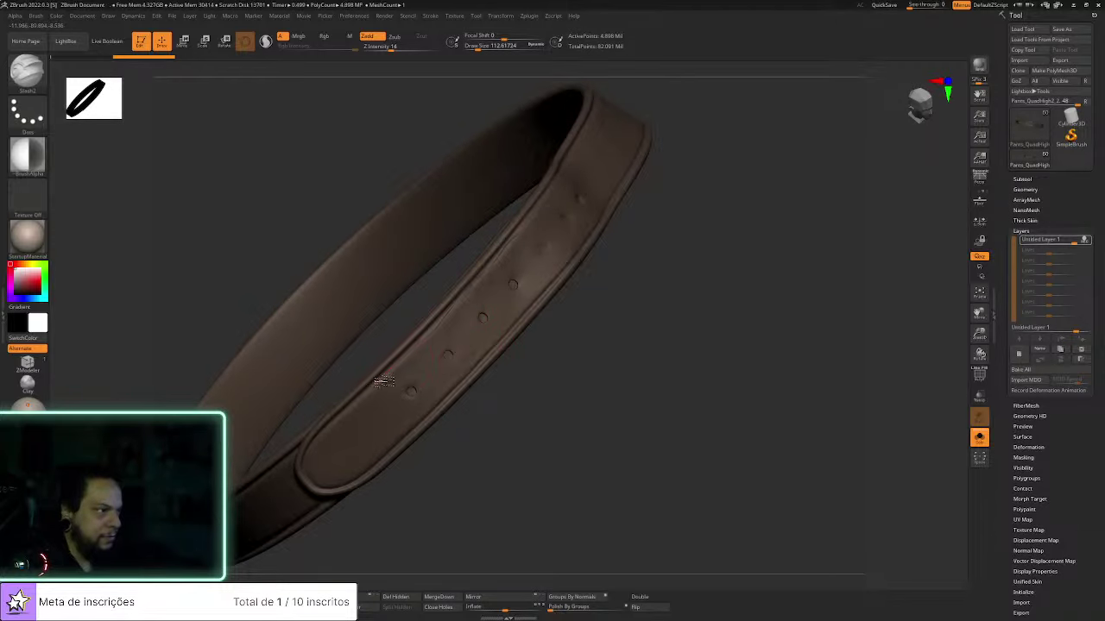
{"action": "left_click_drag", "start_coordinate": [351, 457], "coordinate": [328, 444]}
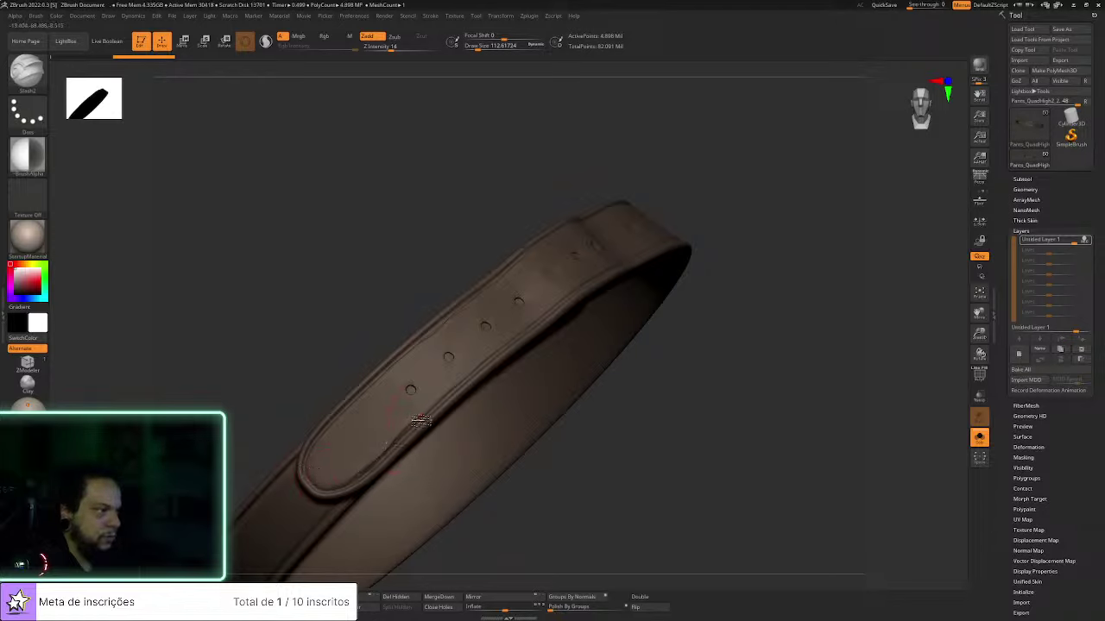
{"action": "left_click_drag", "start_coordinate": [736, 339], "coordinate": [664, 379]}
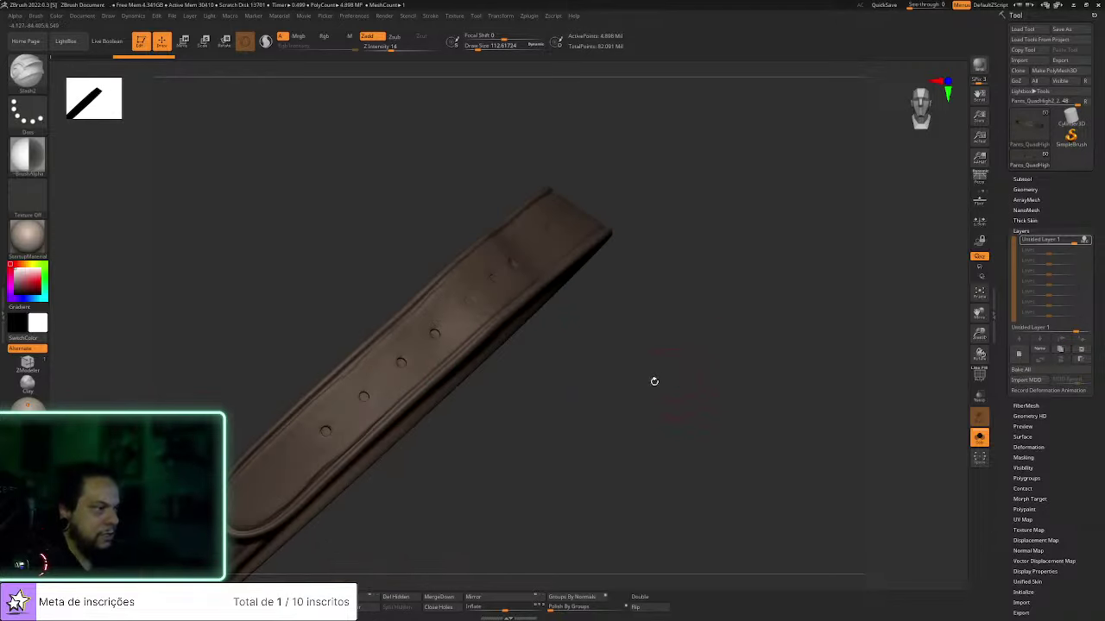
{"action": "left_click_drag", "start_coordinate": [489, 380], "coordinate": [544, 380]}
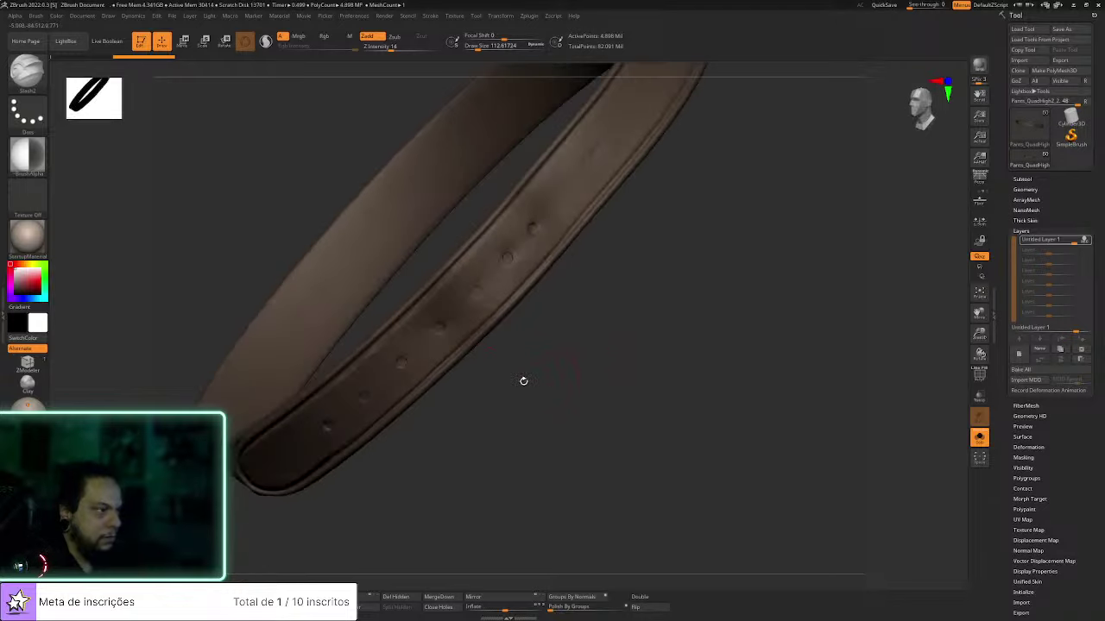
{"action": "mouse_move", "coordinate": [547, 325]}
{"action": "left_mouse_down"}
{"action": "mouse_move", "coordinate": [561, 311]}
{"action": "mouse_move", "coordinate": [468, 337]}
{"action": "left_mouse_up"}
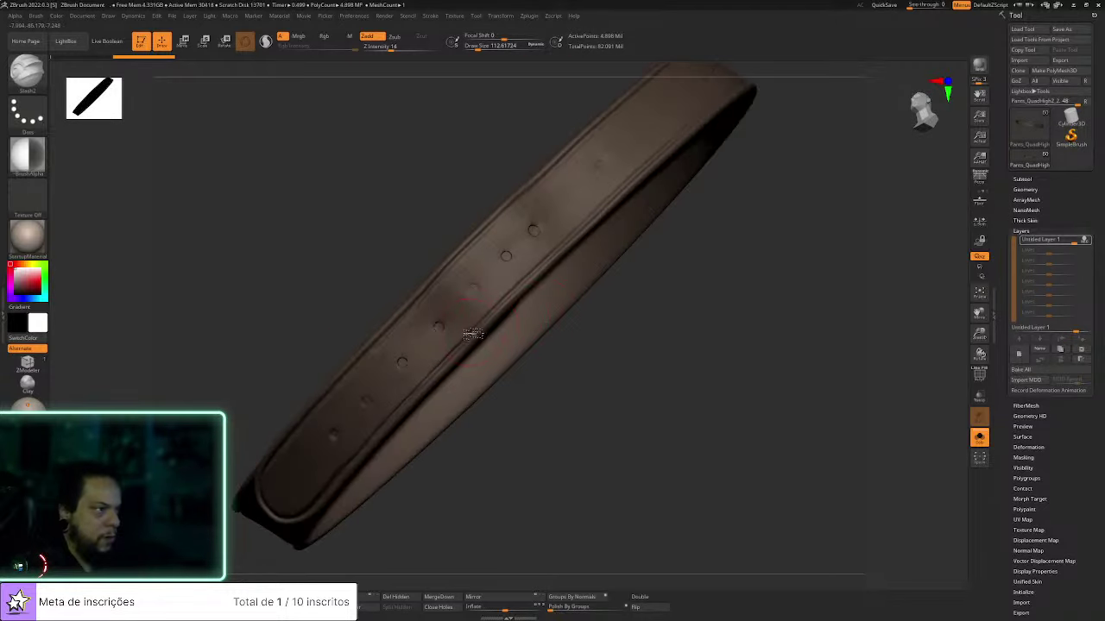
Continue the uneven Slash2 wear along the strap's lower border, from the last holes around the side
{"action": "left_click_drag", "start_coordinate": [691, 300], "coordinate": [535, 405]}
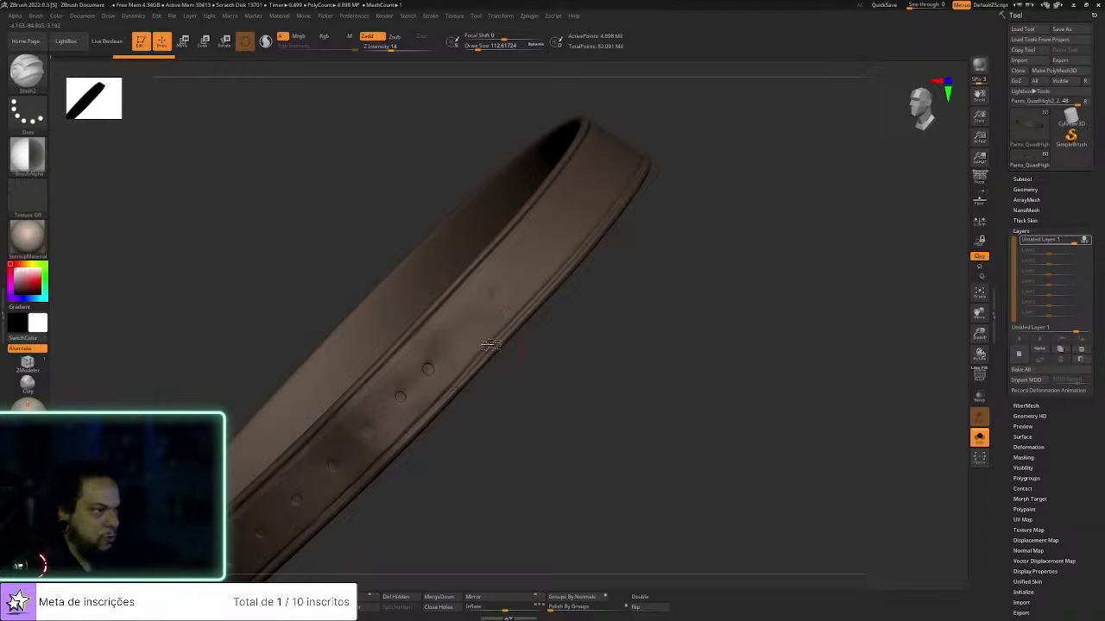
{"action": "left_click_drag", "start_coordinate": [535, 345], "coordinate": [442, 417]}
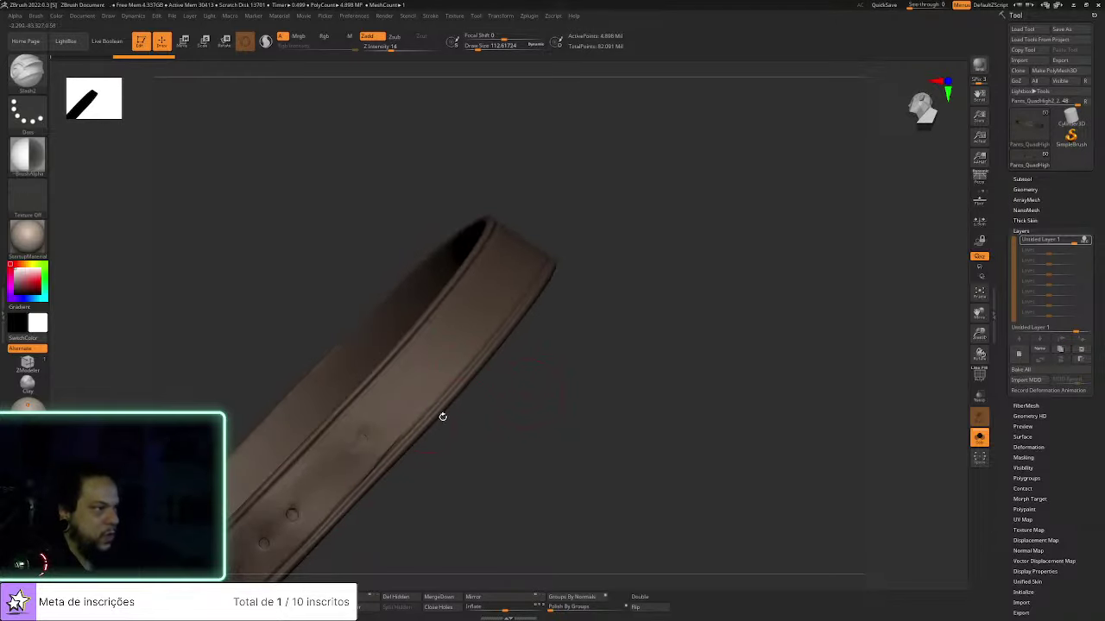
{"action": "left_click_drag", "start_coordinate": [582, 295], "coordinate": [562, 319]}
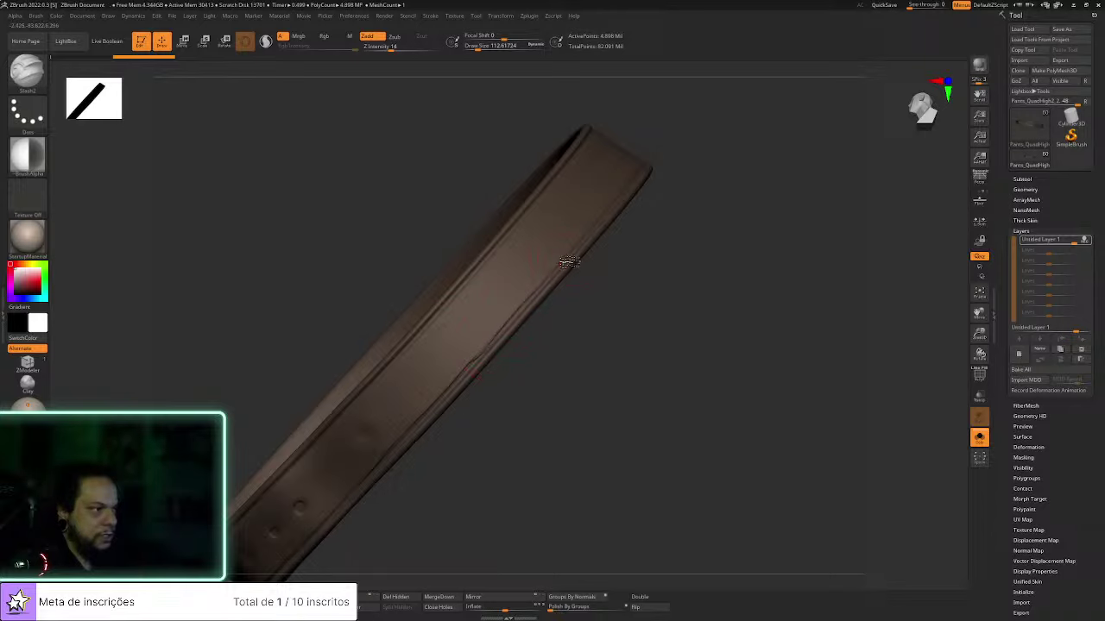
{"action": "left_click_drag", "start_coordinate": [570, 276], "coordinate": [481, 365]}
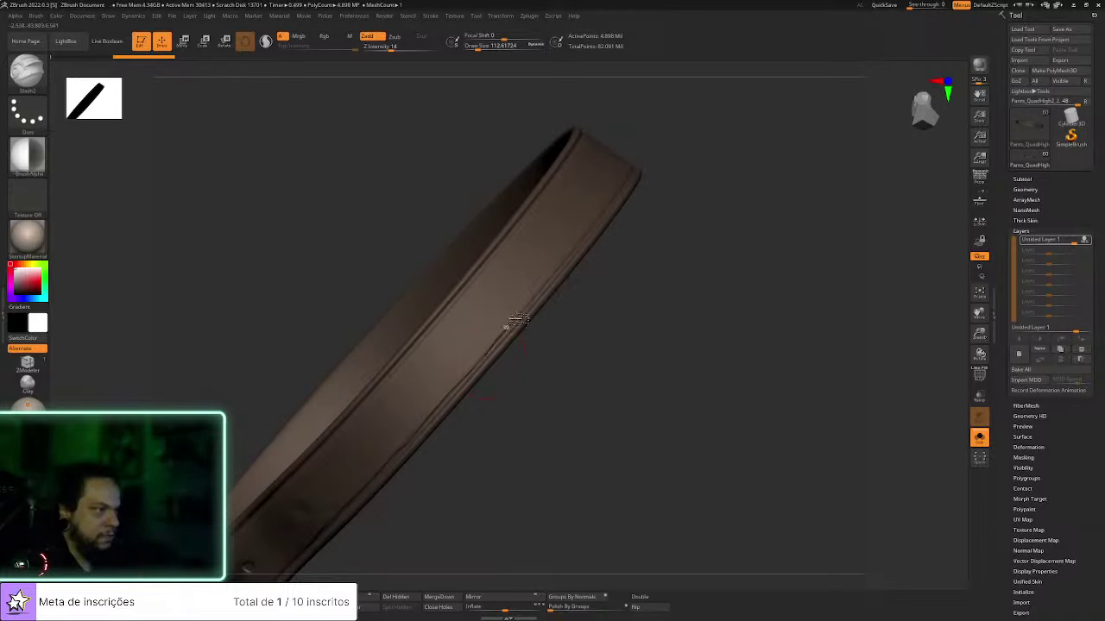
{"action": "left_click_drag", "start_coordinate": [641, 264], "coordinate": [585, 331]}
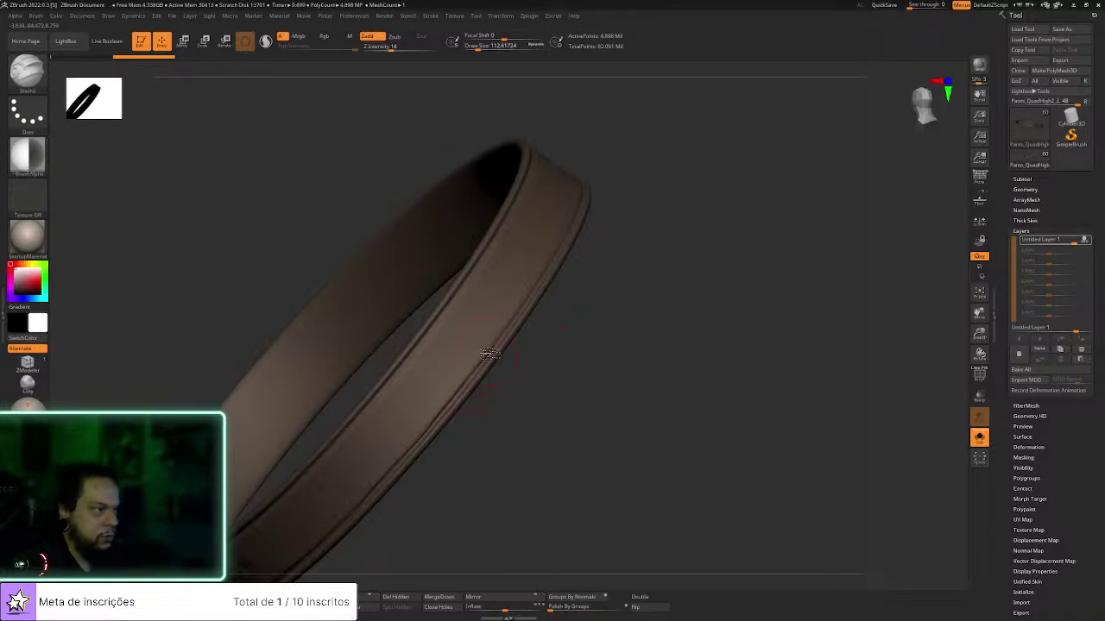
{"action": "left_click_drag", "start_coordinate": [593, 255], "coordinate": [489, 368]}
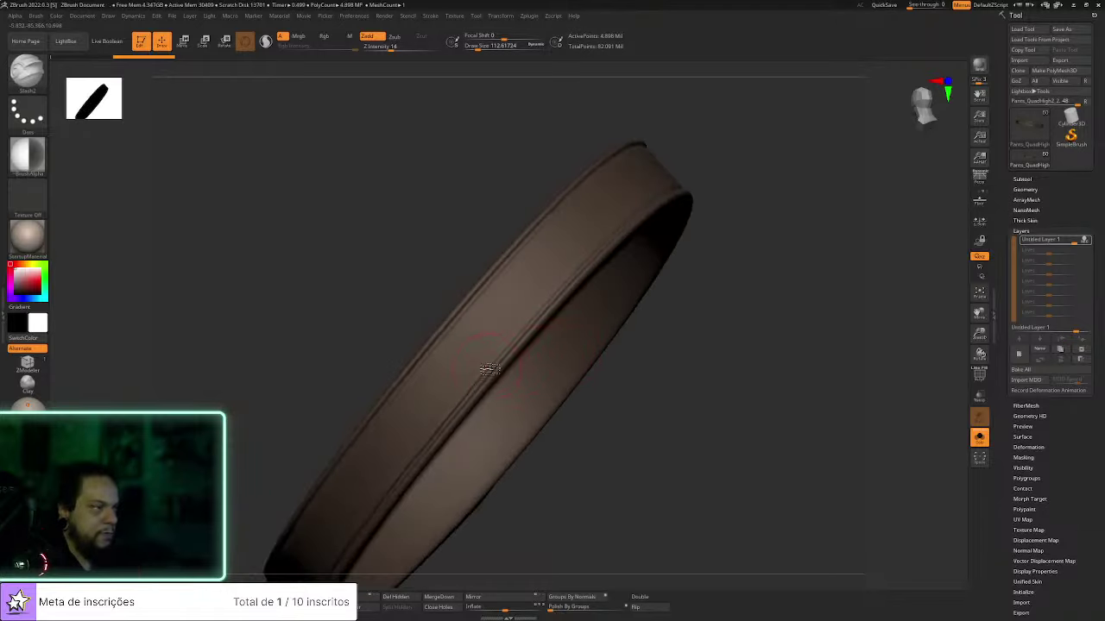
Continue the uneven Slash2 wear along the strap's lower border, around the back of the loop
{"action": "left_click_drag", "start_coordinate": [750, 277], "coordinate": [710, 311]}
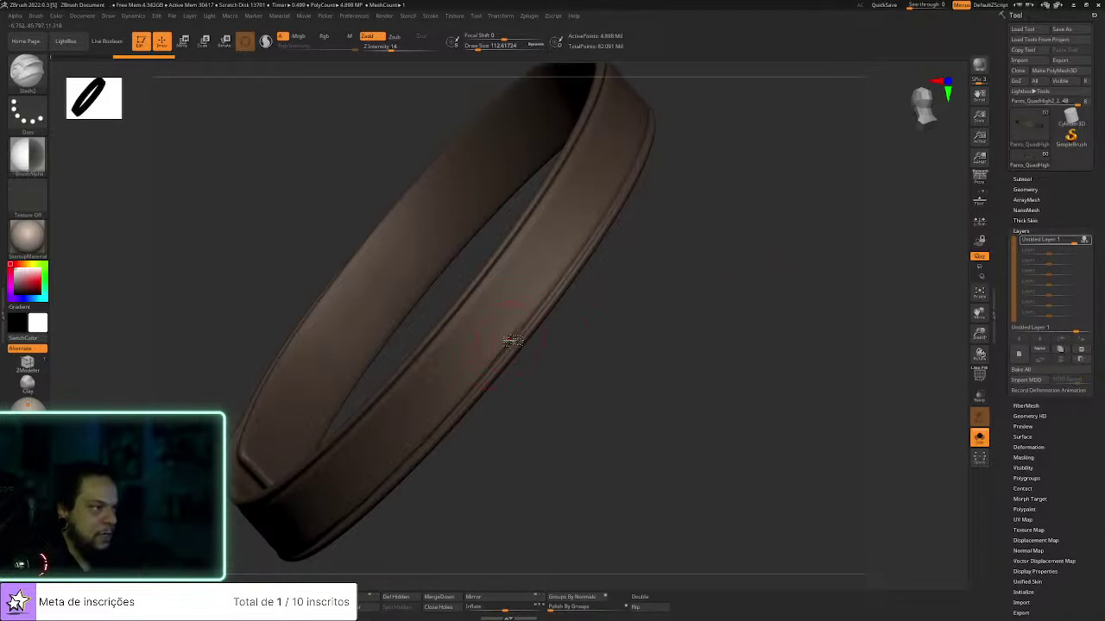
{"action": "left_click_drag", "start_coordinate": [598, 241], "coordinate": [490, 379]}
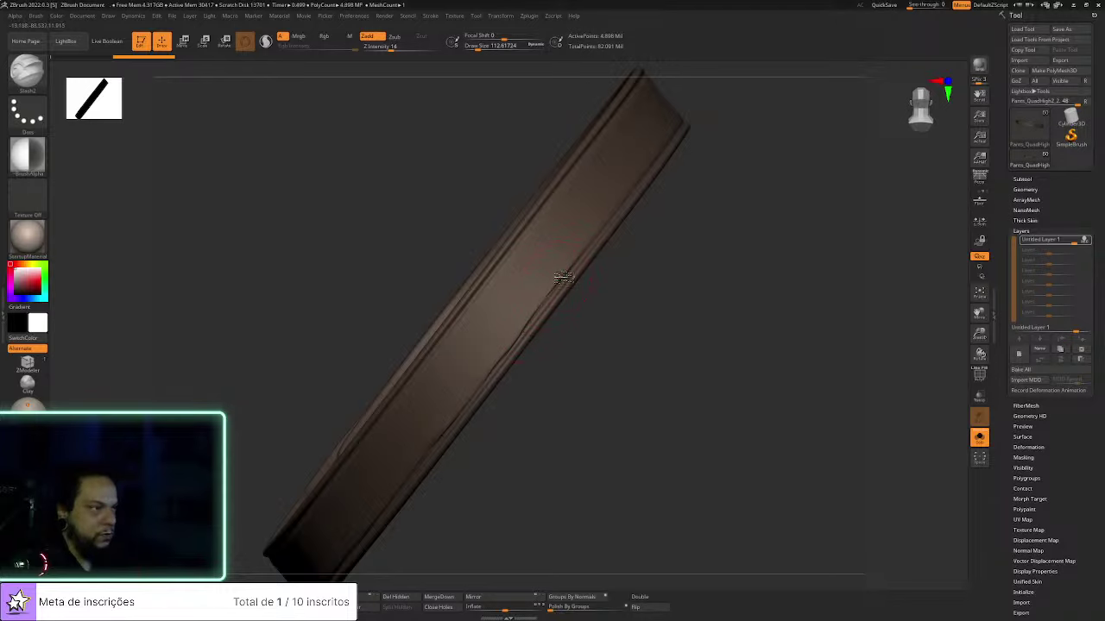
{"action": "left_click_drag", "start_coordinate": [708, 186], "coordinate": [518, 380]}
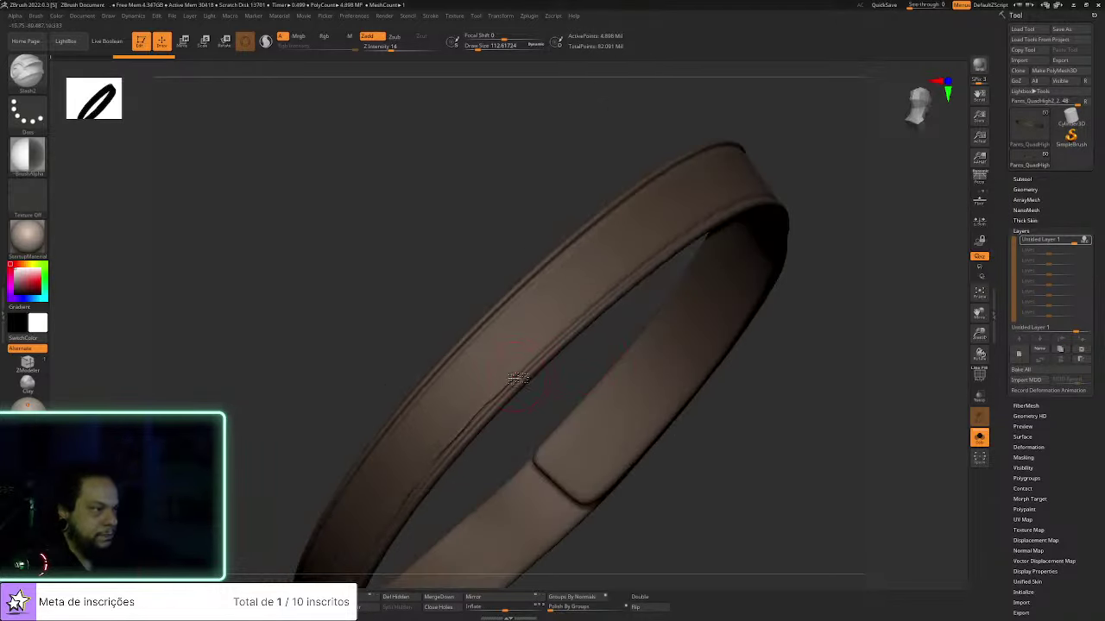
{"action": "left_click_drag", "start_coordinate": [666, 263], "coordinate": [523, 331]}
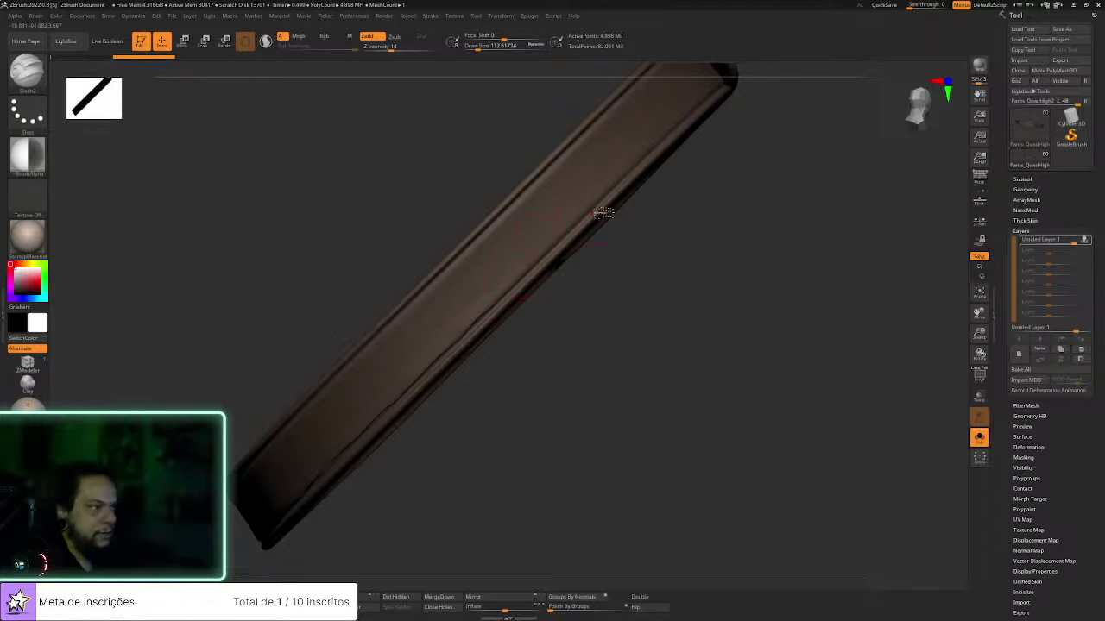
{"action": "left_click_drag", "start_coordinate": [597, 213], "coordinate": [470, 369]}
{"action": "right_click_drag", "start_coordinate": [479, 320], "coordinate": [565, 301]}
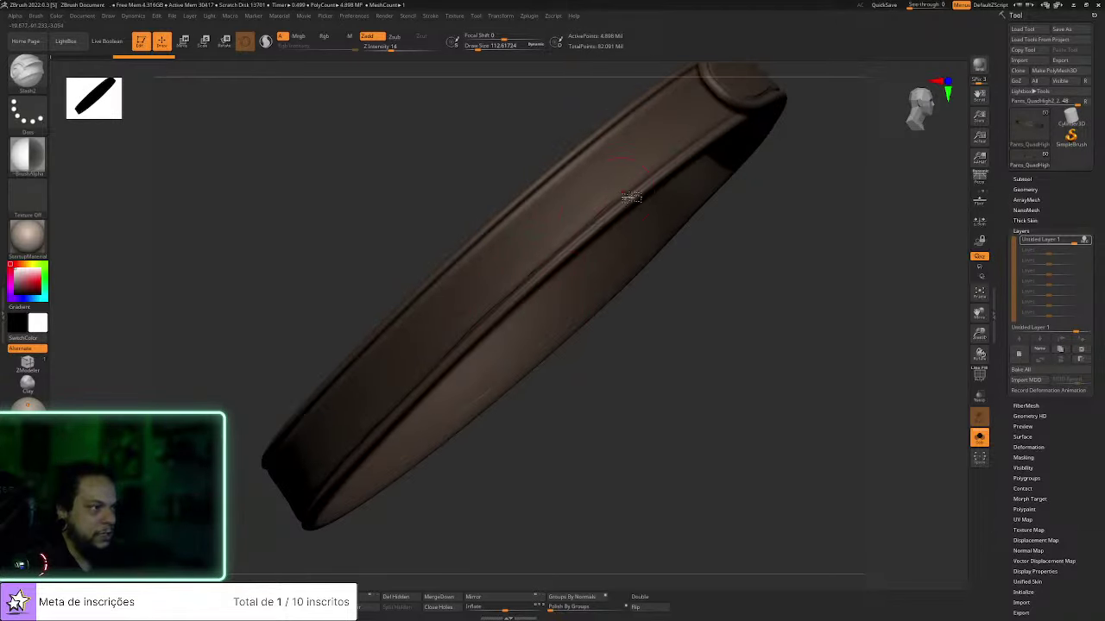
Set the Slash2 draw size to about 88 and extend the border wear toward the rounded overlapping end
{"action": "left_click_drag", "start_coordinate": [699, 267], "coordinate": [620, 350], "text": "alt"}
{"action": "key", "text": "s"}
{"action": "left_click", "coordinate": [536, 291]}
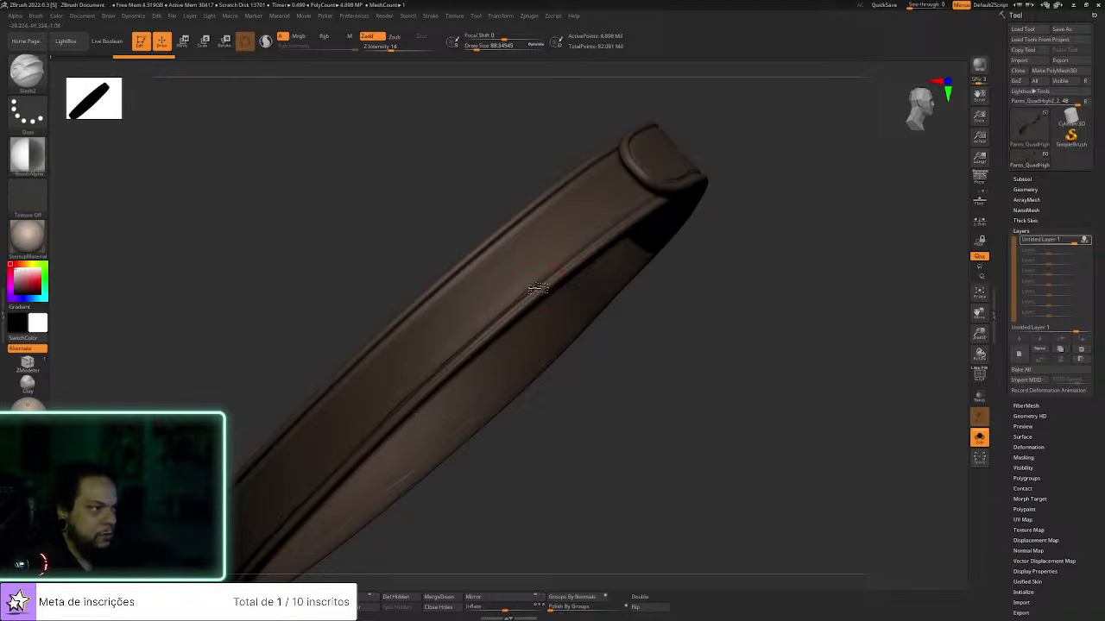
{"action": "left_click_drag", "start_coordinate": [762, 207], "coordinate": [623, 307], "text": "alt"}
{"action": "mouse_move", "coordinate": [588, 277]}
{"action": "right_mouse_down"}
{"action": "mouse_move", "coordinate": [676, 313]}
{"action": "mouse_move", "coordinate": [486, 247]}
{"action": "right_mouse_up"}
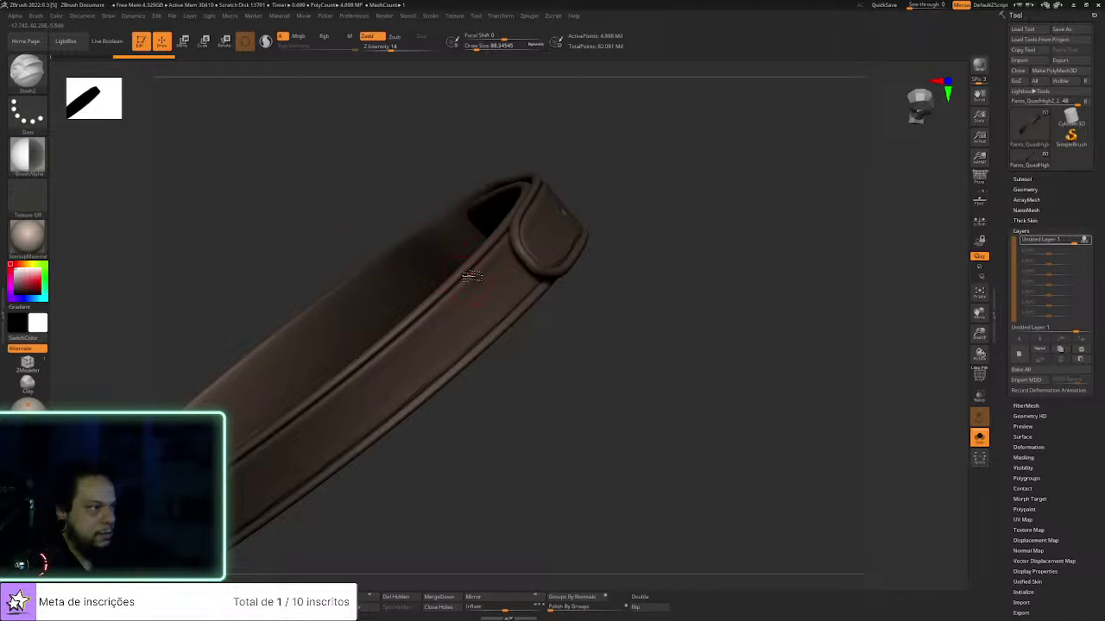
{"action": "mouse_move", "coordinate": [434, 311]}
{"action": "right_mouse_down"}
{"action": "mouse_move", "coordinate": [702, 310]}
{"action": "mouse_move", "coordinate": [526, 262]}
{"action": "right_mouse_up"}
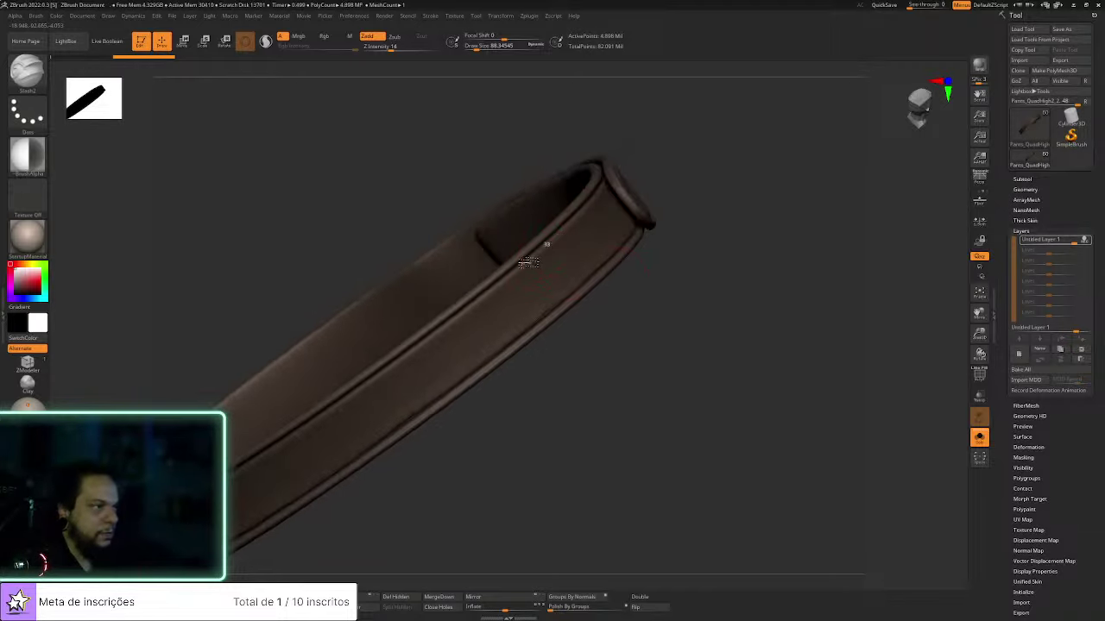
Sculpt uneven Slash2 wear along the strap's upper border, working around the back of the loop
{"action": "right_click_drag", "start_coordinate": [674, 358], "coordinate": [734, 313]}
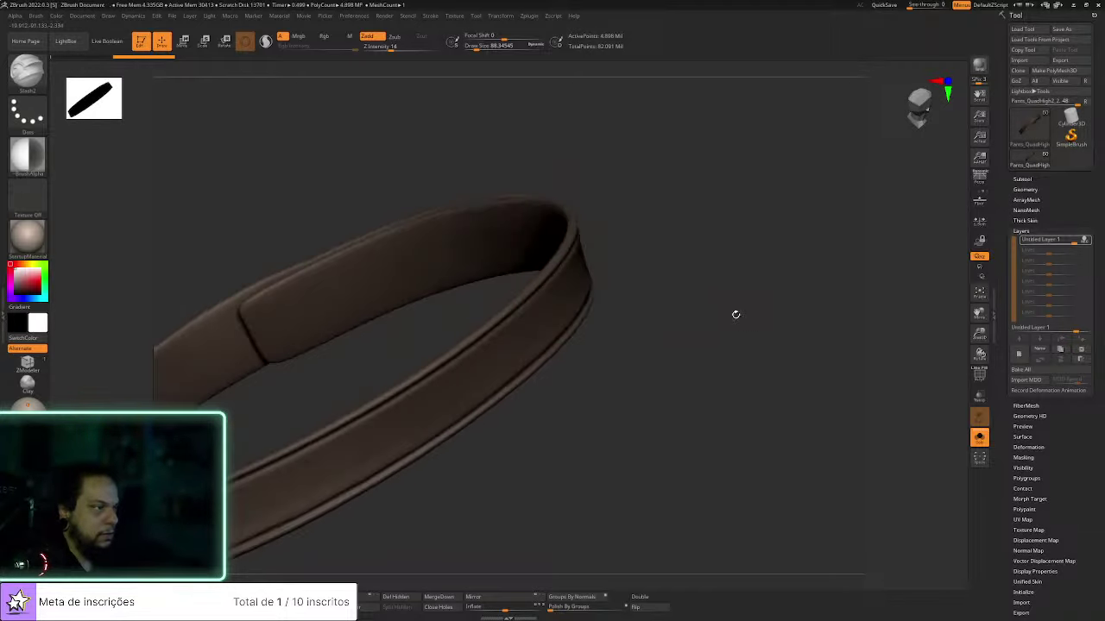
{"action": "right_click_drag", "start_coordinate": [618, 262], "coordinate": [538, 285]}
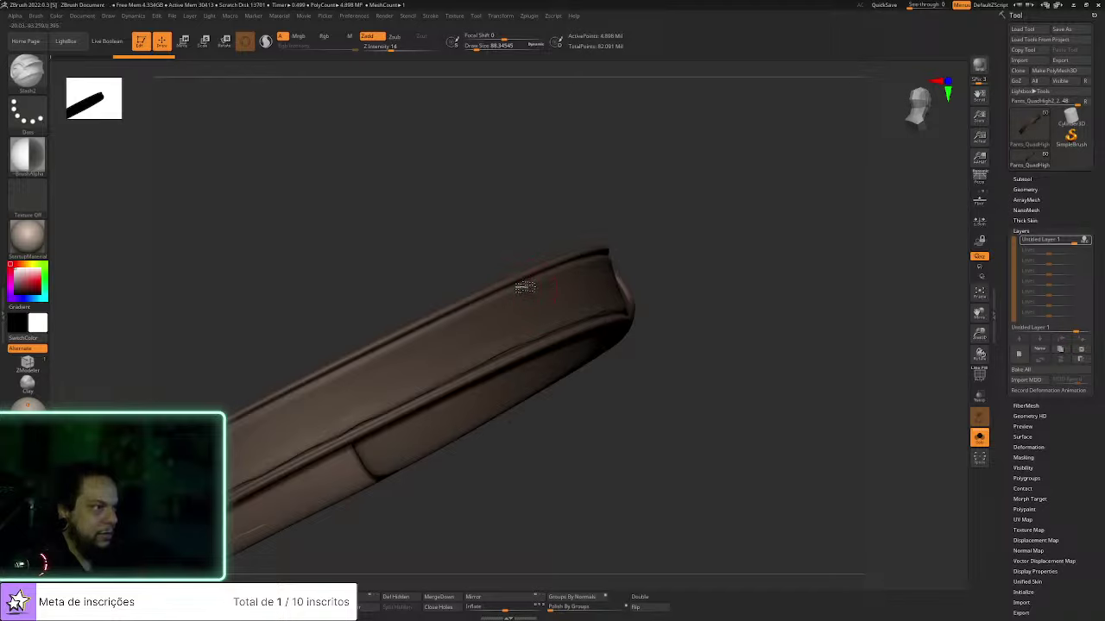
{"action": "mouse_move", "coordinate": [368, 356]}
{"action": "right_mouse_down"}
{"action": "mouse_move", "coordinate": [667, 205]}
{"action": "mouse_move", "coordinate": [642, 277]}
{"action": "right_mouse_up"}
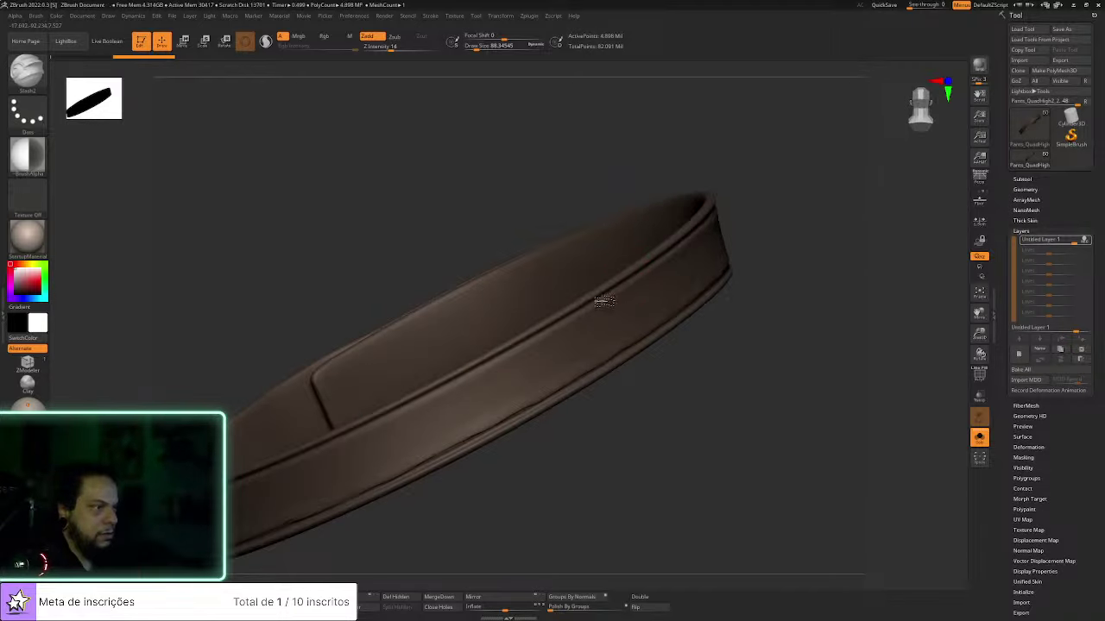
{"action": "mouse_move", "coordinate": [473, 344]}
{"action": "right_mouse_down"}
{"action": "mouse_move", "coordinate": [538, 192]}
{"action": "mouse_move", "coordinate": [564, 198]}
{"action": "right_mouse_up"}
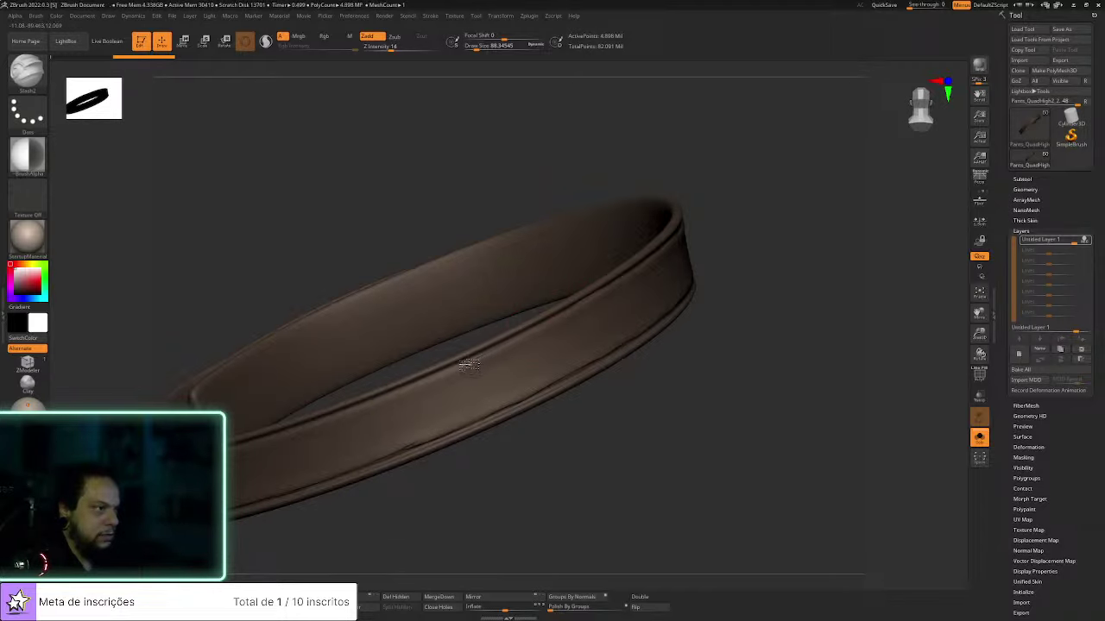
{"action": "mouse_move", "coordinate": [420, 259]}
{"action": "right_mouse_down"}
{"action": "mouse_move", "coordinate": [567, 190]}
{"action": "mouse_move", "coordinate": [609, 253]}
{"action": "right_mouse_up"}
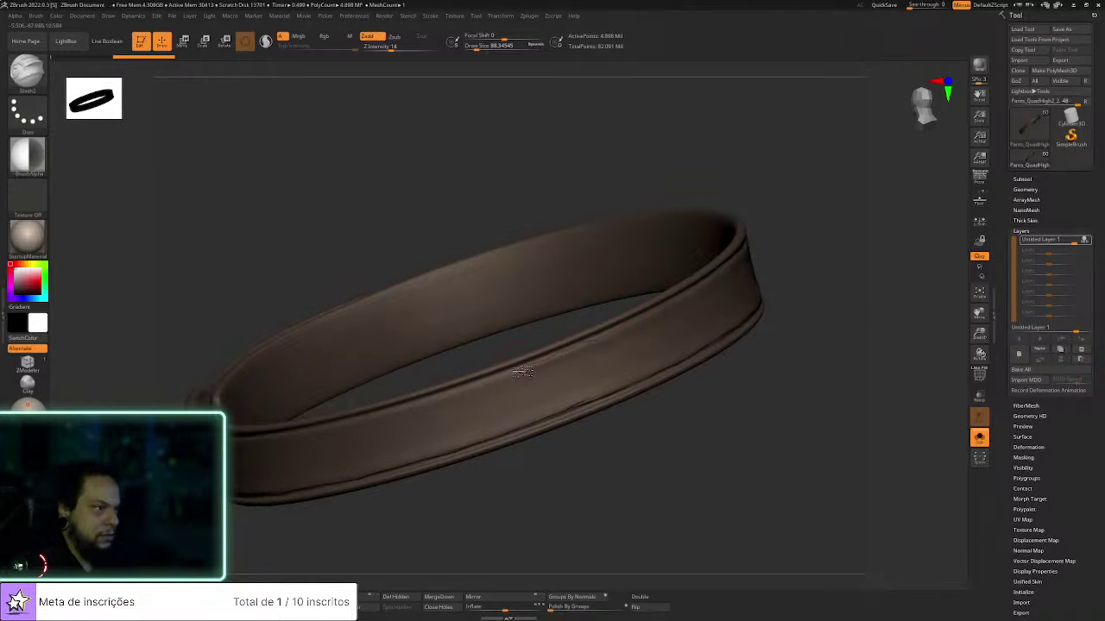
{"action": "mouse_move", "coordinate": [792, 273]}
{"action": "right_mouse_down"}
{"action": "mouse_move", "coordinate": [816, 259]}
{"action": "mouse_move", "coordinate": [639, 306]}
{"action": "right_mouse_up"}
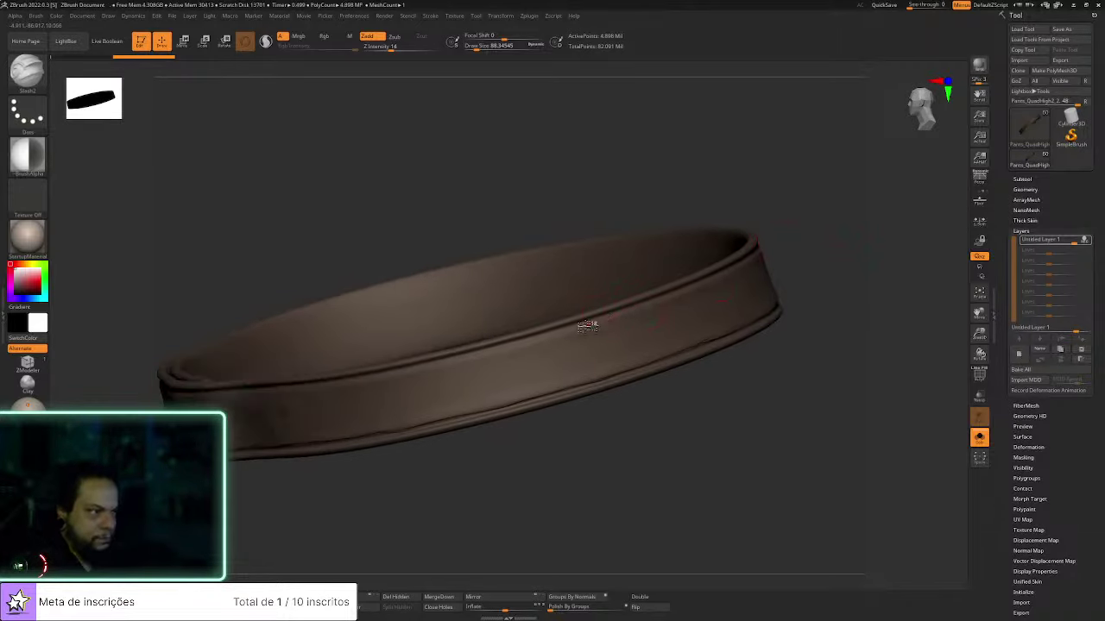
Carry the Slash2 wear along the strap's upper border around the side to the perforated section
{"action": "right_click_drag", "start_coordinate": [545, 320], "coordinate": [735, 247]}
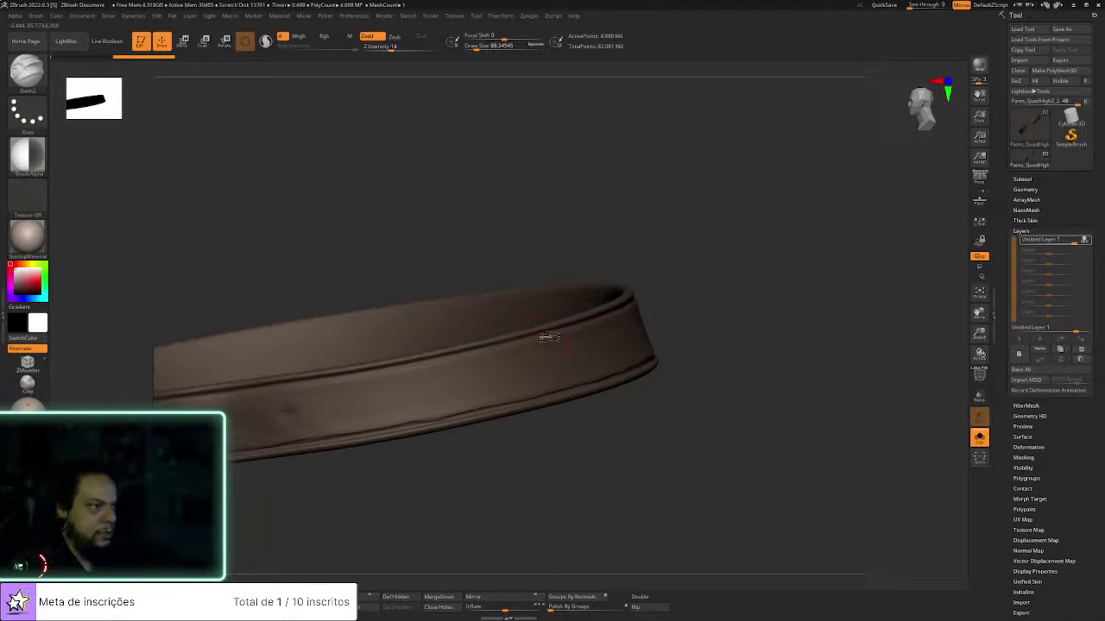
{"action": "right_click_drag", "start_coordinate": [705, 286], "coordinate": [817, 250]}
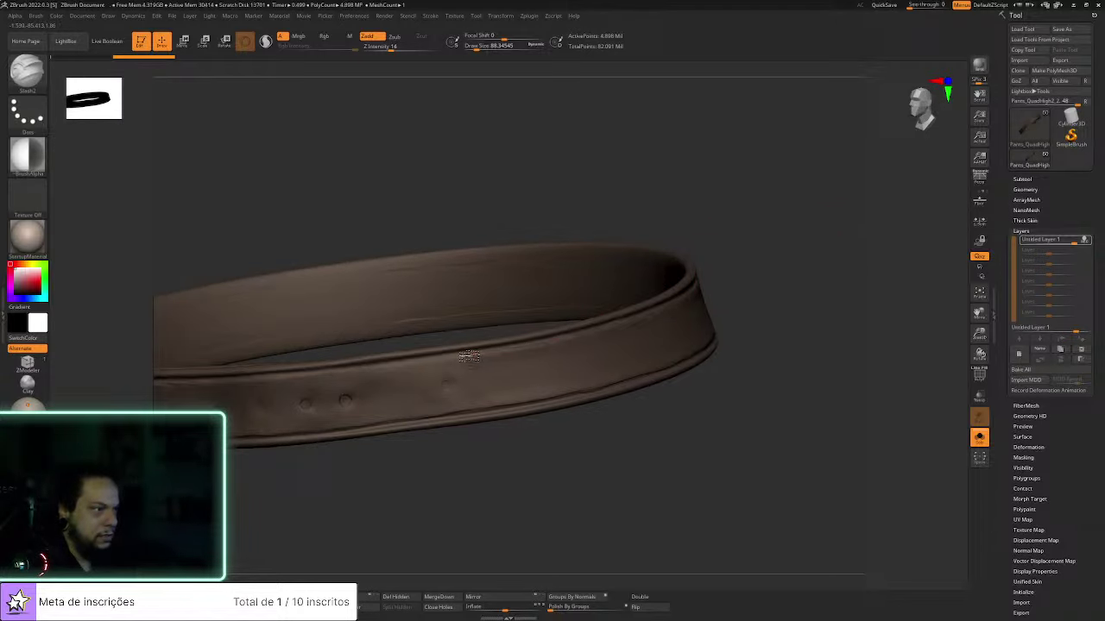
{"action": "right_click_drag", "start_coordinate": [555, 266], "coordinate": [829, 259]}
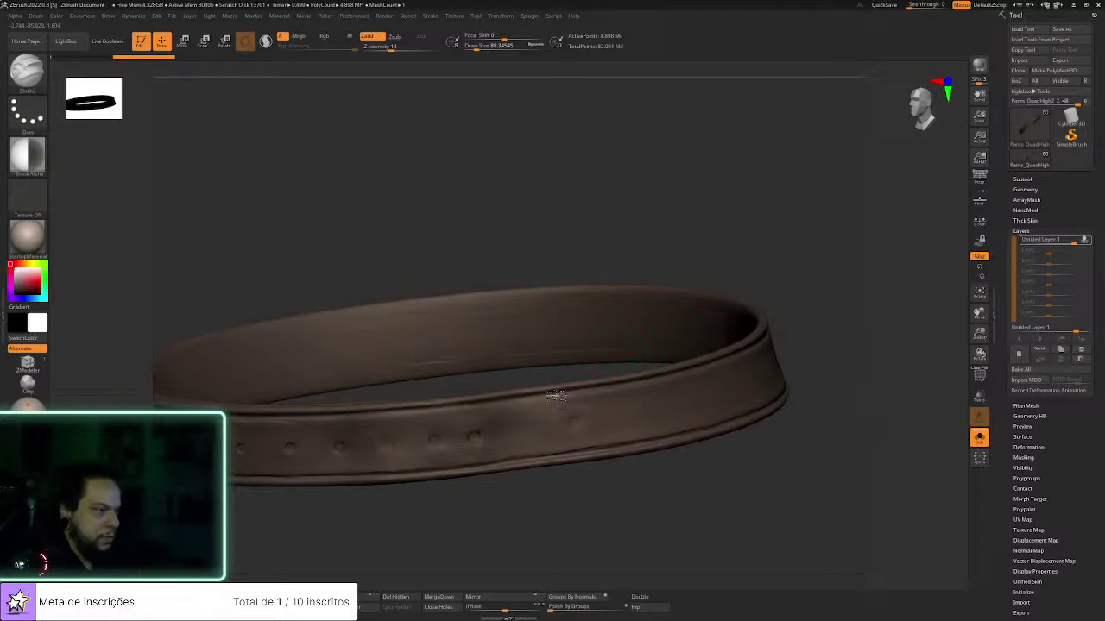
{"action": "right_click_drag", "start_coordinate": [727, 243], "coordinate": [811, 238]}
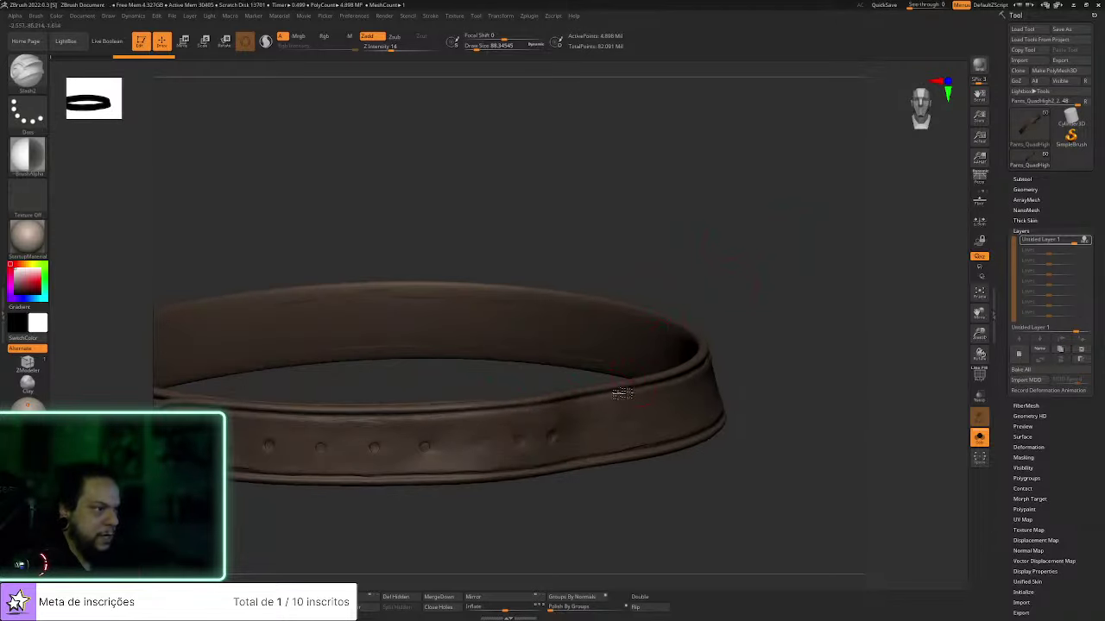
{"action": "right_click_drag", "start_coordinate": [708, 294], "coordinate": [726, 267], "text": "shift"}
{"action": "right_click_drag", "start_coordinate": [654, 320], "coordinate": [602, 377]}
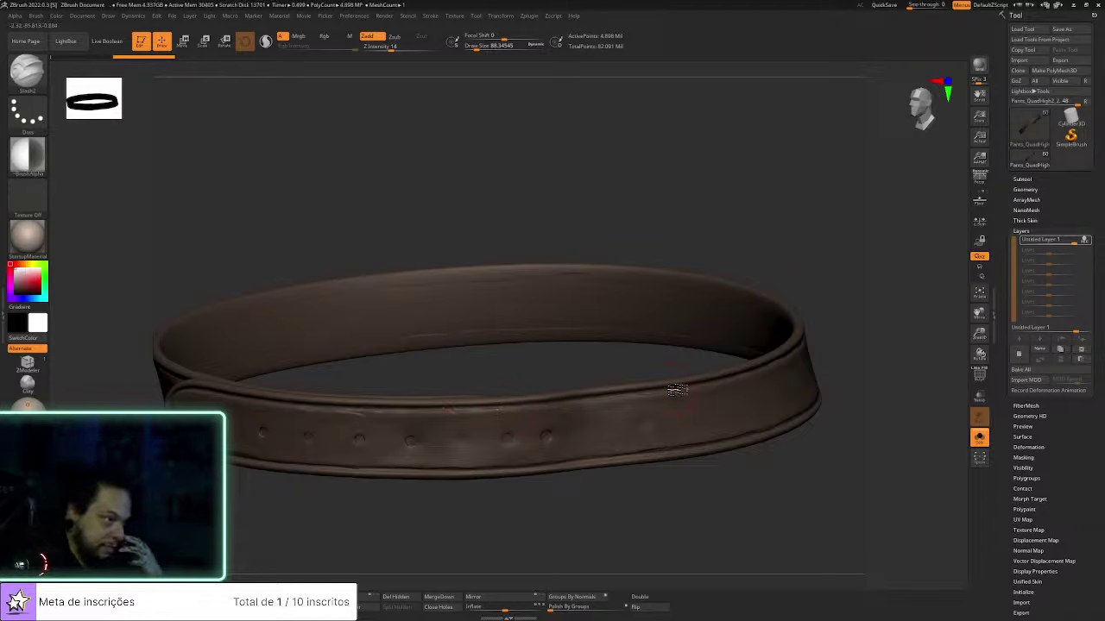
Switch to the ClayBuildup brush and set its draw size to about 21
{"action": "mouse_move", "coordinate": [843, 335]}
{"action": "left_mouse_down"}
{"action": "mouse_move", "coordinate": [865, 314]}
{"action": "mouse_move", "coordinate": [814, 313]}
{"action": "mouse_move", "coordinate": [890, 409]}
{"action": "mouse_move", "coordinate": [624, 380]}
{"action": "left_mouse_up"}
{"action": "key", "text": "b"}
{"action": "key", "text": "c"}
{"action": "key", "text": "b"}
{"action": "key", "text": "s"}
{"action": "key", "text": "s"}
{"action": "left_click_drag", "start_coordinate": [524, 394], "coordinate": [518, 393]}
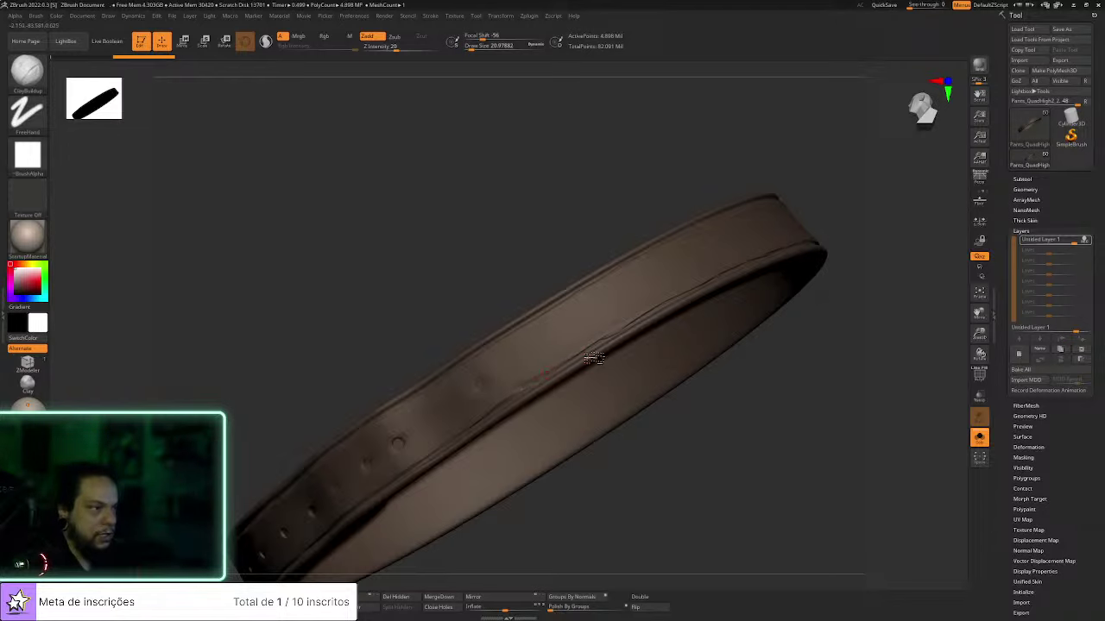
Roughen the grooves along both strap borders with ClayBuildup, from the last holes around the side
{"action": "mouse_move", "coordinate": [869, 335]}
{"action": "left_mouse_down", "text": "alt"}
{"action": "mouse_move", "coordinate": [903, 377]}
{"action": "mouse_move", "coordinate": [726, 458]}
{"action": "left_mouse_up", "text": "alt"}
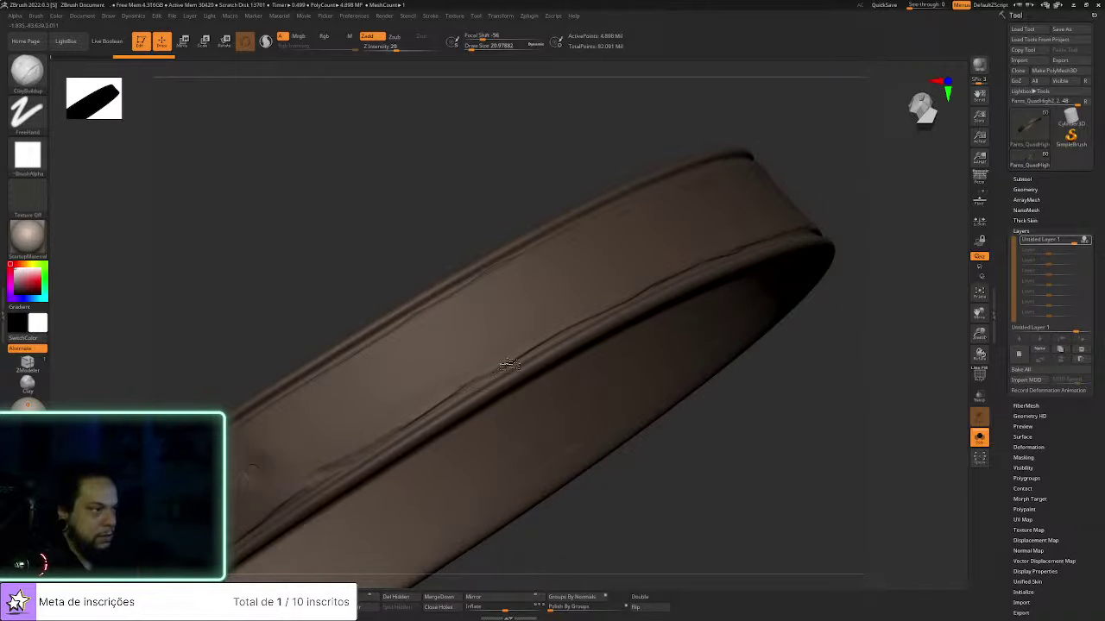
{"action": "left_click_drag", "start_coordinate": [515, 172], "coordinate": [431, 310]}
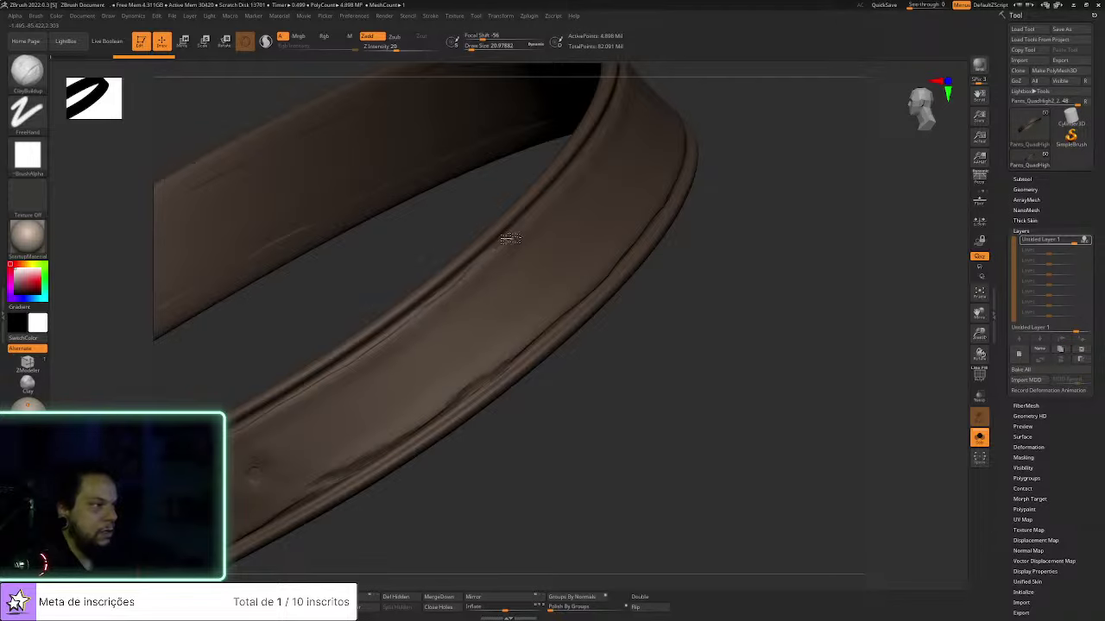
{"action": "mouse_move", "coordinate": [690, 226]}
{"action": "left_mouse_down"}
{"action": "mouse_move", "coordinate": [701, 308]}
{"action": "mouse_move", "coordinate": [647, 337]}
{"action": "left_mouse_up"}
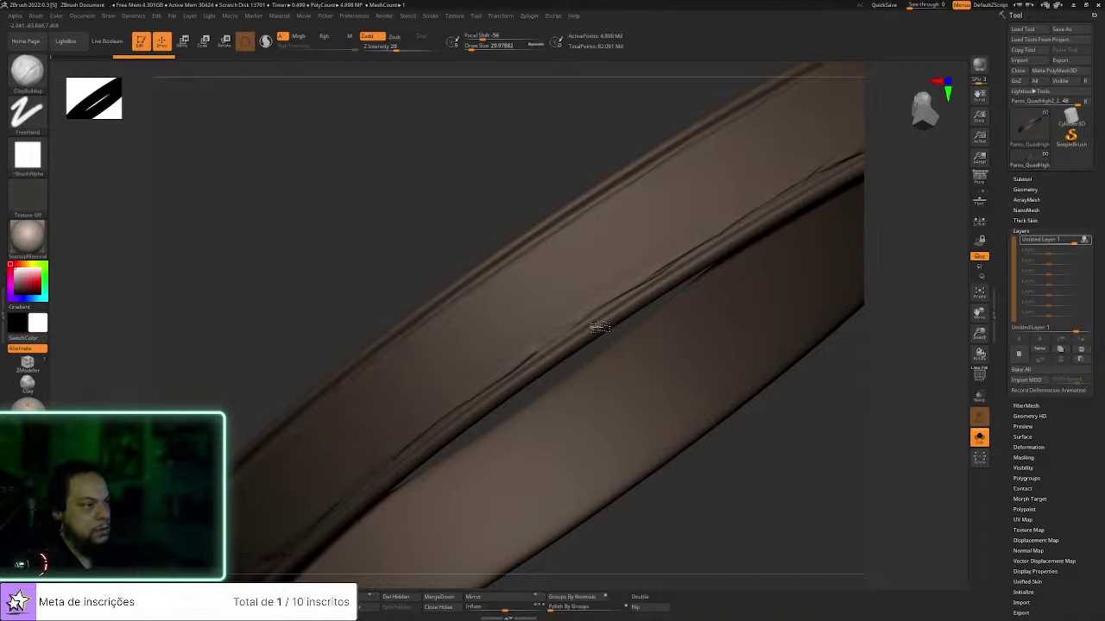
{"action": "right_click_drag", "start_coordinate": [788, 295], "coordinate": [612, 382], "text": "alt"}
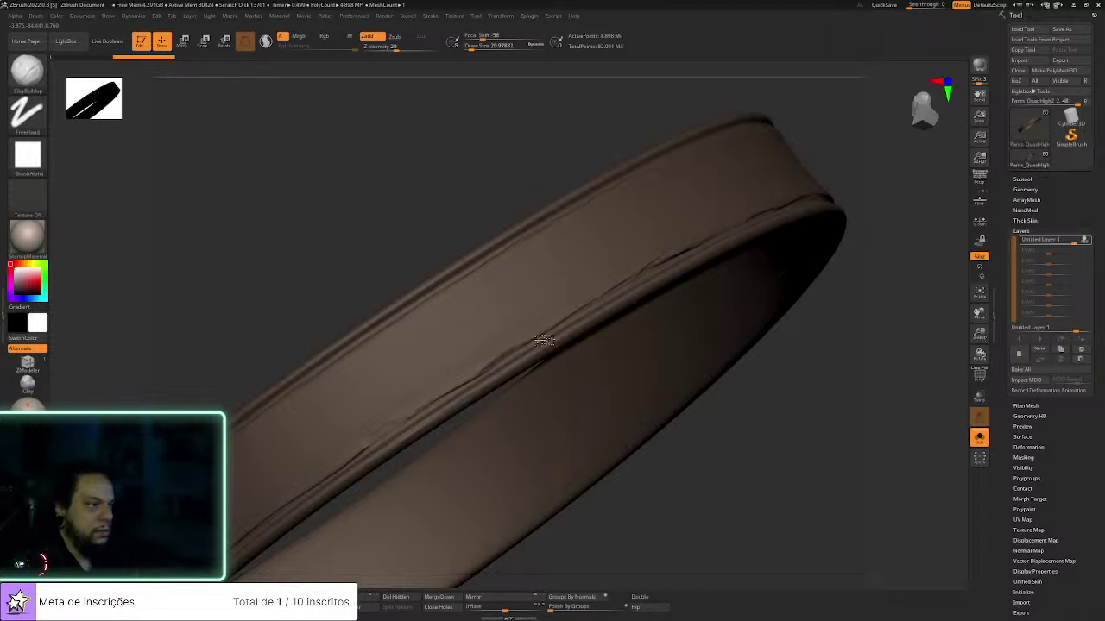
{"action": "right_click_drag", "start_coordinate": [682, 296], "coordinate": [661, 343]}
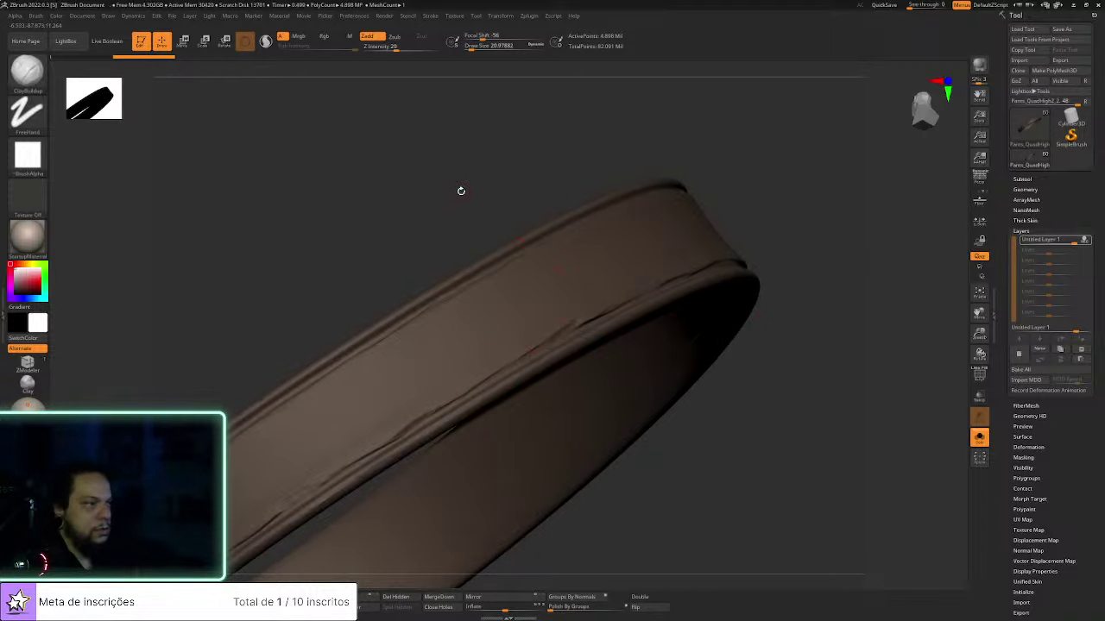
{"action": "right_click_drag", "start_coordinate": [454, 196], "coordinate": [471, 271]}
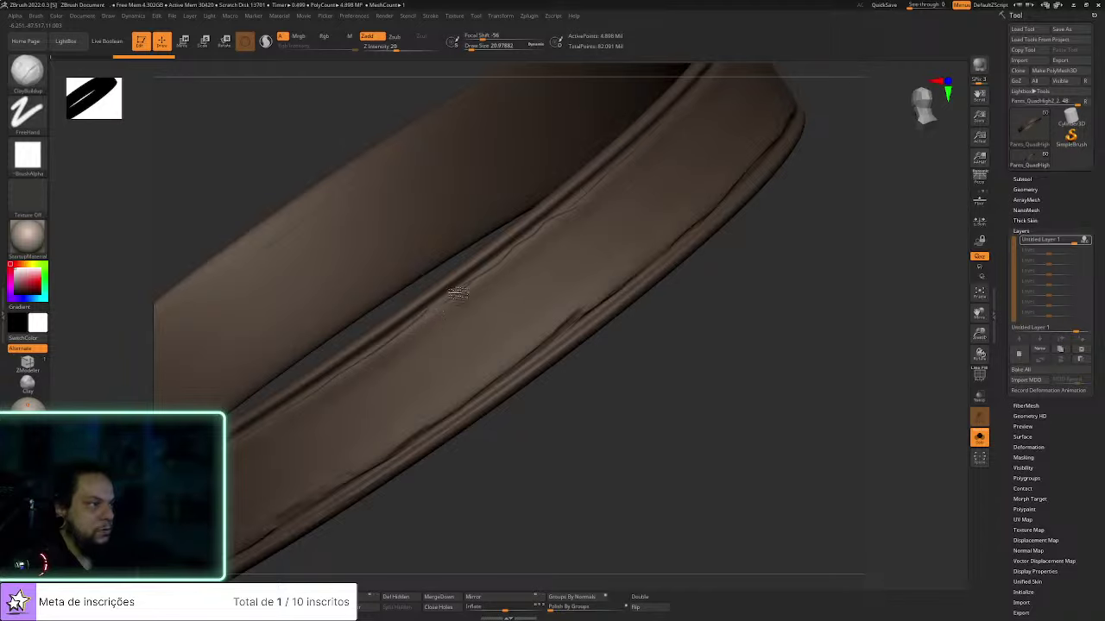
Set the ClayBuildup draw size to about 25 and continue roughening both borders toward the back of the strap
{"action": "right_click_drag", "start_coordinate": [772, 250], "coordinate": [634, 434], "text": "alt"}
{"action": "key", "text": "s"}
{"action": "left_click_drag", "start_coordinate": [419, 364], "coordinate": [425, 364]}
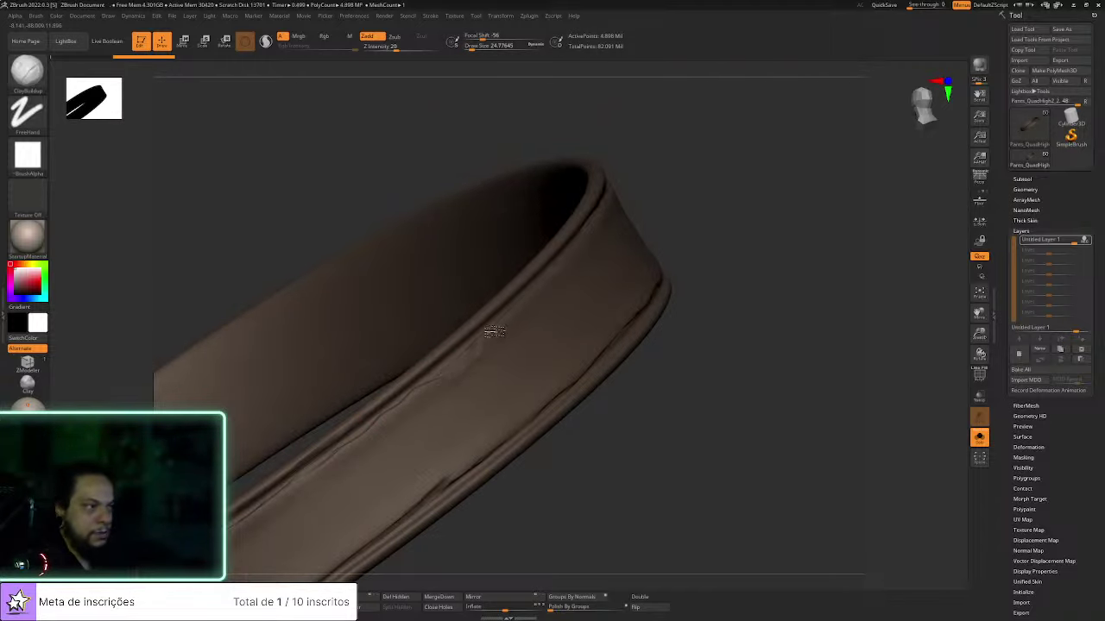
{"action": "left_click_drag", "start_coordinate": [722, 263], "coordinate": [496, 336]}
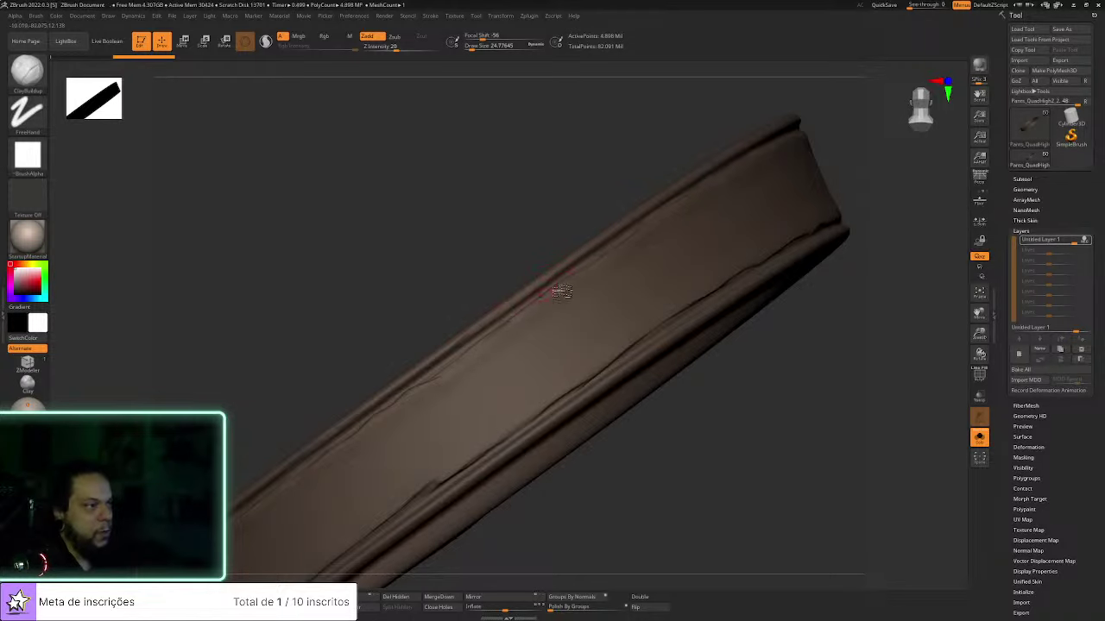
{"action": "left_click_drag", "start_coordinate": [861, 232], "coordinate": [645, 348], "text": "alt"}
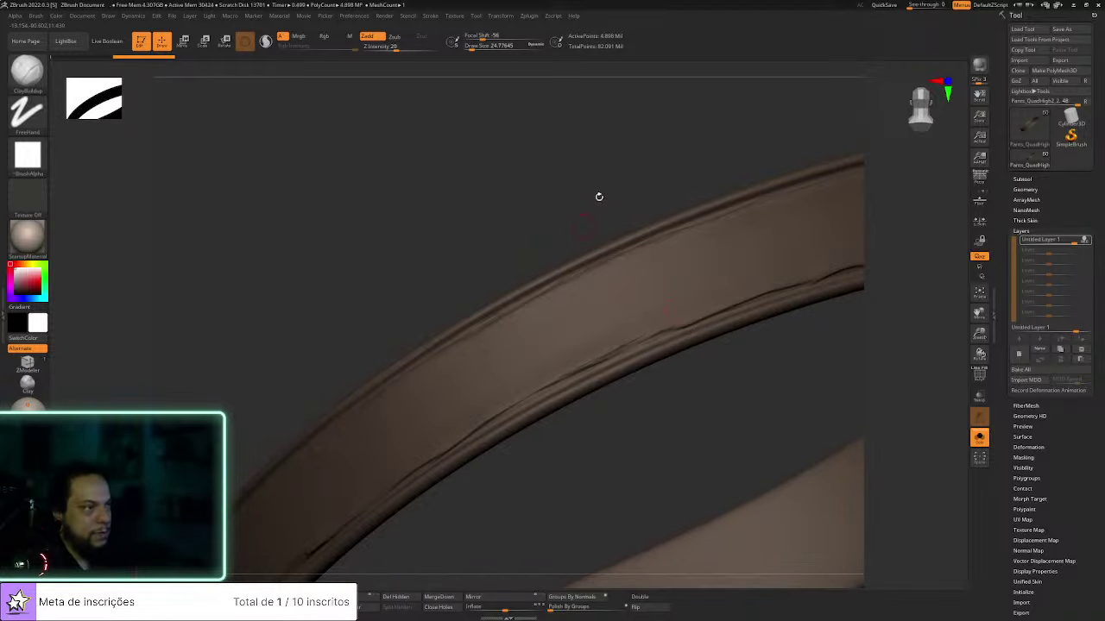
Add ClayBuildup irregularities to both border grooves at the back of the strap and soften them by smoothing
{"action": "left_click_drag", "start_coordinate": [592, 207], "coordinate": [590, 279]}
{"action": "key", "text": "shift"}
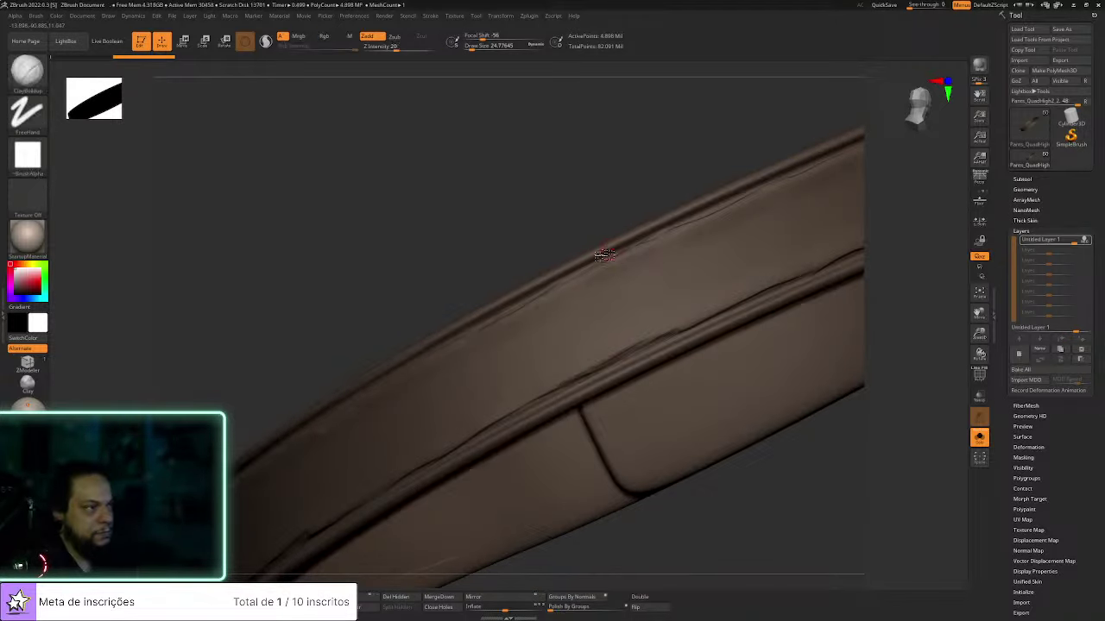
{"action": "key", "text": "shift"}
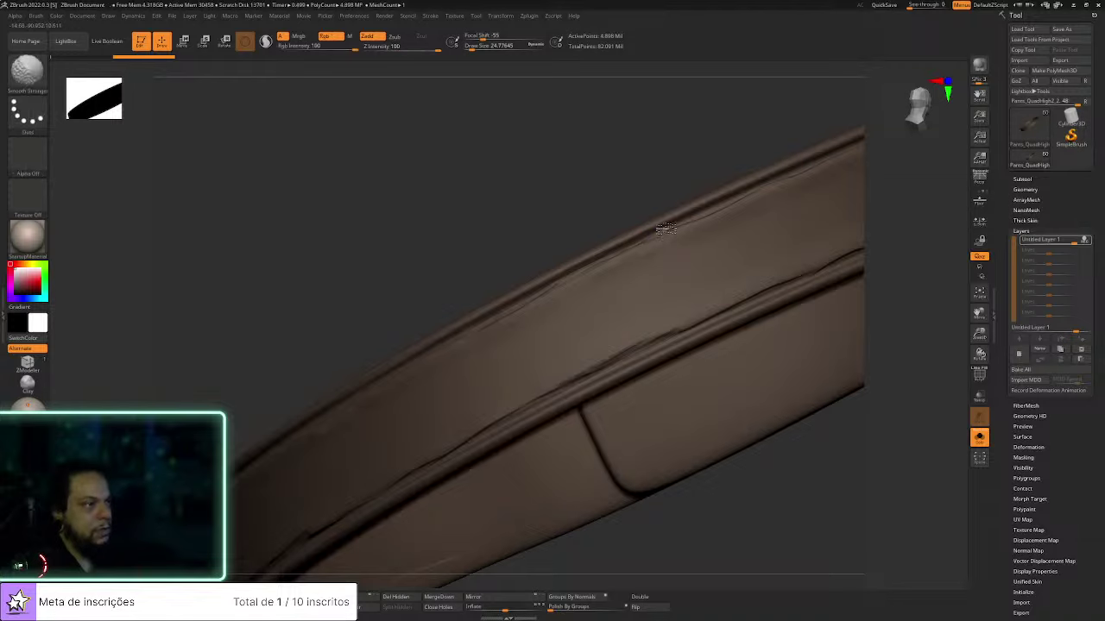
{"action": "left_click_drag", "start_coordinate": [637, 192], "coordinate": [506, 256], "text": "alt"}
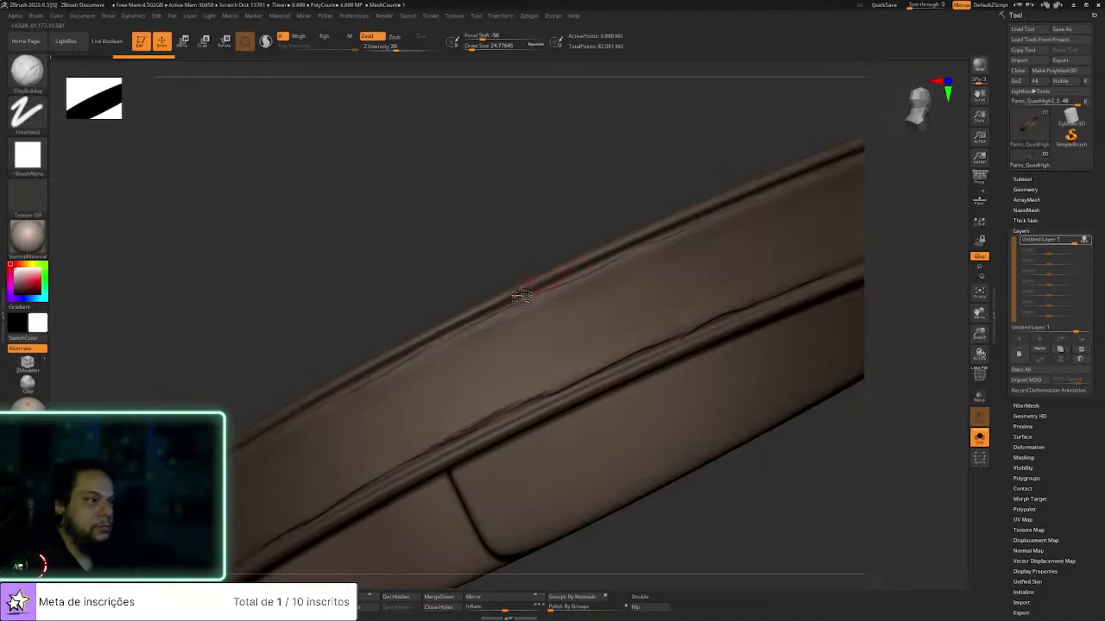
{"action": "key", "text": "shift"}
{"action": "left_click_drag", "start_coordinate": [543, 305], "coordinate": [551, 307], "text": "shift"}
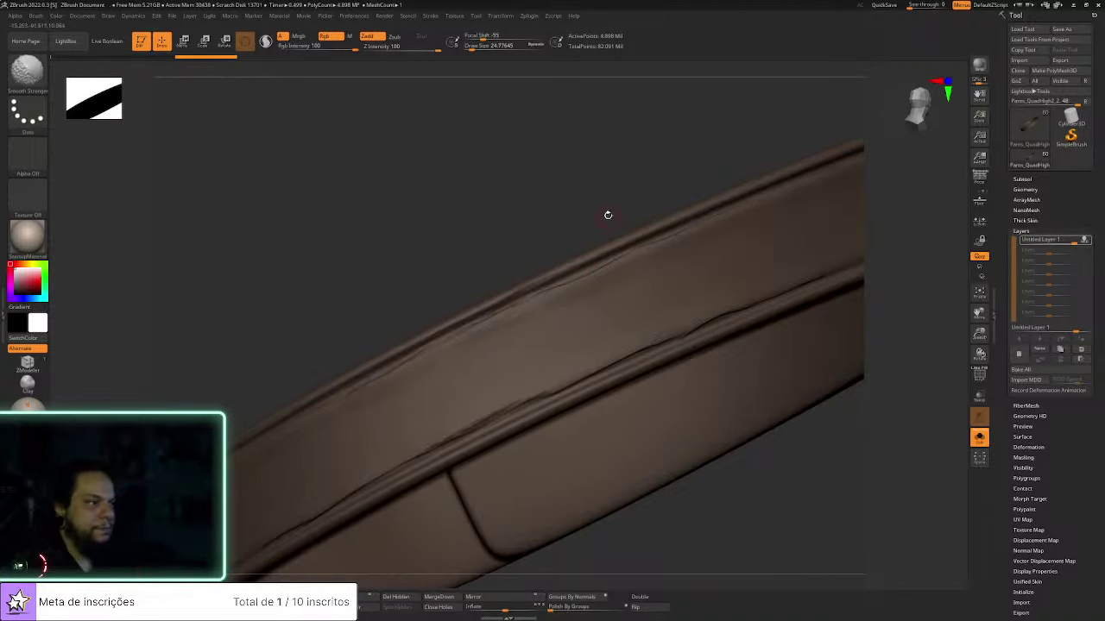
{"action": "left_click_drag", "start_coordinate": [513, 409], "coordinate": [554, 396], "text": "shift"}
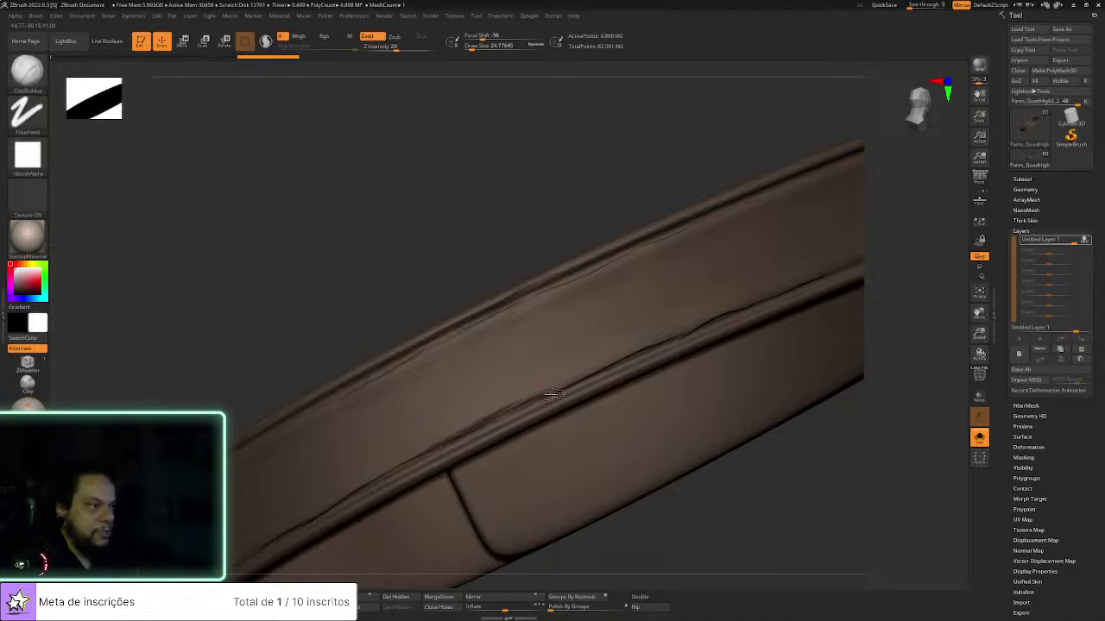
{"action": "key", "text": "shift"}
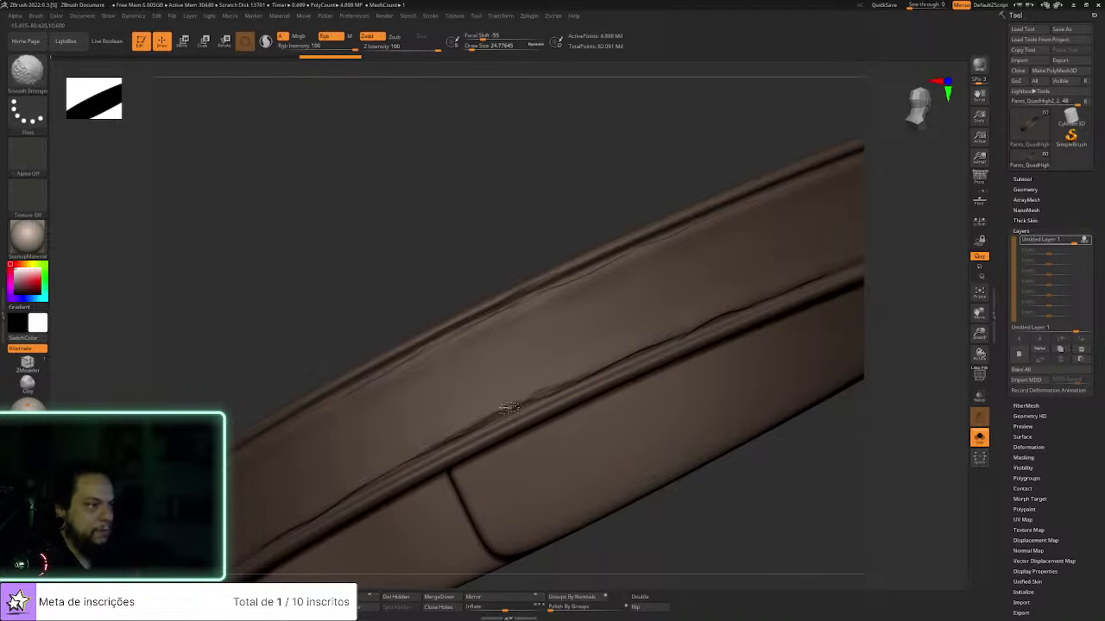
Add more ClayBuildup wear to both border grooves at the back of the strap and smooth the harsh spots
{"action": "left_click_drag", "start_coordinate": [509, 407], "coordinate": [551, 392], "text": "shift"}
{"action": "left_click_drag", "start_coordinate": [865, 340], "coordinate": [685, 365]}
{"action": "left_click_drag", "start_coordinate": [570, 354], "coordinate": [723, 294]}
{"action": "key", "text": "shift"}
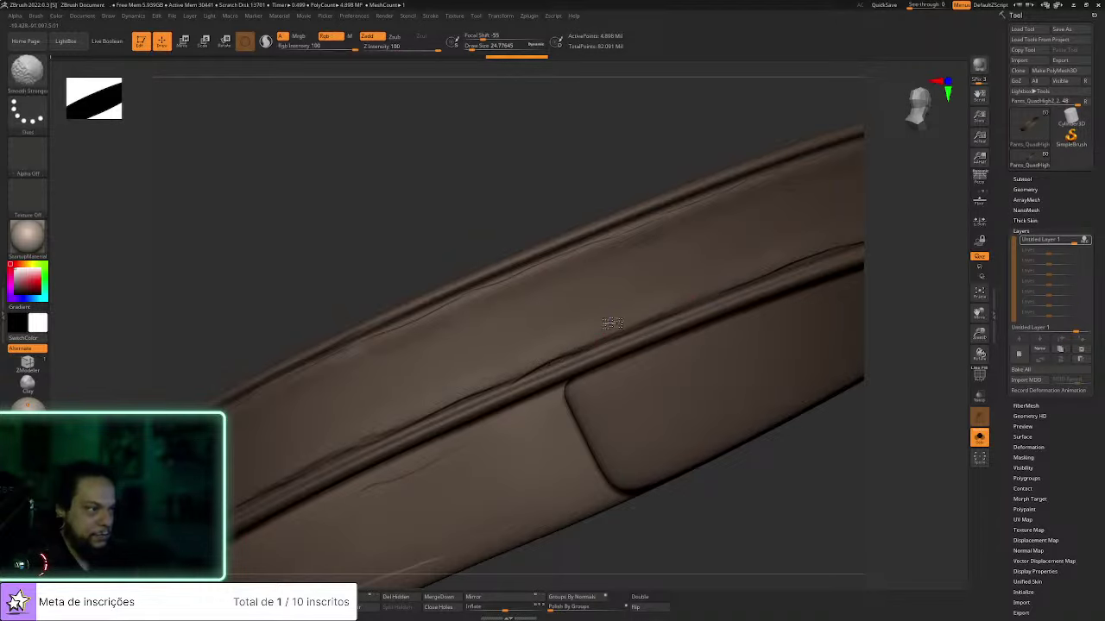
{"action": "left_click_drag", "start_coordinate": [615, 323], "coordinate": [618, 310], "text": "shift"}
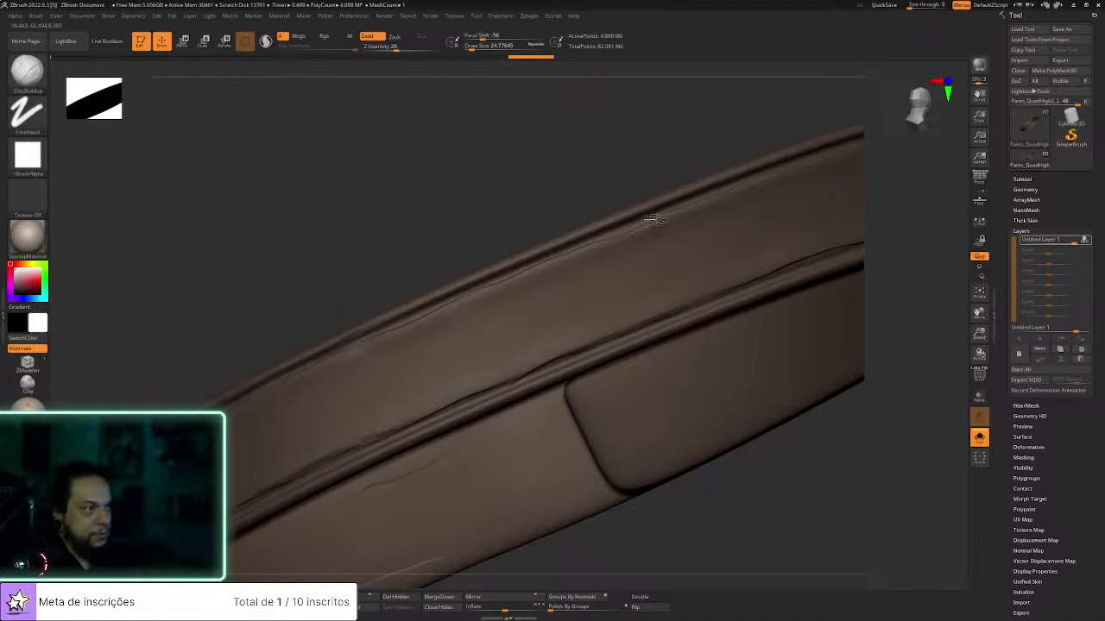
{"action": "mouse_move", "coordinate": [697, 188]}
{"action": "left_mouse_down", "text": "alt"}
{"action": "mouse_move", "coordinate": [572, 251]}
{"action": "mouse_move", "coordinate": [688, 213]}
{"action": "left_mouse_up", "text": "alt"}
{"action": "key", "text": "shift"}
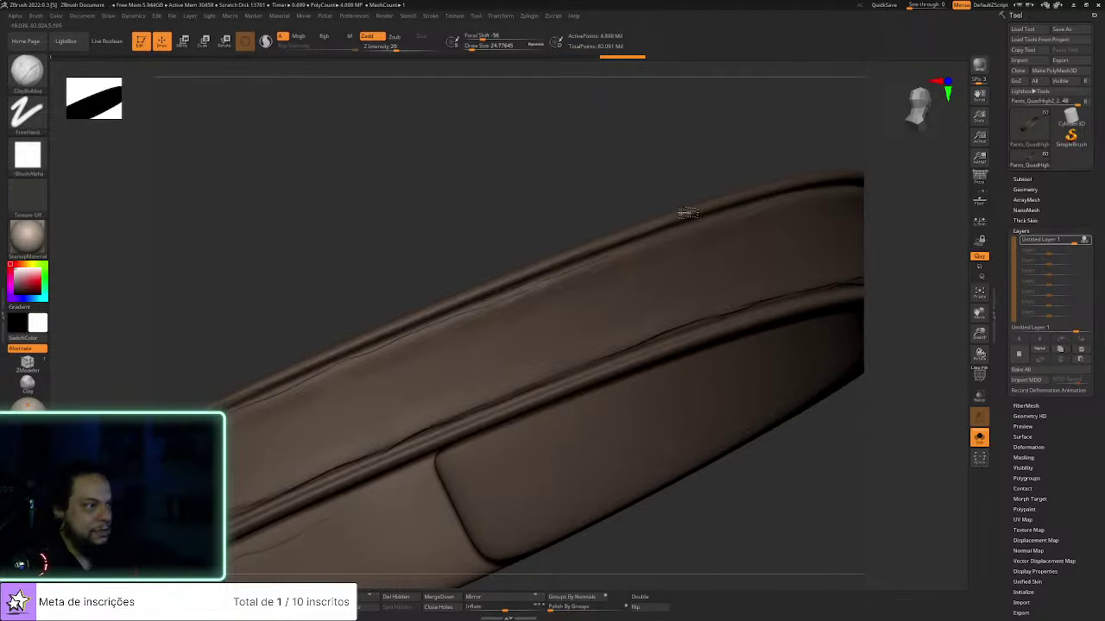
Roughen the upper border groove from the back toward the rounded strap tip and soften the strokes by smoothing
{"action": "key", "text": "shift"}
{"action": "left_click_drag", "start_coordinate": [918, 234], "coordinate": [463, 296]}
{"action": "key", "text": "shift"}
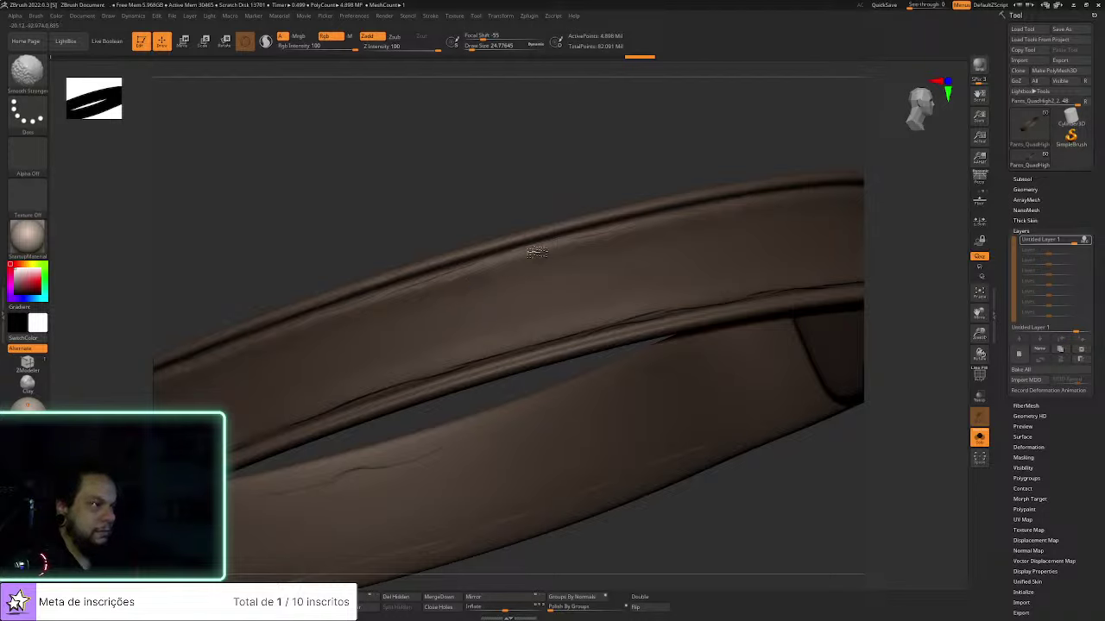
{"action": "mouse_move", "coordinate": [537, 252]}
{"action": "left_mouse_down", "text": "shift"}
{"action": "mouse_move", "coordinate": [521, 255]}
{"action": "mouse_move", "coordinate": [603, 236]}
{"action": "left_mouse_up", "text": "shift"}
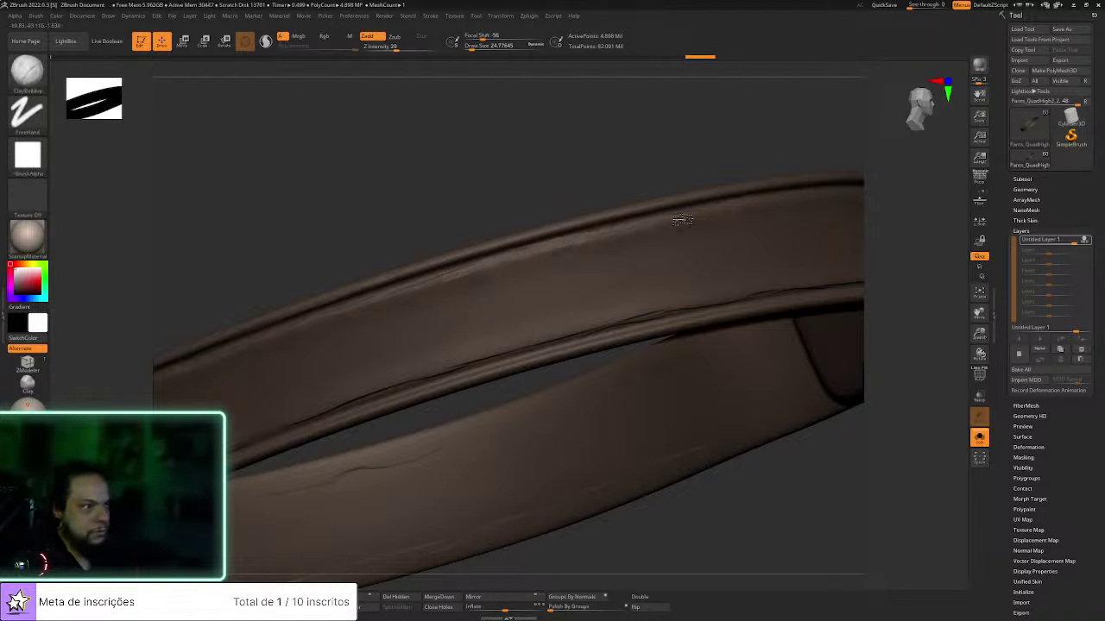
{"action": "left_click_drag", "start_coordinate": [645, 222], "coordinate": [708, 209]}
{"action": "left_click_drag", "start_coordinate": [598, 244], "coordinate": [579, 248]}
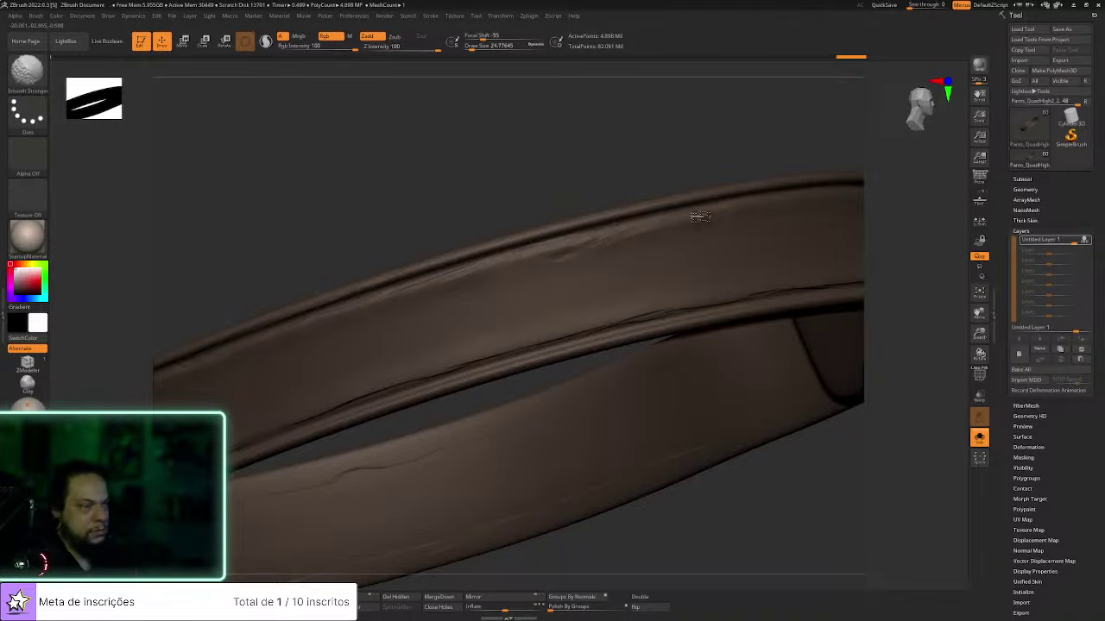
{"action": "left_click_drag", "start_coordinate": [674, 226], "coordinate": [680, 209], "text": "shift"}
{"action": "left_click_drag", "start_coordinate": [587, 227], "coordinate": [549, 230]}
{"action": "left_click_drag", "start_coordinate": [868, 337], "coordinate": [558, 340]}
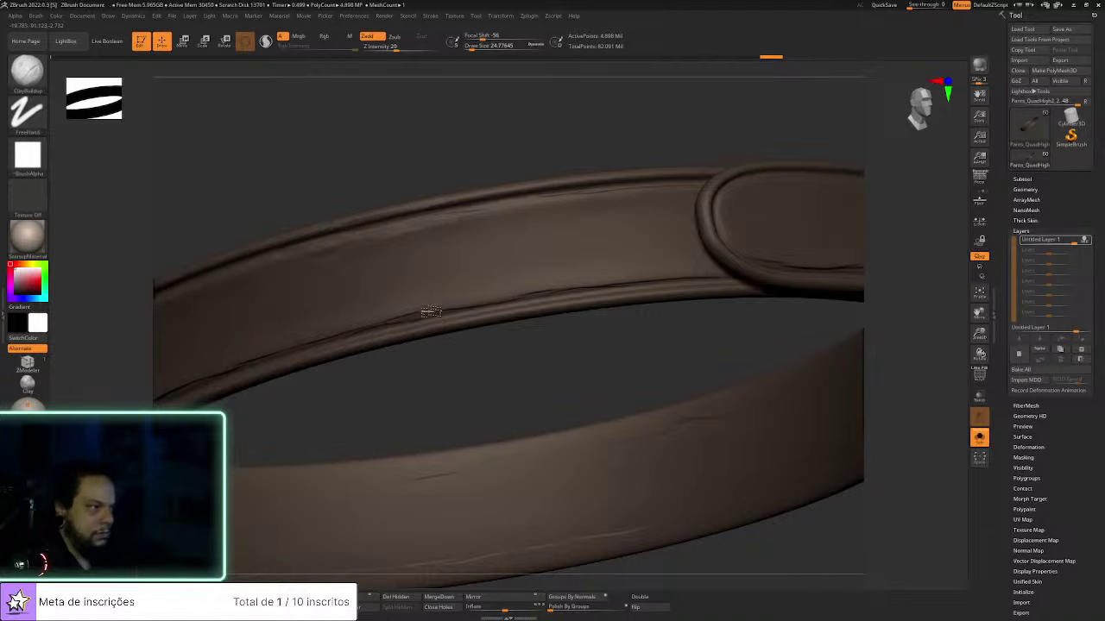
Roughen the lower border groove up to the rounded strap tip with ClayBuildup
{"action": "mouse_move", "coordinate": [445, 309]}
{"action": "left_mouse_down"}
{"action": "mouse_move", "coordinate": [408, 320]}
{"action": "mouse_move", "coordinate": [442, 330]}
{"action": "mouse_move", "coordinate": [608, 311]}
{"action": "mouse_move", "coordinate": [616, 284]}
{"action": "left_mouse_up"}
{"action": "mouse_move", "coordinate": [686, 273]}
{"action": "left_mouse_down"}
{"action": "mouse_move", "coordinate": [615, 266]}
{"action": "mouse_move", "coordinate": [635, 263]}
{"action": "left_mouse_up"}
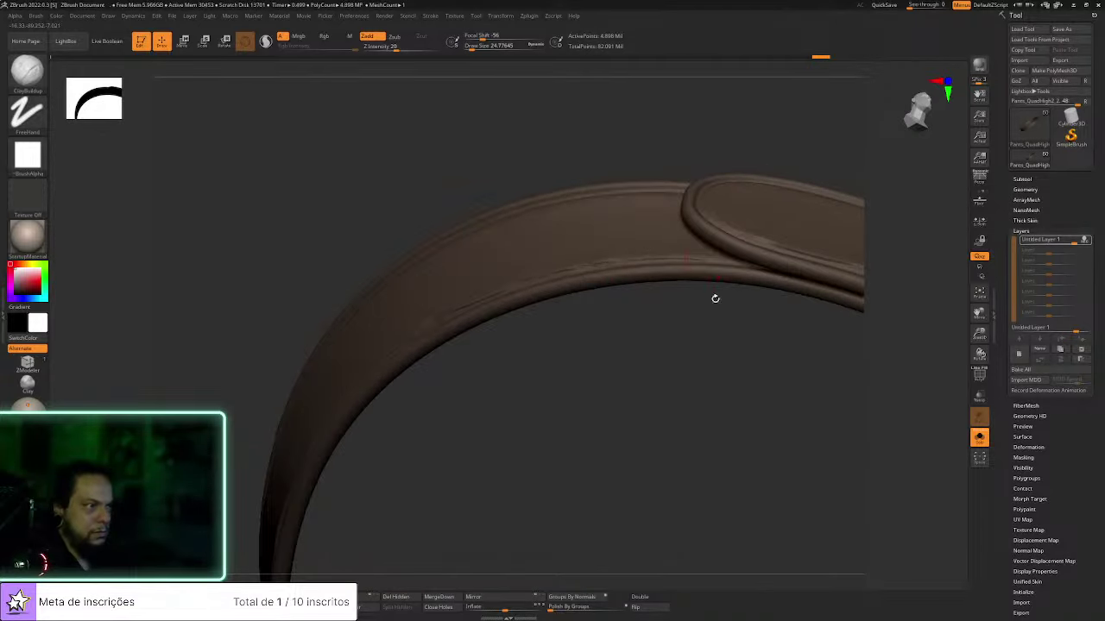
{"action": "left_click_drag", "start_coordinate": [722, 290], "coordinate": [720, 384]}
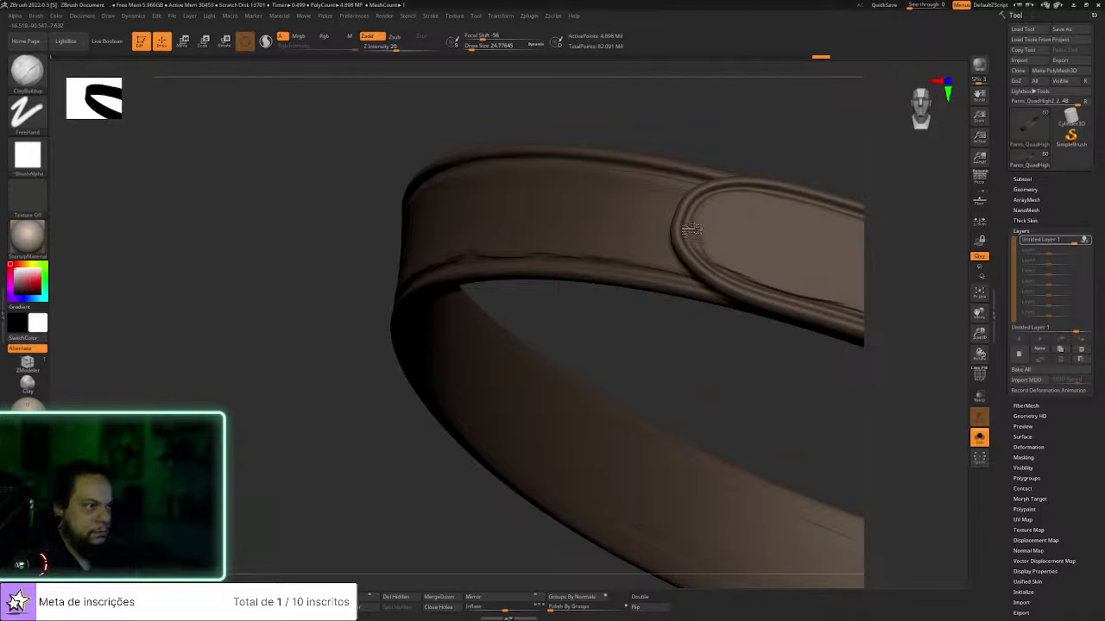
{"action": "key", "text": "ctrl+shift+z"}
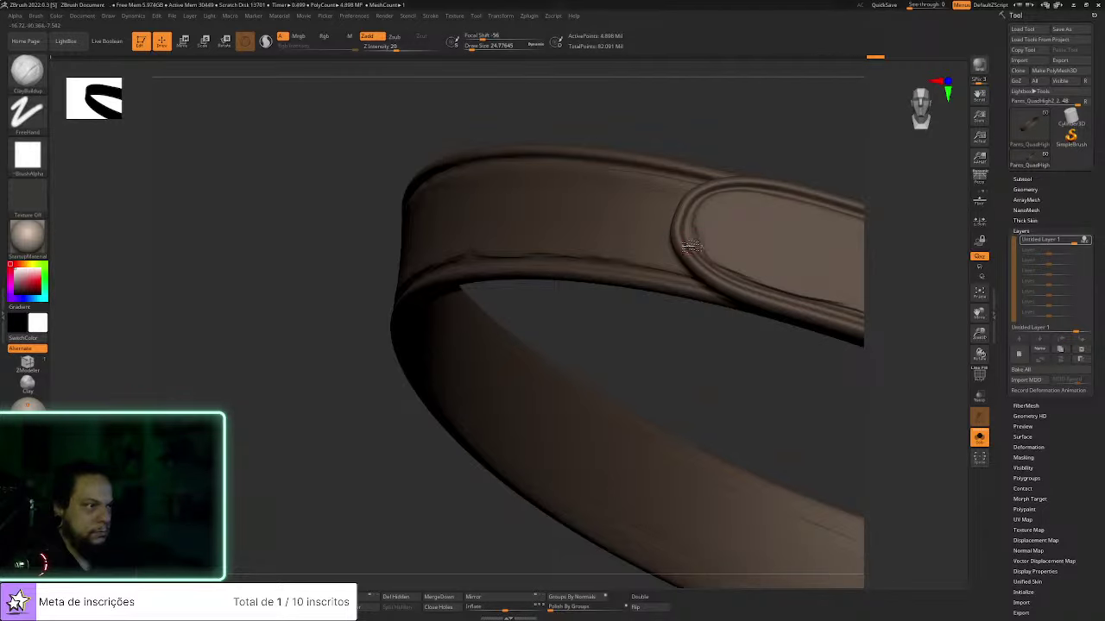
{"action": "key", "text": "ctrl+shift+z"}
{"action": "key", "text": "ctrl+shift+z"}
{"action": "key", "text": "ctrl+shift+z"}
{"action": "mouse_move", "coordinate": [818, 248]}
{"action": "left_mouse_down"}
{"action": "mouse_move", "coordinate": [840, 316]}
{"action": "mouse_move", "coordinate": [703, 419]}
{"action": "left_mouse_up"}
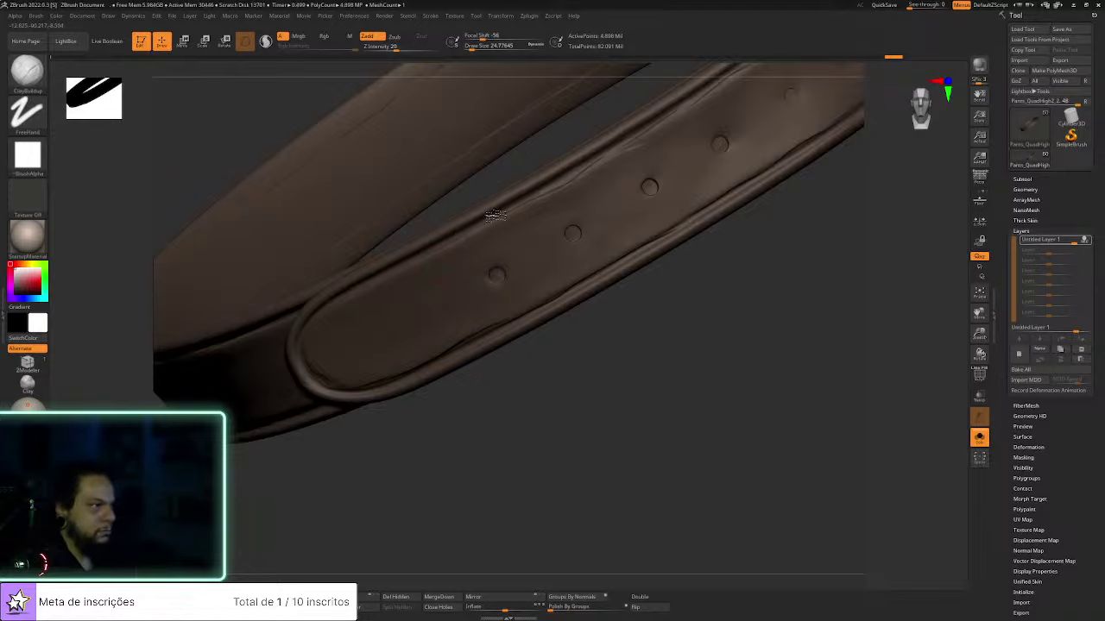
Break up both border grooves beside the row of holes with short ClayBuildup strokes
{"action": "key", "text": "ctrl+z"}
{"action": "key", "text": "ctrl+z"}
{"action": "key", "text": "ctrl+z"}
{"action": "key", "text": "ctrl+z"}
{"action": "key", "text": "ctrl+z"}
{"action": "left_click_drag", "start_coordinate": [701, 356], "coordinate": [656, 310]}
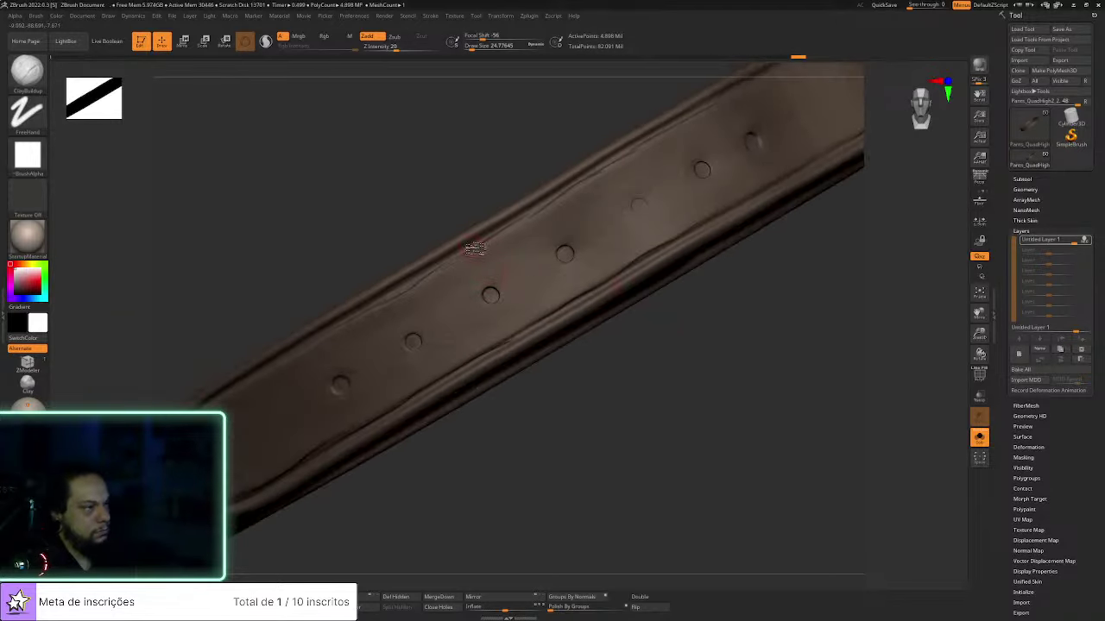
{"action": "left_click_drag", "start_coordinate": [492, 242], "coordinate": [466, 254]}
{"action": "left_click_drag", "start_coordinate": [623, 363], "coordinate": [600, 320]}
{"action": "mouse_move", "coordinate": [527, 331]}
{"action": "left_mouse_down"}
{"action": "mouse_move", "coordinate": [494, 347]}
{"action": "mouse_move", "coordinate": [544, 322]}
{"action": "left_mouse_up"}
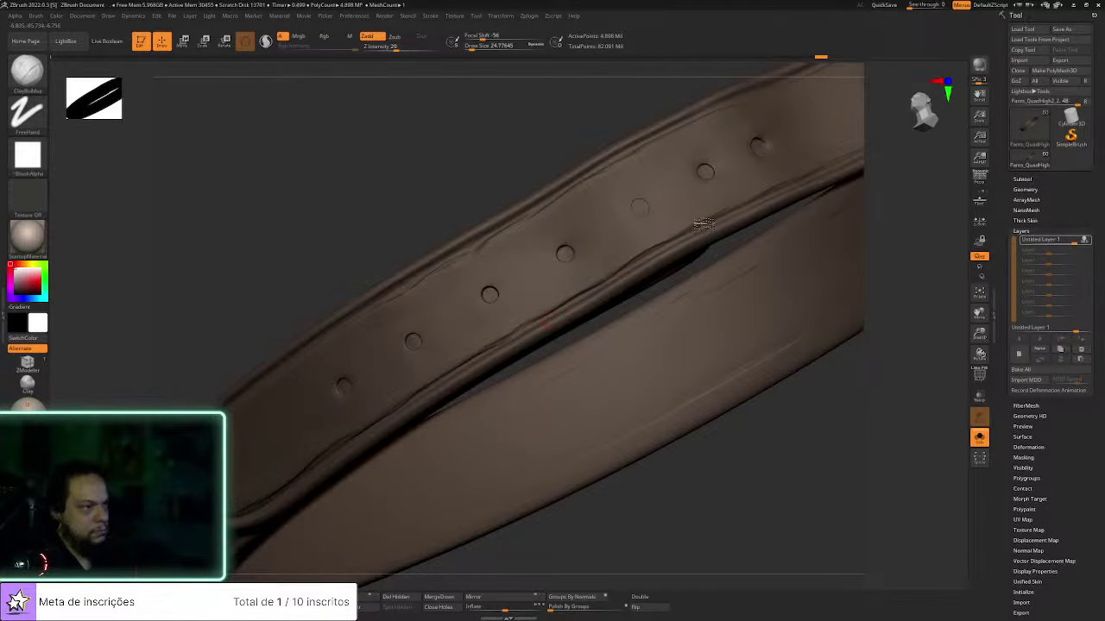
{"action": "mouse_move", "coordinate": [721, 213]}
{"action": "left_mouse_down"}
{"action": "mouse_move", "coordinate": [740, 205]}
{"action": "mouse_move", "coordinate": [708, 226]}
{"action": "left_mouse_up"}
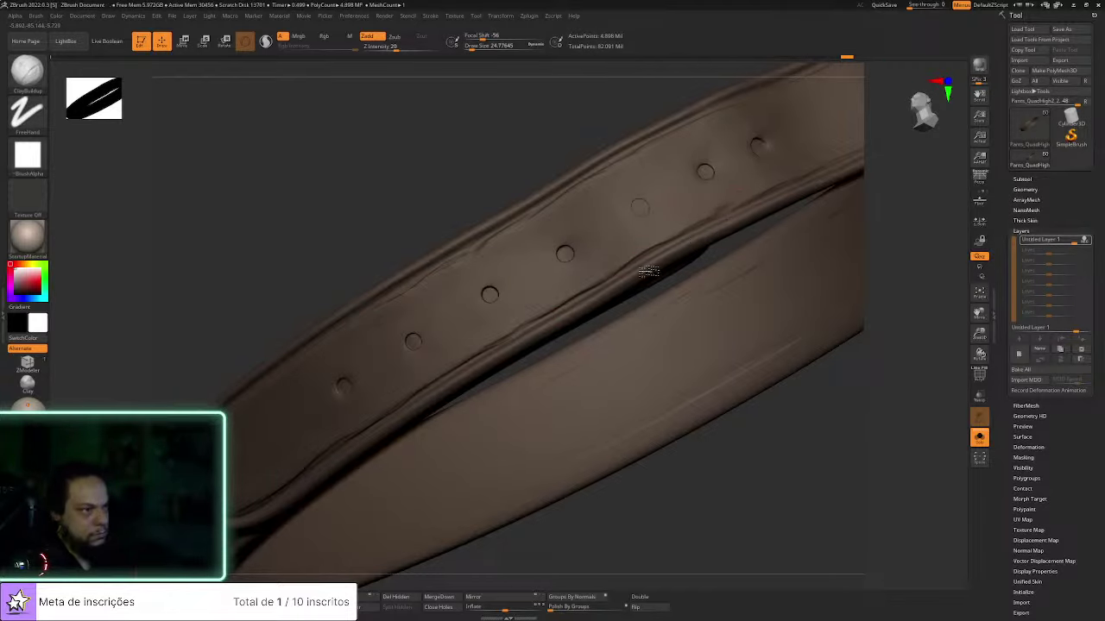
Extend the ClayBuildup wear on the lower border groove past the closely spaced holes
{"action": "mouse_move", "coordinate": [903, 239]}
{"action": "left_mouse_down"}
{"action": "mouse_move", "coordinate": [636, 400]}
{"action": "mouse_move", "coordinate": [520, 353]}
{"action": "left_mouse_up"}
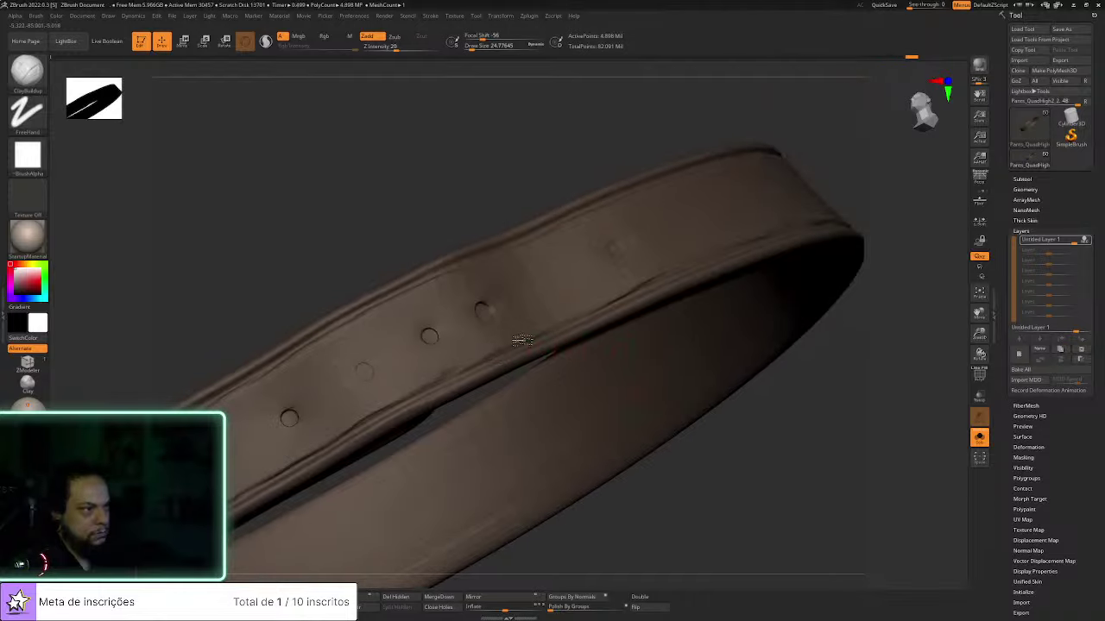
{"action": "left_click_drag", "start_coordinate": [595, 313], "coordinate": [592, 317]}
{"action": "key", "text": "ctrl+shift+z"}
{"action": "key", "text": "ctrl+shift+z"}
Deepen each hole along the strap with ClayBuildup dabs
{"action": "left_click", "coordinate": [619, 250]}
{"action": "left_click_drag", "start_coordinate": [781, 414], "coordinate": [839, 343]}
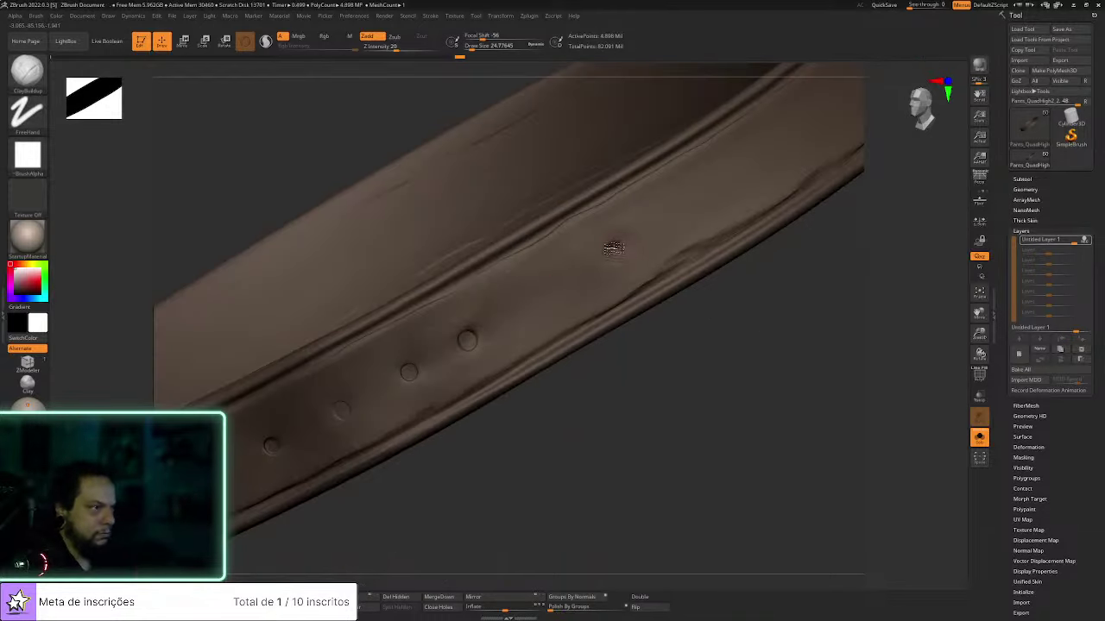
{"action": "left_click", "coordinate": [620, 251]}
{"action": "left_click", "coordinate": [412, 372]}
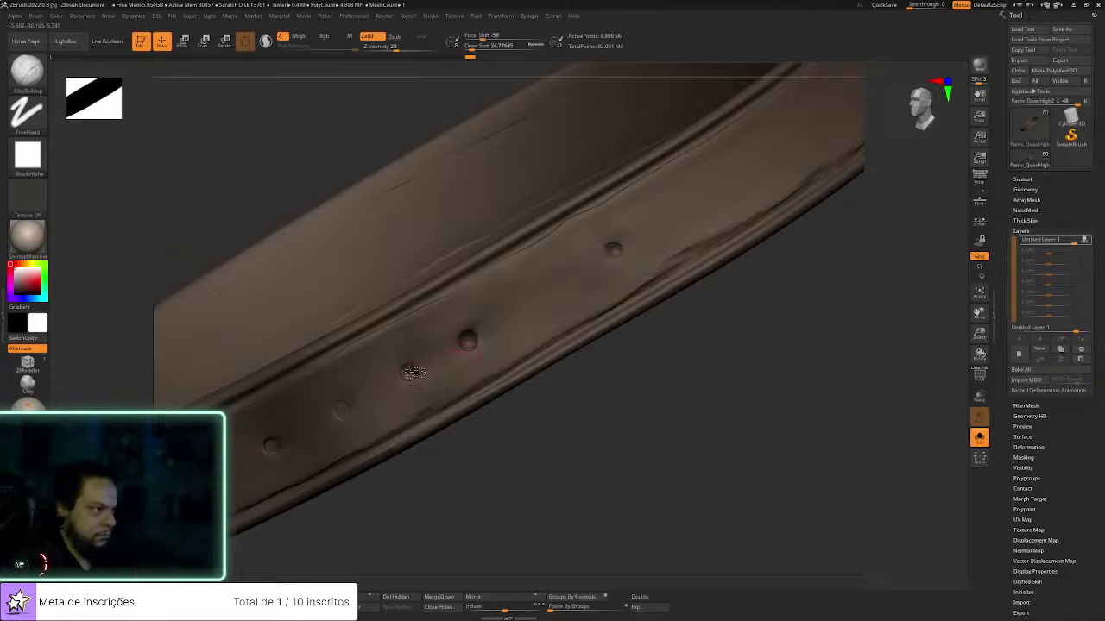
{"action": "left_click", "coordinate": [409, 373]}
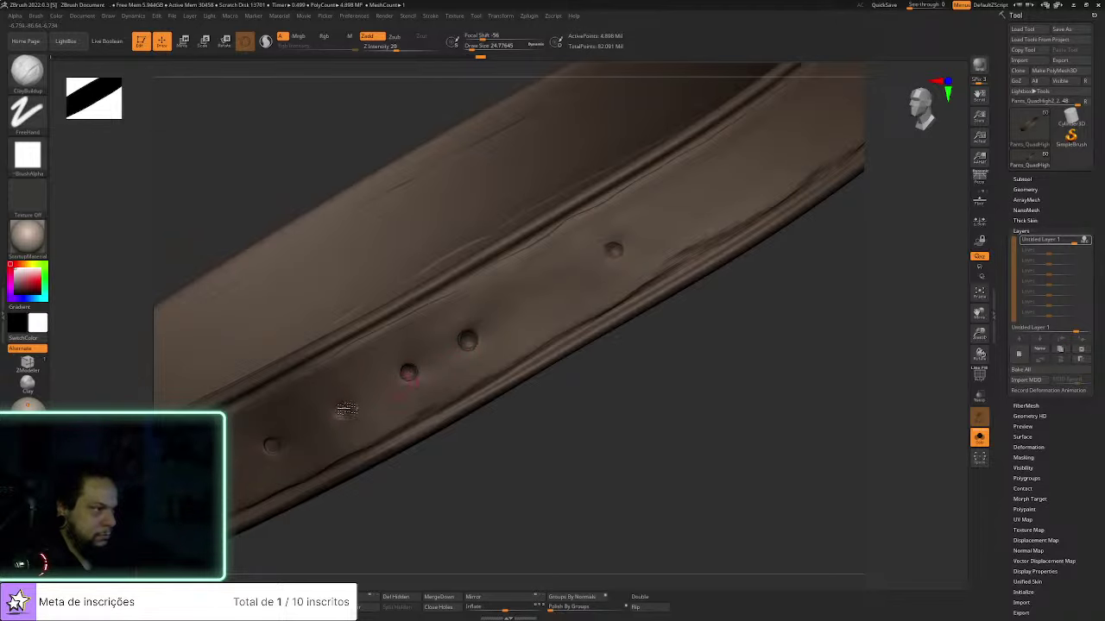
{"action": "left_click_drag", "start_coordinate": [525, 486], "coordinate": [503, 414]}
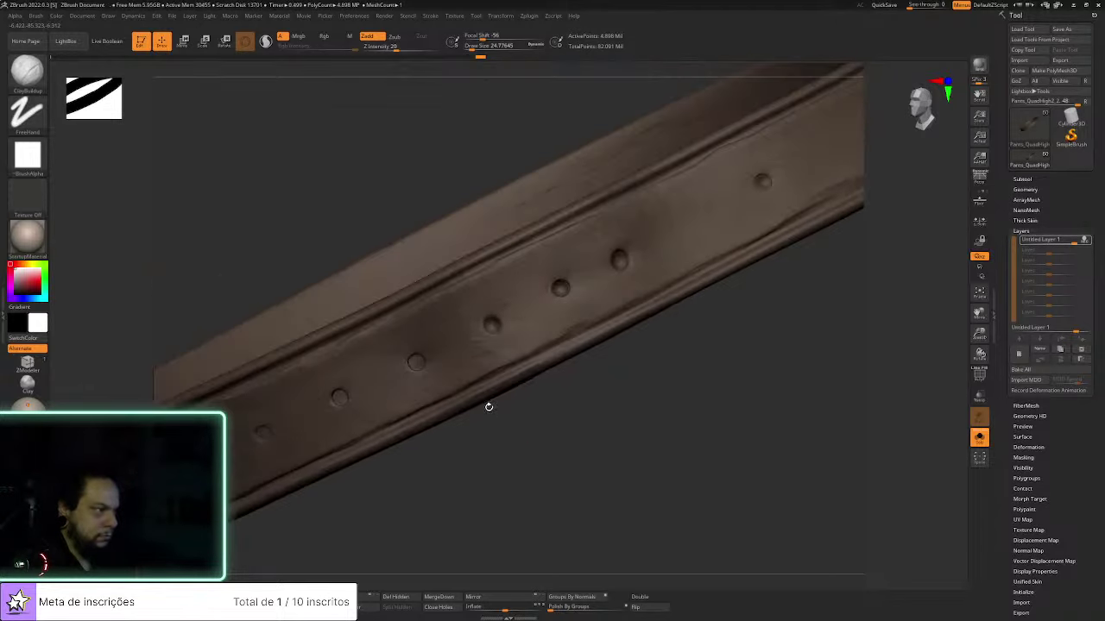
{"action": "left_click", "coordinate": [422, 359]}
{"action": "left_click_drag", "start_coordinate": [525, 466], "coordinate": [599, 434]}
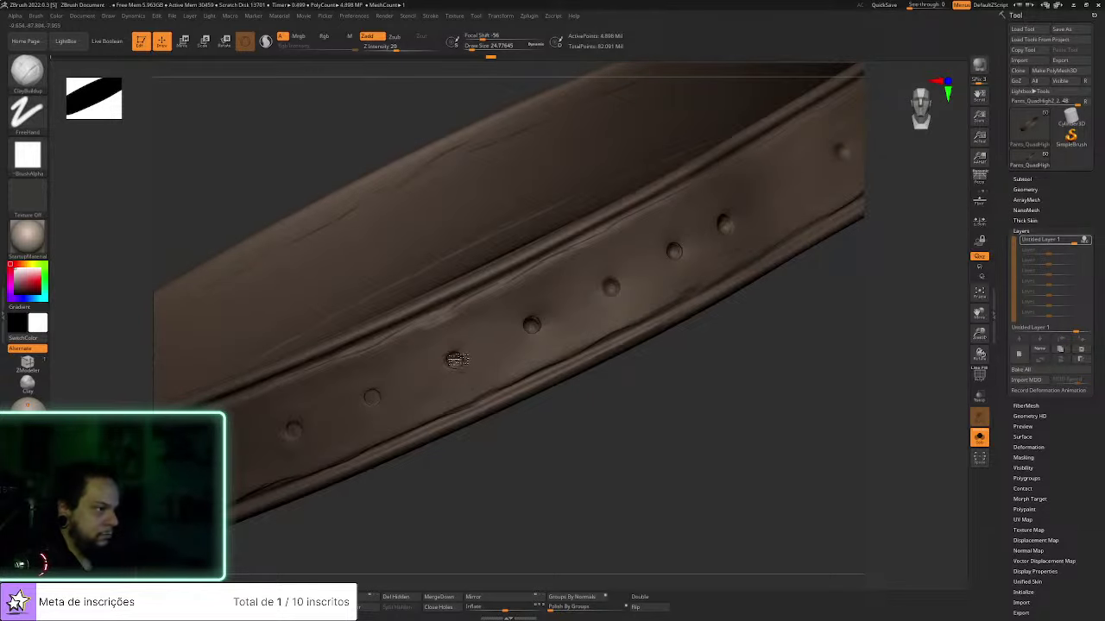
{"action": "right_click_drag", "start_coordinate": [488, 390], "coordinate": [376, 402]}
{"action": "left_click", "coordinate": [379, 395]}
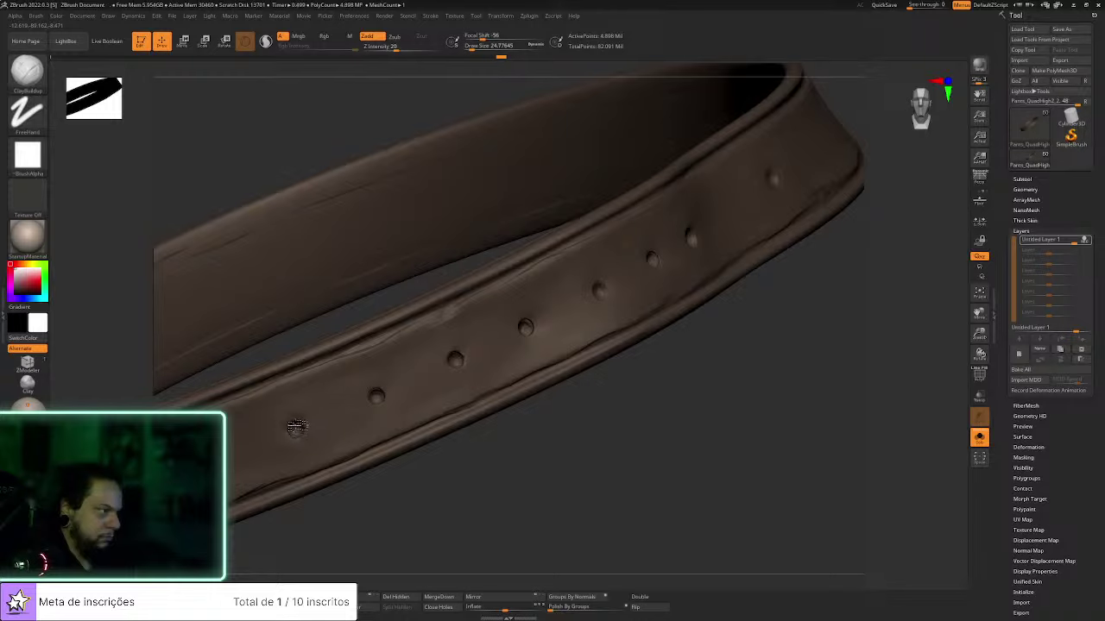
{"action": "left_click", "coordinate": [296, 427]}
{"action": "key", "text": "shift"}
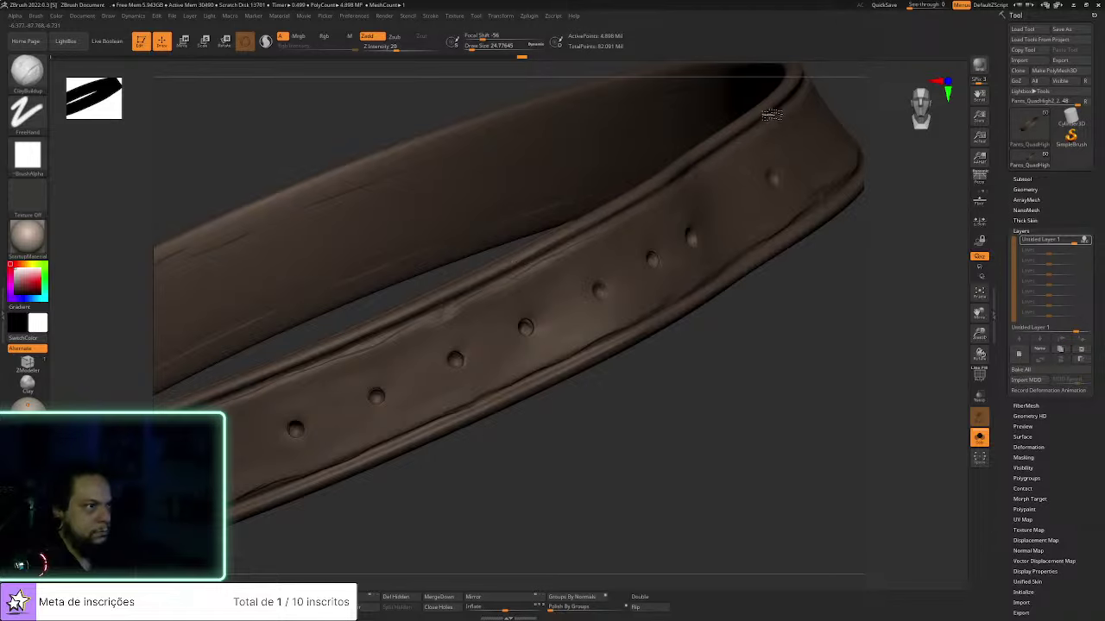
Inspect the whole belt and set the first sculpt layer's intensity to about 0.63
{"action": "left_click_drag", "start_coordinate": [777, 383], "coordinate": [581, 254]}
{"action": "left_click_drag", "start_coordinate": [784, 200], "coordinate": [619, 299]}
{"action": "mouse_move", "coordinate": [788, 315]}
{"action": "left_mouse_down"}
{"action": "mouse_move", "coordinate": [803, 348]}
{"action": "mouse_move", "coordinate": [799, 322]}
{"action": "left_mouse_up"}
{"action": "left_click_drag", "start_coordinate": [557, 335], "coordinate": [600, 290]}
{"action": "left_click_drag", "start_coordinate": [826, 344], "coordinate": [838, 303], "text": "alt"}
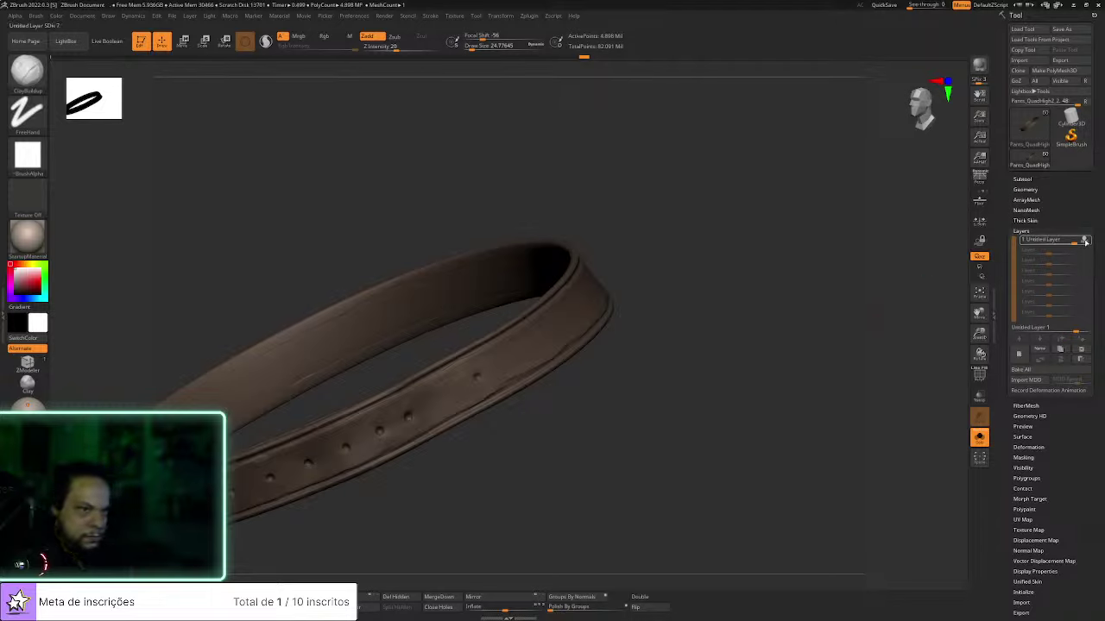
{"action": "left_click_drag", "start_coordinate": [1084, 241], "coordinate": [1067, 240]}
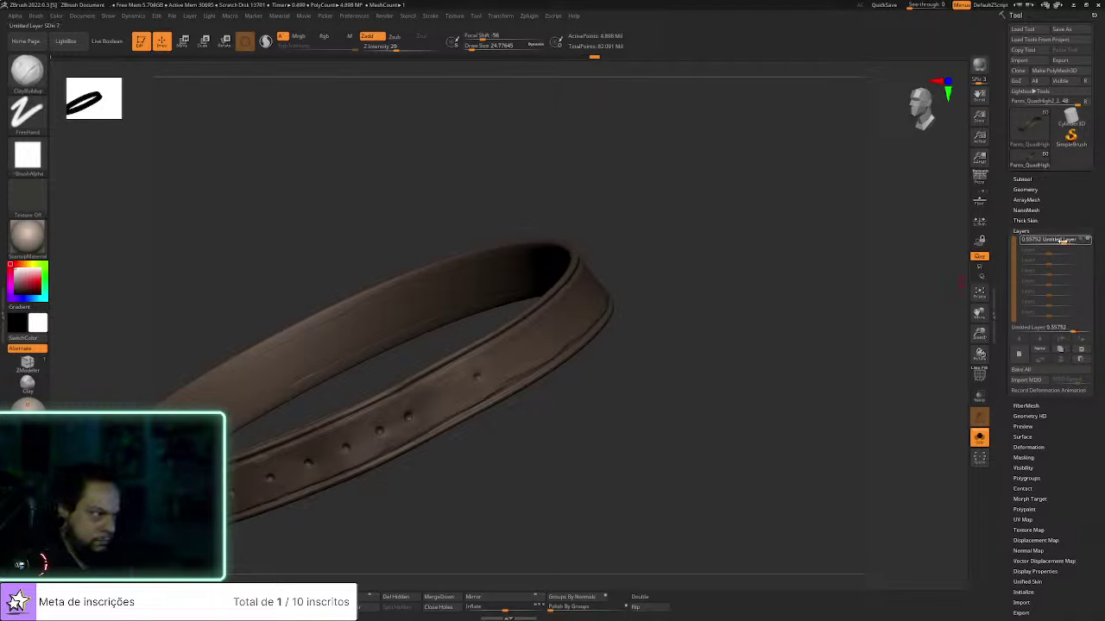
{"action": "left_click_drag", "start_coordinate": [819, 360], "coordinate": [851, 325]}
{"action": "left_click", "coordinate": [1088, 240]}
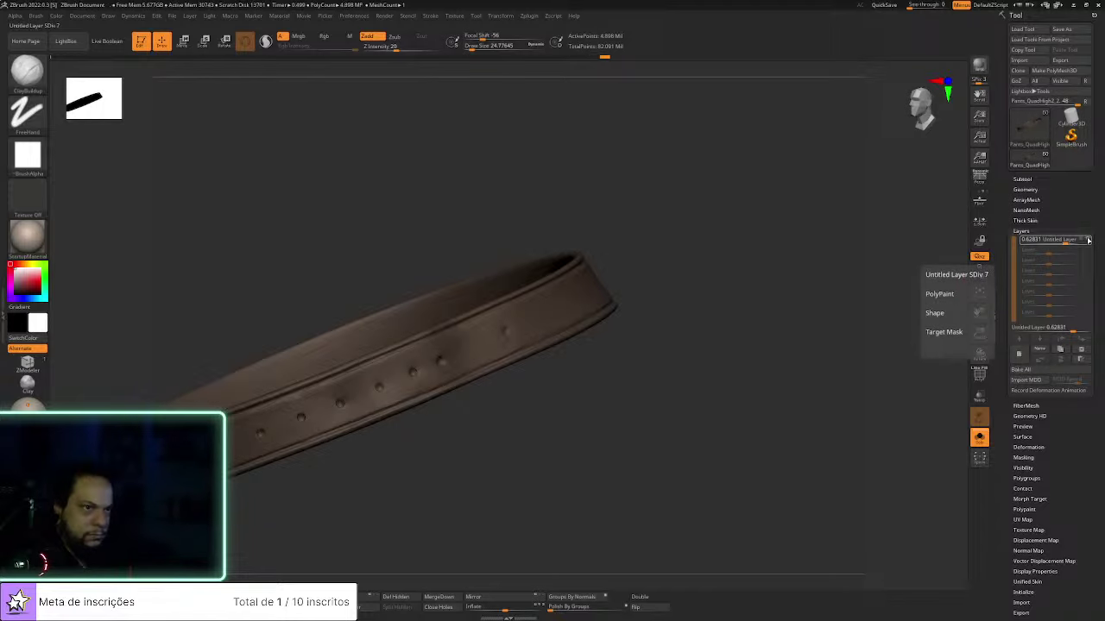
Add a second sculpt layer and carve a notch into the strap's lower border with ClayBuildup
{"action": "left_click", "coordinate": [1019, 354]}
{"action": "left_click_drag", "start_coordinate": [806, 362], "coordinate": [614, 360]}
{"action": "left_click_drag", "start_coordinate": [710, 338], "coordinate": [629, 331], "text": "alt"}
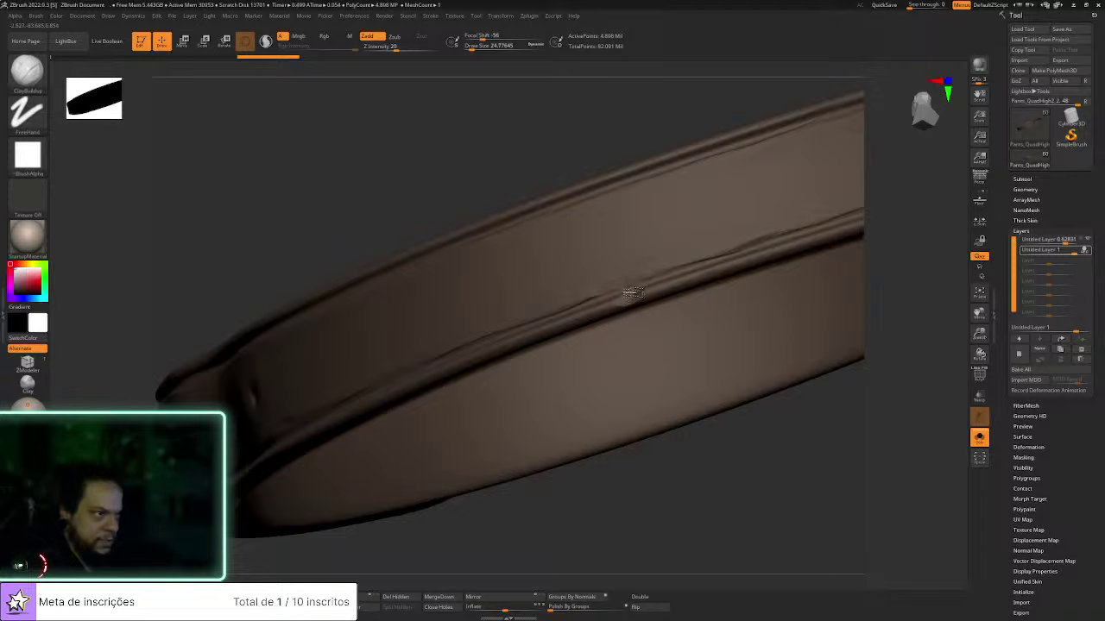
{"action": "mouse_move", "coordinate": [759, 404]}
{"action": "left_mouse_down"}
{"action": "mouse_move", "coordinate": [817, 426]}
{"action": "mouse_move", "coordinate": [647, 309]}
{"action": "left_mouse_up"}
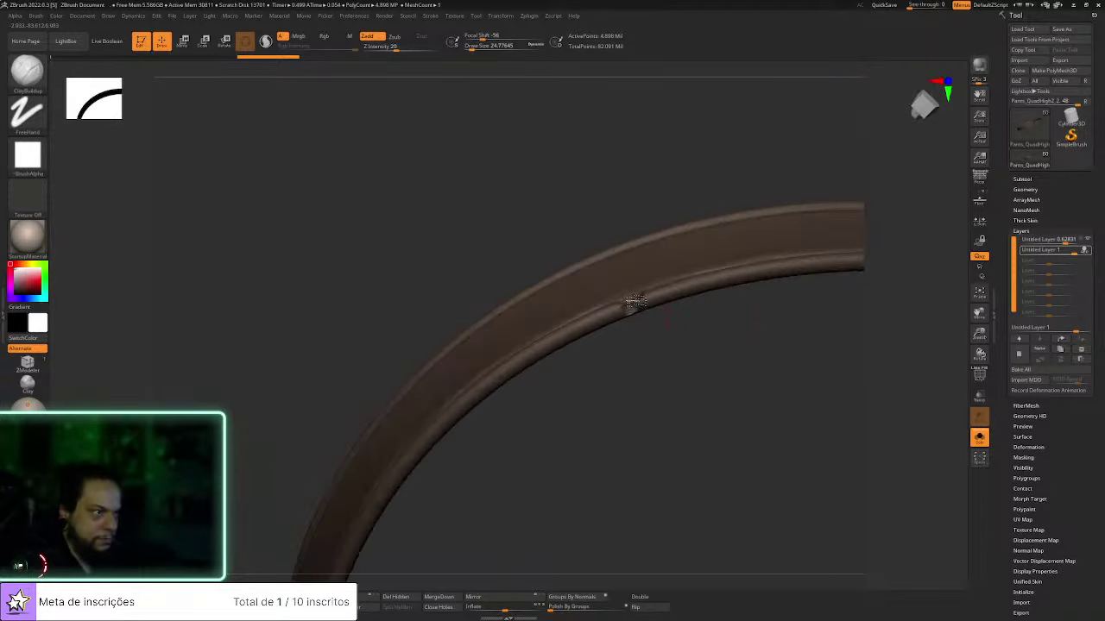
{"action": "left_click_drag", "start_coordinate": [636, 304], "coordinate": [640, 320]}
{"action": "mouse_move", "coordinate": [640, 320]}
{"action": "right_mouse_down"}
{"action": "mouse_move", "coordinate": [650, 313]}
{"action": "mouse_move", "coordinate": [636, 327]}
{"action": "mouse_move", "coordinate": [639, 307]}
{"action": "right_mouse_up"}
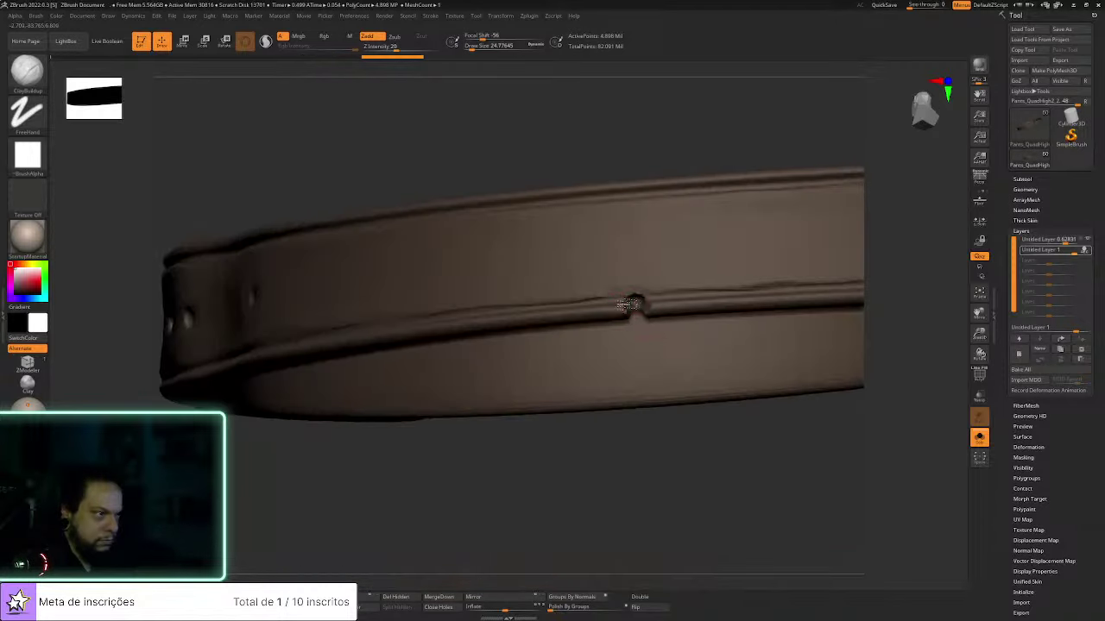
{"action": "key", "text": "b"}
{"action": "key", "text": "m"}
{"action": "key", "text": "v"}
{"action": "key", "text": "ctrl+shift+z"}
{"action": "key", "text": "ctrl+z"}
Shape the rim of the lower border notch with ClayBuildup, reducing the draw size to about 14
{"action": "key", "text": "b"}
{"action": "key", "text": "c"}
{"action": "key", "text": "b"}
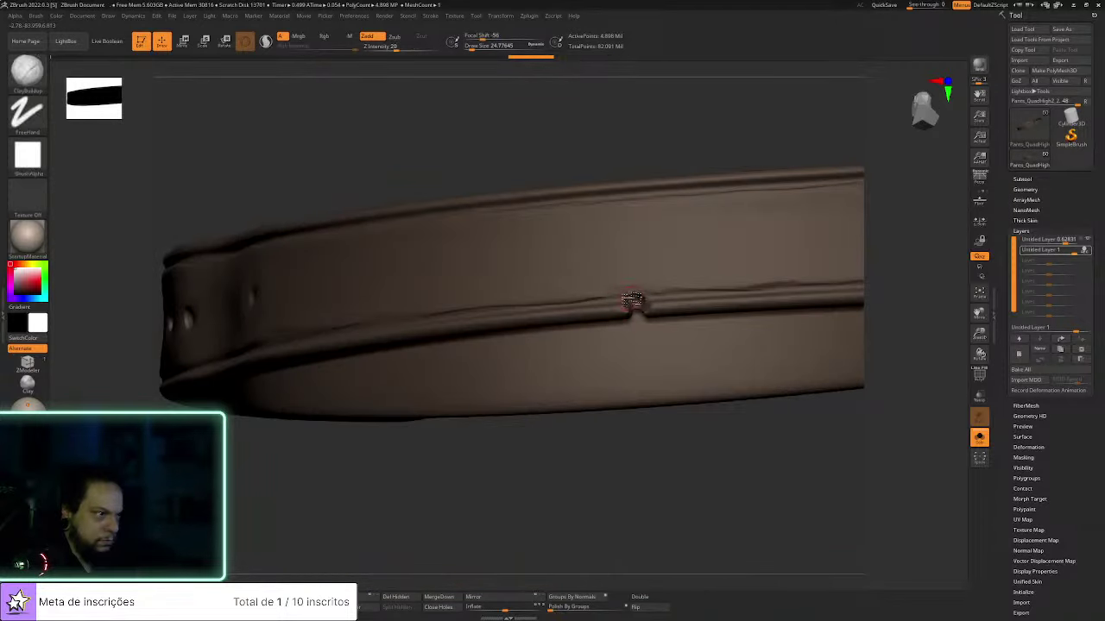
{"action": "mouse_move", "coordinate": [627, 294]}
{"action": "left_mouse_down"}
{"action": "mouse_move", "coordinate": [615, 292]}
{"action": "mouse_move", "coordinate": [641, 300]}
{"action": "left_mouse_up"}
{"action": "key", "text": "s"}
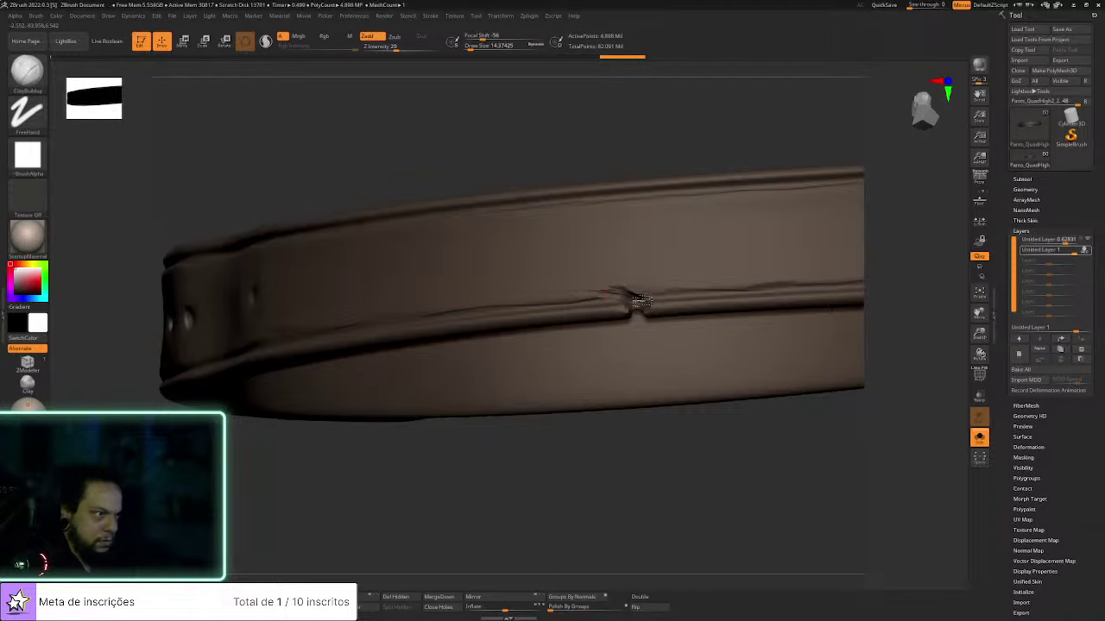
{"action": "left_click_drag", "start_coordinate": [657, 301], "coordinate": [666, 306]}
{"action": "left_click_drag", "start_coordinate": [727, 432], "coordinate": [760, 451]}
Switch to the hPolish brush and flatten the edges of the lower border notch
{"action": "key", "text": "b"}
{"action": "key", "text": "i"}
{"action": "key", "text": "n"}
{"action": "key", "text": "b"}
{"action": "key", "text": "h"}
{"action": "key", "text": "p"}
{"action": "left_click_drag", "start_coordinate": [687, 440], "coordinate": [658, 309]}
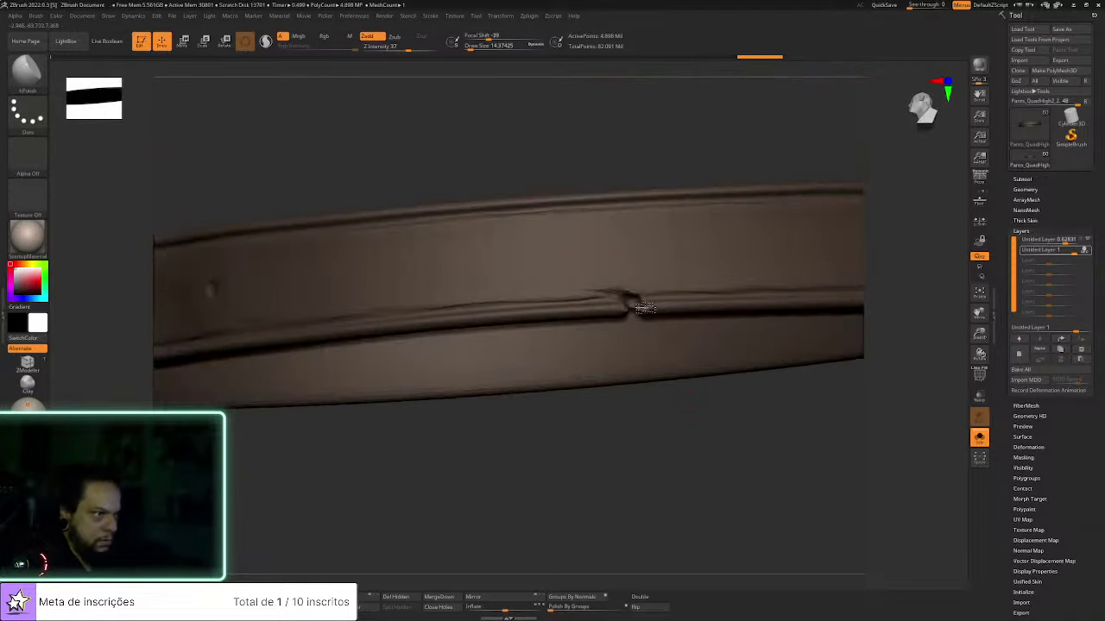
{"action": "left_click_drag", "start_coordinate": [678, 441], "coordinate": [628, 431]}
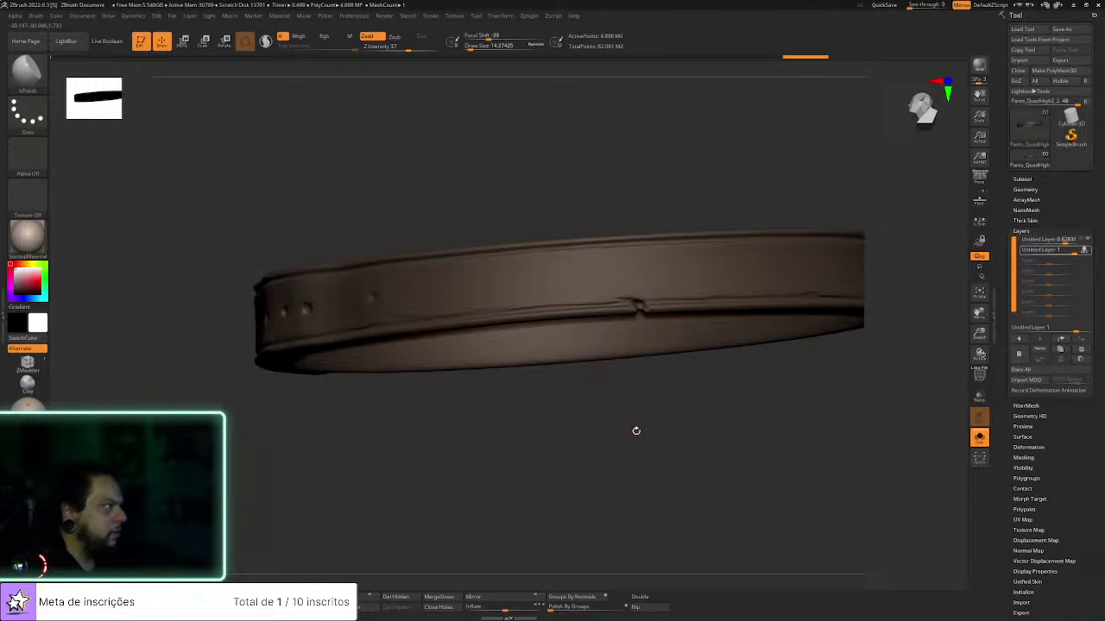
Switch to the ClayBuildup brush and start carving a notch in the strap's upper border, diagonally across from the lower notch
{"action": "mouse_move", "coordinate": [635, 435]}
{"action": "left_mouse_down"}
{"action": "mouse_move", "coordinate": [644, 454]}
{"action": "mouse_move", "coordinate": [668, 423]}
{"action": "mouse_move", "coordinate": [700, 436]}
{"action": "mouse_move", "coordinate": [650, 495]}
{"action": "mouse_move", "coordinate": [561, 488]}
{"action": "left_mouse_up"}
{"action": "key", "text": "b"}
{"action": "key", "text": "c"}
{"action": "key", "text": "b"}
{"action": "key", "text": "s"}
{"action": "left_click", "coordinate": [569, 320]}
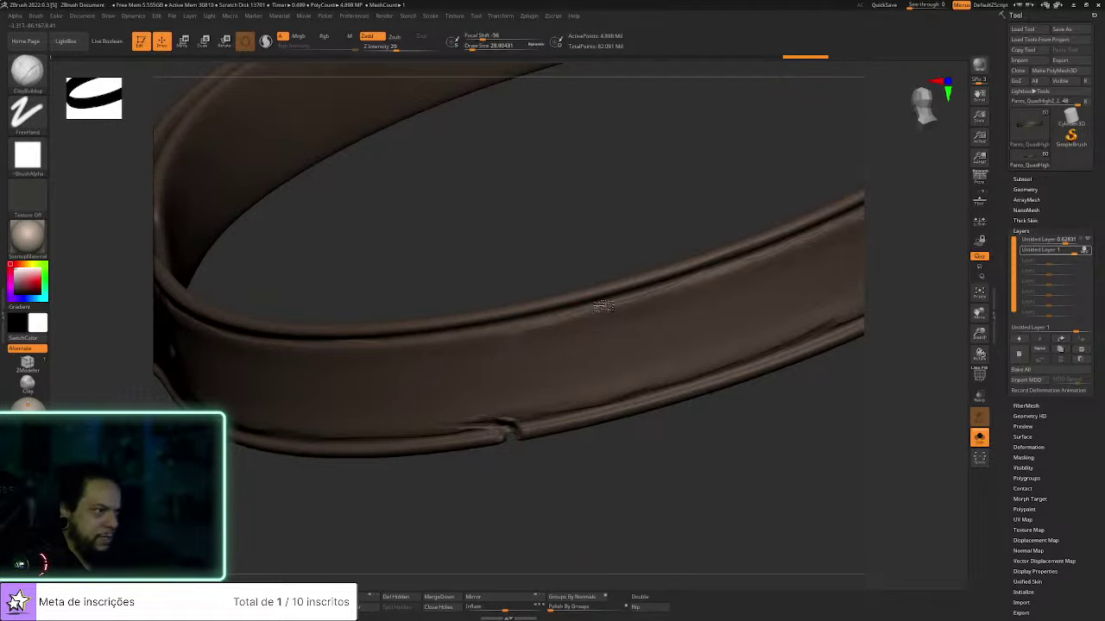
{"action": "left_click_drag", "start_coordinate": [707, 419], "coordinate": [695, 350]}
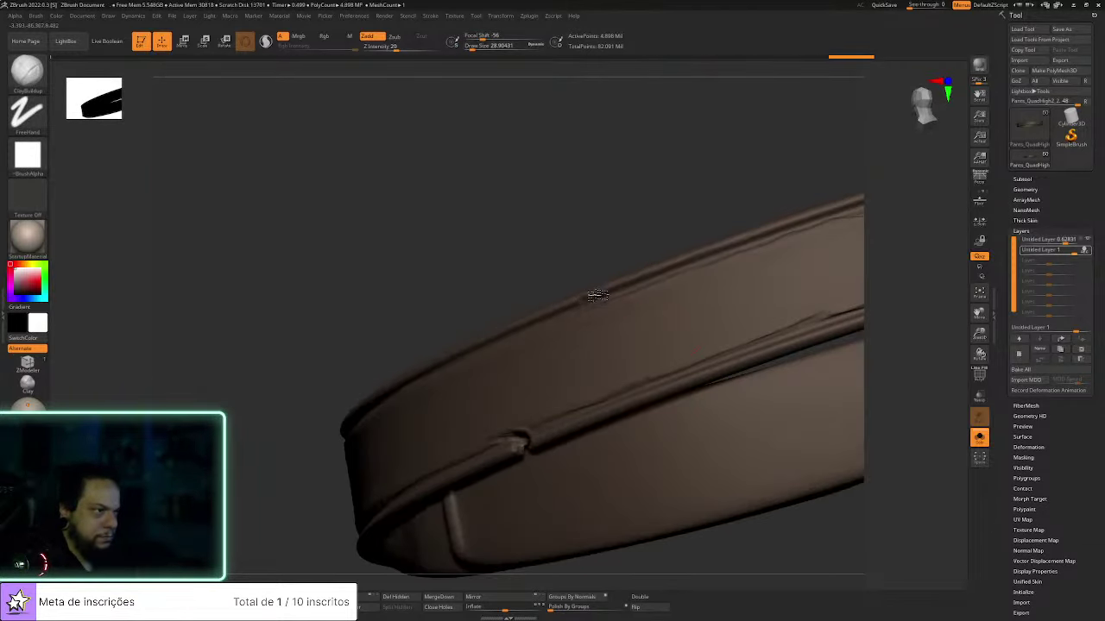
{"action": "mouse_move", "coordinate": [613, 288]}
{"action": "left_mouse_down"}
{"action": "mouse_move", "coordinate": [629, 256]}
{"action": "mouse_move", "coordinate": [606, 287]}
{"action": "left_mouse_up"}
Reduce the draw size to about 21 and cut the upper notch through the full thickness of the border
{"action": "key", "text": "s"}
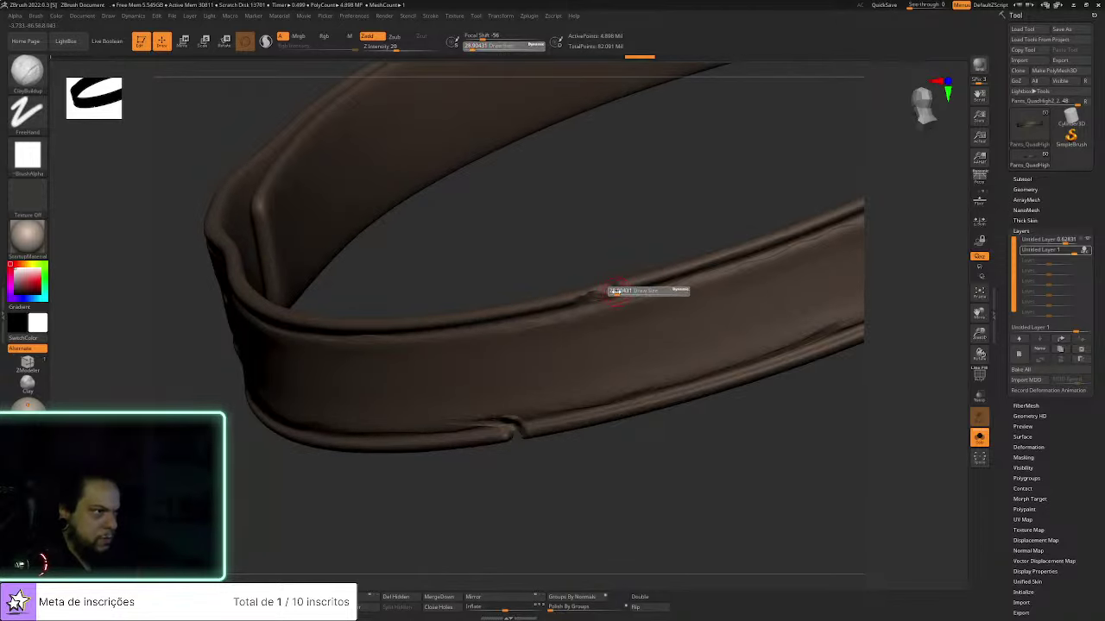
{"action": "left_click", "coordinate": [610, 291]}
{"action": "mouse_move", "coordinate": [606, 290]}
{"action": "left_mouse_down"}
{"action": "mouse_move", "coordinate": [627, 284]}
{"action": "mouse_move", "coordinate": [596, 299]}
{"action": "left_mouse_up"}
{"action": "right_click_drag", "start_coordinate": [612, 283], "coordinate": [612, 294]}
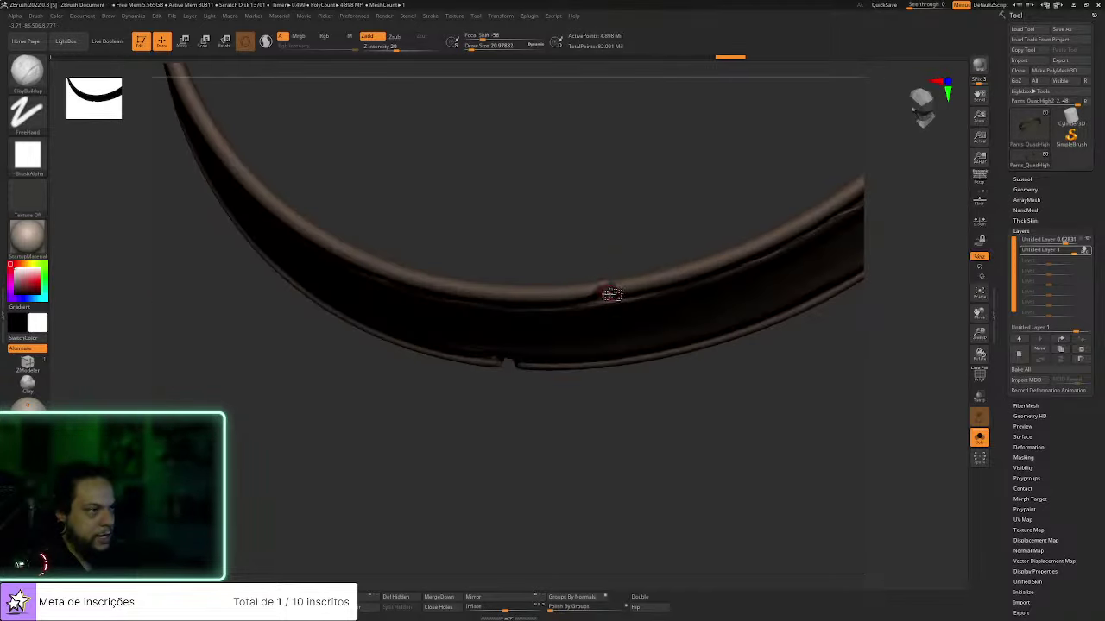
{"action": "left_click_drag", "start_coordinate": [647, 444], "coordinate": [606, 289]}
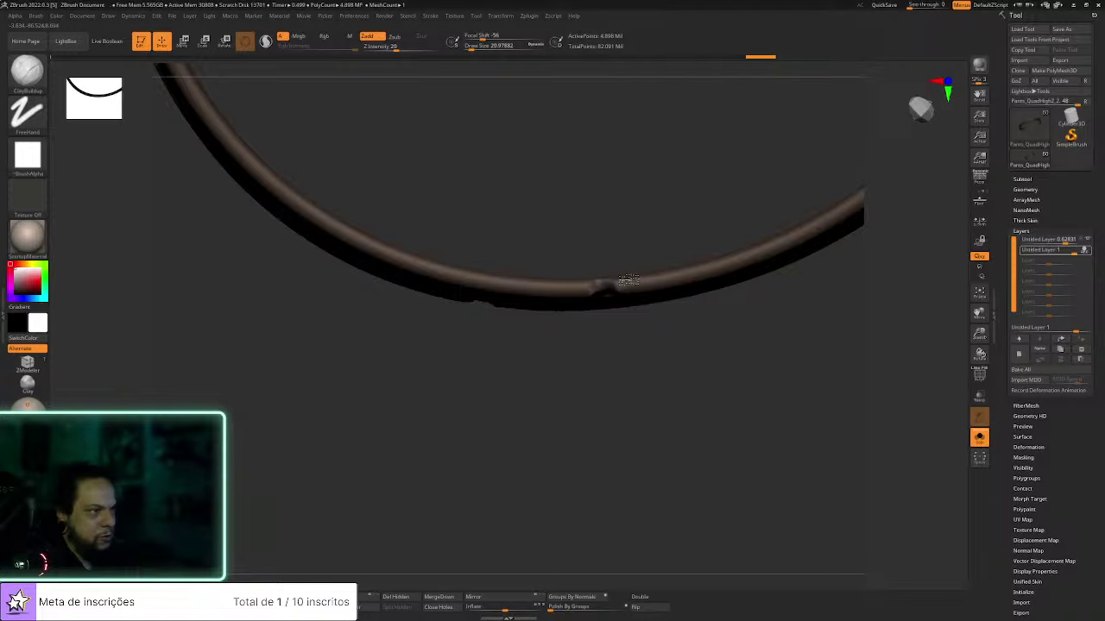
{"action": "left_click_drag", "start_coordinate": [620, 279], "coordinate": [604, 289]}
{"action": "left_click_drag", "start_coordinate": [630, 337], "coordinate": [671, 310]}
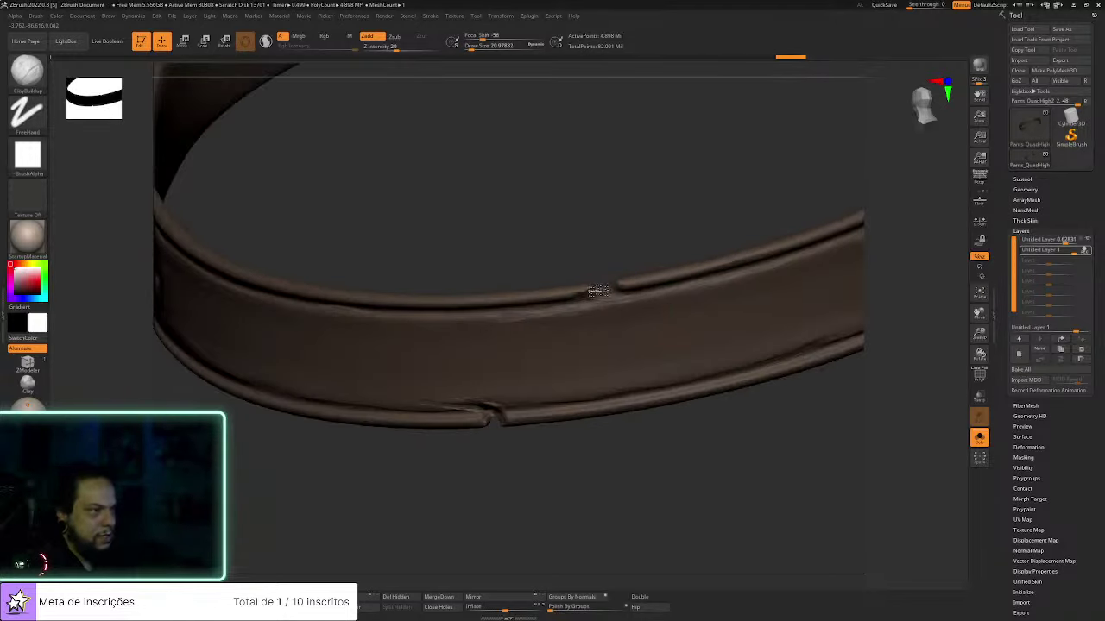
Work the leather along the upper border groove beside the notch with ClayBuildup and smooth the strokes
{"action": "left_click_drag", "start_coordinate": [572, 308], "coordinate": [453, 315]}
{"action": "mouse_move", "coordinate": [453, 315]}
{"action": "left_mouse_down"}
{"action": "mouse_move", "coordinate": [535, 318]}
{"action": "mouse_move", "coordinate": [628, 301]}
{"action": "mouse_move", "coordinate": [475, 309]}
{"action": "left_mouse_up"}
{"action": "mouse_move", "coordinate": [475, 310]}
{"action": "left_mouse_down"}
{"action": "mouse_move", "coordinate": [597, 303]}
{"action": "mouse_move", "coordinate": [613, 281]}
{"action": "mouse_move", "coordinate": [562, 296]}
{"action": "left_mouse_up"}
{"action": "mouse_move", "coordinate": [632, 266]}
{"action": "left_mouse_down"}
{"action": "mouse_move", "coordinate": [648, 239]}
{"action": "mouse_move", "coordinate": [647, 252]}
{"action": "left_mouse_up"}
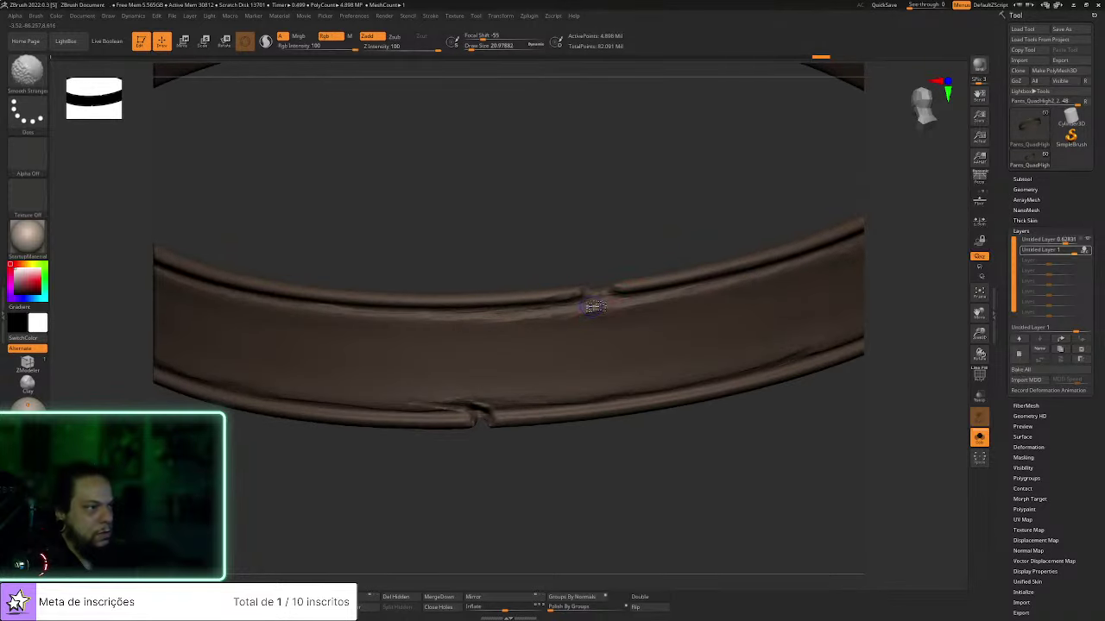
{"action": "left_click_drag", "start_coordinate": [457, 326], "coordinate": [648, 322], "text": "shift"}
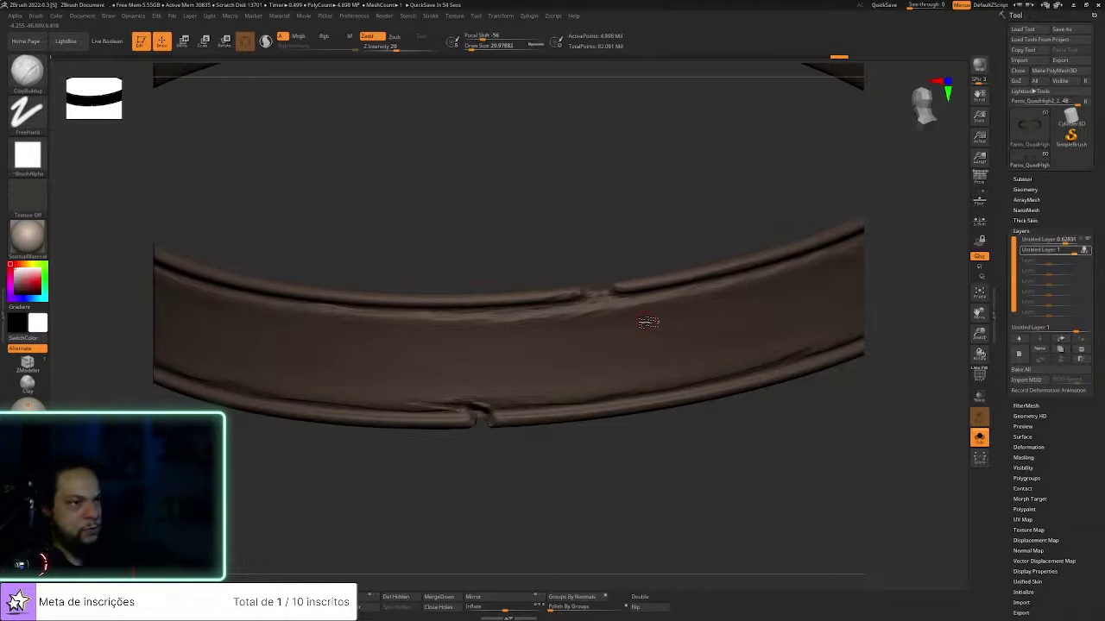
Touch up the groove beside the lower notch and refine the floor of the upper notch with ClayBuildup and smoothing
{"action": "left_click_drag", "start_coordinate": [624, 481], "coordinate": [441, 406]}
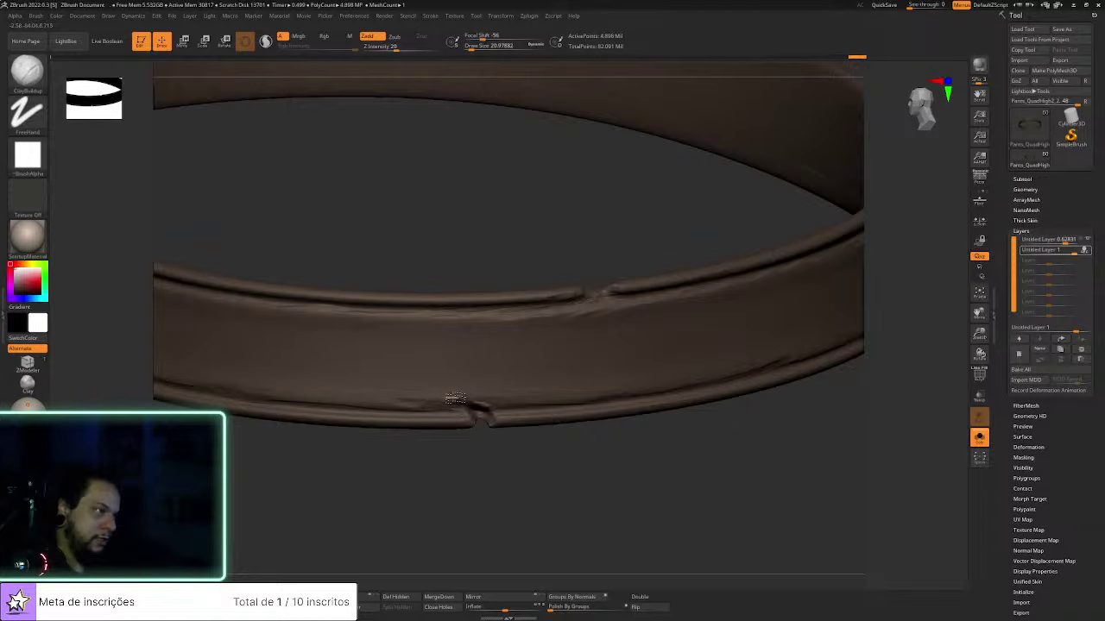
{"action": "mouse_move", "coordinate": [426, 399]}
{"action": "left_mouse_down"}
{"action": "mouse_move", "coordinate": [438, 400]}
{"action": "mouse_move", "coordinate": [402, 401]}
{"action": "mouse_move", "coordinate": [483, 402]}
{"action": "mouse_move", "coordinate": [447, 398]}
{"action": "left_mouse_up"}
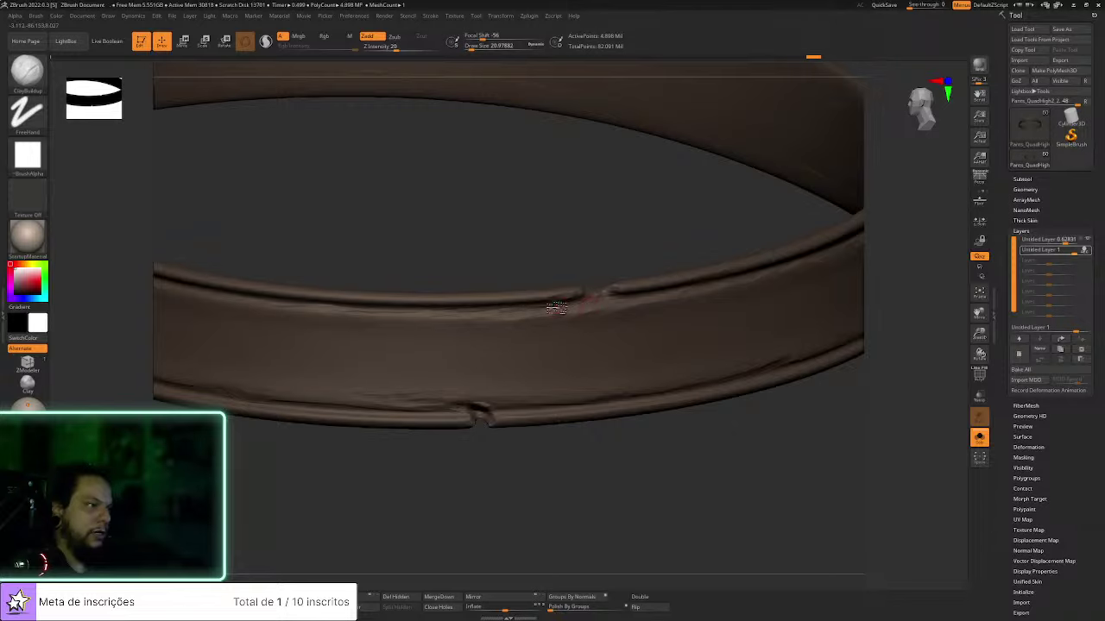
{"action": "left_click_drag", "start_coordinate": [598, 303], "coordinate": [601, 292], "text": "shift"}
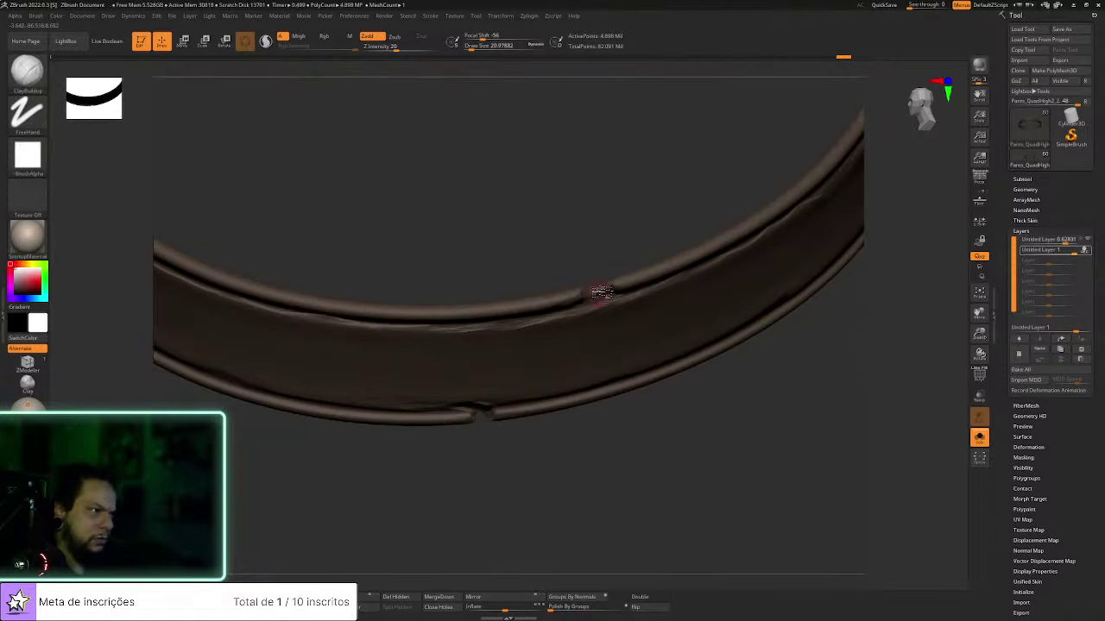
{"action": "left_click_drag", "start_coordinate": [601, 295], "coordinate": [584, 306]}
{"action": "mouse_move", "coordinate": [759, 449]}
{"action": "left_mouse_down"}
{"action": "mouse_move", "coordinate": [756, 406]}
{"action": "mouse_move", "coordinate": [726, 373]}
{"action": "left_mouse_up"}
{"action": "left_click_drag", "start_coordinate": [616, 312], "coordinate": [611, 310]}
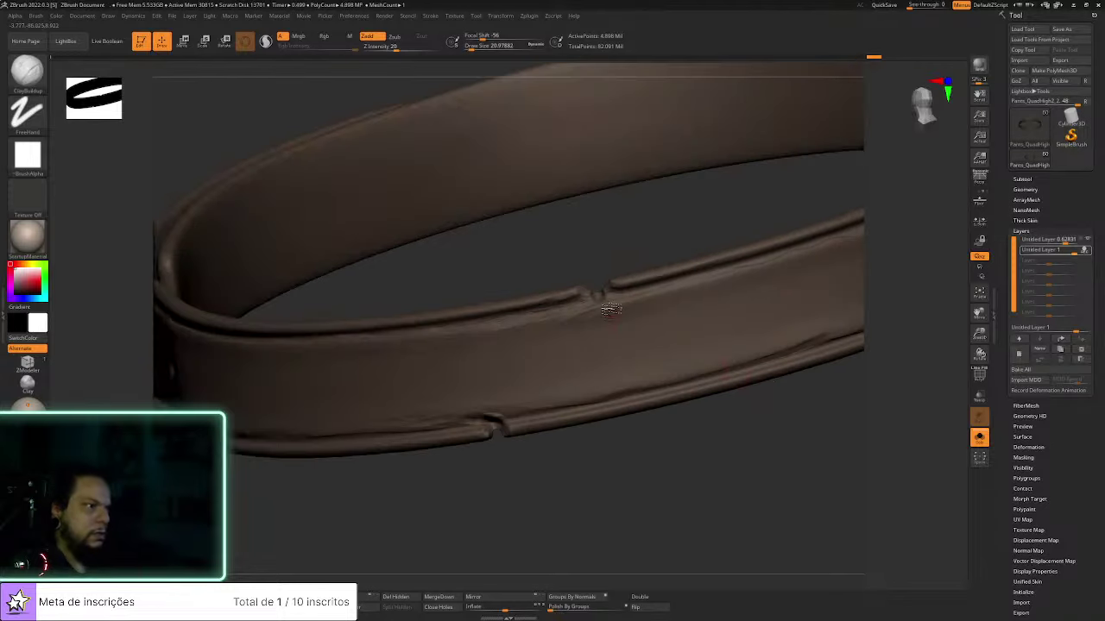
{"action": "mouse_move", "coordinate": [589, 337]}
{"action": "right_mouse_down"}
{"action": "mouse_move", "coordinate": [711, 509]}
{"action": "mouse_move", "coordinate": [707, 497]}
{"action": "right_mouse_up"}
Switch to the Arranhao brush, undo the last strokes, and cut a short diagonal scratch from the upper notch at draw size about 9
{"action": "key", "text": "b"}
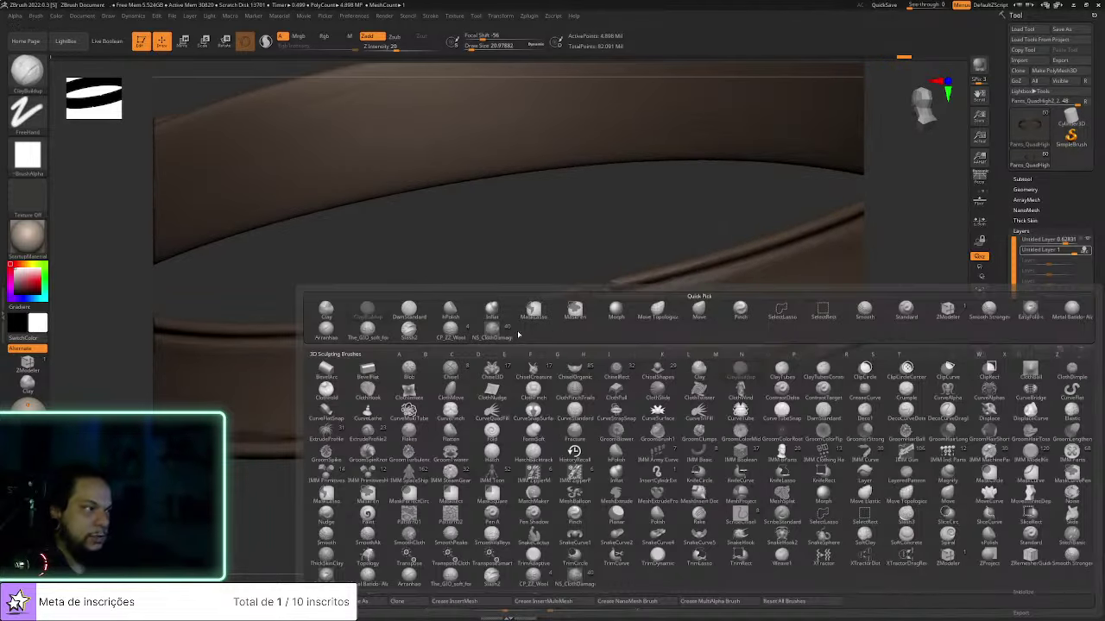
{"action": "left_click", "coordinate": [326, 331]}
{"action": "right_click_drag", "start_coordinate": [645, 475], "coordinate": [604, 297]}
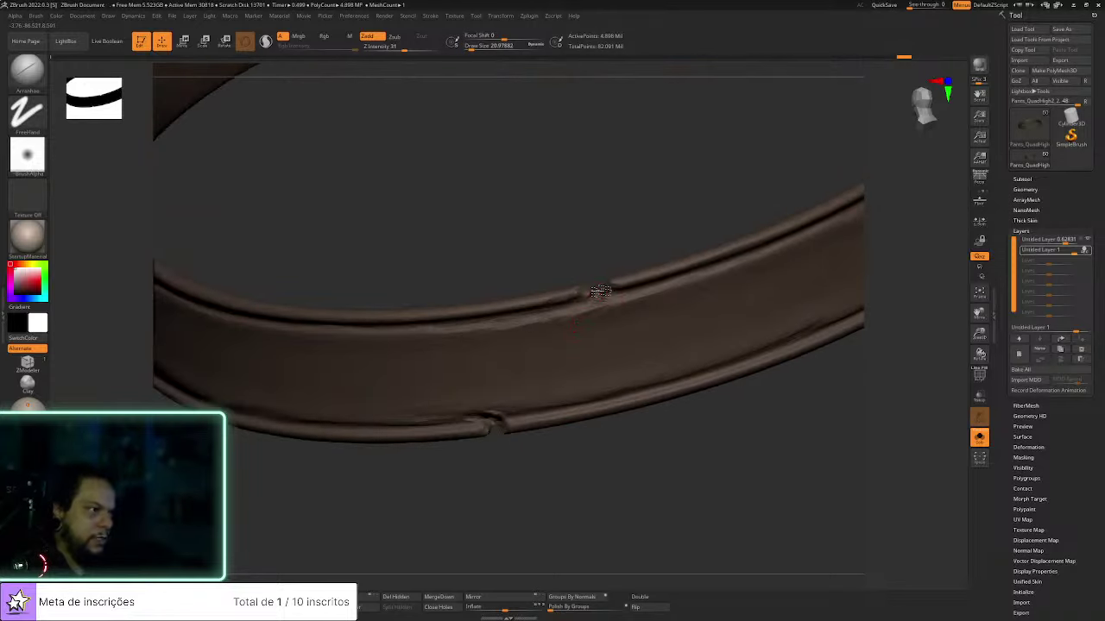
{"action": "key", "text": "ctrl+z"}
{"action": "key", "text": "ctrl+z"}
{"action": "key", "text": "ctrl+z"}
{"action": "left_click_drag", "start_coordinate": [592, 299], "coordinate": [541, 336]}
{"action": "key", "text": "s"}
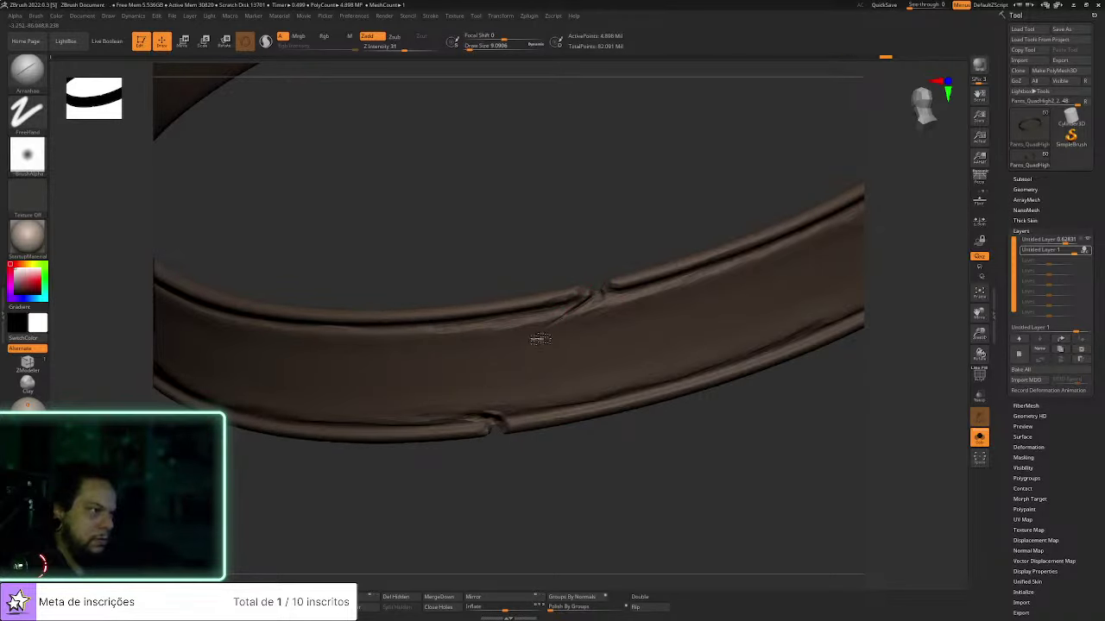
Carve diagonal scratches across the strap between the lower and upper notches, using a draw size of about 11.6
{"action": "right_click_drag", "start_coordinate": [675, 468], "coordinate": [617, 363]}
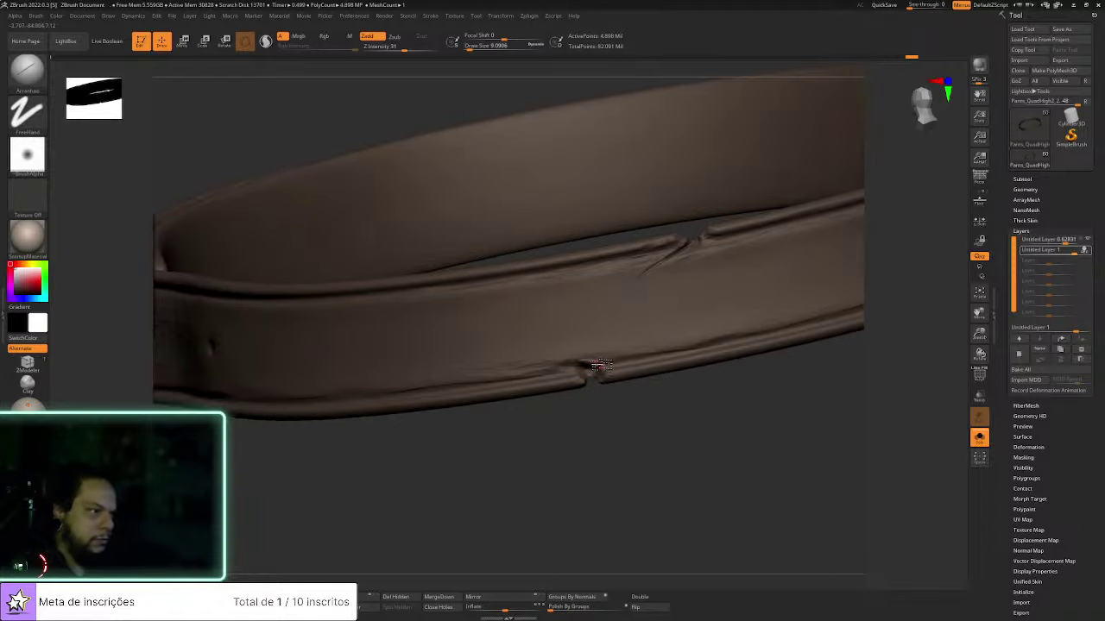
{"action": "key", "text": "s"}
{"action": "left_click_drag", "start_coordinate": [600, 367], "coordinate": [701, 250]}
{"action": "key", "text": "s"}
{"action": "key", "text": "s"}
{"action": "left_click_drag", "start_coordinate": [614, 349], "coordinate": [686, 276]}
{"action": "key", "text": "s"}
{"action": "mouse_move", "coordinate": [572, 377]}
{"action": "left_mouse_down"}
{"action": "mouse_move", "coordinate": [526, 429]}
{"action": "mouse_move", "coordinate": [560, 378]}
{"action": "mouse_move", "coordinate": [559, 390]}
{"action": "left_mouse_up"}
{"action": "key", "text": "s"}
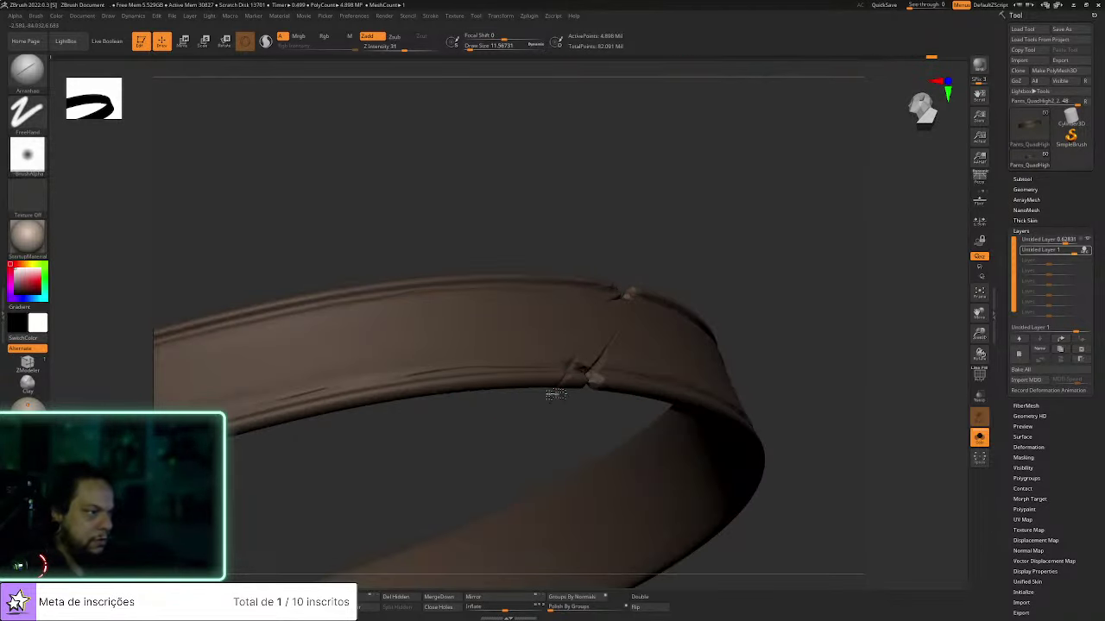
Add finer scratches around the lower notch and extend the diagonal scratch toward the upper notch
{"action": "left_click_drag", "start_coordinate": [730, 251], "coordinate": [562, 377]}
{"action": "right_click_drag", "start_coordinate": [577, 361], "coordinate": [618, 352]}
{"action": "left_click_drag", "start_coordinate": [547, 446], "coordinate": [577, 374]}
{"action": "left_click_drag", "start_coordinate": [610, 432], "coordinate": [596, 371]}
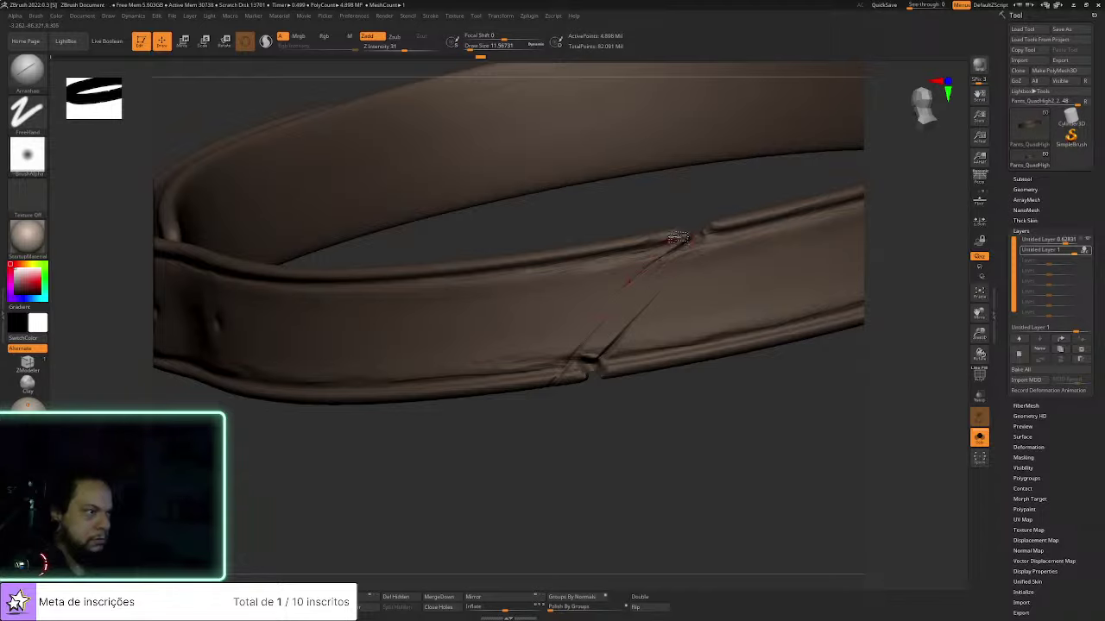
{"action": "mouse_move", "coordinate": [708, 462]}
{"action": "left_mouse_down"}
{"action": "mouse_move", "coordinate": [707, 419]}
{"action": "mouse_move", "coordinate": [725, 422]}
{"action": "mouse_move", "coordinate": [641, 464]}
{"action": "mouse_move", "coordinate": [671, 444]}
{"action": "mouse_move", "coordinate": [484, 423]}
{"action": "mouse_move", "coordinate": [543, 347]}
{"action": "left_mouse_up"}
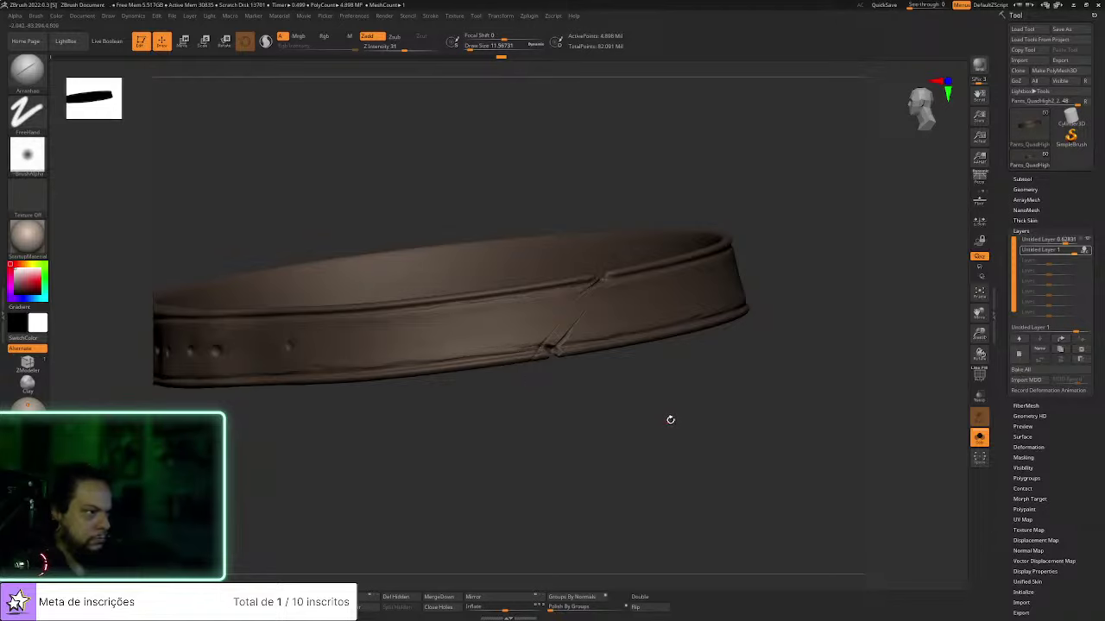
Cut a small scratch across the upper border farther along the strap with the Arranhao brush
{"action": "left_click_drag", "start_coordinate": [668, 419], "coordinate": [584, 394]}
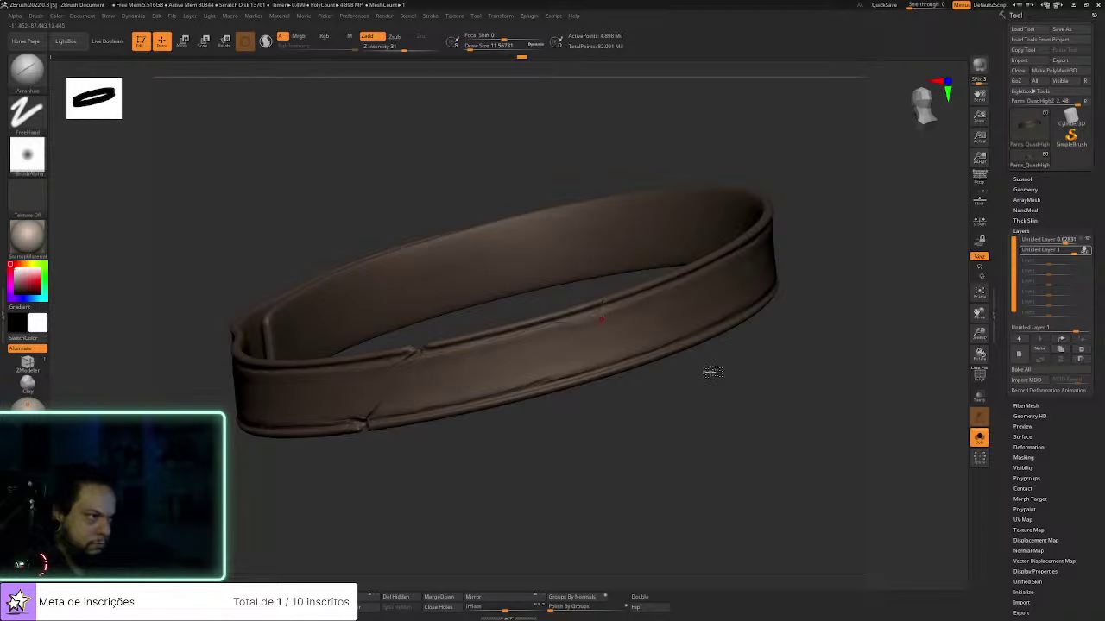
{"action": "left_click_drag", "start_coordinate": [708, 370], "coordinate": [687, 435]}
{"action": "left_click_drag", "start_coordinate": [611, 291], "coordinate": [601, 319]}
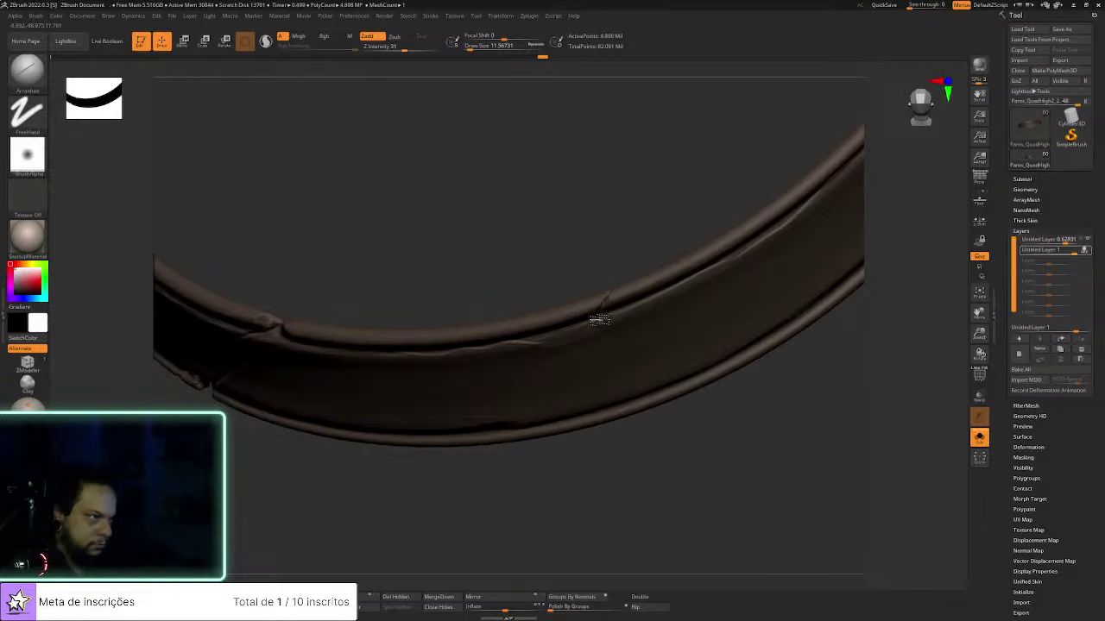
{"action": "left_click_drag", "start_coordinate": [594, 496], "coordinate": [624, 449]}
{"action": "left_click_drag", "start_coordinate": [605, 303], "coordinate": [561, 377]}
{"action": "mouse_move", "coordinate": [597, 471]}
{"action": "left_mouse_down"}
{"action": "mouse_move", "coordinate": [633, 493]}
{"action": "mouse_move", "coordinate": [668, 448]}
{"action": "mouse_move", "coordinate": [715, 458]}
{"action": "mouse_move", "coordinate": [637, 470]}
{"action": "mouse_move", "coordinate": [671, 489]}
{"action": "mouse_move", "coordinate": [691, 378]}
{"action": "left_mouse_up"}
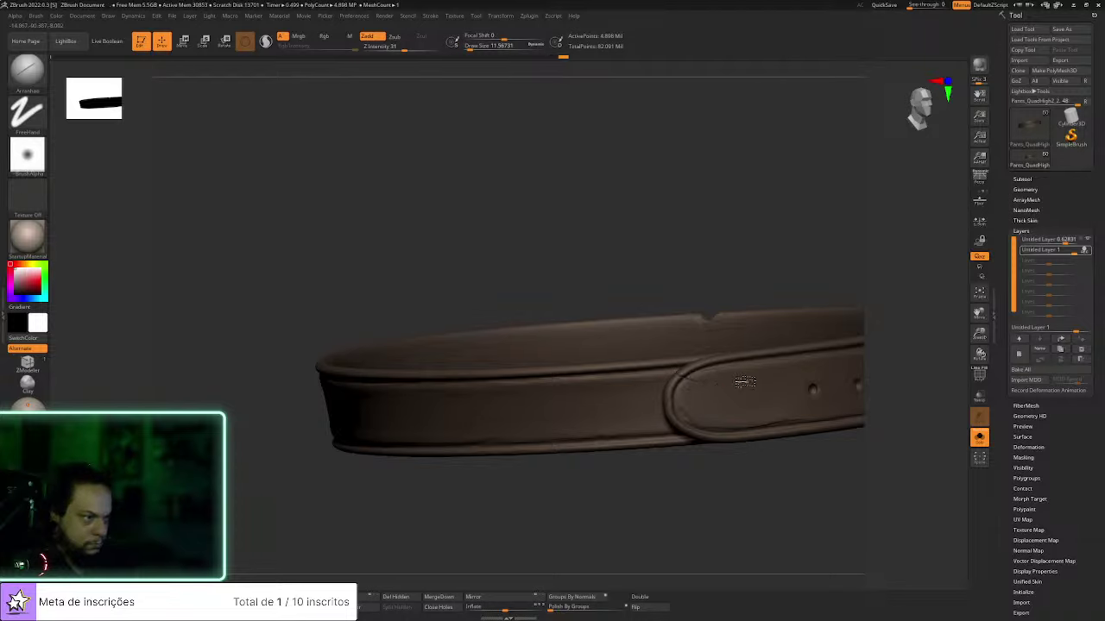
Nick the border of the strap's rounded tip with the Arranhao brush and flatten it using hPolish at draw size about 21
{"action": "left_click_drag", "start_coordinate": [792, 246], "coordinate": [762, 372]}
{"action": "left_click_drag", "start_coordinate": [730, 446], "coordinate": [671, 376]}
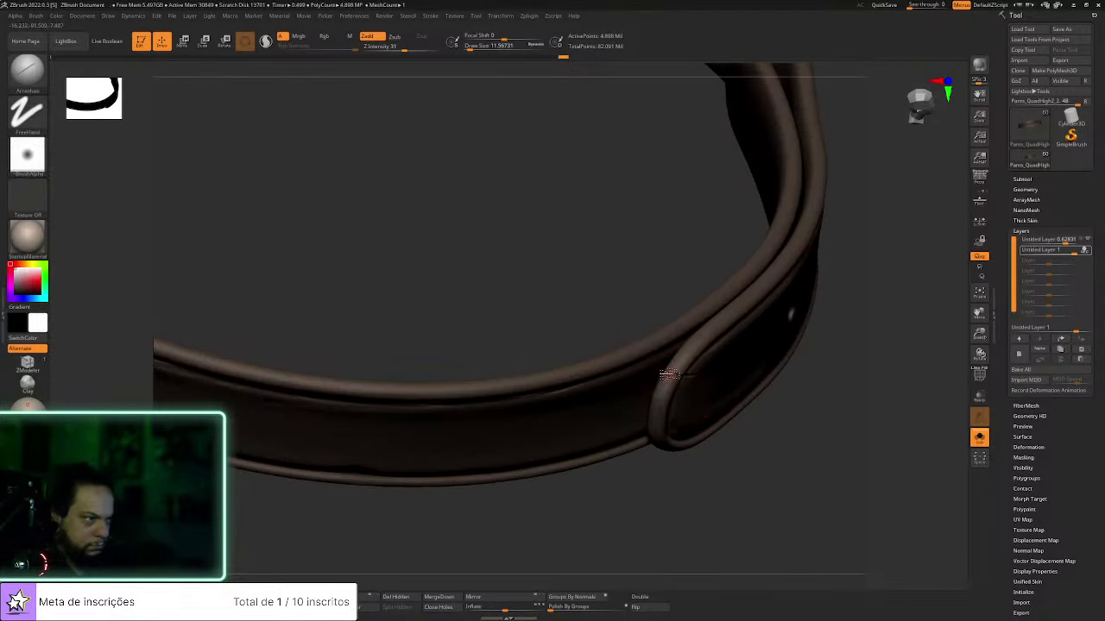
{"action": "key", "text": "b"}
{"action": "key", "text": "c"}
{"action": "key", "text": "b"}
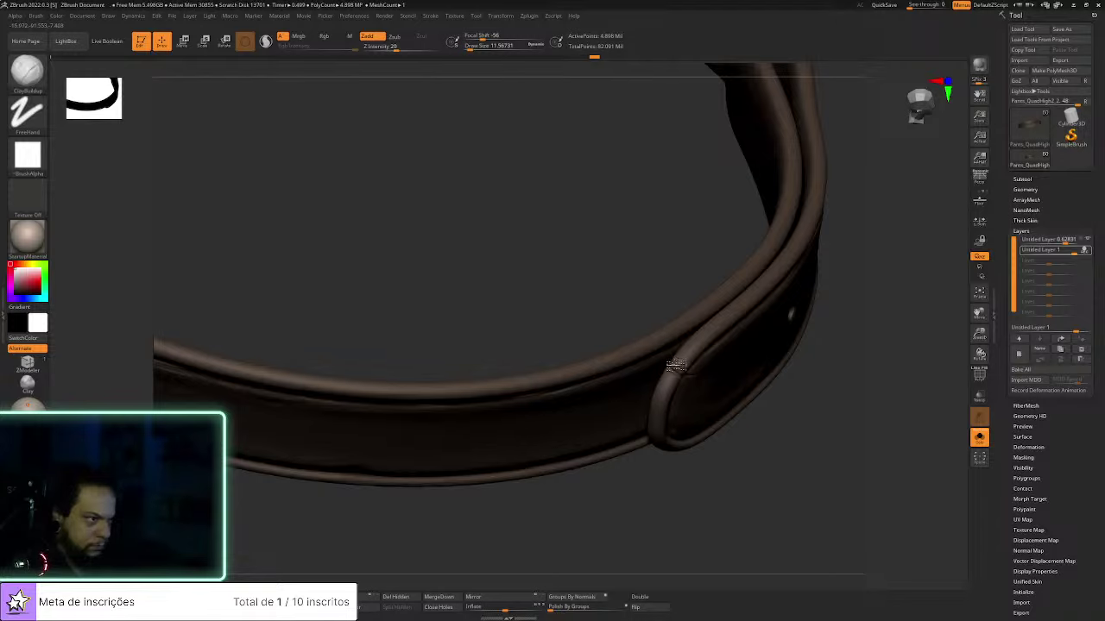
{"action": "key", "text": "b"}
{"action": "key", "text": "h"}
{"action": "key", "text": "p"}
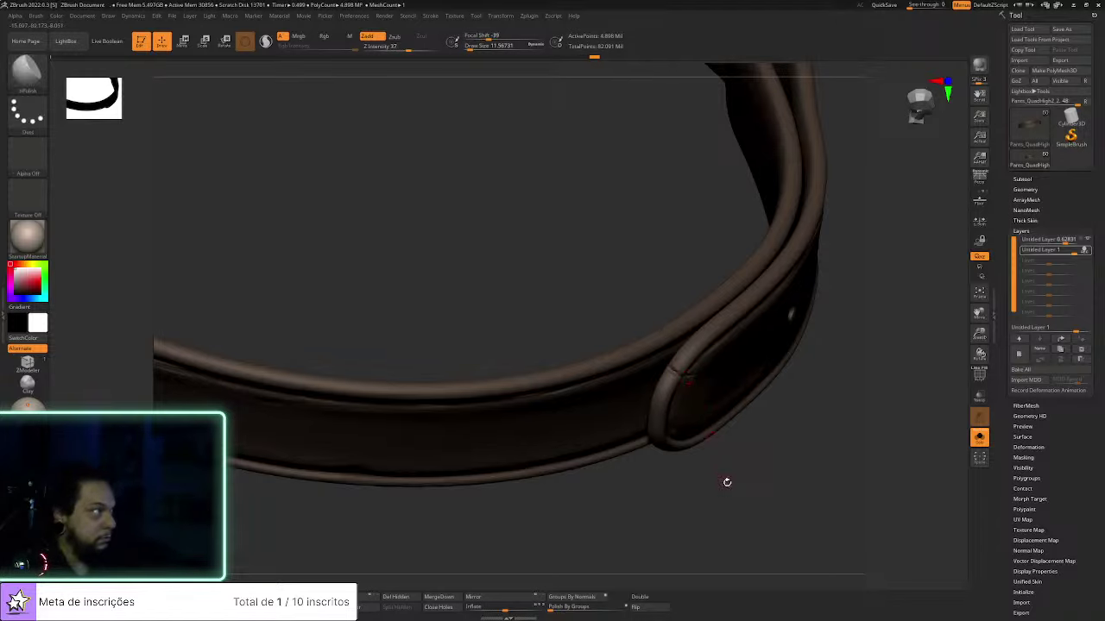
{"action": "left_click_drag", "start_coordinate": [727, 481], "coordinate": [672, 377]}
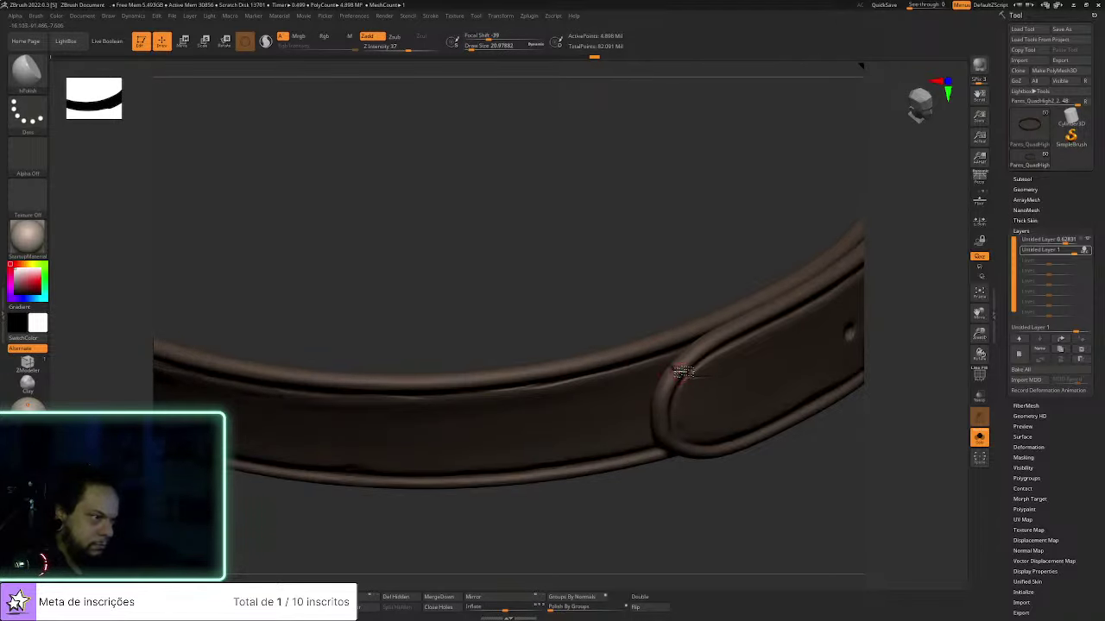
{"action": "left_click_drag", "start_coordinate": [673, 370], "coordinate": [663, 400], "text": "shift"}
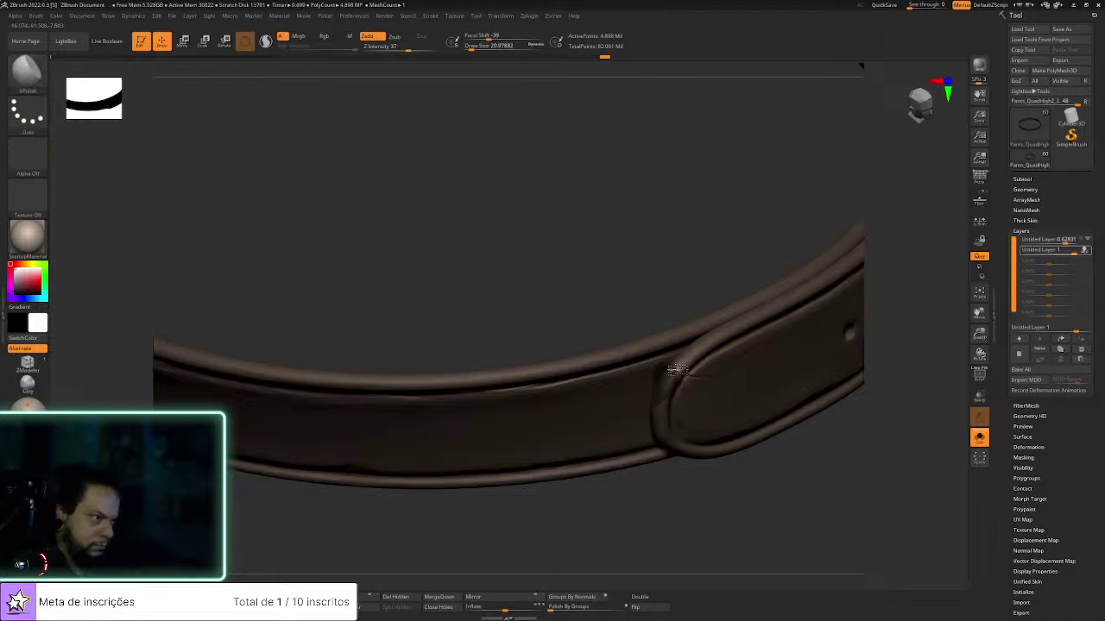
Carve a dent into the inner side of the lower border groove with ClayBuildup and switch to hPolish to flatten it
{"action": "mouse_move", "coordinate": [772, 526]}
{"action": "left_mouse_down"}
{"action": "mouse_move", "coordinate": [791, 547]}
{"action": "mouse_move", "coordinate": [759, 493]}
{"action": "mouse_move", "coordinate": [744, 521]}
{"action": "mouse_move", "coordinate": [713, 469]}
{"action": "mouse_move", "coordinate": [723, 461]}
{"action": "mouse_move", "coordinate": [710, 508]}
{"action": "mouse_move", "coordinate": [739, 496]}
{"action": "mouse_move", "coordinate": [699, 444]}
{"action": "left_mouse_up"}
{"action": "key", "text": "b"}
{"action": "key", "text": "c"}
{"action": "key", "text": "b"}
{"action": "left_click_drag", "start_coordinate": [641, 469], "coordinate": [636, 483], "text": "alt"}
{"action": "left_click_drag", "start_coordinate": [669, 537], "coordinate": [929, 406], "text": "alt"}
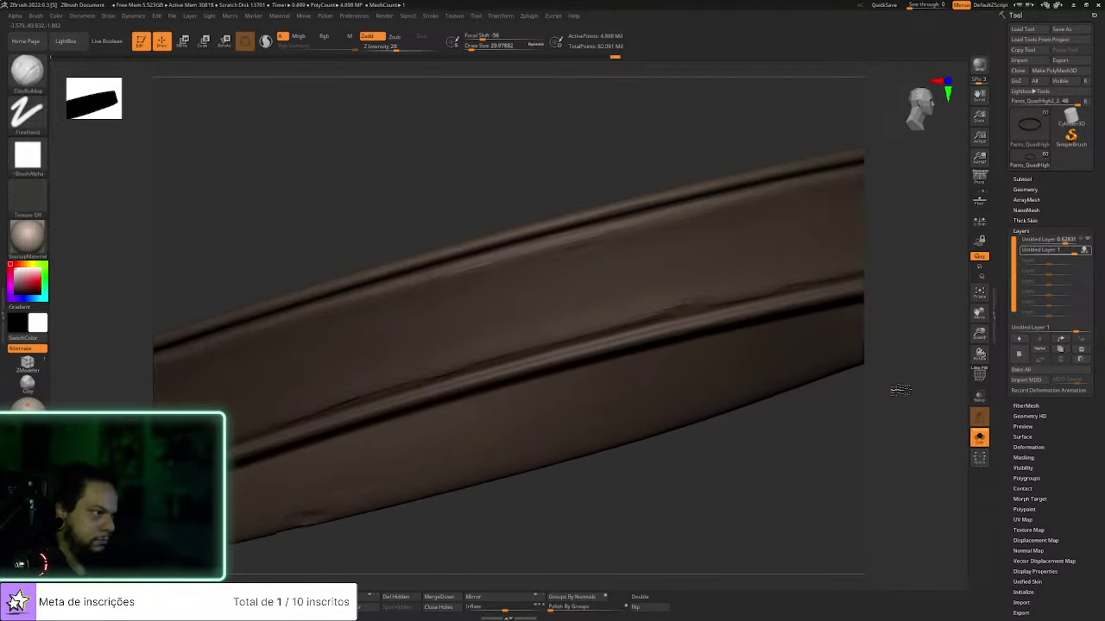
{"action": "left_click", "coordinate": [679, 316]}
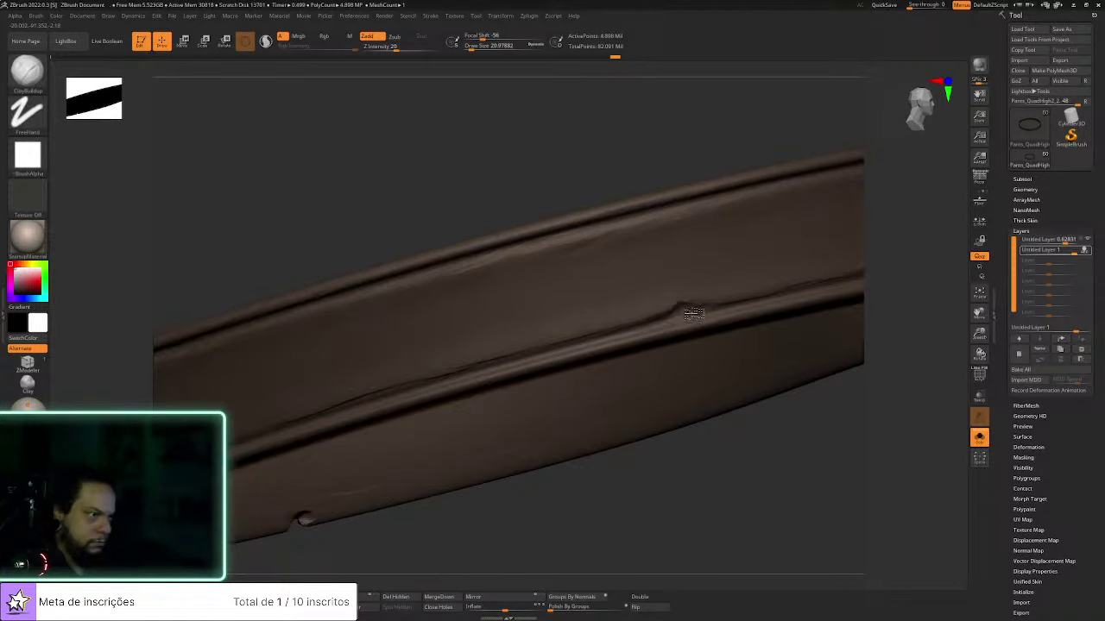
{"action": "key", "text": "b"}
{"action": "key", "text": "h"}
{"action": "key", "text": "p"}
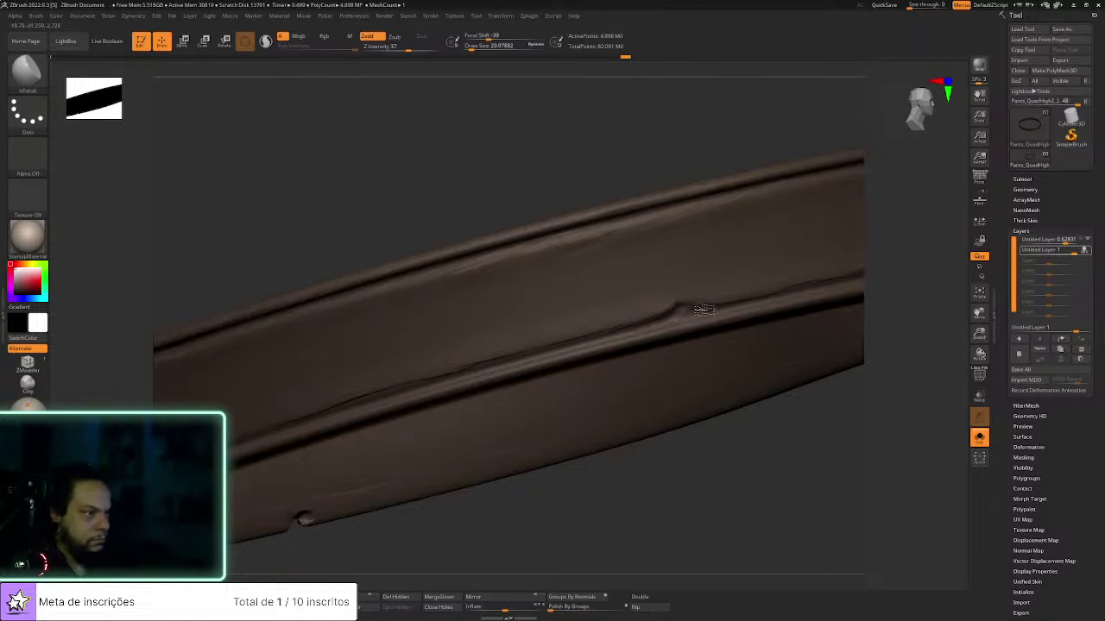
Switch to the Arranhao brush, reduce its draw size, and add fine scratches around the lower groove's dent
{"action": "key", "text": "b"}
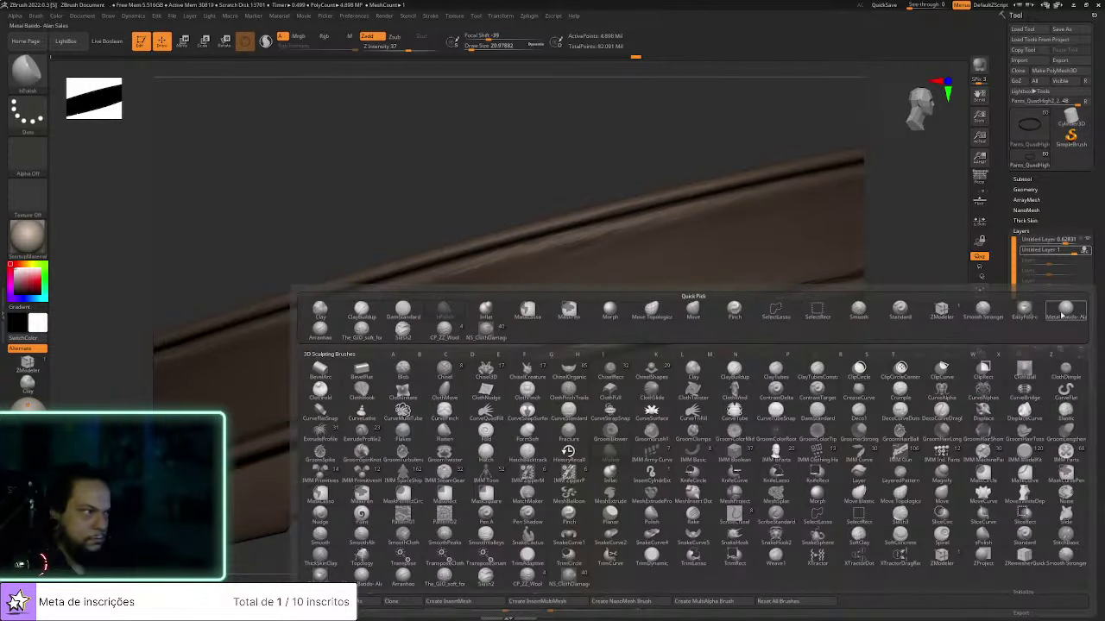
{"action": "left_click", "coordinate": [321, 328]}
{"action": "left_click_drag", "start_coordinate": [684, 313], "coordinate": [752, 299]}
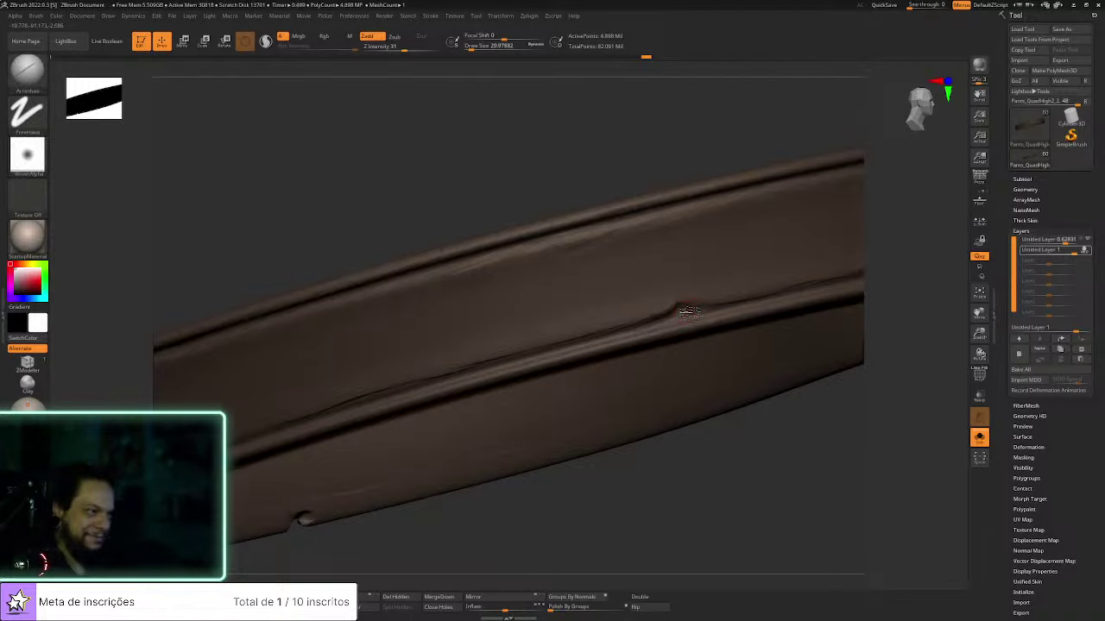
{"action": "key", "text": "s"}
{"action": "left_click_drag", "start_coordinate": [704, 315], "coordinate": [696, 311]}
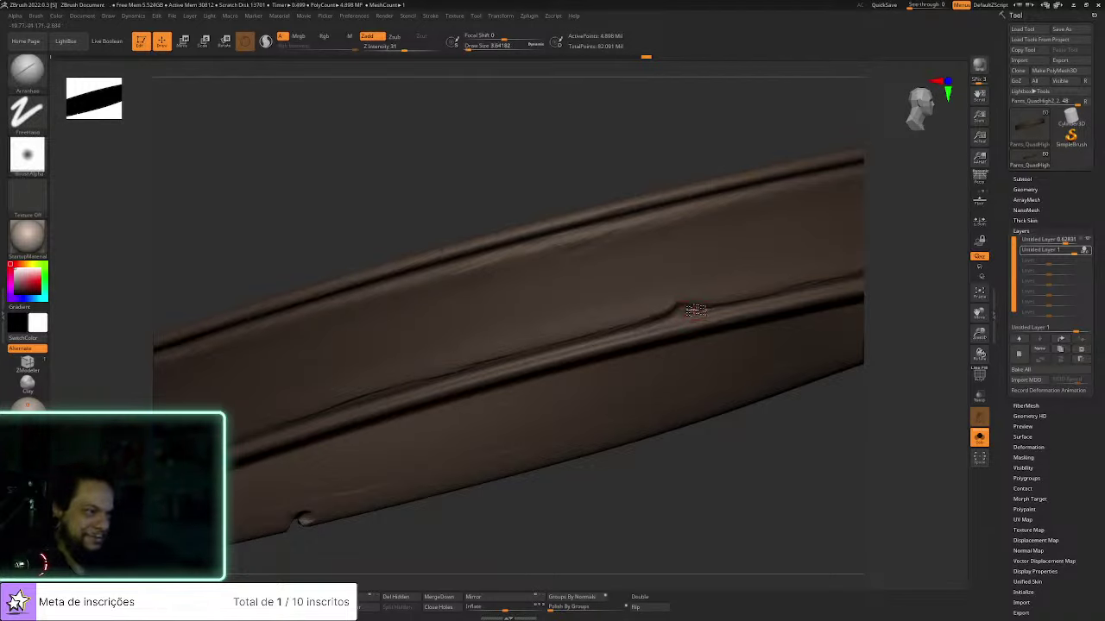
{"action": "key", "text": "s"}
{"action": "left_click", "coordinate": [676, 315]}
Set the draw size to about 14 and cut a diagonal scratch across the upper border, above the lower groove's dent
{"action": "key", "text": "s"}
{"action": "left_click", "coordinate": [620, 231]}
{"action": "right_click_drag", "start_coordinate": [620, 231], "coordinate": [619, 295]}
{"action": "right_click_drag", "start_coordinate": [703, 314], "coordinate": [748, 207]}
{"action": "mouse_move", "coordinate": [718, 207]}
{"action": "left_mouse_down"}
{"action": "mouse_move", "coordinate": [633, 277]}
{"action": "mouse_move", "coordinate": [768, 374]}
{"action": "mouse_move", "coordinate": [732, 410]}
{"action": "mouse_move", "coordinate": [671, 224]}
{"action": "left_mouse_up"}
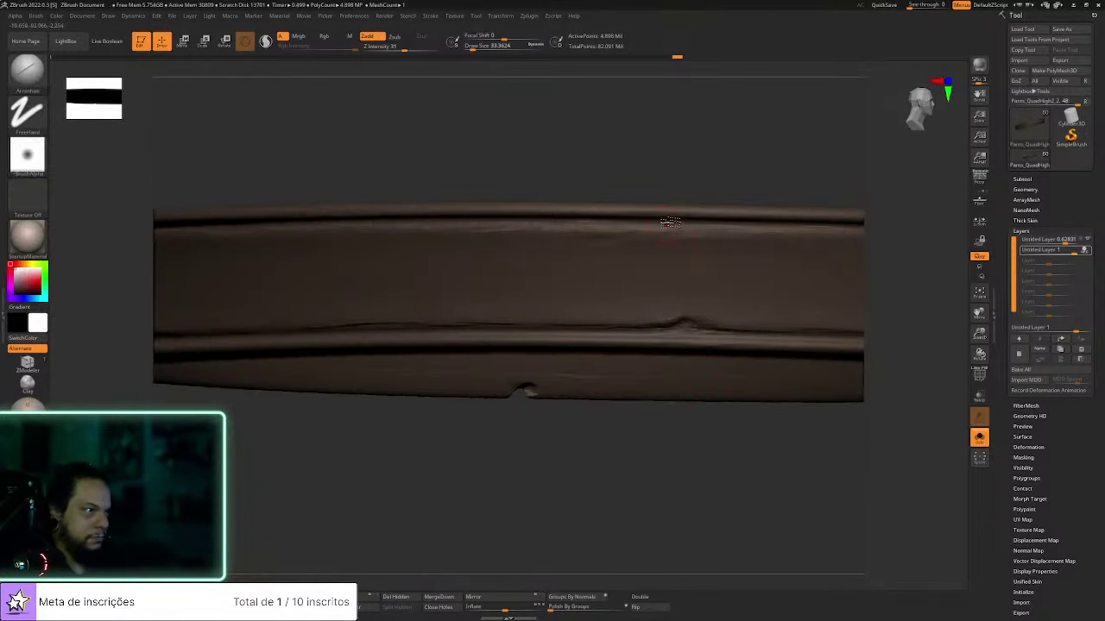
{"action": "key", "text": "s"}
{"action": "left_click_drag", "start_coordinate": [705, 170], "coordinate": [676, 216]}
{"action": "key", "text": "s"}
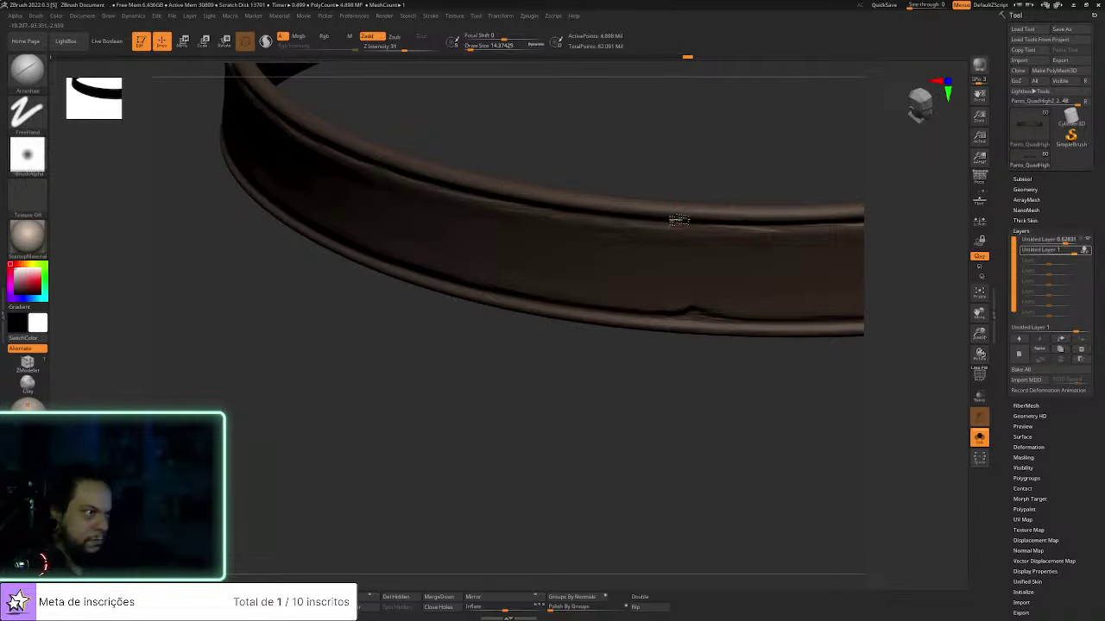
{"action": "left_click_drag", "start_coordinate": [615, 475], "coordinate": [626, 432], "text": "shift"}
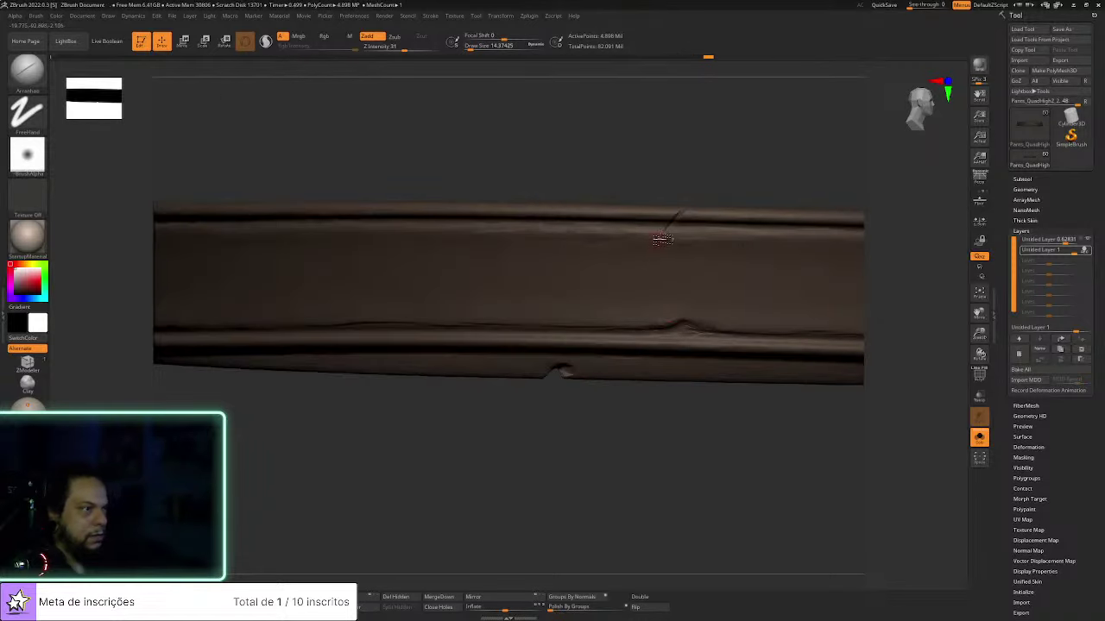
{"action": "left_click_drag", "start_coordinate": [678, 217], "coordinate": [653, 249]}
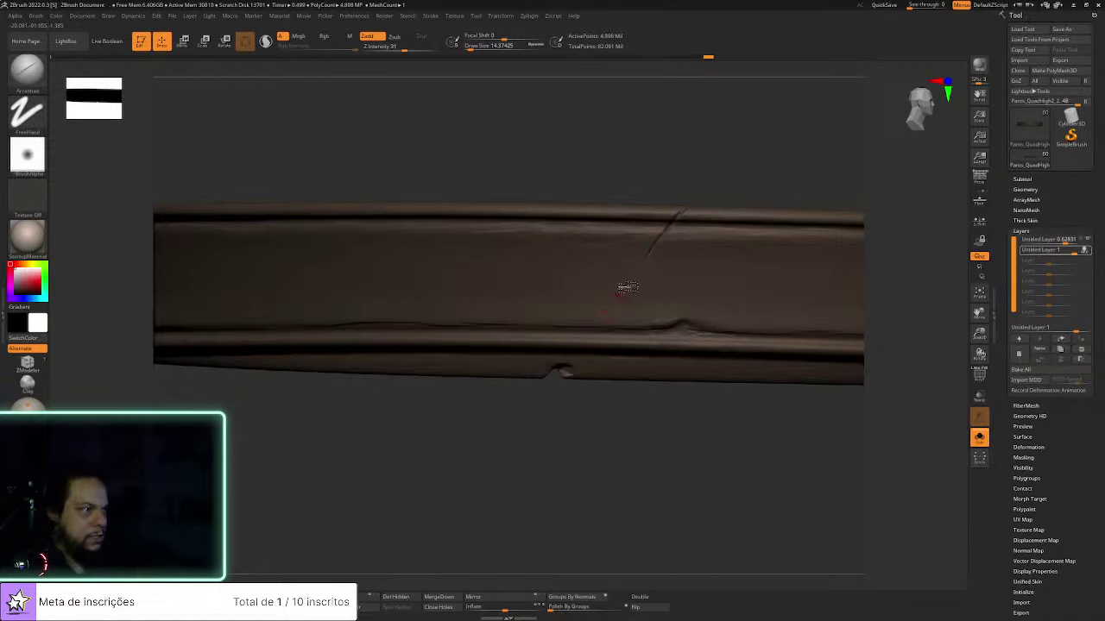
Cut a diagonal scratch from the upper border toward the belt's holes and check the belt on the whole character
{"action": "left_click_drag", "start_coordinate": [673, 495], "coordinate": [655, 354], "text": "alt"}
{"action": "left_click_drag", "start_coordinate": [703, 412], "coordinate": [641, 374]}
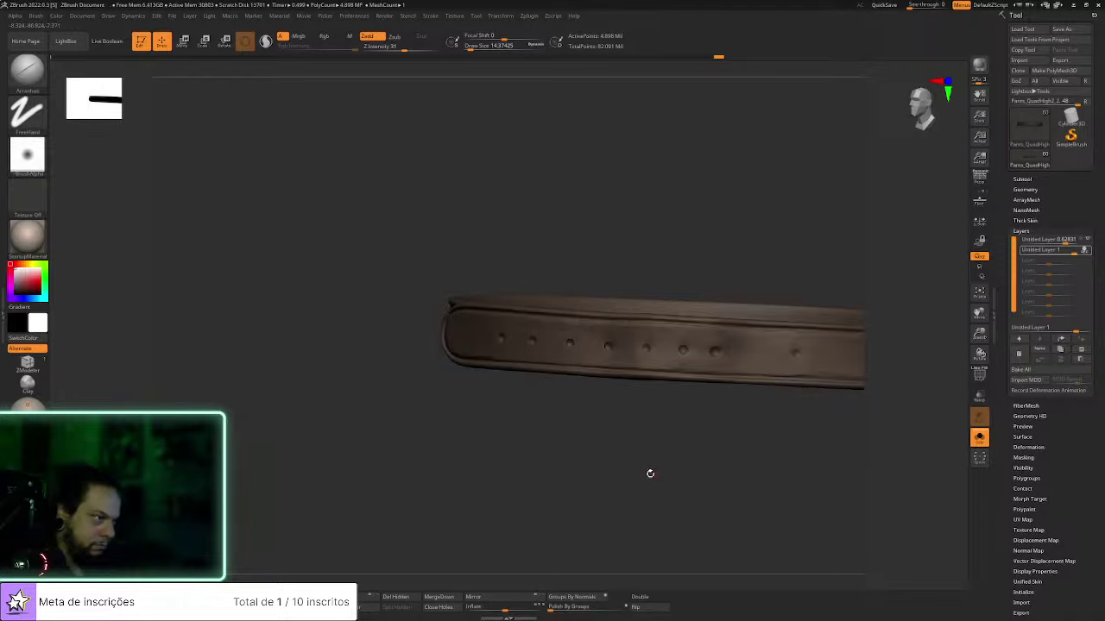
{"action": "left_click_drag", "start_coordinate": [649, 473], "coordinate": [678, 295]}
{"action": "left_click_drag", "start_coordinate": [683, 223], "coordinate": [669, 322], "text": "alt"}
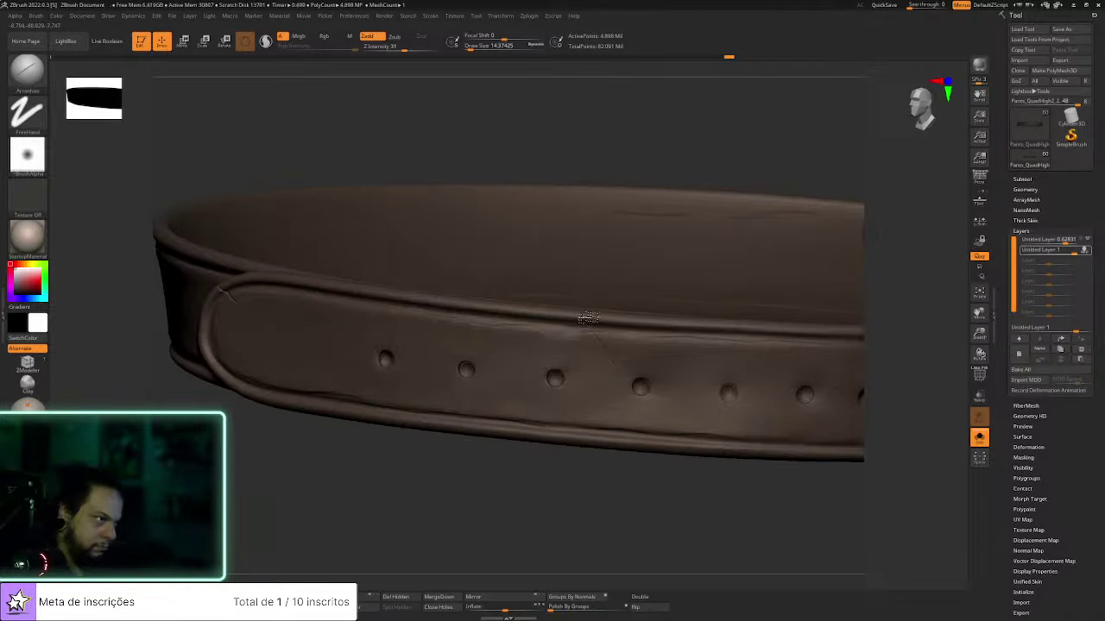
{"action": "mouse_move", "coordinate": [591, 320]}
{"action": "left_mouse_down"}
{"action": "mouse_move", "coordinate": [583, 313]}
{"action": "mouse_move", "coordinate": [633, 385]}
{"action": "left_mouse_up"}
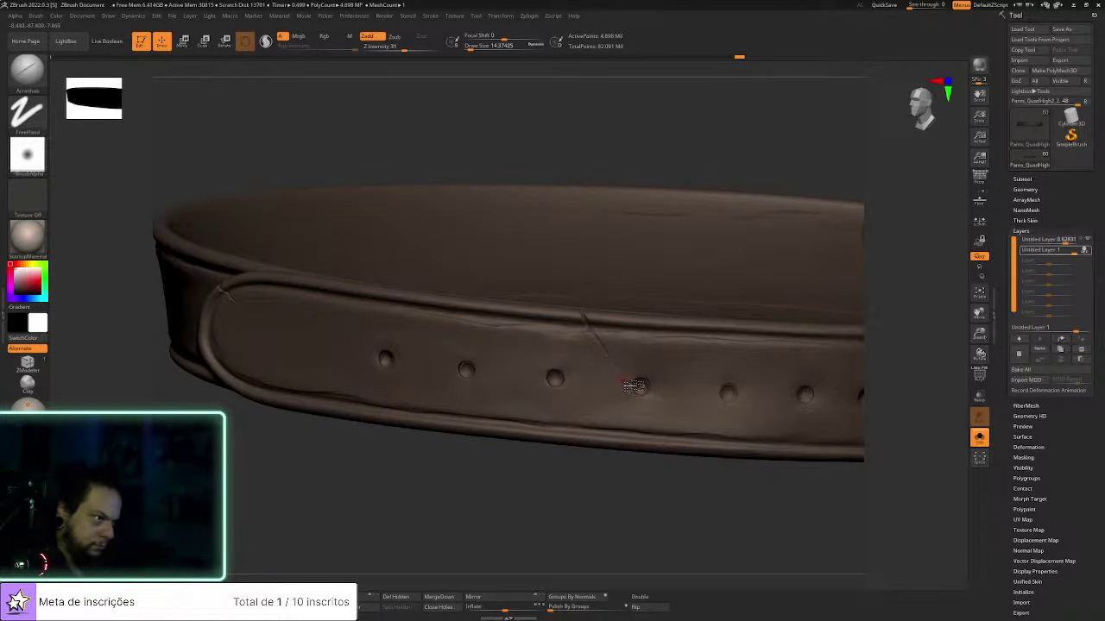
{"action": "left_click_drag", "start_coordinate": [695, 504], "coordinate": [727, 394], "text": "alt"}
{"action": "left_click", "coordinate": [978, 437]}
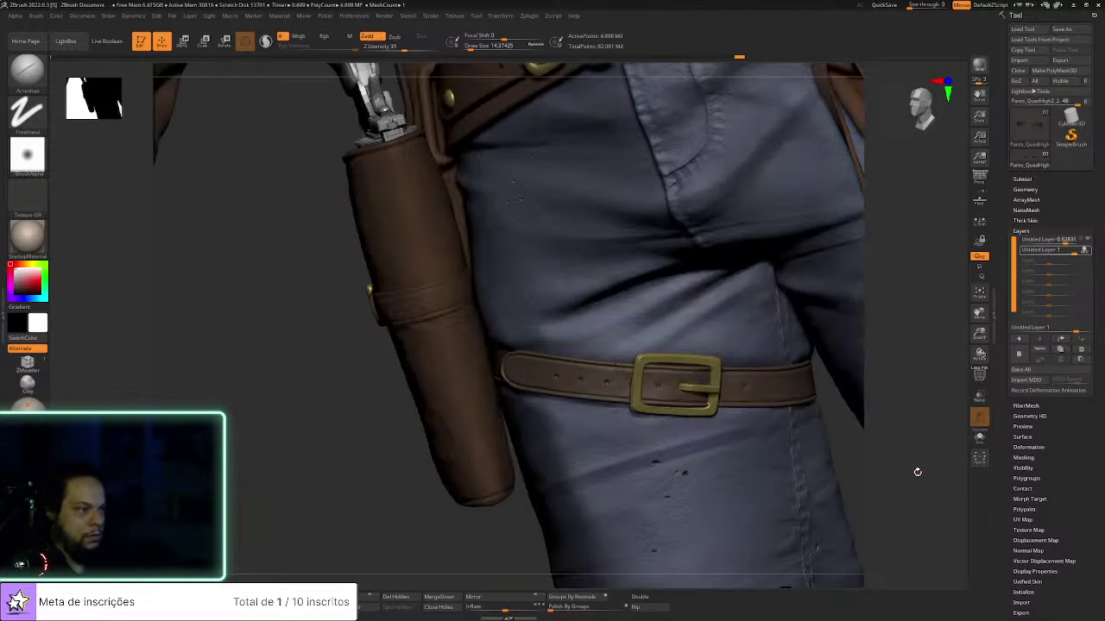
{"action": "left_click_drag", "start_coordinate": [911, 504], "coordinate": [912, 495]}
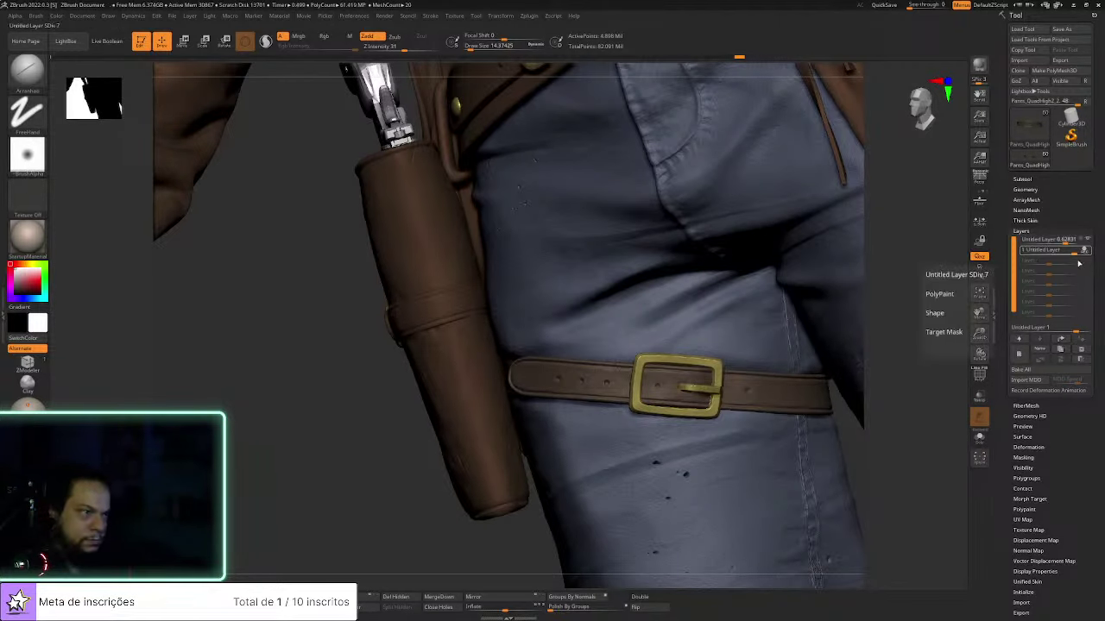
{"action": "left_click_drag", "start_coordinate": [924, 424], "coordinate": [930, 451]}
{"action": "left_click", "coordinate": [979, 437]}
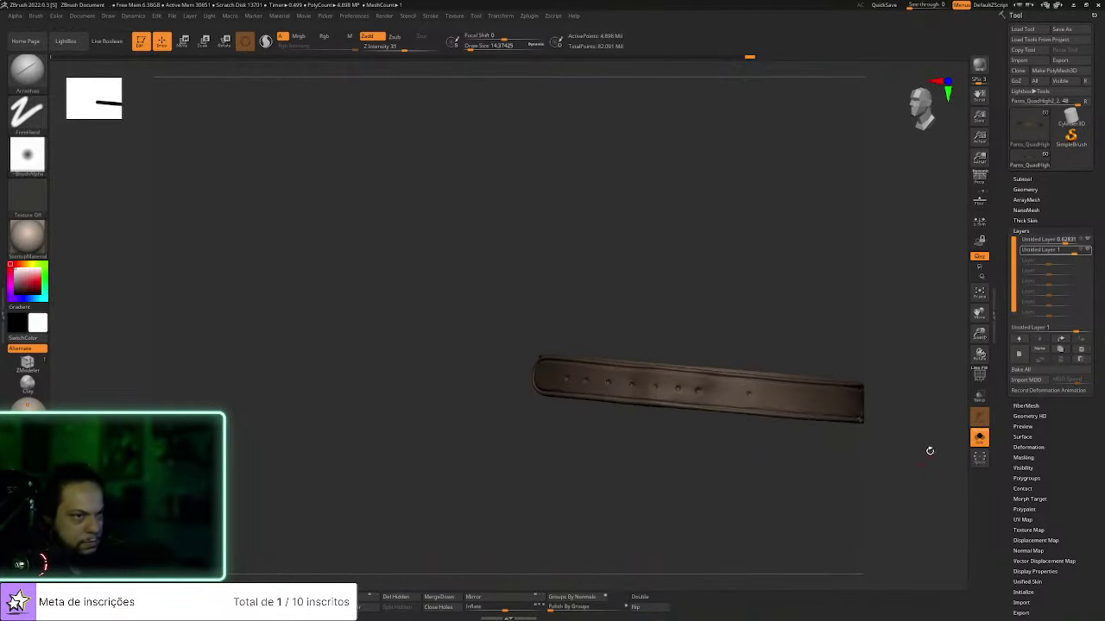
Carve a notch through the strap's lower border beyond the last hole with ClayBuildup, using draw sizes of about 29 and 17.5
{"action": "mouse_move", "coordinate": [886, 318]}
{"action": "left_mouse_down"}
{"action": "mouse_move", "coordinate": [863, 481]}
{"action": "mouse_move", "coordinate": [644, 497]}
{"action": "mouse_move", "coordinate": [665, 461]}
{"action": "left_mouse_up"}
{"action": "key", "text": "b"}
{"action": "key", "text": "c"}
{"action": "key", "text": "b"}
{"action": "key", "text": "s"}
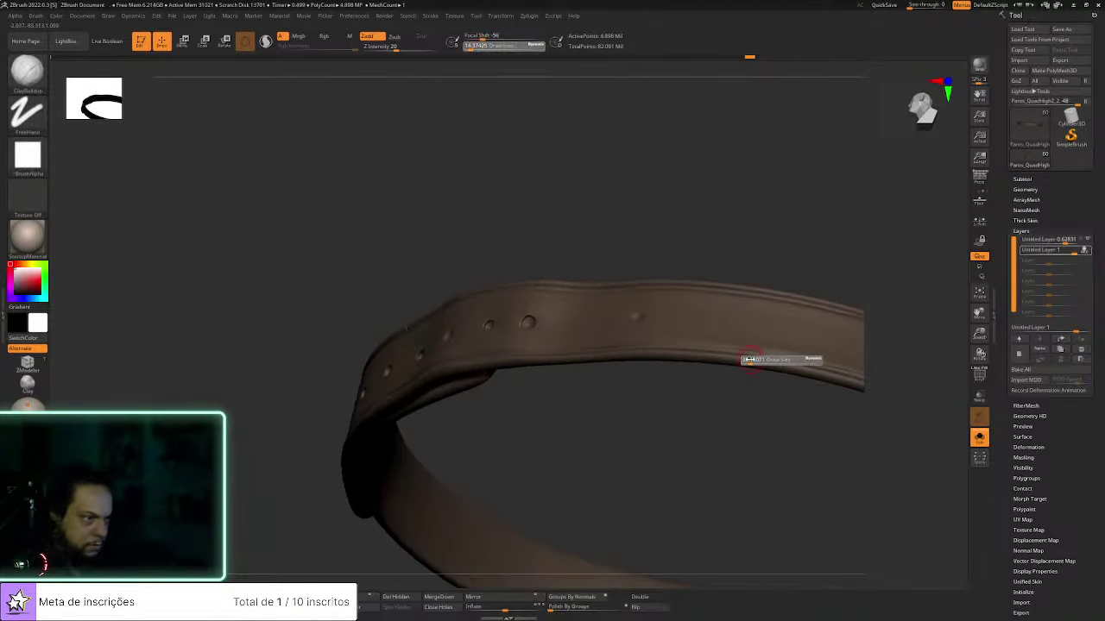
{"action": "mouse_move", "coordinate": [785, 295]}
{"action": "left_mouse_down"}
{"action": "mouse_move", "coordinate": [779, 360]}
{"action": "mouse_move", "coordinate": [733, 392]}
{"action": "left_mouse_up"}
{"action": "left_click_drag", "start_coordinate": [732, 392], "coordinate": [730, 370]}
{"action": "key", "text": "s"}
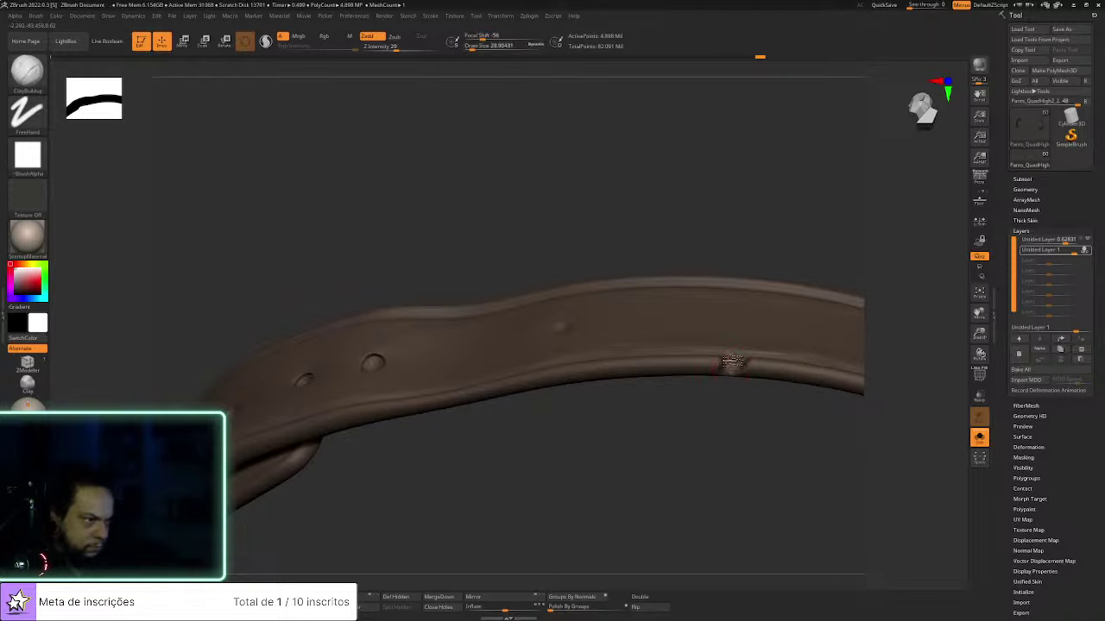
{"action": "left_click_drag", "start_coordinate": [775, 279], "coordinate": [735, 363]}
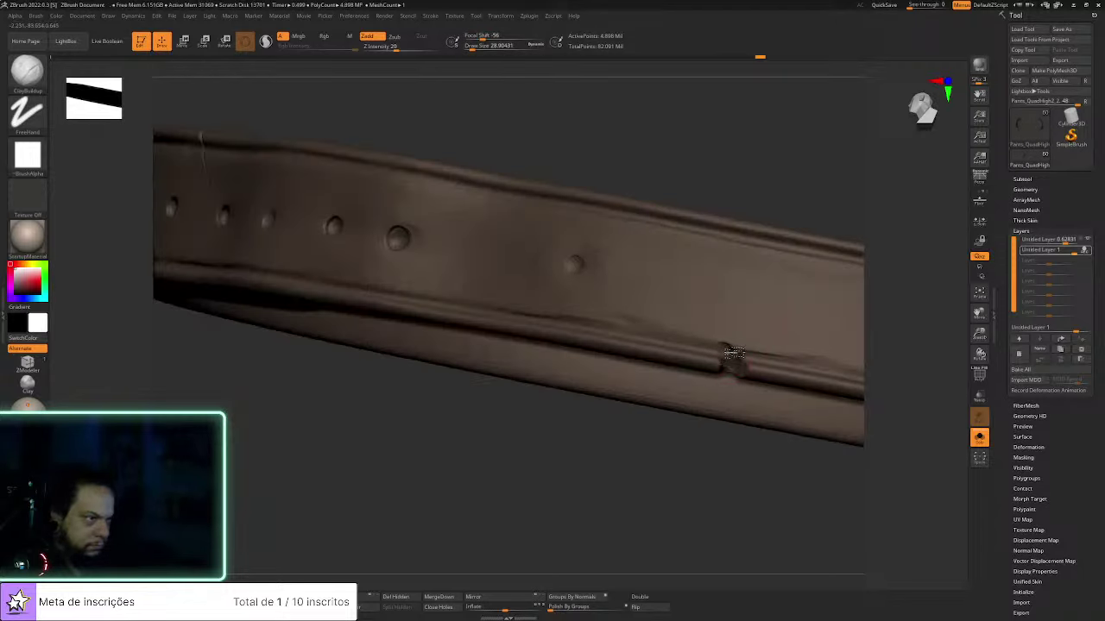
{"action": "left_click_drag", "start_coordinate": [711, 485], "coordinate": [731, 361]}
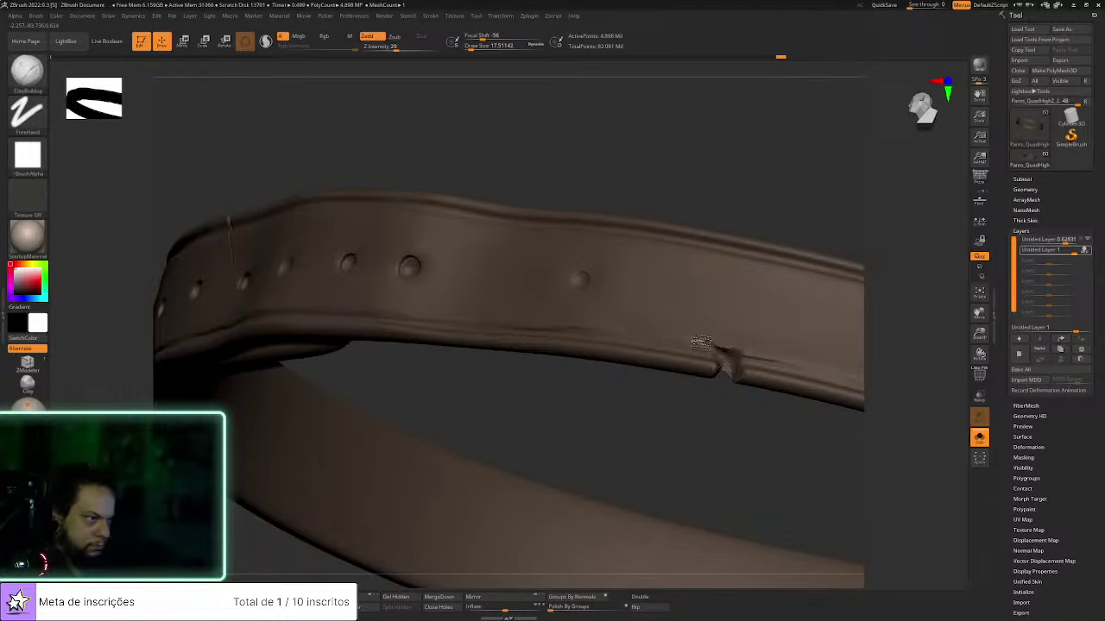
{"action": "left_click_drag", "start_coordinate": [742, 372], "coordinate": [721, 397]}
Cut a sharp crease running from the new notch into the strap surface with the DamStandard brush
{"action": "key", "text": "b"}
{"action": "key", "text": "d"}
{"action": "key", "text": "s"}
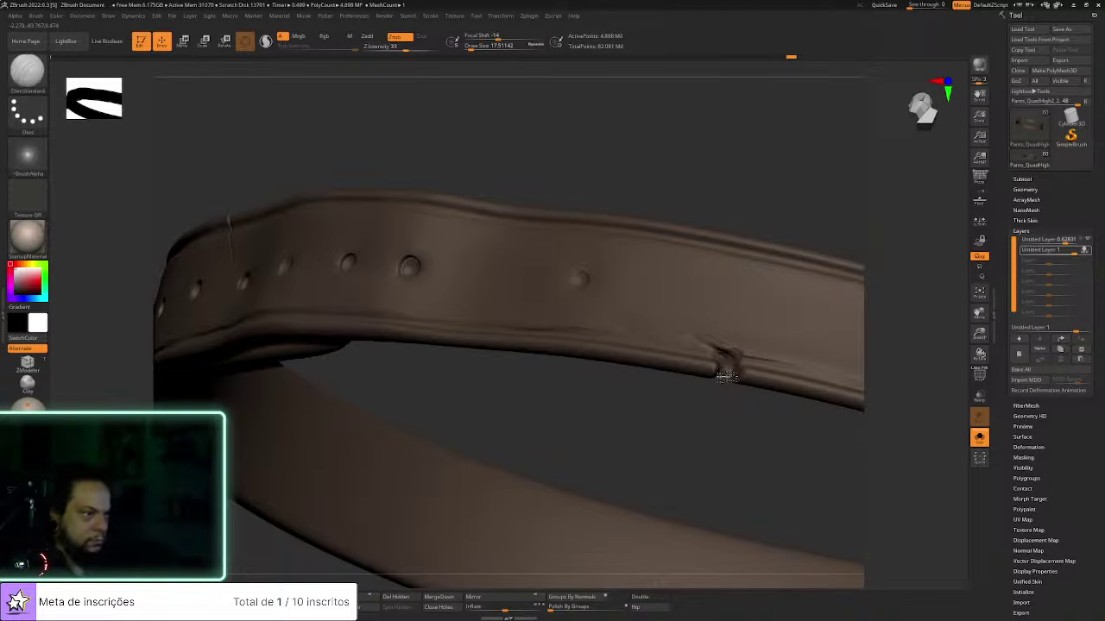
{"action": "left_click_drag", "start_coordinate": [729, 403], "coordinate": [725, 369]}
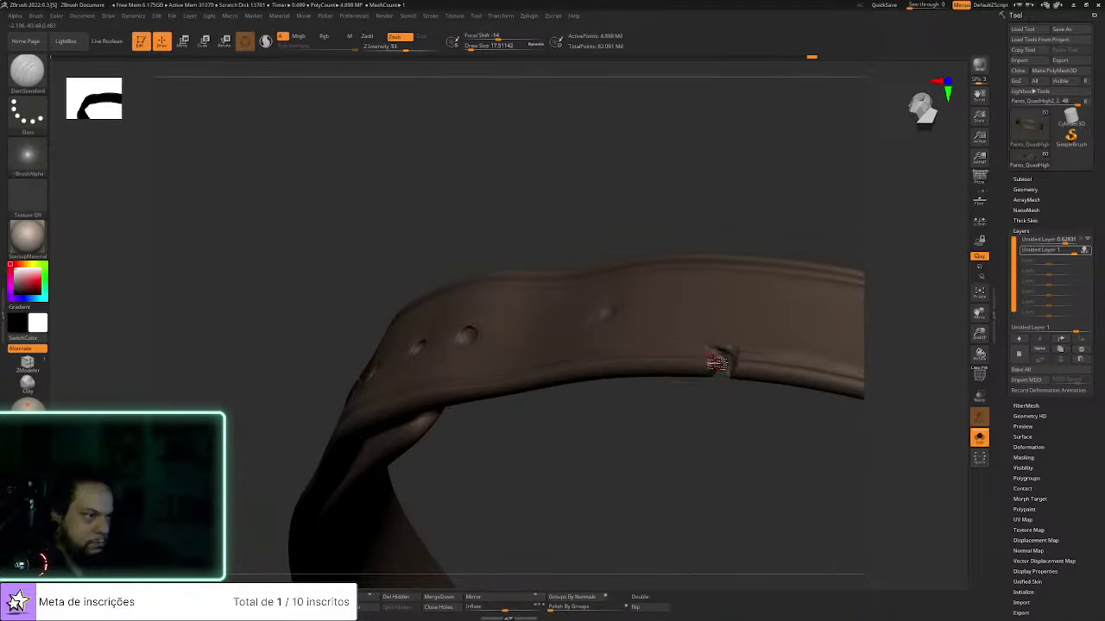
{"action": "left_click_drag", "start_coordinate": [708, 407], "coordinate": [716, 359]}
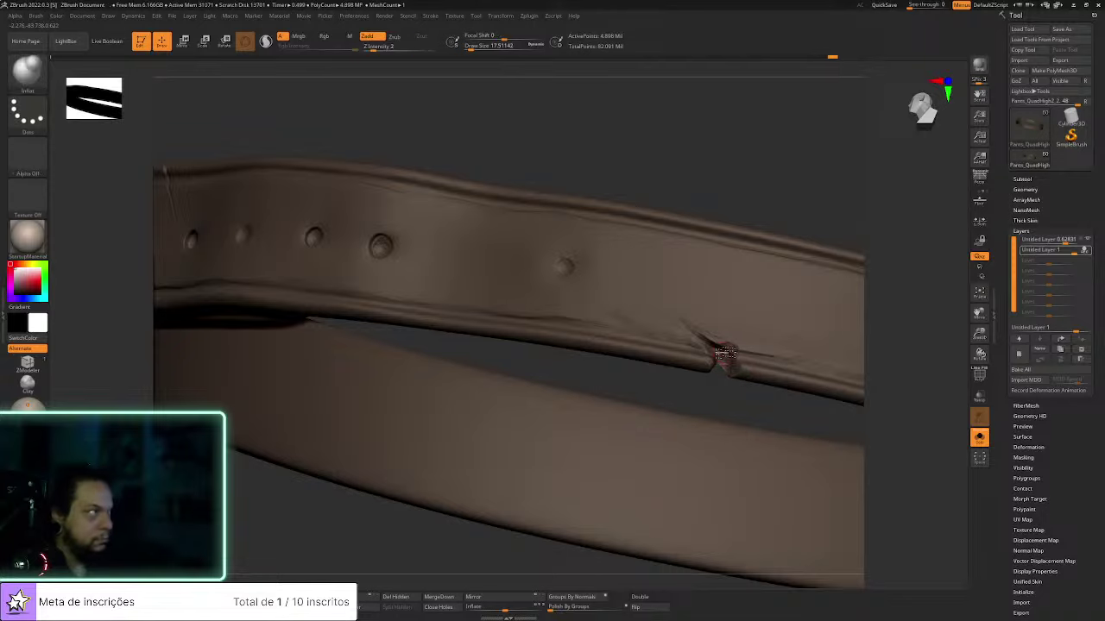
Flatten the edges of the lower border's notch and its crease with the hPolish brush
{"action": "key", "text": "b"}
{"action": "key", "text": "h"}
{"action": "key", "text": "p"}
{"action": "left_click_drag", "start_coordinate": [722, 363], "coordinate": [702, 341]}
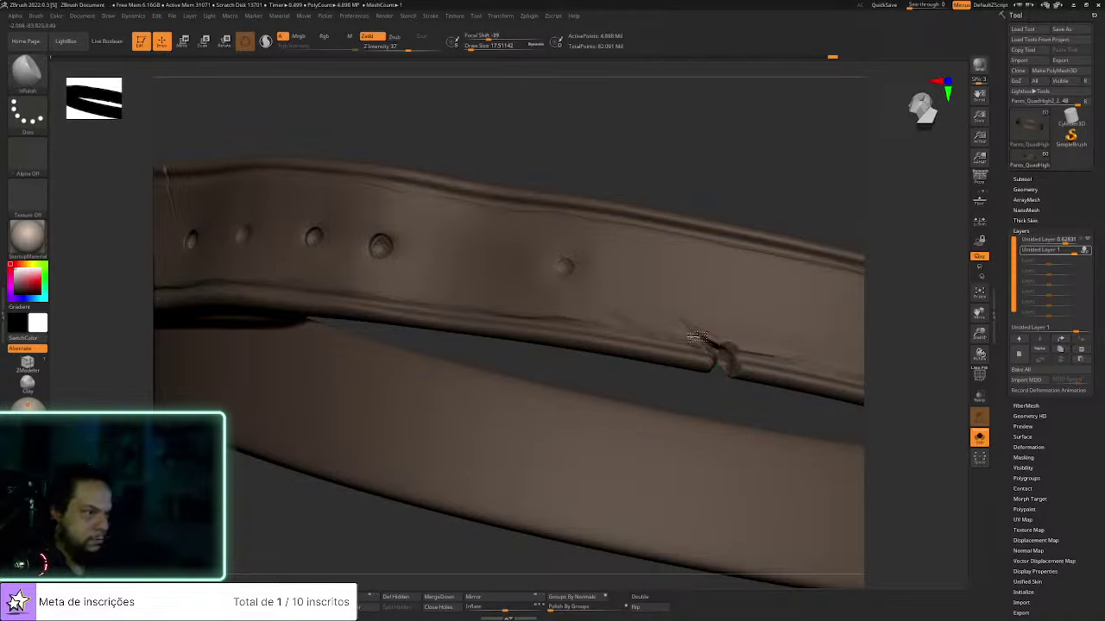
{"action": "mouse_move", "coordinate": [751, 376]}
{"action": "left_mouse_down"}
{"action": "mouse_move", "coordinate": [748, 352]}
{"action": "mouse_move", "coordinate": [721, 370]}
{"action": "mouse_move", "coordinate": [693, 291]}
{"action": "left_mouse_up"}
Activate the Move brush, review the belt on the whole character, and add a new sculpting layer to the belt
{"action": "key", "text": "b"}
{"action": "key", "text": "m"}
{"action": "key", "text": "v"}
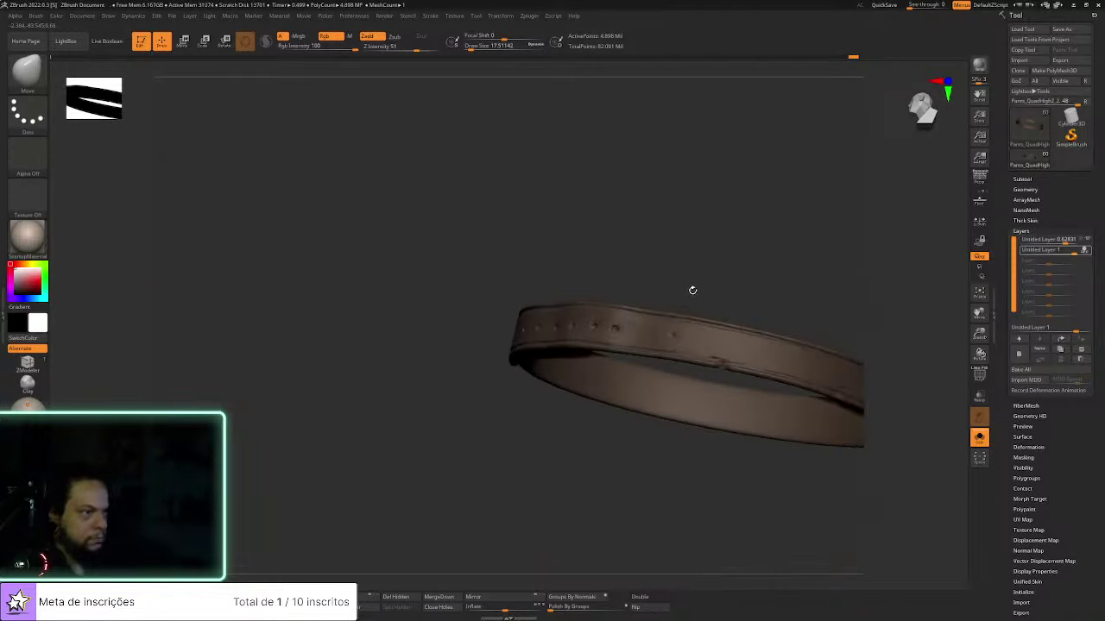
{"action": "left_click_drag", "start_coordinate": [774, 266], "coordinate": [796, 282]}
{"action": "left_click", "coordinate": [978, 438]}
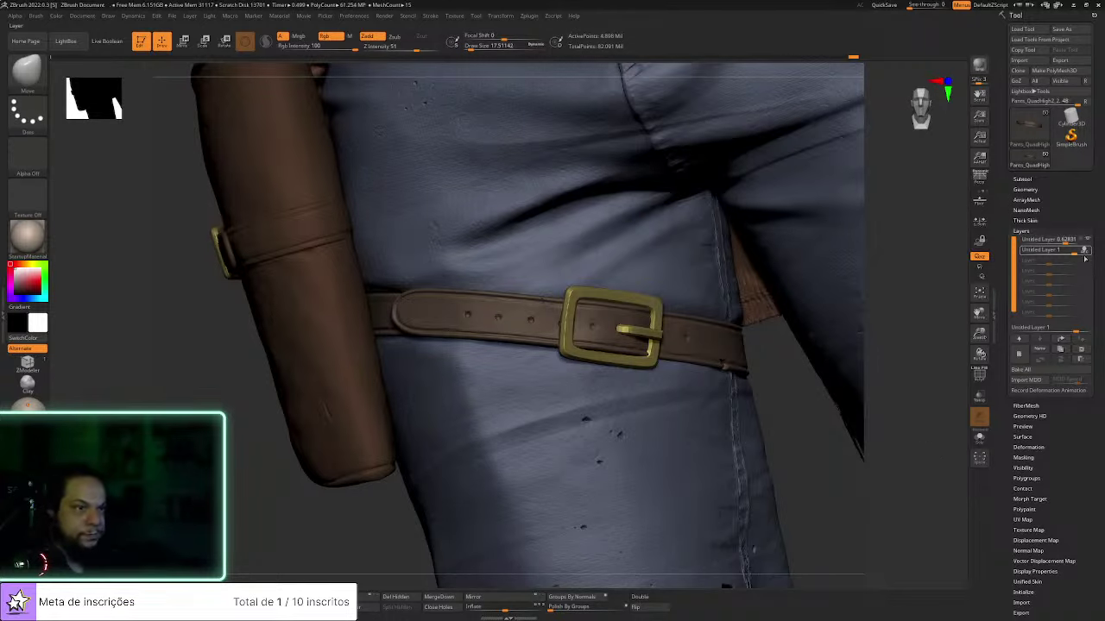
{"action": "left_click", "coordinate": [1018, 354]}
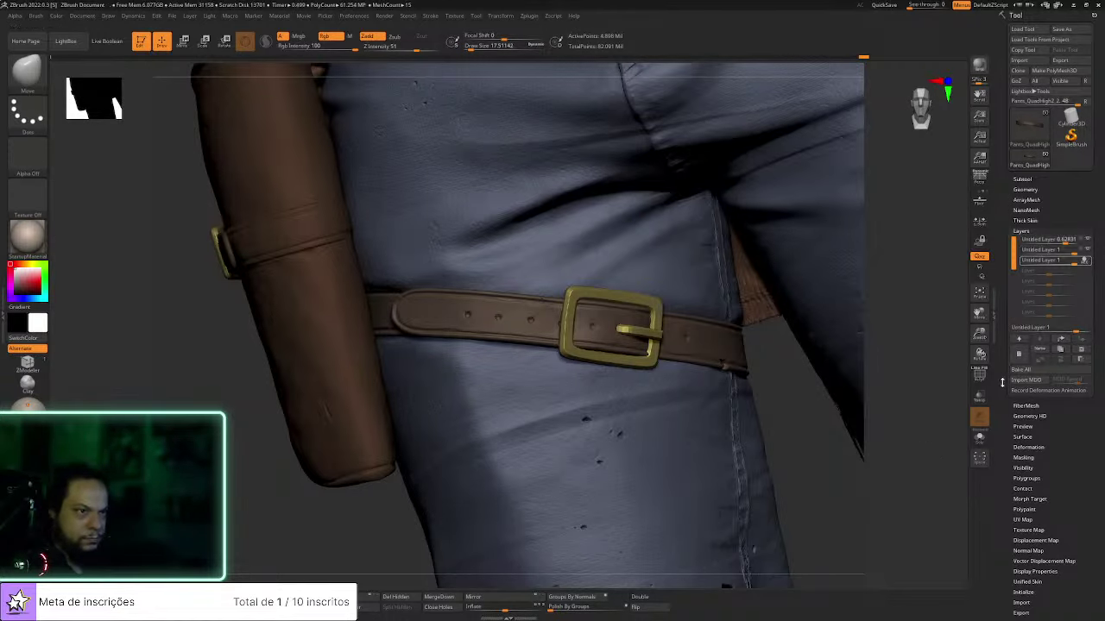
{"action": "left_click", "coordinate": [981, 438]}
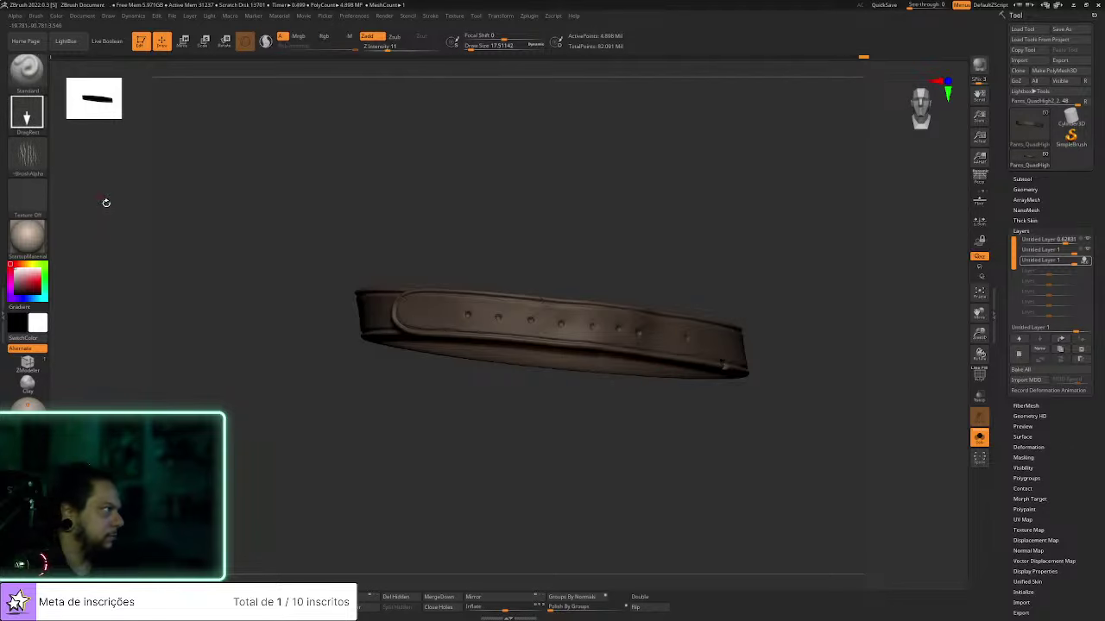
Assign Alpha 62 to the Standard brush with the DragRect stroke for stamping folds on the isolated belt
{"action": "left_click_drag", "start_coordinate": [722, 242], "coordinate": [794, 288], "text": "alt"}
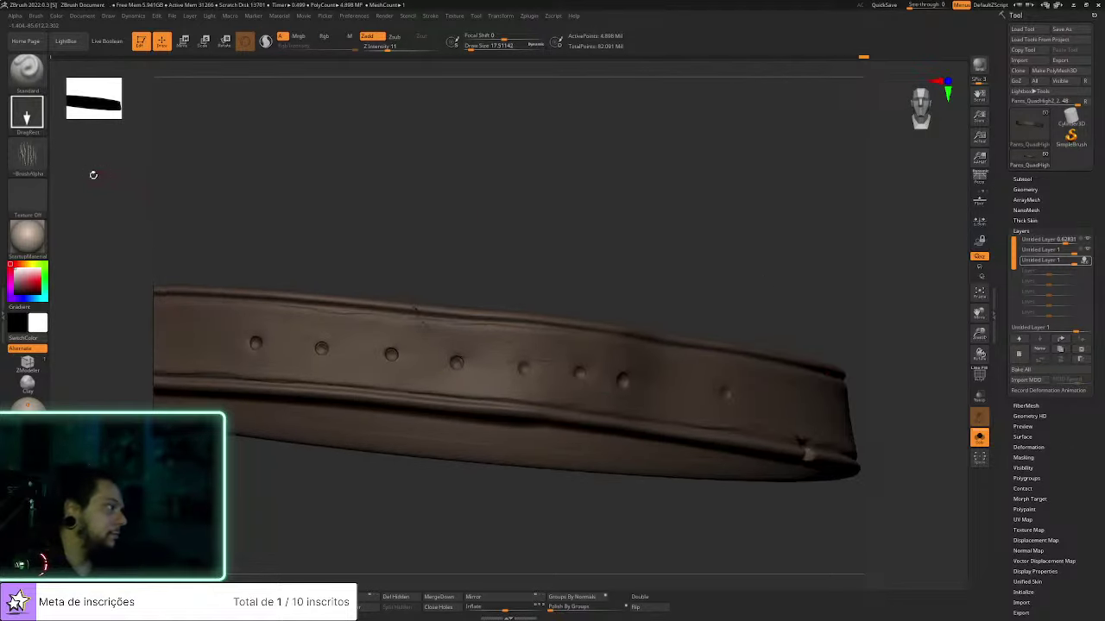
{"action": "left_click", "coordinate": [31, 158]}
{"action": "left_click", "coordinate": [331, 168]}
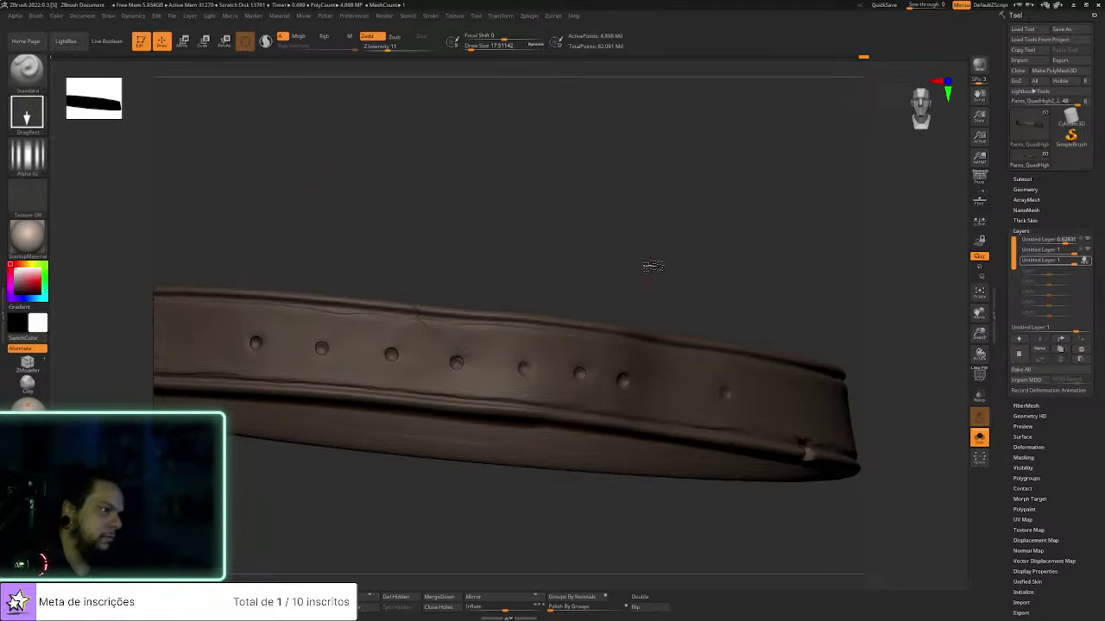
{"action": "left_click_drag", "start_coordinate": [648, 264], "coordinate": [771, 343]}
{"action": "left_click", "coordinate": [978, 437]}
{"action": "left_click", "coordinate": [978, 437]}
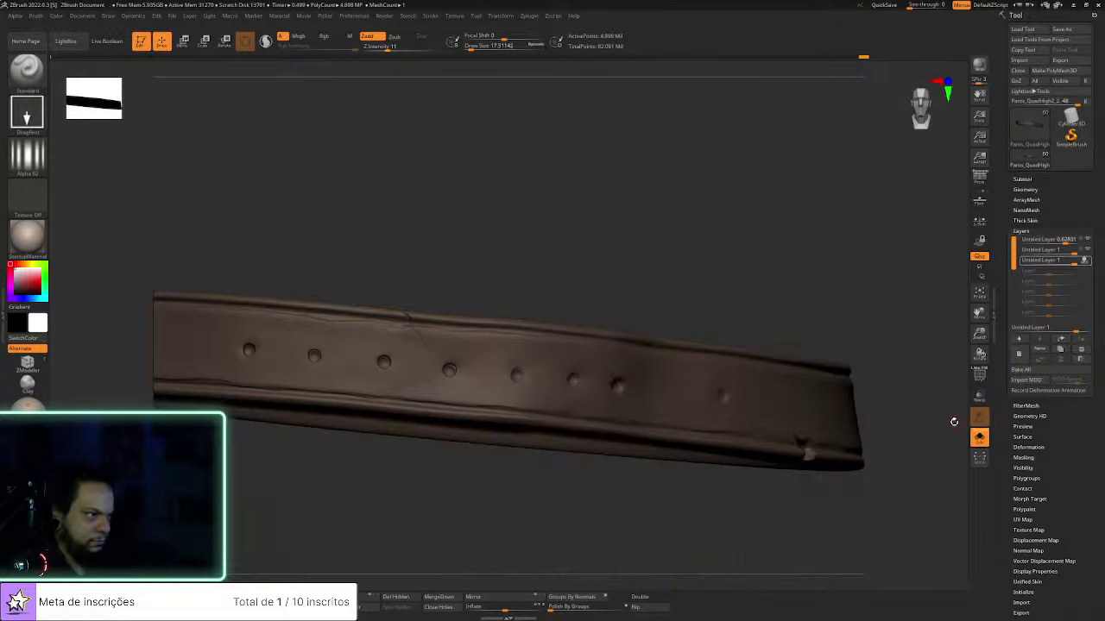
{"action": "left_click_drag", "start_coordinate": [518, 216], "coordinate": [477, 412]}
{"action": "left_click_drag", "start_coordinate": [520, 384], "coordinate": [507, 368]}
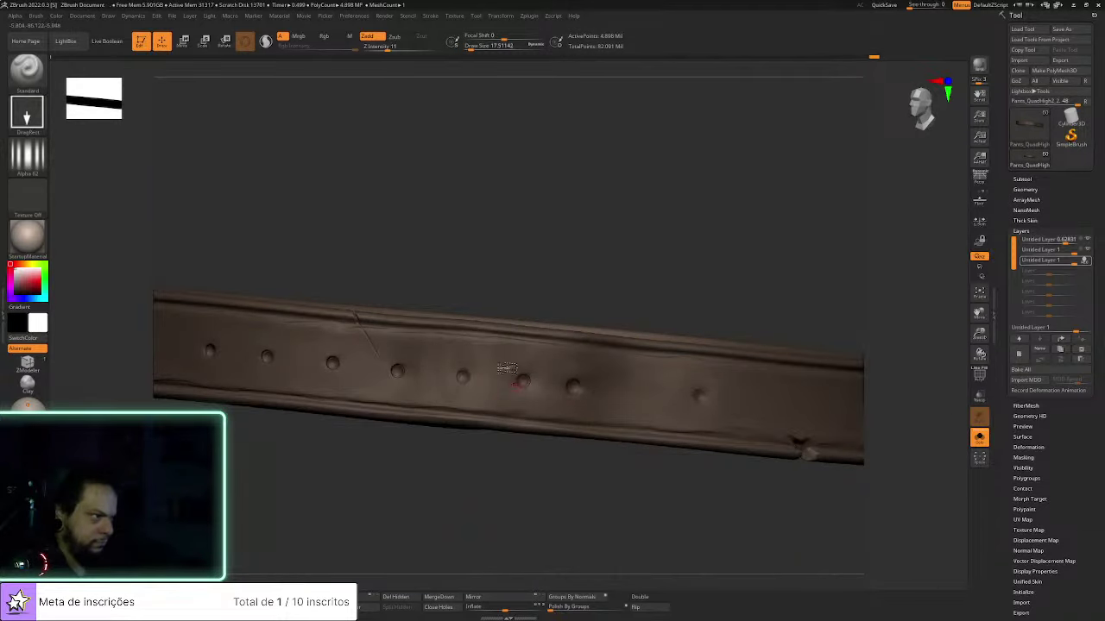
Try stamping Alpha 62 folds across the strap's holes at Z Intensity 28
{"action": "left_click_drag", "start_coordinate": [387, 48], "coordinate": [402, 49]}
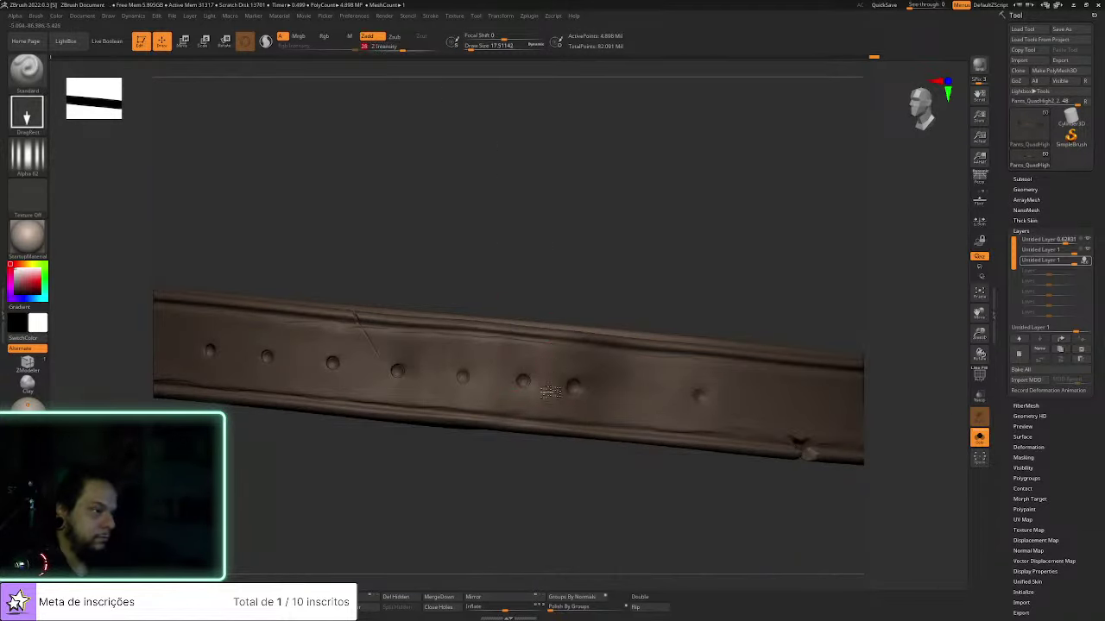
{"action": "left_click_drag", "start_coordinate": [550, 391], "coordinate": [531, 580]}
{"action": "key", "text": "ctrl+z"}
{"action": "left_click_drag", "start_coordinate": [529, 362], "coordinate": [521, 472]}
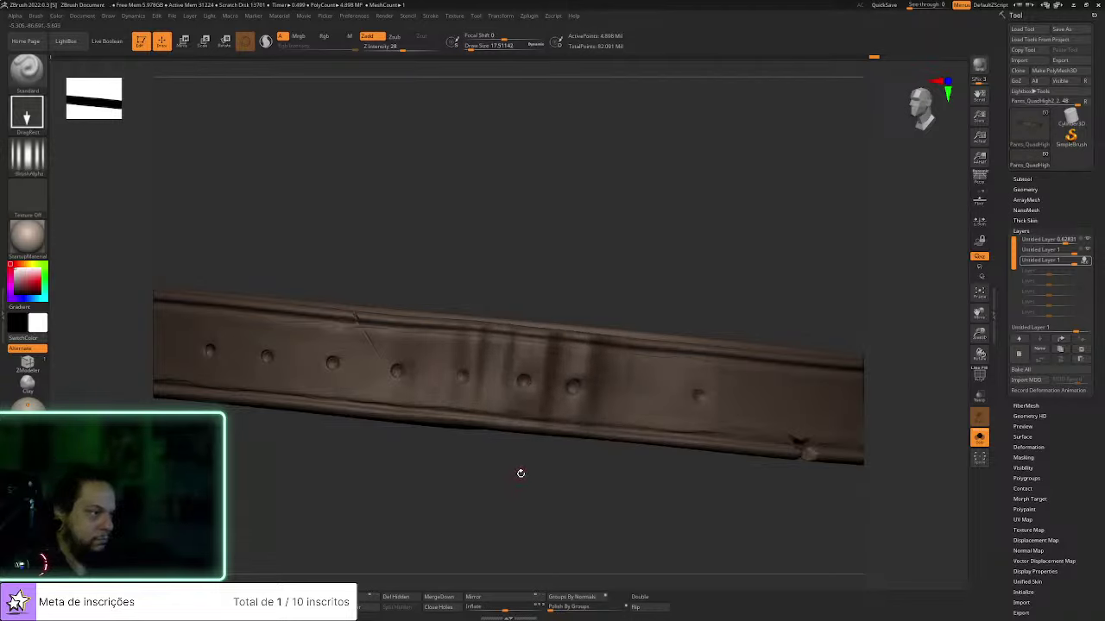
{"action": "key", "text": "ctrl+z"}
Set Z Intensity to 20 and stamp Alpha 62 folds across the strap around the first and last holes
{"action": "left_click_drag", "start_coordinate": [399, 49], "coordinate": [395, 49]}
{"action": "left_click_drag", "start_coordinate": [530, 394], "coordinate": [542, 578]}
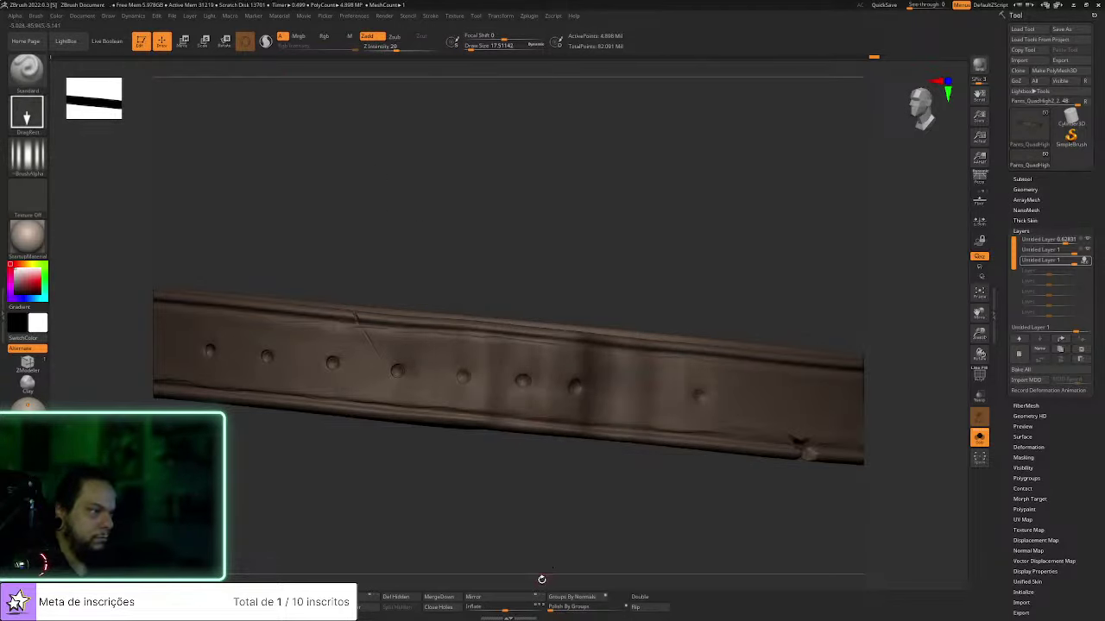
{"action": "key", "text": "ctrl+z"}
{"action": "left_click_drag", "start_coordinate": [604, 409], "coordinate": [586, 552]}
{"action": "left_click_drag", "start_coordinate": [458, 459], "coordinate": [566, 478], "text": "alt"}
{"action": "left_click_drag", "start_coordinate": [489, 366], "coordinate": [448, 561]}
Select the SW_Wrinkles_01 alpha, set Z Intensity to 14, and stamp leather wrinkles across the strap's middle holes
{"action": "left_click", "coordinate": [26, 157]}
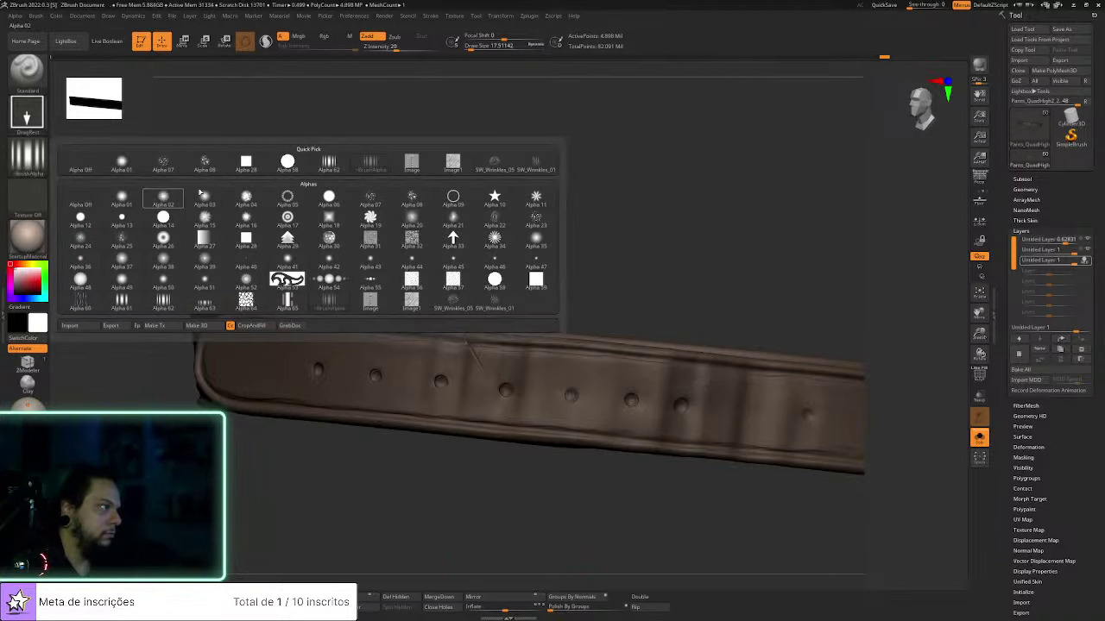
{"action": "left_click", "coordinate": [535, 166]}
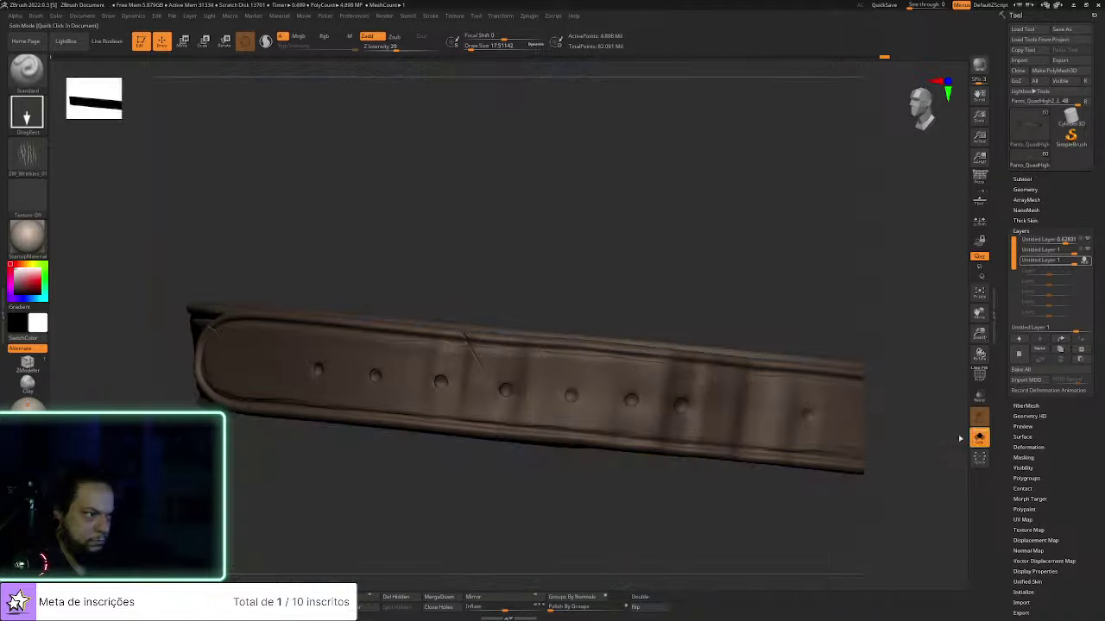
{"action": "left_click_drag", "start_coordinate": [565, 383], "coordinate": [547, 464]}
{"action": "key", "text": "ctrl+z"}
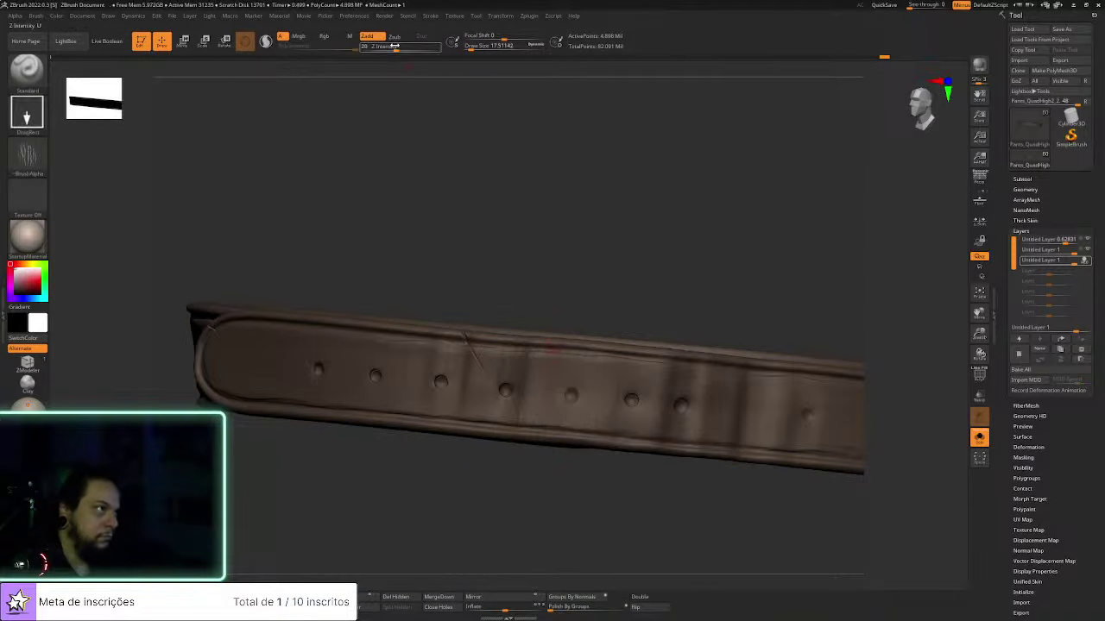
{"action": "left_click", "coordinate": [392, 47]}
{"action": "left_click", "coordinate": [390, 46]}
{"action": "left_click_drag", "start_coordinate": [537, 373], "coordinate": [524, 465]}
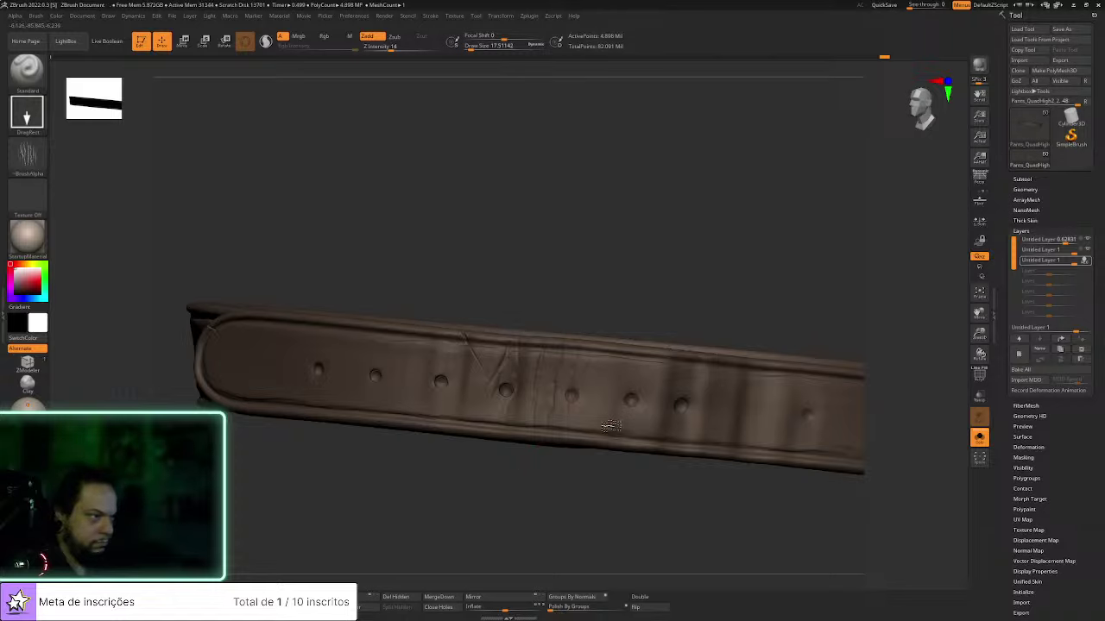
{"action": "left_click_drag", "start_coordinate": [611, 426], "coordinate": [604, 530]}
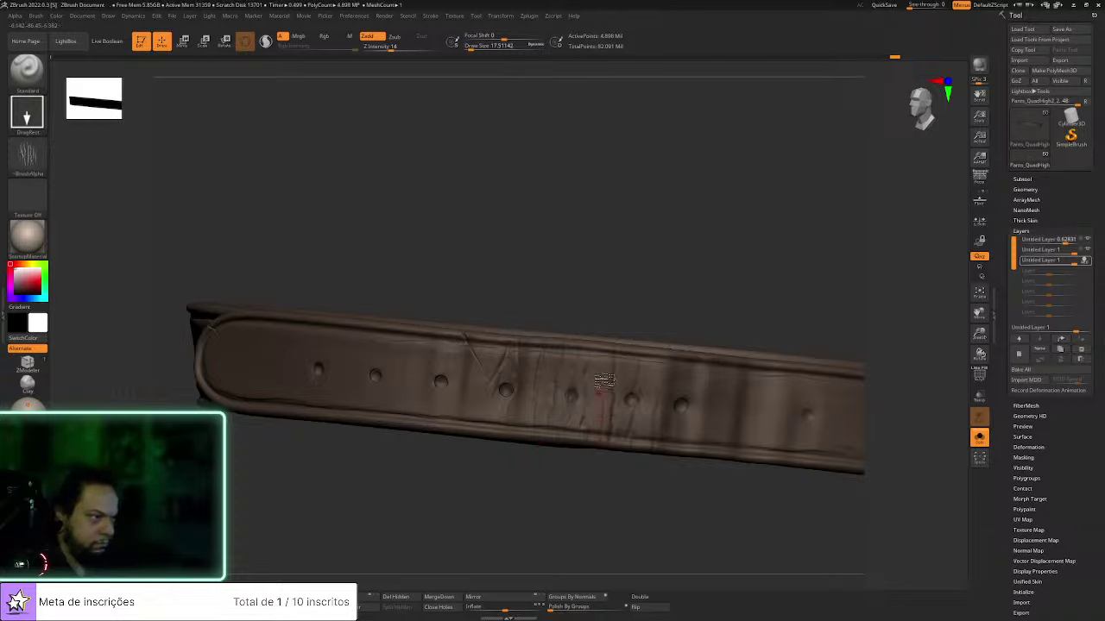
{"action": "key", "text": "ctrl+shift+z"}
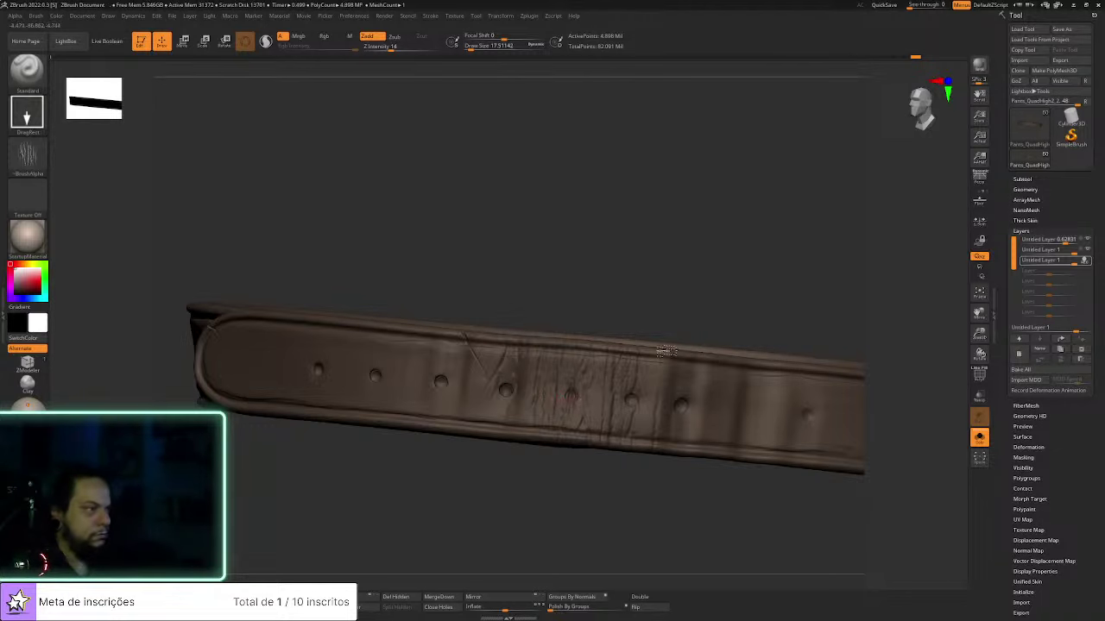
Work the Clay brush over the stamped wrinkles and strap edges around the middle holes to blend them
{"action": "key", "text": "b"}
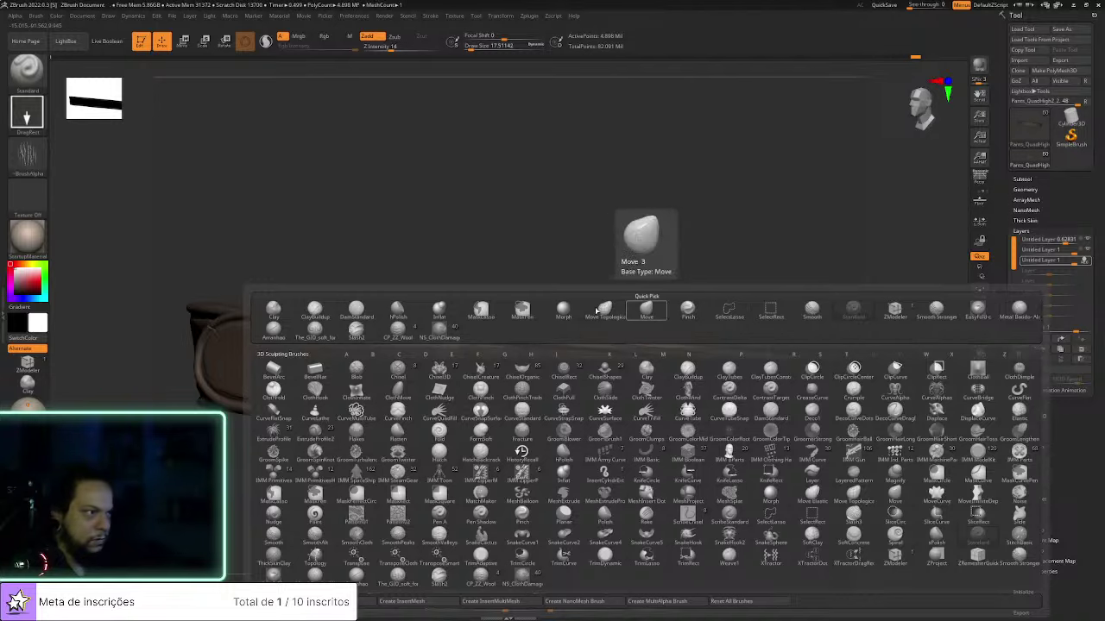
{"action": "left_click", "coordinate": [273, 308]}
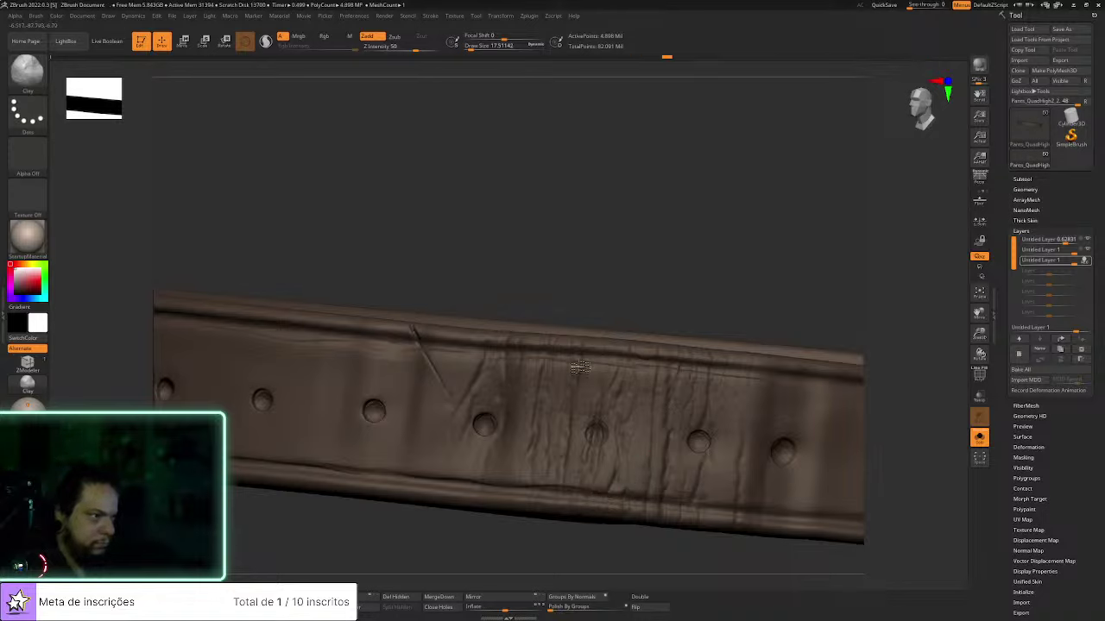
{"action": "left_click_drag", "start_coordinate": [530, 367], "coordinate": [509, 496]}
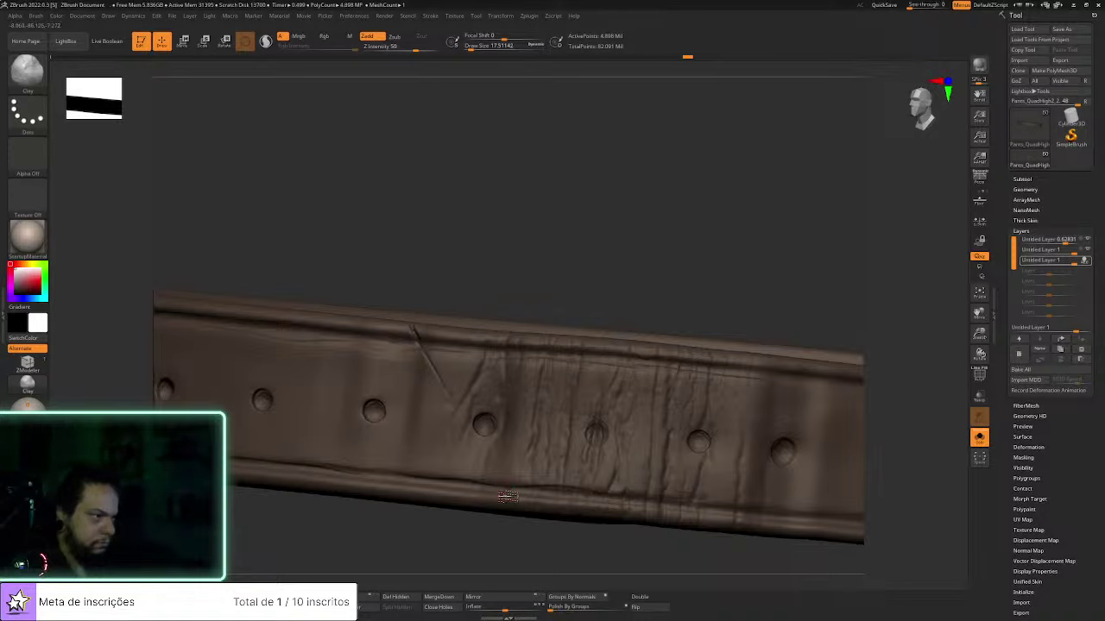
{"action": "left_click_drag", "start_coordinate": [532, 444], "coordinate": [539, 379]}
{"action": "left_click_drag", "start_coordinate": [516, 342], "coordinate": [511, 373]}
{"action": "left_click_drag", "start_coordinate": [502, 418], "coordinate": [497, 431]}
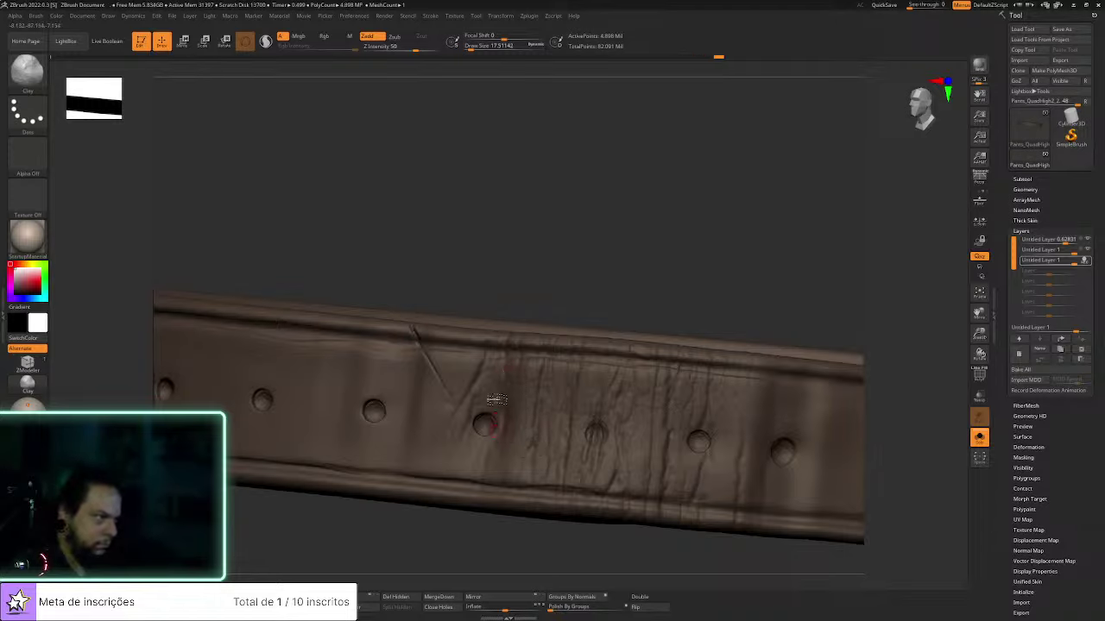
{"action": "left_click_drag", "start_coordinate": [500, 358], "coordinate": [482, 384]}
{"action": "left_click_drag", "start_coordinate": [481, 384], "coordinate": [464, 411]}
{"action": "left_click_drag", "start_coordinate": [454, 453], "coordinate": [506, 485]}
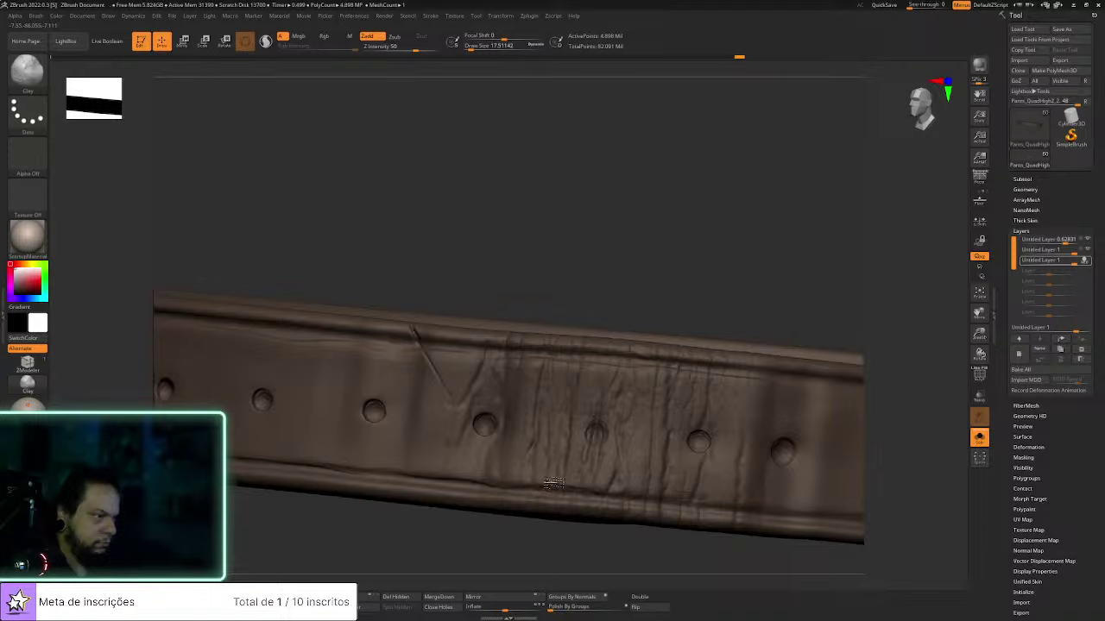
{"action": "left_click_drag", "start_coordinate": [557, 476], "coordinate": [561, 441]}
{"action": "mouse_move", "coordinate": [595, 343]}
{"action": "left_mouse_down"}
{"action": "mouse_move", "coordinate": [608, 362]}
{"action": "mouse_move", "coordinate": [583, 435]}
{"action": "left_mouse_up"}
{"action": "left_click_drag", "start_coordinate": [585, 494], "coordinate": [613, 492]}
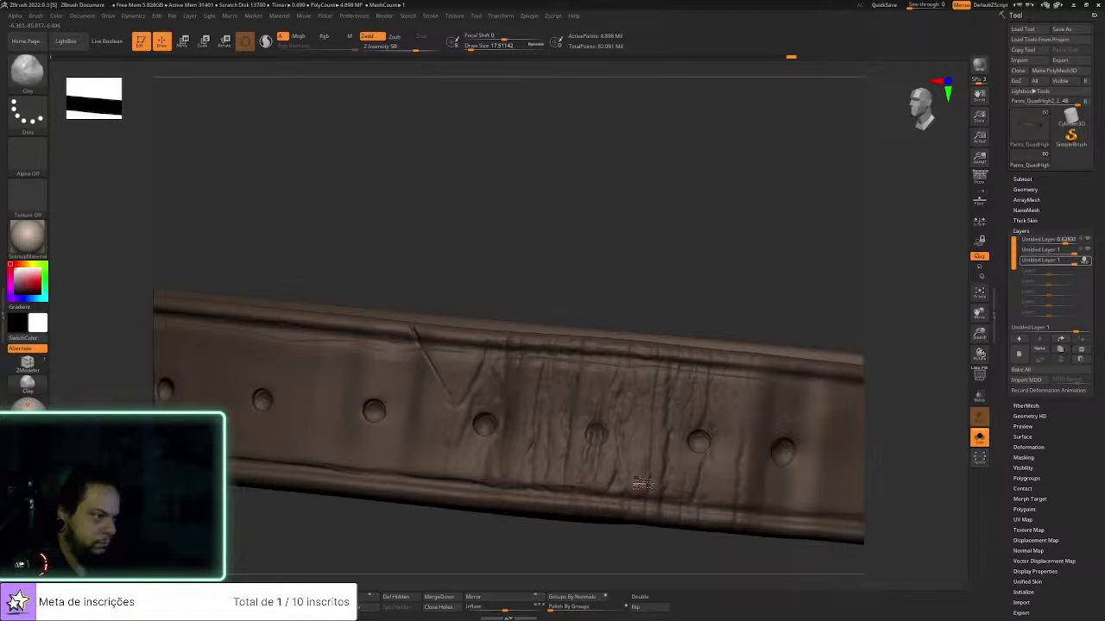
{"action": "left_click_drag", "start_coordinate": [655, 399], "coordinate": [657, 343]}
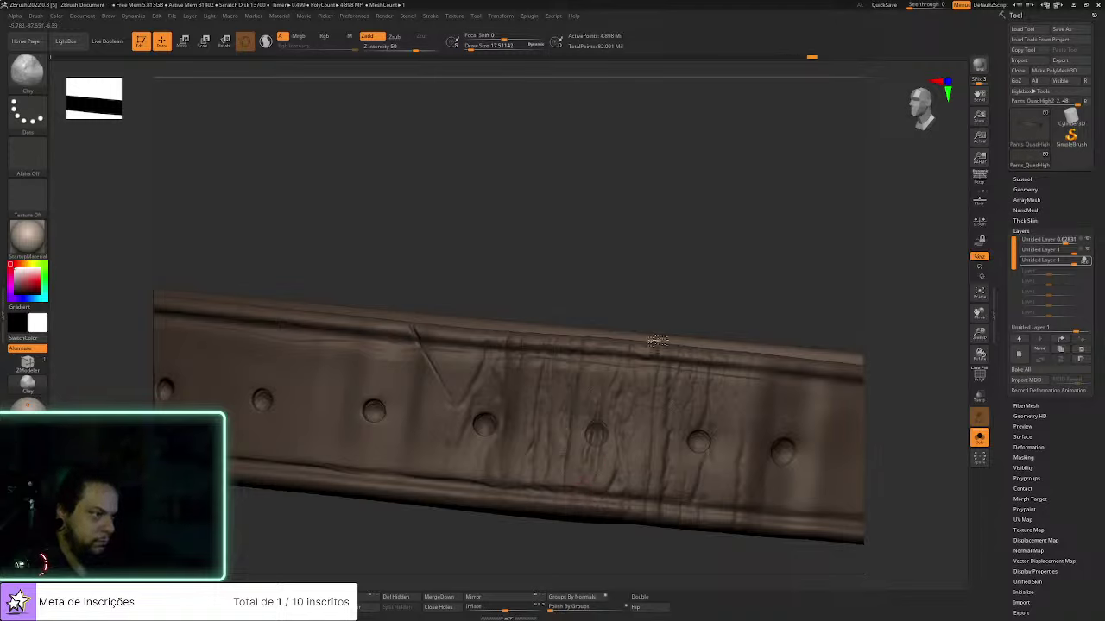
{"action": "left_click_drag", "start_coordinate": [669, 402], "coordinate": [679, 474]}
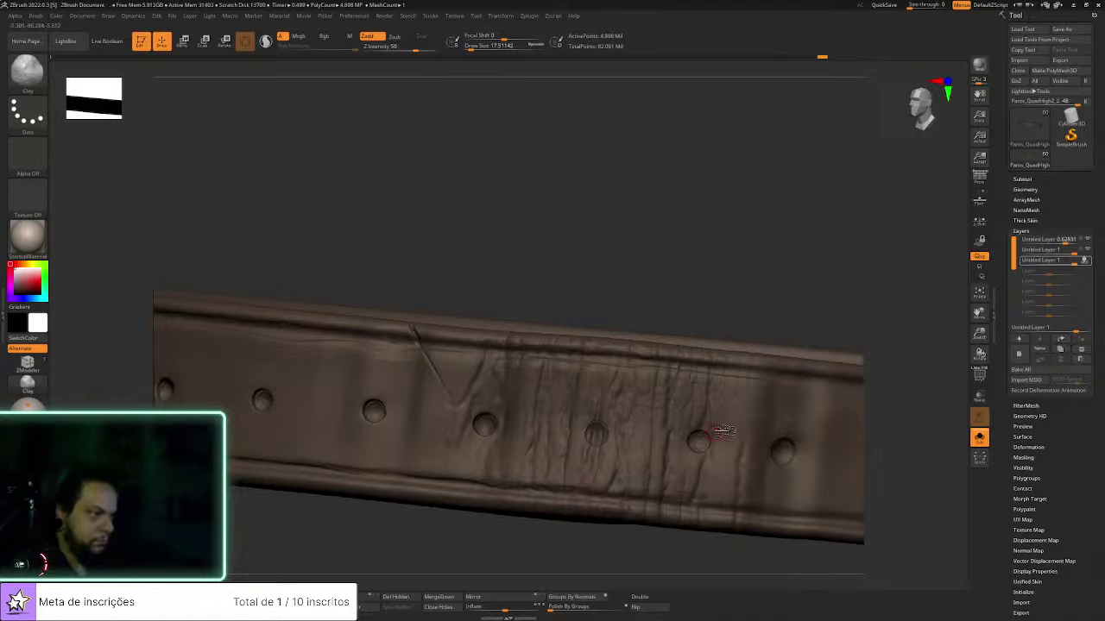
{"action": "mouse_move", "coordinate": [724, 401]}
{"action": "left_mouse_down"}
{"action": "mouse_move", "coordinate": [725, 375]}
{"action": "mouse_move", "coordinate": [722, 468]}
{"action": "left_mouse_up"}
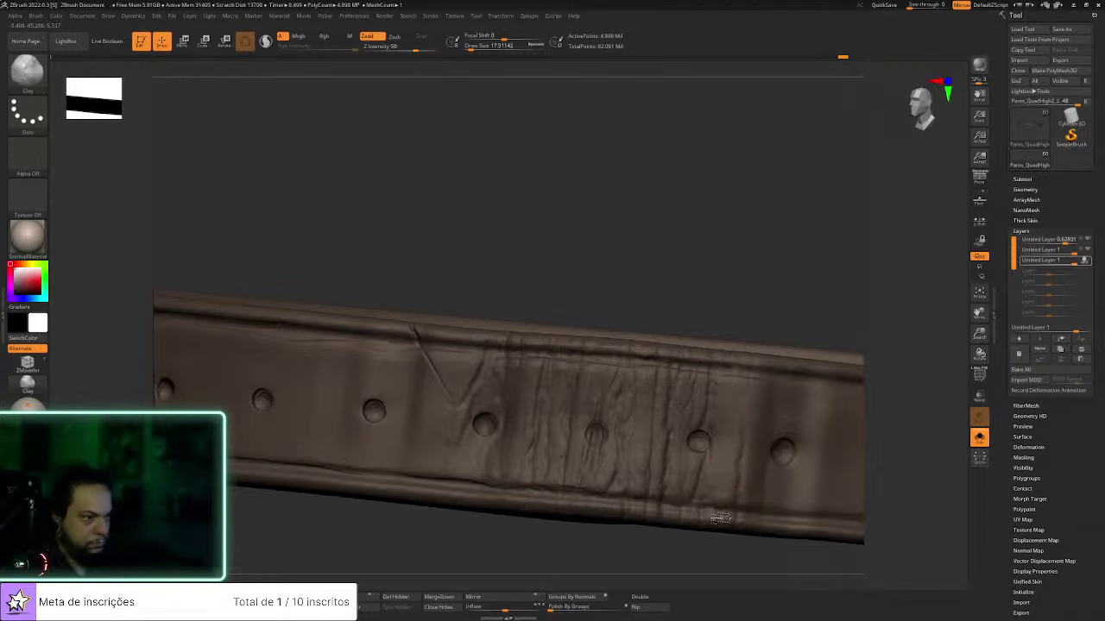
Check the belt on the full character, isolate it again, and stamp SW_Wrinkles_01 wrinkles with the Standard brush around the hole beside the wrinkled area
{"action": "right_click_drag", "start_coordinate": [761, 504], "coordinate": [876, 470], "text": "ctrl"}
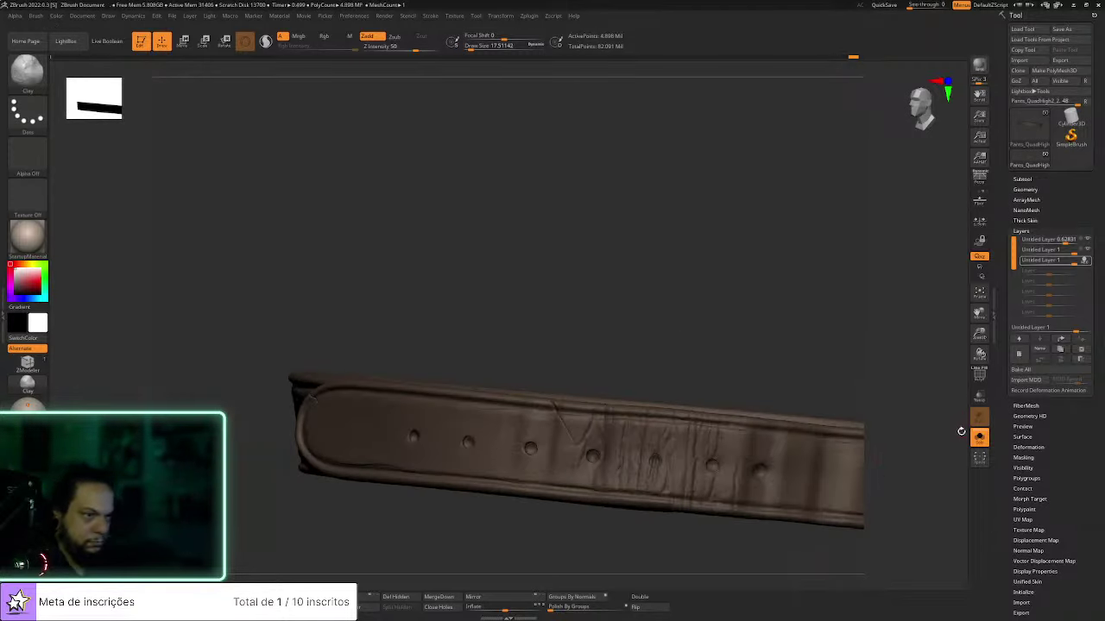
{"action": "left_click", "coordinate": [979, 438]}
{"action": "right_click_drag", "start_coordinate": [953, 468], "coordinate": [793, 417], "text": "ctrl"}
{"action": "left_click", "coordinate": [979, 444]}
{"action": "mouse_move", "coordinate": [897, 446]}
{"action": "right_mouse_down", "text": "ctrl"}
{"action": "mouse_move", "coordinate": [717, 340]}
{"action": "mouse_move", "coordinate": [666, 335]}
{"action": "right_mouse_up", "text": "ctrl"}
{"action": "left_click_drag", "start_coordinate": [610, 504], "coordinate": [655, 431]}
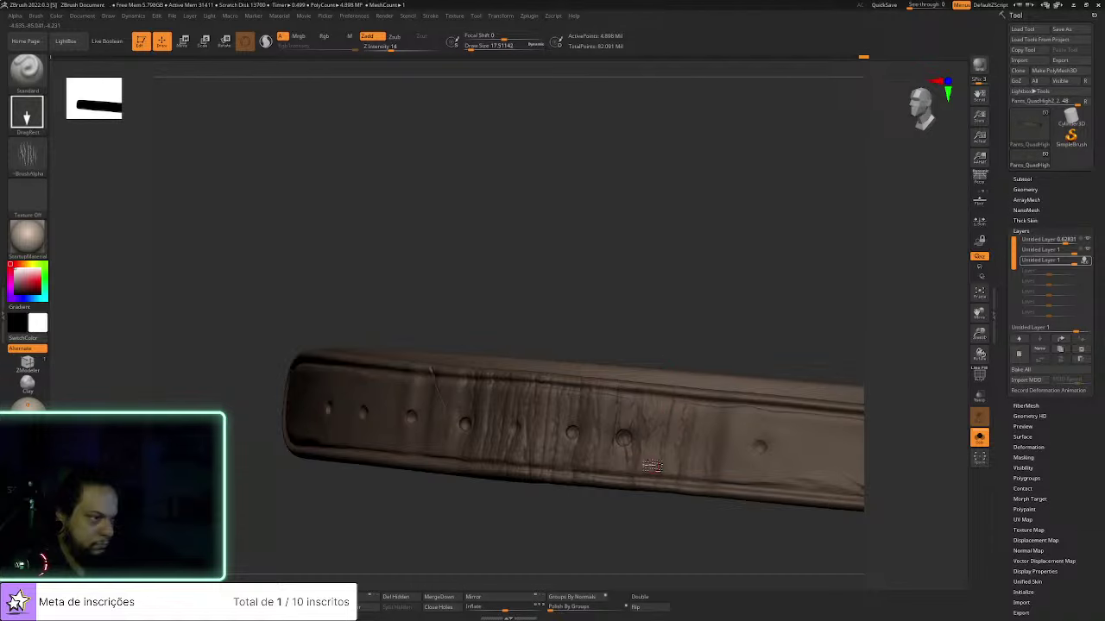
Set the Clay brush's Draw Size to about 29 and blend the newly stamped wrinkles around the strap's holes
{"action": "key", "text": "b"}
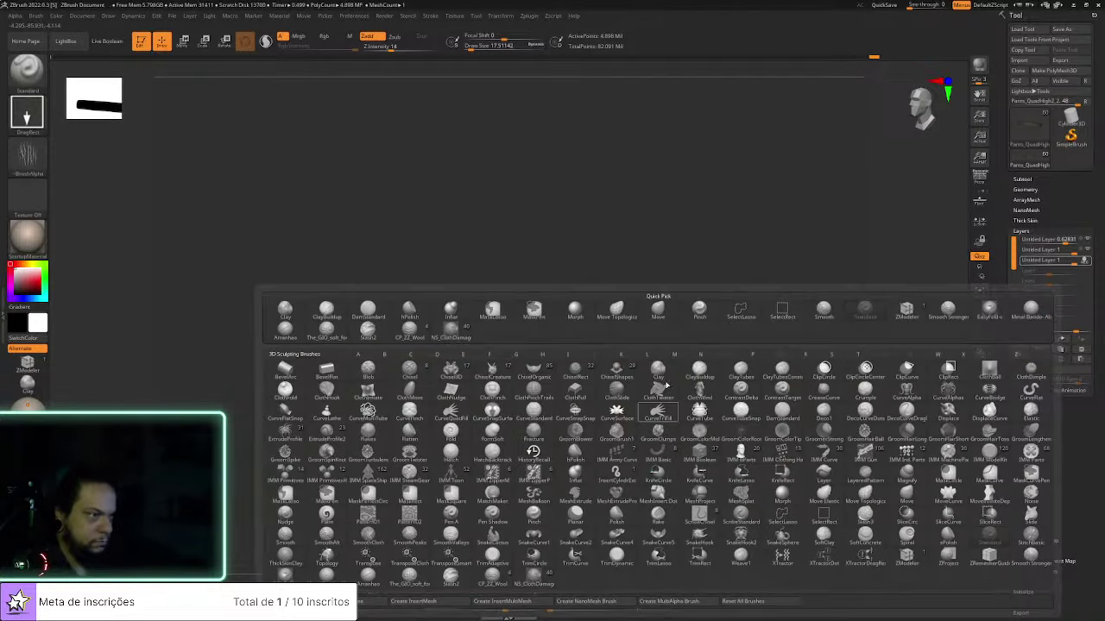
{"action": "left_click", "coordinate": [302, 308]}
{"action": "right_click_drag", "start_coordinate": [676, 284], "coordinate": [650, 355], "text": "ctrl"}
{"action": "key", "text": "s"}
{"action": "left_click_drag", "start_coordinate": [580, 353], "coordinate": [584, 353]}
{"action": "left_click_drag", "start_coordinate": [587, 407], "coordinate": [589, 422]}
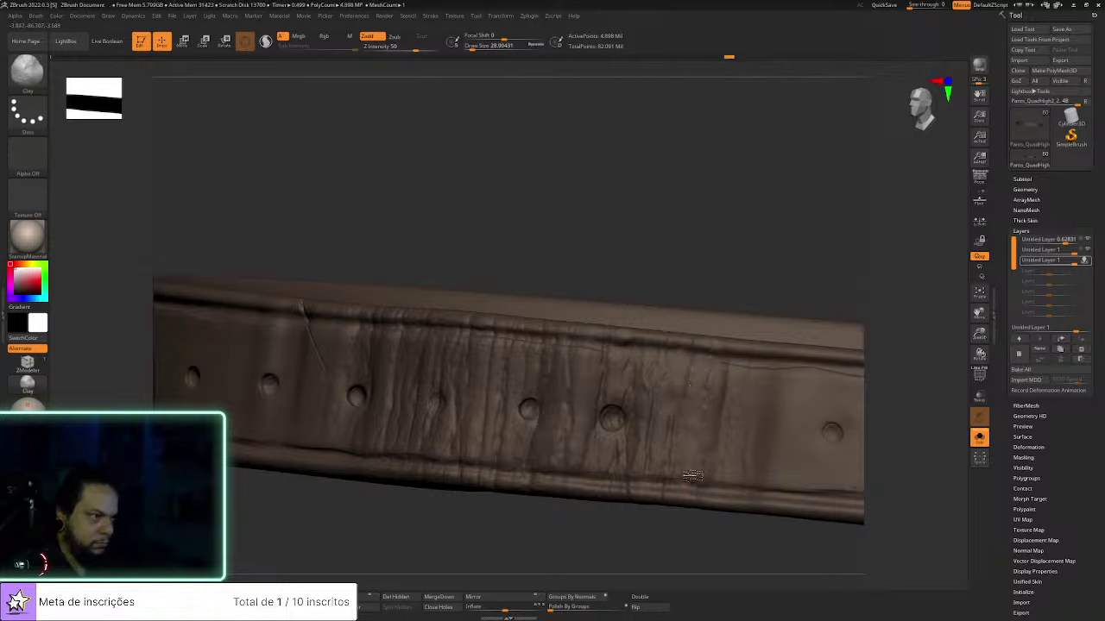
Show the full character, stop recording on the wrinkle layer, and lower the layer's intensity to about 0.38
{"action": "left_click", "coordinate": [979, 437]}
{"action": "right_click_drag", "start_coordinate": [950, 497], "coordinate": [958, 399], "text": "ctrl"}
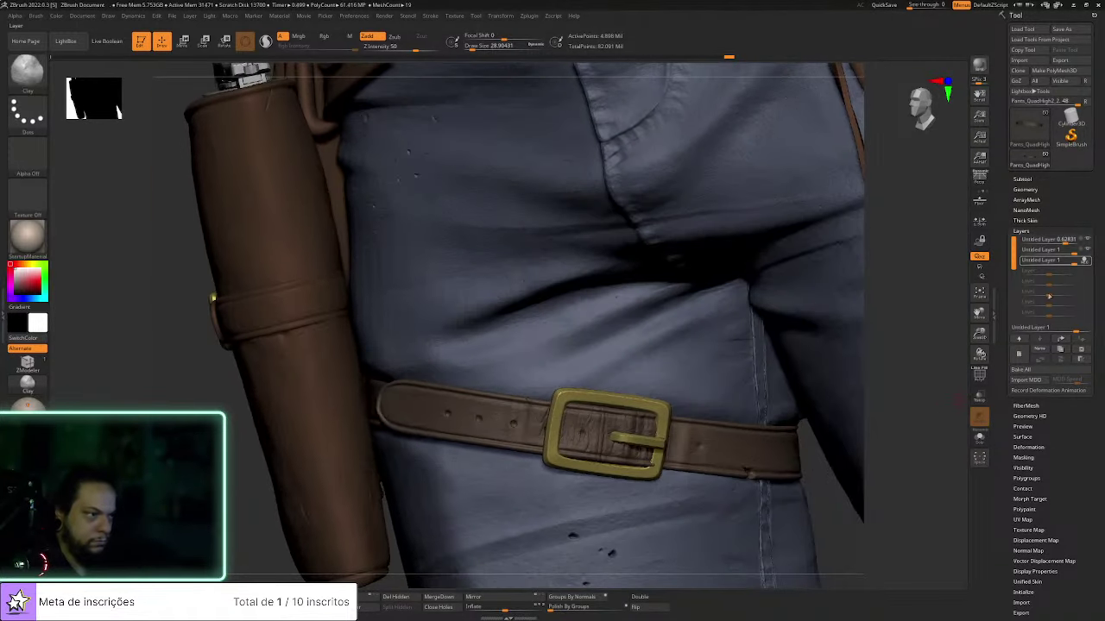
{"action": "left_click", "coordinate": [1085, 262]}
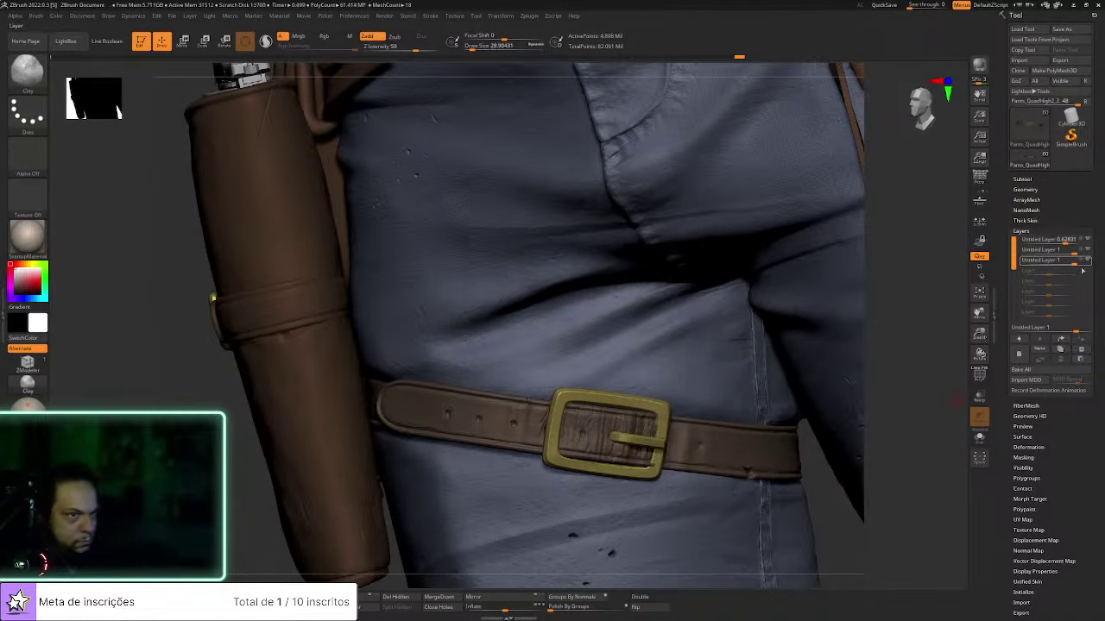
{"action": "left_click_drag", "start_coordinate": [1072, 261], "coordinate": [1060, 261]}
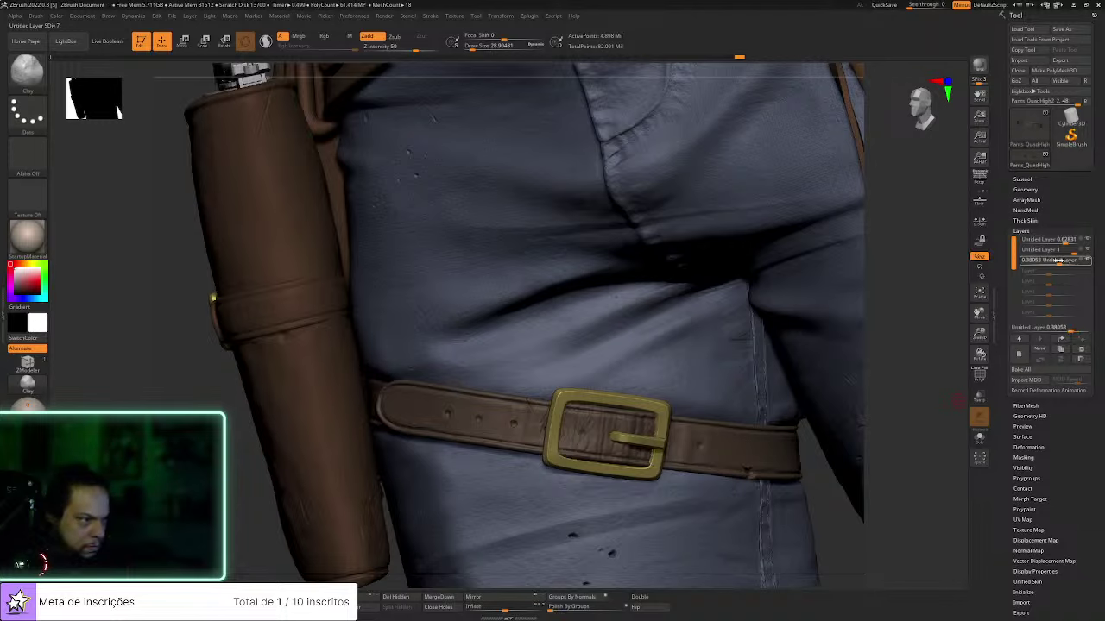
{"action": "left_click_drag", "start_coordinate": [966, 423], "coordinate": [939, 380]}
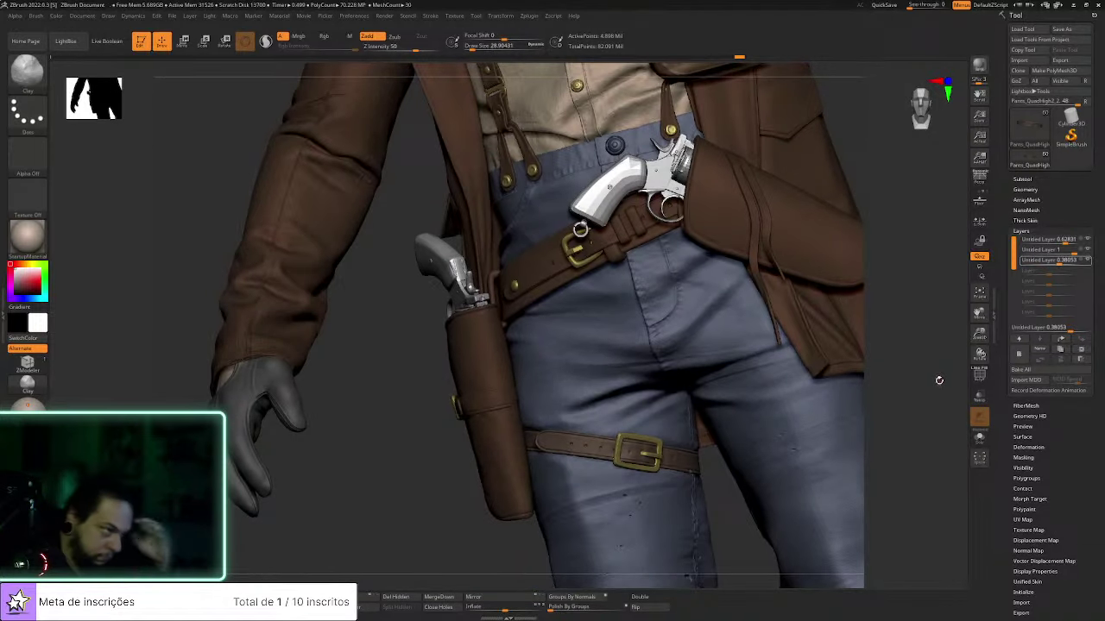
Resume recording on the isolated belt's wrinkle layer with the Standard brush at Z Intensity 11
{"action": "left_click", "coordinate": [978, 438]}
{"action": "left_click", "coordinate": [1080, 259]}
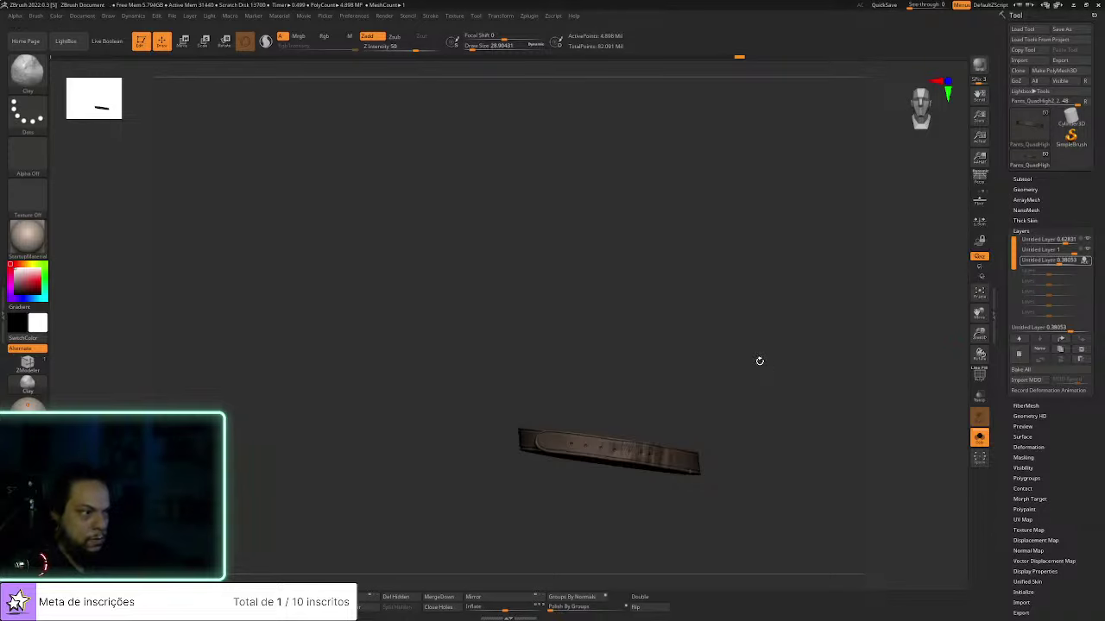
{"action": "left_click_drag", "start_coordinate": [777, 338], "coordinate": [790, 429], "text": "alt"}
{"action": "key", "text": "b"}
{"action": "key", "text": "s"}
{"action": "key", "text": "t"}
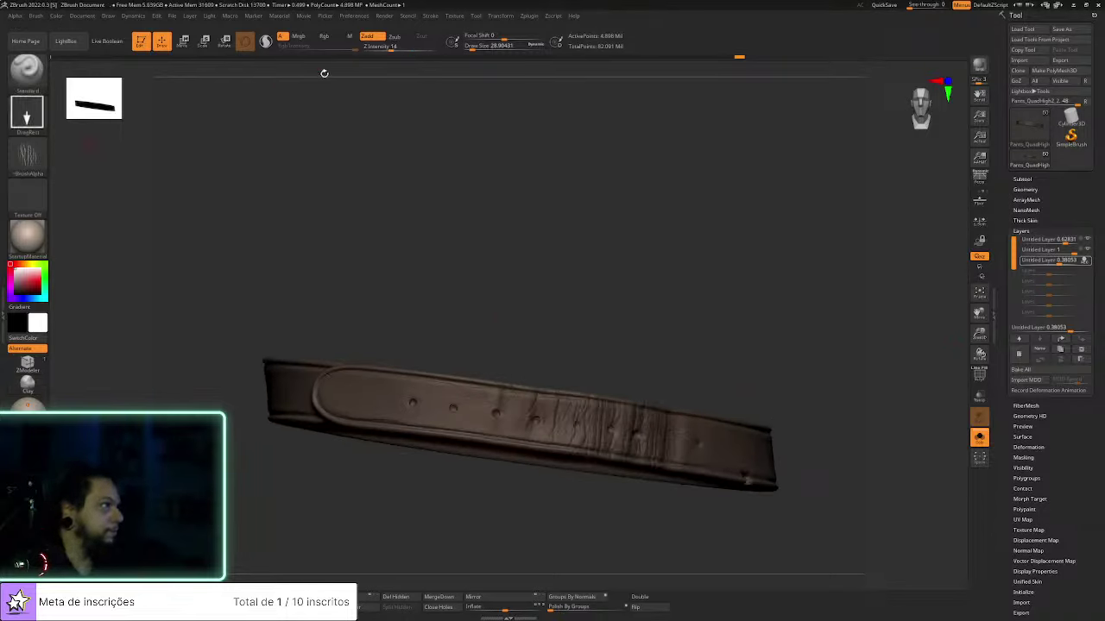
{"action": "left_click", "coordinate": [388, 48]}
Stamp light leather wrinkles on the strap's tip and along the notched section beyond the last hole
{"action": "left_click_drag", "start_coordinate": [528, 265], "coordinate": [430, 397]}
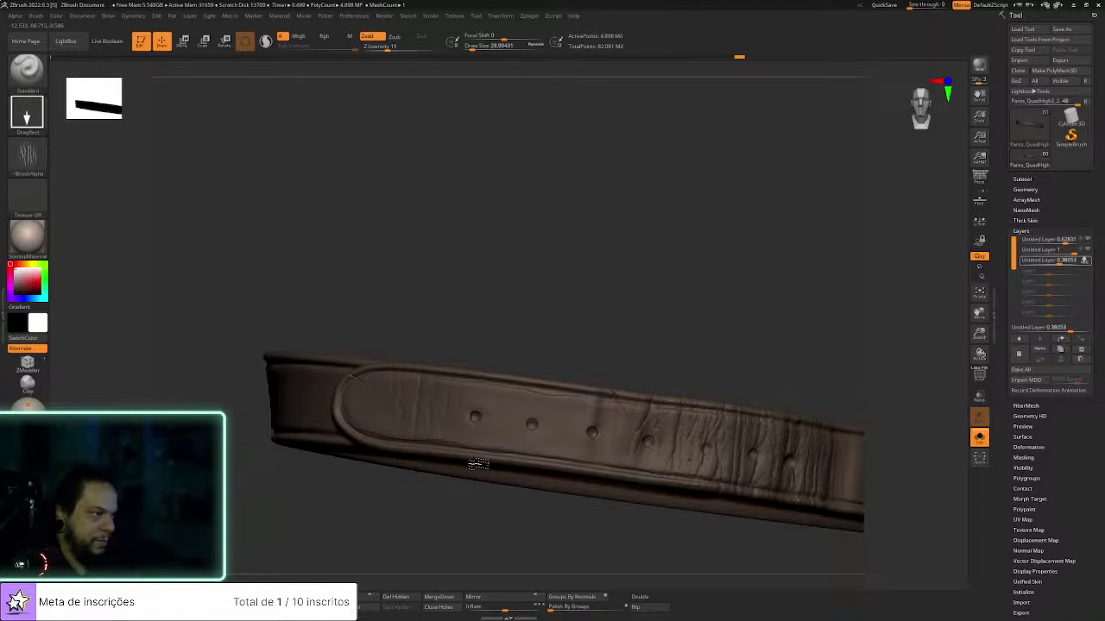
{"action": "left_click_drag", "start_coordinate": [552, 488], "coordinate": [649, 432]}
{"action": "left_click_drag", "start_coordinate": [644, 497], "coordinate": [623, 467]}
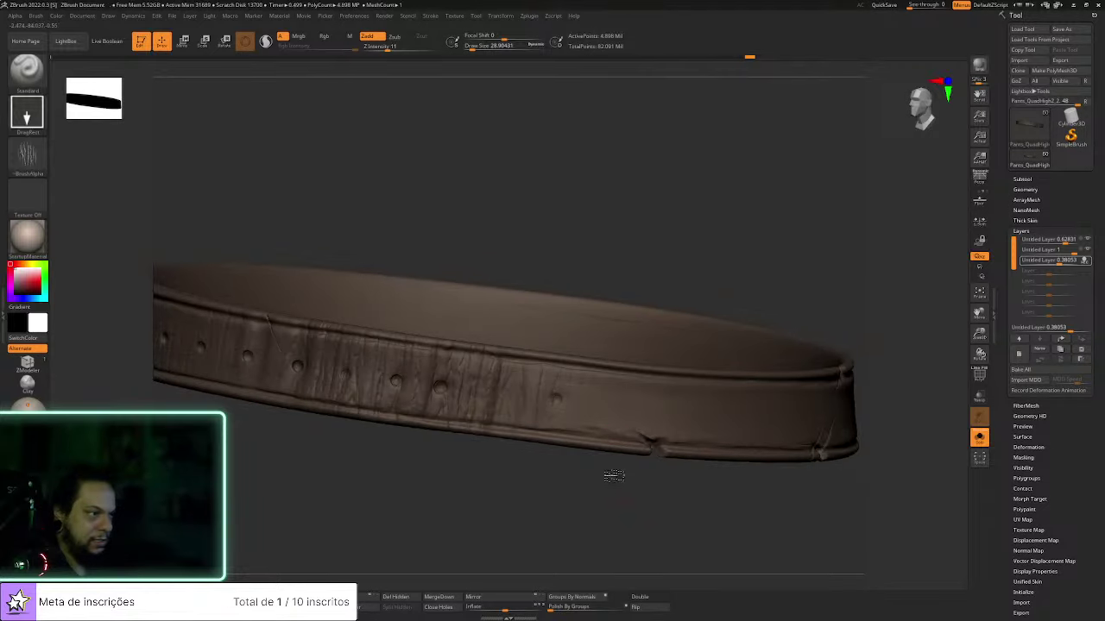
{"action": "left_click_drag", "start_coordinate": [678, 521], "coordinate": [720, 402]}
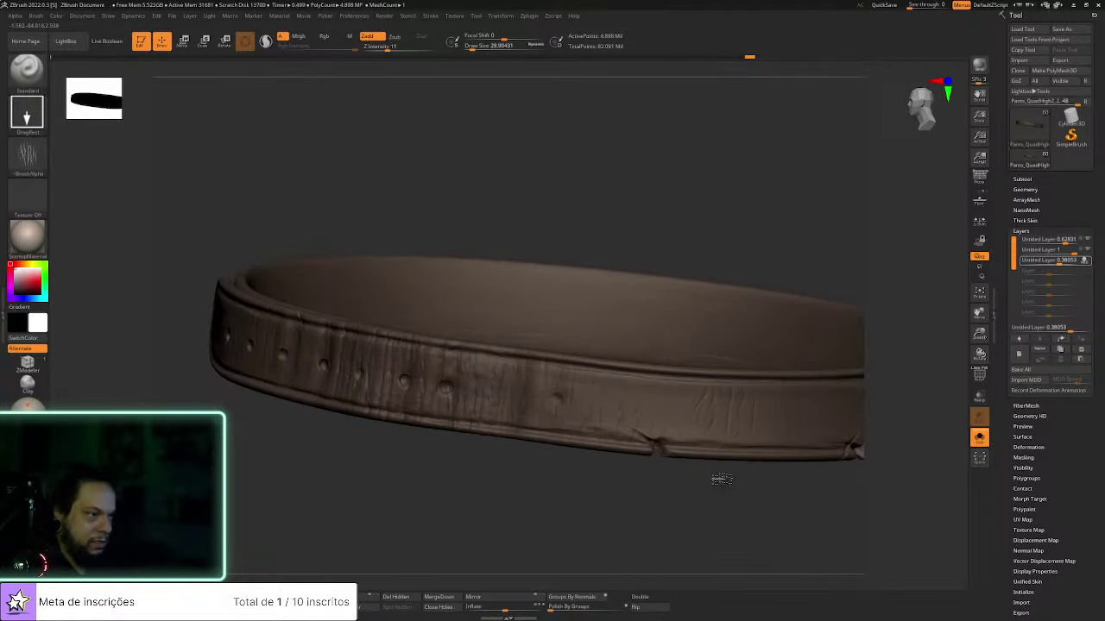
{"action": "left_click_drag", "start_coordinate": [778, 507], "coordinate": [661, 419]}
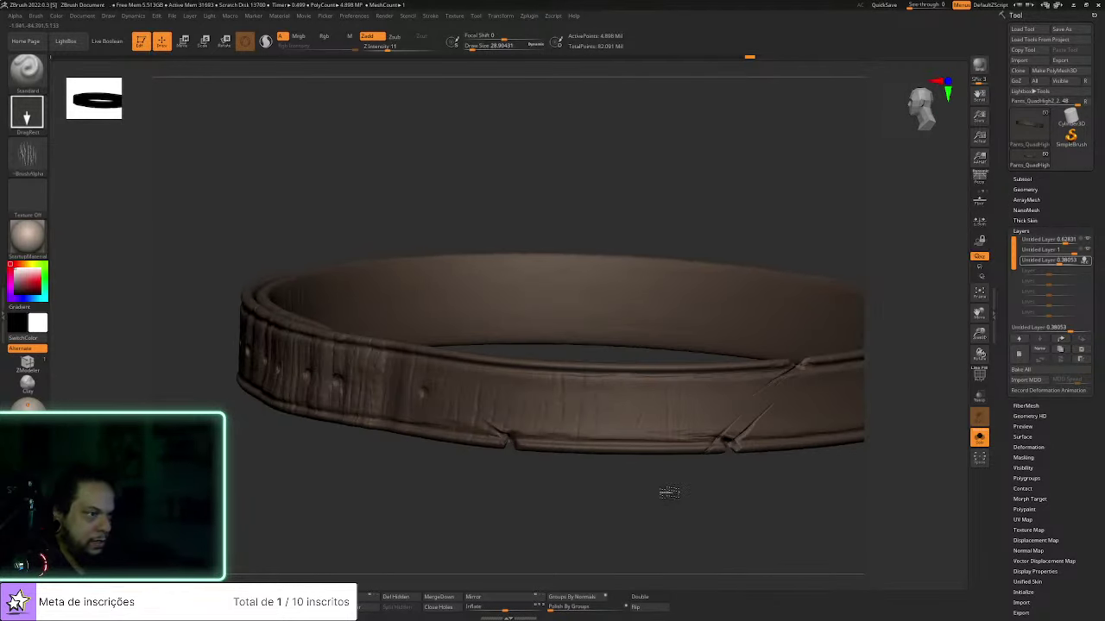
{"action": "left_click_drag", "start_coordinate": [751, 458], "coordinate": [654, 435]}
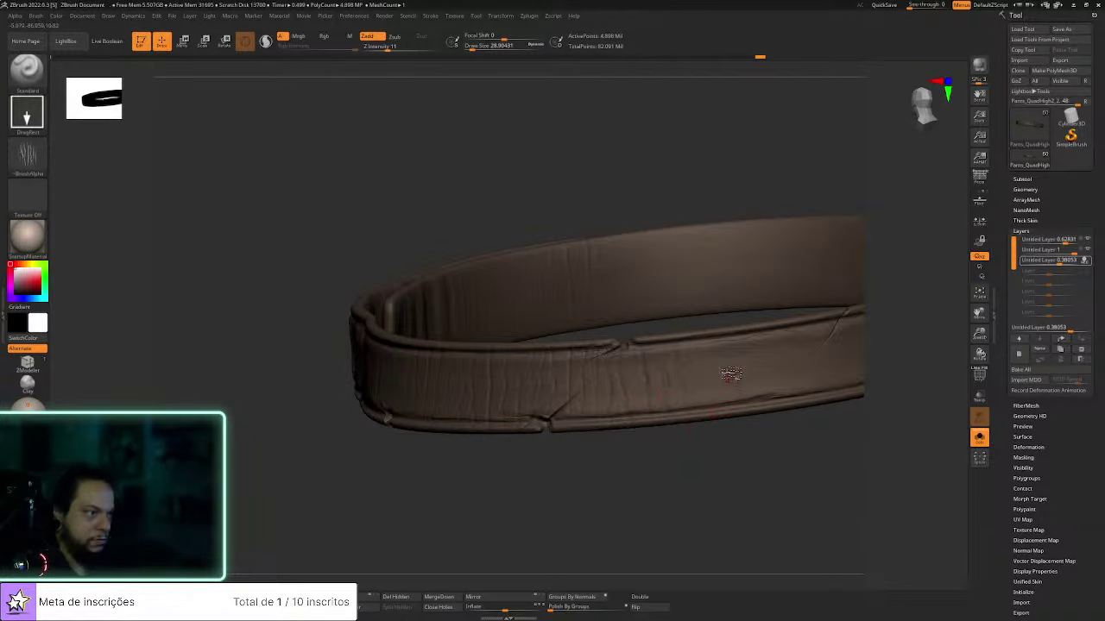
Continue stamping leather wrinkles around the back of the belt up to the overlapping strap tip
{"action": "left_click_drag", "start_coordinate": [765, 471], "coordinate": [634, 400]}
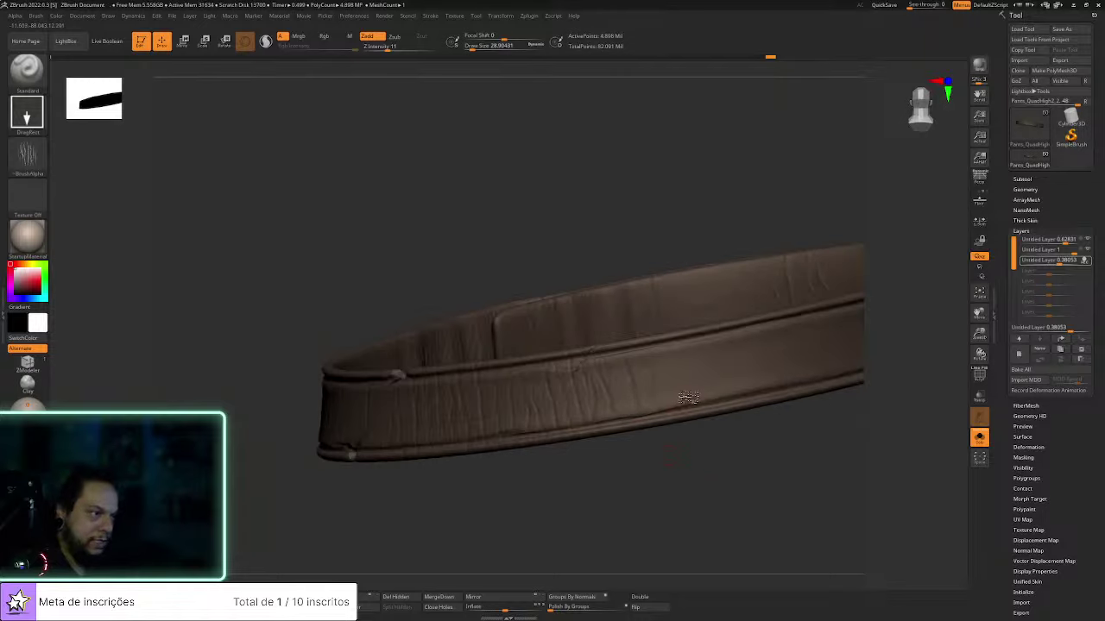
{"action": "left_click_drag", "start_coordinate": [745, 474], "coordinate": [638, 399]}
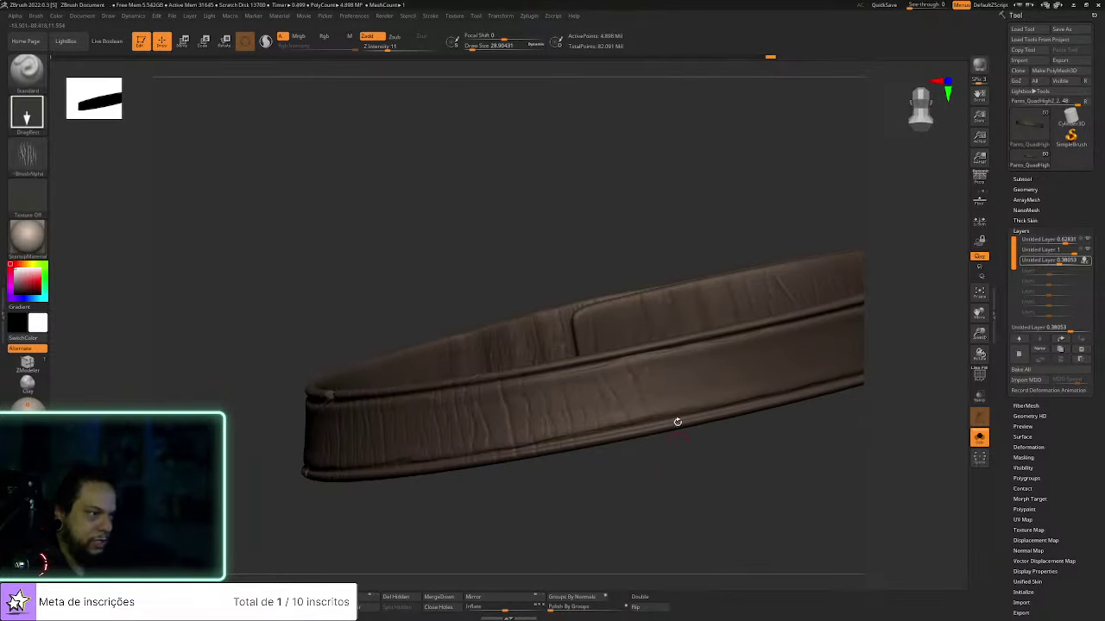
{"action": "left_click_drag", "start_coordinate": [741, 458], "coordinate": [659, 420]}
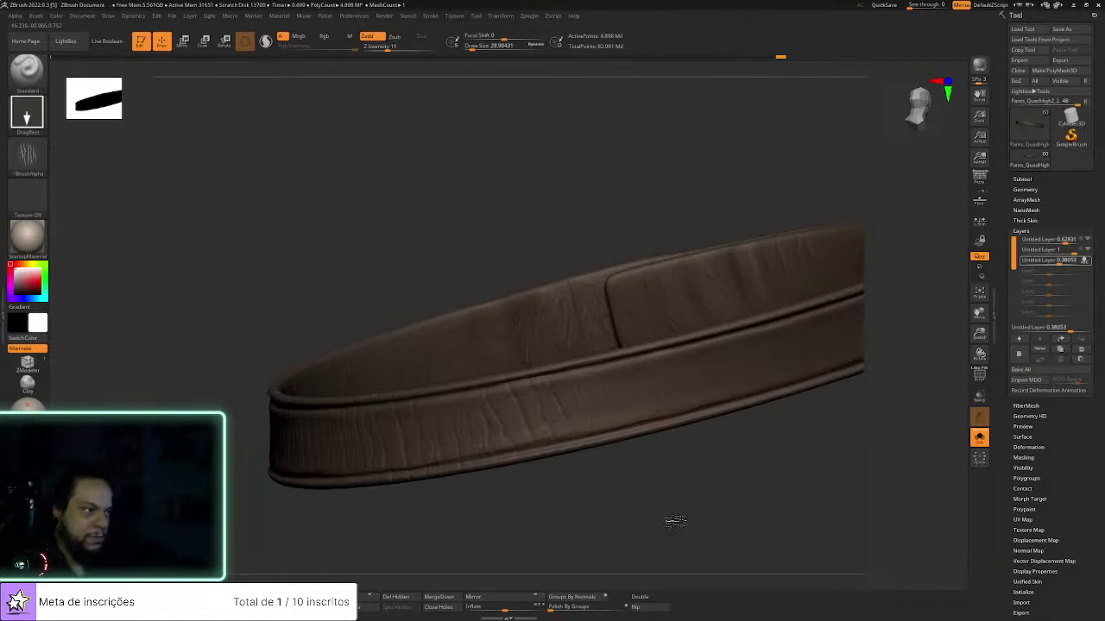
{"action": "left_click_drag", "start_coordinate": [769, 472], "coordinate": [624, 400]}
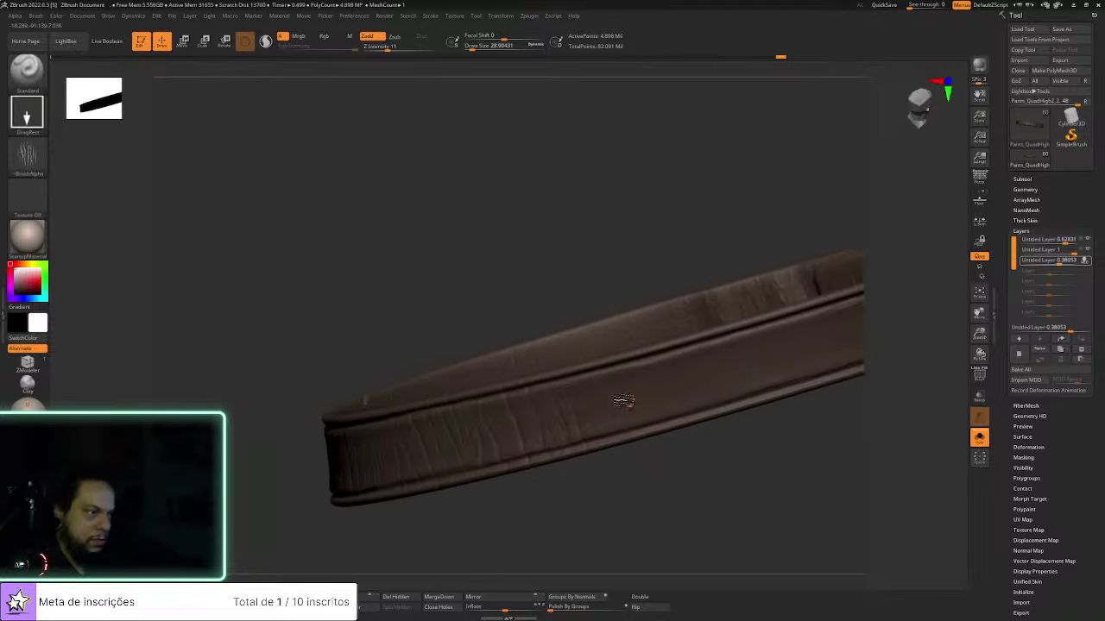
{"action": "left_click_drag", "start_coordinate": [737, 483], "coordinate": [634, 433]}
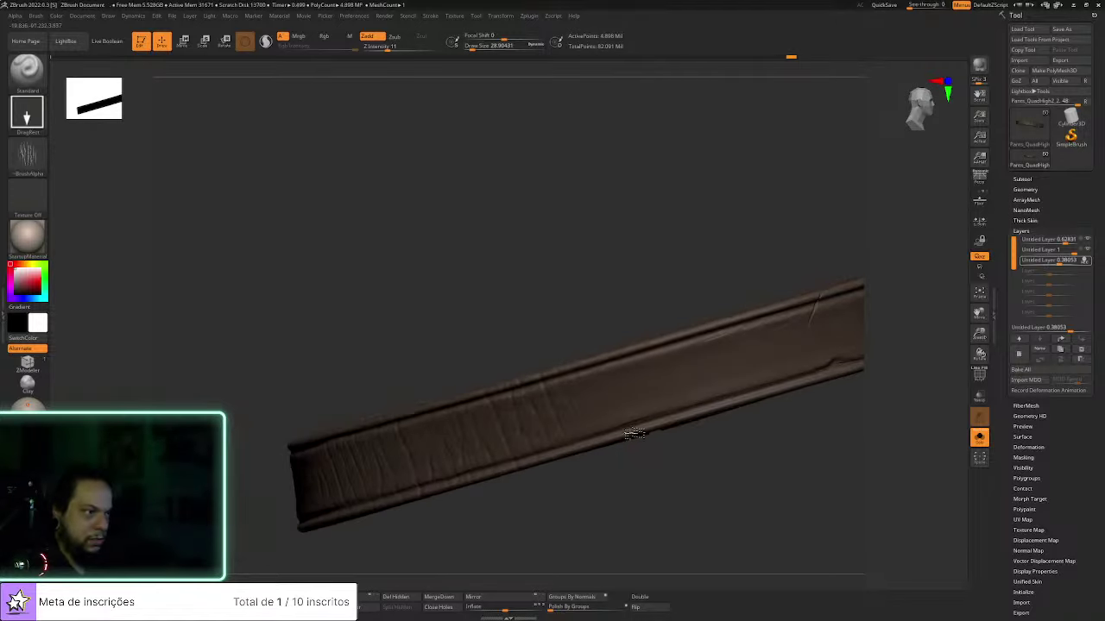
{"action": "left_click_drag", "start_coordinate": [791, 493], "coordinate": [646, 406]}
{"action": "left_click_drag", "start_coordinate": [803, 456], "coordinate": [636, 426]}
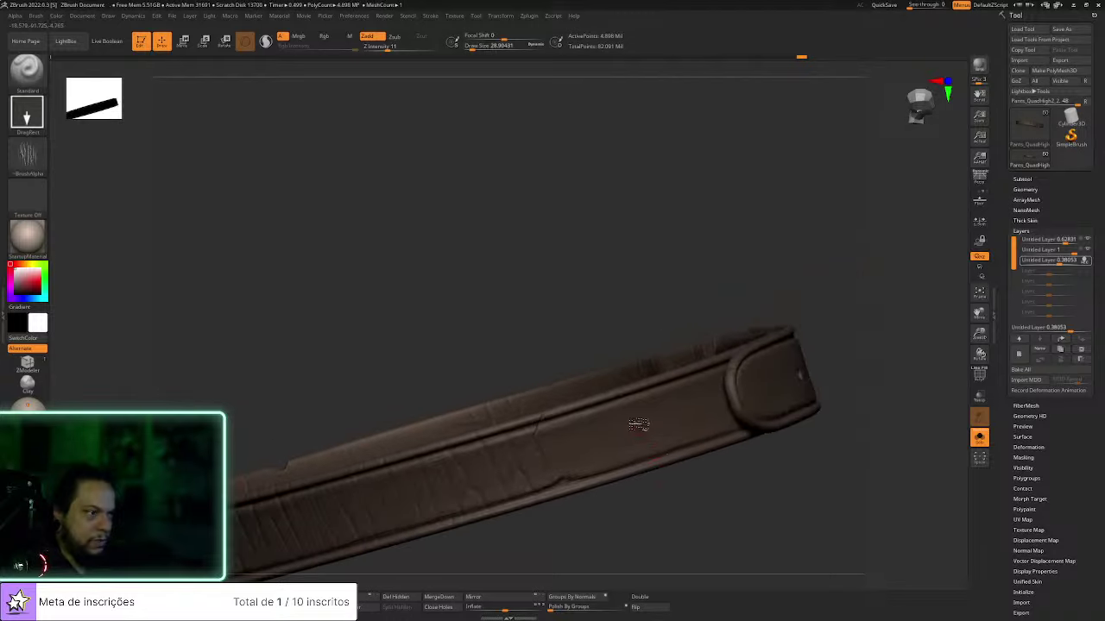
{"action": "left_click_drag", "start_coordinate": [750, 489], "coordinate": [751, 399]}
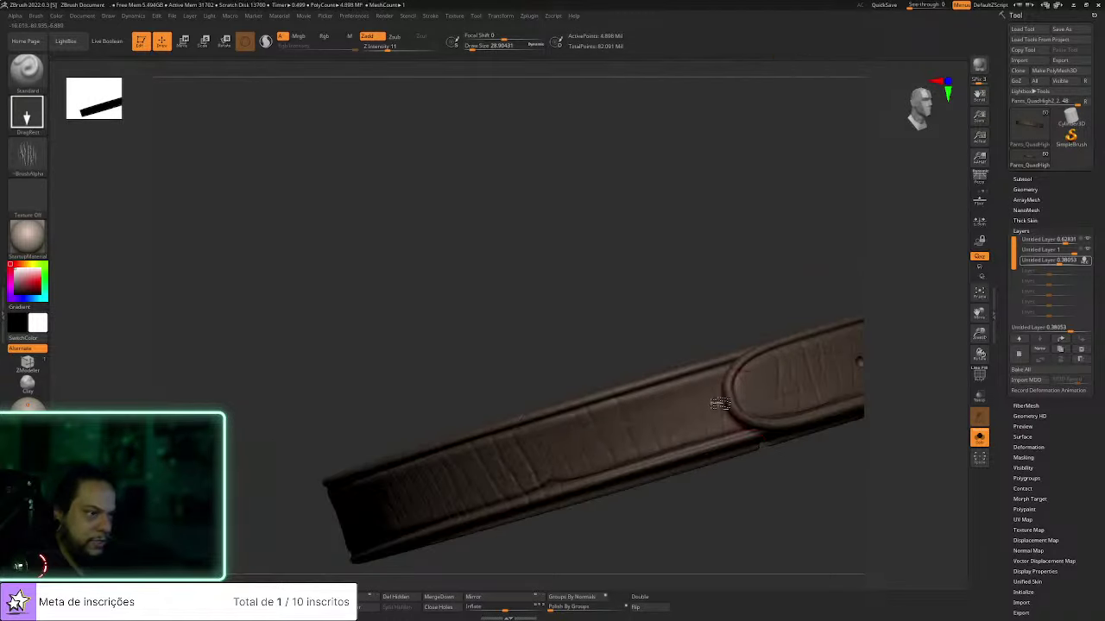
Show the full character and examine the wrinkled thigh belt around the buckle and holster from several angles
{"action": "left_click_drag", "start_coordinate": [810, 518], "coordinate": [874, 436]}
{"action": "left_click_drag", "start_coordinate": [867, 362], "coordinate": [927, 399]}
{"action": "left_click", "coordinate": [979, 438]}
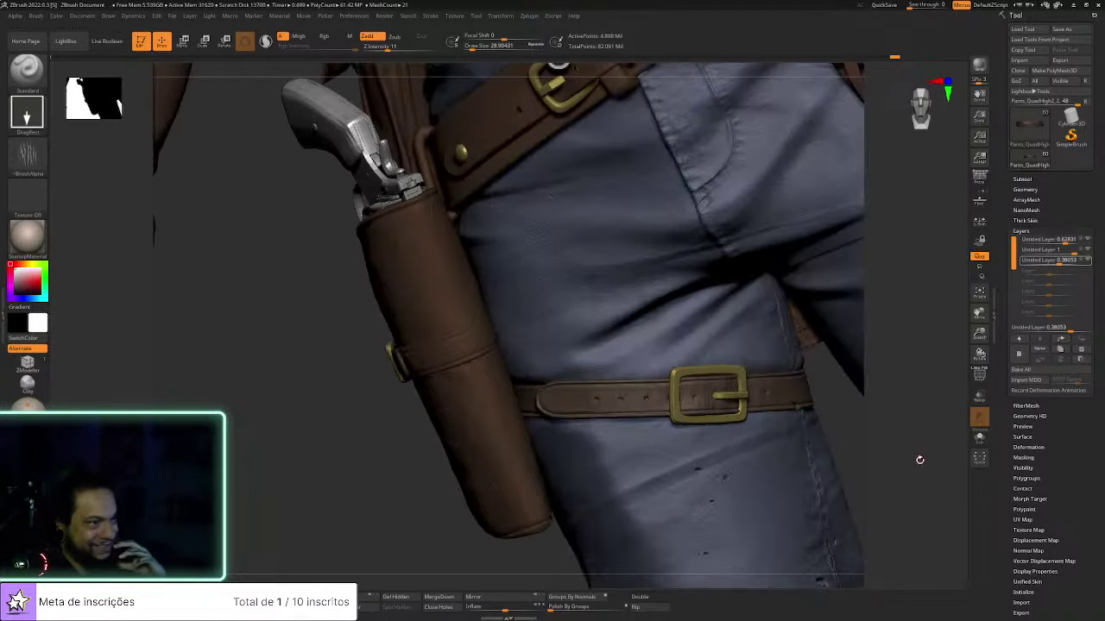
{"action": "left_click_drag", "start_coordinate": [922, 374], "coordinate": [927, 378]}
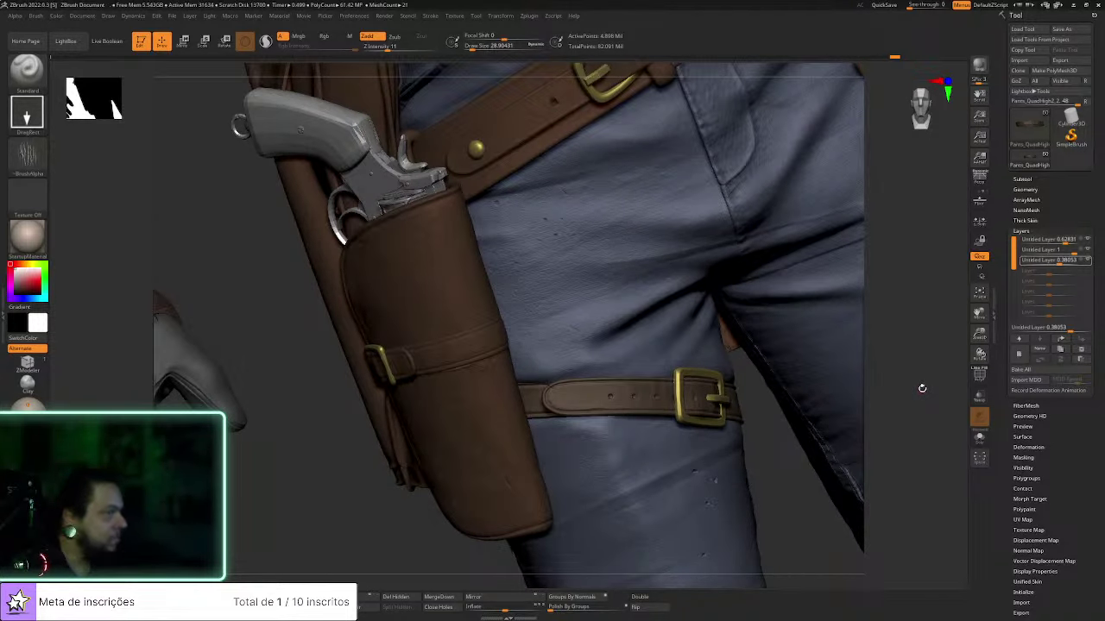
{"action": "mouse_move", "coordinate": [923, 391]}
{"action": "left_mouse_down"}
{"action": "mouse_move", "coordinate": [923, 363]}
{"action": "mouse_move", "coordinate": [922, 409]}
{"action": "mouse_move", "coordinate": [938, 406]}
{"action": "mouse_move", "coordinate": [924, 420]}
{"action": "mouse_move", "coordinate": [909, 405]}
{"action": "left_mouse_up"}
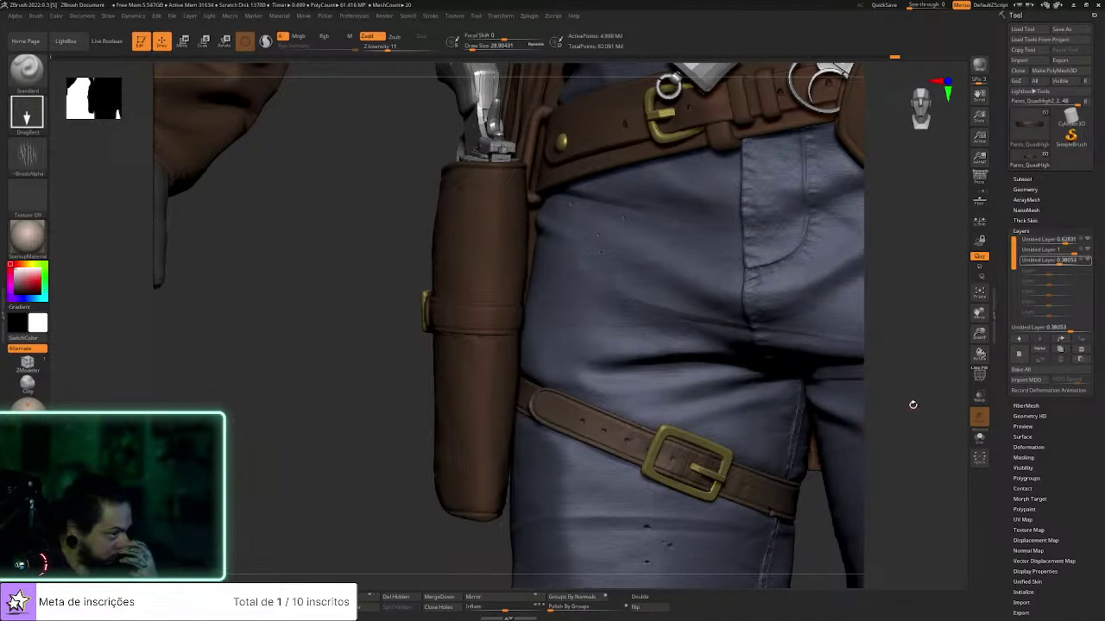
{"action": "mouse_move", "coordinate": [928, 446]}
{"action": "left_mouse_down", "text": "alt"}
{"action": "mouse_move", "coordinate": [912, 409]}
{"action": "mouse_move", "coordinate": [892, 414]}
{"action": "mouse_move", "coordinate": [900, 432]}
{"action": "mouse_move", "coordinate": [870, 418]}
{"action": "mouse_move", "coordinate": [855, 444]}
{"action": "mouse_move", "coordinate": [886, 547]}
{"action": "left_mouse_up", "text": "alt"}
{"action": "left_click_drag", "start_coordinate": [920, 483], "coordinate": [815, 425], "text": "alt"}
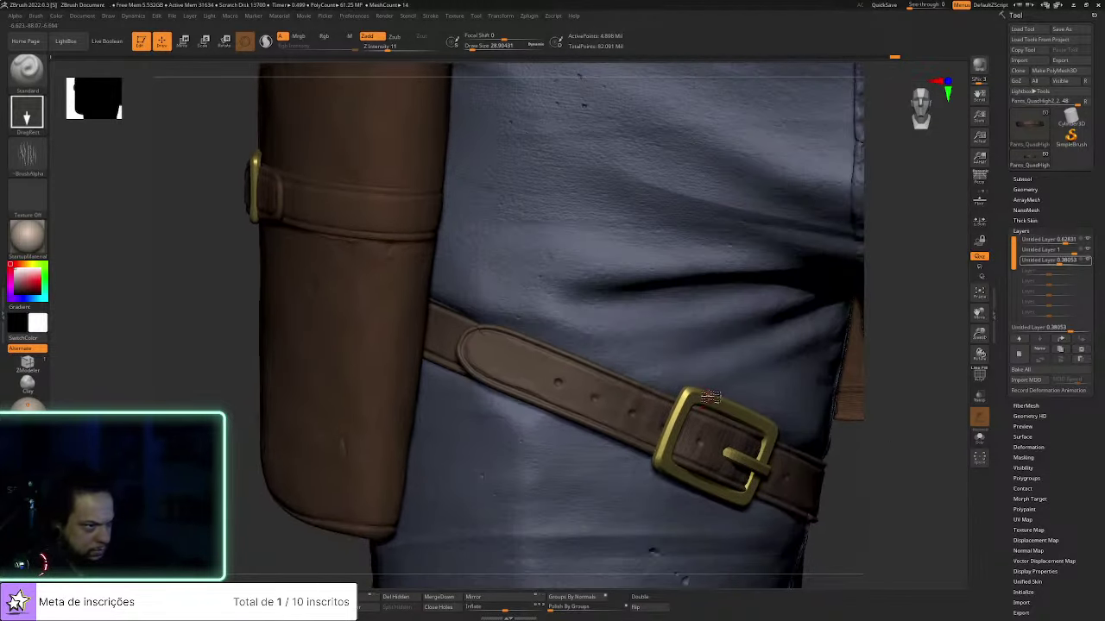
Isolate the brass buckle frame of the thigh belt and choose the hPolish brush
{"action": "left_click", "coordinate": [709, 396], "text": "alt"}
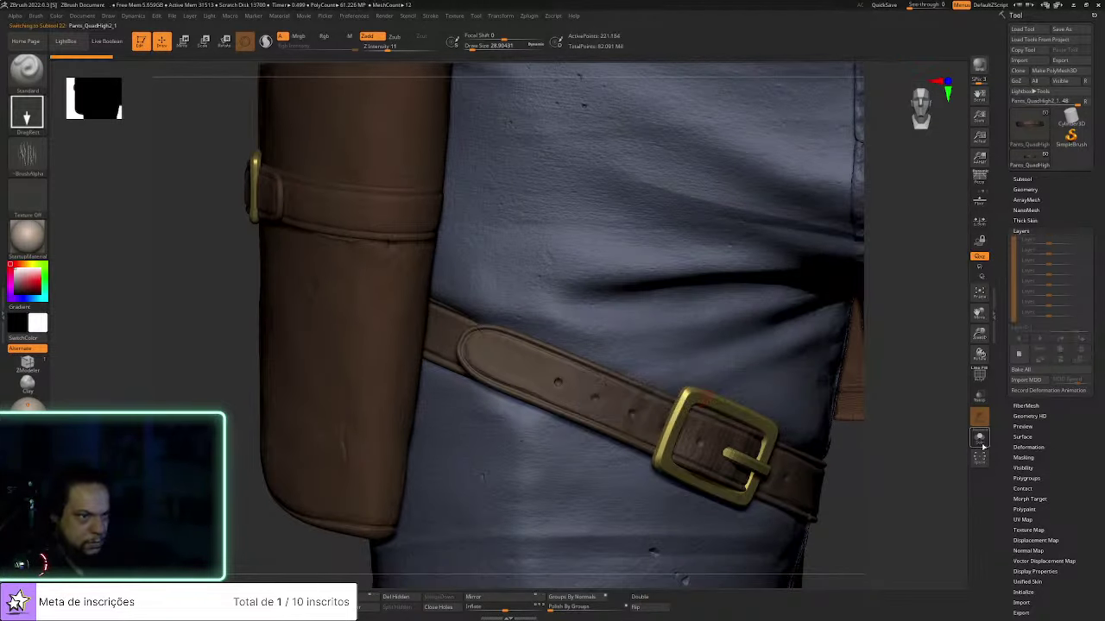
{"action": "left_click", "coordinate": [980, 437]}
{"action": "left_click", "coordinate": [1026, 189]}
{"action": "mouse_move", "coordinate": [848, 328]}
{"action": "left_mouse_down"}
{"action": "mouse_move", "coordinate": [872, 410]}
{"action": "mouse_move", "coordinate": [794, 311]}
{"action": "left_mouse_up"}
{"action": "key", "text": "b"}
{"action": "key", "text": "h"}
{"action": "key", "text": "p"}
Polish uneven worn spots into the outer front edges of the buckle frame's two short bars
{"action": "left_click_drag", "start_coordinate": [649, 387], "coordinate": [640, 409]}
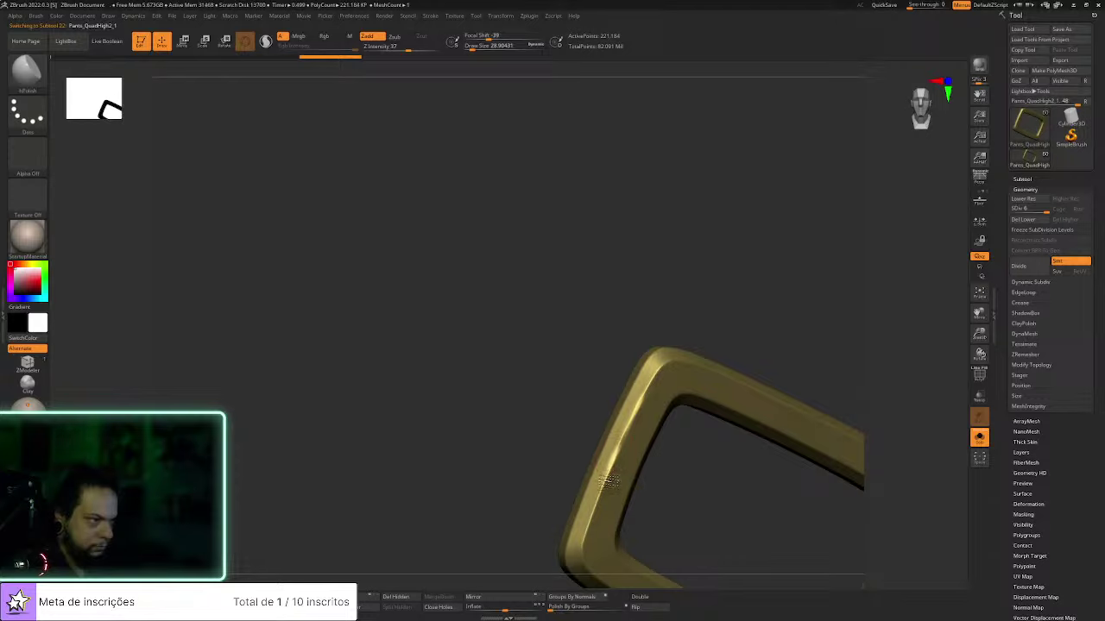
{"action": "left_click_drag", "start_coordinate": [631, 527], "coordinate": [646, 370]}
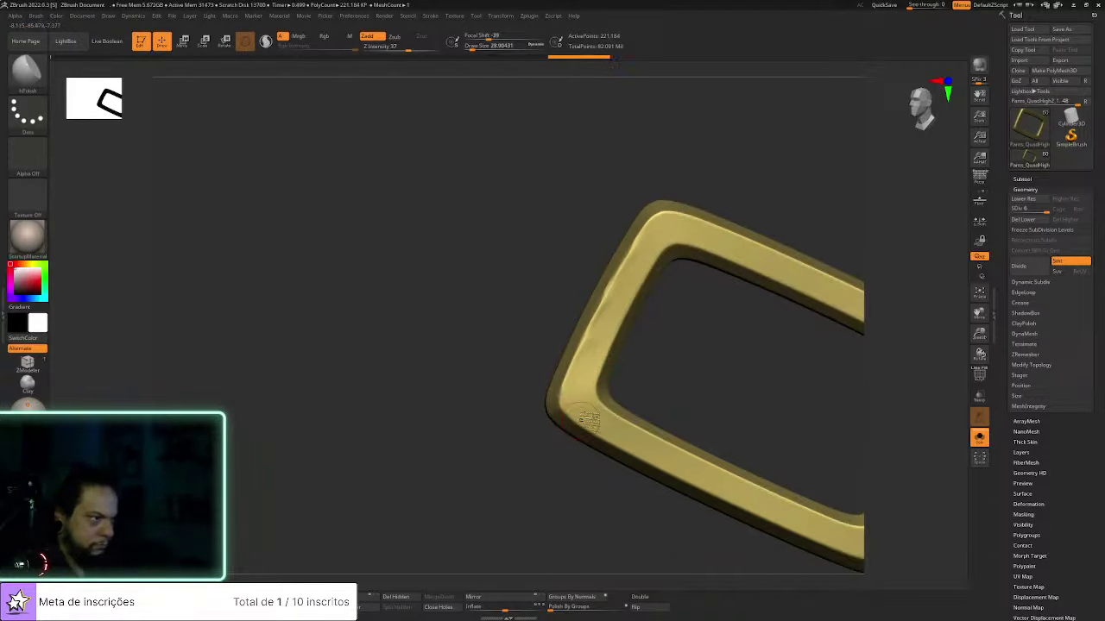
{"action": "mouse_move", "coordinate": [608, 366]}
{"action": "right_mouse_down"}
{"action": "mouse_move", "coordinate": [633, 345]}
{"action": "mouse_move", "coordinate": [622, 343]}
{"action": "right_mouse_up"}
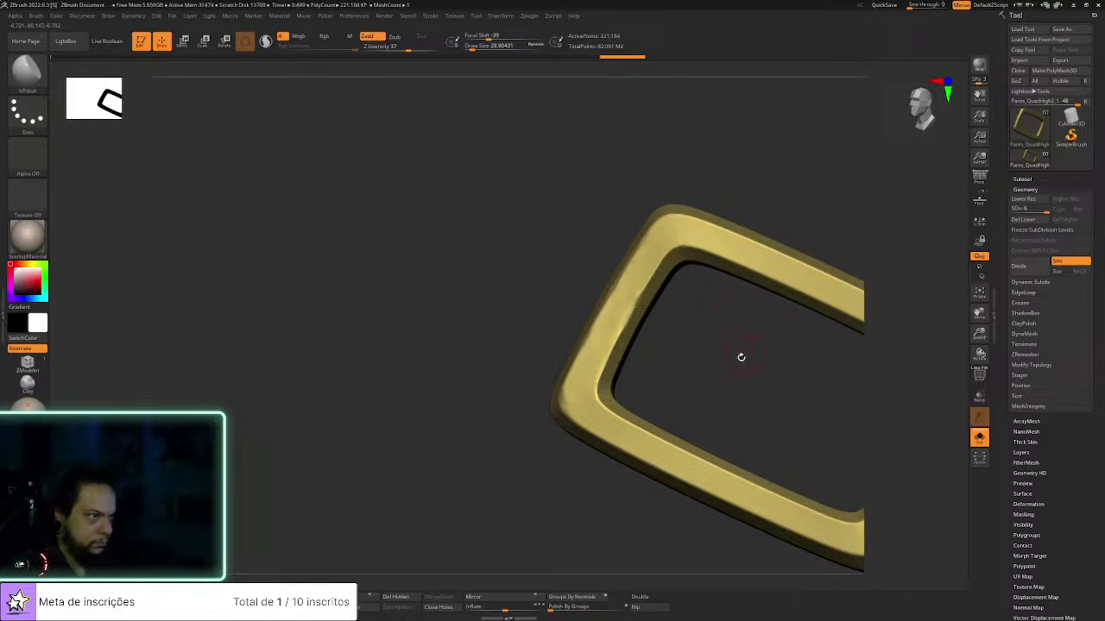
{"action": "key", "text": "f"}
{"action": "left_click_drag", "start_coordinate": [772, 379], "coordinate": [771, 372]}
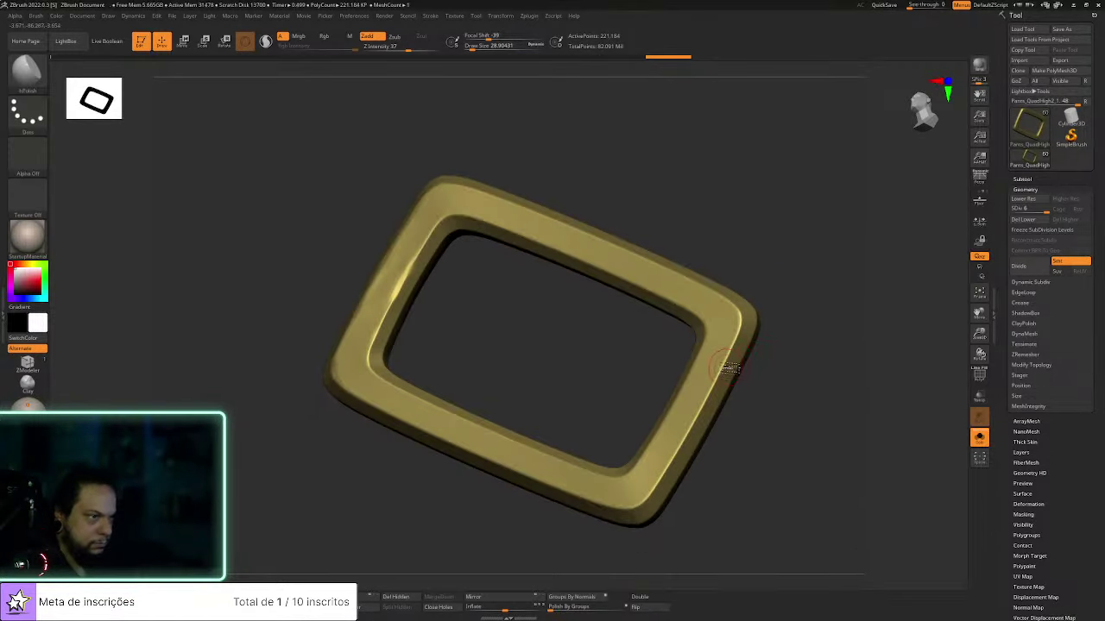
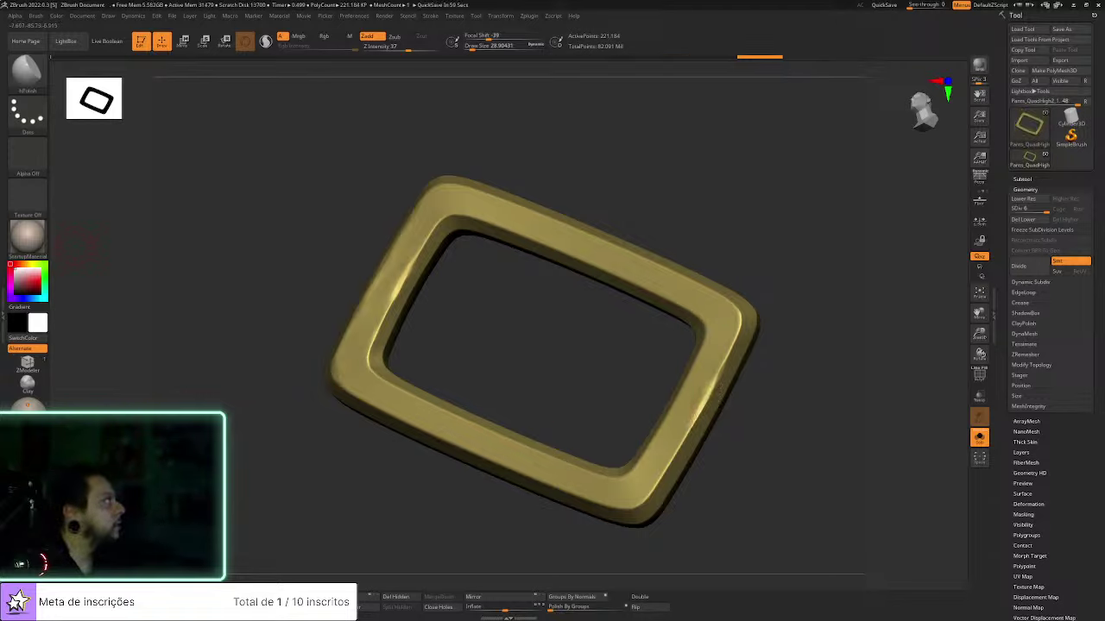
{"action": "left_click_drag", "start_coordinate": [691, 457], "coordinate": [780, 444]}
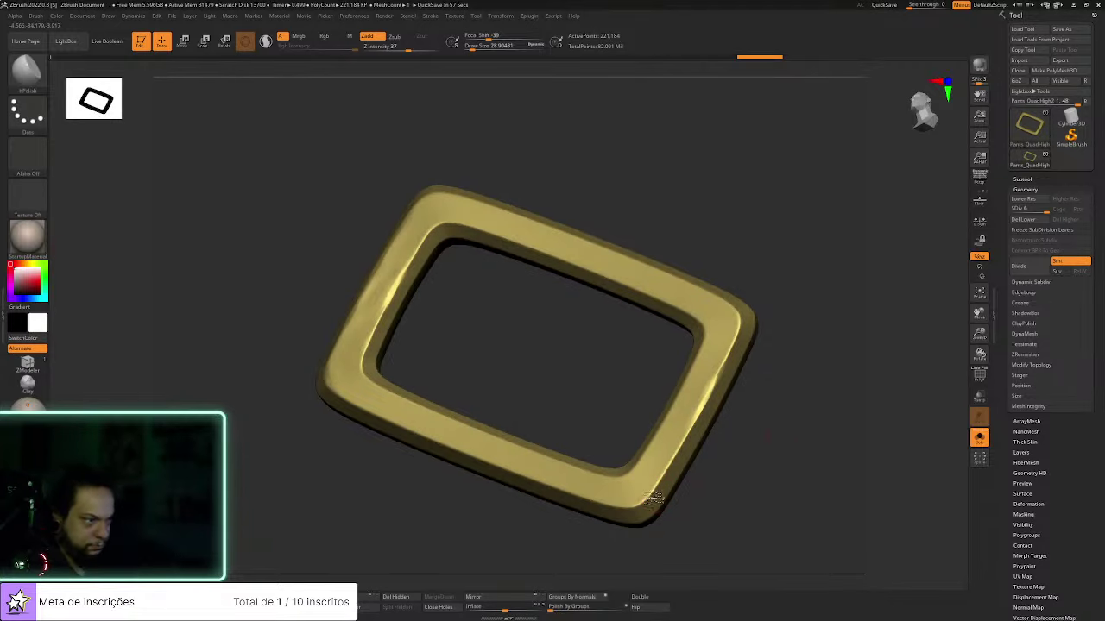
{"action": "left_click_drag", "start_coordinate": [730, 443], "coordinate": [883, 386]}
Polish the outer edge of the frame's long bar toward the rounded corner, reducing the draw size to about 17.5
{"action": "mouse_move", "coordinate": [873, 457]}
{"action": "left_mouse_down"}
{"action": "mouse_move", "coordinate": [911, 387]}
{"action": "mouse_move", "coordinate": [868, 452]}
{"action": "mouse_move", "coordinate": [841, 461]}
{"action": "mouse_move", "coordinate": [871, 400]}
{"action": "mouse_move", "coordinate": [690, 409]}
{"action": "left_mouse_up"}
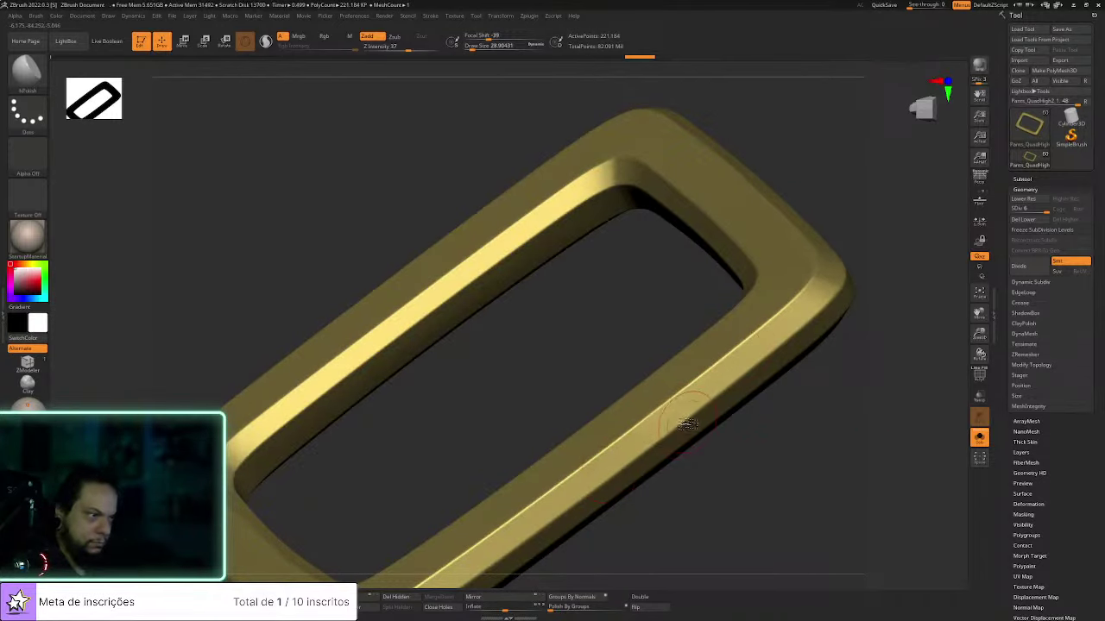
{"action": "mouse_move", "coordinate": [706, 408]}
{"action": "left_mouse_down"}
{"action": "mouse_move", "coordinate": [831, 306]}
{"action": "mouse_move", "coordinate": [570, 511]}
{"action": "left_mouse_up"}
{"action": "left_click_drag", "start_coordinate": [748, 491], "coordinate": [849, 326], "text": "alt"}
{"action": "left_click_drag", "start_coordinate": [733, 437], "coordinate": [639, 385]}
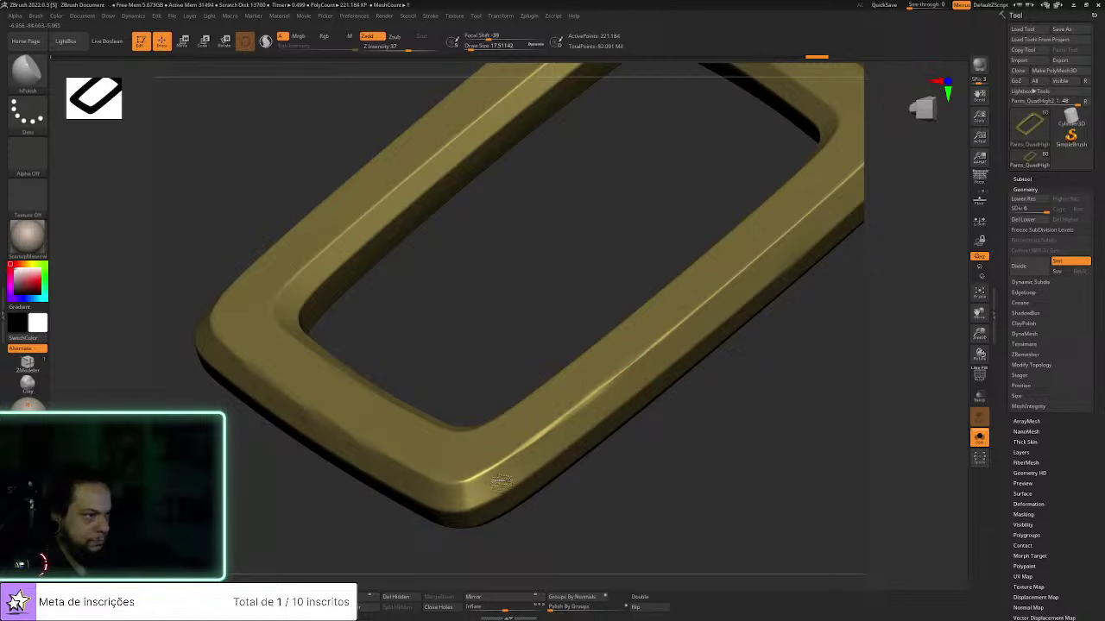
Wear down the inner and outer edges of a short bar near the corner, enlarging the draw size to about 38
{"action": "left_click_drag", "start_coordinate": [561, 504], "coordinate": [566, 429]}
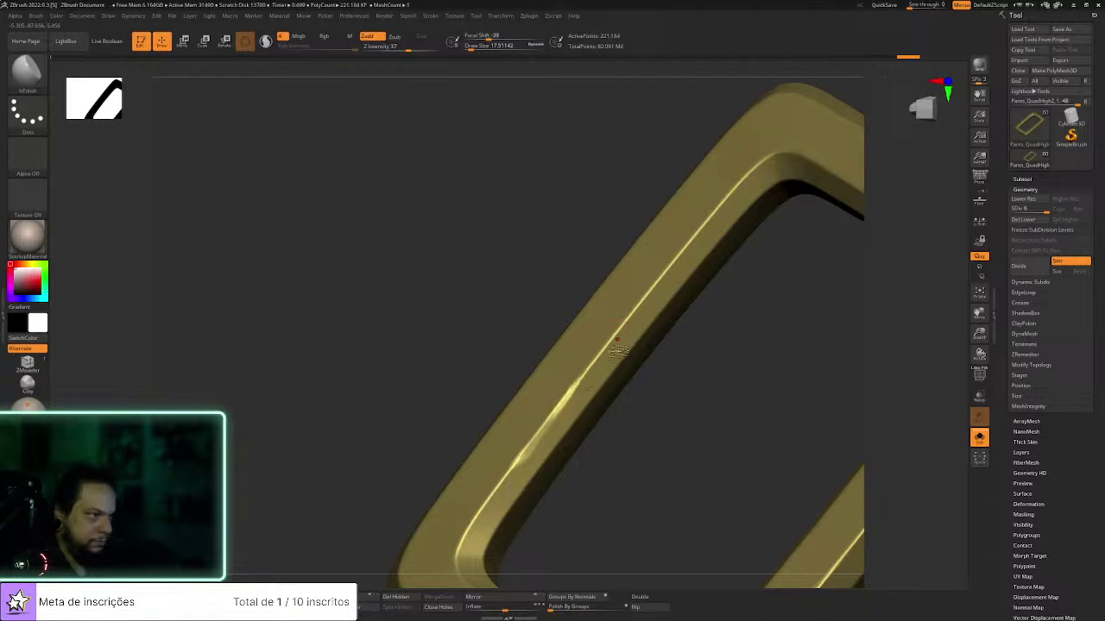
{"action": "left_click_drag", "start_coordinate": [663, 359], "coordinate": [575, 352]}
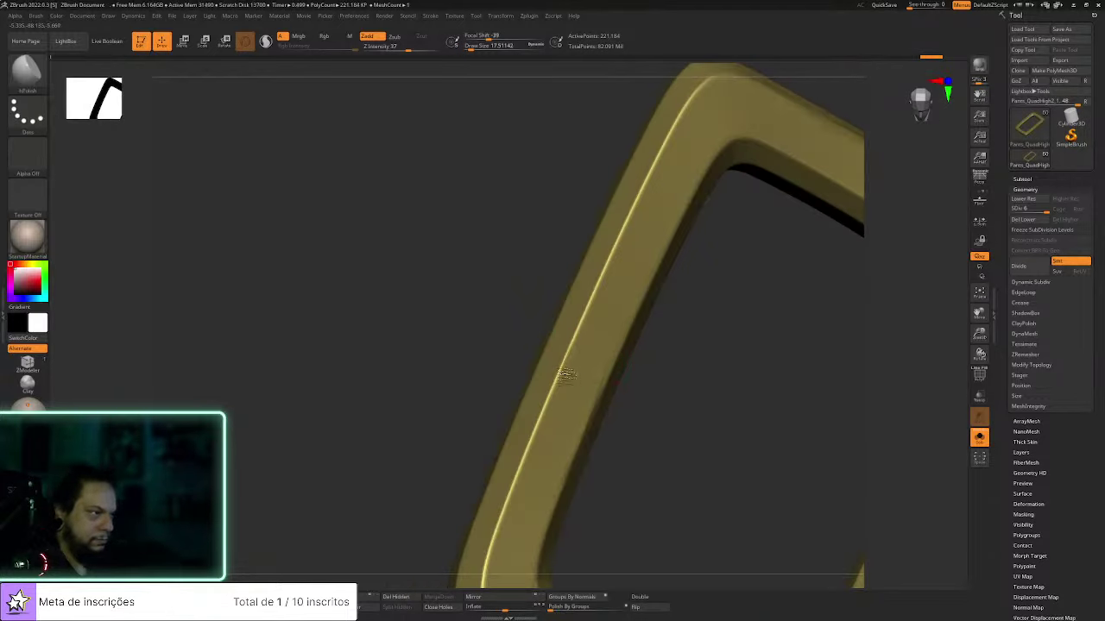
{"action": "left_click_drag", "start_coordinate": [604, 455], "coordinate": [554, 419]}
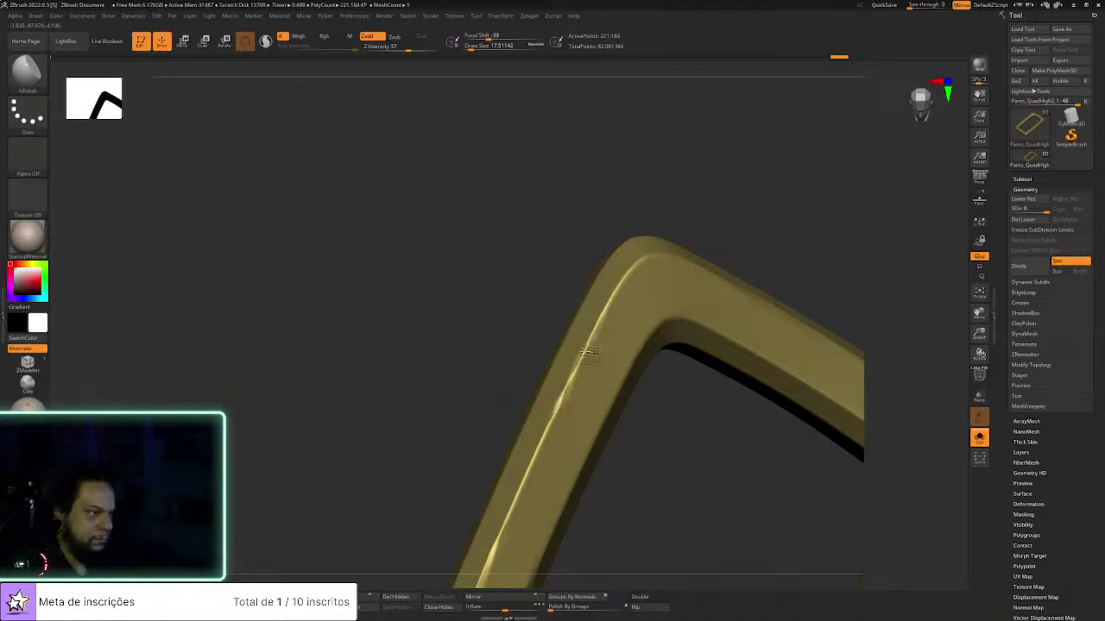
{"action": "key", "text": "s"}
{"action": "left_click_drag", "start_coordinate": [625, 324], "coordinate": [629, 323]}
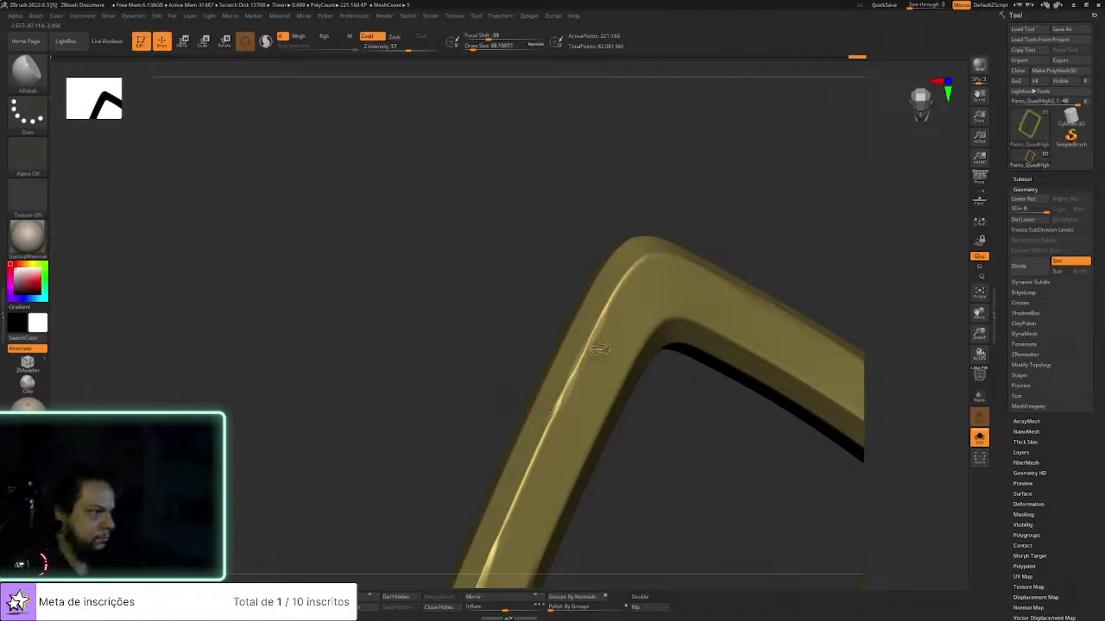
{"action": "left_click_drag", "start_coordinate": [530, 296], "coordinate": [491, 373]}
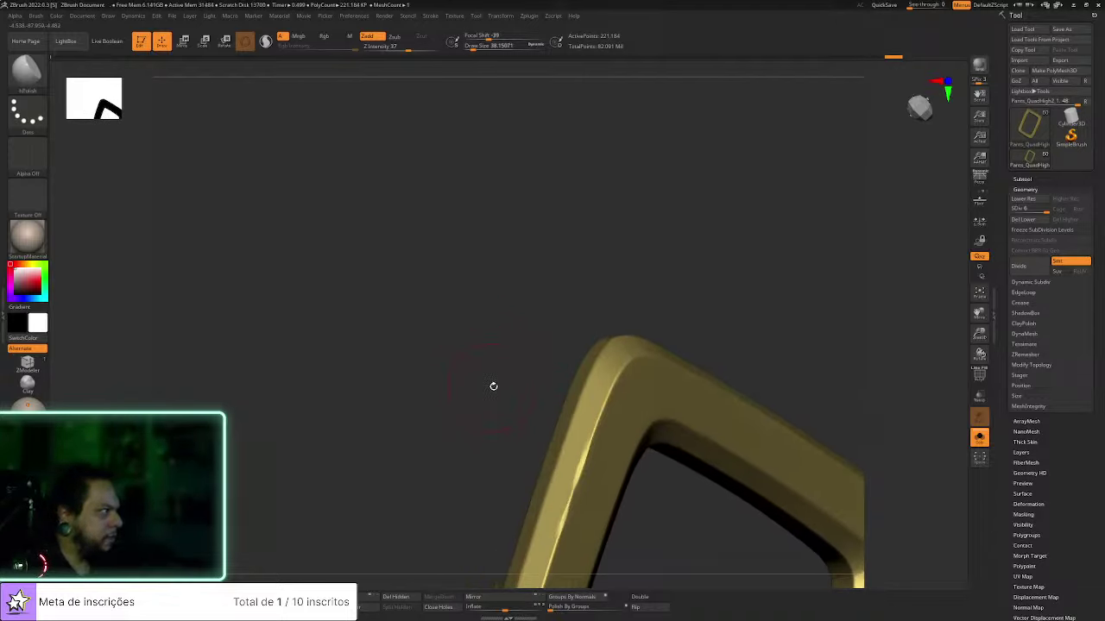
Soften the frame's rounded outer corner with hPolish, reducing the draw size to about 14.4
{"action": "key", "text": "s"}
{"action": "left_click_drag", "start_coordinate": [510, 413], "coordinate": [506, 413]}
{"action": "mouse_move", "coordinate": [725, 279]}
{"action": "left_mouse_down"}
{"action": "mouse_move", "coordinate": [690, 268]}
{"action": "mouse_move", "coordinate": [682, 329]}
{"action": "left_mouse_up"}
{"action": "mouse_move", "coordinate": [737, 244]}
{"action": "left_mouse_down"}
{"action": "mouse_move", "coordinate": [648, 288]}
{"action": "mouse_move", "coordinate": [751, 276]}
{"action": "mouse_move", "coordinate": [651, 339]}
{"action": "left_mouse_up"}
{"action": "key", "text": "s"}
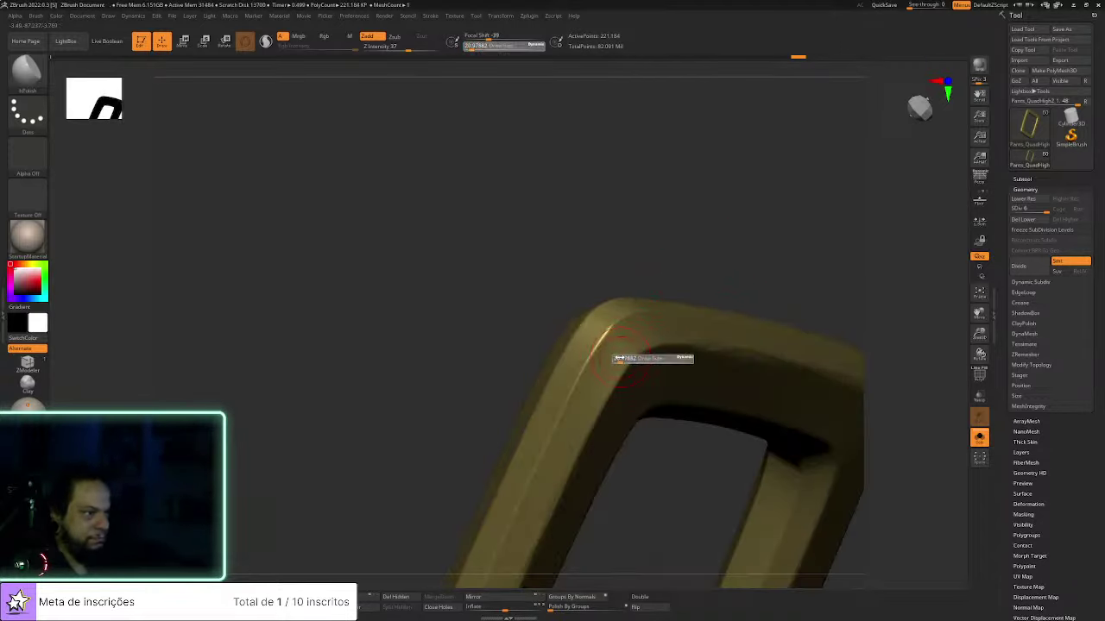
{"action": "left_click", "coordinate": [618, 357]}
{"action": "left_click_drag", "start_coordinate": [657, 274], "coordinate": [692, 235]}
{"action": "left_click_drag", "start_coordinate": [602, 352], "coordinate": [584, 388]}
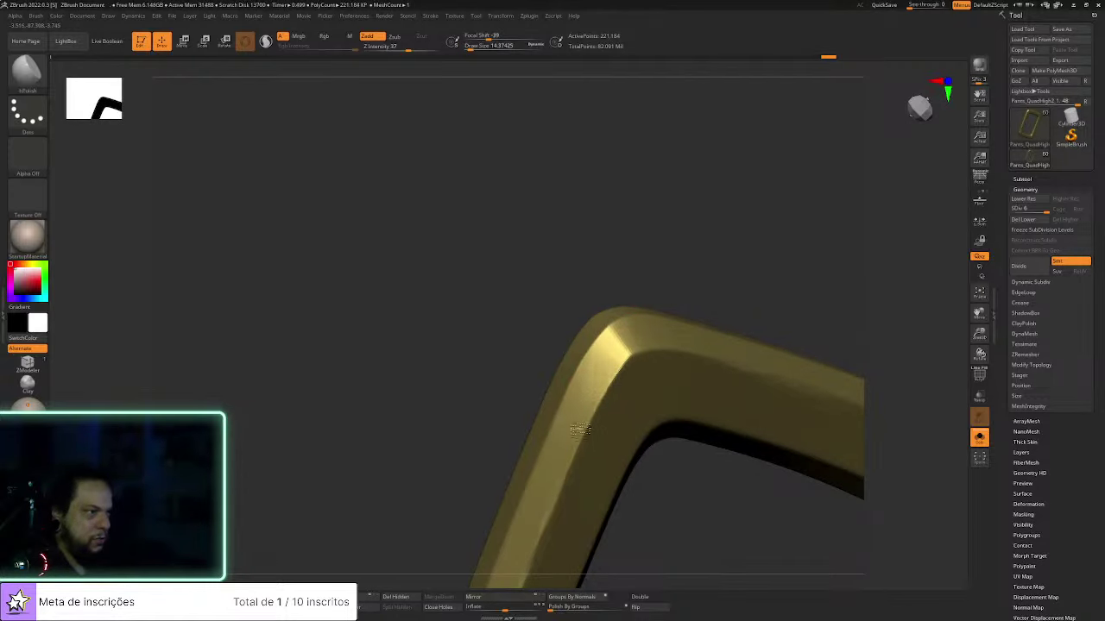
{"action": "left_click_drag", "start_coordinate": [690, 311], "coordinate": [727, 263]}
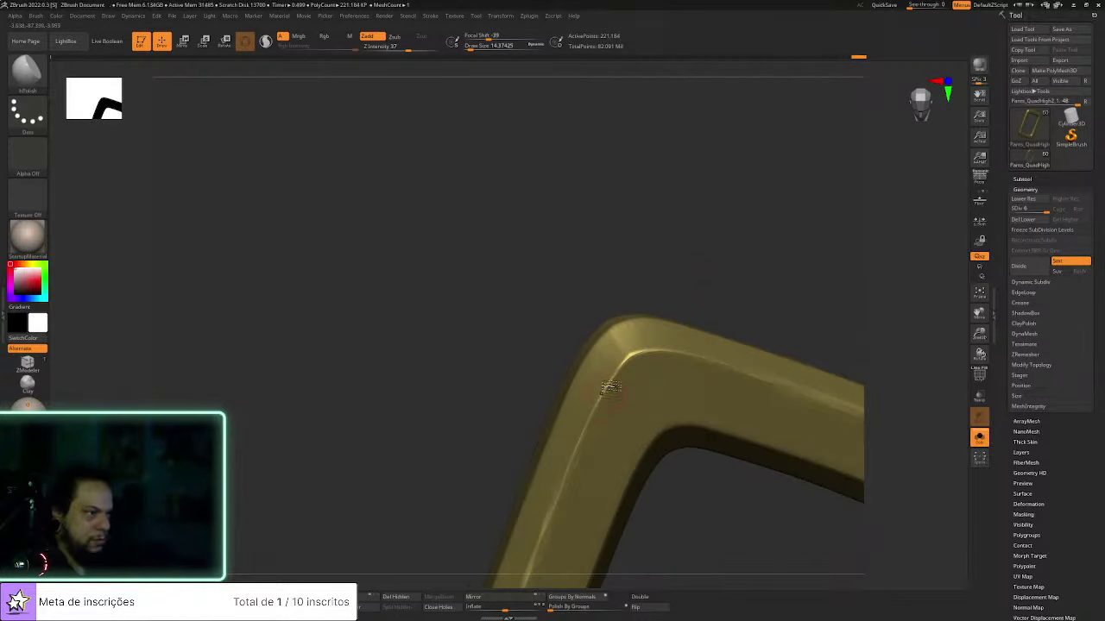
Polish small irregularities along the sharp outer edge of the bar adjoining the softened corner
{"action": "mouse_move", "coordinate": [690, 345]}
{"action": "left_mouse_down"}
{"action": "mouse_move", "coordinate": [782, 303]}
{"action": "mouse_move", "coordinate": [851, 328]}
{"action": "mouse_move", "coordinate": [623, 340]}
{"action": "left_mouse_up"}
{"action": "left_click_drag", "start_coordinate": [840, 315], "coordinate": [610, 382]}
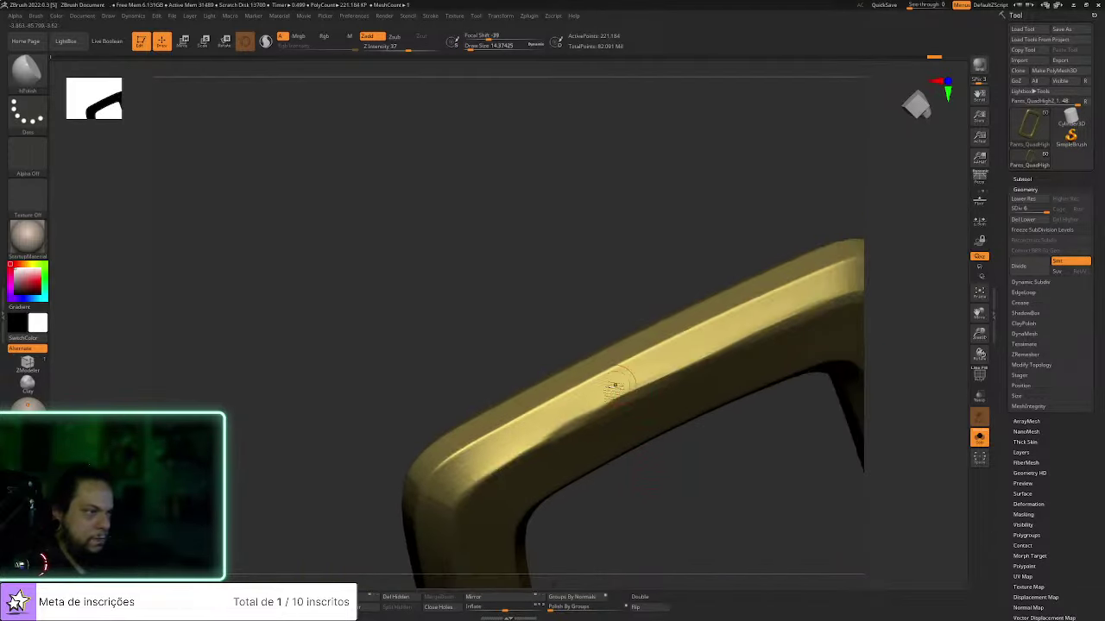
{"action": "left_click_drag", "start_coordinate": [730, 426], "coordinate": [715, 426]}
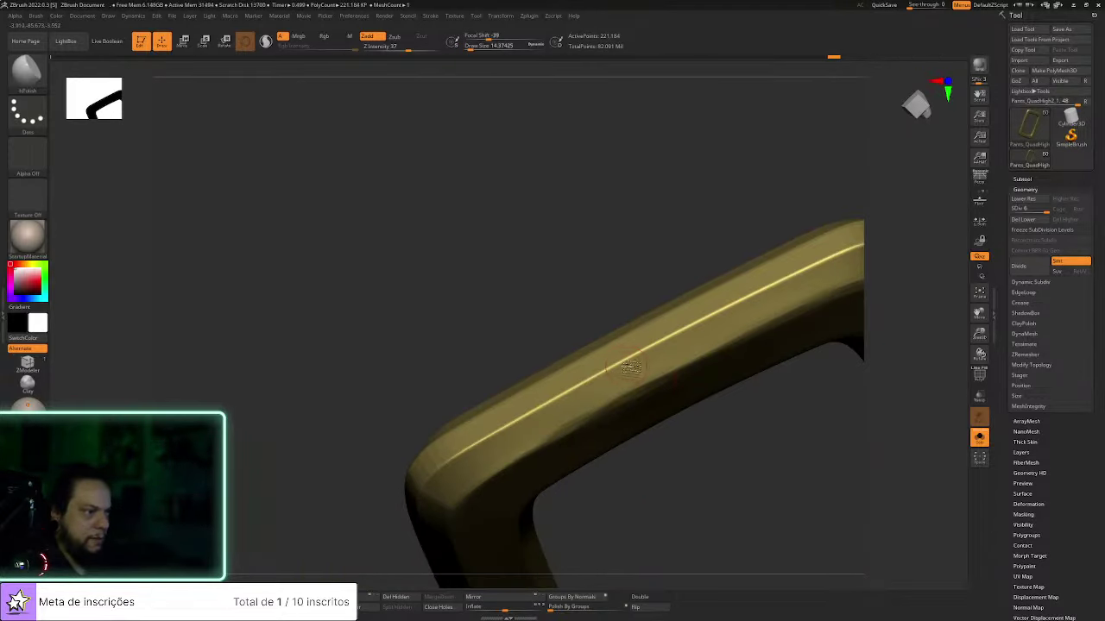
{"action": "left_click_drag", "start_coordinate": [669, 343], "coordinate": [620, 365]}
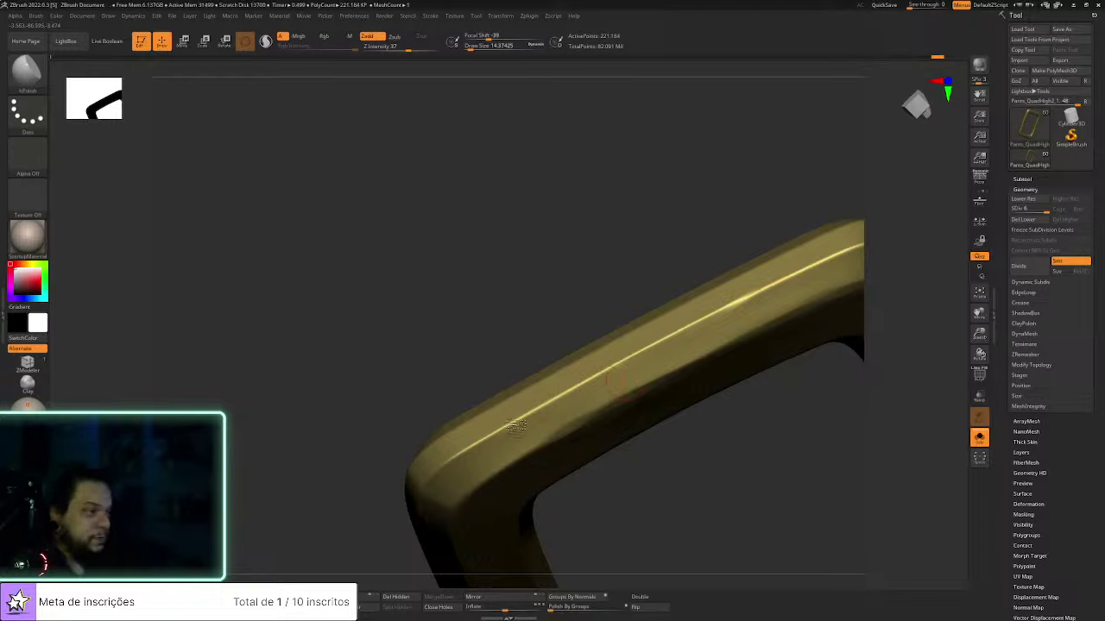
{"action": "left_click_drag", "start_coordinate": [748, 471], "coordinate": [635, 397]}
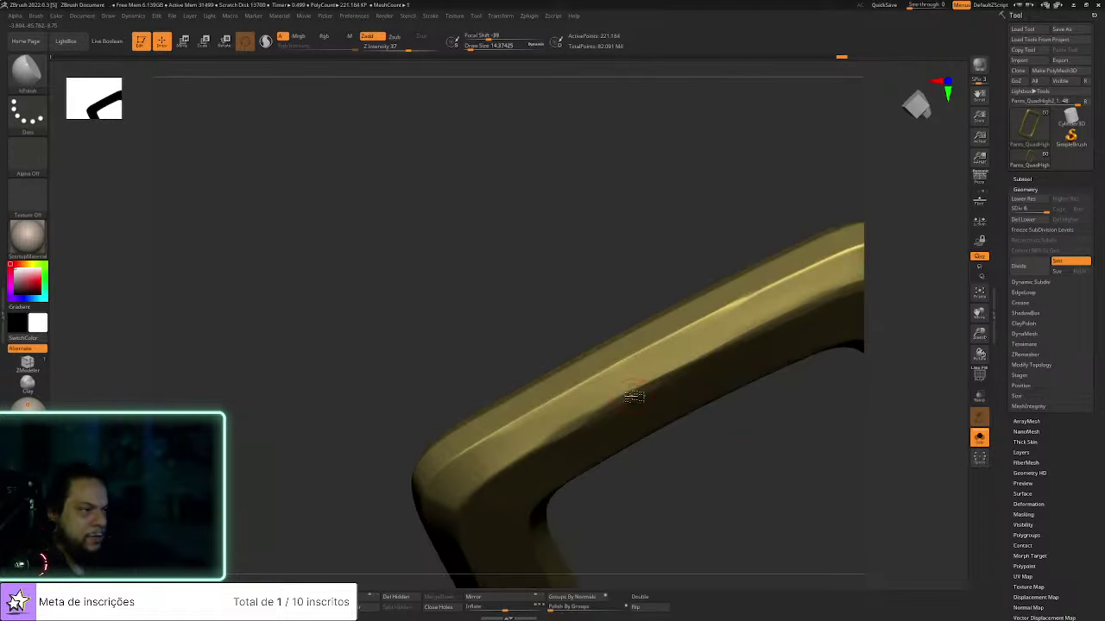
Flatten the front and side bevel edges of the same bar from several angles
{"action": "right_click_drag", "start_coordinate": [749, 331], "coordinate": [757, 371]}
{"action": "right_click_drag", "start_coordinate": [789, 335], "coordinate": [732, 362]}
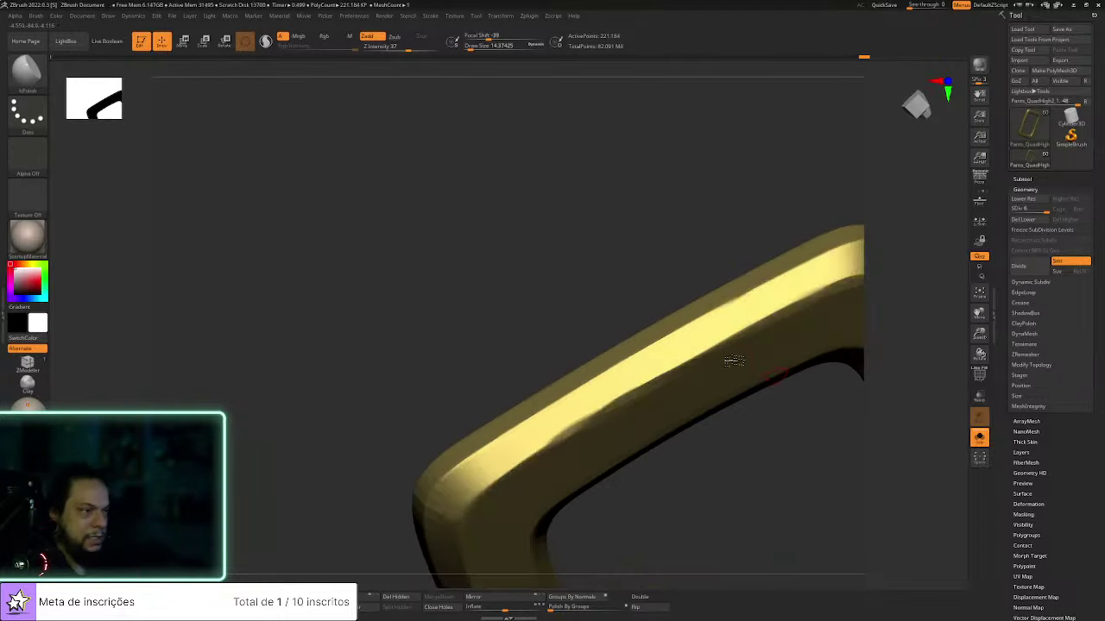
{"action": "right_click_drag", "start_coordinate": [731, 503], "coordinate": [661, 363]}
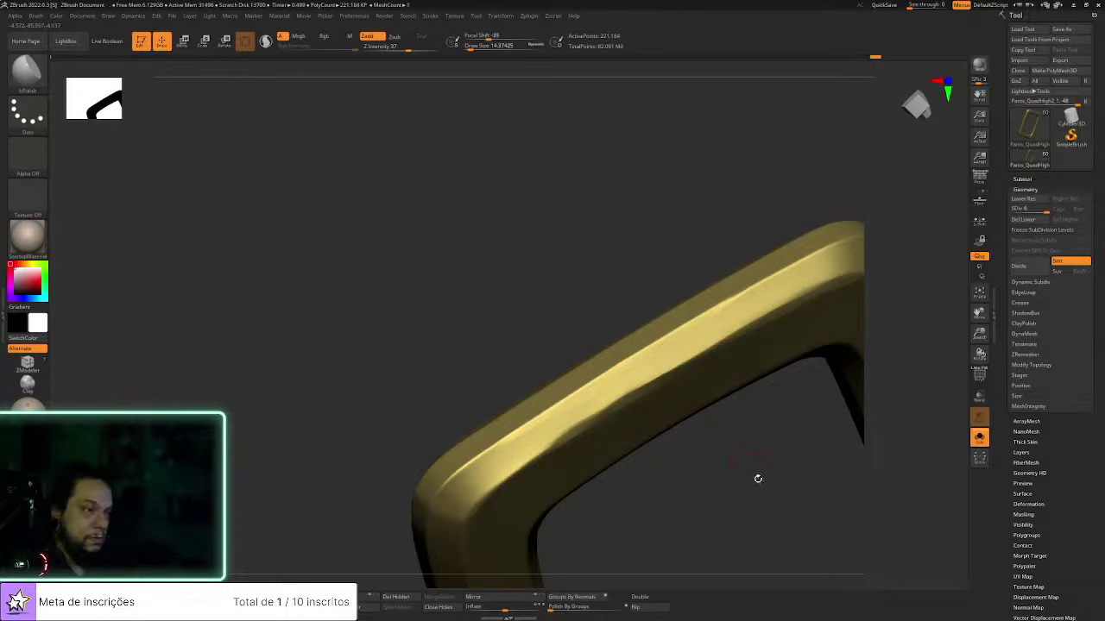
{"action": "right_click_drag", "start_coordinate": [758, 478], "coordinate": [542, 442]}
{"action": "right_click_drag", "start_coordinate": [586, 393], "coordinate": [557, 401]}
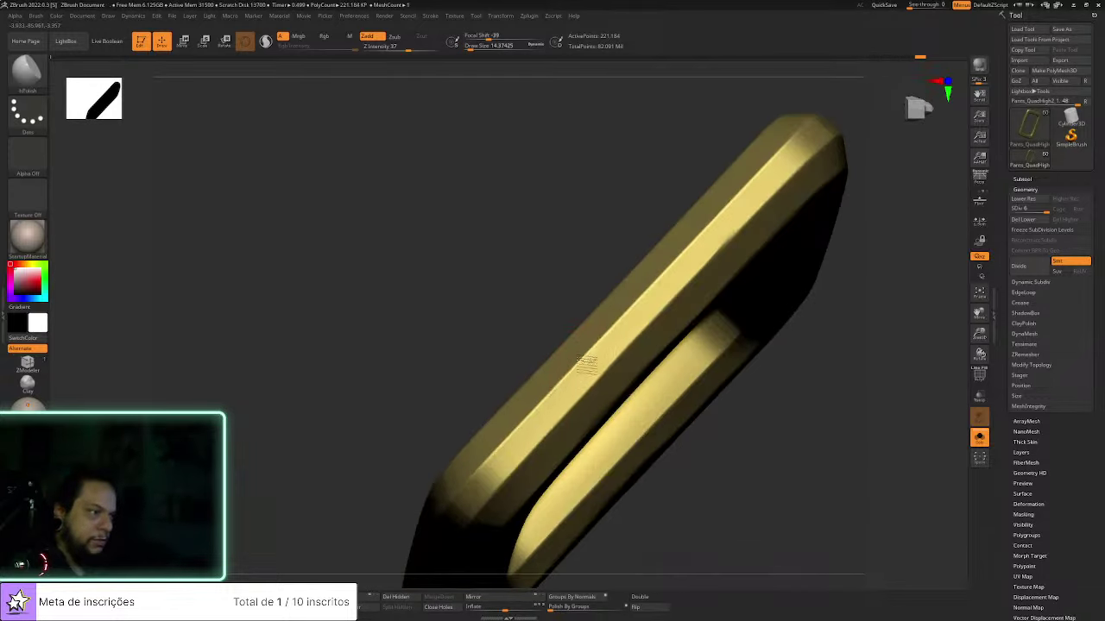
{"action": "right_click_drag", "start_coordinate": [840, 389], "coordinate": [639, 397]}
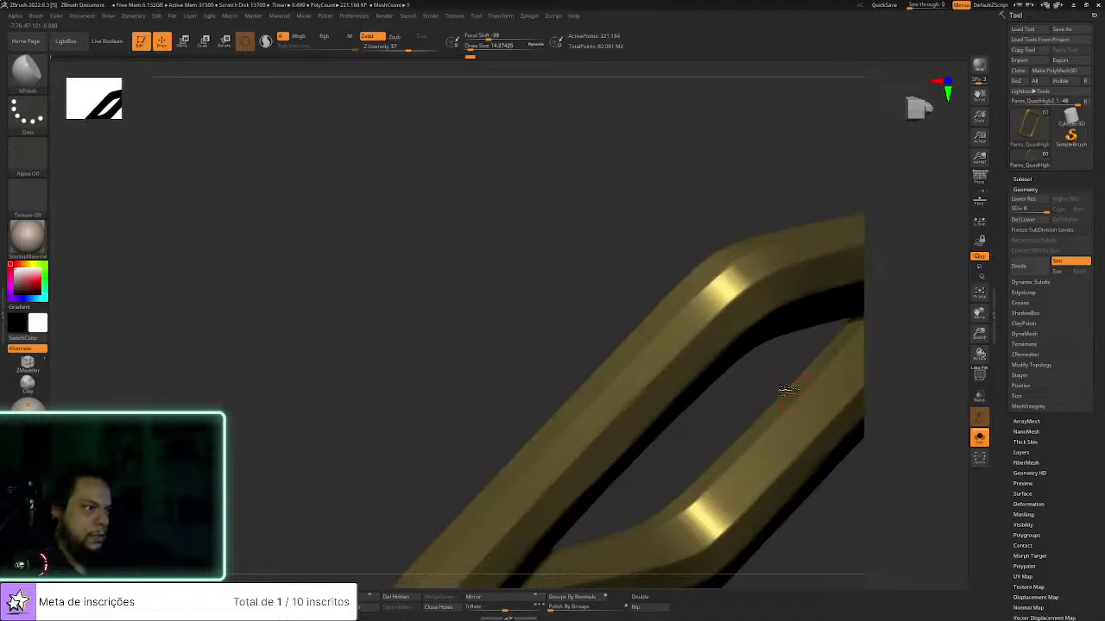
Polish worn facets along the frame's outer side bevel, starting from the next rounded corner
{"action": "right_click_drag", "start_coordinate": [713, 254], "coordinate": [649, 377]}
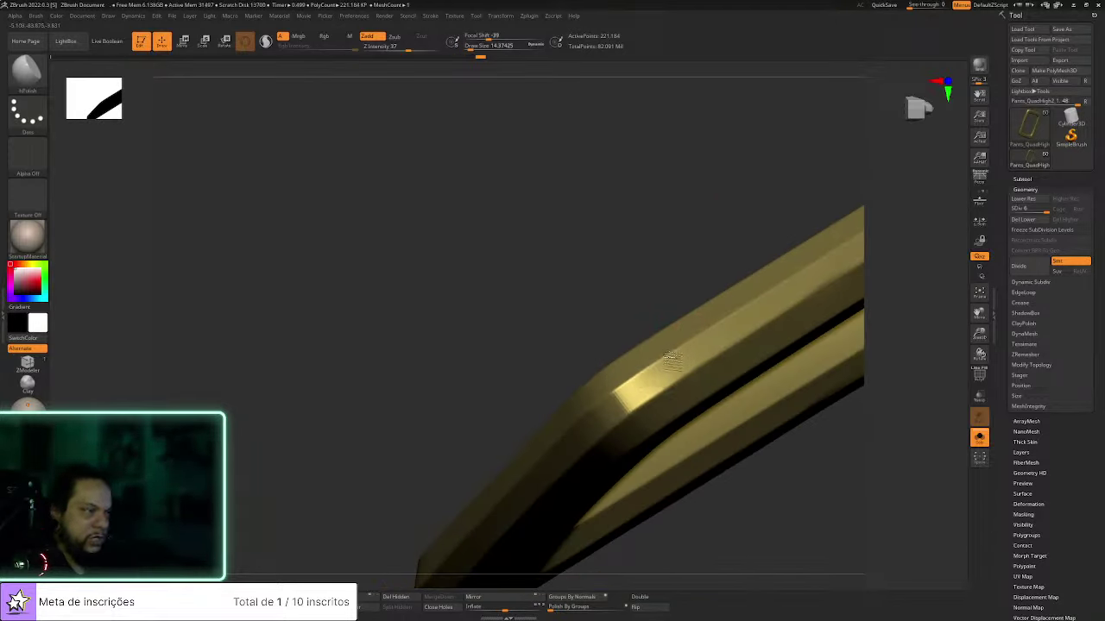
{"action": "right_click_drag", "start_coordinate": [727, 325], "coordinate": [684, 328]}
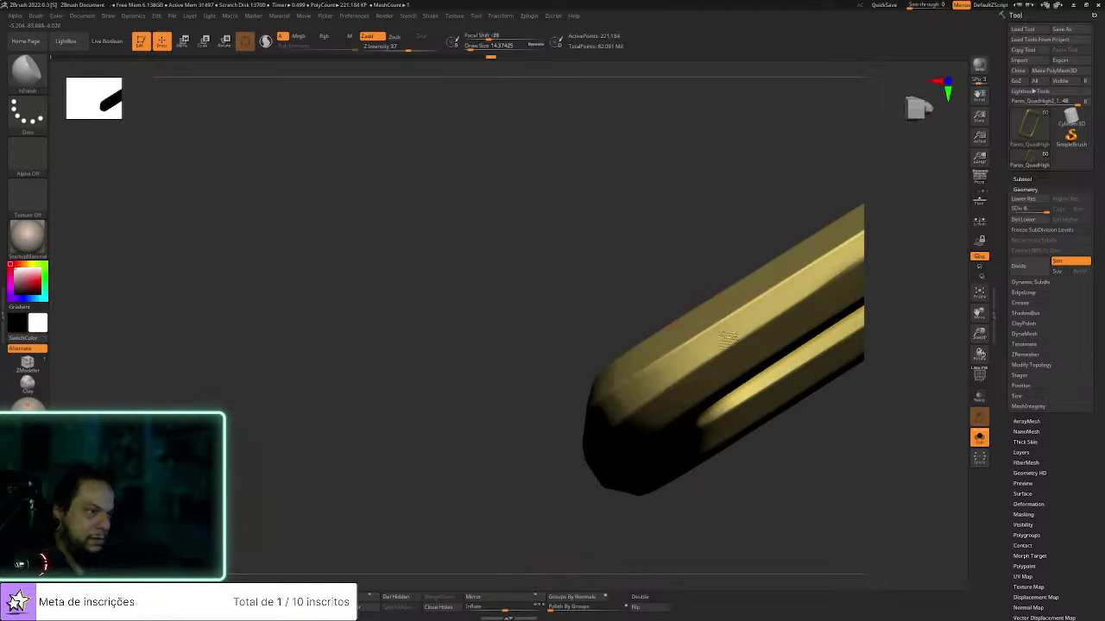
{"action": "right_click_drag", "start_coordinate": [783, 406], "coordinate": [763, 379]}
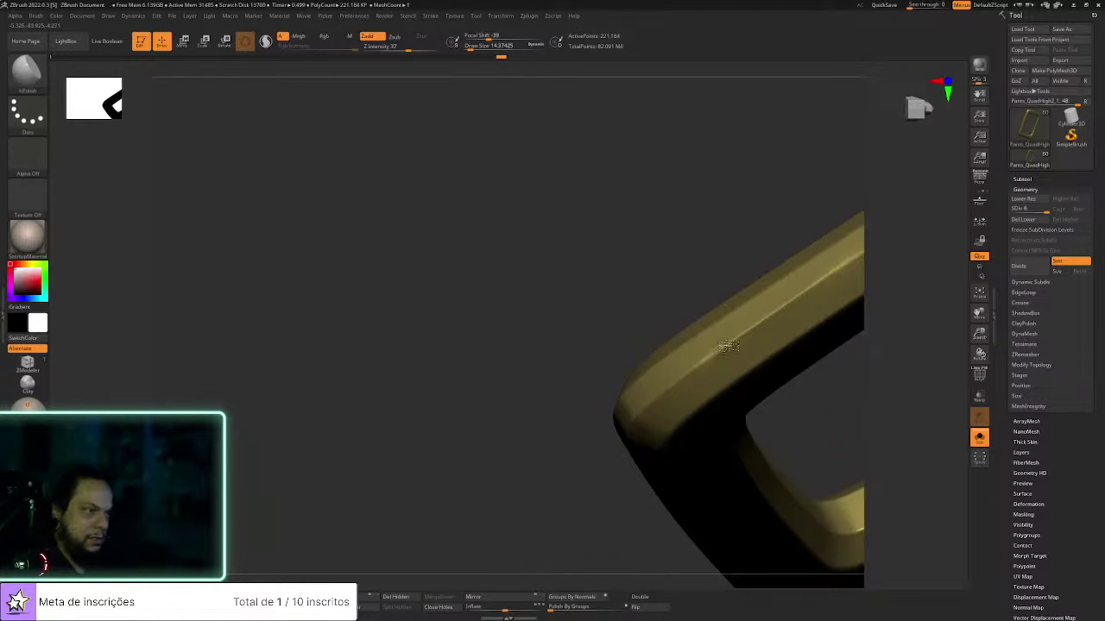
{"action": "right_click_drag", "start_coordinate": [774, 315], "coordinate": [646, 411]}
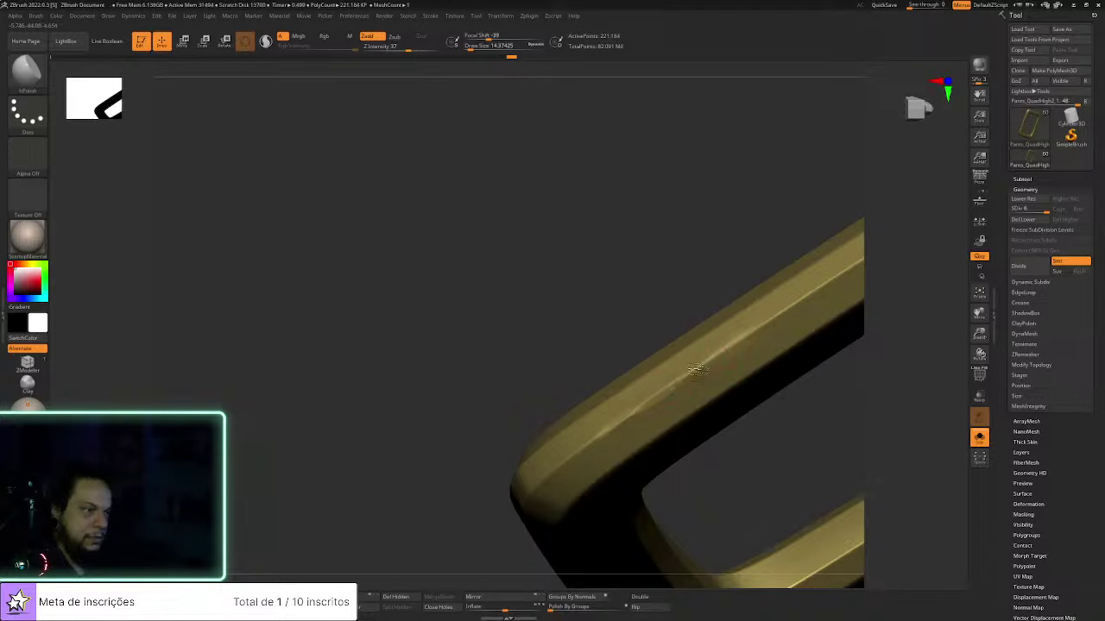
{"action": "right_click_drag", "start_coordinate": [685, 305], "coordinate": [658, 340]}
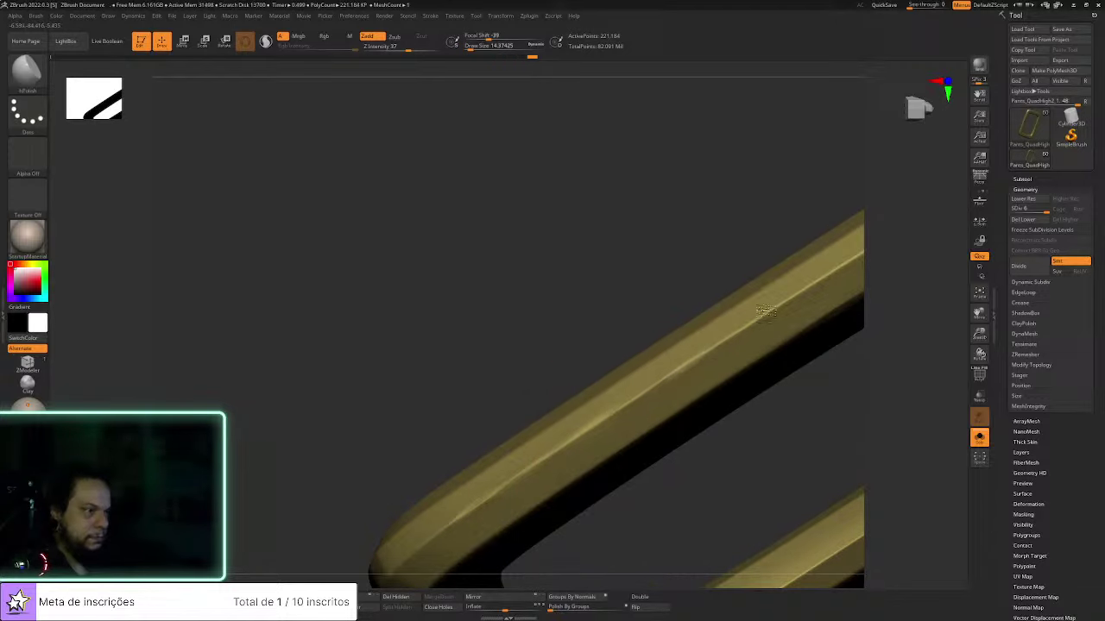
Subdivide the buckle frame to level 7 and polish irregular wear into the edges of its front face
{"action": "key", "text": "ctrl+d"}
{"action": "left_click_drag", "start_coordinate": [668, 334], "coordinate": [737, 288]}
{"action": "left_click_drag", "start_coordinate": [604, 358], "coordinate": [788, 269]}
{"action": "left_click_drag", "start_coordinate": [801, 360], "coordinate": [664, 458], "text": "alt"}
{"action": "left_click", "coordinate": [762, 317]}
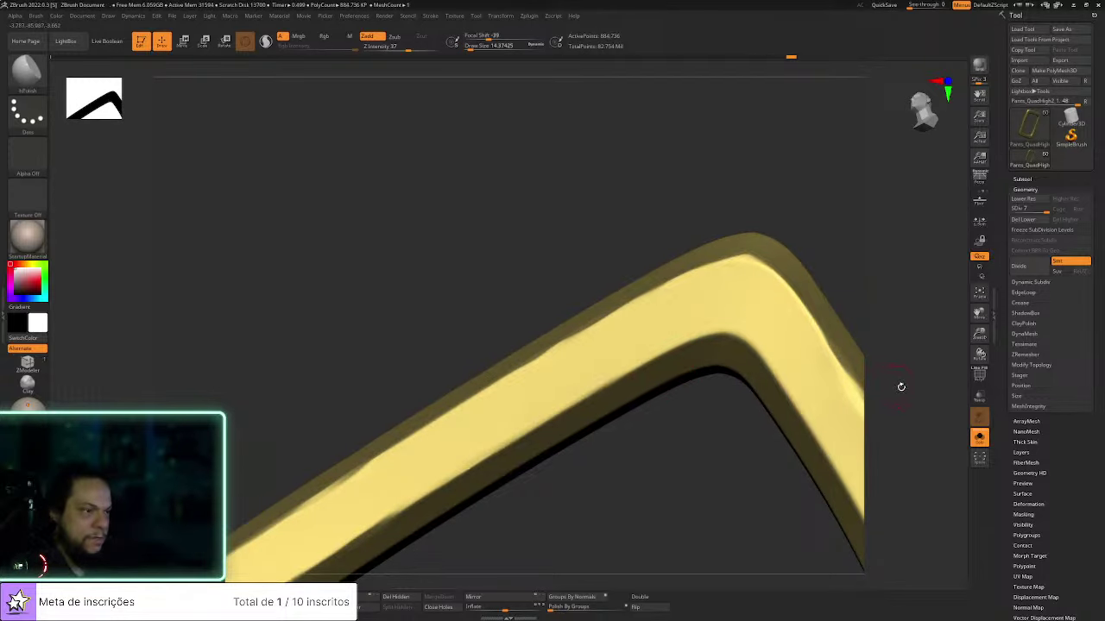
Polish the corner and inner edge of the frame's lower long bar, enlarging the draw size to about 54
{"action": "left_click_drag", "start_coordinate": [897, 385], "coordinate": [863, 348], "text": "alt"}
{"action": "left_click_drag", "start_coordinate": [827, 484], "coordinate": [786, 327], "text": "alt"}
{"action": "mouse_move", "coordinate": [757, 402]}
{"action": "left_mouse_down", "text": "shift"}
{"action": "mouse_move", "coordinate": [764, 394]}
{"action": "mouse_move", "coordinate": [762, 446]}
{"action": "mouse_move", "coordinate": [630, 389]}
{"action": "left_mouse_up", "text": "shift"}
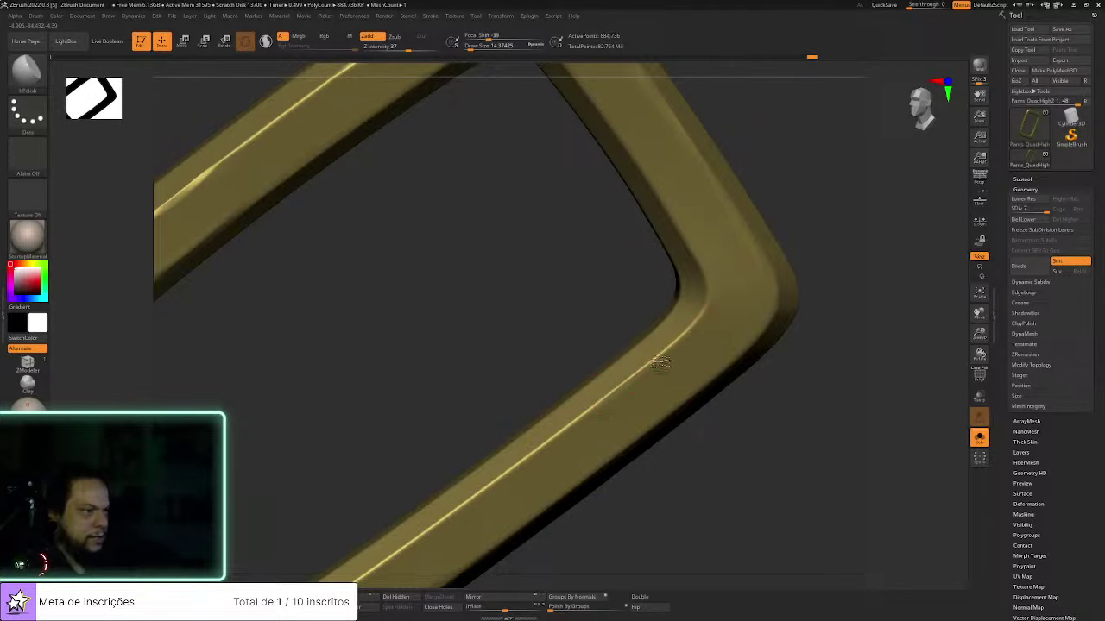
{"action": "left_click_drag", "start_coordinate": [720, 481], "coordinate": [841, 370], "text": "alt"}
{"action": "key", "text": "s"}
{"action": "left_click_drag", "start_coordinate": [672, 366], "coordinate": [679, 365]}
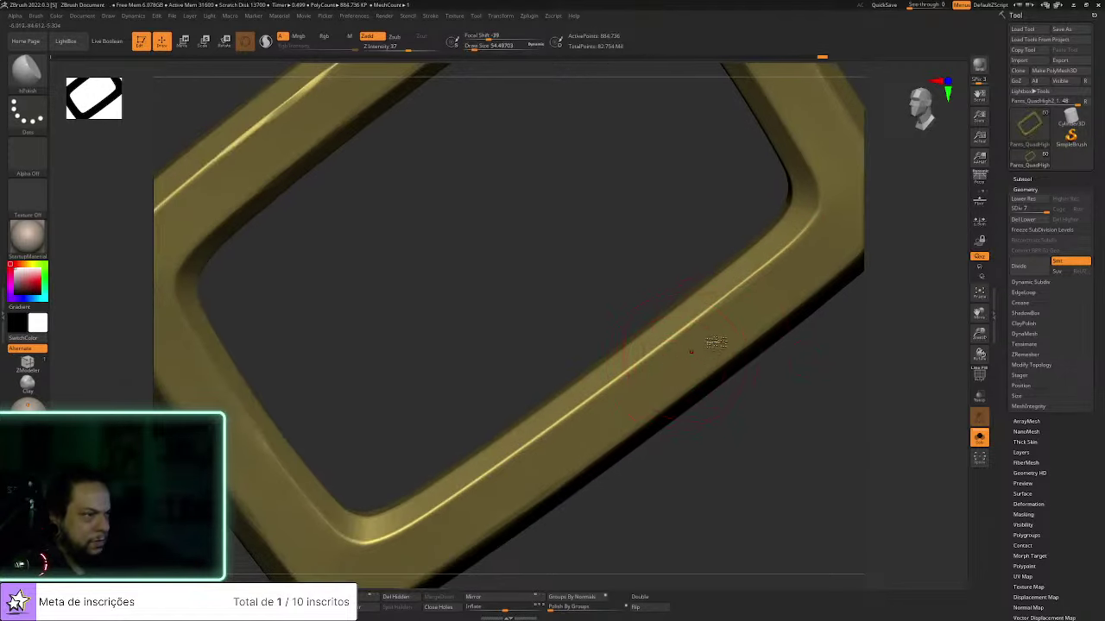
Refine the wear along the lower long bar's inner edge with the draw size reduced to about 17.5
{"action": "key", "text": "s"}
{"action": "left_click_drag", "start_coordinate": [605, 412], "coordinate": [596, 412]}
{"action": "left_click_drag", "start_coordinate": [680, 444], "coordinate": [572, 439]}
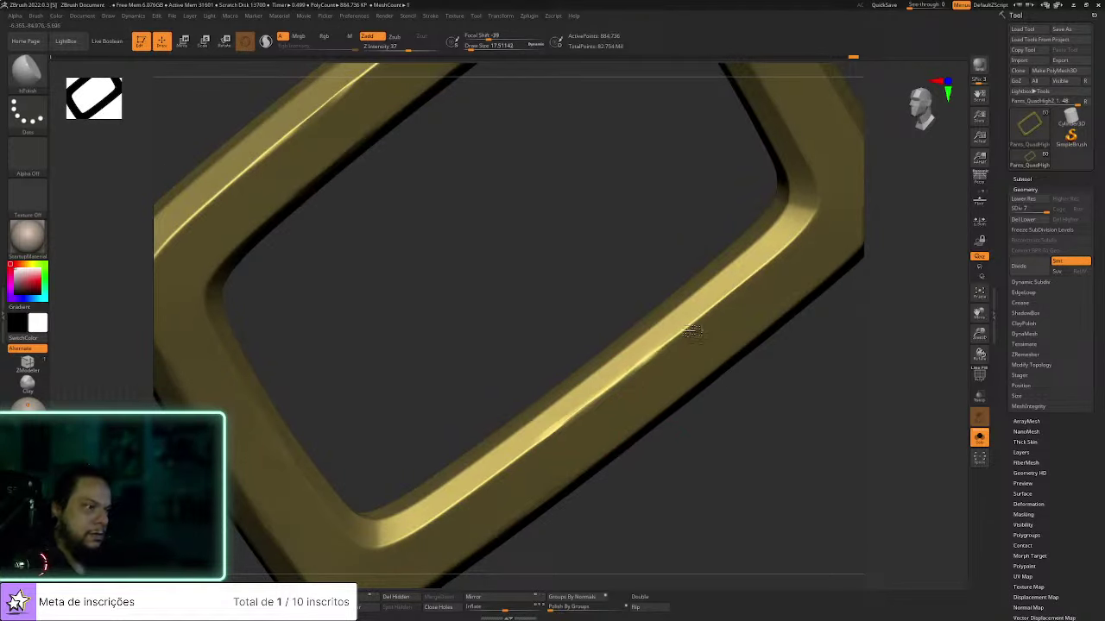
{"action": "left_click_drag", "start_coordinate": [650, 420], "coordinate": [682, 377]}
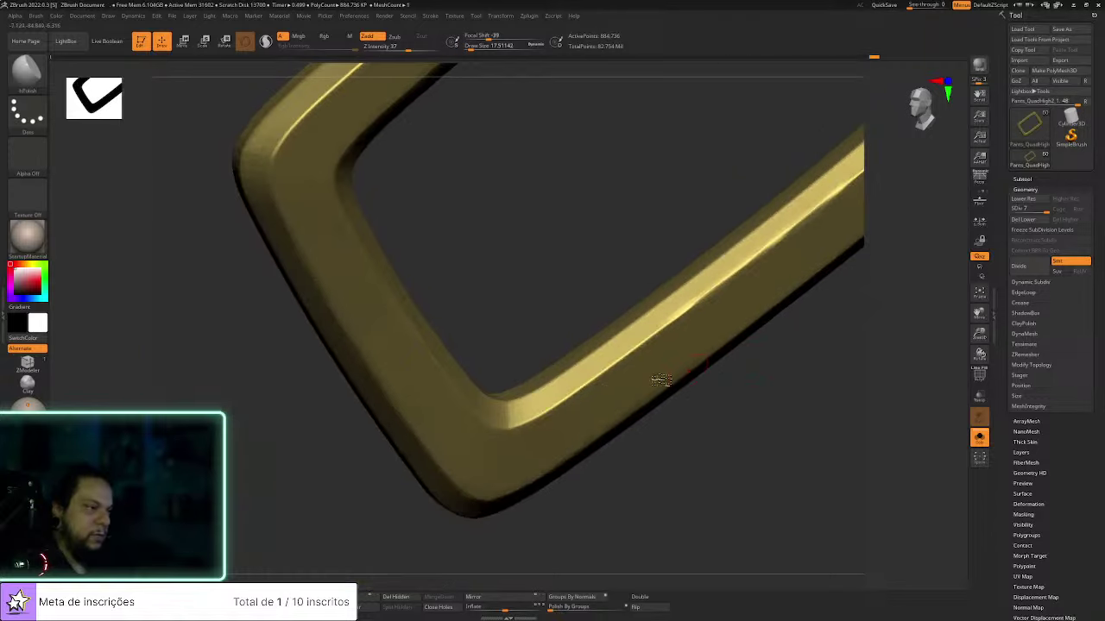
Polish worn facets into the inner bevel of the buckle frame's lower short bar, between its two rounded corners
{"action": "mouse_move", "coordinate": [523, 501]}
{"action": "left_mouse_down"}
{"action": "mouse_move", "coordinate": [587, 525]}
{"action": "mouse_move", "coordinate": [483, 483]}
{"action": "left_mouse_up"}
{"action": "mouse_move", "coordinate": [475, 480]}
{"action": "left_mouse_down"}
{"action": "mouse_move", "coordinate": [394, 500]}
{"action": "mouse_move", "coordinate": [423, 434]}
{"action": "left_mouse_up"}
{"action": "mouse_move", "coordinate": [396, 399]}
{"action": "left_mouse_down"}
{"action": "mouse_move", "coordinate": [466, 464]}
{"action": "mouse_move", "coordinate": [445, 407]}
{"action": "left_mouse_up"}
{"action": "right_click_drag", "start_coordinate": [476, 402], "coordinate": [457, 369]}
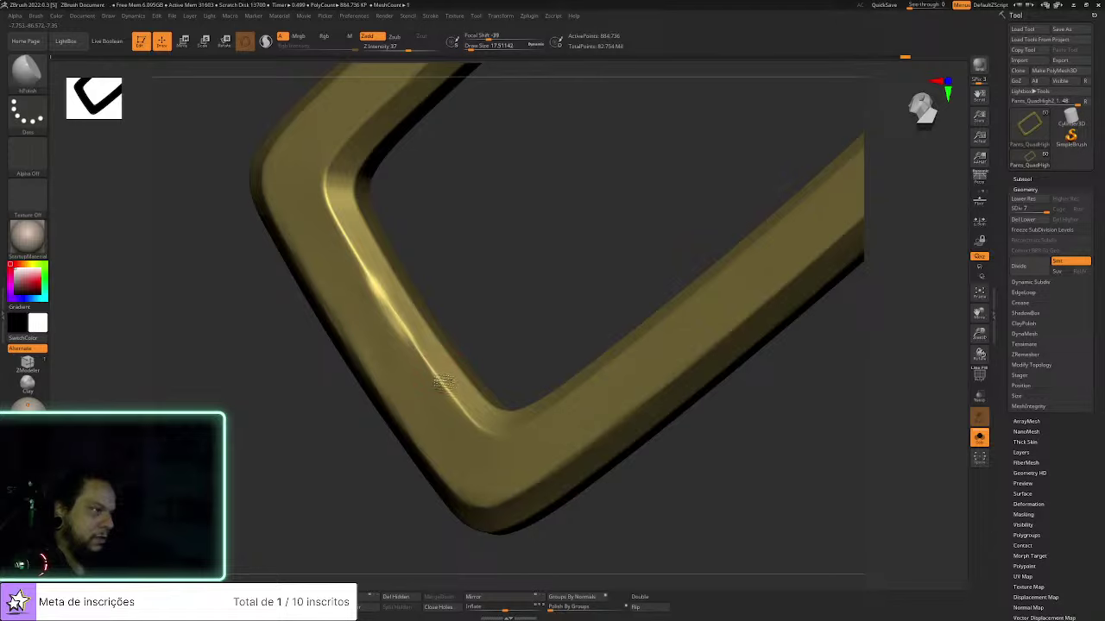
{"action": "mouse_move", "coordinate": [481, 305]}
{"action": "left_mouse_down"}
{"action": "mouse_move", "coordinate": [510, 418]}
{"action": "mouse_move", "coordinate": [481, 476]}
{"action": "left_mouse_up"}
{"action": "left_click_drag", "start_coordinate": [493, 383], "coordinate": [468, 419]}
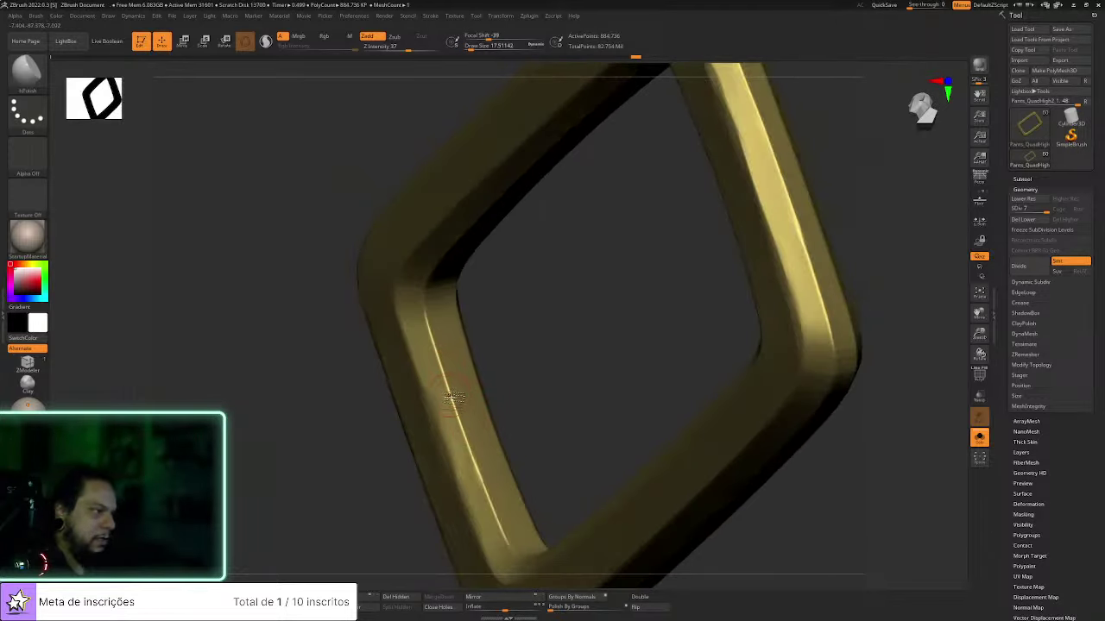
Polish irregular wear along the inner bevel of the adjoining long bar, from the lower corner towards the upper one
{"action": "left_click_drag", "start_coordinate": [533, 383], "coordinate": [533, 434]}
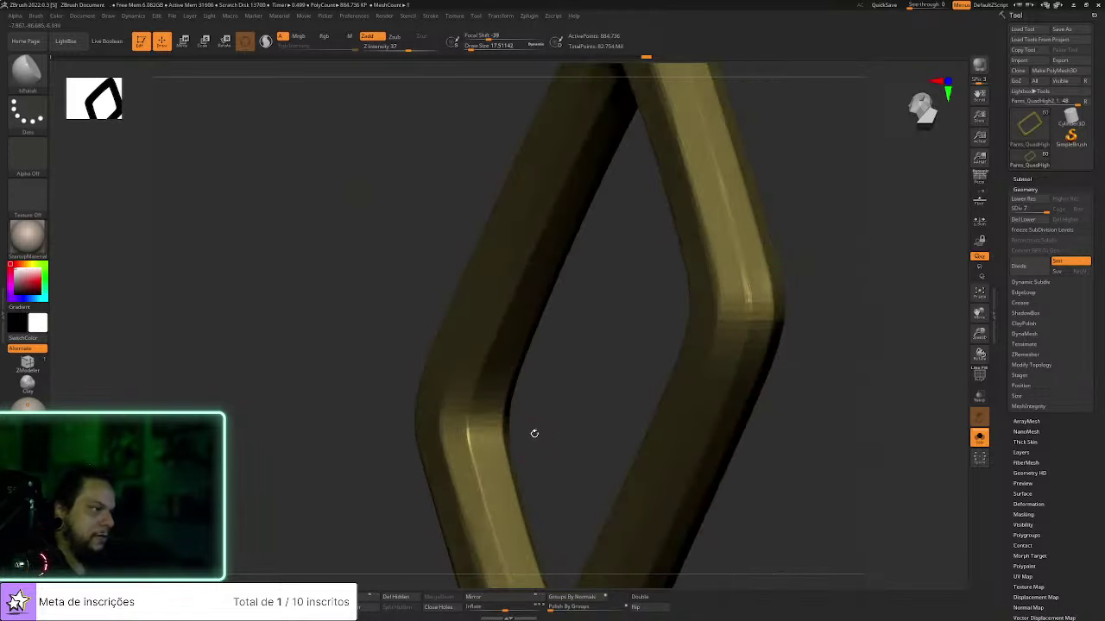
{"action": "left_click_drag", "start_coordinate": [526, 504], "coordinate": [544, 380]}
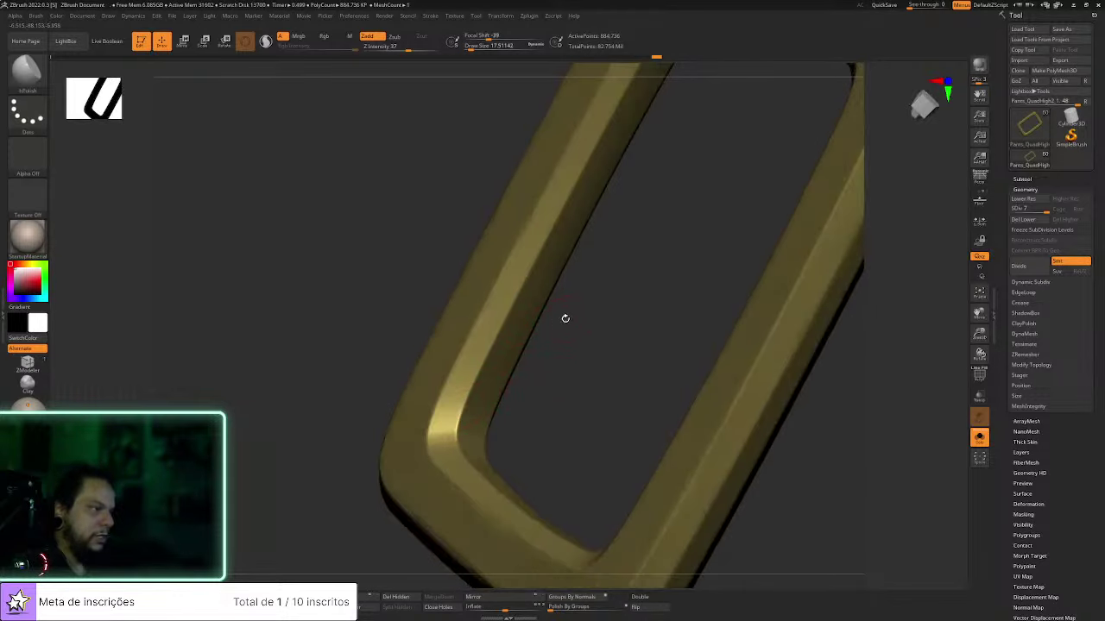
{"action": "left_click_drag", "start_coordinate": [565, 319], "coordinate": [544, 418], "text": "alt"}
{"action": "left_click_drag", "start_coordinate": [463, 508], "coordinate": [457, 488]}
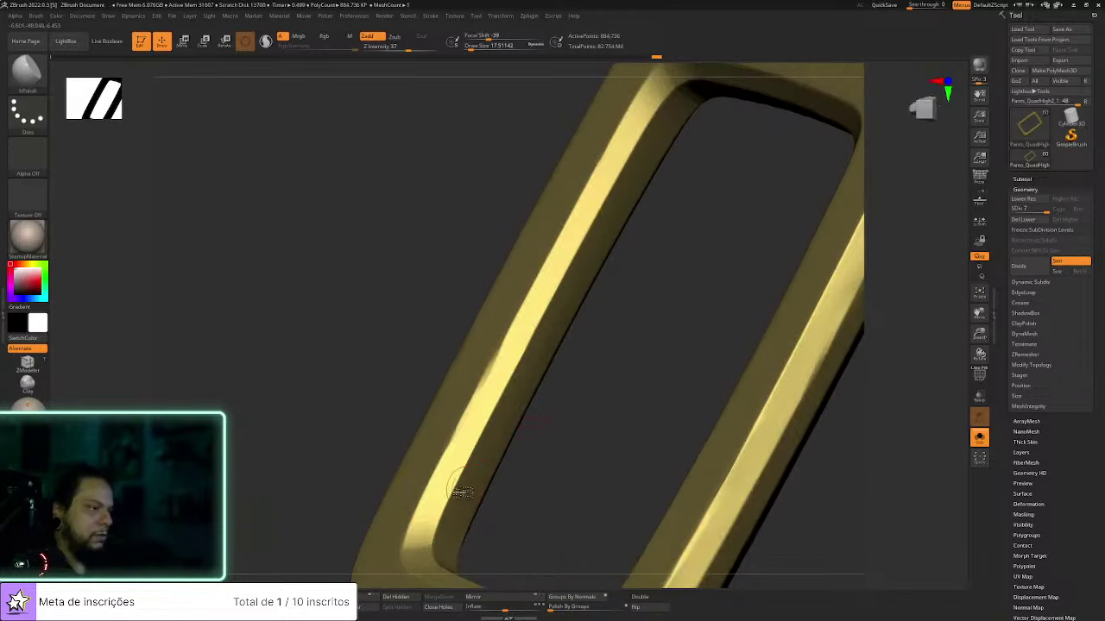
{"action": "left_click_drag", "start_coordinate": [560, 405], "coordinate": [470, 461]}
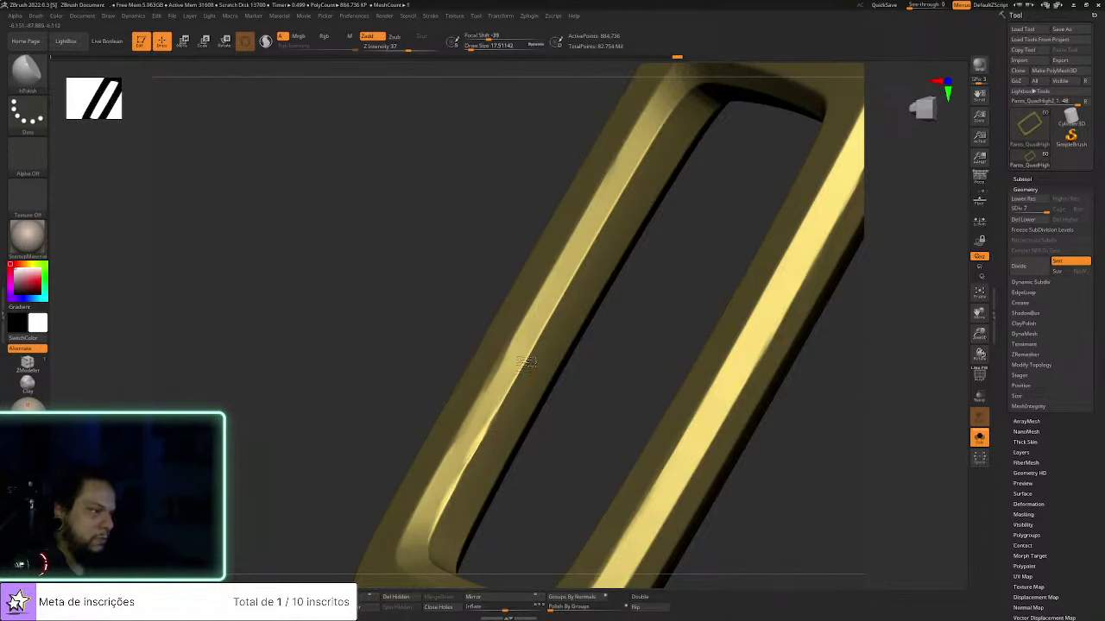
{"action": "mouse_move", "coordinate": [589, 409]}
{"action": "left_mouse_down"}
{"action": "mouse_move", "coordinate": [613, 322]}
{"action": "mouse_move", "coordinate": [563, 388]}
{"action": "left_mouse_up"}
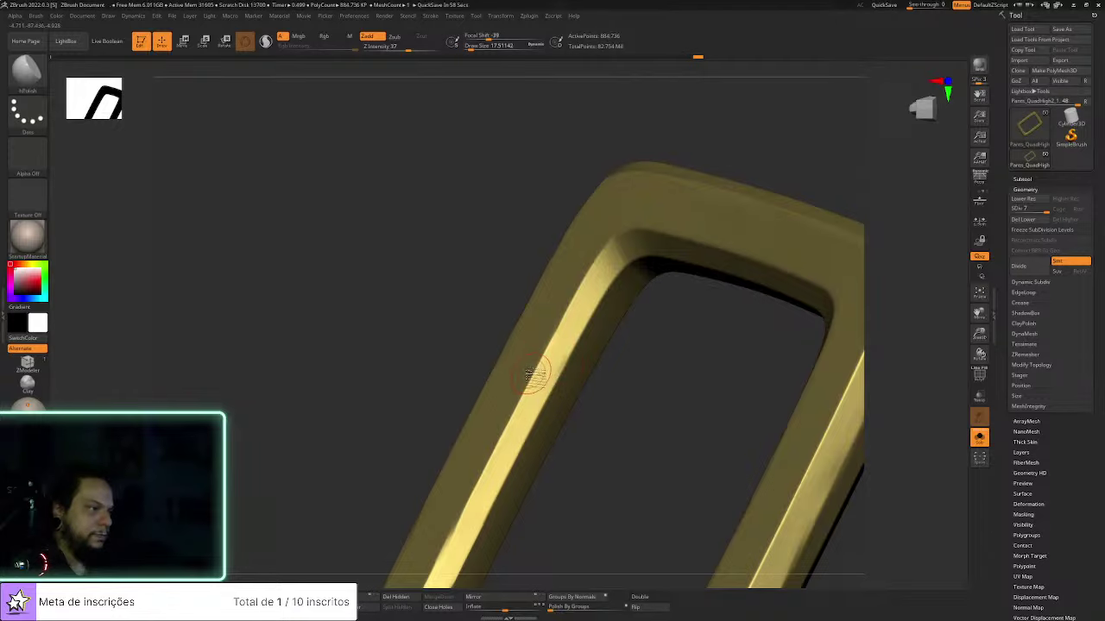
{"action": "left_click_drag", "start_coordinate": [509, 434], "coordinate": [466, 513]}
Check the whole frame and polish the front outer edge of the opposite long bar near its upper corner
{"action": "left_click_drag", "start_coordinate": [590, 440], "coordinate": [598, 329], "text": "alt"}
{"action": "mouse_move", "coordinate": [735, 352]}
{"action": "left_mouse_down"}
{"action": "mouse_move", "coordinate": [739, 385]}
{"action": "mouse_move", "coordinate": [790, 411]}
{"action": "left_mouse_up"}
{"action": "left_click_drag", "start_coordinate": [840, 362], "coordinate": [785, 427], "text": "alt"}
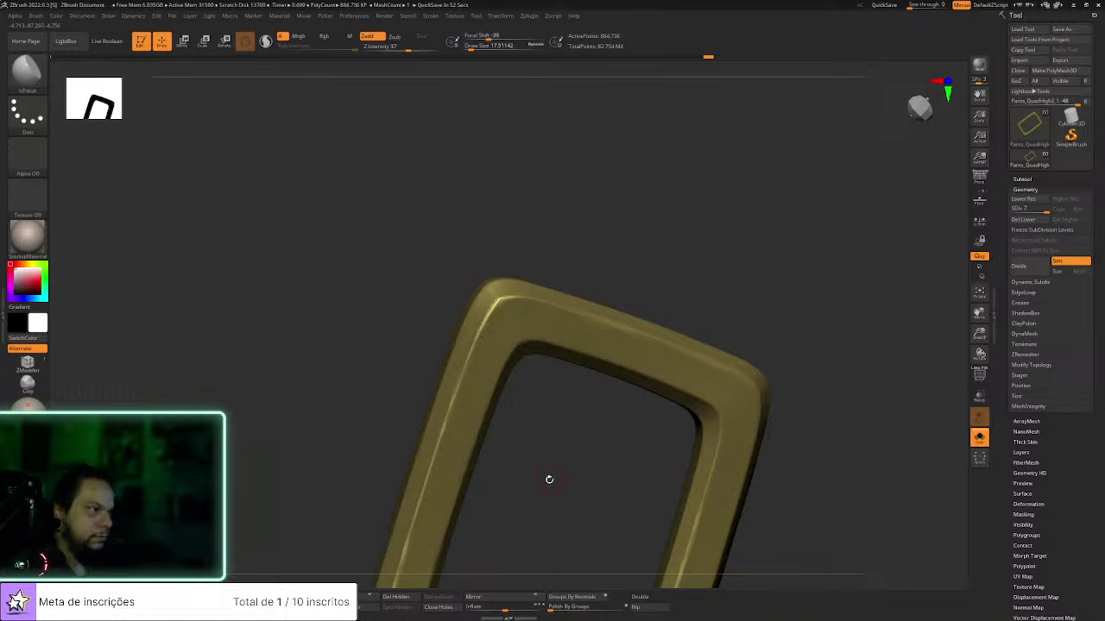
{"action": "left_click_drag", "start_coordinate": [547, 478], "coordinate": [636, 439], "text": "alt"}
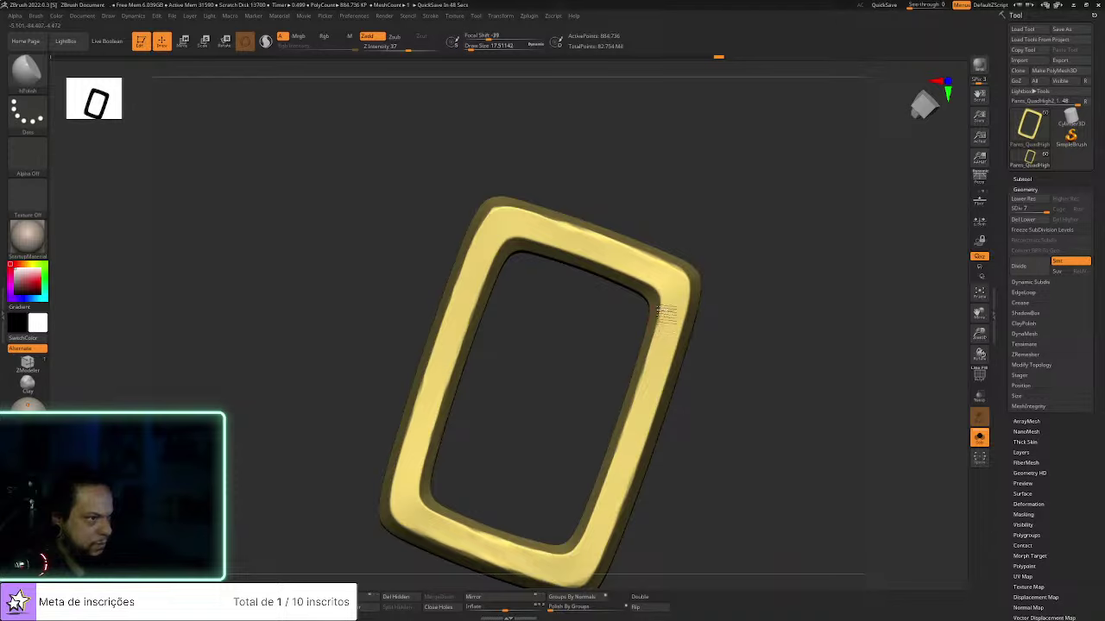
{"action": "left_click_drag", "start_coordinate": [702, 326], "coordinate": [682, 330]}
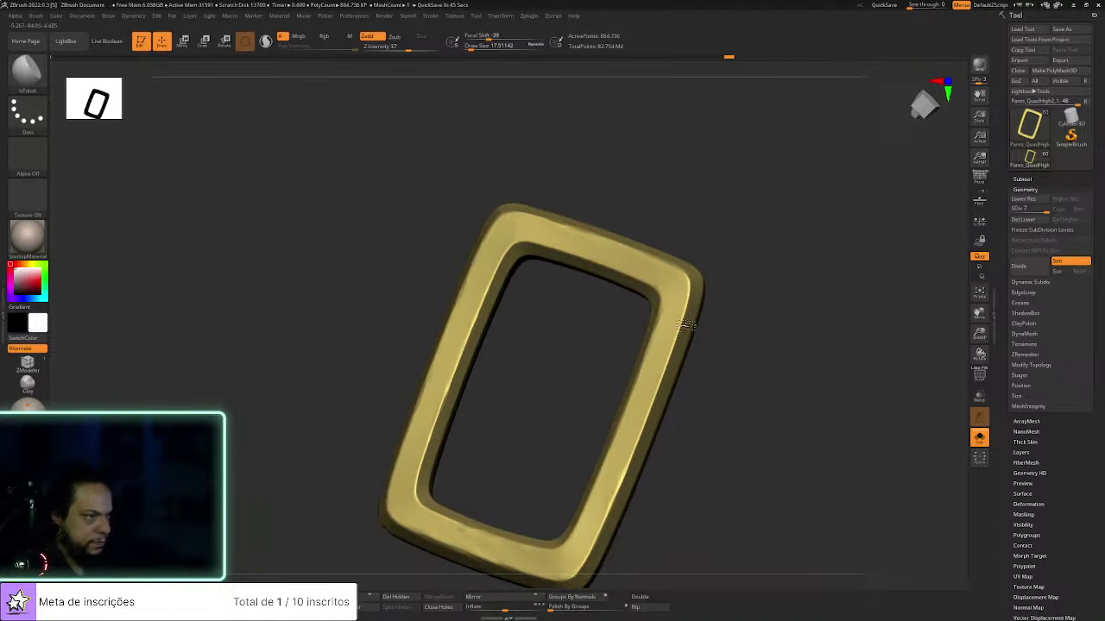
{"action": "mouse_move", "coordinate": [690, 380]}
{"action": "left_mouse_down"}
{"action": "mouse_move", "coordinate": [705, 360]}
{"action": "mouse_move", "coordinate": [677, 378]}
{"action": "left_mouse_up"}
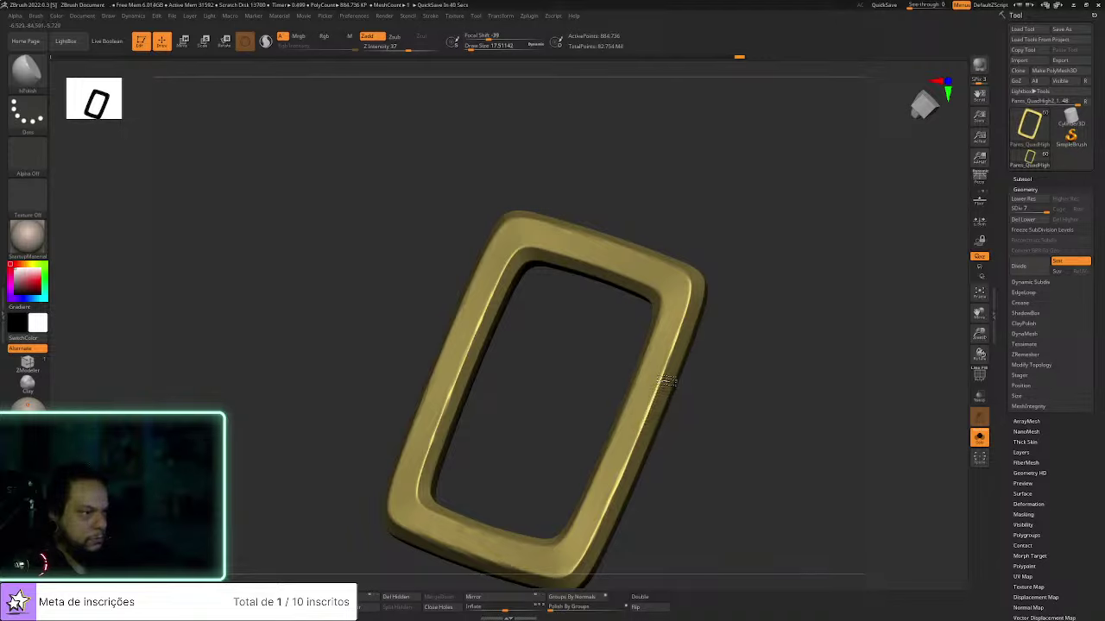
{"action": "left_click_drag", "start_coordinate": [694, 300], "coordinate": [709, 287]}
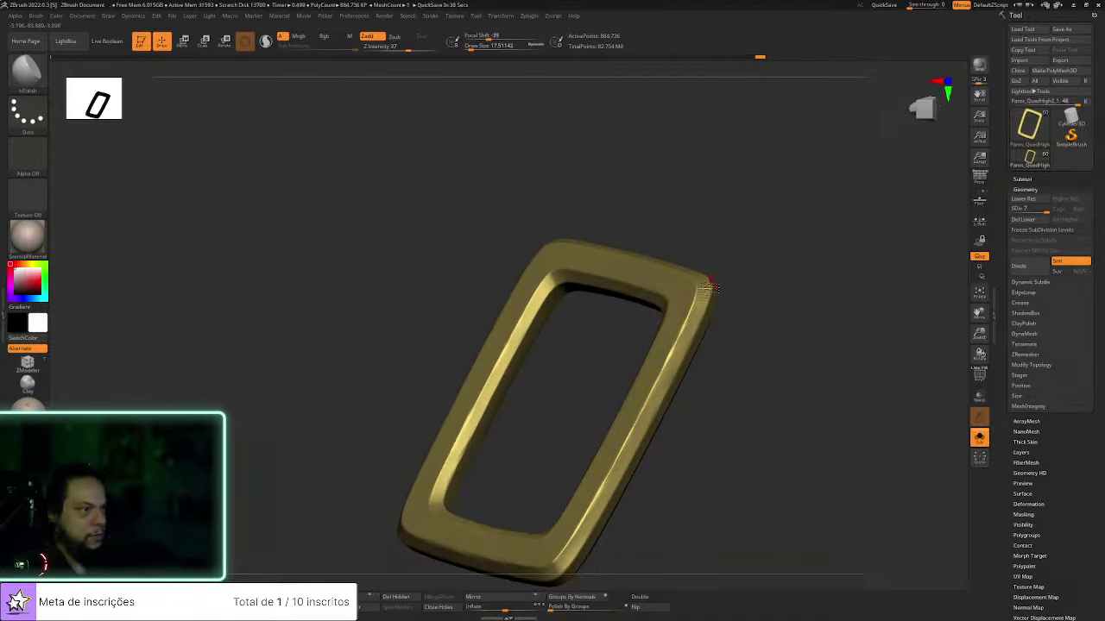
Polish wear into the outer bevels of the long bars and the rounded corners at their ends
{"action": "left_click_drag", "start_coordinate": [684, 332], "coordinate": [820, 313]}
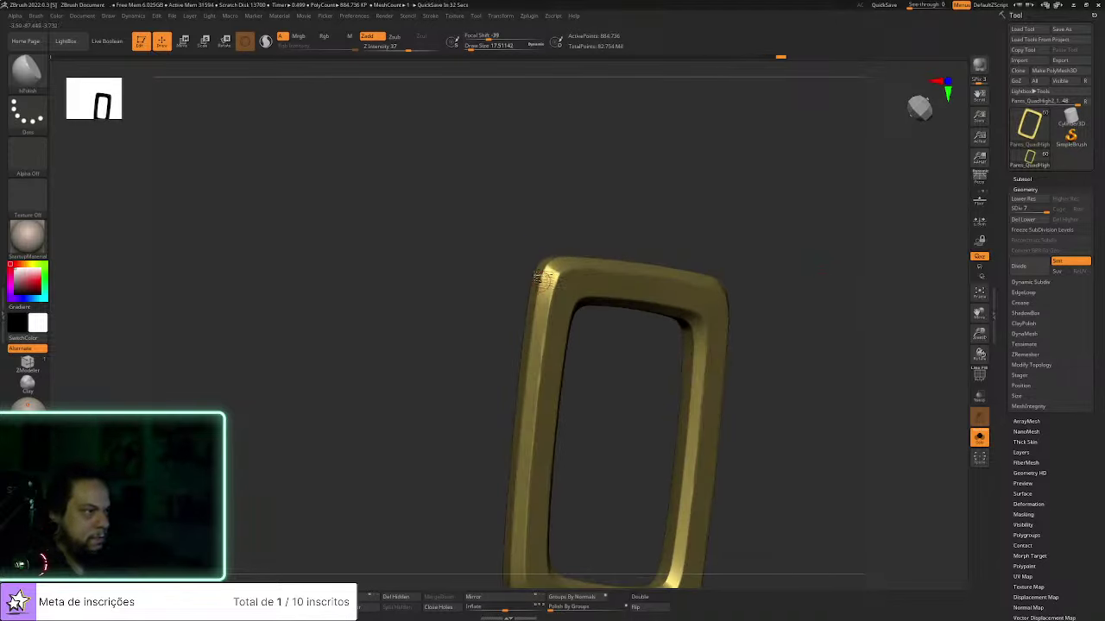
{"action": "left_click_drag", "start_coordinate": [618, 424], "coordinate": [523, 461]}
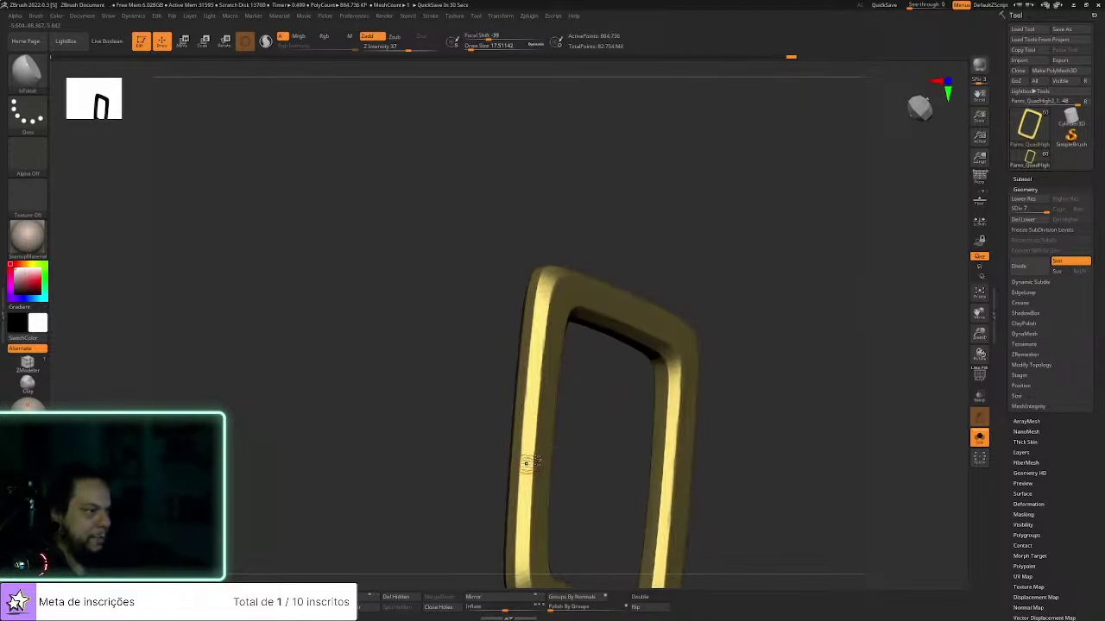
{"action": "left_click_drag", "start_coordinate": [611, 498], "coordinate": [583, 373], "text": "alt"}
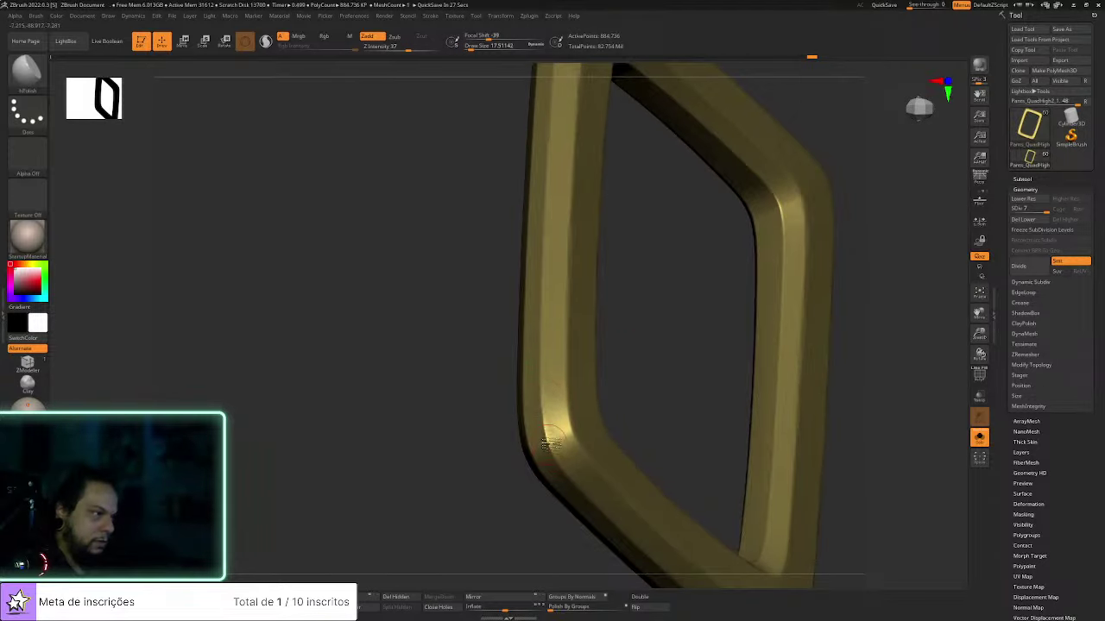
{"action": "left_click_drag", "start_coordinate": [629, 370], "coordinate": [556, 453]}
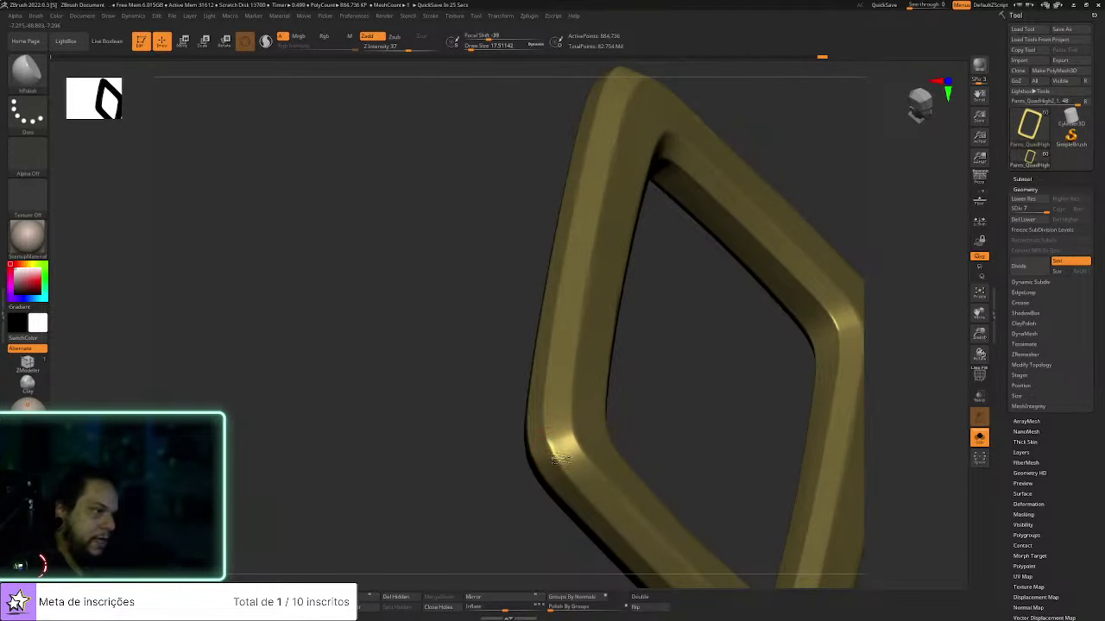
{"action": "left_click_drag", "start_coordinate": [728, 397], "coordinate": [789, 409]}
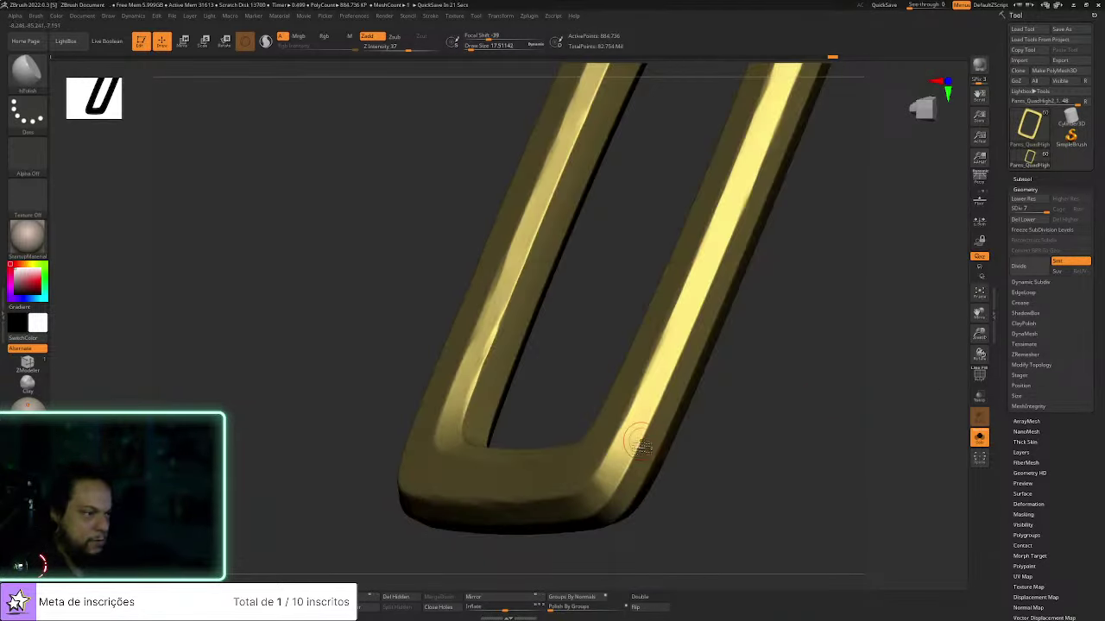
{"action": "left_click_drag", "start_coordinate": [737, 366], "coordinate": [752, 394]}
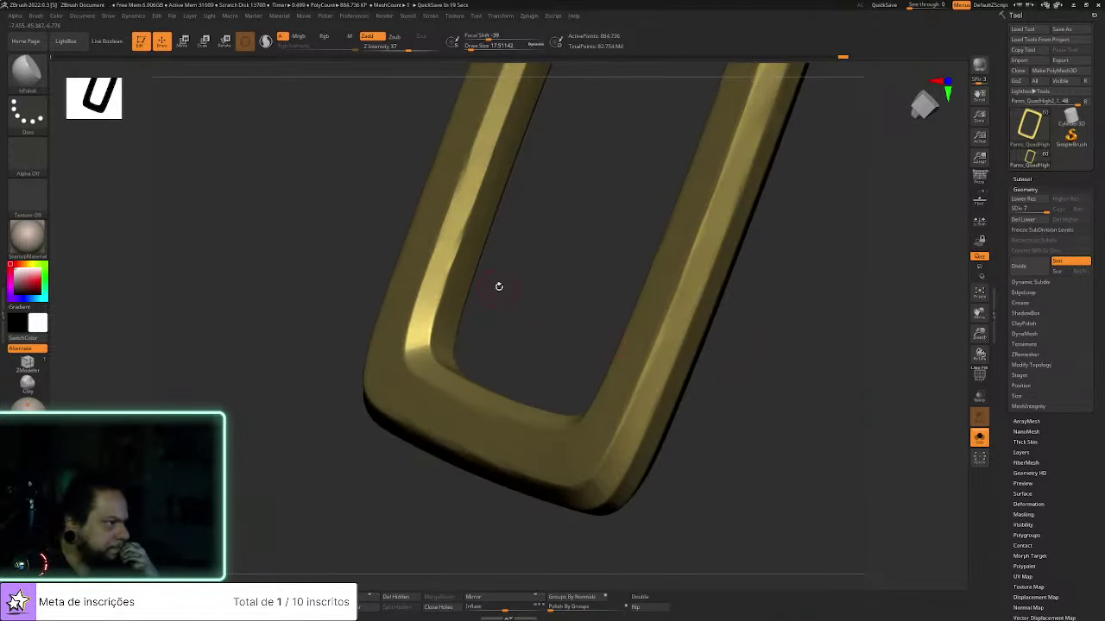
Refine the uneven wear along the long bar's inner bevel up to the upper inner corner
{"action": "left_click_drag", "start_coordinate": [526, 251], "coordinate": [445, 470]}
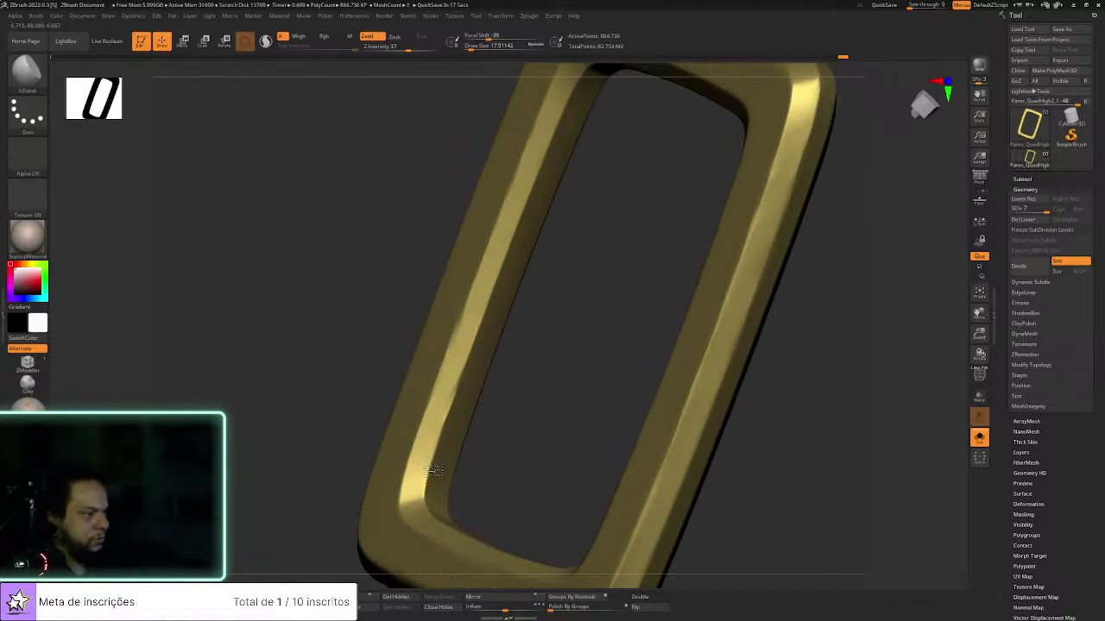
{"action": "left_click_drag", "start_coordinate": [529, 346], "coordinate": [537, 308]}
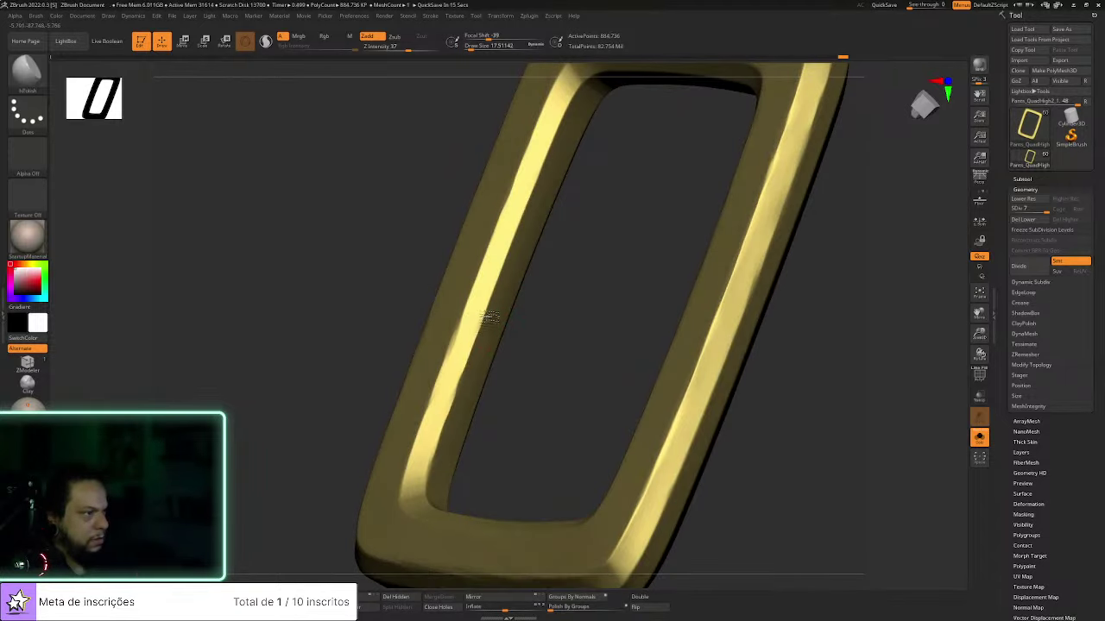
{"action": "left_click_drag", "start_coordinate": [565, 303], "coordinate": [498, 333]}
{"action": "left_click_drag", "start_coordinate": [555, 291], "coordinate": [503, 332]}
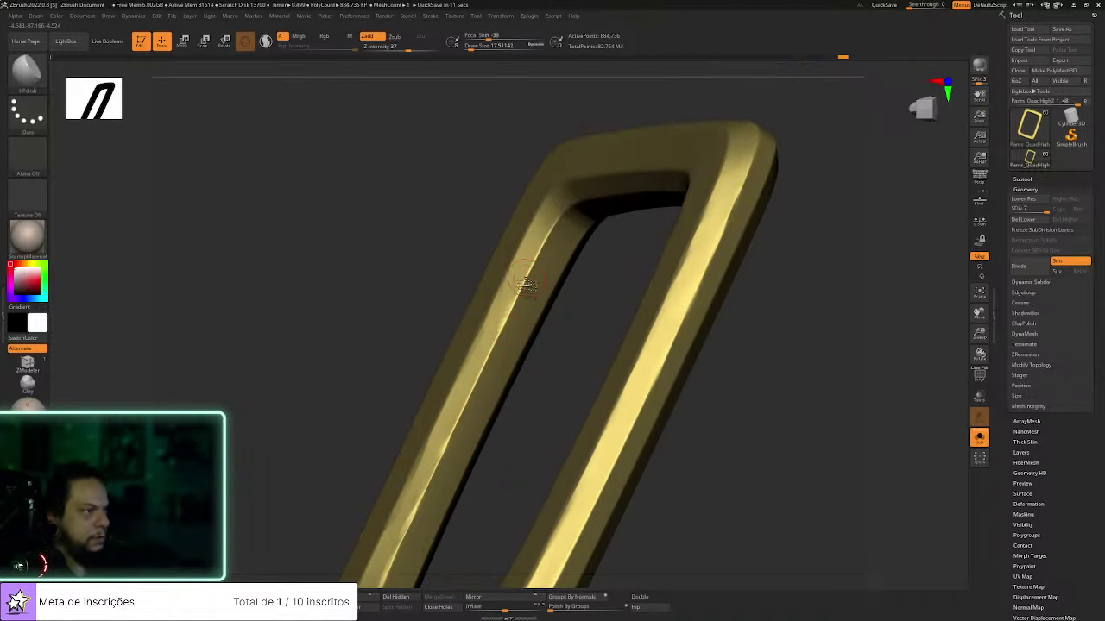
{"action": "left_click_drag", "start_coordinate": [523, 333], "coordinate": [555, 301]}
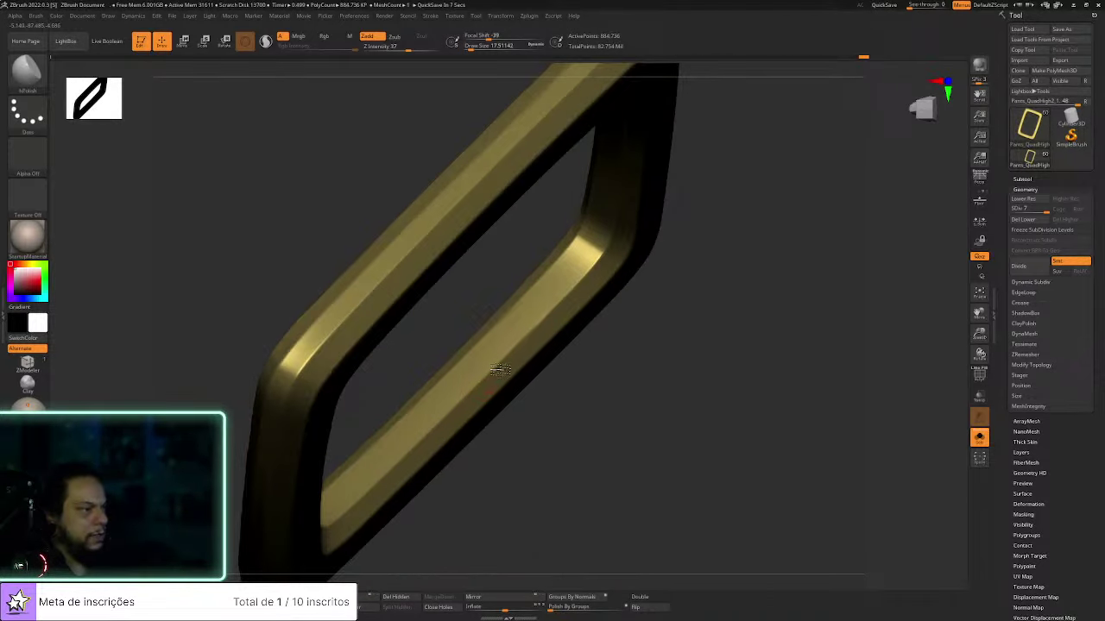
Polish the frame's lower inner corner and the inner edge of the short bar beside it
{"action": "left_click_drag", "start_coordinate": [648, 309], "coordinate": [457, 392]}
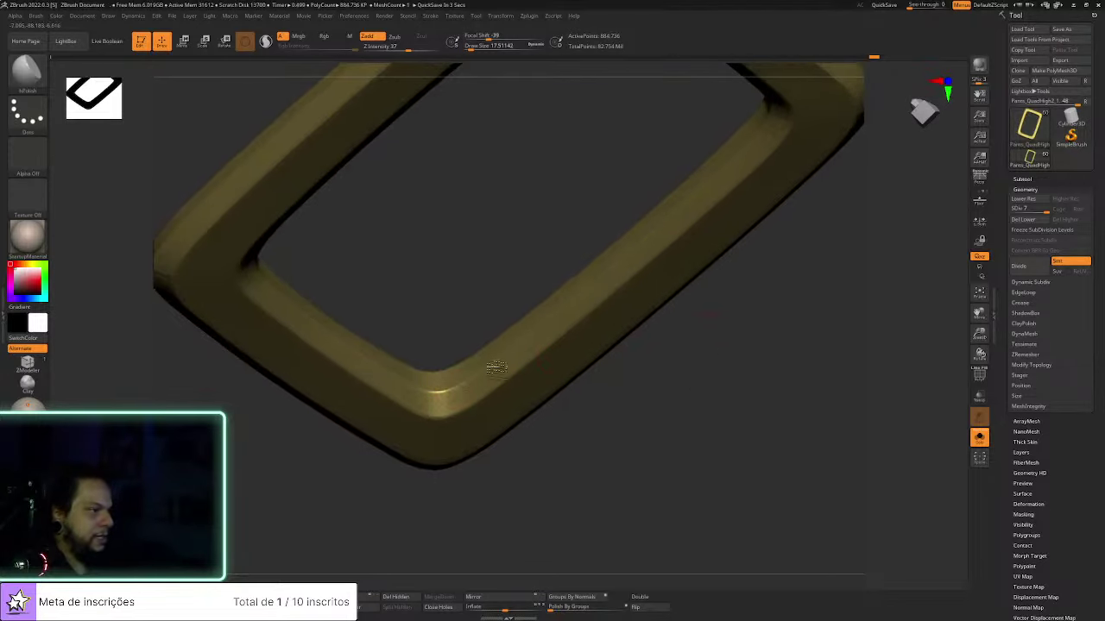
{"action": "left_click_drag", "start_coordinate": [454, 314], "coordinate": [491, 414]}
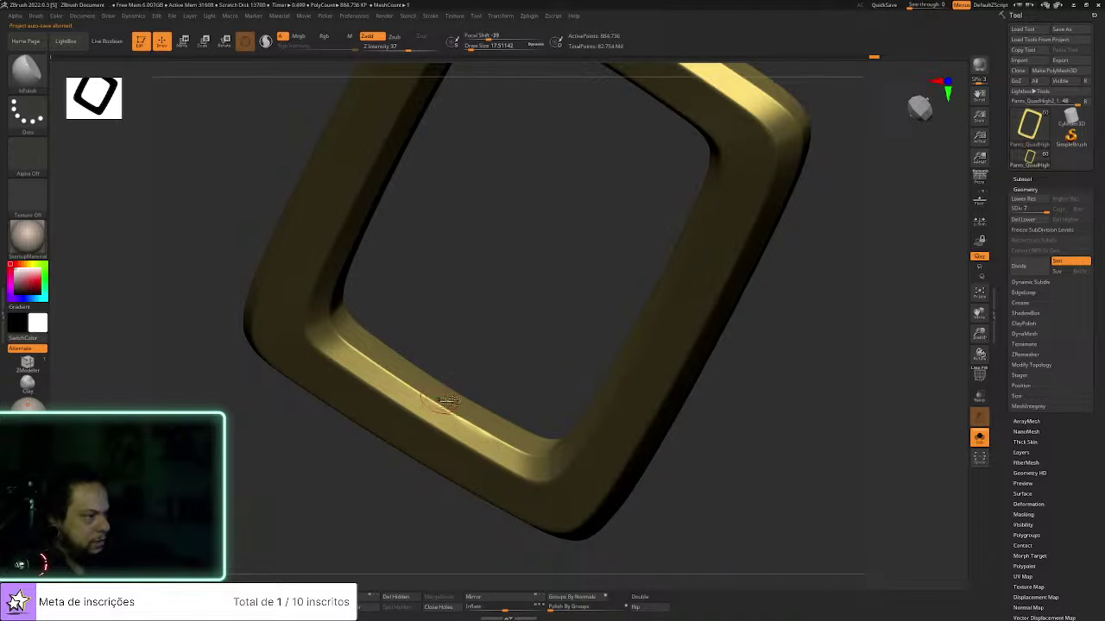
{"action": "left_click_drag", "start_coordinate": [486, 349], "coordinate": [547, 453], "text": "alt"}
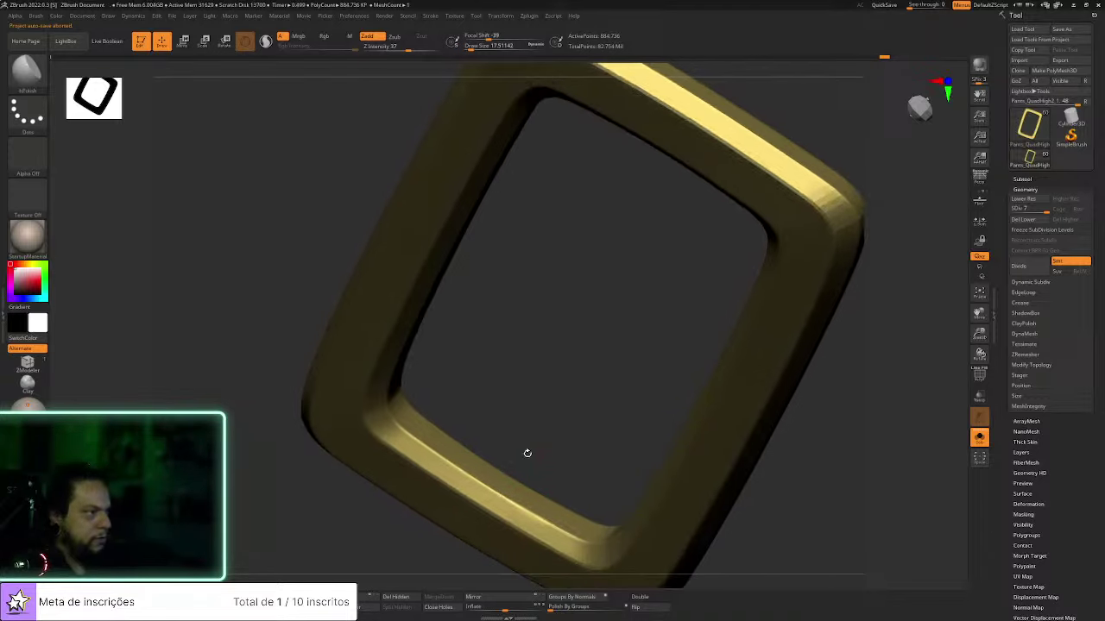
{"action": "left_click_drag", "start_coordinate": [418, 455], "coordinate": [385, 432]}
Polish the upper stretch of the long bar's inner bevel where it meets the inner corner
{"action": "mouse_move", "coordinate": [466, 389]}
{"action": "left_mouse_down"}
{"action": "mouse_move", "coordinate": [428, 342]}
{"action": "mouse_move", "coordinate": [486, 411]}
{"action": "mouse_move", "coordinate": [521, 377]}
{"action": "mouse_move", "coordinate": [469, 390]}
{"action": "left_mouse_up"}
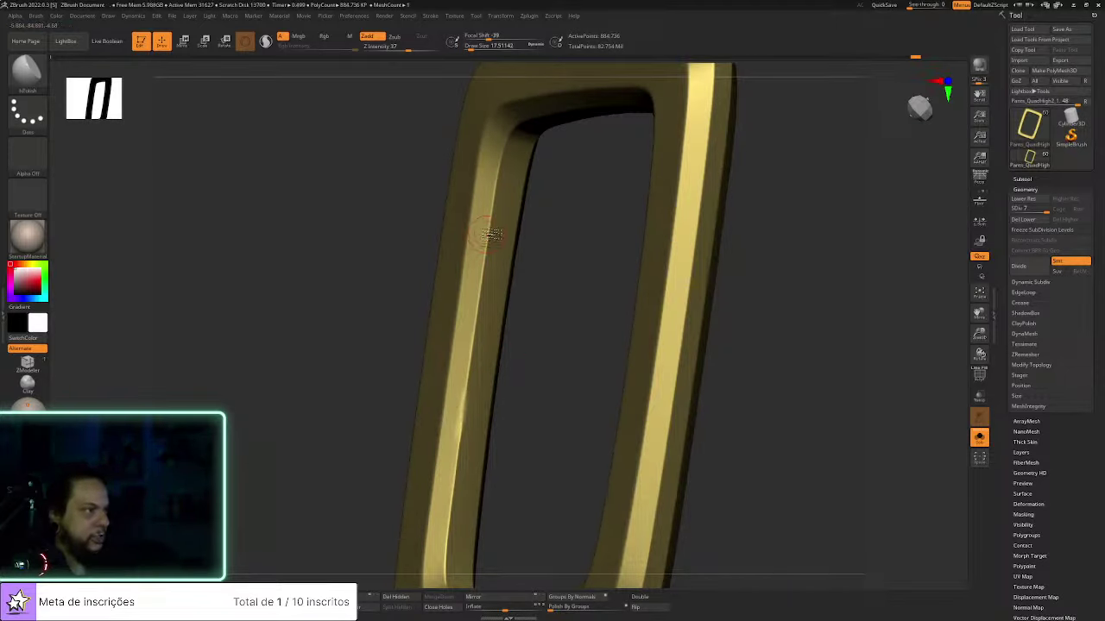
{"action": "left_click_drag", "start_coordinate": [561, 246], "coordinate": [481, 294]}
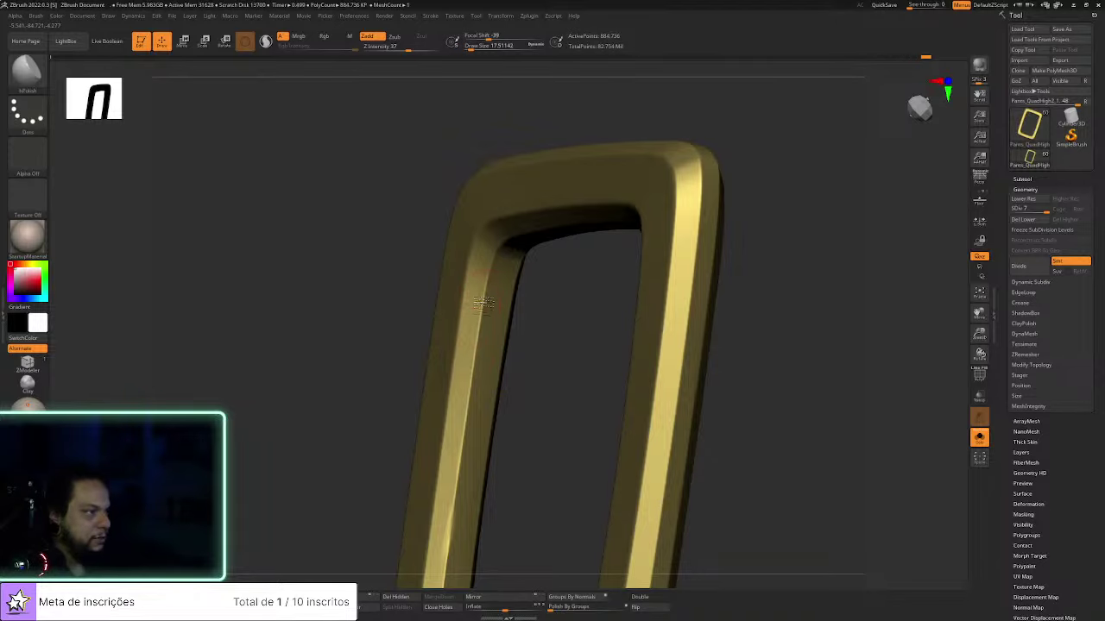
{"action": "right_click_drag", "start_coordinate": [514, 220], "coordinate": [562, 239]}
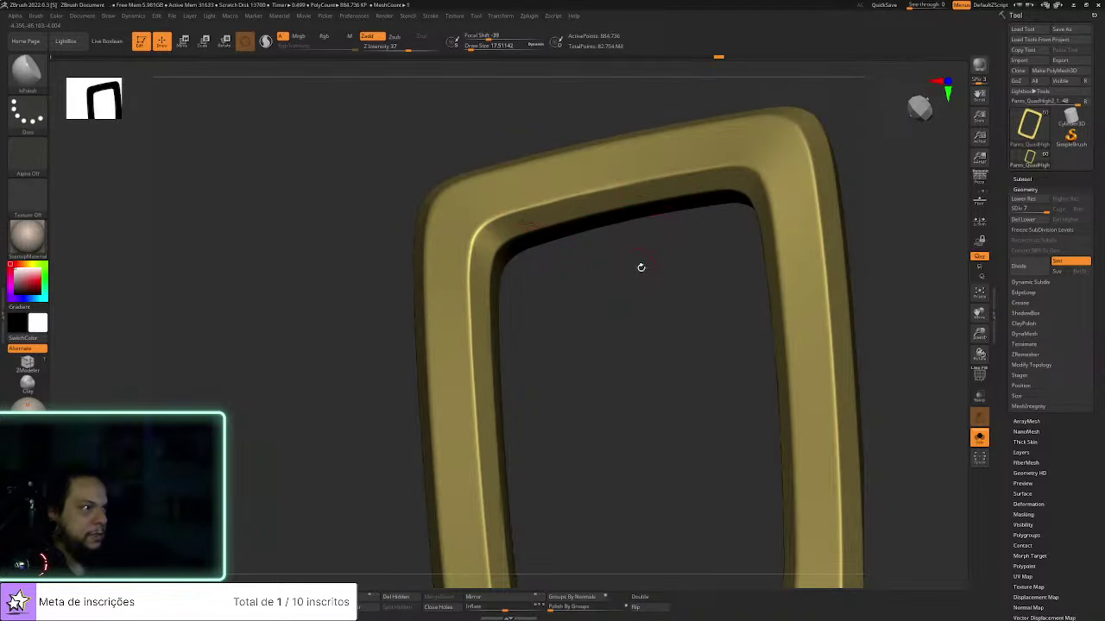
Polish the outer edges of the upper short bar, its rounded corner and the start of the adjoining long bar
{"action": "left_click_drag", "start_coordinate": [638, 266], "coordinate": [735, 247]}
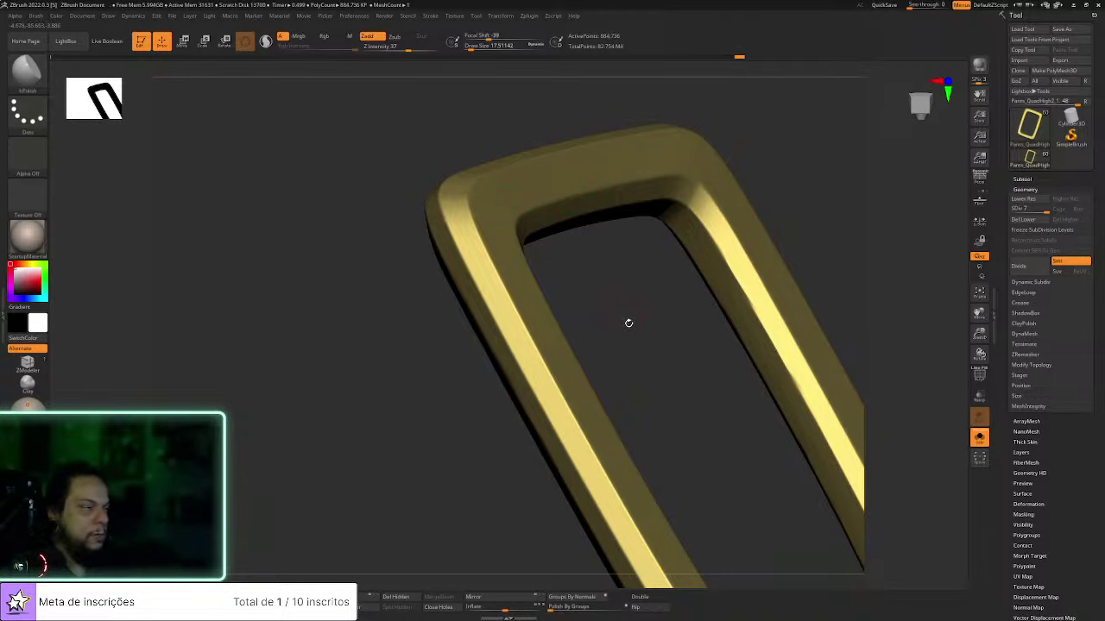
{"action": "left_click_drag", "start_coordinate": [627, 320], "coordinate": [643, 402]}
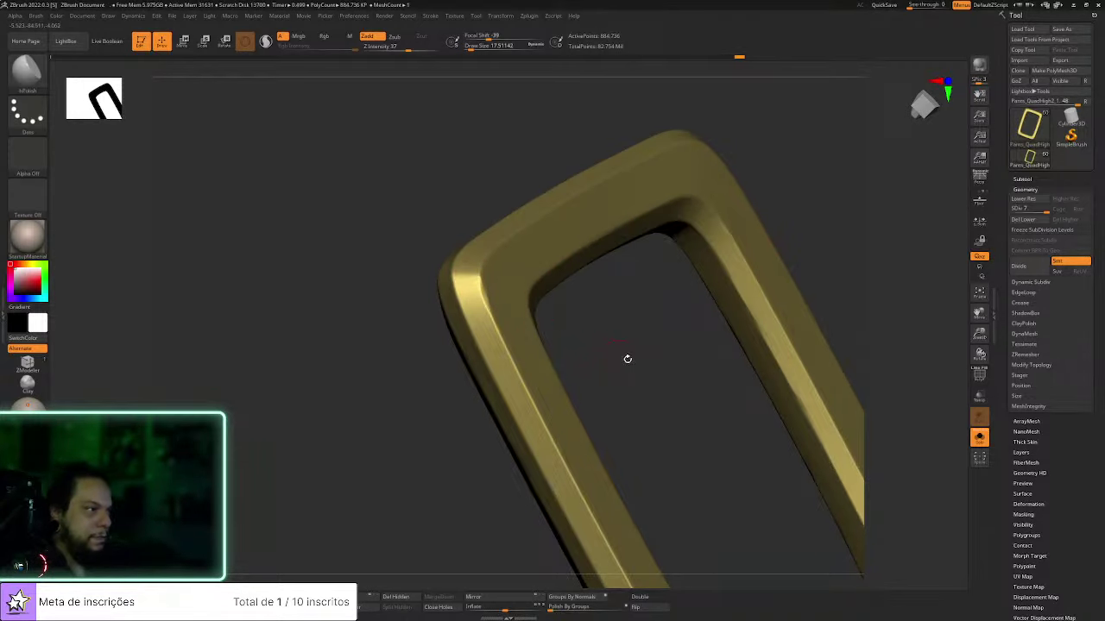
{"action": "left_click_drag", "start_coordinate": [623, 357], "coordinate": [561, 365]}
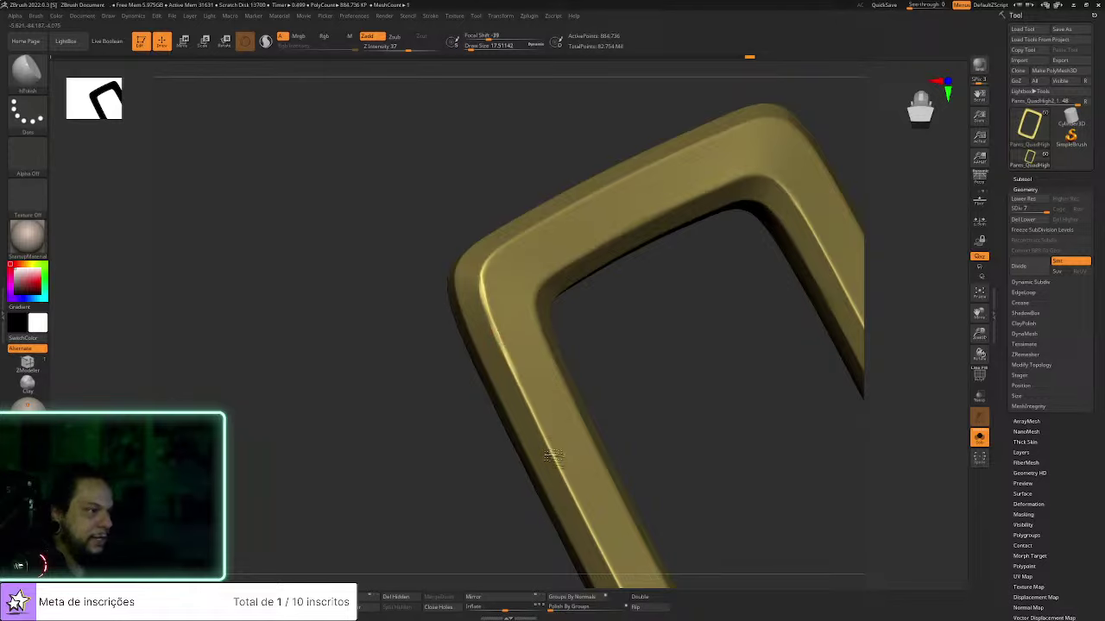
{"action": "mouse_move", "coordinate": [644, 387]}
{"action": "left_mouse_down"}
{"action": "mouse_move", "coordinate": [656, 394]}
{"action": "mouse_move", "coordinate": [516, 338]}
{"action": "left_mouse_up"}
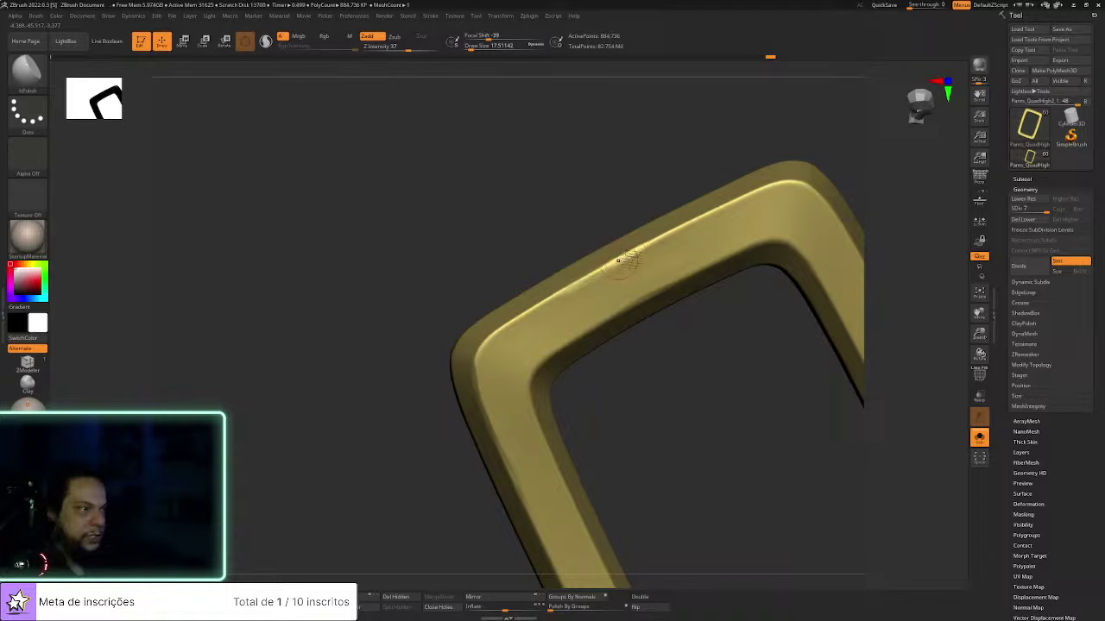
{"action": "left_click_drag", "start_coordinate": [571, 285], "coordinate": [541, 316]}
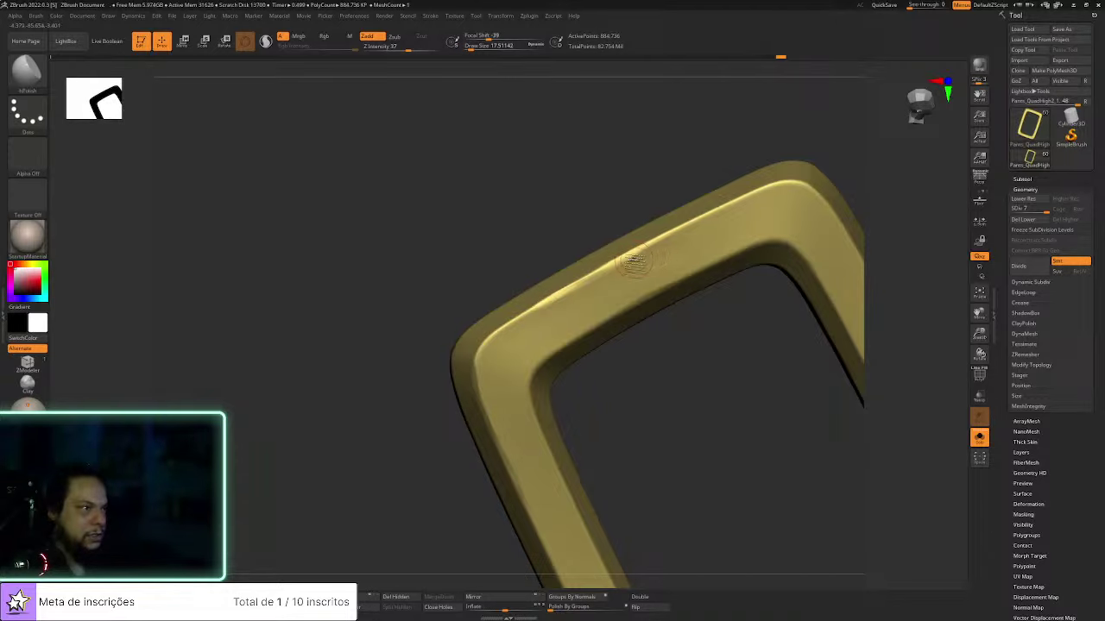
{"action": "left_click_drag", "start_coordinate": [682, 316], "coordinate": [587, 271]}
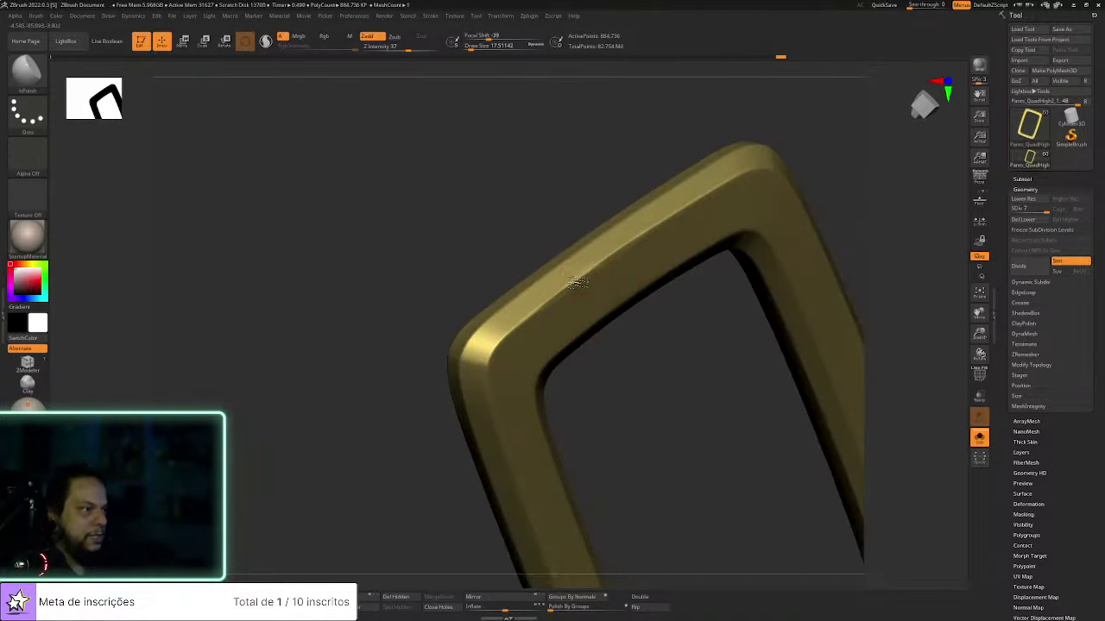
{"action": "mouse_move", "coordinate": [609, 378]}
{"action": "left_mouse_down"}
{"action": "mouse_move", "coordinate": [644, 409]}
{"action": "mouse_move", "coordinate": [613, 459]}
{"action": "mouse_move", "coordinate": [503, 377]}
{"action": "mouse_move", "coordinate": [467, 404]}
{"action": "mouse_move", "coordinate": [483, 386]}
{"action": "left_mouse_up"}
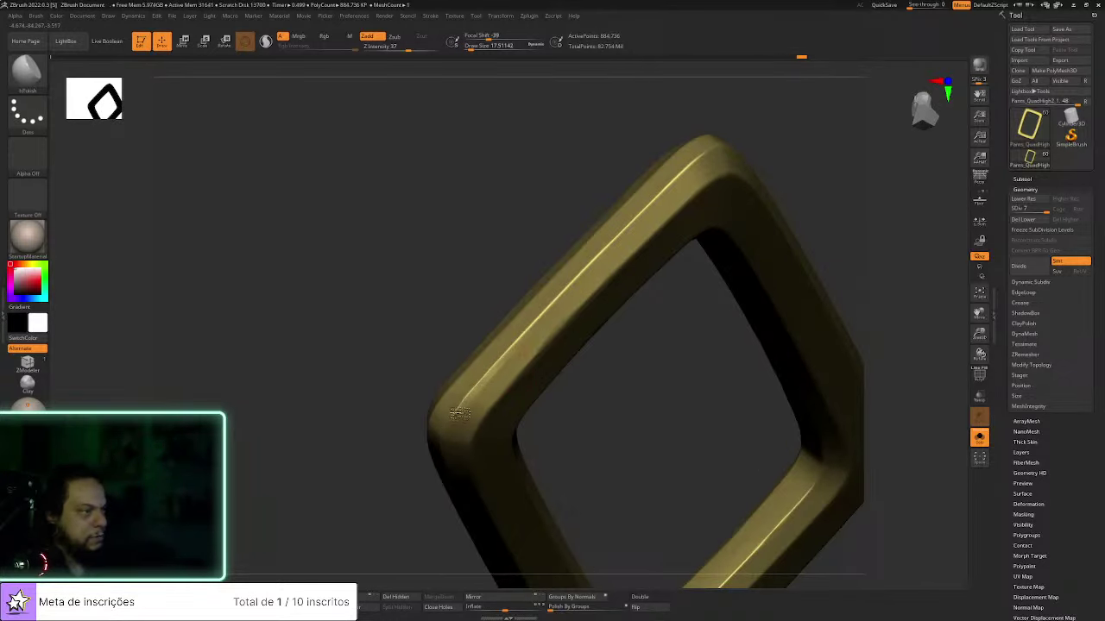
Polish uneven wear into the outer edge of the frame's long bar, from one rounded corner to the other
{"action": "left_click_drag", "start_coordinate": [470, 399], "coordinate": [703, 161]}
{"action": "left_click_drag", "start_coordinate": [878, 267], "coordinate": [683, 372]}
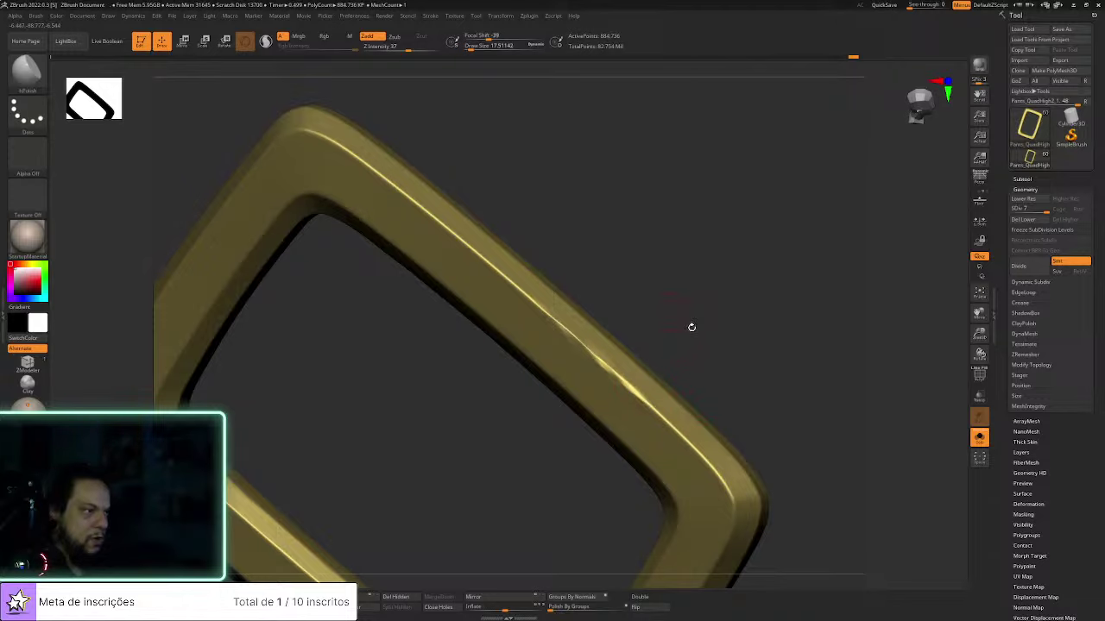
{"action": "left_click_drag", "start_coordinate": [682, 317], "coordinate": [631, 367]}
{"action": "mouse_move", "coordinate": [648, 302]}
{"action": "left_mouse_down"}
{"action": "mouse_move", "coordinate": [698, 327]}
{"action": "mouse_move", "coordinate": [584, 377]}
{"action": "left_mouse_up"}
{"action": "left_click_drag", "start_coordinate": [583, 362], "coordinate": [608, 335]}
{"action": "mouse_move", "coordinate": [681, 420]}
{"action": "right_mouse_down", "text": "ctrl"}
{"action": "mouse_move", "coordinate": [683, 354]}
{"action": "mouse_move", "coordinate": [695, 337]}
{"action": "right_mouse_up", "text": "ctrl"}
Refine the wear along the long bar's inner edge and outer bevel, down to the rounded corner
{"action": "left_click_drag", "start_coordinate": [788, 355], "coordinate": [846, 446]}
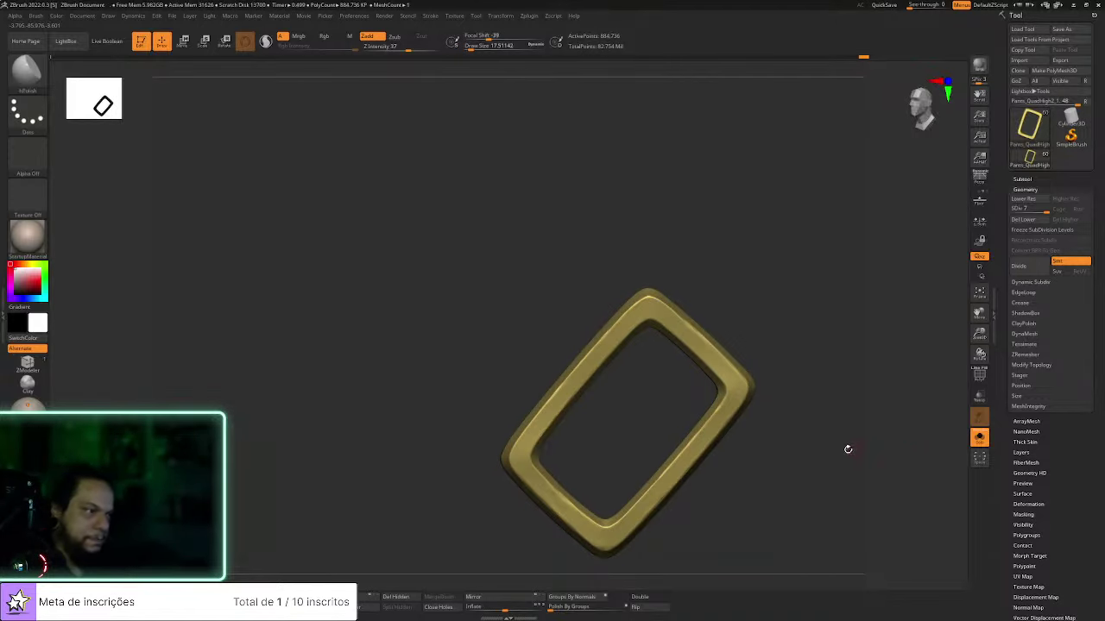
{"action": "mouse_move", "coordinate": [621, 403]}
{"action": "right_mouse_down", "text": "ctrl"}
{"action": "mouse_move", "coordinate": [636, 493]}
{"action": "mouse_move", "coordinate": [537, 506]}
{"action": "right_mouse_up", "text": "ctrl"}
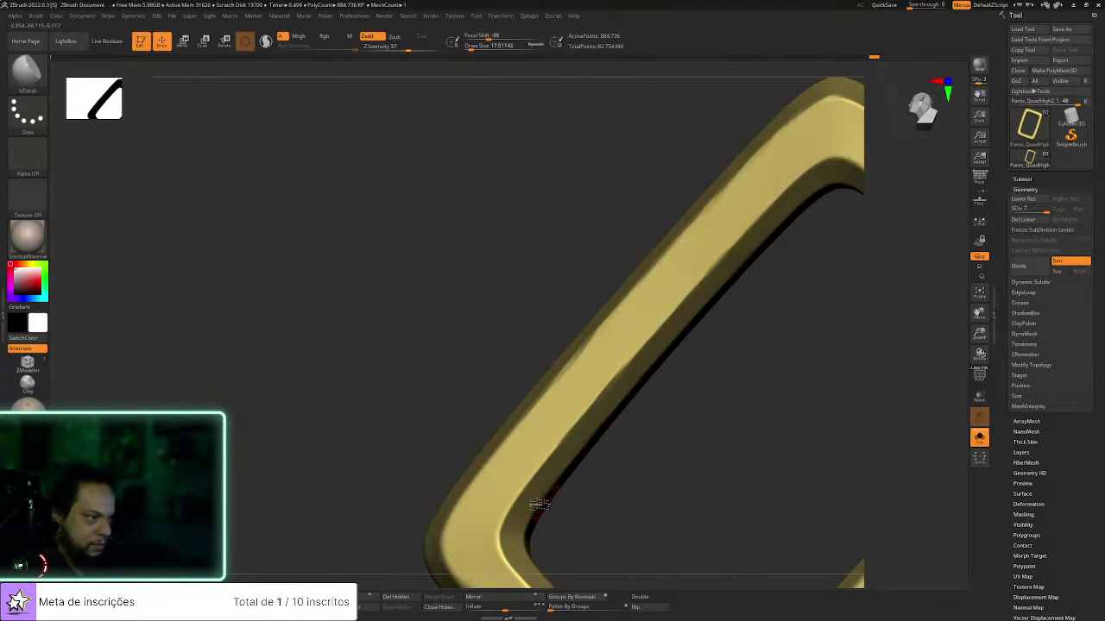
{"action": "left_click_drag", "start_coordinate": [636, 464], "coordinate": [538, 492]}
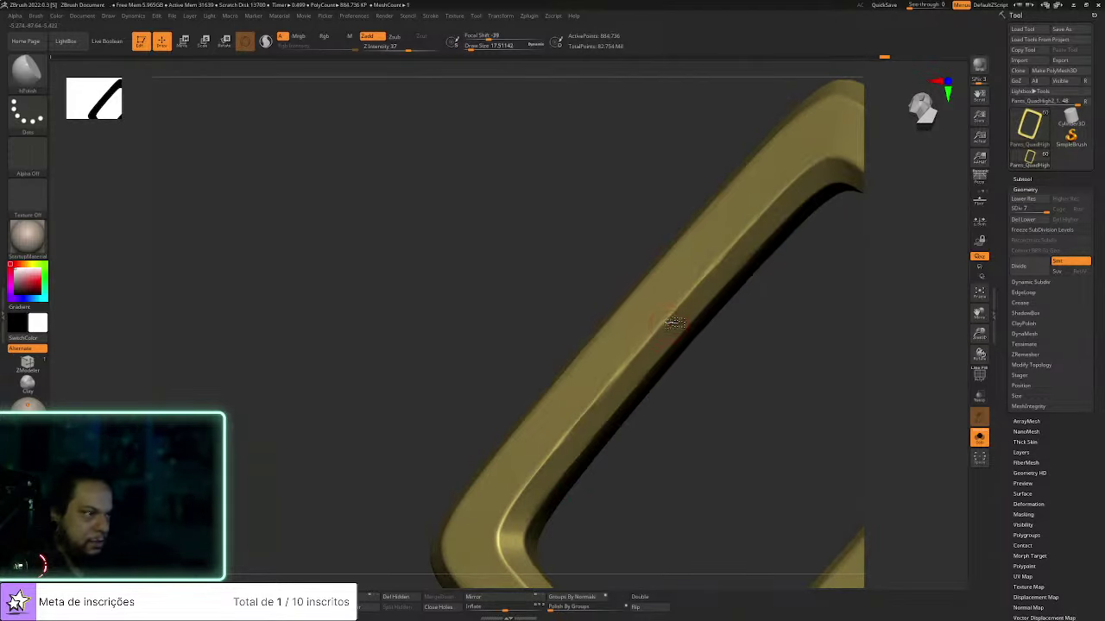
{"action": "mouse_move", "coordinate": [734, 385]}
{"action": "left_mouse_down"}
{"action": "mouse_move", "coordinate": [644, 434]}
{"action": "mouse_move", "coordinate": [659, 473]}
{"action": "mouse_move", "coordinate": [455, 485]}
{"action": "left_mouse_up"}
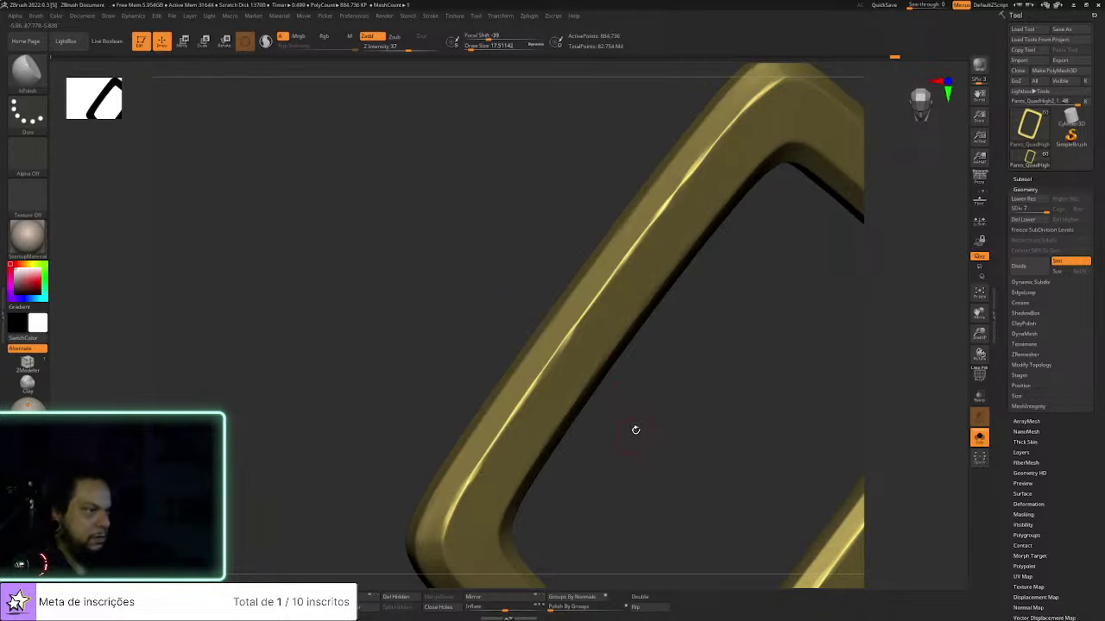
Check the polished buckle frame in context on the full character and isolate it again
{"action": "key", "text": "f"}
{"action": "left_click", "coordinate": [979, 438]}
{"action": "left_click_drag", "start_coordinate": [940, 482], "coordinate": [902, 421], "text": "alt"}
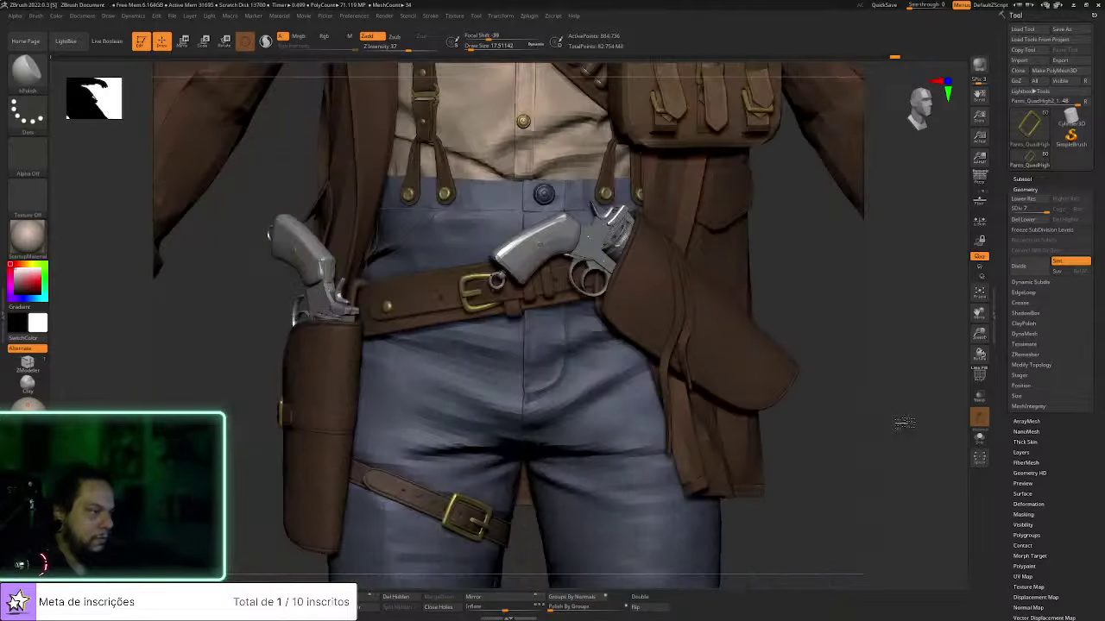
{"action": "left_click", "coordinate": [979, 437]}
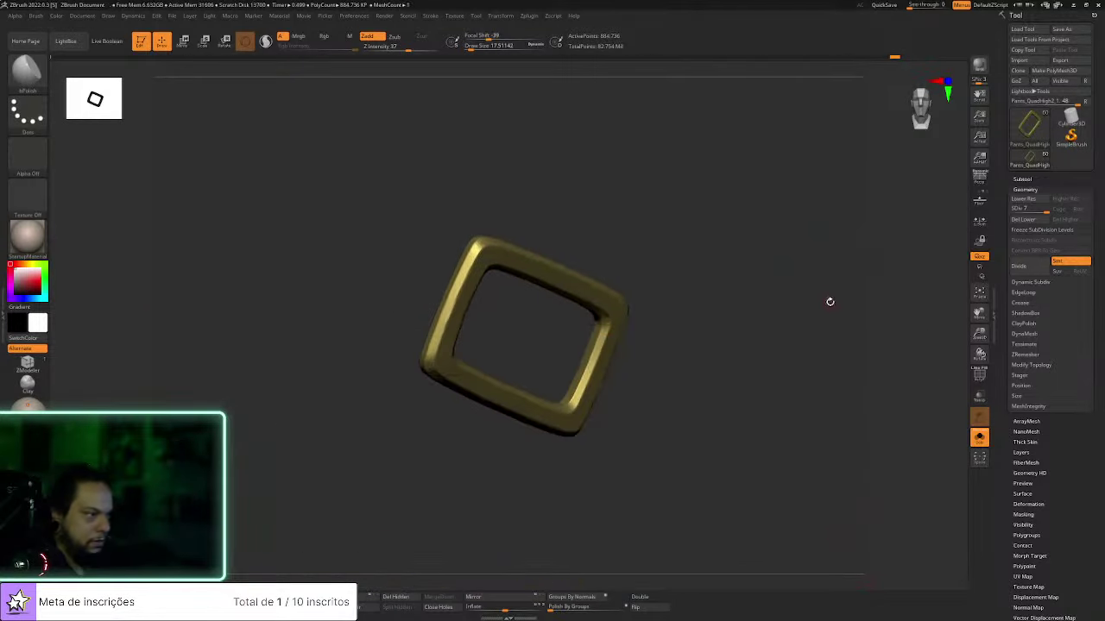
Add a sculpt layer to the buckle frame, stamp hammered-metal unevenness over it with the custom metal brush, and lower the layer's intensity to about 0.35
{"action": "left_click", "coordinate": [1023, 453]}
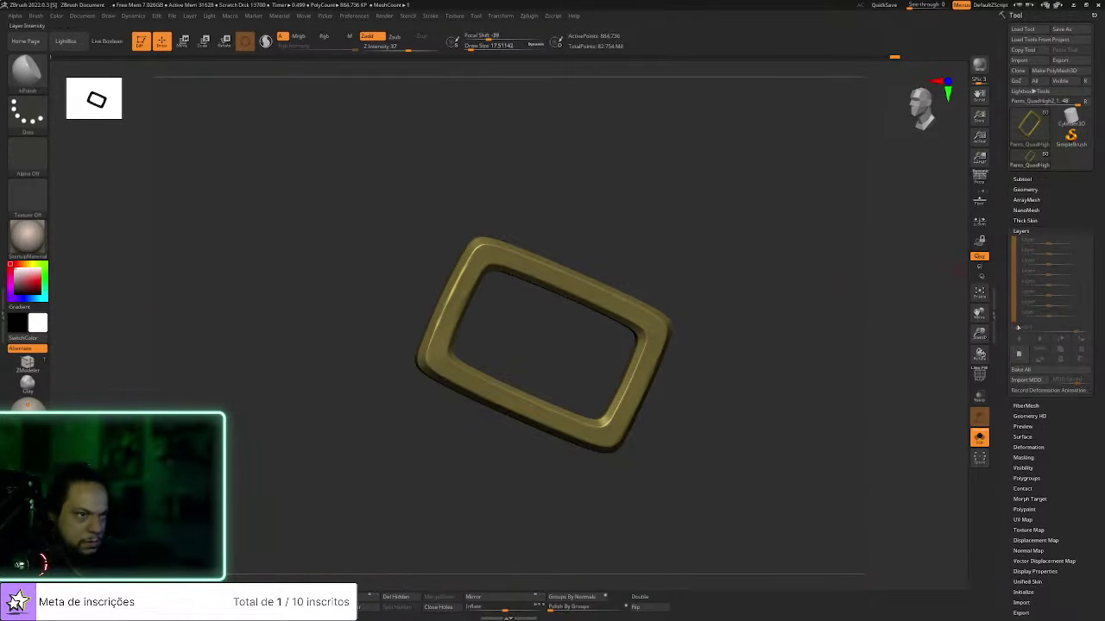
{"action": "key", "text": "b"}
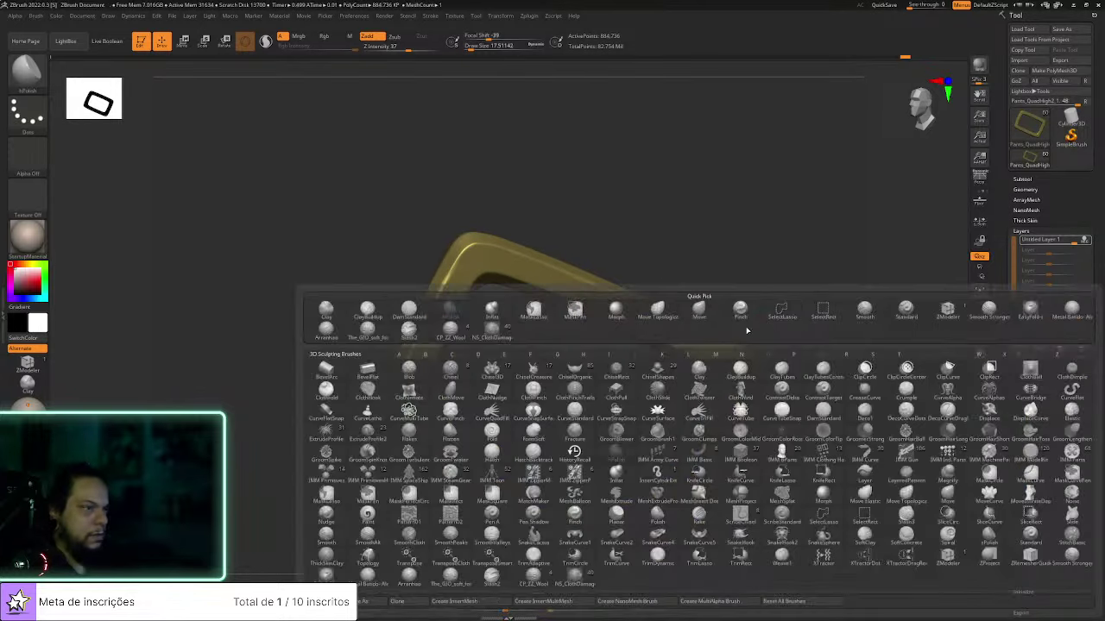
{"action": "left_click", "coordinate": [1071, 311]}
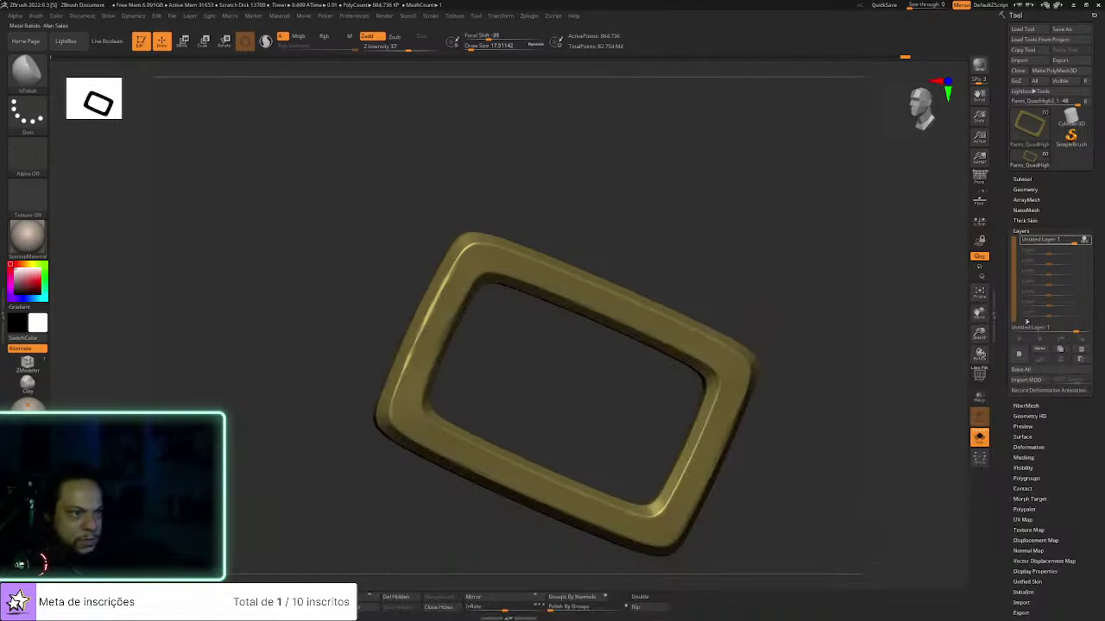
{"action": "left_click_drag", "start_coordinate": [604, 319], "coordinate": [820, 431]}
{"action": "left_click_drag", "start_coordinate": [1081, 241], "coordinate": [1056, 242]}
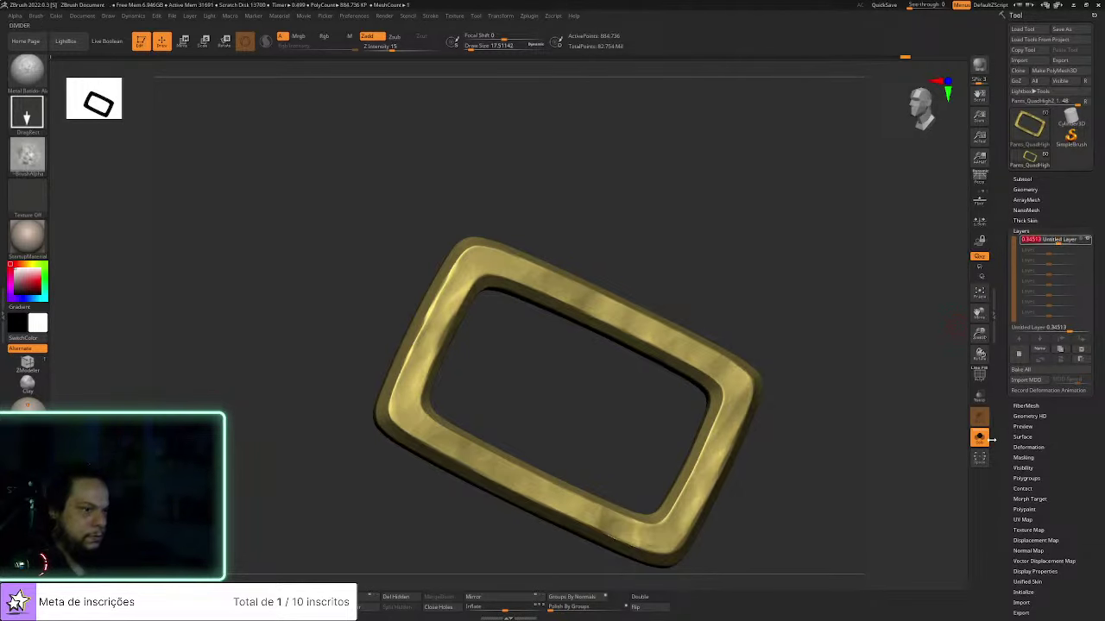
Switch from the frame to the buckle's prong, isolate it, and display its polygroups and wireframe
{"action": "left_click", "coordinate": [980, 438]}
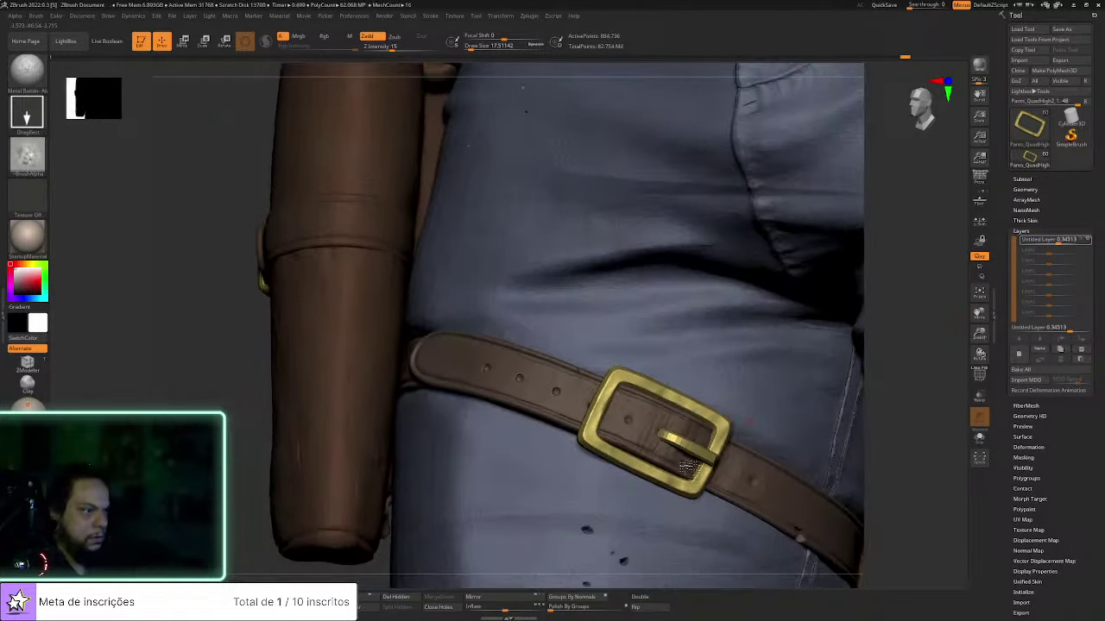
{"action": "left_click", "coordinate": [690, 459], "text": "alt"}
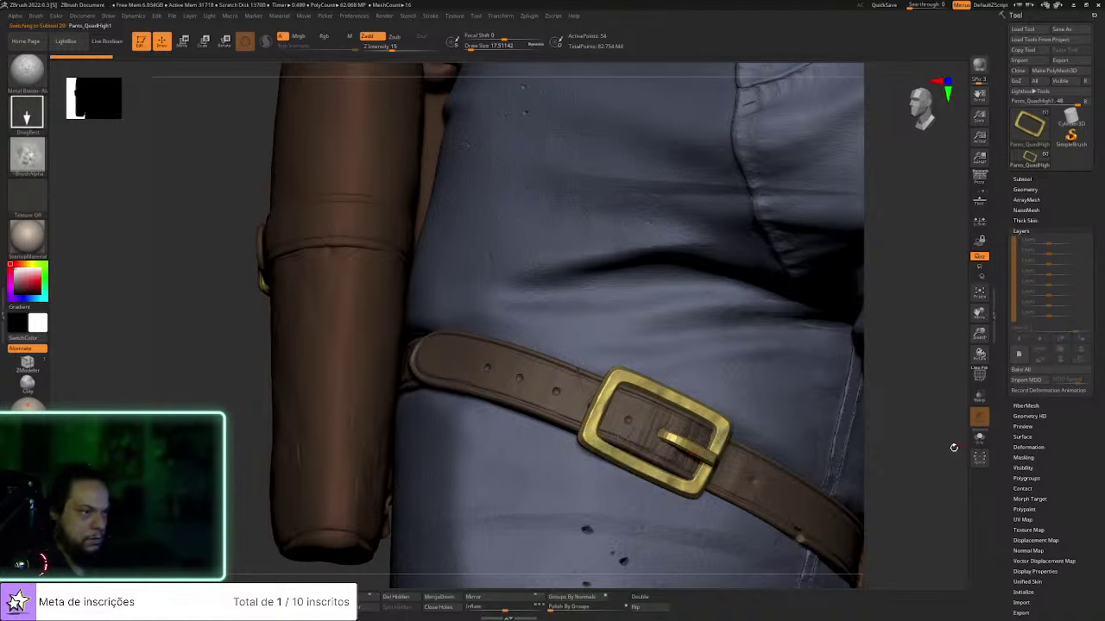
{"action": "left_click_drag", "start_coordinate": [932, 445], "coordinate": [967, 443]}
{"action": "left_click", "coordinate": [981, 440]}
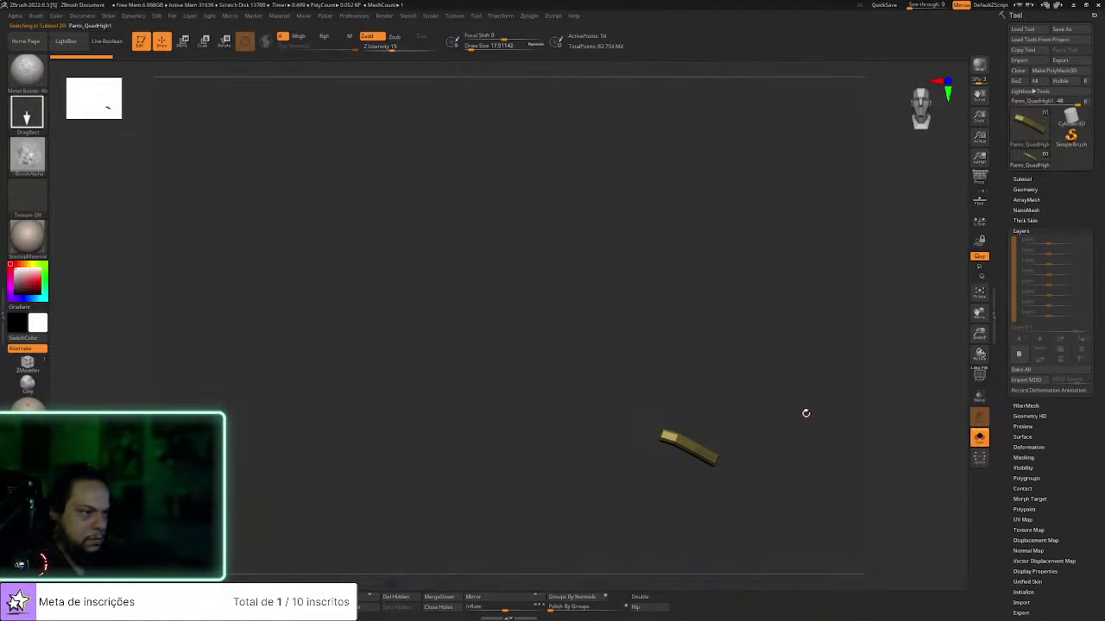
{"action": "right_click_drag", "start_coordinate": [804, 414], "coordinate": [837, 503], "text": "ctrl"}
{"action": "left_click", "coordinate": [979, 374]}
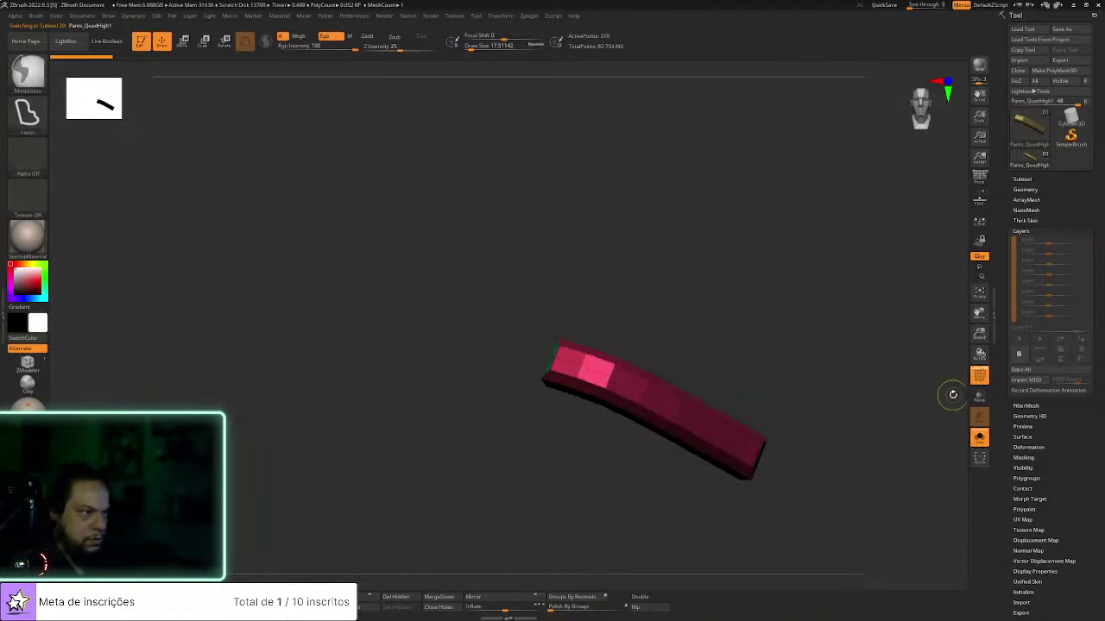
Subdivide the prong to SDiv level 7, check its levels, and hide the wireframe display
{"action": "key", "text": "ctrl+d"}
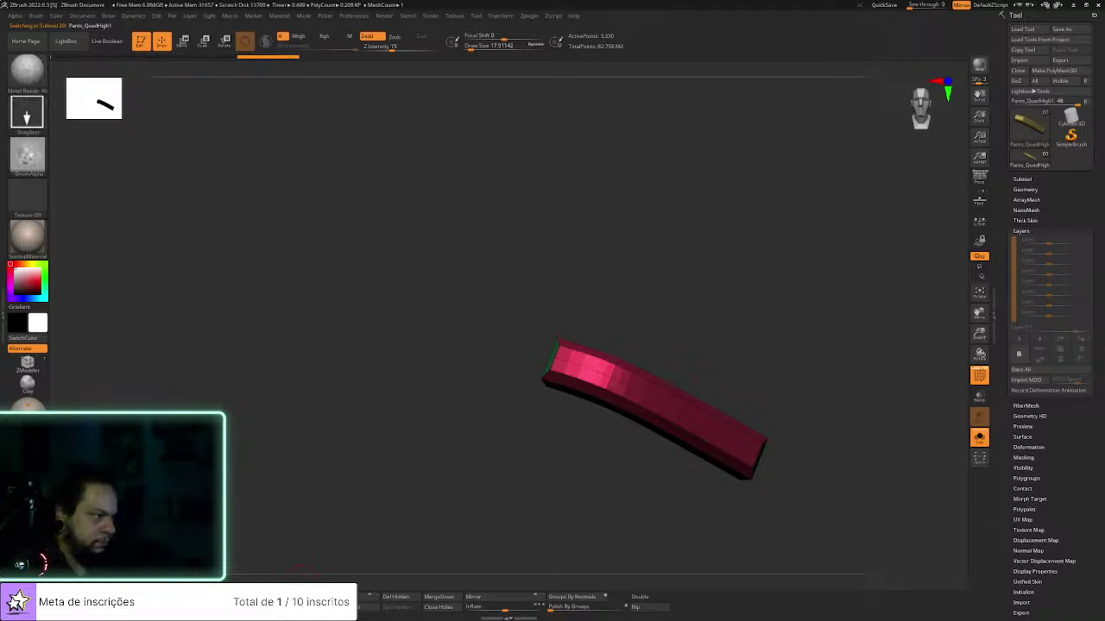
{"action": "key", "text": "ctrl+d"}
{"action": "key", "text": "ctrl+d"}
{"action": "left_click_drag", "start_coordinate": [1025, 198], "coordinate": [1014, 207]}
{"action": "left_click", "coordinate": [1026, 187]}
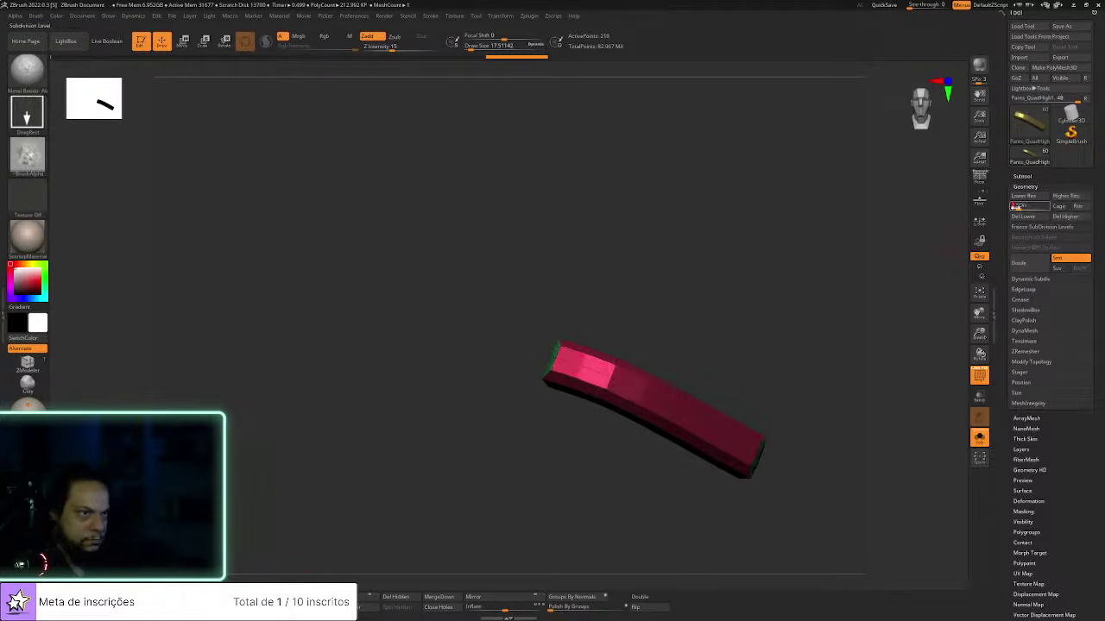
{"action": "key", "text": "d"}
{"action": "key", "text": "d"}
{"action": "key", "text": "d"}
{"action": "key", "text": "d"}
{"action": "key", "text": "d"}
{"action": "left_click", "coordinate": [978, 375]}
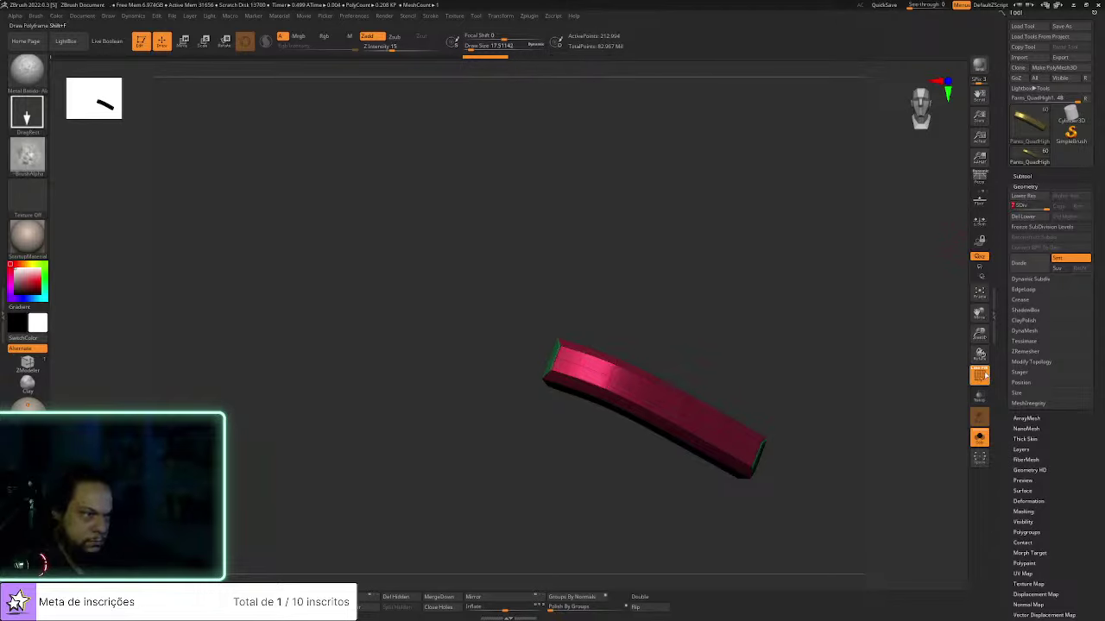
Polish the long upper edge of the prong with the hPolish brush at a draw size of about 11.57
{"action": "mouse_move", "coordinate": [847, 354]}
{"action": "left_mouse_down"}
{"action": "mouse_move", "coordinate": [872, 421]}
{"action": "mouse_move", "coordinate": [841, 444]}
{"action": "mouse_move", "coordinate": [858, 331]}
{"action": "left_mouse_up"}
{"action": "key", "text": "b"}
{"action": "key", "text": "h"}
{"action": "key", "text": "p"}
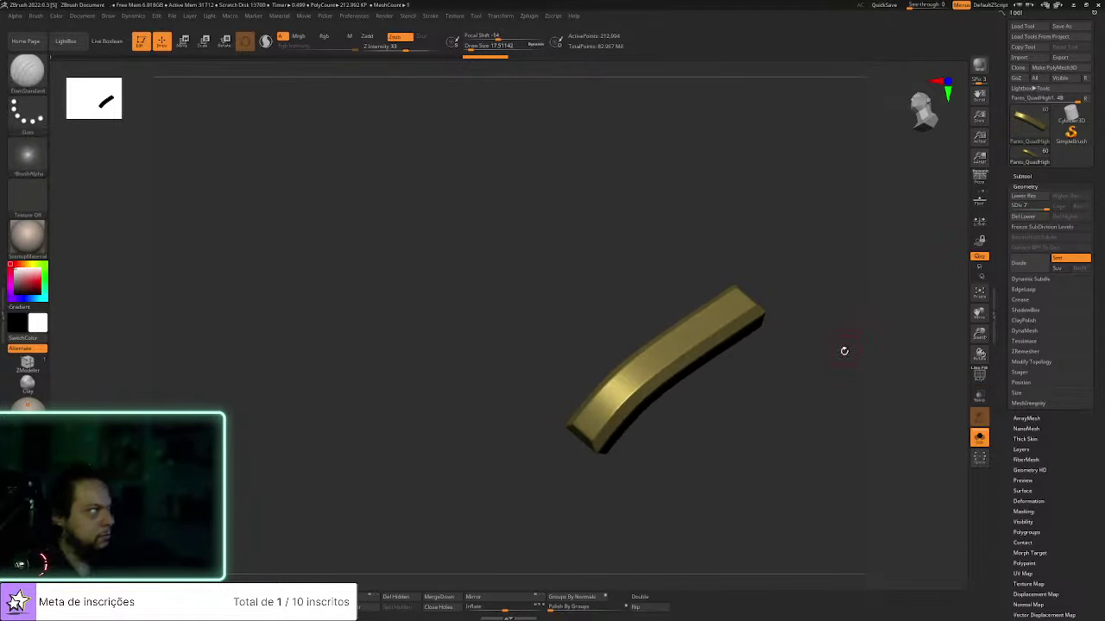
{"action": "left_click_drag", "start_coordinate": [825, 385], "coordinate": [813, 420]}
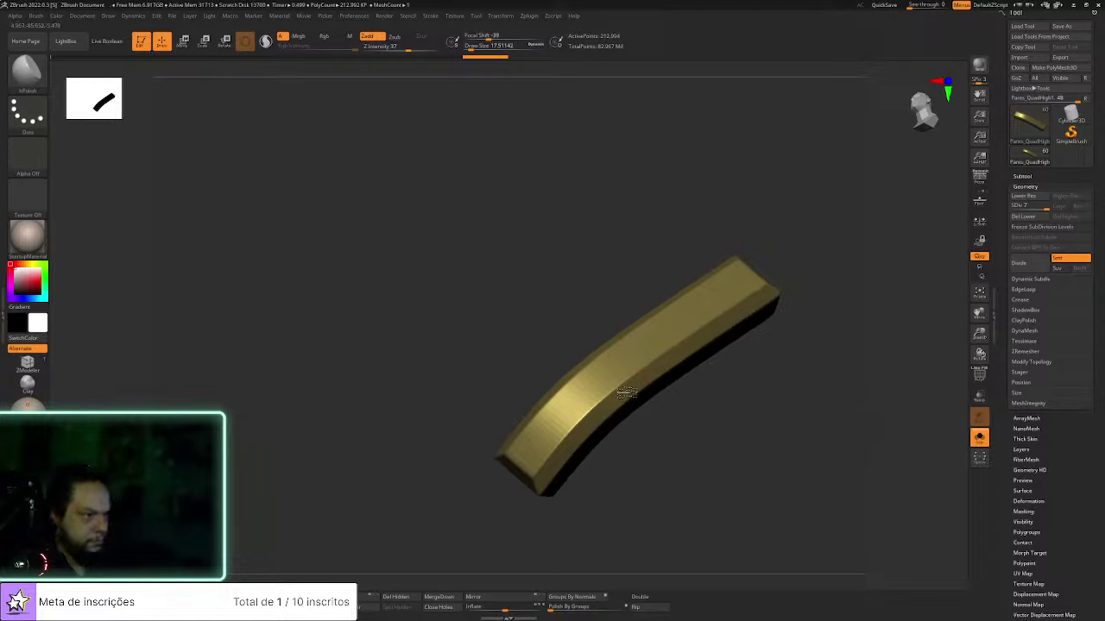
{"action": "mouse_move", "coordinate": [772, 349]}
{"action": "left_mouse_down", "text": "alt"}
{"action": "mouse_move", "coordinate": [808, 368]}
{"action": "mouse_move", "coordinate": [699, 323]}
{"action": "mouse_move", "coordinate": [645, 351]}
{"action": "left_mouse_up", "text": "alt"}
{"action": "key", "text": "s"}
{"action": "key", "text": "s"}
{"action": "key", "text": "s"}
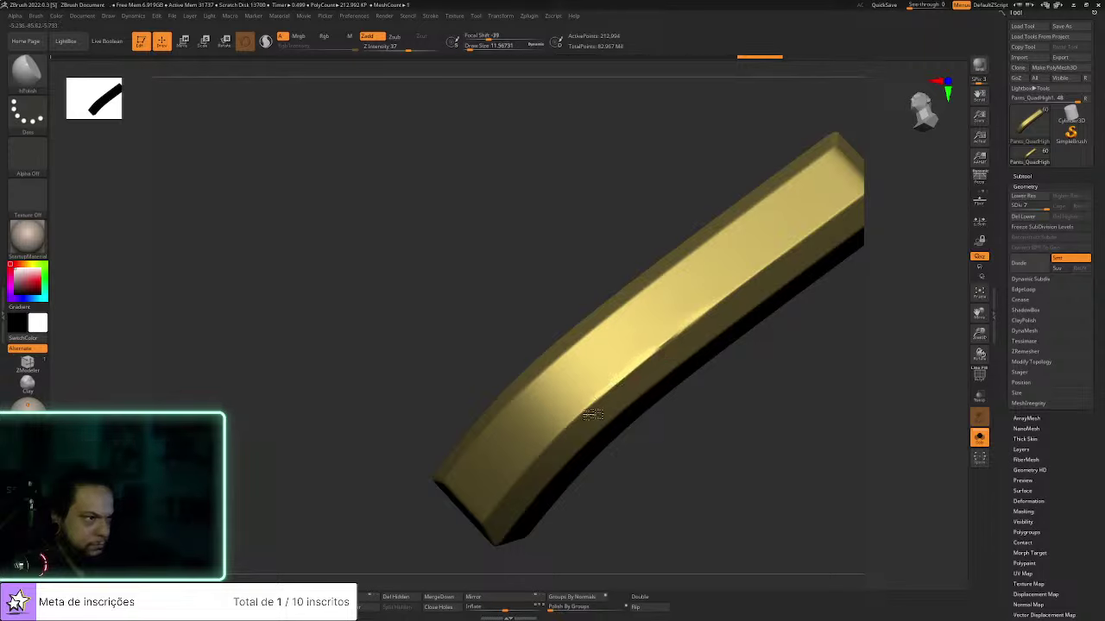
{"action": "left_click_drag", "start_coordinate": [843, 325], "coordinate": [661, 377]}
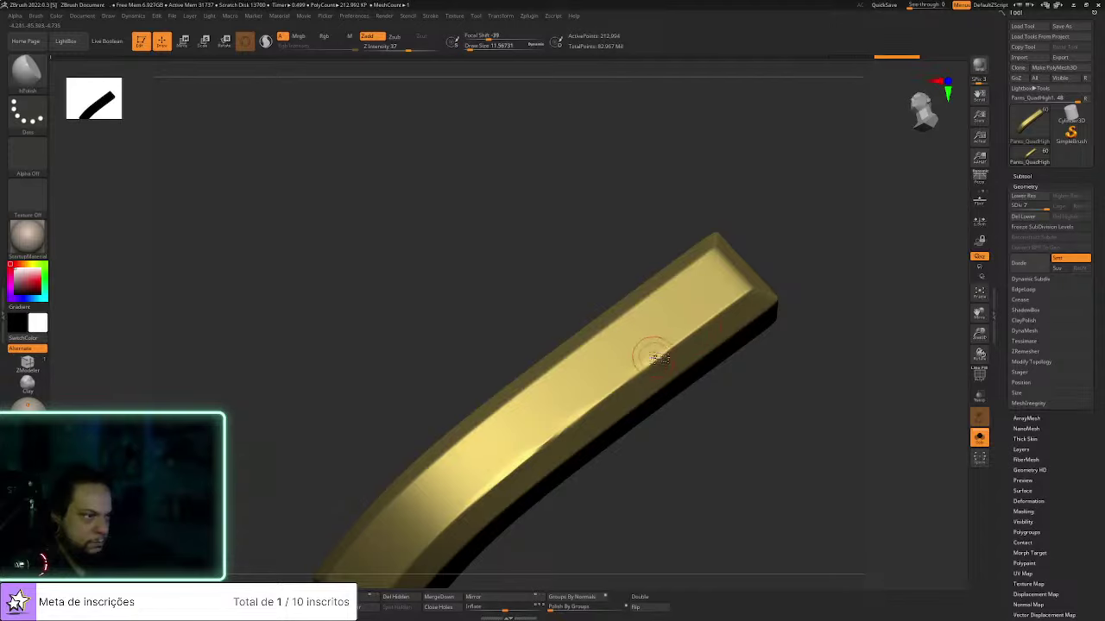
Polish the edges and corners at the prong's straight end
{"action": "left_click_drag", "start_coordinate": [809, 280], "coordinate": [763, 294]}
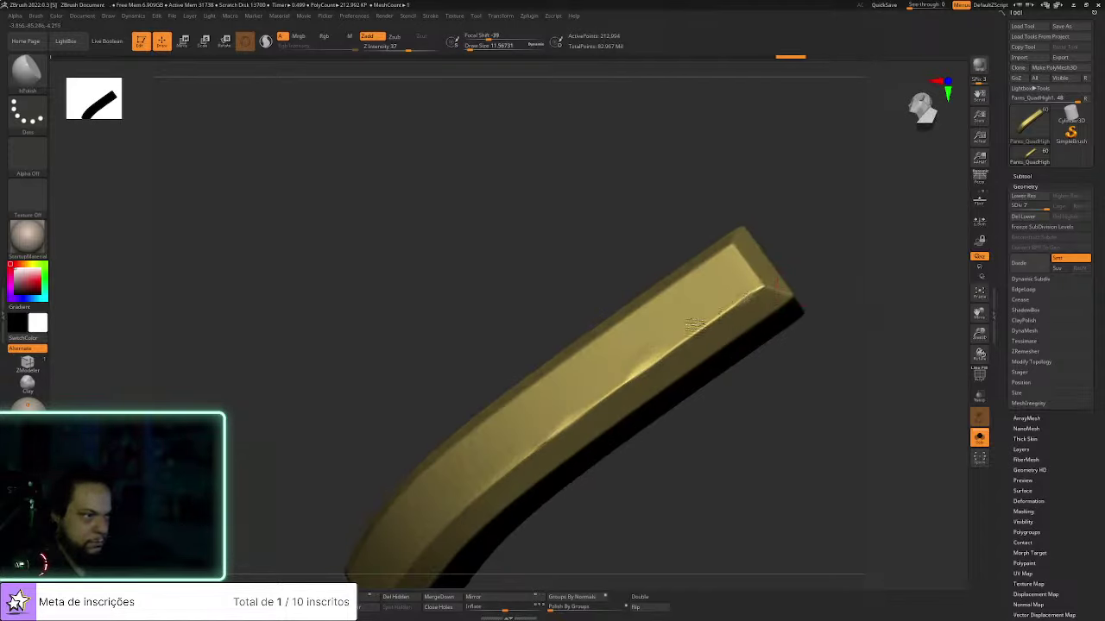
{"action": "mouse_move", "coordinate": [816, 285]}
{"action": "left_mouse_down"}
{"action": "mouse_move", "coordinate": [804, 273]}
{"action": "mouse_move", "coordinate": [820, 302]}
{"action": "left_mouse_up"}
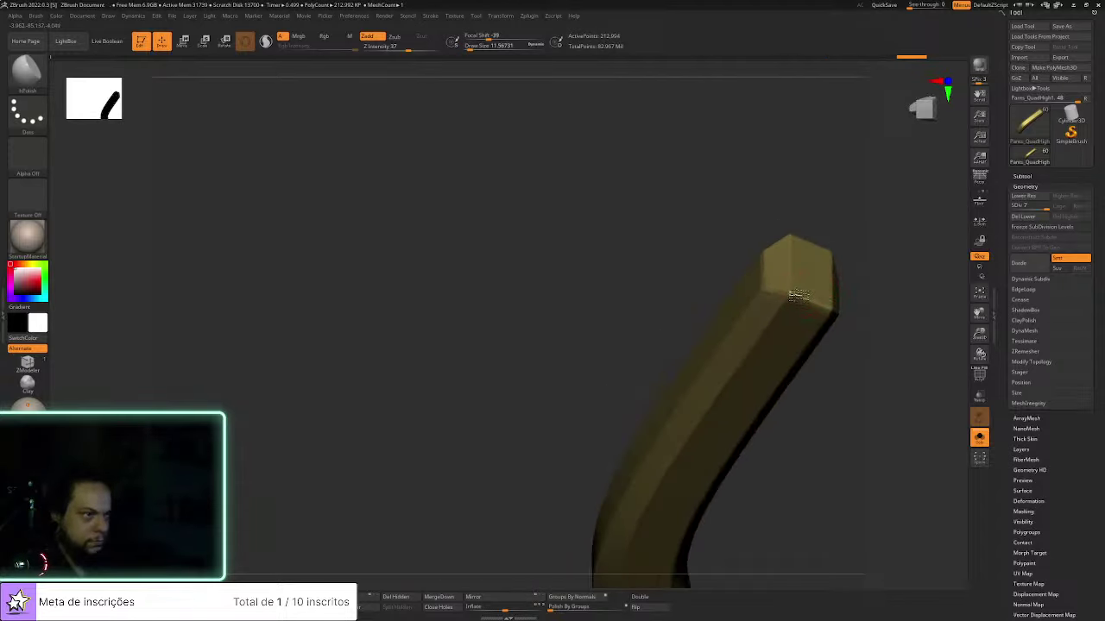
{"action": "left_click_drag", "start_coordinate": [888, 286], "coordinate": [868, 288]}
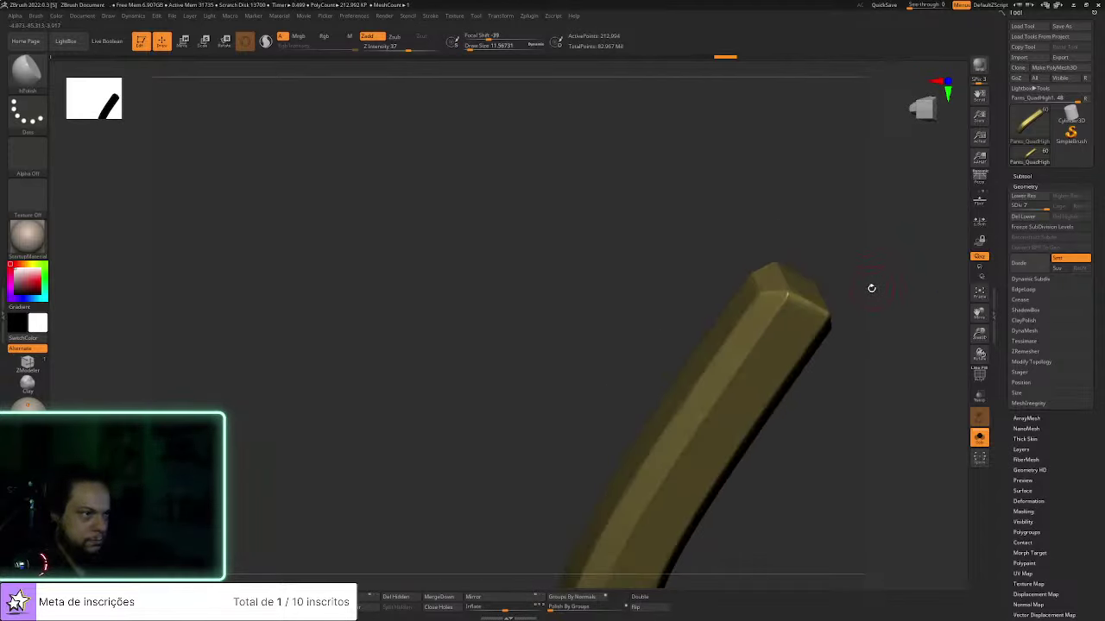
Increase the prong's mesh density at SDiv level 7 and polish wear into its long edge near the end
{"action": "left_click", "coordinate": [1016, 206]}
{"action": "left_click", "coordinate": [1050, 207]}
{"action": "left_click_drag", "start_coordinate": [831, 424], "coordinate": [756, 274]}
{"action": "right_click_drag", "start_coordinate": [694, 373], "coordinate": [806, 296]}
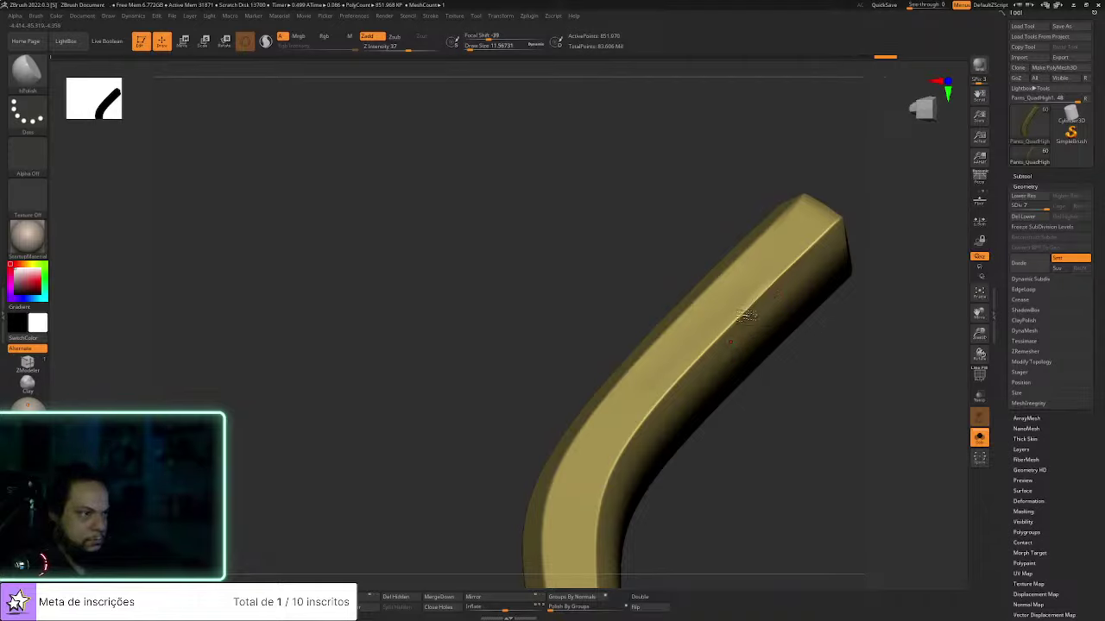
{"action": "left_click_drag", "start_coordinate": [725, 334], "coordinate": [714, 347]}
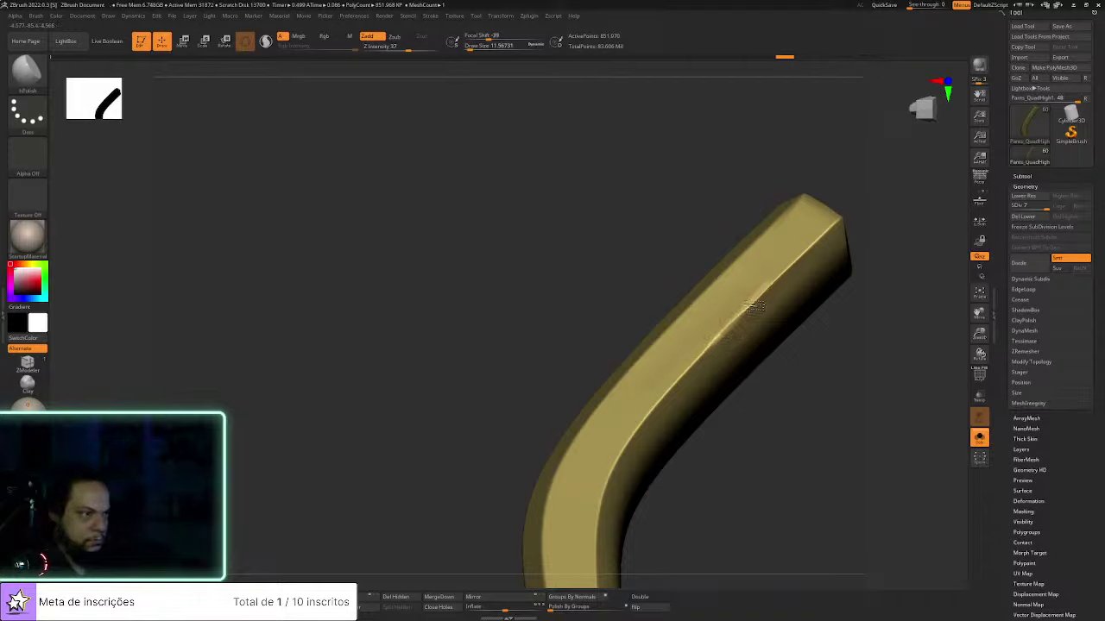
{"action": "left_click_drag", "start_coordinate": [752, 304], "coordinate": [737, 318]}
Polish the long edge along the prong's bend and the short bevel edge and corner at its curved tip
{"action": "right_click_drag", "start_coordinate": [814, 419], "coordinate": [643, 412]}
{"action": "left_click_drag", "start_coordinate": [637, 413], "coordinate": [647, 459]}
{"action": "left_click_drag", "start_coordinate": [648, 466], "coordinate": [670, 509]}
{"action": "left_click_drag", "start_coordinate": [671, 513], "coordinate": [678, 525]}
{"action": "mouse_move", "coordinate": [759, 509]}
{"action": "right_mouse_down"}
{"action": "mouse_move", "coordinate": [776, 429]}
{"action": "mouse_move", "coordinate": [736, 374]}
{"action": "right_mouse_up"}
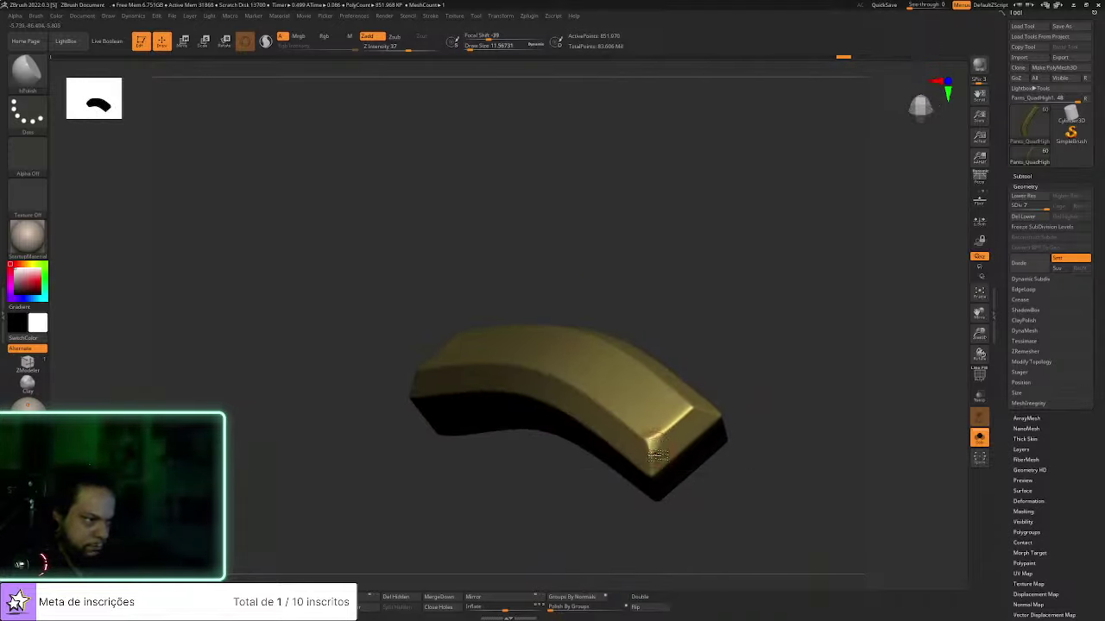
Polish uneven wear into the prong's upper side edge and bevel, down to the corner of the straight end
{"action": "mouse_move", "coordinate": [651, 462]}
{"action": "right_mouse_down"}
{"action": "mouse_move", "coordinate": [780, 263]}
{"action": "mouse_move", "coordinate": [495, 363]}
{"action": "right_mouse_up"}
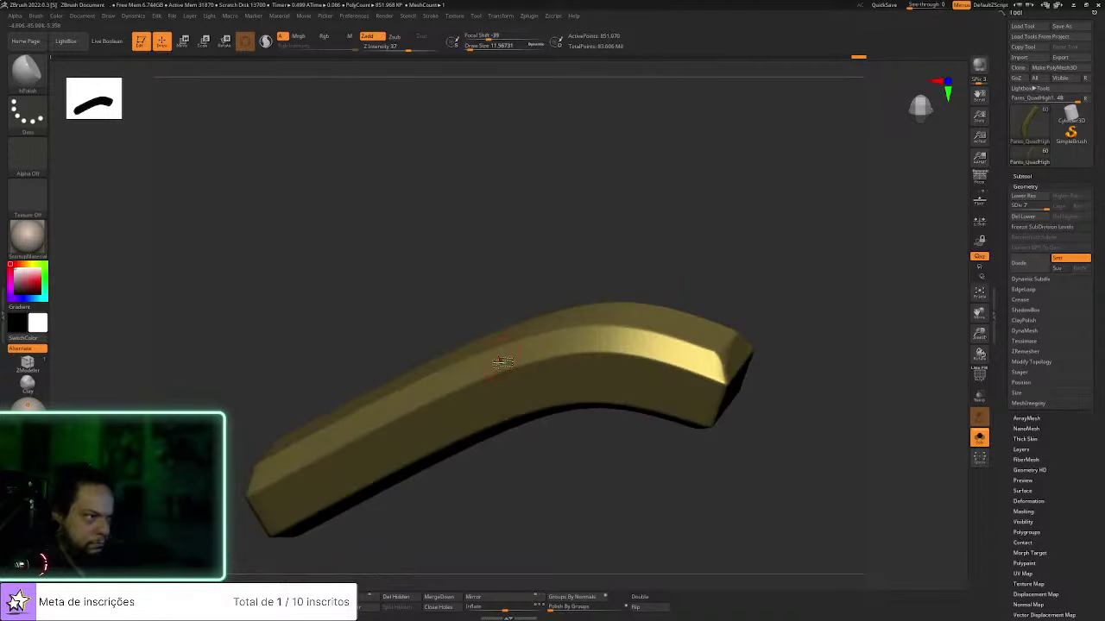
{"action": "right_click_drag", "start_coordinate": [700, 296], "coordinate": [682, 339]}
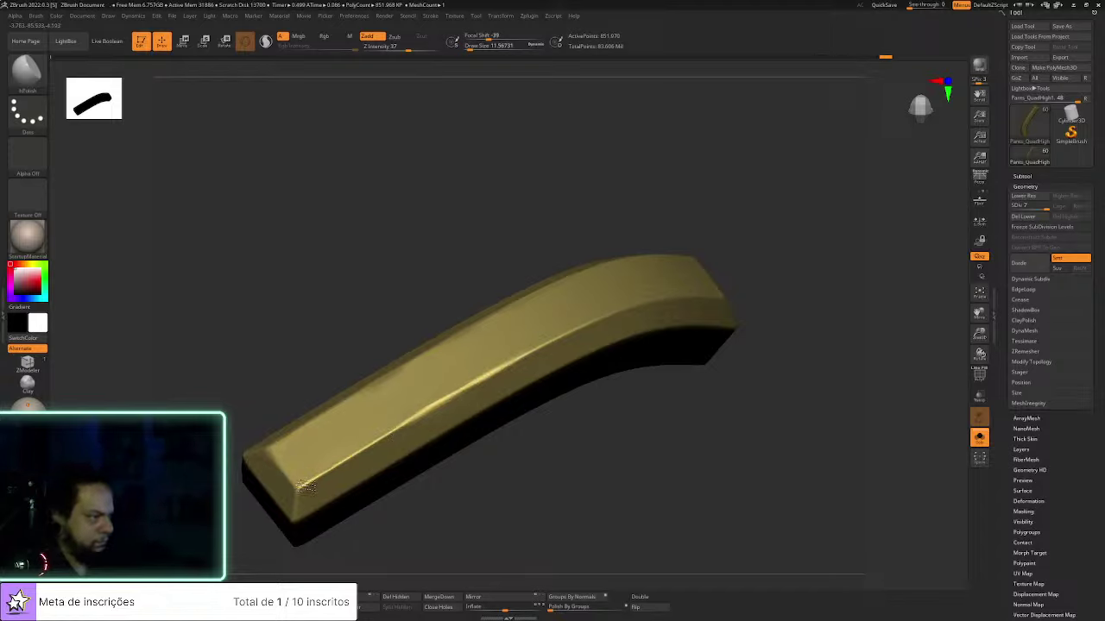
{"action": "left_click_drag", "start_coordinate": [501, 499], "coordinate": [454, 473]}
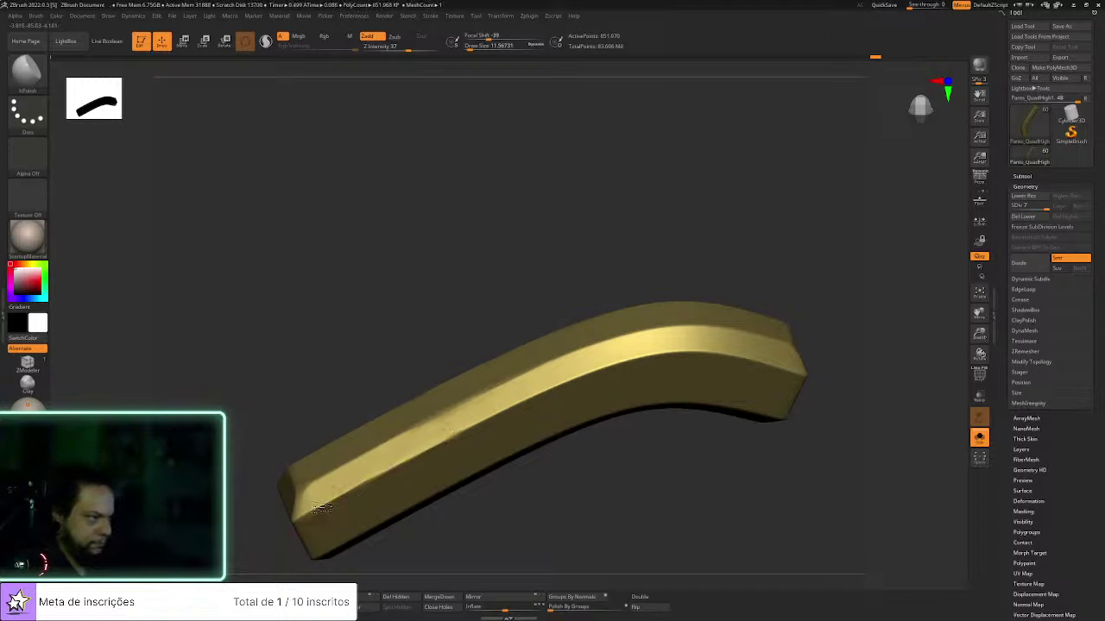
{"action": "left_click_drag", "start_coordinate": [703, 259], "coordinate": [722, 331]}
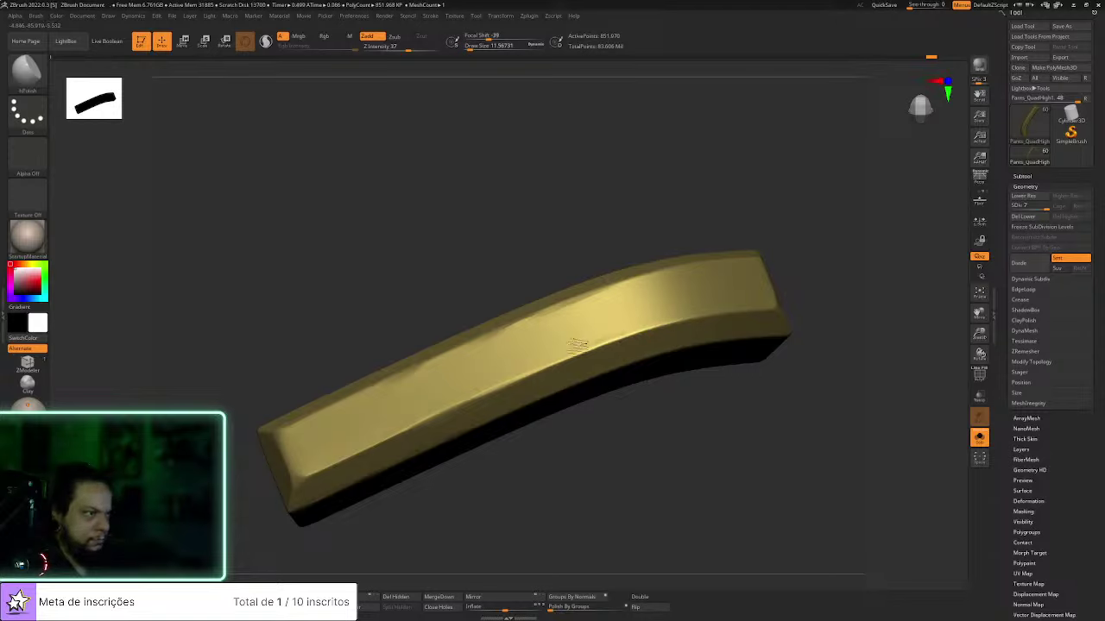
Polish wear into the prong's long bevel edge on the side face near the curved end
{"action": "right_click_drag", "start_coordinate": [732, 293], "coordinate": [670, 283]}
{"action": "right_click_drag", "start_coordinate": [810, 208], "coordinate": [759, 291]}
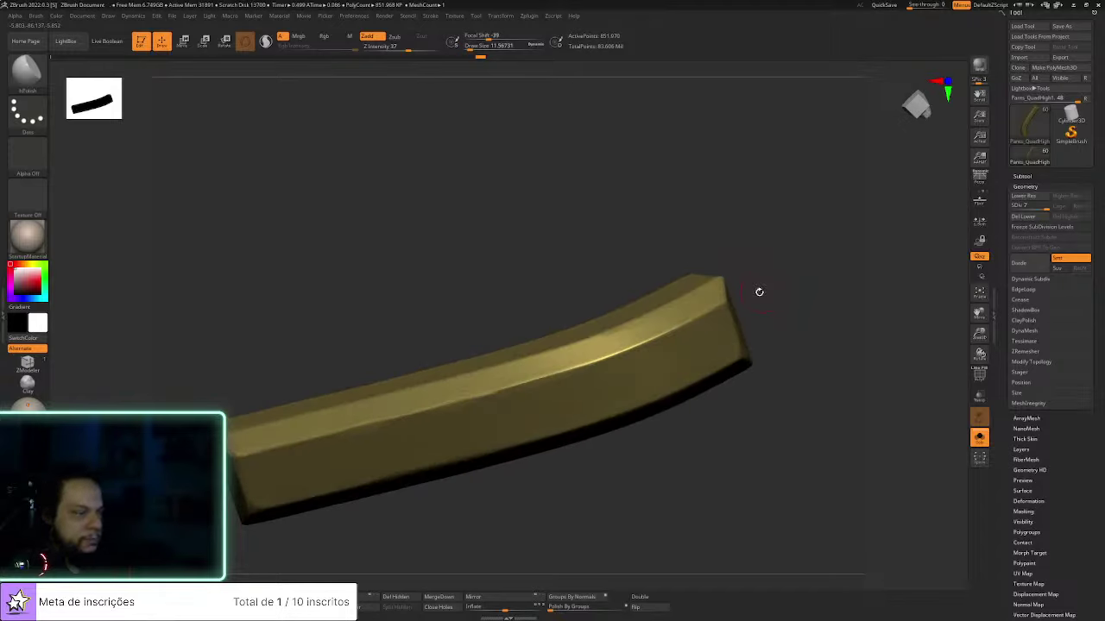
{"action": "right_click_drag", "start_coordinate": [795, 256], "coordinate": [761, 285]}
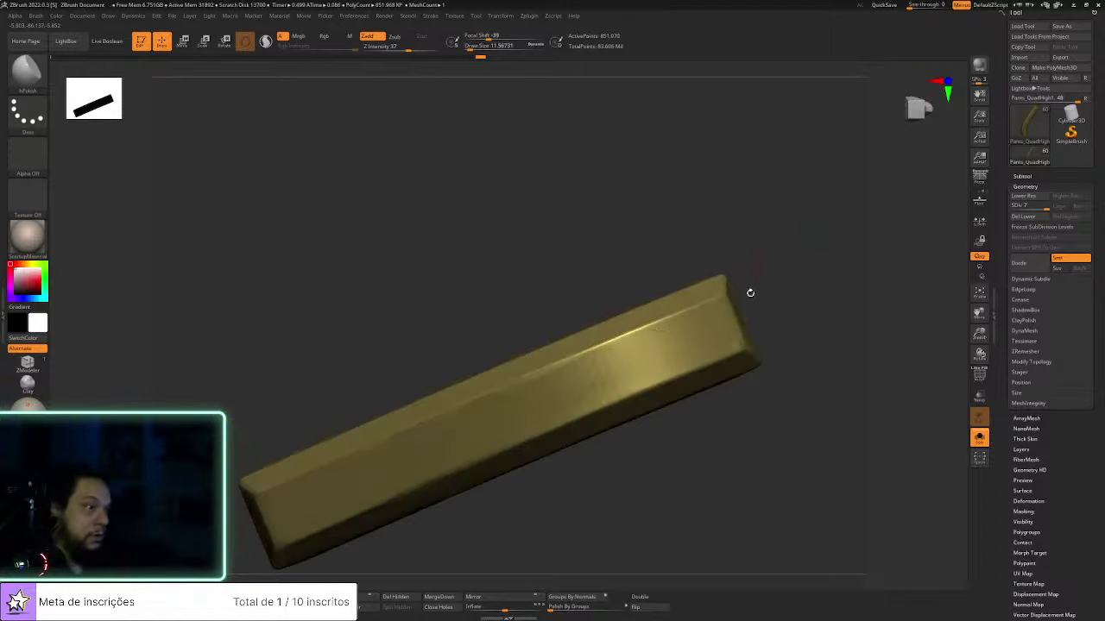
{"action": "left_click_drag", "start_coordinate": [778, 254], "coordinate": [755, 249]}
{"action": "left_click_drag", "start_coordinate": [626, 338], "coordinate": [570, 354]}
{"action": "mouse_move", "coordinate": [739, 256]}
{"action": "left_mouse_down"}
{"action": "mouse_move", "coordinate": [759, 259]}
{"action": "mouse_move", "coordinate": [660, 304]}
{"action": "left_mouse_up"}
Polish uneven wear into the long front edge through the prong's bend
{"action": "right_click_drag", "start_coordinate": [735, 331], "coordinate": [572, 377]}
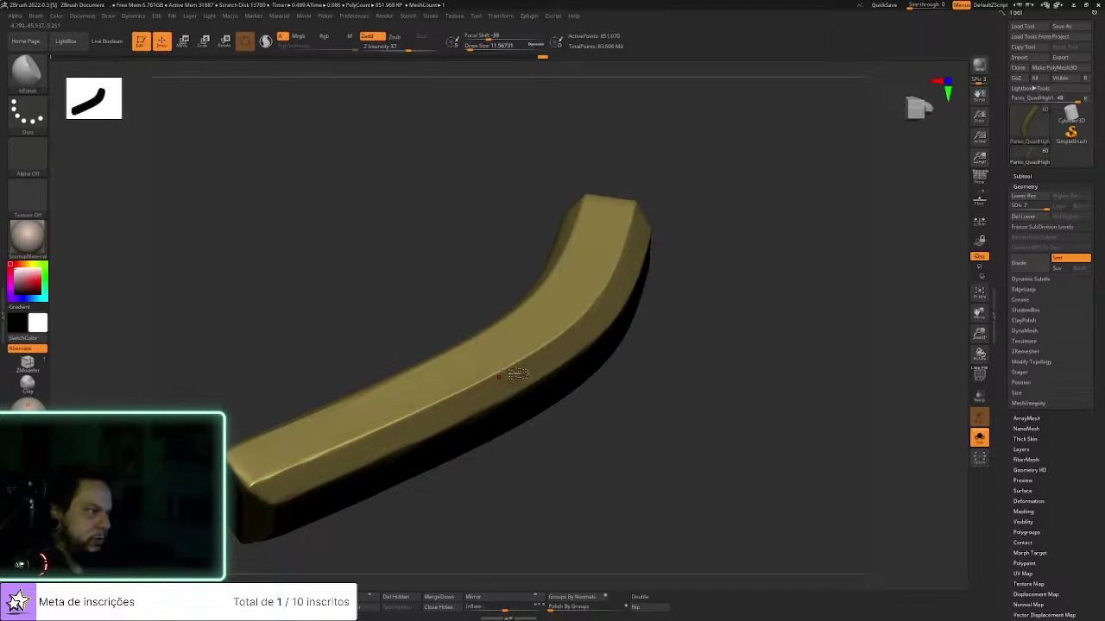
{"action": "right_click_drag", "start_coordinate": [510, 370], "coordinate": [518, 398]}
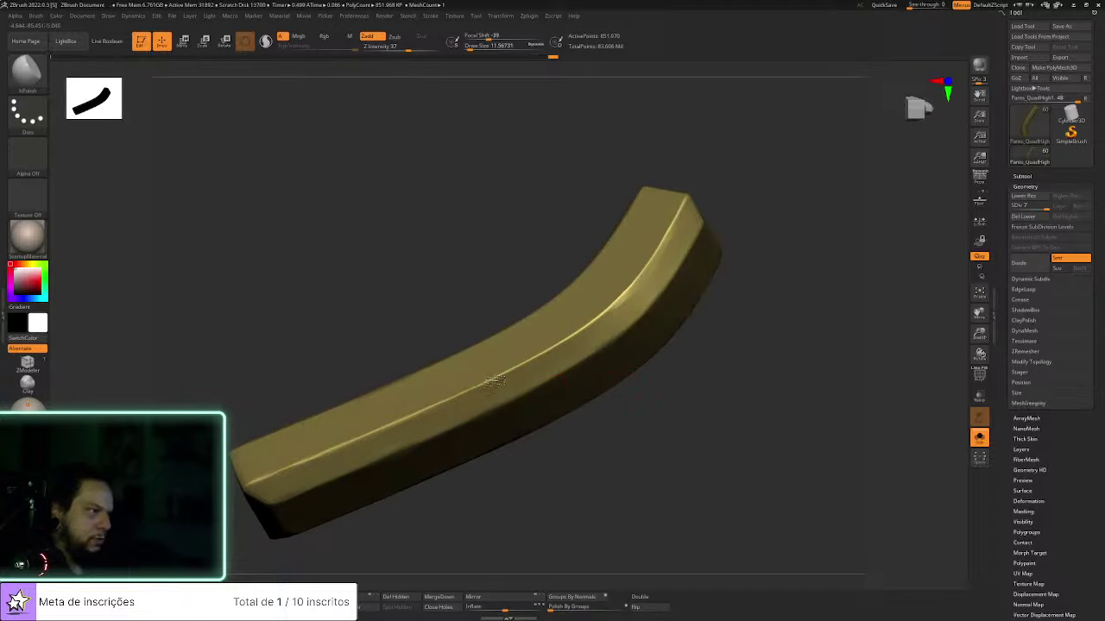
{"action": "left_click_drag", "start_coordinate": [643, 287], "coordinate": [611, 318]}
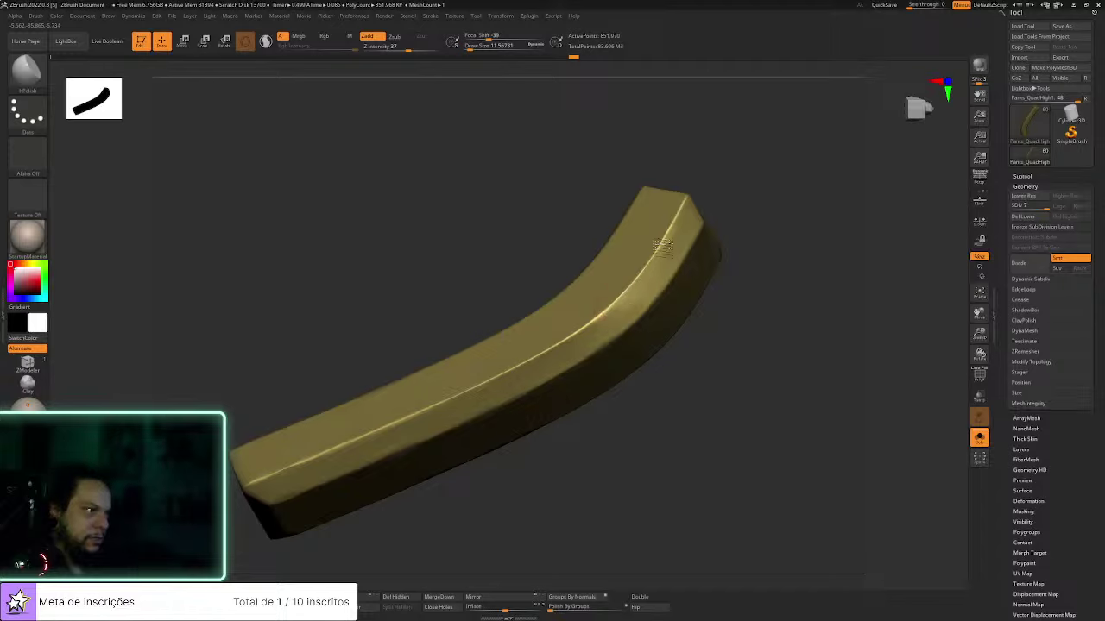
{"action": "left_click_drag", "start_coordinate": [663, 248], "coordinate": [627, 297]}
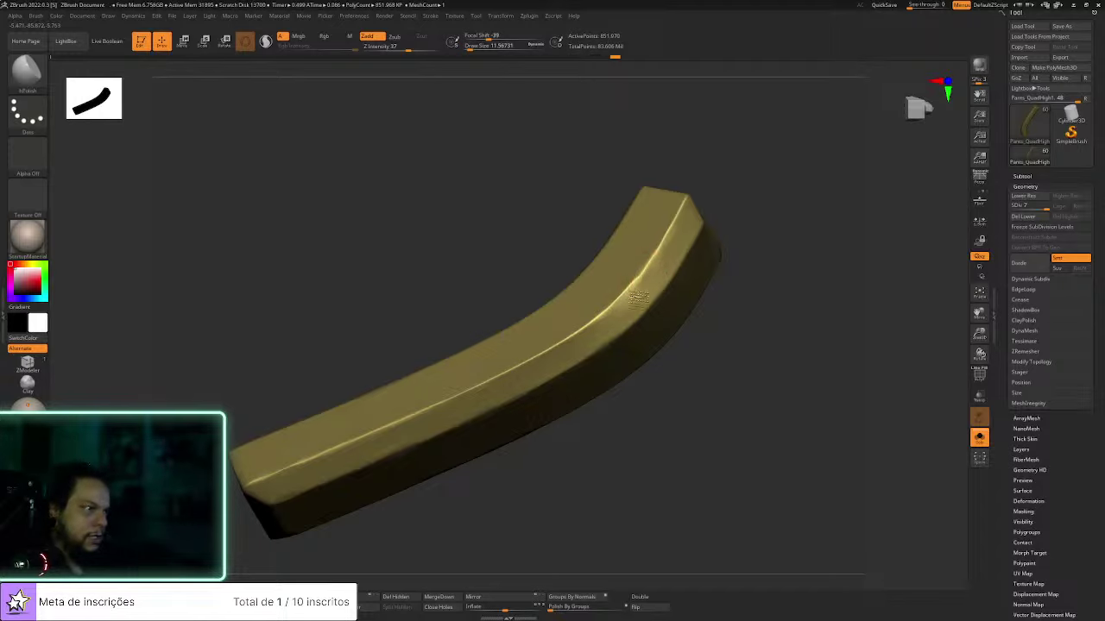
Reduce the brush's draw size to about 9.1 and polish the long edge near the prong's straight end
{"action": "left_click_drag", "start_coordinate": [624, 407], "coordinate": [518, 467]}
{"action": "mouse_move", "coordinate": [335, 460]}
{"action": "left_mouse_down"}
{"action": "mouse_move", "coordinate": [350, 475]}
{"action": "mouse_move", "coordinate": [329, 455]}
{"action": "left_mouse_up"}
{"action": "left_click_drag", "start_coordinate": [345, 389], "coordinate": [361, 449]}
{"action": "left_click_drag", "start_coordinate": [560, 403], "coordinate": [555, 440]}
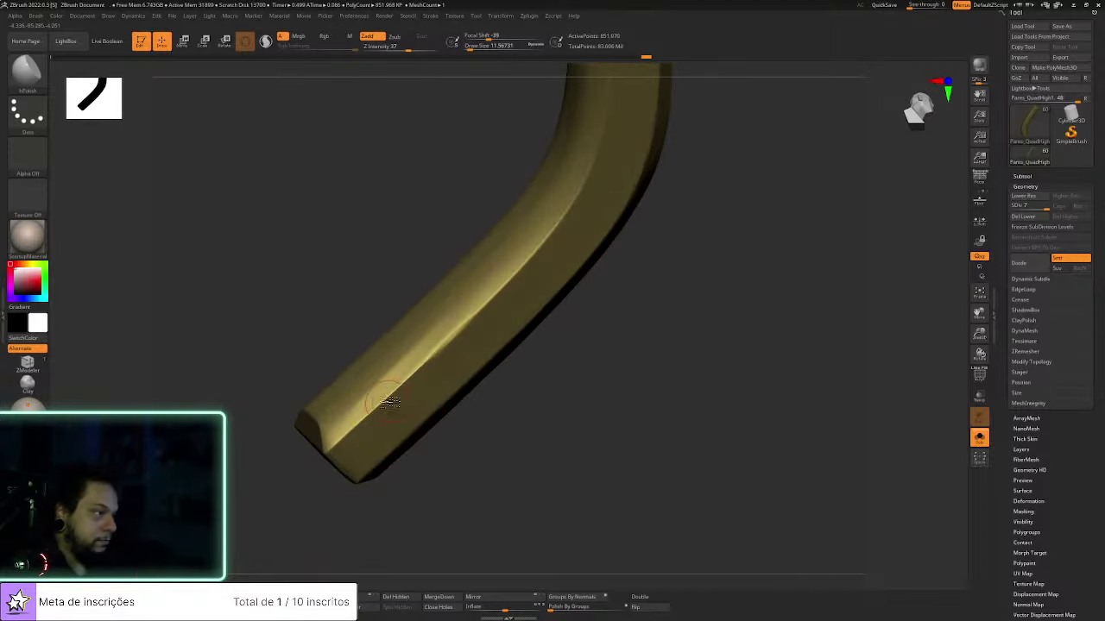
{"action": "key", "text": "s"}
{"action": "mouse_move", "coordinate": [399, 388]}
{"action": "left_mouse_down"}
{"action": "mouse_move", "coordinate": [416, 373]}
{"action": "mouse_move", "coordinate": [381, 407]}
{"action": "mouse_move", "coordinate": [370, 399]}
{"action": "left_mouse_up"}
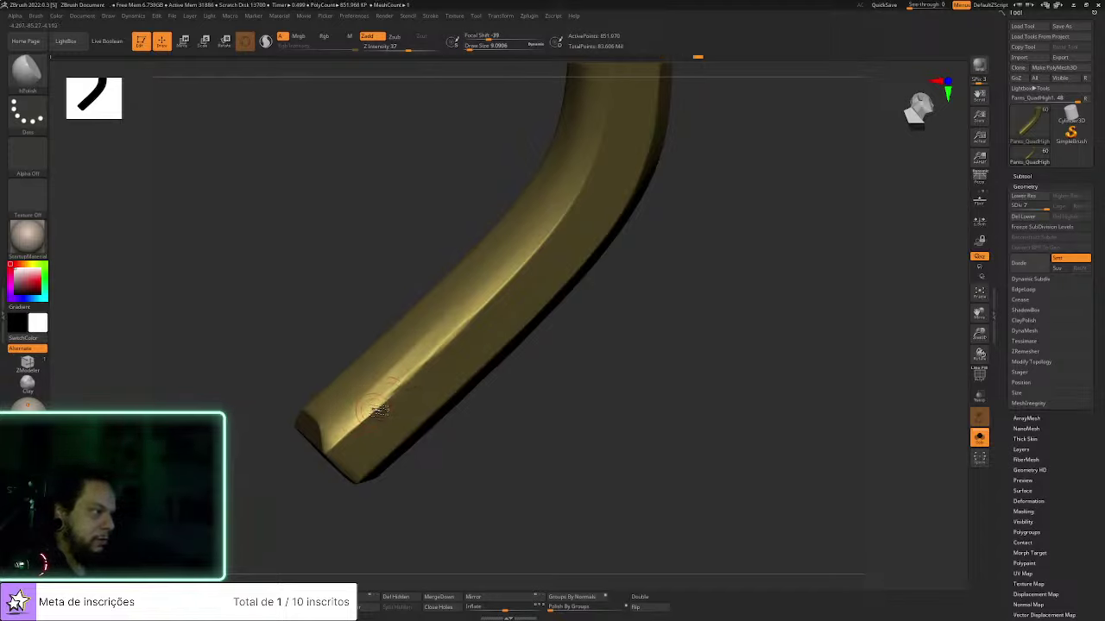
Polish the long edges, short edge and corners at the prong's curved tip
{"action": "mouse_move", "coordinate": [613, 429]}
{"action": "left_mouse_down"}
{"action": "mouse_move", "coordinate": [735, 299]}
{"action": "mouse_move", "coordinate": [718, 353]}
{"action": "mouse_move", "coordinate": [592, 395]}
{"action": "left_mouse_up"}
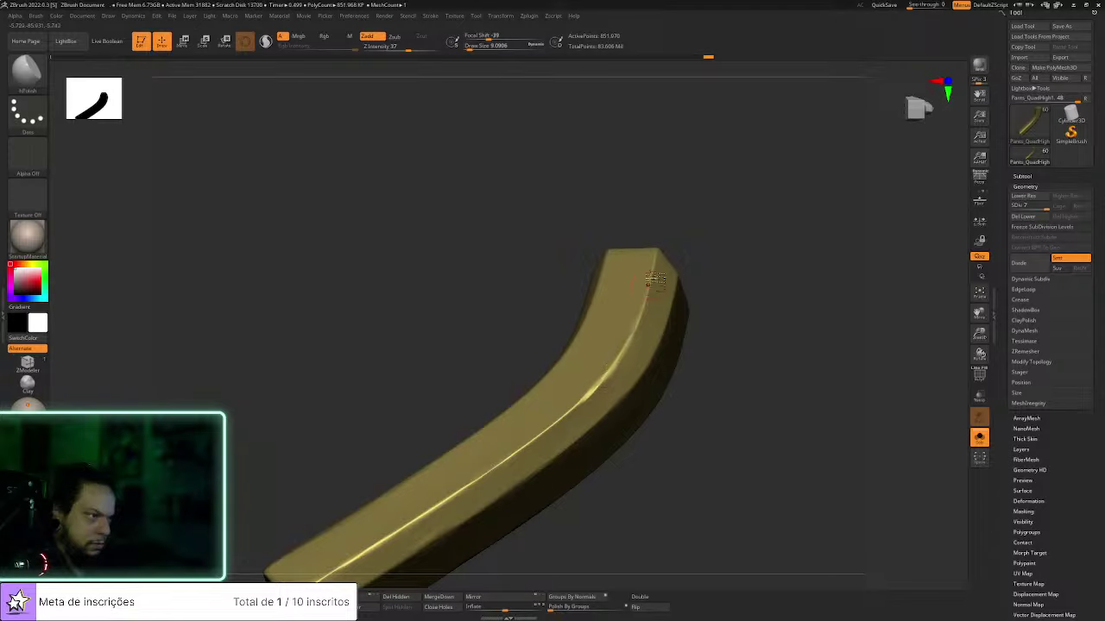
{"action": "left_click_drag", "start_coordinate": [652, 284], "coordinate": [673, 318]}
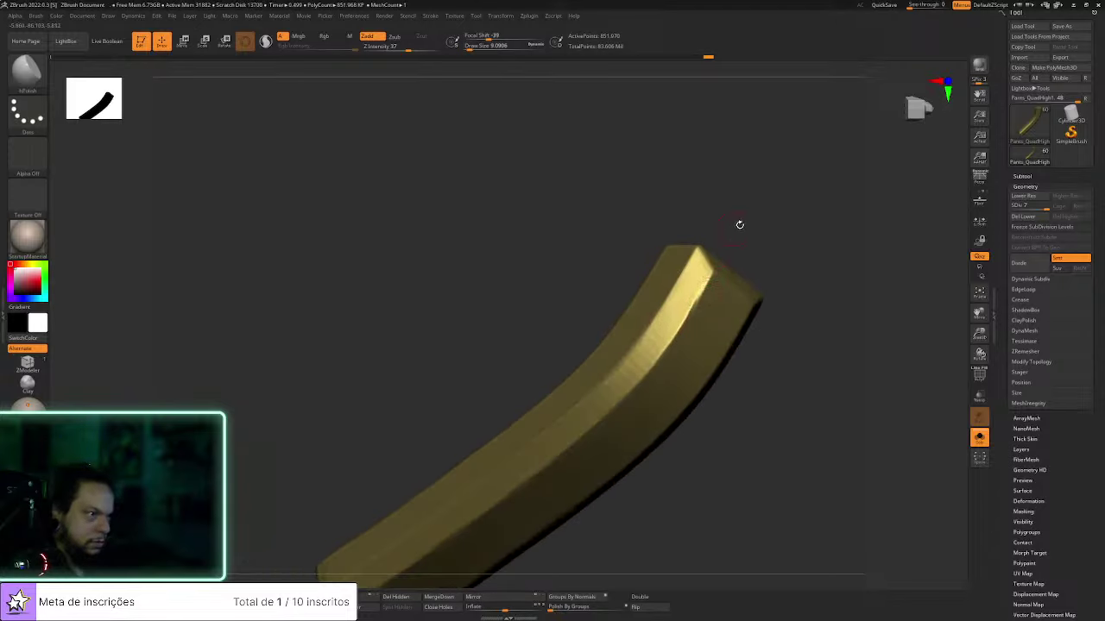
{"action": "left_click_drag", "start_coordinate": [737, 225], "coordinate": [637, 256]}
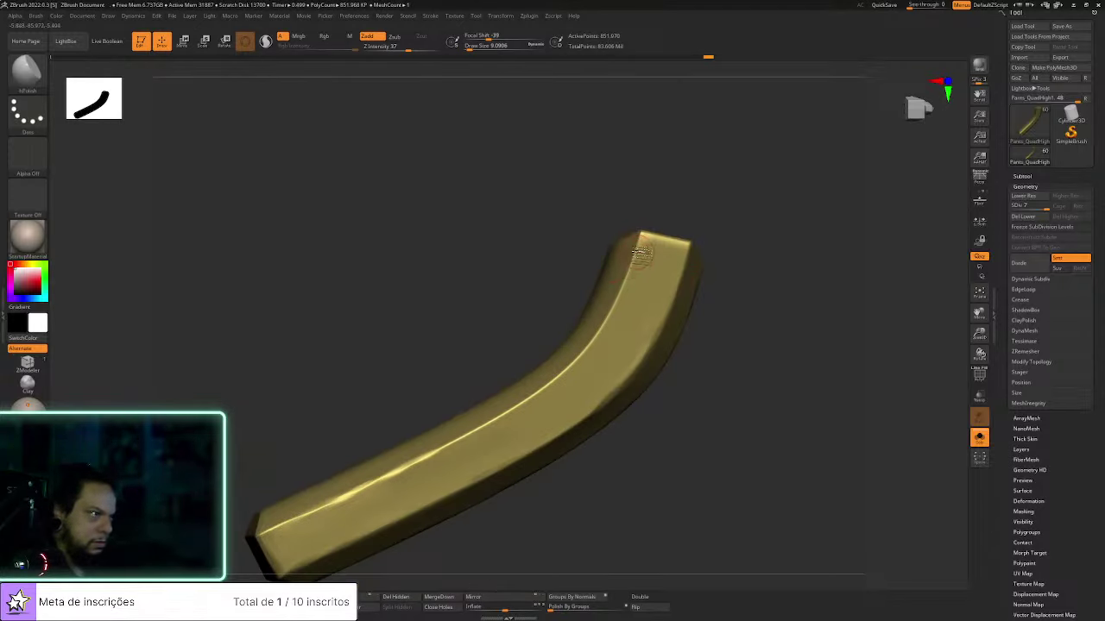
{"action": "mouse_move", "coordinate": [703, 219]}
{"action": "left_mouse_down"}
{"action": "mouse_move", "coordinate": [744, 242]}
{"action": "mouse_move", "coordinate": [733, 328]}
{"action": "mouse_move", "coordinate": [638, 326]}
{"action": "left_mouse_up"}
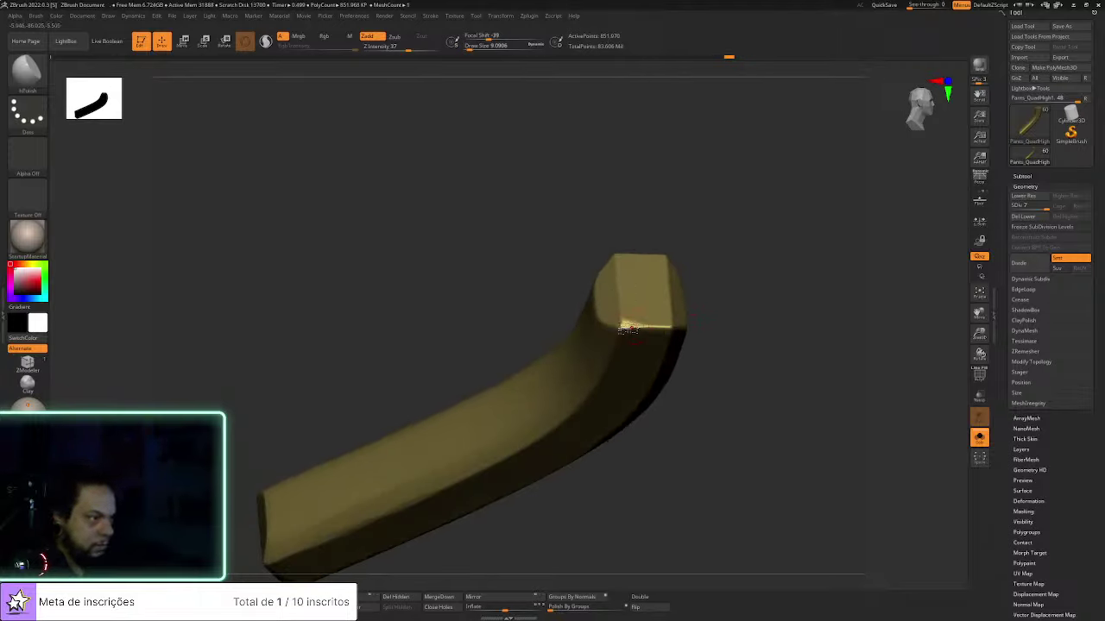
{"action": "left_click", "coordinate": [664, 327]}
Polish wear into the remaining long edge of the prong, from the bend down along its straight section
{"action": "mouse_move", "coordinate": [716, 302]}
{"action": "left_mouse_down"}
{"action": "mouse_move", "coordinate": [748, 284]}
{"action": "mouse_move", "coordinate": [776, 316]}
{"action": "mouse_move", "coordinate": [762, 306]}
{"action": "mouse_move", "coordinate": [764, 342]}
{"action": "left_mouse_up"}
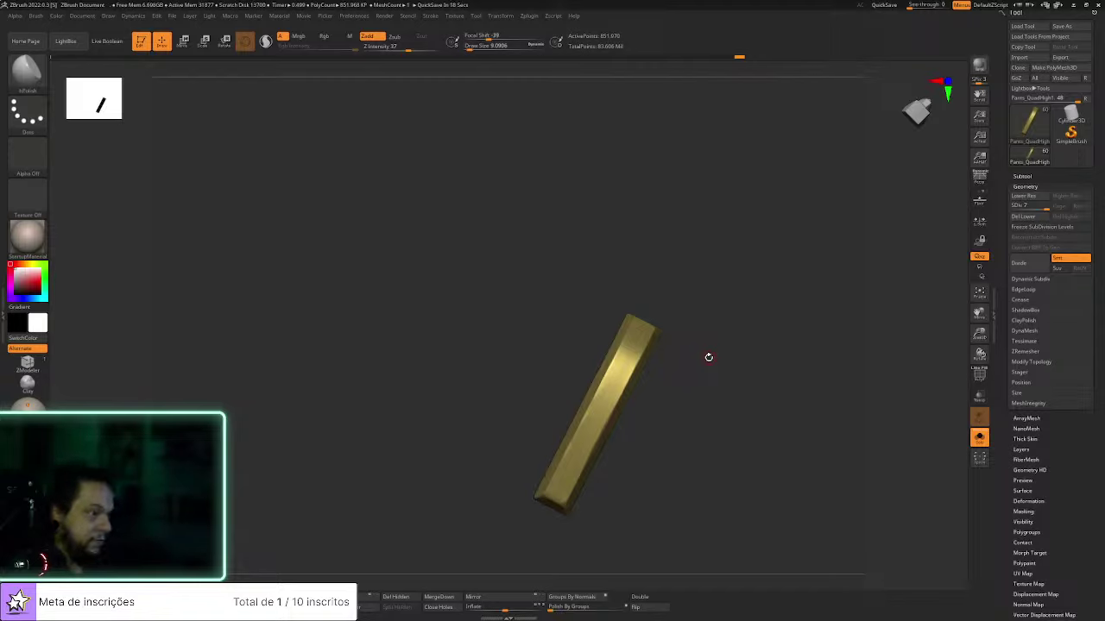
{"action": "left_click_drag", "start_coordinate": [749, 395], "coordinate": [735, 376]}
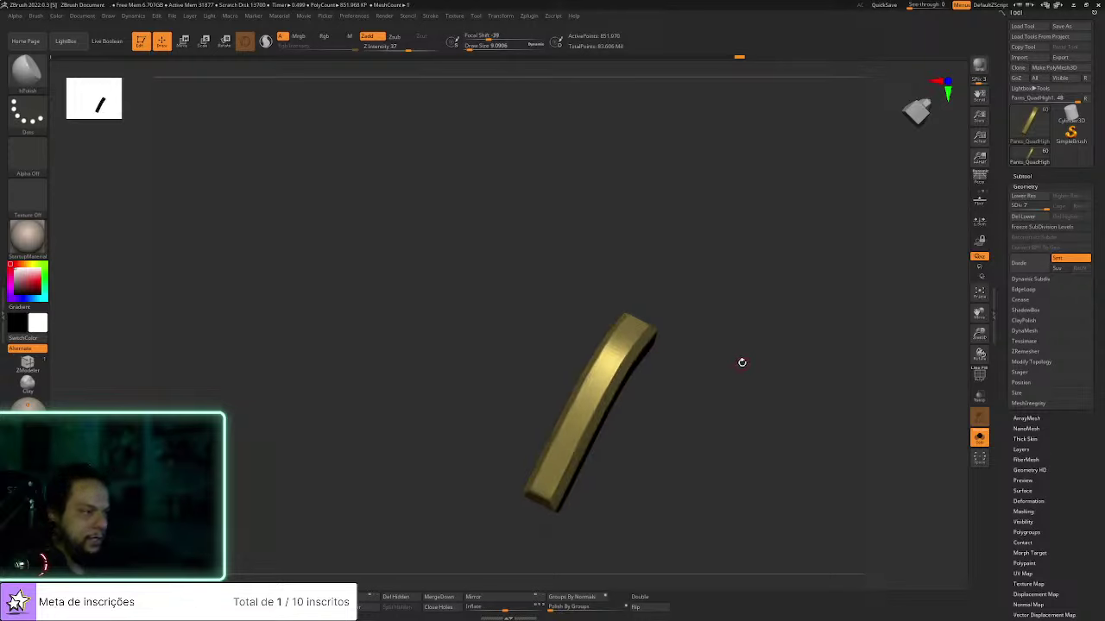
{"action": "right_click_drag", "start_coordinate": [742, 362], "coordinate": [725, 402], "text": "ctrl"}
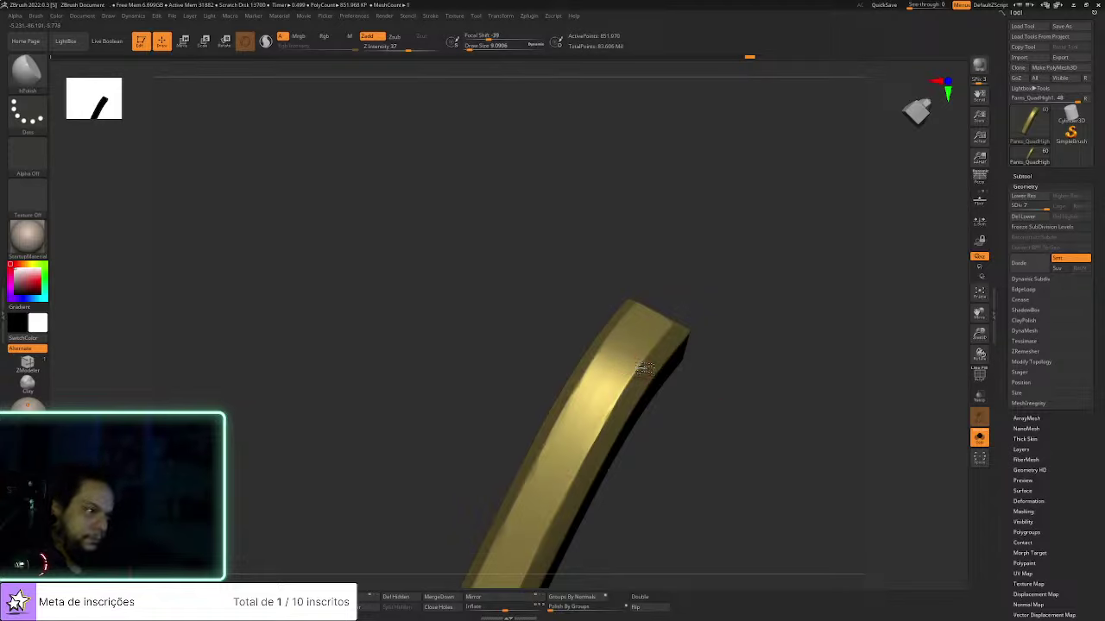
{"action": "left_click_drag", "start_coordinate": [695, 331], "coordinate": [759, 423]}
{"action": "right_click_drag", "start_coordinate": [759, 440], "coordinate": [745, 416], "text": "ctrl"}
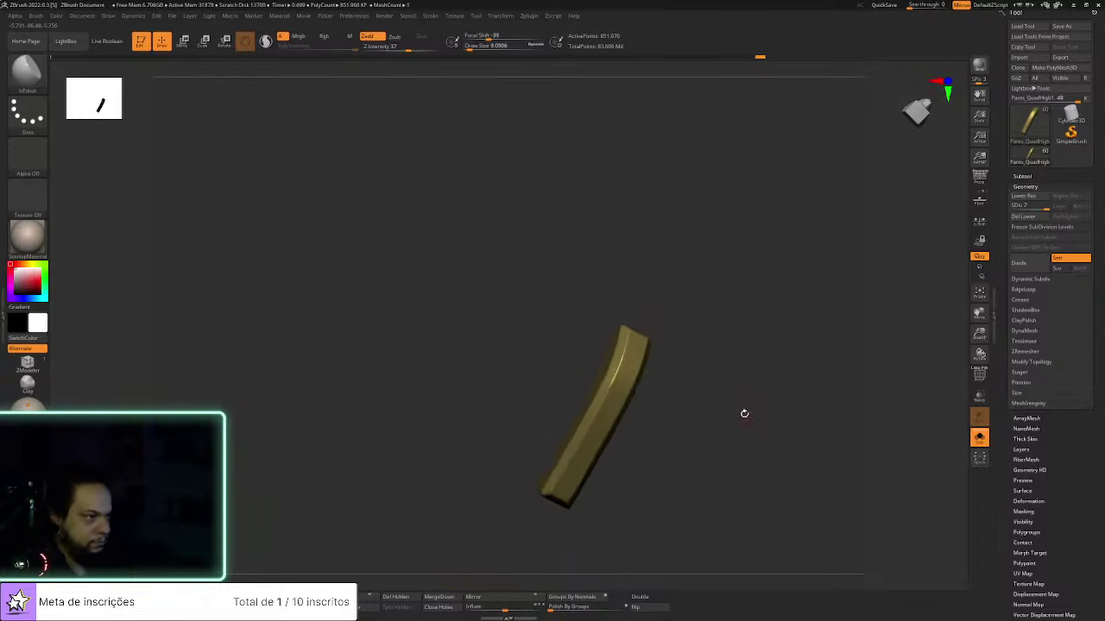
{"action": "left_click_drag", "start_coordinate": [745, 416], "coordinate": [746, 377]}
{"action": "right_click_drag", "start_coordinate": [746, 377], "coordinate": [765, 409], "text": "ctrl"}
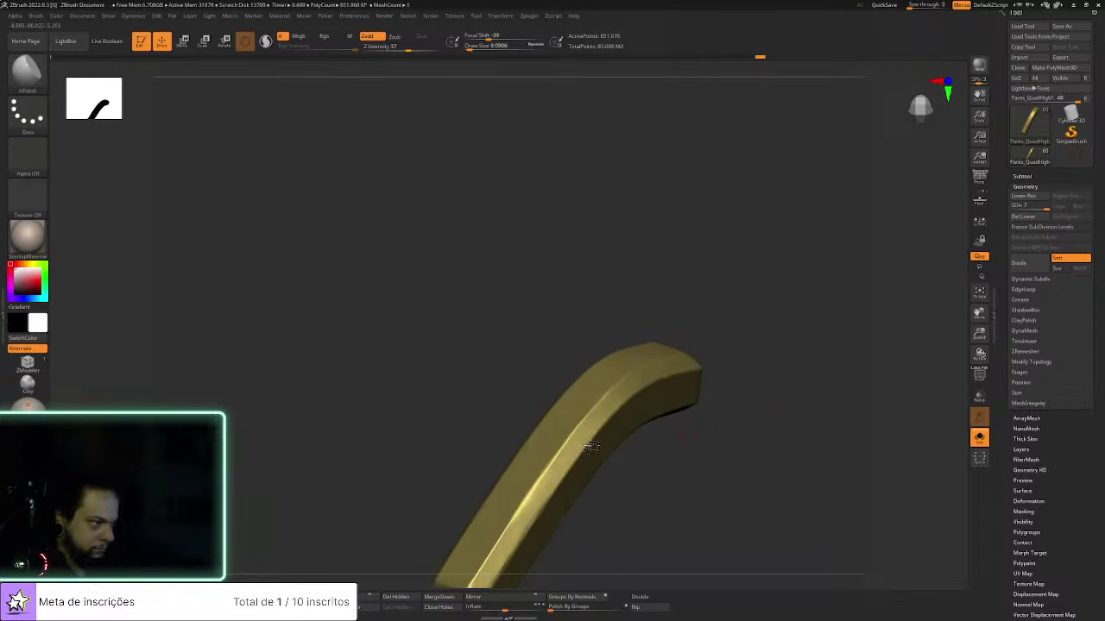
{"action": "mouse_move", "coordinate": [653, 499]}
{"action": "left_mouse_down"}
{"action": "mouse_move", "coordinate": [671, 443]}
{"action": "mouse_move", "coordinate": [587, 399]}
{"action": "mouse_move", "coordinate": [652, 313]}
{"action": "left_mouse_up"}
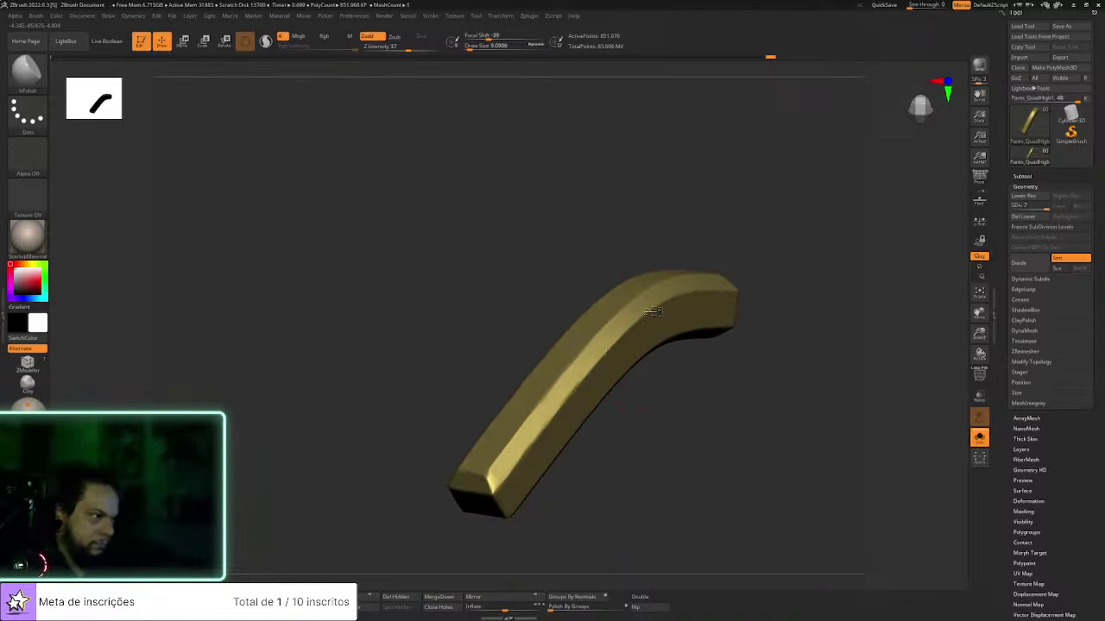
{"action": "left_click_drag", "start_coordinate": [718, 362], "coordinate": [753, 413]}
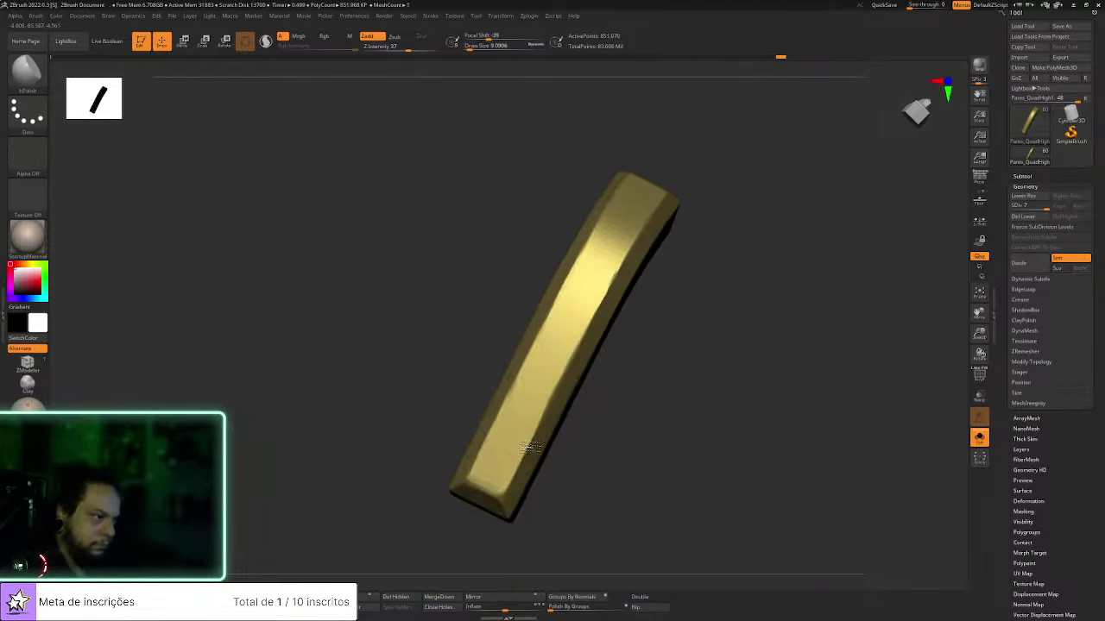
Polish the side edge near the prong's straight end and the edges at its opposite tip
{"action": "left_click_drag", "start_coordinate": [524, 464], "coordinate": [512, 495]}
{"action": "left_click_drag", "start_coordinate": [527, 457], "coordinate": [543, 430]}
{"action": "mouse_move", "coordinate": [684, 393]}
{"action": "left_mouse_down", "text": "alt"}
{"action": "mouse_move", "coordinate": [652, 480]}
{"action": "mouse_move", "coordinate": [624, 365]}
{"action": "left_mouse_up", "text": "alt"}
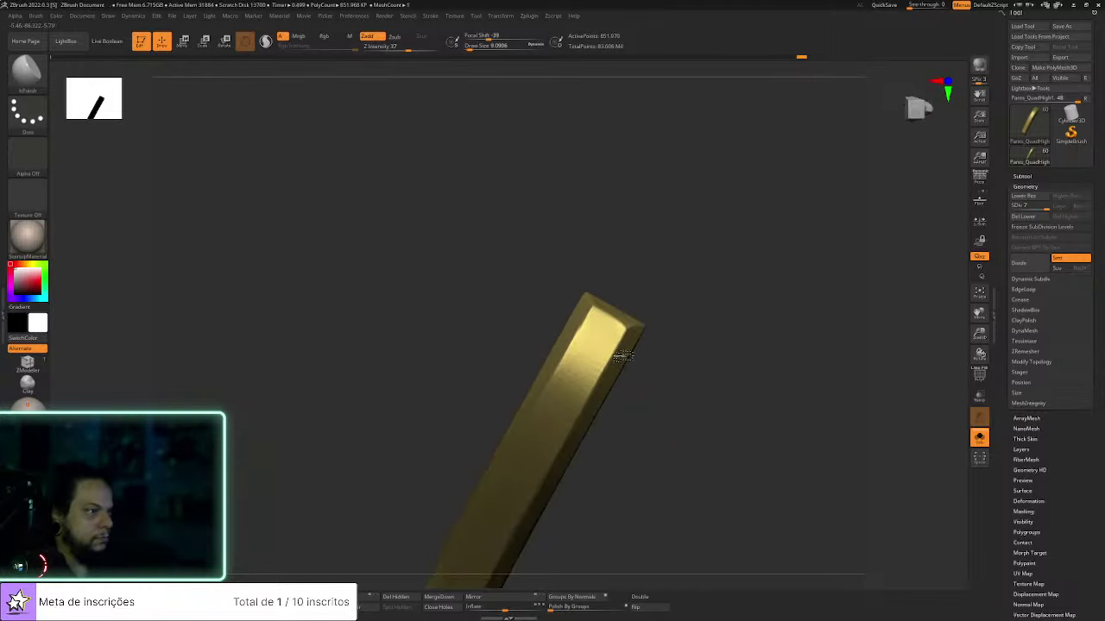
{"action": "left_click_drag", "start_coordinate": [615, 314], "coordinate": [621, 309]}
{"action": "left_click_drag", "start_coordinate": [698, 288], "coordinate": [751, 271]}
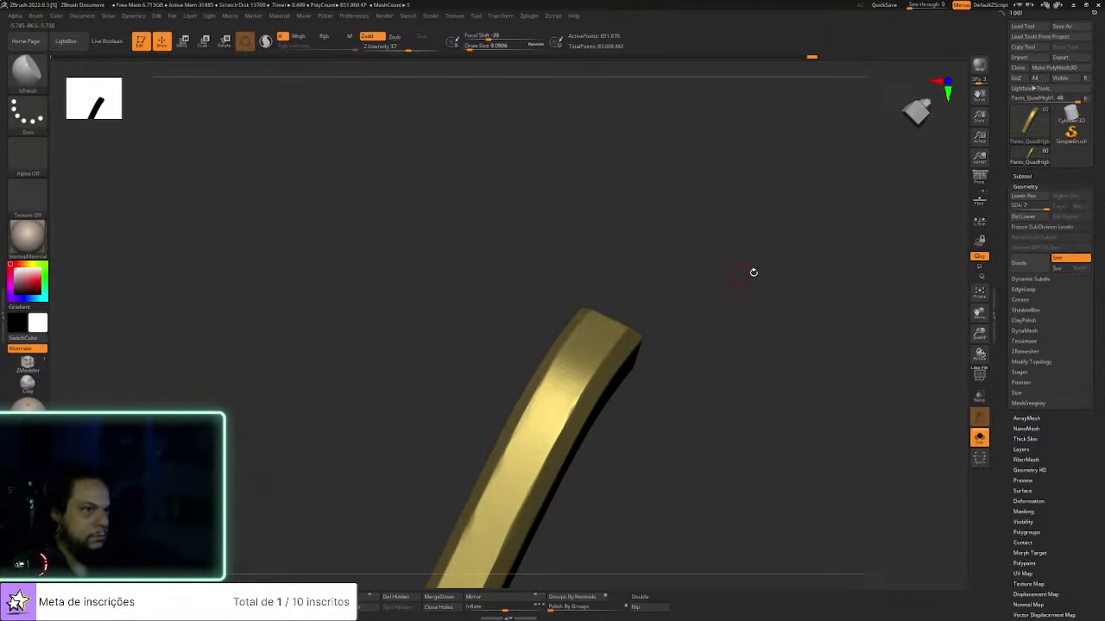
{"action": "mouse_move", "coordinate": [781, 388]}
{"action": "left_mouse_down", "text": "alt"}
{"action": "mouse_move", "coordinate": [777, 370]}
{"action": "mouse_move", "coordinate": [831, 227]}
{"action": "left_mouse_up", "text": "alt"}
Create a new layer on the prong and stamp a hammered metal texture along its front face with a metal brush
{"action": "left_click", "coordinate": [1020, 450]}
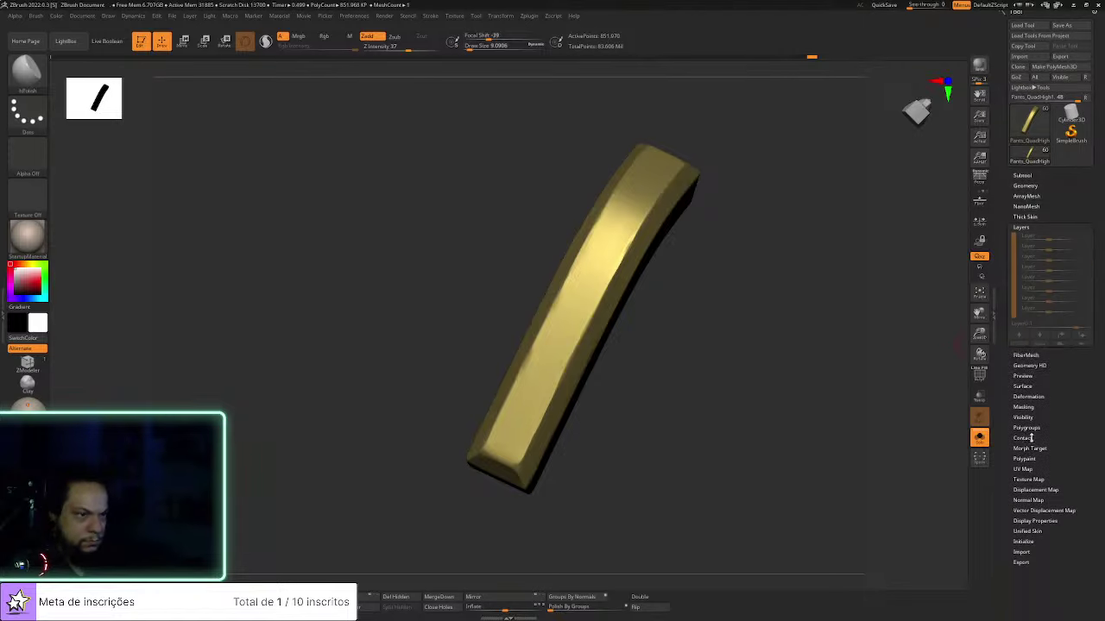
{"action": "key", "text": "b"}
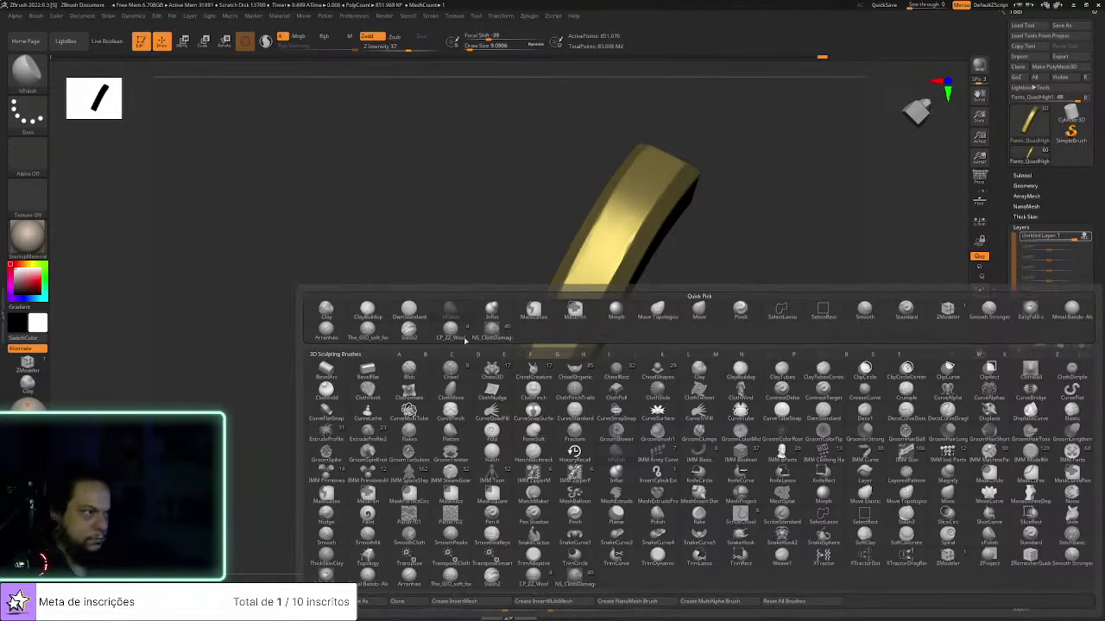
{"action": "left_click", "coordinate": [1072, 310]}
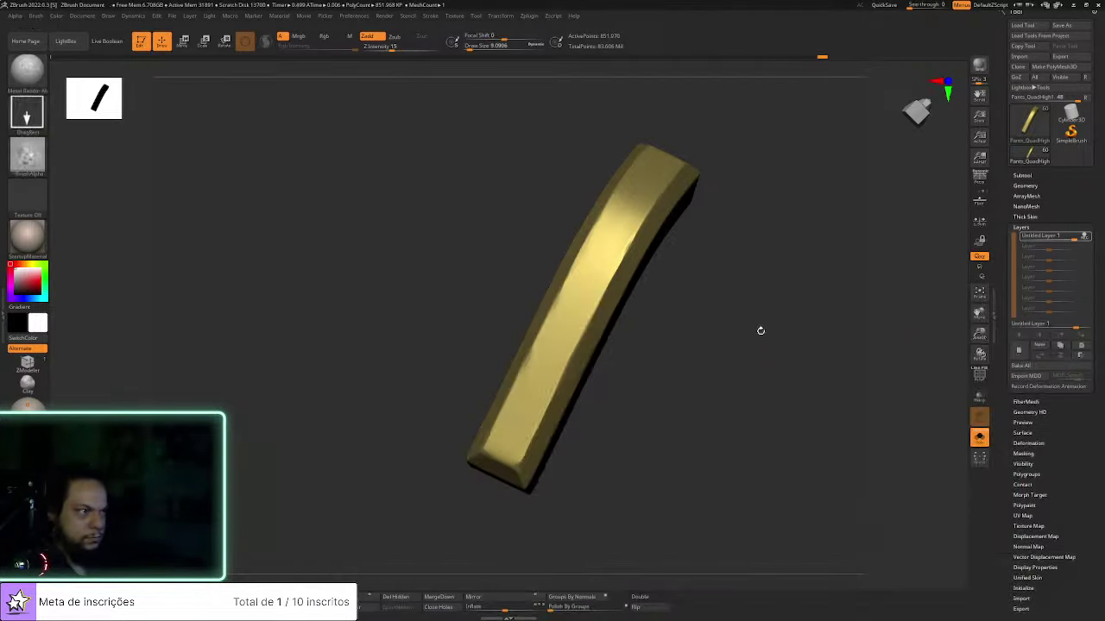
{"action": "left_click_drag", "start_coordinate": [513, 395], "coordinate": [793, 105]}
{"action": "left_click_drag", "start_coordinate": [637, 207], "coordinate": [693, 367]}
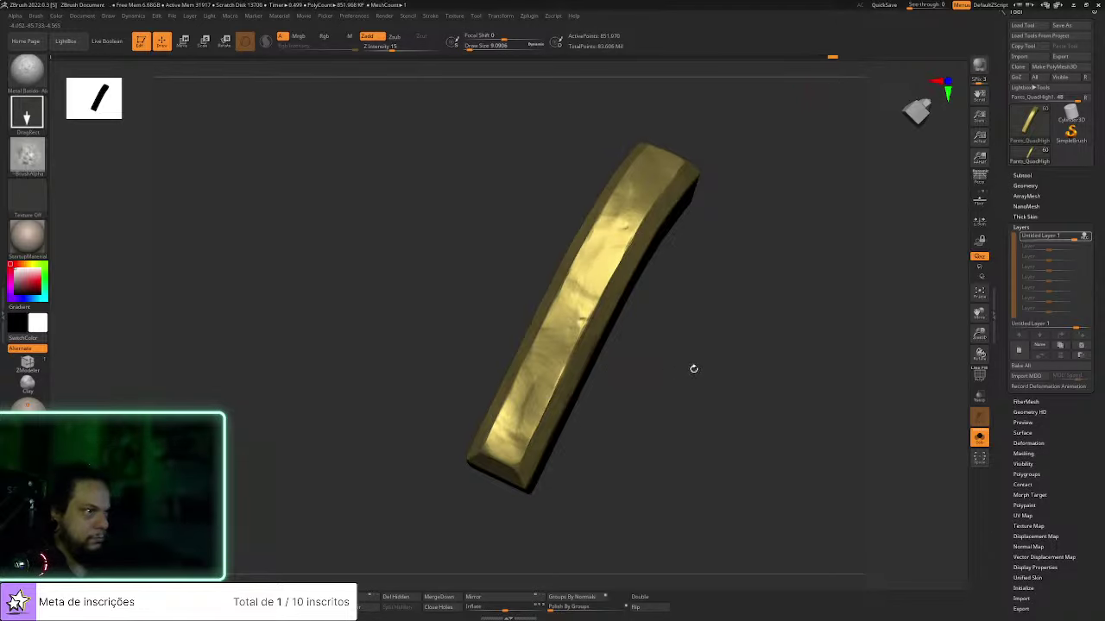
Stop recording the prong's metal texture layer and set its intensity to about 0.24, judging it with the whole buckle shown
{"action": "left_click", "coordinate": [1084, 235]}
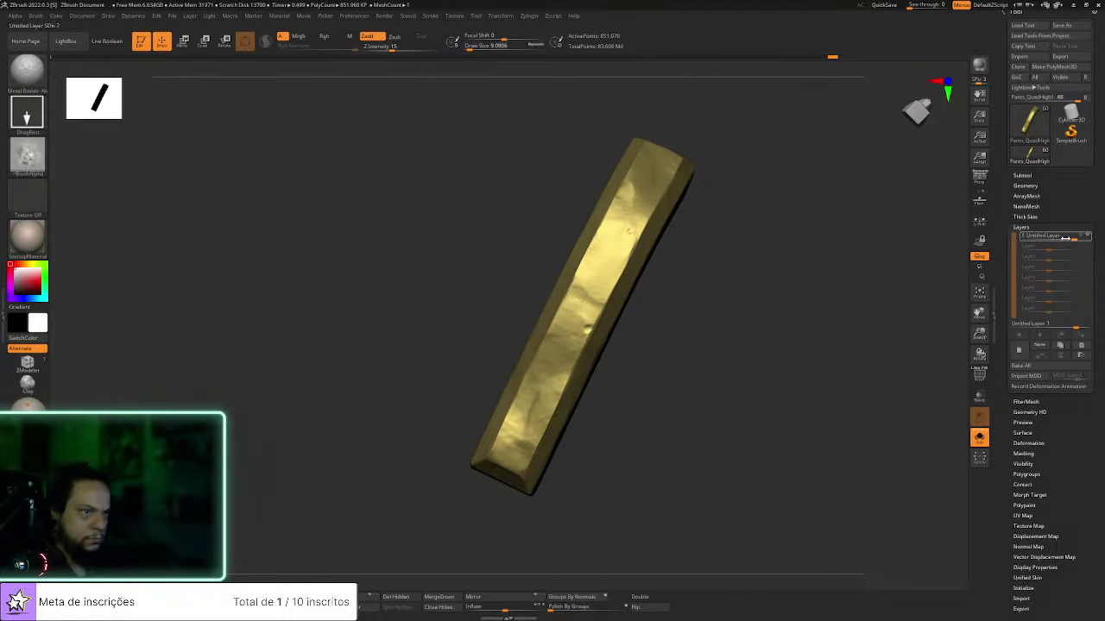
{"action": "left_click_drag", "start_coordinate": [1072, 237], "coordinate": [1053, 237]}
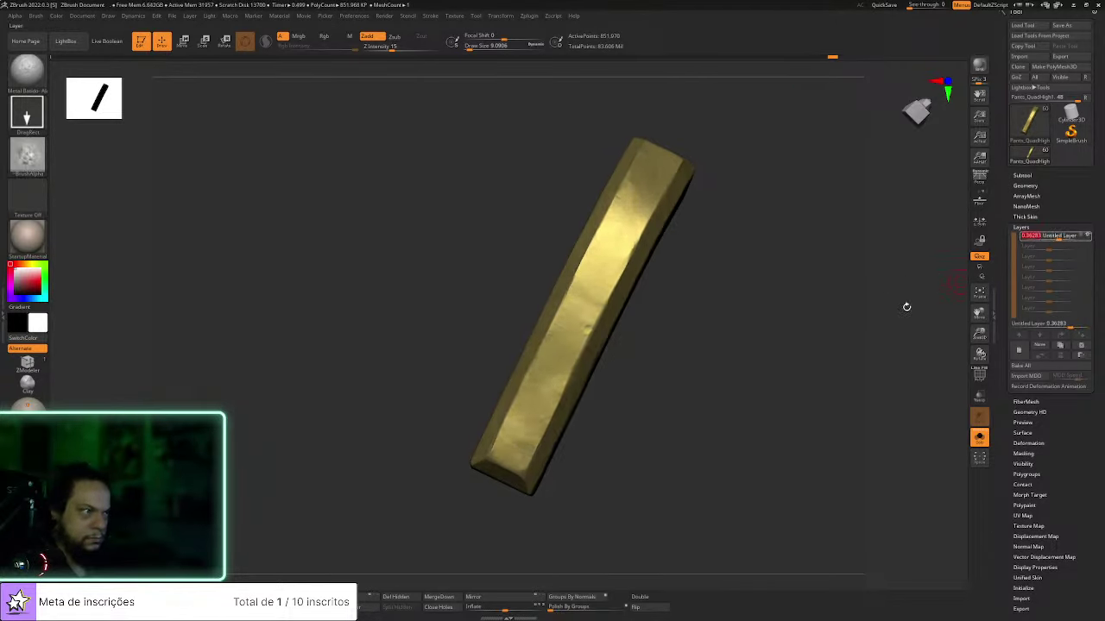
{"action": "left_click_drag", "start_coordinate": [905, 306], "coordinate": [845, 331]}
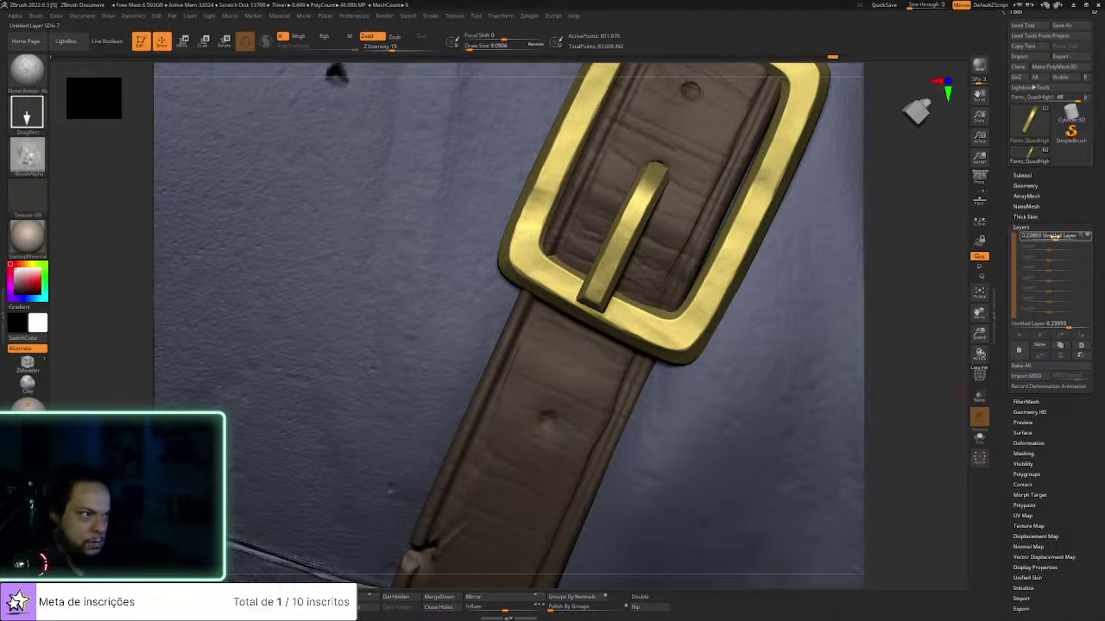
{"action": "left_click", "coordinate": [1054, 236]}
Switch to the Standard brush and examine the finished thigh belt within the whole outfit
{"action": "left_click_drag", "start_coordinate": [929, 403], "coordinate": [892, 337], "text": "alt"}
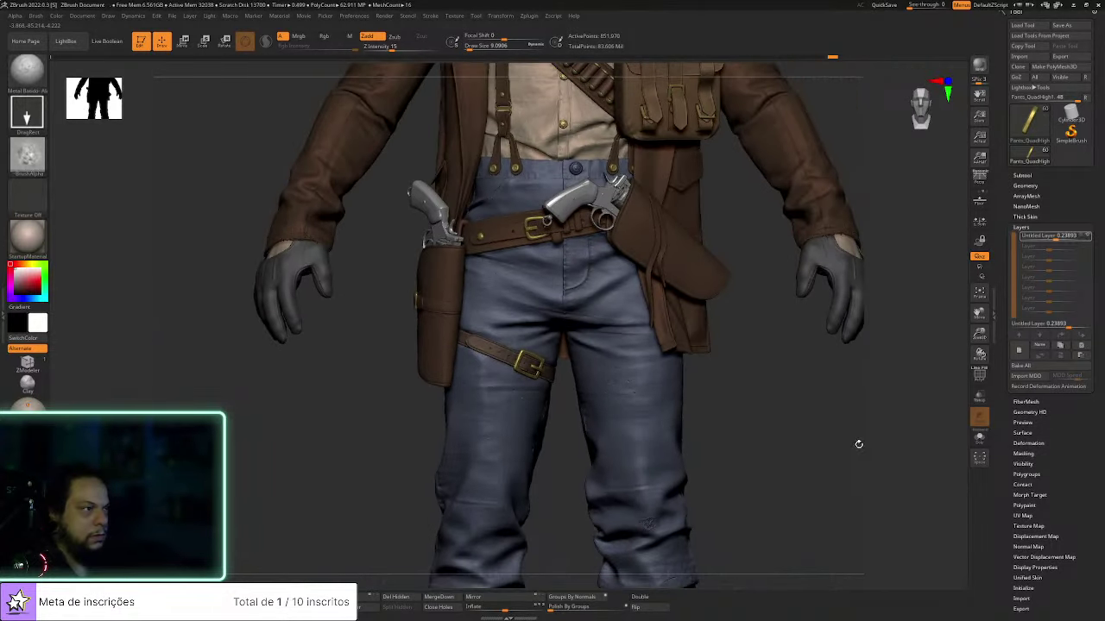
{"action": "left_click_drag", "start_coordinate": [856, 444], "coordinate": [828, 434]}
{"action": "key", "text": "b"}
{"action": "key", "text": "s"}
{"action": "key", "text": "t"}
{"action": "mouse_move", "coordinate": [798, 471]}
{"action": "left_mouse_down", "text": "alt"}
{"action": "mouse_move", "coordinate": [766, 410]}
{"action": "mouse_move", "coordinate": [767, 455]}
{"action": "left_mouse_up", "text": "alt"}
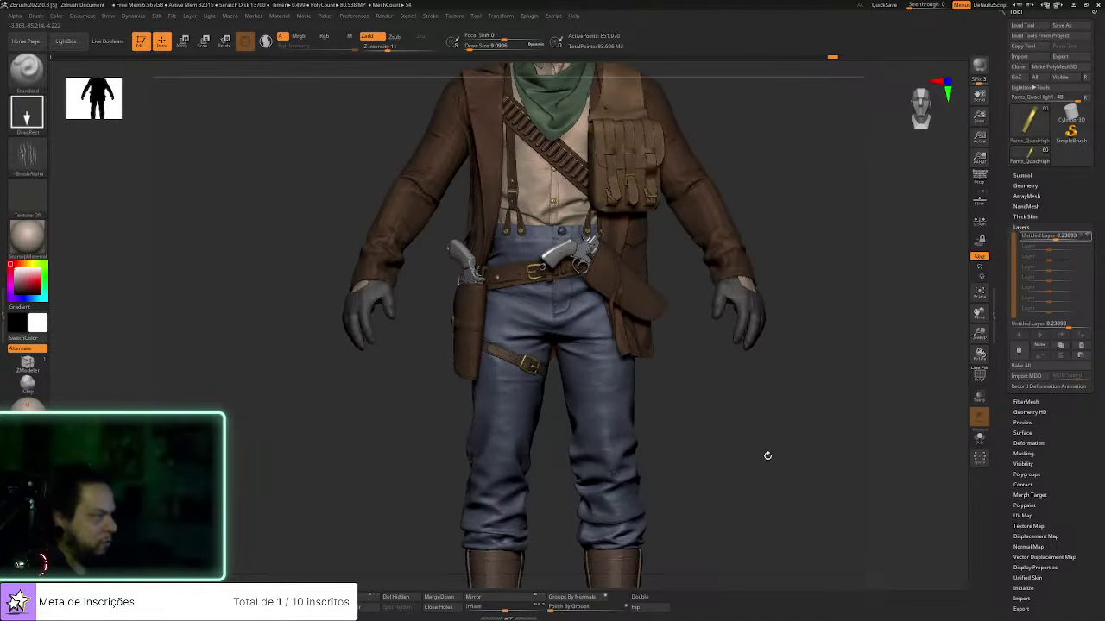
{"action": "left_click_drag", "start_coordinate": [725, 361], "coordinate": [869, 426]}
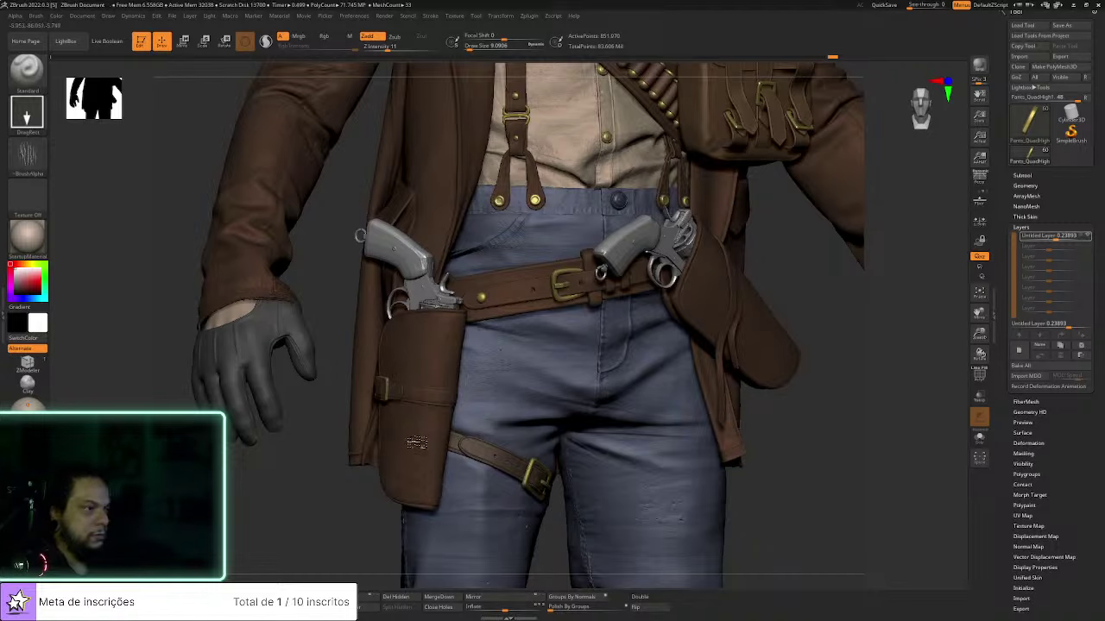
Select the thigh holster and set its top layer's intensity to about 0.26, checking the layer's effect
{"action": "left_click", "coordinate": [417, 442], "text": "alt"}
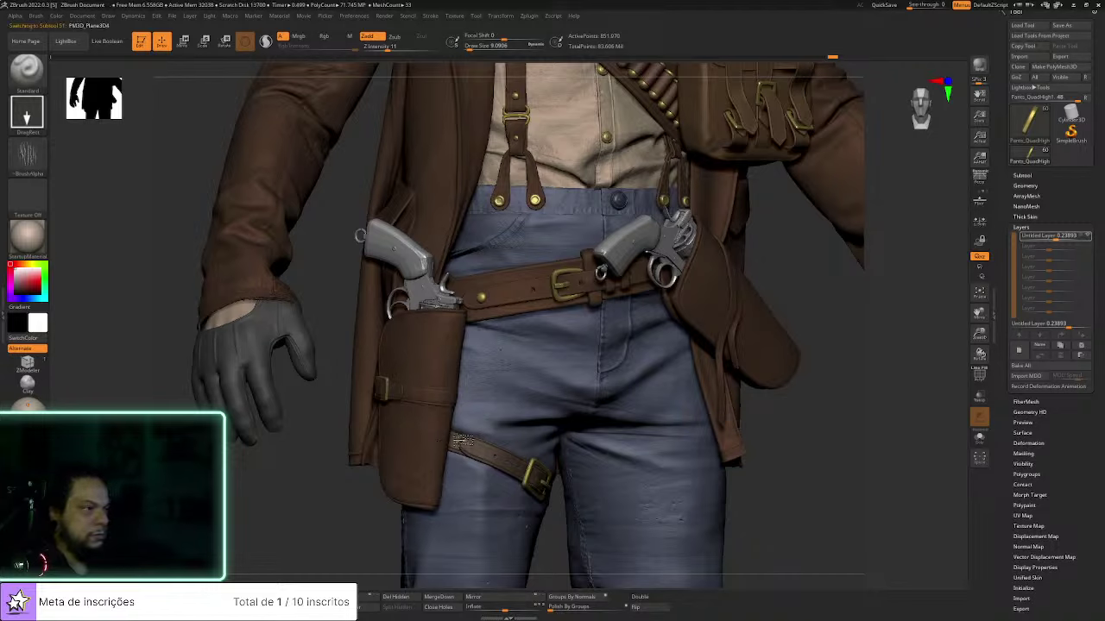
{"action": "left_click", "coordinate": [1070, 236]}
{"action": "left_click_drag", "start_coordinate": [1084, 239], "coordinate": [1056, 235]}
{"action": "left_click", "coordinate": [1058, 239]}
{"action": "left_click", "coordinate": [1087, 235]}
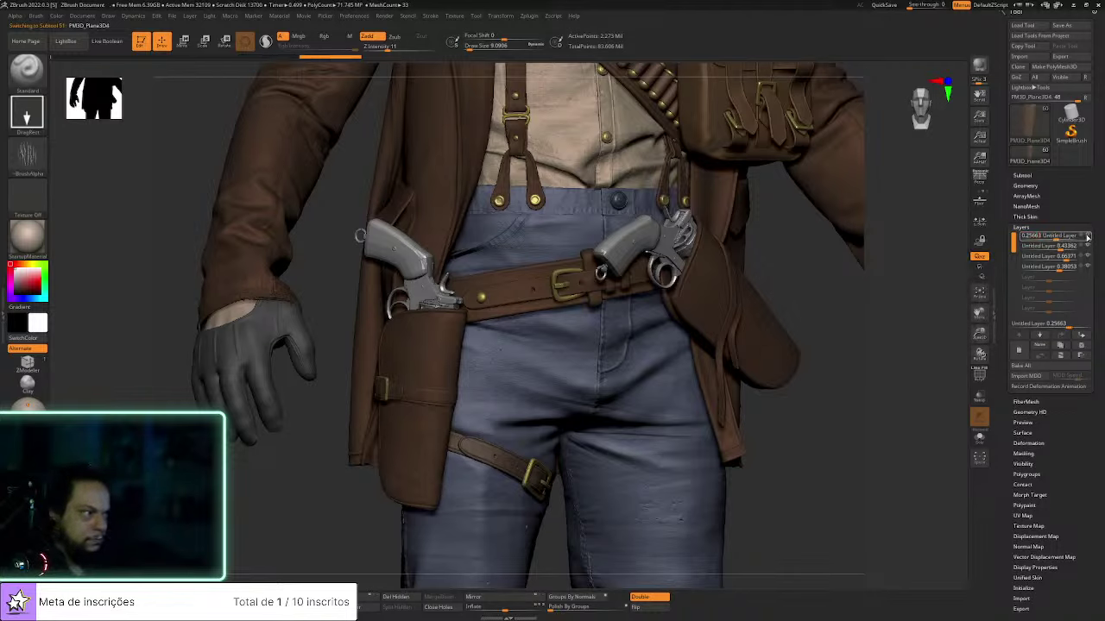
Select the waist belt's leather strap, isolate it and open the subtool list
{"action": "left_click", "coordinate": [519, 278], "text": "alt"}
{"action": "left_click", "coordinate": [980, 437]}
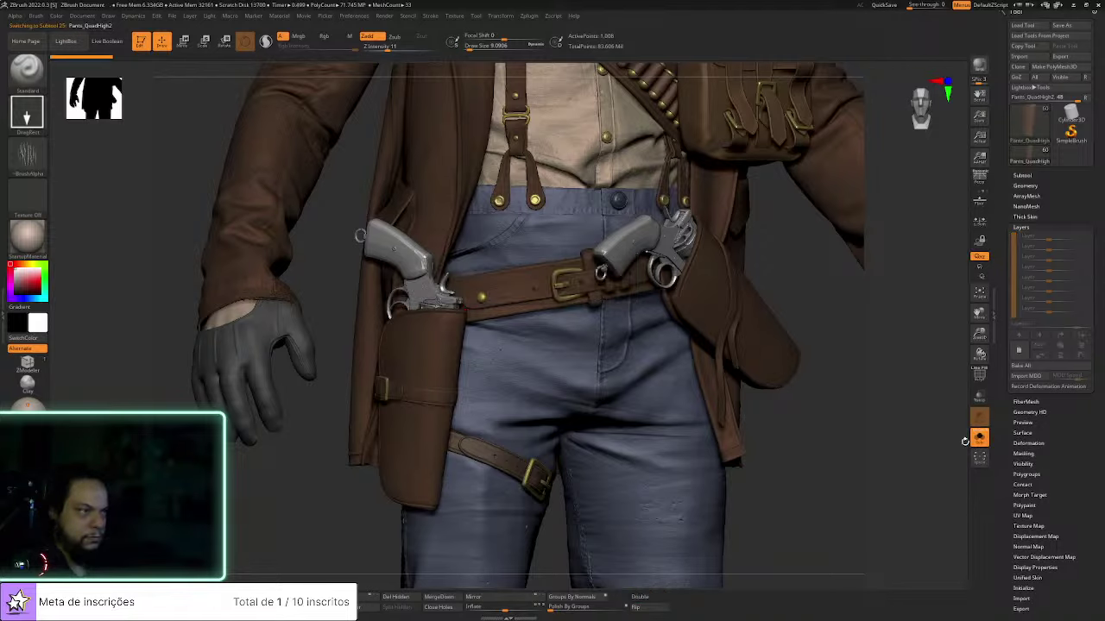
{"action": "left_click", "coordinate": [1023, 175]}
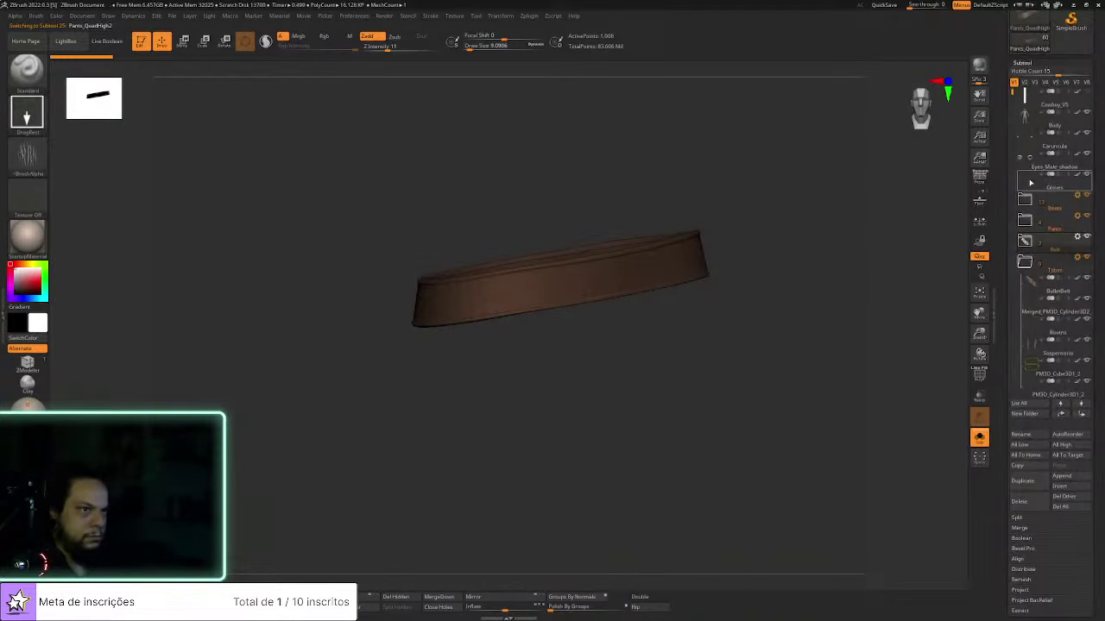
Subdivide the waist belt's leather strap to subdivision level 6, inspecting its polygroups and wireframe
{"action": "left_click", "coordinate": [1021, 63]}
{"action": "left_click", "coordinate": [1025, 73]}
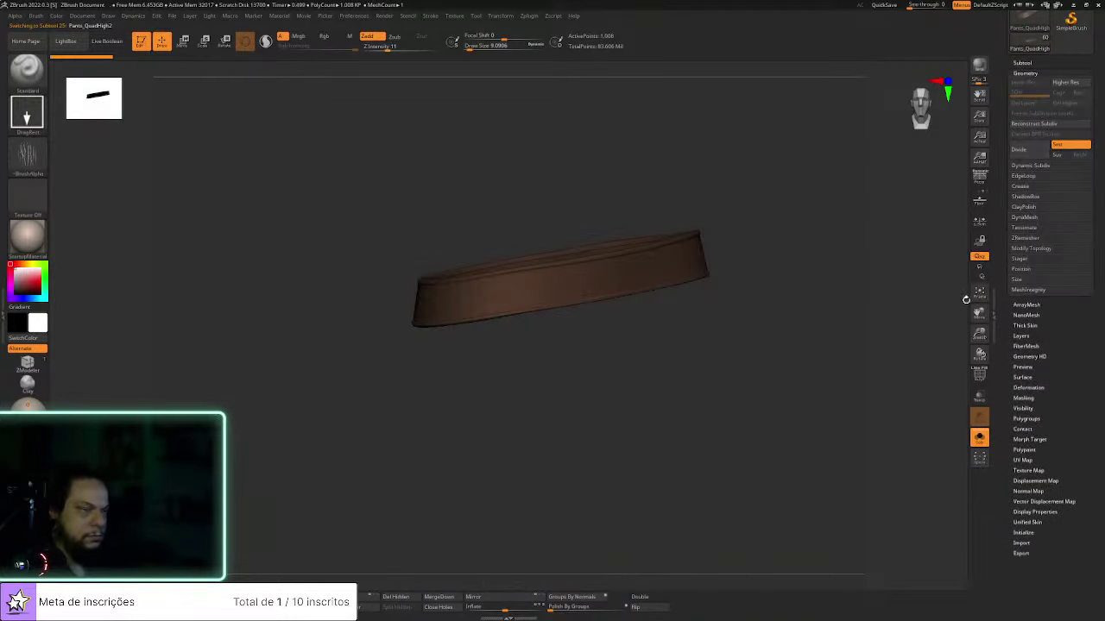
{"action": "left_click", "coordinate": [979, 375]}
{"action": "right_click_drag", "start_coordinate": [844, 376], "coordinate": [836, 426], "text": "ctrl"}
{"action": "key", "text": "ctrl+d"}
{"action": "key", "text": "ctrl+d"}
{"action": "key", "text": "ctrl+d"}
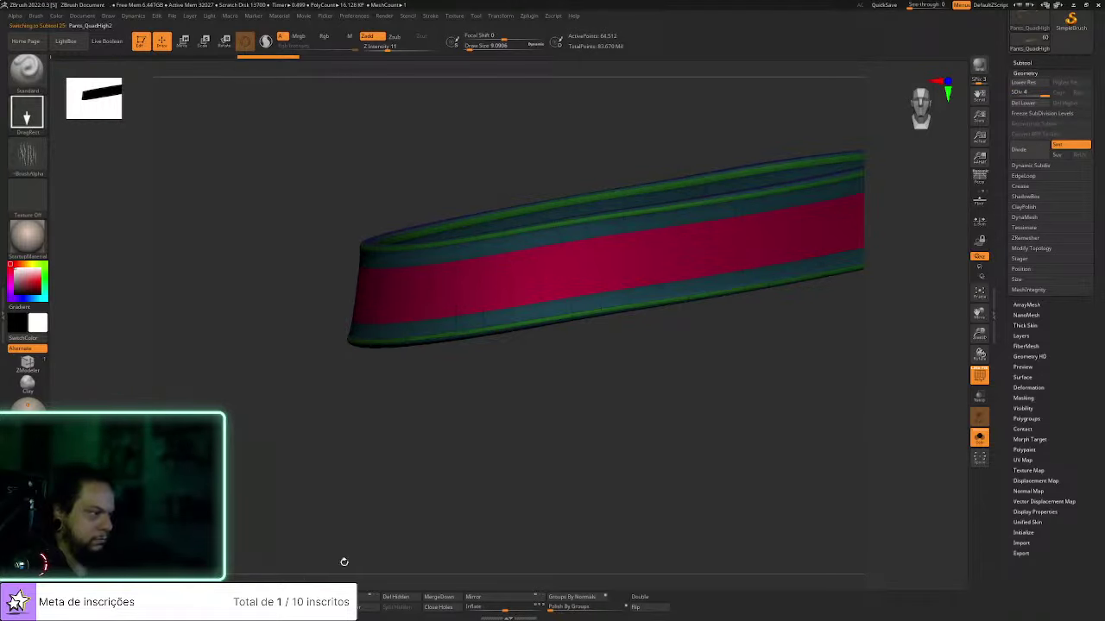
{"action": "key", "text": "ctrl+d"}
{"action": "key", "text": "ctrl+d"}
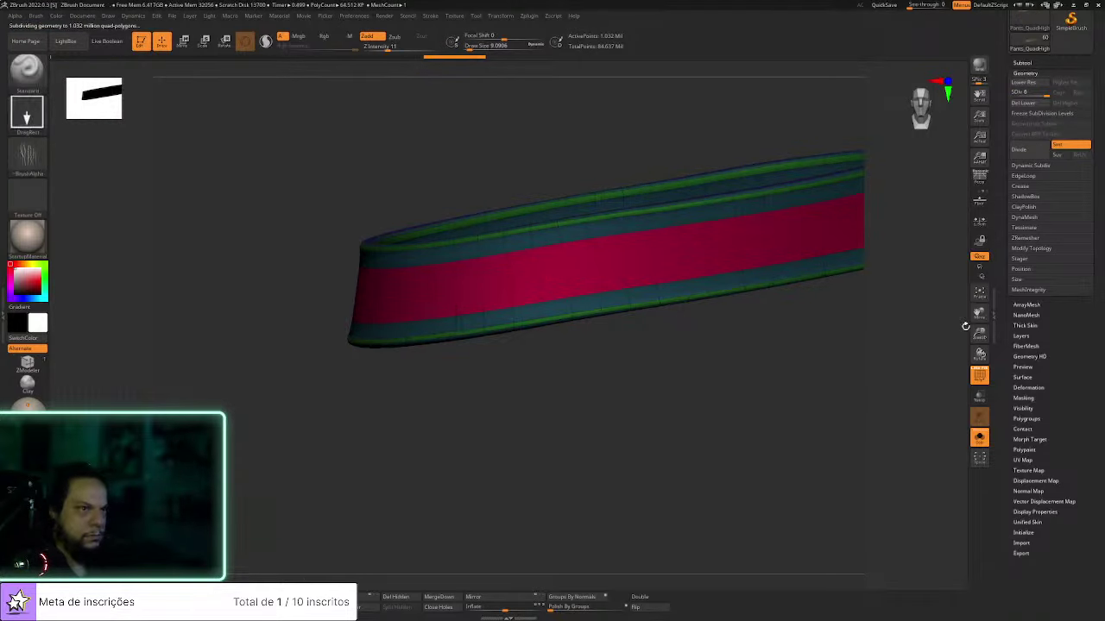
{"action": "left_click", "coordinate": [979, 375]}
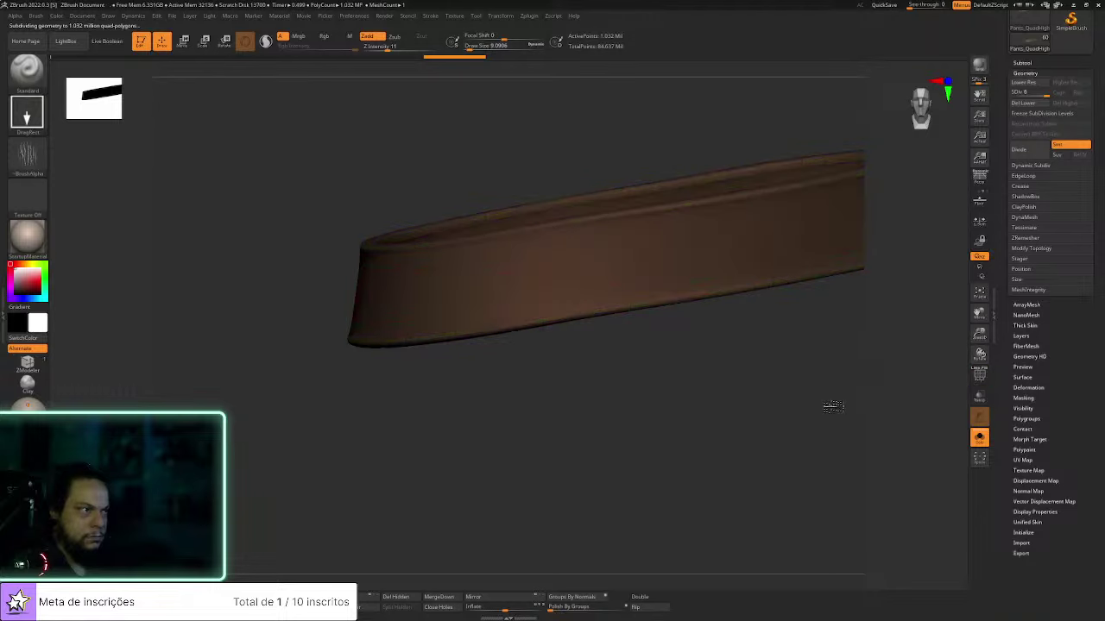
Check the strap within the whole outfit, isolate it again and add a new sculpting layer to it
{"action": "left_click_drag", "start_coordinate": [889, 381], "coordinate": [872, 437]}
{"action": "left_click", "coordinate": [979, 438]}
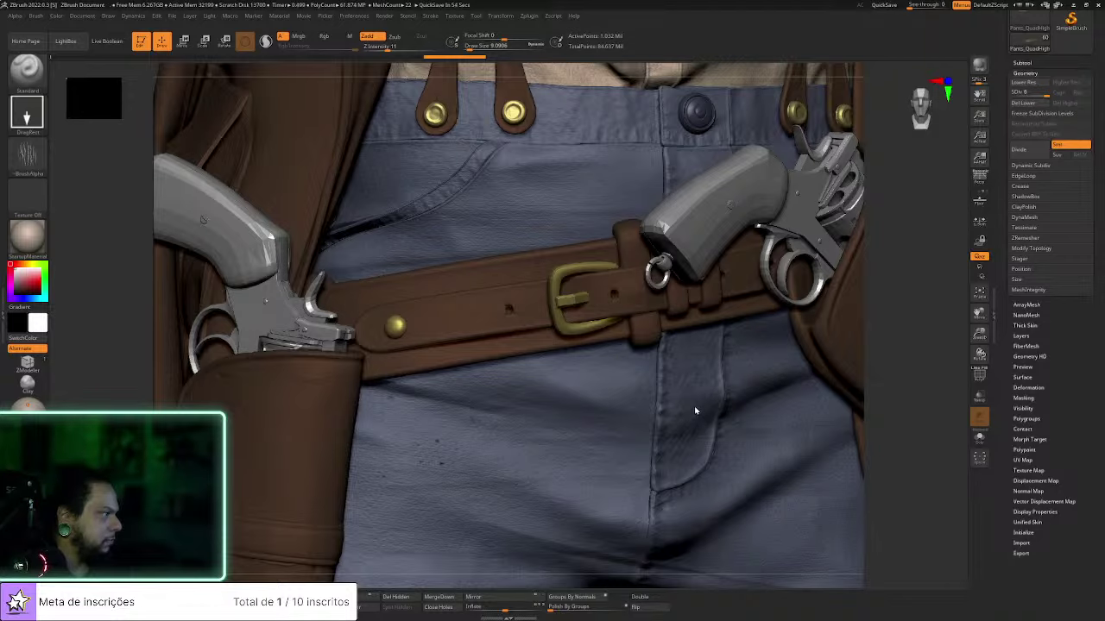
{"action": "left_click", "coordinate": [979, 436]}
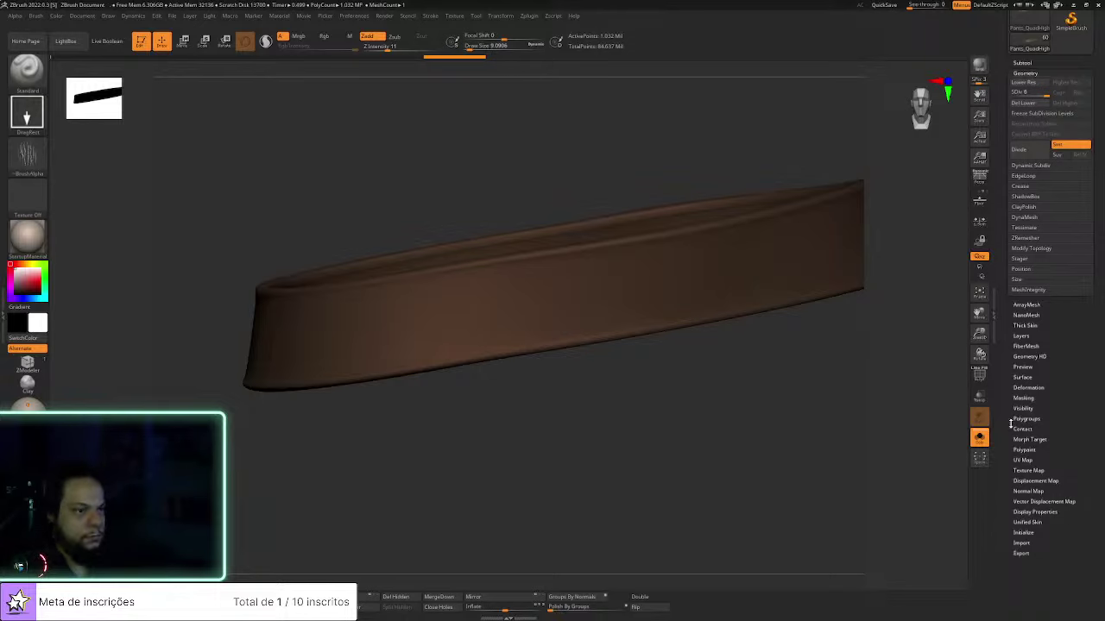
{"action": "left_click", "coordinate": [1022, 336]}
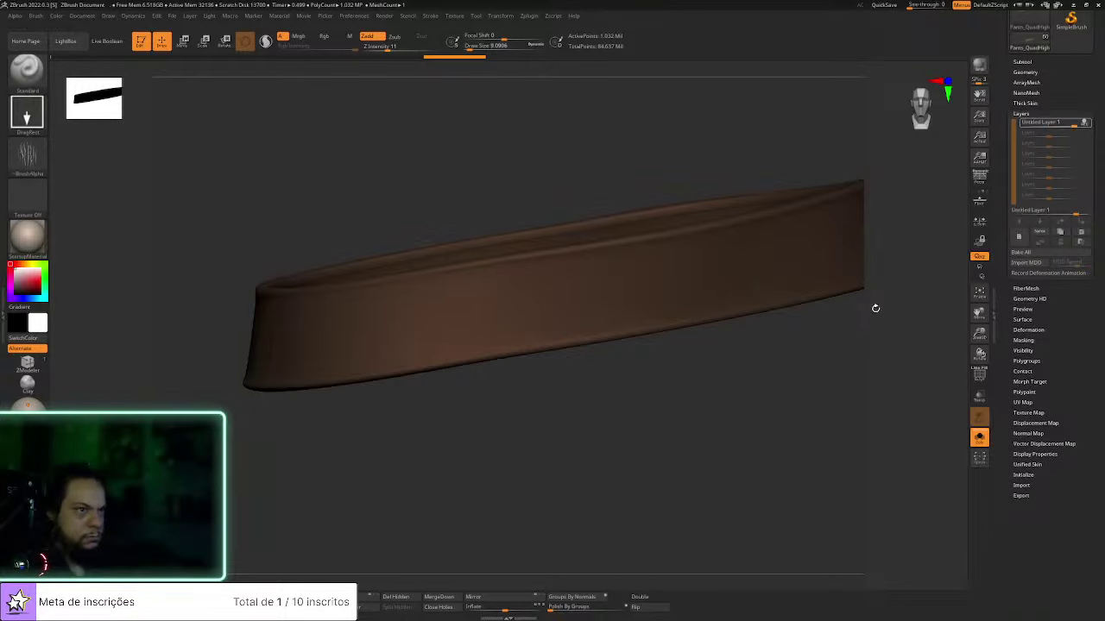
Use the Slash2 brush at a draw size of about 239 to cut wear creases along the strap's upper edge
{"action": "left_click_drag", "start_coordinate": [722, 424], "coordinate": [693, 403]}
{"action": "key", "text": "b"}
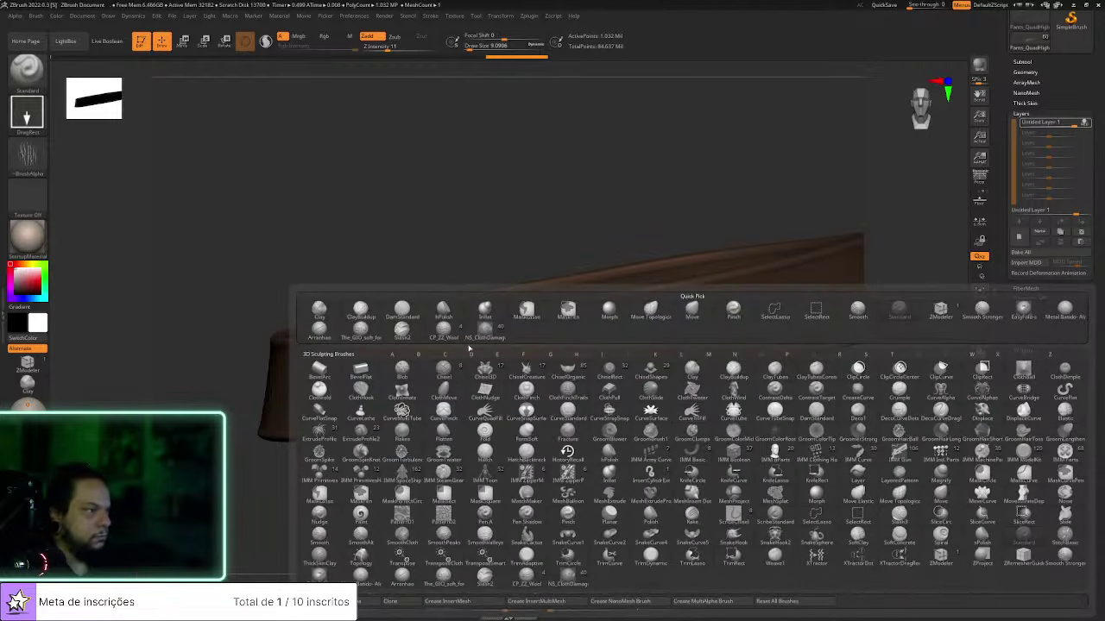
{"action": "left_click", "coordinate": [445, 333]}
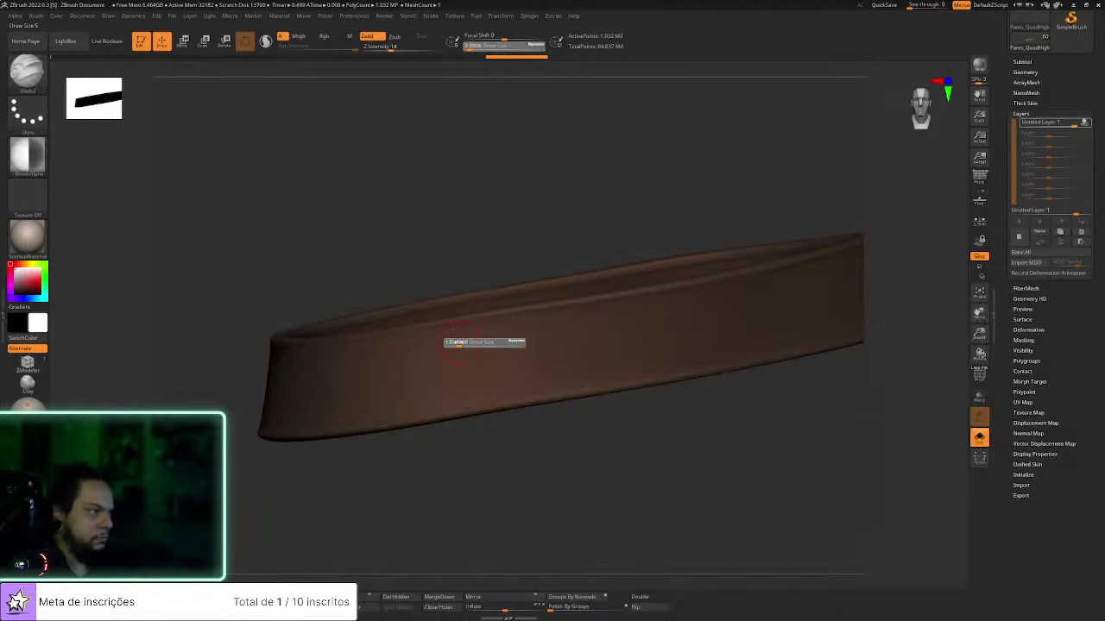
{"action": "left_click_drag", "start_coordinate": [448, 333], "coordinate": [516, 318]}
{"action": "mouse_move", "coordinate": [657, 417]}
{"action": "left_mouse_down"}
{"action": "mouse_move", "coordinate": [694, 454]}
{"action": "mouse_move", "coordinate": [696, 348]}
{"action": "mouse_move", "coordinate": [692, 454]}
{"action": "left_mouse_up"}
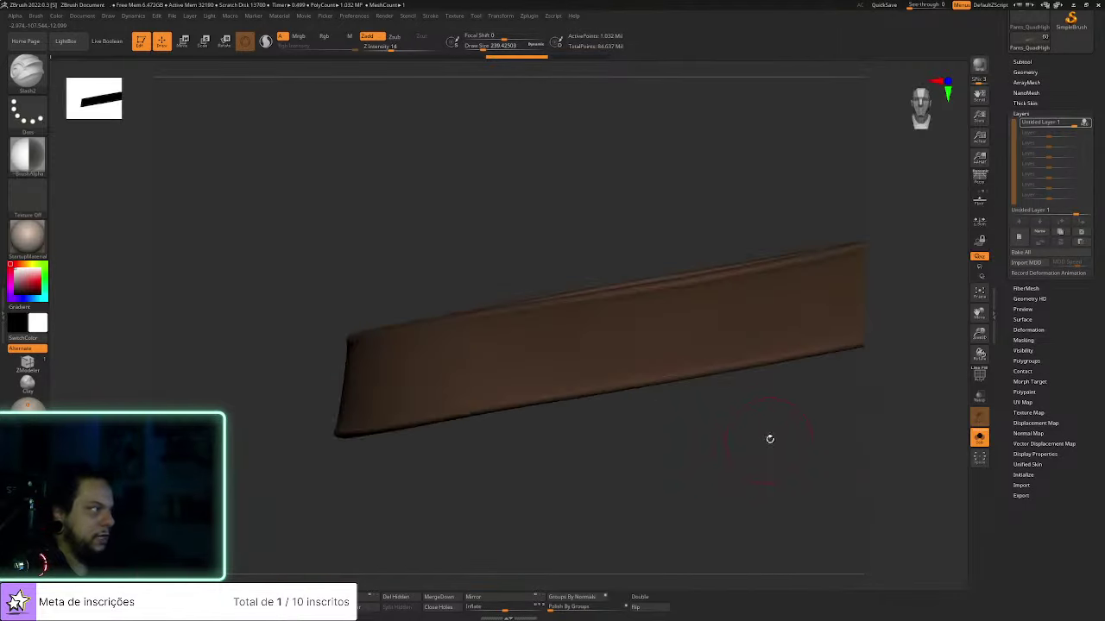
{"action": "left_click_drag", "start_coordinate": [769, 439], "coordinate": [774, 446]}
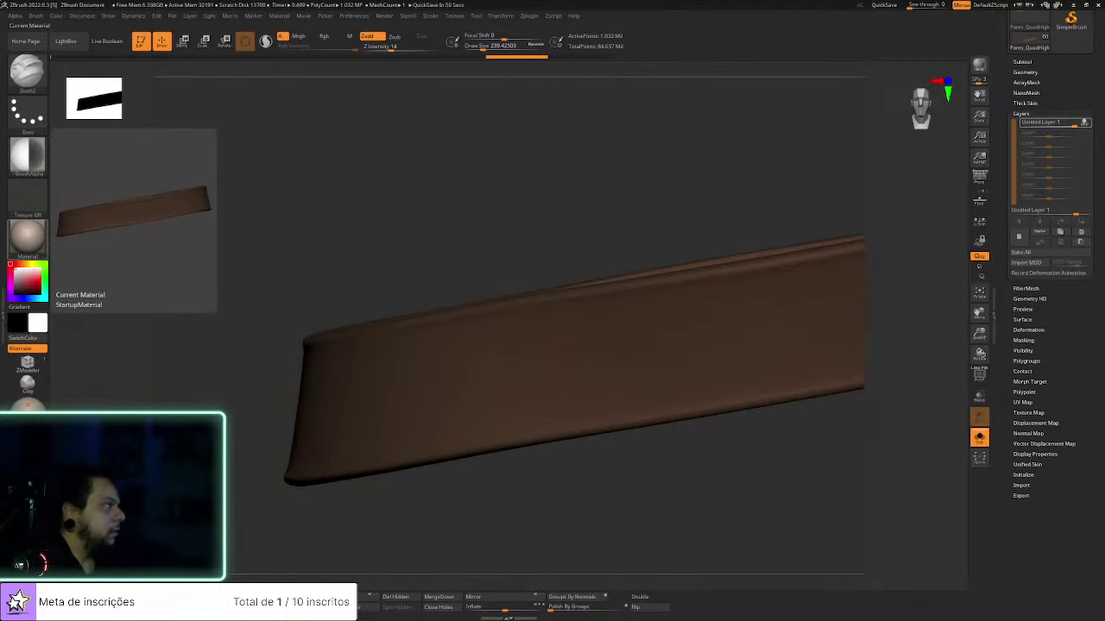
{"action": "left_click_drag", "start_coordinate": [777, 493], "coordinate": [666, 466]}
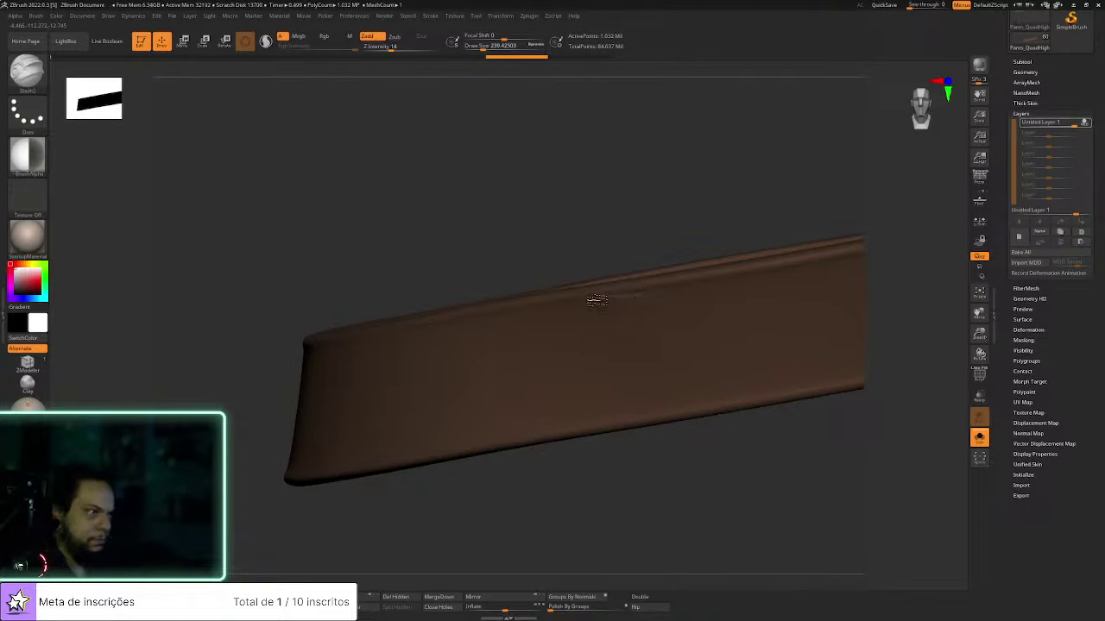
{"action": "left_click_drag", "start_coordinate": [592, 244], "coordinate": [759, 297]}
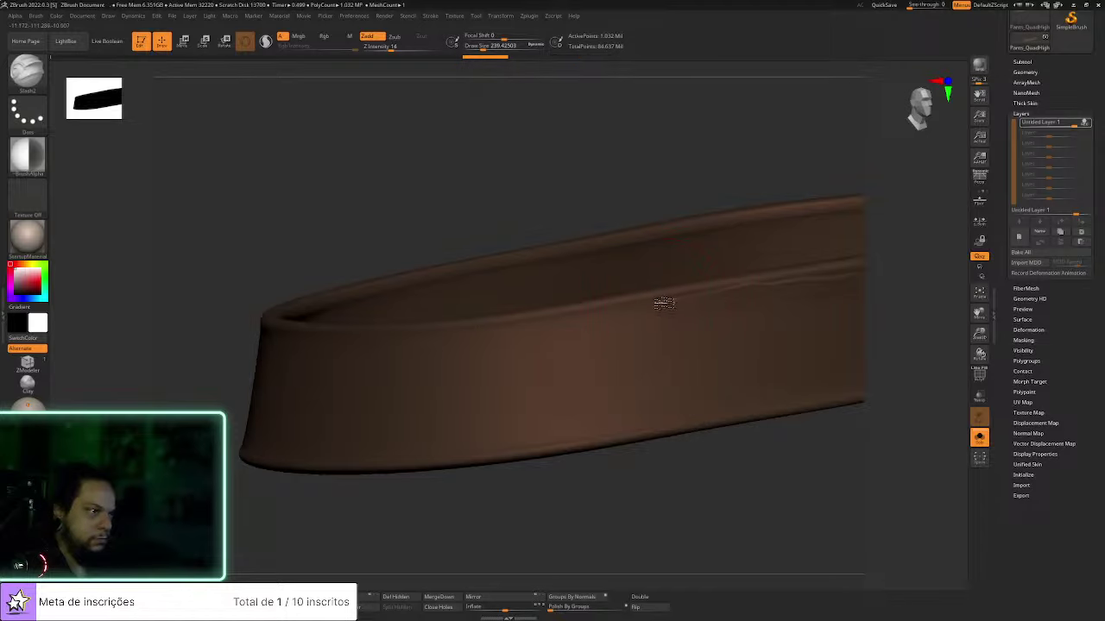
{"action": "left_click_drag", "start_coordinate": [670, 222], "coordinate": [691, 252]}
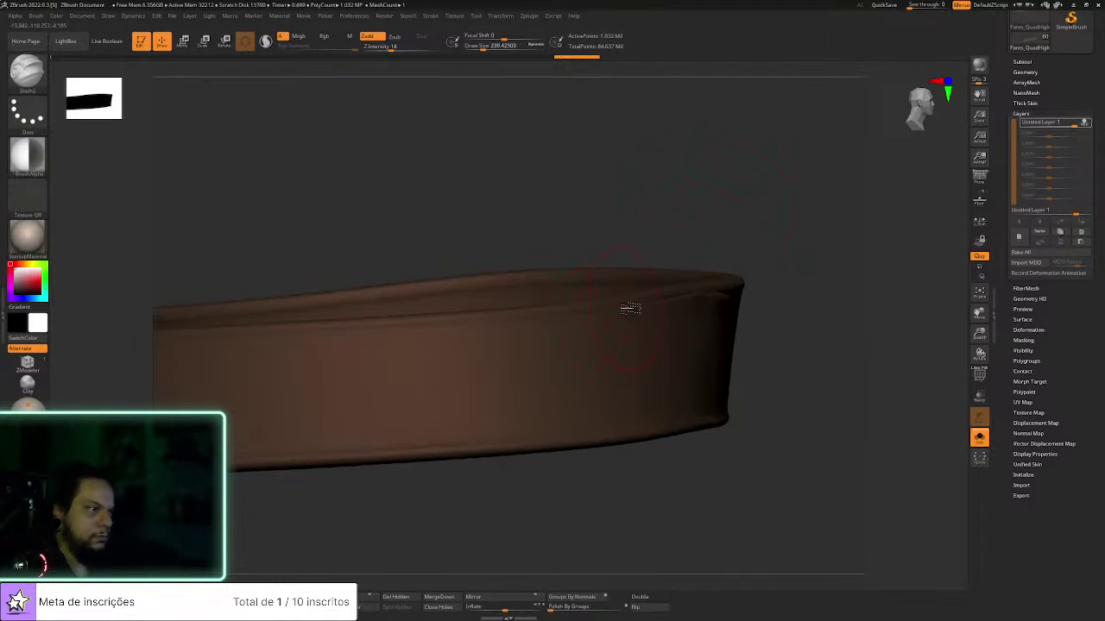
Reduce the draw size to about 182 and continue the creases along the upper rim around the strap
{"action": "left_click_drag", "start_coordinate": [785, 239], "coordinate": [762, 234]}
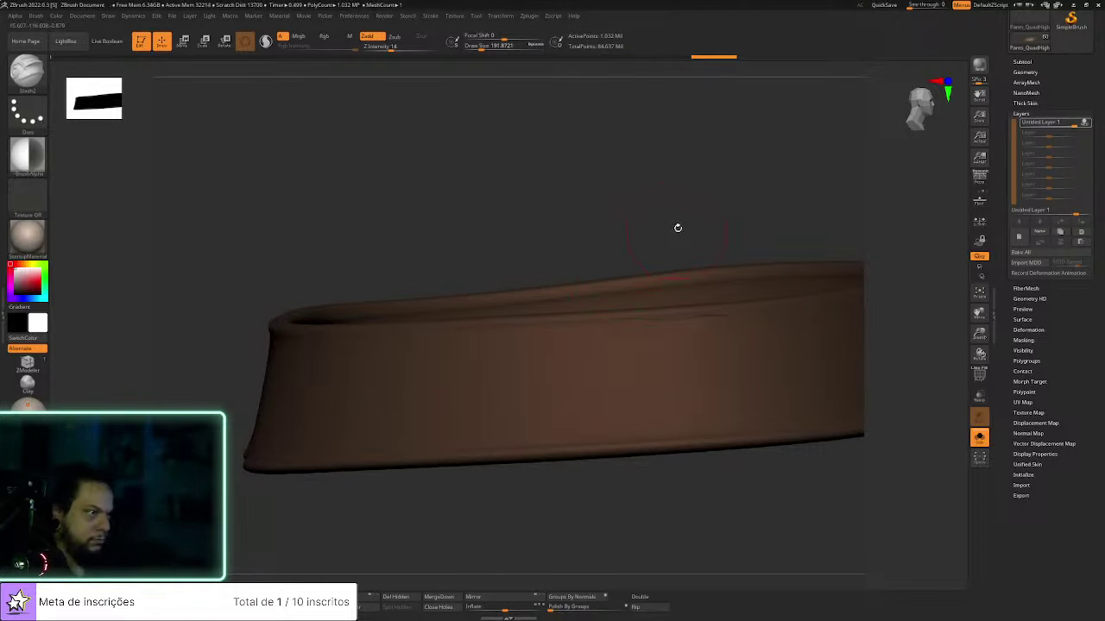
{"action": "left_click_drag", "start_coordinate": [678, 227], "coordinate": [612, 323]}
{"action": "left_click_drag", "start_coordinate": [724, 249], "coordinate": [629, 357]}
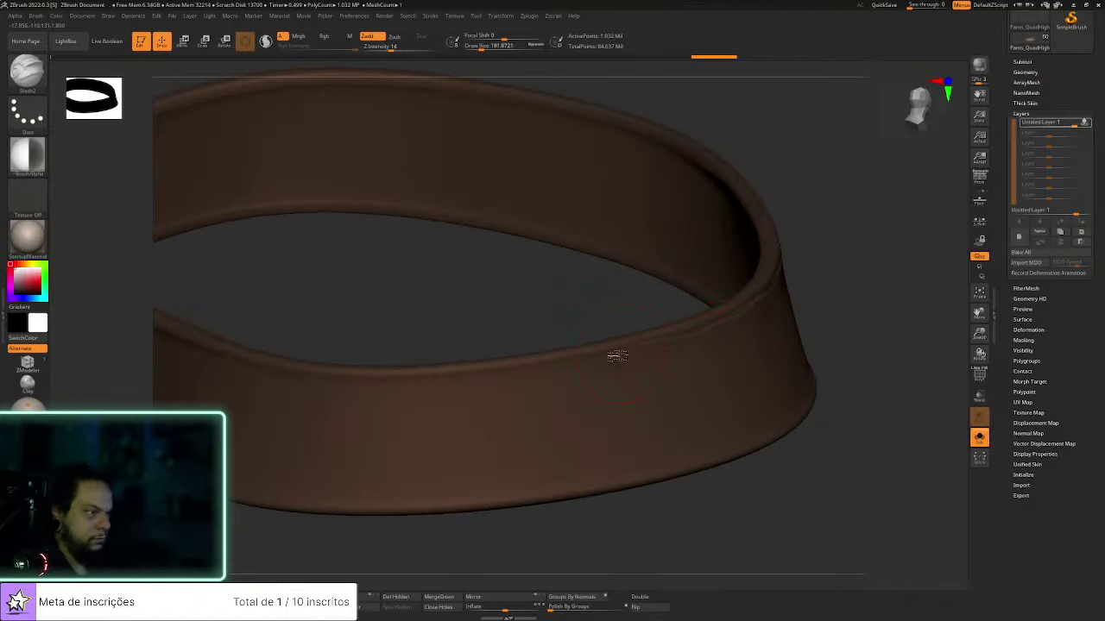
{"action": "mouse_move", "coordinate": [880, 437]}
{"action": "left_mouse_down"}
{"action": "mouse_move", "coordinate": [904, 388]}
{"action": "mouse_move", "coordinate": [900, 407]}
{"action": "mouse_move", "coordinate": [898, 328]}
{"action": "mouse_move", "coordinate": [631, 333]}
{"action": "left_mouse_up"}
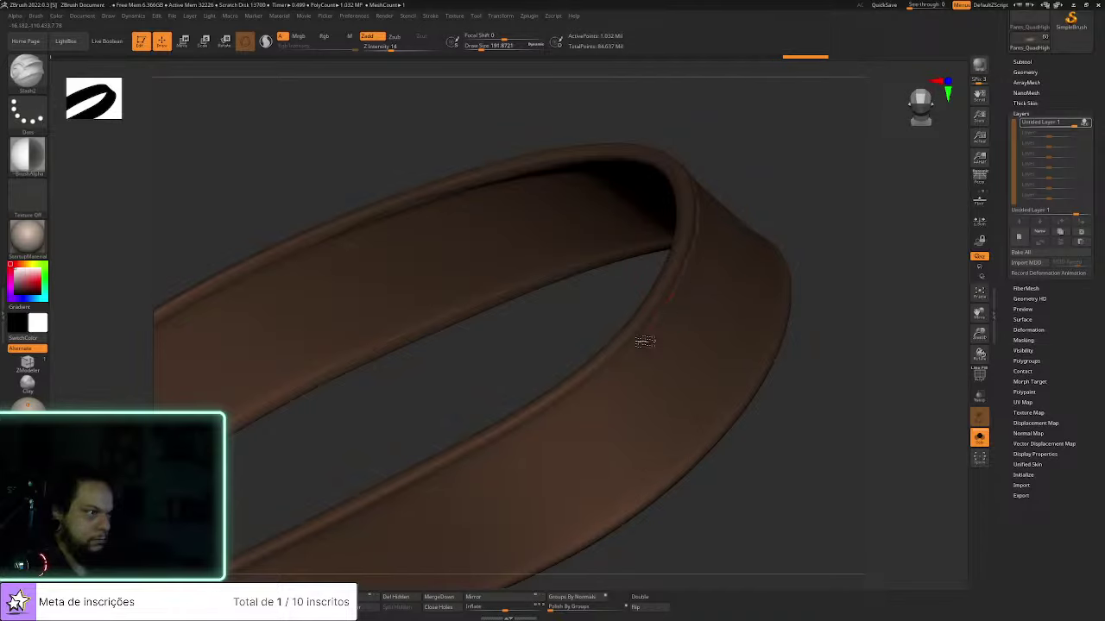
{"action": "mouse_move", "coordinate": [785, 451]}
{"action": "left_mouse_down"}
{"action": "mouse_move", "coordinate": [848, 385]}
{"action": "mouse_move", "coordinate": [646, 305]}
{"action": "mouse_move", "coordinate": [584, 304]}
{"action": "mouse_move", "coordinate": [483, 353]}
{"action": "left_mouse_up"}
{"action": "mouse_move", "coordinate": [740, 491]}
{"action": "left_mouse_down"}
{"action": "mouse_move", "coordinate": [846, 353]}
{"action": "mouse_move", "coordinate": [582, 239]}
{"action": "left_mouse_up"}
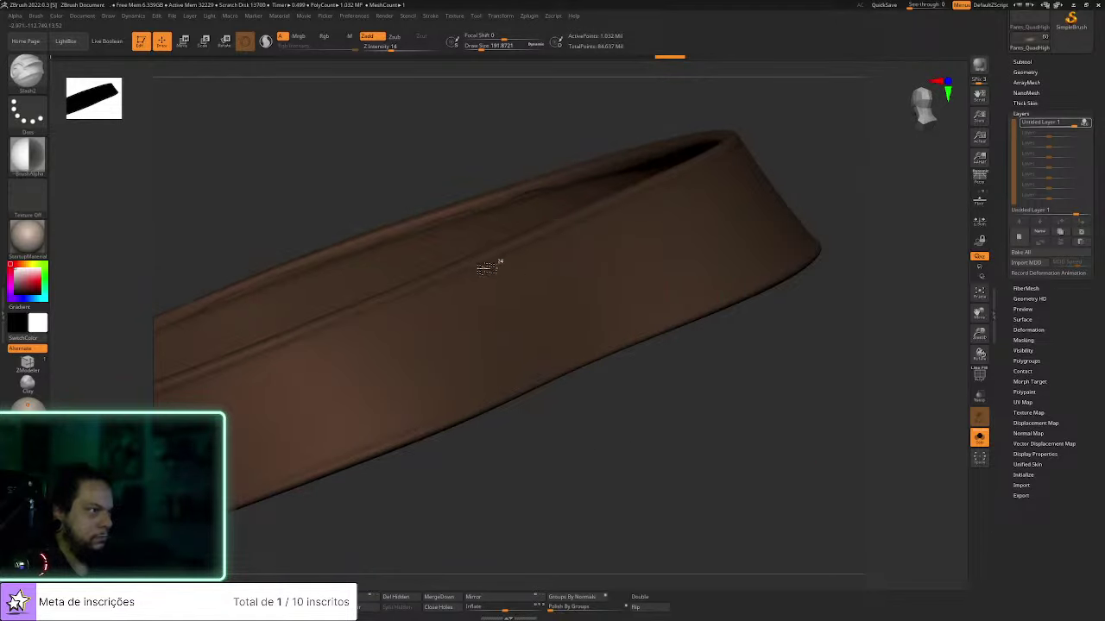
{"action": "mouse_move", "coordinate": [624, 466]}
{"action": "left_mouse_down"}
{"action": "mouse_move", "coordinate": [860, 432]}
{"action": "mouse_move", "coordinate": [674, 229]}
{"action": "left_mouse_up"}
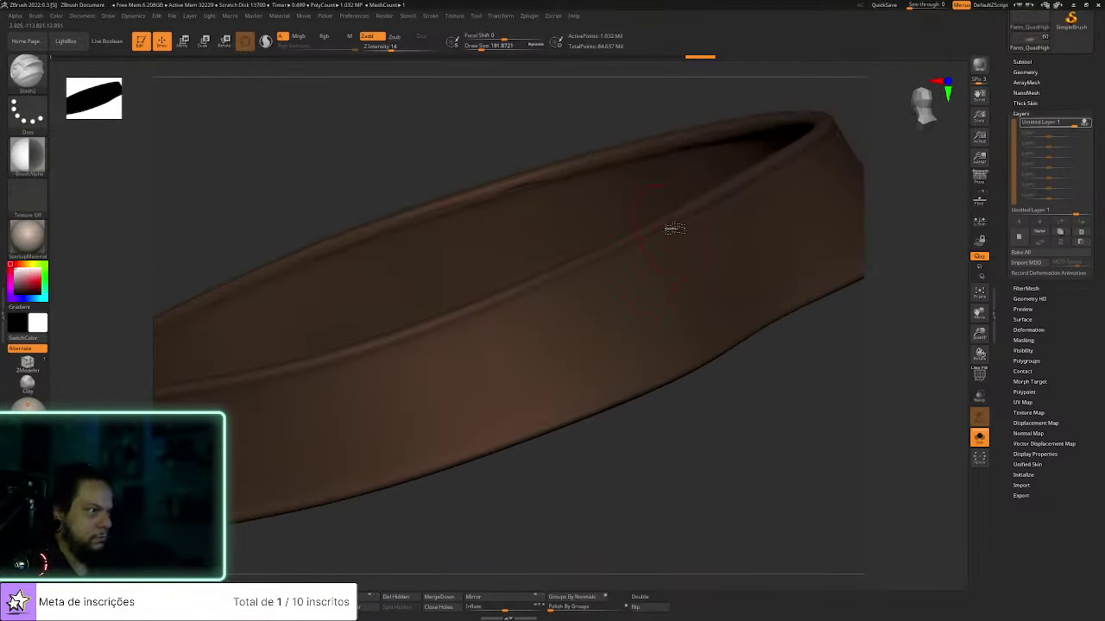
Carve an irregular seam crease just below the upper rim on the outside of the brown band
{"action": "left_click_drag", "start_coordinate": [458, 326], "coordinate": [686, 401]}
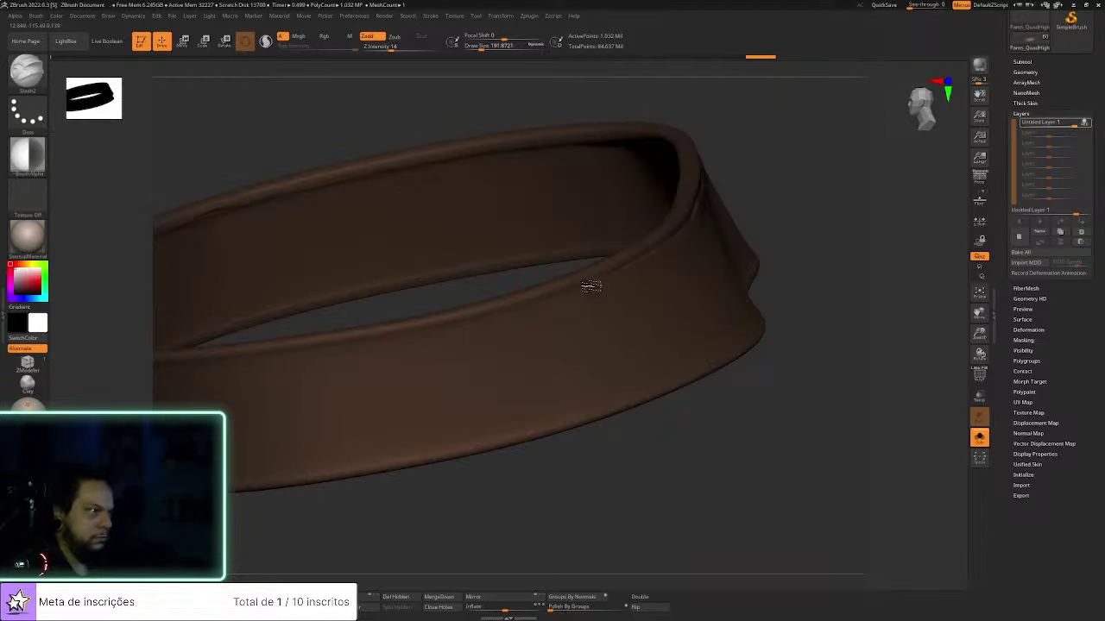
{"action": "left_click_drag", "start_coordinate": [588, 520], "coordinate": [720, 449]}
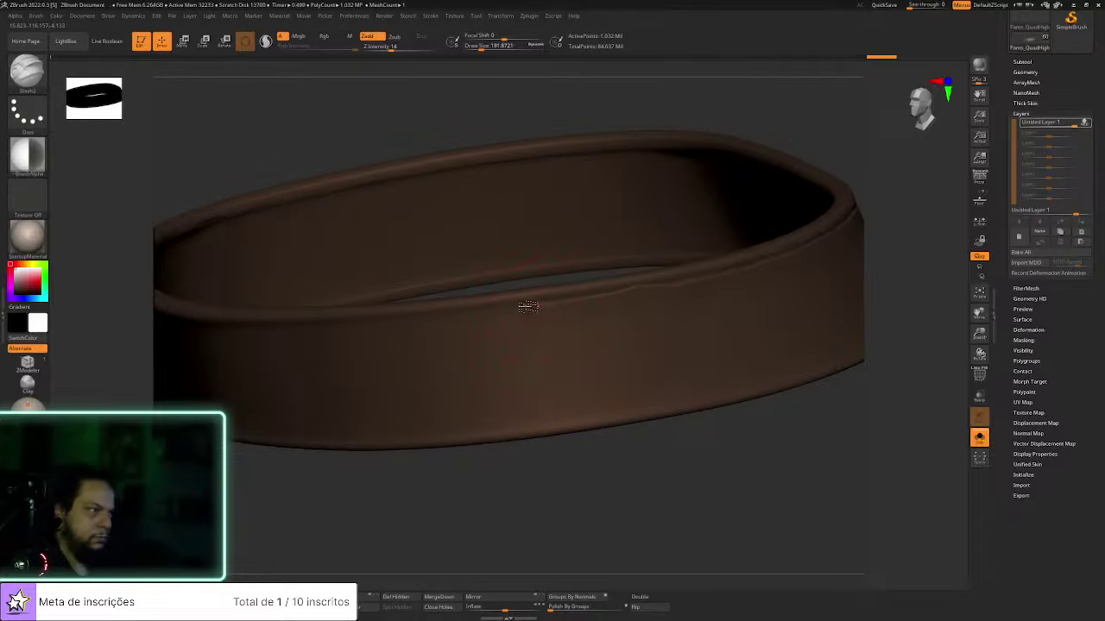
{"action": "mouse_move", "coordinate": [667, 487]}
{"action": "left_mouse_down"}
{"action": "mouse_move", "coordinate": [788, 495]}
{"action": "mouse_move", "coordinate": [604, 321]}
{"action": "left_mouse_up"}
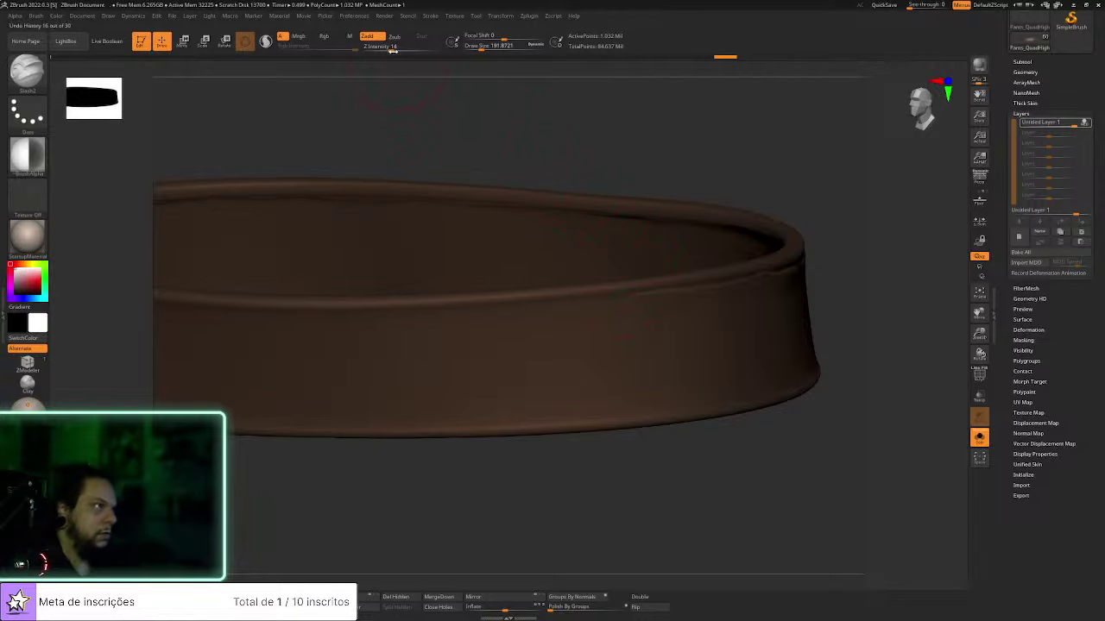
Raise the brush's Z Intensity to 17 and extend the crease along the upper rim across the band's front
{"action": "left_click_drag", "start_coordinate": [390, 47], "coordinate": [393, 47]}
{"action": "left_click_drag", "start_coordinate": [432, 127], "coordinate": [745, 288]}
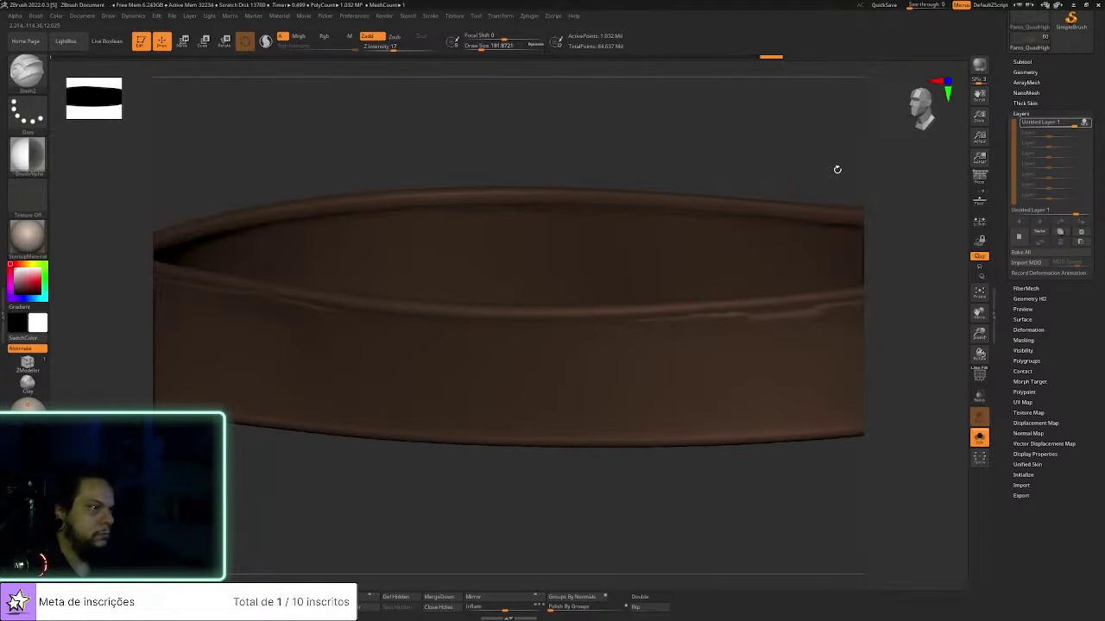
{"action": "left_click_drag", "start_coordinate": [837, 170], "coordinate": [686, 267]}
{"action": "left_click_drag", "start_coordinate": [592, 323], "coordinate": [337, 304]}
Carve a matching wavy crease just above the band's lower edge along the front side
{"action": "left_click_drag", "start_coordinate": [538, 518], "coordinate": [550, 466]}
{"action": "left_click_drag", "start_coordinate": [412, 335], "coordinate": [499, 344]}
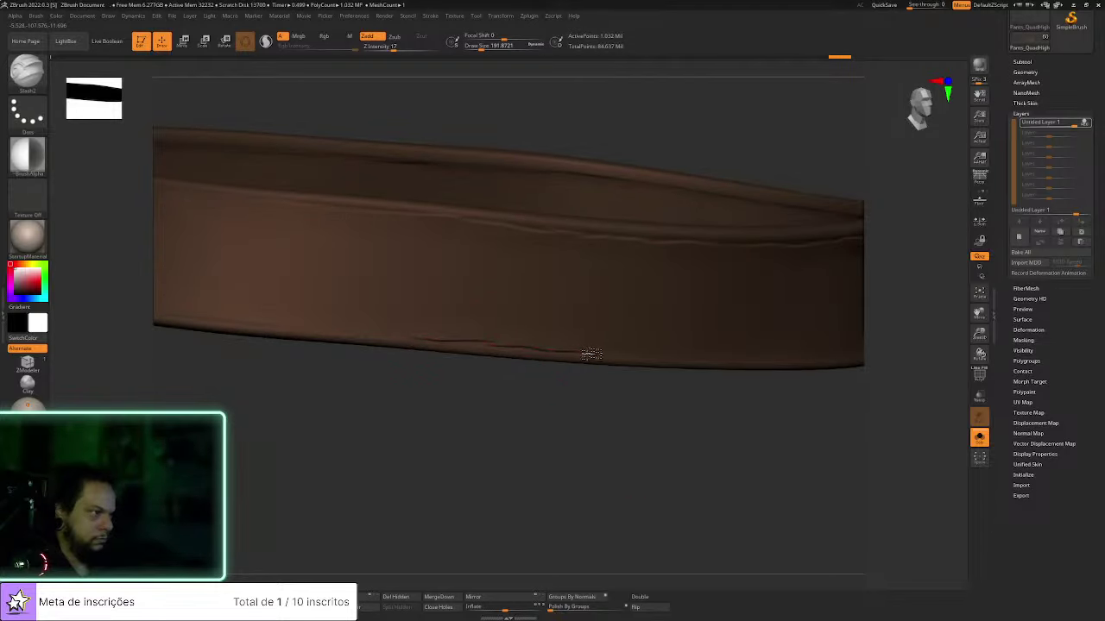
{"action": "left_click_drag", "start_coordinate": [680, 358], "coordinate": [578, 488]}
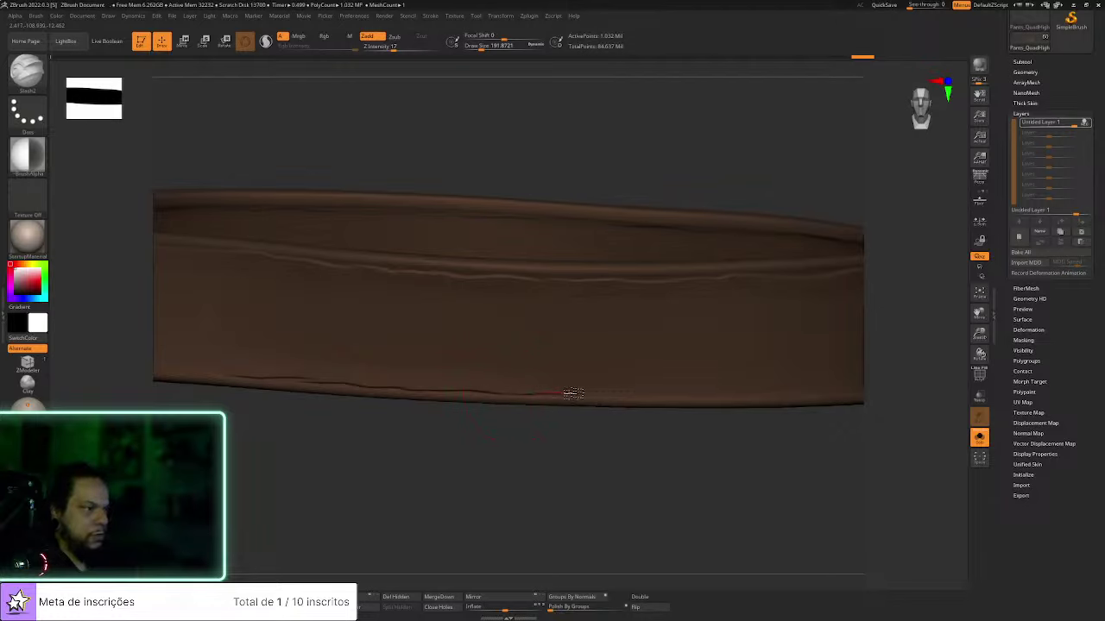
{"action": "left_click_drag", "start_coordinate": [597, 397], "coordinate": [604, 399]}
{"action": "right_click_drag", "start_coordinate": [604, 399], "coordinate": [612, 407]}
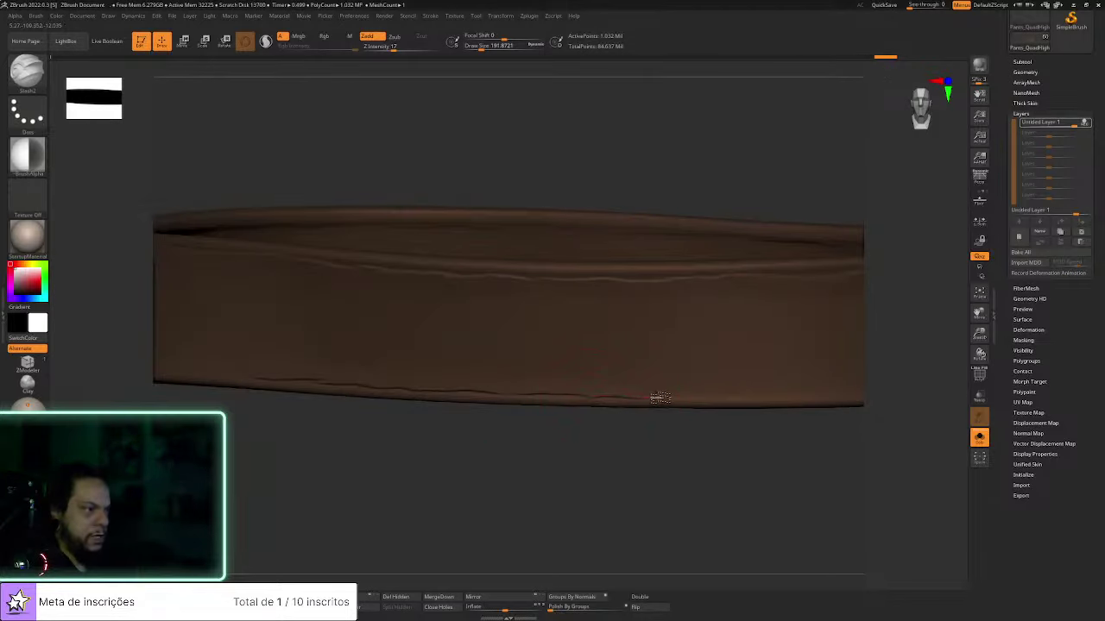
{"action": "mouse_move", "coordinate": [690, 431]}
{"action": "left_mouse_down"}
{"action": "mouse_move", "coordinate": [633, 454]}
{"action": "mouse_move", "coordinate": [699, 462]}
{"action": "mouse_move", "coordinate": [688, 449]}
{"action": "left_mouse_up"}
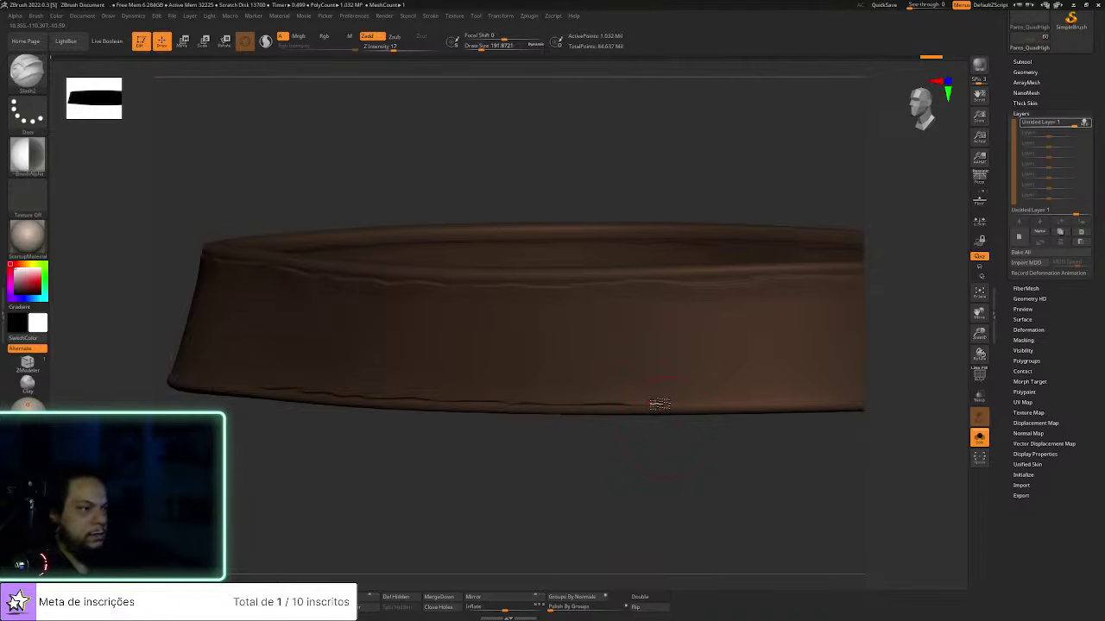
Continue the lower-edge crease from the front around the band's first curved end
{"action": "left_click_drag", "start_coordinate": [754, 428], "coordinate": [587, 422]}
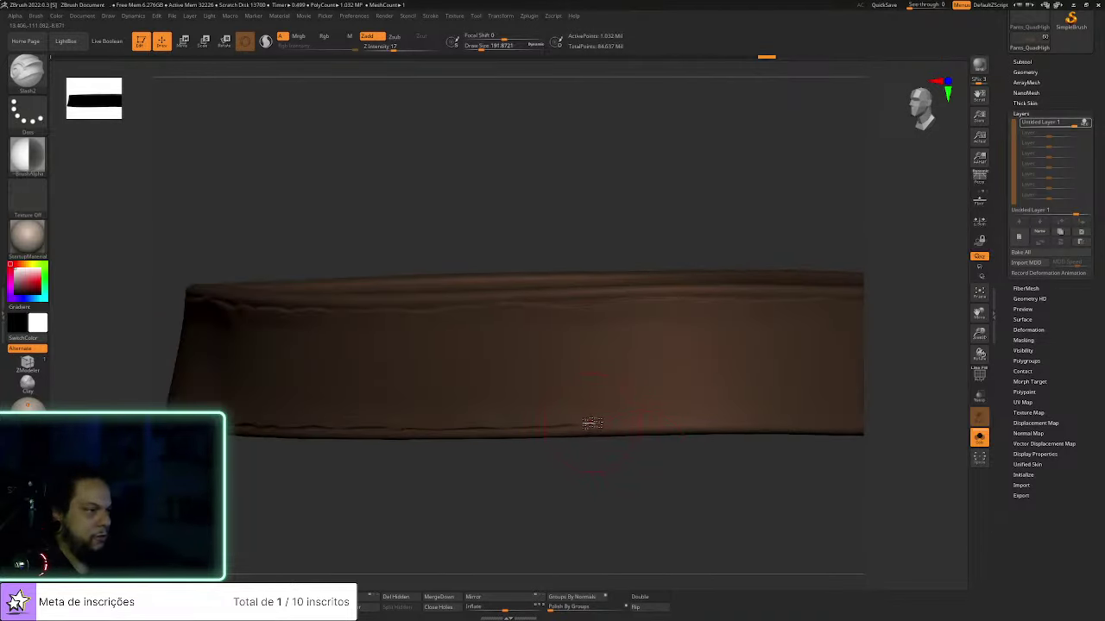
{"action": "mouse_move", "coordinate": [711, 451]}
{"action": "left_mouse_down"}
{"action": "mouse_move", "coordinate": [592, 471]}
{"action": "mouse_move", "coordinate": [557, 448]}
{"action": "left_mouse_up"}
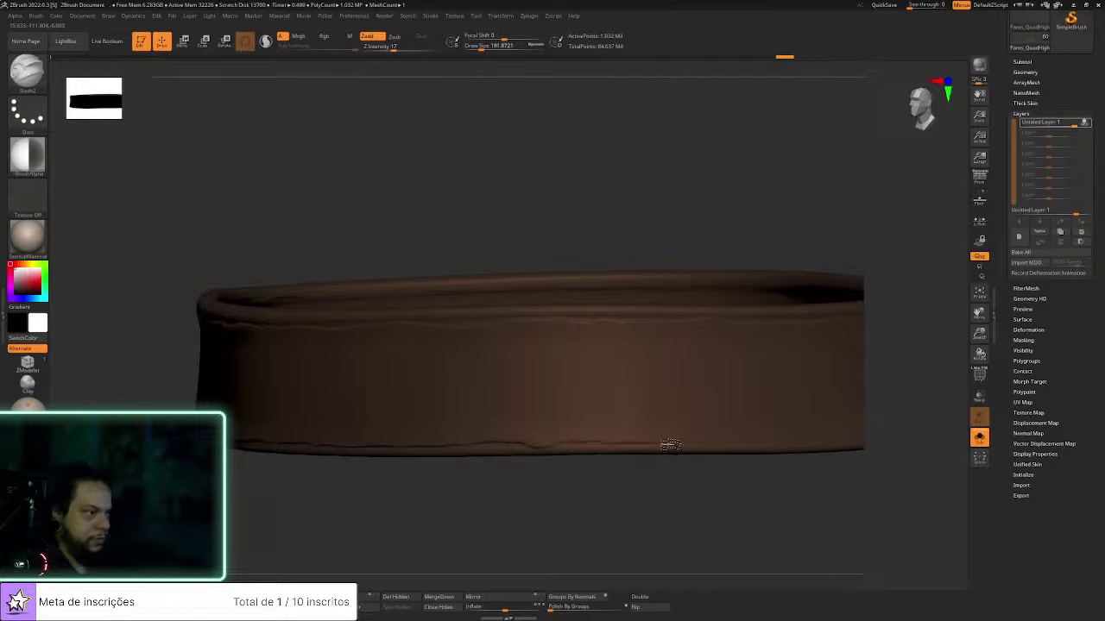
{"action": "mouse_move", "coordinate": [742, 498]}
{"action": "left_mouse_down"}
{"action": "mouse_move", "coordinate": [633, 492]}
{"action": "mouse_move", "coordinate": [558, 424]}
{"action": "mouse_move", "coordinate": [662, 427]}
{"action": "left_mouse_up"}
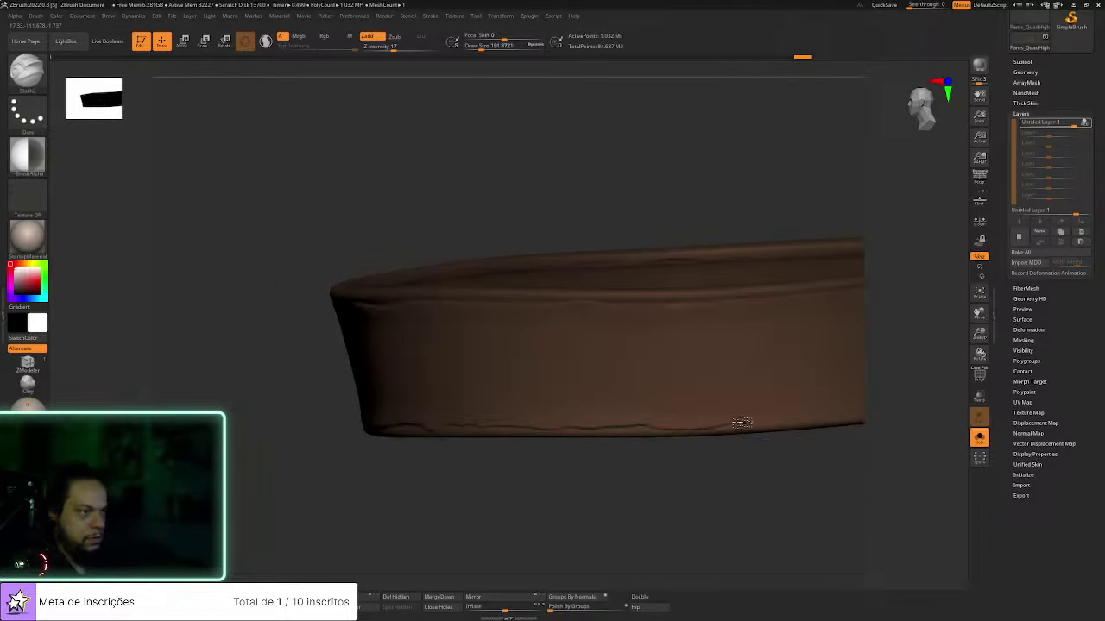
{"action": "mouse_move", "coordinate": [734, 462]}
{"action": "left_mouse_down"}
{"action": "mouse_move", "coordinate": [670, 474]}
{"action": "mouse_move", "coordinate": [562, 441]}
{"action": "mouse_move", "coordinate": [744, 423]}
{"action": "mouse_move", "coordinate": [642, 472]}
{"action": "mouse_move", "coordinate": [571, 436]}
{"action": "left_mouse_up"}
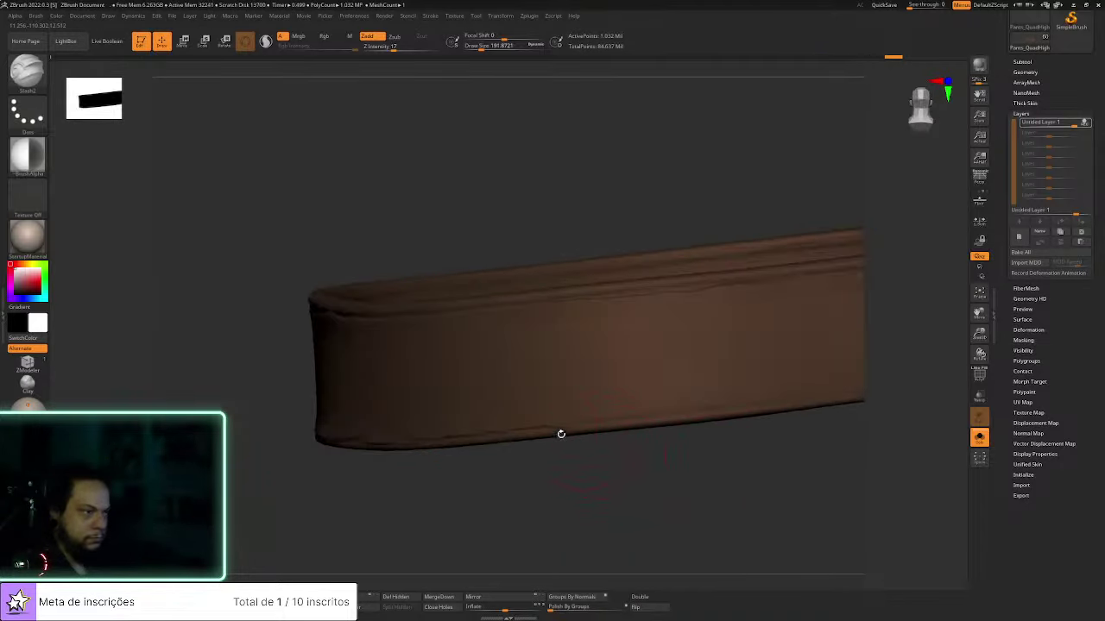
Extend the lower-edge crease along the back side of the band
{"action": "left_click_drag", "start_coordinate": [678, 412], "coordinate": [692, 410]}
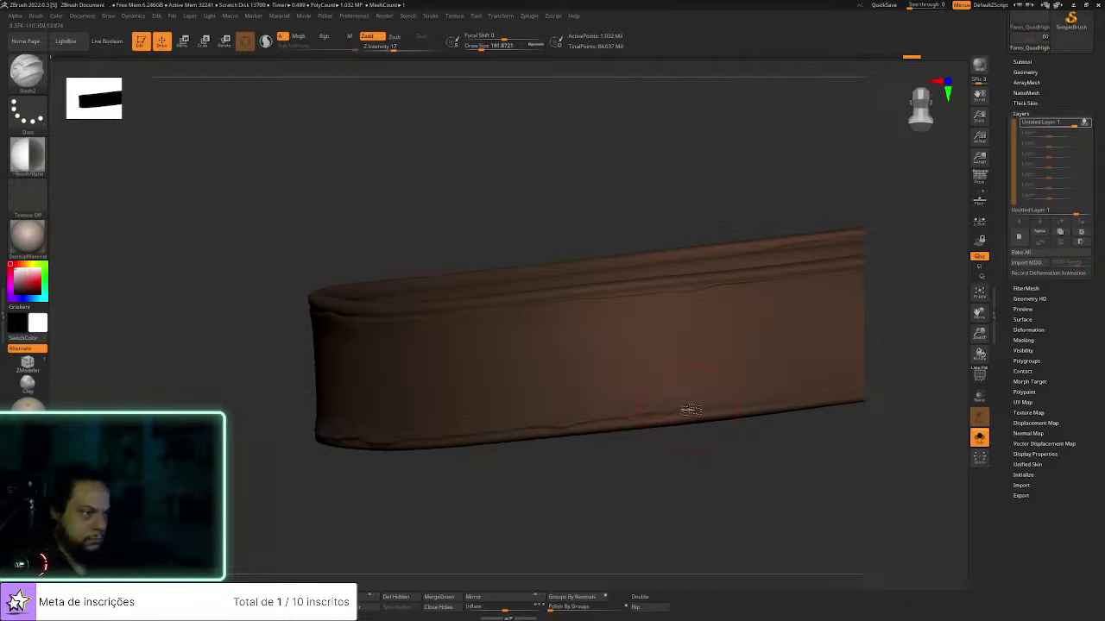
{"action": "left_click_drag", "start_coordinate": [759, 401], "coordinate": [788, 394]}
{"action": "mouse_move", "coordinate": [903, 379]}
{"action": "left_mouse_down"}
{"action": "mouse_move", "coordinate": [636, 437]}
{"action": "mouse_move", "coordinate": [791, 465]}
{"action": "left_mouse_up"}
{"action": "left_click_drag", "start_coordinate": [567, 435], "coordinate": [647, 428]}
{"action": "left_click_drag", "start_coordinate": [811, 469], "coordinate": [706, 483]}
{"action": "mouse_move", "coordinate": [639, 420]}
{"action": "left_mouse_down"}
{"action": "mouse_move", "coordinate": [685, 414]}
{"action": "mouse_move", "coordinate": [639, 484]}
{"action": "left_mouse_up"}
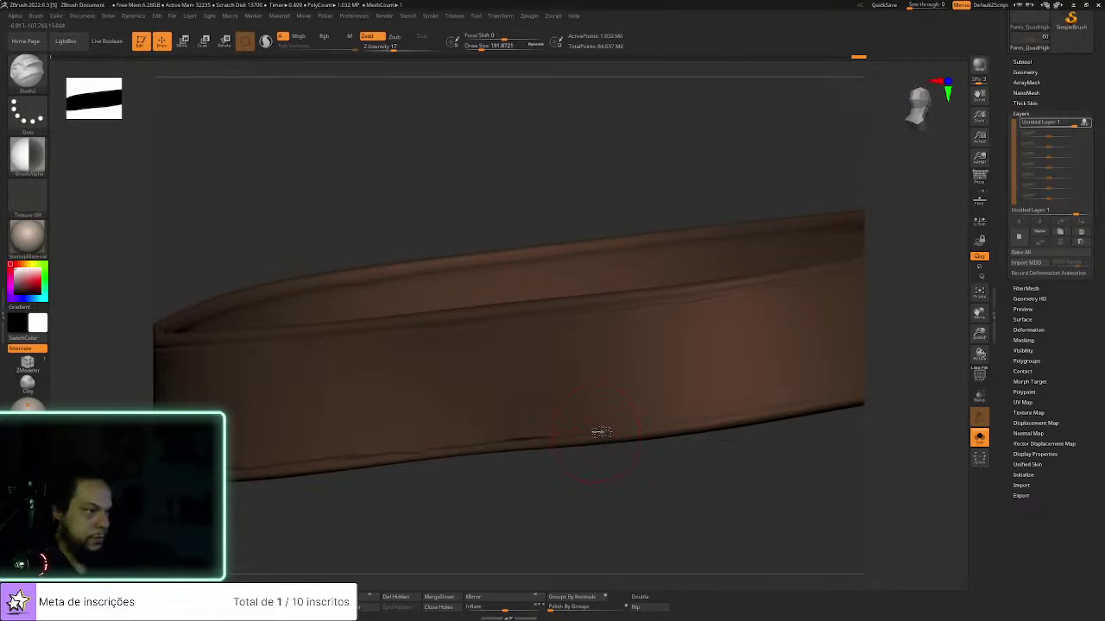
{"action": "mouse_move", "coordinate": [794, 444]}
{"action": "left_mouse_down"}
{"action": "mouse_move", "coordinate": [698, 486]}
{"action": "mouse_move", "coordinate": [594, 439]}
{"action": "left_mouse_up"}
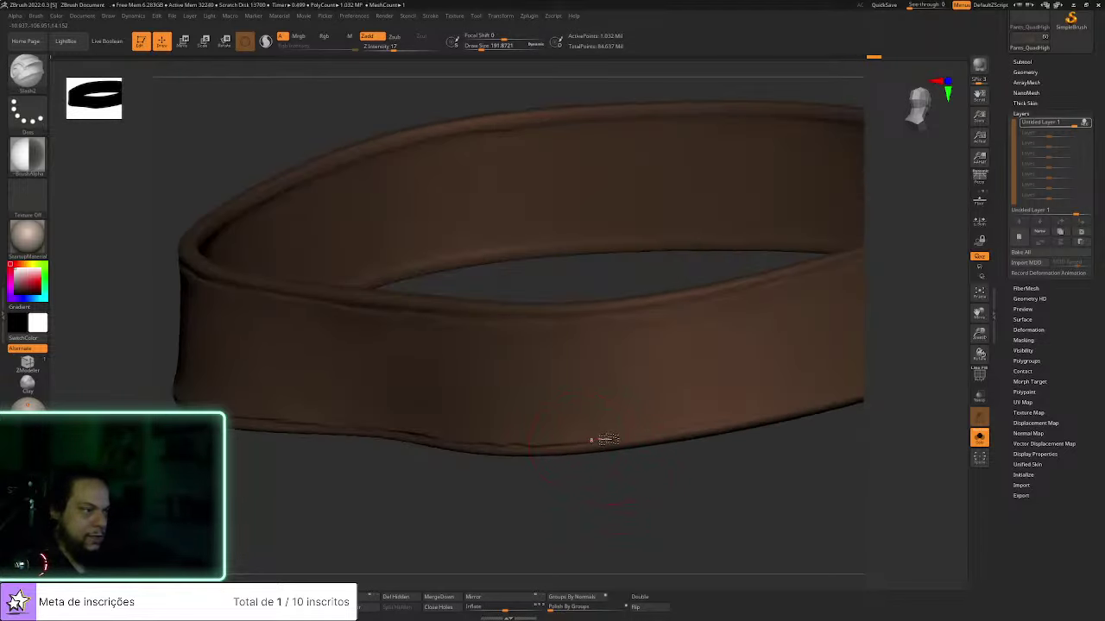
Carry the lower-edge crease around the second curved end and back toward the front of the band
{"action": "left_click_drag", "start_coordinate": [737, 467], "coordinate": [616, 459]}
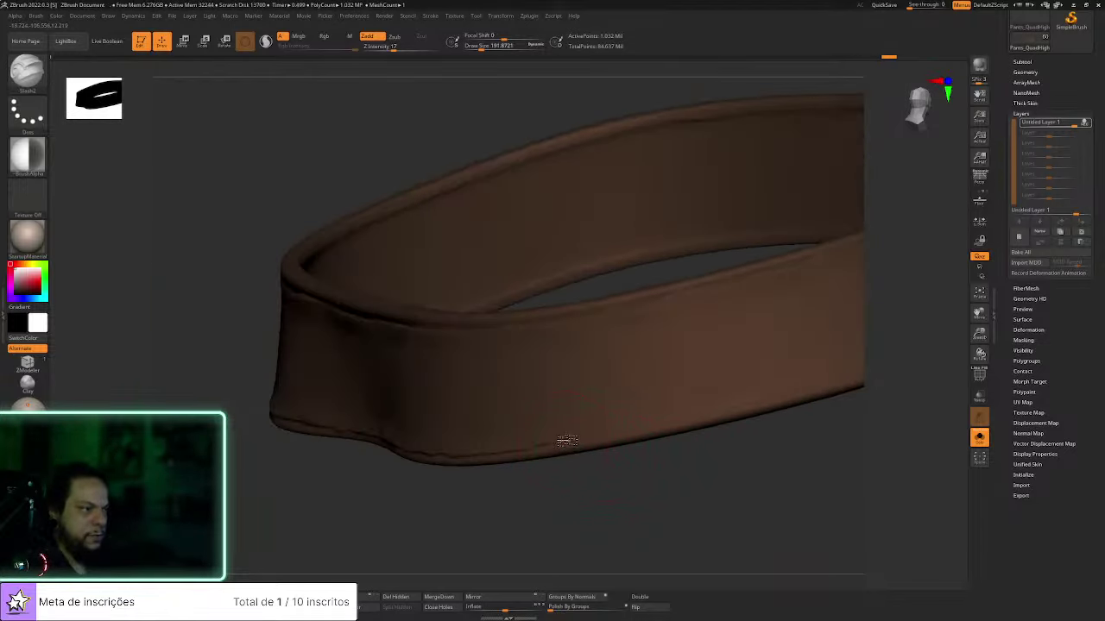
{"action": "left_click_drag", "start_coordinate": [659, 423], "coordinate": [607, 446]}
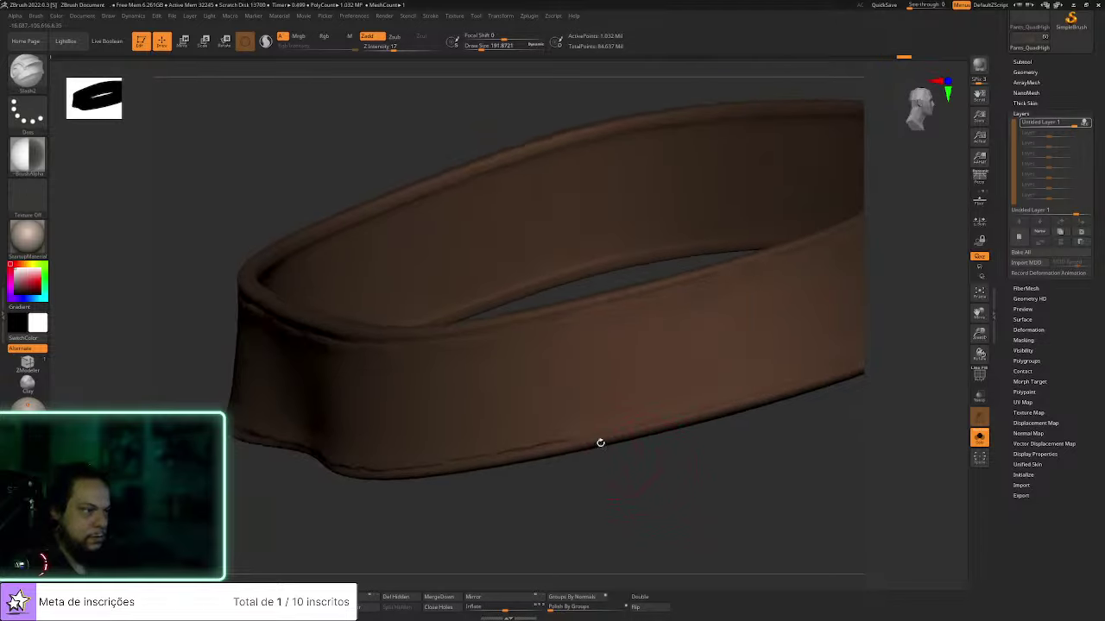
{"action": "left_click_drag", "start_coordinate": [747, 451], "coordinate": [649, 474]}
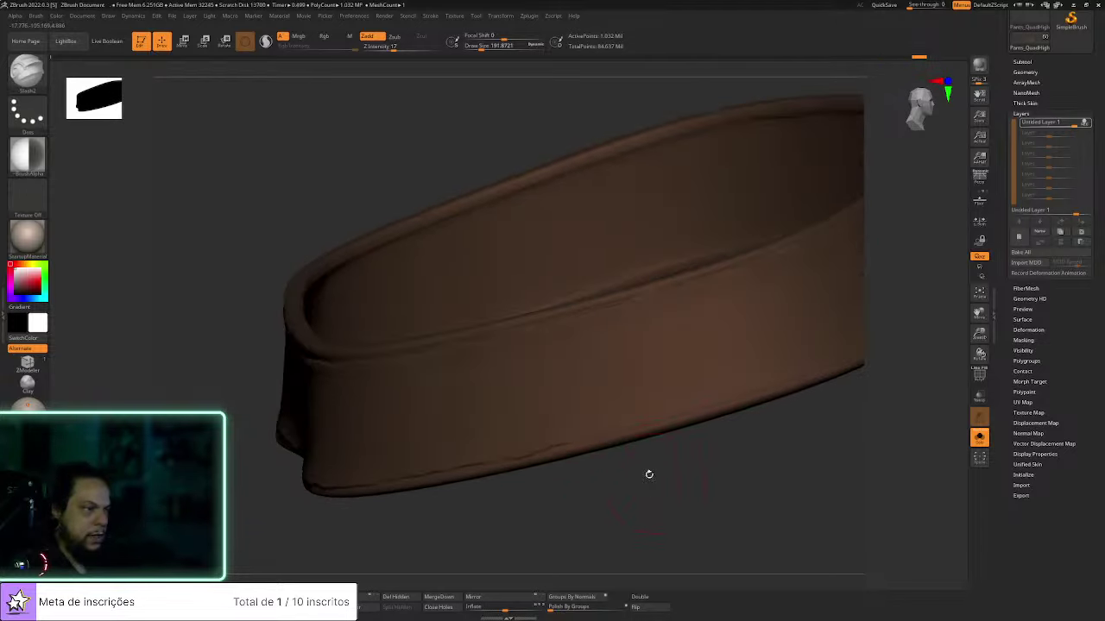
{"action": "left_click_drag", "start_coordinate": [786, 446], "coordinate": [661, 508]}
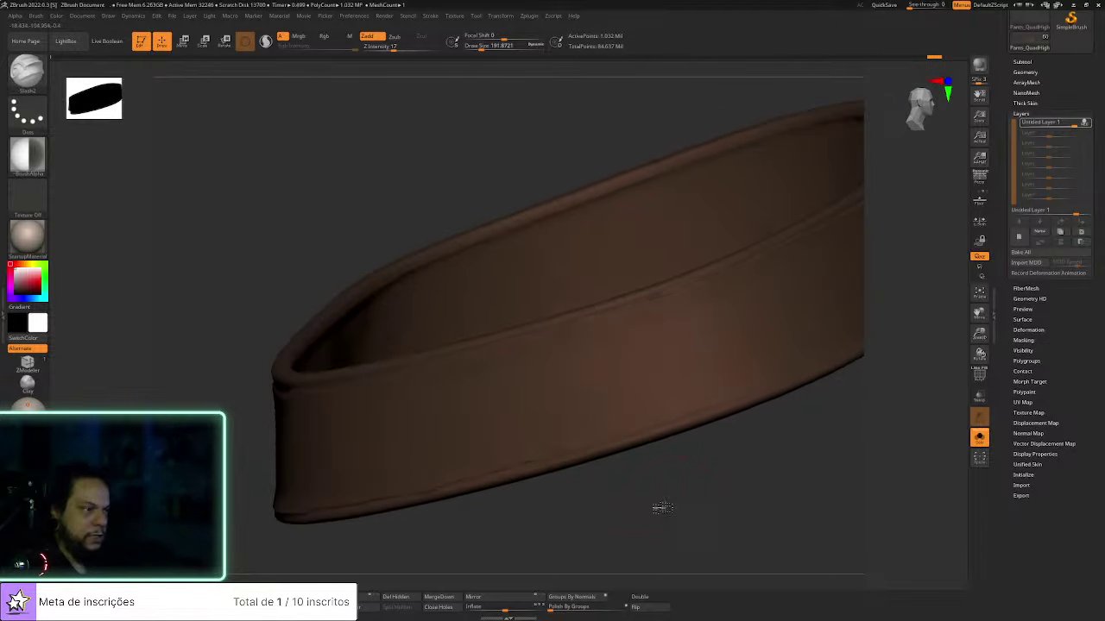
{"action": "left_click_drag", "start_coordinate": [744, 456], "coordinate": [651, 481]}
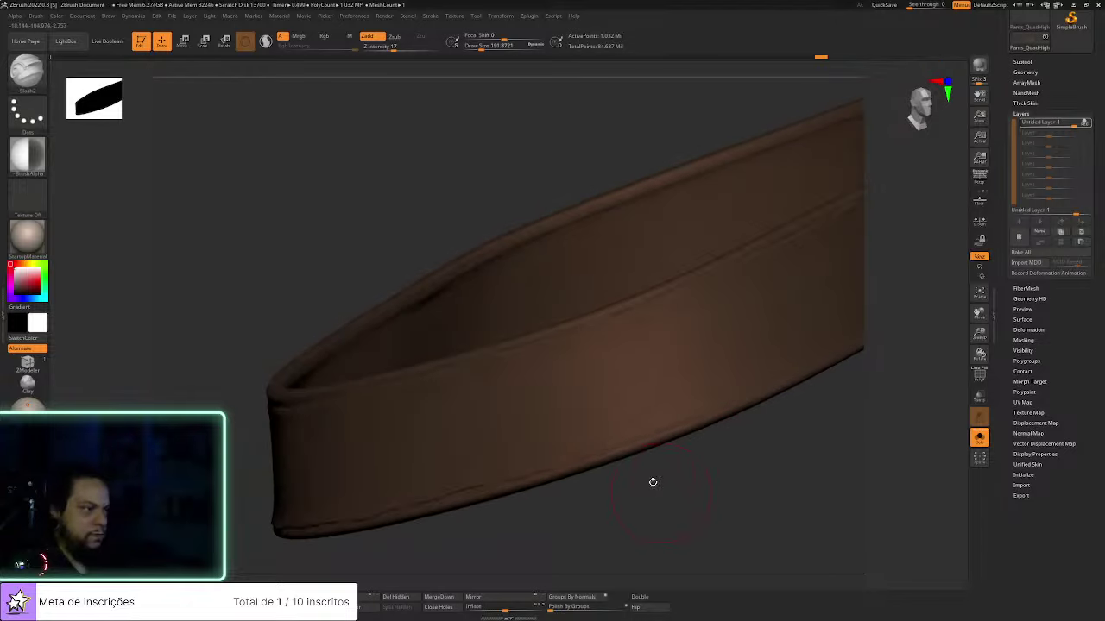
{"action": "mouse_move", "coordinate": [730, 406]}
{"action": "left_mouse_down"}
{"action": "mouse_move", "coordinate": [708, 468]}
{"action": "mouse_move", "coordinate": [619, 463]}
{"action": "mouse_move", "coordinate": [648, 423]}
{"action": "mouse_move", "coordinate": [682, 411]}
{"action": "left_mouse_up"}
{"action": "left_click_drag", "start_coordinate": [780, 363], "coordinate": [834, 405]}
Switch to the ClayBuildup brush with a draw size of about 33 and build up the crease beneath the upper rim
{"action": "key", "text": "b"}
{"action": "key", "text": "c"}
{"action": "key", "text": "b"}
{"action": "mouse_move", "coordinate": [799, 475]}
{"action": "left_mouse_down", "text": "alt"}
{"action": "mouse_move", "coordinate": [779, 404]}
{"action": "mouse_move", "coordinate": [820, 466]}
{"action": "mouse_move", "coordinate": [826, 458]}
{"action": "mouse_move", "coordinate": [676, 510]}
{"action": "mouse_move", "coordinate": [722, 501]}
{"action": "mouse_move", "coordinate": [750, 540]}
{"action": "mouse_move", "coordinate": [894, 473]}
{"action": "mouse_move", "coordinate": [897, 461]}
{"action": "left_mouse_up", "text": "alt"}
{"action": "key", "text": "s"}
{"action": "left_click_drag", "start_coordinate": [572, 359], "coordinate": [575, 359]}
{"action": "mouse_move", "coordinate": [651, 185]}
{"action": "left_mouse_down", "text": "alt"}
{"action": "mouse_move", "coordinate": [488, 355]}
{"action": "mouse_move", "coordinate": [471, 357]}
{"action": "left_mouse_up", "text": "alt"}
{"action": "key", "text": "s"}
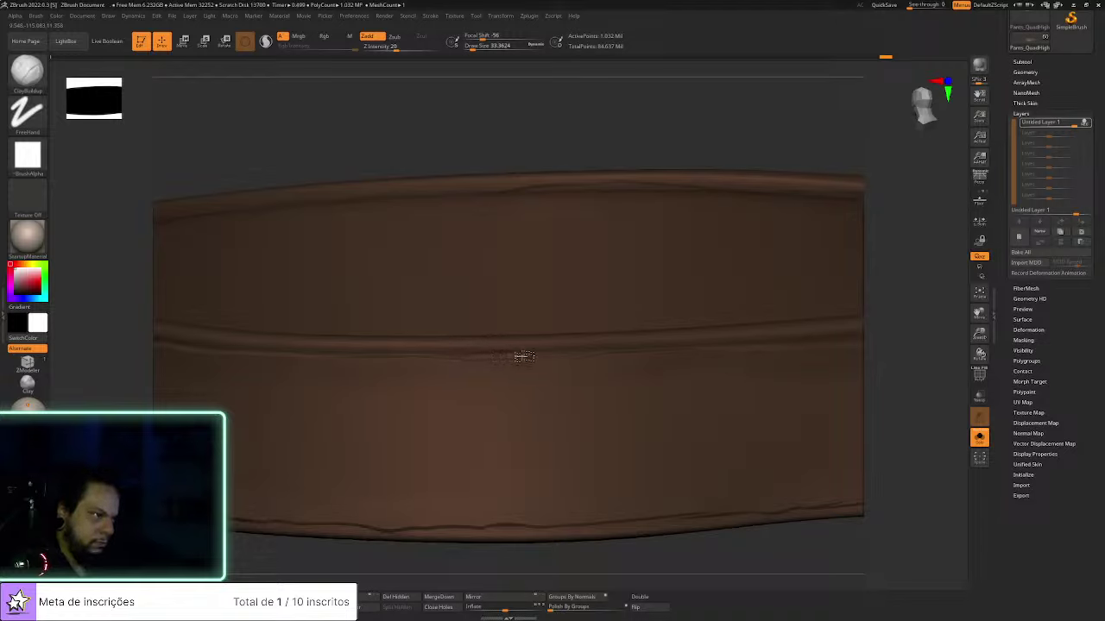
{"action": "left_click_drag", "start_coordinate": [441, 357], "coordinate": [562, 353]}
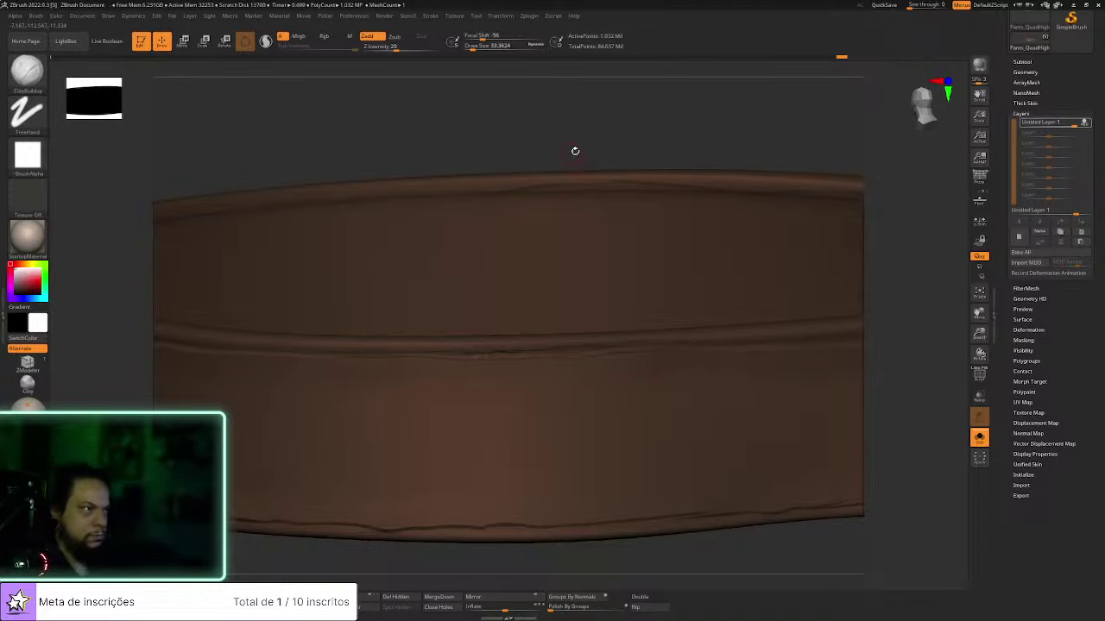
{"action": "left_click_drag", "start_coordinate": [570, 150], "coordinate": [660, 369]}
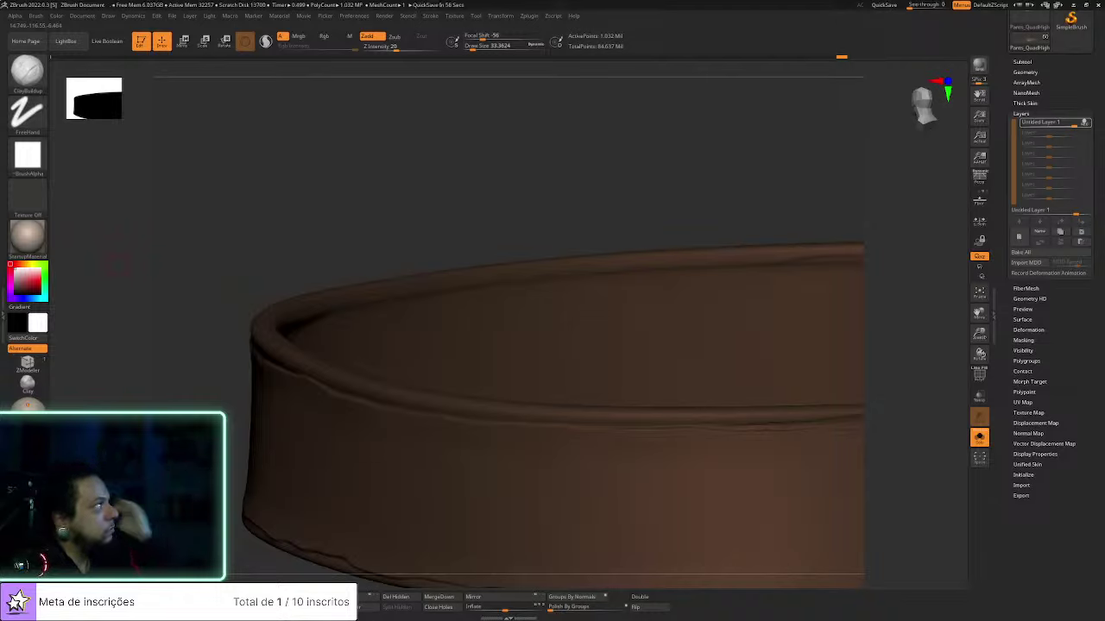
{"action": "left_click_drag", "start_coordinate": [609, 201], "coordinate": [631, 454]}
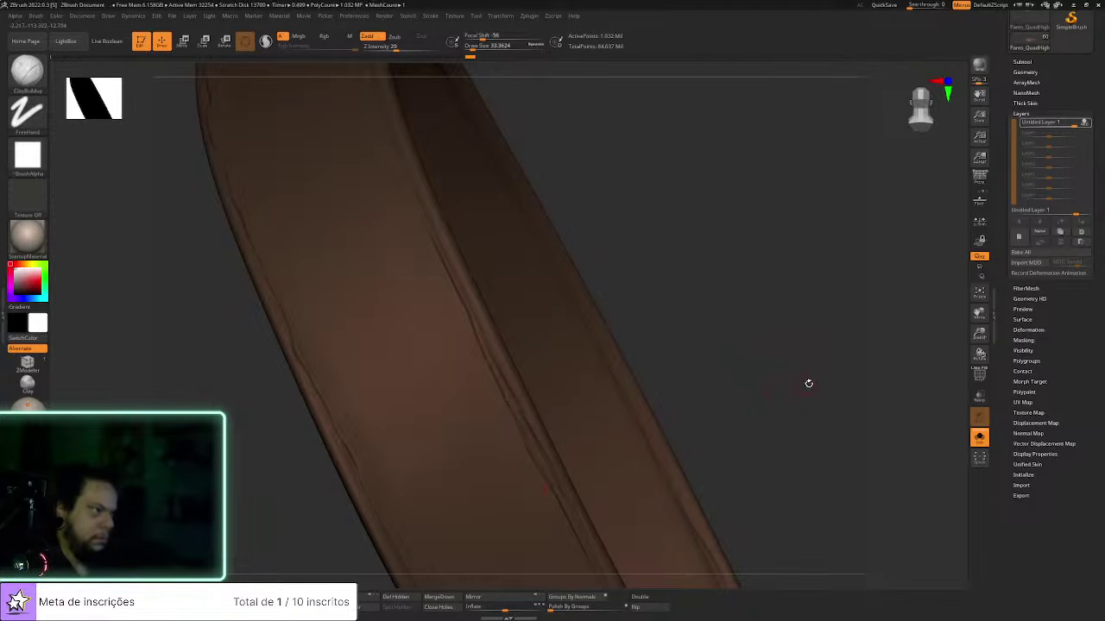
Add more ClayBuildup fold detail beside the crease along the upper rim toward the band's curved end
{"action": "left_click_drag", "start_coordinate": [806, 382], "coordinate": [815, 356]}
{"action": "left_click_drag", "start_coordinate": [907, 338], "coordinate": [809, 385]}
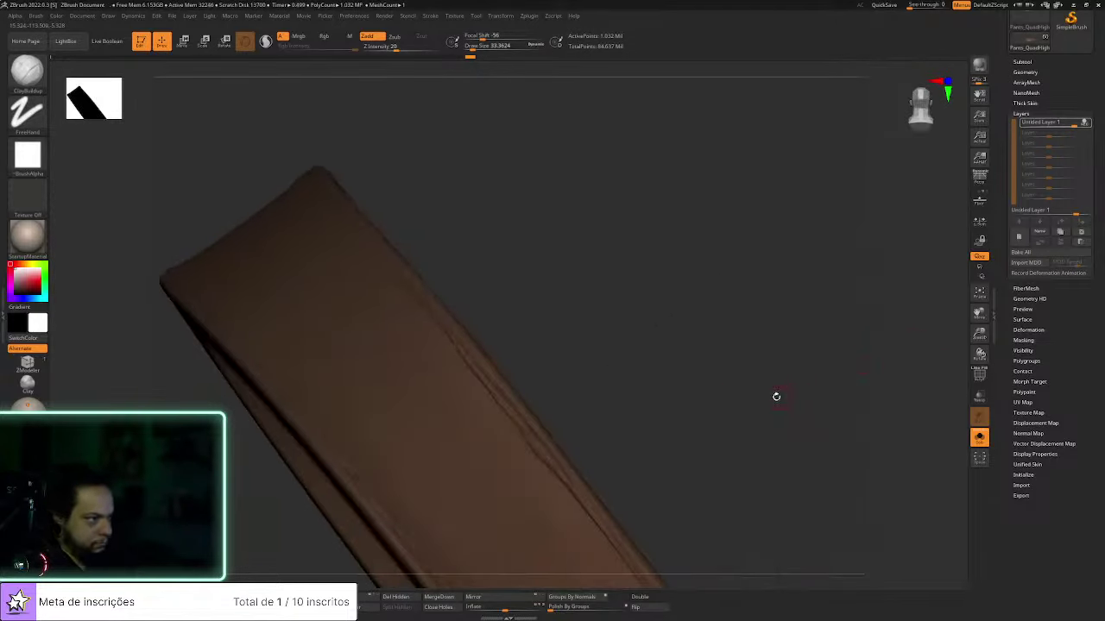
{"action": "left_click_drag", "start_coordinate": [653, 341], "coordinate": [457, 345]}
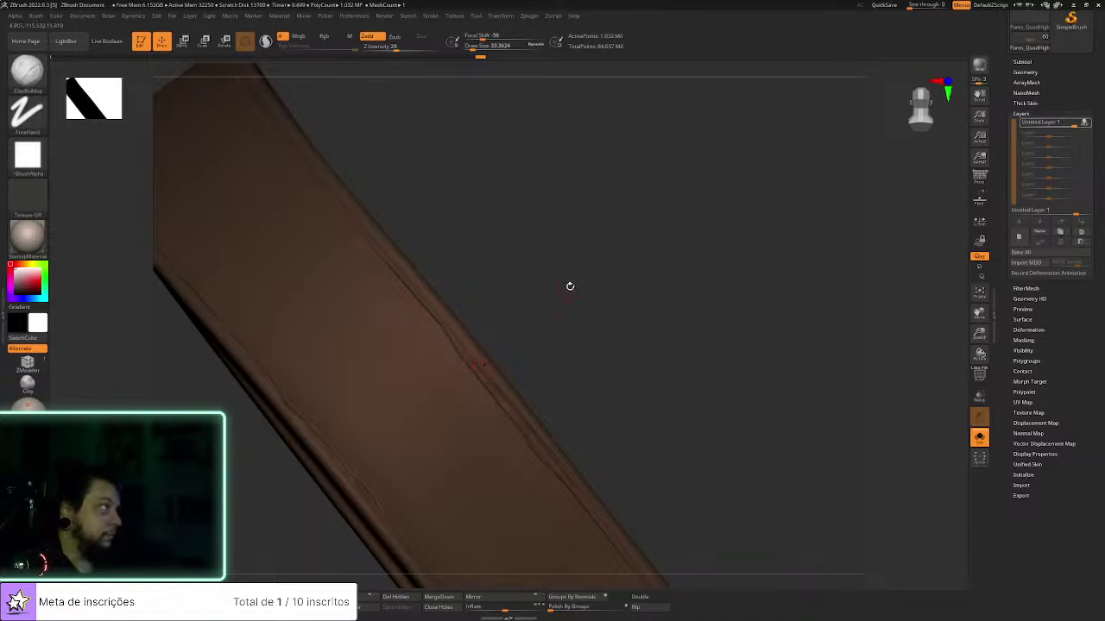
{"action": "left_click_drag", "start_coordinate": [569, 286], "coordinate": [525, 426]}
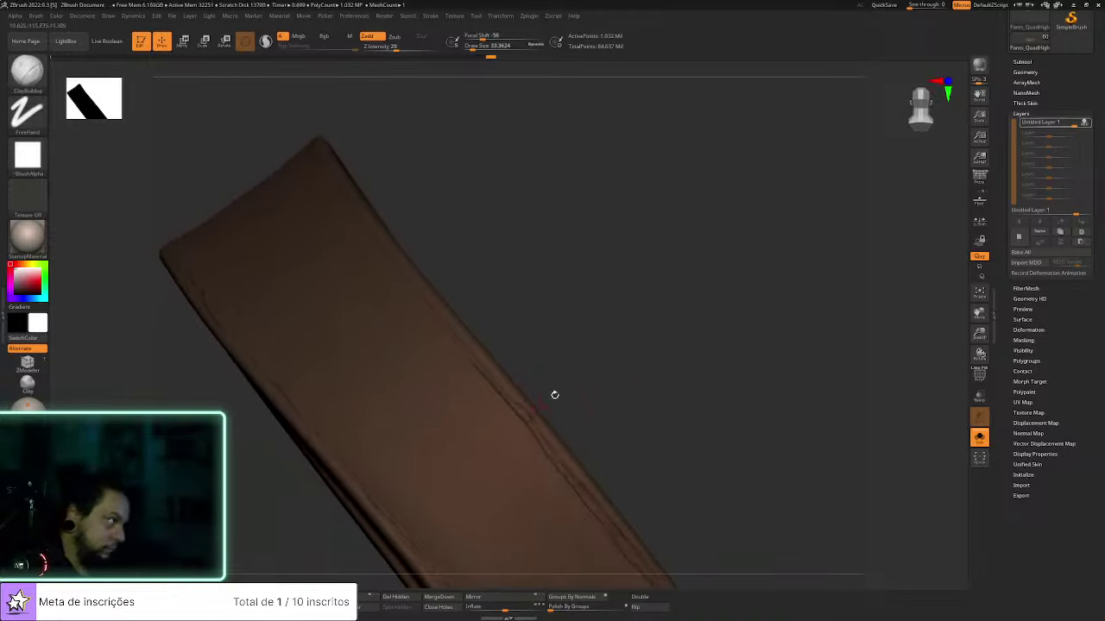
{"action": "left_click_drag", "start_coordinate": [607, 344], "coordinate": [667, 368], "text": "alt"}
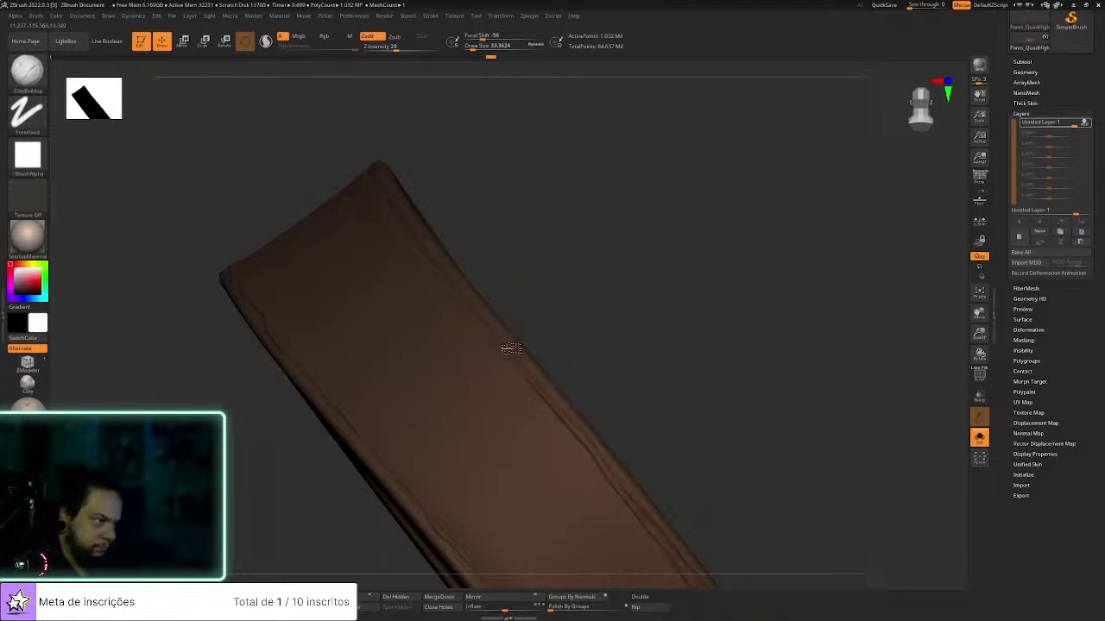
{"action": "left_click_drag", "start_coordinate": [657, 346], "coordinate": [607, 368]}
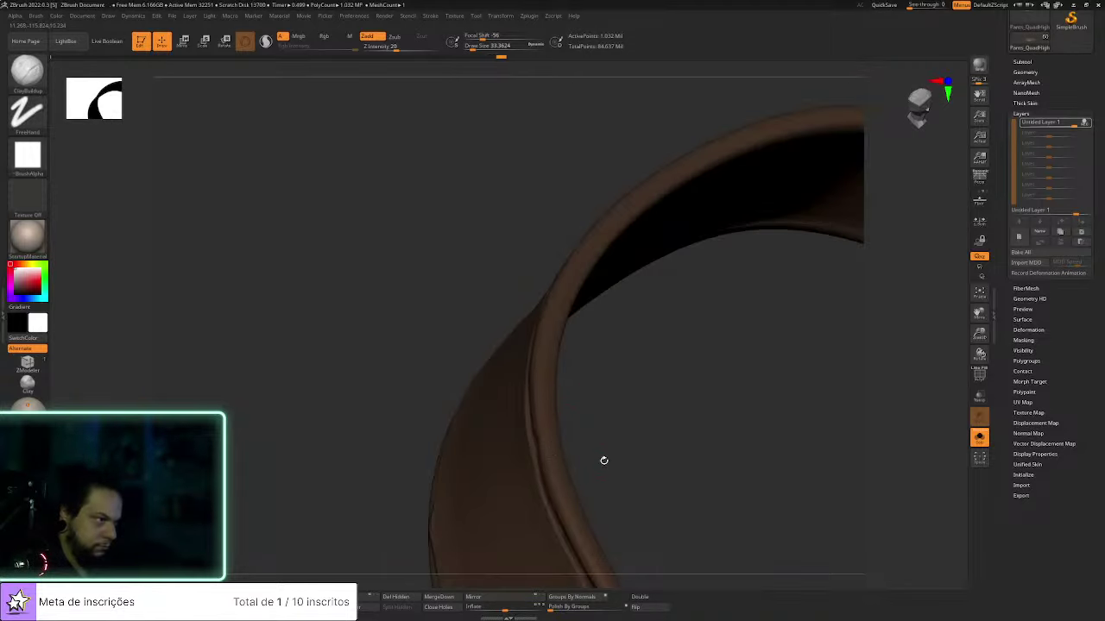
{"action": "left_click_drag", "start_coordinate": [592, 468], "coordinate": [562, 407]}
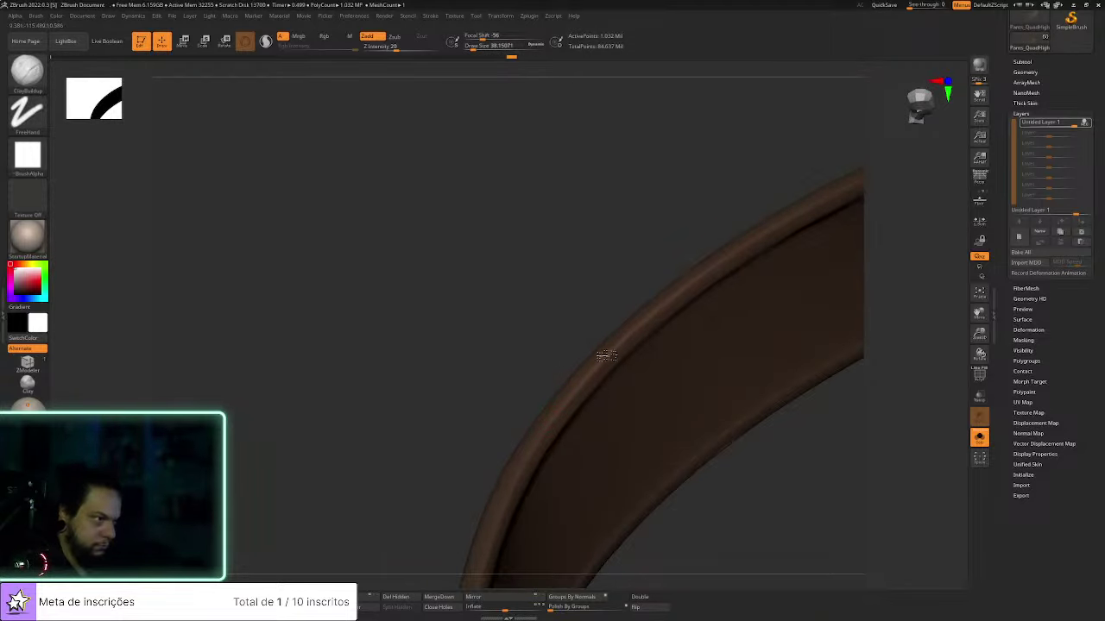
Enlarge the ClayBuildup draw size to about 61 and work along the band's rolled rim
{"action": "key", "text": "s"}
{"action": "left_click_drag", "start_coordinate": [614, 352], "coordinate": [619, 352]}
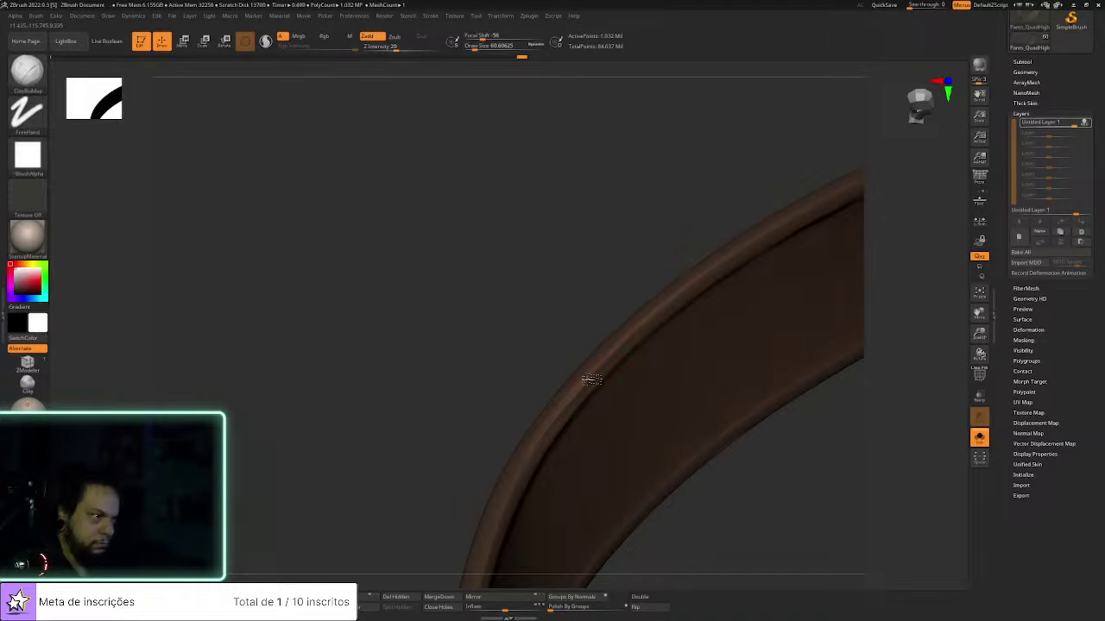
{"action": "left_click_drag", "start_coordinate": [627, 290], "coordinate": [591, 376]}
{"action": "left_click_drag", "start_coordinate": [572, 459], "coordinate": [575, 342], "text": "shift"}
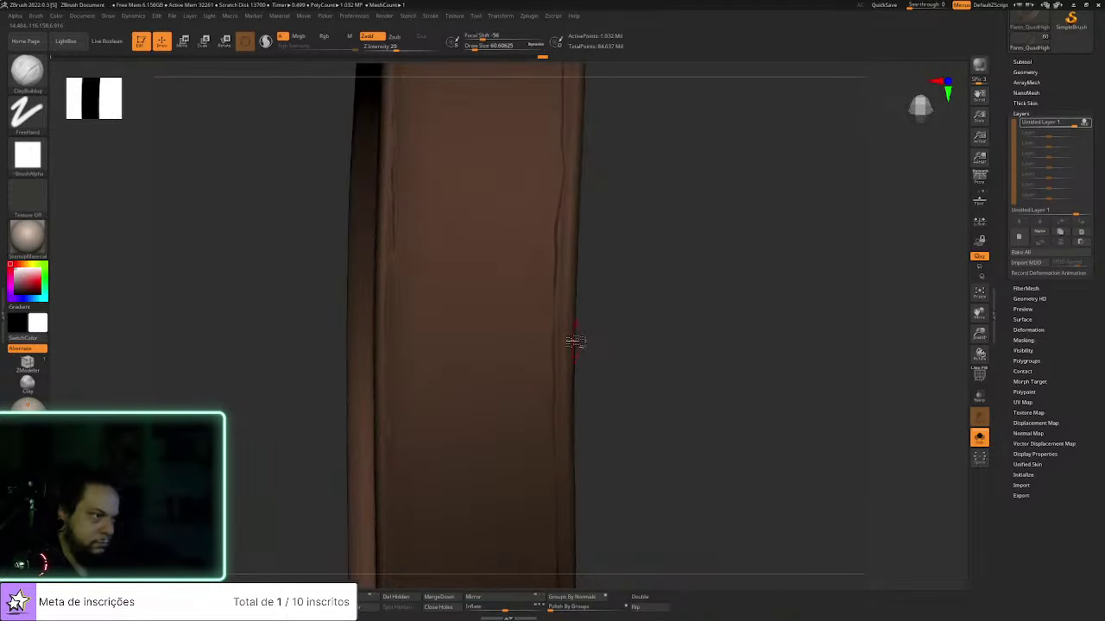
Reduce the draw size to about 25 and refine the narrow crease next to the rim
{"action": "key", "text": "bracketleft"}
{"action": "key", "text": "bracketleft"}
{"action": "key", "text": "bracketleft"}
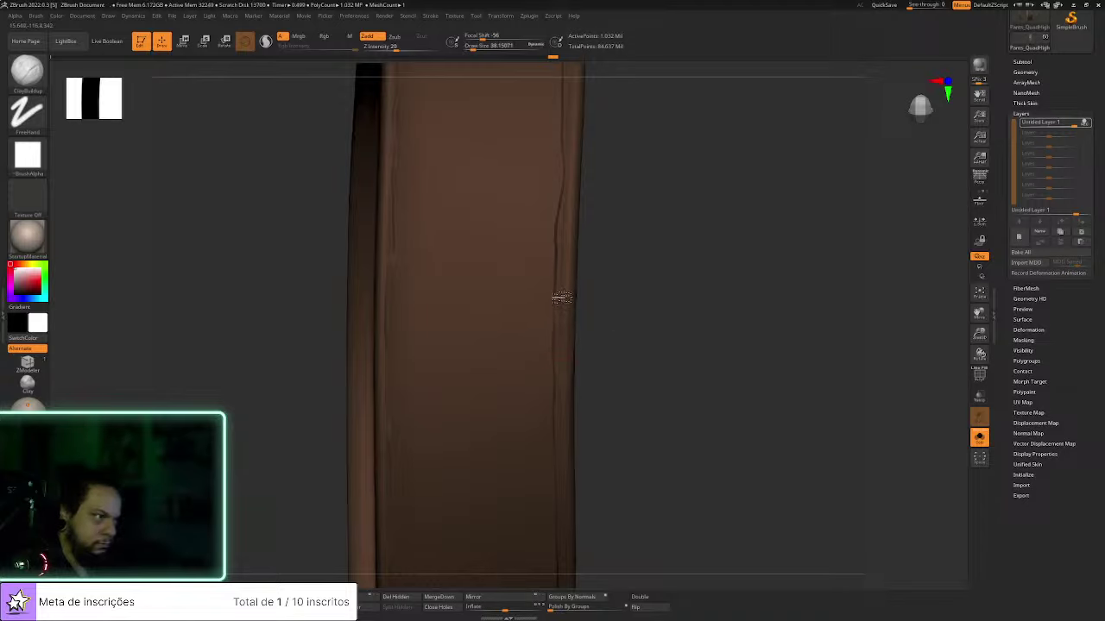
{"action": "key", "text": "bracketleft"}
{"action": "key", "text": "bracketleft"}
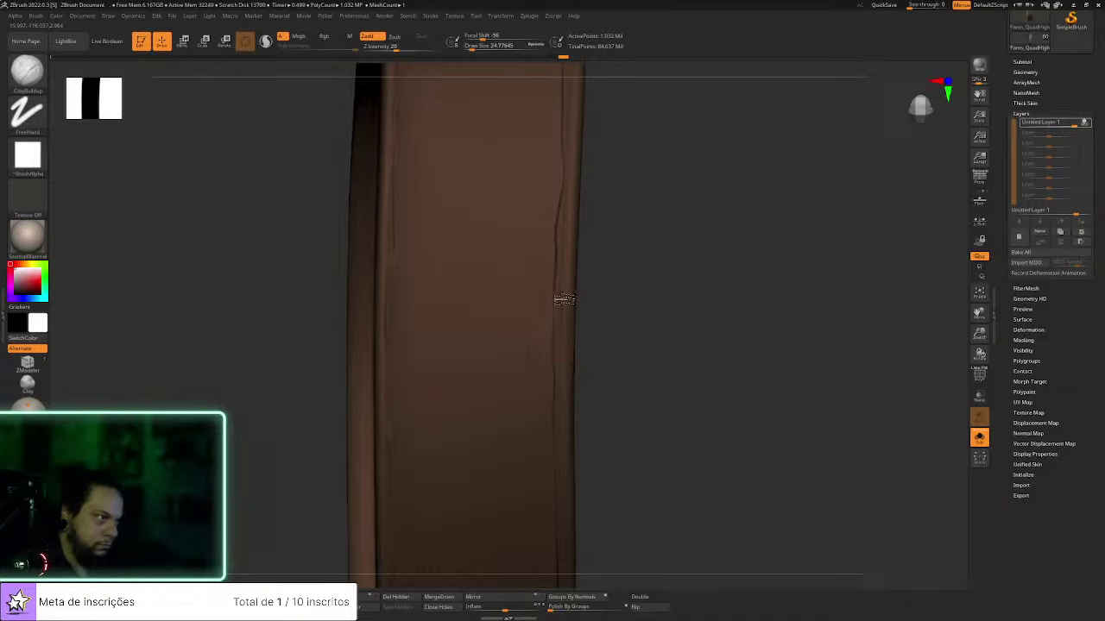
{"action": "mouse_move", "coordinate": [635, 284]}
{"action": "left_mouse_down"}
{"action": "mouse_move", "coordinate": [651, 422]}
{"action": "mouse_move", "coordinate": [633, 389]}
{"action": "mouse_move", "coordinate": [588, 365]}
{"action": "left_mouse_up"}
Set the ClayBuildup draw size to about 67 and build up the rim around the band's curved end
{"action": "key", "text": "s"}
{"action": "left_click_drag", "start_coordinate": [671, 361], "coordinate": [584, 385]}
{"action": "left_click_drag", "start_coordinate": [526, 306], "coordinate": [582, 389]}
{"action": "left_click_drag", "start_coordinate": [579, 451], "coordinate": [644, 367]}
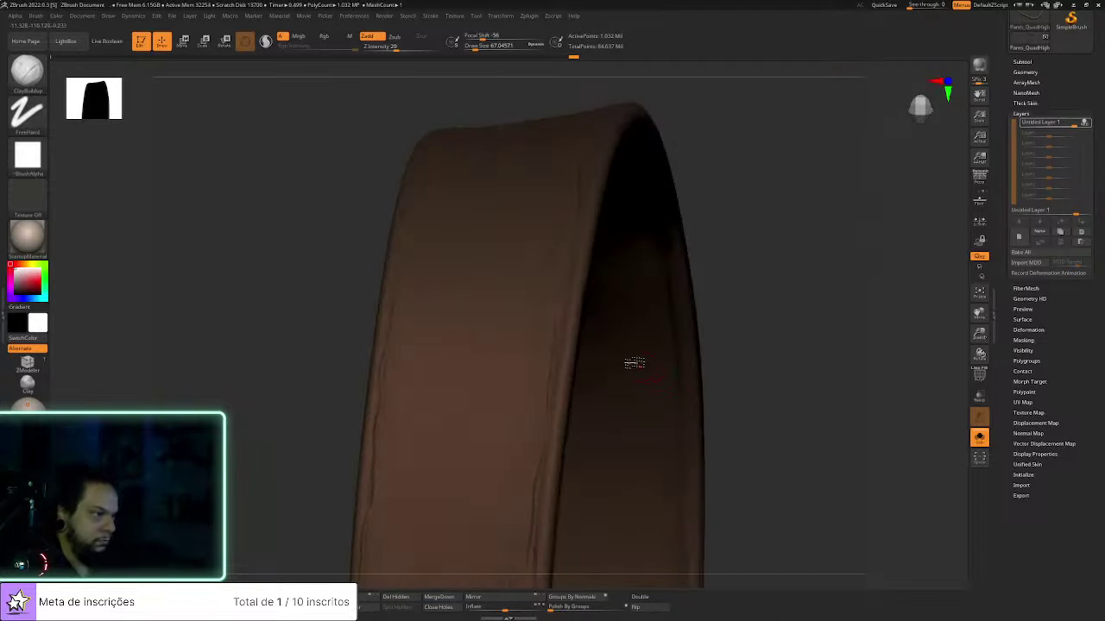
Reduce the ClayBuildup draw size to about 25 and refine the thin crease along the band's rim
{"action": "key", "text": "bracketleft"}
{"action": "key", "text": "bracketleft"}
{"action": "key", "text": "bracketleft"}
{"action": "key", "text": "bracketleft"}
{"action": "key", "text": "bracketleft"}
{"action": "key", "text": "bracketleft"}
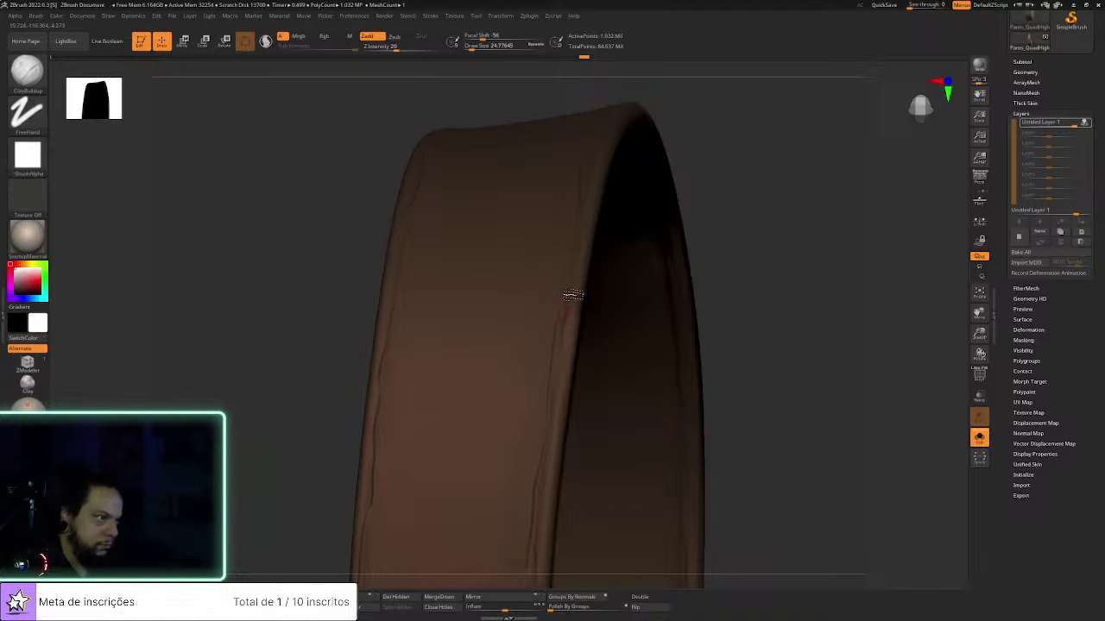
{"action": "mouse_move", "coordinate": [733, 328]}
{"action": "left_mouse_down"}
{"action": "mouse_move", "coordinate": [769, 365]}
{"action": "mouse_move", "coordinate": [742, 342]}
{"action": "left_mouse_up"}
Enlarge the ClayBuildup draw size to about 74 and build up the rolled rim along the band's curve
{"action": "key", "text": "bracketright"}
{"action": "key", "text": "bracketright"}
{"action": "key", "text": "bracketright"}
{"action": "key", "text": "bracketright"}
{"action": "key", "text": "bracketright"}
{"action": "key", "text": "bracketright"}
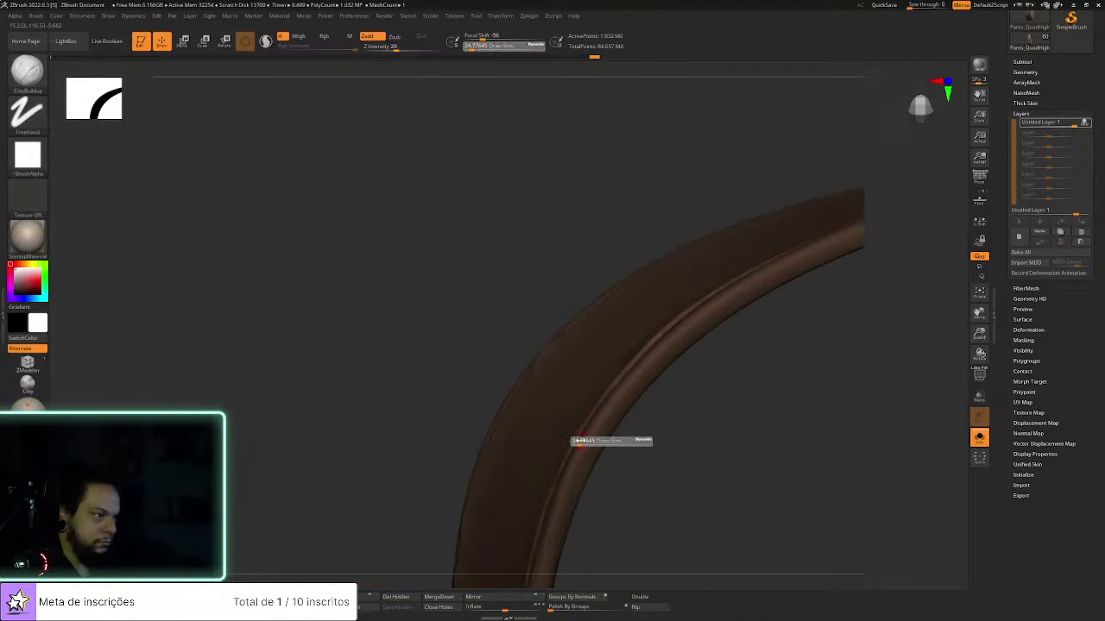
{"action": "left_click_drag", "start_coordinate": [588, 483], "coordinate": [615, 388]}
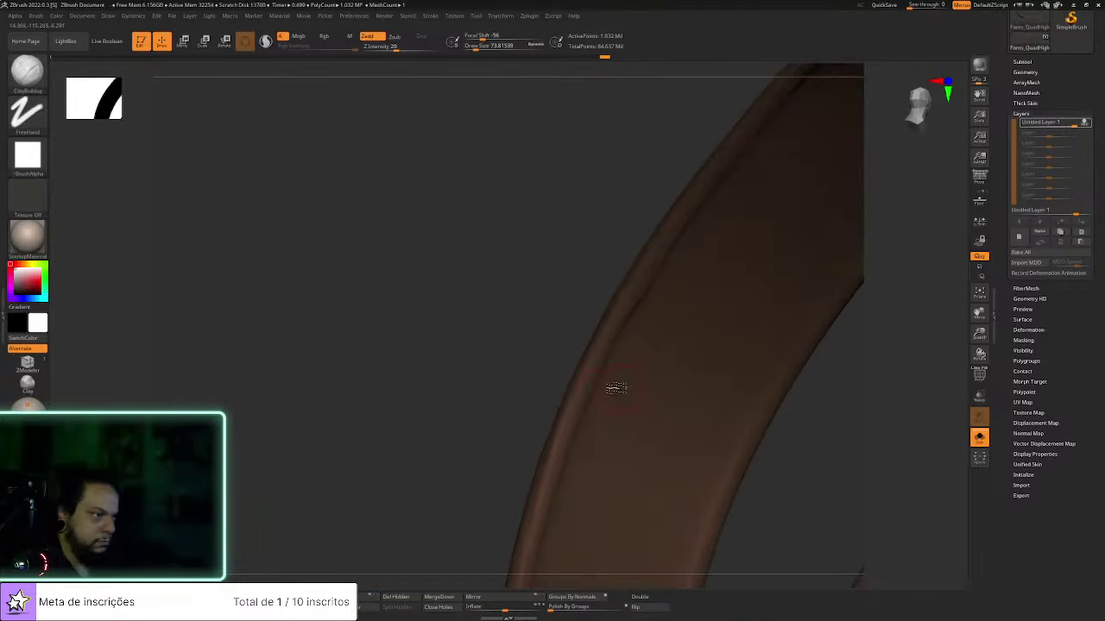
{"action": "left_click_drag", "start_coordinate": [592, 328], "coordinate": [682, 332]}
{"action": "left_click_drag", "start_coordinate": [889, 296], "coordinate": [649, 429]}
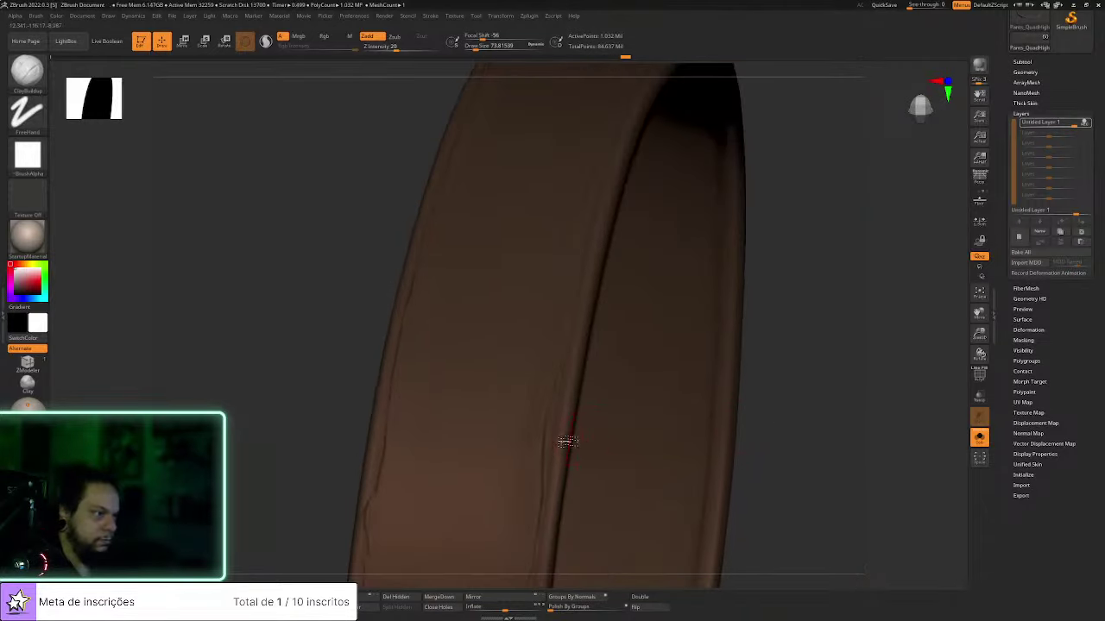
Sculpt the crease beside the rim at a draw size of about 33, and work the rolled rim at about 61
{"action": "key", "text": "s"}
{"action": "left_click_drag", "start_coordinate": [551, 421], "coordinate": [547, 421]}
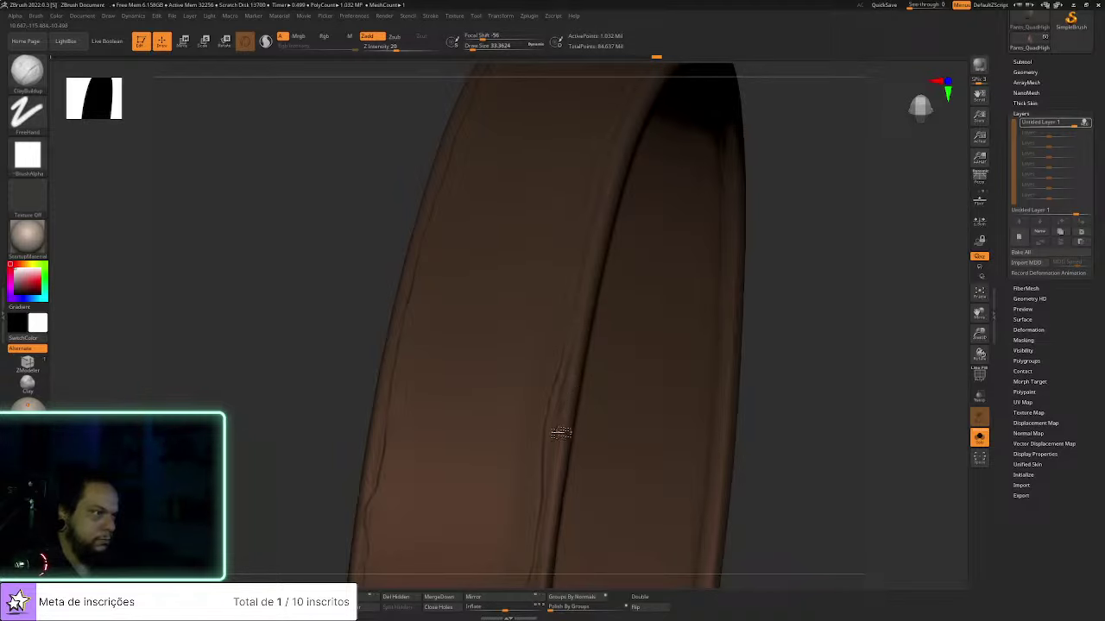
{"action": "mouse_move", "coordinate": [576, 474]}
{"action": "right_mouse_down"}
{"action": "mouse_move", "coordinate": [774, 301]}
{"action": "mouse_move", "coordinate": [760, 336]}
{"action": "right_mouse_up"}
{"action": "key", "text": "s"}
{"action": "left_click_drag", "start_coordinate": [592, 381], "coordinate": [596, 380]}
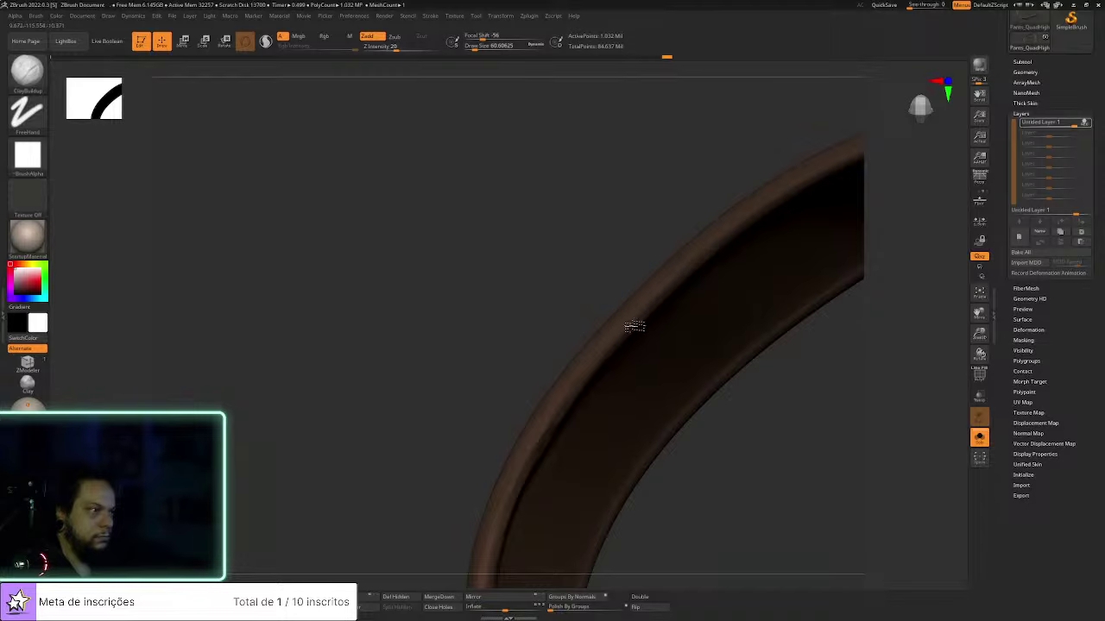
Set the draw size to about 33 and extend the irregular crease further along the rim
{"action": "right_click_drag", "start_coordinate": [669, 272], "coordinate": [547, 437]}
{"action": "key", "text": "s"}
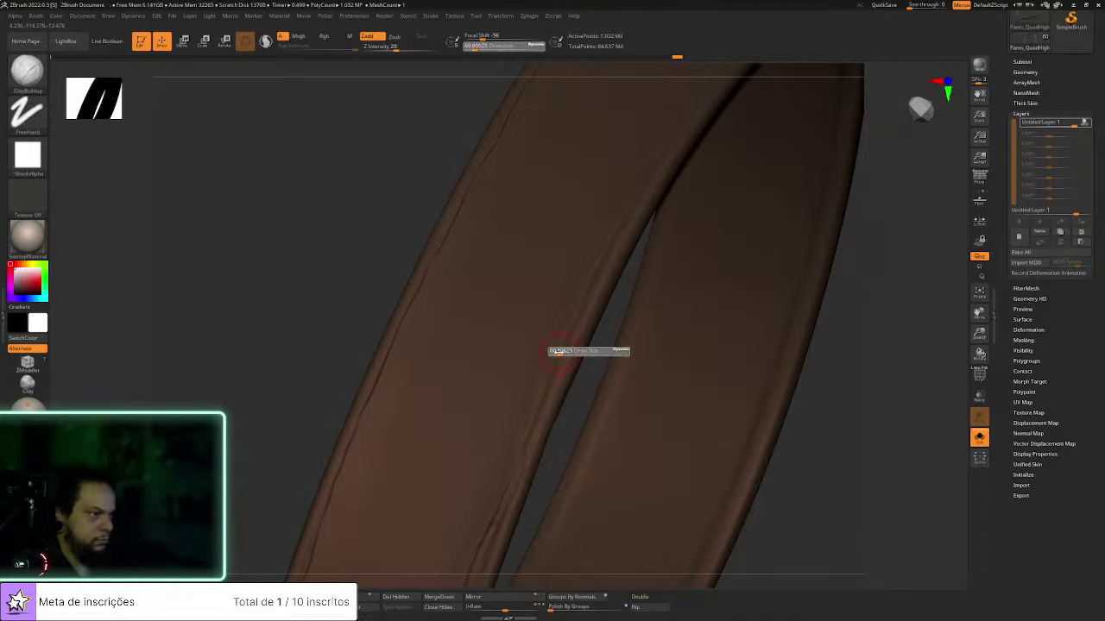
{"action": "left_click", "coordinate": [556, 351]}
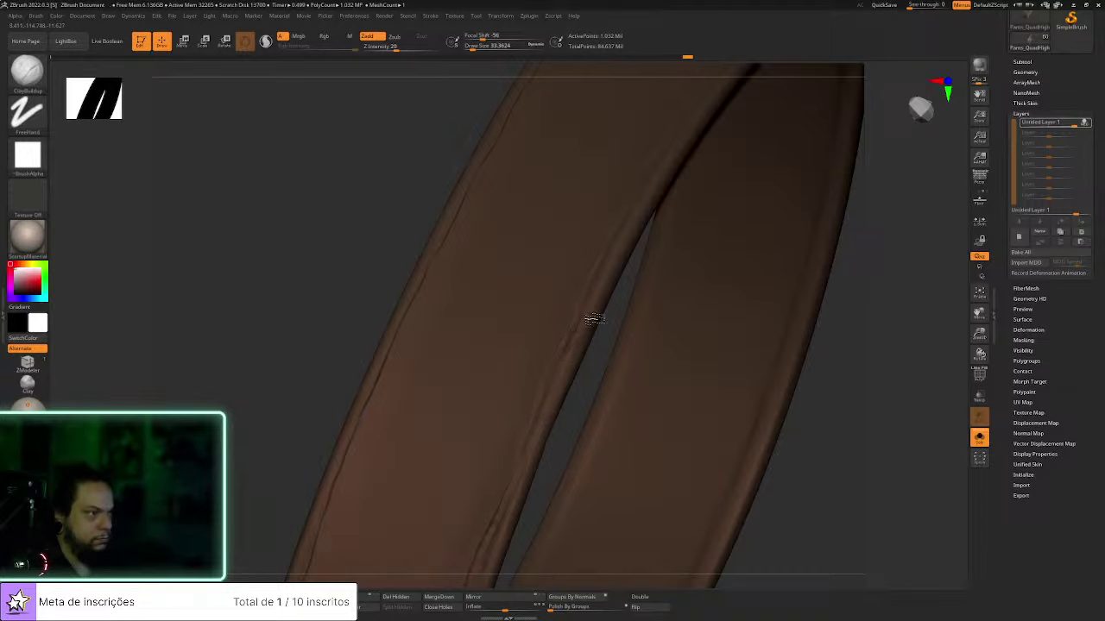
Raise the ClayBuildup draw size to about 67 and build up the lower rim around the bend
{"action": "left_click_drag", "start_coordinate": [905, 291], "coordinate": [854, 360]}
{"action": "key", "text": "s"}
{"action": "left_click", "coordinate": [571, 383]}
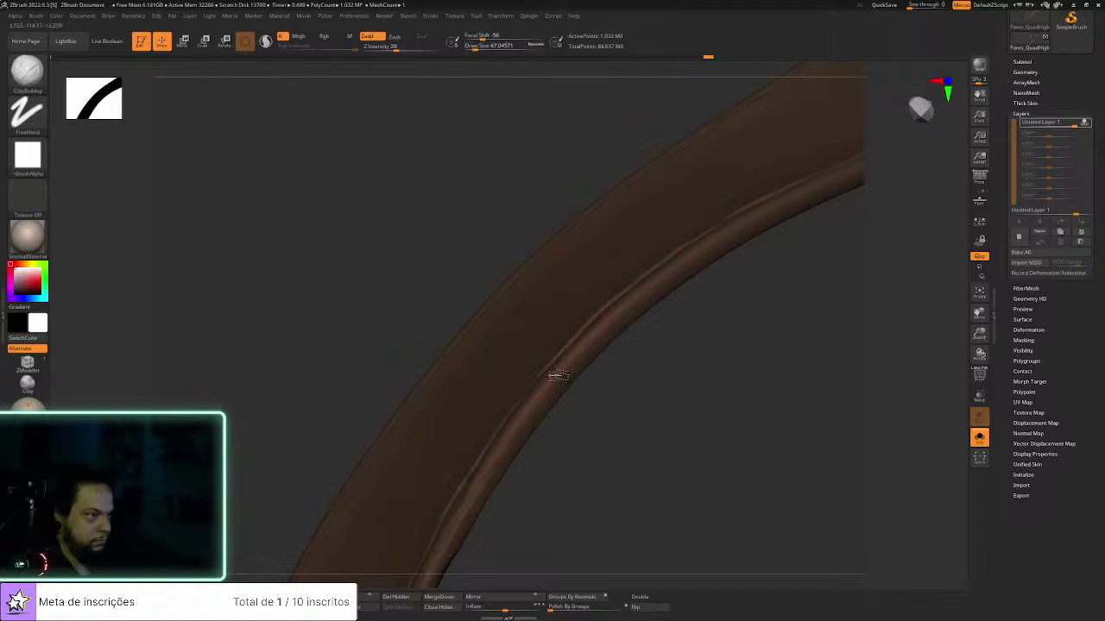
{"action": "left_click_drag", "start_coordinate": [742, 319], "coordinate": [716, 246]}
{"action": "left_click_drag", "start_coordinate": [614, 343], "coordinate": [771, 273]}
{"action": "mouse_move", "coordinate": [848, 197]}
{"action": "left_mouse_down"}
{"action": "mouse_move", "coordinate": [658, 232]}
{"action": "mouse_move", "coordinate": [693, 315]}
{"action": "mouse_move", "coordinate": [499, 317]}
{"action": "left_mouse_up"}
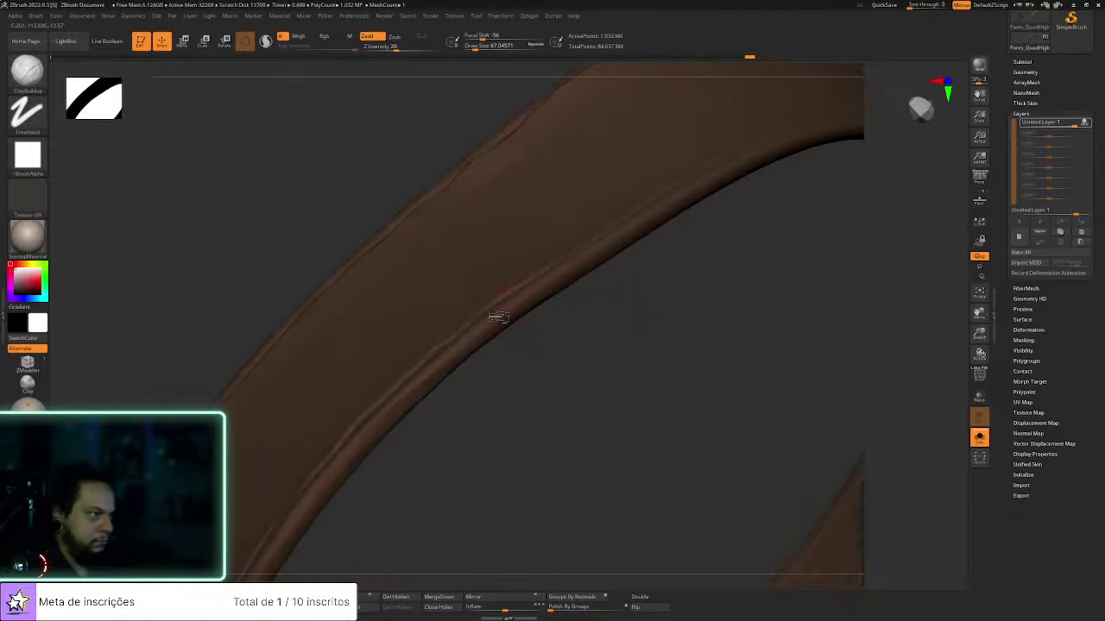
{"action": "mouse_move", "coordinate": [648, 279]}
{"action": "left_mouse_down"}
{"action": "mouse_move", "coordinate": [564, 388]}
{"action": "mouse_move", "coordinate": [454, 380]}
{"action": "left_mouse_up"}
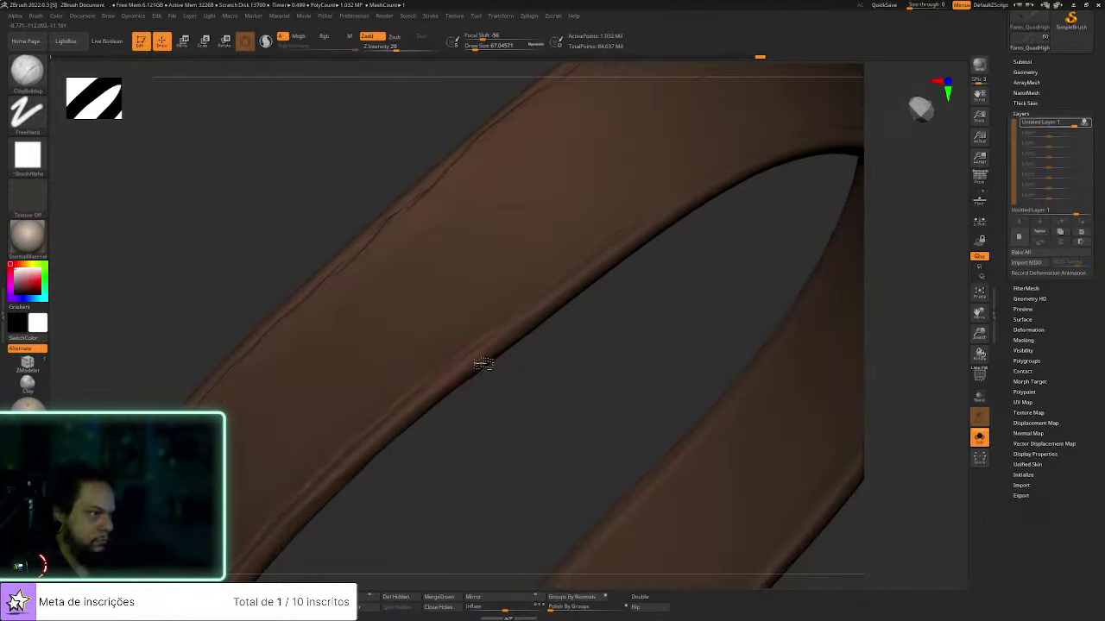
Reduce the draw size to about 21 and carve fine crease strokes along the band's lower edge
{"action": "left_click_drag", "start_coordinate": [535, 336], "coordinate": [498, 323]}
{"action": "key", "text": "s"}
{"action": "key", "text": "s"}
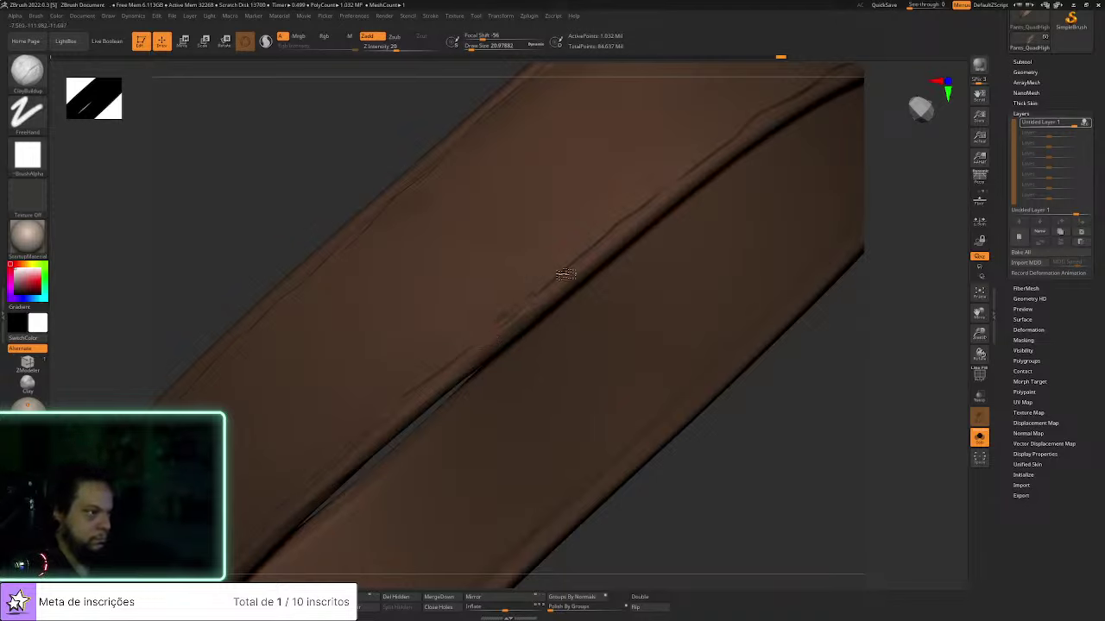
{"action": "left_click_drag", "start_coordinate": [519, 307], "coordinate": [576, 268]}
Set the draw size to about 43 and add uneven fold strokes along the lower seam crease
{"action": "left_click_drag", "start_coordinate": [865, 365], "coordinate": [453, 401]}
{"action": "key", "text": "s"}
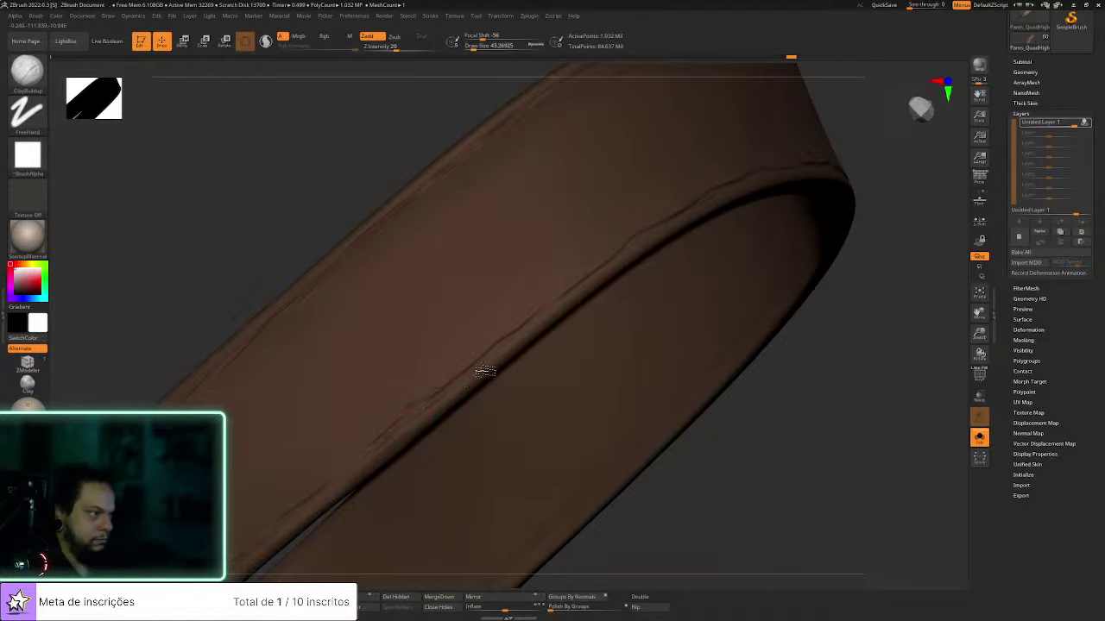
{"action": "left_click_drag", "start_coordinate": [868, 296], "coordinate": [572, 316]}
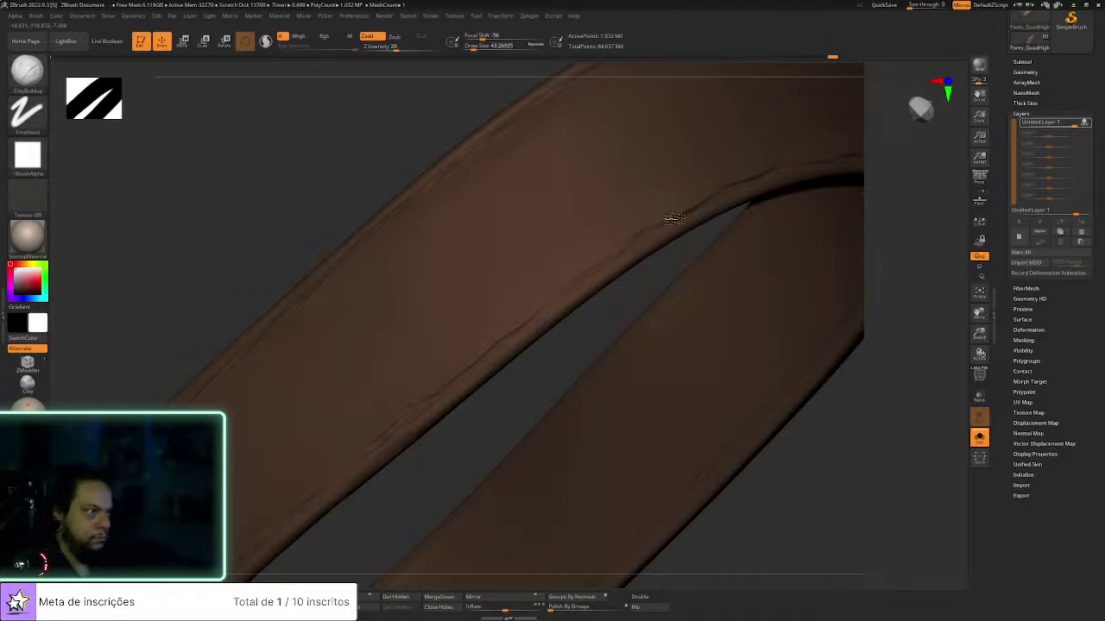
{"action": "left_click_drag", "start_coordinate": [831, 267], "coordinate": [789, 303]}
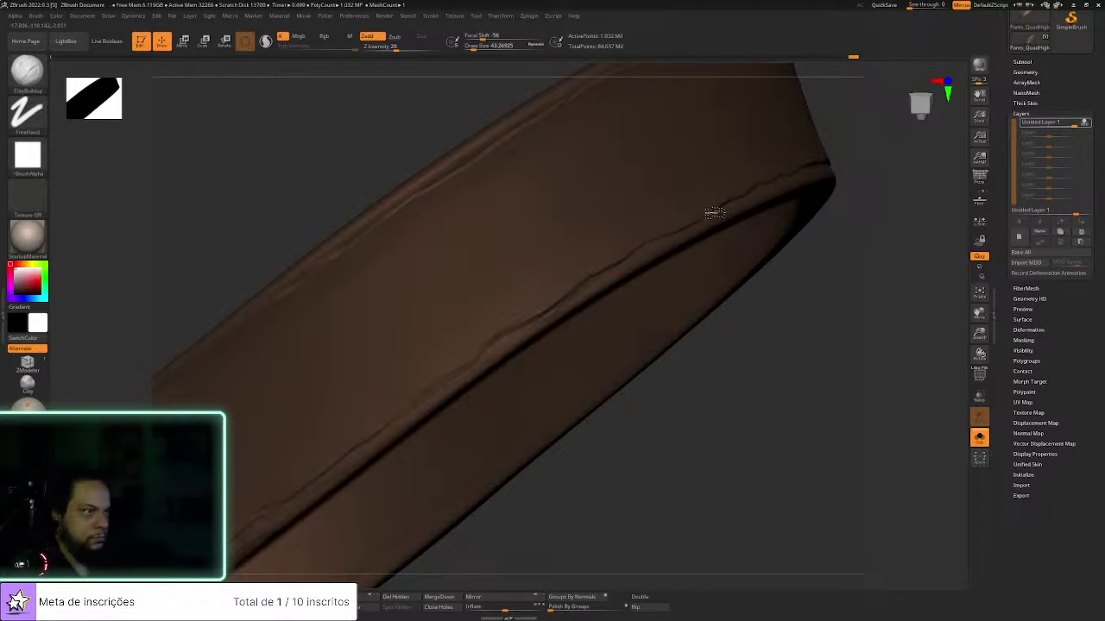
Continue the ClayBuildup crease and fold detail along the lower edge past the band's curved end
{"action": "left_click_drag", "start_coordinate": [863, 253], "coordinate": [636, 338]}
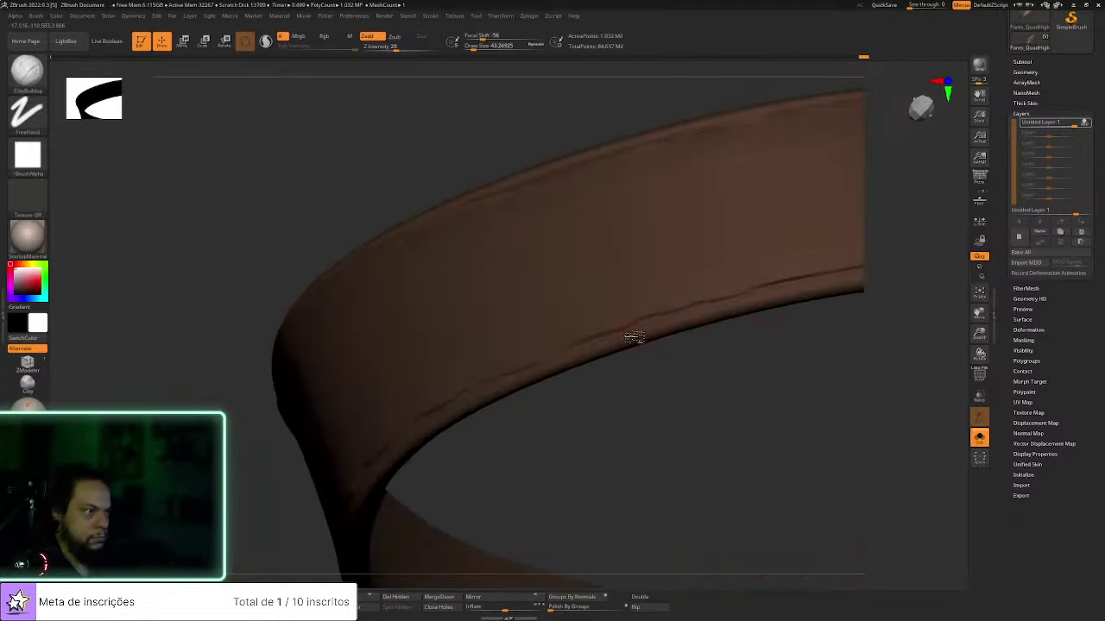
{"action": "left_click_drag", "start_coordinate": [782, 360], "coordinate": [722, 315]}
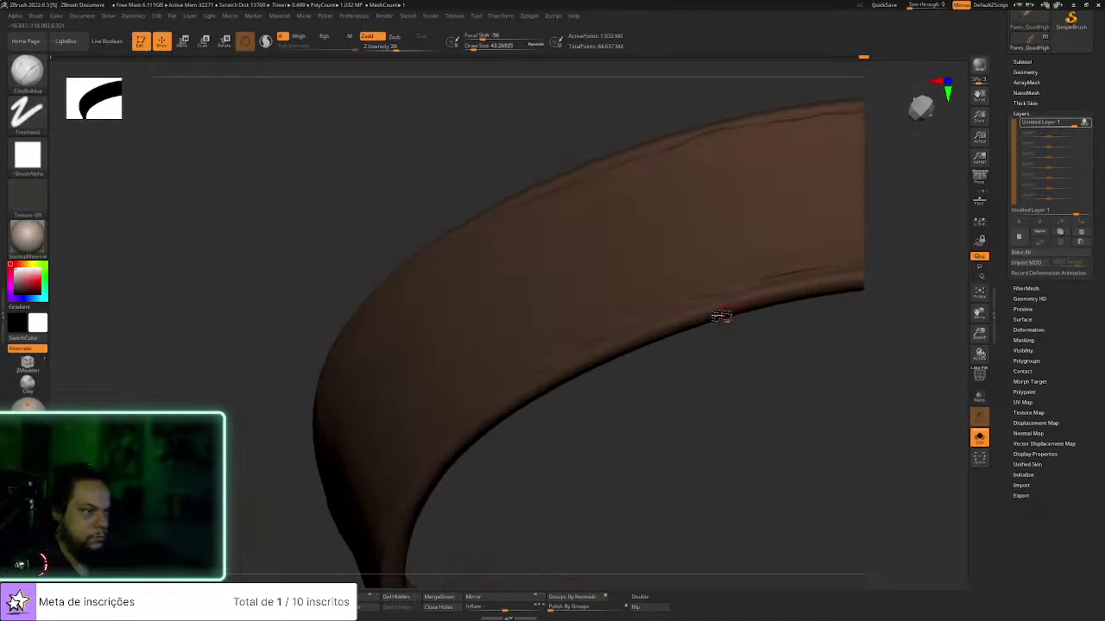
{"action": "left_click_drag", "start_coordinate": [769, 358], "coordinate": [592, 360]}
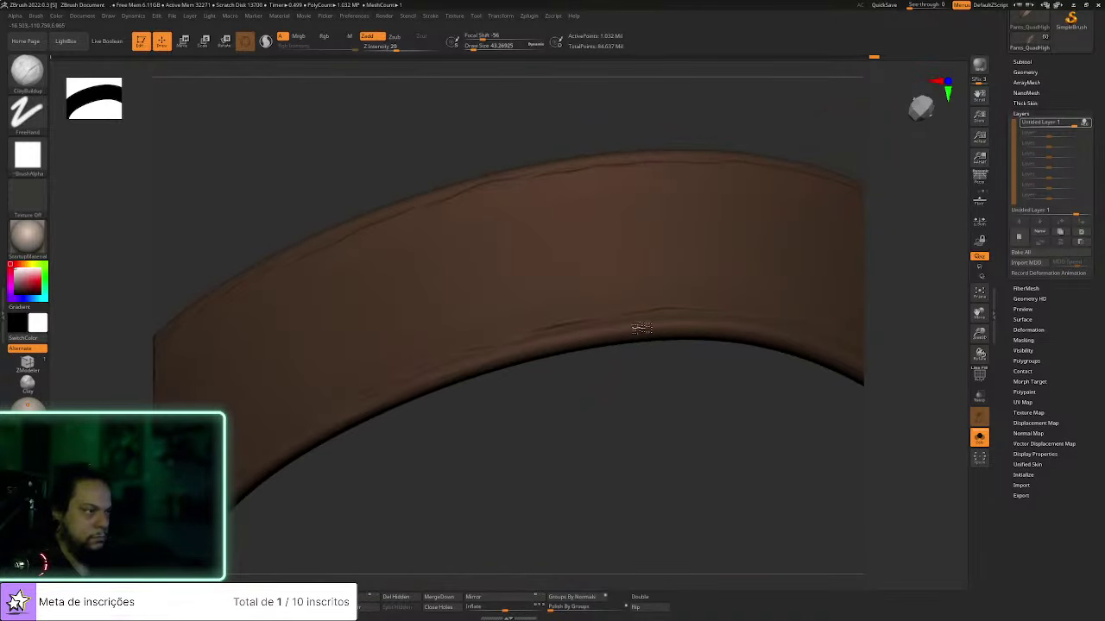
{"action": "left_click_drag", "start_coordinate": [660, 321], "coordinate": [704, 316]}
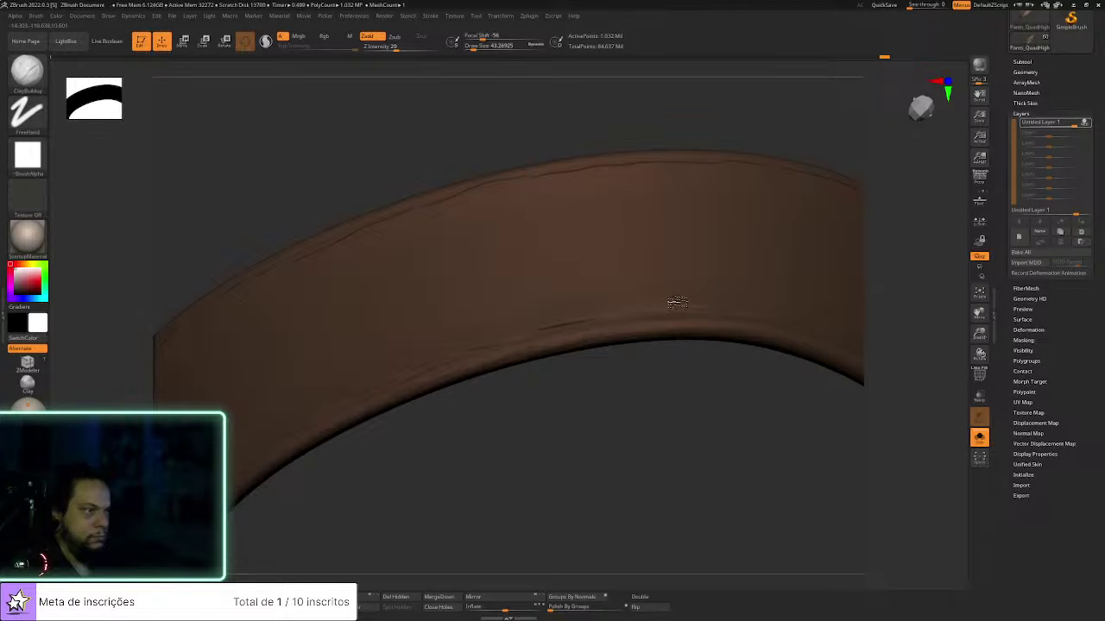
Deepen the lower-edge seam and build up small folds along the band's next stretch
{"action": "left_click_drag", "start_coordinate": [713, 393], "coordinate": [668, 356]}
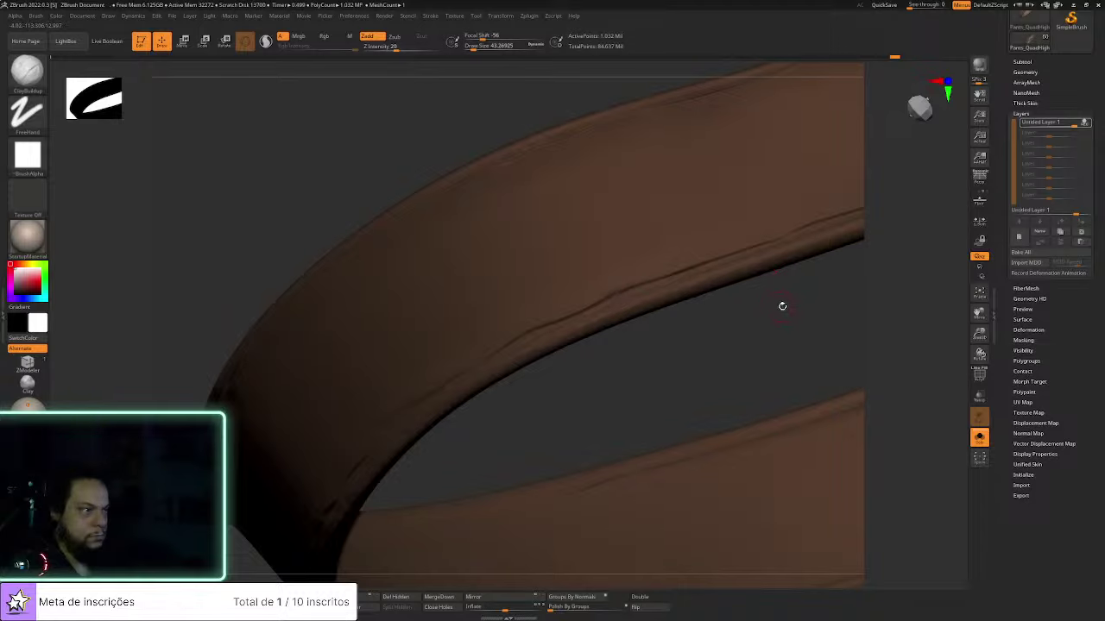
{"action": "left_click_drag", "start_coordinate": [779, 306], "coordinate": [686, 291]}
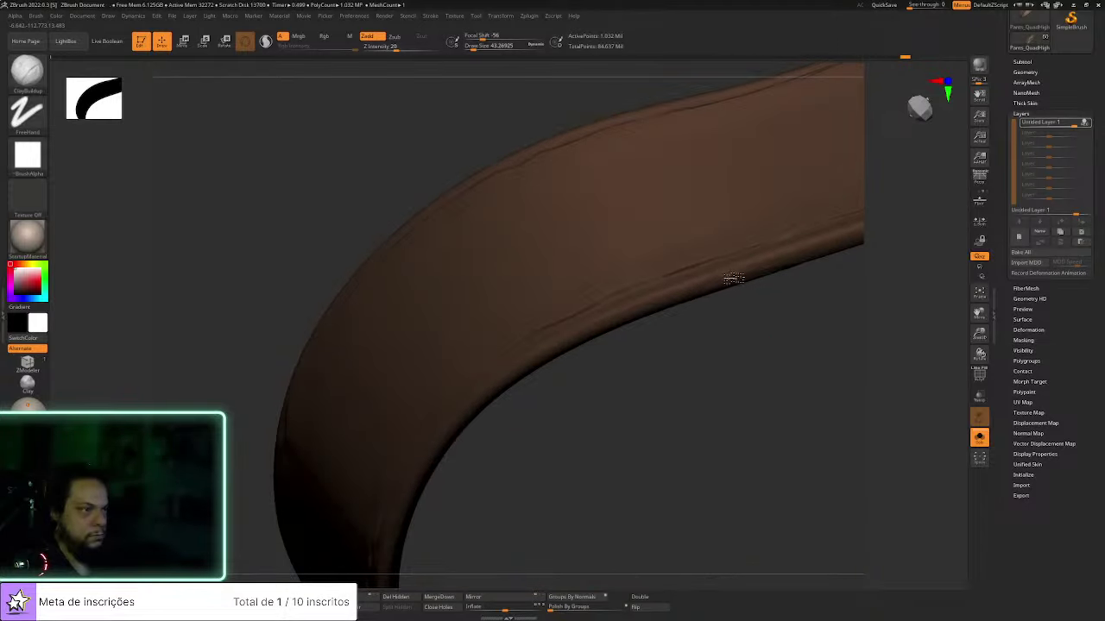
{"action": "left_click_drag", "start_coordinate": [855, 291], "coordinate": [638, 302]}
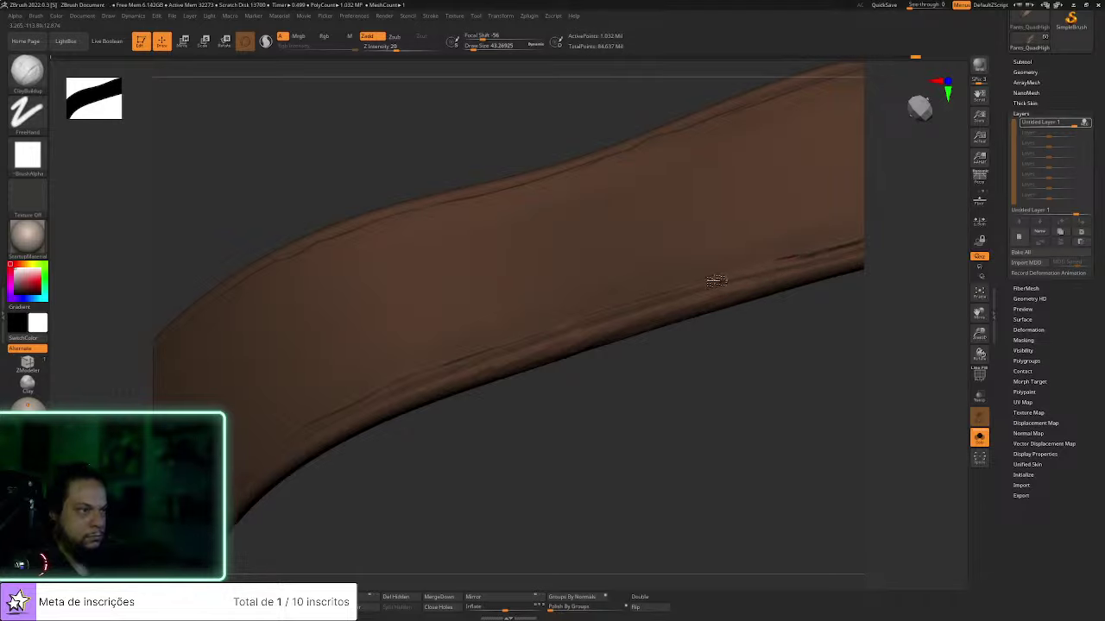
{"action": "left_click_drag", "start_coordinate": [863, 305], "coordinate": [794, 387]}
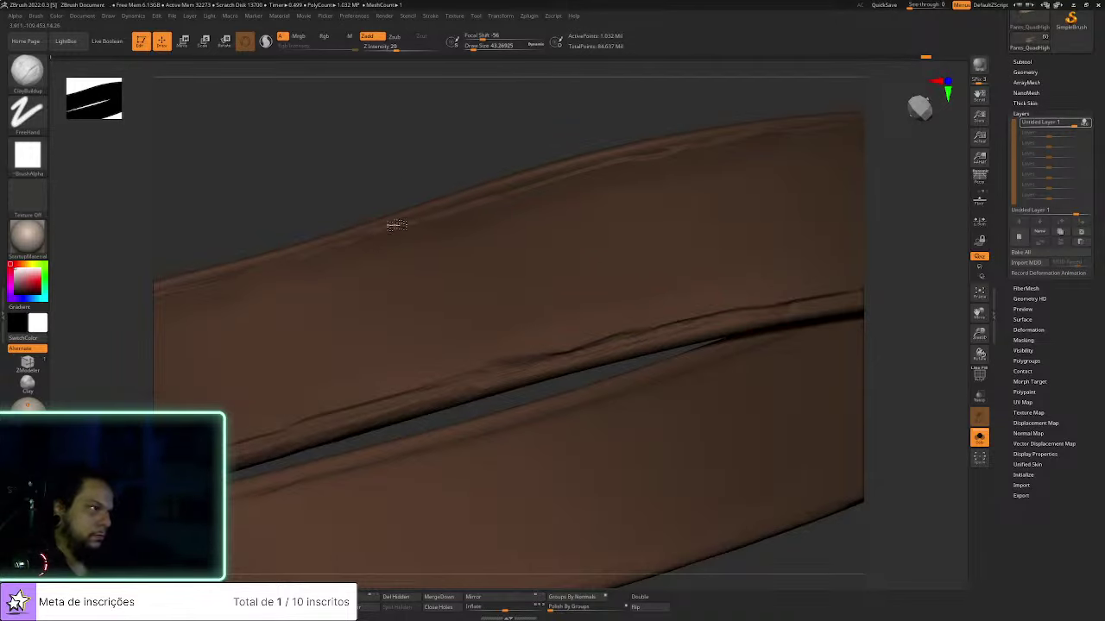
Sculpt irregular ClayBuildup folds beneath the band's upper rim
{"action": "left_click_drag", "start_coordinate": [564, 160], "coordinate": [622, 172]}
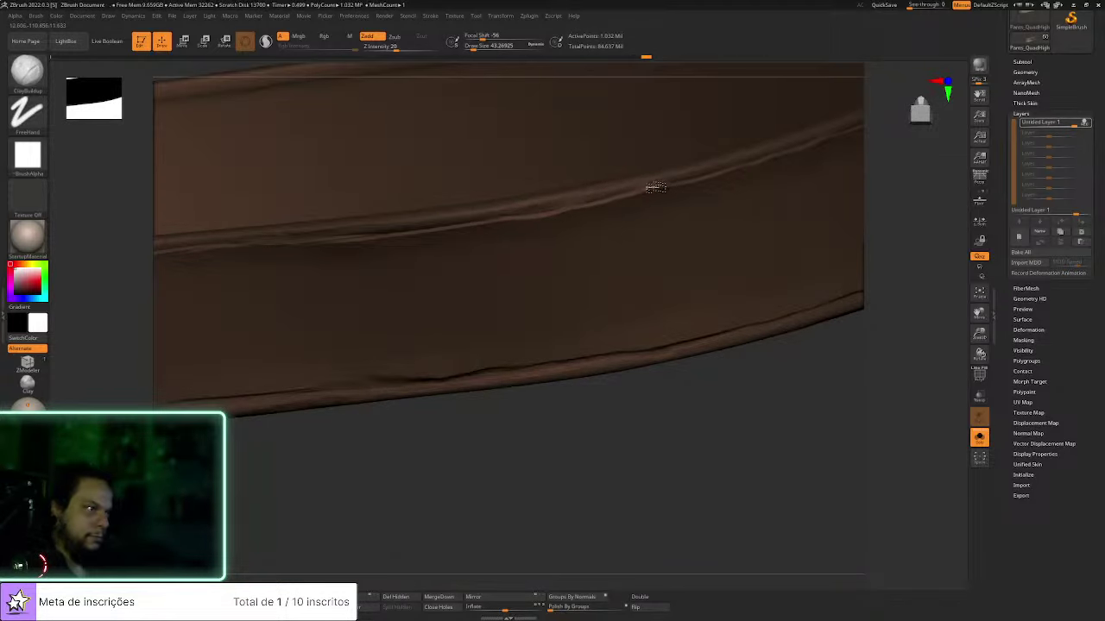
{"action": "right_click_drag", "start_coordinate": [815, 268], "coordinate": [804, 326], "text": "ctrl"}
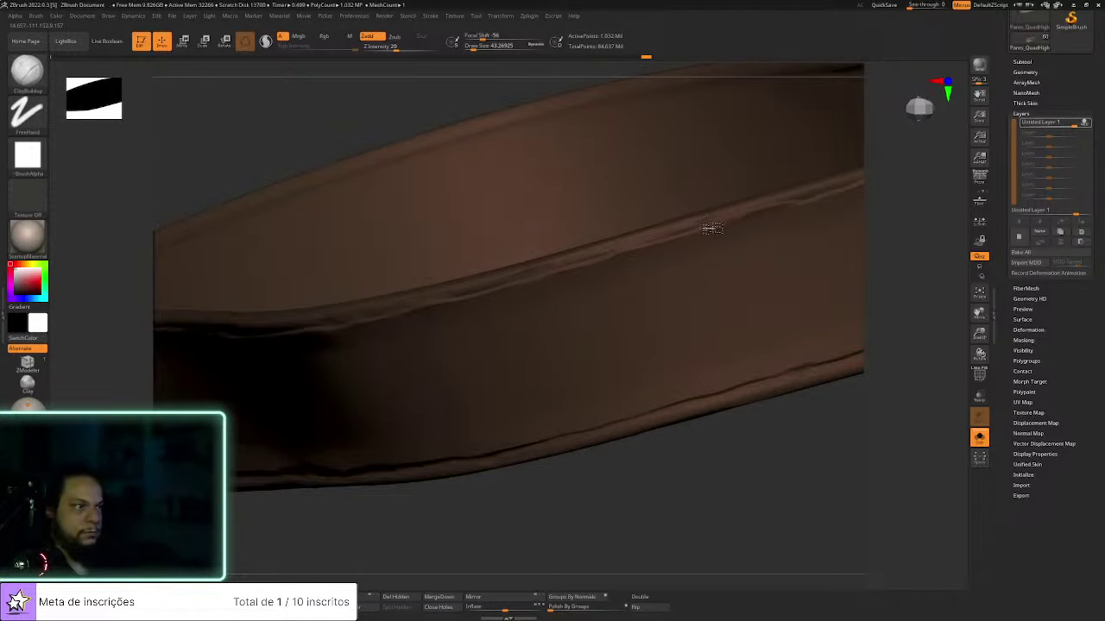
{"action": "left_click_drag", "start_coordinate": [910, 210], "coordinate": [777, 270]}
{"action": "left_click_drag", "start_coordinate": [883, 230], "coordinate": [507, 330], "text": "alt"}
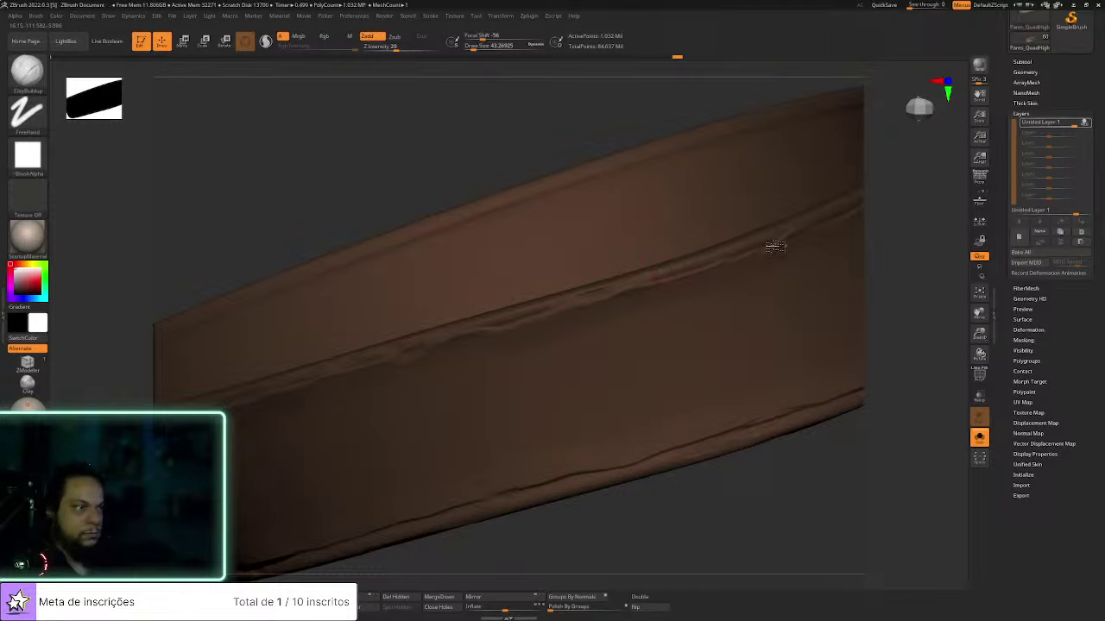
Extend the upper-rim crease and raised fold detail along the band's long side
{"action": "left_click_drag", "start_coordinate": [908, 241], "coordinate": [575, 370]}
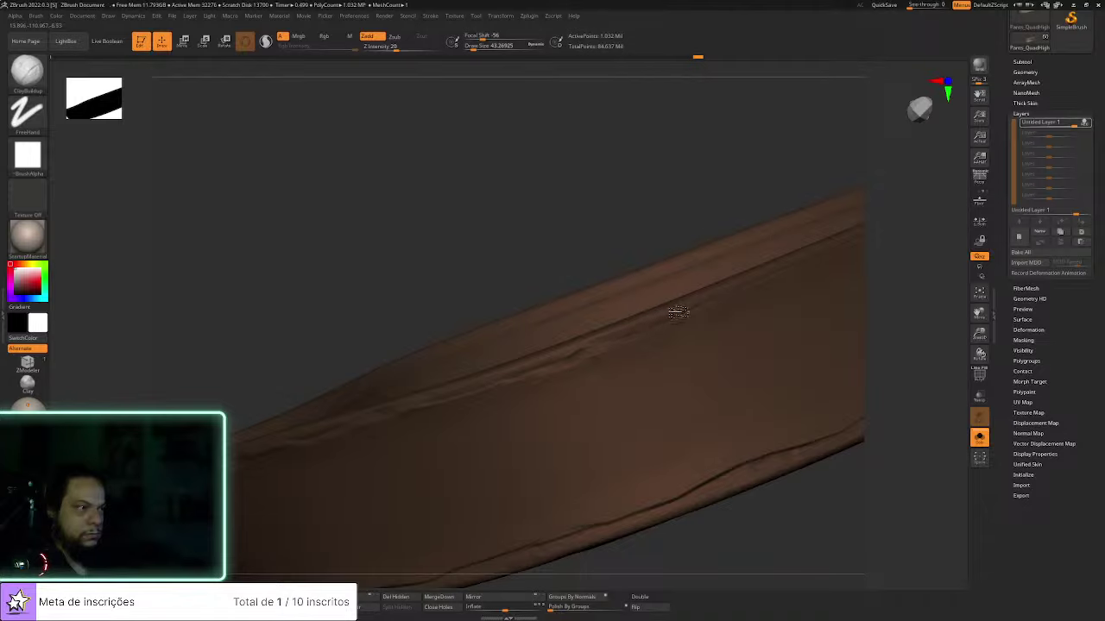
{"action": "left_click_drag", "start_coordinate": [928, 261], "coordinate": [757, 323]}
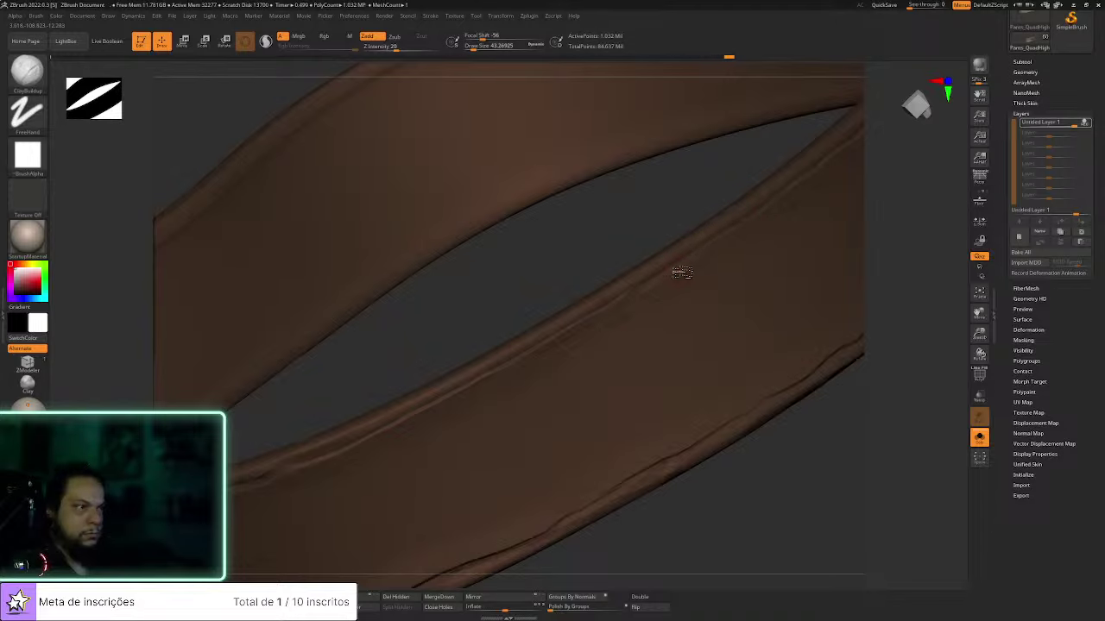
{"action": "left_click_drag", "start_coordinate": [678, 271], "coordinate": [592, 346]}
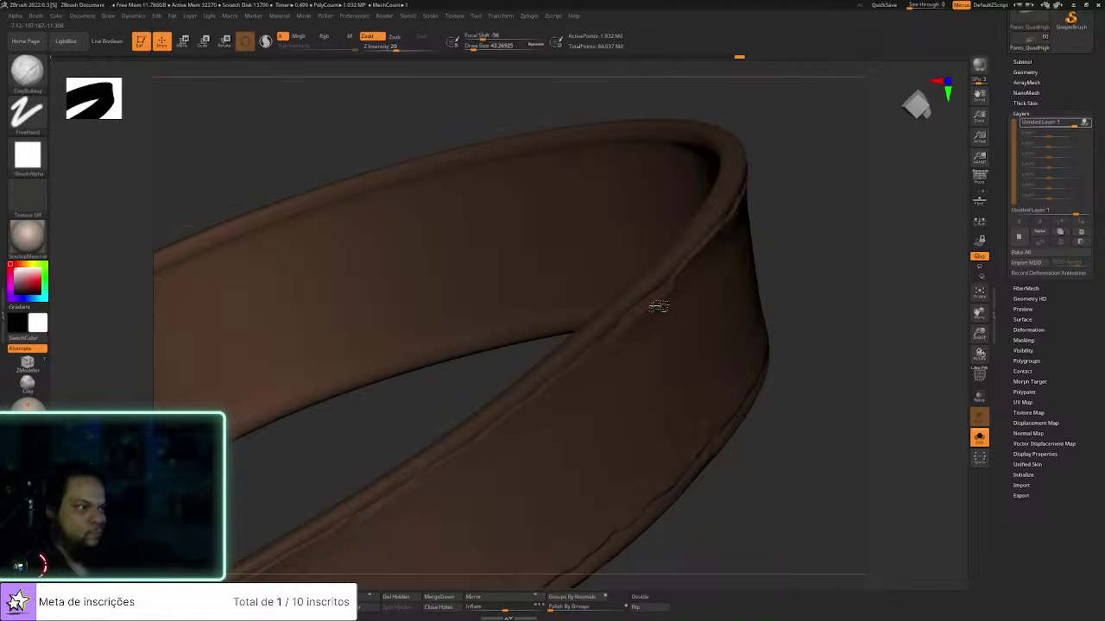
Build up fold strokes beside the upper rim toward the band's tight bend
{"action": "left_click_drag", "start_coordinate": [829, 254], "coordinate": [842, 278]}
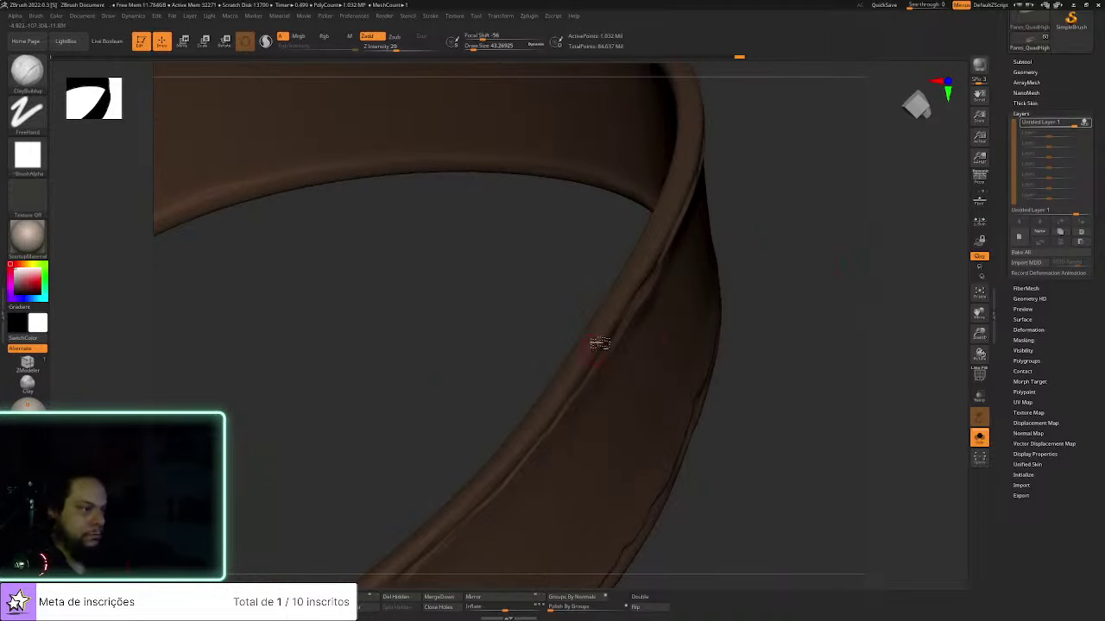
{"action": "left_click_drag", "start_coordinate": [783, 242], "coordinate": [595, 431]}
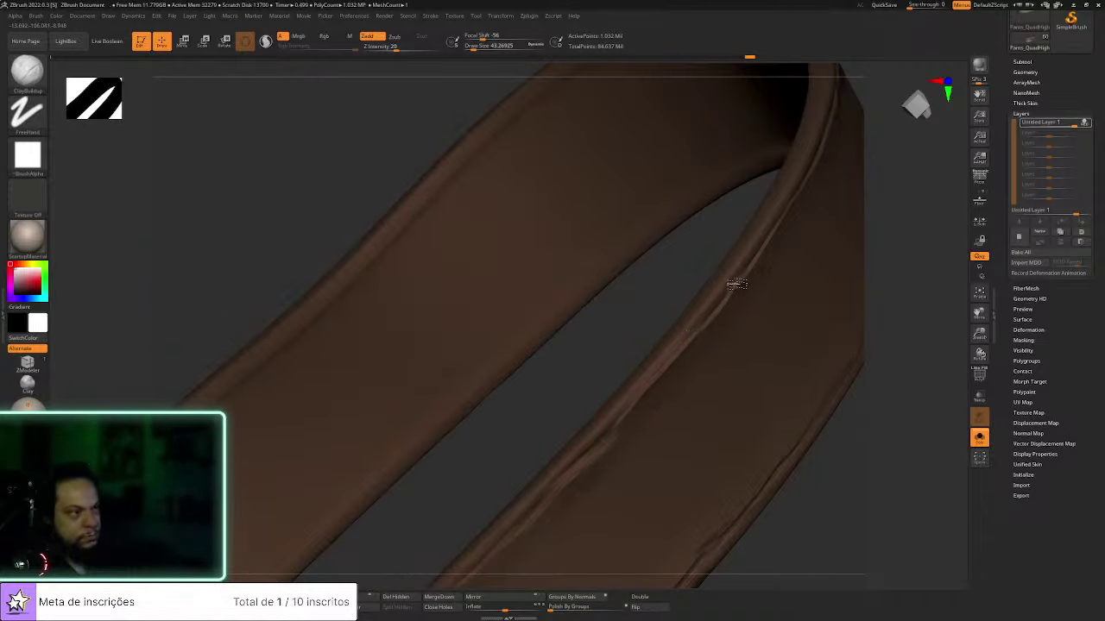
{"action": "left_click_drag", "start_coordinate": [873, 242], "coordinate": [587, 320]}
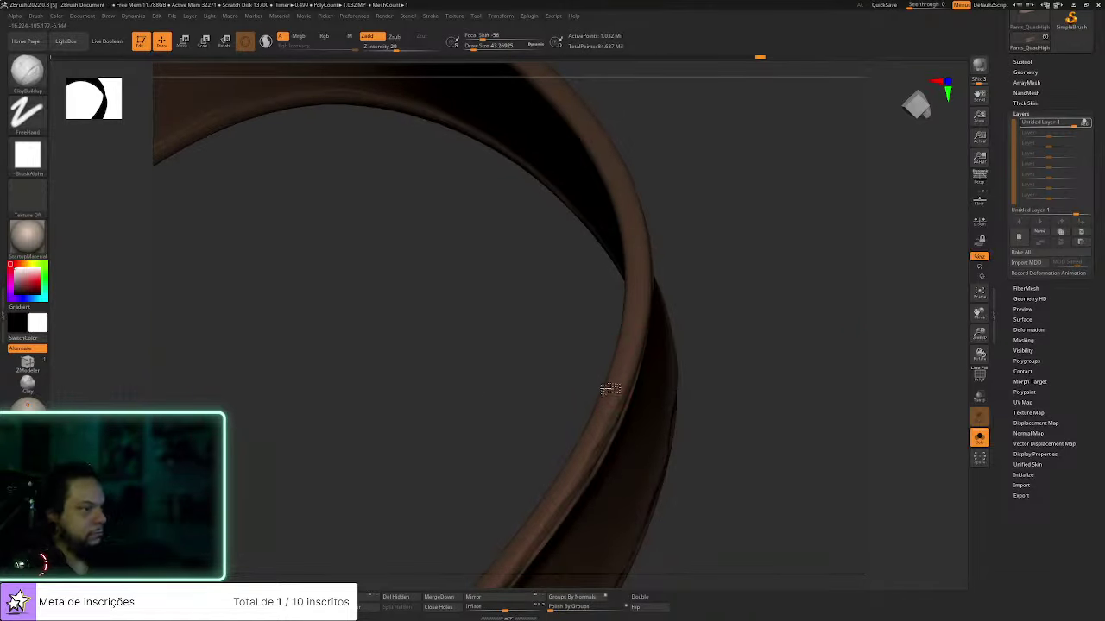
Carry the ClayBuildup crease and rim detail around the bend along the band's upper edge
{"action": "left_click_drag", "start_coordinate": [741, 245], "coordinate": [682, 297]}
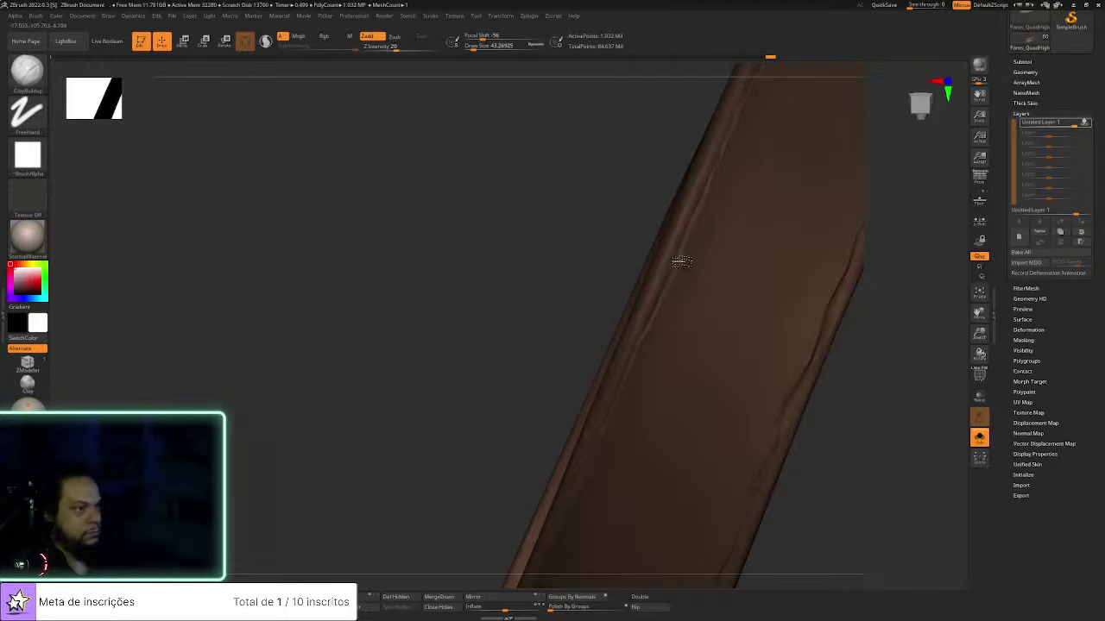
{"action": "left_click_drag", "start_coordinate": [851, 331], "coordinate": [740, 518], "text": "alt"}
{"action": "left_click_drag", "start_coordinate": [545, 320], "coordinate": [602, 313]}
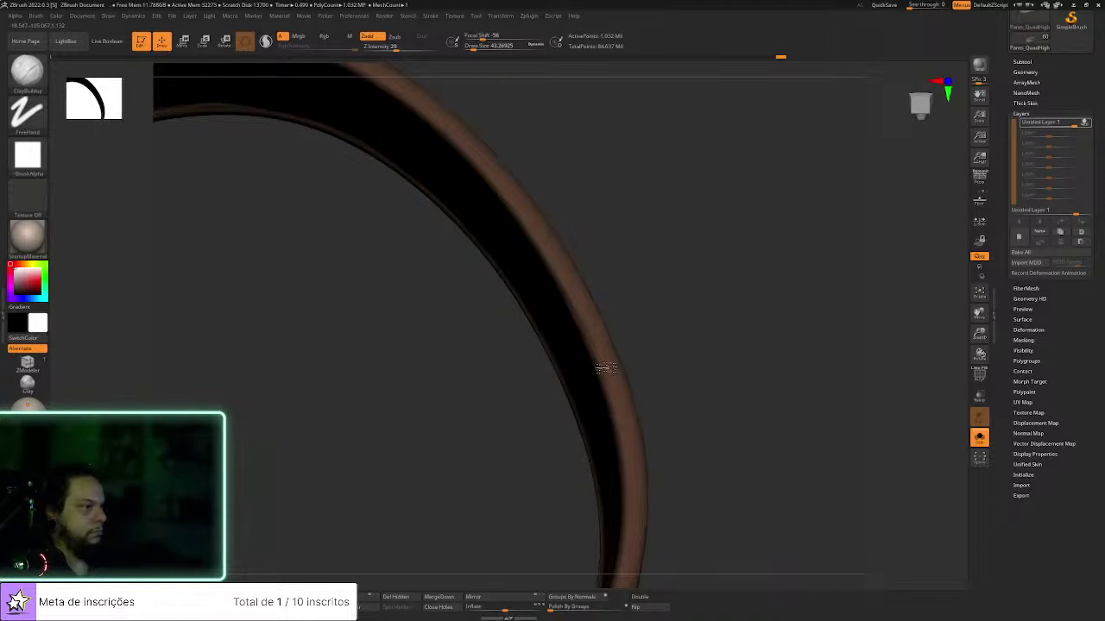
{"action": "right_click_drag", "start_coordinate": [668, 323], "coordinate": [622, 432]}
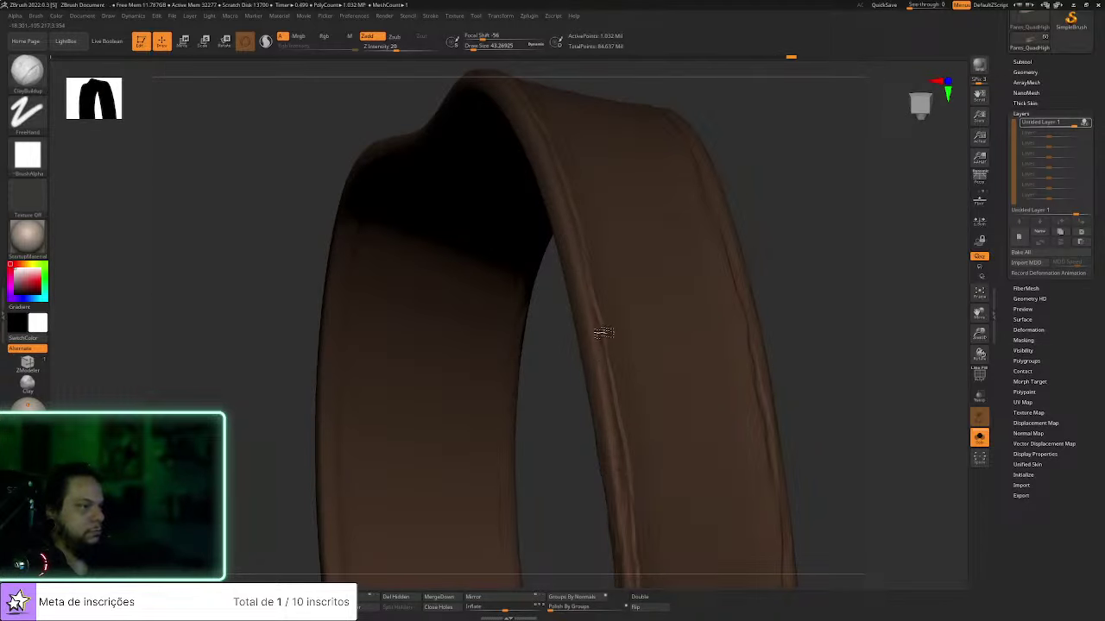
Continue the irregular ClayBuildup folds along the rim crease on the band's long straight side
{"action": "right_click_drag", "start_coordinate": [601, 308], "coordinate": [653, 365]}
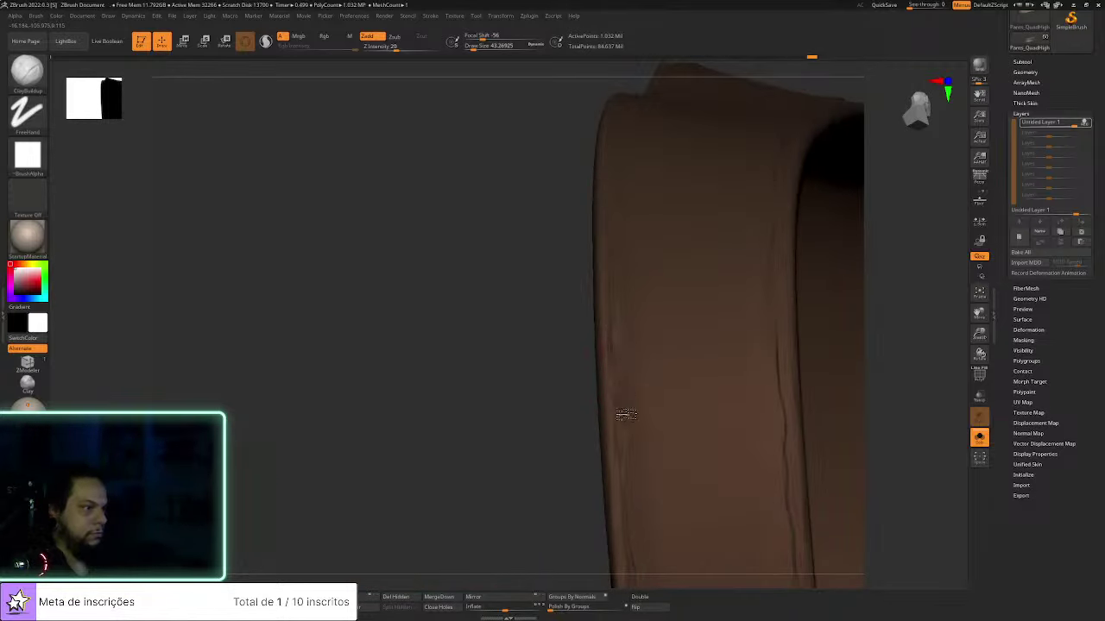
{"action": "right_click_drag", "start_coordinate": [501, 377], "coordinate": [612, 372]}
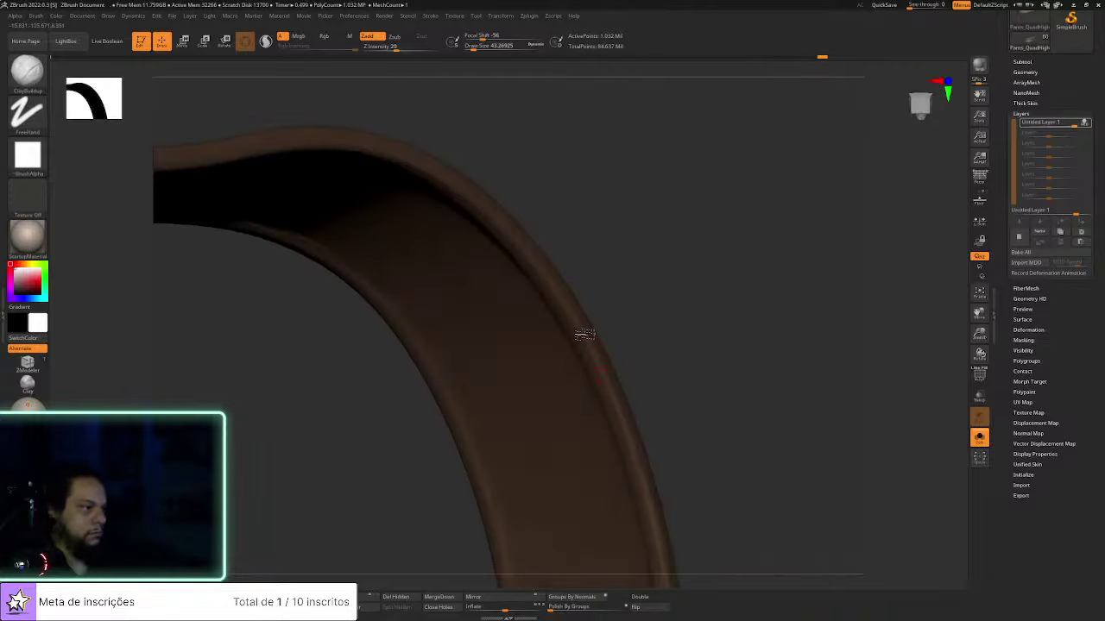
{"action": "right_click_drag", "start_coordinate": [691, 346], "coordinate": [747, 280]}
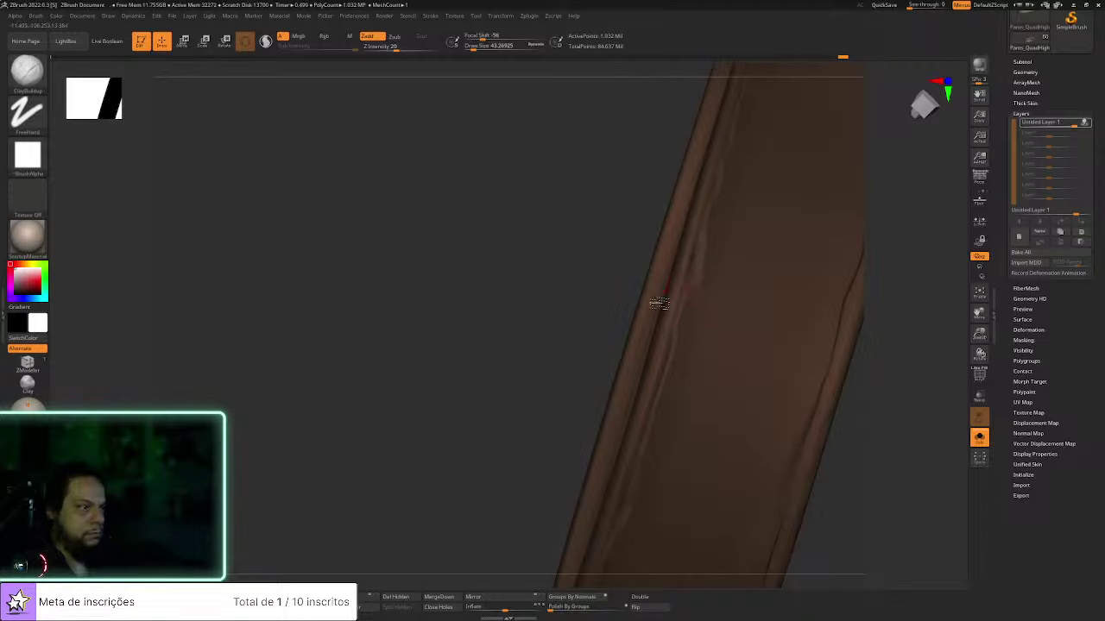
{"action": "right_click_drag", "start_coordinate": [547, 341], "coordinate": [456, 501], "text": "alt"}
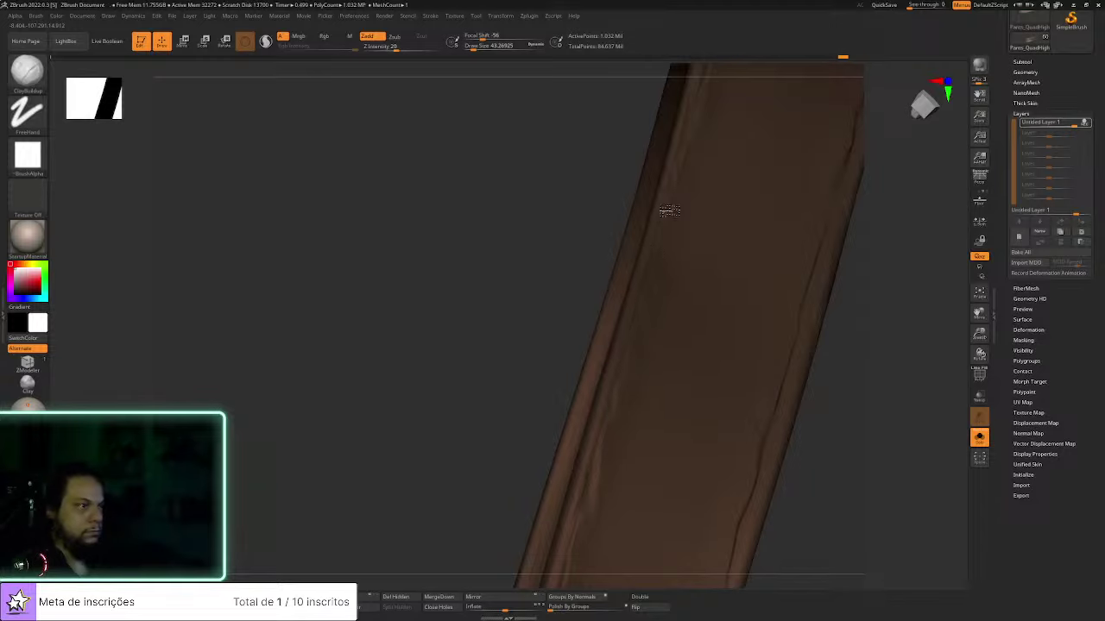
Build up ClayBuildup rim detail where the band's edge curves in and out toward the broad bend
{"action": "mouse_move", "coordinate": [887, 284]}
{"action": "right_mouse_down"}
{"action": "mouse_move", "coordinate": [818, 268]}
{"action": "mouse_move", "coordinate": [678, 352]}
{"action": "right_mouse_up"}
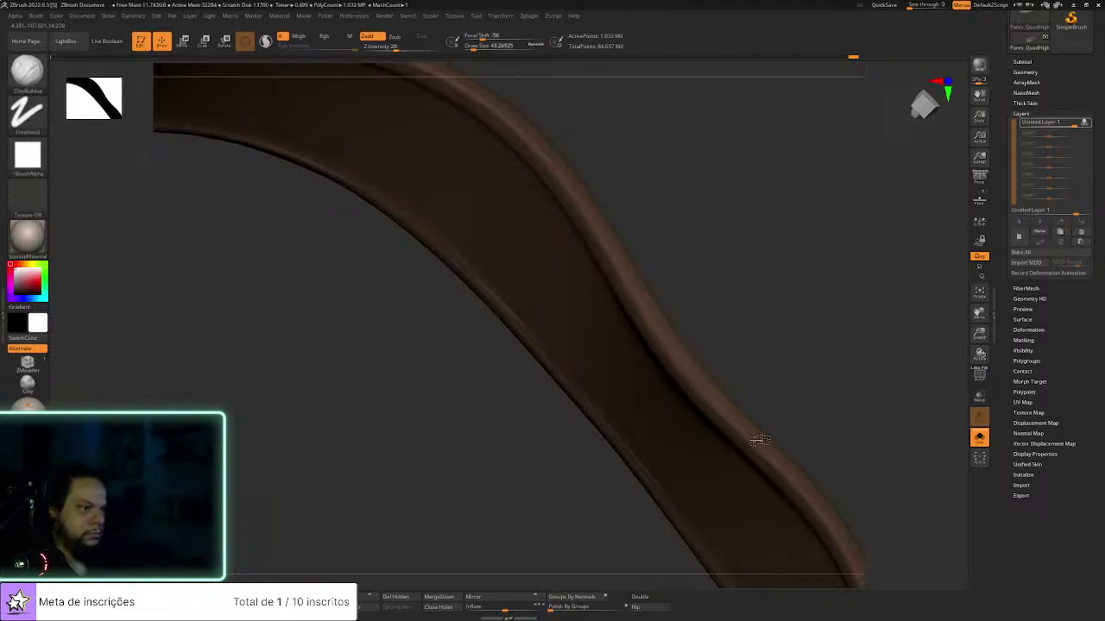
{"action": "mouse_move", "coordinate": [730, 399]}
{"action": "right_mouse_down"}
{"action": "mouse_move", "coordinate": [779, 378]}
{"action": "mouse_move", "coordinate": [610, 409]}
{"action": "right_mouse_up"}
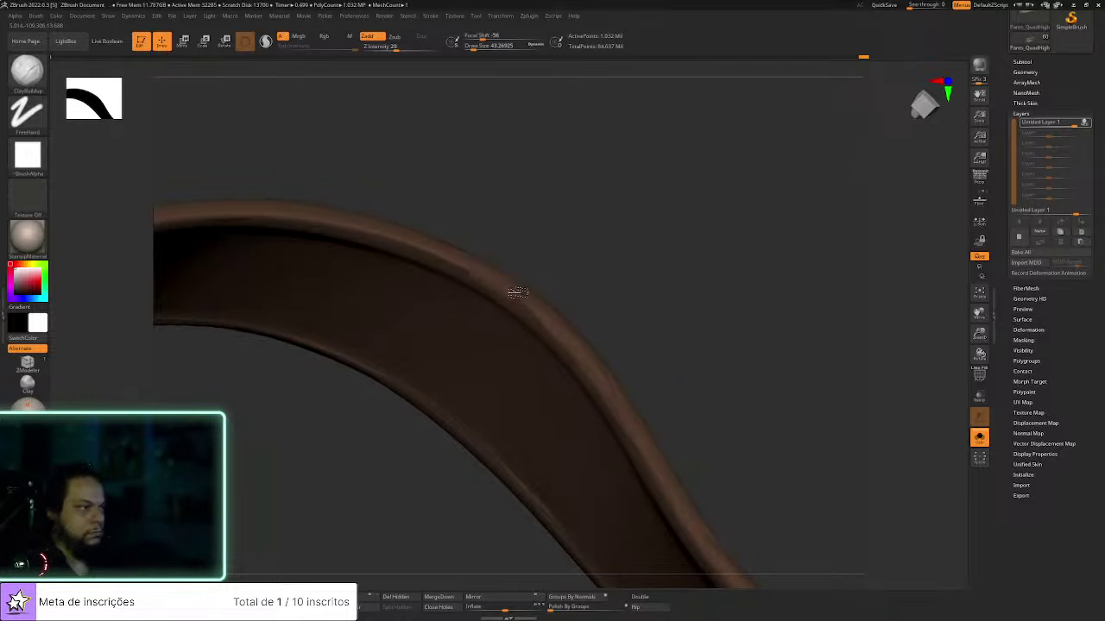
{"action": "mouse_move", "coordinate": [584, 366]}
{"action": "right_mouse_down"}
{"action": "mouse_move", "coordinate": [764, 323]}
{"action": "mouse_move", "coordinate": [631, 225]}
{"action": "right_mouse_up"}
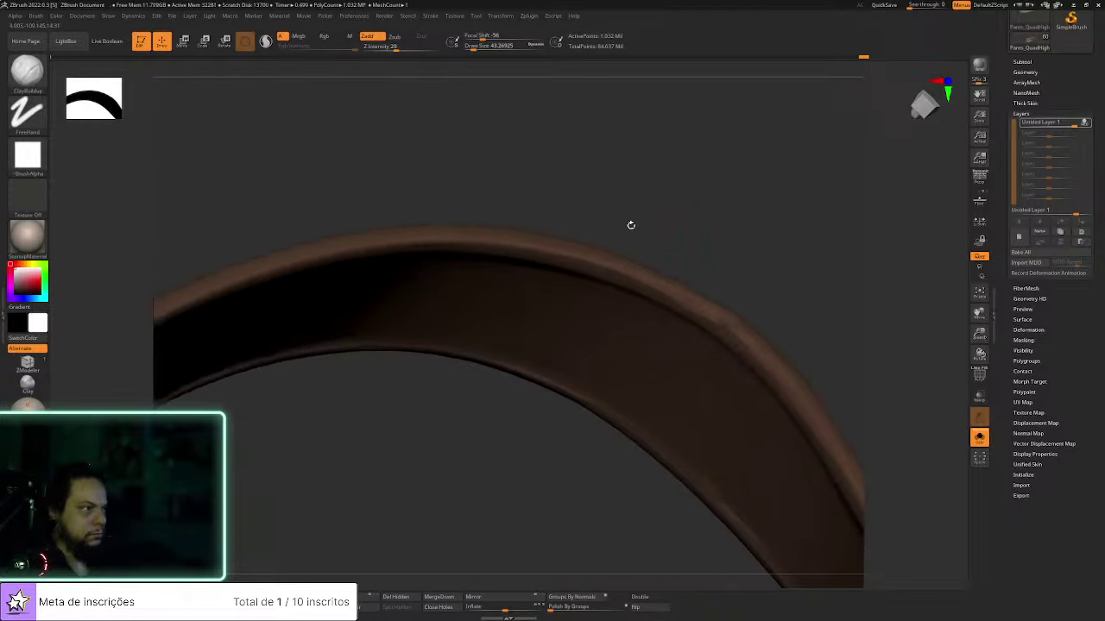
{"action": "mouse_move", "coordinate": [396, 244]}
{"action": "right_mouse_down"}
{"action": "mouse_move", "coordinate": [673, 202]}
{"action": "mouse_move", "coordinate": [656, 249]}
{"action": "right_mouse_up"}
Carry the ClayBuildup fold strokes beside the rim around the broad bend and down the band's adjoining side
{"action": "right_click_drag", "start_coordinate": [589, 366], "coordinate": [623, 406]}
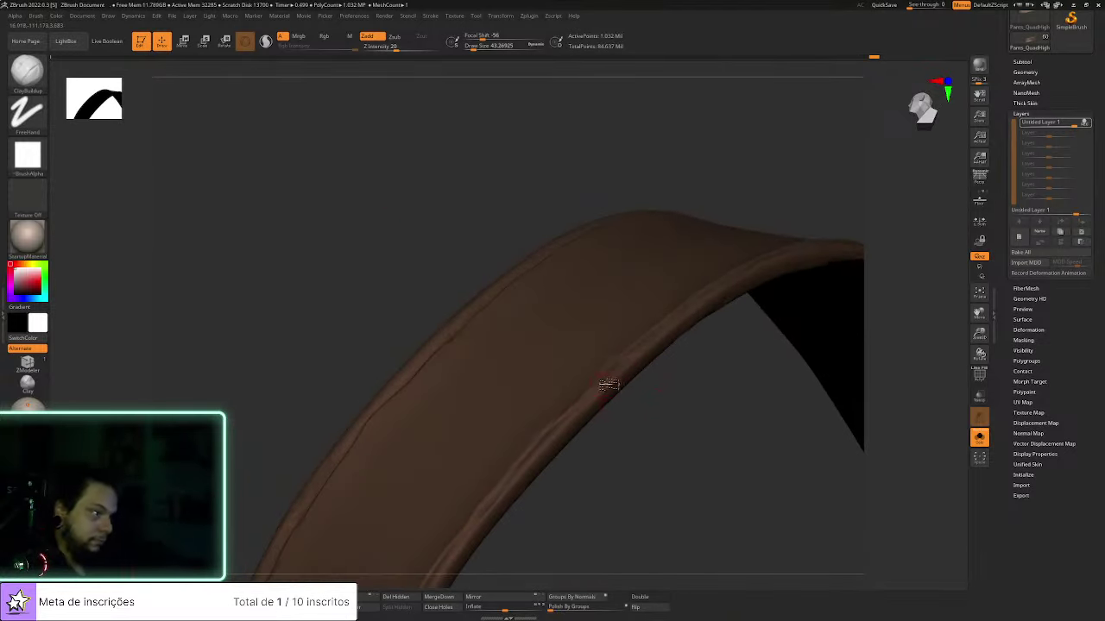
{"action": "right_click_drag", "start_coordinate": [675, 439], "coordinate": [596, 298]}
{"action": "right_click_drag", "start_coordinate": [541, 336], "coordinate": [433, 428]}
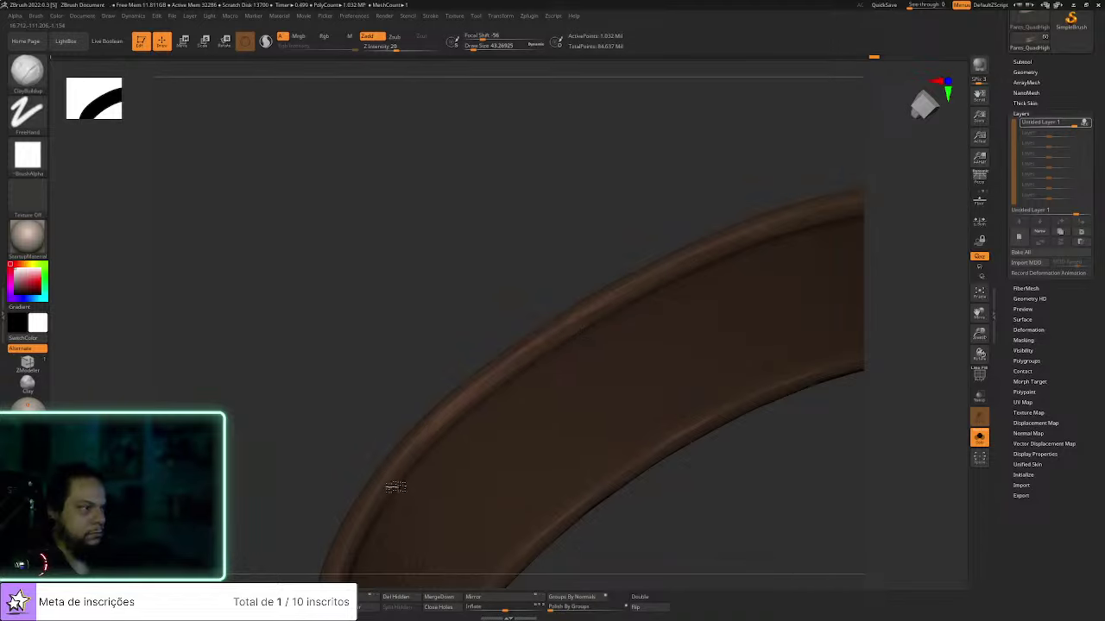
{"action": "right_click_drag", "start_coordinate": [394, 450], "coordinate": [427, 344]}
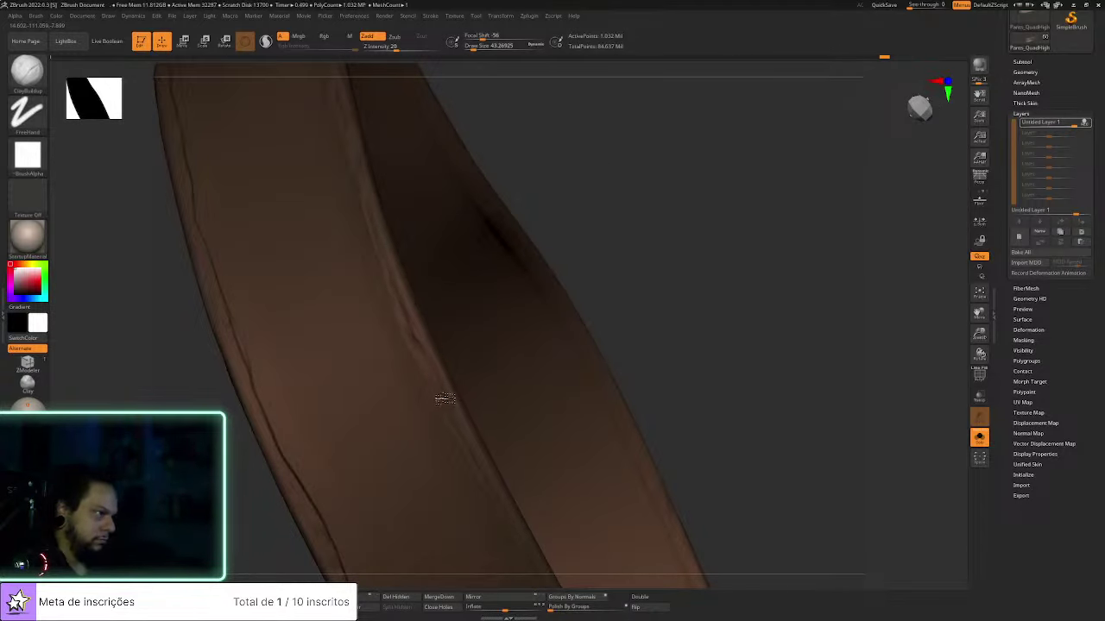
{"action": "right_click_drag", "start_coordinate": [489, 471], "coordinate": [794, 256]}
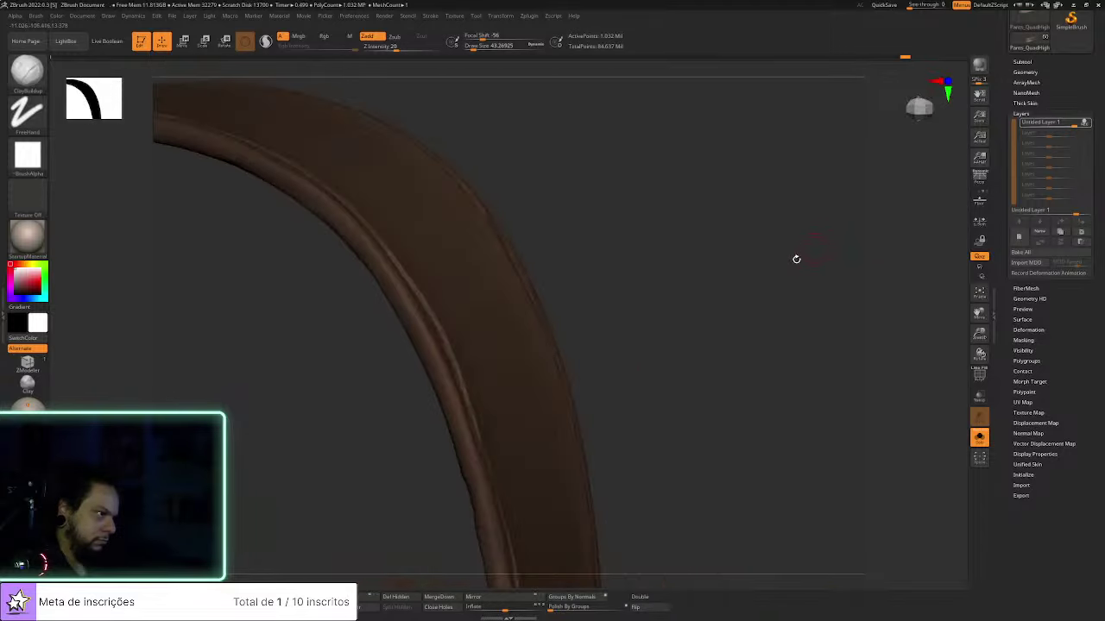
{"action": "right_click_drag", "start_coordinate": [620, 303], "coordinate": [485, 343]}
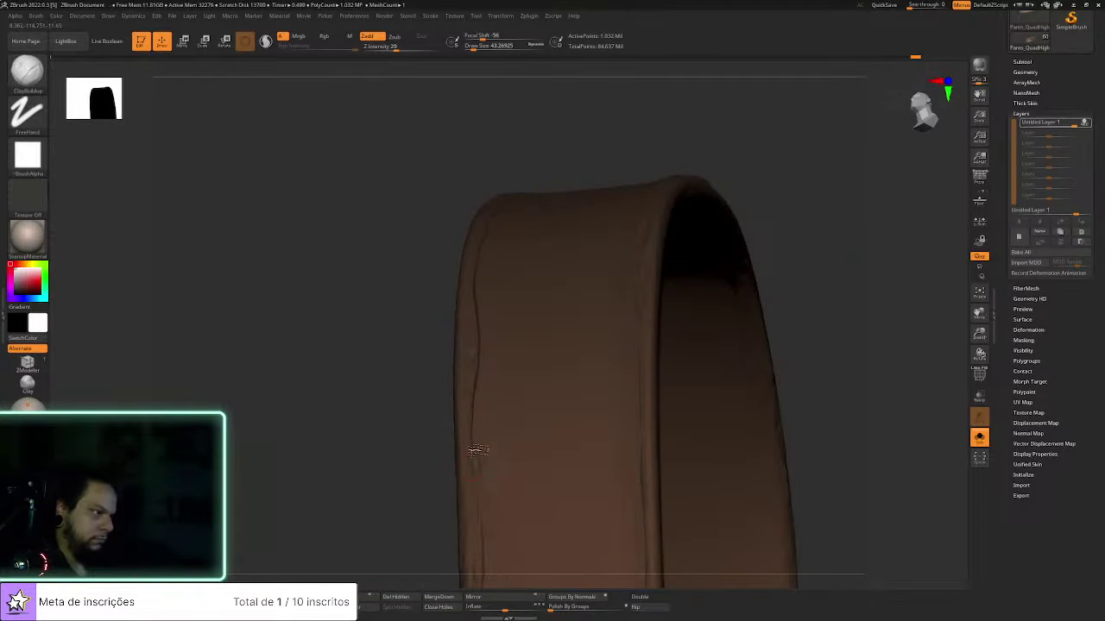
{"action": "right_click_drag", "start_coordinate": [441, 418], "coordinate": [469, 287], "text": "alt"}
Flatten the raised folds beside both seam creases on the band's outer face with the hPolish brush
{"action": "key", "text": "b"}
{"action": "key", "text": "h"}
{"action": "key", "text": "p"}
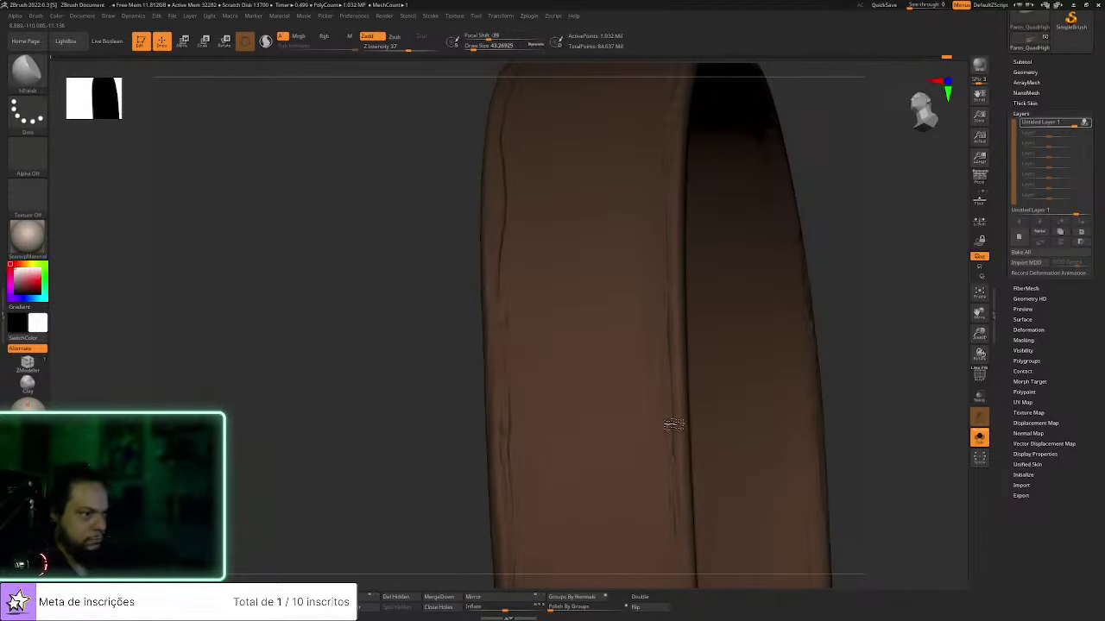
{"action": "right_click_drag", "start_coordinate": [690, 522], "coordinate": [869, 316]}
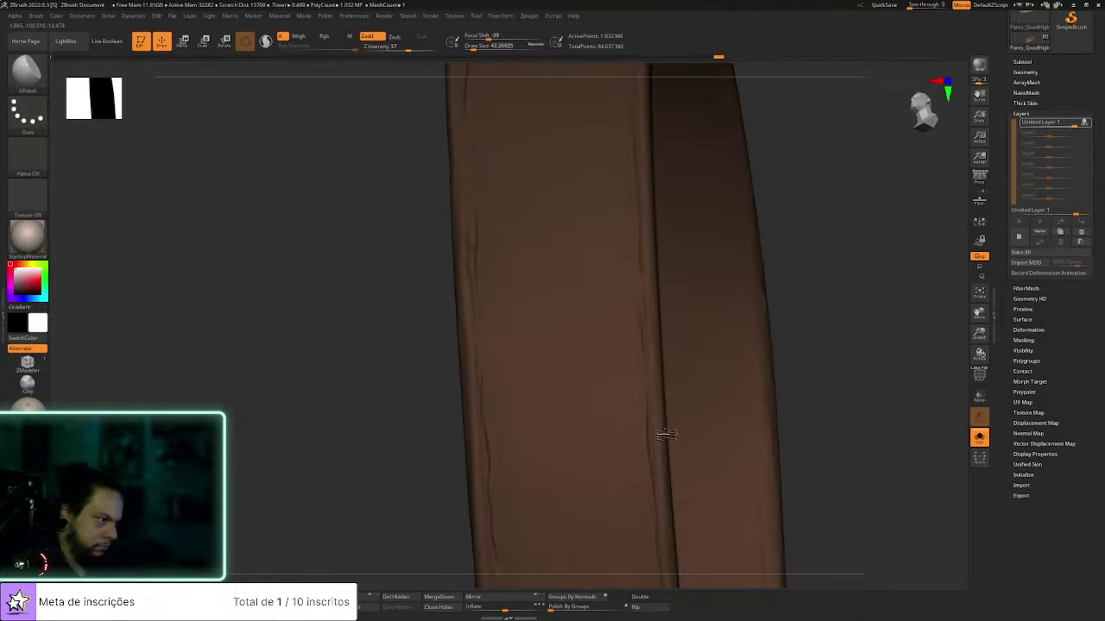
{"action": "right_click_drag", "start_coordinate": [688, 481], "coordinate": [656, 469]}
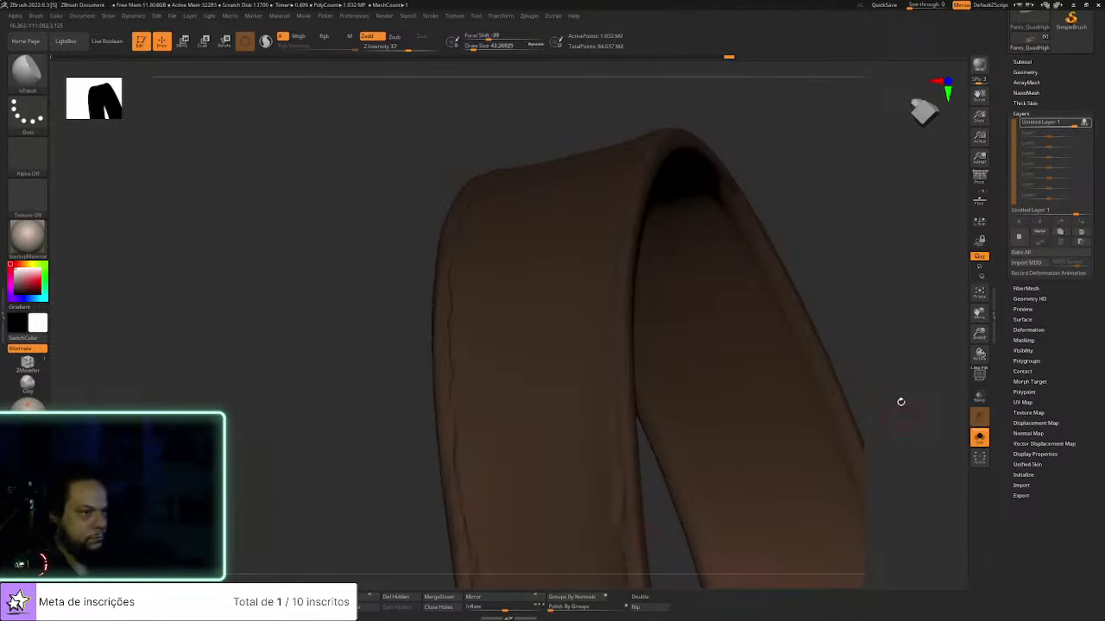
Polish the band's narrow rolled rim with hPolish, adjusting the brush size to its width
{"action": "right_click_drag", "start_coordinate": [900, 402], "coordinate": [833, 150], "text": "alt"}
{"action": "right_click_drag", "start_coordinate": [594, 419], "coordinate": [582, 476]}
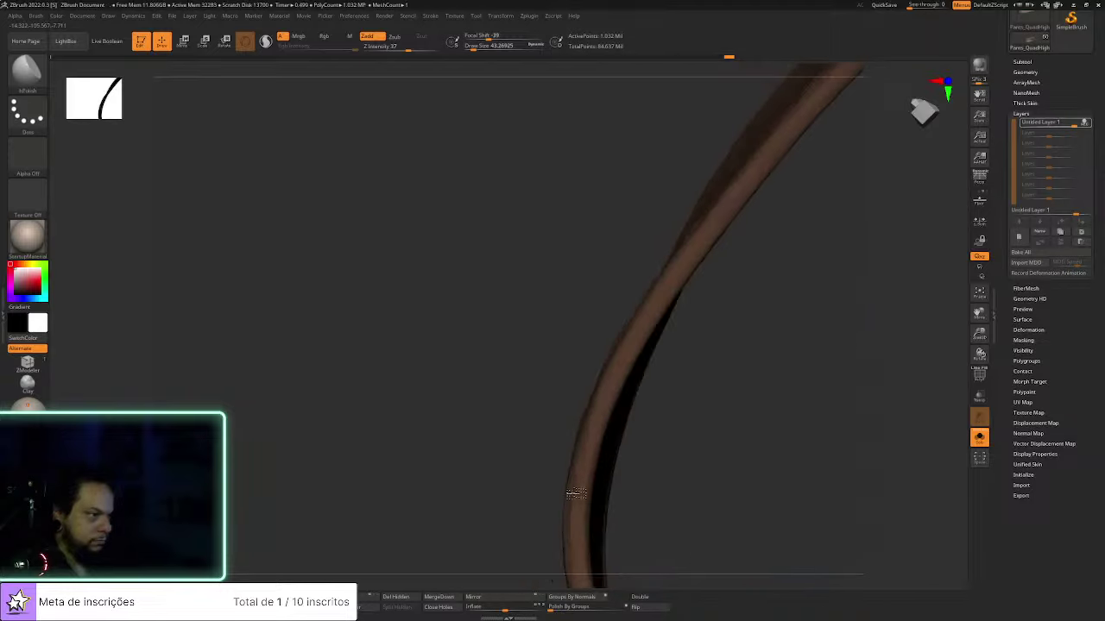
{"action": "key", "text": "s"}
{"action": "left_click_drag", "start_coordinate": [574, 505], "coordinate": [587, 472]}
{"action": "mouse_move", "coordinate": [695, 455]}
{"action": "right_mouse_down", "text": "alt"}
{"action": "mouse_move", "coordinate": [676, 343]}
{"action": "mouse_move", "coordinate": [572, 412]}
{"action": "right_mouse_up", "text": "alt"}
{"action": "right_click_drag", "start_coordinate": [566, 470], "coordinate": [533, 394]}
Add finer ClayBuildup strokes to the folds beside the rim at a draw size of about 25
{"action": "key", "text": "s"}
{"action": "left_click_drag", "start_coordinate": [494, 373], "coordinate": [506, 375]}
{"action": "key", "text": "b"}
{"action": "key", "text": "c"}
{"action": "key", "text": "b"}
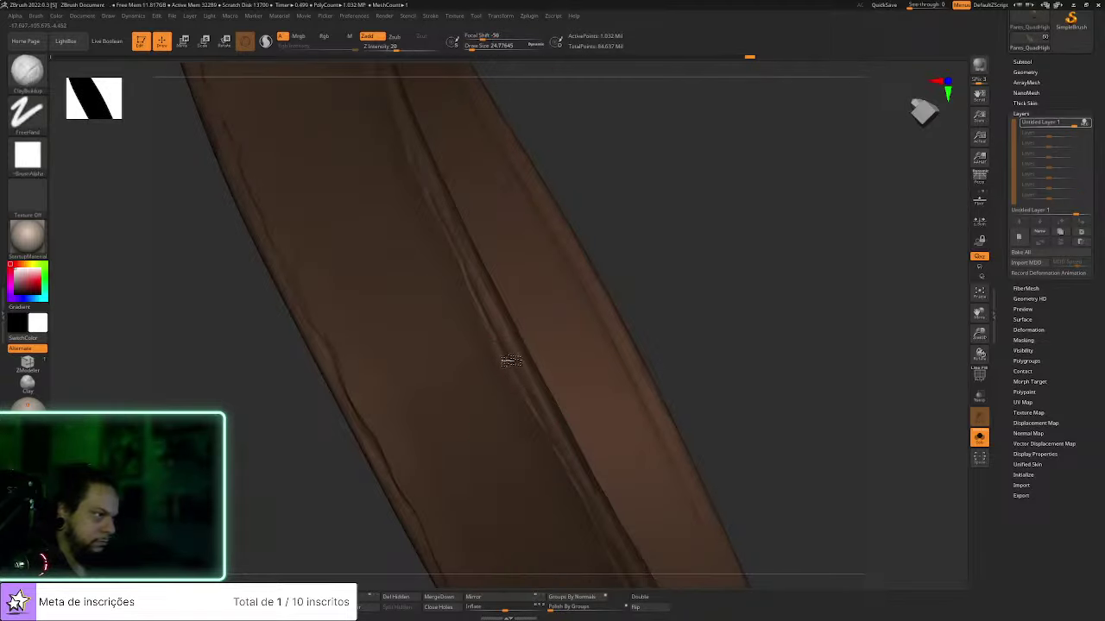
{"action": "right_click_drag", "start_coordinate": [632, 469], "coordinate": [828, 402]}
Polish the newly built folds beside the rim with hPolish, varying the brush size along the seam
{"action": "key", "text": "b"}
{"action": "key", "text": "h"}
{"action": "key", "text": "p"}
{"action": "key", "text": "s"}
{"action": "left_click", "coordinate": [557, 439]}
{"action": "mouse_move", "coordinate": [635, 475]}
{"action": "right_mouse_down", "text": "alt"}
{"action": "mouse_move", "coordinate": [557, 378]}
{"action": "mouse_move", "coordinate": [545, 386]}
{"action": "right_mouse_up", "text": "alt"}
{"action": "key", "text": "s"}
{"action": "left_click_drag", "start_coordinate": [540, 386], "coordinate": [581, 473]}
Soften the seam folds around the band's curved section with hPolish, enlarging the draw size to about 88
{"action": "mouse_move", "coordinate": [695, 464]}
{"action": "right_mouse_down", "text": "ctrl"}
{"action": "mouse_move", "coordinate": [678, 400]}
{"action": "mouse_move", "coordinate": [584, 427]}
{"action": "right_mouse_up", "text": "ctrl"}
{"action": "key", "text": "s"}
{"action": "left_click", "coordinate": [560, 426]}
{"action": "mouse_move", "coordinate": [676, 372]}
{"action": "right_mouse_down"}
{"action": "mouse_move", "coordinate": [783, 428]}
{"action": "mouse_move", "coordinate": [762, 407]}
{"action": "mouse_move", "coordinate": [483, 395]}
{"action": "mouse_move", "coordinate": [569, 337]}
{"action": "right_mouse_up"}
{"action": "mouse_move", "coordinate": [659, 394]}
{"action": "right_mouse_down"}
{"action": "mouse_move", "coordinate": [858, 412]}
{"action": "mouse_move", "coordinate": [703, 419]}
{"action": "right_mouse_up"}
{"action": "key", "text": "s"}
{"action": "left_click", "coordinate": [690, 418]}
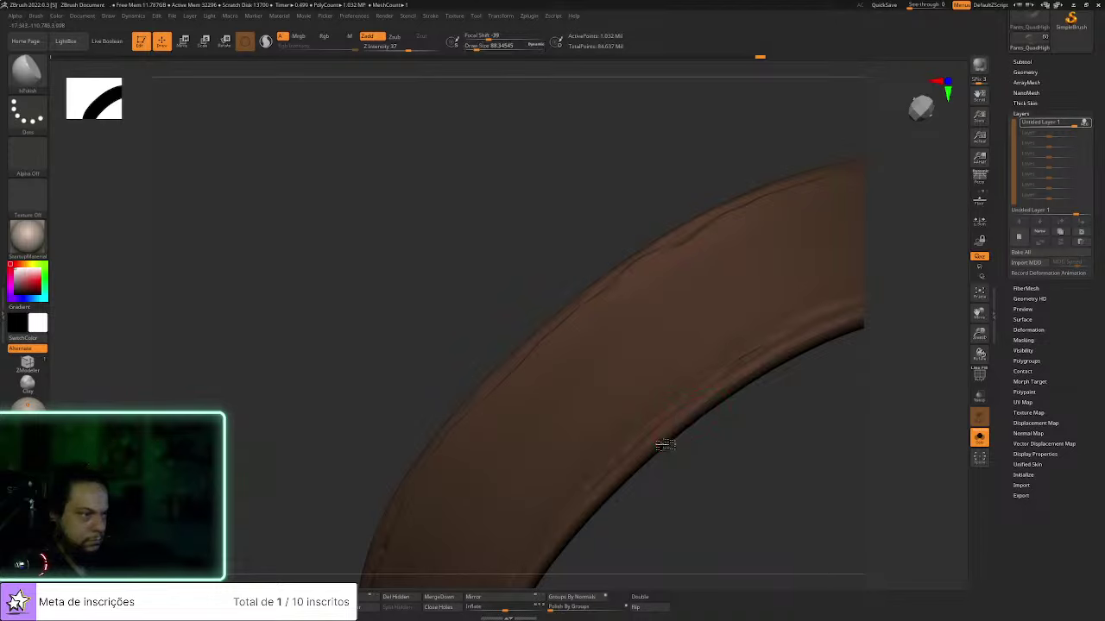
{"action": "right_click_drag", "start_coordinate": [792, 403], "coordinate": [670, 463]}
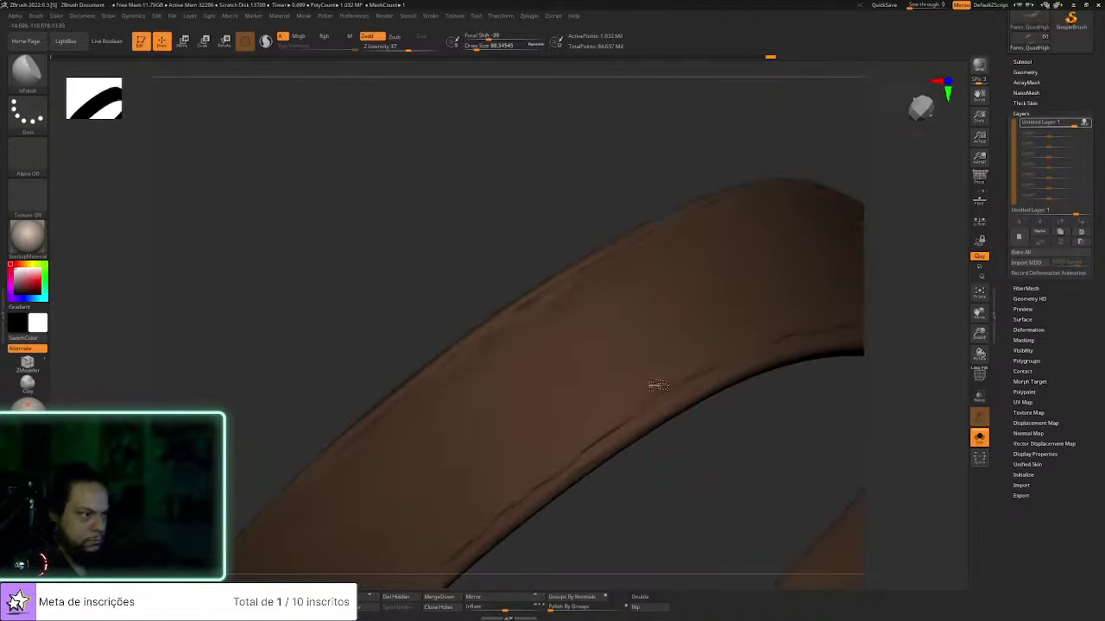
Polish the upper-edge crease with hPolish at a draw size of about 29, followed by about 54
{"action": "key", "text": "s"}
{"action": "left_click", "coordinate": [504, 330]}
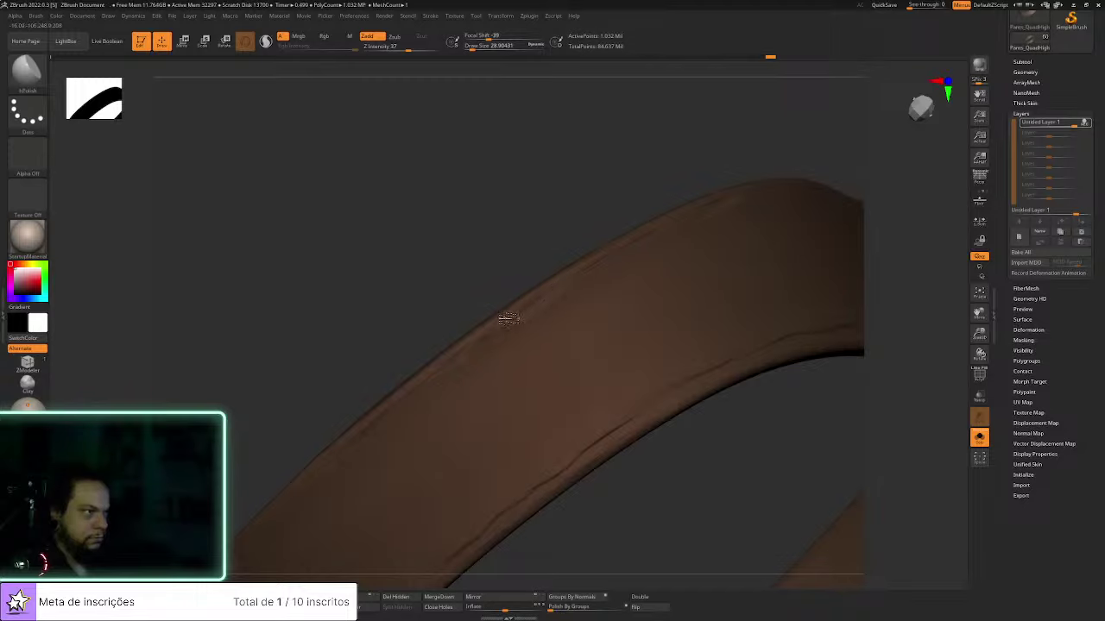
{"action": "mouse_move", "coordinate": [525, 274]}
{"action": "right_mouse_down"}
{"action": "mouse_move", "coordinate": [420, 294]}
{"action": "mouse_move", "coordinate": [493, 357]}
{"action": "right_mouse_up"}
{"action": "key", "text": "s"}
{"action": "left_click", "coordinate": [487, 356]}
{"action": "key", "text": "s"}
{"action": "left_click", "coordinate": [460, 361]}
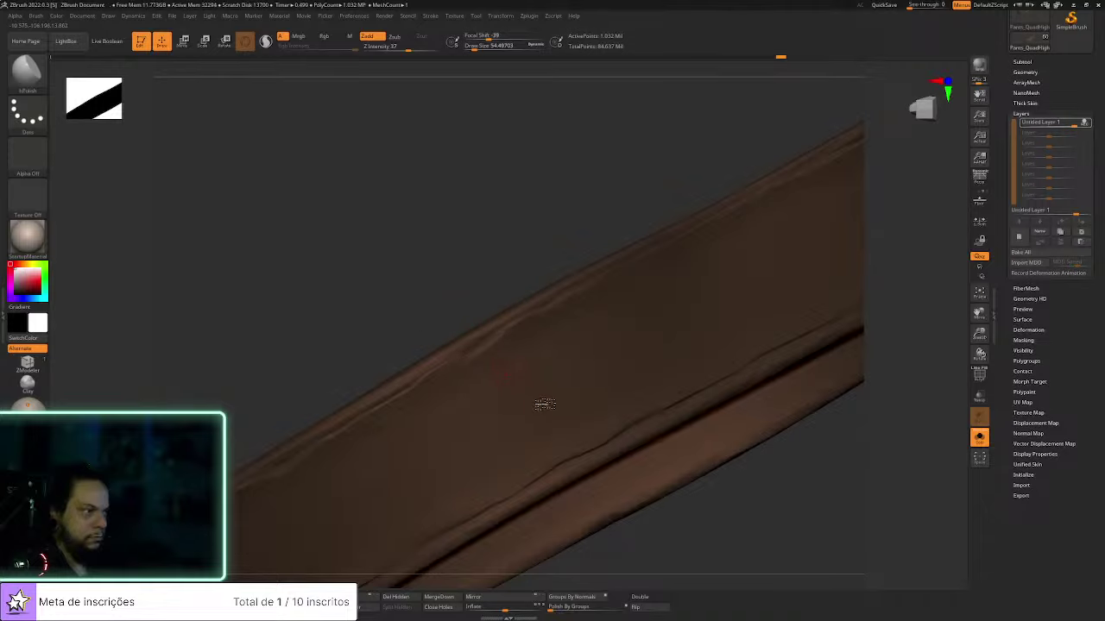
Inspect the whole band from several angles and compare it with the sculpted layer hidden and shown
{"action": "mouse_move", "coordinate": [933, 229]}
{"action": "right_mouse_down"}
{"action": "mouse_move", "coordinate": [514, 418]}
{"action": "mouse_move", "coordinate": [601, 338]}
{"action": "mouse_move", "coordinate": [500, 252]}
{"action": "right_mouse_up"}
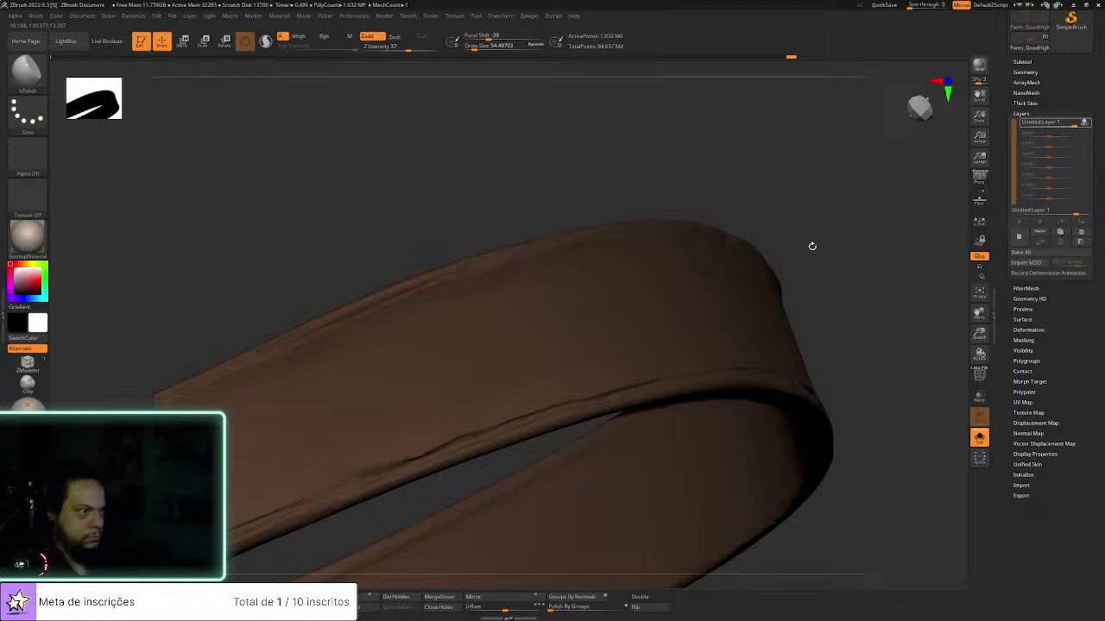
{"action": "left_click_drag", "start_coordinate": [812, 246], "coordinate": [815, 356]}
{"action": "left_click_drag", "start_coordinate": [903, 284], "coordinate": [592, 357]}
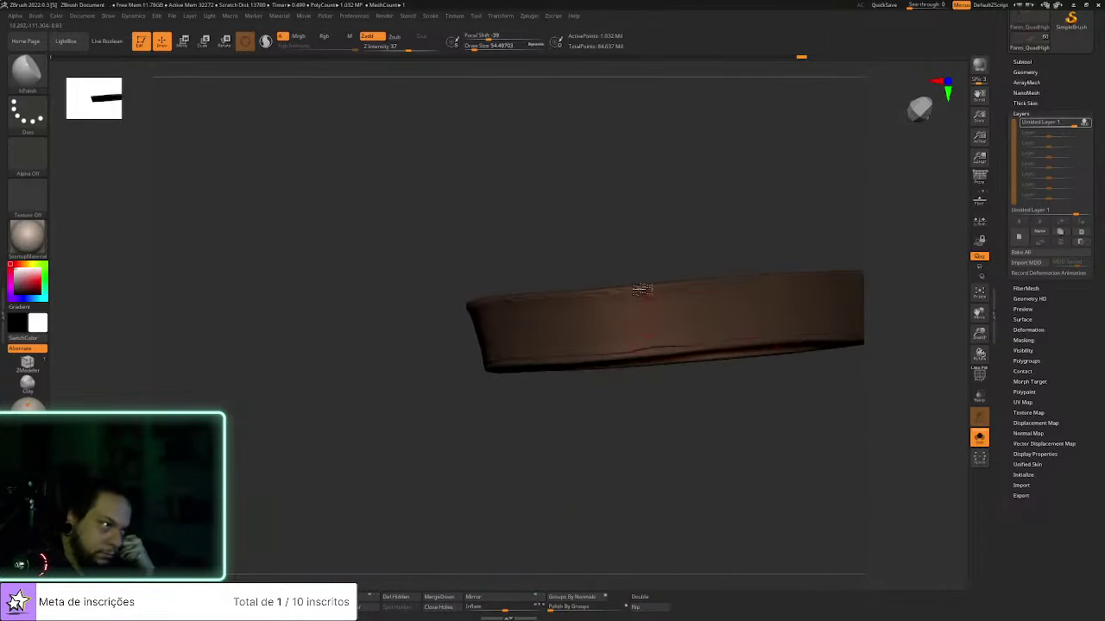
{"action": "left_click_drag", "start_coordinate": [722, 336], "coordinate": [613, 370]}
{"action": "left_click_drag", "start_coordinate": [791, 400], "coordinate": [806, 417]}
{"action": "left_click", "coordinate": [1087, 124]}
{"action": "left_click", "coordinate": [1087, 124]}
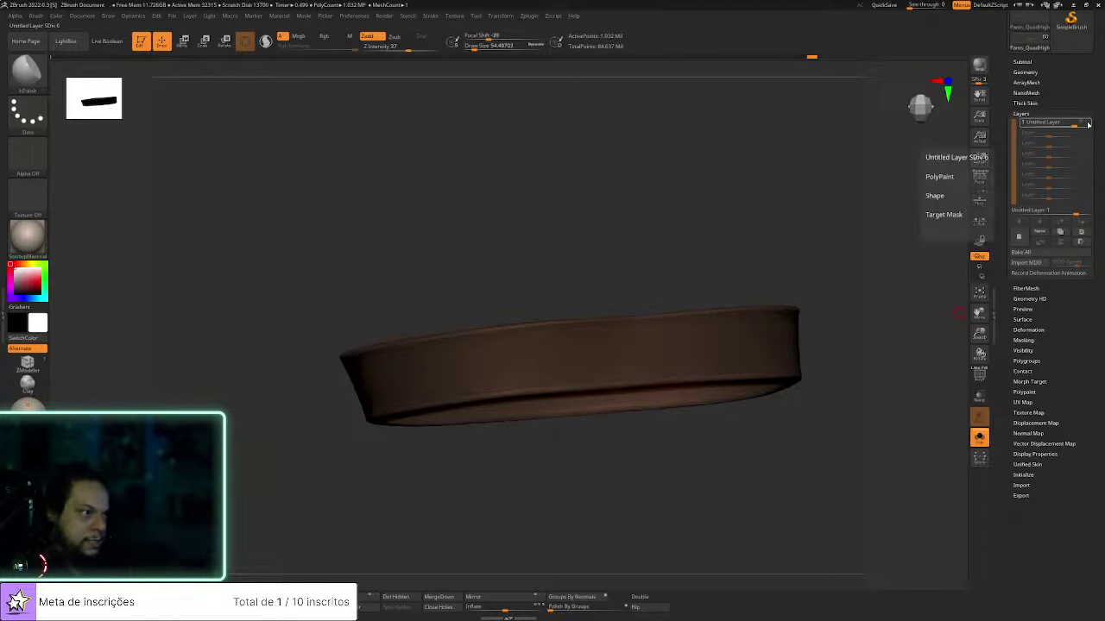
Reduce the sculpted layer's intensity to about 0.61 and add a new layer for further detail
{"action": "left_click_drag", "start_coordinate": [1089, 123], "coordinate": [1068, 123]}
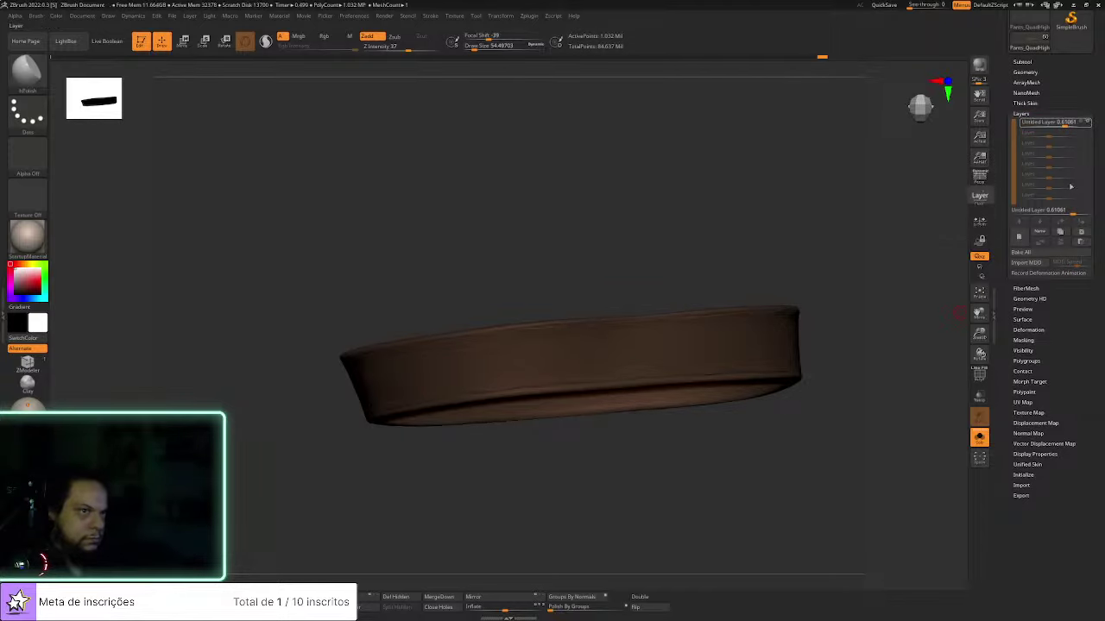
{"action": "left_click", "coordinate": [1024, 244]}
{"action": "left_click_drag", "start_coordinate": [835, 246], "coordinate": [700, 250]}
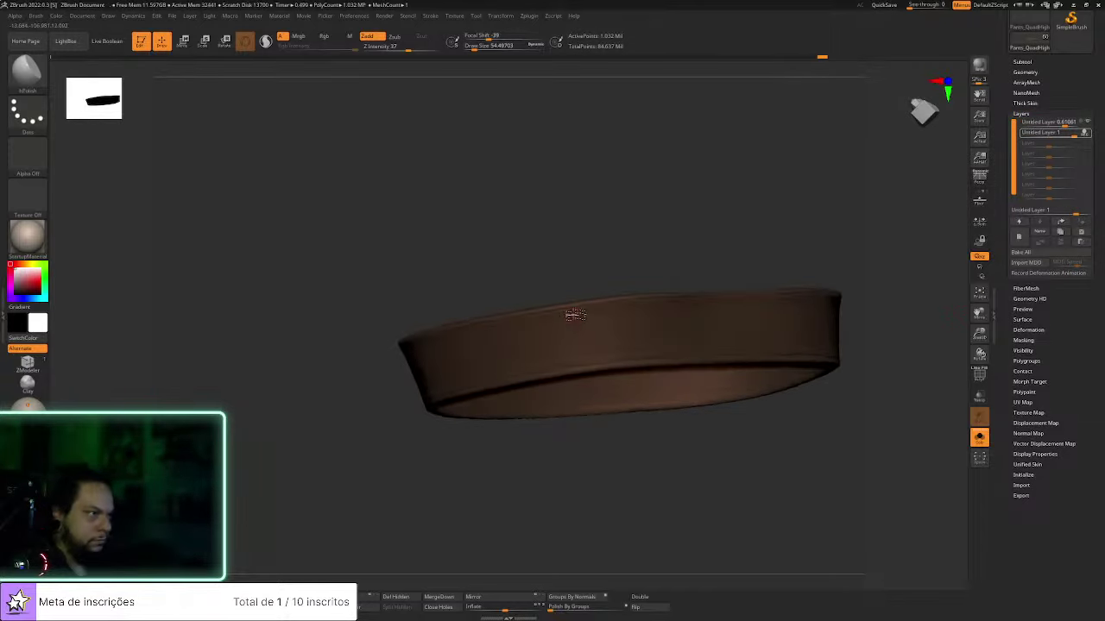
Sculpt a small pinched notch with radiating folds across the upper rim using ClayBuildup at a draw size of about 29
{"action": "key", "text": "b"}
{"action": "key", "text": "c"}
{"action": "key", "text": "b"}
{"action": "right_click_drag", "start_coordinate": [623, 242], "coordinate": [543, 298], "text": "ctrl"}
{"action": "key", "text": "s"}
{"action": "left_click_drag", "start_coordinate": [563, 296], "coordinate": [551, 296]}
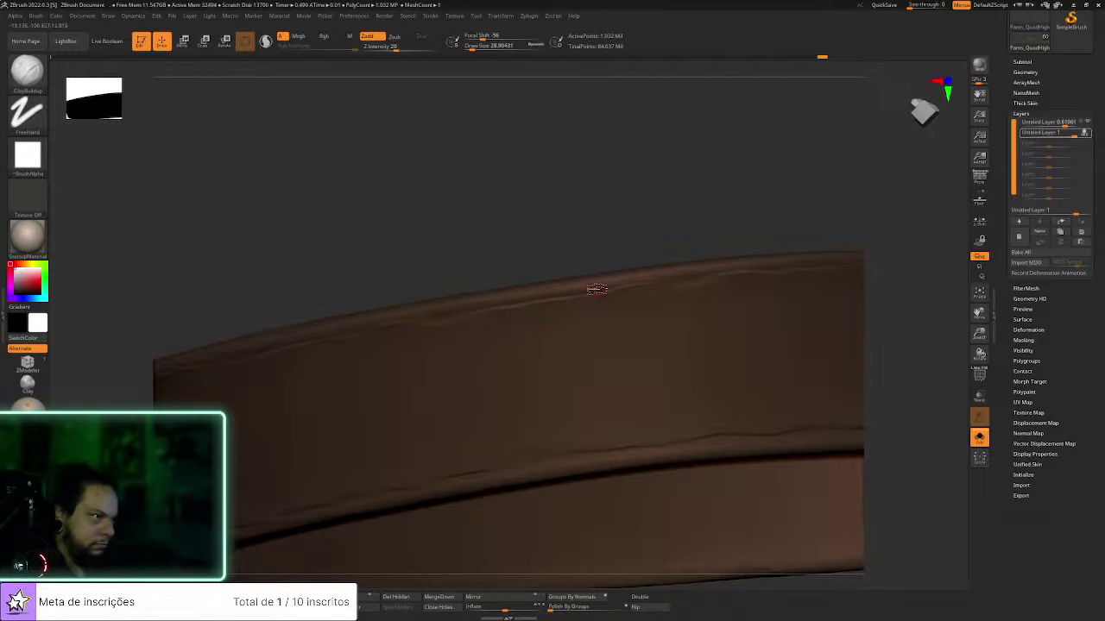
{"action": "left_click_drag", "start_coordinate": [584, 281], "coordinate": [600, 287]}
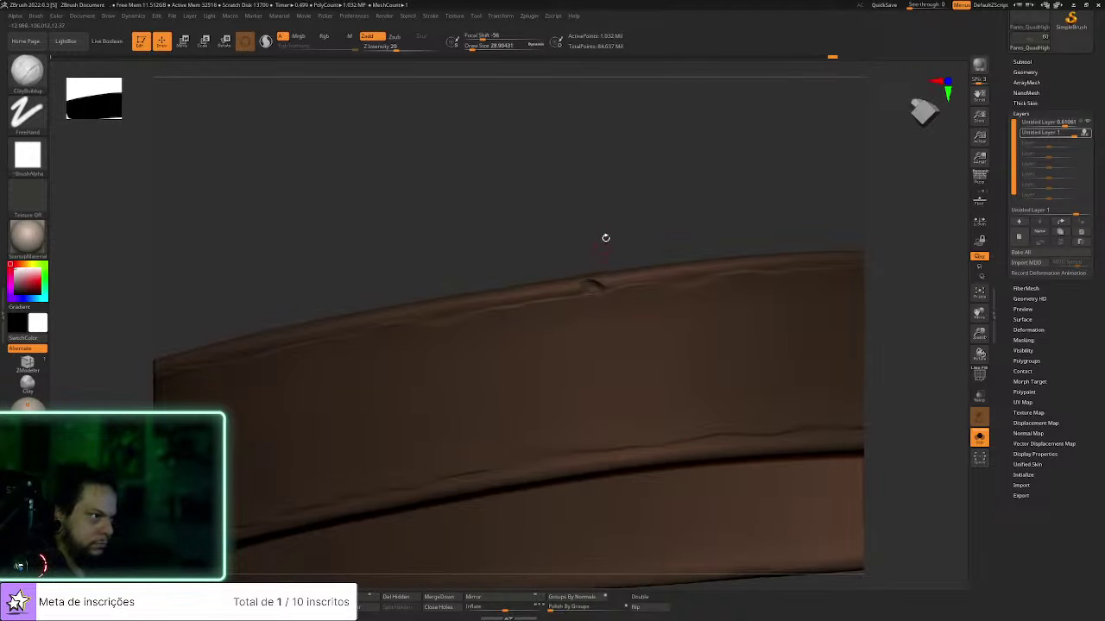
{"action": "left_click_drag", "start_coordinate": [604, 239], "coordinate": [582, 290]}
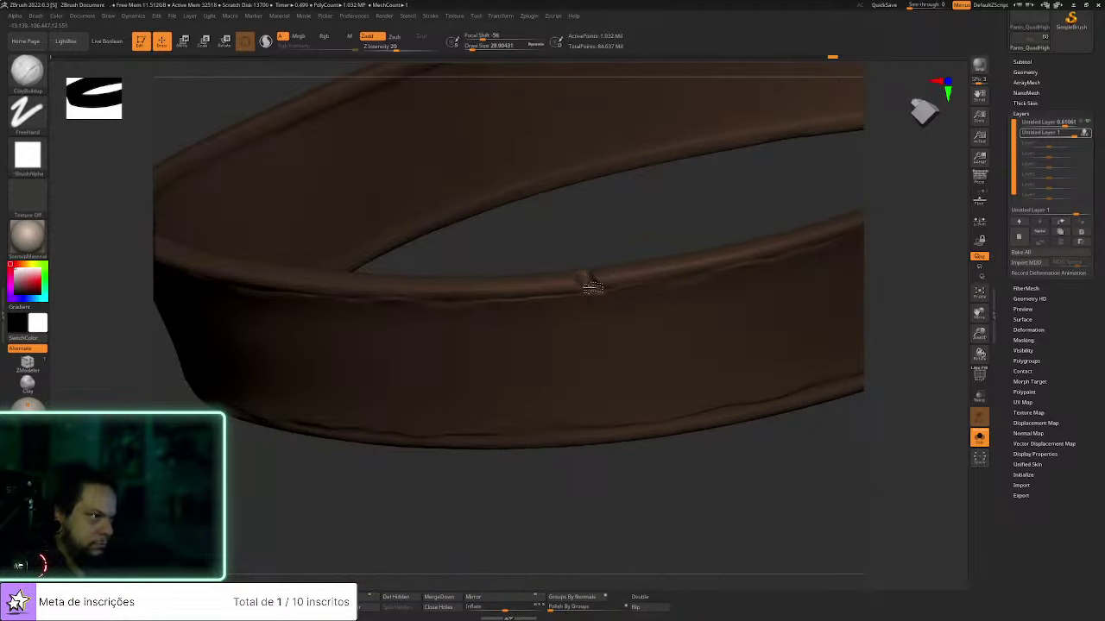
{"action": "mouse_move", "coordinate": [591, 273]}
{"action": "right_mouse_down"}
{"action": "mouse_move", "coordinate": [590, 284]}
{"action": "mouse_move", "coordinate": [580, 261]}
{"action": "right_mouse_up"}
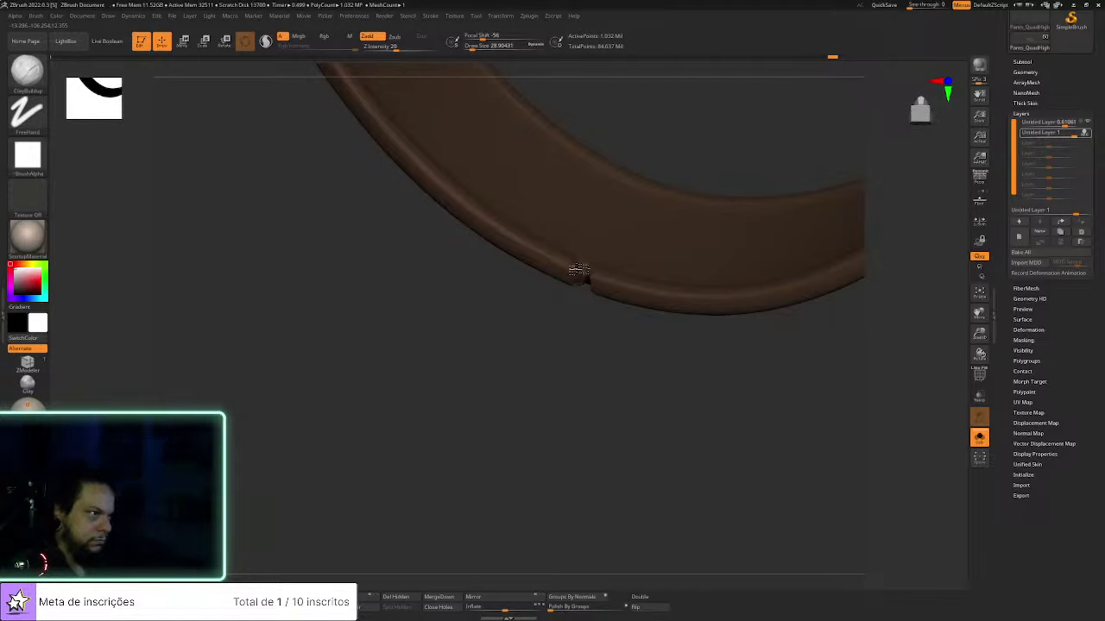
{"action": "mouse_move", "coordinate": [578, 265]}
{"action": "right_mouse_down"}
{"action": "mouse_move", "coordinate": [584, 326]}
{"action": "mouse_move", "coordinate": [586, 281]}
{"action": "right_mouse_up"}
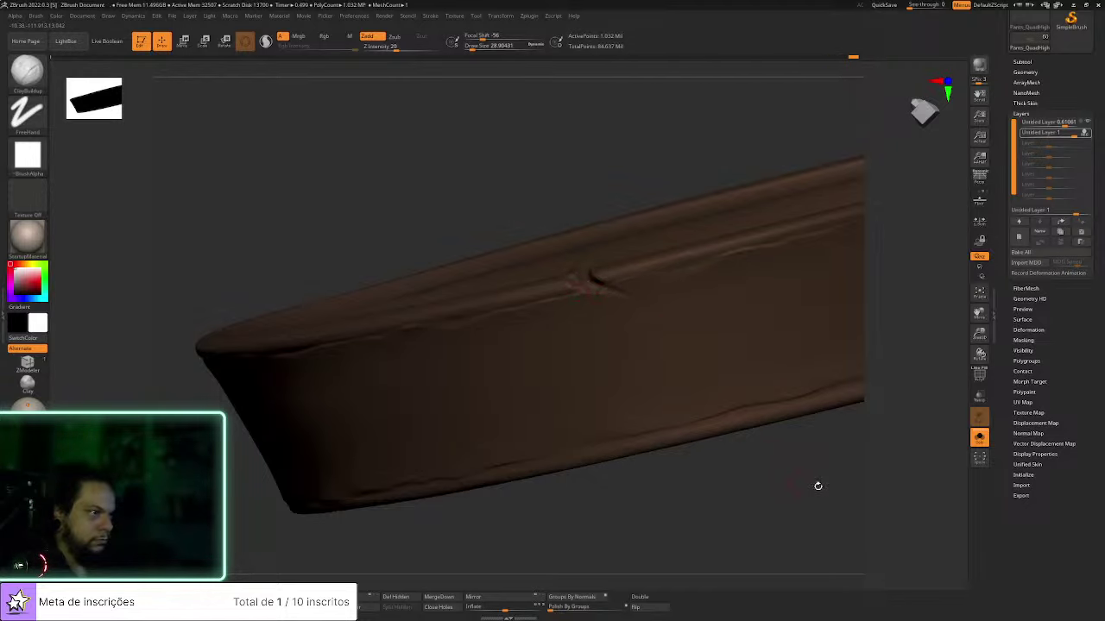
Sculpt another pinched notch with small folds on the upper rim along the band's opposite side
{"action": "mouse_move", "coordinate": [816, 483]}
{"action": "right_mouse_down"}
{"action": "mouse_move", "coordinate": [579, 454]}
{"action": "mouse_move", "coordinate": [750, 437]}
{"action": "mouse_move", "coordinate": [814, 375]}
{"action": "mouse_move", "coordinate": [765, 395]}
{"action": "mouse_move", "coordinate": [574, 330]}
{"action": "mouse_move", "coordinate": [733, 313]}
{"action": "mouse_move", "coordinate": [414, 214]}
{"action": "right_mouse_up"}
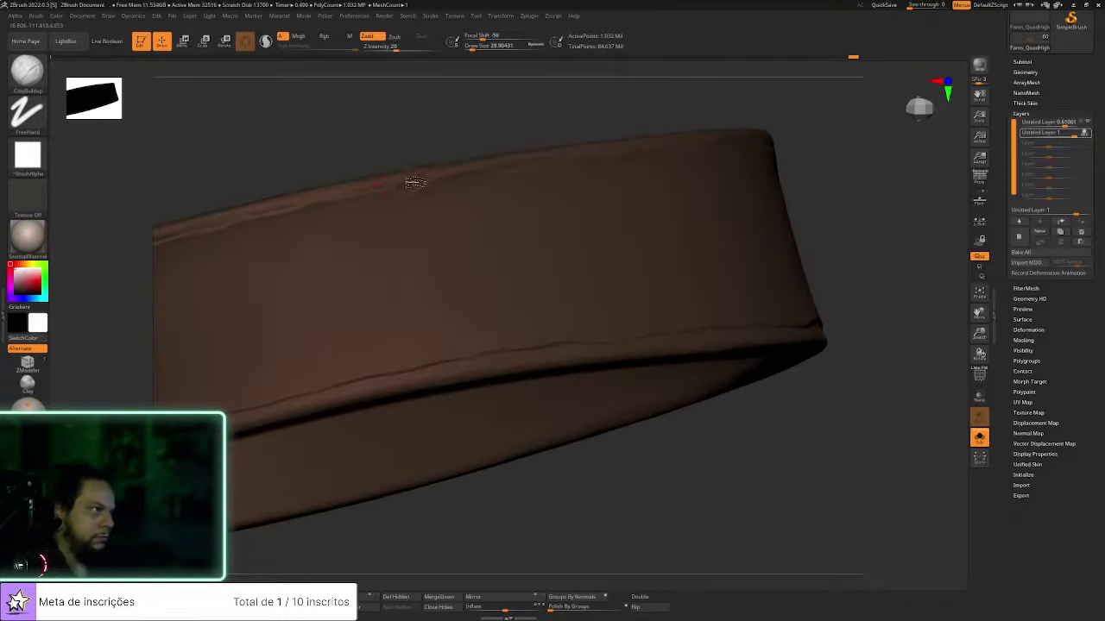
{"action": "right_click_drag", "start_coordinate": [446, 138], "coordinate": [475, 282]}
{"action": "mouse_move", "coordinate": [475, 282]}
{"action": "left_mouse_down"}
{"action": "mouse_move", "coordinate": [479, 267]}
{"action": "mouse_move", "coordinate": [478, 282]}
{"action": "mouse_move", "coordinate": [487, 273]}
{"action": "left_mouse_up"}
{"action": "mouse_move", "coordinate": [811, 416]}
{"action": "right_mouse_down"}
{"action": "mouse_move", "coordinate": [816, 424]}
{"action": "mouse_move", "coordinate": [476, 285]}
{"action": "right_mouse_up"}
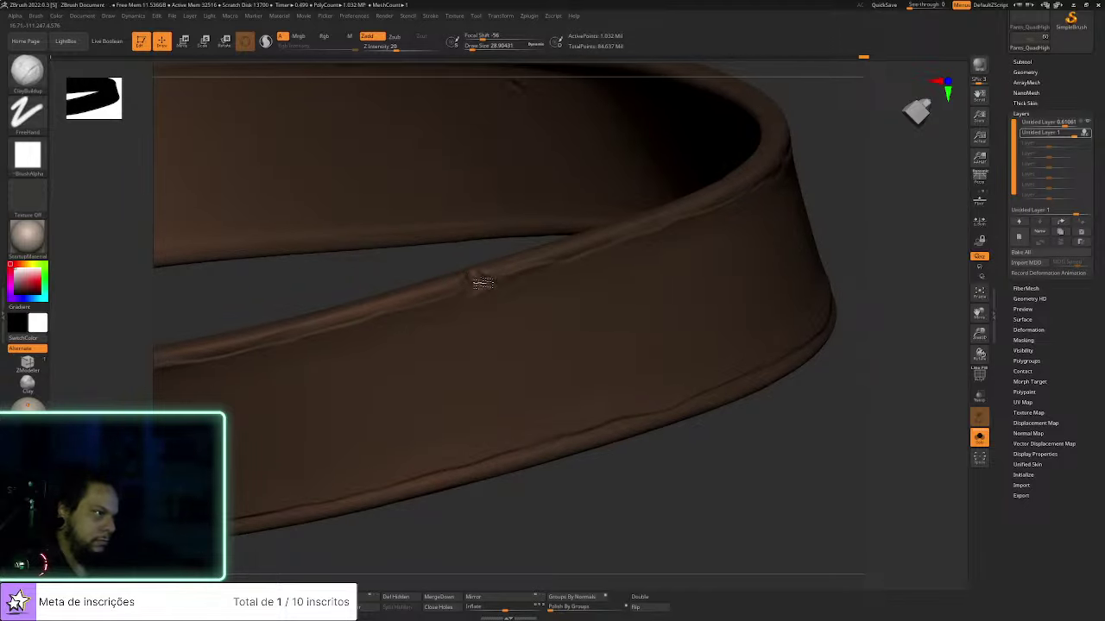
{"action": "right_click_drag", "start_coordinate": [473, 275], "coordinate": [462, 268]}
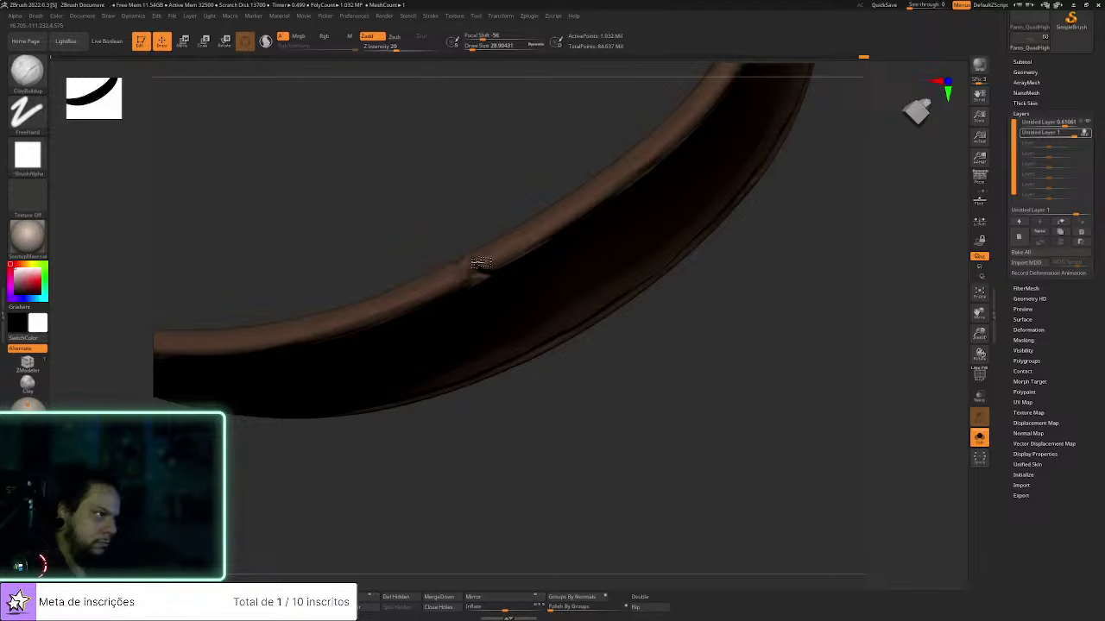
{"action": "right_click_drag", "start_coordinate": [486, 271], "coordinate": [481, 287]}
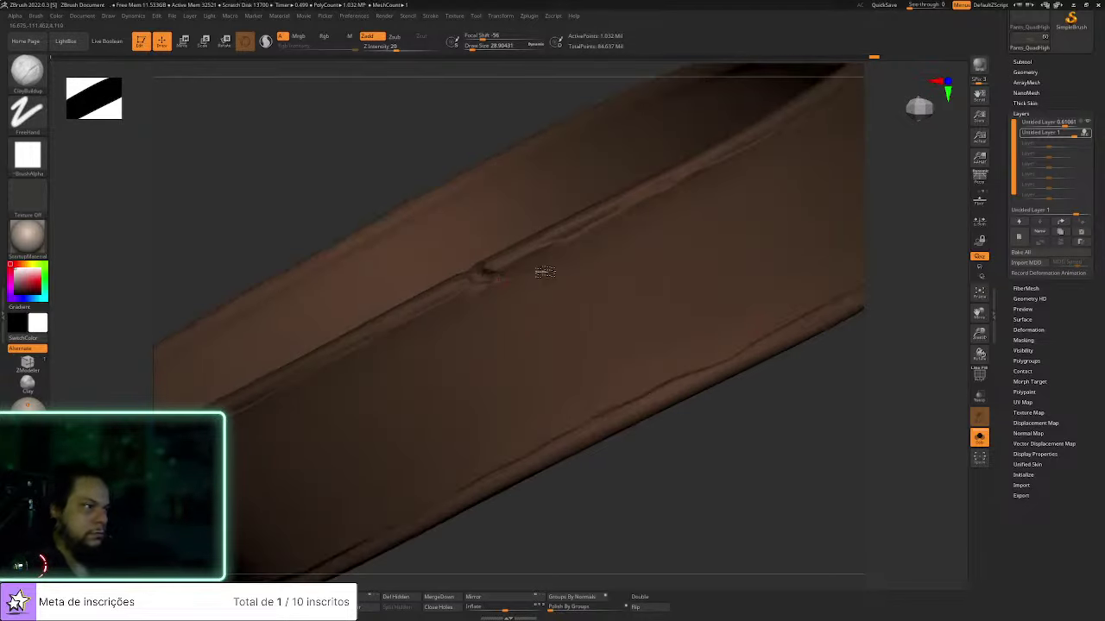
Shape the folds around the pinched notch on the upper rim and check the surrounding stretches of the band
{"action": "left_click_drag", "start_coordinate": [547, 273], "coordinate": [483, 271]}
{"action": "right_click_drag", "start_coordinate": [801, 447], "coordinate": [599, 344], "text": "ctrl"}
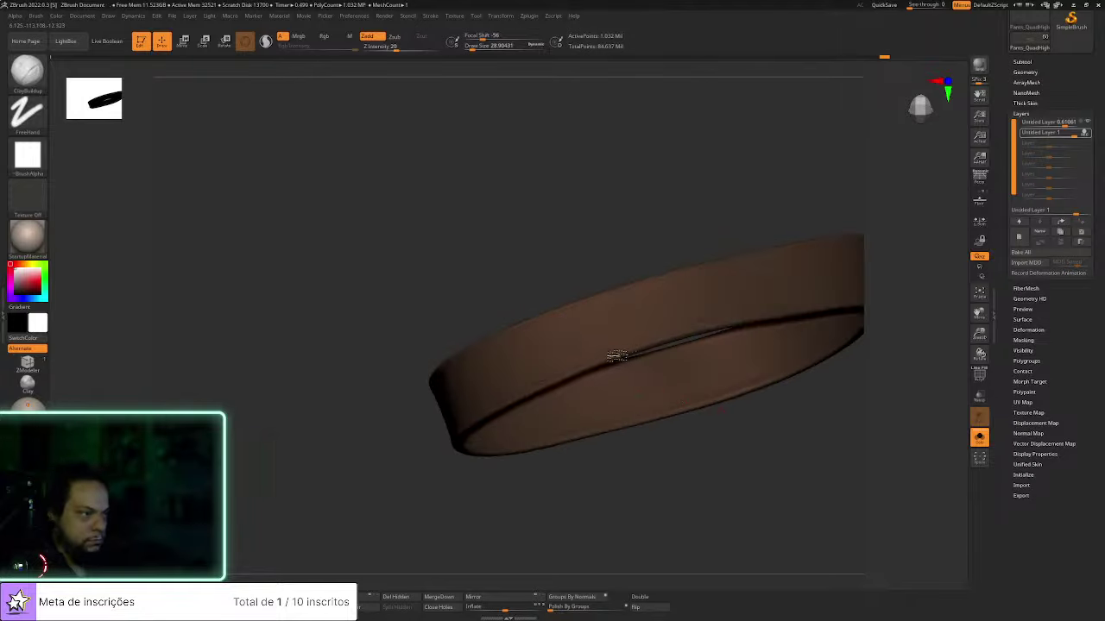
{"action": "right_click_drag", "start_coordinate": [656, 228], "coordinate": [629, 370]}
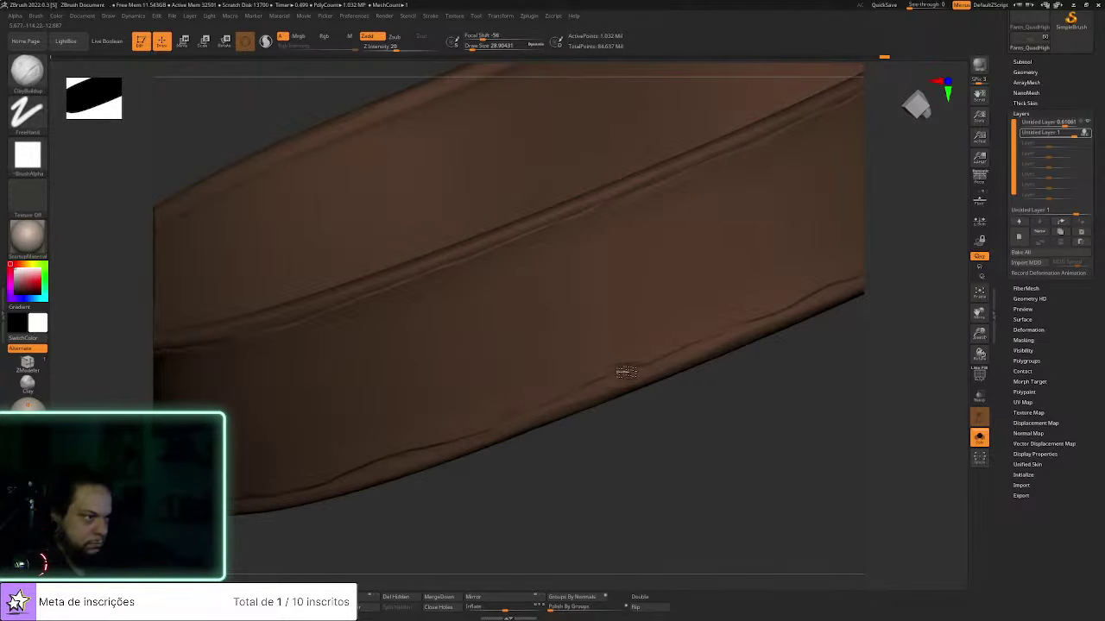
{"action": "right_click_drag", "start_coordinate": [728, 457], "coordinate": [455, 403]}
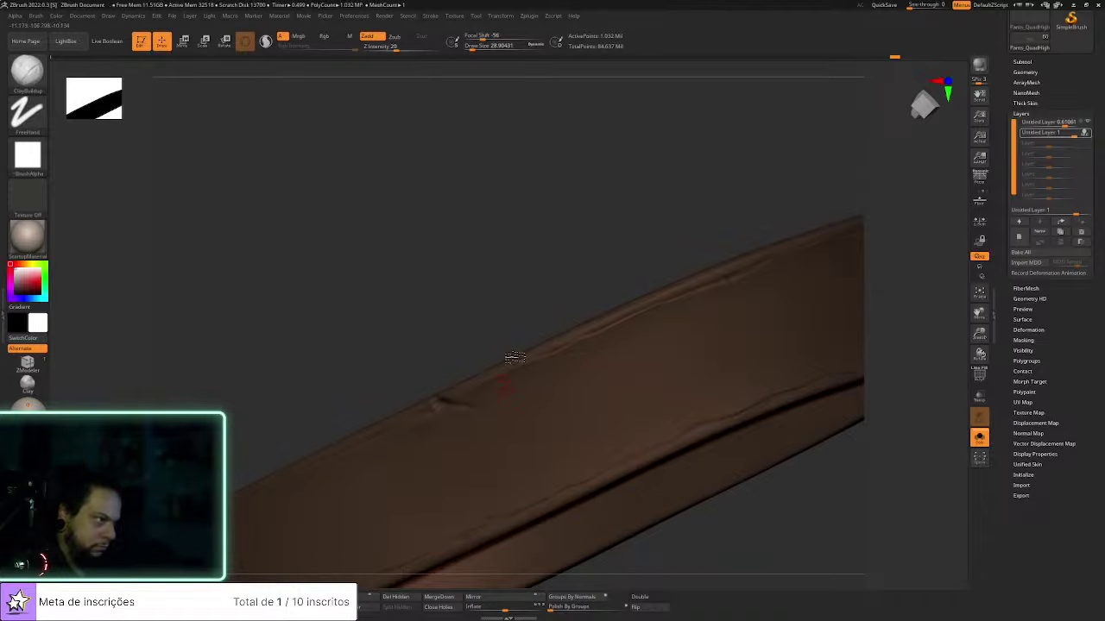
{"action": "right_click_drag", "start_coordinate": [515, 358], "coordinate": [823, 246]}
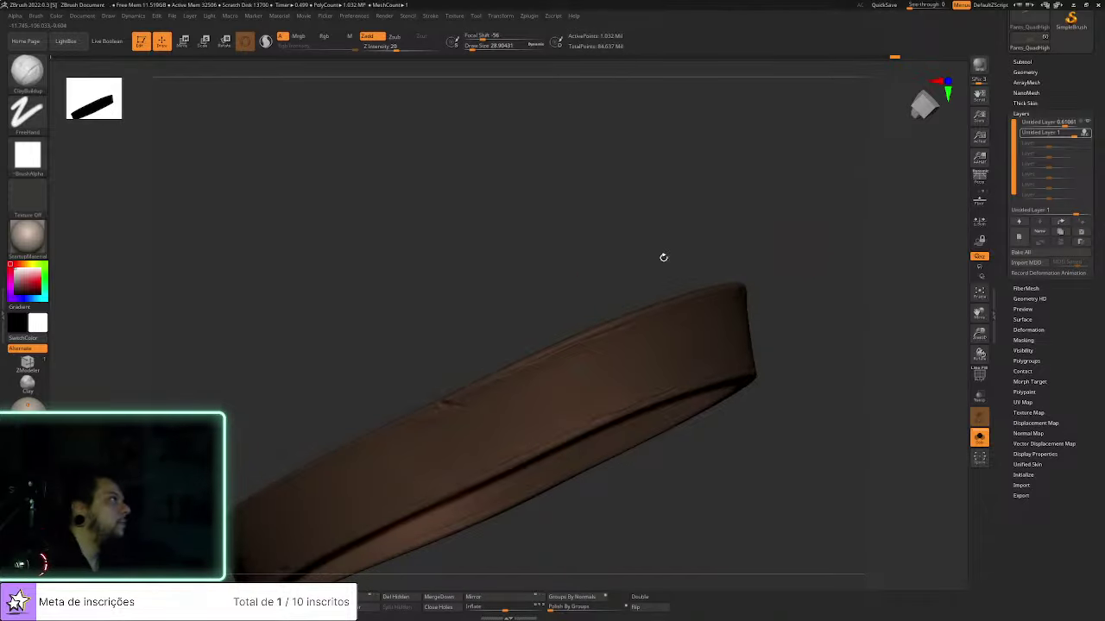
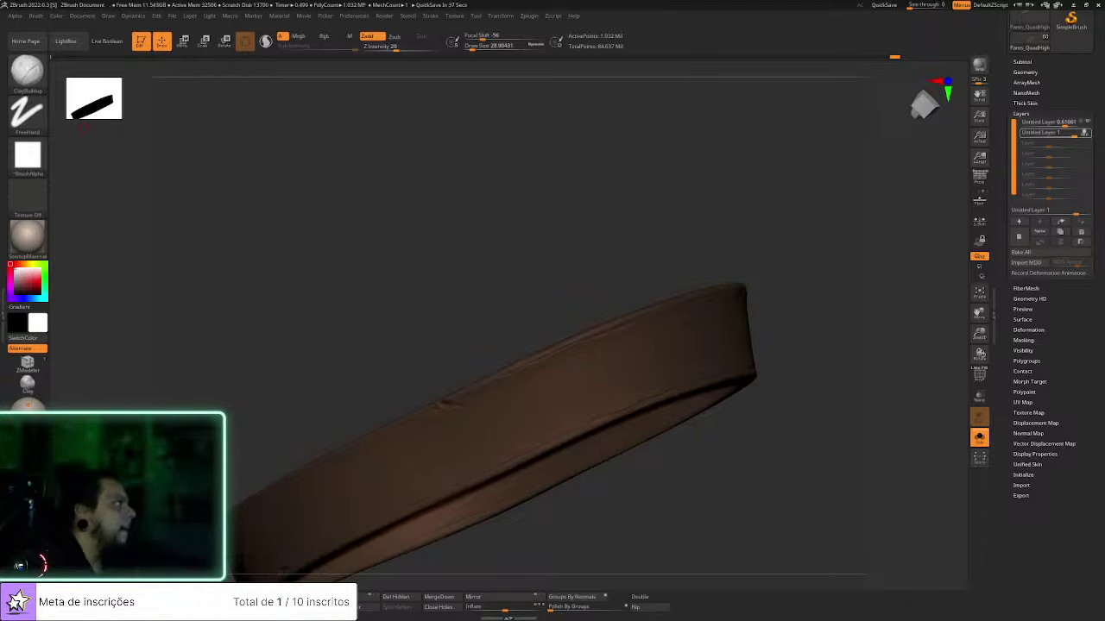
Build up small irregular folds along the upper rim with ClayBuildup and flatten them with the hPolish brush
{"action": "left_click_drag", "start_coordinate": [759, 406], "coordinate": [607, 451]}
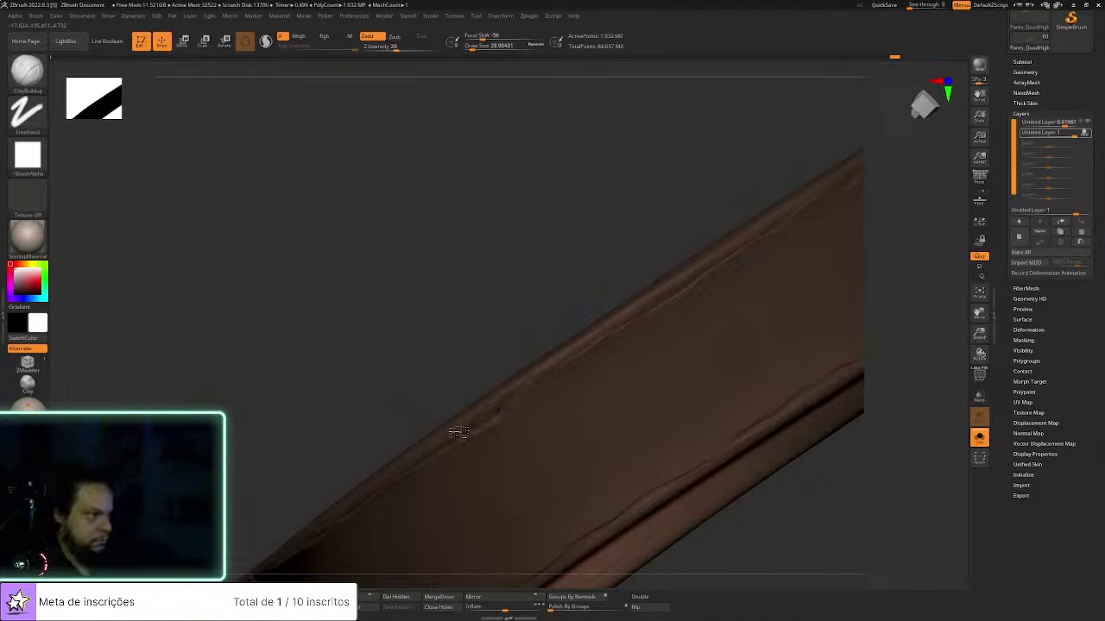
{"action": "key", "text": "b"}
{"action": "key", "text": "i"}
{"action": "key", "text": "n"}
{"action": "key", "text": "b"}
{"action": "key", "text": "h"}
{"action": "key", "text": "p"}
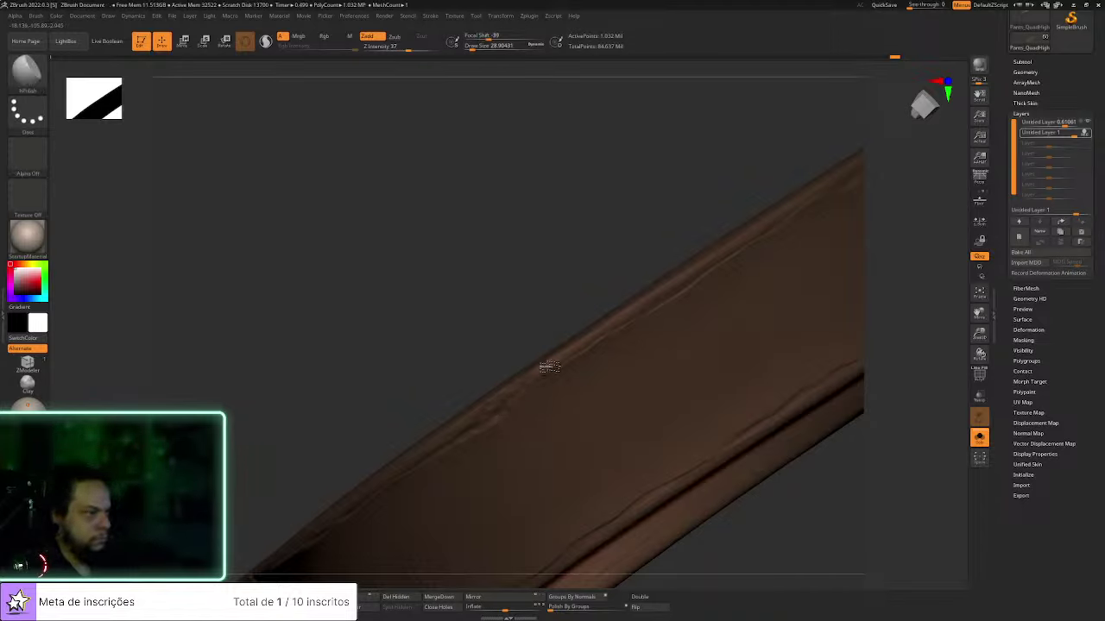
{"action": "mouse_move", "coordinate": [717, 463]}
{"action": "left_mouse_down"}
{"action": "mouse_move", "coordinate": [814, 451]}
{"action": "mouse_move", "coordinate": [751, 437]}
{"action": "mouse_move", "coordinate": [731, 466]}
{"action": "left_mouse_up"}
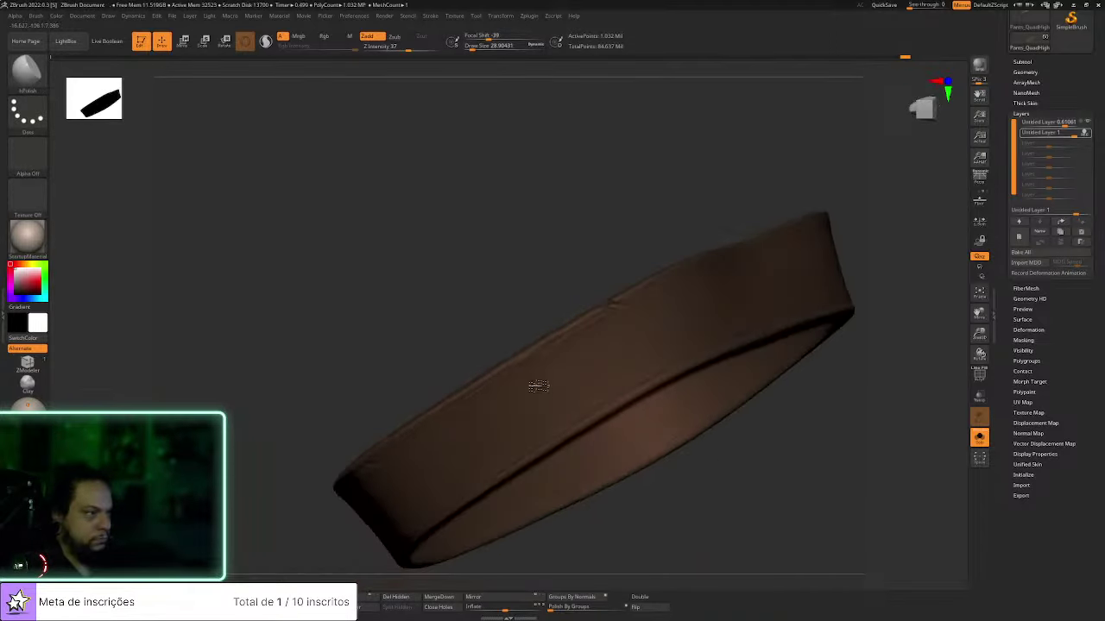
Sculpt further small rim folds with ClayBuildup and review the whole band with the new layer's recording turned off
{"action": "key", "text": "b"}
{"action": "key", "text": "c"}
{"action": "key", "text": "b"}
{"action": "left_click_drag", "start_coordinate": [550, 284], "coordinate": [555, 340], "text": "alt"}
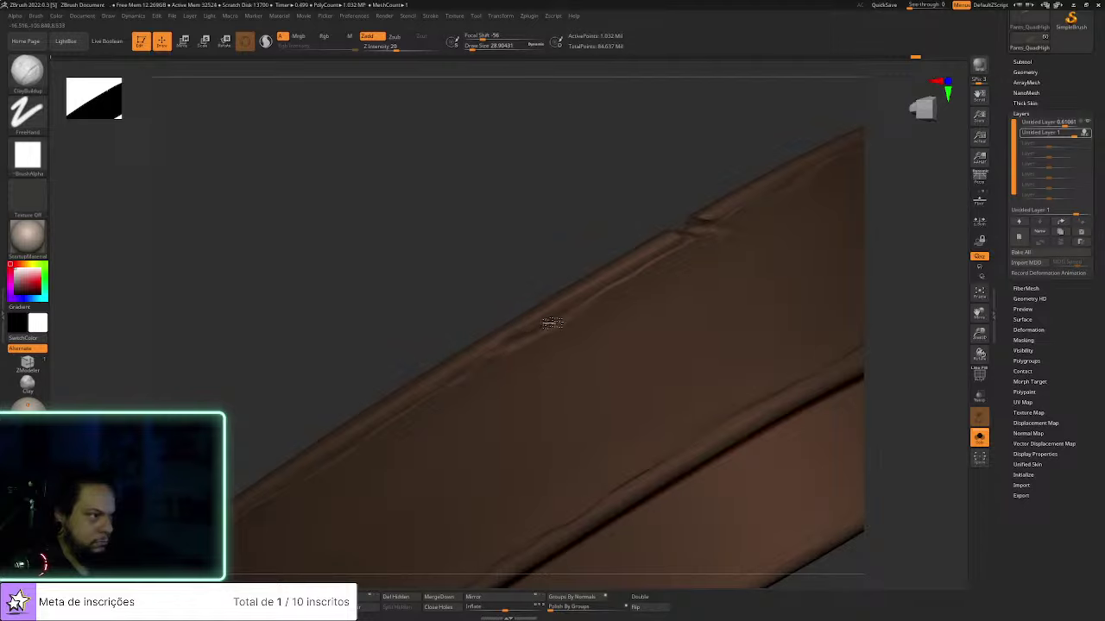
{"action": "left_click_drag", "start_coordinate": [521, 286], "coordinate": [855, 473], "text": "alt"}
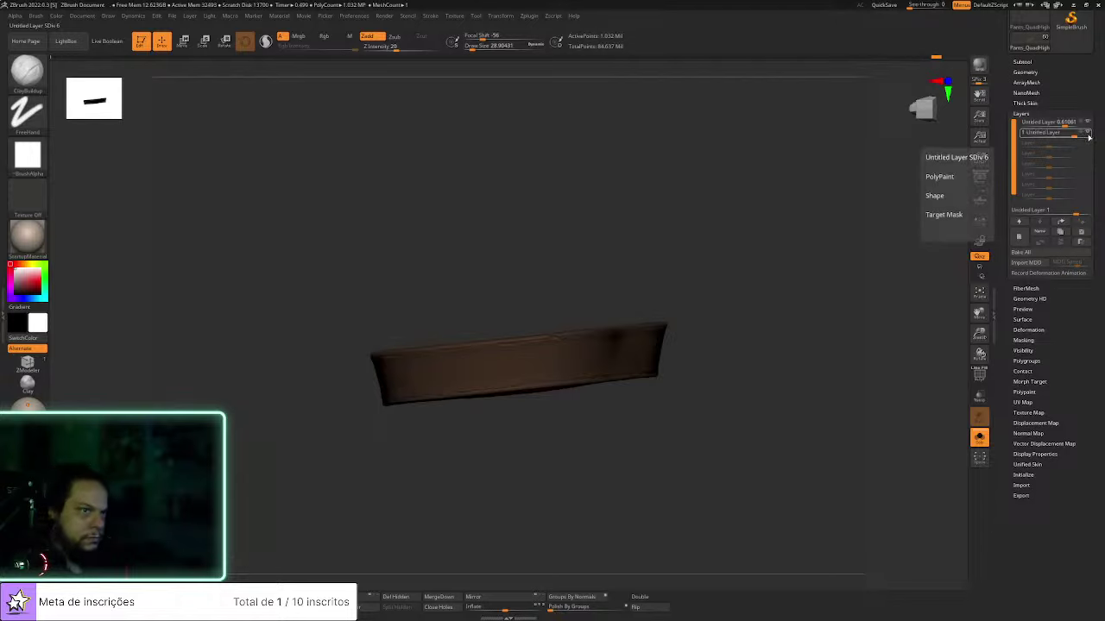
{"action": "mouse_move", "coordinate": [788, 307]}
{"action": "left_mouse_down"}
{"action": "mouse_move", "coordinate": [823, 298]}
{"action": "mouse_move", "coordinate": [790, 309]}
{"action": "left_mouse_up"}
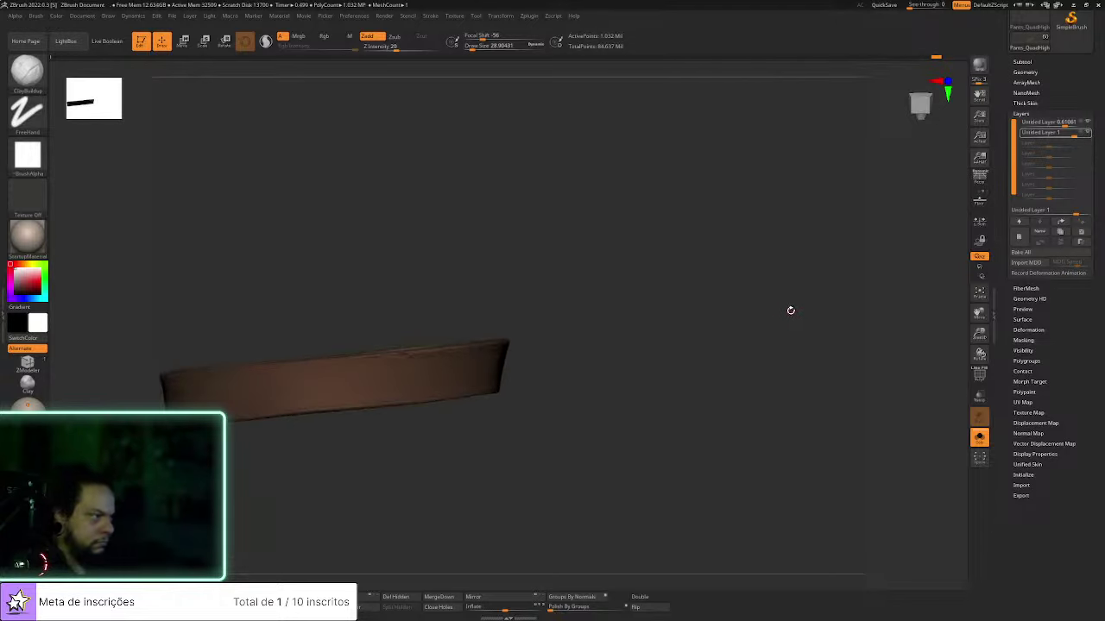
Choose the Arranhao brush and carve fine creases running out from the notches on the upper rim
{"action": "key", "text": "b"}
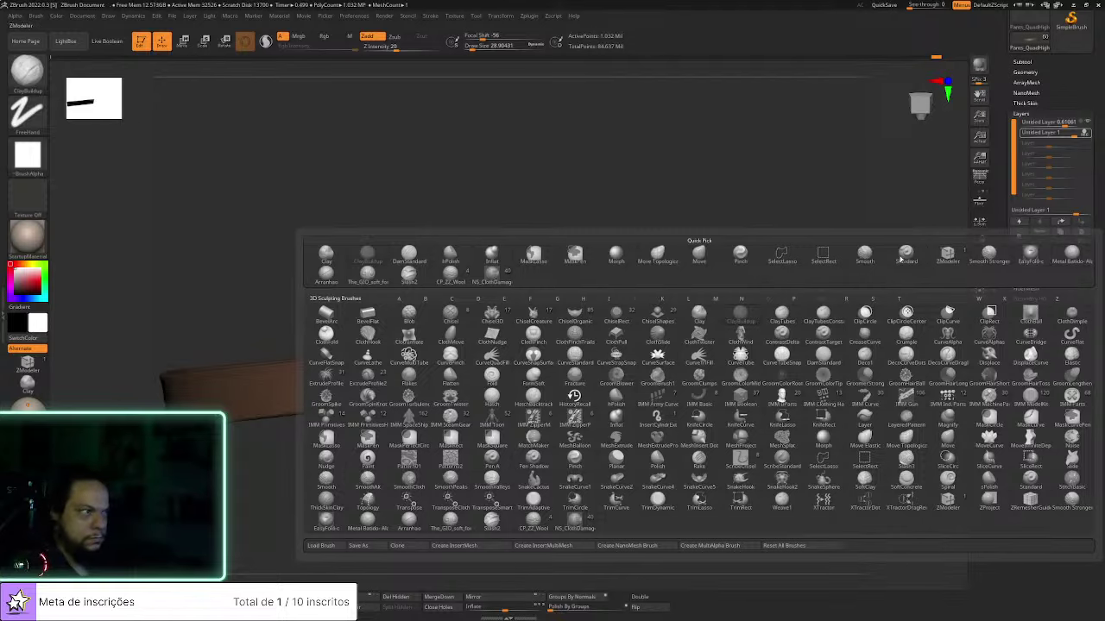
{"action": "left_click", "coordinate": [341, 283]}
{"action": "mouse_move", "coordinate": [664, 318]}
{"action": "left_mouse_down"}
{"action": "mouse_move", "coordinate": [702, 322]}
{"action": "mouse_move", "coordinate": [707, 365]}
{"action": "mouse_move", "coordinate": [749, 406]}
{"action": "mouse_move", "coordinate": [834, 379]}
{"action": "mouse_move", "coordinate": [636, 409]}
{"action": "mouse_move", "coordinate": [673, 375]}
{"action": "mouse_move", "coordinate": [625, 364]}
{"action": "left_mouse_up"}
{"action": "left_click_drag", "start_coordinate": [695, 286], "coordinate": [656, 320]}
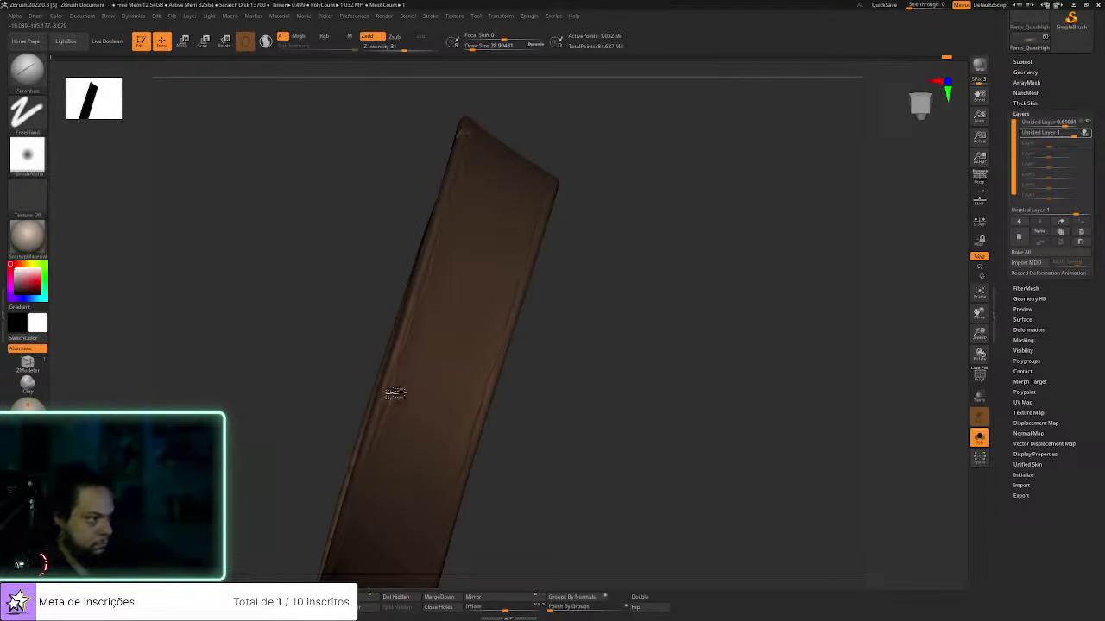
{"action": "left_click_drag", "start_coordinate": [606, 375], "coordinate": [493, 385]}
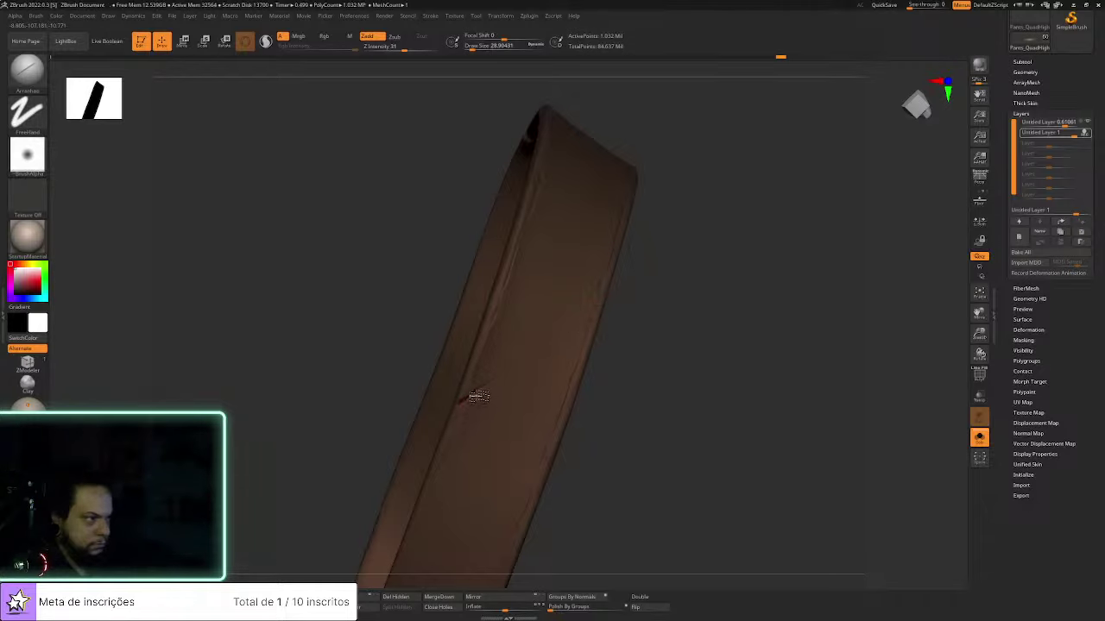
{"action": "left_click_drag", "start_coordinate": [654, 446], "coordinate": [663, 412]}
{"action": "left_click_drag", "start_coordinate": [458, 404], "coordinate": [535, 427]}
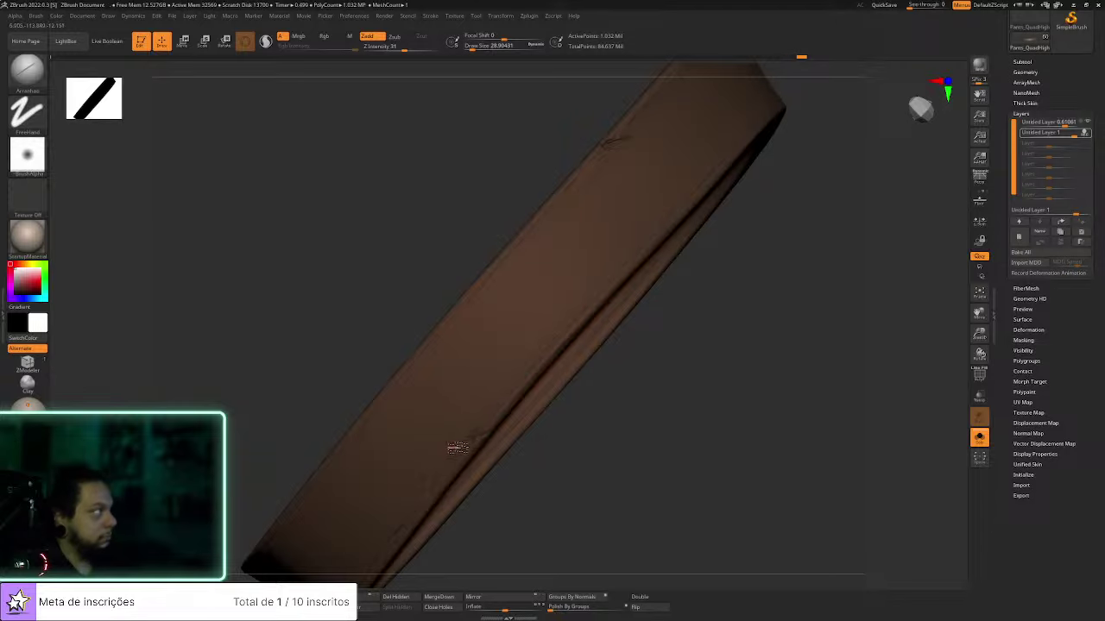
Carve thin diagonal creases inward from the band's lower edge and soften where they fade into the surface
{"action": "left_click_drag", "start_coordinate": [538, 464], "coordinate": [506, 448]}
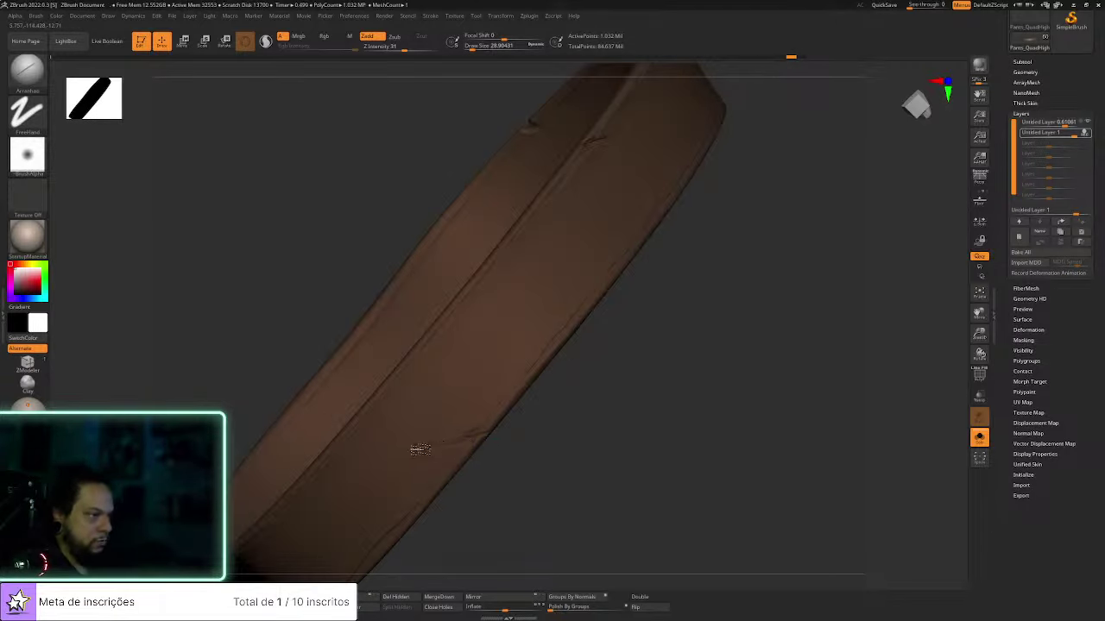
{"action": "left_click_drag", "start_coordinate": [552, 425], "coordinate": [483, 434]}
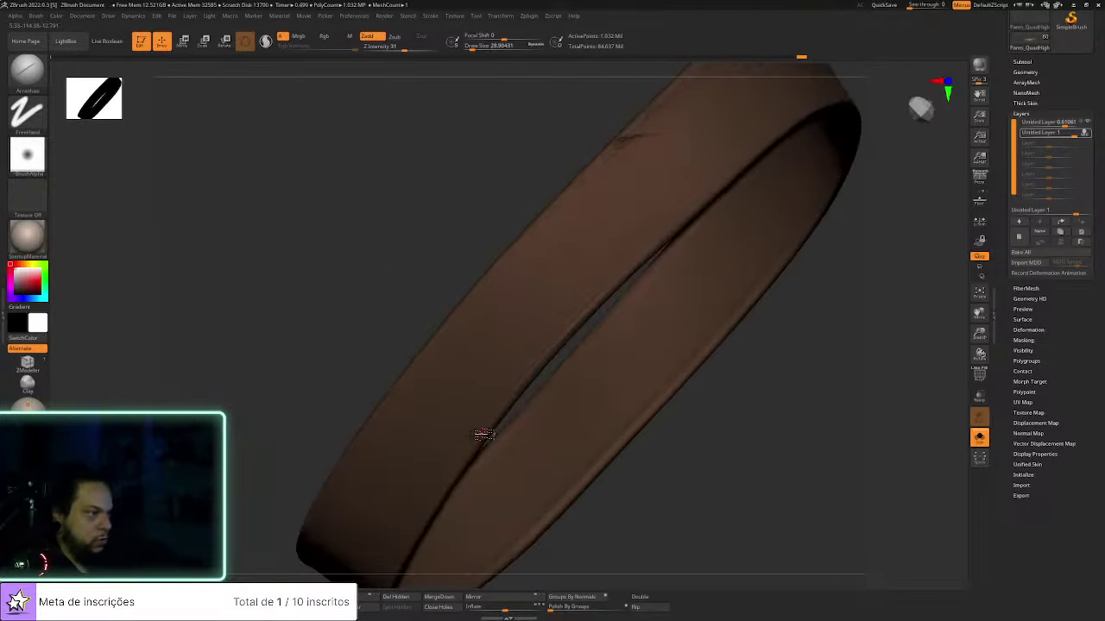
{"action": "left_click_drag", "start_coordinate": [689, 475], "coordinate": [694, 456]}
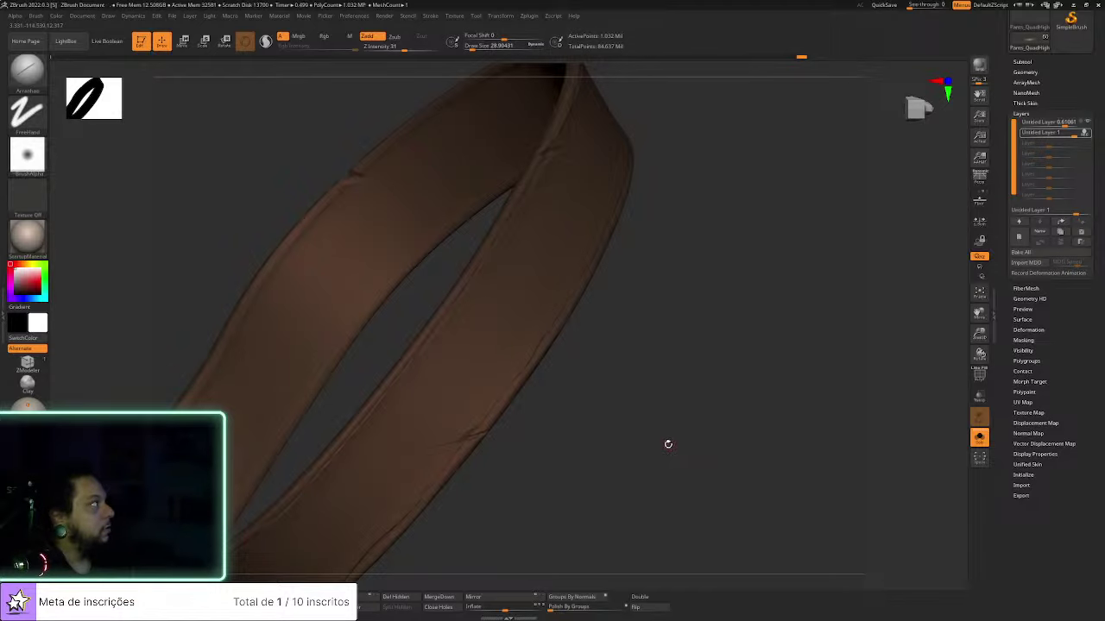
{"action": "left_click_drag", "start_coordinate": [659, 446], "coordinate": [537, 443]}
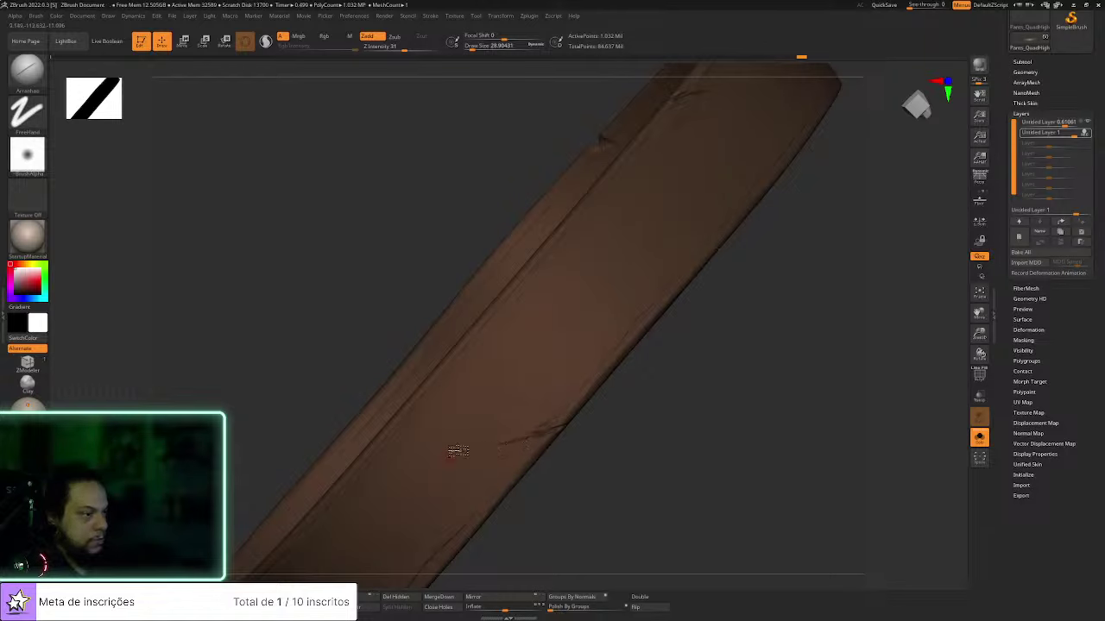
{"action": "key", "text": "shift"}
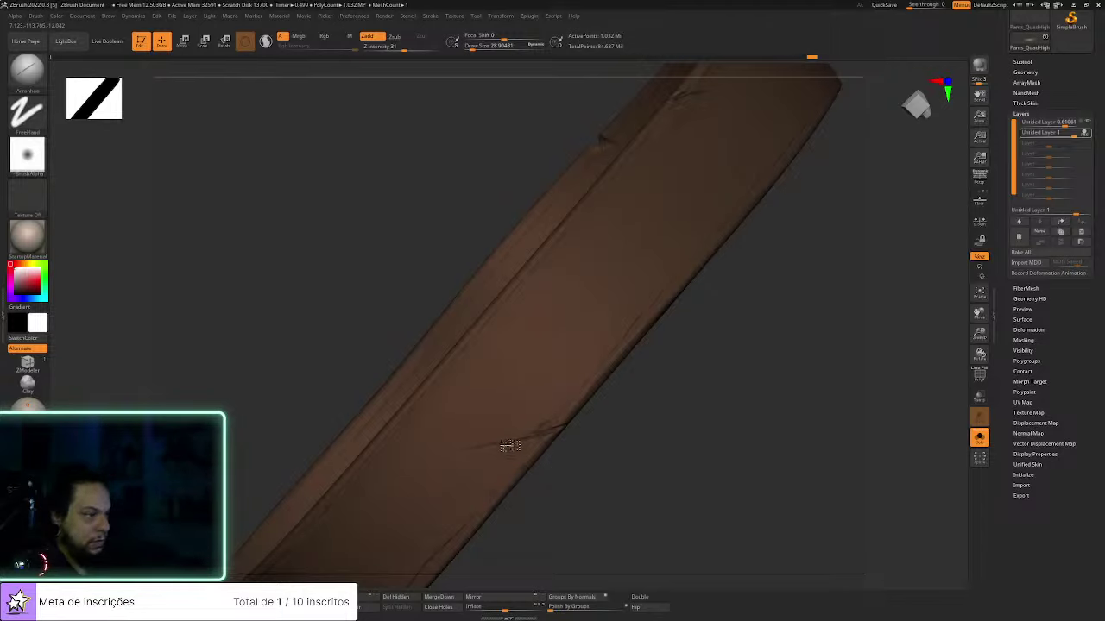
{"action": "key", "text": "shift"}
{"action": "mouse_move", "coordinate": [568, 509]}
{"action": "left_mouse_down"}
{"action": "mouse_move", "coordinate": [601, 449]}
{"action": "mouse_move", "coordinate": [513, 434]}
{"action": "left_mouse_up"}
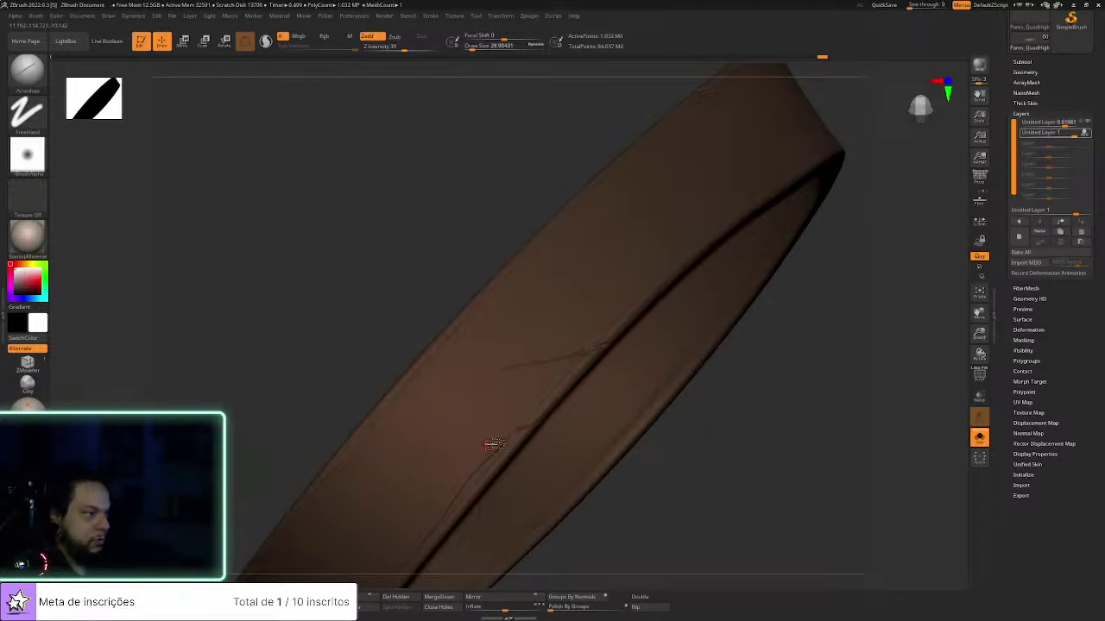
{"action": "left_click_drag", "start_coordinate": [639, 439], "coordinate": [531, 404]}
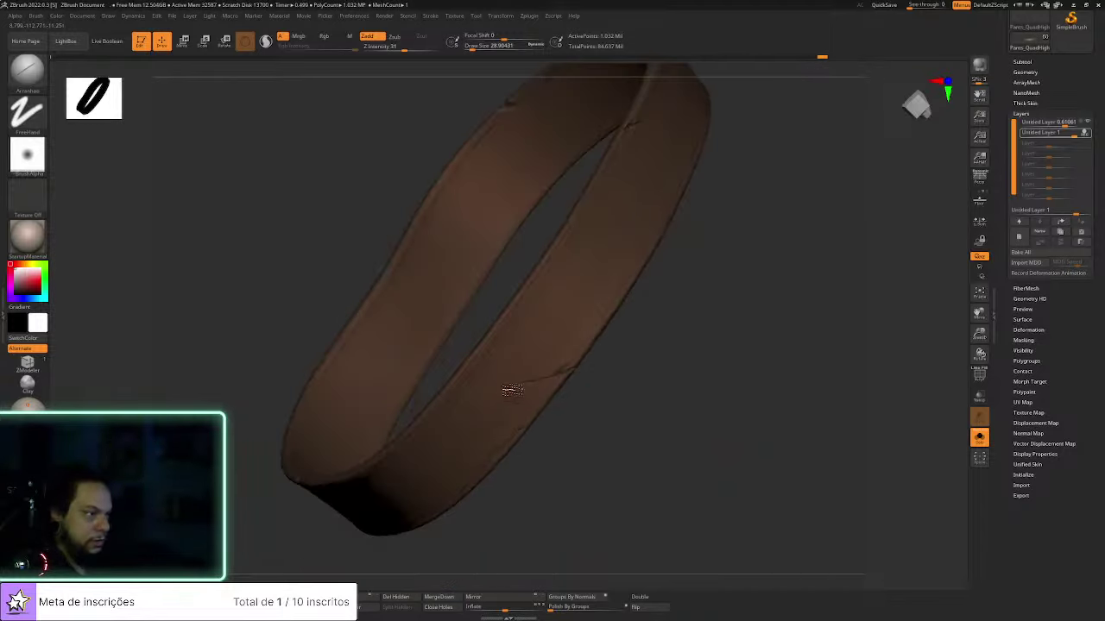
Carve a long thin crease from the notch on the opposite upper rim across the band and smooth its end
{"action": "mouse_move", "coordinate": [656, 406]}
{"action": "left_mouse_down"}
{"action": "mouse_move", "coordinate": [762, 381]}
{"action": "mouse_move", "coordinate": [696, 424]}
{"action": "mouse_move", "coordinate": [722, 415]}
{"action": "mouse_move", "coordinate": [432, 434]}
{"action": "left_mouse_up"}
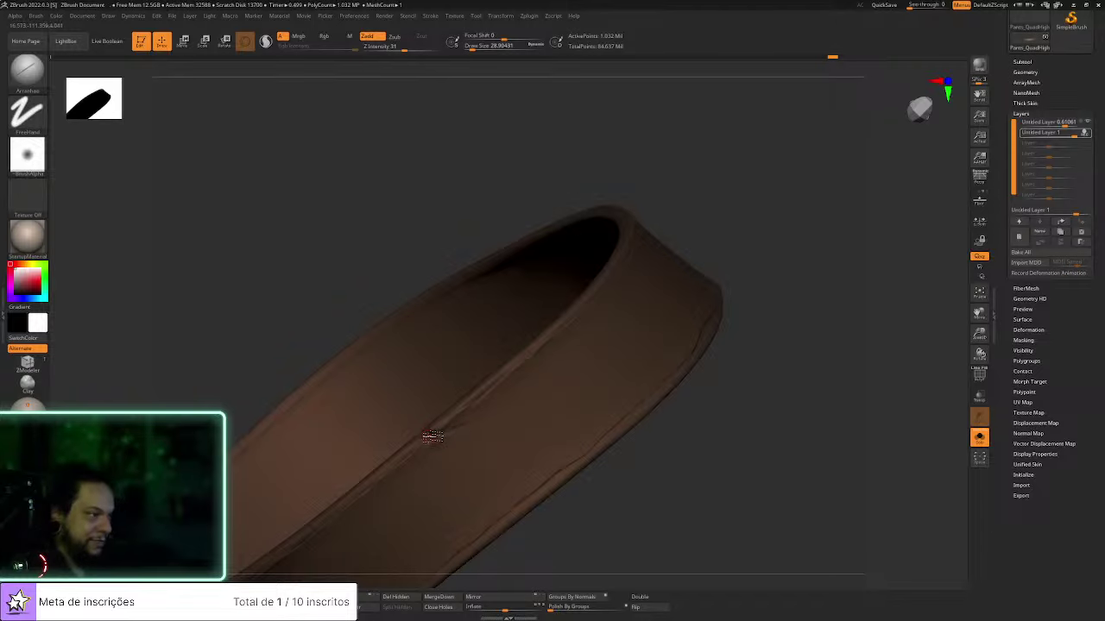
{"action": "left_click_drag", "start_coordinate": [538, 411], "coordinate": [673, 380]}
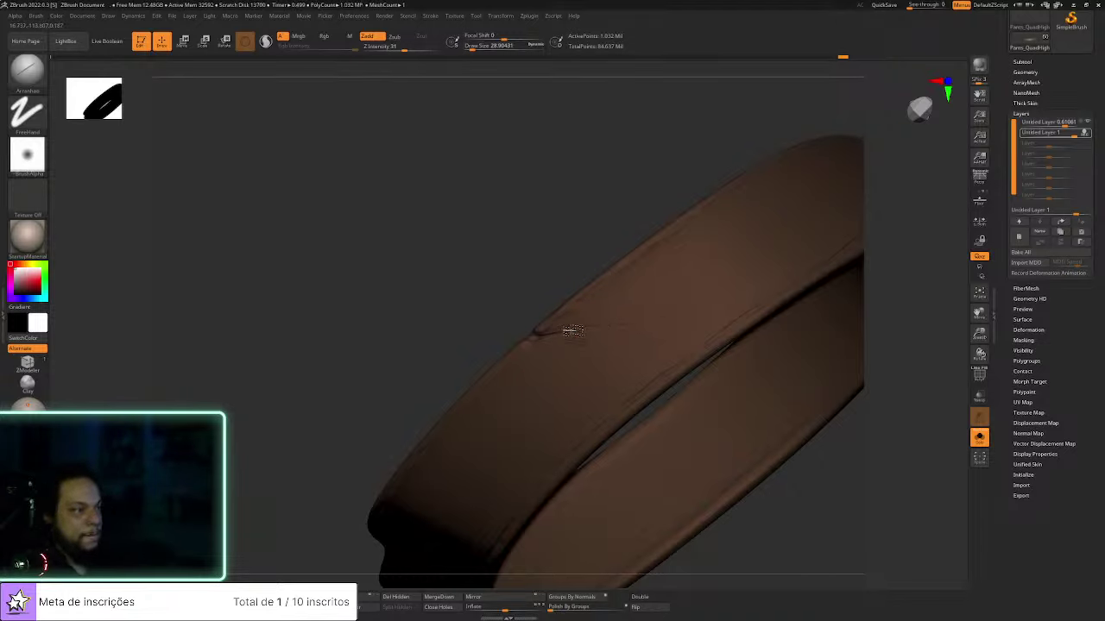
{"action": "key", "text": "shift"}
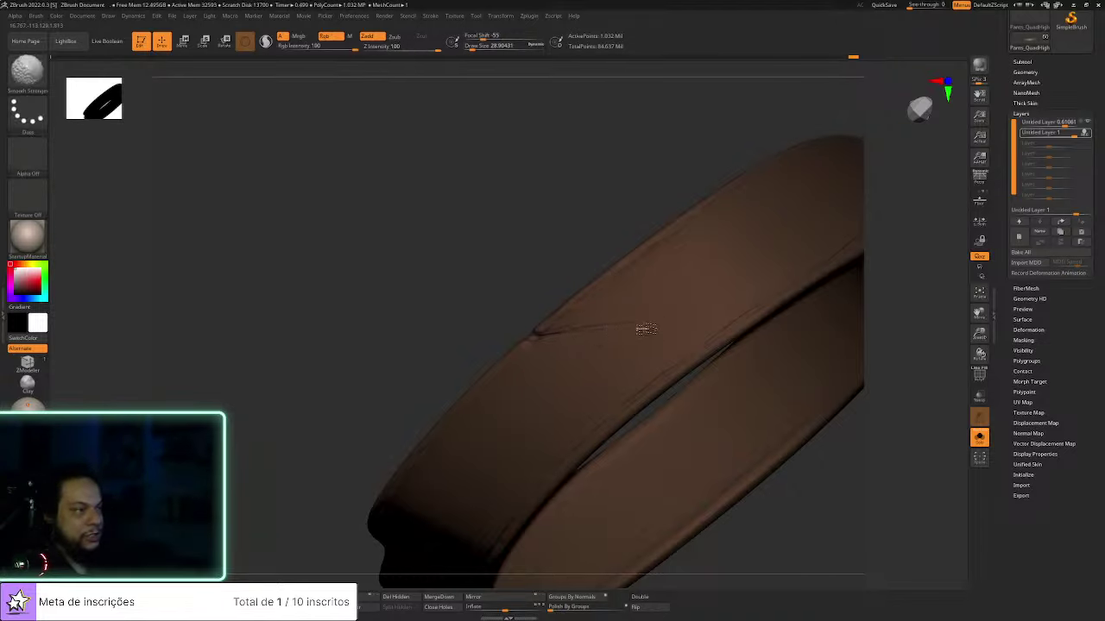
{"action": "mouse_move", "coordinate": [900, 468]}
{"action": "left_mouse_down"}
{"action": "mouse_move", "coordinate": [875, 388]}
{"action": "mouse_move", "coordinate": [785, 424]}
{"action": "mouse_move", "coordinate": [854, 375]}
{"action": "mouse_move", "coordinate": [654, 393]}
{"action": "mouse_move", "coordinate": [696, 434]}
{"action": "mouse_move", "coordinate": [498, 372]}
{"action": "mouse_move", "coordinate": [515, 391]}
{"action": "mouse_move", "coordinate": [481, 378]}
{"action": "left_mouse_up"}
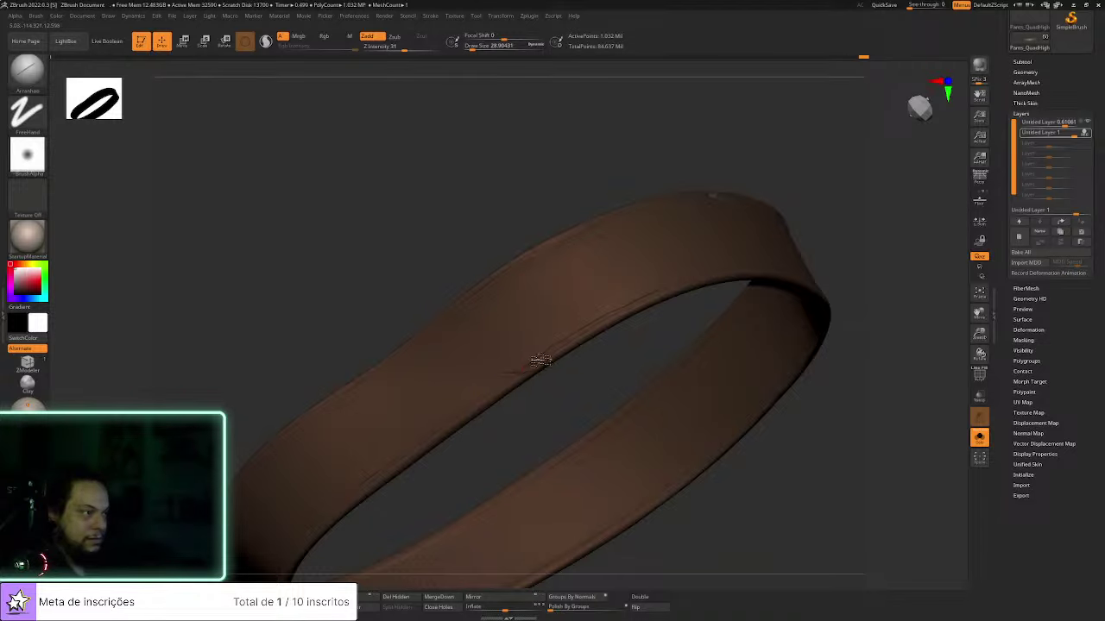
Carve another crease from the upper-rim notch near the band's end, smooth its tip and add nearby scratch lines
{"action": "left_click_drag", "start_coordinate": [586, 438], "coordinate": [926, 447]}
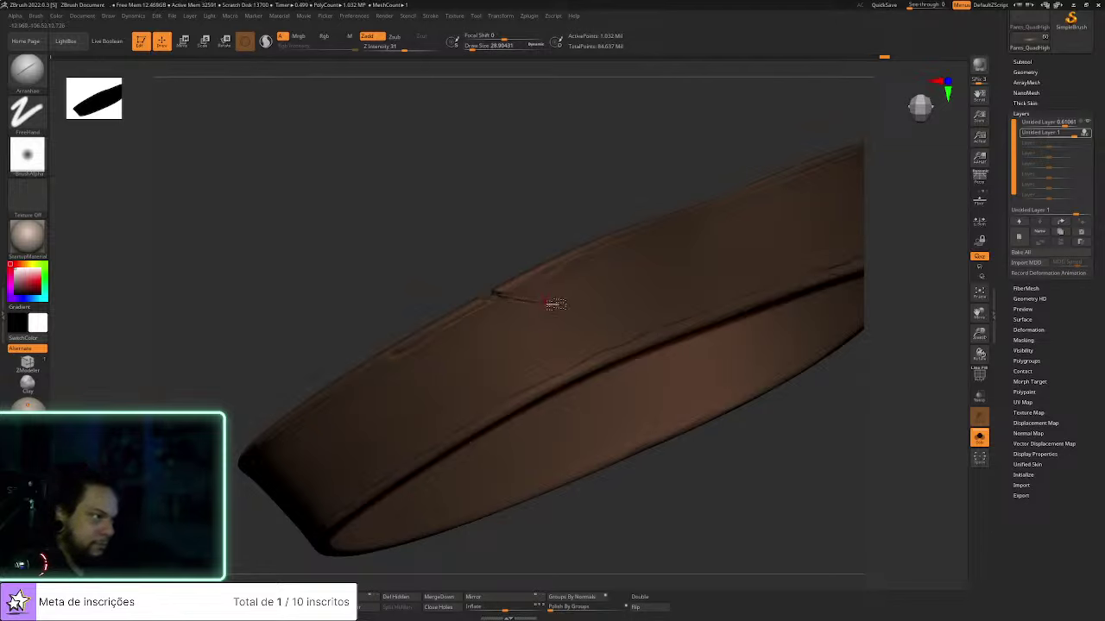
{"action": "key", "text": "shift"}
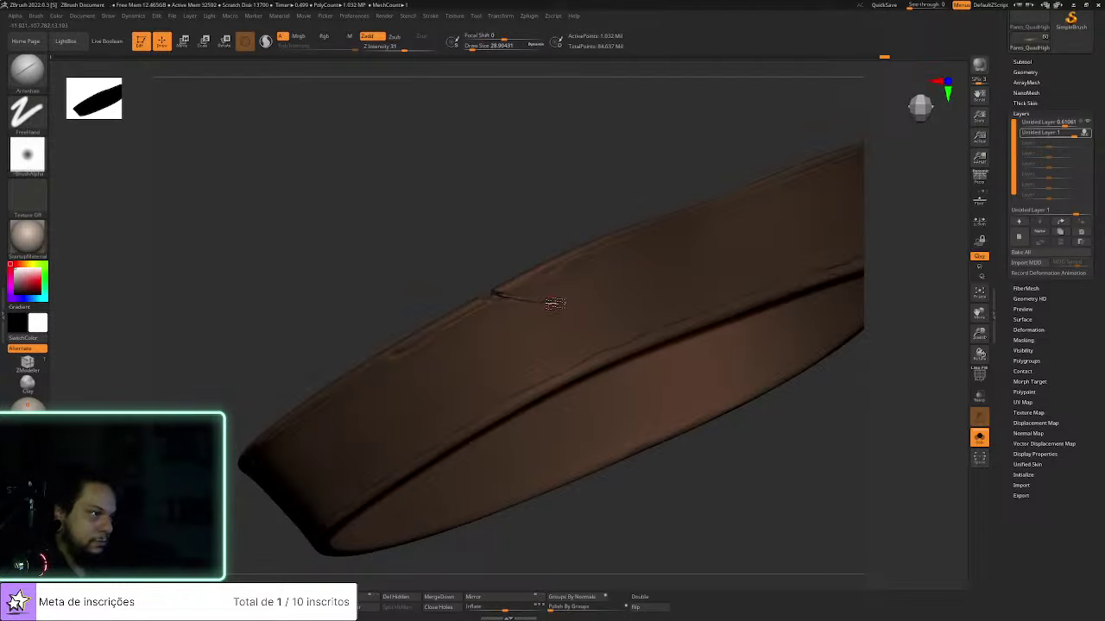
{"action": "left_click_drag", "start_coordinate": [755, 547], "coordinate": [673, 370]}
{"action": "left_click_drag", "start_coordinate": [585, 426], "coordinate": [553, 349]}
{"action": "left_click_drag", "start_coordinate": [540, 422], "coordinate": [376, 364]}
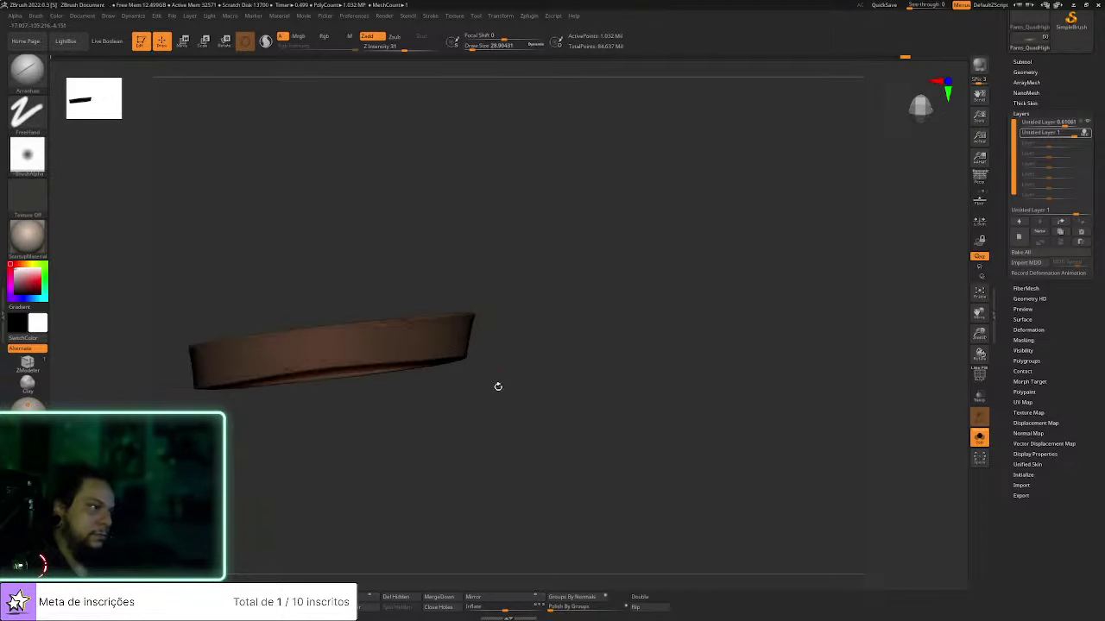
Review the band's creases on the complete character, and isolate the band again for a close look
{"action": "left_click_drag", "start_coordinate": [498, 387], "coordinate": [461, 365]}
{"action": "left_click_drag", "start_coordinate": [513, 458], "coordinate": [840, 314]}
{"action": "left_click", "coordinate": [978, 437]}
{"action": "left_click_drag", "start_coordinate": [934, 429], "coordinate": [875, 389]}
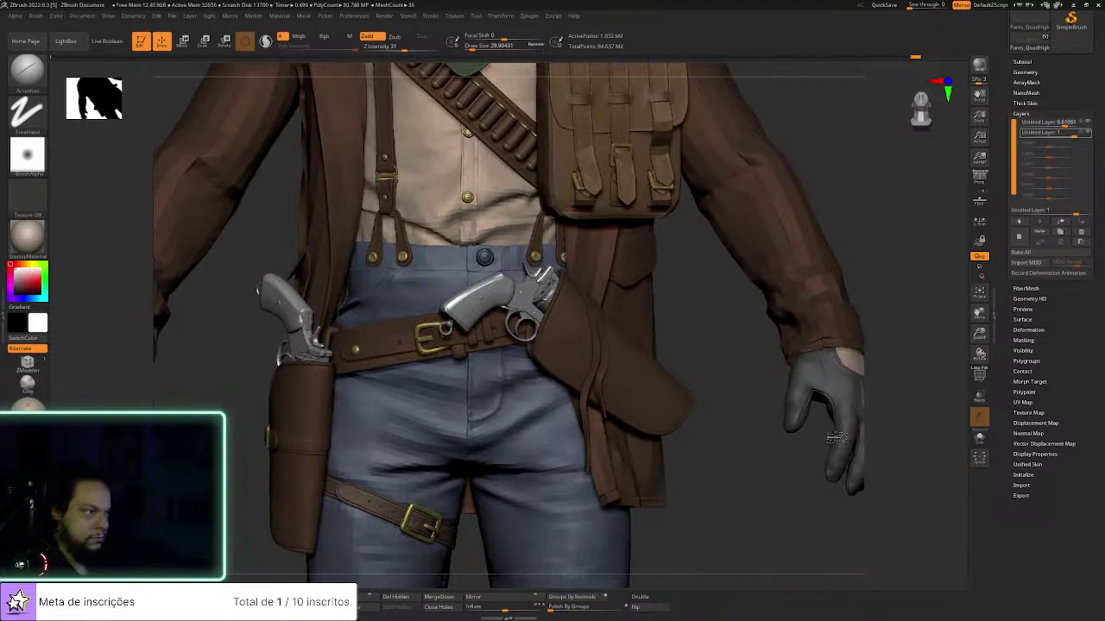
{"action": "left_click", "coordinate": [979, 437]}
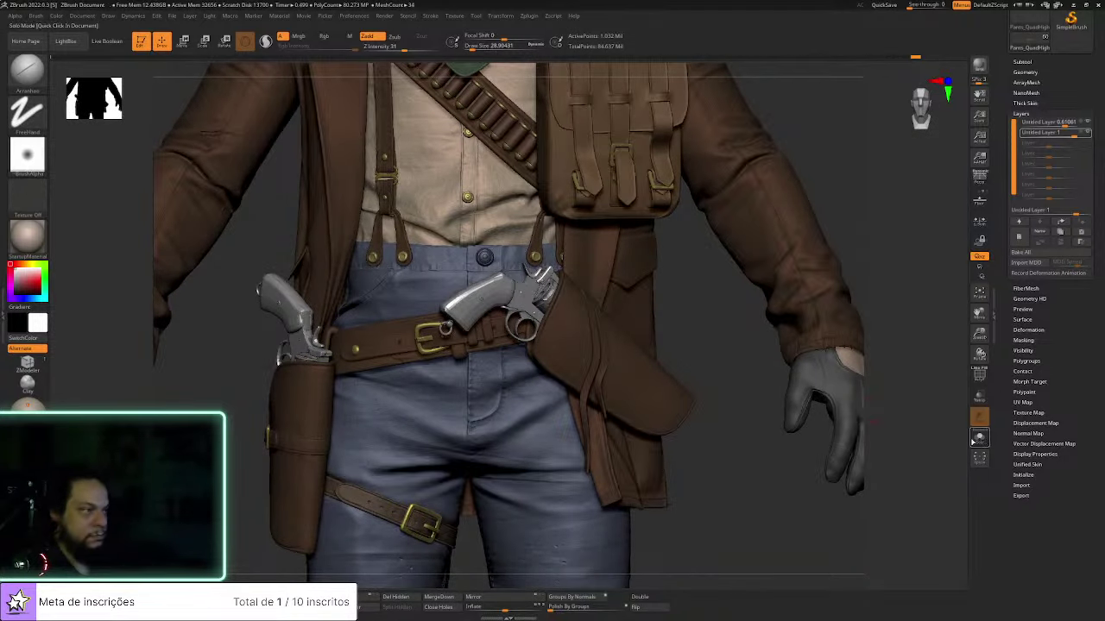
{"action": "mouse_move", "coordinate": [665, 422]}
{"action": "left_mouse_down", "text": "alt"}
{"action": "mouse_move", "coordinate": [577, 496]}
{"action": "mouse_move", "coordinate": [503, 371]}
{"action": "left_mouse_up", "text": "alt"}
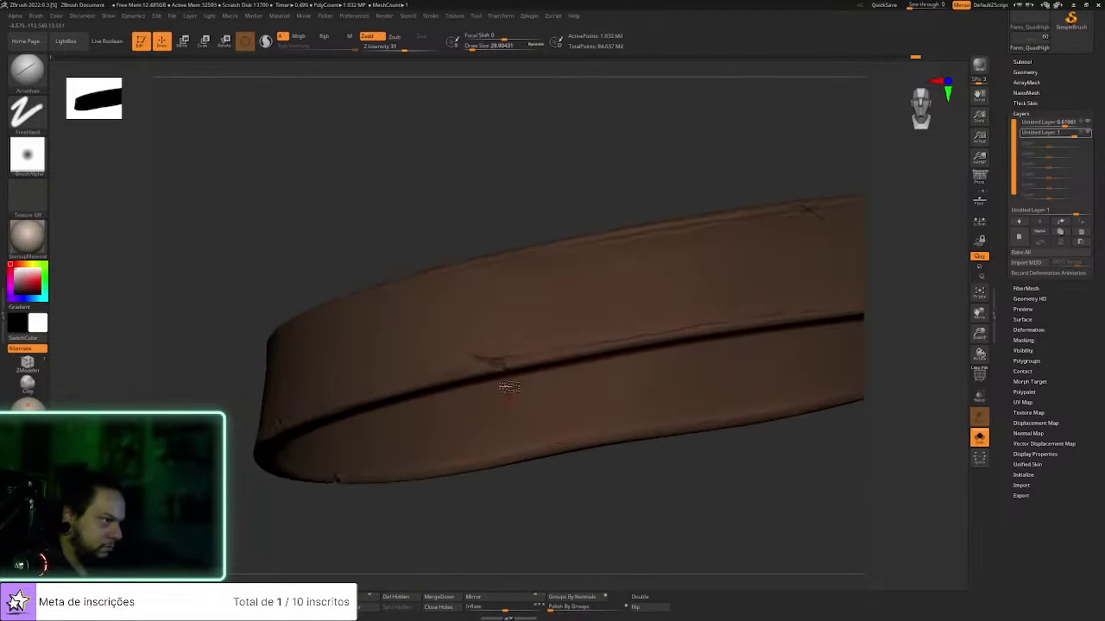
Choose the Morph brush, hide both sculpt layers and store a new morph target for the band
{"action": "key", "text": "b"}
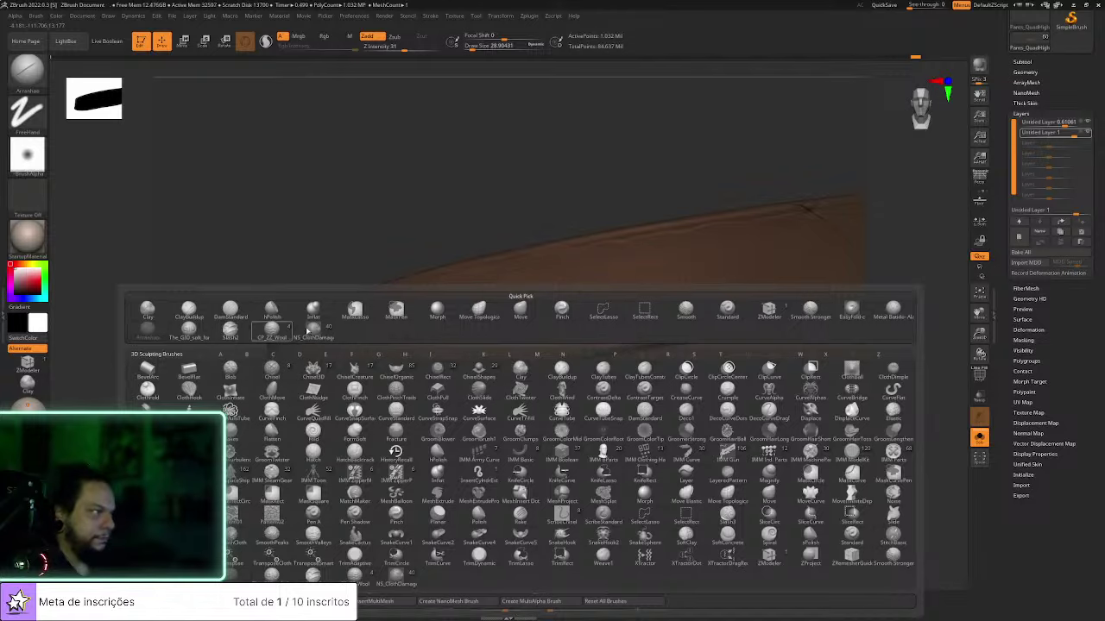
{"action": "left_click", "coordinate": [437, 309]}
{"action": "left_click", "coordinate": [609, 321]}
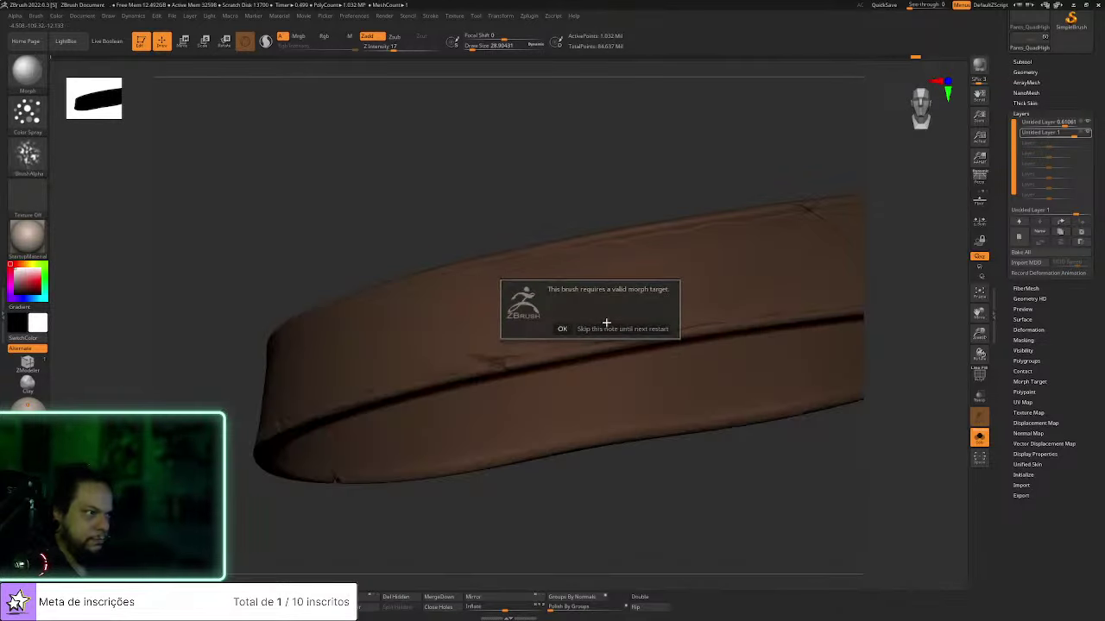
{"action": "left_click", "coordinate": [1088, 133]}
{"action": "left_click", "coordinate": [1087, 123]}
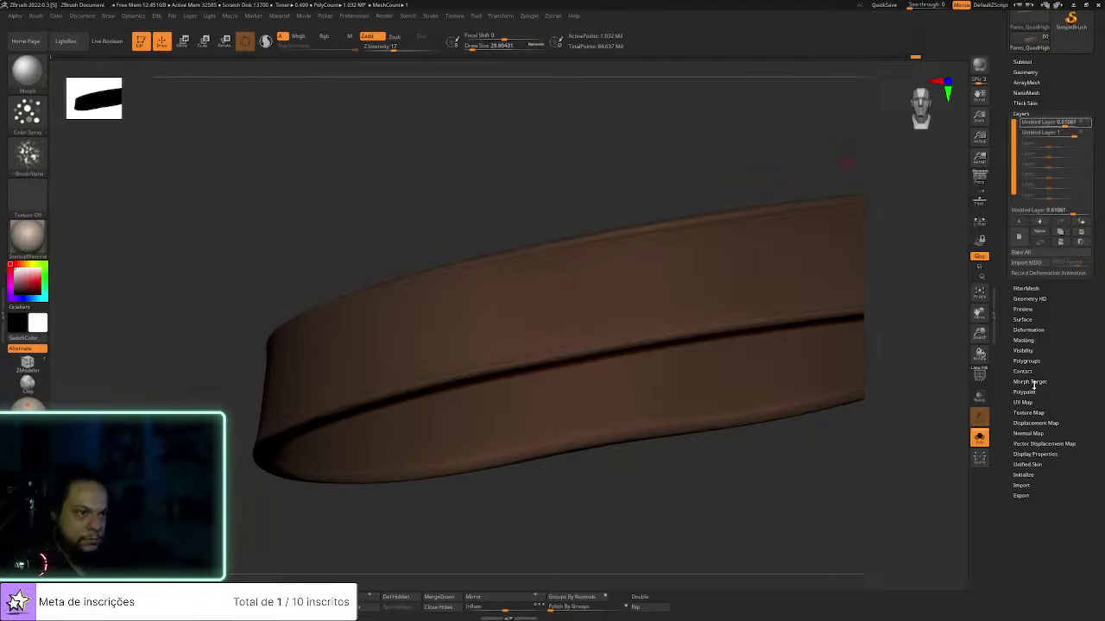
{"action": "left_click", "coordinate": [1040, 379]}
{"action": "left_click", "coordinate": [1021, 224]}
Record the second layer, fade the lower-rim crease with the Morph brush at a draw size of about 74, and show the first layer again
{"action": "left_click", "coordinate": [1026, 112]}
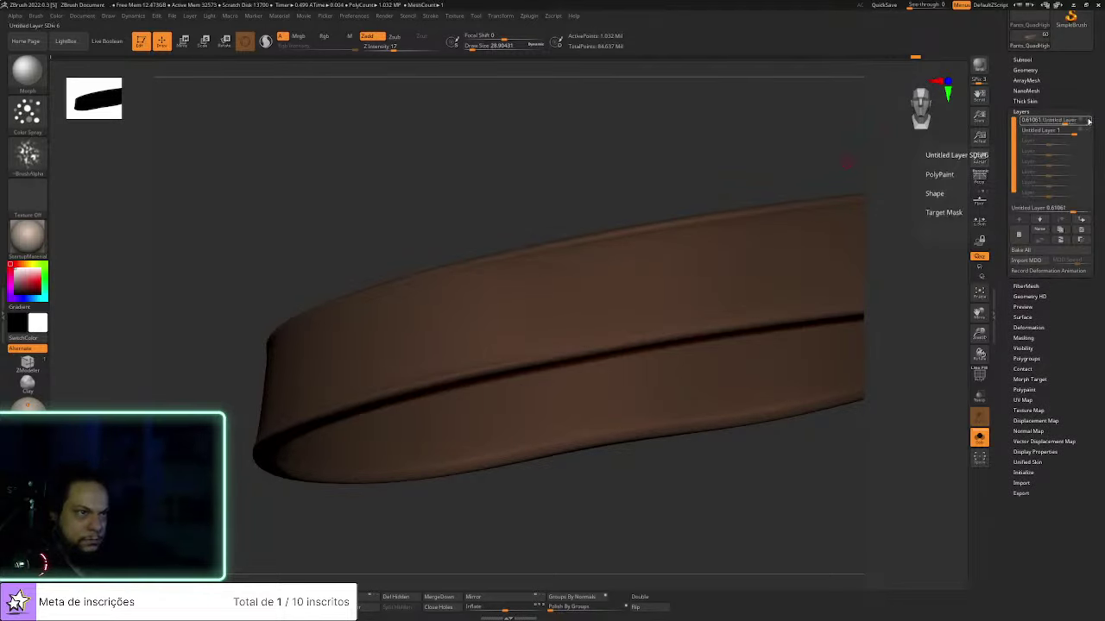
{"action": "left_click", "coordinate": [1088, 132]}
{"action": "key", "text": "s"}
{"action": "left_click", "coordinate": [492, 267]}
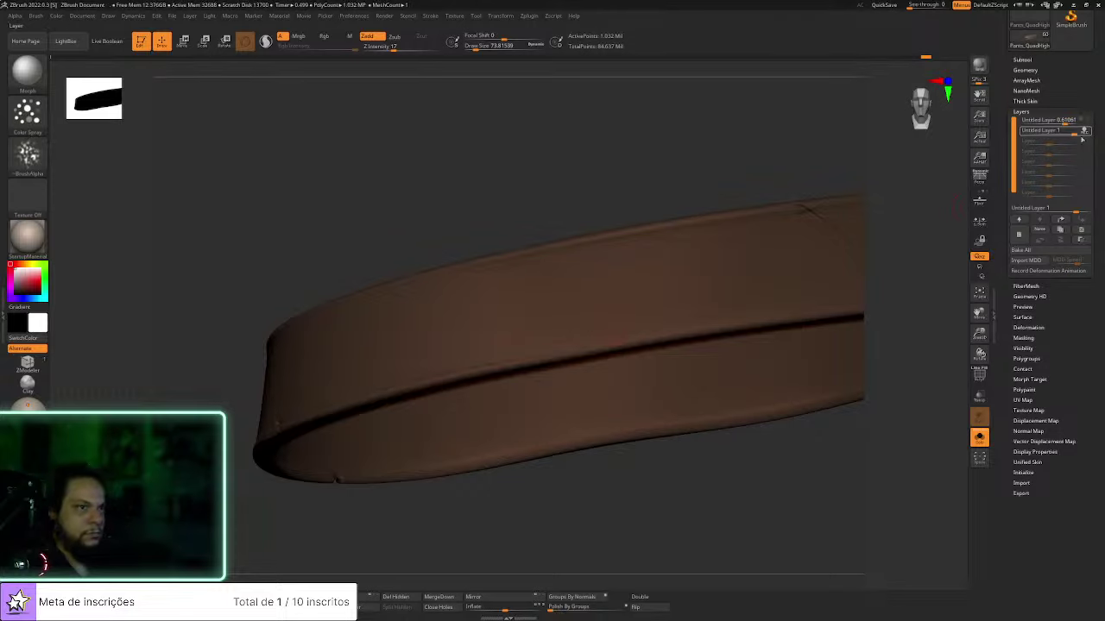
{"action": "left_click", "coordinate": [1085, 123]}
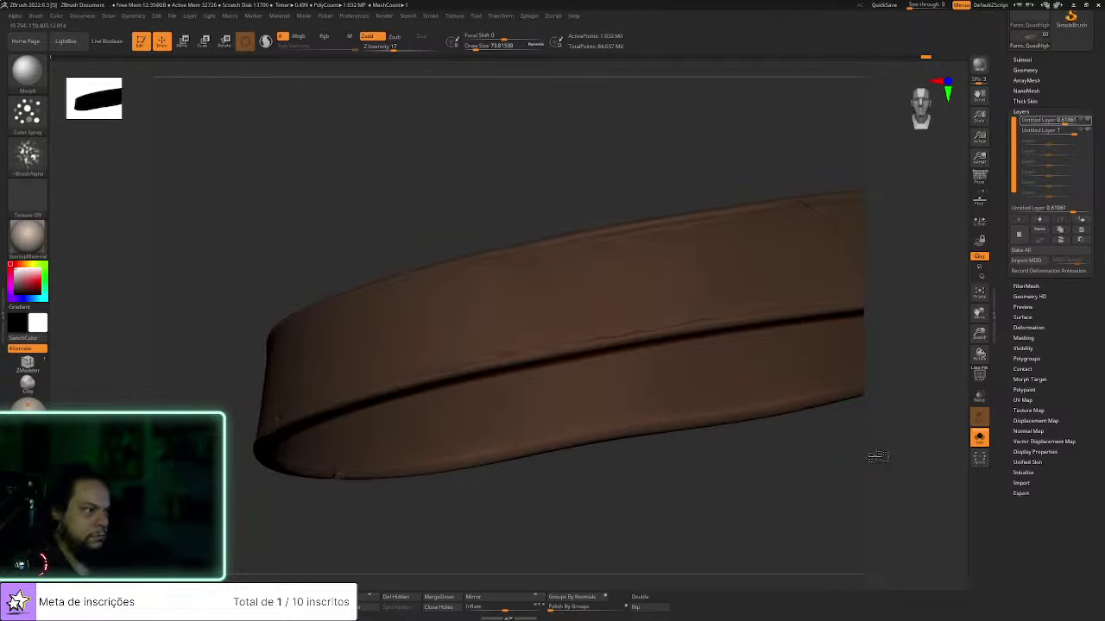
Review the band on the complete character around the waist and holsters, and isolate the band again
{"action": "right_click_drag", "start_coordinate": [873, 456], "coordinate": [873, 405], "text": "ctrl"}
{"action": "left_click", "coordinate": [965, 445]}
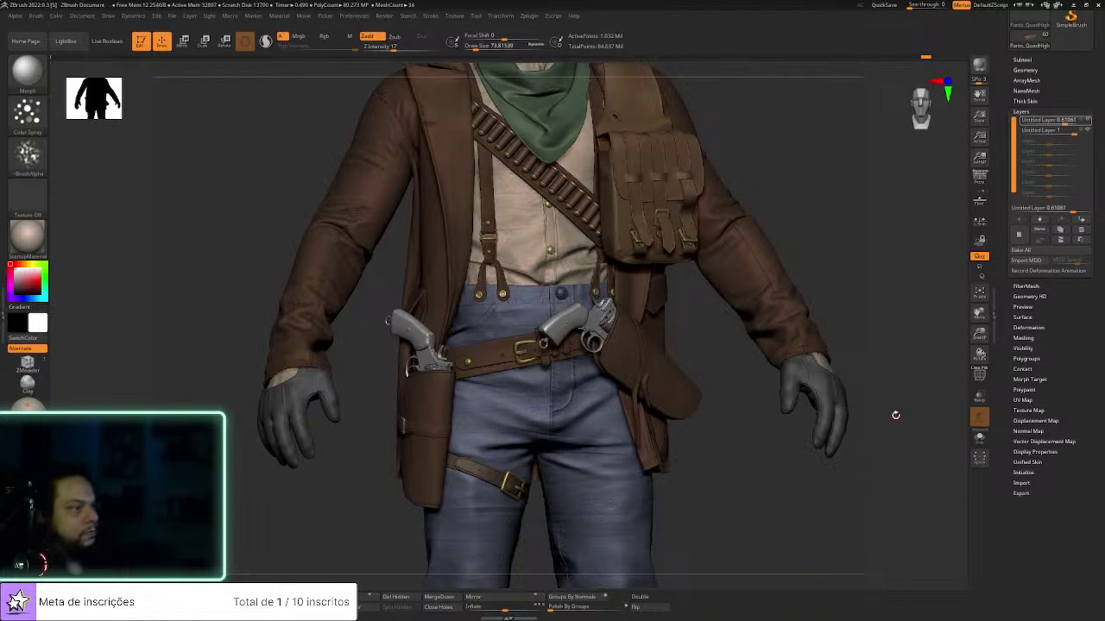
{"action": "left_click_drag", "start_coordinate": [884, 453], "coordinate": [868, 451]}
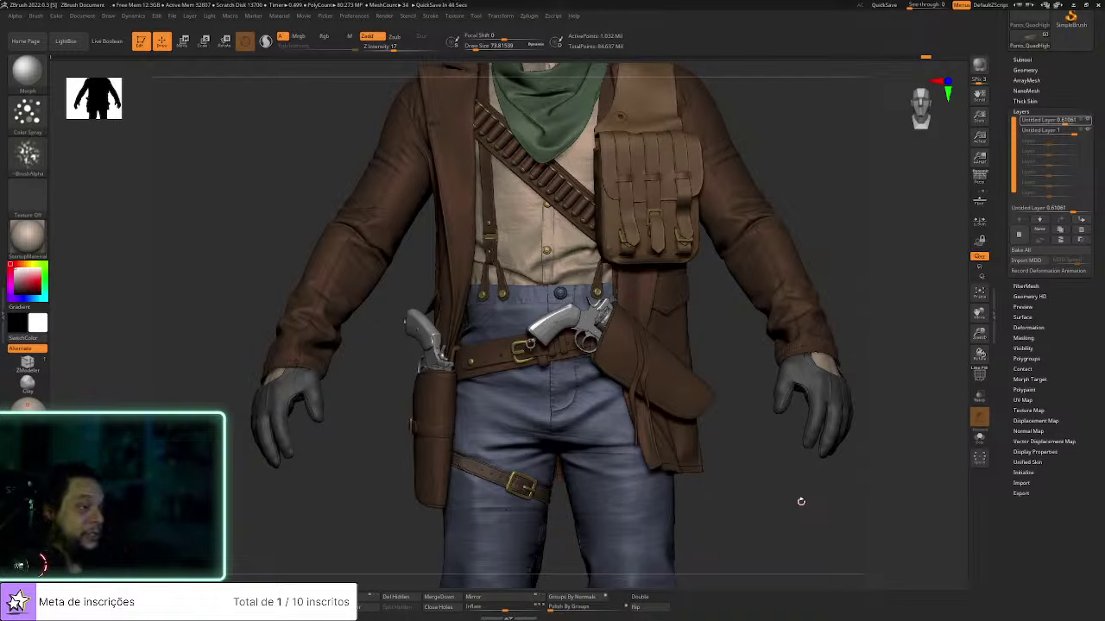
{"action": "right_click_drag", "start_coordinate": [791, 488], "coordinate": [798, 511]}
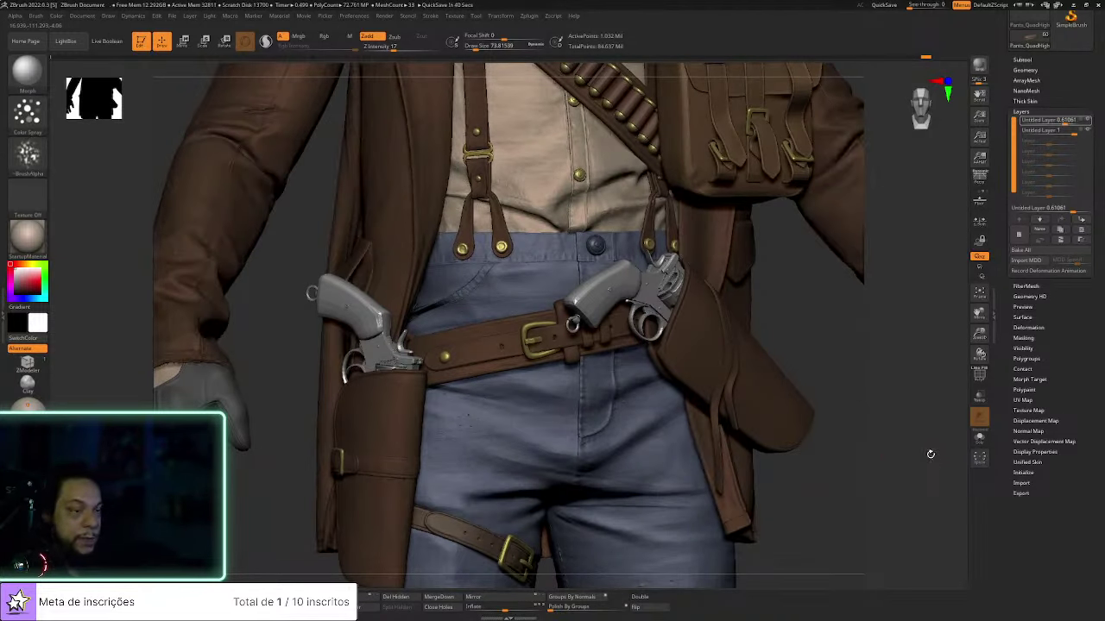
{"action": "left_click", "coordinate": [979, 436]}
{"action": "left_click", "coordinate": [978, 437]}
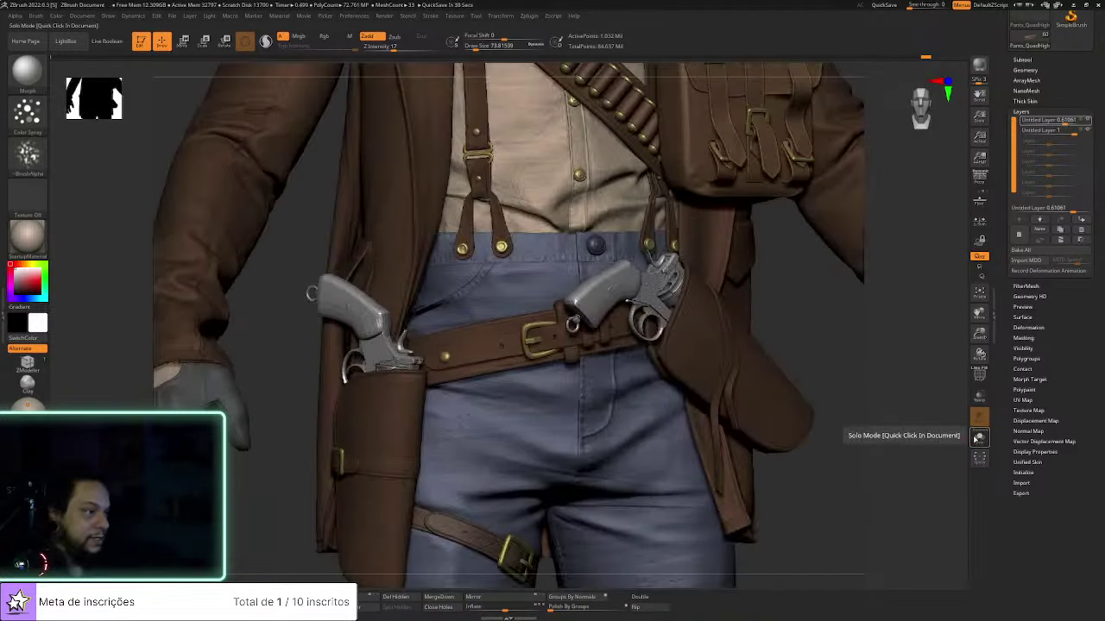
{"action": "left_click", "coordinate": [978, 436]}
Add a new sculpt layer and set up the Standard brush with a DragRect stroke and Alpha 62
{"action": "left_click", "coordinate": [1019, 233]}
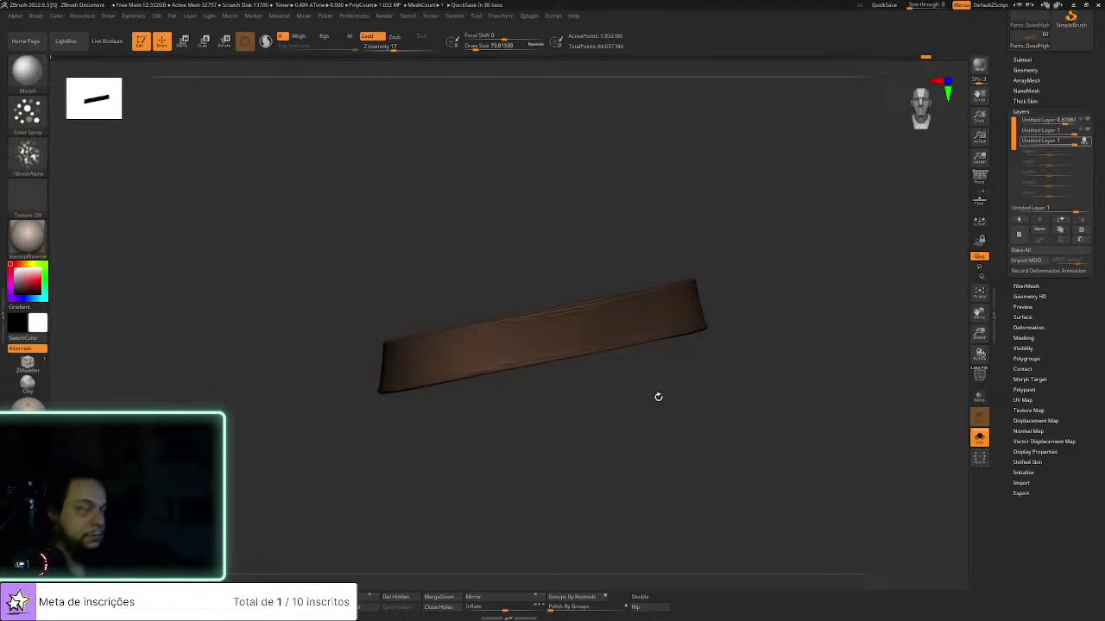
{"action": "mouse_move", "coordinate": [613, 446]}
{"action": "right_mouse_down", "text": "ctrl"}
{"action": "mouse_move", "coordinate": [626, 461]}
{"action": "mouse_move", "coordinate": [614, 461]}
{"action": "right_mouse_up", "text": "ctrl"}
{"action": "key", "text": "b"}
{"action": "key", "text": "s"}
{"action": "key", "text": "t"}
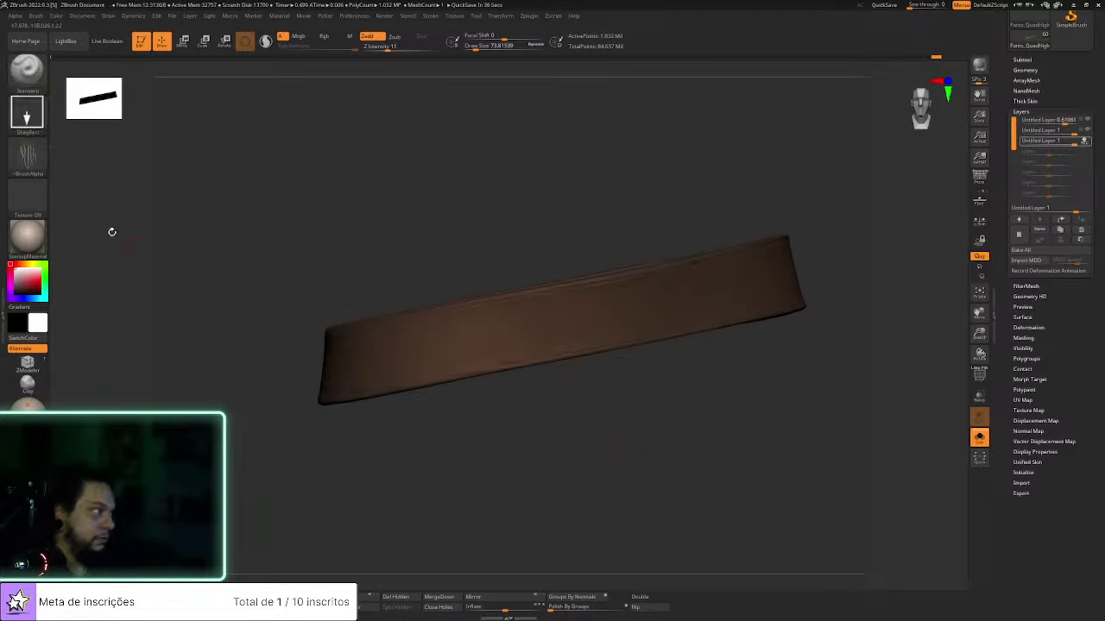
{"action": "left_click", "coordinate": [27, 155]}
{"action": "left_click", "coordinate": [321, 161]}
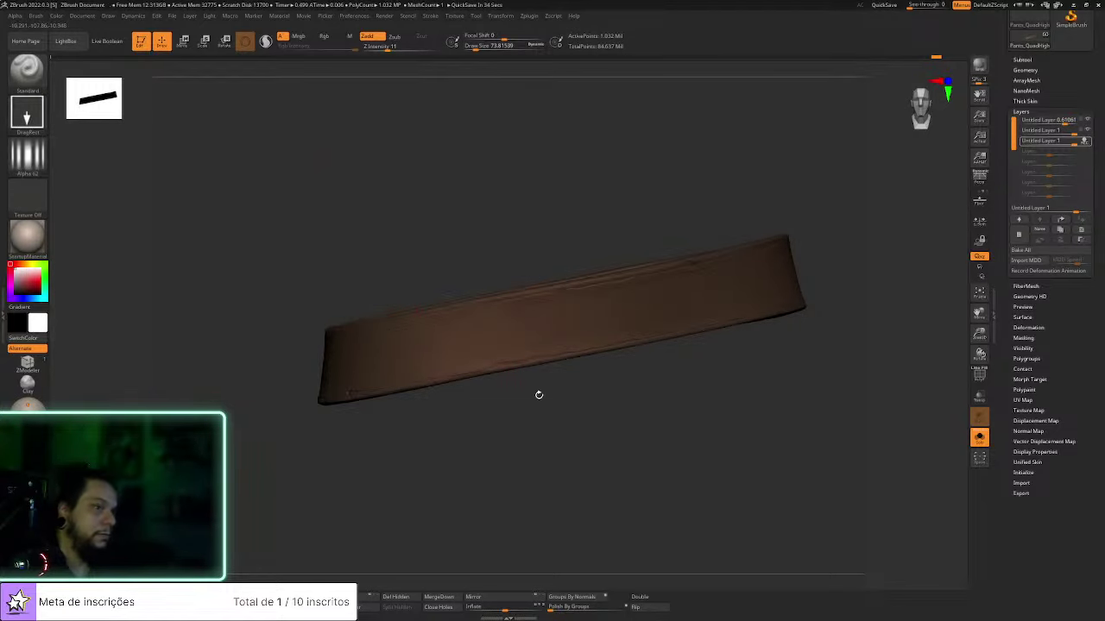
Stamp soft vertical folds side by side around the band with Alpha 62
{"action": "left_click_drag", "start_coordinate": [523, 387], "coordinate": [661, 434]}
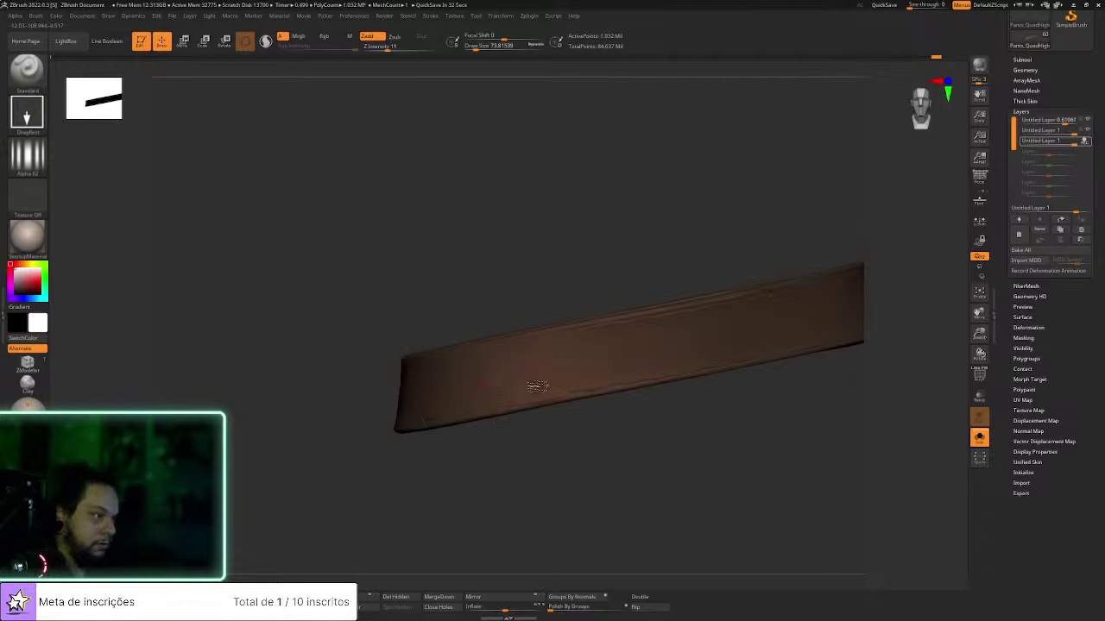
{"action": "left_click_drag", "start_coordinate": [656, 452], "coordinate": [586, 376]}
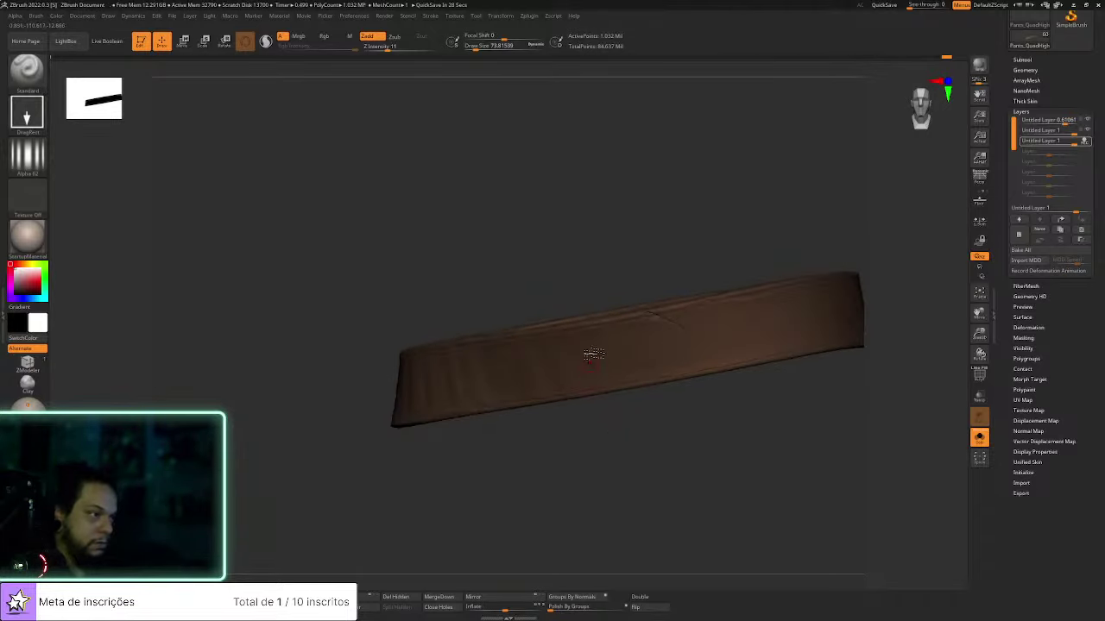
{"action": "left_click_drag", "start_coordinate": [660, 449], "coordinate": [609, 388]}
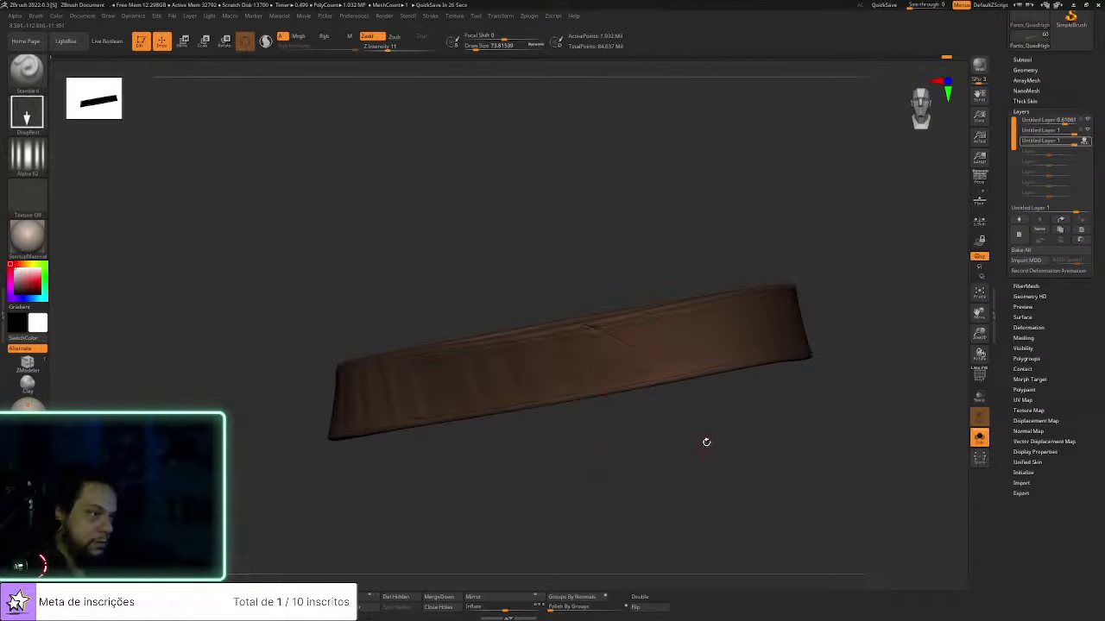
{"action": "left_click_drag", "start_coordinate": [705, 443], "coordinate": [687, 360]}
{"action": "left_click_drag", "start_coordinate": [809, 422], "coordinate": [632, 391]}
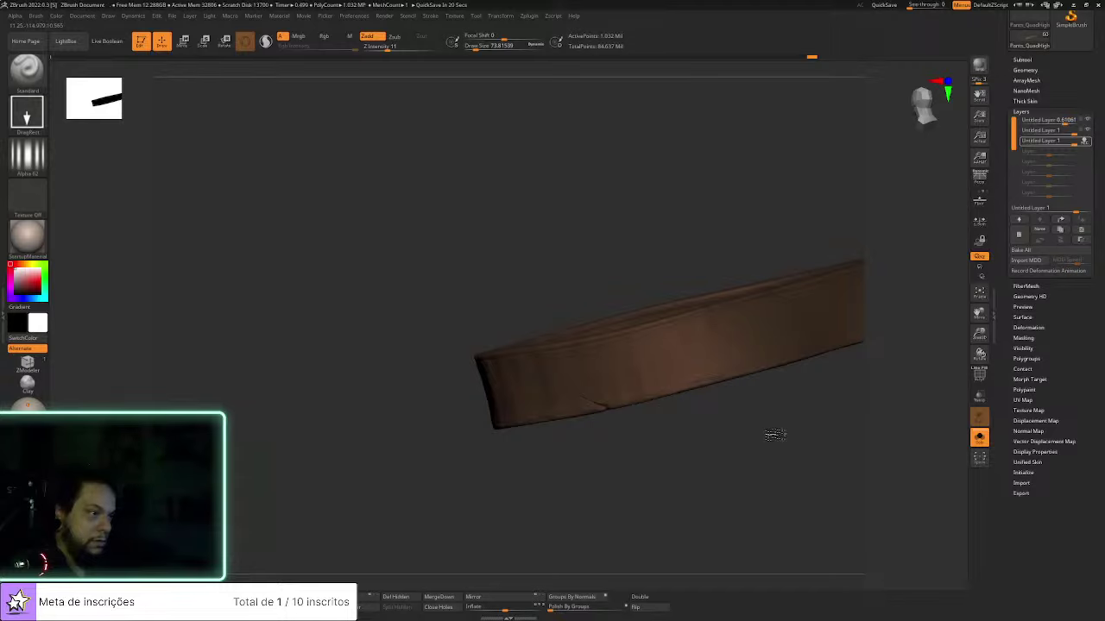
{"action": "left_click_drag", "start_coordinate": [774, 434], "coordinate": [607, 439]}
{"action": "left_click_drag", "start_coordinate": [586, 555], "coordinate": [587, 389]}
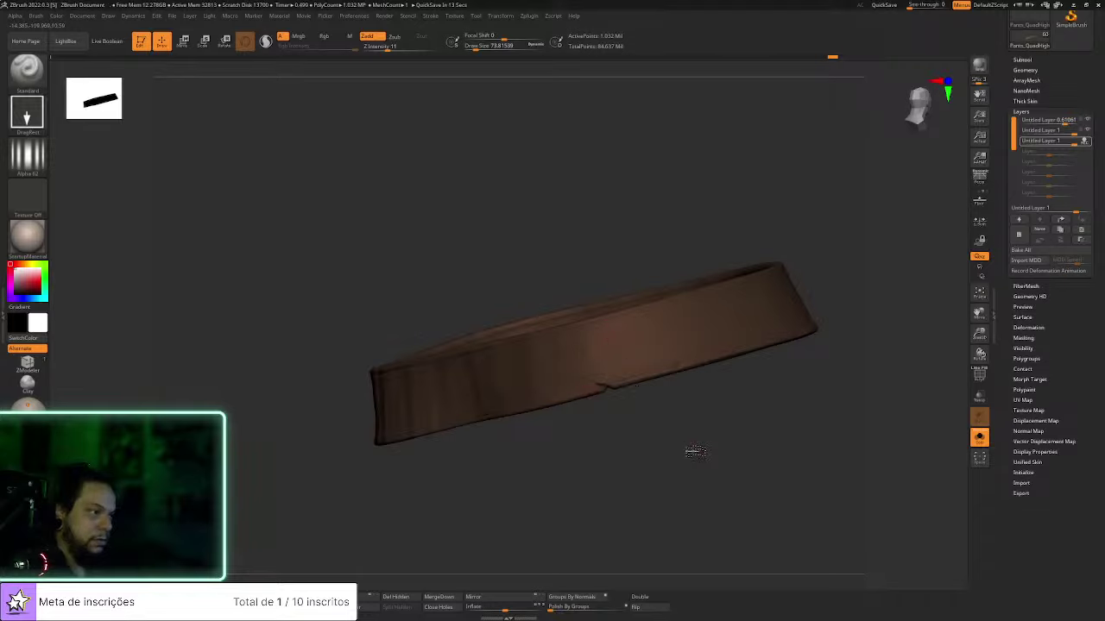
{"action": "left_click_drag", "start_coordinate": [699, 449], "coordinate": [671, 388]}
{"action": "left_click_drag", "start_coordinate": [772, 446], "coordinate": [809, 476]}
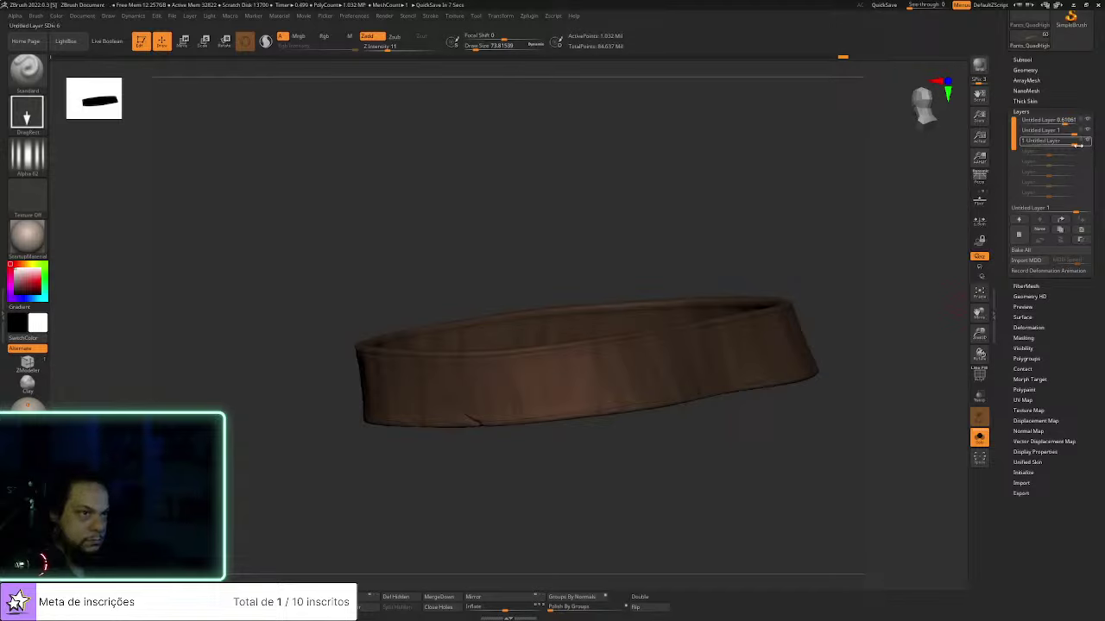
Reduce the vertical-fold layer's intensity to about 0.2
{"action": "left_click_drag", "start_coordinate": [1071, 144], "coordinate": [1062, 144]}
{"action": "left_click_drag", "start_coordinate": [901, 257], "coordinate": [944, 279]}
{"action": "left_click_drag", "start_coordinate": [935, 326], "coordinate": [864, 297]}
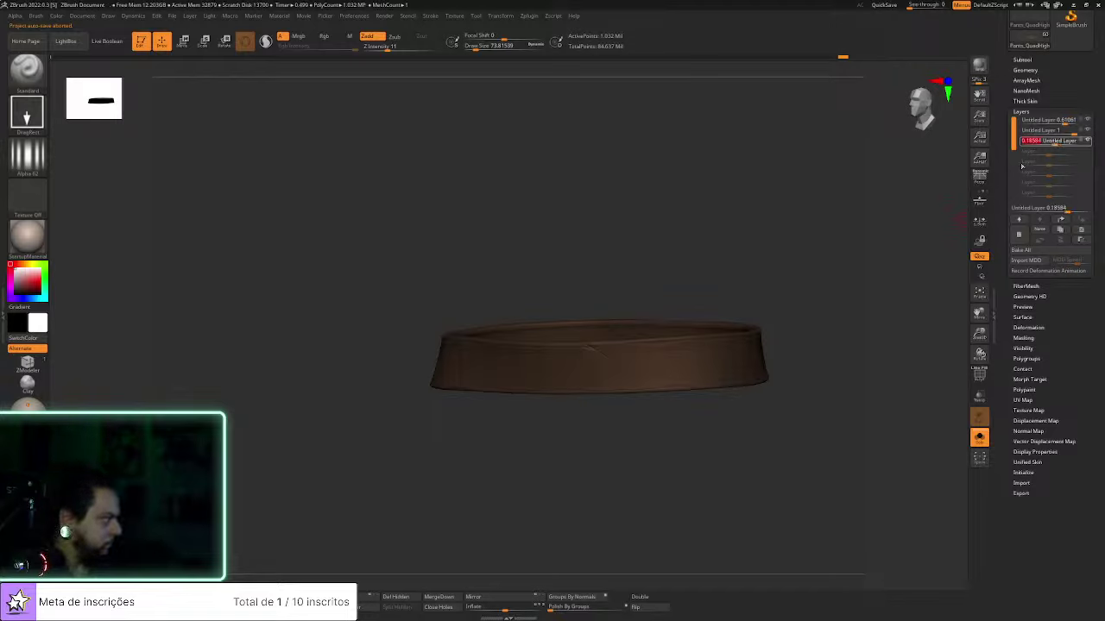
{"action": "left_click_drag", "start_coordinate": [1053, 144], "coordinate": [1049, 141]}
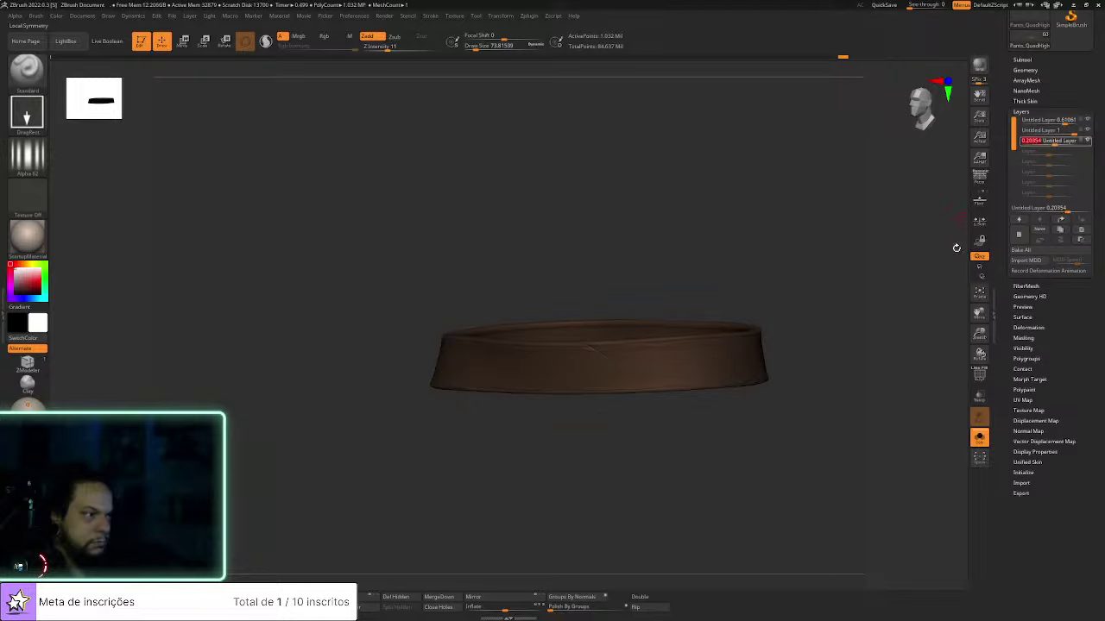
{"action": "left_click_drag", "start_coordinate": [956, 248], "coordinate": [925, 318]}
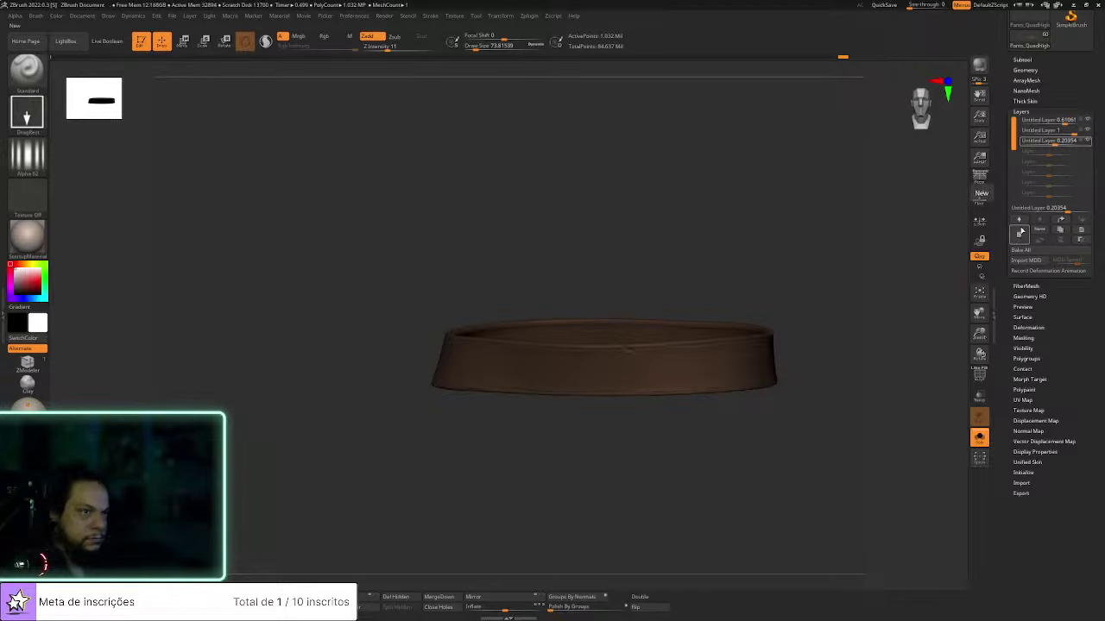
Add another sculpt layer and load the vertical-wrinkle BrushAlpha on the Standard brush with Z Intensity 19
{"action": "left_click", "coordinate": [1017, 238]}
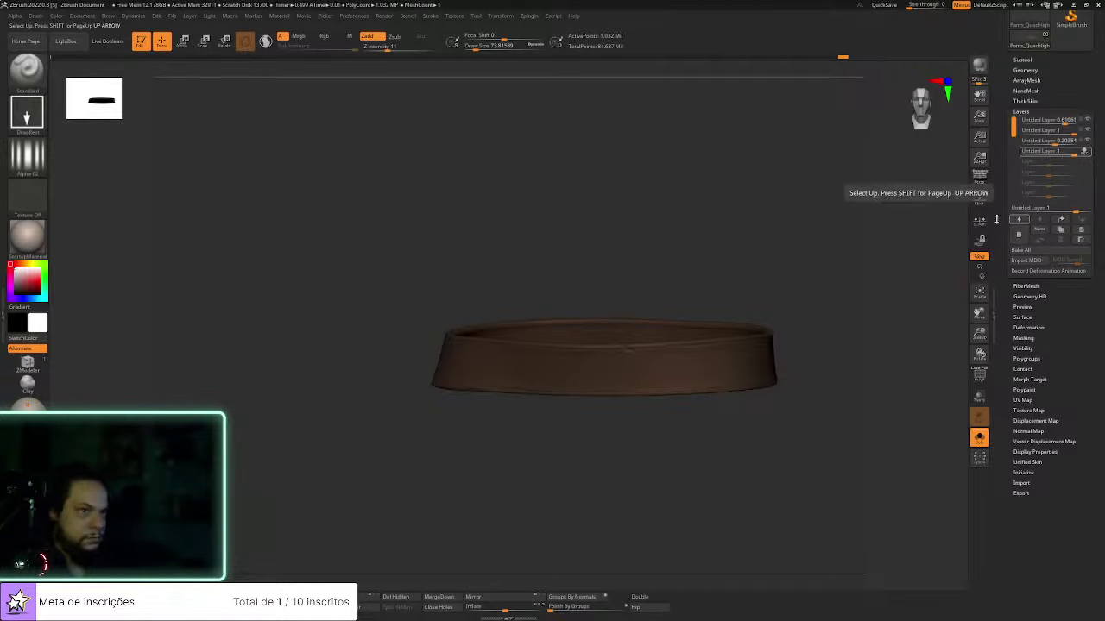
{"action": "left_click", "coordinate": [27, 156]}
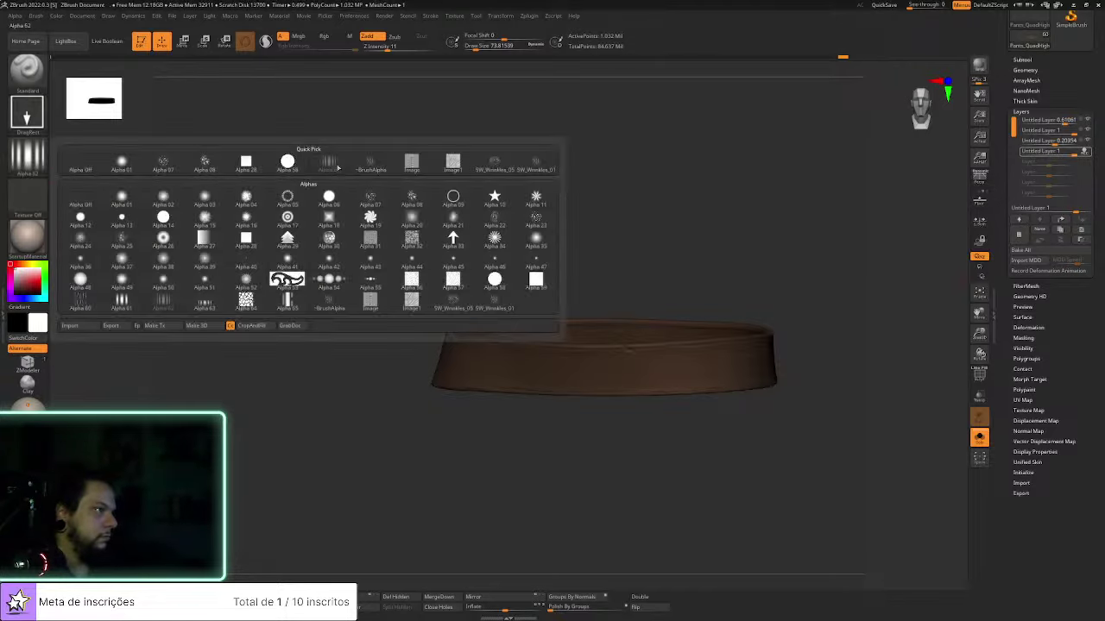
{"action": "mouse_move", "coordinate": [372, 164]}
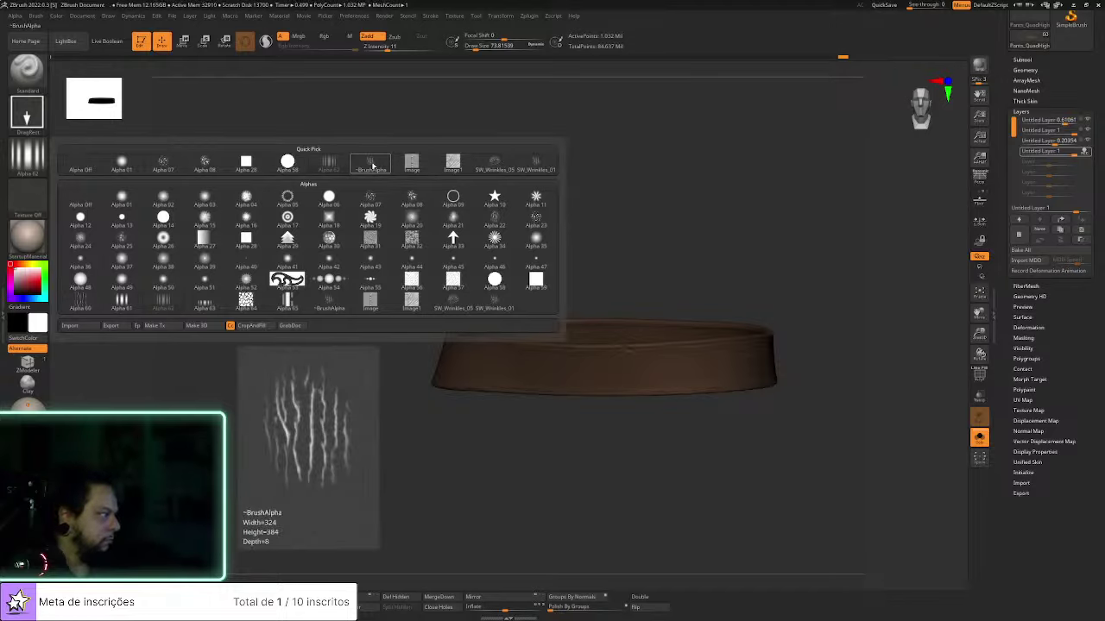
{"action": "left_click", "coordinate": [372, 164]}
{"action": "left_click_drag", "start_coordinate": [657, 177], "coordinate": [654, 185]}
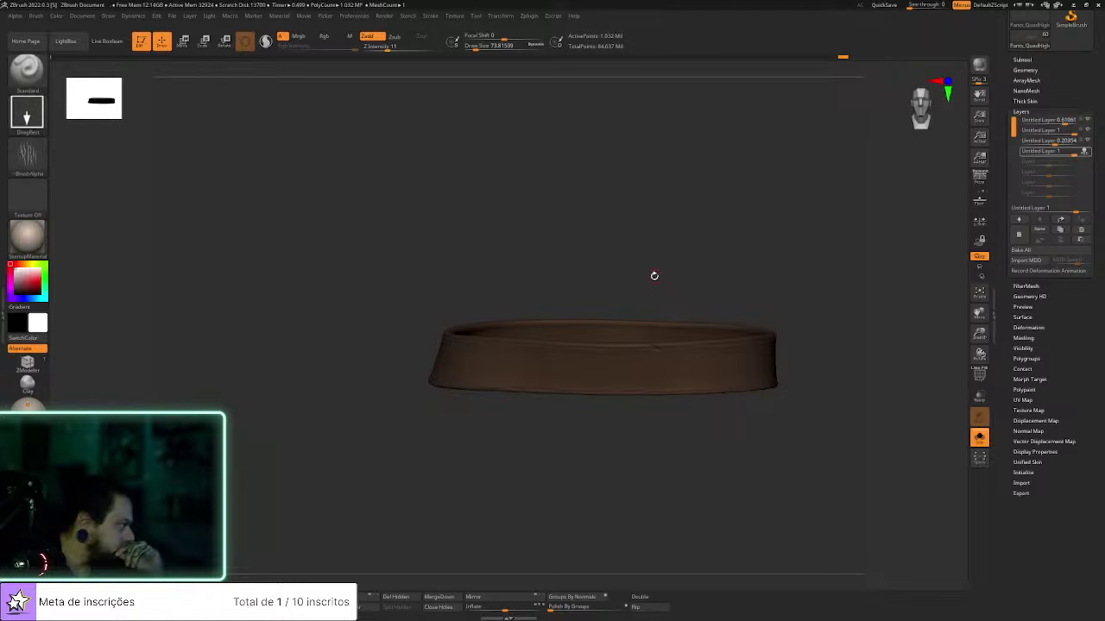
{"action": "left_click_drag", "start_coordinate": [679, 229], "coordinate": [693, 213], "text": "alt"}
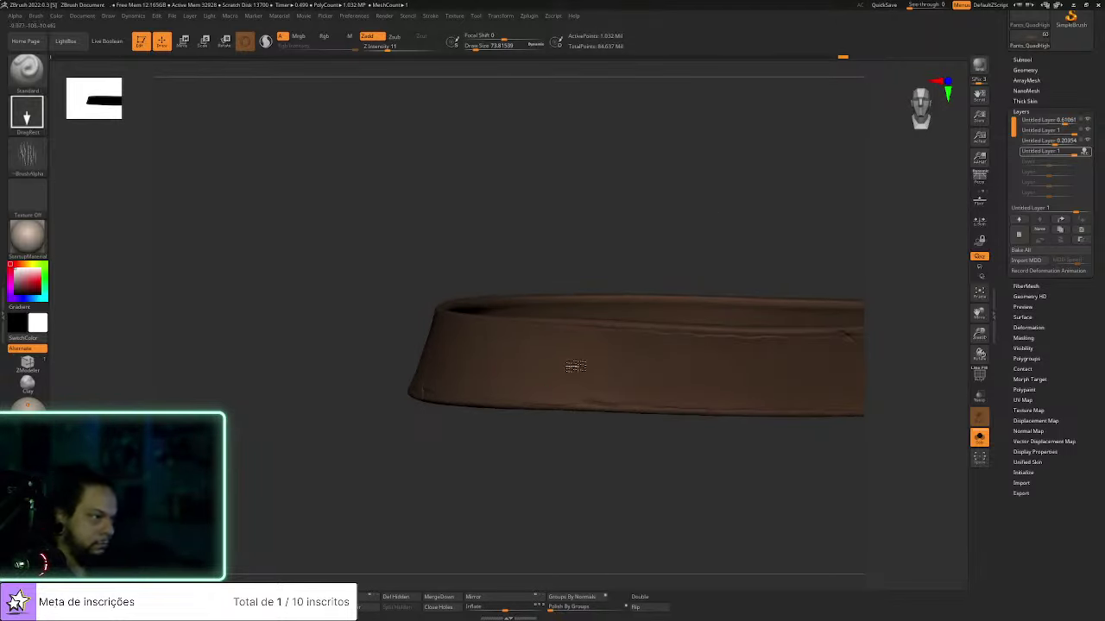
{"action": "key", "text": "ctrl"}
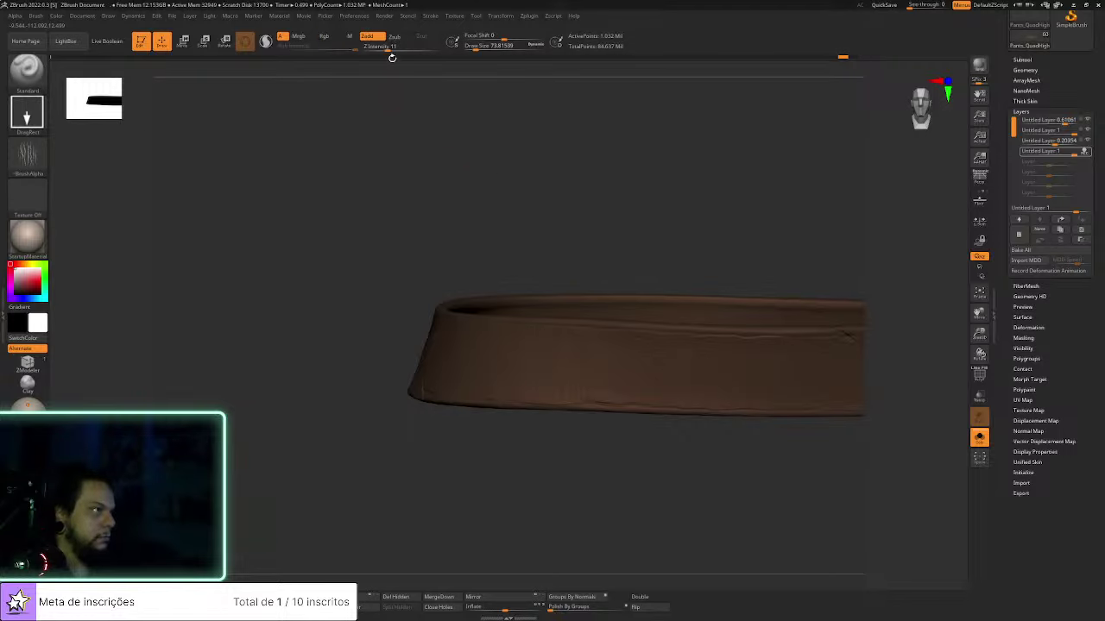
{"action": "left_click", "coordinate": [394, 47]}
Stamp fine vertical wrinkles side by side around the entire band with the vertical-wrinkle BrushAlpha
{"action": "left_click_drag", "start_coordinate": [565, 373], "coordinate": [564, 395]}
{"action": "key", "text": "ctrl+shift+z"}
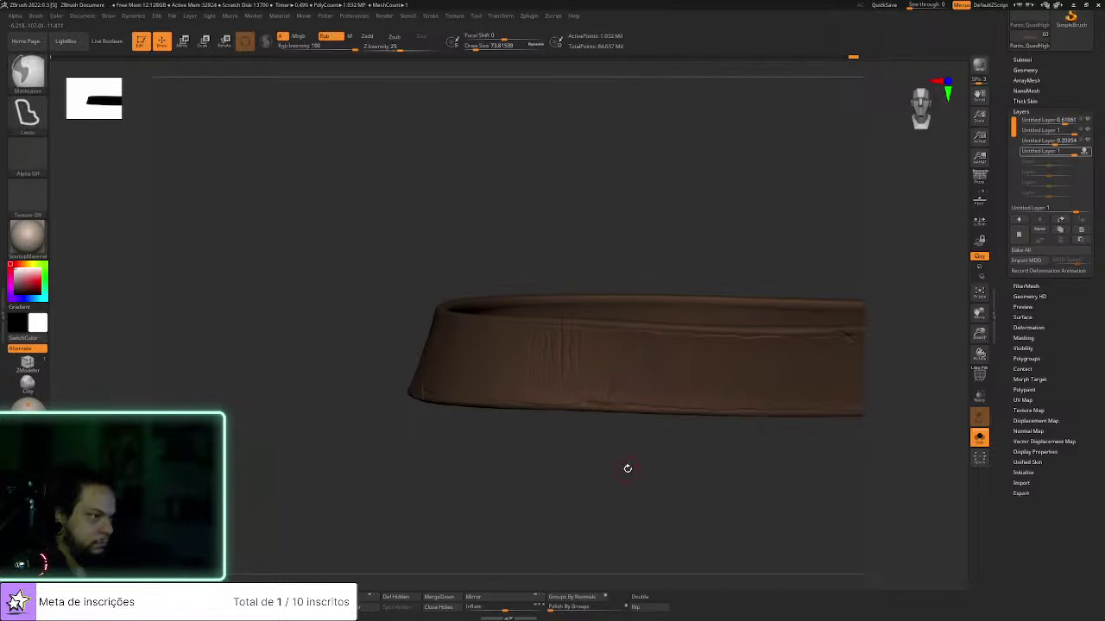
{"action": "left_click_drag", "start_coordinate": [557, 464], "coordinate": [604, 380]}
{"action": "left_click_drag", "start_coordinate": [661, 464], "coordinate": [552, 367]}
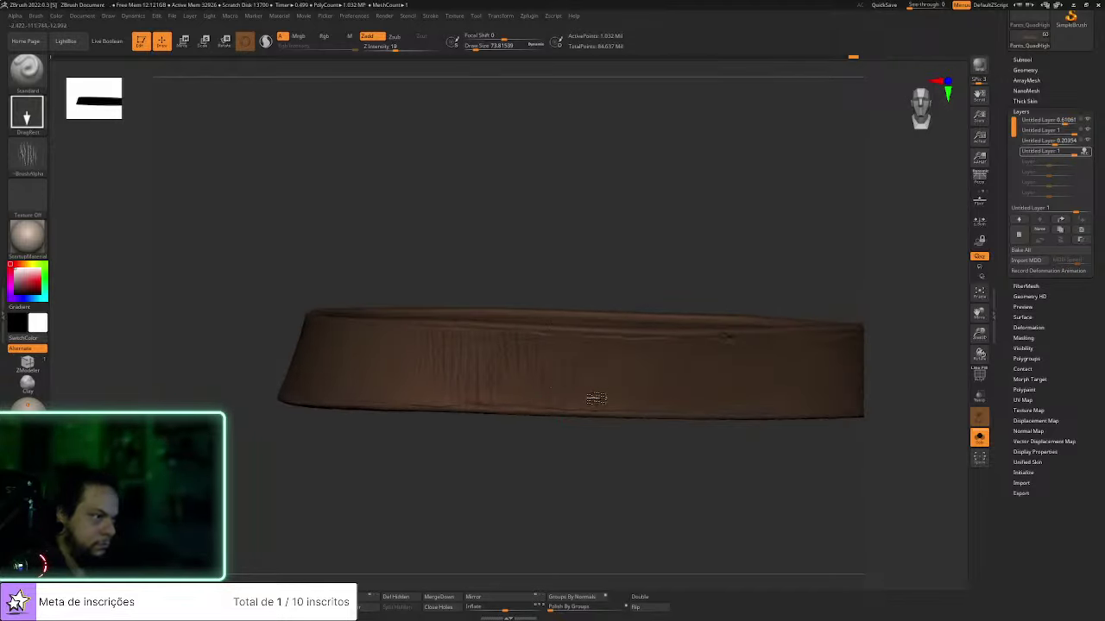
{"action": "left_click_drag", "start_coordinate": [661, 432], "coordinate": [671, 386]}
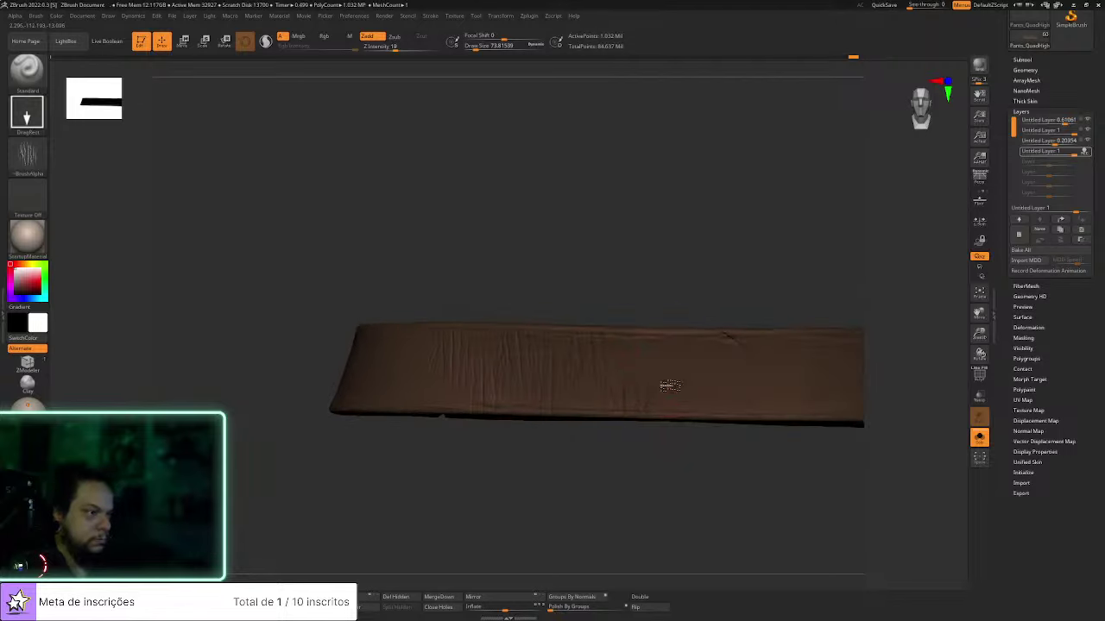
{"action": "left_click_drag", "start_coordinate": [715, 429], "coordinate": [547, 397]}
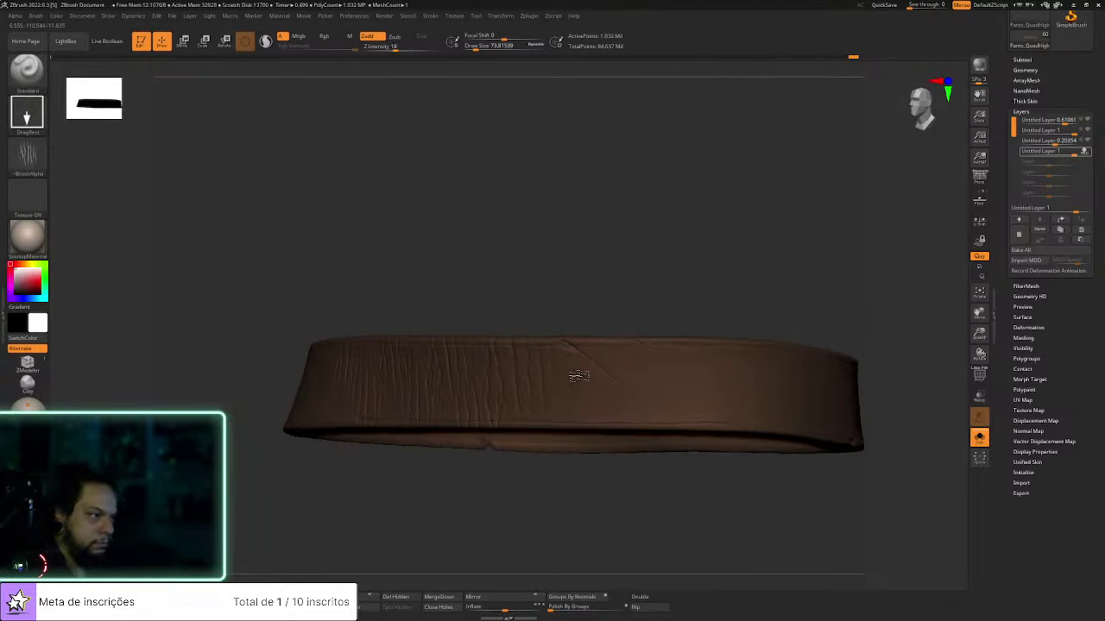
{"action": "left_click_drag", "start_coordinate": [628, 480], "coordinate": [558, 365]}
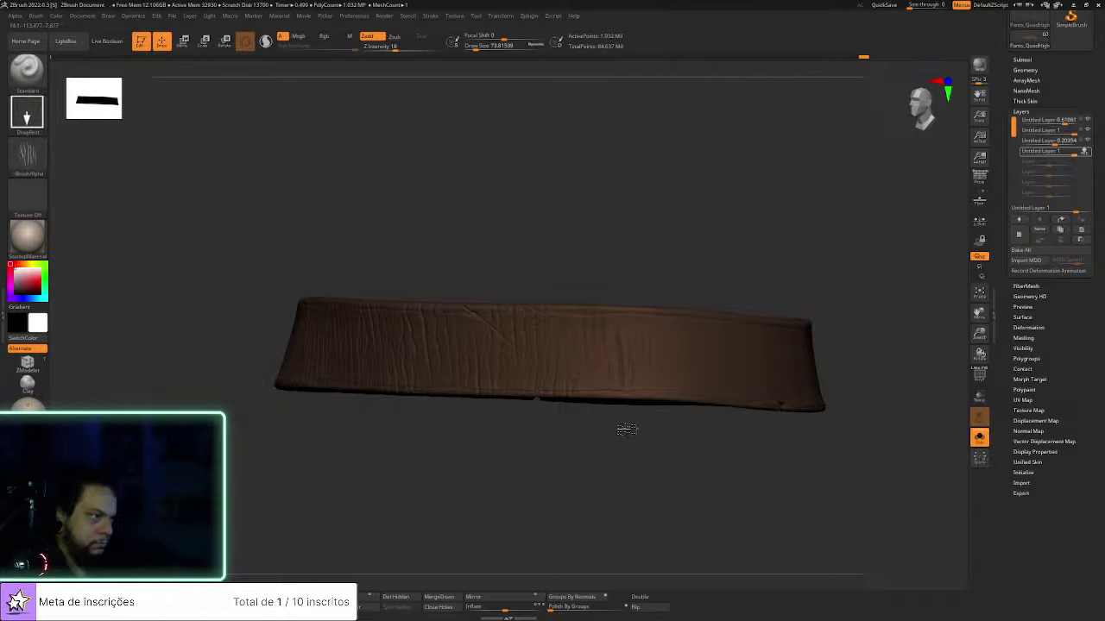
{"action": "left_click_drag", "start_coordinate": [646, 461], "coordinate": [650, 395]}
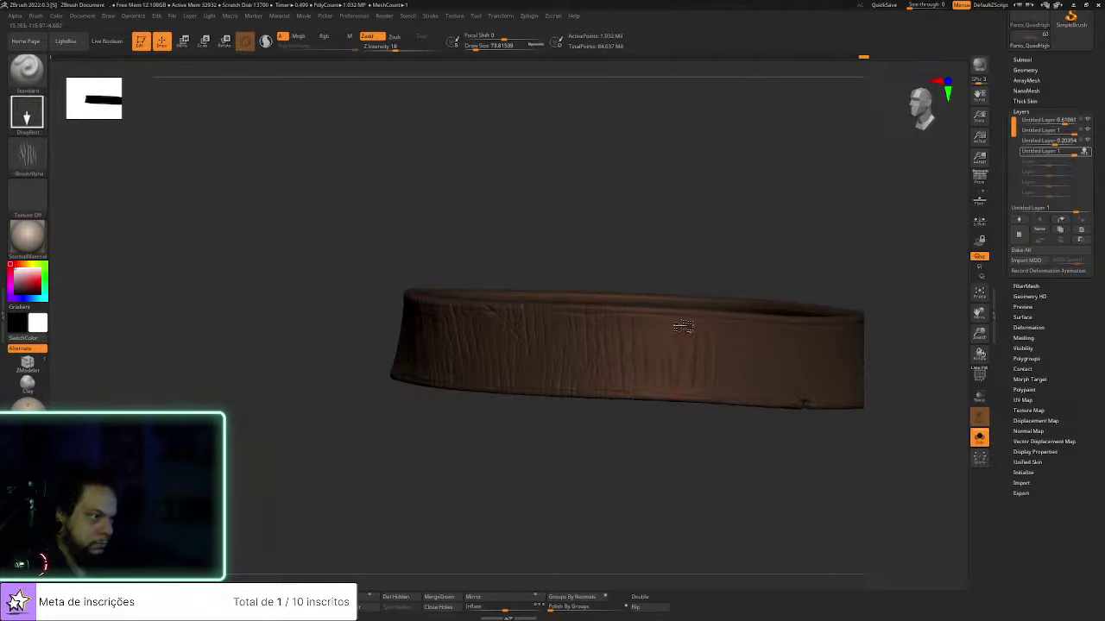
{"action": "left_click_drag", "start_coordinate": [718, 467], "coordinate": [534, 458]}
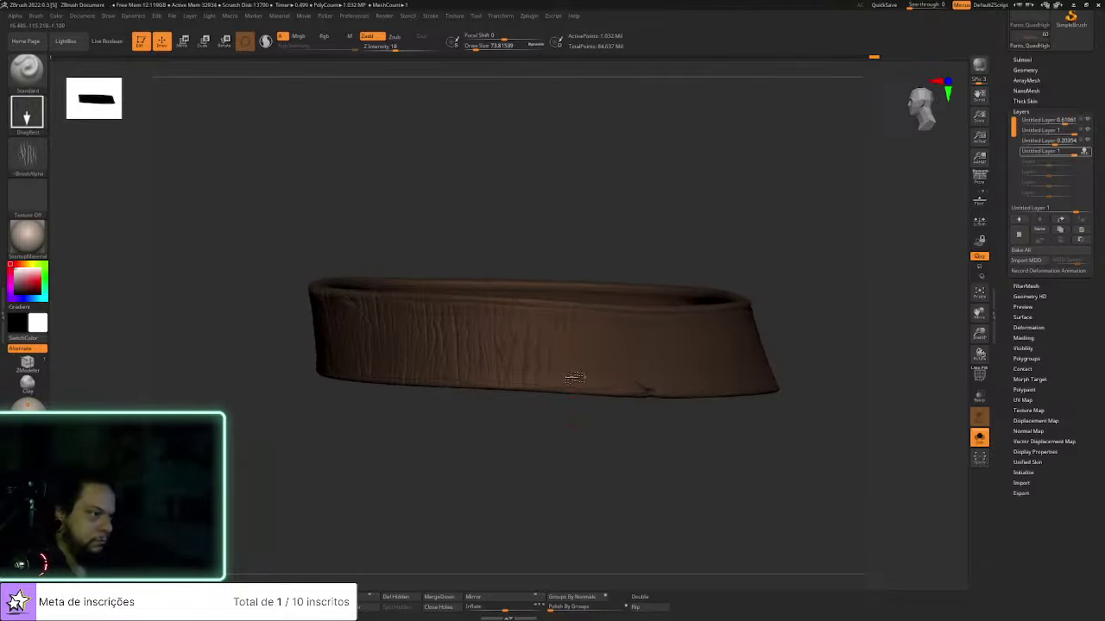
{"action": "left_click_drag", "start_coordinate": [623, 440], "coordinate": [603, 449]}
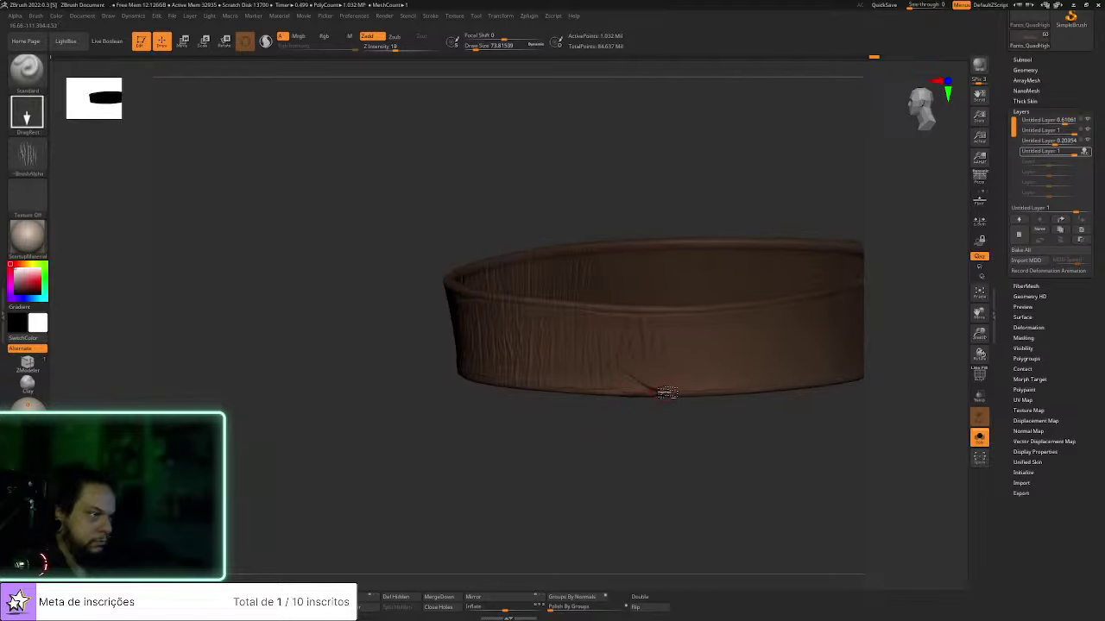
{"action": "left_click_drag", "start_coordinate": [698, 419], "coordinate": [610, 419]}
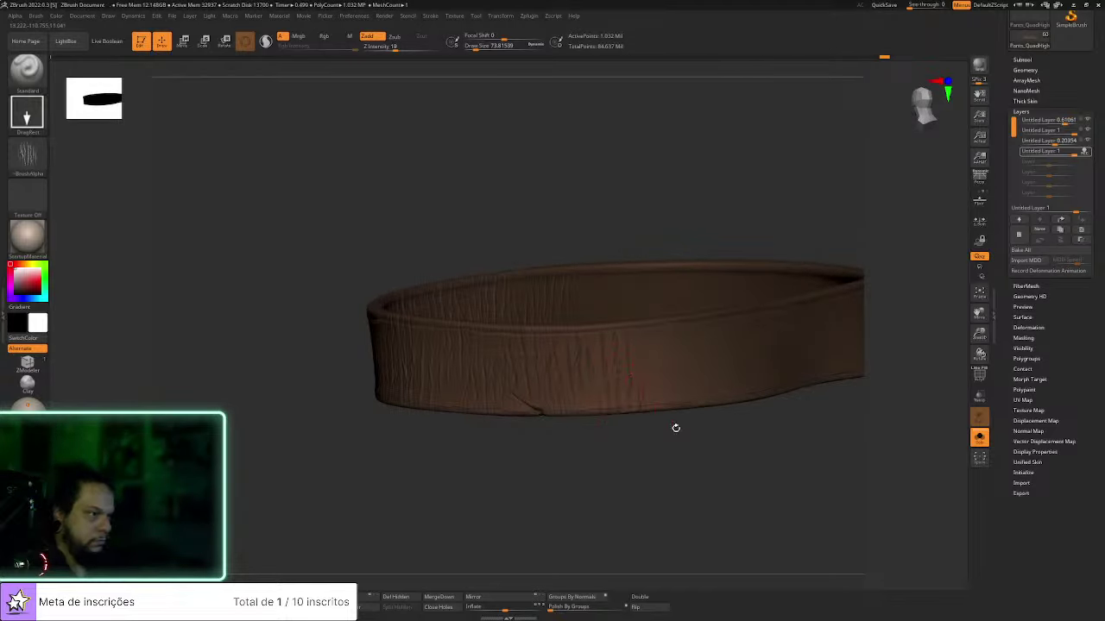
{"action": "left_click_drag", "start_coordinate": [676, 427], "coordinate": [596, 430]}
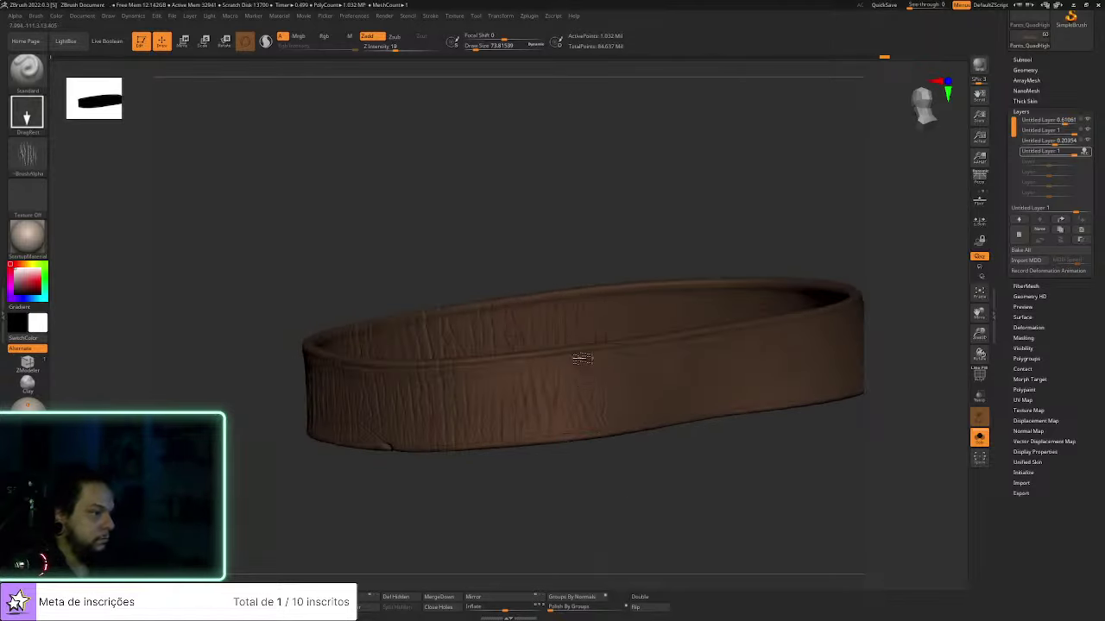
{"action": "left_click_drag", "start_coordinate": [658, 492], "coordinate": [593, 488]}
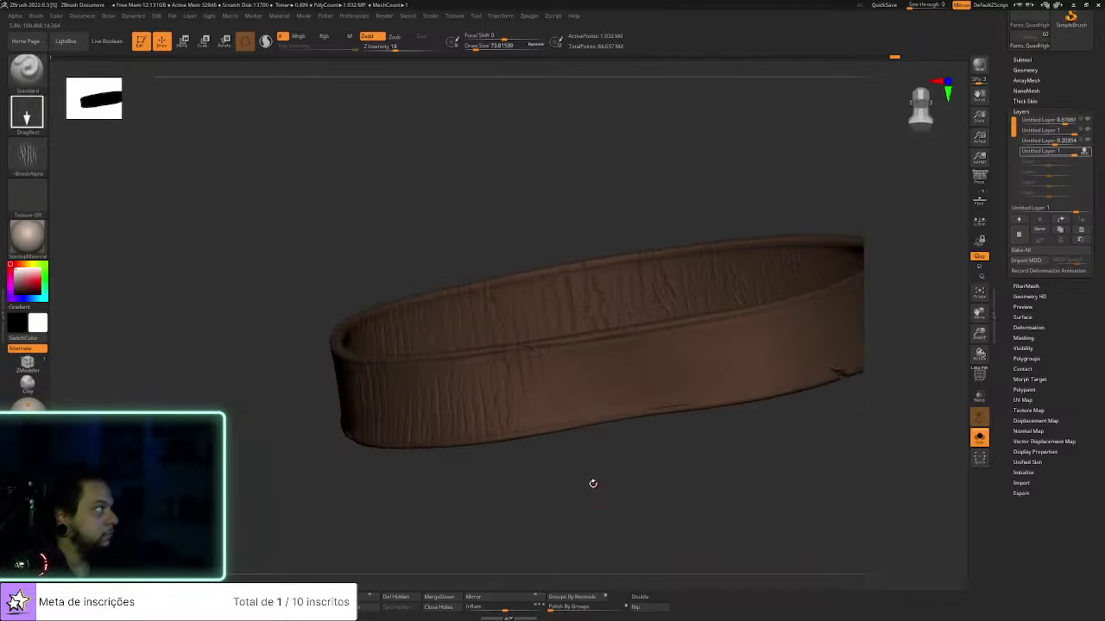
{"action": "left_click_drag", "start_coordinate": [617, 418], "coordinate": [568, 421]}
{"action": "left_click_drag", "start_coordinate": [630, 449], "coordinate": [568, 444]}
{"action": "left_click_drag", "start_coordinate": [660, 480], "coordinate": [576, 442]}
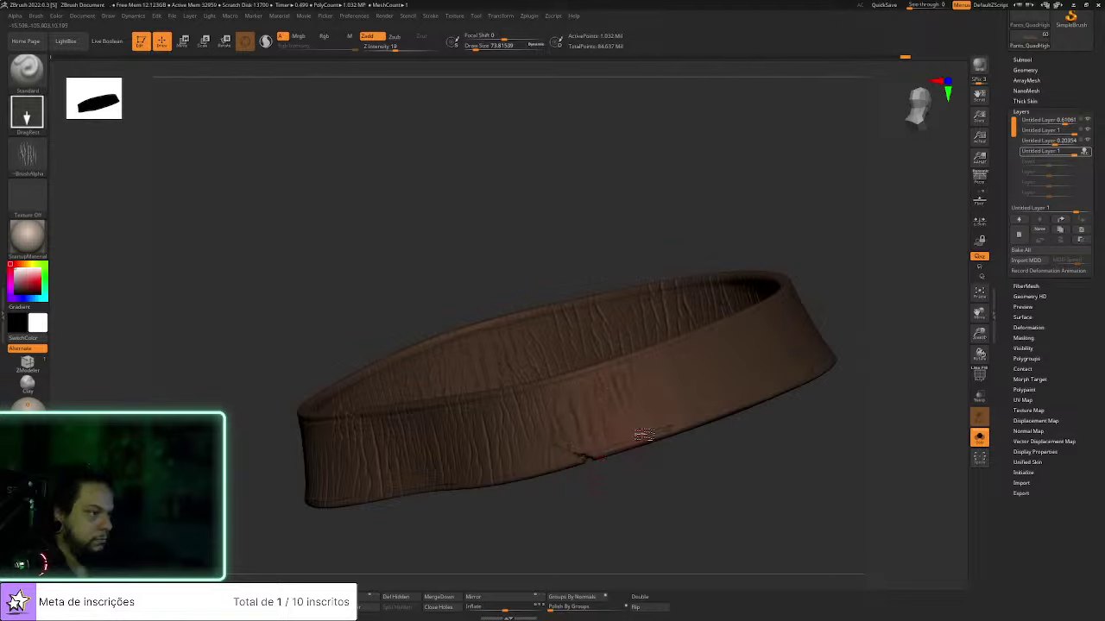
{"action": "left_click_drag", "start_coordinate": [712, 466], "coordinate": [570, 399]}
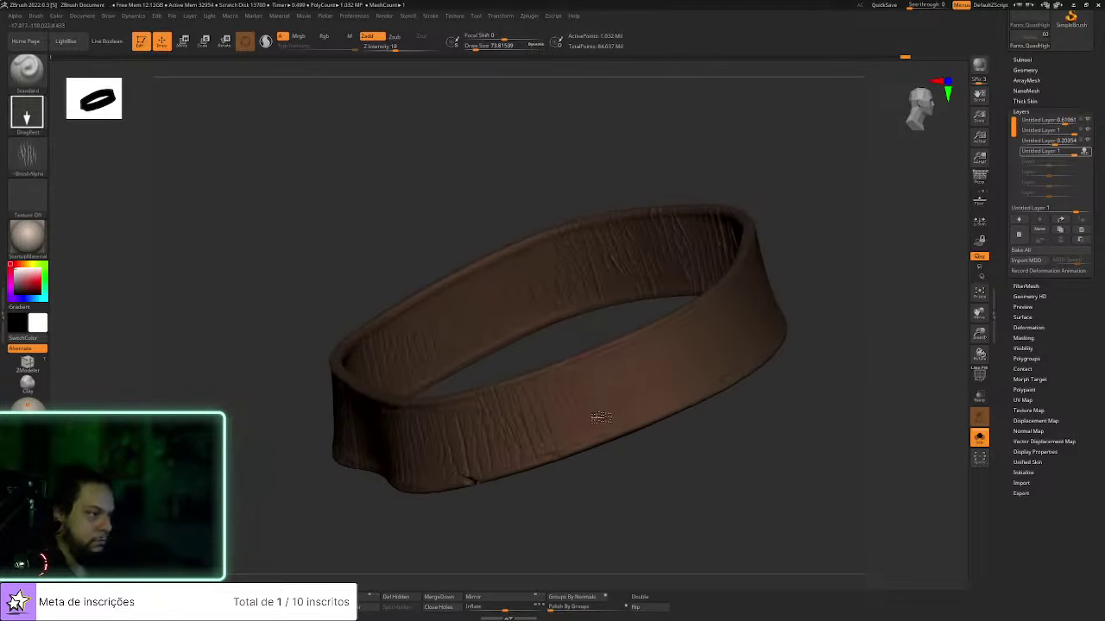
{"action": "left_click_drag", "start_coordinate": [656, 457], "coordinate": [569, 429]}
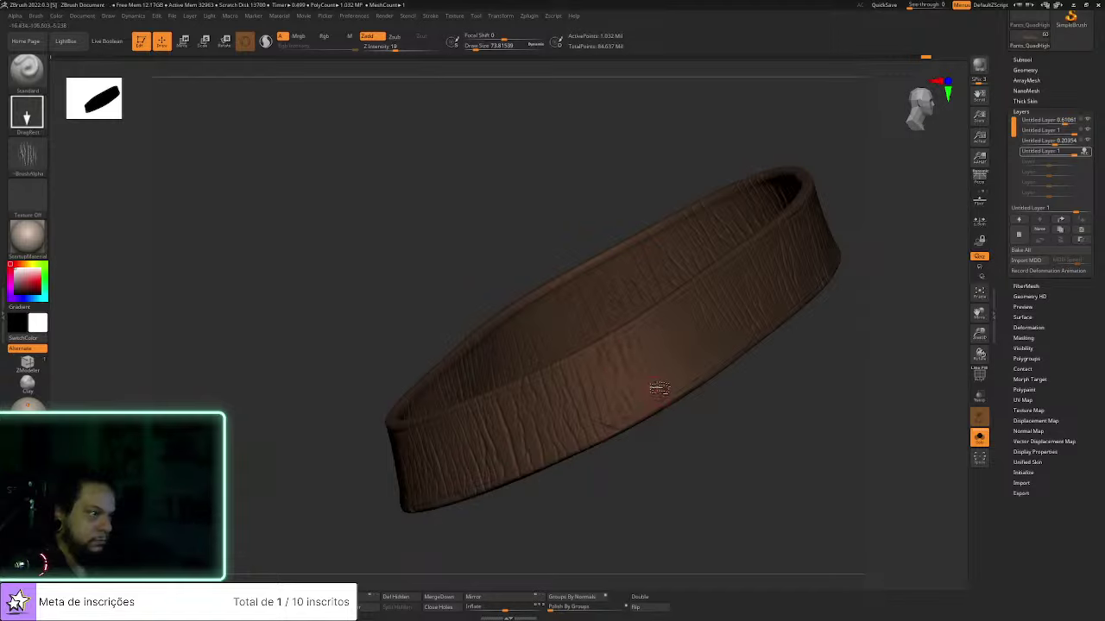
{"action": "left_click_drag", "start_coordinate": [787, 438], "coordinate": [673, 506]}
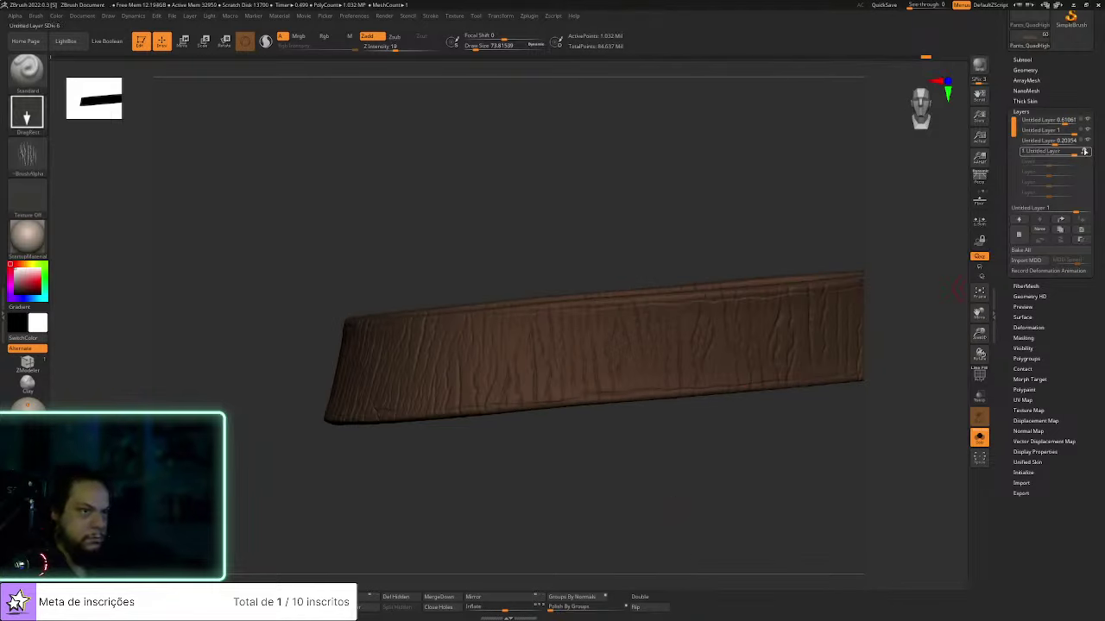
Reduce the fine-wrinkle layer's intensity to about 0.19
{"action": "left_click_drag", "start_coordinate": [1071, 153], "coordinate": [1047, 152]}
{"action": "left_click_drag", "start_coordinate": [932, 311], "coordinate": [914, 432]}
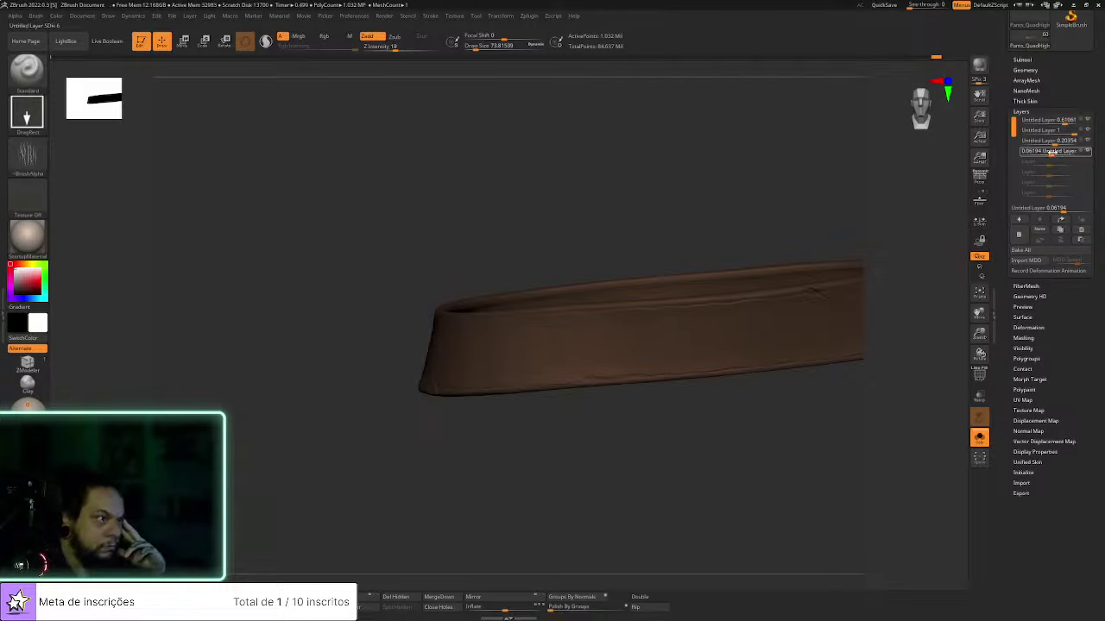
{"action": "left_click_drag", "start_coordinate": [1052, 151], "coordinate": [1054, 151]}
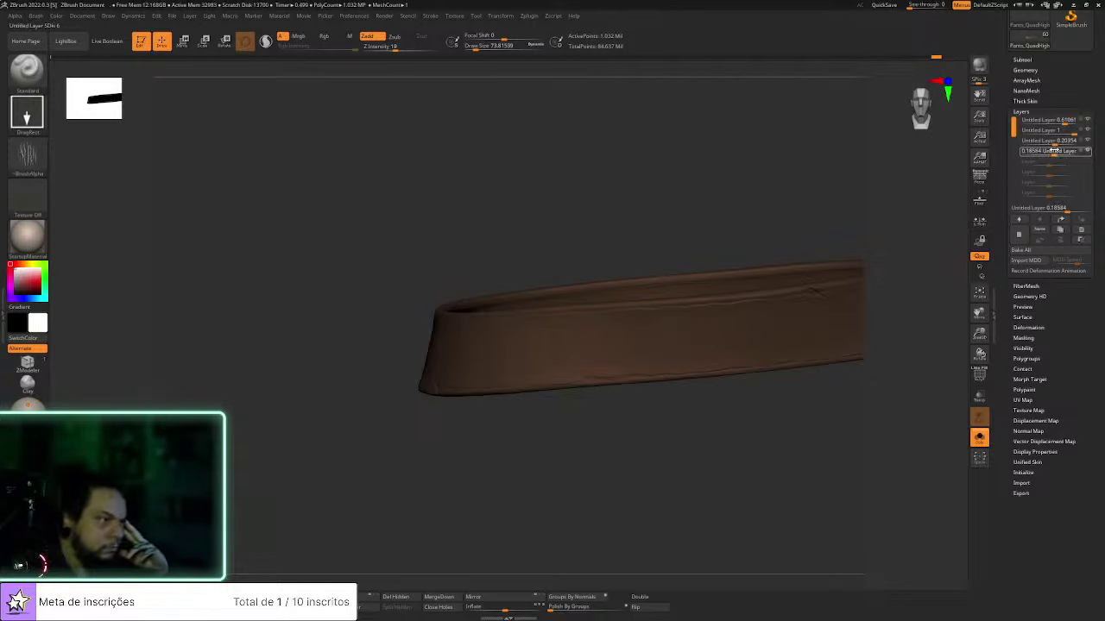
Raise the Contrast deformation on the fine-wrinkle layer with its recording on, and end the recording
{"action": "left_click", "coordinate": [1055, 140]}
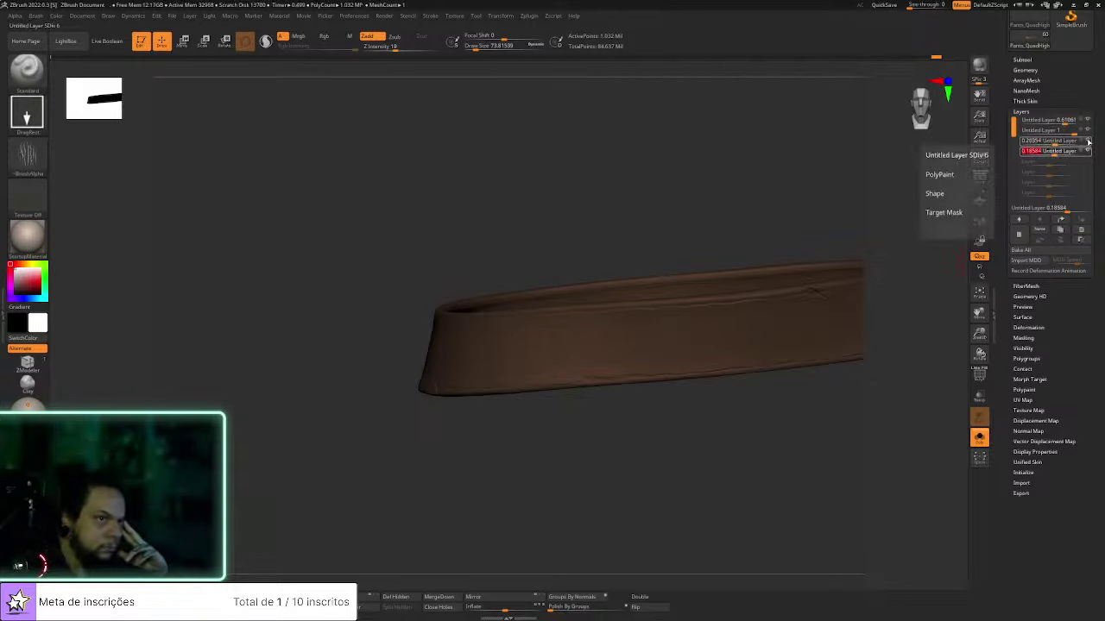
{"action": "left_click", "coordinate": [1049, 151]}
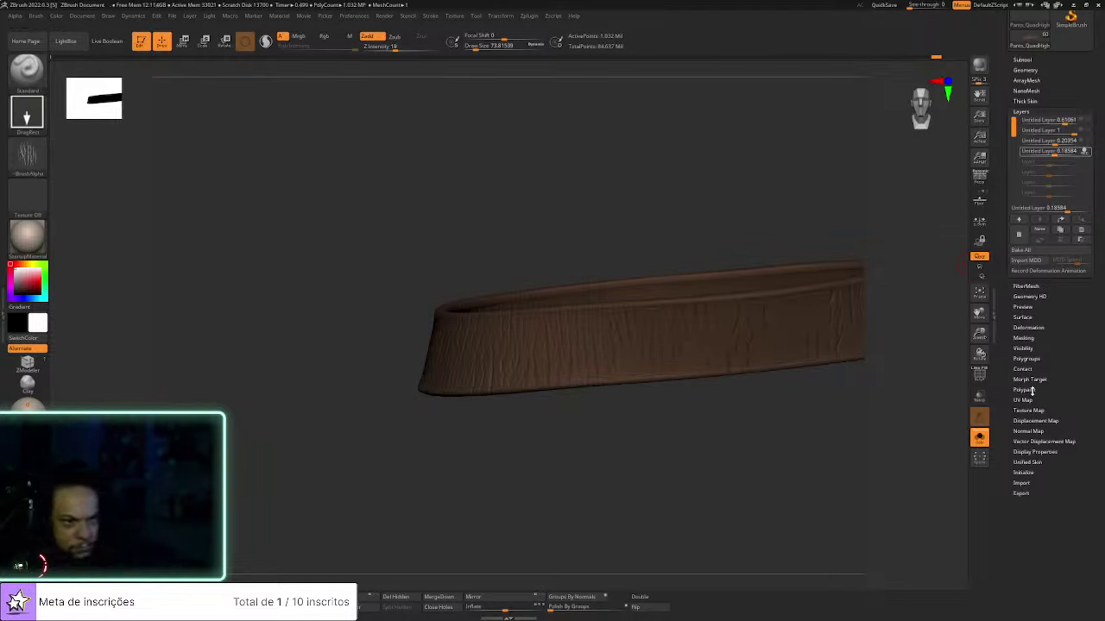
{"action": "left_click", "coordinate": [1029, 328]}
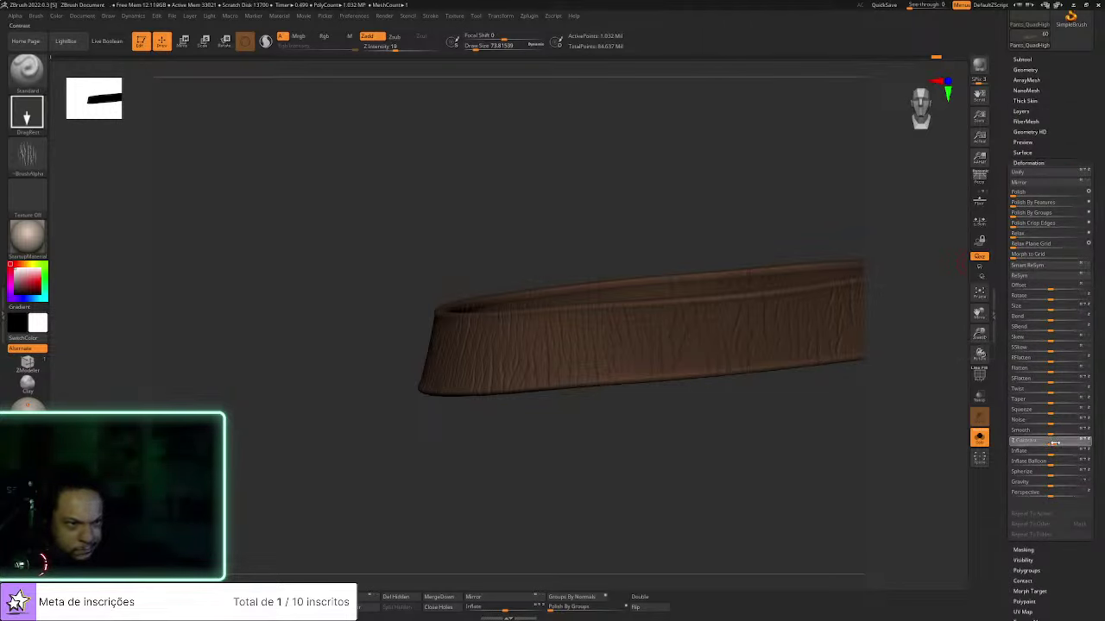
{"action": "left_click_drag", "start_coordinate": [1060, 442], "coordinate": [1061, 442]}
{"action": "left_click", "coordinate": [1053, 443]}
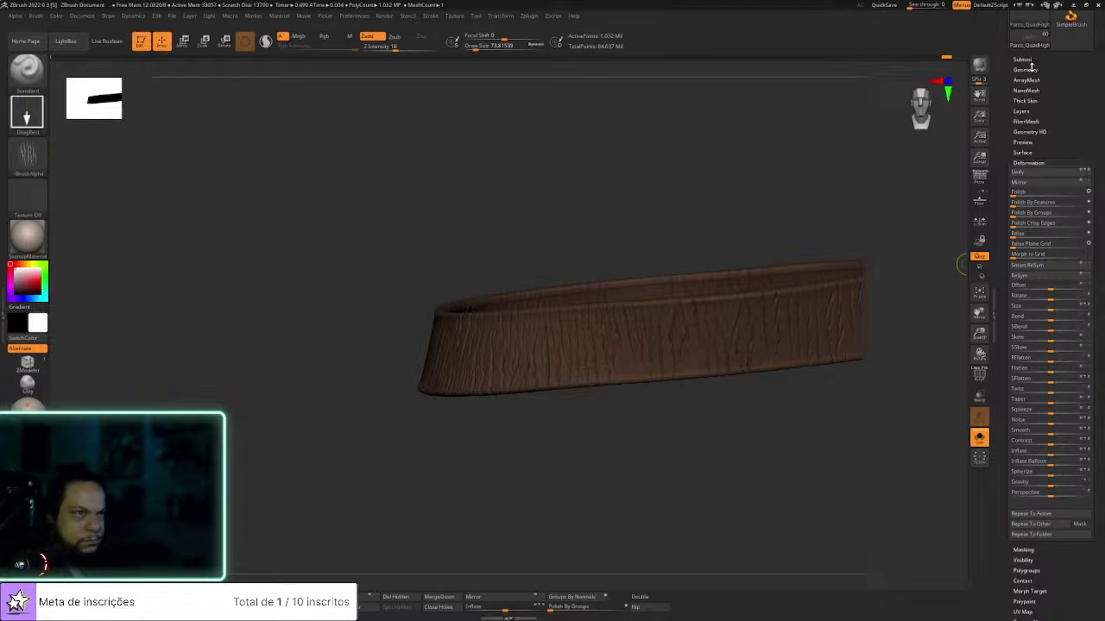
{"action": "left_click", "coordinate": [1025, 111]}
{"action": "left_click", "coordinate": [1084, 151]}
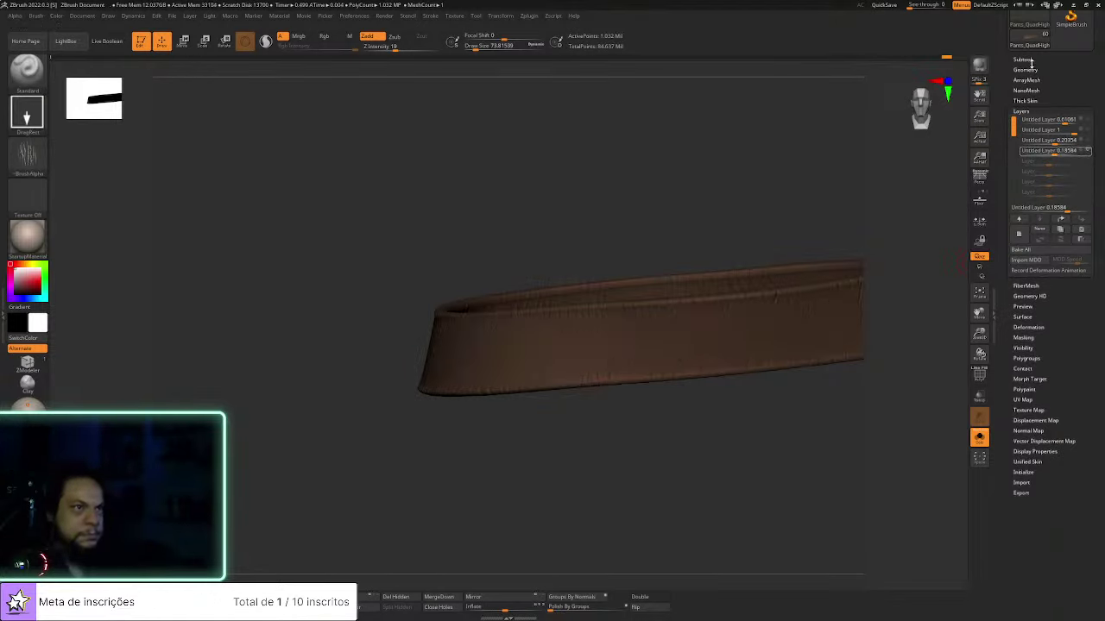
Leave Solo mode and turn on the visibility of the belt's three other sculpt layers
{"action": "left_click", "coordinate": [980, 438]}
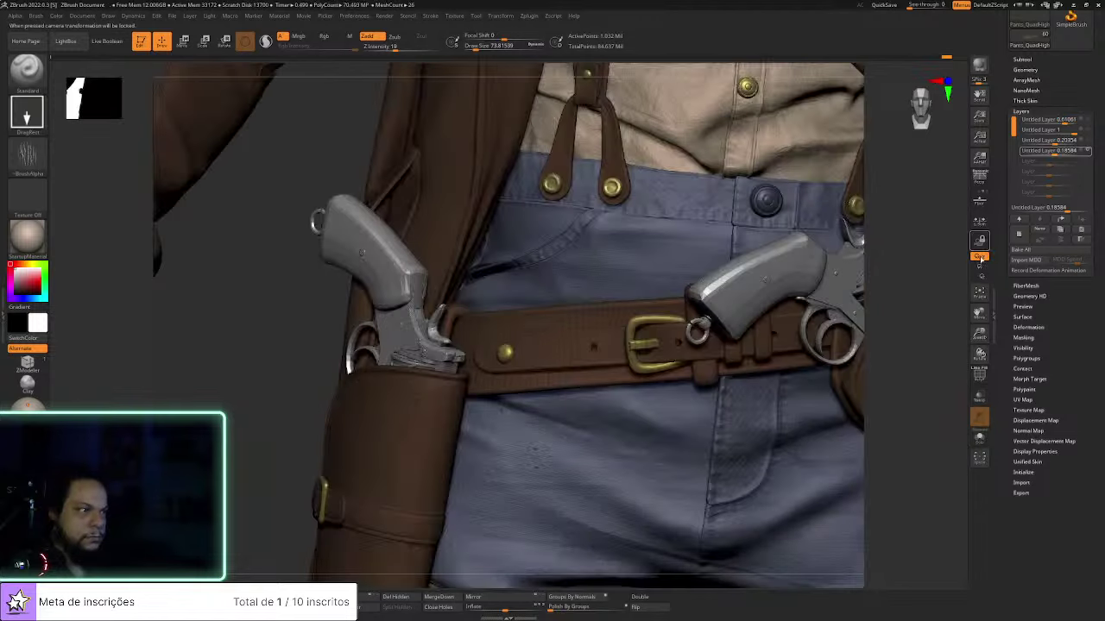
{"action": "left_click", "coordinate": [1087, 141]}
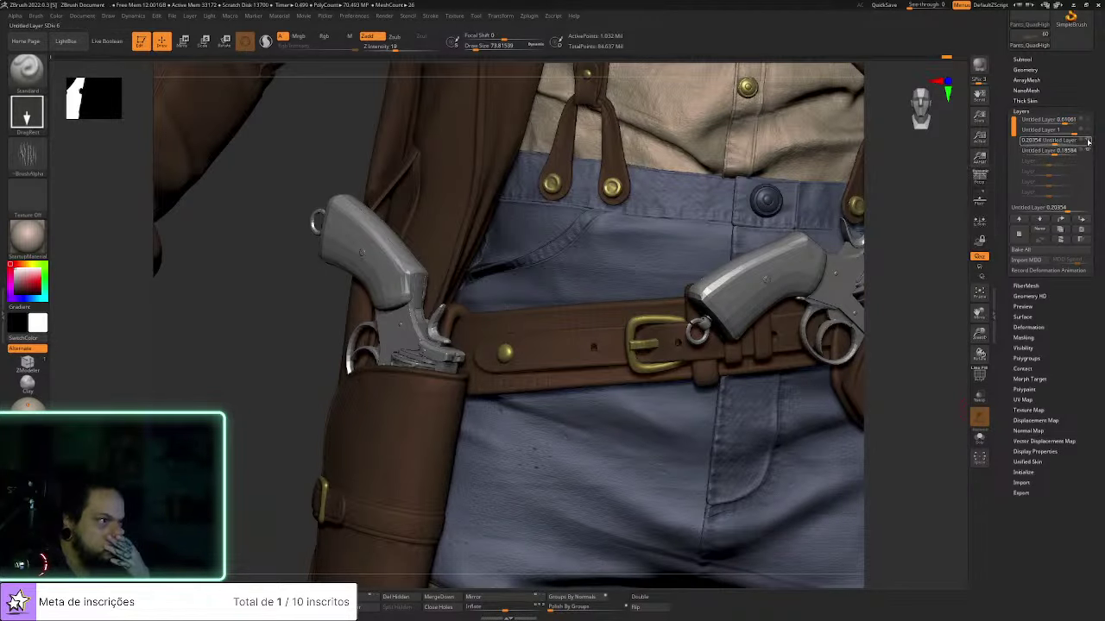
{"action": "left_click", "coordinate": [1085, 130]}
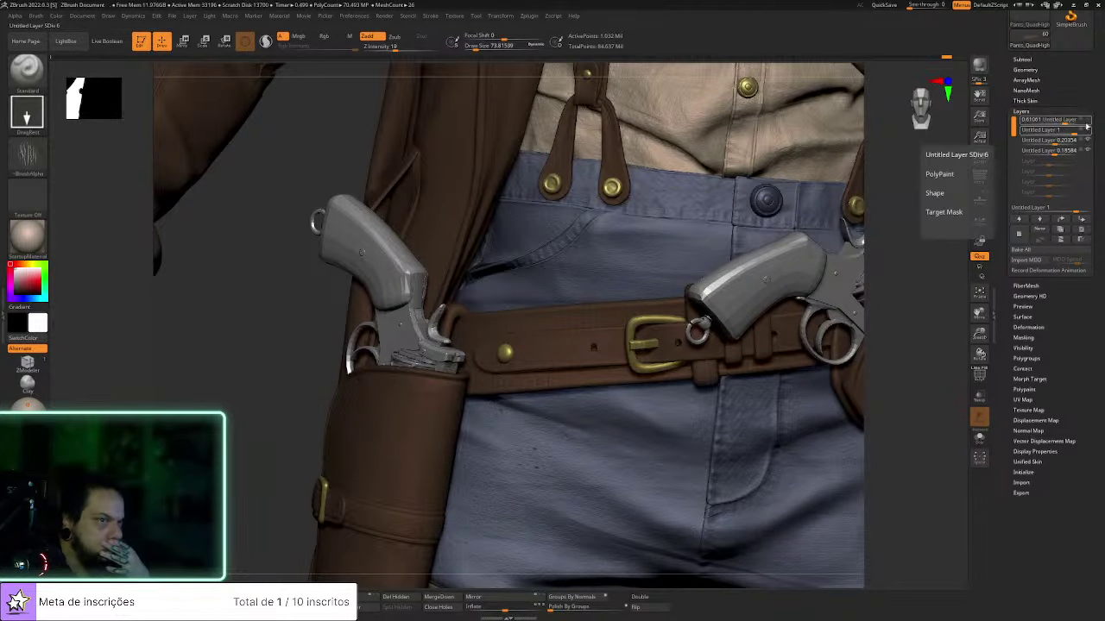
{"action": "left_click", "coordinate": [1086, 120]}
Compare the belt with and without its fine wrinkles and lower that layer's intensity to about 0.08
{"action": "right_click_drag", "start_coordinate": [906, 363], "coordinate": [895, 331], "text": "ctrl"}
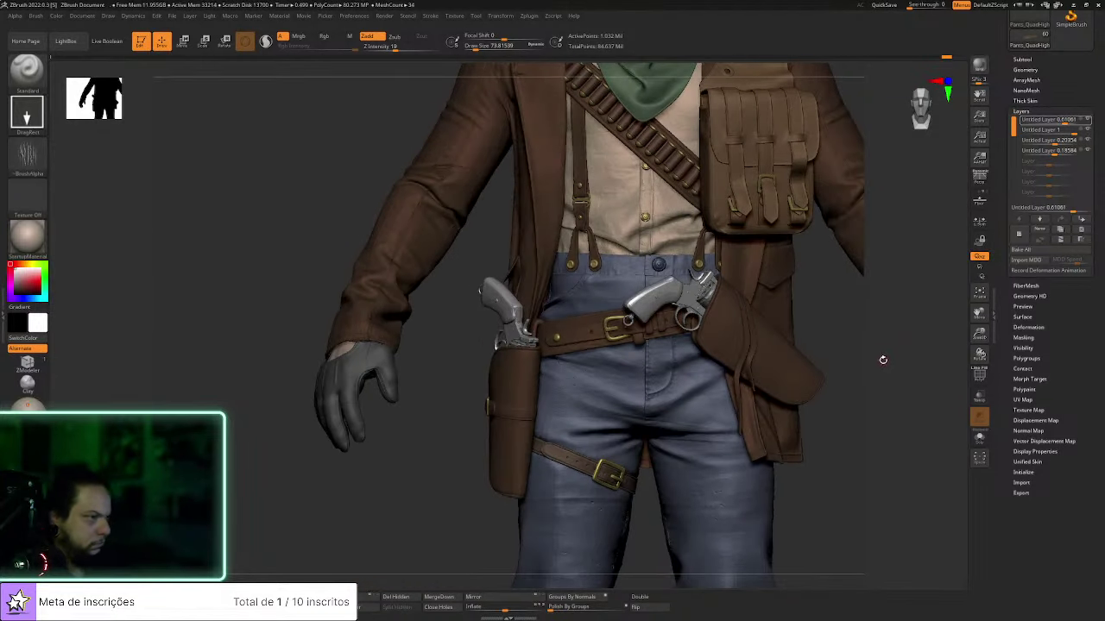
{"action": "mouse_move", "coordinate": [894, 353]}
{"action": "left_mouse_down"}
{"action": "mouse_move", "coordinate": [910, 353]}
{"action": "mouse_move", "coordinate": [899, 353]}
{"action": "left_mouse_up"}
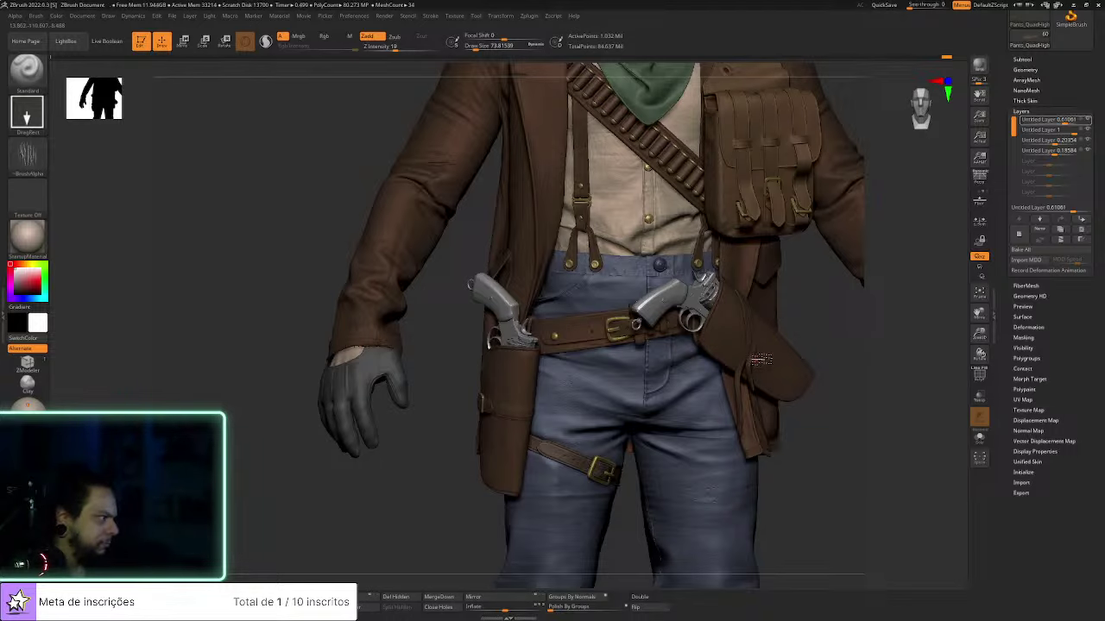
{"action": "left_click_drag", "start_coordinate": [854, 359], "coordinate": [869, 382], "text": "alt"}
{"action": "left_click_drag", "start_coordinate": [898, 327], "coordinate": [903, 307]}
{"action": "left_click", "coordinate": [1066, 140]}
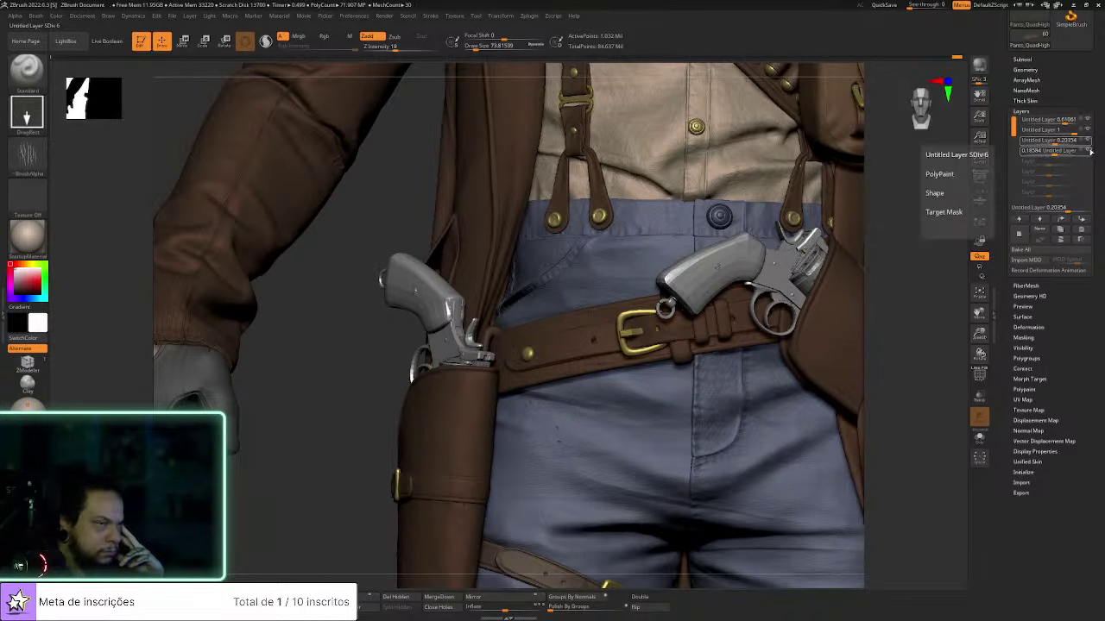
{"action": "left_click", "coordinate": [1090, 151]}
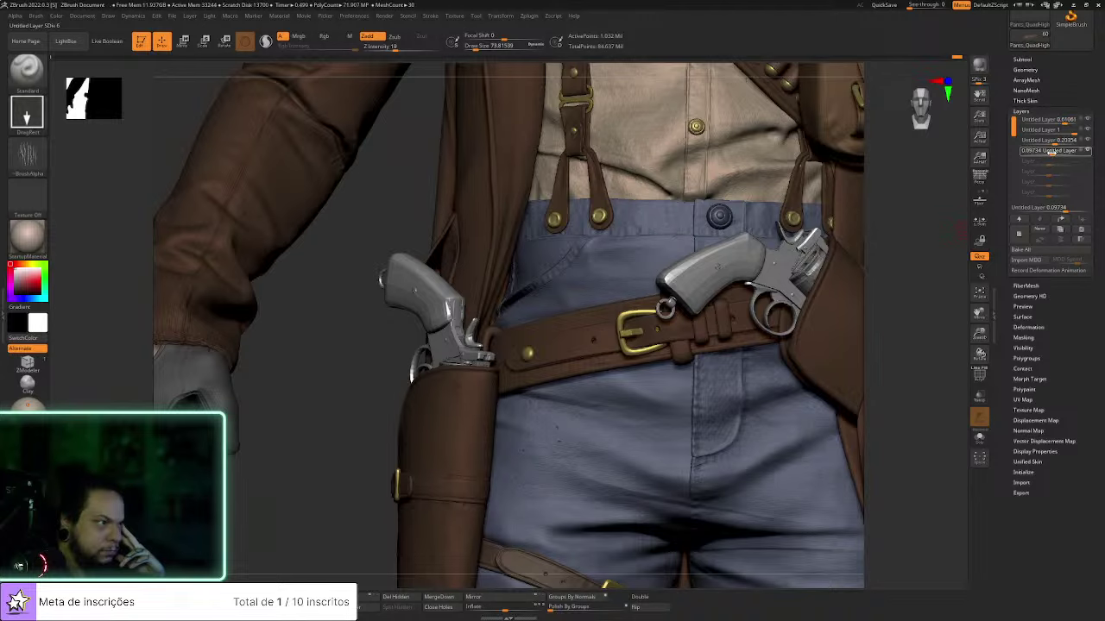
Examine the belt's wrinkle detail against the full cowboy character from several angles
{"action": "left_click_drag", "start_coordinate": [964, 319], "coordinate": [916, 276]}
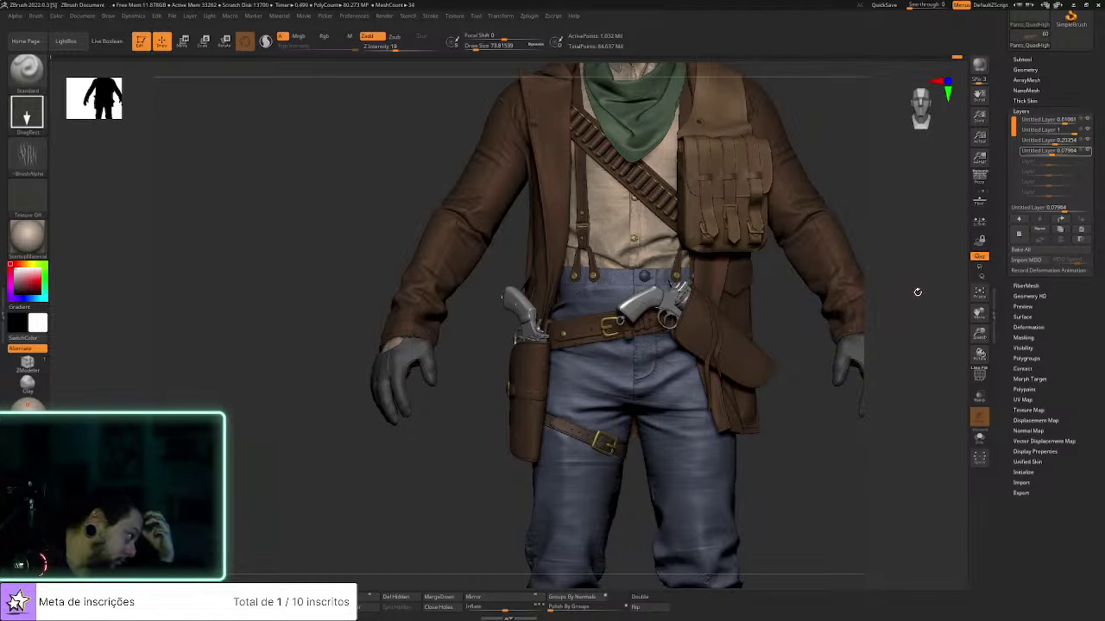
{"action": "left_click_drag", "start_coordinate": [920, 363], "coordinate": [888, 394]}
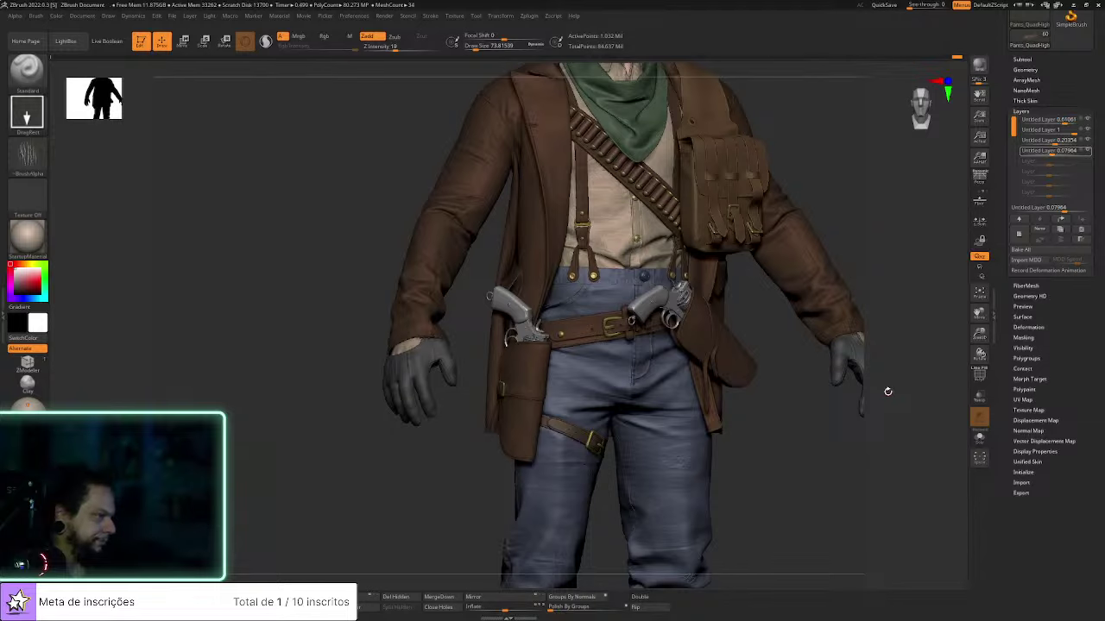
{"action": "left_click_drag", "start_coordinate": [830, 452], "coordinate": [805, 431], "text": "alt"}
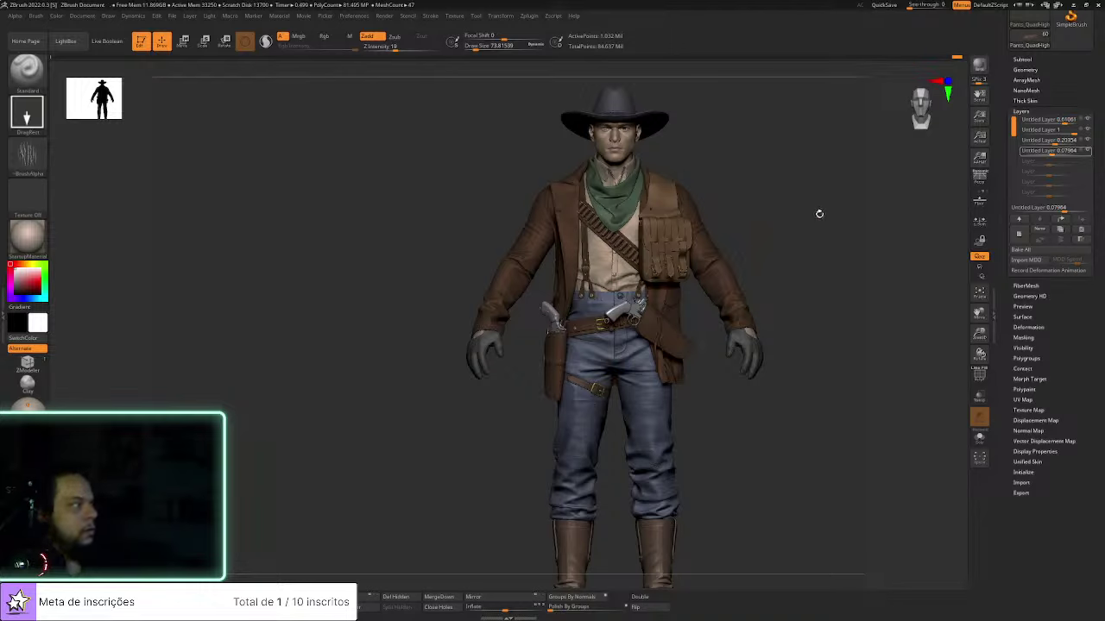
Check the QuickSave preferences, including the maximum number of QuickSave files
{"action": "scroll", "coordinate": [1077, 69], "scroll_direction": "up", "scroll_amount": 5}
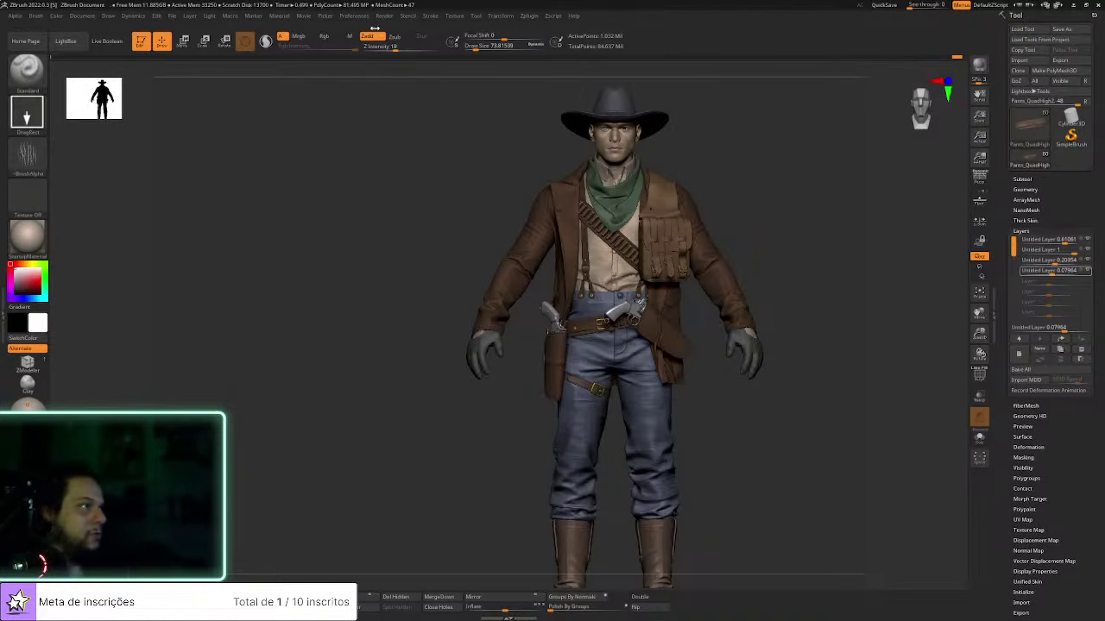
{"action": "left_click", "coordinate": [369, 18]}
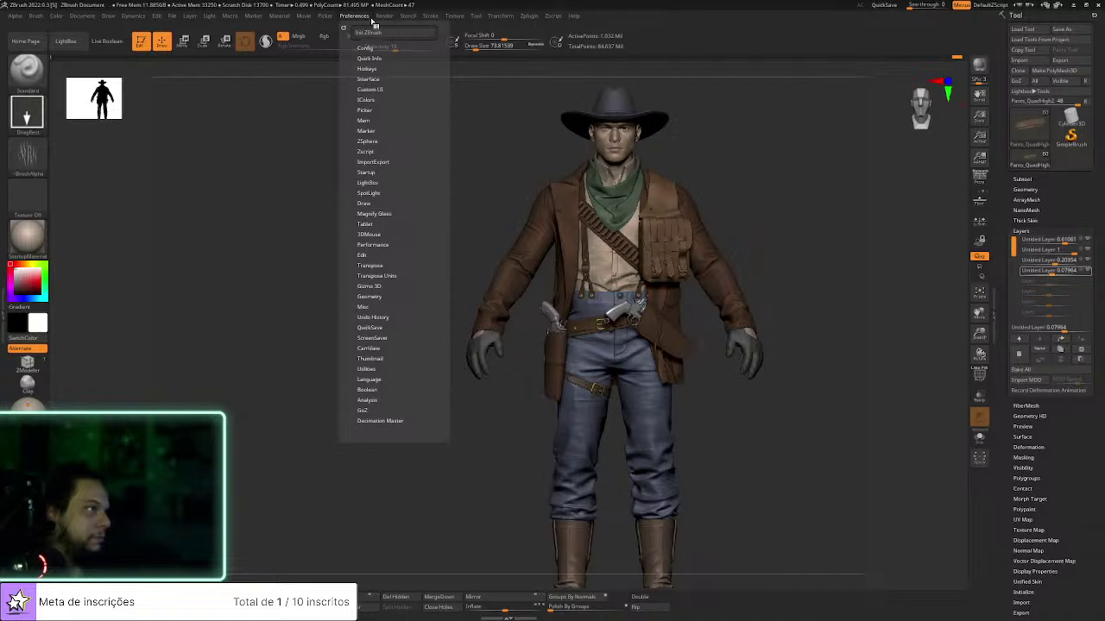
{"action": "left_click", "coordinate": [379, 328]}
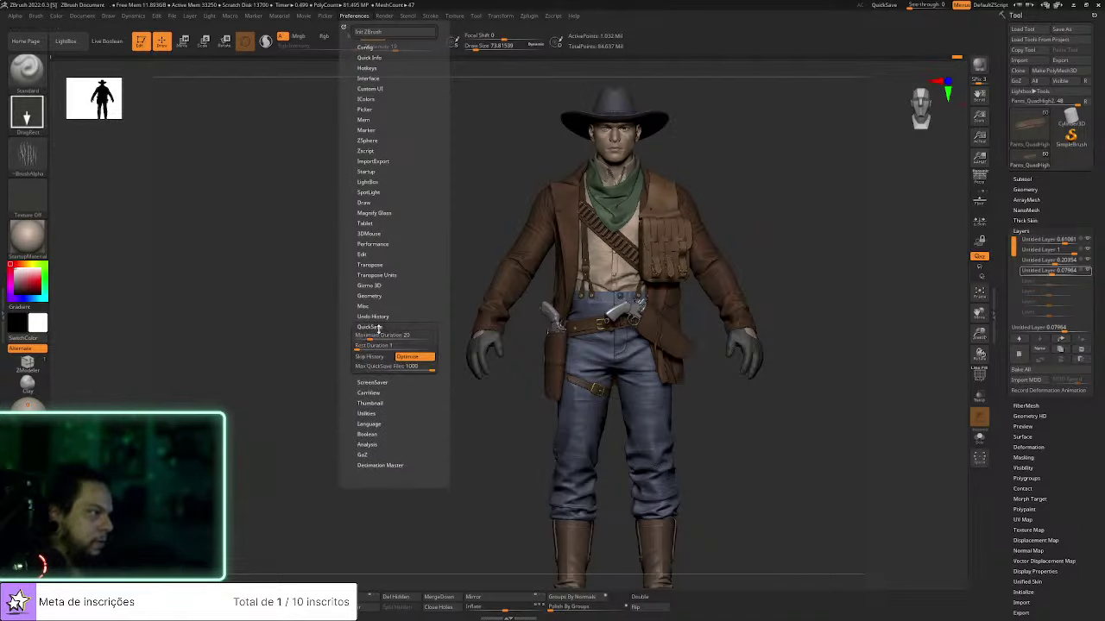
{"action": "left_click", "coordinate": [382, 377]}
{"action": "left_click", "coordinate": [321, 396]}
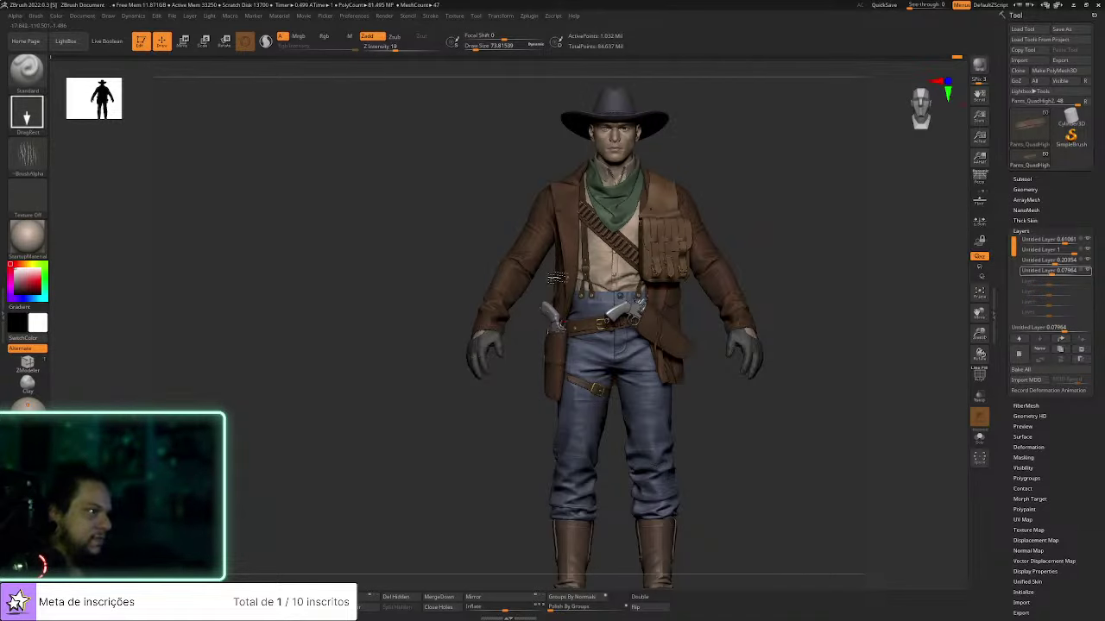
Save the tool over the existing file Cowboy_V5
{"action": "left_click", "coordinate": [1061, 29]}
{"action": "left_click", "coordinate": [609, 238]}
{"action": "left_click", "coordinate": [659, 467]}
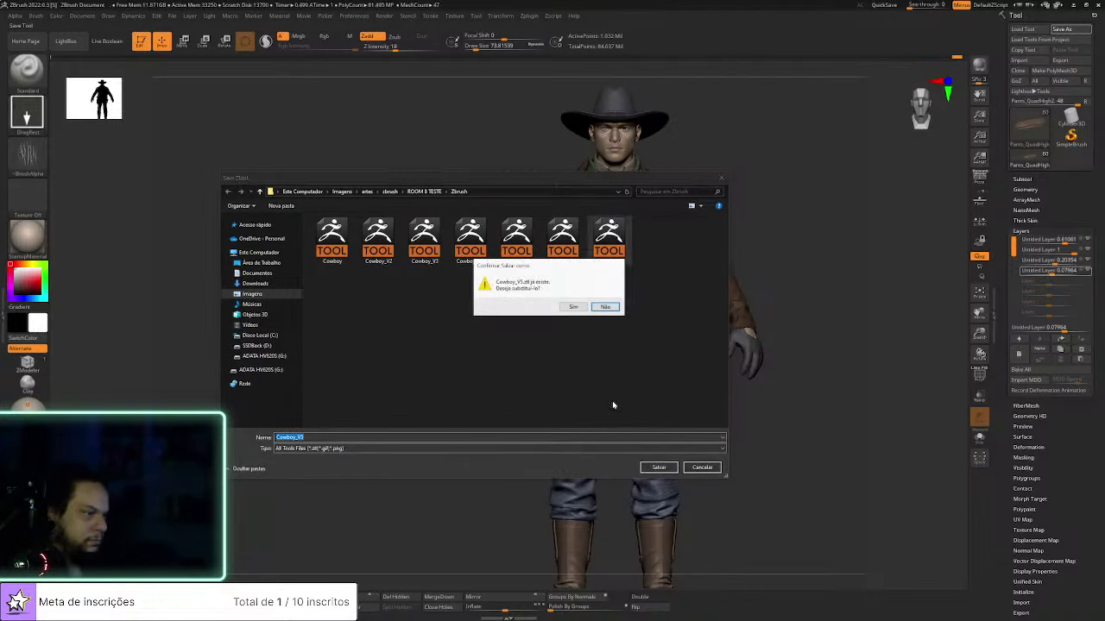
{"action": "left_click", "coordinate": [604, 306]}
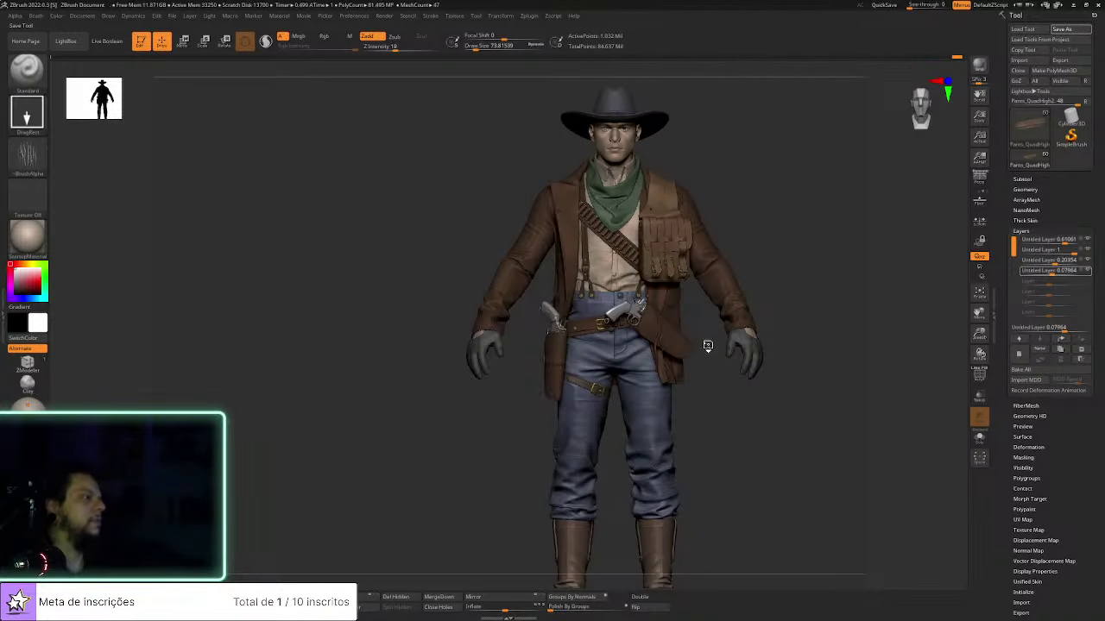
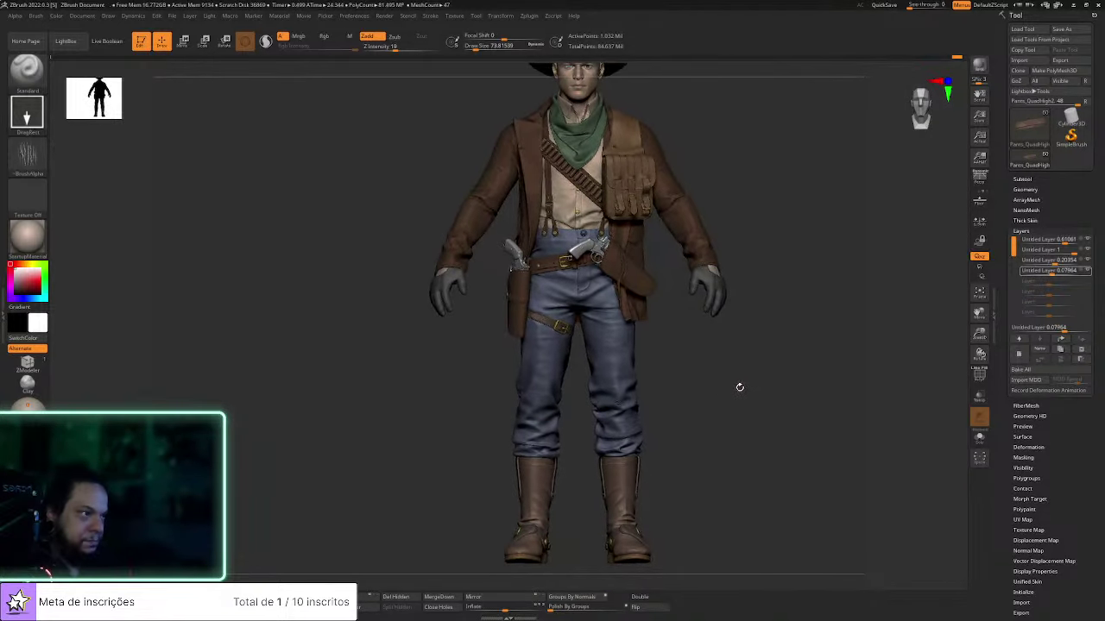
Select the punched strap that passes through the waist belt's buckle and isolate it with Solo
{"action": "right_click_drag", "start_coordinate": [738, 385], "coordinate": [798, 476], "text": "ctrl"}
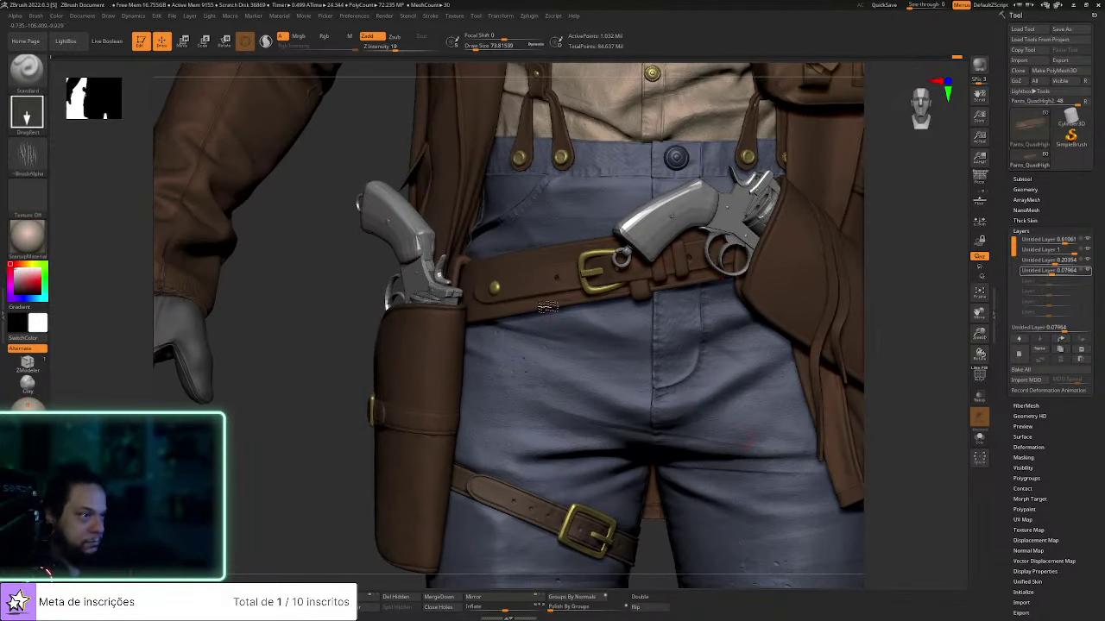
{"action": "left_click", "coordinate": [539, 289], "text": "alt"}
{"action": "left_click", "coordinate": [530, 286]}
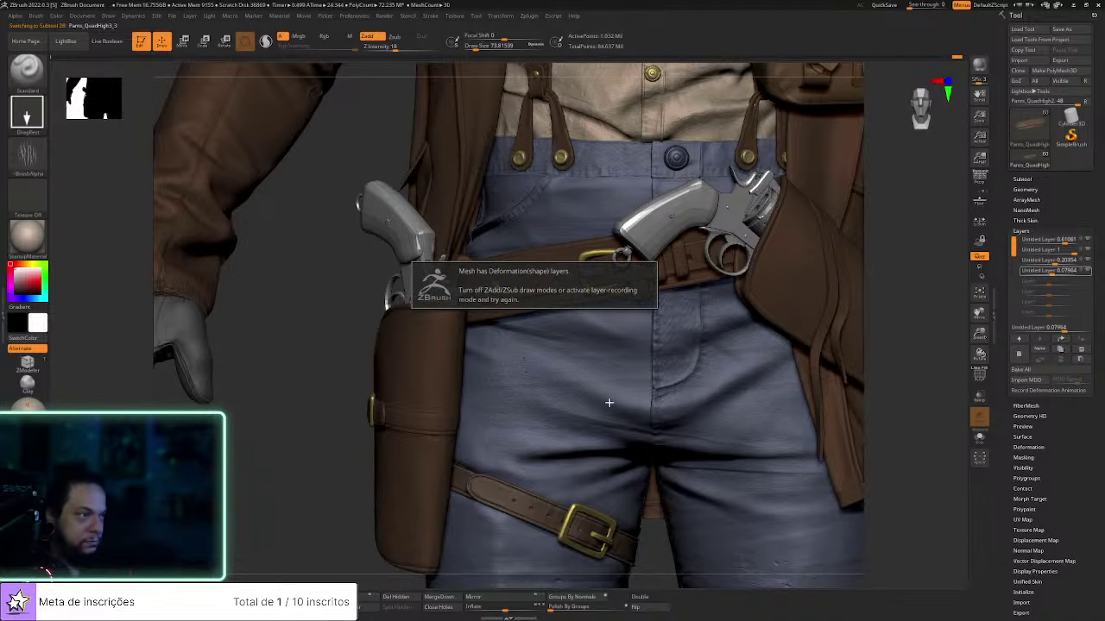
{"action": "left_click", "coordinate": [637, 431], "text": "alt"}
{"action": "left_click", "coordinate": [979, 437]}
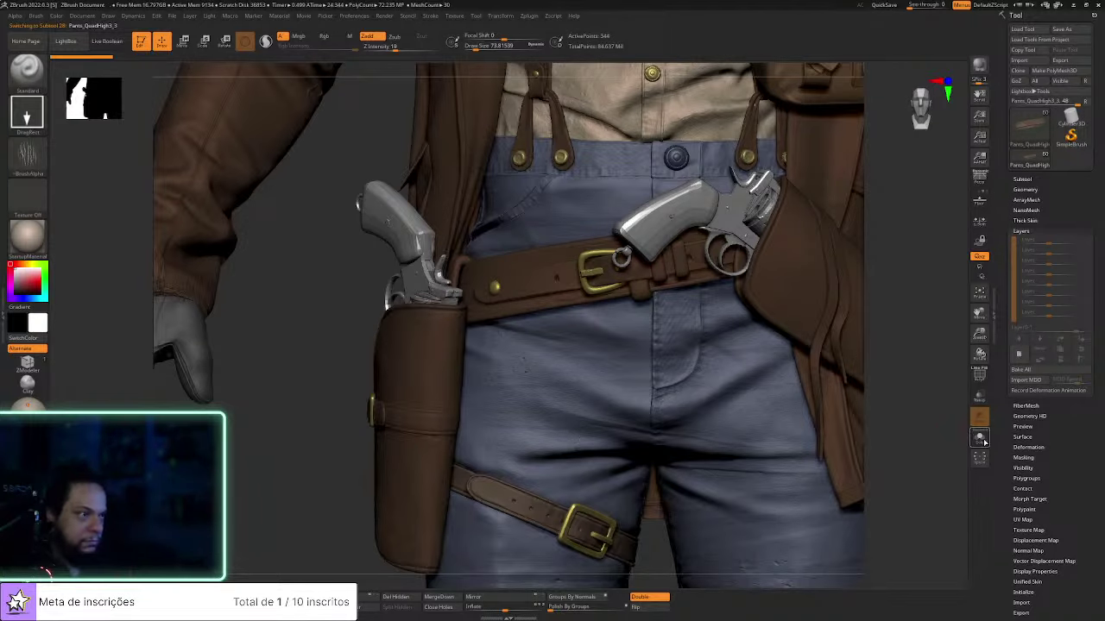
{"action": "right_click_drag", "start_coordinate": [795, 419], "coordinate": [812, 464], "text": "ctrl"}
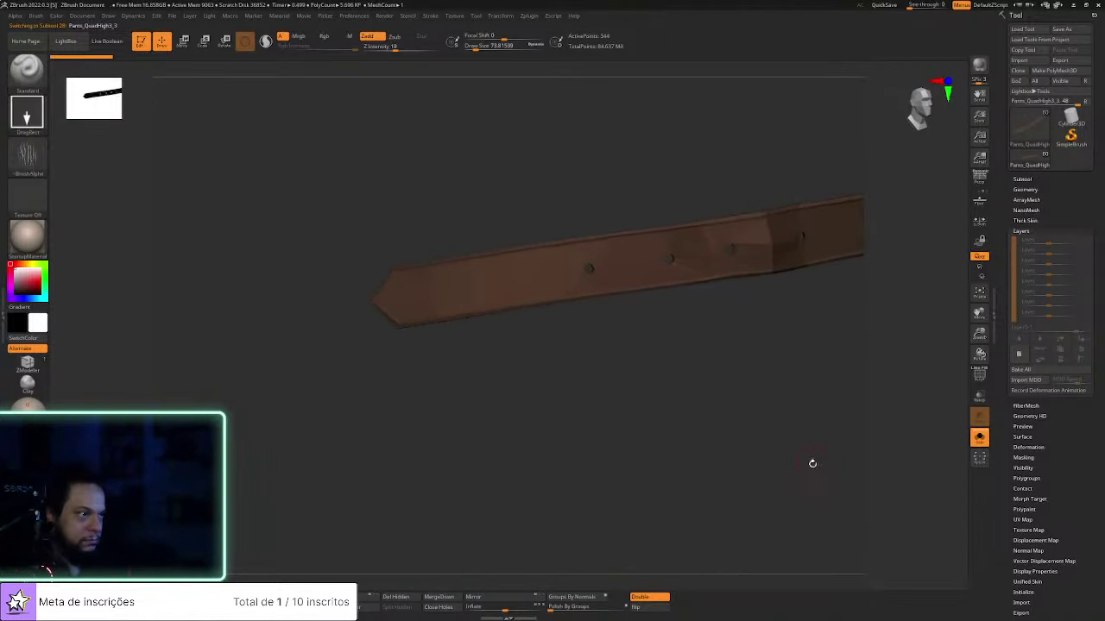
Divide the isolated strap's mesh up to subdivision level 6
{"action": "key", "text": "shift+d"}
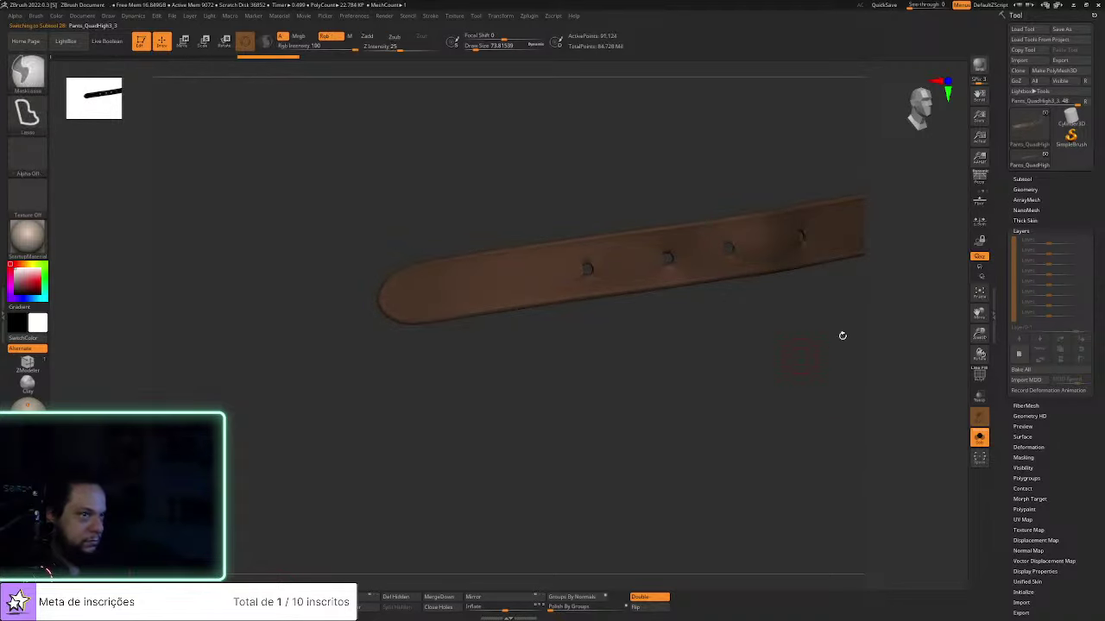
{"action": "left_click", "coordinate": [1025, 189]}
{"action": "key", "text": "ctrl+d"}
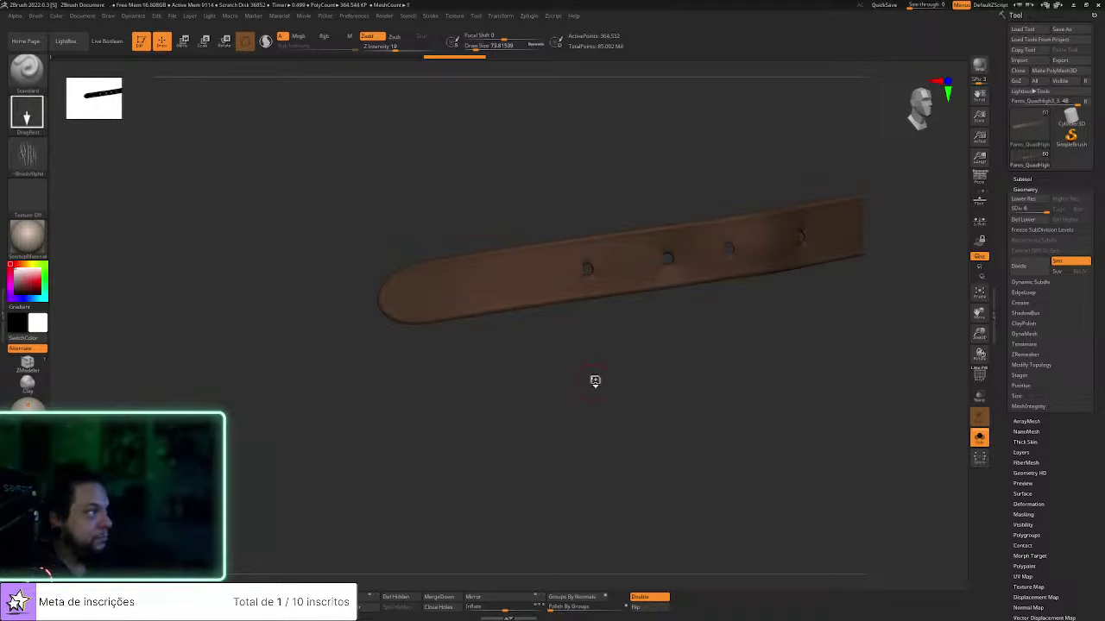
Choose the hPolish brush and smooth the surface around the hole nearest the strap's rounded end
{"action": "key", "text": "b"}
{"action": "key", "text": "d"}
{"action": "key", "text": "s"}
{"action": "mouse_move", "coordinate": [617, 385]}
{"action": "left_mouse_down", "text": "alt"}
{"action": "mouse_move", "coordinate": [648, 389]}
{"action": "mouse_move", "coordinate": [595, 468]}
{"action": "left_mouse_up", "text": "alt"}
{"action": "mouse_move", "coordinate": [571, 343]}
{"action": "left_mouse_down", "text": "shift"}
{"action": "mouse_move", "coordinate": [558, 331]}
{"action": "mouse_move", "coordinate": [581, 338]}
{"action": "mouse_move", "coordinate": [582, 352]}
{"action": "mouse_move", "coordinate": [574, 328]}
{"action": "mouse_move", "coordinate": [544, 348]}
{"action": "mouse_move", "coordinate": [565, 360]}
{"action": "left_mouse_up", "text": "shift"}
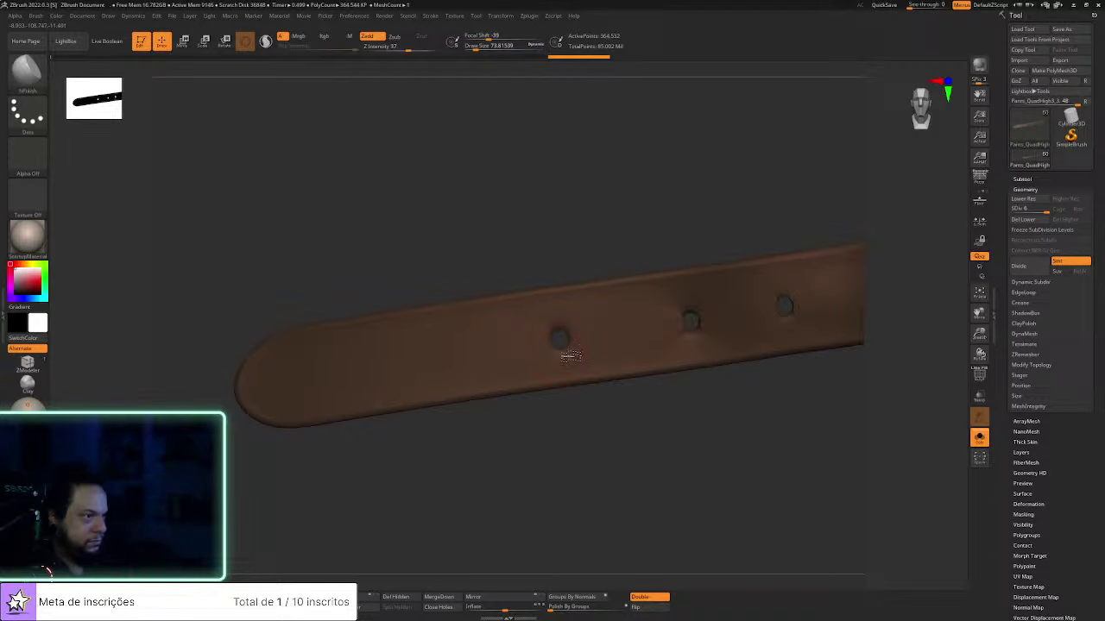
{"action": "mouse_move", "coordinate": [689, 375]}
{"action": "left_mouse_down", "text": "alt"}
{"action": "mouse_move", "coordinate": [600, 397]}
{"action": "mouse_move", "coordinate": [604, 359]}
{"action": "mouse_move", "coordinate": [621, 350]}
{"action": "mouse_move", "coordinate": [590, 355]}
{"action": "mouse_move", "coordinate": [608, 365]}
{"action": "mouse_move", "coordinate": [592, 363]}
{"action": "mouse_move", "coordinate": [626, 351]}
{"action": "mouse_move", "coordinate": [598, 353]}
{"action": "mouse_move", "coordinate": [612, 351]}
{"action": "left_mouse_up", "text": "alt"}
{"action": "mouse_move", "coordinate": [471, 353]}
{"action": "left_mouse_down", "text": "shift"}
{"action": "mouse_move", "coordinate": [465, 343]}
{"action": "mouse_move", "coordinate": [493, 360]}
{"action": "mouse_move", "coordinate": [471, 360]}
{"action": "left_mouse_up", "text": "shift"}
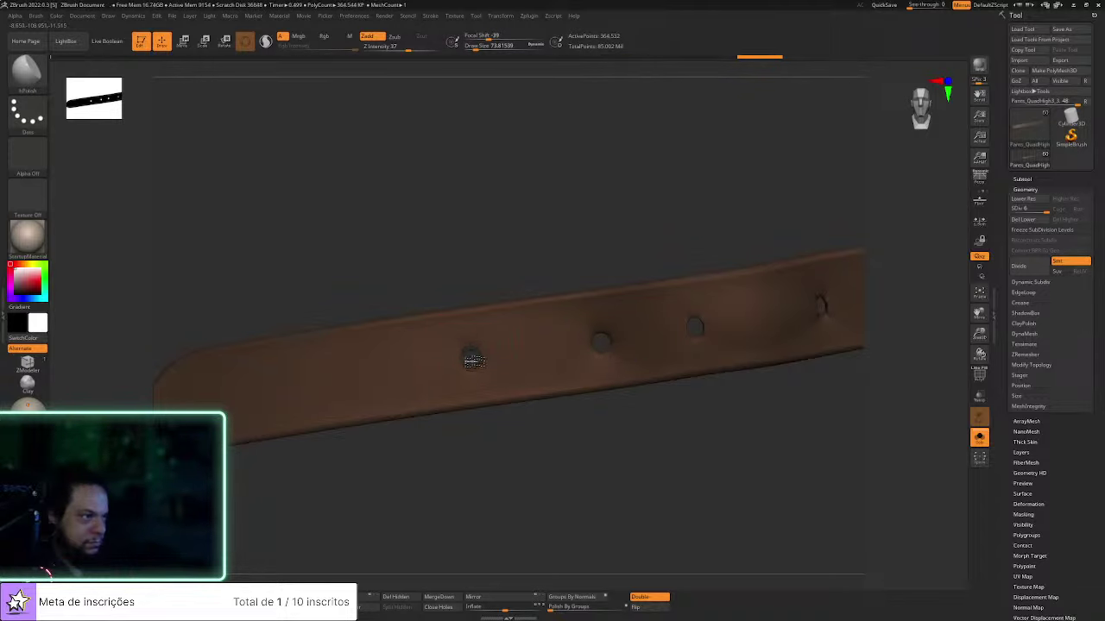
Polish and smooth the leather around the second and third holes from the strap's rounded end
{"action": "right_click_drag", "start_coordinate": [601, 345], "coordinate": [595, 339]}
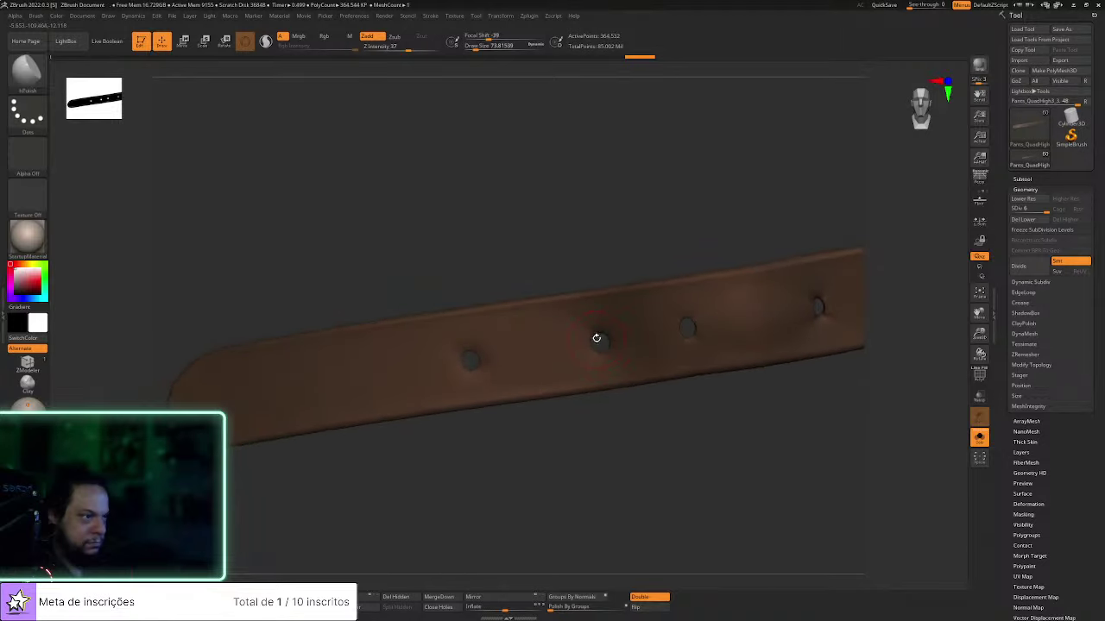
{"action": "mouse_move", "coordinate": [614, 340]}
{"action": "left_mouse_down"}
{"action": "mouse_move", "coordinate": [596, 346]}
{"action": "mouse_move", "coordinate": [592, 331]}
{"action": "left_mouse_up"}
{"action": "left_click_drag", "start_coordinate": [486, 350], "coordinate": [503, 385], "text": "shift"}
{"action": "mouse_move", "coordinate": [530, 432]}
{"action": "left_mouse_down"}
{"action": "mouse_move", "coordinate": [493, 503]}
{"action": "mouse_move", "coordinate": [536, 395]}
{"action": "left_mouse_up"}
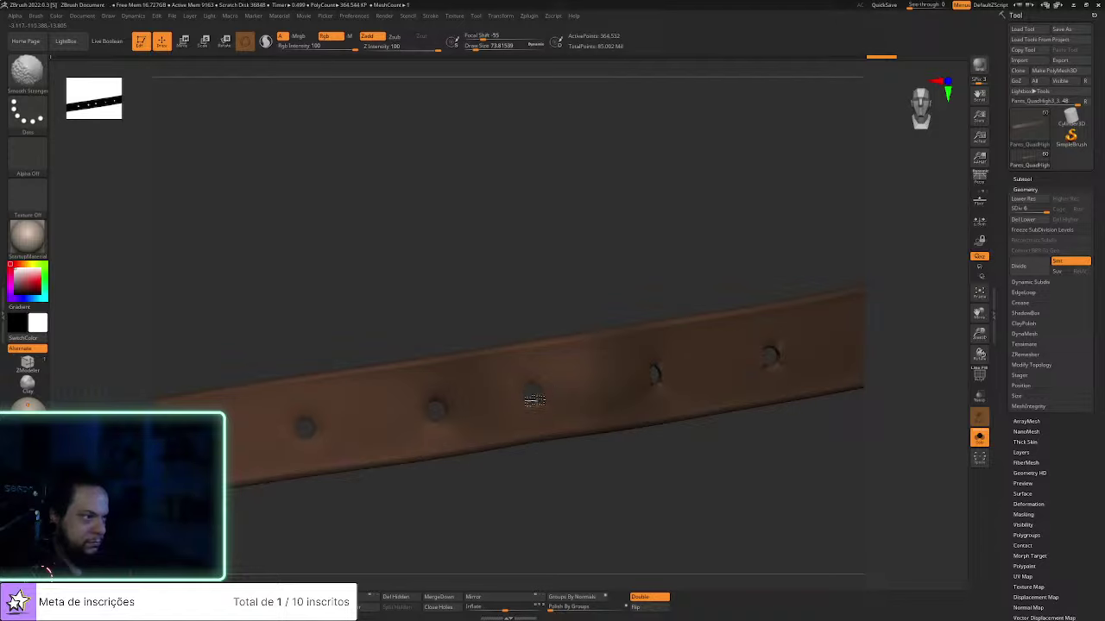
{"action": "mouse_move", "coordinate": [527, 390]}
{"action": "left_mouse_down", "text": "shift"}
{"action": "mouse_move", "coordinate": [535, 405]}
{"action": "mouse_move", "coordinate": [530, 384]}
{"action": "mouse_move", "coordinate": [516, 402]}
{"action": "mouse_move", "coordinate": [596, 398]}
{"action": "mouse_move", "coordinate": [575, 406]}
{"action": "mouse_move", "coordinate": [636, 415]}
{"action": "mouse_move", "coordinate": [596, 413]}
{"action": "left_mouse_up", "text": "shift"}
{"action": "left_click_drag", "start_coordinate": [641, 447], "coordinate": [658, 447]}
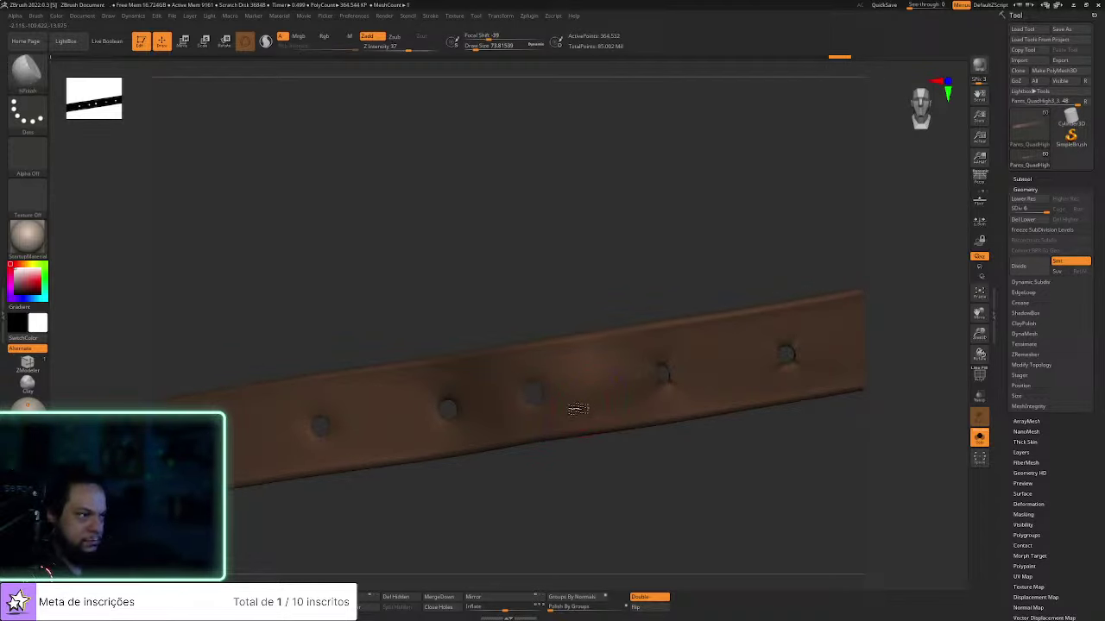
{"action": "right_click_drag", "start_coordinate": [638, 409], "coordinate": [555, 441]}
{"action": "mouse_move", "coordinate": [488, 397]}
{"action": "left_mouse_down"}
{"action": "mouse_move", "coordinate": [526, 377]}
{"action": "mouse_move", "coordinate": [489, 412]}
{"action": "mouse_move", "coordinate": [563, 391]}
{"action": "left_mouse_up"}
{"action": "right_click_drag", "start_coordinate": [584, 457], "coordinate": [610, 440]}
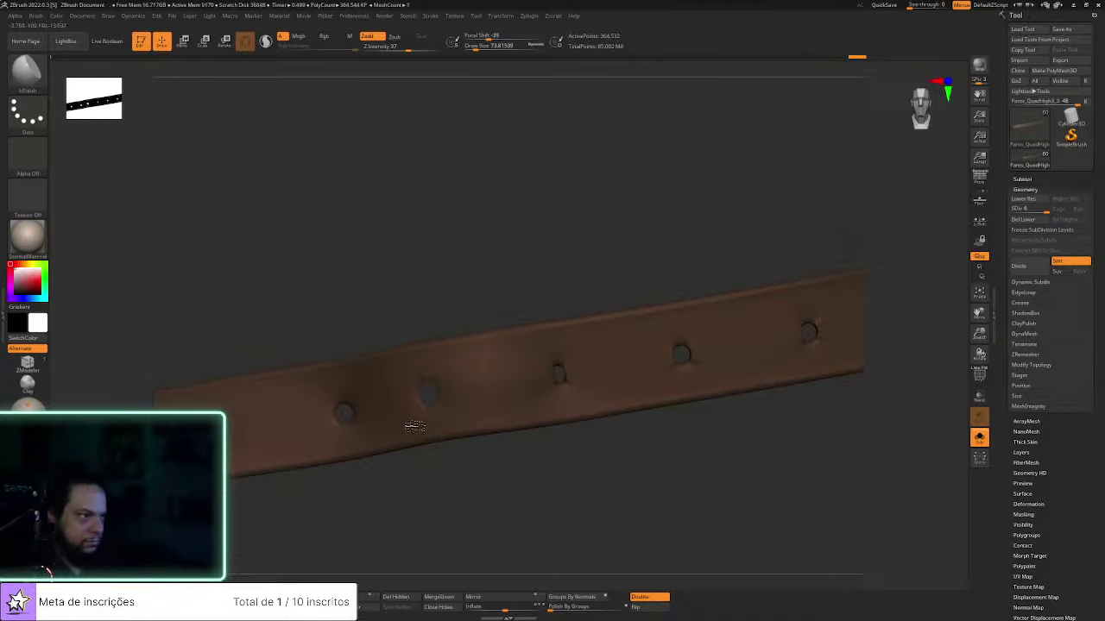
{"action": "right_click_drag", "start_coordinate": [543, 390], "coordinate": [581, 422]}
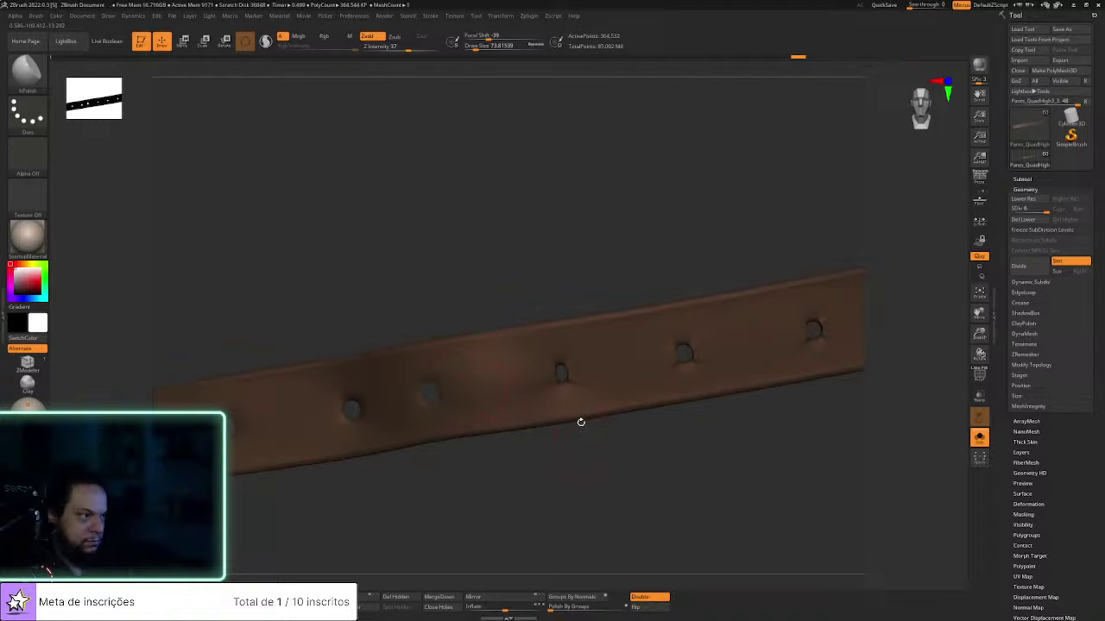
Smooth the pinched edges around the strap's middle hole and the leather beside it
{"action": "left_click_drag", "start_coordinate": [562, 466], "coordinate": [550, 459]}
{"action": "mouse_move", "coordinate": [566, 368]}
{"action": "left_mouse_down", "text": "shift"}
{"action": "mouse_move", "coordinate": [554, 380]}
{"action": "mouse_move", "coordinate": [535, 364]}
{"action": "mouse_move", "coordinate": [562, 364]}
{"action": "mouse_move", "coordinate": [531, 330]}
{"action": "mouse_move", "coordinate": [546, 328]}
{"action": "left_mouse_up", "text": "shift"}
{"action": "key", "text": "shift"}
{"action": "mouse_move", "coordinate": [568, 343]}
{"action": "left_mouse_down", "text": "shift"}
{"action": "mouse_move", "coordinate": [568, 384]}
{"action": "mouse_move", "coordinate": [555, 367]}
{"action": "mouse_move", "coordinate": [565, 379]}
{"action": "left_mouse_up", "text": "shift"}
{"action": "left_click_drag", "start_coordinate": [592, 481], "coordinate": [580, 478]}
{"action": "key", "text": "shift"}
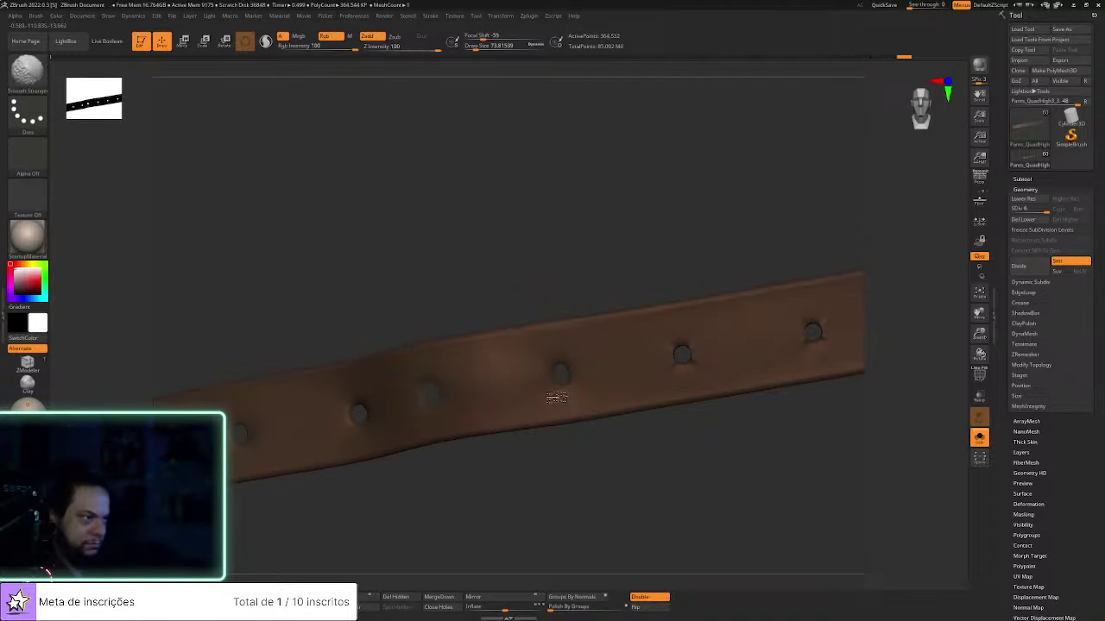
{"action": "mouse_move", "coordinate": [490, 424]}
{"action": "left_mouse_down", "text": "shift"}
{"action": "mouse_move", "coordinate": [544, 370]}
{"action": "mouse_move", "coordinate": [503, 409]}
{"action": "mouse_move", "coordinate": [540, 360]}
{"action": "mouse_move", "coordinate": [602, 345]}
{"action": "left_mouse_up", "text": "shift"}
Smooth and polish around the fifth hole from the rounded end and along the strap's nearby edges
{"action": "mouse_move", "coordinate": [622, 443]}
{"action": "left_mouse_down"}
{"action": "mouse_move", "coordinate": [685, 469]}
{"action": "mouse_move", "coordinate": [573, 453]}
{"action": "left_mouse_up"}
{"action": "mouse_move", "coordinate": [483, 419]}
{"action": "left_mouse_down"}
{"action": "mouse_move", "coordinate": [461, 371]}
{"action": "mouse_move", "coordinate": [473, 367]}
{"action": "left_mouse_up"}
{"action": "mouse_move", "coordinate": [488, 363]}
{"action": "left_mouse_down"}
{"action": "mouse_move", "coordinate": [568, 425]}
{"action": "mouse_move", "coordinate": [558, 478]}
{"action": "mouse_move", "coordinate": [576, 475]}
{"action": "left_mouse_up"}
{"action": "left_click_drag", "start_coordinate": [521, 369], "coordinate": [514, 377], "text": "shift"}
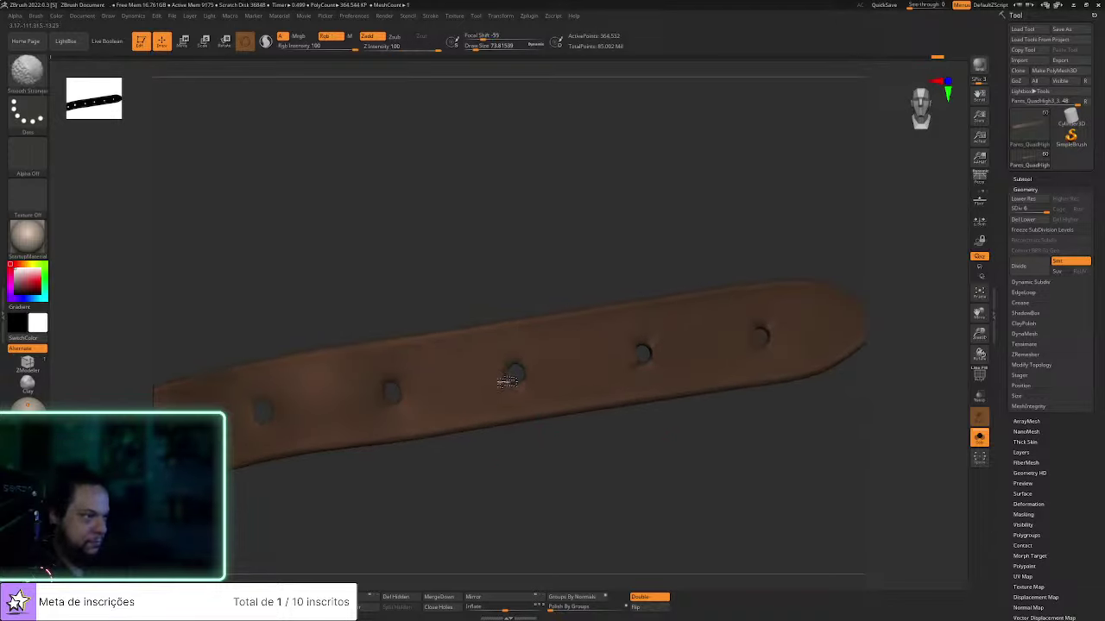
{"action": "mouse_move", "coordinate": [521, 382]}
{"action": "left_mouse_down", "text": "shift"}
{"action": "mouse_move", "coordinate": [521, 365]}
{"action": "mouse_move", "coordinate": [515, 374]}
{"action": "left_mouse_up", "text": "shift"}
{"action": "right_click_drag", "start_coordinate": [515, 375], "coordinate": [552, 374]}
{"action": "left_click_drag", "start_coordinate": [546, 432], "coordinate": [537, 436]}
{"action": "mouse_move", "coordinate": [497, 361]}
{"action": "left_mouse_down", "text": "shift"}
{"action": "mouse_move", "coordinate": [563, 338]}
{"action": "mouse_move", "coordinate": [500, 345]}
{"action": "left_mouse_up", "text": "shift"}
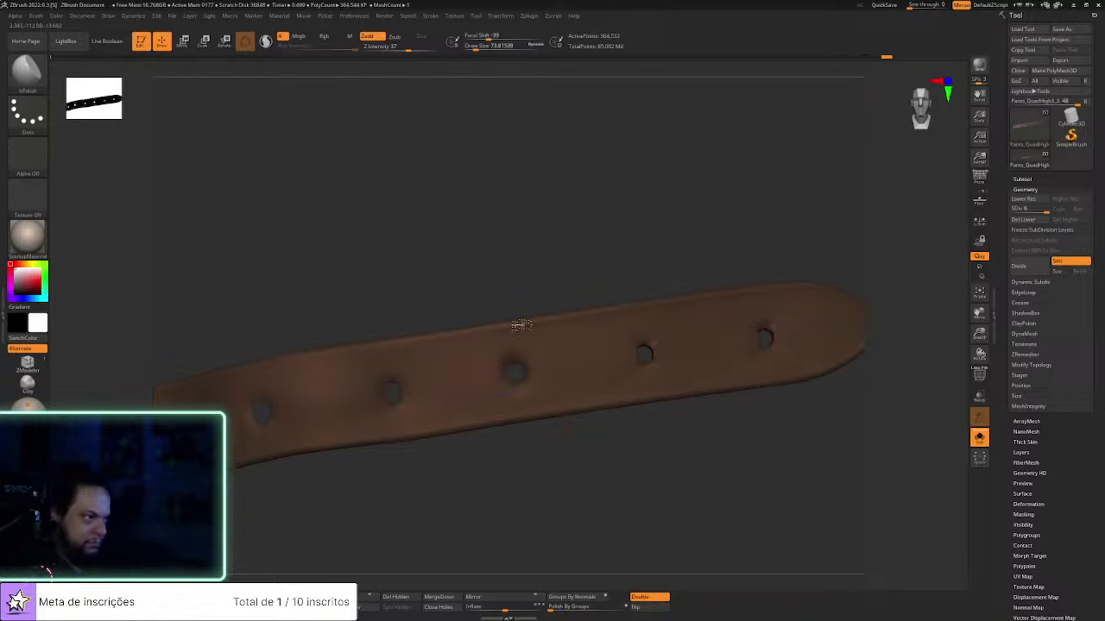
{"action": "key", "text": "shift"}
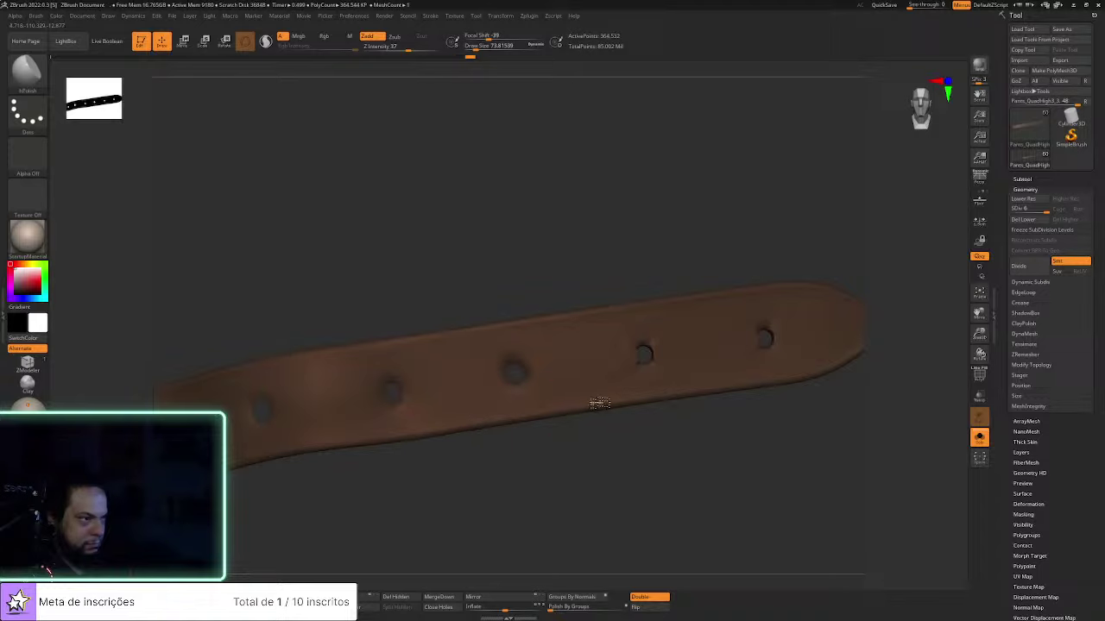
Smooth and polish around the last two holes and the edges near the strap's pointed tip
{"action": "left_click_drag", "start_coordinate": [649, 428], "coordinate": [516, 494], "text": "alt"}
{"action": "key", "text": "shift"}
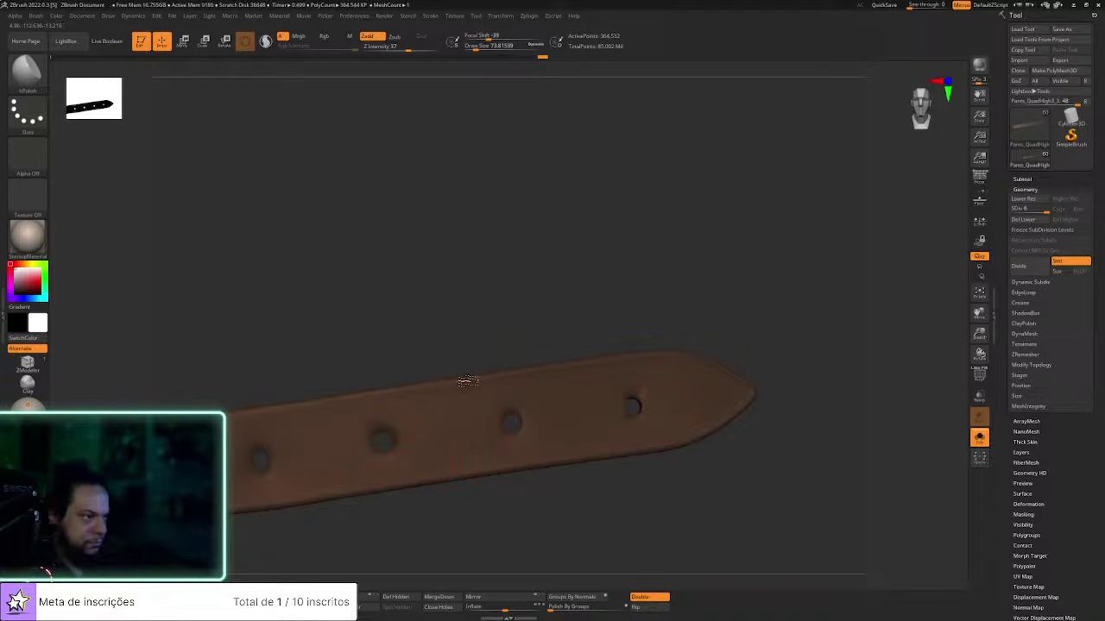
{"action": "key", "text": "shift"}
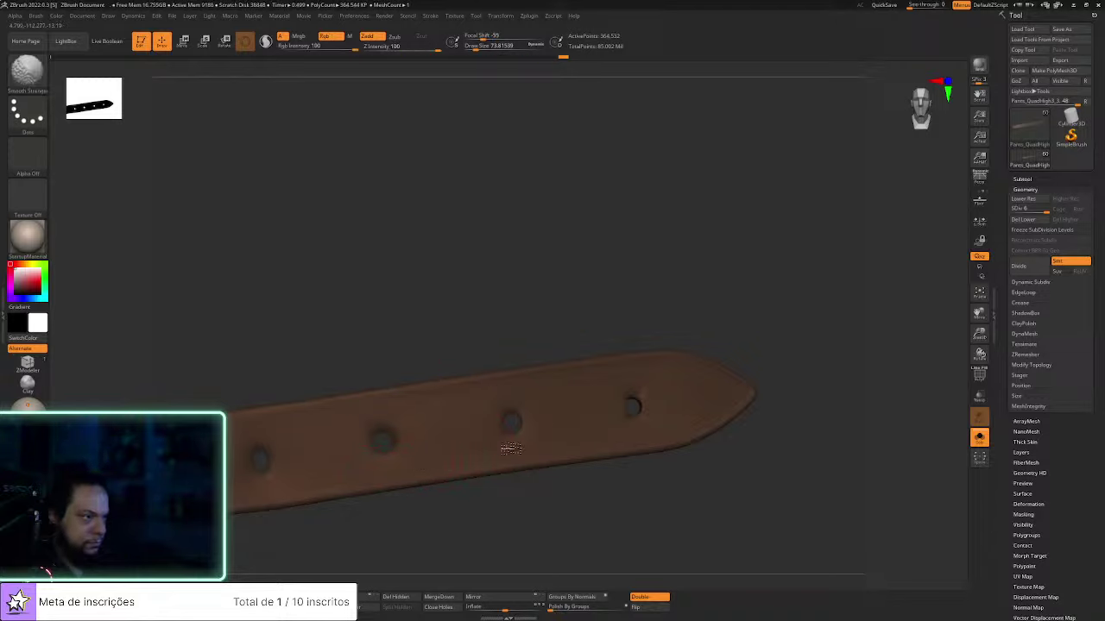
{"action": "right_click_drag", "start_coordinate": [769, 377], "coordinate": [782, 380]}
{"action": "mouse_move", "coordinate": [656, 409]}
{"action": "right_mouse_down"}
{"action": "mouse_move", "coordinate": [643, 407]}
{"action": "mouse_move", "coordinate": [670, 464]}
{"action": "right_mouse_up"}
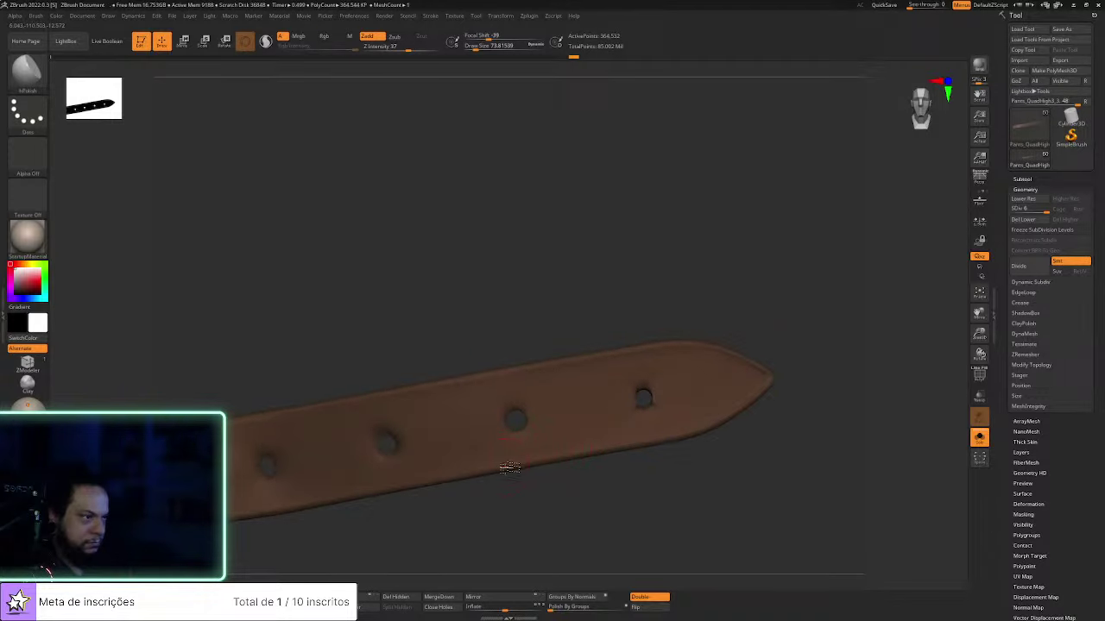
{"action": "key", "text": "shift"}
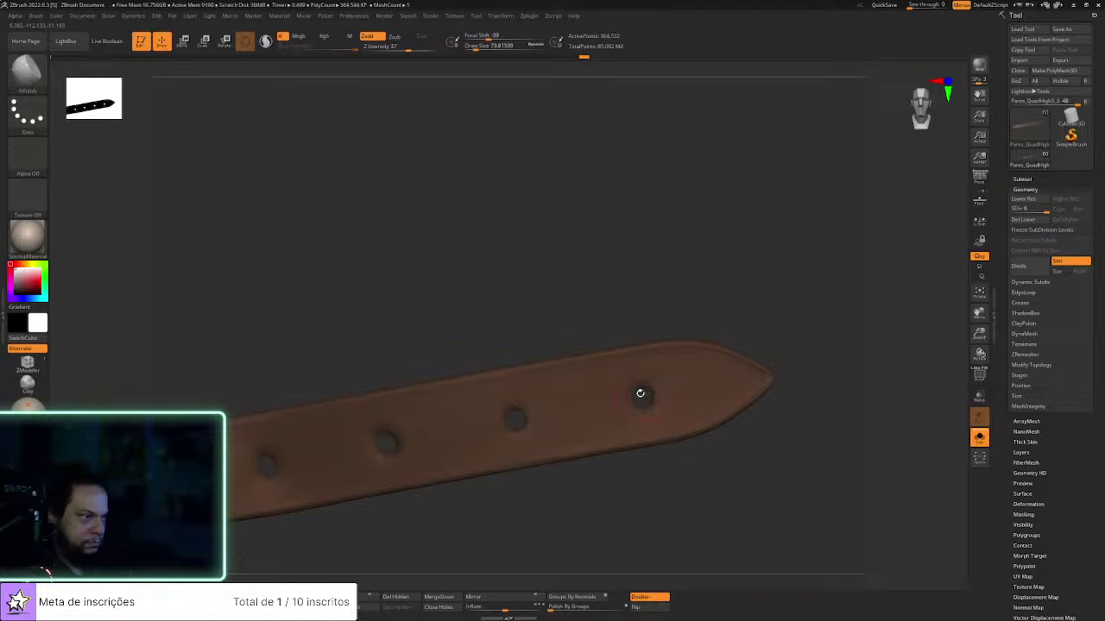
{"action": "key", "text": "shift"}
{"action": "key", "text": "shift"}
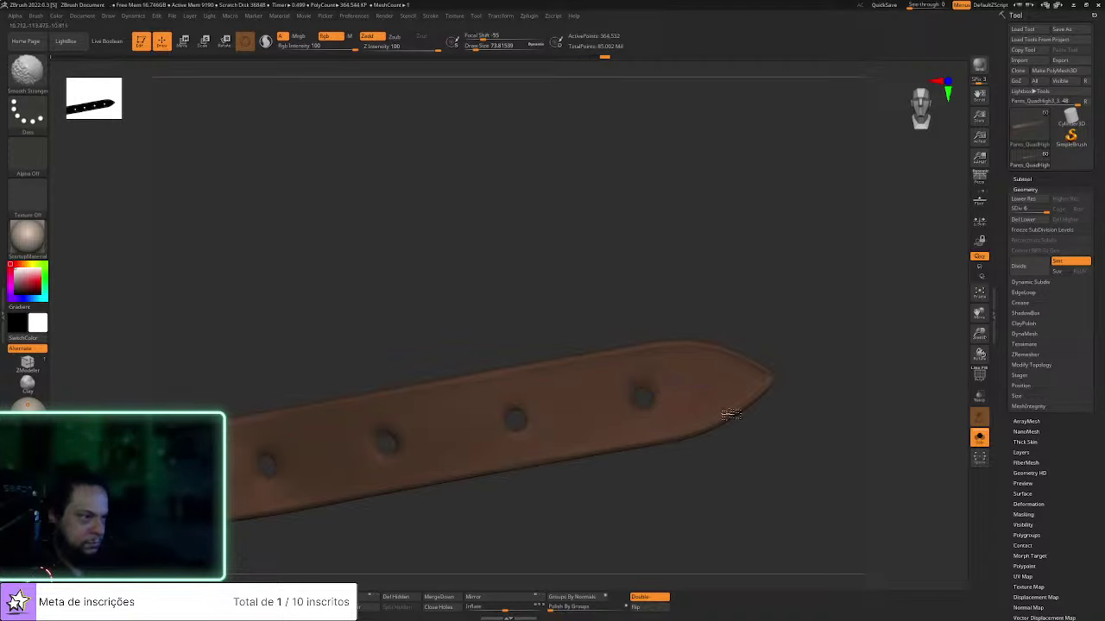
{"action": "left_click_drag", "start_coordinate": [766, 422], "coordinate": [759, 393]}
{"action": "key", "text": "shift"}
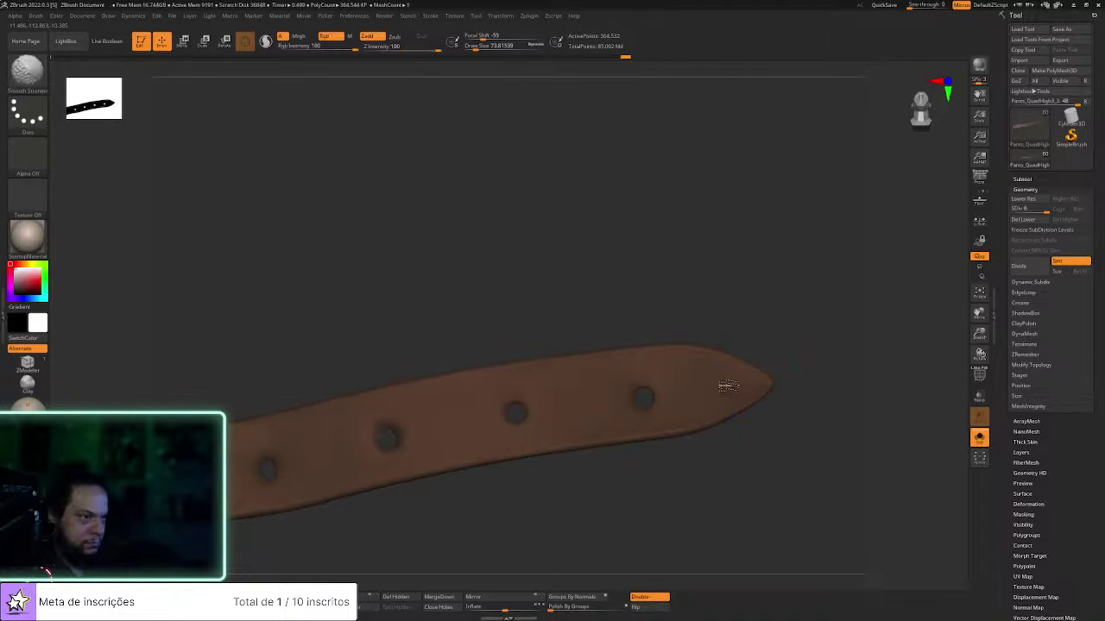
Enlarge the smoothing brush to a draw size of about 139 and even out the strap's surface around its holes
{"action": "key", "text": "s"}
{"action": "left_click", "coordinate": [704, 424]}
{"action": "key", "text": "shift"}
{"action": "mouse_move", "coordinate": [747, 385]}
{"action": "left_mouse_down"}
{"action": "mouse_move", "coordinate": [705, 493]}
{"action": "mouse_move", "coordinate": [682, 506]}
{"action": "left_mouse_up"}
{"action": "key", "text": "s"}
{"action": "left_click", "coordinate": [518, 457]}
{"action": "left_click_drag", "start_coordinate": [512, 461], "coordinate": [513, 444], "text": "shift"}
{"action": "key", "text": "s"}
{"action": "left_click", "coordinate": [509, 455]}
{"action": "left_click_drag", "start_coordinate": [486, 480], "coordinate": [490, 459]}
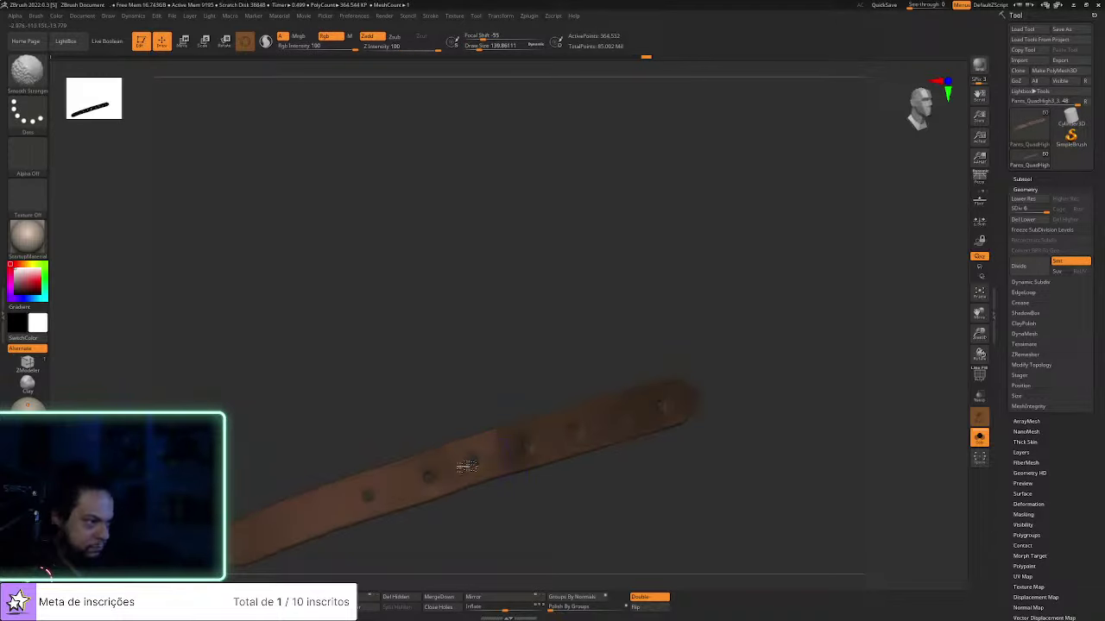
Inflate the leather around the strap's middle holes using the Inflat brush at a draw size of about 25
{"action": "mouse_move", "coordinate": [505, 513]}
{"action": "left_mouse_down"}
{"action": "mouse_move", "coordinate": [466, 458]}
{"action": "mouse_move", "coordinate": [495, 522]}
{"action": "left_mouse_up"}
{"action": "key", "text": "s"}
{"action": "left_click", "coordinate": [466, 468]}
{"action": "left_click_drag", "start_coordinate": [471, 465], "coordinate": [457, 472]}
{"action": "key", "text": "s"}
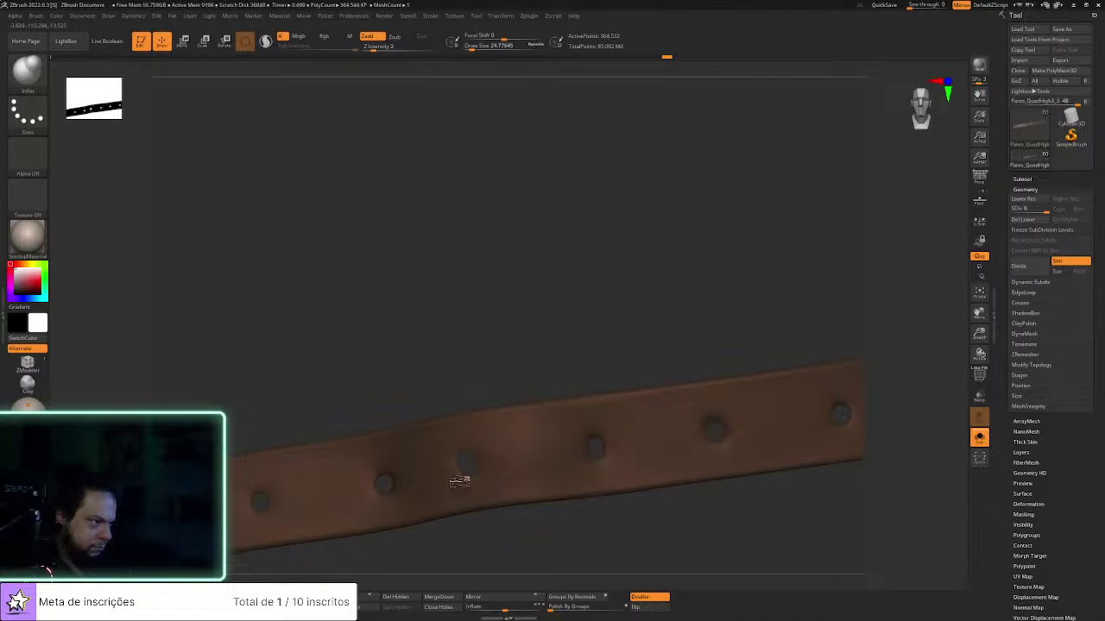
Polish and smooth the strap's surface and edges around its middle holes using a draw size of about 49
{"action": "right_click_drag", "start_coordinate": [471, 461], "coordinate": [478, 456]}
{"action": "key", "text": "s"}
{"action": "left_click_drag", "start_coordinate": [466, 475], "coordinate": [471, 474]}
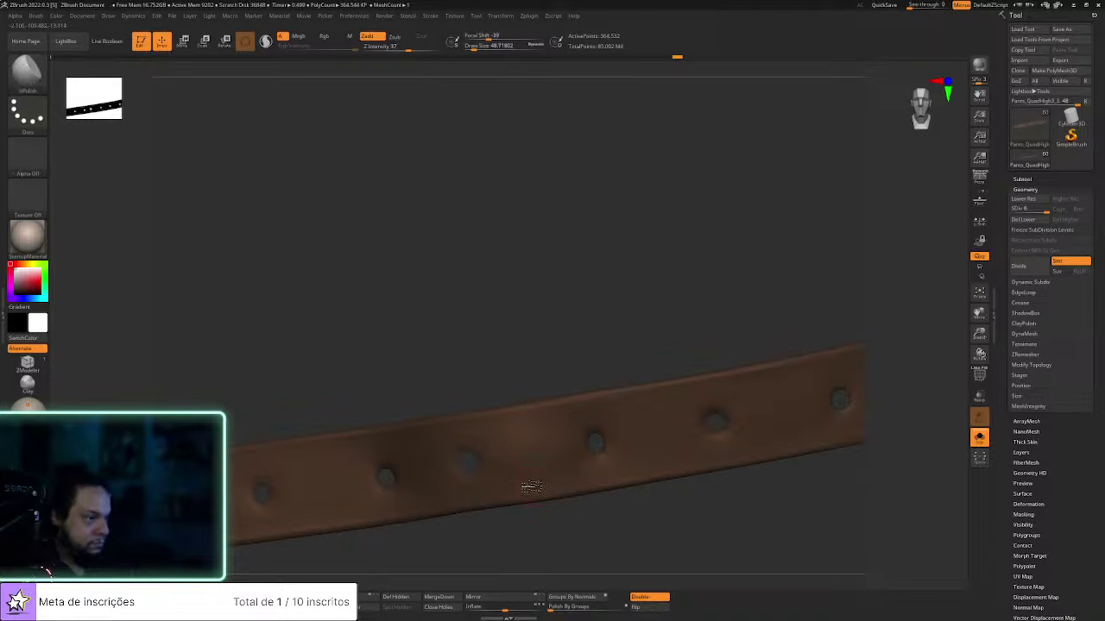
{"action": "mouse_move", "coordinate": [508, 454]}
{"action": "left_mouse_down"}
{"action": "mouse_move", "coordinate": [531, 490]}
{"action": "mouse_move", "coordinate": [527, 423]}
{"action": "mouse_move", "coordinate": [538, 419]}
{"action": "left_mouse_up"}
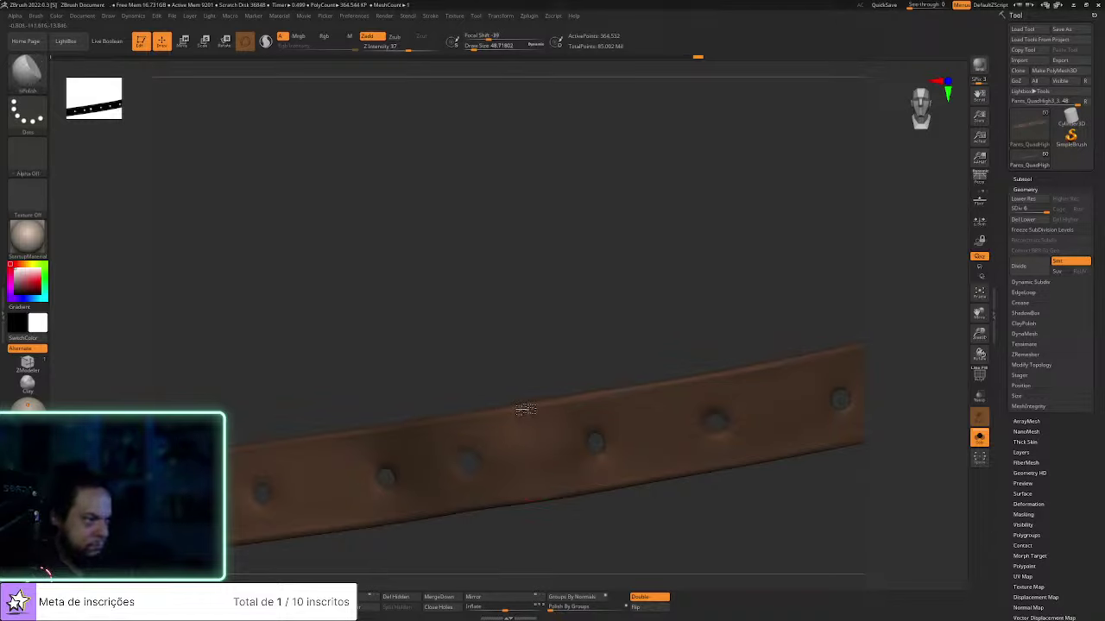
{"action": "key", "text": "shift"}
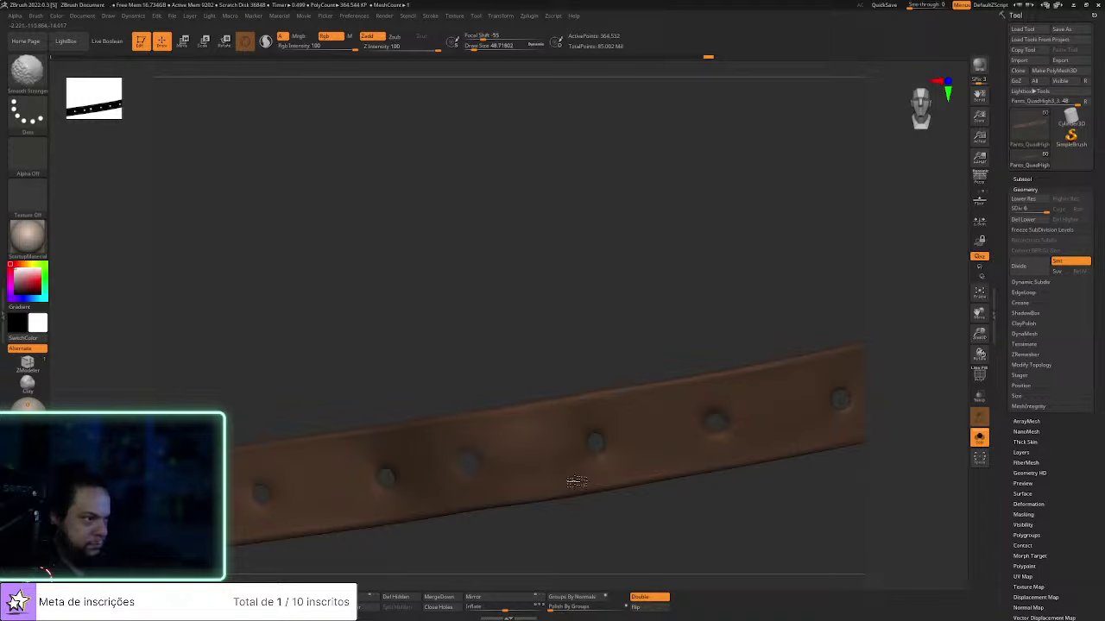
{"action": "mouse_move", "coordinate": [636, 491]}
{"action": "left_mouse_down"}
{"action": "mouse_move", "coordinate": [646, 469]}
{"action": "mouse_move", "coordinate": [614, 513]}
{"action": "mouse_move", "coordinate": [627, 561]}
{"action": "mouse_move", "coordinate": [525, 453]}
{"action": "left_mouse_up"}
{"action": "left_click", "coordinate": [515, 486]}
Enlarge the hPolish brush to a draw size of about 67 and flatten the strap's rounded end and neighbouring edges
{"action": "mouse_move", "coordinate": [516, 486]}
{"action": "right_mouse_down", "text": "ctrl"}
{"action": "mouse_move", "coordinate": [578, 491]}
{"action": "mouse_move", "coordinate": [774, 414]}
{"action": "right_mouse_up", "text": "ctrl"}
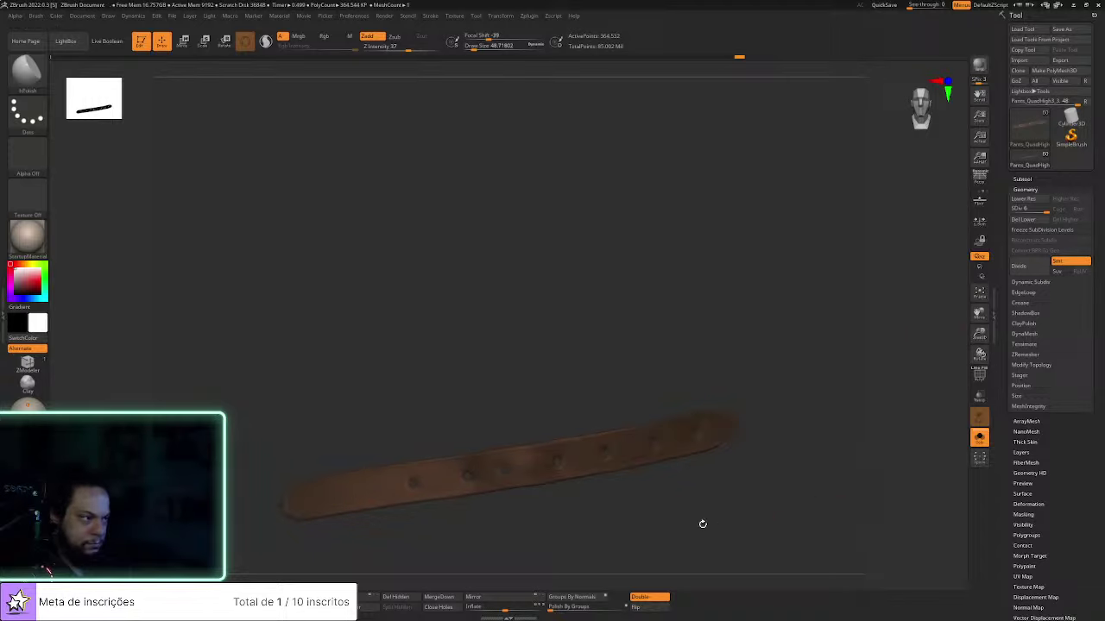
{"action": "right_click_drag", "start_coordinate": [566, 561], "coordinate": [688, 503], "text": "alt"}
{"action": "left_click_drag", "start_coordinate": [688, 503], "coordinate": [684, 483]}
{"action": "right_click_drag", "start_coordinate": [525, 492], "coordinate": [562, 535], "text": "ctrl"}
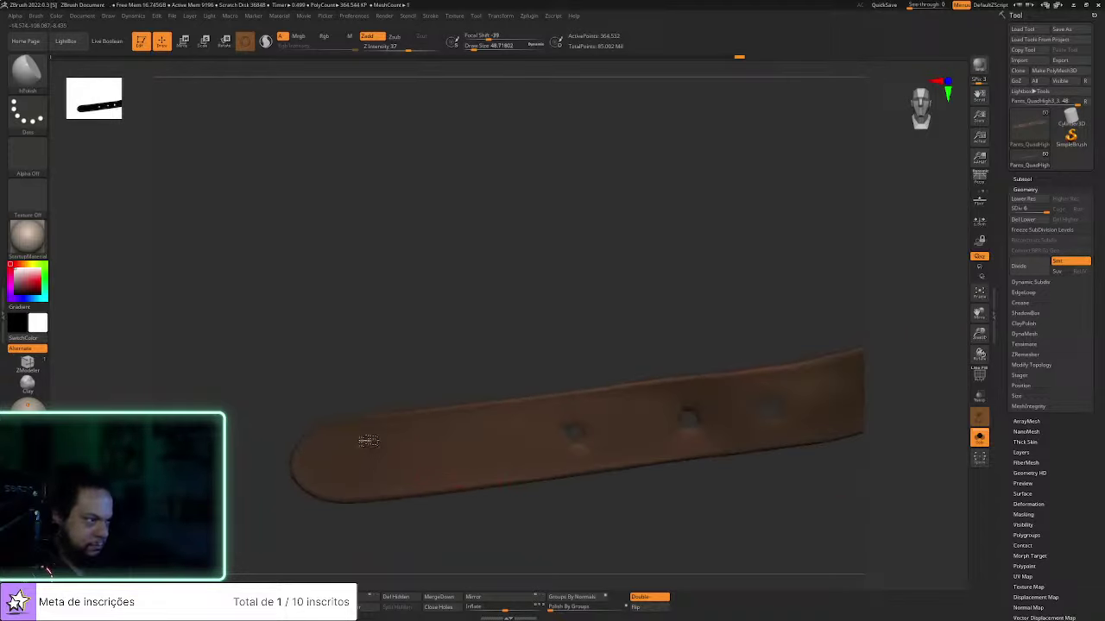
{"action": "key", "text": "s"}
{"action": "left_click", "coordinate": [371, 456]}
{"action": "left_click_drag", "start_coordinate": [376, 439], "coordinate": [331, 450]}
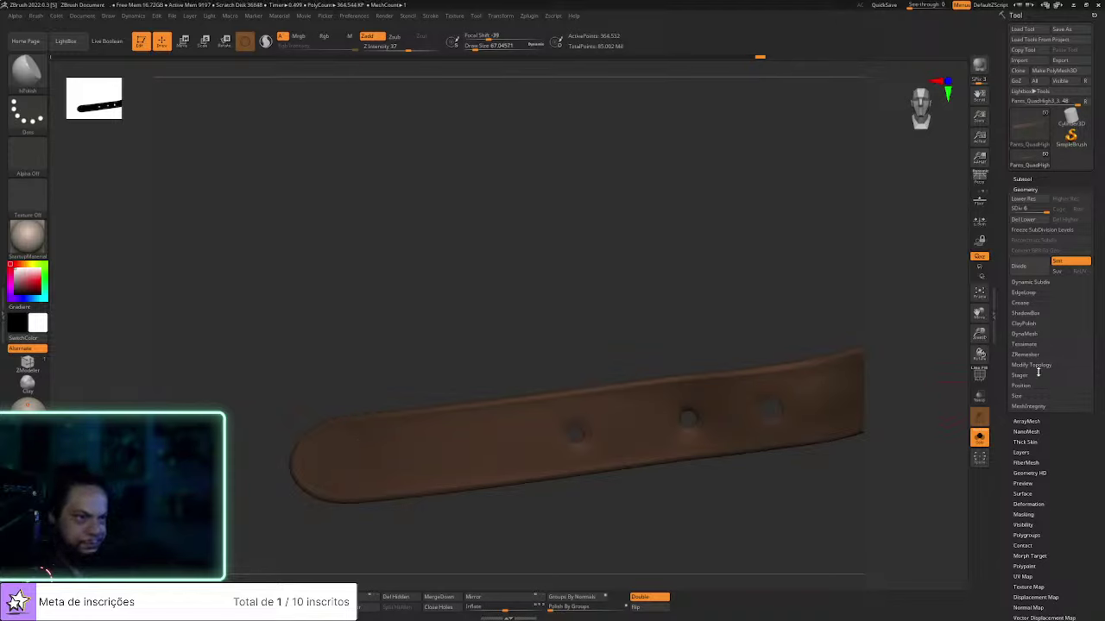
{"action": "left_click_drag", "start_coordinate": [868, 498], "coordinate": [829, 484]}
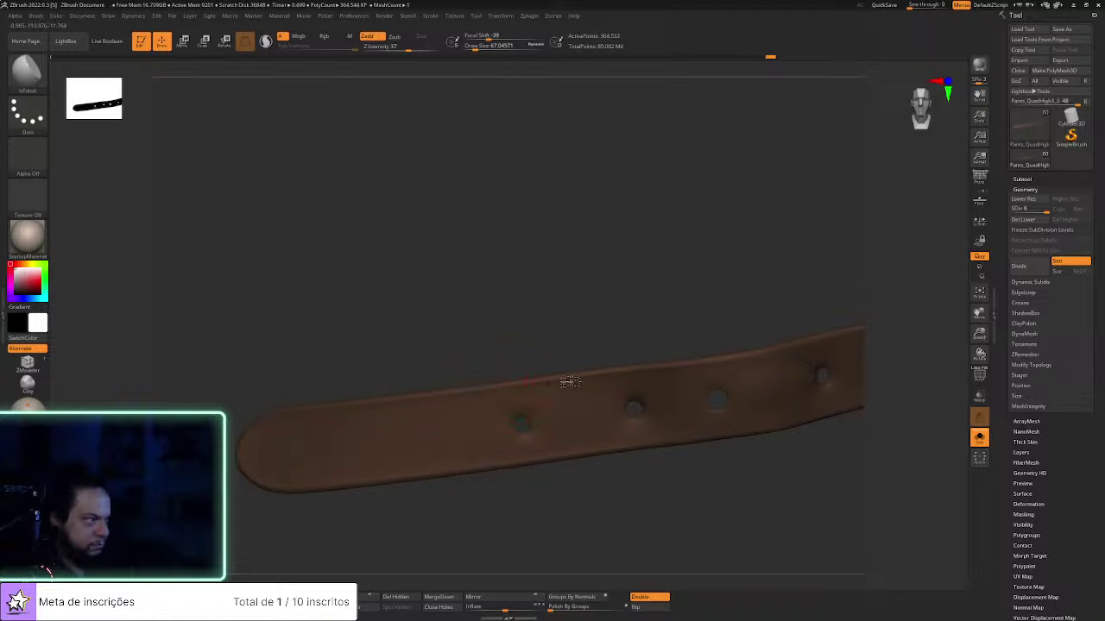
{"action": "left_click_drag", "start_coordinate": [703, 506], "coordinate": [759, 488]}
{"action": "left_click", "coordinate": [979, 377]}
{"action": "left_click", "coordinate": [981, 378]}
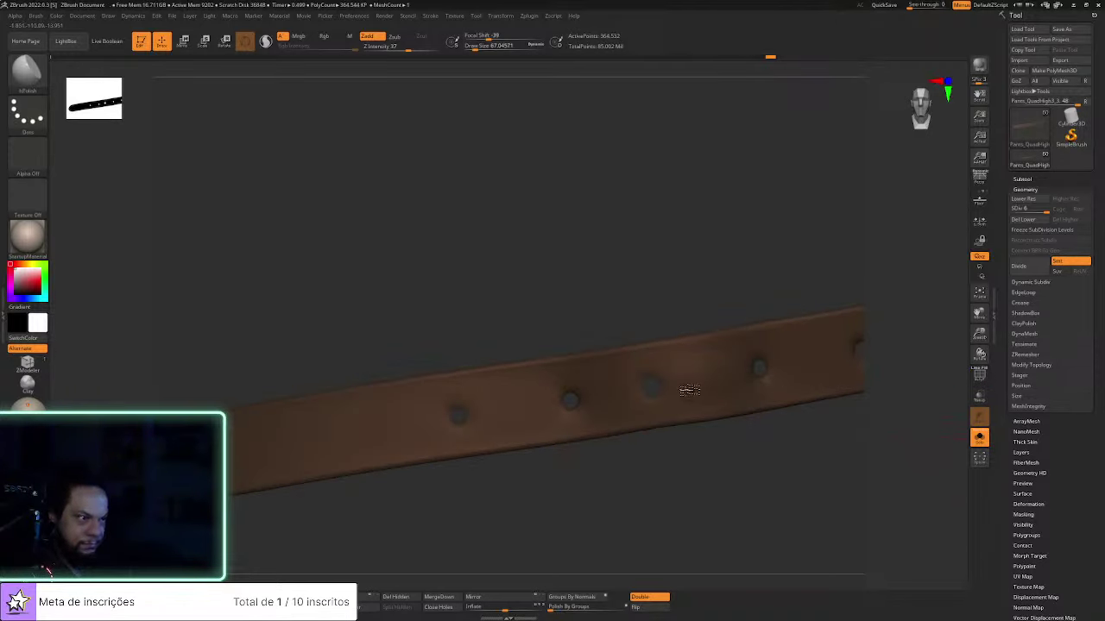
Add a sculpting layer to the strap and mask its rim by isolating the edge polygroup
{"action": "left_click", "coordinate": [1022, 452]}
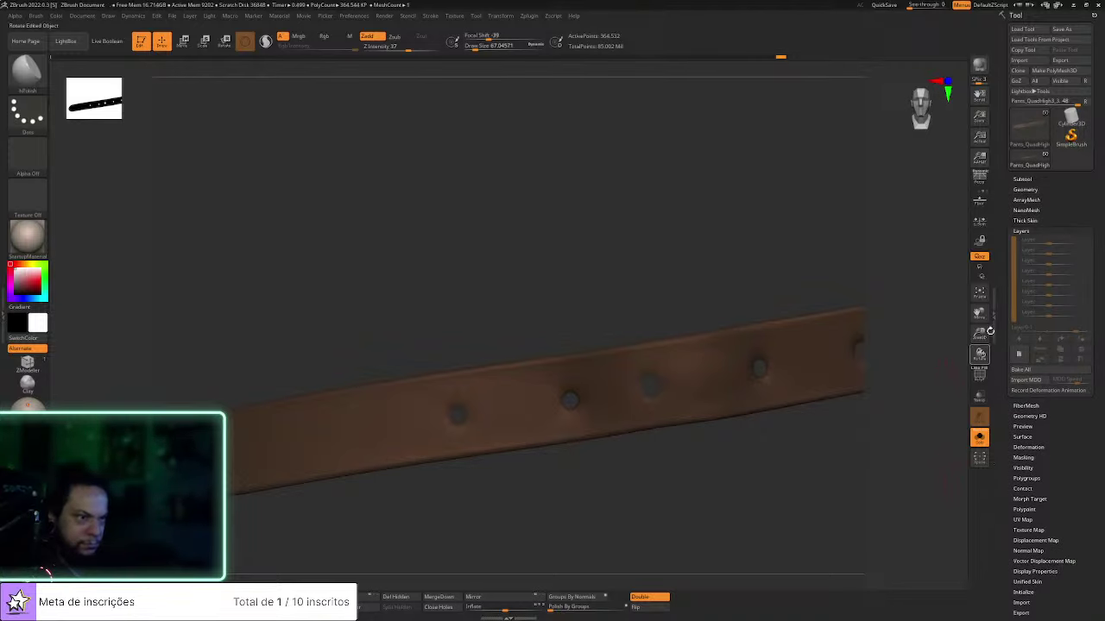
{"action": "left_click", "coordinate": [1020, 351]}
{"action": "left_click", "coordinate": [659, 342], "text": "ctrl+shift"}
{"action": "left_click", "coordinate": [673, 486], "text": "ctrl"}
{"action": "left_click", "coordinate": [673, 486], "text": "ctrl+shift"}
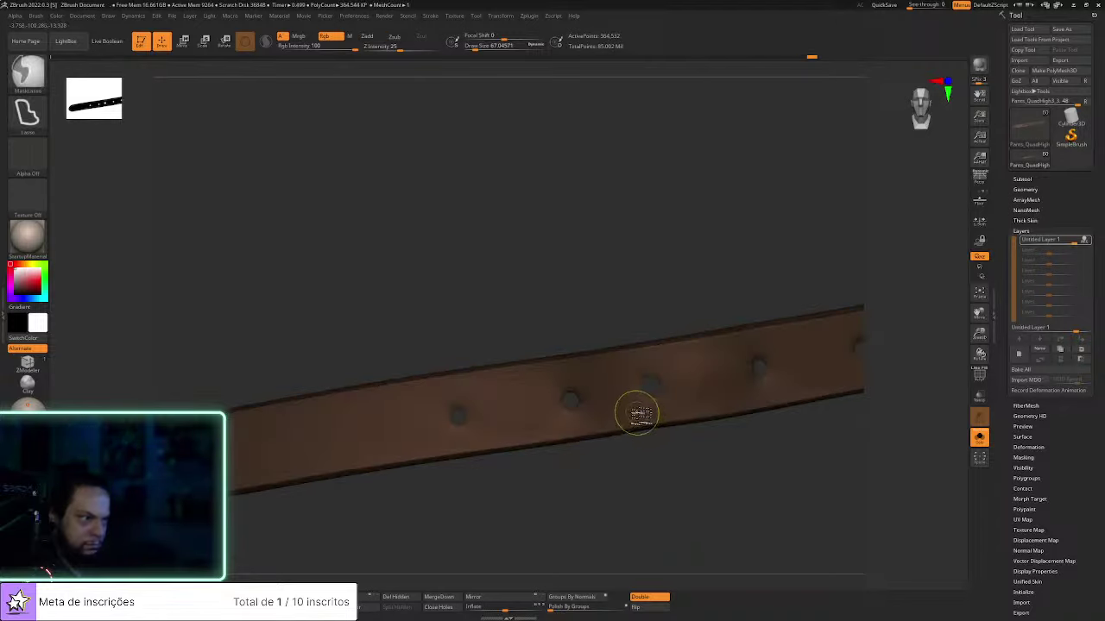
Invert the mask to protect the strap's front face and soften its boundary along the rim
{"action": "left_click", "coordinate": [645, 444], "text": "ctrl"}
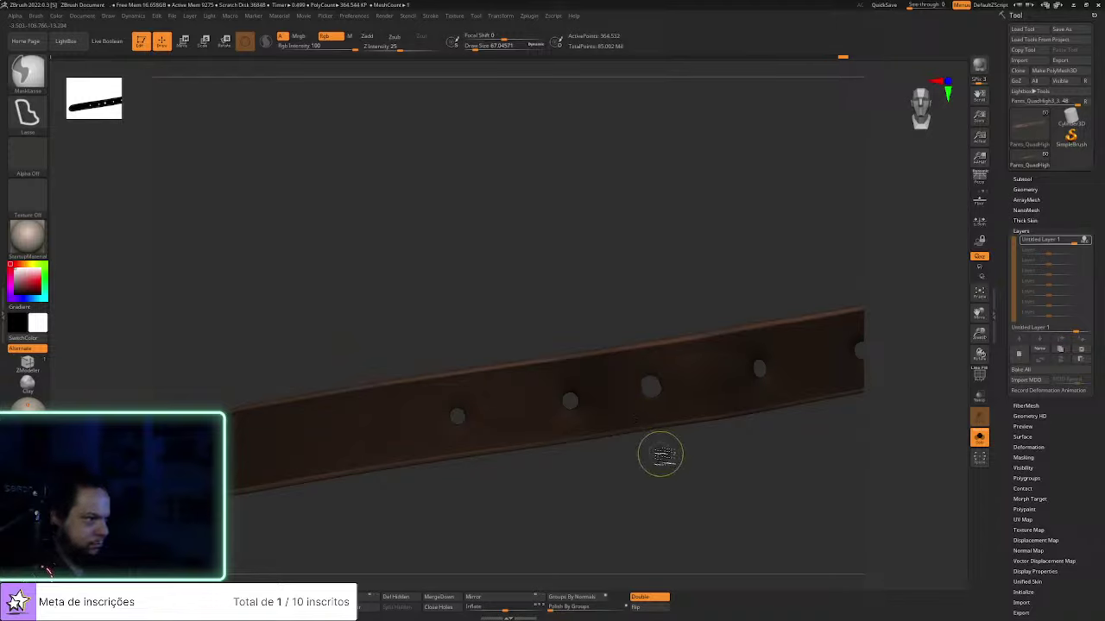
{"action": "left_click", "coordinate": [647, 417], "text": "ctrl"}
{"action": "left_click", "coordinate": [668, 460], "text": "ctrl"}
{"action": "left_click", "coordinate": [645, 415], "text": "ctrl"}
{"action": "left_click", "coordinate": [652, 441], "text": "ctrl"}
{"action": "left_click", "coordinate": [645, 418], "text": "ctrl"}
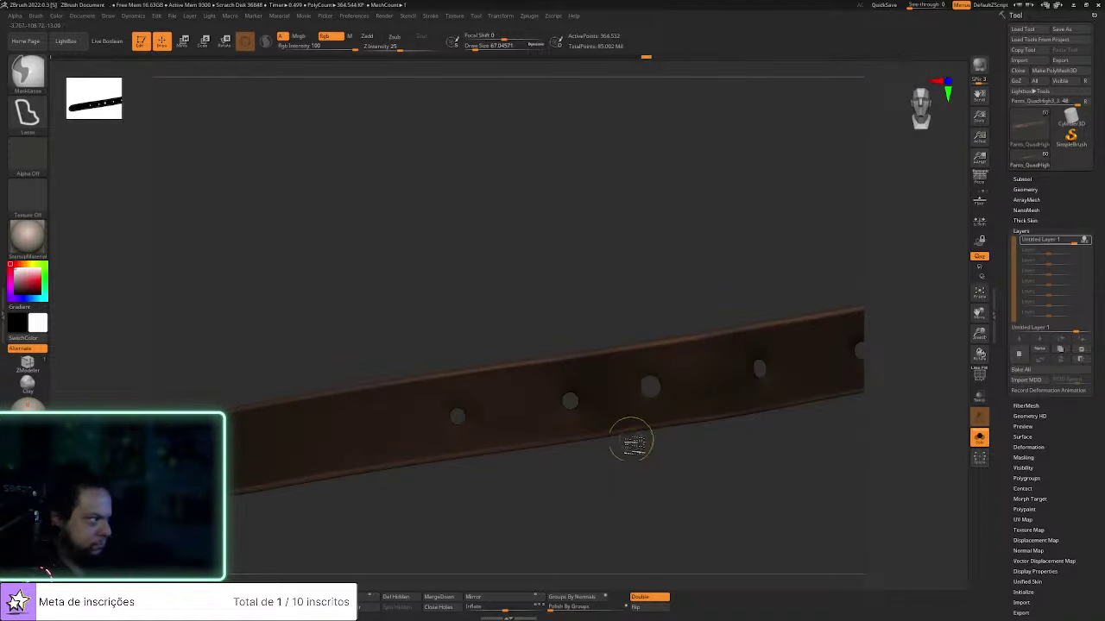
{"action": "left_click", "coordinate": [631, 437], "text": "ctrl"}
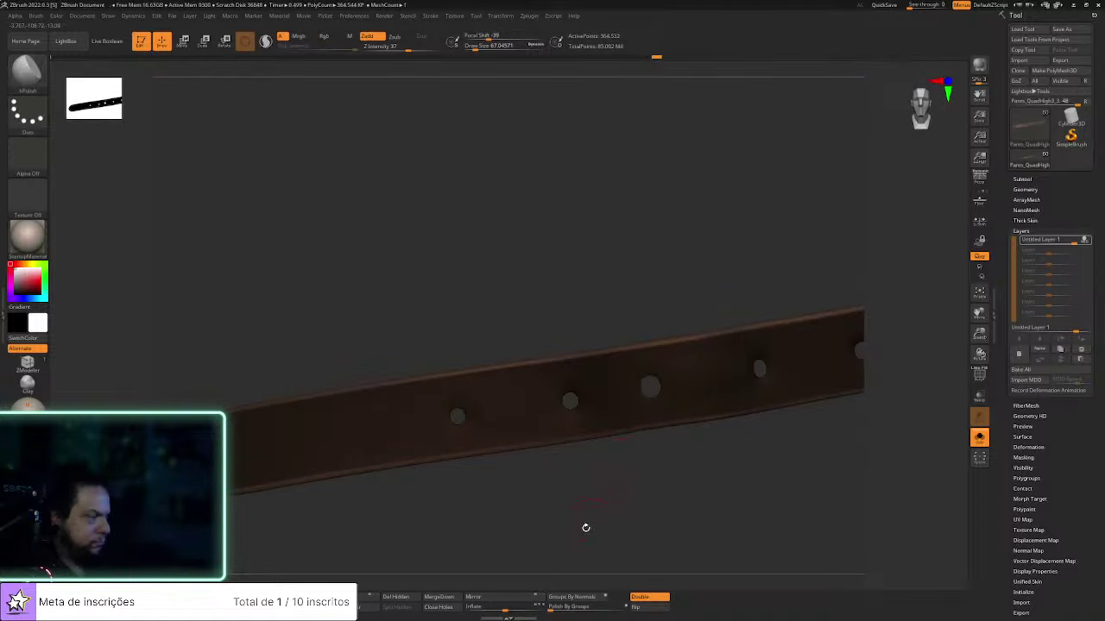
Inflate the unmasked rim into a raised border and display the strap together with the rest of the belt
{"action": "left_click_drag", "start_coordinate": [514, 603], "coordinate": [511, 602]}
{"action": "left_click", "coordinate": [506, 603]}
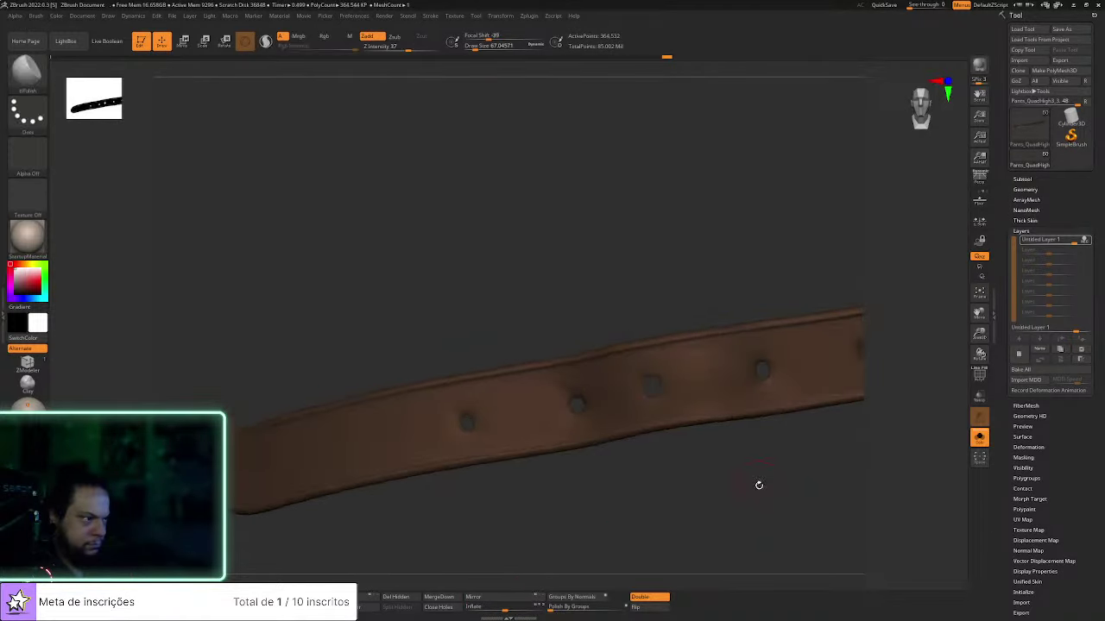
{"action": "left_click_drag", "start_coordinate": [762, 515], "coordinate": [715, 516]}
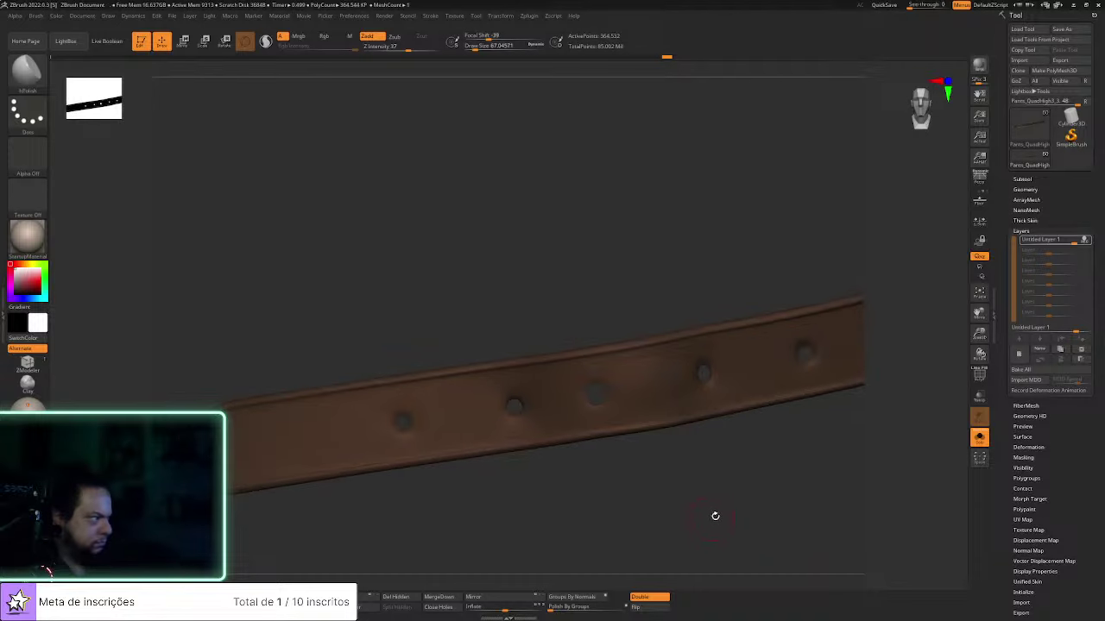
{"action": "left_click", "coordinate": [978, 438]}
{"action": "left_click_drag", "start_coordinate": [953, 457], "coordinate": [907, 462]}
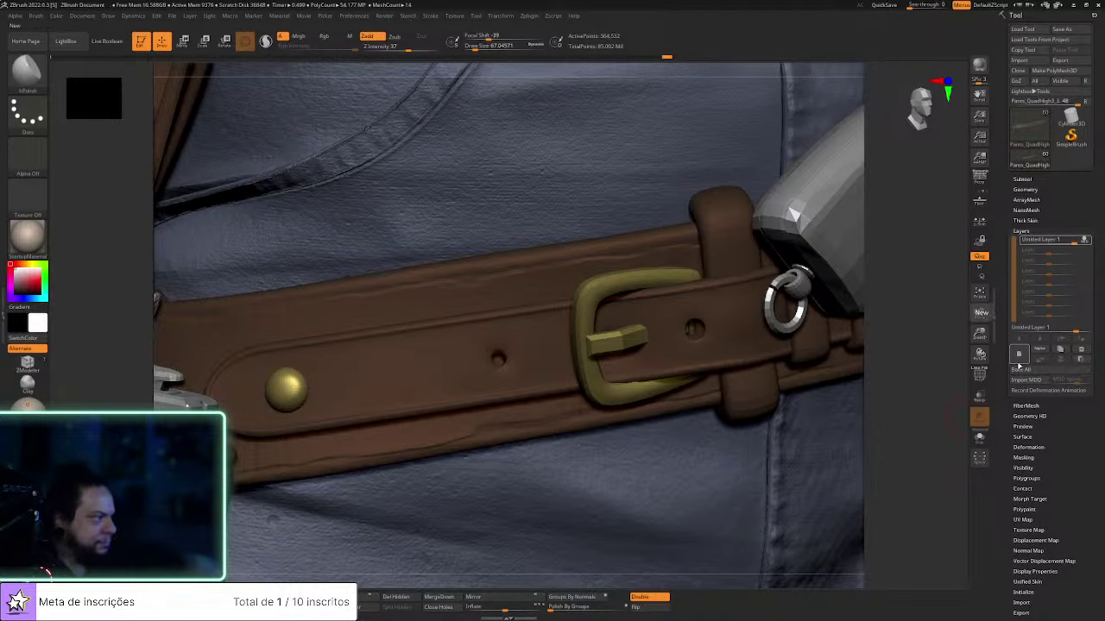
Add a second layer to the strap and set up the DamStandard brush with the DragDot stroke
{"action": "left_click", "coordinate": [1017, 354]}
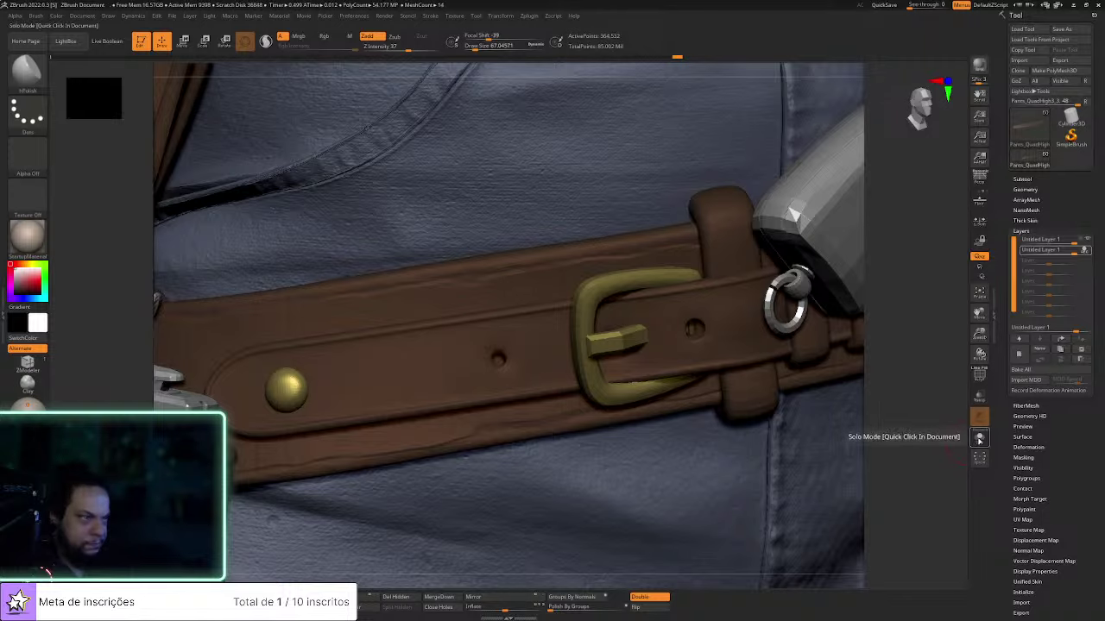
{"action": "left_click", "coordinate": [979, 437]}
{"action": "key", "text": "b"}
{"action": "key", "text": "d"}
{"action": "key", "text": "s"}
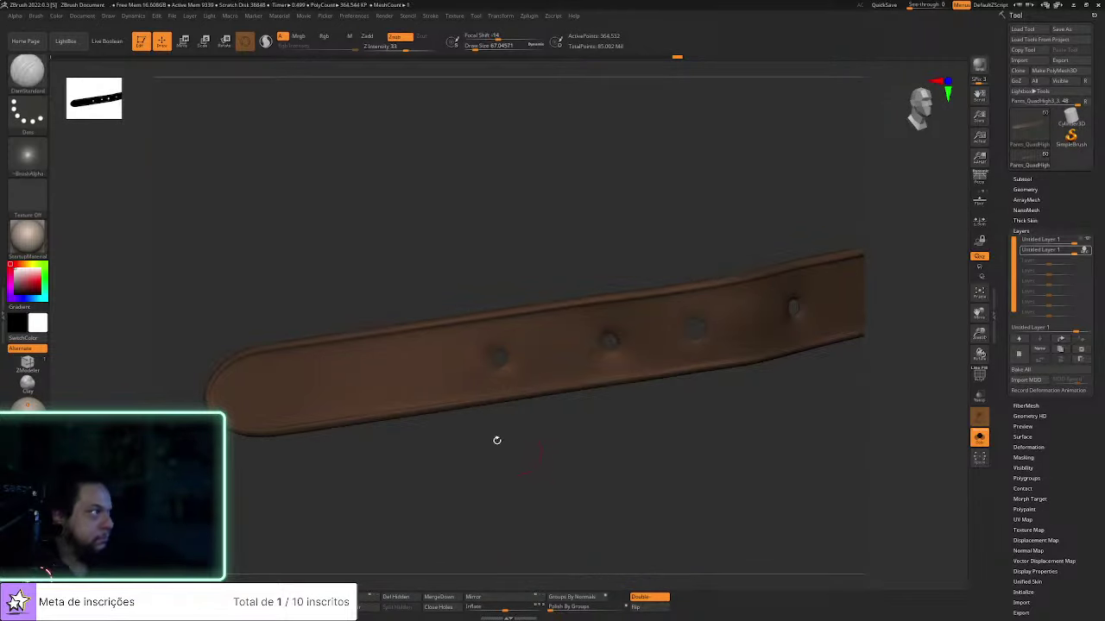
{"action": "left_click", "coordinate": [41, 121]}
{"action": "left_click", "coordinate": [288, 122]}
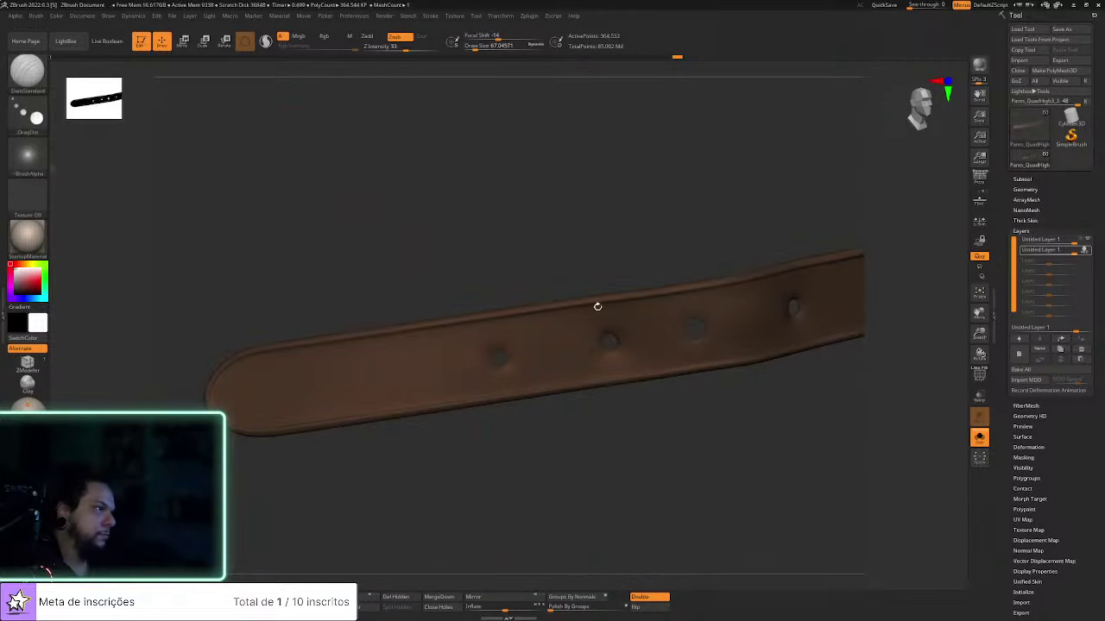
Show the surrounding belt parts as transparent and enlarge the brush around the brass rivet to a draw size of about 203
{"action": "left_click", "coordinate": [978, 436]}
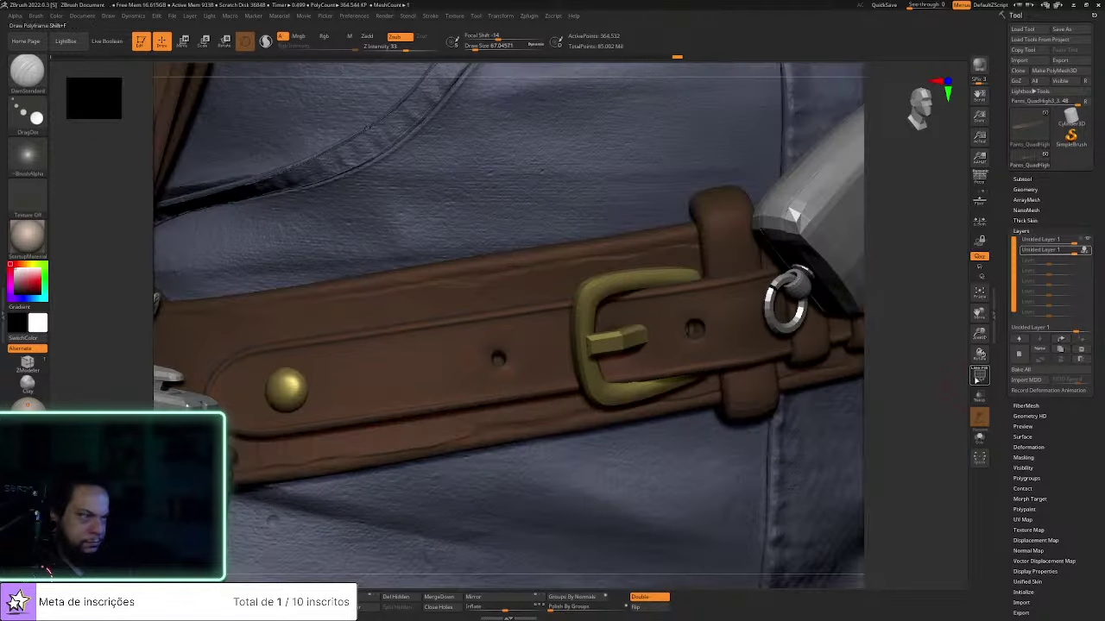
{"action": "left_click", "coordinate": [980, 377]}
{"action": "left_click", "coordinate": [982, 395]}
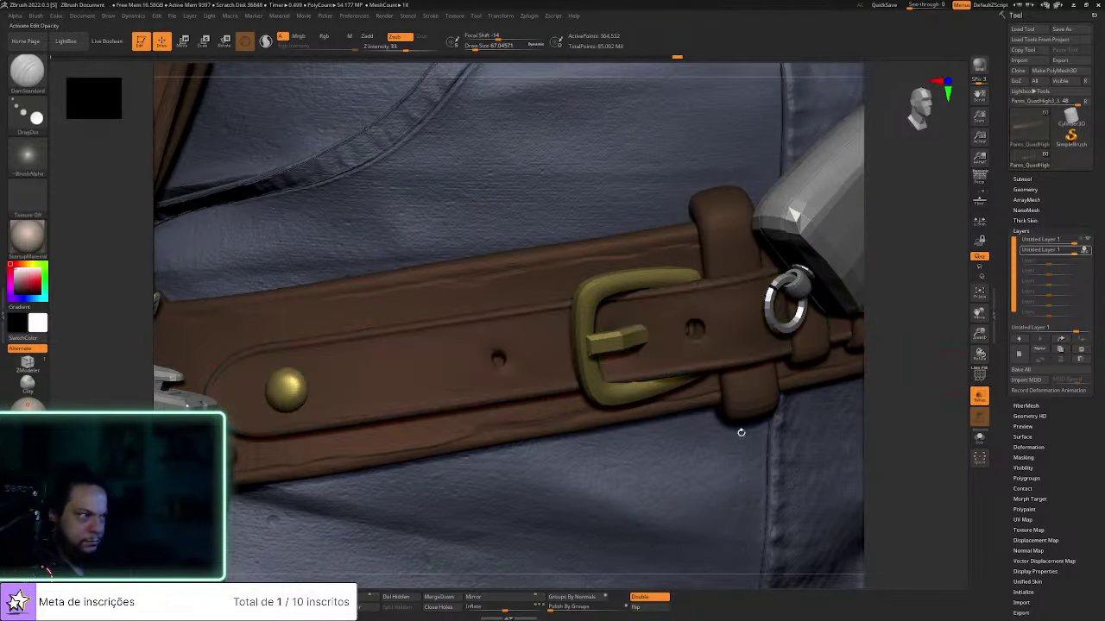
{"action": "key", "text": "s"}
{"action": "mouse_move", "coordinate": [325, 392]}
{"action": "left_mouse_down"}
{"action": "mouse_move", "coordinate": [343, 380]}
{"action": "mouse_move", "coordinate": [294, 393]}
{"action": "left_mouse_up"}
{"action": "key", "text": "s"}
{"action": "key", "text": "s"}
{"action": "key", "text": "s"}
{"action": "key", "text": "s"}
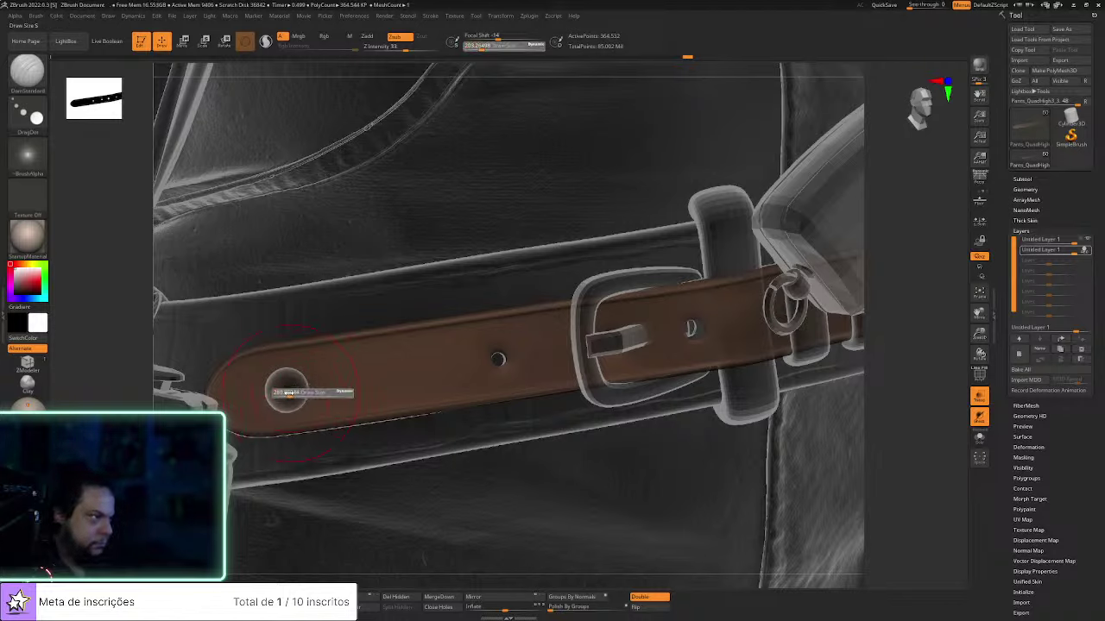
Switch to the Inflat brush and dent the leather beneath the rivet using a draw size of about 67
{"action": "key", "text": "b"}
{"action": "key", "text": "i"}
{"action": "key", "text": "n"}
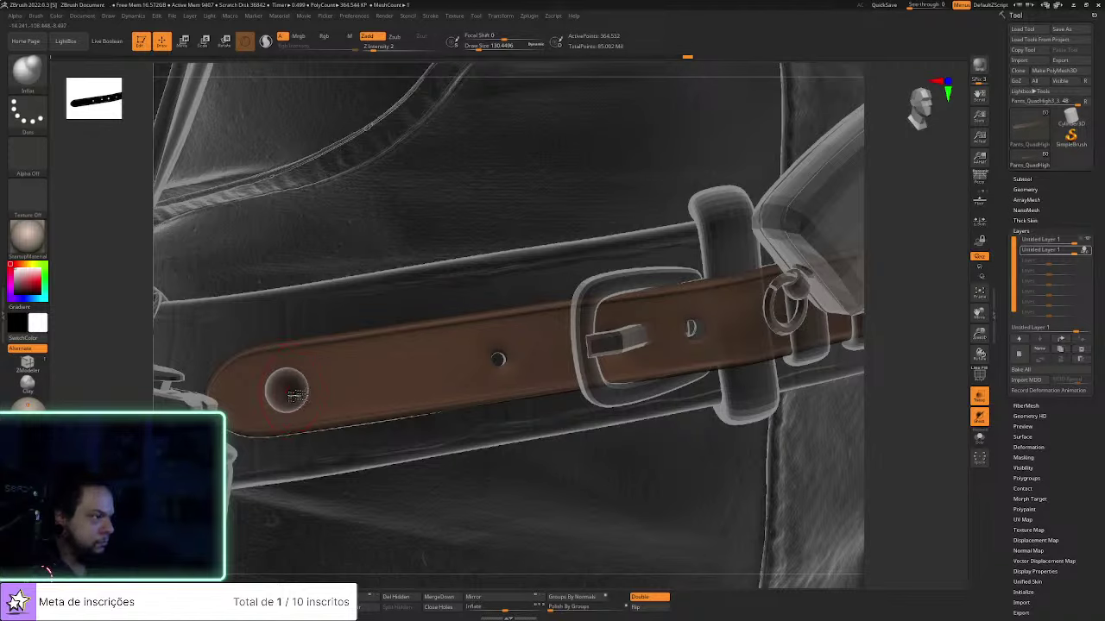
{"action": "left_click", "coordinate": [430, 16]}
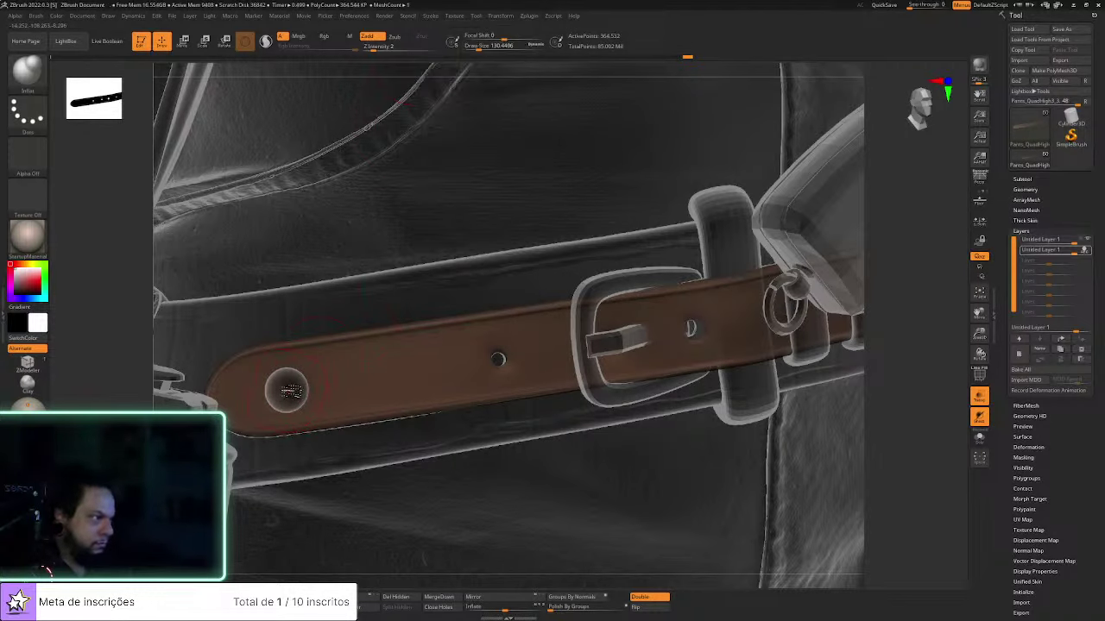
{"action": "key", "text": "s"}
{"action": "left_click_drag", "start_coordinate": [294, 391], "coordinate": [277, 370]}
{"action": "key", "text": "s"}
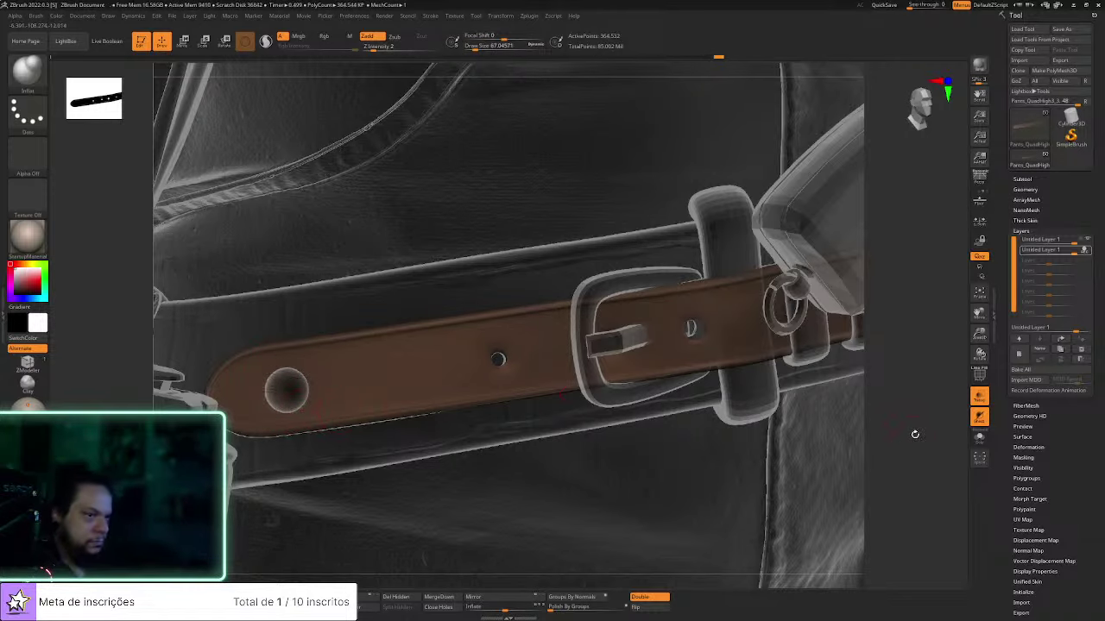
Isolate the strap, raise the Inflat brush's Z intensity to 13 and deepen the dent at the rivet's position
{"action": "left_click", "coordinate": [979, 436]}
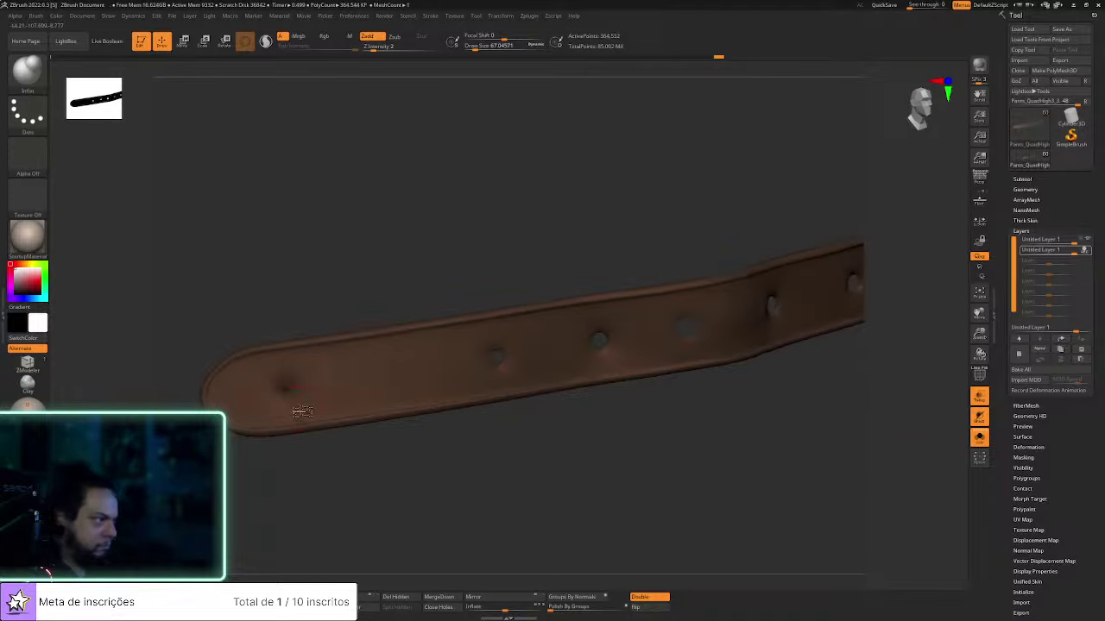
{"action": "mouse_move", "coordinate": [346, 460]}
{"action": "left_mouse_down"}
{"action": "mouse_move", "coordinate": [357, 458]}
{"action": "mouse_move", "coordinate": [360, 486]}
{"action": "mouse_move", "coordinate": [351, 456]}
{"action": "left_mouse_up"}
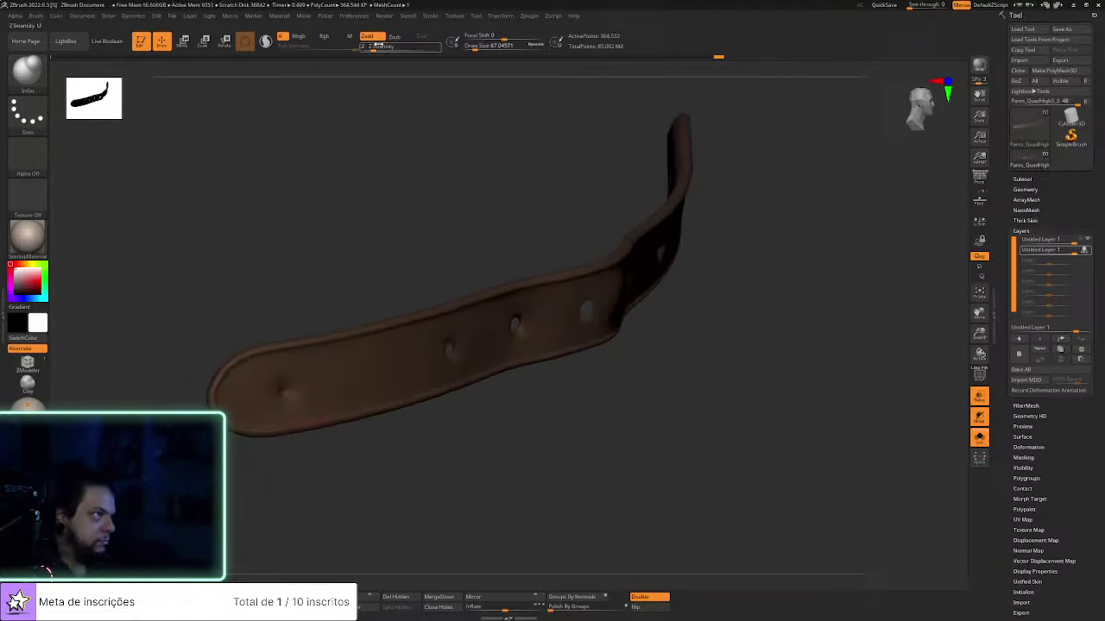
{"action": "left_click_drag", "start_coordinate": [424, 437], "coordinate": [316, 440]}
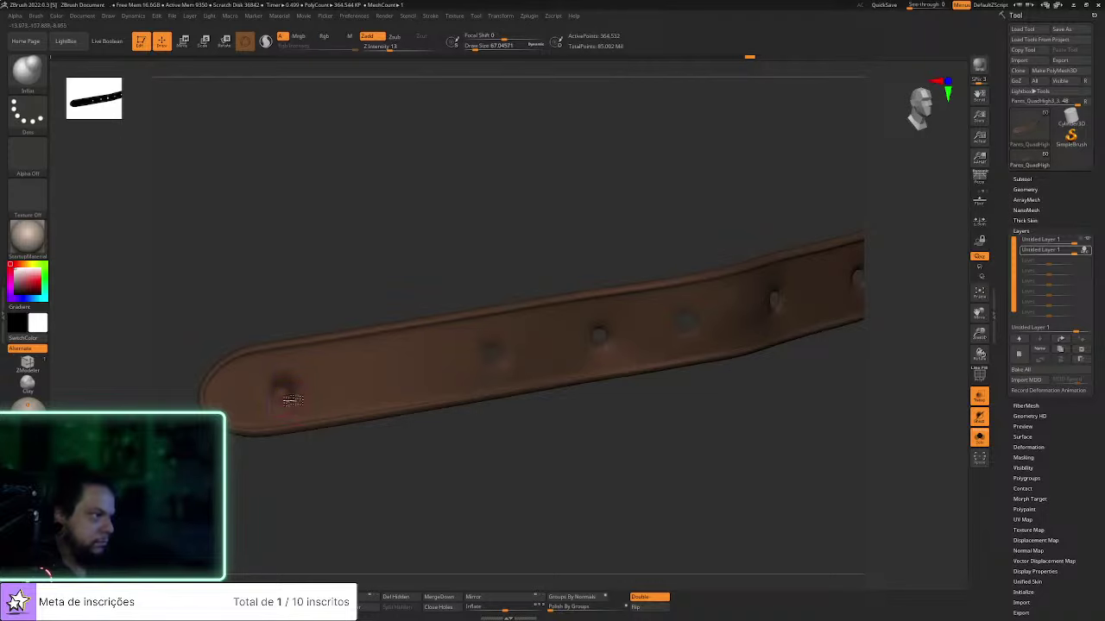
{"action": "left_click_drag", "start_coordinate": [773, 409], "coordinate": [802, 434]}
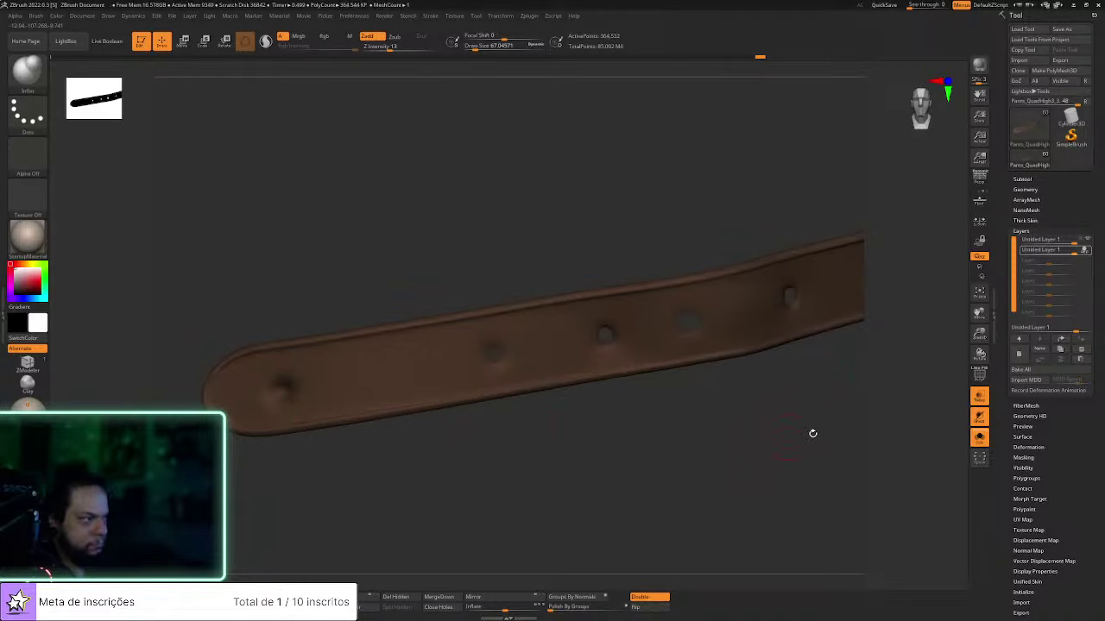
Restore the opaque full view and swell the leather around the rivet, enlarging the Inflat brush to a draw size of about 215
{"action": "left_click", "coordinate": [979, 438]}
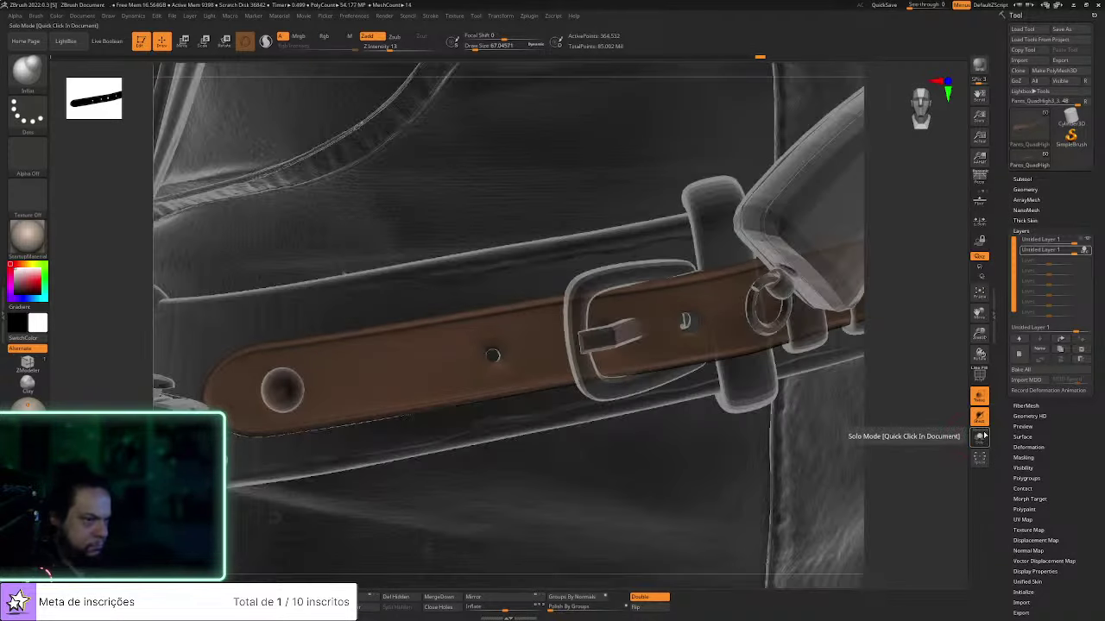
{"action": "left_click", "coordinate": [980, 395]}
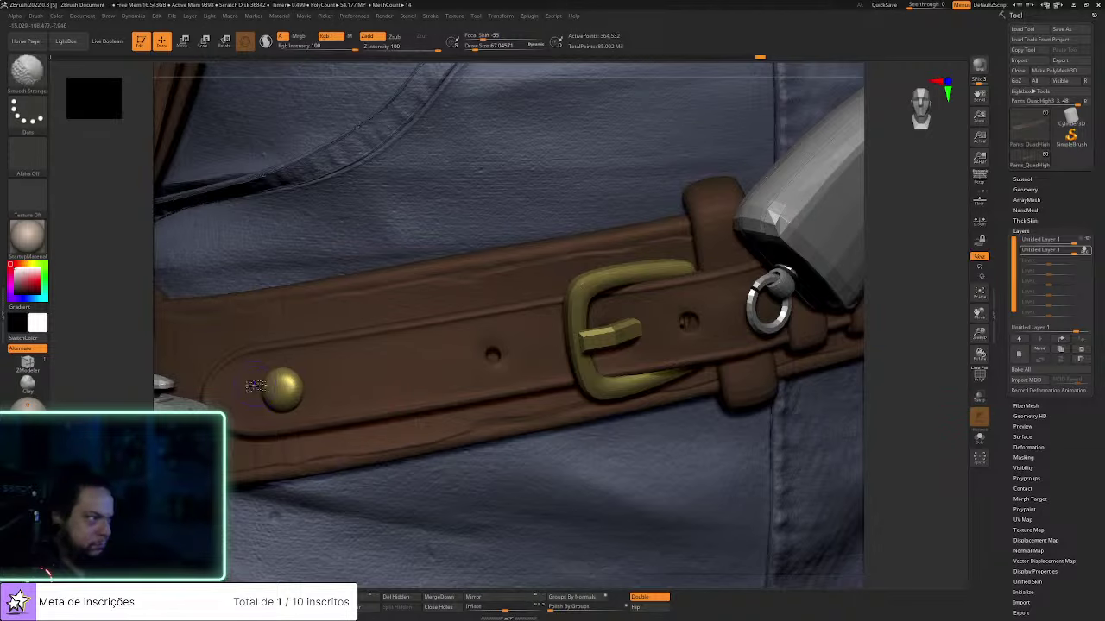
{"action": "key", "text": "s"}
{"action": "left_click_drag", "start_coordinate": [246, 400], "coordinate": [256, 399]}
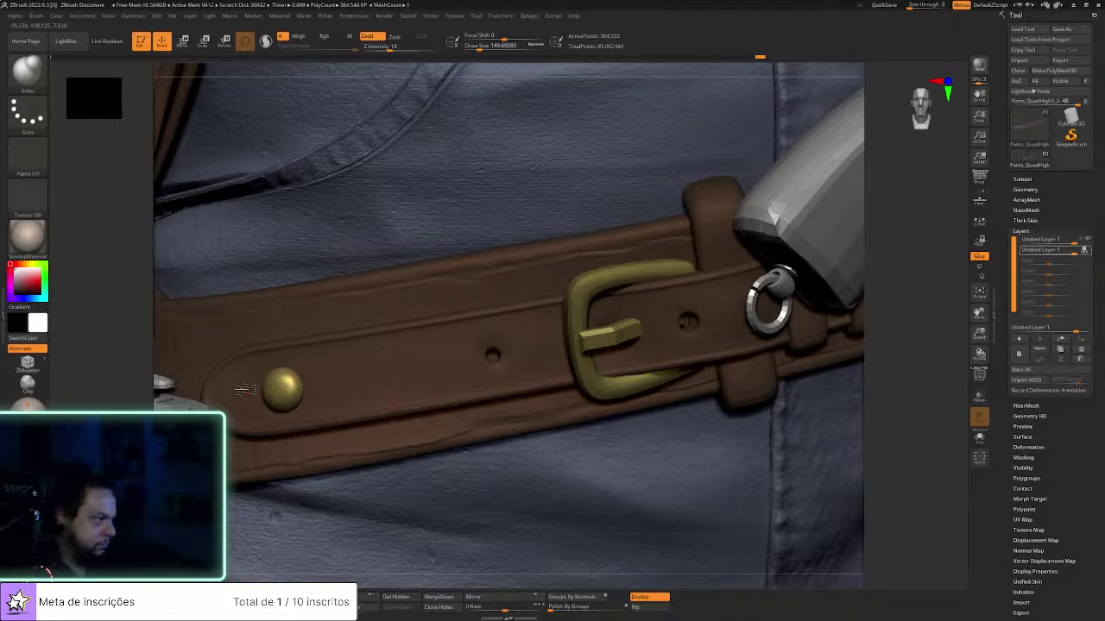
{"action": "key", "text": "s"}
{"action": "left_click_drag", "start_coordinate": [346, 381], "coordinate": [356, 380]}
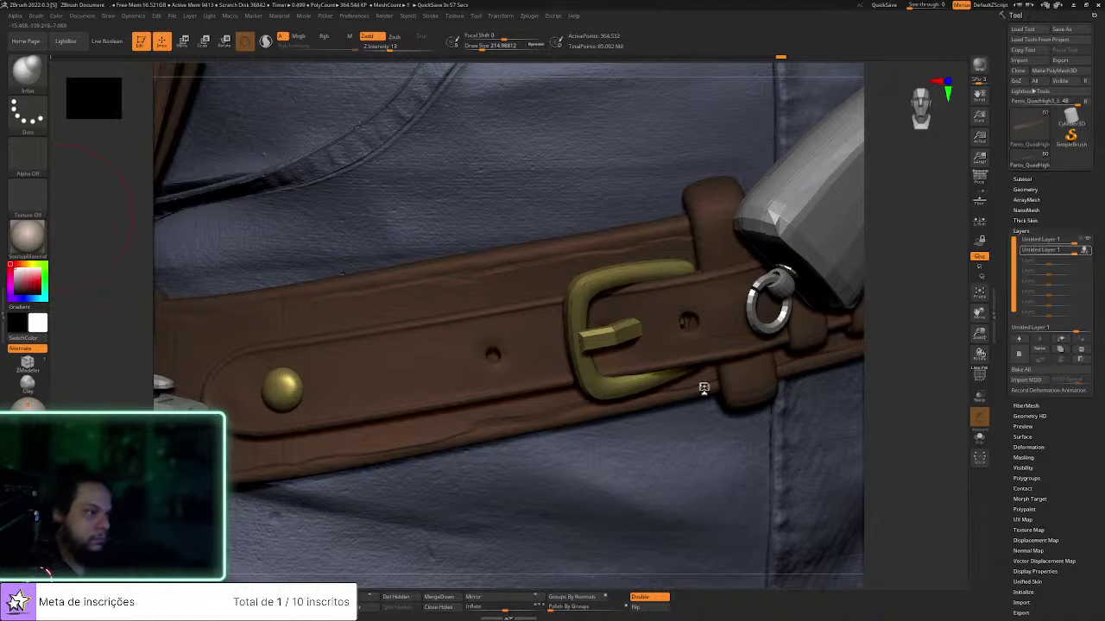
{"action": "mouse_move", "coordinate": [908, 415]}
{"action": "left_mouse_down"}
{"action": "mouse_move", "coordinate": [912, 348]}
{"action": "mouse_move", "coordinate": [917, 408]}
{"action": "left_mouse_up"}
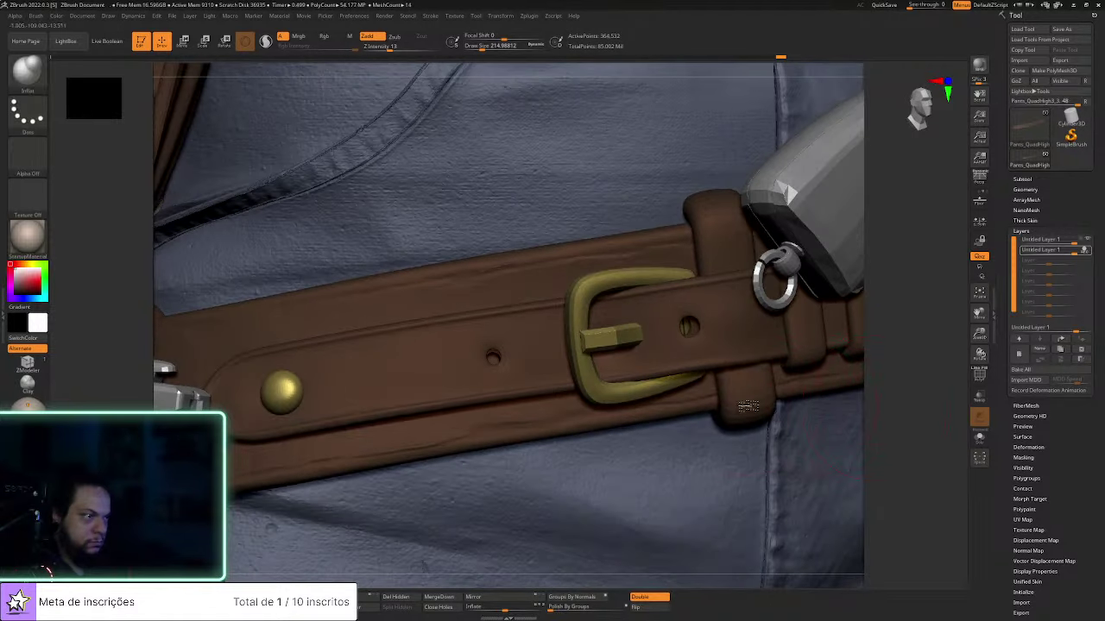
Reduce the Inflat brush's draw size to about 181 and check the leather around the rivet and buckle
{"action": "key", "text": "s"}
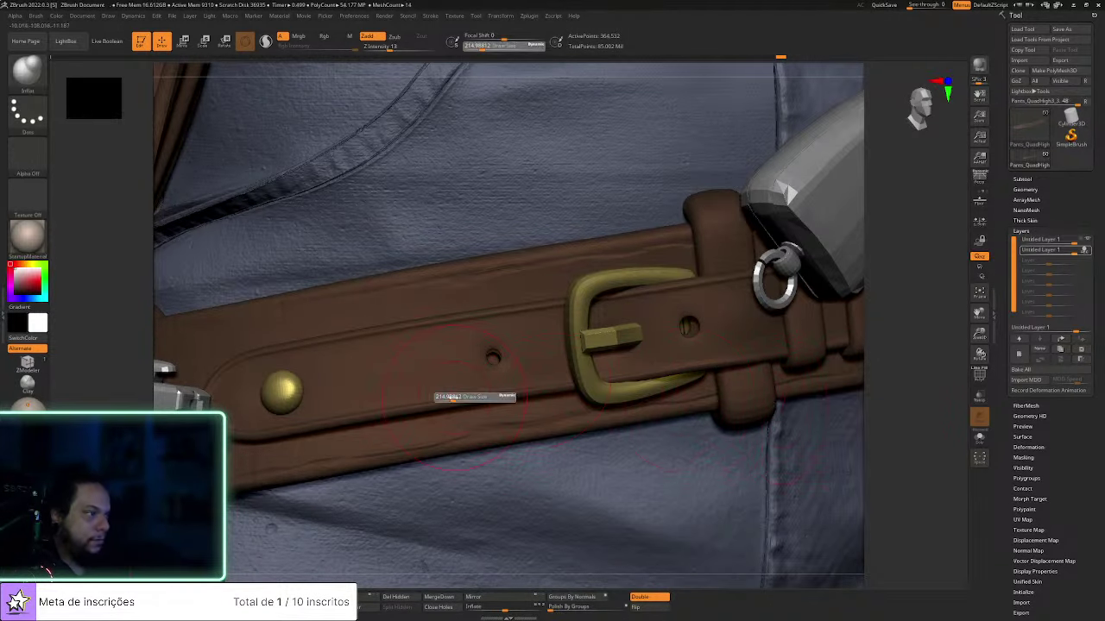
{"action": "left_click", "coordinate": [449, 397]}
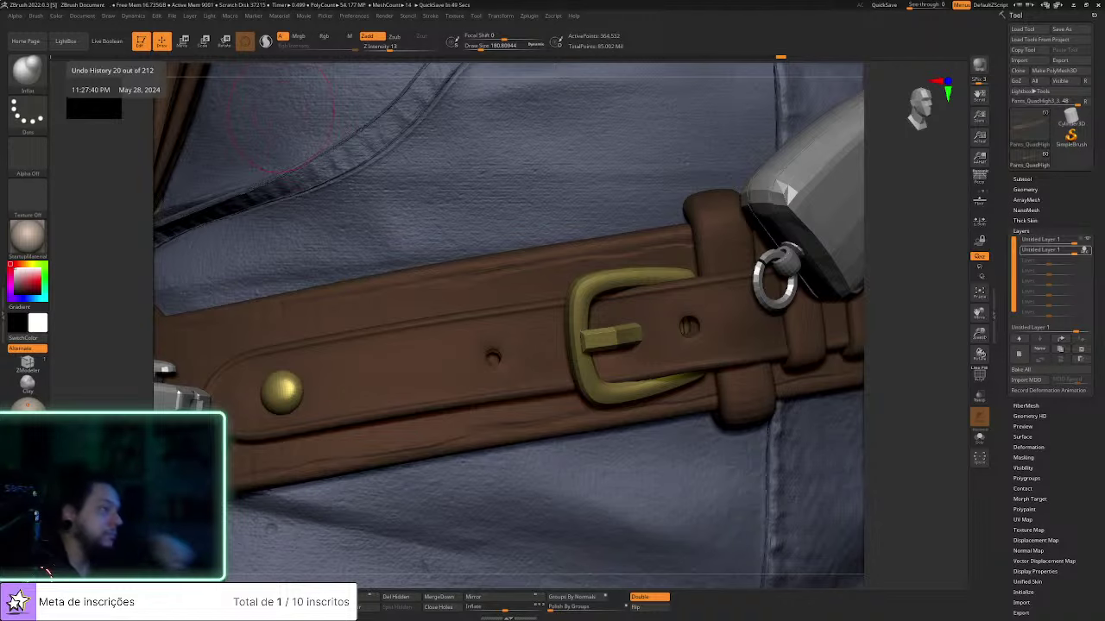
{"action": "left_click_drag", "start_coordinate": [917, 496], "coordinate": [913, 499]}
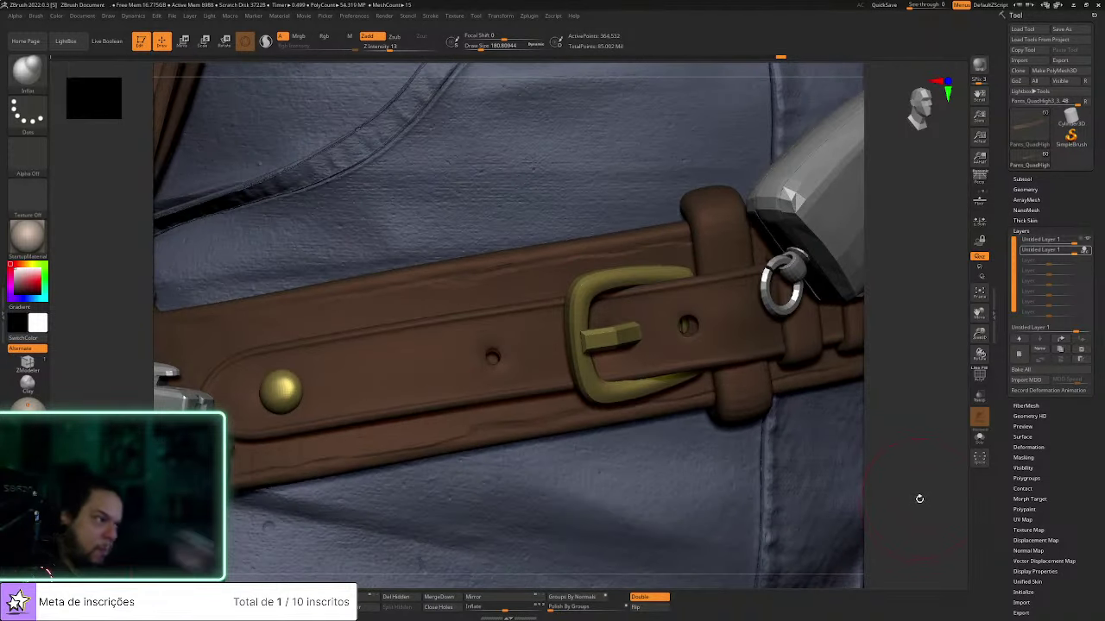
{"action": "mouse_move", "coordinate": [912, 493]}
{"action": "left_mouse_down"}
{"action": "mouse_move", "coordinate": [917, 506]}
{"action": "mouse_move", "coordinate": [902, 490]}
{"action": "left_mouse_up"}
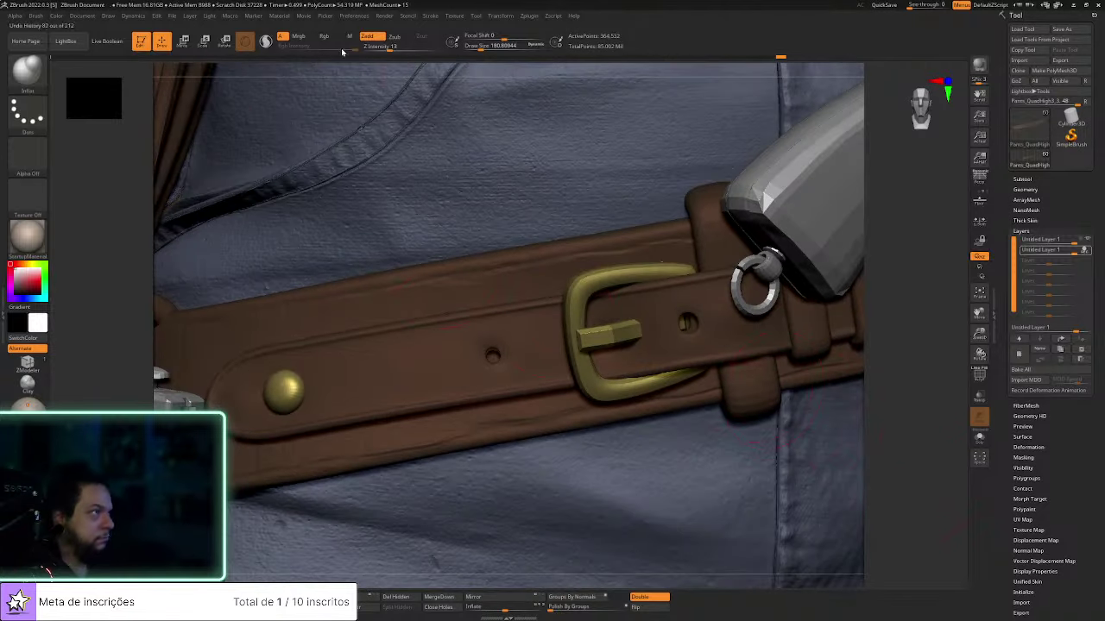
{"action": "left_click", "coordinate": [429, 16]}
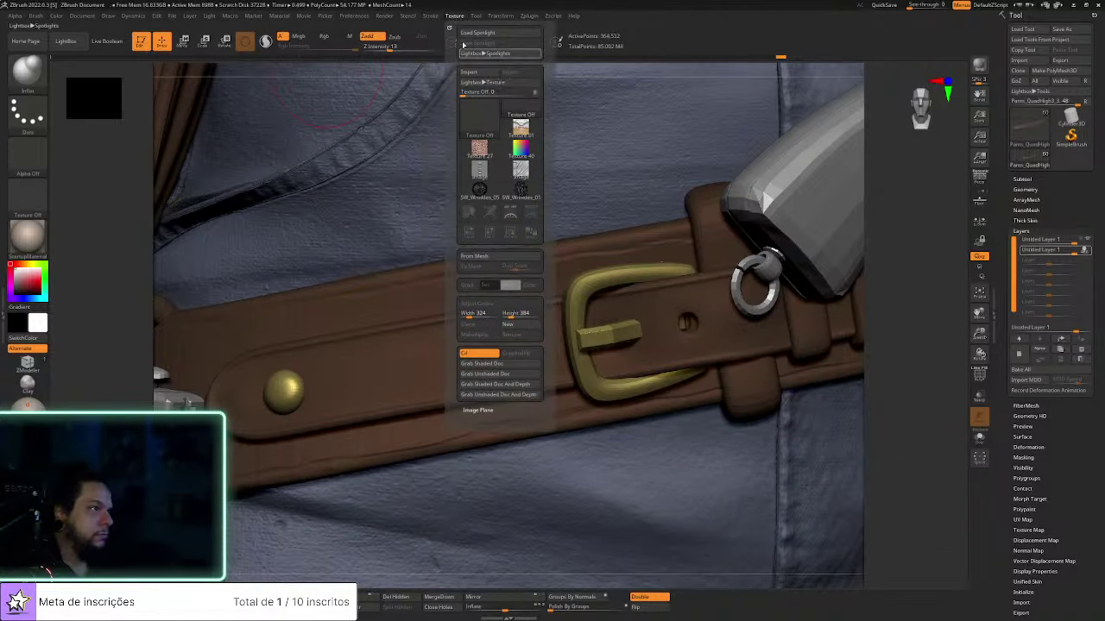
{"action": "mouse_move", "coordinate": [363, 19]}
{"action": "mouse_move", "coordinate": [433, 19]}
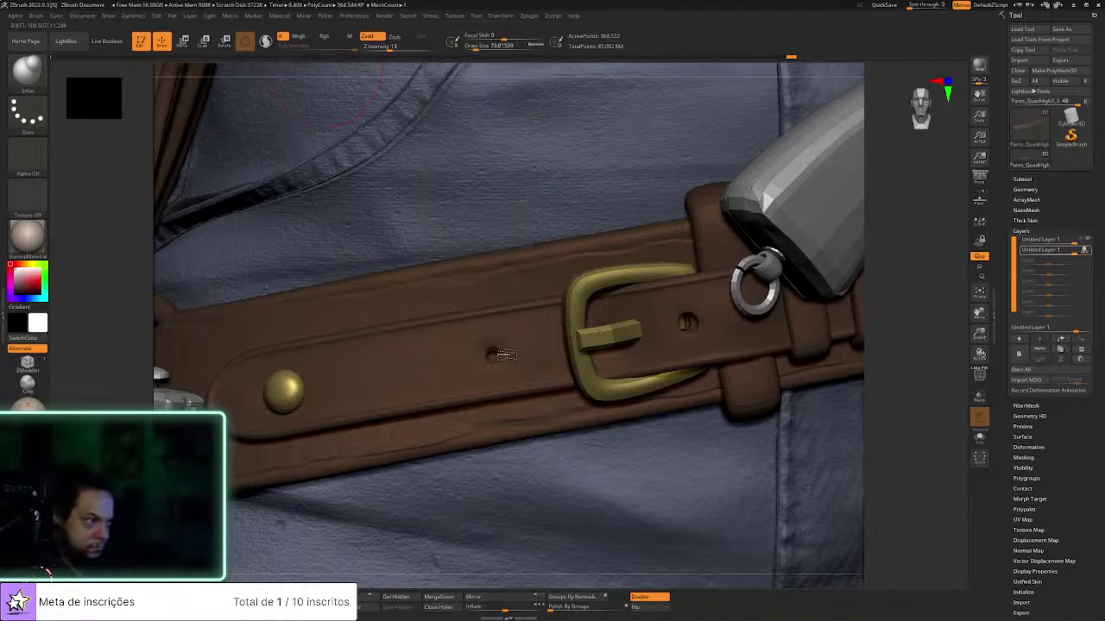
Isolate the strap, then polish and smooth the leather between the punched holes with hPolish and Smooth at a draw size of about 74
{"action": "left_click", "coordinate": [979, 437]}
{"action": "mouse_move", "coordinate": [816, 356]}
{"action": "left_mouse_down"}
{"action": "mouse_move", "coordinate": [808, 392]}
{"action": "mouse_move", "coordinate": [809, 321]}
{"action": "left_mouse_up"}
{"action": "key", "text": "shift"}
{"action": "mouse_move", "coordinate": [752, 293]}
{"action": "left_mouse_down", "text": "shift"}
{"action": "mouse_move", "coordinate": [732, 323]}
{"action": "mouse_move", "coordinate": [747, 296]}
{"action": "left_mouse_up", "text": "shift"}
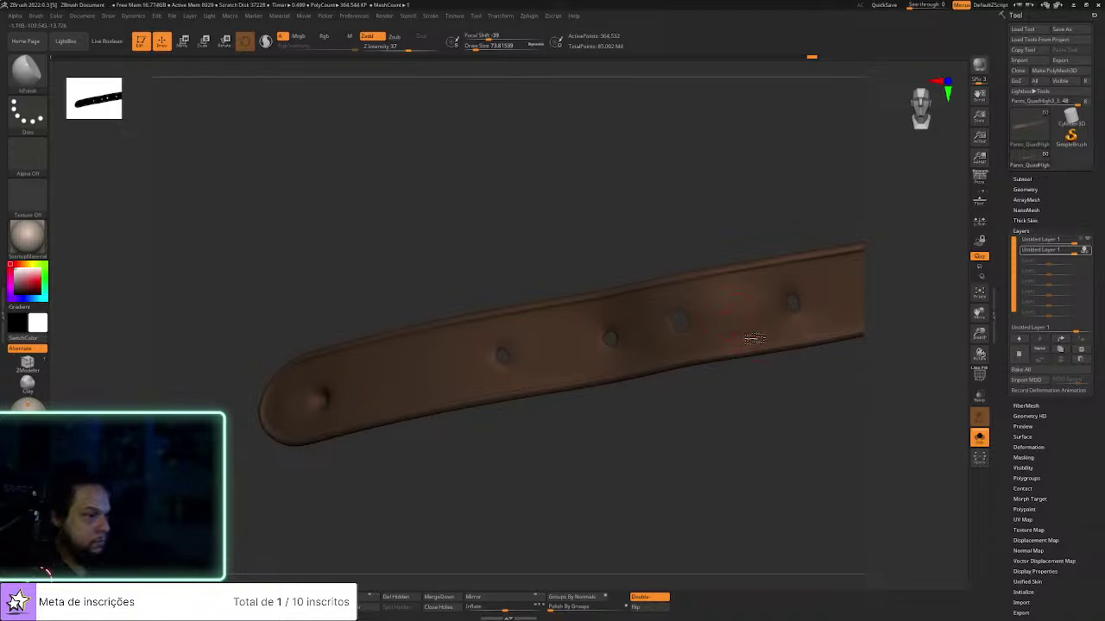
{"action": "left_click_drag", "start_coordinate": [487, 372], "coordinate": [497, 377], "text": "shift"}
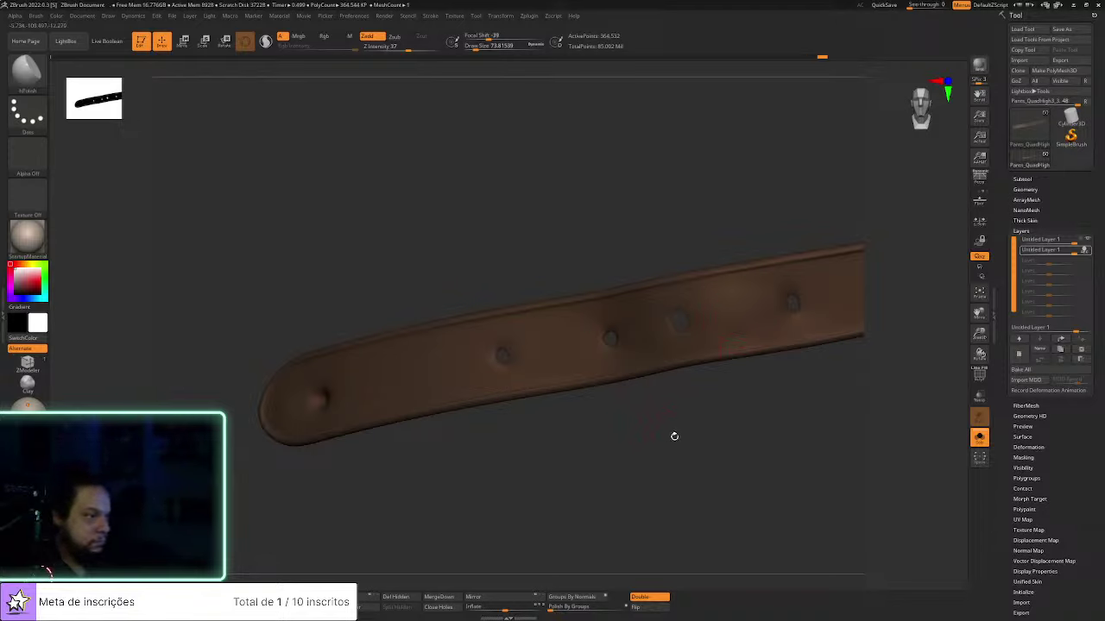
{"action": "right_click_drag", "start_coordinate": [669, 436], "coordinate": [628, 370]}
{"action": "mouse_move", "coordinate": [504, 376]}
{"action": "left_mouse_down", "text": "shift"}
{"action": "mouse_move", "coordinate": [506, 346]}
{"action": "mouse_move", "coordinate": [522, 334]}
{"action": "left_mouse_up", "text": "shift"}
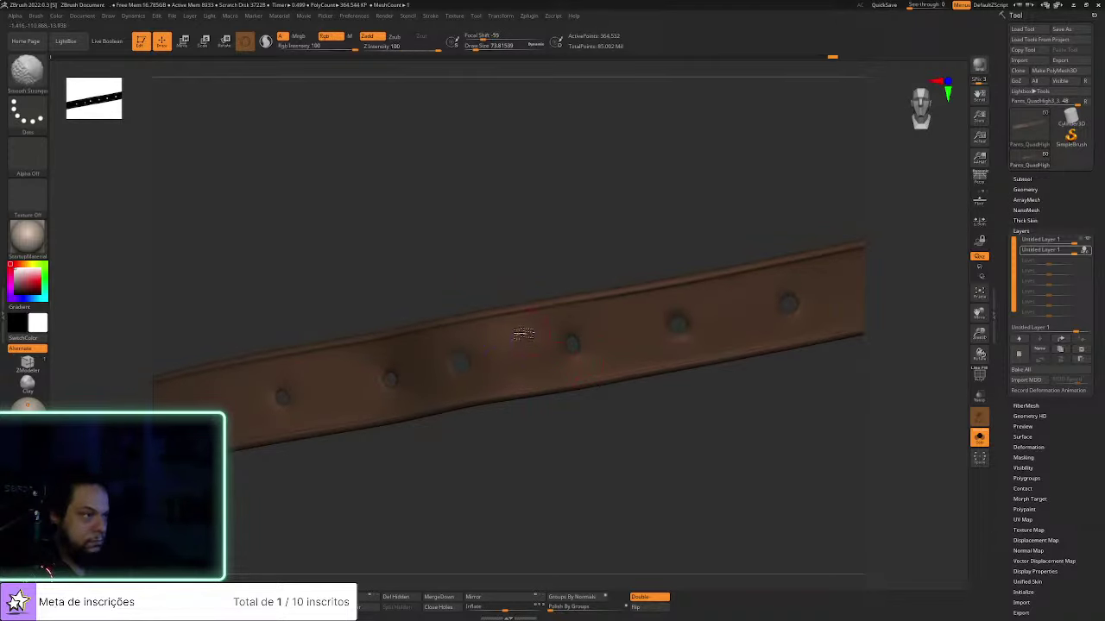
{"action": "right_click_drag", "start_coordinate": [654, 335], "coordinate": [624, 417]}
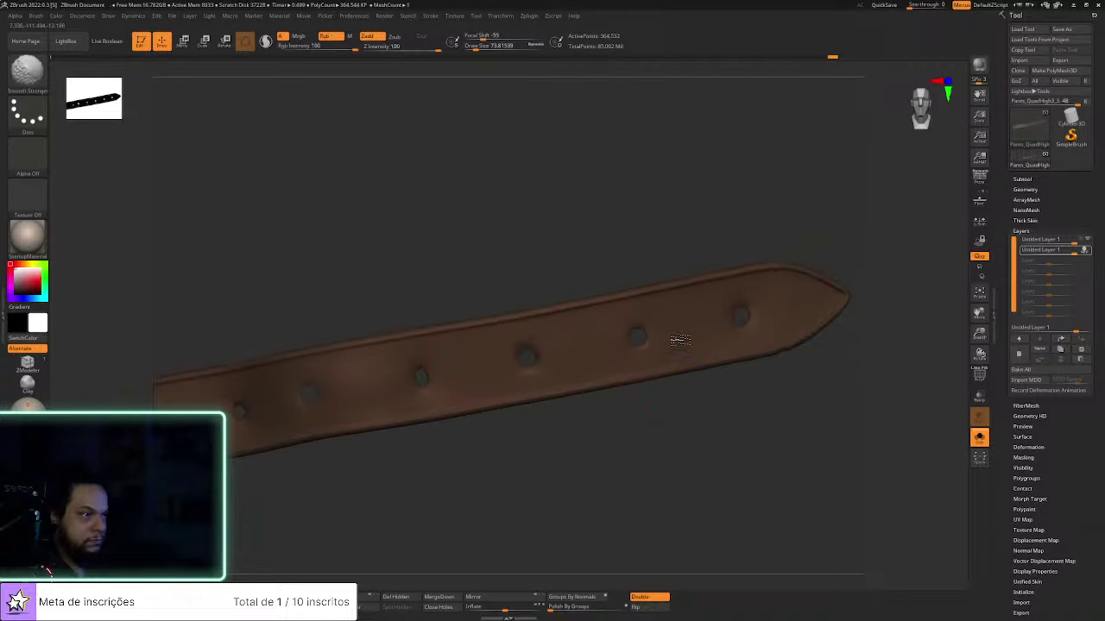
Swell the leather around the holes near the pointed tip using the Inflat brush at a draw size of about 121
{"action": "key", "text": "shift"}
{"action": "key", "text": "b"}
{"action": "key", "text": "i"}
{"action": "key", "text": "n"}
{"action": "key", "text": "s"}
{"action": "left_click_drag", "start_coordinate": [756, 335], "coordinate": [763, 335]}
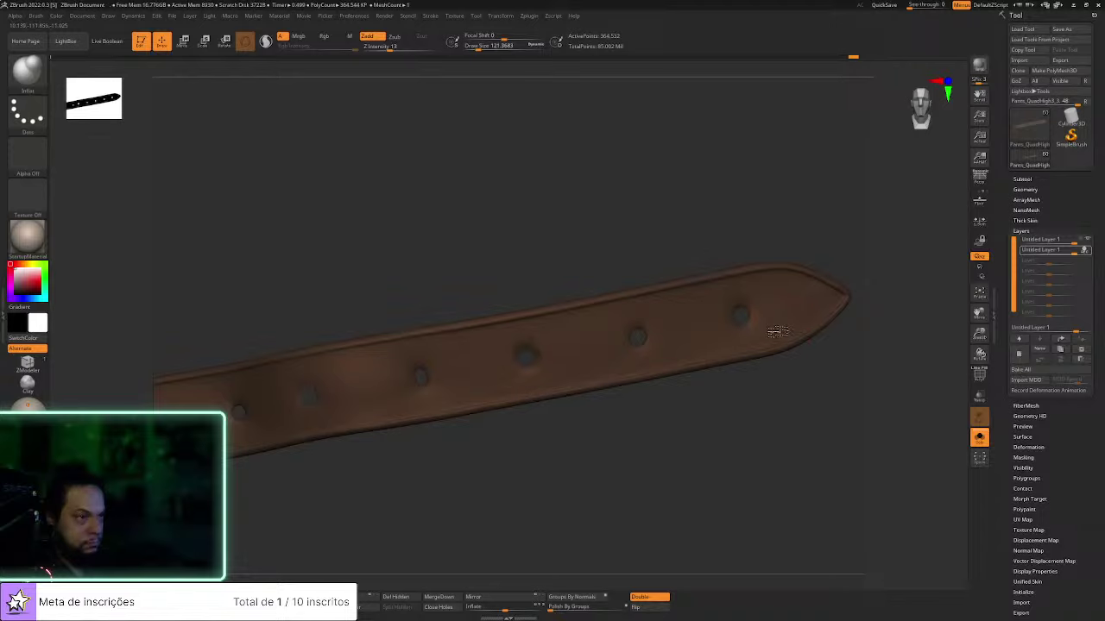
{"action": "right_click_drag", "start_coordinate": [800, 299], "coordinate": [726, 411]}
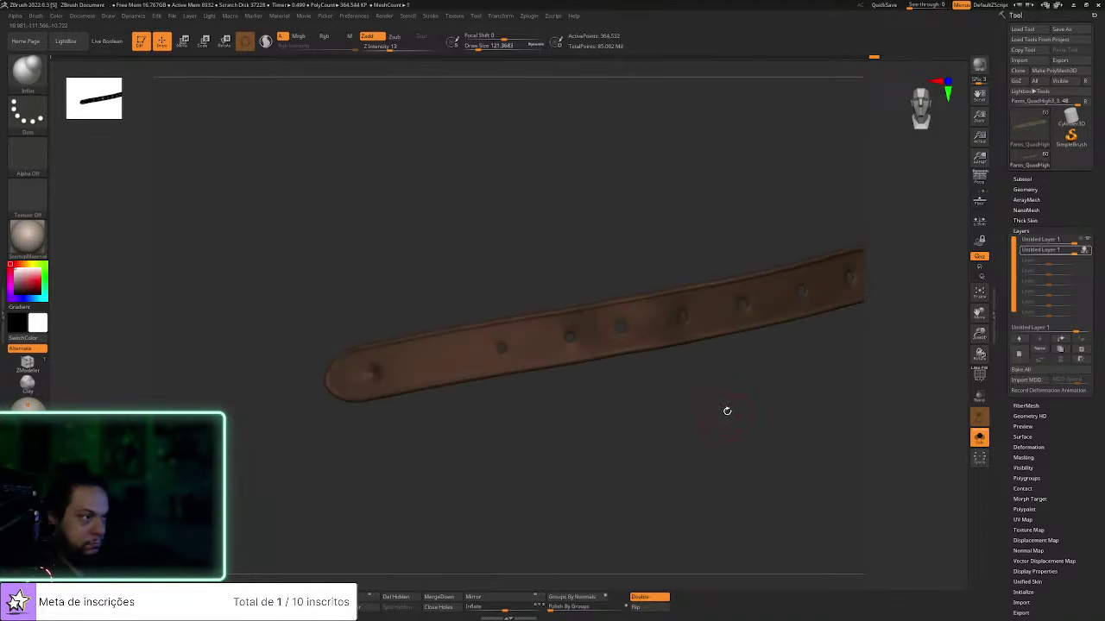
Add a third sculpting layer to the strap and reduce the hPolish brush to a draw size of about 33
{"action": "mouse_move", "coordinate": [1085, 251]}
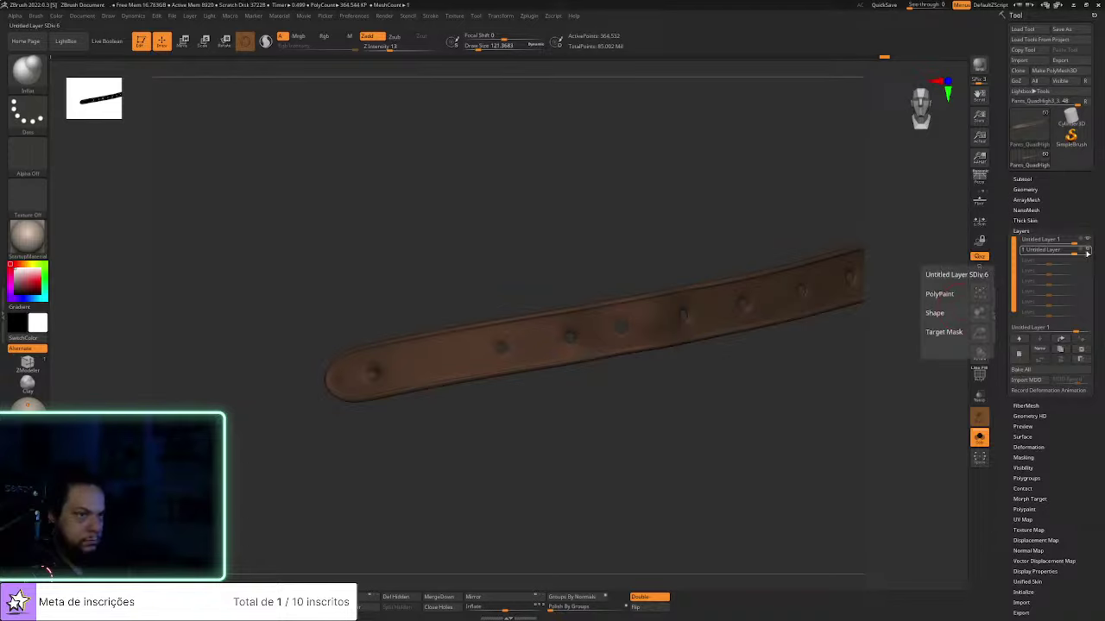
{"action": "left_click", "coordinate": [1020, 359]}
{"action": "mouse_move", "coordinate": [615, 462]}
{"action": "left_mouse_down"}
{"action": "mouse_move", "coordinate": [596, 475]}
{"action": "mouse_move", "coordinate": [625, 533]}
{"action": "mouse_move", "coordinate": [656, 429]}
{"action": "mouse_move", "coordinate": [641, 432]}
{"action": "left_mouse_up"}
{"action": "key", "text": "s"}
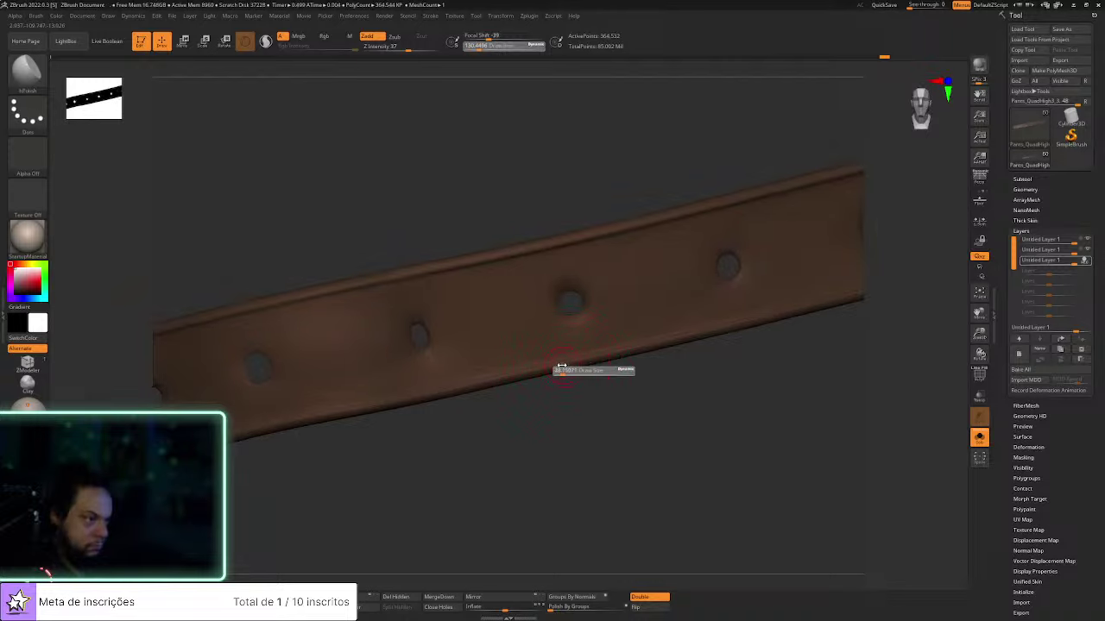
{"action": "left_click_drag", "start_coordinate": [562, 366], "coordinate": [560, 366]}
{"action": "mouse_move", "coordinate": [567, 368]}
{"action": "right_mouse_down", "text": "ctrl"}
{"action": "mouse_move", "coordinate": [610, 397]}
{"action": "mouse_move", "coordinate": [552, 399]}
{"action": "right_mouse_up", "text": "ctrl"}
{"action": "key", "text": "s"}
{"action": "left_click_drag", "start_coordinate": [537, 389], "coordinate": [540, 392]}
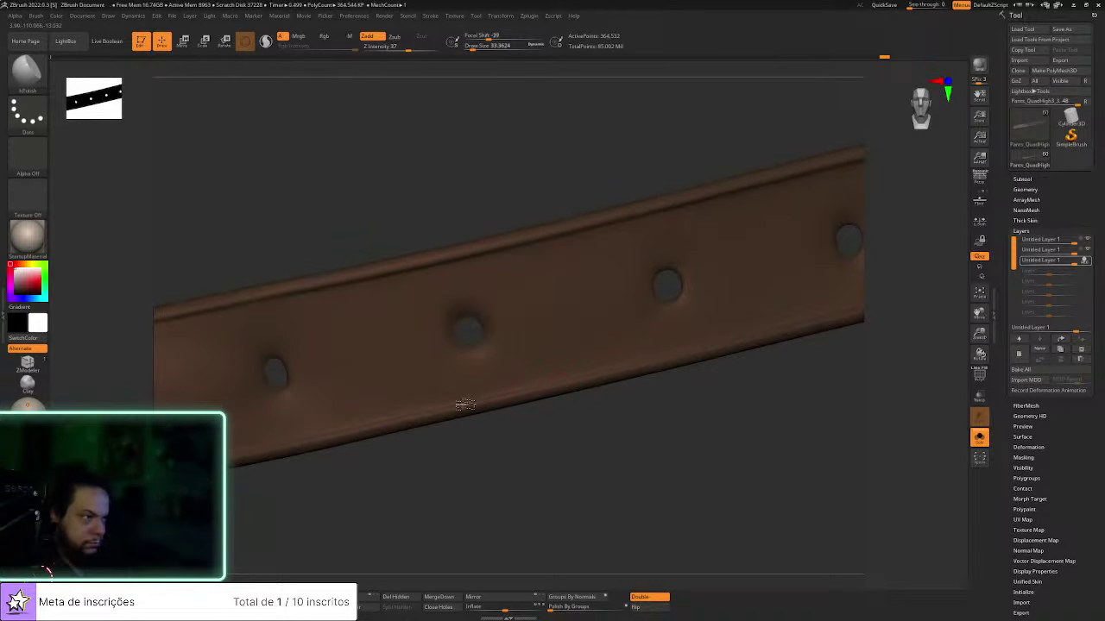
Flatten the strap's raised rim along the punched section and around the pointed tip with the hPolish brush
{"action": "mouse_move", "coordinate": [504, 377]}
{"action": "right_mouse_down"}
{"action": "mouse_move", "coordinate": [598, 420]}
{"action": "mouse_move", "coordinate": [525, 394]}
{"action": "right_mouse_up"}
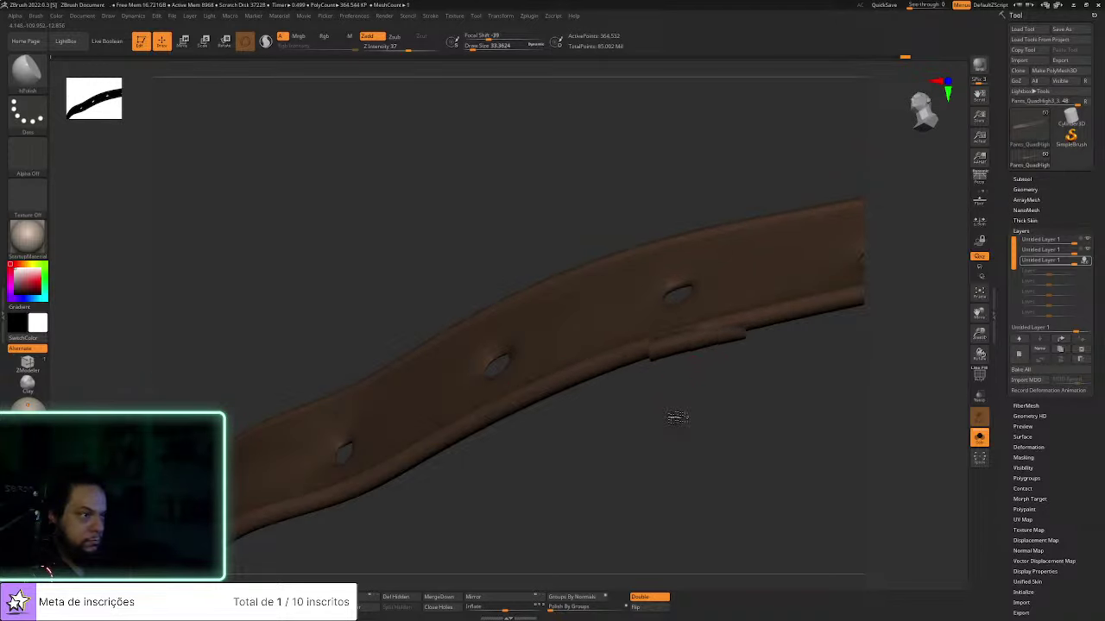
{"action": "right_click_drag", "start_coordinate": [675, 418], "coordinate": [635, 358]}
{"action": "right_click_drag", "start_coordinate": [695, 410], "coordinate": [593, 555], "text": "alt"}
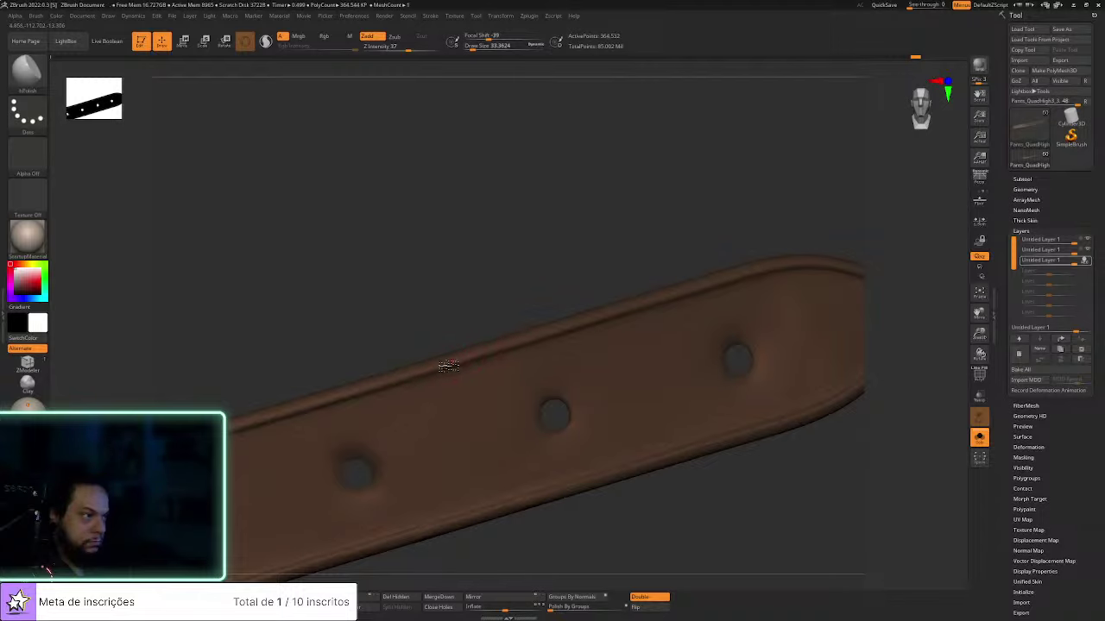
{"action": "right_click_drag", "start_coordinate": [673, 319], "coordinate": [619, 266]}
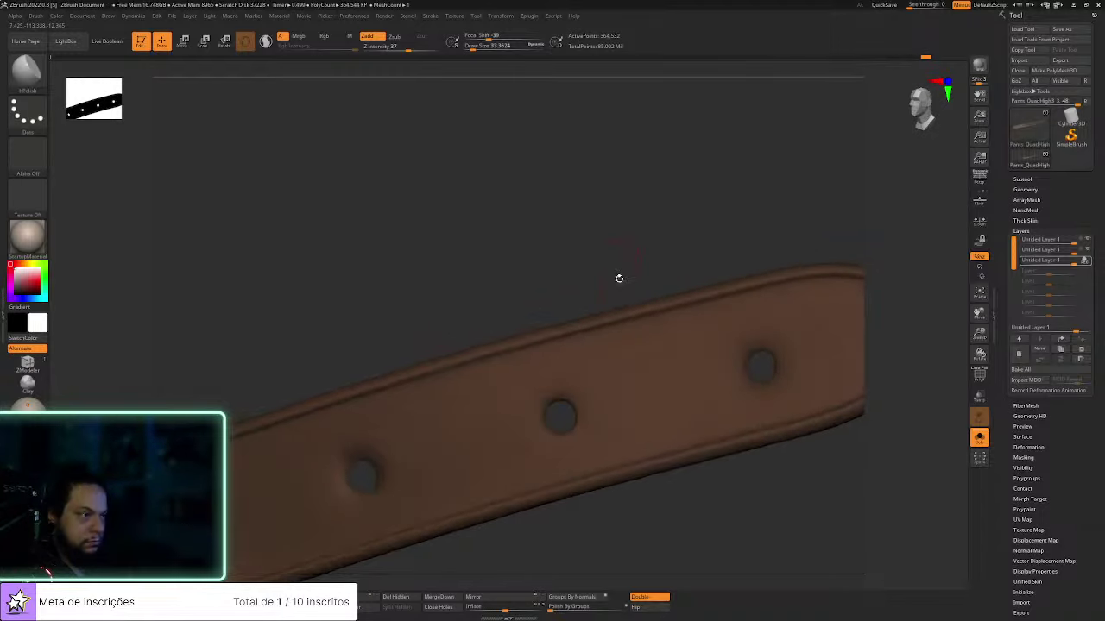
{"action": "right_click_drag", "start_coordinate": [814, 390], "coordinate": [697, 405]}
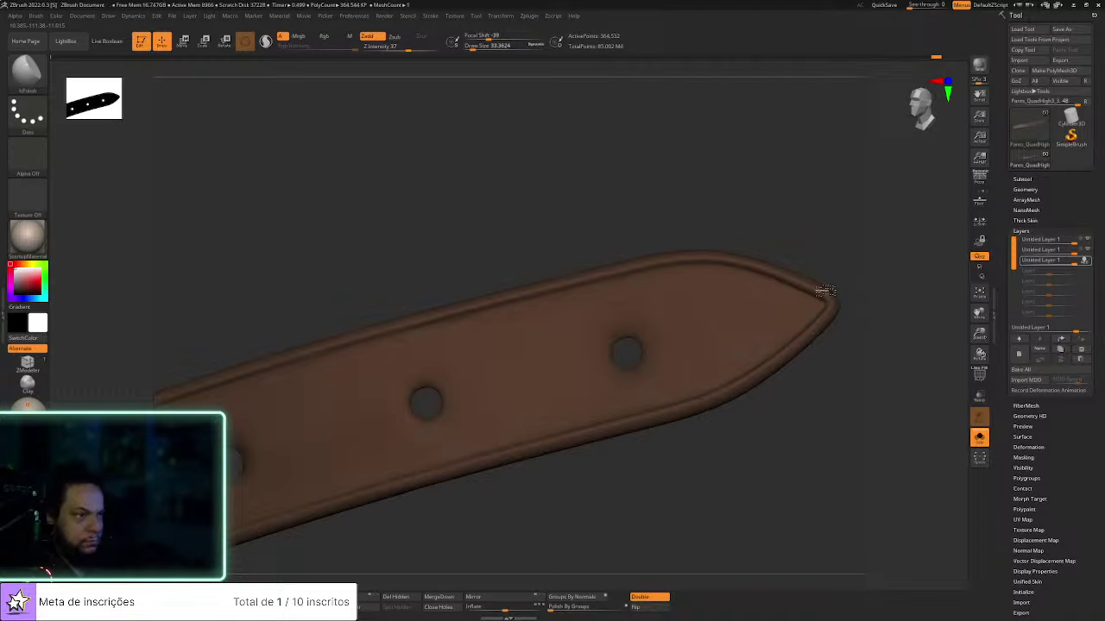
{"action": "right_click_drag", "start_coordinate": [751, 264], "coordinate": [500, 434]}
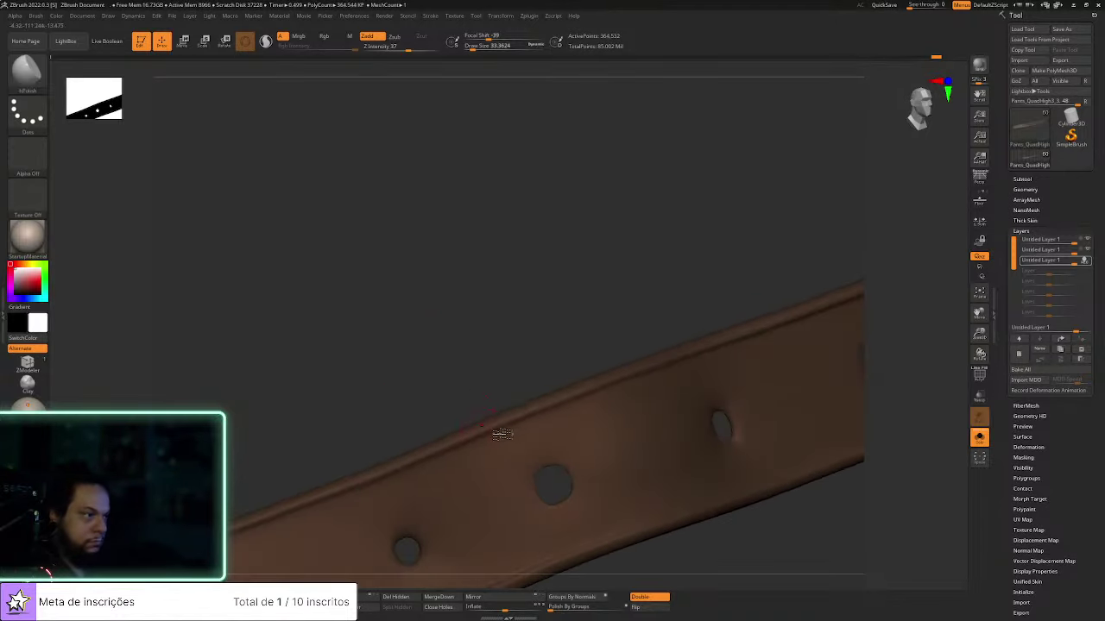
{"action": "mouse_move", "coordinate": [442, 453]}
{"action": "left_mouse_down"}
{"action": "mouse_move", "coordinate": [409, 464]}
{"action": "mouse_move", "coordinate": [438, 445]}
{"action": "mouse_move", "coordinate": [398, 486]}
{"action": "left_mouse_up"}
Bring back the missing Tool palette by switching to a different interface layout
{"action": "key", "text": "Tab"}
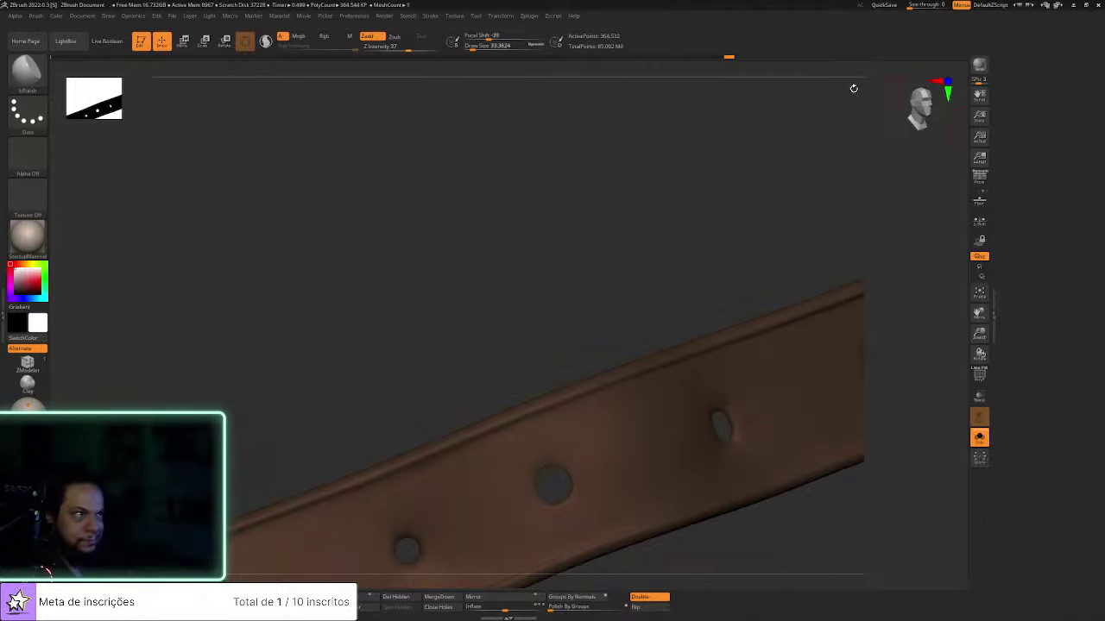
{"action": "left_click_drag", "start_coordinate": [730, 199], "coordinate": [958, 148]}
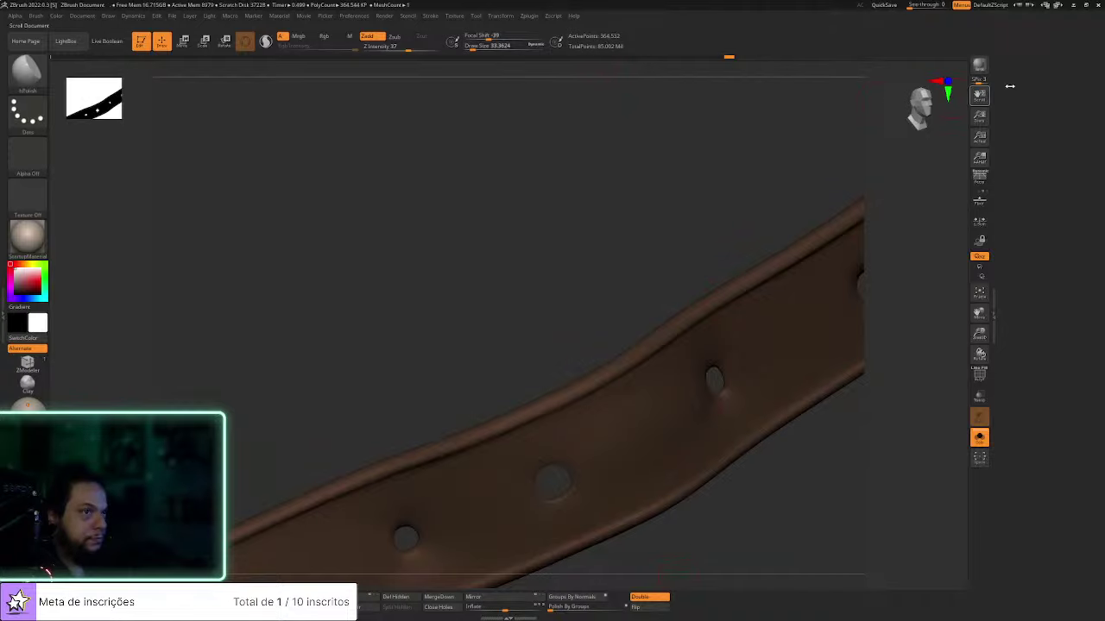
{"action": "left_click", "coordinate": [532, 16]}
{"action": "mouse_move", "coordinate": [557, 17]}
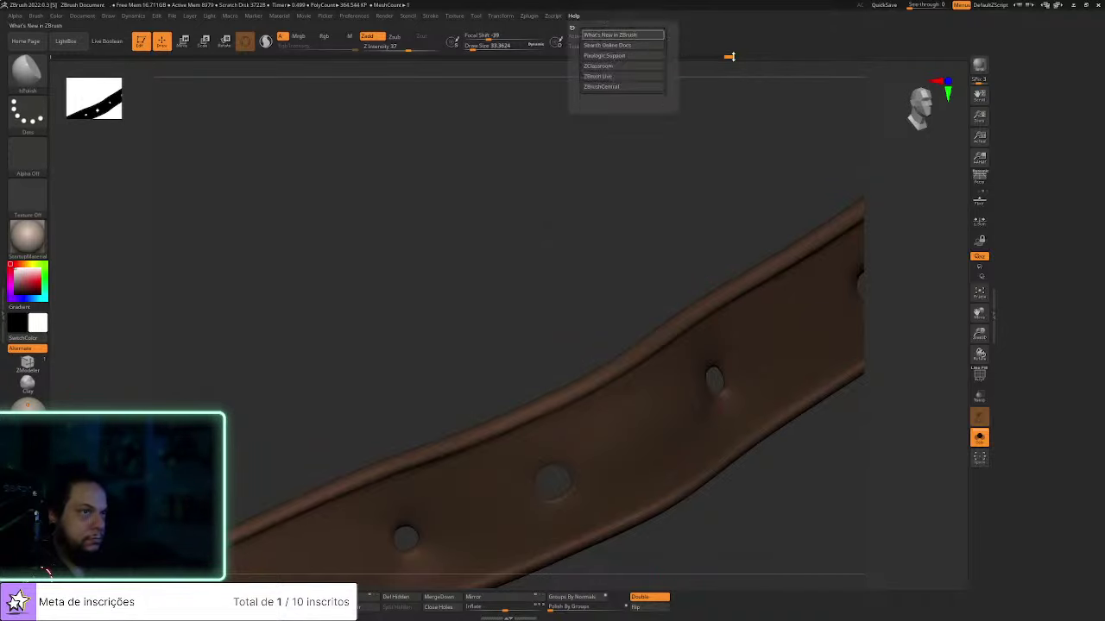
{"action": "left_click", "coordinate": [1073, 5]}
Polish the raised rim around the strap's rounded rivet end and along the adjoining edges
{"action": "left_click_drag", "start_coordinate": [702, 265], "coordinate": [585, 400]}
{"action": "left_click_drag", "start_coordinate": [356, 300], "coordinate": [493, 311], "text": "alt"}
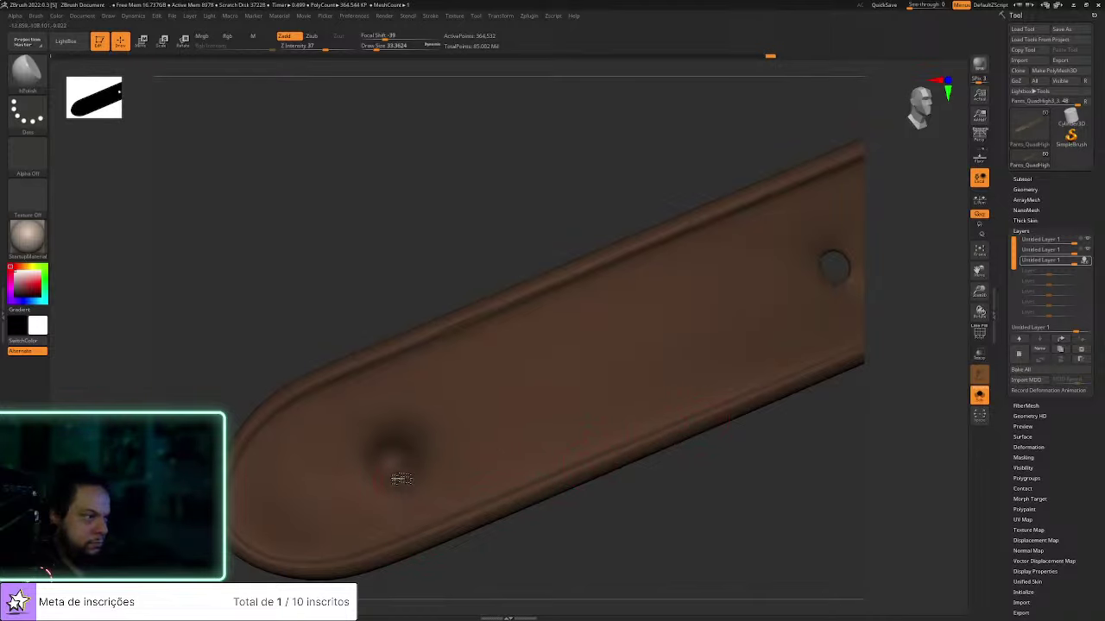
{"action": "left_click_drag", "start_coordinate": [784, 461], "coordinate": [488, 397]}
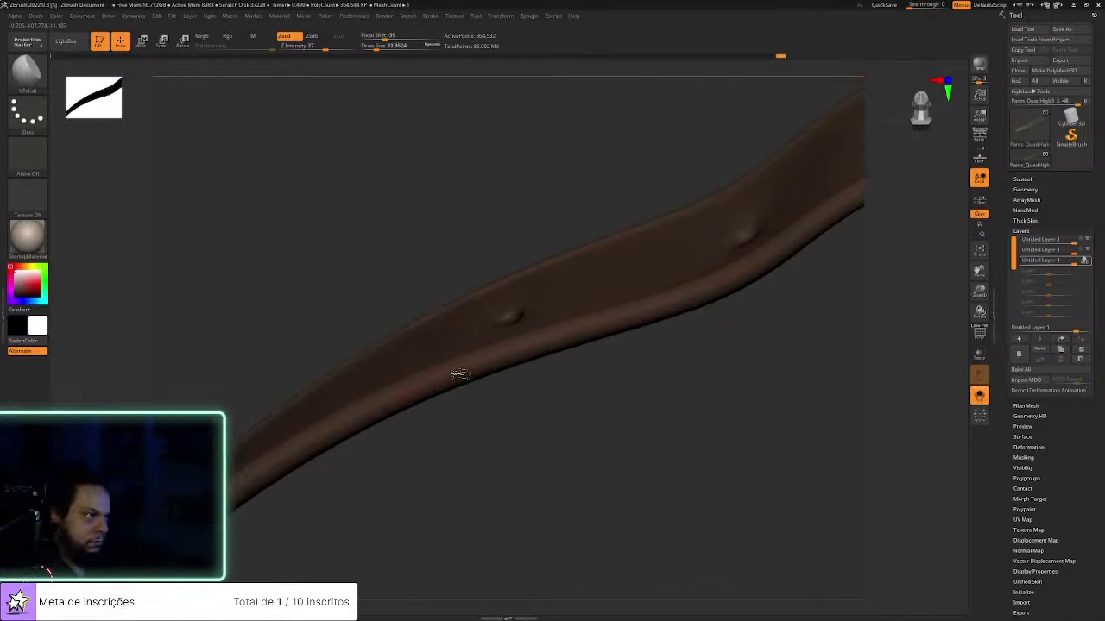
{"action": "left_click_drag", "start_coordinate": [707, 395], "coordinate": [670, 318]}
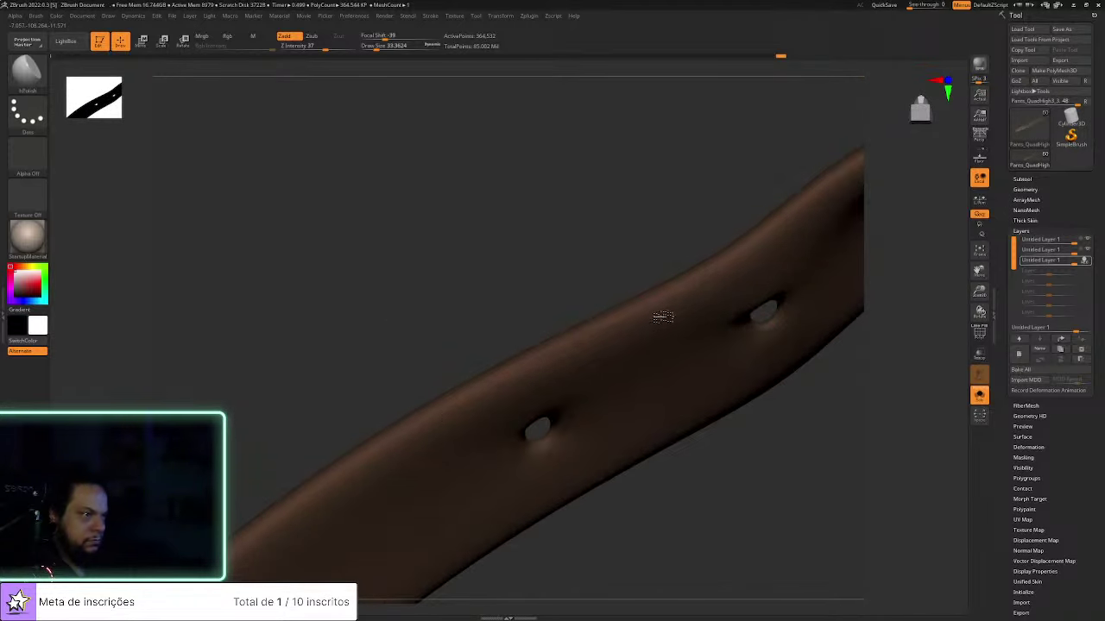
{"action": "left_click_drag", "start_coordinate": [635, 292], "coordinate": [574, 326]}
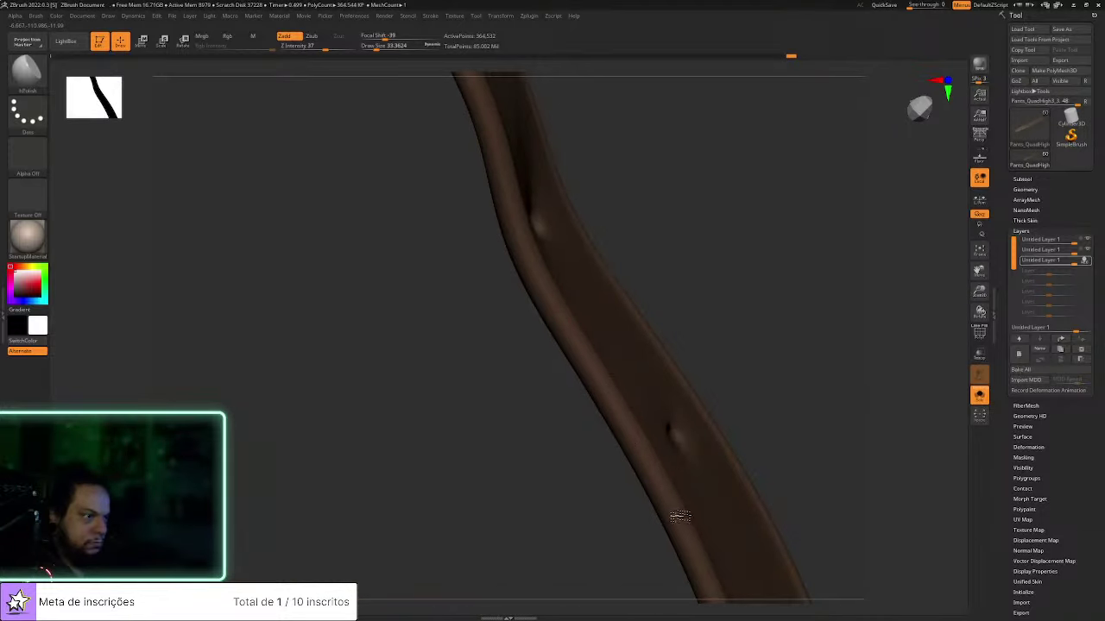
Polish the narrow side edge along the strap's length, working past the punched holes
{"action": "left_click_drag", "start_coordinate": [800, 431], "coordinate": [625, 393]}
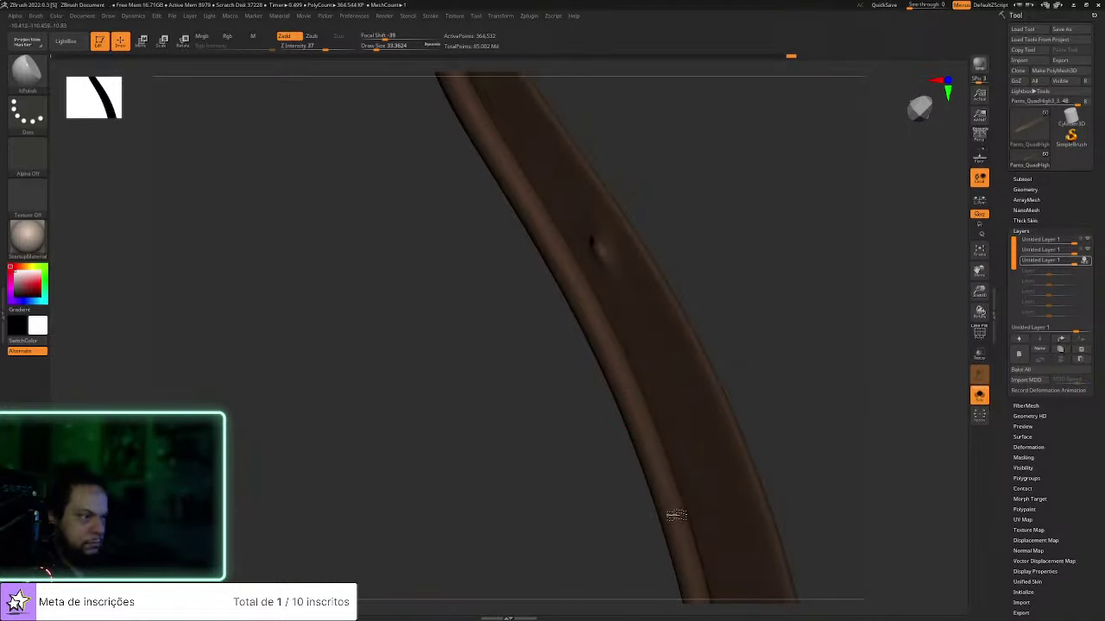
{"action": "left_click_drag", "start_coordinate": [784, 446], "coordinate": [648, 434]}
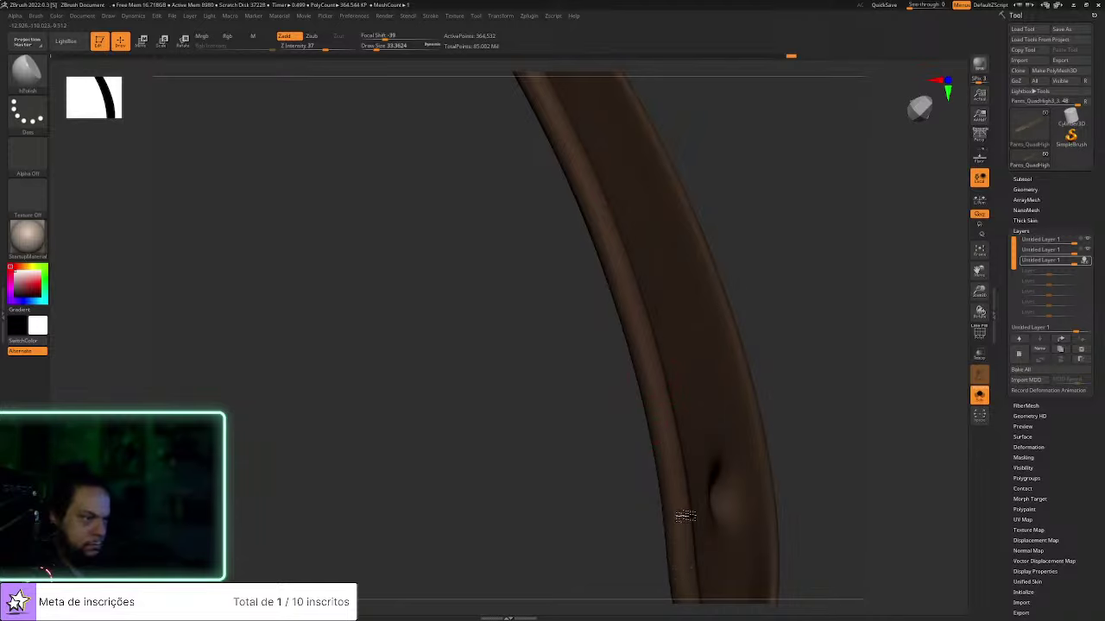
{"action": "left_click_drag", "start_coordinate": [787, 265], "coordinate": [541, 466]}
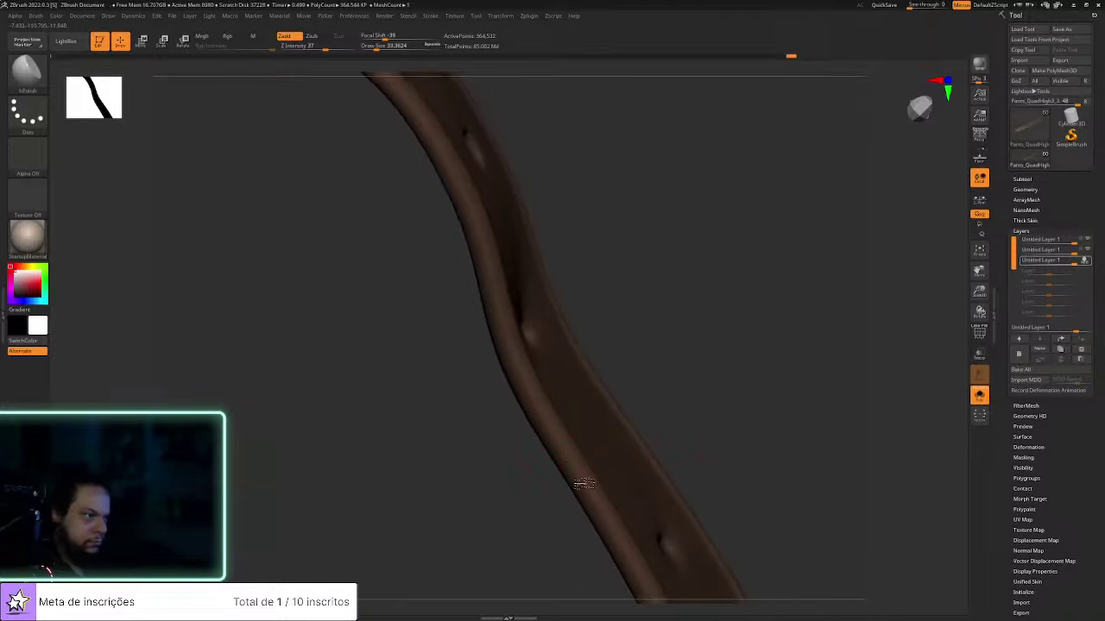
{"action": "left_click", "coordinate": [564, 438]}
{"action": "left_click_drag", "start_coordinate": [785, 380], "coordinate": [623, 324]}
{"action": "mouse_move", "coordinate": [518, 418]}
{"action": "left_mouse_down"}
{"action": "mouse_move", "coordinate": [506, 521]}
{"action": "mouse_move", "coordinate": [520, 596]}
{"action": "left_mouse_up"}
Polish the rims on both sides of the punched section, working toward the pointed tip
{"action": "mouse_move", "coordinate": [695, 335]}
{"action": "left_mouse_down"}
{"action": "mouse_move", "coordinate": [745, 293]}
{"action": "mouse_move", "coordinate": [705, 335]}
{"action": "left_mouse_up"}
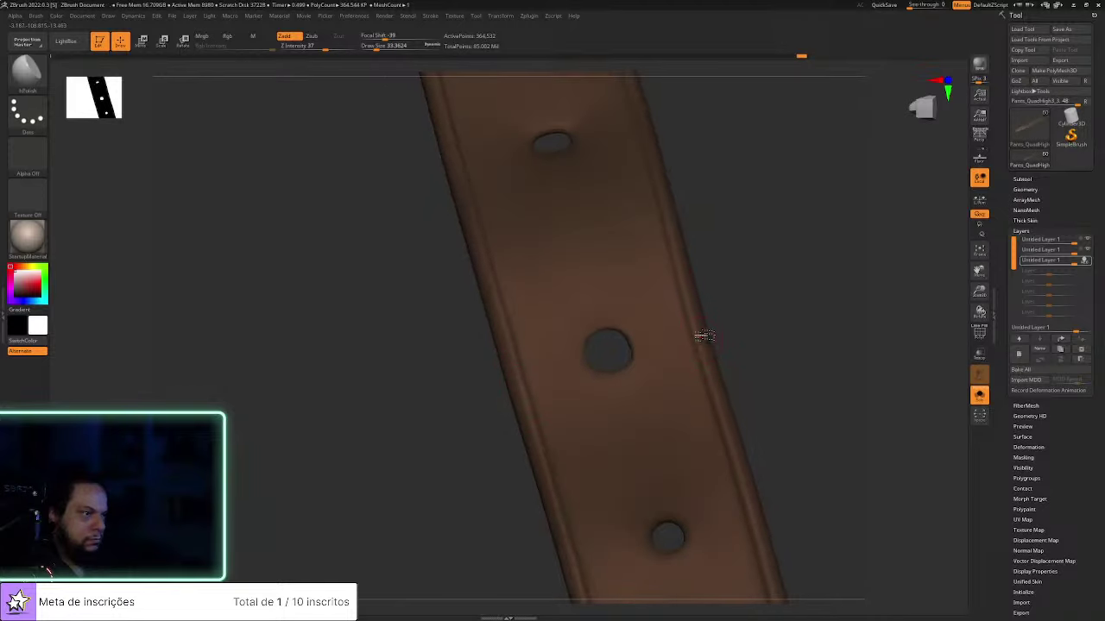
{"action": "left_click_drag", "start_coordinate": [751, 462], "coordinate": [739, 372]}
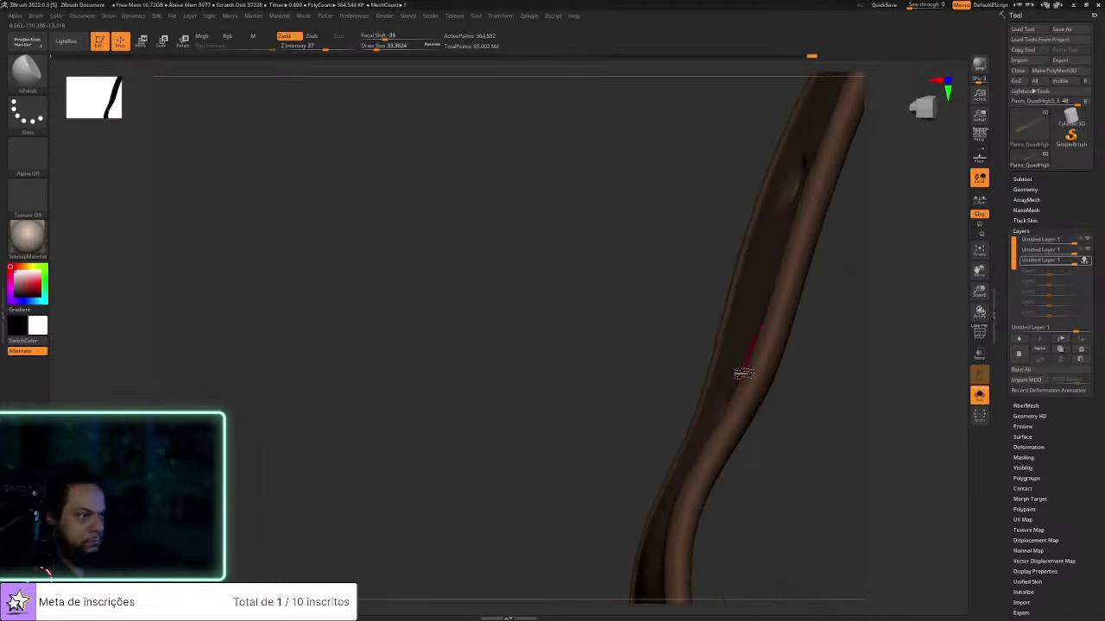
{"action": "left_click_drag", "start_coordinate": [768, 336], "coordinate": [681, 377]}
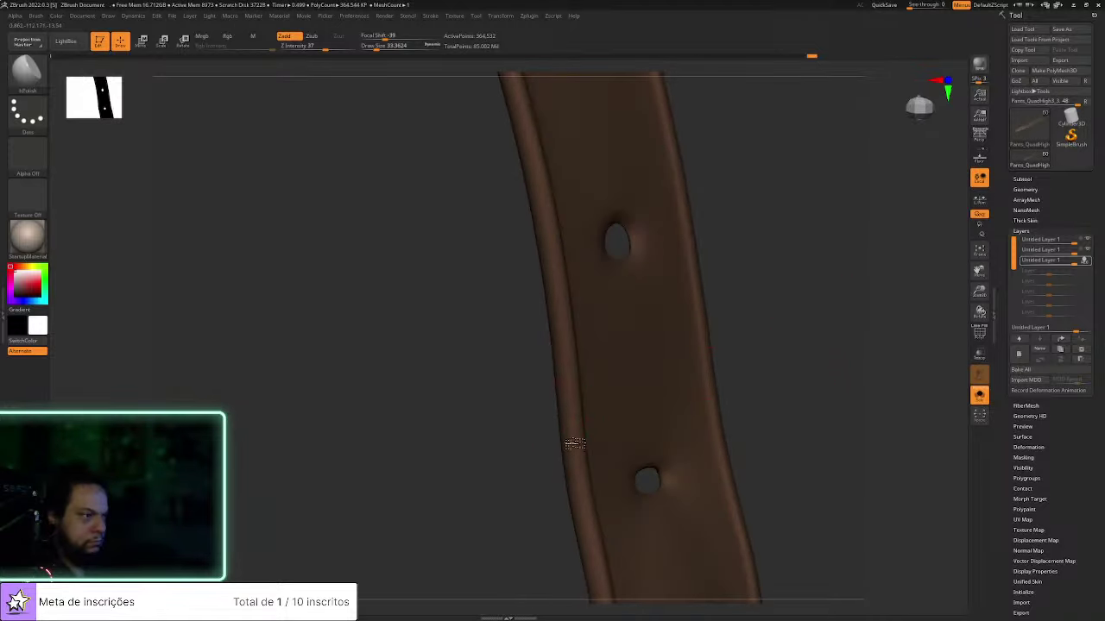
{"action": "left_click_drag", "start_coordinate": [521, 389], "coordinate": [581, 416]}
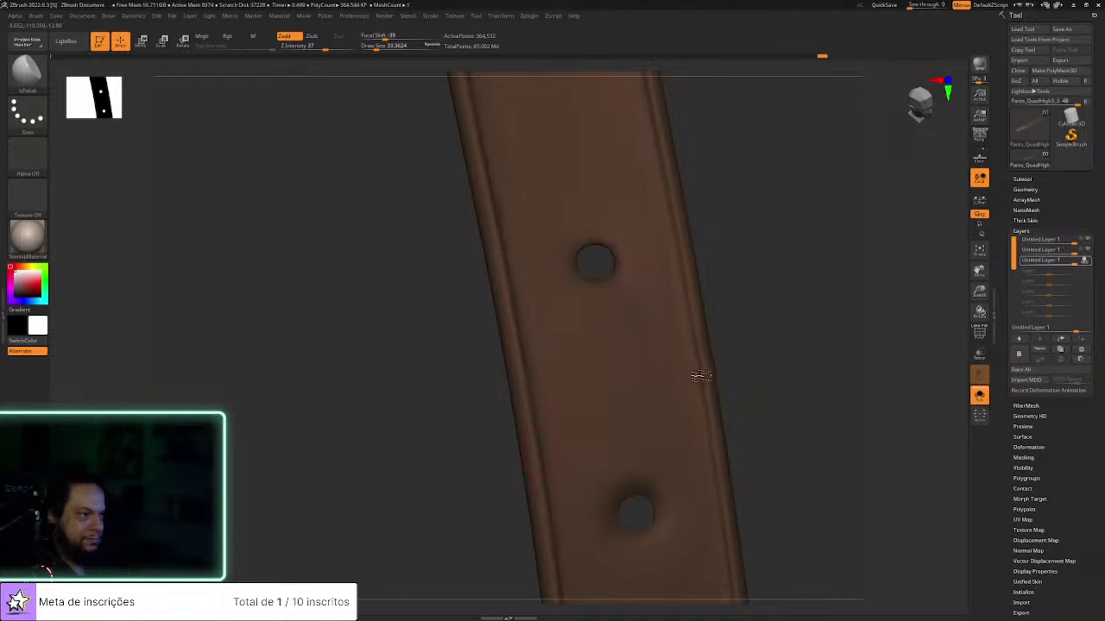
{"action": "left_click_drag", "start_coordinate": [715, 423], "coordinate": [538, 363]}
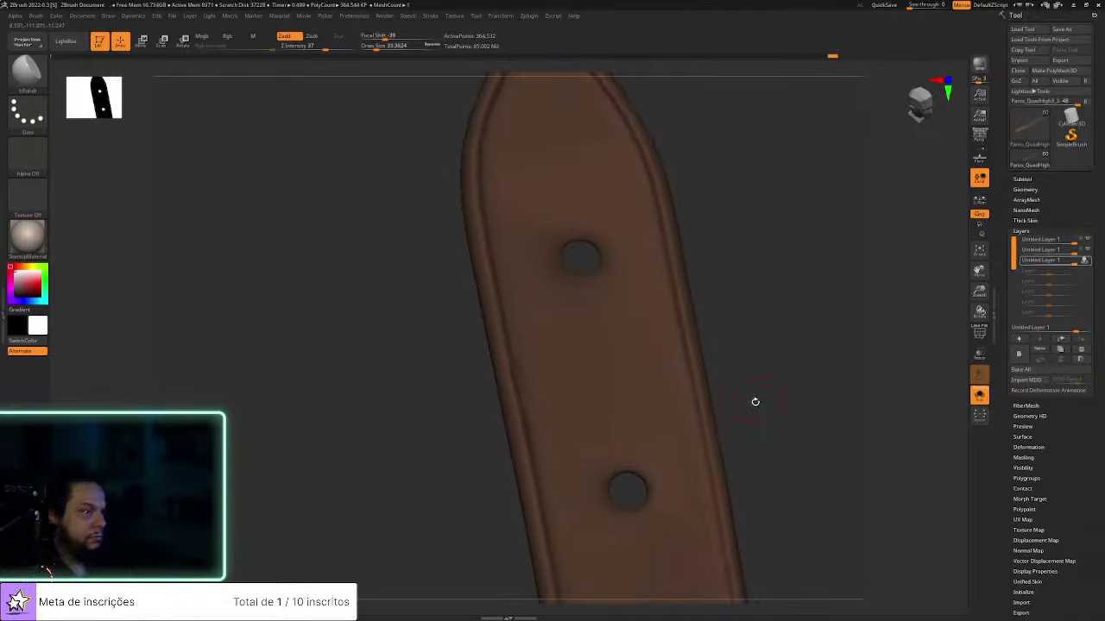
Build up and smooth subtle unevenness along the strap's rims beside the punched holes with the ClayBuildup brush
{"action": "key", "text": "b"}
{"action": "key", "text": "c"}
{"action": "key", "text": "b"}
{"action": "mouse_move", "coordinate": [762, 440]}
{"action": "left_mouse_down", "text": "alt"}
{"action": "mouse_move", "coordinate": [785, 382]}
{"action": "mouse_move", "coordinate": [767, 362]}
{"action": "mouse_move", "coordinate": [794, 318]}
{"action": "mouse_move", "coordinate": [772, 388]}
{"action": "mouse_move", "coordinate": [823, 362]}
{"action": "mouse_move", "coordinate": [737, 353]}
{"action": "mouse_move", "coordinate": [771, 334]}
{"action": "left_mouse_up", "text": "alt"}
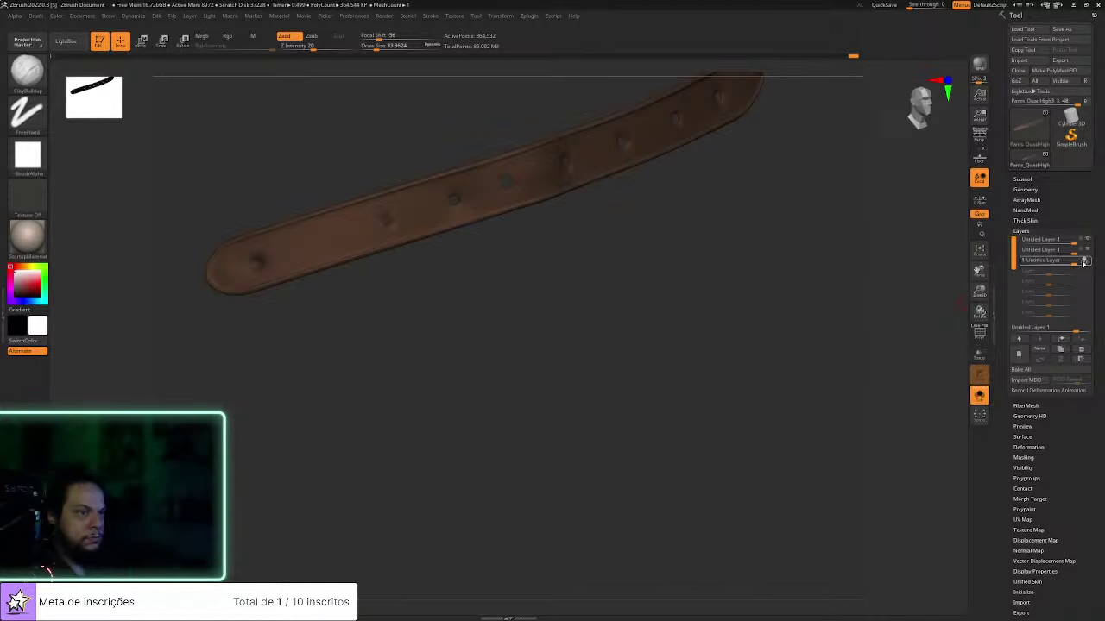
{"action": "right_click_drag", "start_coordinate": [514, 304], "coordinate": [751, 418], "text": "ctrl"}
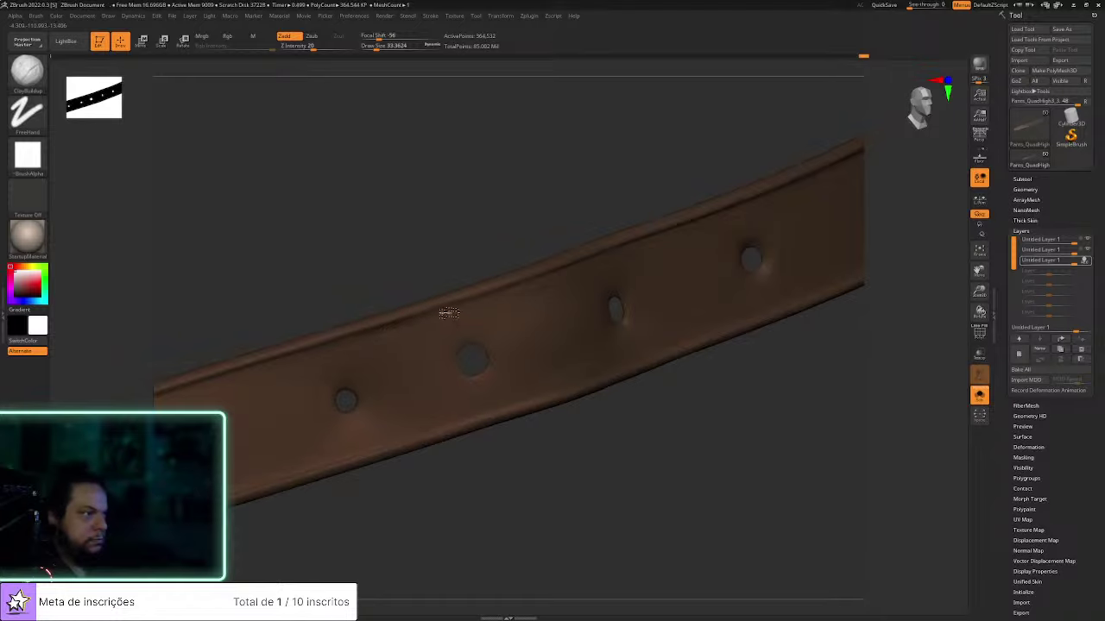
{"action": "key", "text": "shift"}
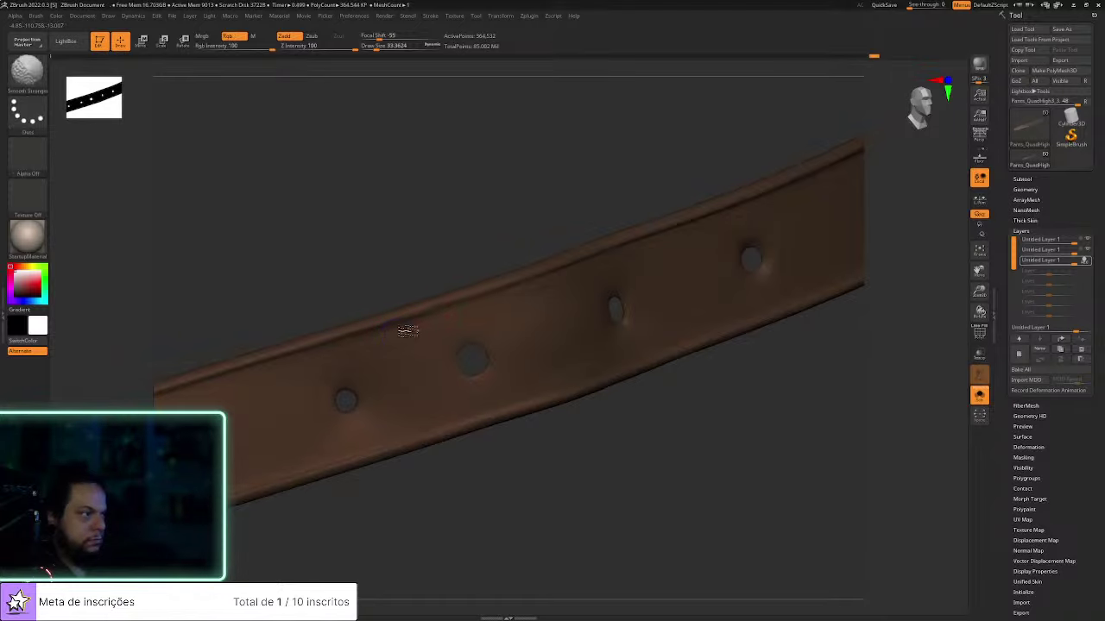
{"action": "mouse_move", "coordinate": [796, 388]}
{"action": "left_mouse_down"}
{"action": "mouse_move", "coordinate": [661, 401]}
{"action": "mouse_move", "coordinate": [624, 357]}
{"action": "left_mouse_up"}
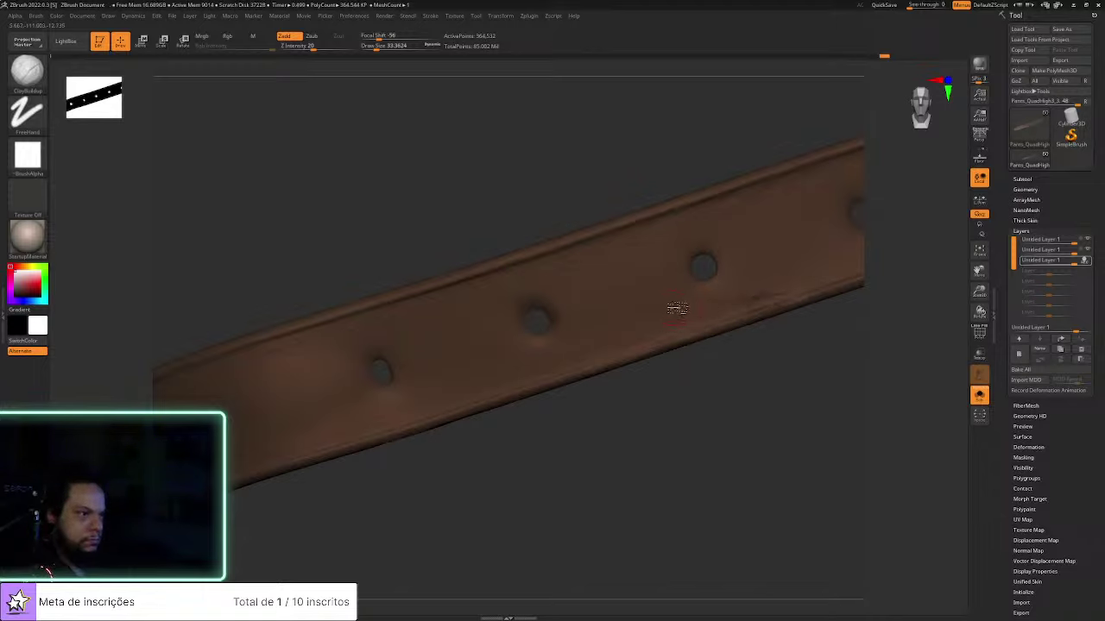
{"action": "key", "text": "shift"}
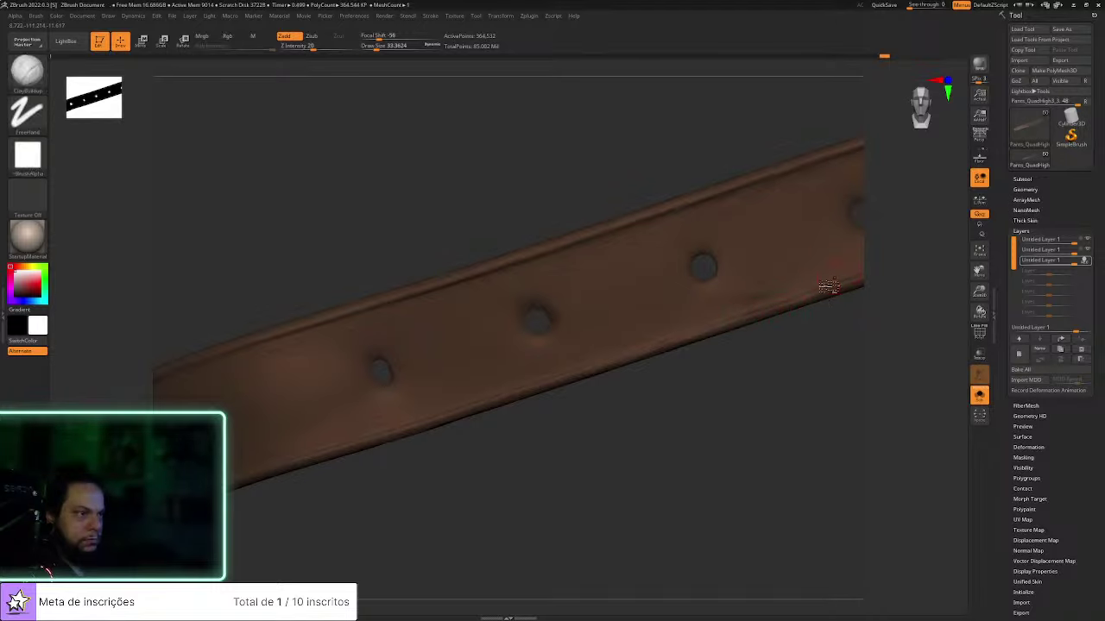
{"action": "right_click_drag", "start_coordinate": [831, 286], "coordinate": [796, 294], "text": "ctrl"}
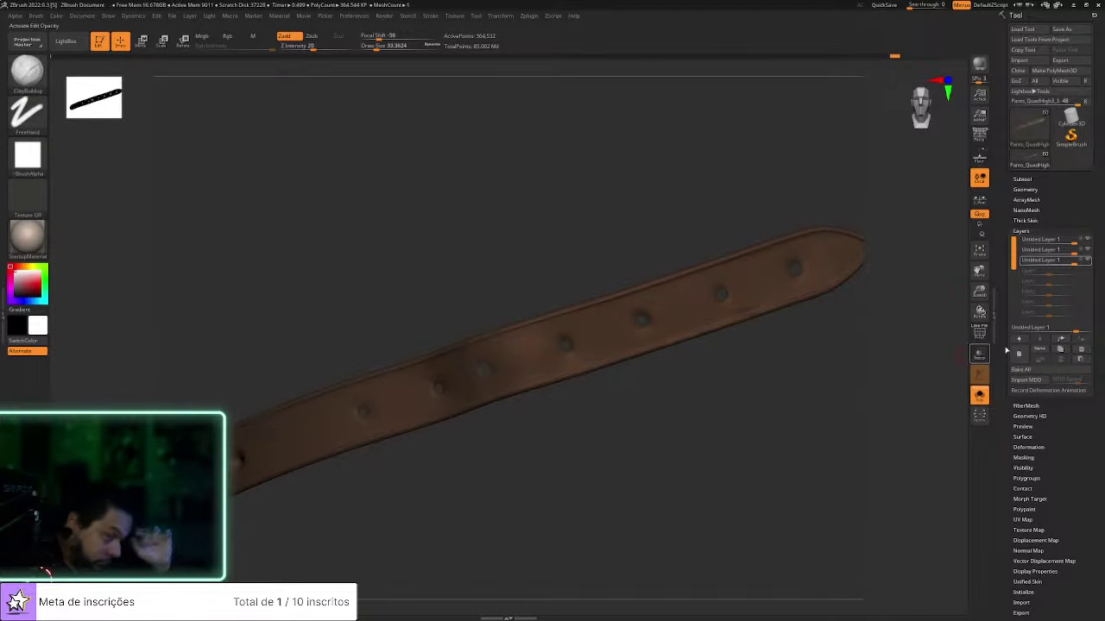
Add a new layer and stamp cross-wrinkles along the strap using the Standard brush with DragRect and Alpha 62
{"action": "left_click", "coordinate": [1017, 352]}
{"action": "left_click", "coordinate": [26, 157]}
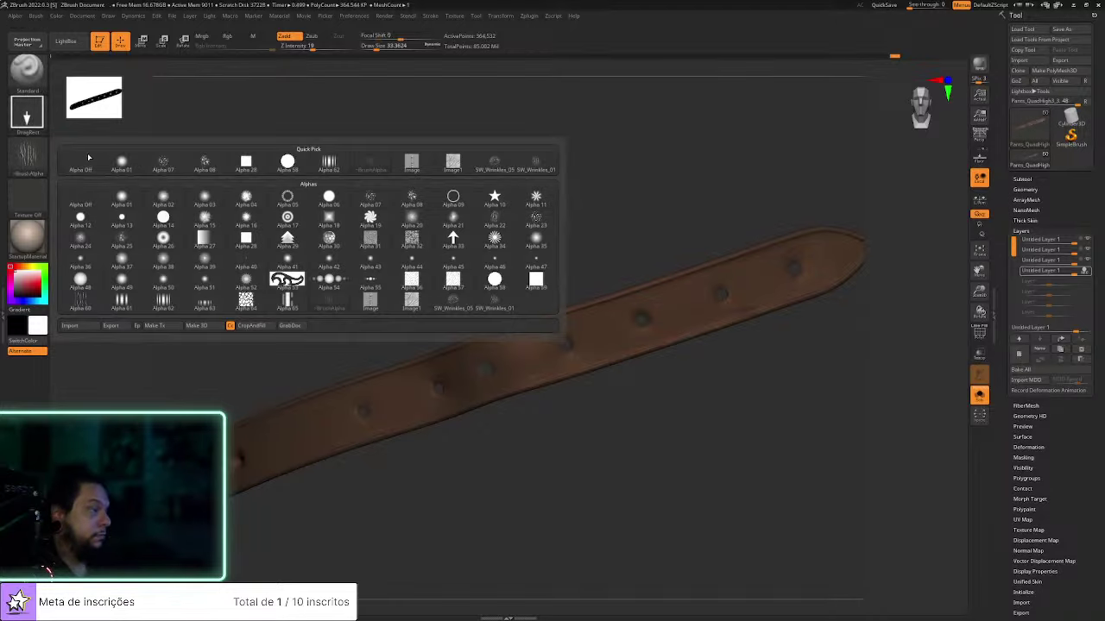
{"action": "left_click", "coordinate": [329, 161]}
{"action": "left_click_drag", "start_coordinate": [394, 432], "coordinate": [407, 371]}
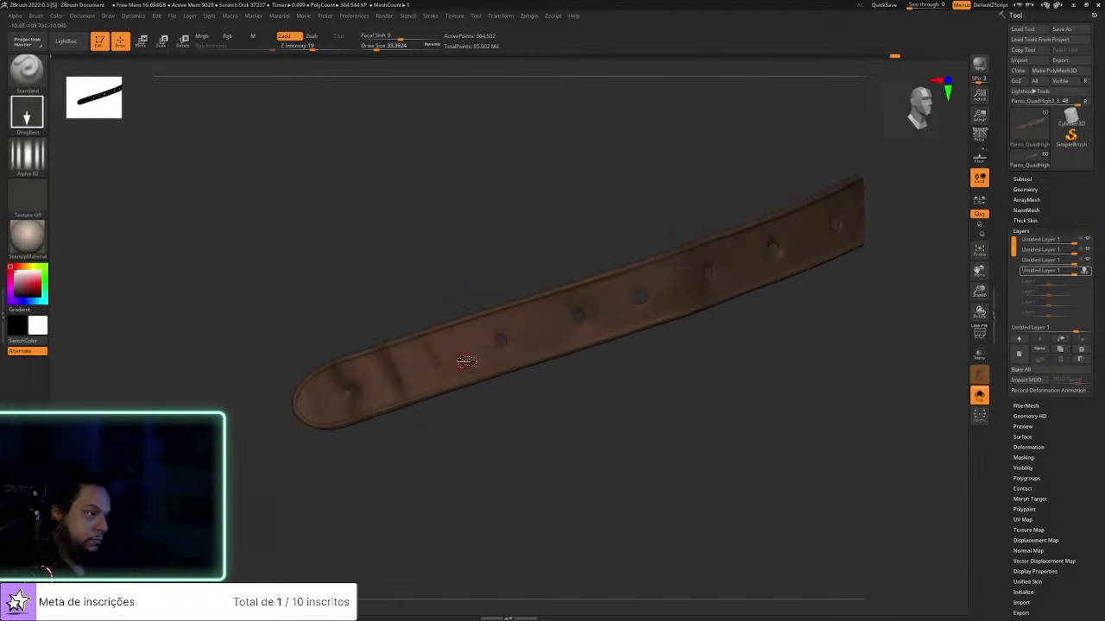
{"action": "left_click_drag", "start_coordinate": [578, 441], "coordinate": [471, 414]}
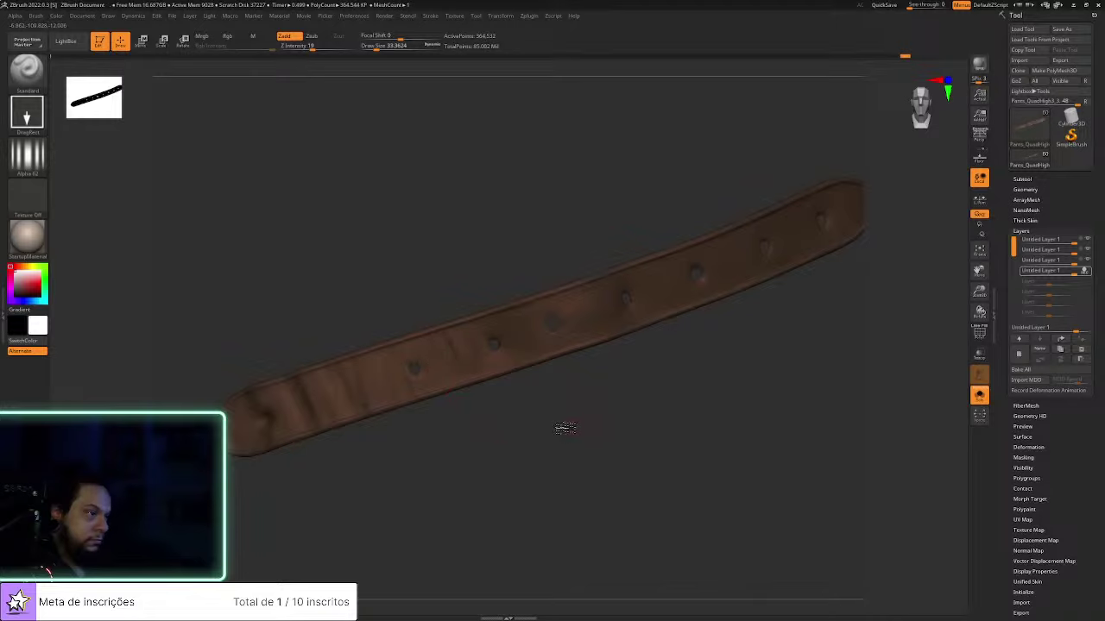
{"action": "left_click_drag", "start_coordinate": [566, 424], "coordinate": [493, 394]}
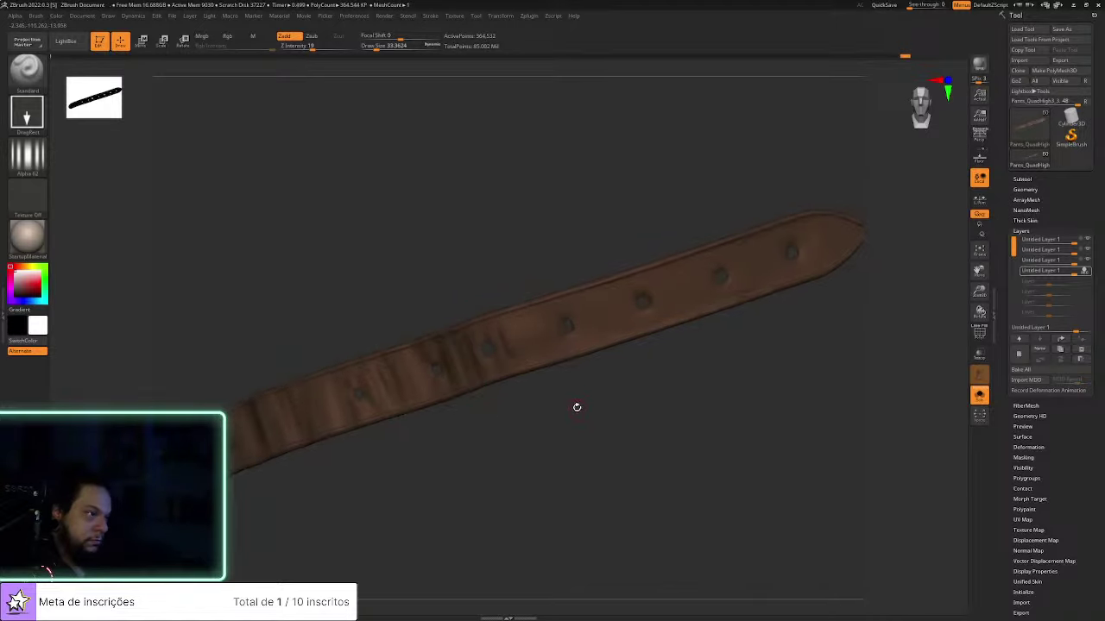
{"action": "left_click_drag", "start_coordinate": [577, 406], "coordinate": [579, 318]}
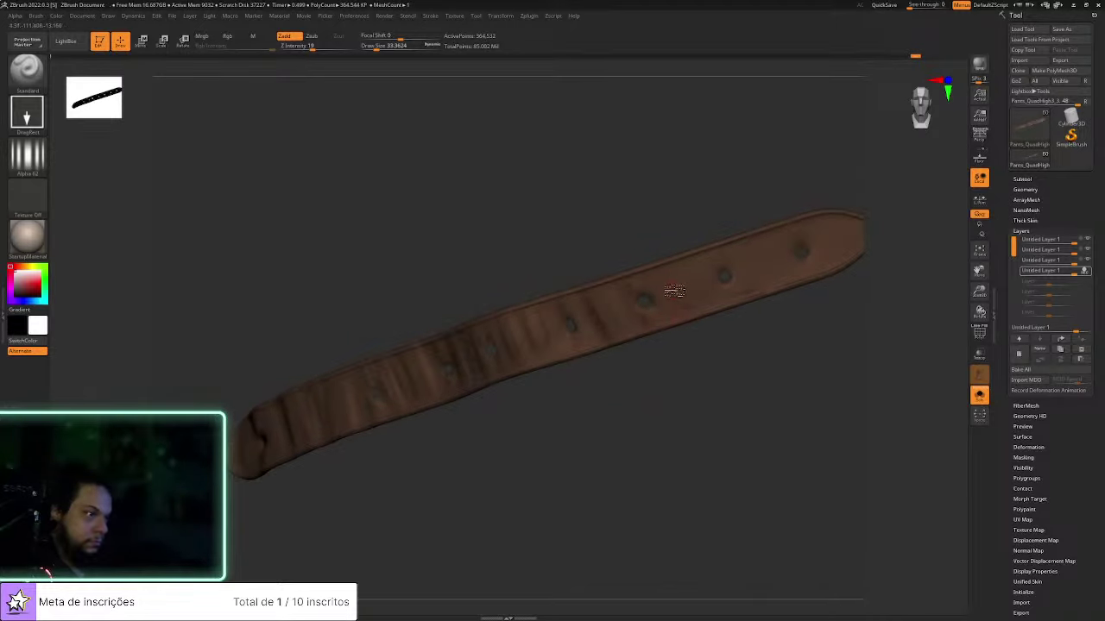
Stop recording the wrinkle layer and lower its intensity to about 0.19
{"action": "left_click_drag", "start_coordinate": [821, 379], "coordinate": [868, 367]}
{"action": "left_click", "coordinate": [1083, 270]}
{"action": "left_click_drag", "start_coordinate": [1073, 271], "coordinate": [1058, 271]}
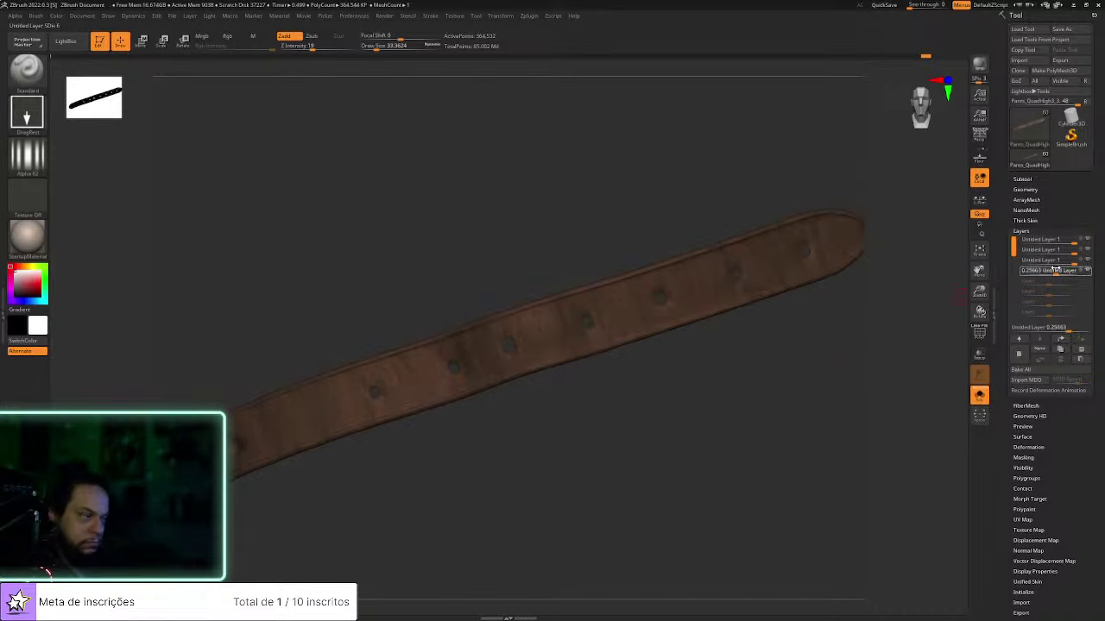
{"action": "left_click_drag", "start_coordinate": [1055, 269], "coordinate": [1052, 270]}
{"action": "left_click_drag", "start_coordinate": [831, 367], "coordinate": [814, 405]}
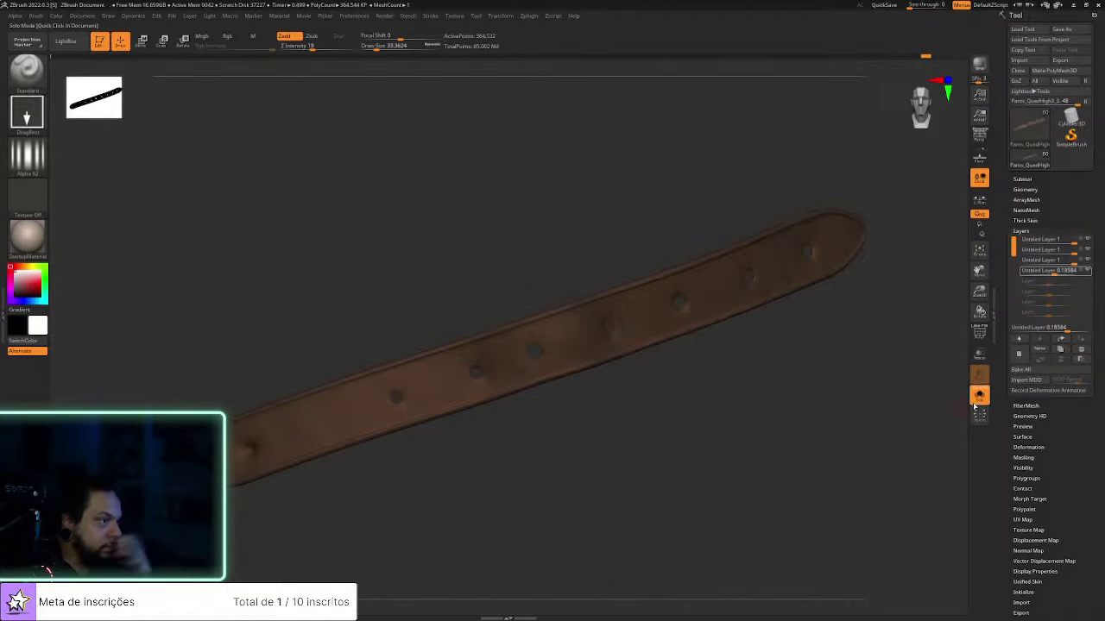
Compare the strap with the full outfit, add another layer, hide the other layers and stamp irregular dents with the metal alpha brush
{"action": "left_click", "coordinate": [978, 395]}
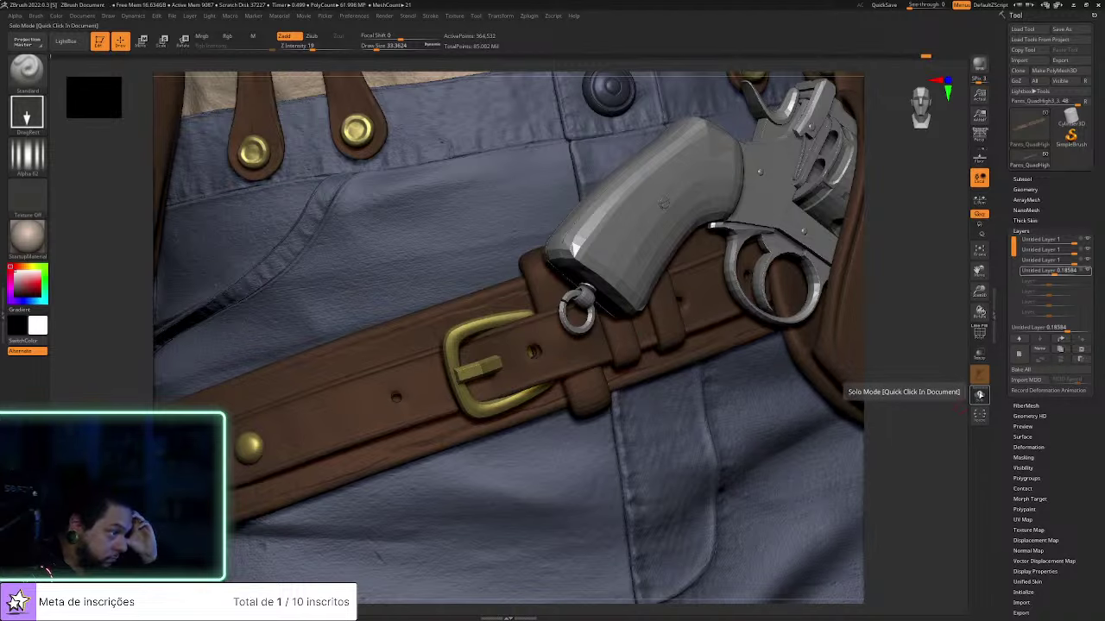
{"action": "left_click", "coordinate": [1020, 354]}
{"action": "left_click", "coordinate": [979, 395]}
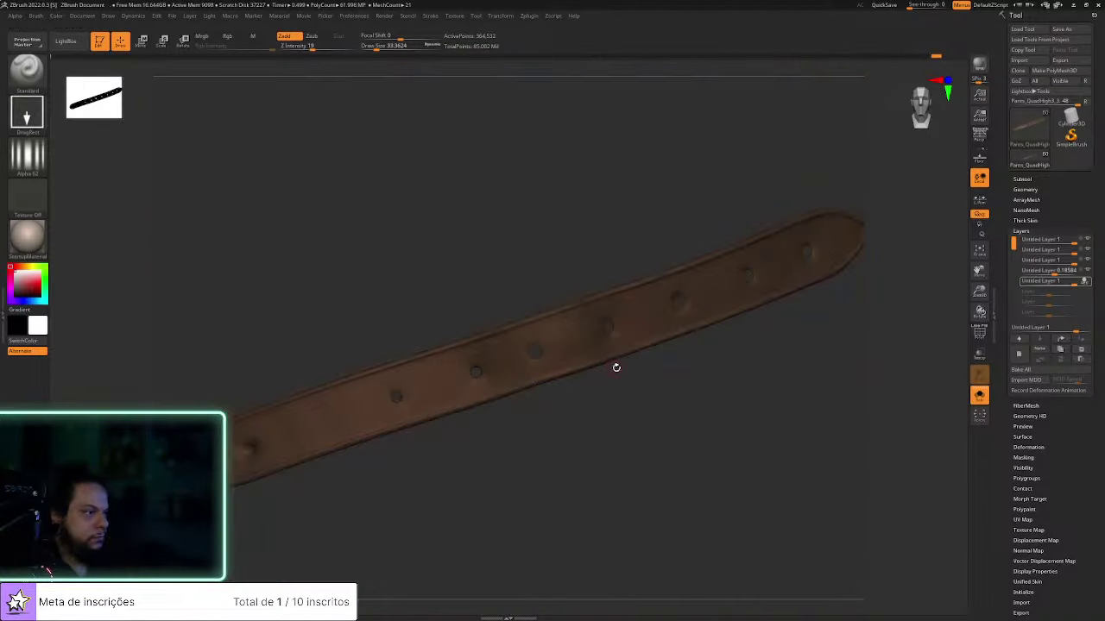
{"action": "key", "text": "b"}
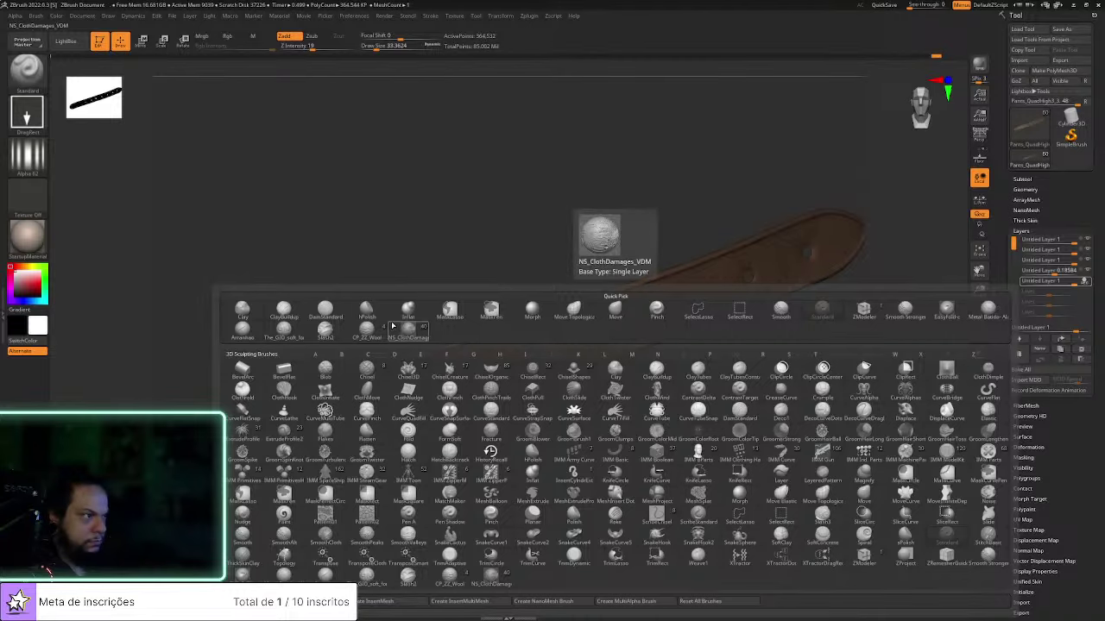
{"action": "left_click", "coordinate": [992, 312]}
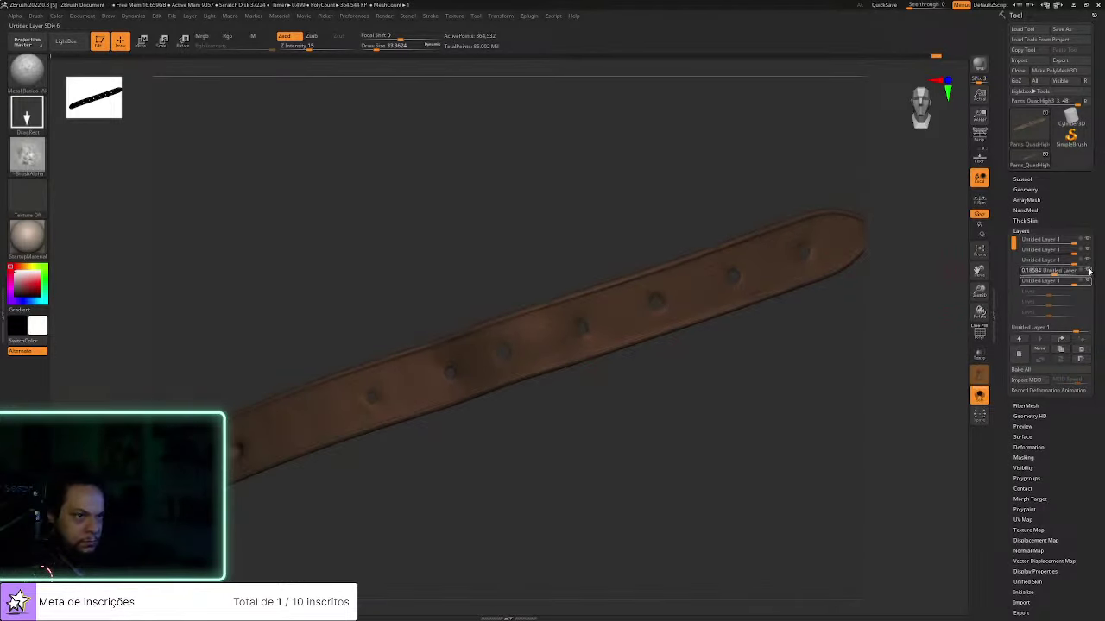
{"action": "left_click", "coordinate": [1087, 239]}
{"action": "left_click_drag", "start_coordinate": [1087, 240], "coordinate": [1087, 281]}
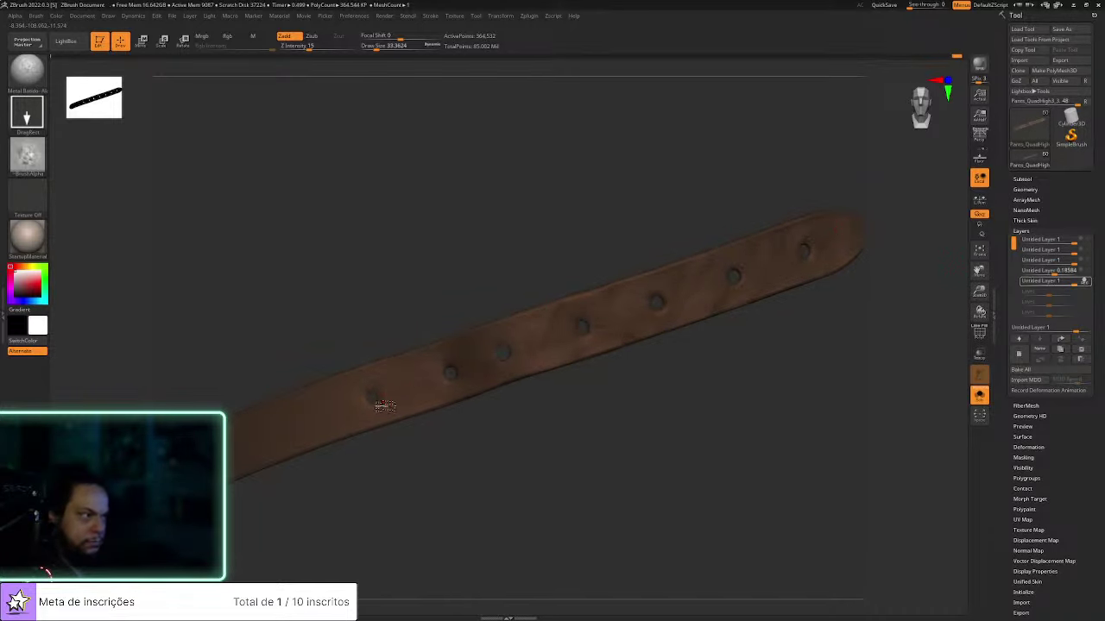
Flatten the dented strap surface along its length using the hPolish brush at a large draw size
{"action": "key", "text": "b"}
{"action": "key", "text": "h"}
{"action": "key", "text": "p"}
{"action": "mouse_move", "coordinate": [348, 457]}
{"action": "left_mouse_down"}
{"action": "mouse_move", "coordinate": [357, 478]}
{"action": "mouse_move", "coordinate": [296, 424]}
{"action": "mouse_move", "coordinate": [319, 427]}
{"action": "left_mouse_up"}
{"action": "key", "text": "s"}
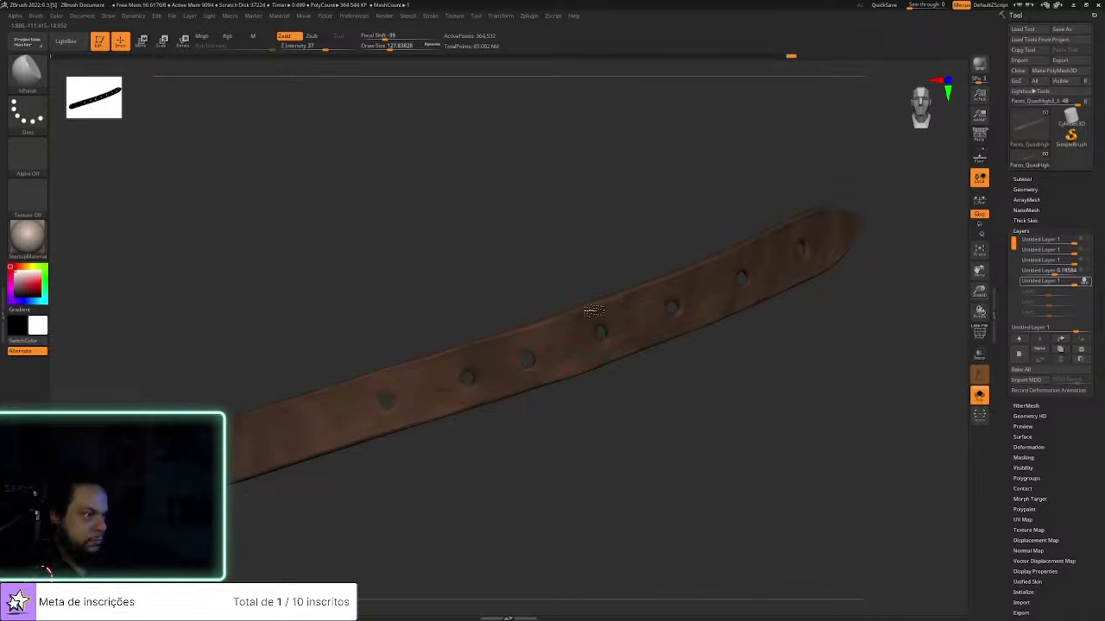
{"action": "left_click_drag", "start_coordinate": [717, 375], "coordinate": [658, 337]}
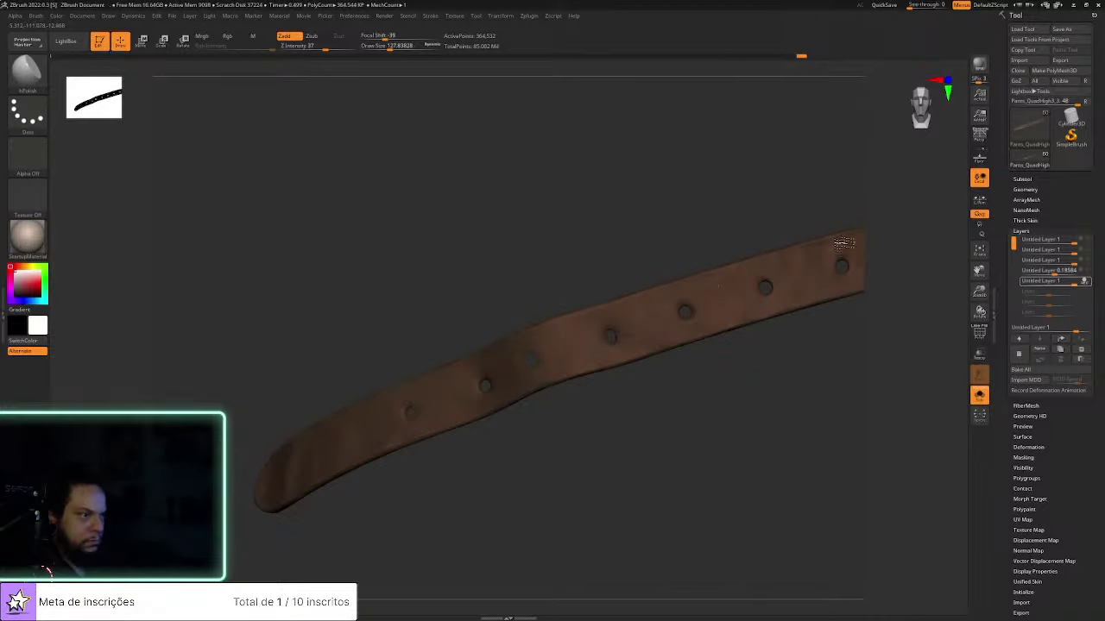
{"action": "left_click_drag", "start_coordinate": [829, 331], "coordinate": [949, 269], "text": "alt"}
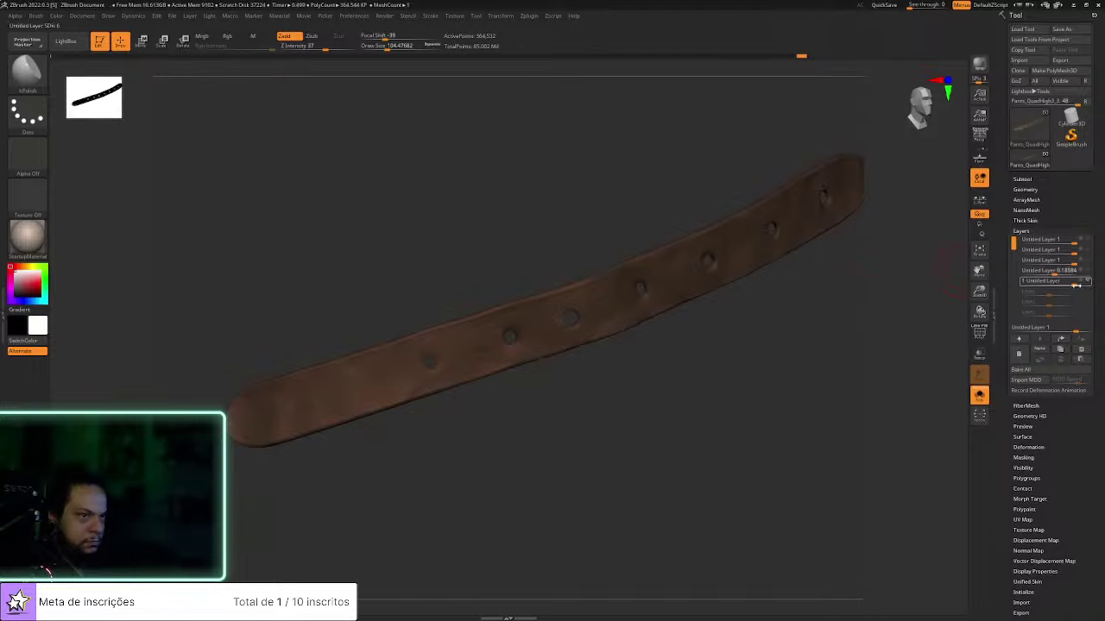
Set the dent layer's intensity to about 0.36, show the hidden layers again and leave Solo mode
{"action": "left_click", "coordinate": [1090, 271]}
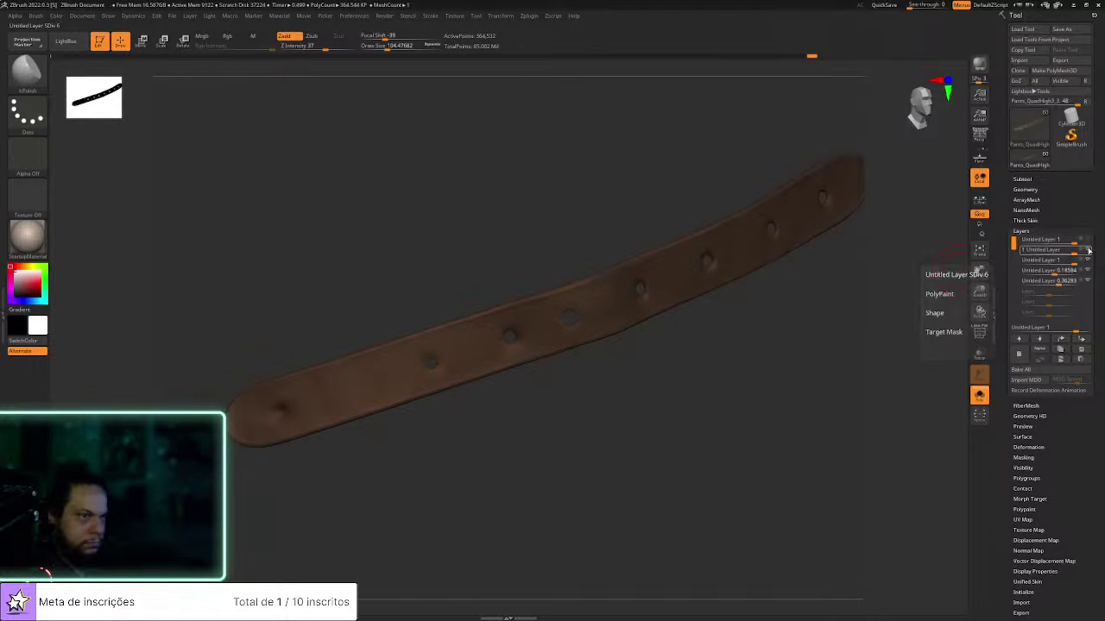
{"action": "left_click", "coordinate": [1089, 281]}
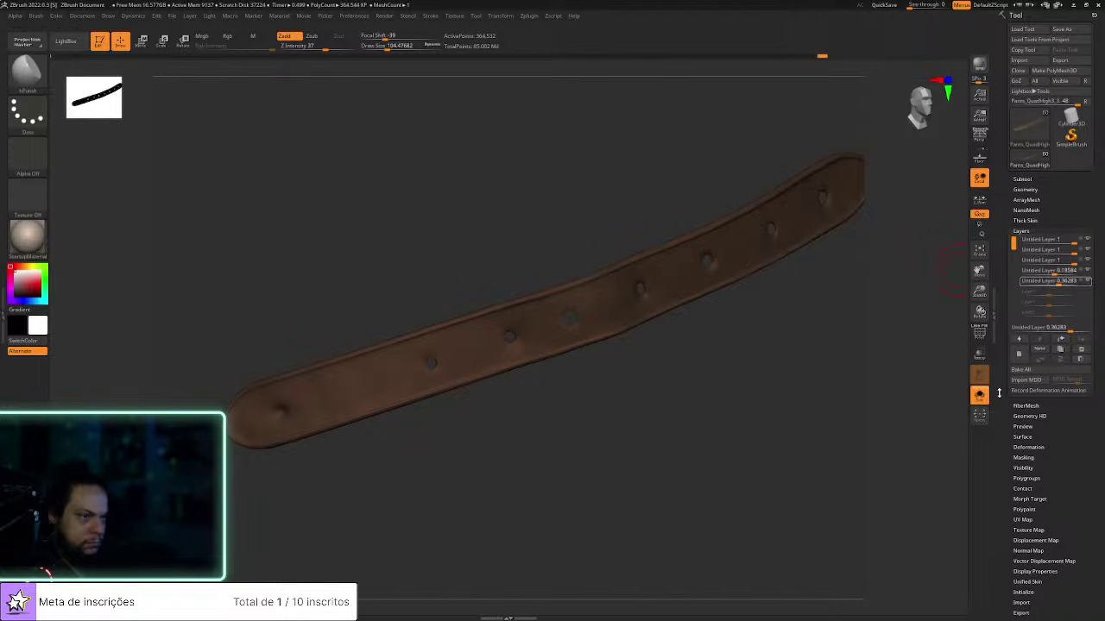
{"action": "left_click", "coordinate": [918, 414]}
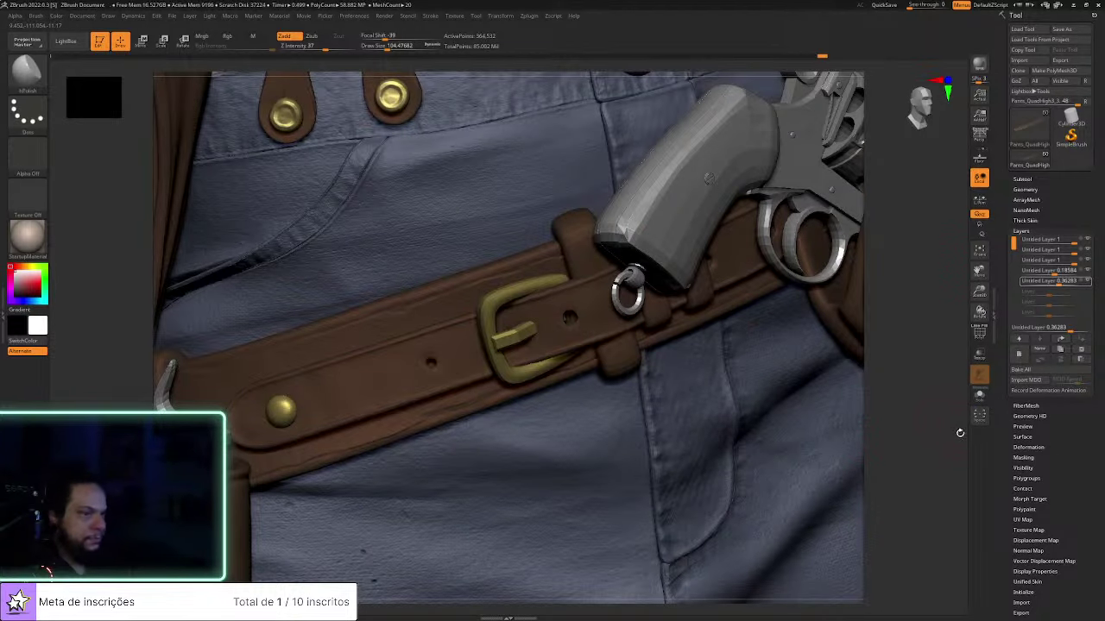
Select the brass buckle and enable the move gizmo for transforming several subtools together
{"action": "key", "text": "b"}
{"action": "key", "text": "s"}
{"action": "key", "text": "t"}
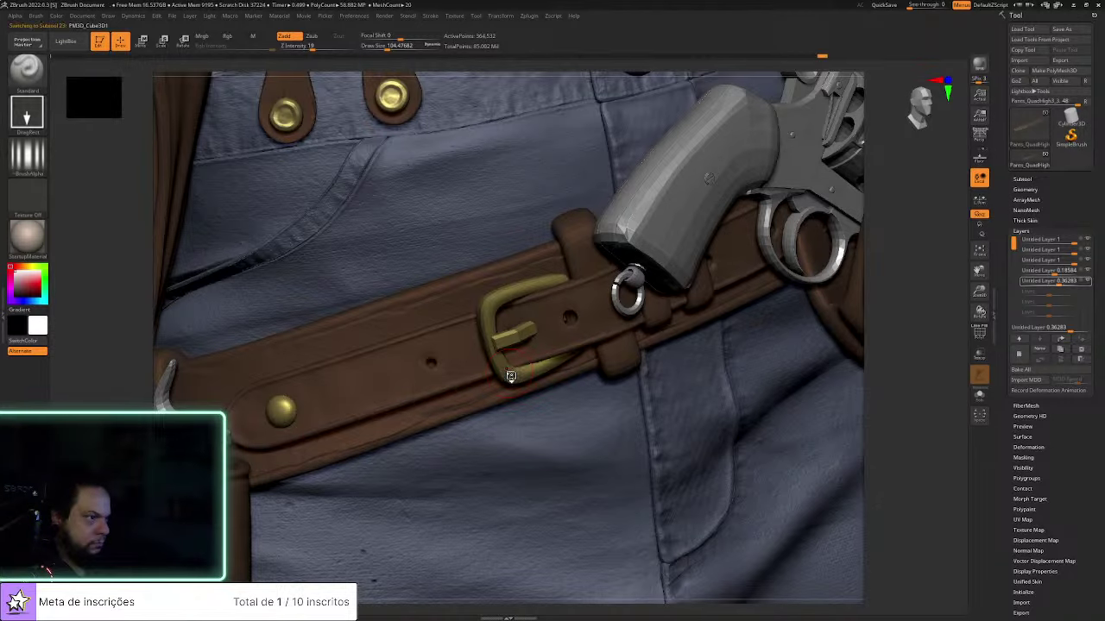
{"action": "left_click", "coordinate": [516, 373], "text": "alt"}
{"action": "left_click_drag", "start_coordinate": [924, 369], "coordinate": [834, 288]}
{"action": "key", "text": "w"}
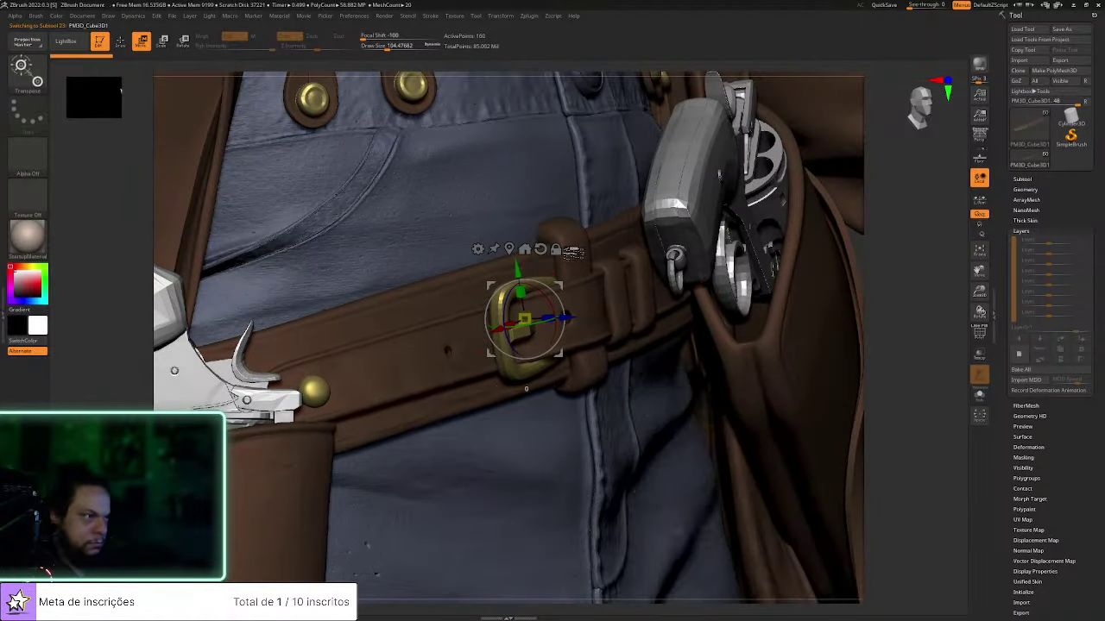
{"action": "left_click", "coordinate": [571, 249]}
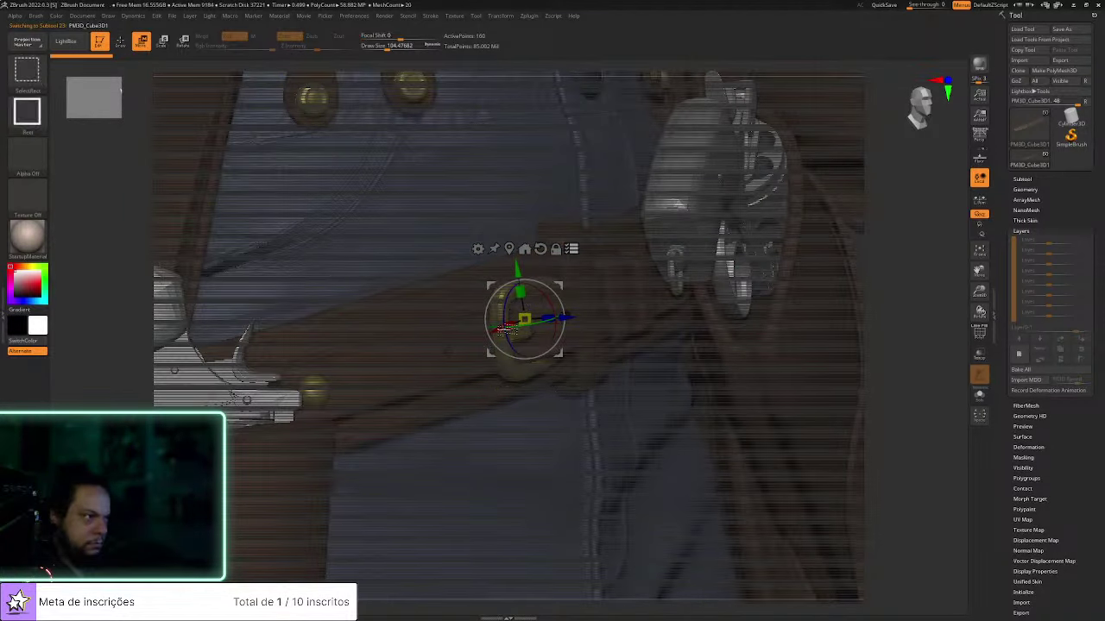
Pick the buckle frame and its prong together and shift them along the belt toward the brass rivet
{"action": "left_click", "coordinate": [506, 330], "text": "ctrl+shift"}
{"action": "left_click_drag", "start_coordinate": [871, 303], "coordinate": [870, 466]}
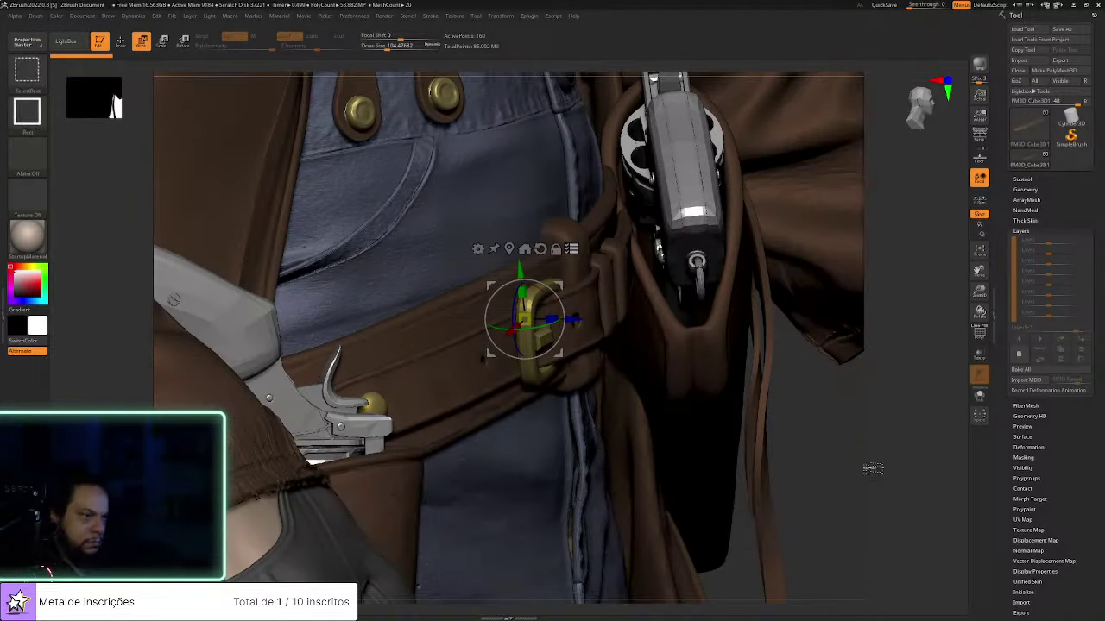
{"action": "left_click_drag", "start_coordinate": [897, 406], "coordinate": [644, 394]}
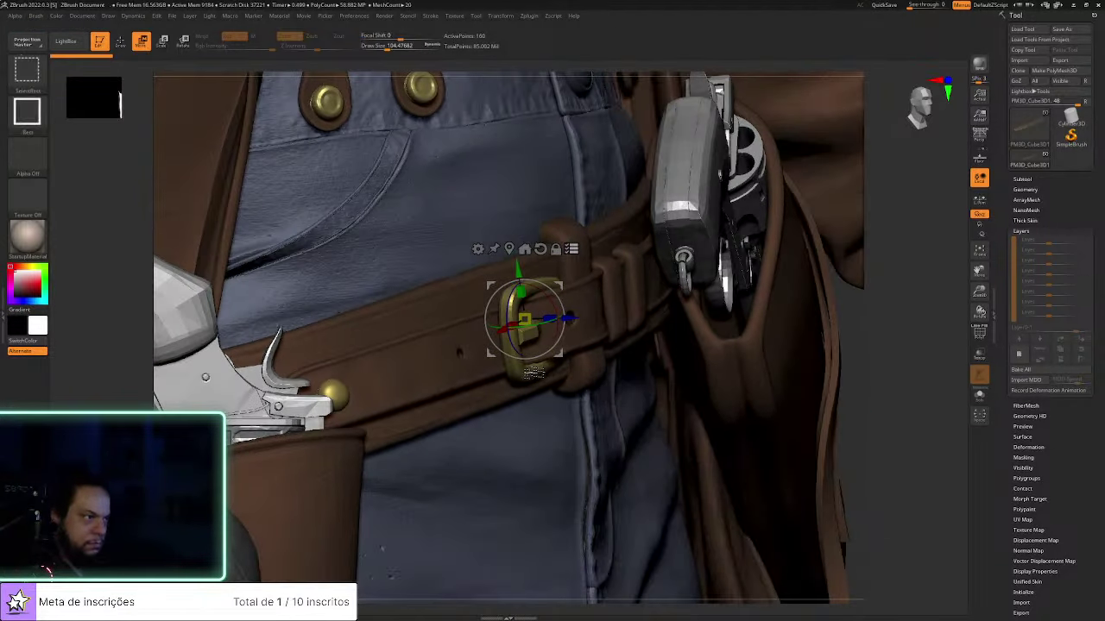
{"action": "left_click", "coordinate": [534, 347], "text": "ctrl+shift"}
{"action": "left_click", "coordinate": [580, 344], "text": "ctrl+shift"}
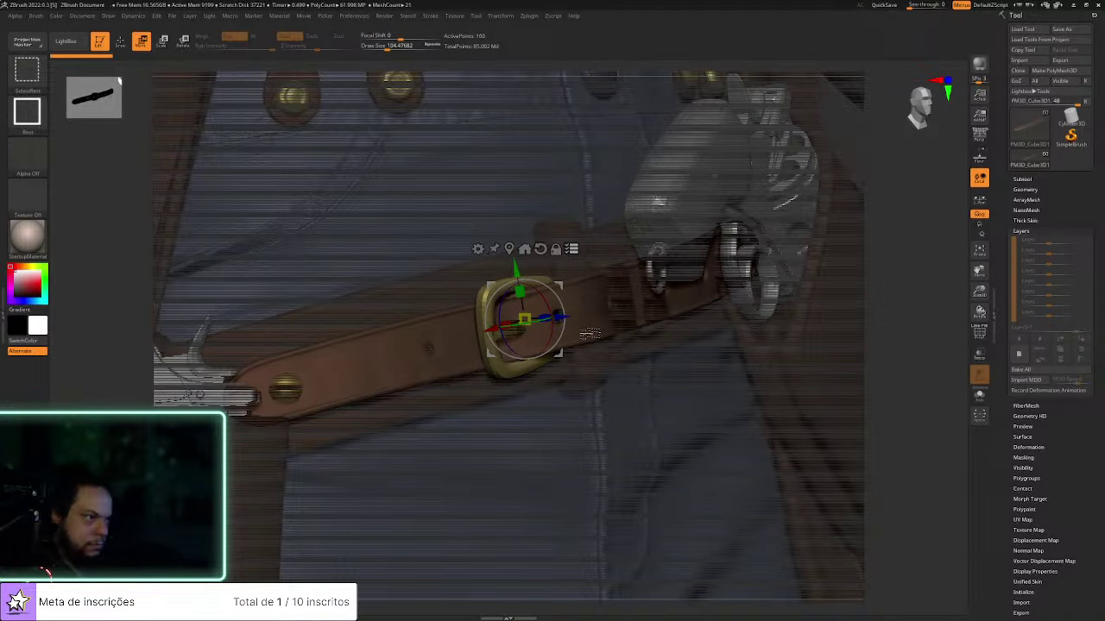
{"action": "left_click", "coordinate": [518, 335], "text": "ctrl+shift"}
{"action": "mouse_move", "coordinate": [901, 346]}
{"action": "left_mouse_down"}
{"action": "mouse_move", "coordinate": [884, 344]}
{"action": "mouse_move", "coordinate": [897, 331]}
{"action": "mouse_move", "coordinate": [920, 361]}
{"action": "left_mouse_up"}
{"action": "mouse_move", "coordinate": [562, 352]}
{"action": "left_mouse_down"}
{"action": "mouse_move", "coordinate": [541, 343]}
{"action": "mouse_move", "coordinate": [506, 371]}
{"action": "mouse_move", "coordinate": [511, 345]}
{"action": "left_mouse_up"}
{"action": "key", "text": "q"}
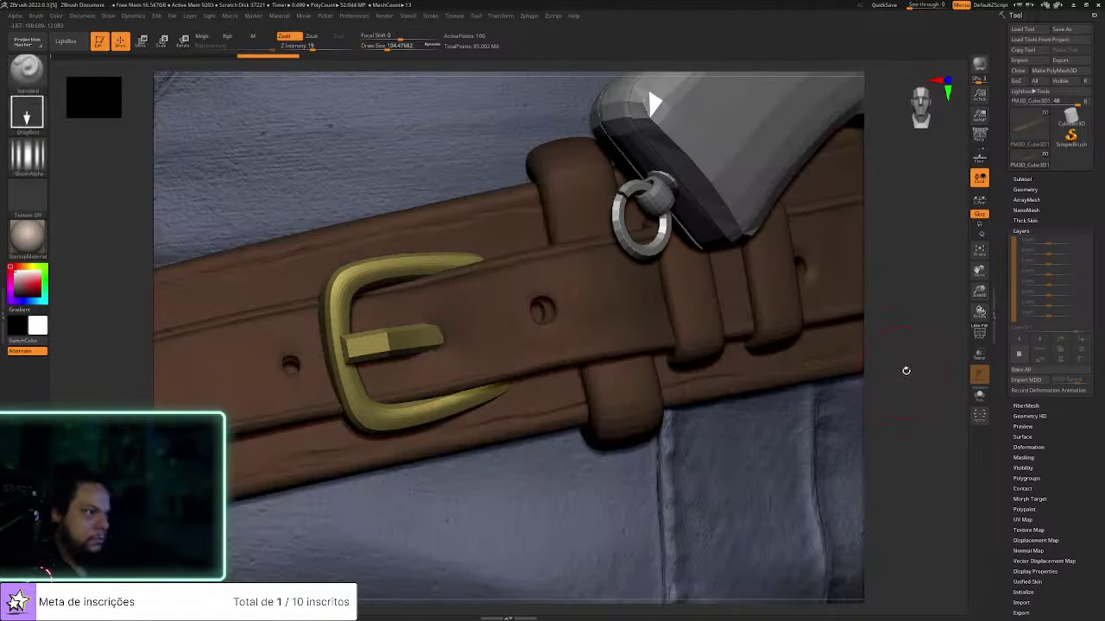
Select the leather belt loops and isolate them in Solo mode
{"action": "left_click_drag", "start_coordinate": [928, 364], "coordinate": [912, 328], "text": "alt"}
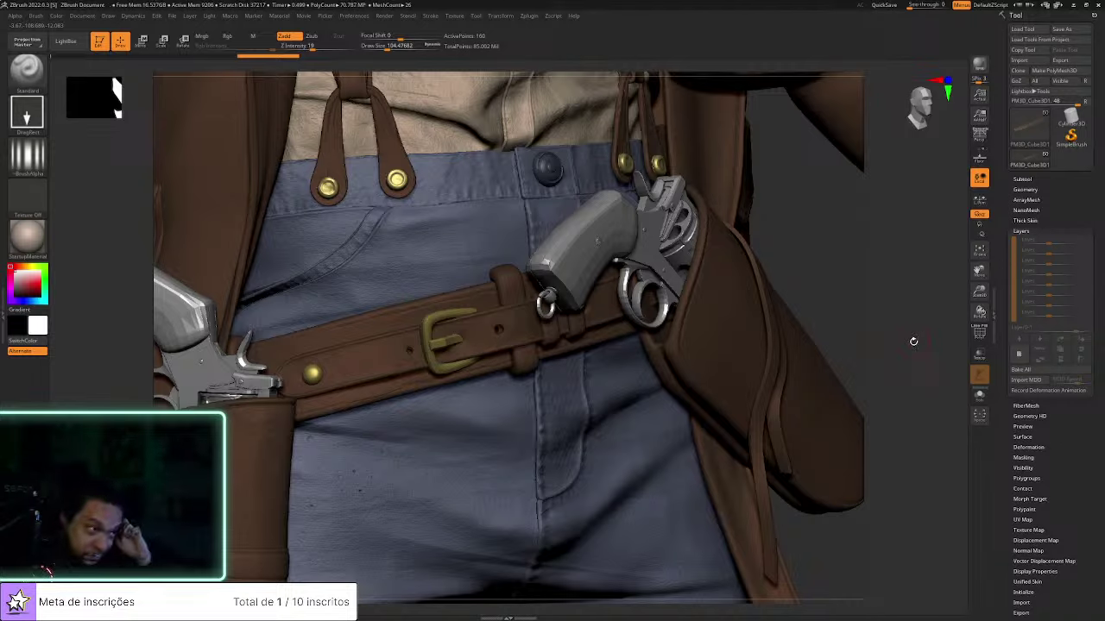
{"action": "left_click_drag", "start_coordinate": [919, 333], "coordinate": [853, 365]}
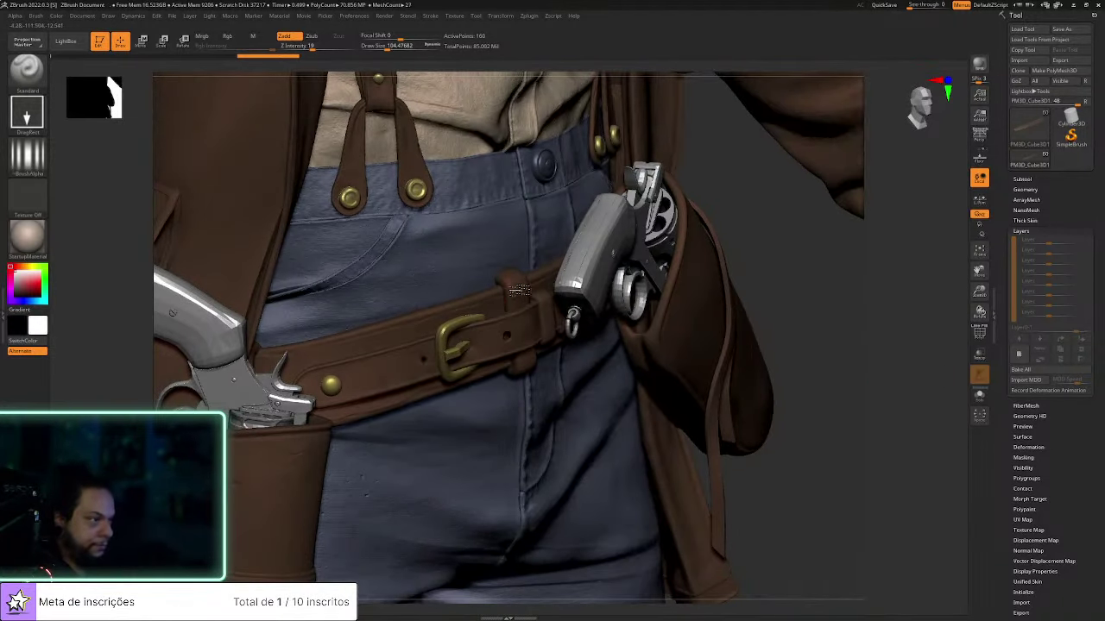
{"action": "left_click_drag", "start_coordinate": [865, 274], "coordinate": [729, 295]}
{"action": "key", "text": "w"}
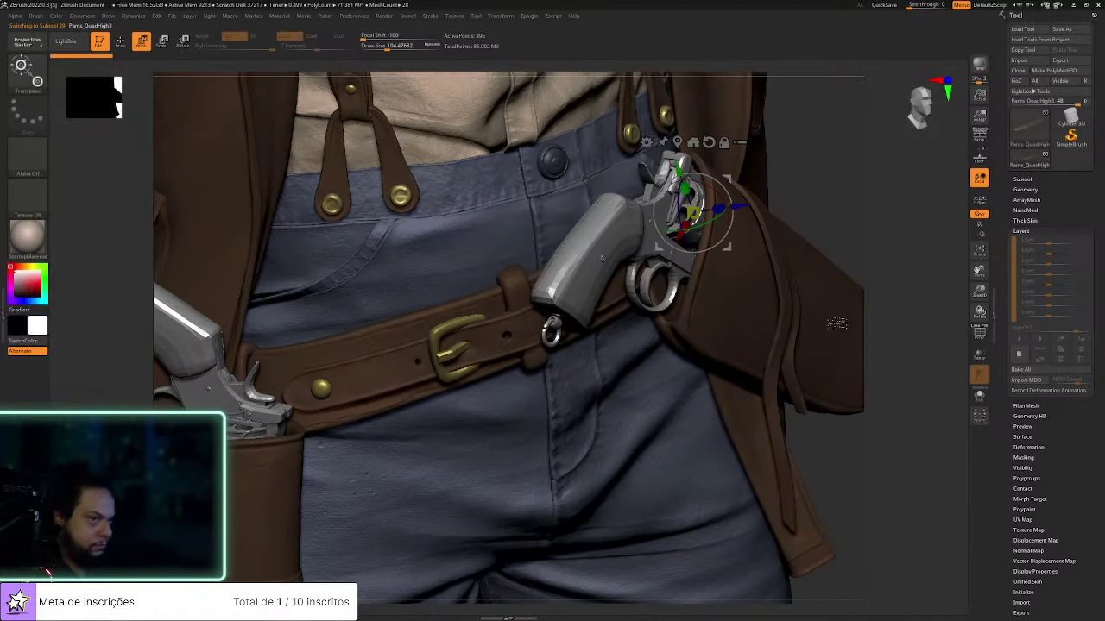
{"action": "left_click", "coordinate": [979, 397]}
{"action": "mouse_move", "coordinate": [813, 371]}
{"action": "left_mouse_down"}
{"action": "mouse_move", "coordinate": [629, 397]}
{"action": "mouse_move", "coordinate": [577, 379]}
{"action": "left_mouse_up"}
{"action": "key", "text": "q"}
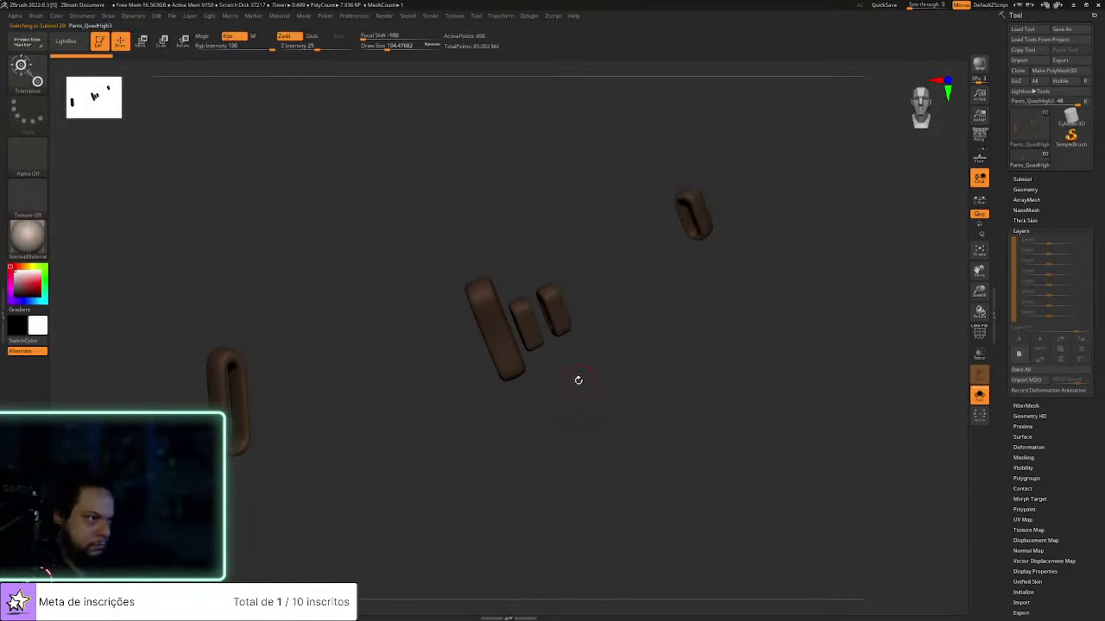
Mask all belt loops except the large one beside the buckle and centre the move gizmo on that unmasked loop
{"action": "mouse_move", "coordinate": [427, 239]}
{"action": "left_mouse_down", "text": "ctrl"}
{"action": "mouse_move", "coordinate": [548, 414]}
{"action": "mouse_move", "coordinate": [549, 385]}
{"action": "mouse_move", "coordinate": [504, 270]}
{"action": "mouse_move", "coordinate": [606, 354]}
{"action": "left_mouse_up", "text": "ctrl"}
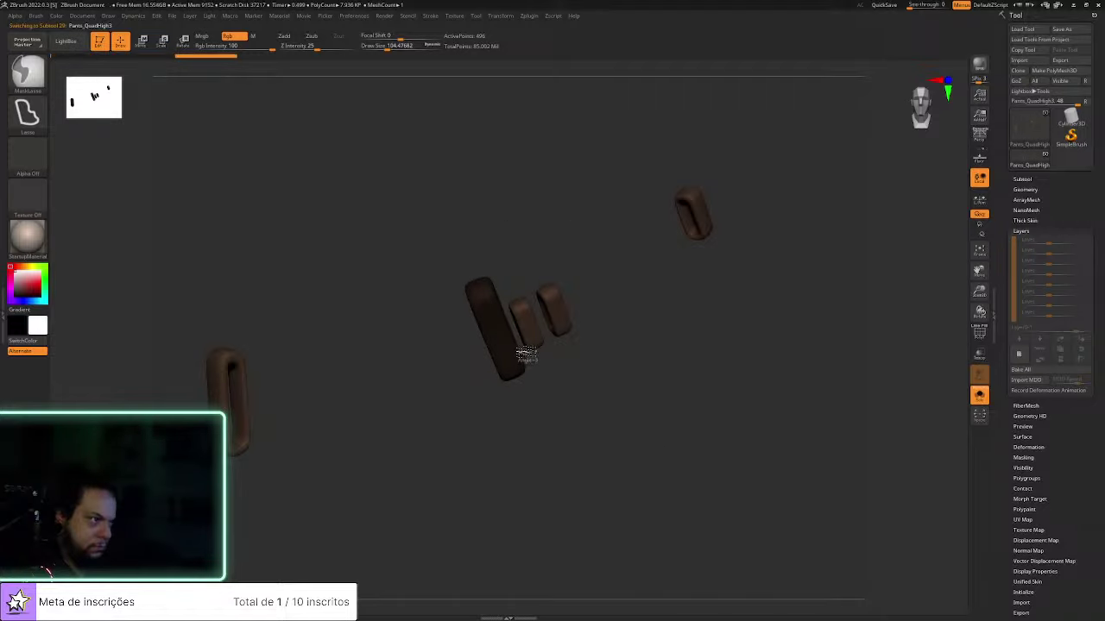
{"action": "mouse_move", "coordinate": [505, 295]}
{"action": "left_mouse_down", "text": "ctrl"}
{"action": "mouse_move", "coordinate": [456, 247]}
{"action": "mouse_move", "coordinate": [523, 518]}
{"action": "left_mouse_up", "text": "ctrl"}
{"action": "left_click", "coordinate": [570, 394], "text": "ctrl"}
{"action": "key", "text": "w"}
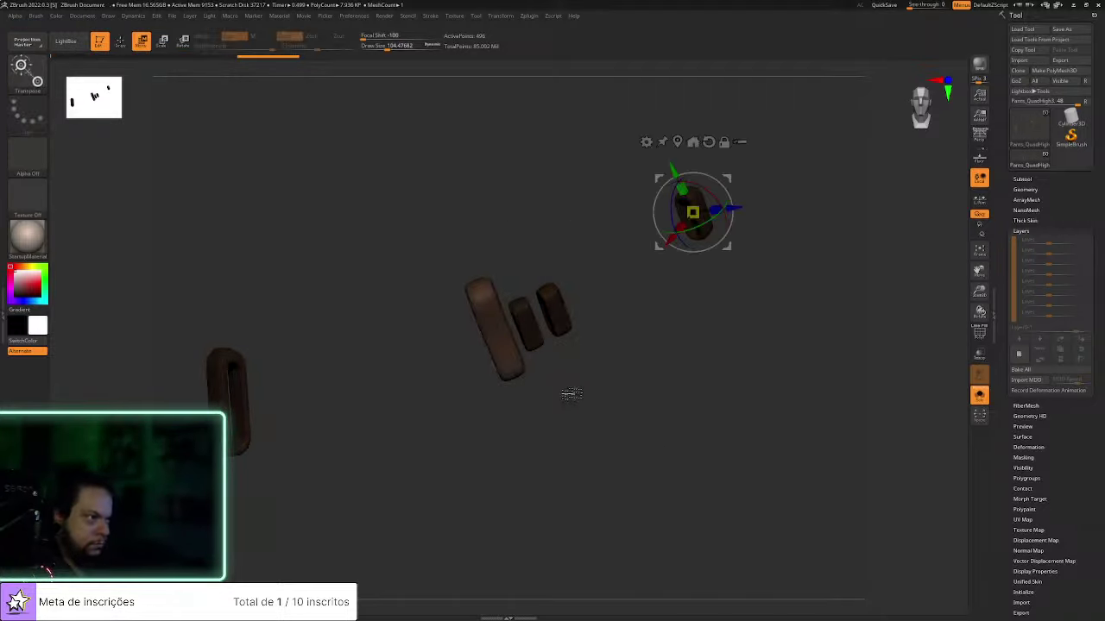
{"action": "left_click", "coordinate": [677, 143]}
{"action": "left_click", "coordinate": [512, 259], "text": "alt"}
Nudge the large belt loop into place on the belt, leave Solo mode and return to drawing mode
{"action": "left_click_drag", "start_coordinate": [572, 389], "coordinate": [526, 317]}
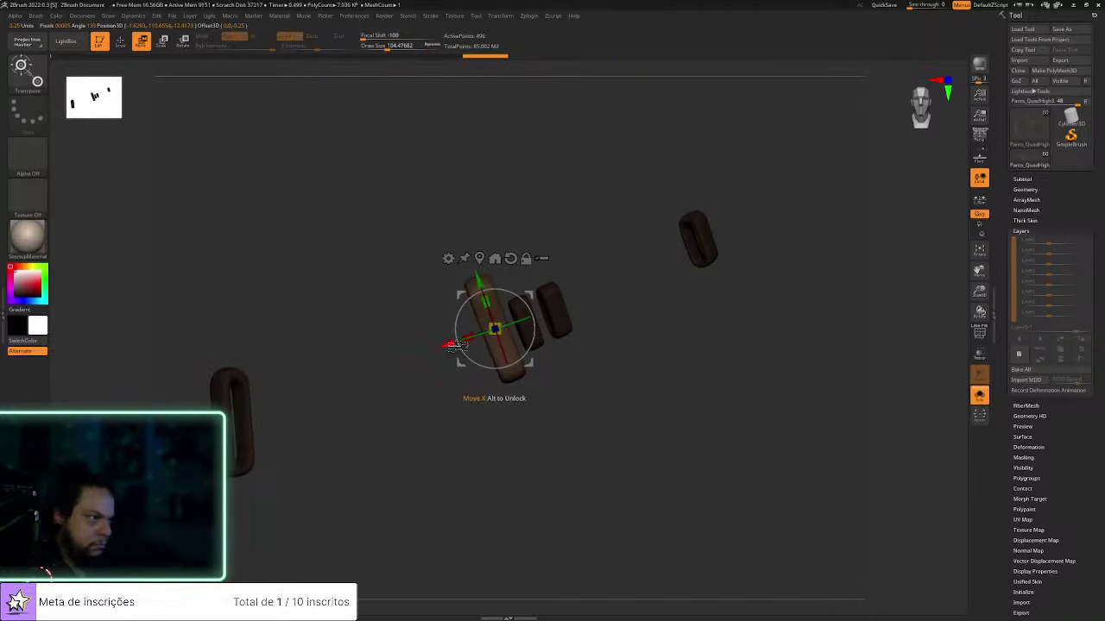
{"action": "left_click", "coordinate": [979, 395]}
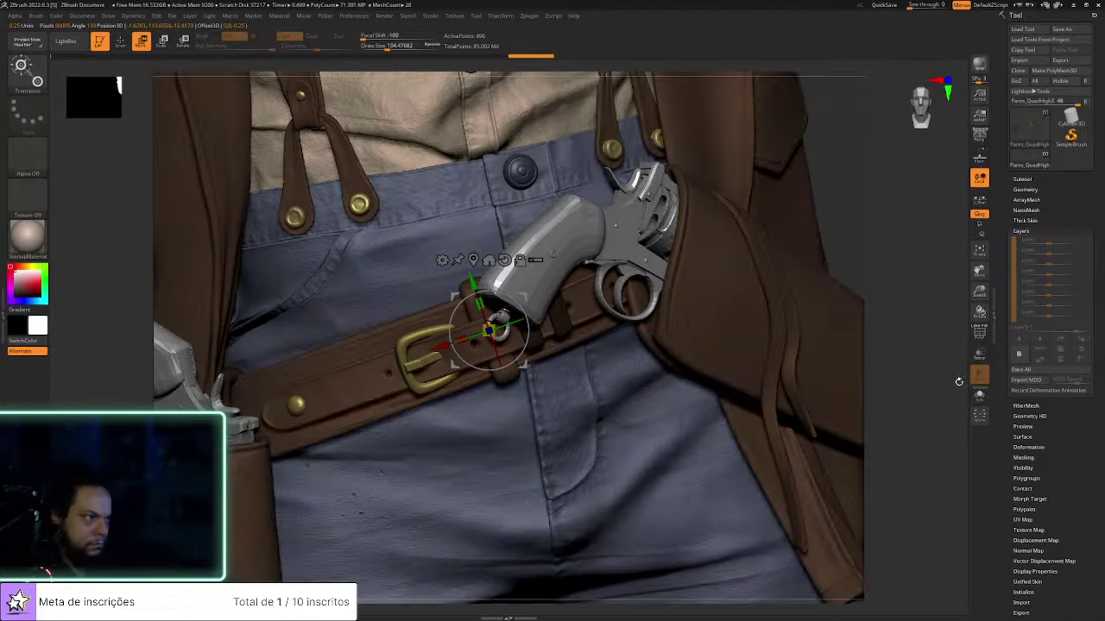
{"action": "key", "text": "q"}
{"action": "left_click_drag", "start_coordinate": [880, 346], "coordinate": [825, 275]}
{"action": "key", "text": "ctrl+shift"}
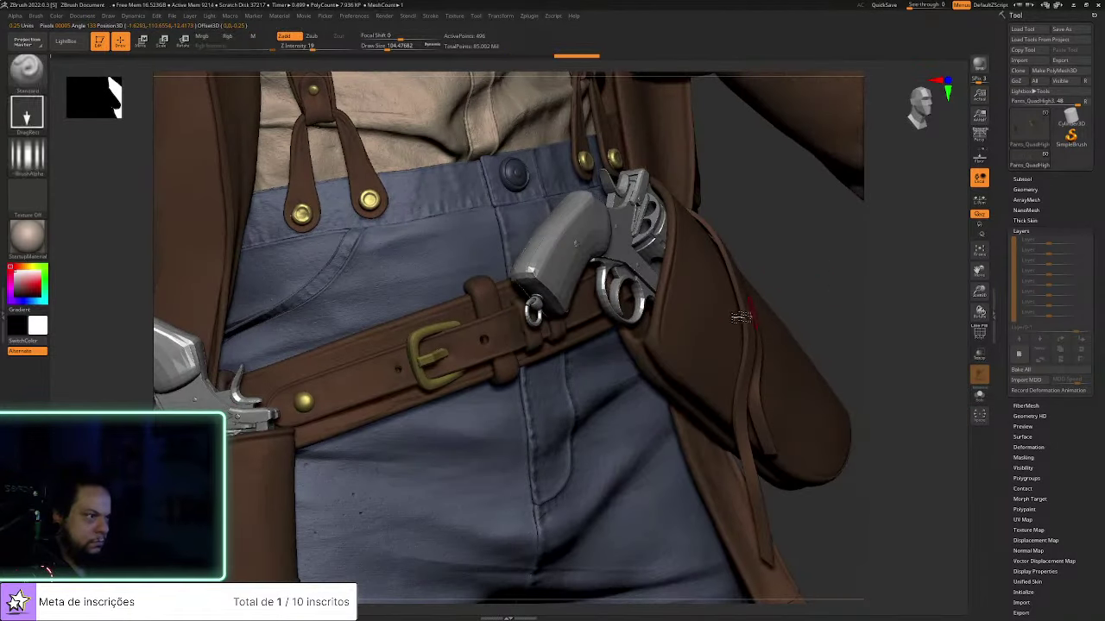
Isolate the brass buckle frame in Solo mode and display its unsmoothed mesh with the polyframe
{"action": "left_click", "coordinate": [450, 347], "text": "alt"}
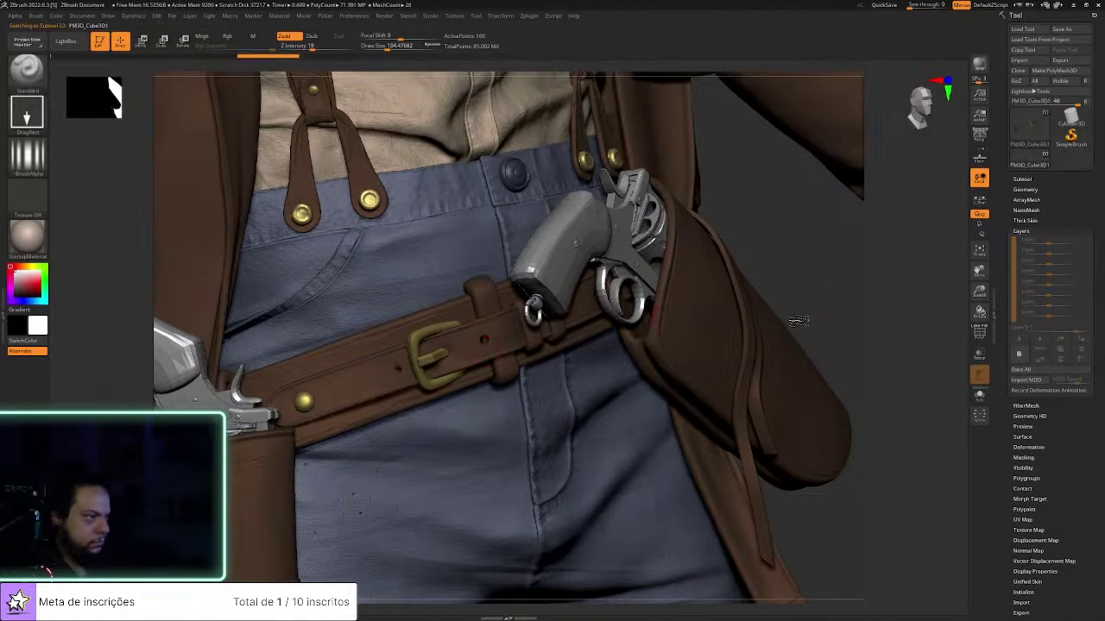
{"action": "left_click", "coordinate": [978, 393]}
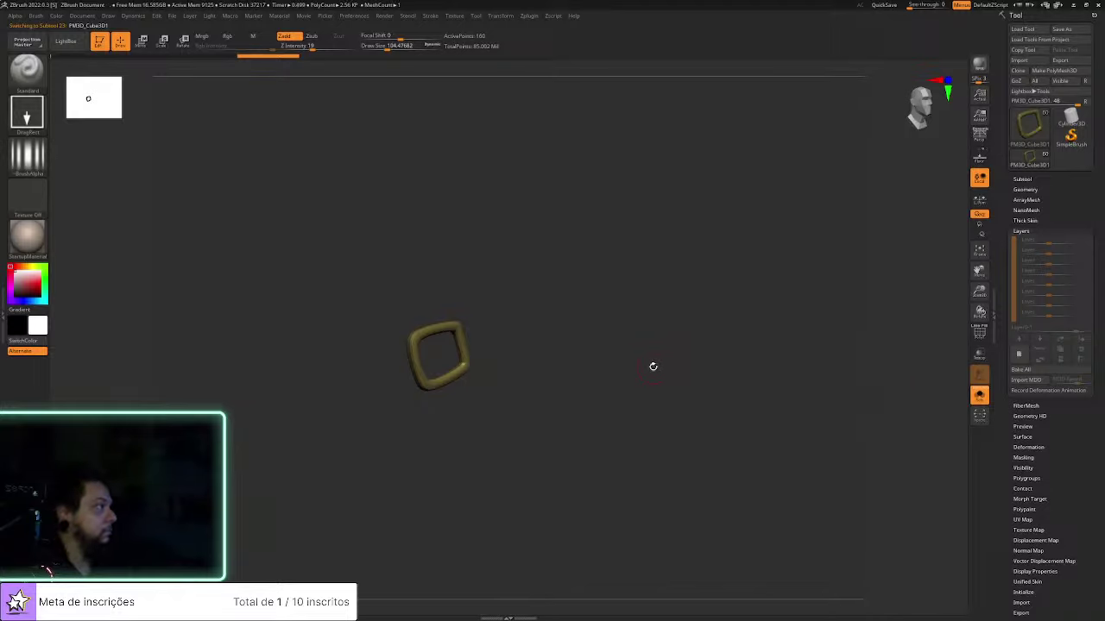
{"action": "left_click_drag", "start_coordinate": [637, 350], "coordinate": [741, 372], "text": "alt"}
{"action": "key", "text": "shift+d"}
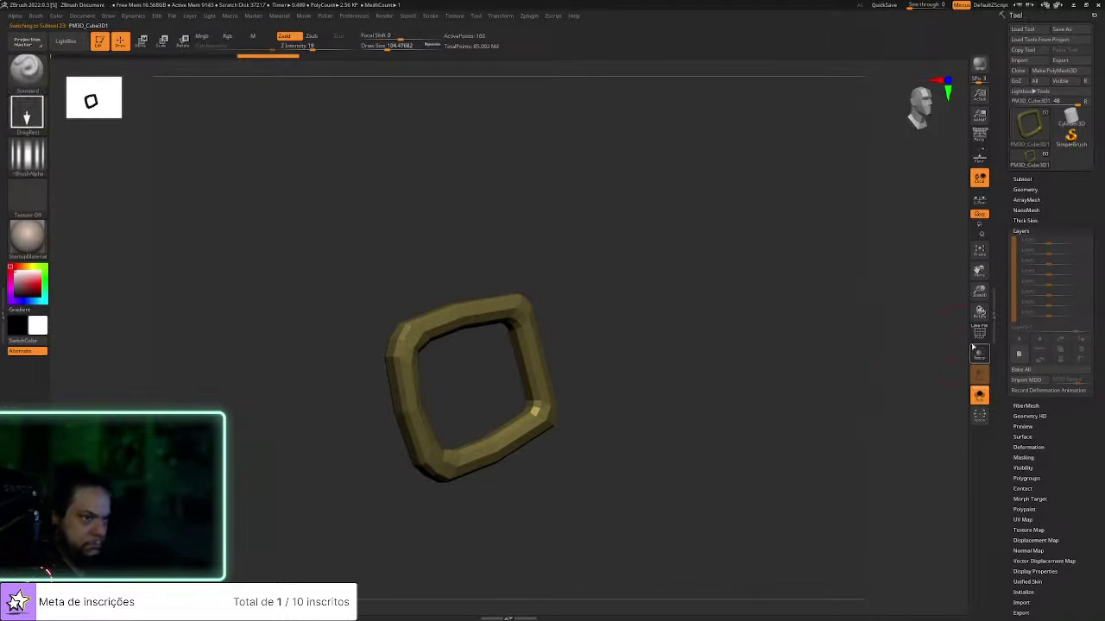
{"action": "key", "text": "shift+f"}
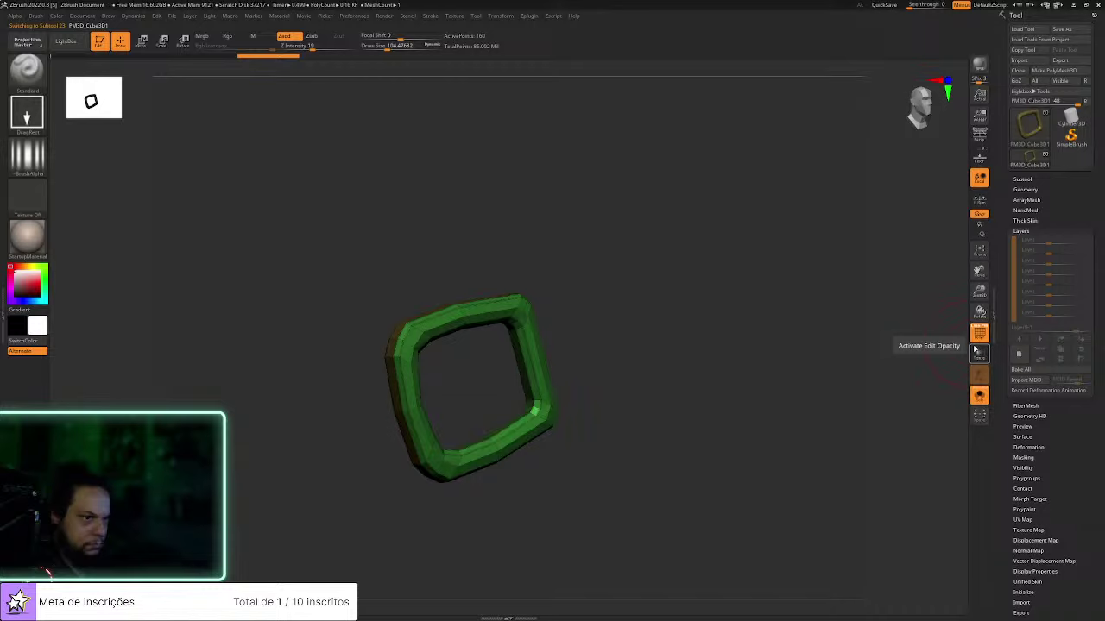
Divide the buckle frame's geometry twice to reach subdivision level 3
{"action": "left_click", "coordinate": [1025, 189]}
{"action": "key", "text": "ctrl+d"}
{"action": "key", "text": "ctrl+d"}
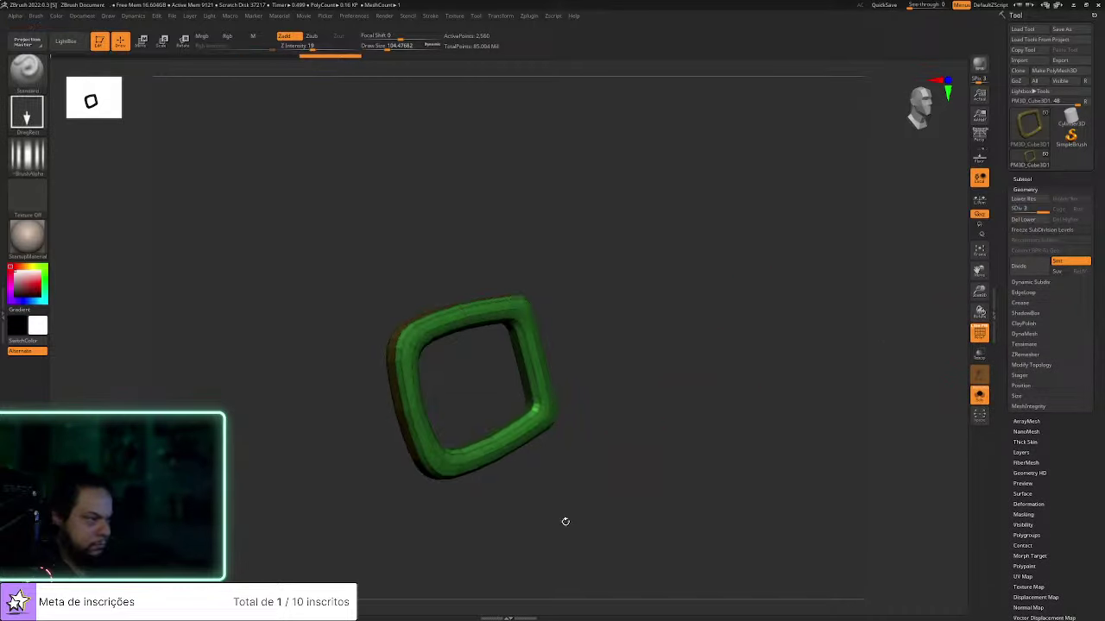
Cycle through the available interface layouts and load the Default layout
{"action": "left_click", "coordinate": [517, 615]}
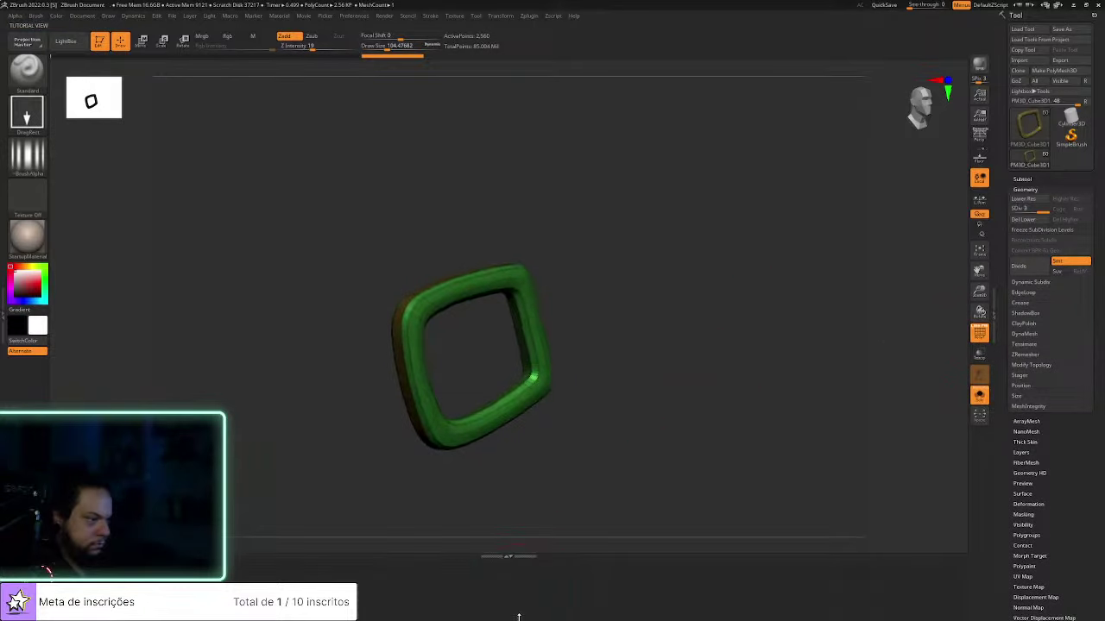
{"action": "left_click_drag", "start_coordinate": [722, 397], "coordinate": [673, 393]}
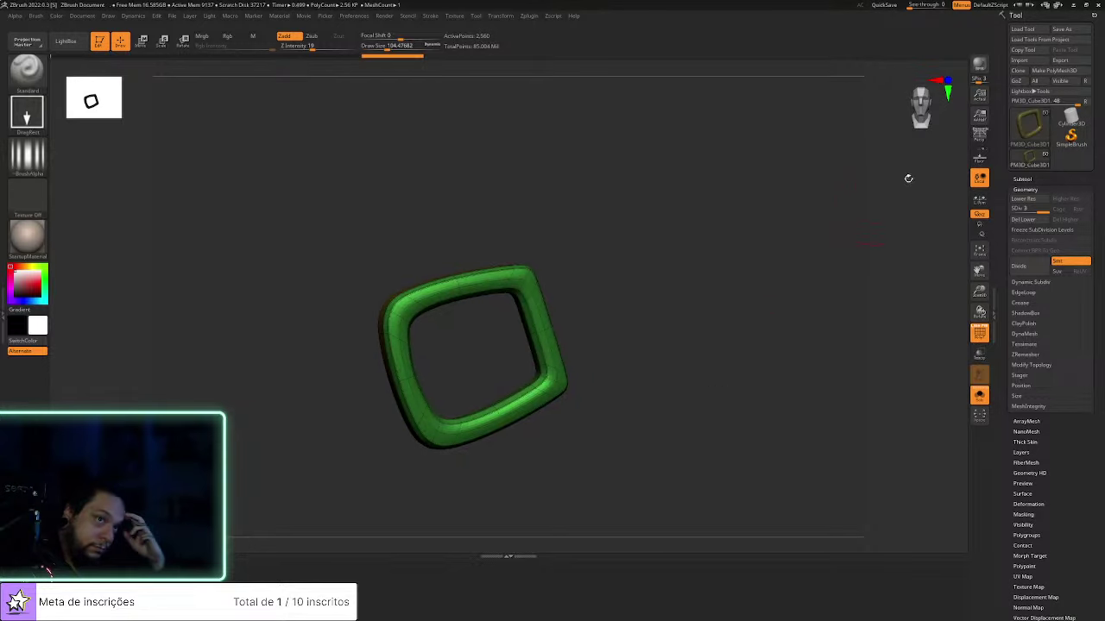
{"action": "left_click", "coordinate": [1057, 6]}
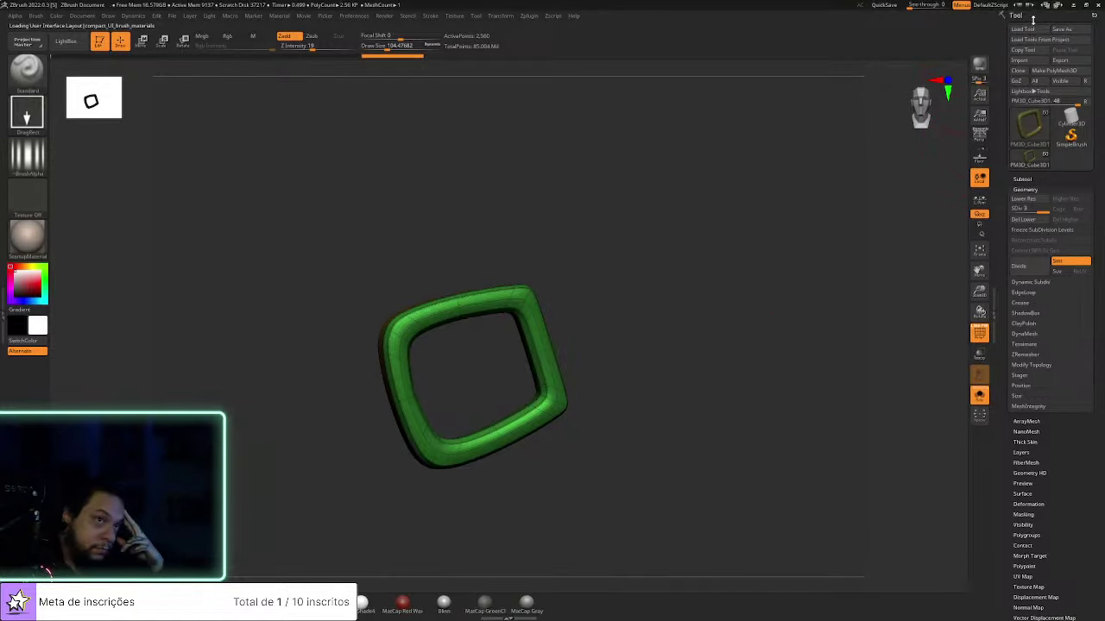
{"action": "left_click", "coordinate": [1044, 6]}
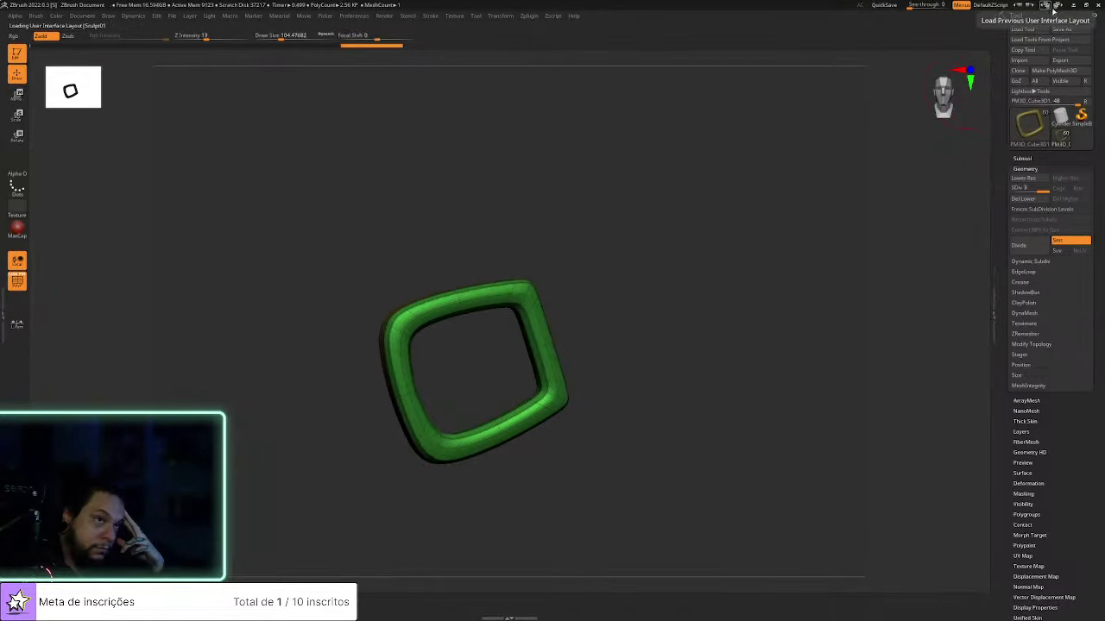
{"action": "left_click", "coordinate": [1058, 6]}
{"action": "left_click", "coordinate": [1058, 6]}
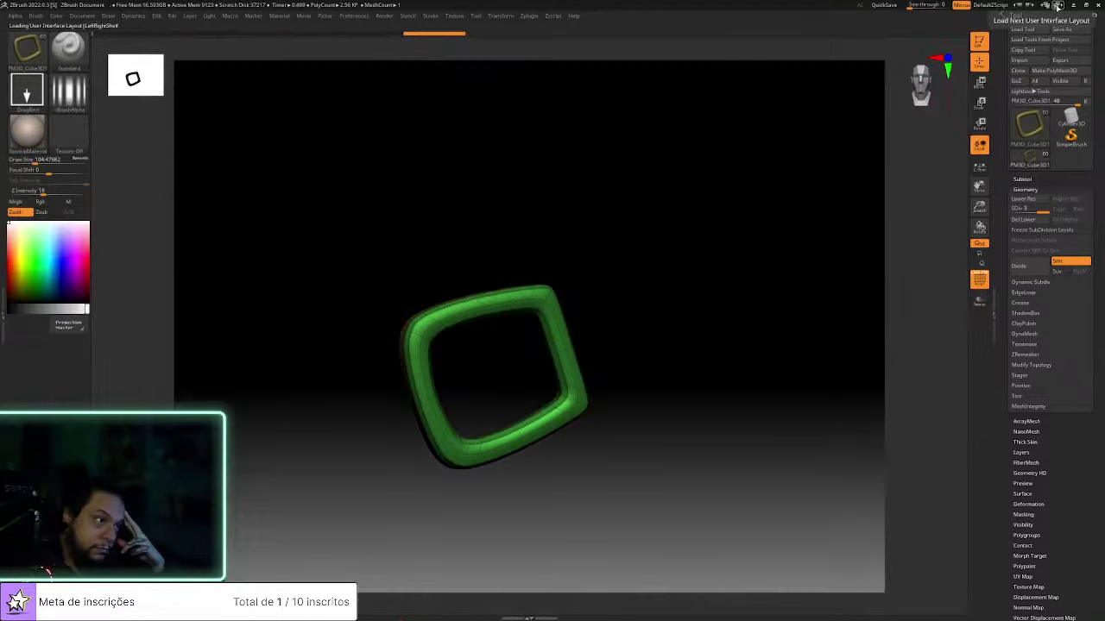
{"action": "left_click", "coordinate": [1058, 6]}
{"action": "left_click", "coordinate": [1058, 6]}
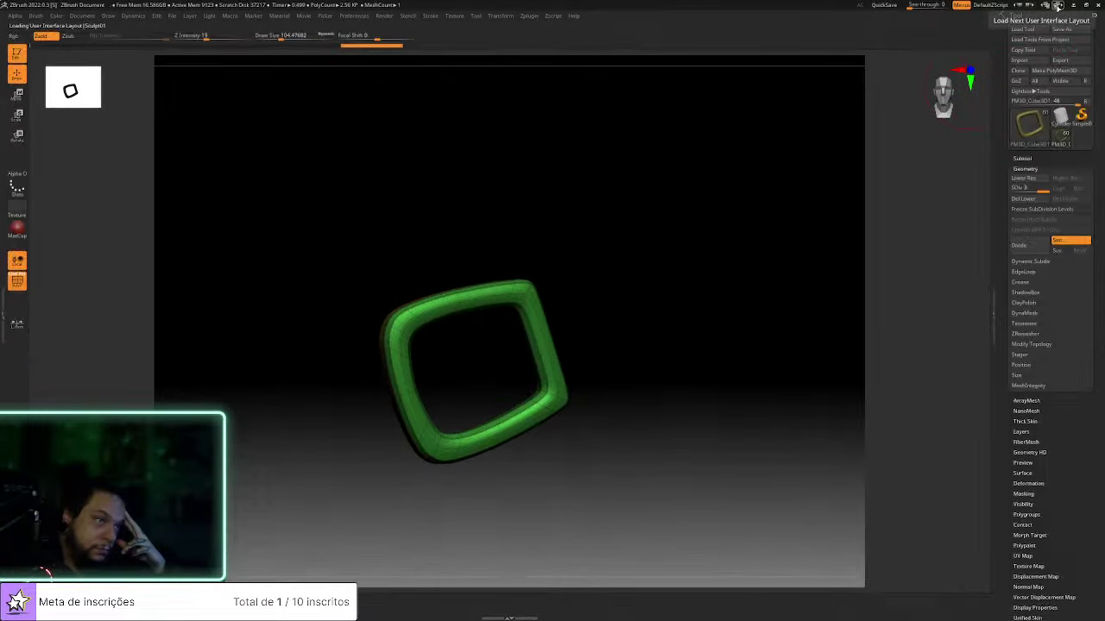
{"action": "left_click", "coordinate": [1058, 6]}
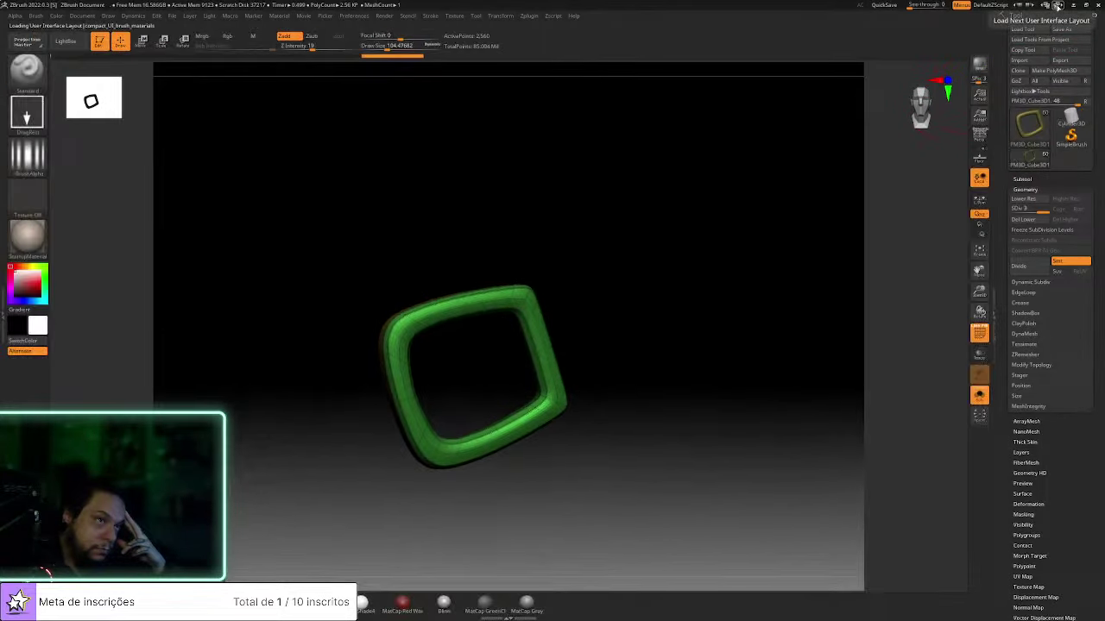
{"action": "left_click", "coordinate": [1058, 6]}
{"action": "left_click", "coordinate": [1058, 6]}
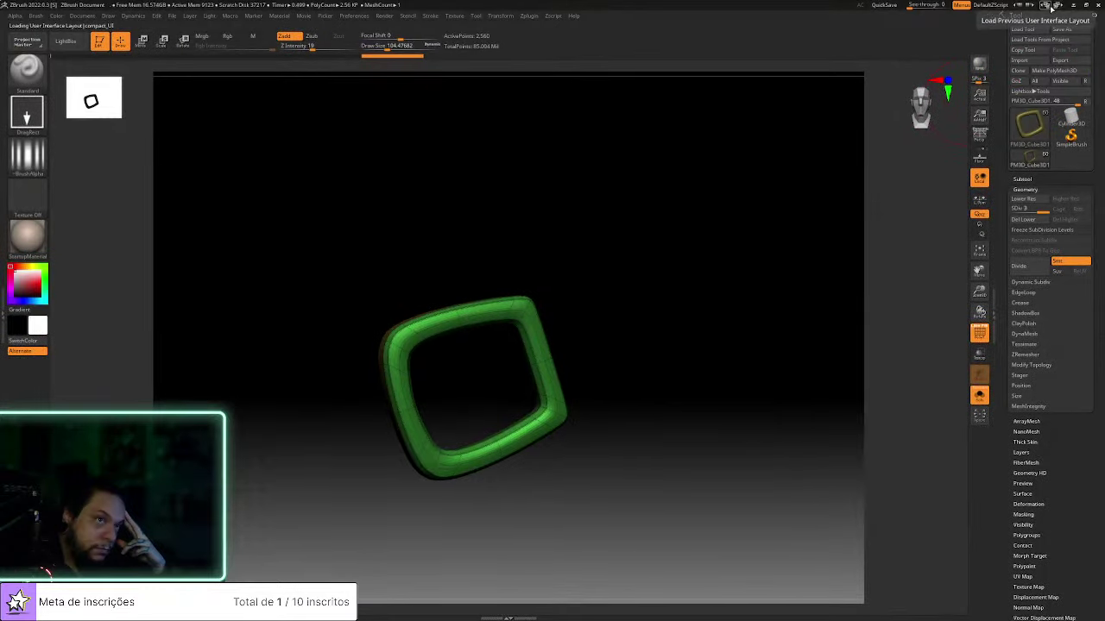
{"action": "left_click", "coordinate": [1049, 7]}
{"action": "left_click", "coordinate": [1047, 6]}
{"action": "left_click", "coordinate": [1047, 6]}
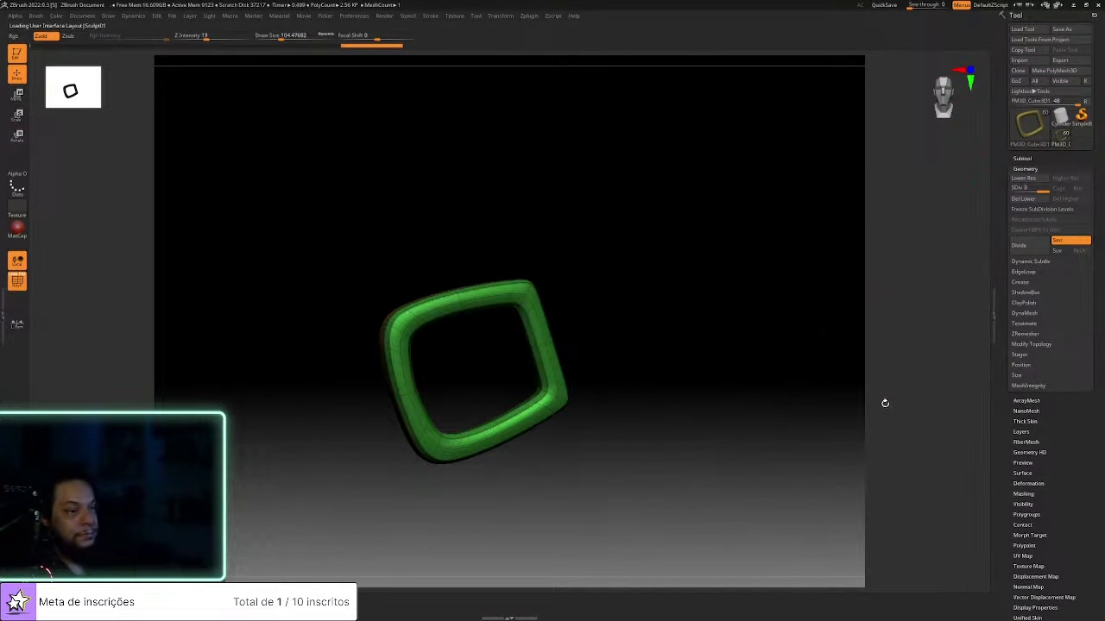
{"action": "left_click", "coordinate": [1052, 6]}
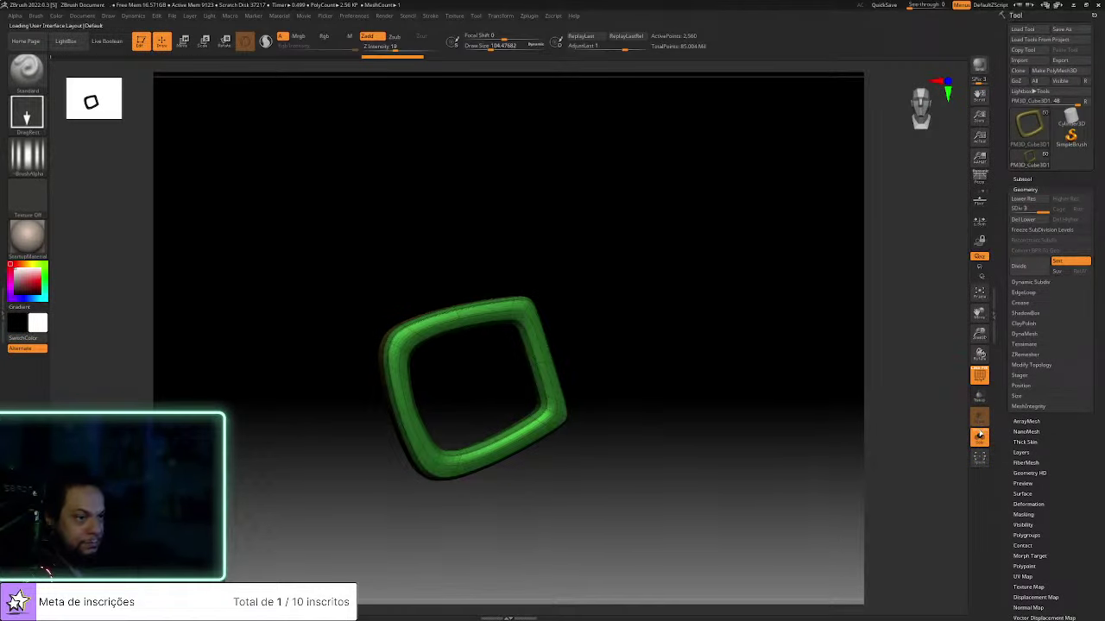
Leave Solo mode and save the tool over the existing Cowboy_V5 file
{"action": "left_click", "coordinate": [979, 437]}
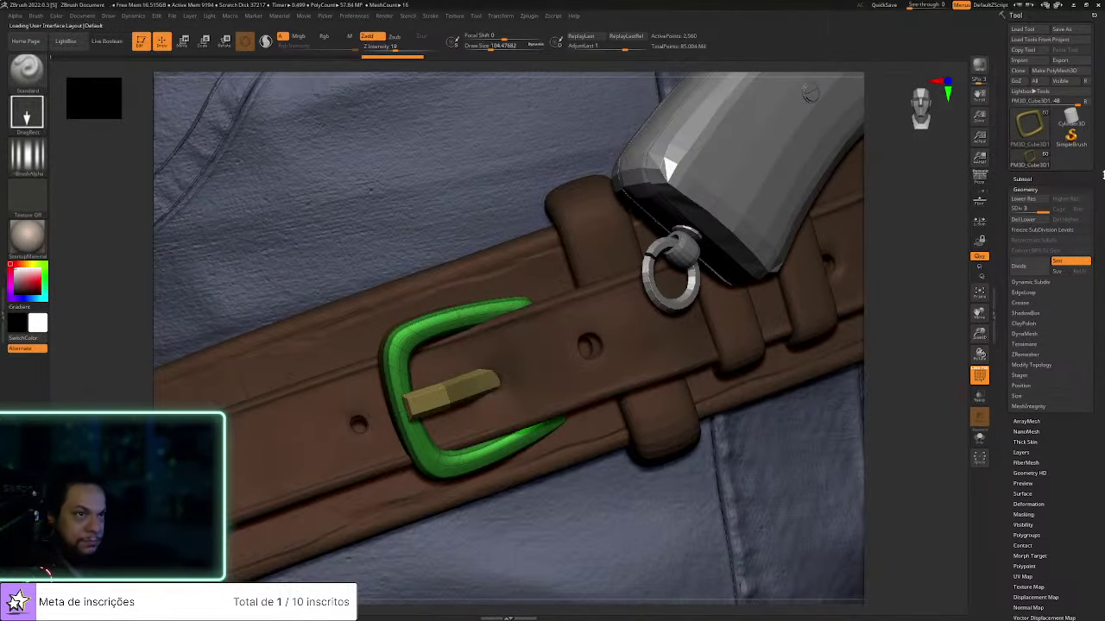
{"action": "left_click", "coordinate": [1076, 35]}
{"action": "left_click", "coordinate": [608, 242]}
{"action": "left_click", "coordinate": [658, 467]}
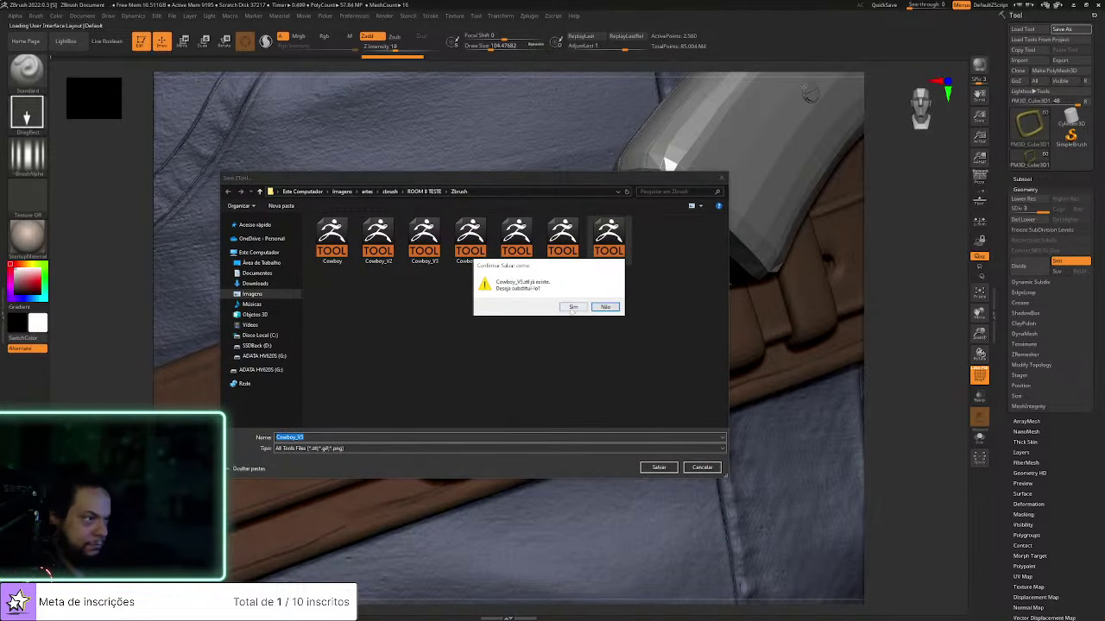
{"action": "left_click", "coordinate": [573, 307]}
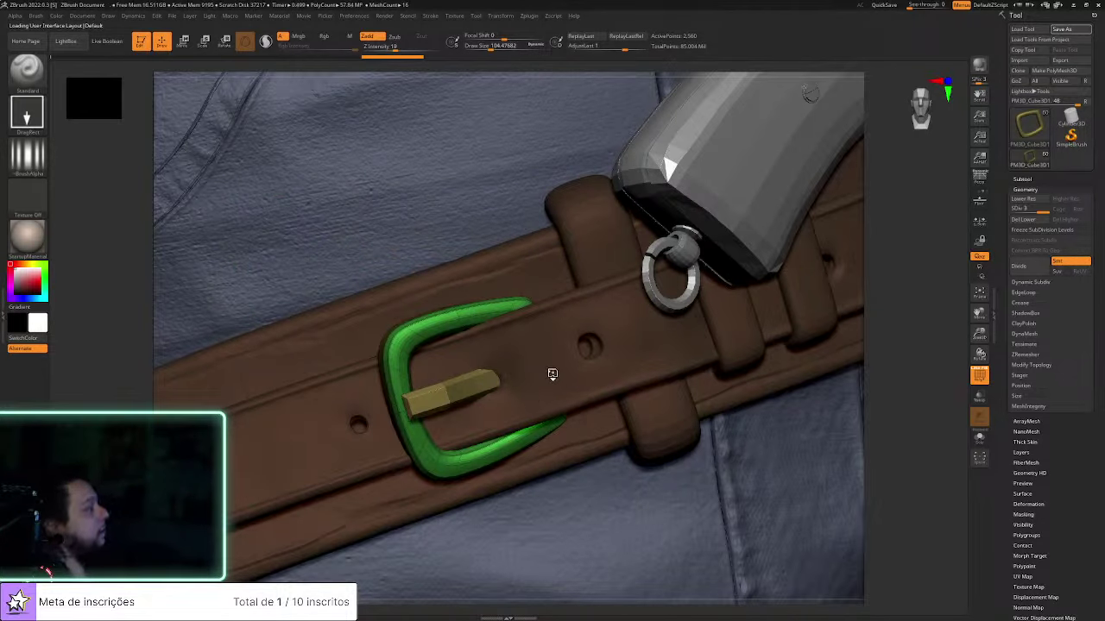